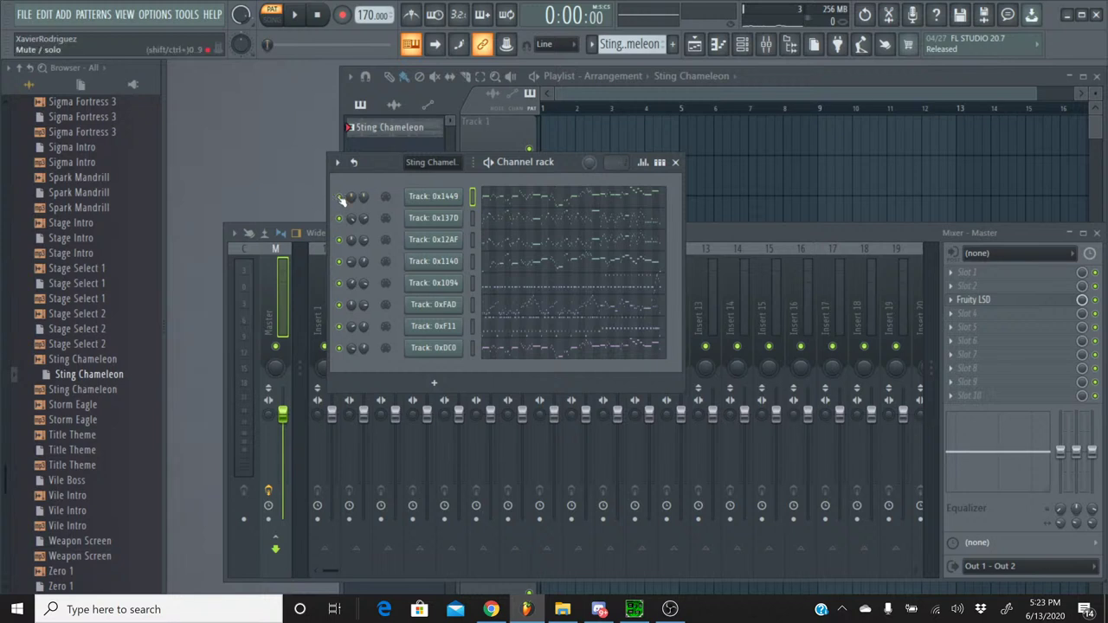
- Expand the Original Sources folder of the Mega Man X Restoration Project in the browser and view its Instruments samples
{"action": "scroll", "coordinate": [143, 258], "scroll_direction": "up", "scroll_amount": 15}
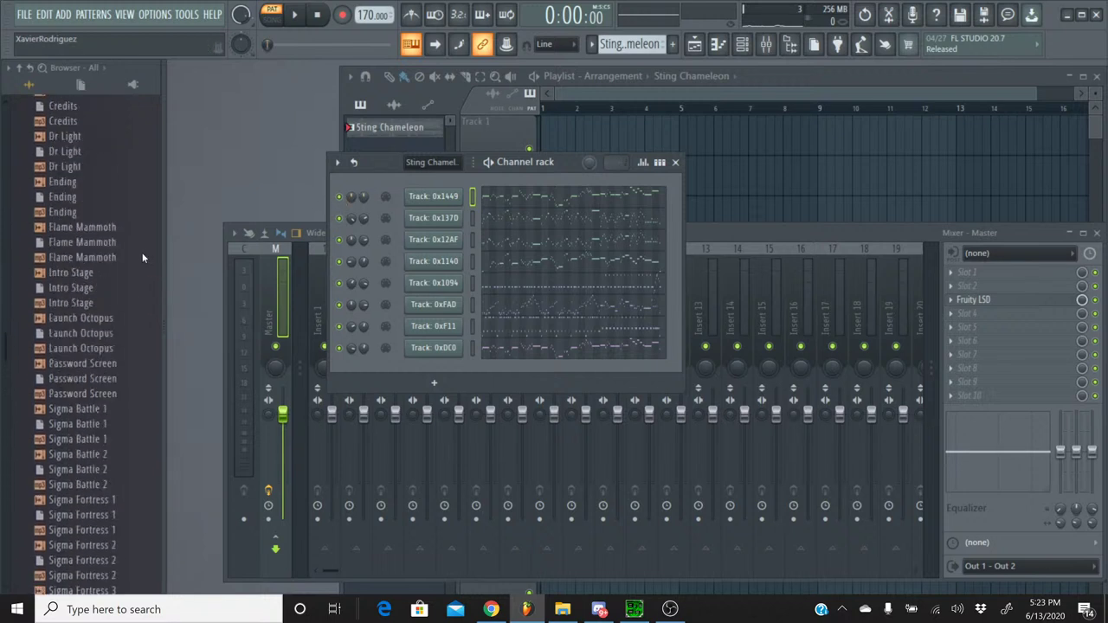
{"action": "scroll", "coordinate": [143, 258], "scroll_direction": "up", "scroll_amount": 3}
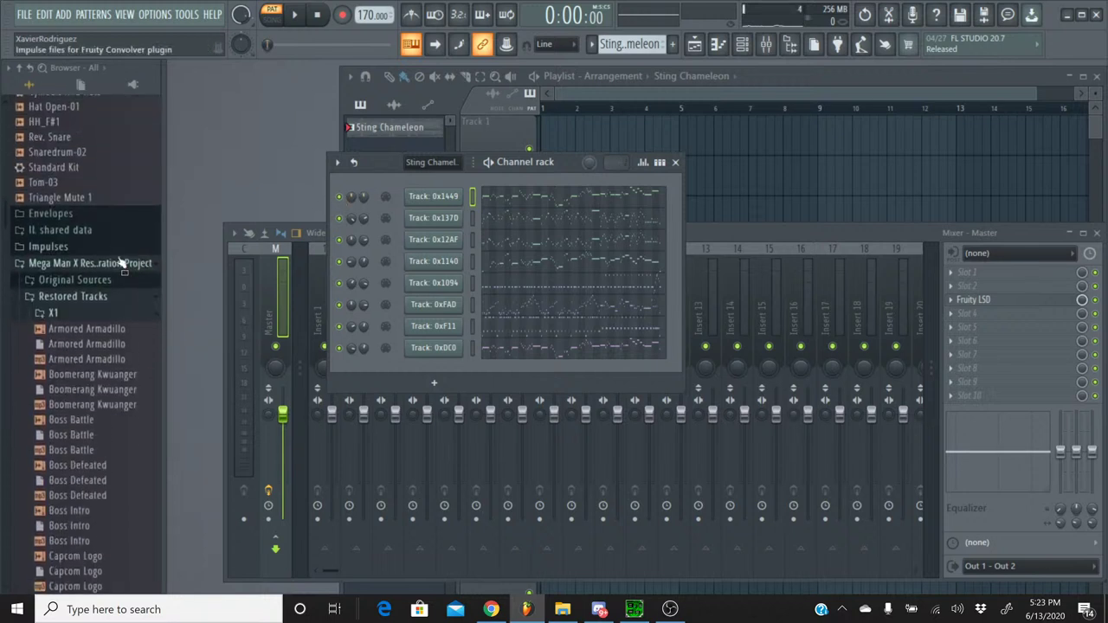
{"action": "left_click", "coordinate": [69, 294]}
{"action": "left_click", "coordinate": [69, 281]}
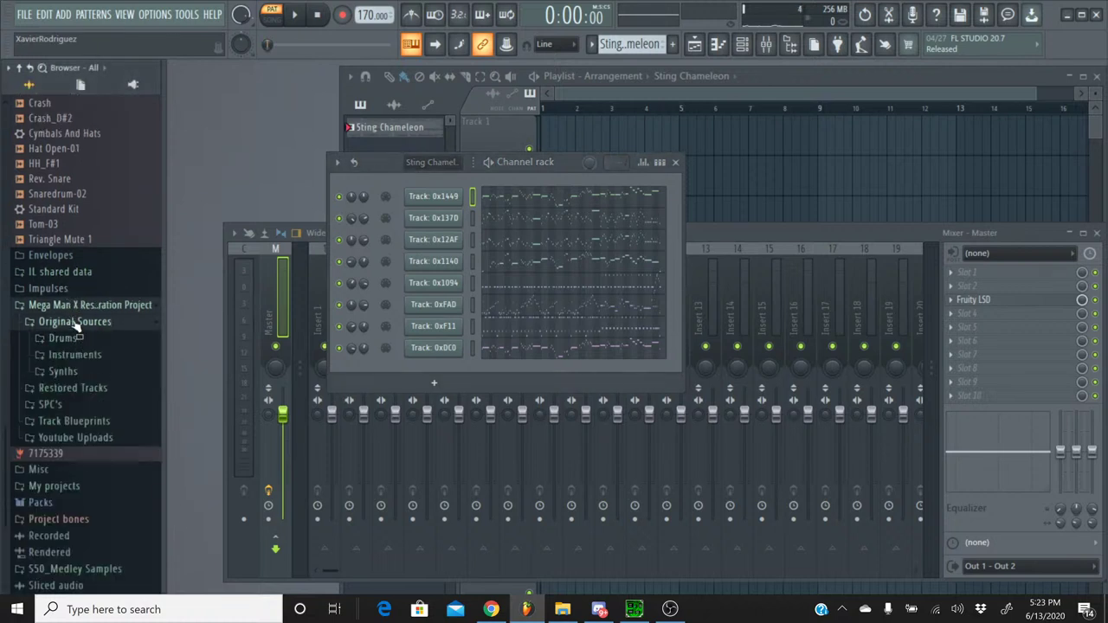
{"action": "left_click", "coordinate": [75, 355]}
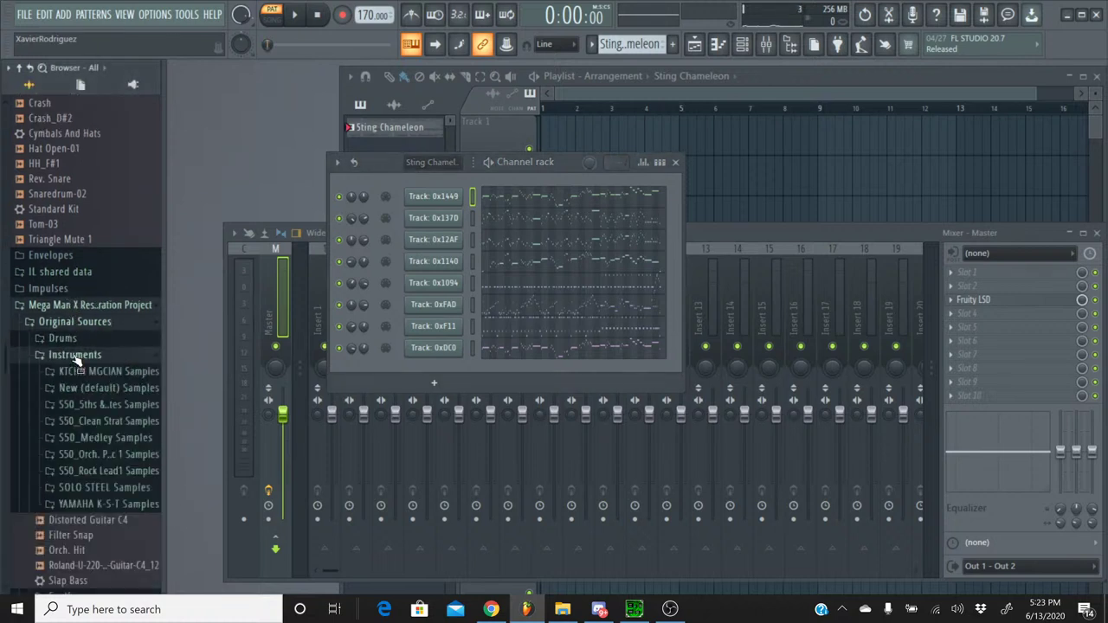
{"action": "left_click", "coordinate": [74, 355]}
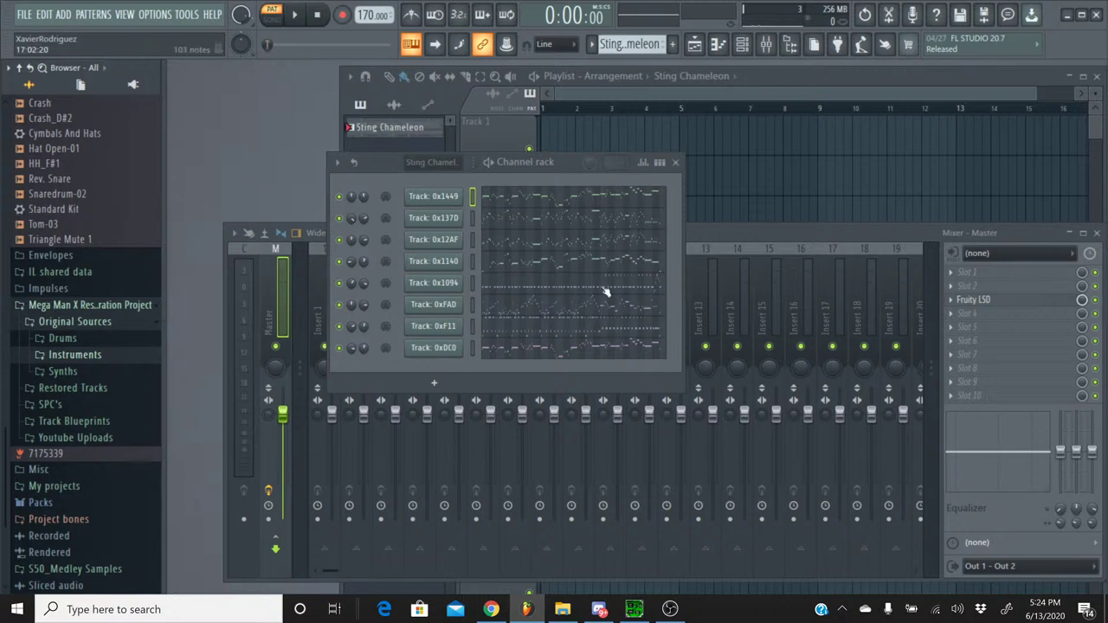
- Switch to SPCTool and play the original Sting Chameleon SPC track twice, stopping it each time
{"action": "left_click", "coordinate": [634, 610]}
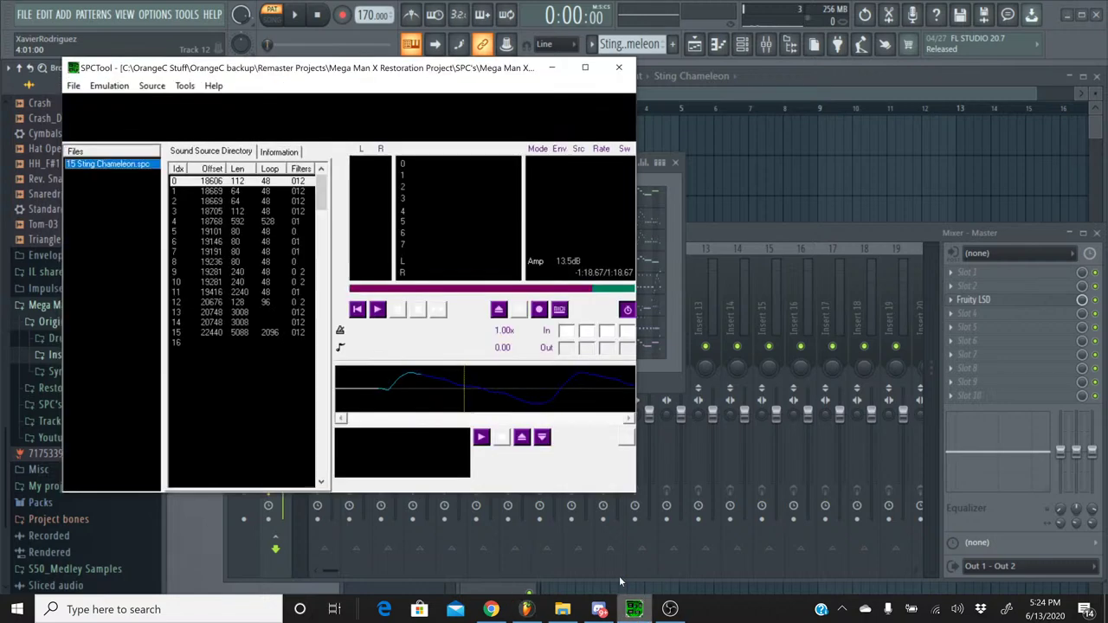
{"action": "left_click", "coordinate": [377, 309]}
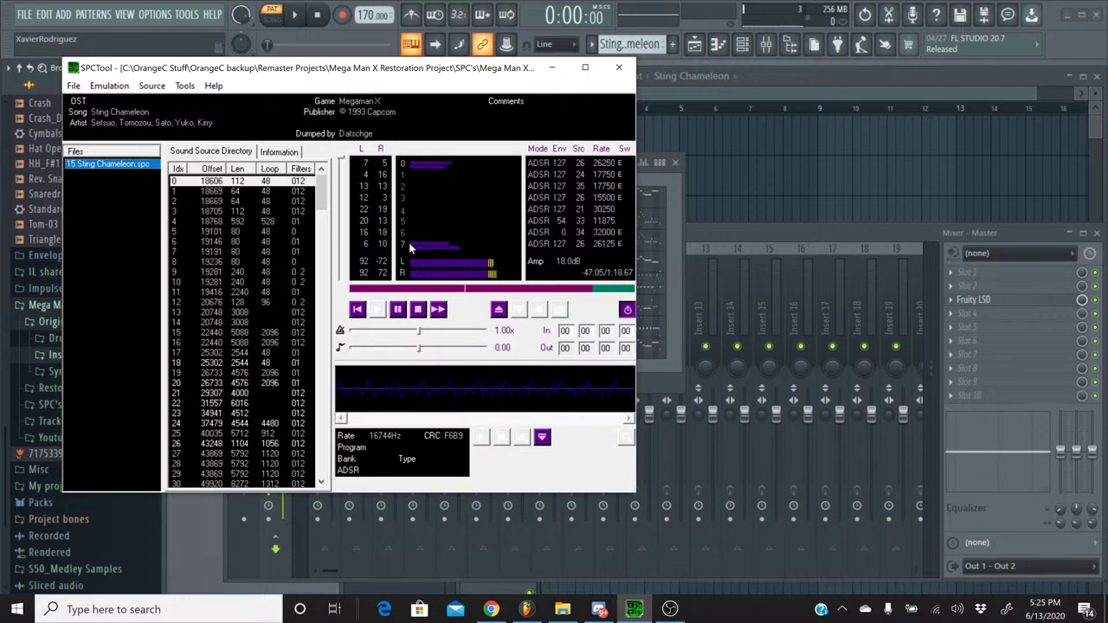
{"action": "left_click", "coordinate": [419, 313]}
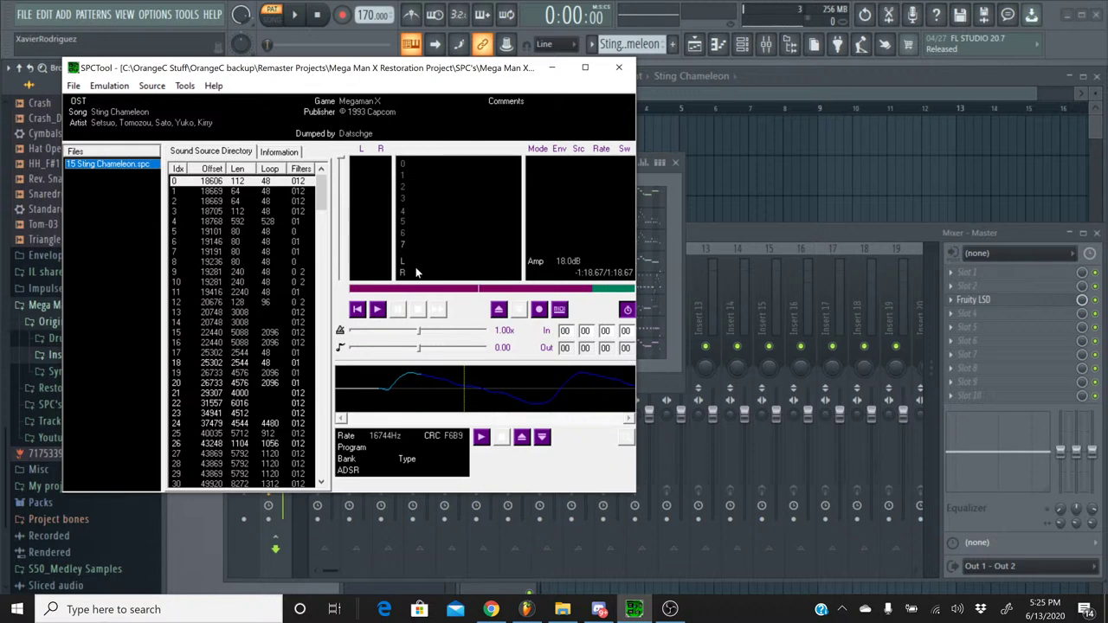
{"action": "left_click", "coordinate": [383, 312]}
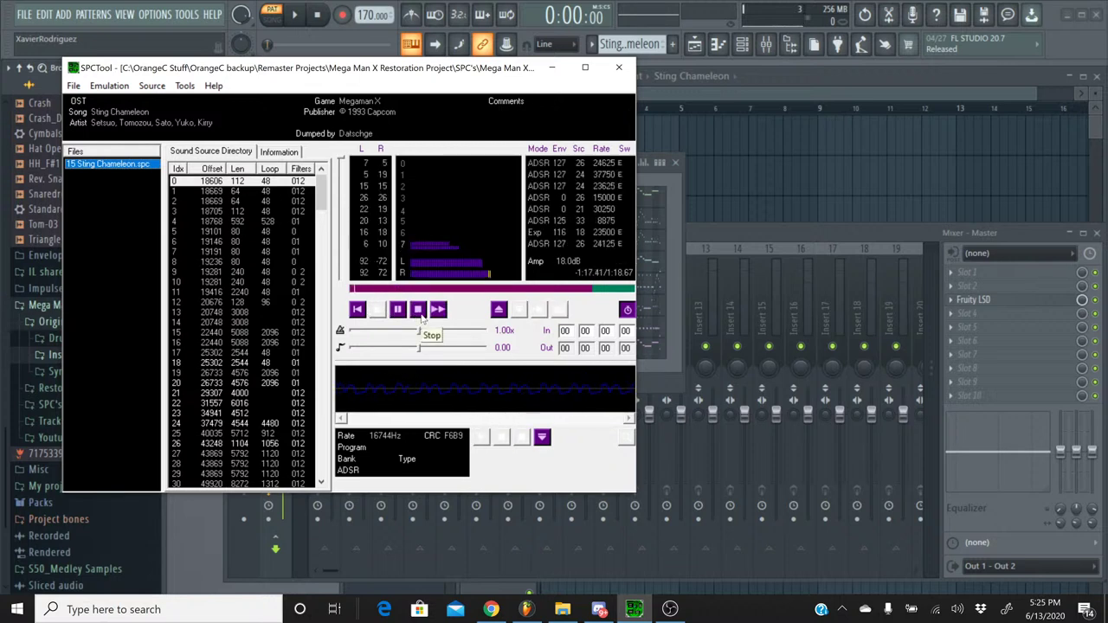
{"action": "left_click", "coordinate": [419, 312]}
- Switch back to FL Studio, solo the Track: 0xDC0 channel and start the Sting Chameleon pattern
{"action": "left_click", "coordinate": [629, 610]}
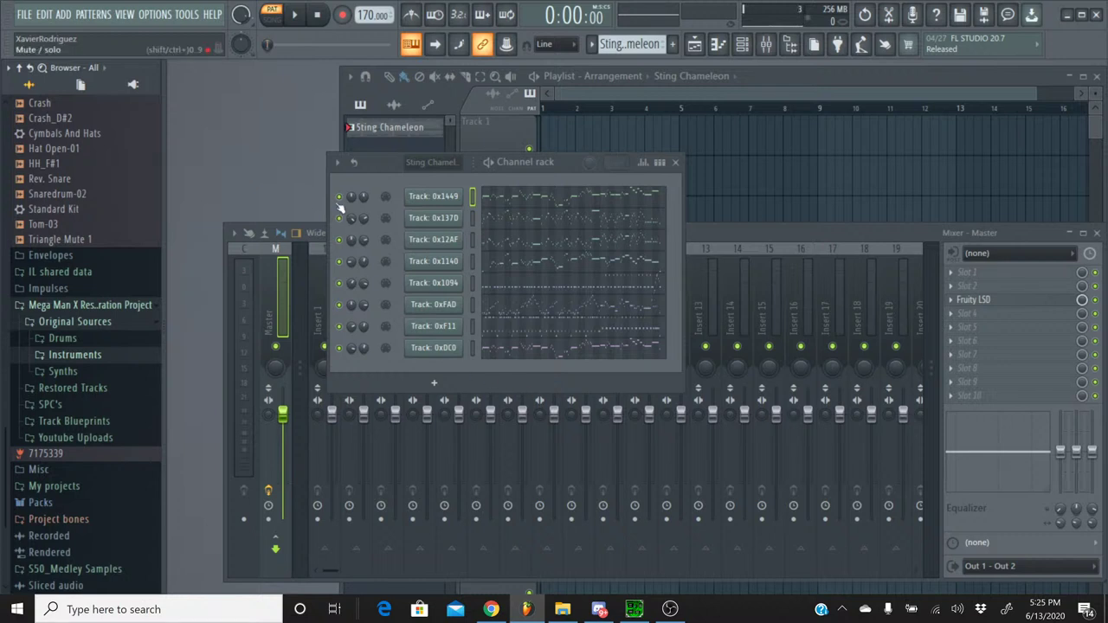
{"action": "right_click", "coordinate": [348, 358]}
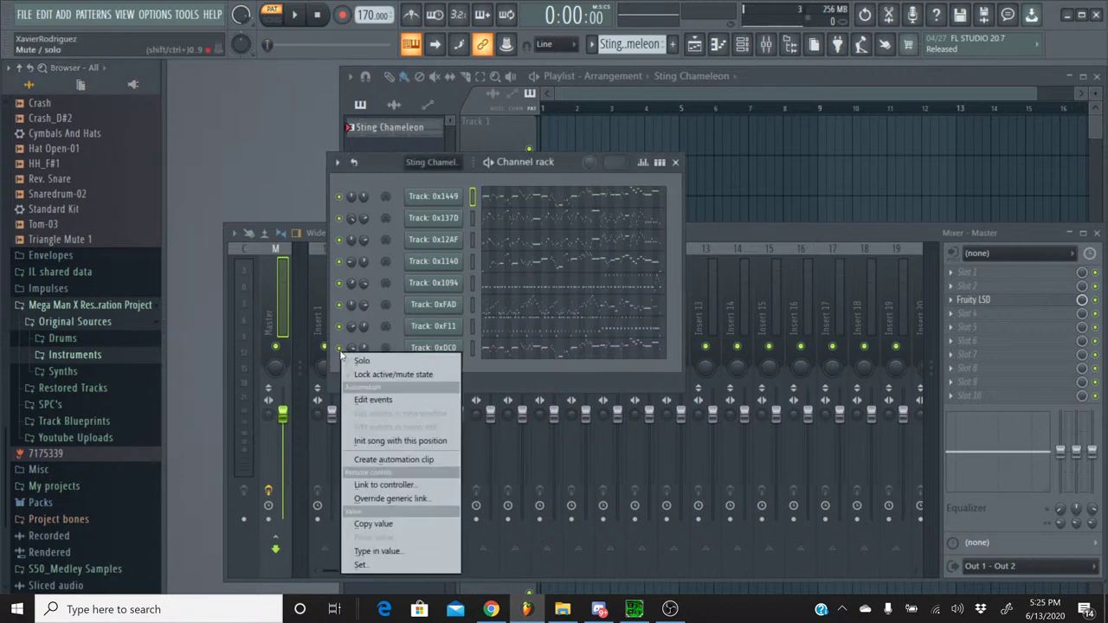
{"action": "key", "text": "Escape"}
{"action": "key", "text": "space"}
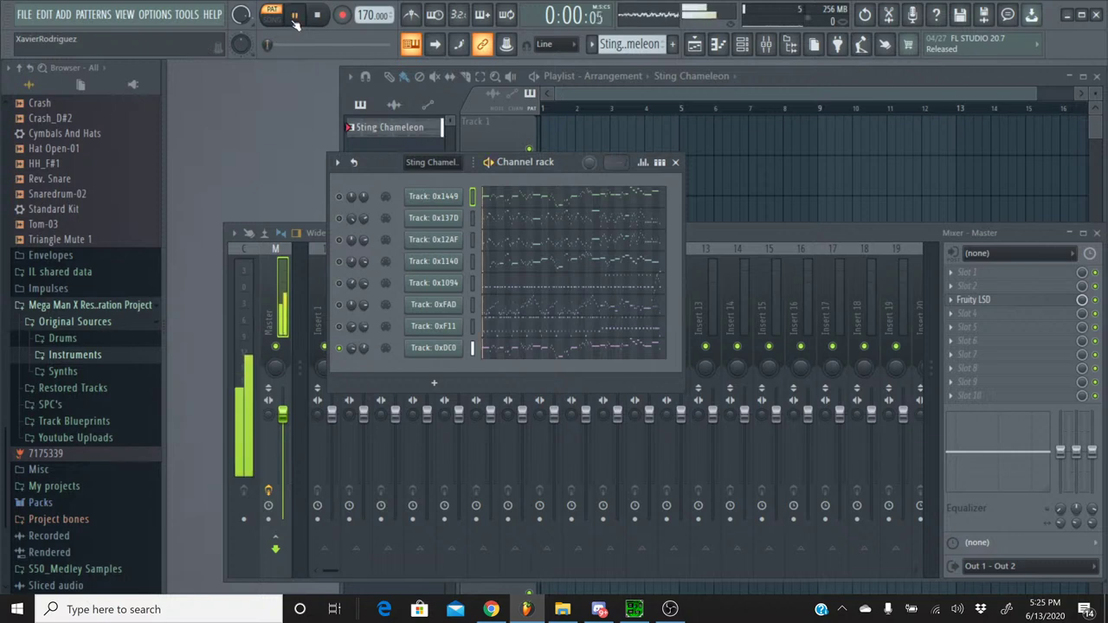
- Open the piano roll of Track: 0xDC0 and follow its notes during playback, replaying from bar 18 before returning to the first bars
{"action": "left_click", "coordinate": [519, 353]}
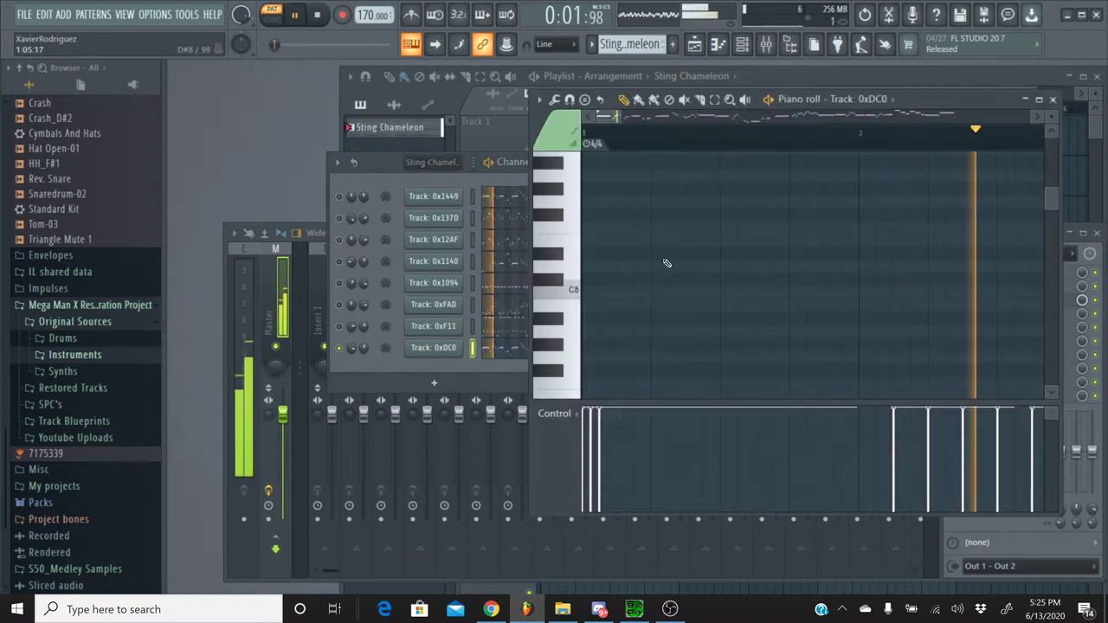
{"action": "scroll", "coordinate": [638, 145], "scroll_direction": "down", "scroll_amount": 3}
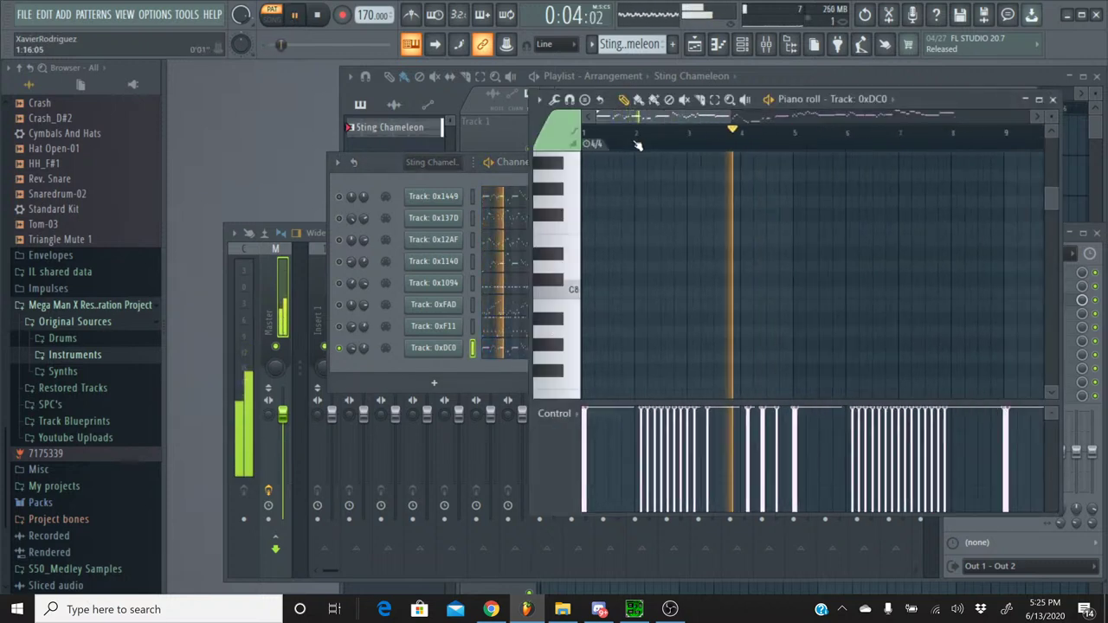
{"action": "scroll", "coordinate": [743, 202], "scroll_direction": "down", "scroll_amount": 3}
{"action": "scroll", "coordinate": [743, 202], "scroll_direction": "down", "scroll_amount": 3}
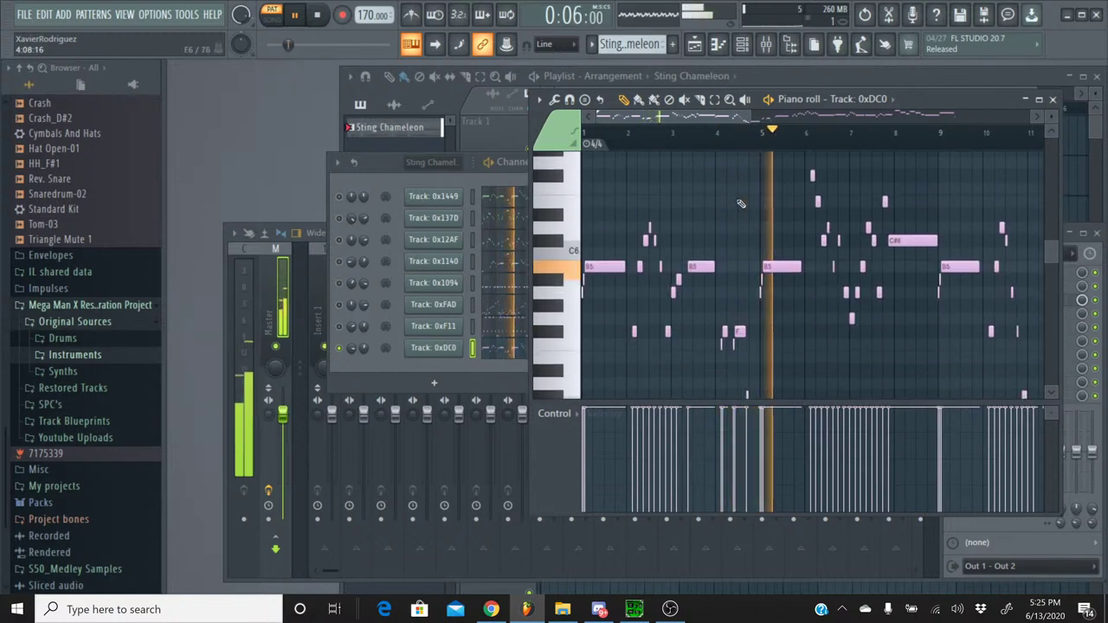
{"action": "left_click_drag", "start_coordinate": [683, 120], "coordinate": [859, 118]}
{"action": "left_click", "coordinate": [819, 133]}
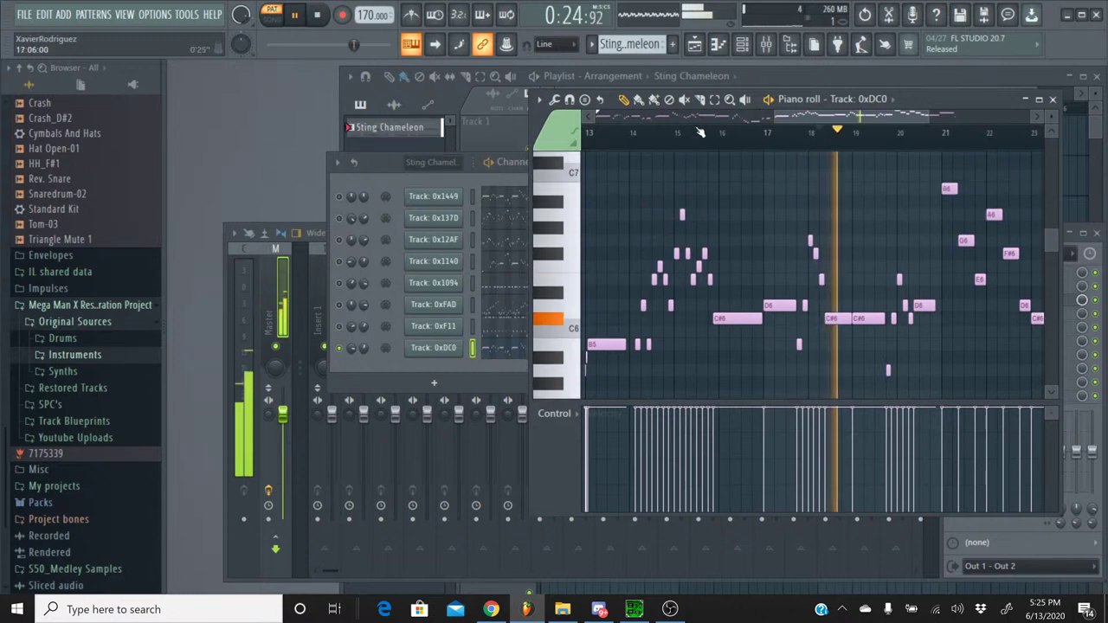
{"action": "left_click", "coordinate": [319, 18]}
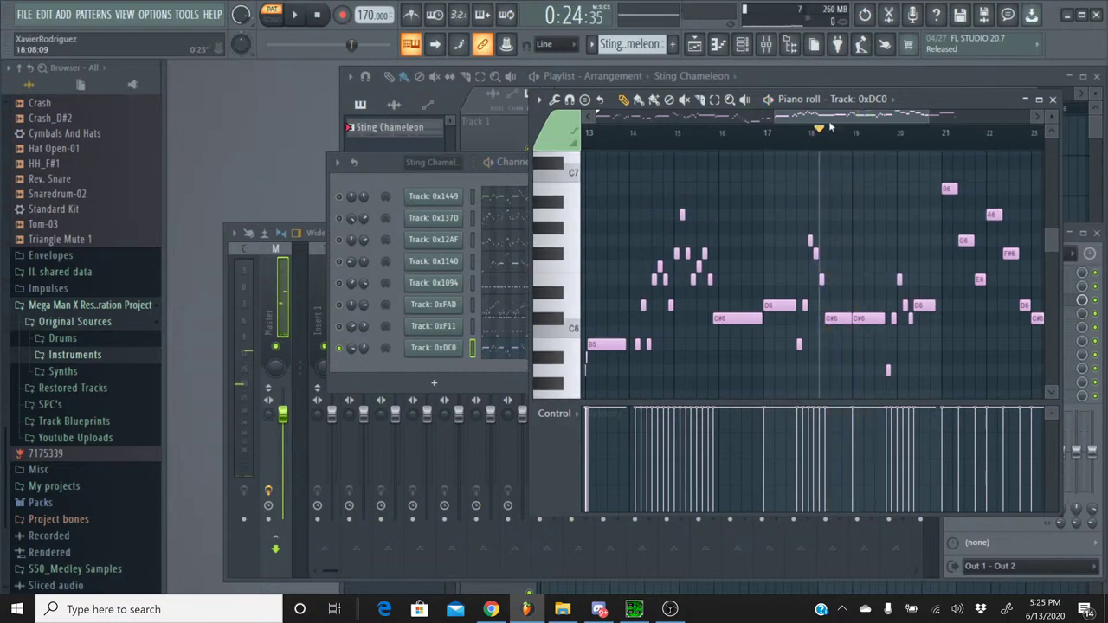
{"action": "left_click_drag", "start_coordinate": [833, 123], "coordinate": [658, 121]}
{"action": "scroll", "coordinate": [814, 208], "scroll_direction": "down", "scroll_amount": 4}
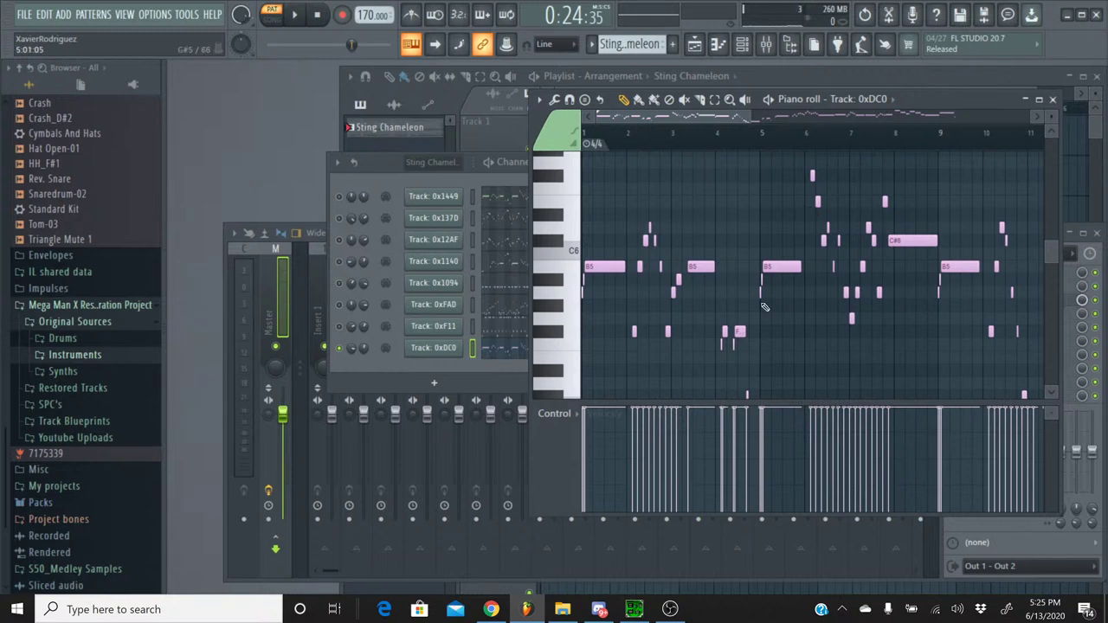
- Switch to SPCTool and play the original track while comparing it with bars 6 to 16 of the piano roll
{"action": "left_click", "coordinate": [634, 610]}
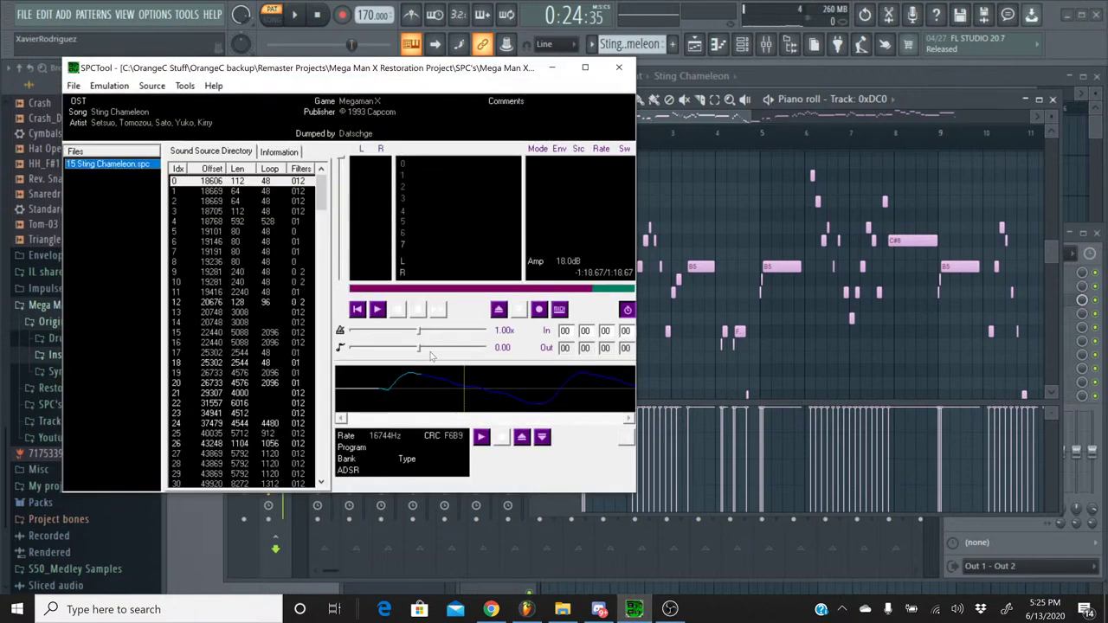
{"action": "left_click", "coordinate": [379, 311]}
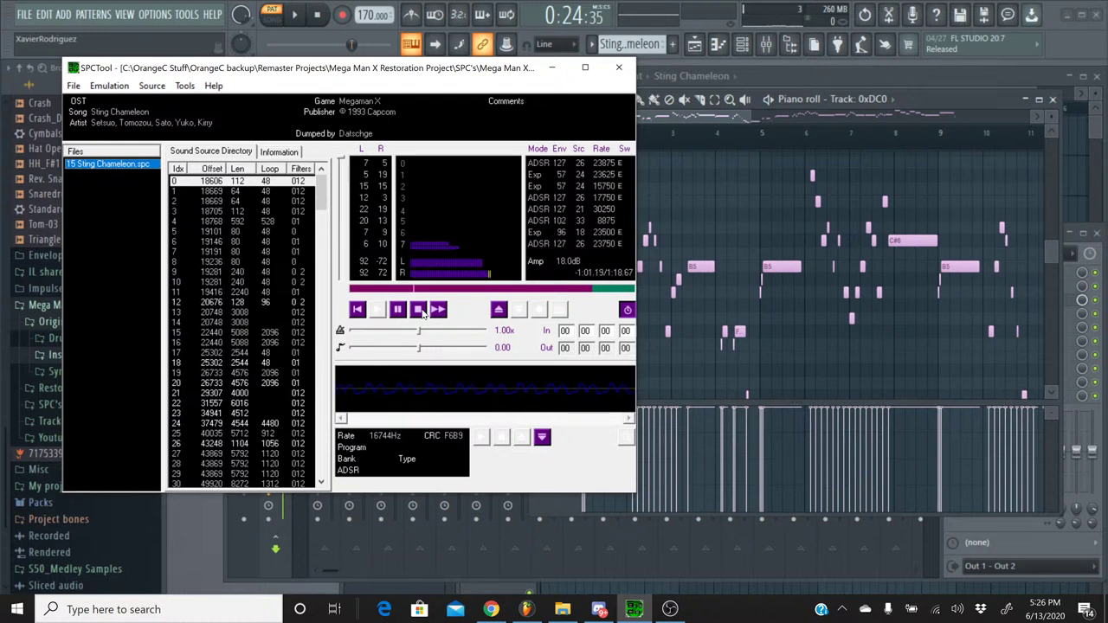
{"action": "left_click_drag", "start_coordinate": [694, 114], "coordinate": [775, 124]}
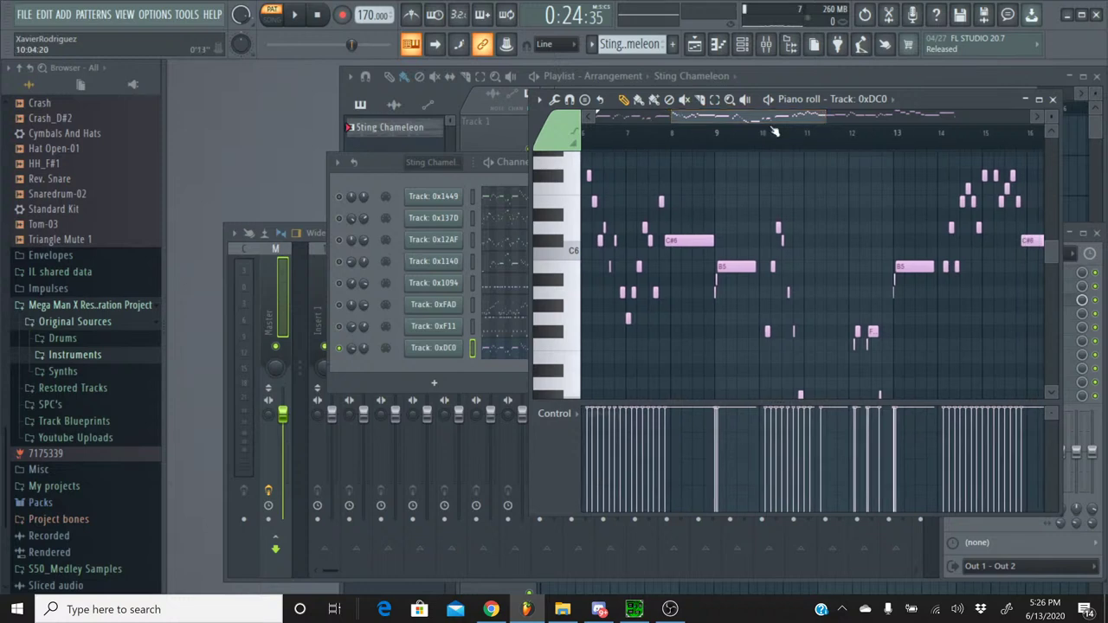
{"action": "left_click", "coordinate": [634, 608]}
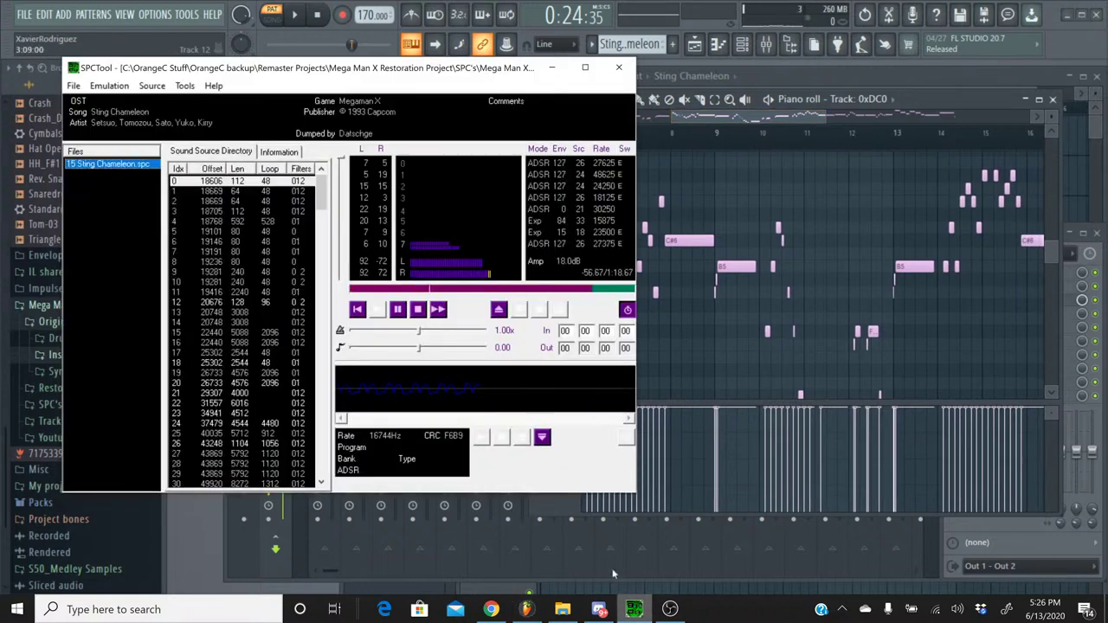
{"action": "left_click", "coordinate": [418, 309]}
- Play Track: 0xDC0 in FL Studio while following its piano roll notes, replaying from bar 16 and from late bar 13, and stop playback
{"action": "left_click", "coordinate": [354, 24]}
{"action": "key", "text": "space"}
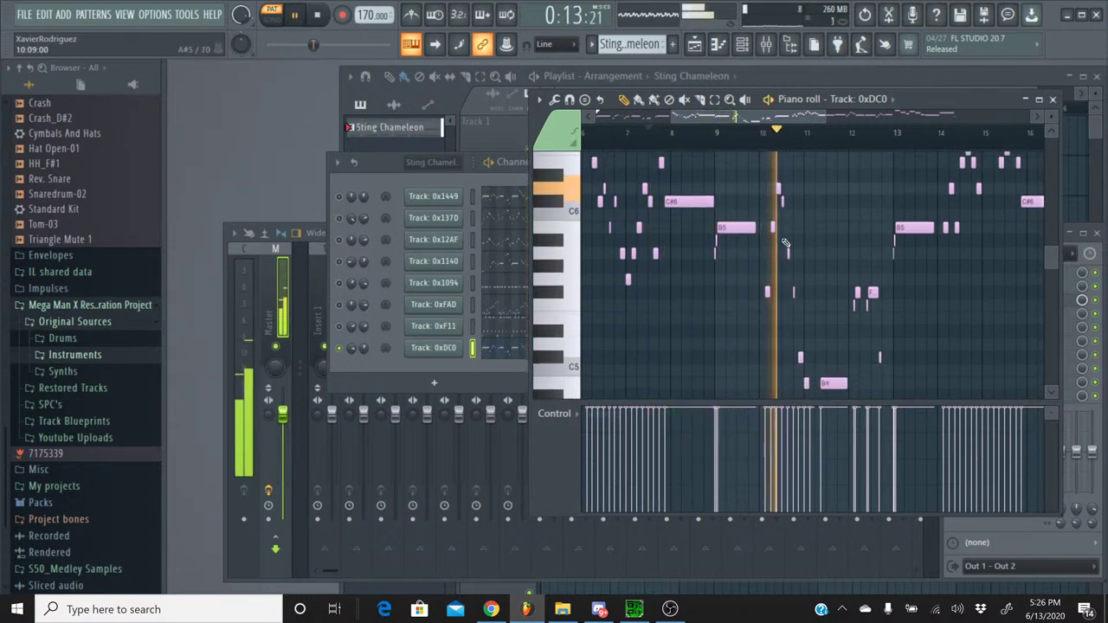
{"action": "left_click_drag", "start_coordinate": [818, 119], "coordinate": [830, 119]}
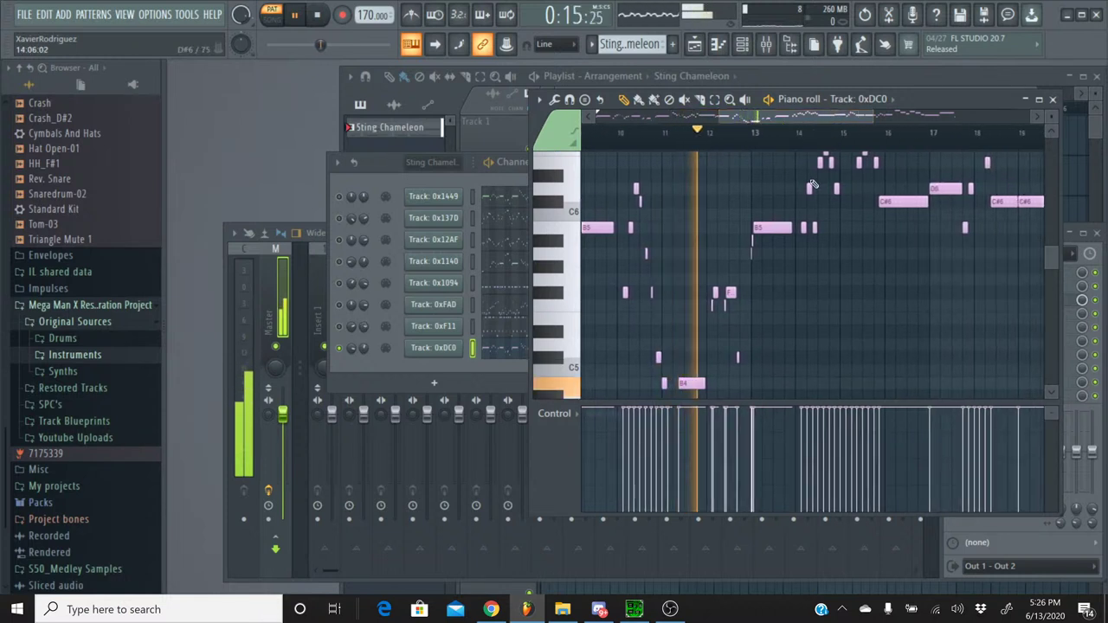
{"action": "scroll", "coordinate": [812, 187], "scroll_direction": "down", "scroll_amount": 1}
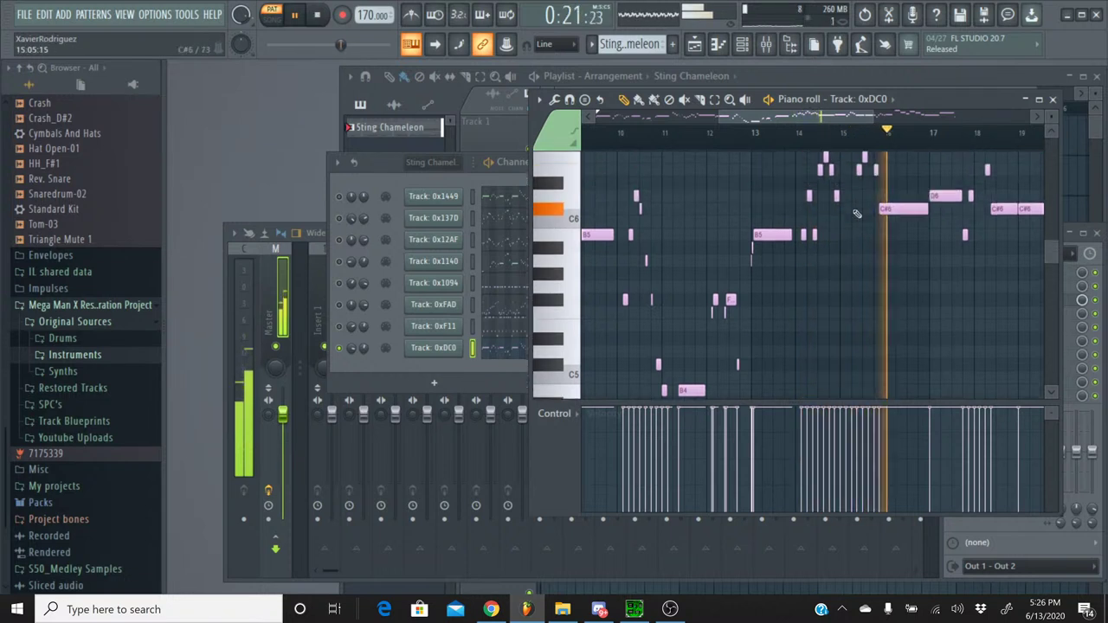
{"action": "left_click_drag", "start_coordinate": [828, 116], "coordinate": [875, 121]}
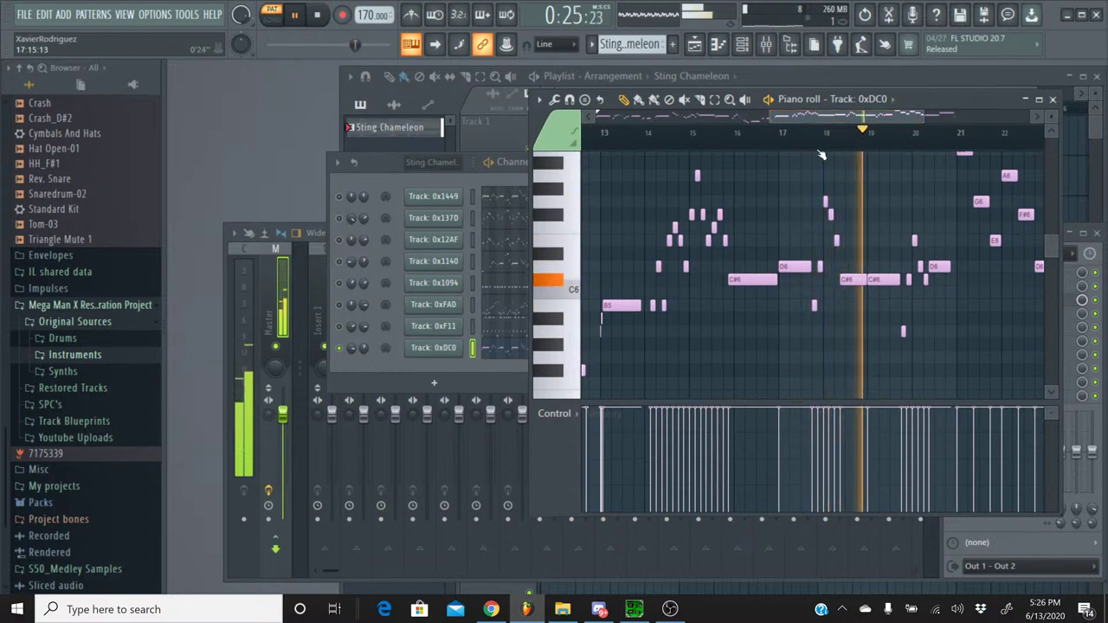
{"action": "left_click", "coordinate": [736, 137]}
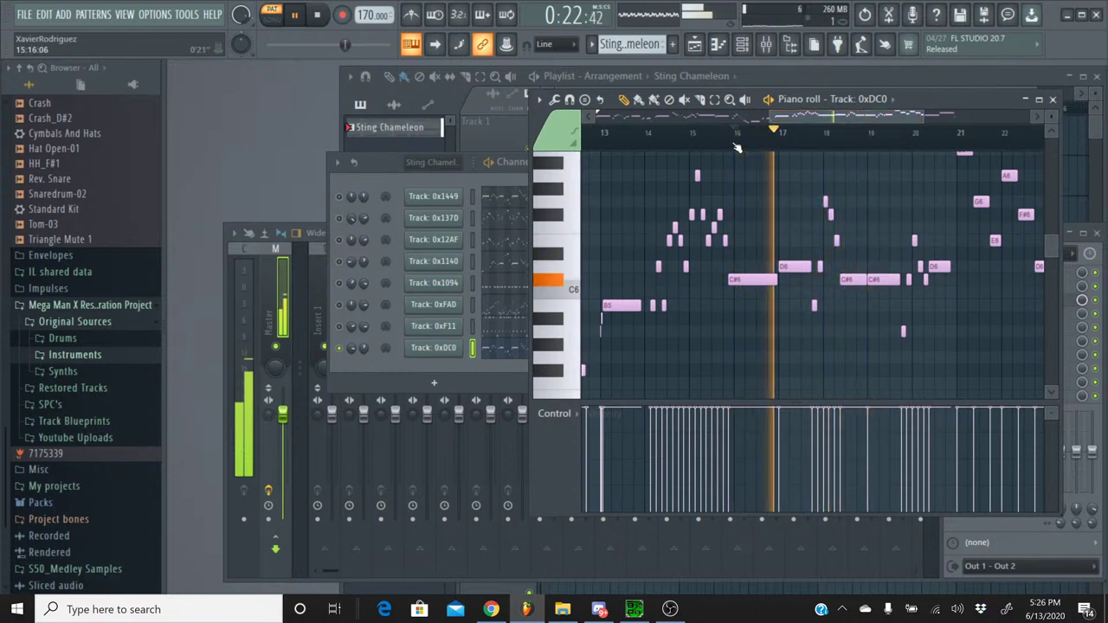
{"action": "left_click", "coordinate": [634, 134]}
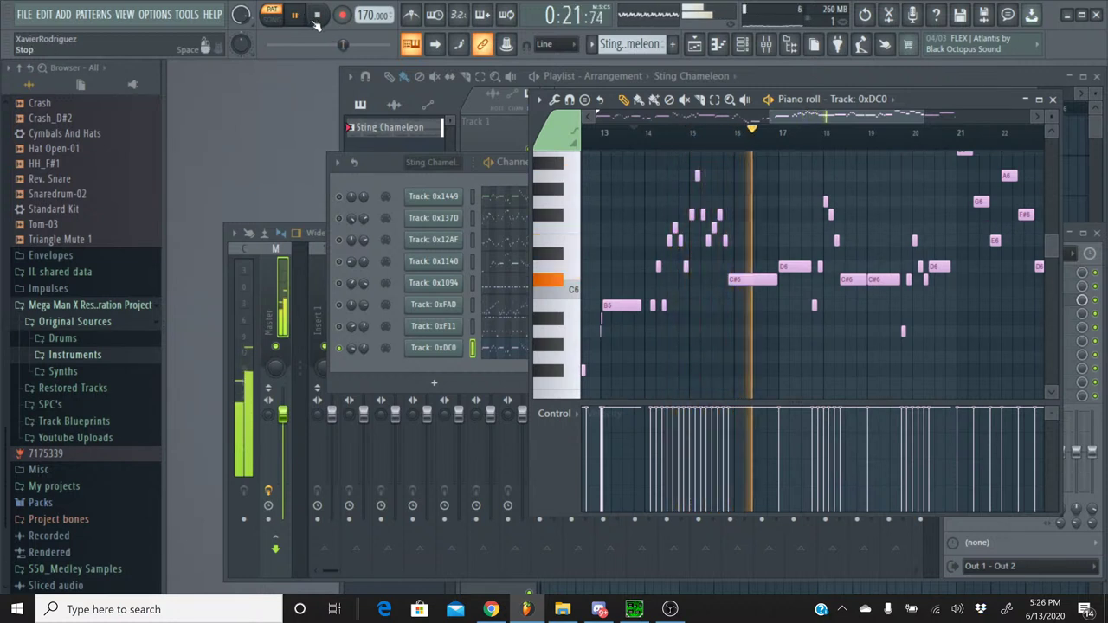
{"action": "left_click", "coordinate": [316, 21]}
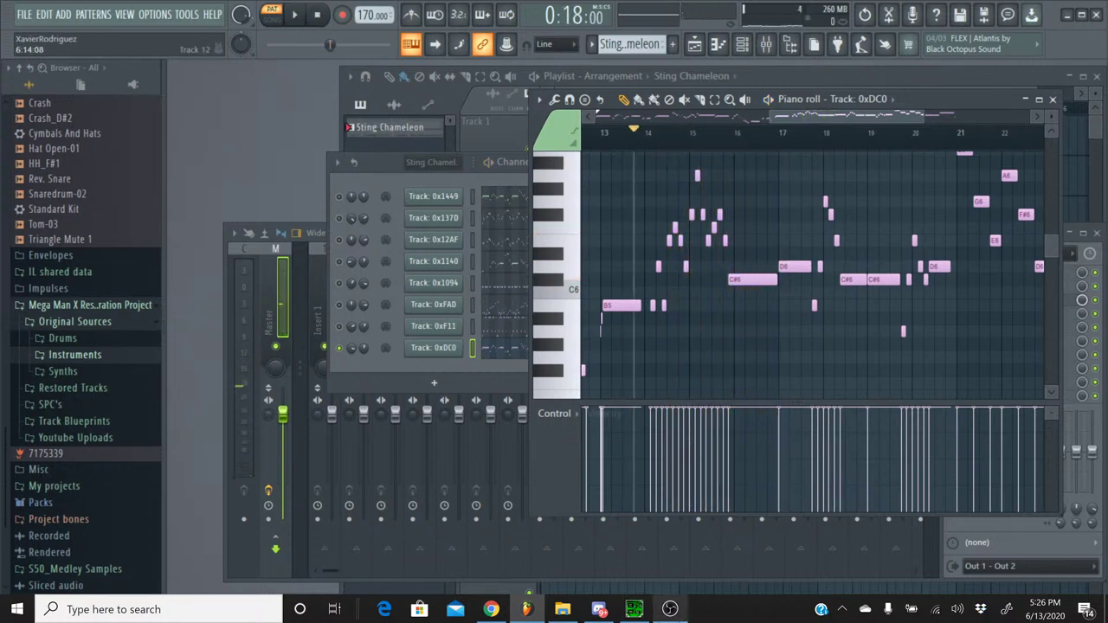
- Switch to SPCTool, play the original Sting Chameleon track from the start once more and stop it
{"action": "left_click", "coordinate": [646, 620]}
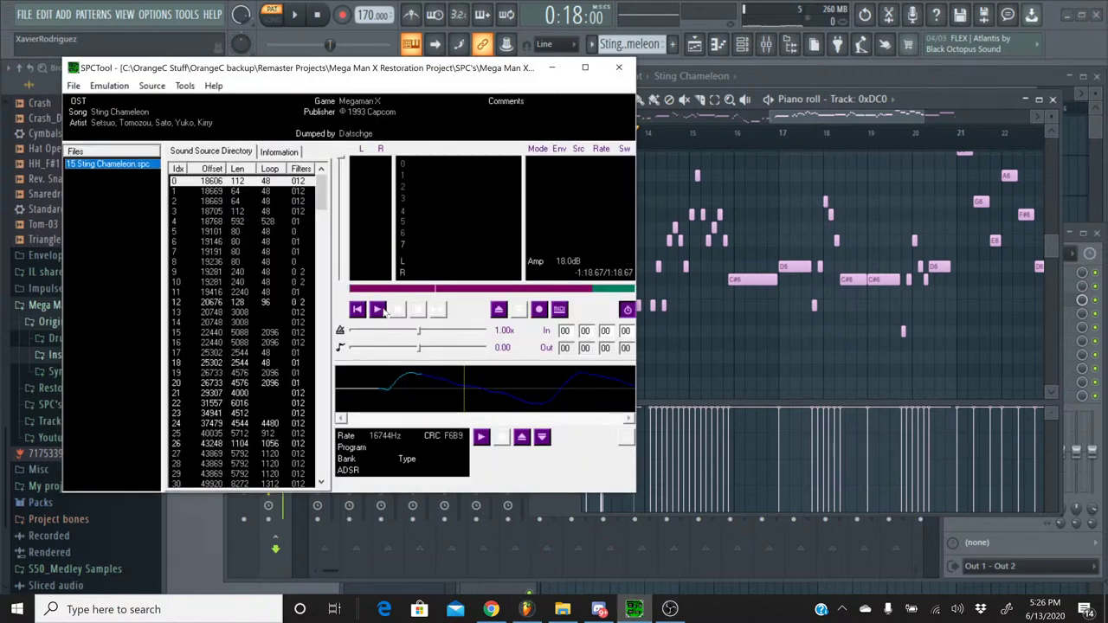
{"action": "left_click", "coordinate": [381, 310]}
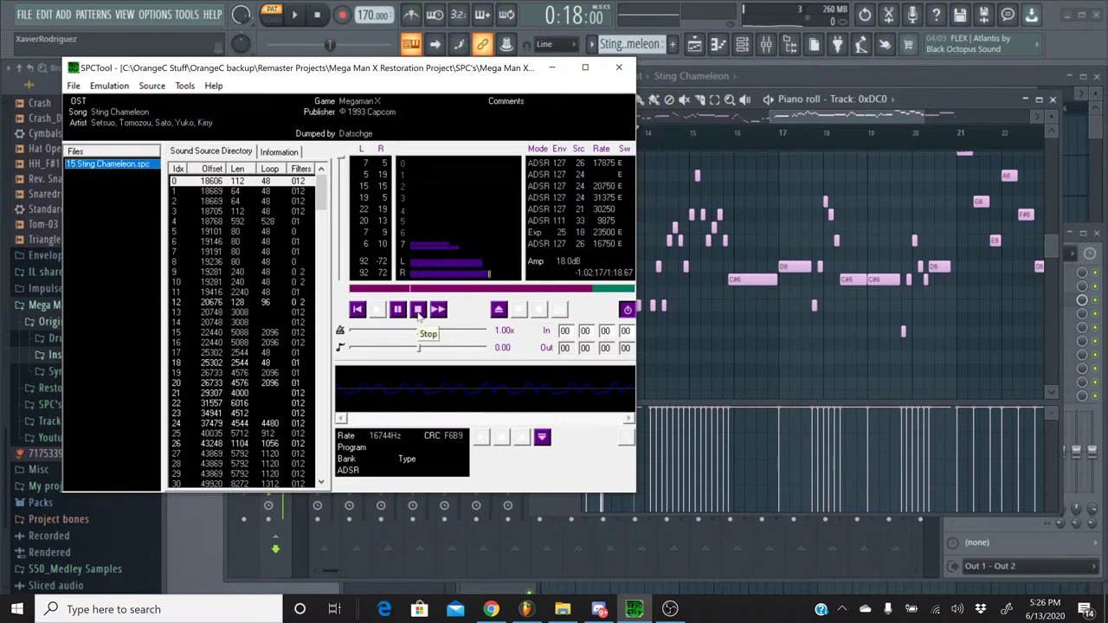
{"action": "left_click", "coordinate": [420, 318]}
- Switch back to FL Studio, play Track: 0xDC0 from late bar 13 and again from late bar 11, and stop playback
{"action": "left_click", "coordinate": [825, 120]}
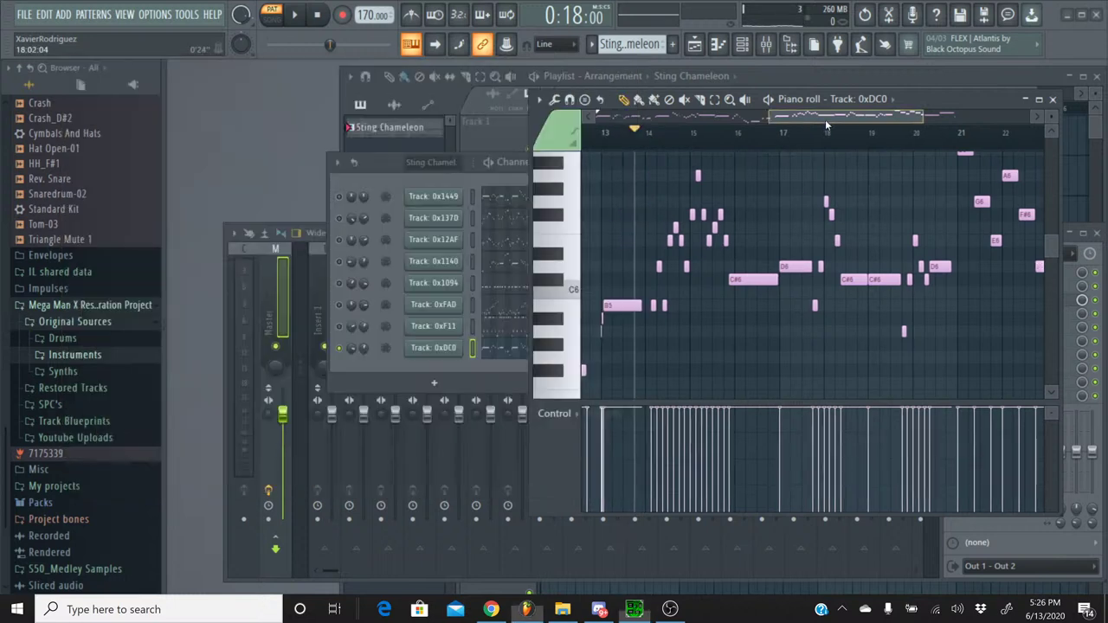
{"action": "left_click", "coordinate": [293, 17]}
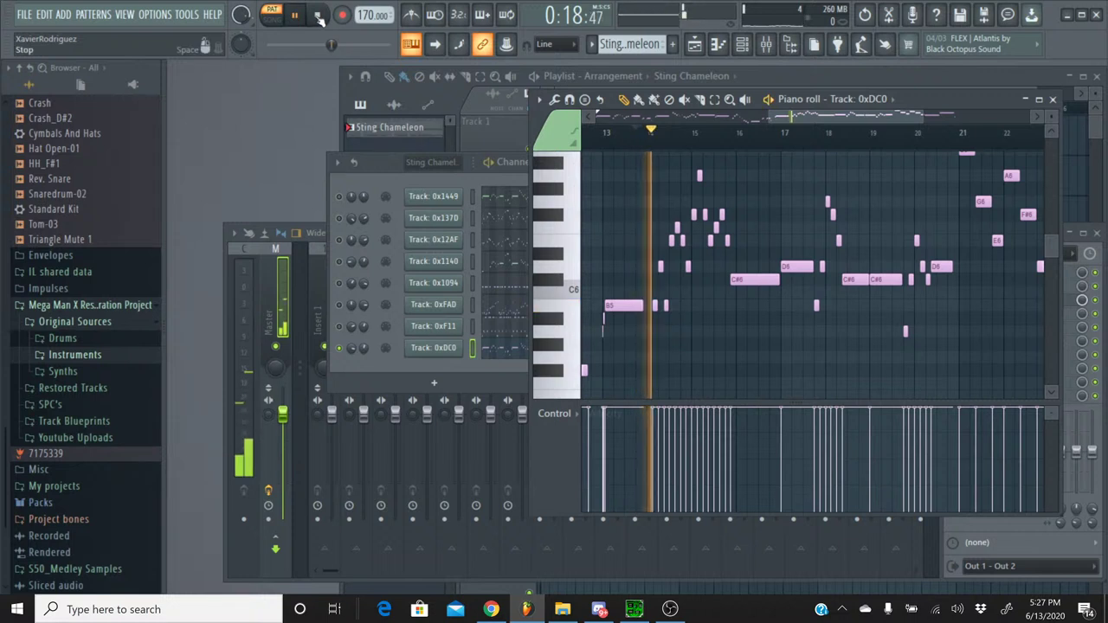
{"action": "key", "text": "space"}
{"action": "scroll", "coordinate": [804, 240], "scroll_direction": "down", "scroll_amount": 5}
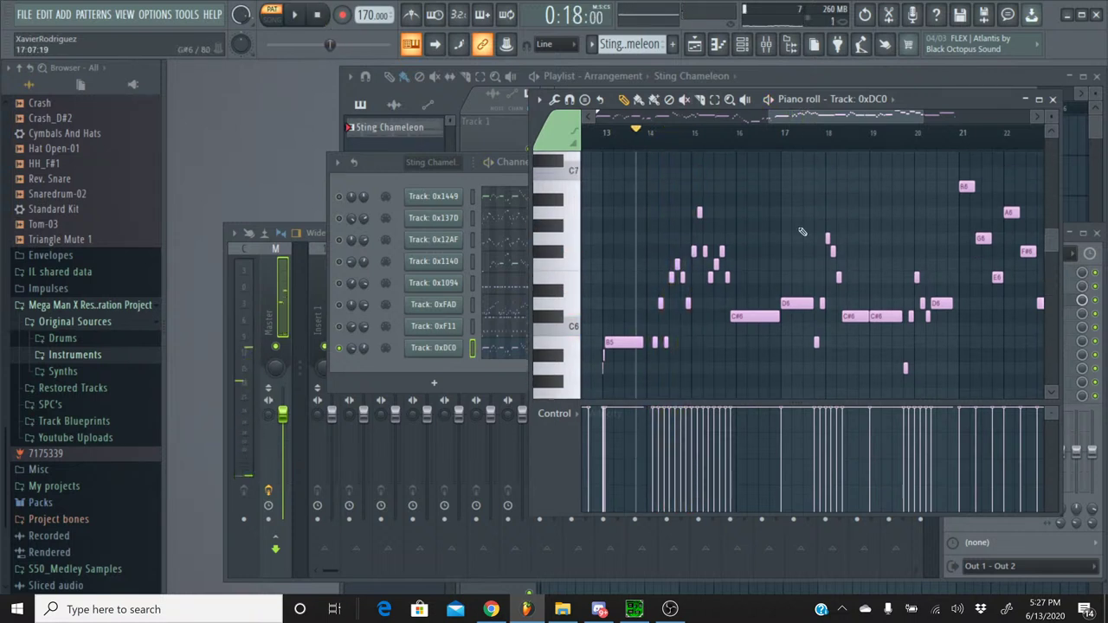
{"action": "left_click_drag", "start_coordinate": [812, 127], "coordinate": [648, 142]}
{"action": "key", "text": "space"}
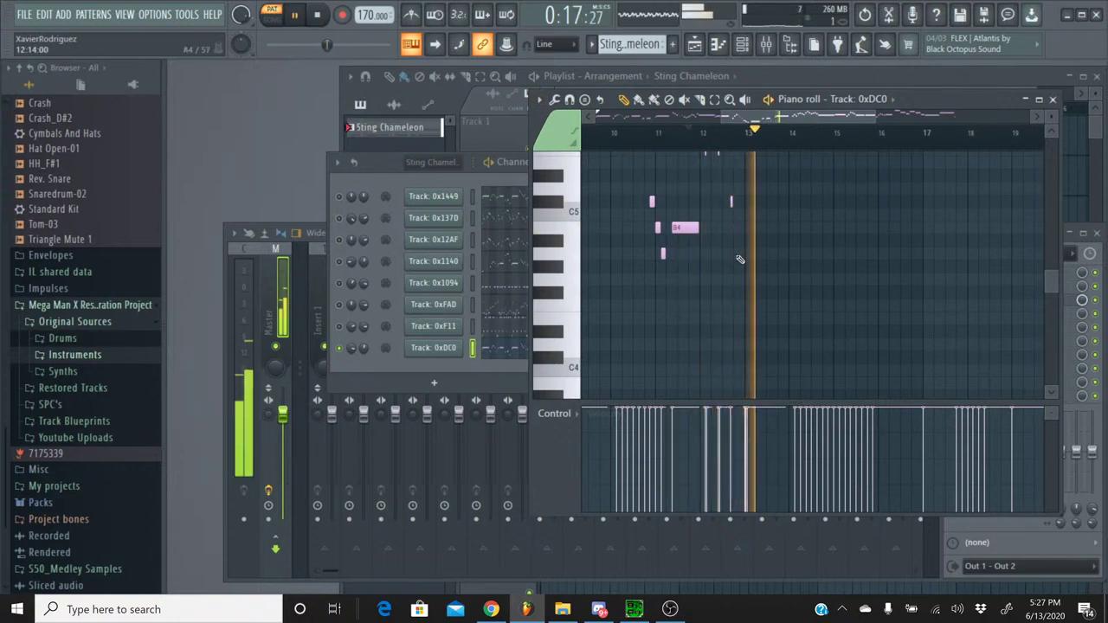
{"action": "scroll", "coordinate": [554, 191], "scroll_direction": "up", "scroll_amount": 3}
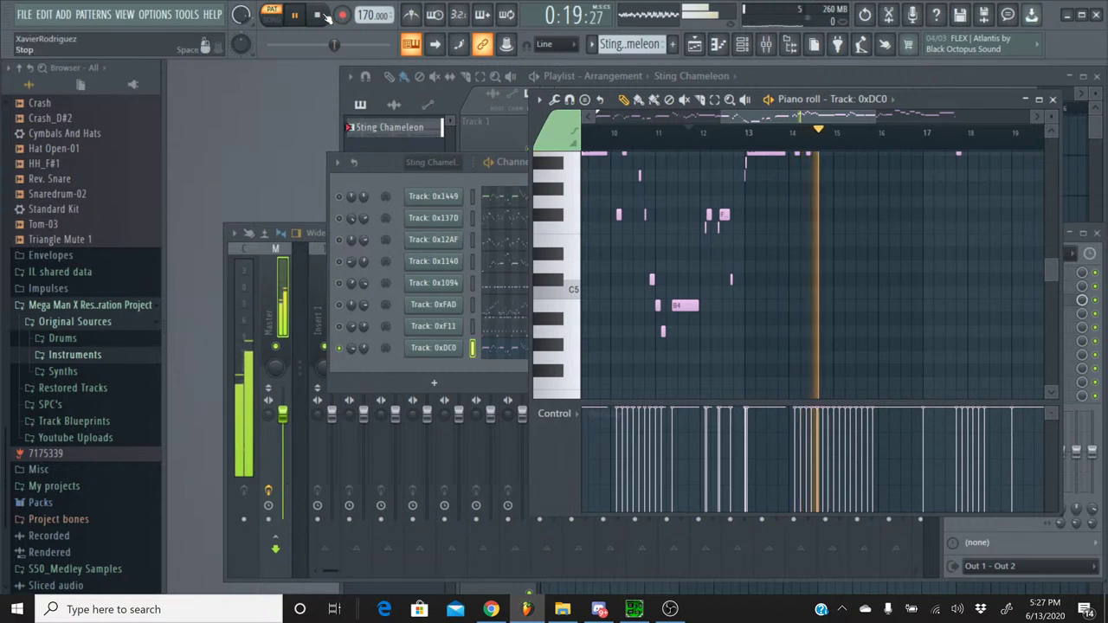
{"action": "key", "text": "space"}
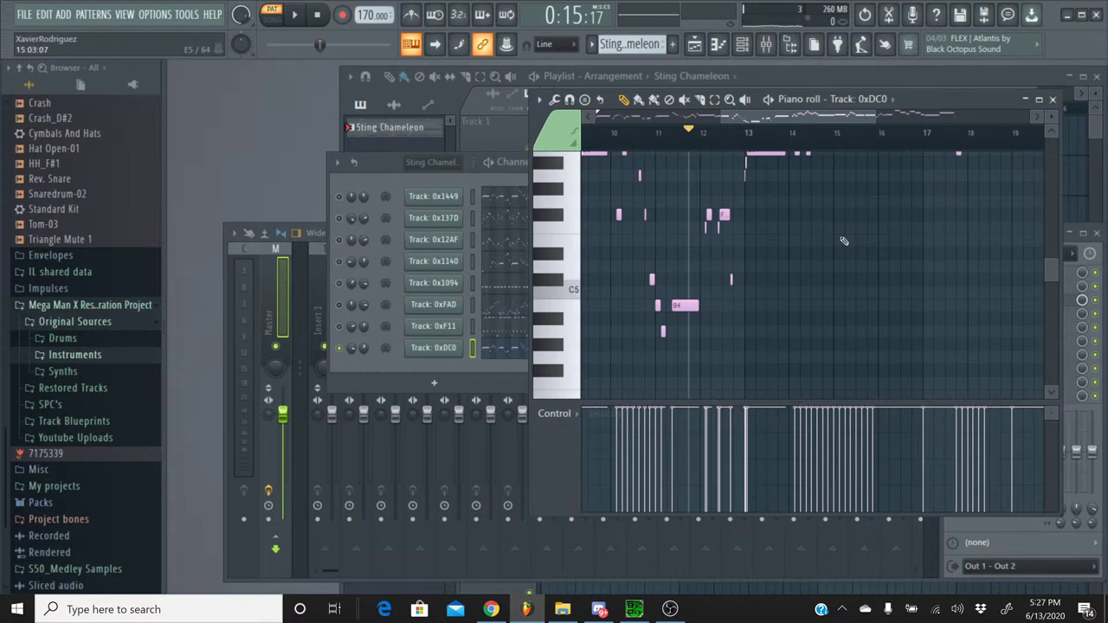
- Copy all notes of Track: 0xDC0, close its piano roll and create a new pattern named Guitar
{"action": "key", "text": "ctrl+a"}
{"action": "left_click", "coordinate": [1055, 100]}
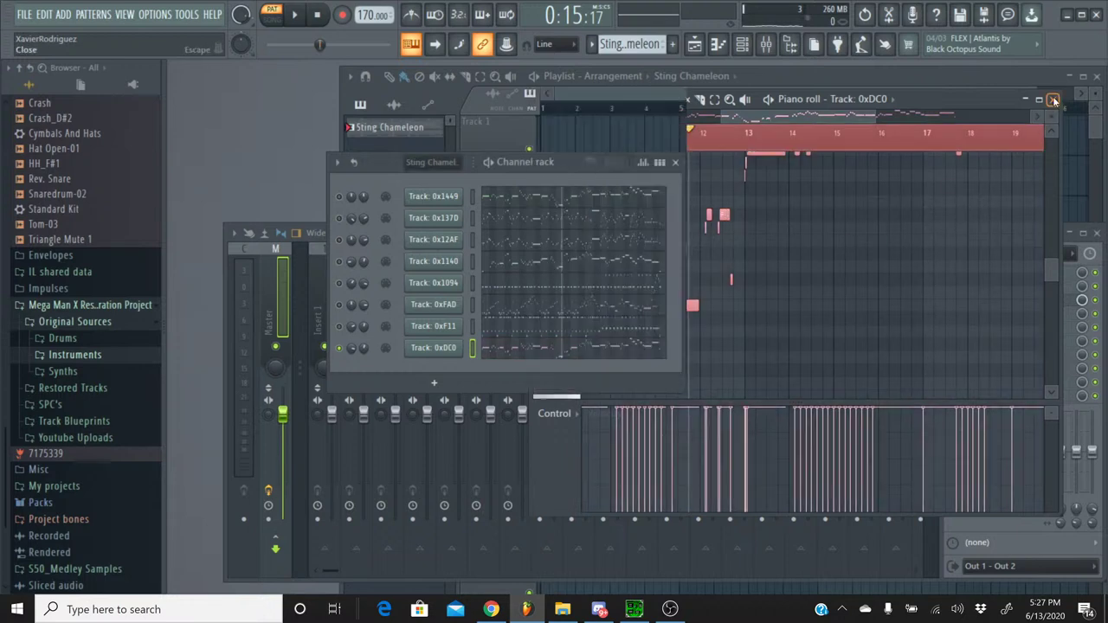
{"action": "left_click", "coordinate": [672, 44]}
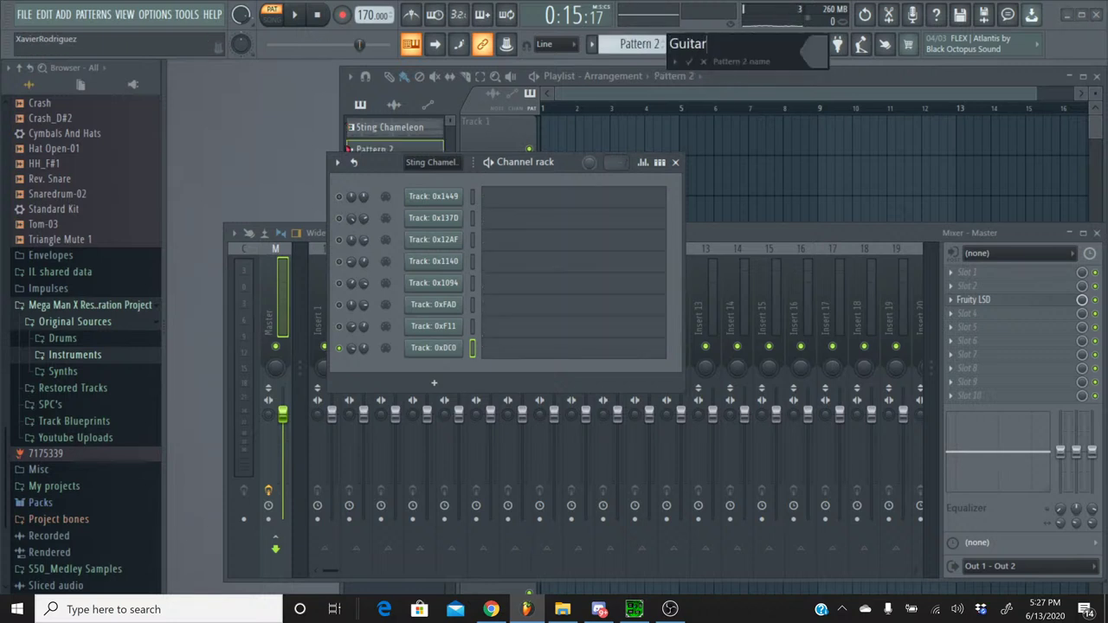
{"action": "key", "text": "Return"}
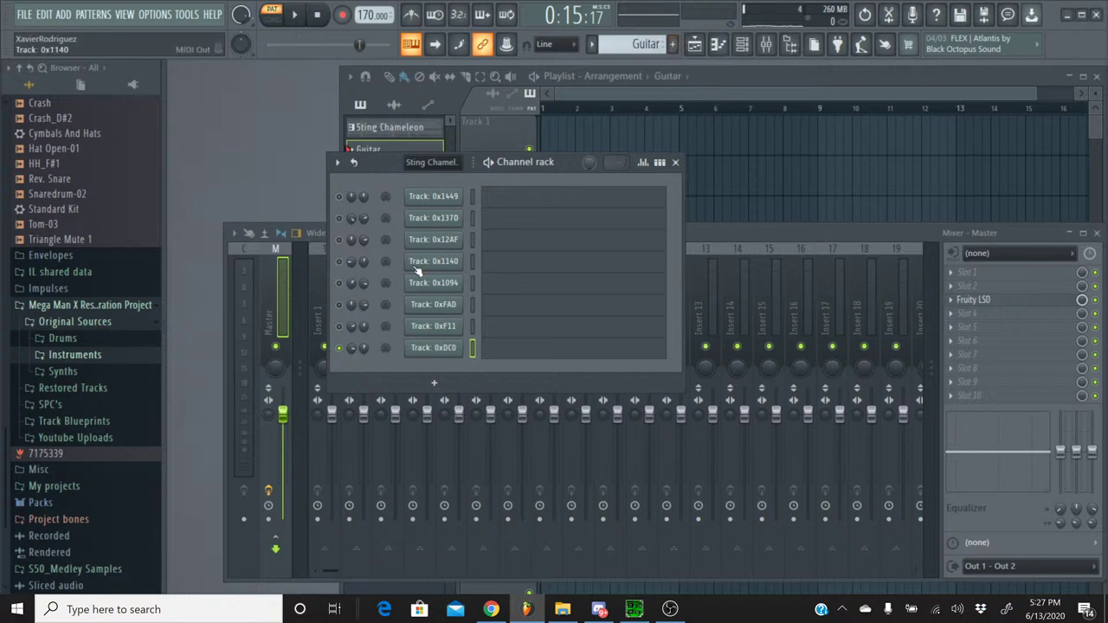
- Add the looped S50_RG LeadD_4 sample from the Instruments folder's S50 Rock Lead1 samples as a new channel in the channel rack
{"action": "left_click", "coordinate": [71, 339]}
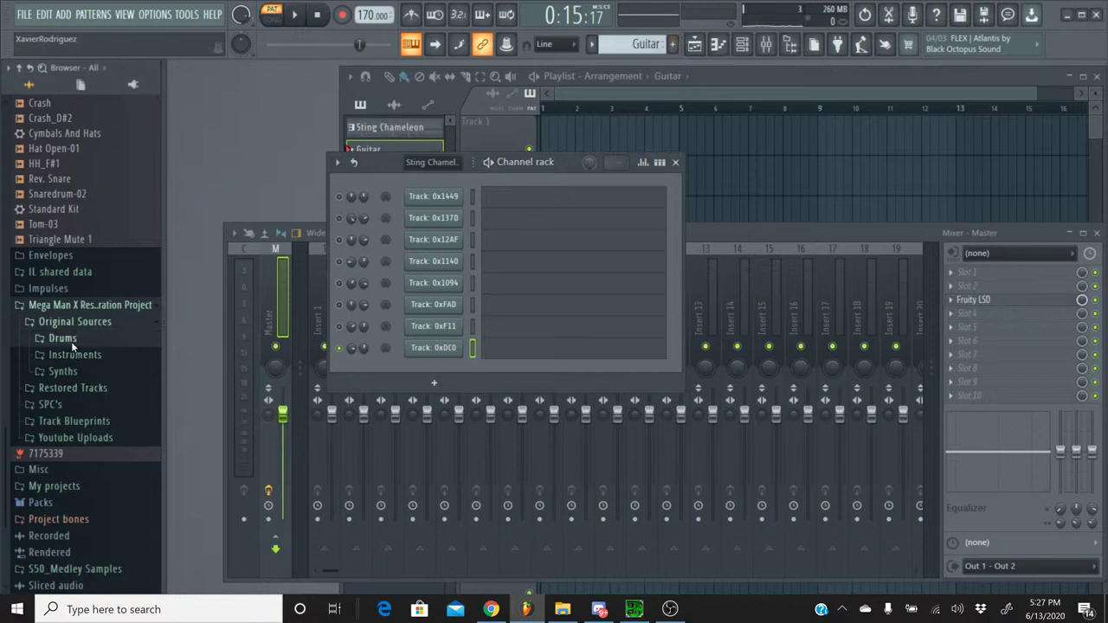
{"action": "scroll", "coordinate": [90, 419], "scroll_direction": "down", "scroll_amount": 2}
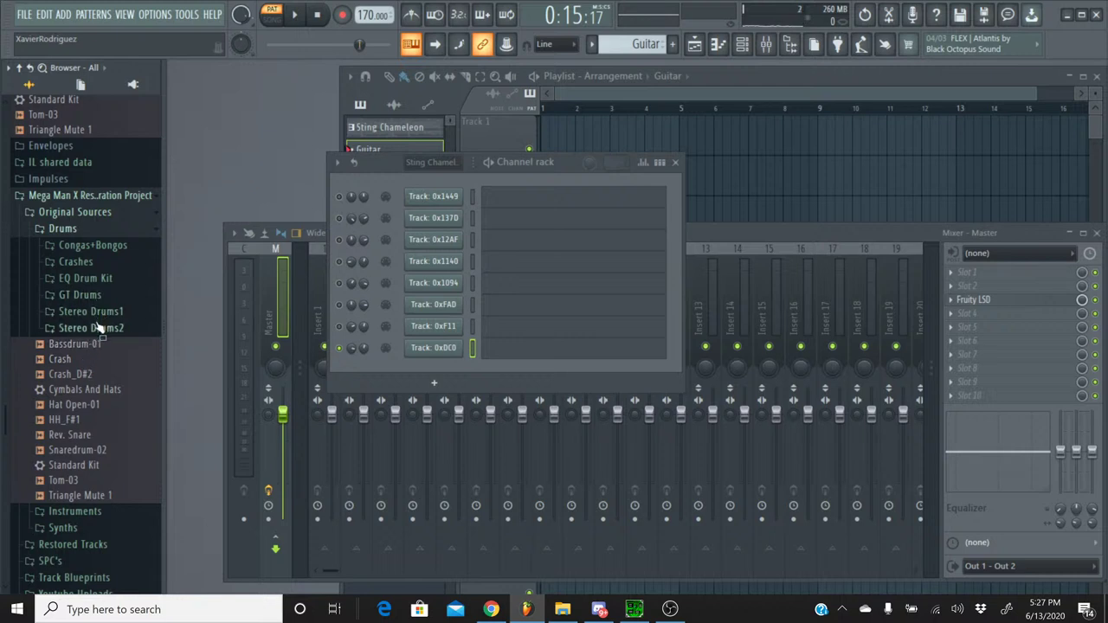
{"action": "left_click", "coordinate": [95, 230]}
{"action": "left_click", "coordinate": [93, 306]}
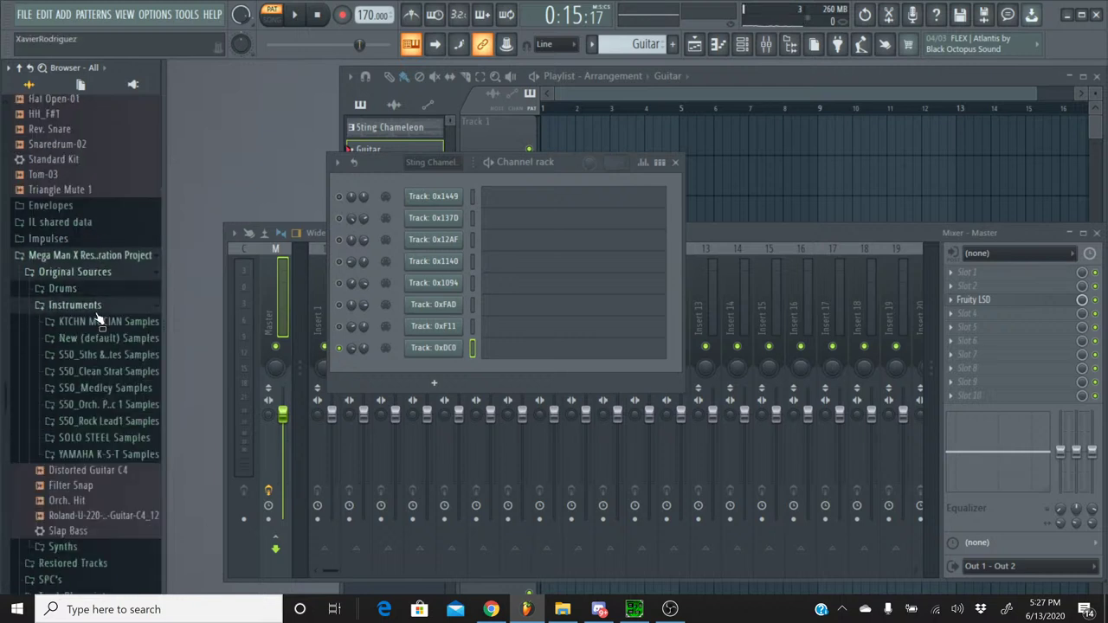
{"action": "left_click", "coordinate": [102, 420]}
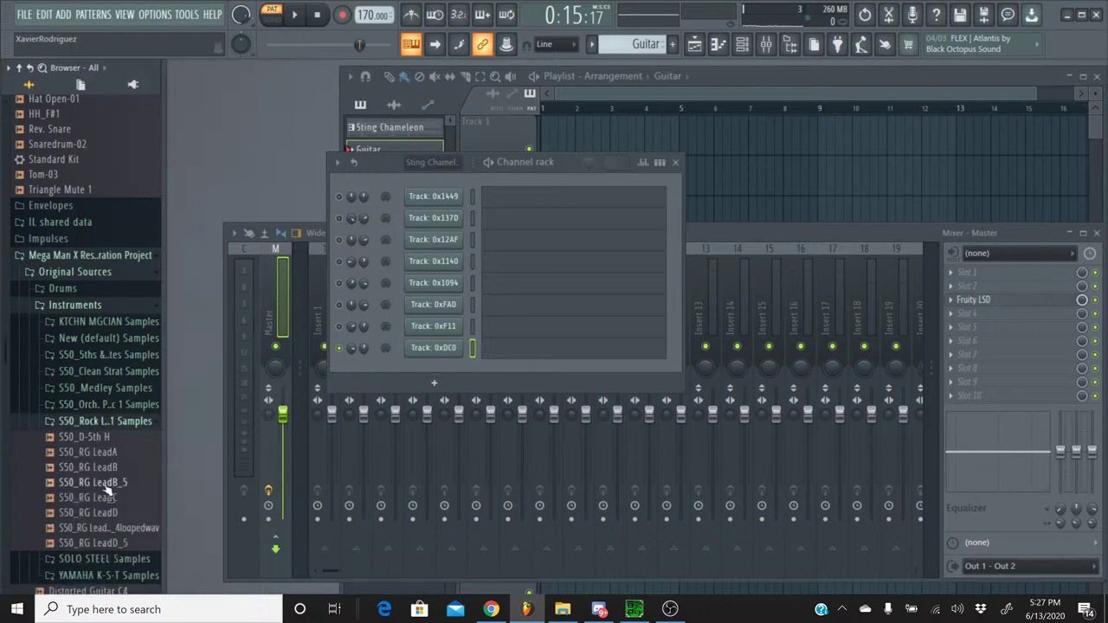
{"action": "left_click", "coordinate": [106, 529]}
{"action": "left_click_drag", "start_coordinate": [105, 537], "coordinate": [459, 371]}
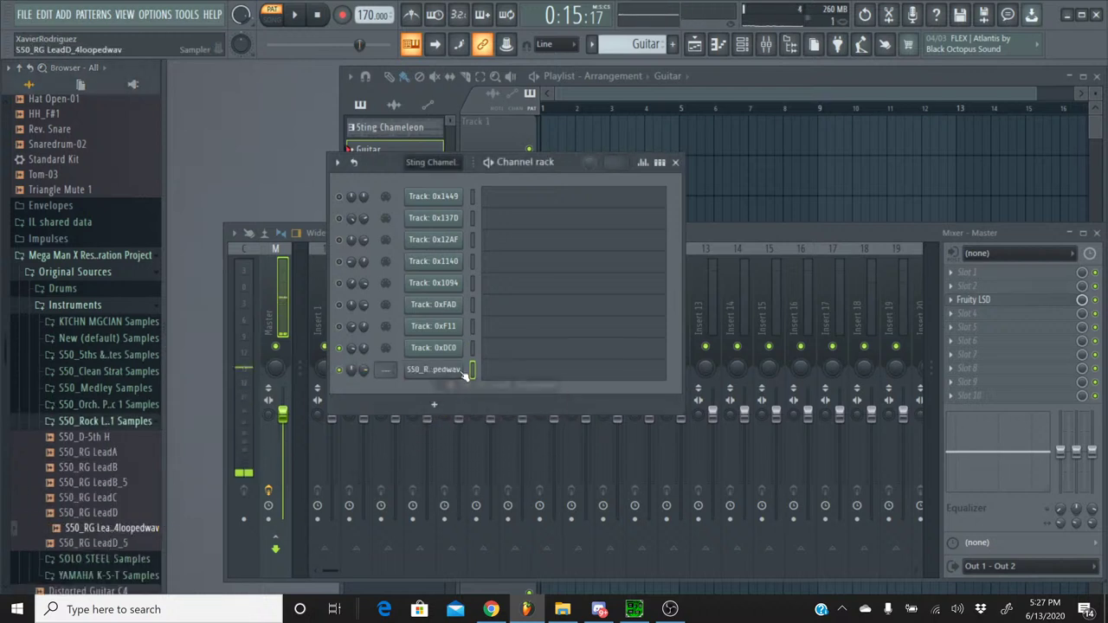
- Rename the new sampler channel as Hi Guitar
{"action": "right_click", "coordinate": [447, 370]}
{"action": "left_click", "coordinate": [491, 402]}
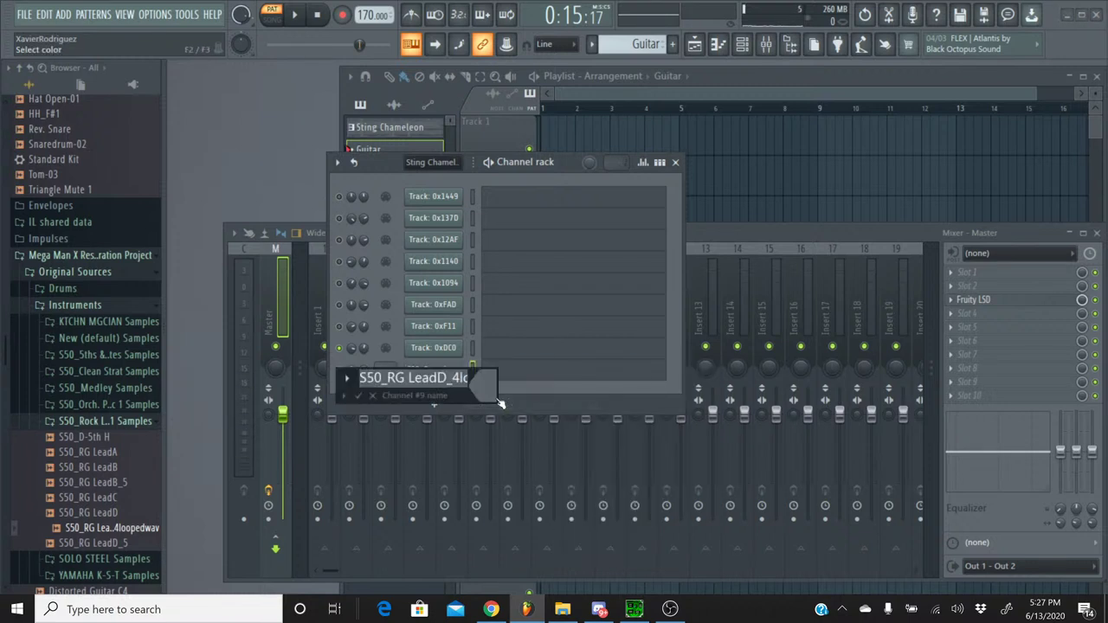
{"action": "type", "text": "Hi"}
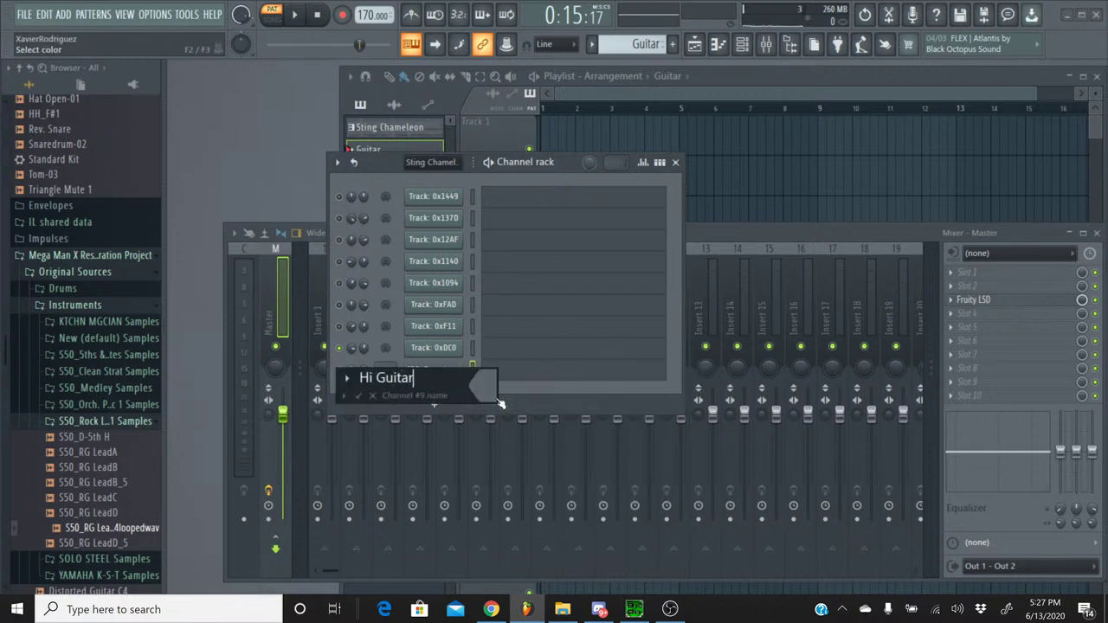
{"action": "type", "text": " Guitar"}
{"action": "key", "text": "Return"}
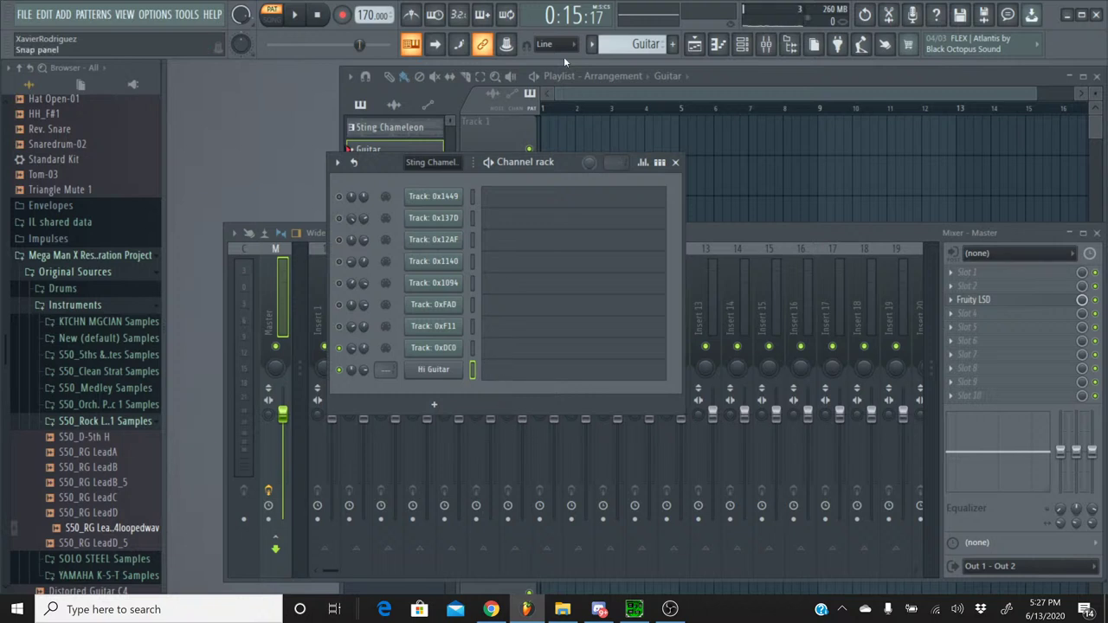
- Paste the copied Track: 0xDC0 notes into the Hi Guitar piano roll of the Guitar pattern
{"action": "left_click", "coordinate": [592, 46]}
{"action": "left_click", "coordinate": [616, 64]}
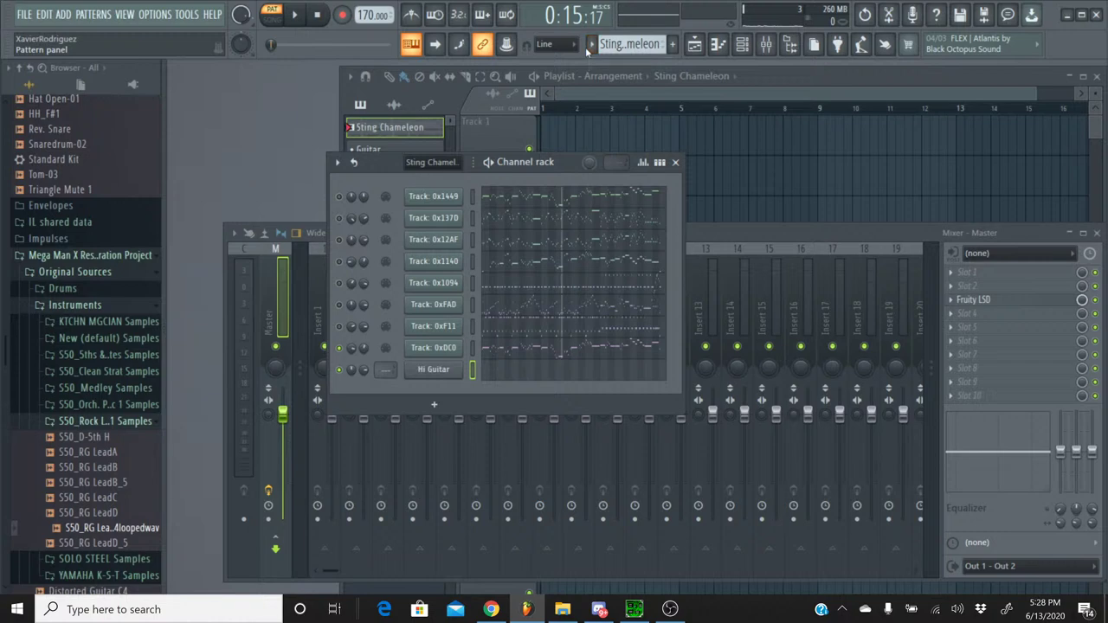
{"action": "left_click", "coordinate": [591, 46]}
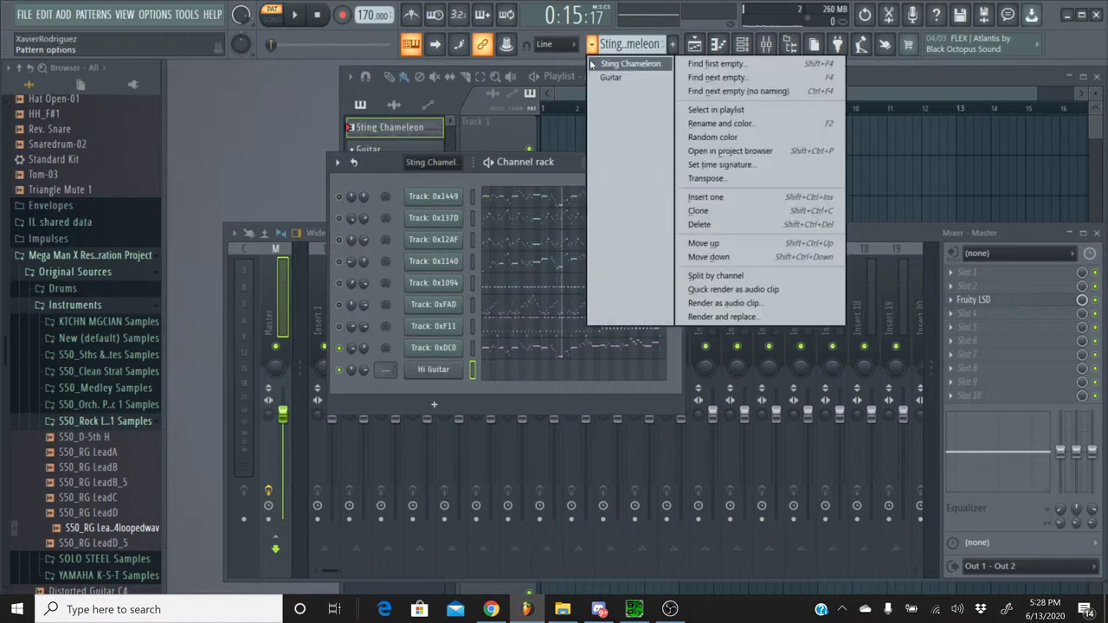
{"action": "left_click", "coordinate": [615, 76]}
{"action": "left_click", "coordinate": [511, 373]}
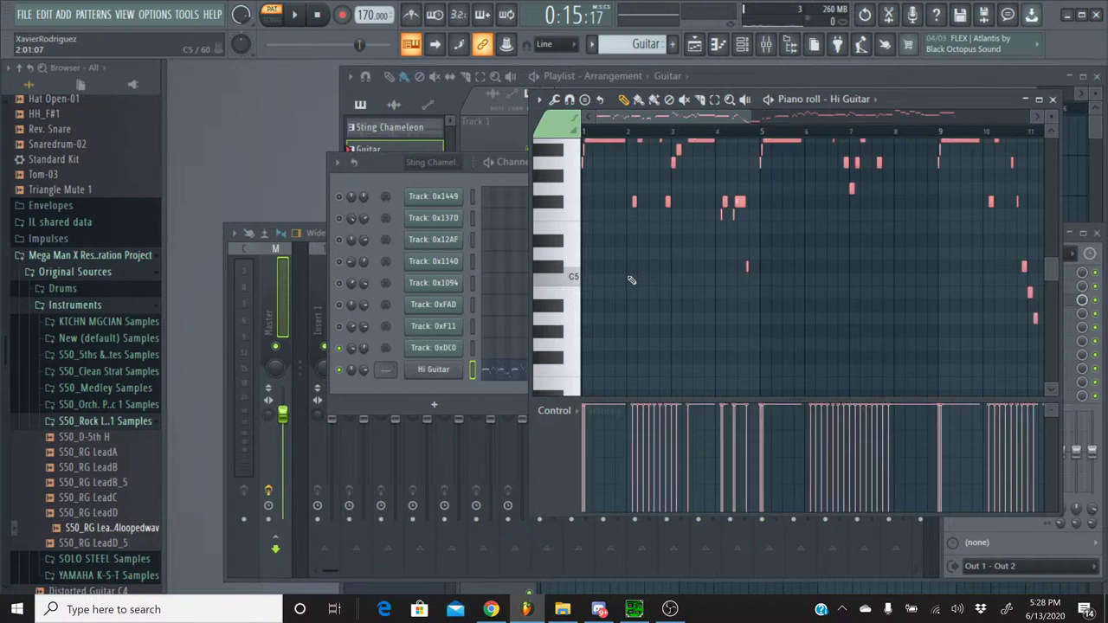
{"action": "scroll", "coordinate": [631, 280], "scroll_direction": "up", "scroll_amount": 4}
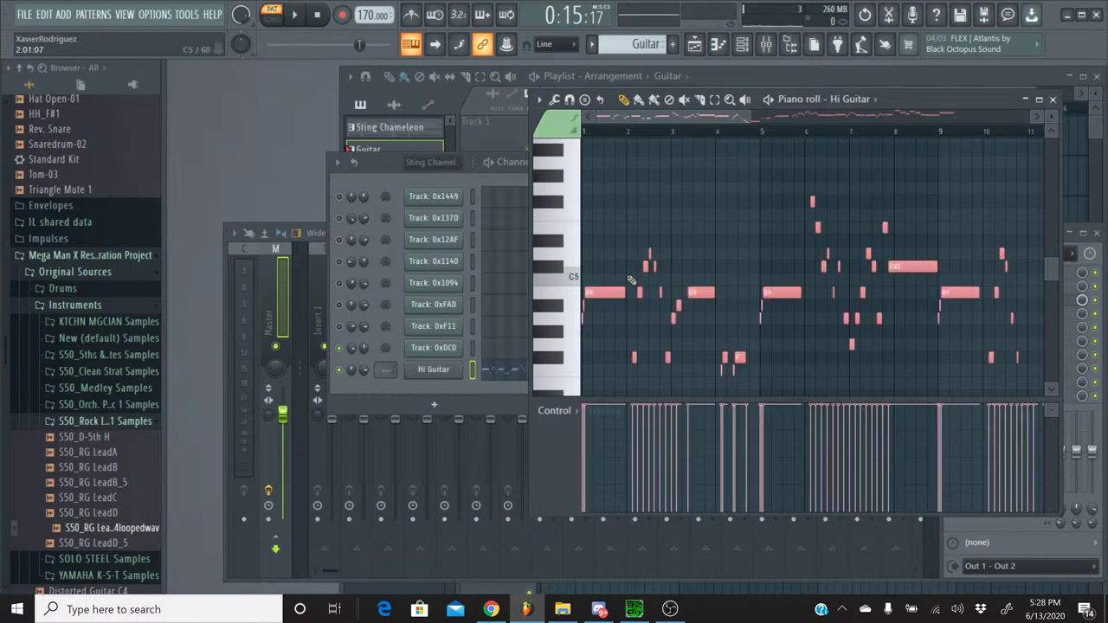
- Audition the Hi Guitar sample on neighbouring piano keys from B4 up to E5 to find the matching pitch
{"action": "left_click", "coordinate": [561, 300]}
{"action": "left_click", "coordinate": [559, 282]}
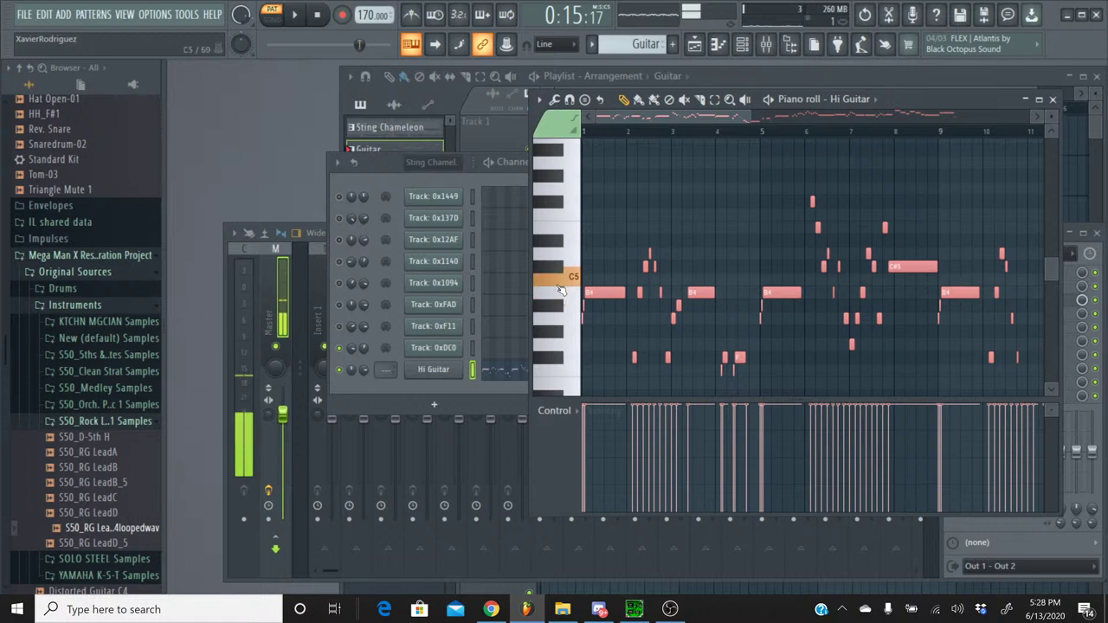
{"action": "left_click", "coordinate": [557, 265]}
{"action": "left_click", "coordinate": [558, 247]}
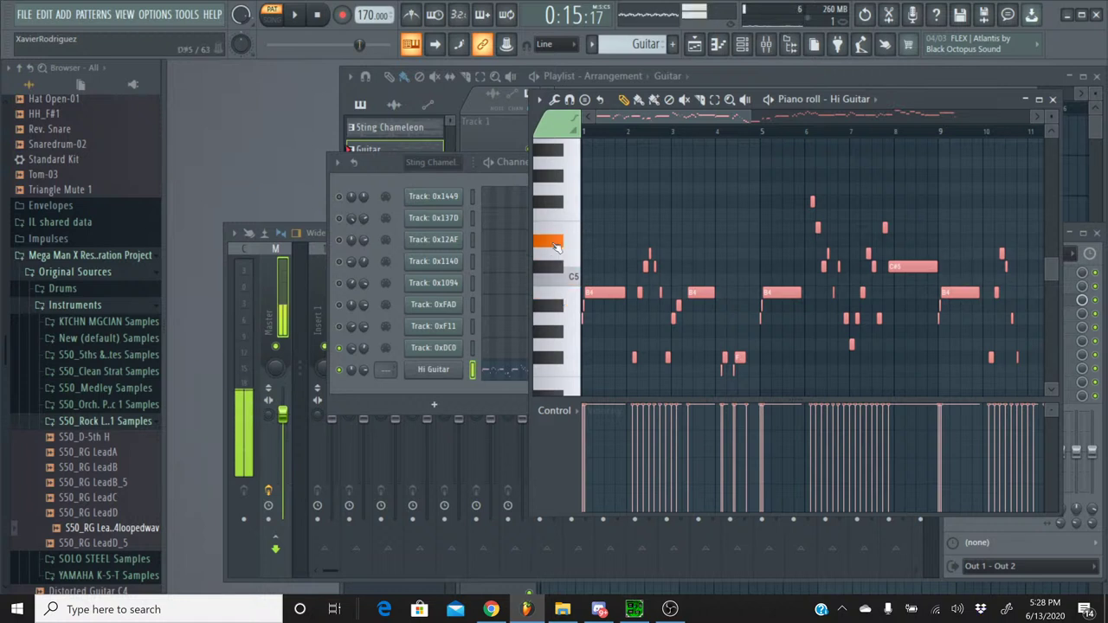
{"action": "left_click", "coordinate": [559, 237]}
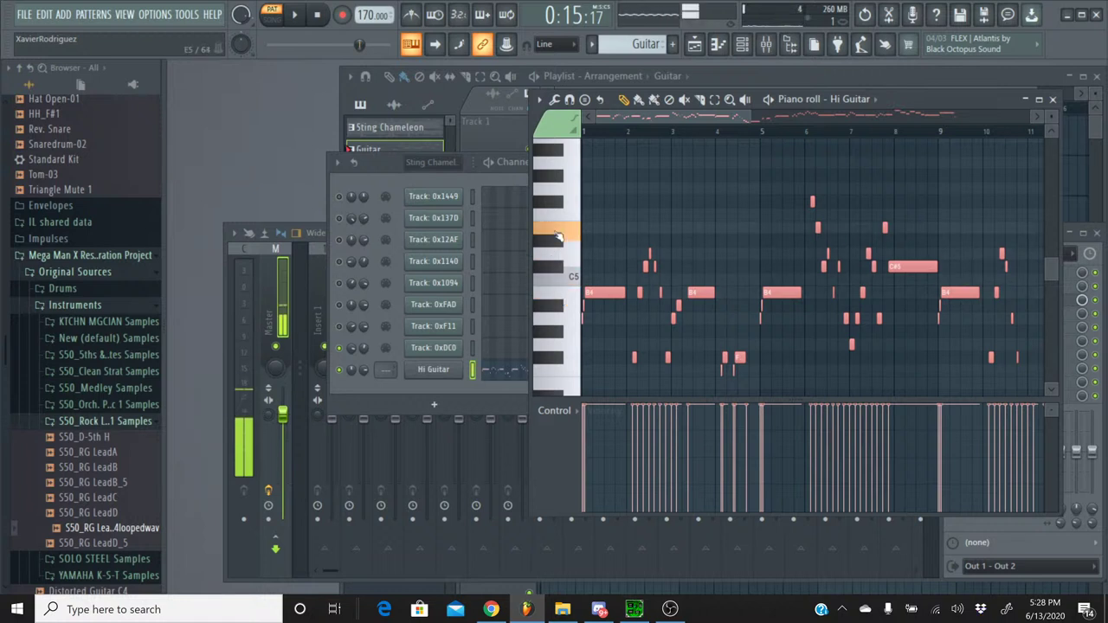
- Transpose all Hi Guitar notes up five semitones so the opening note lands on E5, and audition that pitch
{"action": "key", "text": "Up"}
{"action": "key", "text": "Up"}
{"action": "key", "text": "Up"}
{"action": "key", "text": "Up"}
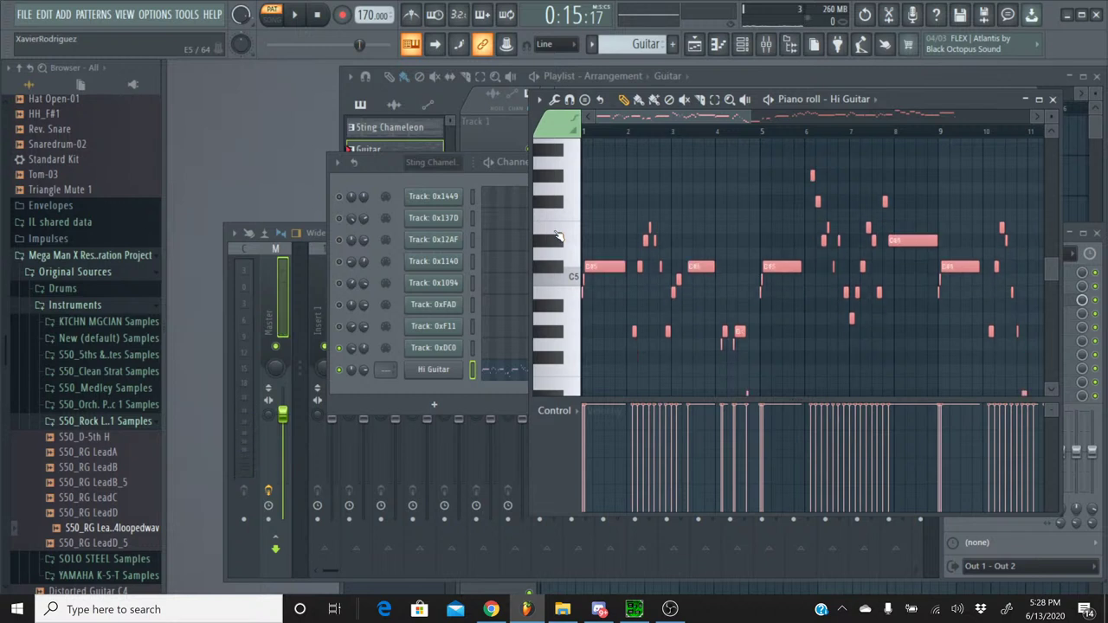
{"action": "key", "text": "Up"}
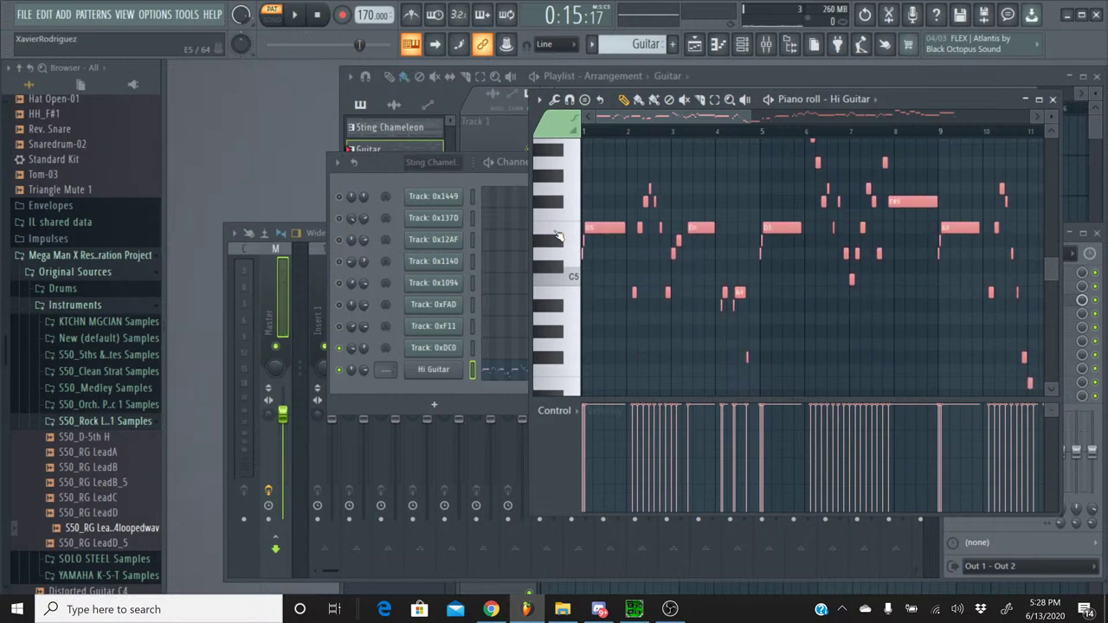
{"action": "left_click", "coordinate": [559, 235]}
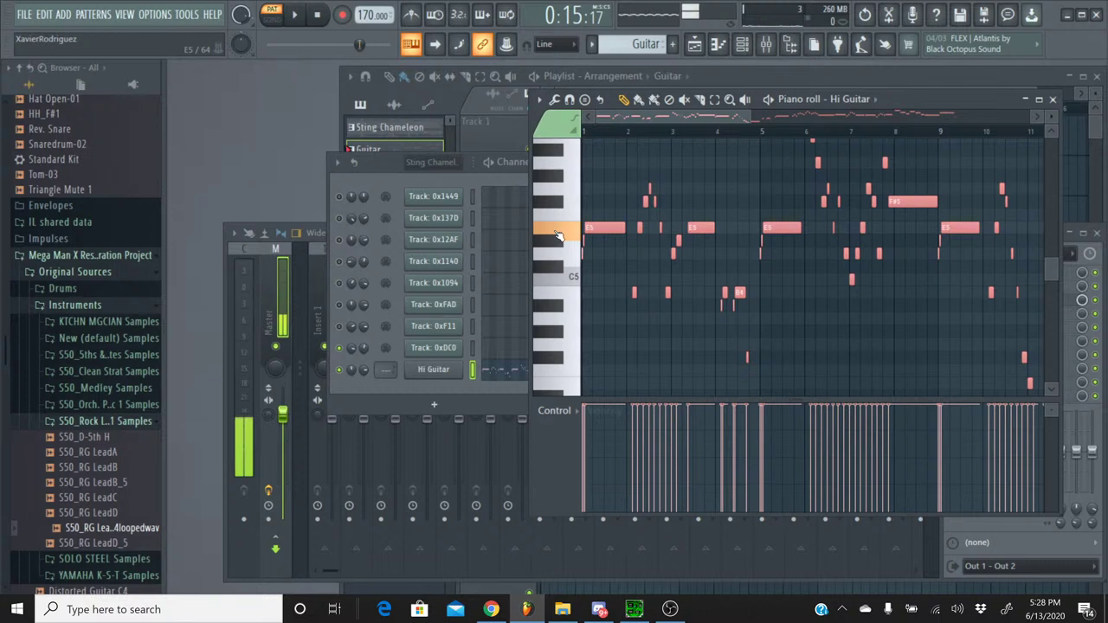
- Return to the Sting Chameleon pattern, open the piano roll of Track: 0xDC0 and audition its opening pitch B5
{"action": "left_click", "coordinate": [1053, 100]}
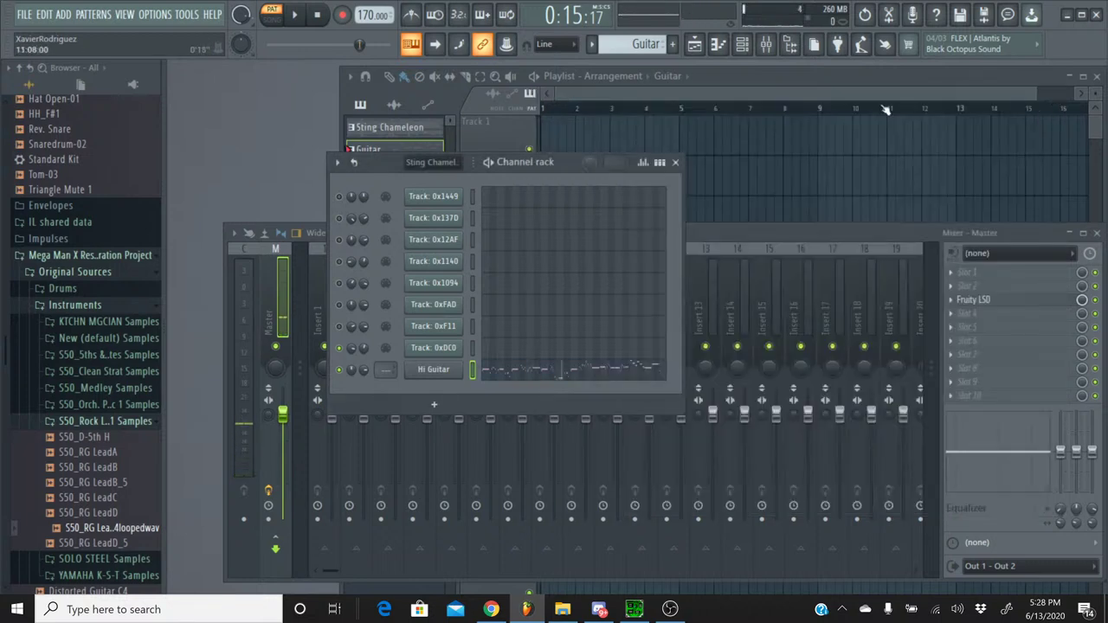
{"action": "left_click", "coordinate": [590, 46]}
{"action": "left_click", "coordinate": [616, 64]}
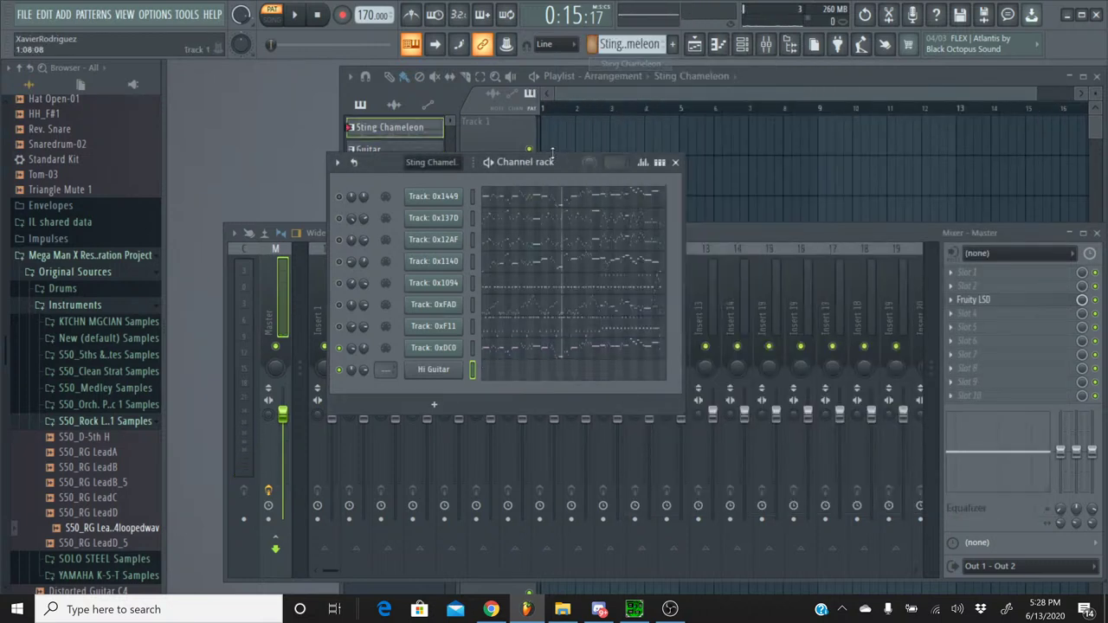
{"action": "left_click", "coordinate": [506, 349]}
{"action": "left_click", "coordinate": [562, 229]}
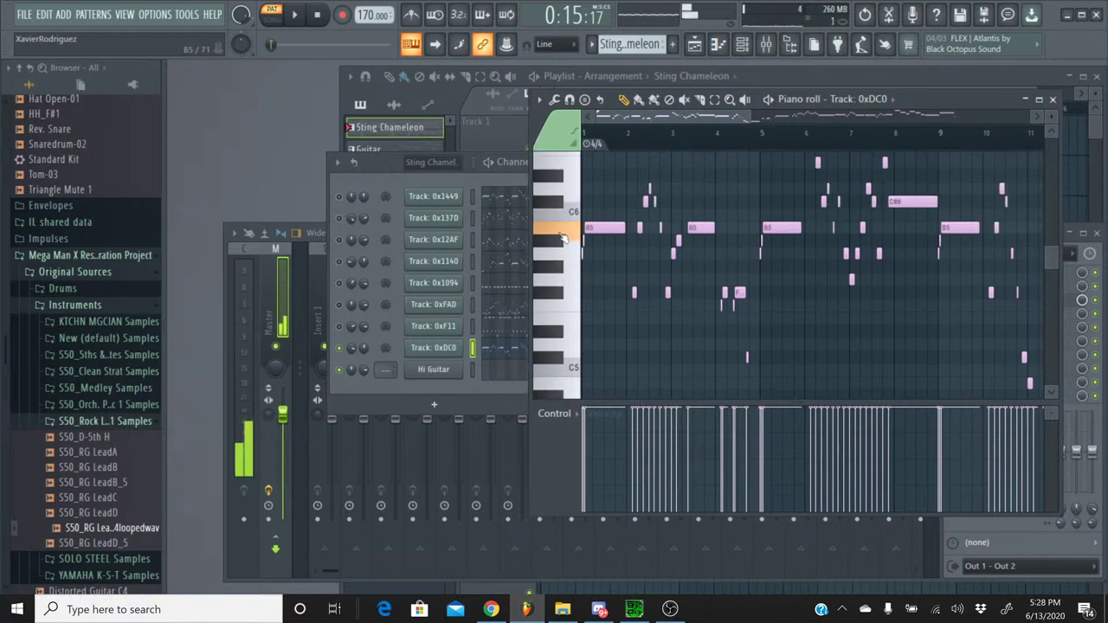
{"action": "left_click", "coordinate": [562, 216]}
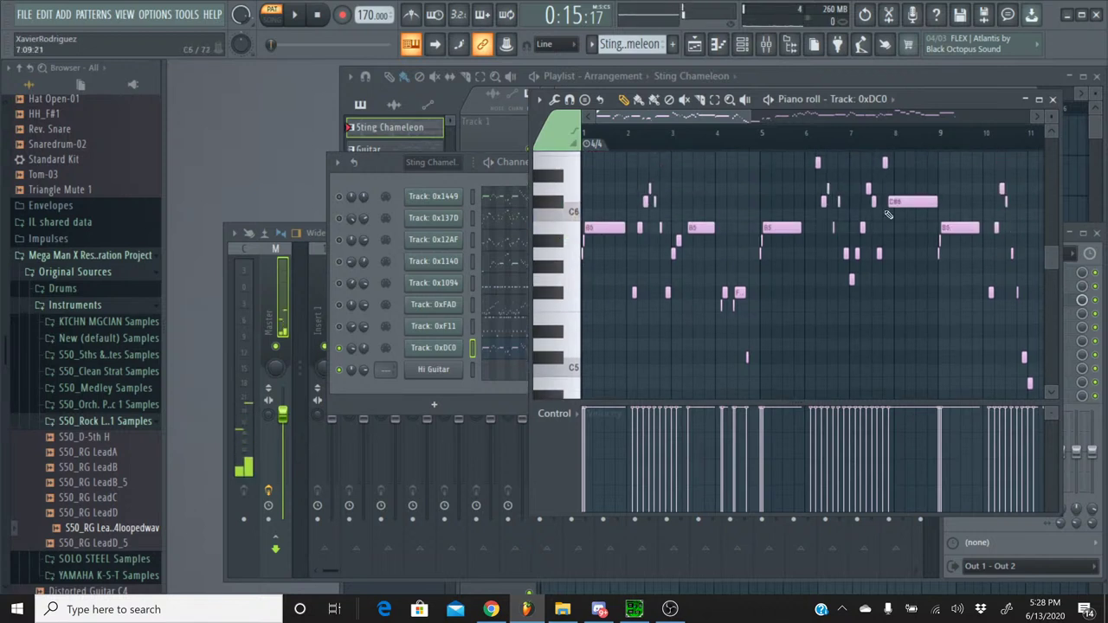
- Switch to the Guitar pattern, reopen the Hi Guitar piano roll and audition E5 for comparison with the original track
{"action": "left_click", "coordinate": [1053, 100]}
{"action": "left_click", "coordinate": [591, 45]}
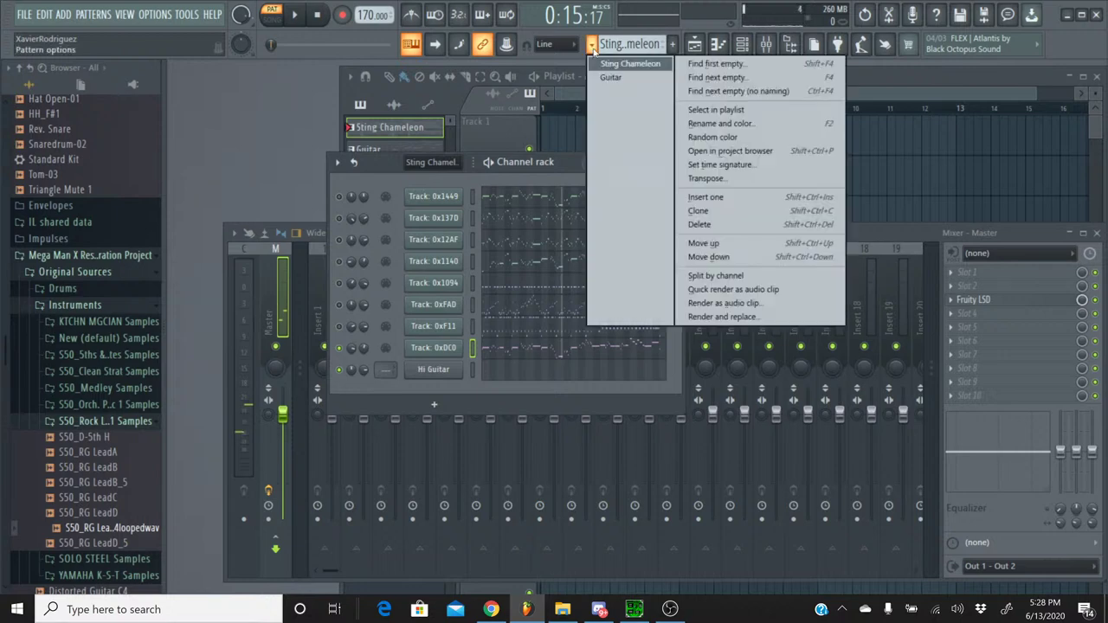
{"action": "left_click", "coordinate": [615, 77]}
{"action": "left_click", "coordinate": [522, 370]}
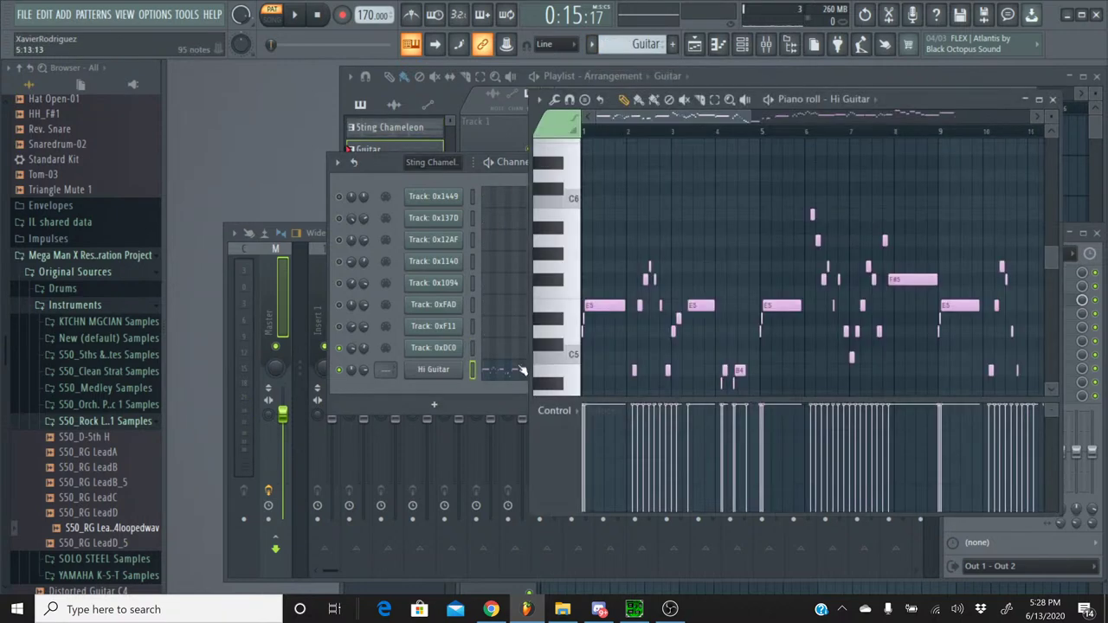
{"action": "left_click", "coordinate": [558, 308]}
{"action": "left_click", "coordinate": [558, 307]}
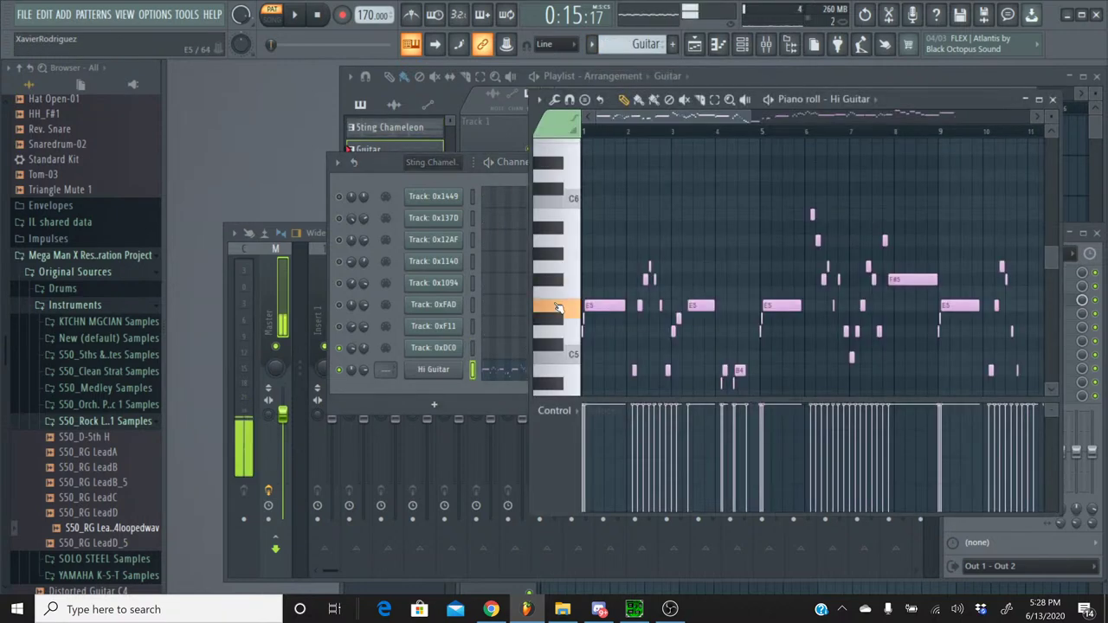
- Enable the Hi Guitar channel's volume envelope with full sustain and a short release, and play the Guitar pattern
{"action": "left_click", "coordinate": [437, 371]}
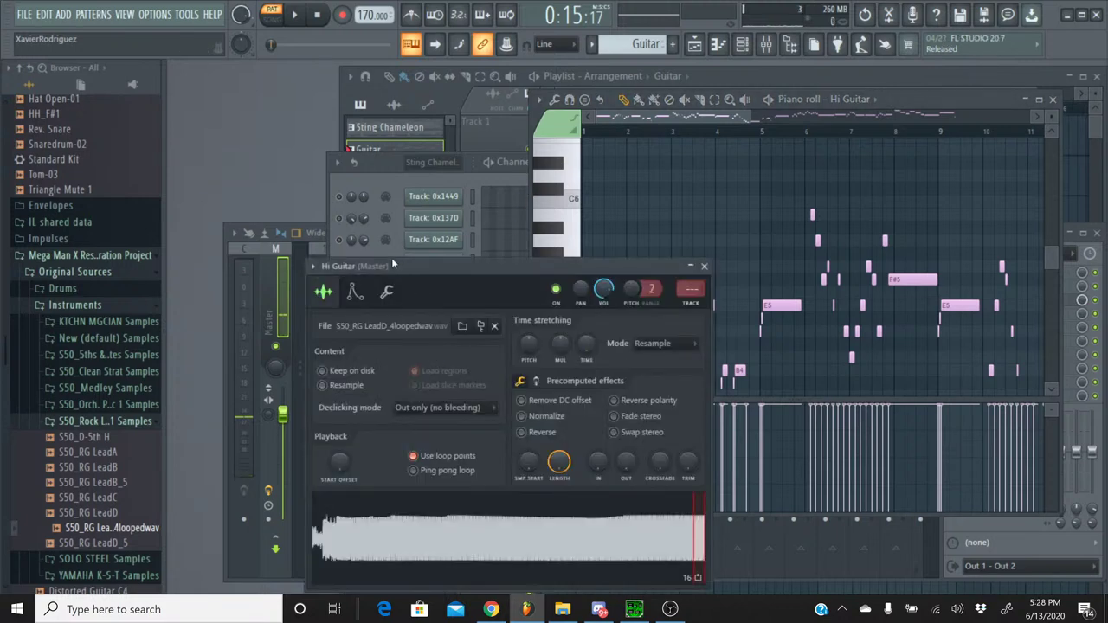
{"action": "left_click", "coordinate": [357, 294]}
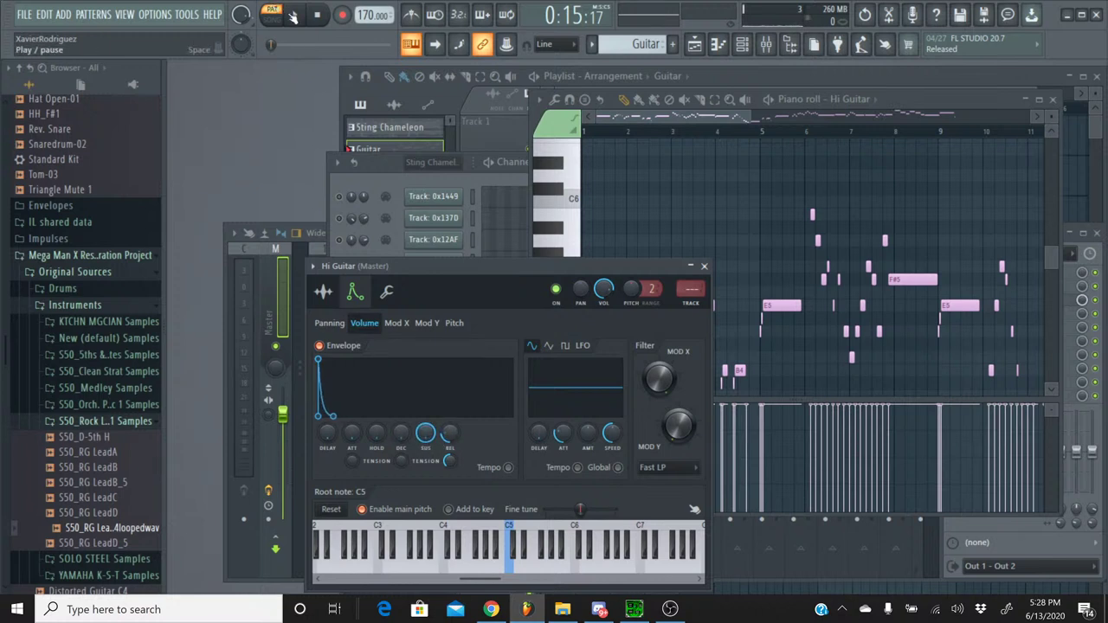
{"action": "left_click", "coordinate": [293, 16]}
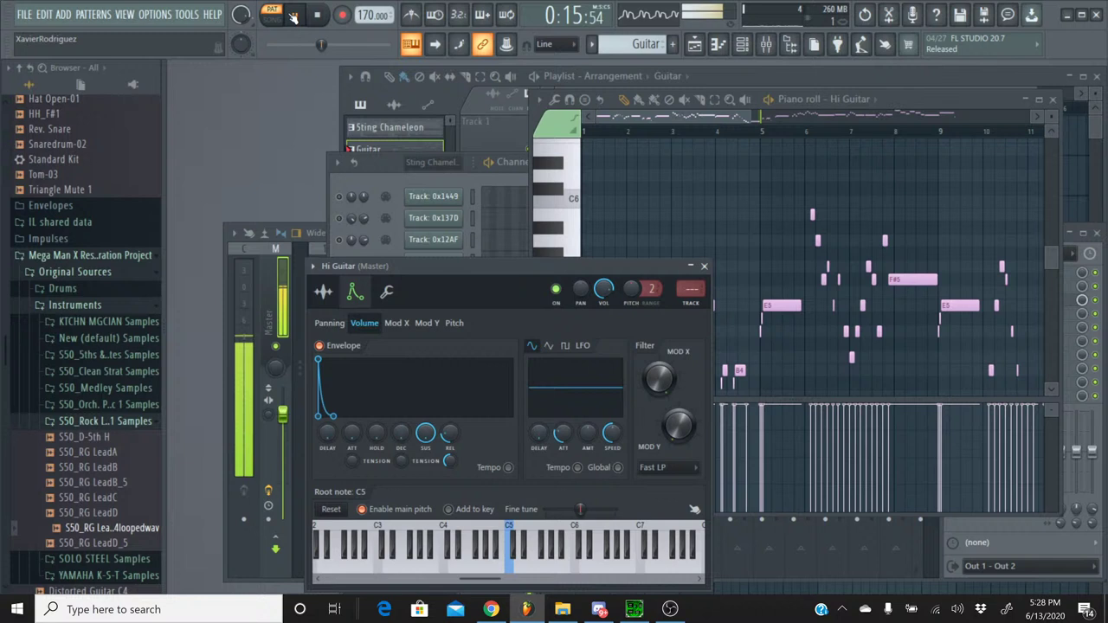
{"action": "left_click", "coordinate": [701, 138]}
{"action": "scroll", "coordinate": [742, 196], "scroll_direction": "down", "scroll_amount": 3}
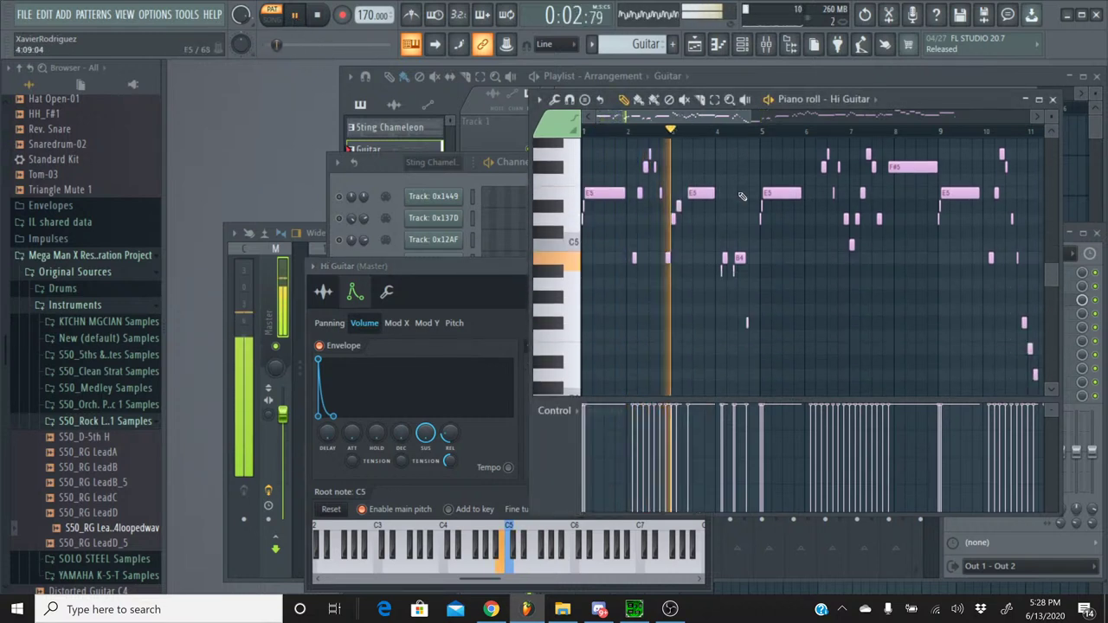
{"action": "left_click", "coordinate": [413, 276]}
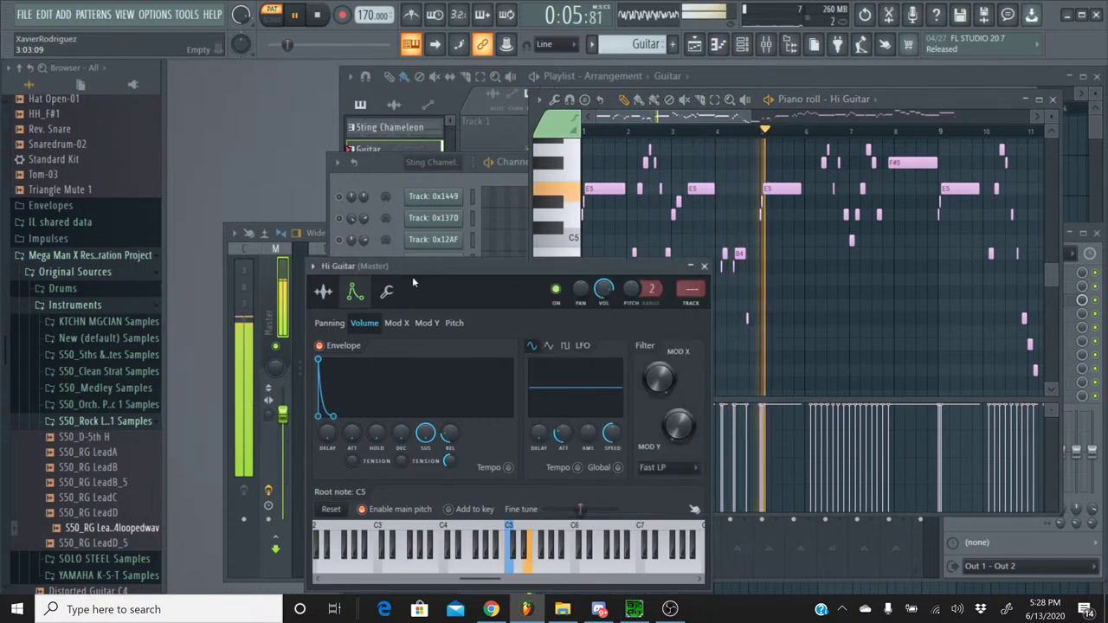
- Give the Hi Guitar a subtle delayed pitch LFO vibrato, replay the pattern from the start and stop it
{"action": "left_click", "coordinate": [454, 322]}
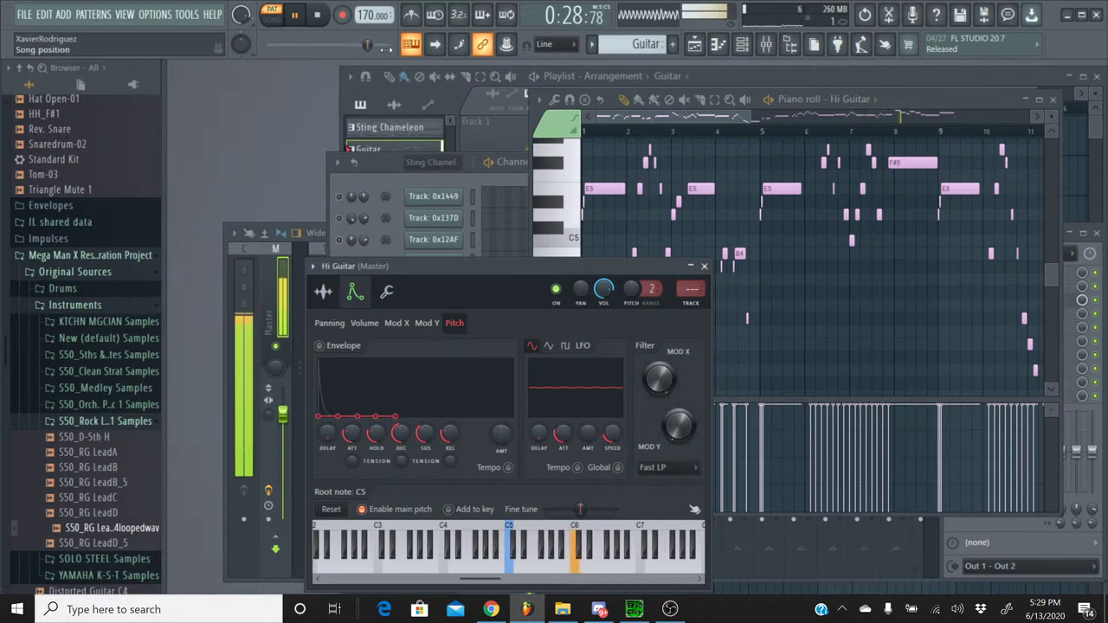
{"action": "left_click_drag", "start_coordinate": [377, 50], "coordinate": [265, 48]}
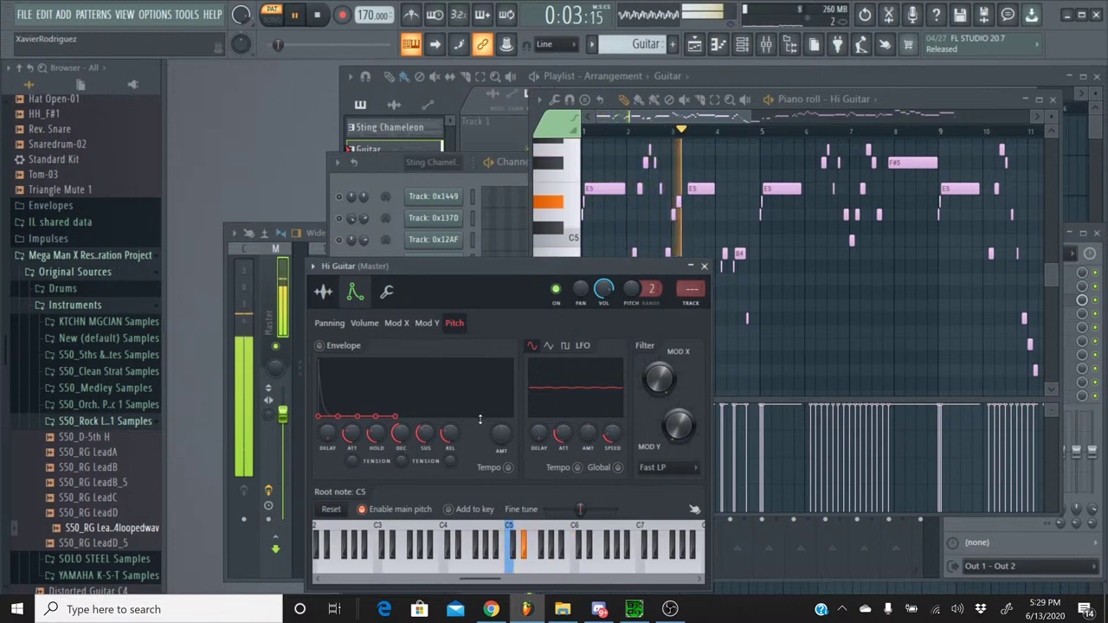
{"action": "left_click", "coordinate": [320, 17]}
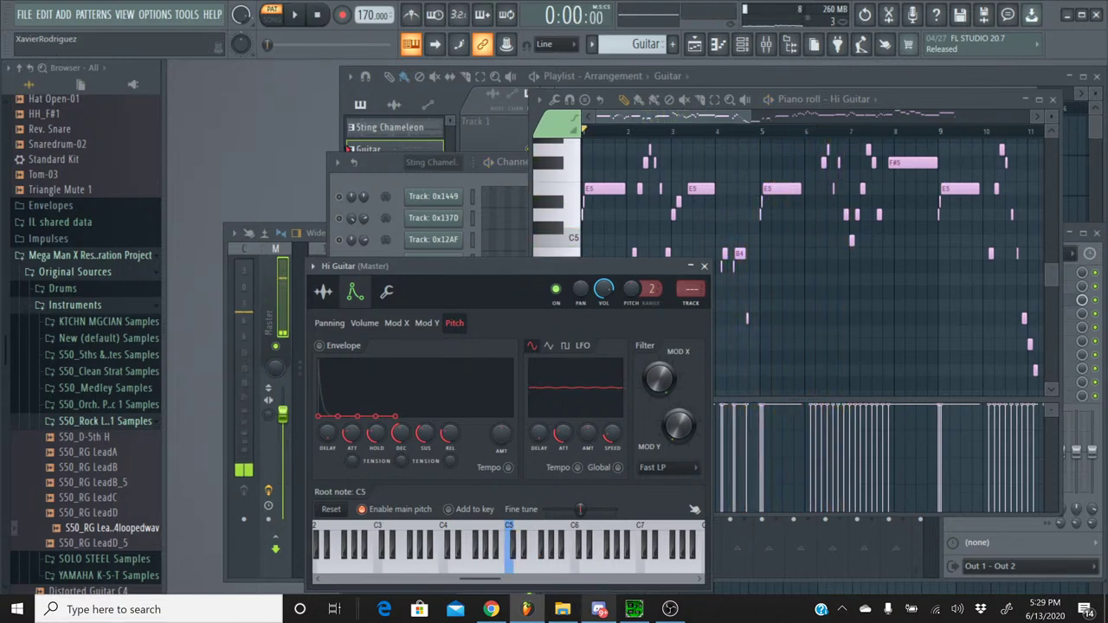
- Switch to SPCTool, play the original Sting Chameleon track for comparison, and return to FL Studio
{"action": "left_click", "coordinate": [634, 609]}
{"action": "left_click", "coordinate": [377, 311]}
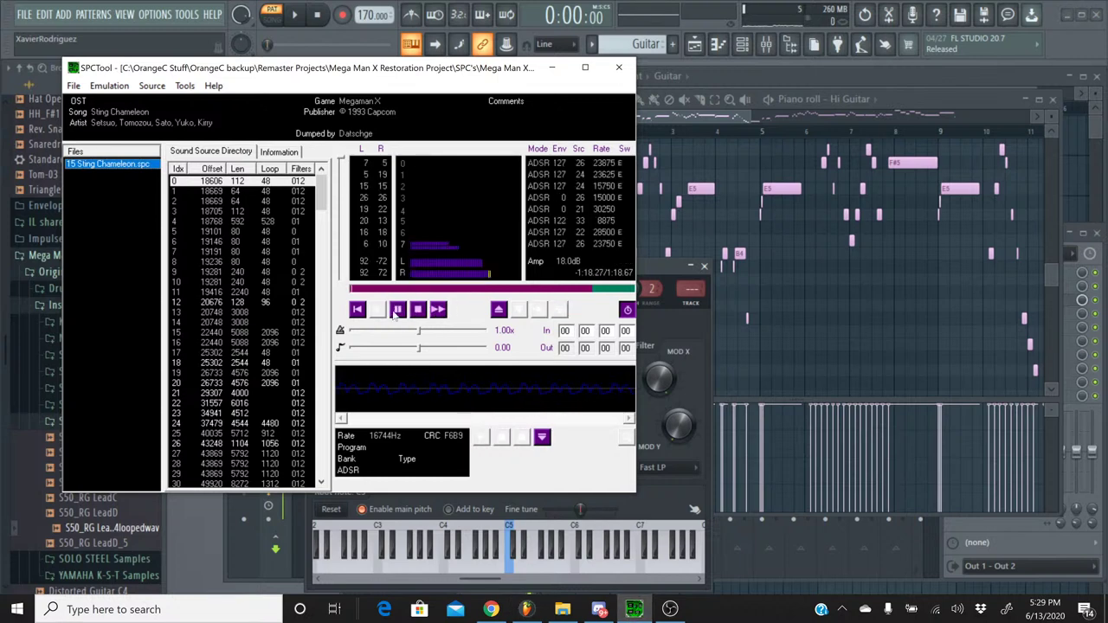
{"action": "left_click", "coordinate": [551, 70]}
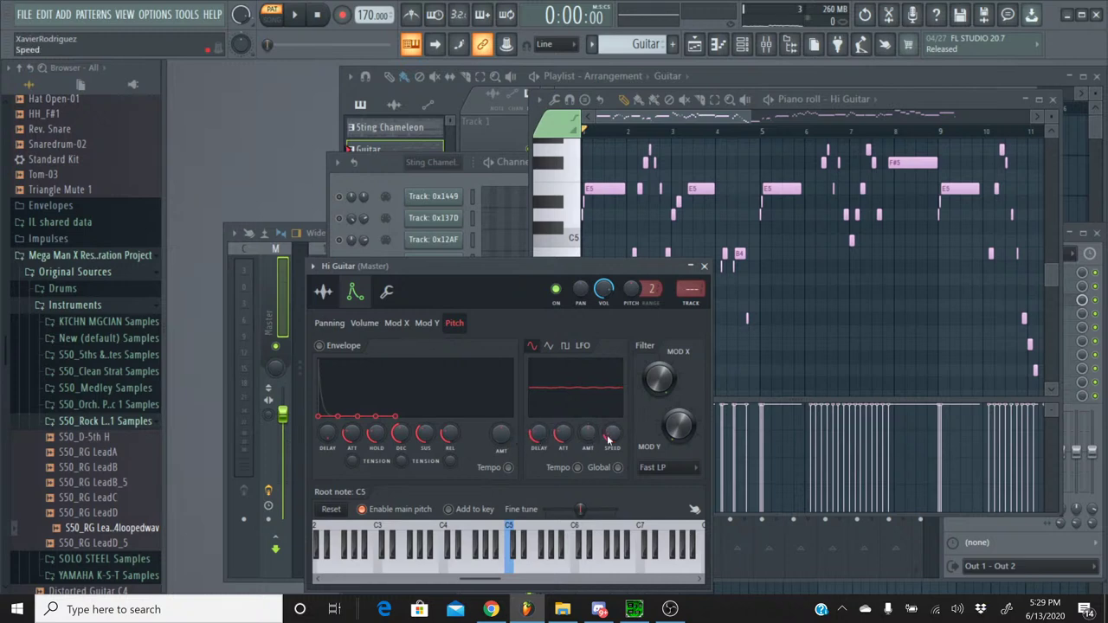
- Adjust the Hi Guitar's pitch LFO speed and check the vibrato by replaying the Guitar pattern from the start several times
{"action": "key", "text": "space"}
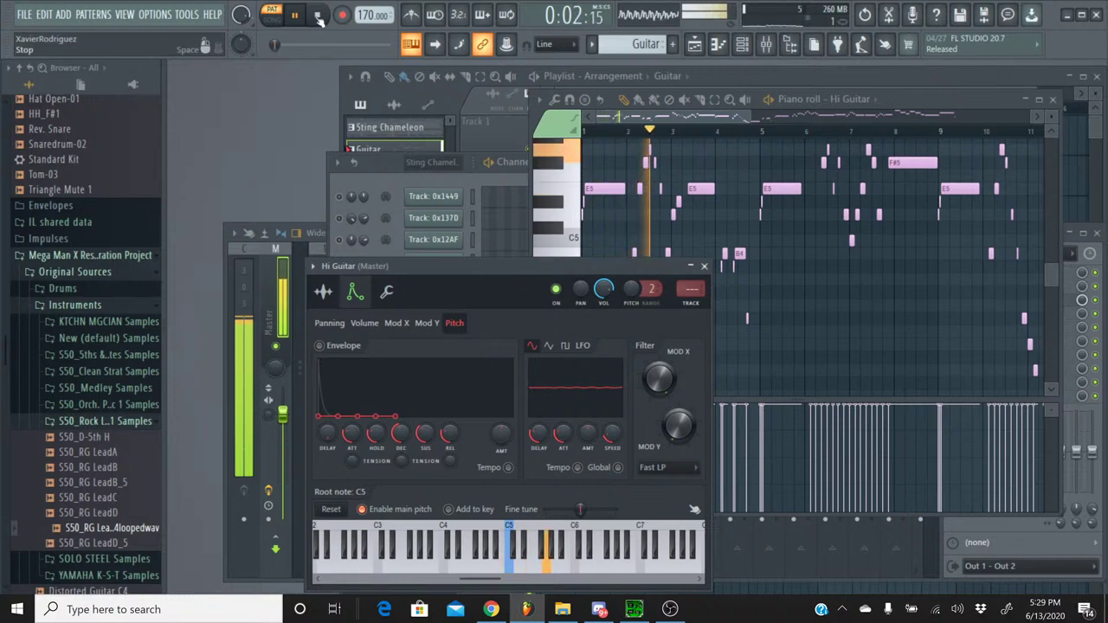
{"action": "left_click_drag", "start_coordinate": [278, 44], "coordinate": [264, 44]}
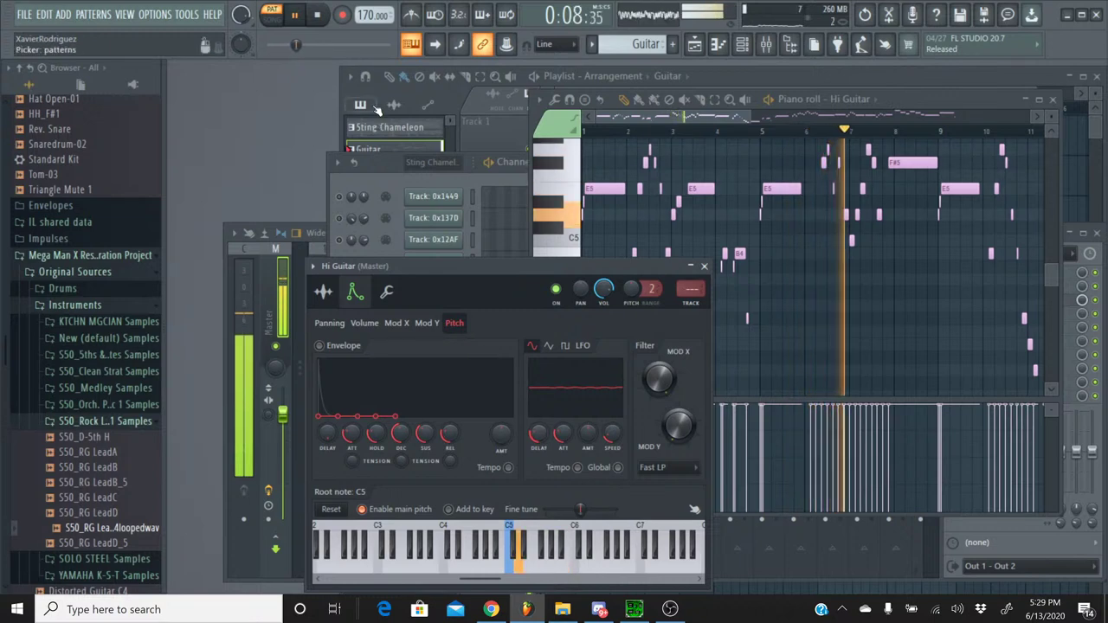
{"action": "left_click", "coordinate": [278, 44]}
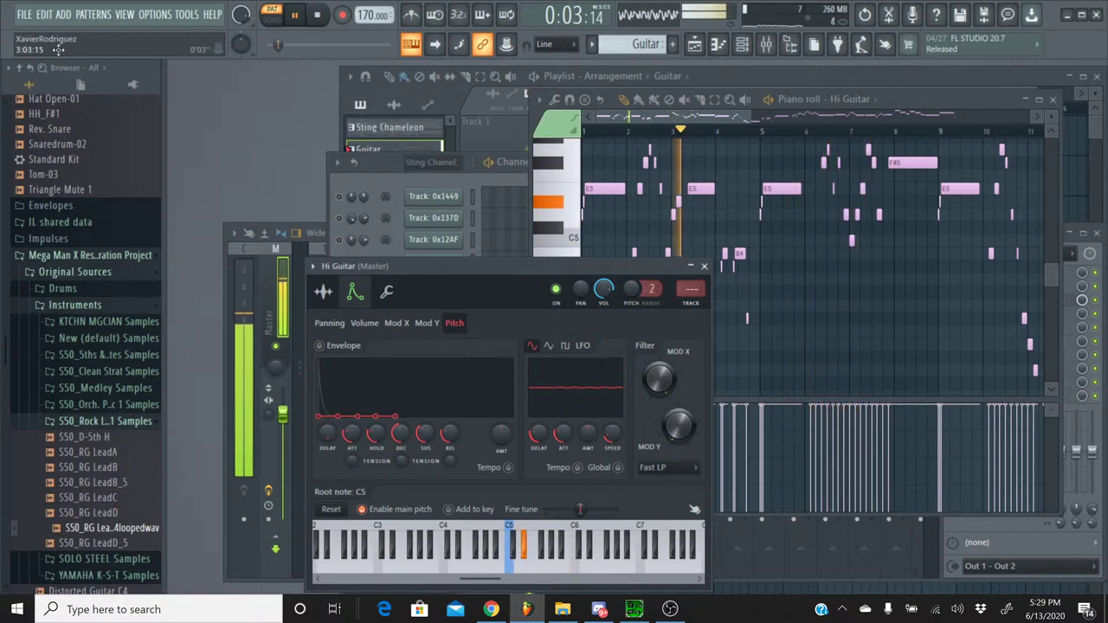
{"action": "left_click", "coordinate": [269, 46]}
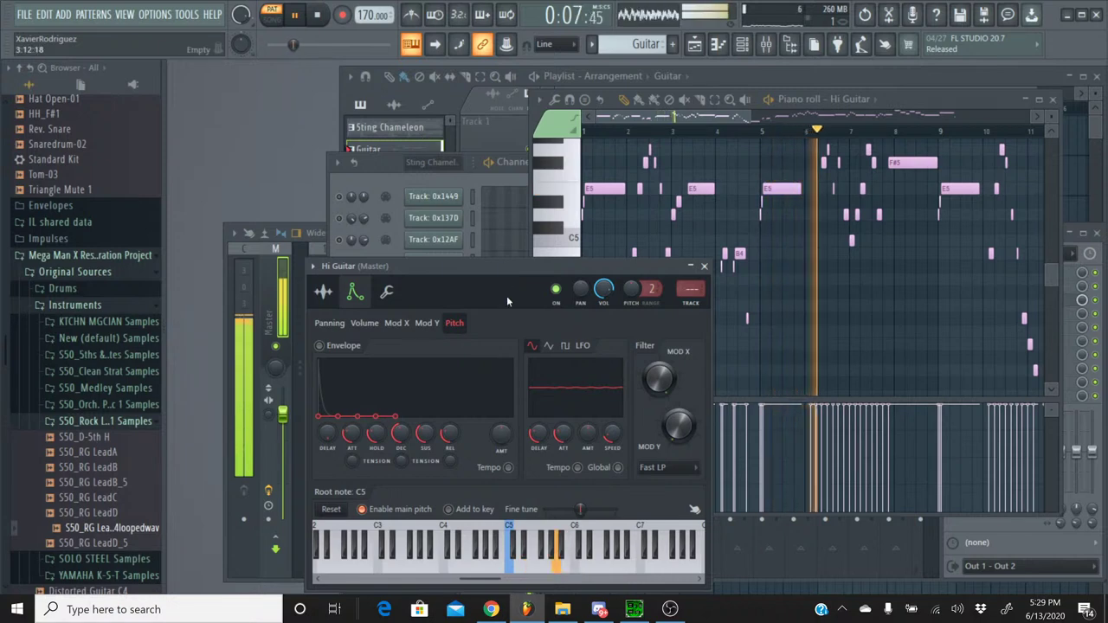
{"action": "left_click", "coordinate": [321, 17]}
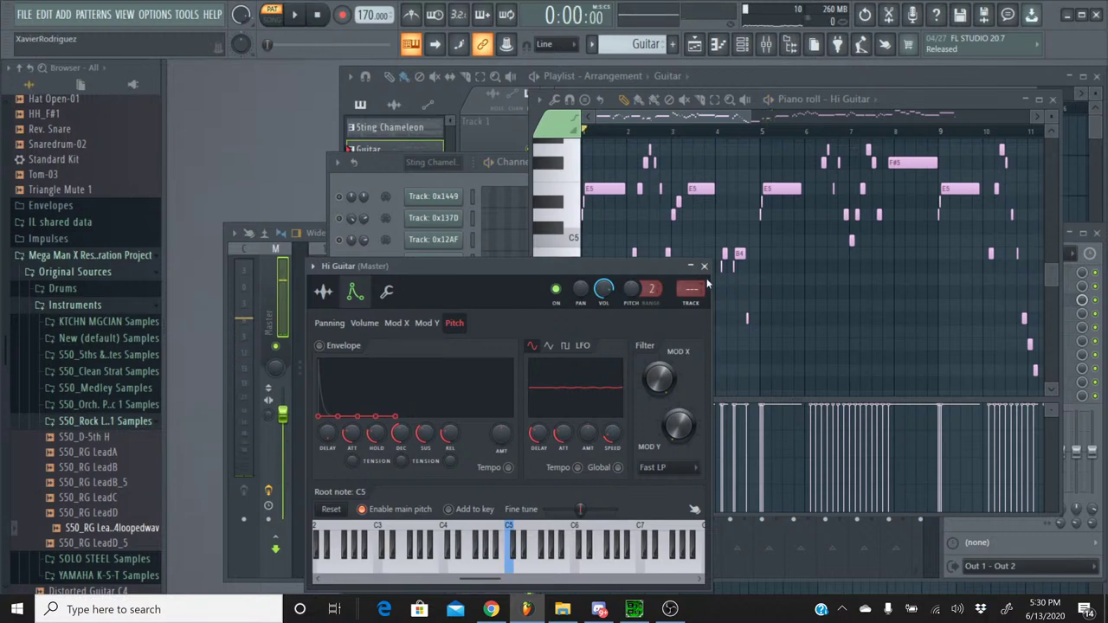
- Close the Hi Guitar windows, route the channel to mixer track 1 and load Fruity Delay 3 in its effect slot 3
{"action": "left_click", "coordinate": [705, 267]}
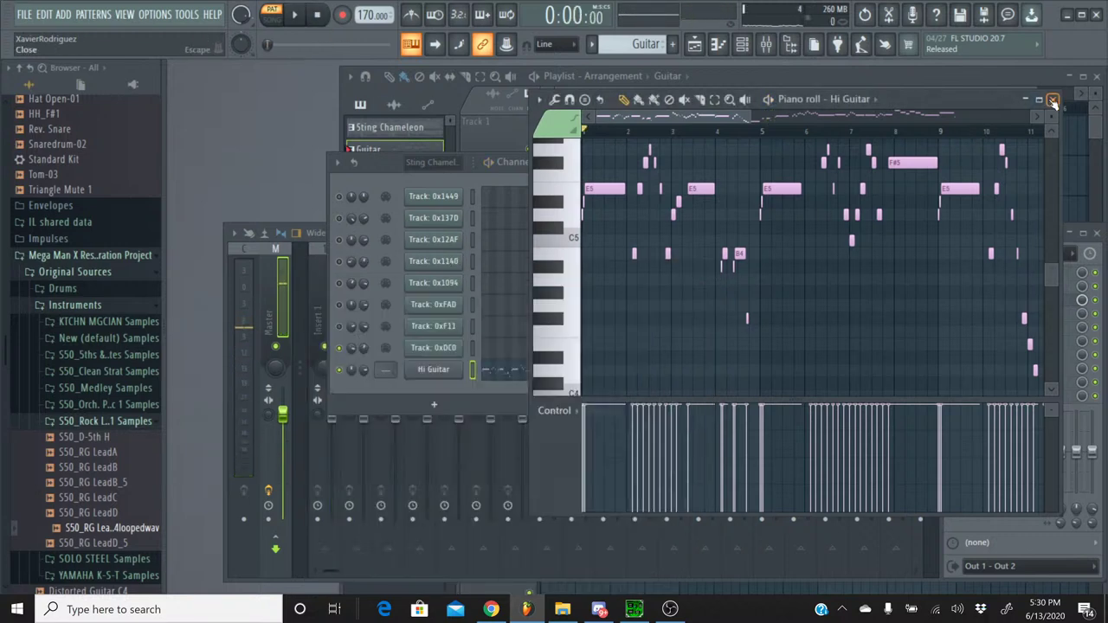
{"action": "left_click", "coordinate": [1053, 99]}
{"action": "left_click", "coordinate": [691, 236]}
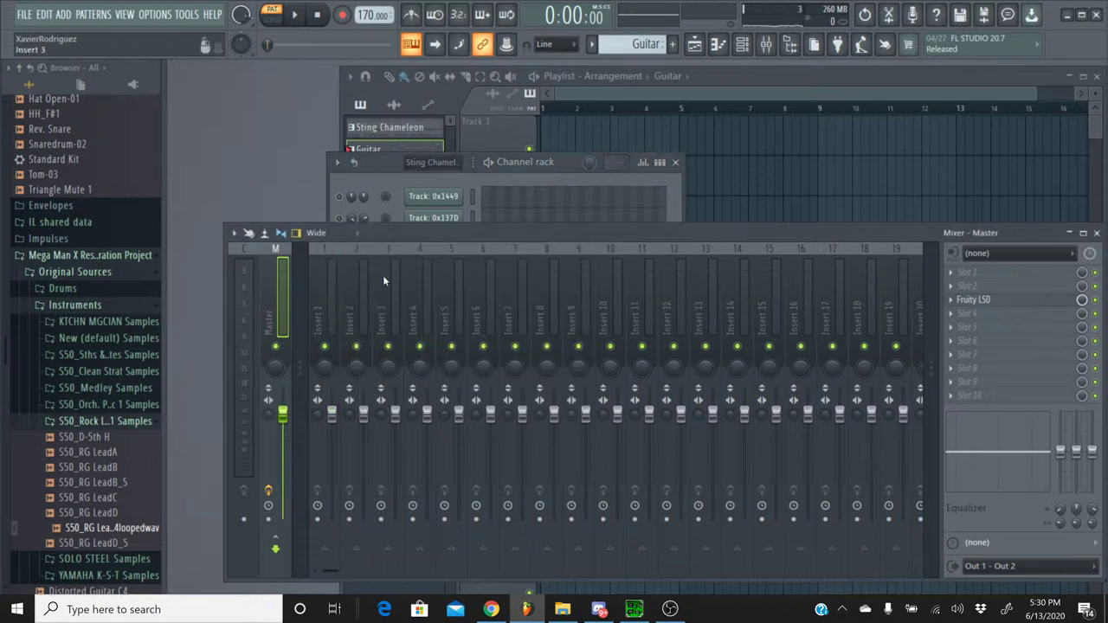
{"action": "left_click", "coordinate": [318, 252]}
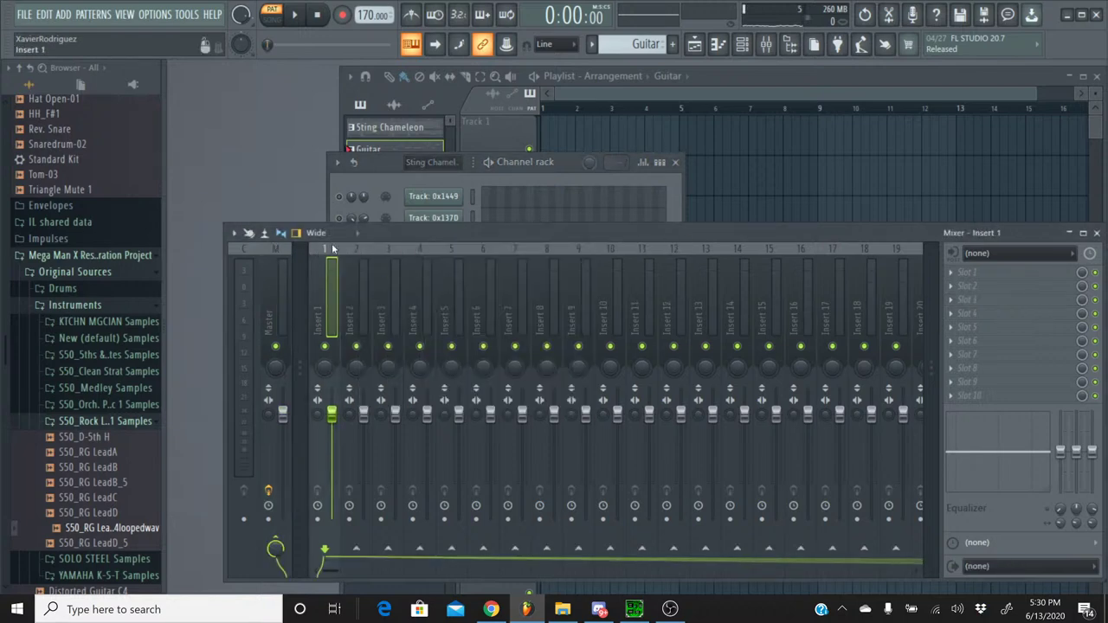
{"action": "left_click", "coordinate": [1013, 299]}
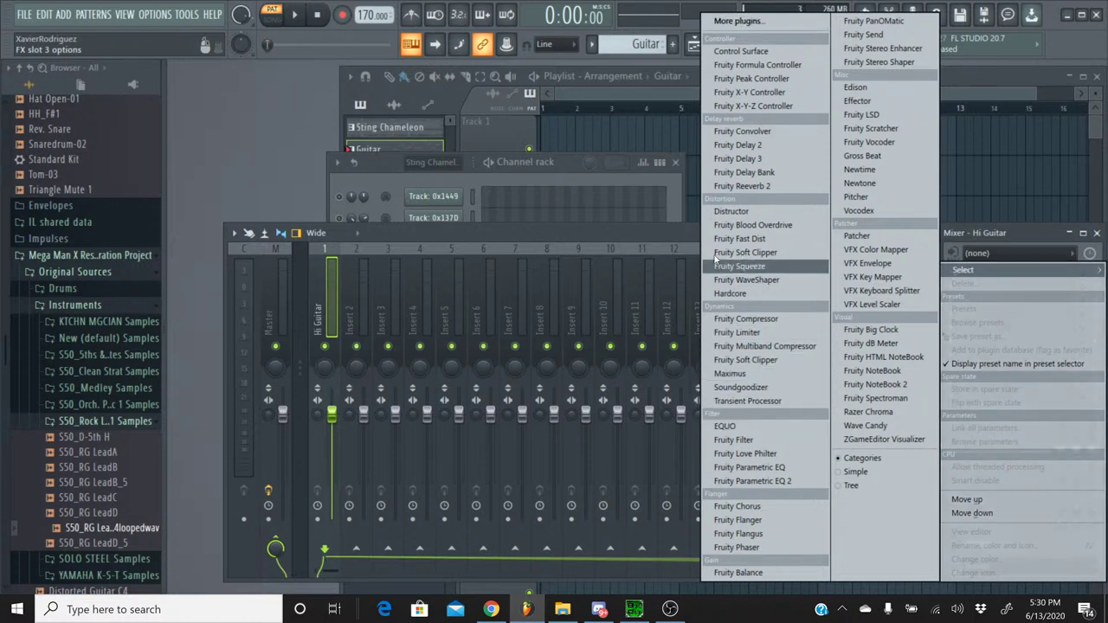
{"action": "left_click", "coordinate": [727, 159]}
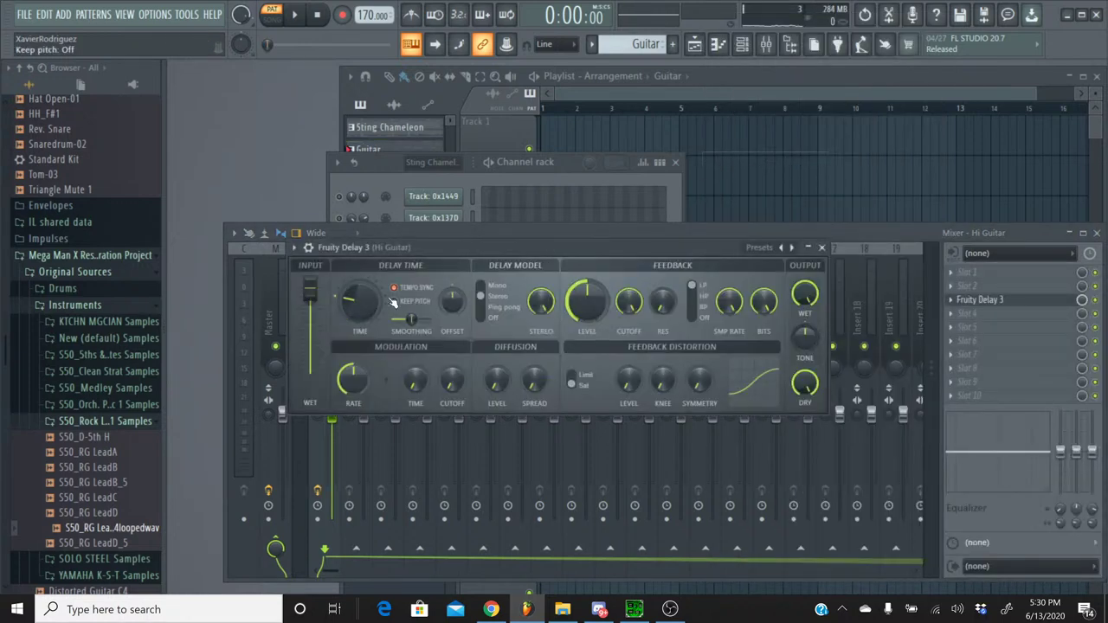
- Shorten the Fruity Delay 3 delay time, set its feedback level to about 42% and raise the diffusion level and spread
{"action": "left_click_drag", "start_coordinate": [361, 301], "coordinate": [360, 321]}
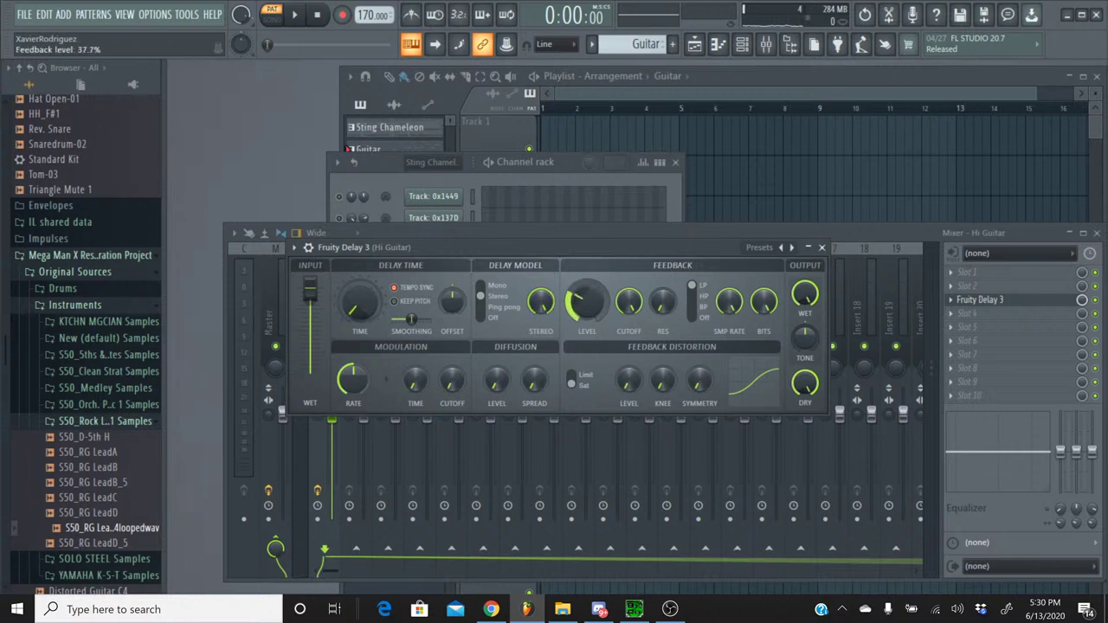
{"action": "left_click_drag", "start_coordinate": [587, 300], "coordinate": [587, 304]}
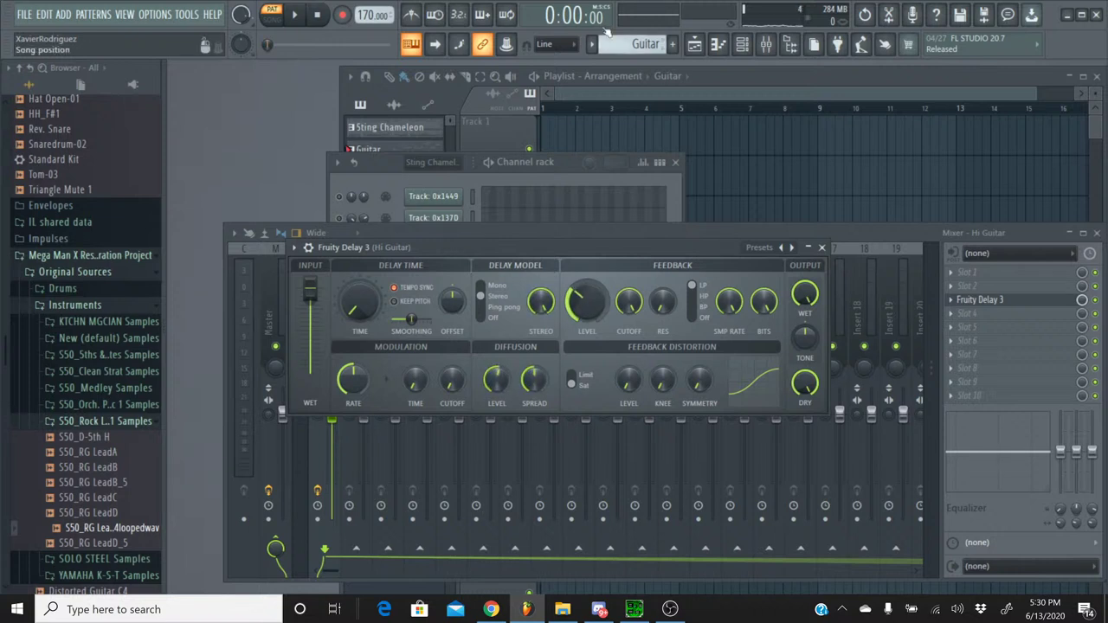
- Select the Sting Chameleon pattern, show the channel rack and inspect the panning events of Track: 0x1449
{"action": "left_click", "coordinate": [632, 44]}
{"action": "left_click", "coordinate": [623, 67]}
{"action": "left_click", "coordinate": [742, 44]}
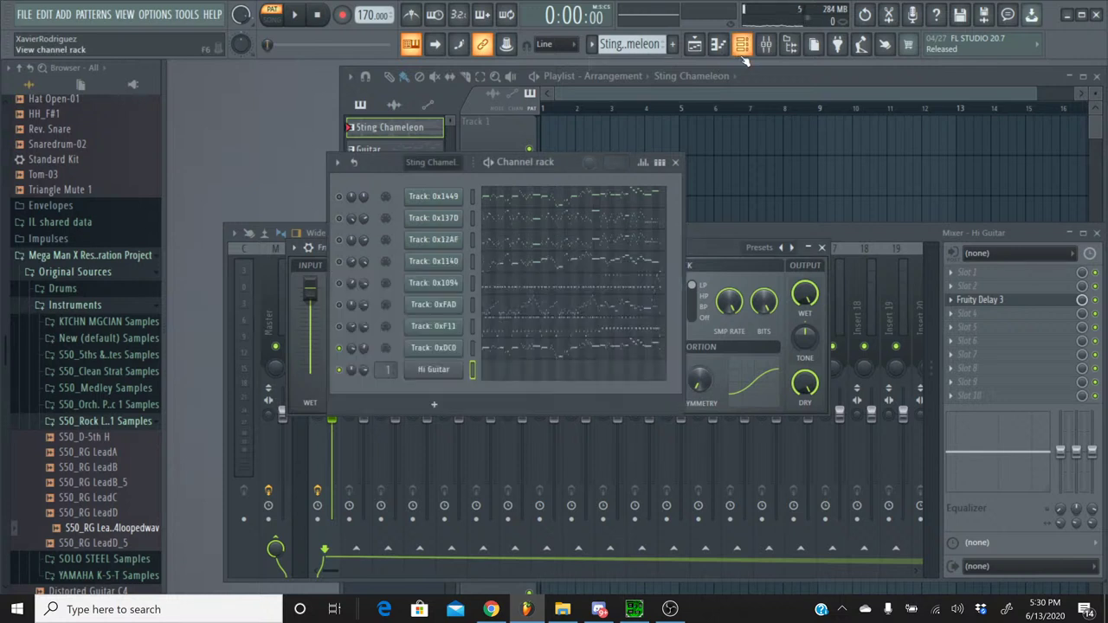
{"action": "right_click", "coordinate": [350, 203]}
{"action": "left_click", "coordinate": [360, 234]}
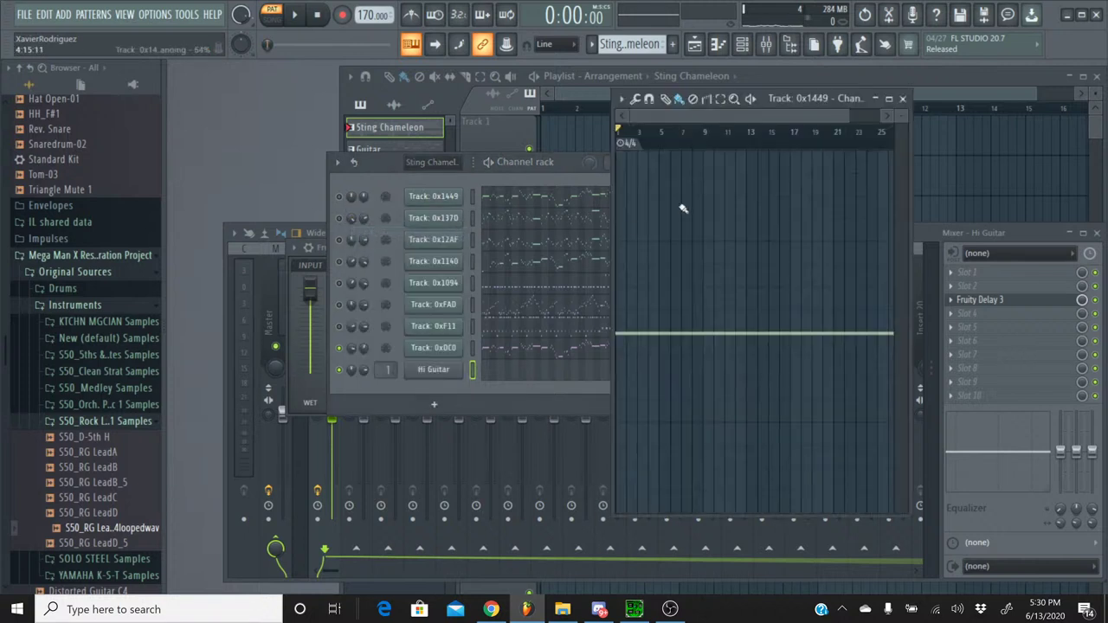
{"action": "left_click", "coordinate": [902, 99]}
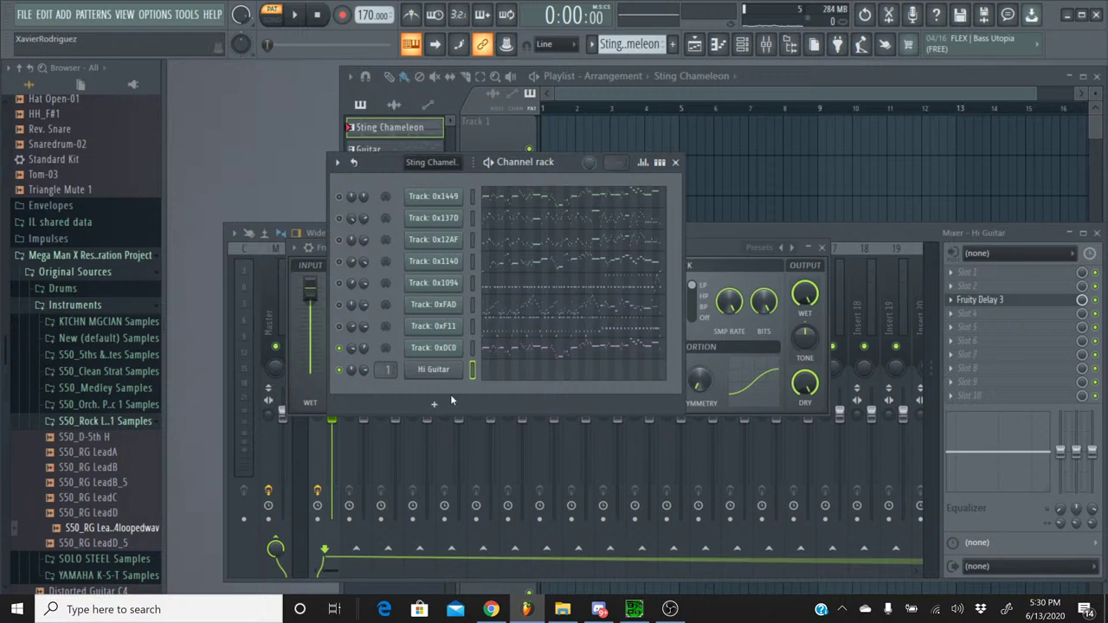
- Set the Fruity Delay 3 right/left time offset to 73.4% and play the Sting Chameleon and Guitar patterns to compare them
{"action": "left_click", "coordinate": [707, 253]}
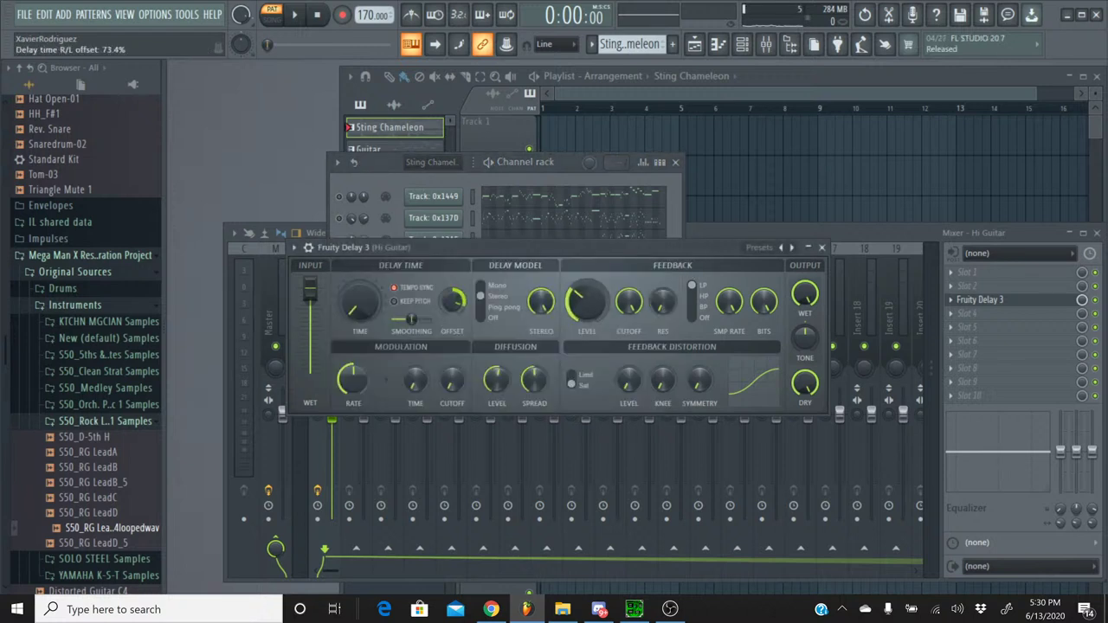
{"action": "left_click", "coordinate": [297, 17]}
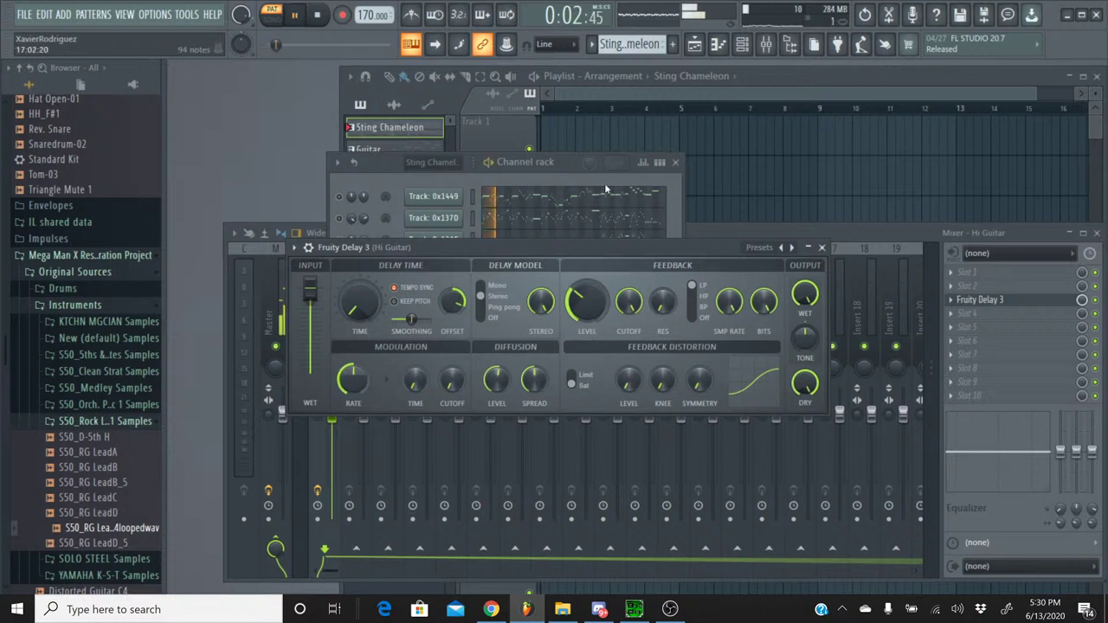
{"action": "left_click", "coordinate": [591, 43]}
{"action": "left_click", "coordinate": [596, 77]}
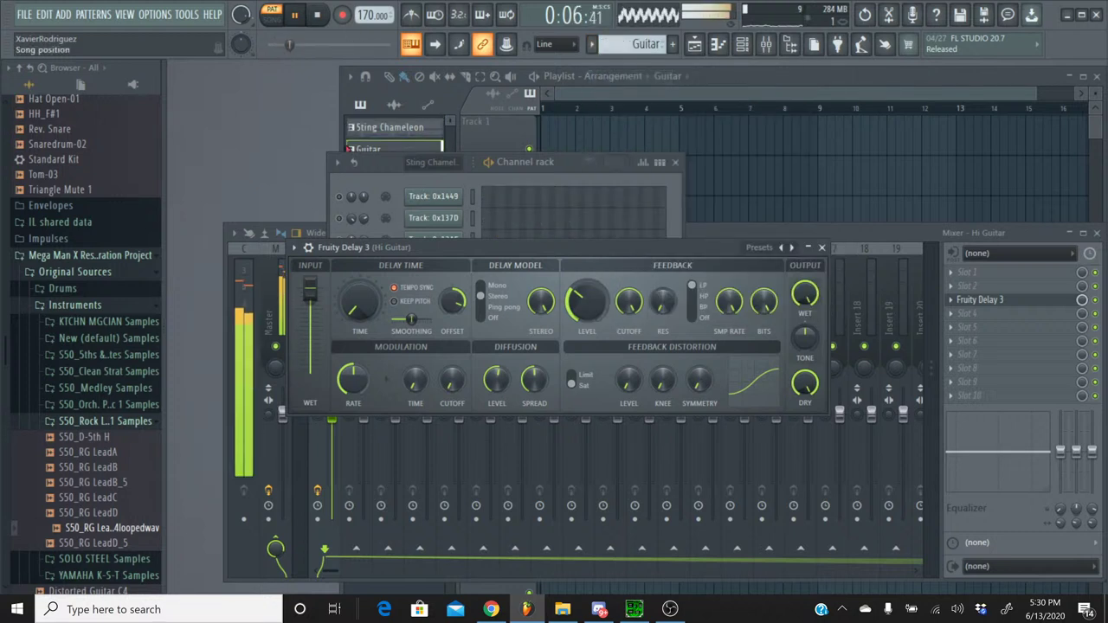
- Lower the Fruity Delay 3 wet output to about half, reduce its feedback level during playback and close the plugin
{"action": "left_click_drag", "start_coordinate": [803, 297], "coordinate": [804, 320]}
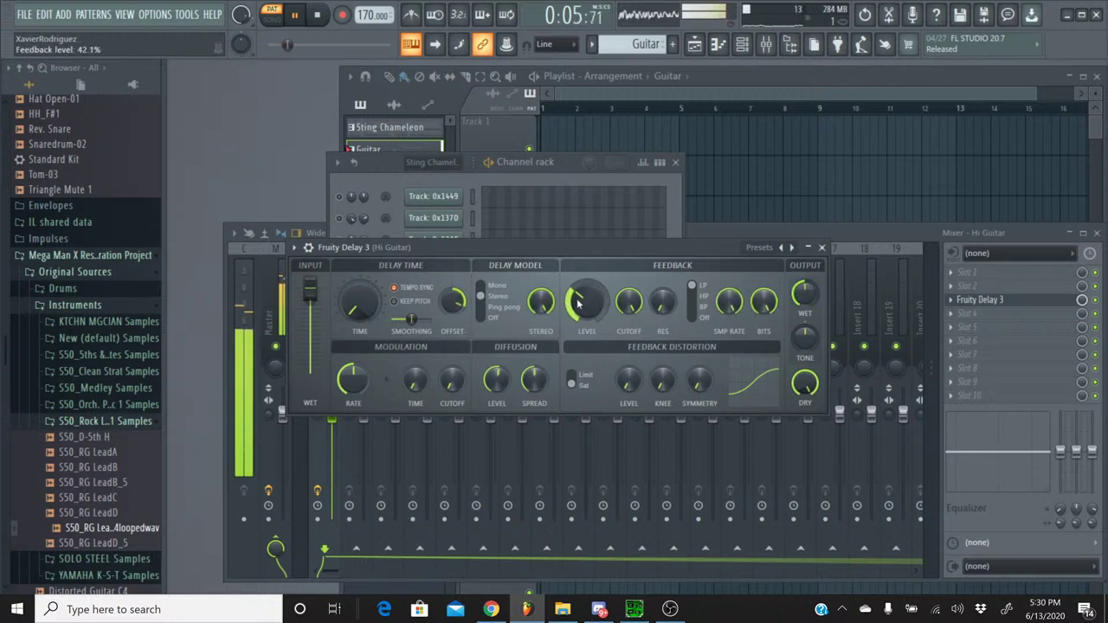
{"action": "left_click_drag", "start_coordinate": [580, 302], "coordinate": [580, 329]}
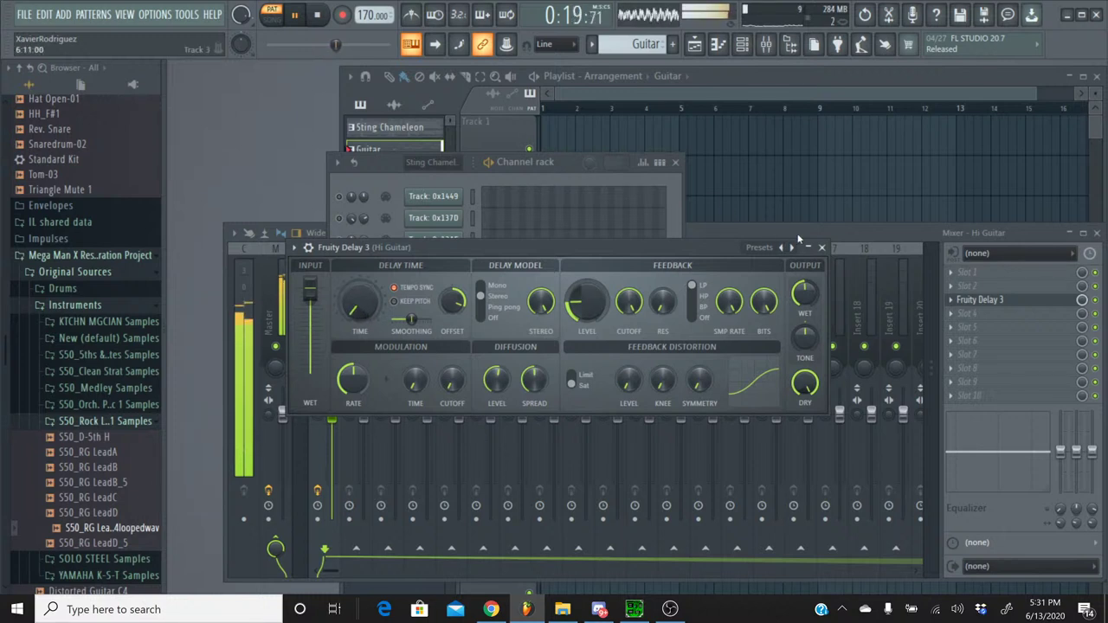
{"action": "left_click", "coordinate": [821, 248]}
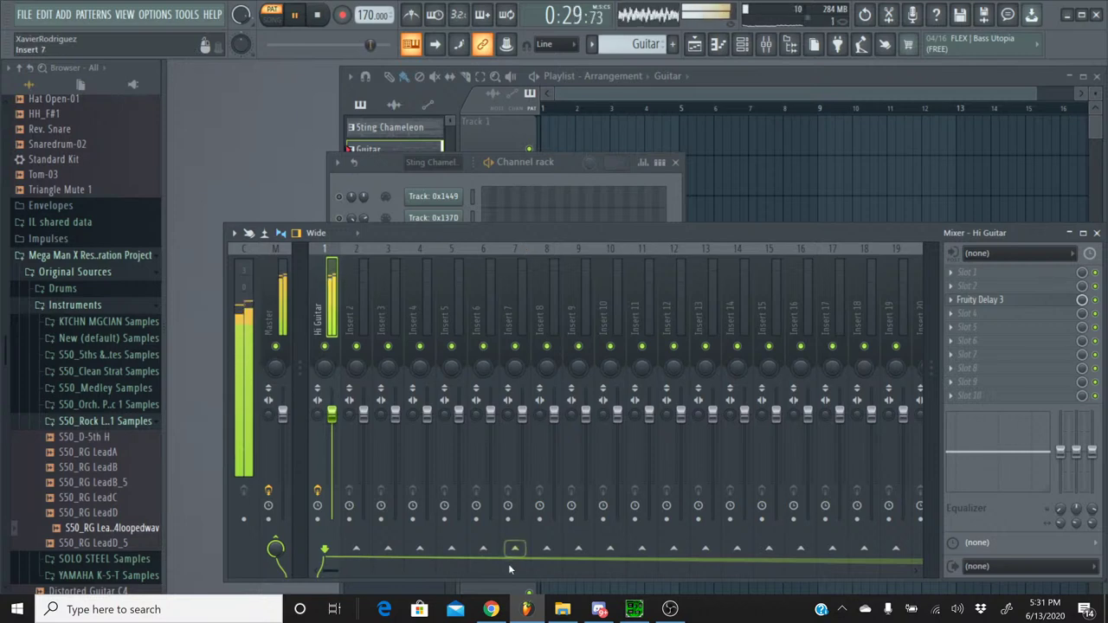
- Check the live stream's status in YouTube Studio and OBS, and return to FL Studio
{"action": "left_click", "coordinate": [493, 611]}
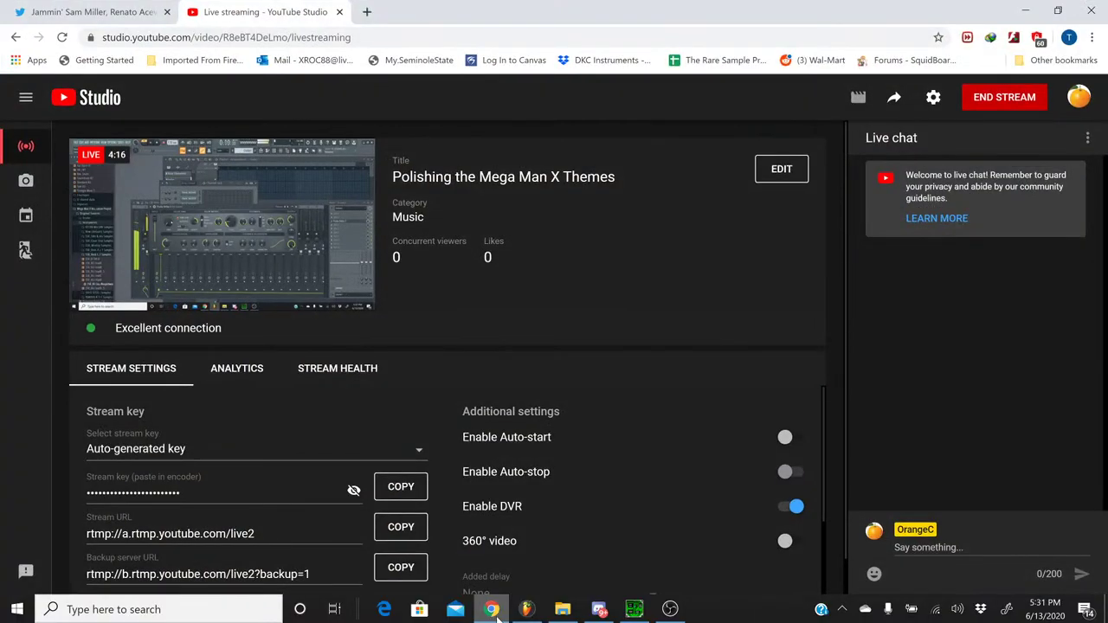
{"action": "left_click", "coordinate": [494, 611]}
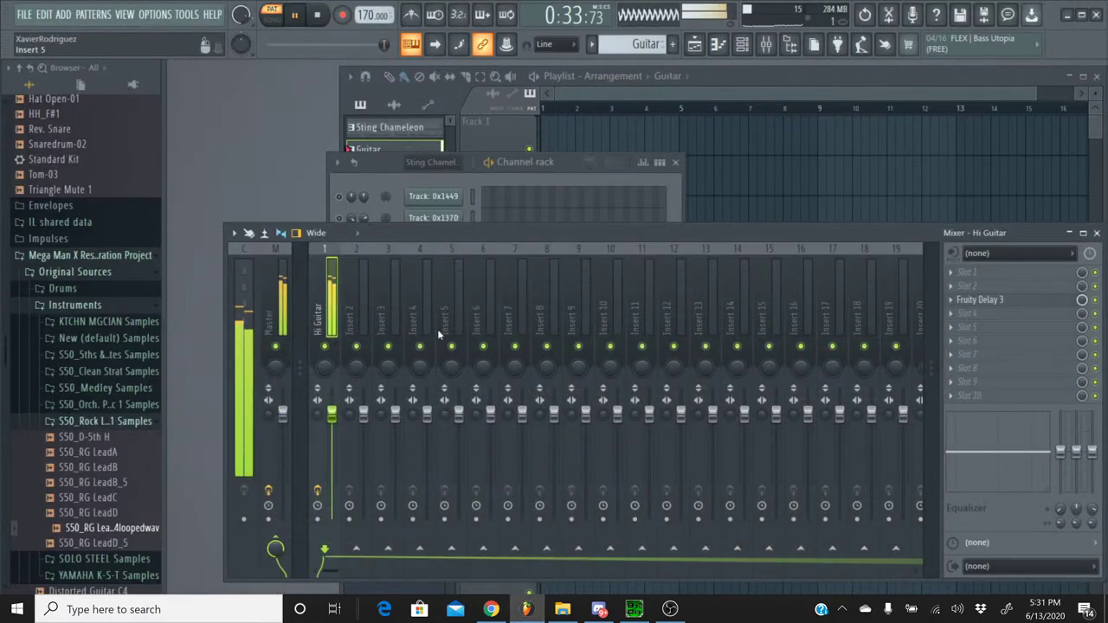
{"action": "left_click", "coordinate": [532, 609]}
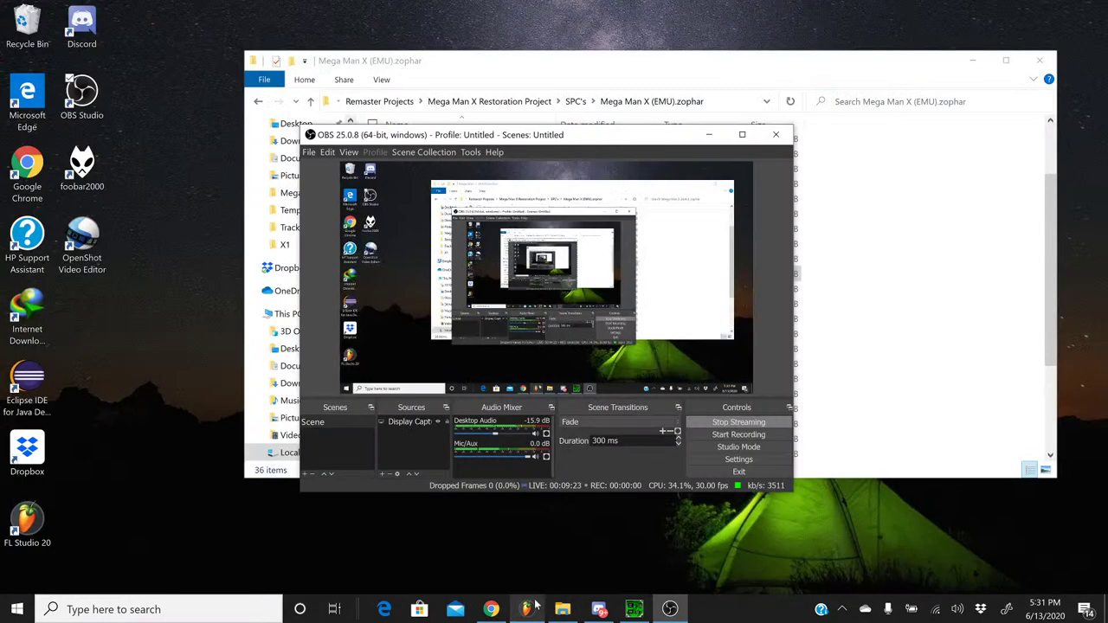
{"action": "left_click", "coordinate": [530, 609]}
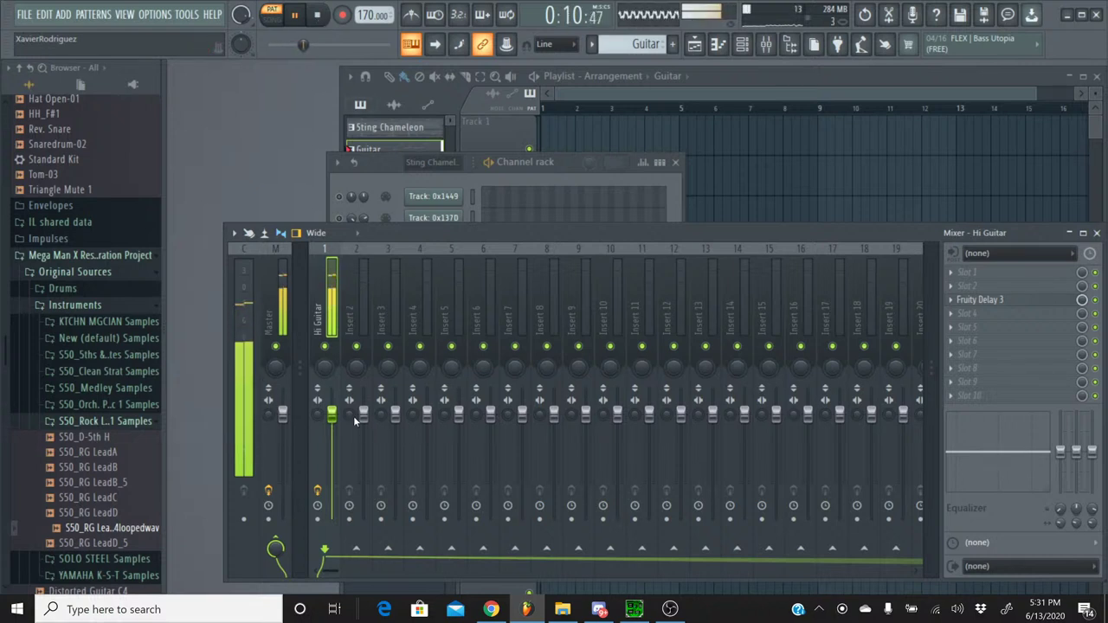
- Lower the Hi Guitar mixer track's volume to 75% (-5.9 dB) and stop playback
{"action": "left_click_drag", "start_coordinate": [331, 415], "coordinate": [331, 440]}
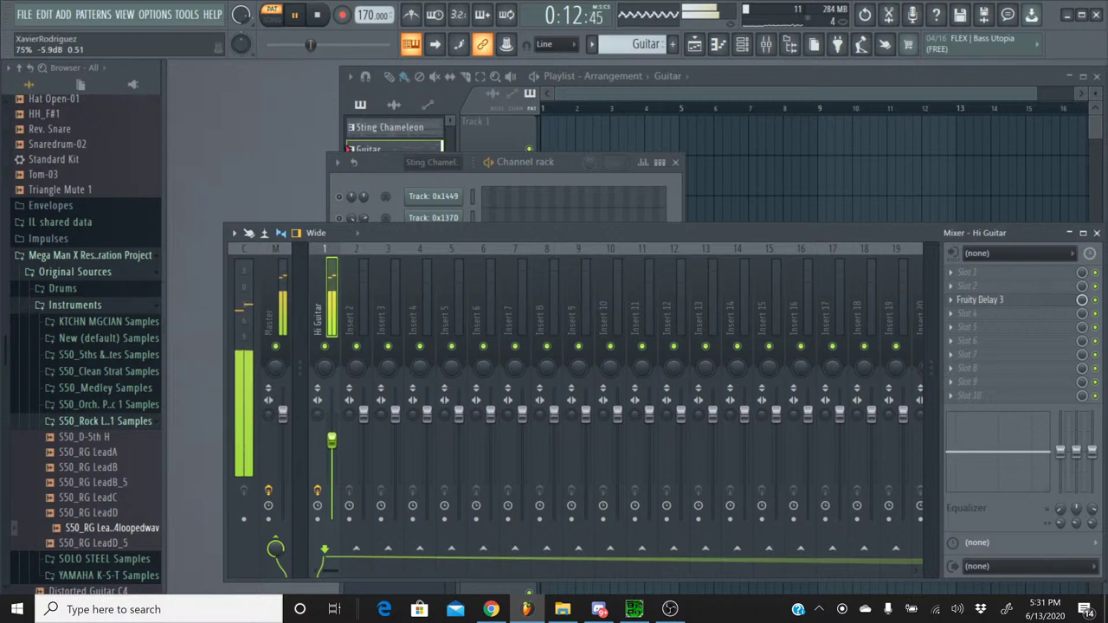
{"action": "left_click", "coordinate": [317, 14]}
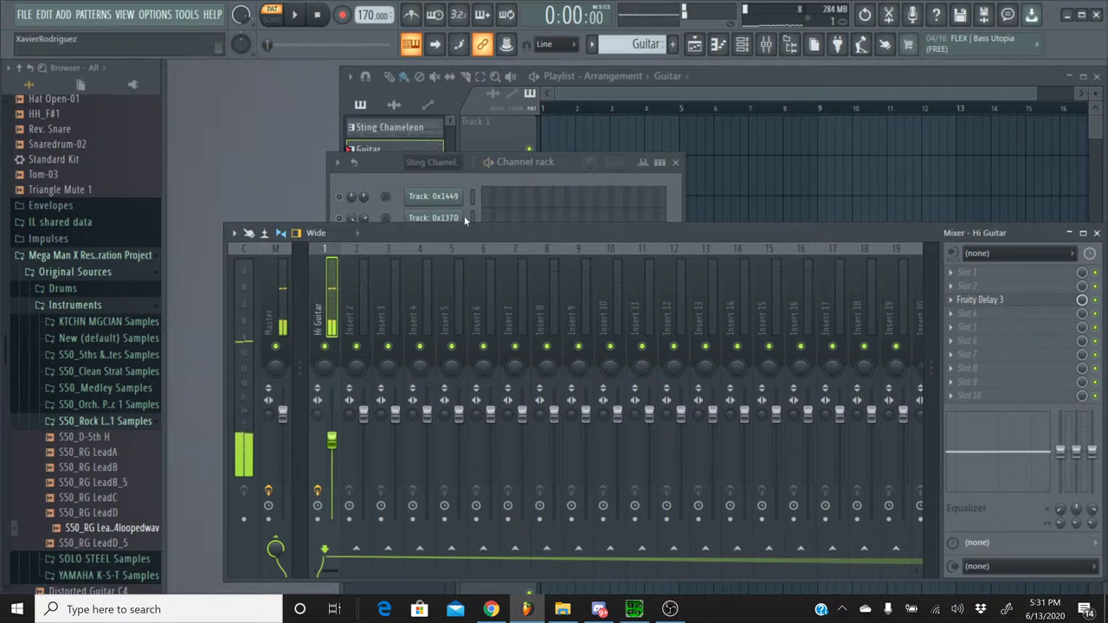
- Bring the channel rack forward and open the Guitar pattern's Hi Guitar notes in the piano roll
{"action": "left_click", "coordinate": [464, 216]}
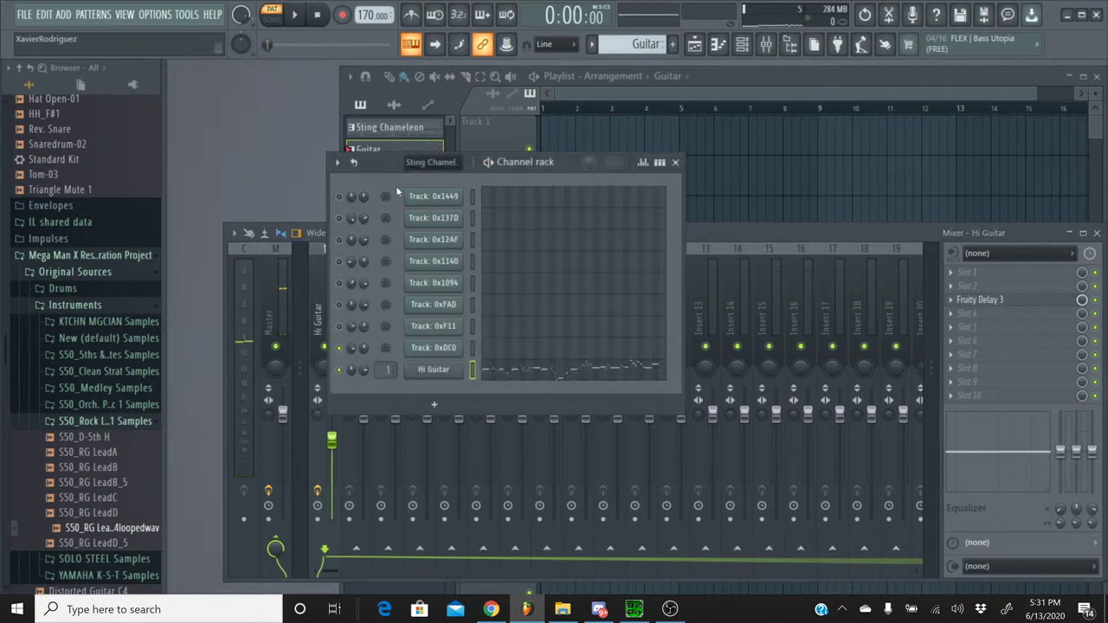
{"action": "left_click", "coordinate": [594, 44]}
{"action": "left_click", "coordinate": [594, 43]}
{"action": "left_click", "coordinate": [526, 376]}
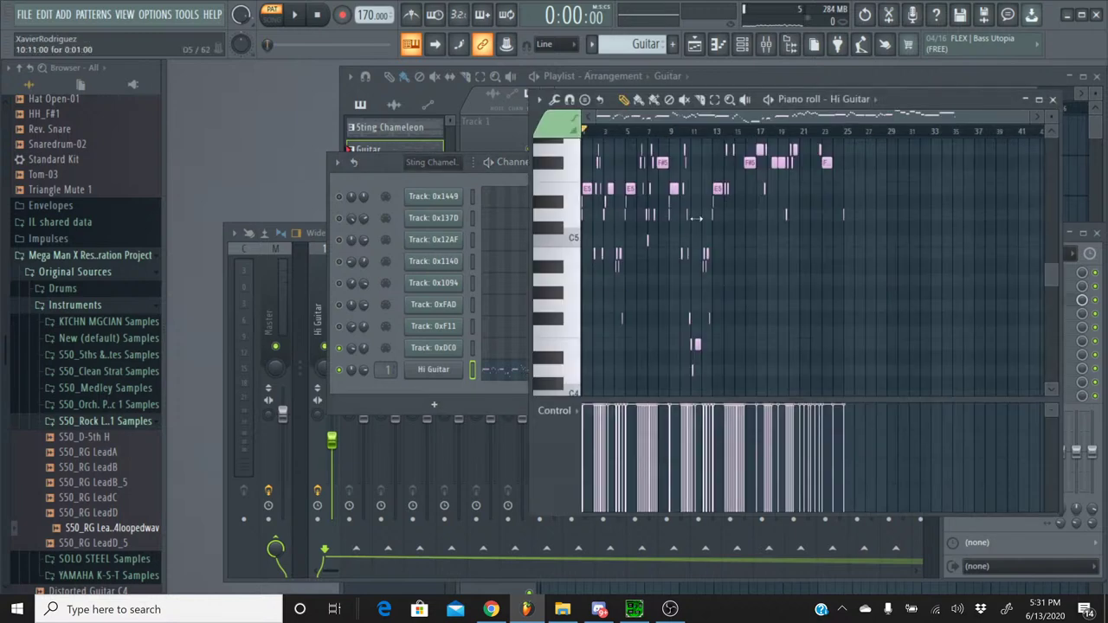
- Replace the F#4 note at 12:12 with a two-step slide note in color group 9, matching the existing notes
{"action": "left_click_drag", "start_coordinate": [653, 127], "coordinate": [771, 119]}
{"action": "scroll", "coordinate": [750, 177], "scroll_direction": "down", "scroll_amount": 2}
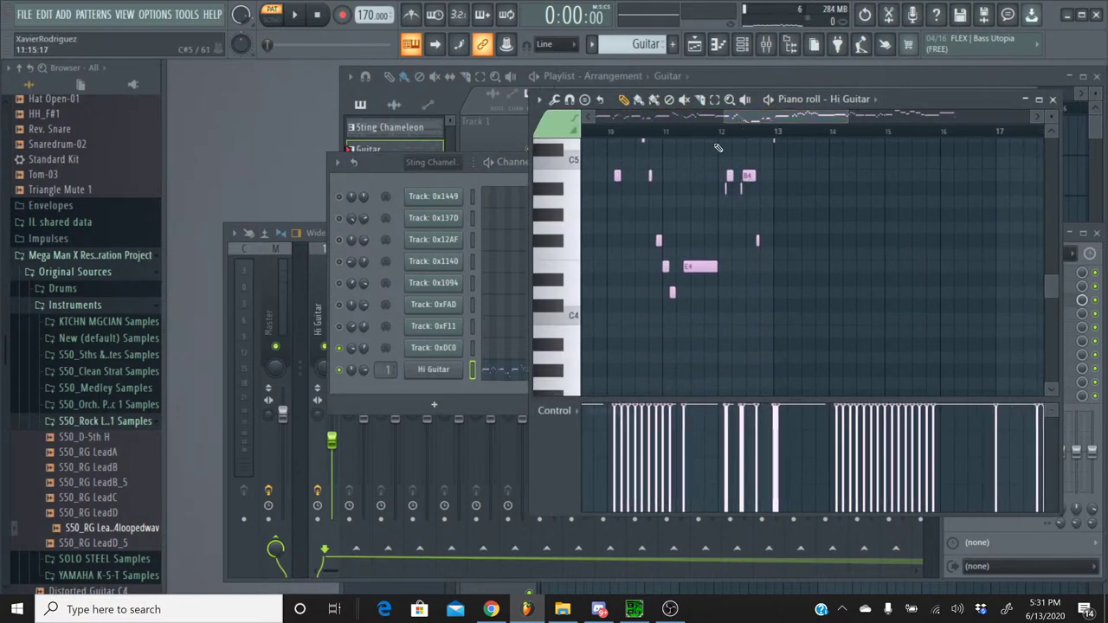
{"action": "scroll", "coordinate": [727, 139], "scroll_direction": "up", "scroll_amount": 6}
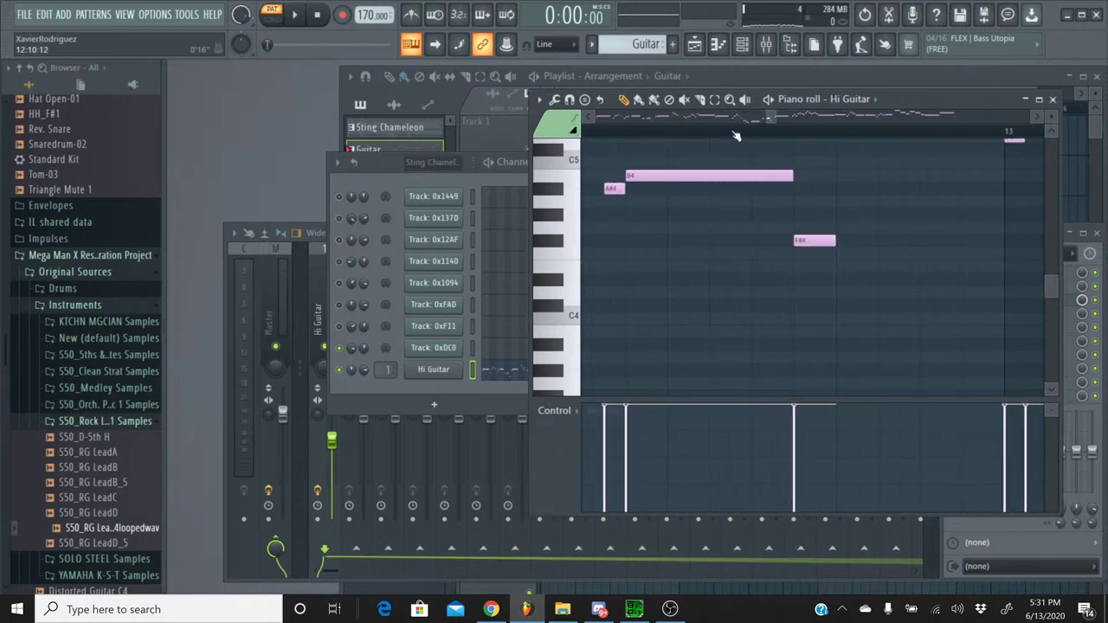
{"action": "scroll", "coordinate": [736, 136], "scroll_direction": "down", "scroll_amount": 3}
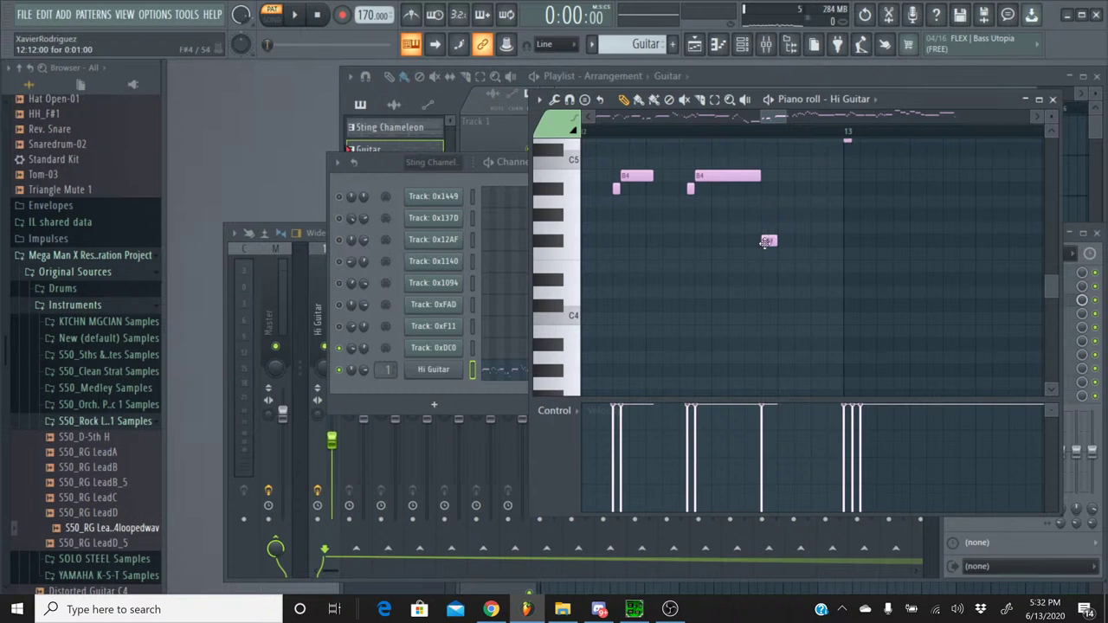
{"action": "left_click", "coordinate": [561, 128]}
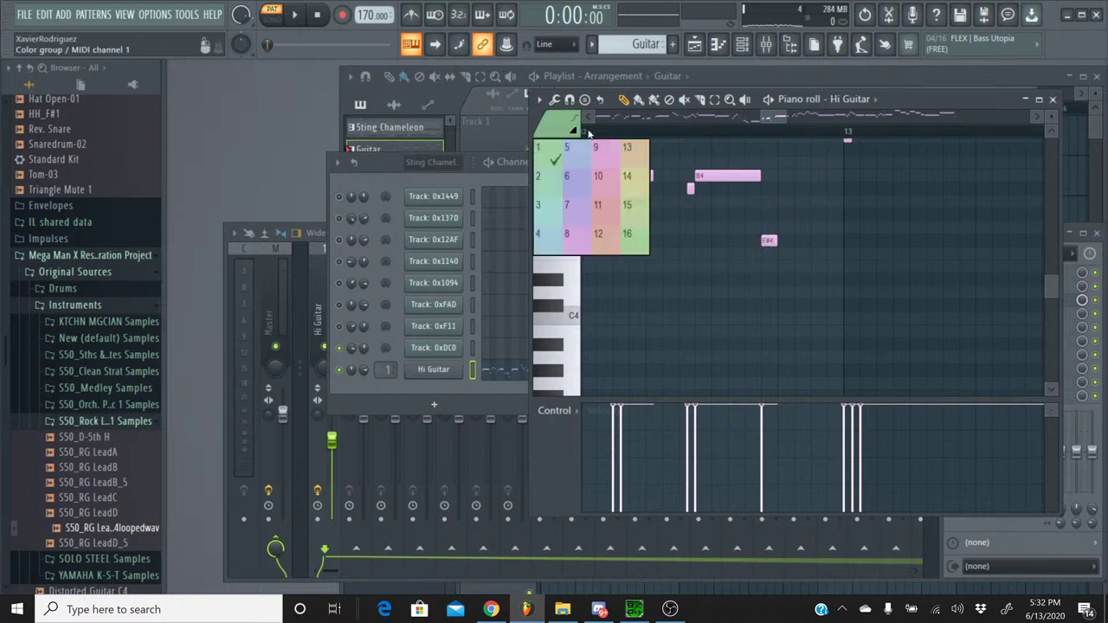
{"action": "left_click", "coordinate": [598, 148]}
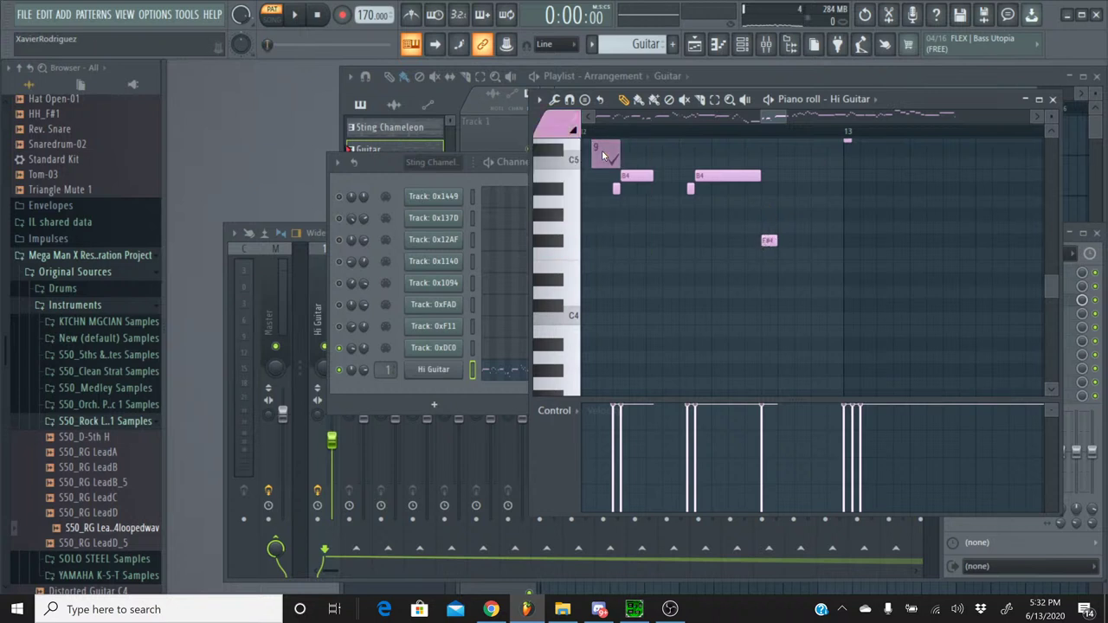
{"action": "left_click", "coordinate": [768, 242]}
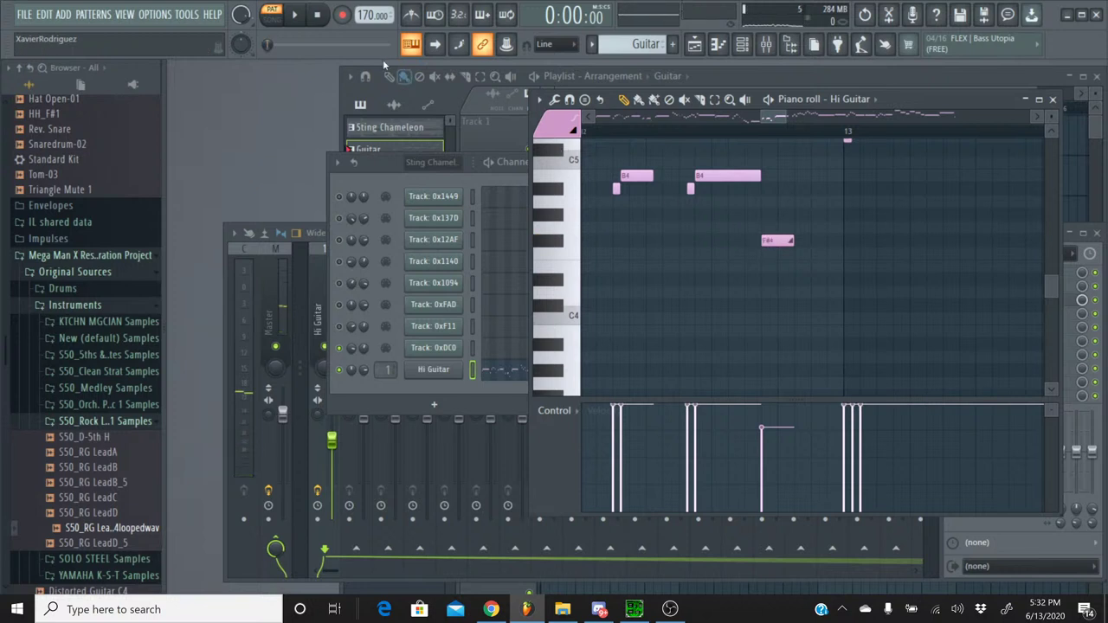
- Play the bar 12 phrase from the first grace note and shorten the F#4 slide note to one step
{"action": "left_click", "coordinate": [299, 17]}
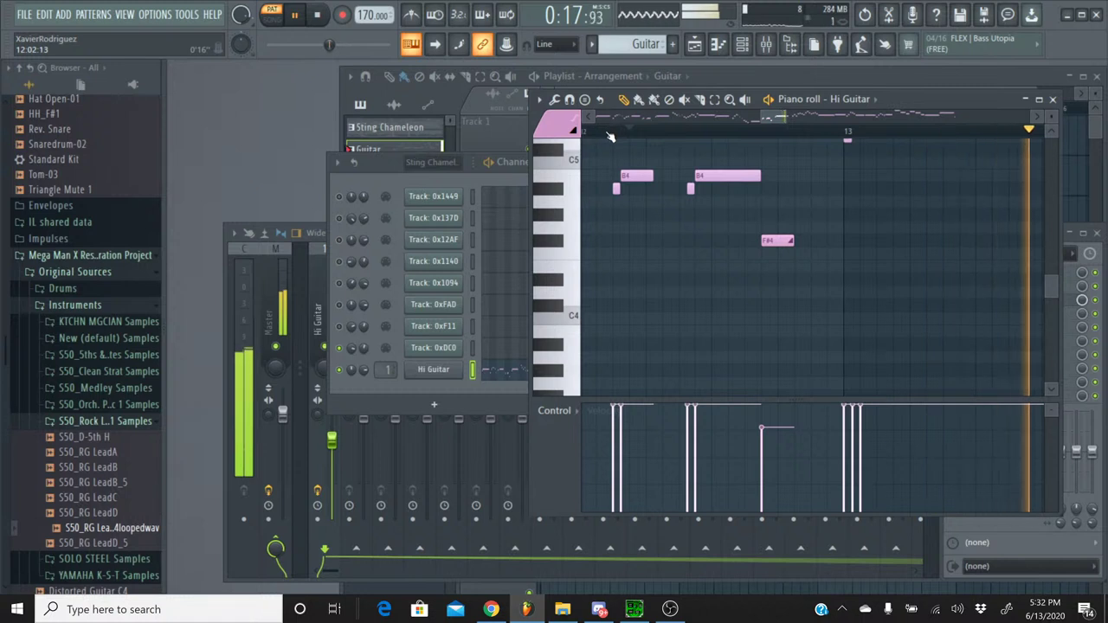
{"action": "key", "text": "space"}
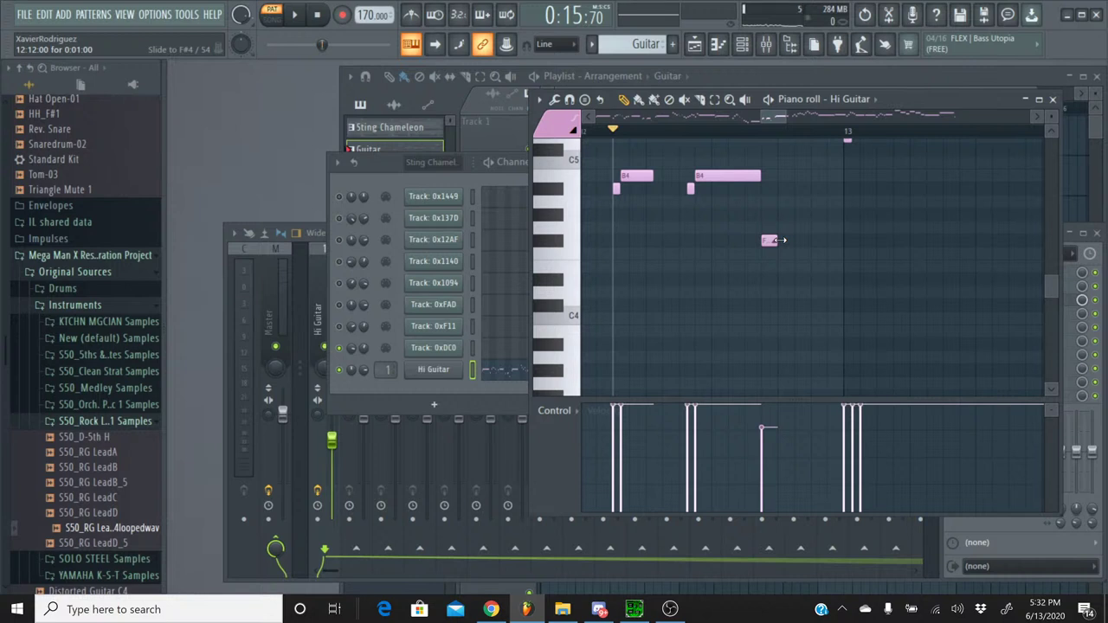
{"action": "left_click", "coordinate": [294, 14]}
{"action": "left_click", "coordinate": [314, 15]}
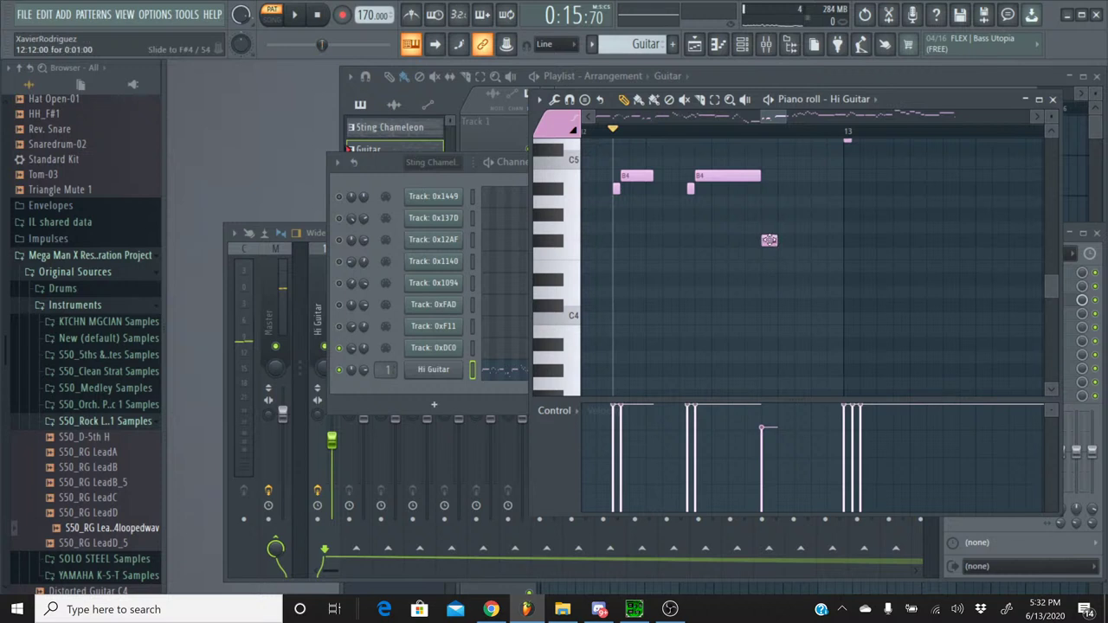
- Try the F#4 slide note earlier, at 12:11 and at 12:10 with a two-step length, playing the phrase each time
{"action": "left_click_drag", "start_coordinate": [769, 240], "coordinate": [752, 240]}
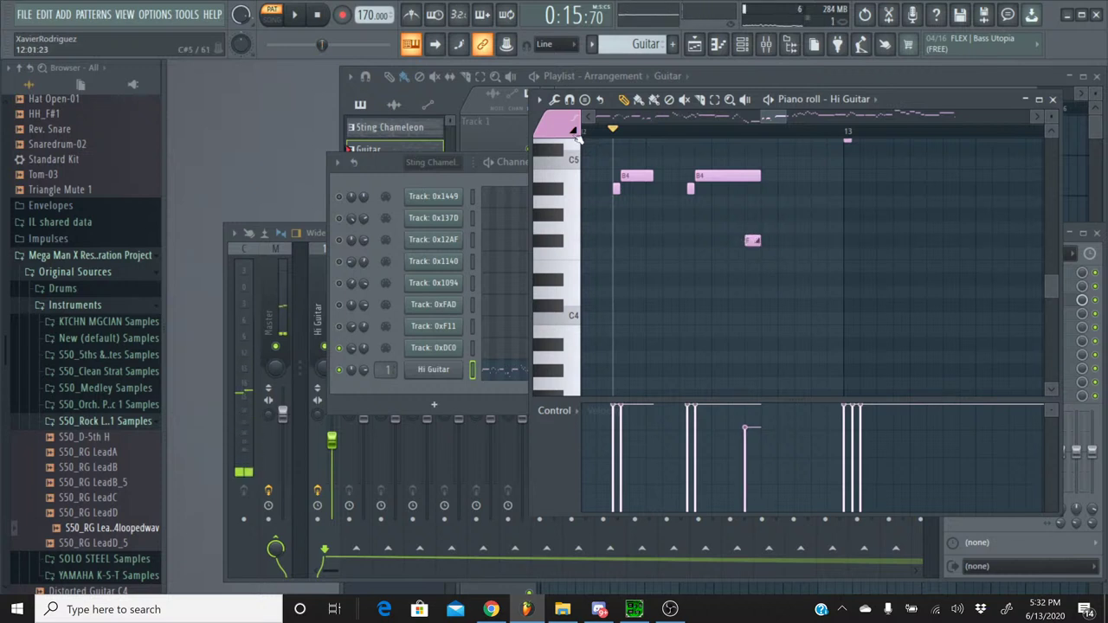
{"action": "left_click", "coordinate": [304, 13]}
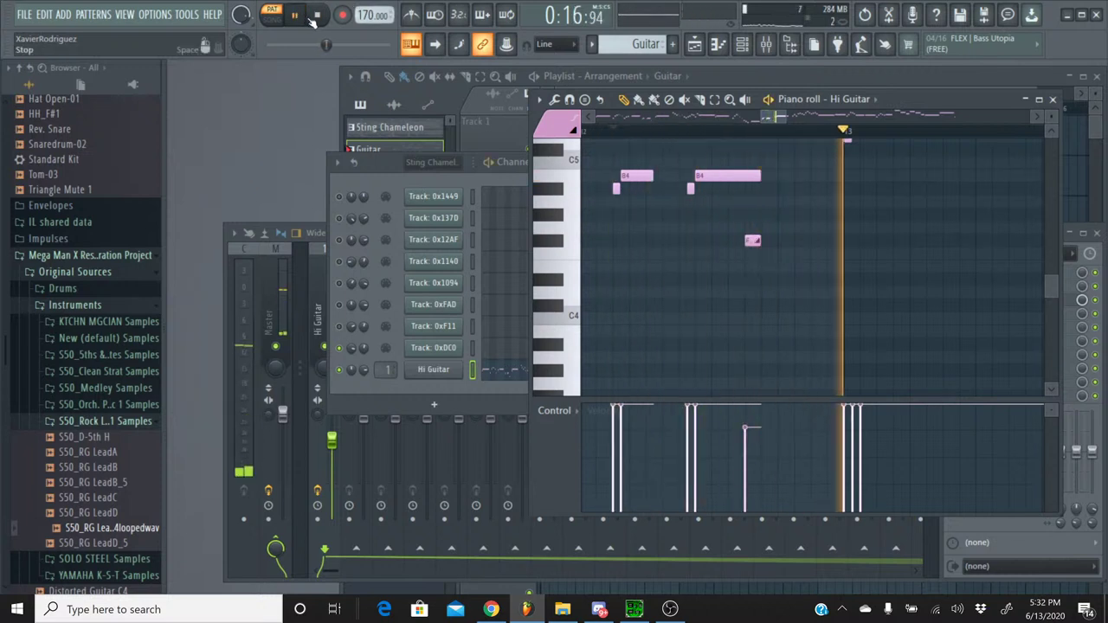
{"action": "left_click", "coordinate": [317, 15]}
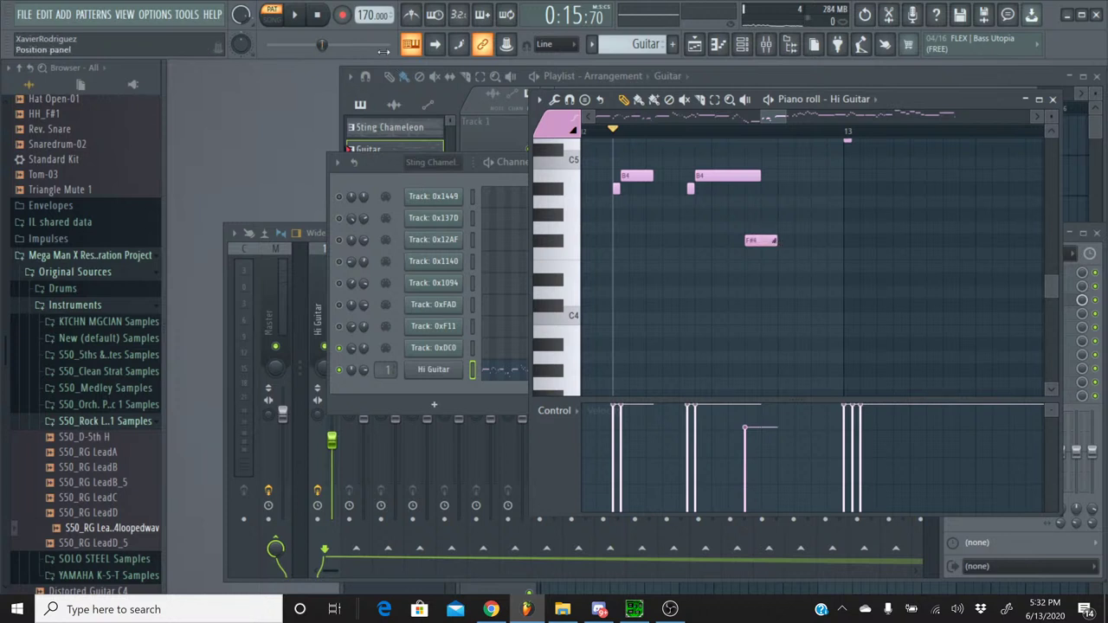
{"action": "left_click_drag", "start_coordinate": [762, 241], "coordinate": [745, 242]}
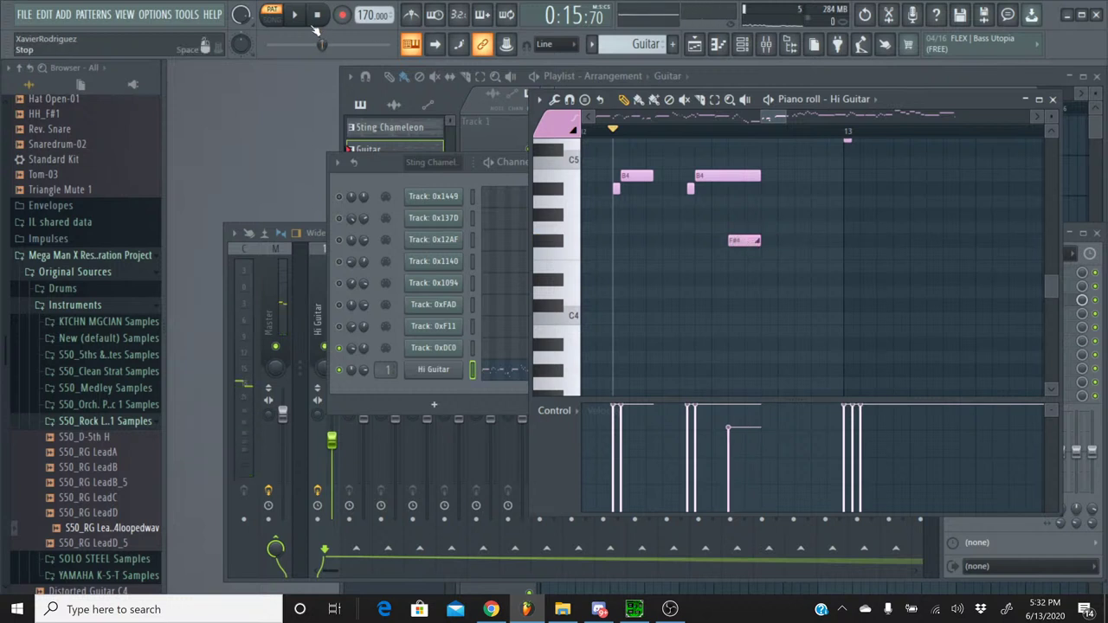
{"action": "left_click", "coordinate": [294, 15]}
{"action": "left_click", "coordinate": [317, 16]}
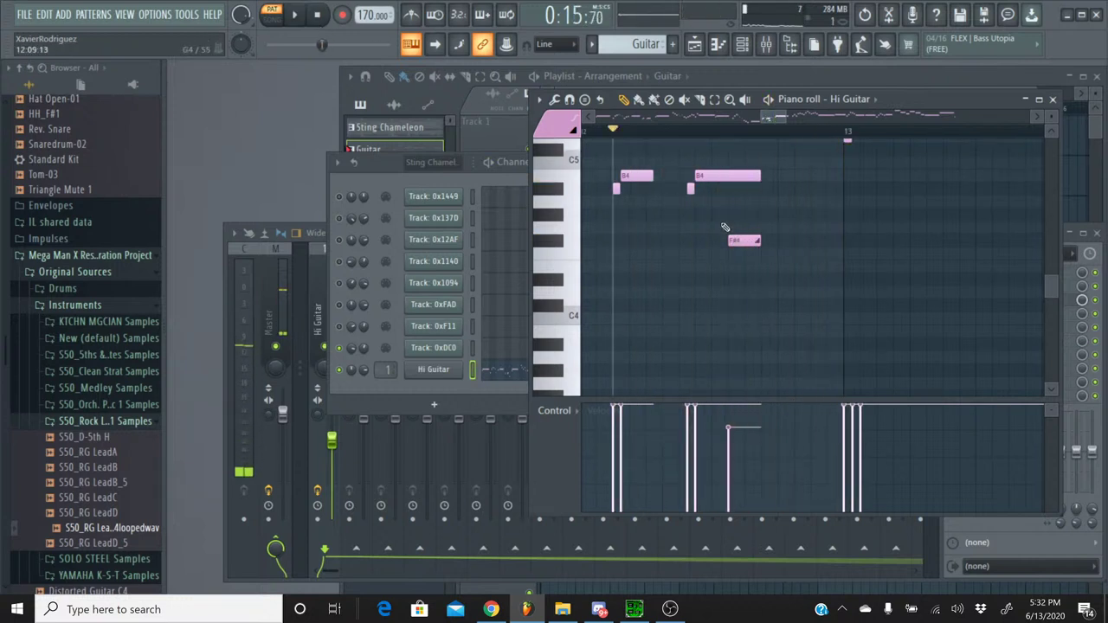
- Recolor all Hi Guitar notes to color group 1 and play the bar 12 phrase
{"action": "left_click", "coordinate": [562, 132]}
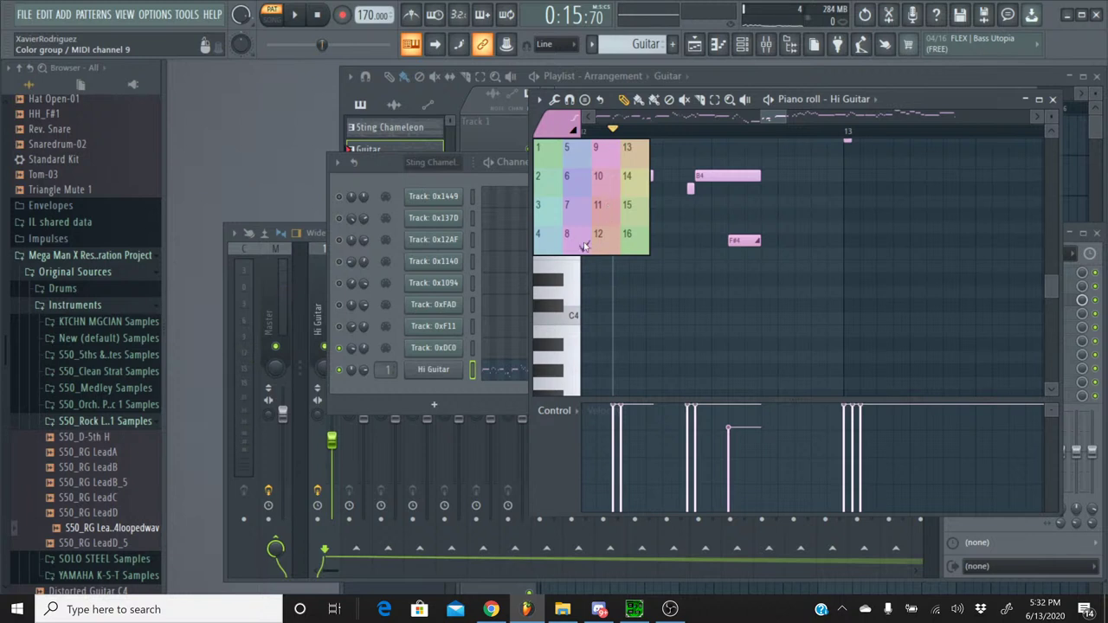
{"action": "left_click", "coordinate": [563, 179]}
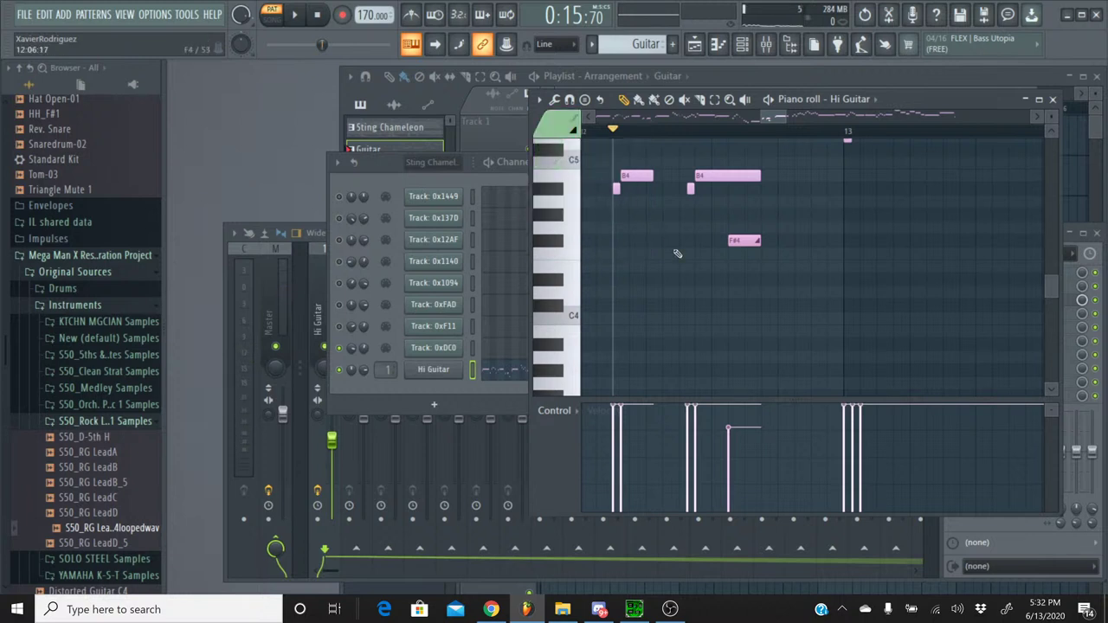
{"action": "key", "text": "ctrl+a"}
{"action": "key", "text": "alt+c"}
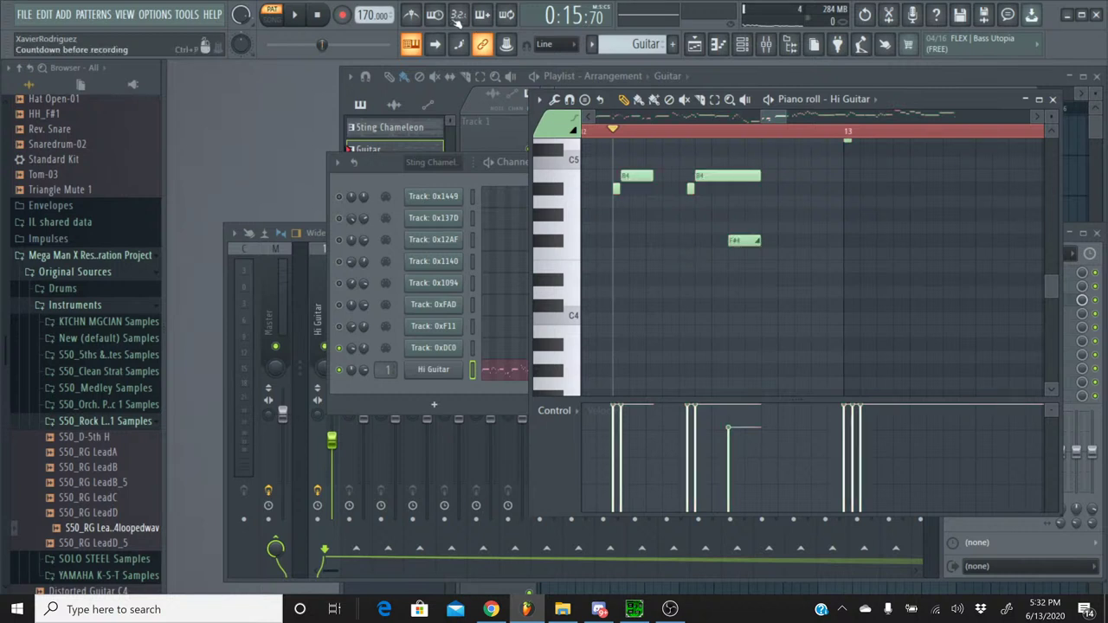
{"action": "left_click", "coordinate": [299, 17]}
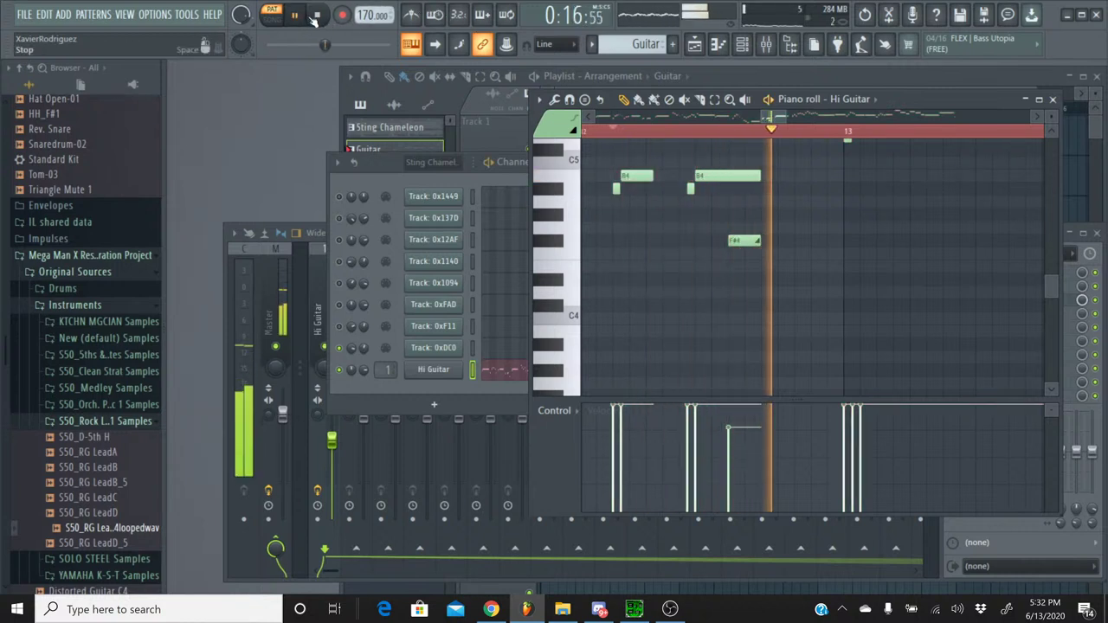
{"action": "key", "text": "space"}
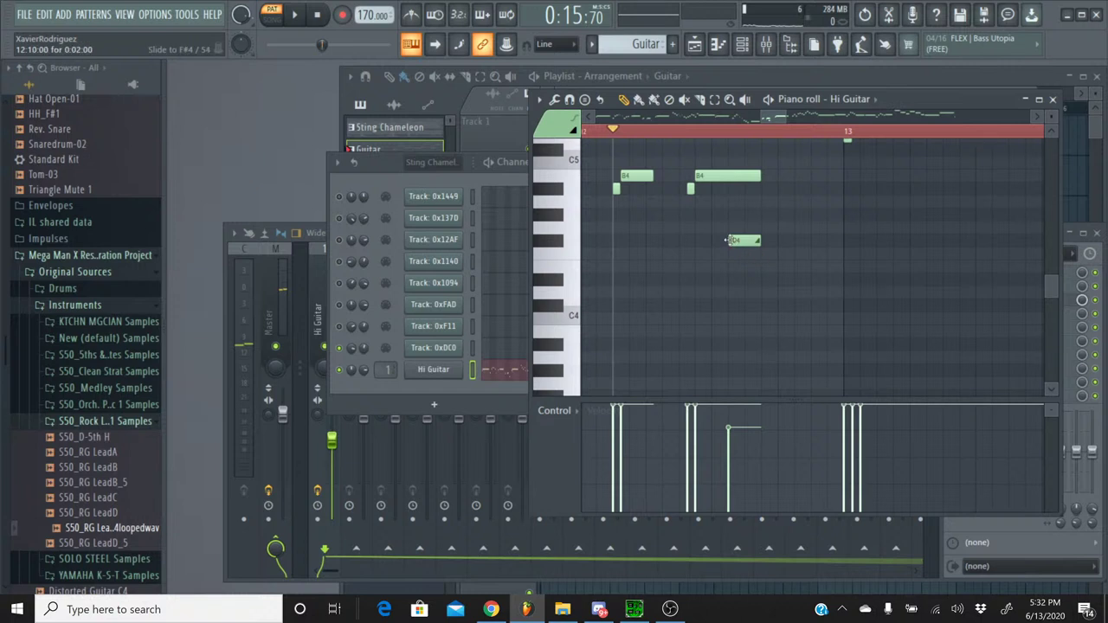
- Shorten the F#4 slide note to one step and move it to 12:12, playing the phrase to check its timing
{"action": "left_click_drag", "start_coordinate": [753, 242], "coordinate": [770, 242]}
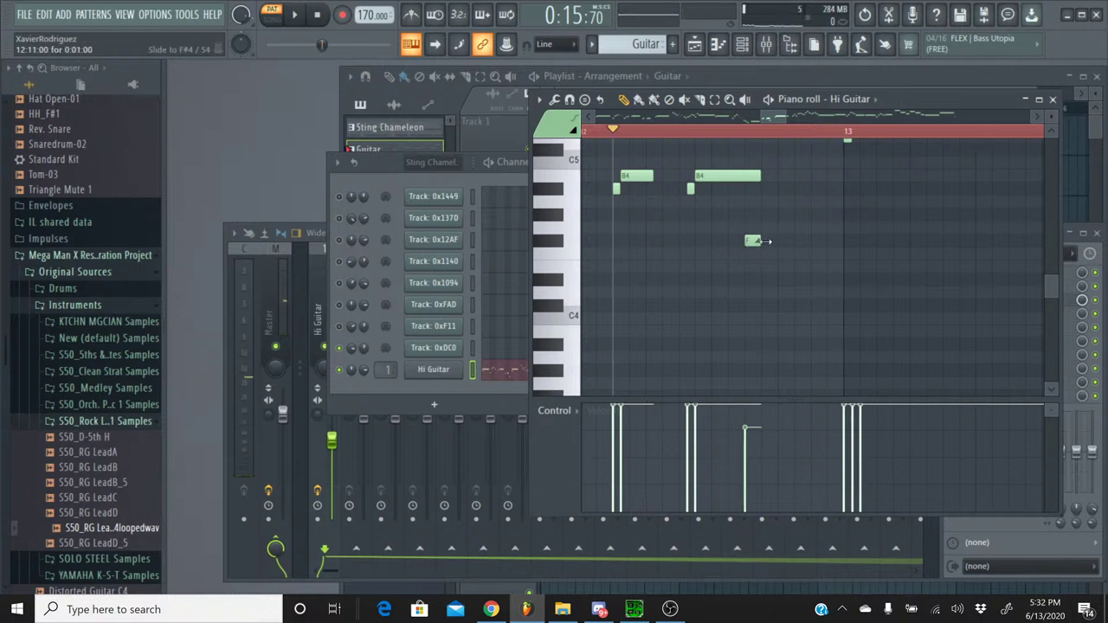
{"action": "left_click", "coordinate": [295, 14]}
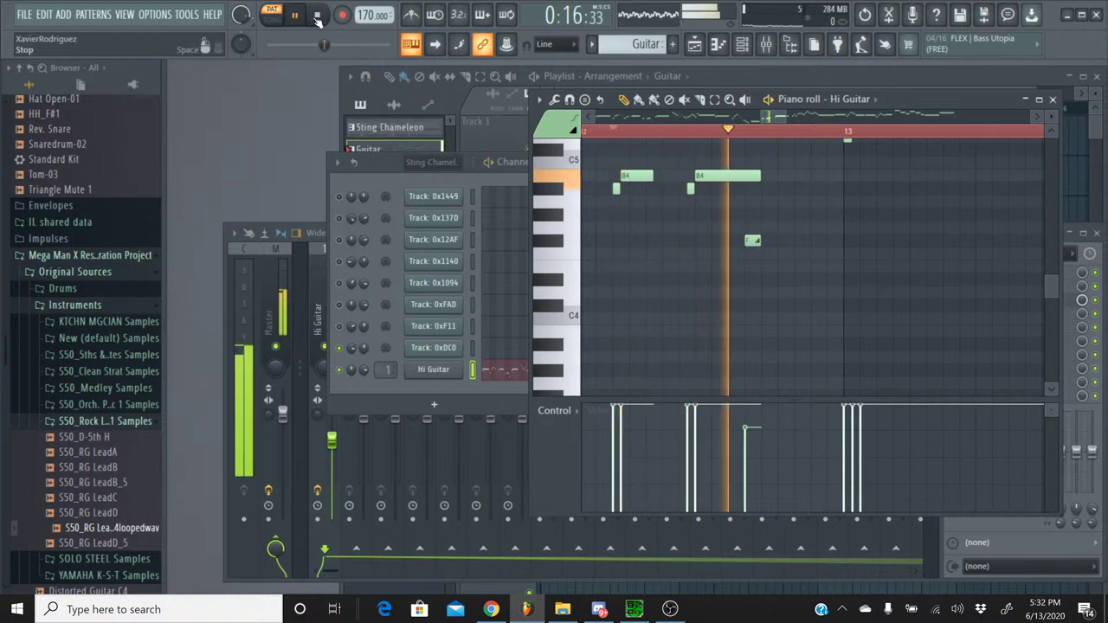
{"action": "left_click", "coordinate": [318, 17]}
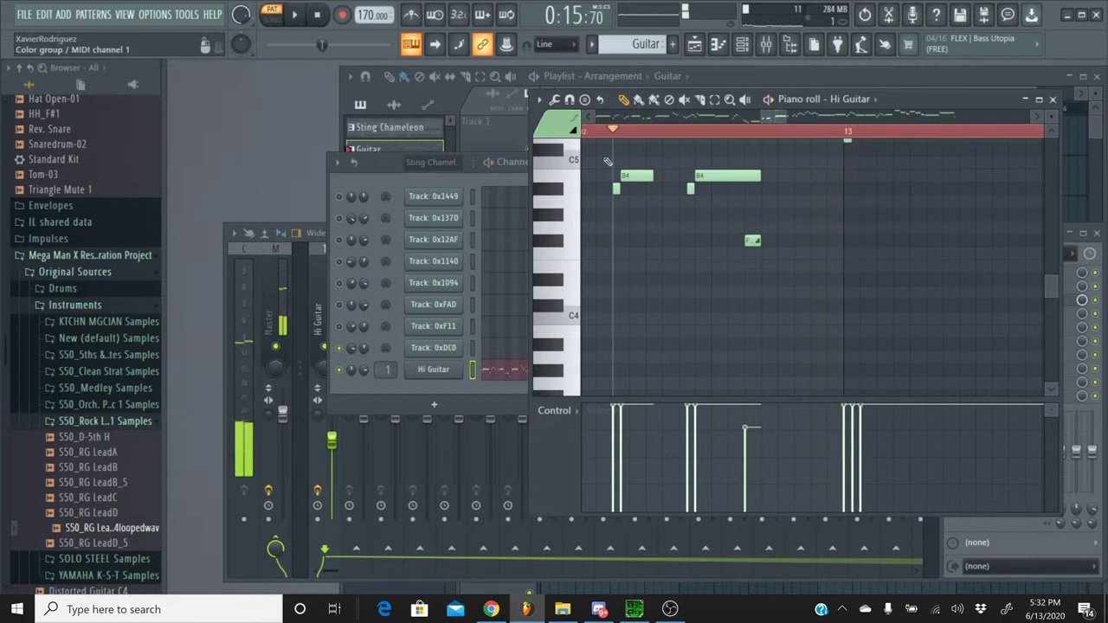
{"action": "left_click", "coordinate": [752, 242]}
{"action": "left_click_drag", "start_coordinate": [752, 243], "coordinate": [770, 243]}
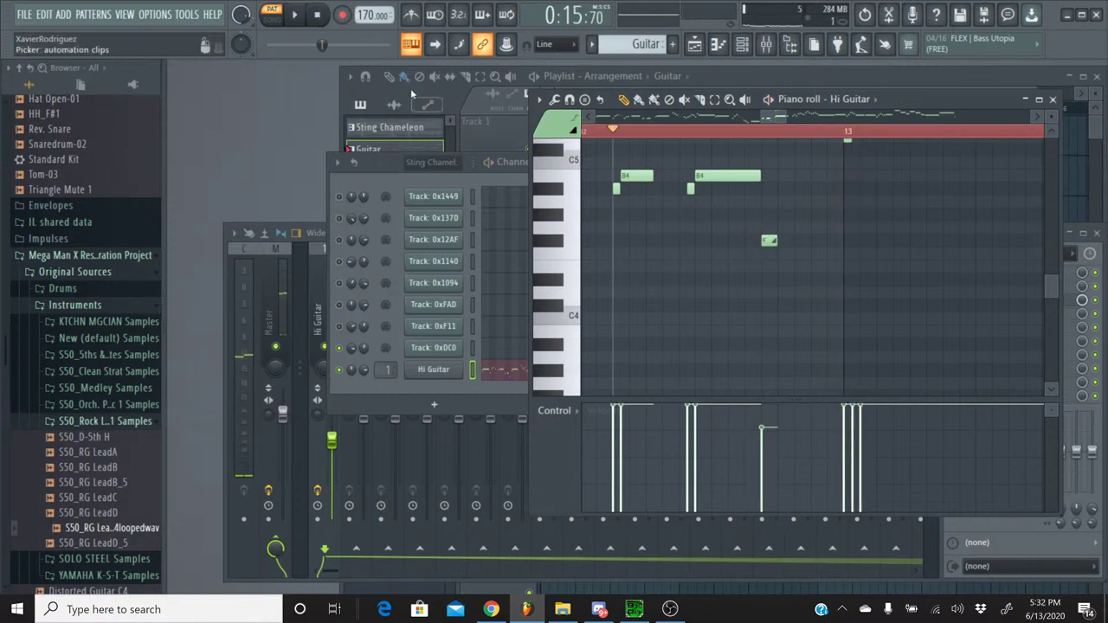
{"action": "left_click", "coordinate": [295, 15]}
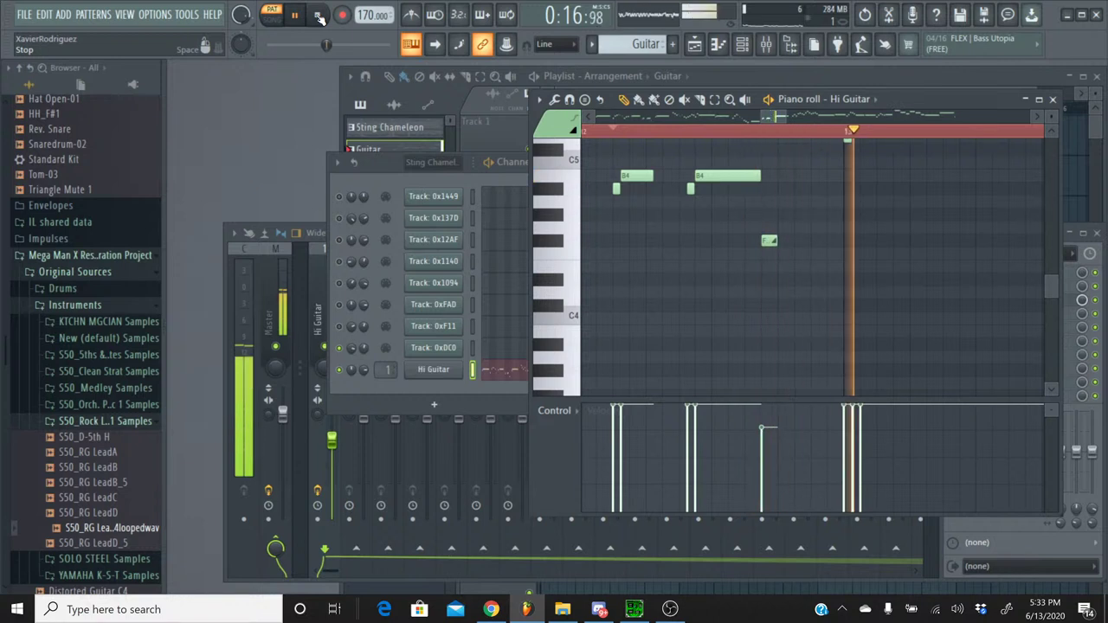
{"action": "left_click", "coordinate": [317, 16]}
- Keep the F#4 slide note at 12:12, extend the second B4 note in bar 12 to the slide's end and play the phrase
{"action": "left_click_drag", "start_coordinate": [769, 240], "coordinate": [756, 241]}
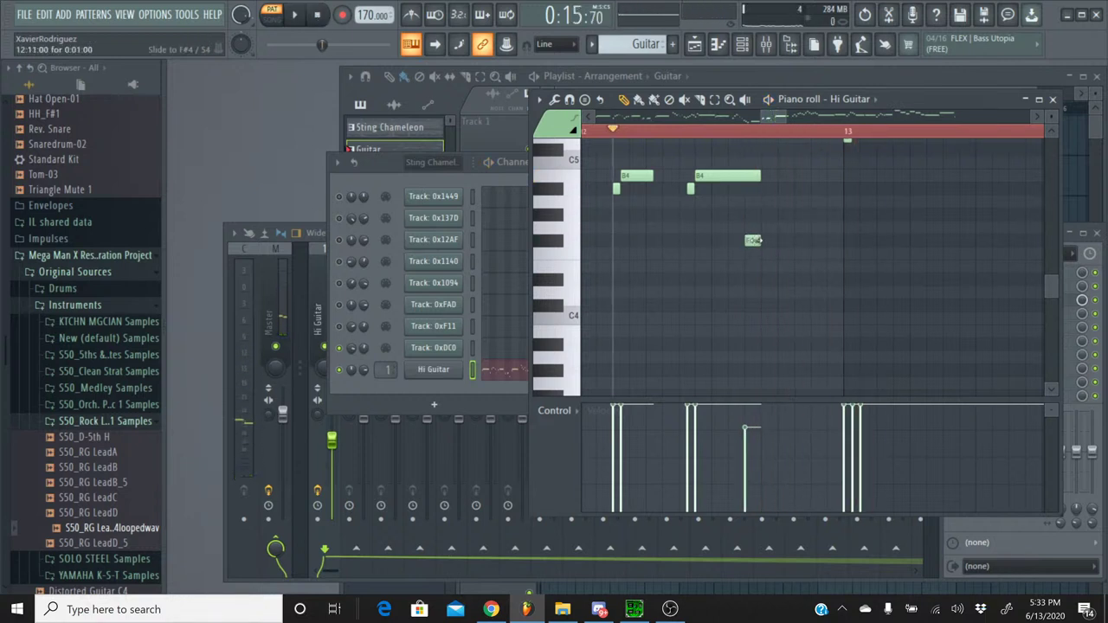
{"action": "left_click_drag", "start_coordinate": [756, 242], "coordinate": [772, 242]}
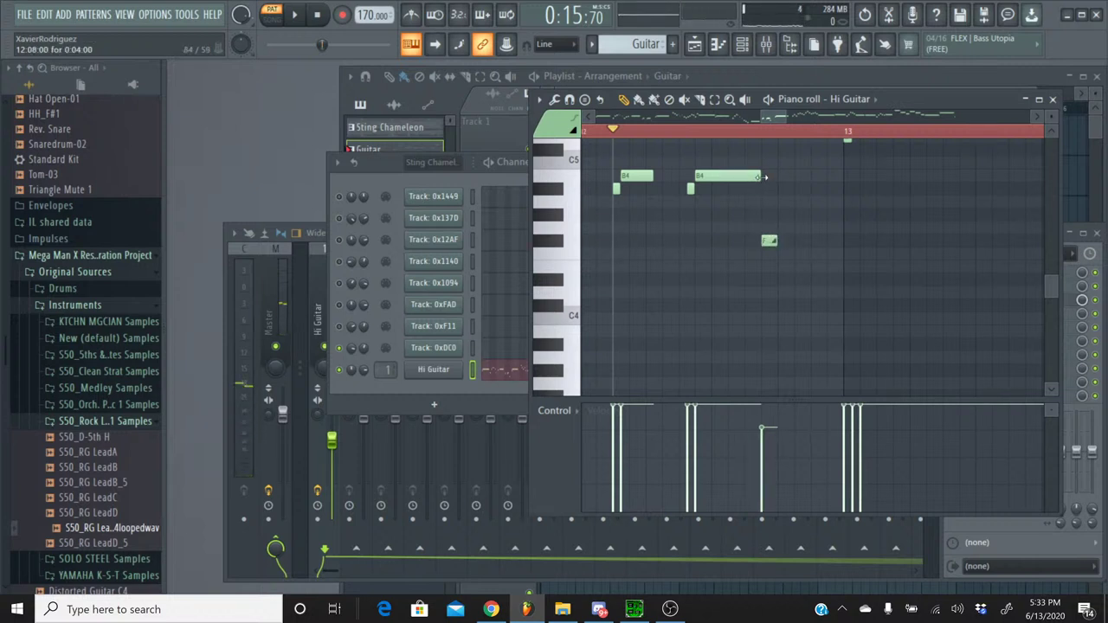
{"action": "left_click", "coordinate": [294, 15]}
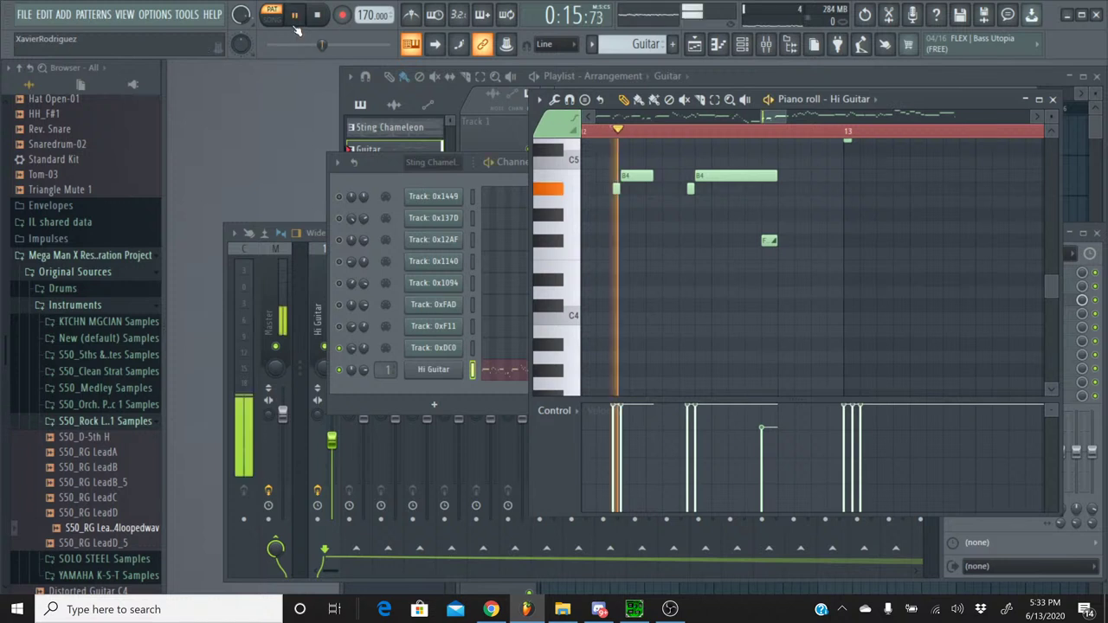
{"action": "left_click", "coordinate": [319, 15]}
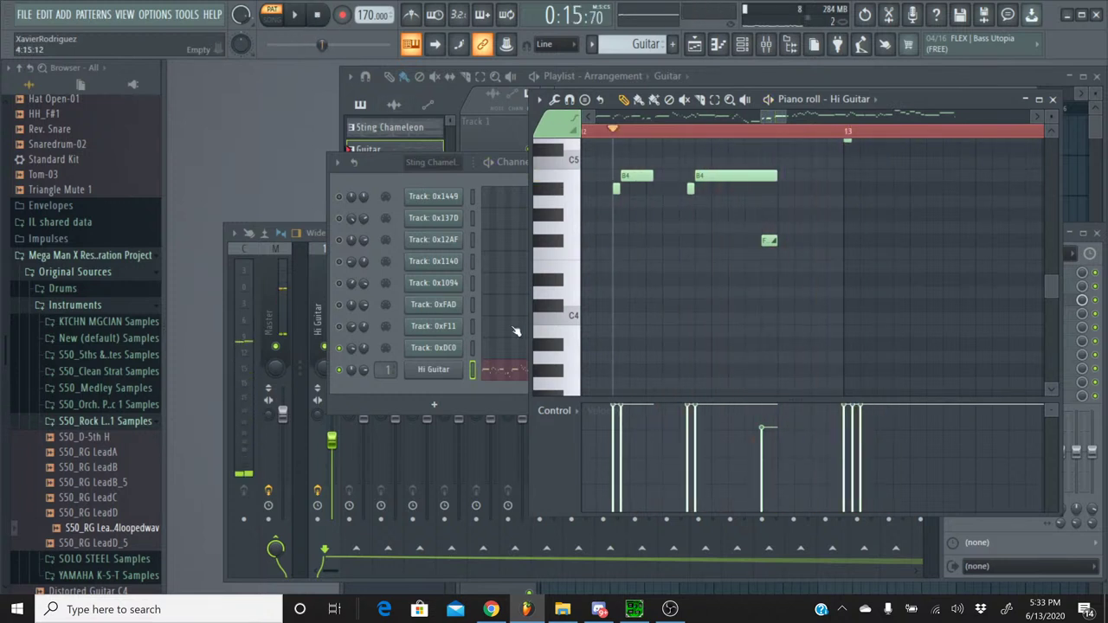
- Play the pattern onward, locate the matching B4 to F#4 phrase in bar 4 and restart playback there
{"action": "left_click", "coordinate": [295, 25]}
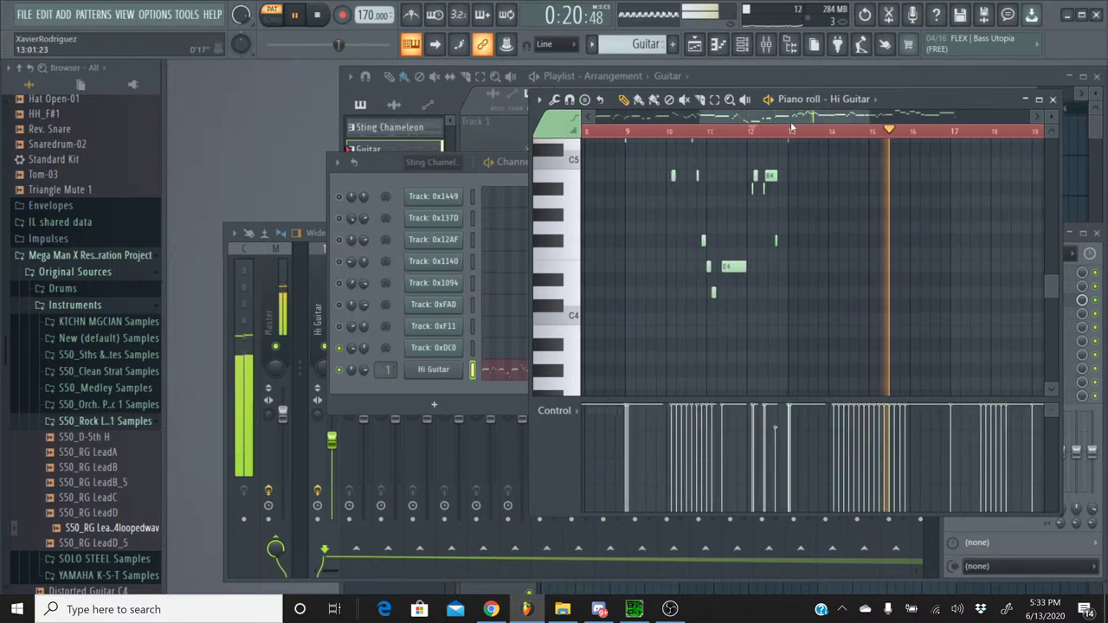
{"action": "left_click_drag", "start_coordinate": [791, 121], "coordinate": [552, 153]}
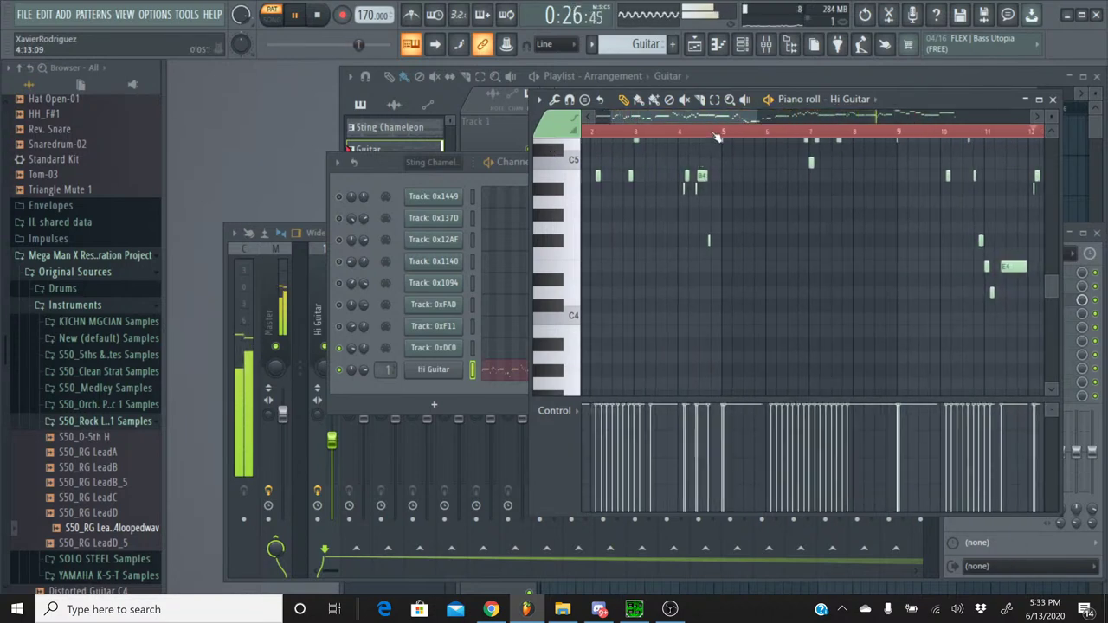
{"action": "scroll", "coordinate": [717, 137], "scroll_direction": "up", "scroll_amount": 3}
{"action": "scroll", "coordinate": [717, 137], "scroll_direction": "up", "scroll_amount": 2}
{"action": "left_click", "coordinate": [645, 135]}
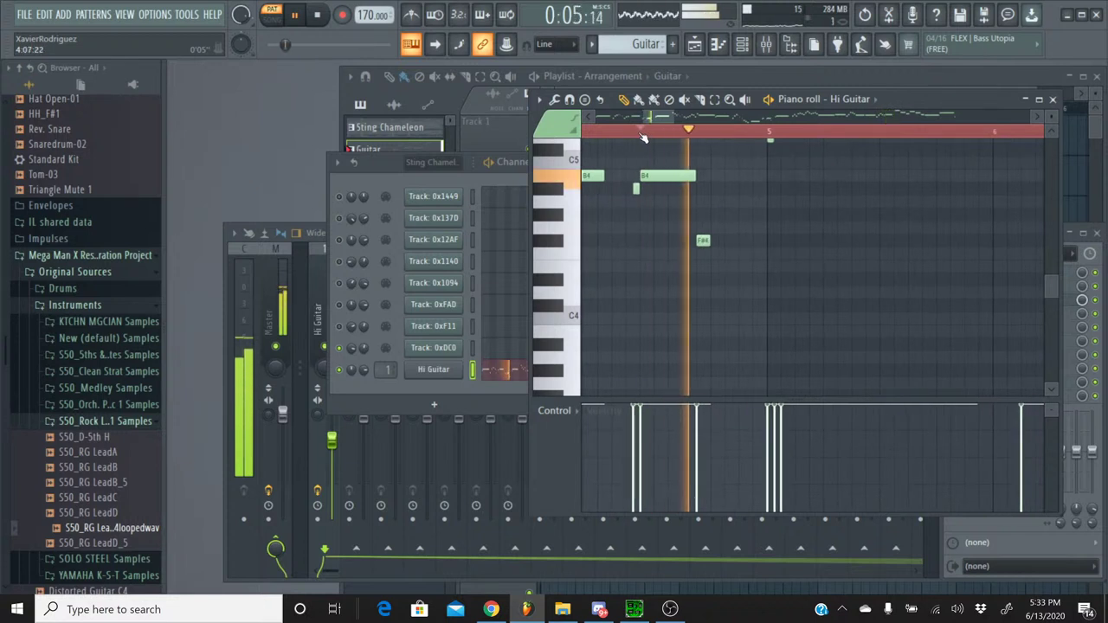
- Replace the F#4 note in bar 4 with a one-step slide note at 4:12 and replay the phrase
{"action": "left_click", "coordinate": [637, 134]}
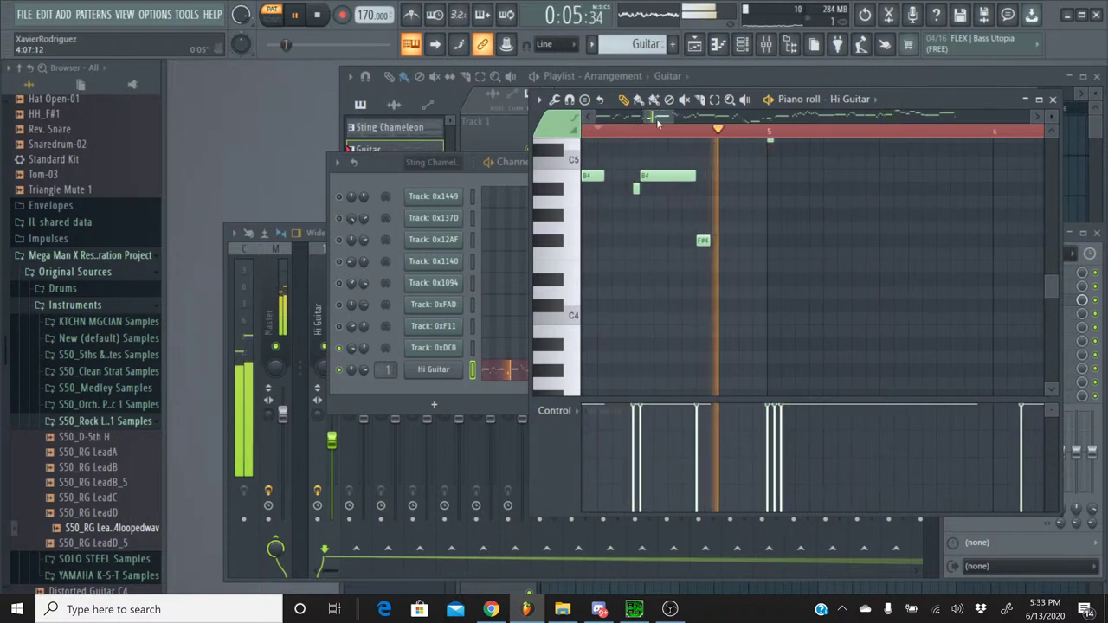
{"action": "left_click_drag", "start_coordinate": [656, 119], "coordinate": [681, 119]}
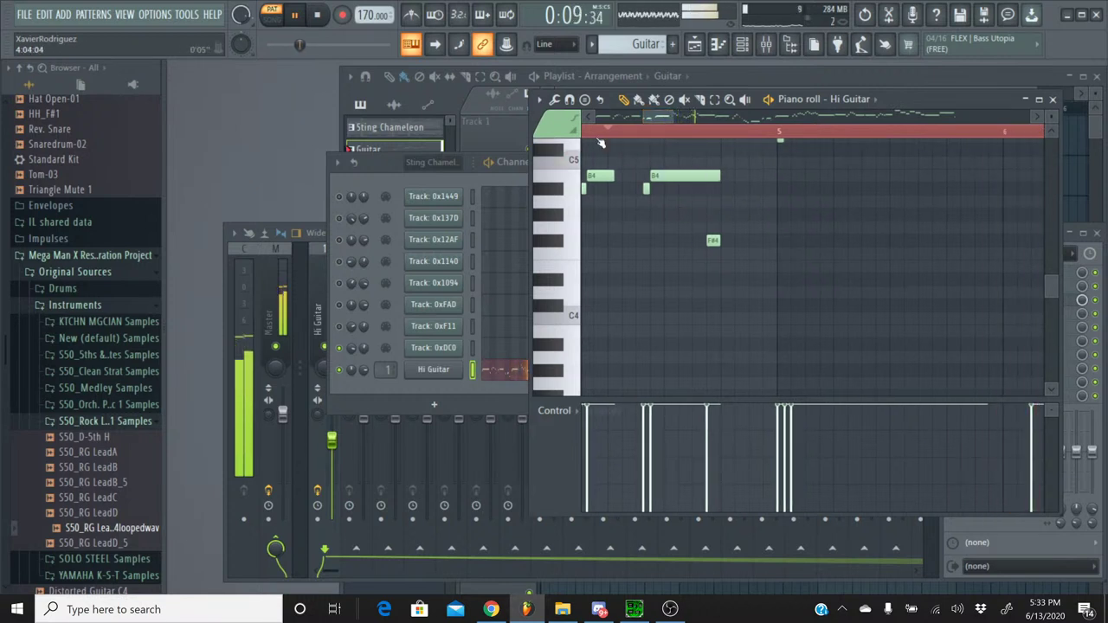
{"action": "right_click", "coordinate": [712, 241]}
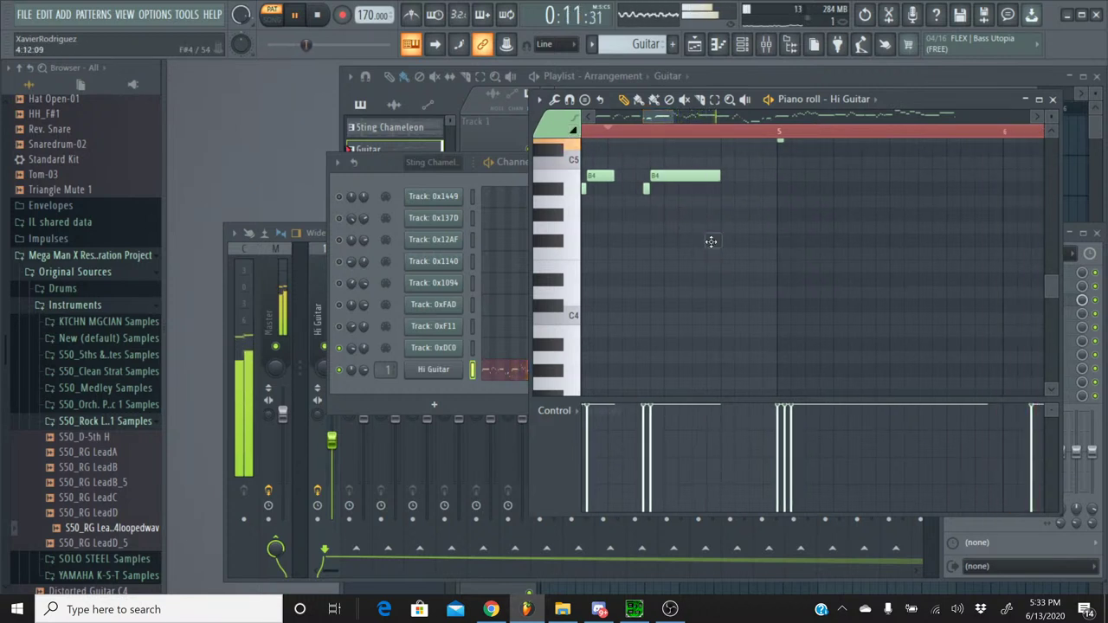
{"action": "left_click", "coordinate": [714, 241]}
{"action": "left_click_drag", "start_coordinate": [776, 241], "coordinate": [719, 241]}
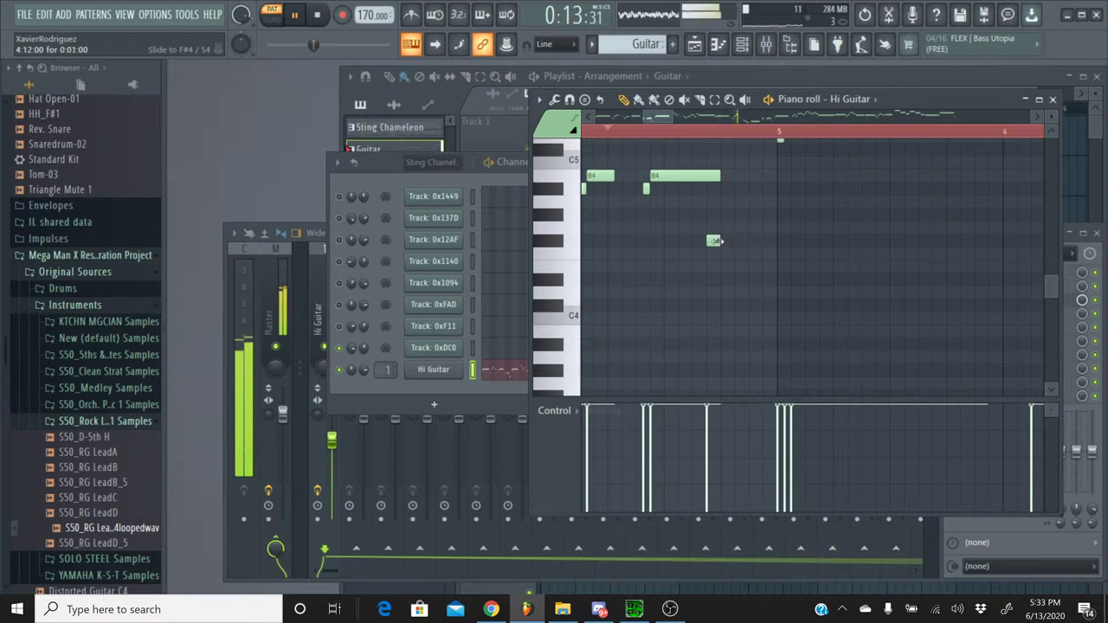
{"action": "left_click", "coordinate": [611, 130]}
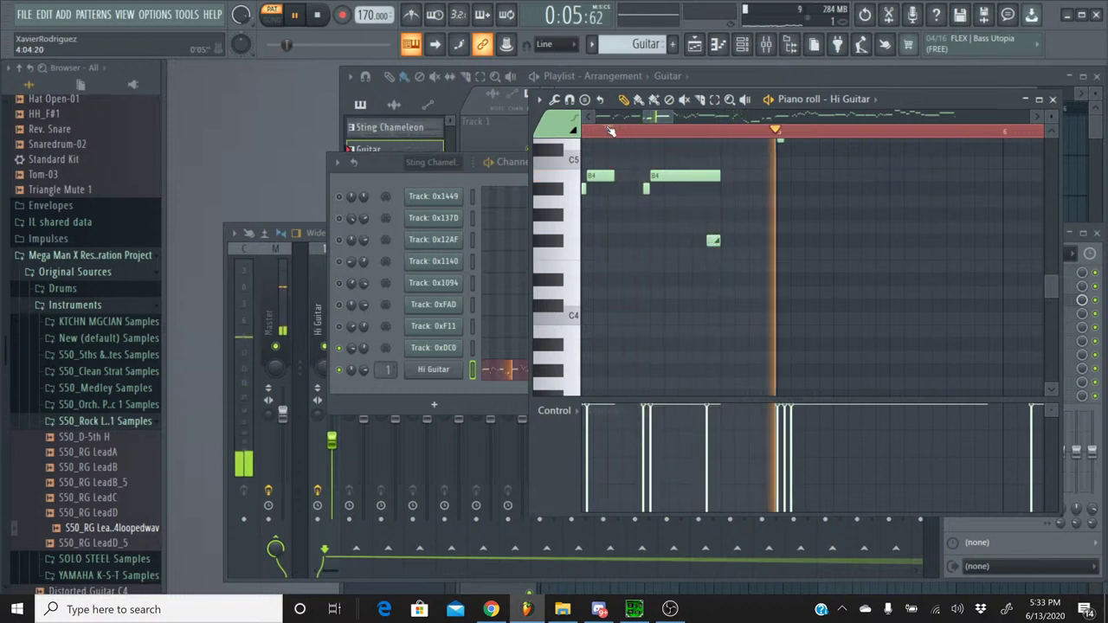
- Listen onward through the Hi Guitar pattern to about bar 12, stop playback and close the piano roll
{"action": "scroll", "coordinate": [685, 137], "scroll_direction": "down", "scroll_amount": 3}
{"action": "scroll", "coordinate": [686, 139], "scroll_direction": "down", "scroll_amount": 3}
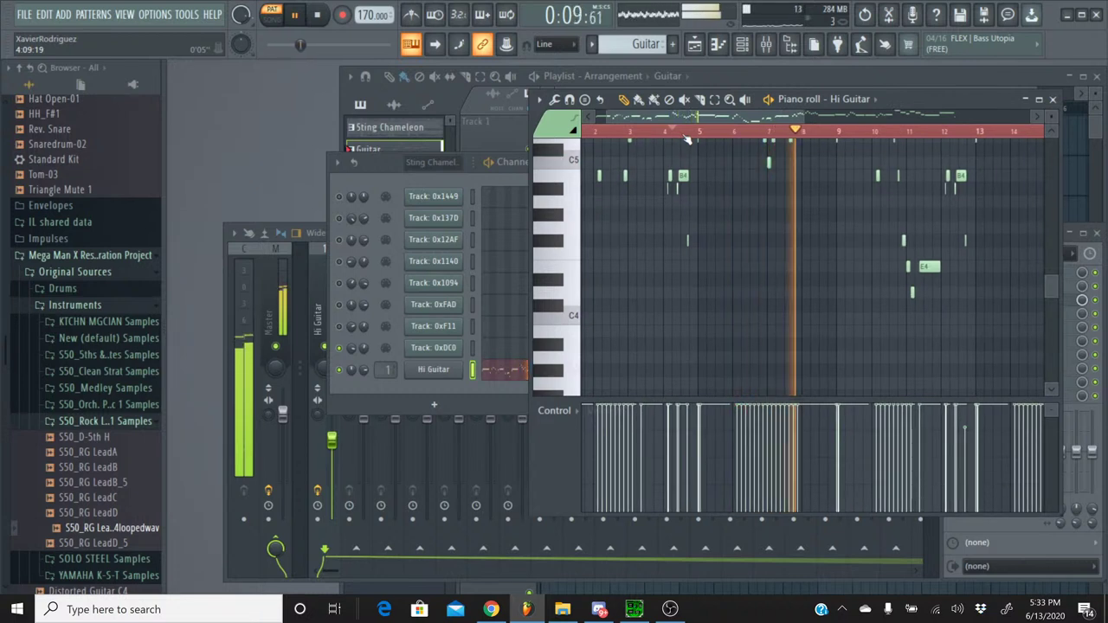
{"action": "scroll", "coordinate": [706, 195], "scroll_direction": "up", "scroll_amount": 4}
{"action": "scroll", "coordinate": [705, 195], "scroll_direction": "down", "scroll_amount": 2}
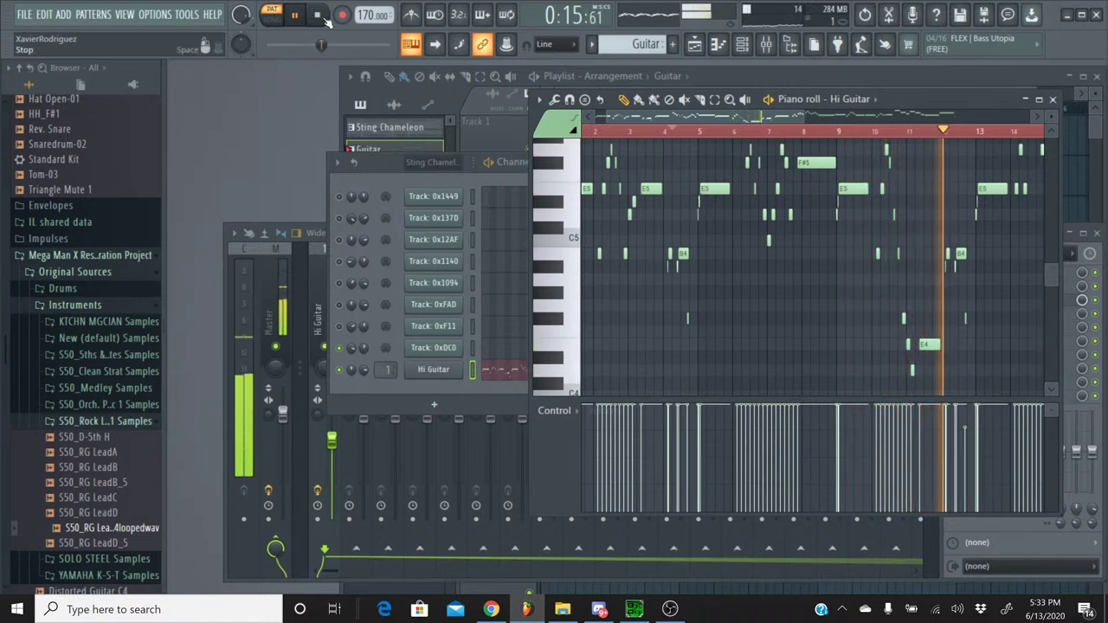
{"action": "left_click", "coordinate": [321, 15]}
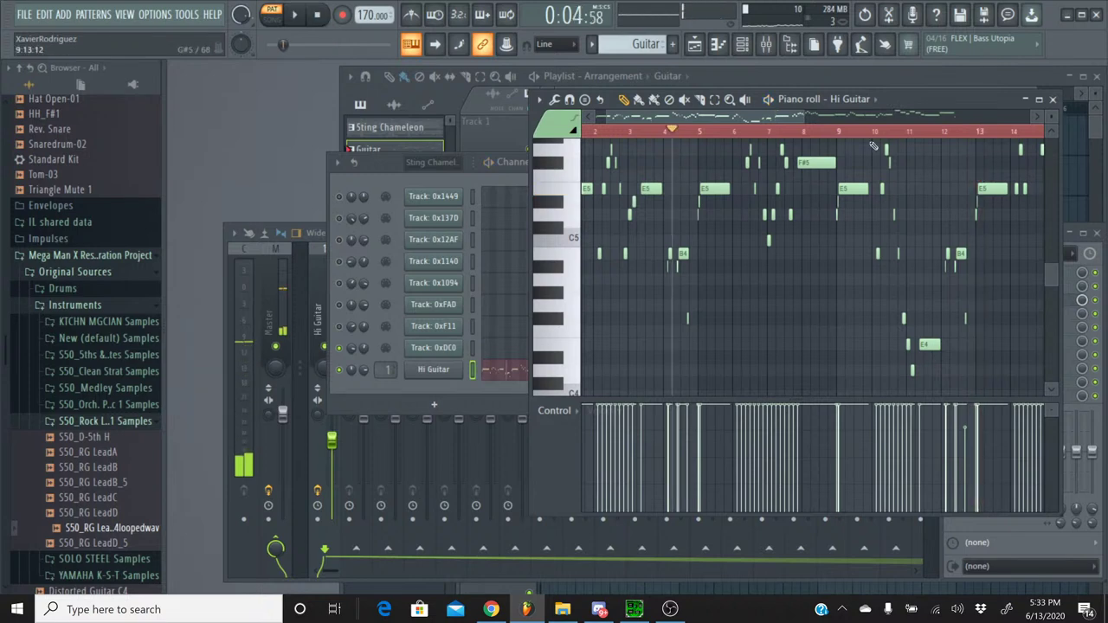
{"action": "left_click", "coordinate": [1053, 100]}
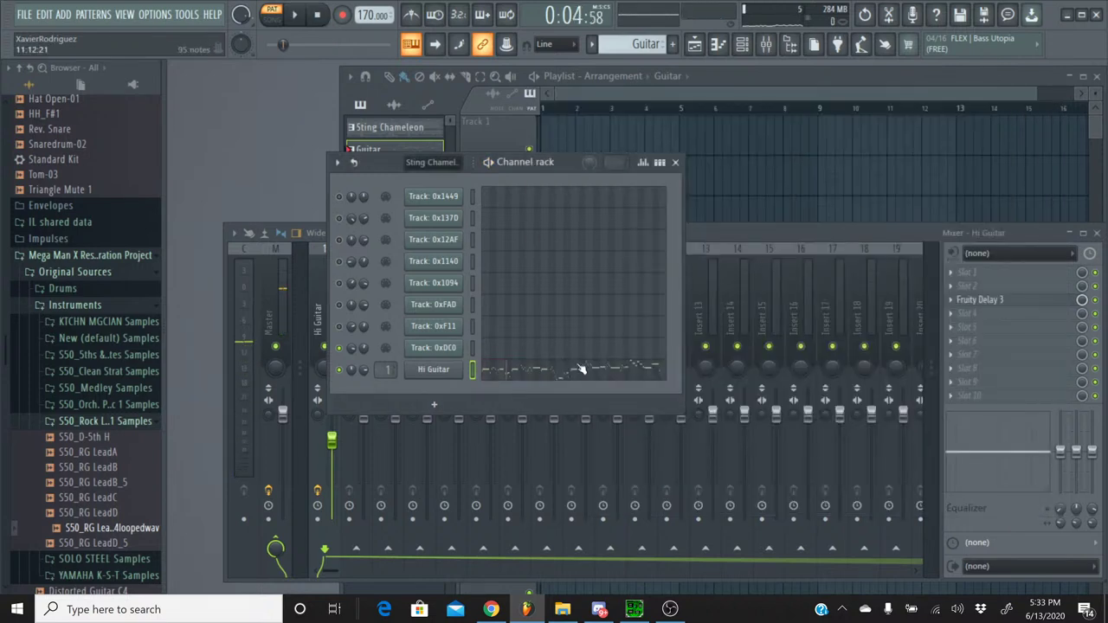
- Load Fruity Chorus into slot 4 of the Hi Guitar mixer track, choose the Low Enhance preset and play the pattern
{"action": "left_click", "coordinate": [973, 311]}
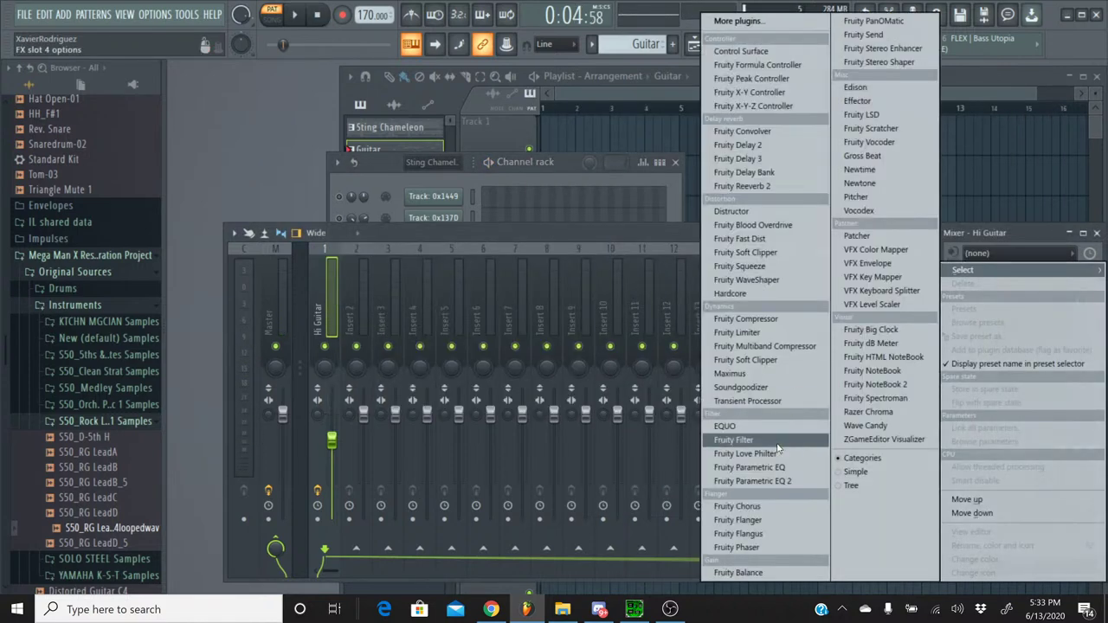
{"action": "left_click", "coordinate": [737, 506]}
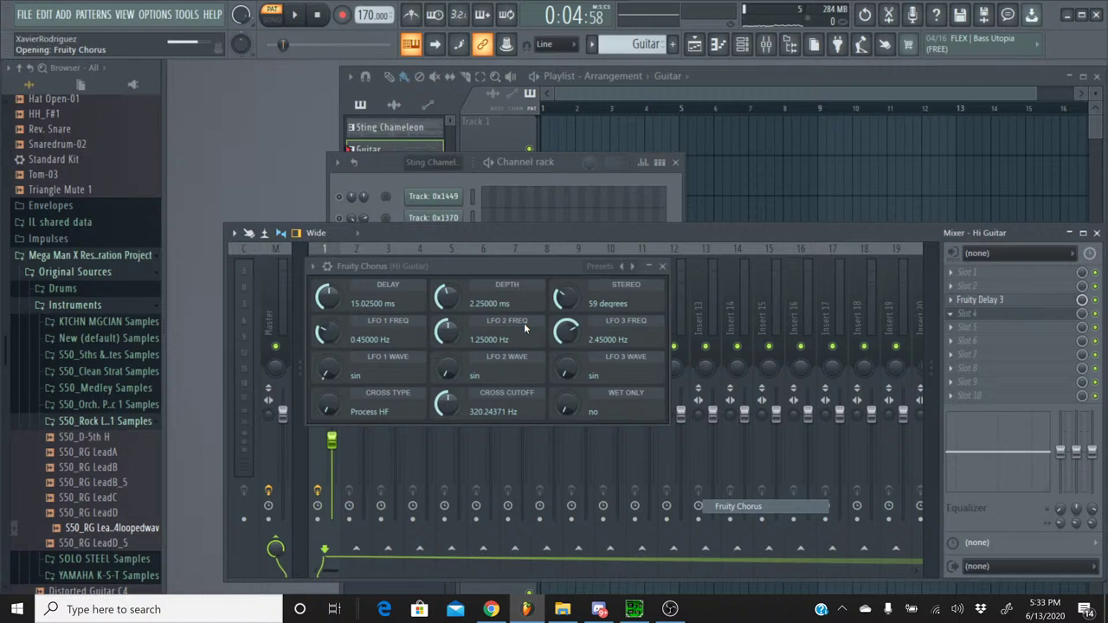
{"action": "left_click", "coordinate": [622, 267]}
{"action": "left_click", "coordinate": [622, 267]}
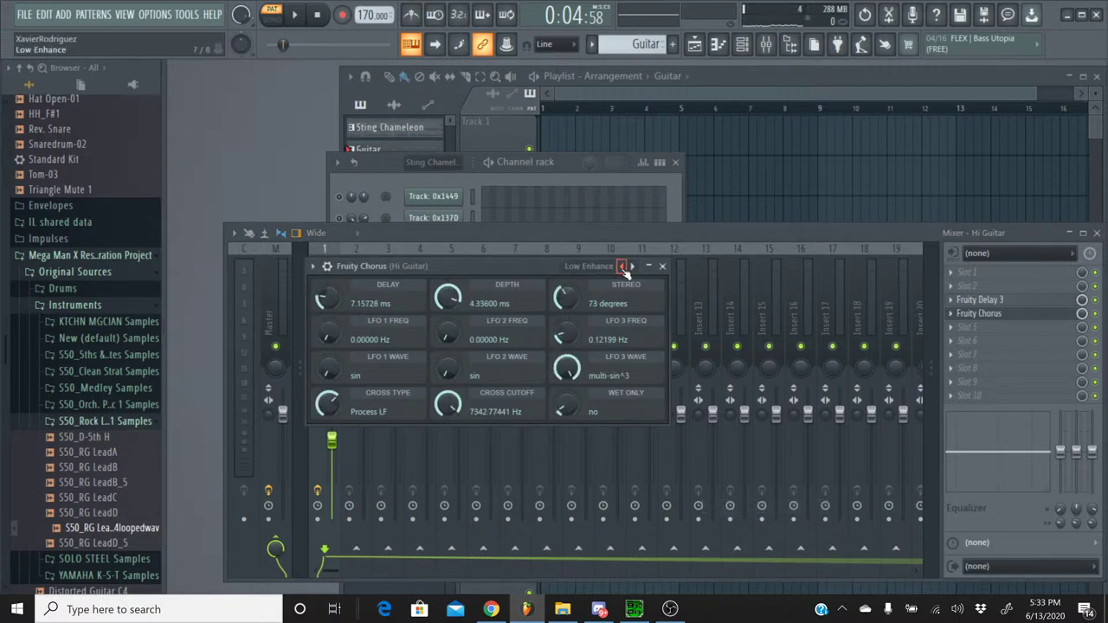
{"action": "left_click", "coordinate": [295, 16]}
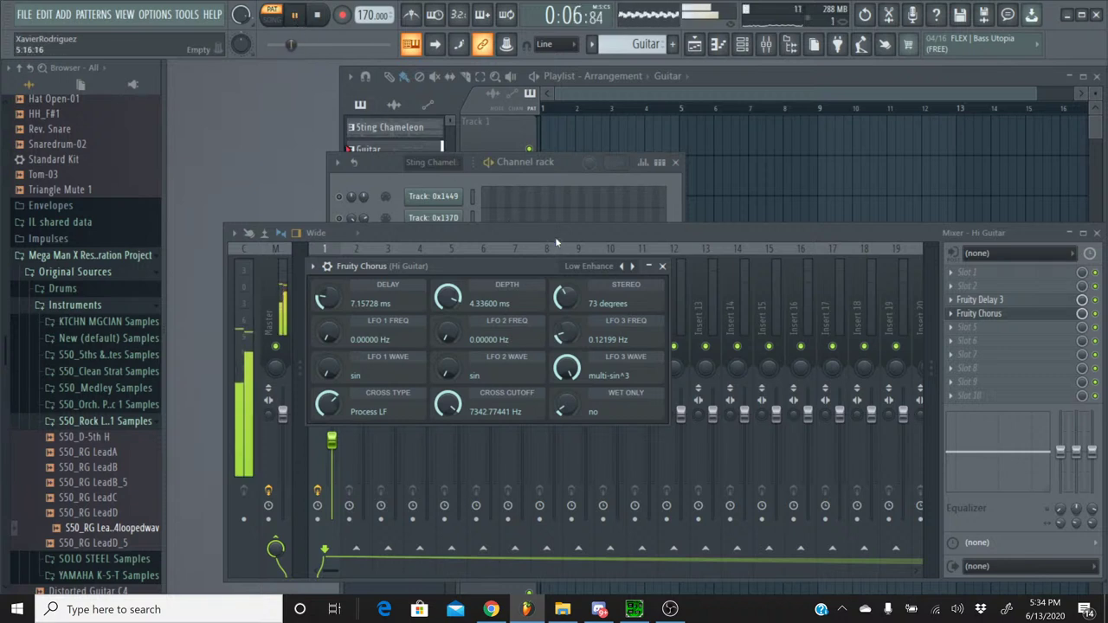
- Audition the other Fruity Chorus presets during playback, settle on Poly Chorus and close the effect window
{"action": "left_click", "coordinate": [622, 266]}
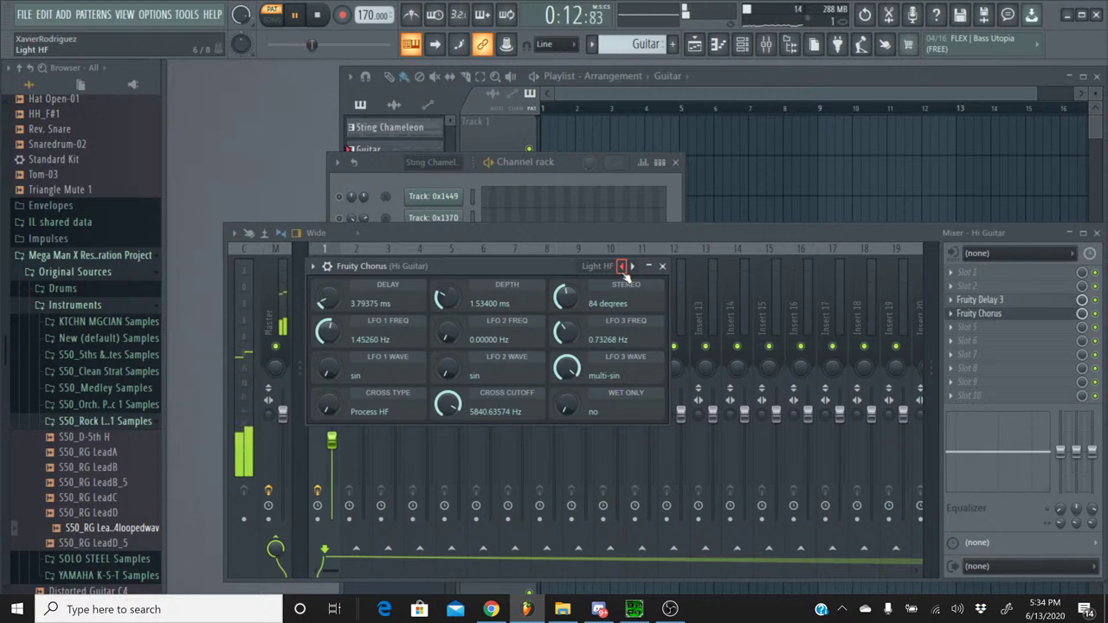
{"action": "left_click", "coordinate": [622, 267]}
{"action": "left_click", "coordinate": [622, 267]}
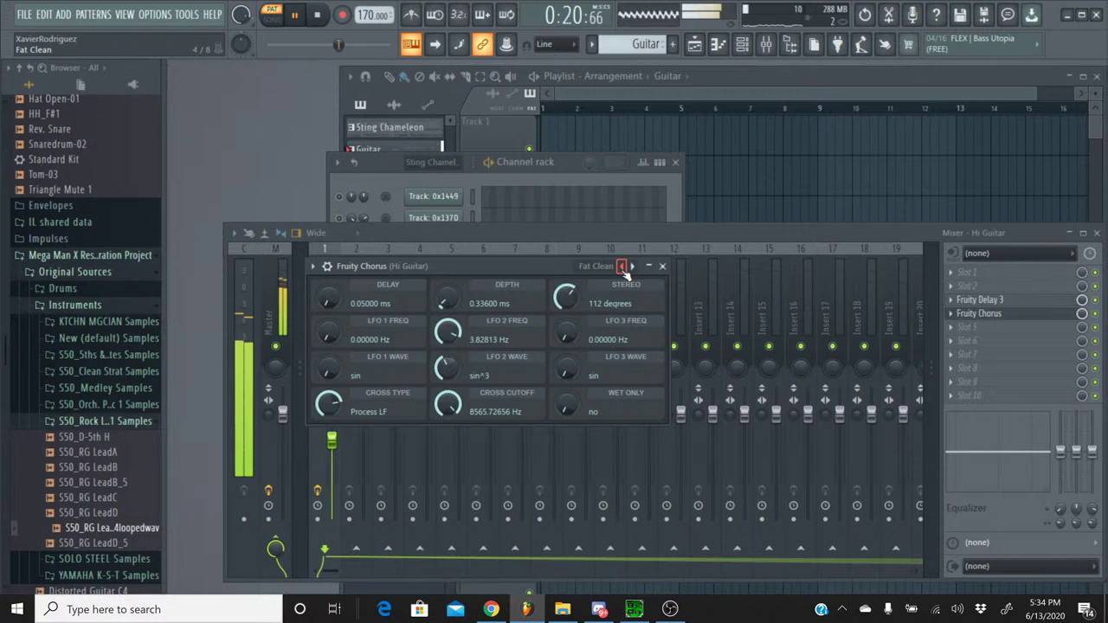
{"action": "left_click", "coordinate": [622, 267]}
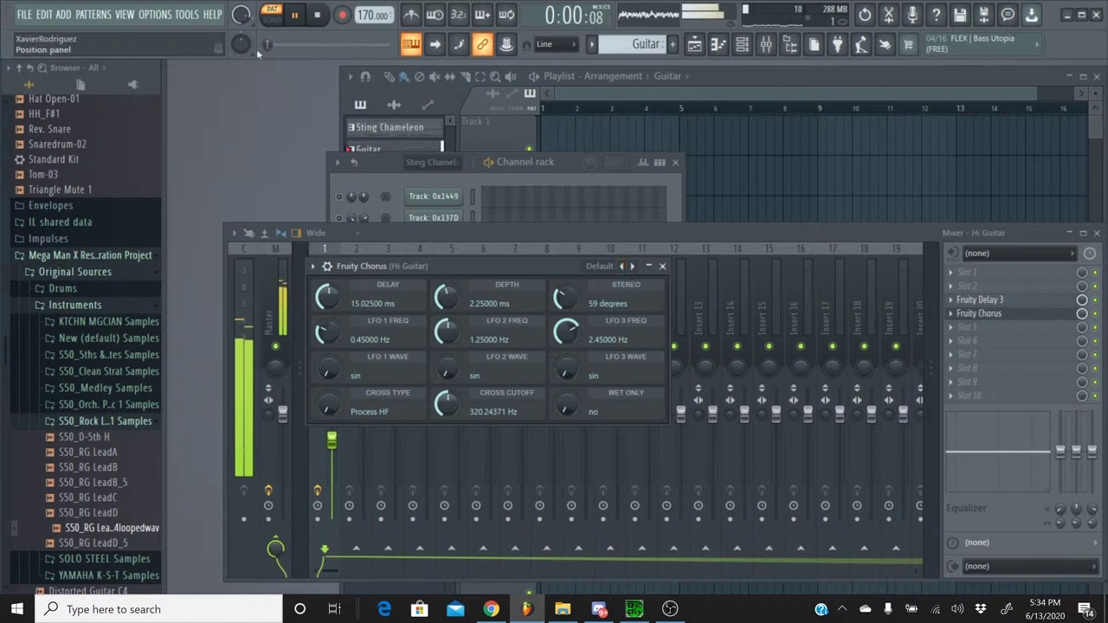
{"action": "left_click", "coordinate": [623, 267]}
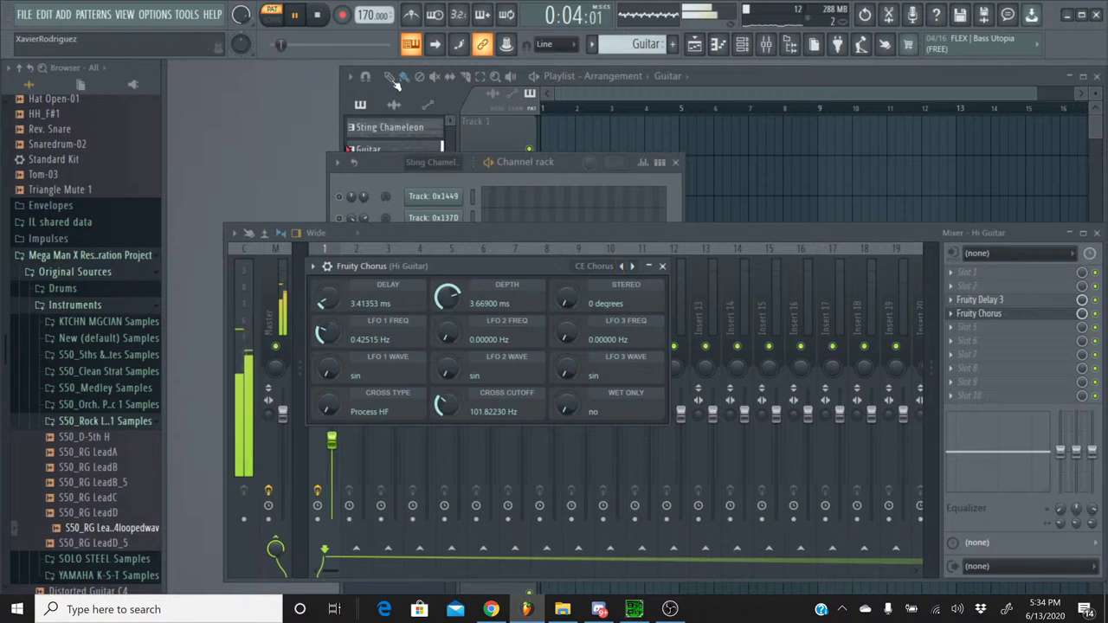
{"action": "left_click", "coordinate": [623, 267]}
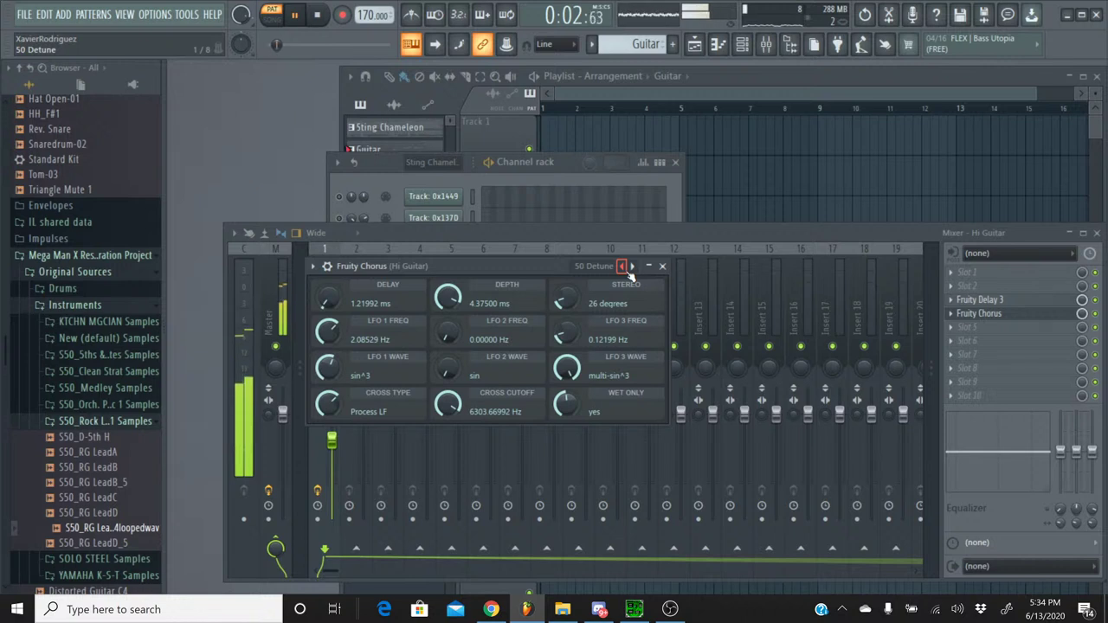
{"action": "left_click", "coordinate": [622, 267]}
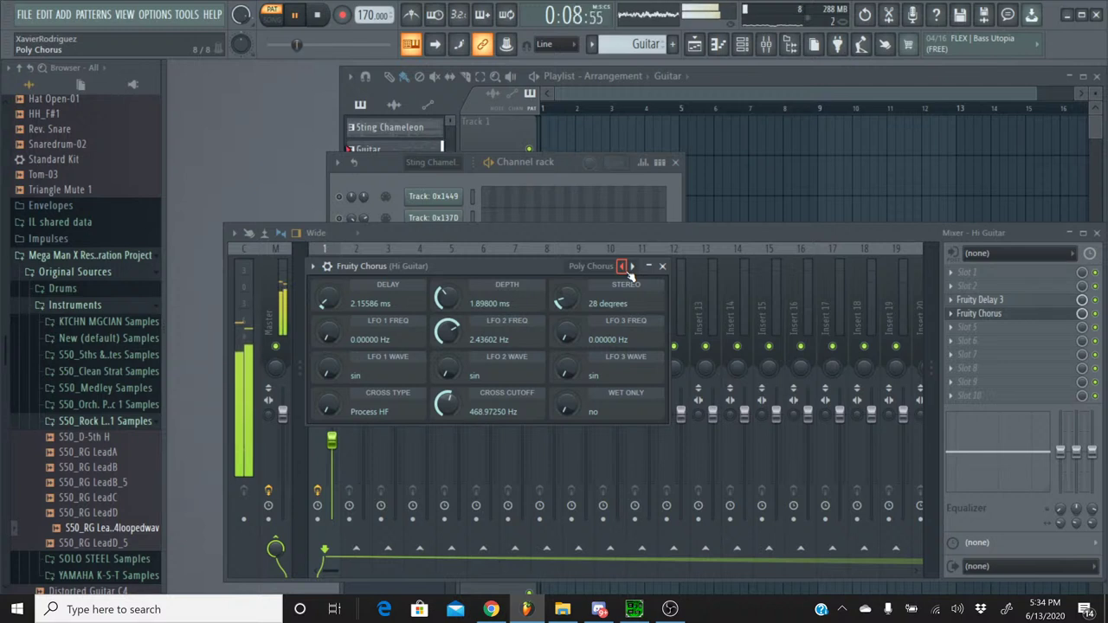
{"action": "left_click", "coordinate": [623, 266]}
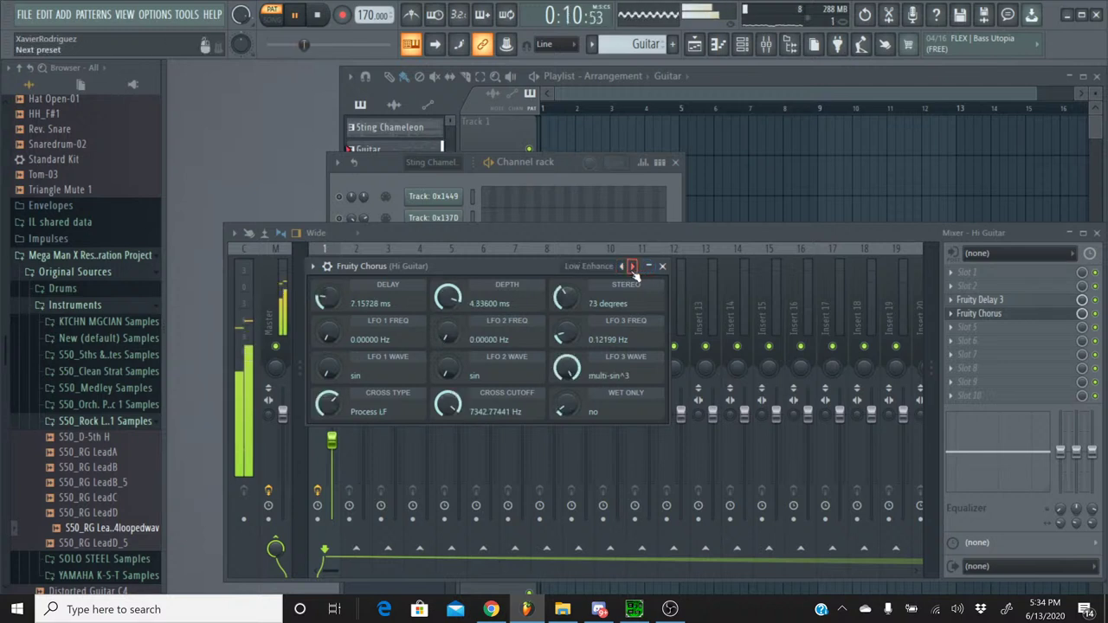
{"action": "left_click", "coordinate": [633, 267]}
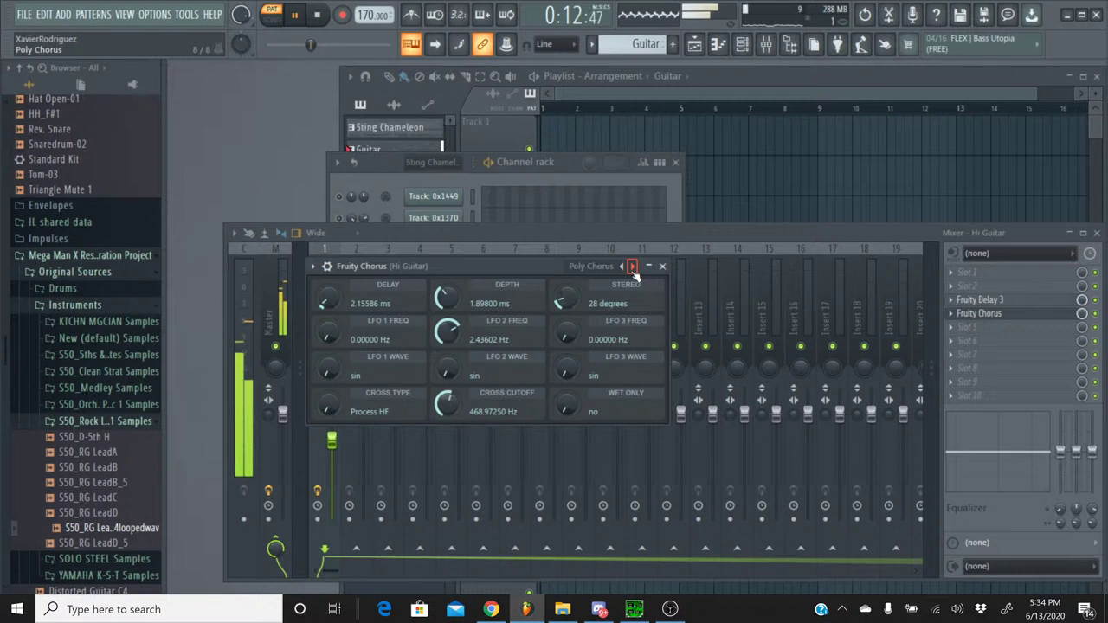
{"action": "left_click", "coordinate": [662, 266]}
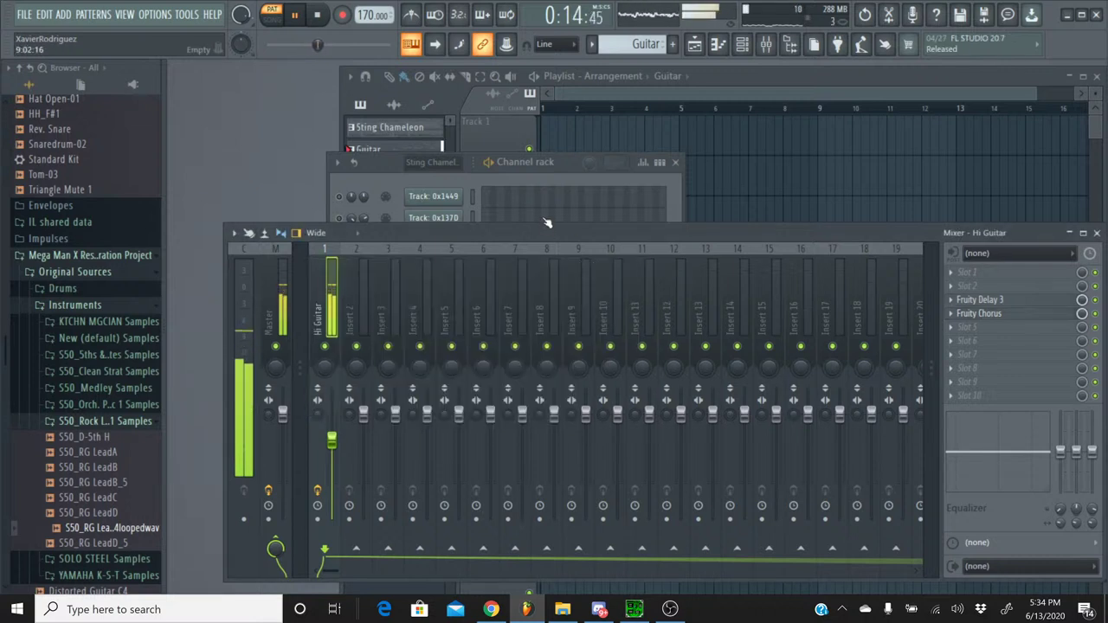
- Stop the pattern, switch to SPCTool and briefly play the original Sting Chameleon track for comparison
{"action": "left_click", "coordinate": [390, 171]}
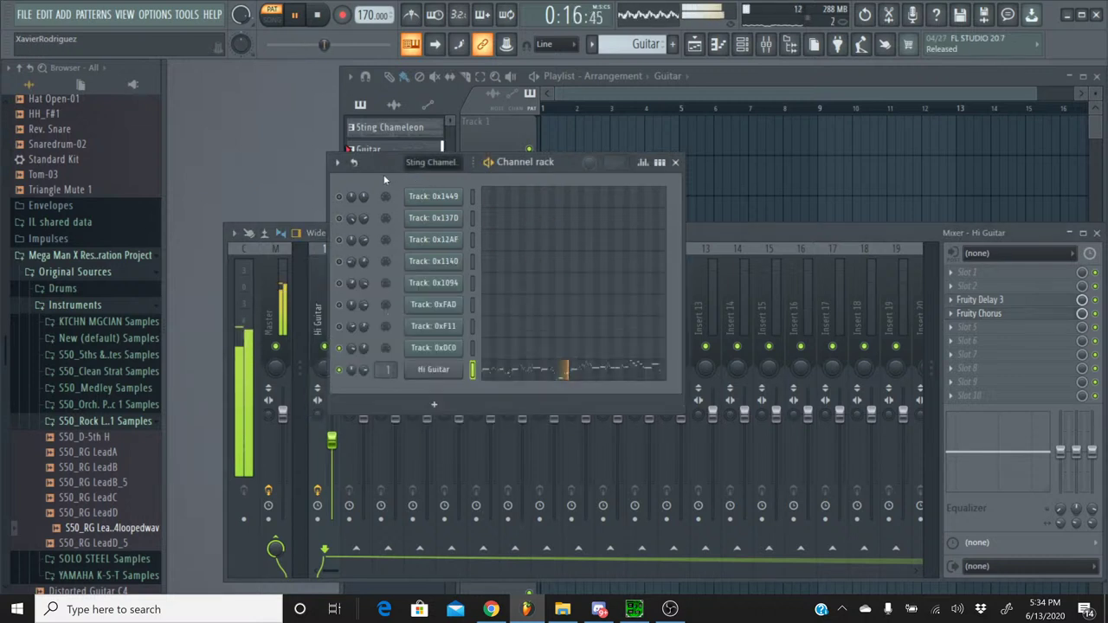
{"action": "left_click", "coordinate": [319, 17]}
{"action": "left_click", "coordinate": [634, 610]}
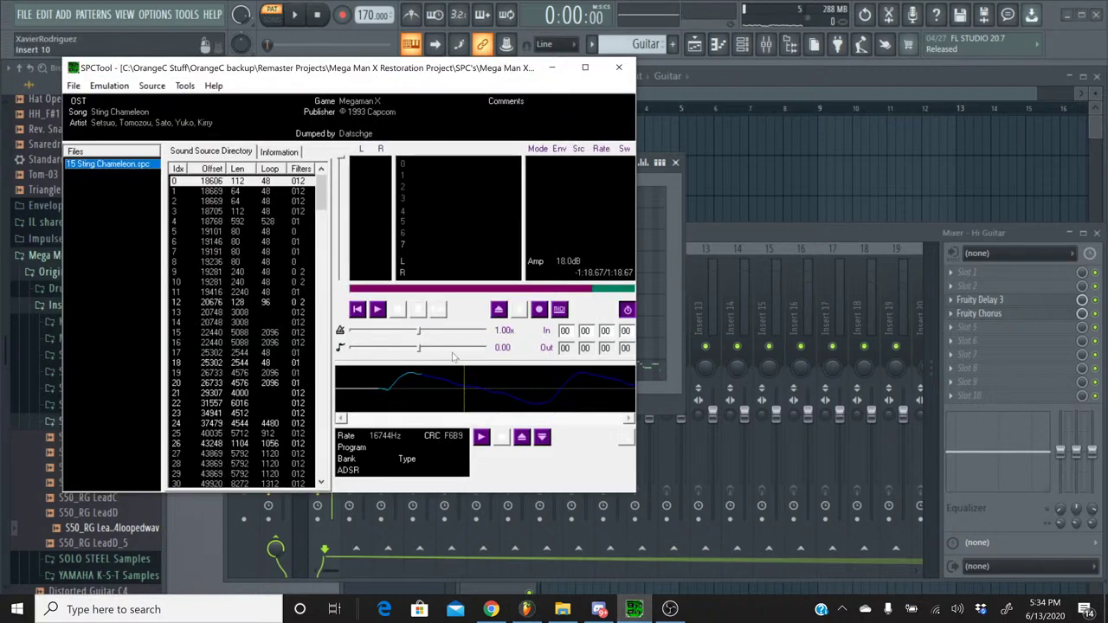
{"action": "left_click", "coordinate": [379, 309]}
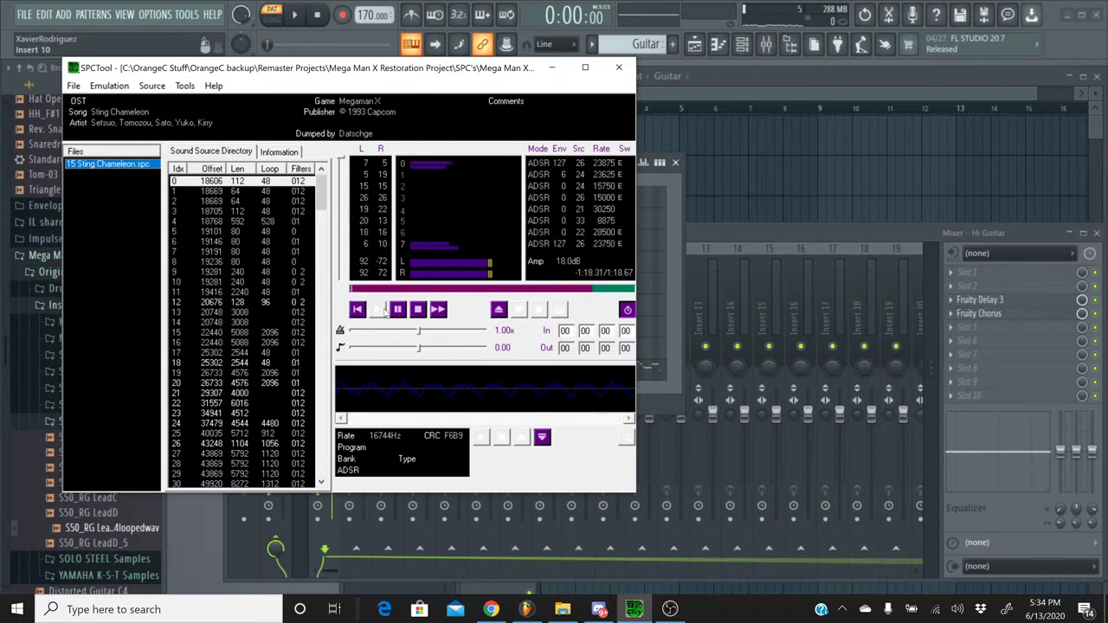
{"action": "left_click", "coordinate": [417, 312]}
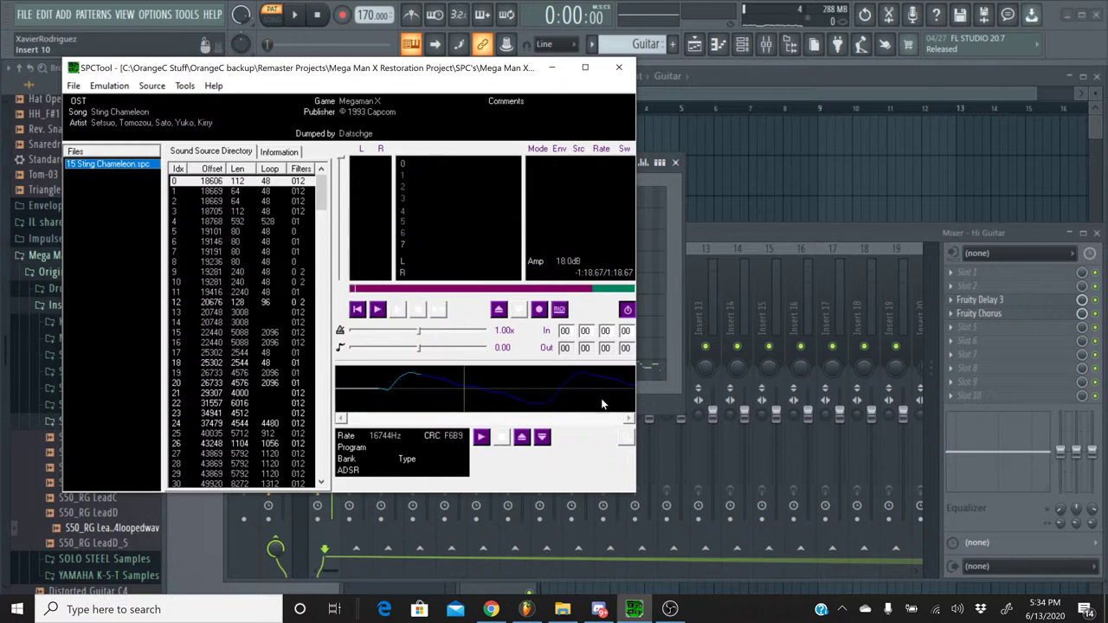
- Return to FL Studio and play the Guitar pattern from the start to compare the chorused lead
{"action": "left_click", "coordinate": [655, 403]}
{"action": "left_click", "coordinate": [294, 22]}
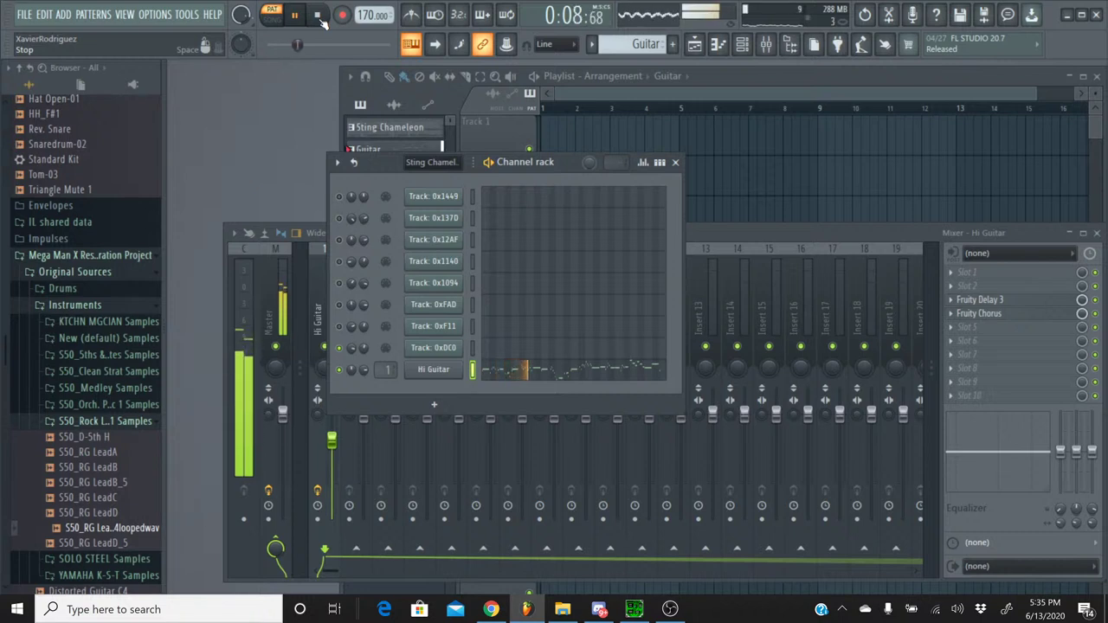
{"action": "left_click", "coordinate": [319, 16]}
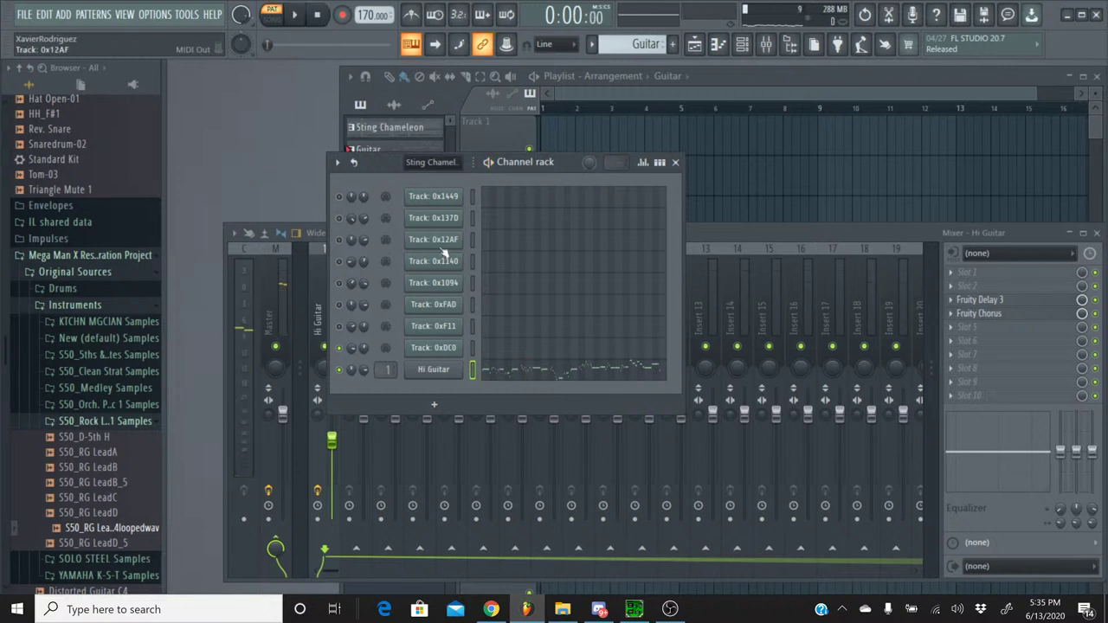
- Start saving the project under a new location, browsing to Mega Man X Restoration Project > Restored Tracks > X1
{"action": "left_click", "coordinate": [25, 16]}
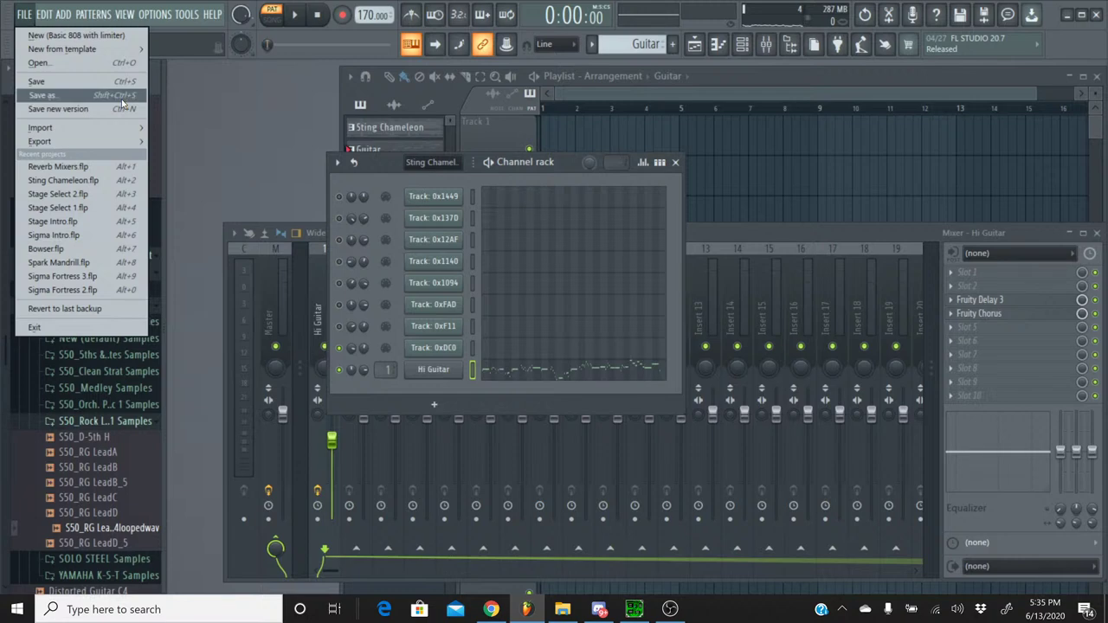
{"action": "left_click", "coordinate": [123, 103]}
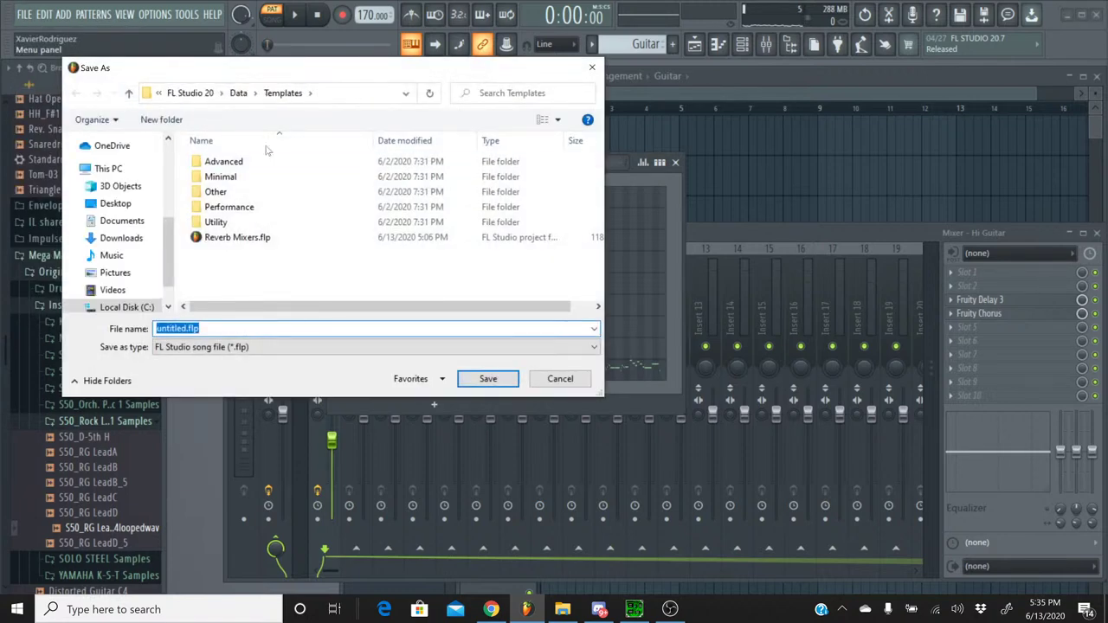
{"action": "scroll", "coordinate": [134, 276], "scroll_direction": "down", "scroll_amount": 1}
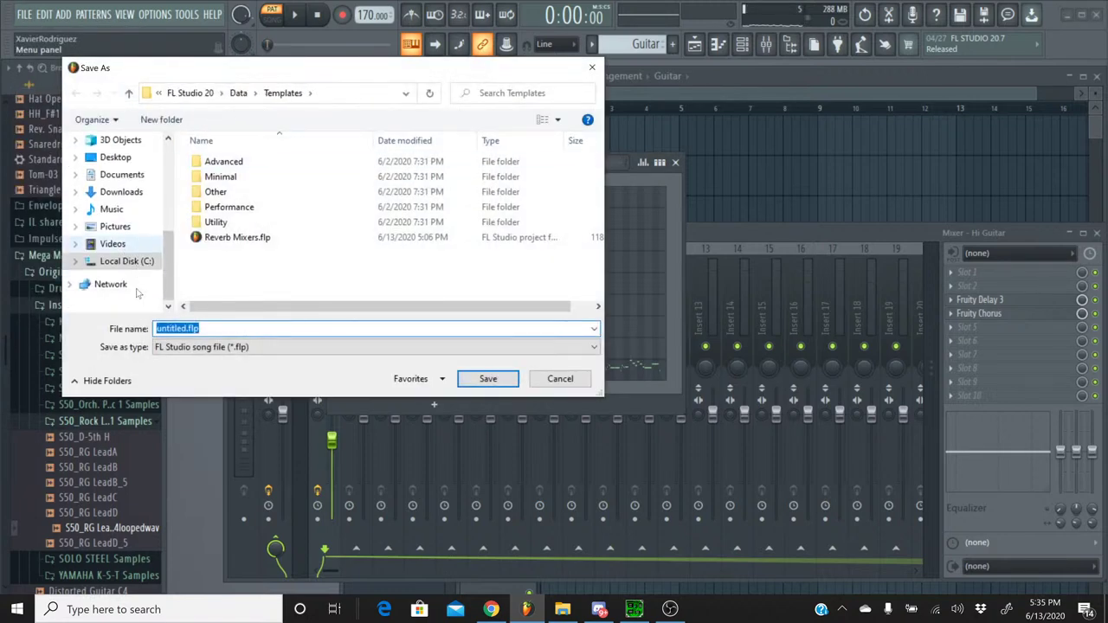
{"action": "left_click", "coordinate": [126, 261]}
{"action": "double_click", "coordinate": [279, 194]}
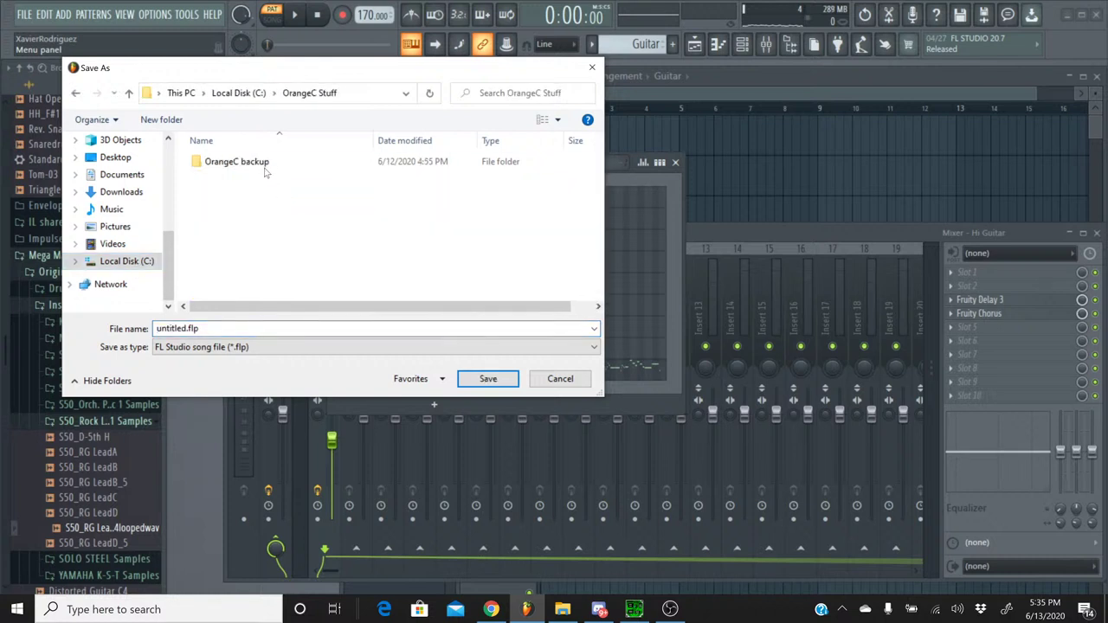
{"action": "double_click", "coordinate": [264, 165]}
{"action": "double_click", "coordinate": [255, 207]}
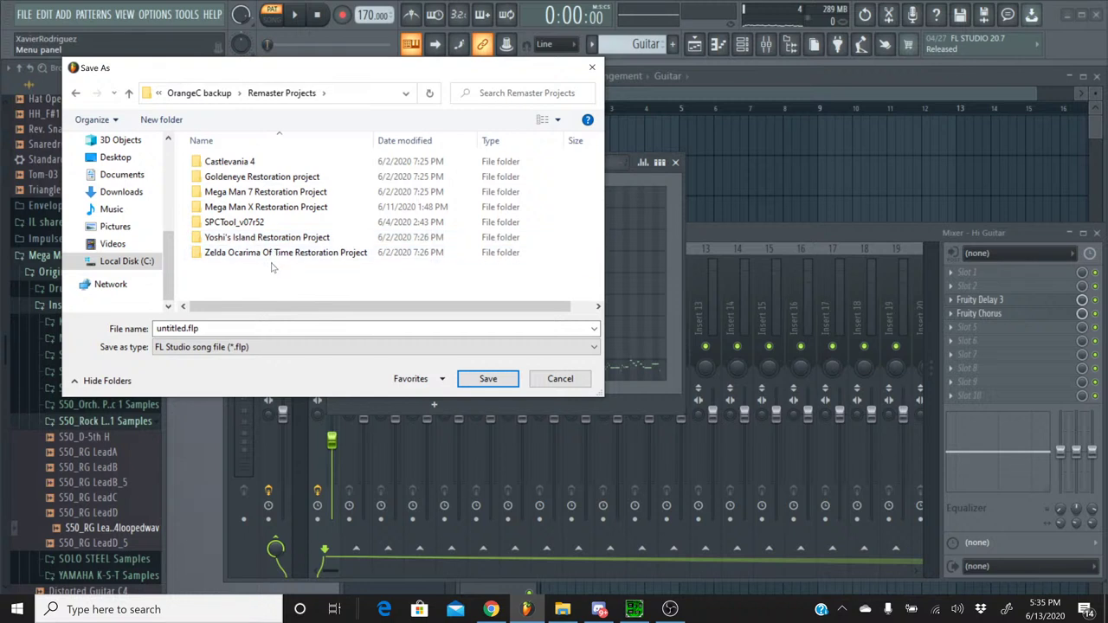
{"action": "double_click", "coordinate": [268, 209]}
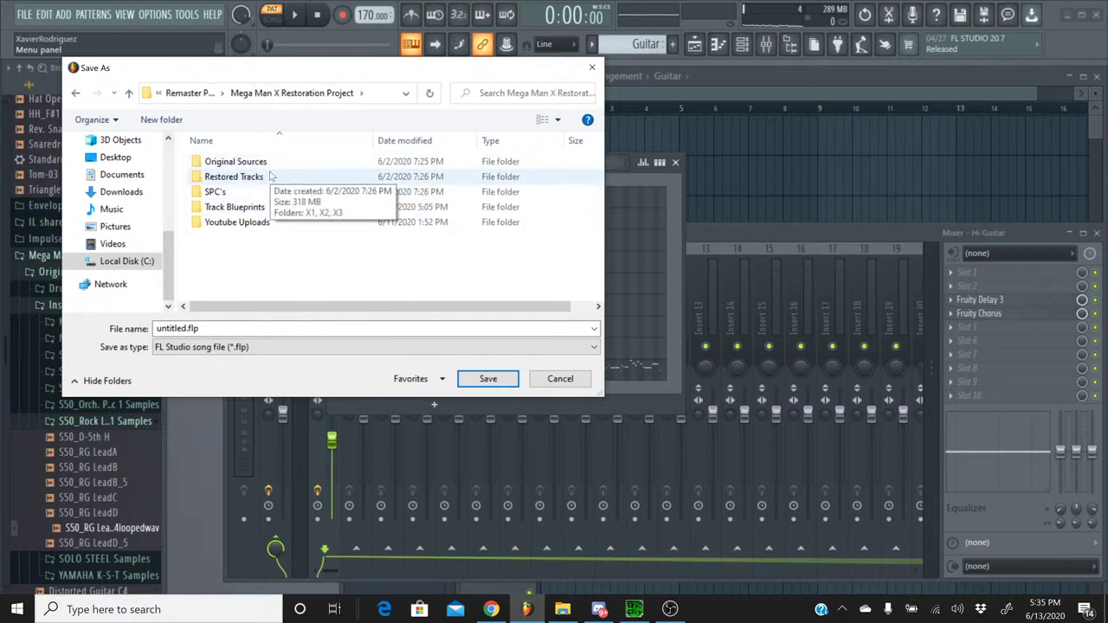
{"action": "double_click", "coordinate": [270, 176]}
{"action": "double_click", "coordinate": [259, 161]}
- Save the project over the existing Sting Chameleon.flp in the X1 folder
{"action": "scroll", "coordinate": [283, 201], "scroll_direction": "down", "scroll_amount": 3}
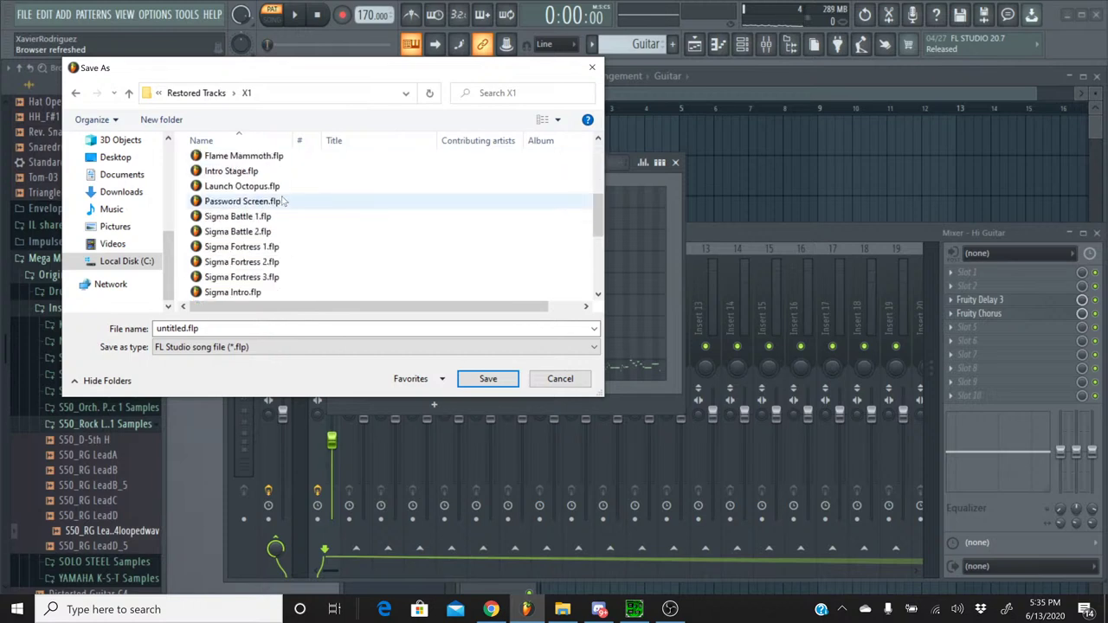
{"action": "scroll", "coordinate": [283, 201], "scroll_direction": "down", "scroll_amount": 4}
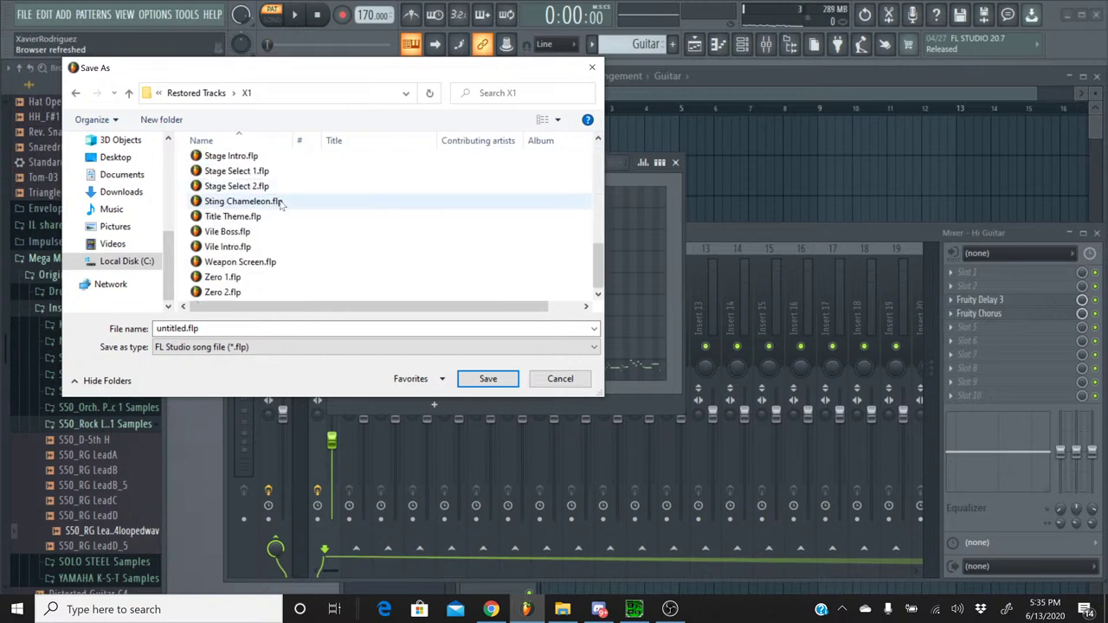
{"action": "double_click", "coordinate": [279, 201]}
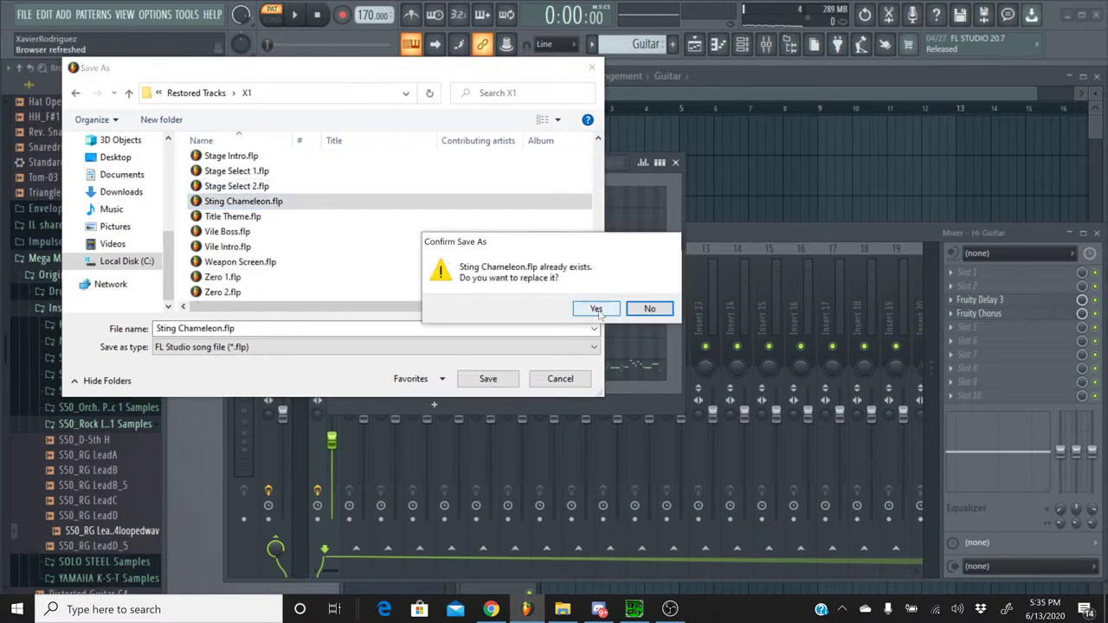
{"action": "left_click", "coordinate": [597, 310]}
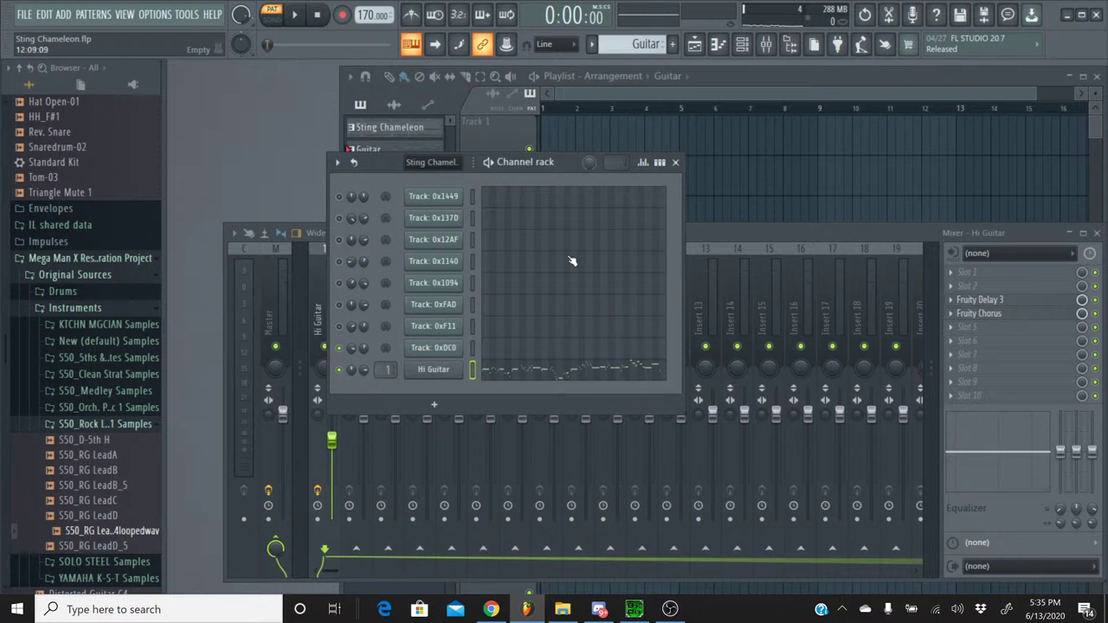
- Switch to the Sting Chameleon pattern and play it, soloing Track 0x137D, Track 0x12AF and Track 0x1140 in turn
{"action": "left_click", "coordinate": [597, 50]}
{"action": "left_click", "coordinate": [597, 74]}
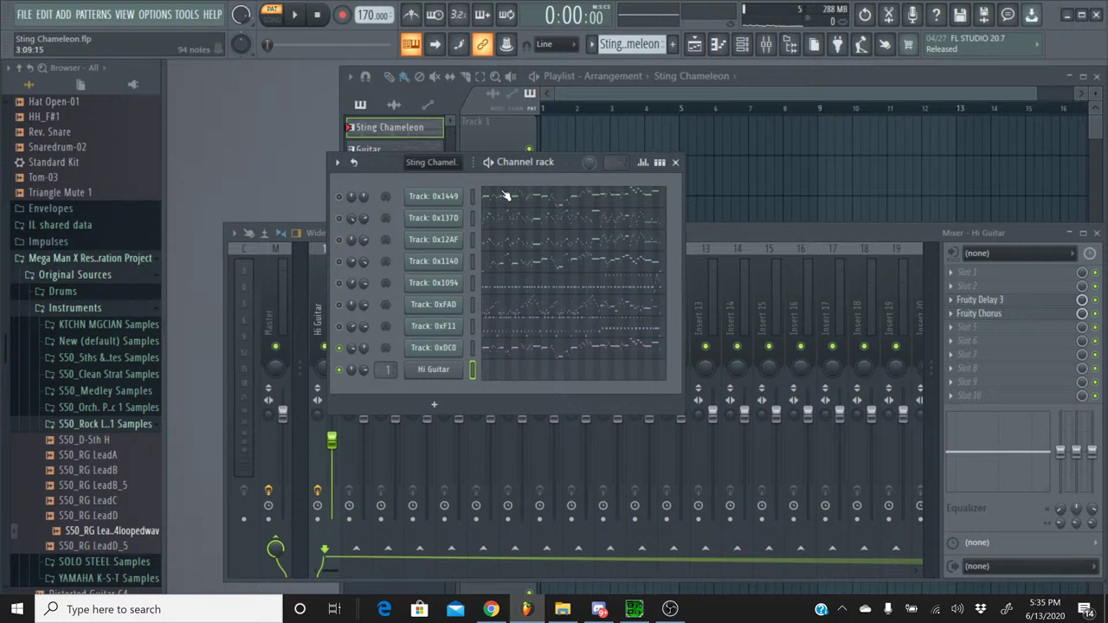
{"action": "right_click", "coordinate": [340, 225]}
{"action": "left_click", "coordinate": [340, 234]}
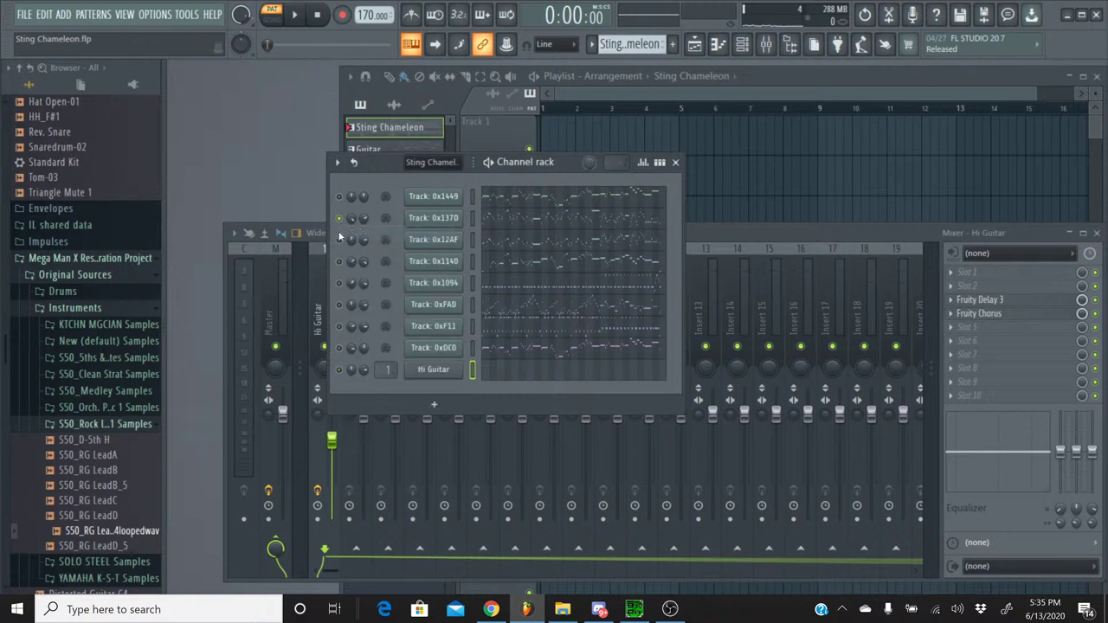
{"action": "key", "text": "space"}
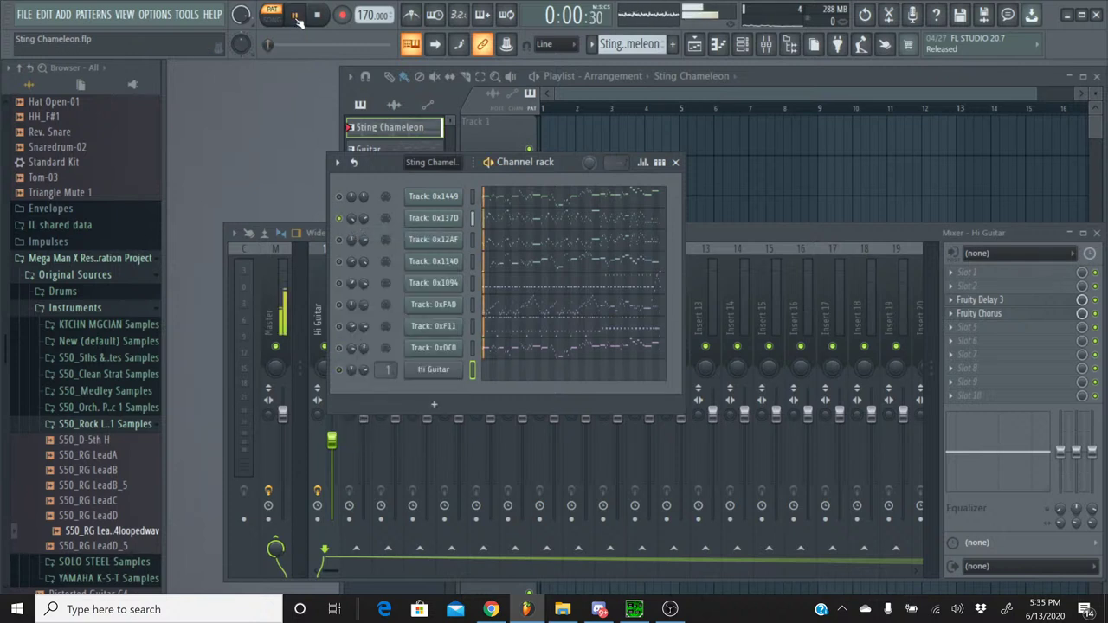
{"action": "left_click", "coordinate": [340, 239], "text": "ctrl"}
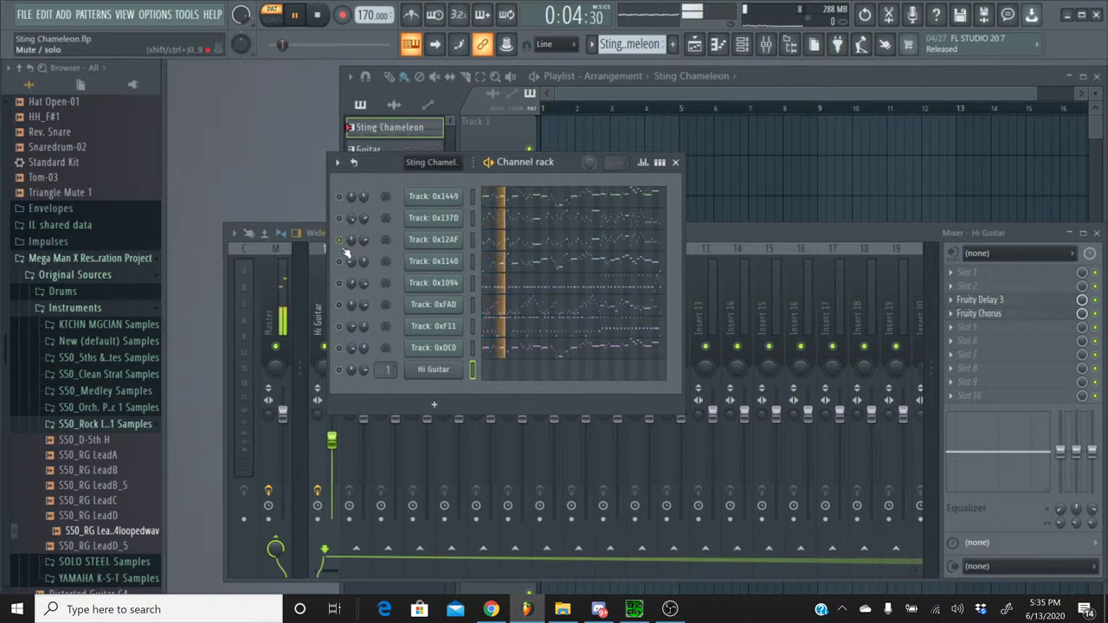
{"action": "left_click", "coordinate": [340, 260], "text": "ctrl"}
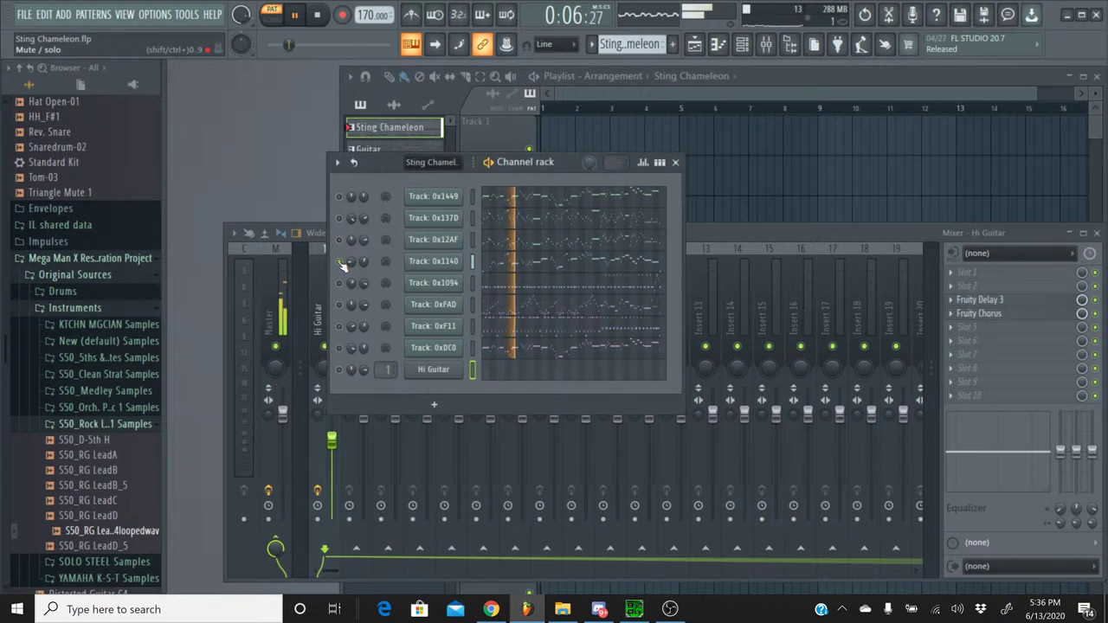
- Audition Track 0x1140, briefly adding Track 0xFAD and Track 0xF11 before muting them again, and stop playback
{"action": "left_click_drag", "start_coordinate": [298, 44], "coordinate": [260, 44]}
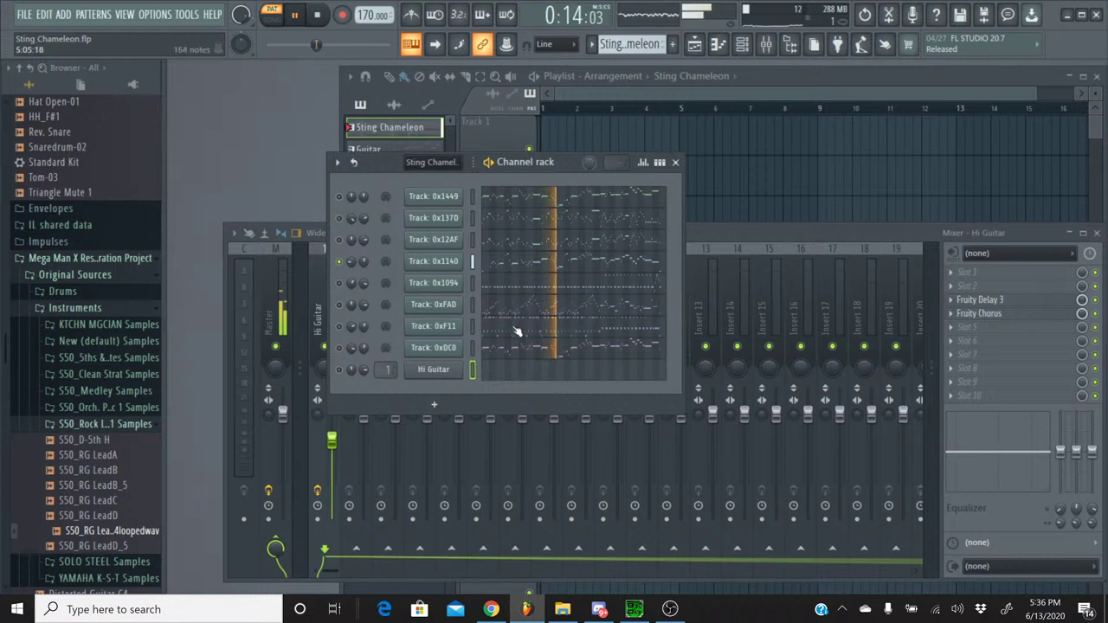
{"action": "left_click", "coordinate": [338, 305]}
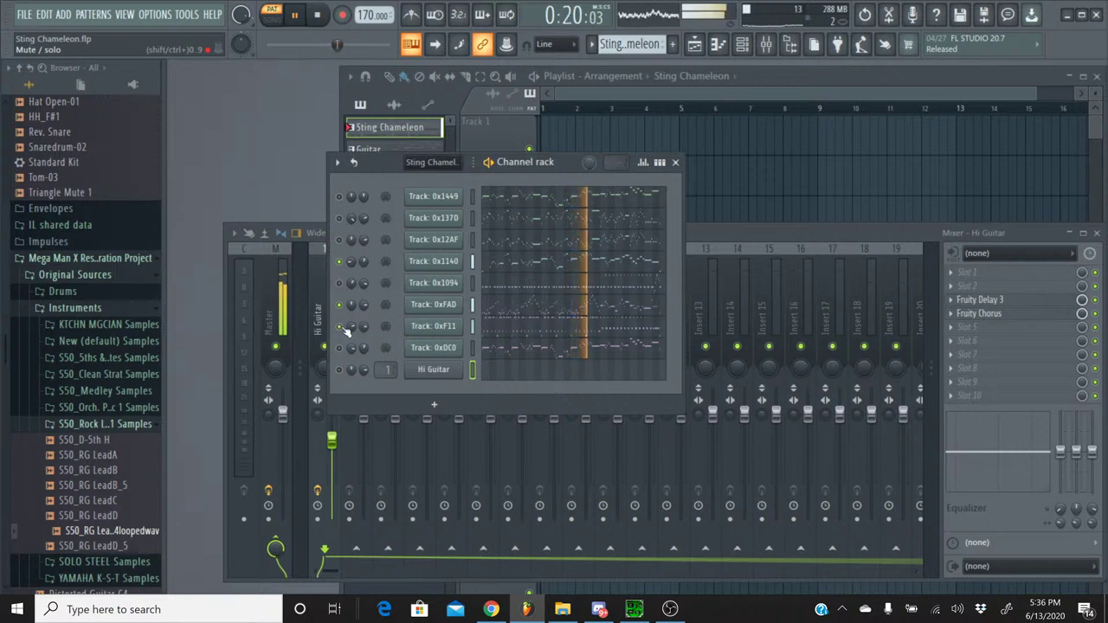
{"action": "left_click", "coordinate": [339, 306]}
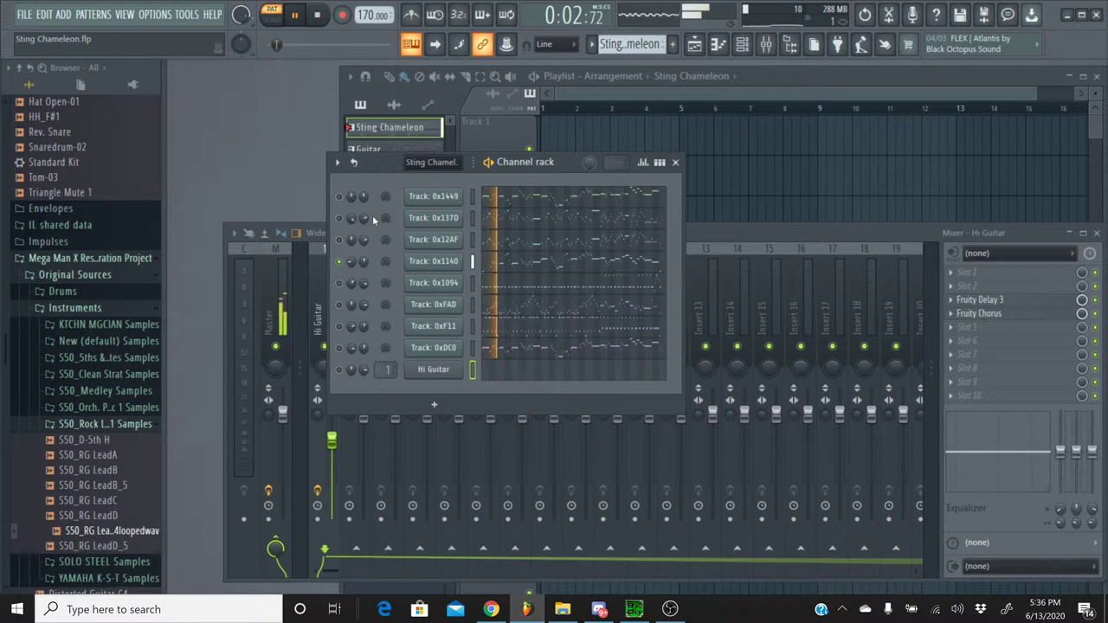
{"action": "left_click", "coordinate": [321, 26]}
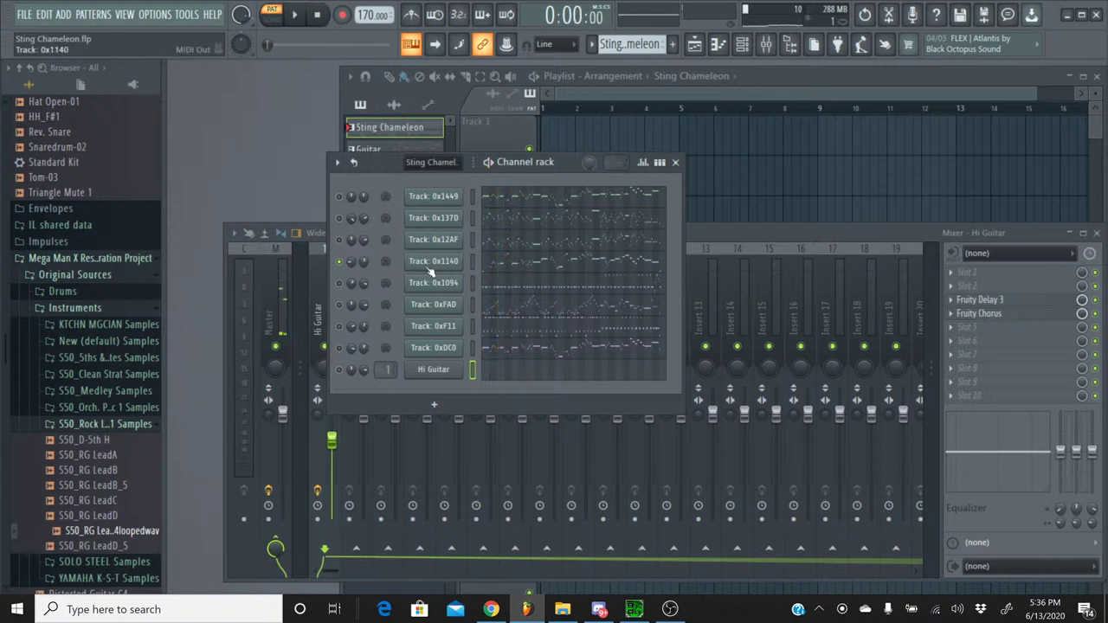
- Open Track 0x1140 in the piano roll and briefly play its opening bars to examine the notes
{"action": "left_click", "coordinate": [513, 266]}
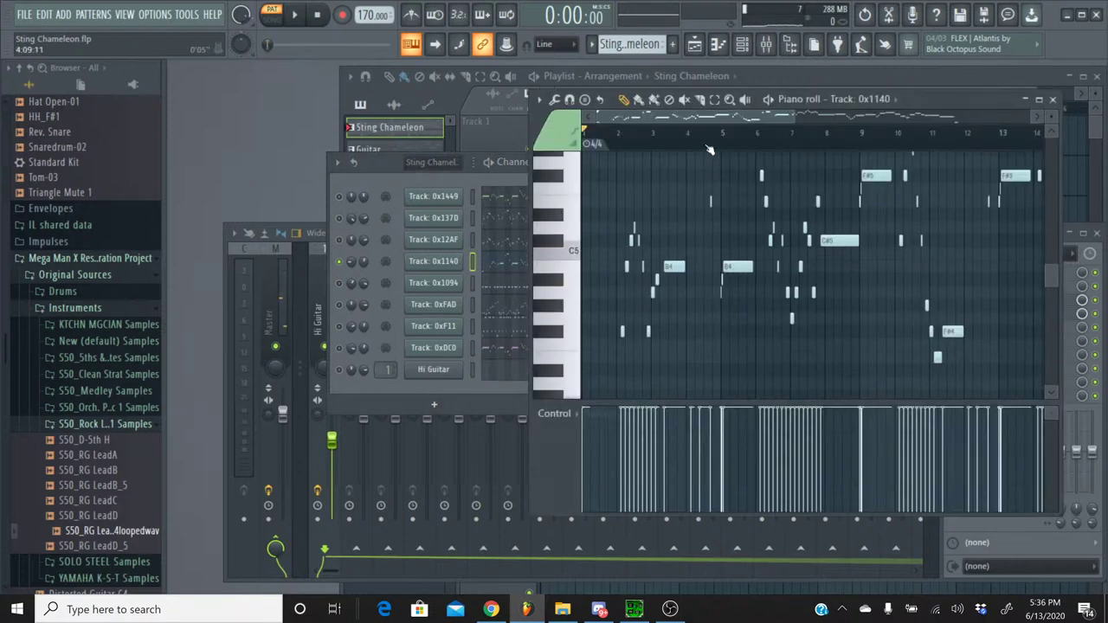
{"action": "left_click_drag", "start_coordinate": [708, 119], "coordinate": [655, 125]}
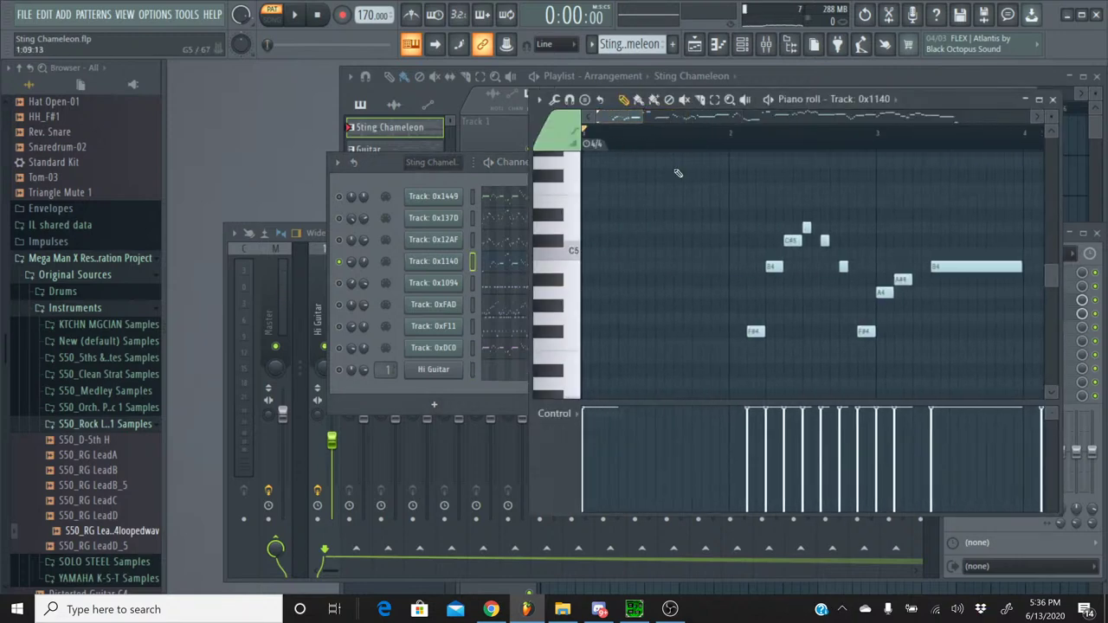
{"action": "key", "text": "space"}
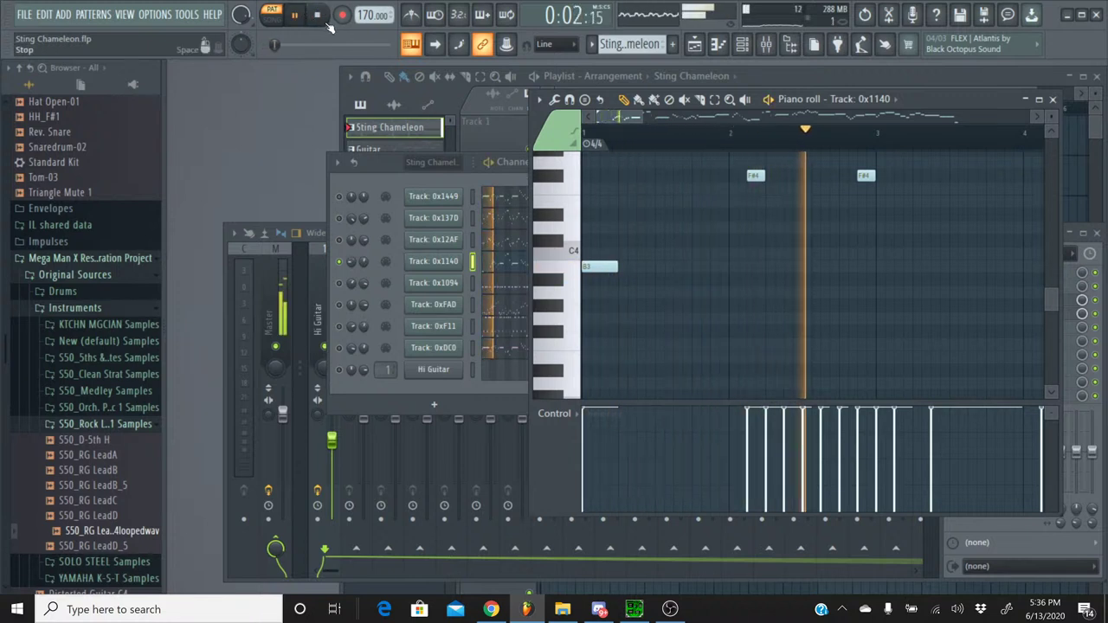
{"action": "left_click", "coordinate": [327, 23]}
{"action": "scroll", "coordinate": [688, 176], "scroll_direction": "up", "scroll_amount": 3}
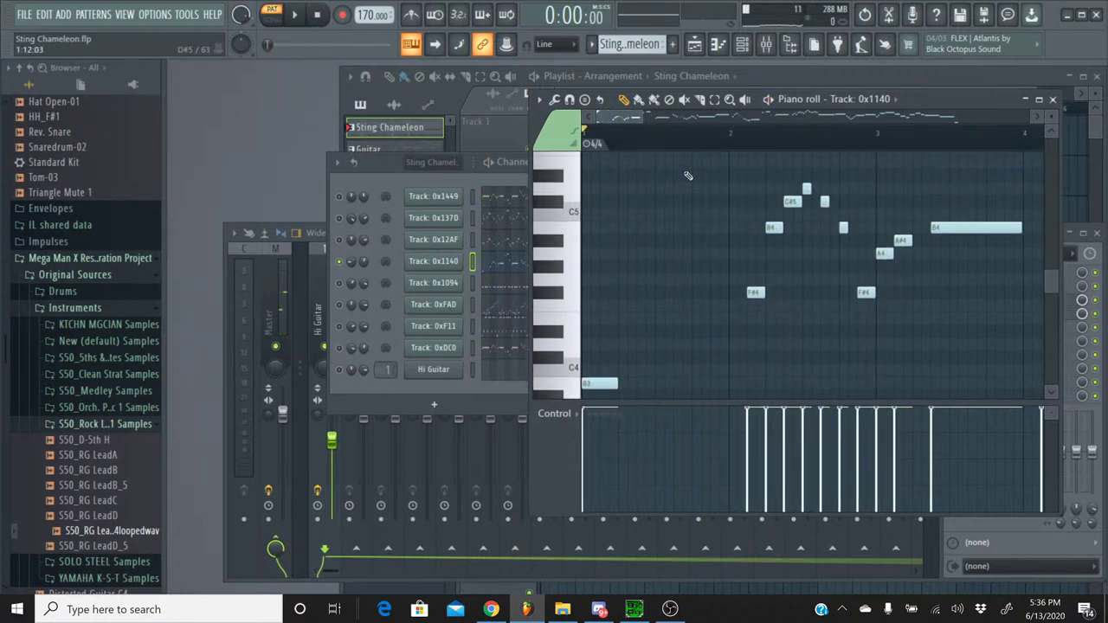
- Switch to YouTube Studio in Chrome to check the livestream and its chat, and return to FL Studio
{"action": "left_click", "coordinate": [506, 611]}
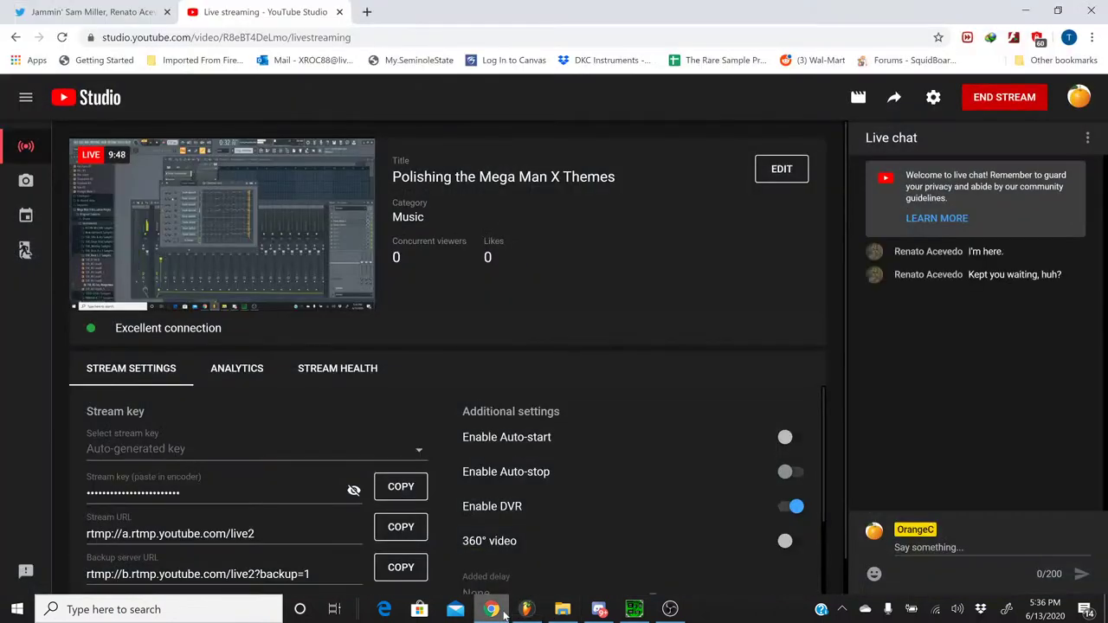
{"action": "left_click", "coordinate": [506, 612]}
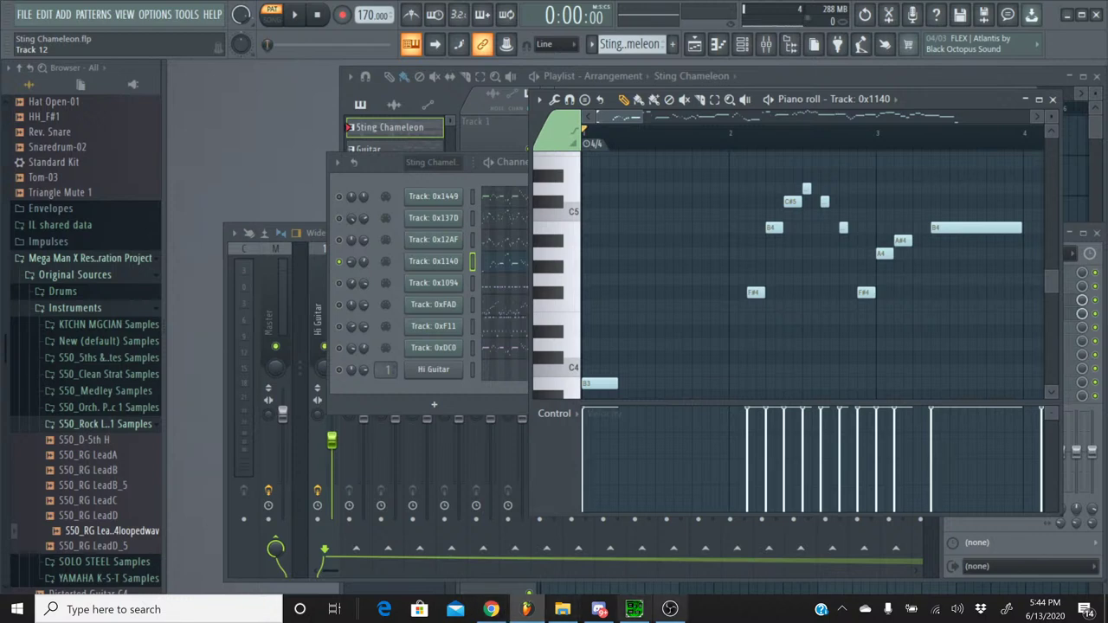
{"action": "left_click", "coordinate": [495, 612]}
{"action": "left_click", "coordinate": [501, 615]}
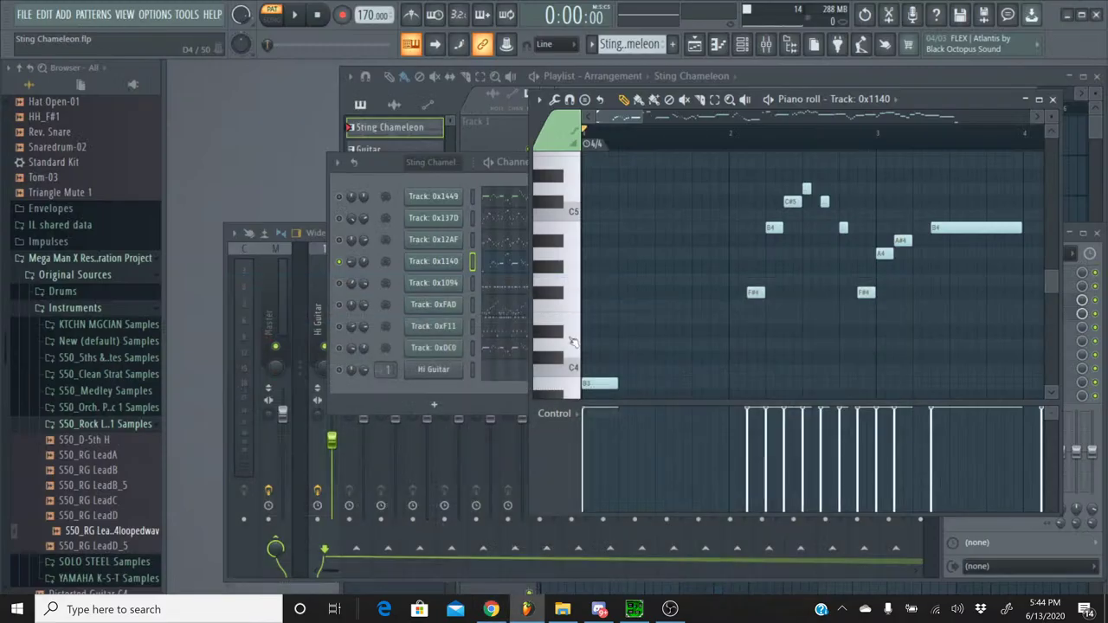
- Play Track 0x1140 and restart it from bar 1 to identify the lead notes in the piano roll
{"action": "scroll", "coordinate": [656, 144], "scroll_direction": "down", "scroll_amount": 2}
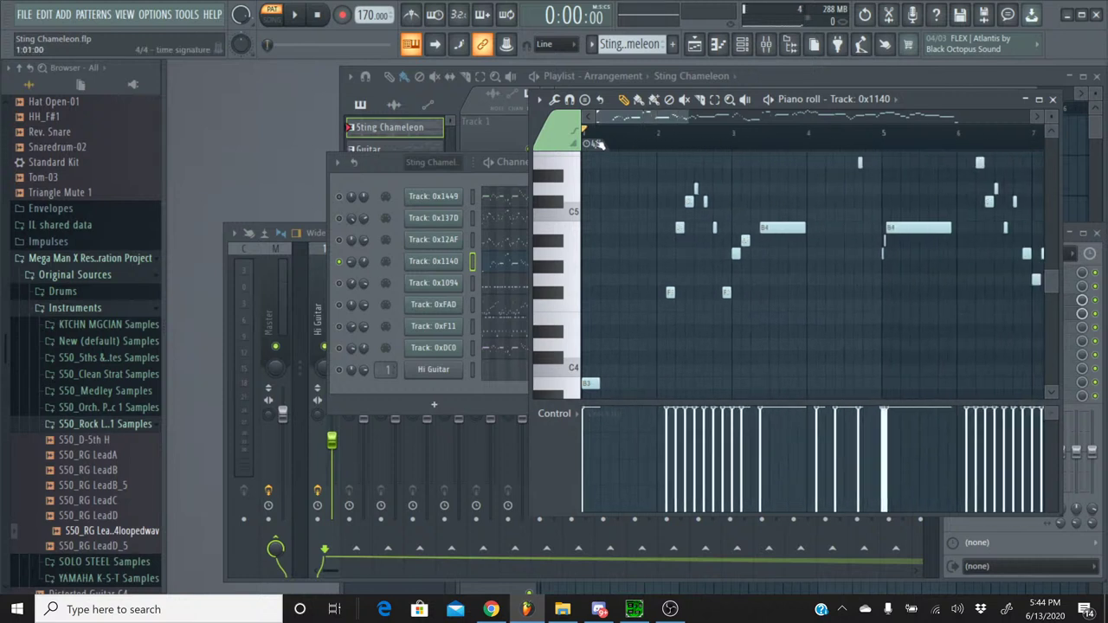
{"action": "left_click", "coordinate": [295, 15]}
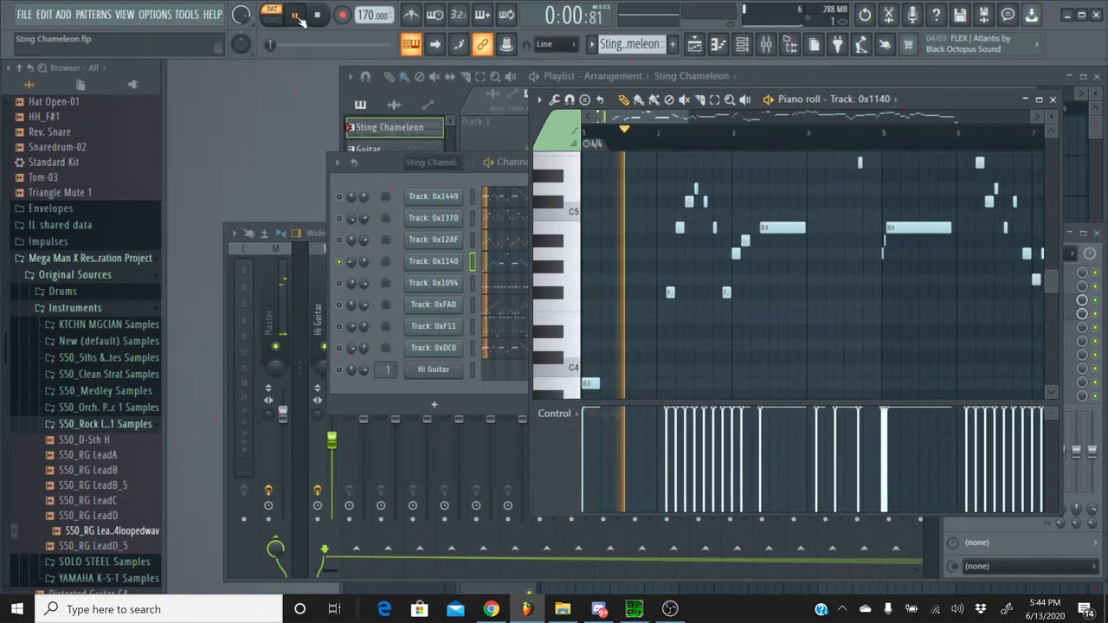
{"action": "scroll", "coordinate": [666, 229], "scroll_direction": "down", "scroll_amount": 2}
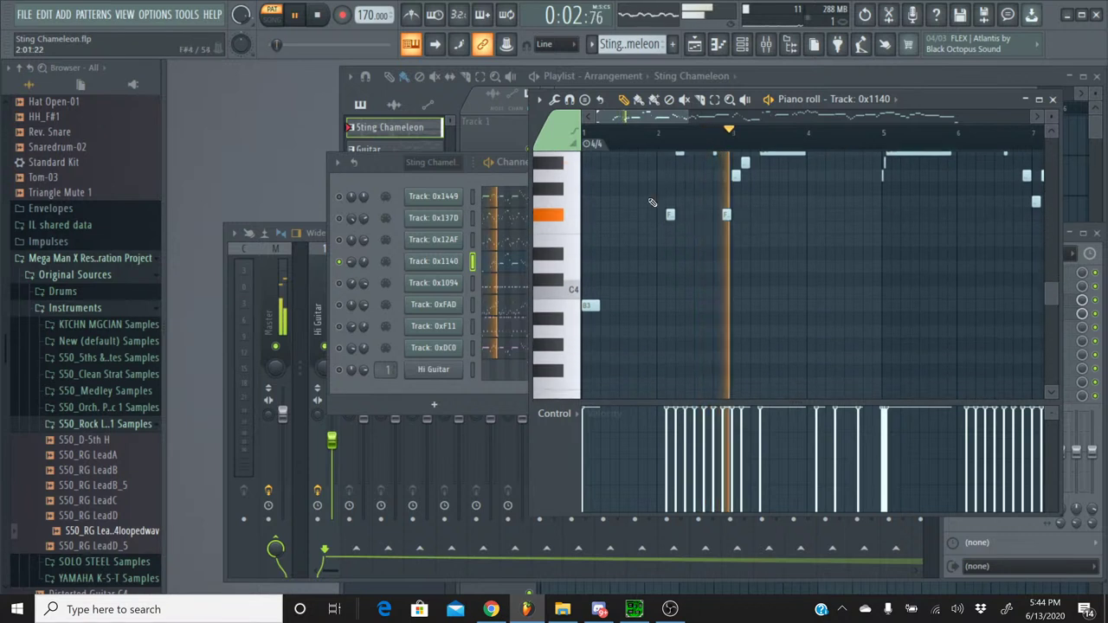
{"action": "left_click", "coordinate": [594, 134]}
{"action": "left_click", "coordinate": [594, 134]}
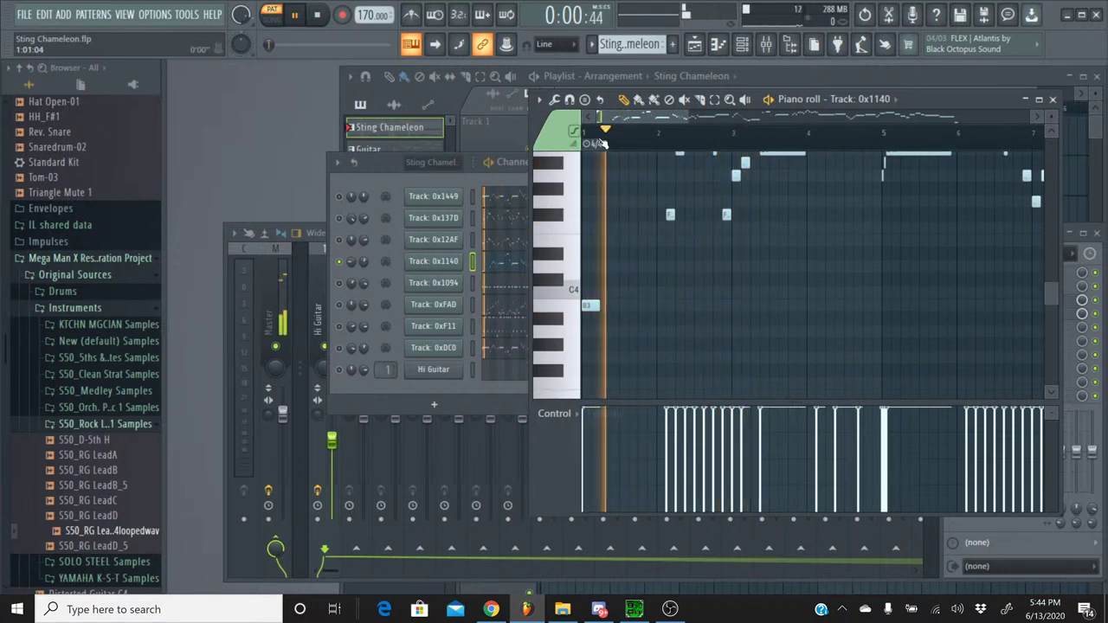
{"action": "scroll", "coordinate": [658, 151], "scroll_direction": "up", "scroll_amount": 1}
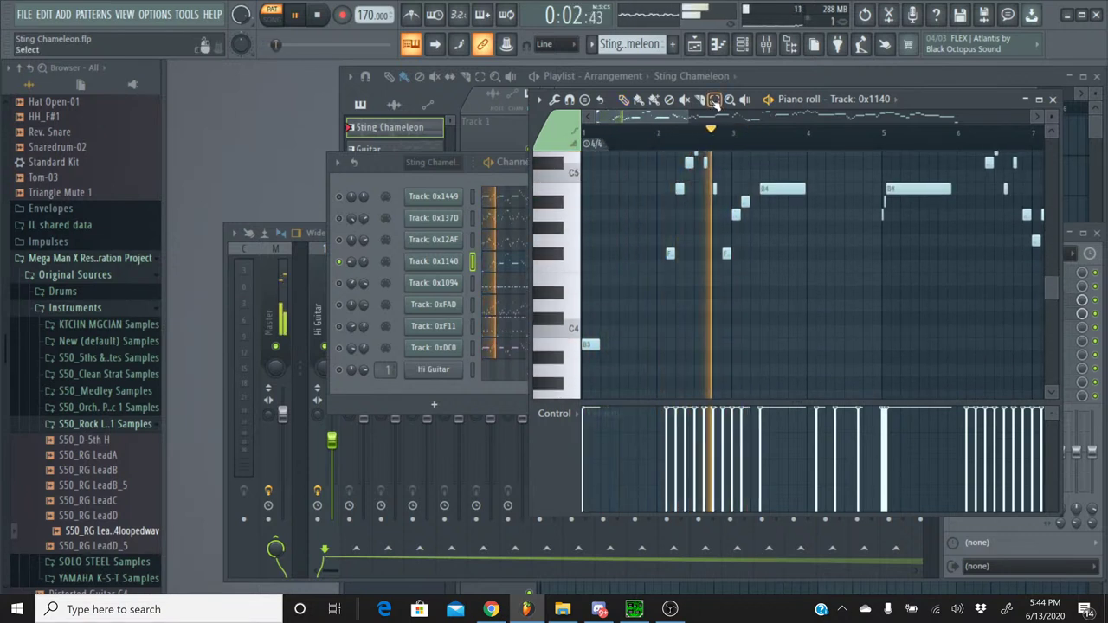
- Try to select the lead notes in bars 2 to 5 during playback, leaving out the high notes in bar 4
{"action": "scroll", "coordinate": [663, 329], "scroll_direction": "up", "scroll_amount": 2}
{"action": "left_click", "coordinate": [668, 333]}
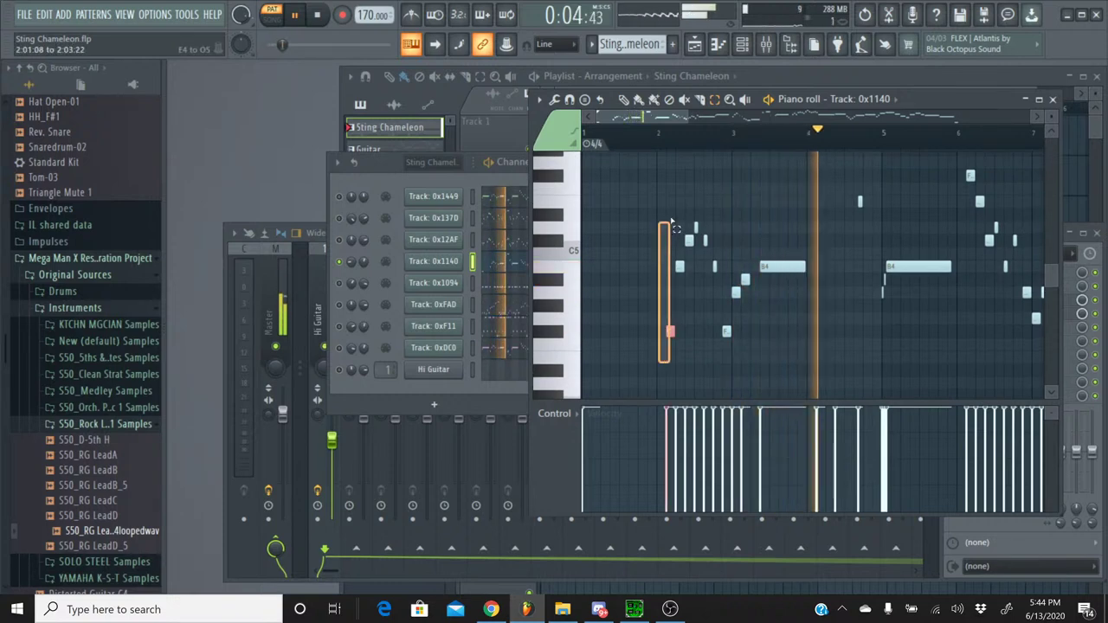
{"action": "scroll", "coordinate": [669, 188], "scroll_direction": "down", "scroll_amount": 4}
{"action": "scroll", "coordinate": [736, 173], "scroll_direction": "up", "scroll_amount": 5}
{"action": "left_click_drag", "start_coordinate": [672, 192], "coordinate": [798, 232]}
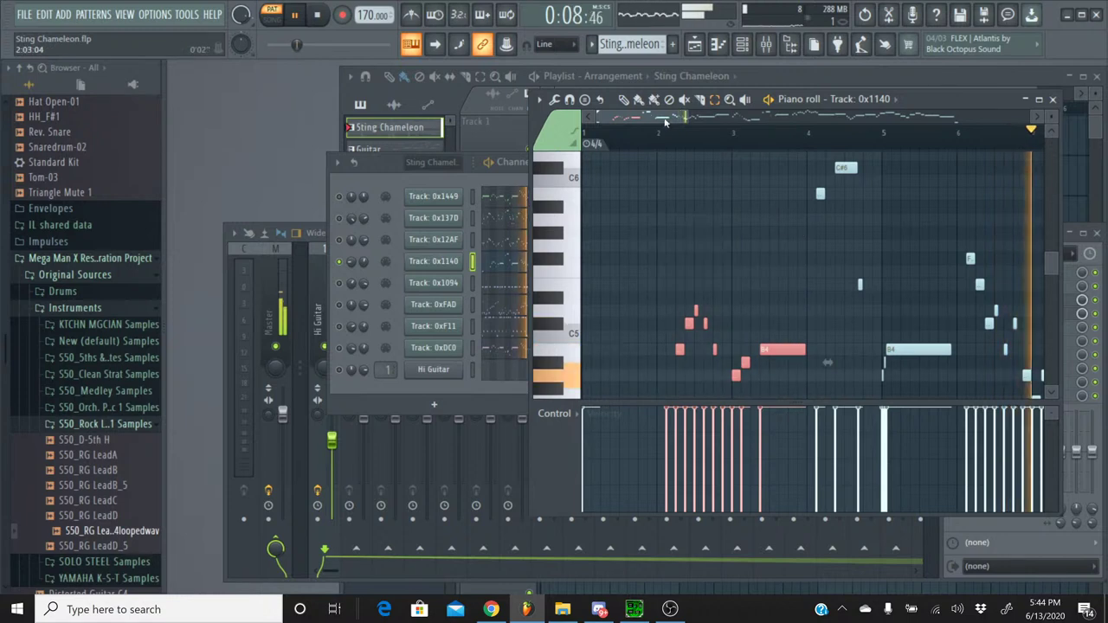
{"action": "scroll", "coordinate": [721, 242], "scroll_direction": "down", "scroll_amount": 2}
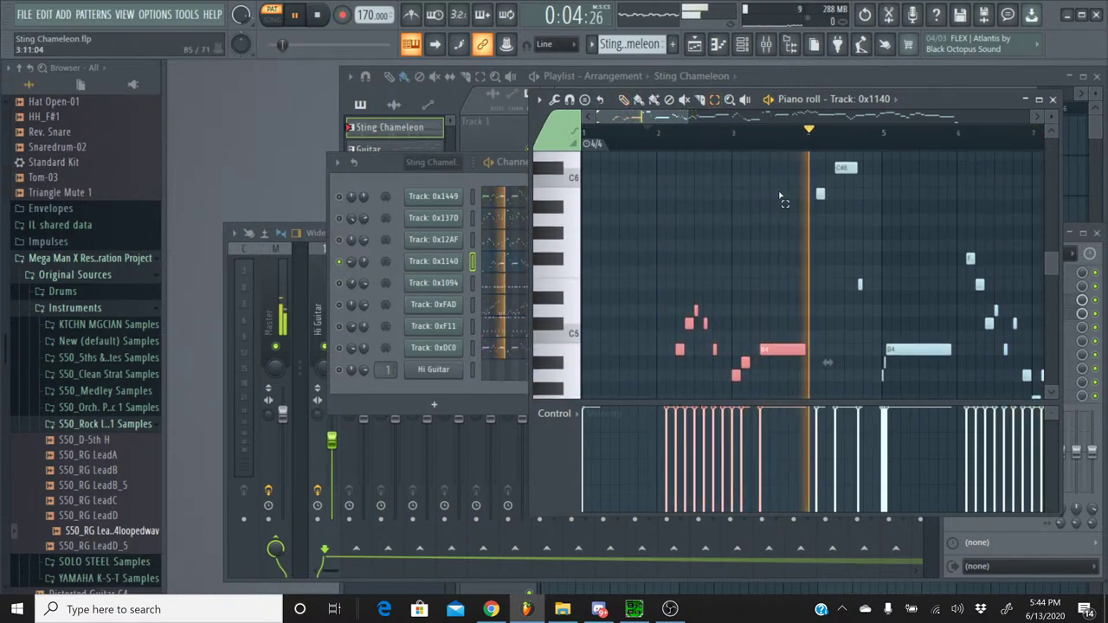
{"action": "scroll", "coordinate": [799, 201], "scroll_direction": "down", "scroll_amount": 1}
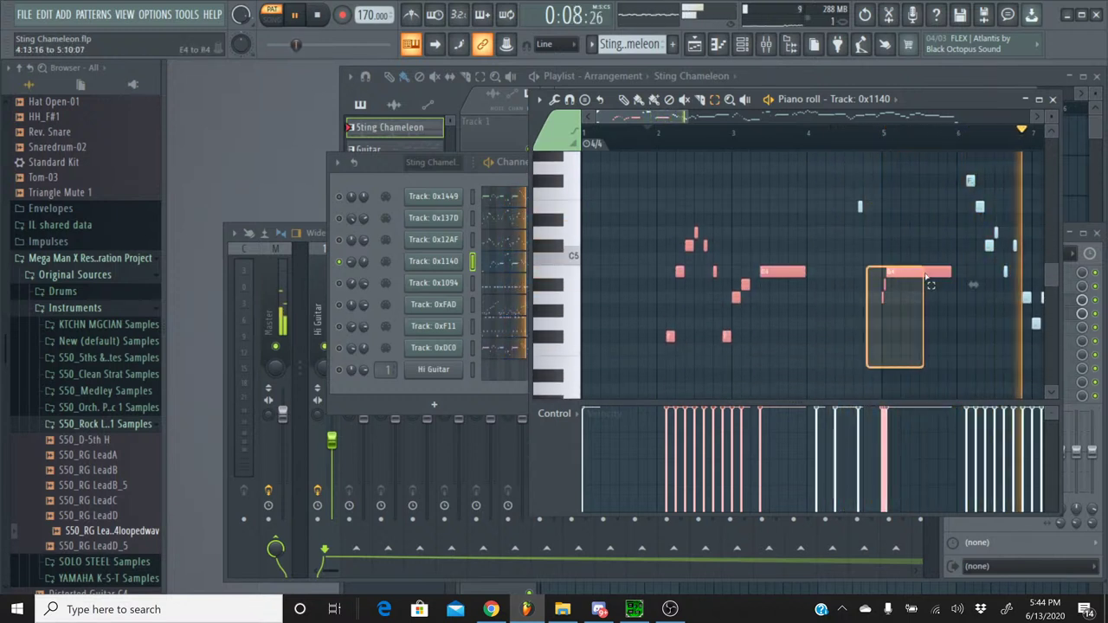
- Try to extend the note selection from bar 6 onwards as Track 0x1140 plays, and stop playback
{"action": "left_click_drag", "start_coordinate": [656, 121], "coordinate": [662, 121]}
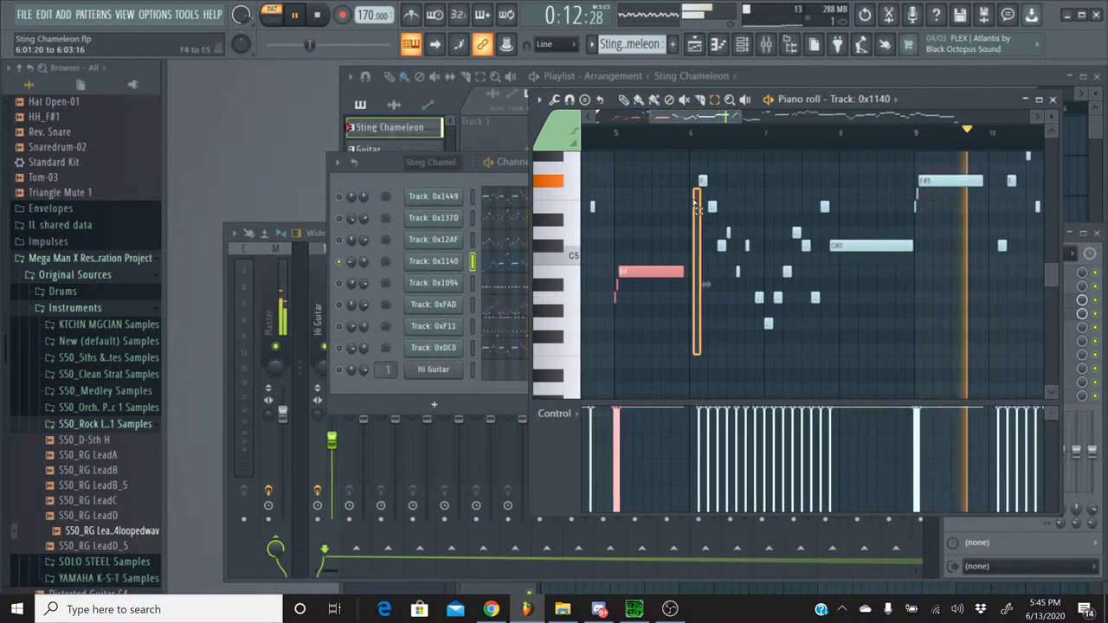
{"action": "left_click_drag", "start_coordinate": [702, 357], "coordinate": [950, 278]}
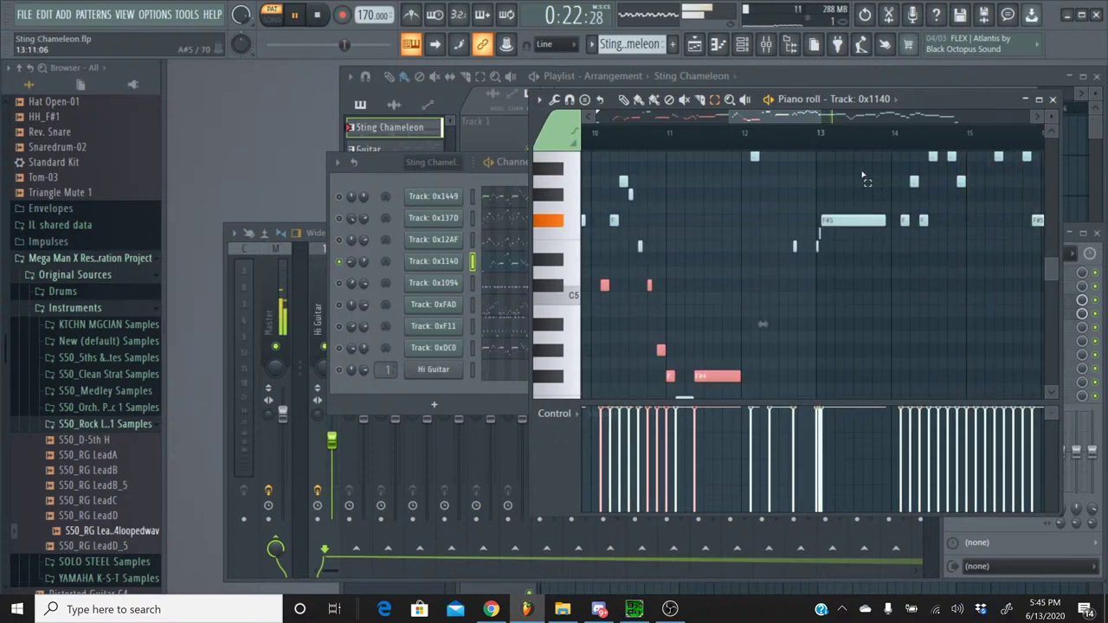
{"action": "scroll", "coordinate": [621, 286], "scroll_direction": "left", "scroll_amount": 3}
{"action": "left_click_drag", "start_coordinate": [621, 289], "coordinate": [832, 173]}
{"action": "left_click_drag", "start_coordinate": [762, 120], "coordinate": [922, 164]}
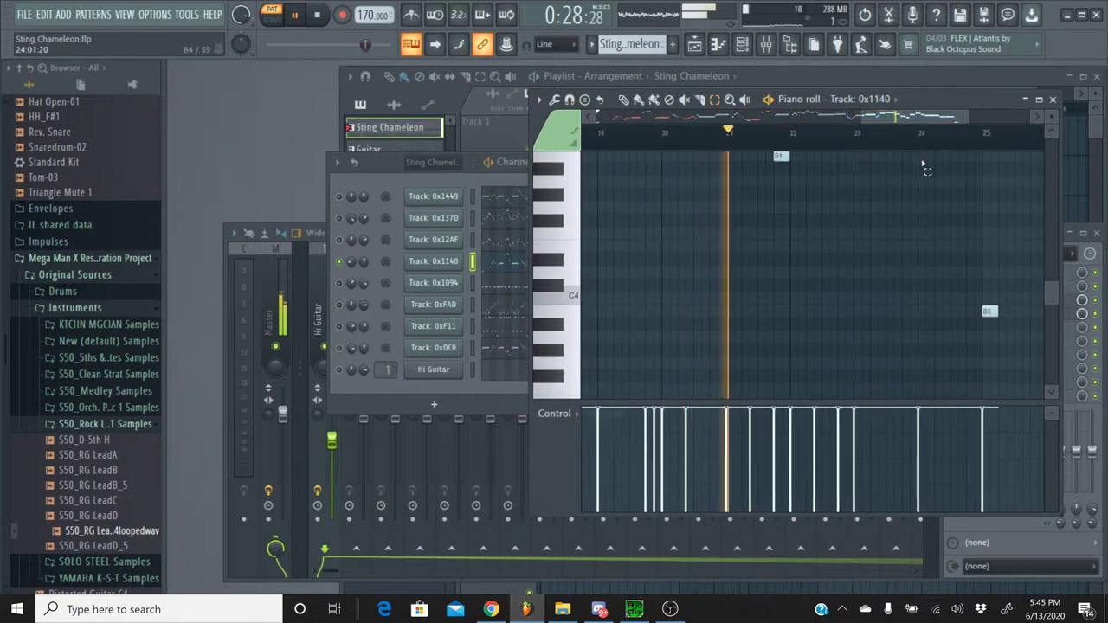
{"action": "scroll", "coordinate": [924, 167], "scroll_direction": "up", "scroll_amount": 3}
{"action": "left_click_drag", "start_coordinate": [911, 118], "coordinate": [938, 208]}
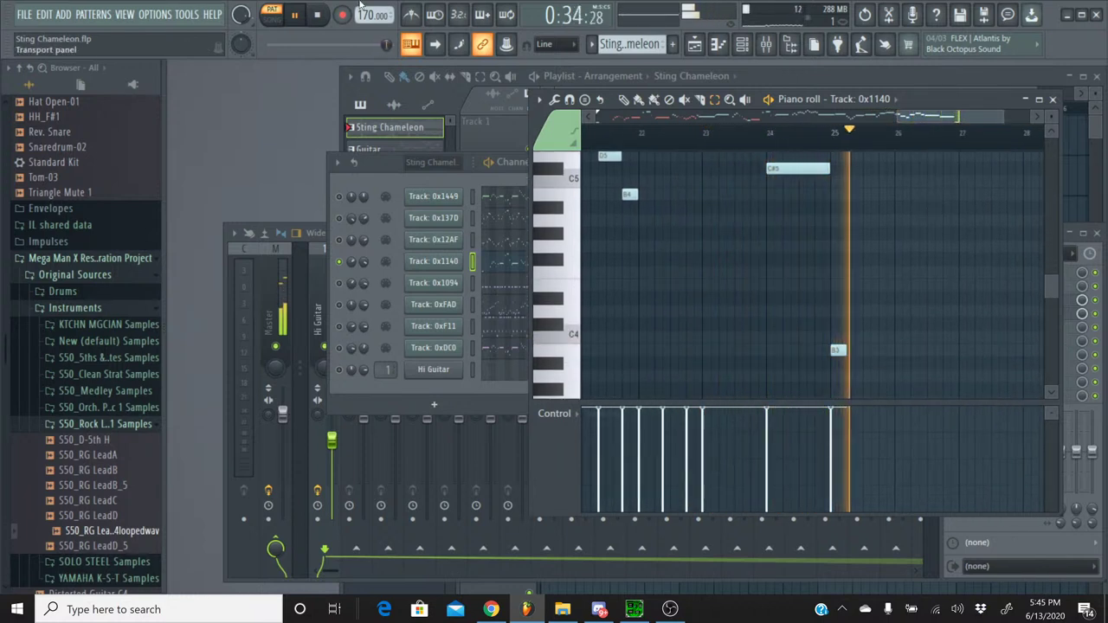
{"action": "key", "text": "space"}
- Select all notes of Track 0x1140 from bar 1 through bar 24
{"action": "scroll", "coordinate": [778, 251], "scroll_direction": "up", "scroll_amount": 3}
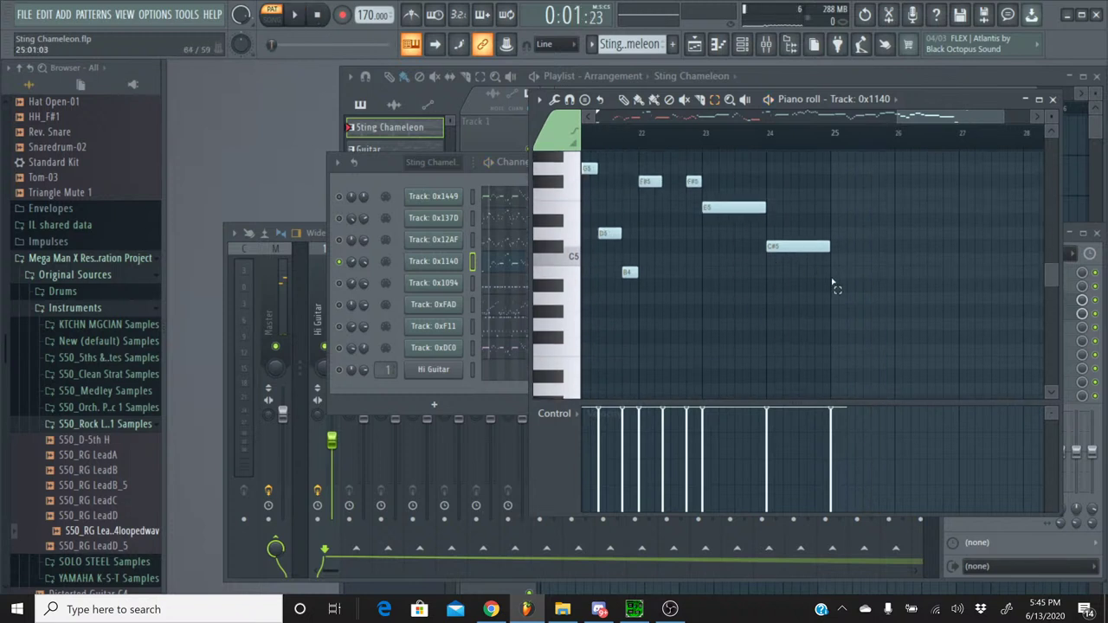
{"action": "scroll", "coordinate": [835, 346], "scroll_direction": "down", "scroll_amount": 2}
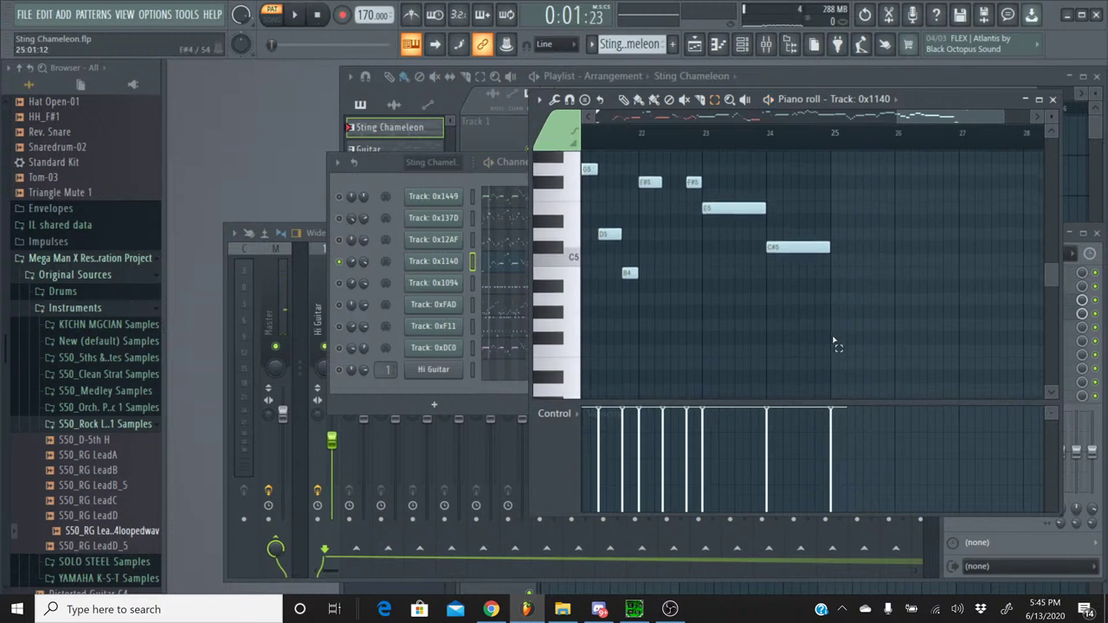
{"action": "left_click_drag", "start_coordinate": [805, 374], "coordinate": [754, 129]}
{"action": "key", "text": "ctrl+a"}
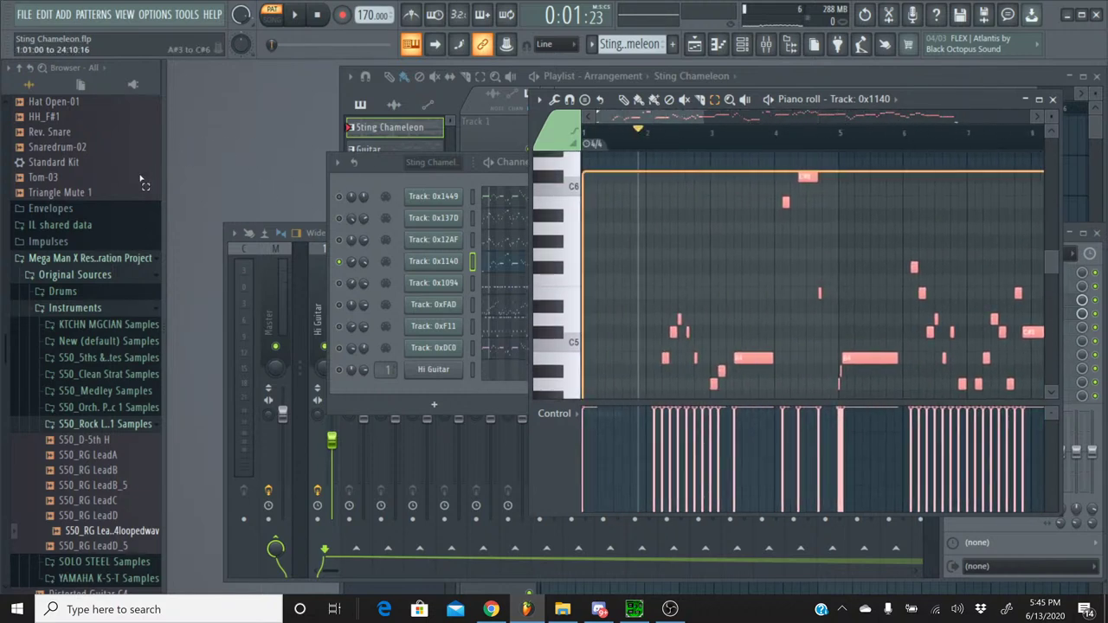
{"action": "key", "text": "ctrl+d"}
- Remove the opening B3 note and bar 4's B5, C#6 and E5 notes from the selection
{"action": "scroll", "coordinate": [697, 272], "scroll_direction": "down", "scroll_amount": 7}
{"action": "scroll", "coordinate": [666, 298], "scroll_direction": "up", "scroll_amount": 2}
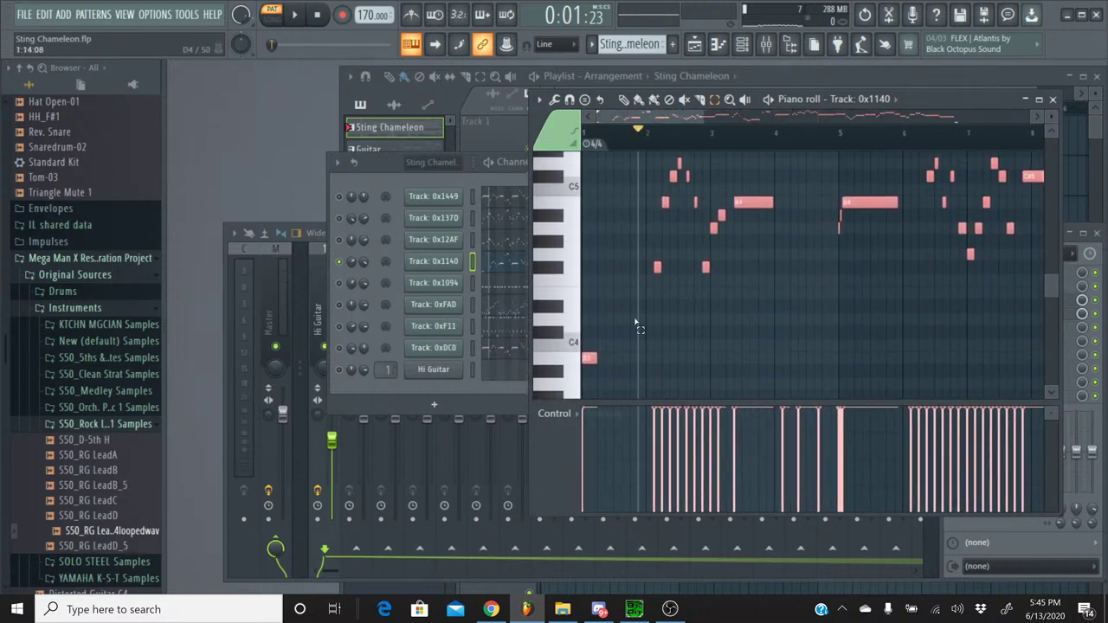
{"action": "scroll", "coordinate": [736, 269], "scroll_direction": "up", "scroll_amount": 10}
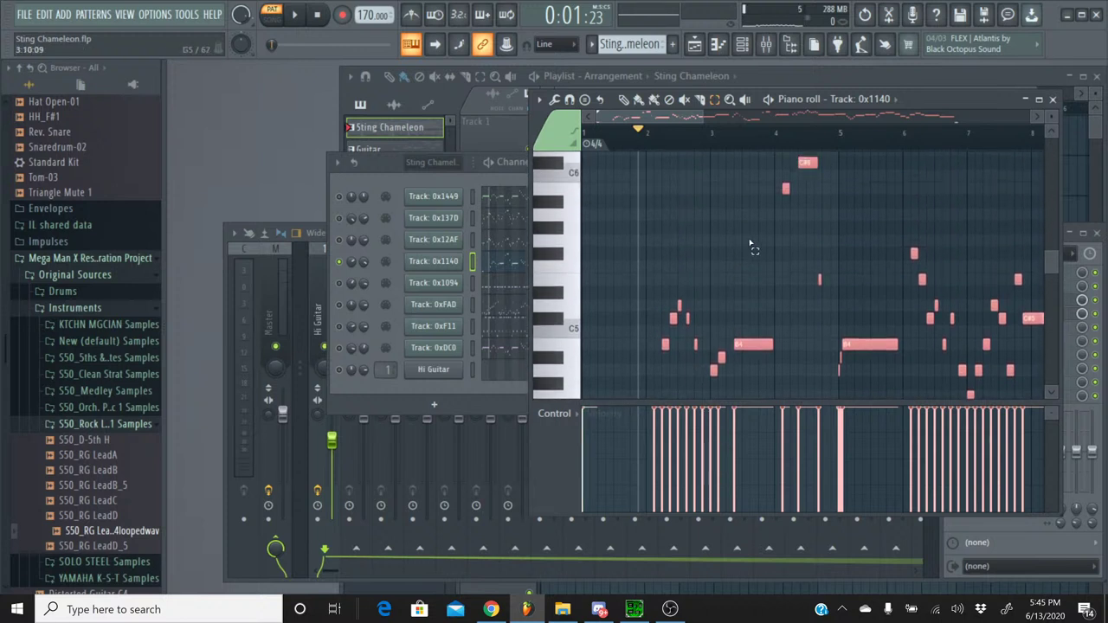
{"action": "left_click", "coordinate": [785, 241], "text": "ctrl"}
{"action": "left_click", "coordinate": [807, 215], "text": "ctrl+shift"}
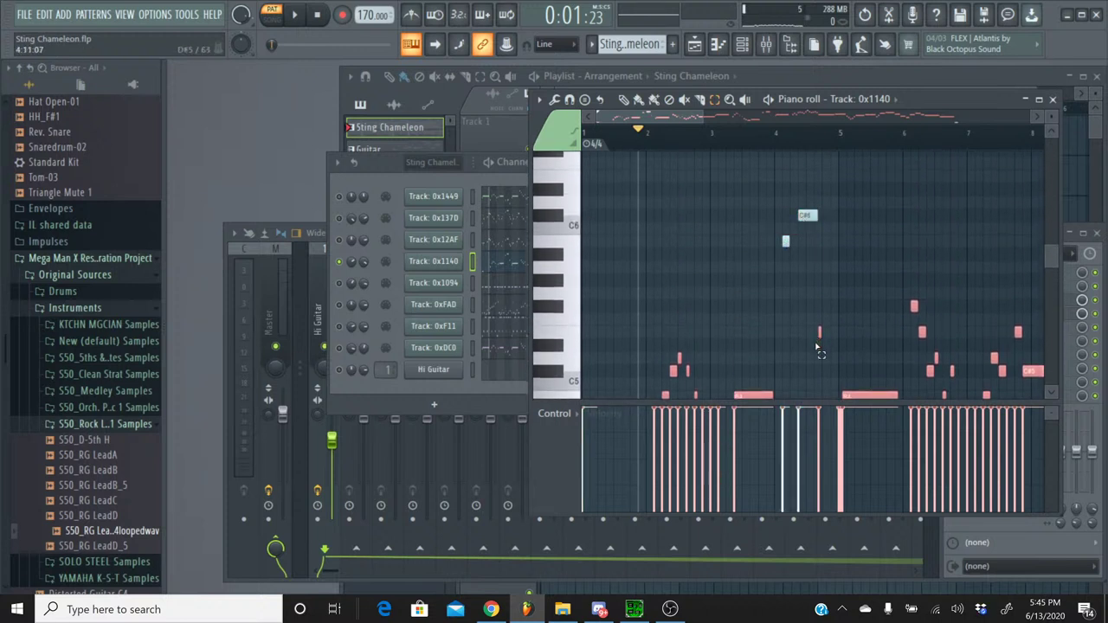
{"action": "scroll", "coordinate": [743, 238], "scroll_direction": "down", "scroll_amount": 8}
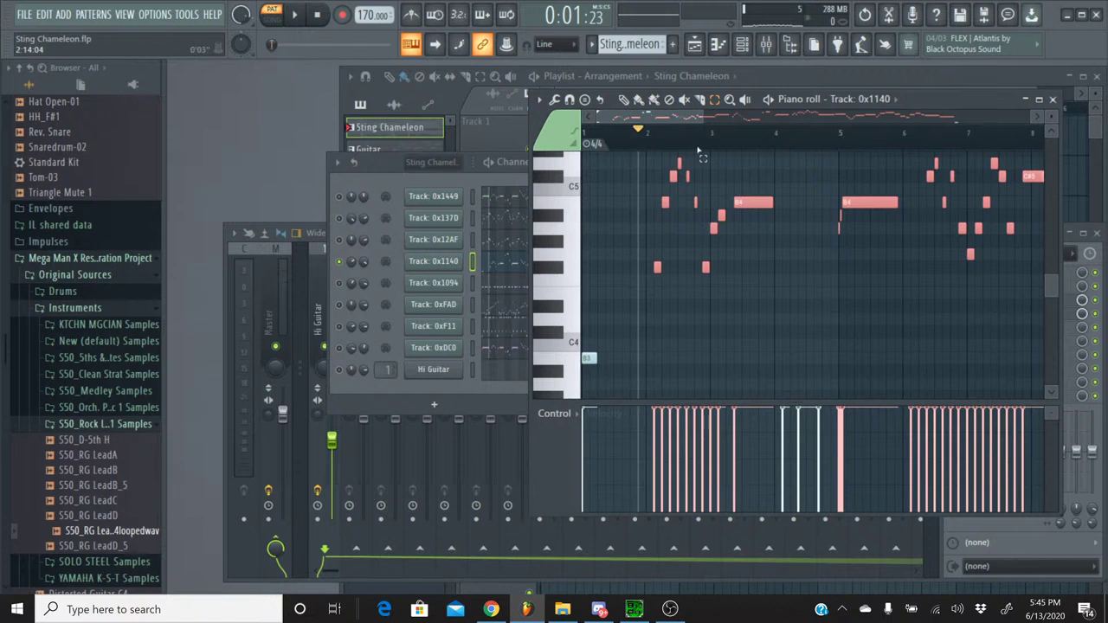
- Look through the remaining bars and remove bar 12's E5, C#6 and B5 notes from the selection
{"action": "left_click_drag", "start_coordinate": [669, 122], "coordinate": [861, 173]}
{"action": "scroll", "coordinate": [741, 122], "scroll_direction": "up", "scroll_amount": 2}
{"action": "scroll", "coordinate": [804, 162], "scroll_direction": "up", "scroll_amount": 12}
{"action": "scroll", "coordinate": [861, 169], "scroll_direction": "up", "scroll_amount": 4}
{"action": "scroll", "coordinate": [861, 173], "scroll_direction": "down", "scroll_amount": 10}
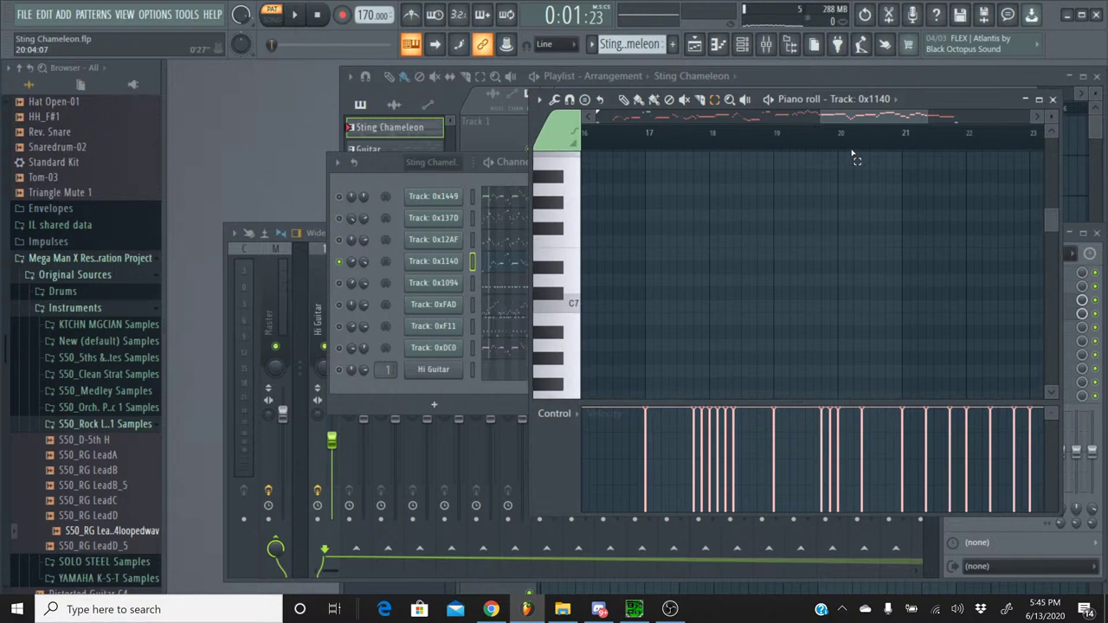
{"action": "left_click_drag", "start_coordinate": [853, 116], "coordinate": [766, 134]}
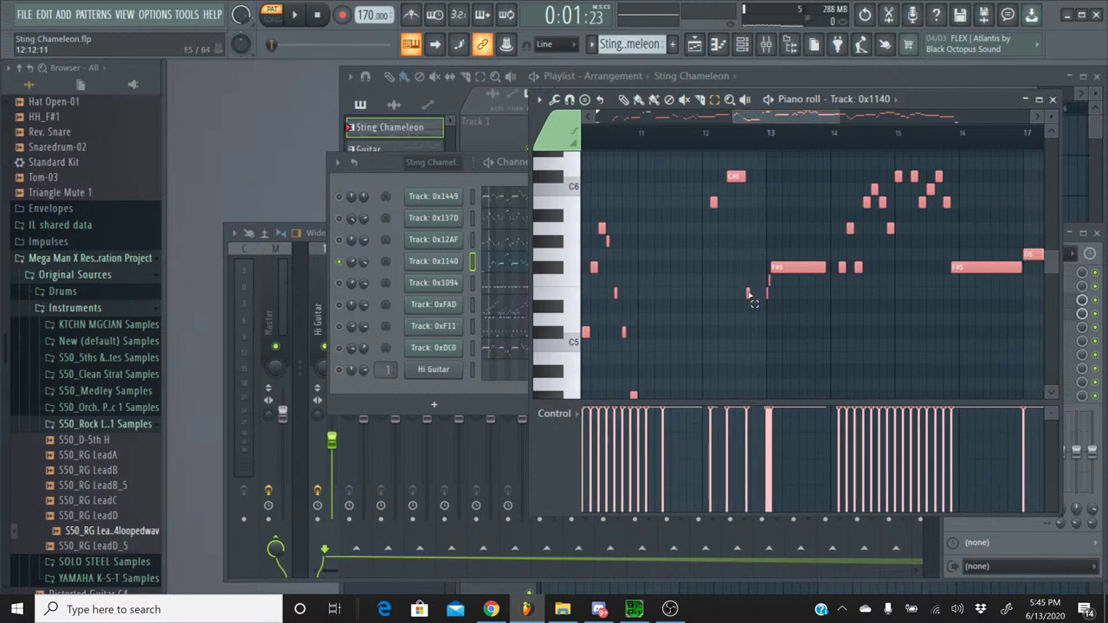
{"action": "left_click", "coordinate": [748, 292], "text": "ctrl"}
{"action": "left_click", "coordinate": [735, 175], "text": "ctrl+shift"}
{"action": "left_click", "coordinate": [715, 203], "text": "ctrl+shift"}
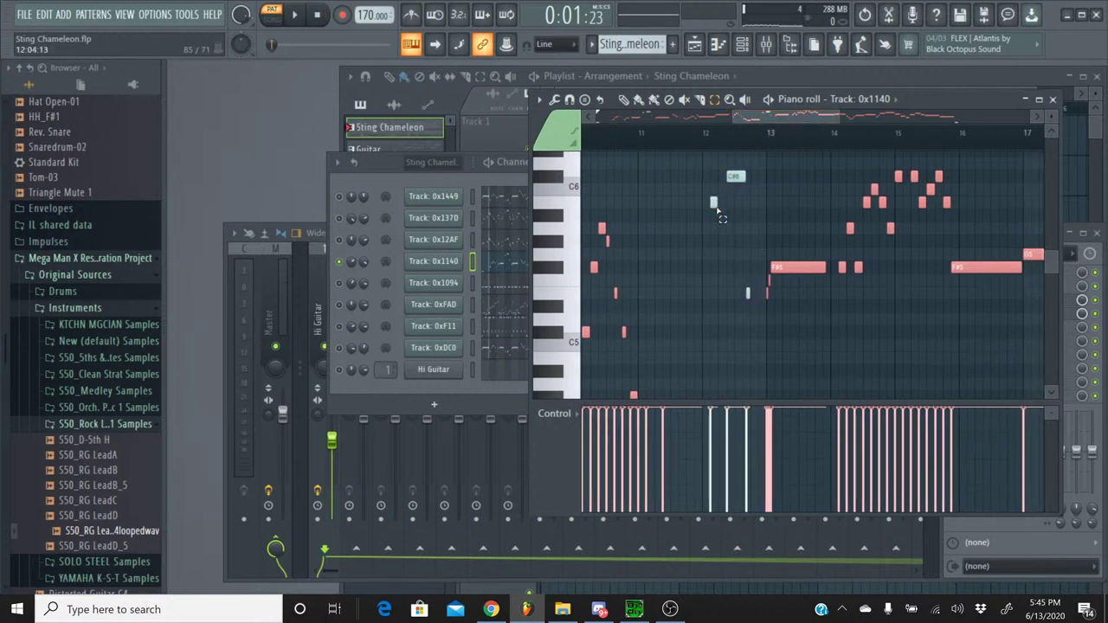
- Play Track 0x1140 from just before bar 12 to check the deselected notes, and stop playback
{"action": "left_click", "coordinate": [689, 143]}
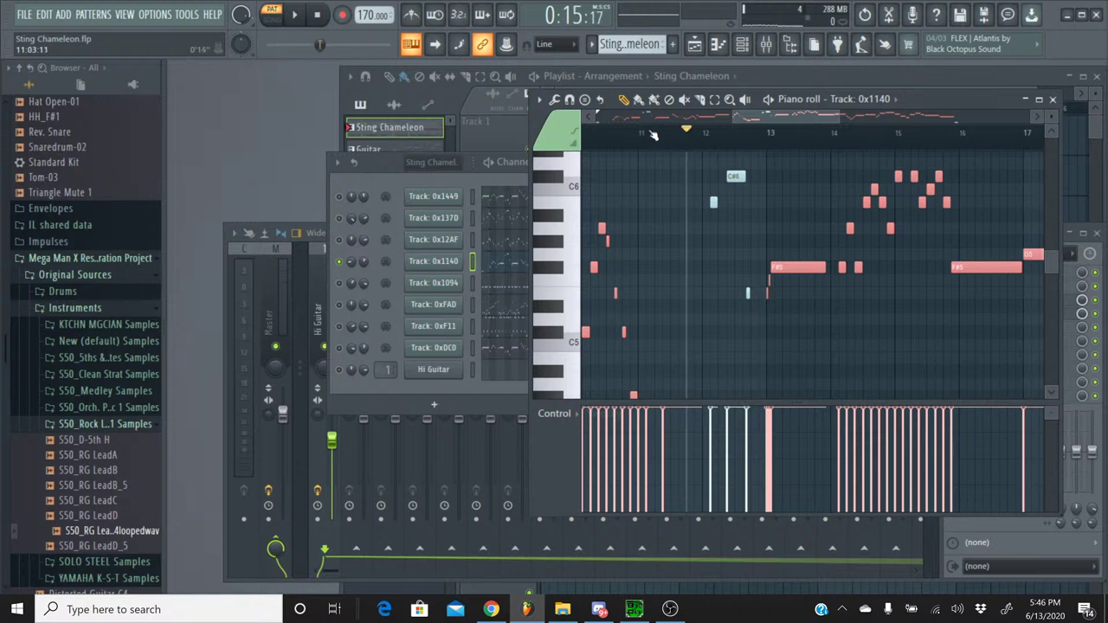
{"action": "left_click", "coordinate": [294, 15]}
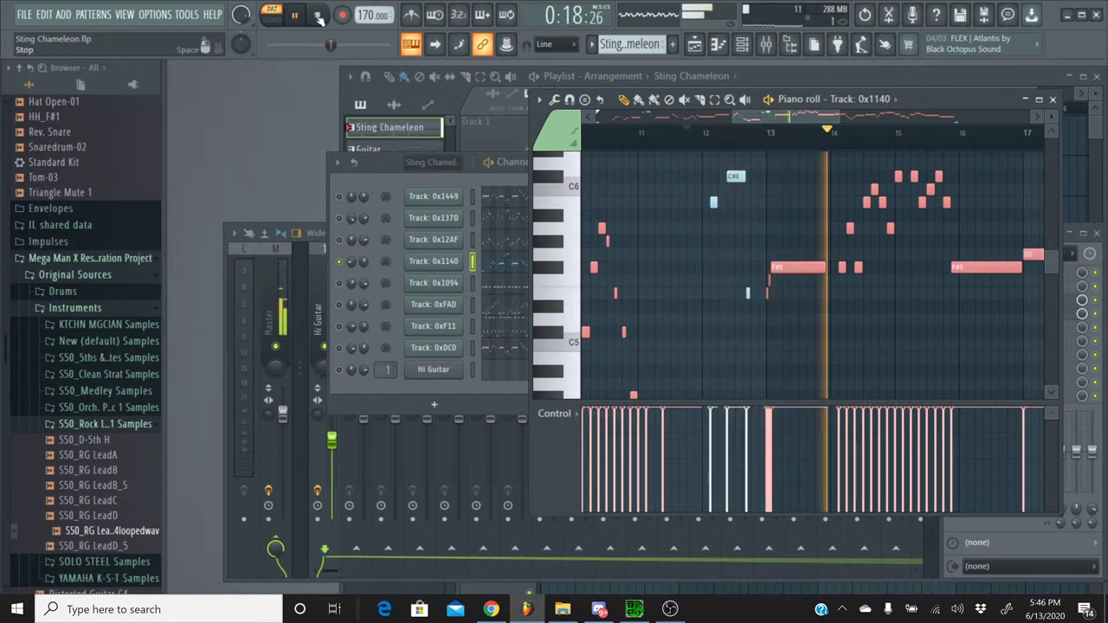
{"action": "left_click", "coordinate": [318, 17]}
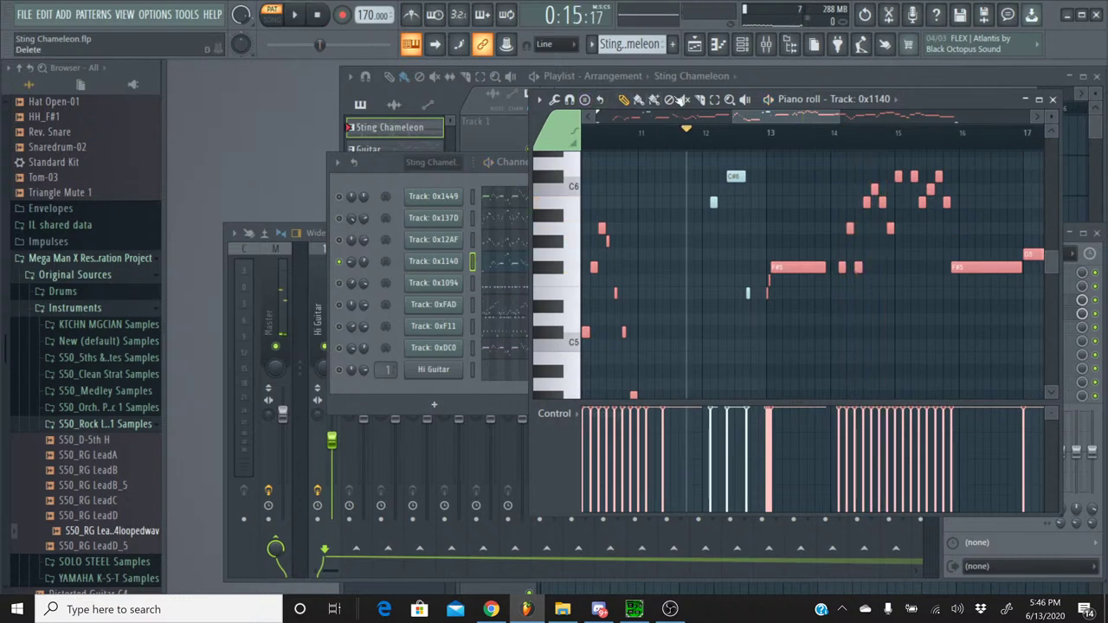
- Copy the selected lead notes with the play position at bar 2's first note, and close the piano roll
{"action": "left_click_drag", "start_coordinate": [762, 117], "coordinate": [641, 118]}
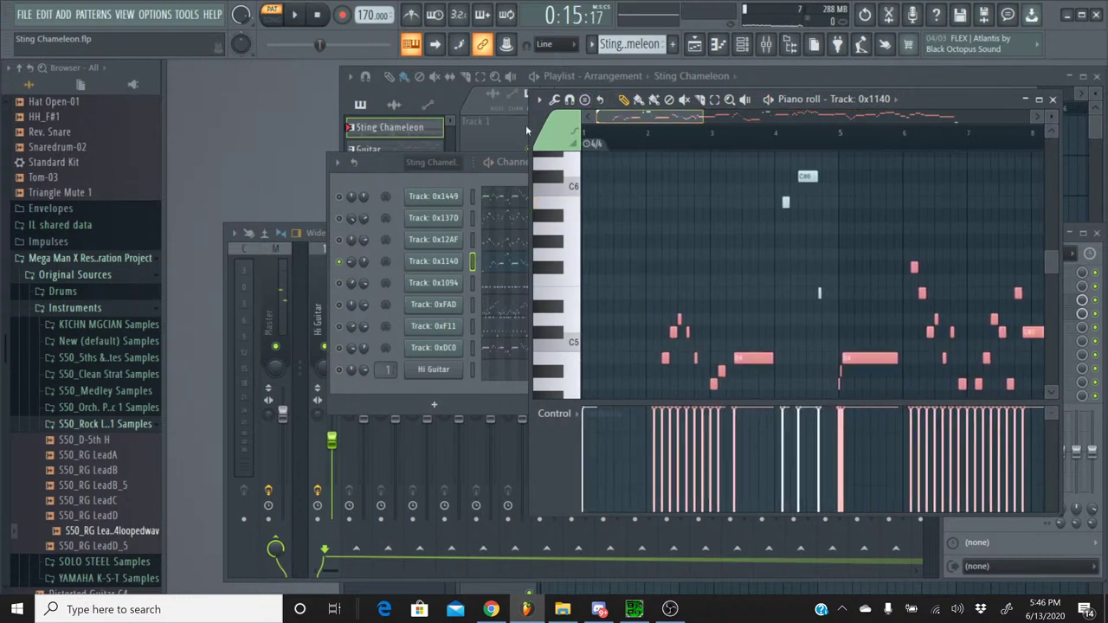
{"action": "scroll", "coordinate": [667, 217], "scroll_direction": "down", "scroll_amount": 5}
{"action": "scroll", "coordinate": [668, 139], "scroll_direction": "up", "scroll_amount": 3}
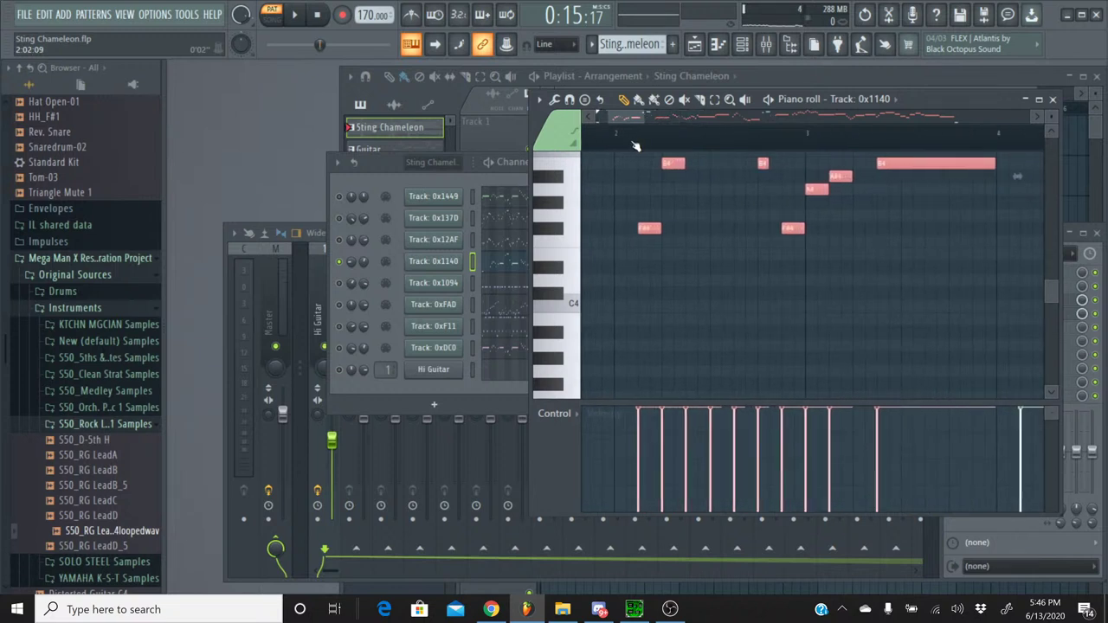
{"action": "left_click", "coordinate": [635, 146]}
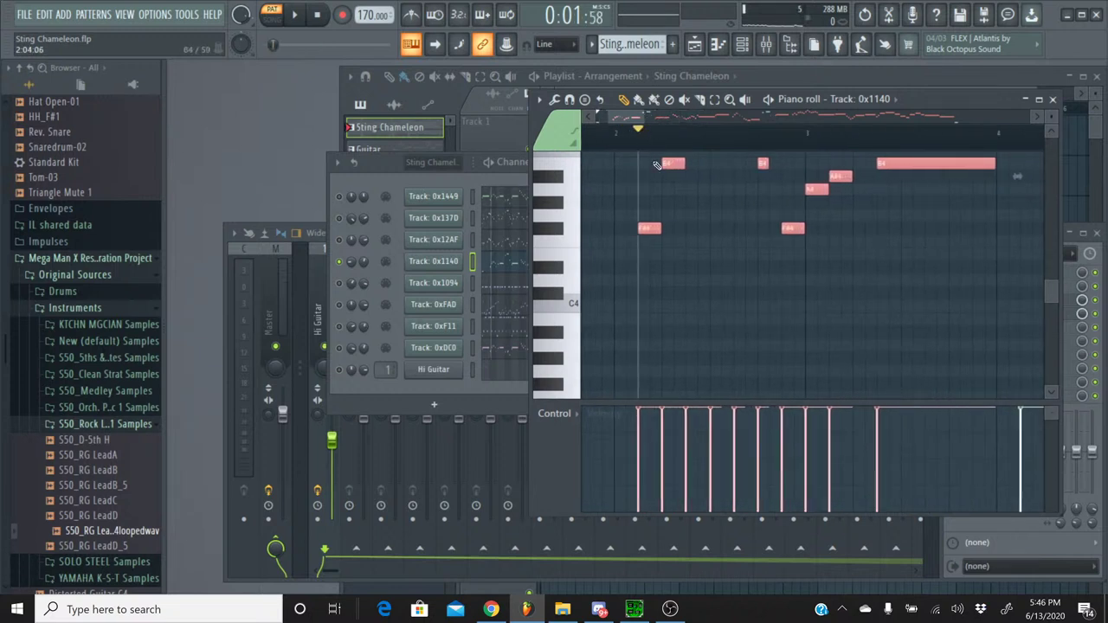
{"action": "scroll", "coordinate": [658, 160], "scroll_direction": "up", "scroll_amount": 3}
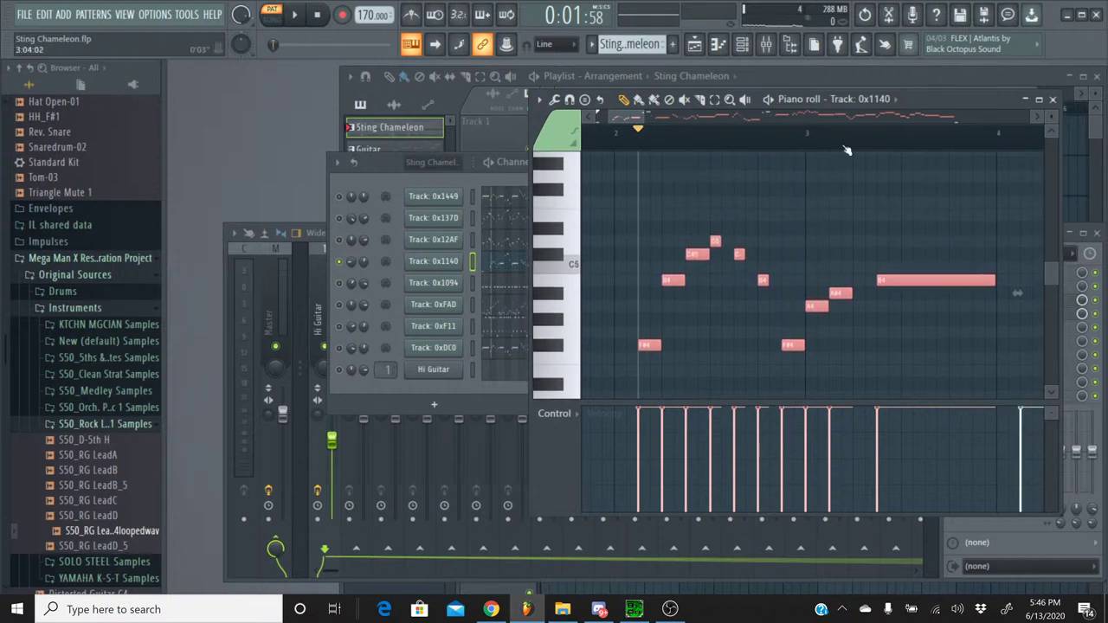
{"action": "left_click", "coordinate": [1053, 101]}
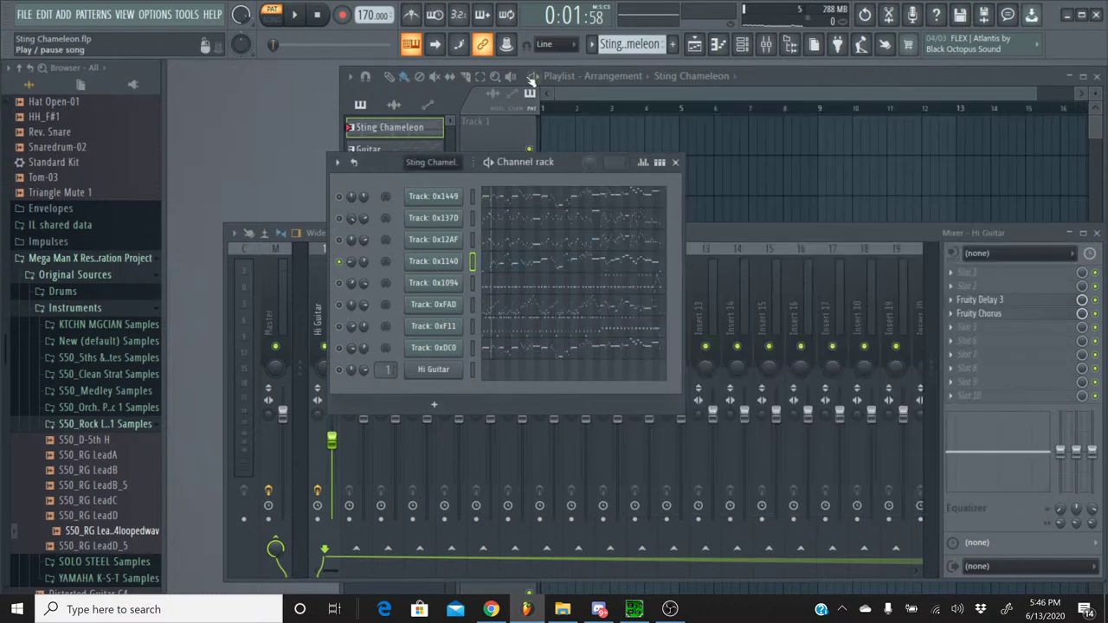
- Switch to the Guitar pattern and add the S50_RG LeadD_4loopedwav sample as a channel below Track 0x1140
{"action": "left_click", "coordinate": [593, 48]}
{"action": "left_click", "coordinate": [596, 76]}
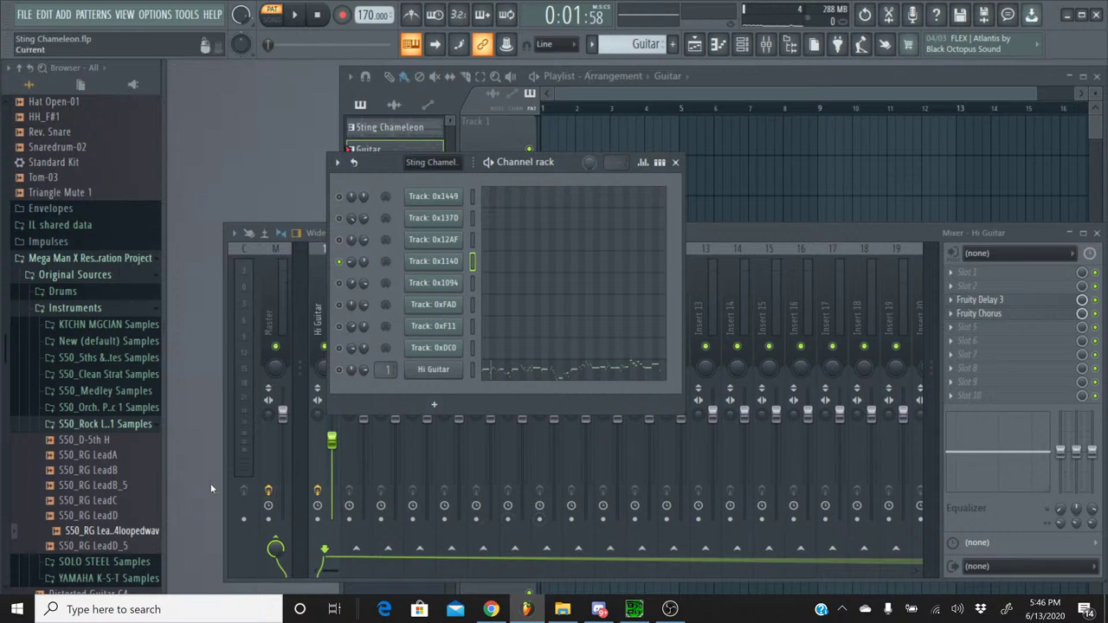
{"action": "left_click_drag", "start_coordinate": [117, 535], "coordinate": [450, 284]}
- Rename the new sample channel as Guitar Lo
{"action": "right_click", "coordinate": [443, 285]}
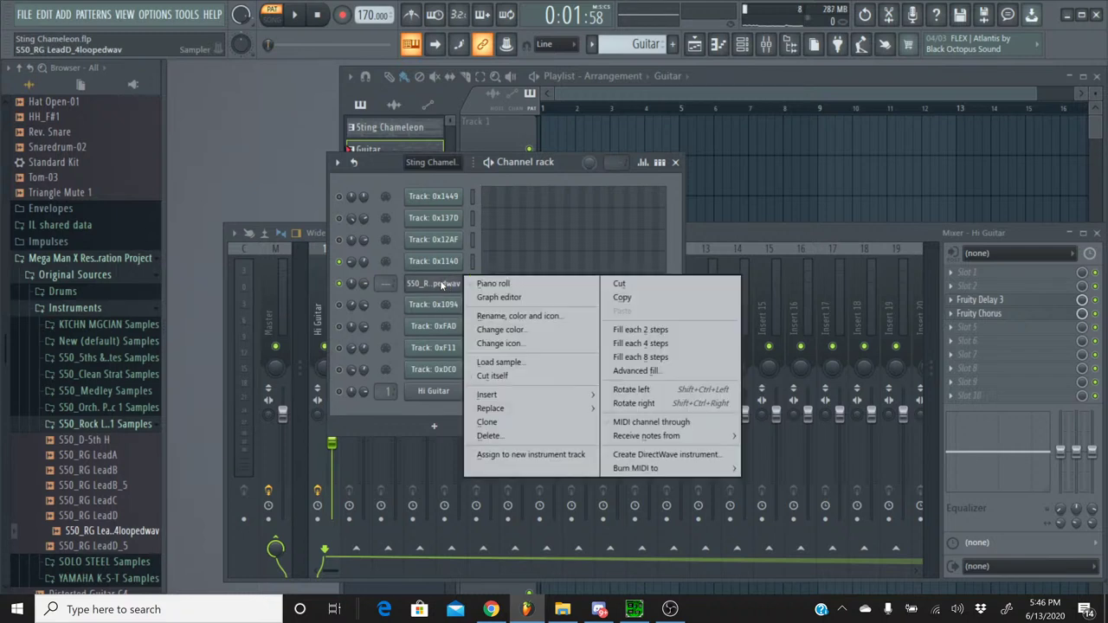
{"action": "left_click", "coordinate": [517, 316]}
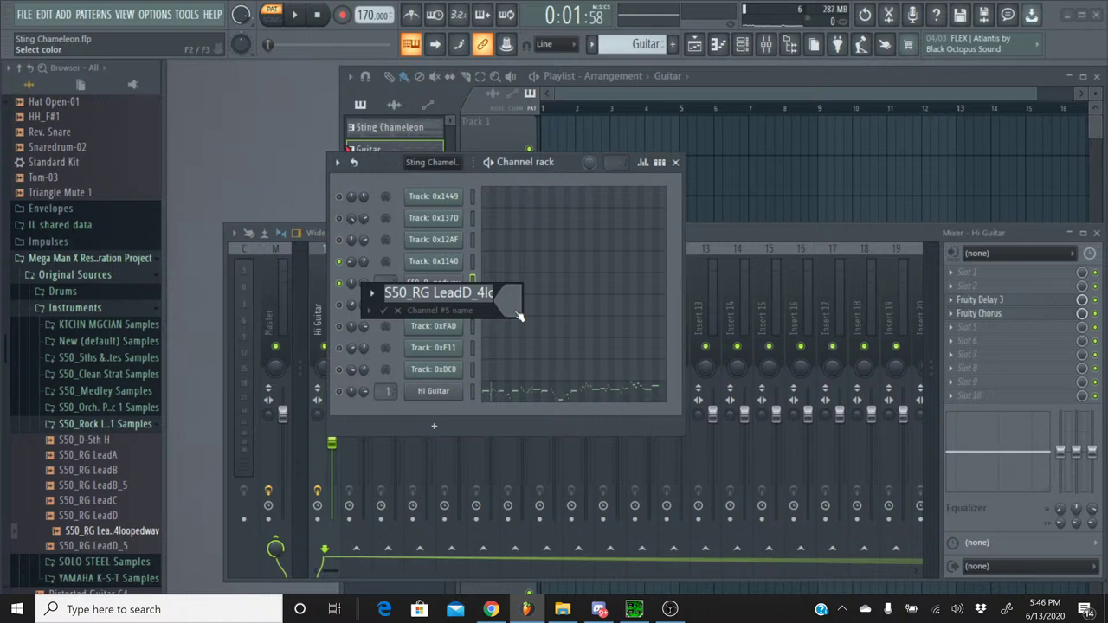
{"action": "type", "text": "Guitar Lo"}
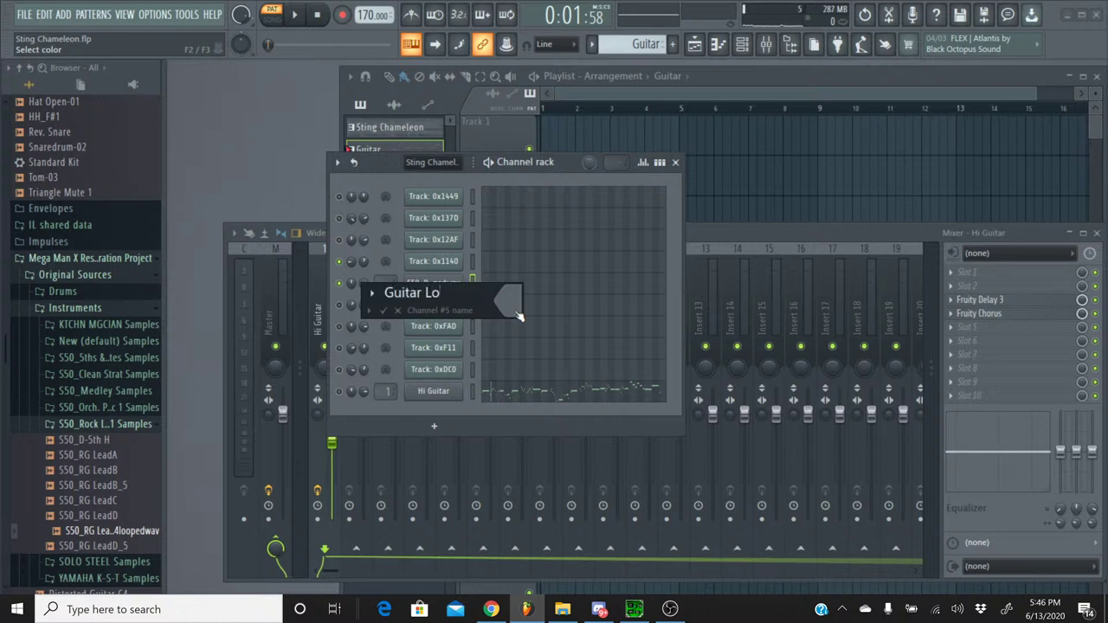
{"action": "key", "text": "Return"}
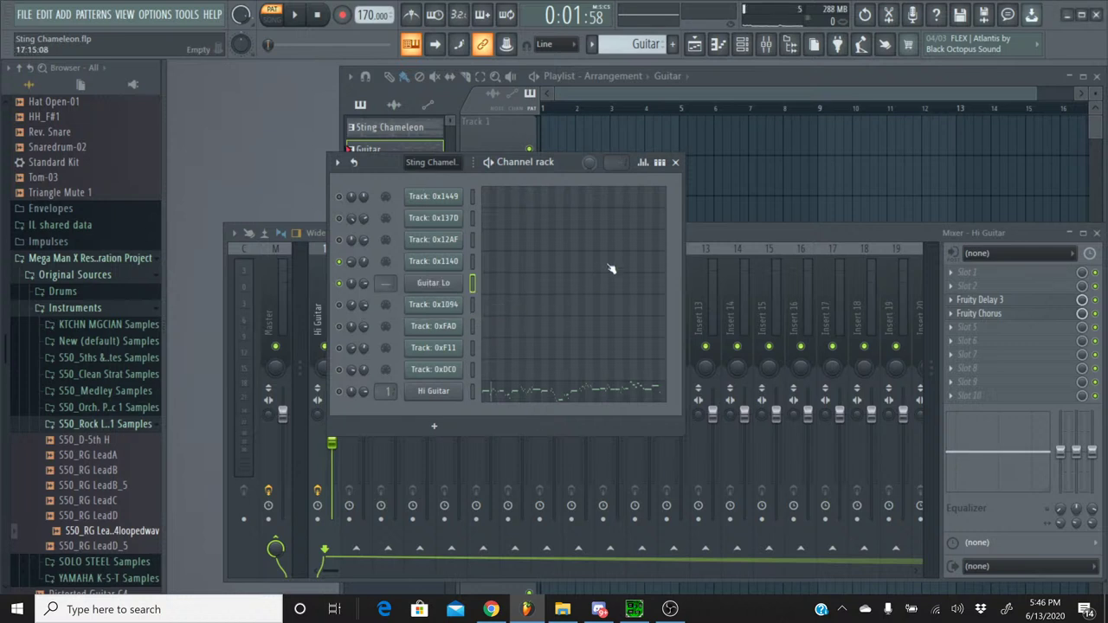
- Route the Guitar Lo channel to mixer insert 2
{"action": "left_click", "coordinate": [695, 237]}
{"action": "left_click", "coordinate": [357, 254]}
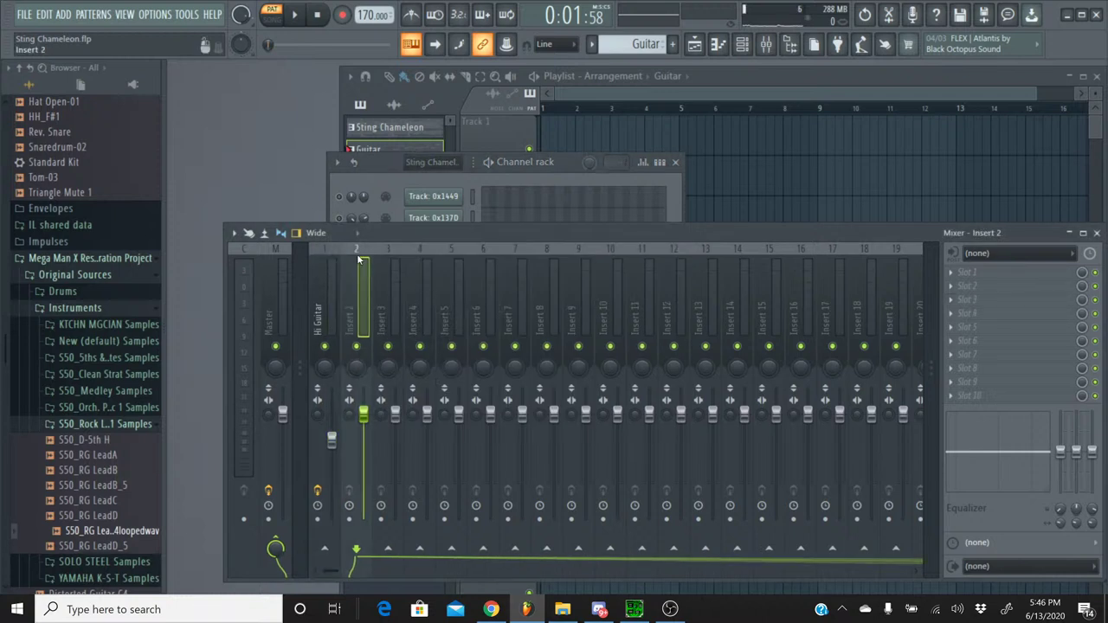
{"action": "left_click", "coordinate": [388, 169]}
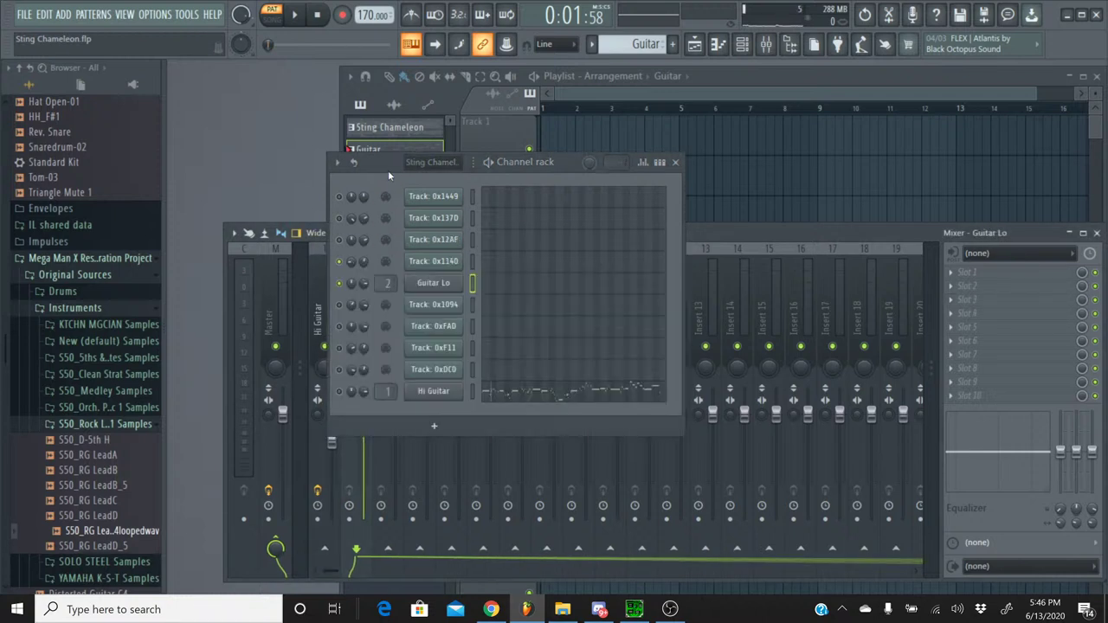
- Paste the copied lead notes into Guitar Lo's piano roll and audition the F#4 pitch
{"action": "left_click", "coordinate": [532, 291]}
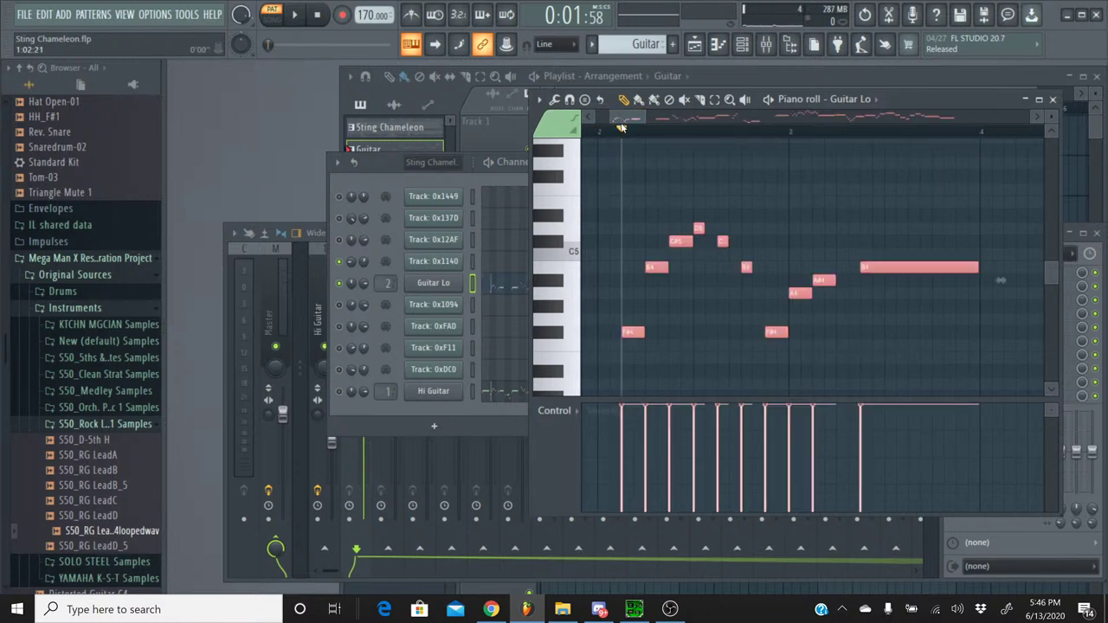
{"action": "scroll", "coordinate": [698, 332], "scroll_direction": "down", "scroll_amount": 2}
{"action": "left_click", "coordinate": [555, 298]}
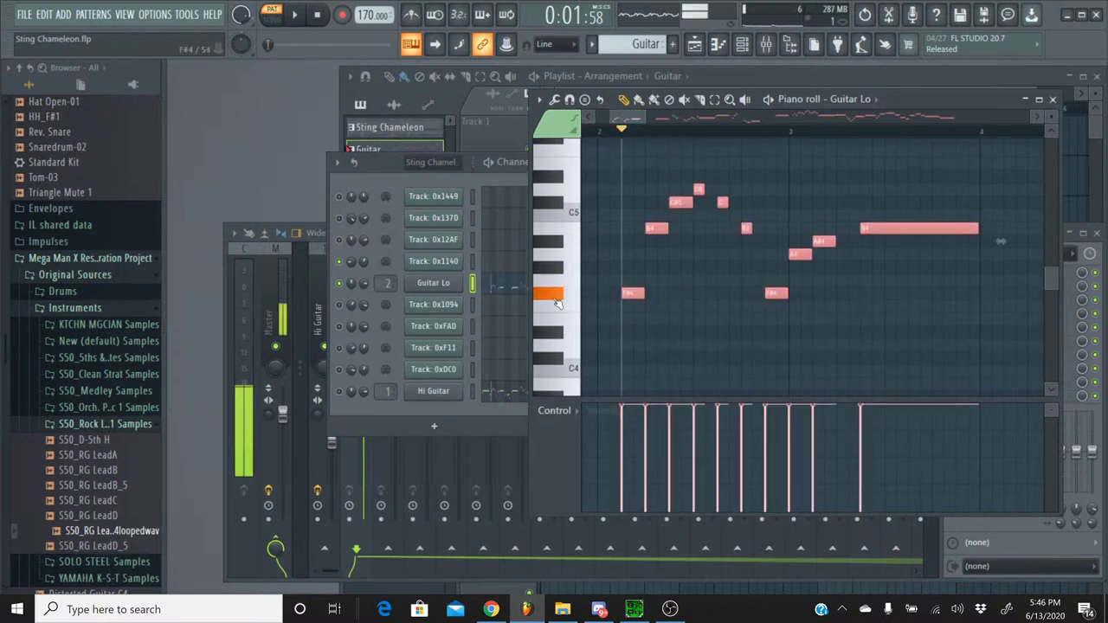
- Transpose the Guitar Lo notes up five semitones so the first note sits on B4, and audition the B4 pitch
{"action": "left_click", "coordinate": [553, 247]}
{"action": "left_click", "coordinate": [554, 236]}
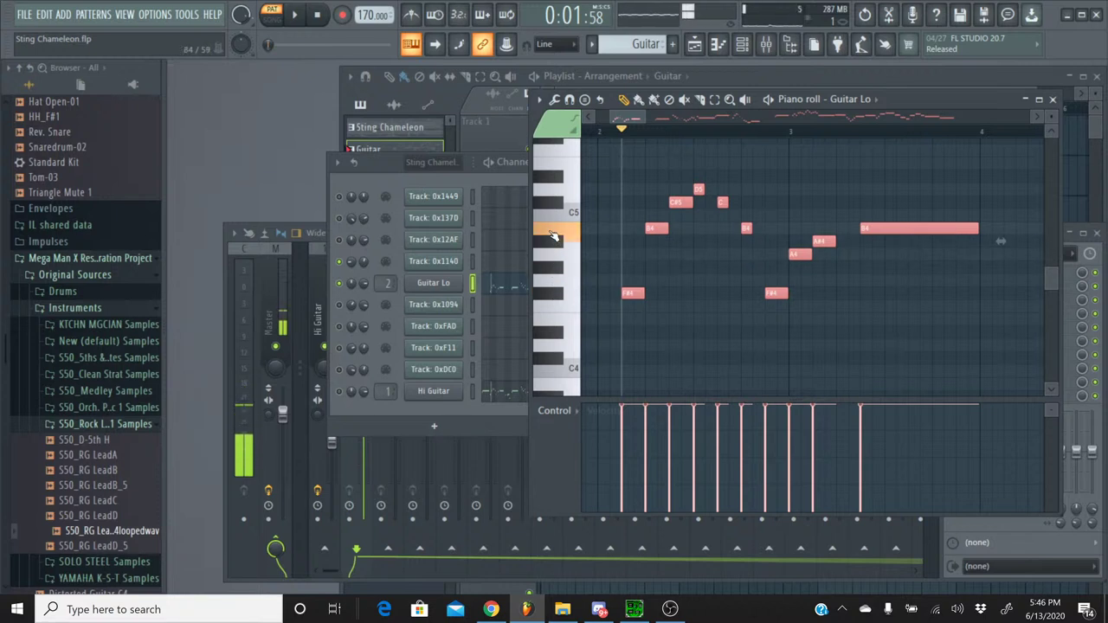
{"action": "key", "text": "Up"}
{"action": "key", "text": "Up"}
{"action": "key", "text": "Up"}
{"action": "key", "text": "Up"}
{"action": "key", "text": "Up"}
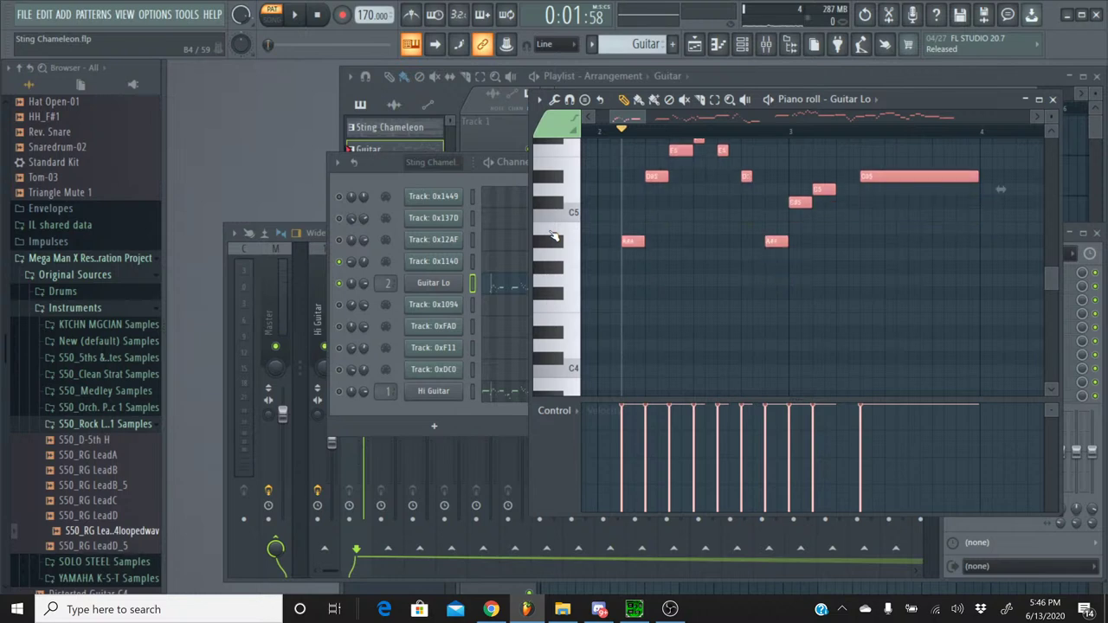
{"action": "left_click", "coordinate": [554, 235]}
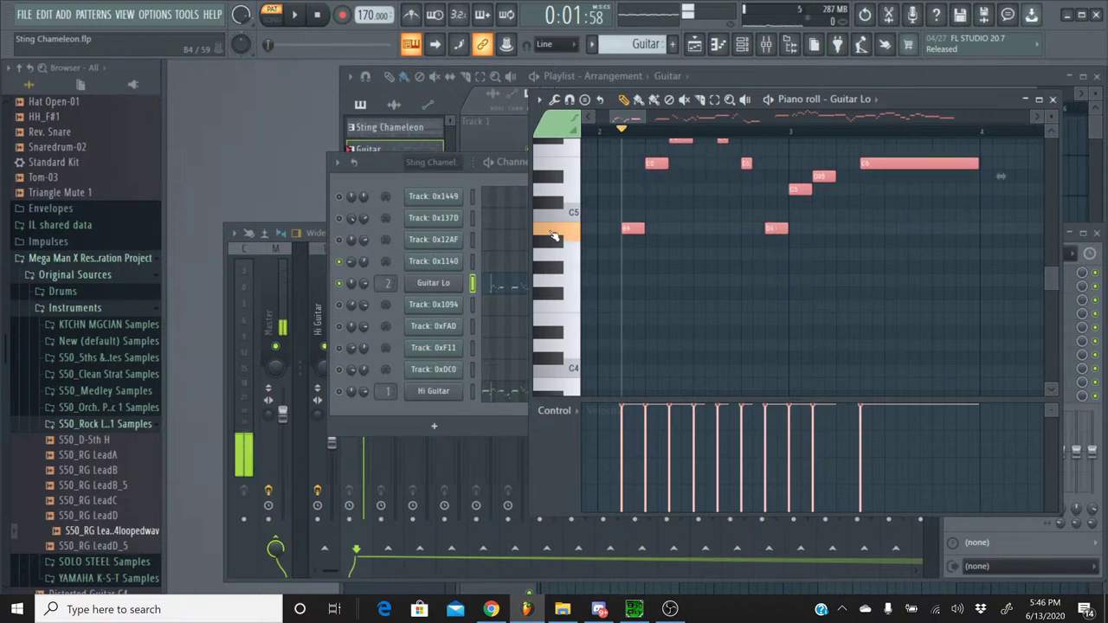
- Open Track 0x1140's notes in the Sting Chameleon pattern and audition its F#4 pitch for reference
{"action": "left_click", "coordinate": [1053, 99]}
{"action": "left_click", "coordinate": [646, 44]}
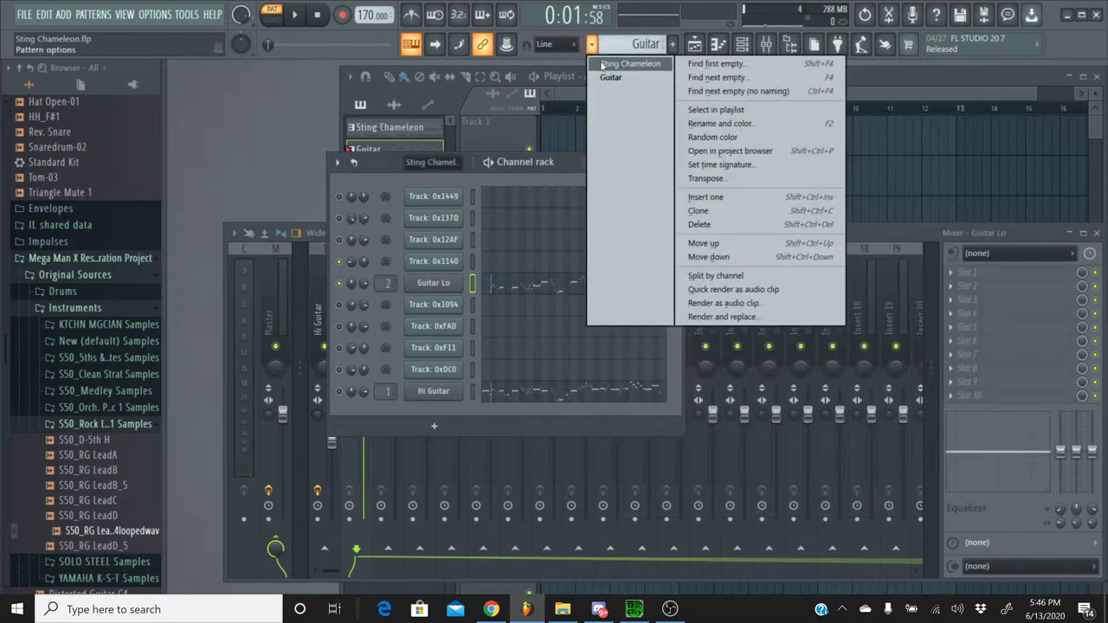
{"action": "left_click", "coordinate": [638, 67]}
{"action": "left_click", "coordinate": [507, 267]}
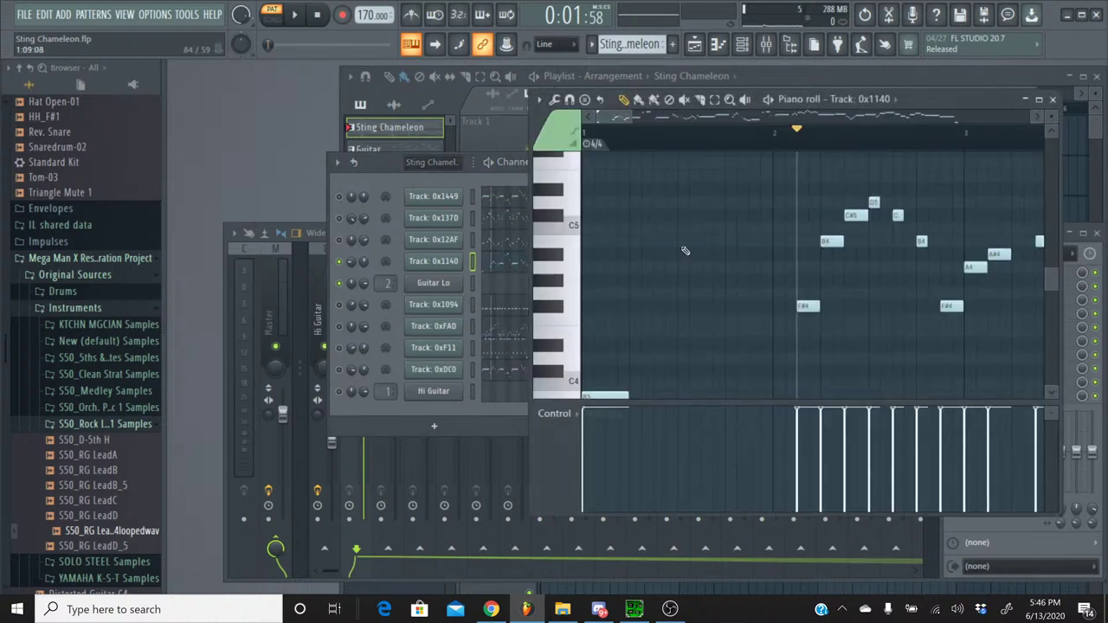
{"action": "left_click", "coordinate": [551, 271]}
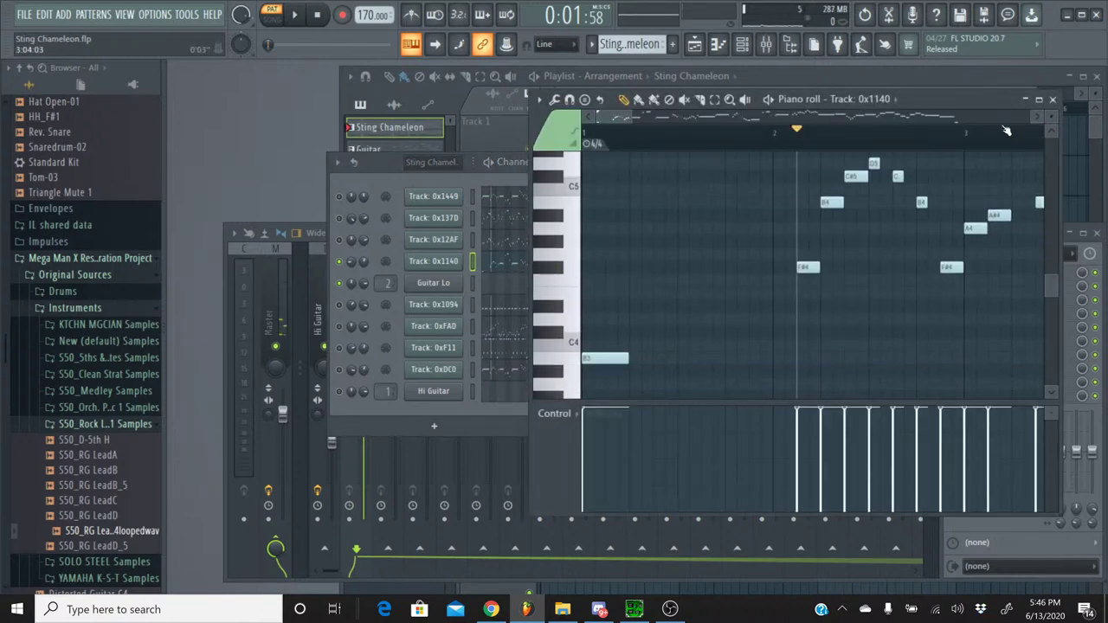
{"action": "left_click", "coordinate": [1057, 99]}
- Return to Guitar Lo's notes in the Guitar pattern and audition pitches down to B3 to find the matching octave
{"action": "left_click", "coordinate": [633, 44]}
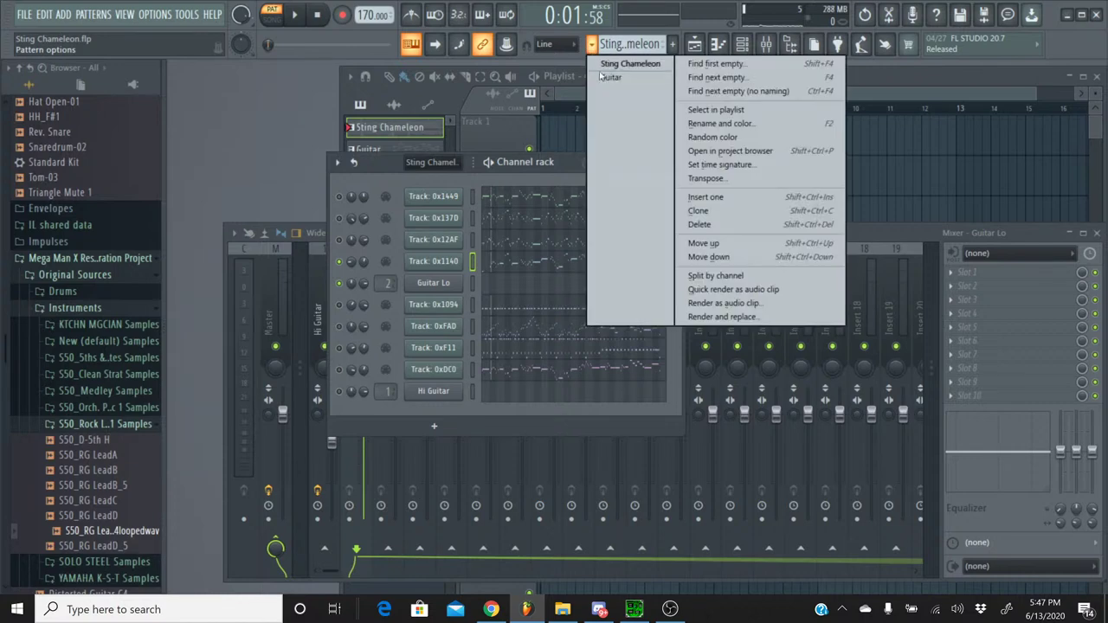
{"action": "left_click", "coordinate": [619, 59]}
{"action": "left_click", "coordinate": [625, 282]}
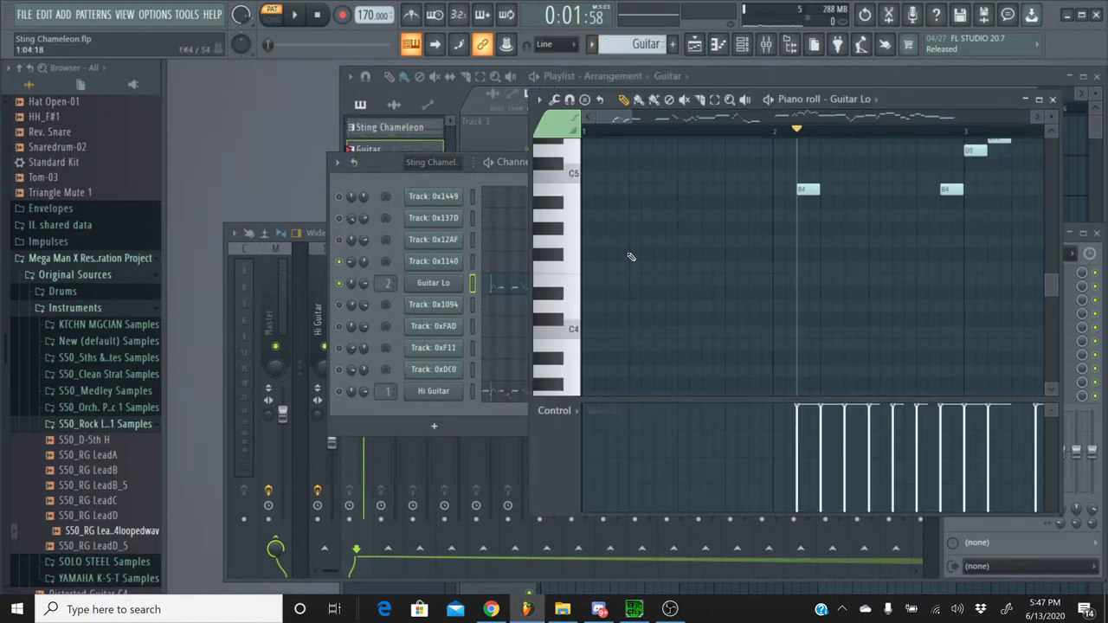
{"action": "left_click", "coordinate": [568, 209]}
{"action": "left_click", "coordinate": [555, 252]}
{"action": "left_click", "coordinate": [561, 299]}
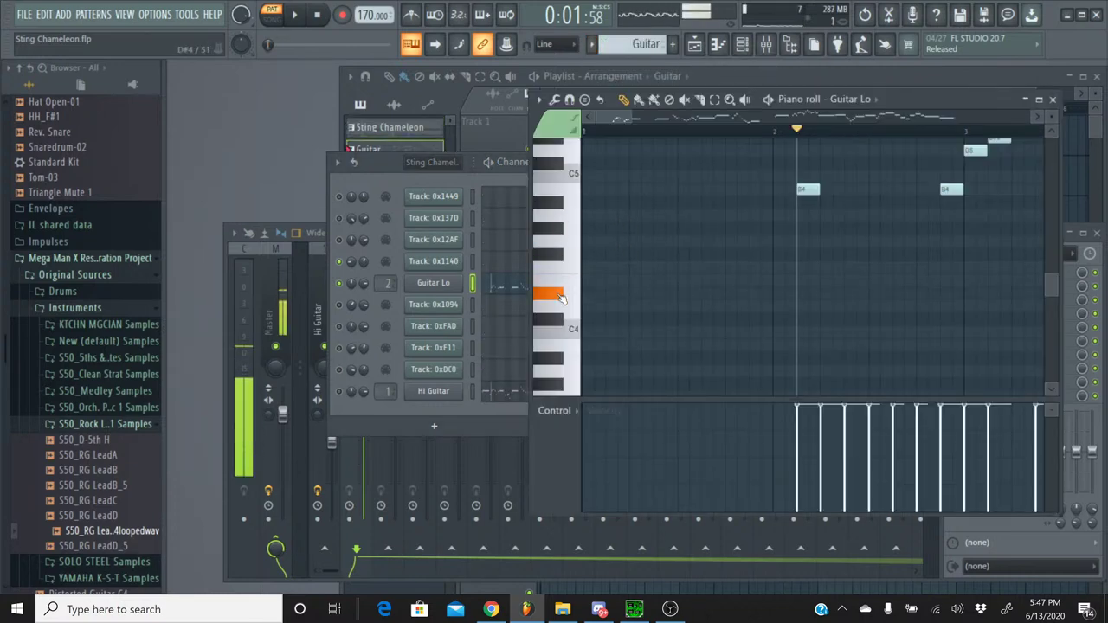
{"action": "left_click", "coordinate": [561, 313]}
{"action": "left_click", "coordinate": [561, 338]}
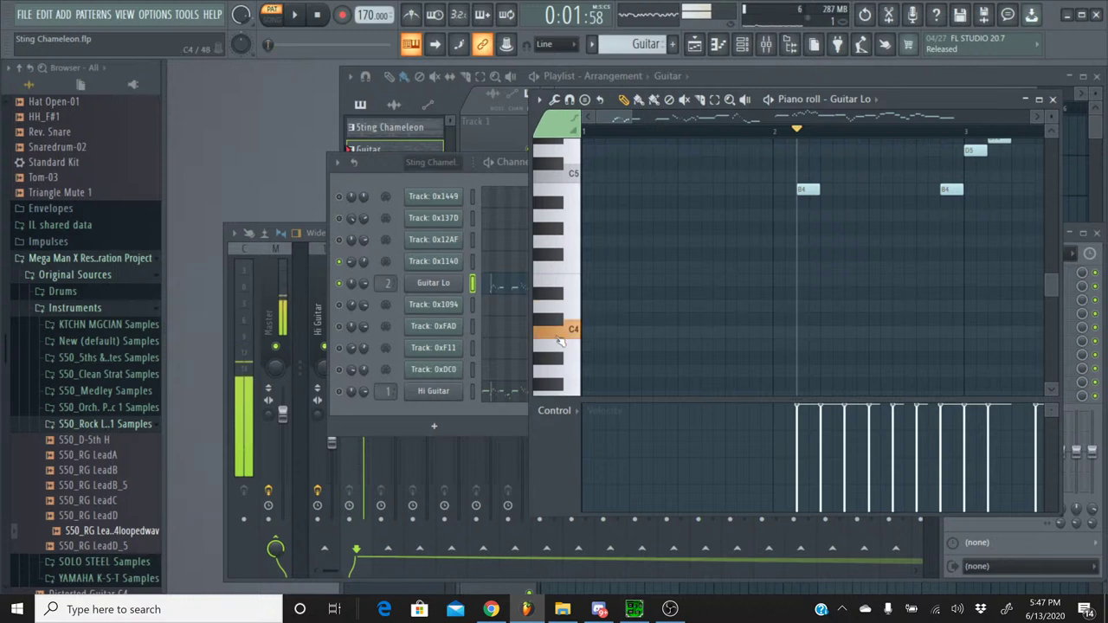
{"action": "left_click", "coordinate": [559, 355]}
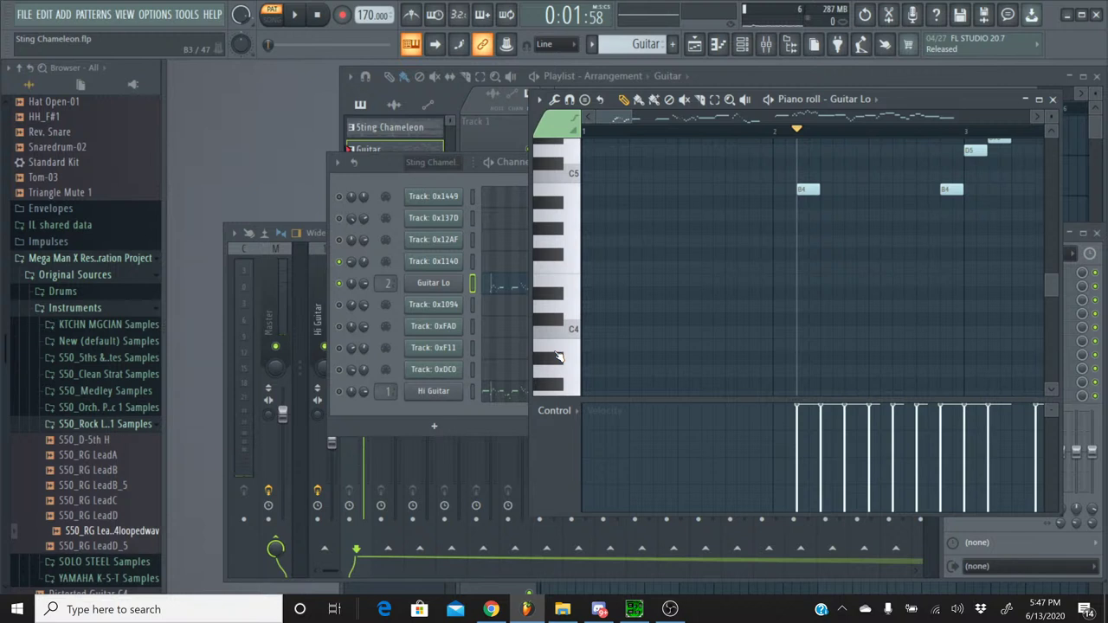
- Transpose all Guitar Lo notes down twelve semitones so the first note sits on B3, and audition B3 and C4
{"action": "key", "text": "ctrl+a"}
{"action": "key", "text": "Down"}
{"action": "key", "text": "Down"}
{"action": "key", "text": "Down"}
{"action": "key", "text": "Down"}
{"action": "key", "text": "Down"}
{"action": "key", "text": "Down"}
{"action": "key", "text": "Down"}
{"action": "key", "text": "Down"}
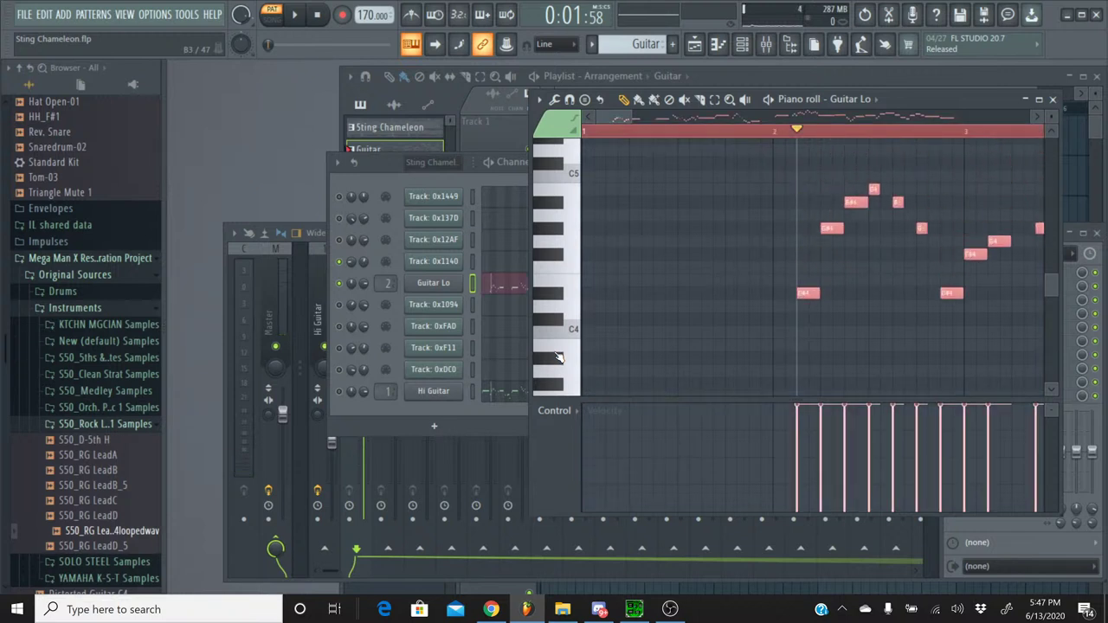
{"action": "key", "text": "Down"}
{"action": "key", "text": "Down"}
{"action": "key", "text": "Down"}
{"action": "key", "text": "Down"}
{"action": "left_click", "coordinate": [558, 358]}
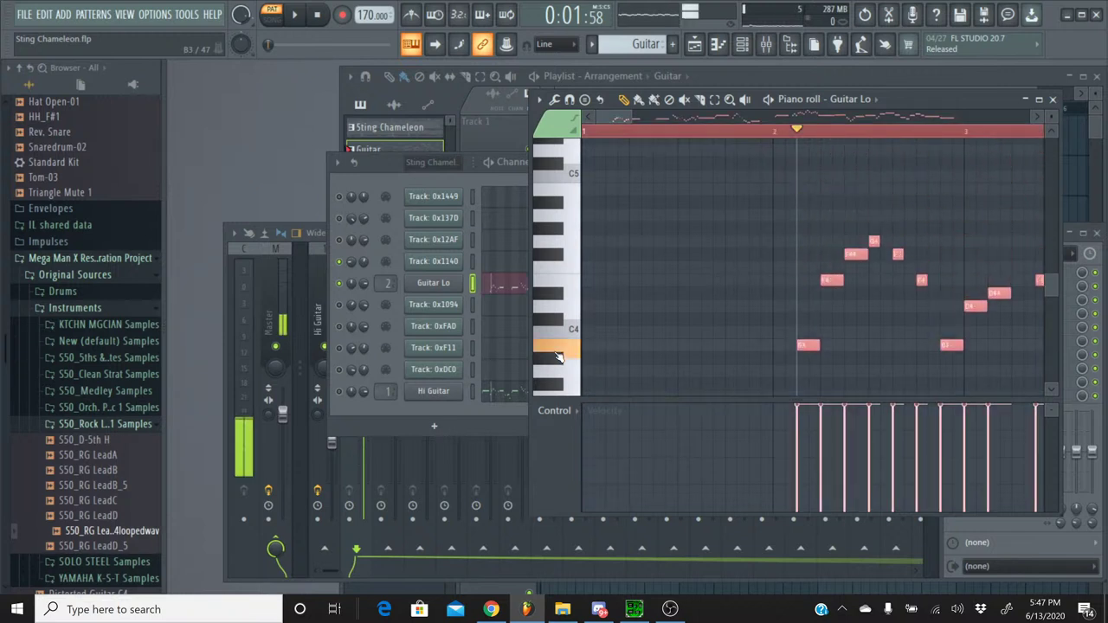
{"action": "left_click", "coordinate": [558, 328]}
{"action": "left_click", "coordinate": [559, 360]}
{"action": "left_click", "coordinate": [558, 346]}
{"action": "left_click", "coordinate": [559, 350]}
{"action": "left_click", "coordinate": [561, 332]}
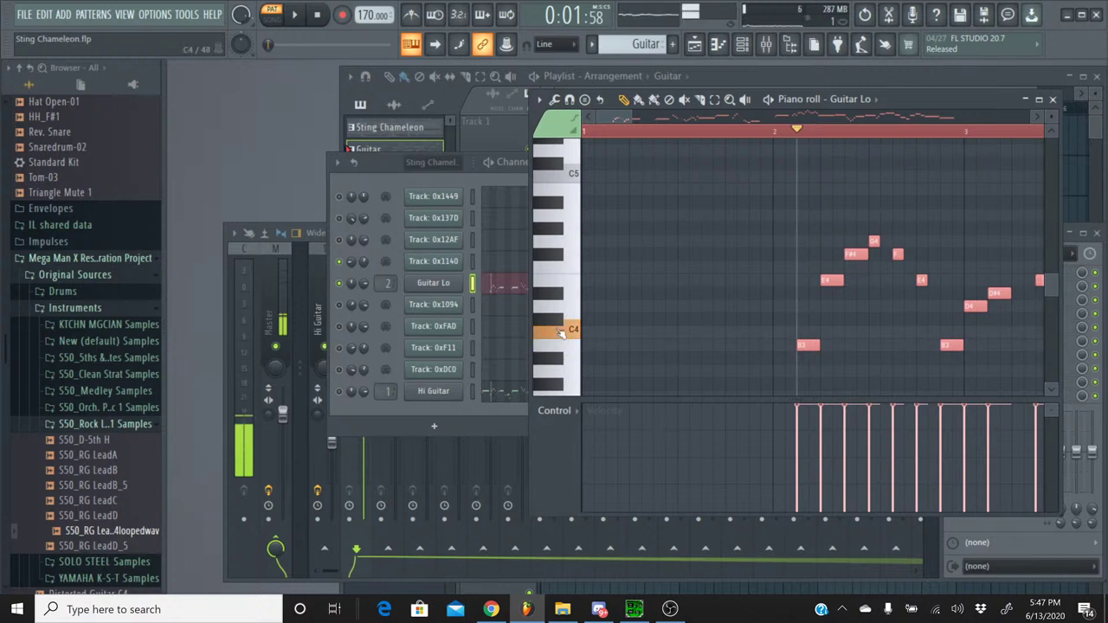
- Reopen Track 0x1140 in the Sting Chameleon pattern and audition the pitches around F#4 to check the original tuning
{"action": "key", "text": "F7"}
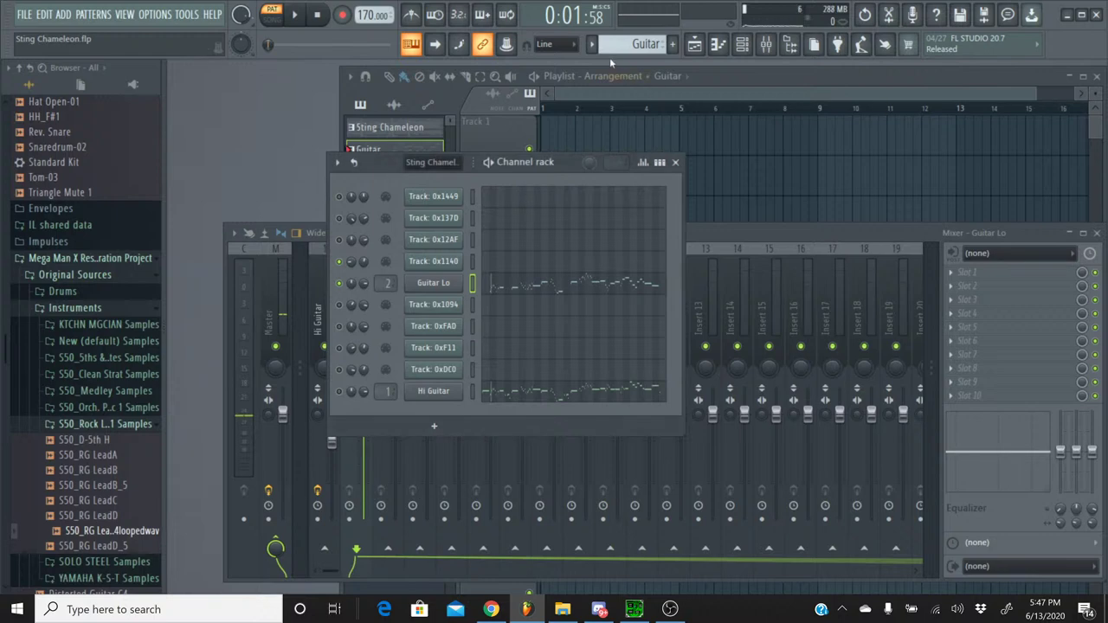
{"action": "left_click", "coordinate": [606, 44]}
{"action": "left_click", "coordinate": [628, 62]}
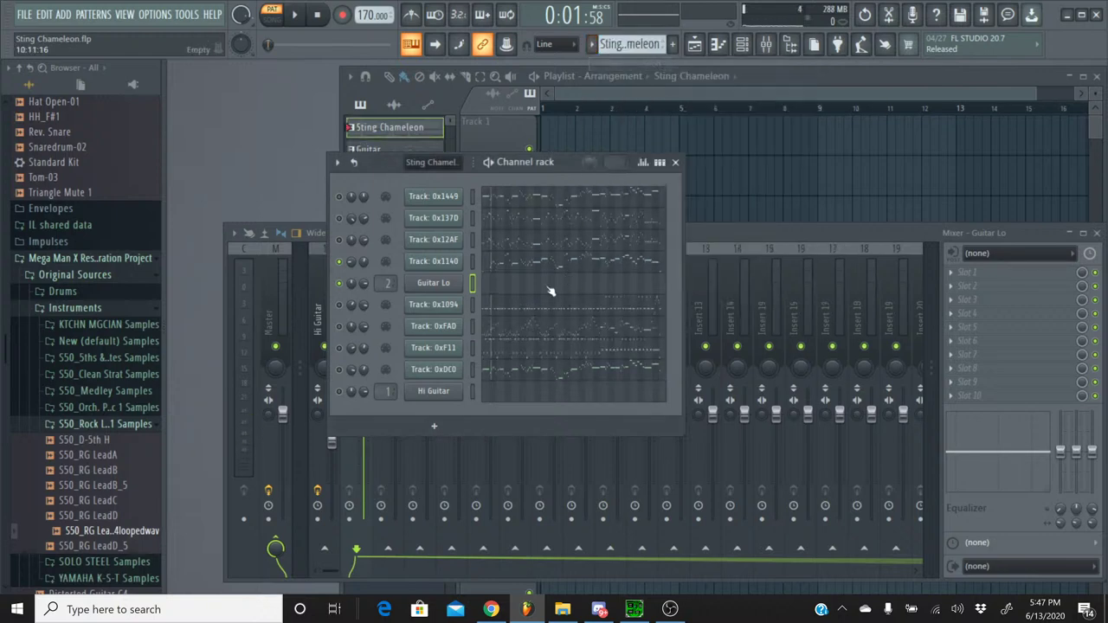
{"action": "left_click", "coordinate": [514, 265]}
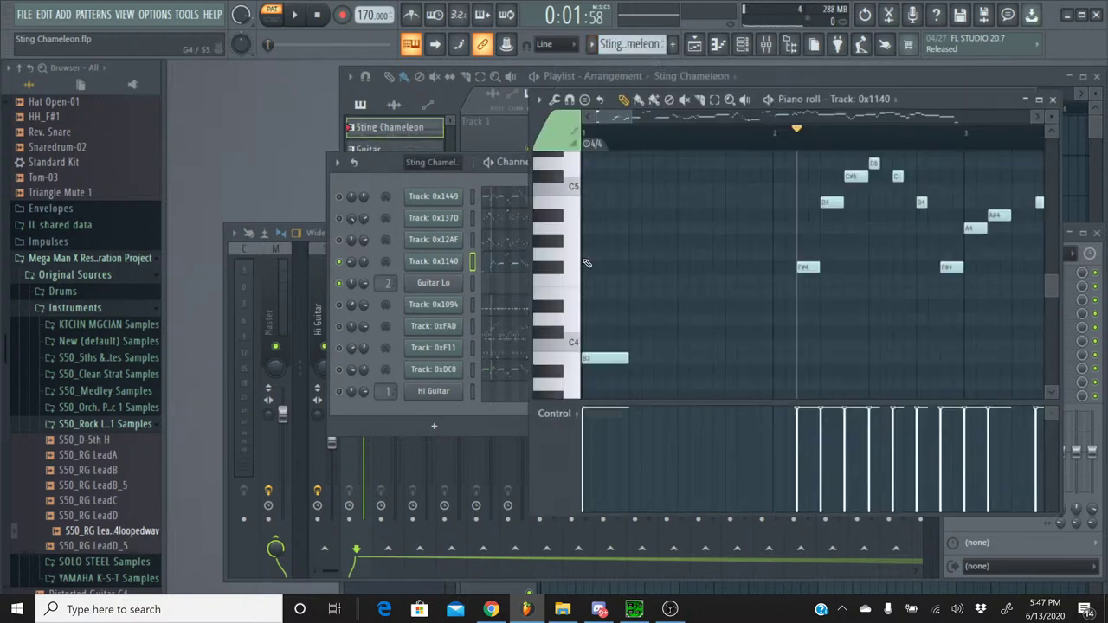
{"action": "scroll", "coordinate": [644, 287], "scroll_direction": "up", "scroll_amount": 1}
{"action": "left_click", "coordinate": [557, 271]}
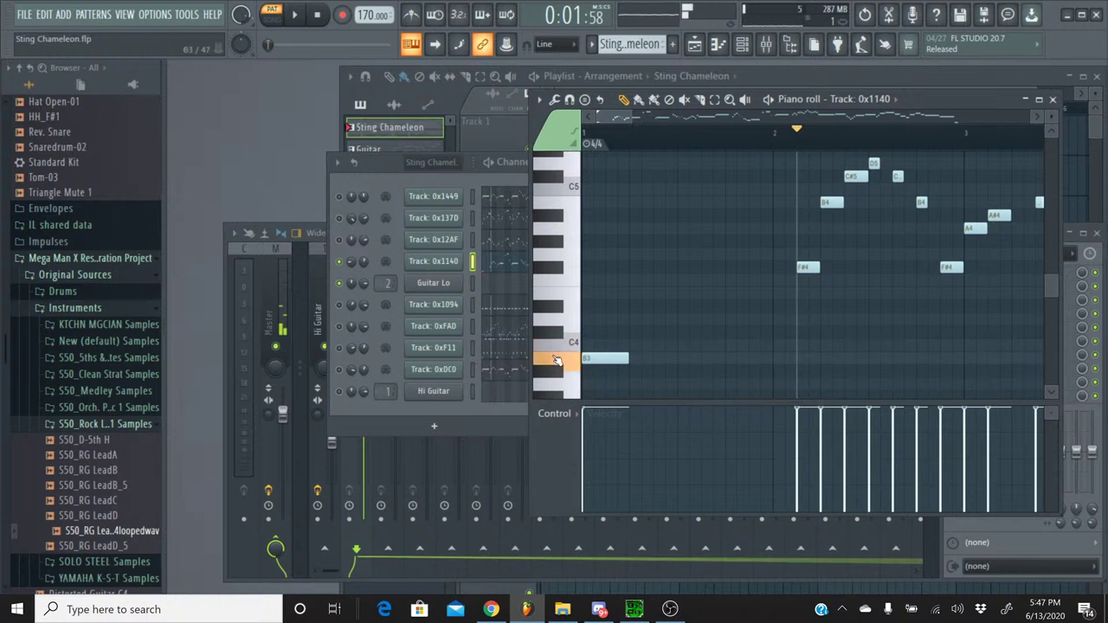
{"action": "left_click", "coordinate": [559, 270]}
{"action": "left_click", "coordinate": [559, 271]}
{"action": "left_click", "coordinate": [561, 253]}
{"action": "left_click", "coordinate": [556, 260]}
{"action": "left_click", "coordinate": [559, 284]}
{"action": "left_click", "coordinate": [557, 273]}
{"action": "left_click", "coordinate": [1052, 99]}
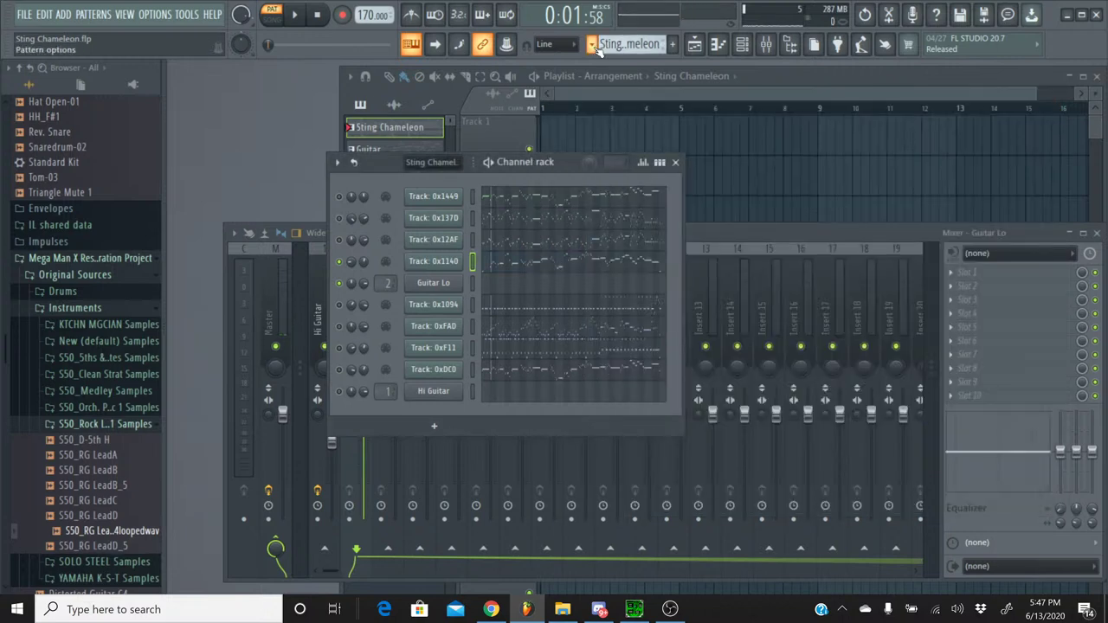
- Go back to Guitar Lo in the Guitar pattern and audition B3 and A#3 against the original pitch
{"action": "left_click", "coordinate": [621, 44]}
{"action": "left_click", "coordinate": [611, 76]}
{"action": "left_click", "coordinate": [637, 277]}
{"action": "scroll", "coordinate": [638, 263], "scroll_direction": "down", "scroll_amount": 3}
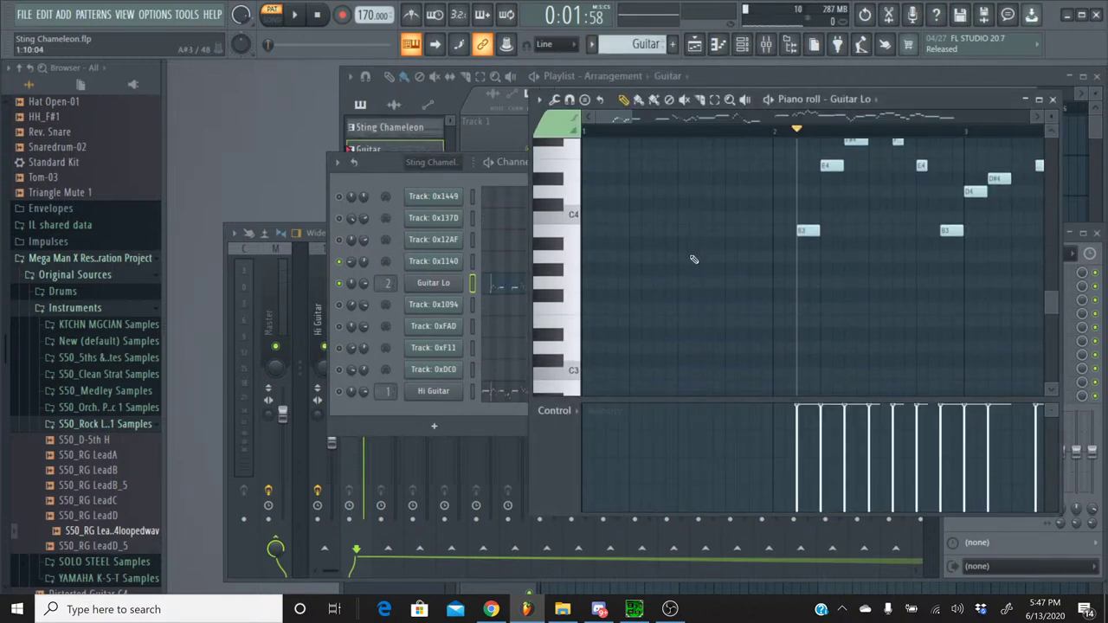
{"action": "left_click", "coordinate": [562, 222]}
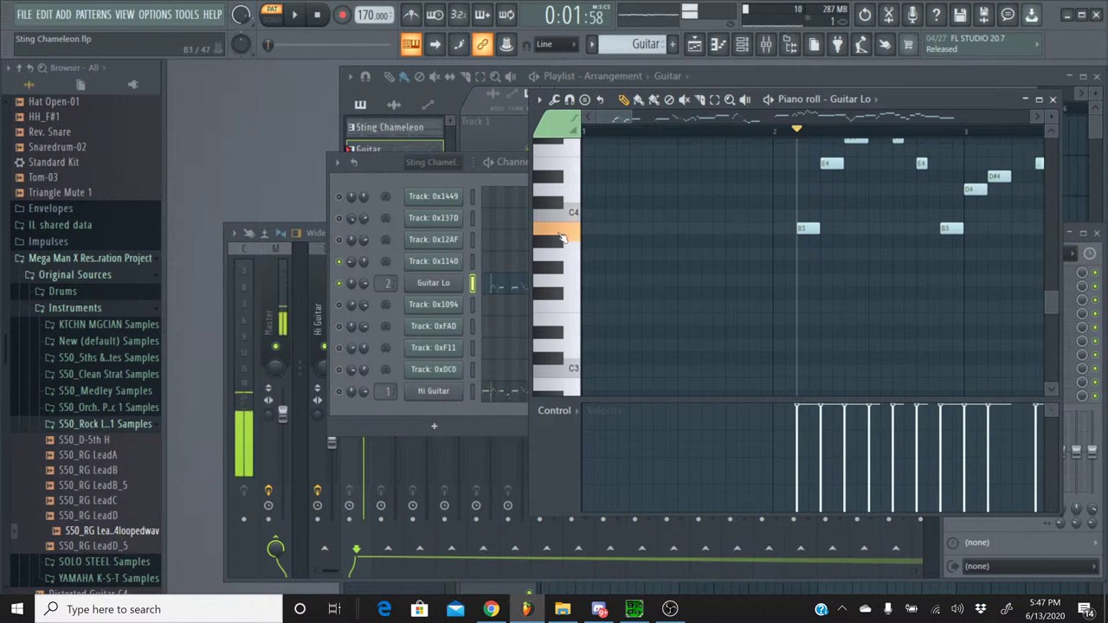
{"action": "left_click", "coordinate": [562, 221]}
{"action": "left_click", "coordinate": [555, 243]}
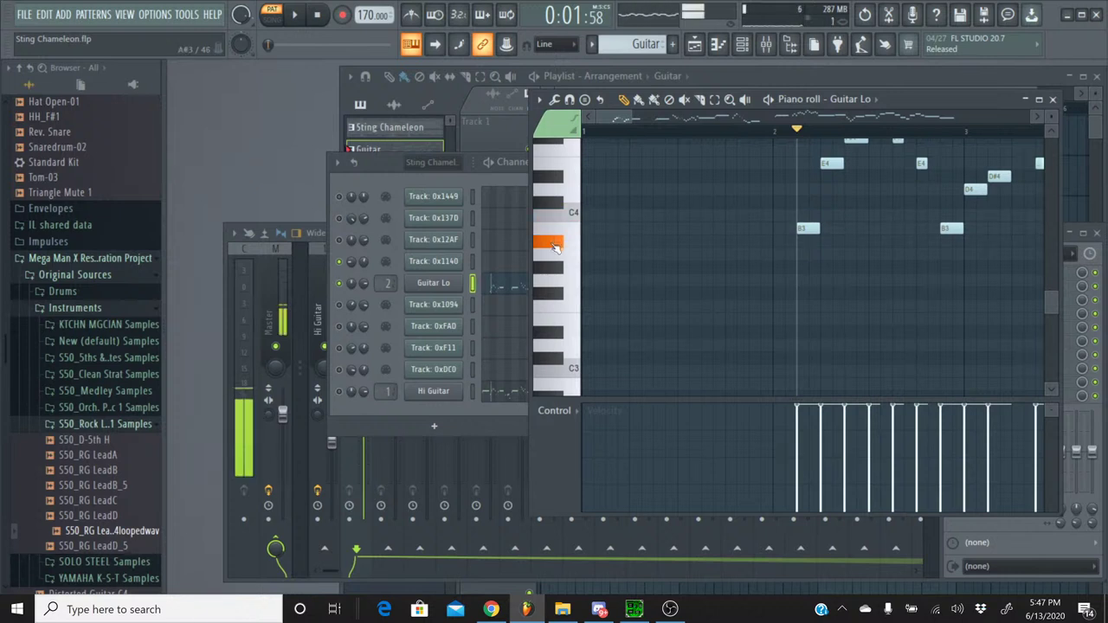
- Enable Guitar Lo's volume envelope with minimum attack, hold and decay and maximum sustain, and audition B3
{"action": "left_click", "coordinate": [440, 289]}
{"action": "left_click", "coordinate": [222, 160]}
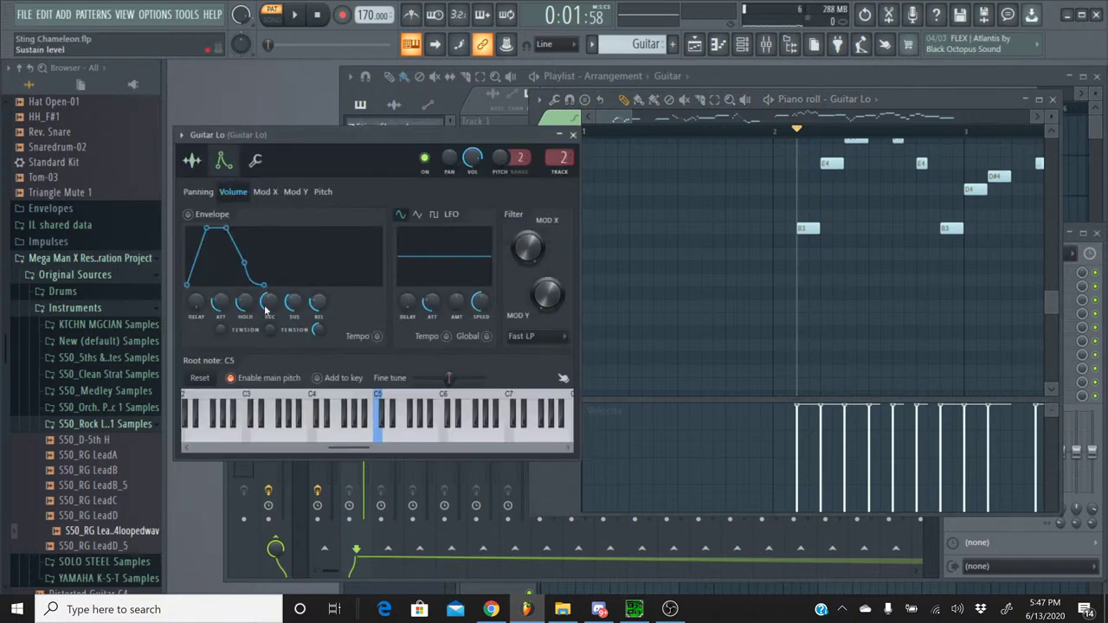
{"action": "left_click_drag", "start_coordinate": [220, 302], "coordinate": [244, 329]}
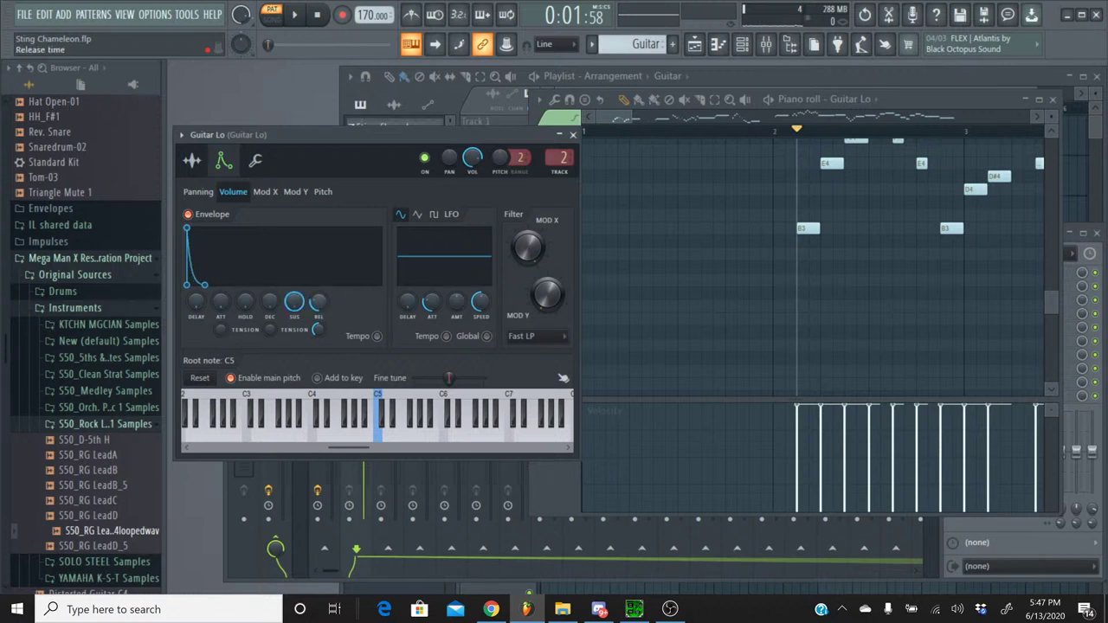
{"action": "left_click", "coordinate": [571, 136]}
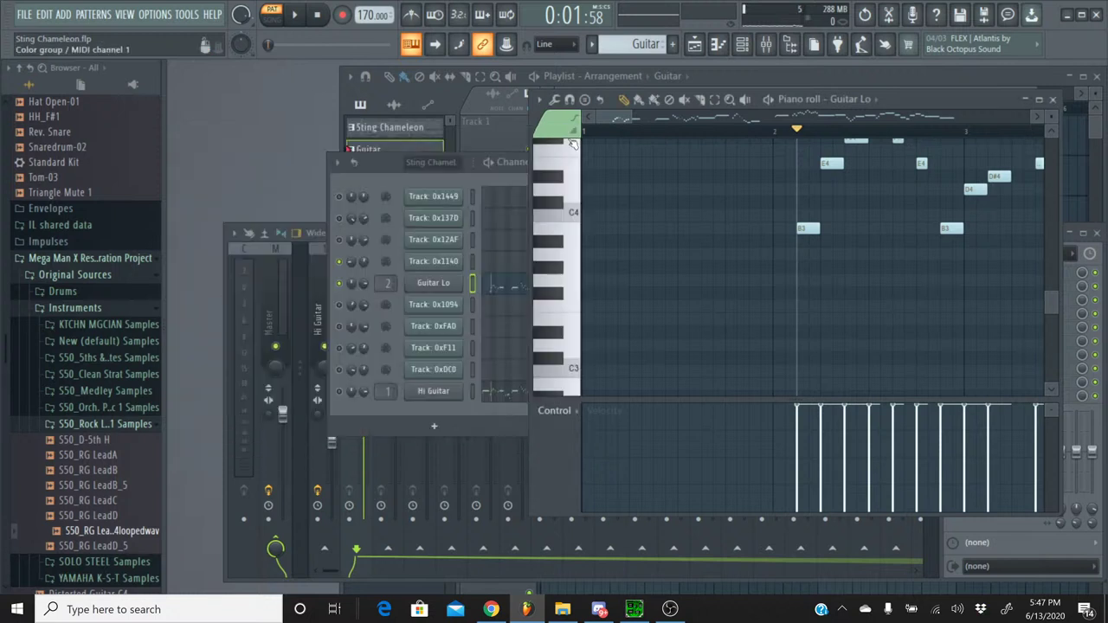
{"action": "left_click", "coordinate": [546, 232]}
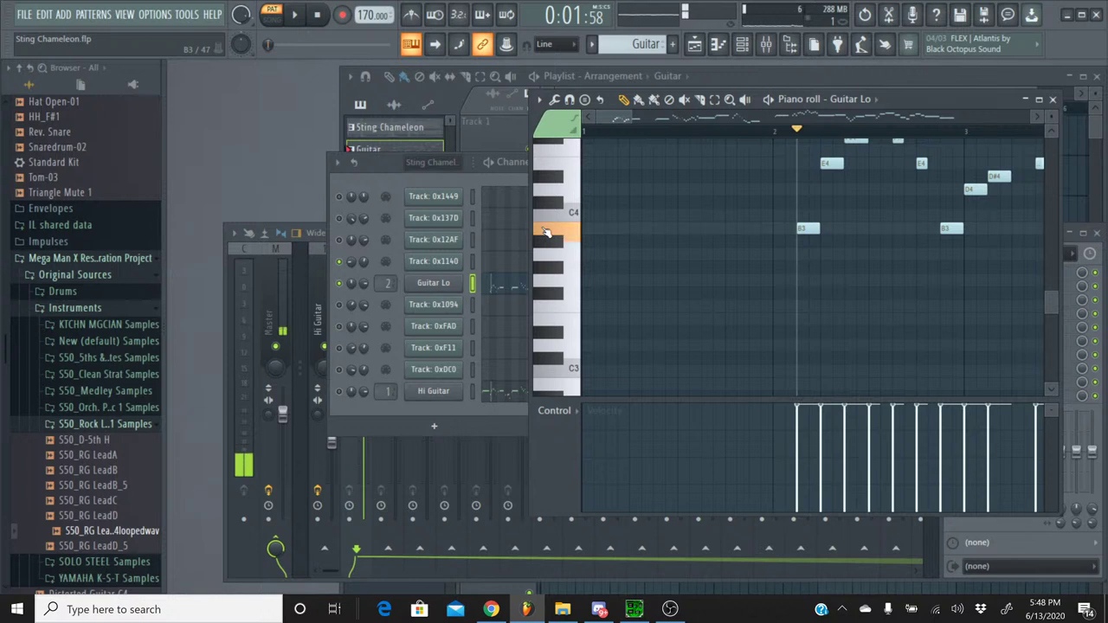
- Play back the Guitar pattern to hear the transposed Guitar Lo notes, and stop playback
{"action": "left_click", "coordinate": [294, 15]}
{"action": "scroll", "coordinate": [723, 165], "scroll_direction": "up", "scroll_amount": 1}
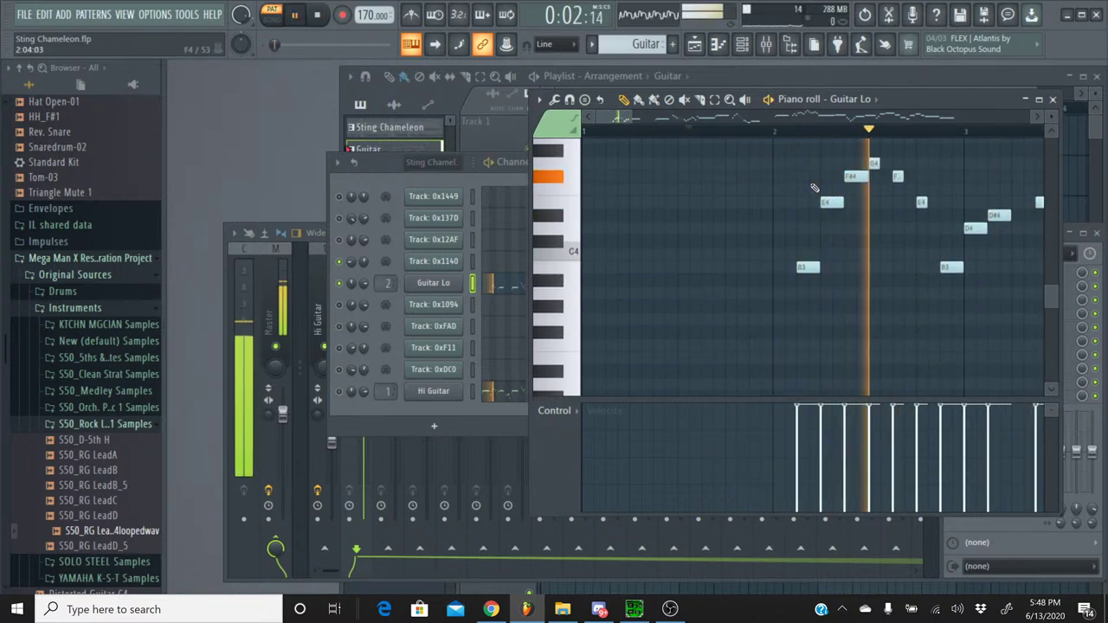
{"action": "scroll", "coordinate": [733, 189], "scroll_direction": "down", "scroll_amount": 1}
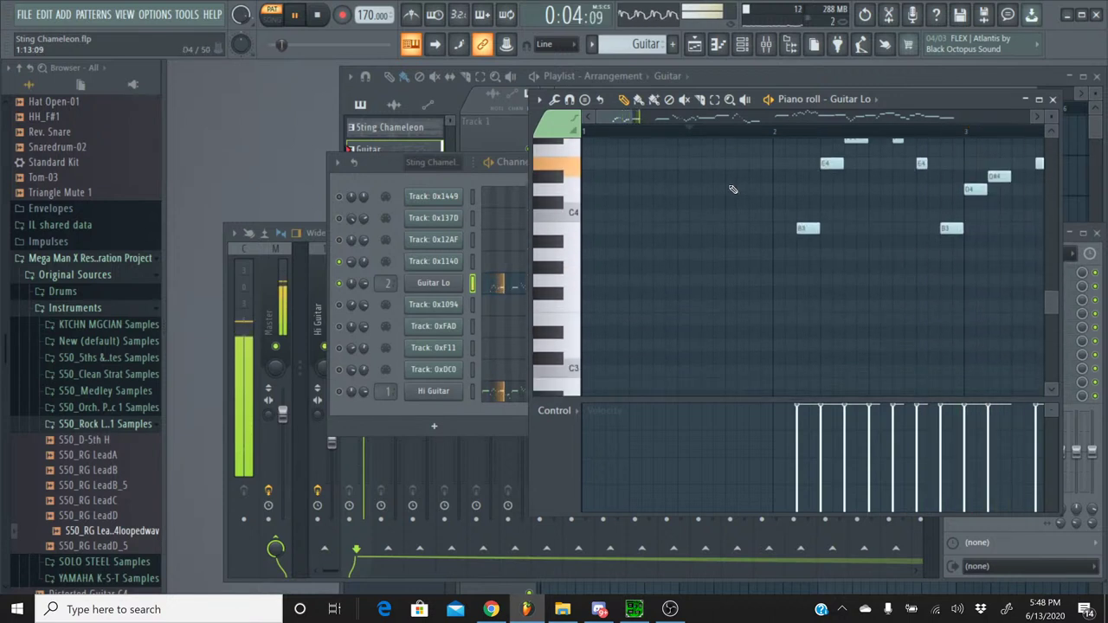
{"action": "left_click", "coordinate": [1053, 101]}
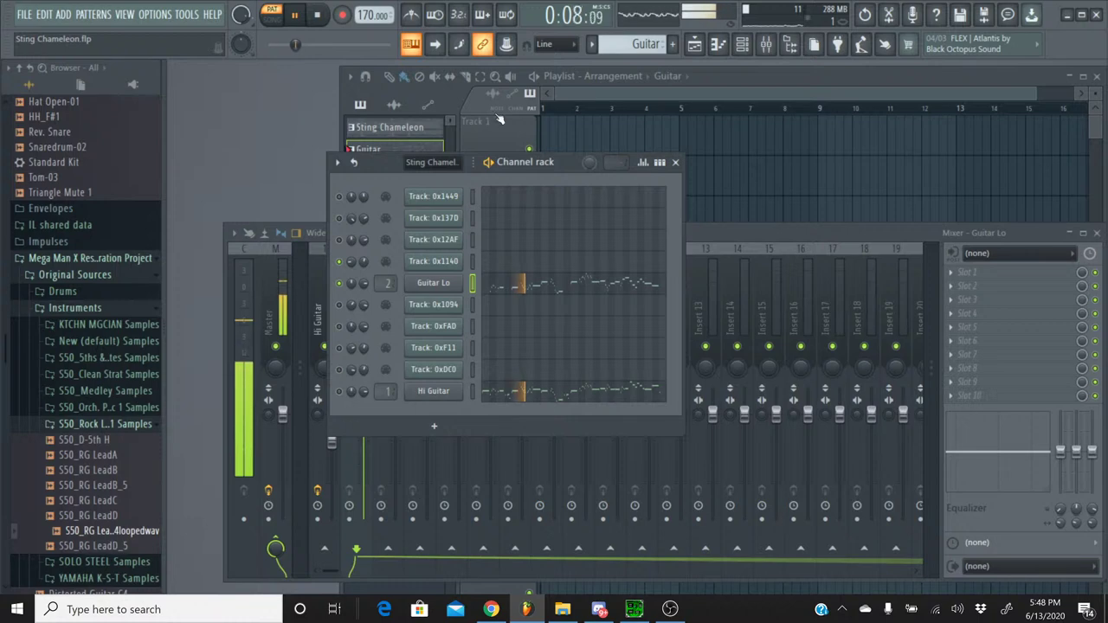
{"action": "key", "text": "space"}
- Play the Sting Chameleon pattern with Track 0x1140's notes open, and switch to the Guitar pattern during playback to compare them
{"action": "left_click", "coordinate": [592, 43]}
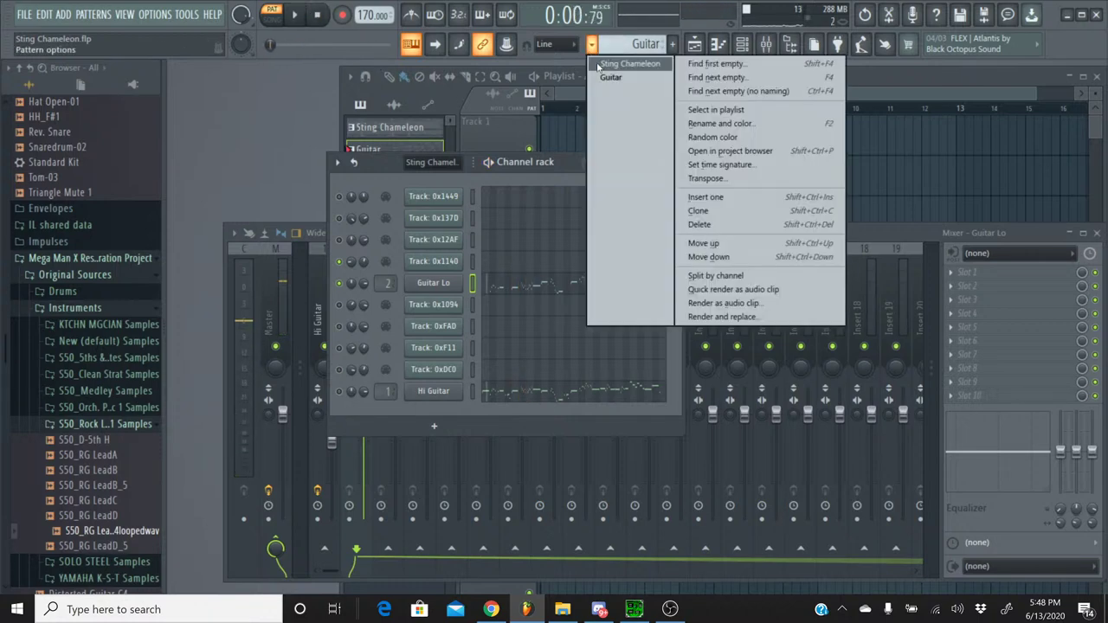
{"action": "left_click", "coordinate": [598, 66]}
{"action": "left_click", "coordinate": [508, 271]}
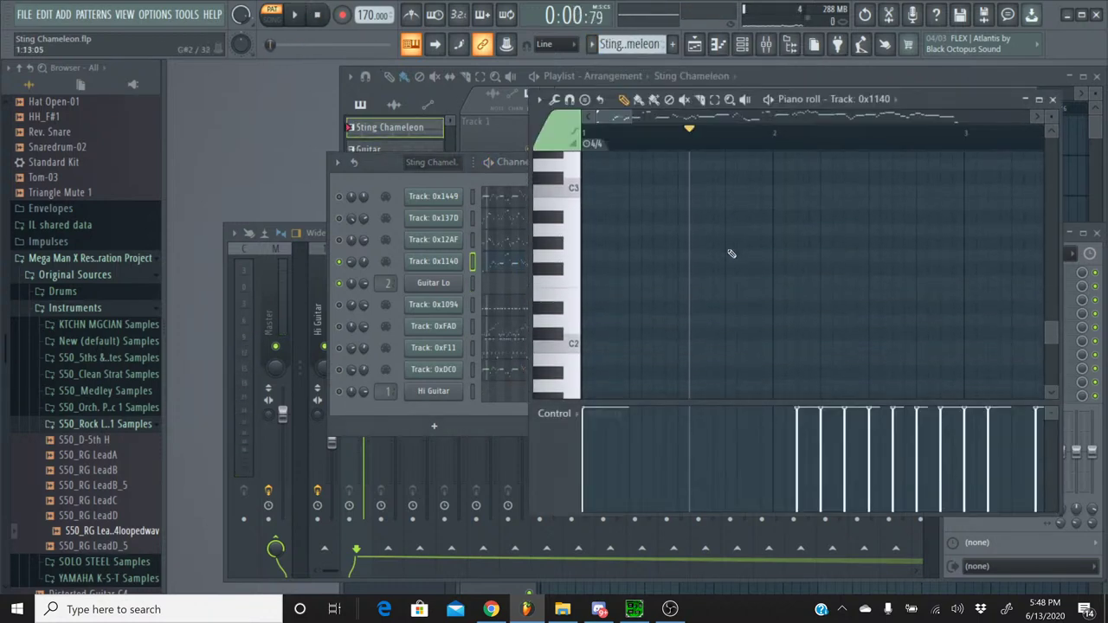
{"action": "left_click", "coordinate": [550, 271]}
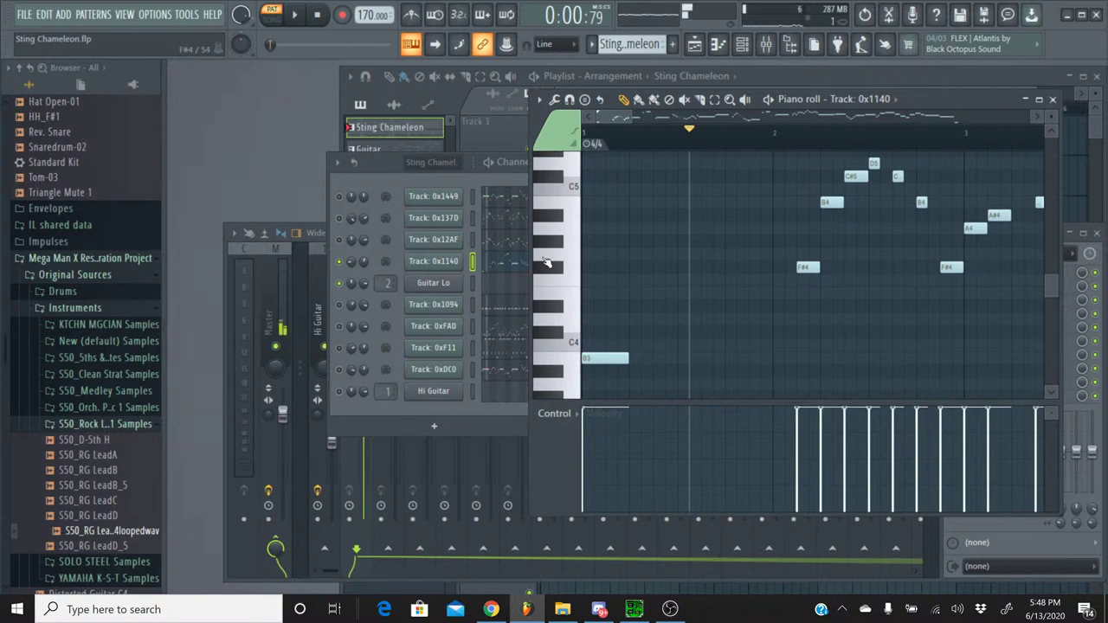
{"action": "key", "text": "space"}
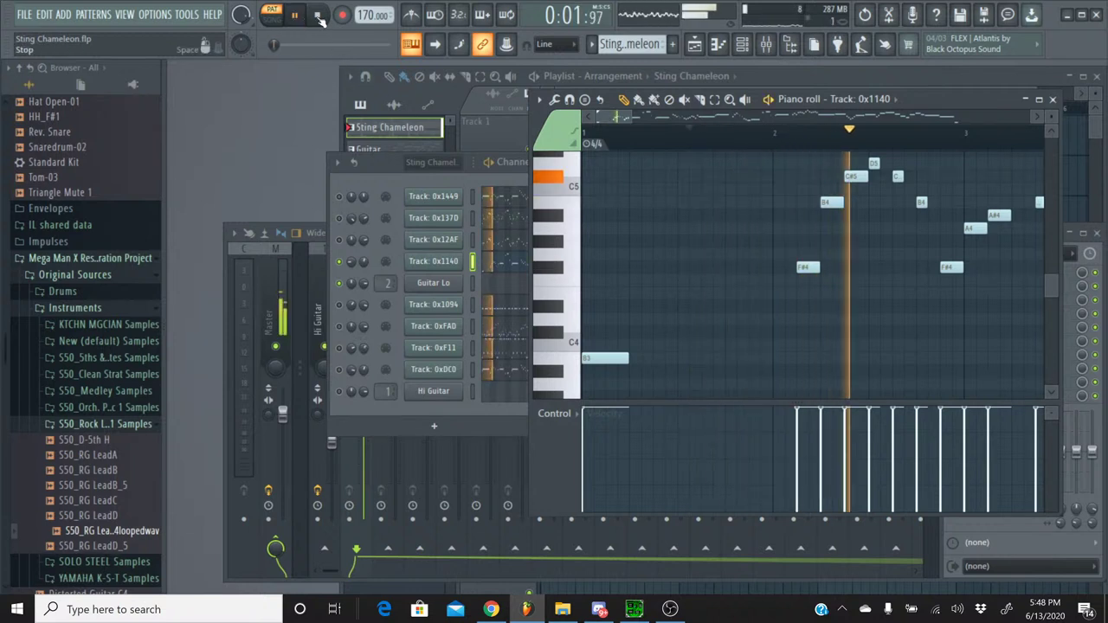
{"action": "left_click", "coordinate": [591, 44]}
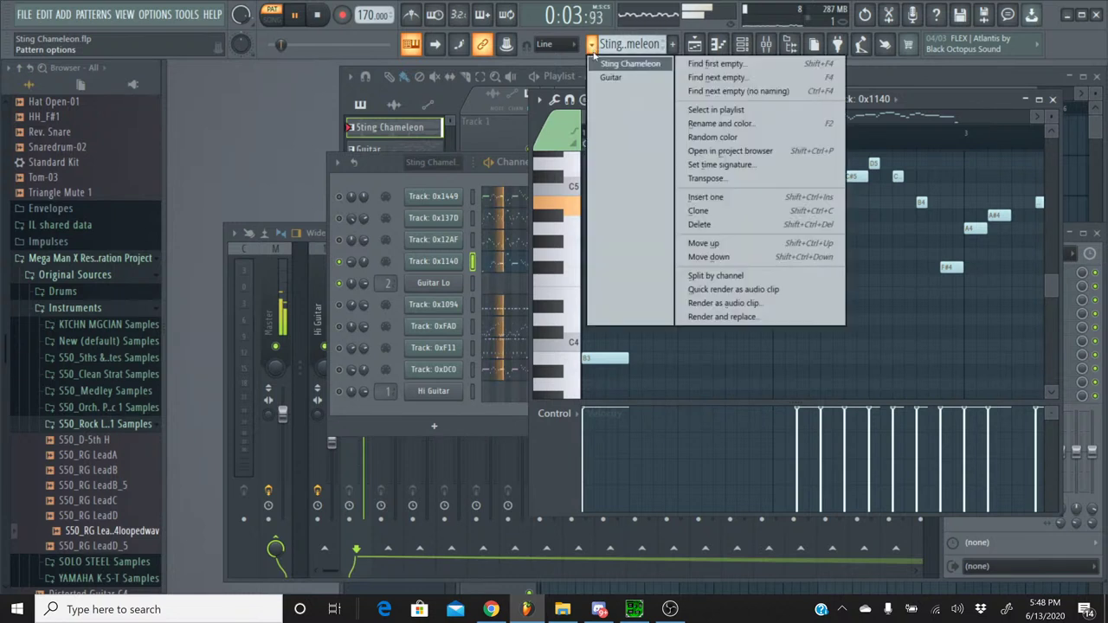
{"action": "left_click", "coordinate": [610, 77]}
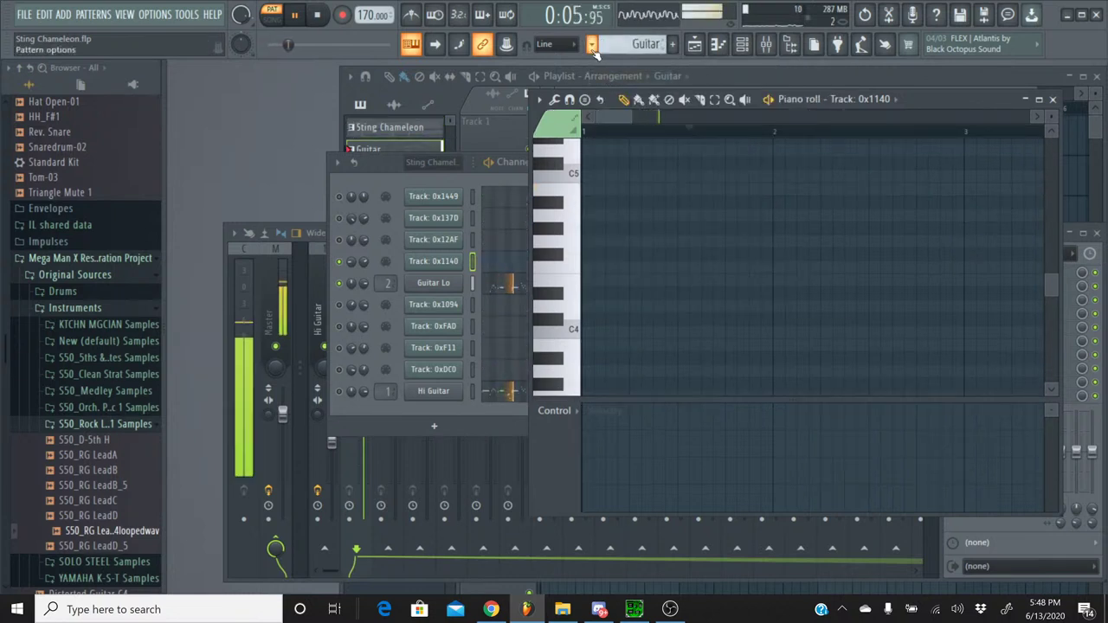
- Show Guitar Lo's notes in the piano roll, follow them during Guitar playback, and close the roll and stop playback
{"action": "scroll", "coordinate": [836, 240], "scroll_direction": "up", "scroll_amount": 3}
{"action": "scroll", "coordinate": [712, 134], "scroll_direction": "down", "scroll_amount": 2}
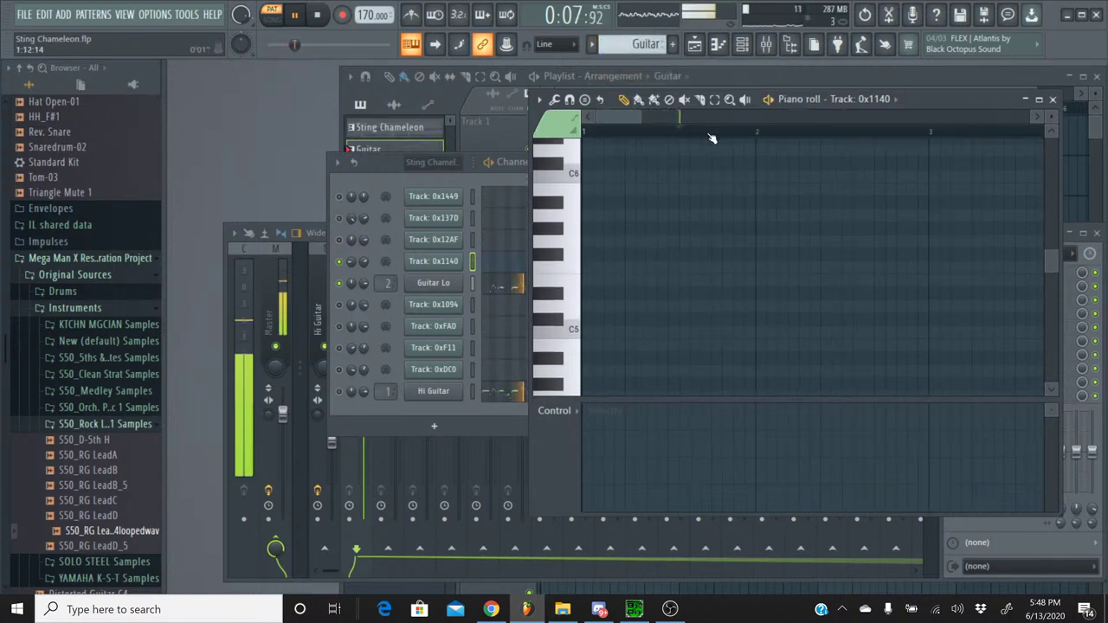
{"action": "scroll", "coordinate": [711, 139], "scroll_direction": "down", "scroll_amount": 3}
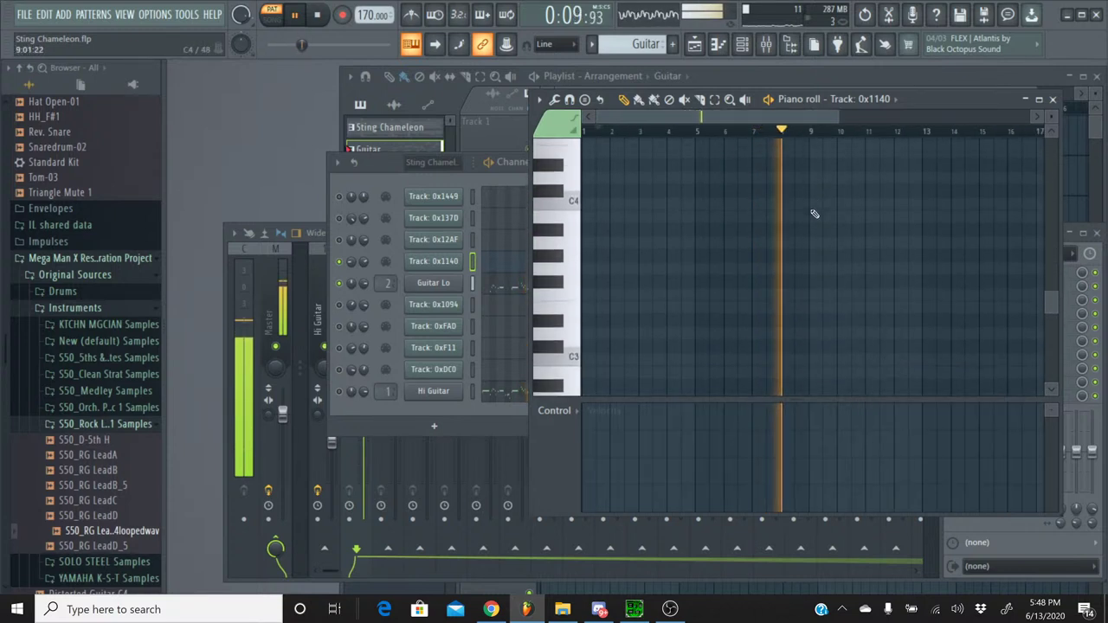
{"action": "scroll", "coordinate": [814, 214], "scroll_direction": "up", "scroll_amount": 2}
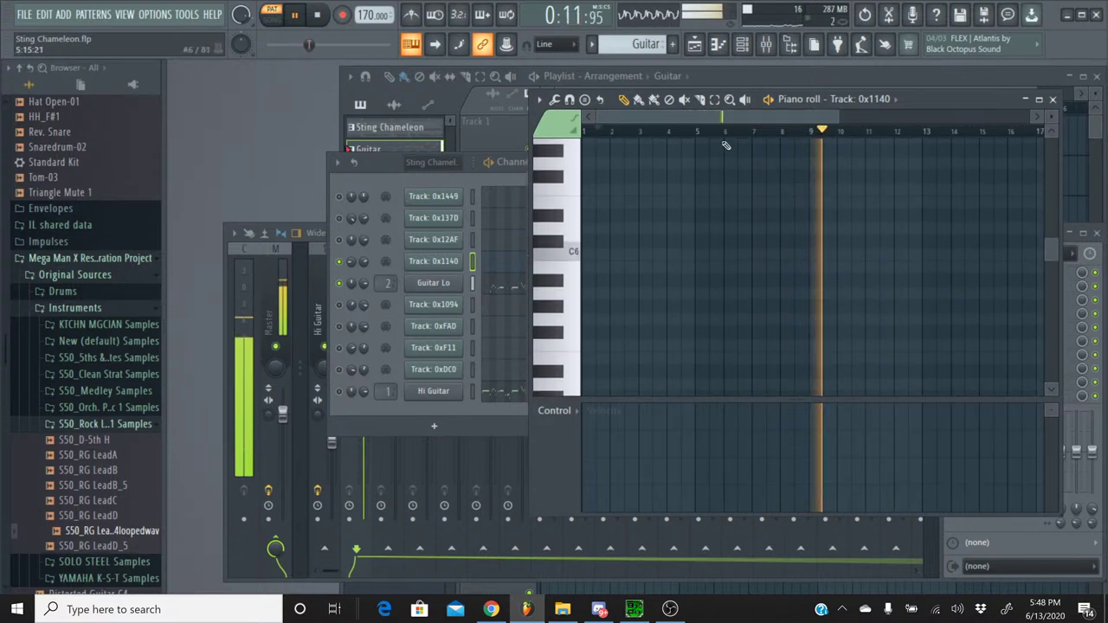
{"action": "scroll", "coordinate": [728, 138], "scroll_direction": "down", "scroll_amount": 1}
{"action": "scroll", "coordinate": [728, 138], "scroll_direction": "down", "scroll_amount": 1}
{"action": "scroll", "coordinate": [844, 237], "scroll_direction": "down", "scroll_amount": 8}
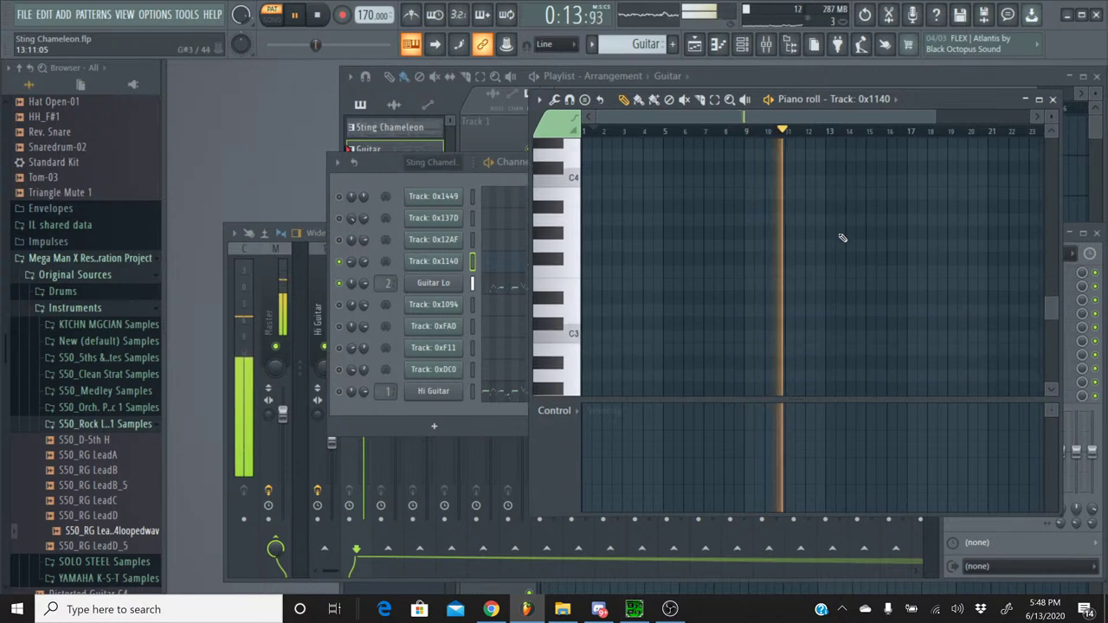
{"action": "left_click", "coordinate": [862, 99]}
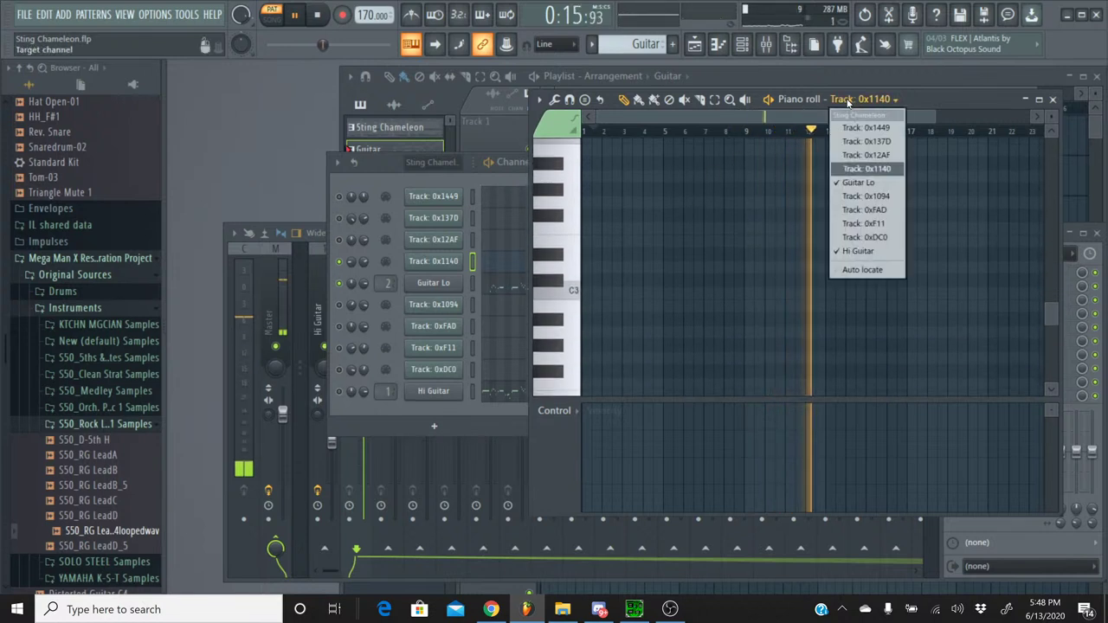
{"action": "left_click", "coordinate": [858, 181]}
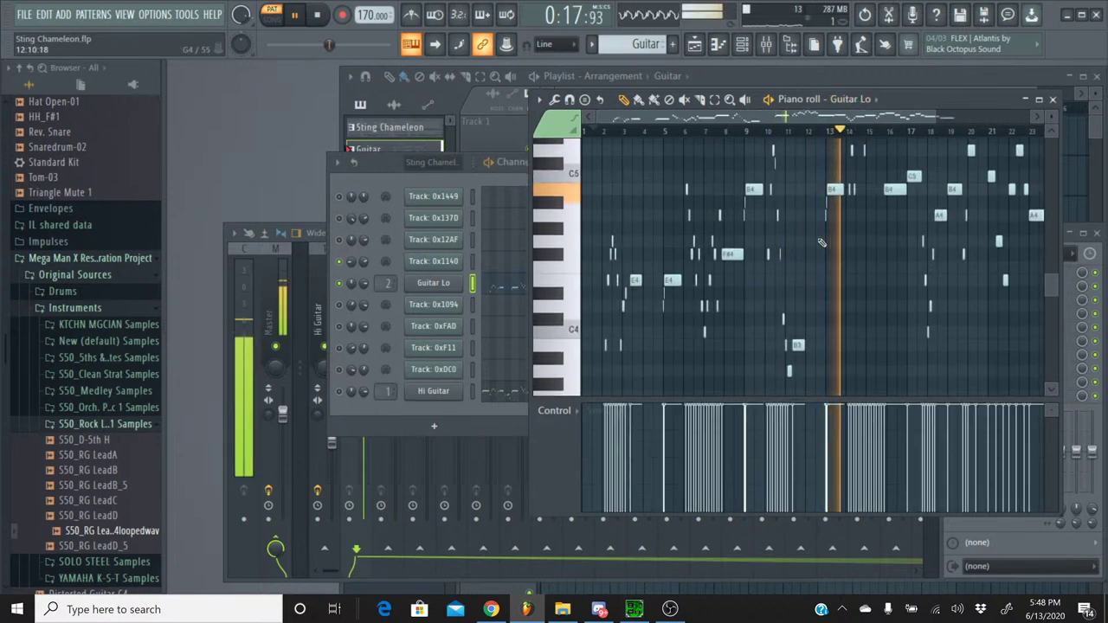
{"action": "scroll", "coordinate": [857, 164], "scroll_direction": "right", "scroll_amount": 3}
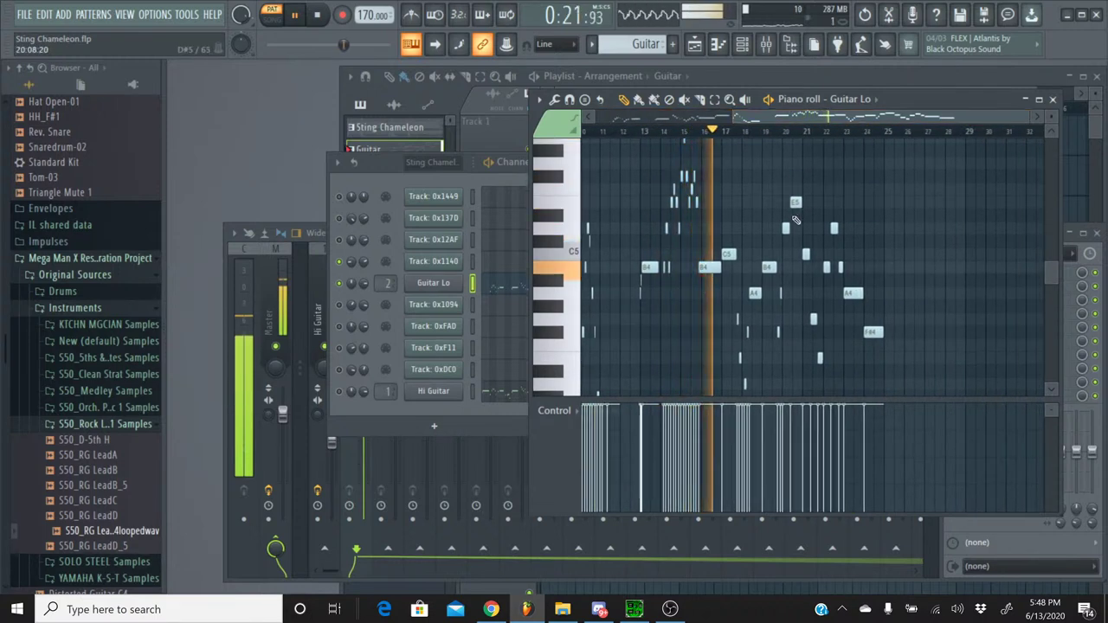
{"action": "scroll", "coordinate": [791, 189], "scroll_direction": "down", "scroll_amount": 2}
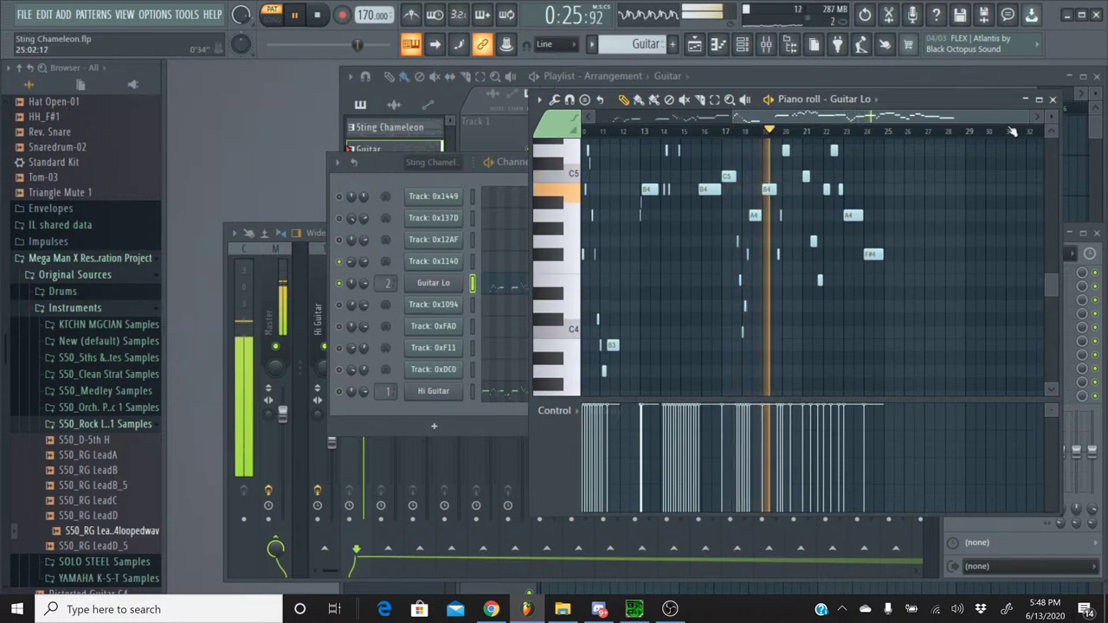
{"action": "left_click", "coordinate": [1052, 99]}
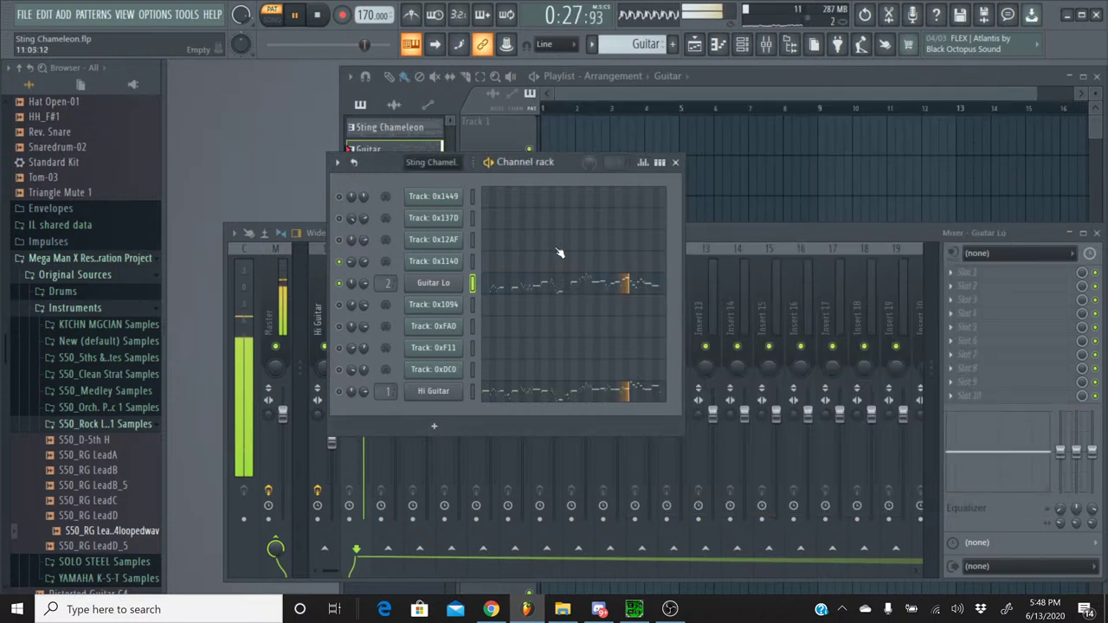
{"action": "key", "text": "space"}
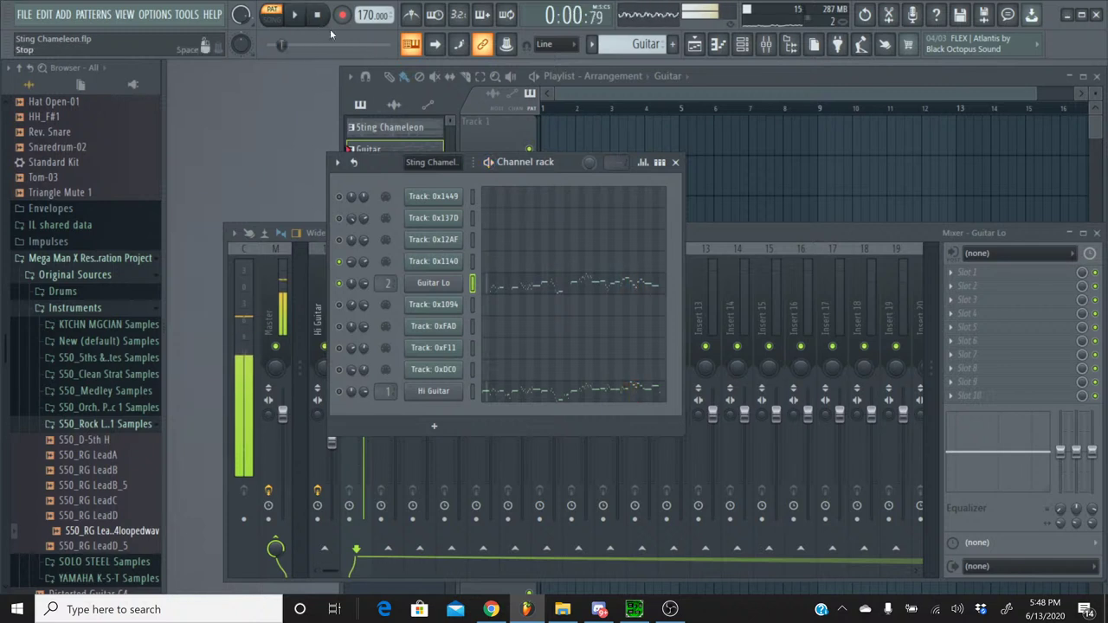
- Switch to the Sting Chameleon pattern, examine Track 0x1140's panning events, and close the event editor
{"action": "left_click", "coordinate": [591, 45]}
{"action": "left_click", "coordinate": [620, 61]}
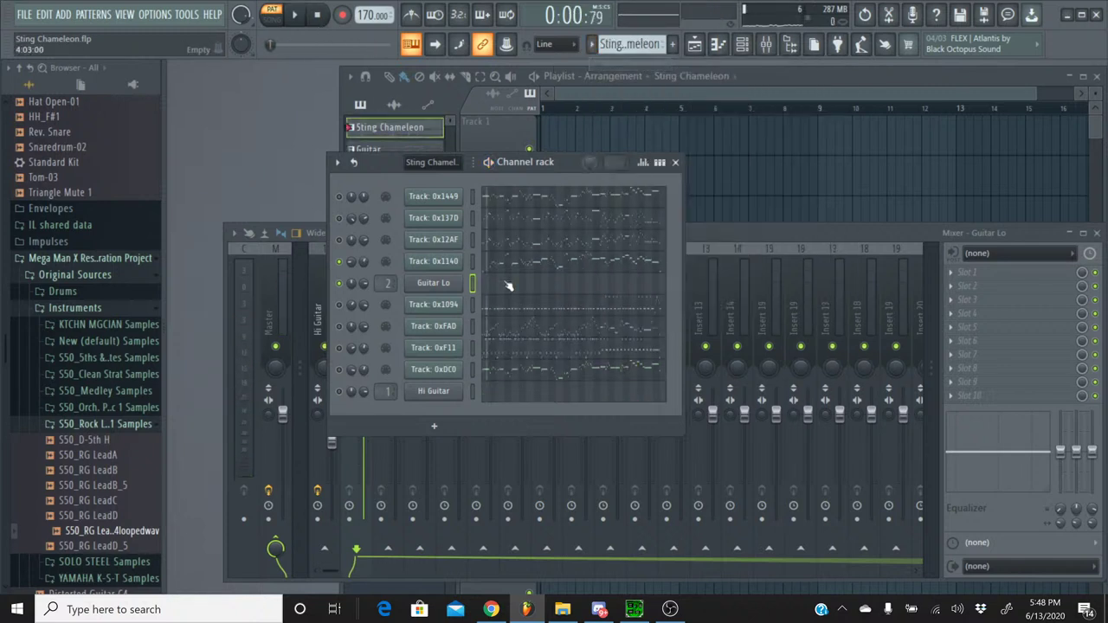
{"action": "right_click", "coordinate": [355, 269]}
{"action": "left_click", "coordinate": [374, 297]}
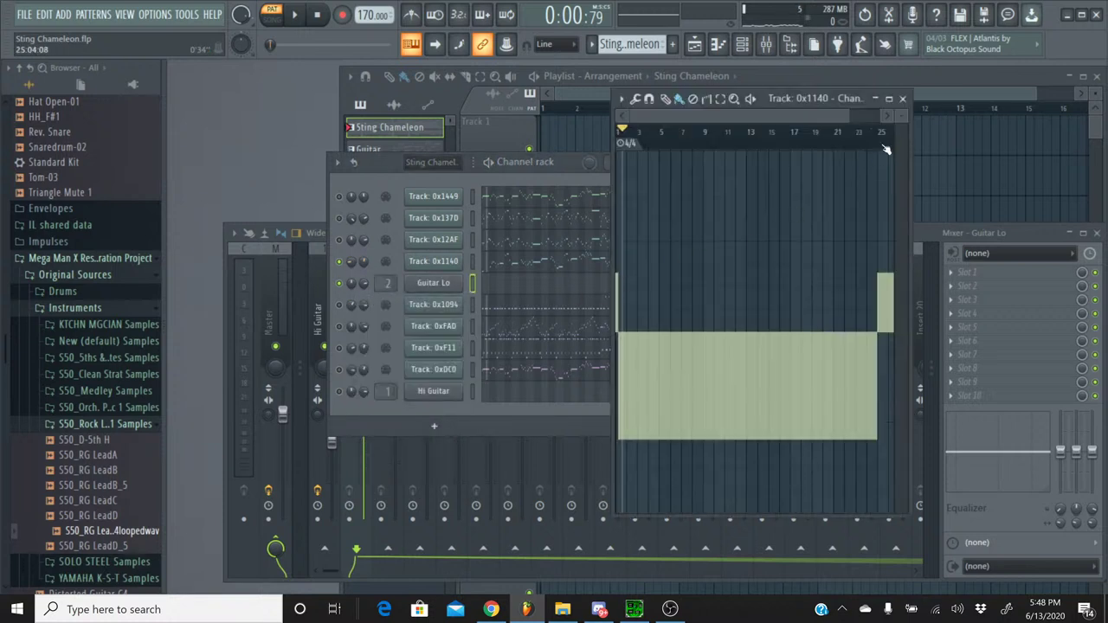
{"action": "left_click_drag", "start_coordinate": [622, 130], "coordinate": [645, 136]}
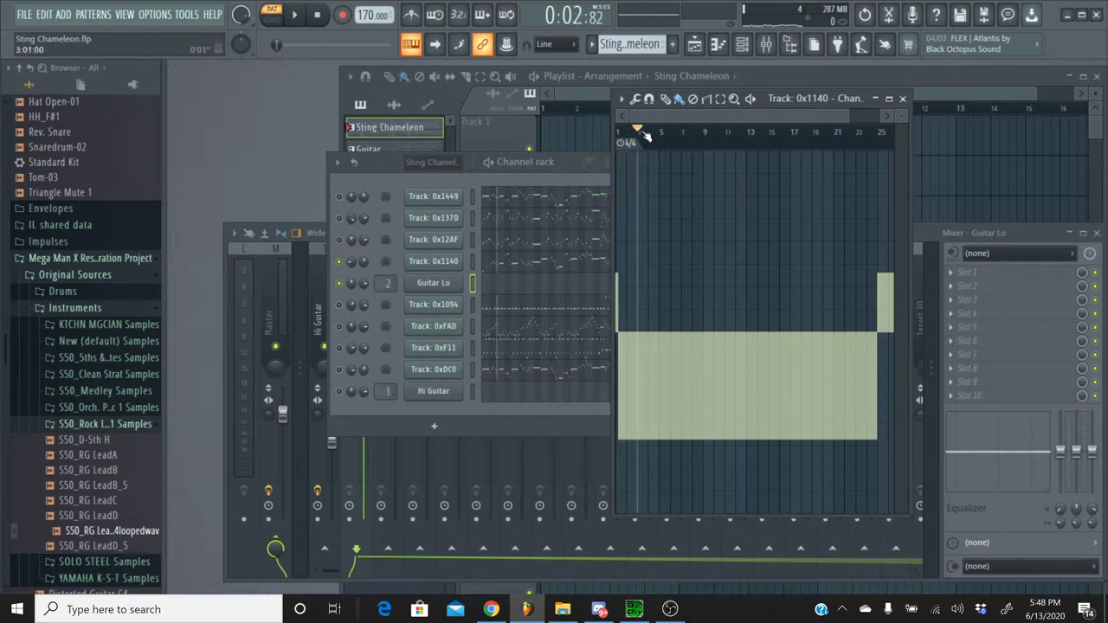
{"action": "scroll", "coordinate": [684, 135], "scroll_direction": "up", "scroll_amount": 3}
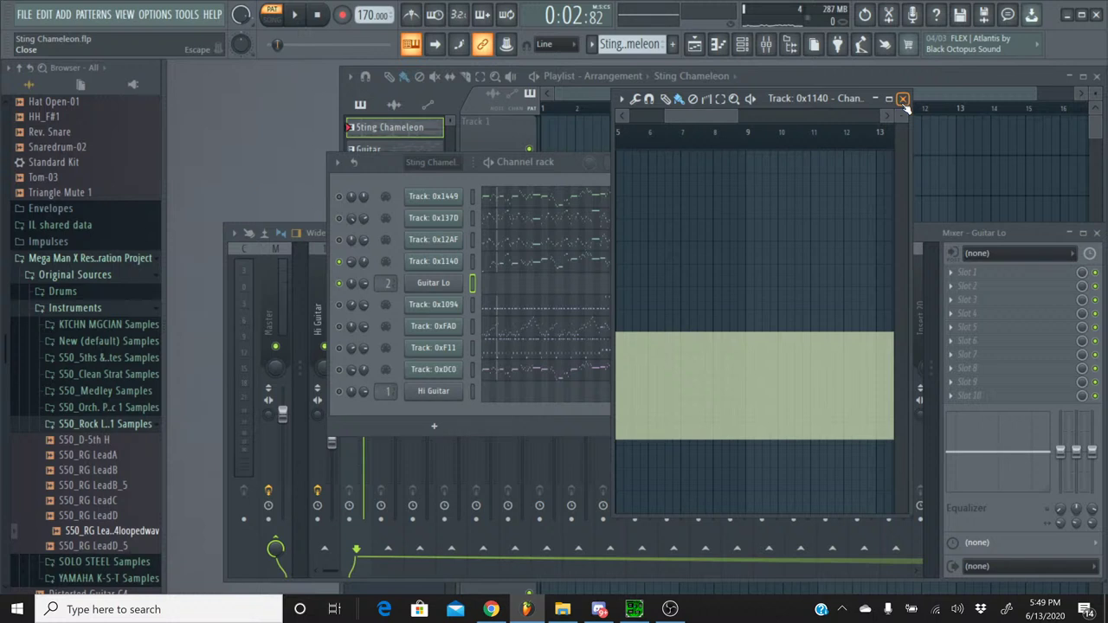
{"action": "left_click", "coordinate": [903, 99]}
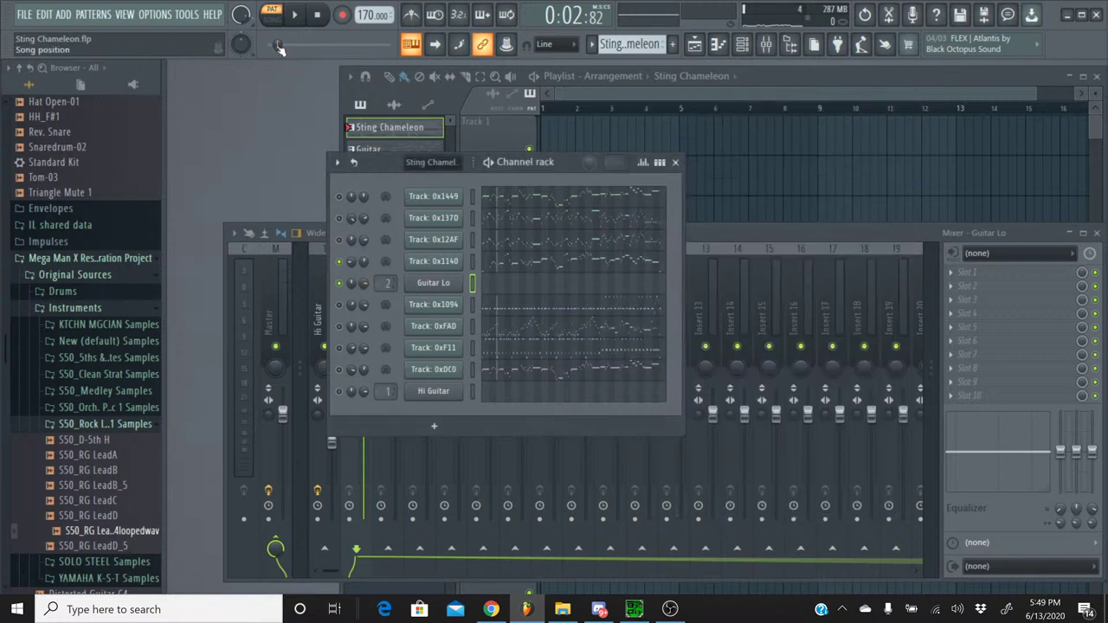
- Advance the song position past the opening, copy Track 0x1140's panning value, and paste the 20% value onto Guitar Lo's panning
{"action": "left_click_drag", "start_coordinate": [279, 48], "coordinate": [295, 47]}
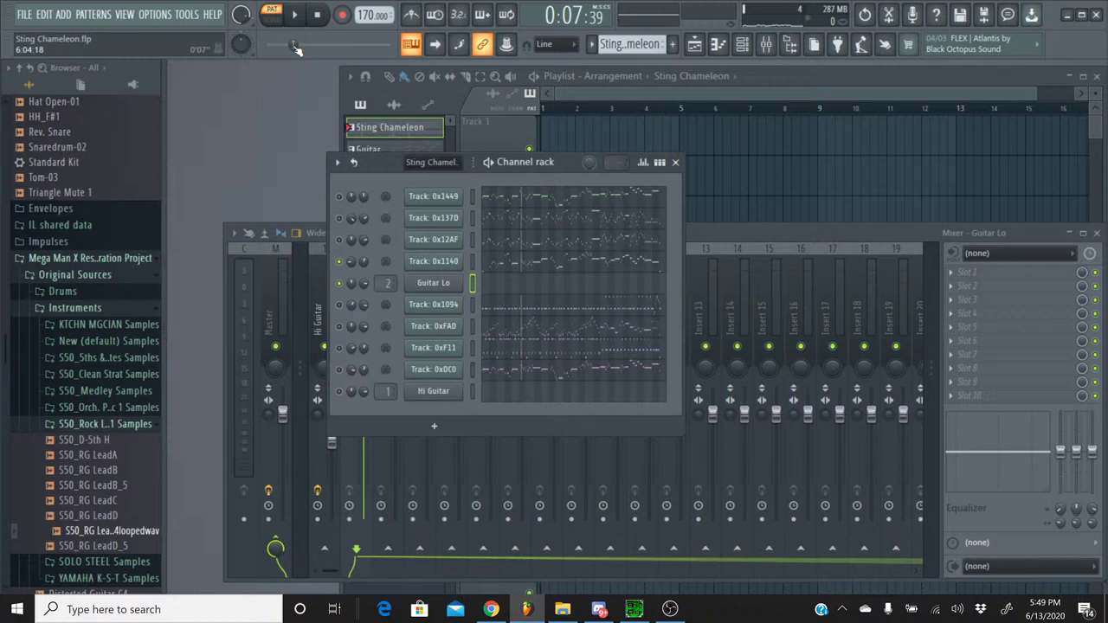
{"action": "right_click", "coordinate": [351, 268]}
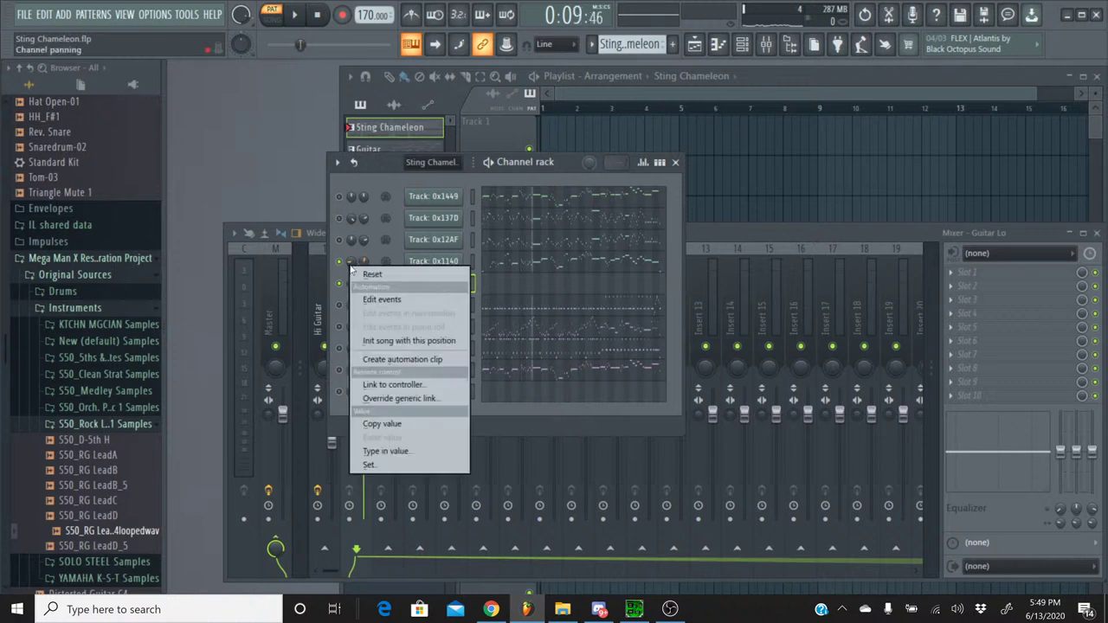
{"action": "left_click", "coordinate": [420, 425]}
{"action": "right_click", "coordinate": [354, 283]}
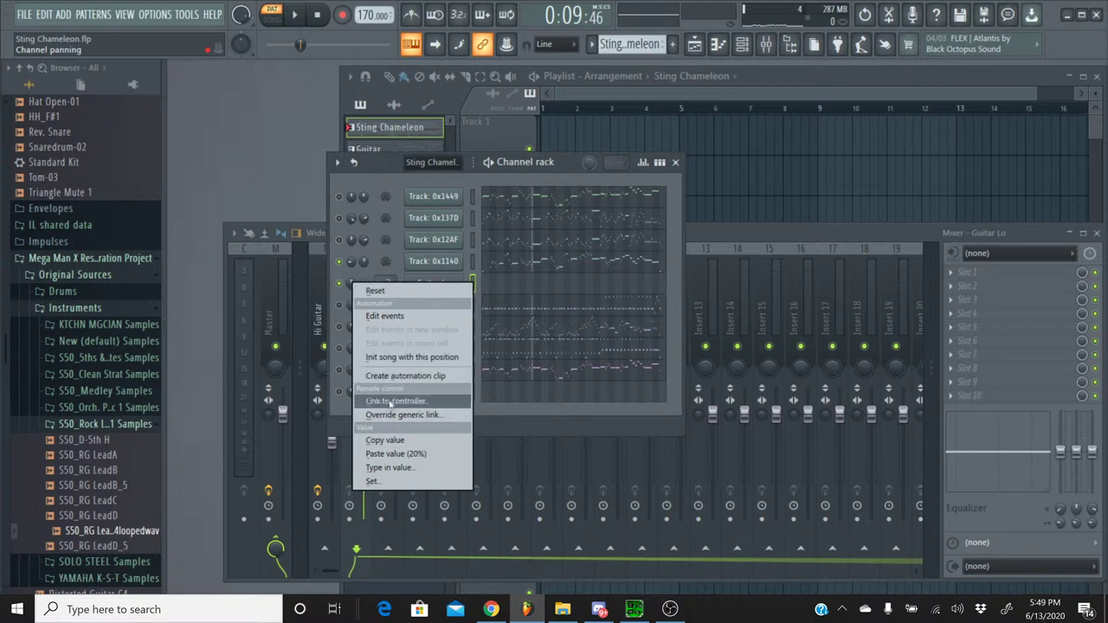
{"action": "left_click", "coordinate": [396, 454]}
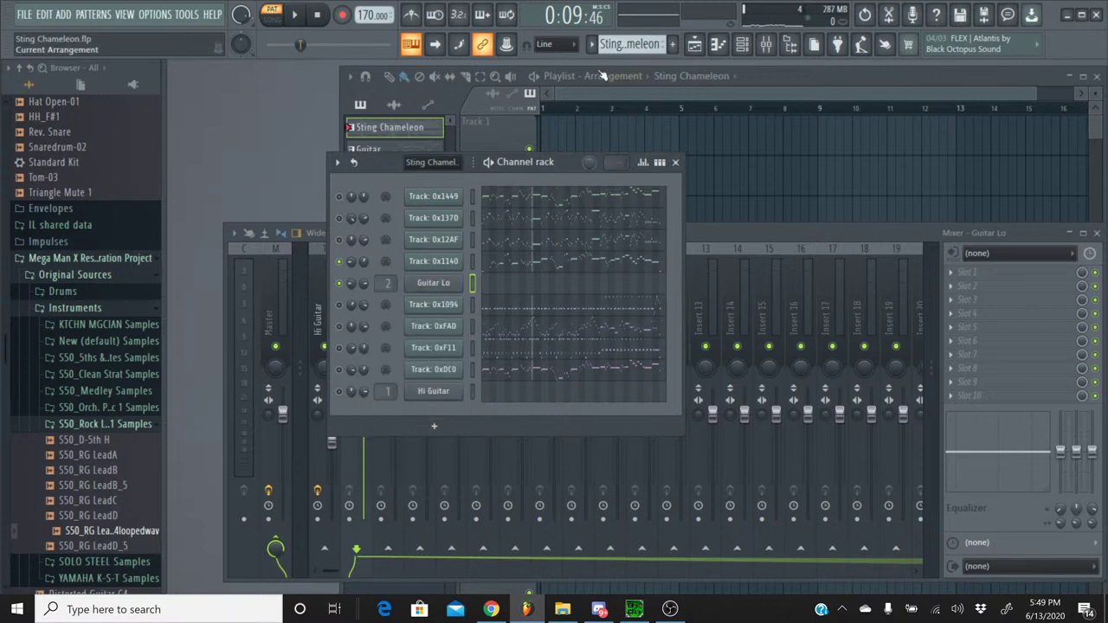
- Play the Guitar pattern and add Fruity Chorus to slot 2 of the Guitar Lo mixer track
{"action": "left_click", "coordinate": [617, 44]}
{"action": "left_click", "coordinate": [599, 81]}
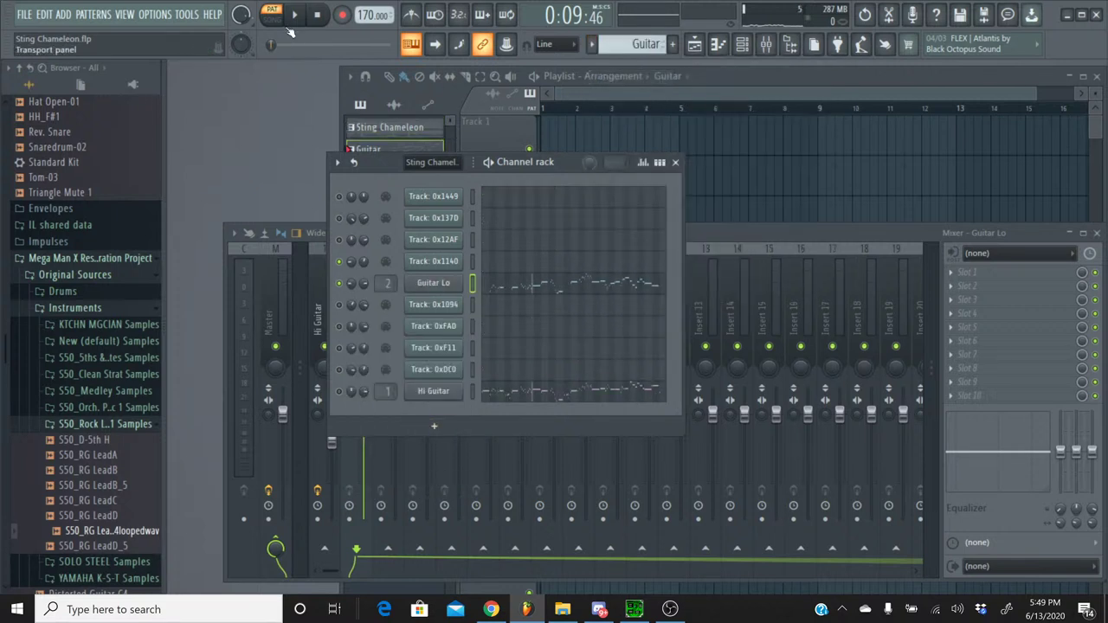
{"action": "key", "text": "space"}
{"action": "key", "text": "F9"}
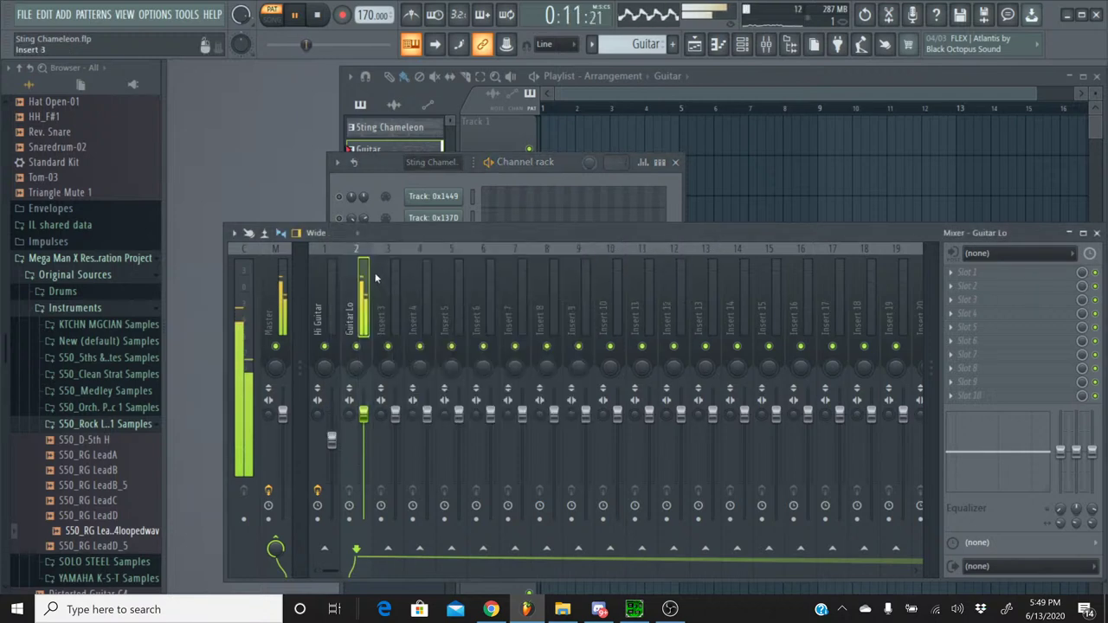
{"action": "left_click", "coordinate": [965, 286]}
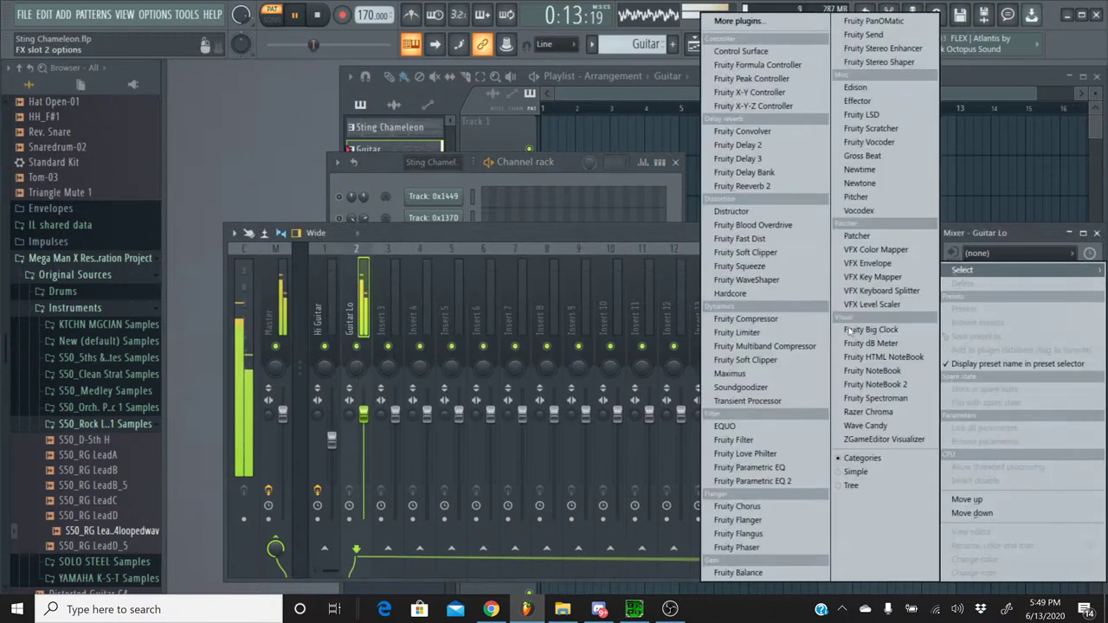
{"action": "left_click", "coordinate": [751, 507]}
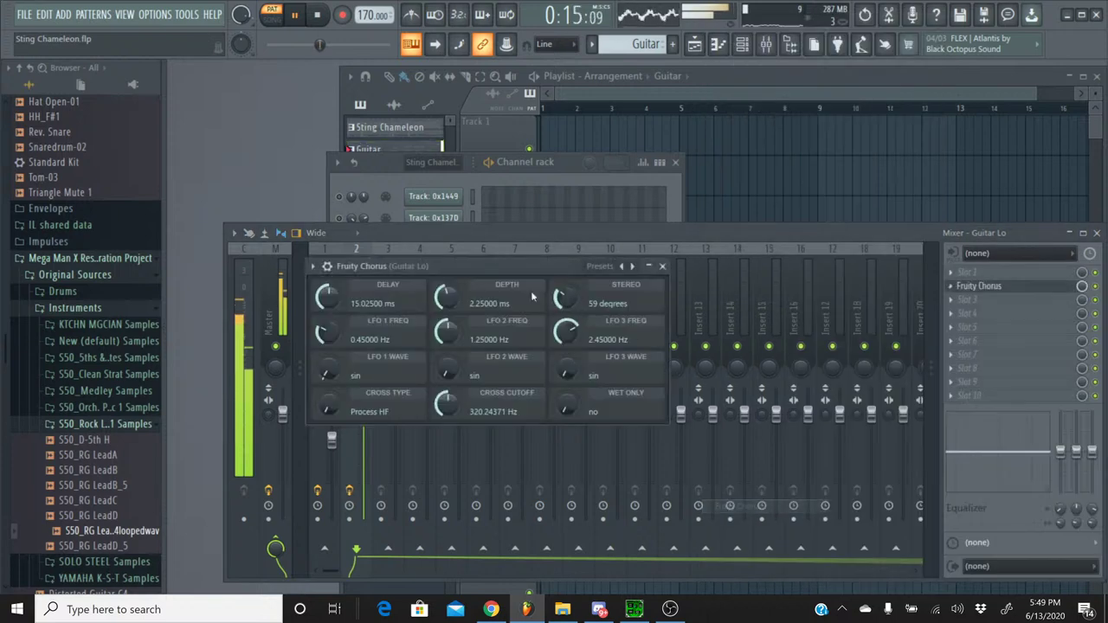
- Audition Fruity Chorus presets on Guitar Lo, including Poly Chorus, leave it on Low Enhance, and close the plugin
{"action": "left_click", "coordinate": [621, 267]}
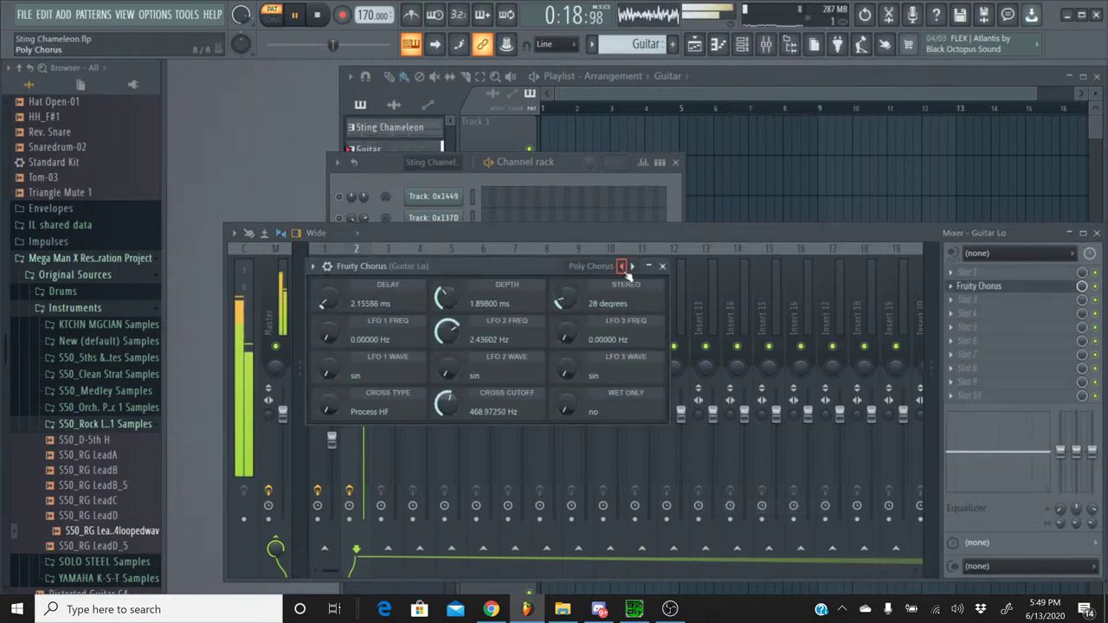
{"action": "left_click", "coordinate": [624, 268]}
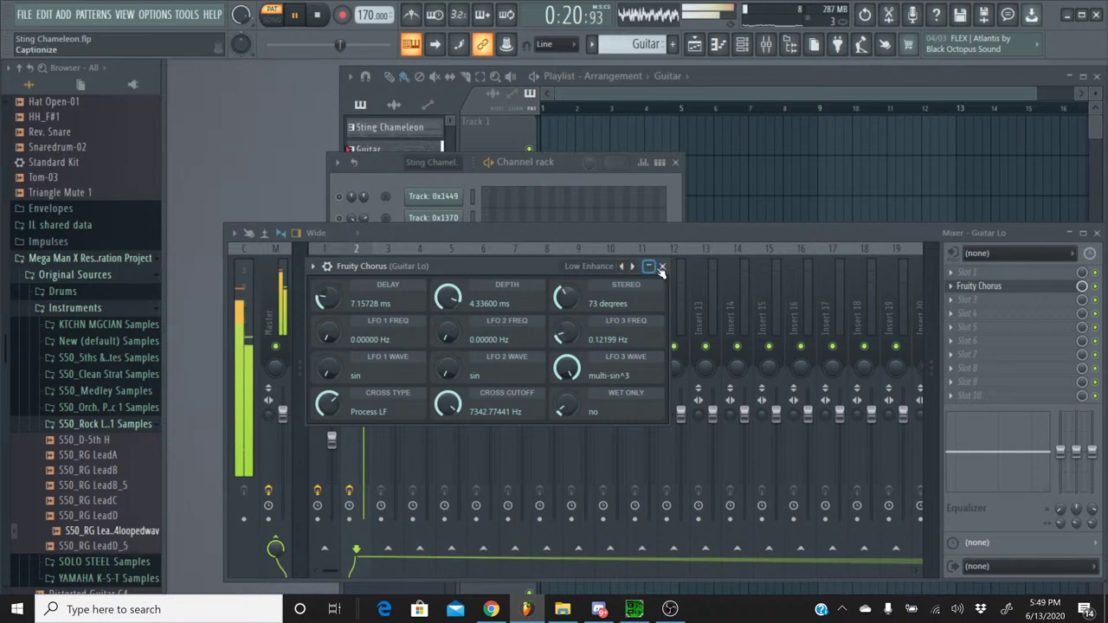
{"action": "left_click", "coordinate": [662, 266]}
- Examine the Fruity Chorus settings on the Hi Guitar mixer track for reference, and close the plugin
{"action": "left_click", "coordinate": [327, 271]}
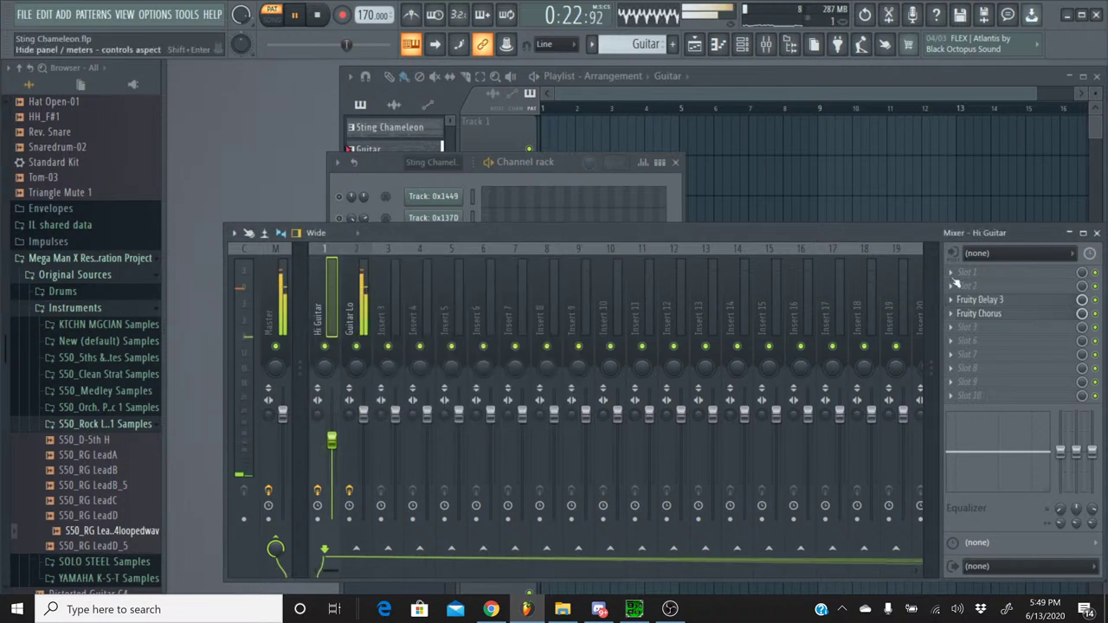
{"action": "left_click", "coordinate": [995, 316]}
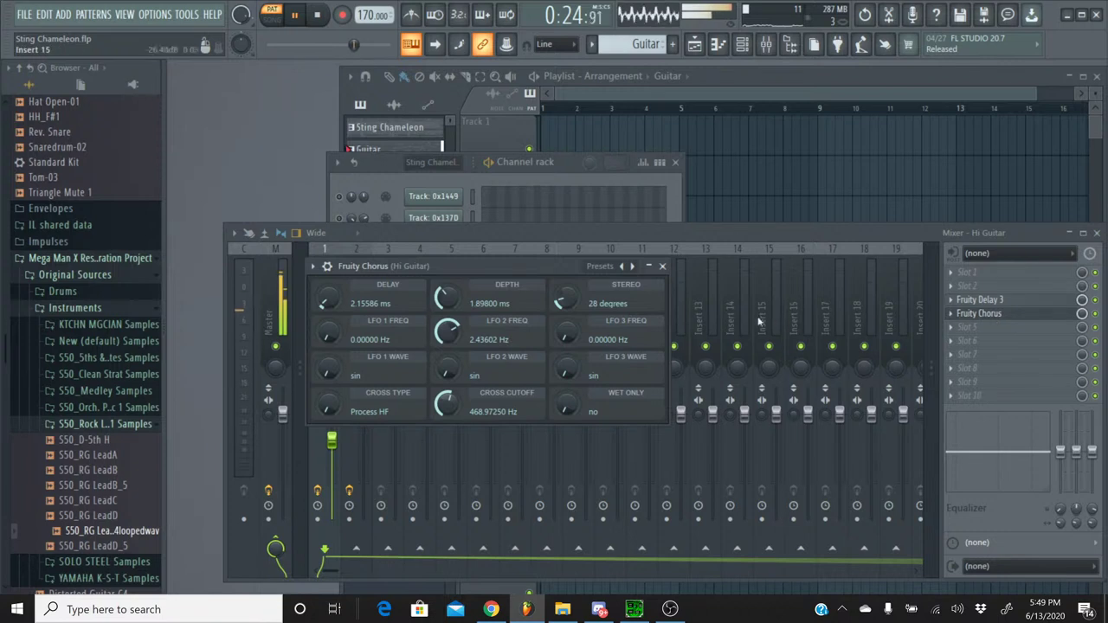
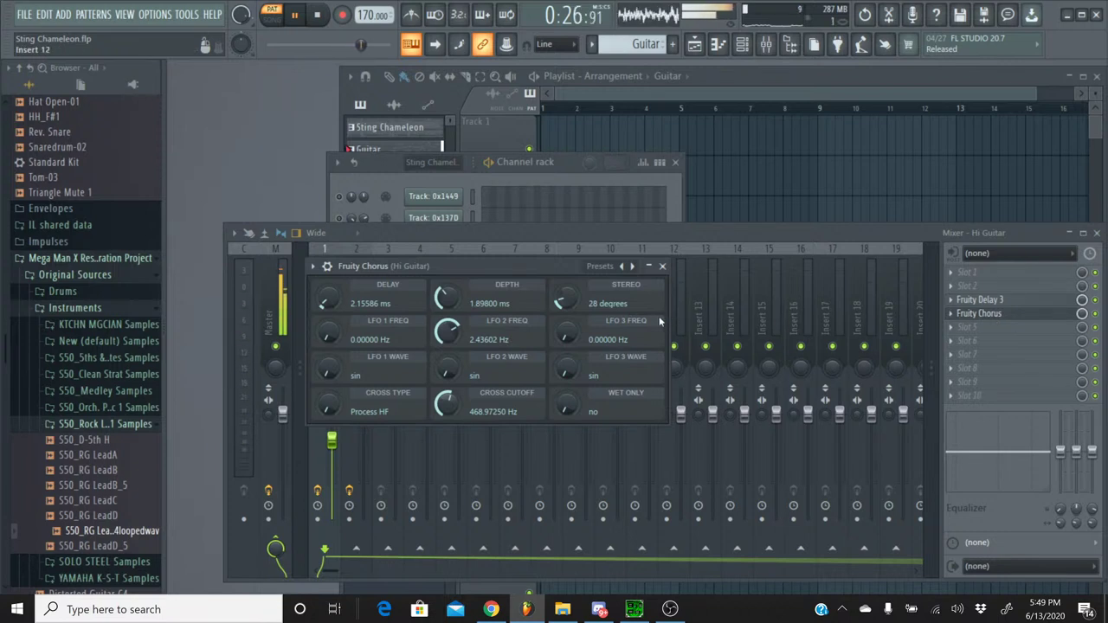
{"action": "left_click", "coordinate": [662, 268]}
- Reopen Guitar Lo's Fruity Chorus, audition presets such as Light HF, Fat Clean and 50 Detune, and load Poly Chorus
{"action": "left_click", "coordinate": [362, 259]}
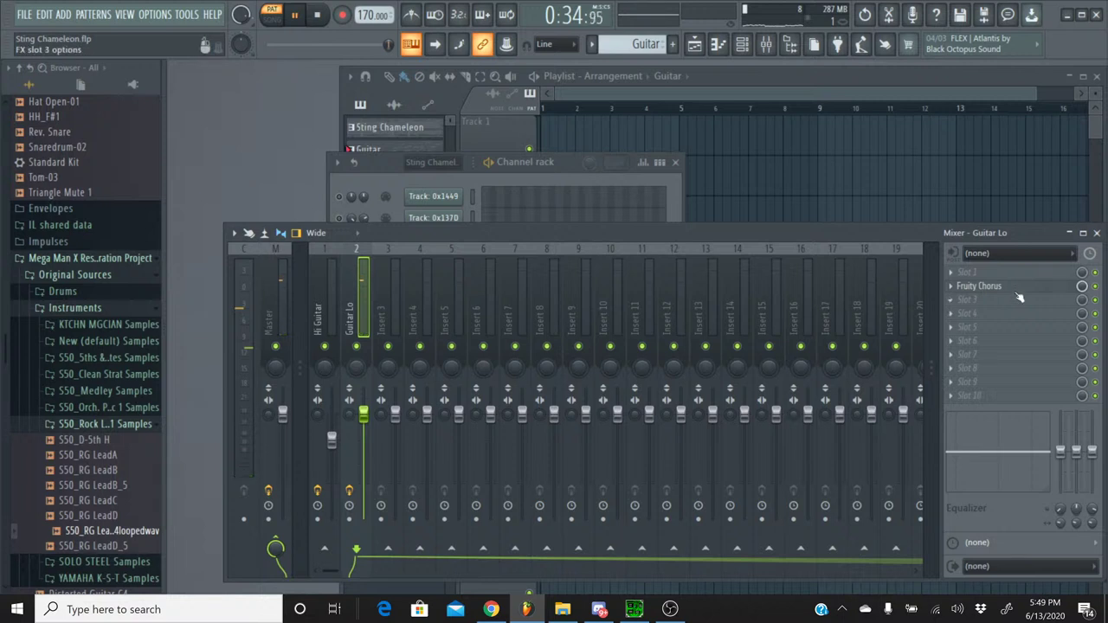
{"action": "left_click", "coordinate": [979, 286]}
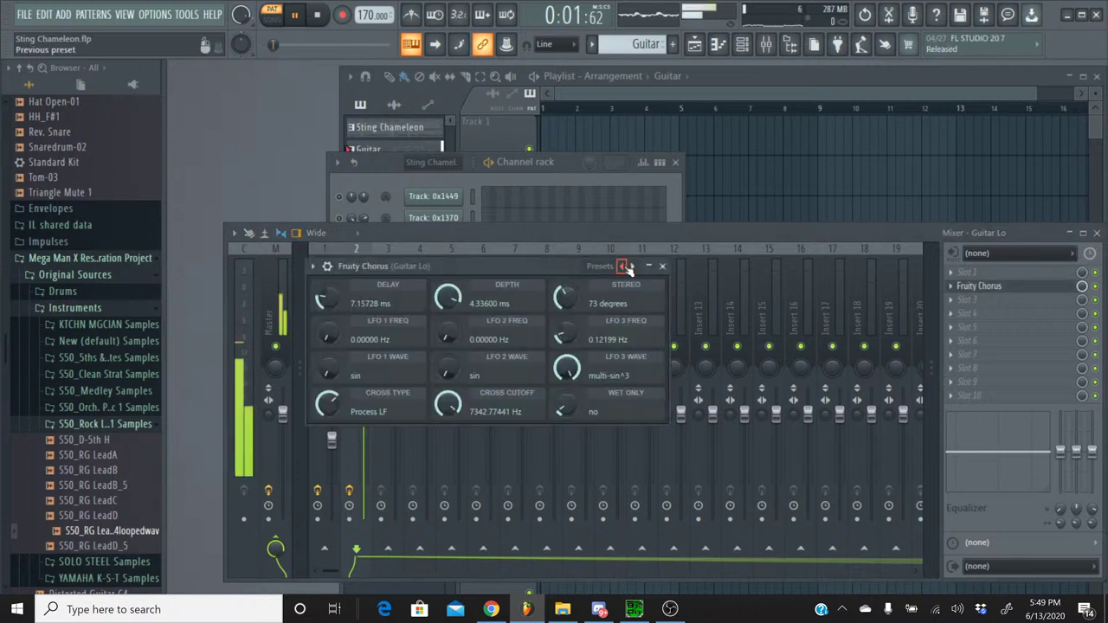
{"action": "left_click", "coordinate": [626, 267]}
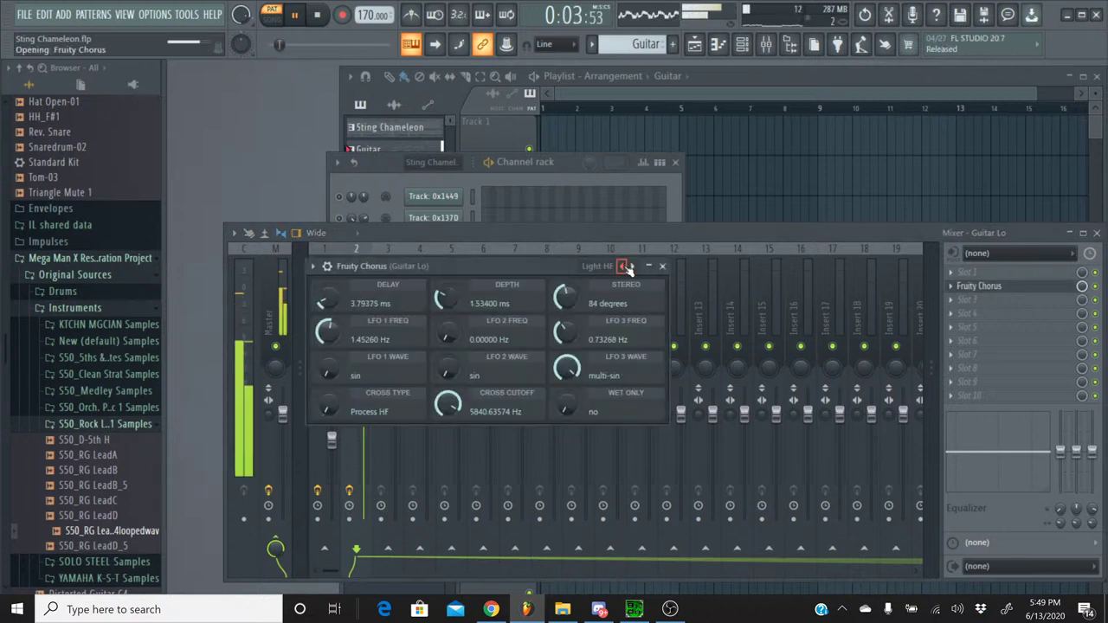
{"action": "left_click", "coordinate": [626, 267]}
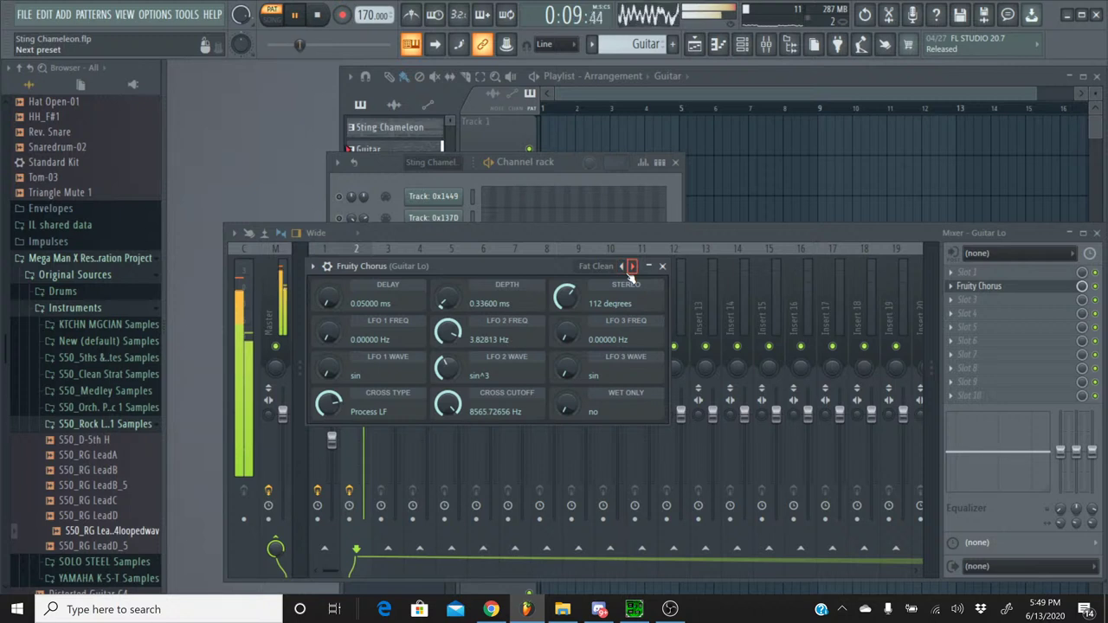
{"action": "left_click", "coordinate": [621, 267]}
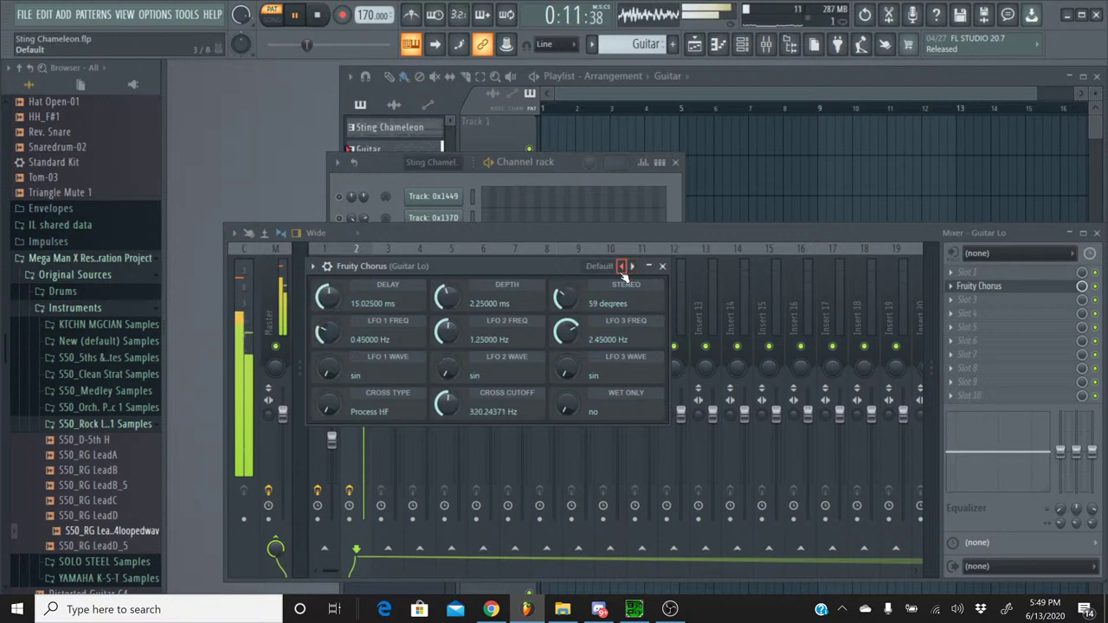
{"action": "left_click", "coordinate": [621, 267]}
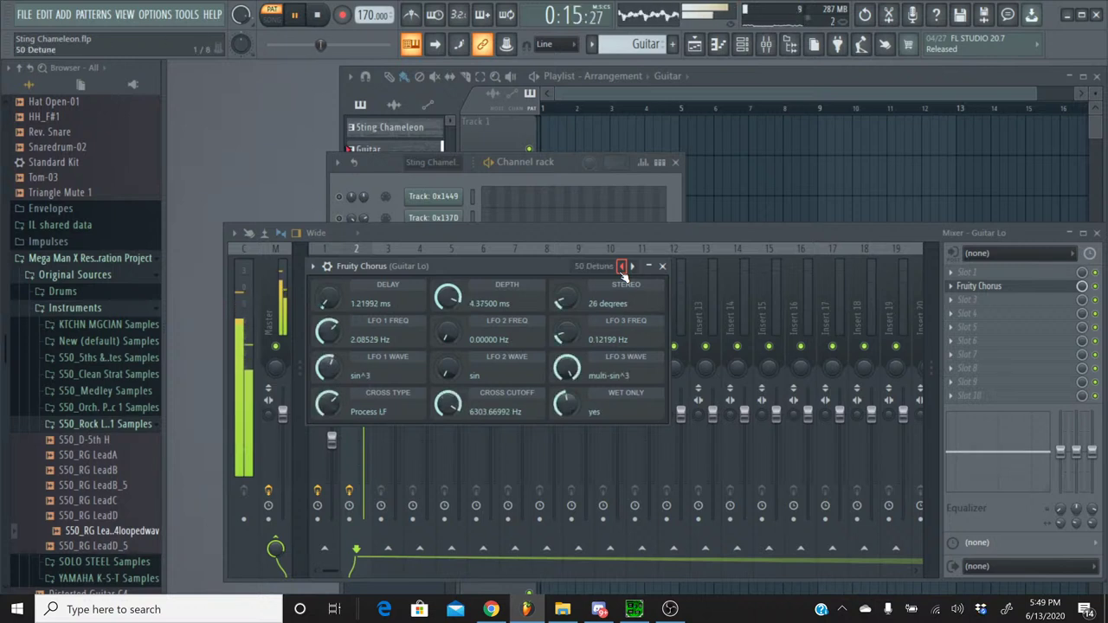
{"action": "left_click", "coordinate": [621, 267]}
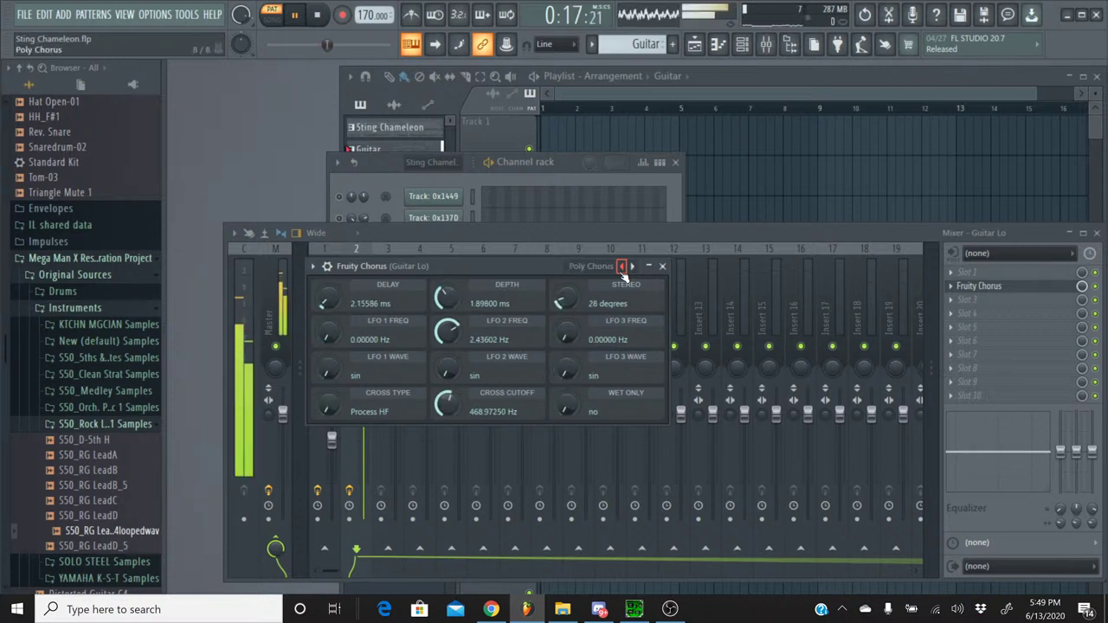
- Return Guitar Lo's Fruity Chorus to the Low Enhance preset, close the plugin, and lower Guitar Lo's mixer volume to about 76%
{"action": "left_click", "coordinate": [621, 267]}
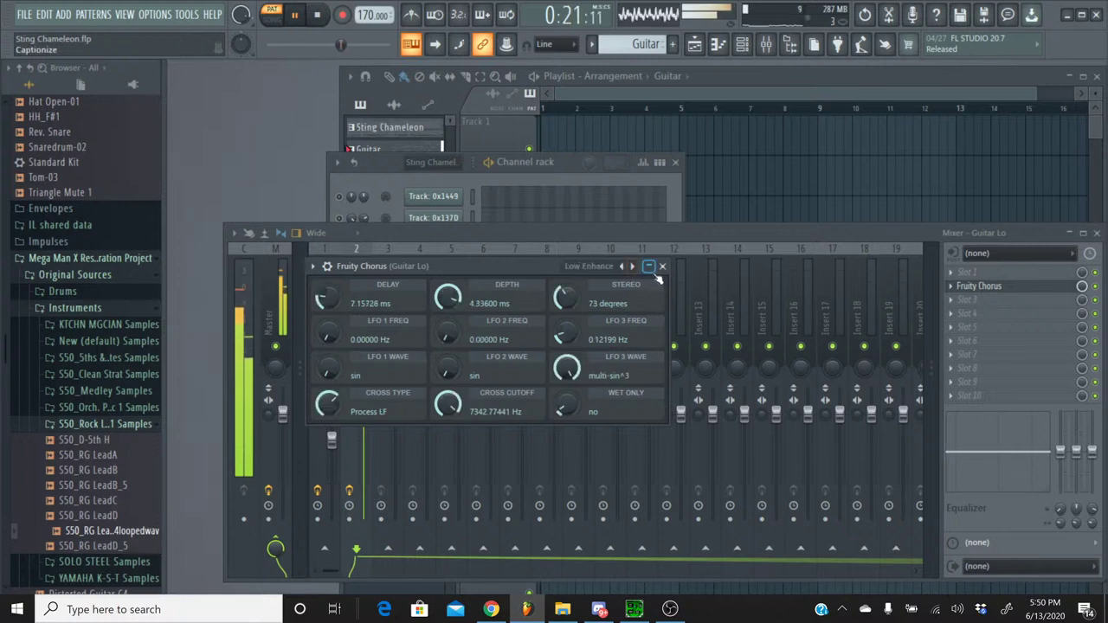
{"action": "left_click", "coordinate": [662, 265]}
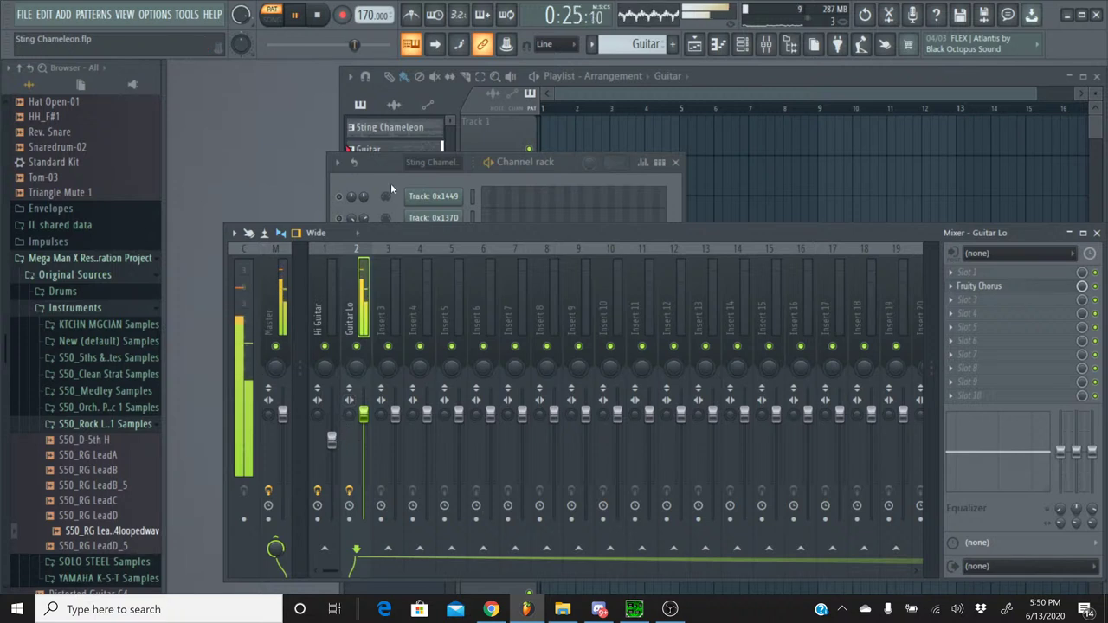
{"action": "left_click_drag", "start_coordinate": [363, 413], "coordinate": [363, 440]}
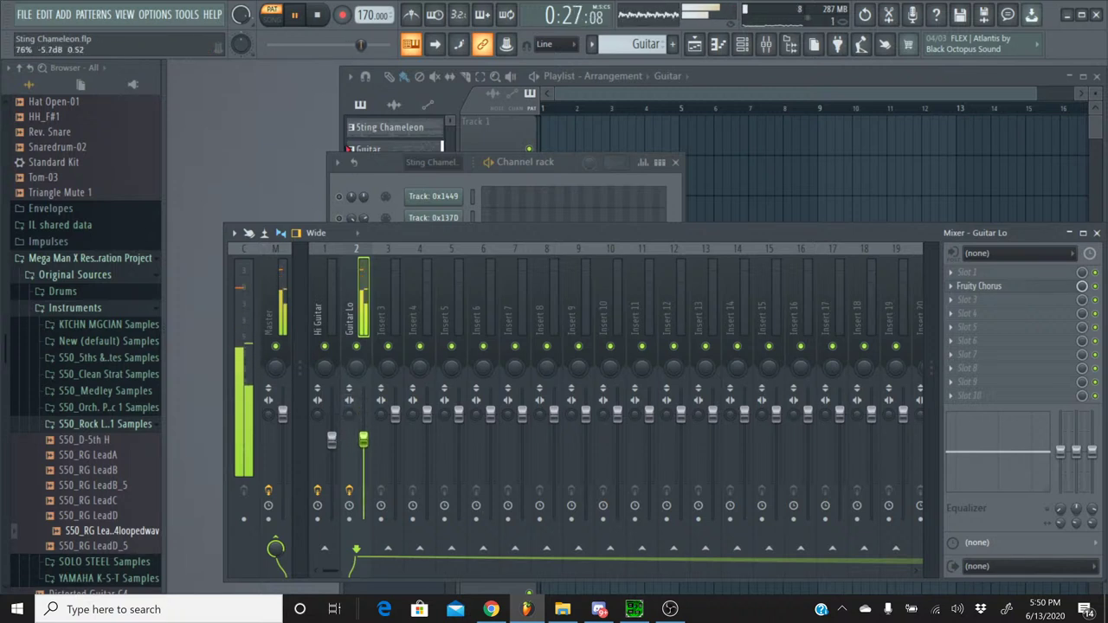
- Unmute Hi Guitar, balance it with Guitar Lo by setting Hi Guitar to about 72% and lowering Guitar Lo to a similar level, and stop playback
{"action": "left_click", "coordinate": [367, 171]}
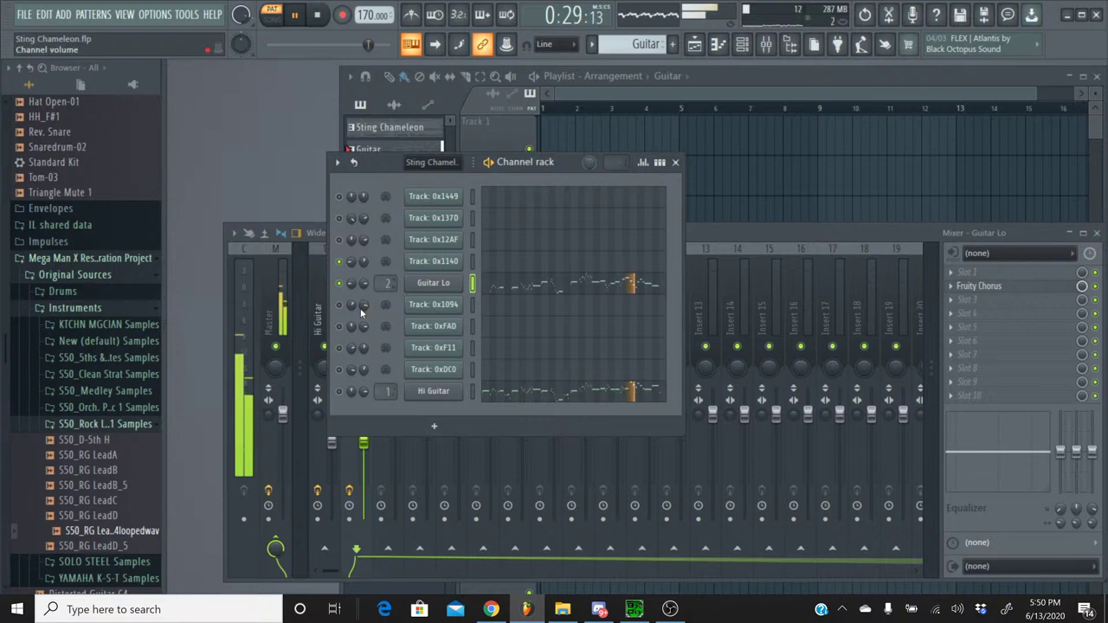
{"action": "left_click", "coordinate": [340, 392]}
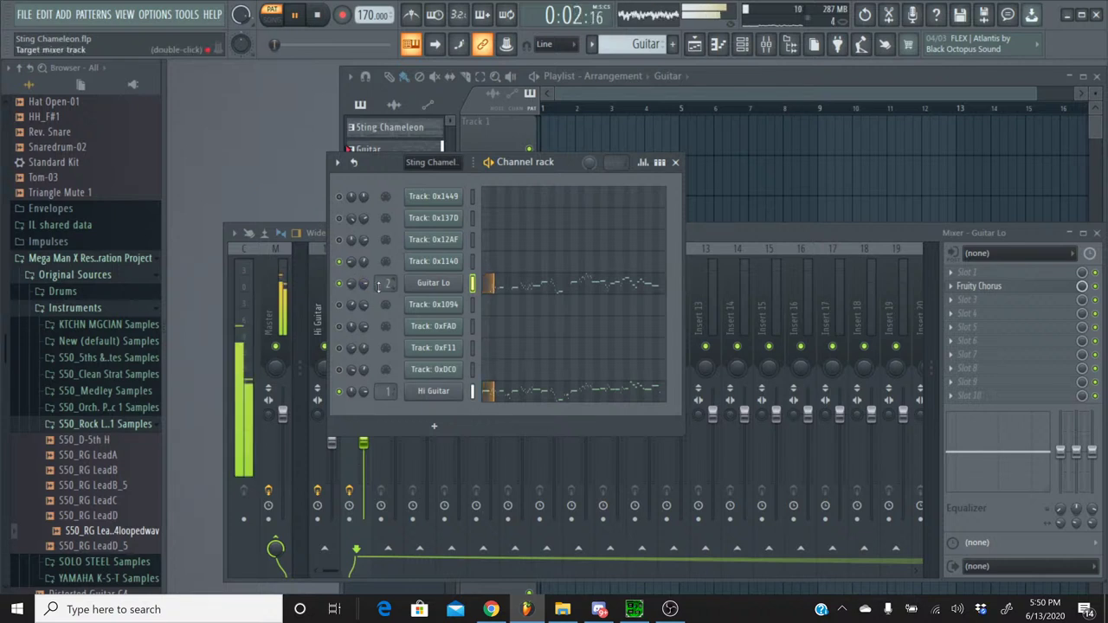
{"action": "left_click", "coordinate": [710, 231]}
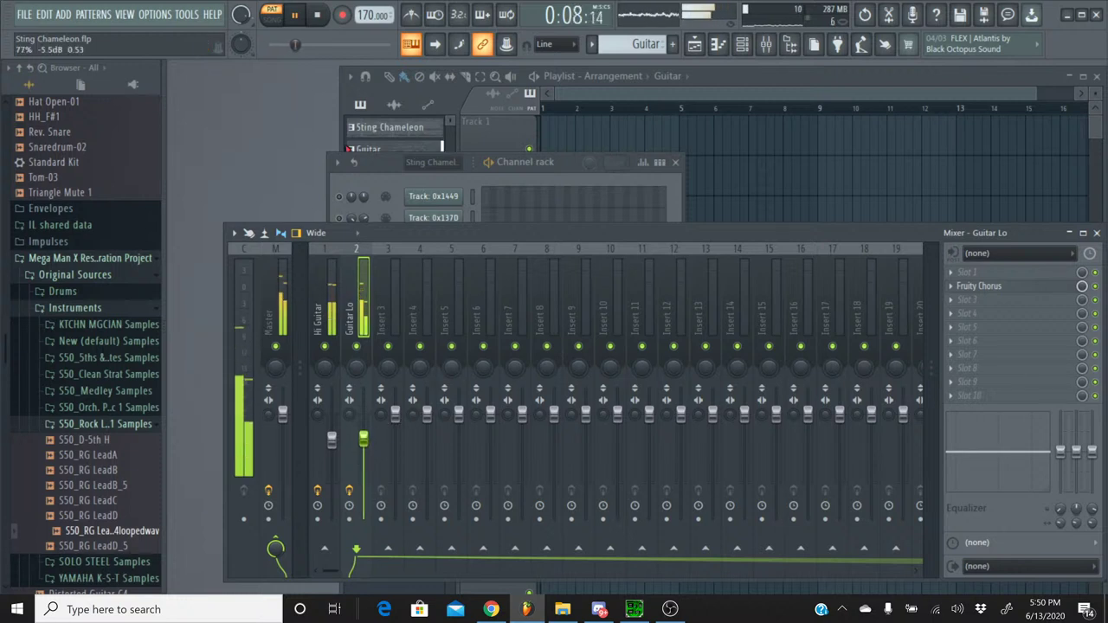
{"action": "left_click", "coordinate": [332, 442]}
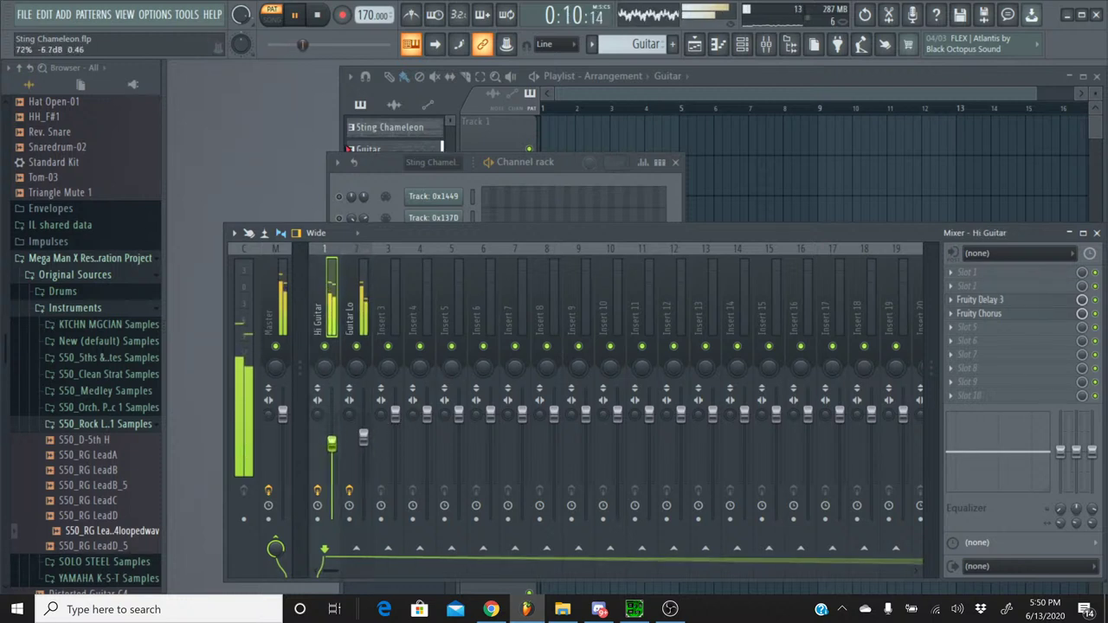
{"action": "left_click", "coordinate": [363, 437]}
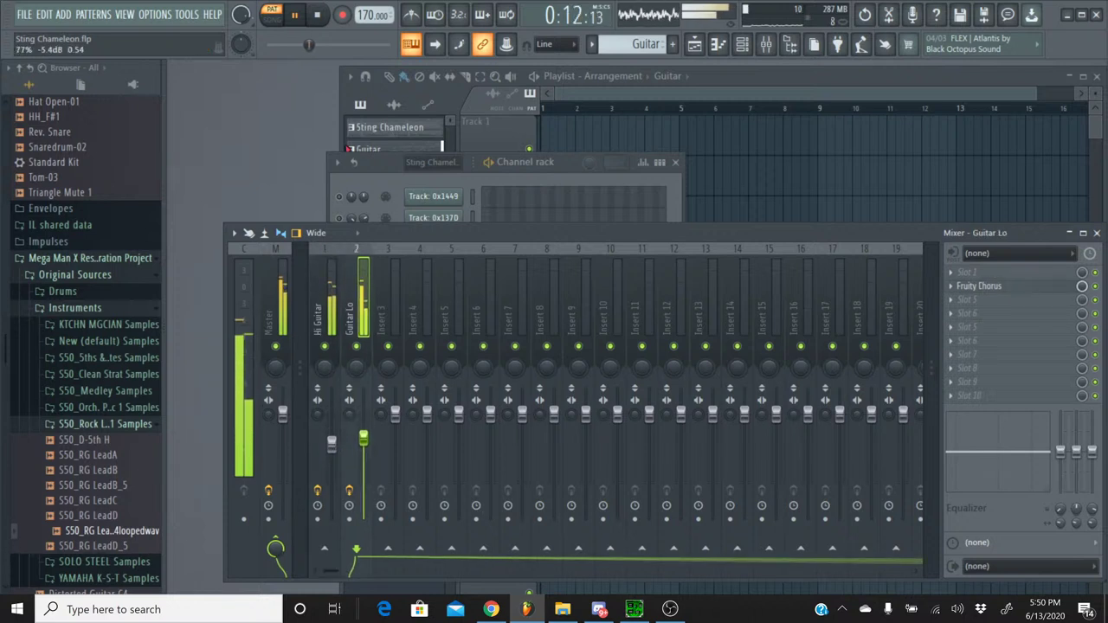
{"action": "left_click_drag", "start_coordinate": [363, 438], "coordinate": [362, 445]}
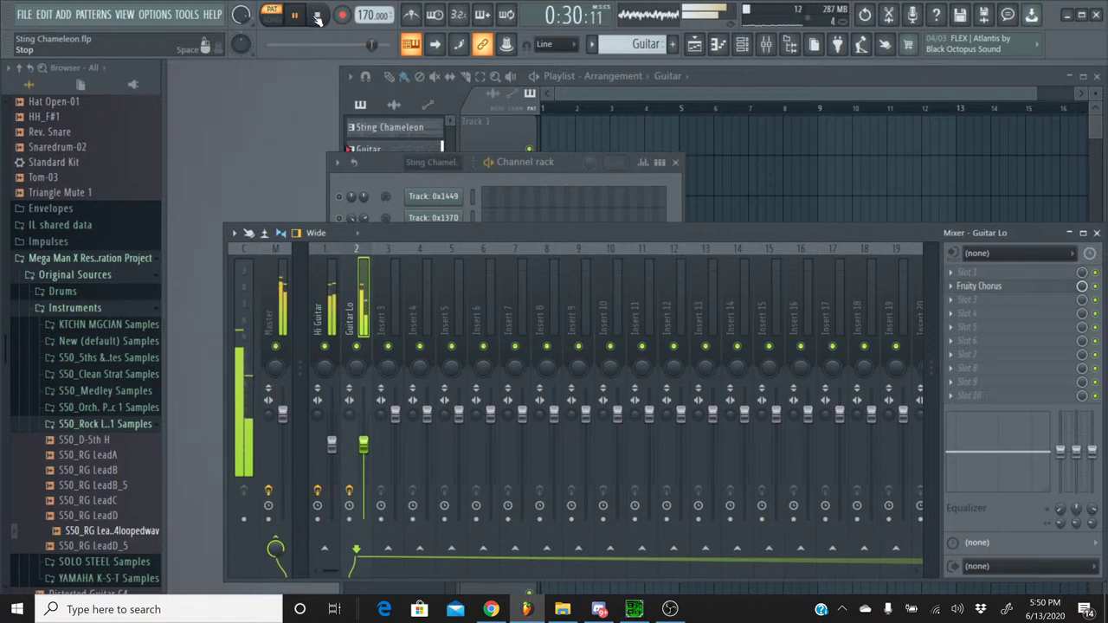
{"action": "left_click", "coordinate": [318, 15]}
- Save the Sting Chameleon project
{"action": "left_click", "coordinate": [391, 170]}
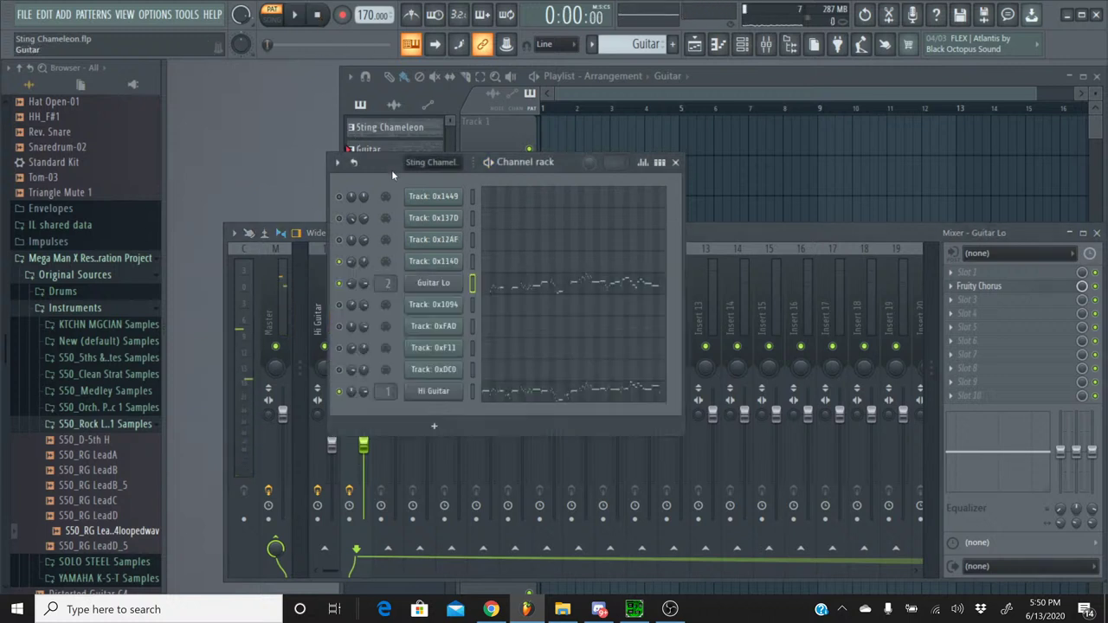
{"action": "left_click", "coordinate": [24, 13]}
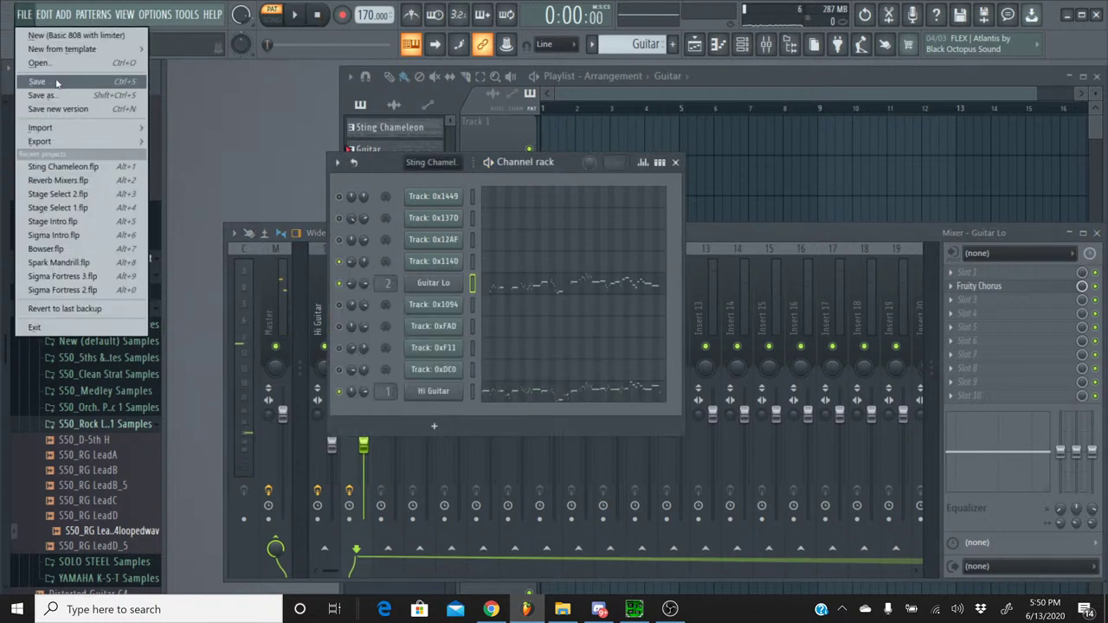
{"action": "left_click", "coordinate": [39, 82]}
- Switch to the Sting Chameleon pattern, play Track: 0x137D on its own while examining its notes in the piano roll, and stop playback
{"action": "left_click", "coordinate": [640, 45]}
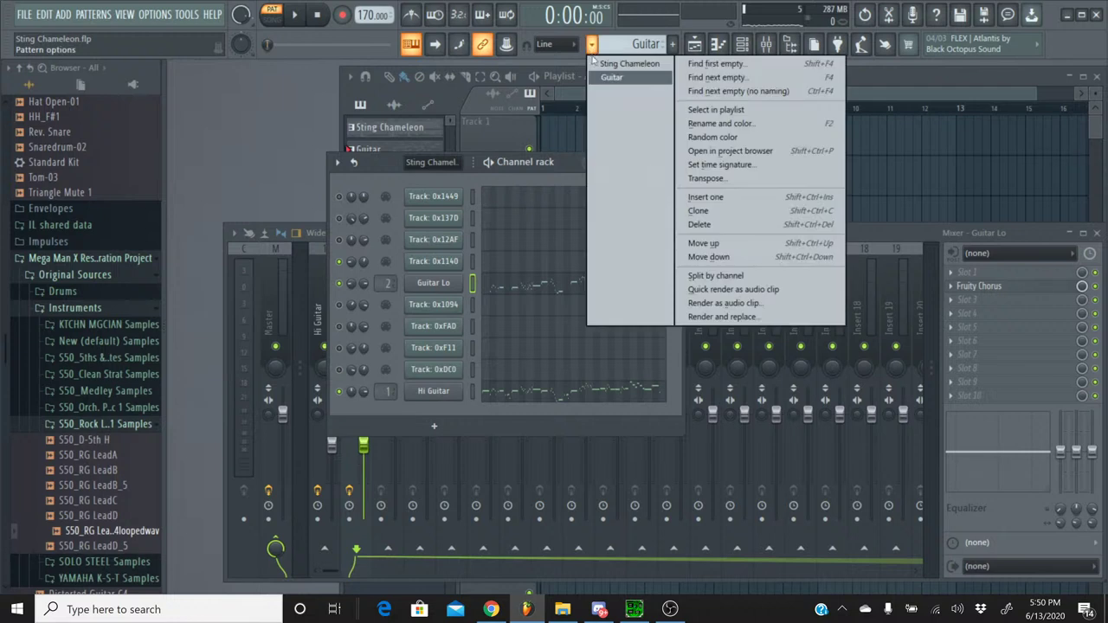
{"action": "left_click", "coordinate": [623, 64]}
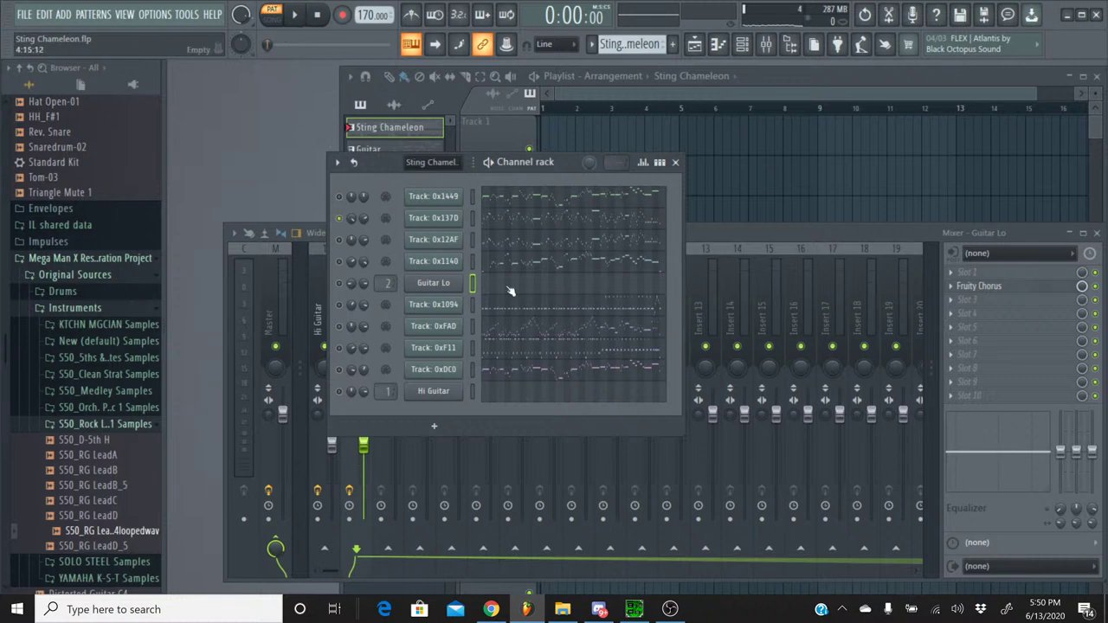
{"action": "left_click", "coordinate": [298, 17]}
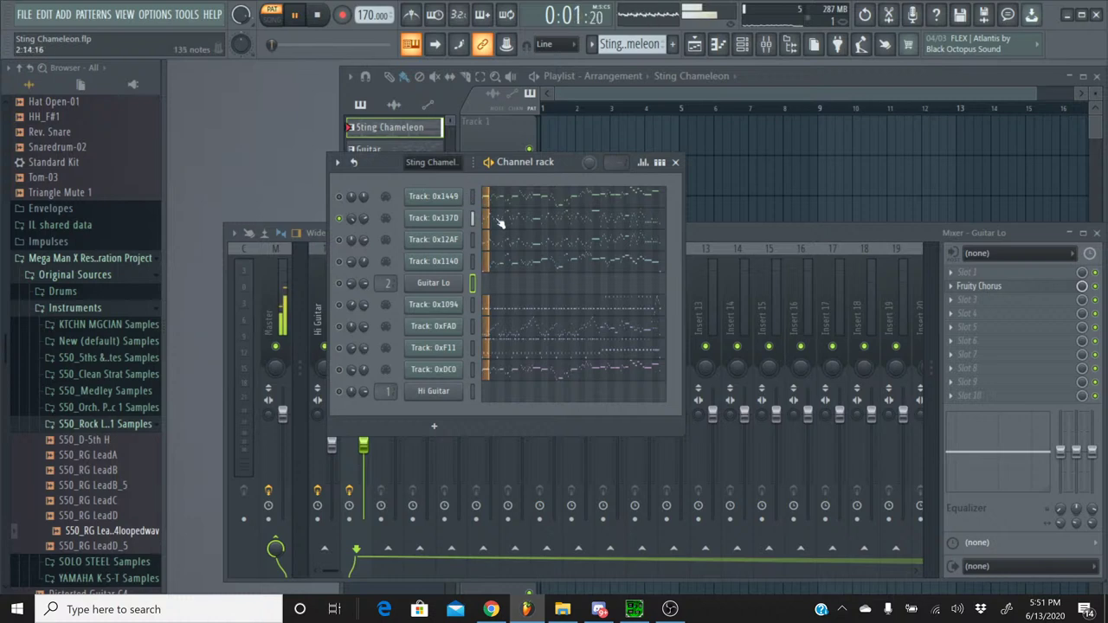
{"action": "left_click", "coordinate": [646, 218]}
{"action": "scroll", "coordinate": [651, 208], "scroll_direction": "up", "scroll_amount": 5}
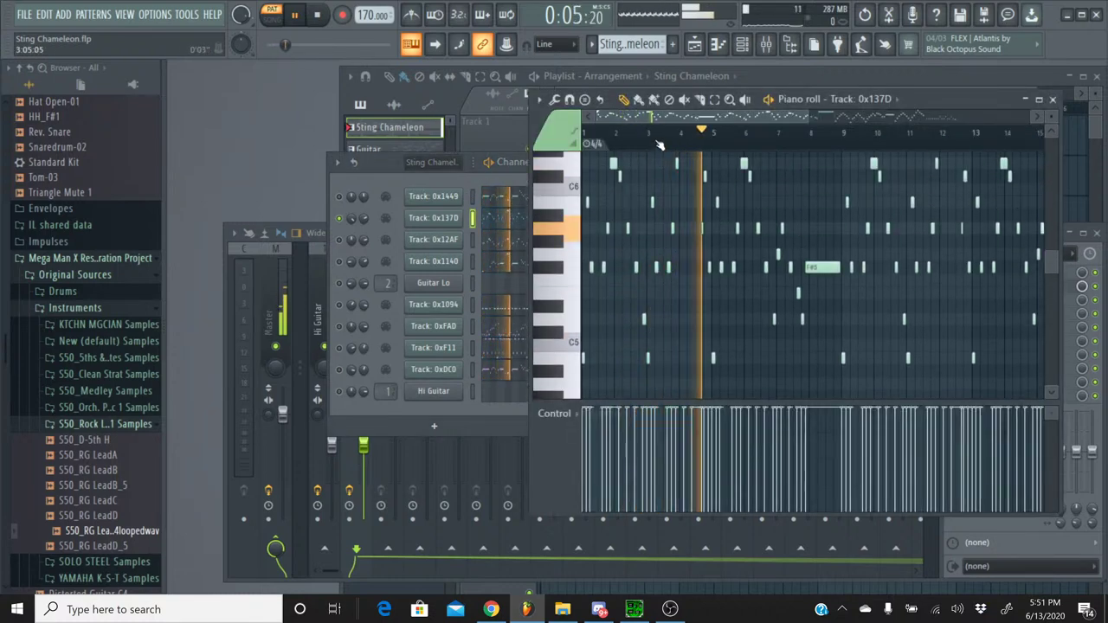
{"action": "scroll", "coordinate": [686, 128], "scroll_direction": "up", "scroll_amount": 3}
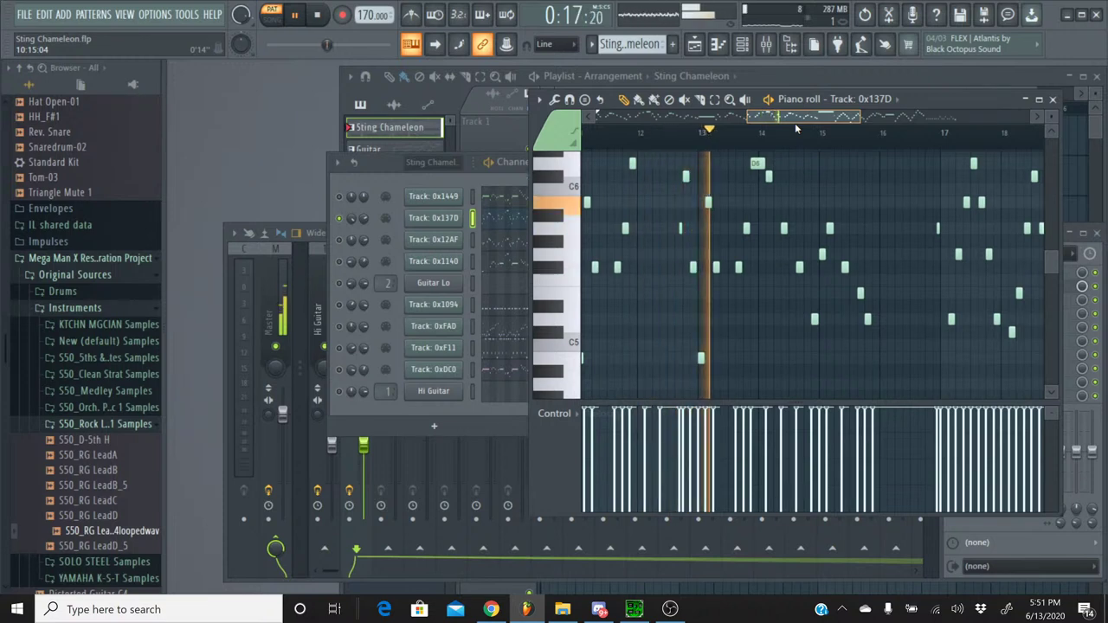
{"action": "left_click", "coordinate": [348, 248]}
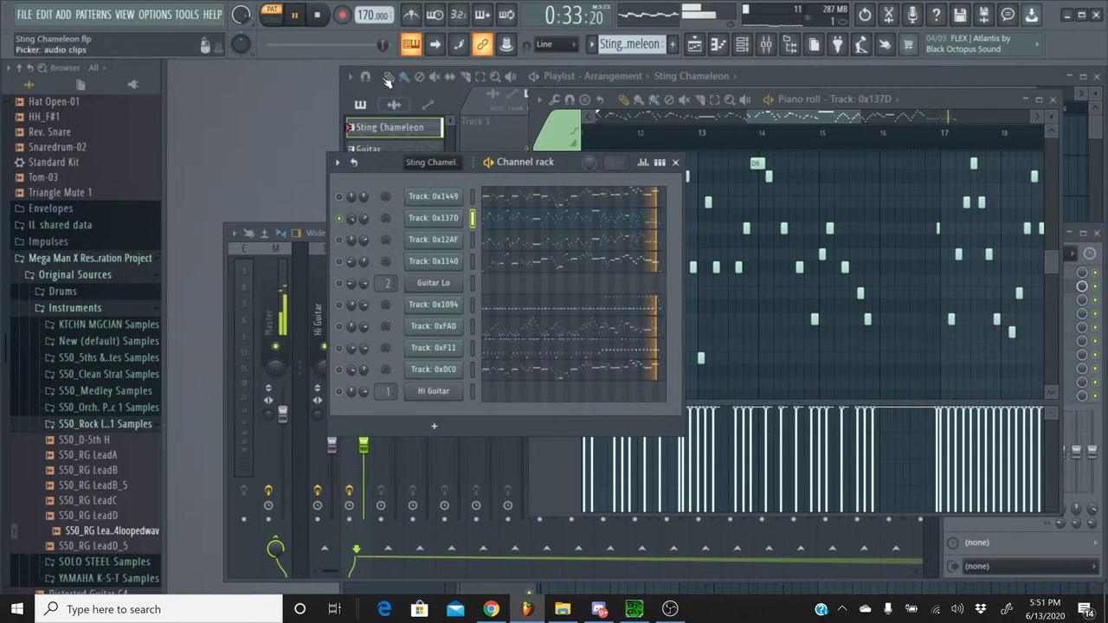
{"action": "left_click", "coordinate": [318, 15]}
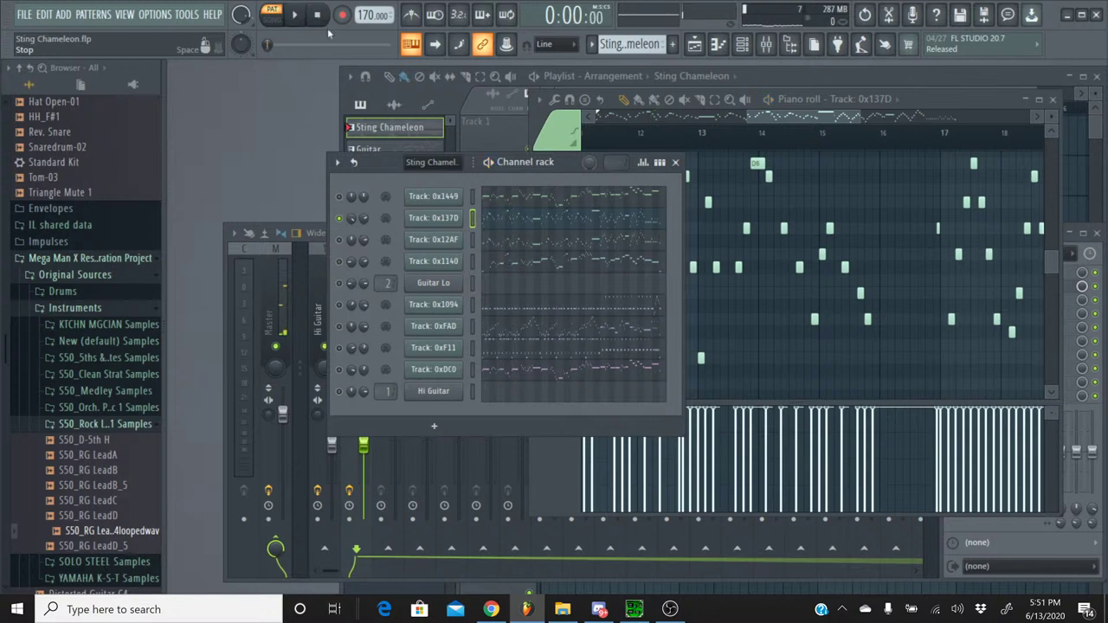
- Select all the notes of Track: 0x137D in its piano roll, and close the piano roll
{"action": "left_click", "coordinate": [511, 222]}
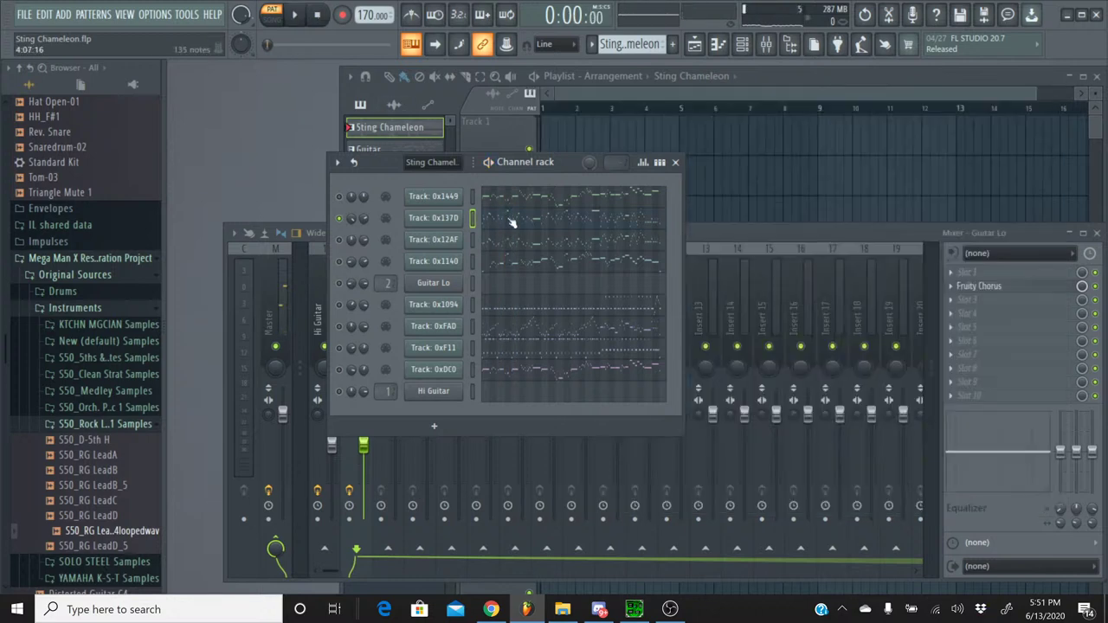
{"action": "left_click", "coordinate": [563, 226]}
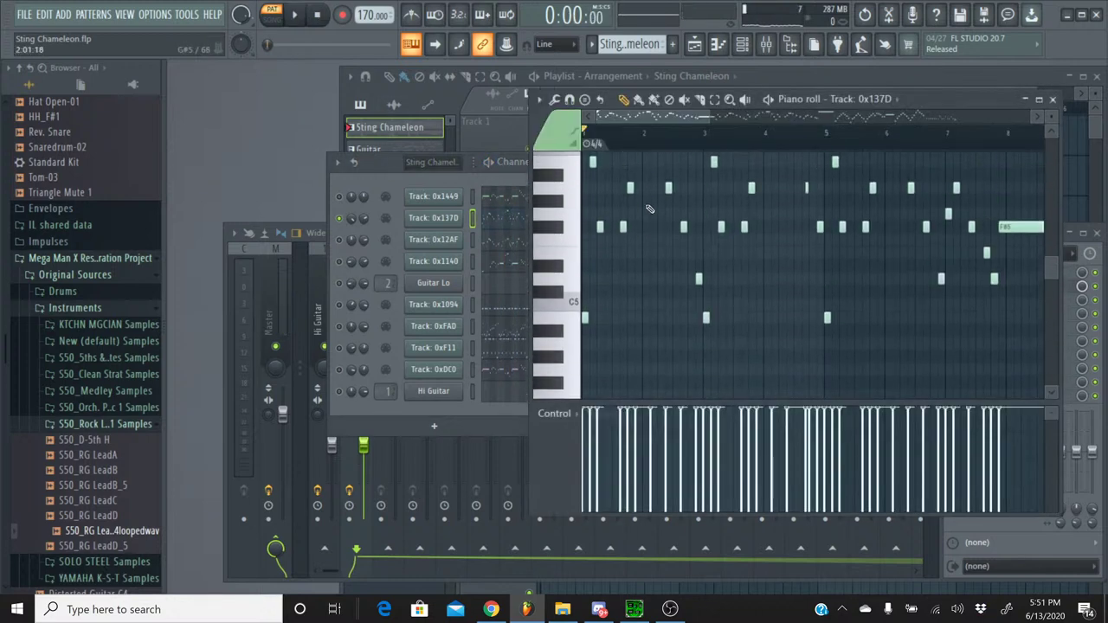
{"action": "scroll", "coordinate": [658, 147], "scroll_direction": "left", "scroll_amount": 3}
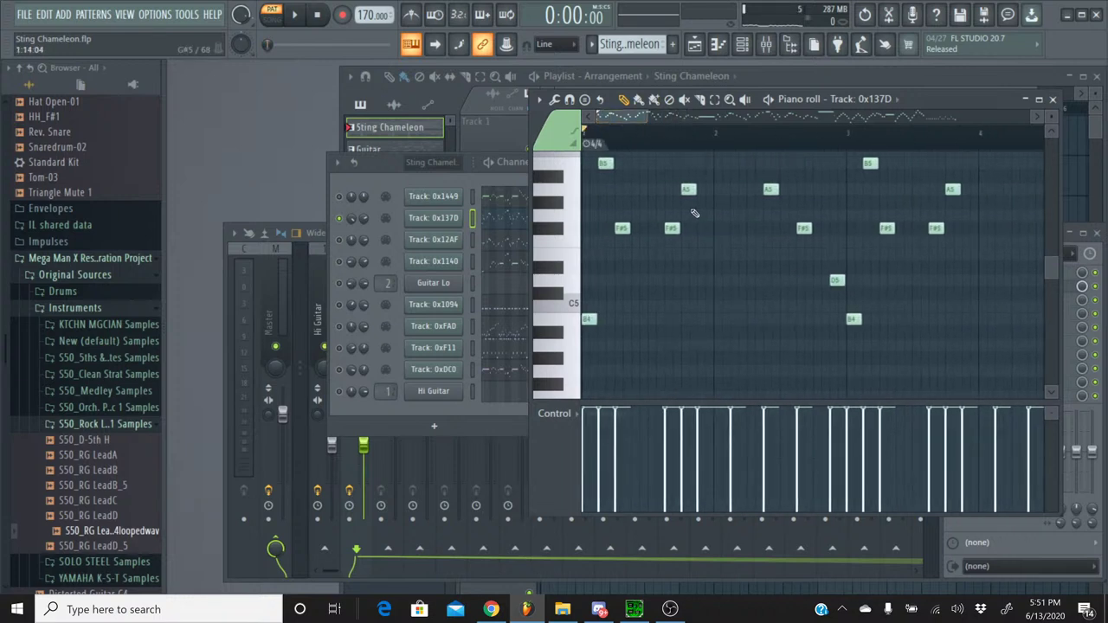
{"action": "scroll", "coordinate": [694, 213], "scroll_direction": "up", "scroll_amount": 3}
{"action": "key", "text": "ctrl+a"}
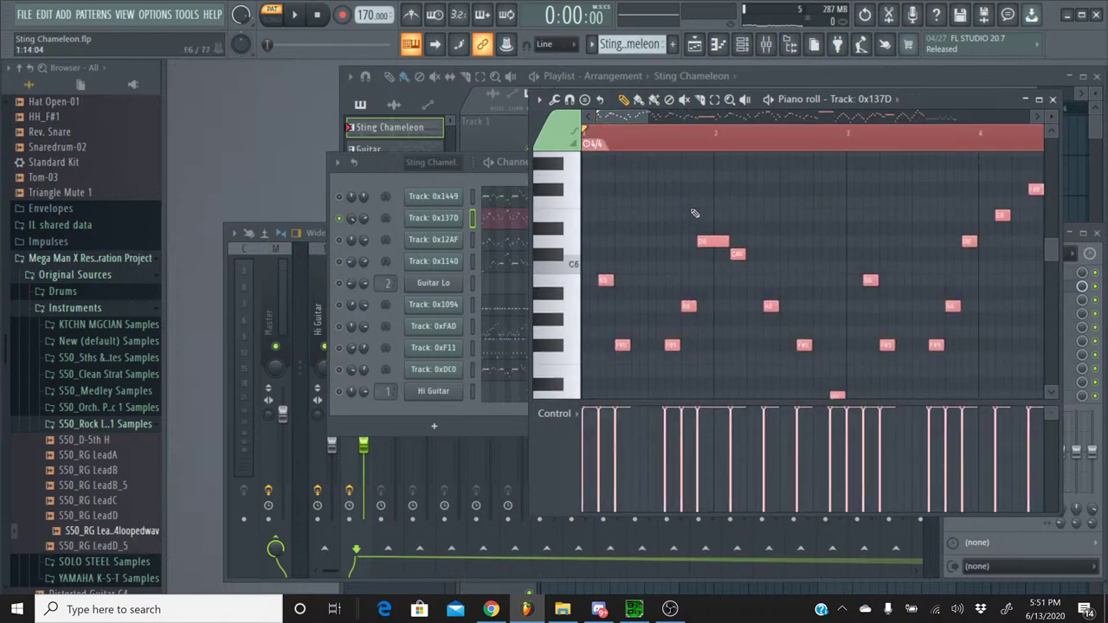
{"action": "left_click", "coordinate": [1053, 99]}
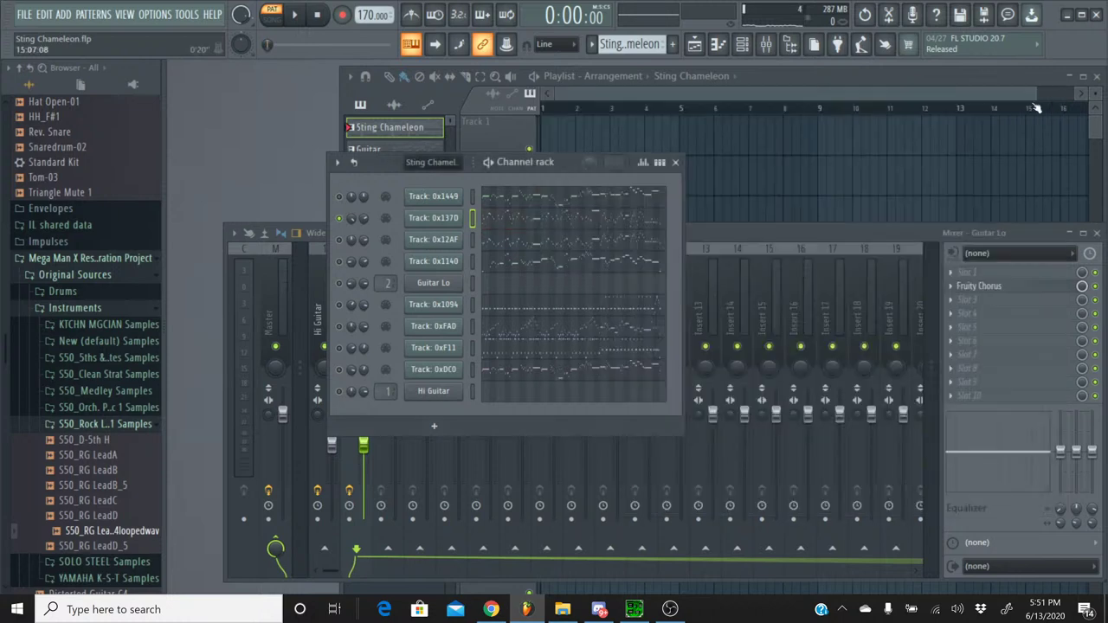
- Add a new pattern named Brass
{"action": "left_click", "coordinate": [593, 46]}
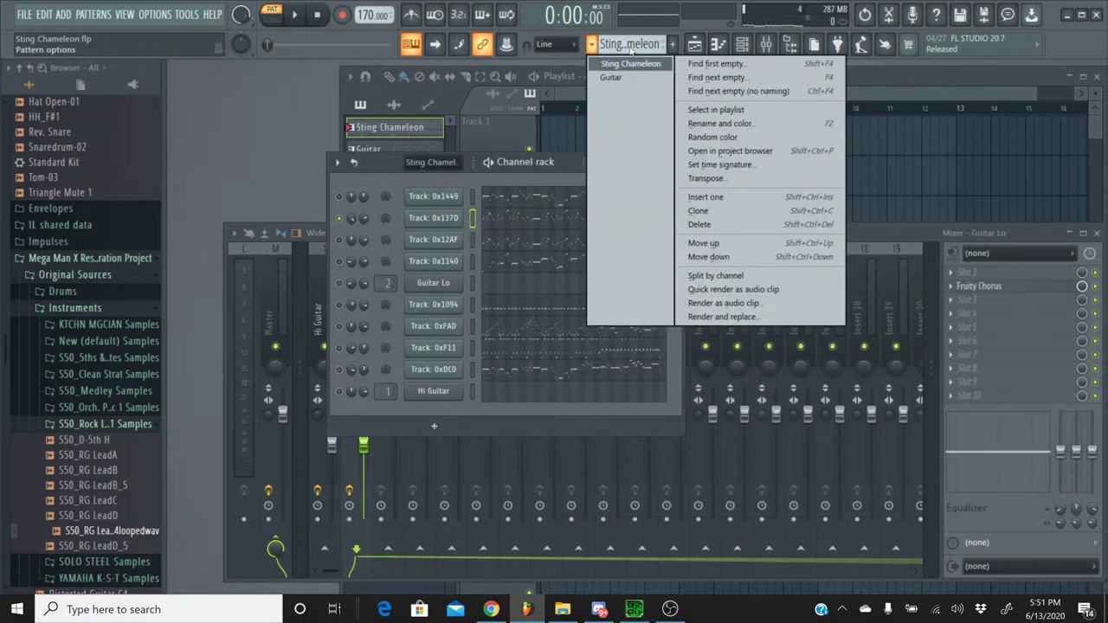
{"action": "left_click", "coordinate": [675, 45]}
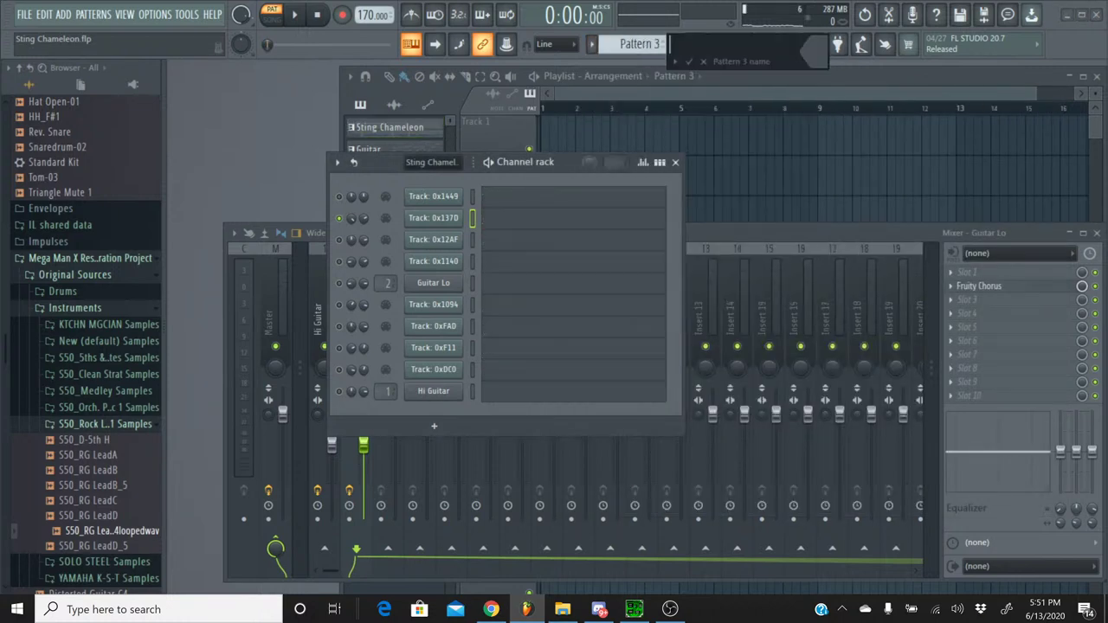
{"action": "type", "text": "Brass"}
{"action": "key", "text": "Return"}
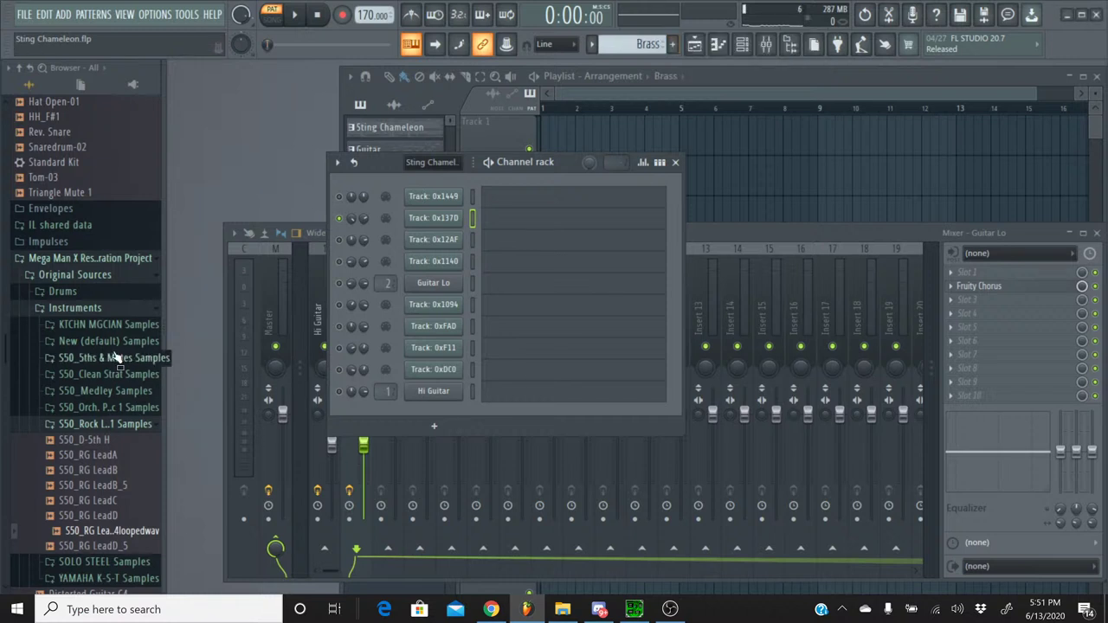
- Load the Synth Brass preset from the Original Sources Synths folder into the channel rack next to Track: 0x137D
{"action": "scroll", "coordinate": [91, 385], "scroll_direction": "down", "scroll_amount": 2}
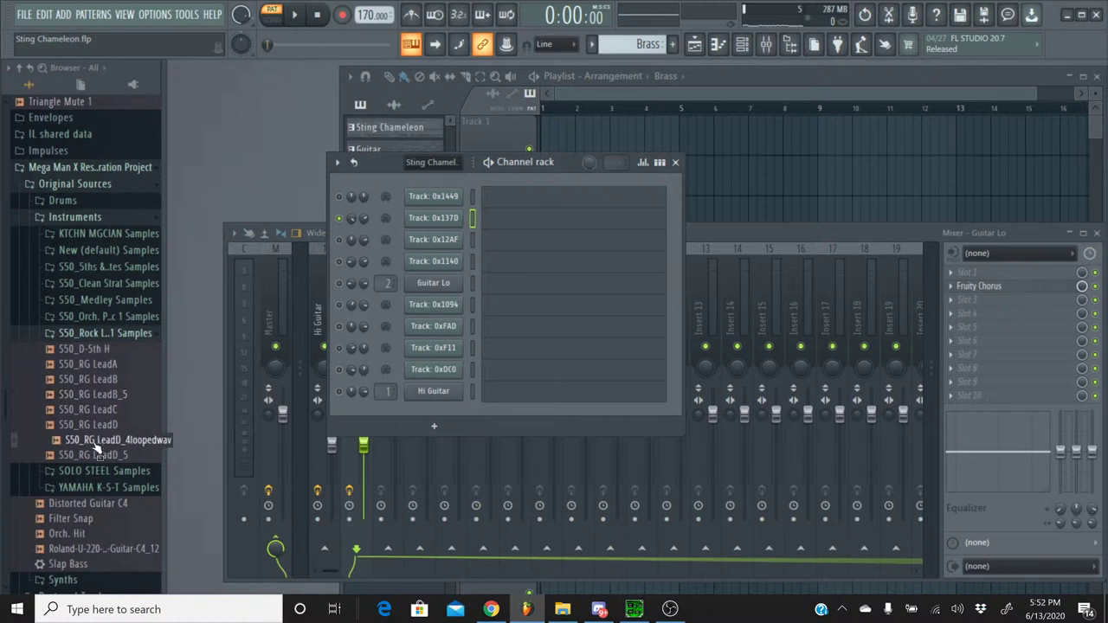
{"action": "scroll", "coordinate": [91, 457], "scroll_direction": "up", "scroll_amount": 2}
{"action": "scroll", "coordinate": [91, 457], "scroll_direction": "down", "scroll_amount": 4}
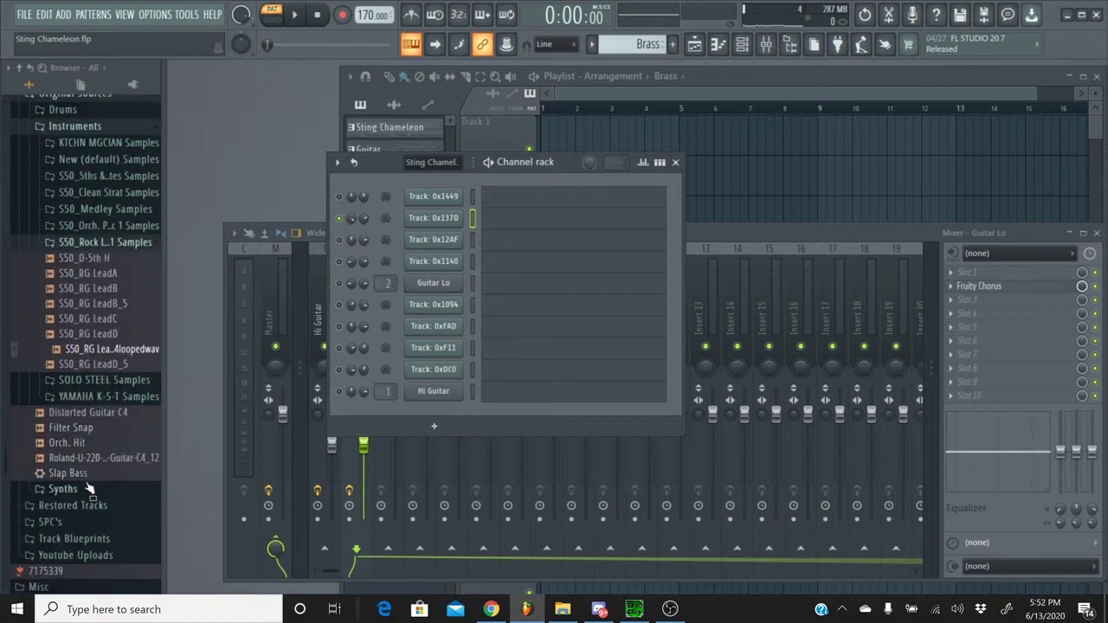
{"action": "left_click", "coordinate": [74, 492]}
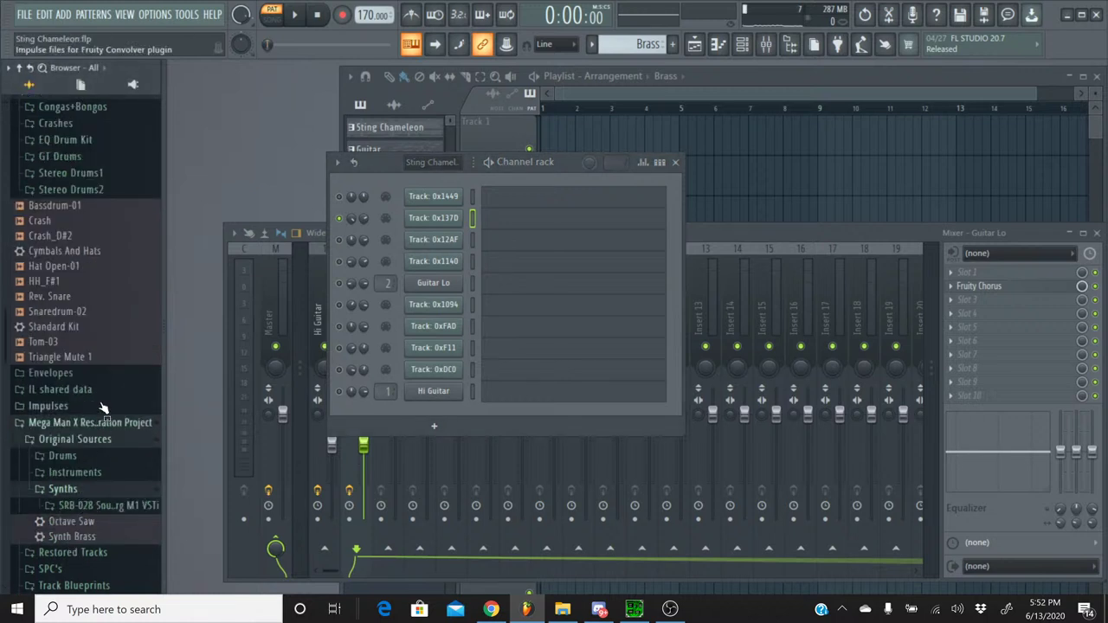
{"action": "scroll", "coordinate": [102, 409], "scroll_direction": "down", "scroll_amount": 2}
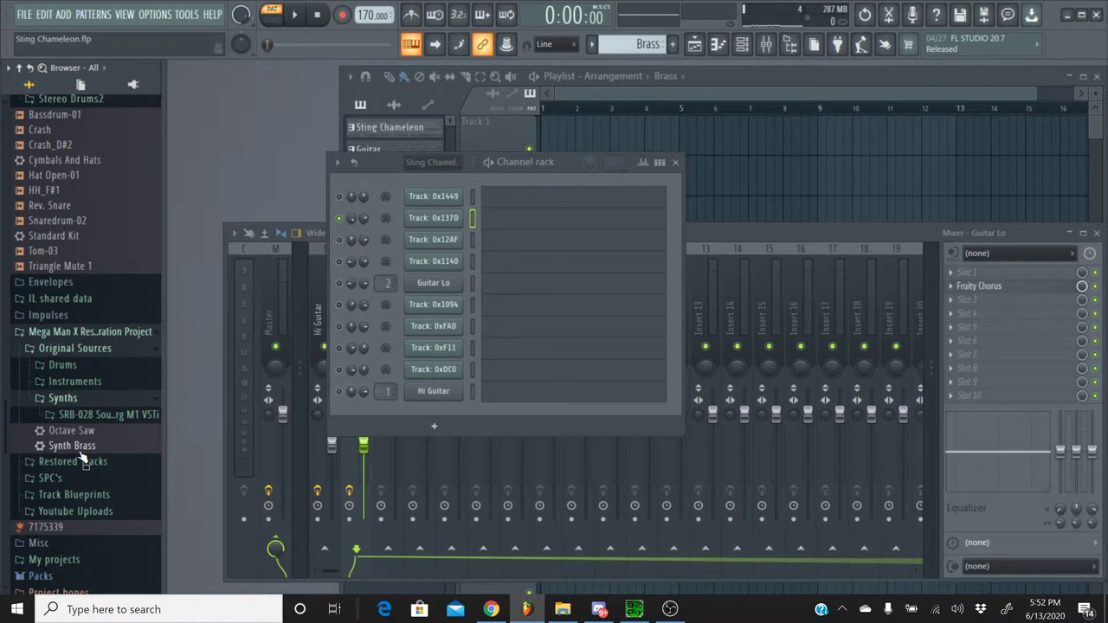
{"action": "left_click_drag", "start_coordinate": [84, 457], "coordinate": [439, 229]}
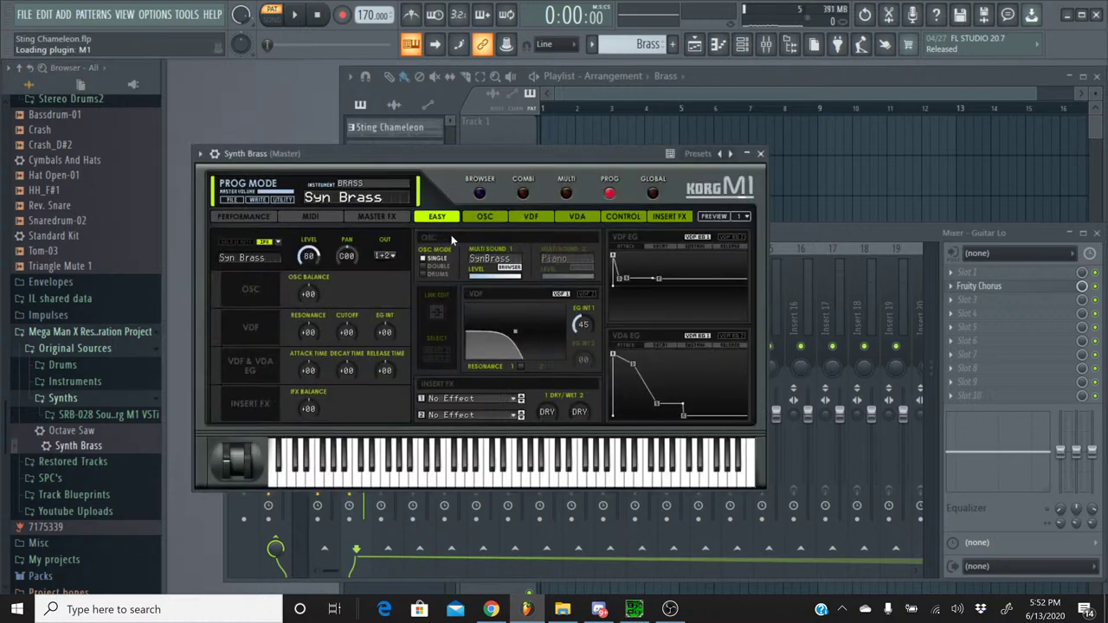
- Filter the Korg M1 program browser by the Brass instrument category and load the Syn Brass program
{"action": "left_click", "coordinate": [479, 193]}
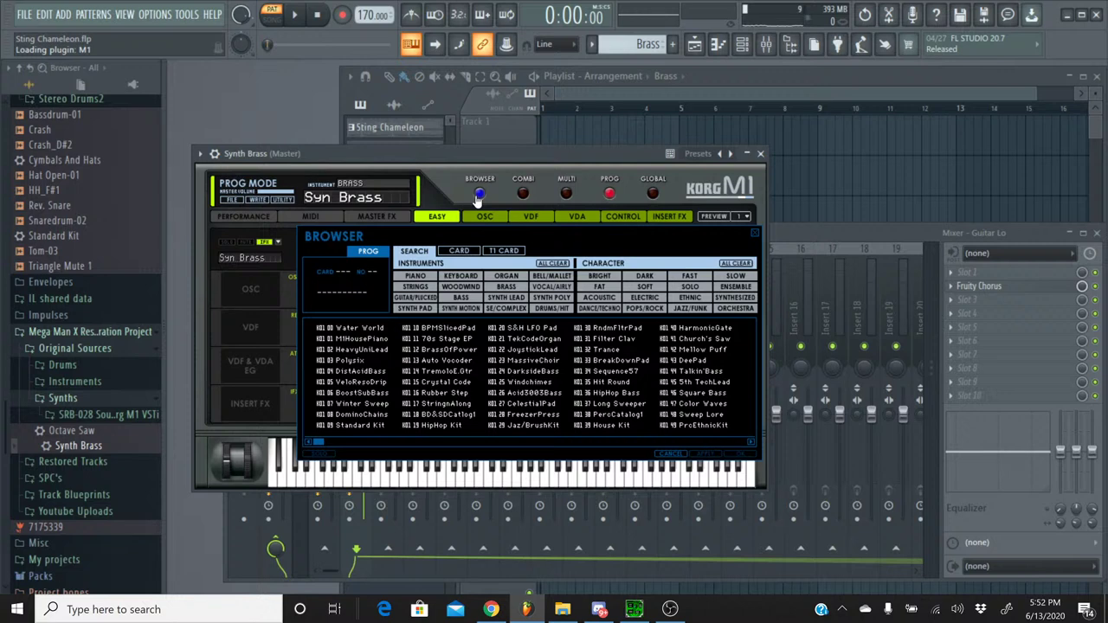
{"action": "left_click", "coordinate": [500, 288]}
{"action": "left_click_drag", "start_coordinate": [466, 449], "coordinate": [773, 447]}
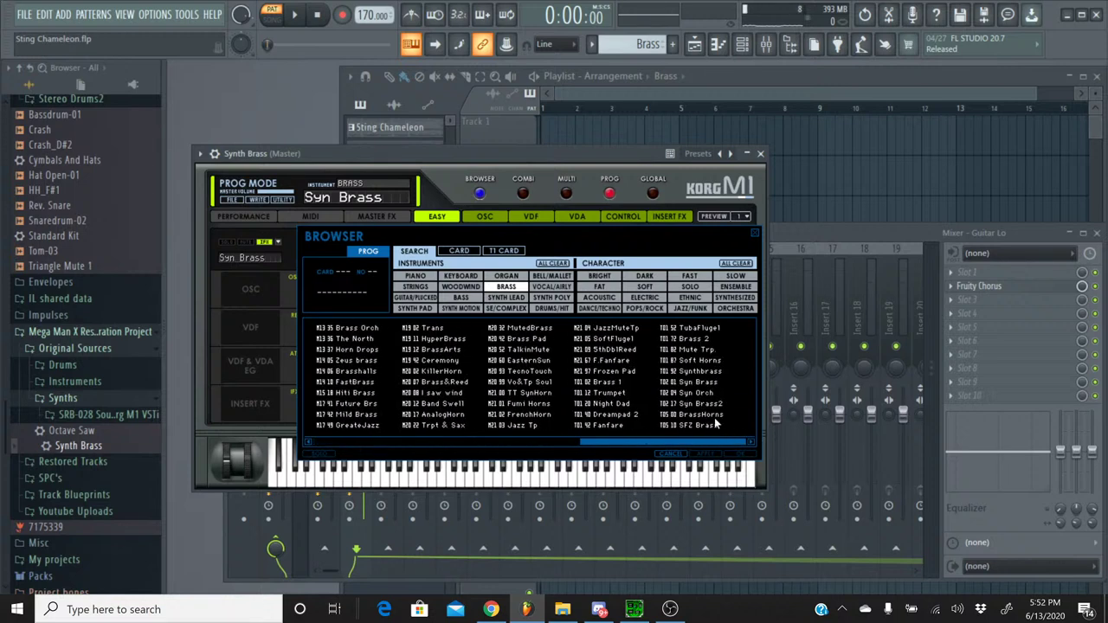
{"action": "double_click", "coordinate": [698, 383]}
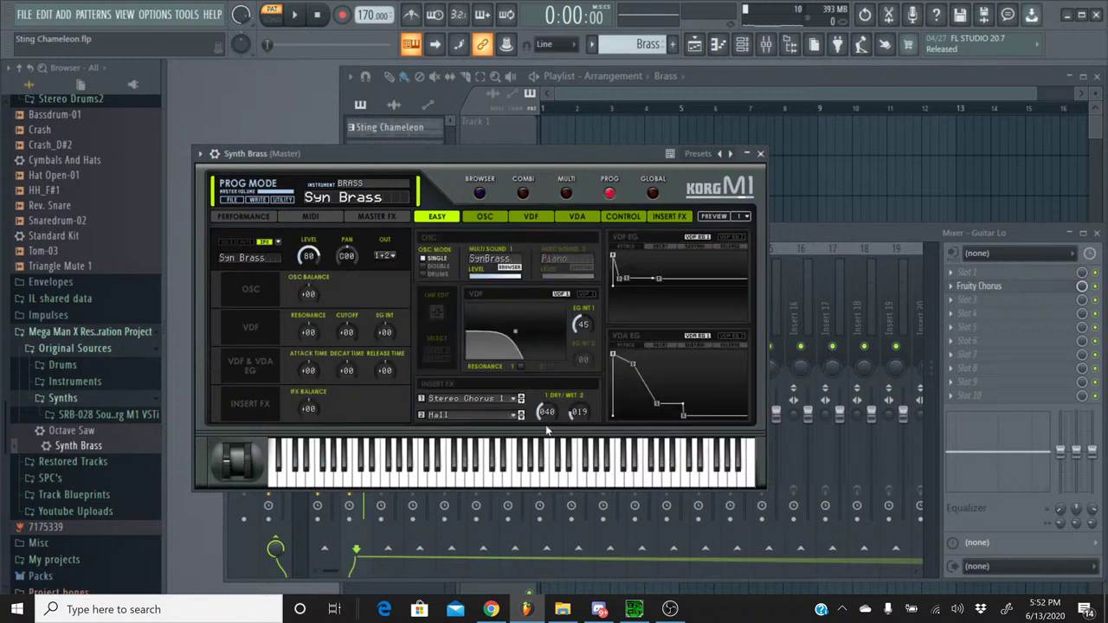
- Set both insert effects of the Syn Brass program to No Effect and close the Synth Brass plugin window
{"action": "left_click", "coordinate": [470, 400]}
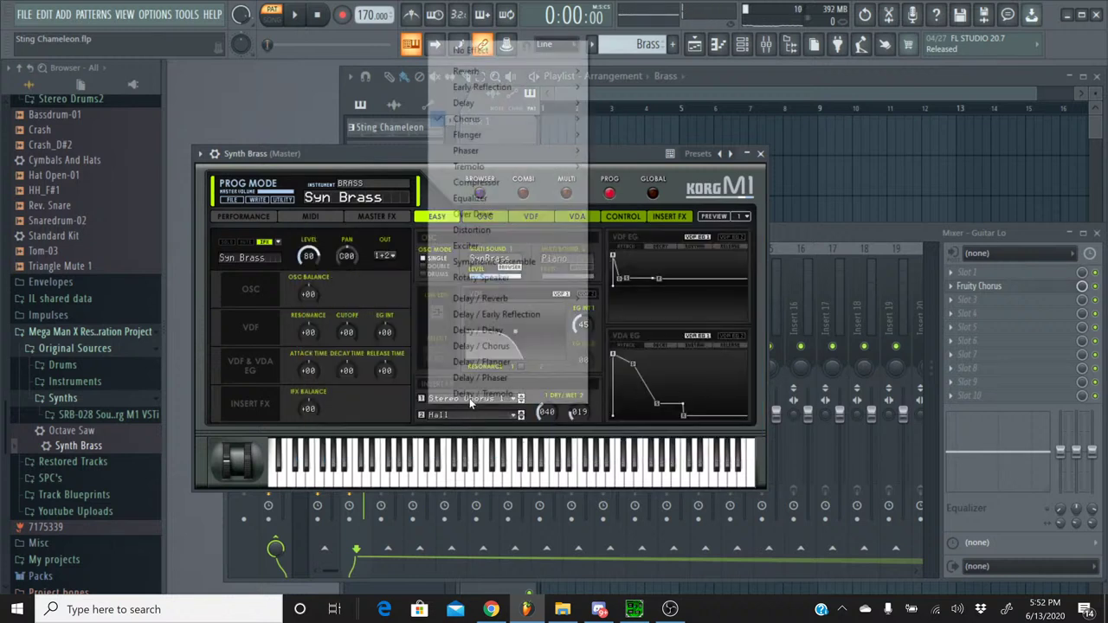
{"action": "left_click", "coordinate": [470, 48]}
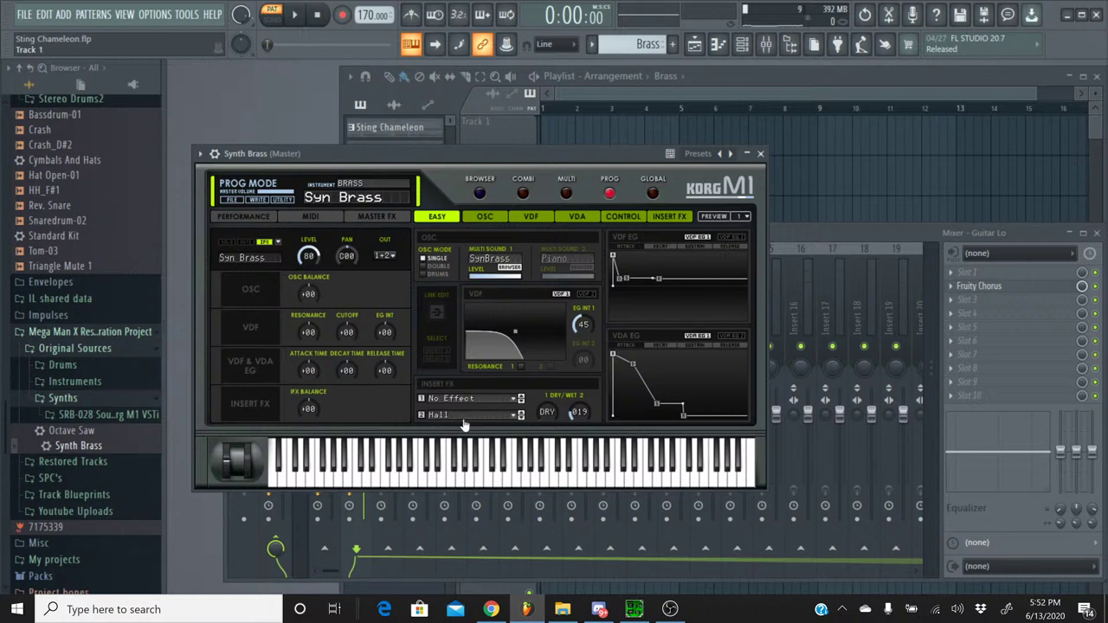
{"action": "left_click", "coordinate": [465, 418]}
{"action": "left_click", "coordinate": [506, 67]}
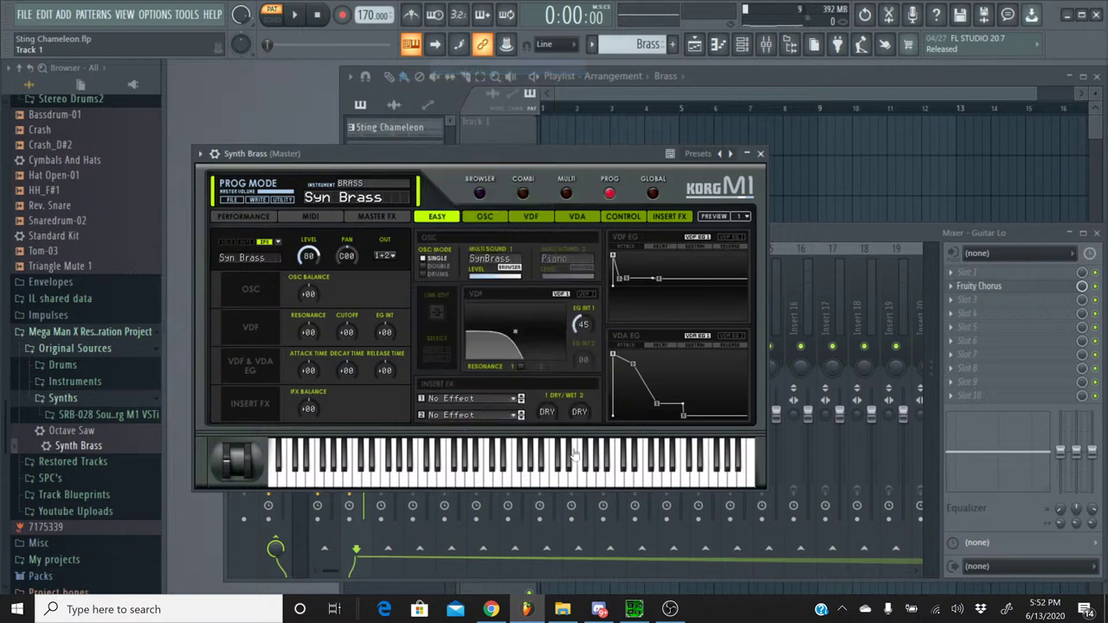
{"action": "left_click", "coordinate": [760, 153]}
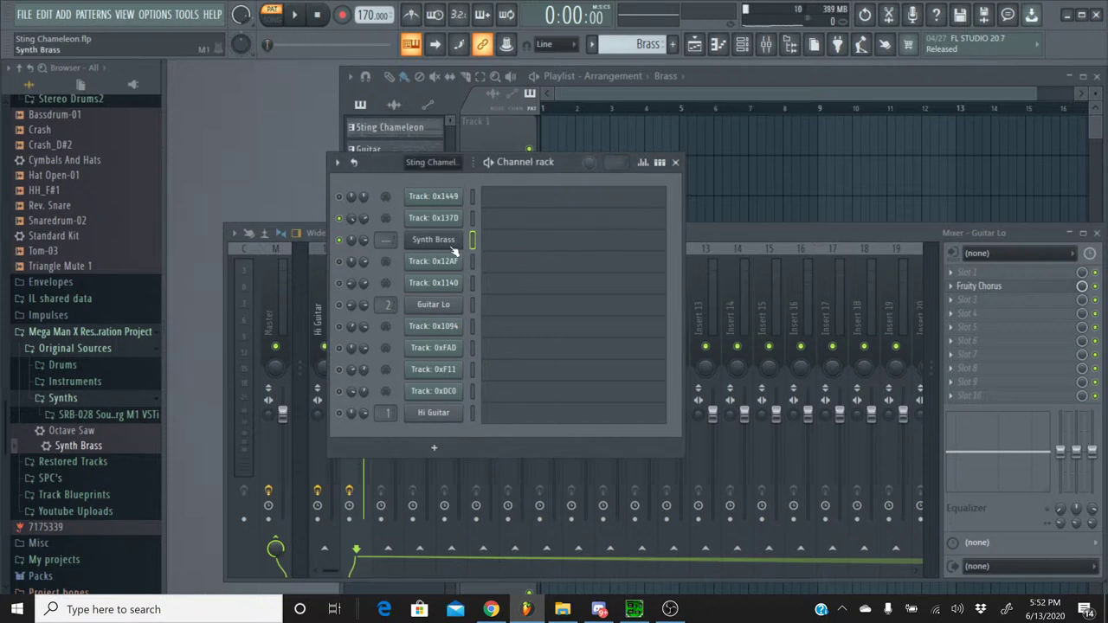
- Paste the copied notes into the Synth Brass piano roll, deselect them, and audition the Brass pattern
{"action": "left_click", "coordinate": [502, 247]}
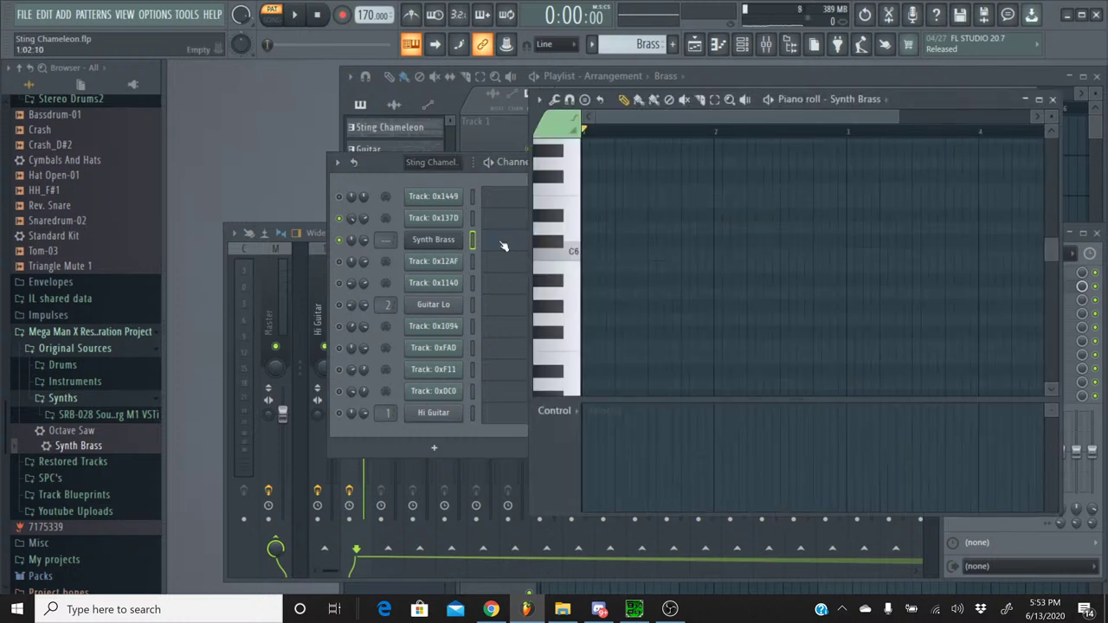
{"action": "key", "text": "ctrl+v"}
{"action": "key", "text": "ctrl+d"}
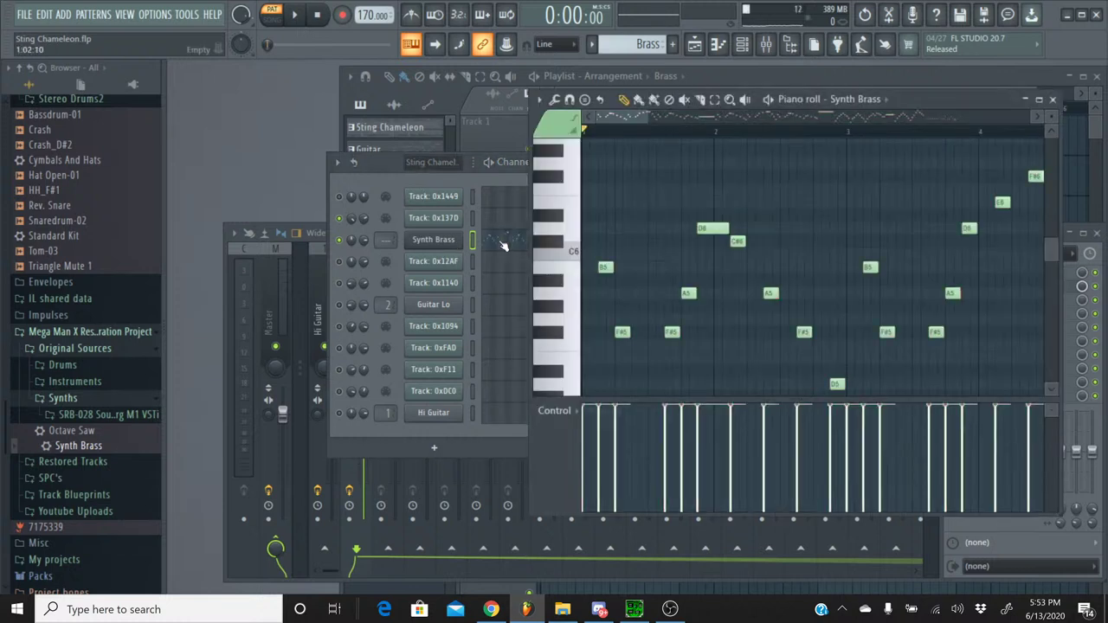
{"action": "left_click", "coordinate": [294, 18]}
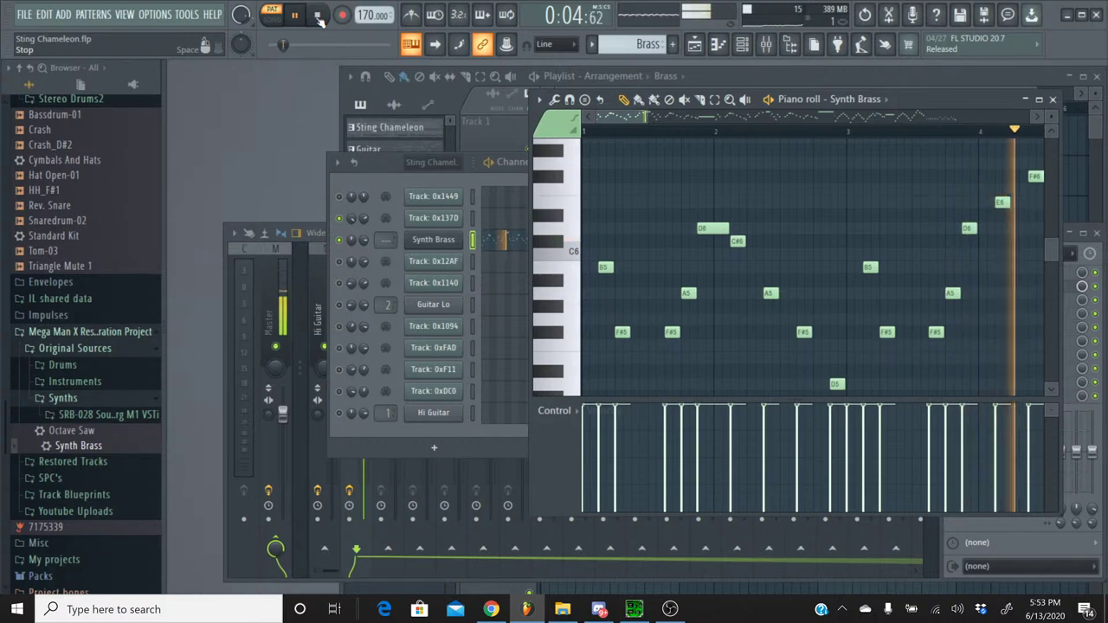
{"action": "left_click", "coordinate": [318, 19]}
{"action": "left_click", "coordinate": [1053, 98]}
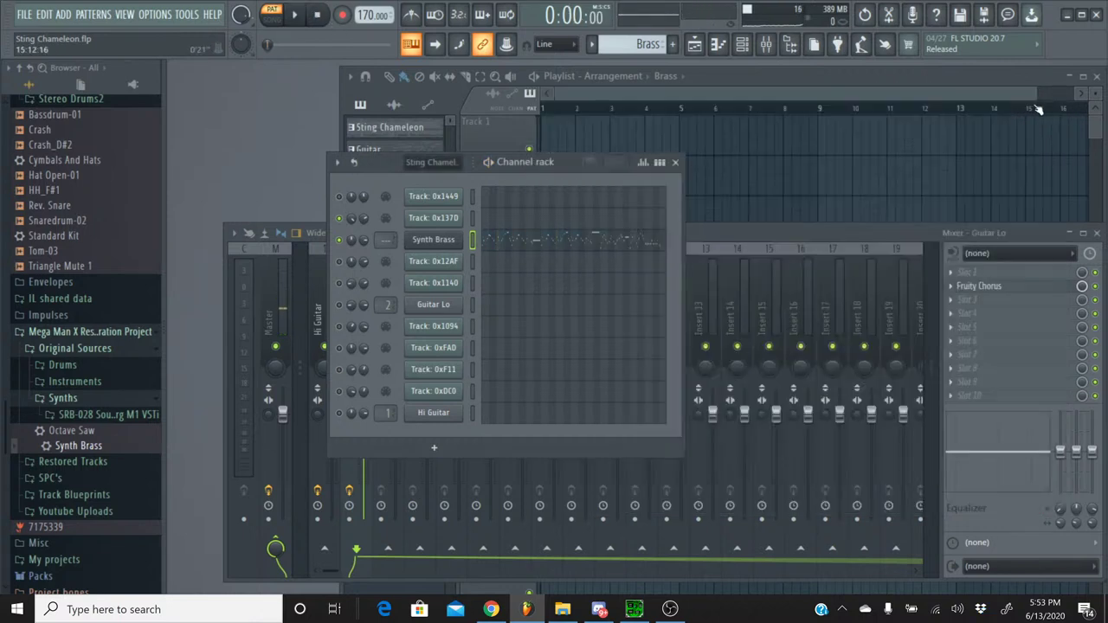
- Switch to the Sting Chameleon pattern and inspect the channel panning events of Track: 0x137D
{"action": "left_click", "coordinate": [592, 44]}
{"action": "left_click", "coordinate": [597, 55]}
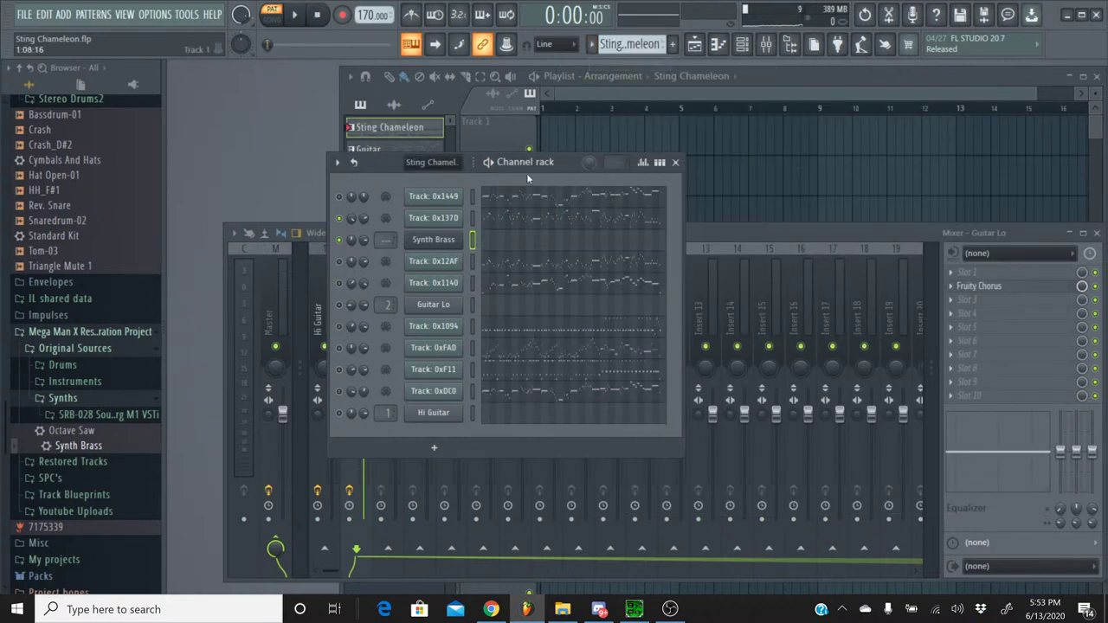
{"action": "right_click", "coordinate": [351, 222]}
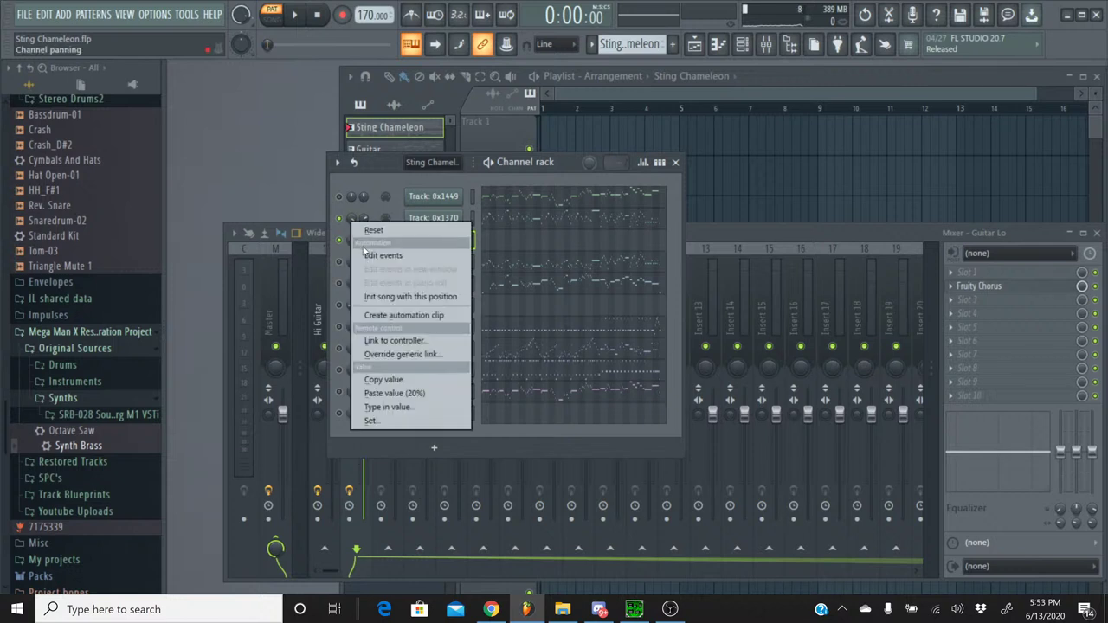
{"action": "left_click", "coordinate": [366, 255]}
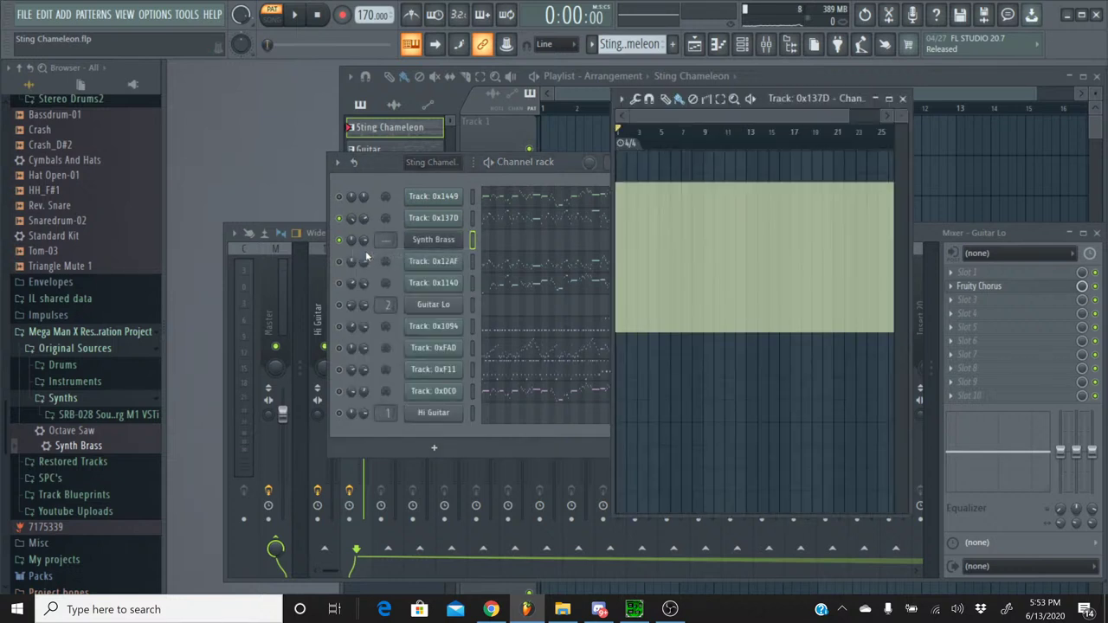
{"action": "left_click", "coordinate": [902, 98]}
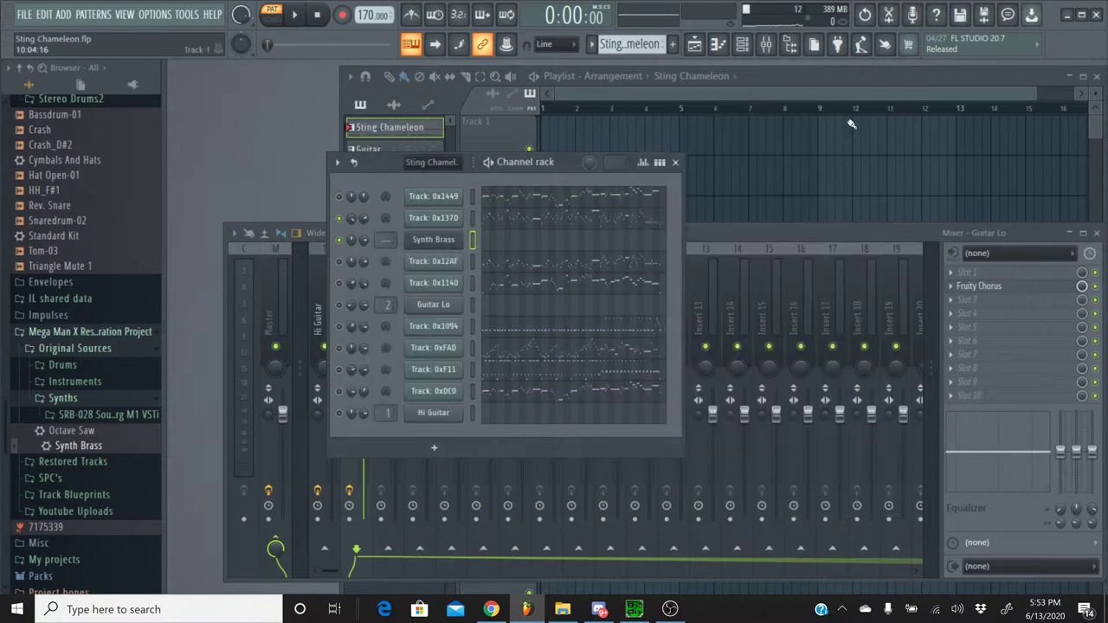
- Copy the channel panning value of Track: 0x137D and return to the Brass pattern
{"action": "right_click", "coordinate": [354, 220]}
{"action": "left_click", "coordinate": [397, 380]}
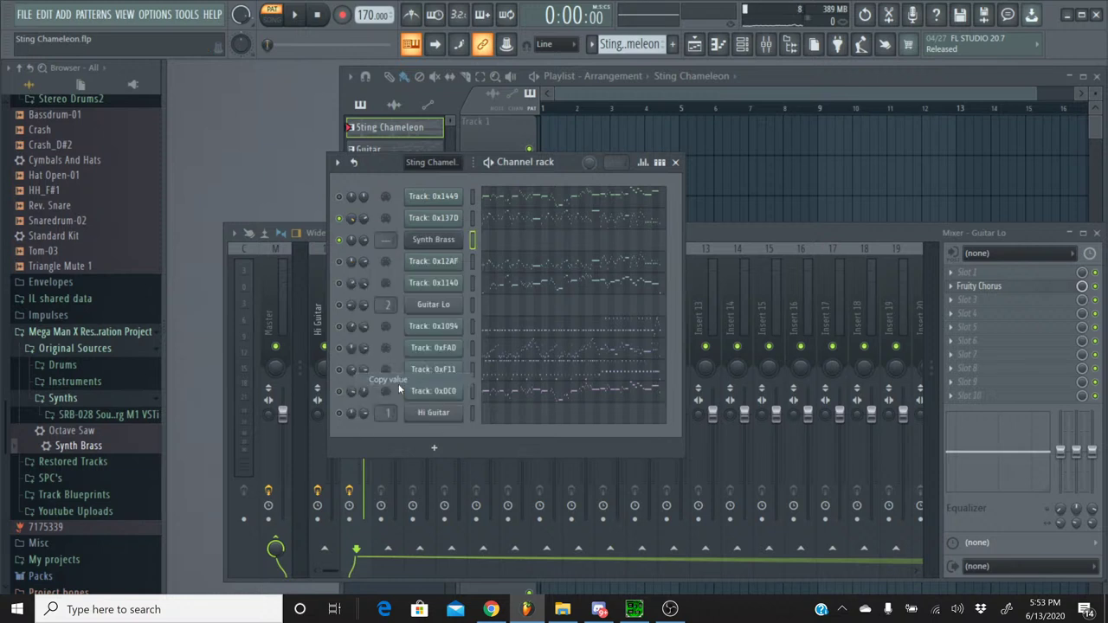
{"action": "left_click", "coordinate": [591, 46]}
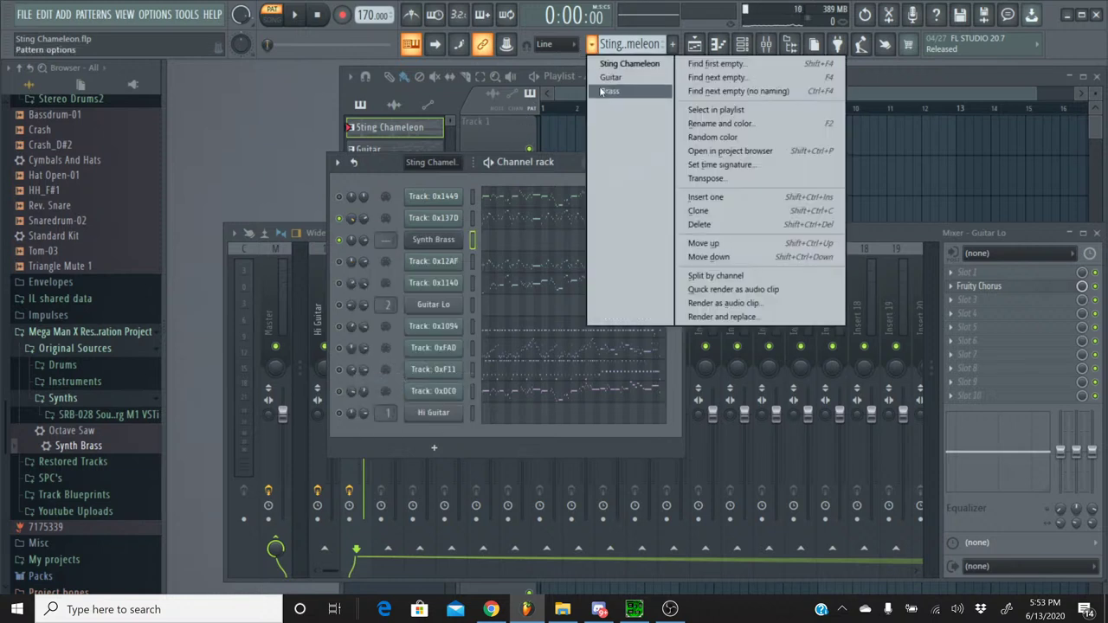
{"action": "left_click", "coordinate": [597, 92]}
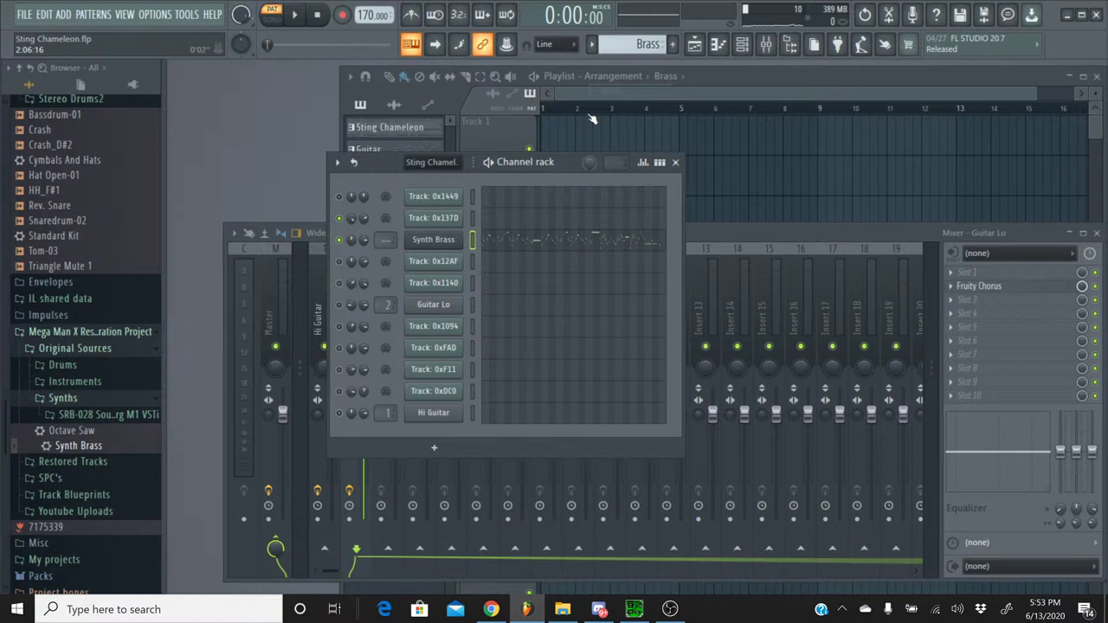
- Paste the copied 91% panning value onto the Synth Brass channel and audition the Brass pattern
{"action": "right_click", "coordinate": [353, 243]}
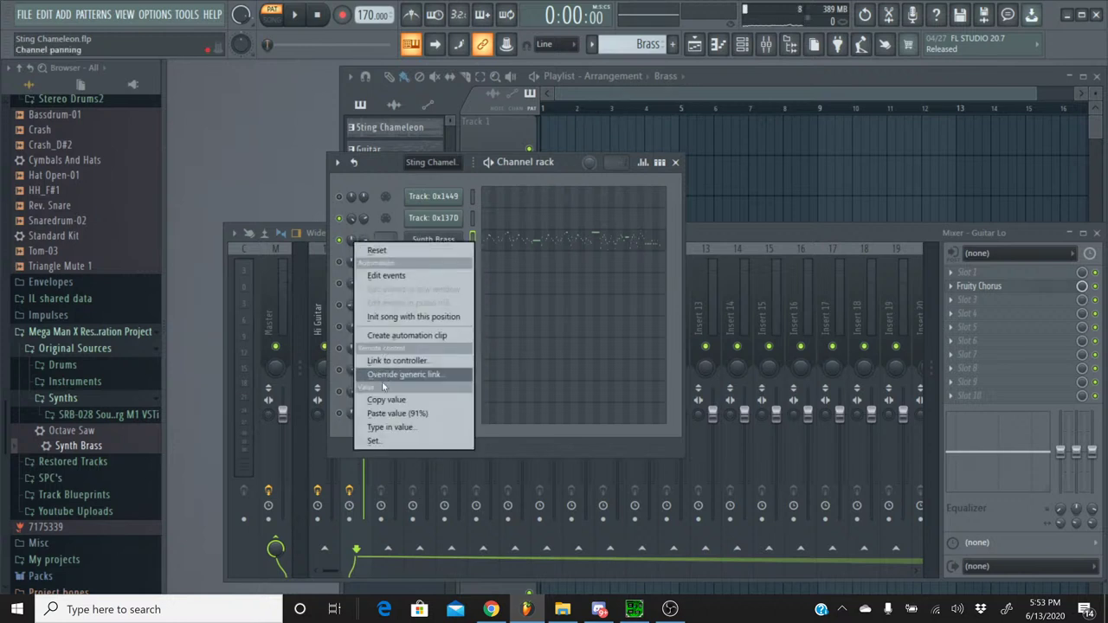
{"action": "left_click", "coordinate": [385, 417]}
{"action": "key", "text": "space"}
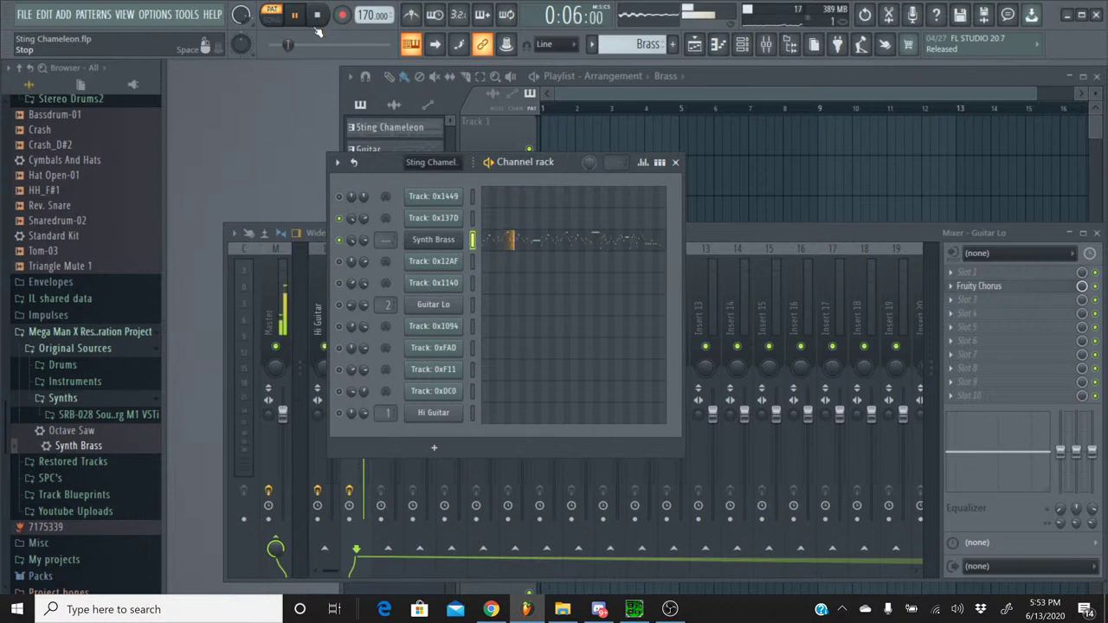
{"action": "mouse_move", "coordinate": [285, 44]}
{"action": "left_mouse_down"}
{"action": "mouse_move", "coordinate": [303, 44]}
{"action": "mouse_move", "coordinate": [291, 44]}
{"action": "left_mouse_up"}
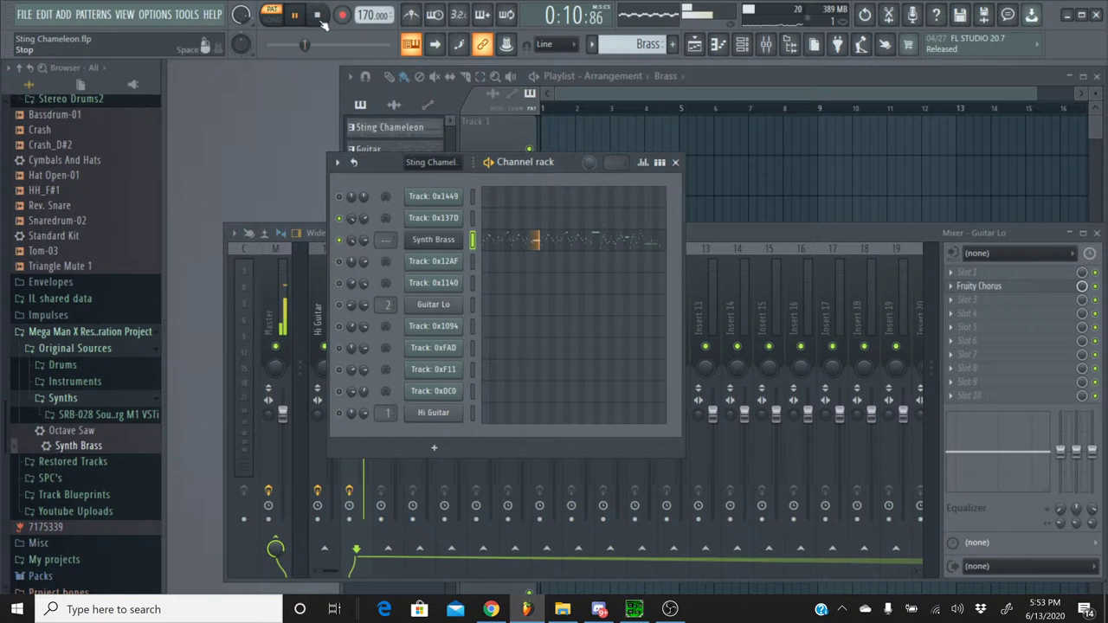
{"action": "left_click", "coordinate": [319, 17]}
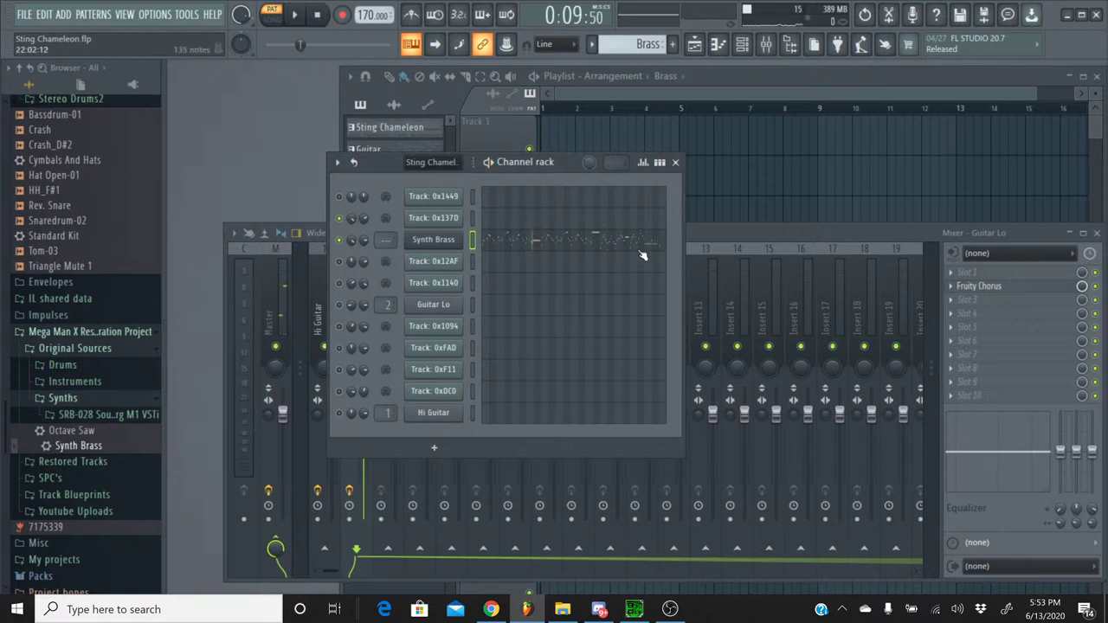
- Route the Synth Brass channel to mixer insert 3 and bring the channel rack back to the front
{"action": "left_click", "coordinate": [751, 239]}
{"action": "left_click", "coordinate": [391, 248]}
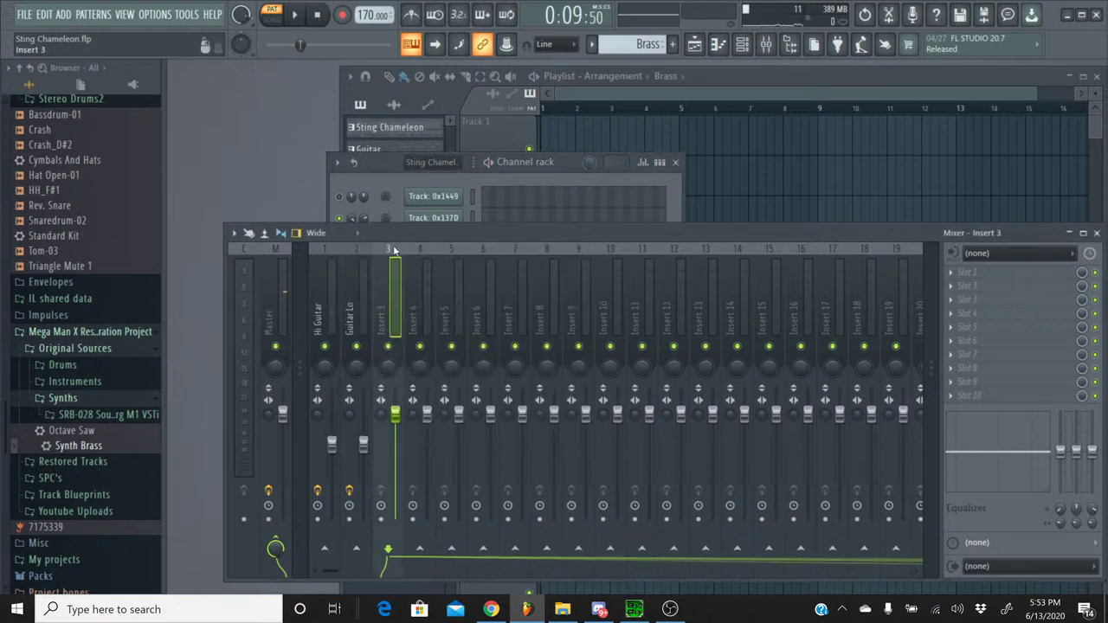
{"action": "key", "text": "ctrl+l"}
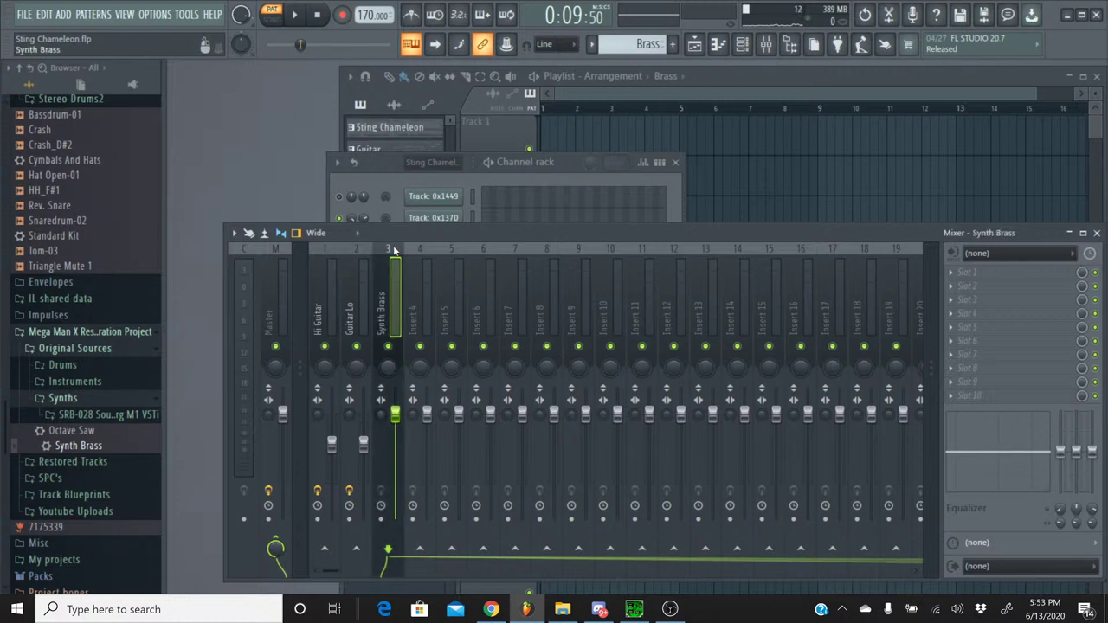
{"action": "left_click", "coordinate": [350, 223]}
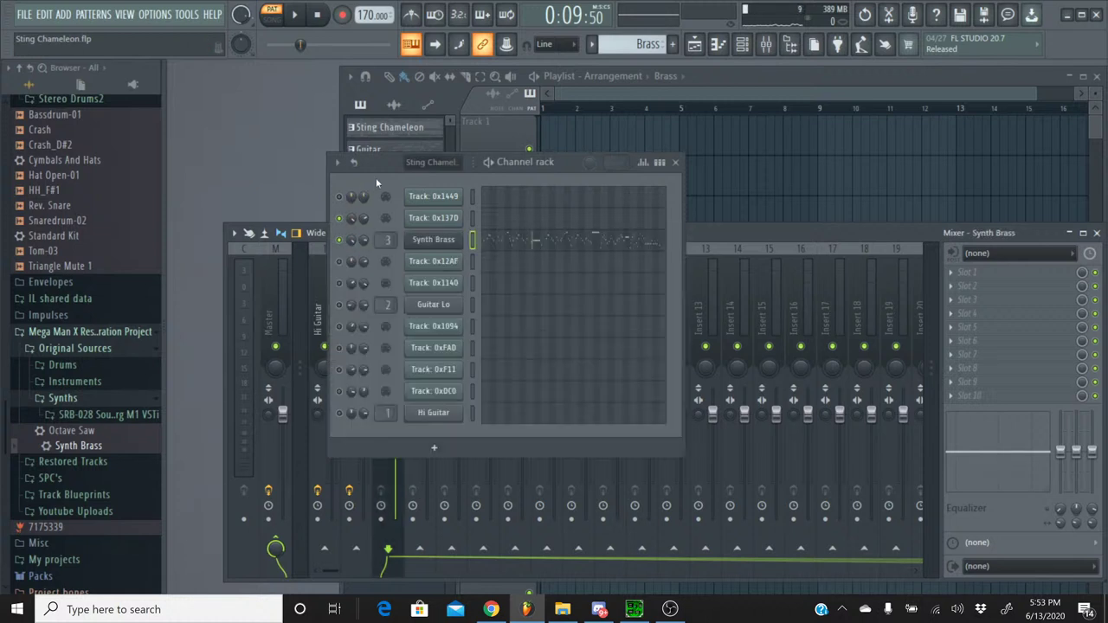
- Switch to the Sting Chameleon pattern and audition it with the Track: 0x1140 channel unmuted
{"action": "left_click", "coordinate": [592, 44]}
{"action": "left_click", "coordinate": [593, 64]}
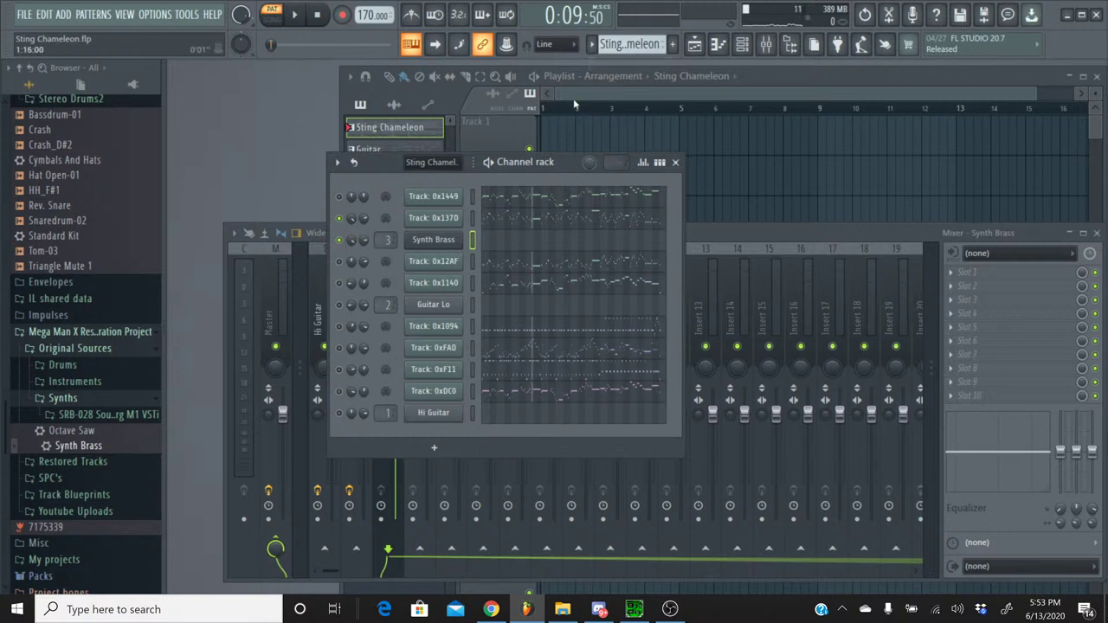
{"action": "left_click", "coordinate": [591, 45]}
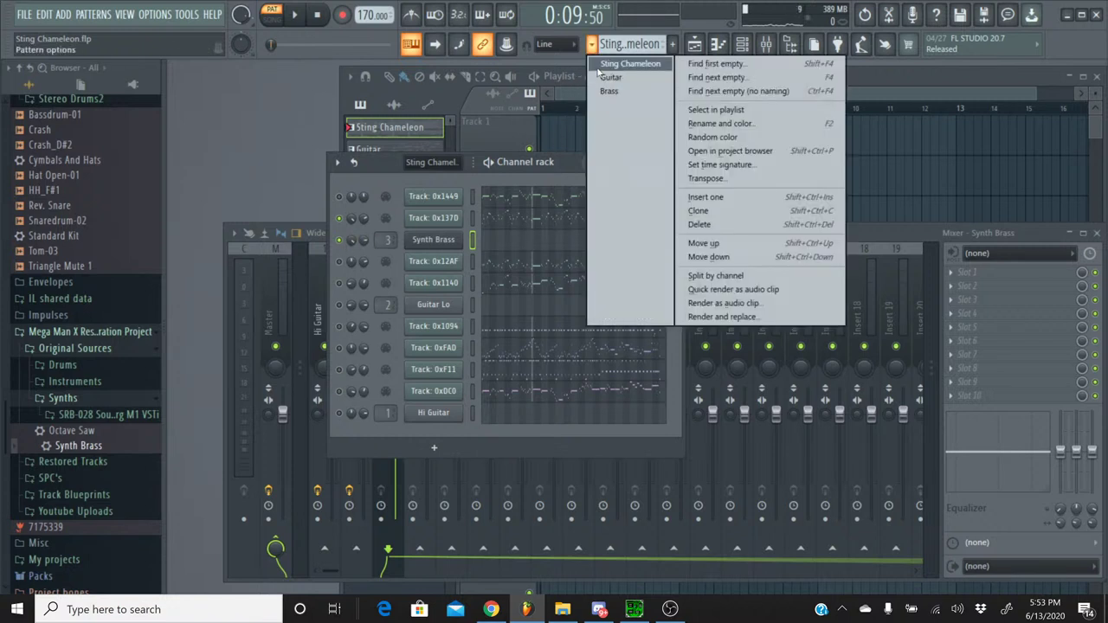
{"action": "left_click", "coordinate": [606, 62]}
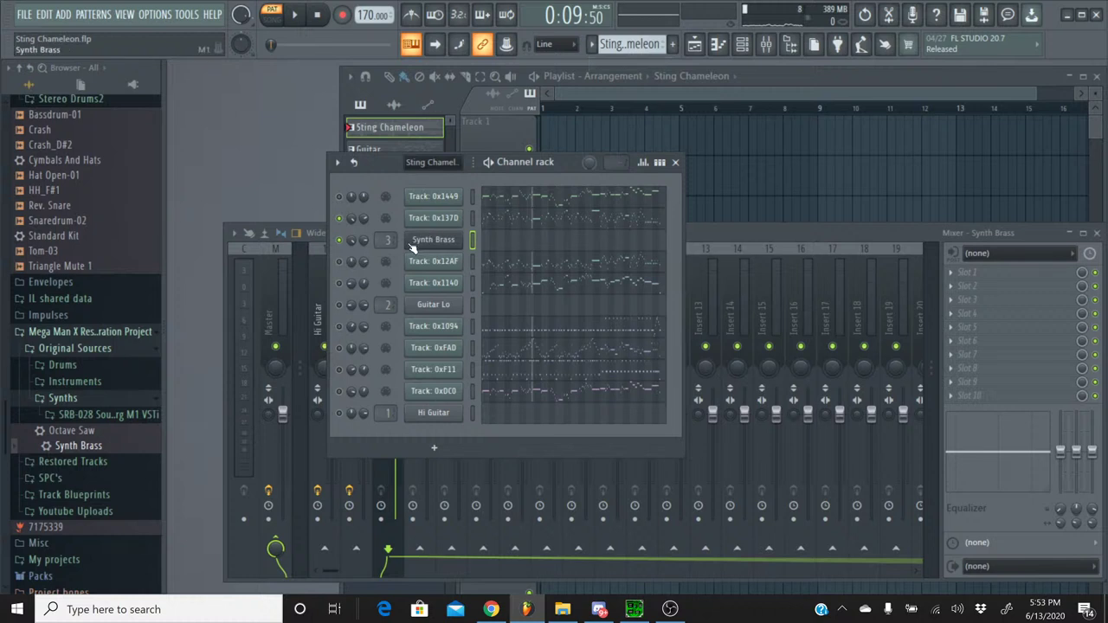
{"action": "left_click", "coordinate": [295, 15]}
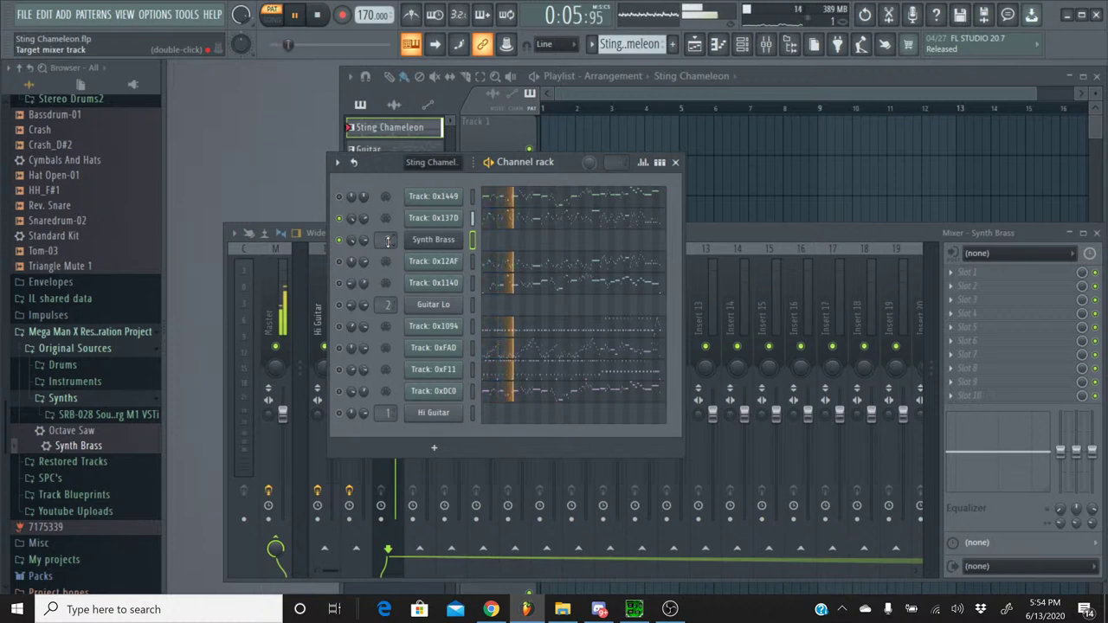
{"action": "scroll", "coordinate": [388, 241], "scroll_direction": "up", "scroll_amount": 3}
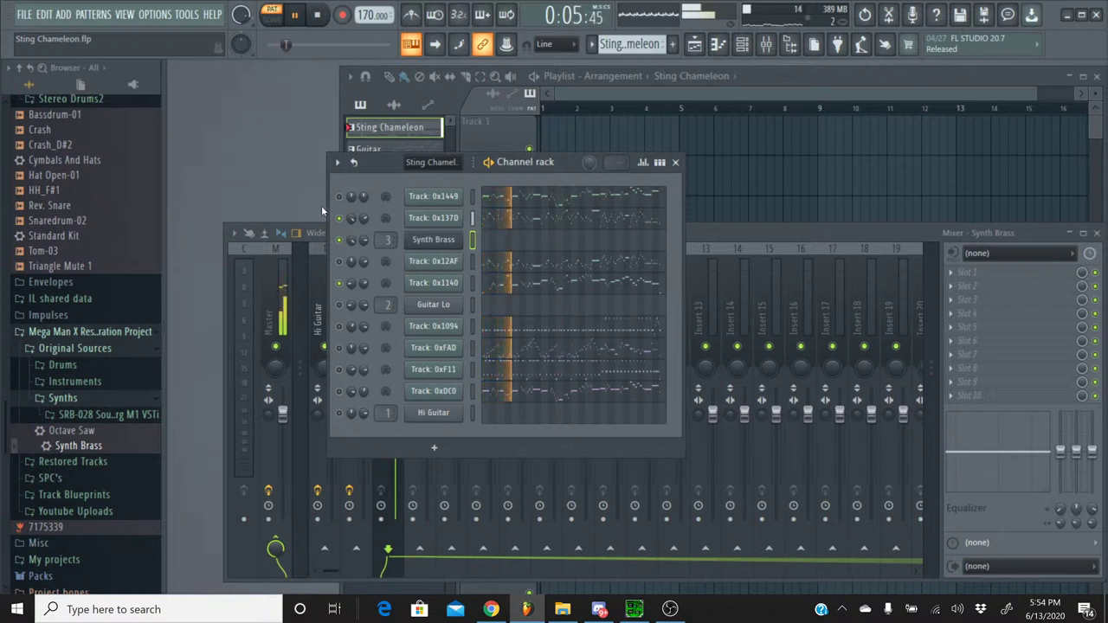
{"action": "left_click", "coordinate": [317, 17]}
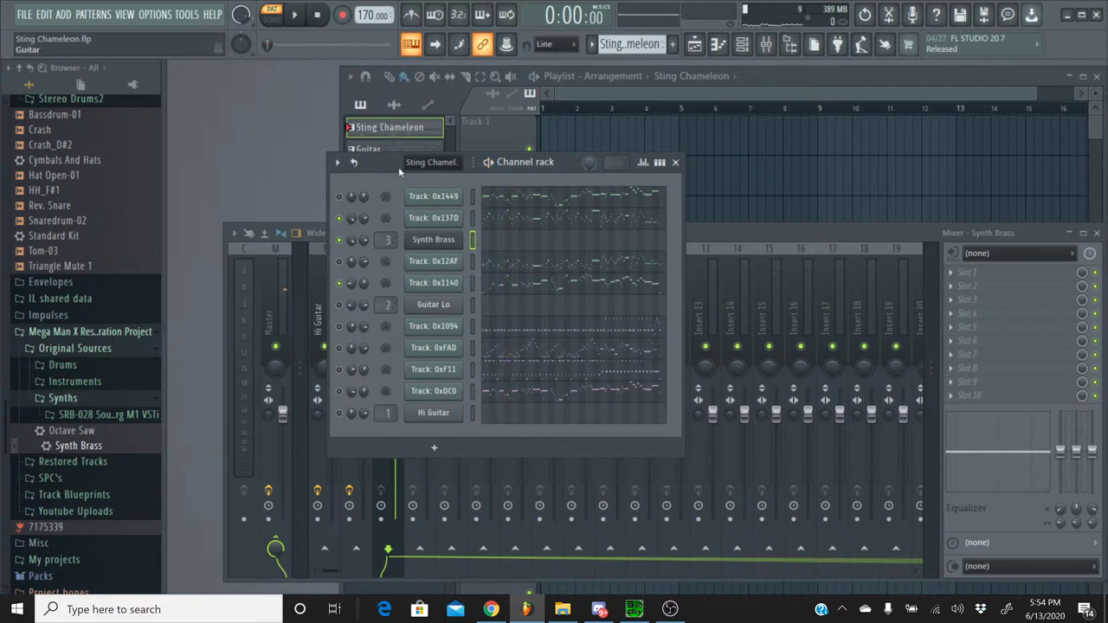
- Open the piano roll of Track: 0x1140 and examine its notes around bars 1 to 6
{"action": "left_click", "coordinate": [522, 285]}
{"action": "scroll", "coordinate": [658, 134], "scroll_direction": "up", "scroll_amount": 6}
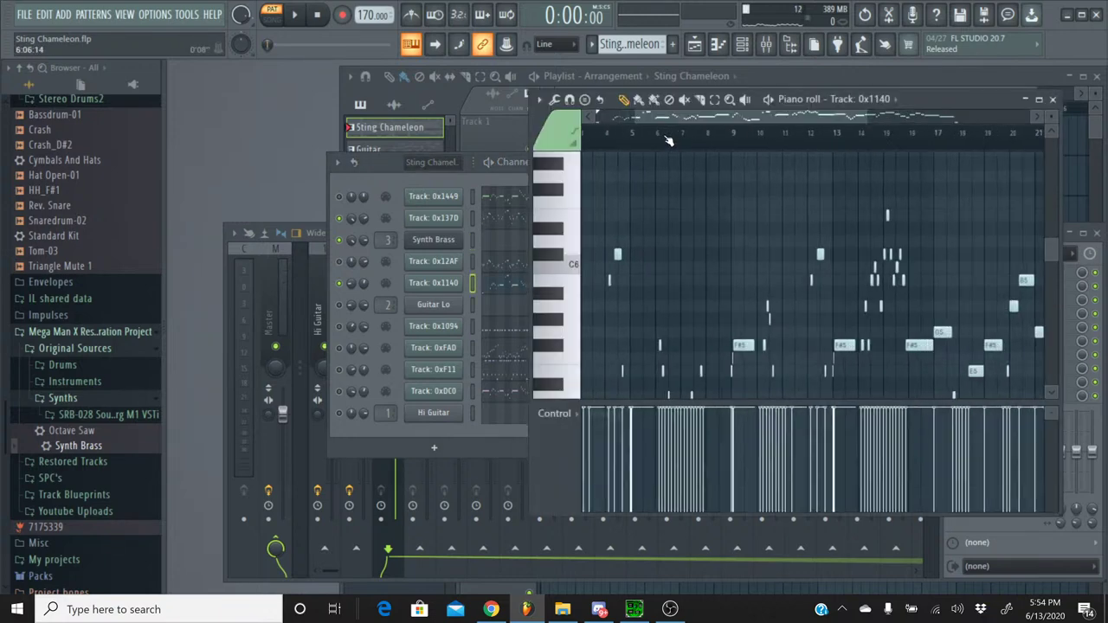
{"action": "scroll", "coordinate": [658, 138], "scroll_direction": "left", "scroll_amount": 5}
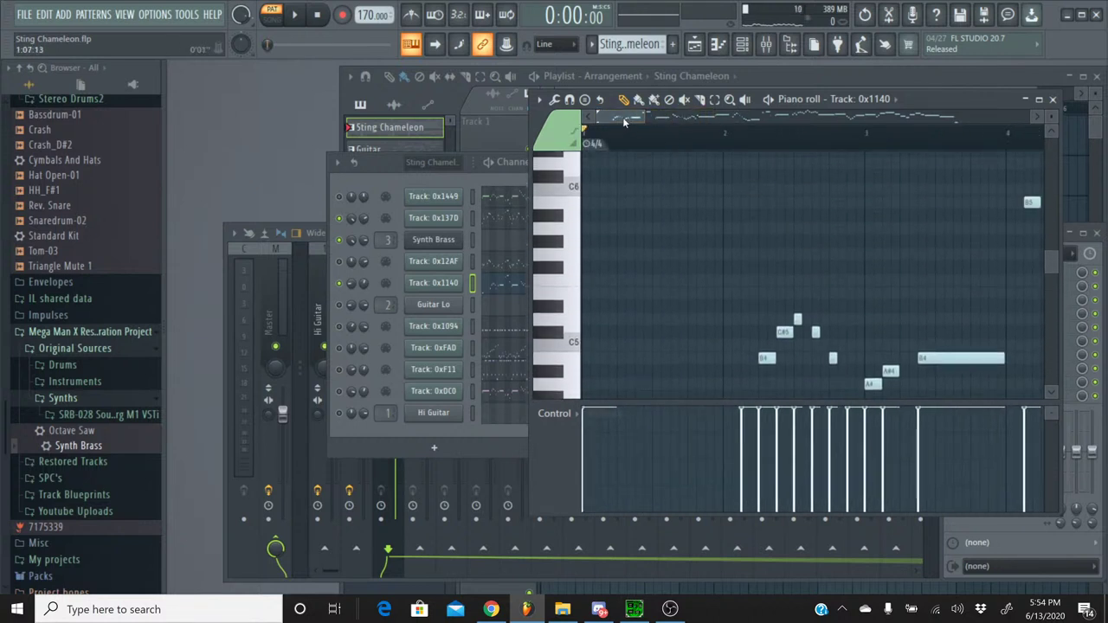
{"action": "left_click_drag", "start_coordinate": [624, 121], "coordinate": [652, 122]}
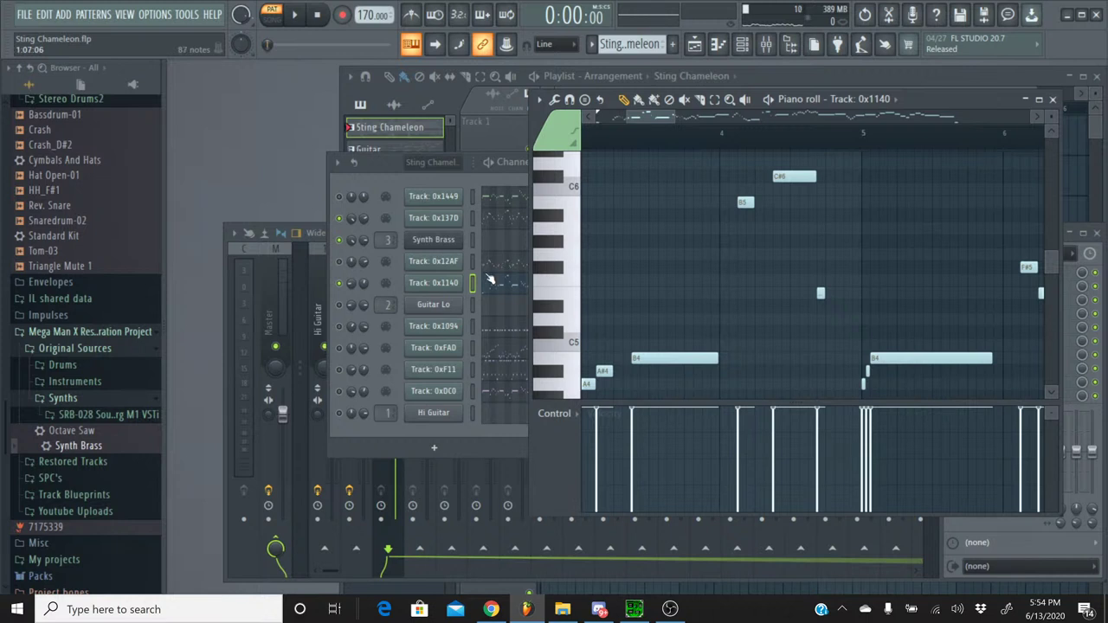
- Show the notes of Track: 0x137D in the piano roll and replay the passage starting just before bar 4
{"action": "left_click", "coordinate": [510, 220]}
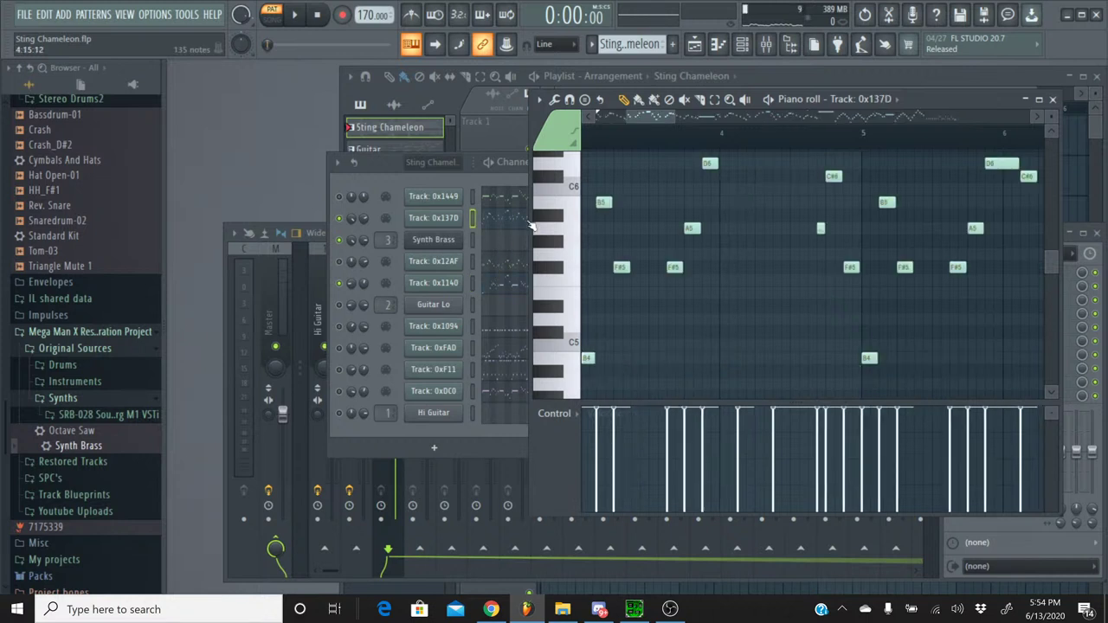
{"action": "scroll", "coordinate": [718, 255], "scroll_direction": "up", "scroll_amount": 5}
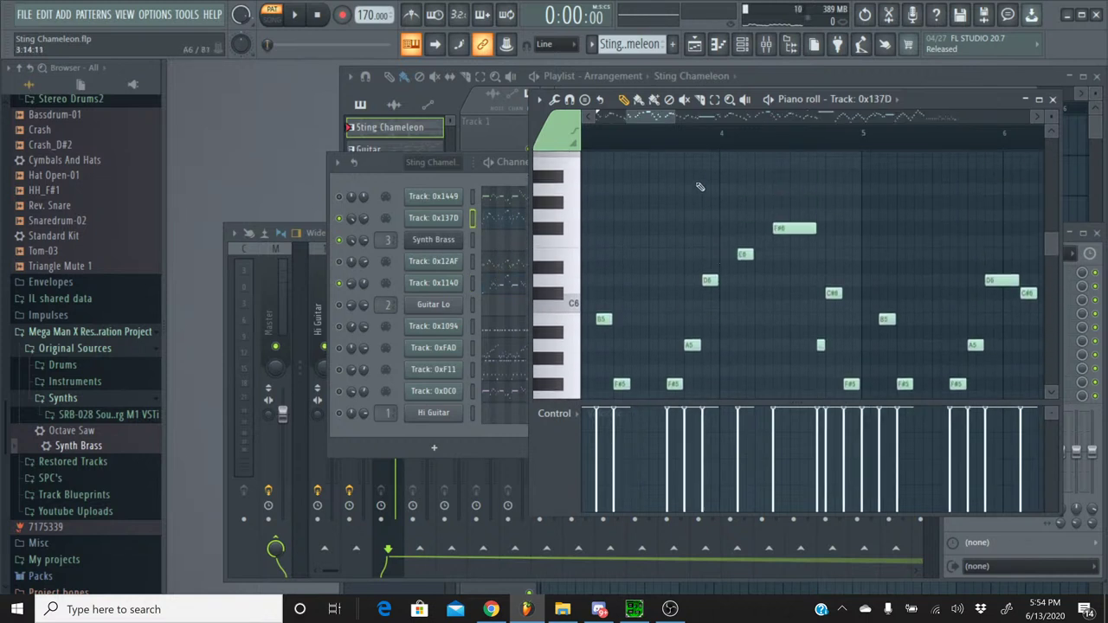
{"action": "left_click_drag", "start_coordinate": [651, 125], "coordinate": [657, 119]}
{"action": "left_click", "coordinate": [658, 127]}
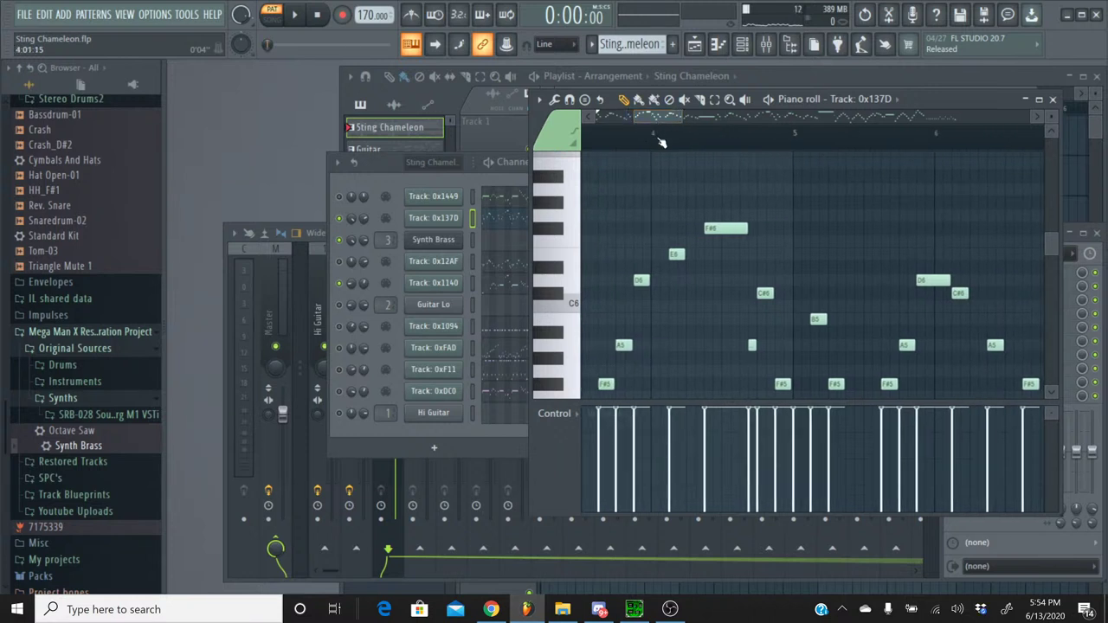
{"action": "key", "text": "space"}
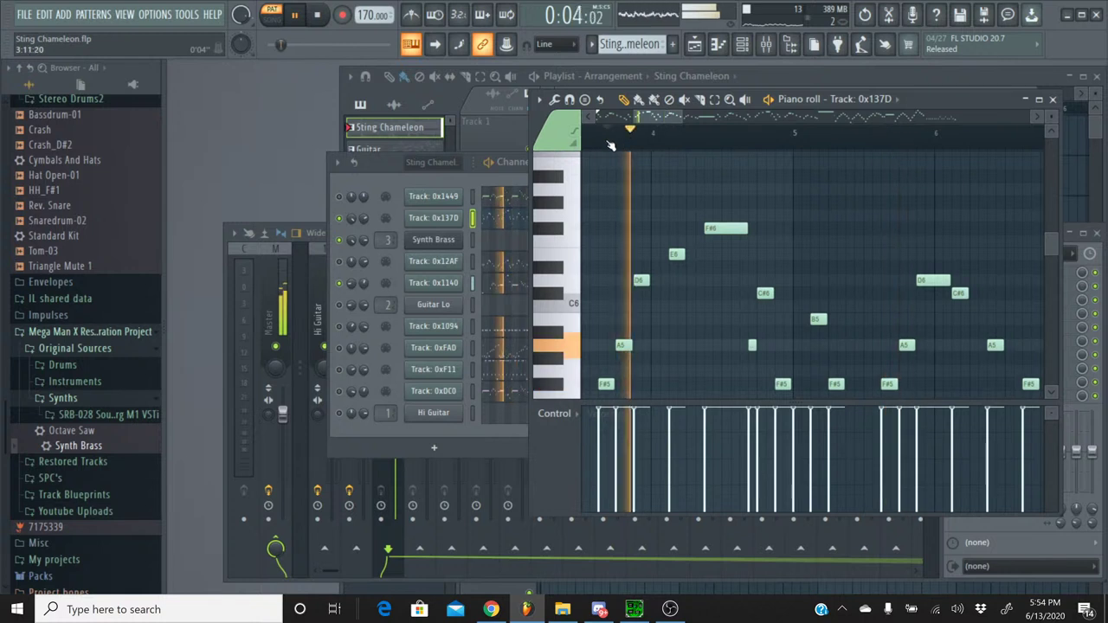
{"action": "scroll", "coordinate": [639, 220], "scroll_direction": "down", "scroll_amount": 8}
{"action": "scroll", "coordinate": [639, 220], "scroll_direction": "up", "scroll_amount": 8}
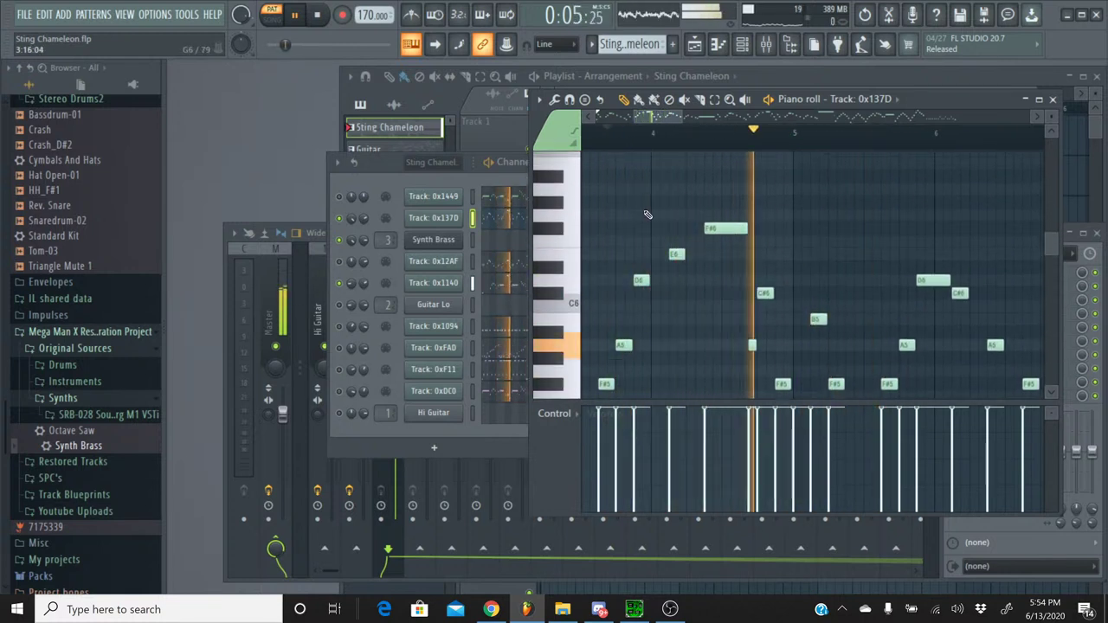
{"action": "left_click", "coordinate": [631, 141]}
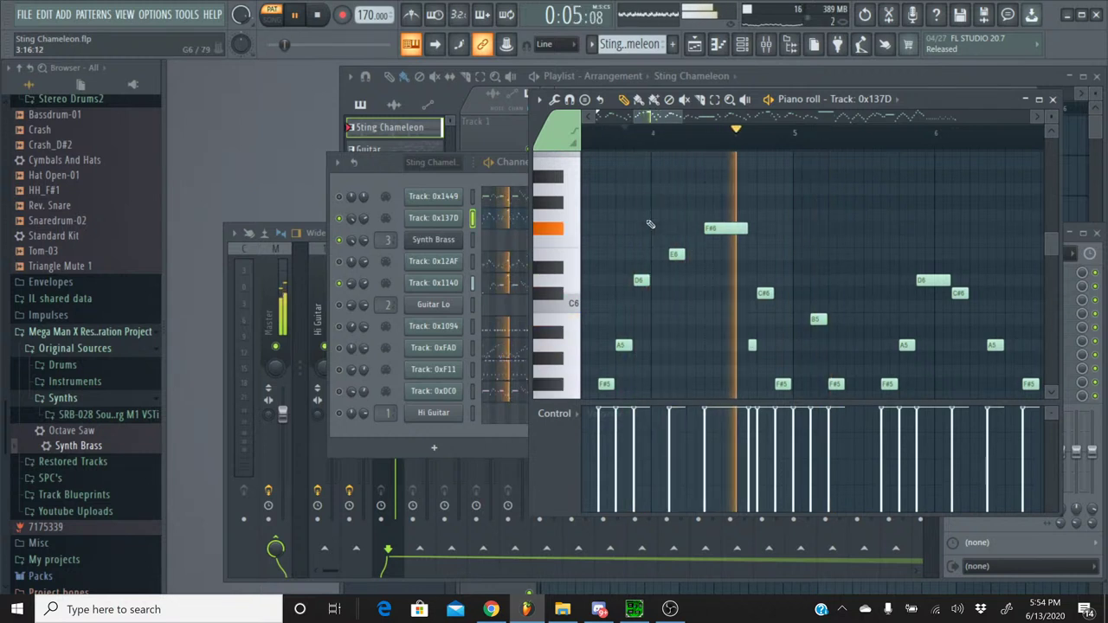
{"action": "left_click", "coordinate": [626, 143]}
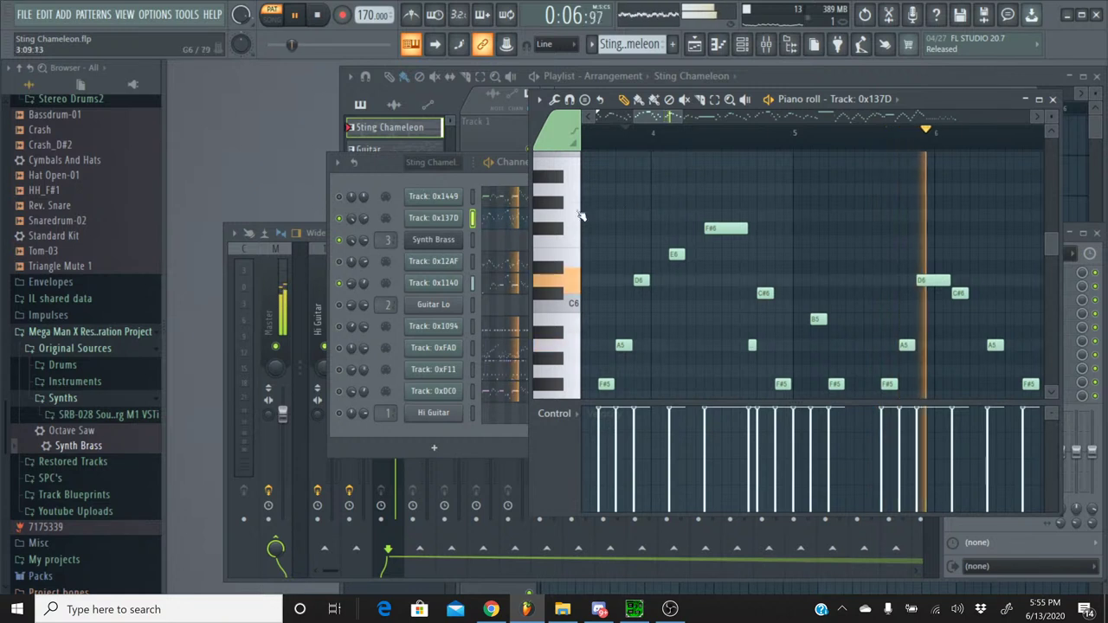
- Compare the notes of Track: 0x1140 in the same passage during playback, then stop and close the piano roll
{"action": "left_click", "coordinate": [513, 293]}
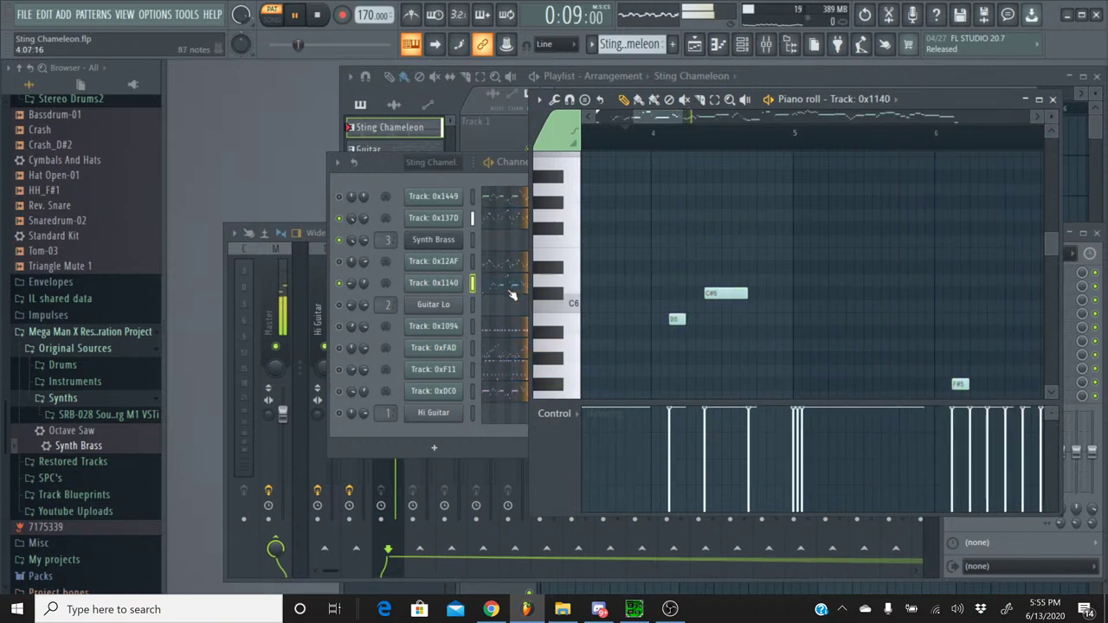
{"action": "scroll", "coordinate": [659, 290], "scroll_direction": "up", "scroll_amount": 4}
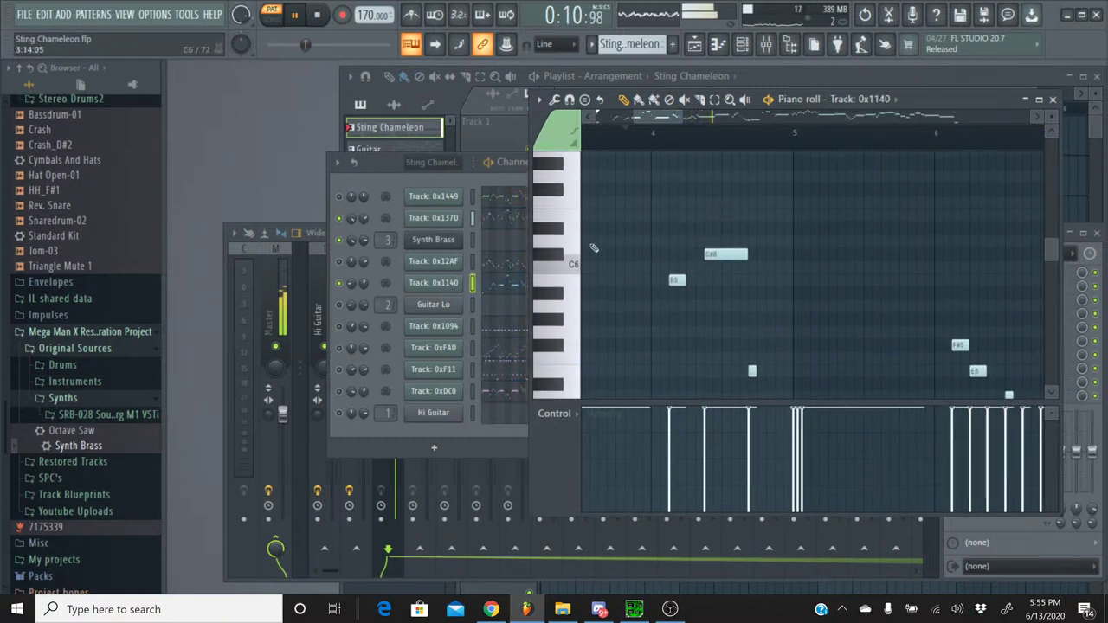
{"action": "left_click", "coordinate": [319, 16]}
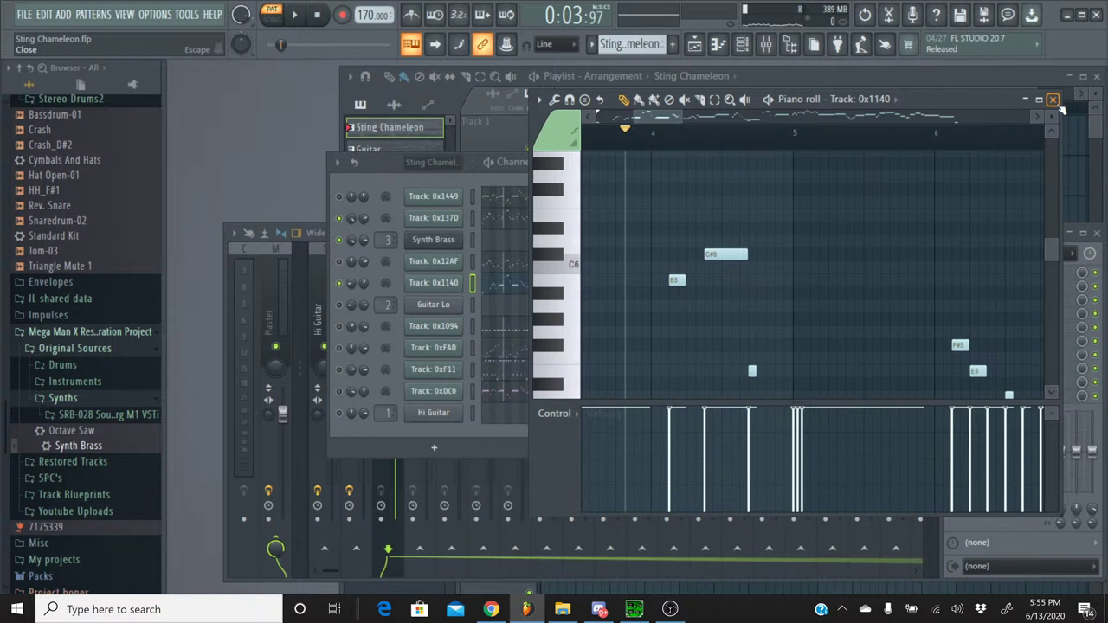
{"action": "left_click", "coordinate": [1053, 100]}
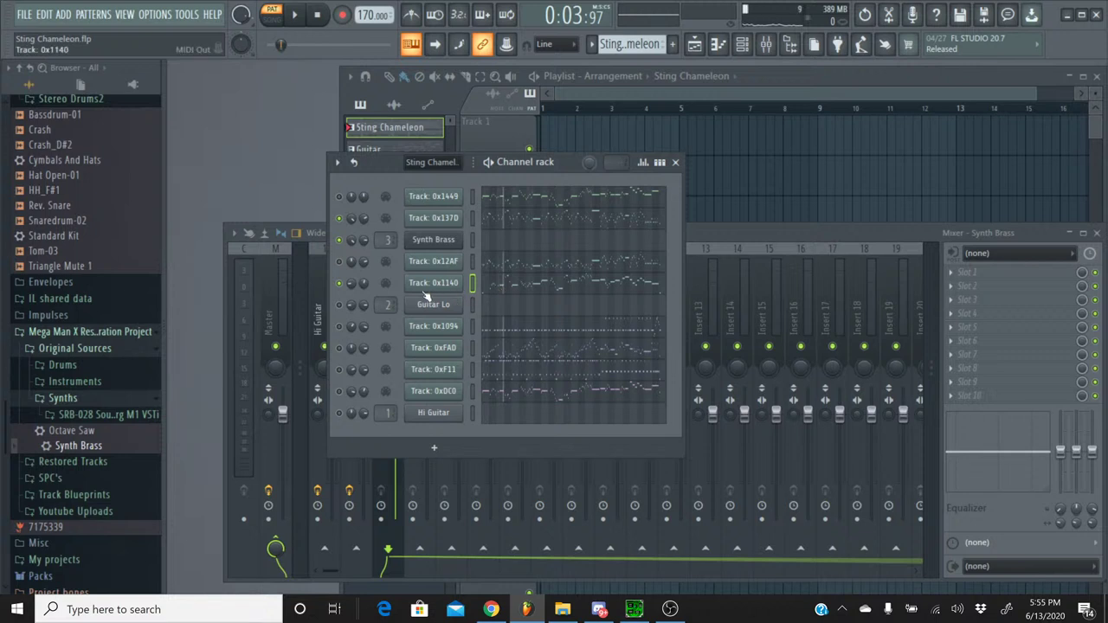
- Open the channel panning events of Track: 0x1140 and play the passage before bar 4 to check them
{"action": "right_click", "coordinate": [355, 286]}
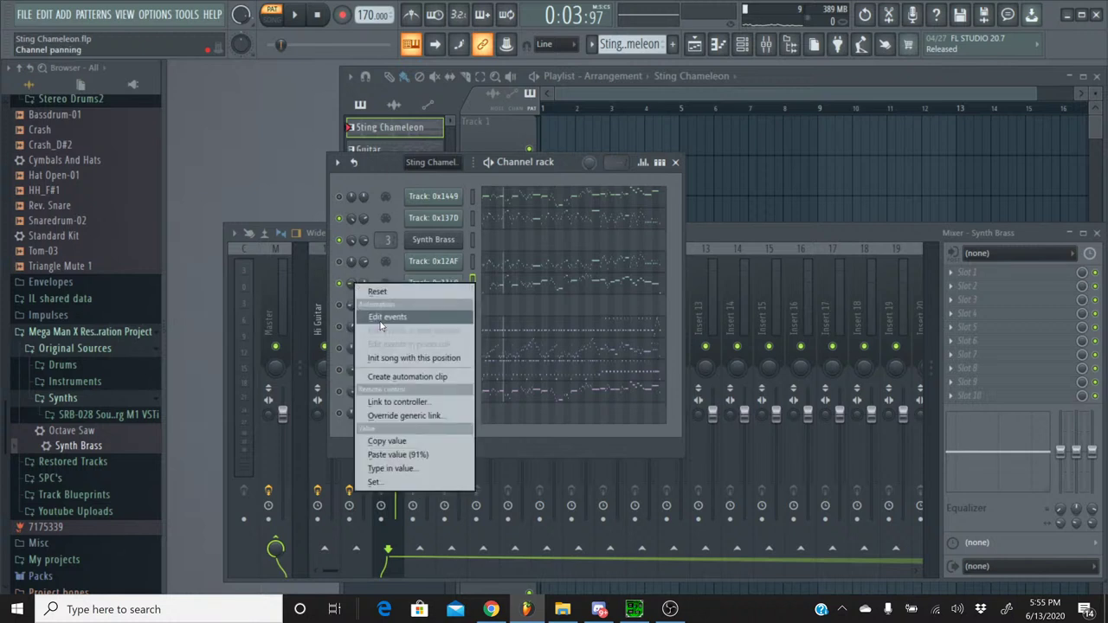
{"action": "left_click", "coordinate": [373, 318]}
{"action": "scroll", "coordinate": [693, 154], "scroll_direction": "up", "scroll_amount": 5}
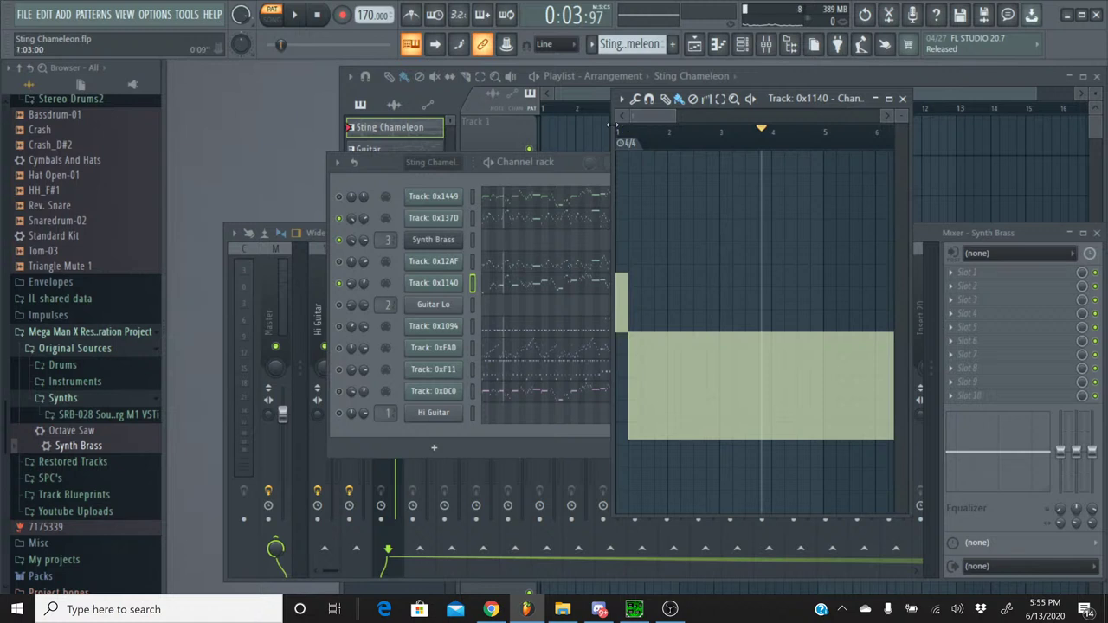
{"action": "left_click", "coordinate": [302, 21]}
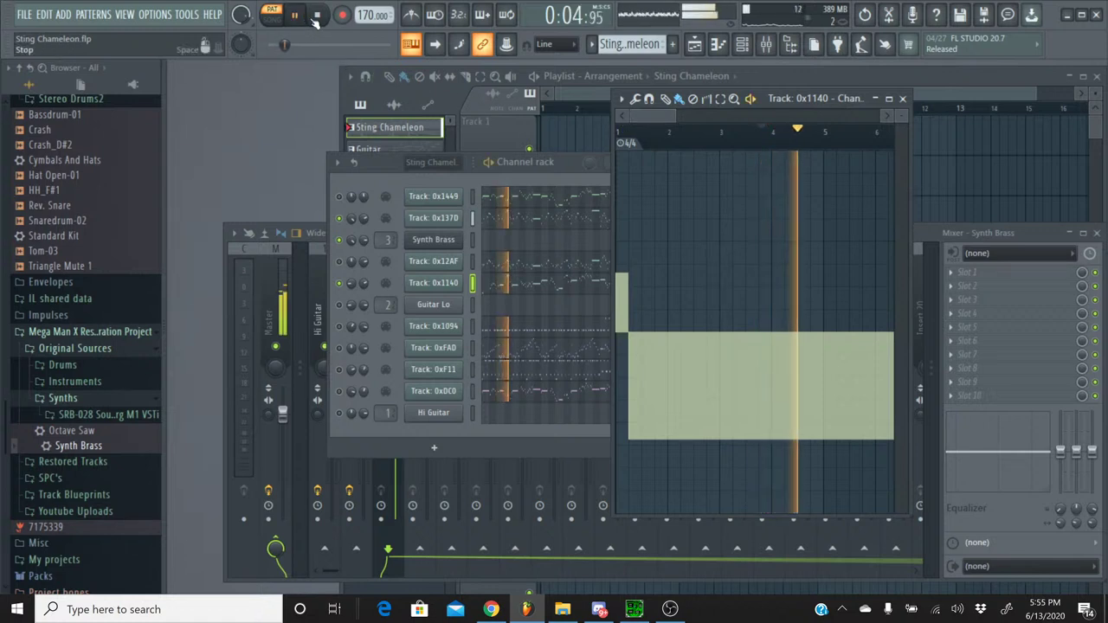
{"action": "left_click", "coordinate": [317, 17]}
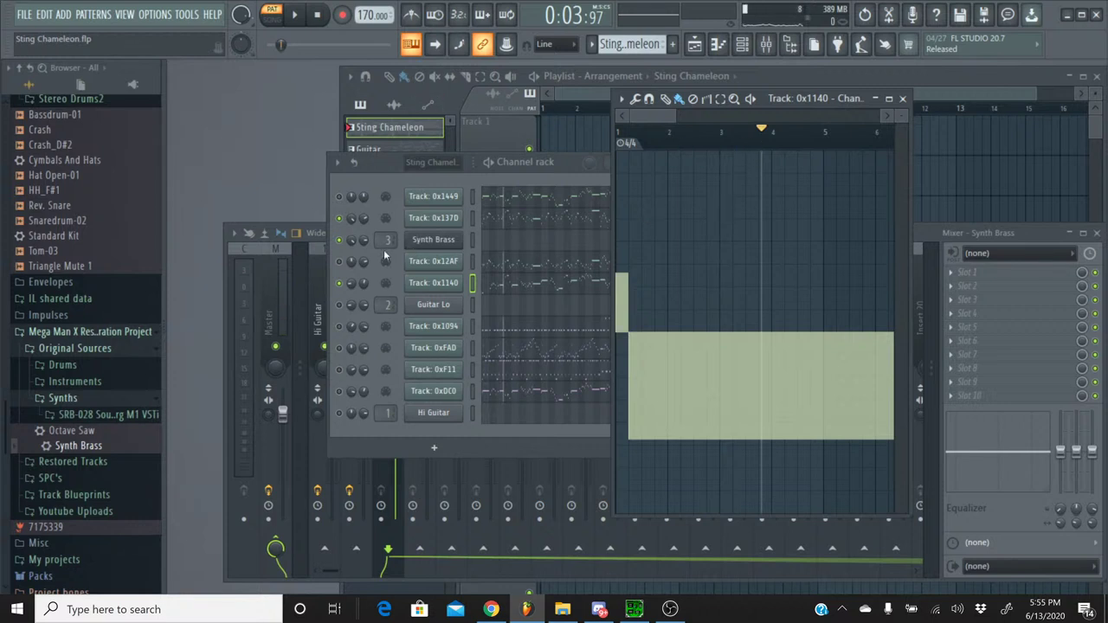
- Mute the Track: 0x137D channel and audition the passage around bar 4 against the panning events of Track: 0x1140
{"action": "left_click", "coordinate": [345, 223]}
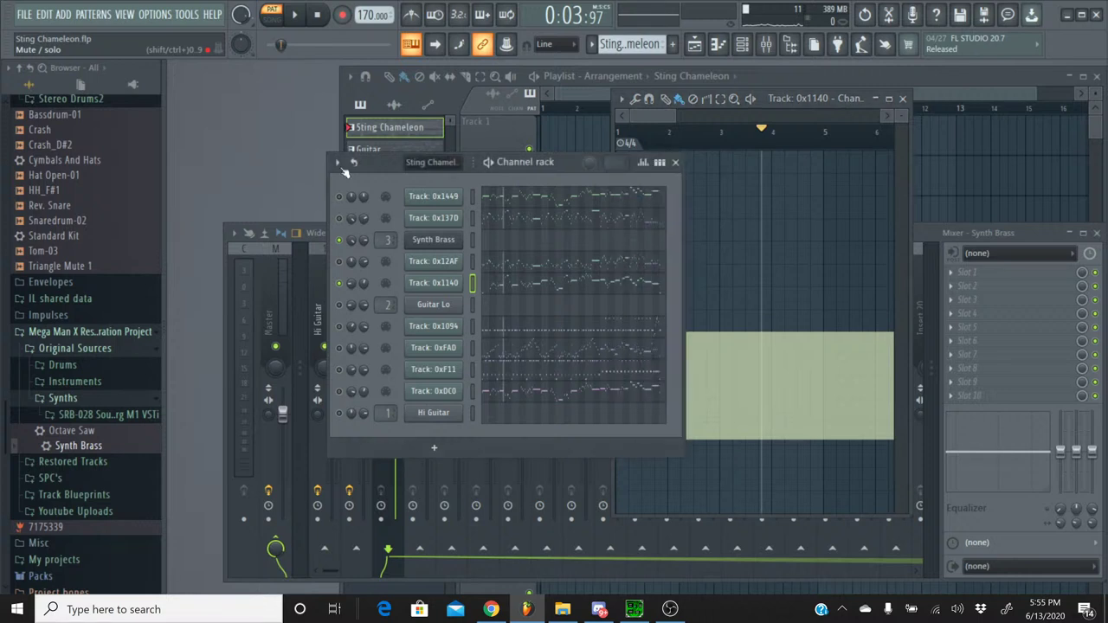
{"action": "left_click", "coordinate": [295, 15]}
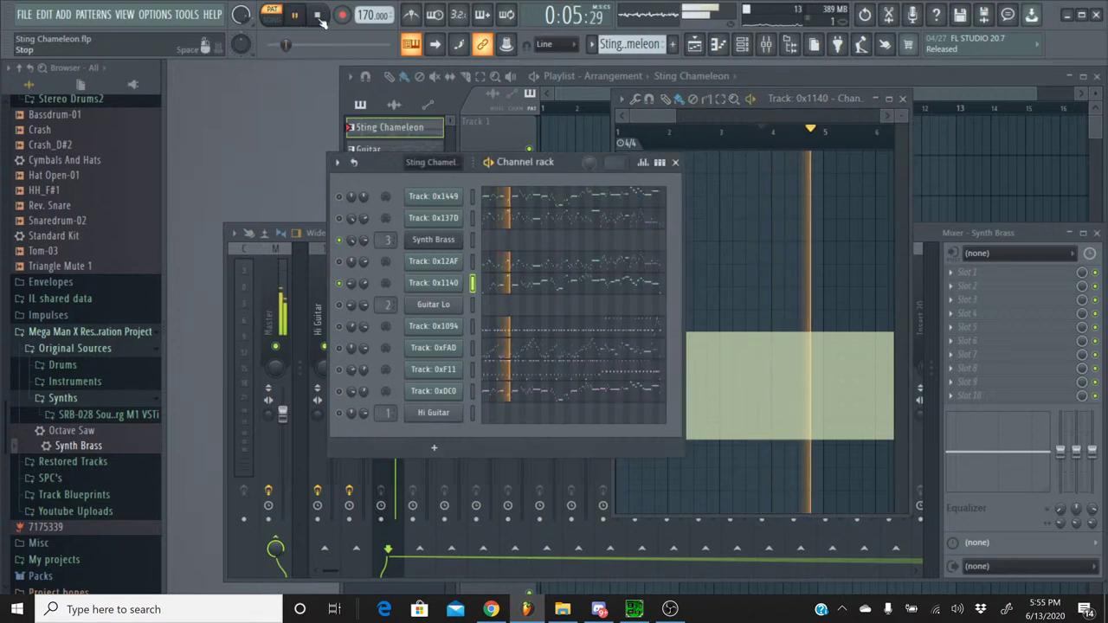
{"action": "left_click", "coordinate": [318, 17]}
{"action": "scroll", "coordinate": [790, 139], "scroll_direction": "up", "scroll_amount": 2}
{"action": "scroll", "coordinate": [791, 138], "scroll_direction": "up", "scroll_amount": 2}
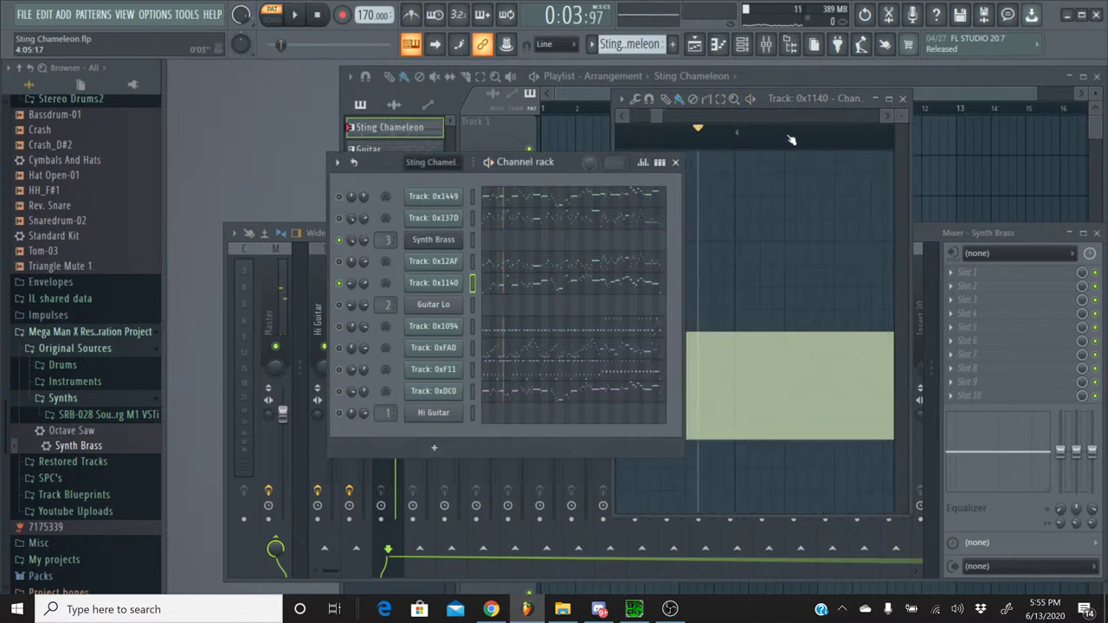
{"action": "left_click", "coordinate": [296, 27]}
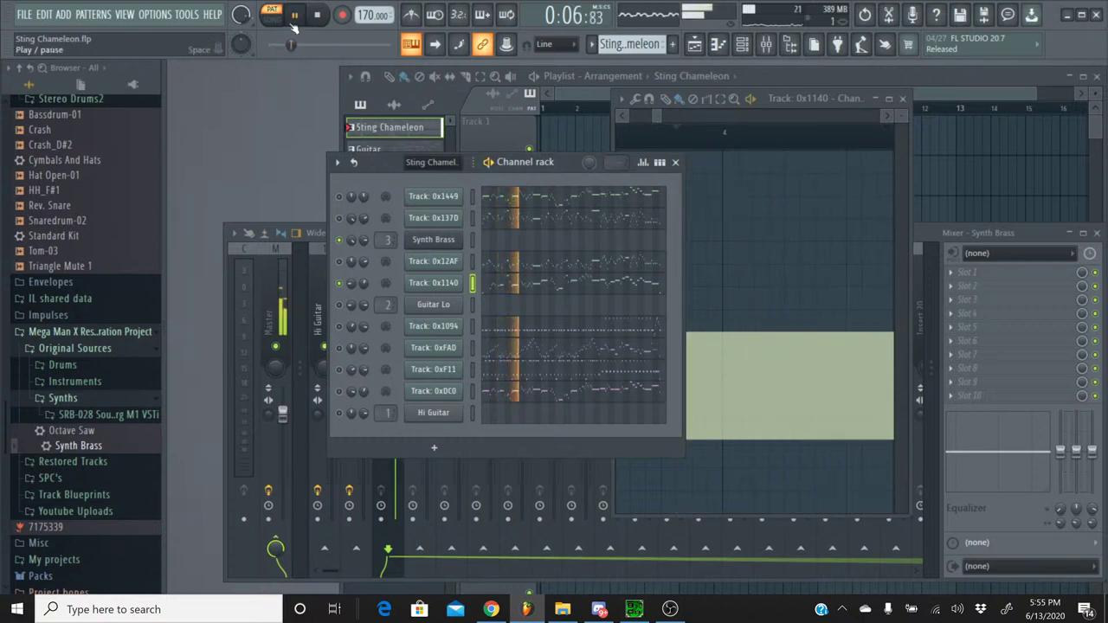
- Replay the passage around the start of bar 4 from several positions against the Track: 0x1140 channel panning events, then stop playback
{"action": "key", "text": "space"}
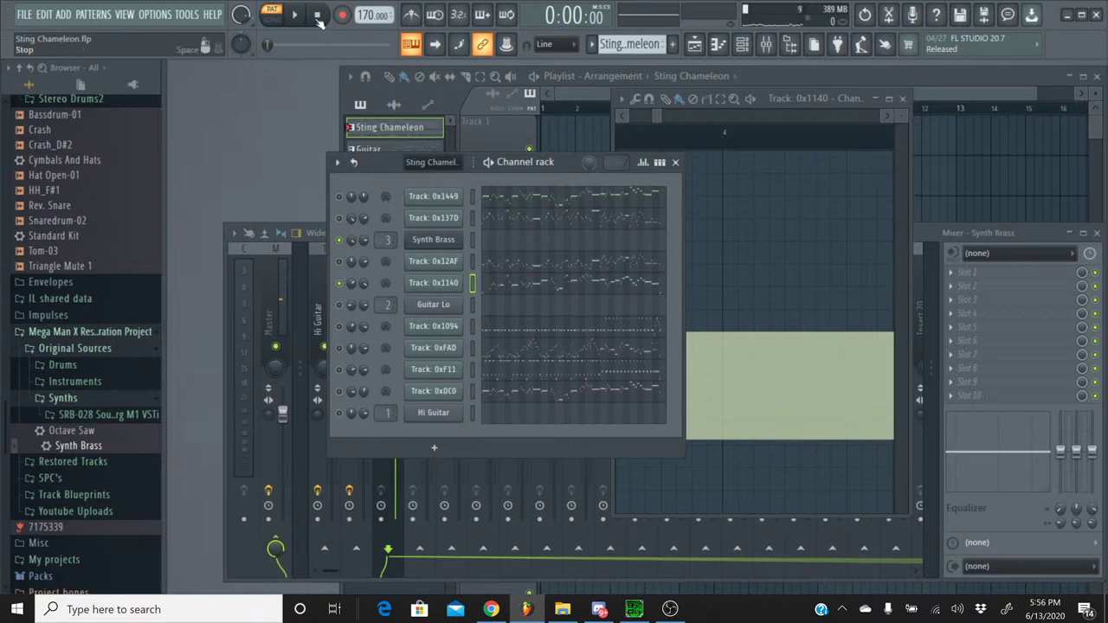
{"action": "left_click", "coordinate": [304, 17]}
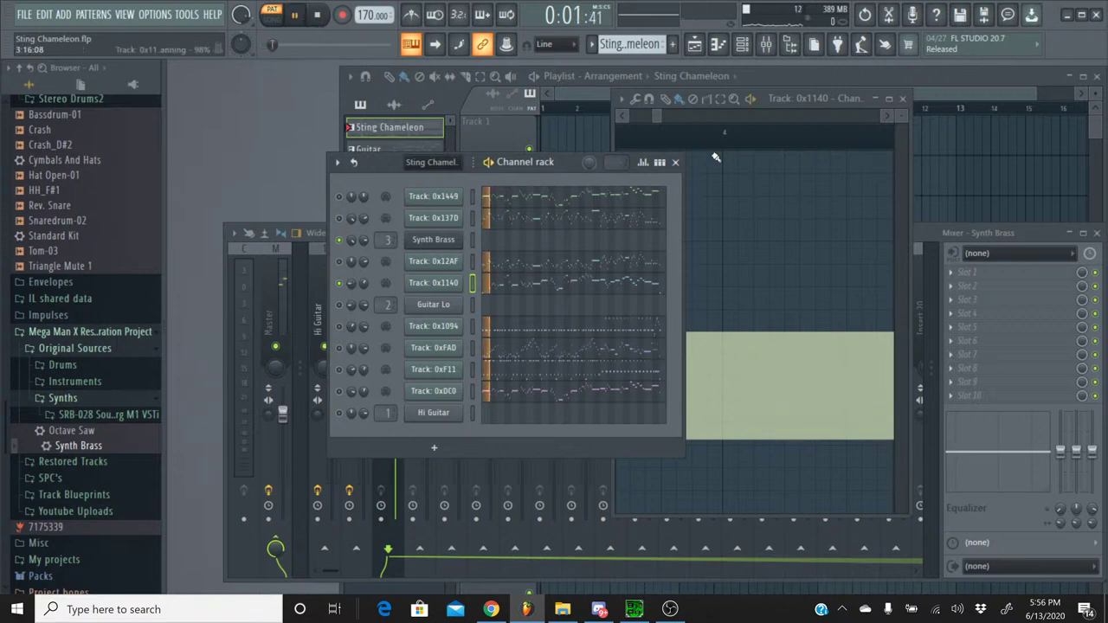
{"action": "left_click", "coordinate": [671, 137]}
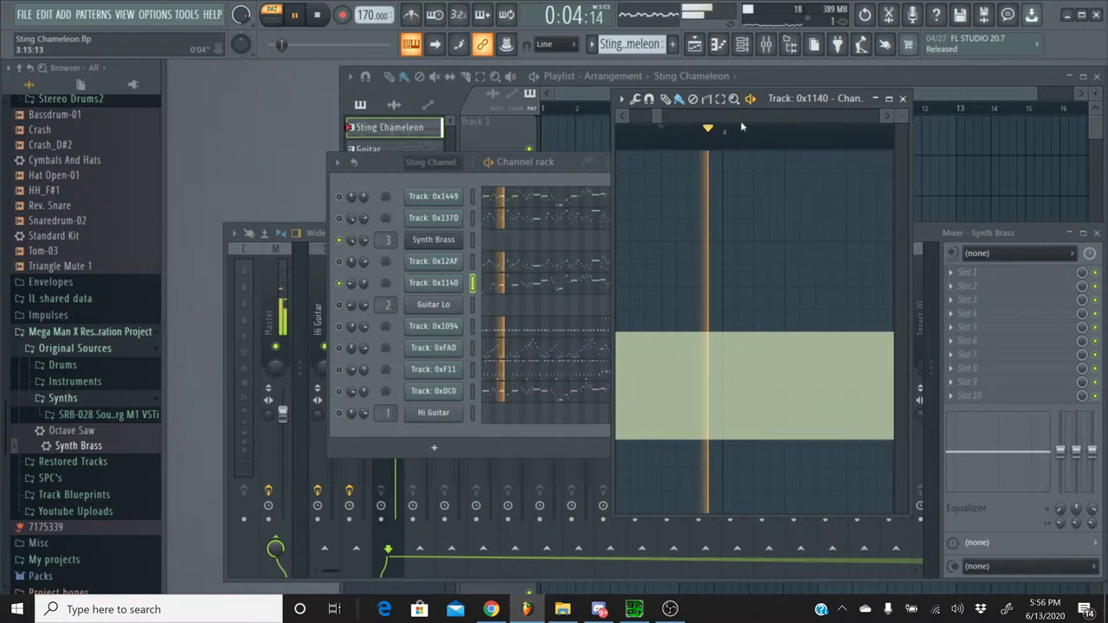
{"action": "left_click", "coordinate": [660, 132]}
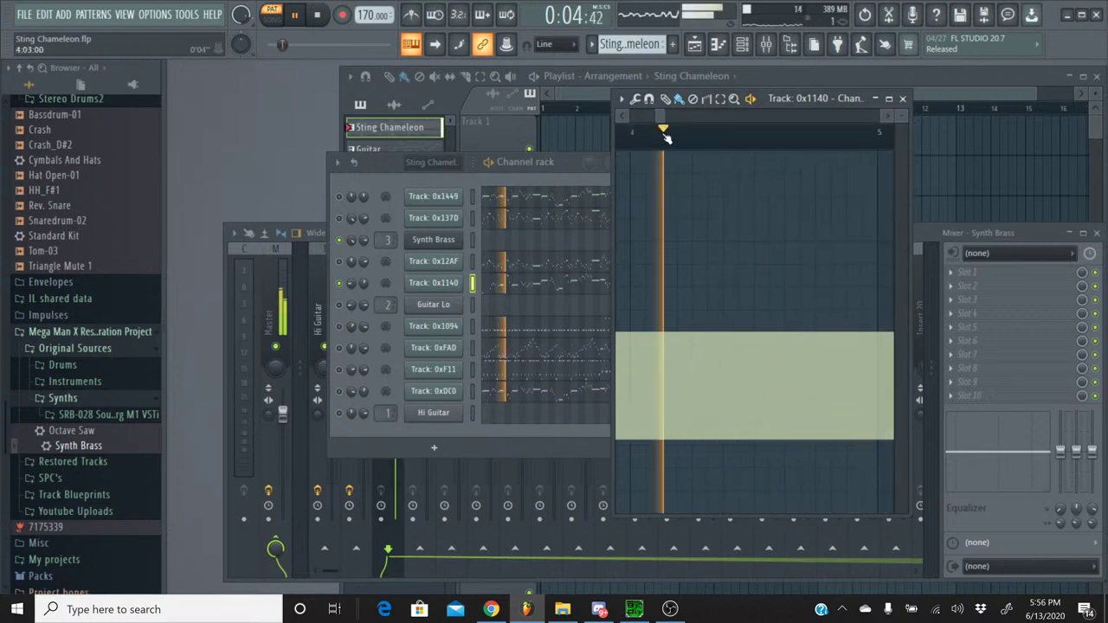
{"action": "left_click", "coordinate": [653, 134]}
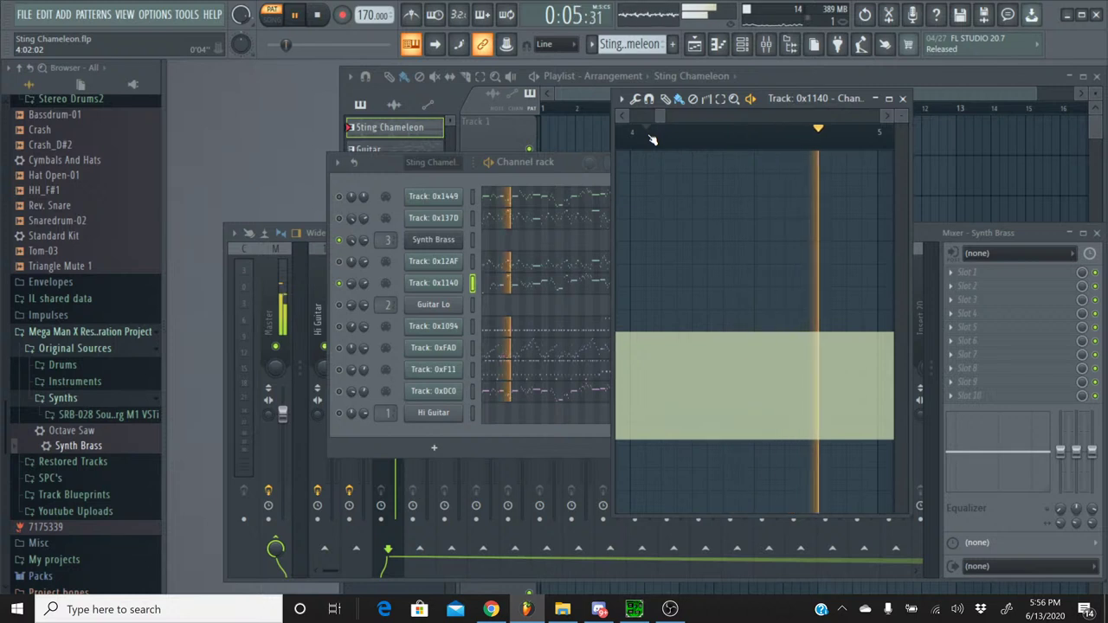
{"action": "left_click", "coordinate": [653, 138]}
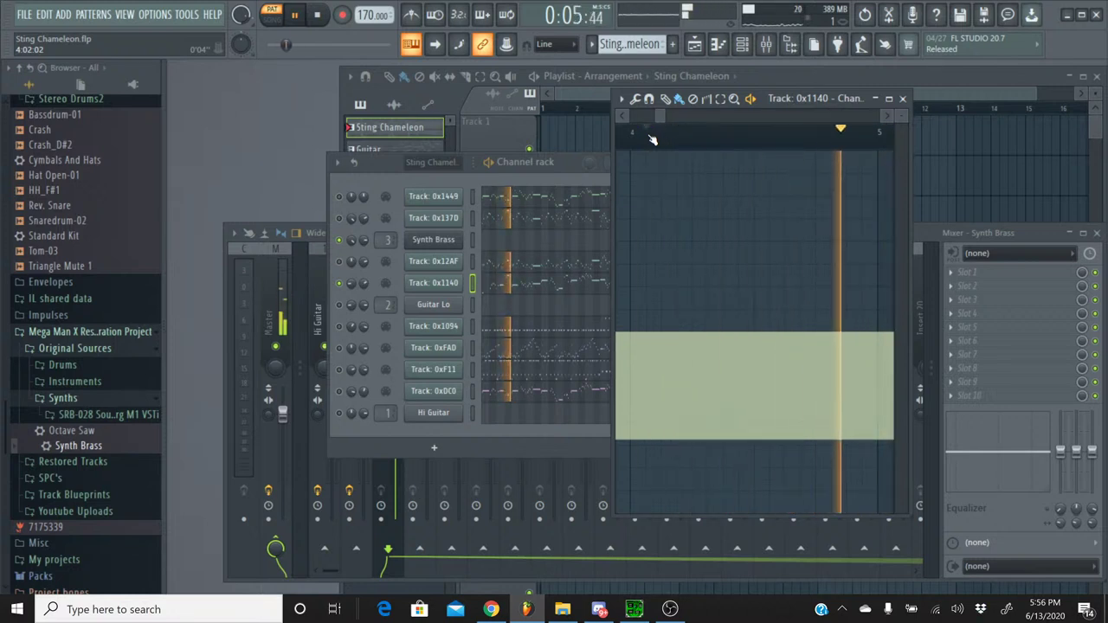
{"action": "left_click", "coordinate": [653, 139]}
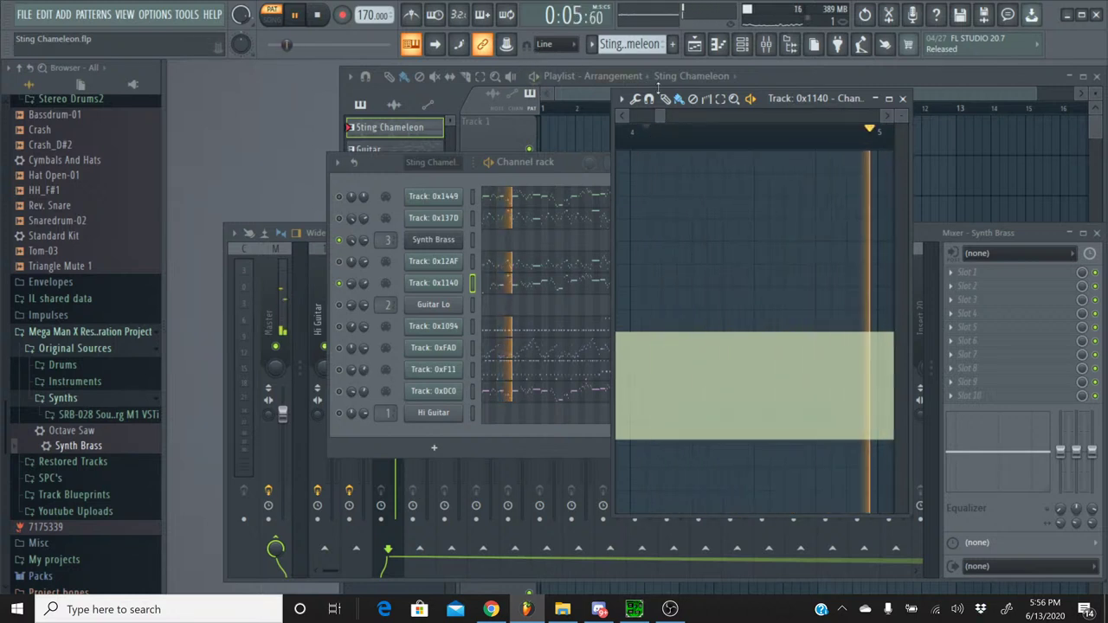
{"action": "left_click", "coordinate": [320, 17]}
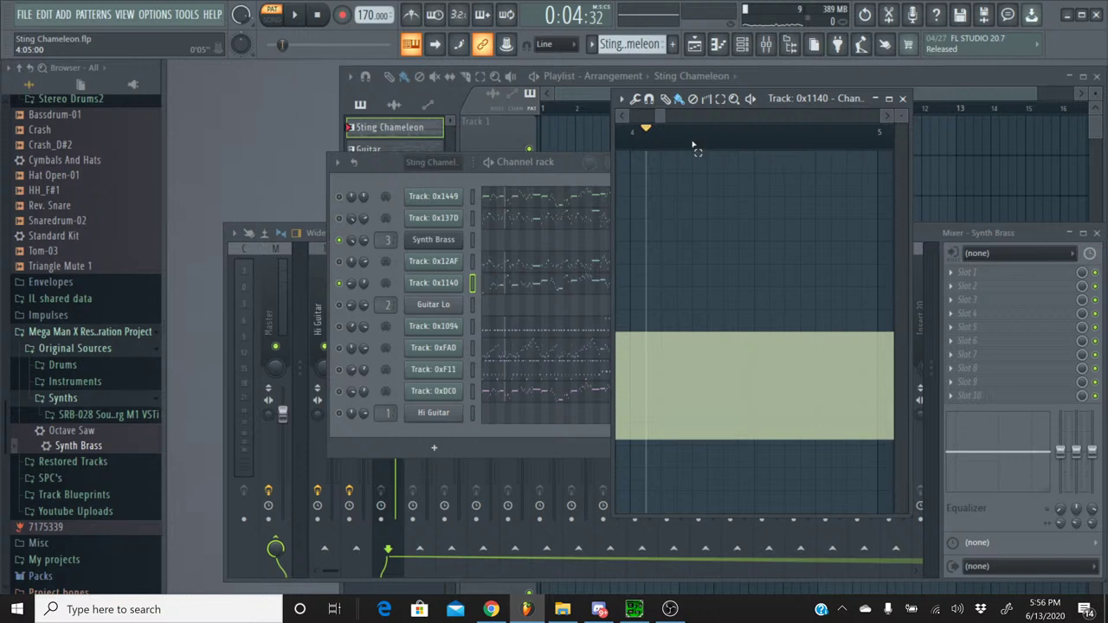
- Mark the time range from just after the start of bar 4 to bar 5 in the Track: 0x1140 panning events, audition it and close the editor
{"action": "left_click_drag", "start_coordinate": [693, 145], "coordinate": [875, 164]}
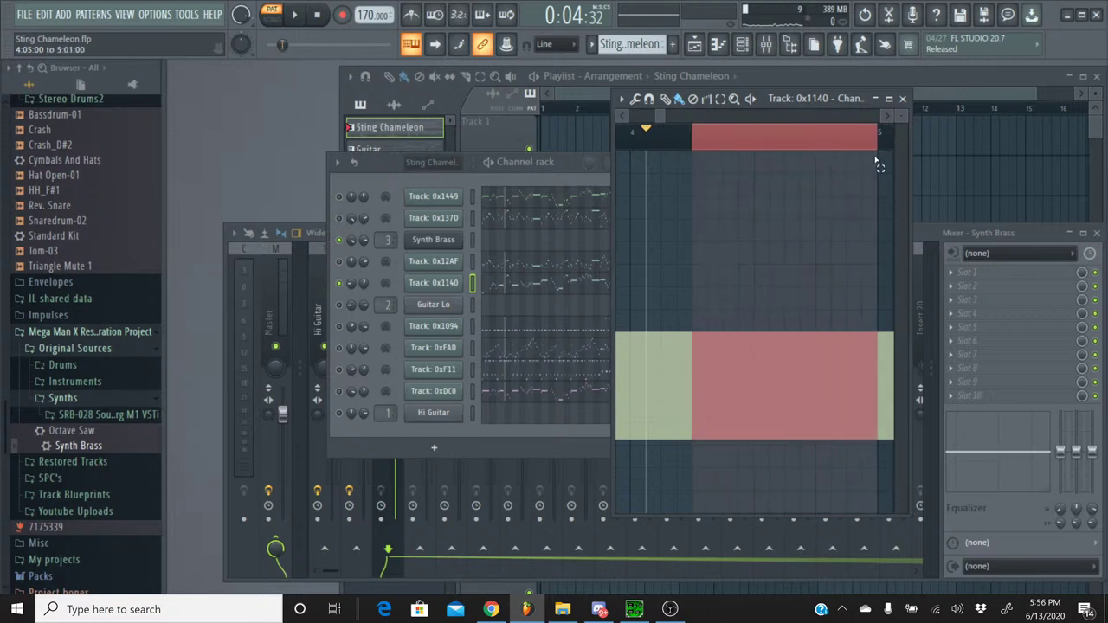
{"action": "left_click", "coordinate": [296, 16]}
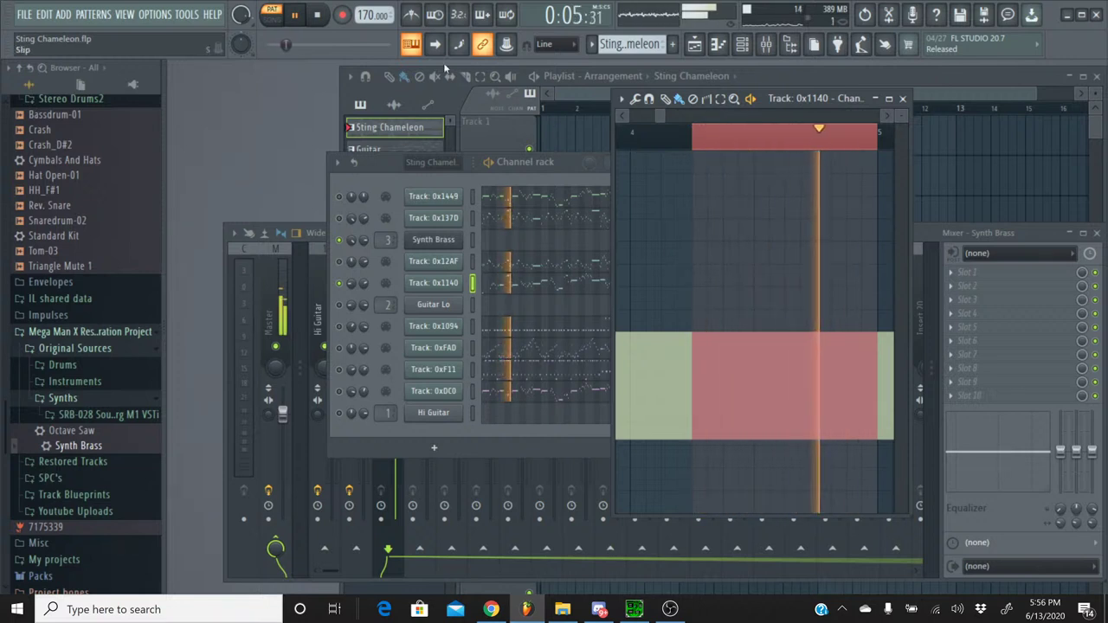
{"action": "left_click", "coordinate": [317, 17]}
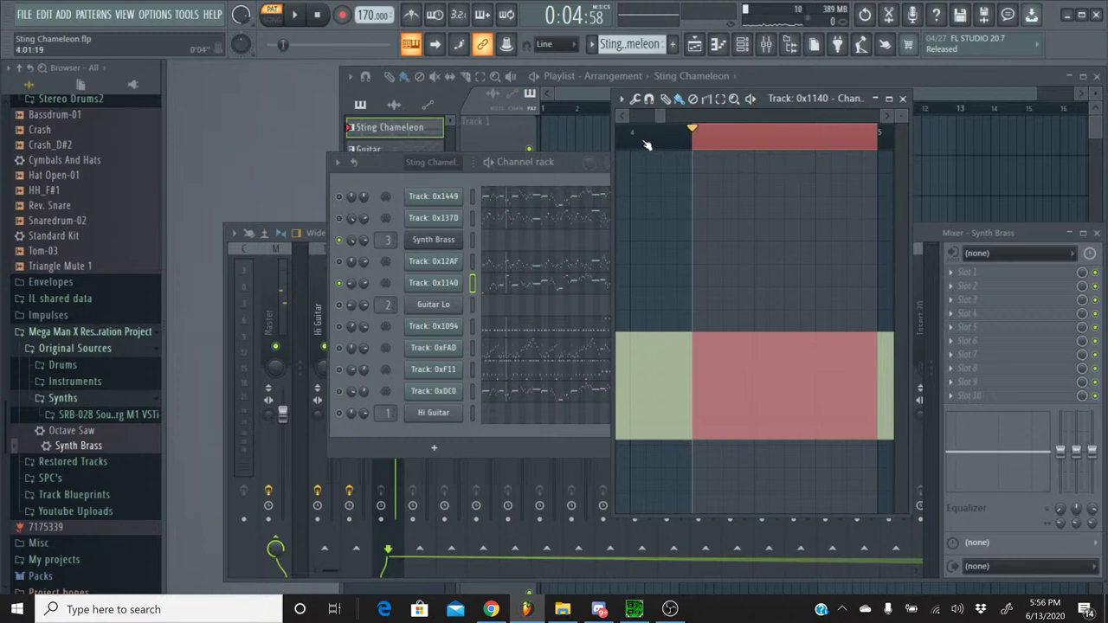
{"action": "left_click_drag", "start_coordinate": [645, 141], "coordinate": [876, 147]}
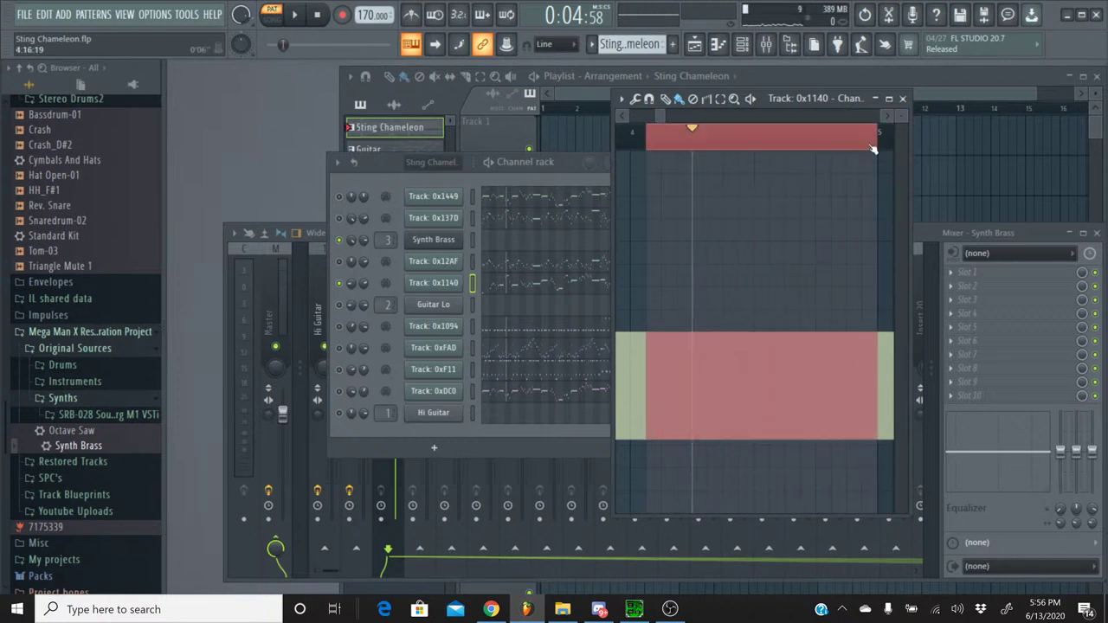
{"action": "left_click", "coordinate": [295, 14]}
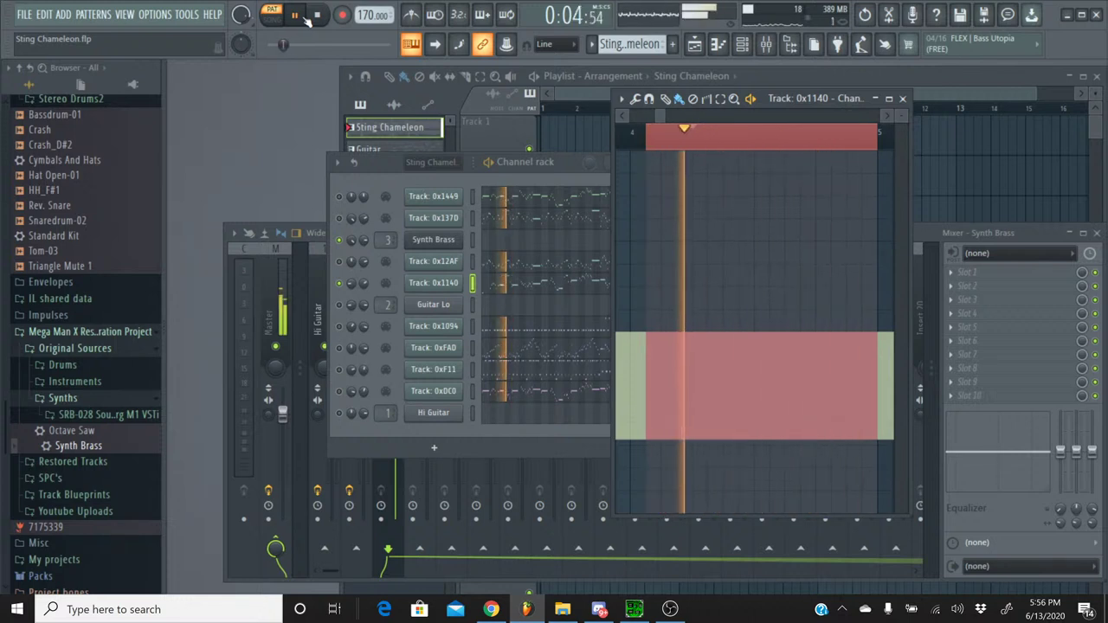
{"action": "left_click", "coordinate": [321, 16]}
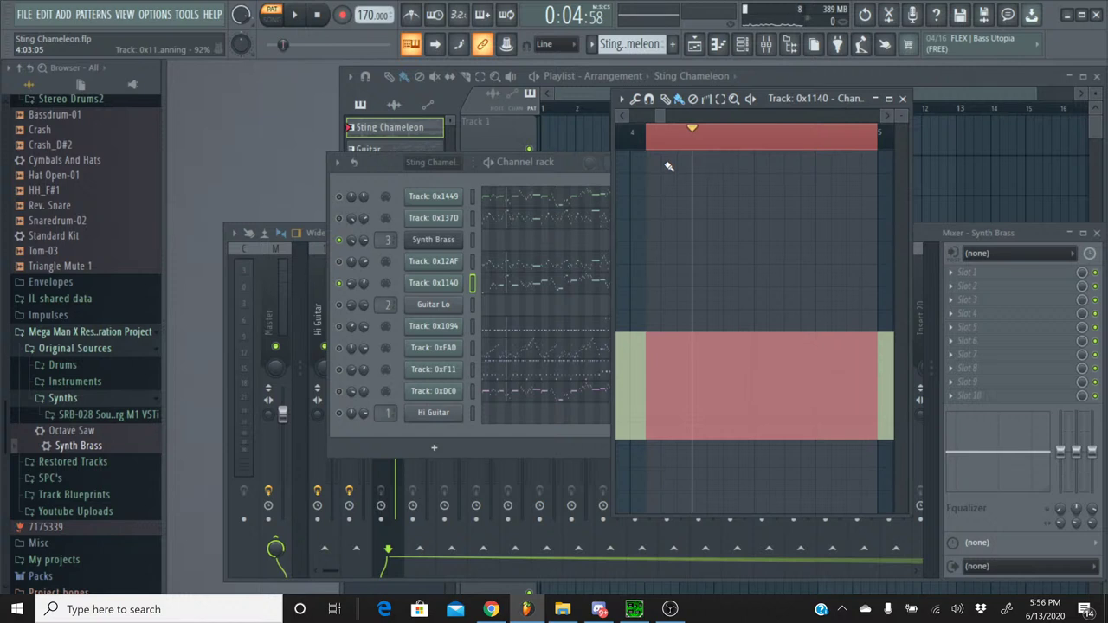
{"action": "left_click", "coordinate": [692, 136]}
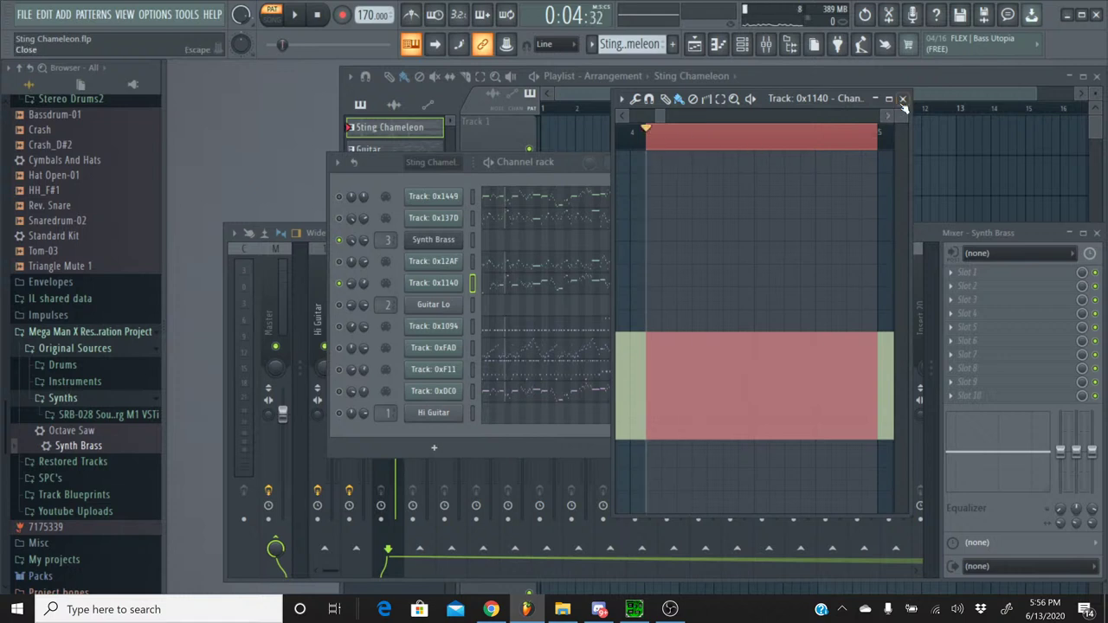
{"action": "left_click", "coordinate": [902, 98]}
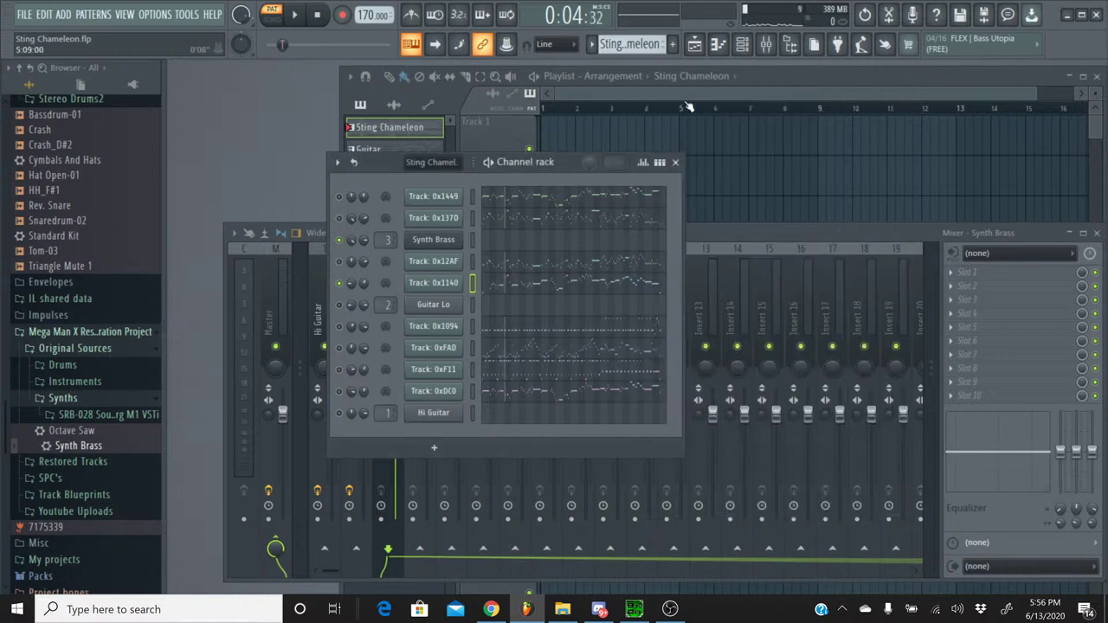
- Switch to the Brass pattern and open the channel panning events of Synth Brass
{"action": "left_click", "coordinate": [591, 47]}
{"action": "left_click", "coordinate": [592, 47]}
{"action": "left_click", "coordinate": [592, 48]}
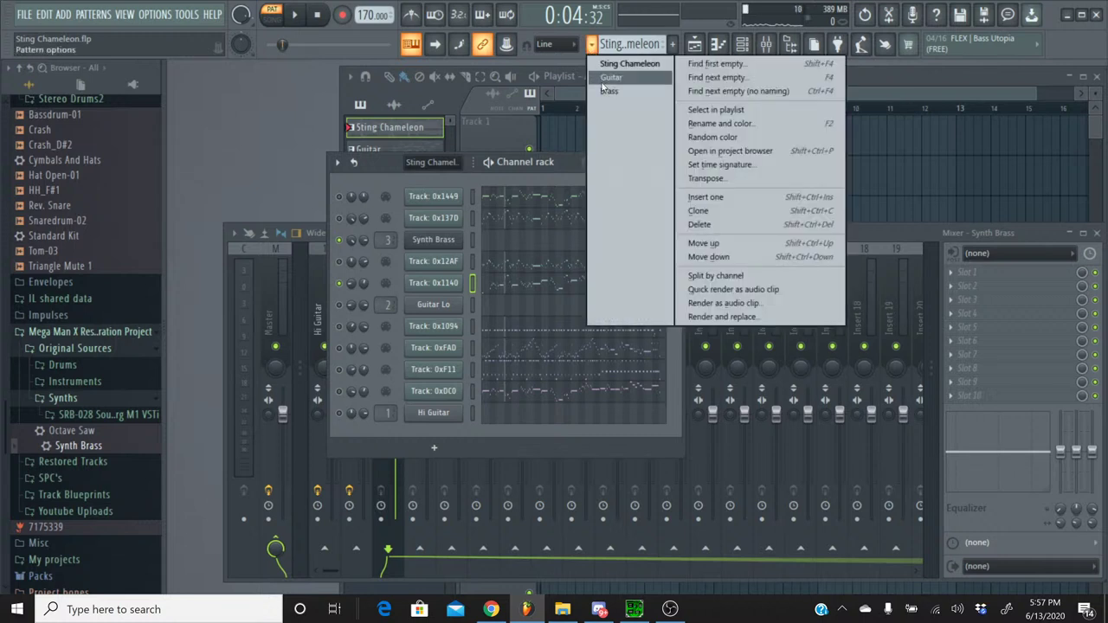
{"action": "left_click", "coordinate": [610, 90]}
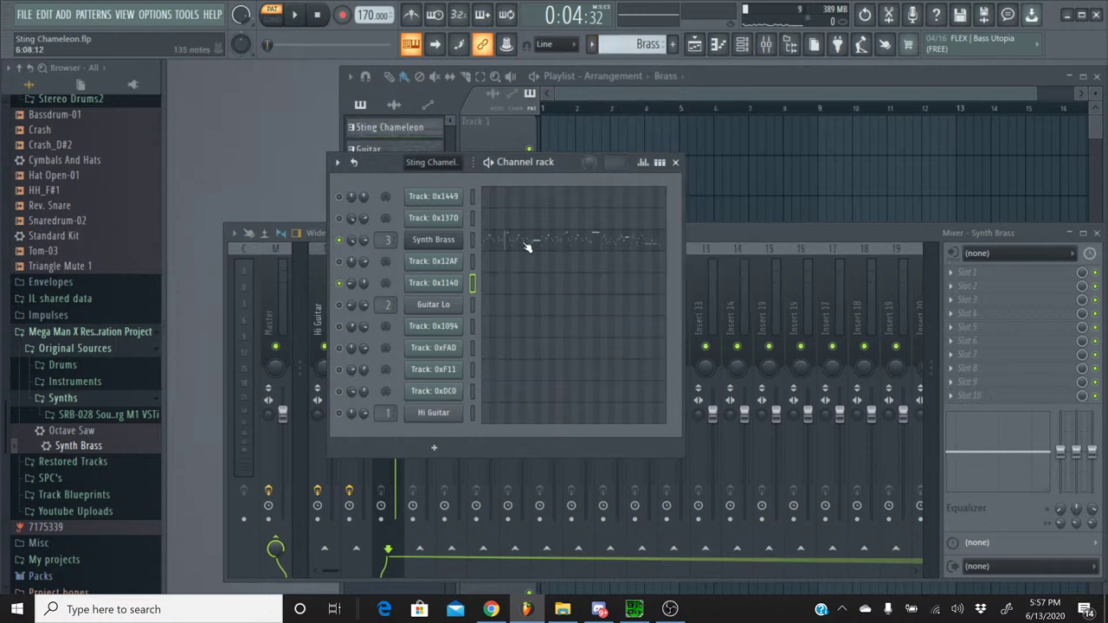
{"action": "right_click", "coordinate": [355, 245]}
{"action": "left_click", "coordinate": [390, 275]}
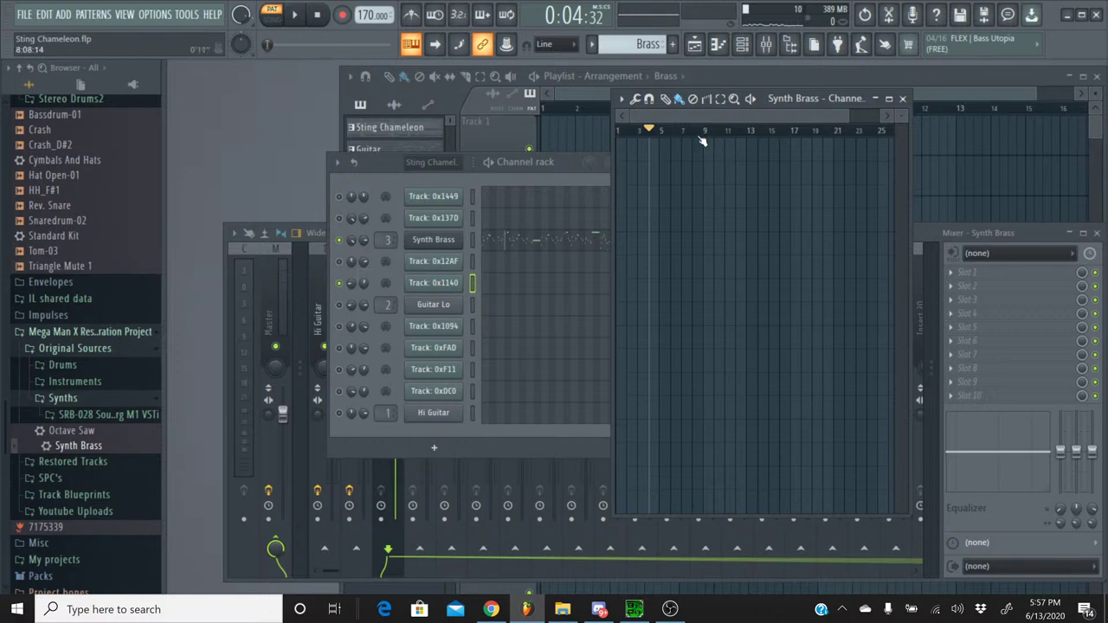
- Mark the bar 4 range in the Synth Brass panning events, inspect it in the enlarged editor, then close the editor
{"action": "scroll", "coordinate": [702, 141], "scroll_direction": "up", "scroll_amount": 5}
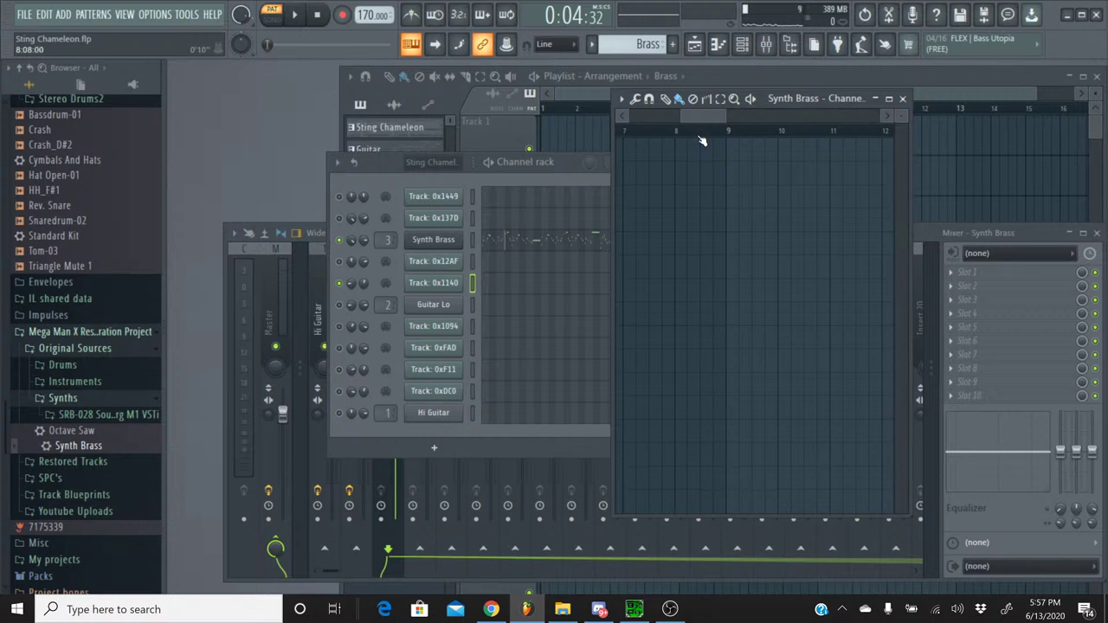
{"action": "mouse_move", "coordinate": [698, 122]}
{"action": "left_mouse_down"}
{"action": "mouse_move", "coordinate": [745, 118]}
{"action": "mouse_move", "coordinate": [643, 109]}
{"action": "mouse_move", "coordinate": [669, 116]}
{"action": "left_mouse_up"}
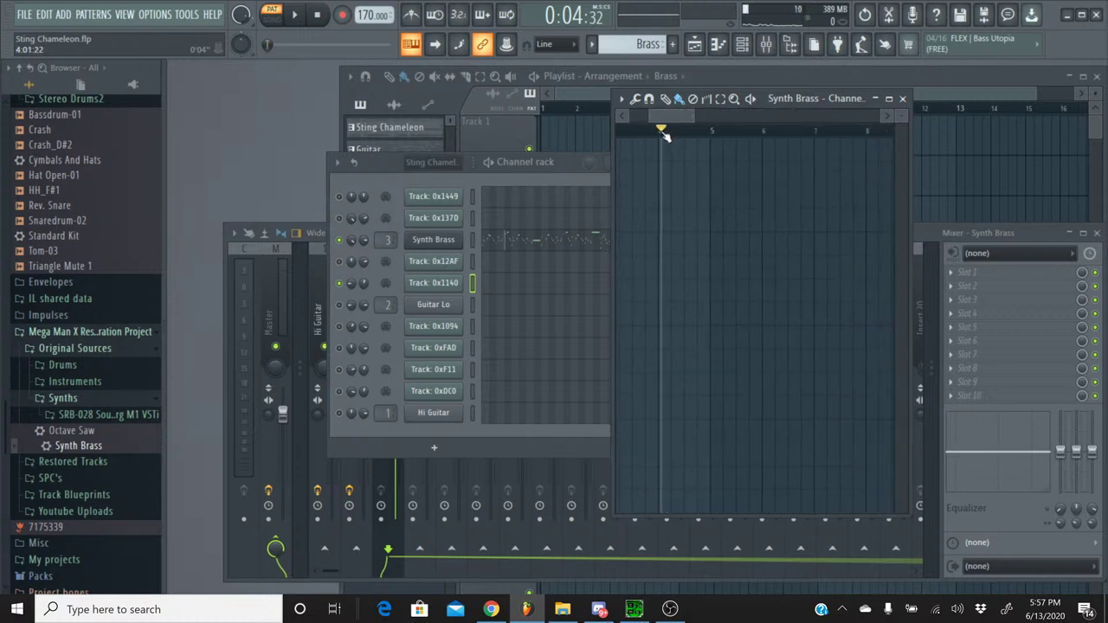
{"action": "left_click_drag", "start_coordinate": [663, 132], "coordinate": [717, 137]}
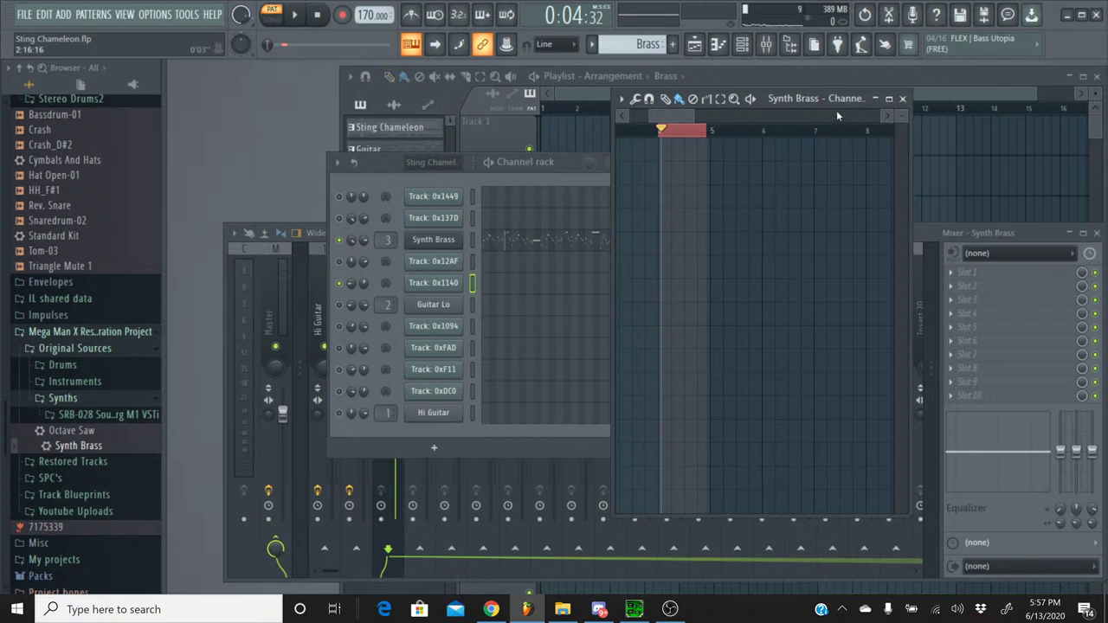
{"action": "left_click", "coordinate": [889, 98]}
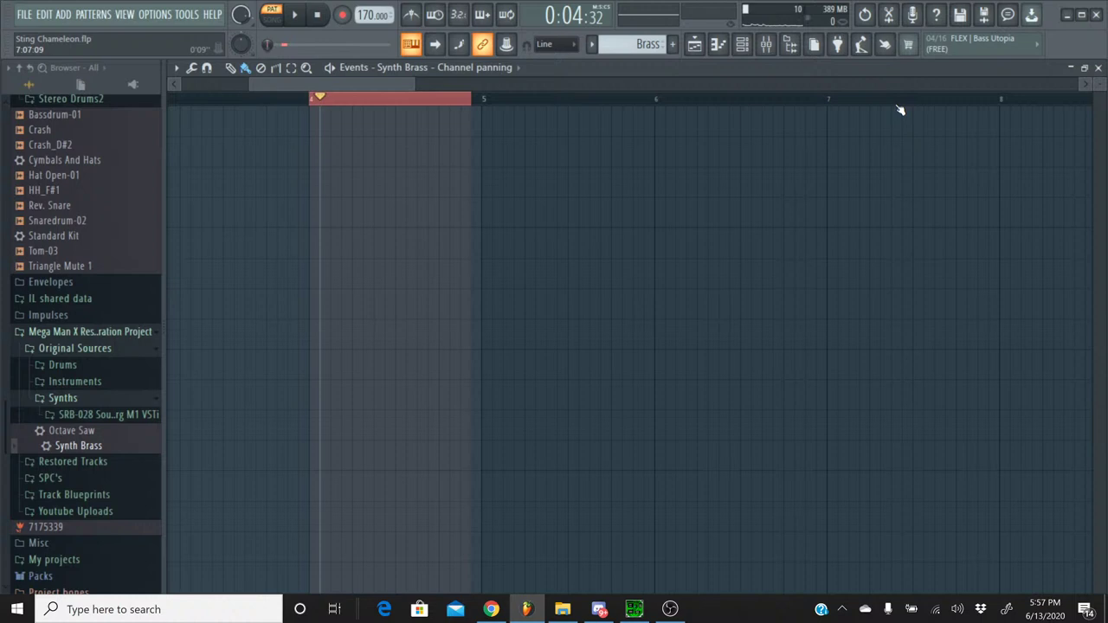
{"action": "left_click", "coordinate": [1083, 68]}
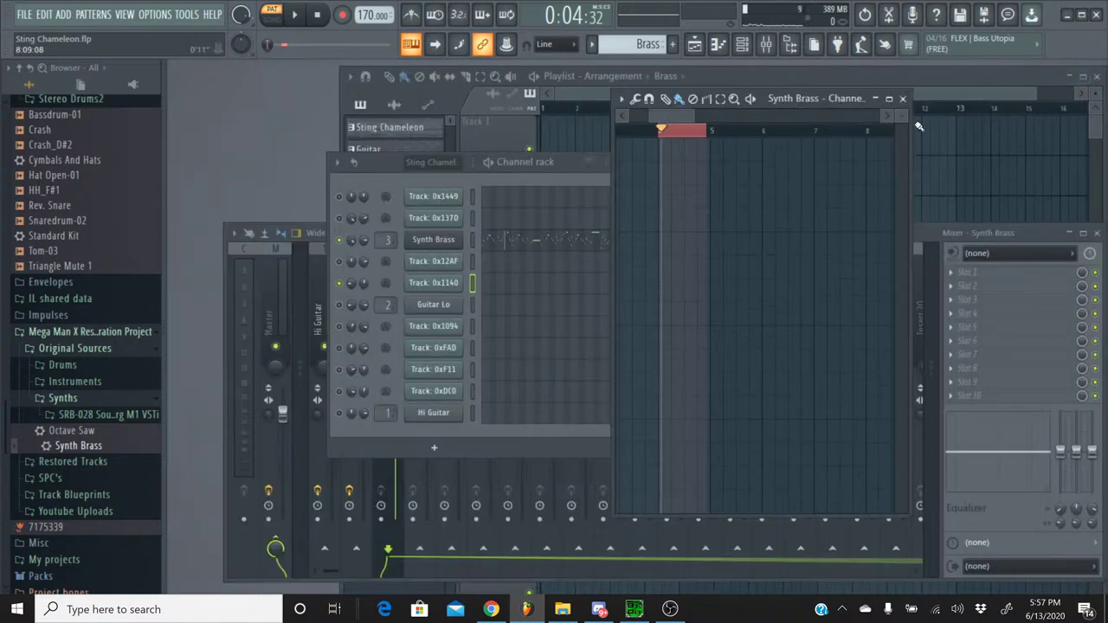
{"action": "left_click", "coordinate": [902, 98]}
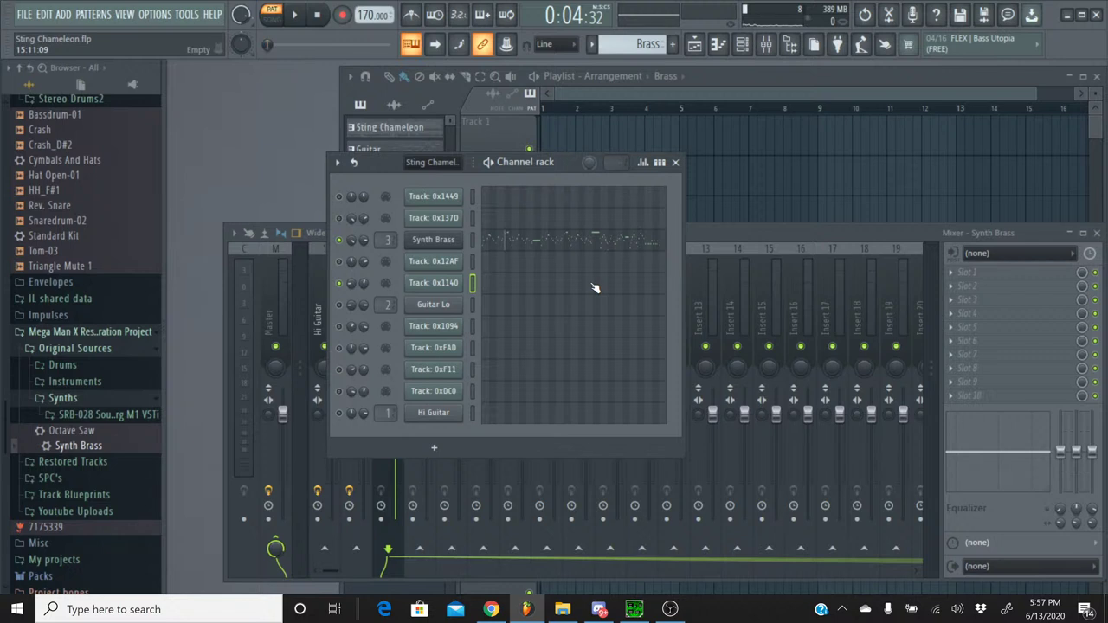
- Return to the Sting Chameleon pattern, show the notes of Track: 0x1140 in the piano roll and play bar 4
{"action": "left_click", "coordinate": [593, 47]}
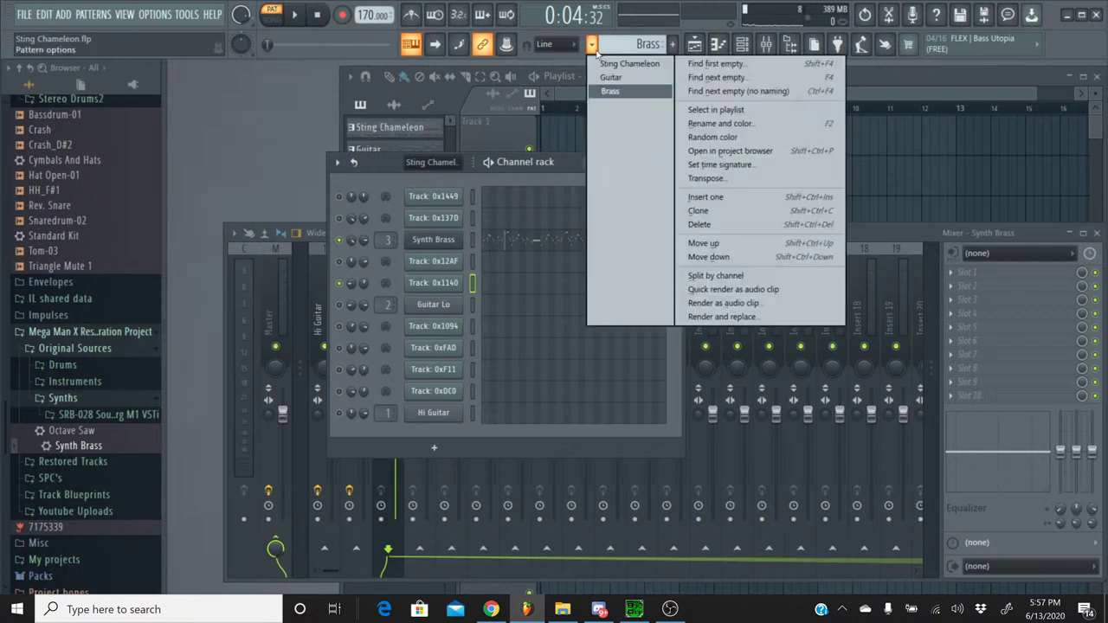
{"action": "left_click", "coordinate": [621, 64]}
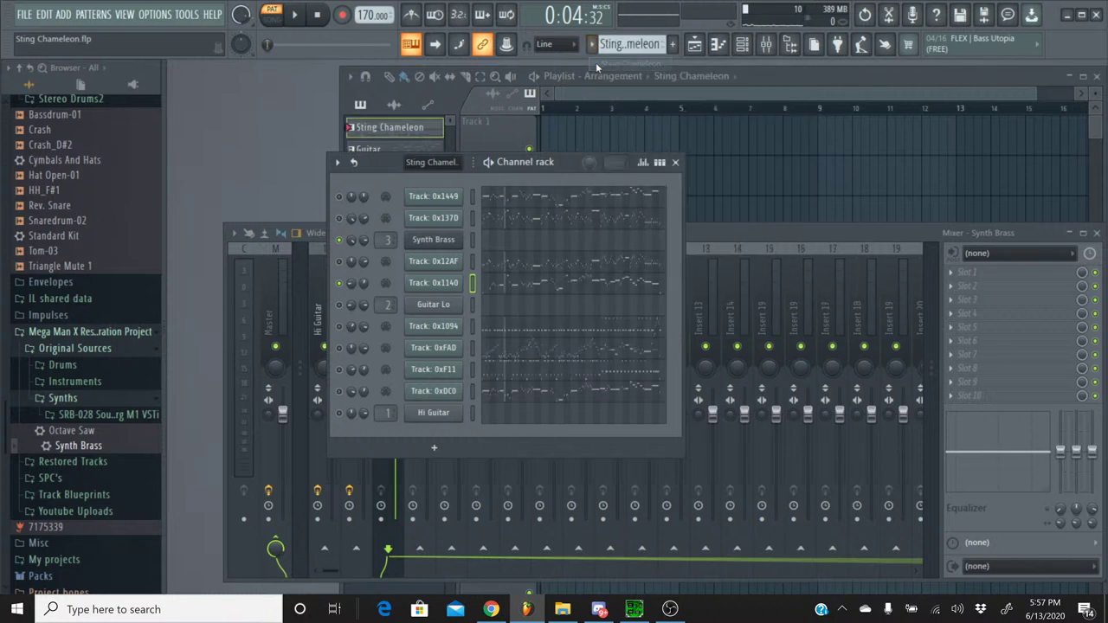
{"action": "left_click", "coordinate": [505, 284]}
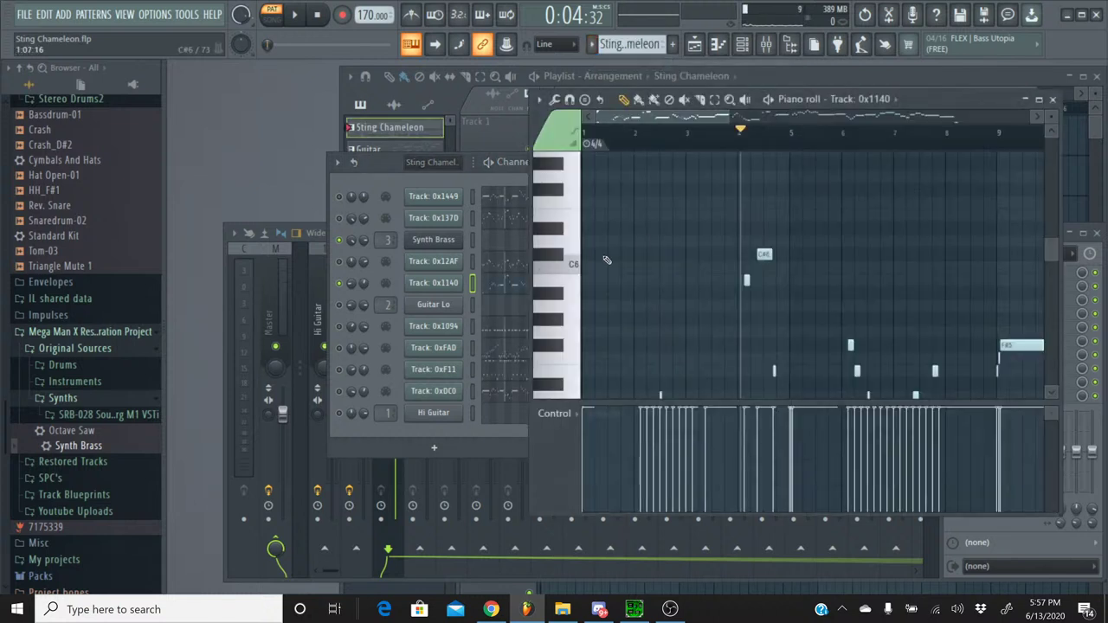
{"action": "scroll", "coordinate": [670, 240], "scroll_direction": "down", "scroll_amount": 2}
{"action": "scroll", "coordinate": [670, 240], "scroll_direction": "up", "scroll_amount": 1}
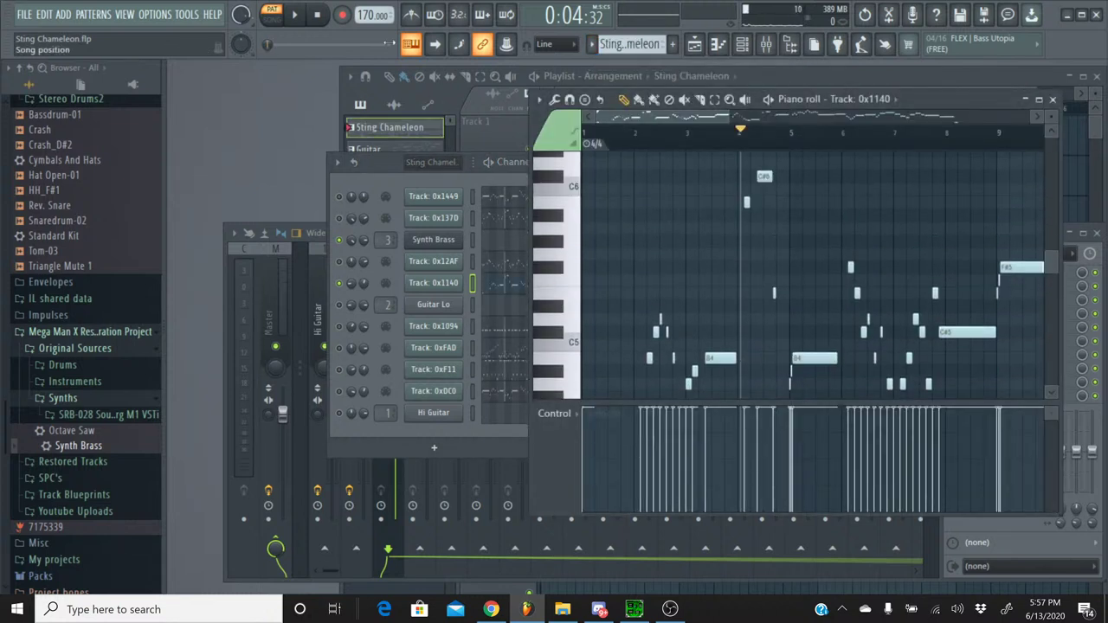
{"action": "left_click", "coordinate": [294, 15]}
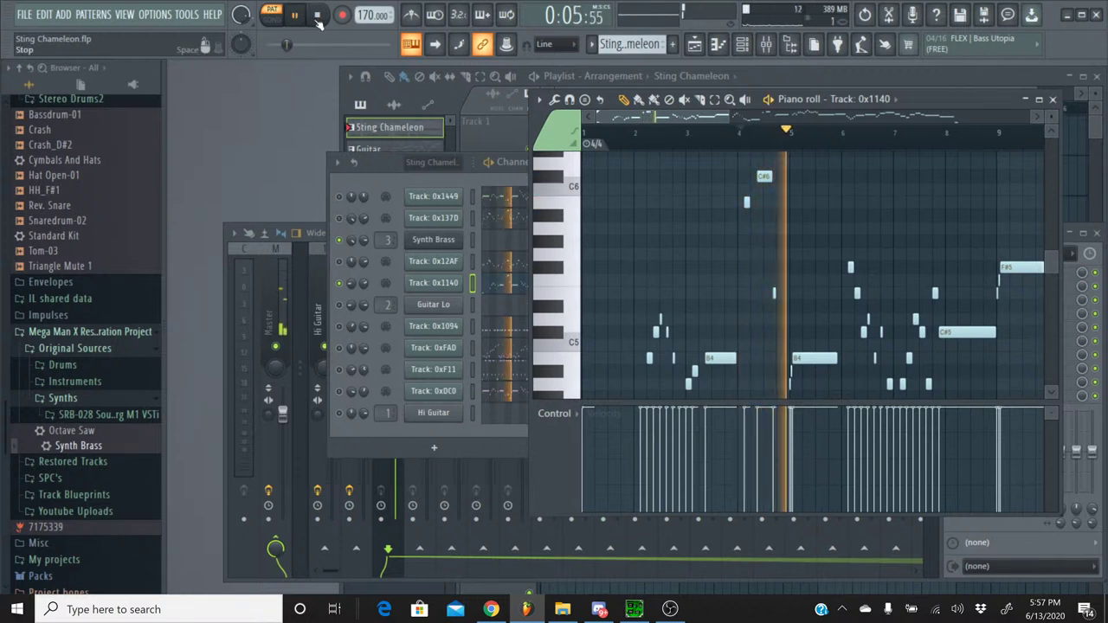
{"action": "left_click", "coordinate": [317, 16]}
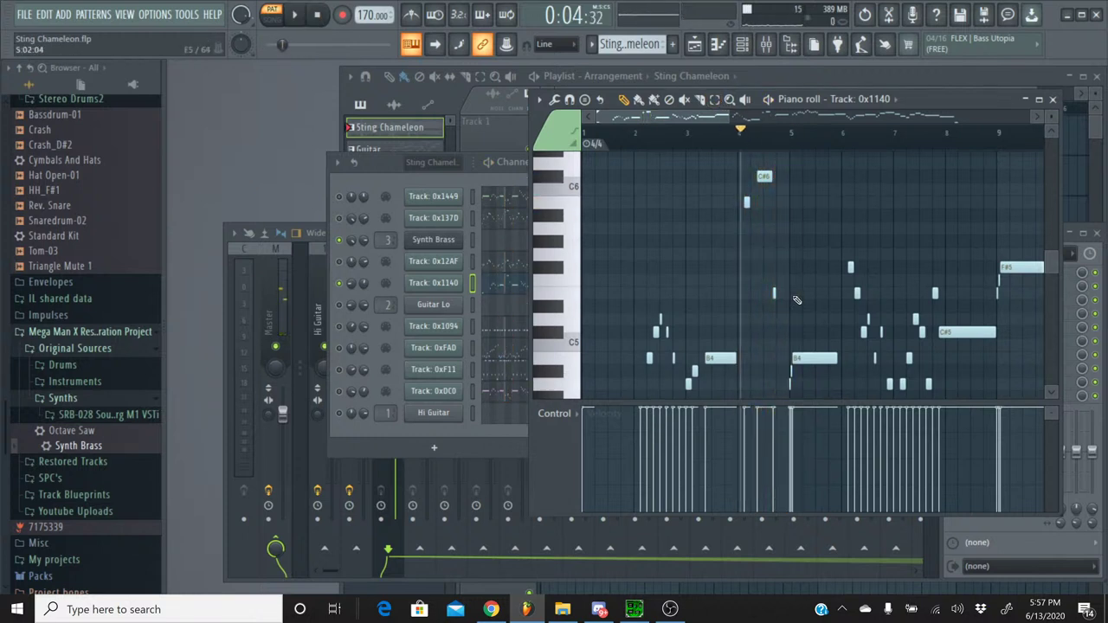
- Remove the stray note drawn at the start of bar 4 and select the bar's B5, C#6 and E5 notes
{"action": "left_click_drag", "start_coordinate": [741, 255], "coordinate": [740, 229]}
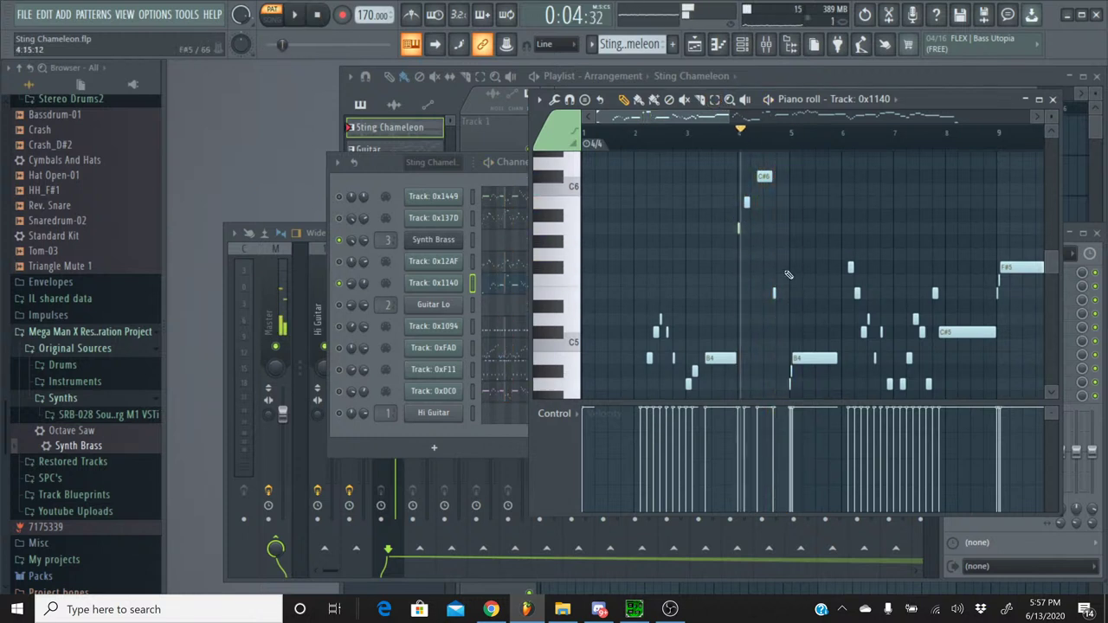
{"action": "right_click", "coordinate": [739, 228]}
{"action": "left_click", "coordinate": [715, 102]}
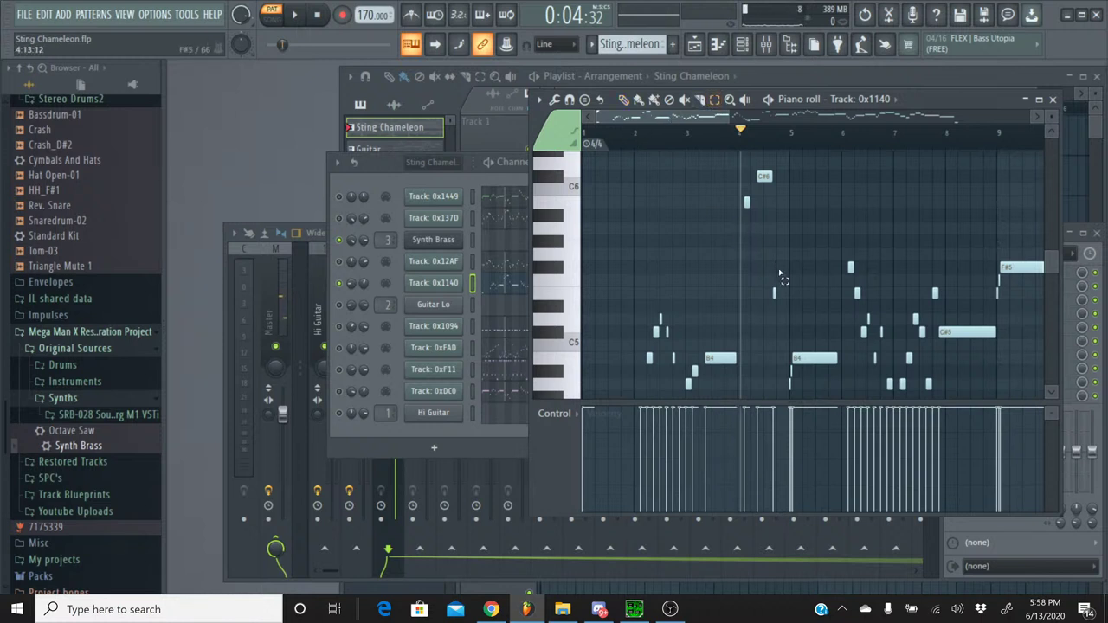
{"action": "left_click_drag", "start_coordinate": [789, 310], "coordinate": [750, 176]}
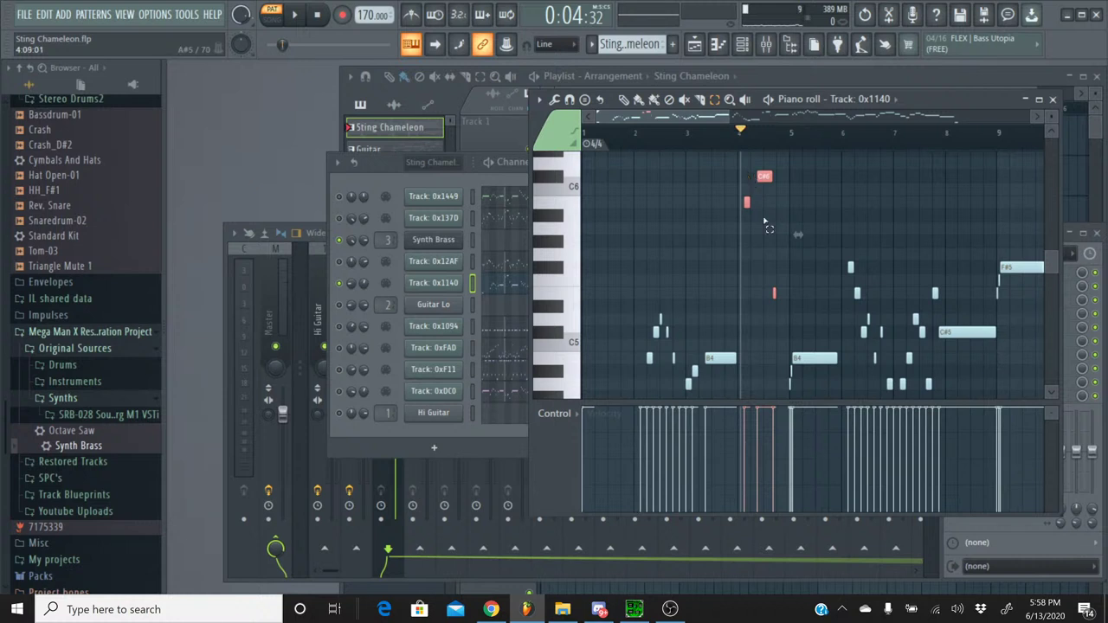
{"action": "scroll", "coordinate": [762, 154], "scroll_direction": "up", "scroll_amount": 4}
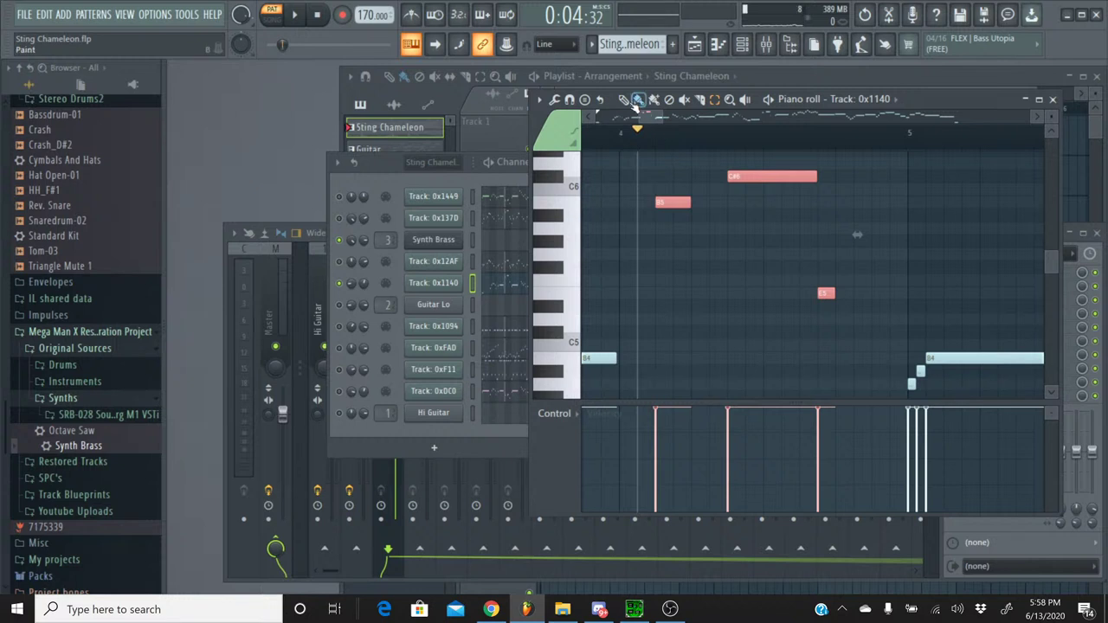
- Set the playback position to the start of the bar 4 B5 note and switch to the Brass pattern
{"action": "left_click", "coordinate": [655, 130]}
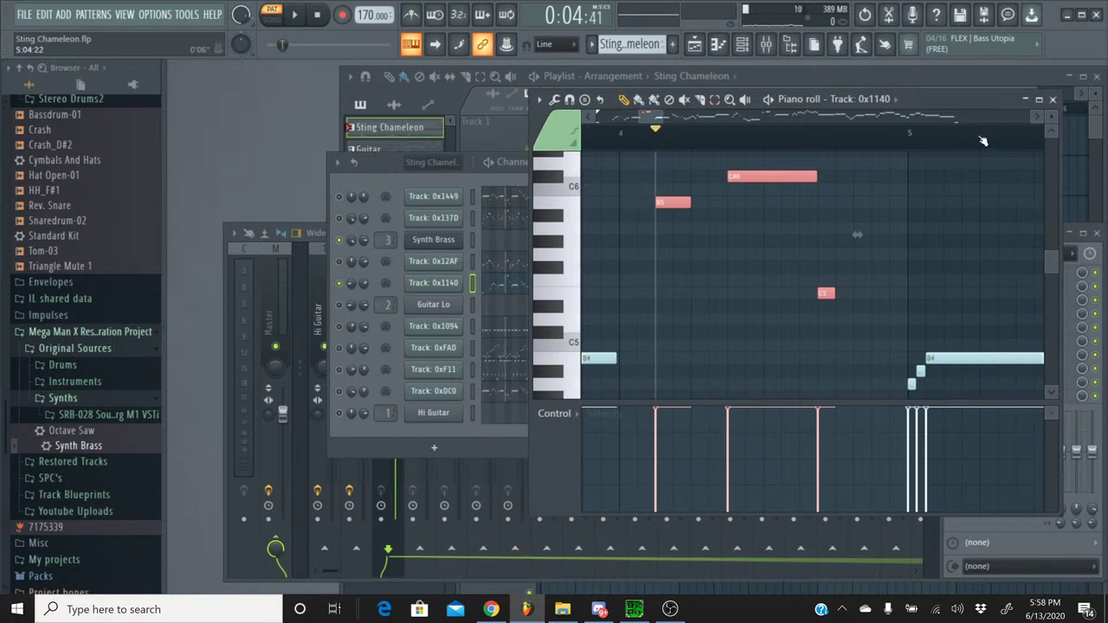
{"action": "left_click", "coordinate": [1054, 100]}
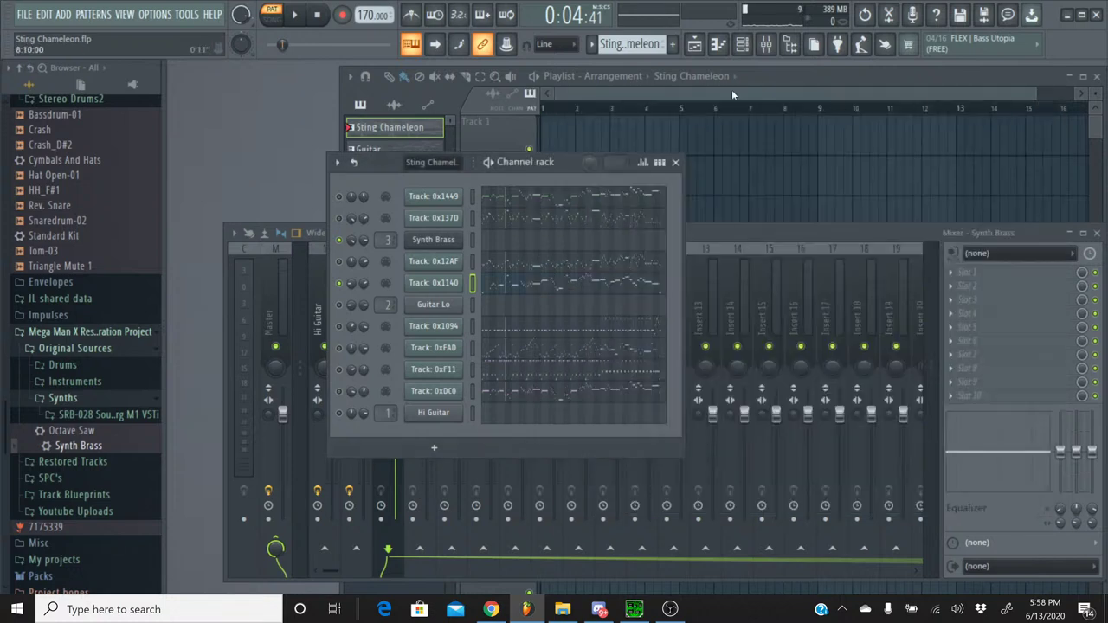
{"action": "left_click", "coordinate": [592, 43]}
{"action": "left_click", "coordinate": [604, 92]}
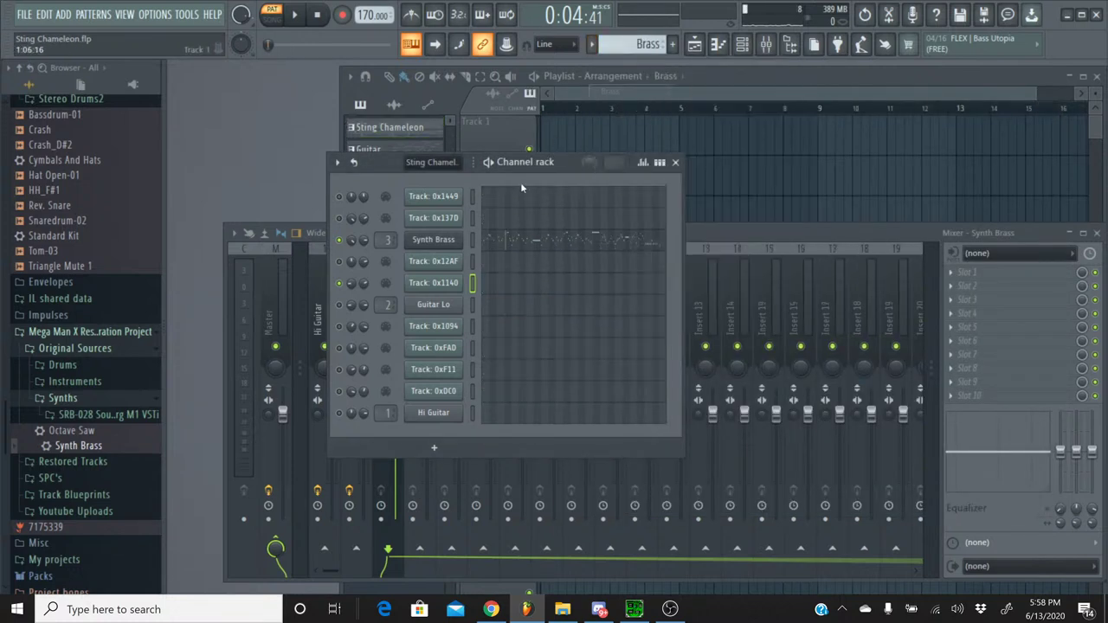
- Paste the B5, C#6 and E5 notes into Synth Brass at the bar 4 playback position and deselect them
{"action": "left_click", "coordinate": [511, 241]}
{"action": "mouse_move", "coordinate": [619, 130]}
{"action": "left_mouse_down"}
{"action": "mouse_move", "coordinate": [618, 120]}
{"action": "mouse_move", "coordinate": [637, 124]}
{"action": "mouse_move", "coordinate": [656, 141]}
{"action": "left_mouse_up"}
{"action": "scroll", "coordinate": [656, 141], "scroll_direction": "up", "scroll_amount": 3}
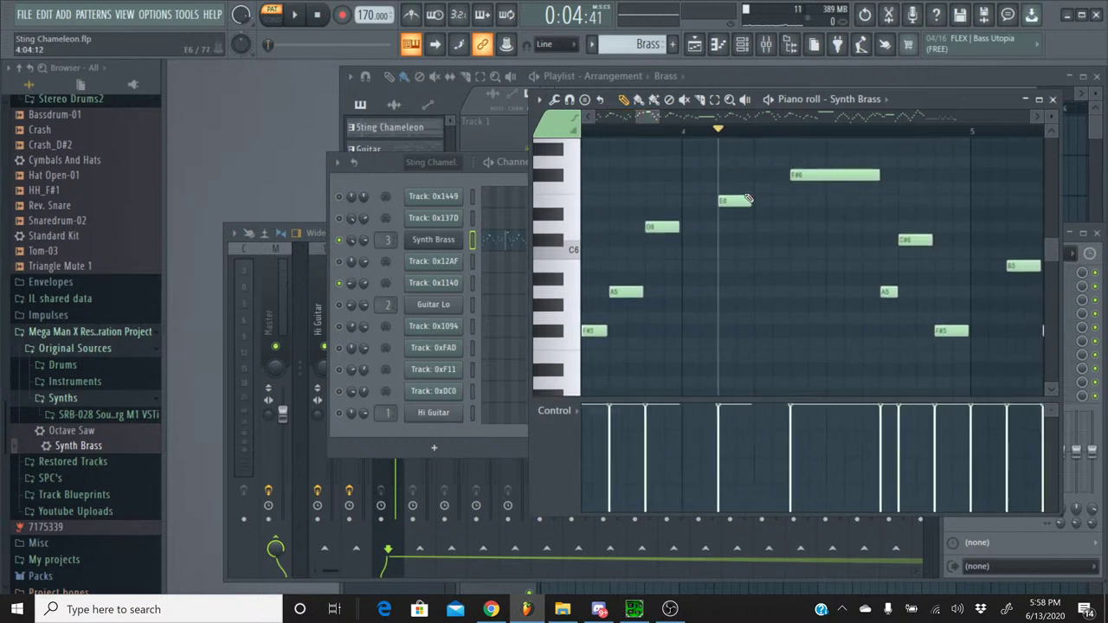
{"action": "key", "text": "ctrl+v"}
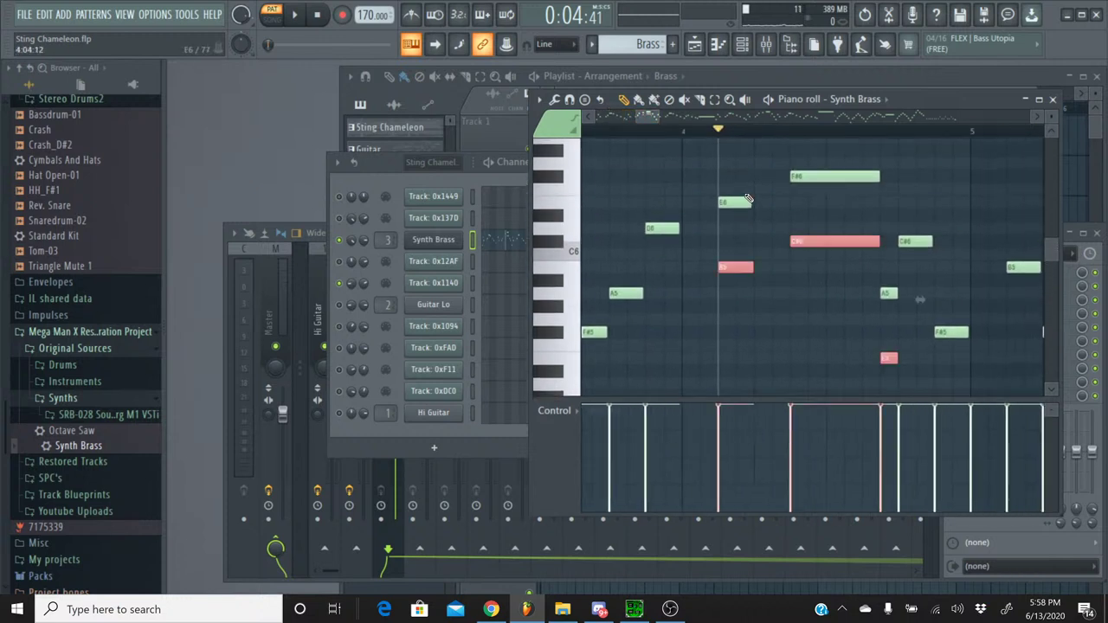
{"action": "scroll", "coordinate": [750, 203], "scroll_direction": "down", "scroll_amount": 3}
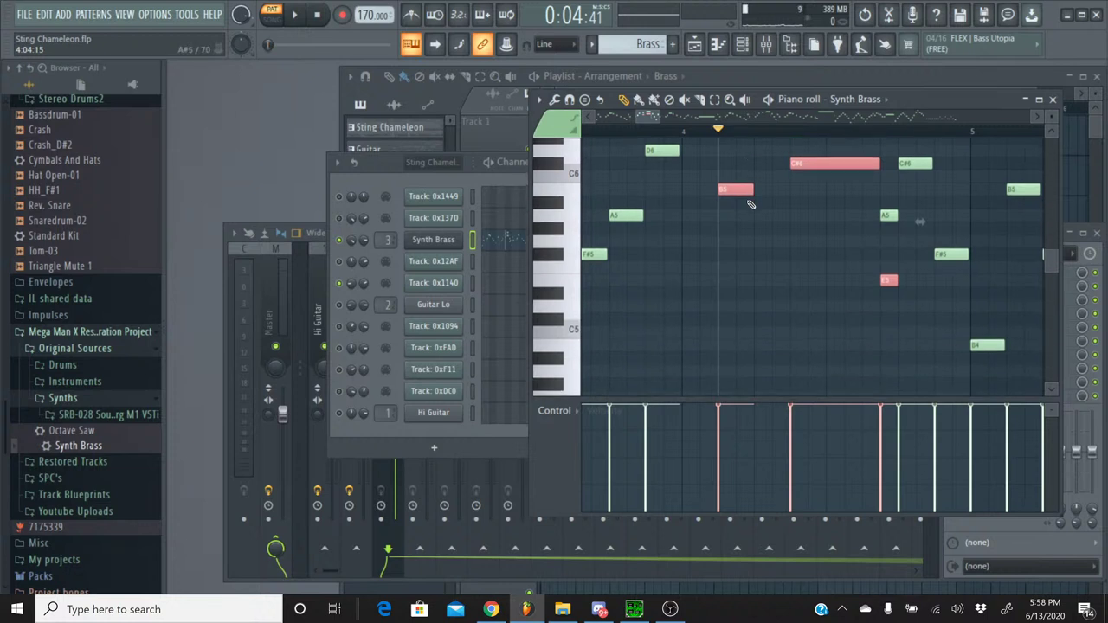
{"action": "key", "text": "ctrl+d"}
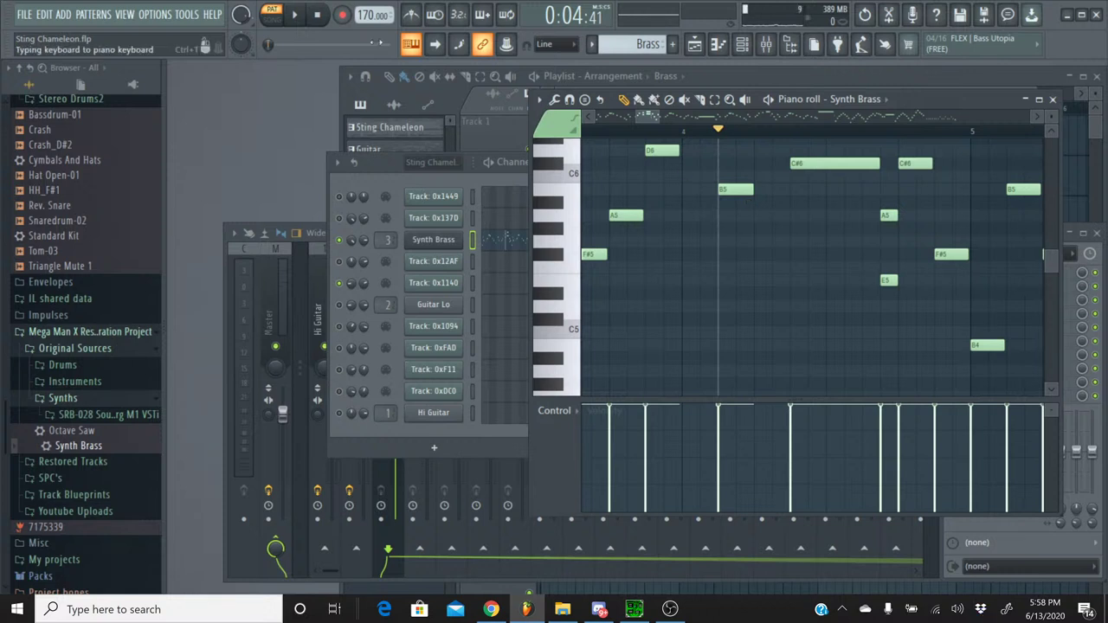
{"action": "left_click", "coordinate": [294, 15]}
{"action": "left_click", "coordinate": [319, 16]}
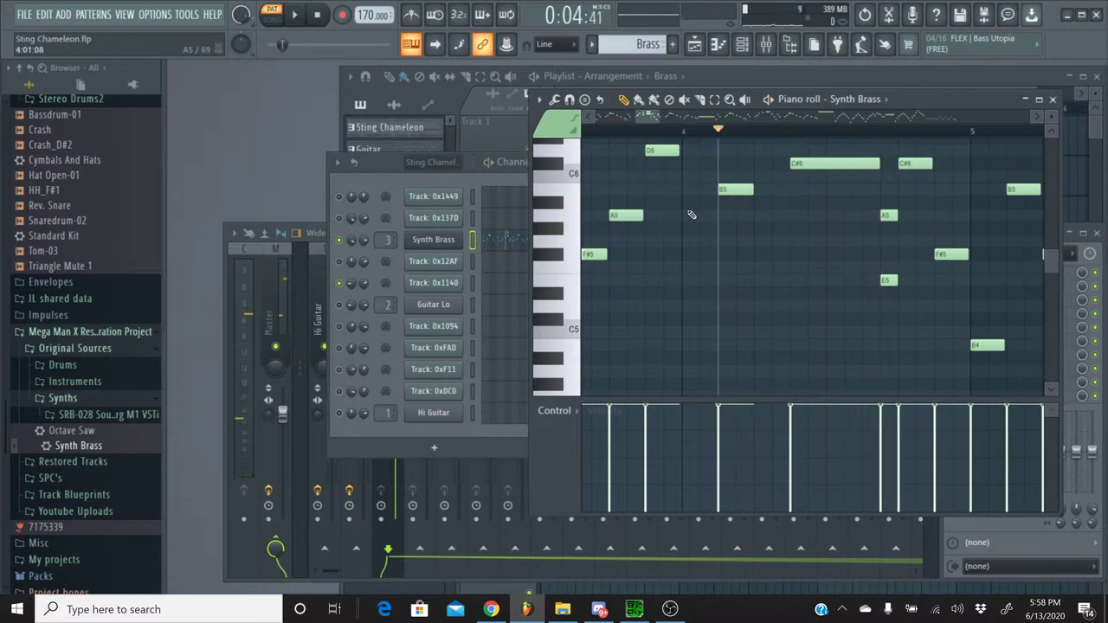
- Undo the deselection of the pasted Synth Brass notes, delete them and close the piano roll
{"action": "scroll", "coordinate": [684, 213], "scroll_direction": "up", "scroll_amount": 3}
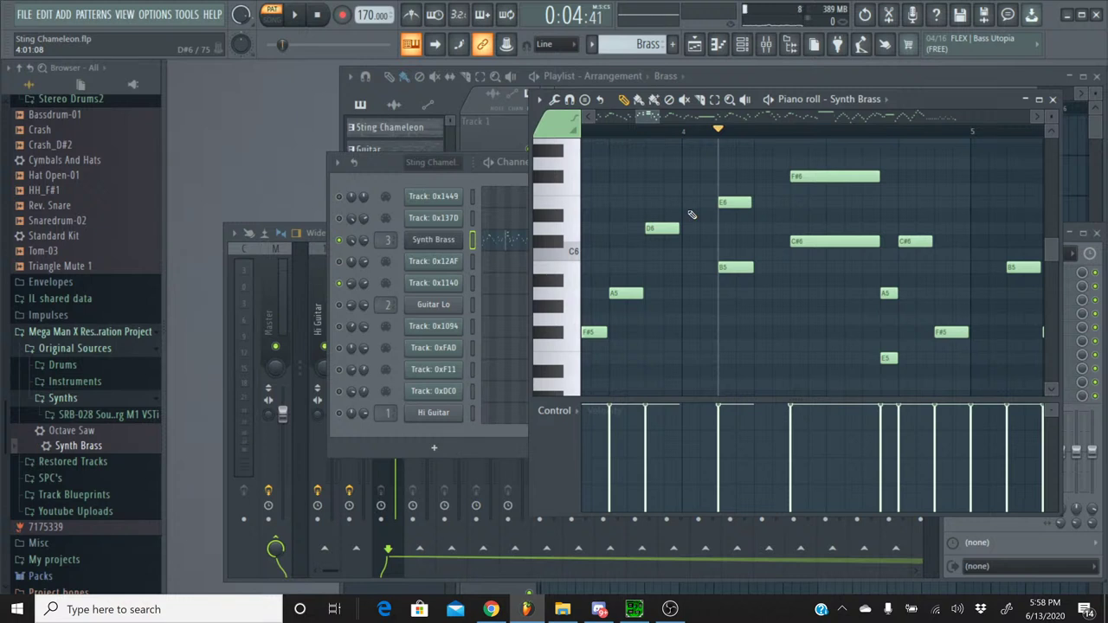
{"action": "left_click", "coordinate": [40, 20]}
{"action": "left_click", "coordinate": [42, 32]}
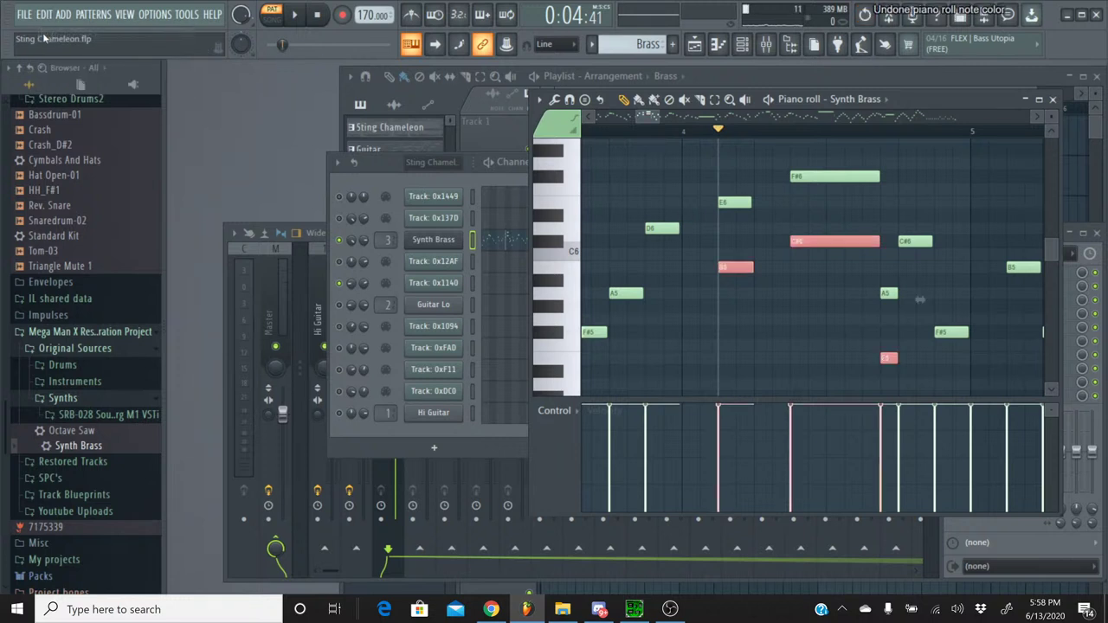
{"action": "key", "text": "Delete"}
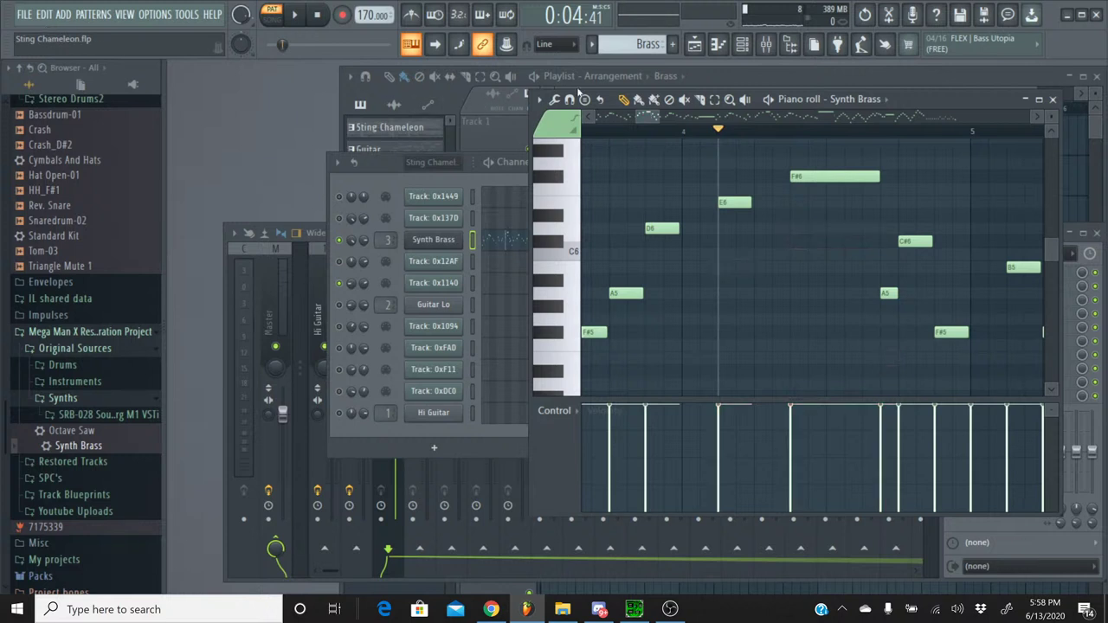
{"action": "left_click", "coordinate": [1053, 99]}
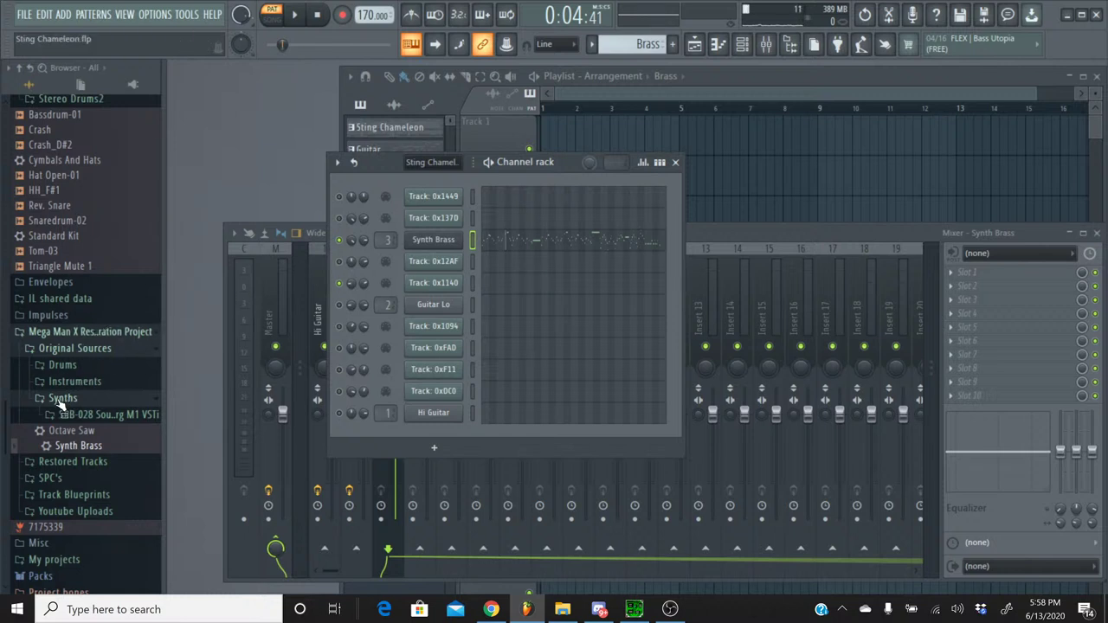
- Add a second Synth Brass channel below Track: 0x1140 and load the Syn Brass program from its brass instruments
{"action": "left_click_drag", "start_coordinate": [70, 450], "coordinate": [433, 308]}
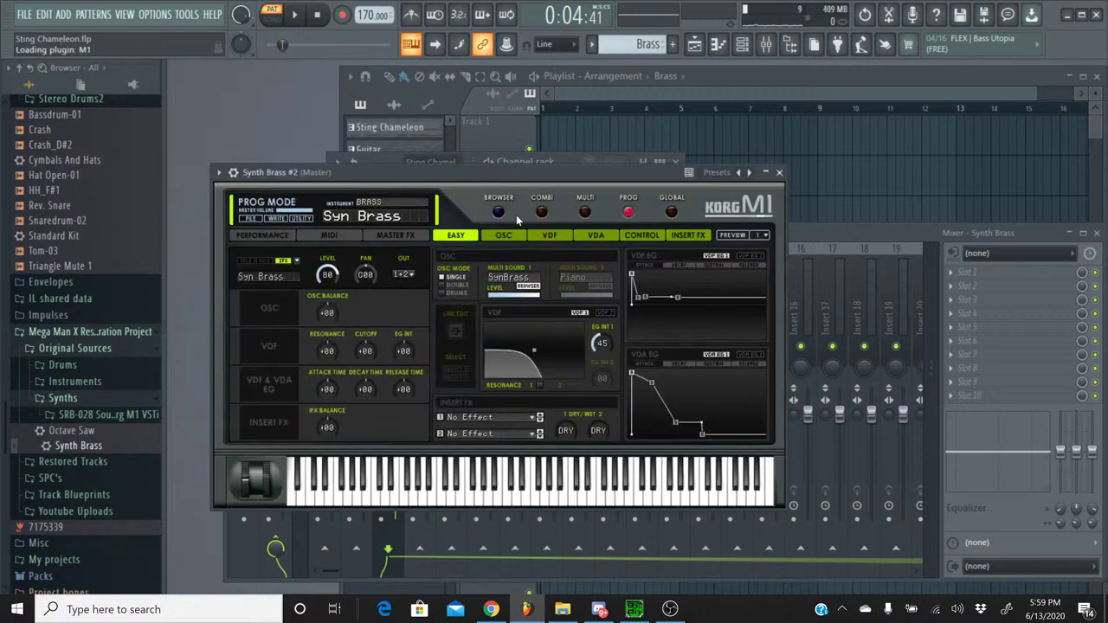
{"action": "left_click", "coordinate": [499, 214]}
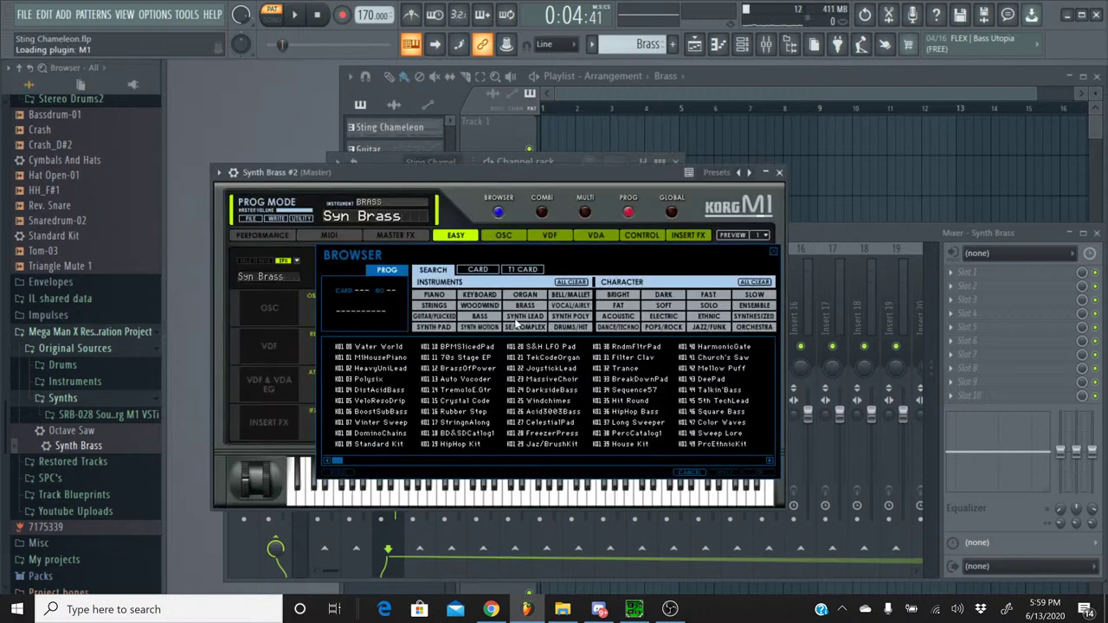
{"action": "left_click", "coordinate": [481, 320]}
{"action": "left_click", "coordinate": [523, 306]}
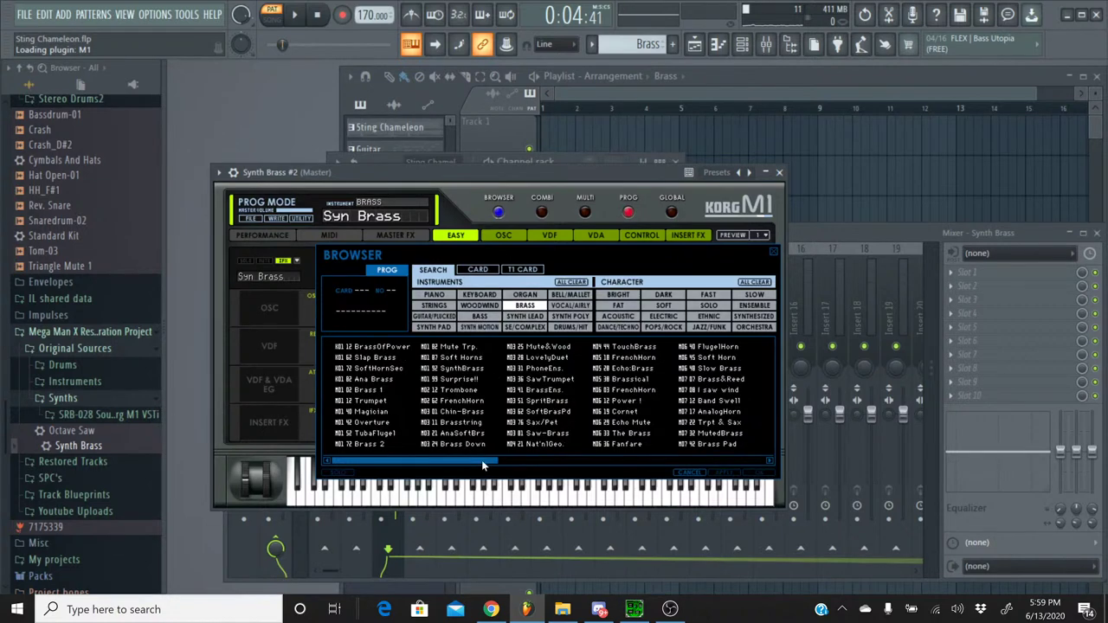
{"action": "left_click_drag", "start_coordinate": [482, 464], "coordinate": [786, 452]}
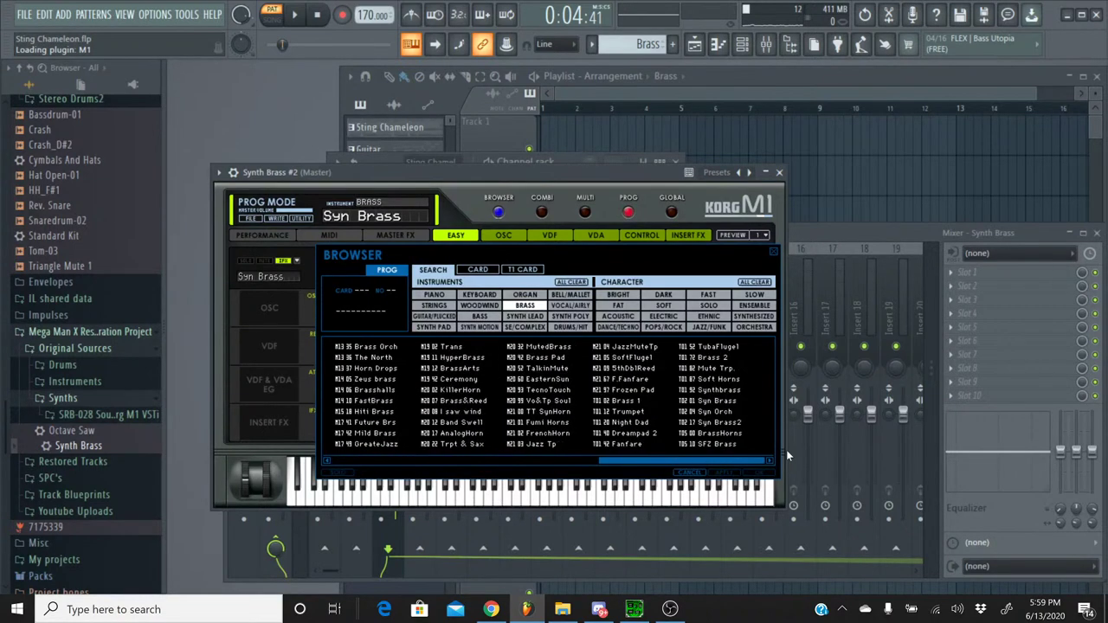
{"action": "double_click", "coordinate": [730, 402]}
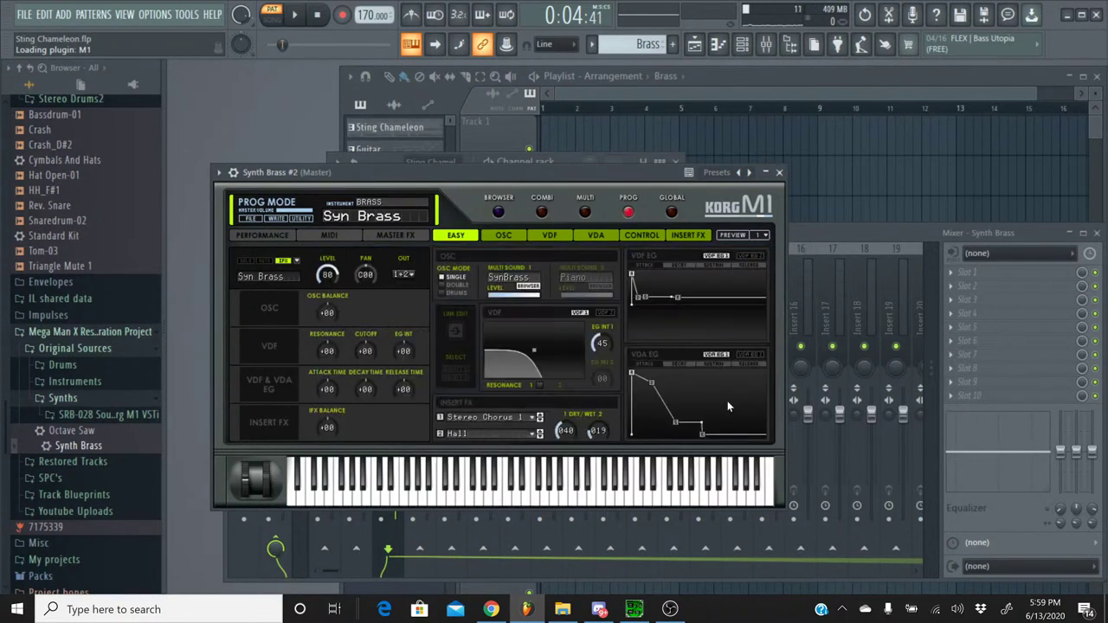
- Set both insert effects of Synth Brass #2 to No Effect and close the plugin
{"action": "left_click", "coordinate": [478, 433]}
{"action": "left_click", "coordinate": [485, 86]}
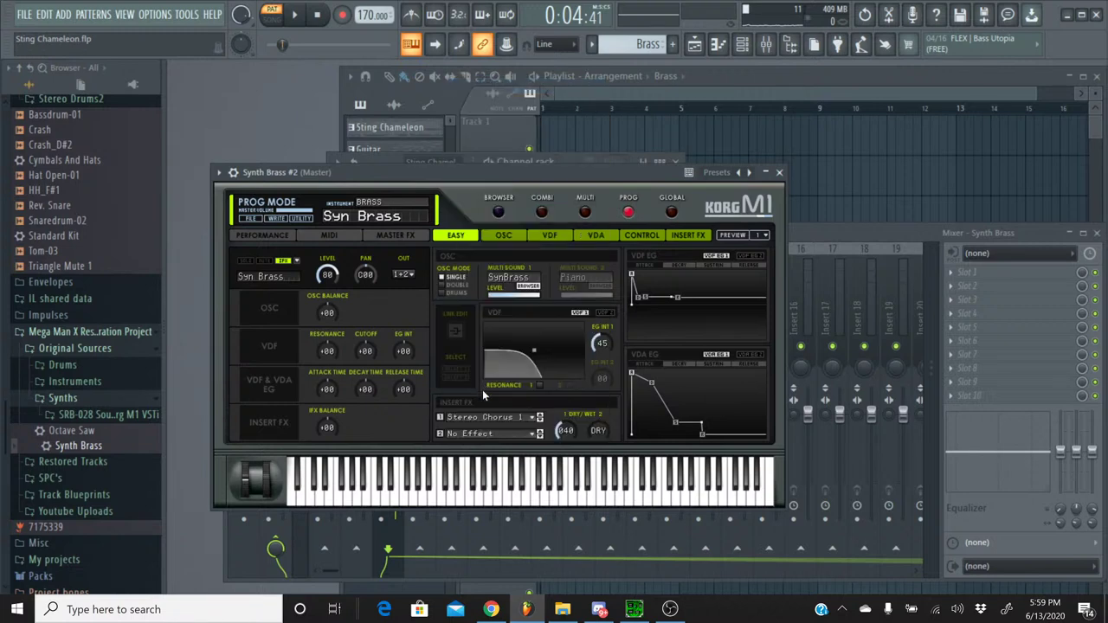
{"action": "left_click", "coordinate": [489, 419]}
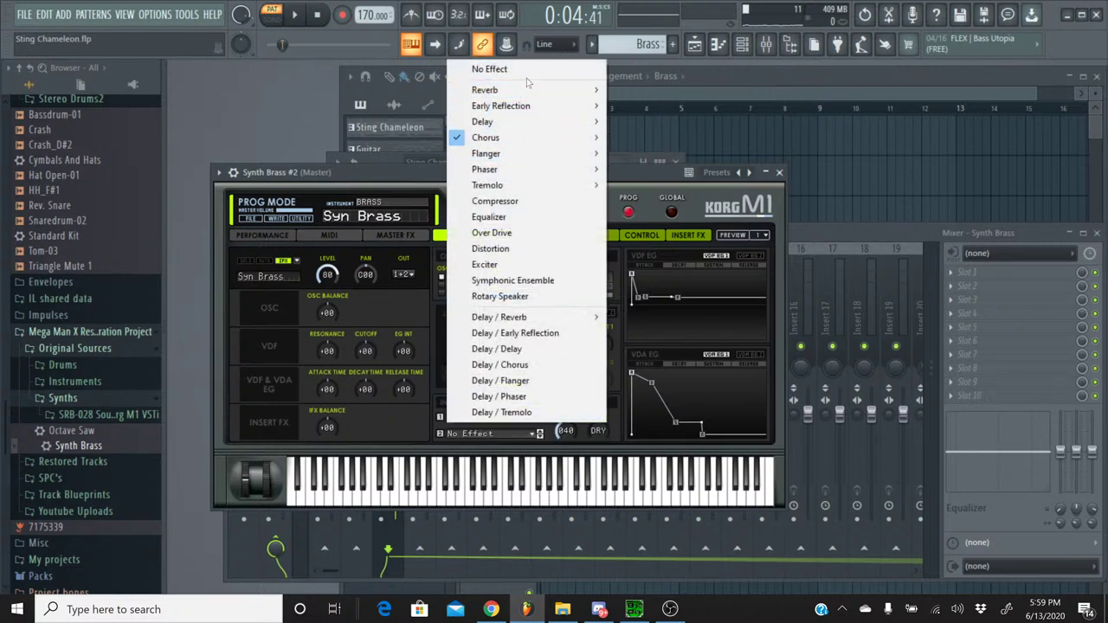
{"action": "left_click", "coordinate": [527, 76]}
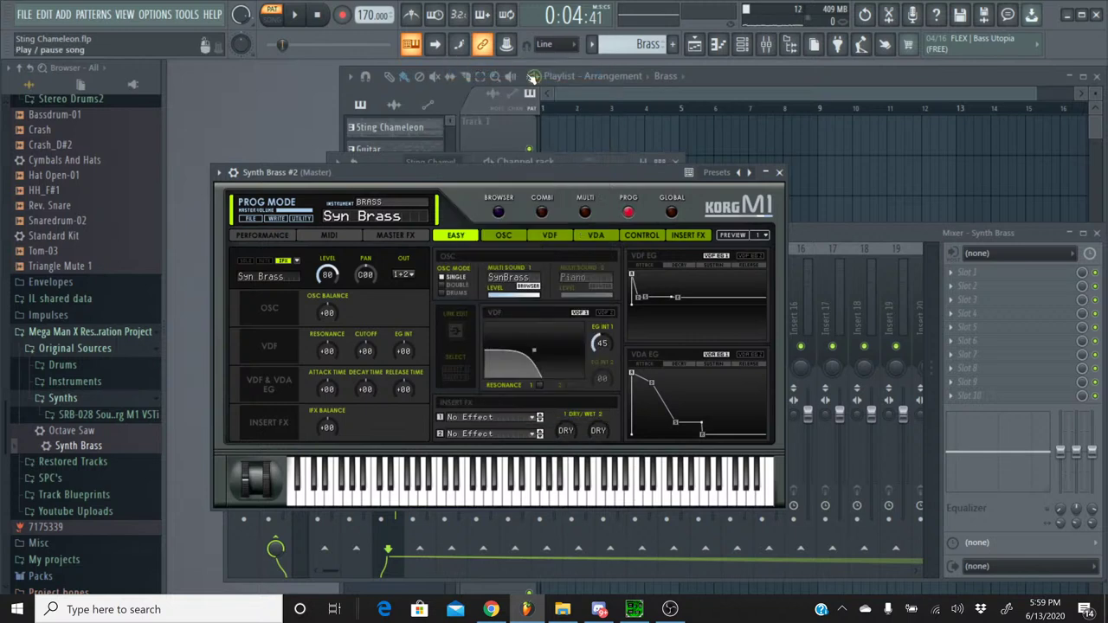
{"action": "left_click", "coordinate": [778, 171]}
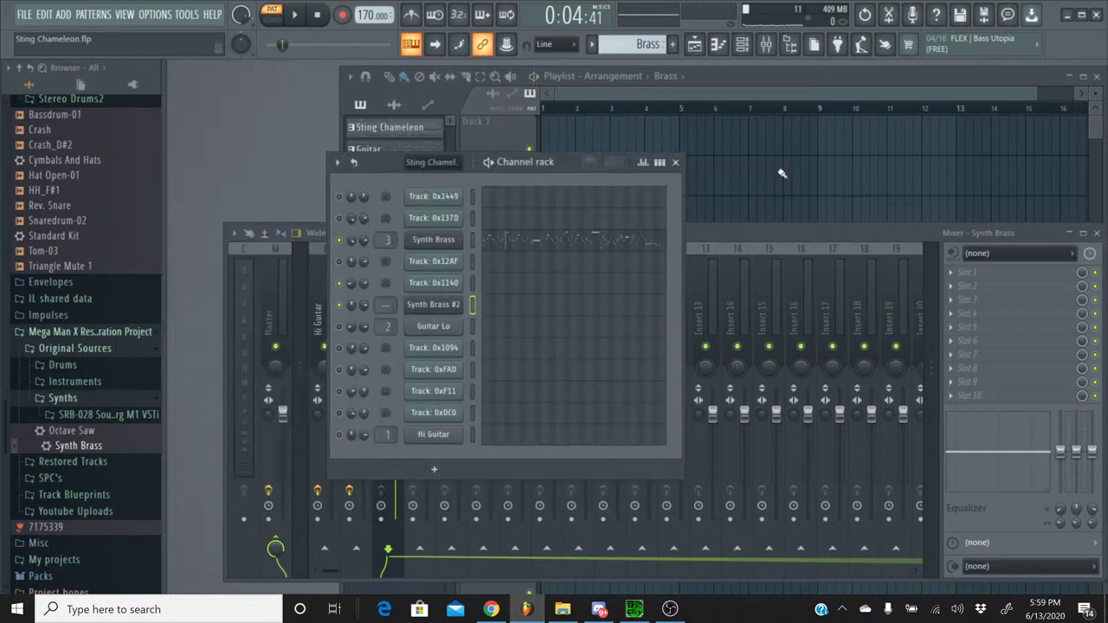
- Paste the B5, C#6 and E5 notes into Synth Brass #2 at the bar 4 playback position and deselect them
{"action": "left_click", "coordinate": [512, 313]}
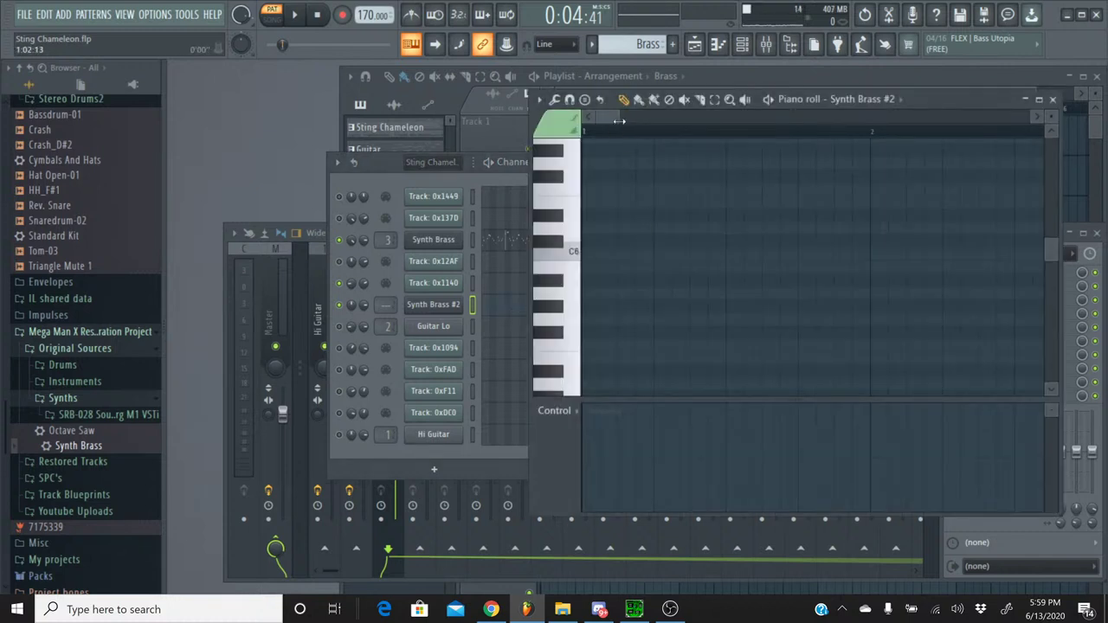
{"action": "left_click_drag", "start_coordinate": [620, 121], "coordinate": [677, 132]}
{"action": "key", "text": "ctrl+v"}
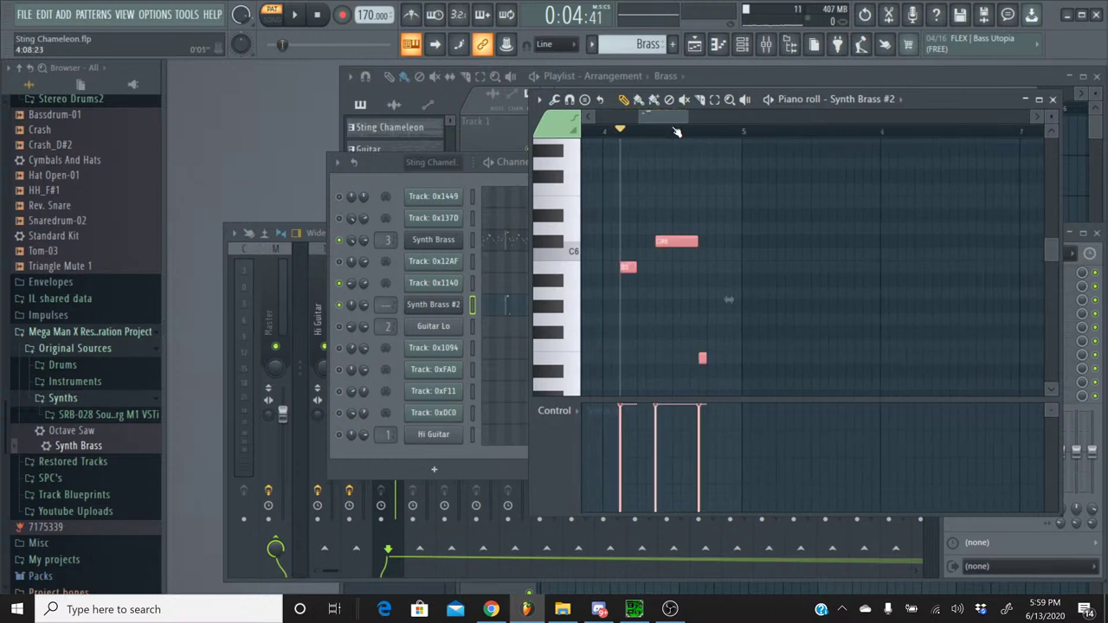
{"action": "key", "text": "ctrl+d"}
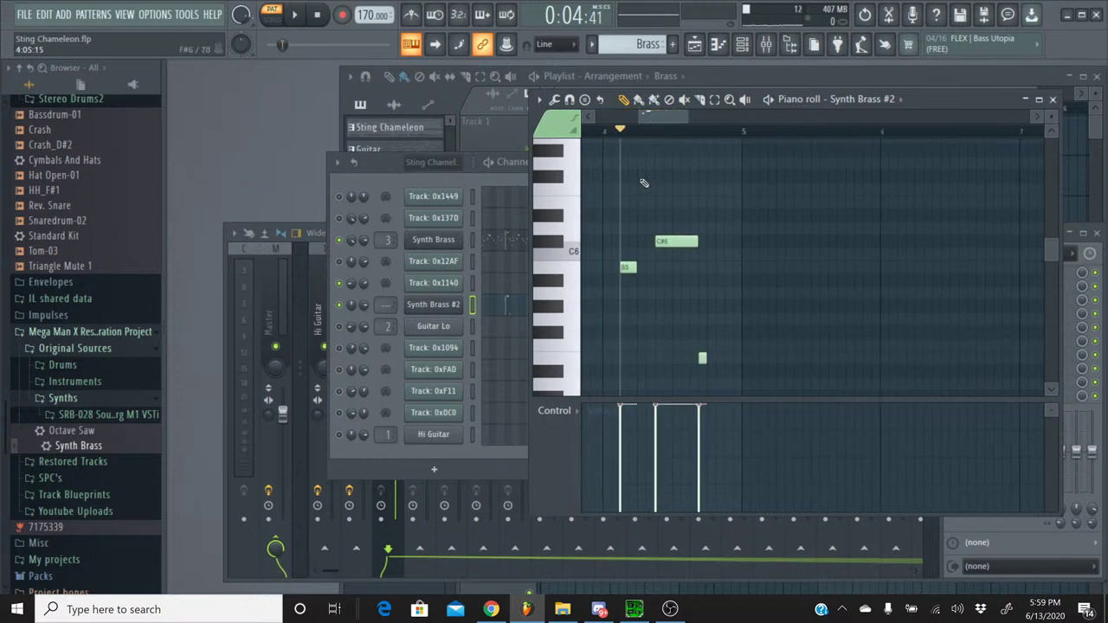
{"action": "left_click", "coordinate": [1053, 99]}
- In the Sting Chameleon pattern, copy the channel panning value of Track: 0x1140 and paste it to Synth Brass #2
{"action": "left_click", "coordinate": [591, 44]}
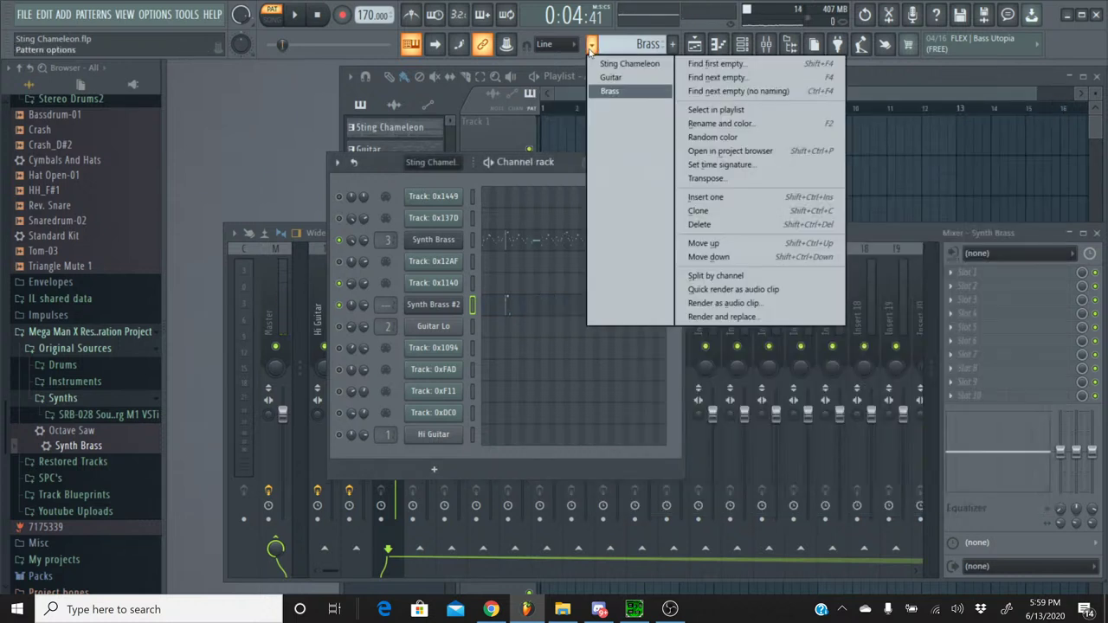
{"action": "left_click", "coordinate": [595, 65]}
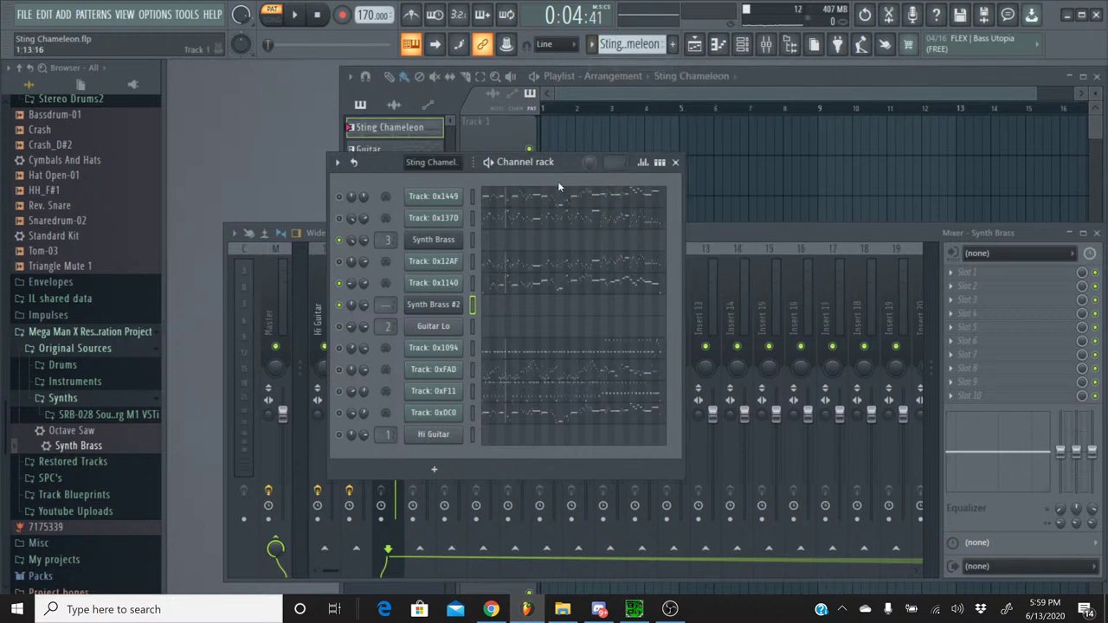
{"action": "right_click", "coordinate": [355, 287]}
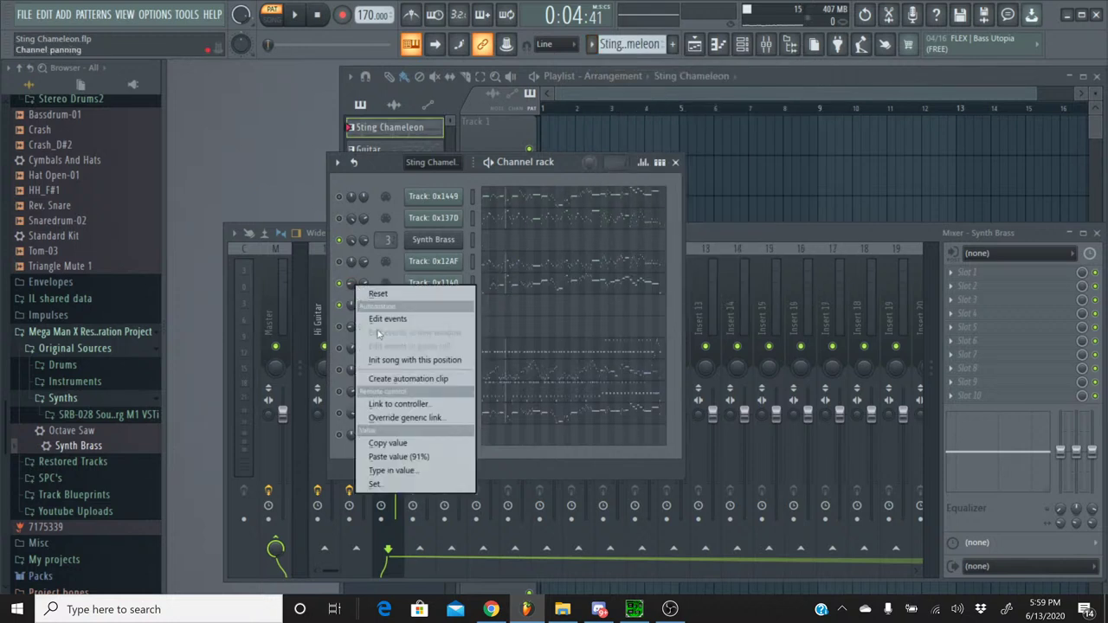
{"action": "left_click", "coordinate": [394, 436]}
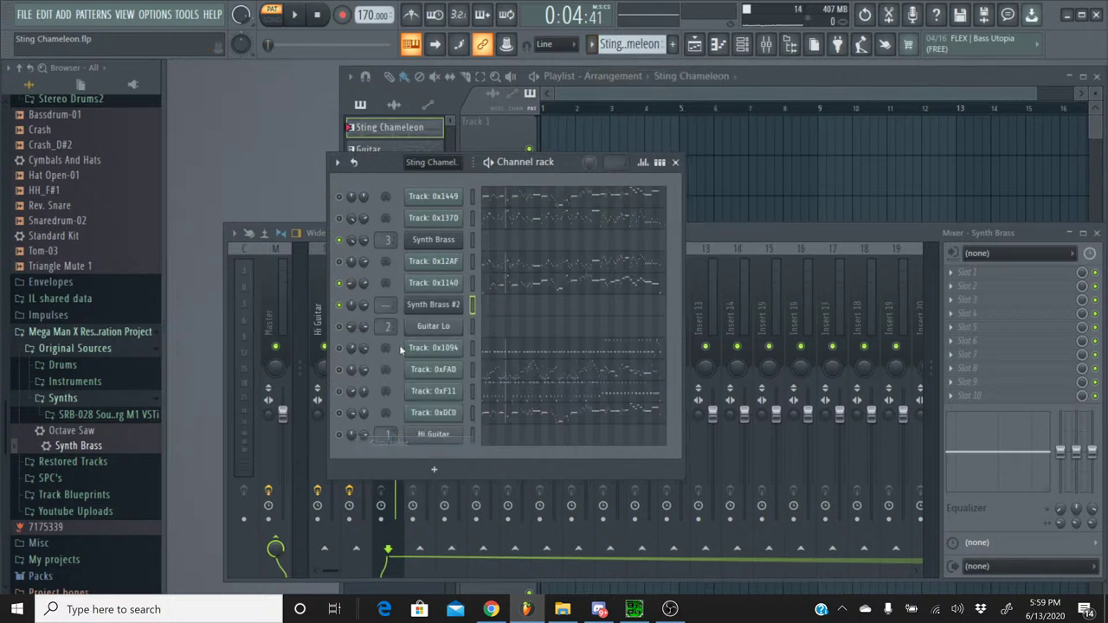
{"action": "right_click", "coordinate": [353, 307]}
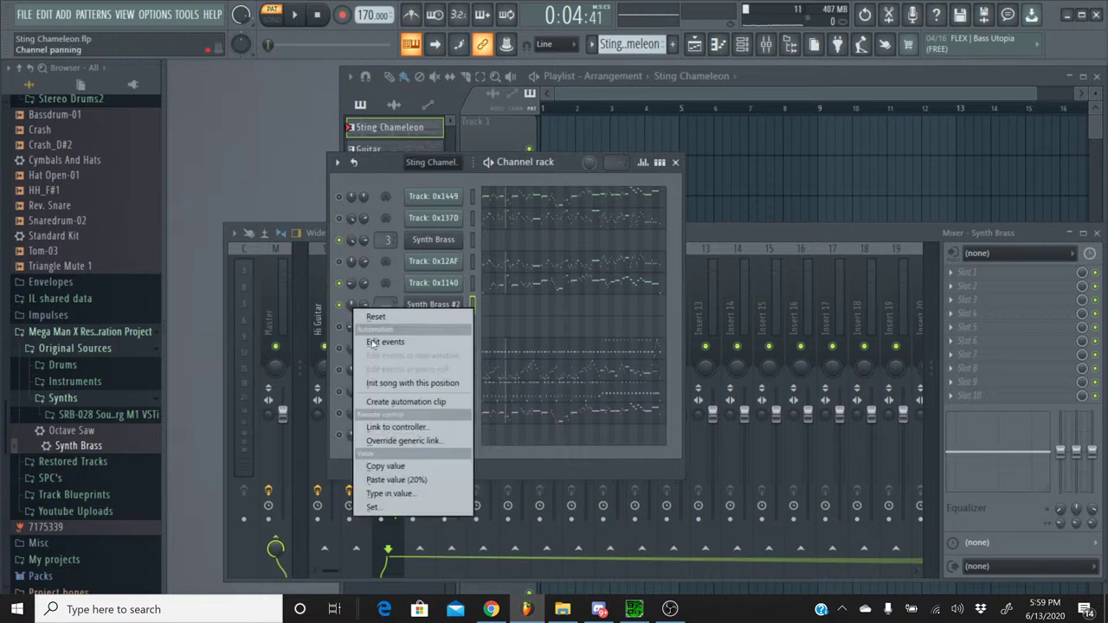
{"action": "left_click", "coordinate": [395, 480]}
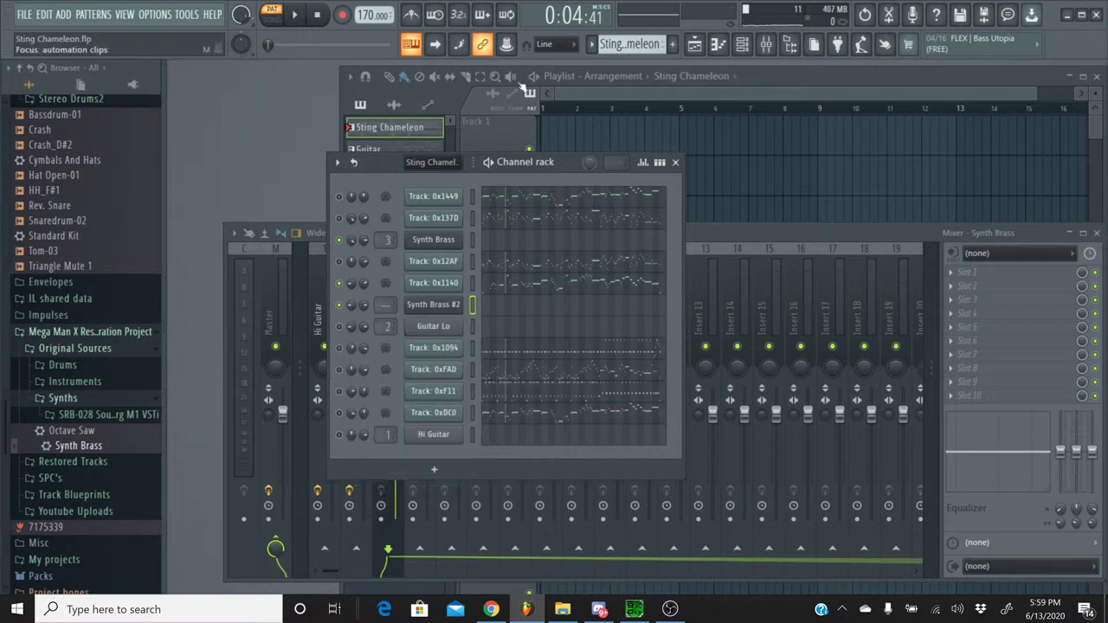
- Switch to the Brass pattern and play it from bar 4 to hear both Synth Brass channels, then stop
{"action": "left_click", "coordinate": [590, 46]}
{"action": "left_click", "coordinate": [599, 92]}
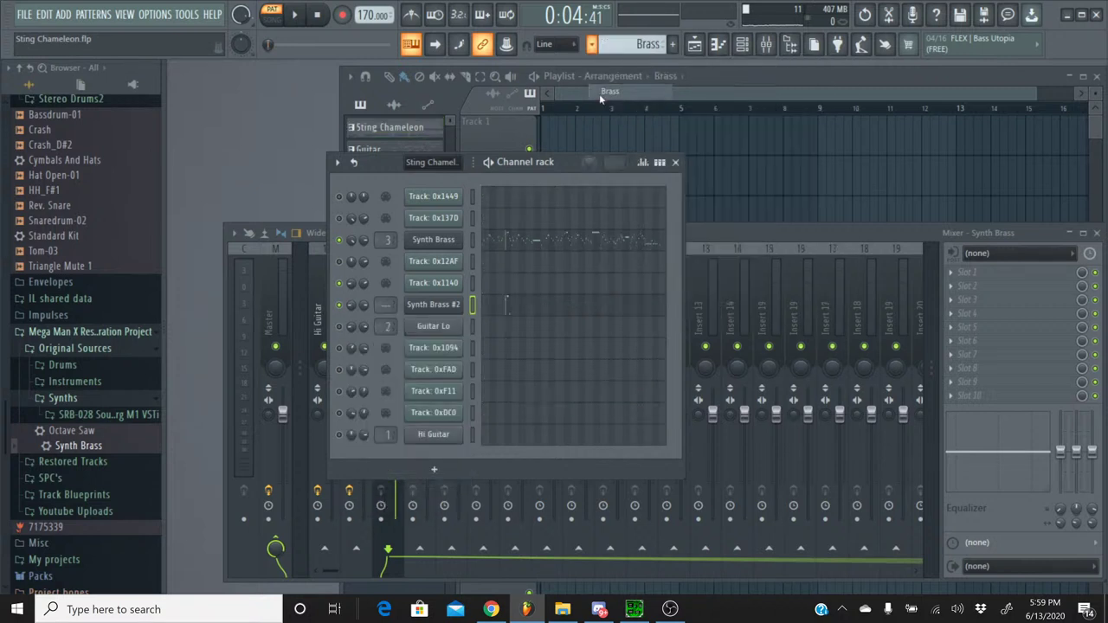
{"action": "left_click", "coordinate": [293, 16]}
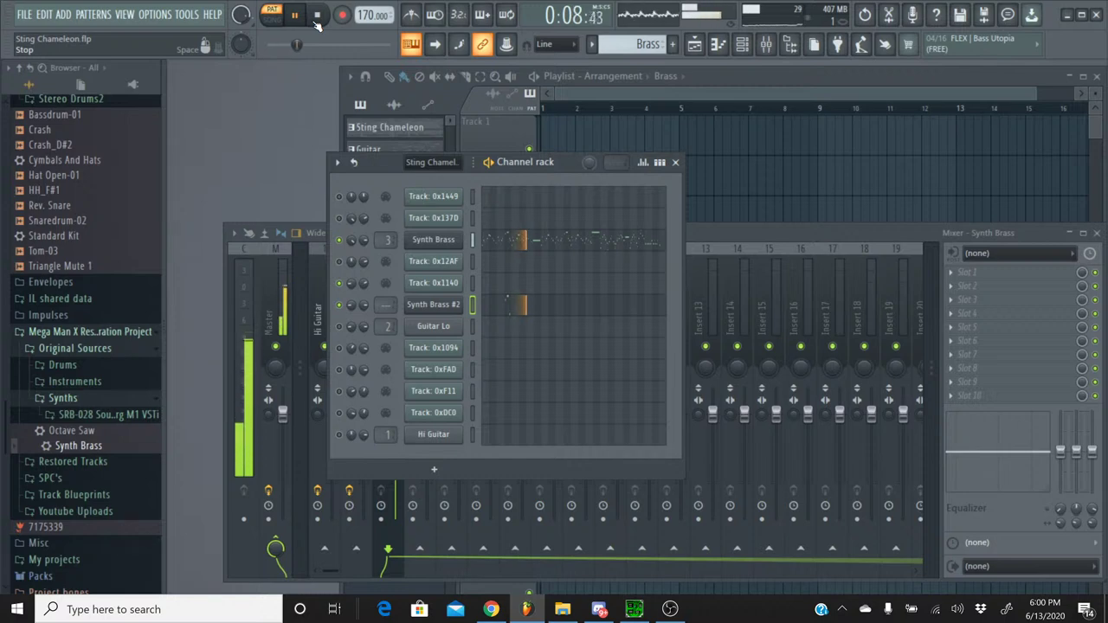
{"action": "left_click", "coordinate": [317, 21]}
- Switch to SPCTool and play the original Sting Chameleon song from the beginning for comparison
{"action": "left_click", "coordinate": [634, 609]}
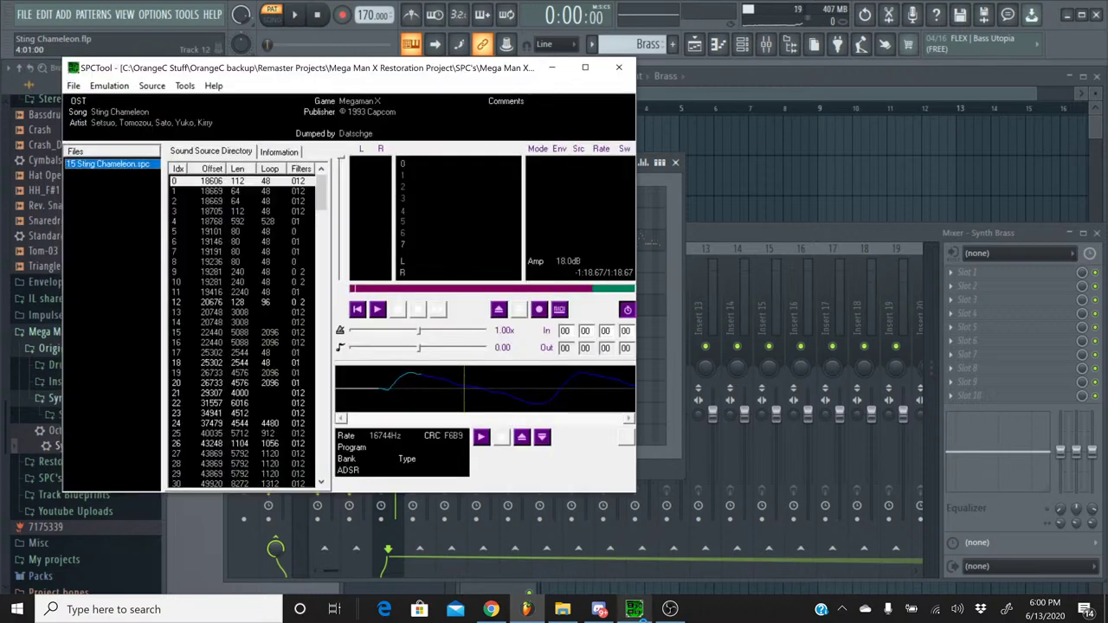
{"action": "left_click", "coordinate": [377, 310]}
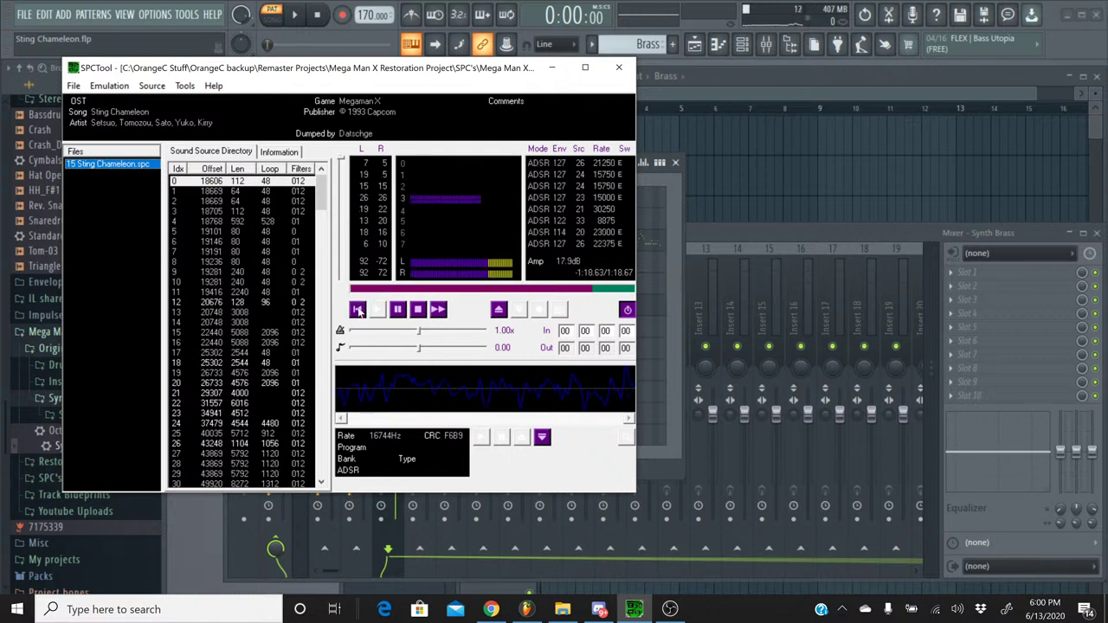
{"action": "left_click", "coordinate": [357, 310]}
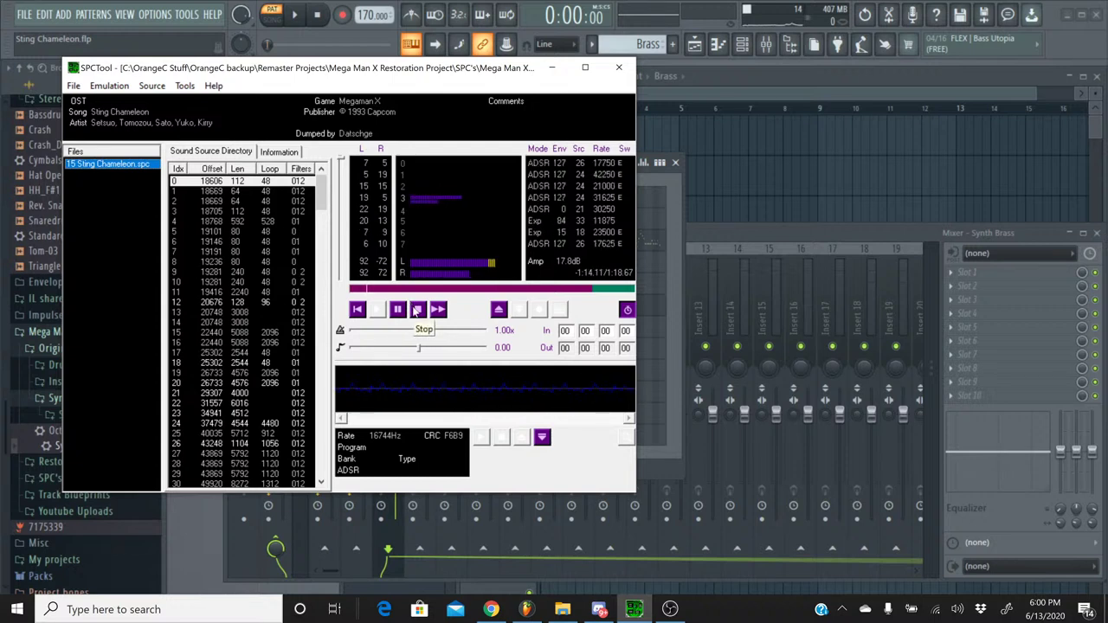
- Return to FL Studio and replace Synth Brass #2's E5 in bar 4 with a slide note, lengthening C#6 to cover it
{"action": "left_click", "coordinate": [416, 310]}
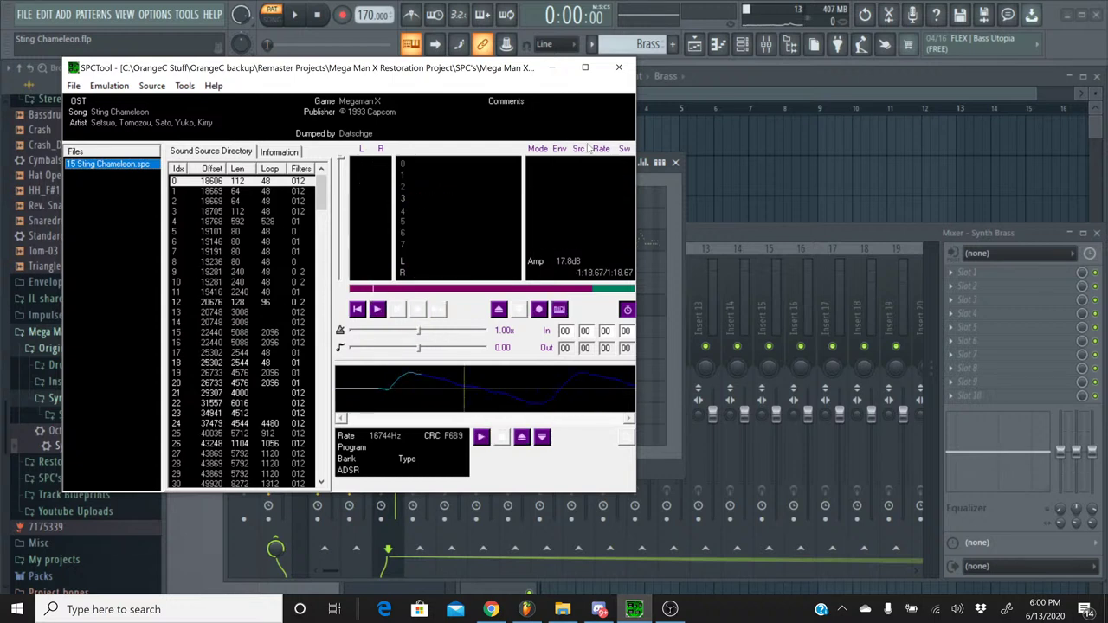
{"action": "left_click", "coordinate": [553, 70]}
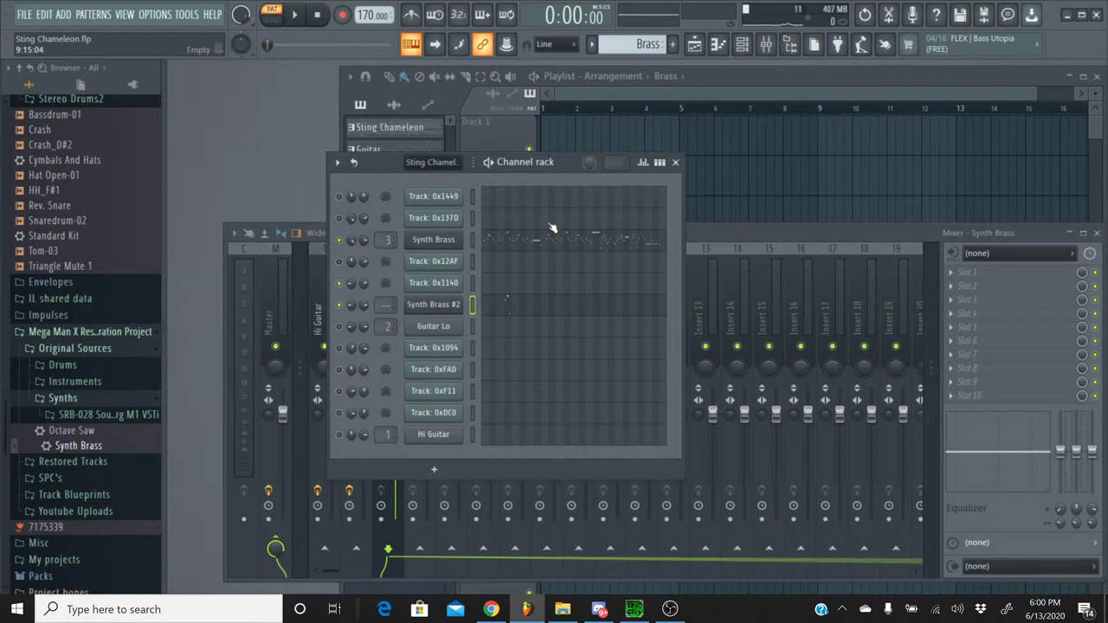
{"action": "left_click", "coordinate": [523, 306]}
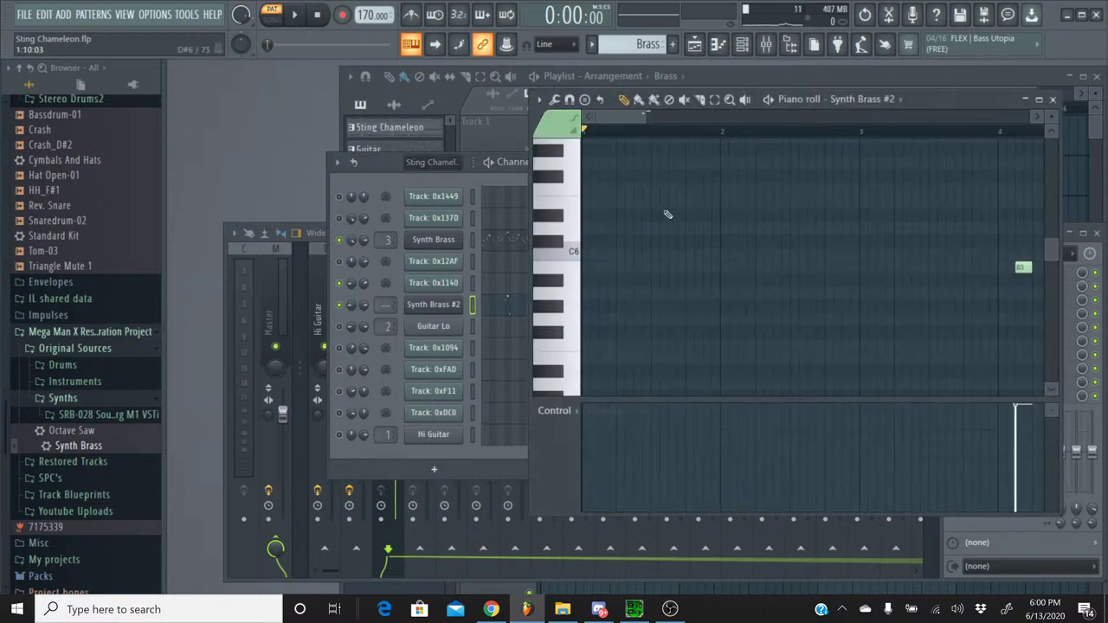
{"action": "scroll", "coordinate": [660, 119], "scroll_direction": "right", "scroll_amount": 6}
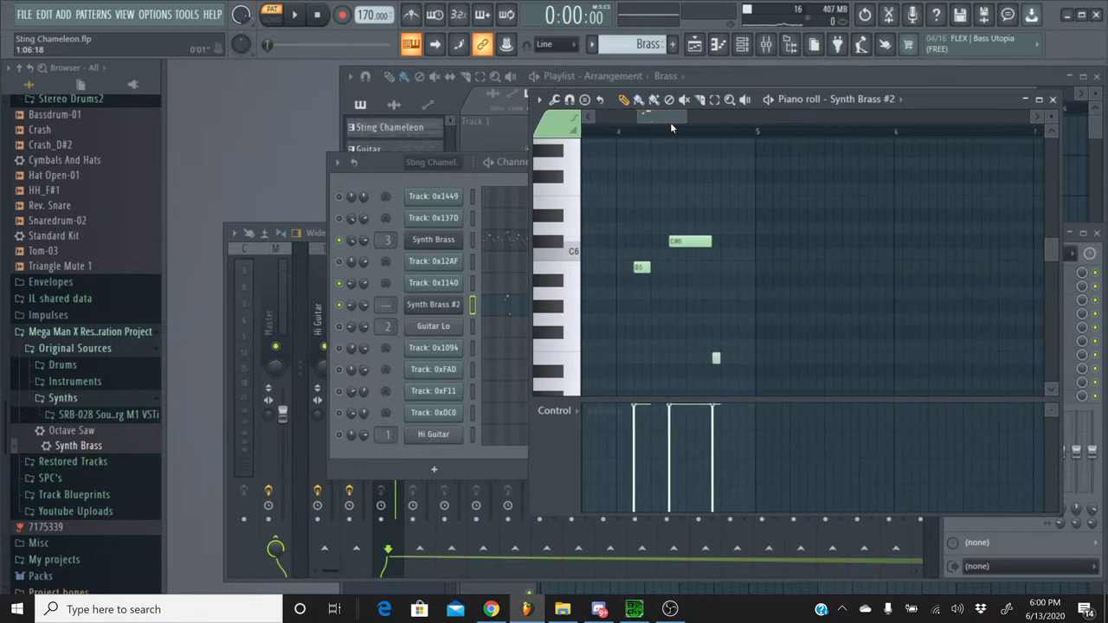
{"action": "scroll", "coordinate": [725, 138], "scroll_direction": "up", "scroll_amount": 3}
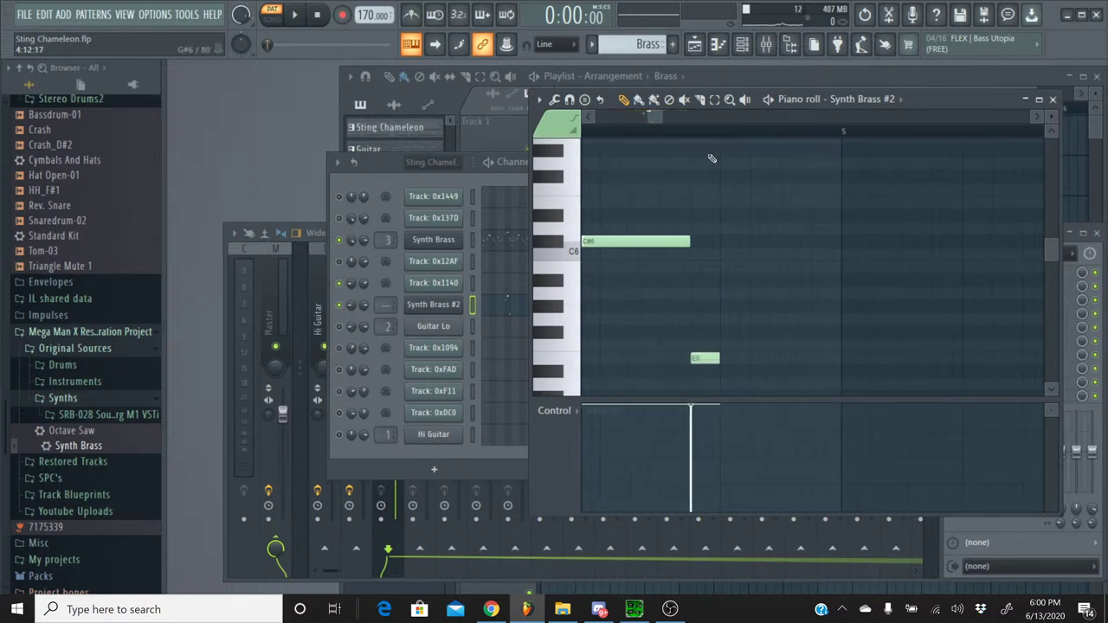
{"action": "right_click", "coordinate": [693, 360]}
{"action": "left_click", "coordinate": [693, 360]}
- Play bar 4 of the Brass pattern repeatedly to hear the slide from C#6 to E5, leaving all notes deselected
{"action": "key", "text": "space"}
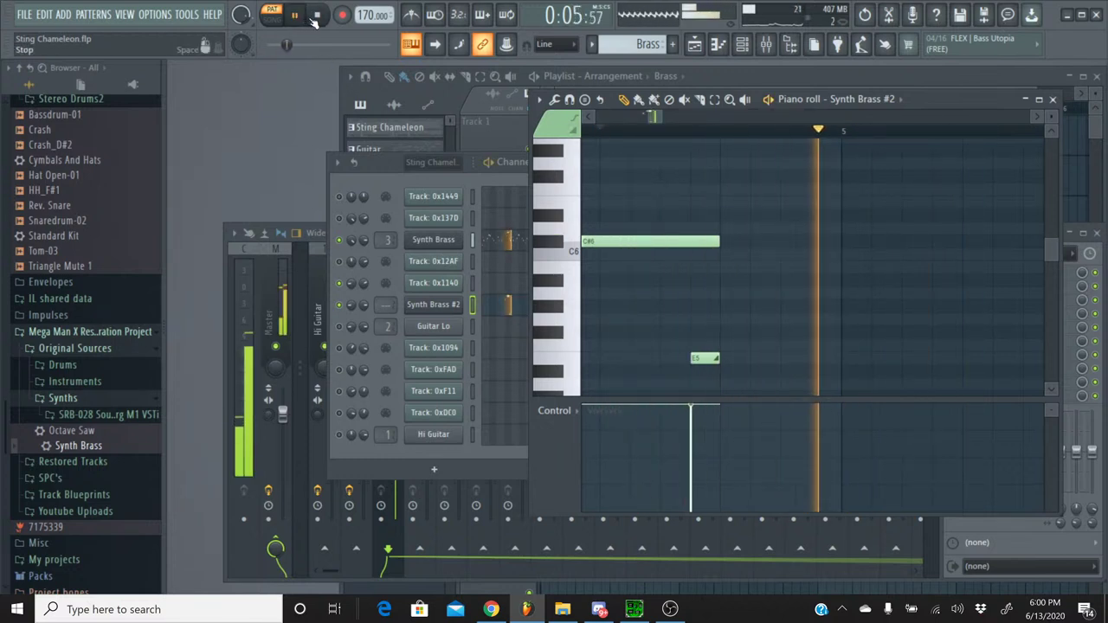
{"action": "left_click", "coordinate": [316, 16]}
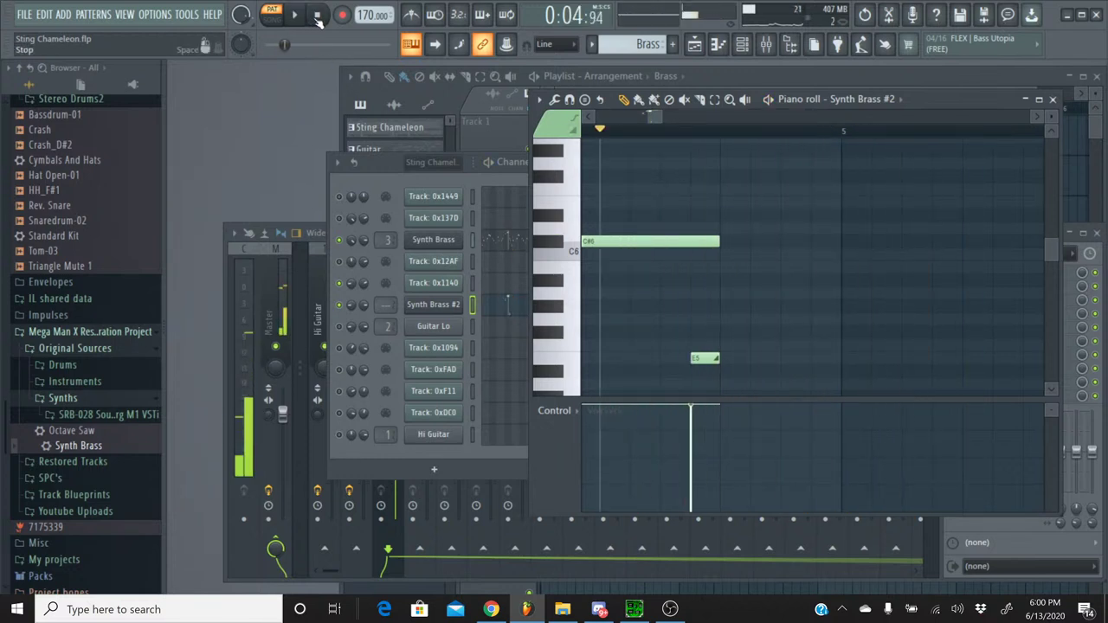
{"action": "left_click", "coordinate": [350, 248]}
{"action": "key", "text": "space"}
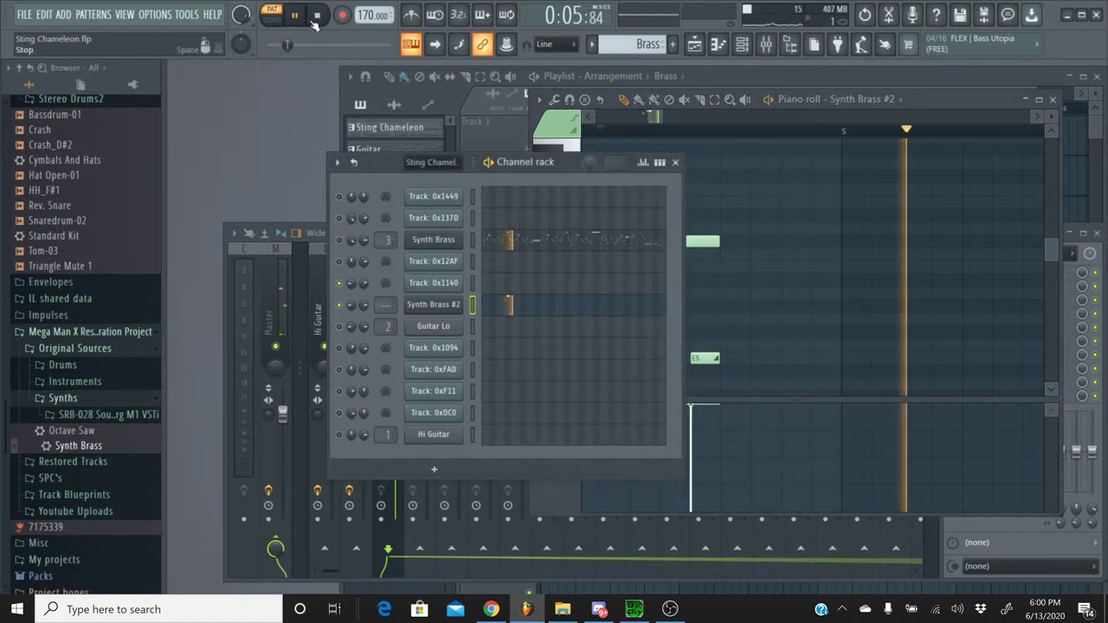
{"action": "left_click", "coordinate": [317, 15]}
{"action": "scroll", "coordinate": [698, 134], "scroll_direction": "down", "scroll_amount": 1}
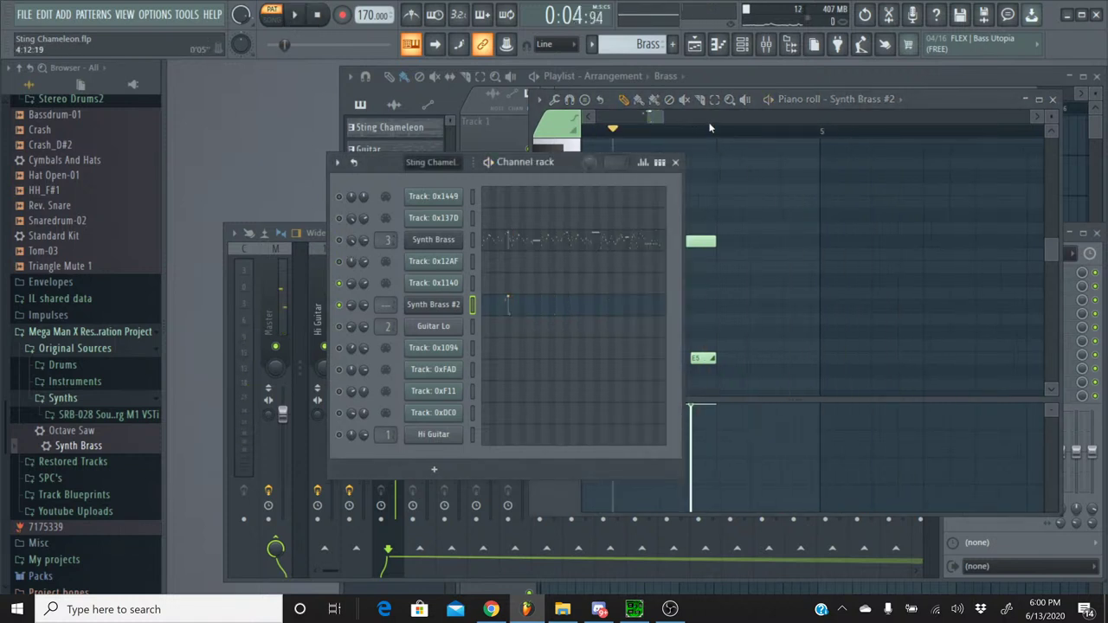
{"action": "left_click", "coordinate": [658, 122]}
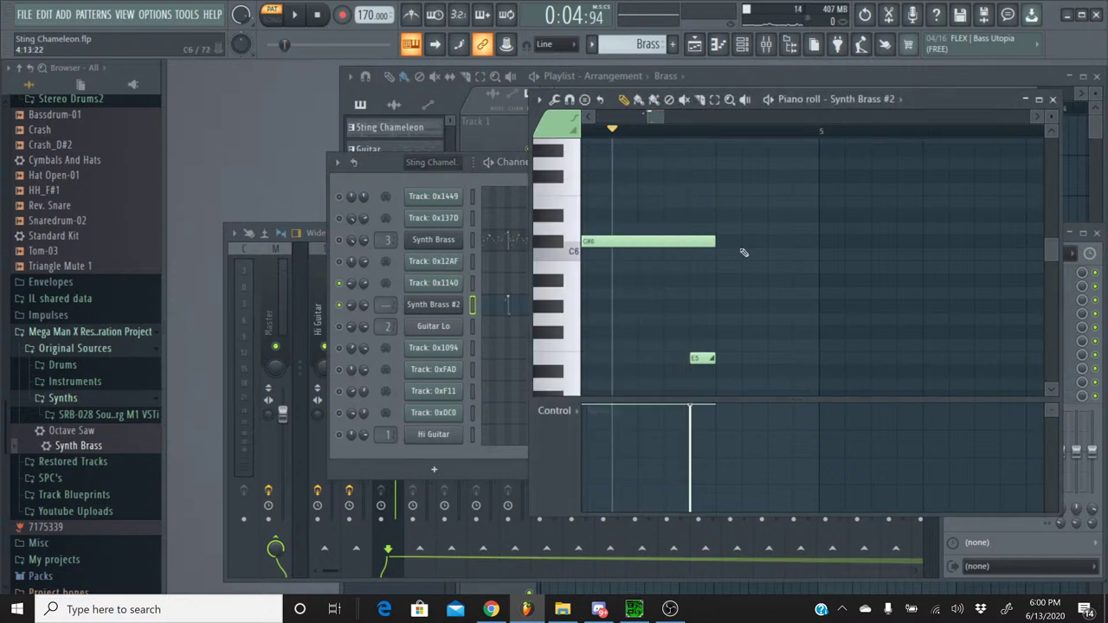
{"action": "key", "text": "ctrl+a"}
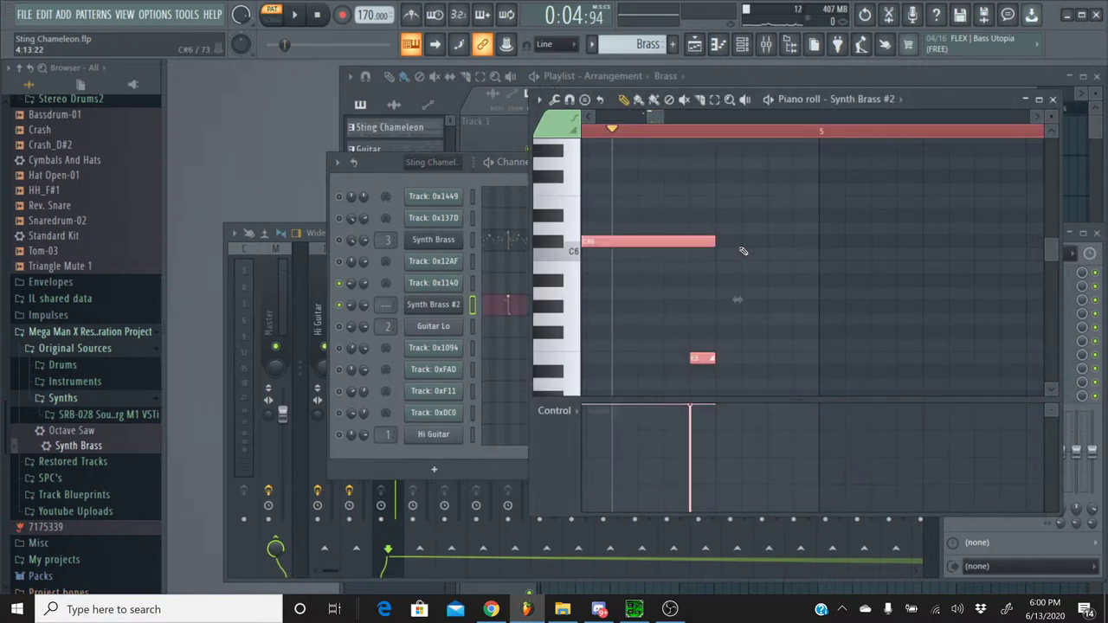
{"action": "key", "text": "ctrl+d"}
{"action": "left_click", "coordinate": [295, 14]}
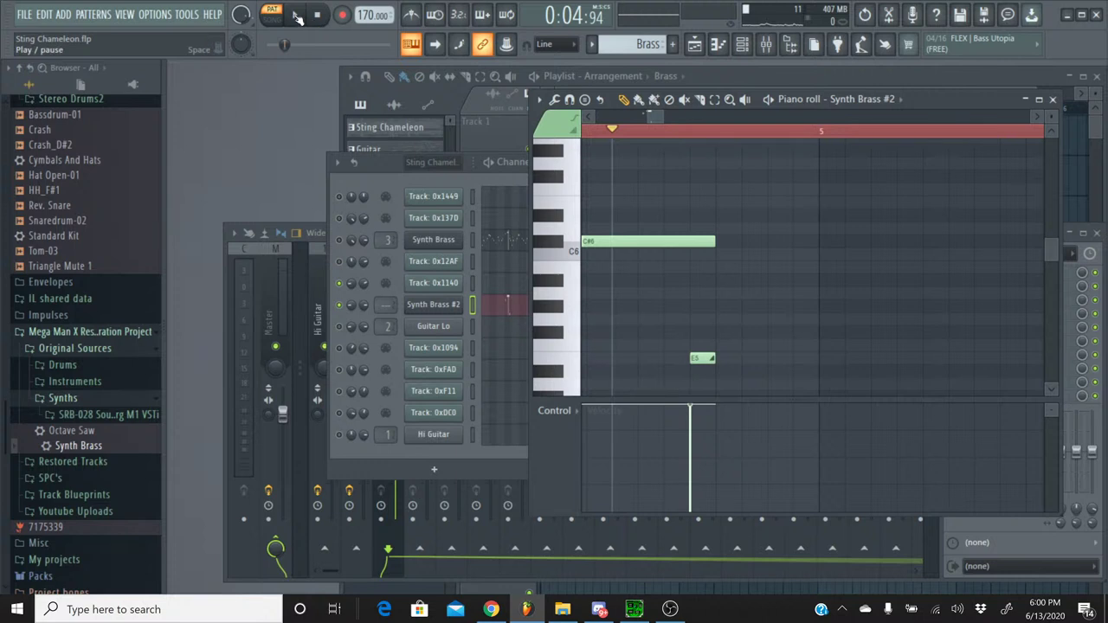
{"action": "left_click", "coordinate": [317, 17]}
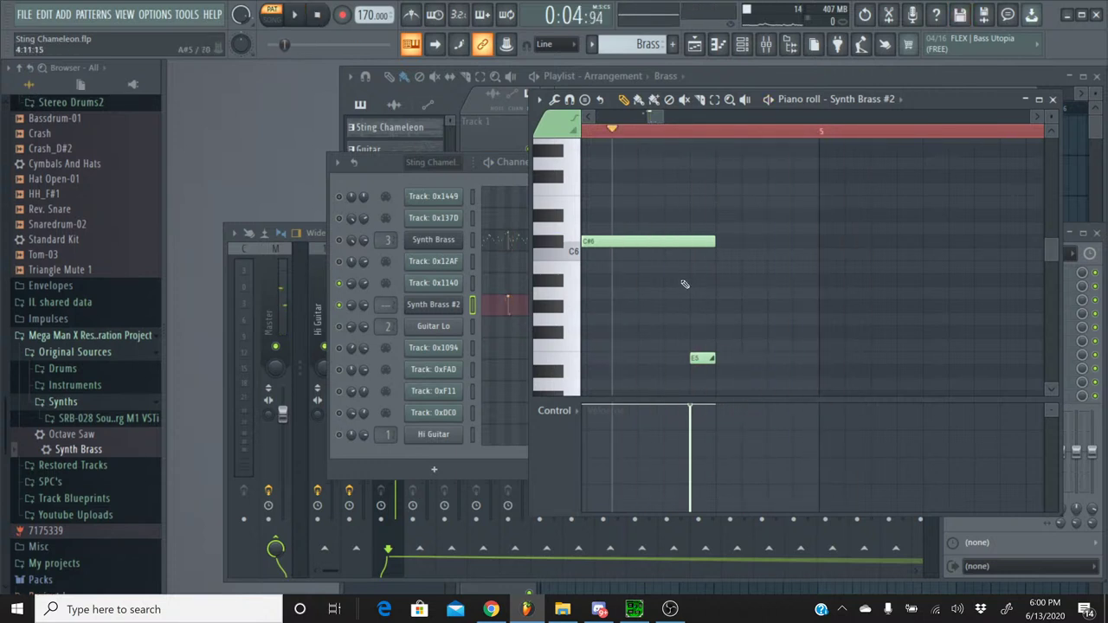
- Delete the E5 slide note from Synth Brass #2 in bar 4
{"action": "scroll", "coordinate": [684, 284], "scroll_direction": "down", "scroll_amount": 3}
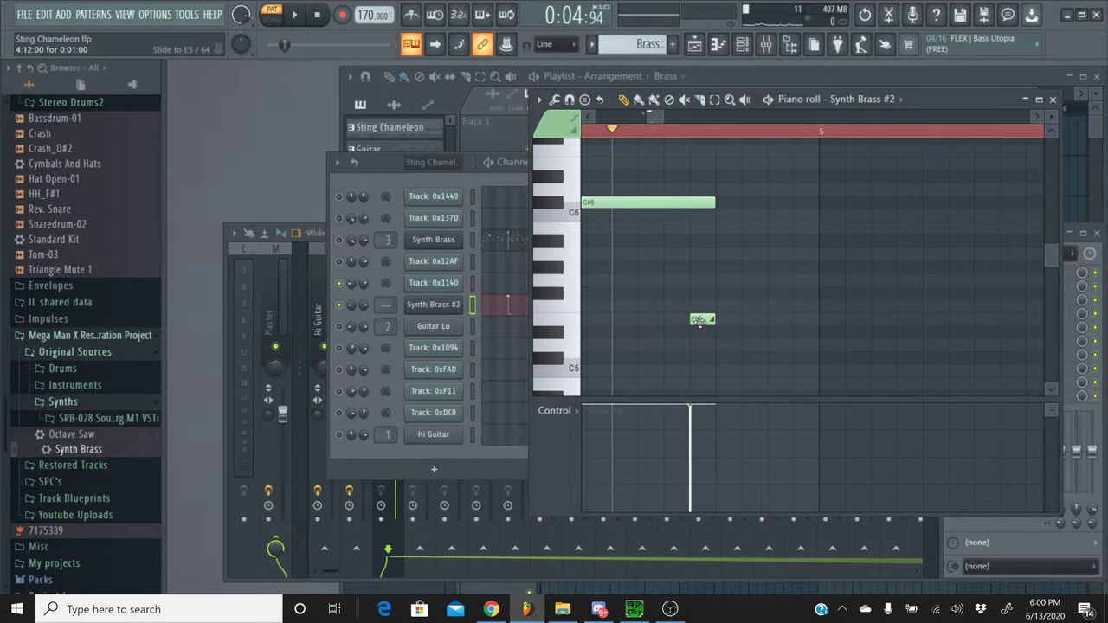
{"action": "right_click", "coordinate": [699, 321]}
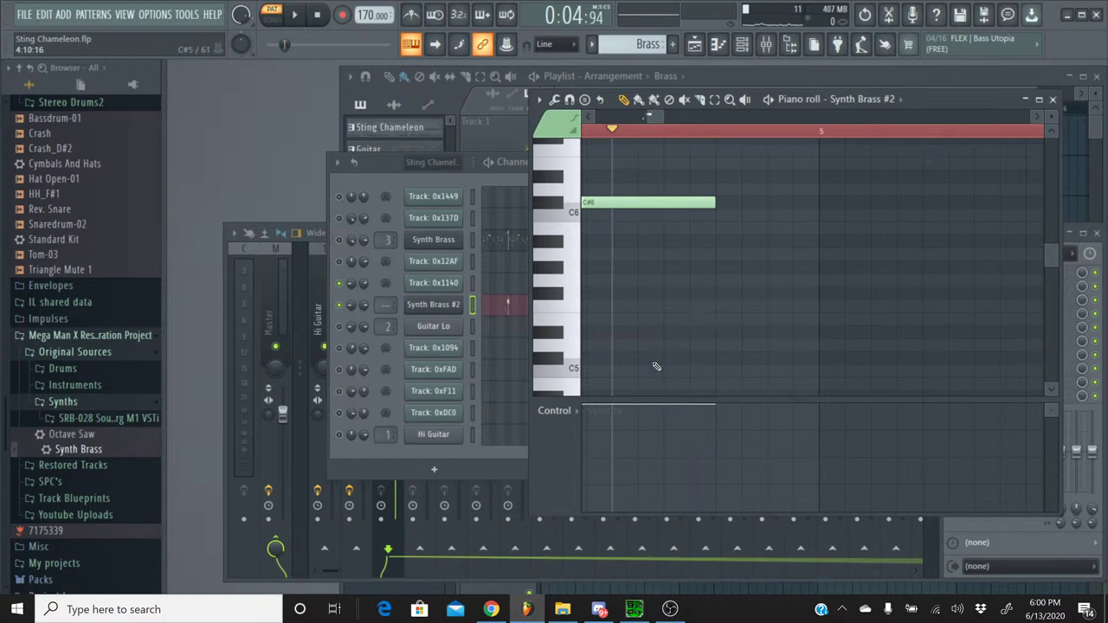
- Check Synth Brass #2's Korg M1 global and program control pages for pitch bend settings, then close the instrument
{"action": "left_click", "coordinate": [428, 310]}
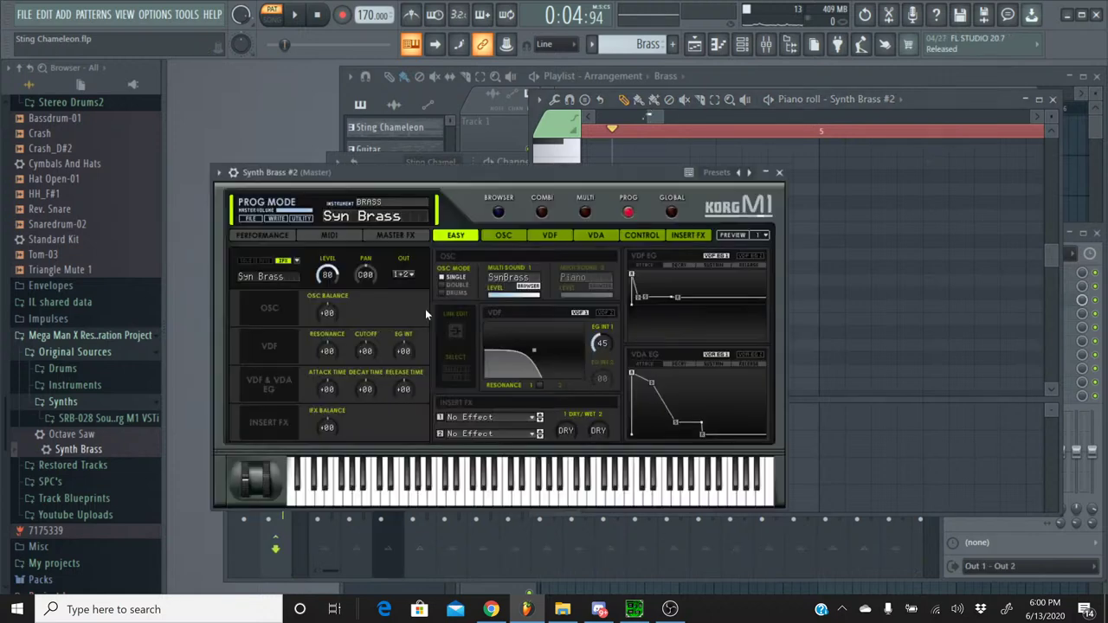
{"action": "left_click", "coordinate": [672, 212]}
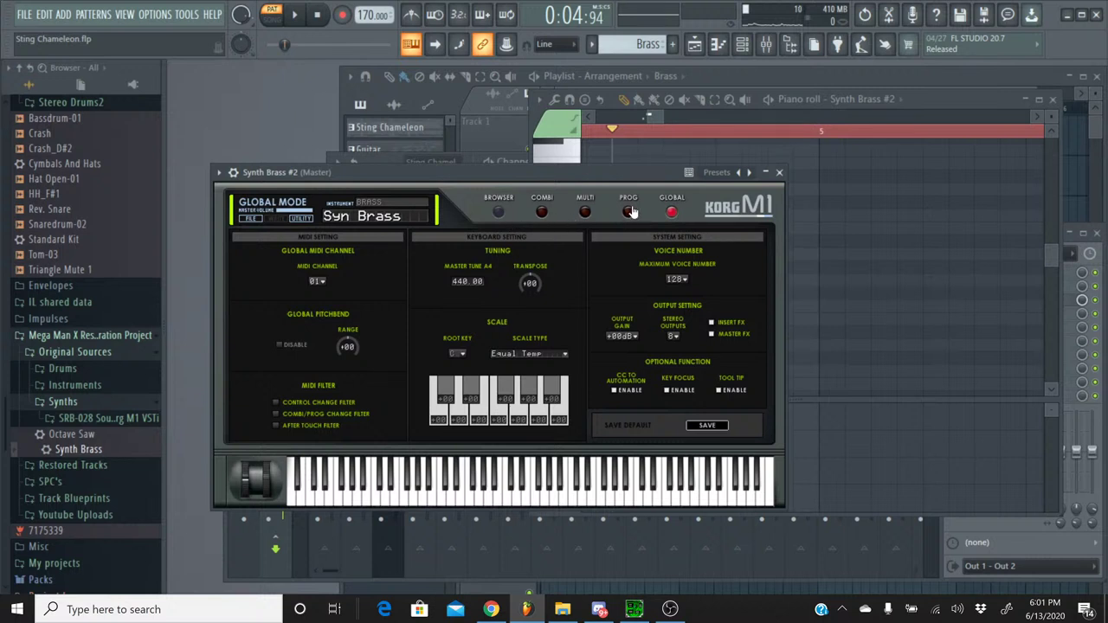
{"action": "left_click", "coordinate": [629, 213]}
{"action": "left_click", "coordinate": [640, 237]}
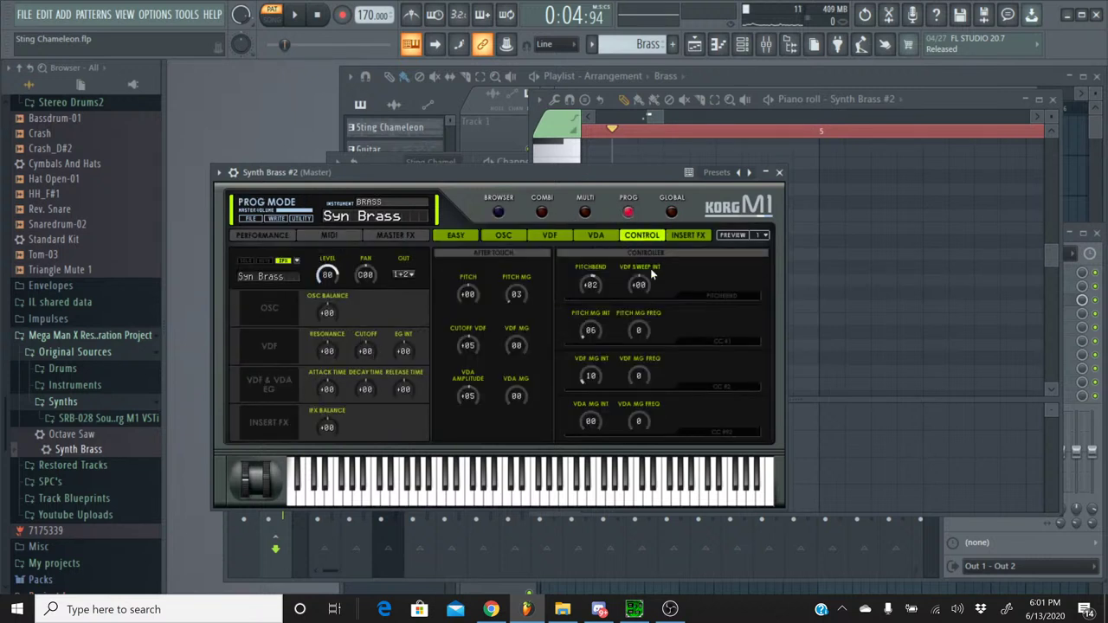
{"action": "left_click", "coordinate": [779, 172]}
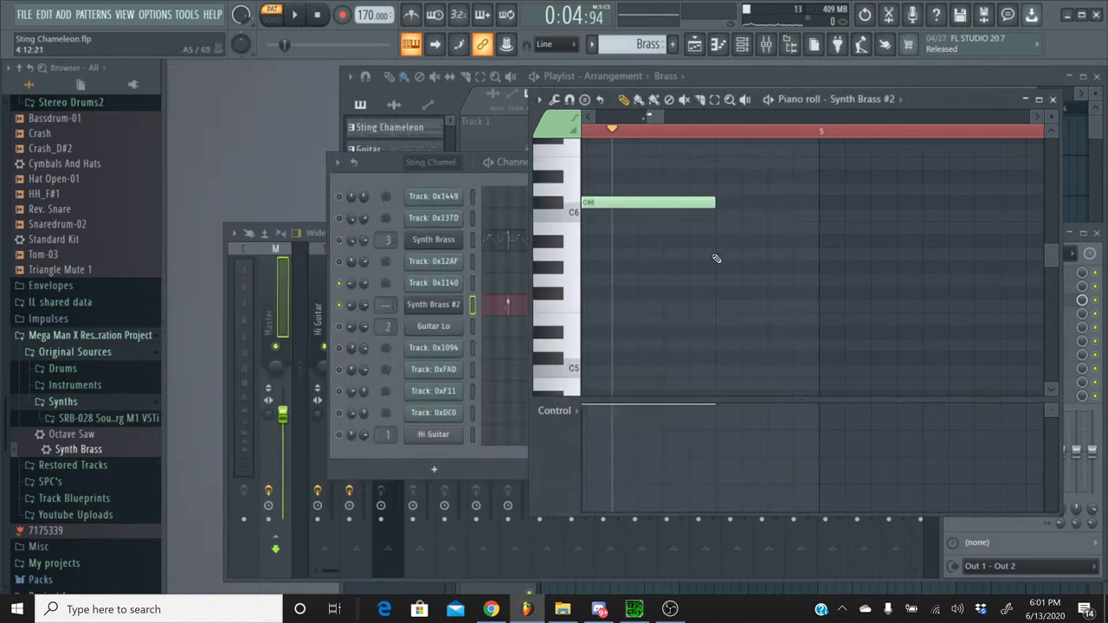
- Show Synth Brass #2's channel pitch events and draw a steep downward bend near the end of C#6, returning to about zero after the note
{"action": "left_click", "coordinate": [574, 412]}
{"action": "left_click", "coordinate": [695, 467]}
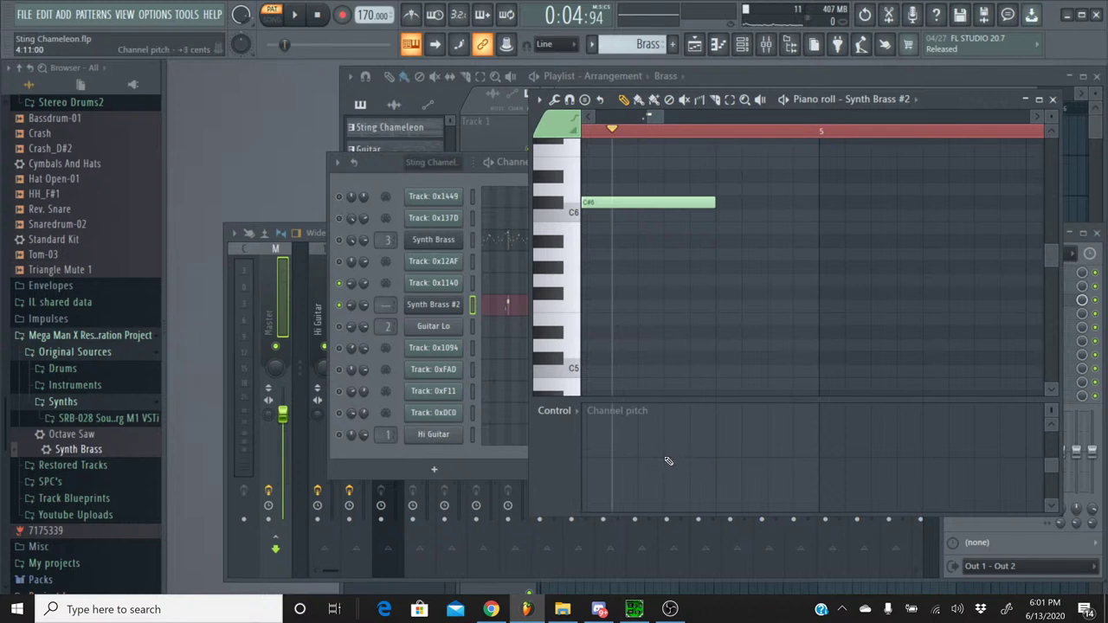
{"action": "left_click_drag", "start_coordinate": [667, 461], "coordinate": [717, 519]}
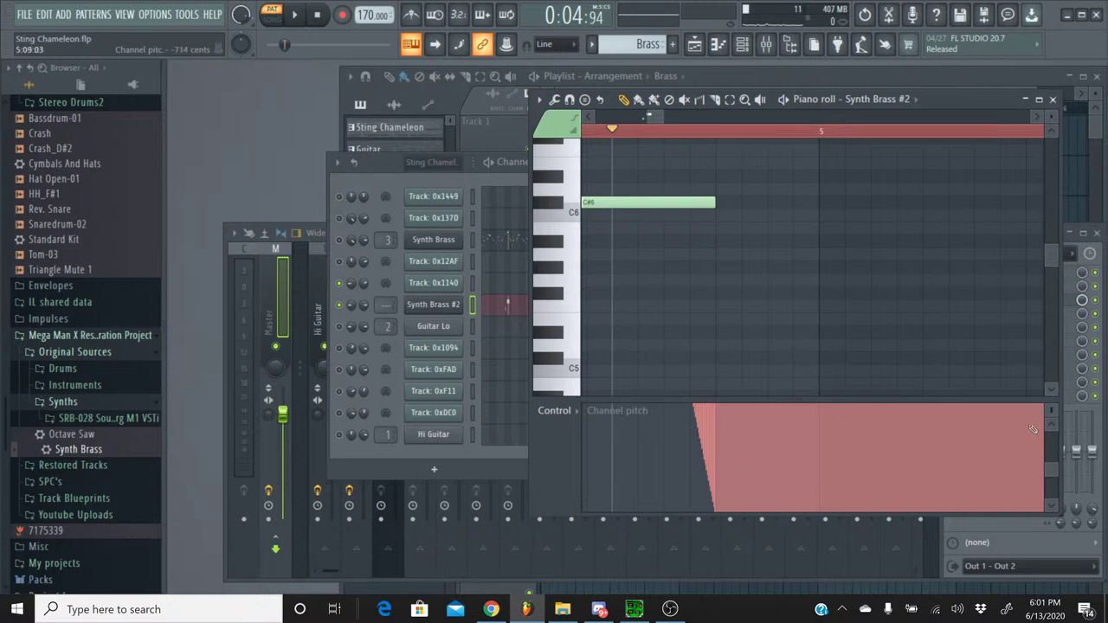
{"action": "left_click", "coordinate": [787, 460]}
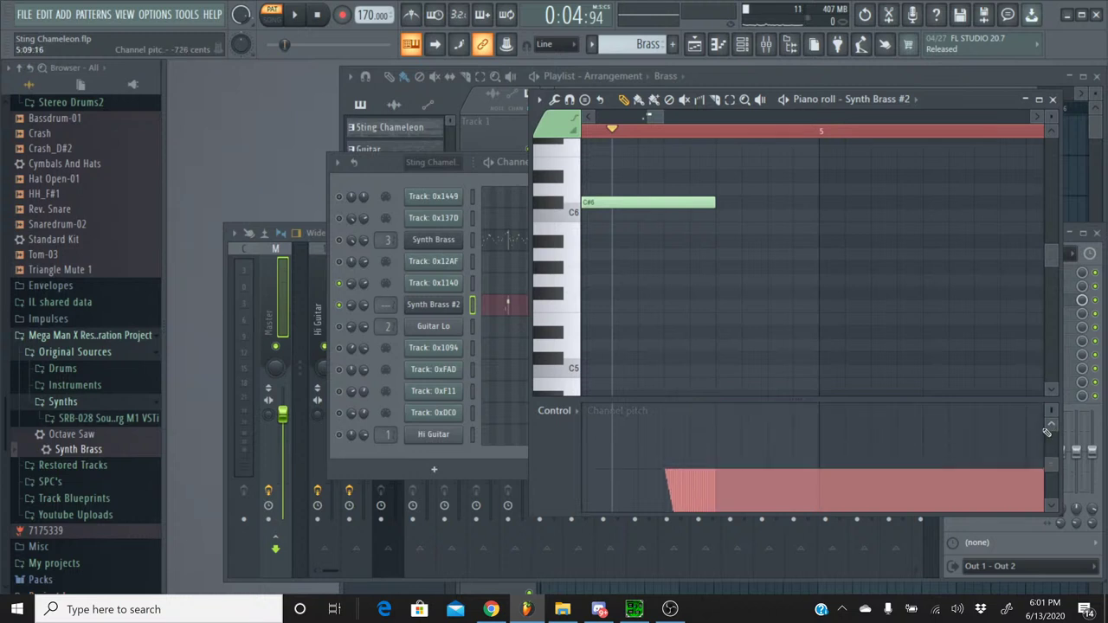
{"action": "left_click", "coordinate": [720, 472]}
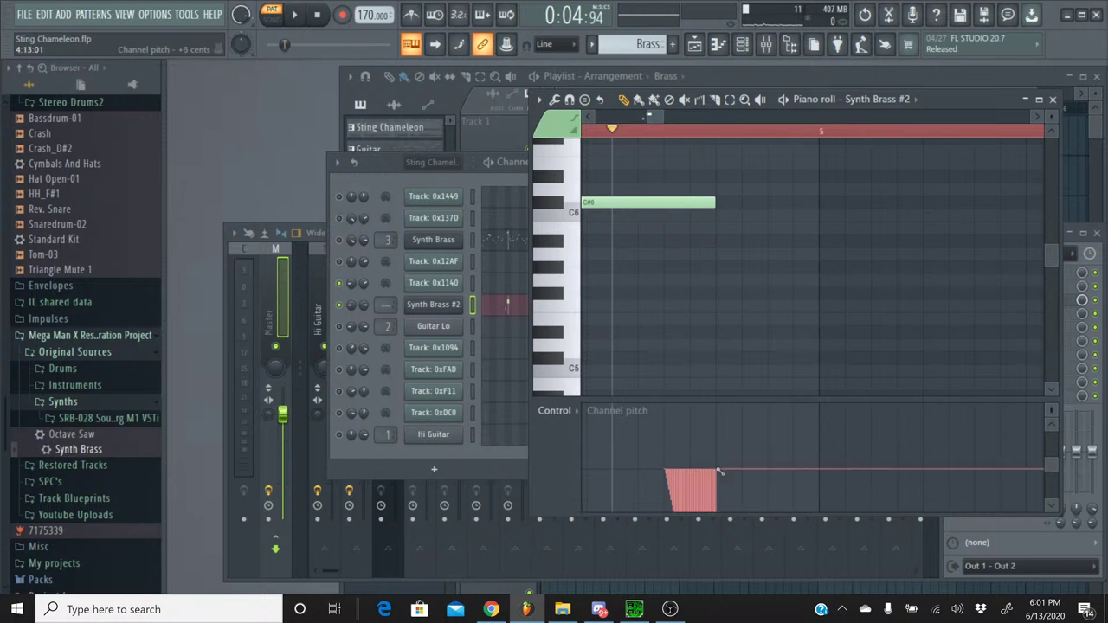
- Set the playback position at bar 4's B5 note and play the pattern to hear the C#6 pitch bend, then stop
{"action": "left_click", "coordinate": [317, 15]}
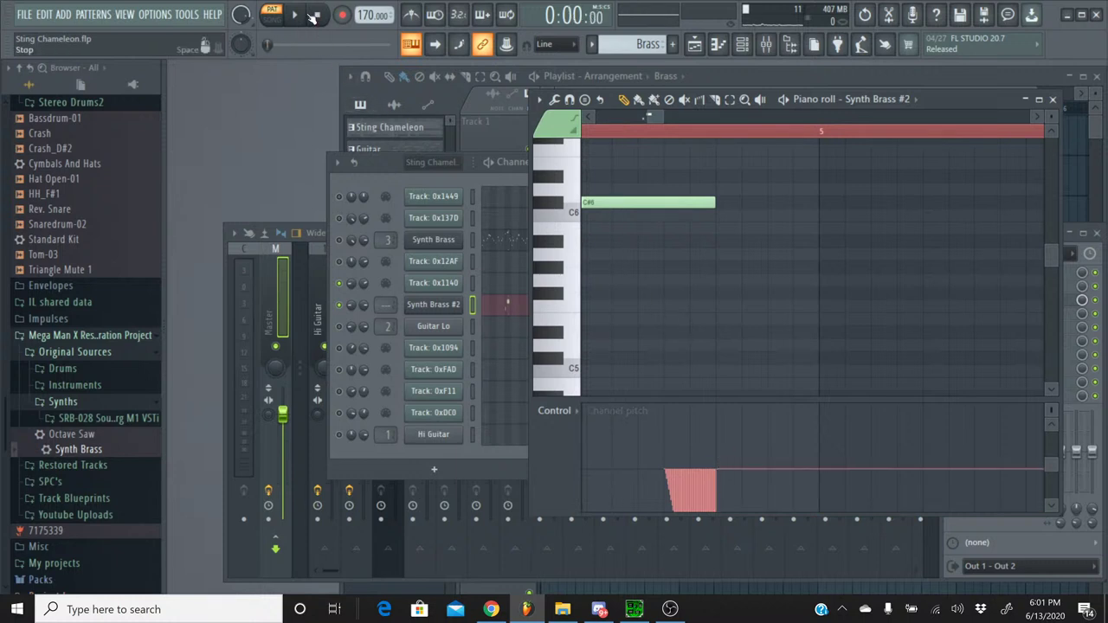
{"action": "key", "text": "space"}
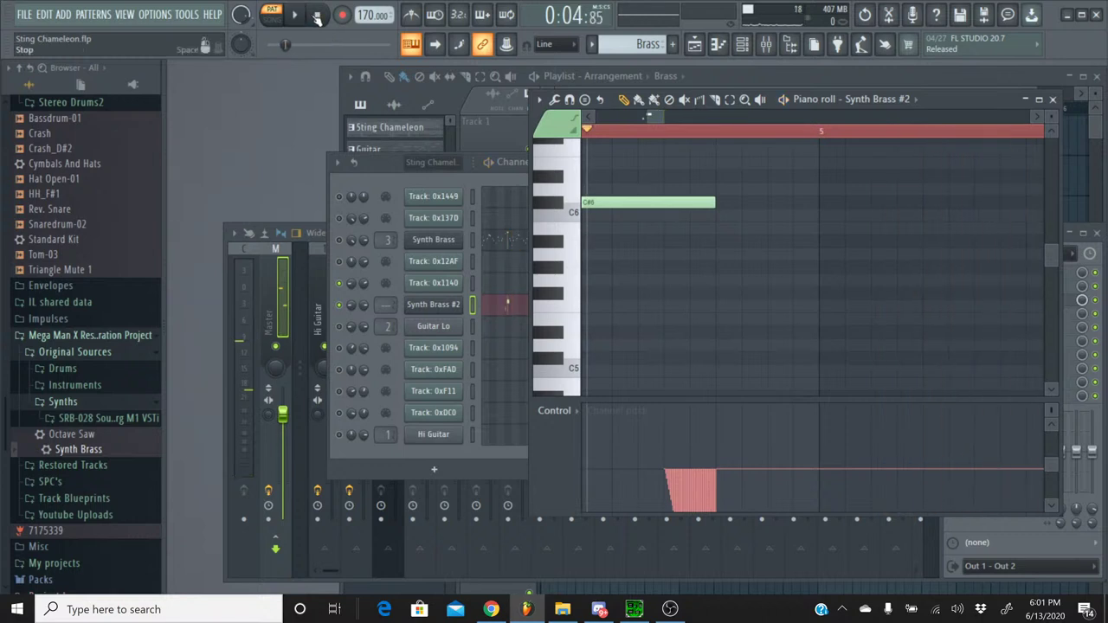
{"action": "key", "text": "space"}
{"action": "scroll", "coordinate": [607, 125], "scroll_direction": "down", "scroll_amount": 2}
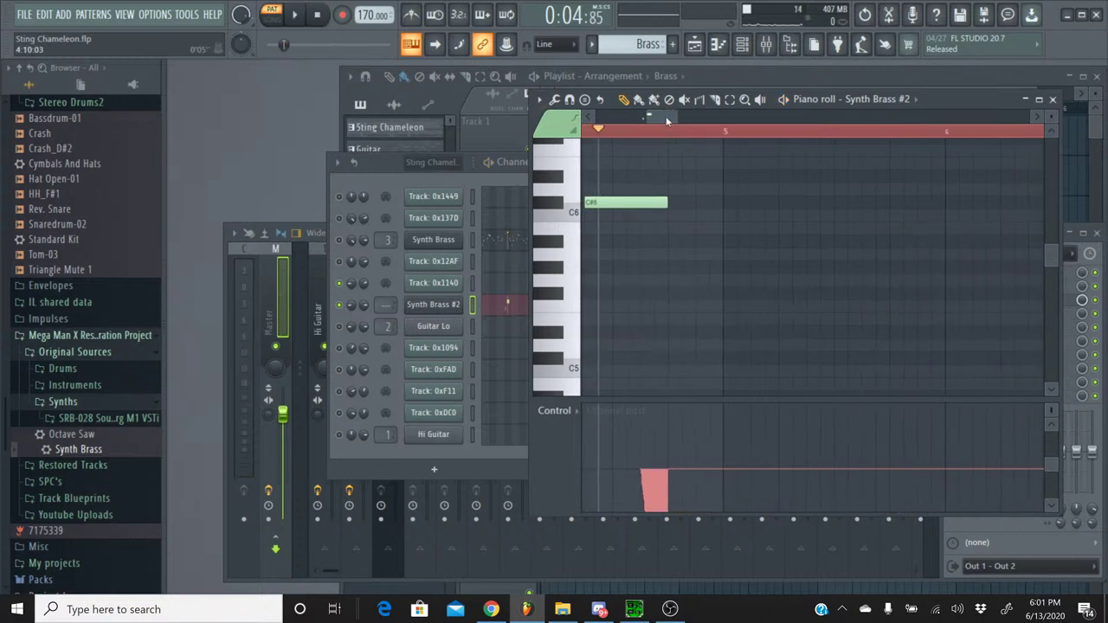
{"action": "left_click_drag", "start_coordinate": [667, 121], "coordinate": [662, 118]}
{"action": "left_click", "coordinate": [602, 132]}
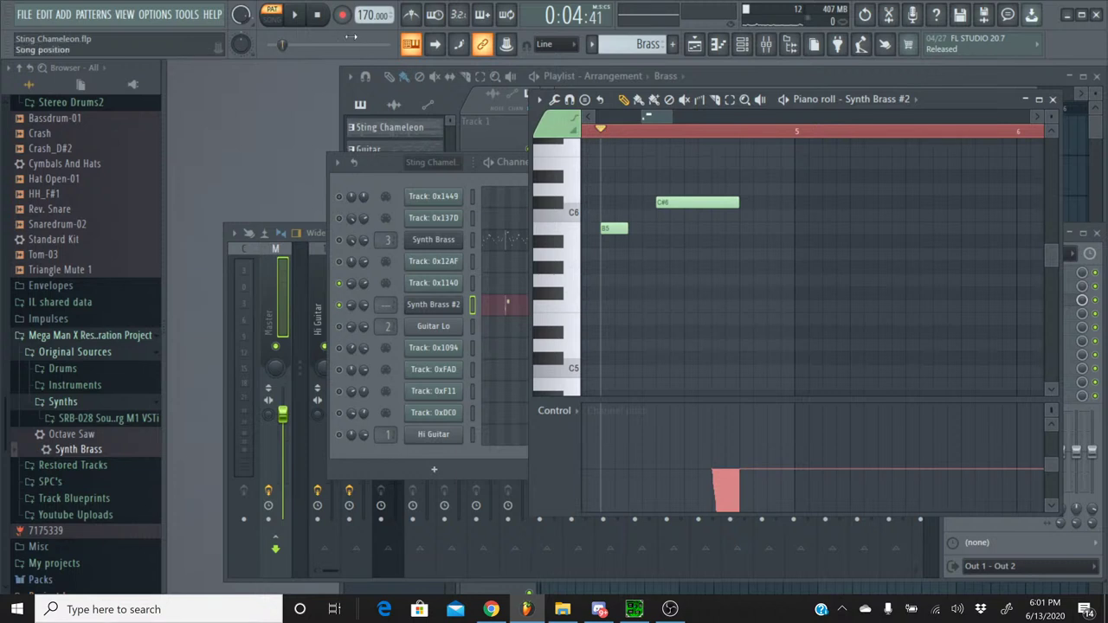
{"action": "key", "text": "space"}
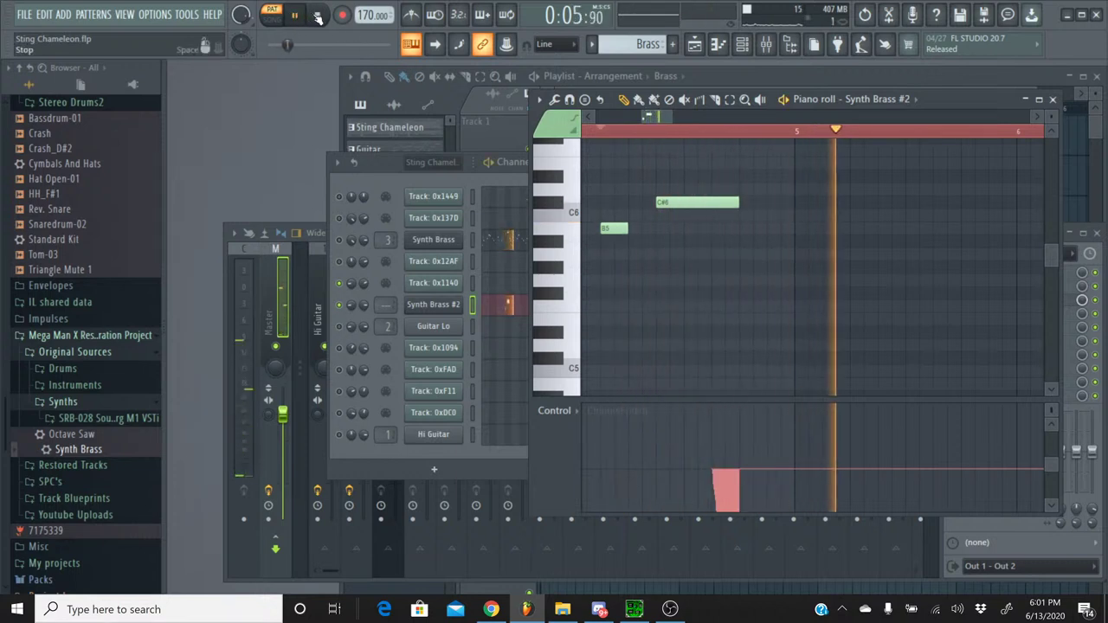
{"action": "left_click", "coordinate": [318, 16]}
- Enlarge the channel pitch event area below the notes and replay bar 4 to recheck the pitch bend
{"action": "scroll", "coordinate": [757, 229], "scroll_direction": "down", "scroll_amount": 4}
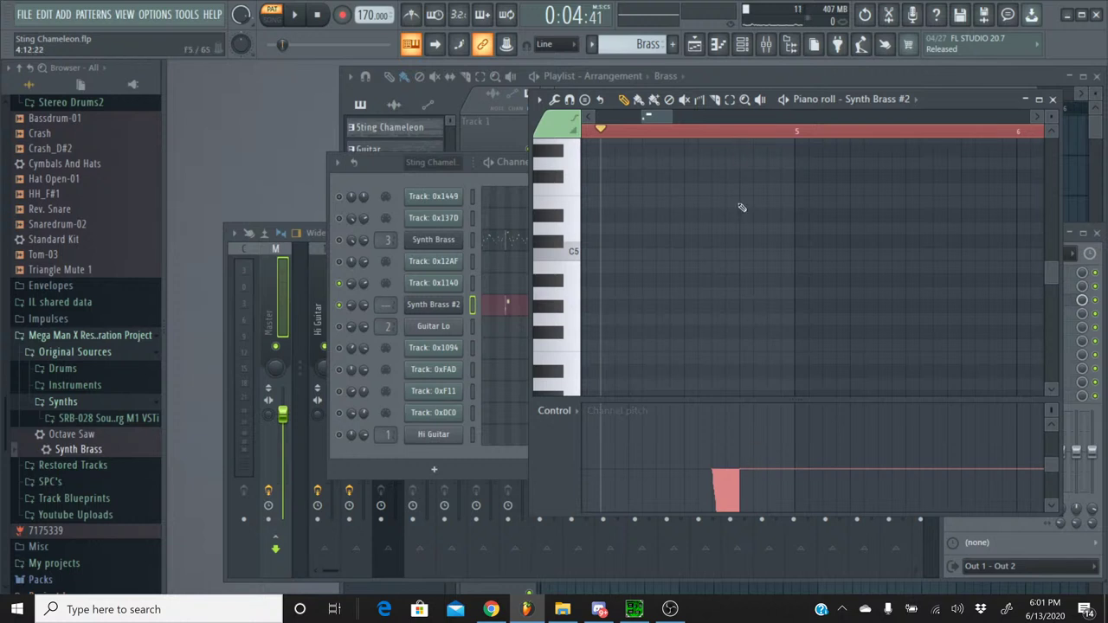
{"action": "left_click_drag", "start_coordinate": [745, 401], "coordinate": [744, 324]}
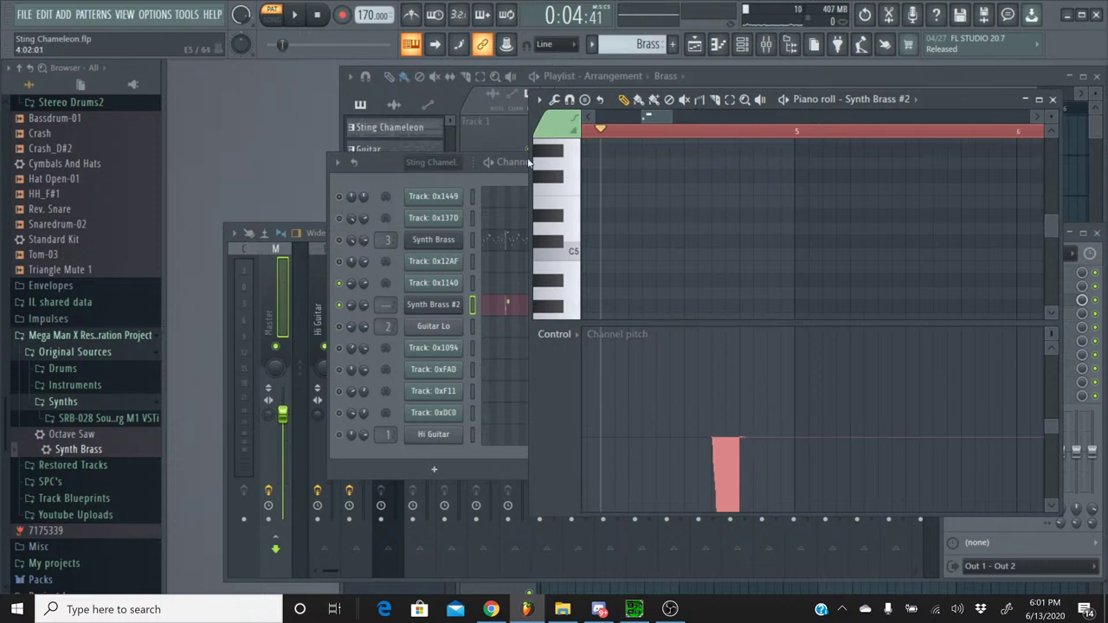
{"action": "key", "text": "space"}
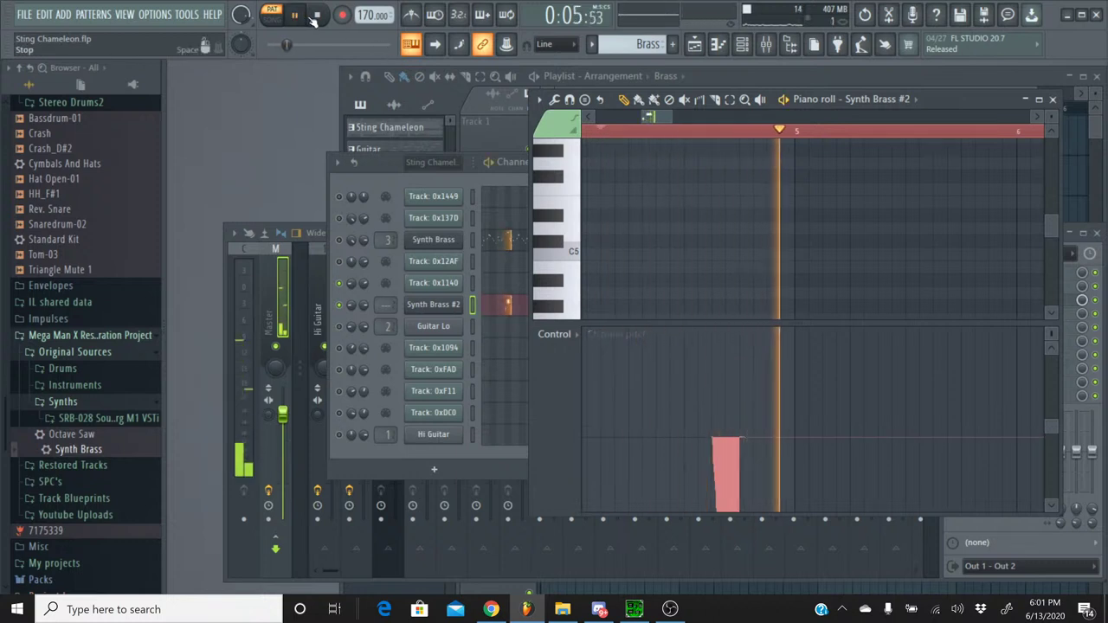
{"action": "left_click", "coordinate": [315, 17]}
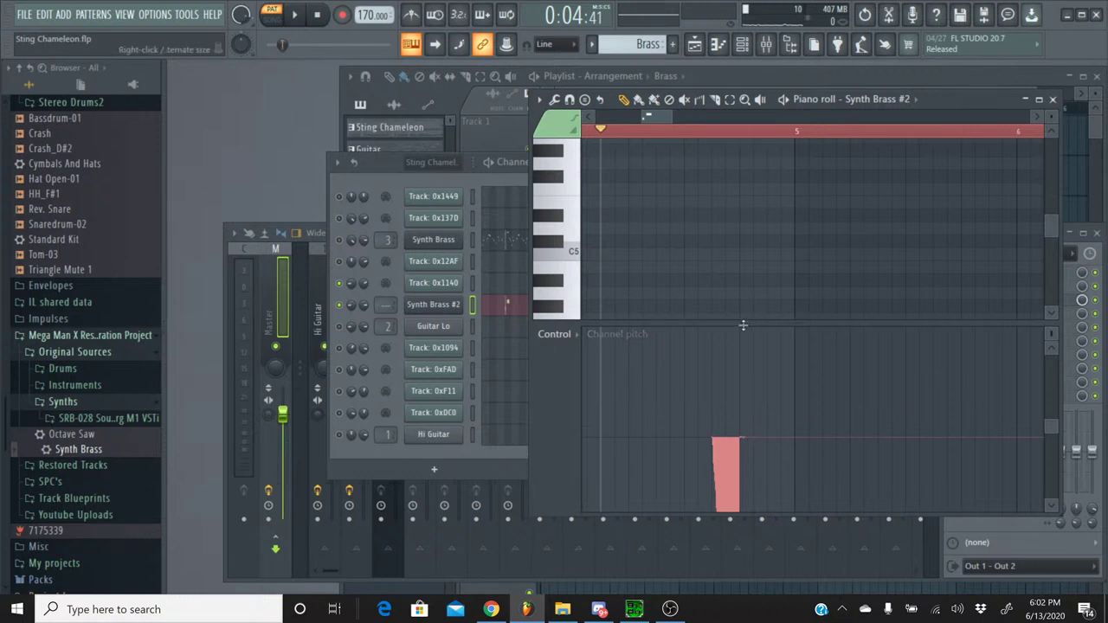
- Reset Synth Brass #2's channel pitch to 0 cents at the exact end of C#6 and smooth the leftover pitch events after it
{"action": "scroll", "coordinate": [727, 136], "scroll_direction": "up", "scroll_amount": 3}
{"action": "scroll", "coordinate": [727, 136], "scroll_direction": "up", "scroll_amount": 2}
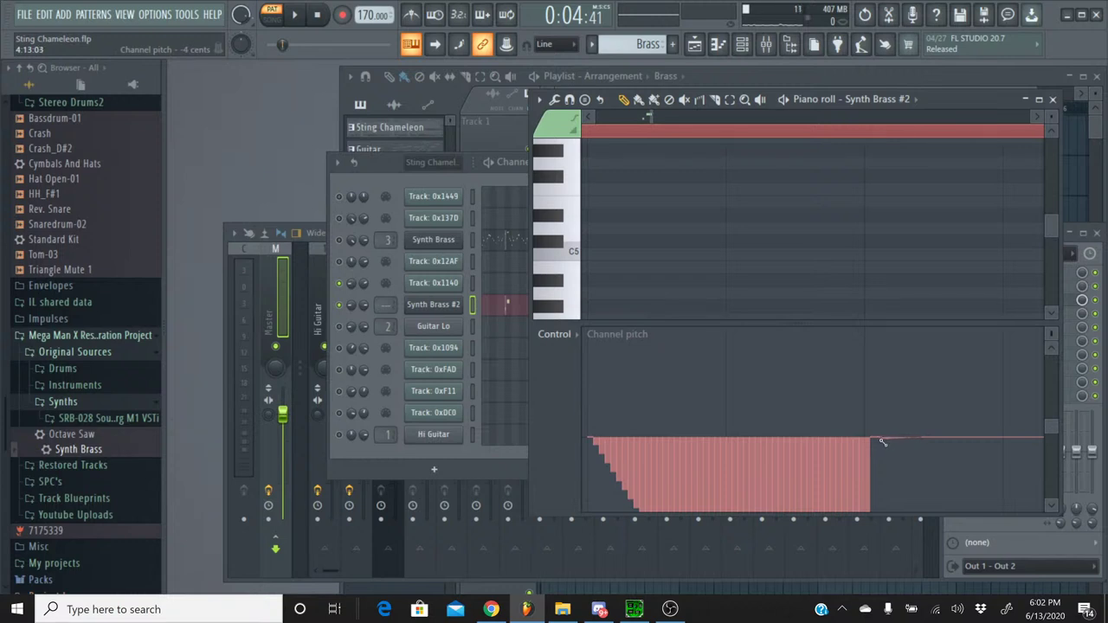
{"action": "left_click_drag", "start_coordinate": [872, 443], "coordinate": [869, 442]}
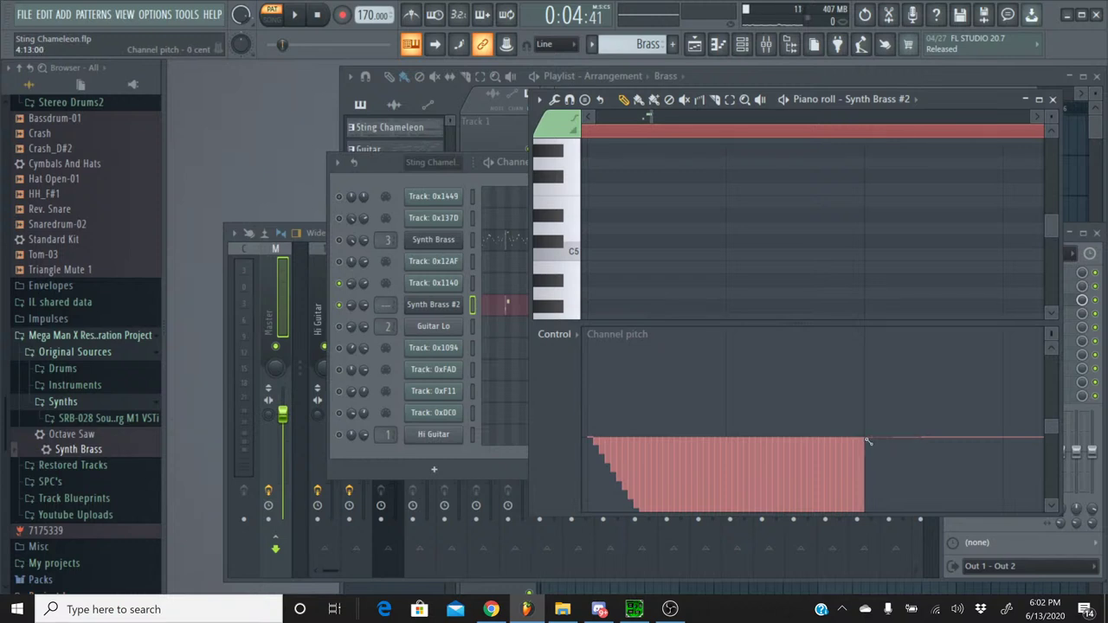
{"action": "left_click", "coordinate": [934, 442]}
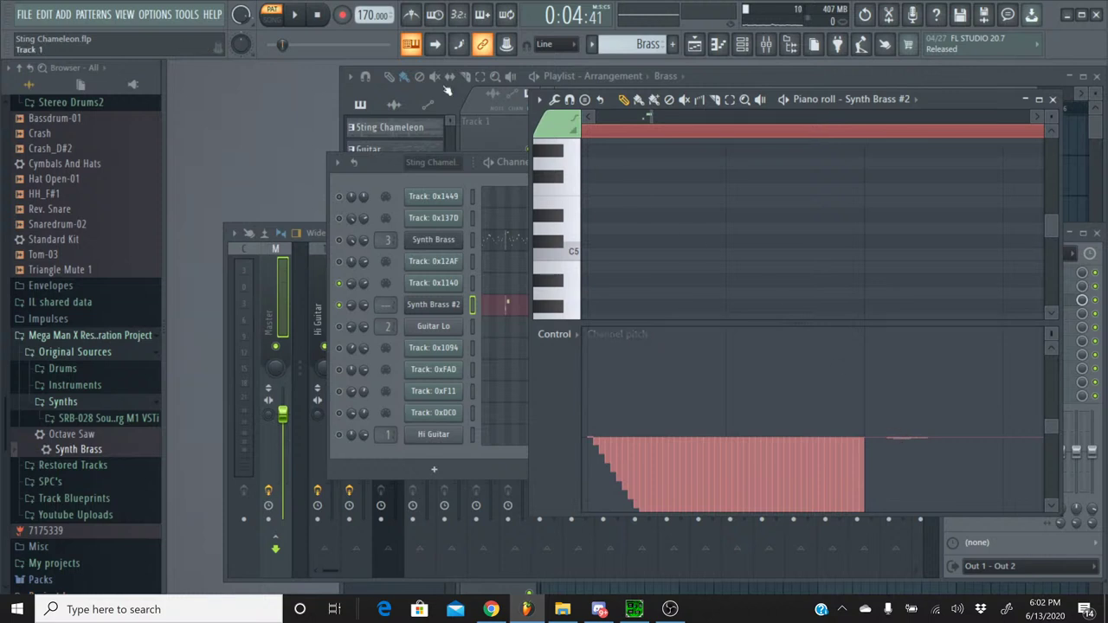
- Replay bar 4 to check the smoothed pitch bend, then close Synth Brass #2's piano roll
{"action": "left_click", "coordinate": [294, 14]}
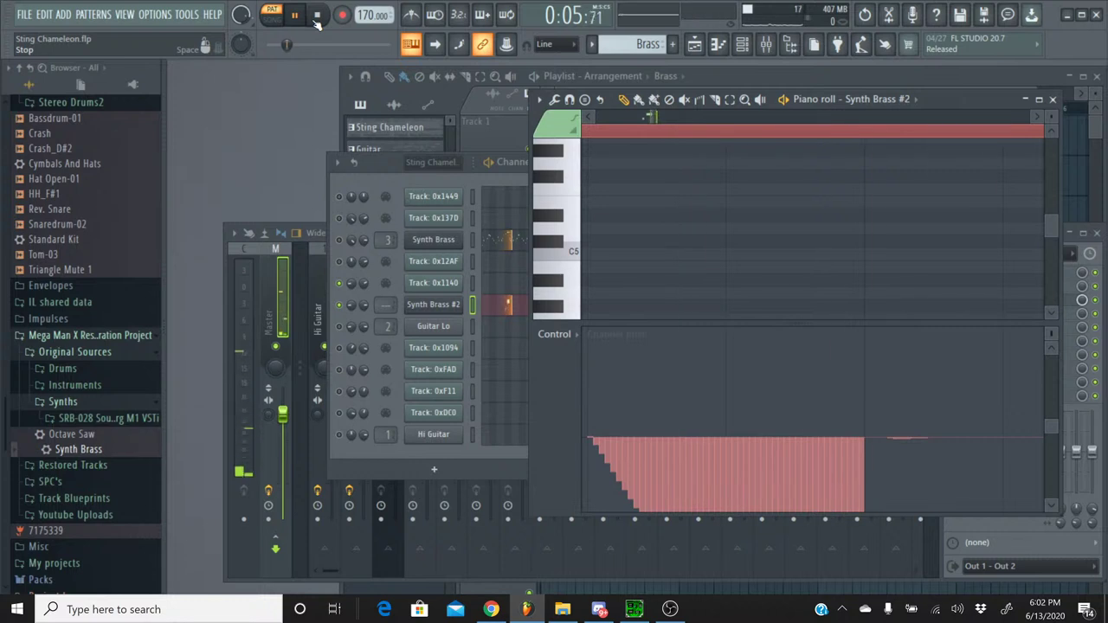
{"action": "left_click", "coordinate": [317, 18]}
{"action": "left_click", "coordinate": [1053, 99]}
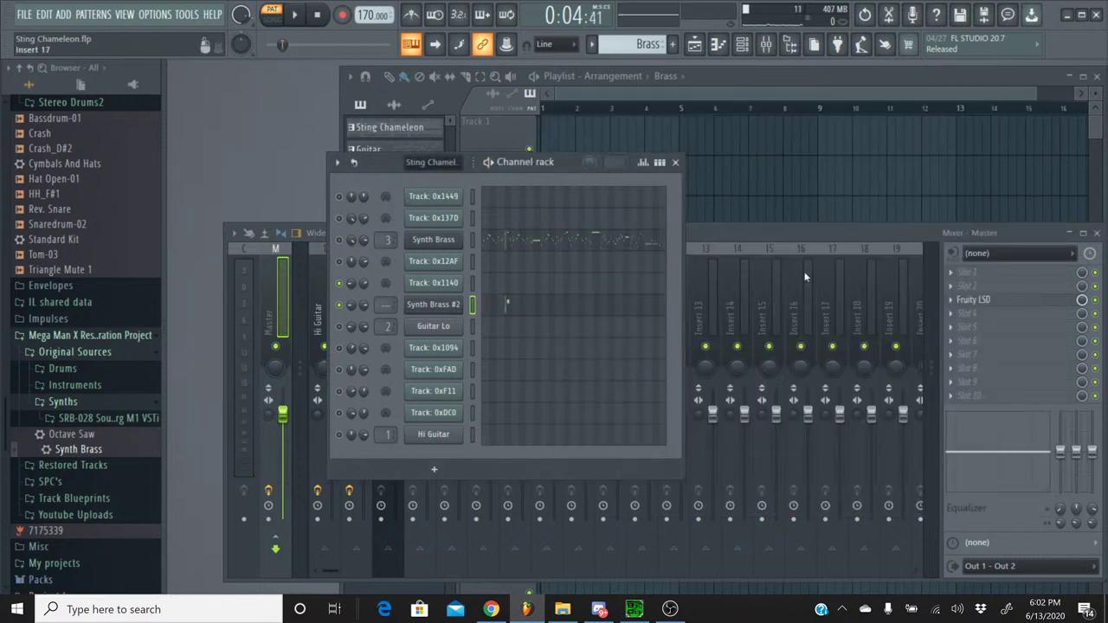
- Unmute the Synth Brass channel and replay bars 3 to 5 to hear it together with Synth Brass #2's pitch fall
{"action": "left_click", "coordinate": [339, 241]}
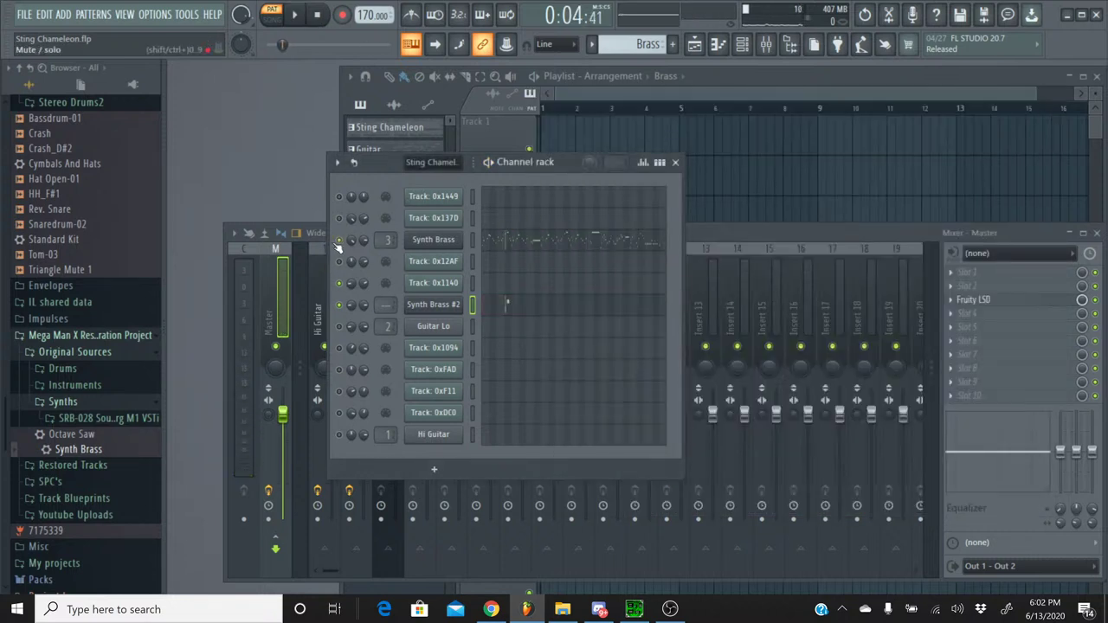
{"action": "left_click", "coordinate": [295, 16]}
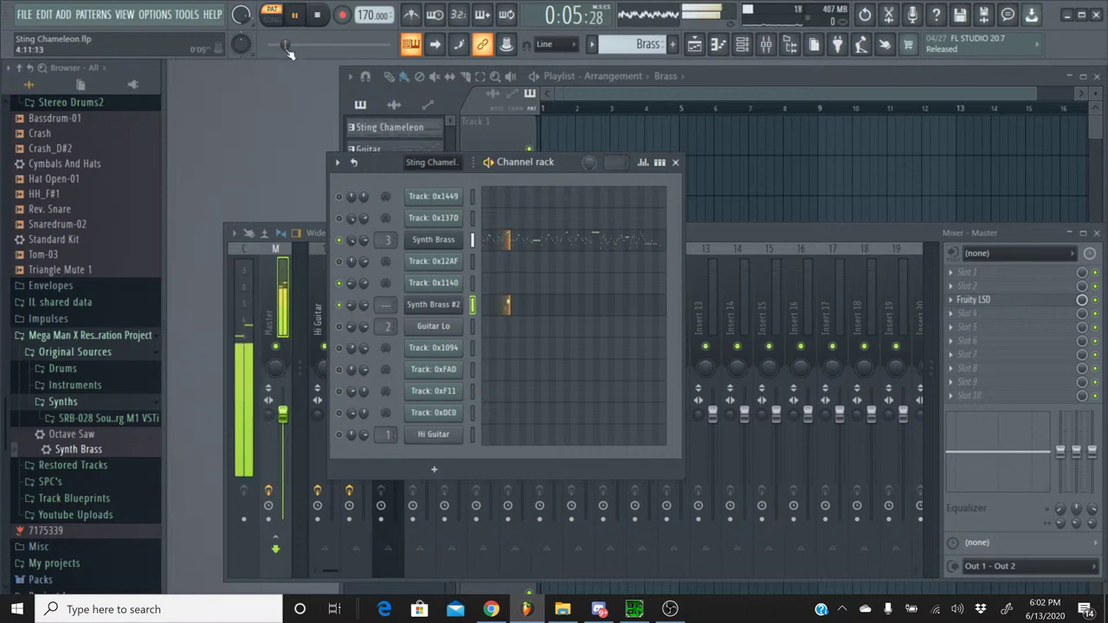
{"action": "left_click_drag", "start_coordinate": [288, 49], "coordinate": [280, 49]}
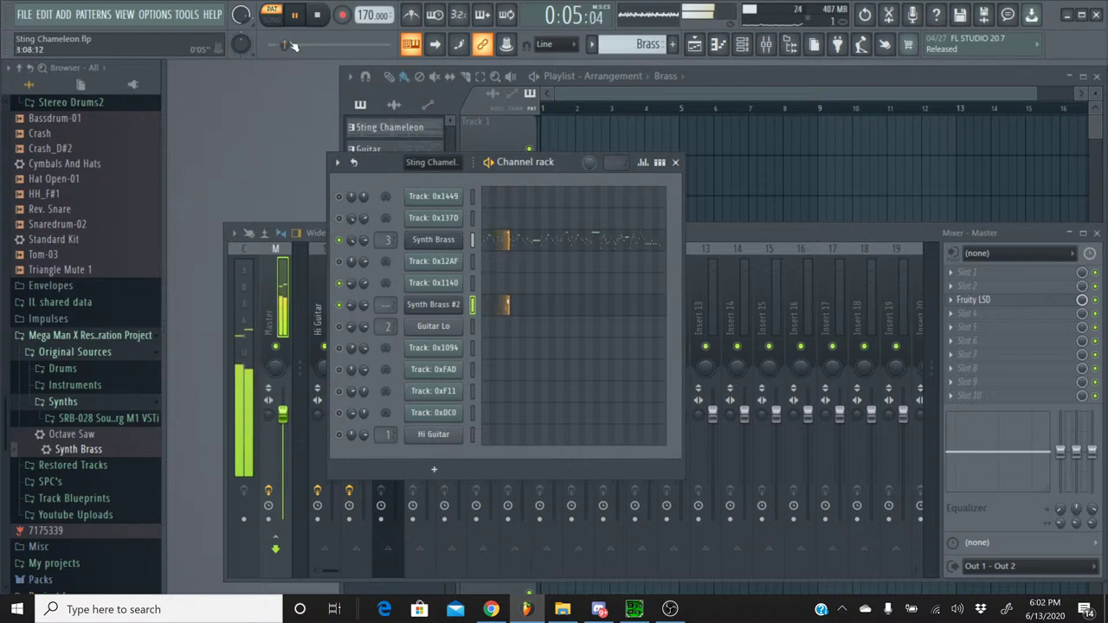
{"action": "left_click", "coordinate": [317, 21]}
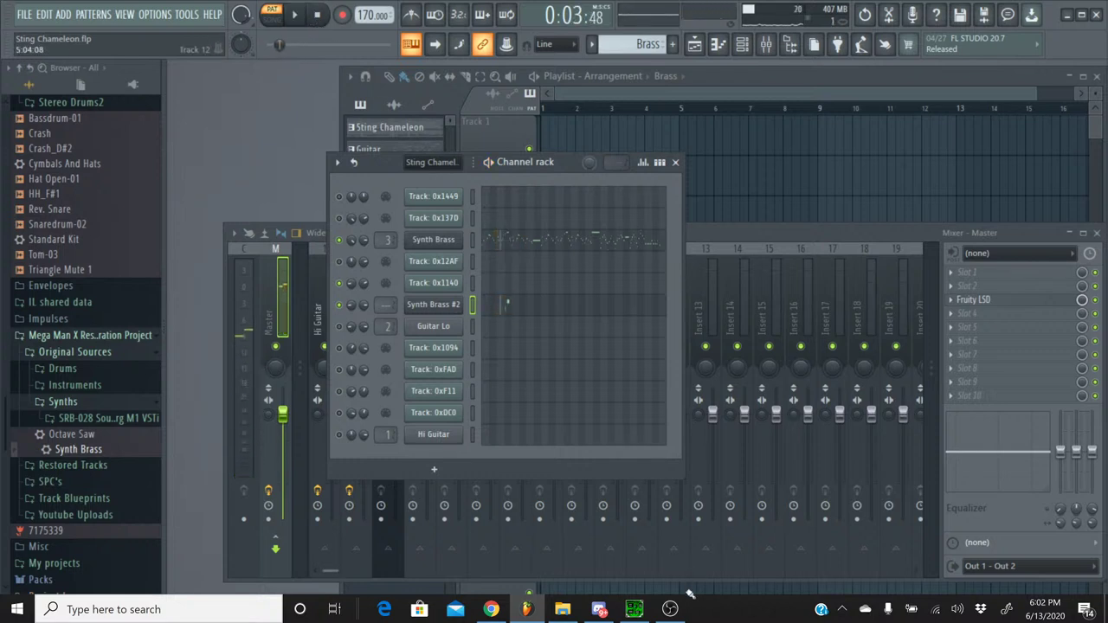
- Switch to SPCTool and play the original Sting Chameleon SPC for comparison, then return to FL Studio
{"action": "key", "text": "alt+Tab"}
{"action": "left_click", "coordinate": [376, 311]}
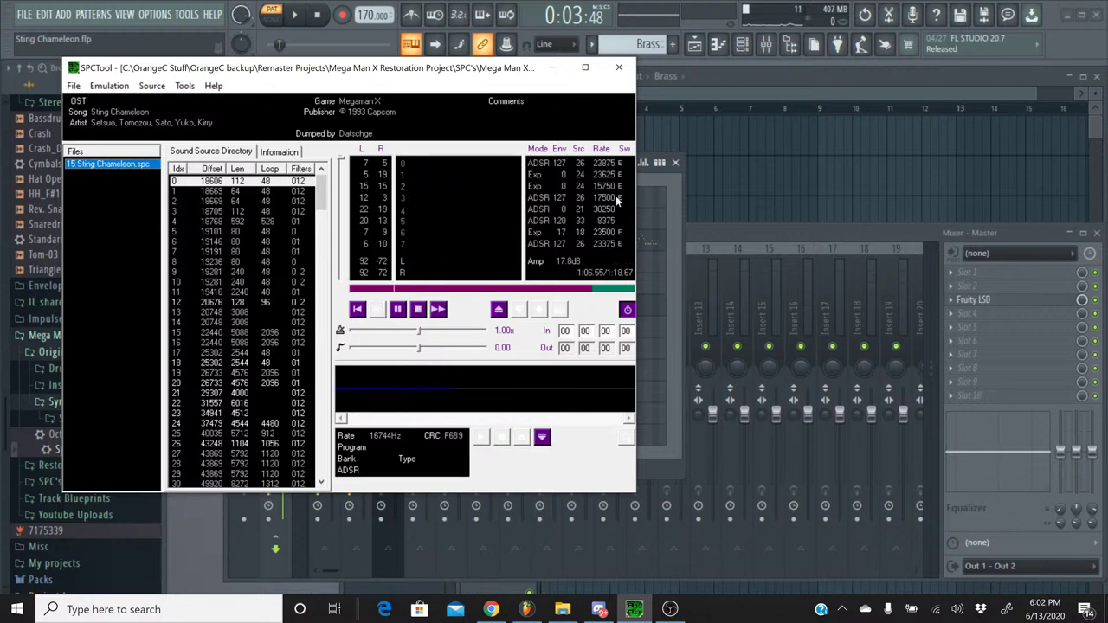
{"action": "left_click", "coordinate": [659, 183]}
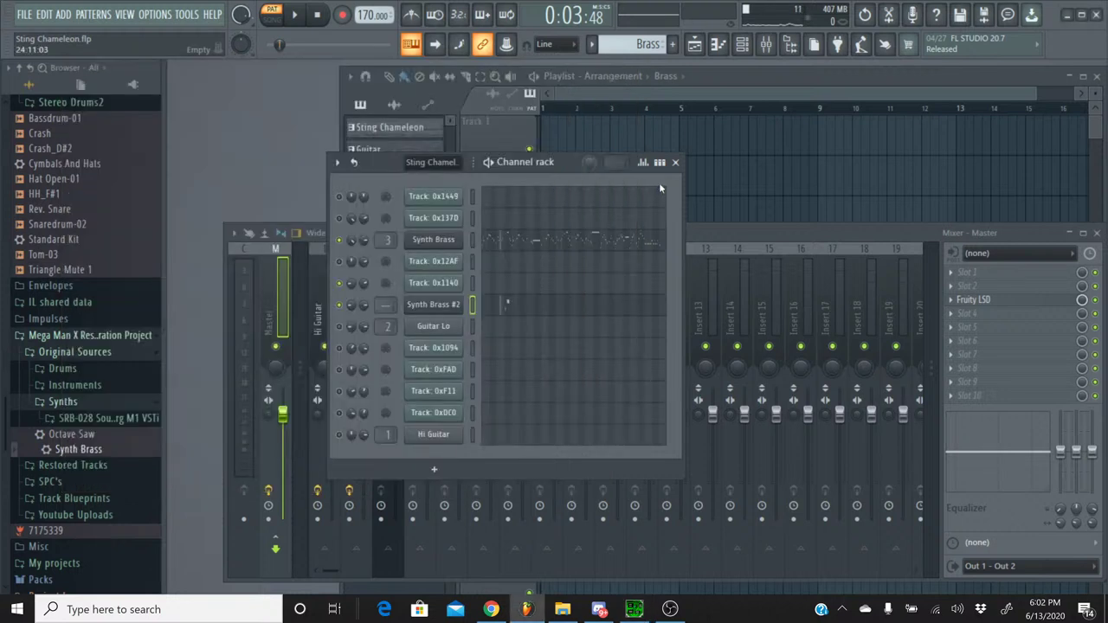
- Switch to the Sting Chameleon pattern, solo Track: 0x12AF, and open its piano roll with an enlarged note area
{"action": "left_click", "coordinate": [596, 44]}
{"action": "left_click", "coordinate": [597, 54]}
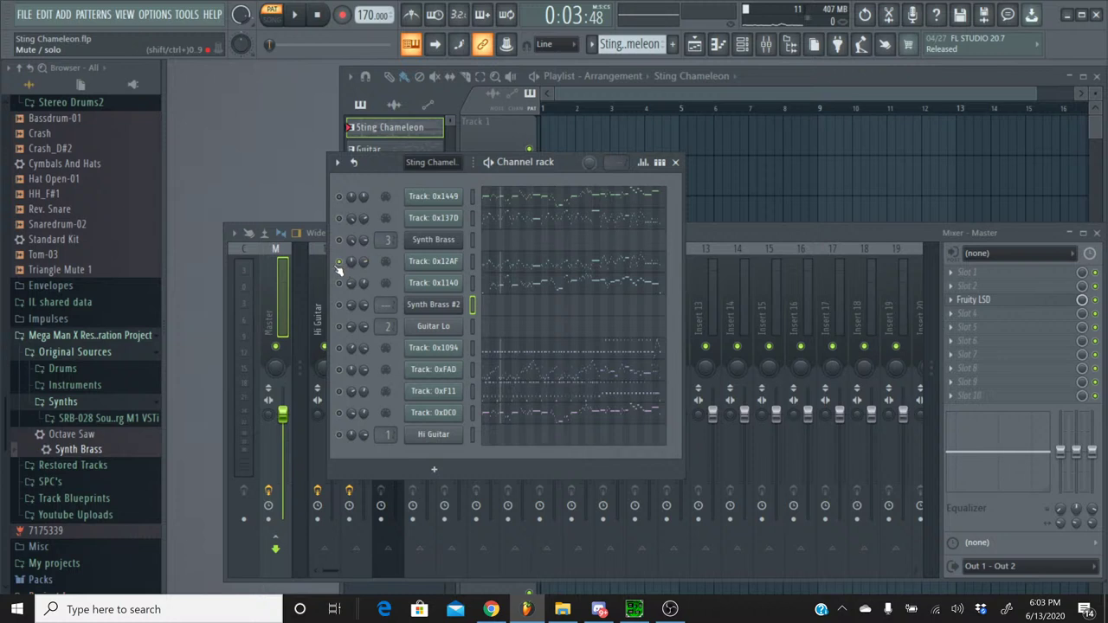
{"action": "left_click", "coordinate": [522, 266]}
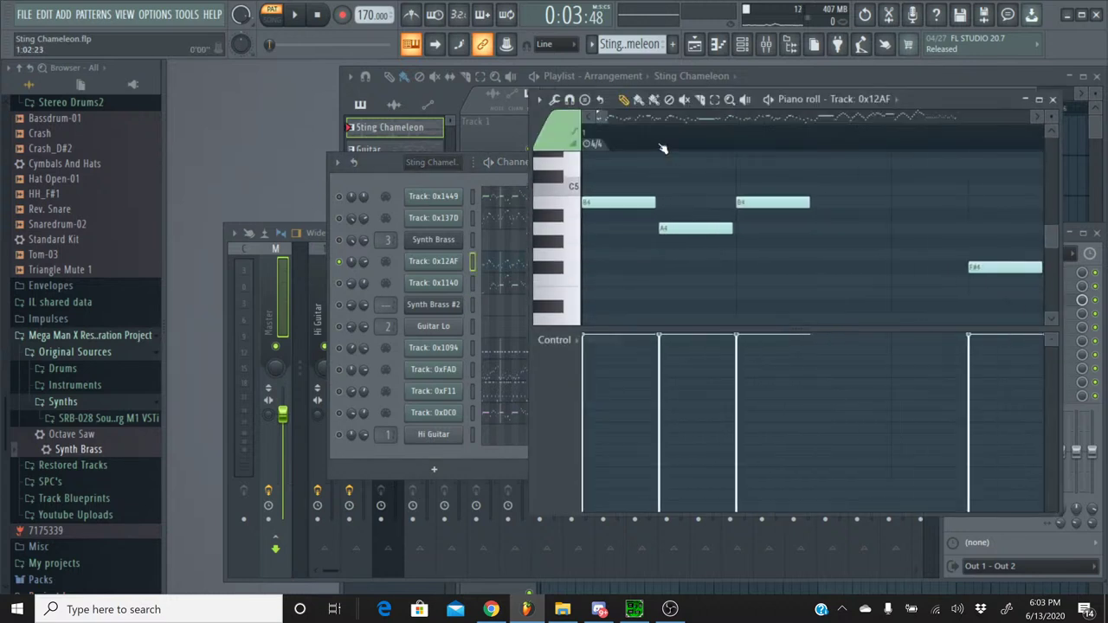
{"action": "left_click_drag", "start_coordinate": [606, 115], "coordinate": [648, 132]}
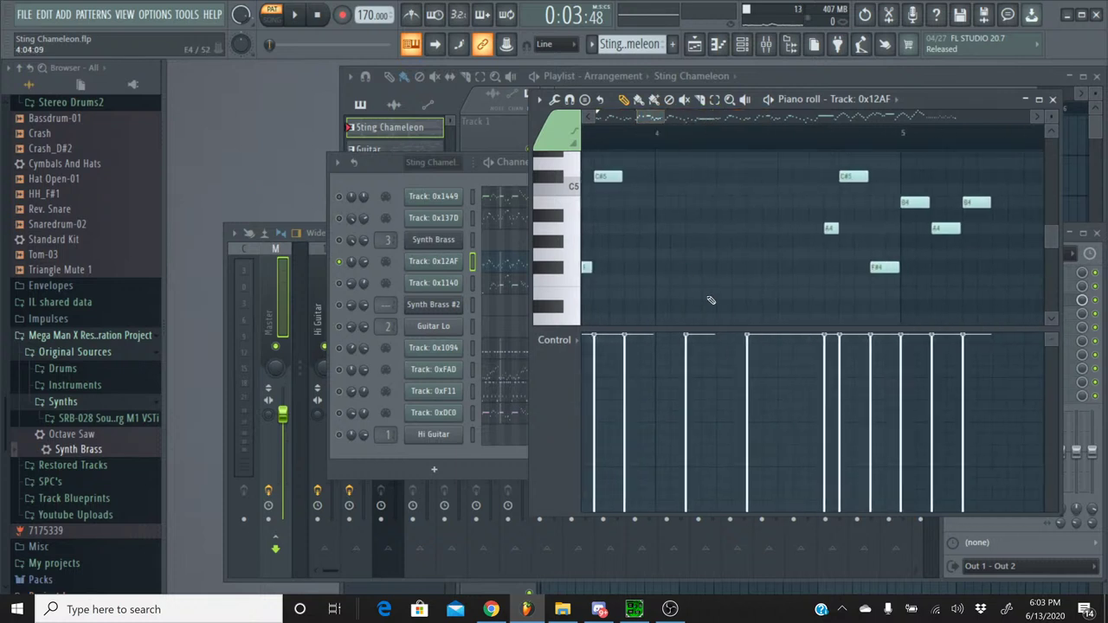
{"action": "left_click_drag", "start_coordinate": [729, 329], "coordinate": [732, 487]}
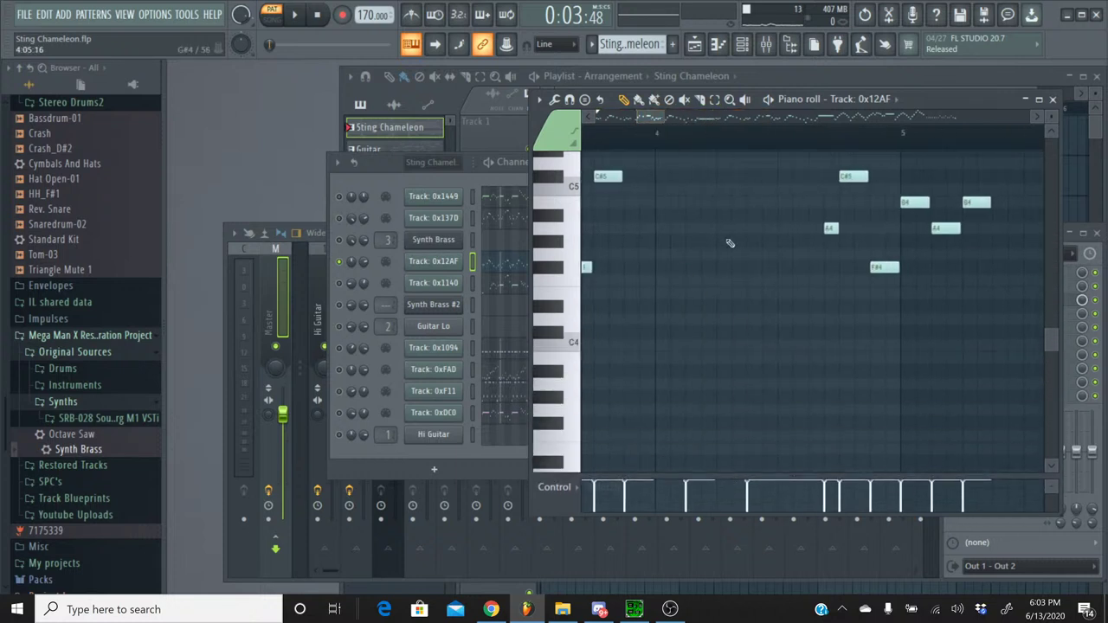
{"action": "scroll", "coordinate": [697, 138], "scroll_direction": "down", "scroll_amount": 8}
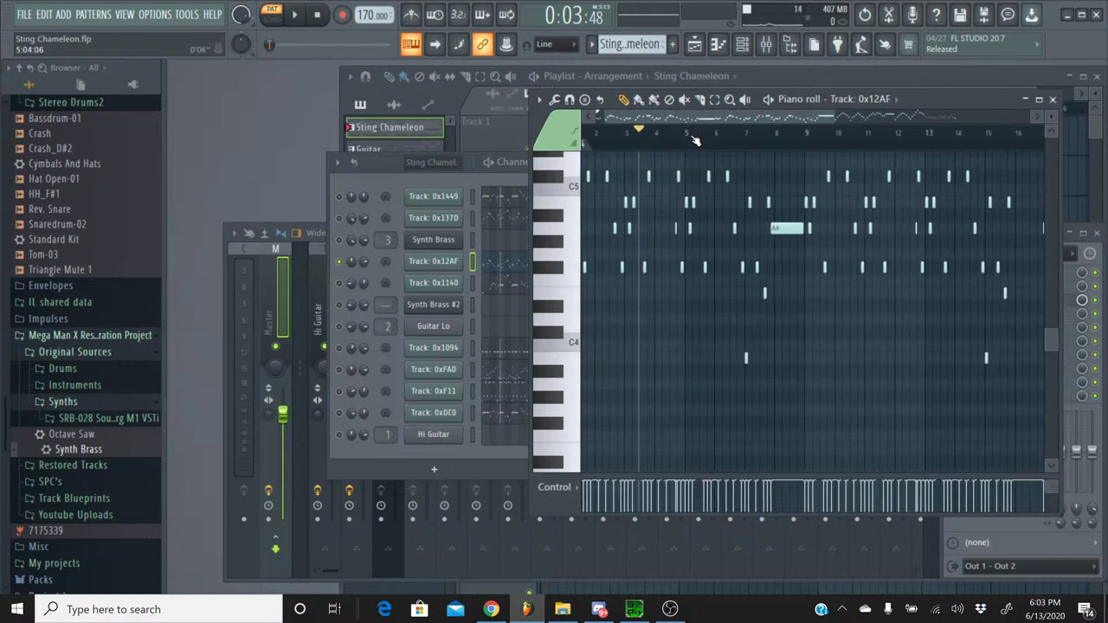
- Stop the Sting Chameleon playback in SPCTool and return to FL Studio's piano roll
{"action": "left_click", "coordinate": [635, 610]}
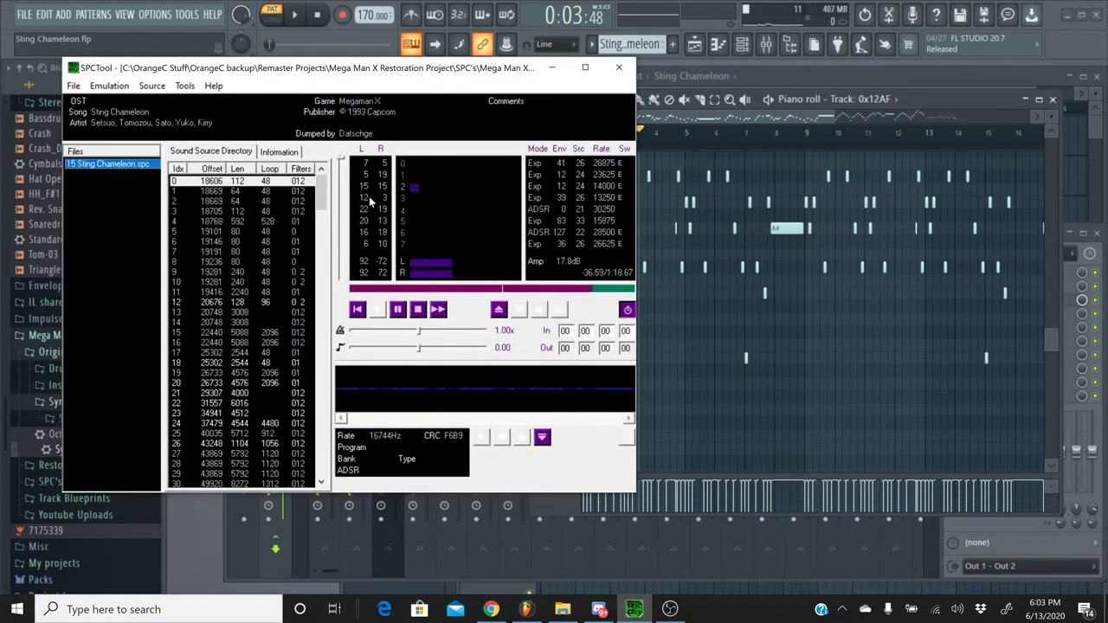
{"action": "left_click", "coordinate": [397, 311]}
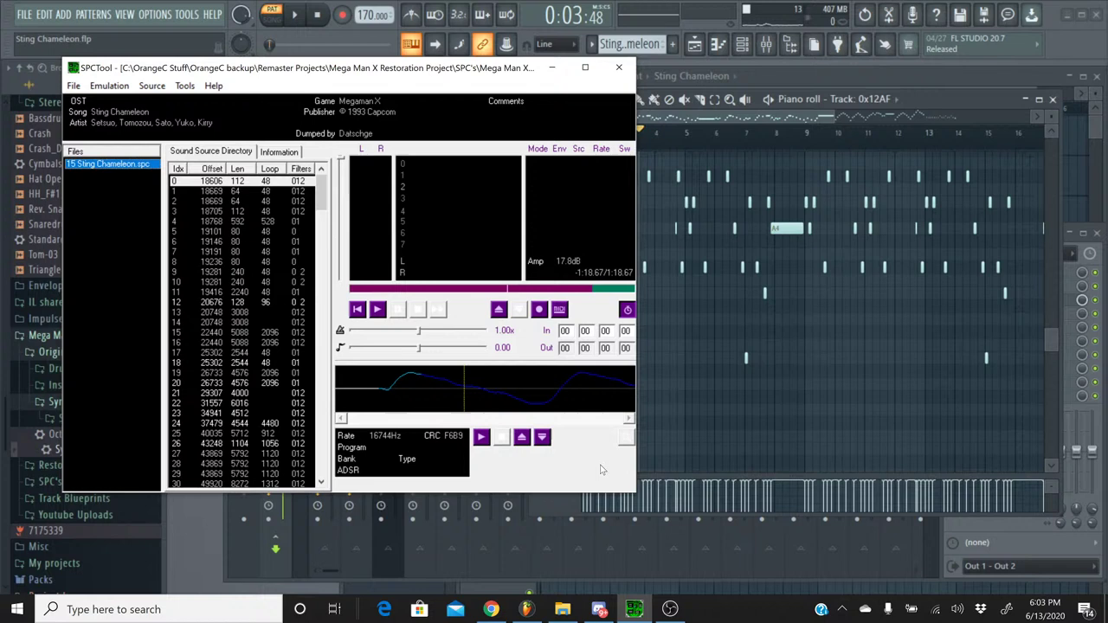
{"action": "left_click", "coordinate": [634, 610]}
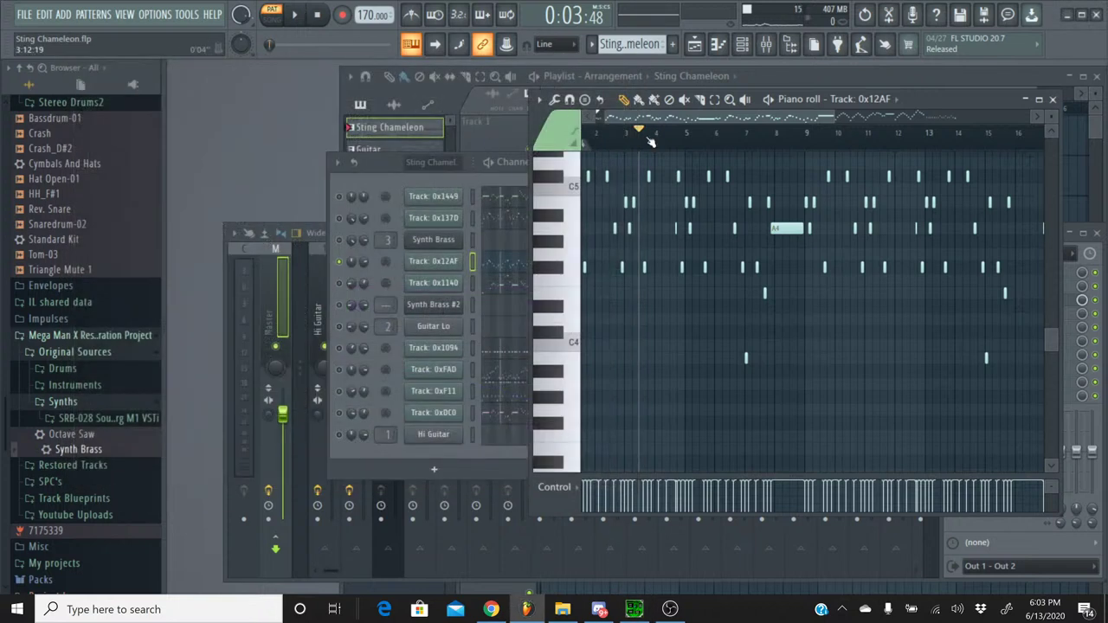
- Play Track: 0x12AF from the start of the pattern, skipping ahead to bars 7 and 15 to hear where its part changes
{"action": "left_click", "coordinate": [645, 133]}
{"action": "key", "text": "Home"}
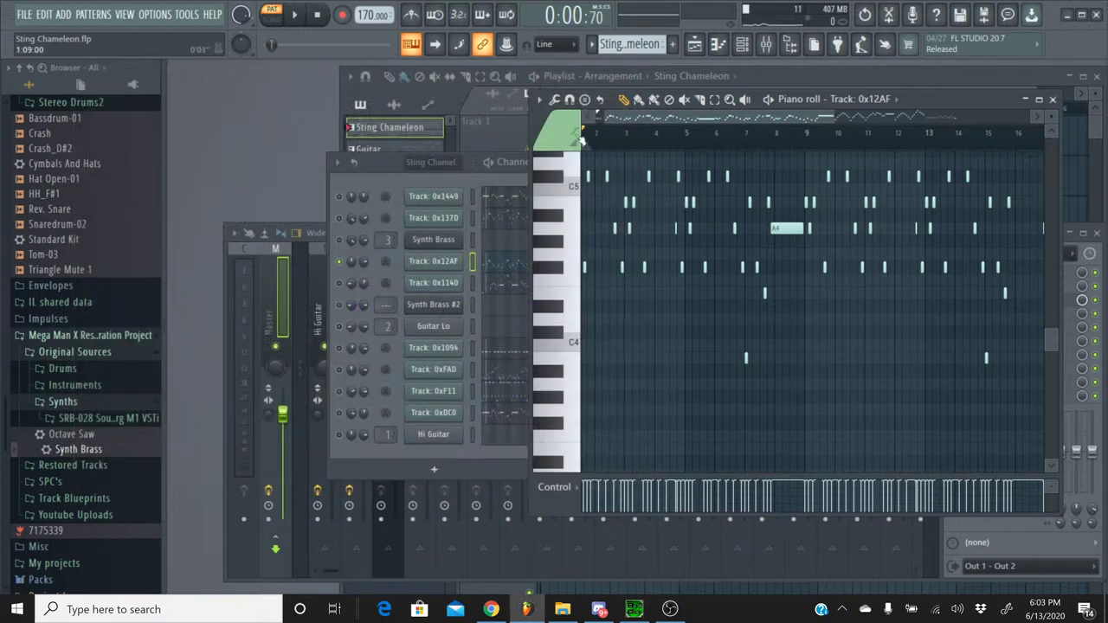
{"action": "left_click", "coordinate": [295, 18]}
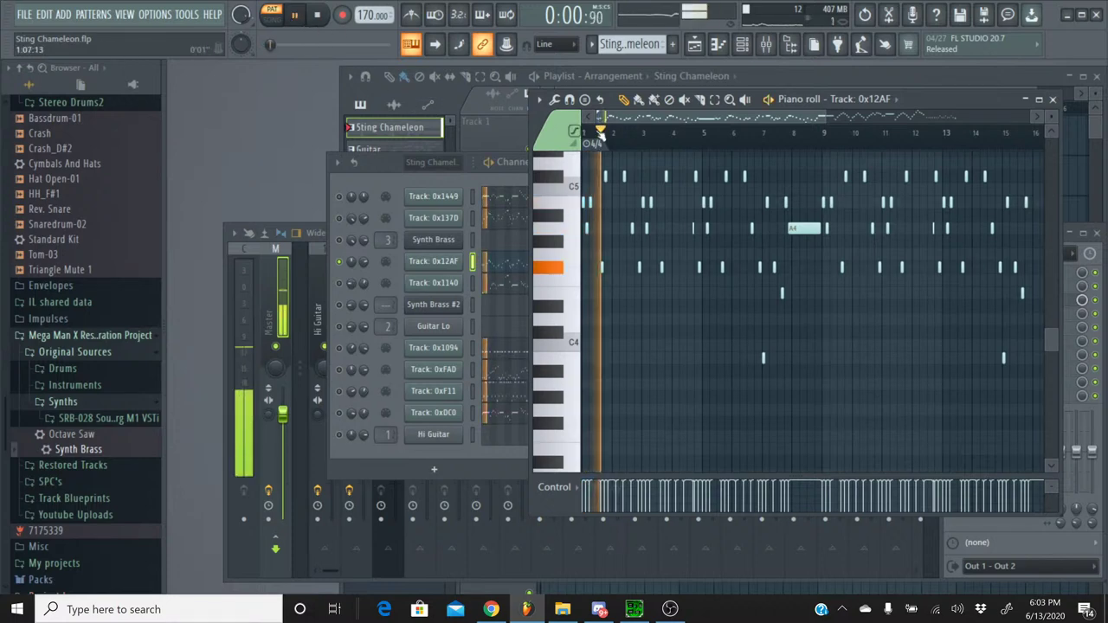
{"action": "scroll", "coordinate": [663, 139], "scroll_direction": "up", "scroll_amount": 2}
{"action": "scroll", "coordinate": [662, 139], "scroll_direction": "up", "scroll_amount": 1}
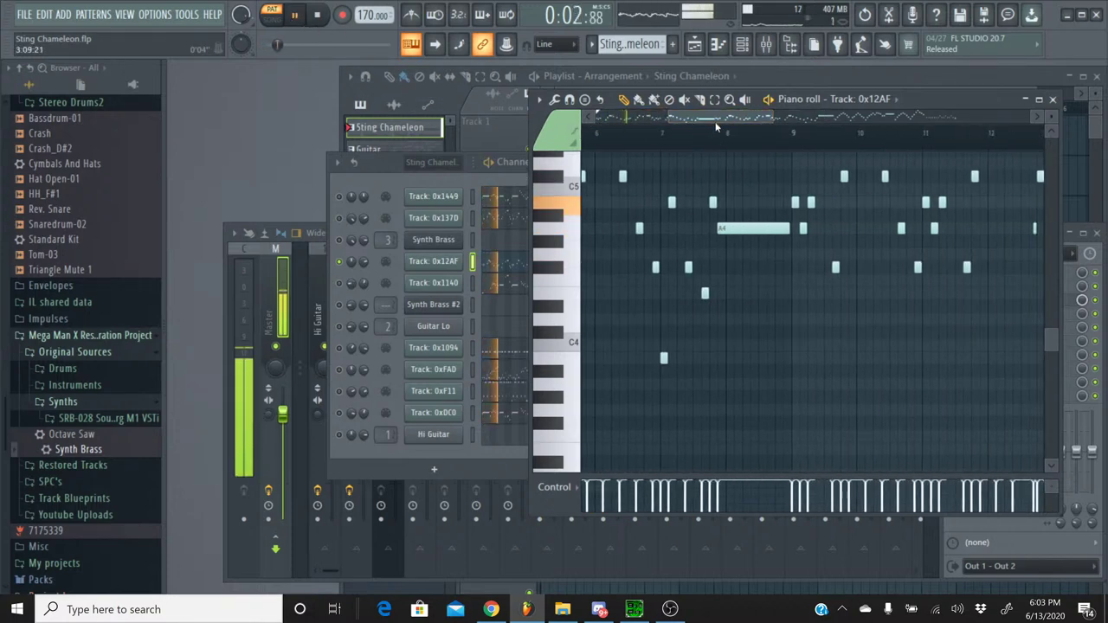
{"action": "left_click", "coordinate": [703, 131]}
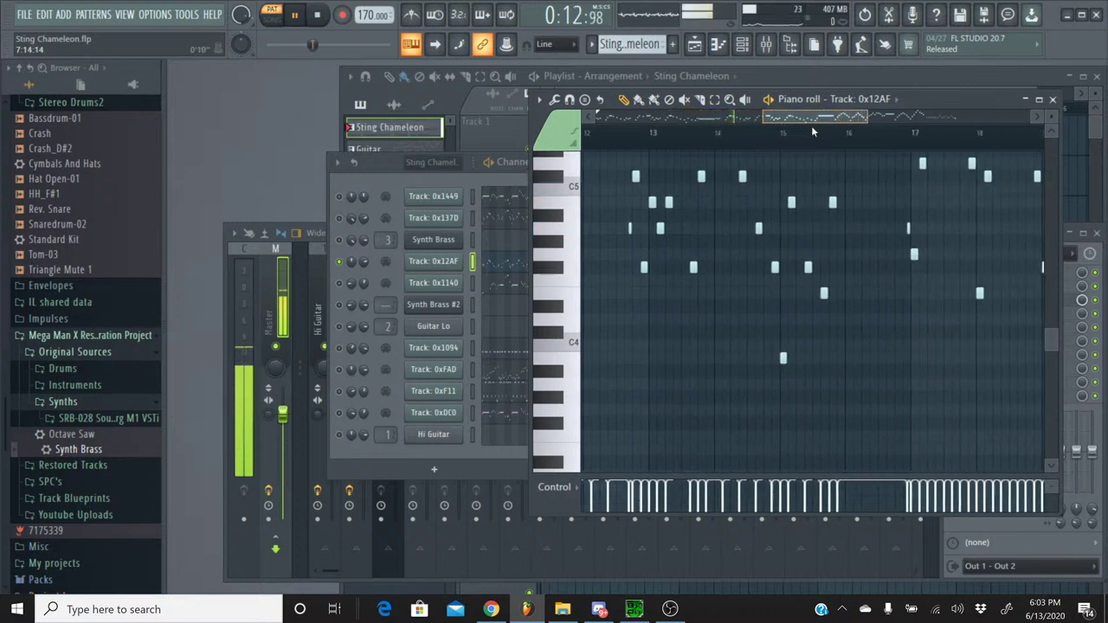
{"action": "left_click", "coordinate": [749, 137]}
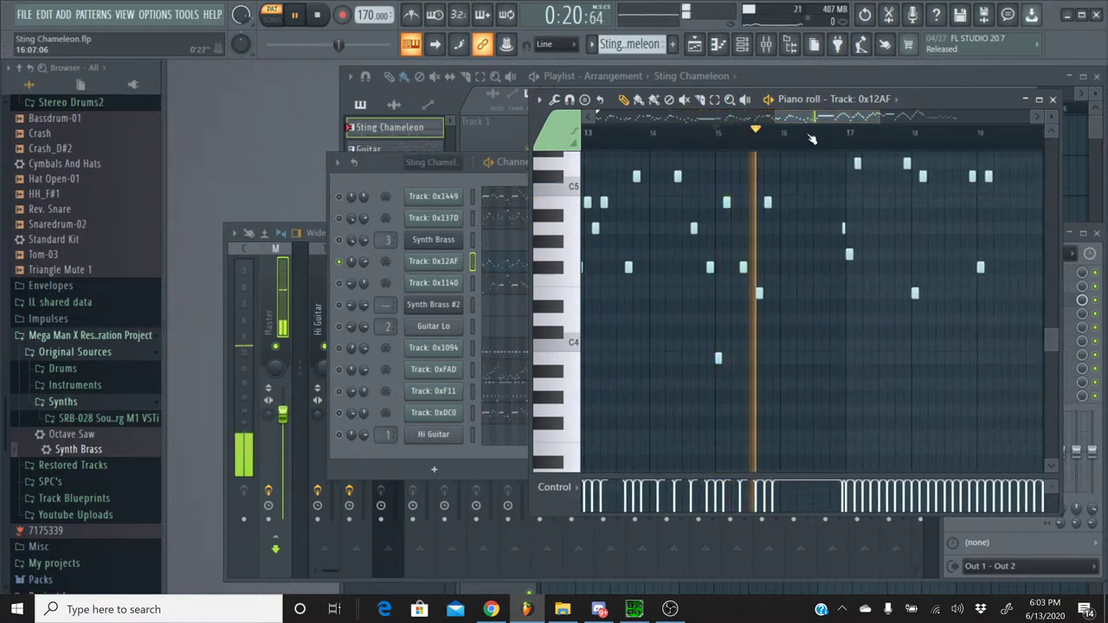
{"action": "left_click_drag", "start_coordinate": [862, 125], "coordinate": [850, 125]}
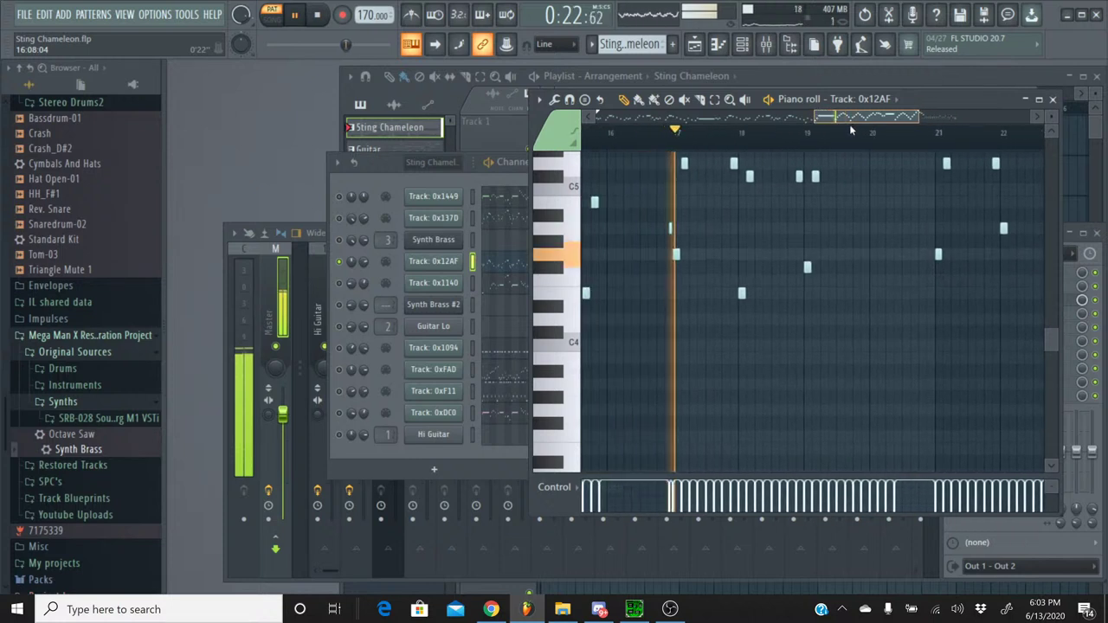
- Replay the transition from the long F#5 note into bar 17 several times, then stop playback
{"action": "scroll", "coordinate": [847, 128], "scroll_direction": "up", "scroll_amount": 5}
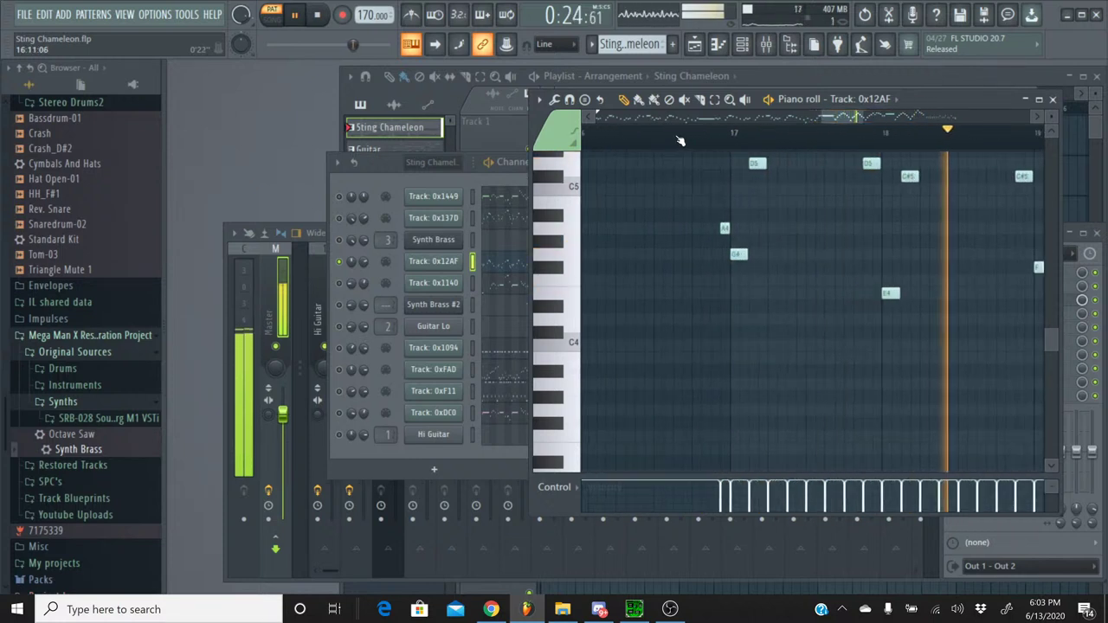
{"action": "left_click", "coordinate": [681, 137]}
{"action": "left_click", "coordinate": [680, 137]}
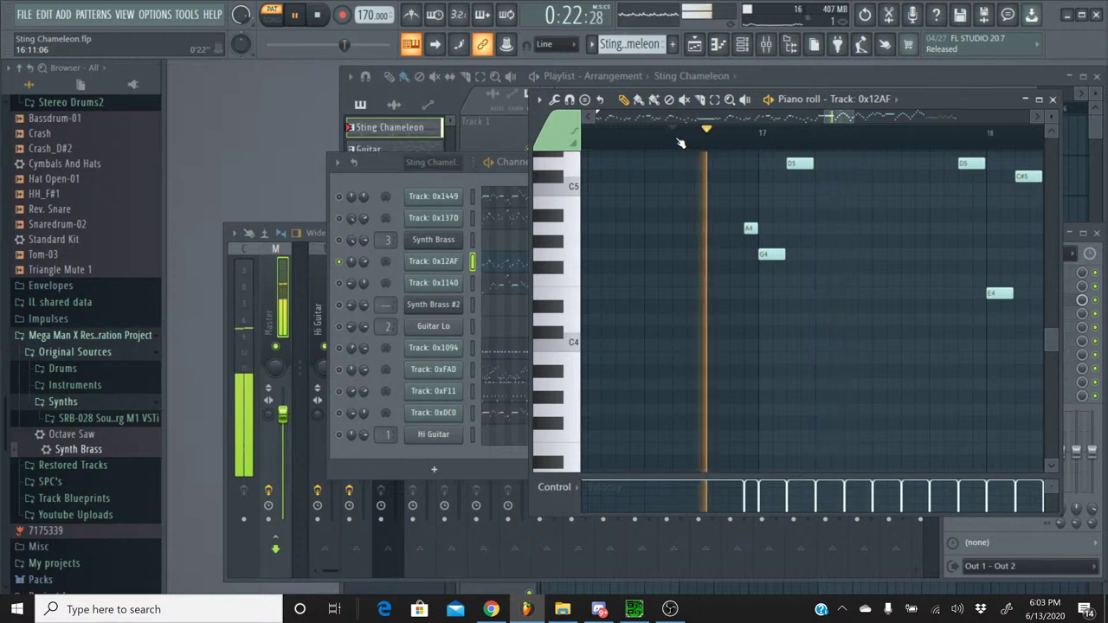
{"action": "left_click", "coordinate": [680, 137]}
{"action": "scroll", "coordinate": [686, 156], "scroll_direction": "up", "scroll_amount": 3}
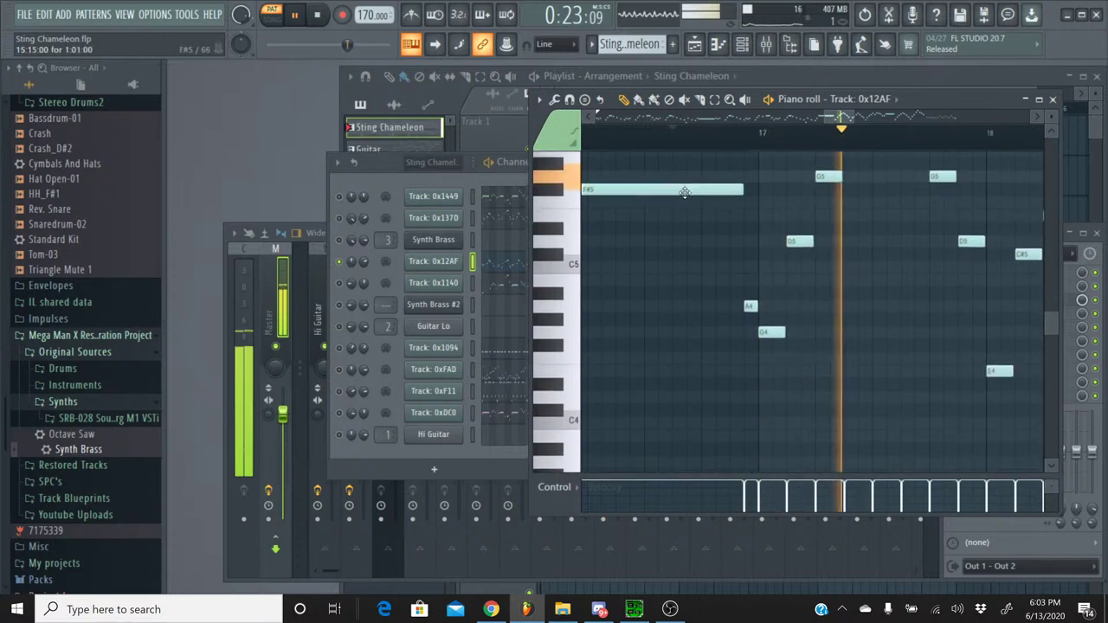
{"action": "left_click", "coordinate": [686, 138]}
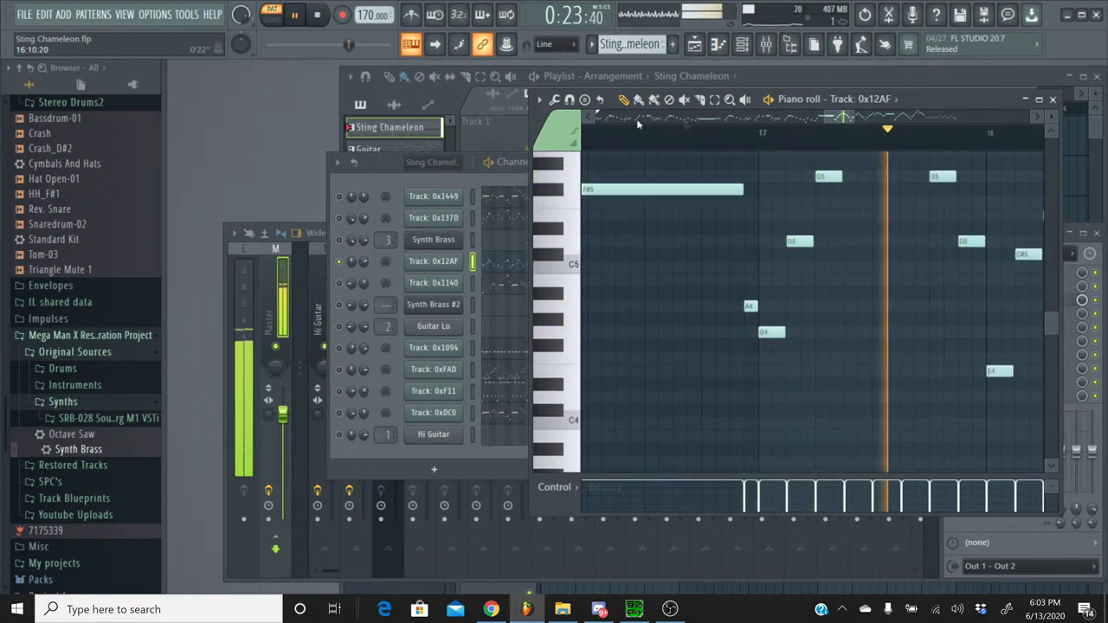
{"action": "left_click", "coordinate": [328, 19]}
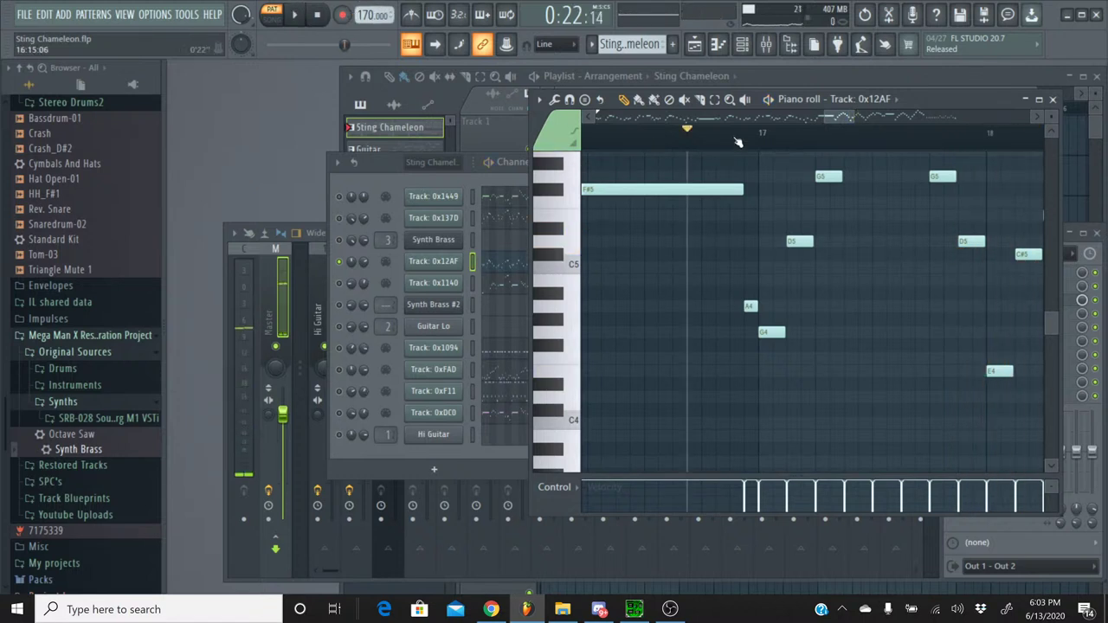
- Select Track: 0x12AF's notes from the start of the pattern through the long F#5 before bar 17
{"action": "scroll", "coordinate": [717, 146], "scroll_direction": "down", "scroll_amount": 3}
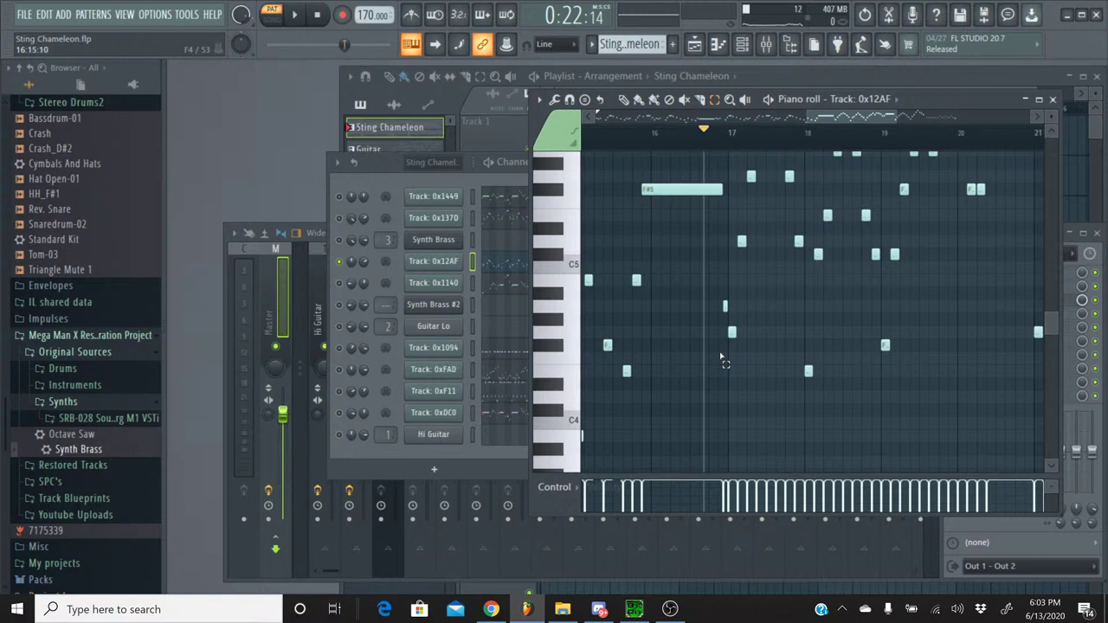
{"action": "left_click_drag", "start_coordinate": [725, 367], "coordinate": [605, 161]}
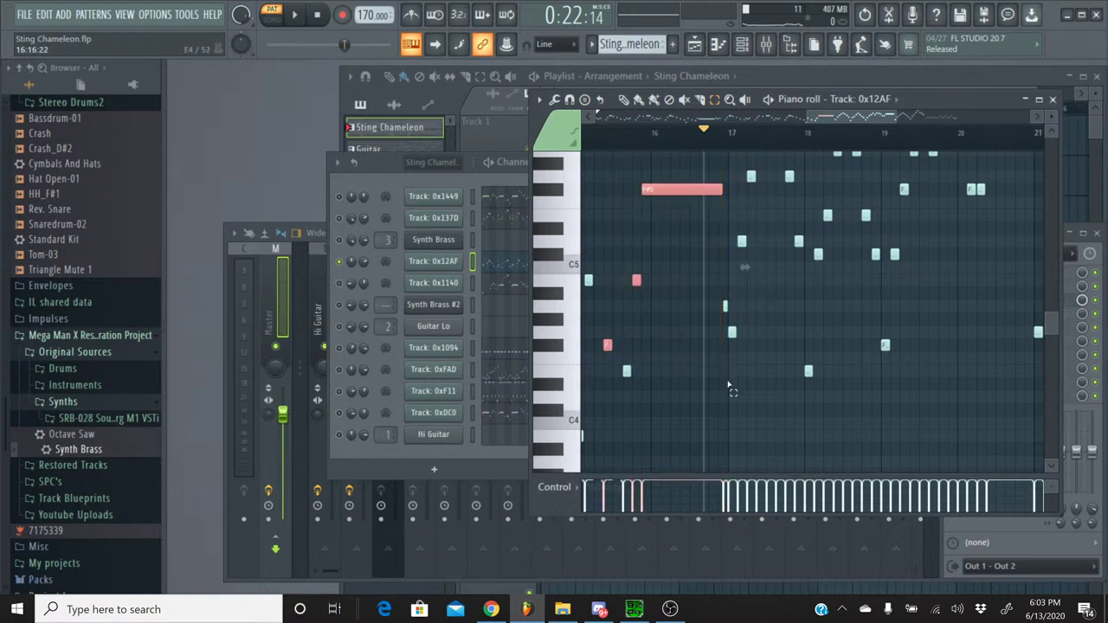
{"action": "left_click_drag", "start_coordinate": [728, 387], "coordinate": [381, 227]}
{"action": "scroll", "coordinate": [757, 240], "scroll_direction": "down", "scroll_amount": 3}
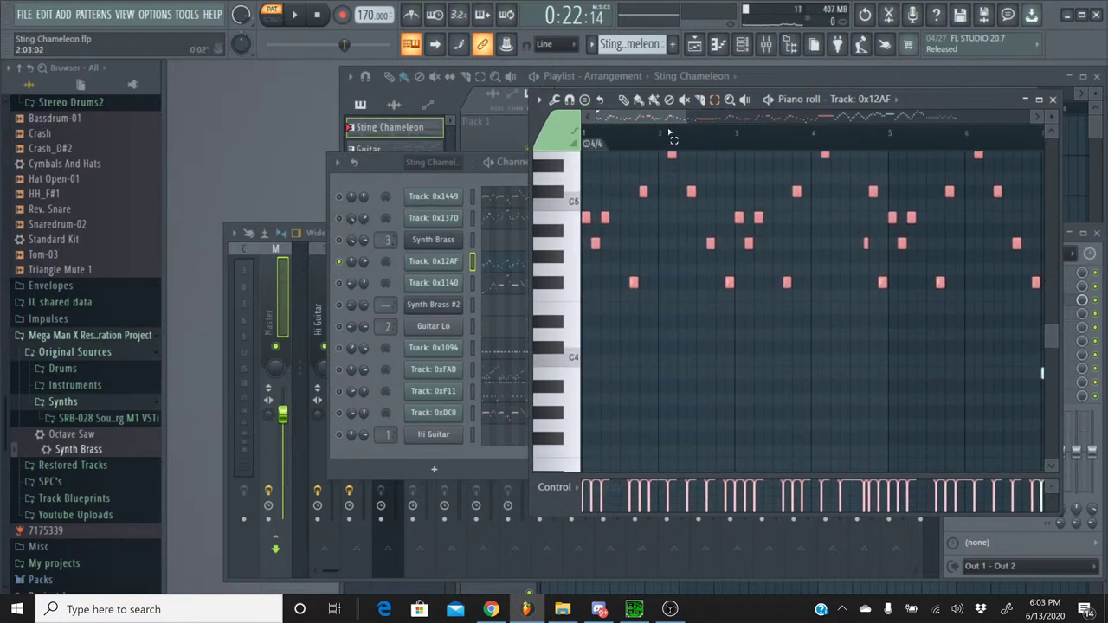
- Add the low B3 notes at bars 7 and 15 to the selection, then close Track: 0x12AF's piano roll
{"action": "scroll", "coordinate": [770, 347], "scroll_direction": "right", "scroll_amount": 4}
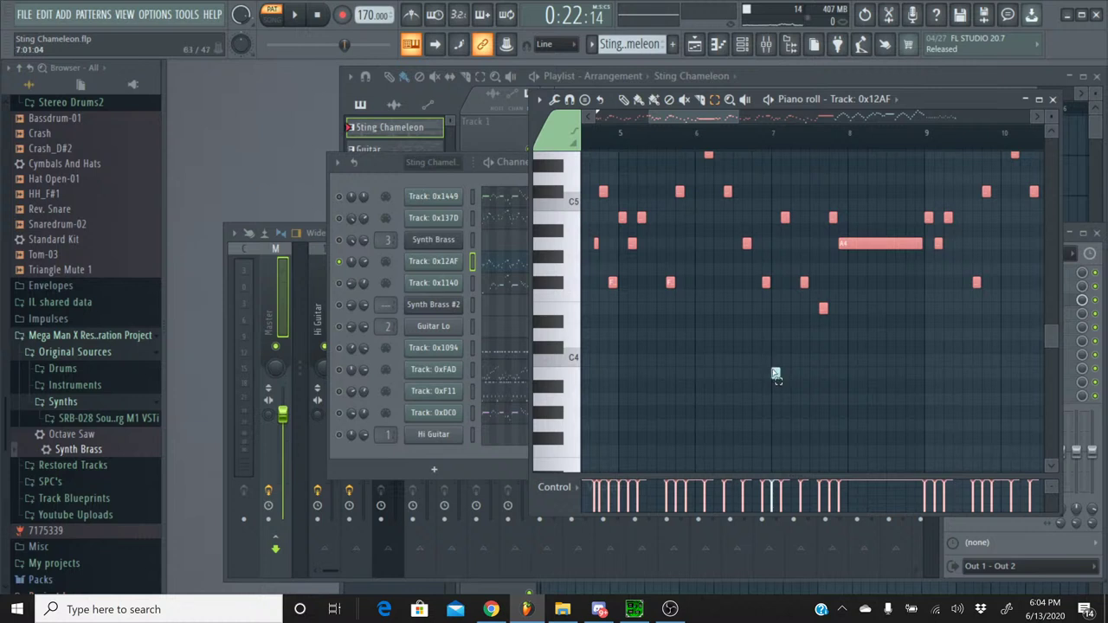
{"action": "left_click_drag", "start_coordinate": [703, 119], "coordinate": [831, 128]}
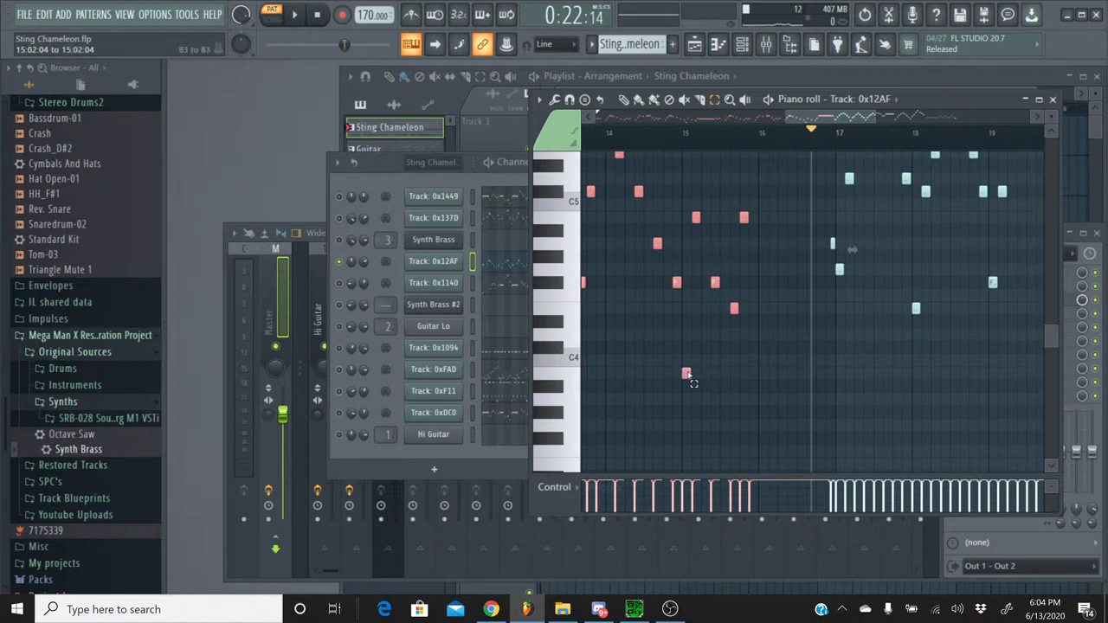
{"action": "scroll", "coordinate": [774, 316], "scroll_direction": "up", "scroll_amount": 3}
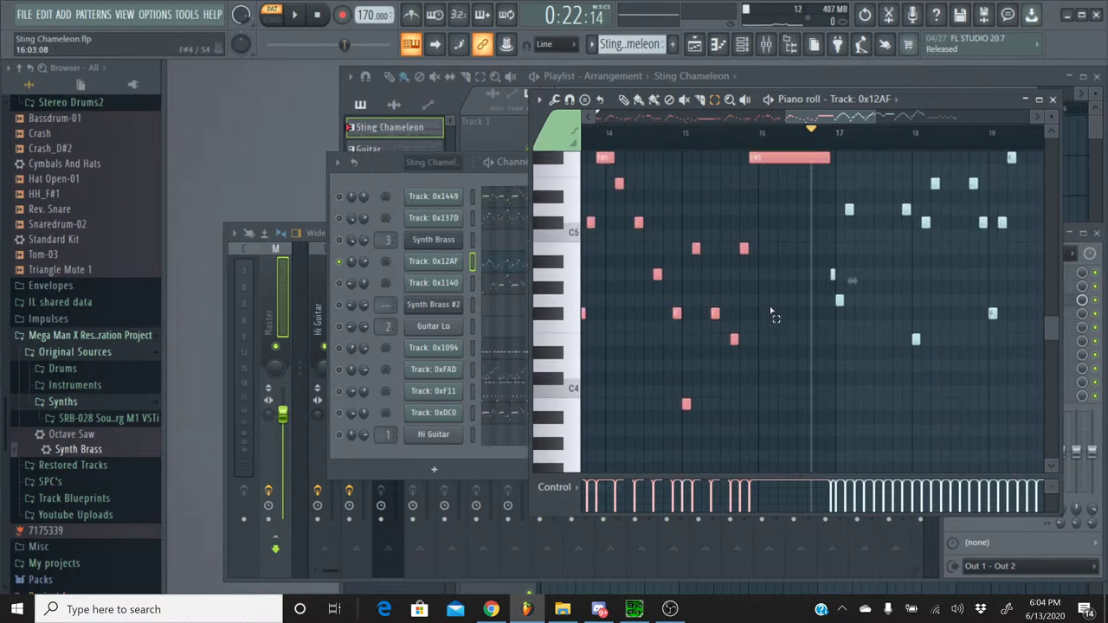
{"action": "scroll", "coordinate": [744, 193], "scroll_direction": "up", "scroll_amount": 3}
{"action": "left_click_drag", "start_coordinate": [830, 122], "coordinate": [574, 140]}
{"action": "scroll", "coordinate": [760, 235], "scroll_direction": "down", "scroll_amount": 6}
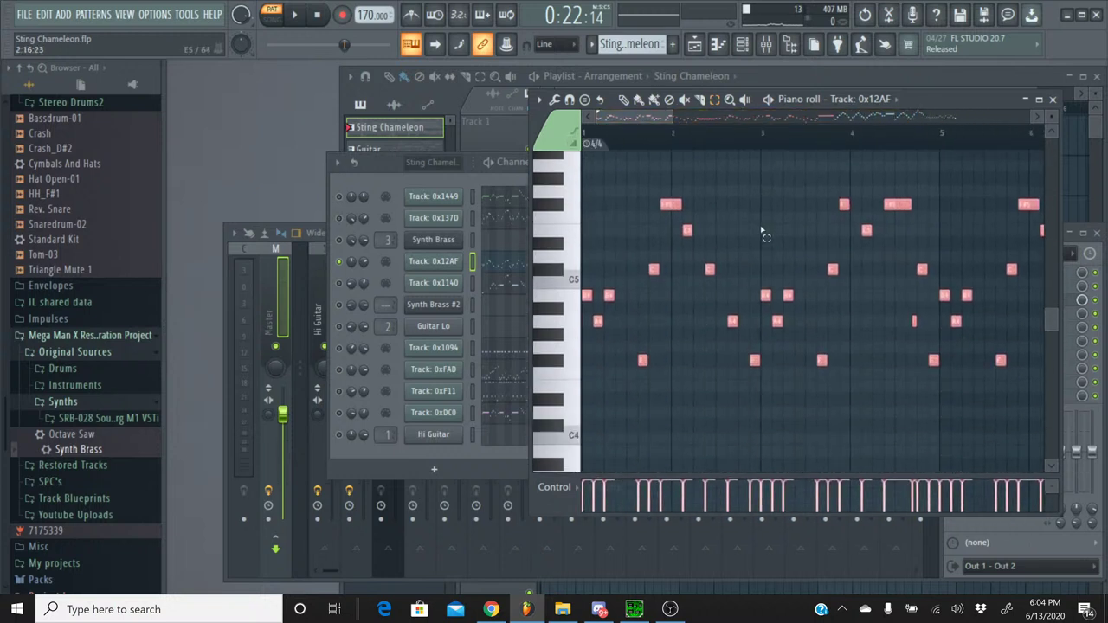
{"action": "left_click", "coordinate": [1053, 100]}
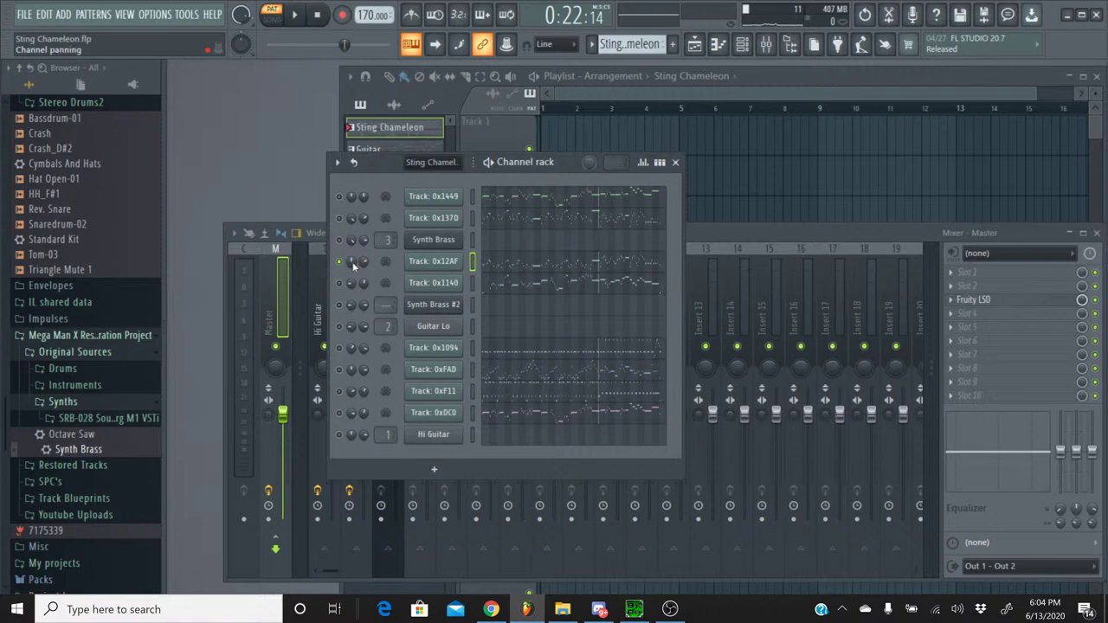
- Switch to the Brass pattern and add another Synth Brass channel directly below Track: 0x12AF, closing its plugin window
{"action": "left_click", "coordinate": [592, 47]}
{"action": "left_click", "coordinate": [597, 92]}
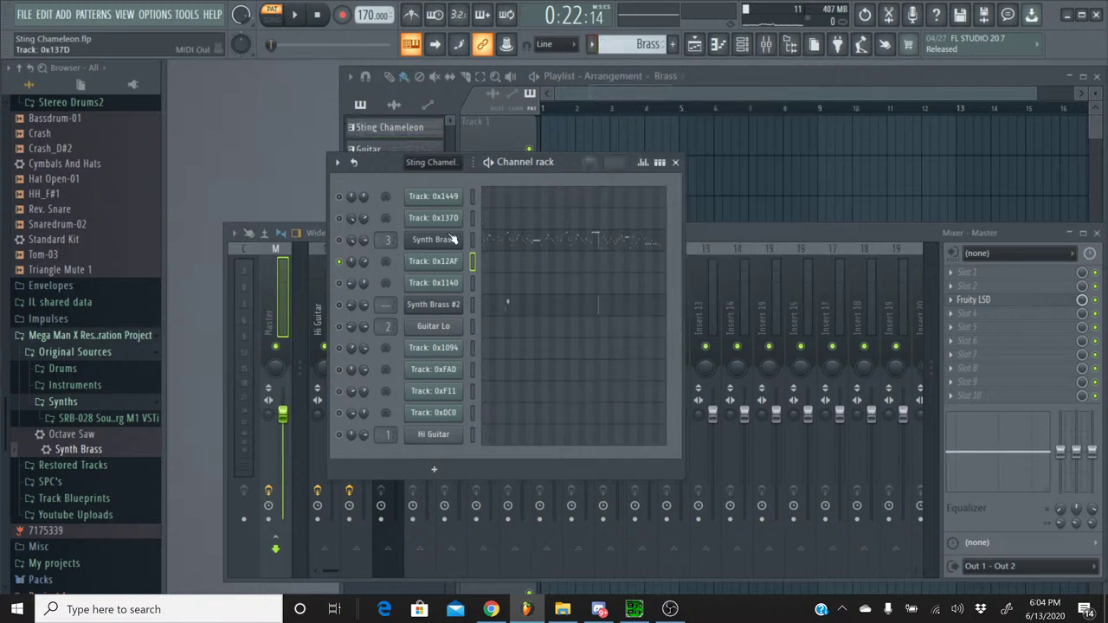
{"action": "left_click_drag", "start_coordinate": [452, 239], "coordinate": [448, 282]}
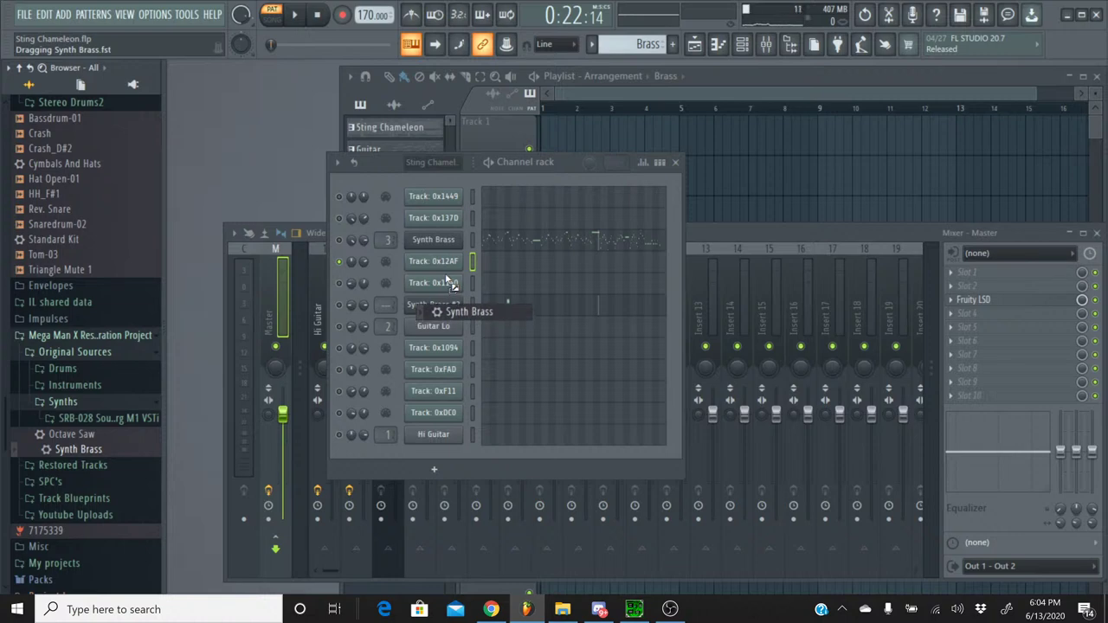
{"action": "left_click_drag", "start_coordinate": [447, 281], "coordinate": [445, 275]}
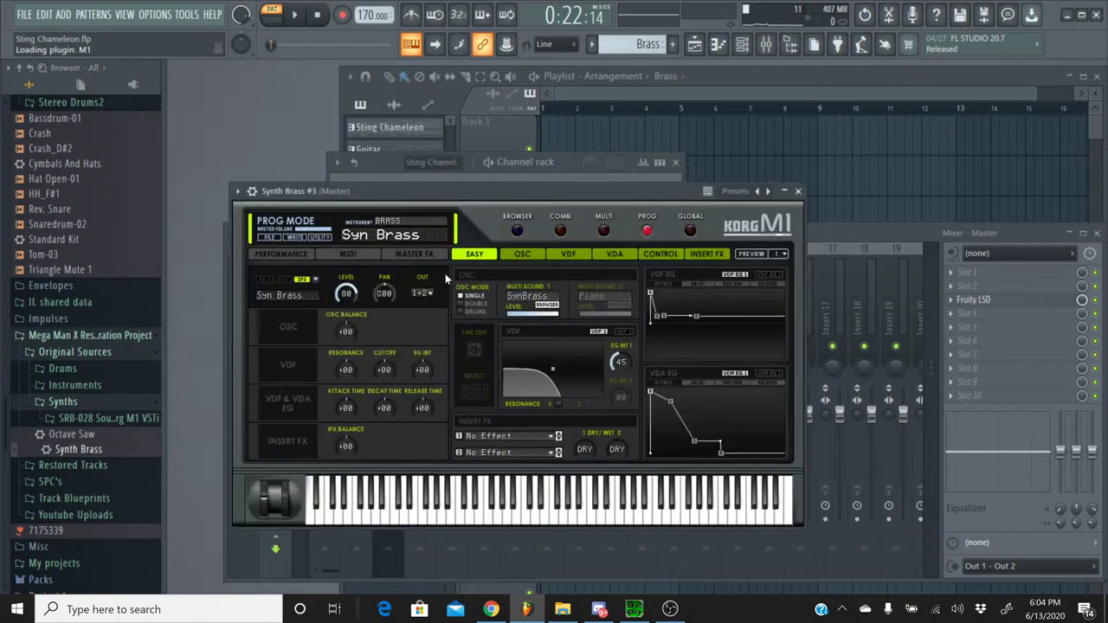
{"action": "left_click", "coordinate": [797, 192]}
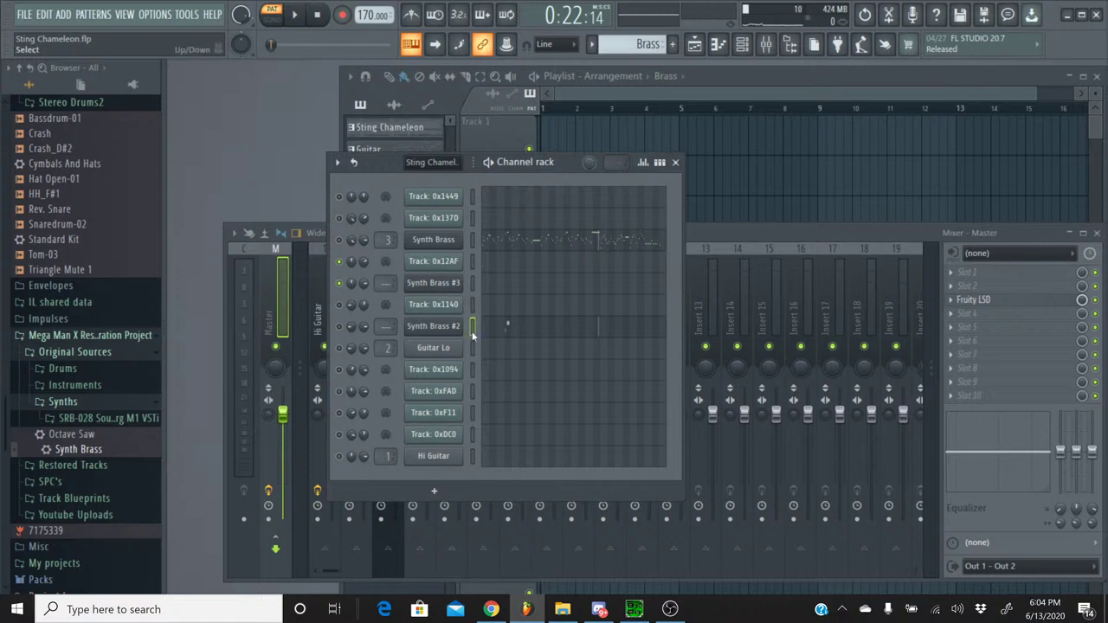
- Route the Synth Brass #2 channel to mixer insert 4
{"action": "left_click", "coordinate": [764, 234]}
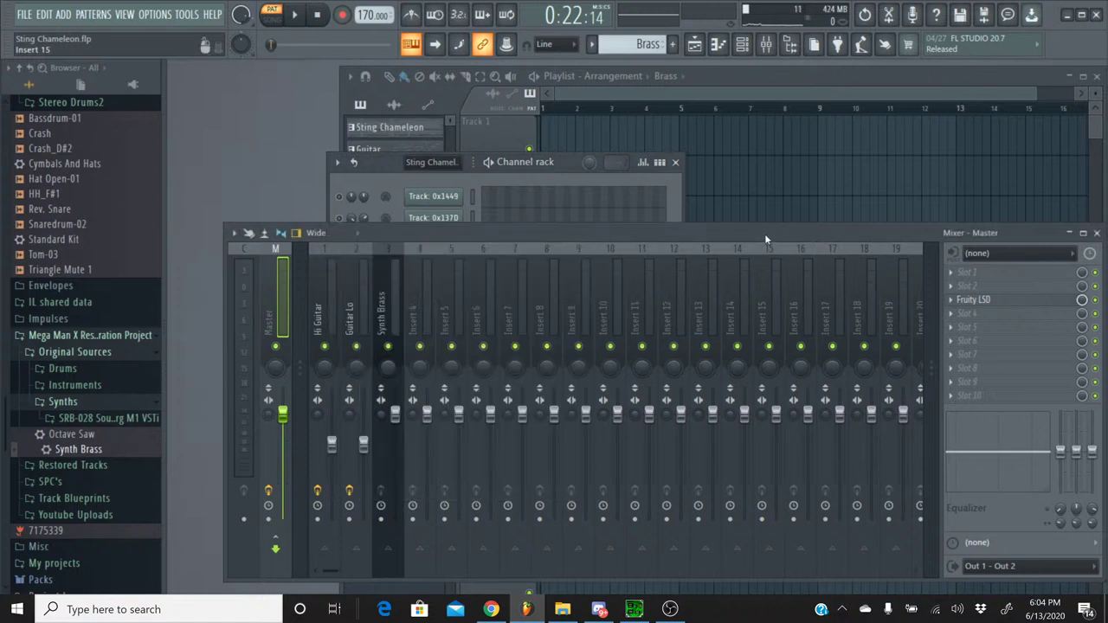
{"action": "left_click", "coordinate": [410, 251]}
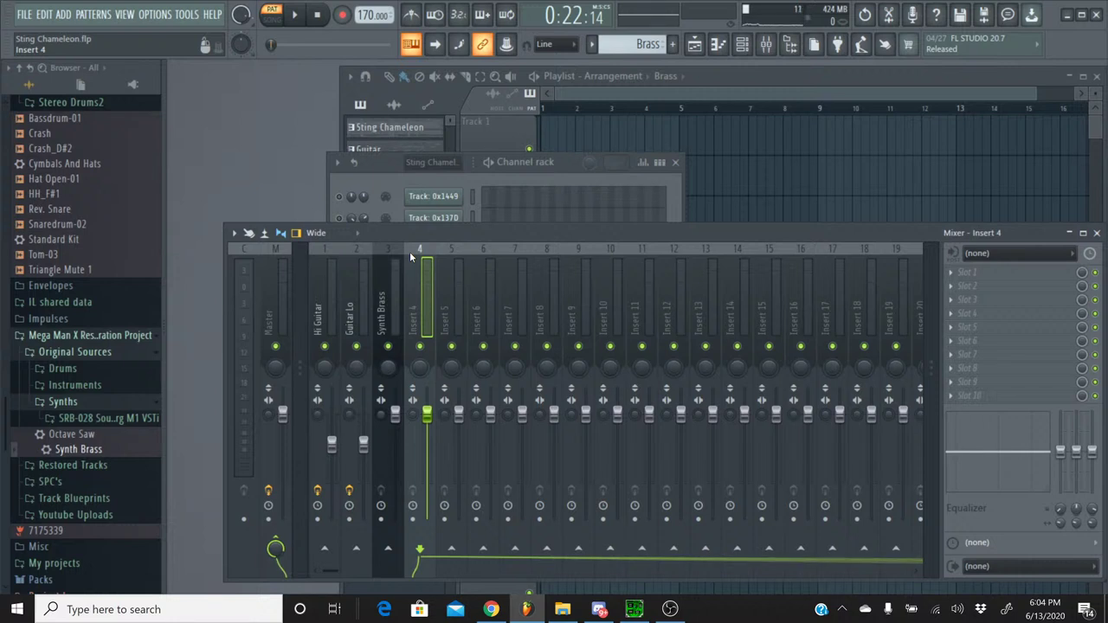
{"action": "key", "text": "ctrl+l"}
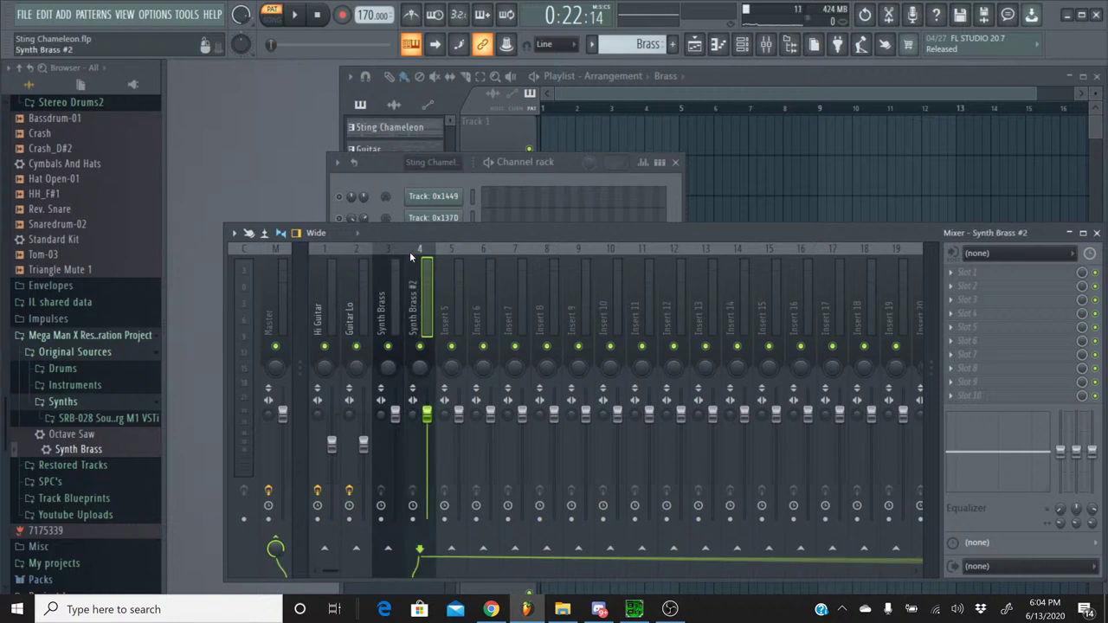
{"action": "left_click", "coordinate": [395, 184]}
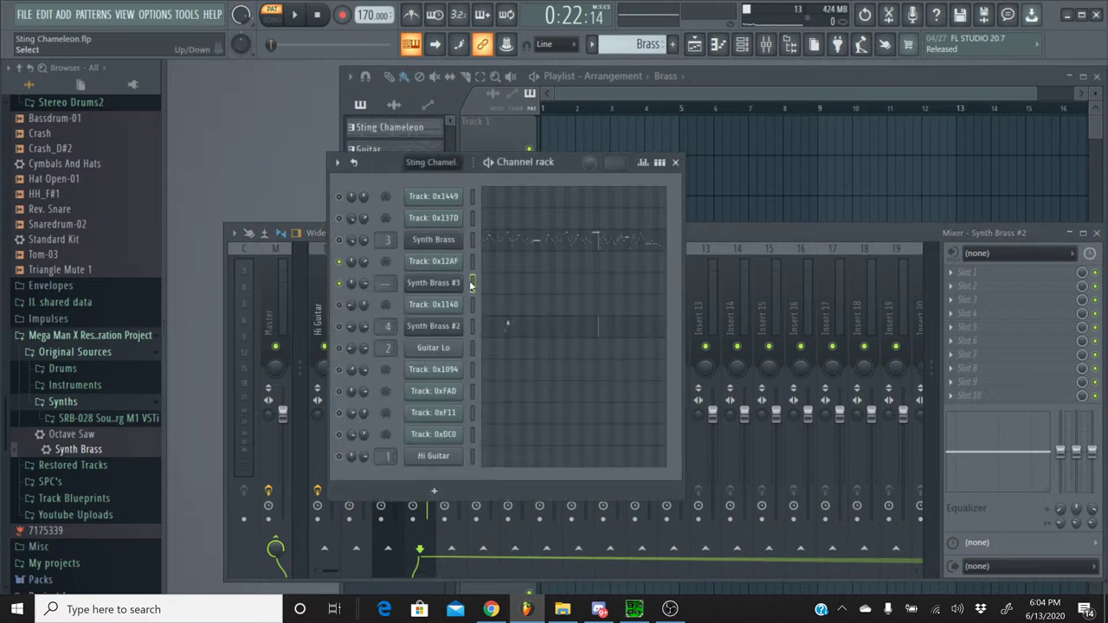
- Route Synth Brass #3 to mixer insert 5 and paste the copied Track: 0x12AF notes into its piano roll
{"action": "left_click", "coordinate": [702, 234]}
{"action": "left_click", "coordinate": [464, 251]}
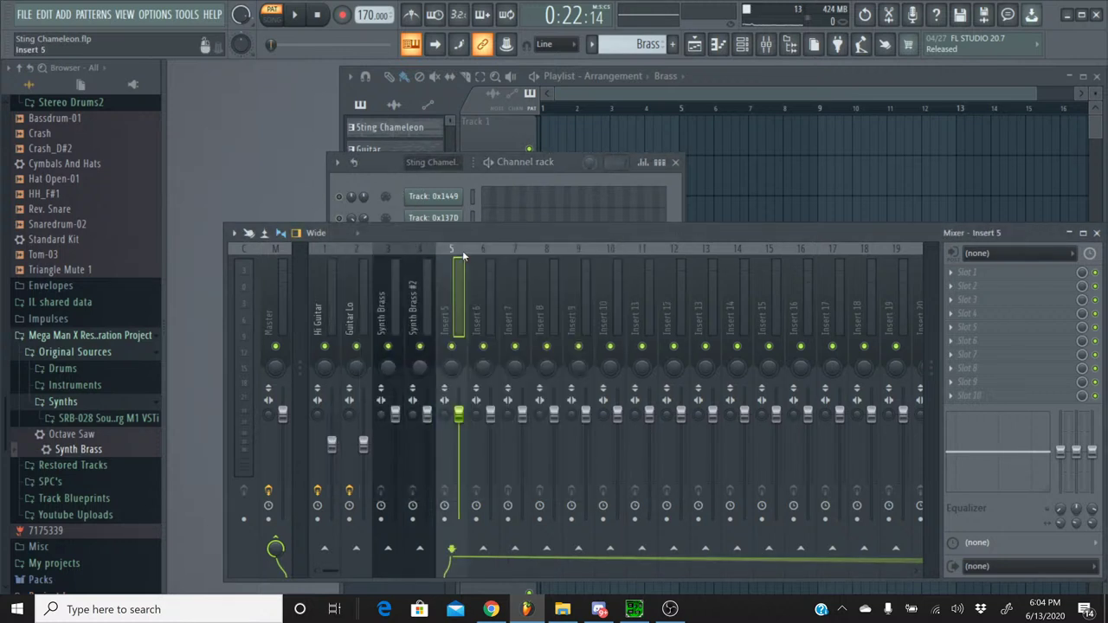
{"action": "key", "text": "ctrl+l"}
{"action": "left_click", "coordinate": [372, 179]}
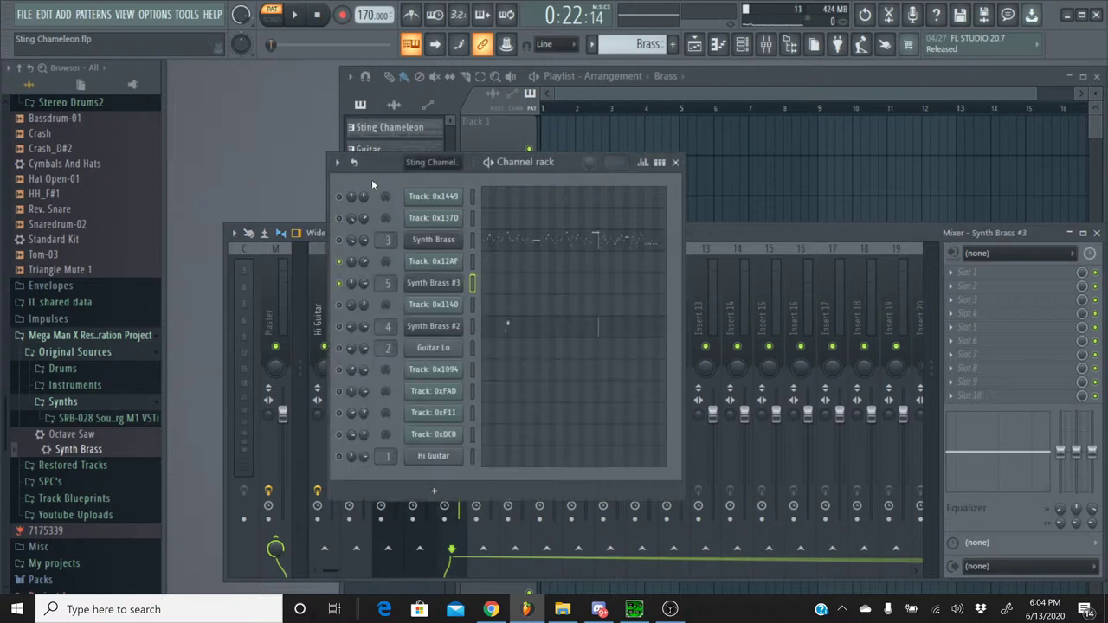
{"action": "left_click", "coordinate": [514, 279]}
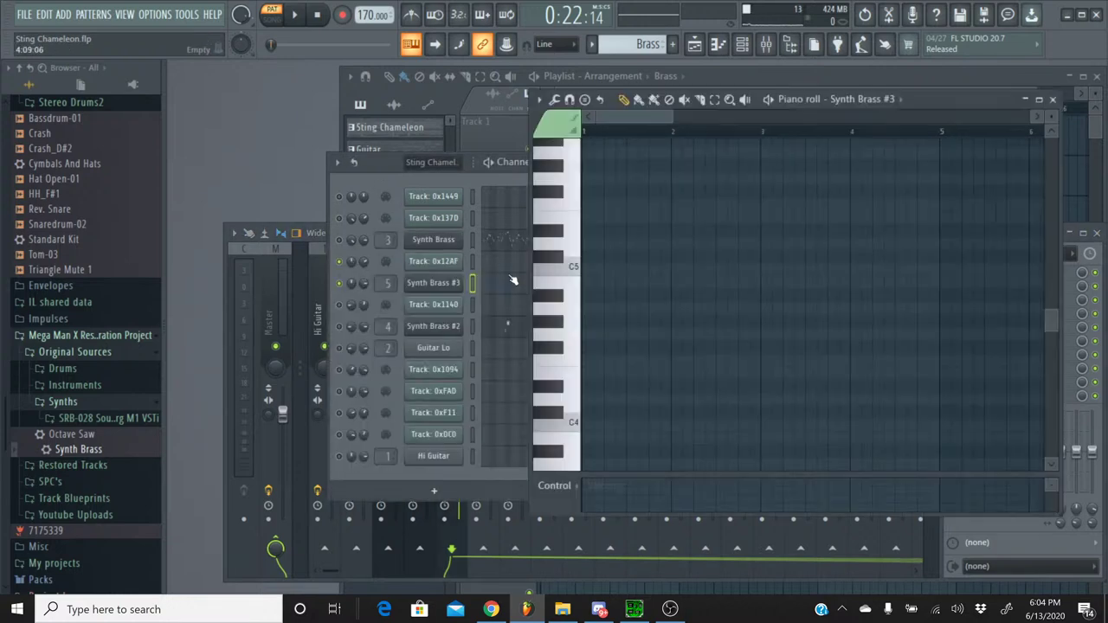
{"action": "key", "text": "ctrl+d"}
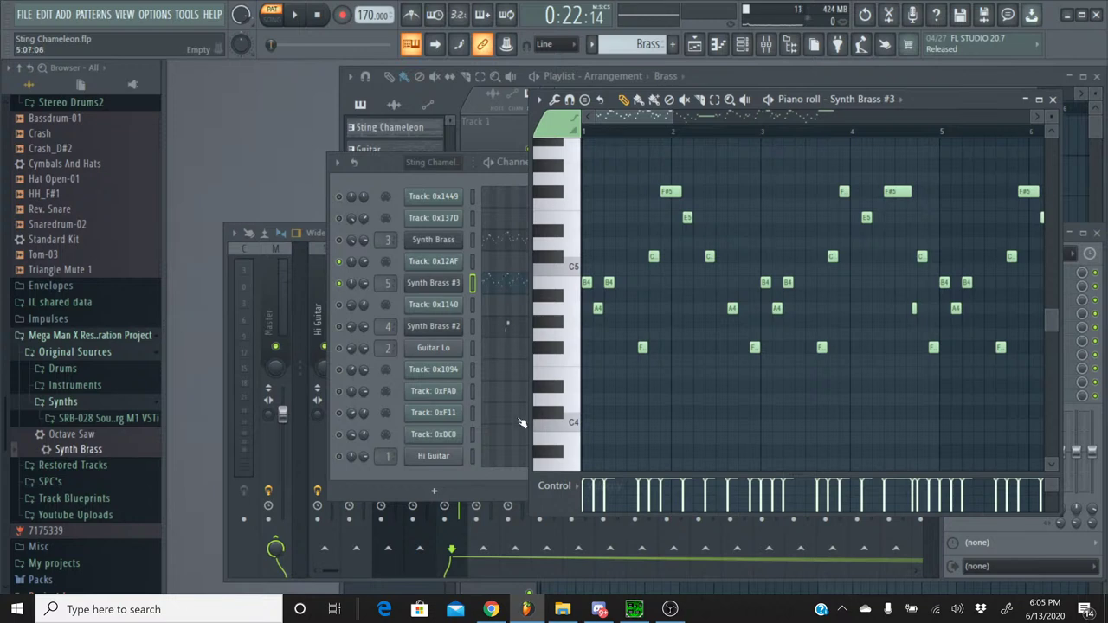
- Switch to SPCTool and play the original Sting Chameleon track, skipping ahead to compare, then stop it and return to FL Studio
{"action": "left_click", "coordinate": [635, 610]}
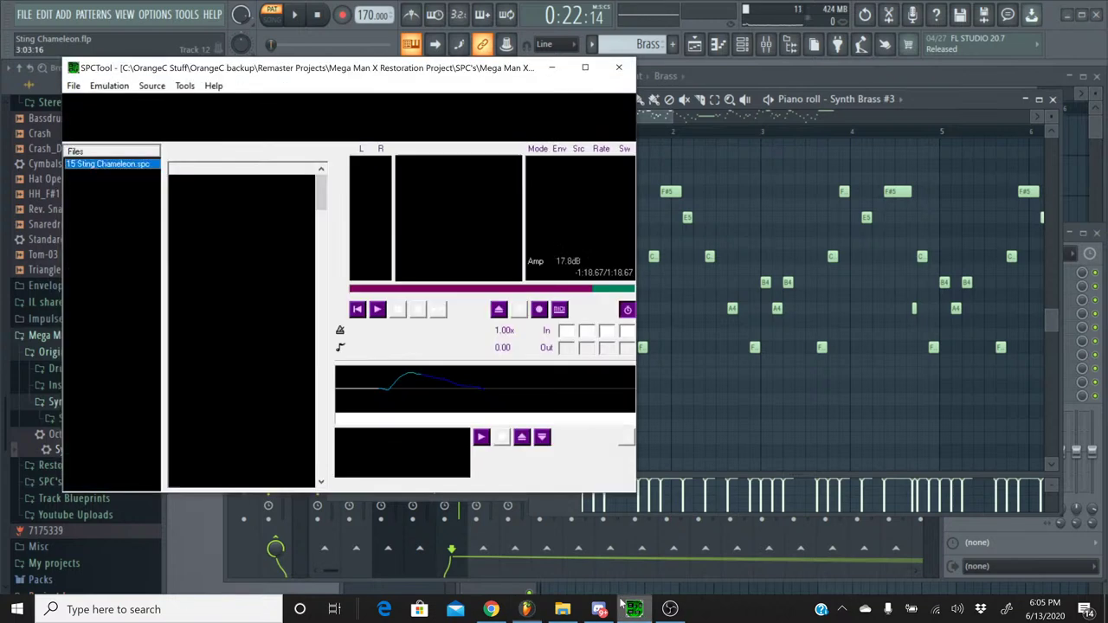
{"action": "left_click", "coordinate": [379, 310]}
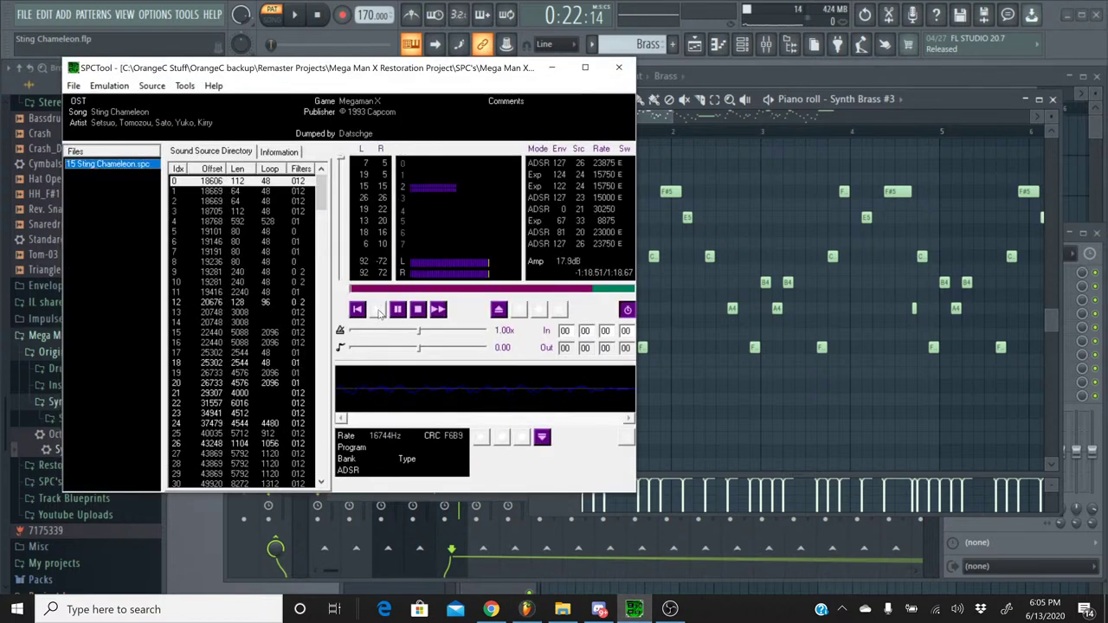
{"action": "left_click", "coordinate": [505, 289]}
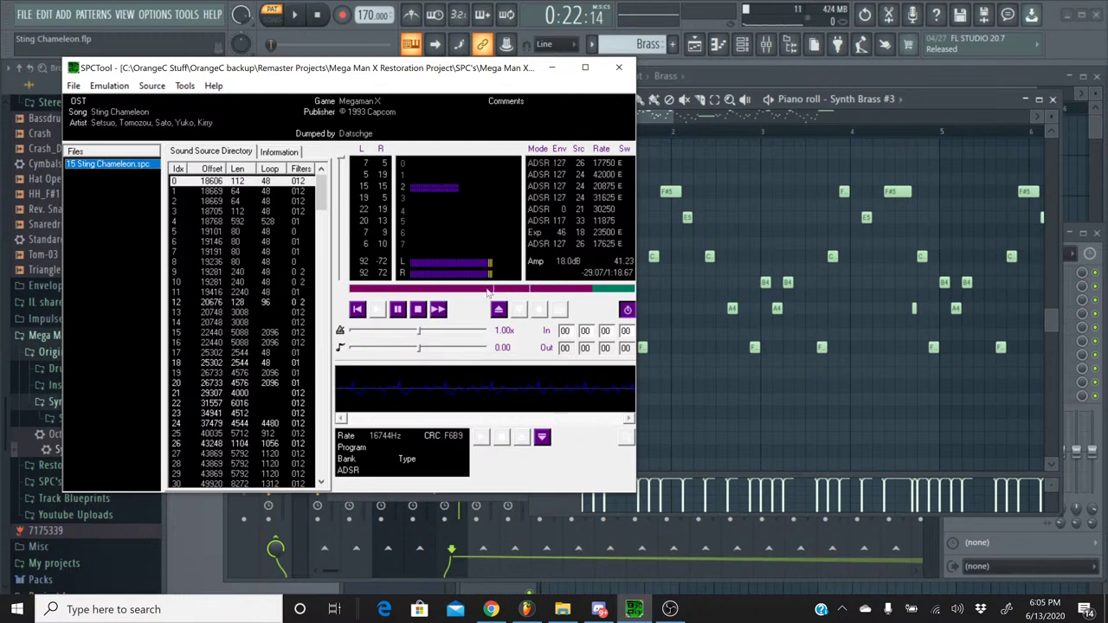
{"action": "left_click", "coordinate": [418, 309]}
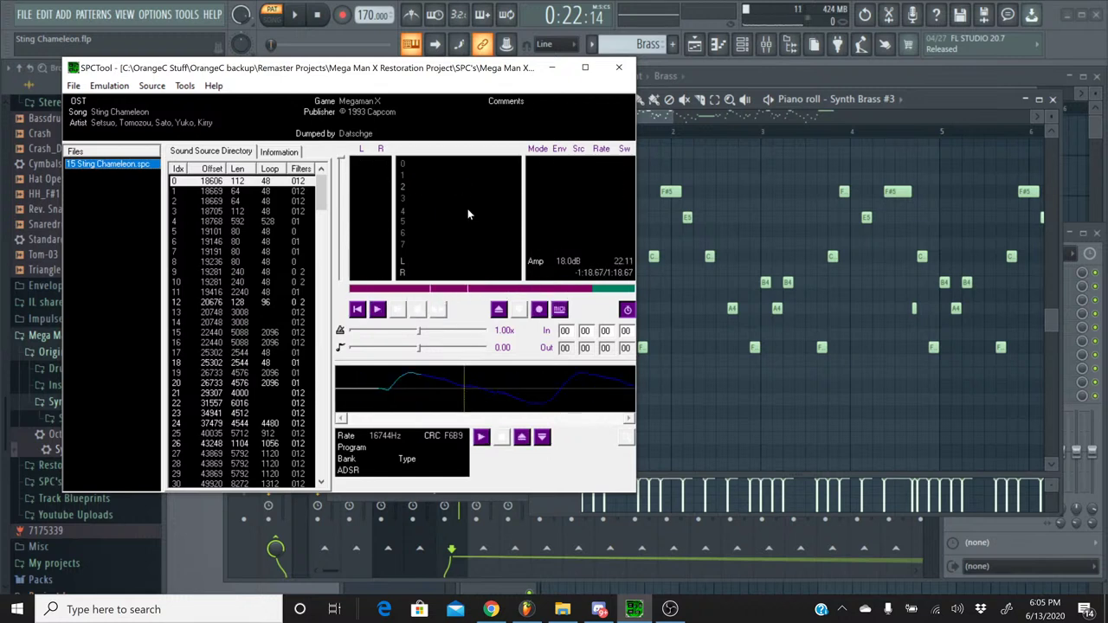
{"action": "left_click", "coordinate": [551, 66]}
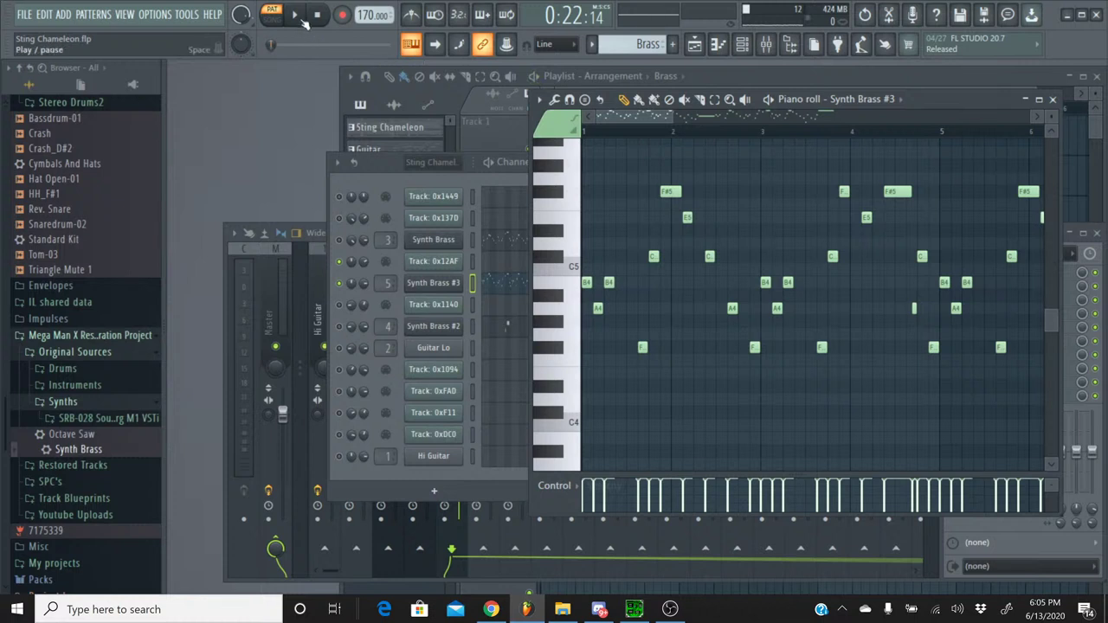
- Play the Brass pattern with Synth Brass #2 unmuted, then stop playback and close Synth Brass #3's piano roll
{"action": "left_click", "coordinate": [300, 16]}
{"action": "left_click_drag", "start_coordinate": [328, 49], "coordinate": [289, 52]}
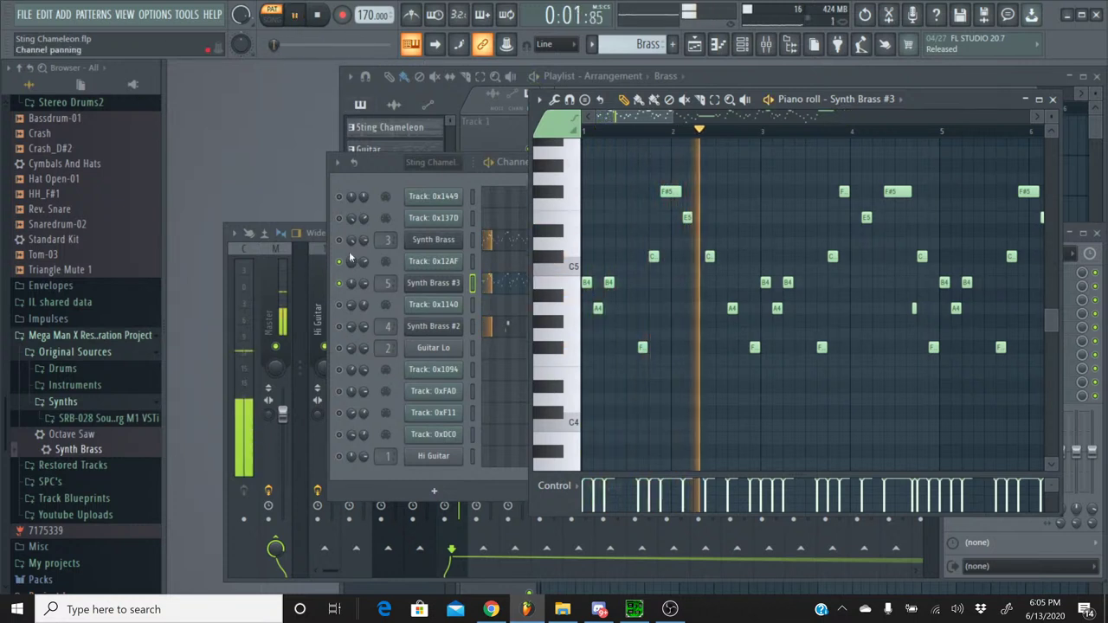
{"action": "left_click", "coordinate": [343, 329]}
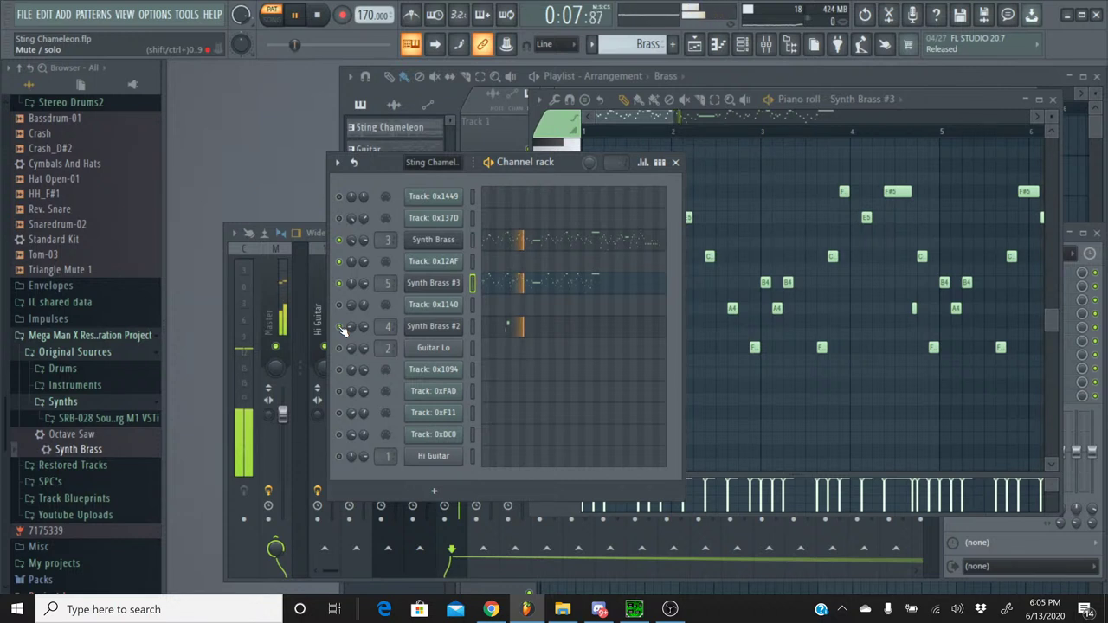
{"action": "left_click", "coordinate": [318, 15]}
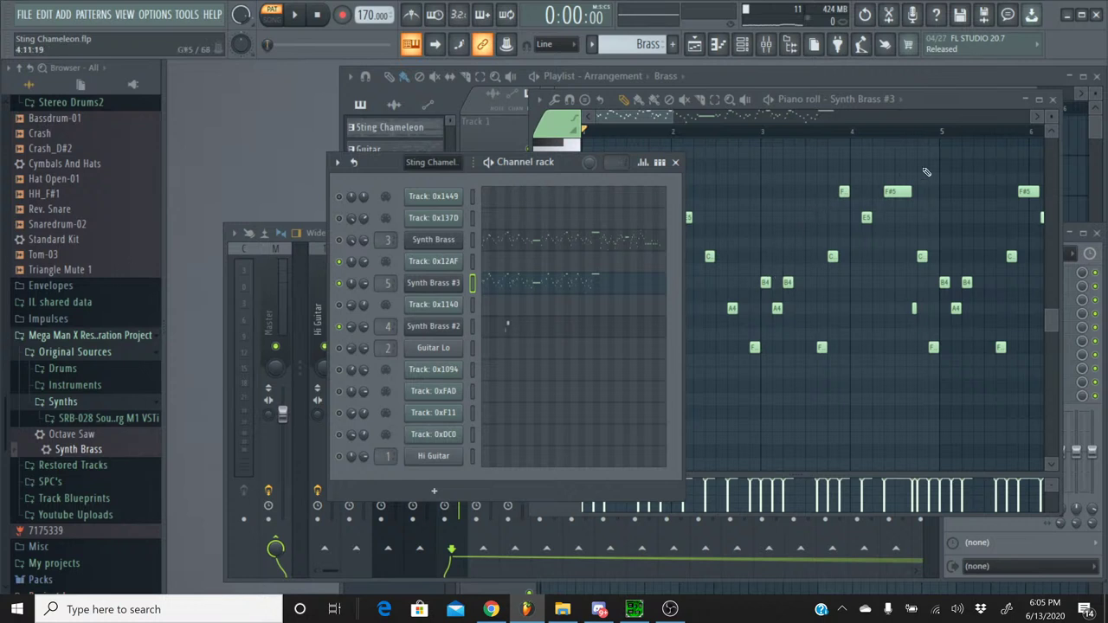
{"action": "left_click", "coordinate": [1053, 99]}
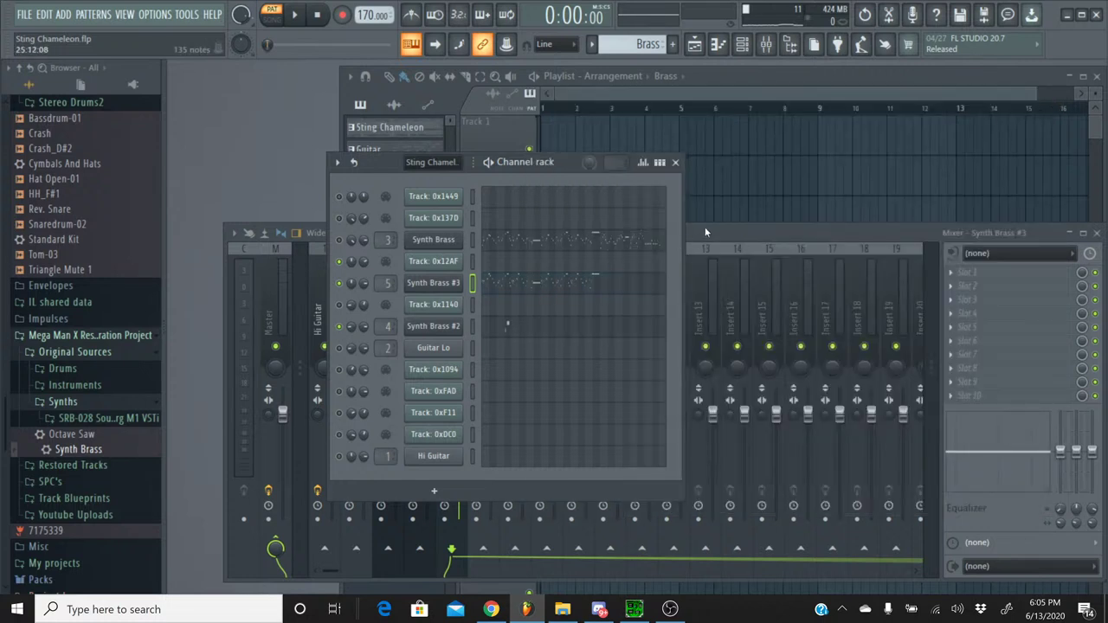
- Listen to the opening of the original in SPCTool, then return to FL Studio and compare it with the Brass pattern
{"action": "left_click", "coordinate": [705, 232]}
{"action": "left_click", "coordinate": [634, 609]}
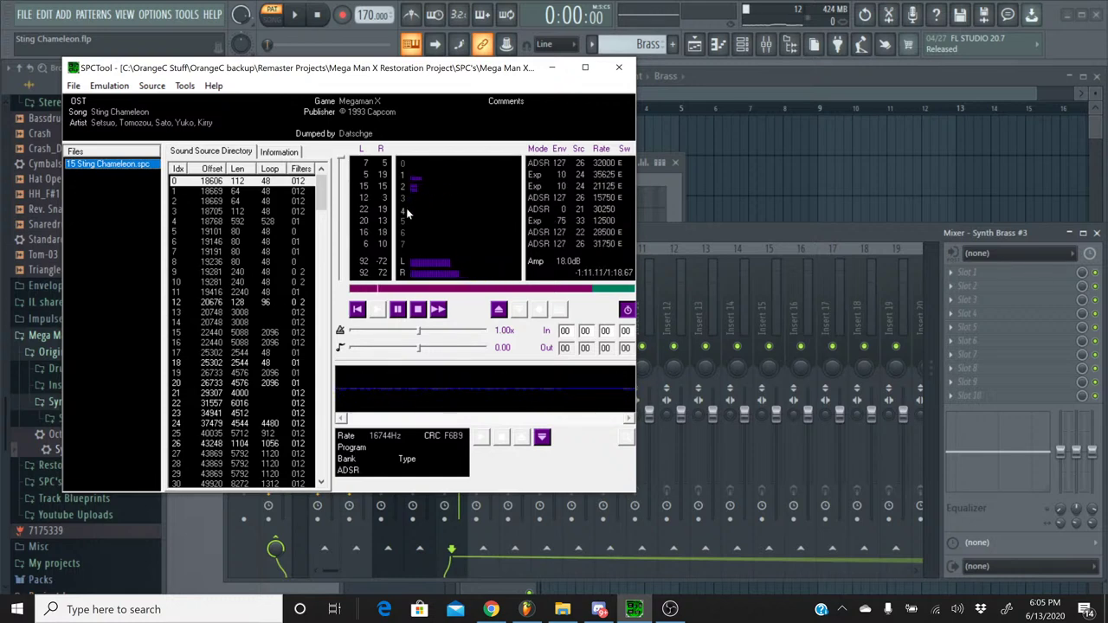
{"action": "left_click", "coordinate": [419, 317]}
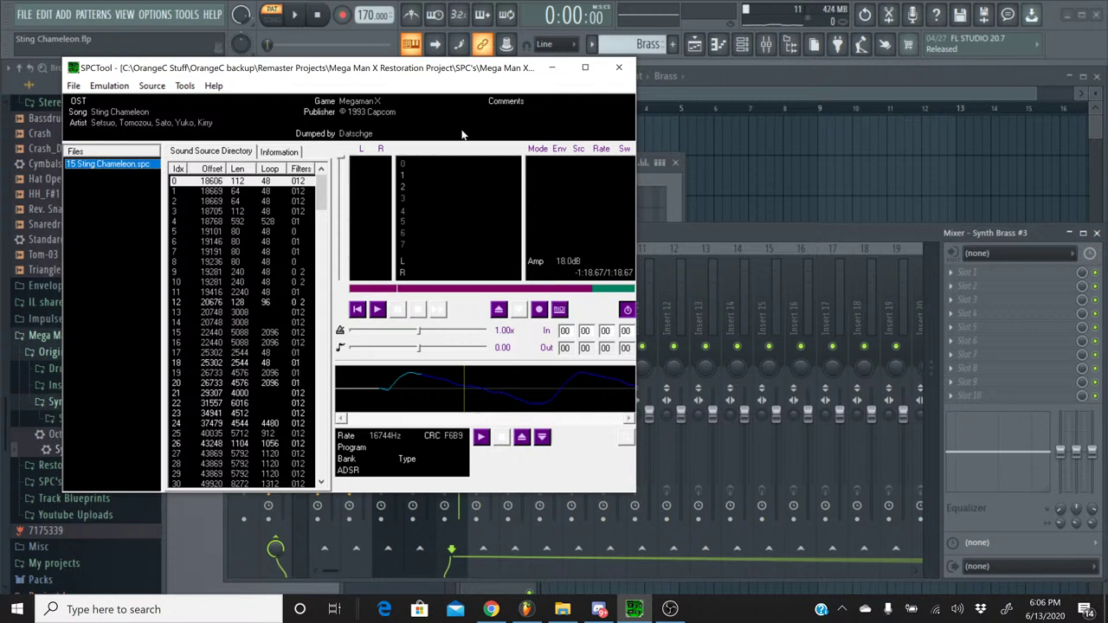
{"action": "left_click", "coordinate": [552, 66]}
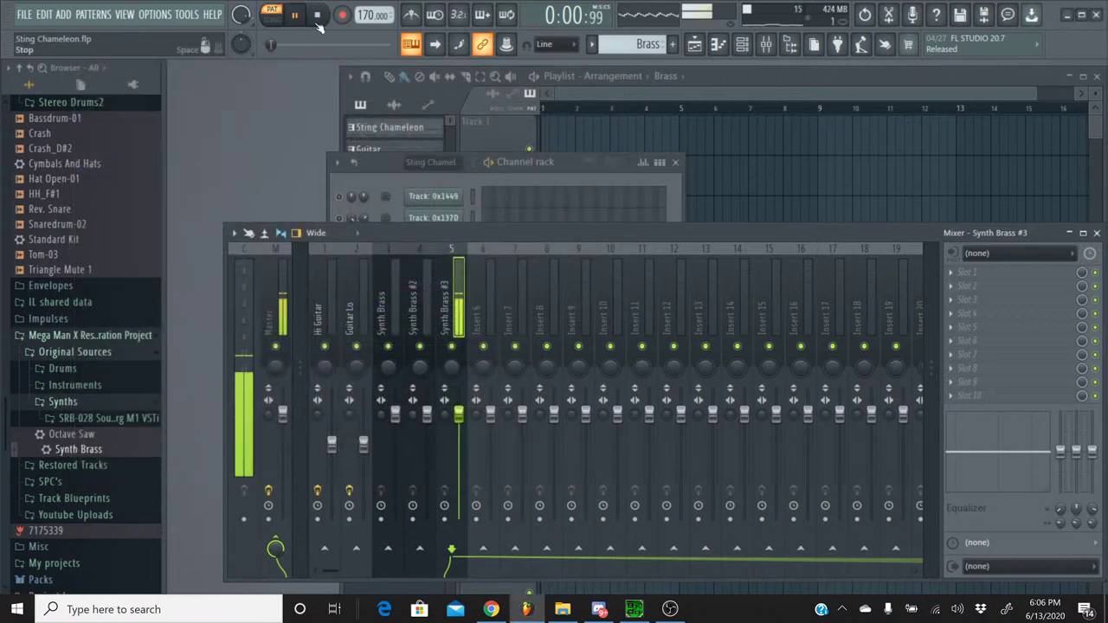
{"action": "left_click", "coordinate": [367, 175]}
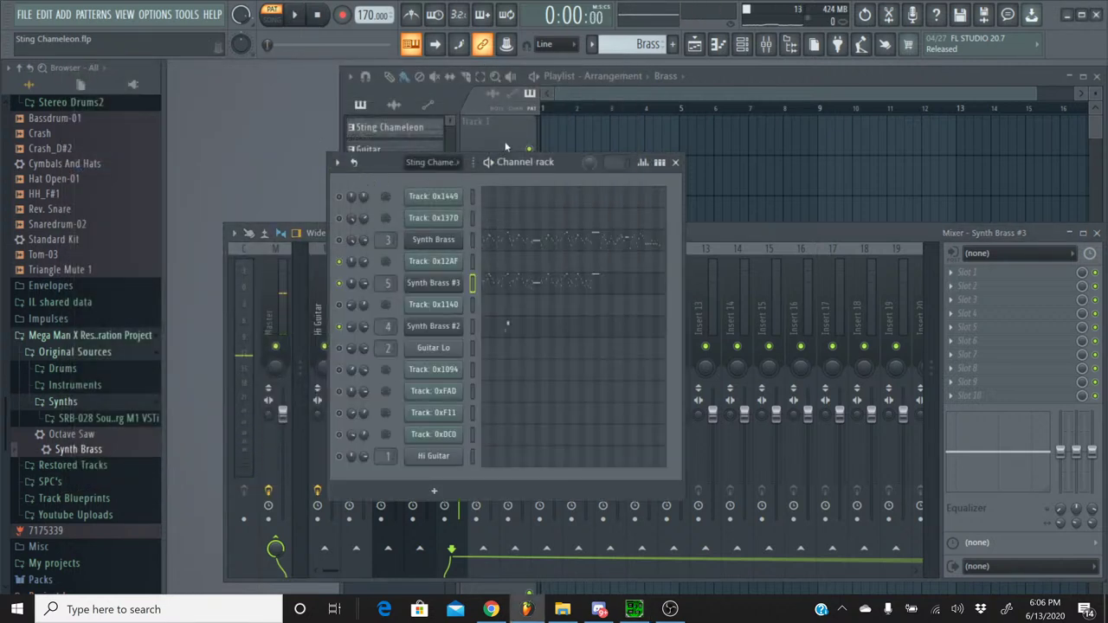
- Select the Sting Chameleon pattern, then check the livestream chat in the browser and return to FL Studio
{"action": "left_click", "coordinate": [592, 45]}
{"action": "left_click", "coordinate": [592, 63]}
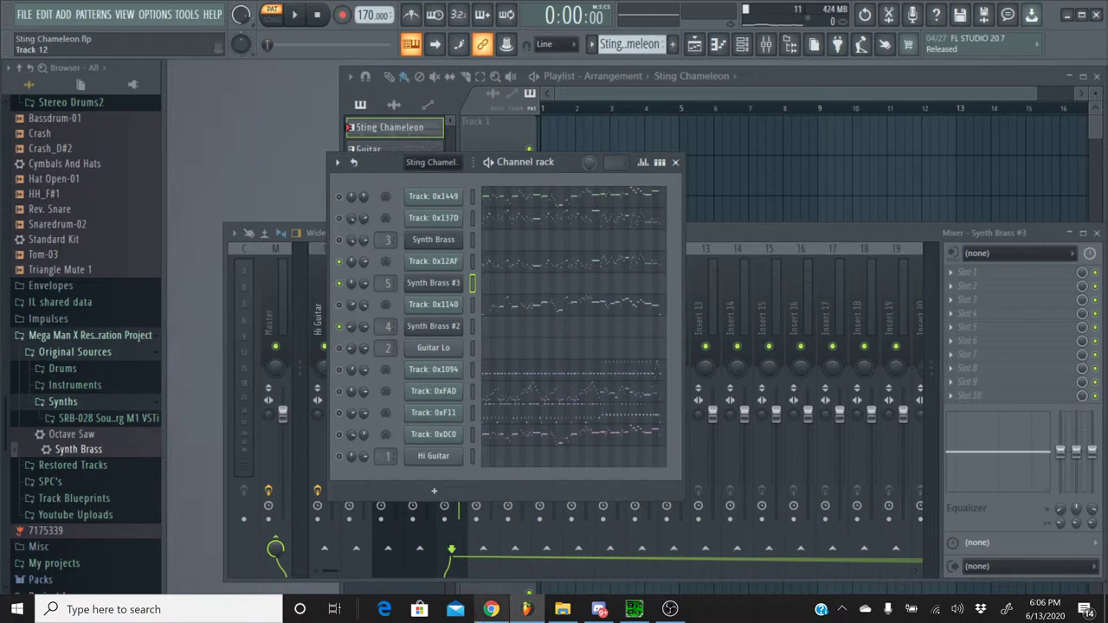
{"action": "left_click", "coordinate": [491, 610]}
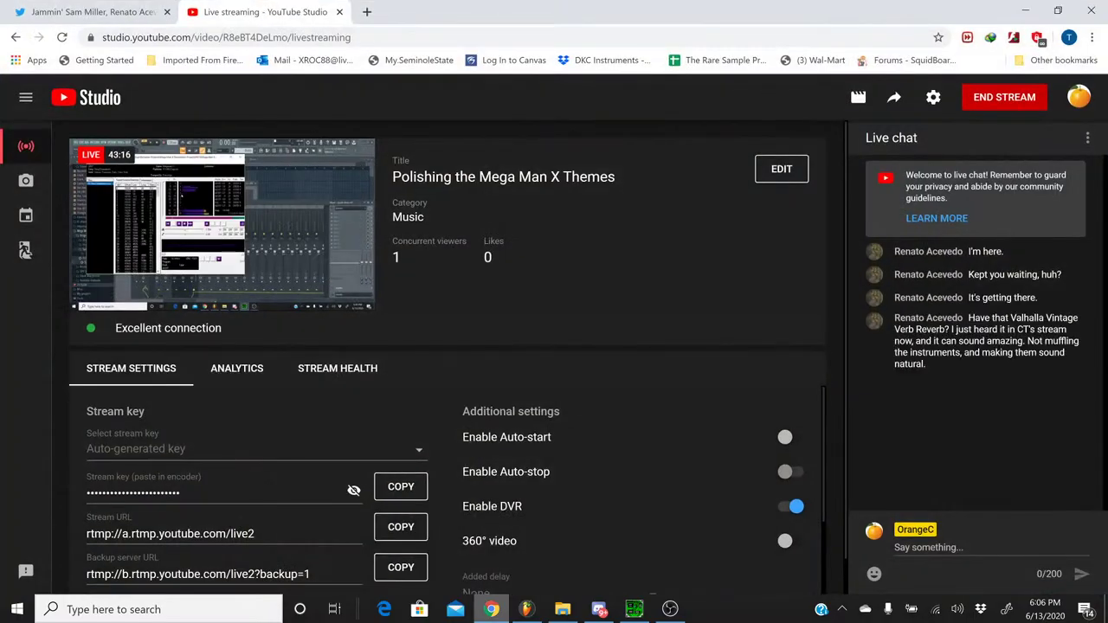
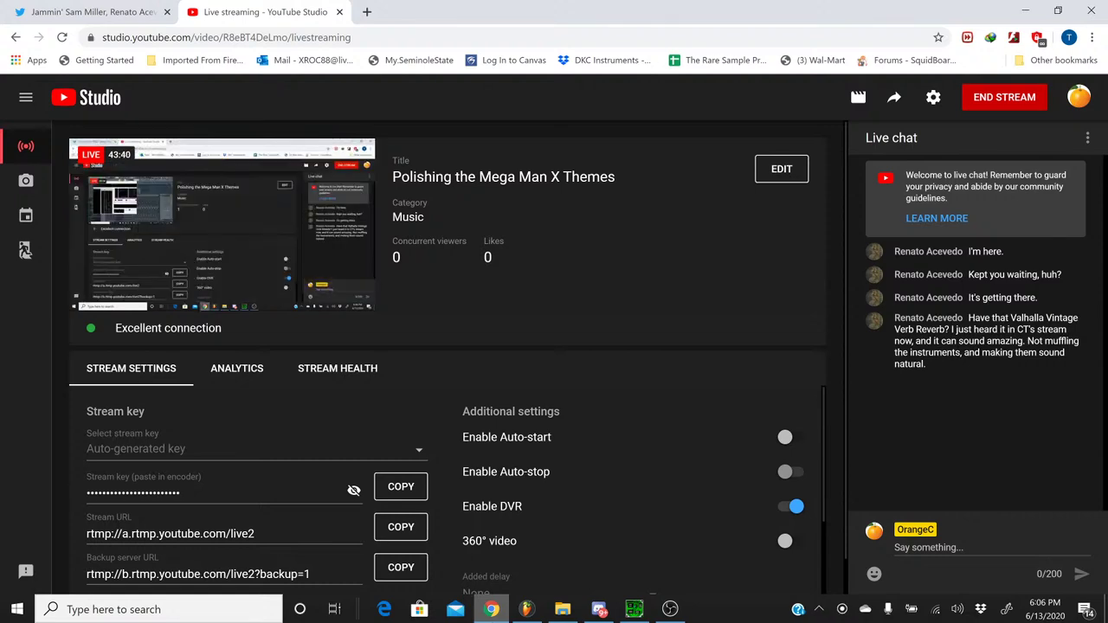
{"action": "key", "text": "alt+Tab"}
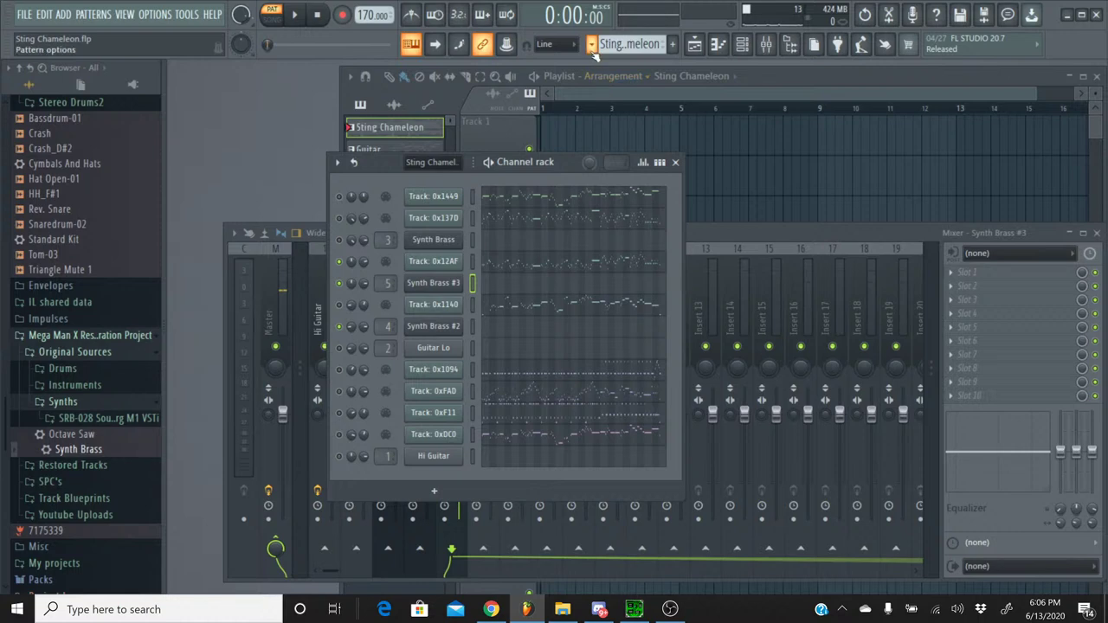
- Open Track: 0x12AF's piano roll and play briefly from bar 17
{"action": "left_click", "coordinate": [547, 264]}
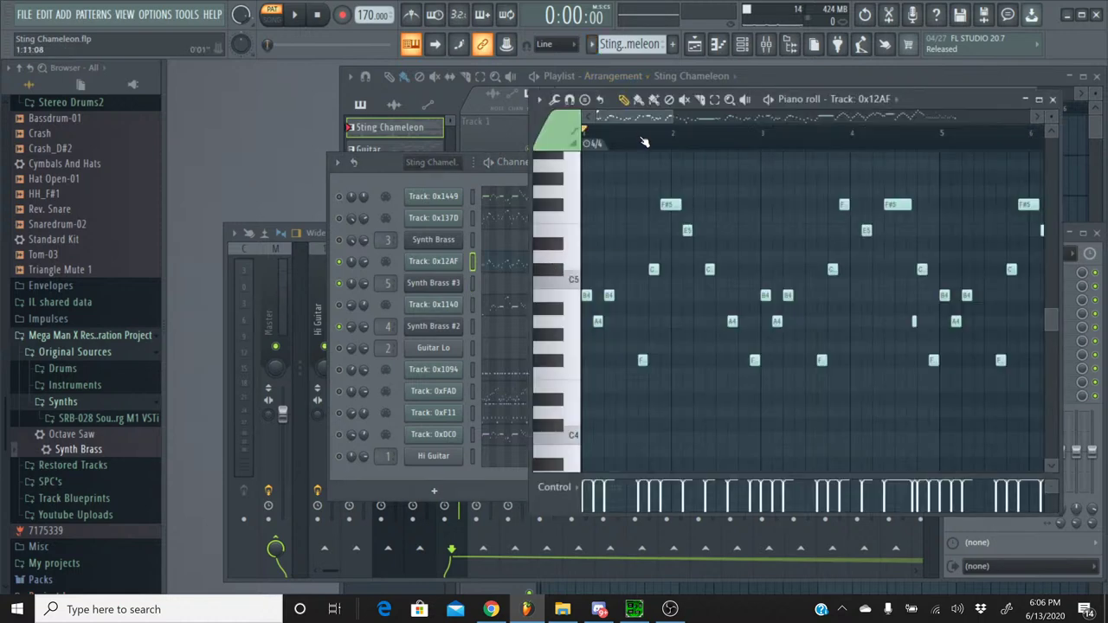
{"action": "left_click_drag", "start_coordinate": [633, 119], "coordinate": [862, 117]}
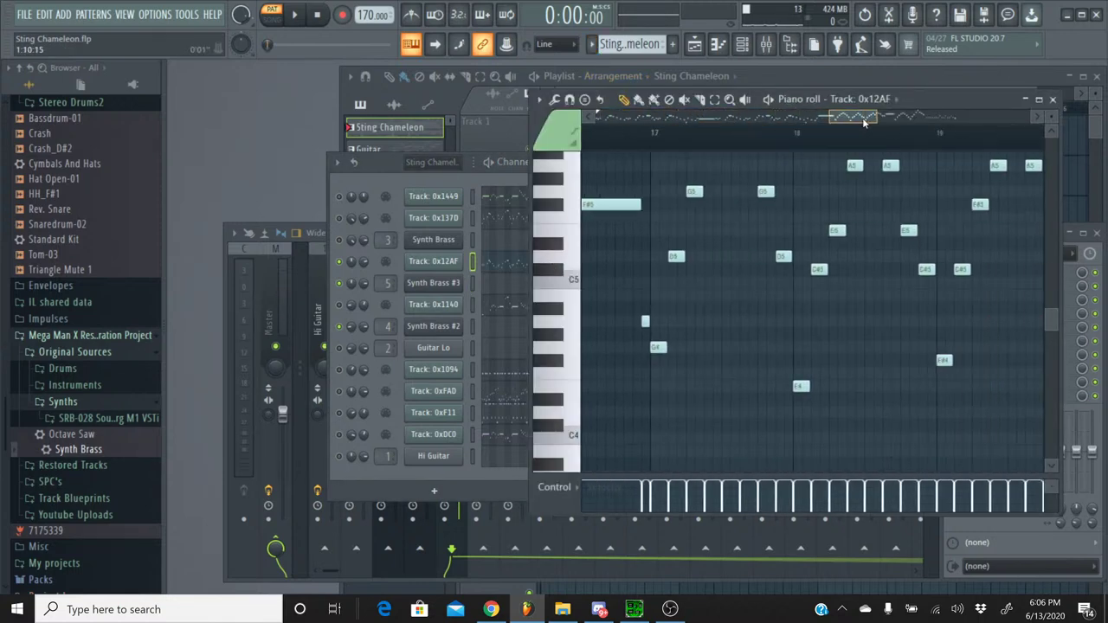
{"action": "left_click", "coordinate": [649, 132]}
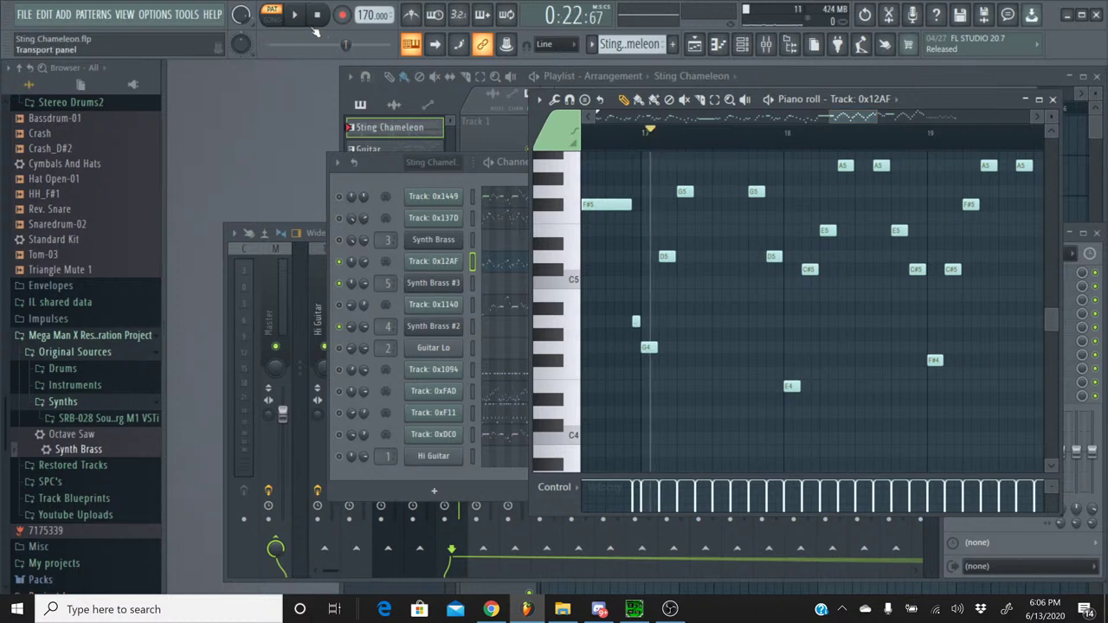
{"action": "key", "text": "space"}
{"action": "key", "text": "space"}
- Audition individual piano keys on Track: 0x12AF, working from around G4 up to C#6
{"action": "left_click", "coordinate": [554, 328]}
{"action": "left_click_drag", "start_coordinate": [554, 327], "coordinate": [559, 353]}
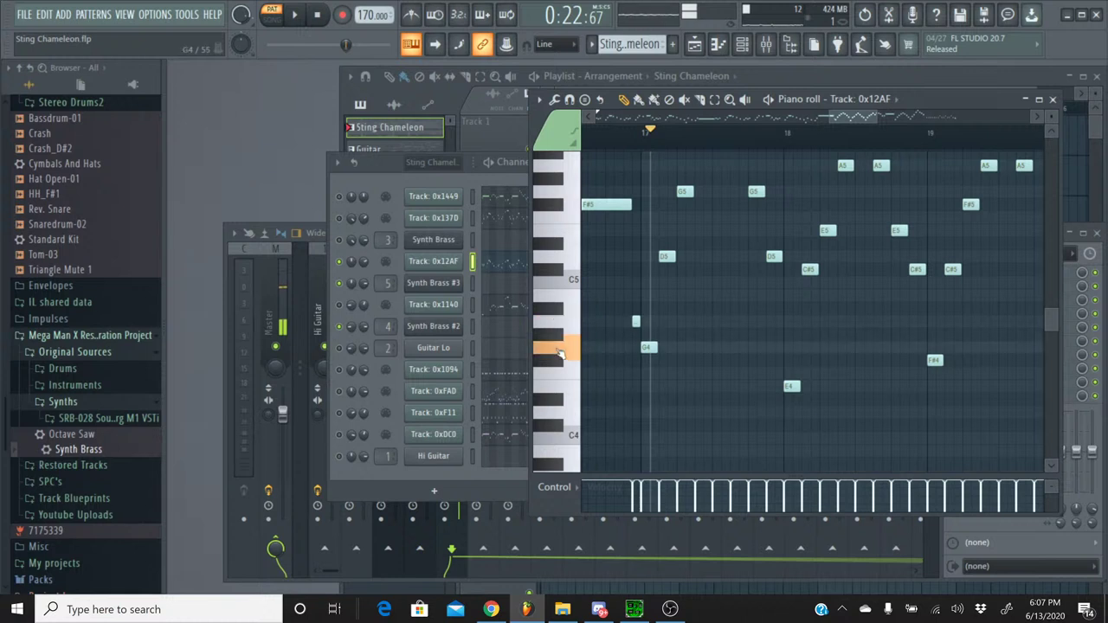
{"action": "left_click", "coordinate": [553, 256]}
{"action": "left_click", "coordinate": [549, 234]}
{"action": "left_click", "coordinate": [549, 233]}
{"action": "left_click", "coordinate": [547, 204]}
{"action": "left_click", "coordinate": [547, 179]}
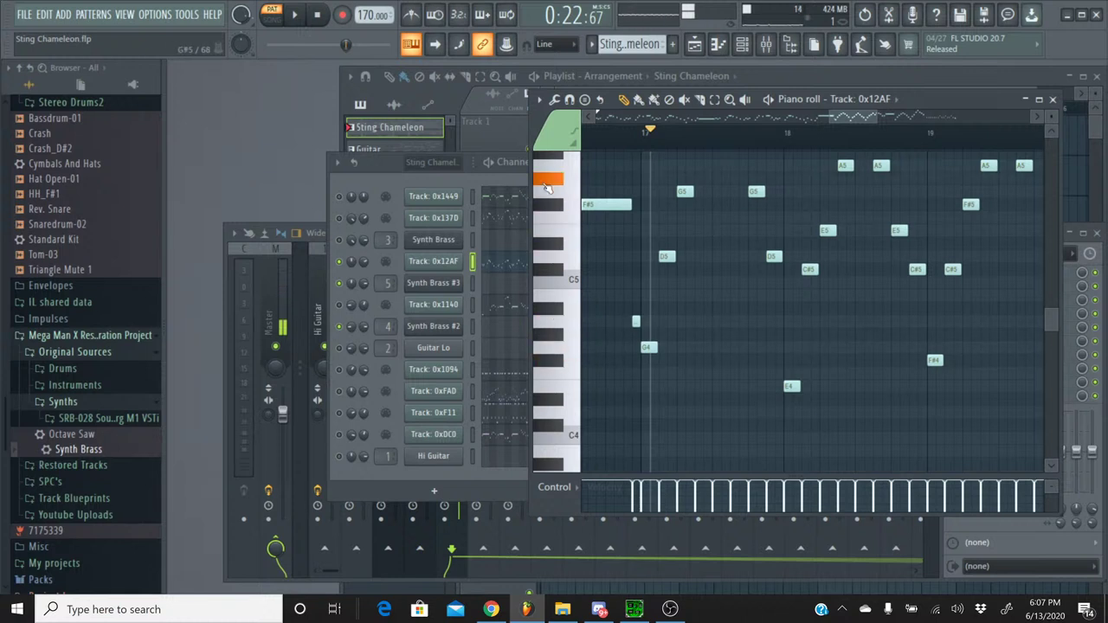
{"action": "scroll", "coordinate": [547, 192], "scroll_direction": "up", "scroll_amount": 4}
{"action": "left_click", "coordinate": [548, 192]}
{"action": "left_click", "coordinate": [546, 192]}
{"action": "scroll", "coordinate": [546, 192], "scroll_direction": "down", "scroll_amount": 2}
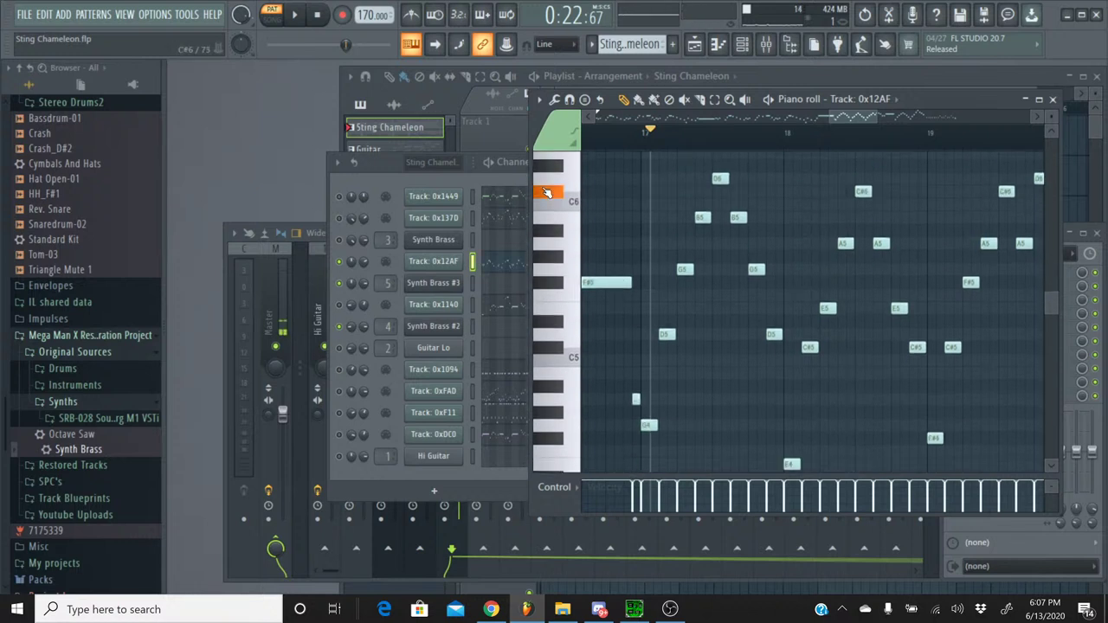
- Audition more piano keys on Track: 0x12AF, ranging over C#6, B5, F6 and F5
{"action": "left_click", "coordinate": [546, 192]}
{"action": "left_click", "coordinate": [551, 222]}
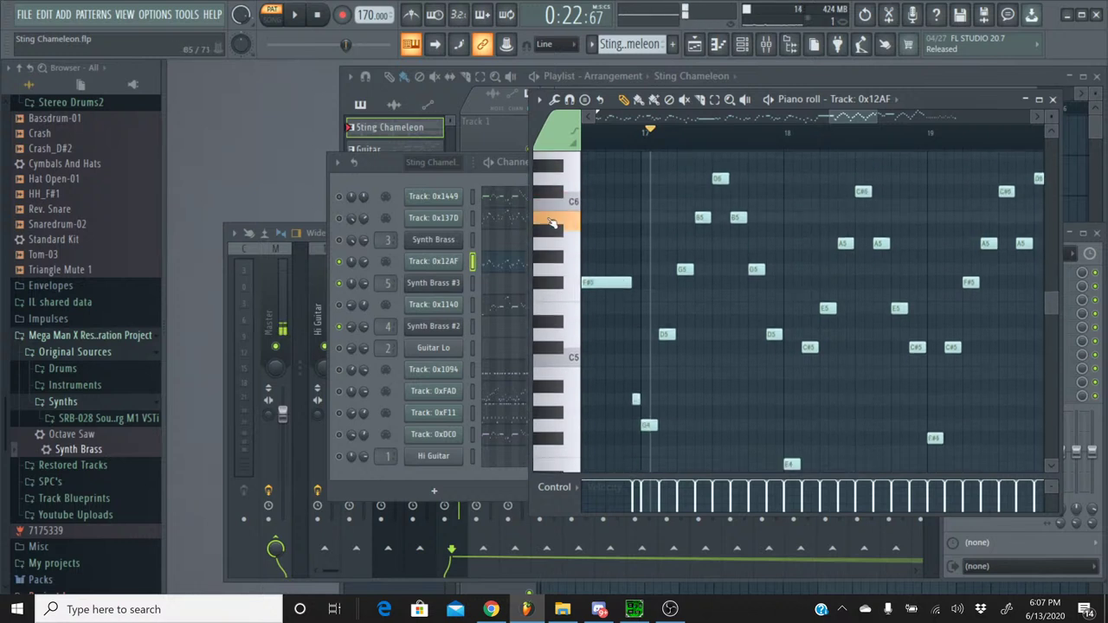
{"action": "left_click", "coordinate": [552, 222]}
{"action": "scroll", "coordinate": [552, 222], "scroll_direction": "down", "scroll_amount": 4}
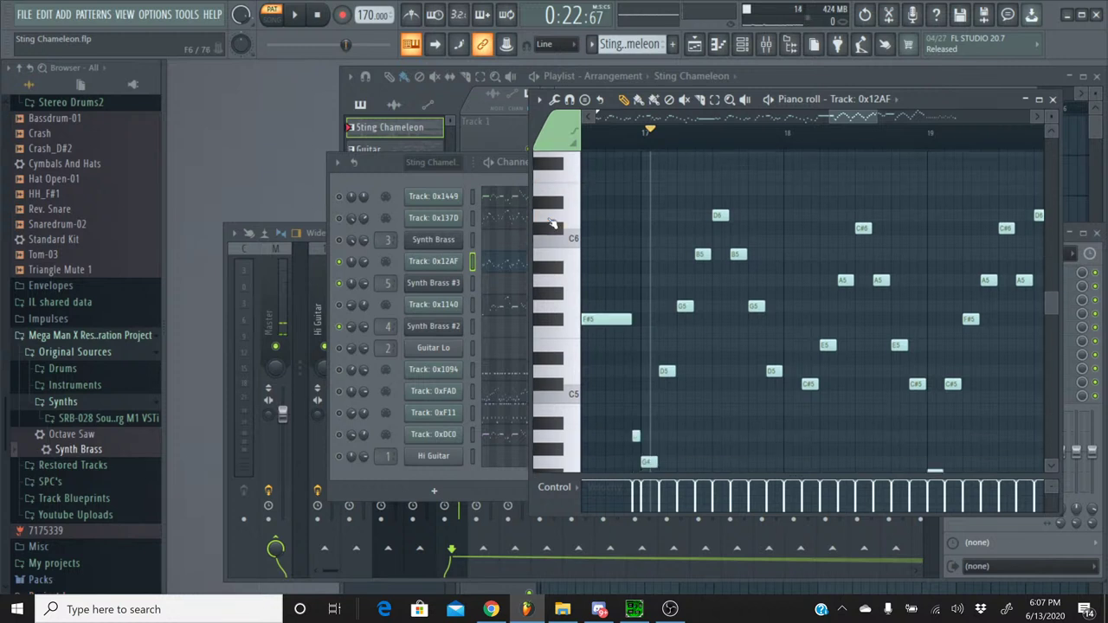
{"action": "left_click", "coordinate": [551, 223]}
{"action": "scroll", "coordinate": [551, 223], "scroll_direction": "up", "scroll_amount": 2}
{"action": "left_click", "coordinate": [552, 223]}
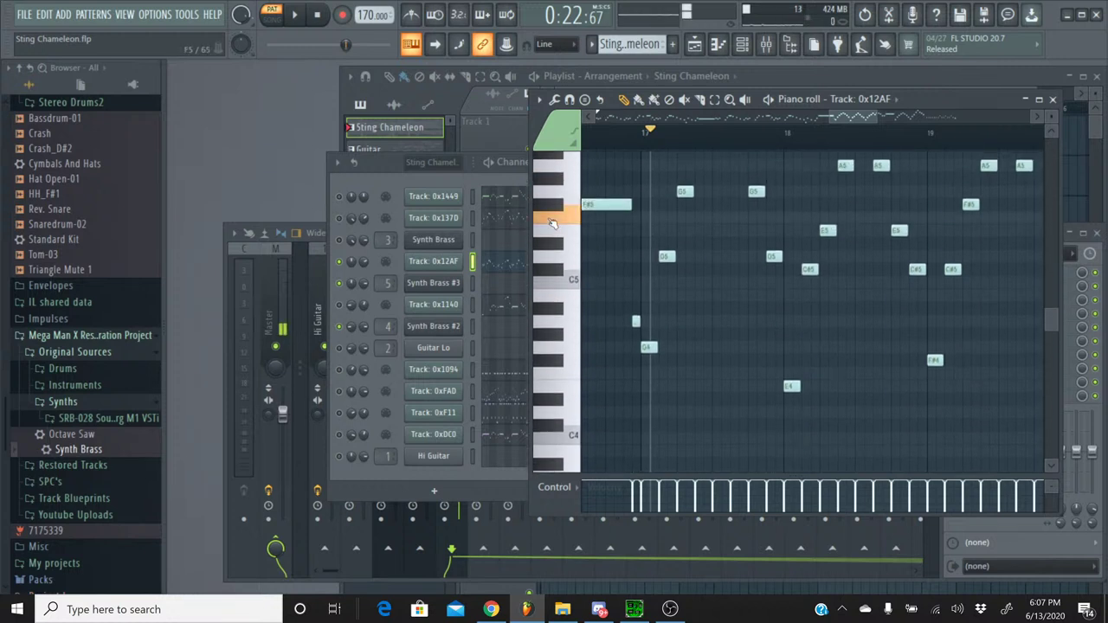
{"action": "scroll", "coordinate": [551, 222], "scroll_direction": "up", "scroll_amount": 3}
{"action": "left_click_drag", "start_coordinate": [551, 222], "coordinate": [582, 347]}
{"action": "scroll", "coordinate": [582, 347], "scroll_direction": "down", "scroll_amount": 2}
{"action": "left_click", "coordinate": [576, 336]}
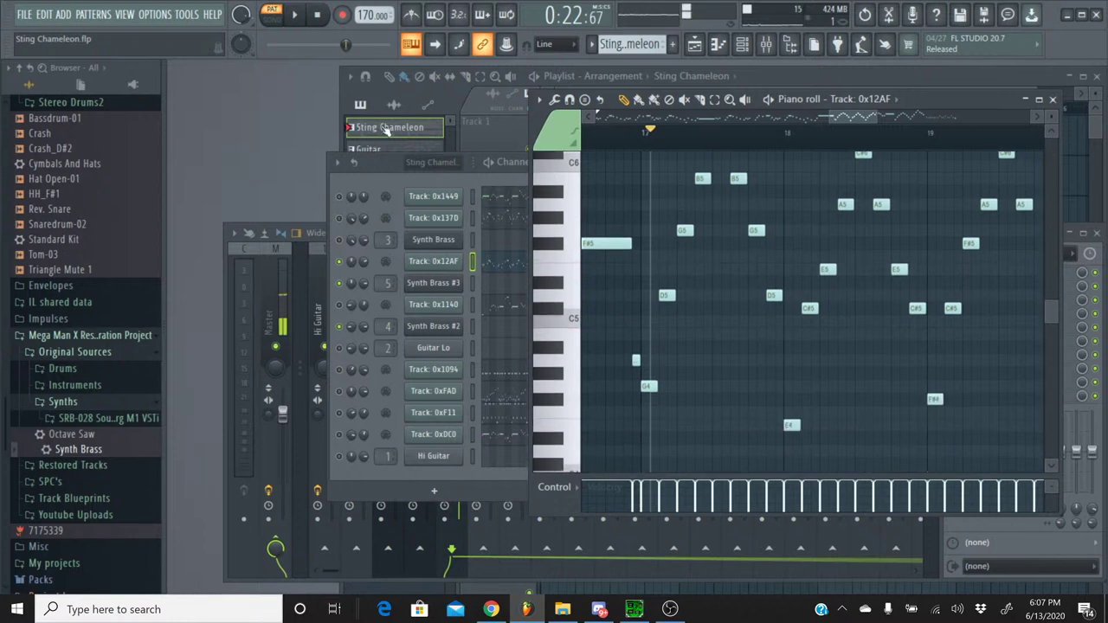
{"action": "key", "text": "space"}
{"action": "left_click", "coordinate": [318, 26]}
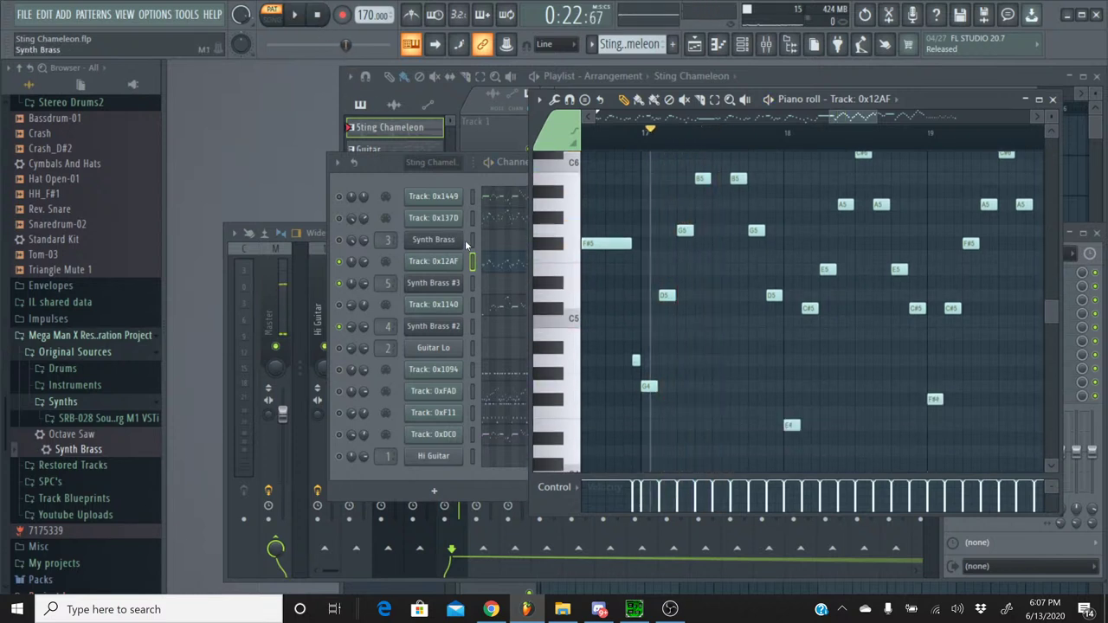
- Audition the higher keys around A6 on Track: 0x12AF, working back down toward the octave-5 notes
{"action": "left_click", "coordinate": [569, 283]}
{"action": "left_click_drag", "start_coordinate": [569, 284], "coordinate": [545, 313]}
{"action": "scroll", "coordinate": [544, 248], "scroll_direction": "up", "scroll_amount": 5}
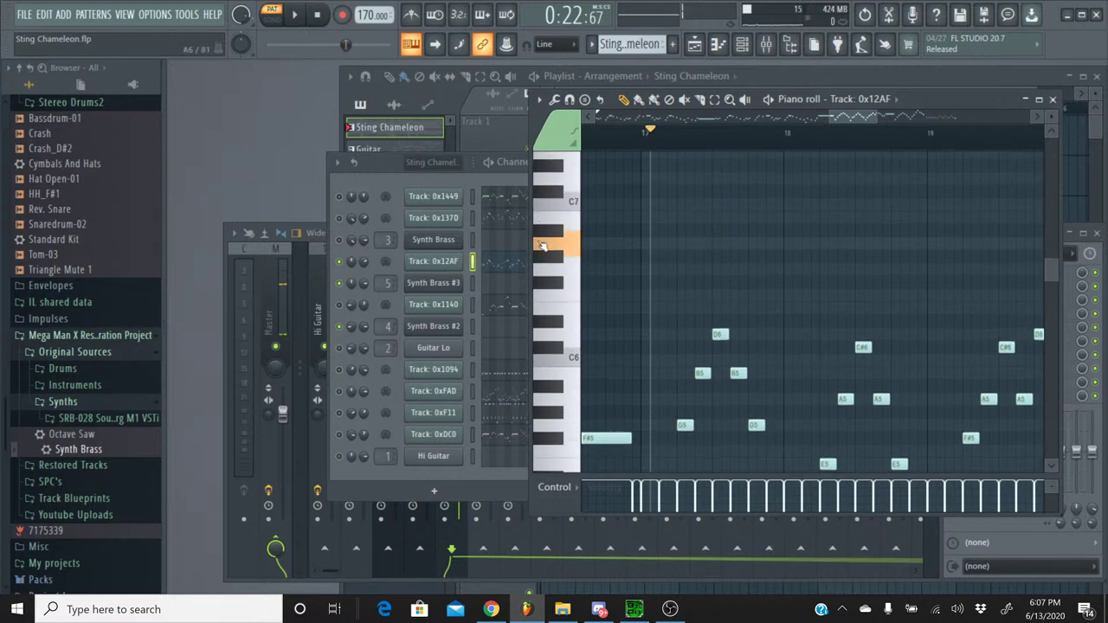
{"action": "scroll", "coordinate": [542, 247], "scroll_direction": "down", "scroll_amount": 3}
{"action": "left_click_drag", "start_coordinate": [542, 246], "coordinate": [558, 329]}
{"action": "scroll", "coordinate": [545, 245], "scroll_direction": "down", "scroll_amount": 3}
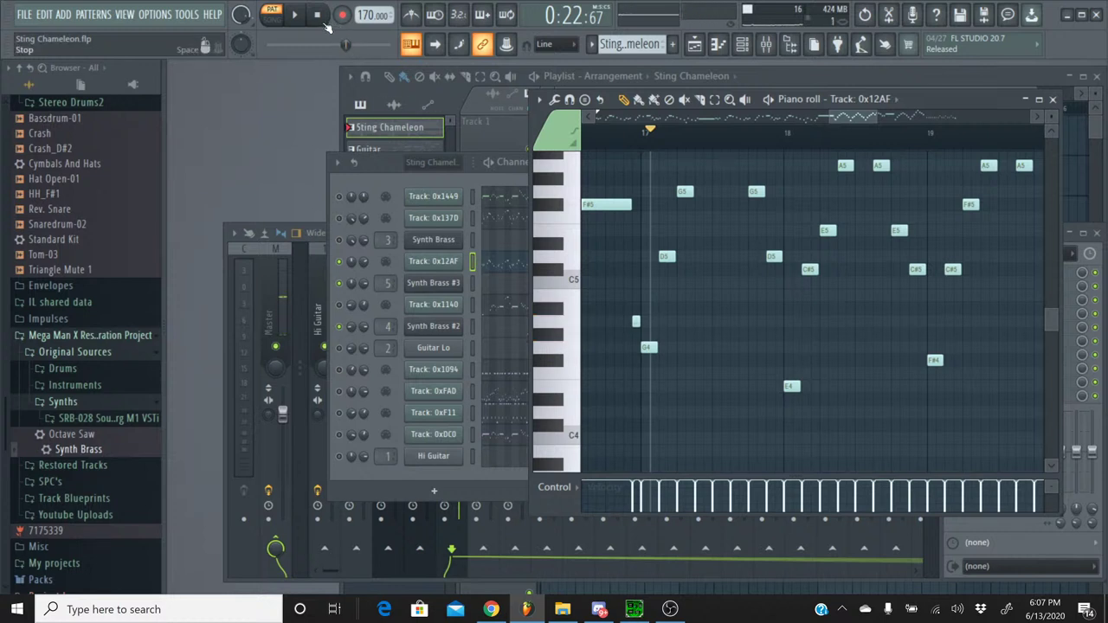
- Play short bursts of the passage just before bar 17 to hear the held F#5 note
{"action": "left_click", "coordinate": [295, 15]}
{"action": "left_click", "coordinate": [317, 16]}
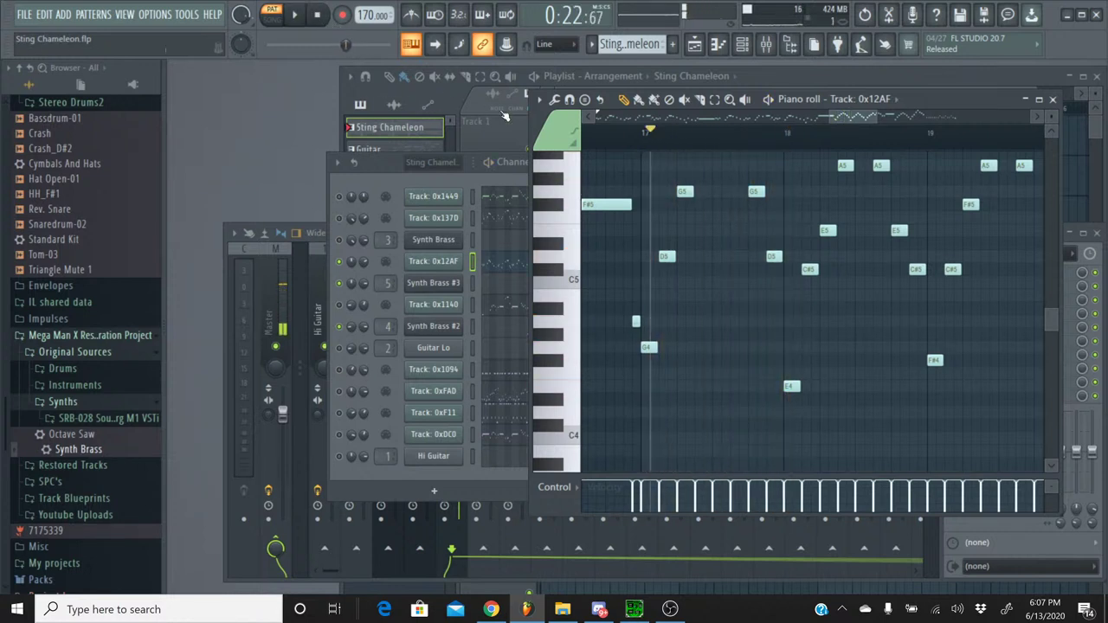
{"action": "left_click", "coordinate": [295, 15]}
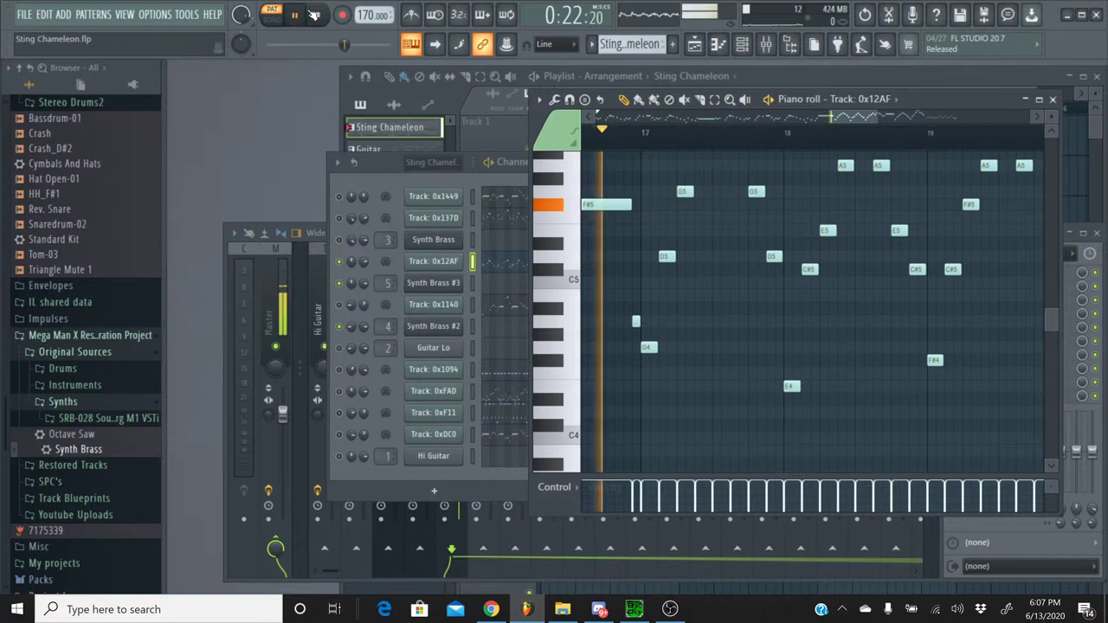
{"action": "left_click", "coordinate": [317, 16]}
{"action": "left_click", "coordinate": [295, 15]}
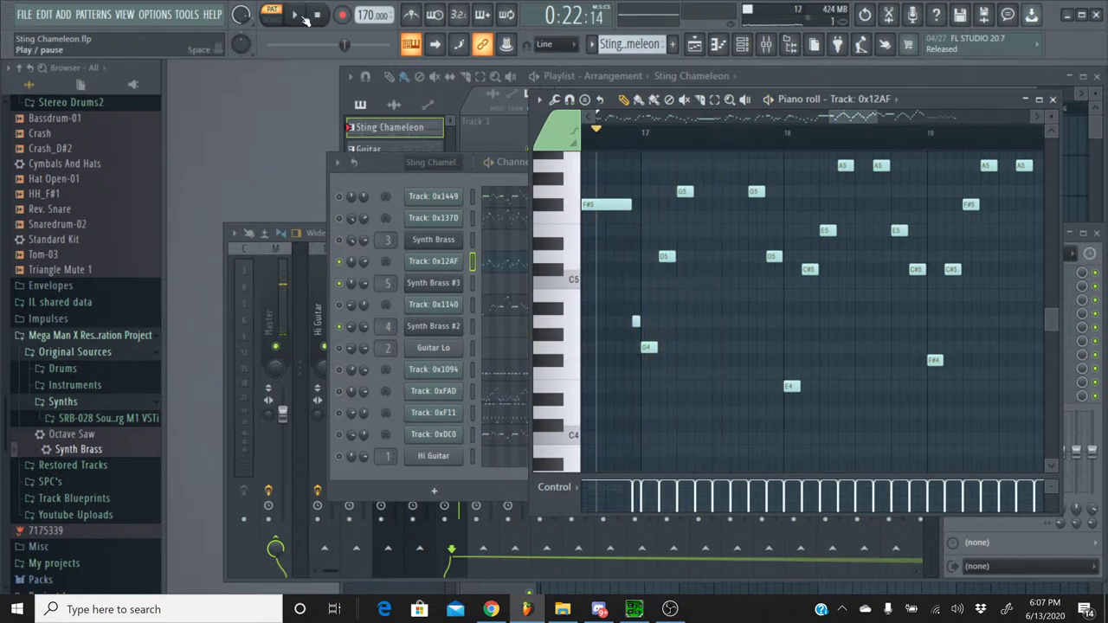
{"action": "left_click", "coordinate": [317, 15]}
- Select all of Track: 0x12AF's notes from bar 17 onward and review the selection up to bar 25
{"action": "left_click", "coordinate": [714, 100]}
{"action": "scroll", "coordinate": [647, 397], "scroll_direction": "down", "scroll_amount": 2}
{"action": "left_click_drag", "start_coordinate": [642, 419], "coordinate": [909, 140]}
{"action": "scroll", "coordinate": [911, 174], "scroll_direction": "left", "scroll_amount": 5}
{"action": "scroll", "coordinate": [914, 225], "scroll_direction": "down", "scroll_amount": 4}
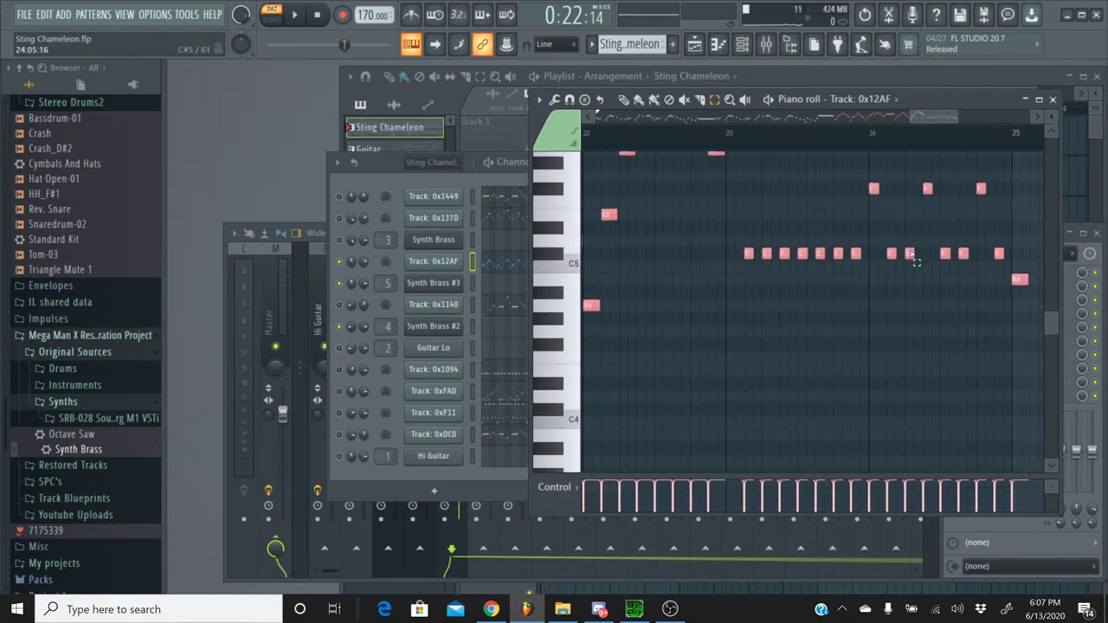
{"action": "scroll", "coordinate": [934, 121], "scroll_direction": "left", "scroll_amount": 7}
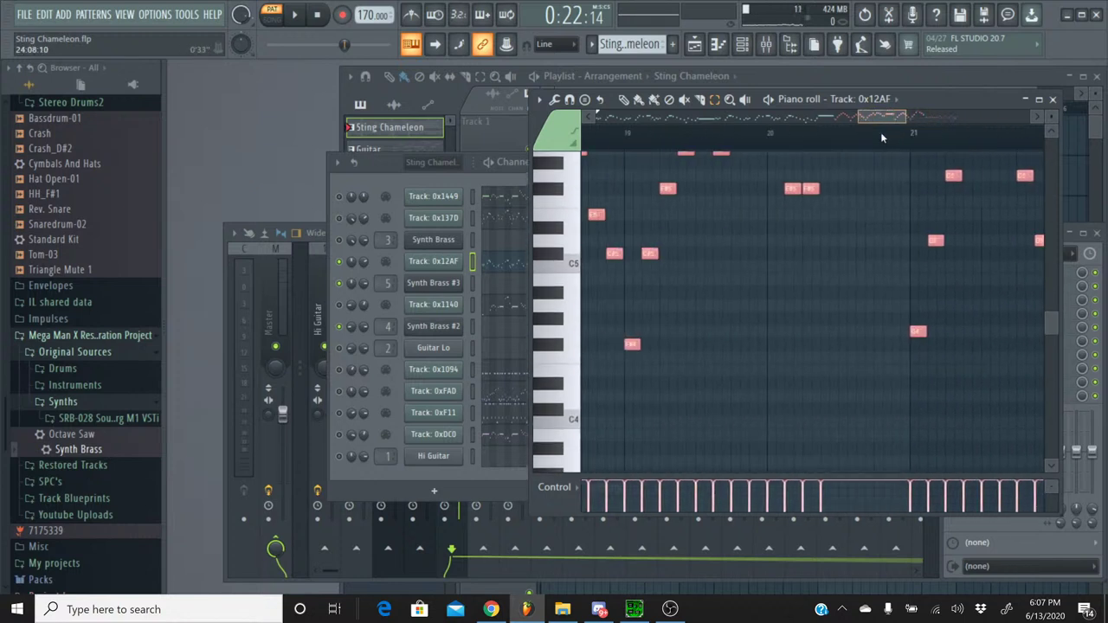
{"action": "scroll", "coordinate": [836, 143], "scroll_direction": "right", "scroll_amount": 2}
{"action": "scroll", "coordinate": [857, 190], "scroll_direction": "up", "scroll_amount": 5}
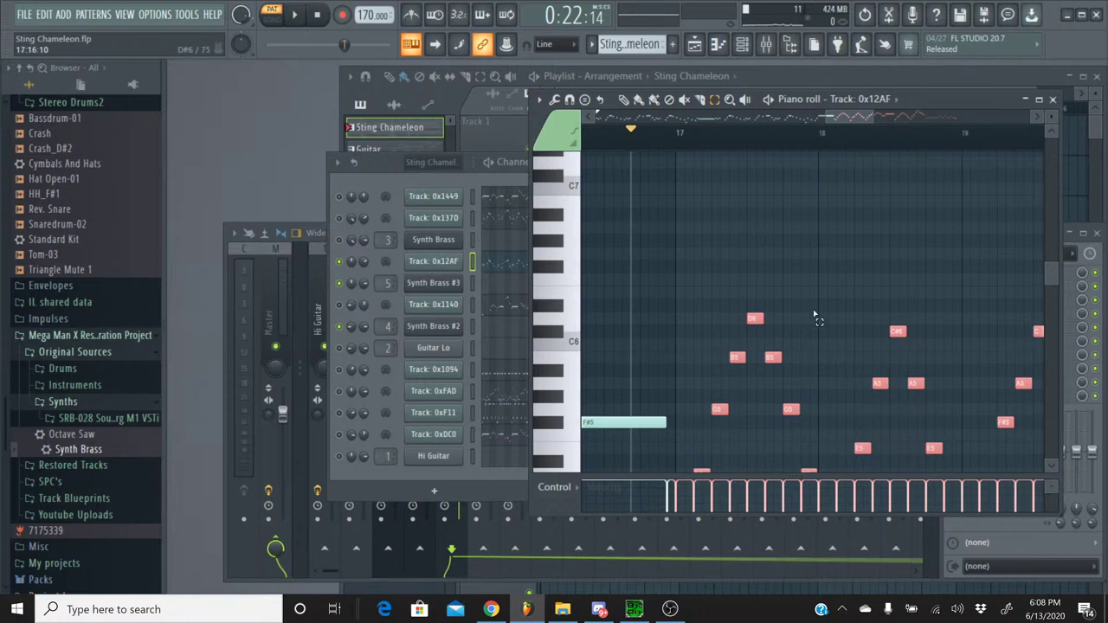
{"action": "scroll", "coordinate": [744, 442], "scroll_direction": "down", "scroll_amount": 3}
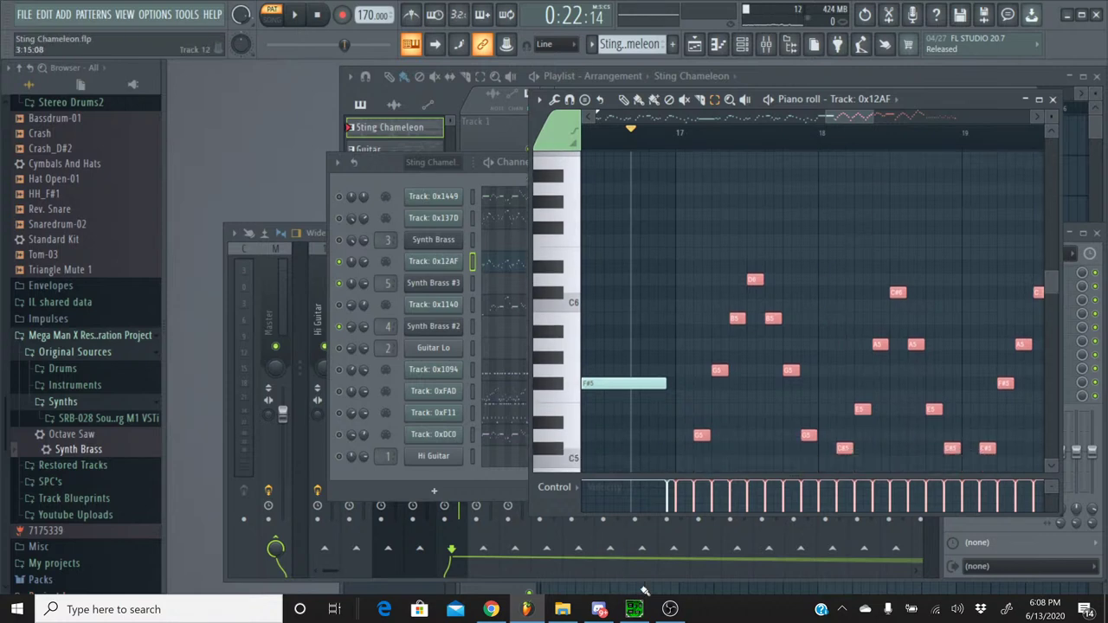
- Switch to Discord, join the incoming group call, and set the voice output device to Headphones (ATH-M50xBT Stereo)
{"action": "left_click", "coordinate": [600, 609]}
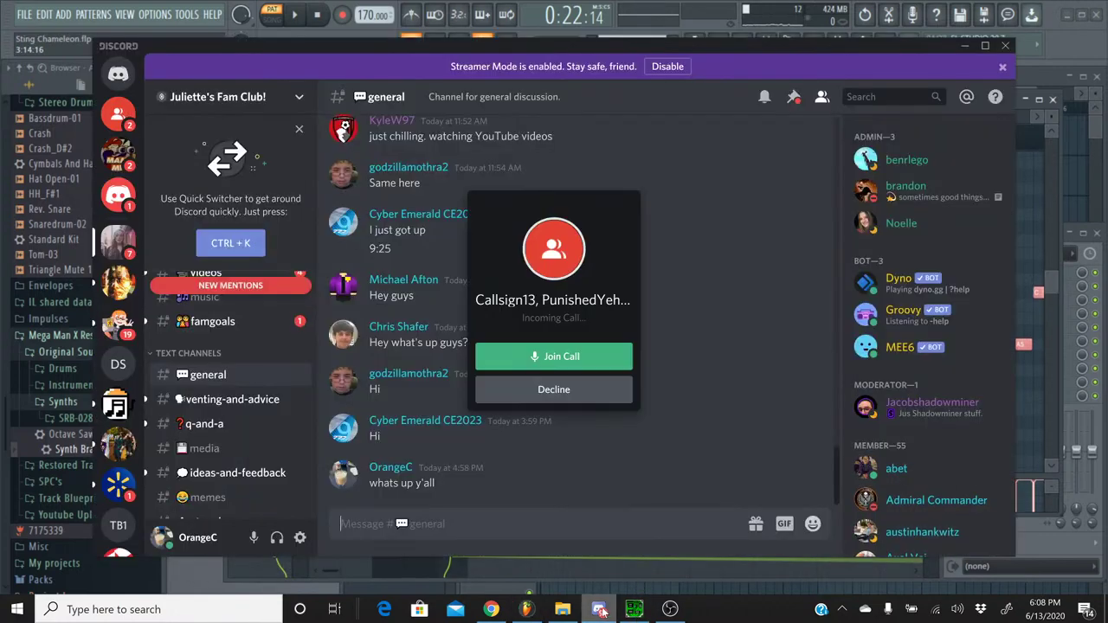
{"action": "left_click", "coordinate": [588, 358]}
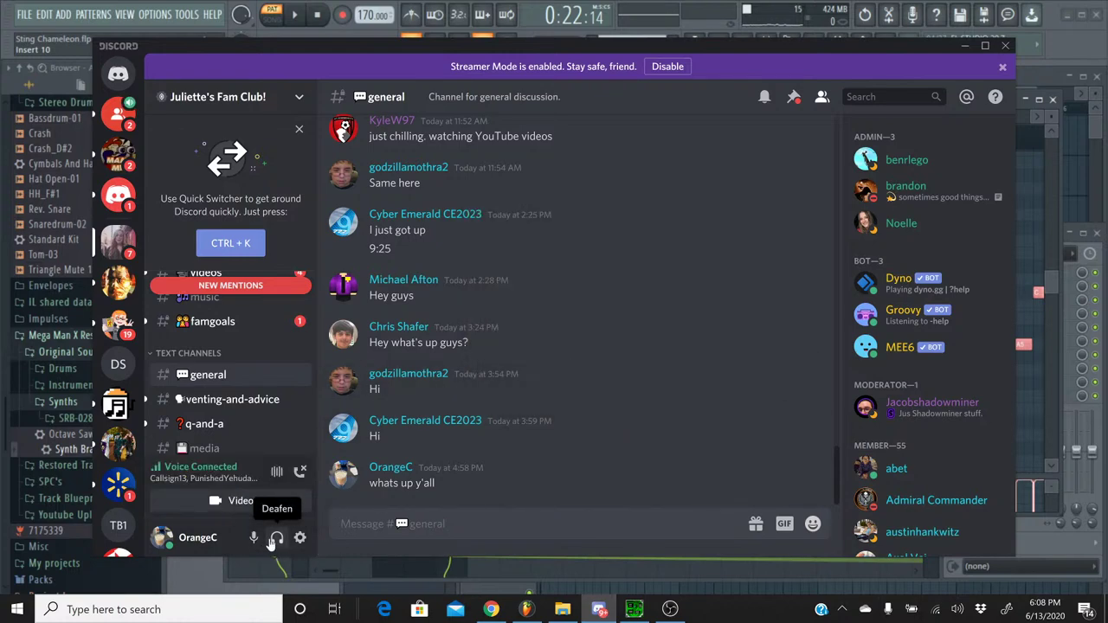
{"action": "left_click", "coordinate": [300, 538]}
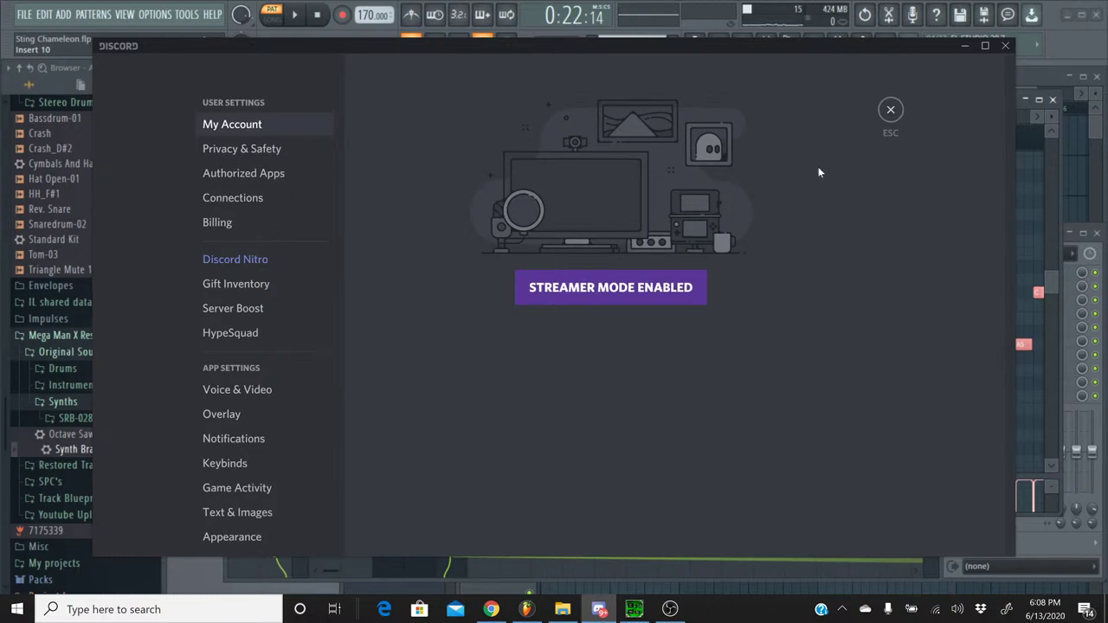
{"action": "left_click", "coordinate": [893, 109]}
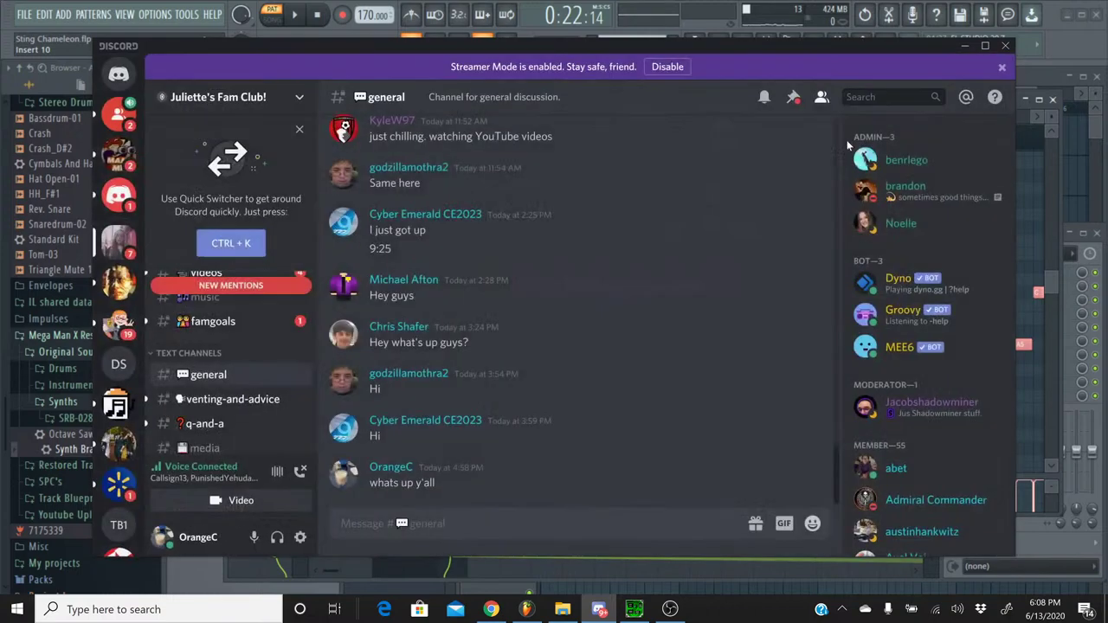
{"action": "left_click", "coordinate": [299, 537]}
{"action": "left_click", "coordinate": [260, 390]}
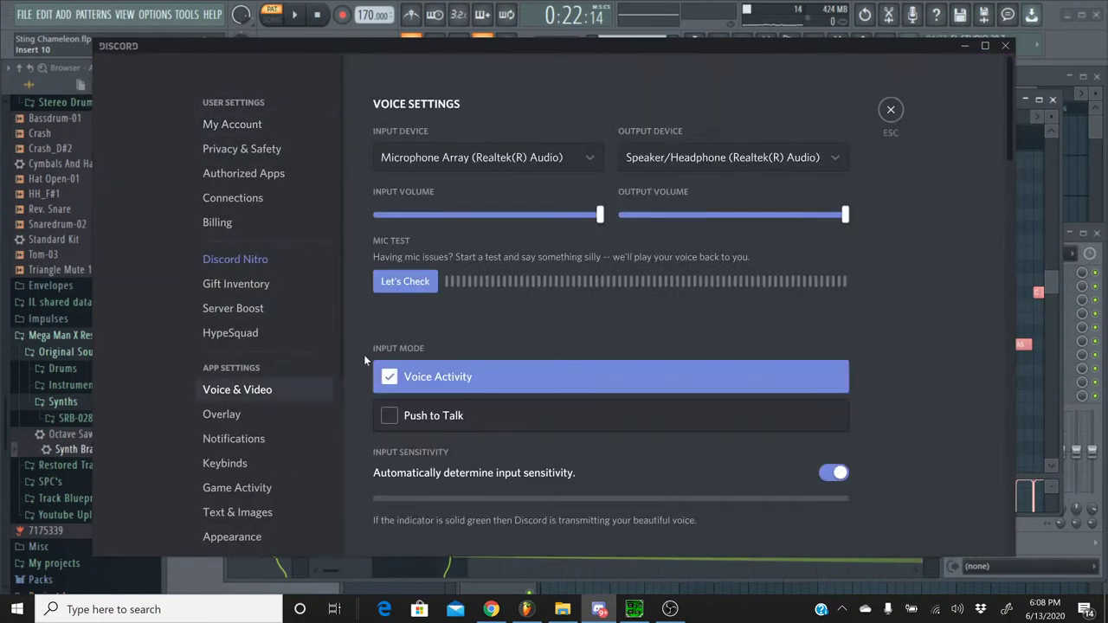
{"action": "left_click", "coordinate": [753, 158]}
{"action": "left_click", "coordinate": [748, 215]}
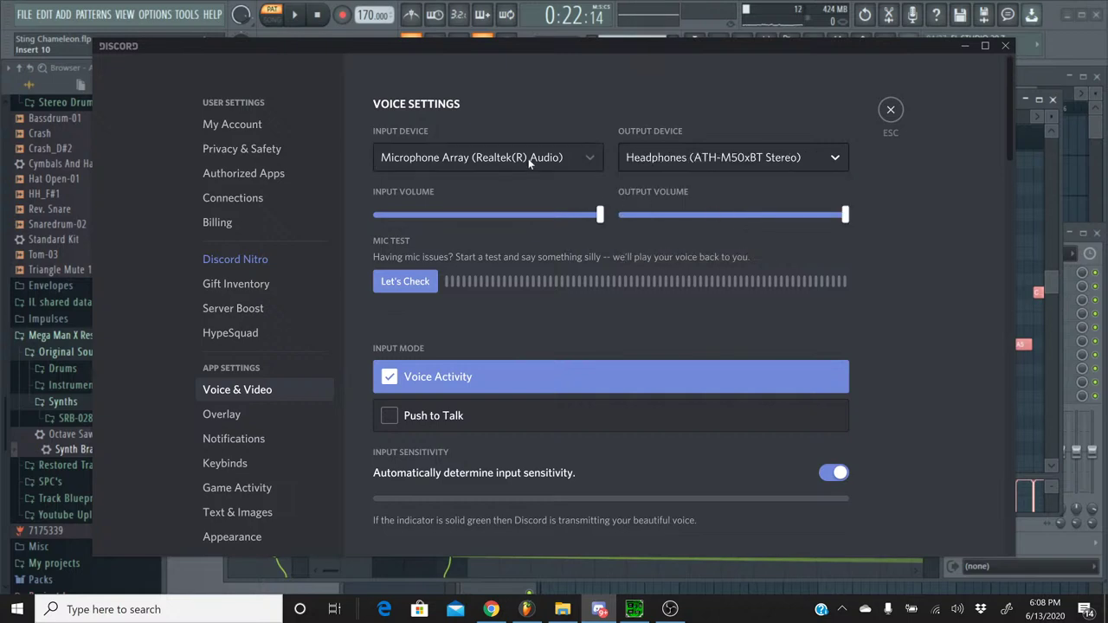
{"action": "left_click", "coordinate": [891, 112]}
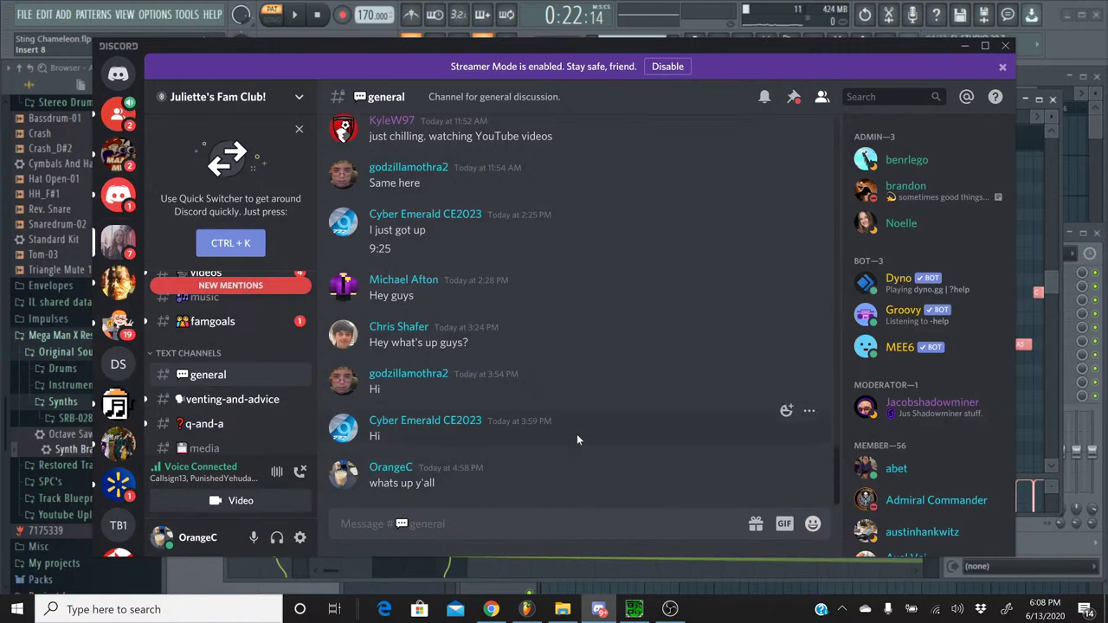
- Check the livestream page in the browser, then return to FL Studio
{"action": "left_click", "coordinate": [491, 610]}
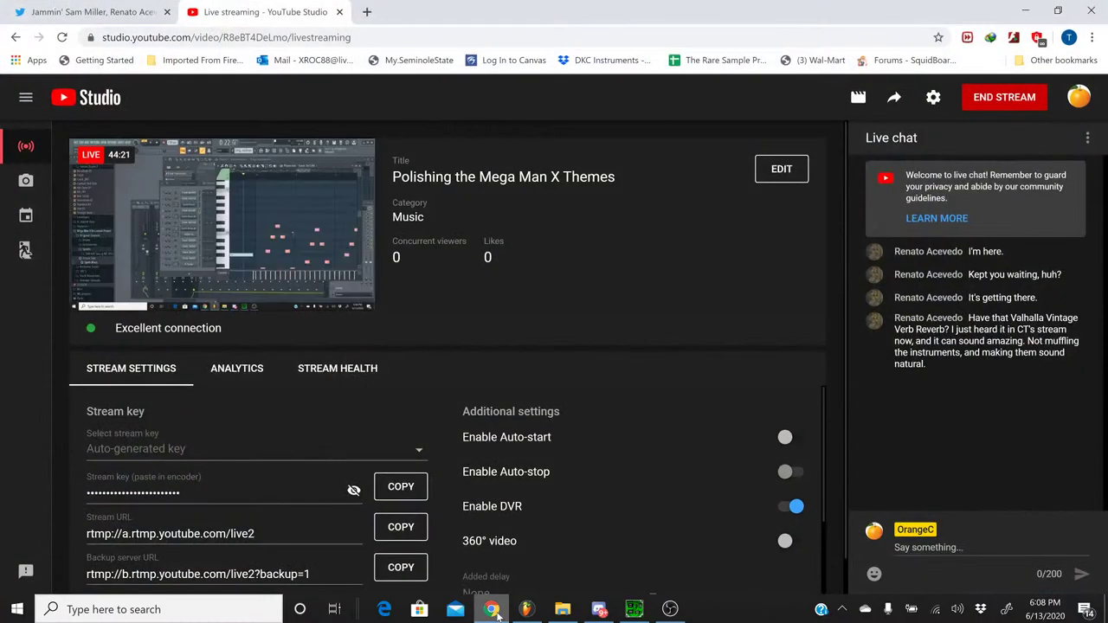
{"action": "left_click", "coordinate": [493, 613]}
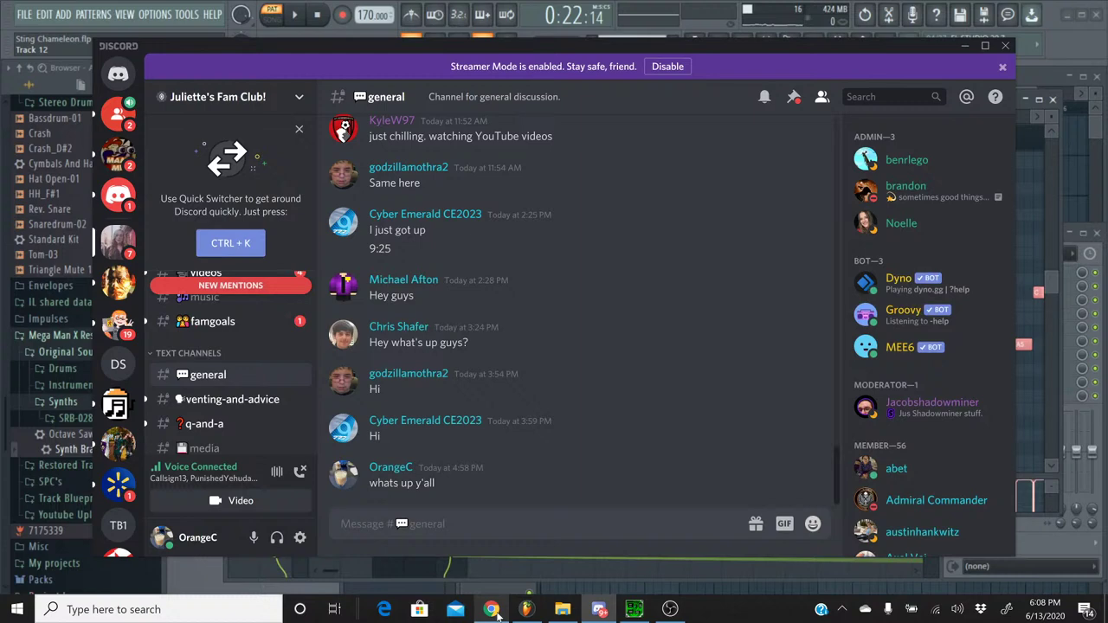
{"action": "left_click", "coordinate": [600, 611]}
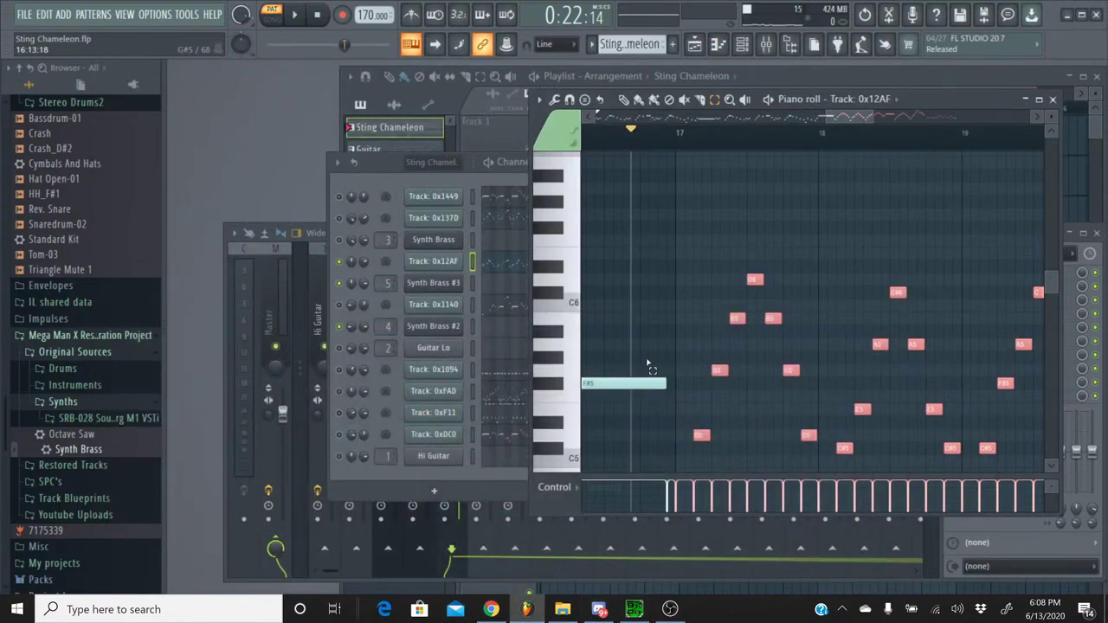
- Close the piano roll and add another Synth Brass preset to the channel rack with the Brass pattern selected
{"action": "scroll", "coordinate": [647, 367], "scroll_direction": "down", "scroll_amount": 4}
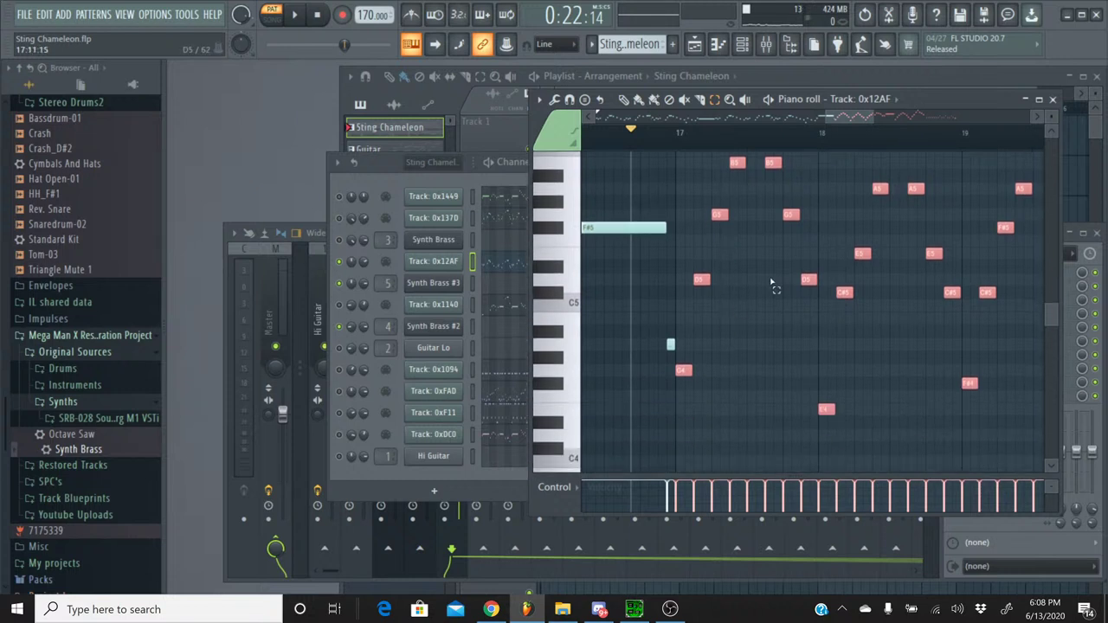
{"action": "left_click", "coordinate": [1053, 101]}
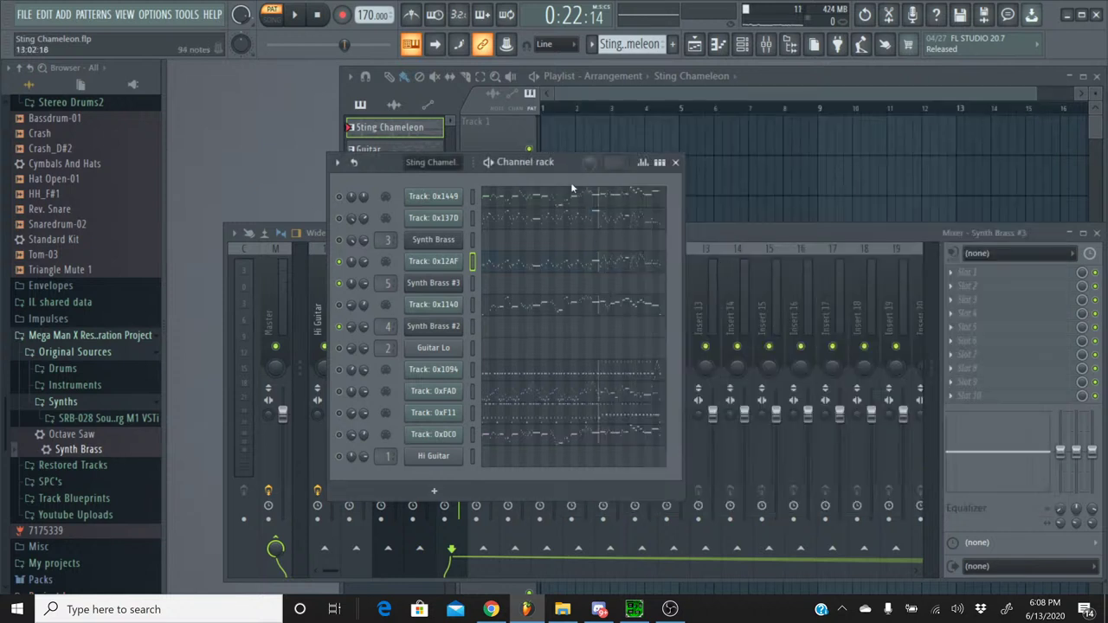
{"action": "left_click", "coordinate": [593, 50]}
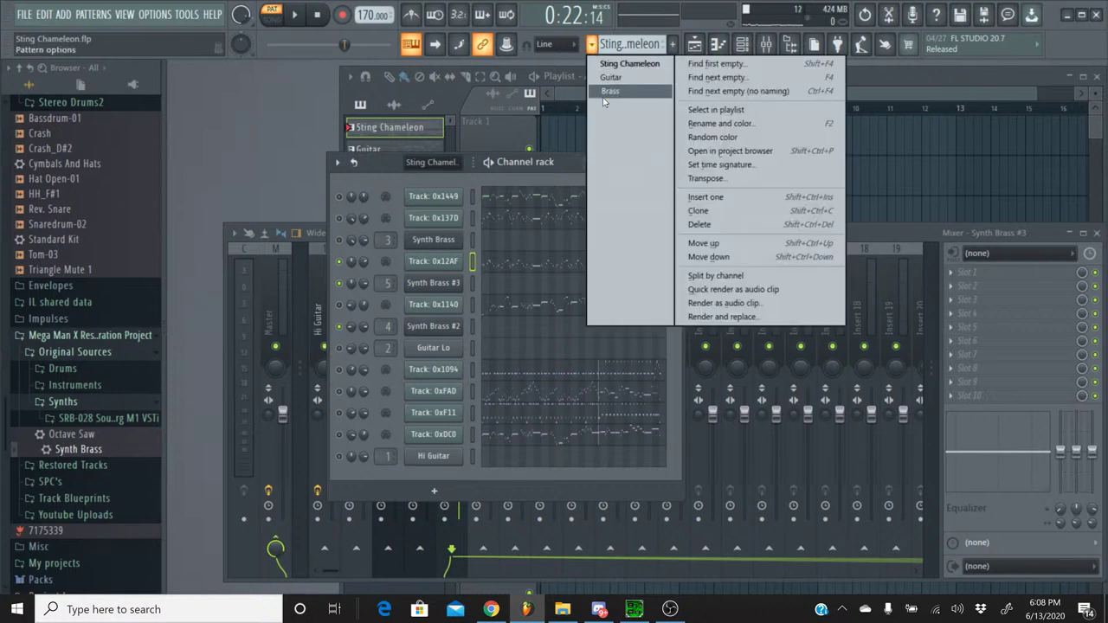
{"action": "left_click", "coordinate": [604, 90]}
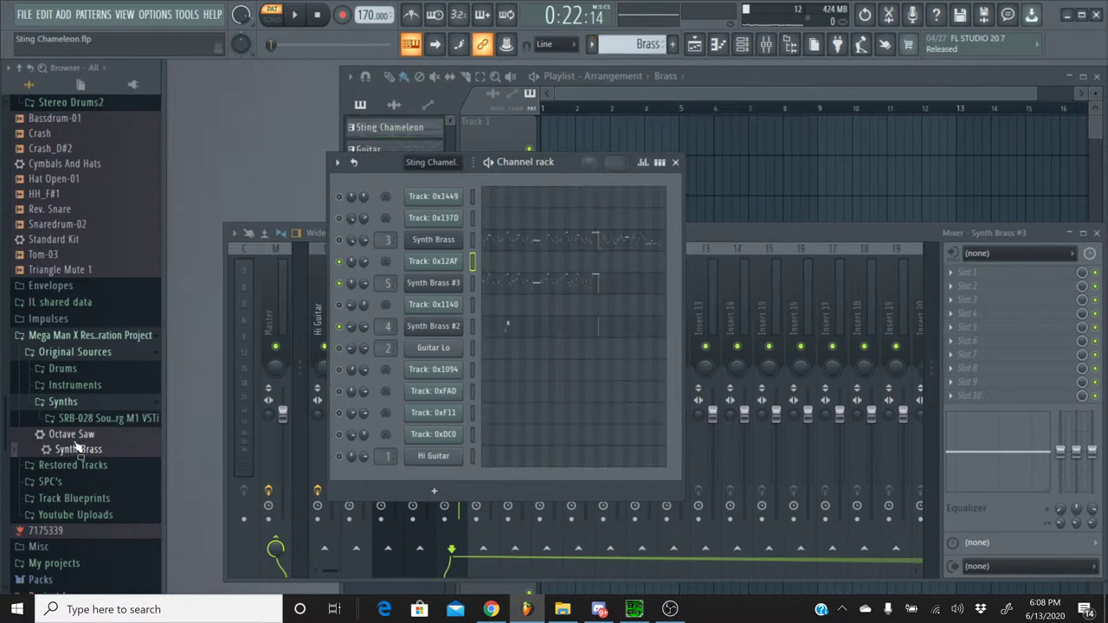
{"action": "left_click_drag", "start_coordinate": [76, 452], "coordinate": [442, 298]}
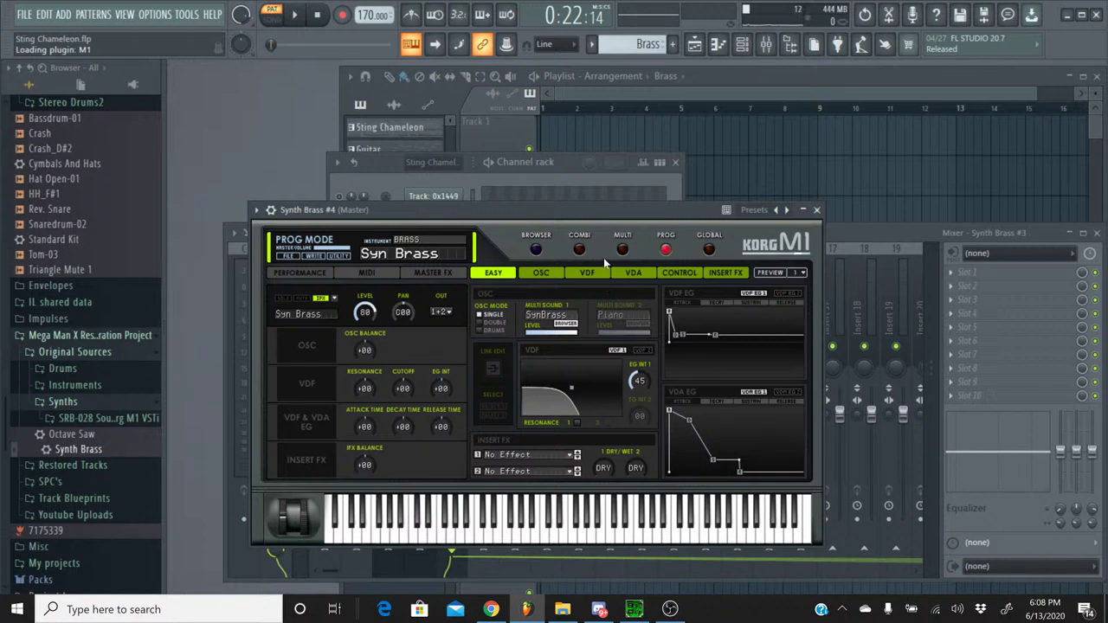
- Find the Pan Wave program among the M1's Synth Poly sounds, audition it, and load it into the new channel
{"action": "left_click", "coordinate": [536, 250]}
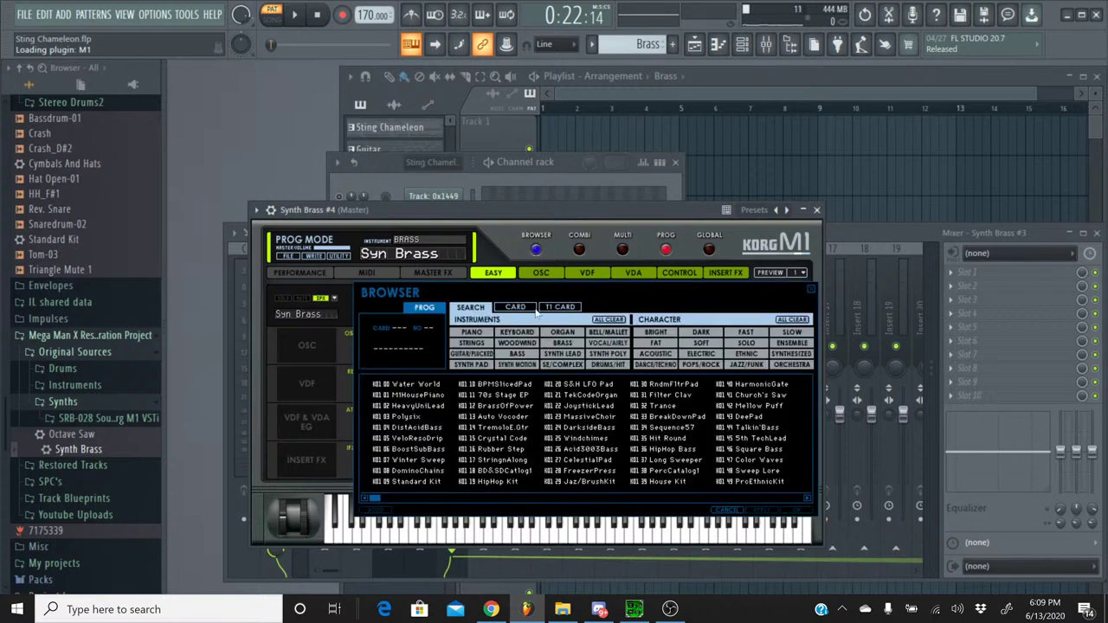
{"action": "left_click", "coordinate": [561, 354]}
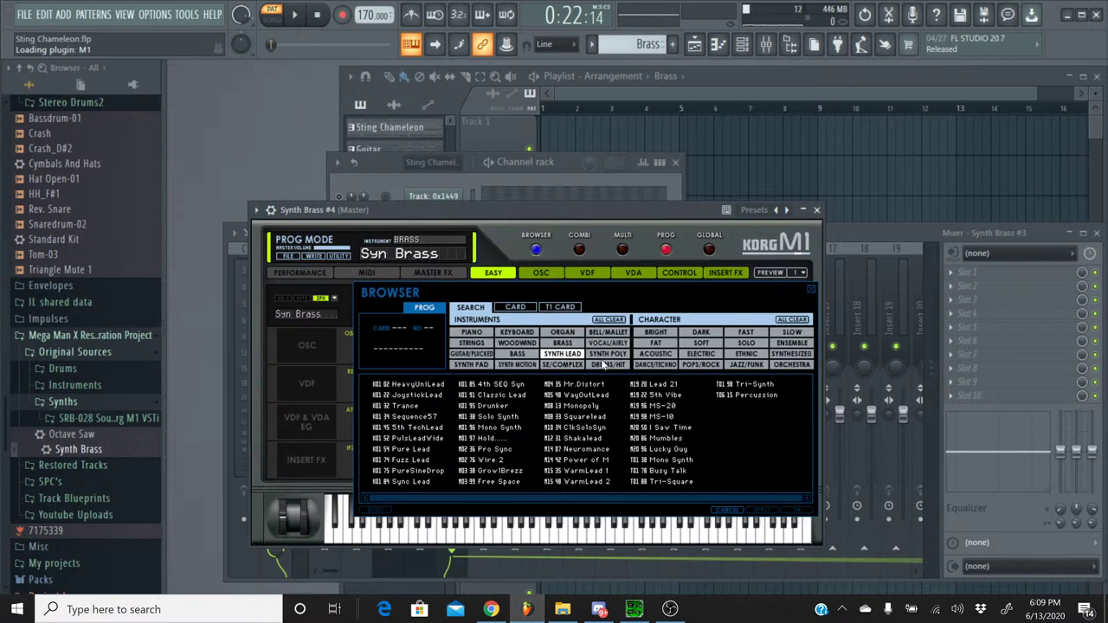
{"action": "left_click", "coordinate": [607, 358]}
{"action": "left_click", "coordinate": [587, 396]}
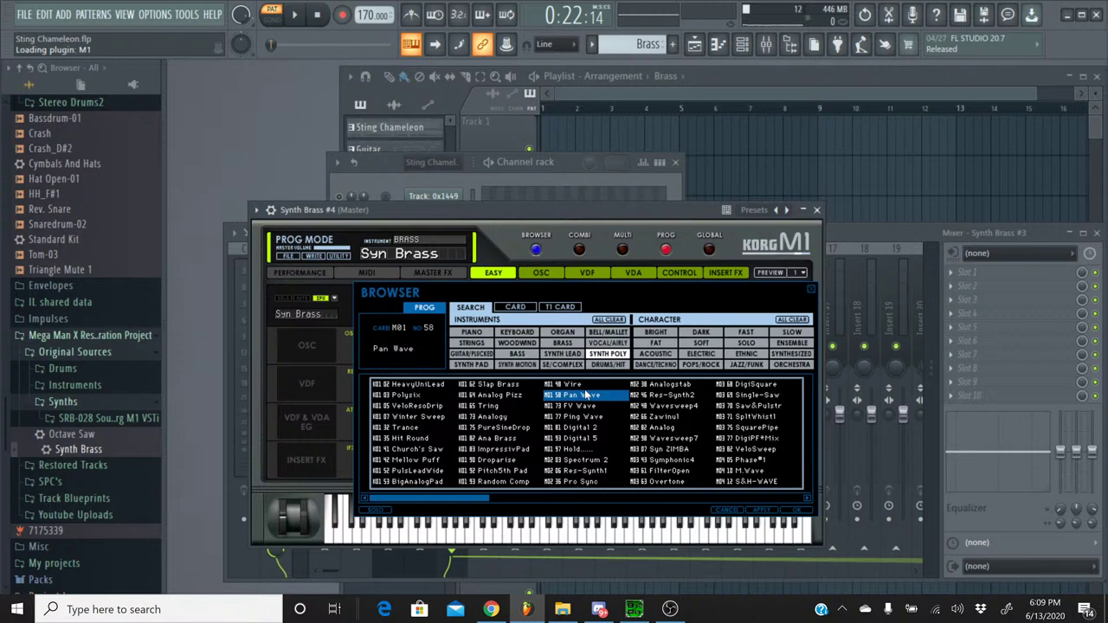
{"action": "left_click", "coordinate": [528, 533]}
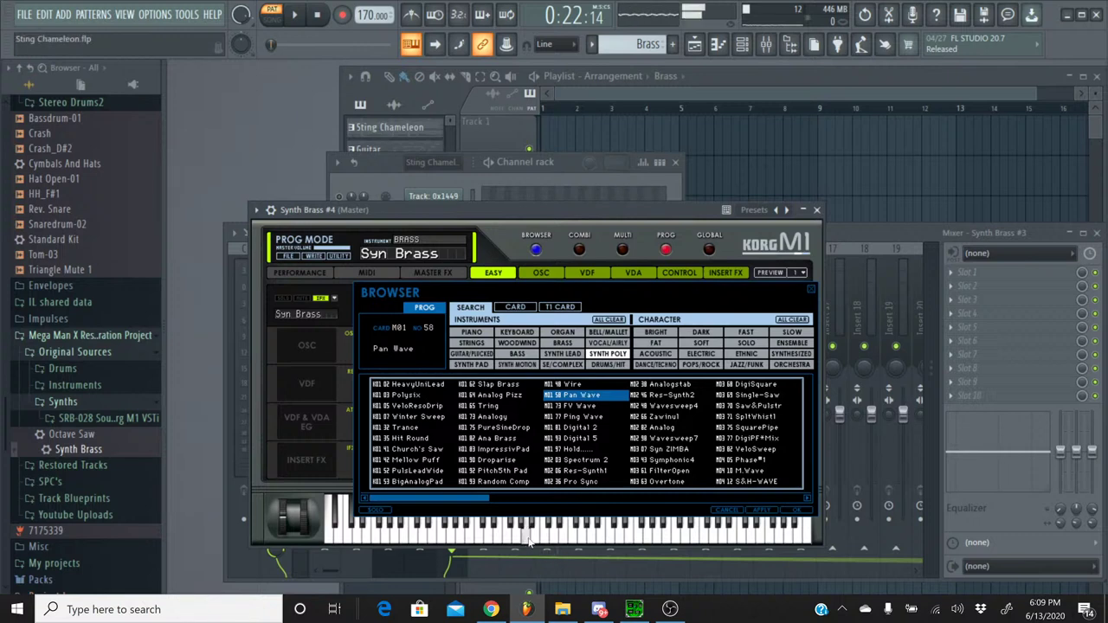
{"action": "left_click", "coordinate": [616, 543]}
{"action": "double_click", "coordinate": [596, 397]}
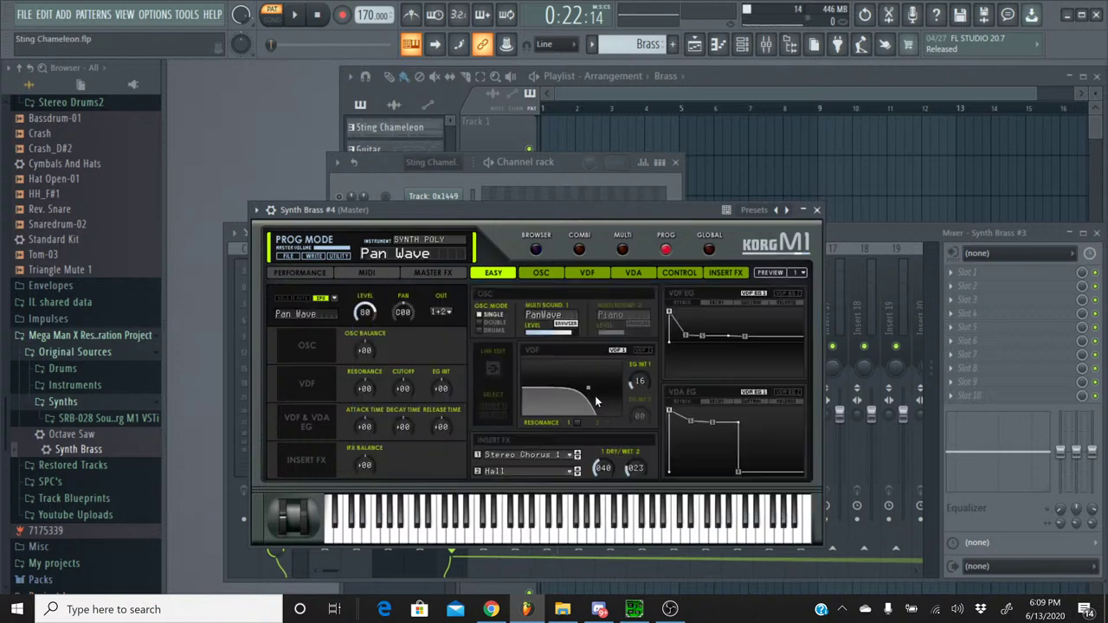
- Set both insert effects of the M1's Pan Wave program to No Effect and close the instrument window
{"action": "left_click", "coordinate": [529, 474]}
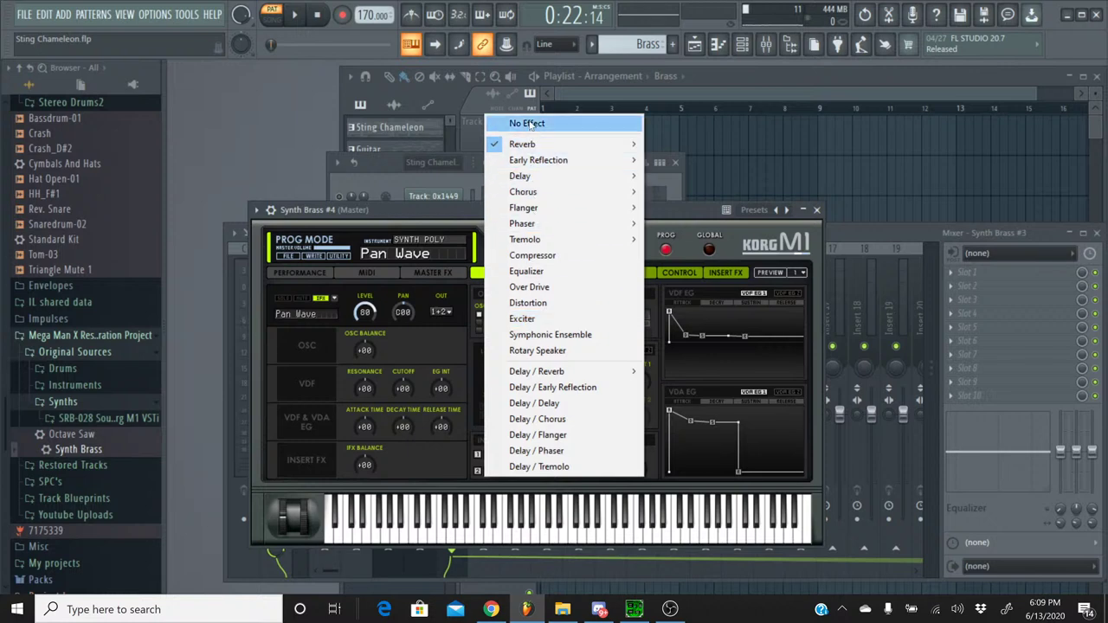
{"action": "left_click", "coordinate": [530, 124]}
{"action": "left_click", "coordinate": [505, 456]}
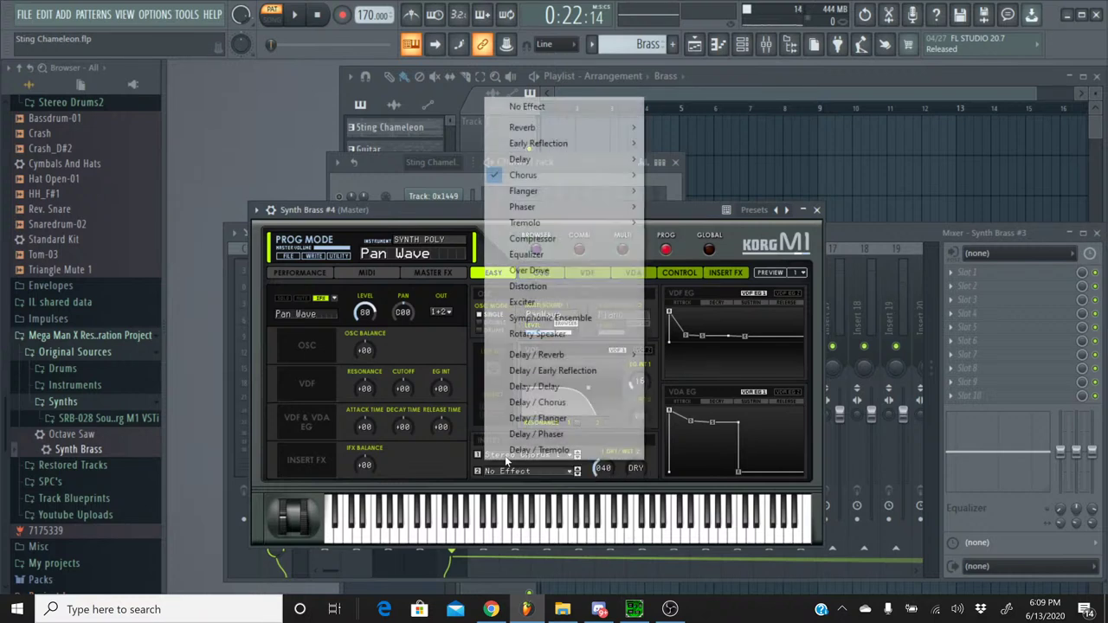
{"action": "left_click", "coordinate": [577, 111]}
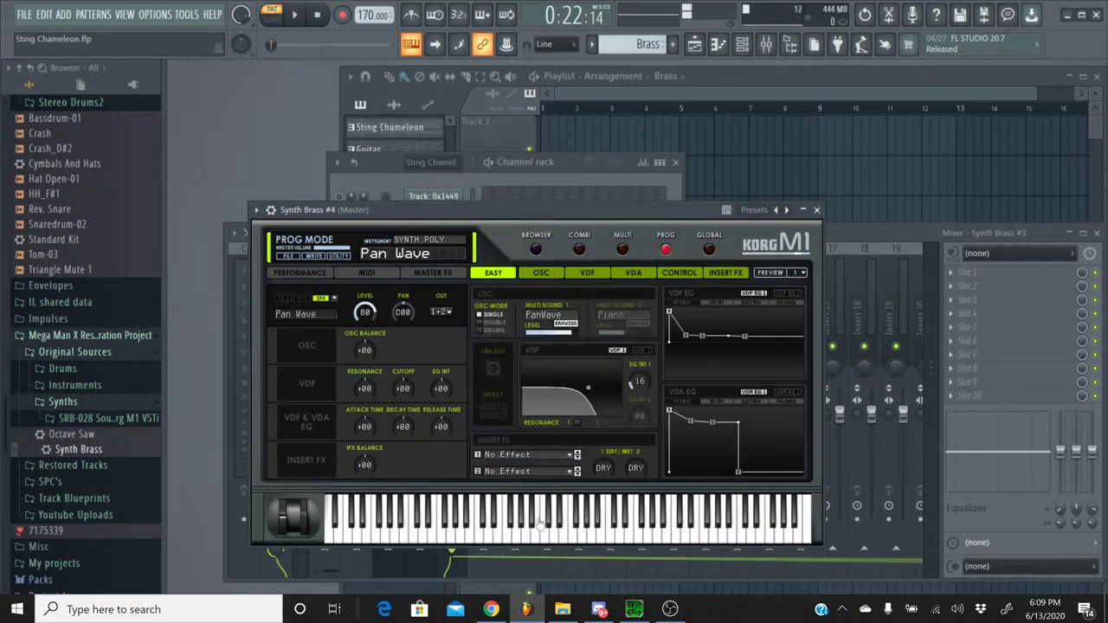
{"action": "left_click", "coordinate": [816, 210]}
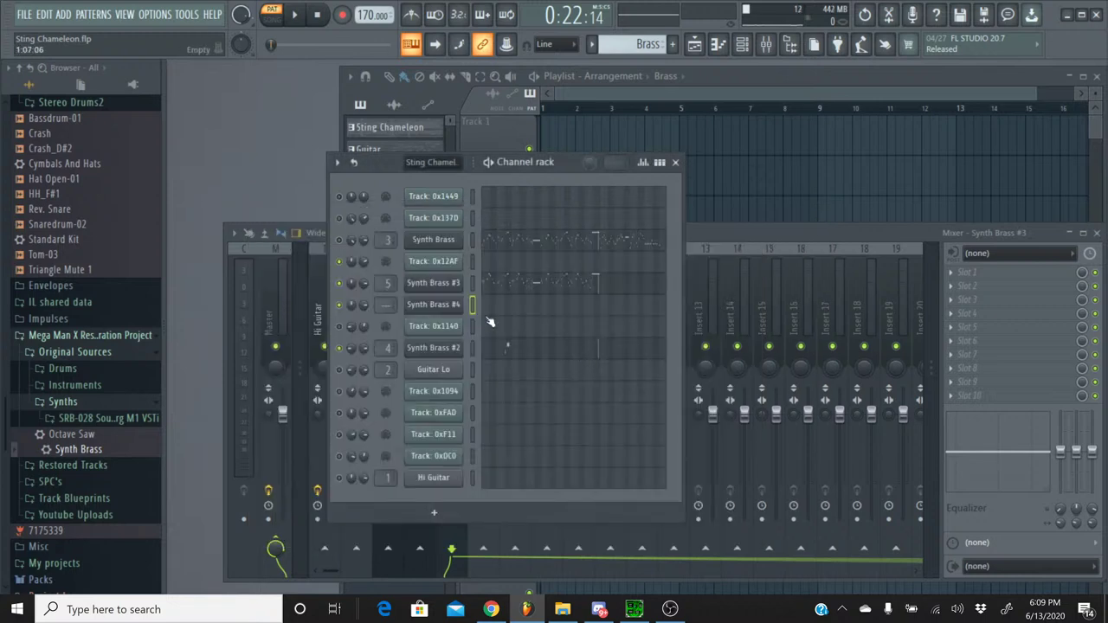
- Route the Synth Brass #4 channel to mixer insert 6 and rename that insert Synth wave
{"action": "left_click", "coordinate": [701, 234]}
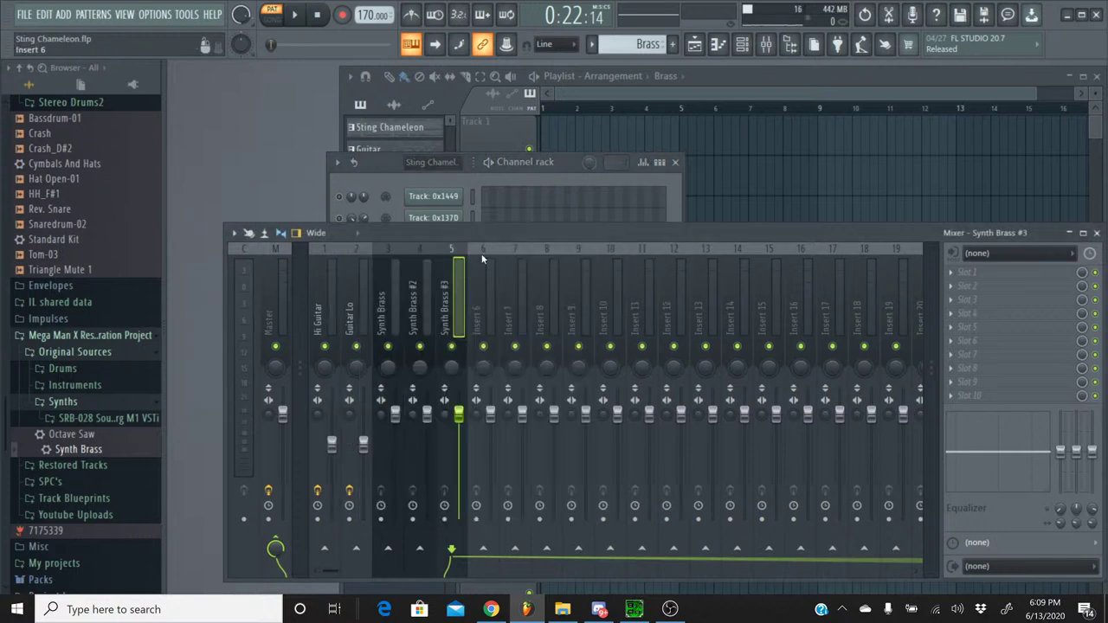
{"action": "left_click", "coordinate": [483, 256]}
{"action": "key", "text": "ctrl+l"}
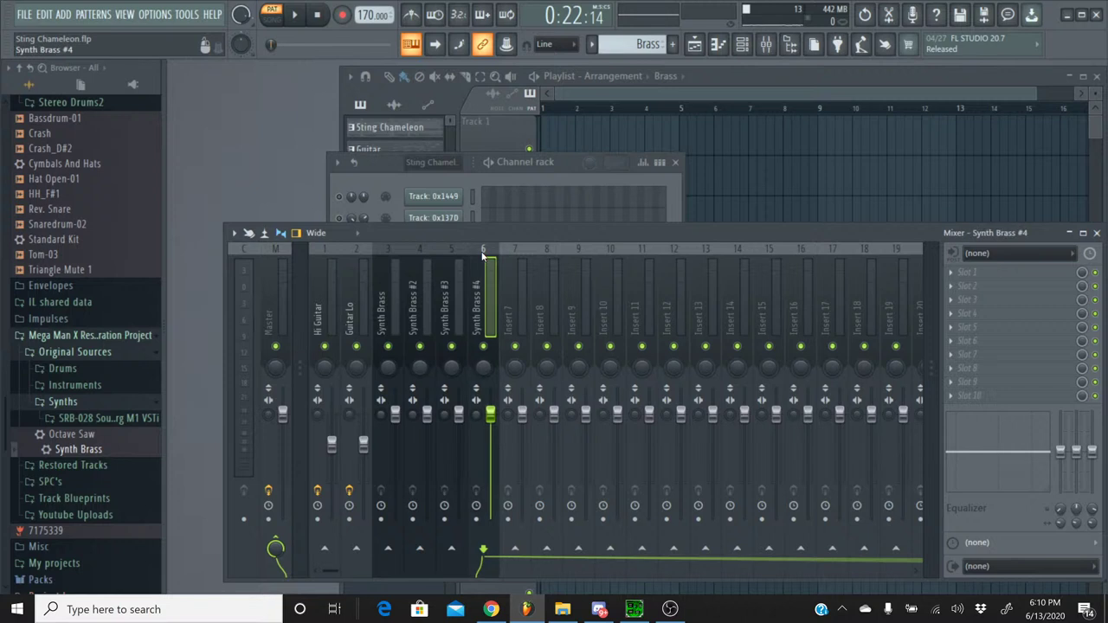
{"action": "right_click", "coordinate": [485, 259]}
{"action": "left_click", "coordinate": [547, 209]}
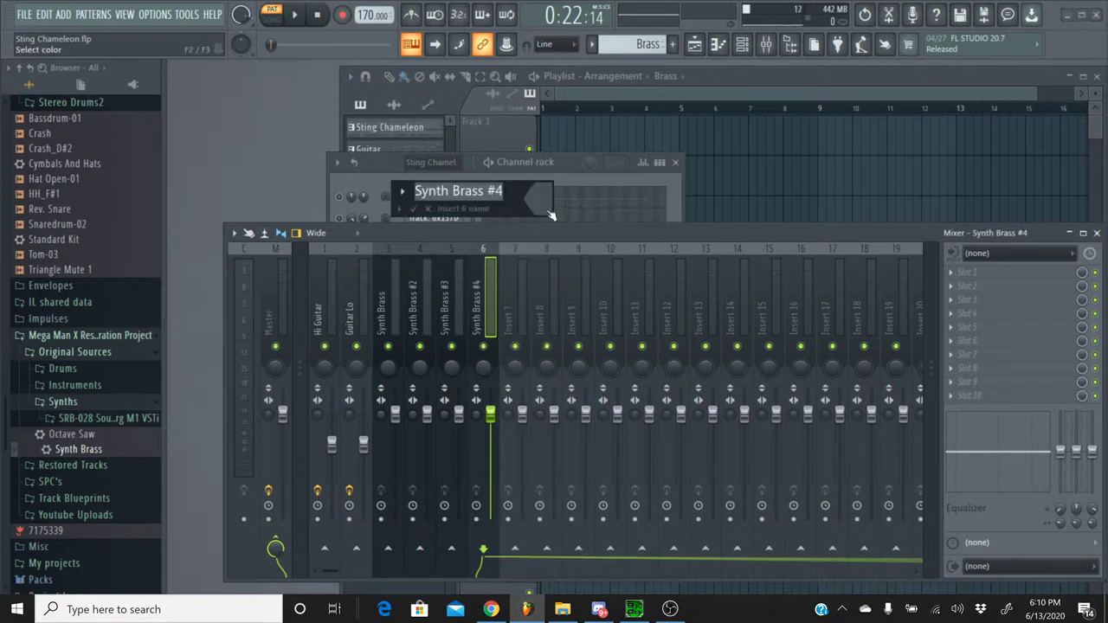
{"action": "type", "text": "Sy"}
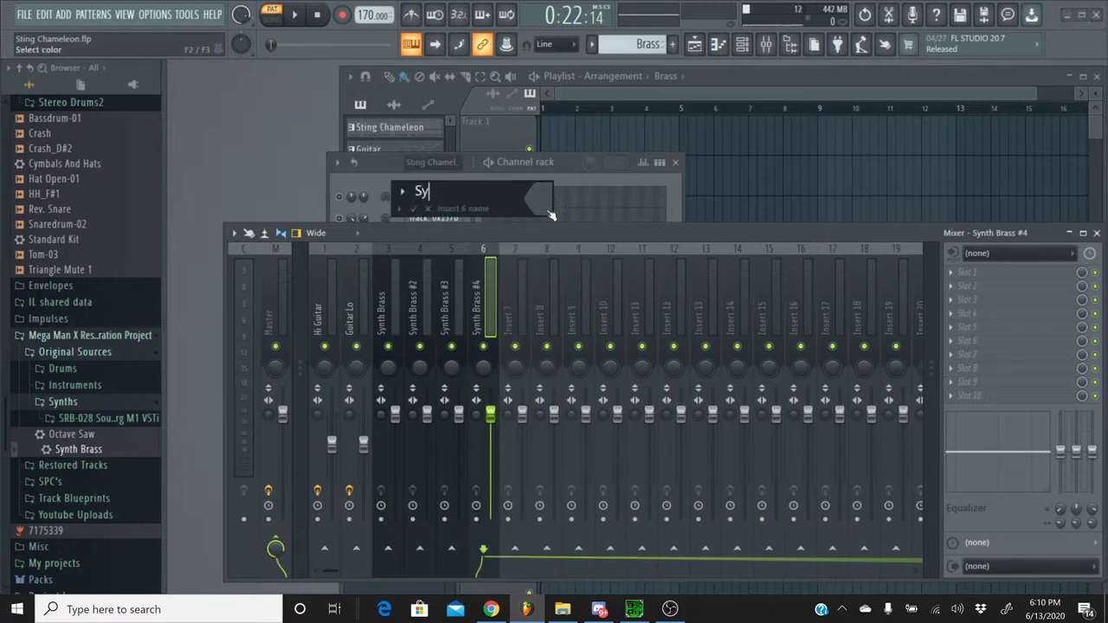
{"action": "type", "text": "tnth wave"}
{"action": "key", "text": "Return"}
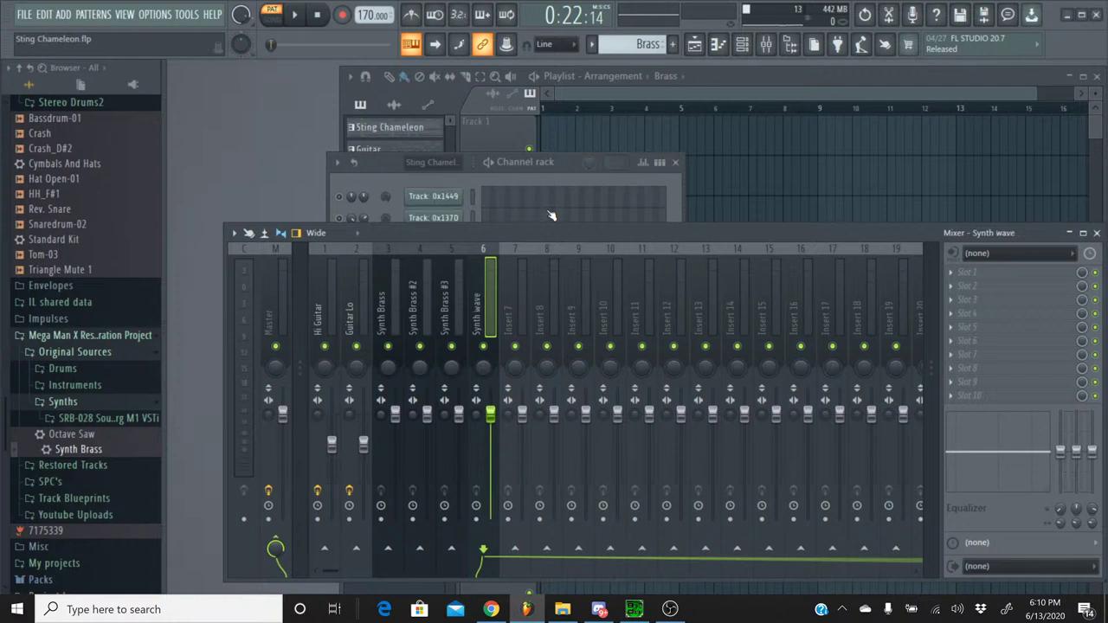
- Rename the Synth Brass #2 channel in the channel rack as Synth Wave
{"action": "left_click", "coordinate": [403, 175]}
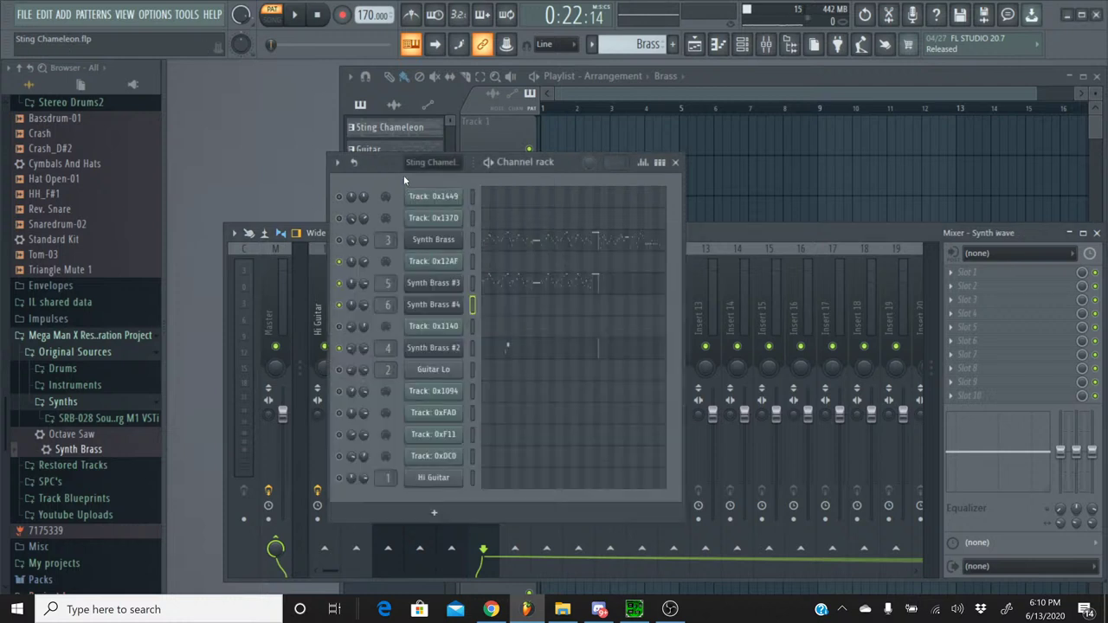
{"action": "right_click", "coordinate": [433, 353]}
{"action": "left_click", "coordinate": [532, 387]}
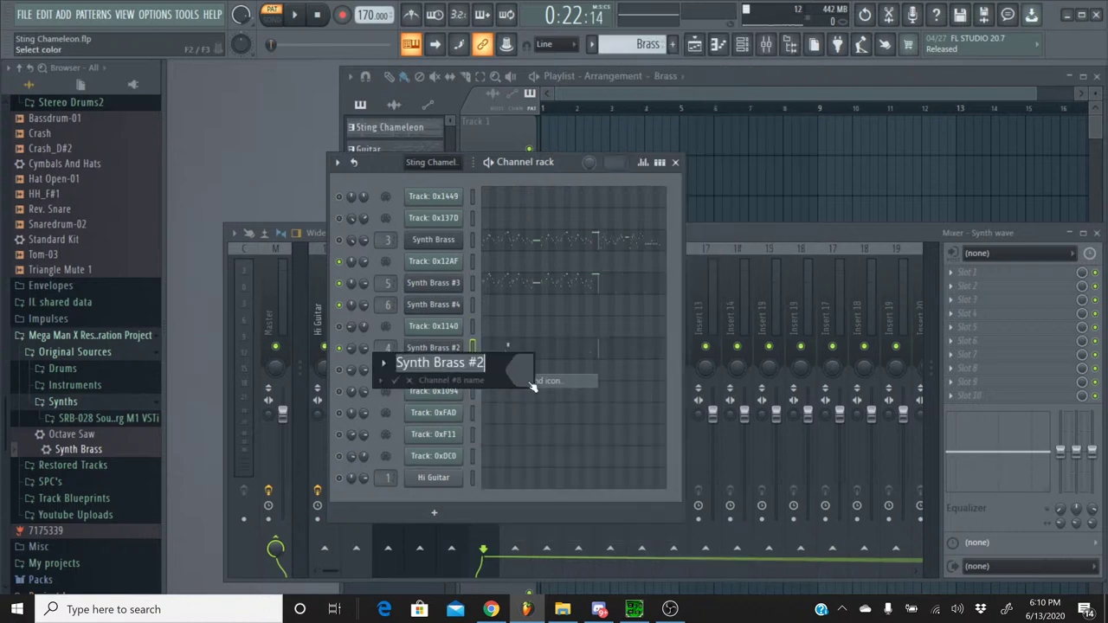
{"action": "type", "text": "Synh"}
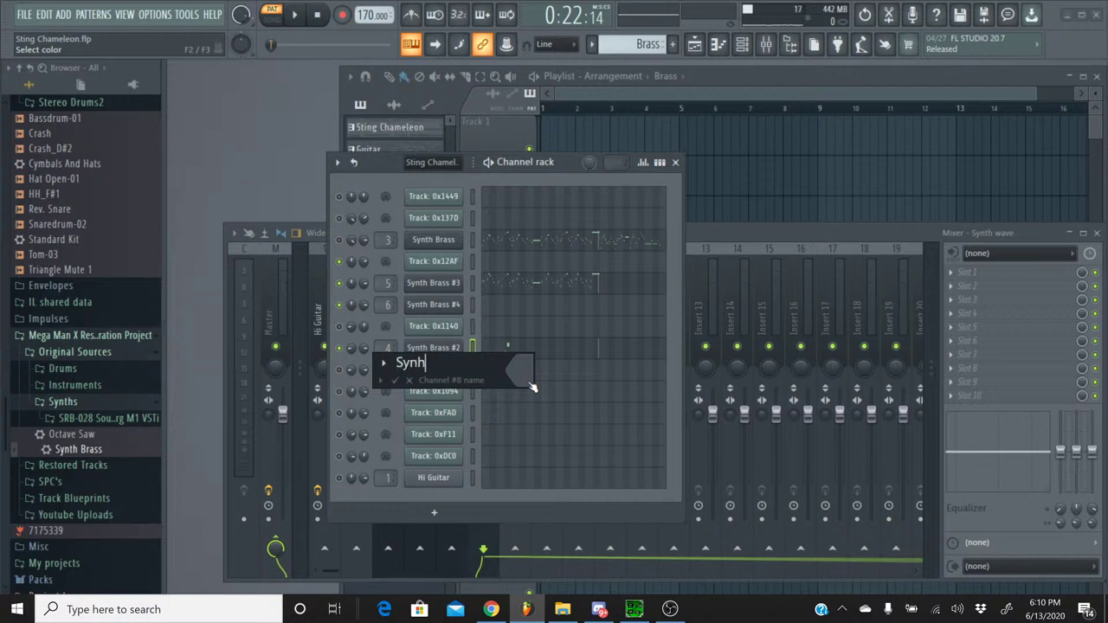
{"action": "key", "text": "BackSpace"}
{"action": "type", "text": "th Wave"}
{"action": "key", "text": "Return"}
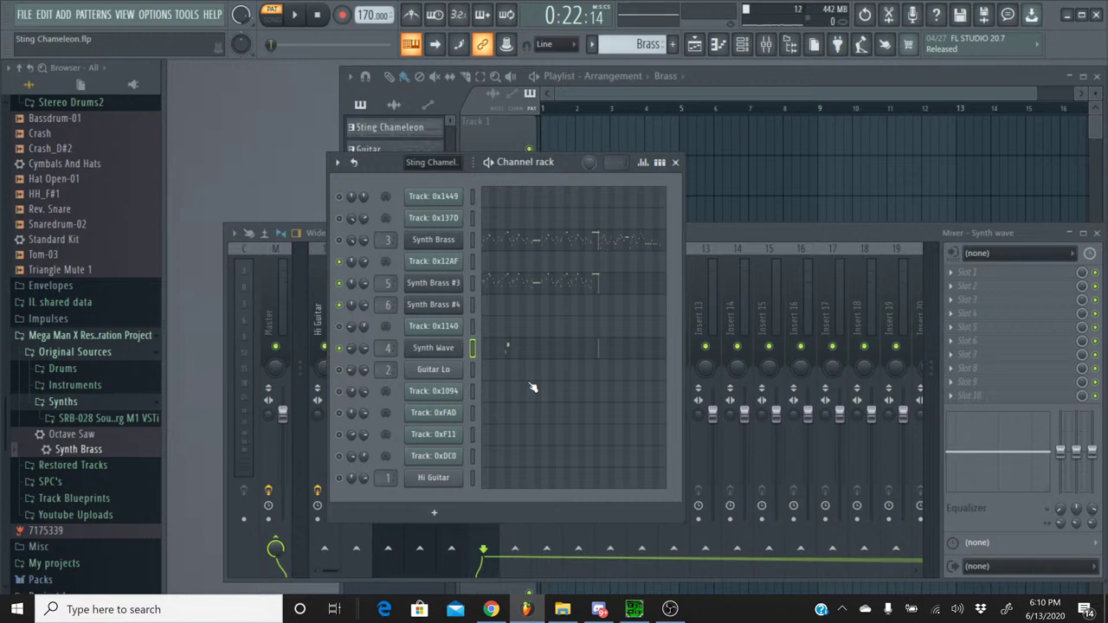
- Rename the channel routed to mixer track 4 as Brass Stabs and save the project
{"action": "right_click", "coordinate": [440, 350]}
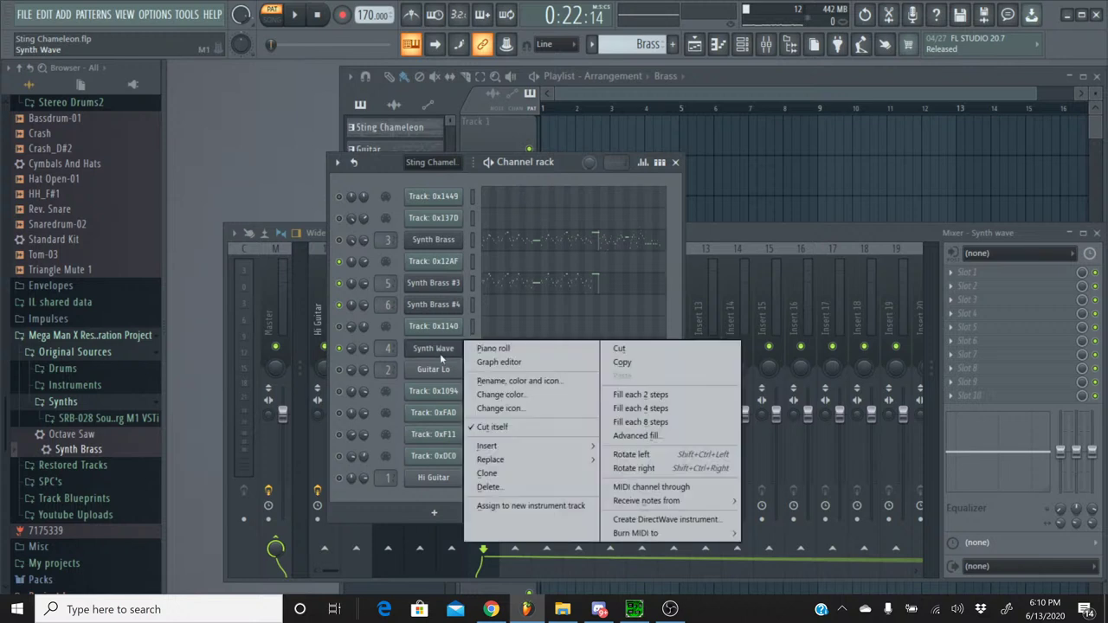
{"action": "left_click", "coordinate": [477, 381]}
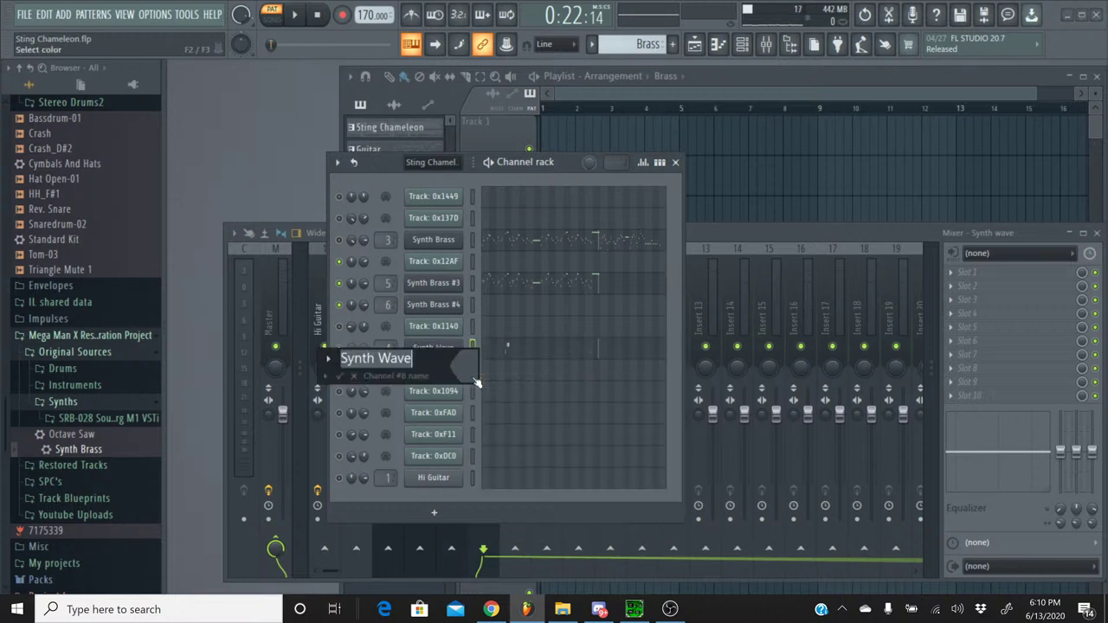
{"action": "type", "text": "Brass"}
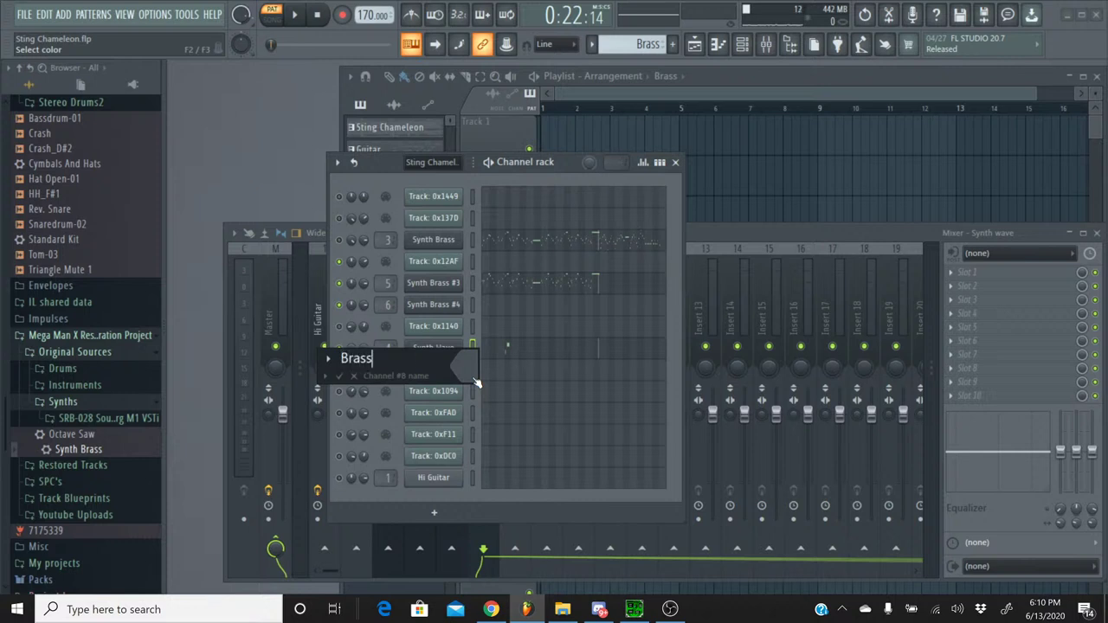
{"action": "type", "text": " Stabs"}
{"action": "key", "text": "Return"}
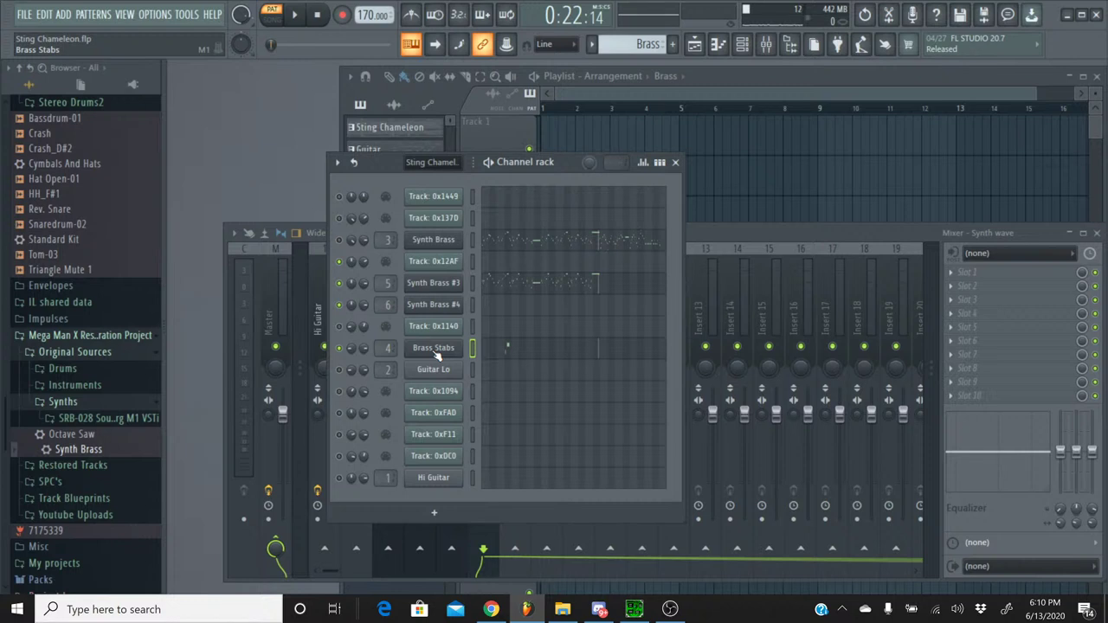
{"action": "key", "text": "ctrl+s"}
- Rename the Synth Brass #4 channel in the channel rack as Pan Wave
{"action": "right_click", "coordinate": [454, 307]}
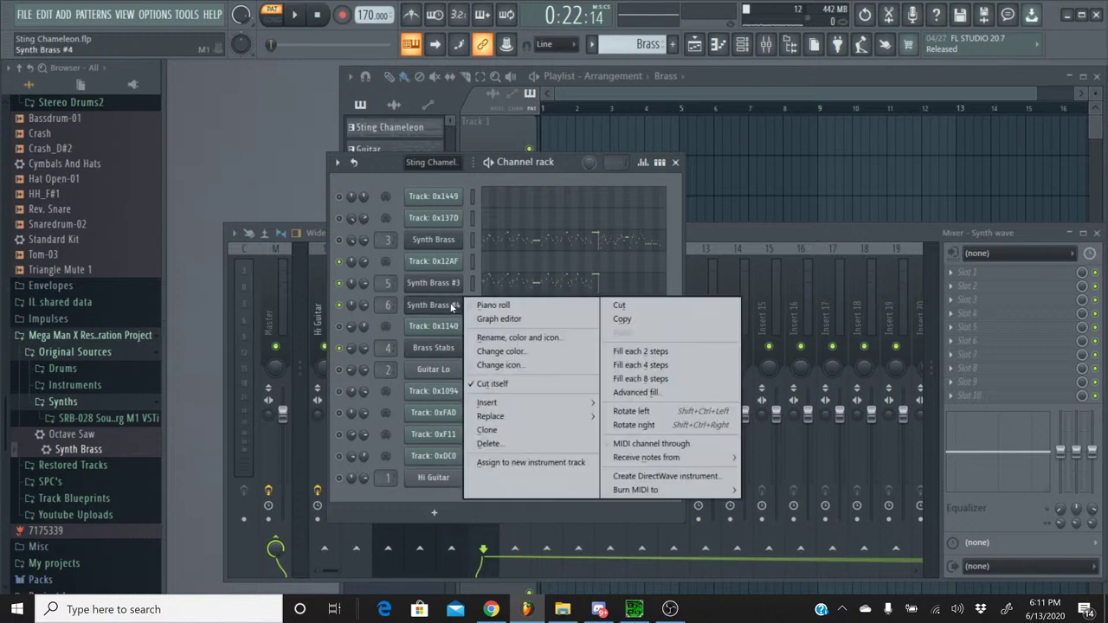
{"action": "left_click", "coordinate": [490, 338]}
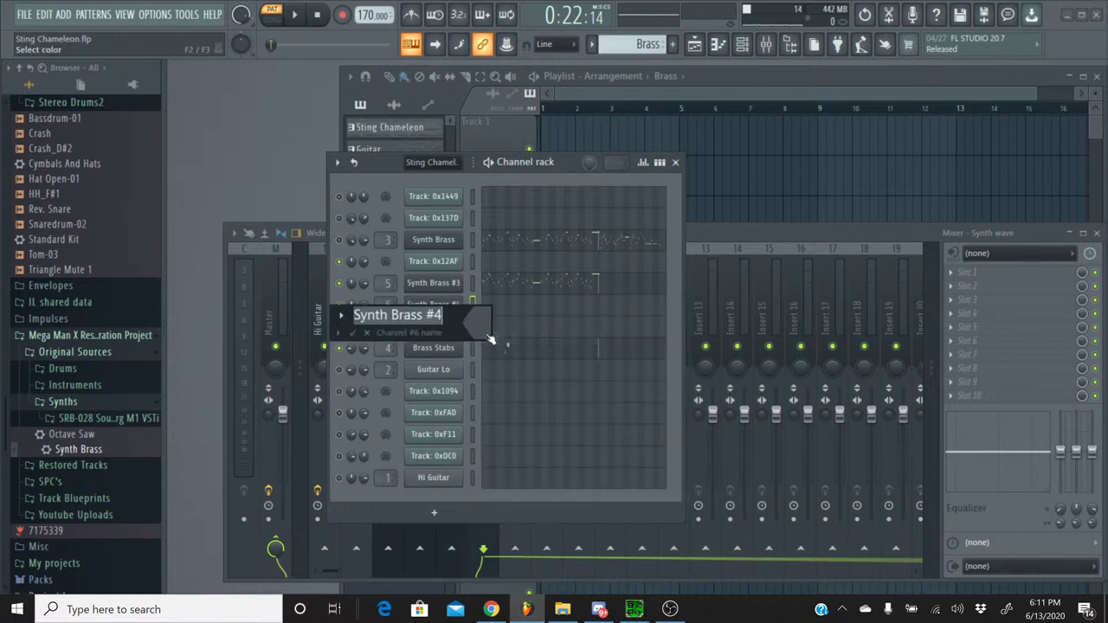
{"action": "type", "text": "Br"}
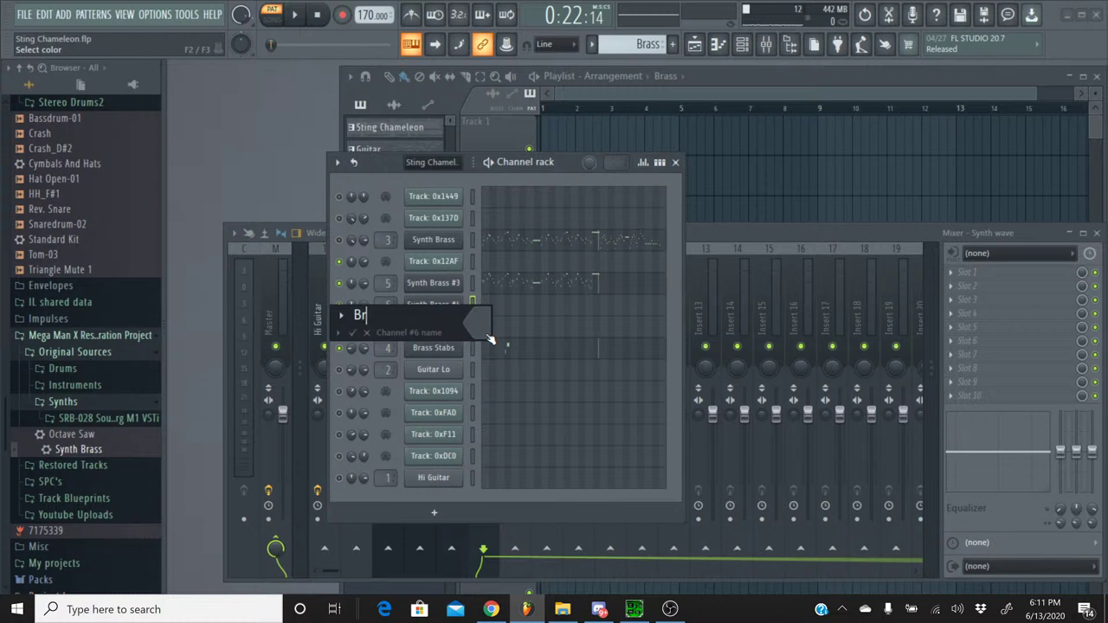
{"action": "key", "text": "BackSpace"}
{"action": "key", "text": "BackSpace"}
{"action": "key", "text": "BackSpace"}
{"action": "key", "text": "BackSpace"}
{"action": "key", "text": "BackSpace"}
{"action": "type", "text": "Pan Wave"}
{"action": "key", "text": "Return"}
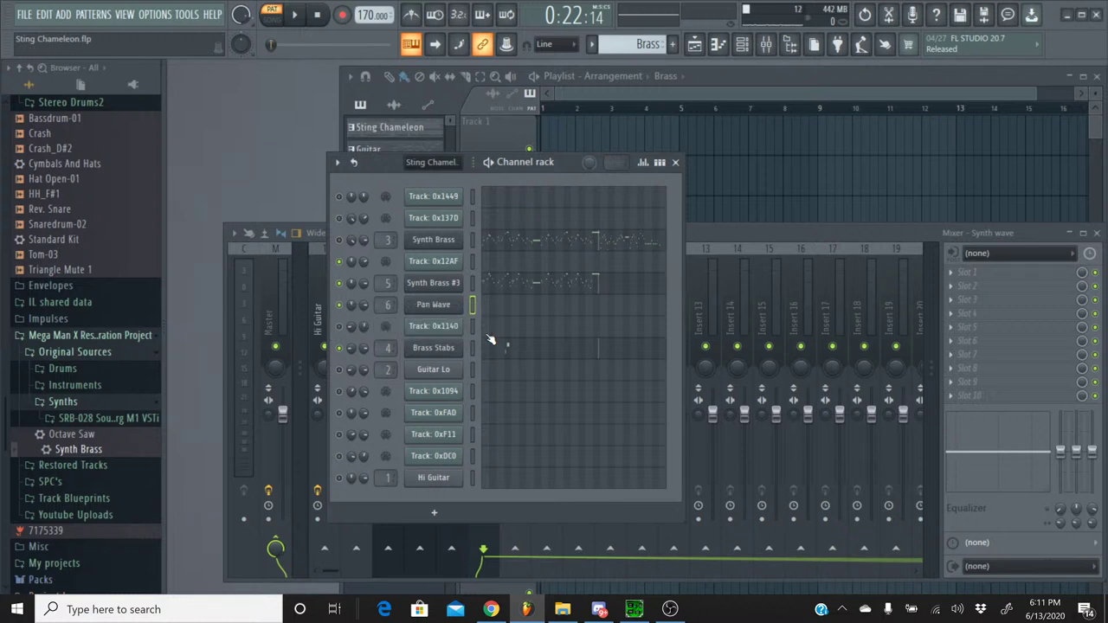
- Paste the copied melody into the Pan Wave piano roll and move it so its first G4 note starts at the playhead before bar 17
{"action": "left_click", "coordinate": [596, 310]}
{"action": "left_click_drag", "start_coordinate": [615, 117], "coordinate": [845, 125]}
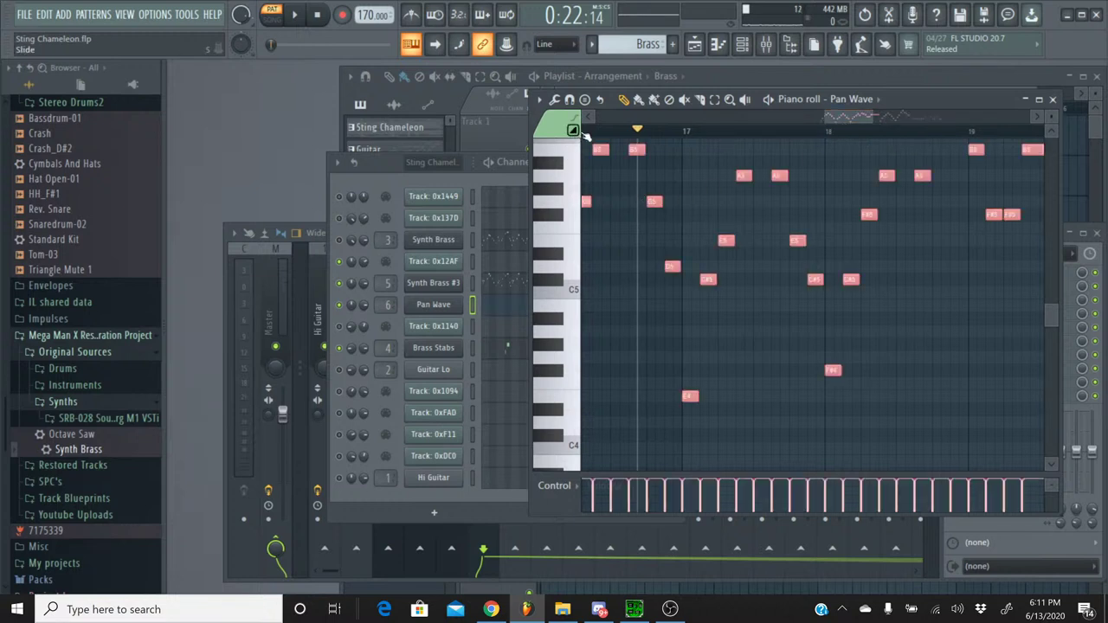
{"action": "scroll", "coordinate": [863, 134], "scroll_direction": "up", "scroll_amount": 2}
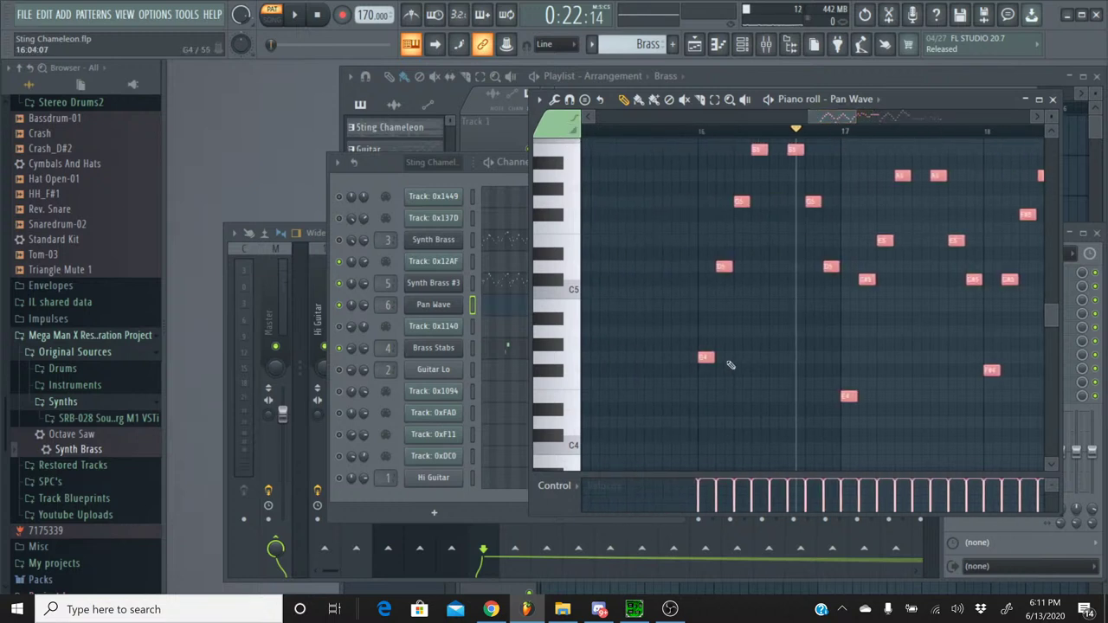
{"action": "left_click_drag", "start_coordinate": [706, 356], "coordinate": [804, 356]}
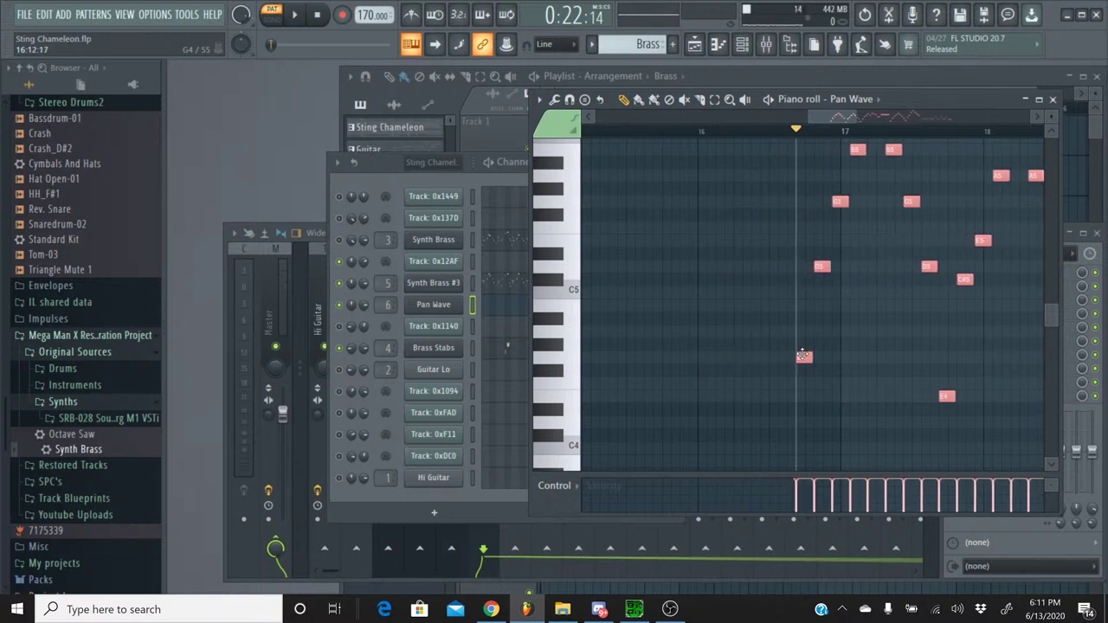
- Play back the Pan Wave melody from several points before bar 17, stop playback, and close the piano roll
{"action": "left_click", "coordinate": [295, 15]}
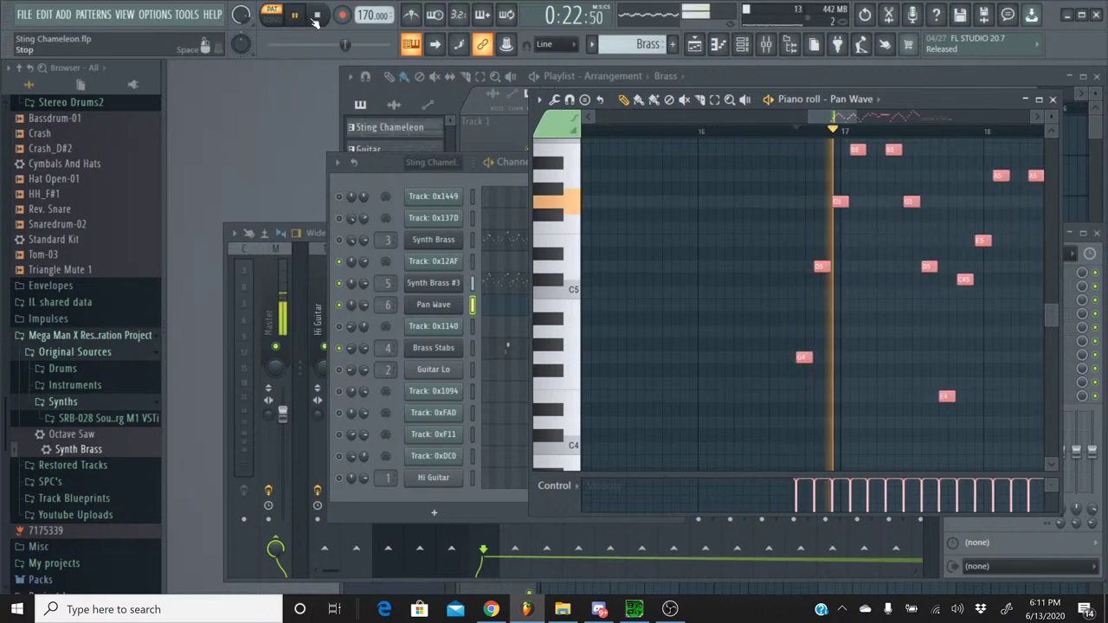
{"action": "left_click", "coordinate": [767, 143]}
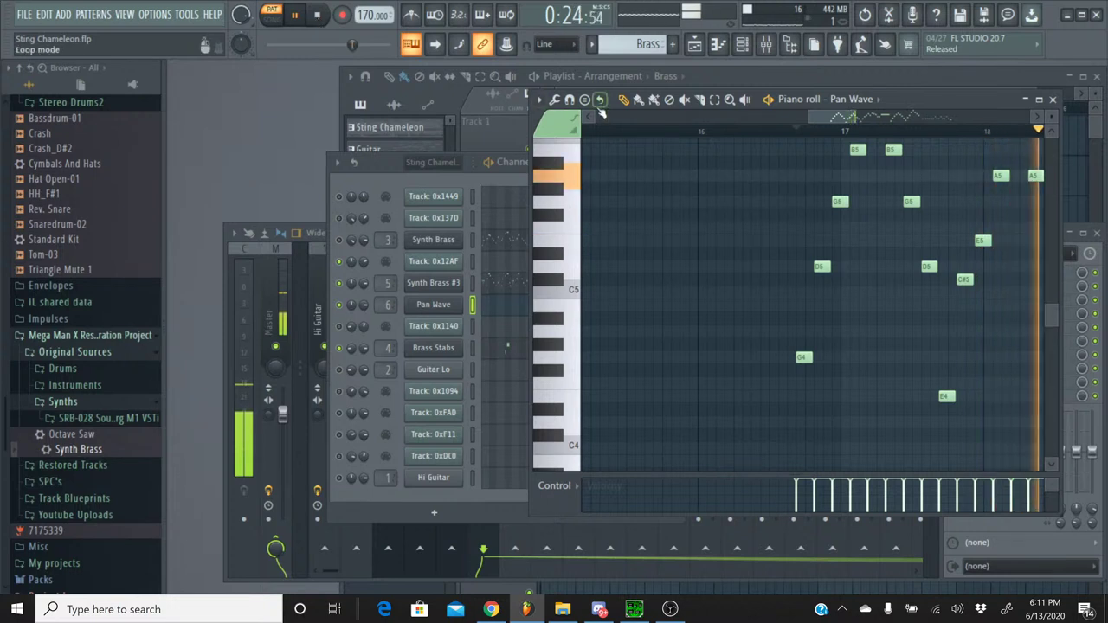
{"action": "left_click", "coordinate": [767, 133]}
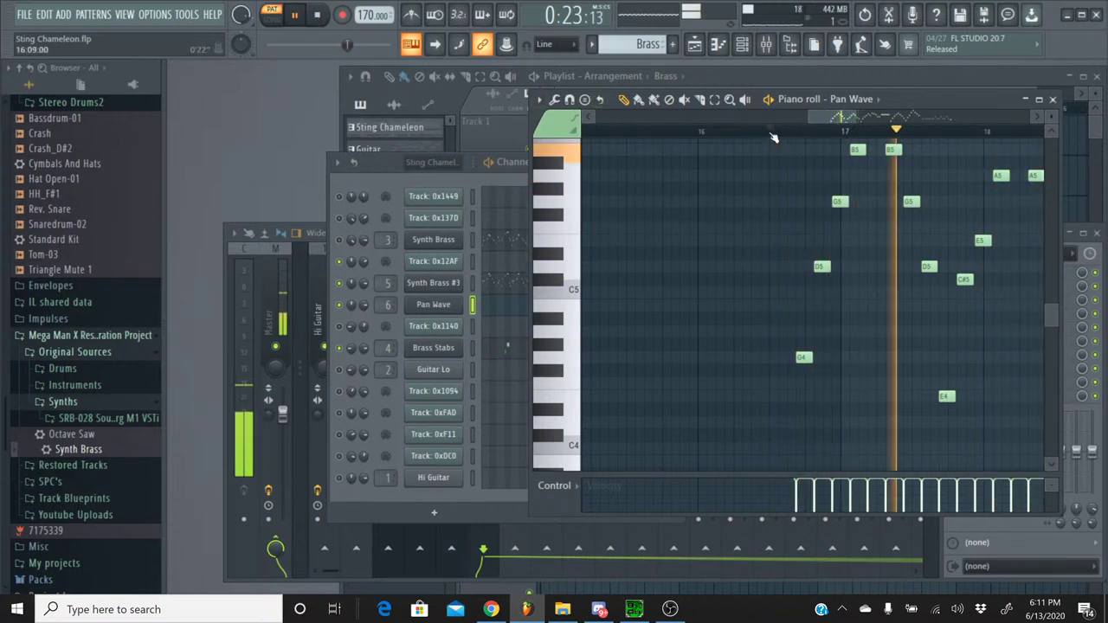
{"action": "left_click", "coordinate": [740, 134]}
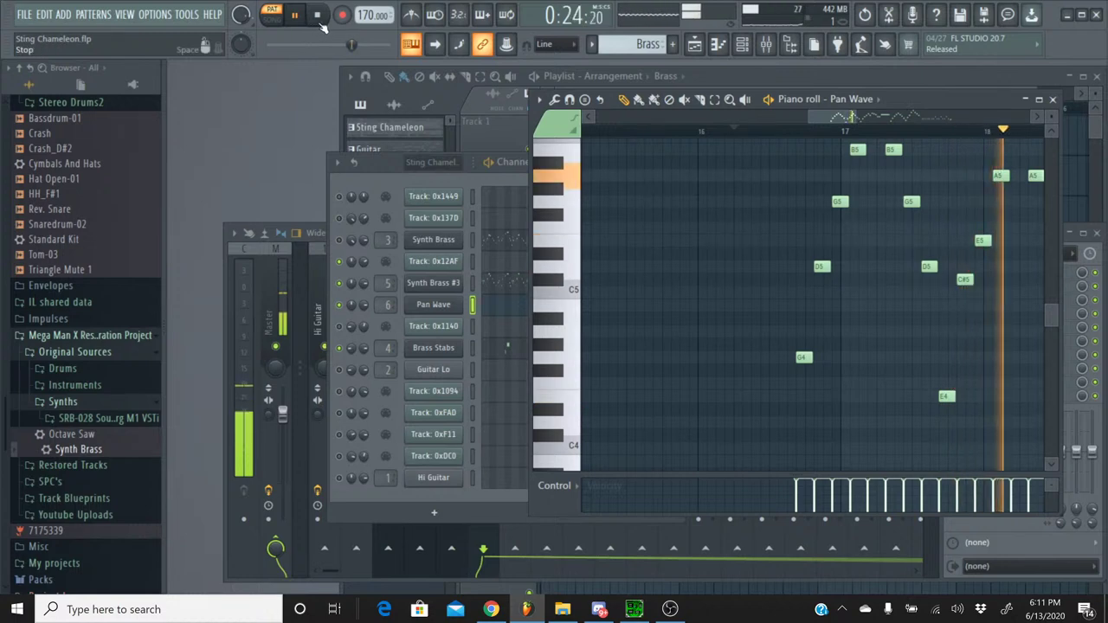
{"action": "key", "text": "space"}
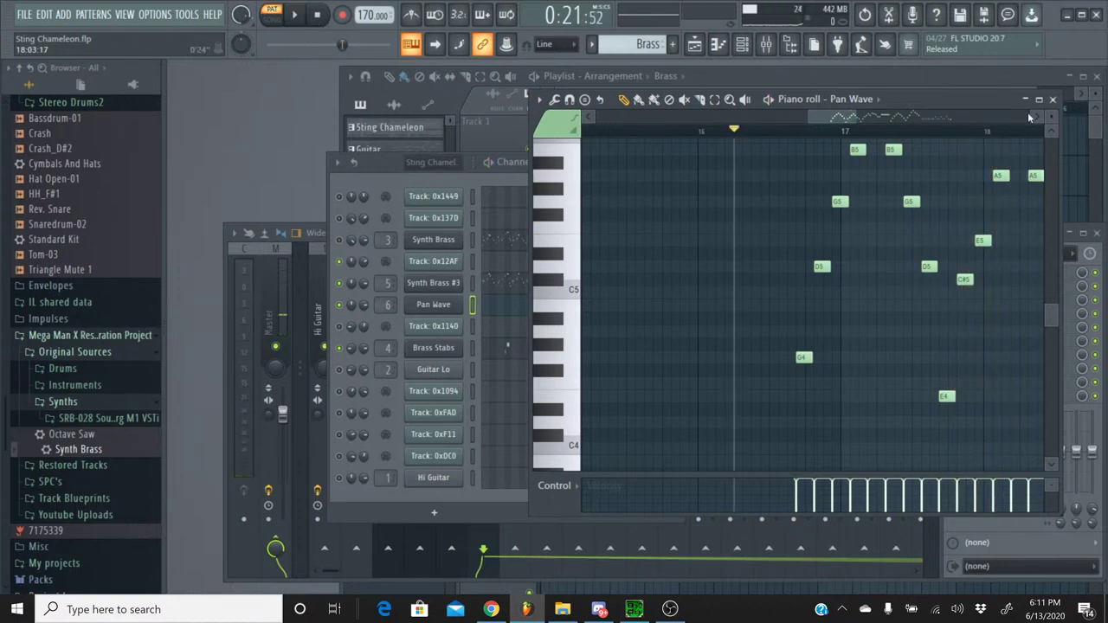
{"action": "left_click", "coordinate": [1052, 100]}
- In the Sting Chameleon pattern, place the playhead at bar 17 of Track: 0x12AF's melody, close its piano roll, and return to the Brass pattern
{"action": "left_click", "coordinate": [597, 45]}
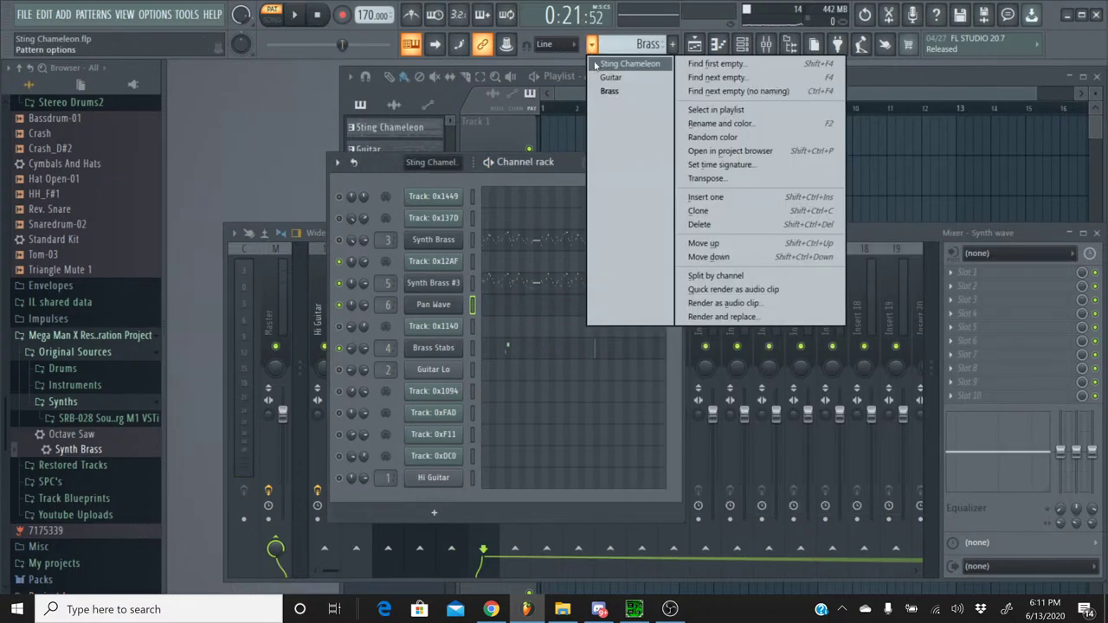
{"action": "left_click", "coordinate": [596, 63]}
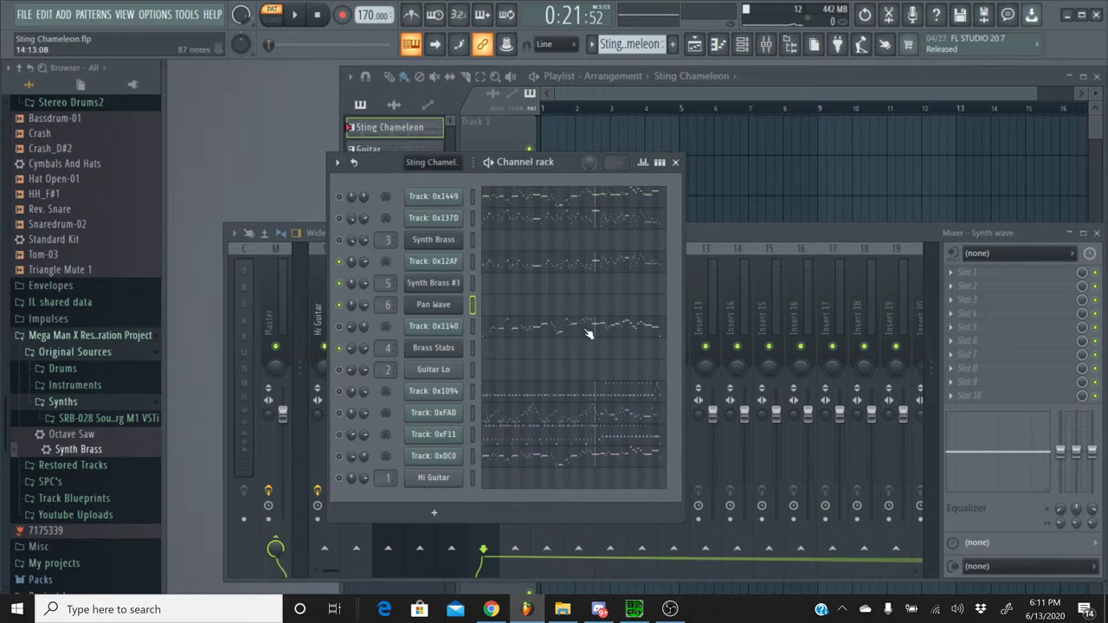
{"action": "left_click", "coordinate": [597, 271]}
{"action": "left_click_drag", "start_coordinate": [626, 126], "coordinate": [853, 123]}
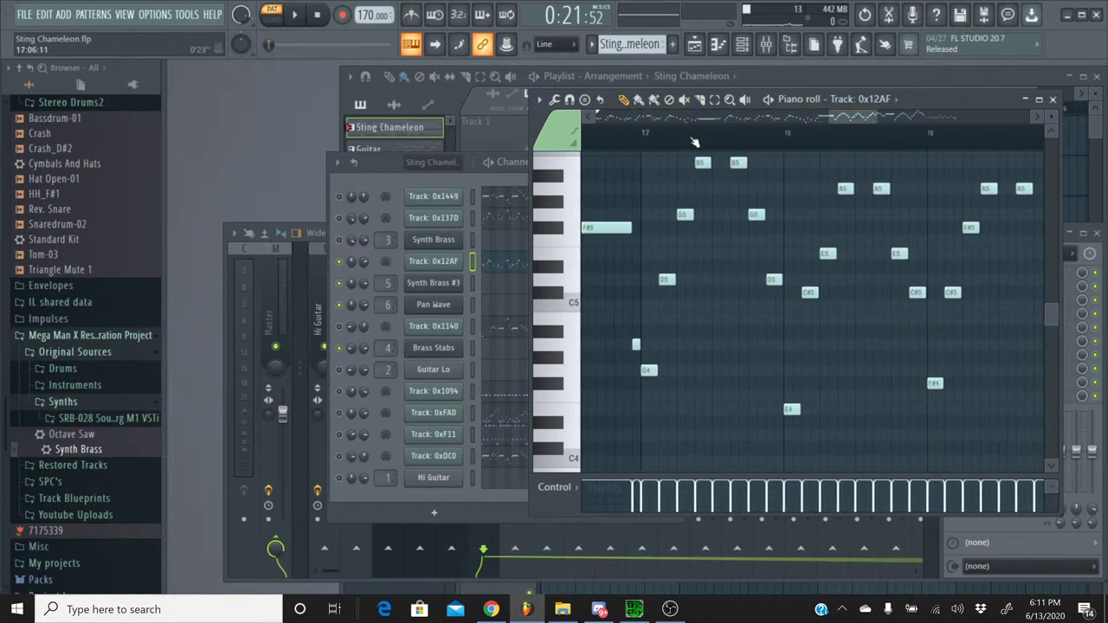
{"action": "left_click", "coordinate": [649, 146]}
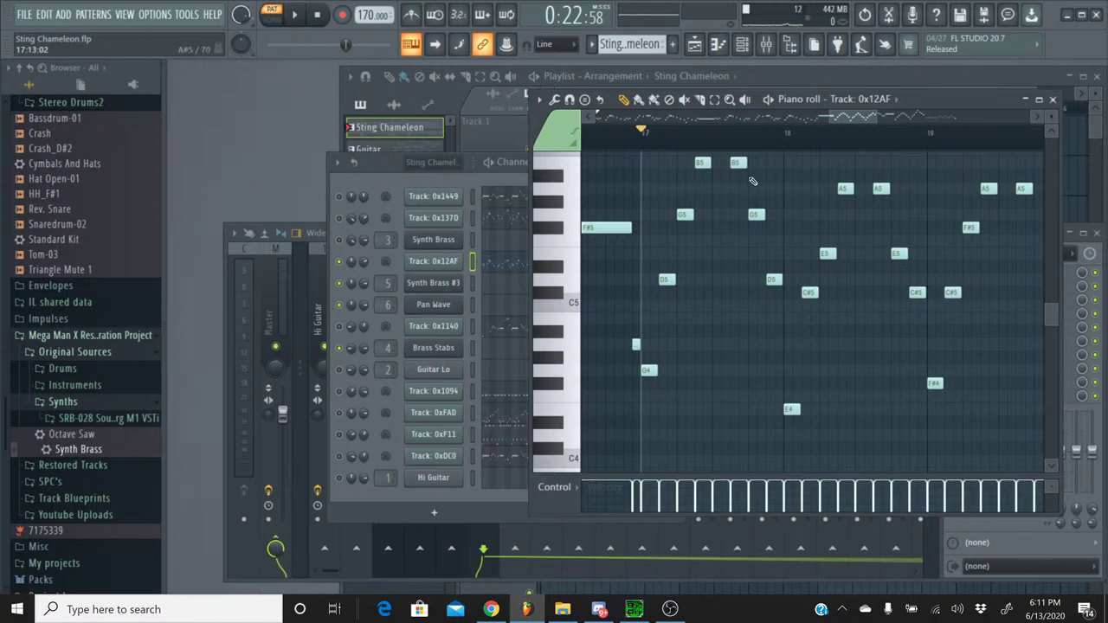
{"action": "left_click", "coordinate": [1053, 99]}
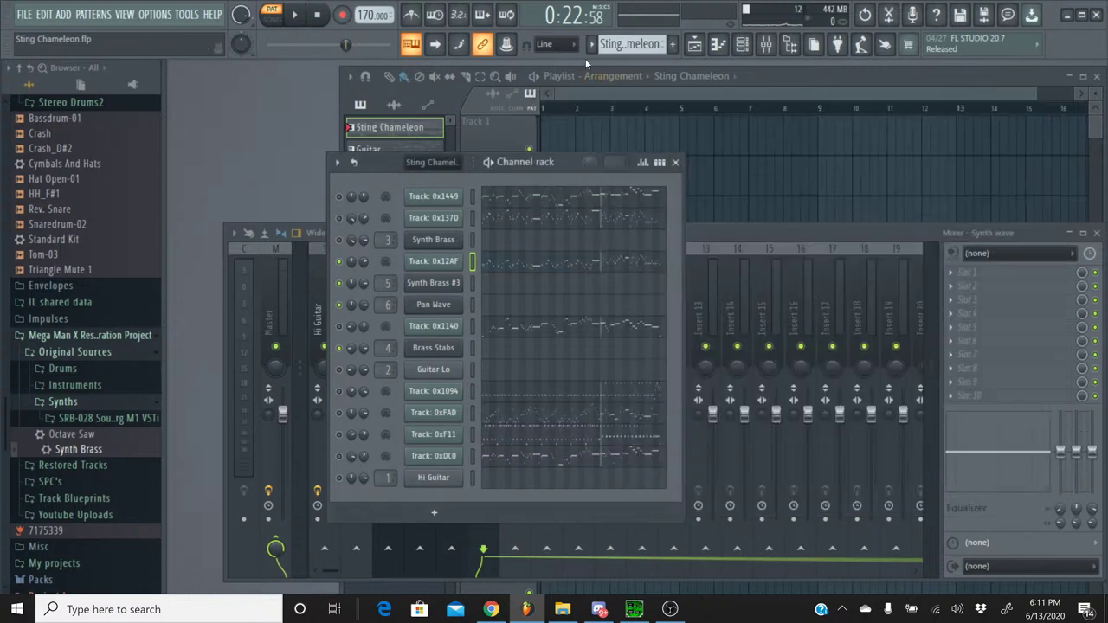
{"action": "left_click", "coordinate": [591, 45]}
{"action": "left_click", "coordinate": [606, 90]}
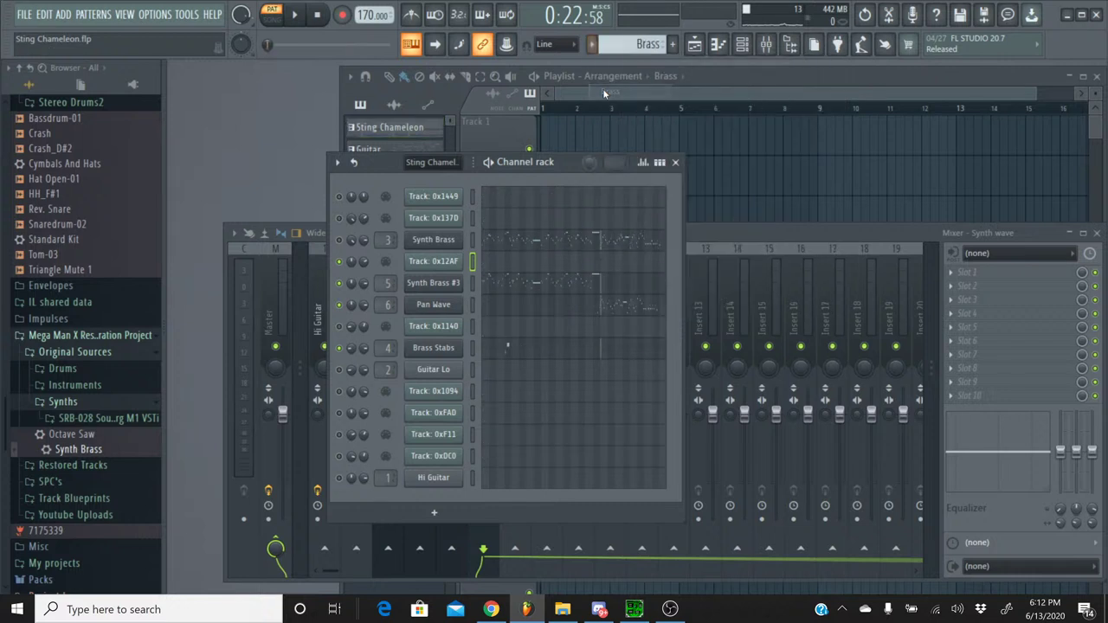
- Shift all Pan Wave notes so the first G4 starts at bar 17, and play the moved melody back
{"action": "left_click", "coordinate": [604, 312]}
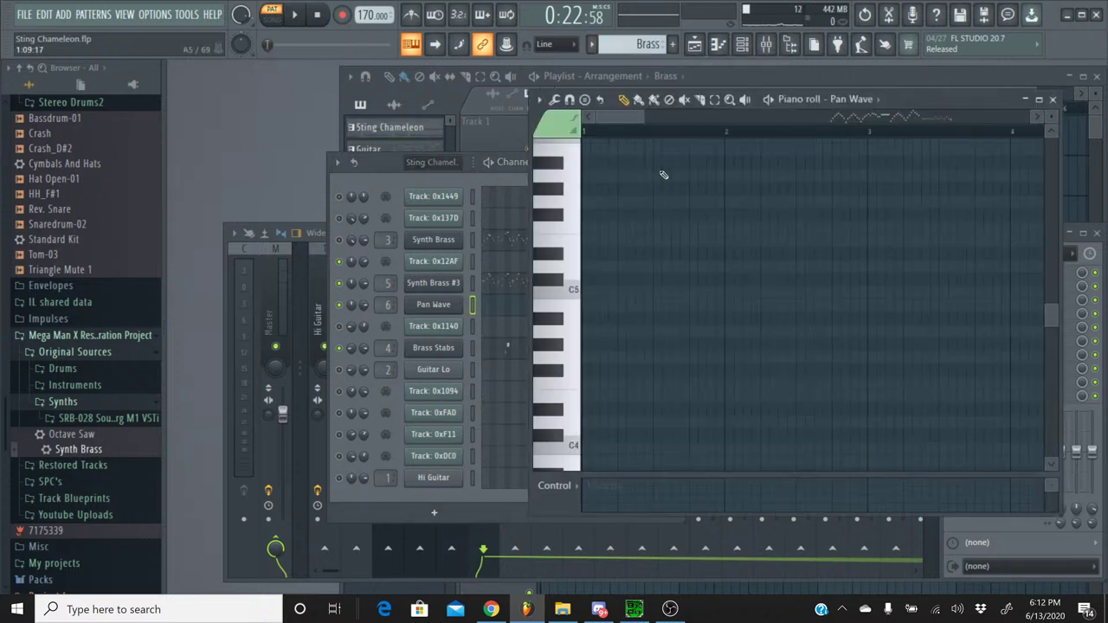
{"action": "left_click_drag", "start_coordinate": [616, 120], "coordinate": [842, 123]}
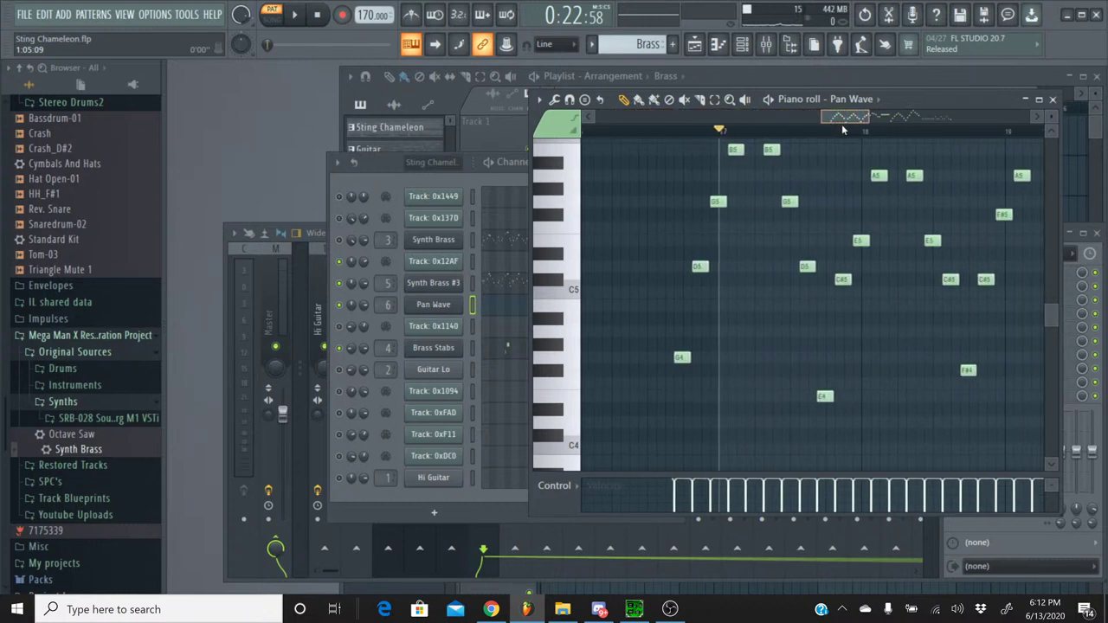
{"action": "key", "text": "ctrl+a"}
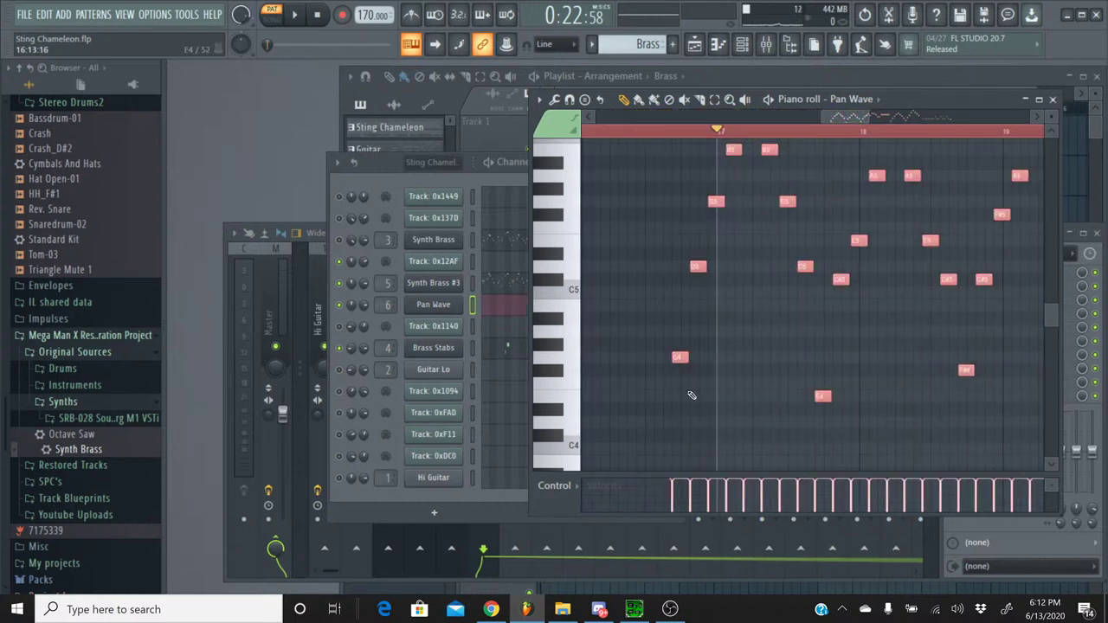
{"action": "left_click_drag", "start_coordinate": [680, 358], "coordinate": [723, 358]}
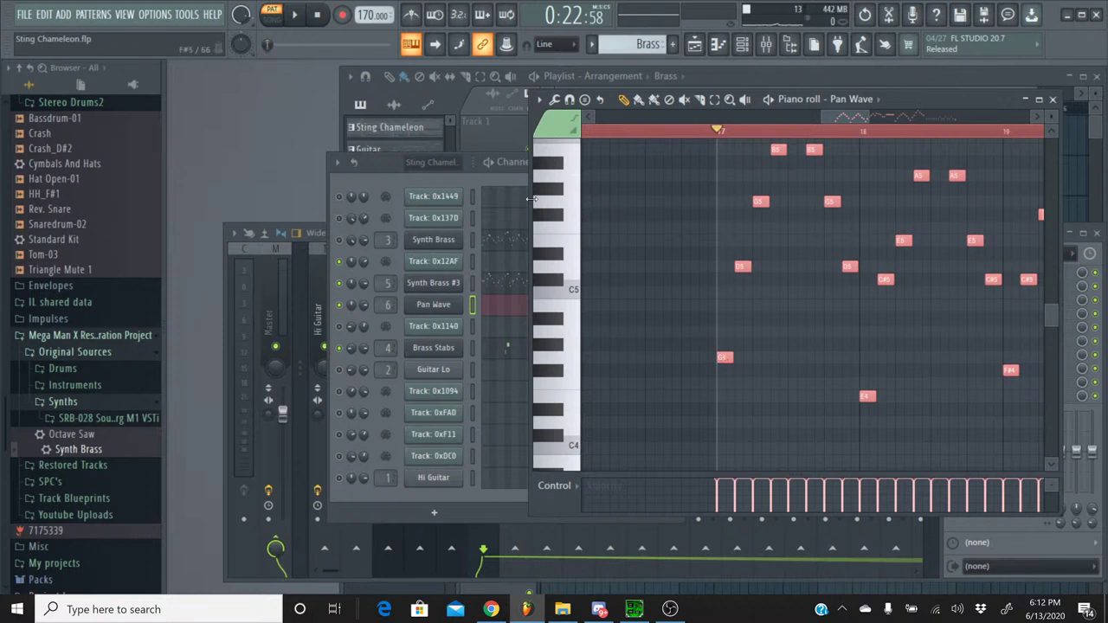
{"action": "left_click", "coordinate": [294, 15]}
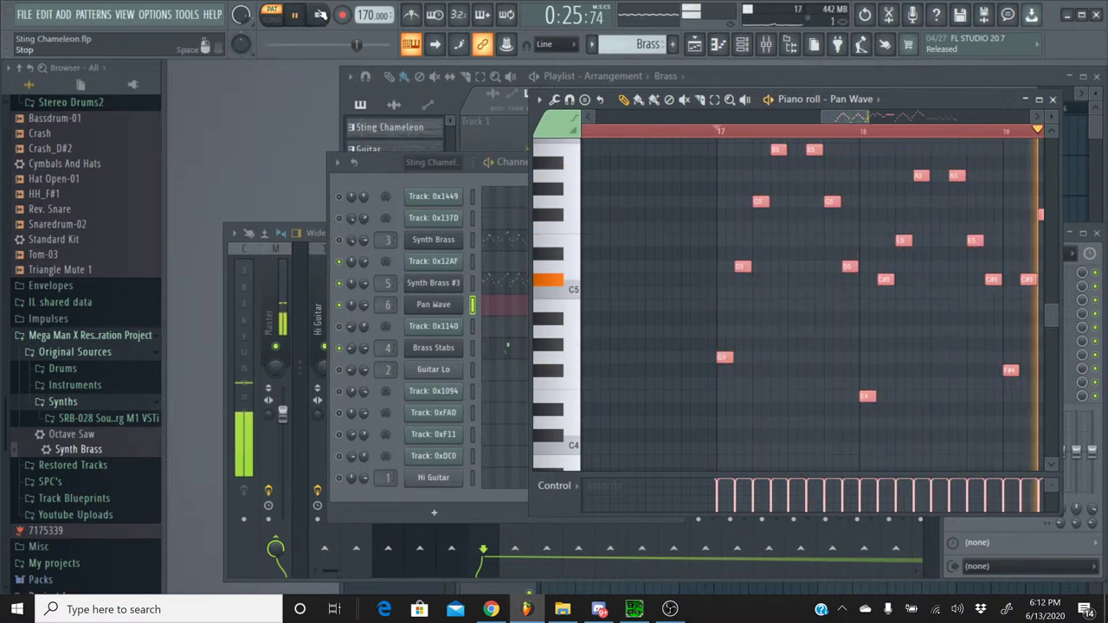
{"action": "key", "text": "space"}
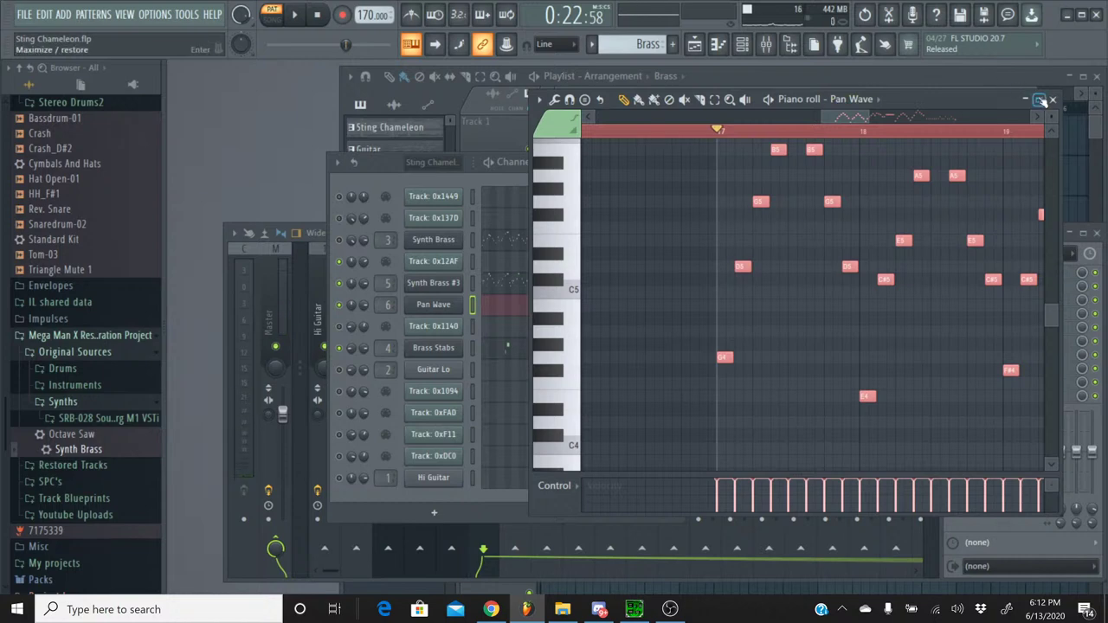
{"action": "left_click", "coordinate": [1052, 100]}
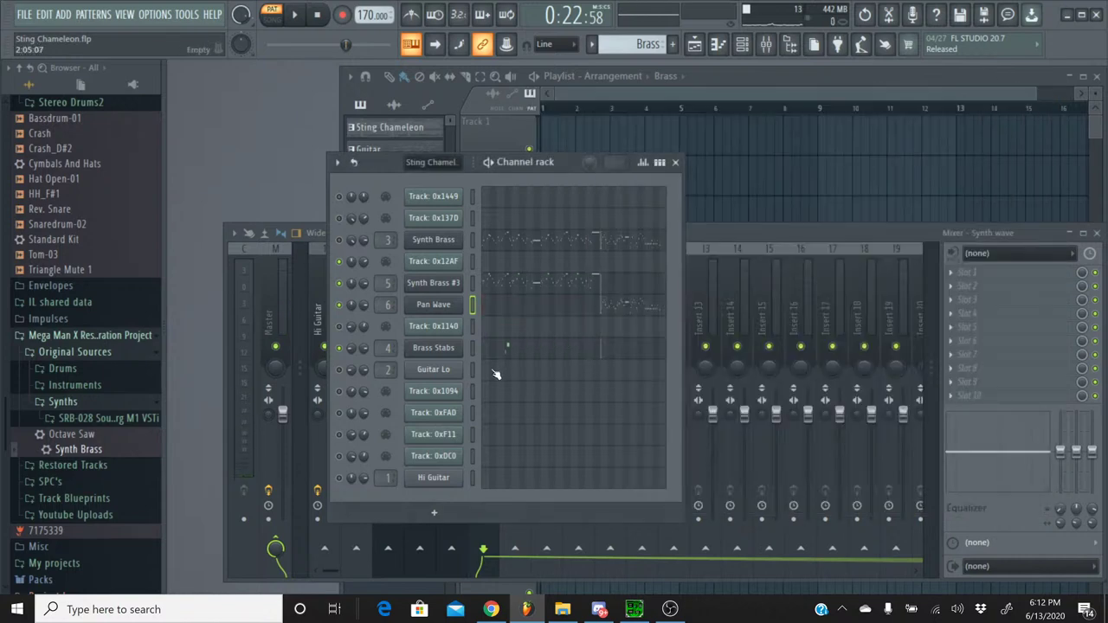
- Check the insert effect choices for Pan Wave in its M1 instrument without changing them, and audition its sound
{"action": "left_click", "coordinate": [435, 305]}
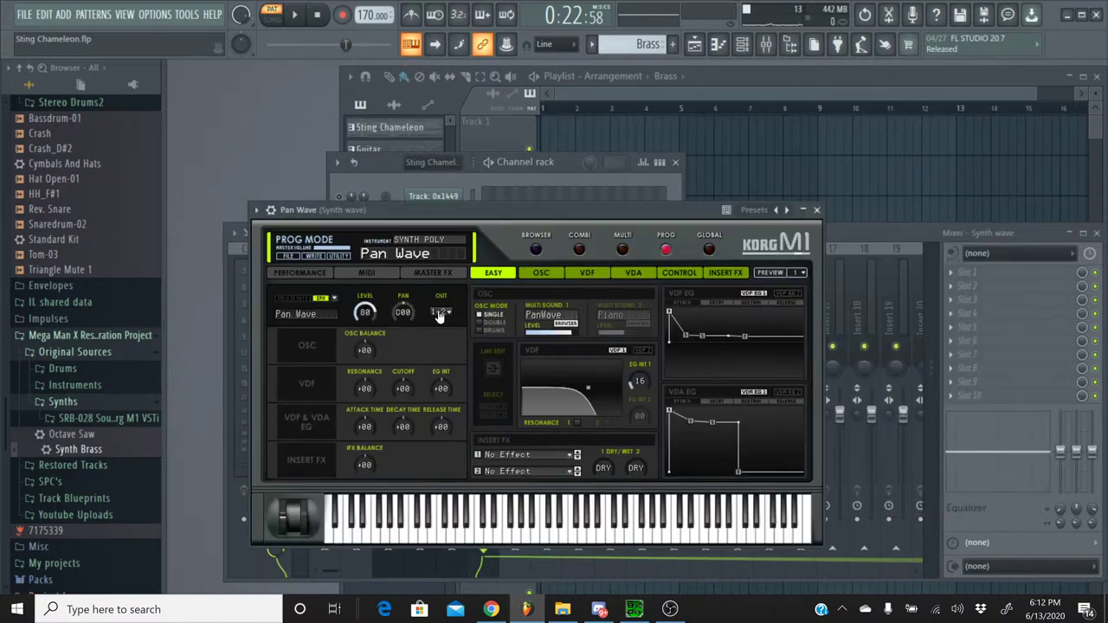
{"action": "left_click", "coordinate": [552, 472]}
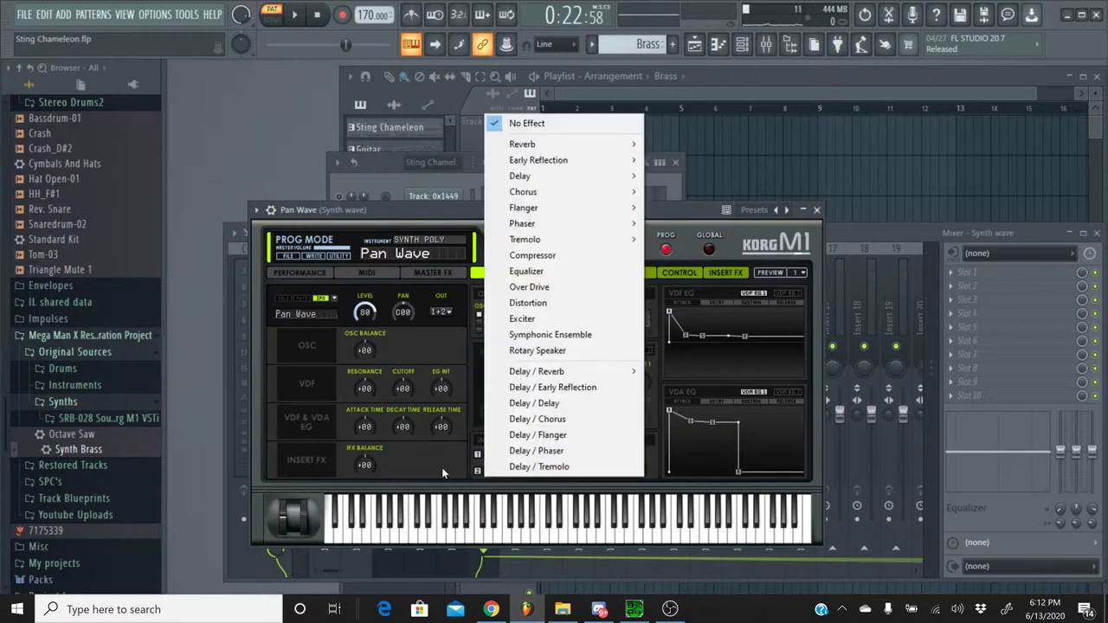
{"action": "left_click", "coordinate": [440, 464]}
{"action": "left_click", "coordinate": [294, 15]}
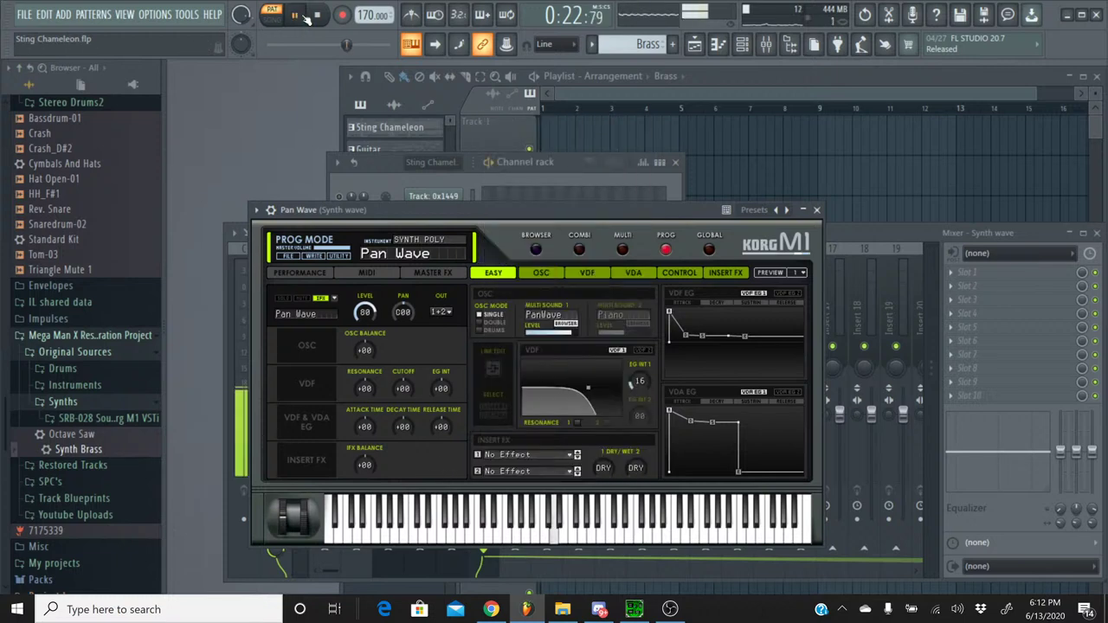
{"action": "left_click", "coordinate": [317, 16]}
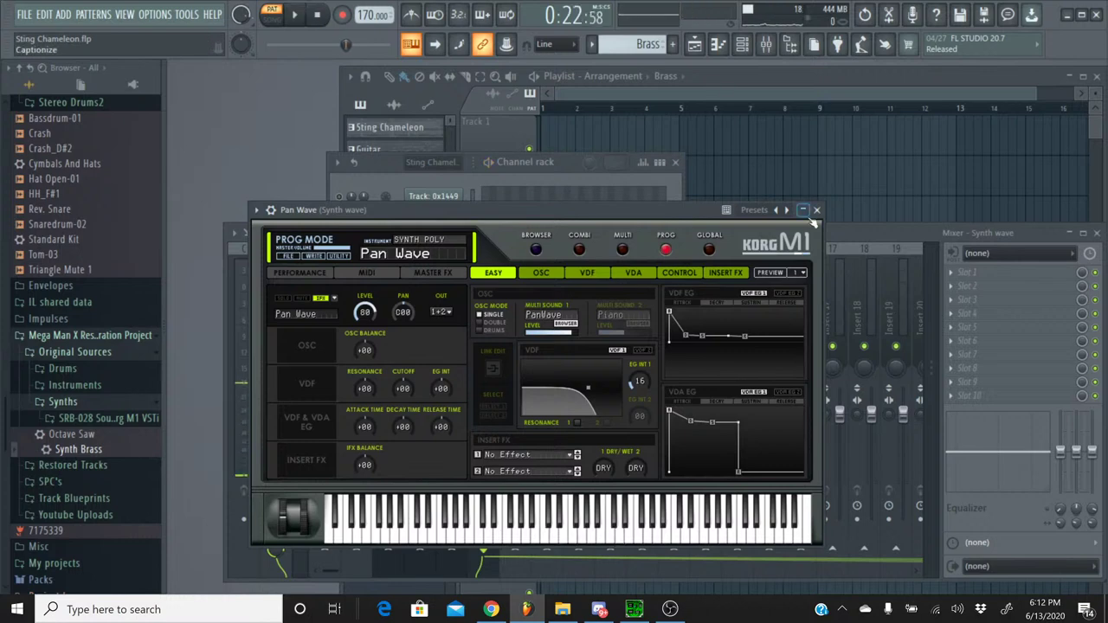
{"action": "left_click", "coordinate": [816, 211]}
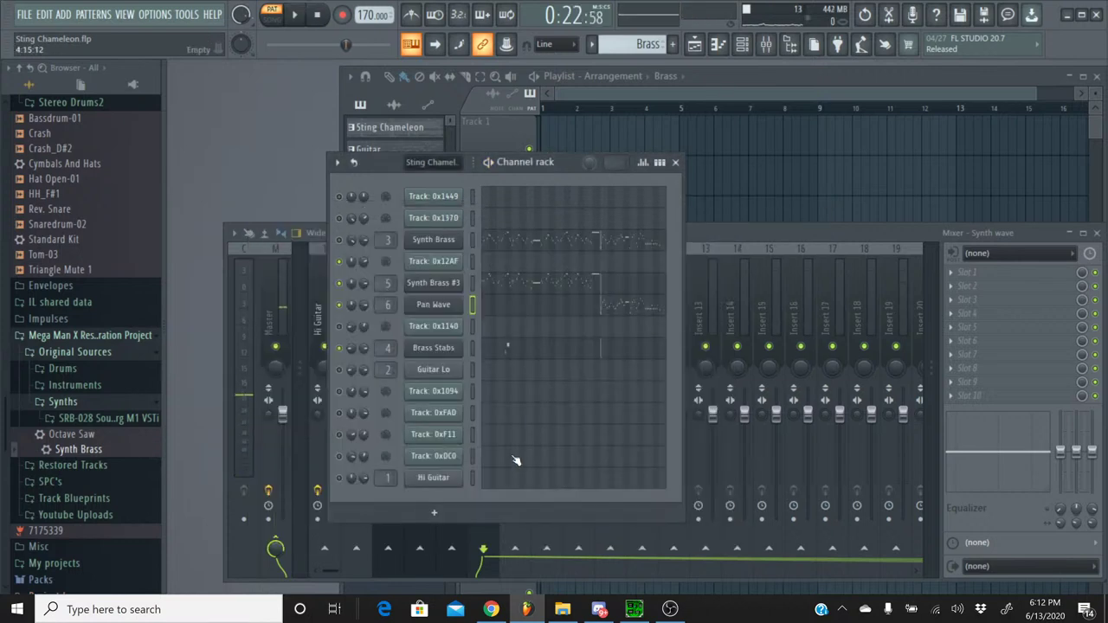
- Check the stream's live chat in Chrome, and return to FL Studio to play back the Brass pattern with the mixer in view
{"action": "left_click", "coordinate": [491, 610]}
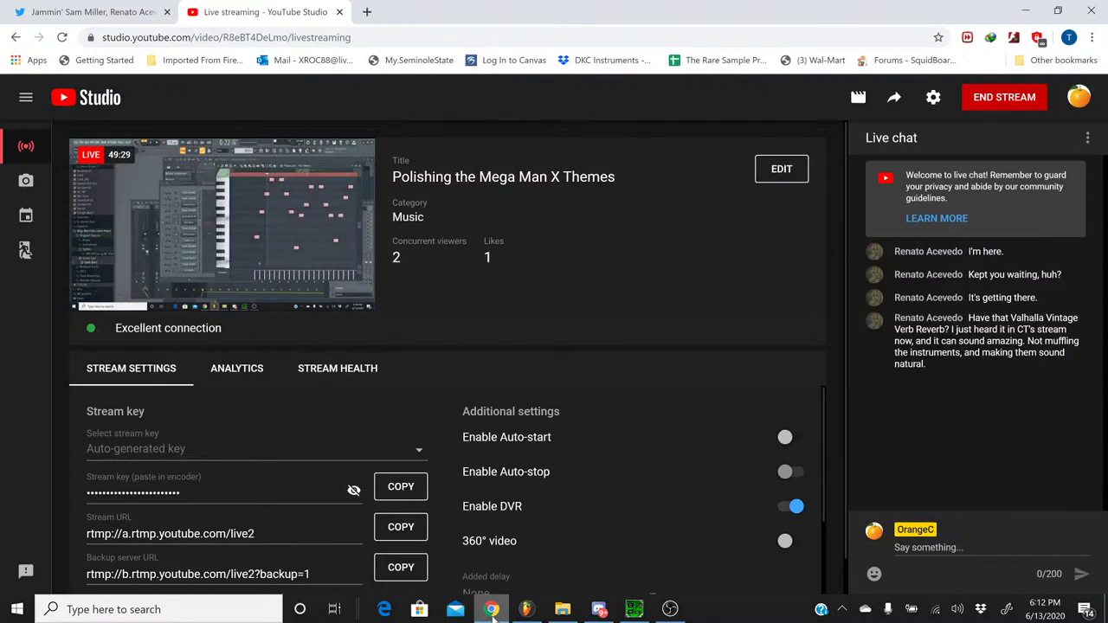
{"action": "left_click", "coordinate": [493, 615]}
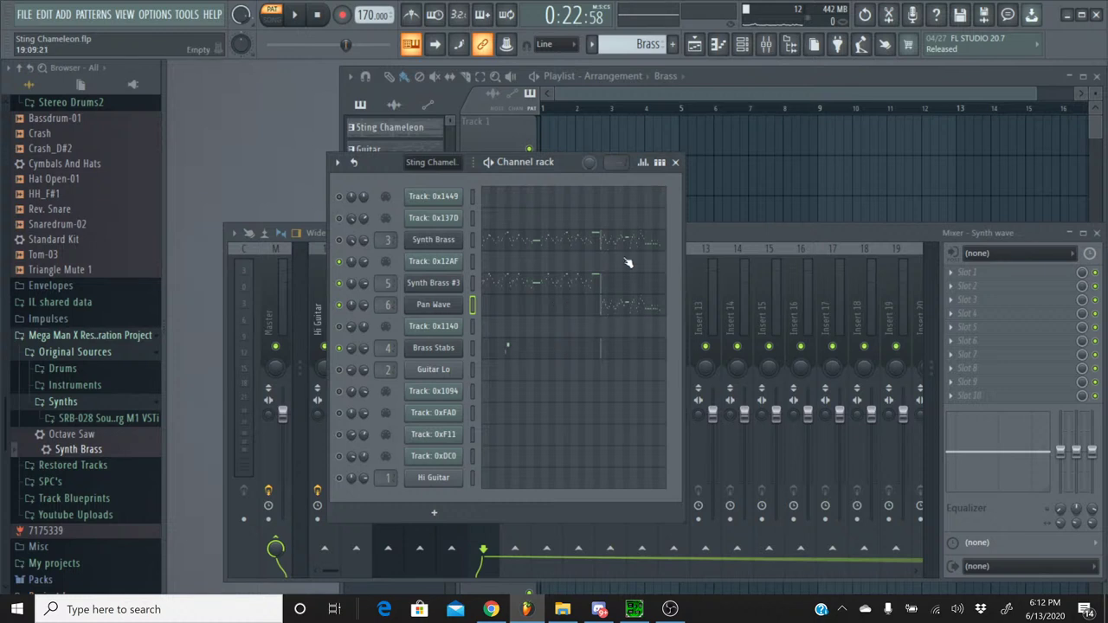
{"action": "left_click", "coordinate": [691, 233]}
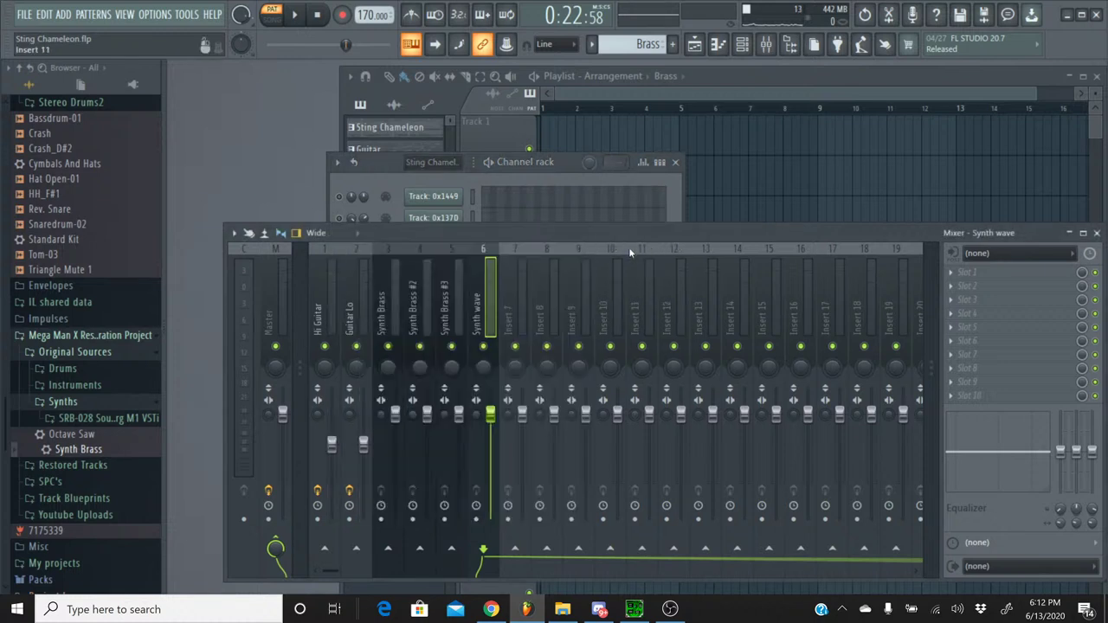
{"action": "left_click", "coordinate": [297, 17]}
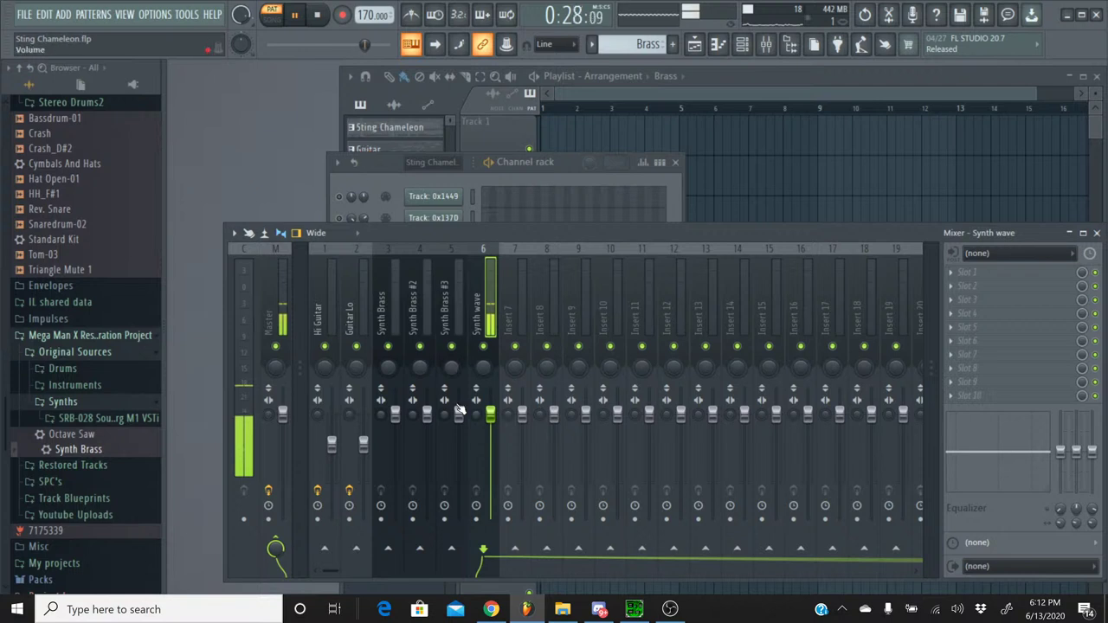
{"action": "left_click", "coordinate": [380, 184]}
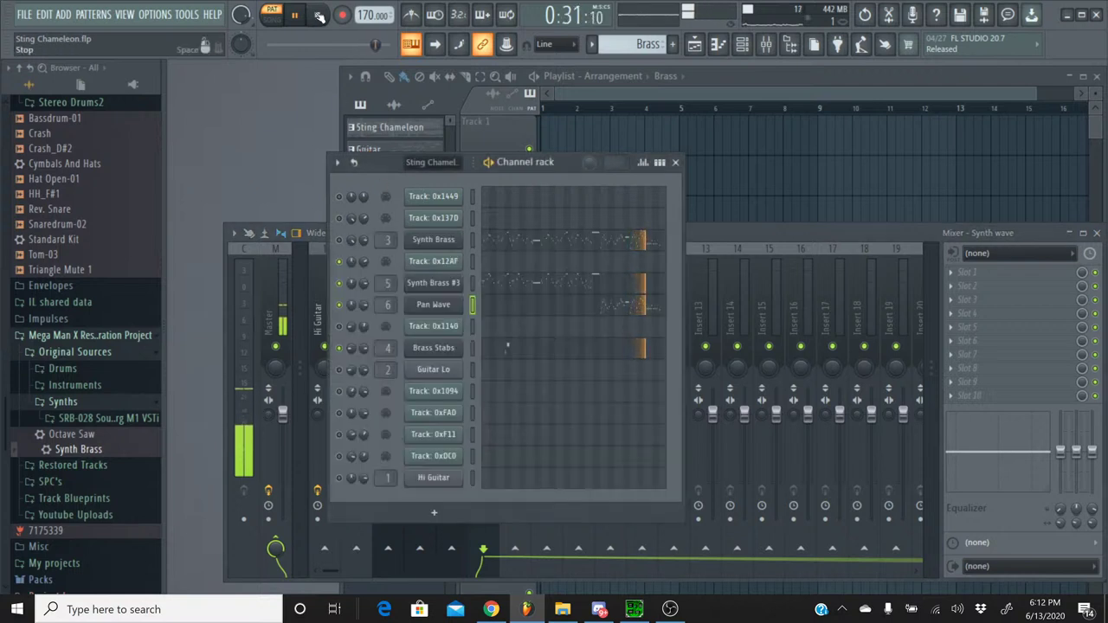
{"action": "key", "text": "space"}
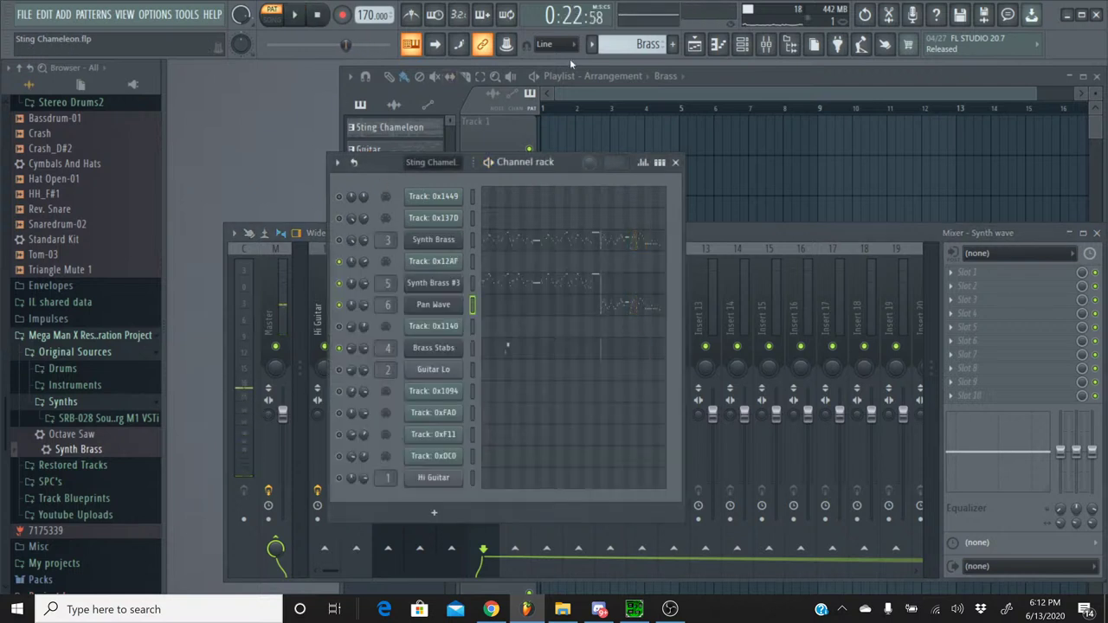
{"action": "left_click", "coordinate": [591, 52]}
{"action": "left_click", "coordinate": [615, 79]}
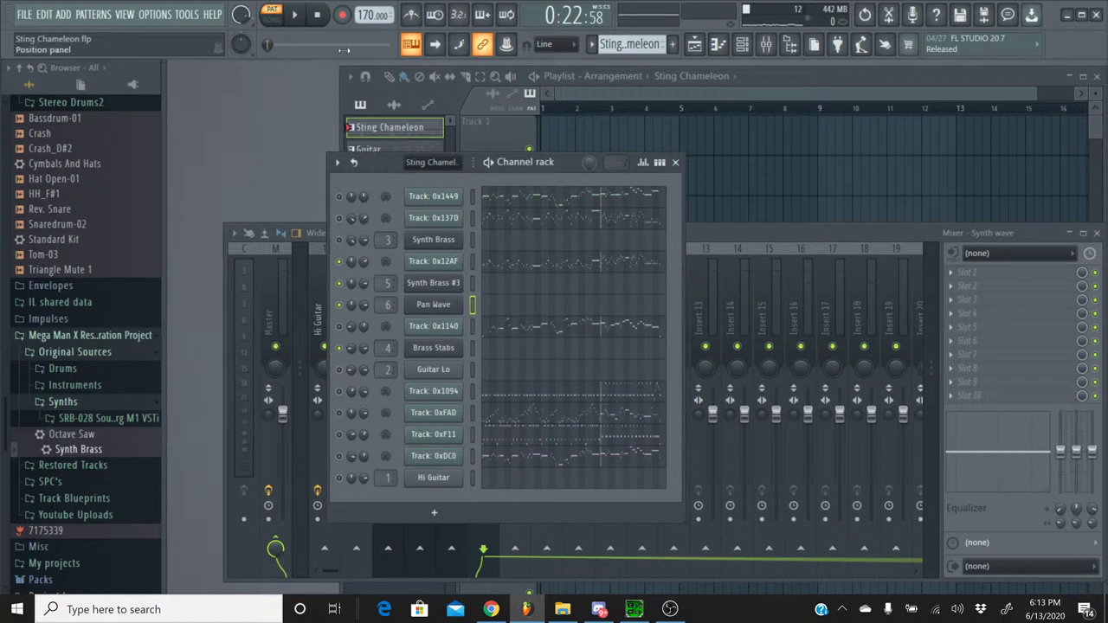
{"action": "left_click", "coordinate": [591, 48]}
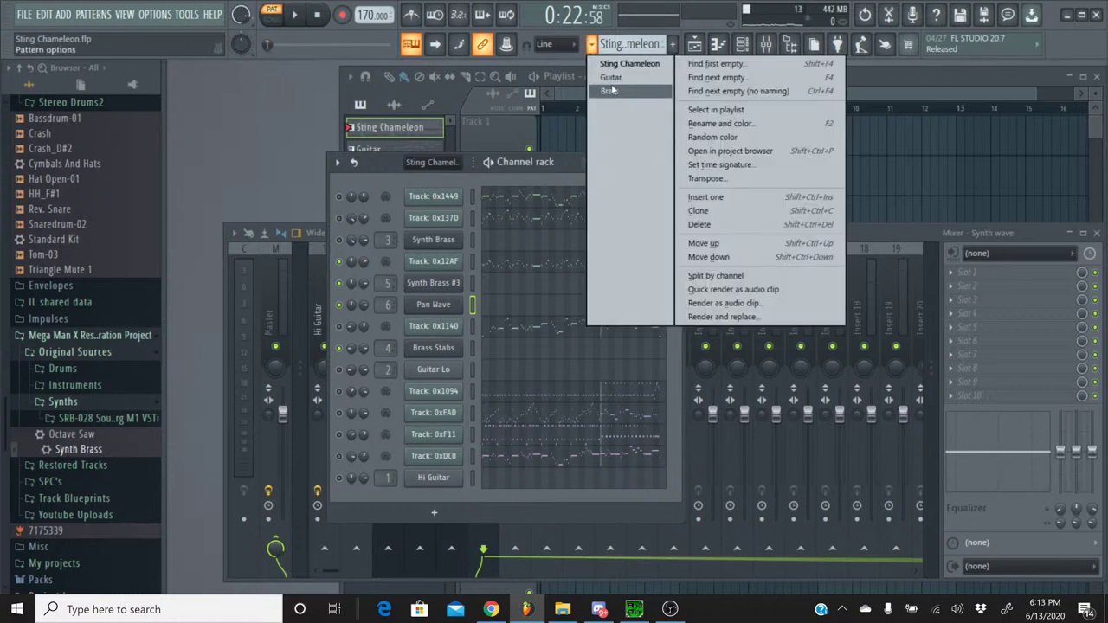
{"action": "left_click", "coordinate": [610, 91]}
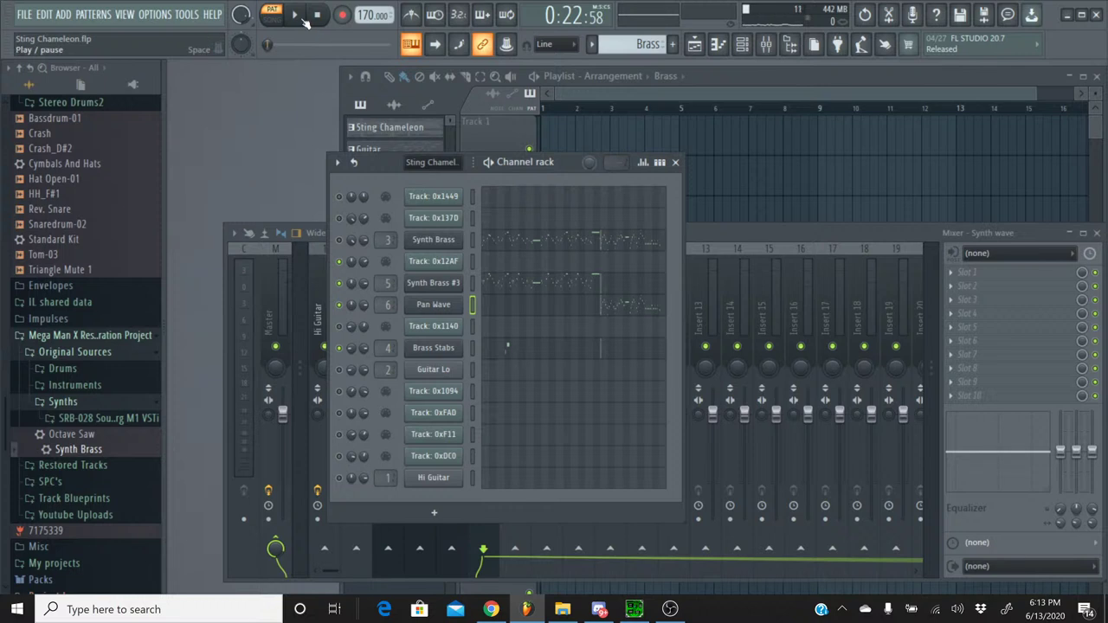
{"action": "left_click", "coordinate": [496, 611]}
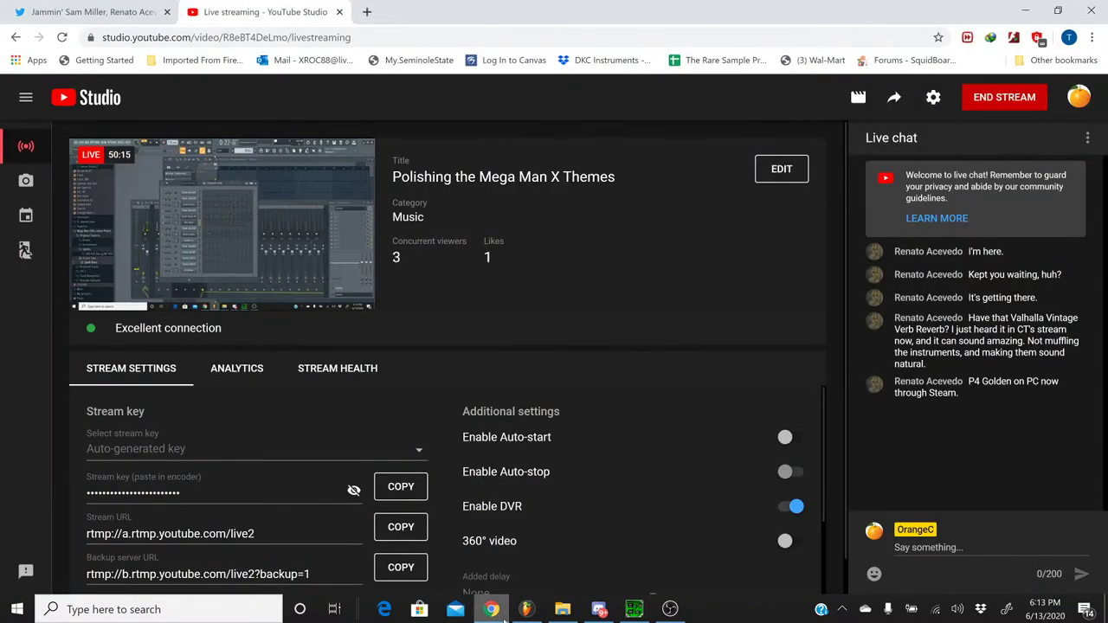
{"action": "left_click", "coordinate": [526, 609]}
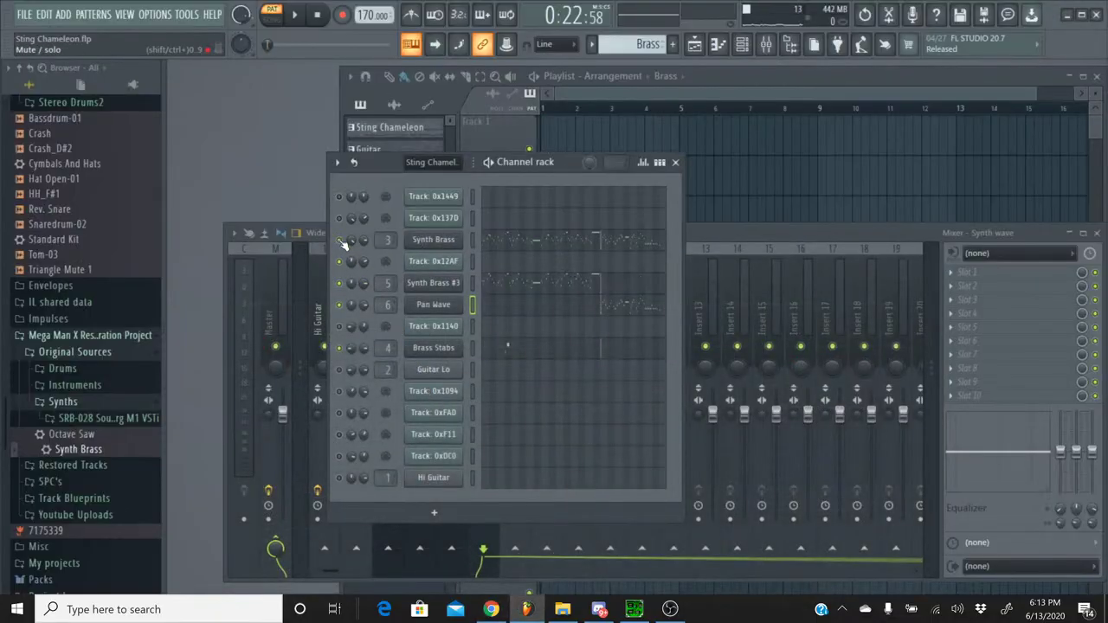
- Play the Brass pattern with Synth Brass unmuted and raise the Synth wave mixer track's volume to about 110%
{"action": "left_click", "coordinate": [294, 14]}
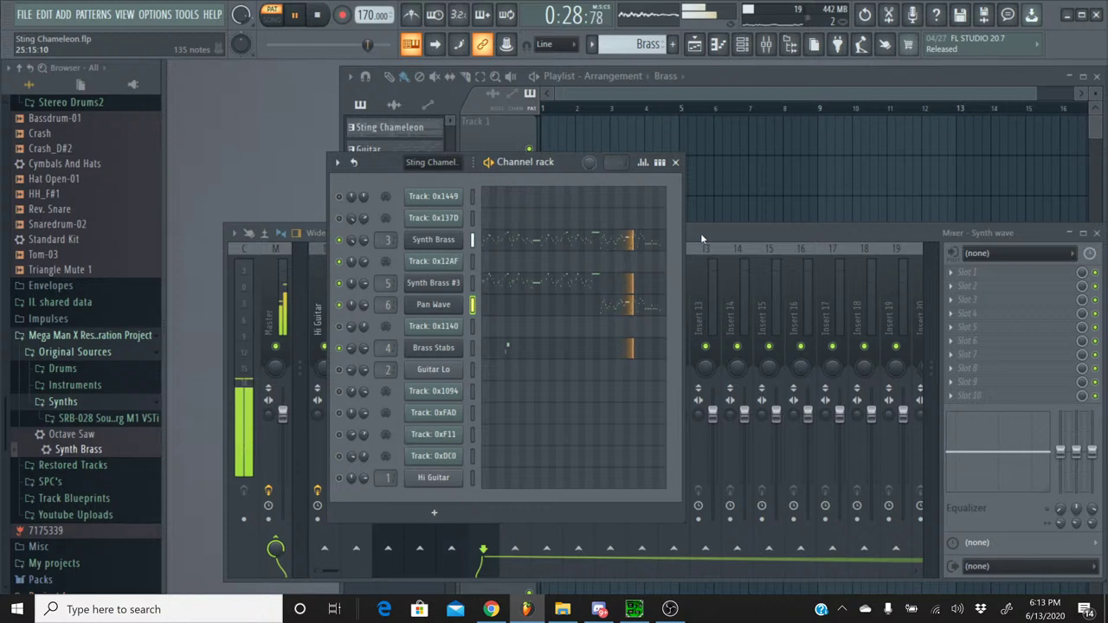
{"action": "left_click", "coordinate": [489, 424]}
{"action": "left_click_drag", "start_coordinate": [489, 424], "coordinate": [489, 412]}
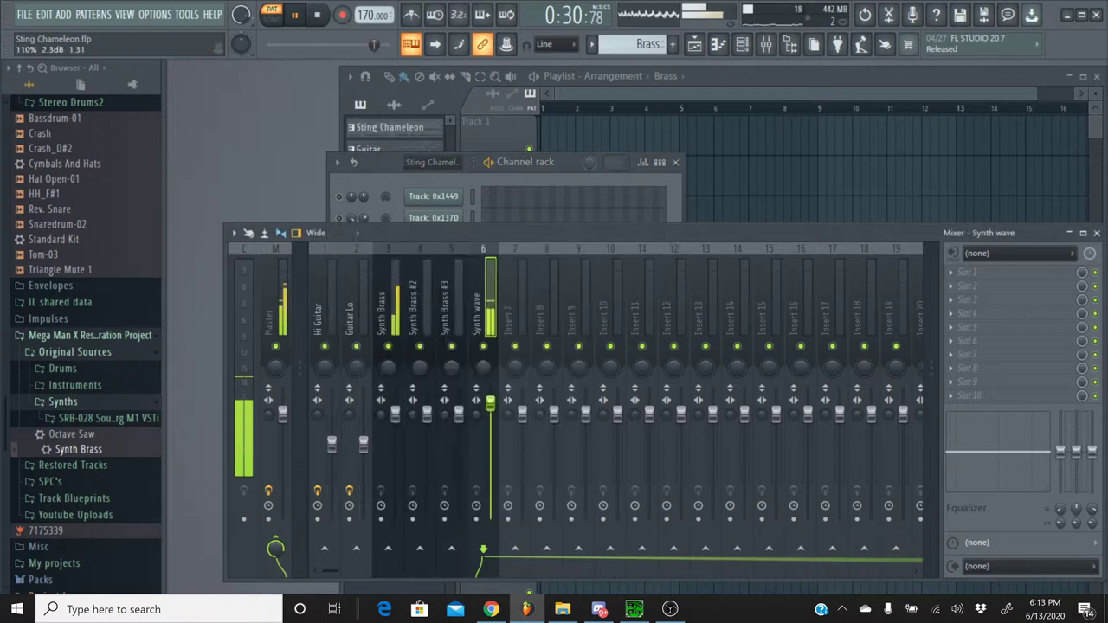
{"action": "left_click", "coordinate": [380, 179]}
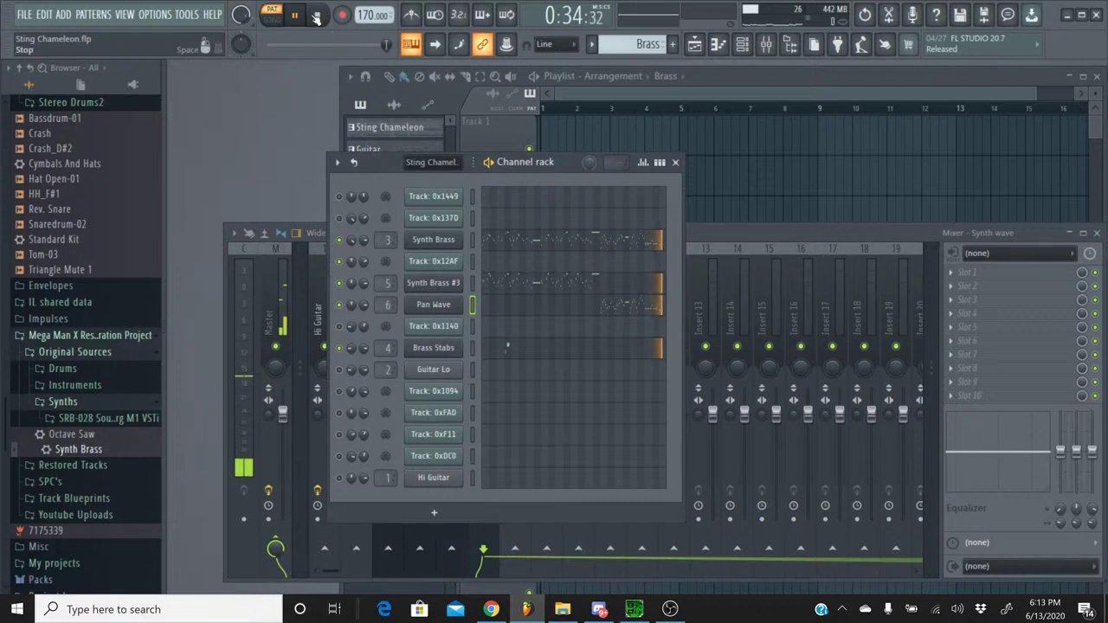
{"action": "left_click", "coordinate": [317, 17]}
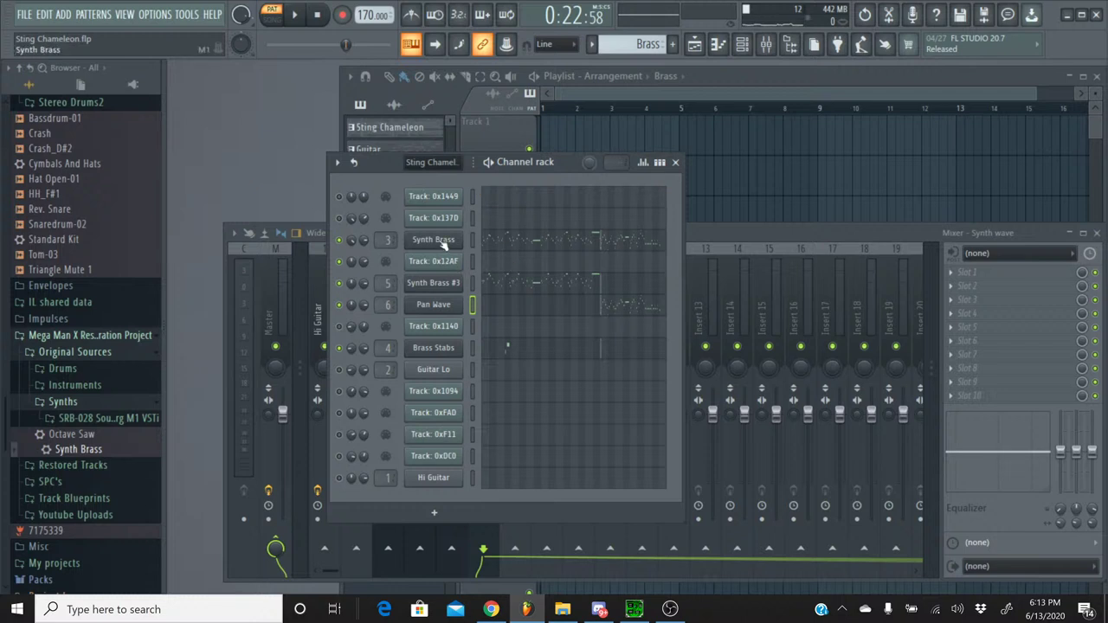
- Switch to the Sting Chameleon pattern, solo the Track: 0x1094 channel, and audition it from the start
{"action": "left_click", "coordinate": [31, 21]}
{"action": "left_click", "coordinate": [598, 51]}
{"action": "left_click", "coordinate": [598, 57]}
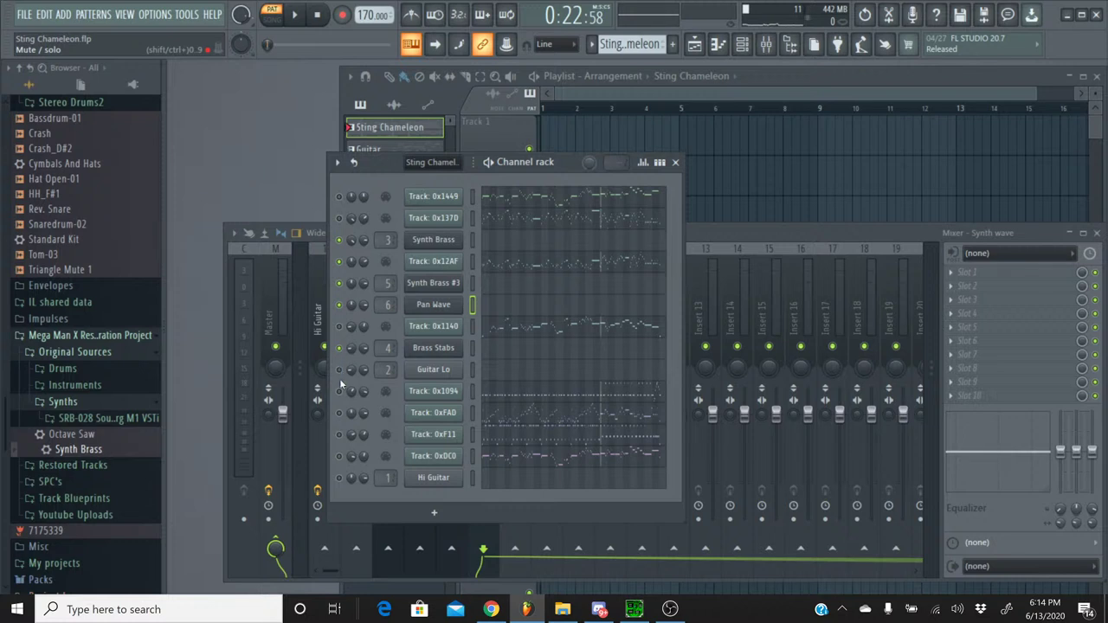
{"action": "right_click", "coordinate": [339, 369]}
{"action": "left_click", "coordinate": [350, 364]}
{"action": "left_click_drag", "start_coordinate": [270, 50], "coordinate": [262, 45]}
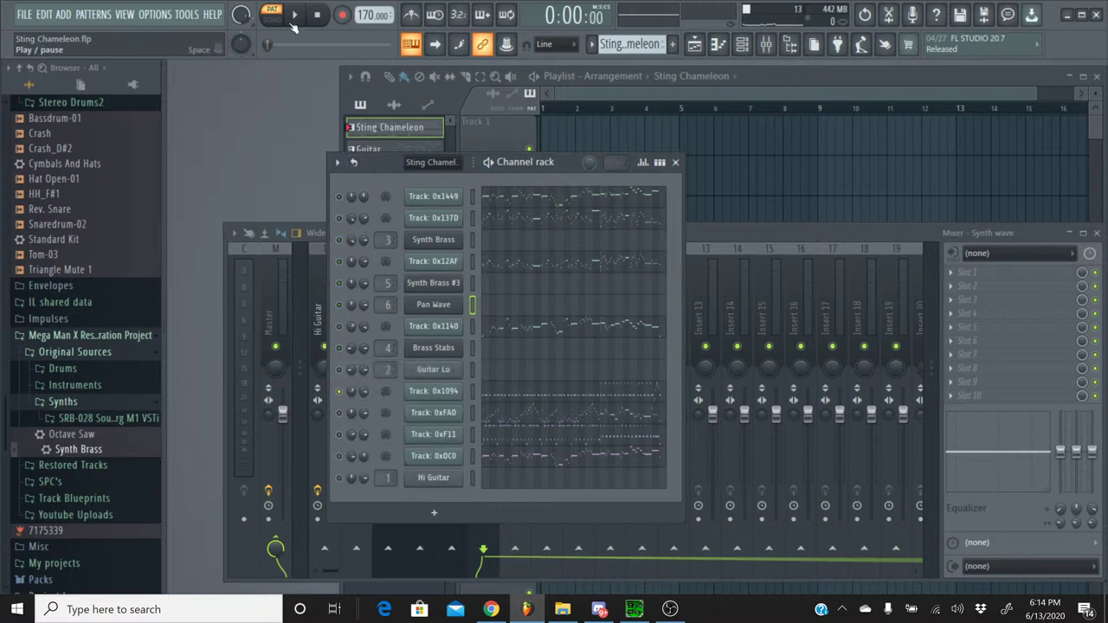
{"action": "left_click", "coordinate": [295, 15]}
{"action": "left_click", "coordinate": [317, 15]}
- Examine the notes of Track: 0x1094 around bar 17 in its piano roll, and check the stream's live chat in Chrome
{"action": "left_click", "coordinate": [505, 397]}
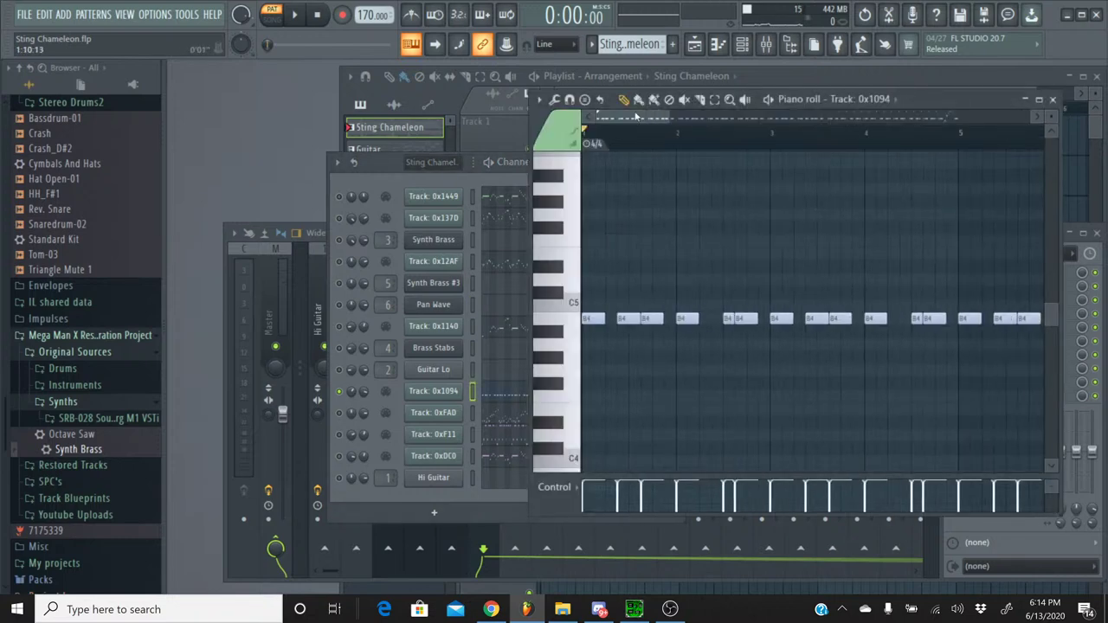
{"action": "left_click_drag", "start_coordinate": [639, 118], "coordinate": [865, 116]}
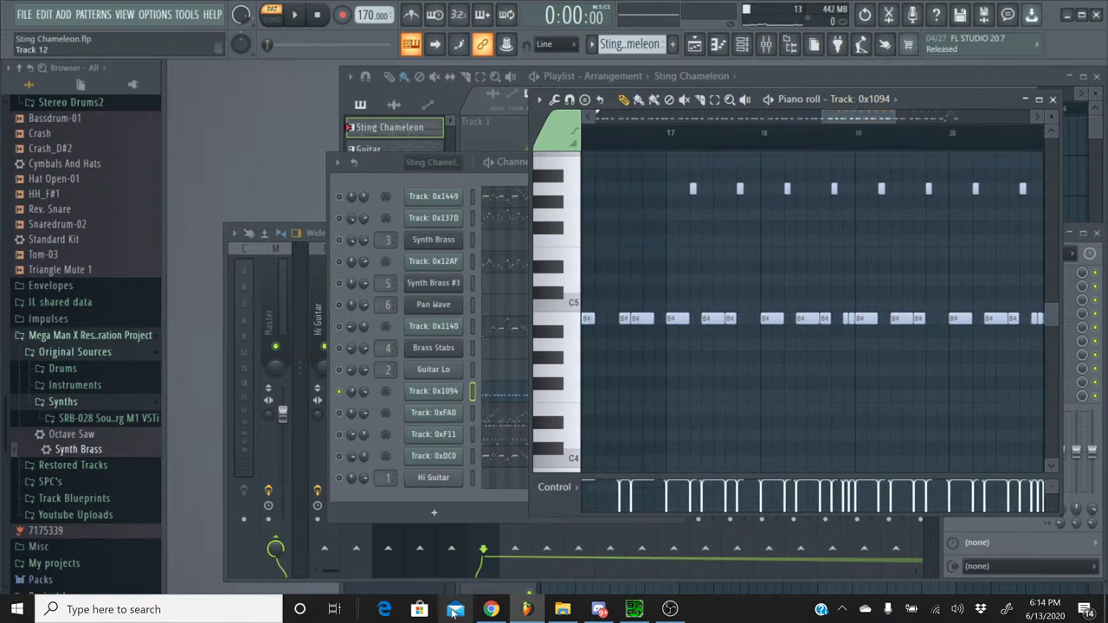
{"action": "left_click", "coordinate": [491, 610]}
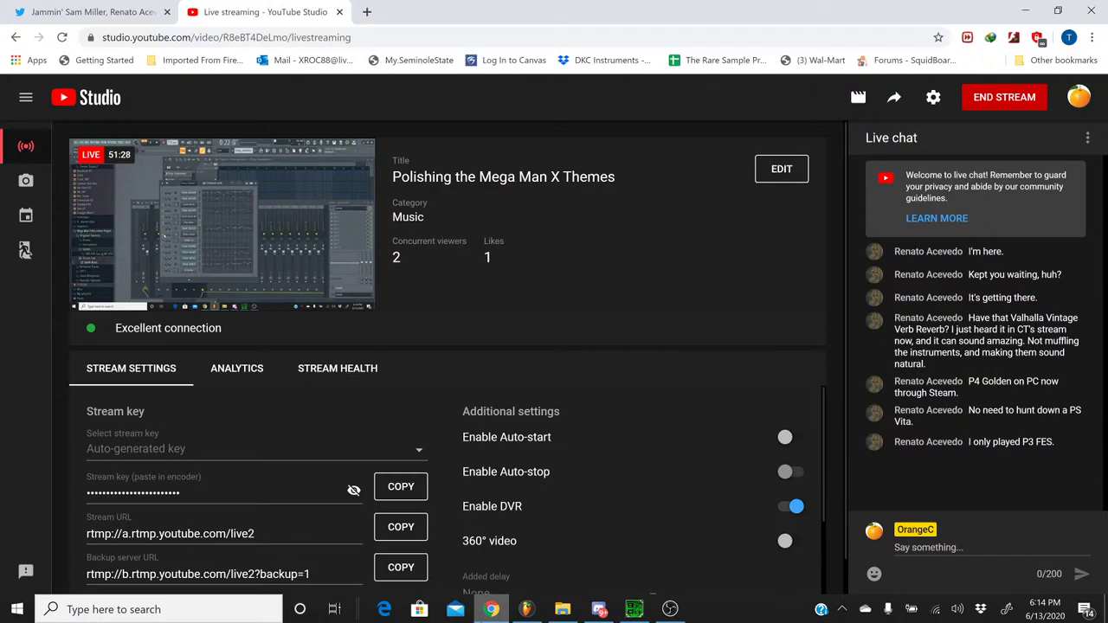
{"action": "key", "text": "alt+Tab"}
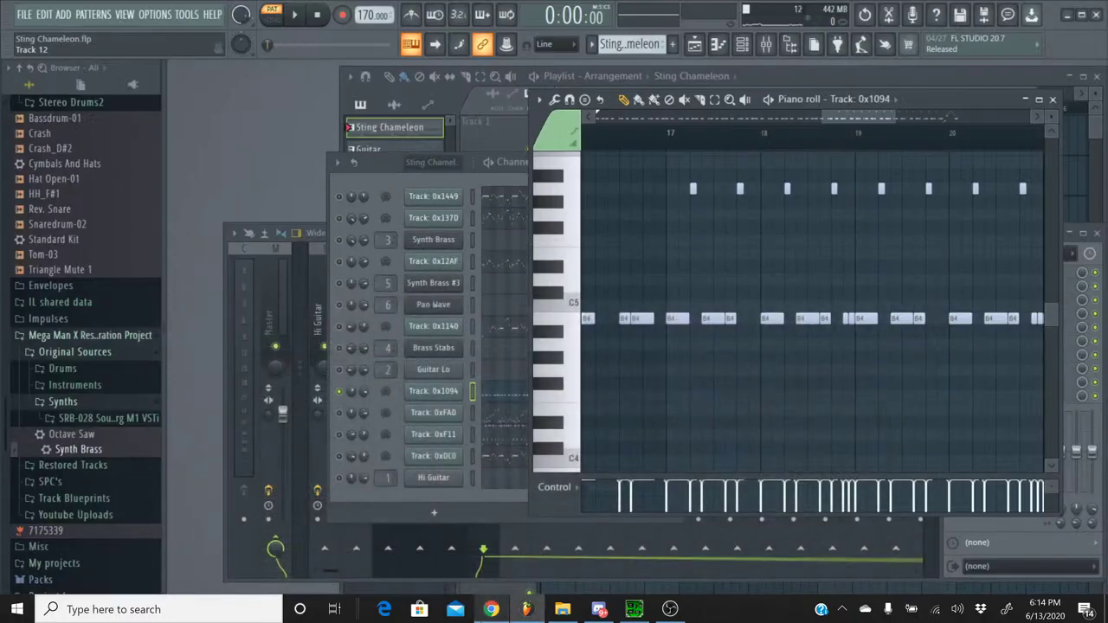
- Play back Track: 0x1094 from bar 17 through its final notes, and replay the passage around bars 23 and 24
{"action": "left_click", "coordinate": [660, 135]}
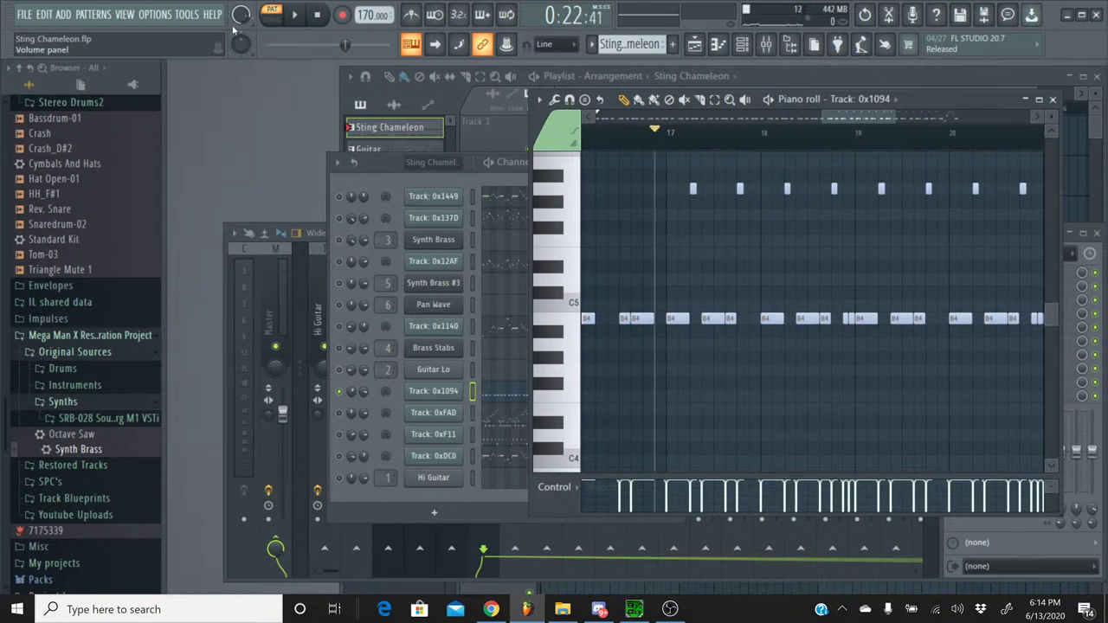
{"action": "left_click", "coordinate": [293, 15]}
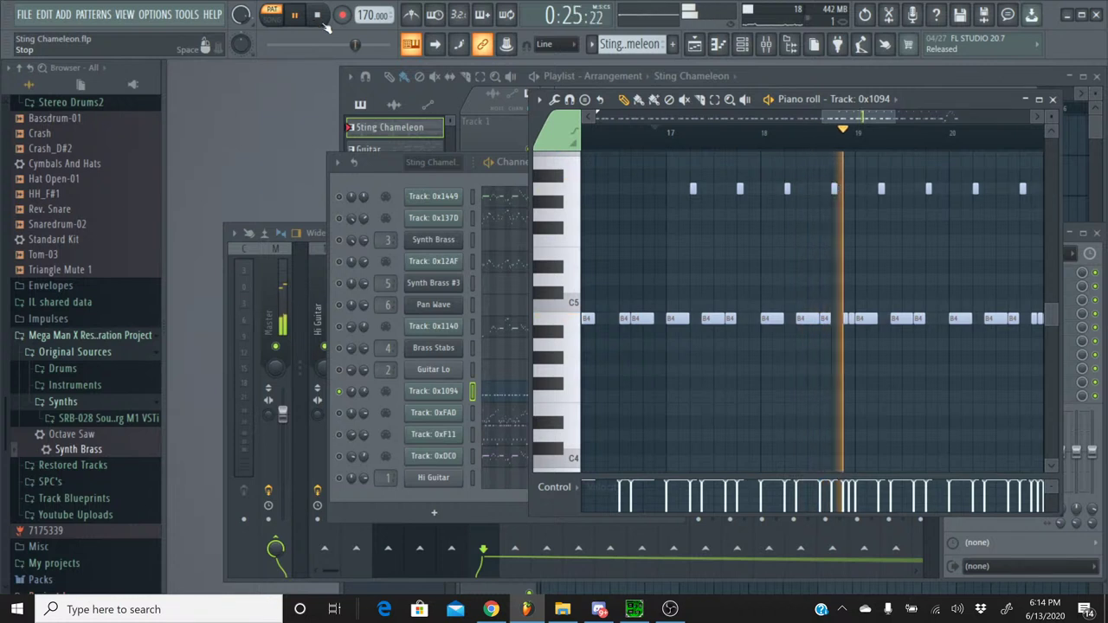
{"action": "scroll", "coordinate": [796, 271], "scroll_direction": "up", "scroll_amount": 5}
{"action": "scroll", "coordinate": [796, 271], "scroll_direction": "down", "scroll_amount": 3}
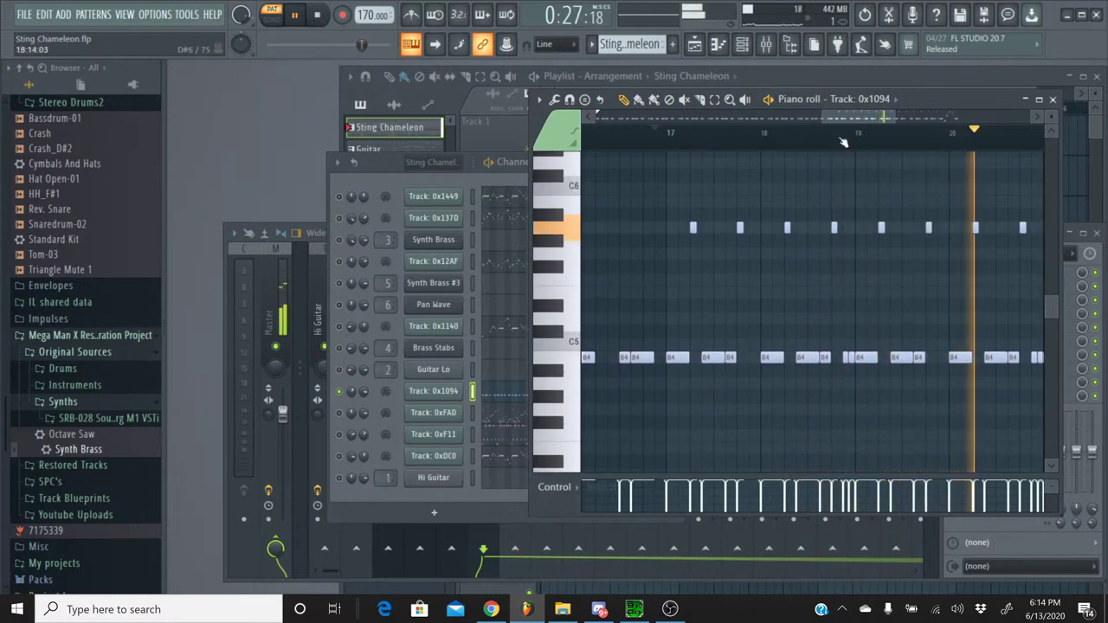
{"action": "left_click_drag", "start_coordinate": [839, 122], "coordinate": [924, 129]}
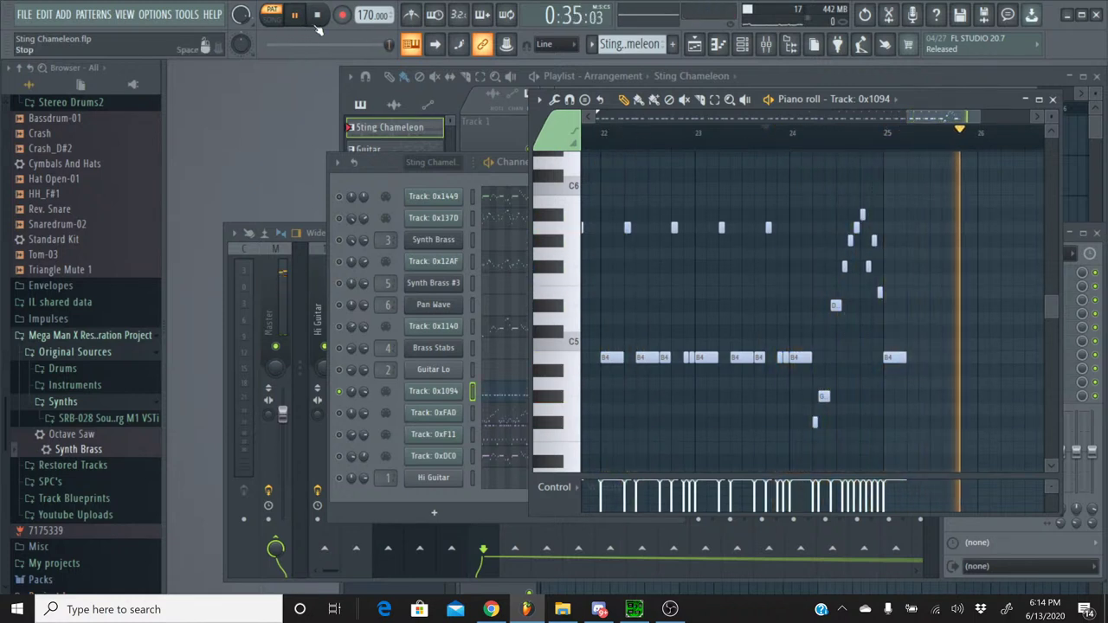
{"action": "key", "text": "space"}
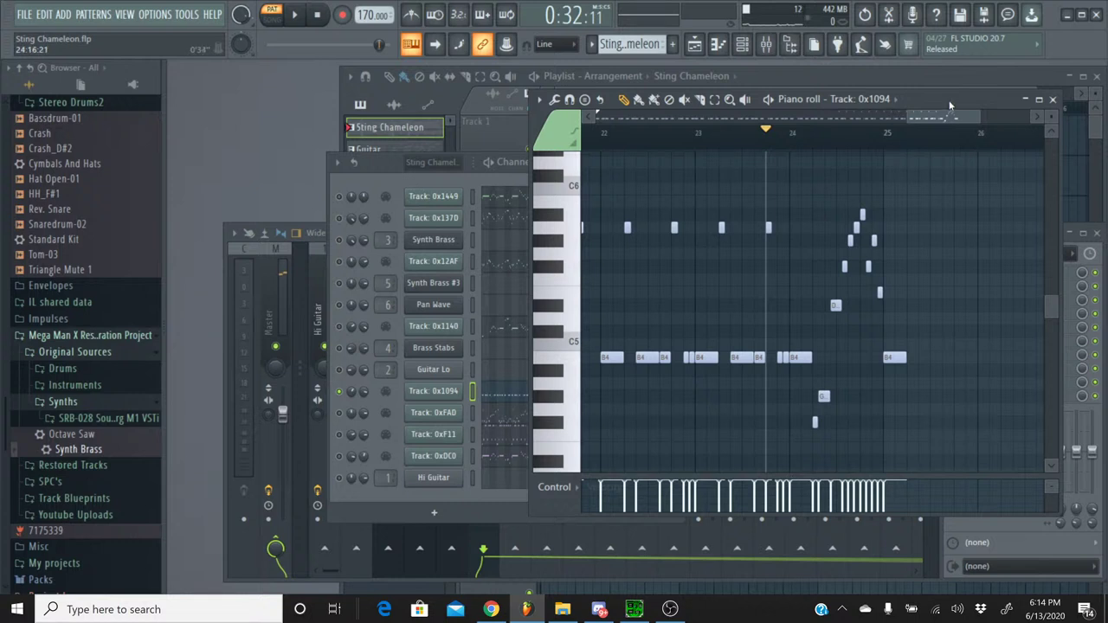
{"action": "scroll", "coordinate": [953, 117], "scroll_direction": "right", "scroll_amount": 3}
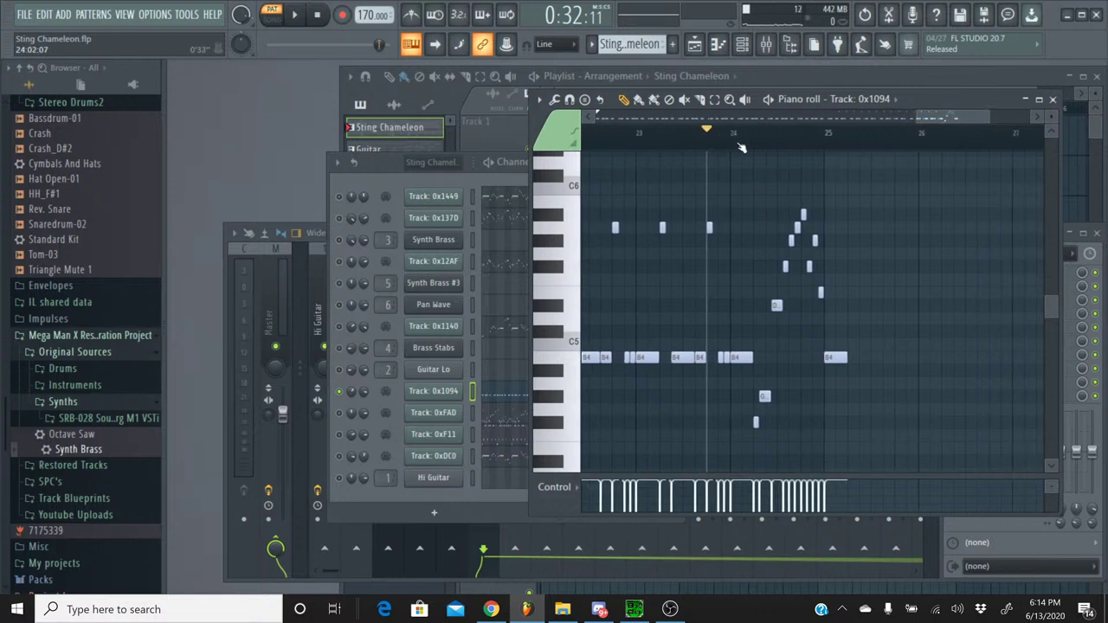
{"action": "key", "text": "space"}
{"action": "left_click", "coordinate": [319, 16]}
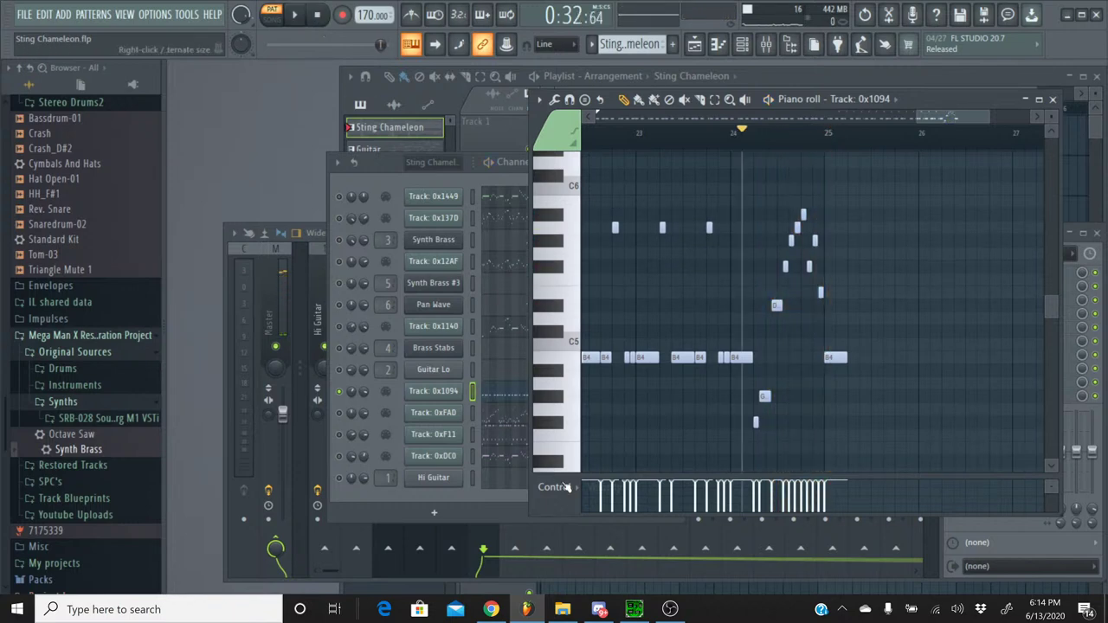
- Switch to SPCTool, listen to part of 15 Sting Chameleon.spc, and return to FL Studio
{"action": "left_click", "coordinate": [633, 609]}
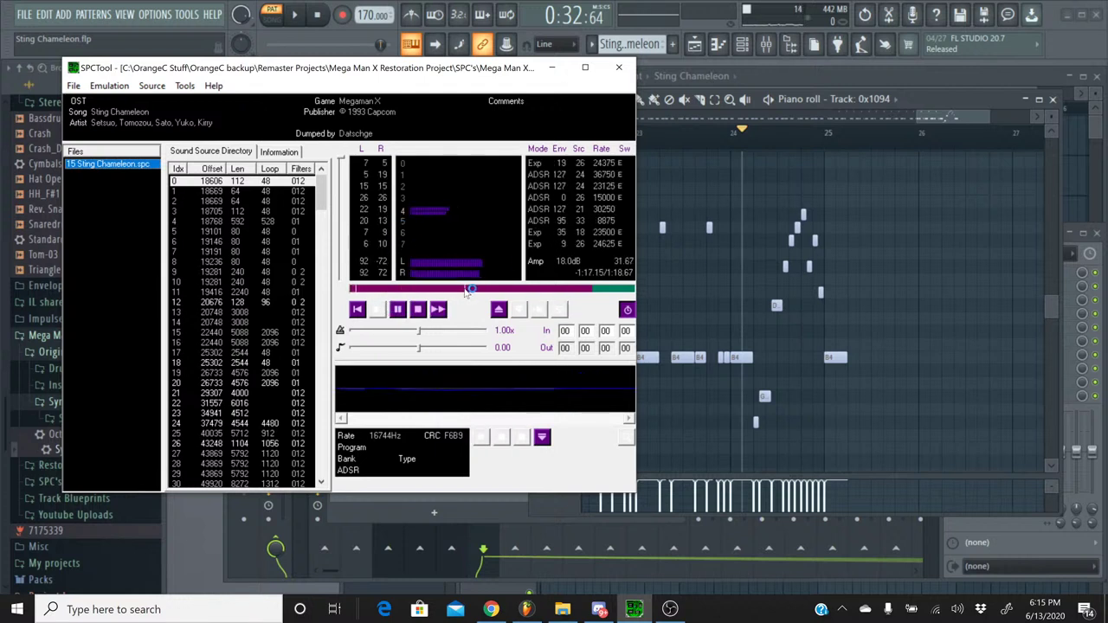
{"action": "left_click_drag", "start_coordinate": [466, 293], "coordinate": [470, 291]}
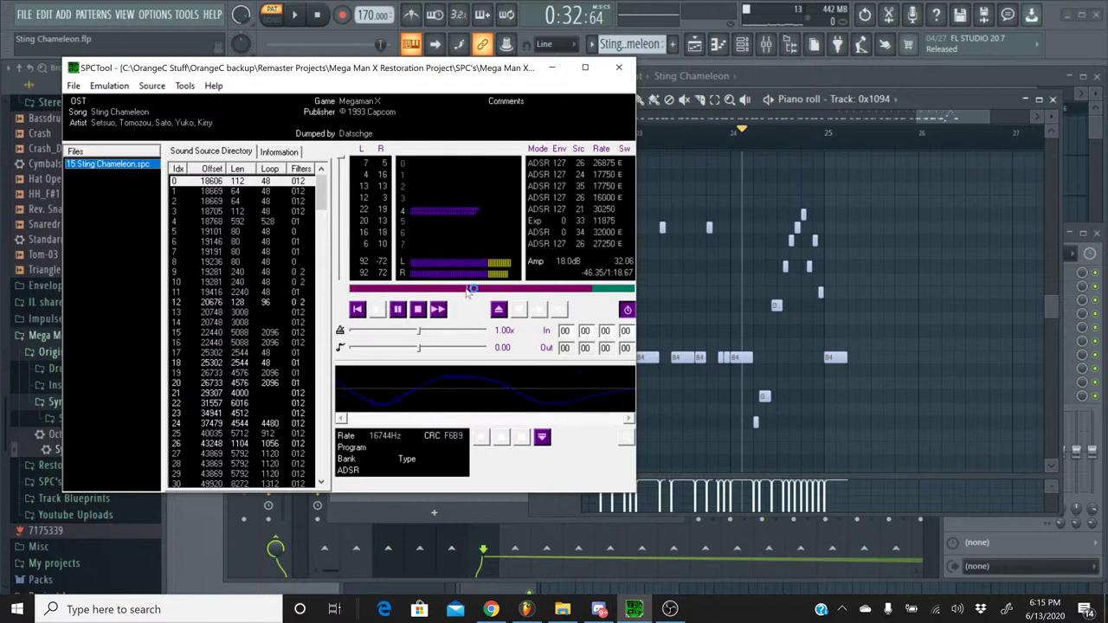
{"action": "left_click", "coordinate": [417, 312]}
{"action": "left_click", "coordinate": [553, 68]}
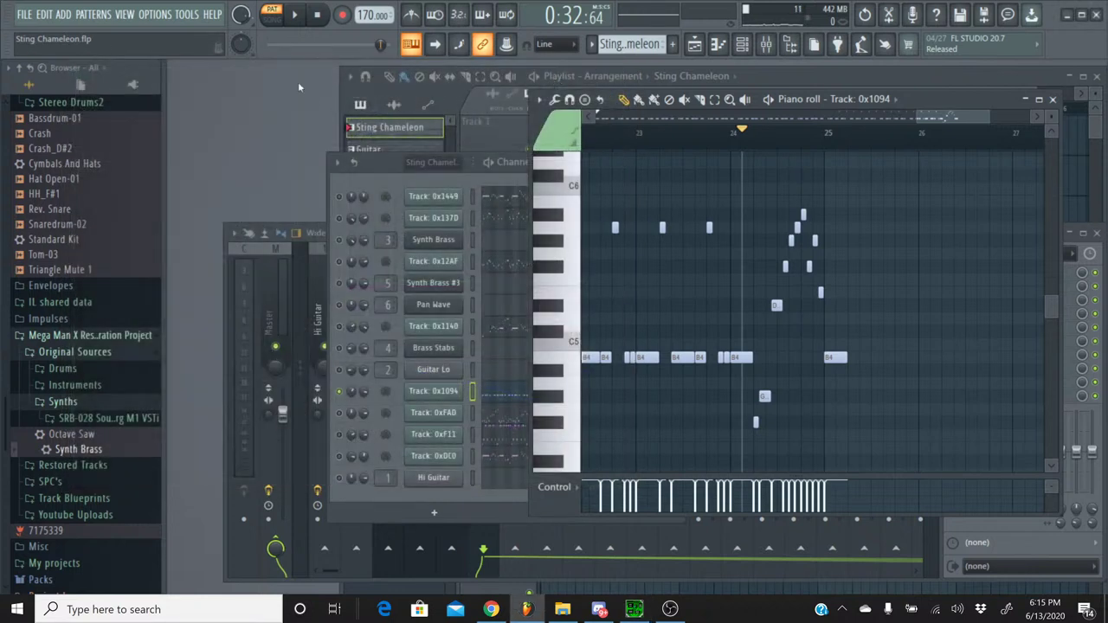
- Replay Track: 0x1094 at bar 24 and sound its piano roll keys across several octaves
{"action": "left_click", "coordinate": [295, 15]}
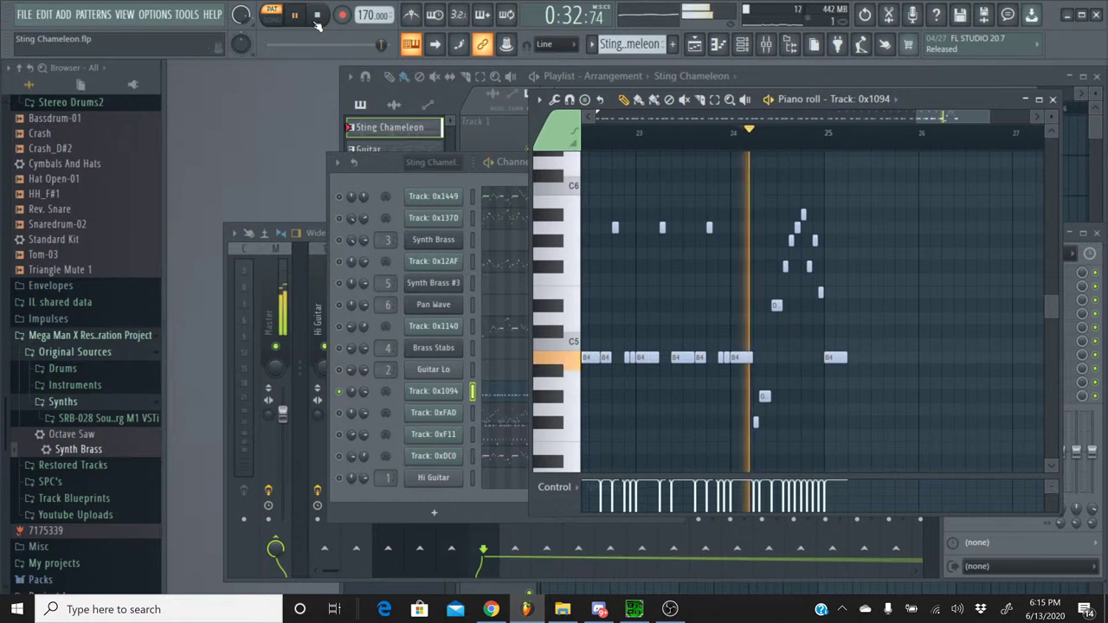
{"action": "key", "text": "space"}
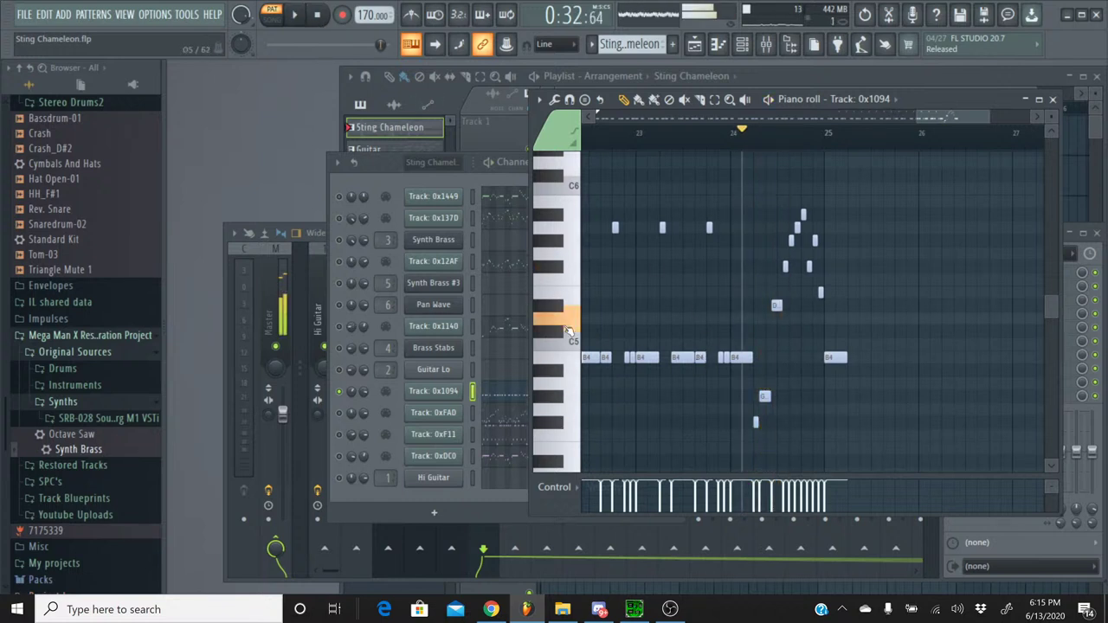
{"action": "scroll", "coordinate": [570, 334], "scroll_direction": "down", "scroll_amount": 3}
{"action": "scroll", "coordinate": [569, 332], "scroll_direction": "down", "scroll_amount": 6}
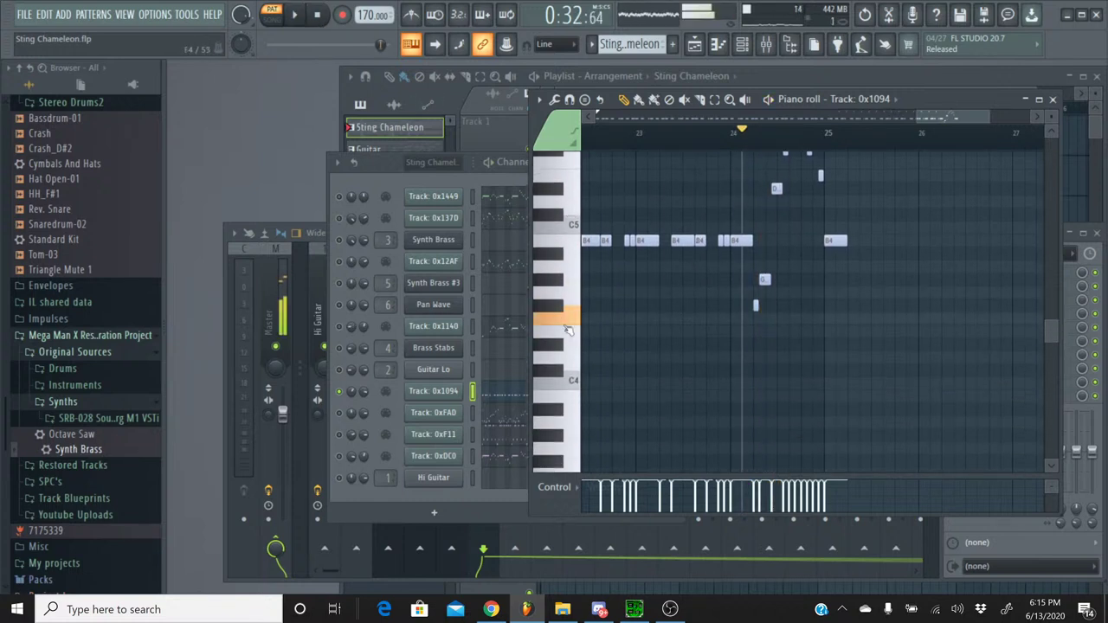
{"action": "scroll", "coordinate": [570, 332], "scroll_direction": "up", "scroll_amount": 8}
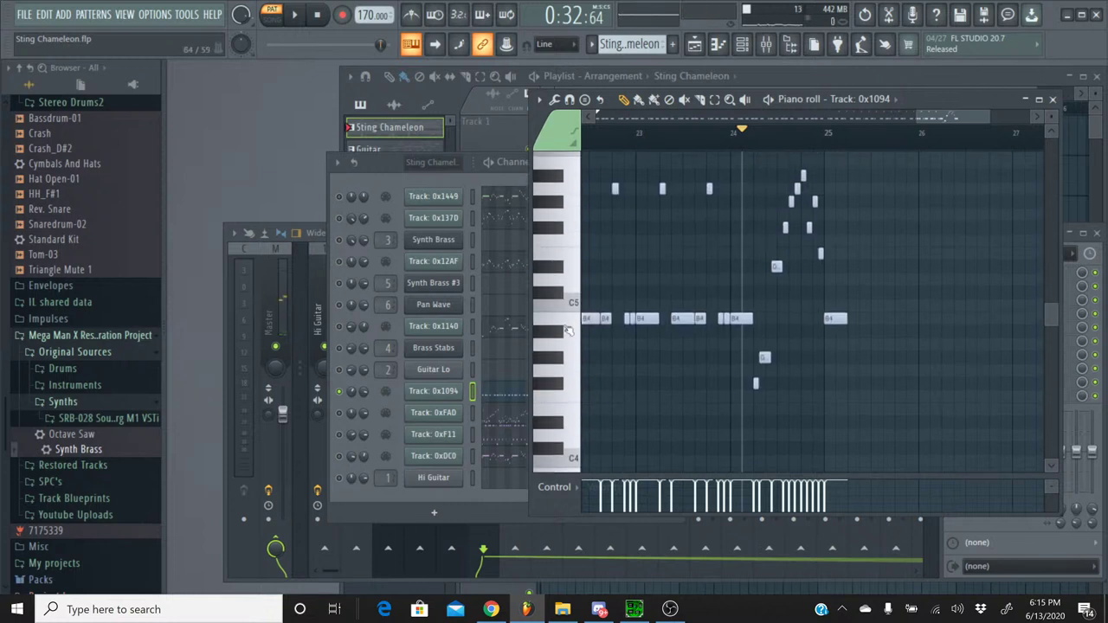
{"action": "scroll", "coordinate": [570, 331], "scroll_direction": "up", "scroll_amount": 4}
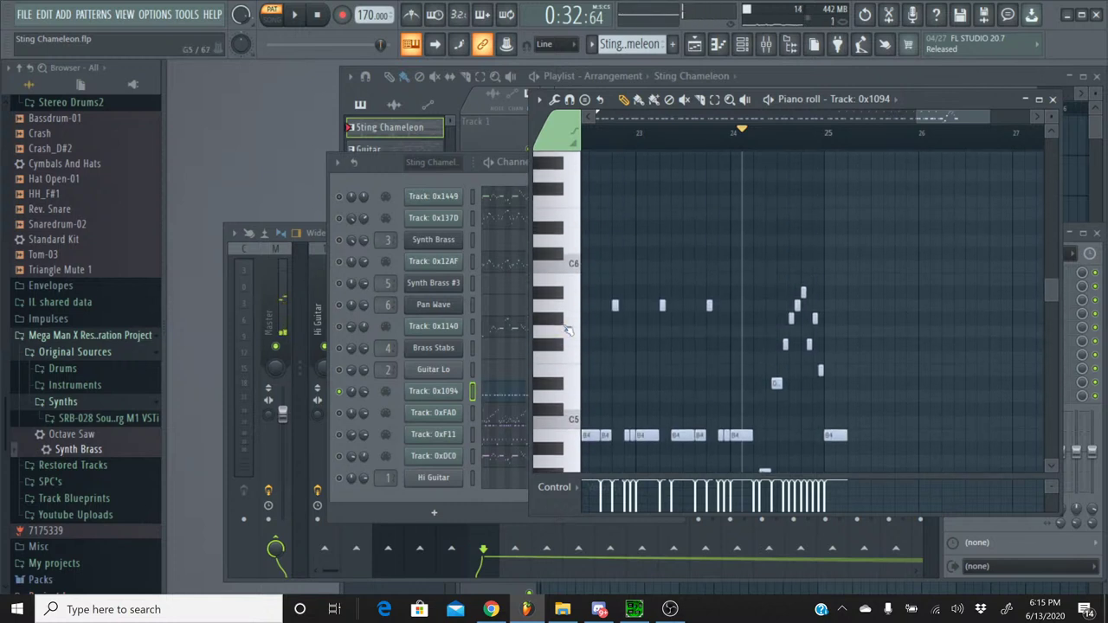
{"action": "scroll", "coordinate": [570, 331], "scroll_direction": "down", "scroll_amount": 5}
{"action": "scroll", "coordinate": [570, 332], "scroll_direction": "down", "scroll_amount": 3}
{"action": "scroll", "coordinate": [570, 331], "scroll_direction": "down", "scroll_amount": 2}
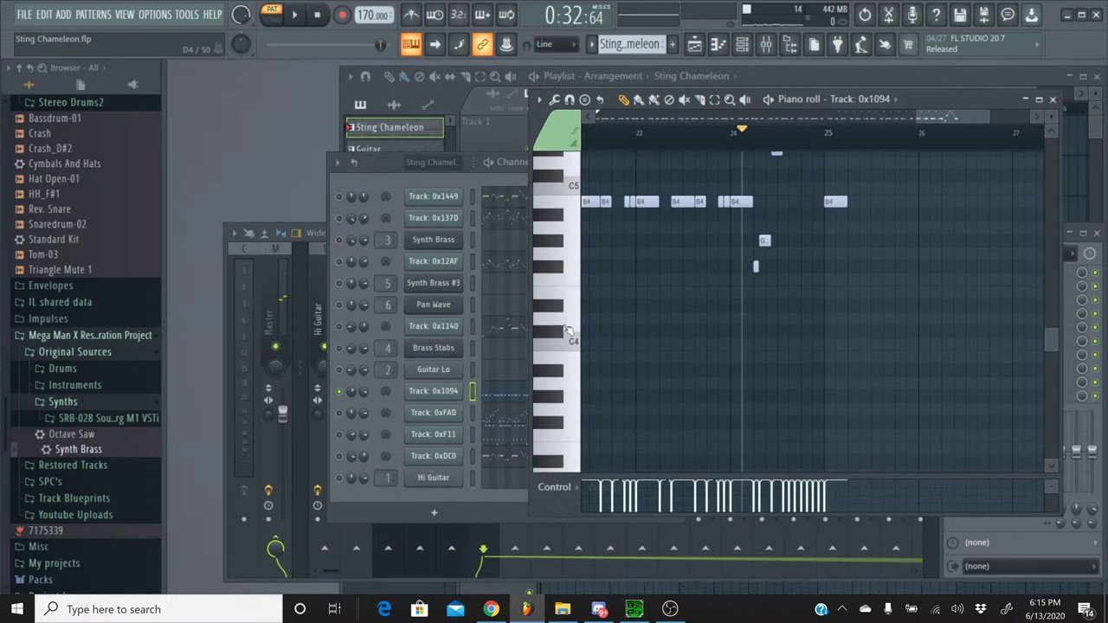
{"action": "scroll", "coordinate": [570, 332], "scroll_direction": "down", "scroll_amount": 3}
{"action": "left_click", "coordinate": [570, 332]}
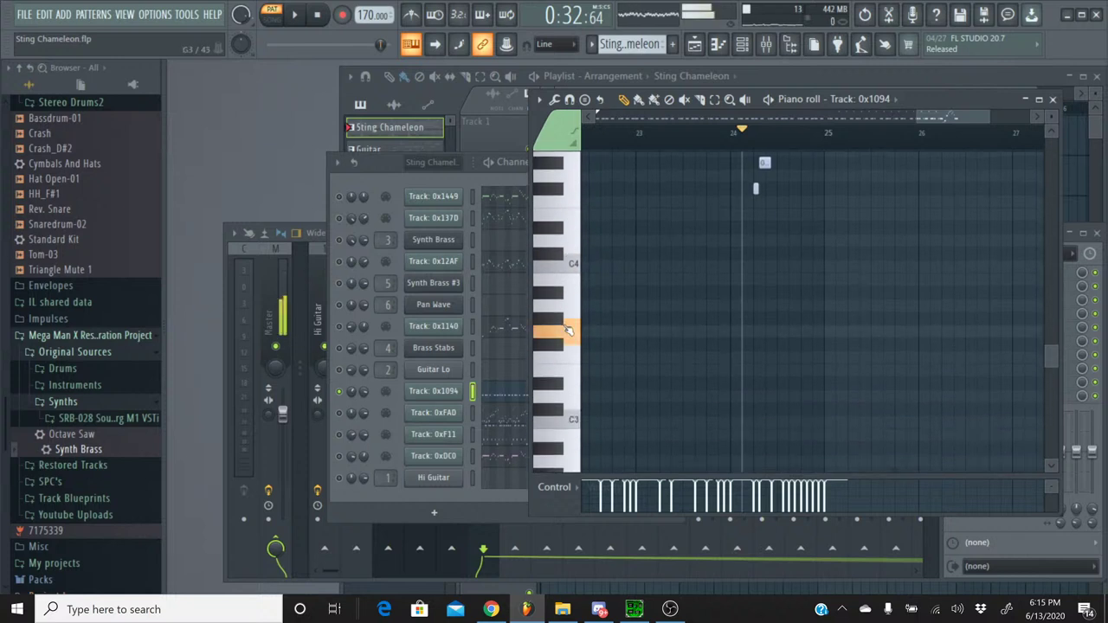
{"action": "scroll", "coordinate": [570, 331], "scroll_direction": "up", "scroll_amount": 15}
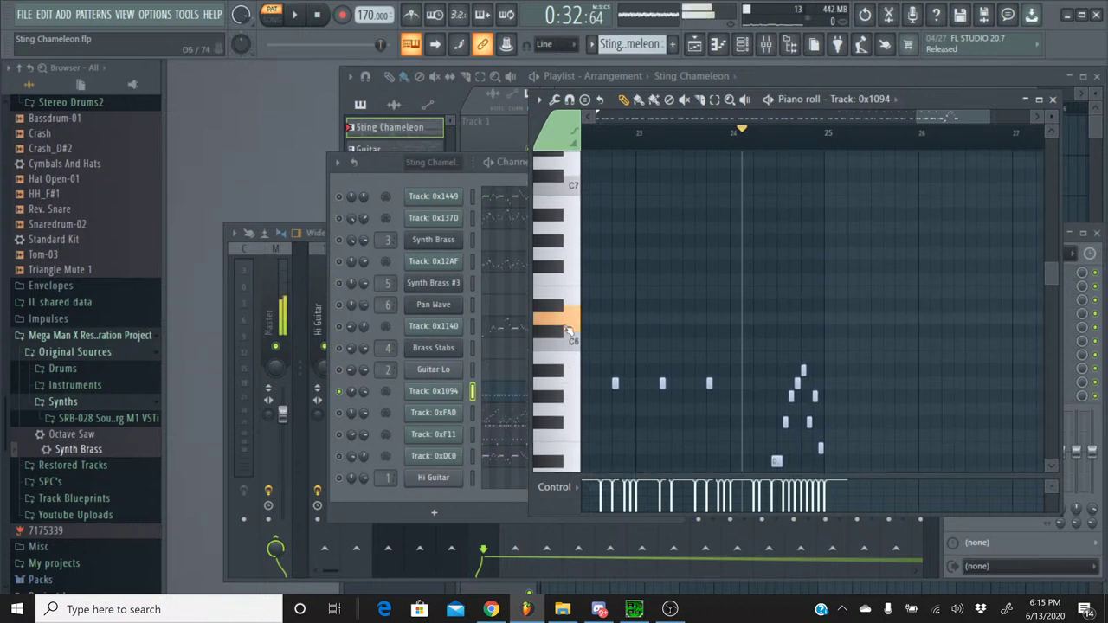
{"action": "scroll", "coordinate": [569, 332], "scroll_direction": "down", "scroll_amount": 4}
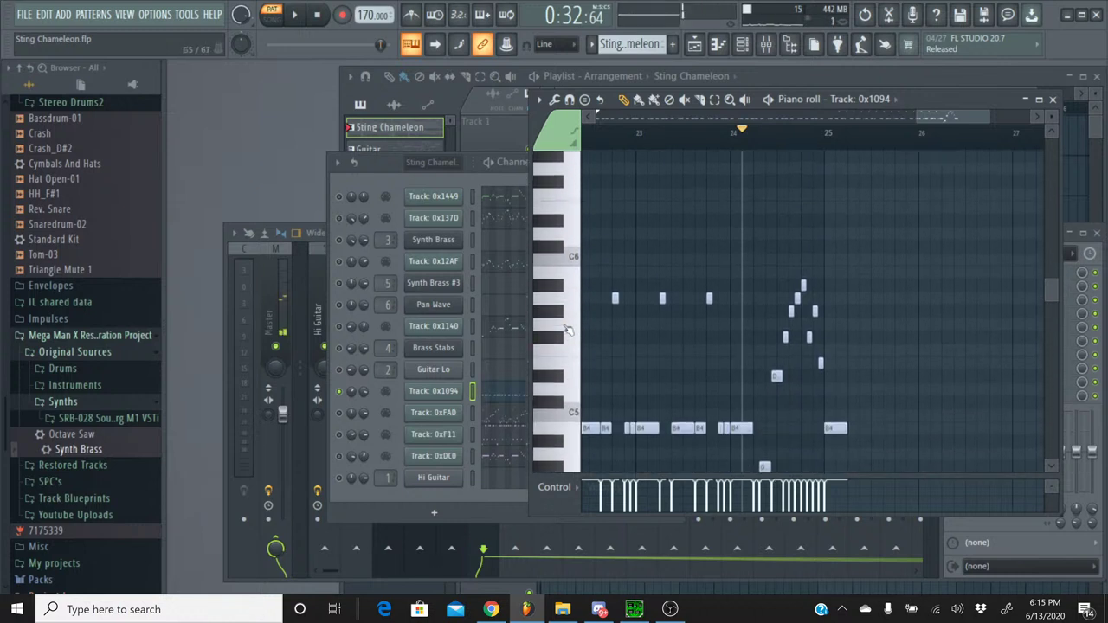
{"action": "scroll", "coordinate": [569, 332], "scroll_direction": "down", "scroll_amount": 3}
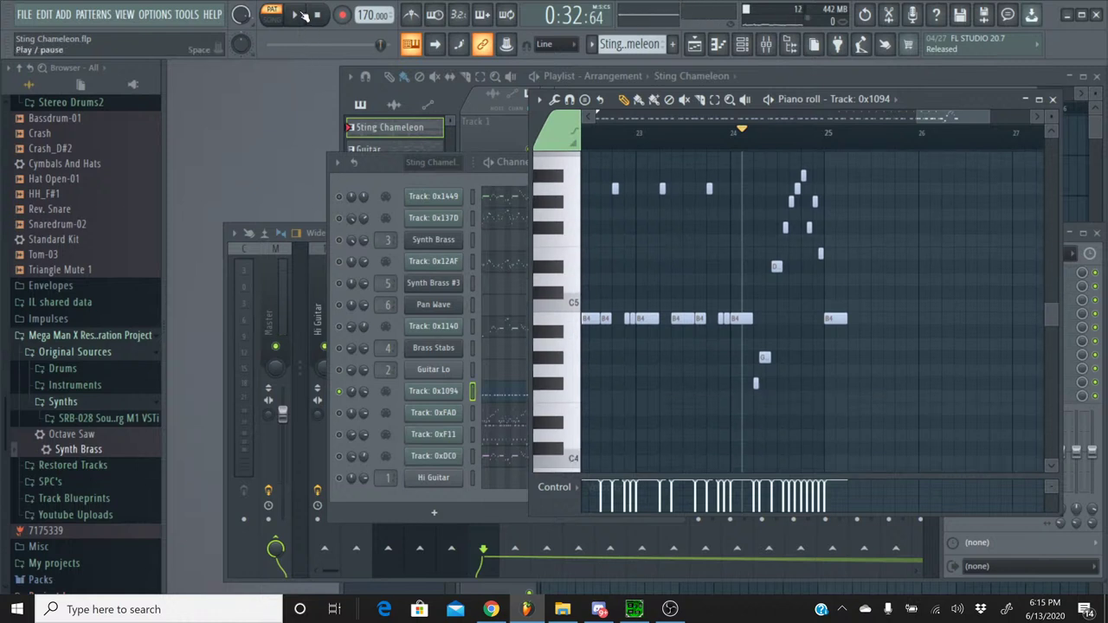
- Compare the bar 24 passage of Track: 0x1094 with the original Sting Chameleon song played in SPCTool
{"action": "left_click", "coordinate": [303, 17]}
{"action": "key", "text": "space"}
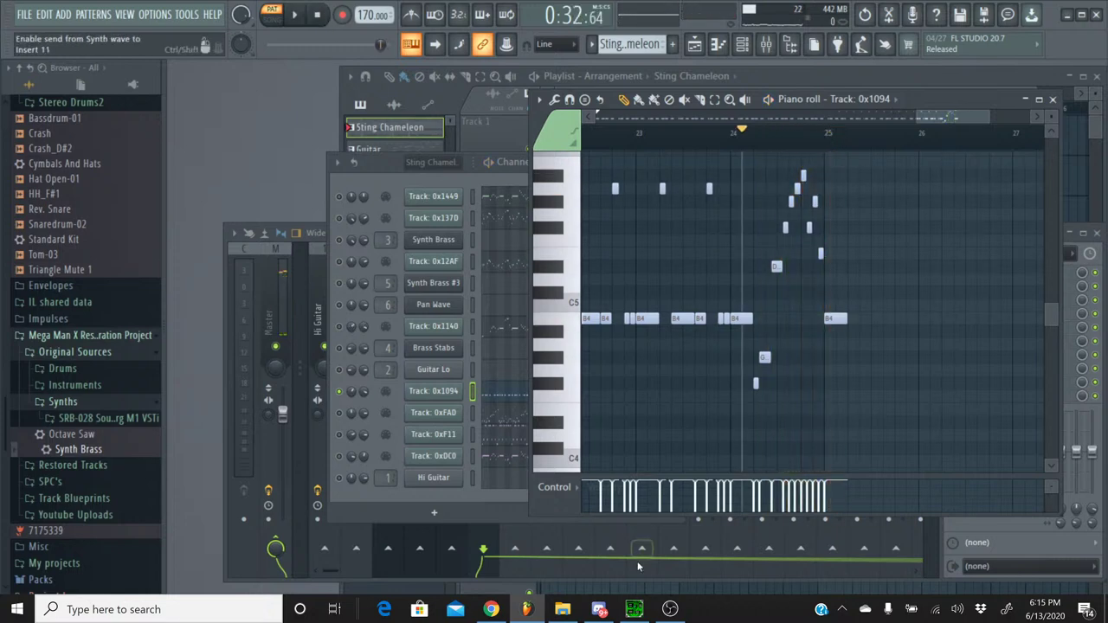
{"action": "left_click", "coordinate": [634, 609]}
{"action": "left_click", "coordinate": [376, 310]}
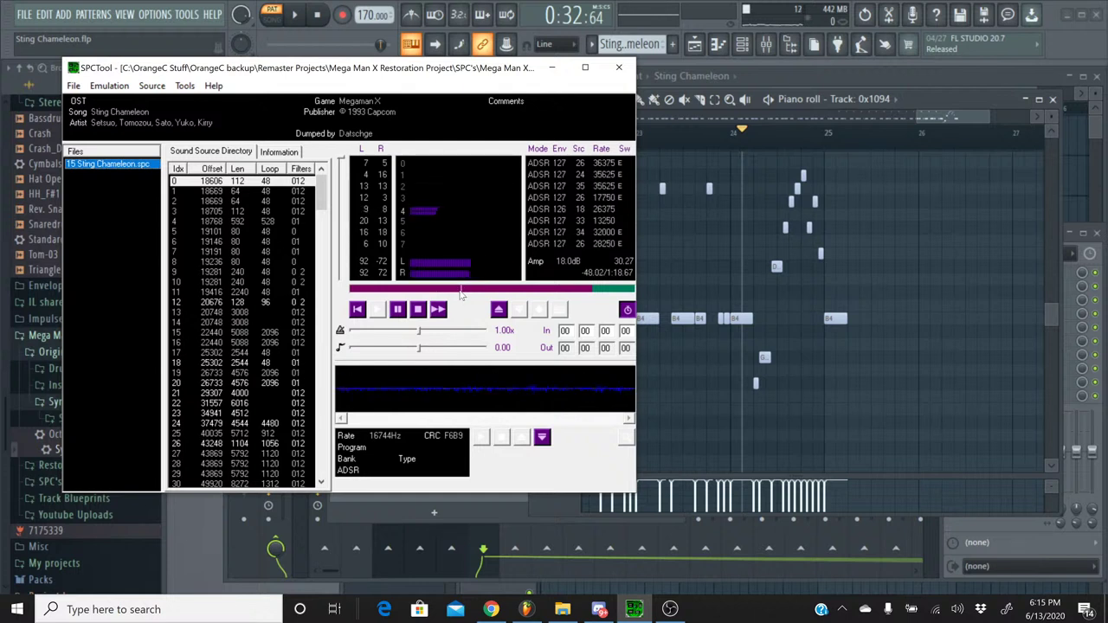
{"action": "left_click", "coordinate": [419, 311]}
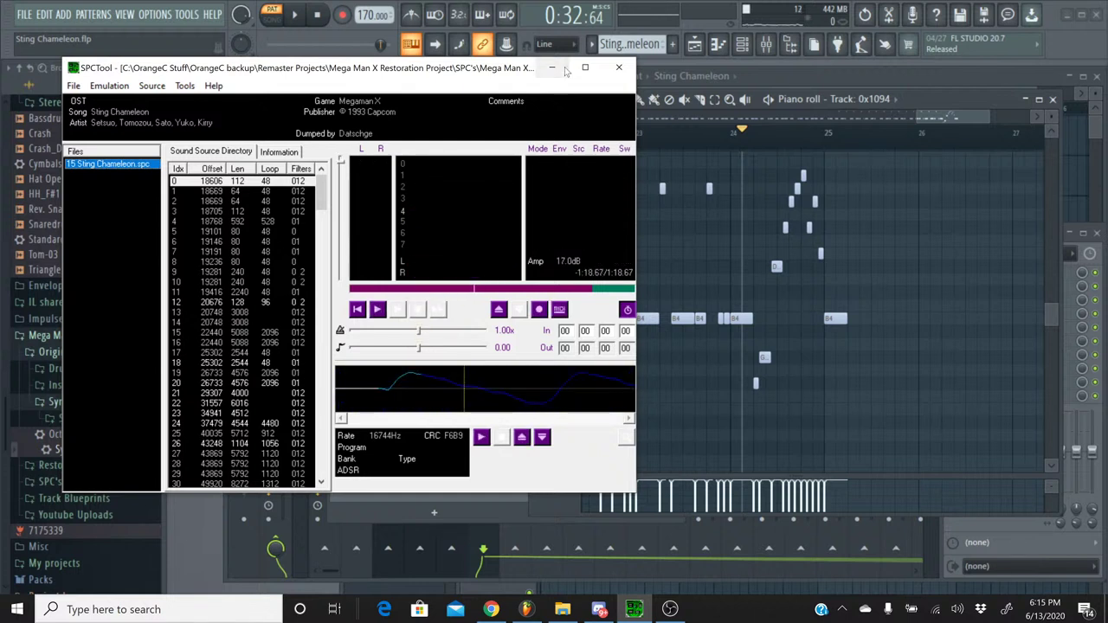
{"action": "left_click", "coordinate": [554, 67]}
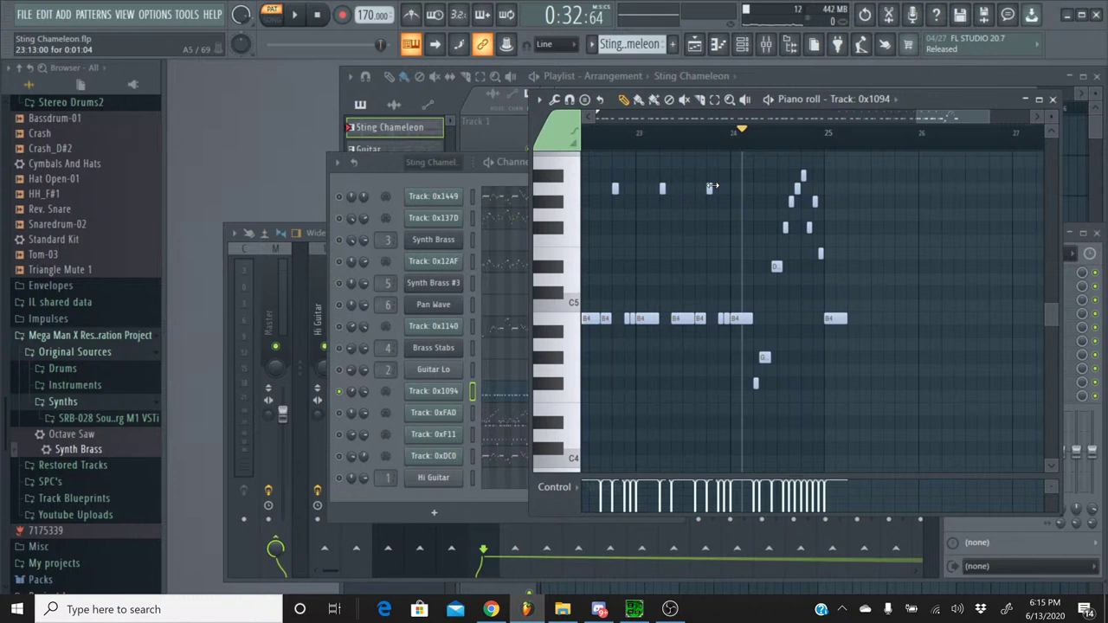
- Replay the bar 24 passage and test Track: 0x1094's sound on keys from the third octave up to the seventh
{"action": "left_click", "coordinate": [565, 249]}
{"action": "key", "text": "space"}
{"action": "key", "text": "space"}
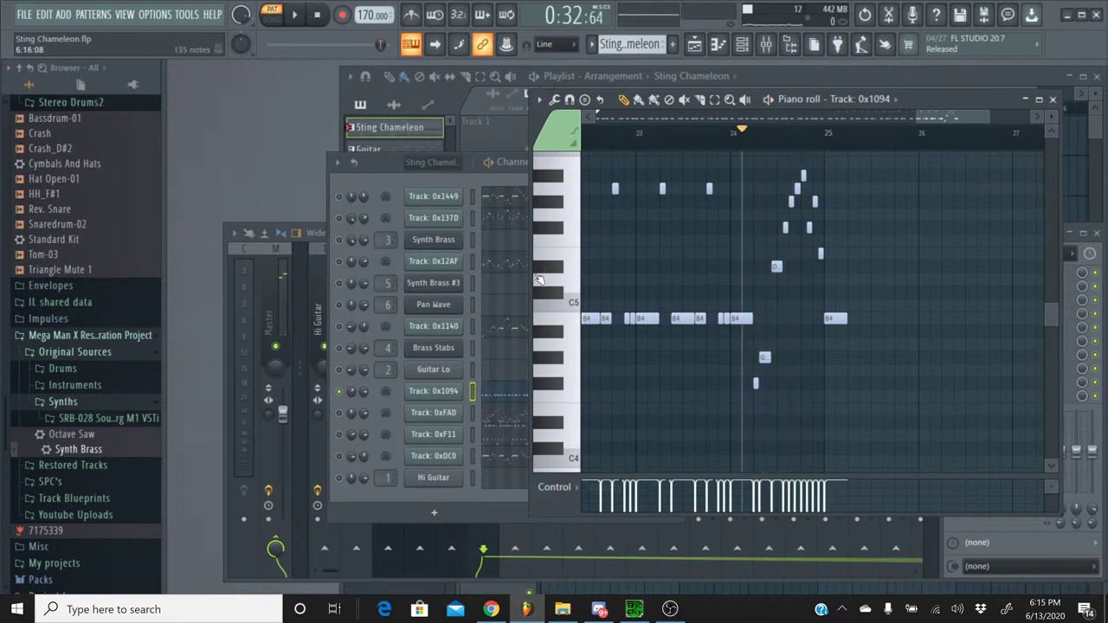
{"action": "scroll", "coordinate": [541, 282], "scroll_direction": "down", "scroll_amount": 1}
{"action": "scroll", "coordinate": [552, 284], "scroll_direction": "down", "scroll_amount": 1}
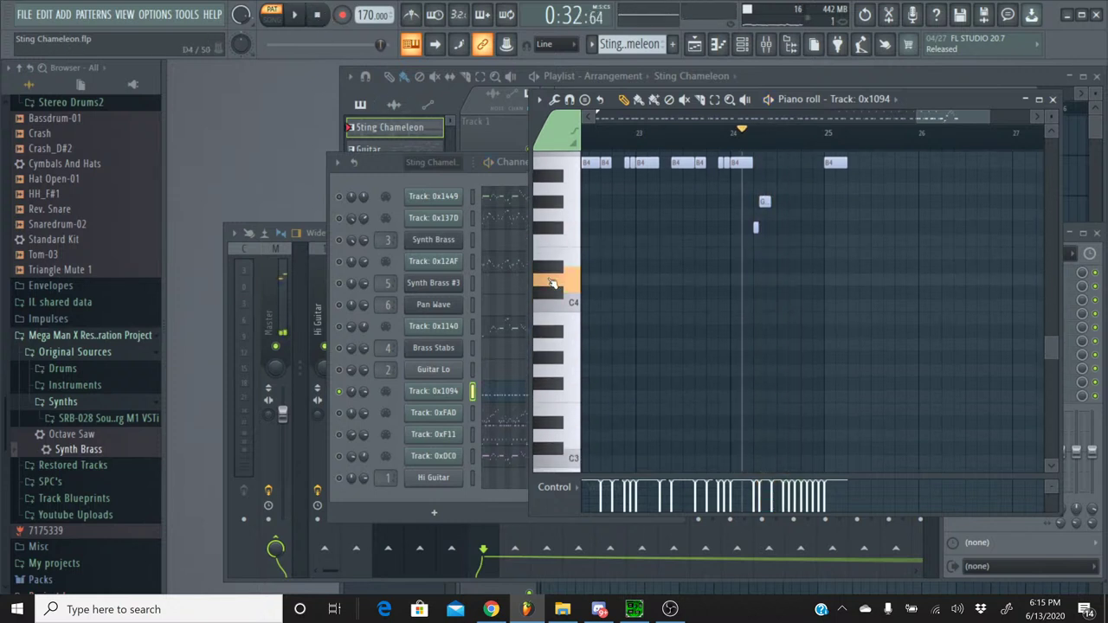
{"action": "scroll", "coordinate": [553, 284], "scroll_direction": "down", "scroll_amount": 1}
{"action": "scroll", "coordinate": [552, 284], "scroll_direction": "down", "scroll_amount": 1}
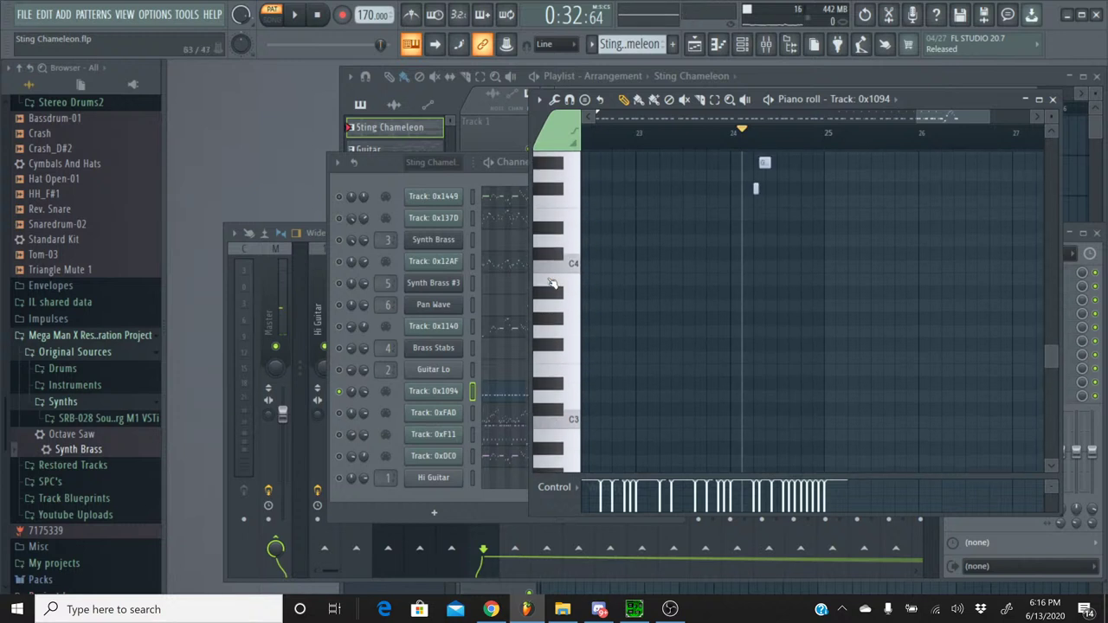
{"action": "scroll", "coordinate": [552, 284], "scroll_direction": "down", "scroll_amount": 3}
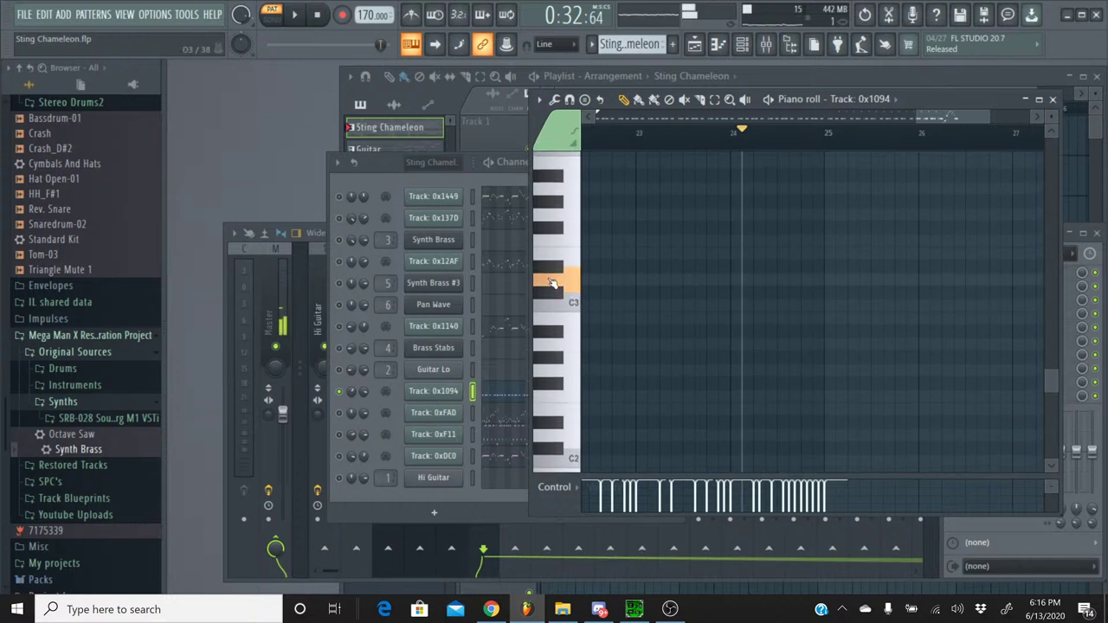
{"action": "scroll", "coordinate": [552, 284], "scroll_direction": "up", "scroll_amount": 6}
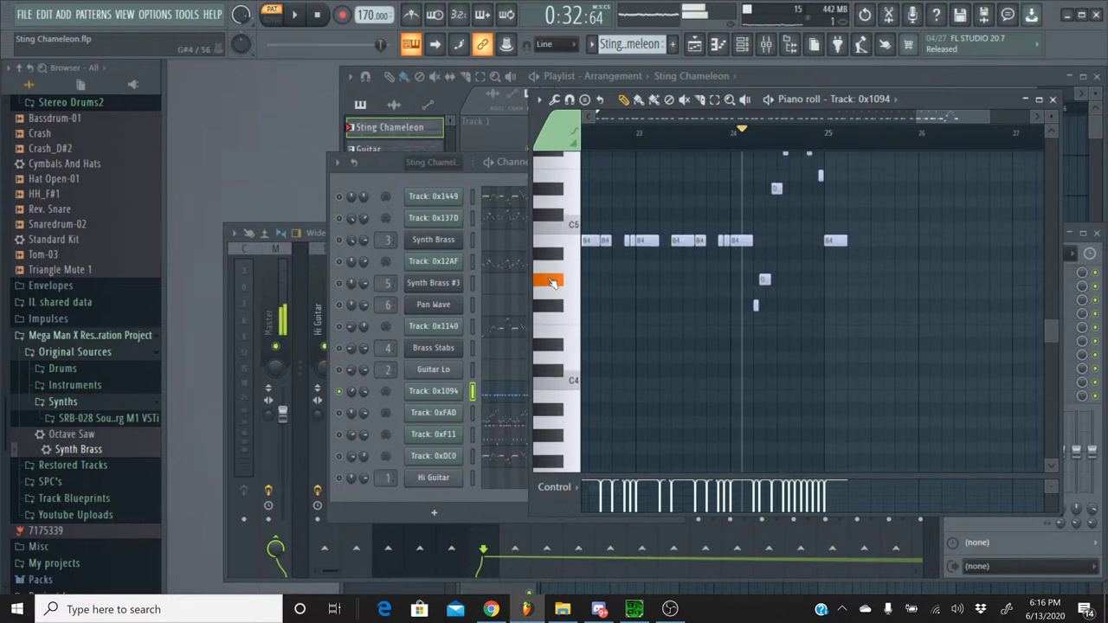
{"action": "scroll", "coordinate": [552, 284], "scroll_direction": "up", "scroll_amount": 6}
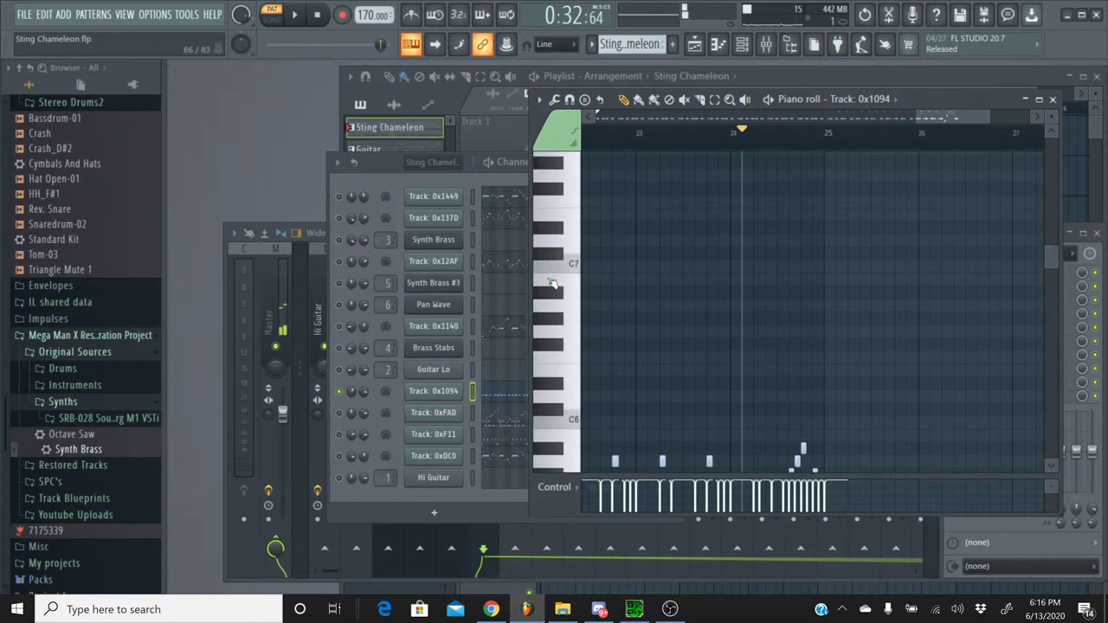
{"action": "scroll", "coordinate": [552, 284], "scroll_direction": "down", "scroll_amount": 2}
{"action": "scroll", "coordinate": [552, 284], "scroll_direction": "down", "scroll_amount": 4}
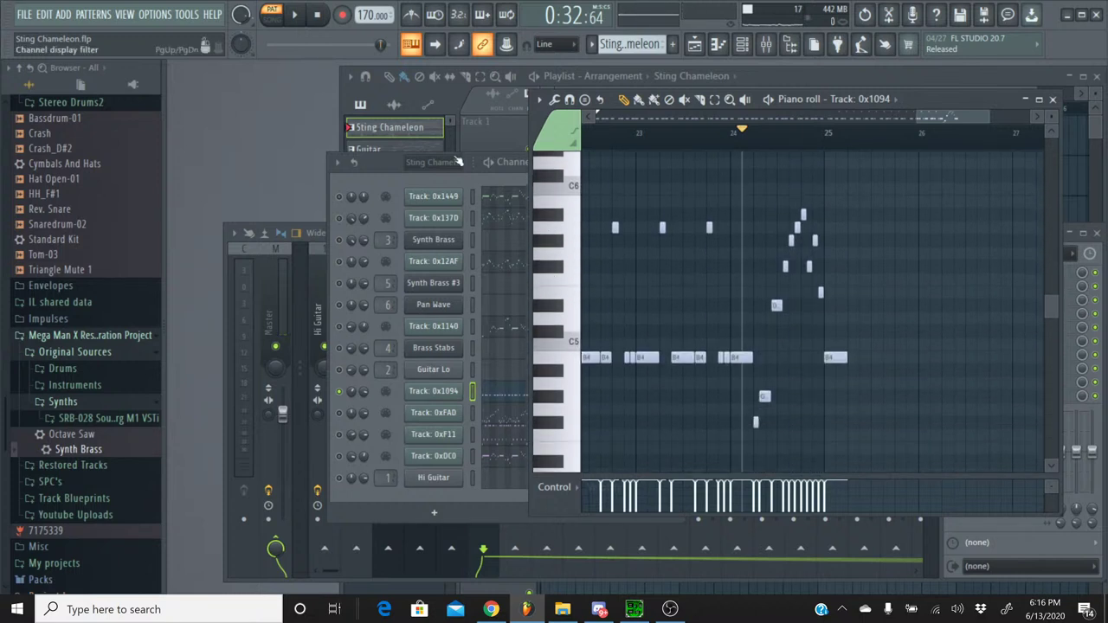
- Reset playback to the start, select all the notes of Track: 0x1094, and close its piano roll
{"action": "left_click", "coordinate": [317, 15]}
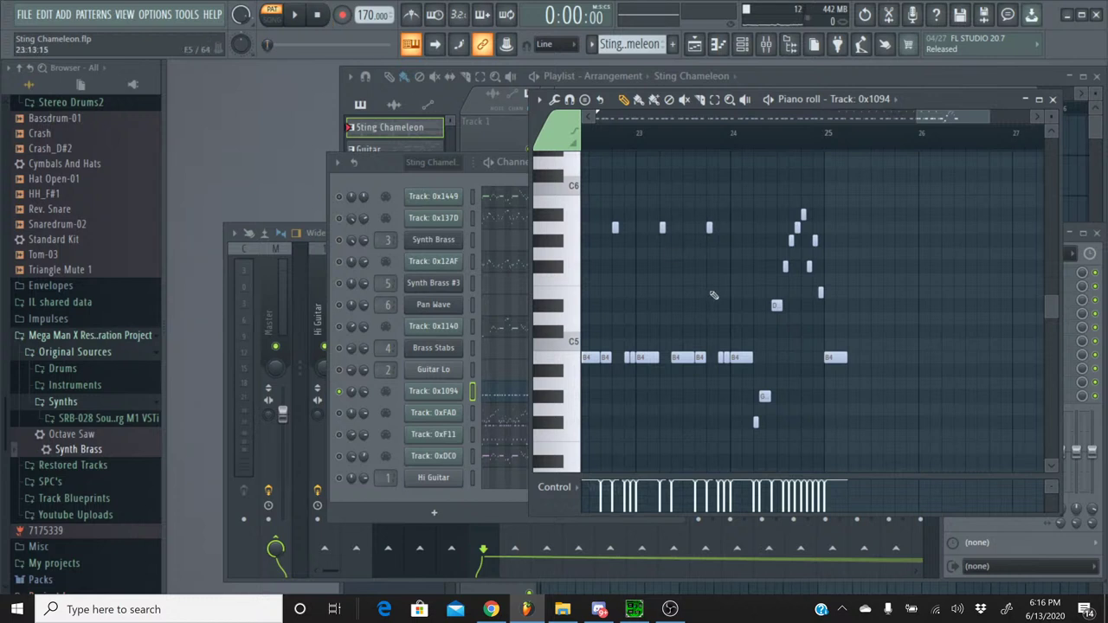
{"action": "left_click_drag", "start_coordinate": [950, 121], "coordinate": [544, 184]}
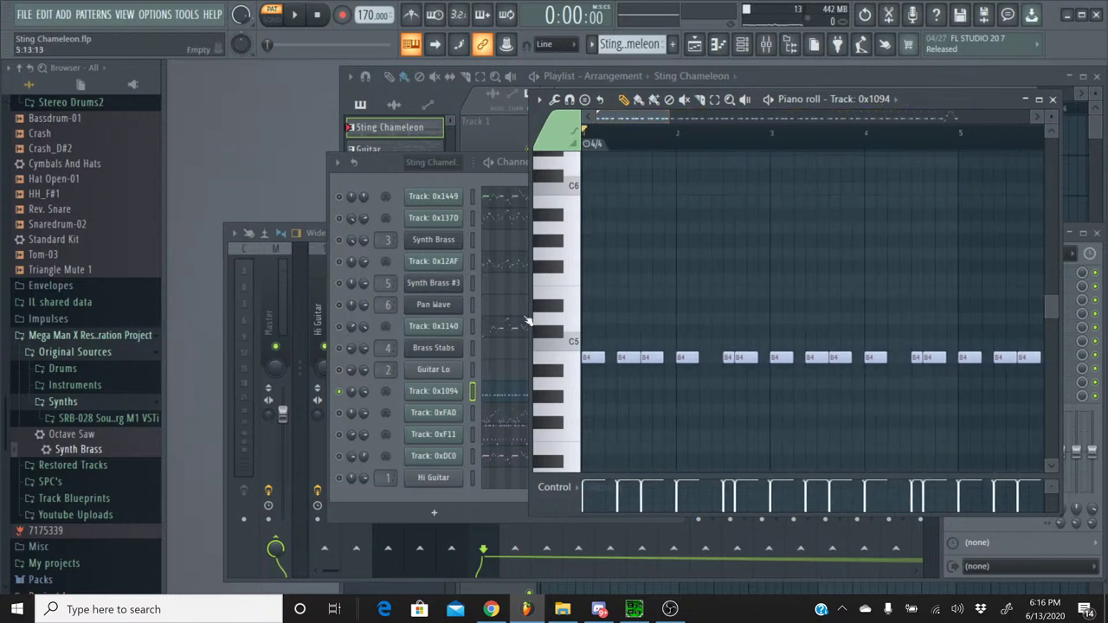
{"action": "key", "text": "ctrl+a"}
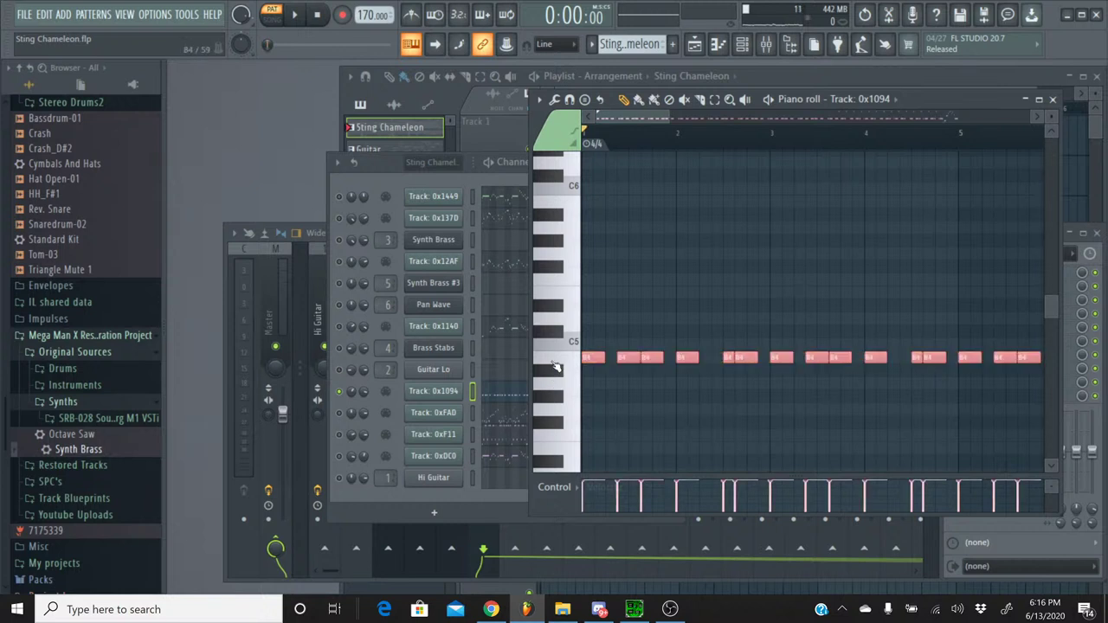
{"action": "left_click", "coordinate": [1052, 99]}
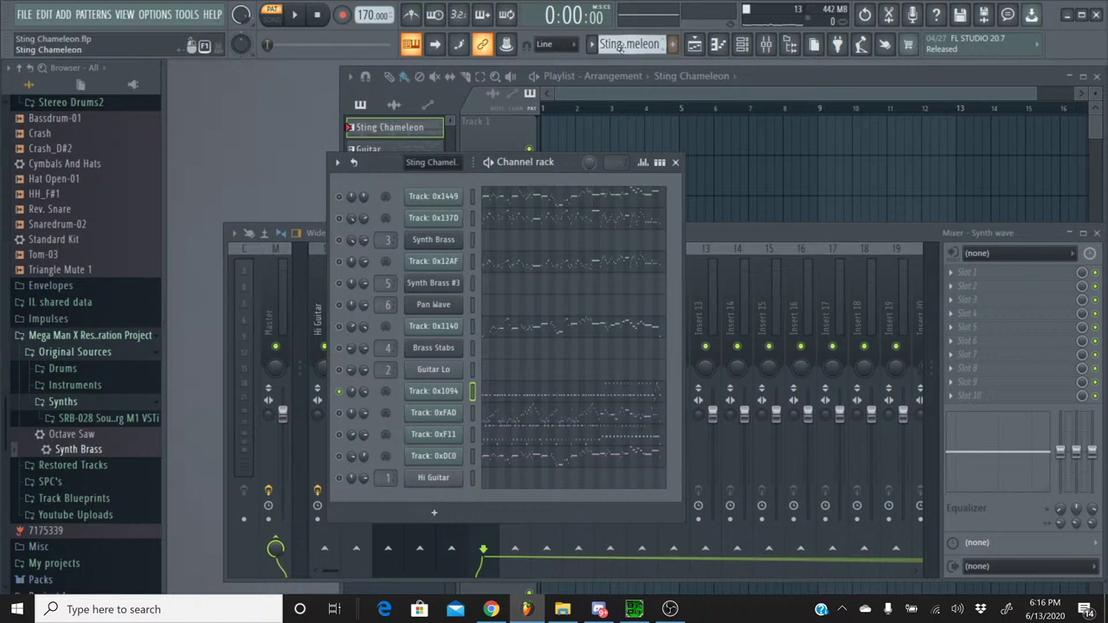
- Create a new empty pattern and open its name for editing
{"action": "left_click", "coordinate": [604, 45]}
{"action": "left_click", "coordinate": [622, 65]}
{"action": "left_click", "coordinate": [675, 46]}
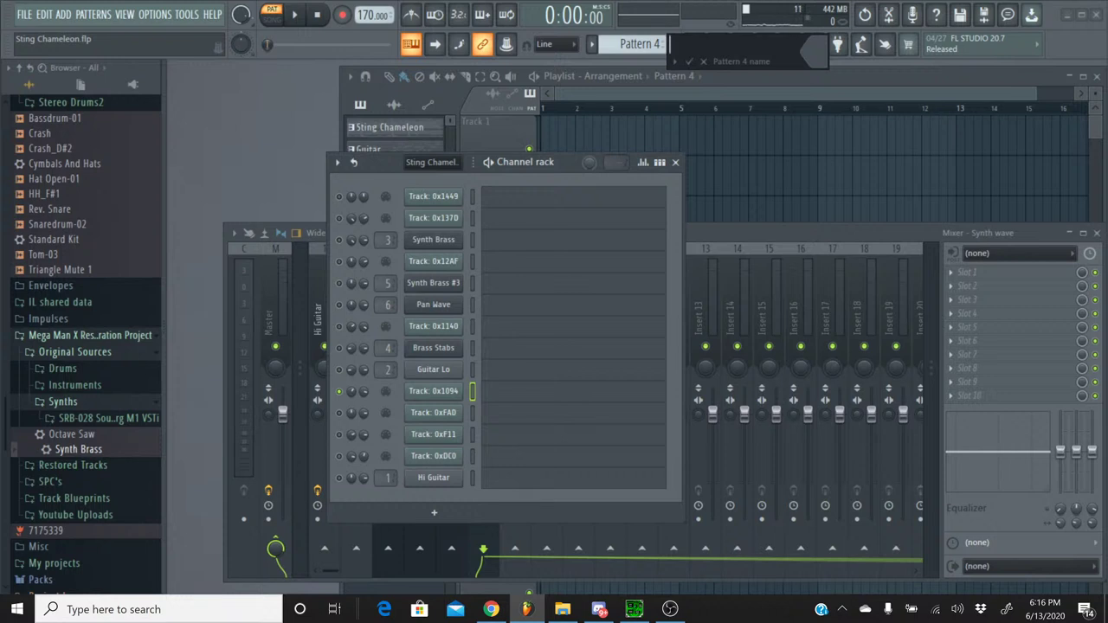
- Name the new pattern Percussion
{"action": "type", "text": "ercussion"}
{"action": "key", "text": "Return"}
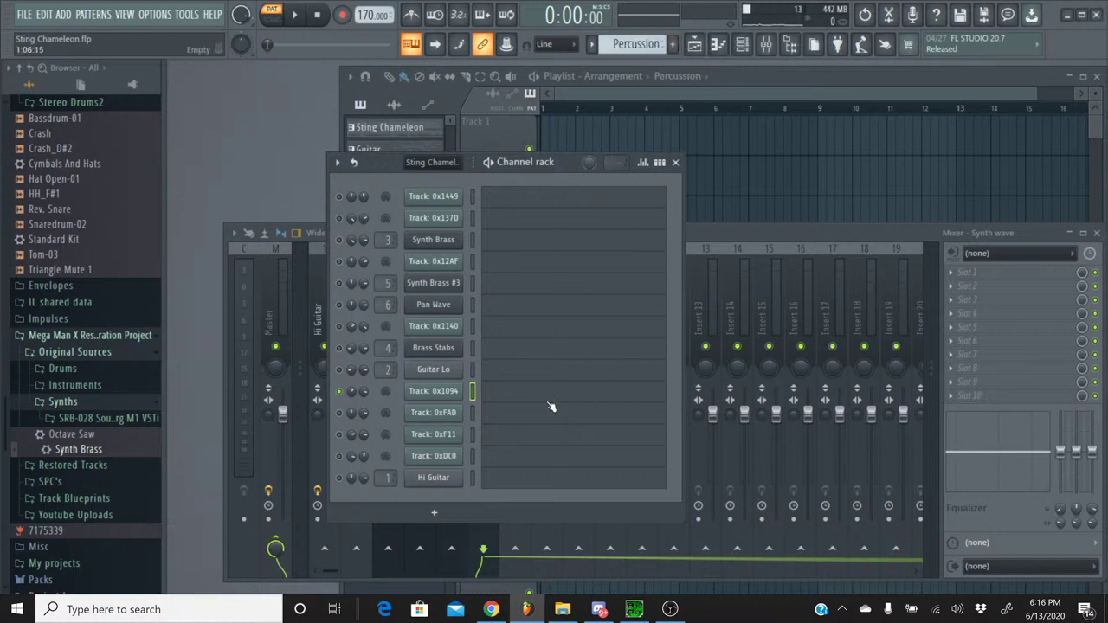
- Check the live stream's chat in Chrome, and return to FL Studio
{"action": "left_click", "coordinate": [492, 610]}
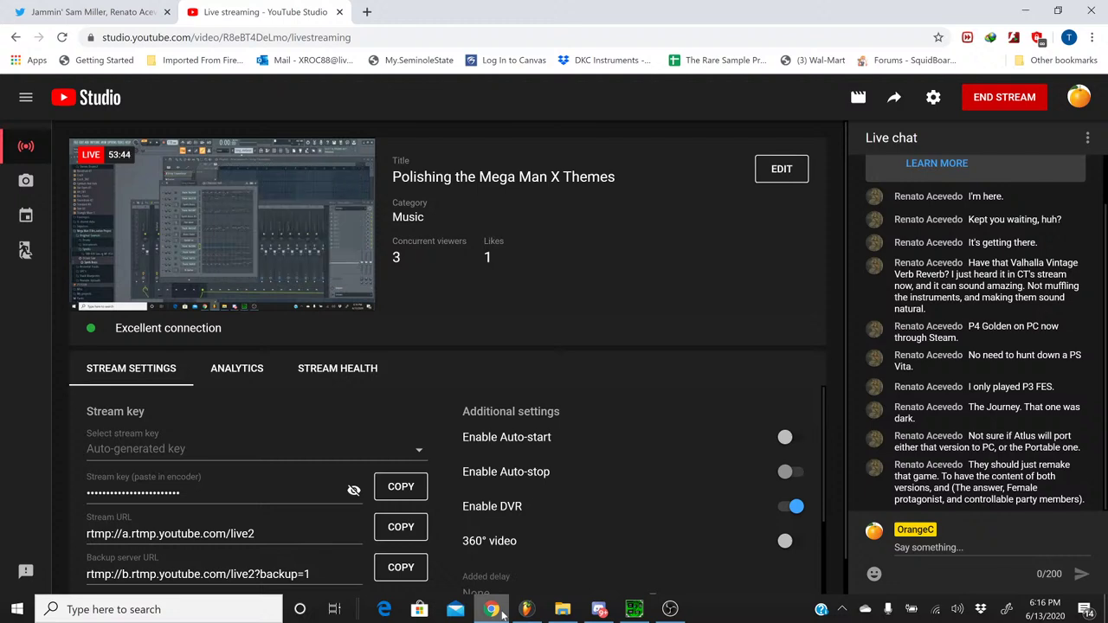
{"action": "left_click", "coordinate": [526, 610]}
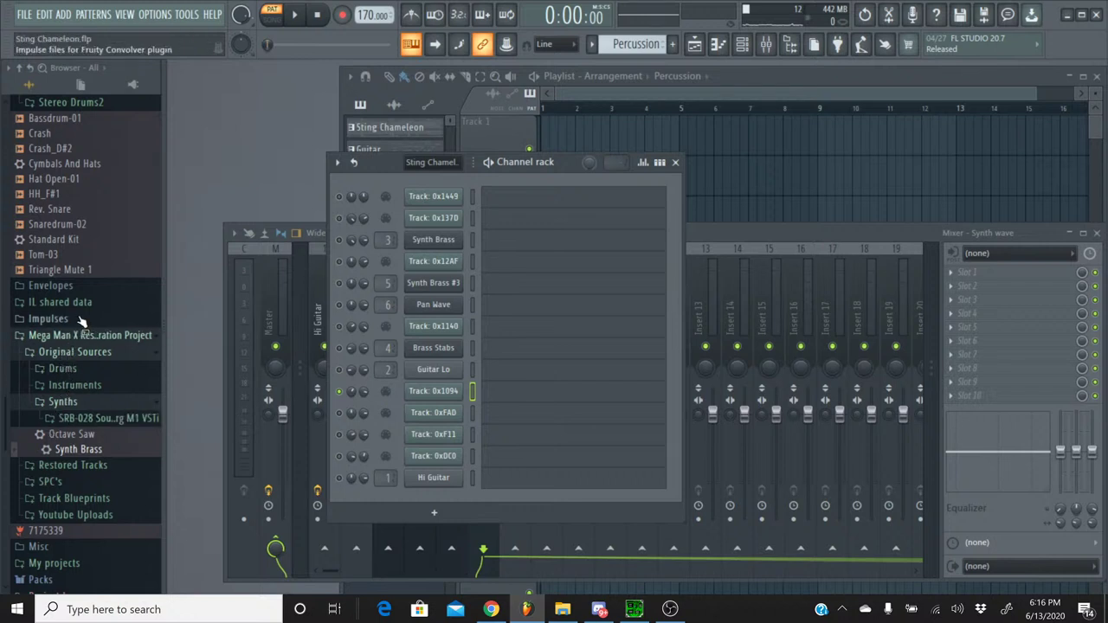
- Look through the Drums and Synths folders of the Mega Man X Restoration Project's Original Sources for a percussion sound
{"action": "scroll", "coordinate": [82, 322], "scroll_direction": "up", "scroll_amount": 4}
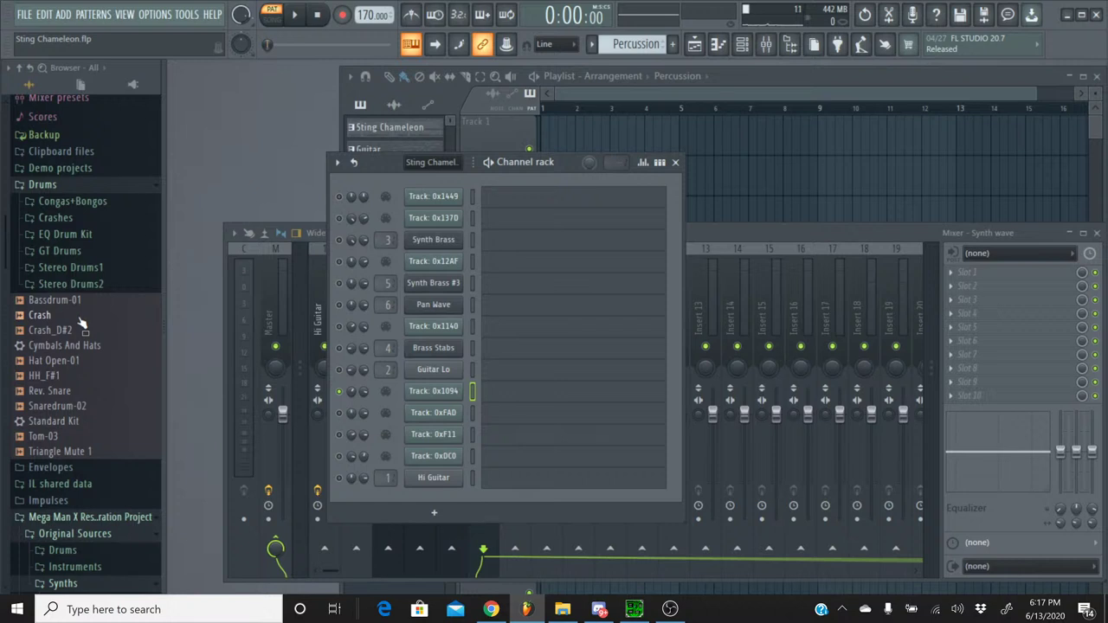
{"action": "scroll", "coordinate": [82, 323], "scroll_direction": "down", "scroll_amount": 7}
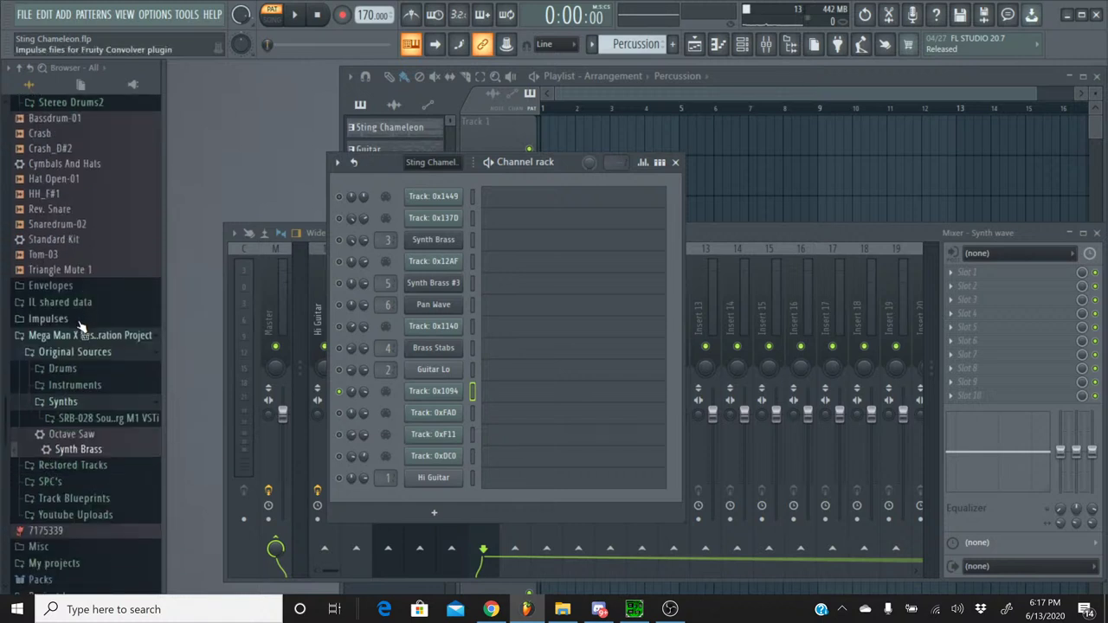
{"action": "left_click", "coordinate": [79, 352]}
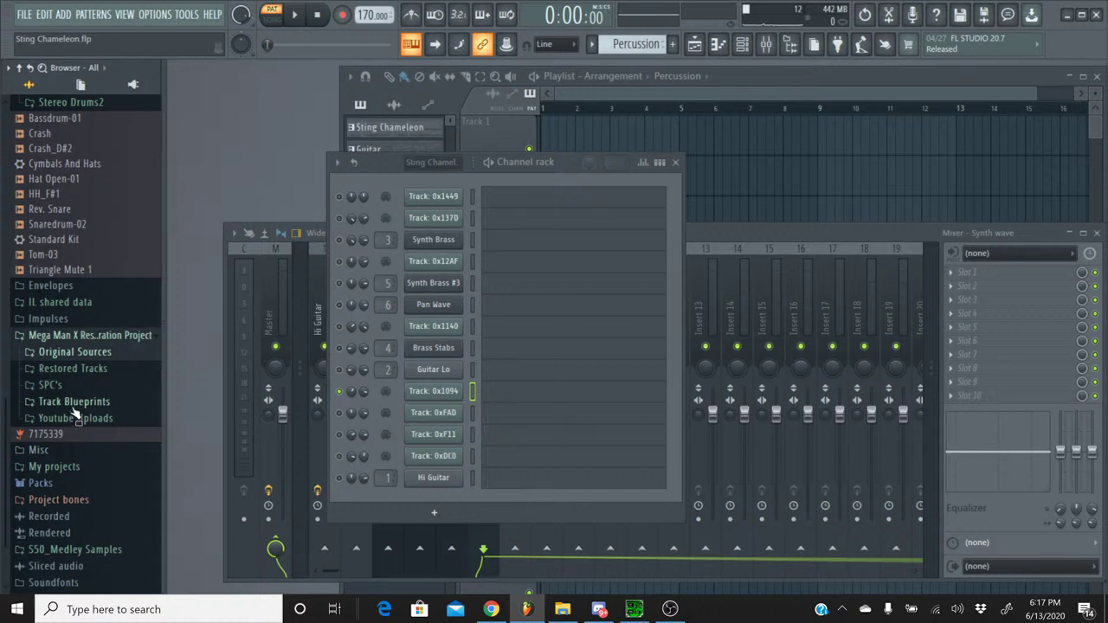
{"action": "left_click", "coordinate": [76, 353]}
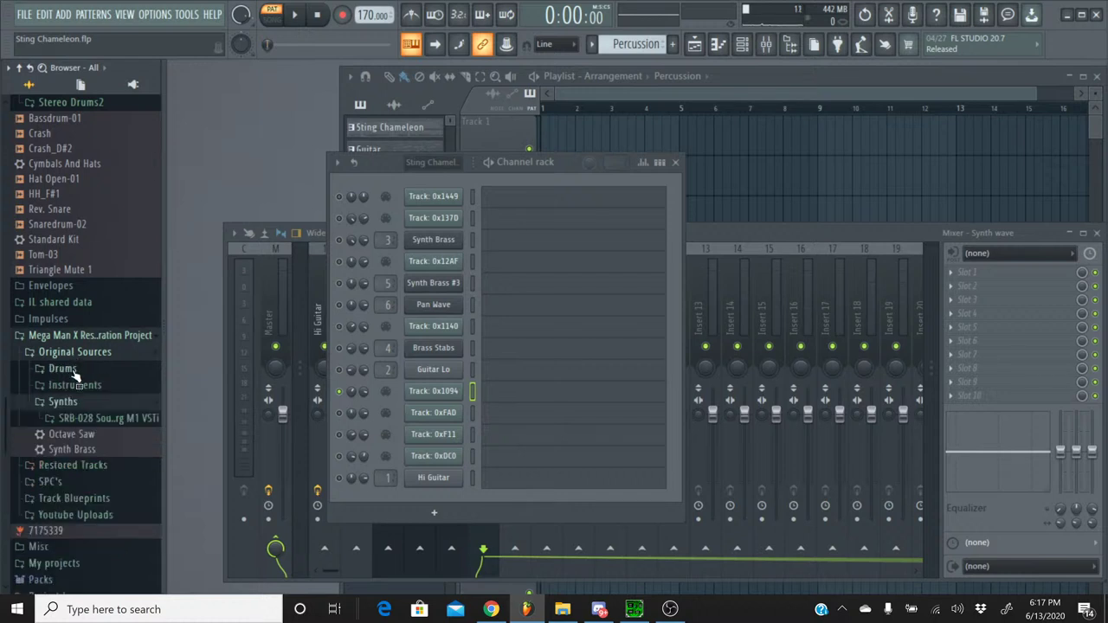
{"action": "left_click", "coordinate": [75, 369]}
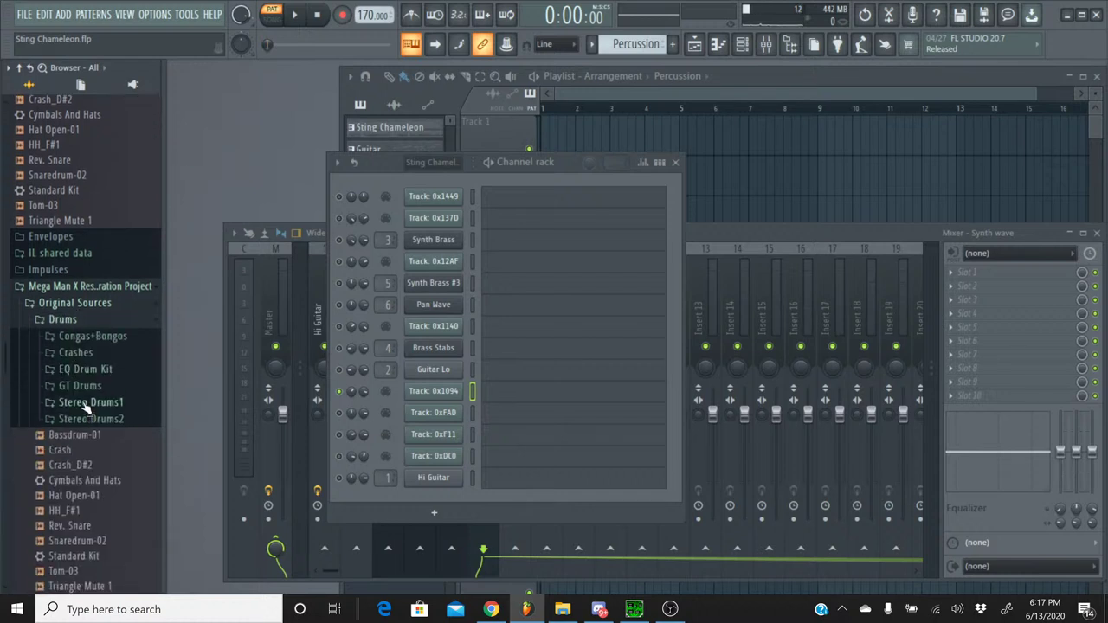
{"action": "scroll", "coordinate": [87, 407], "scroll_direction": "down", "scroll_amount": 2}
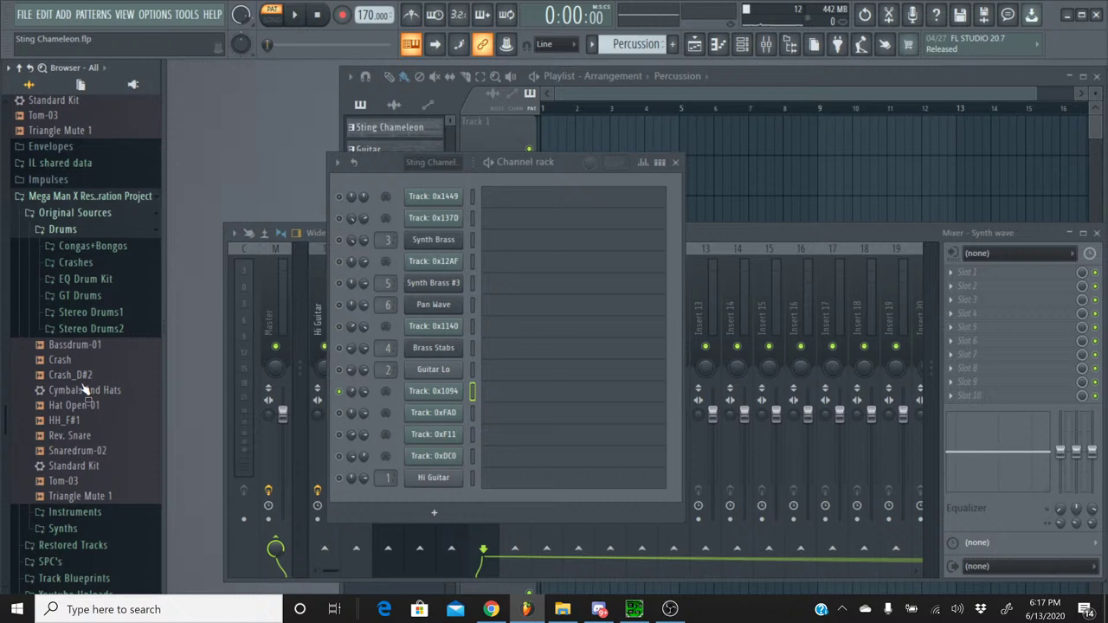
{"action": "right_click", "coordinate": [98, 332]}
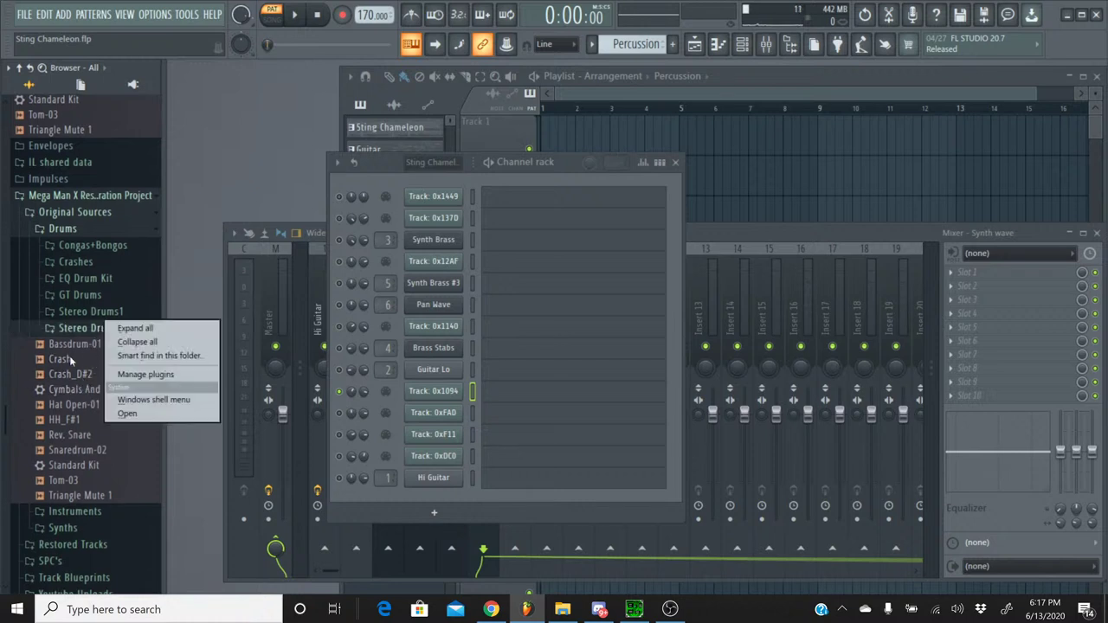
{"action": "left_click", "coordinate": [21, 405]}
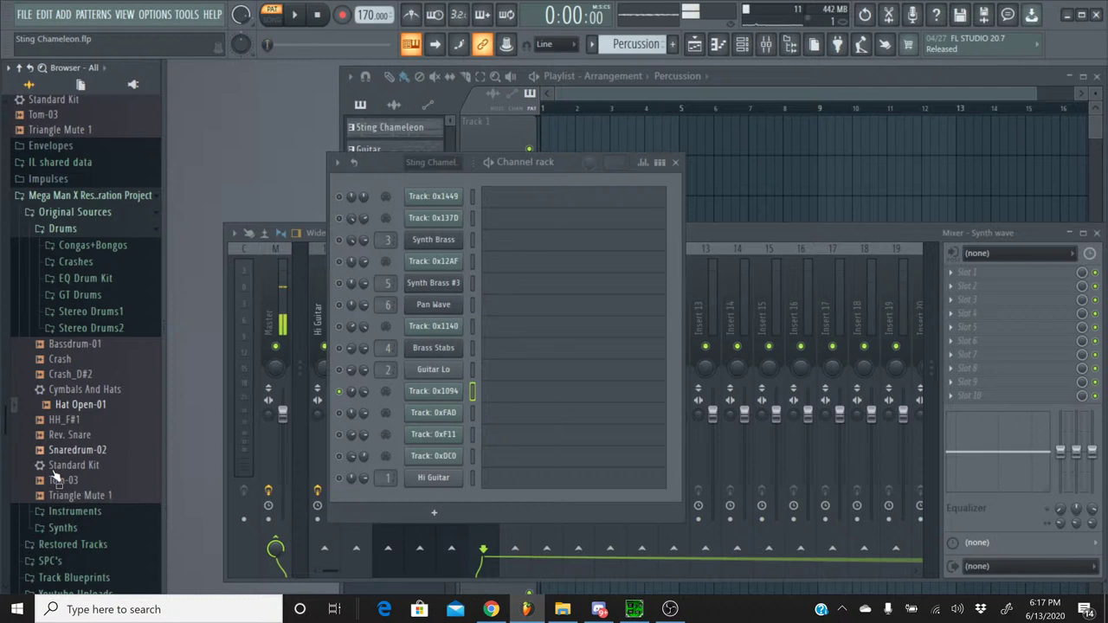
{"action": "left_click", "coordinate": [63, 528]}
{"action": "scroll", "coordinate": [117, 429], "scroll_direction": "down", "scroll_amount": 2}
{"action": "scroll", "coordinate": [116, 428], "scroll_direction": "down", "scroll_amount": 1}
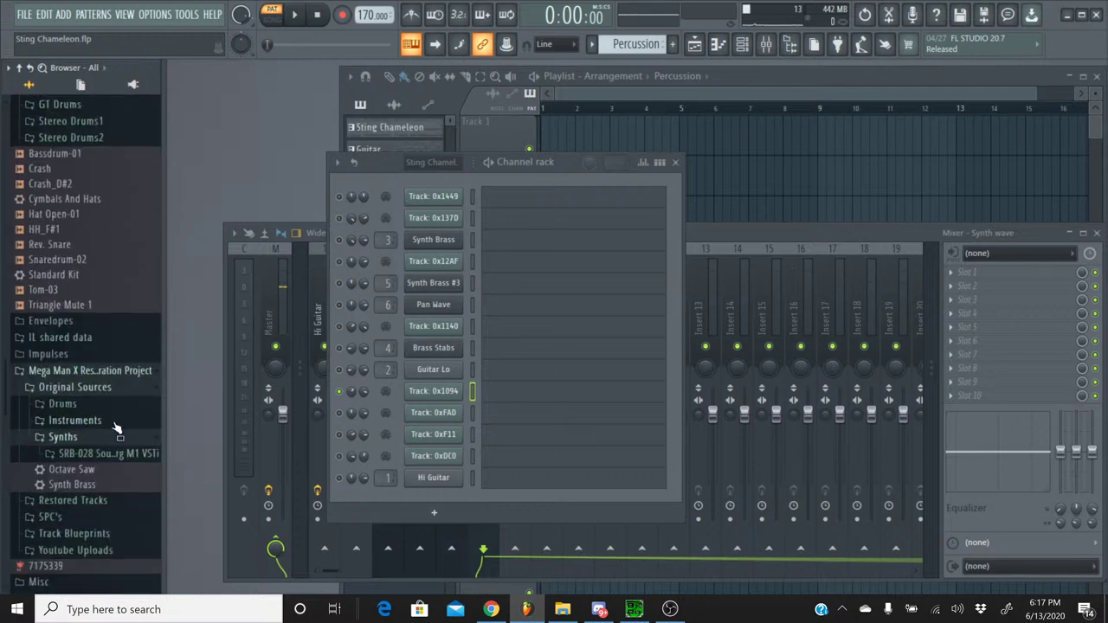
{"action": "left_click", "coordinate": [90, 391]}
{"action": "scroll", "coordinate": [85, 364], "scroll_direction": "up", "scroll_amount": 5}
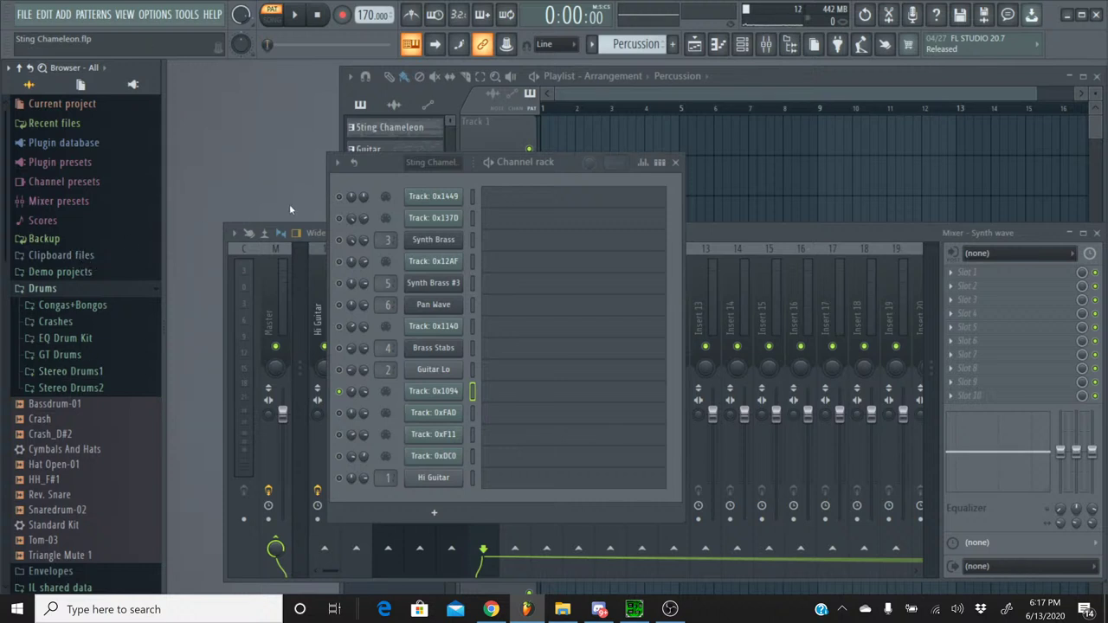
{"action": "left_click", "coordinate": [354, 182]}
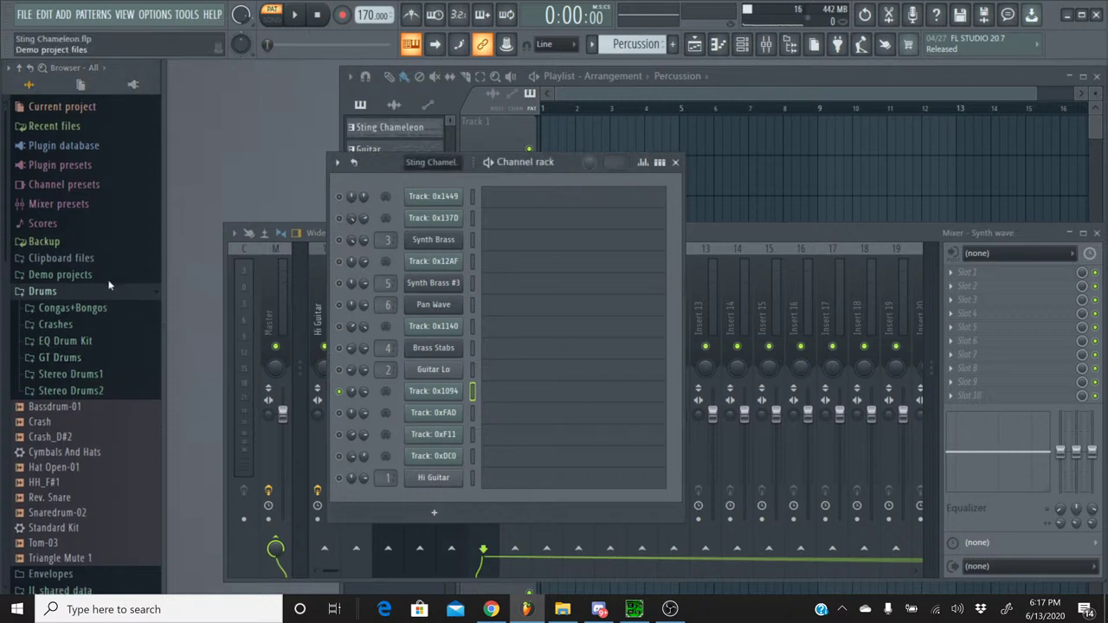
- Add the installed M1 VST generator as a new channel below Track: 0x1094 and close its plugin window
{"action": "left_click", "coordinate": [77, 144]}
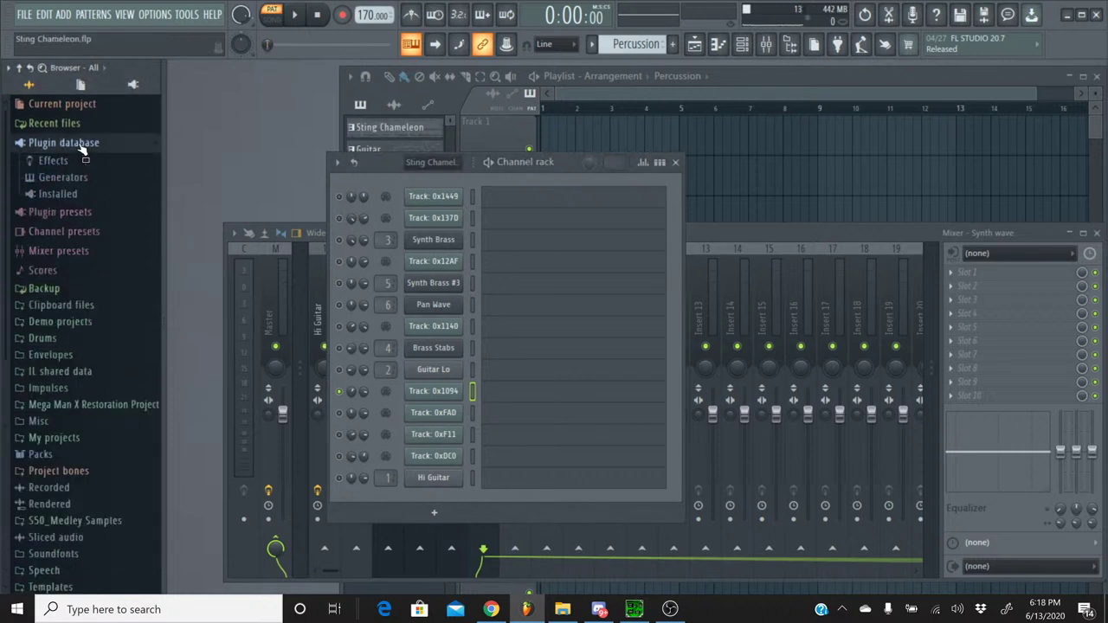
{"action": "left_click", "coordinate": [66, 194]}
{"action": "left_click", "coordinate": [64, 178]}
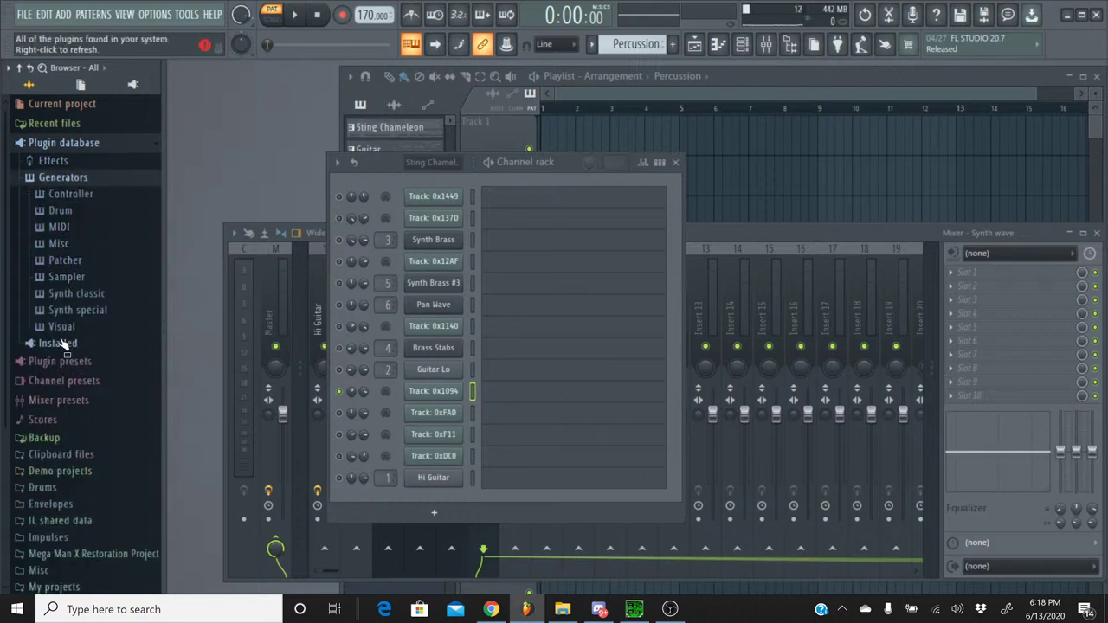
{"action": "left_click", "coordinate": [62, 343]}
{"action": "left_click", "coordinate": [72, 229]}
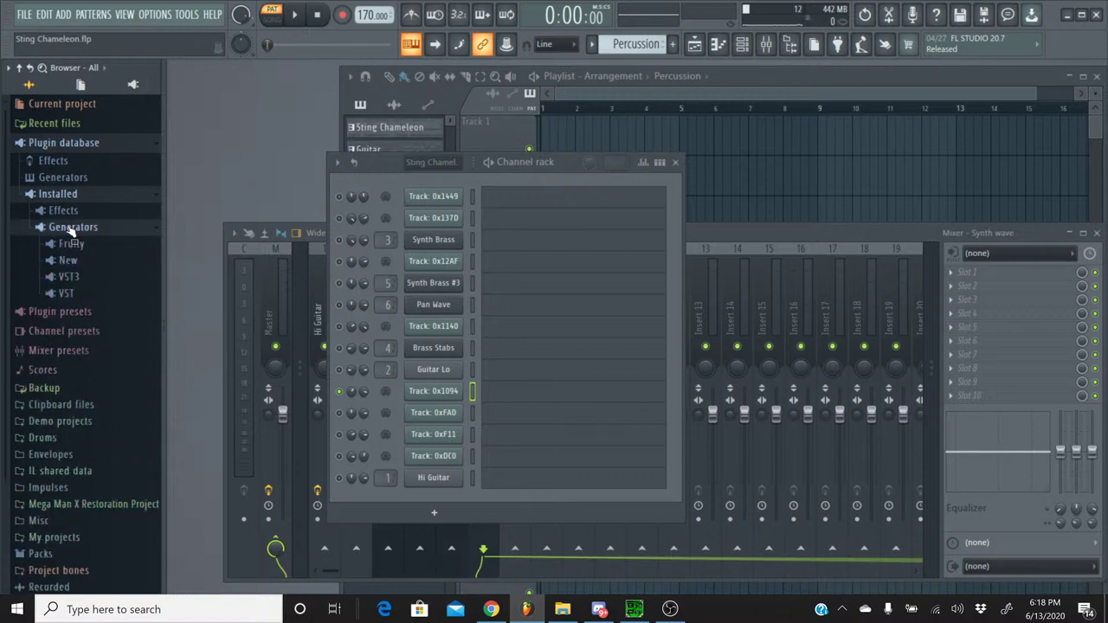
{"action": "left_click", "coordinate": [69, 293]}
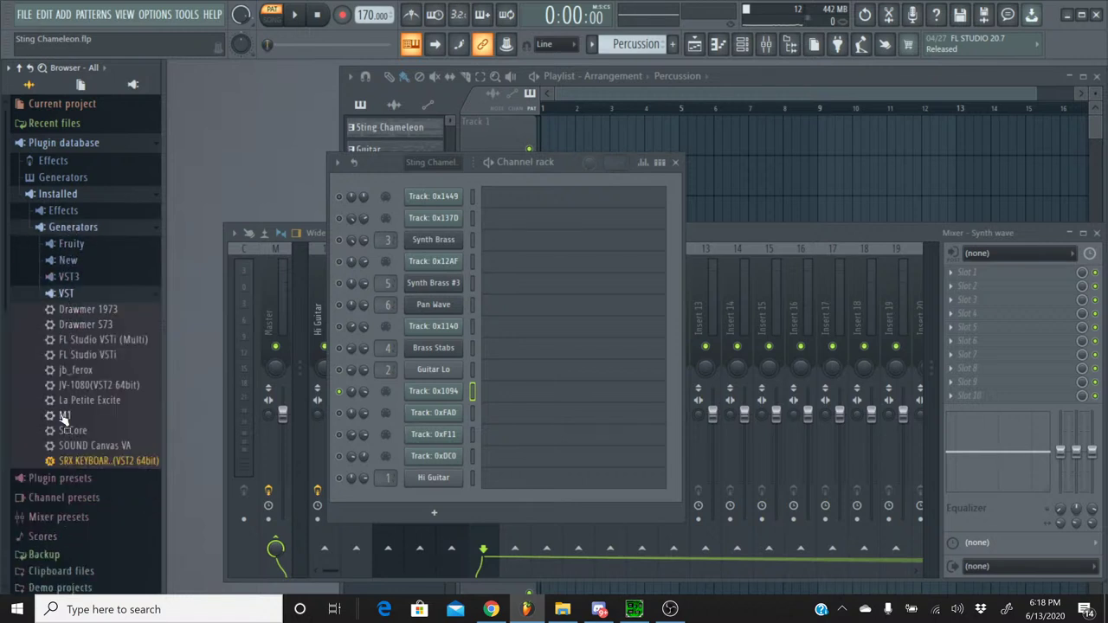
{"action": "left_click_drag", "start_coordinate": [63, 417], "coordinate": [442, 399]}
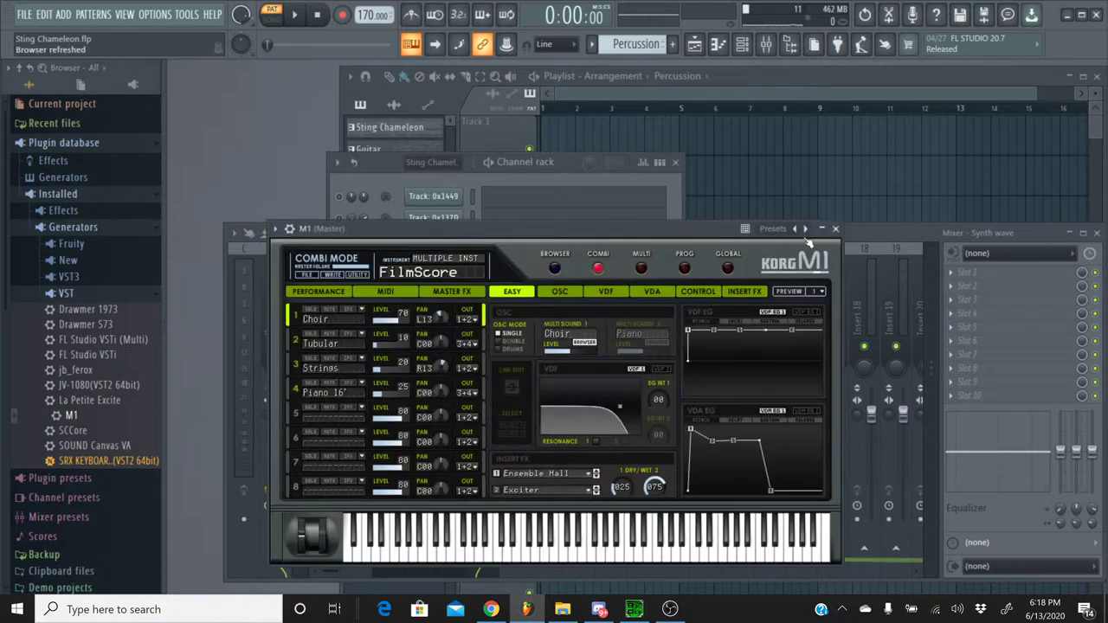
{"action": "left_click", "coordinate": [836, 229]}
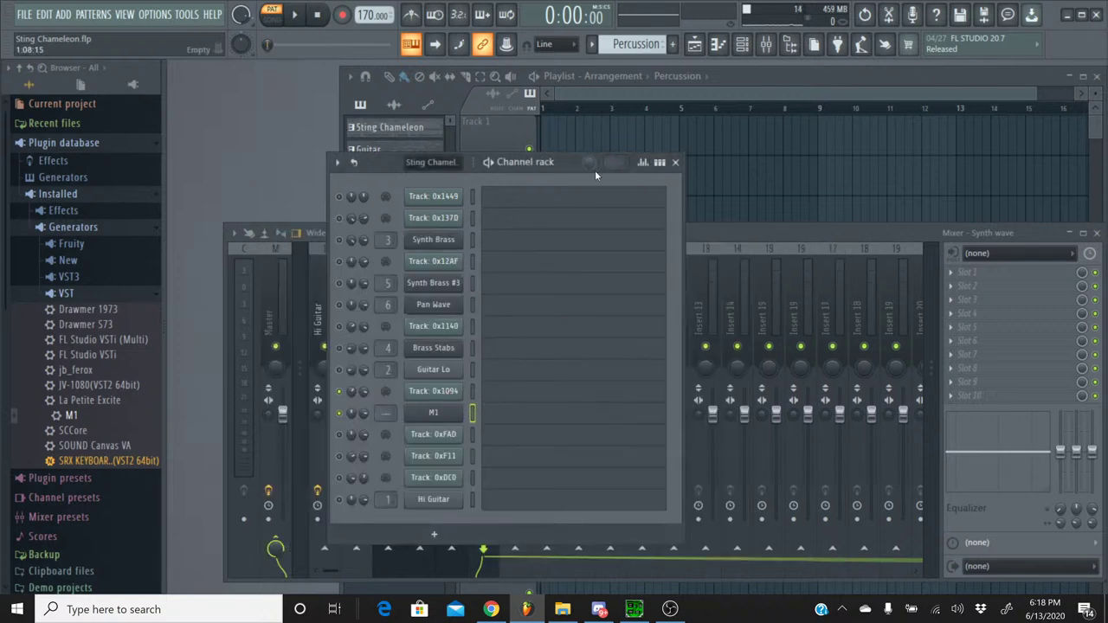
- Copy the rising and falling run of notes in bar 24 of Track: 0x1094 from the Sting Chameleon pattern
{"action": "left_click", "coordinate": [597, 44]}
{"action": "left_click", "coordinate": [623, 58]}
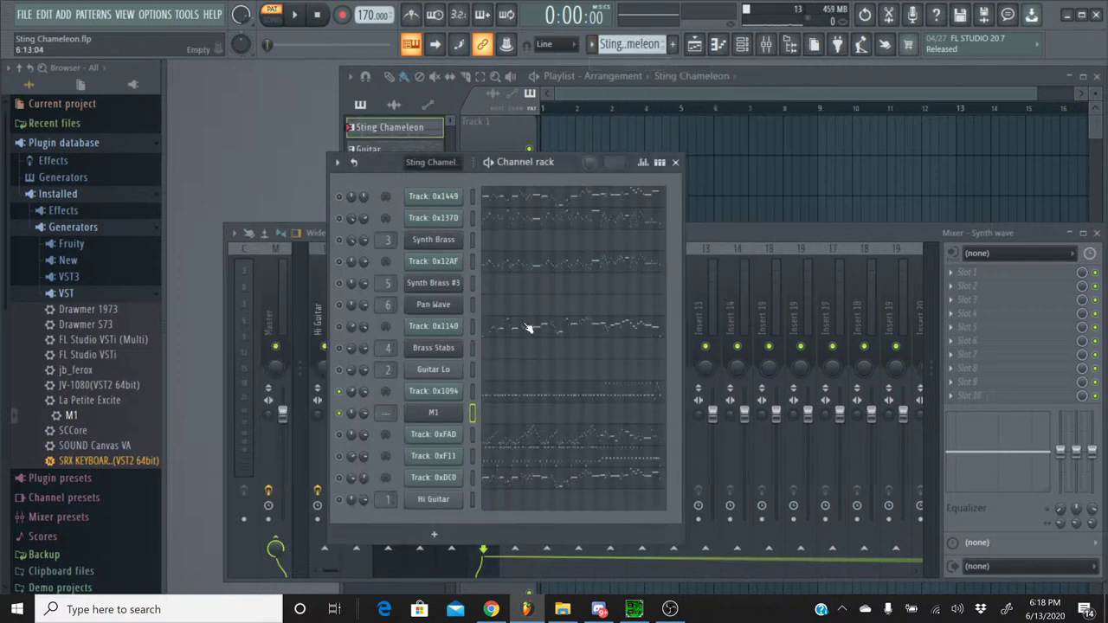
{"action": "left_click", "coordinate": [551, 397]}
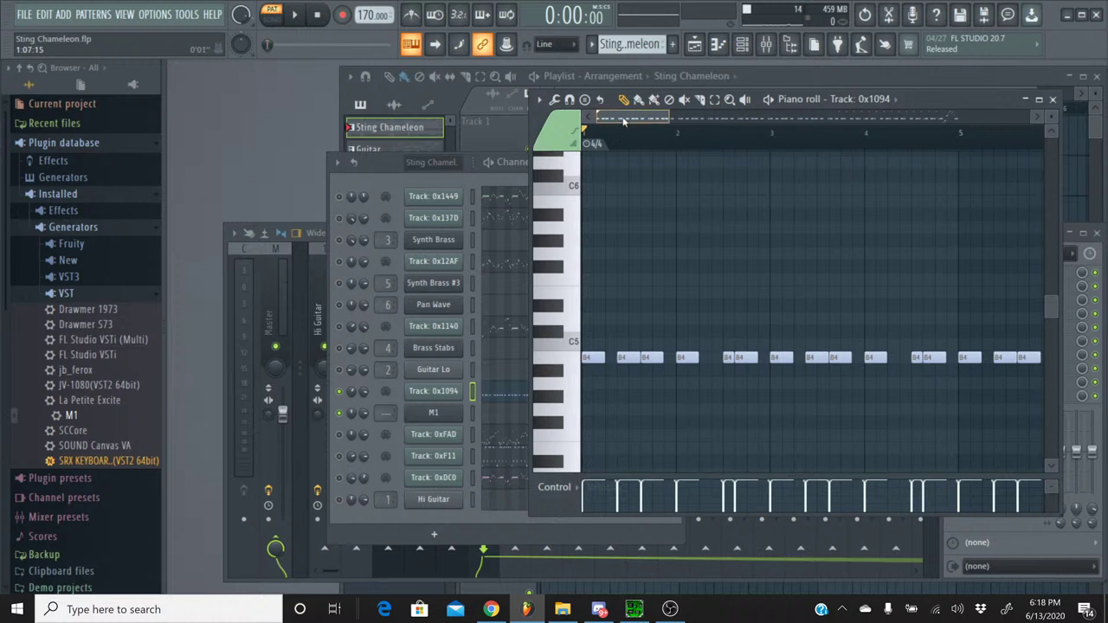
{"action": "left_click_drag", "start_coordinate": [623, 121], "coordinate": [946, 115]}
{"action": "left_click", "coordinate": [715, 98]}
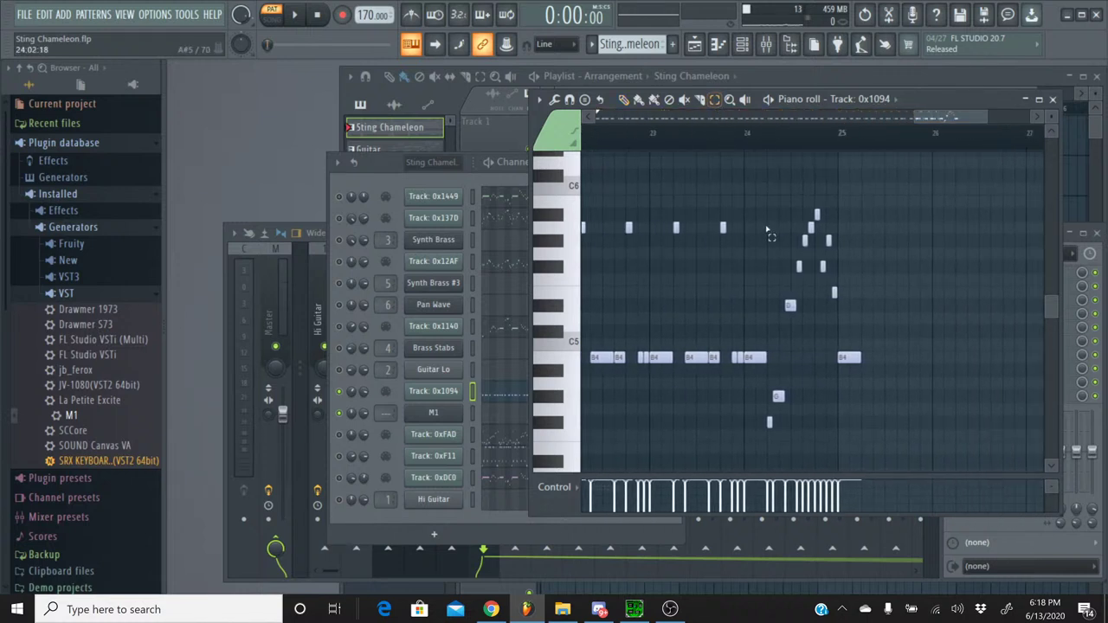
{"action": "scroll", "coordinate": [768, 232], "scroll_direction": "down", "scroll_amount": 1}
{"action": "left_click_drag", "start_coordinate": [765, 414], "coordinate": [797, 358]}
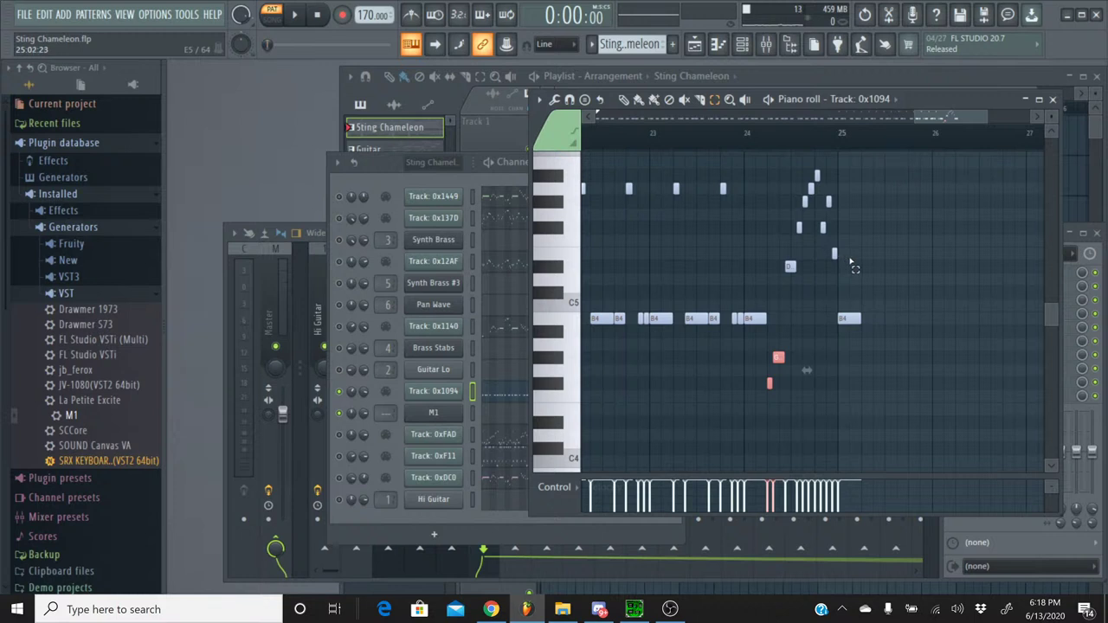
{"action": "left_click_drag", "start_coordinate": [858, 288], "coordinate": [780, 164]}
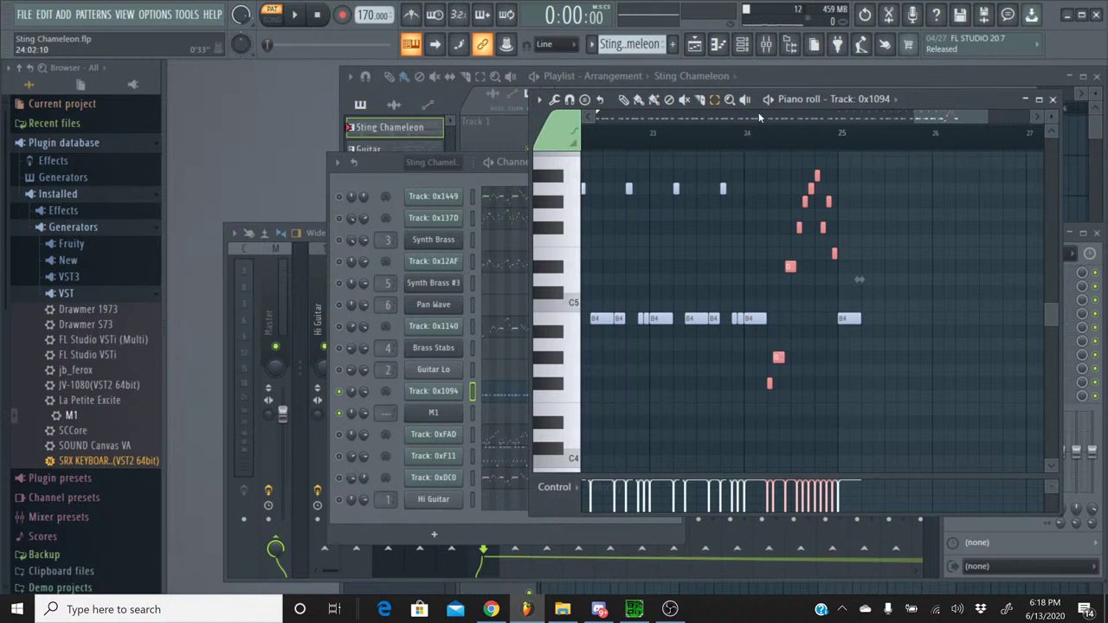
{"action": "scroll", "coordinate": [758, 152], "scroll_direction": "up", "scroll_amount": 3}
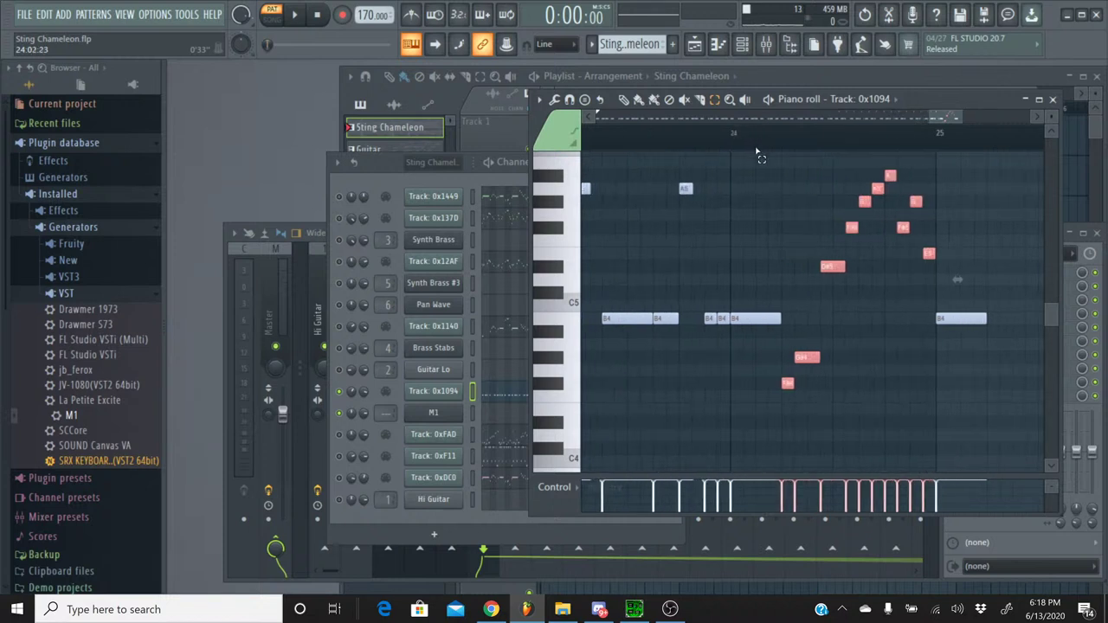
{"action": "left_click", "coordinate": [1054, 101]}
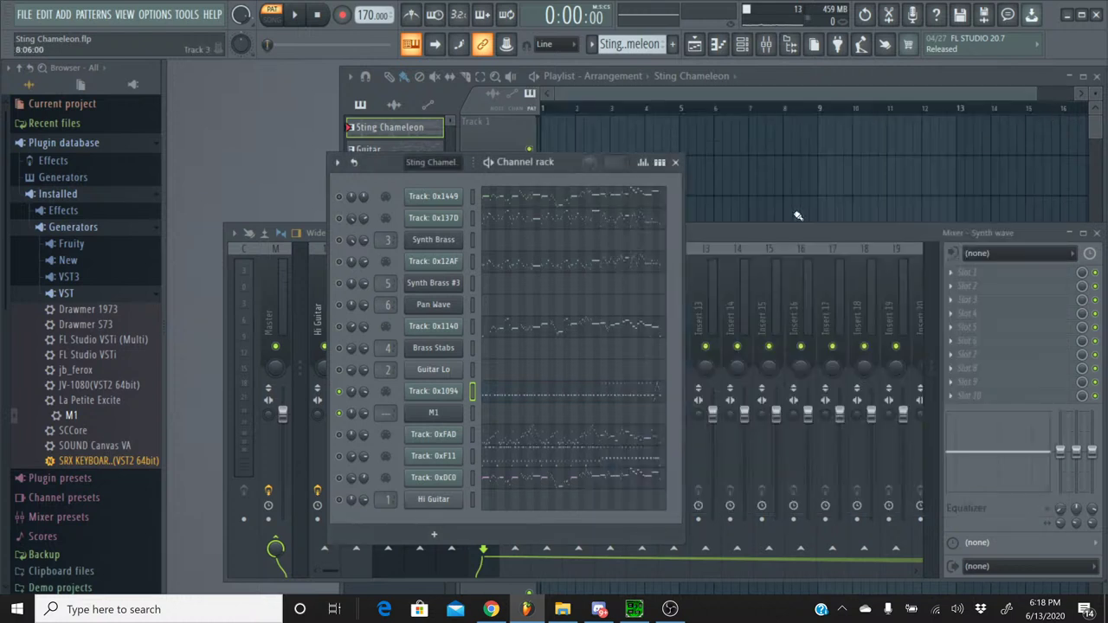
- Paste the copied note run into the M1 channel's piano roll in the Percussion pattern
{"action": "left_click", "coordinate": [593, 45]}
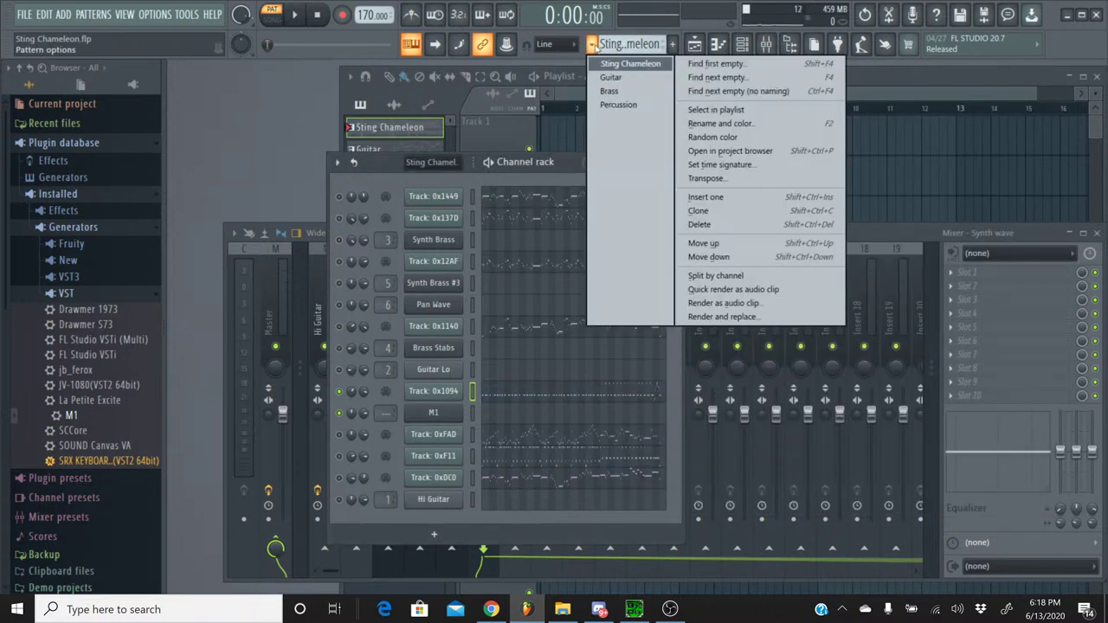
{"action": "left_click", "coordinate": [613, 104]}
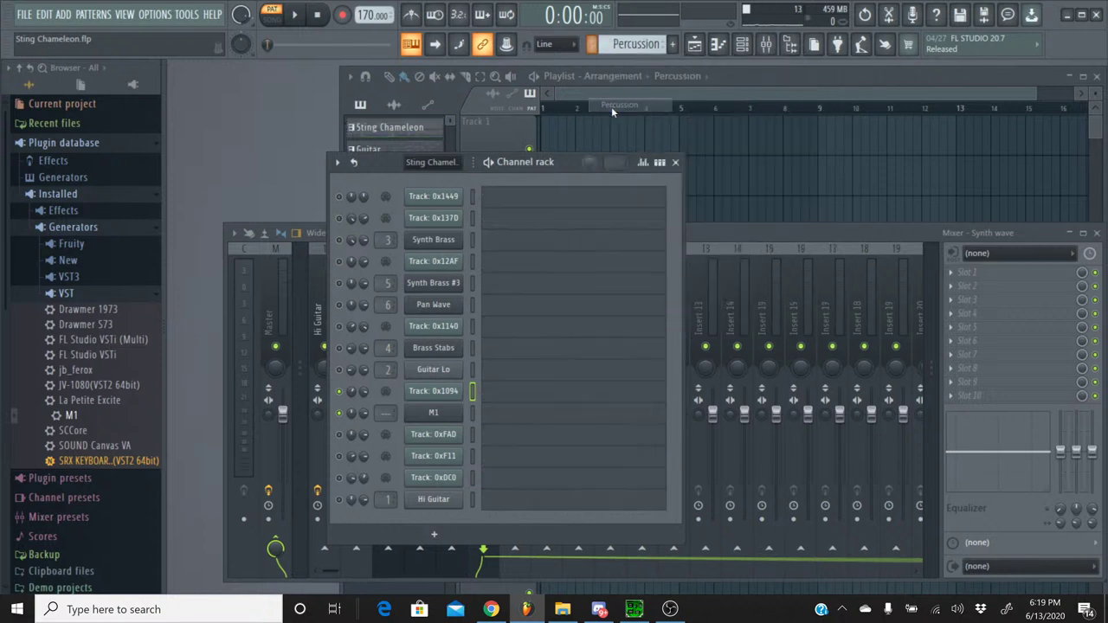
{"action": "left_click", "coordinate": [514, 422]}
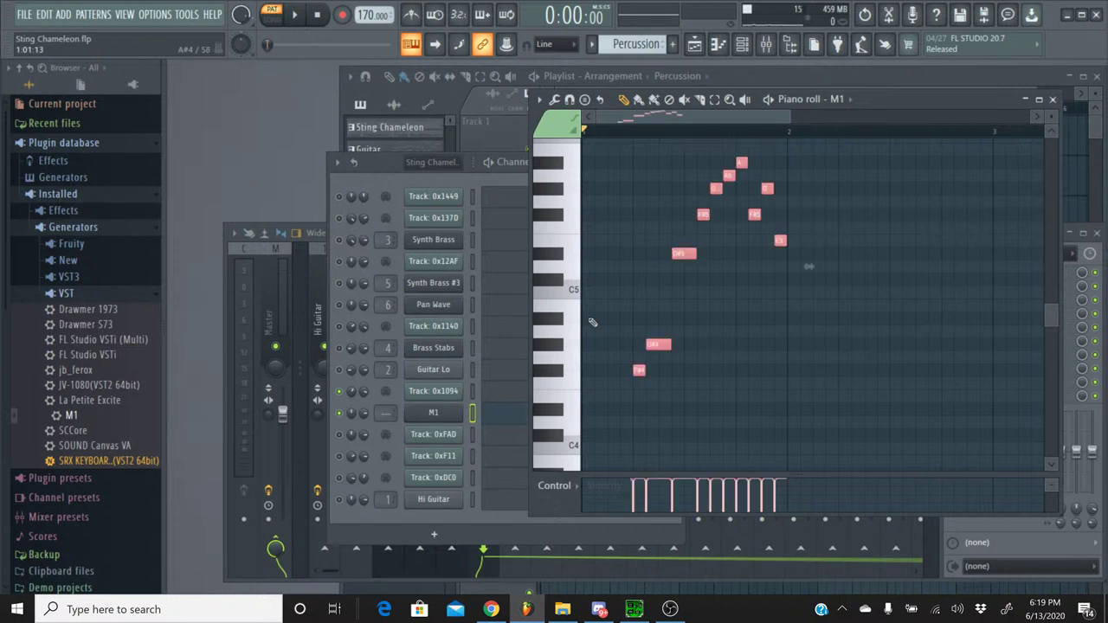
- Rename the M1 channel as Rev Cymbal and open its instrument window
{"action": "left_click", "coordinate": [444, 415]}
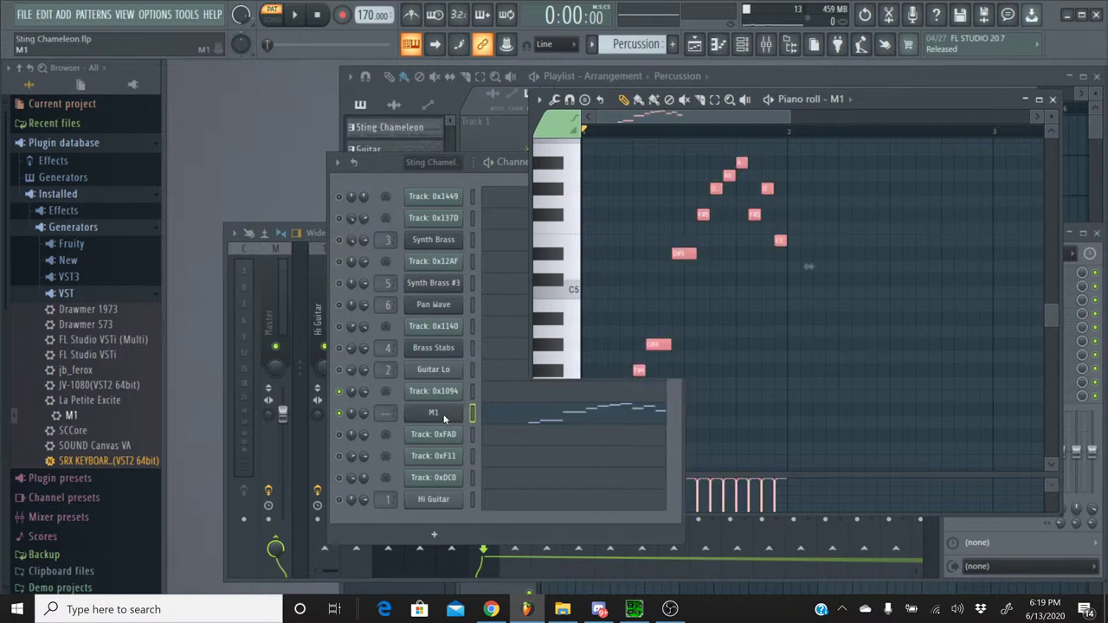
{"action": "right_click", "coordinate": [443, 414]}
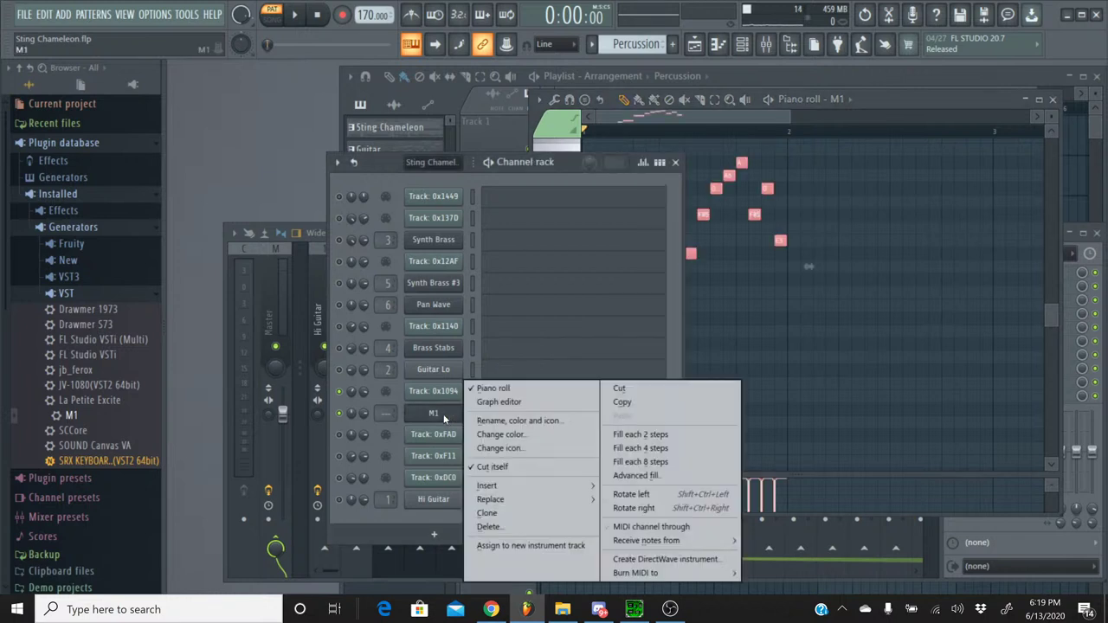
{"action": "left_click", "coordinate": [519, 421]}
{"action": "type", "text": "Rev "}
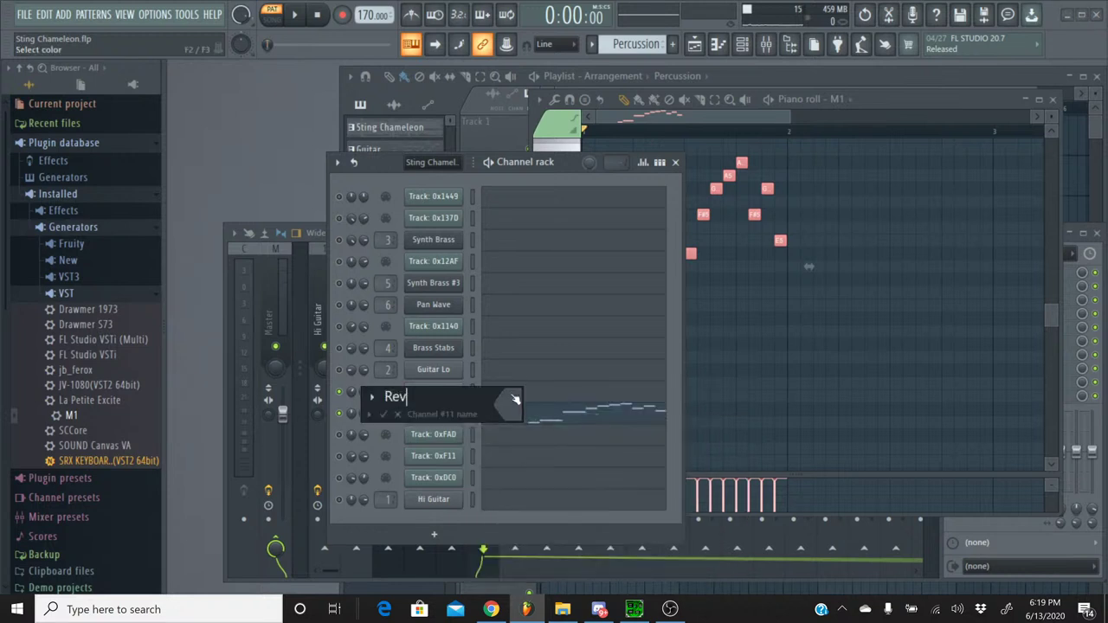
{"action": "type", "text": "Cymbal"}
{"action": "key", "text": "Return"}
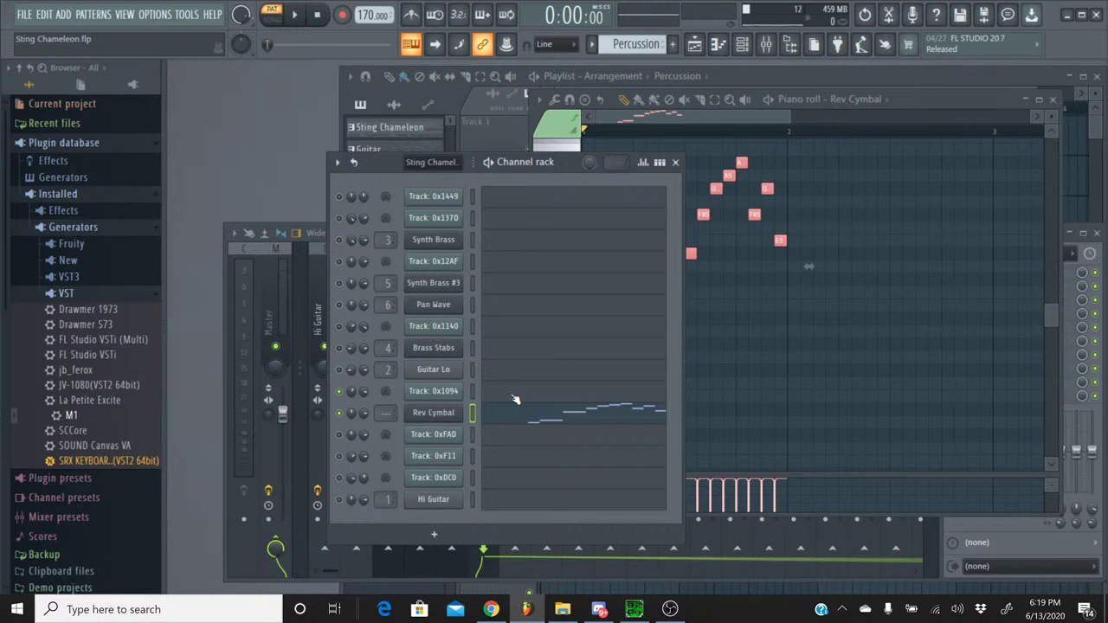
{"action": "left_click", "coordinate": [438, 413]}
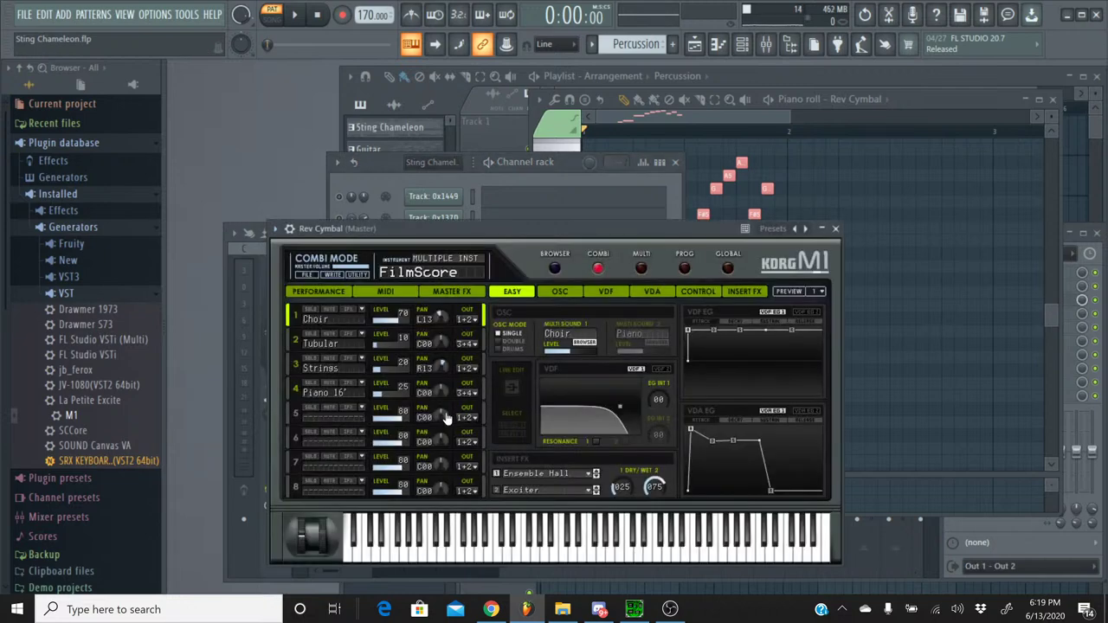
- Switch the M1 to Prog mode and load the first Init Prog program from its program browser
{"action": "left_click", "coordinate": [683, 269]}
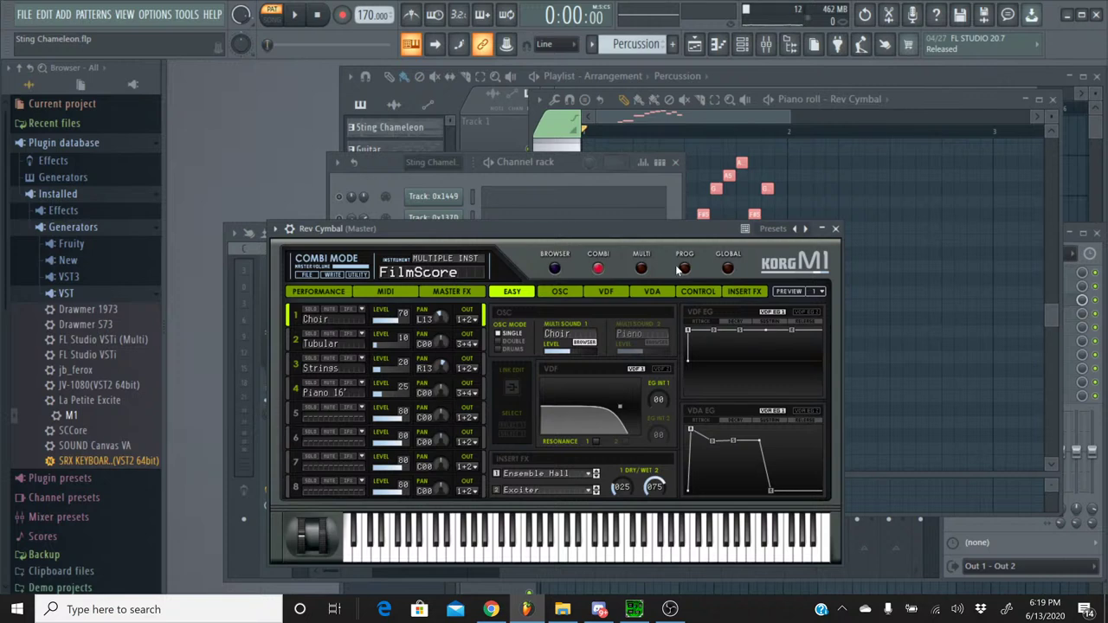
{"action": "left_click", "coordinate": [554, 269]}
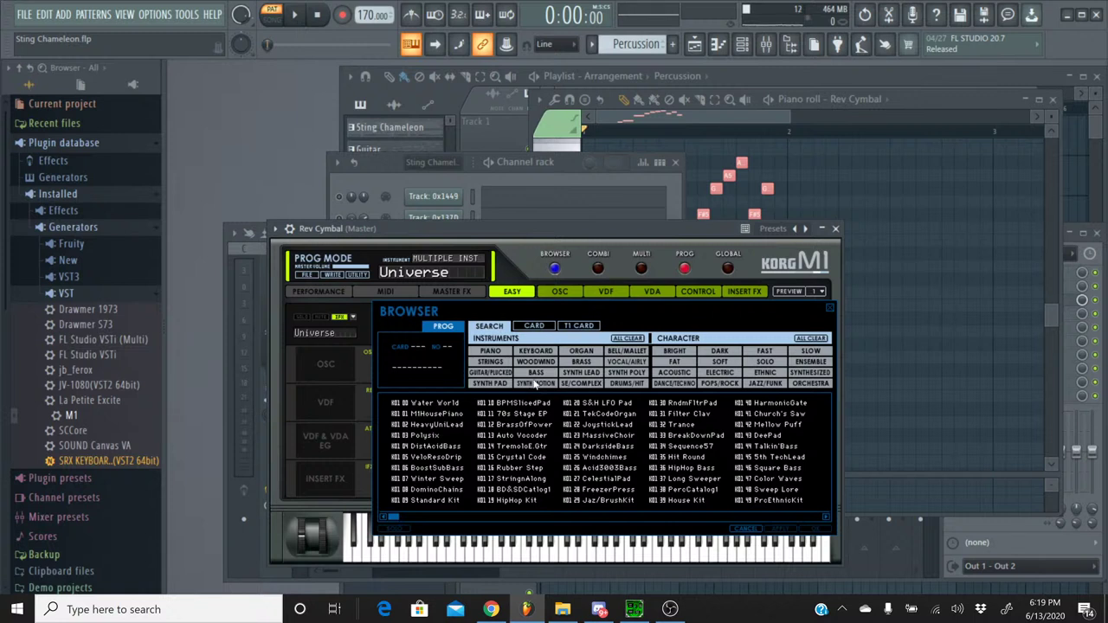
{"action": "left_click", "coordinate": [623, 374]}
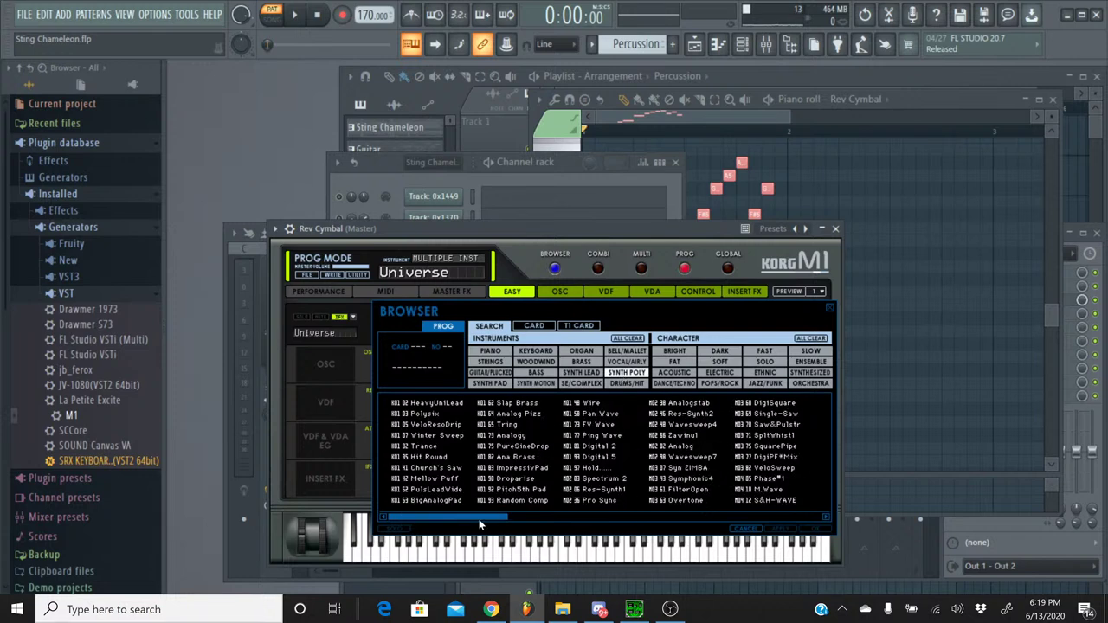
{"action": "left_click_drag", "start_coordinate": [478, 517], "coordinate": [867, 504]}
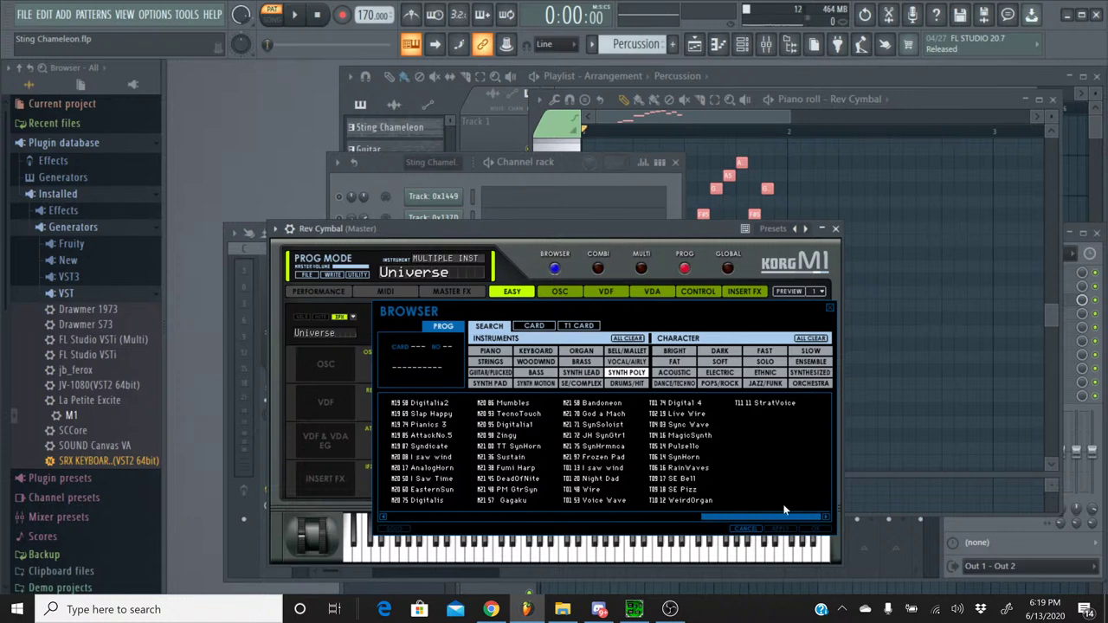
{"action": "left_click_drag", "start_coordinate": [784, 516], "coordinate": [467, 516]}
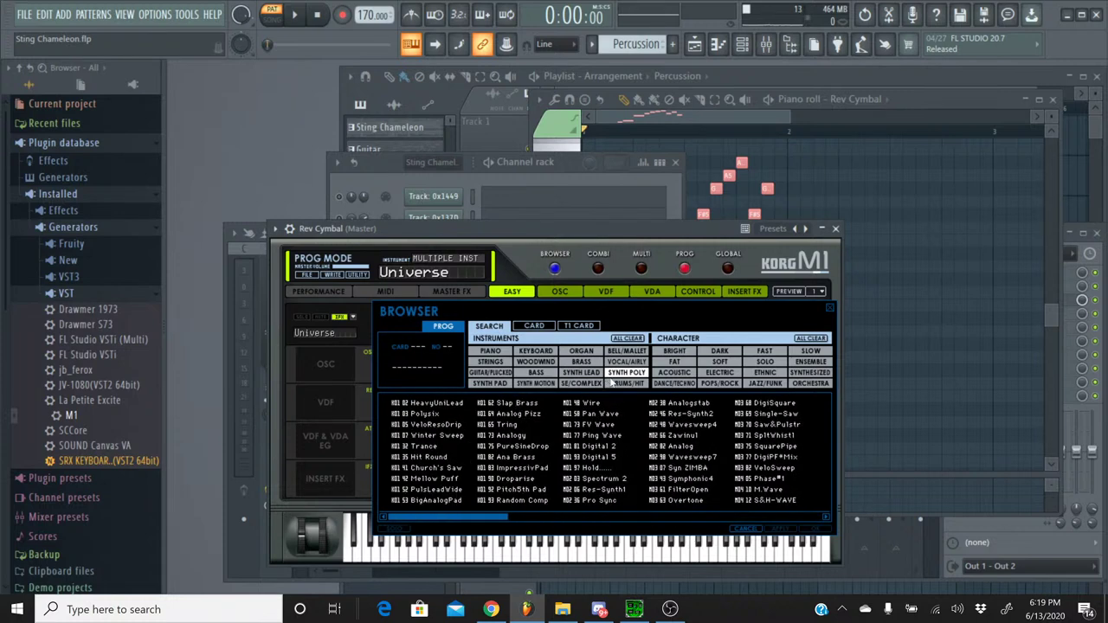
{"action": "left_click", "coordinate": [613, 375]}
{"action": "mouse_move", "coordinate": [392, 516]}
{"action": "left_mouse_down"}
{"action": "mouse_move", "coordinate": [519, 515]}
{"action": "mouse_move", "coordinate": [413, 517]}
{"action": "left_mouse_up"}
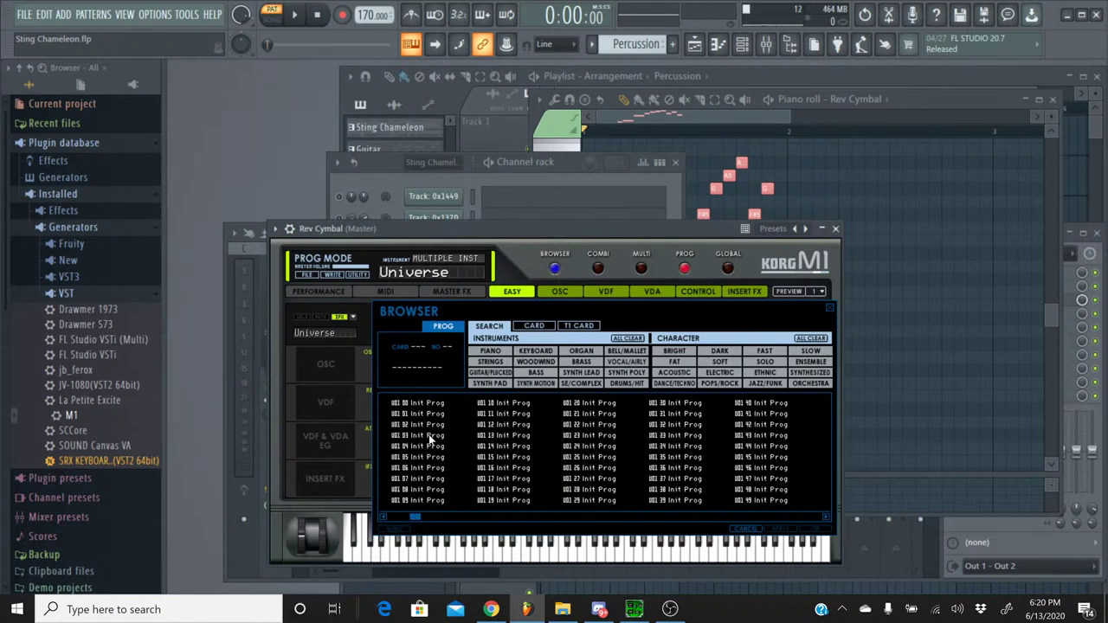
{"action": "double_click", "coordinate": [430, 404]}
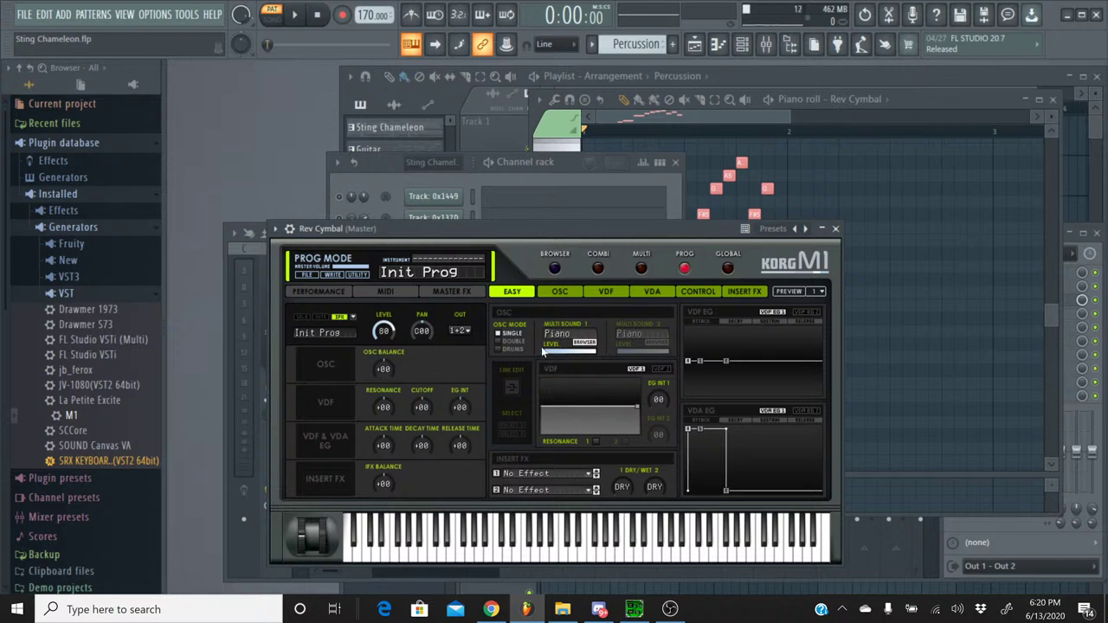
- Set the oscillator mode to Double and choose the single wave Saw Oct as Multi Sound 1
{"action": "left_click", "coordinate": [511, 342]}
{"action": "left_click", "coordinate": [582, 343]}
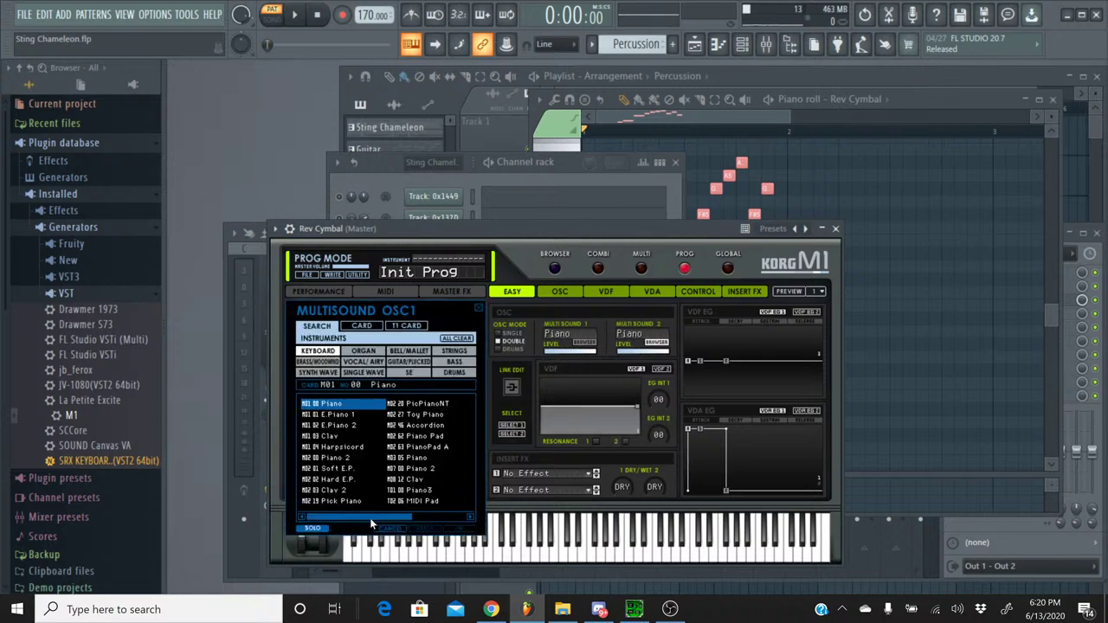
{"action": "left_click_drag", "start_coordinate": [371, 518], "coordinate": [430, 518]}
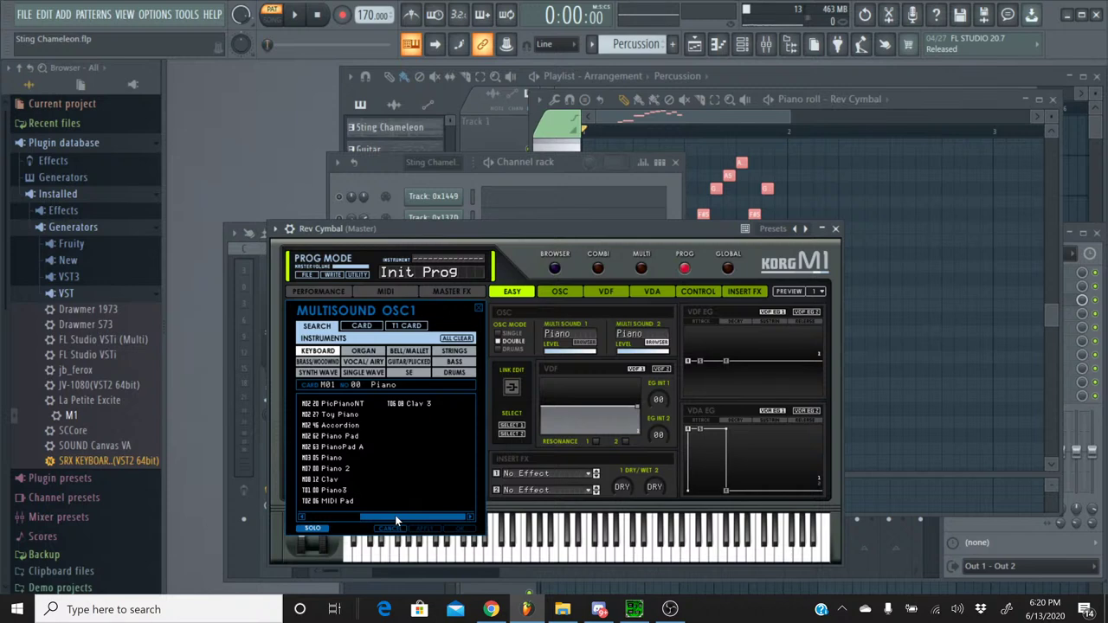
{"action": "left_click_drag", "start_coordinate": [395, 515], "coordinate": [452, 518]}
{"action": "left_click", "coordinate": [362, 373]}
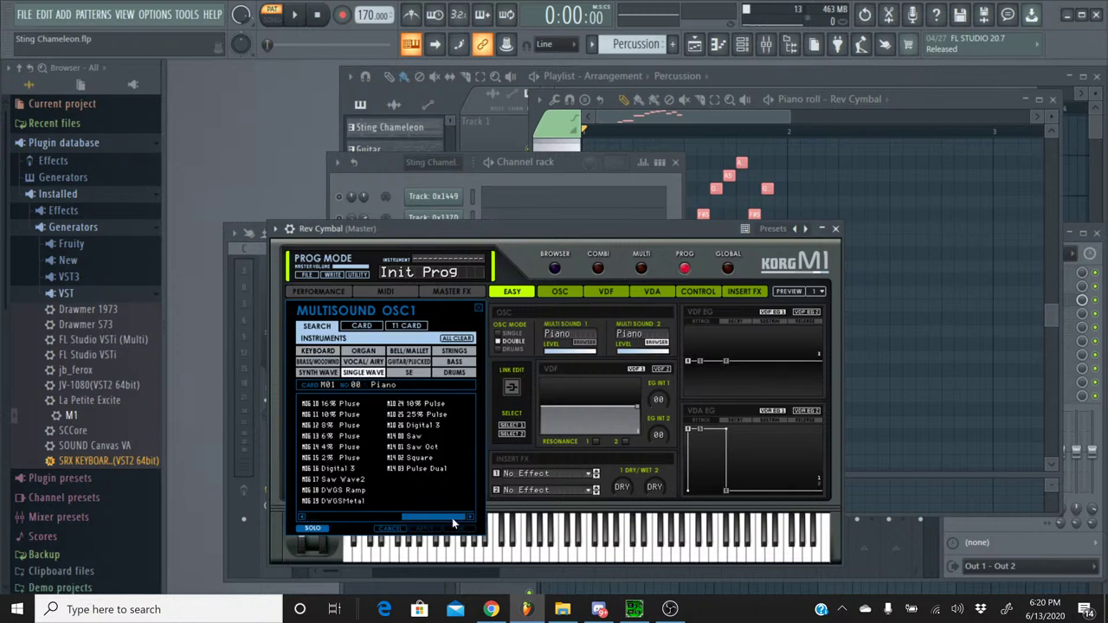
{"action": "double_click", "coordinate": [428, 447]}
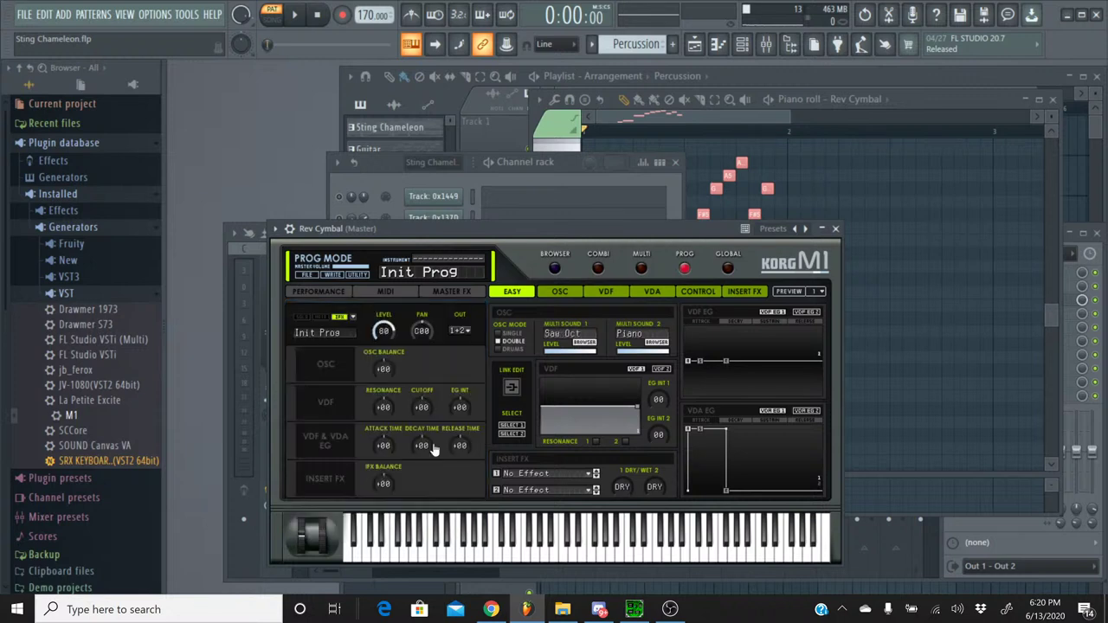
- Choose the single wave Saw Oct as Multi Sound 2 as well
{"action": "left_click", "coordinate": [656, 343]}
{"action": "left_click", "coordinate": [327, 354]}
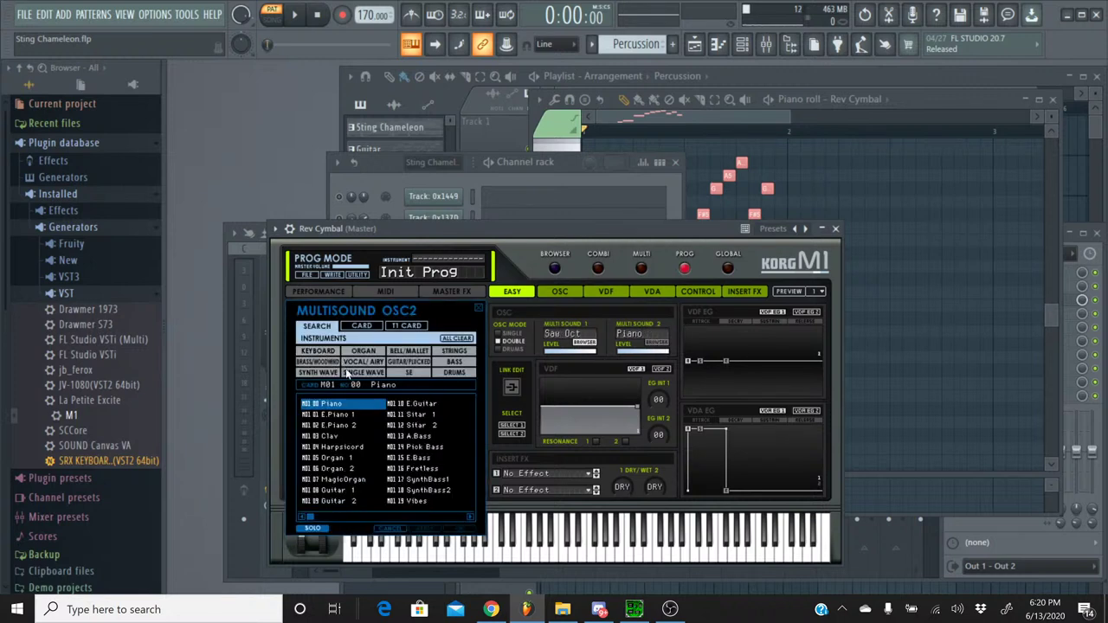
{"action": "left_click", "coordinate": [348, 372]}
{"action": "left_click", "coordinate": [393, 517]}
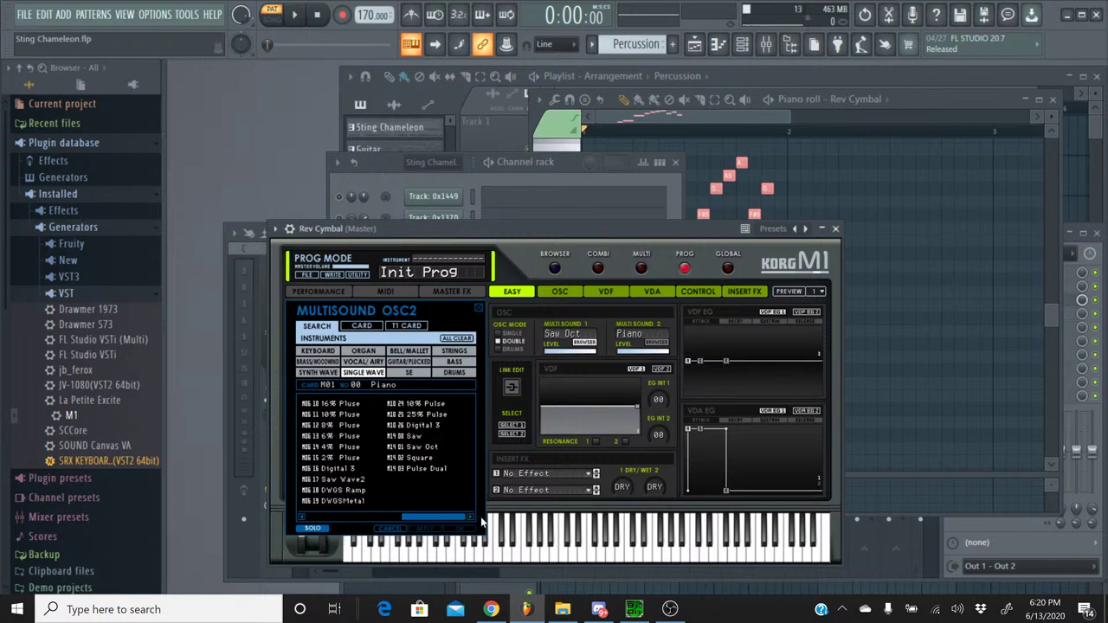
{"action": "double_click", "coordinate": [423, 447]}
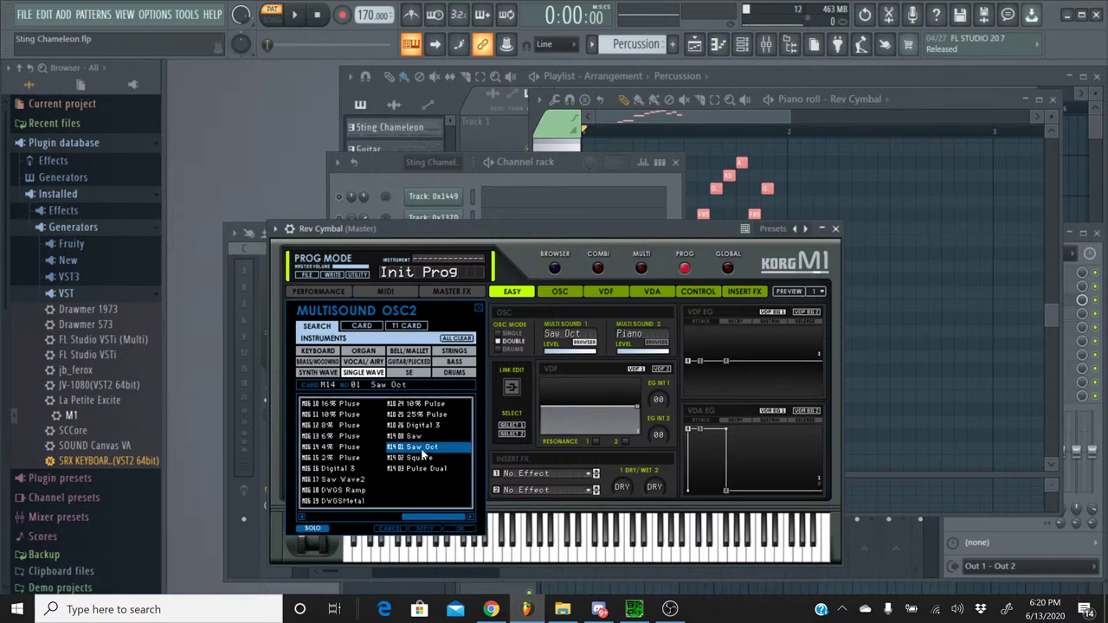
- Audition the double Saw Oct sound by playing several low and high notes on the M1 keyboard
{"action": "left_click", "coordinate": [571, 539]}
{"action": "left_click", "coordinate": [554, 540]}
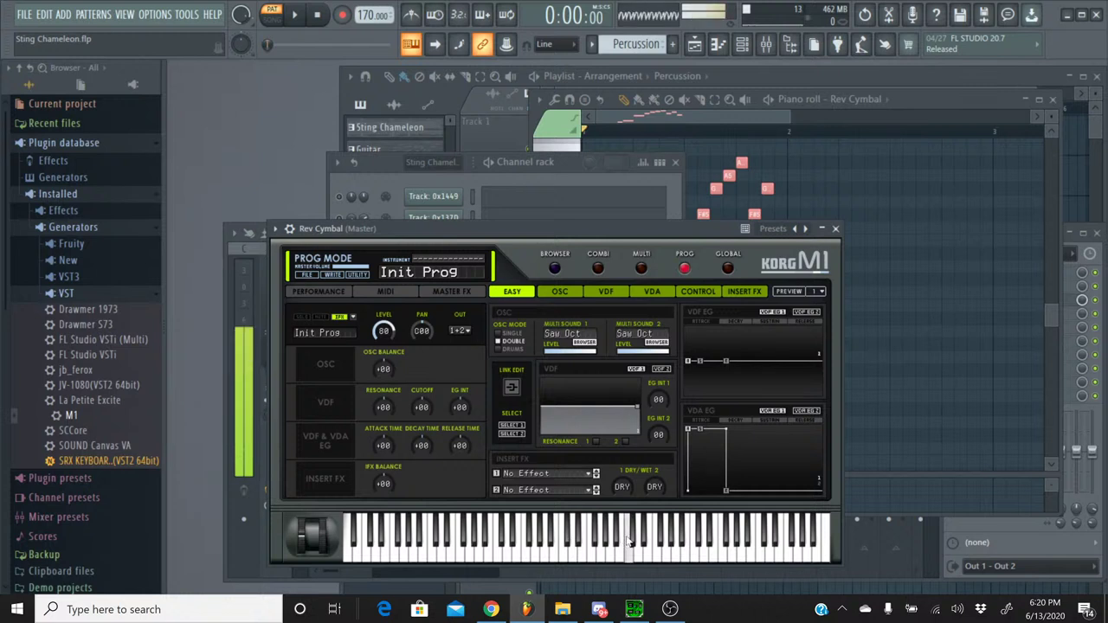
{"action": "left_click", "coordinate": [531, 544]}
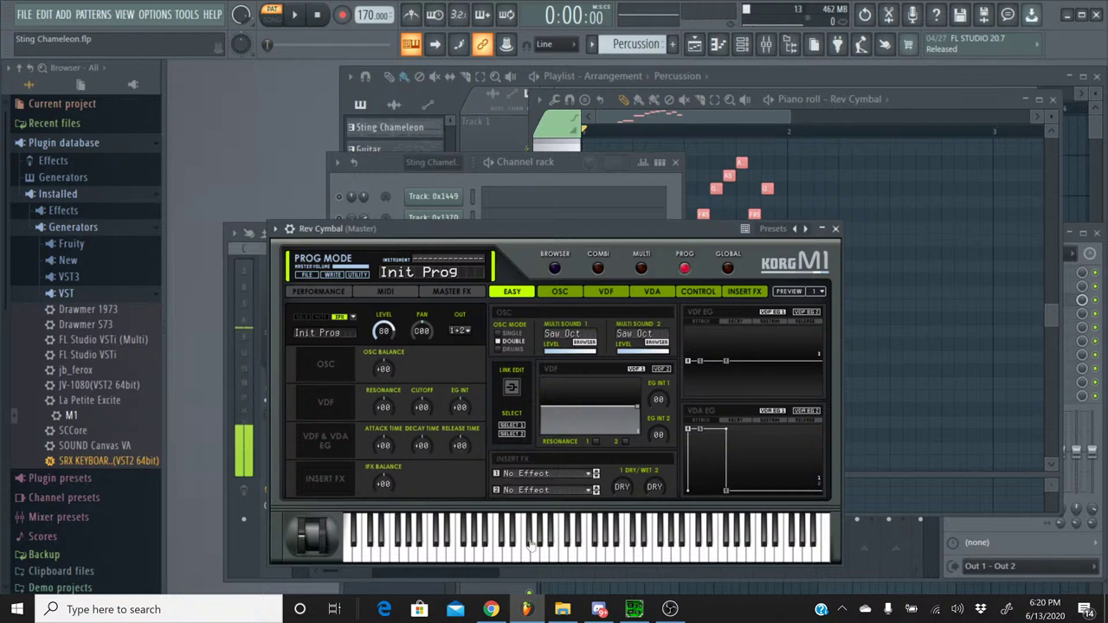
{"action": "left_click", "coordinate": [696, 543]}
{"action": "left_click", "coordinate": [687, 550]}
- Set the octave of OSC 2 to 16 and audition the sound on the M1 keyboard
{"action": "left_click", "coordinate": [563, 295]}
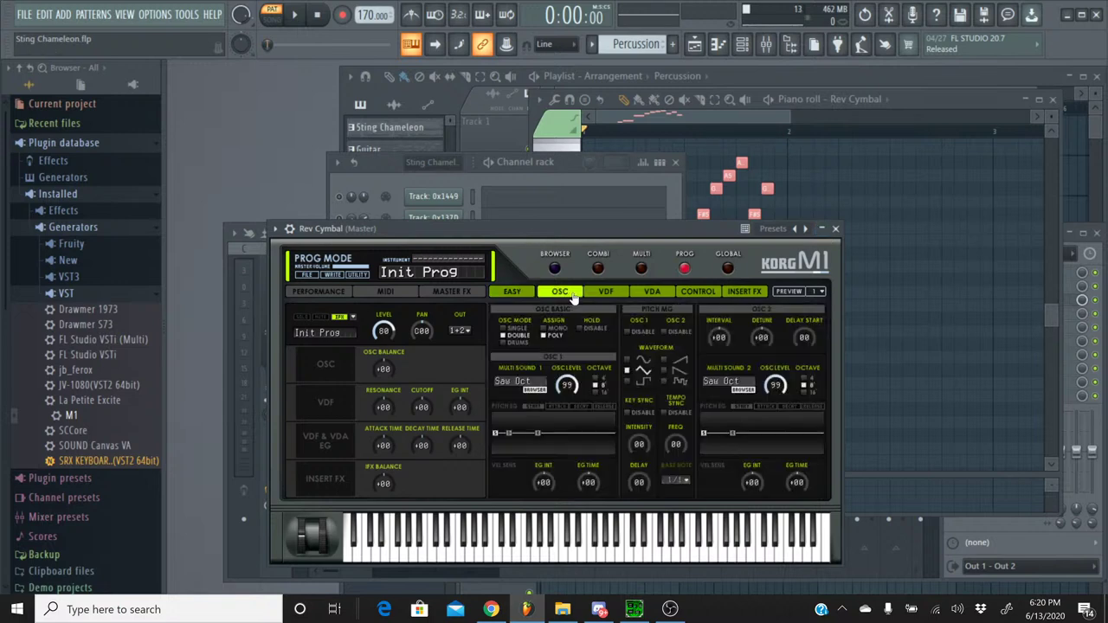
{"action": "left_click", "coordinate": [804, 392]}
{"action": "left_click", "coordinate": [636, 528]}
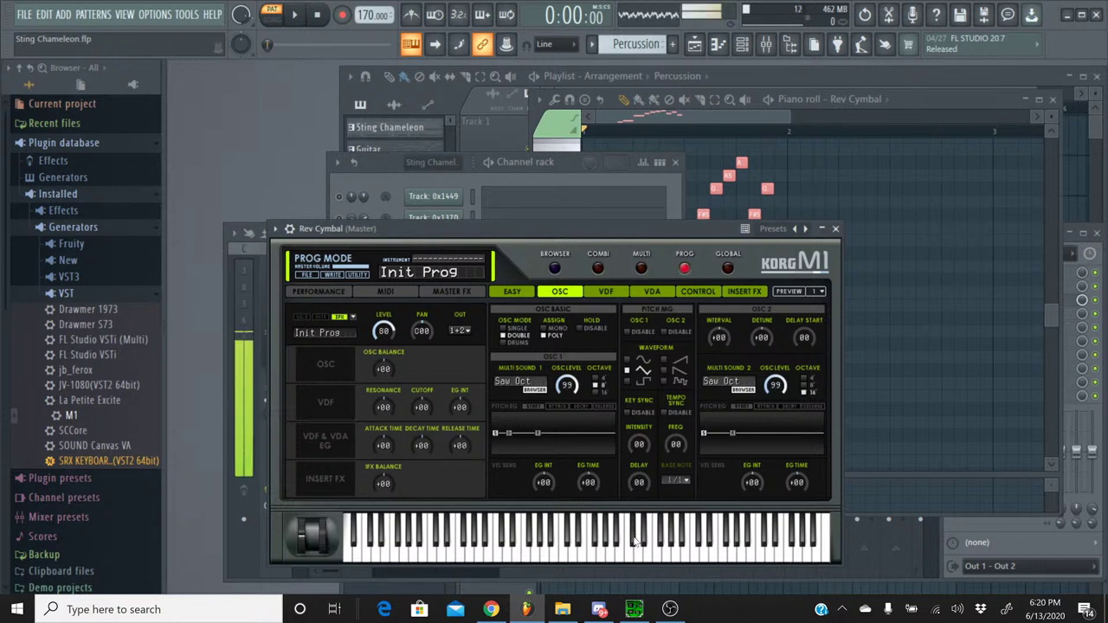
{"action": "left_click", "coordinate": [625, 537]}
{"action": "left_click", "coordinate": [693, 541]}
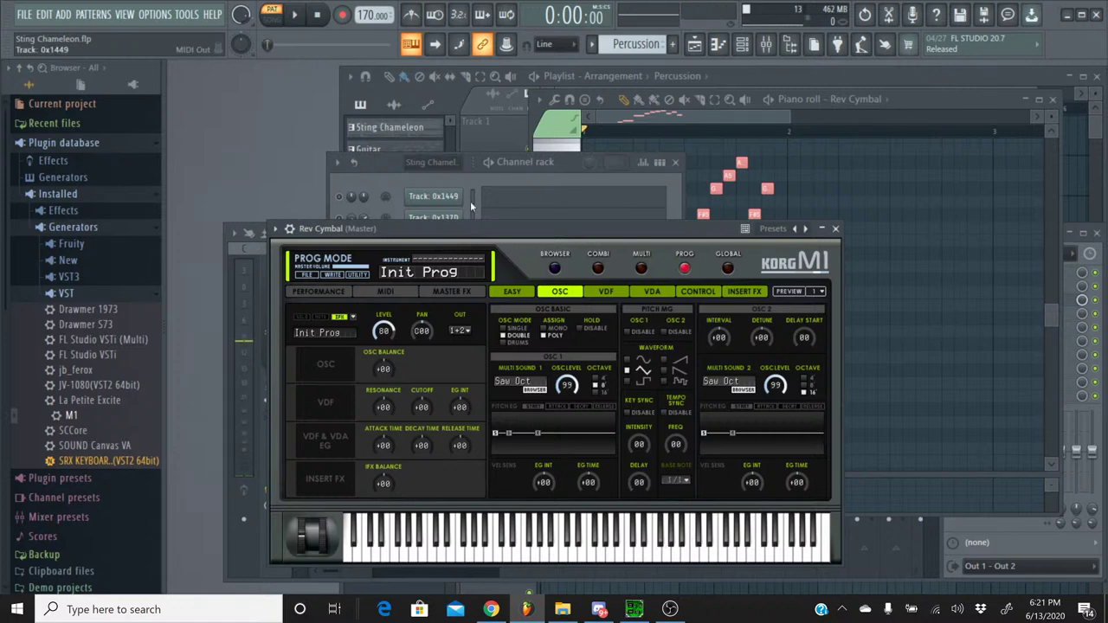
- Close the M1 window and show bar 24 of Track: 0x1094 in the Sting Chameleon pattern's piano roll
{"action": "left_click", "coordinate": [836, 228]}
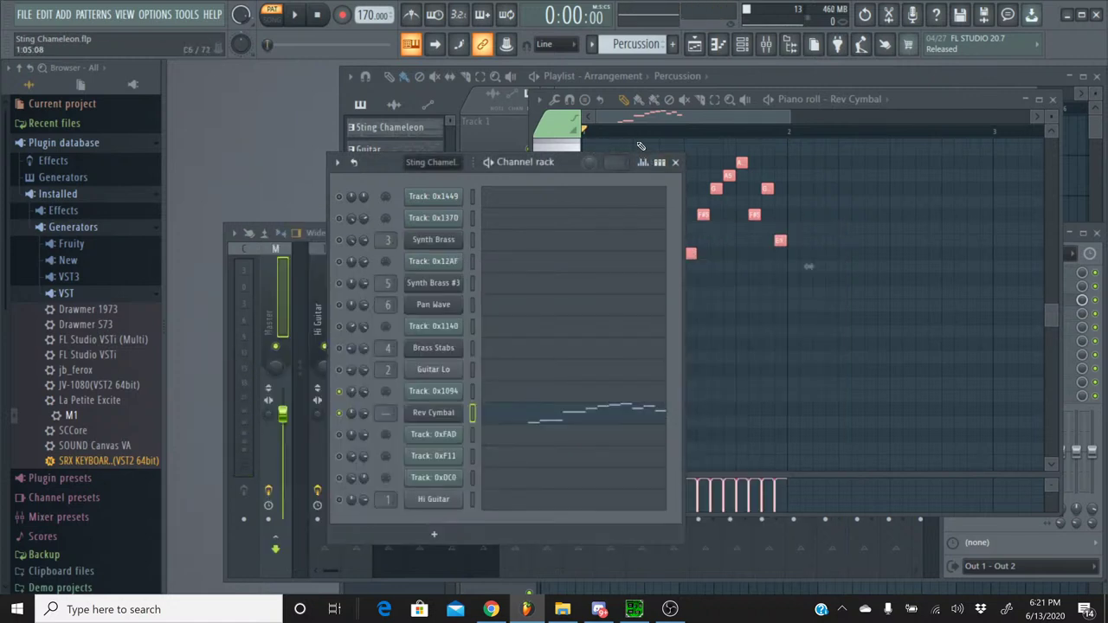
{"action": "left_click", "coordinate": [838, 100]}
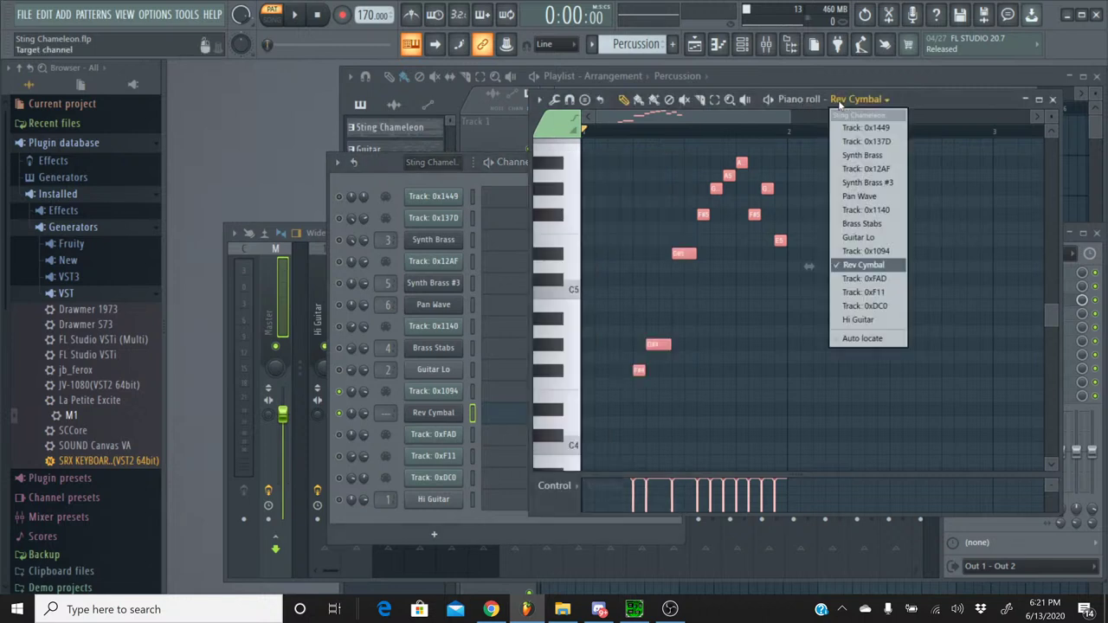
{"action": "left_click", "coordinate": [866, 251]}
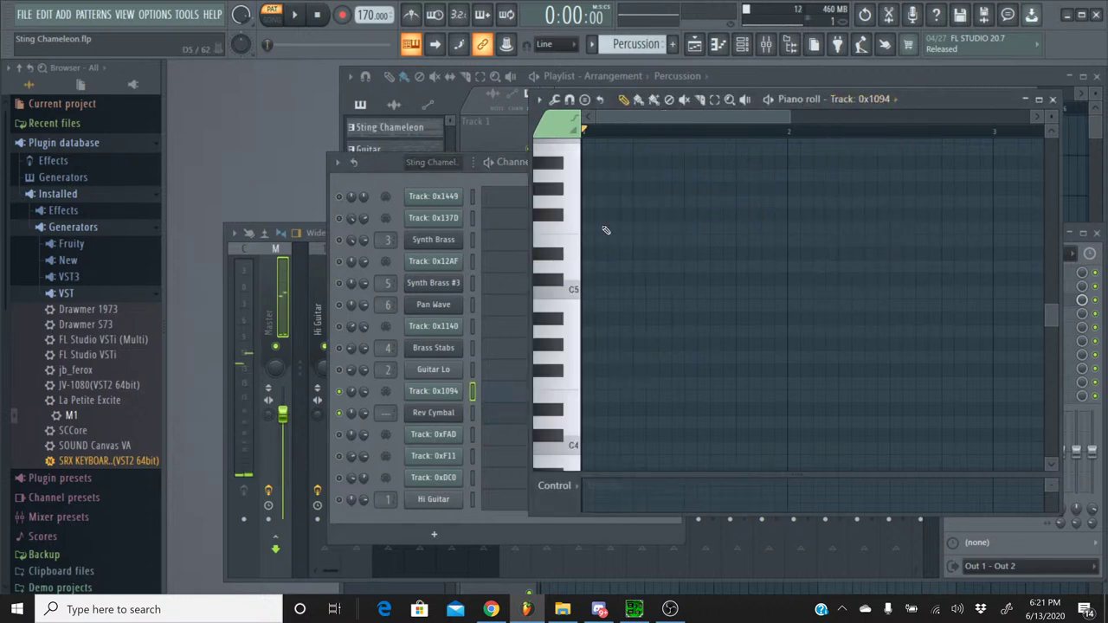
{"action": "left_click_drag", "start_coordinate": [695, 120], "coordinate": [913, 117]}
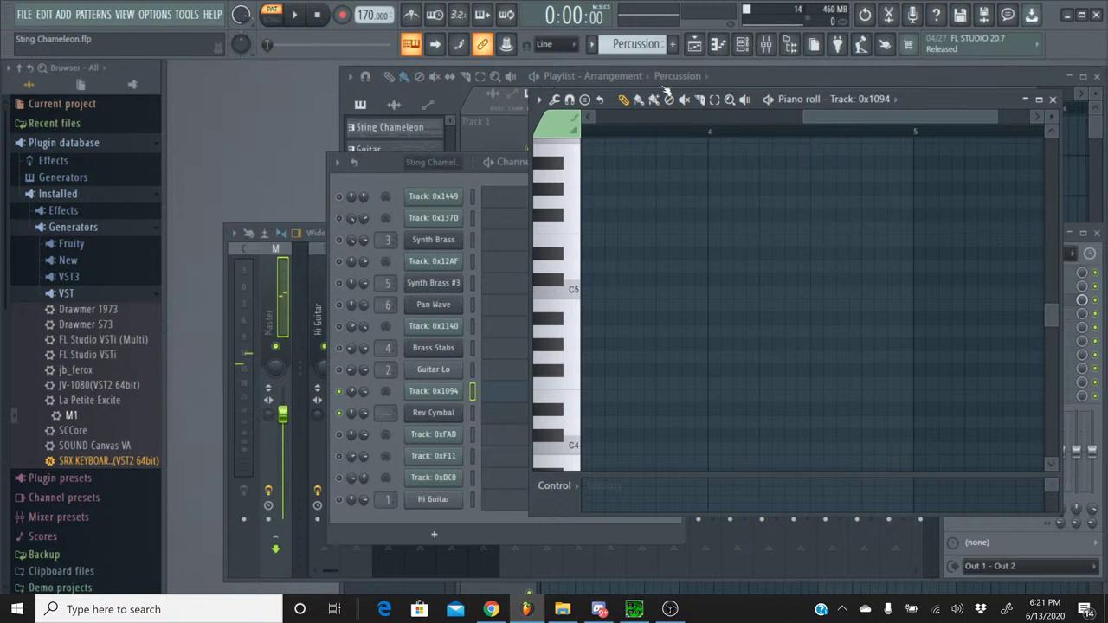
{"action": "scroll", "coordinate": [621, 50], "scroll_direction": "down", "scroll_amount": 1}
{"action": "scroll", "coordinate": [622, 50], "scroll_direction": "down", "scroll_amount": 1}
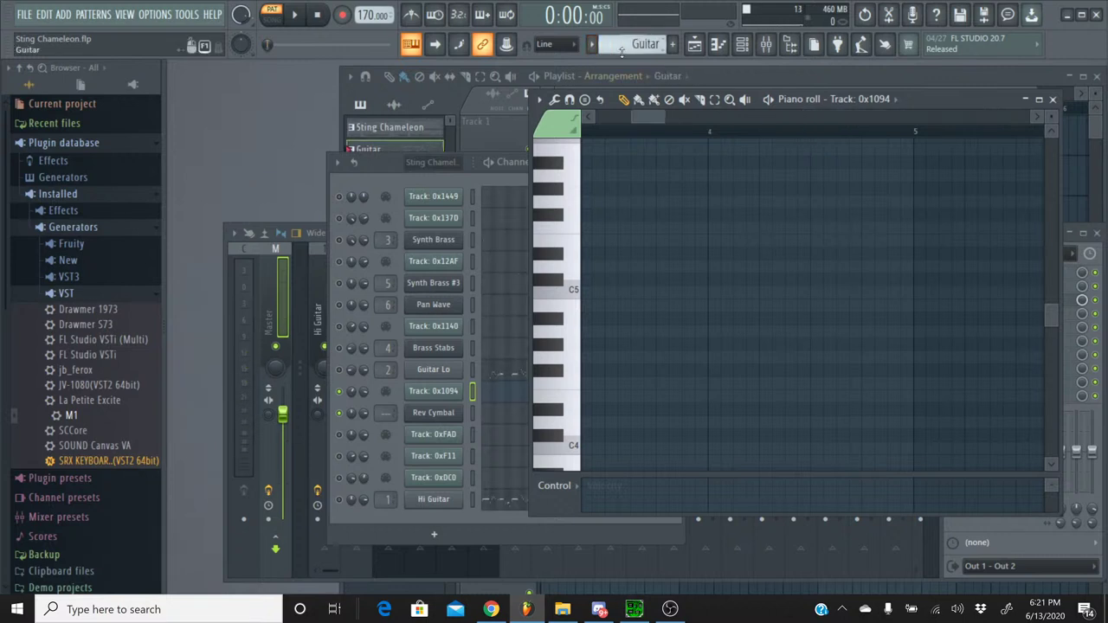
{"action": "left_click_drag", "start_coordinate": [641, 119], "coordinate": [913, 123]}
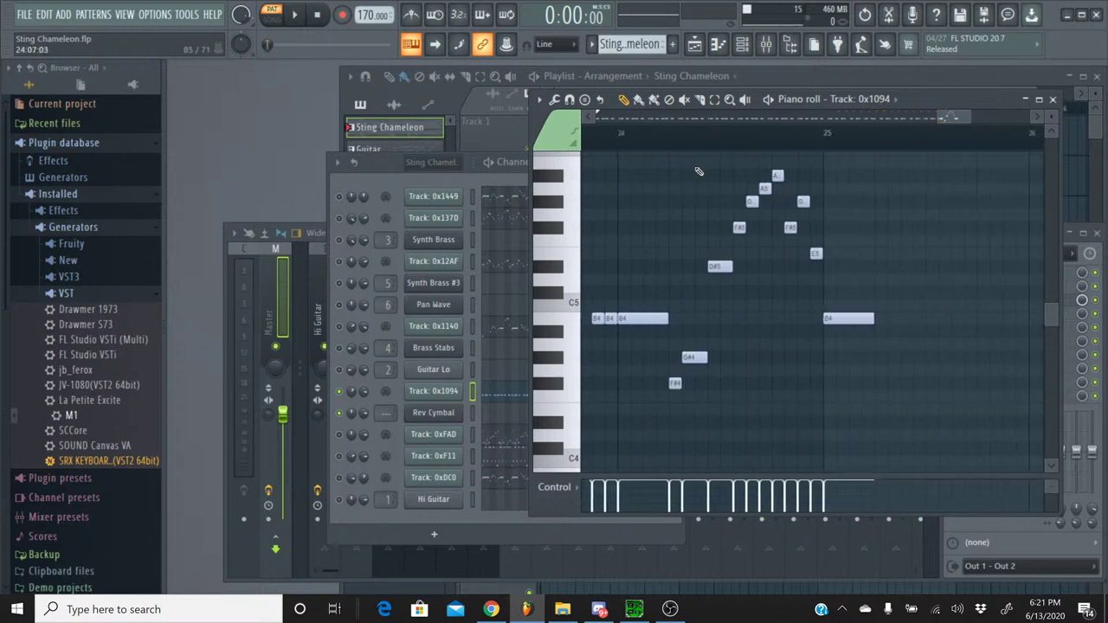
- Play back the bar 24 run of Track: 0x1094, stop it, and sound individual piano roll keys such as F#5 and F#4
{"action": "left_click", "coordinate": [295, 15]}
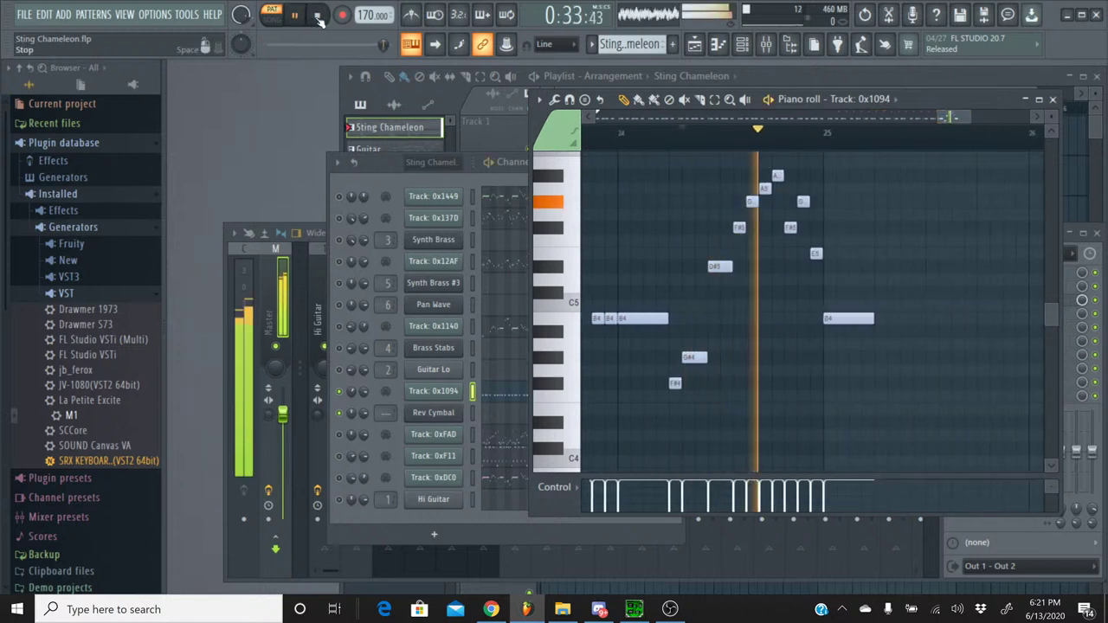
{"action": "left_click", "coordinate": [317, 15]}
{"action": "left_click", "coordinate": [554, 228]}
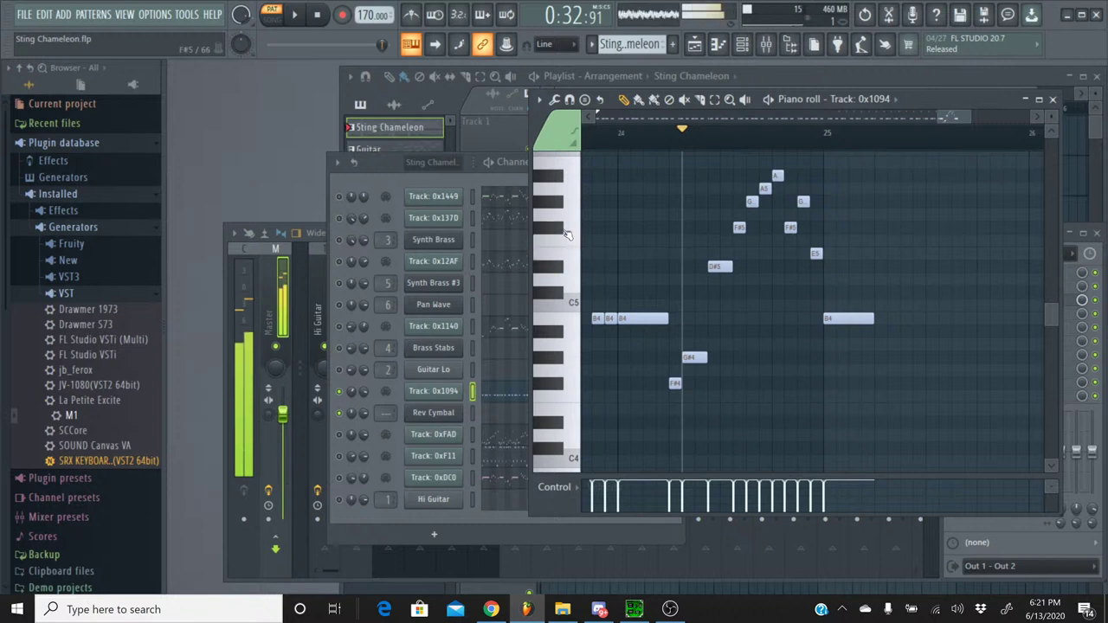
{"action": "left_click", "coordinate": [560, 322]}
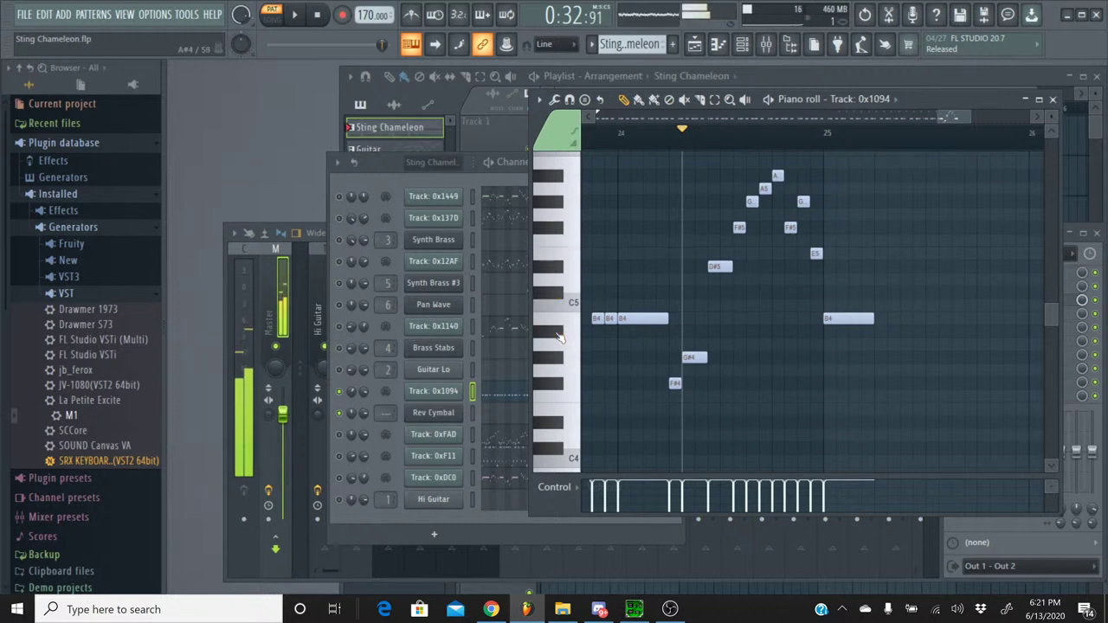
{"action": "left_click", "coordinate": [562, 346]}
{"action": "left_click", "coordinate": [565, 394]}
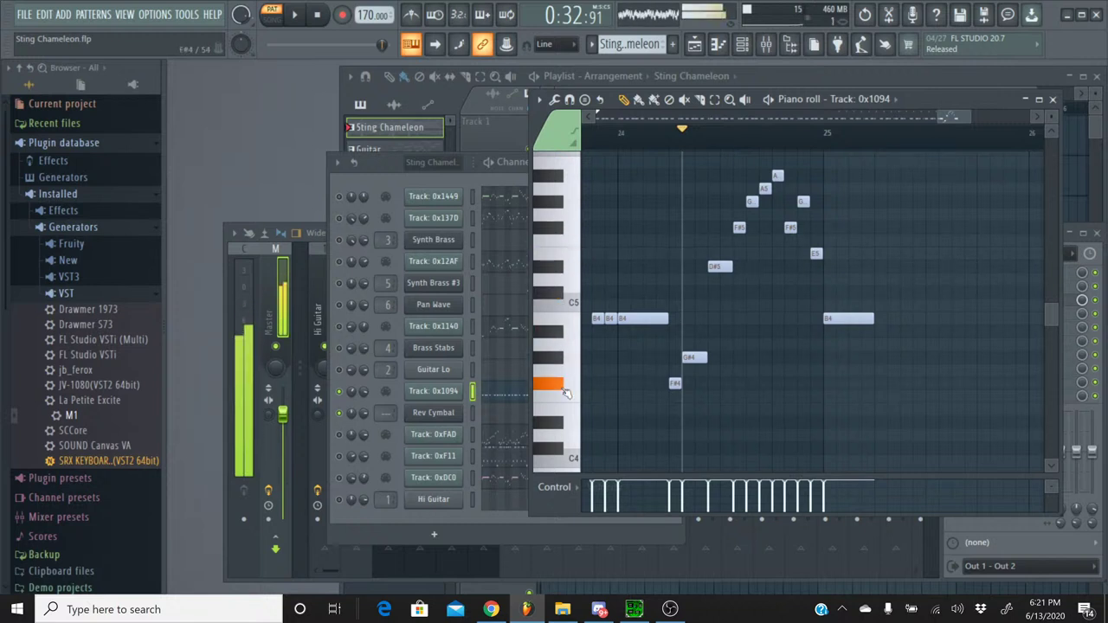
- Open the Rev Cymbal piano roll and audition its keys, including G#4 and D#6, to compare the pitch
{"action": "left_click", "coordinate": [498, 422]}
{"action": "left_click", "coordinate": [545, 354]}
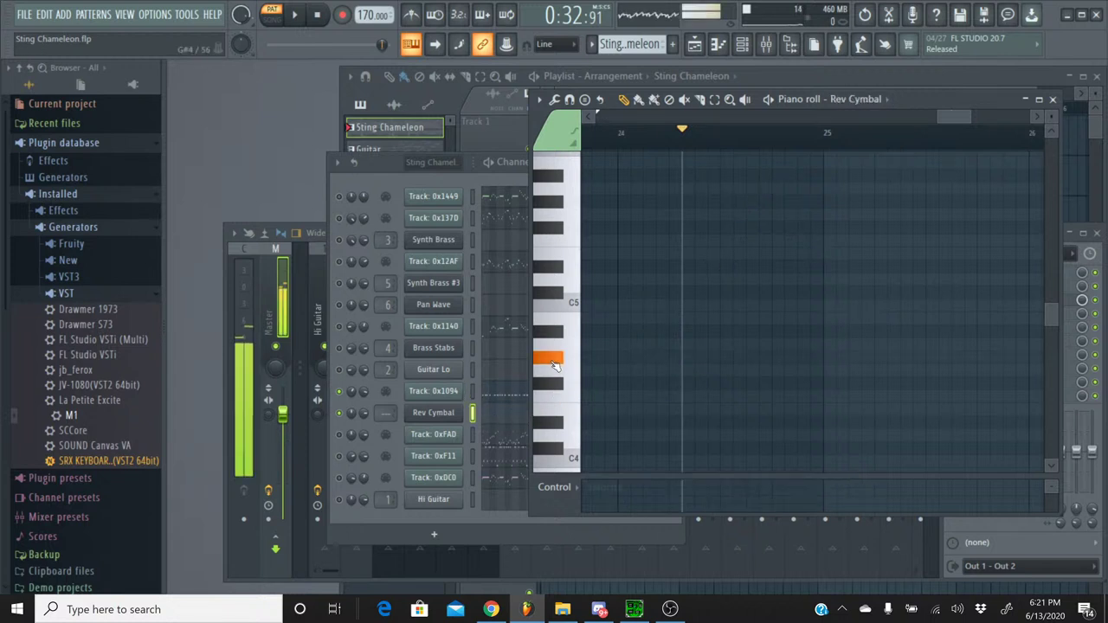
{"action": "scroll", "coordinate": [551, 276], "scroll_direction": "up", "scroll_amount": 3}
{"action": "left_click", "coordinate": [551, 268]}
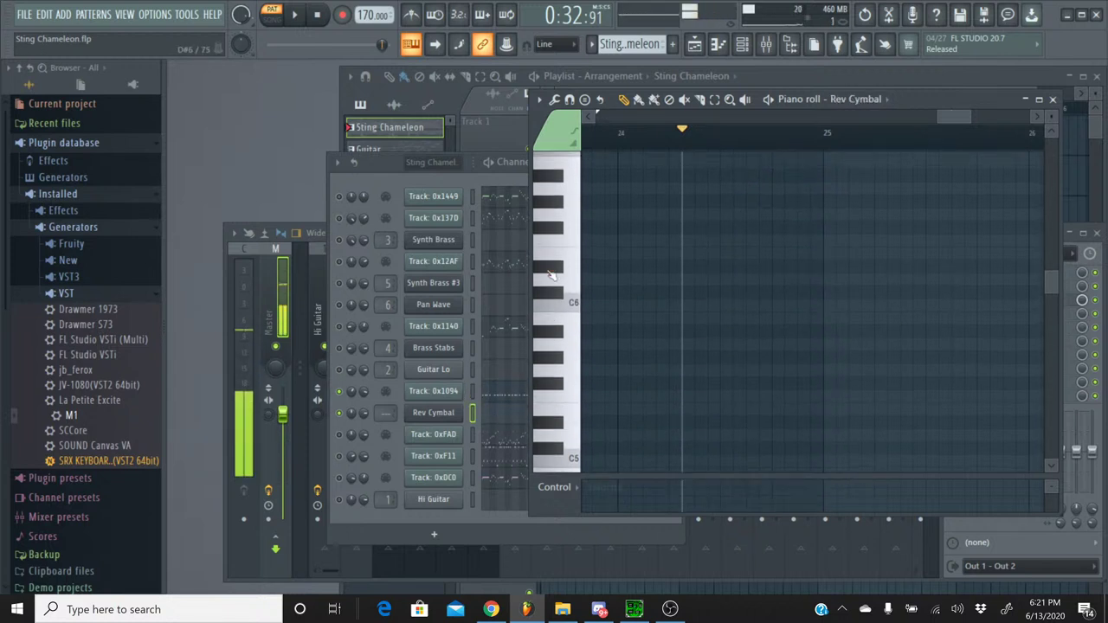
{"action": "left_click", "coordinate": [551, 268]}
{"action": "left_click", "coordinate": [550, 270]}
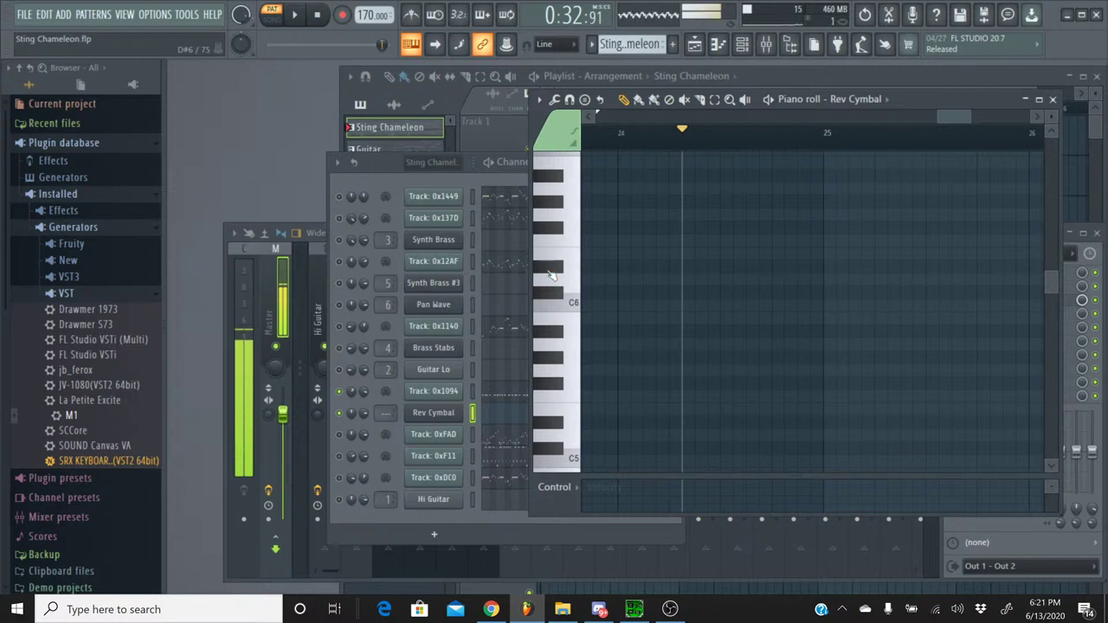
{"action": "left_click", "coordinate": [555, 259]}
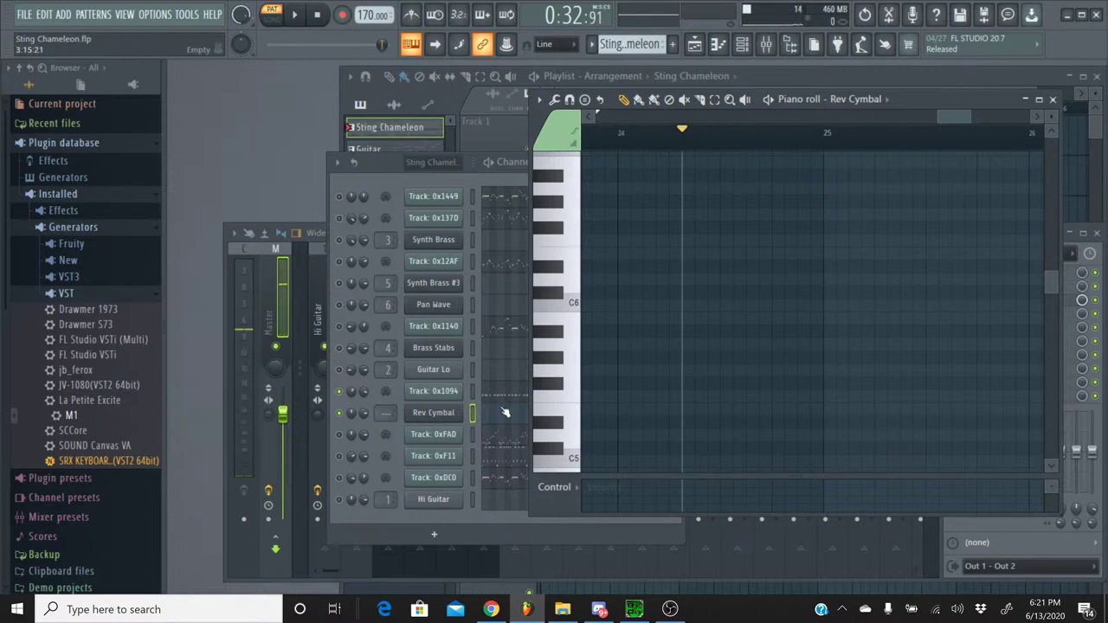
- Reopen the Rev Cymbal instrument and audition notes on the M1 keyboard
{"action": "left_click", "coordinate": [434, 412]}
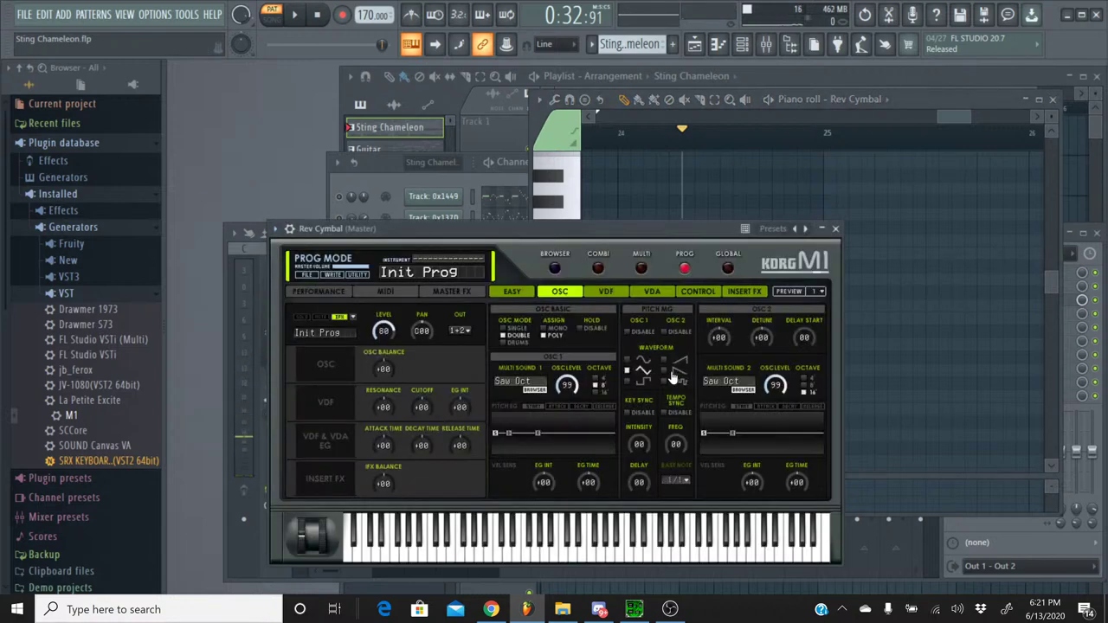
{"action": "left_click", "coordinate": [606, 531]}
{"action": "left_click", "coordinate": [666, 545]}
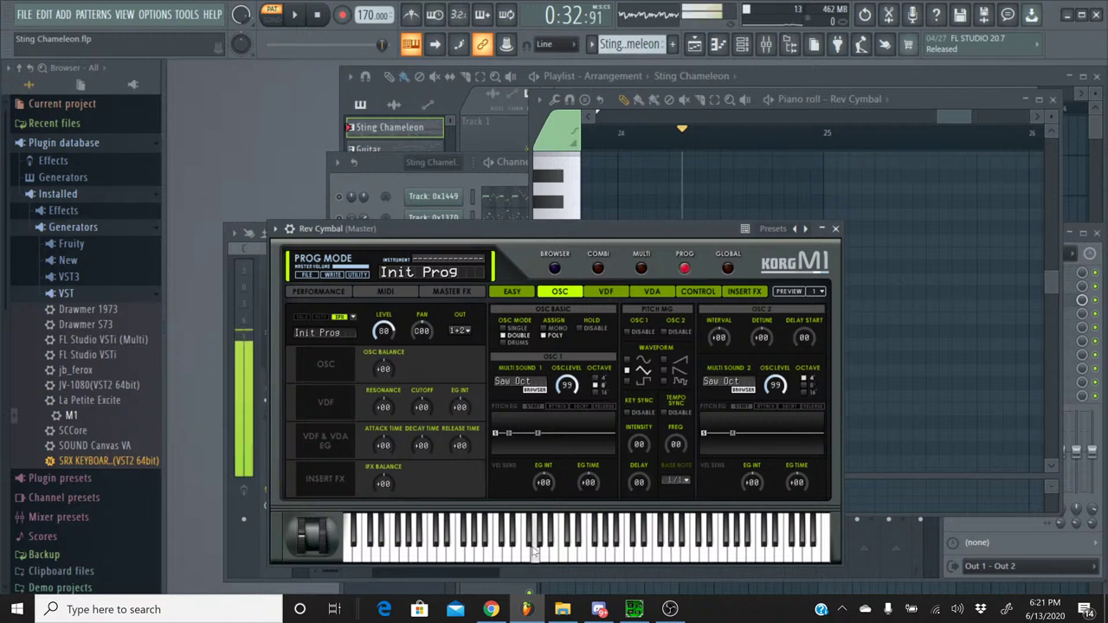
- Close the M1 window and check the live chat in YouTube Studio in Chrome before returning to FL Studio
{"action": "left_click", "coordinate": [835, 230]}
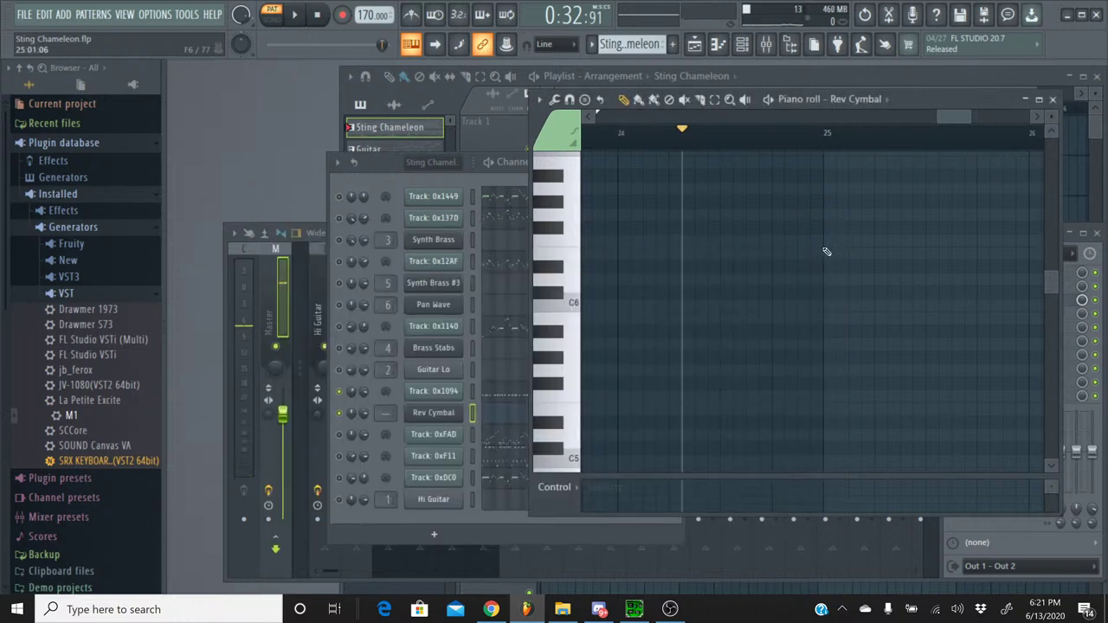
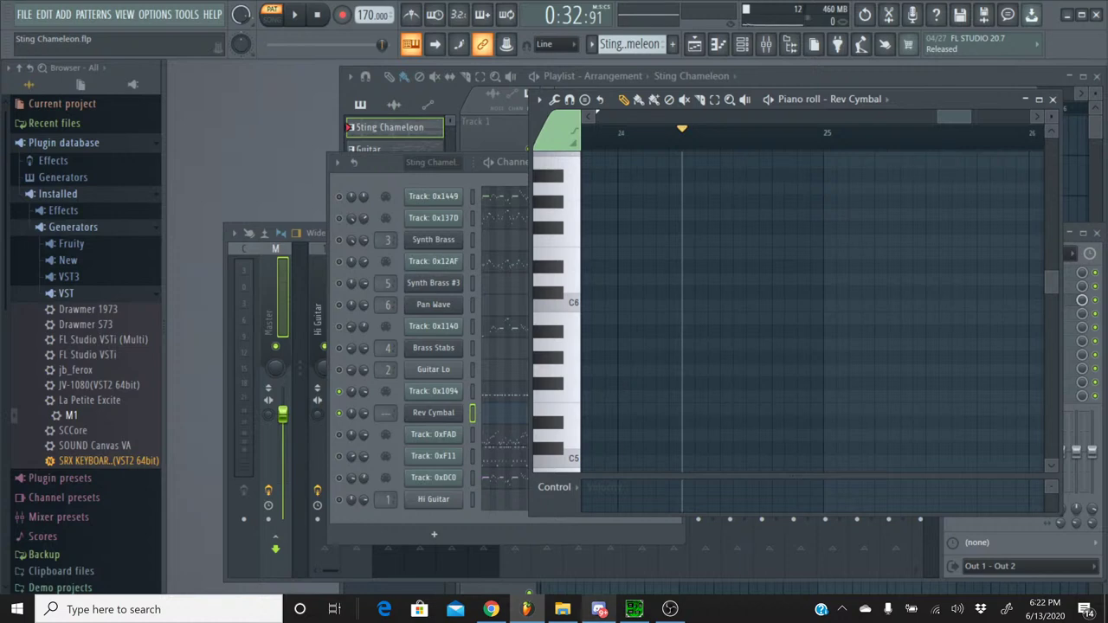
{"action": "left_click", "coordinate": [485, 611]}
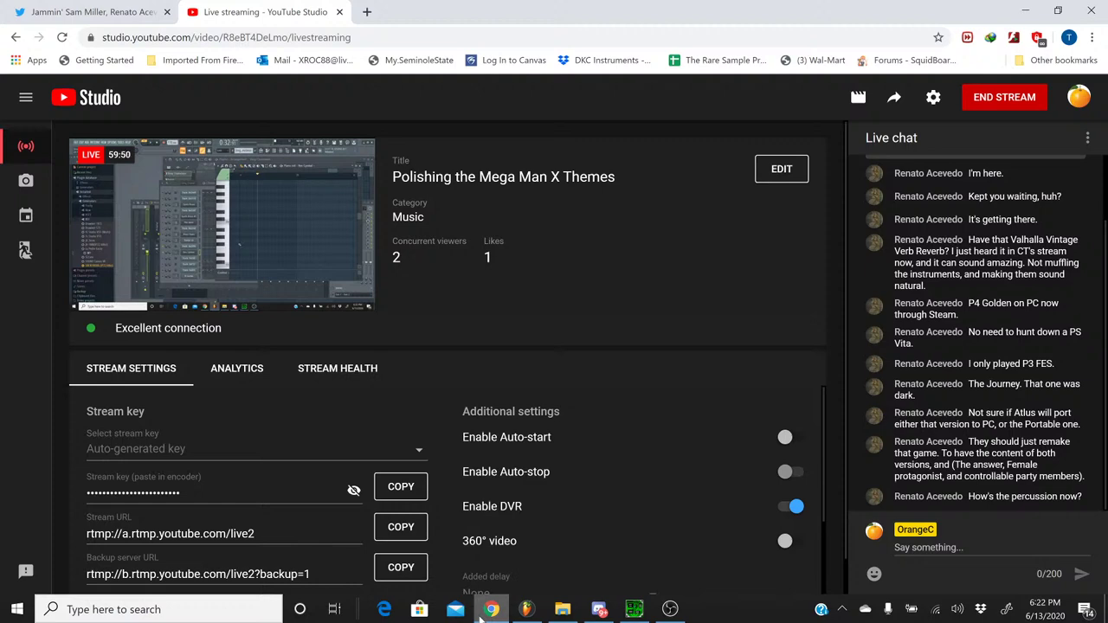
{"action": "left_click", "coordinate": [485, 611]}
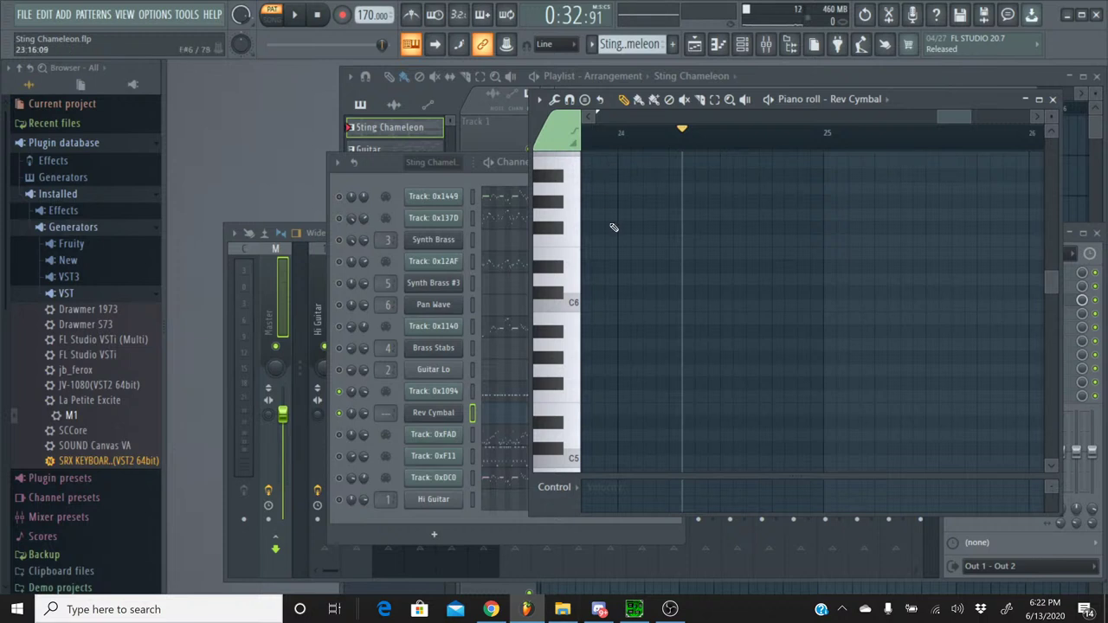
- Paste the copied note run into bar 24 of the Rev Cymbal piano roll and briefly play the Sting Chameleon pattern
{"action": "scroll", "coordinate": [632, 251], "scroll_direction": "down", "scroll_amount": 1}
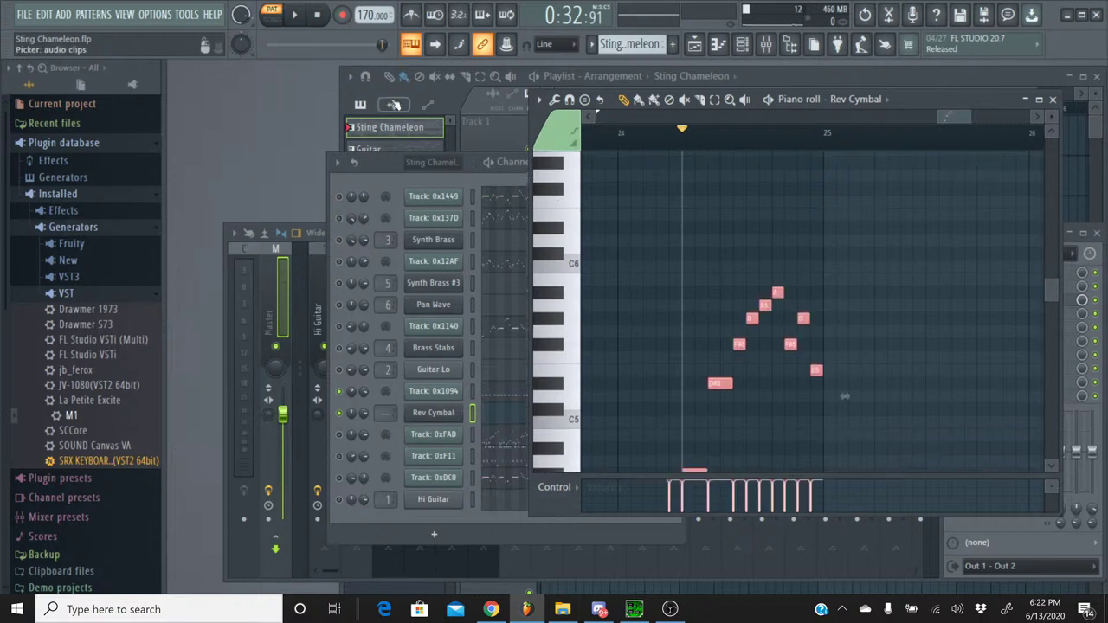
{"action": "left_click", "coordinate": [294, 14]}
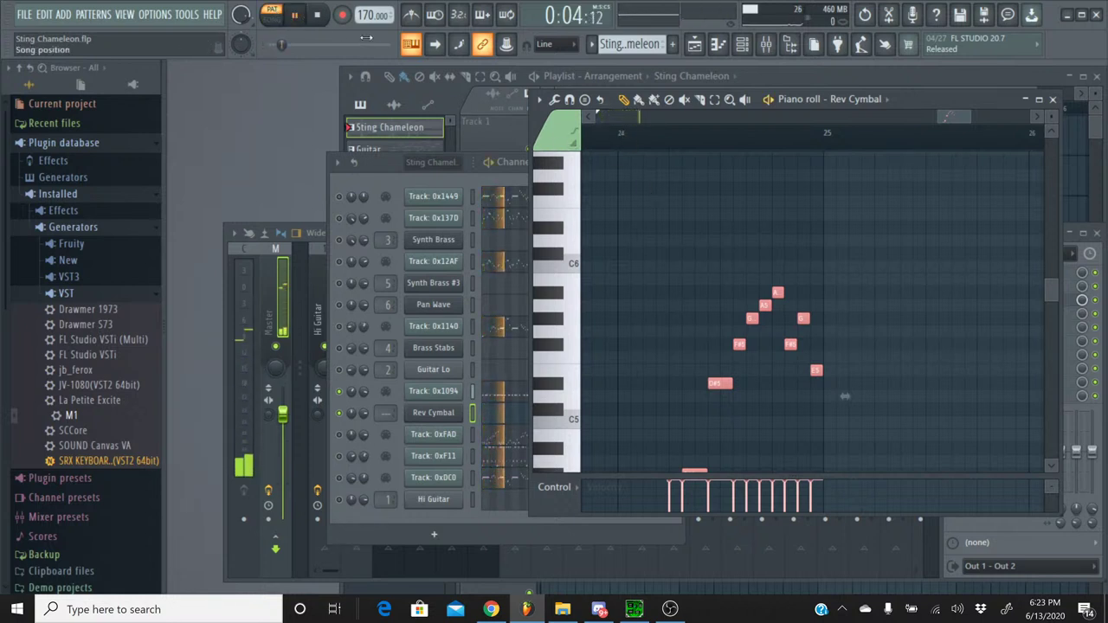
{"action": "left_click", "coordinate": [316, 16]}
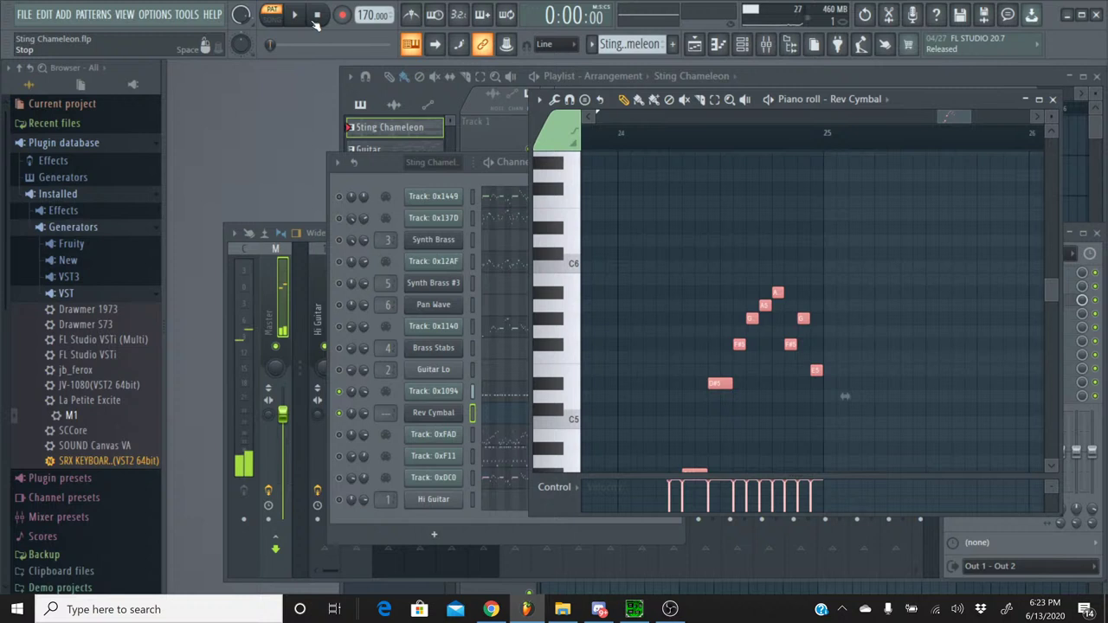
- Switch to the Percussion pattern, paste the run into bar 24 of the Rev Cymbal piano roll, and play it back from there
{"action": "left_click", "coordinate": [591, 44]}
{"action": "left_click", "coordinate": [618, 106]}
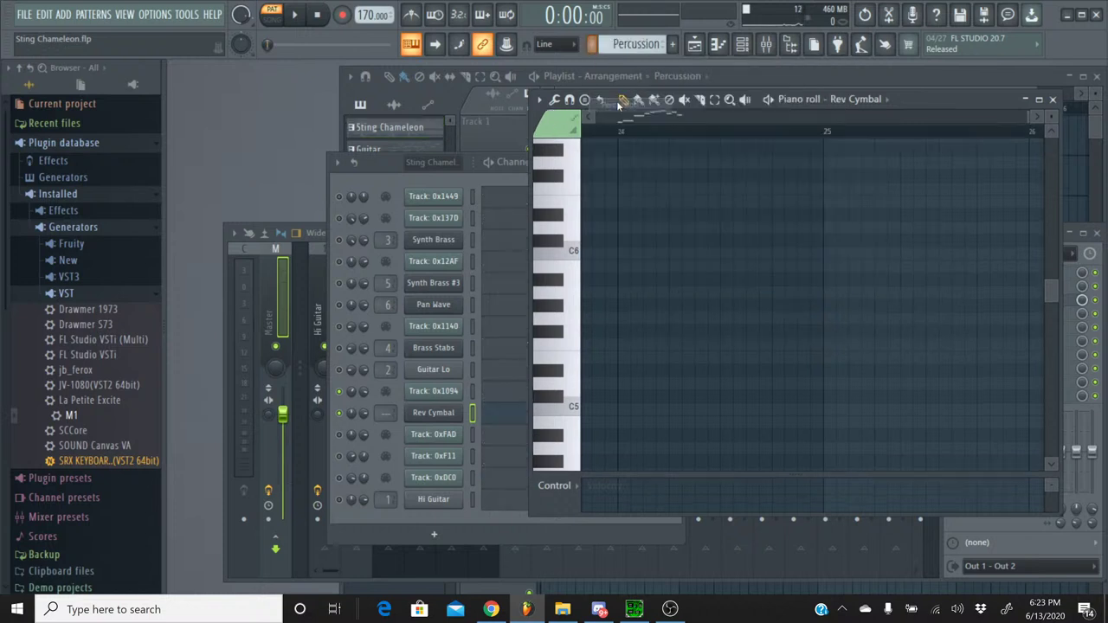
{"action": "key", "text": "ctrl+v"}
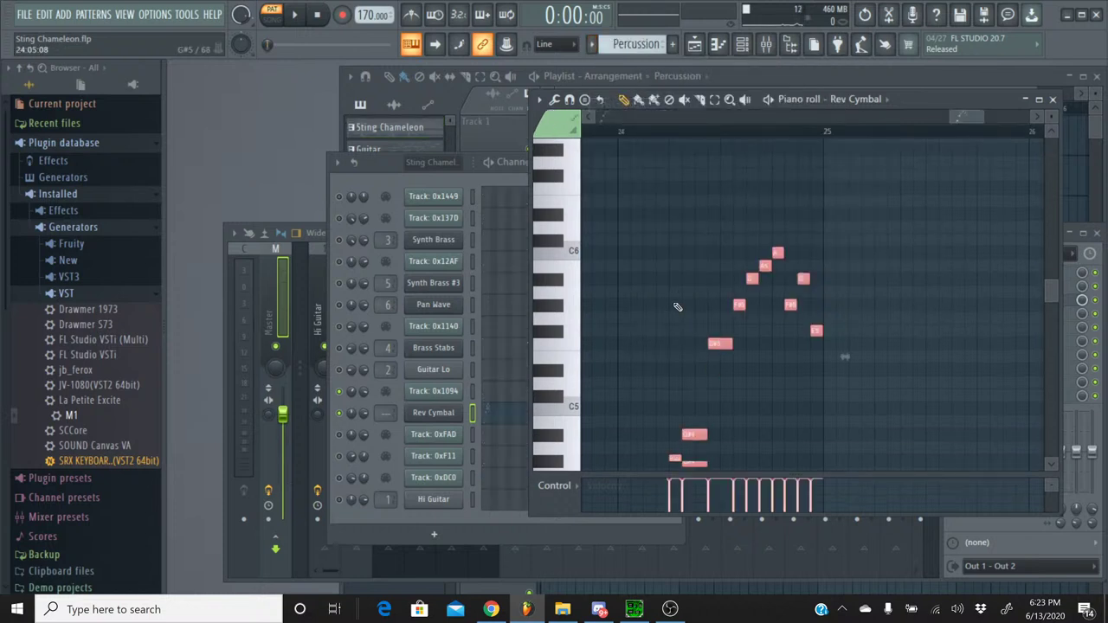
{"action": "scroll", "coordinate": [675, 304], "scroll_direction": "down", "scroll_amount": 3}
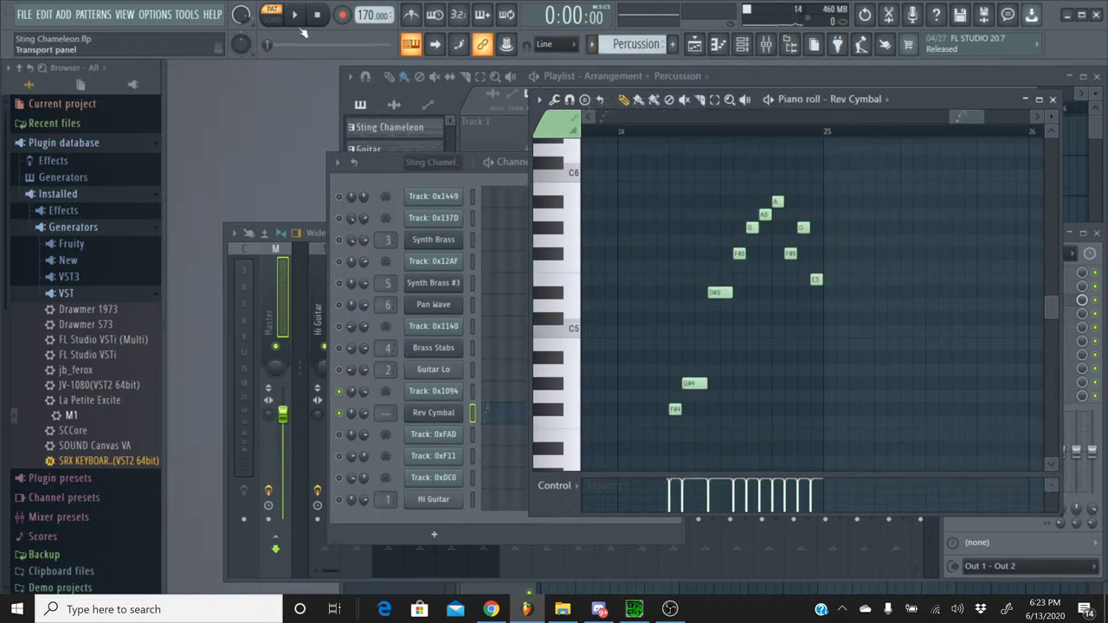
{"action": "key", "text": "space"}
{"action": "left_click", "coordinate": [610, 131]}
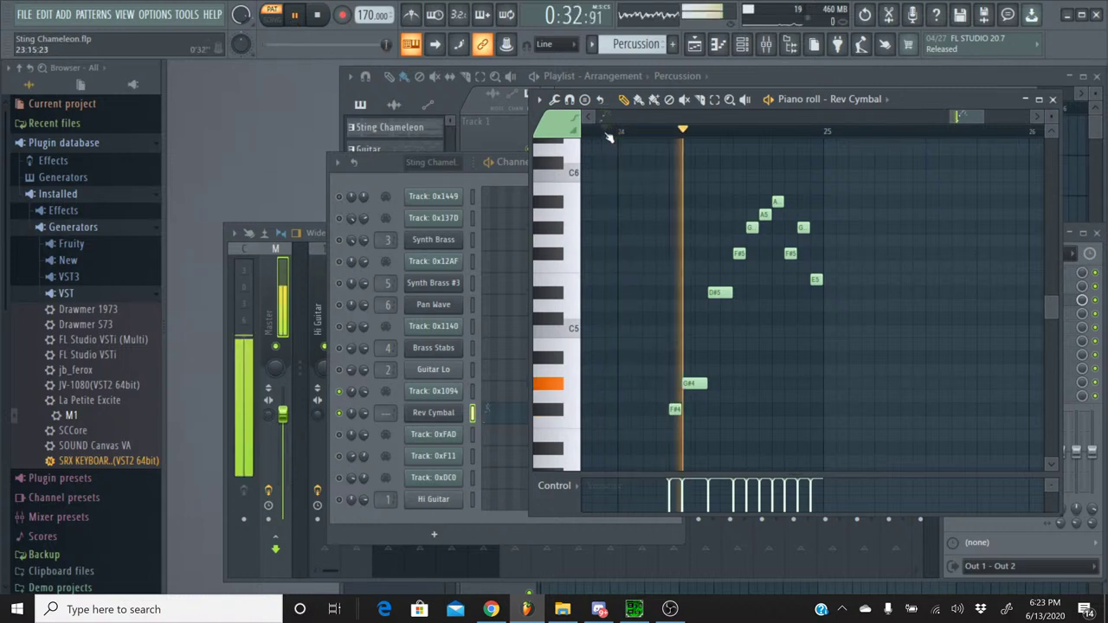
{"action": "left_click", "coordinate": [319, 19]}
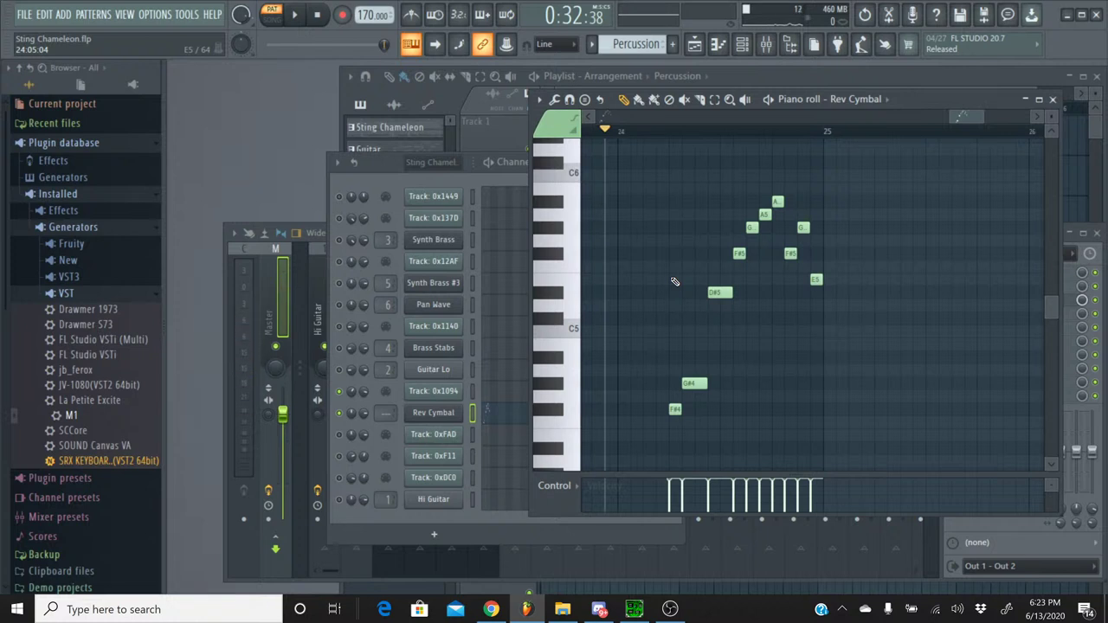
- Delete all notes in the Rev Cymbal piano roll and remove the Rev Cymbal channel from the Channel rack
{"action": "key", "text": "ctrl+a"}
{"action": "key", "text": "Delete"}
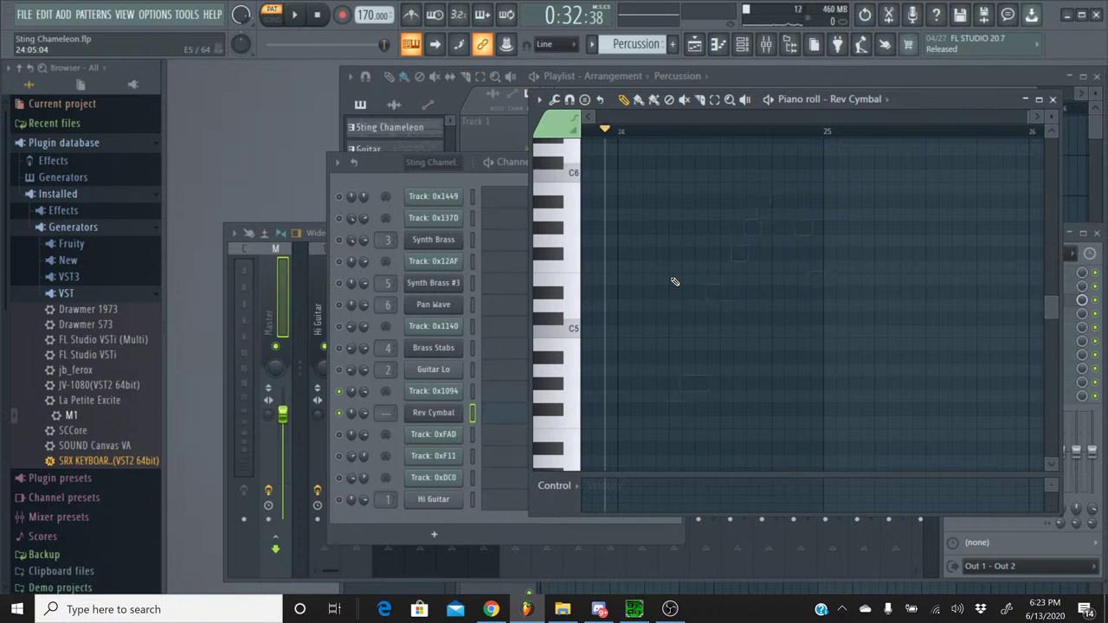
{"action": "left_click", "coordinate": [1053, 100]}
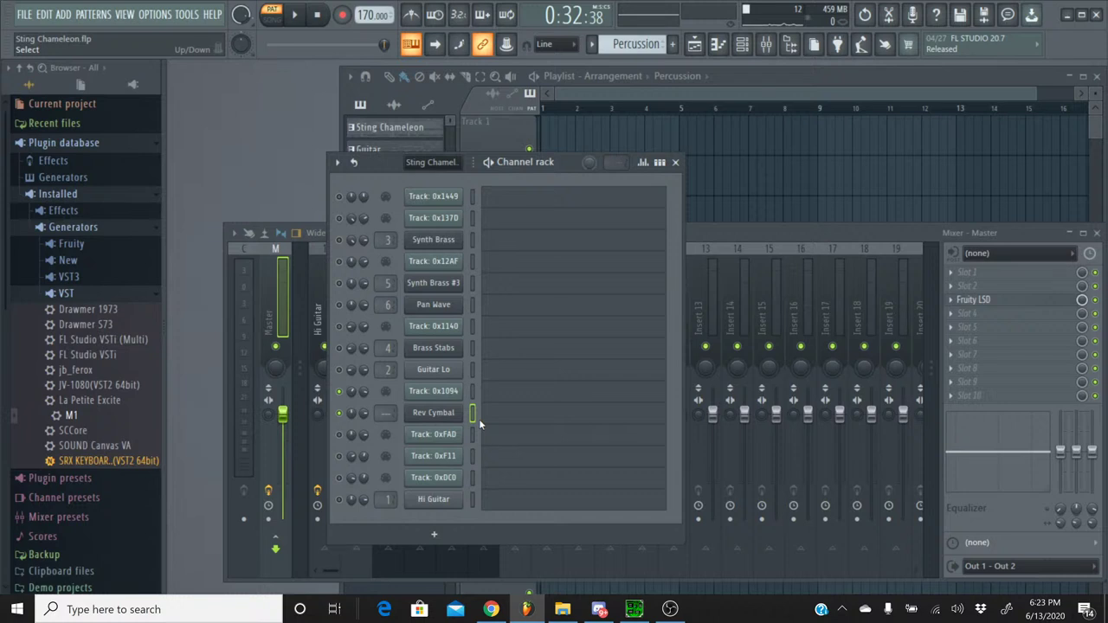
{"action": "right_click", "coordinate": [450, 414]}
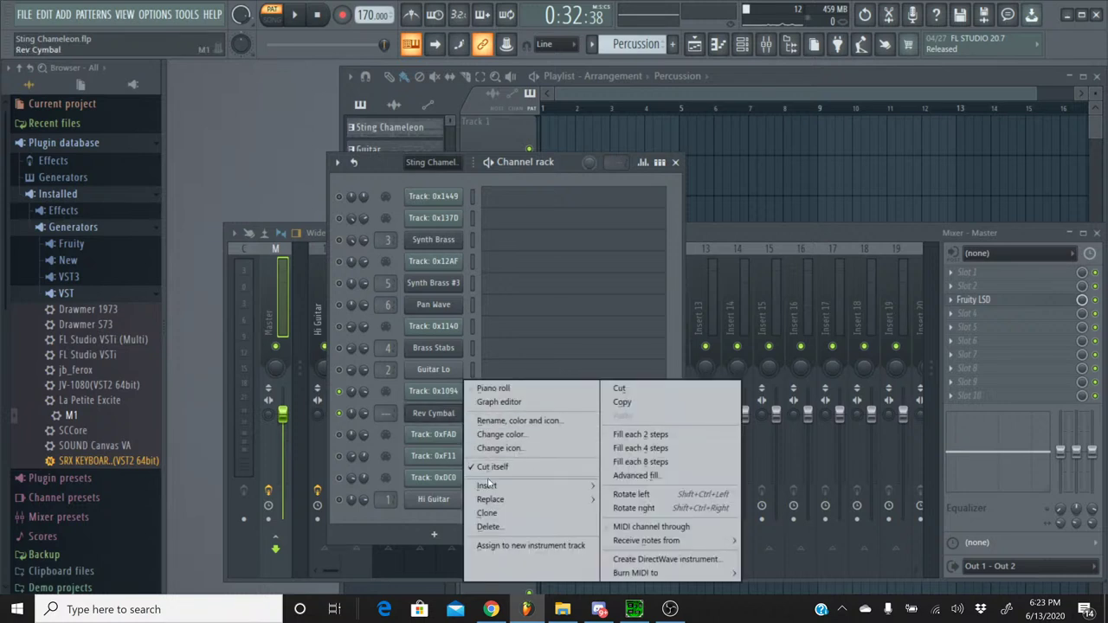
{"action": "left_click", "coordinate": [496, 534]}
{"action": "left_click", "coordinate": [630, 351]}
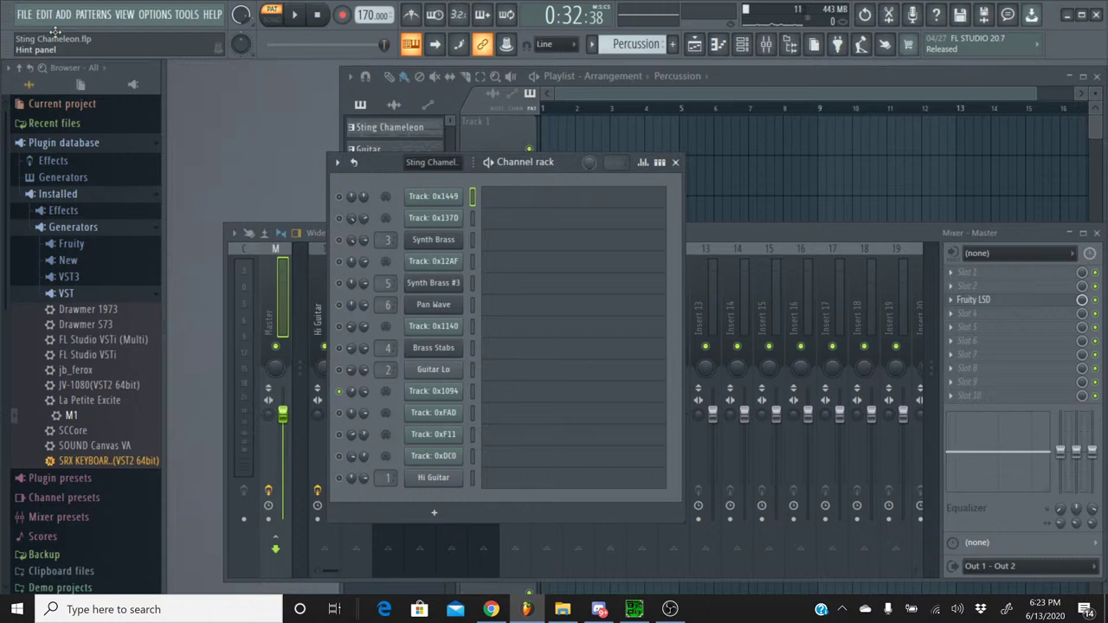
- In File Explorer, look through the Drums and Synths folders under the Mega Man X Restoration Project's Original Sources
{"action": "left_click", "coordinate": [563, 609]}
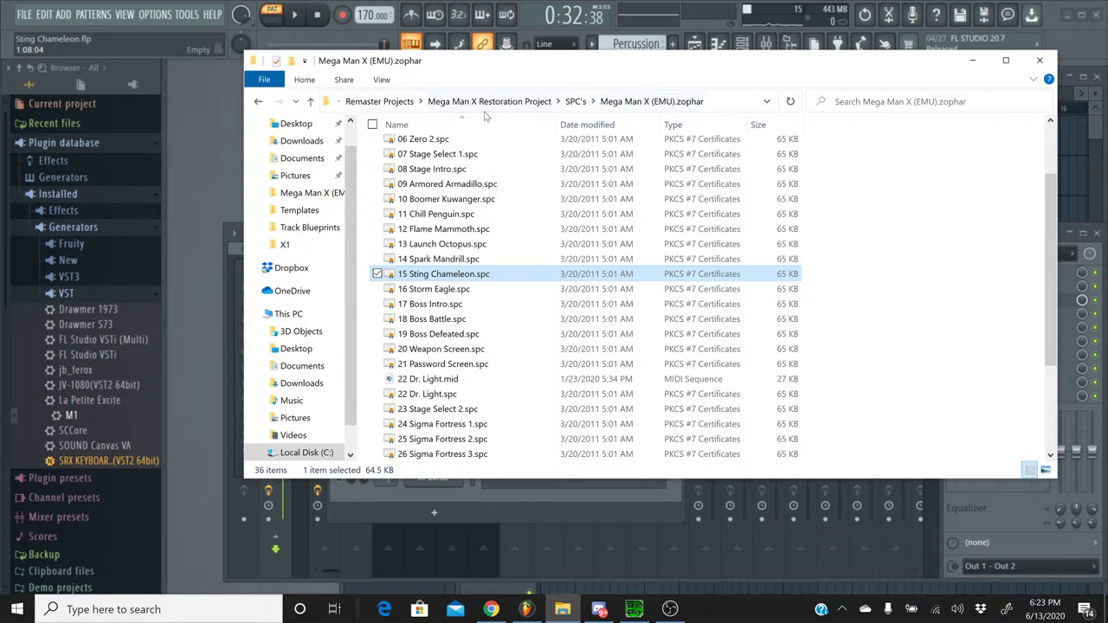
{"action": "left_click", "coordinate": [486, 110]}
{"action": "double_click", "coordinate": [433, 147]}
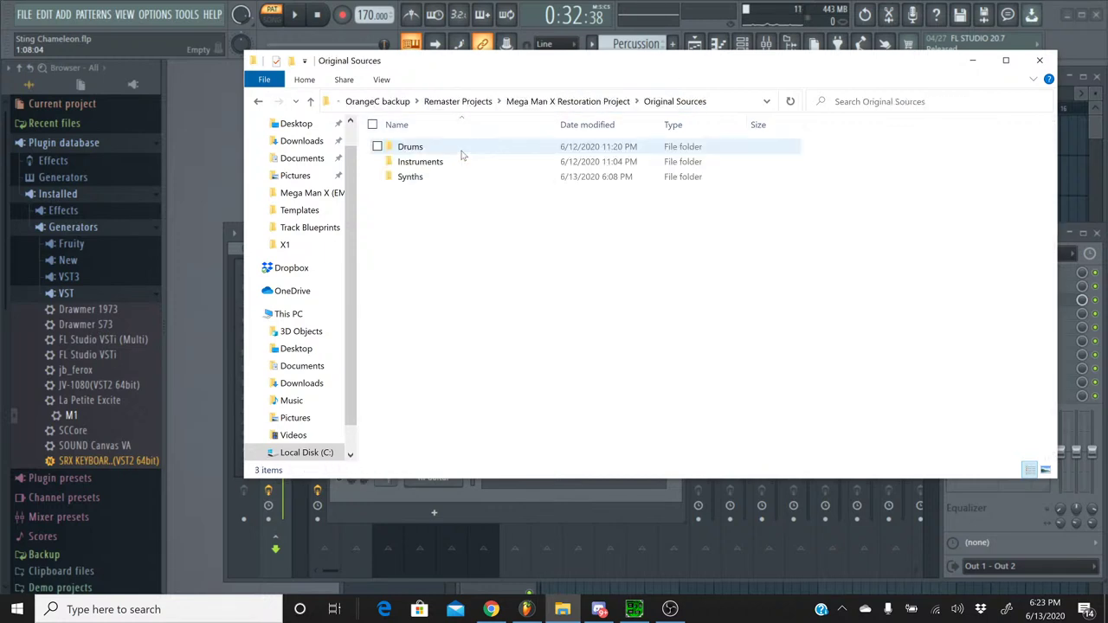
{"action": "double_click", "coordinate": [458, 148]}
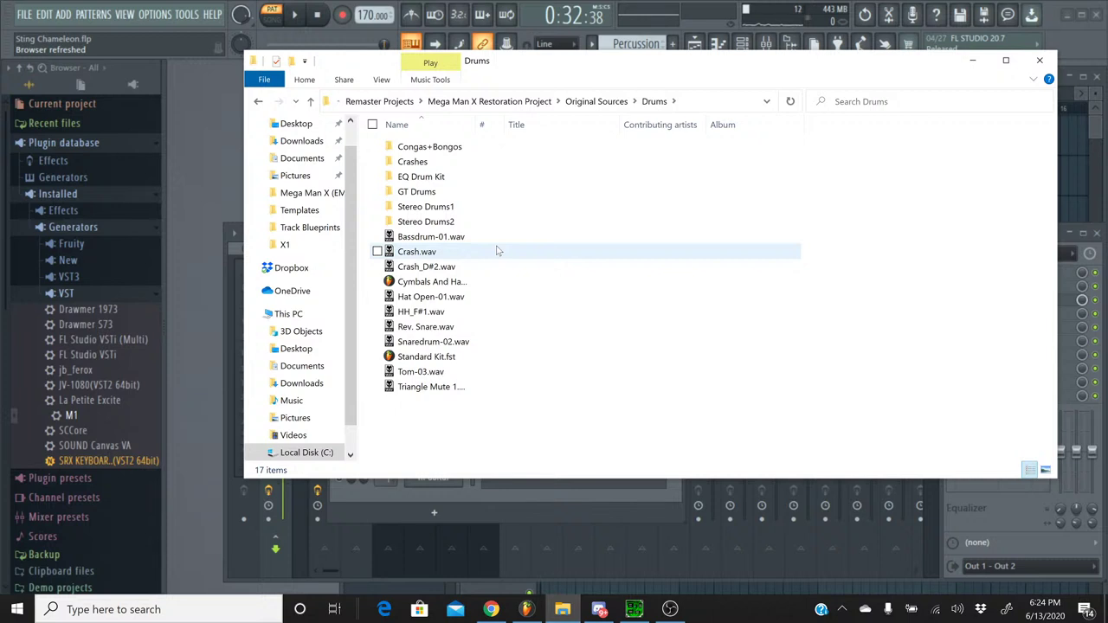
{"action": "key", "text": "BackSpace"}
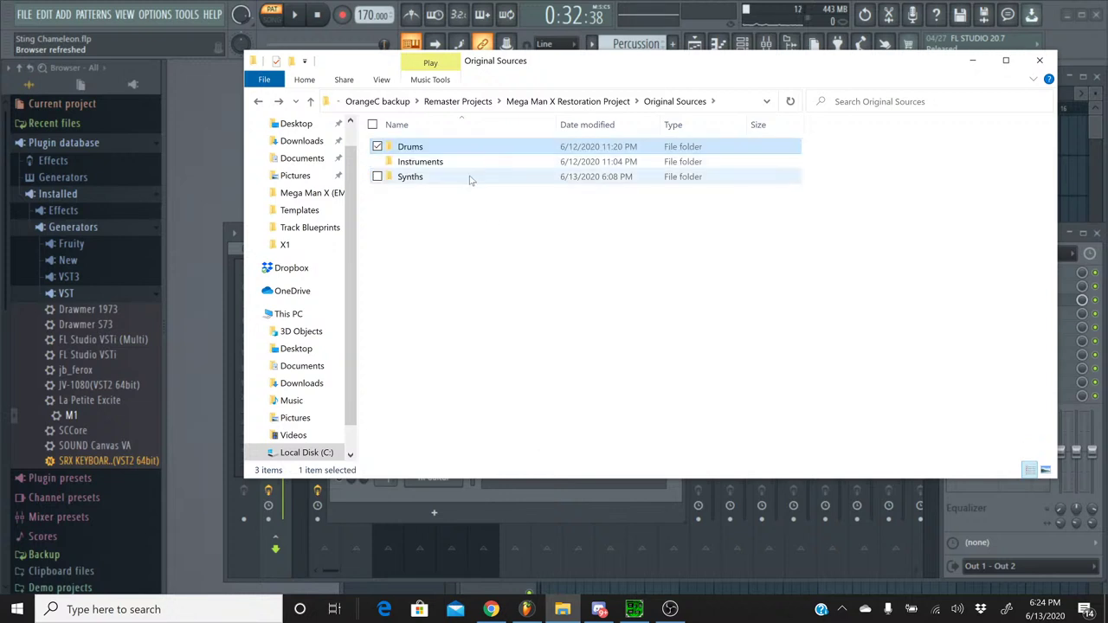
{"action": "double_click", "coordinate": [470, 177]}
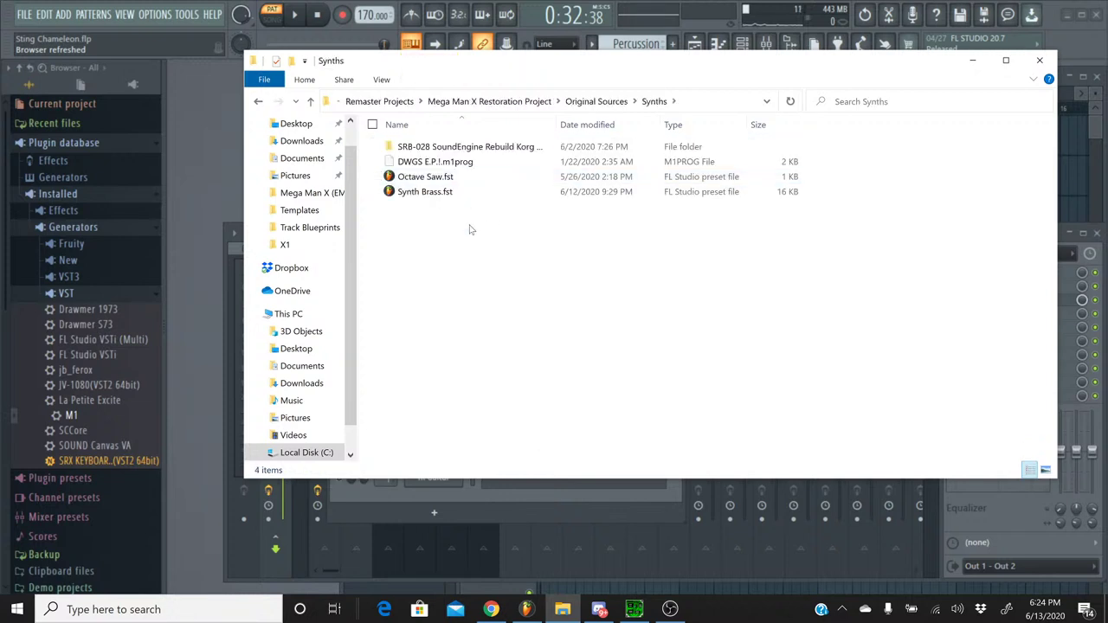
{"action": "key", "text": "BackSpace"}
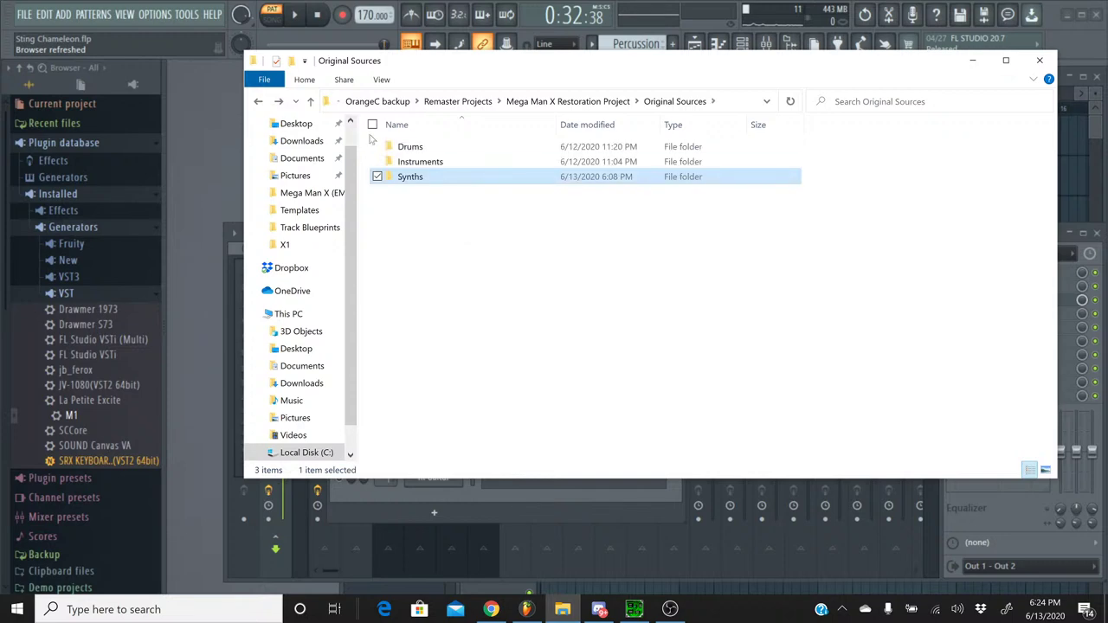
- Browse to the Data folder of FL Studio 20 under Program Files > Image-Line on Local Disk (C:)
{"action": "left_click", "coordinate": [359, 106]}
{"action": "left_click", "coordinate": [414, 101]}
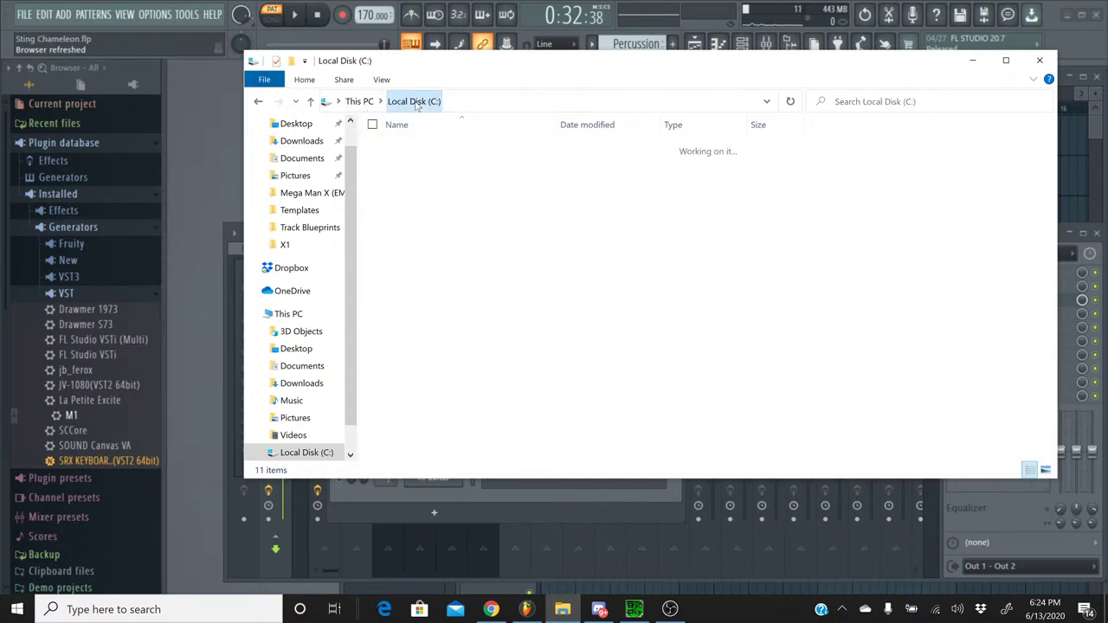
{"action": "double_click", "coordinate": [437, 221]}
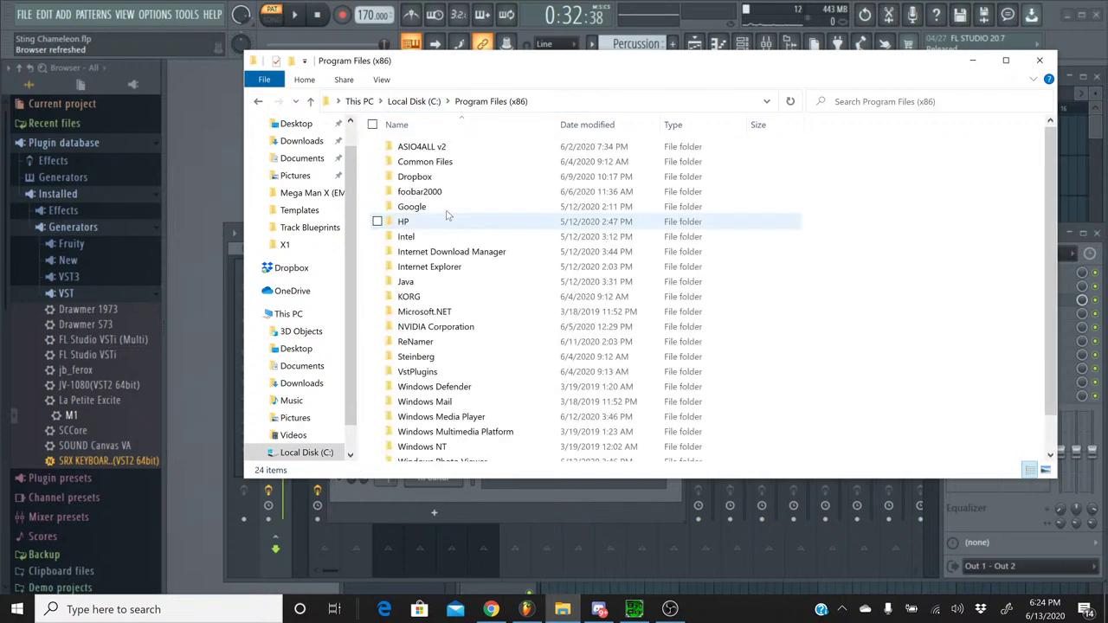
{"action": "key", "text": "BackSpace"}
{"action": "double_click", "coordinate": [450, 208]}
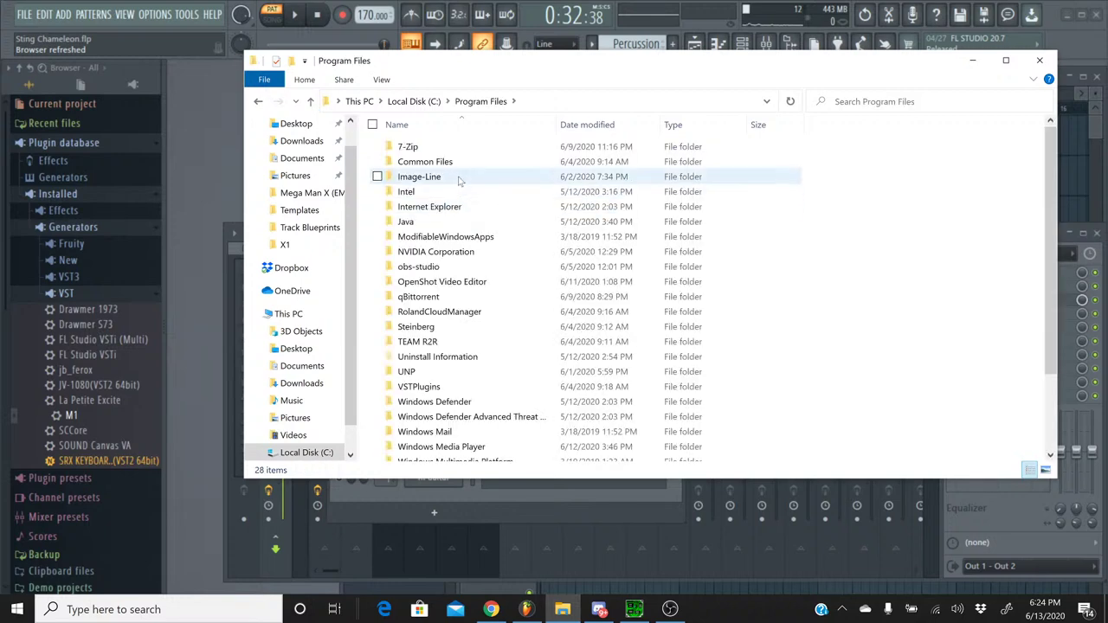
{"action": "double_click", "coordinate": [455, 178]}
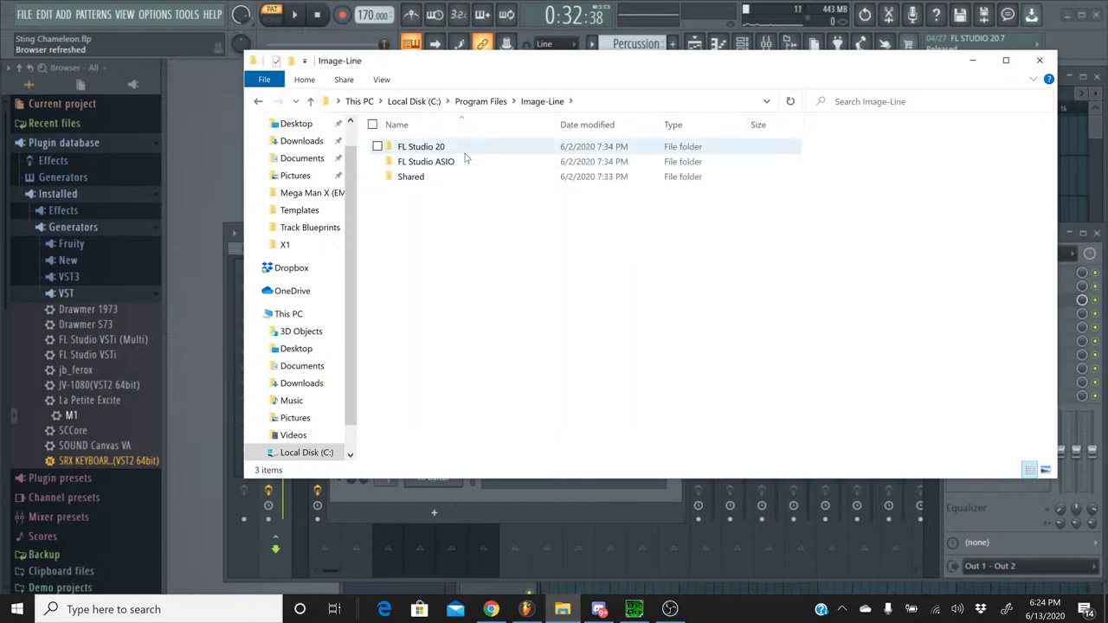
{"action": "double_click", "coordinate": [467, 150]}
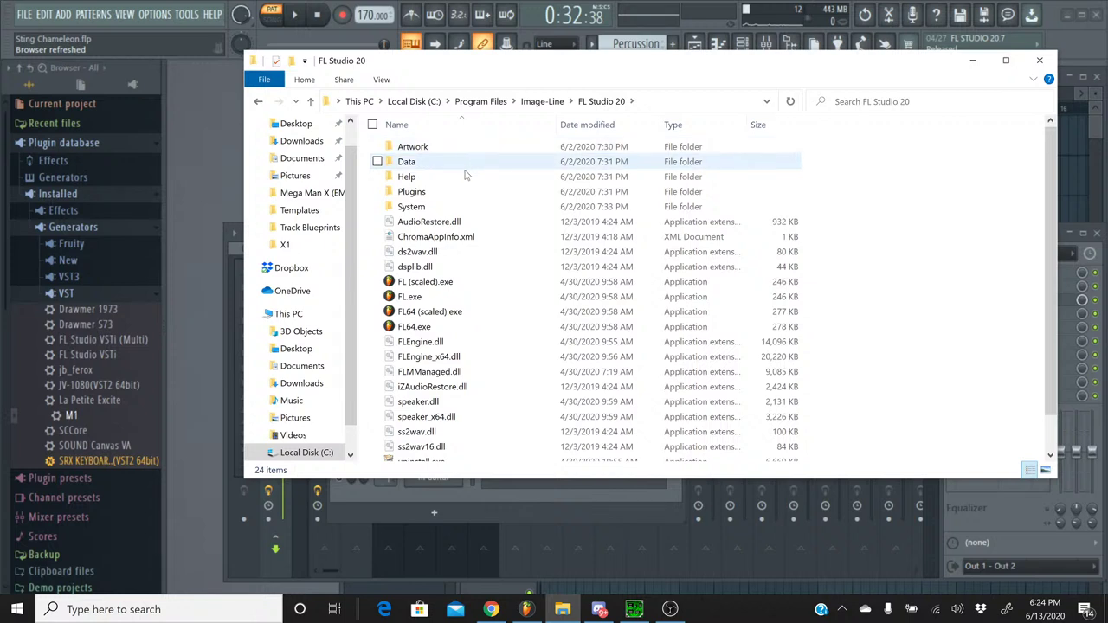
{"action": "double_click", "coordinate": [465, 162]}
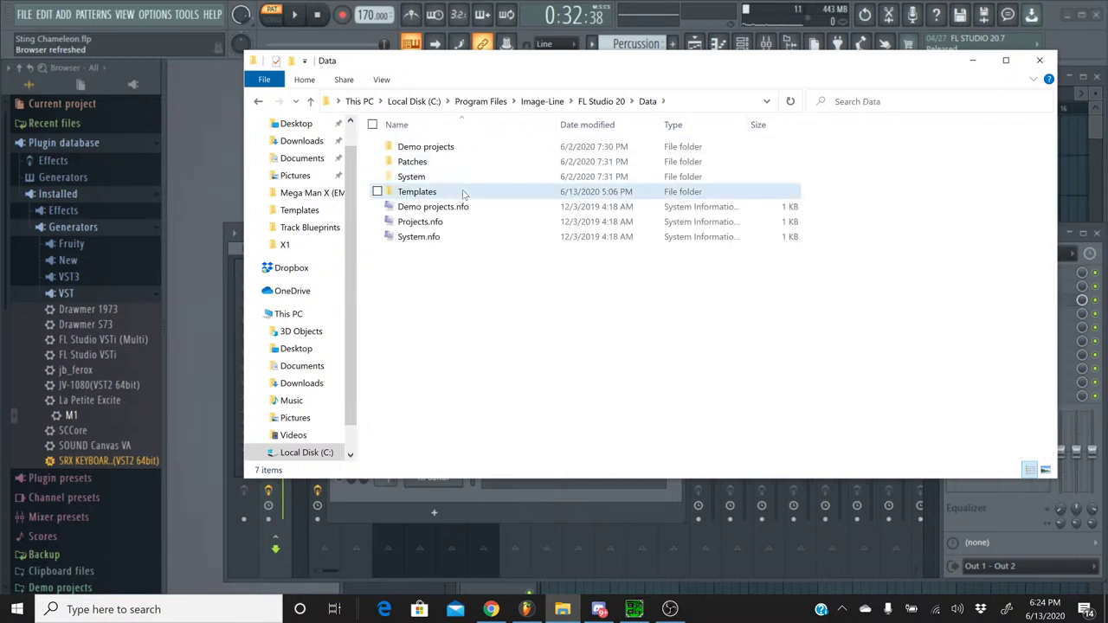
- Look through the Templates, Patches and System folders inside FL Studio 20's Data folder for the channel preset files
{"action": "double_click", "coordinate": [461, 193]}
{"action": "key", "text": "alt+Left"}
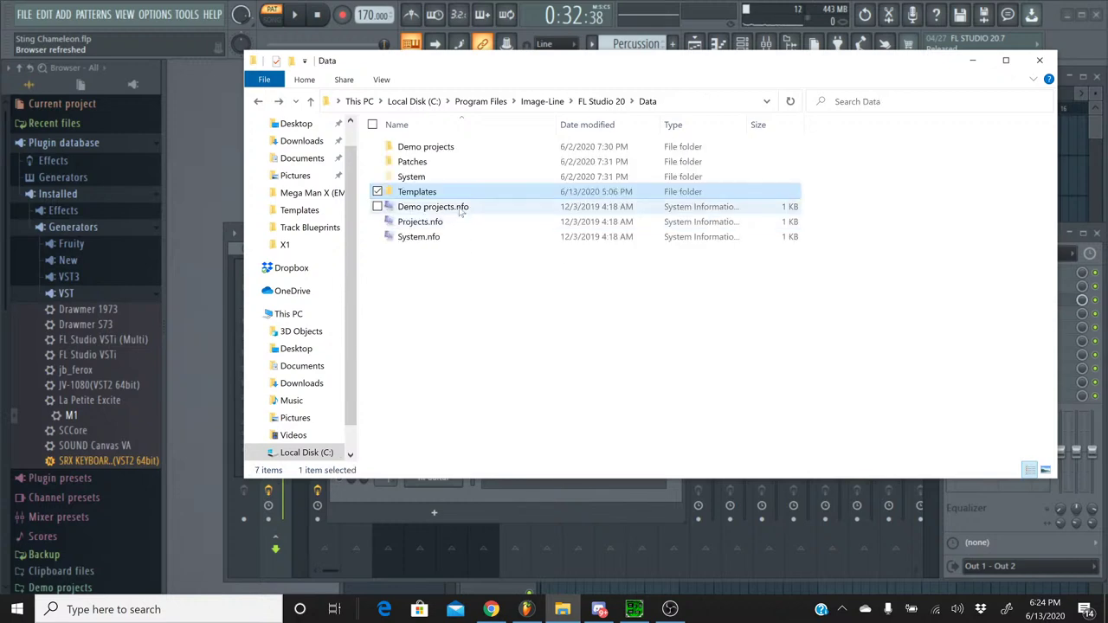
{"action": "double_click", "coordinate": [463, 163]}
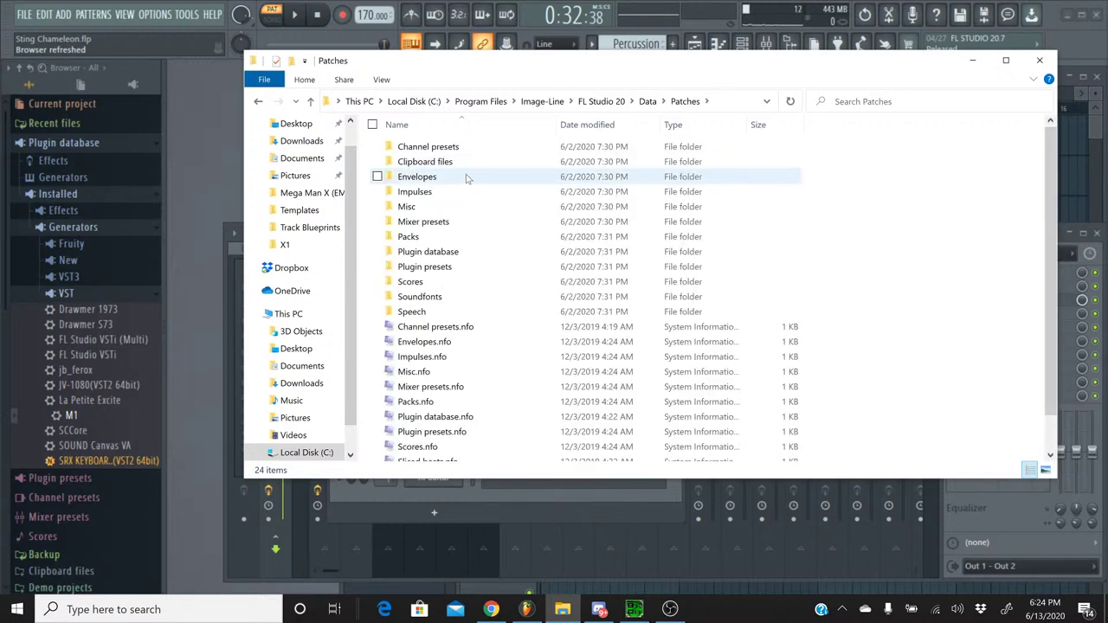
{"action": "key", "text": "alt+Left"}
{"action": "double_click", "coordinate": [476, 178]}
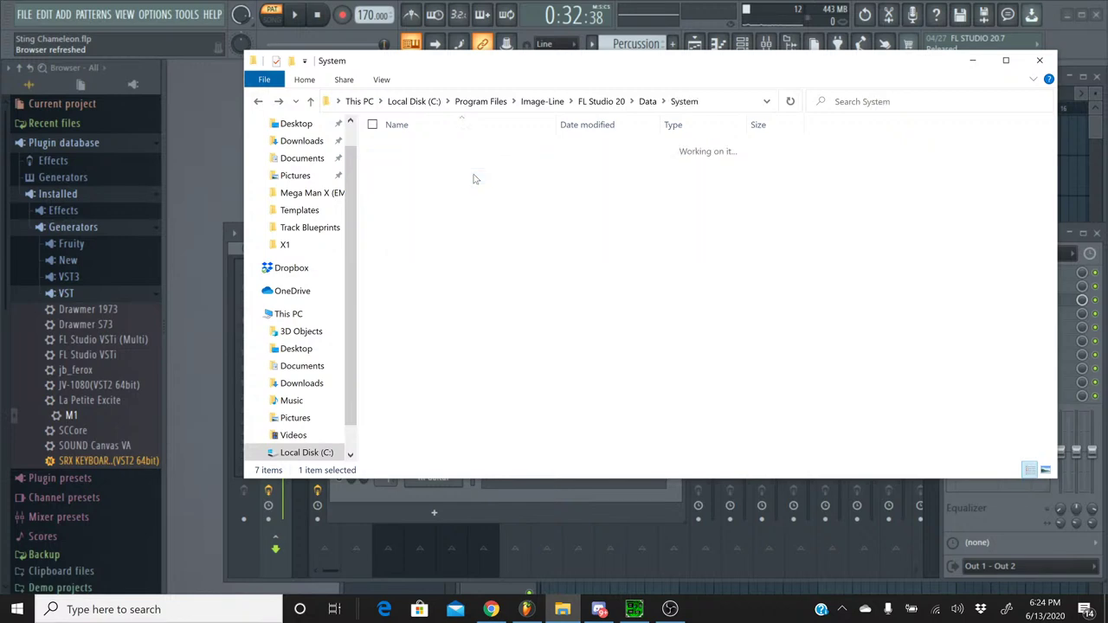
{"action": "scroll", "coordinate": [478, 186], "scroll_direction": "down", "scroll_amount": 8}
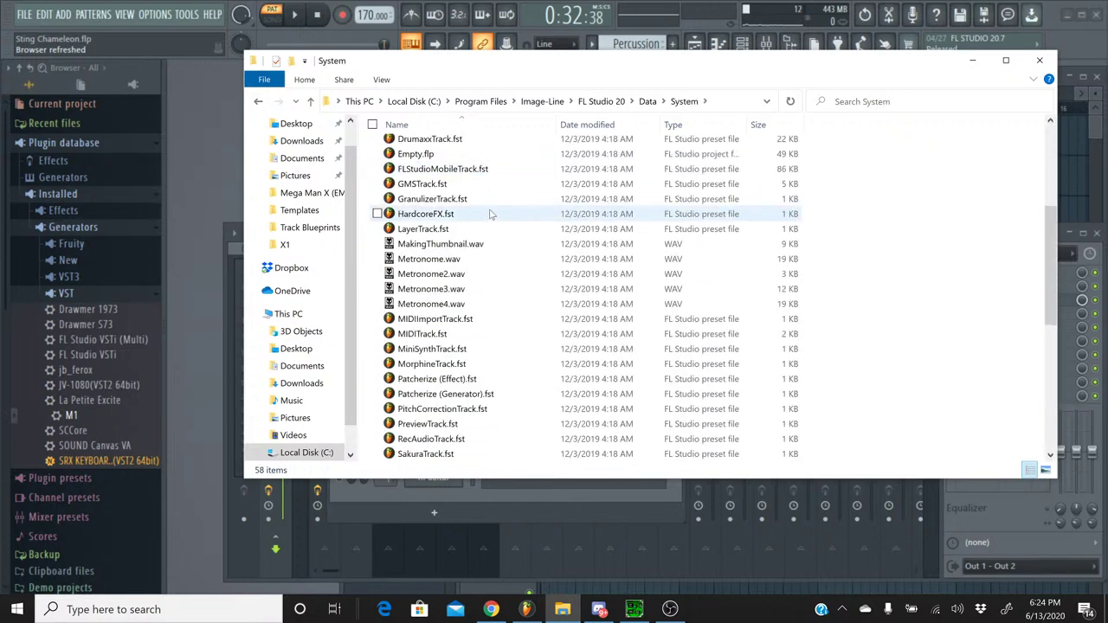
{"action": "scroll", "coordinate": [490, 214], "scroll_direction": "down", "scroll_amount": 2}
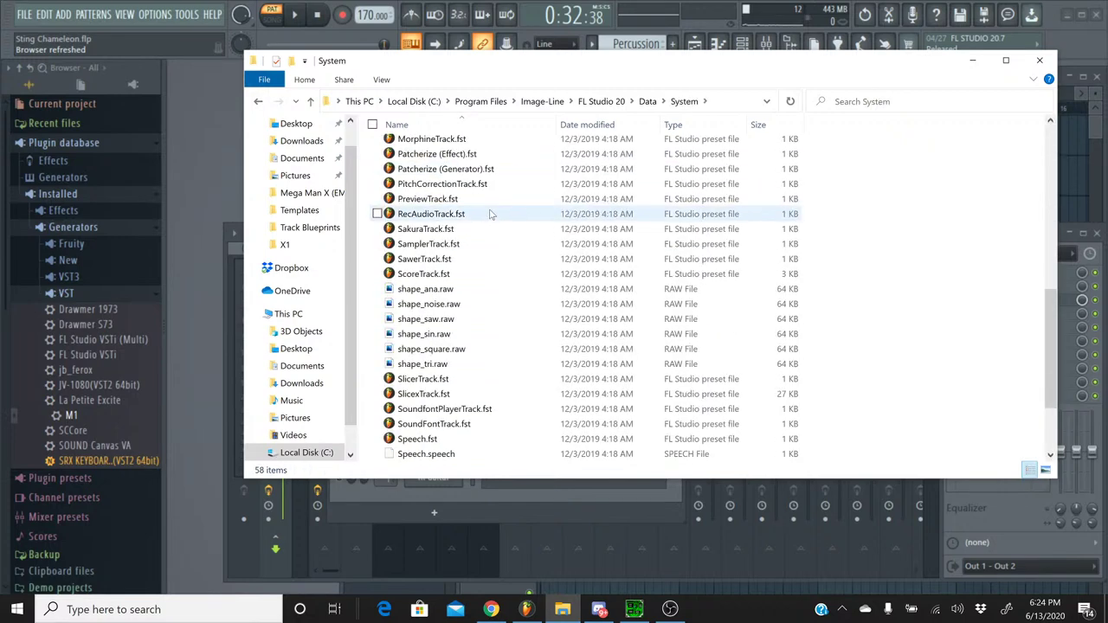
{"action": "scroll", "coordinate": [490, 214], "scroll_direction": "down", "scroll_amount": 3}
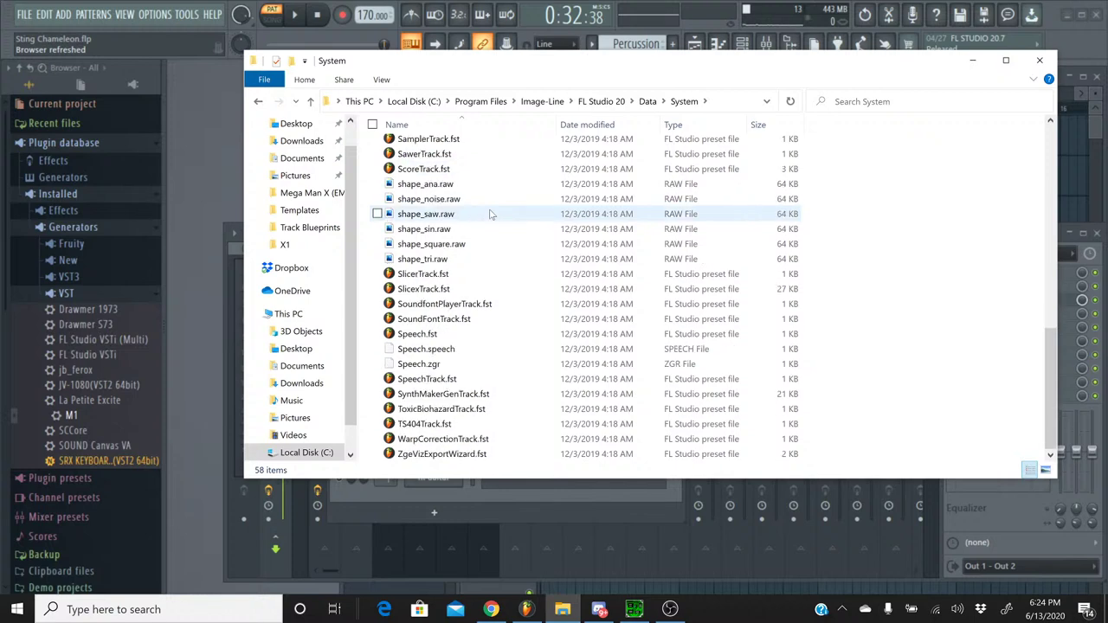
{"action": "scroll", "coordinate": [501, 242], "scroll_direction": "up", "scroll_amount": 7}
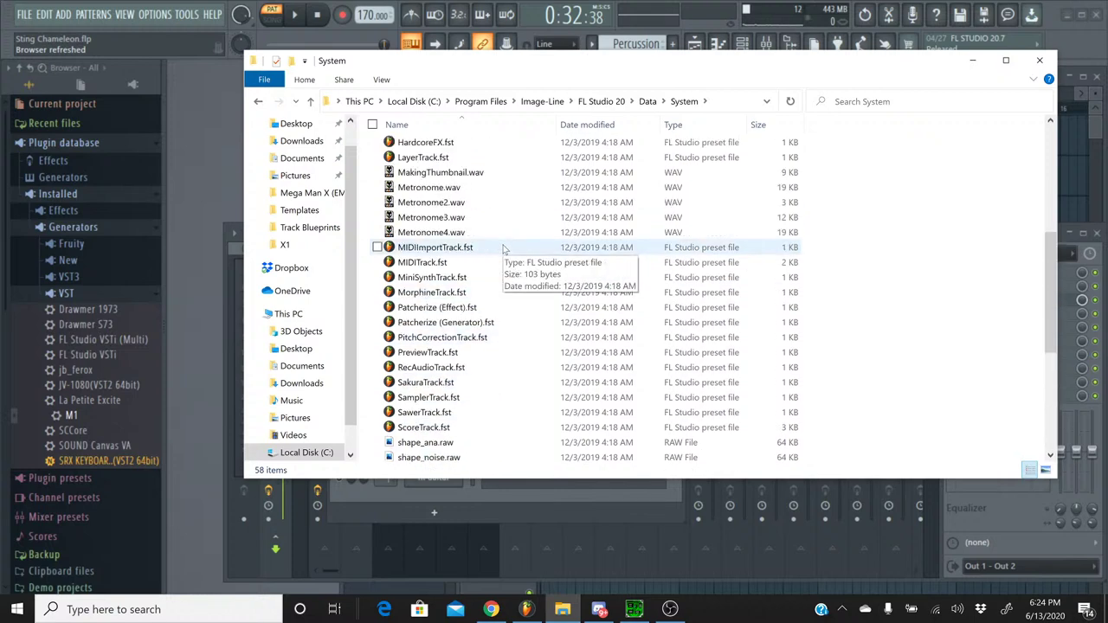
{"action": "scroll", "coordinate": [504, 249], "scroll_direction": "up", "scroll_amount": 2}
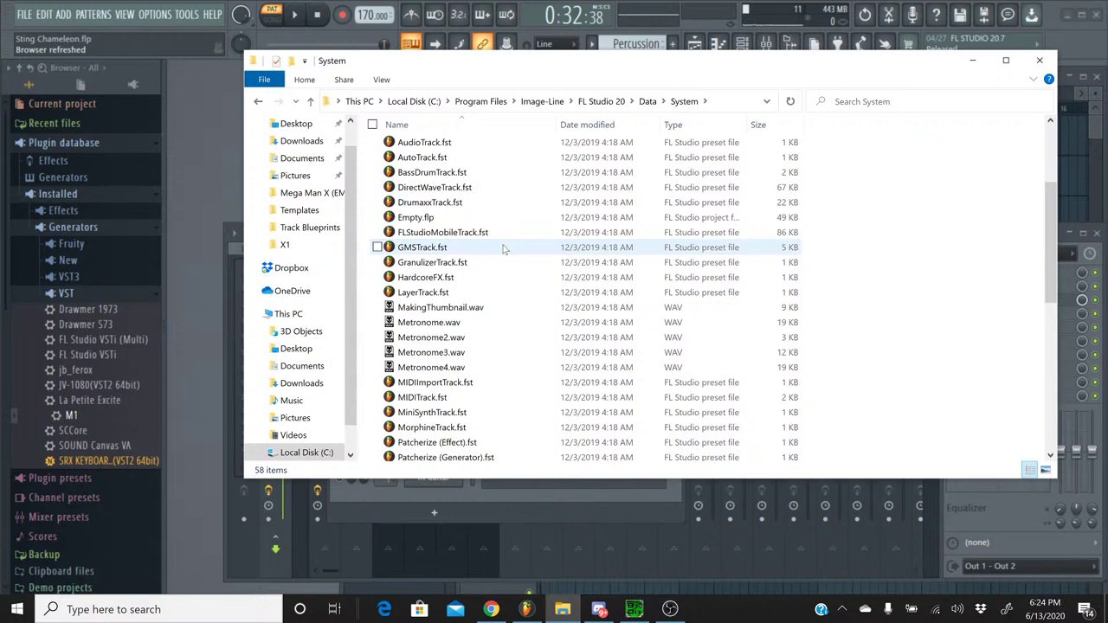
{"action": "scroll", "coordinate": [504, 249], "scroll_direction": "up", "scroll_amount": 3}
{"action": "scroll", "coordinate": [504, 249], "scroll_direction": "up", "scroll_amount": 1}
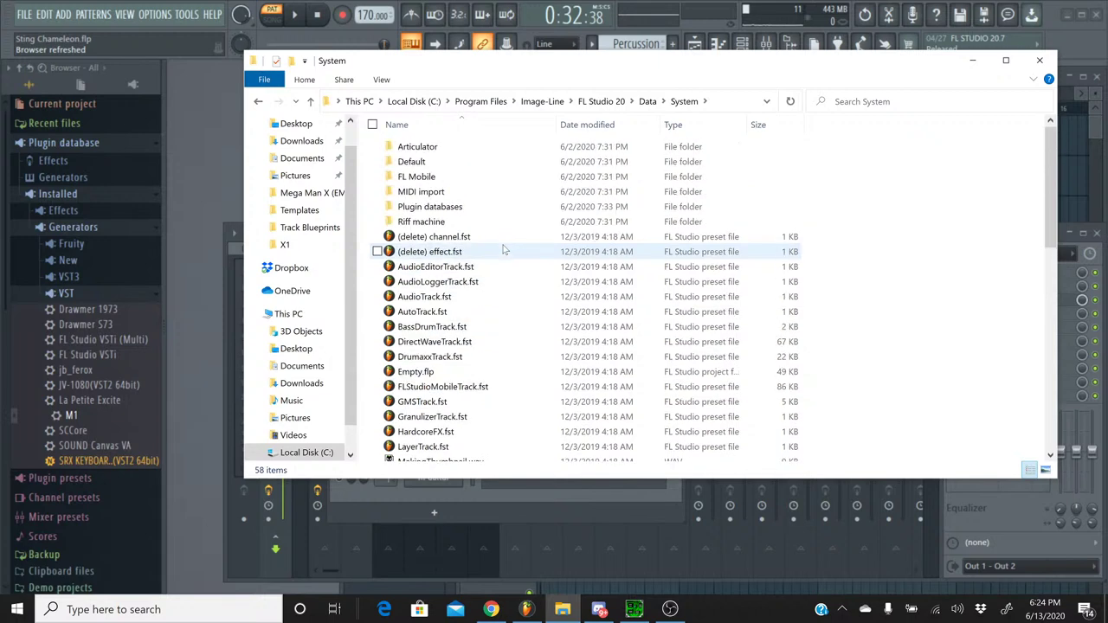
- Return to FL Studio, open the Intro Stage.flp project from the X1 folder, and check the live chat in YouTube Studio
{"action": "left_click", "coordinate": [963, 60]}
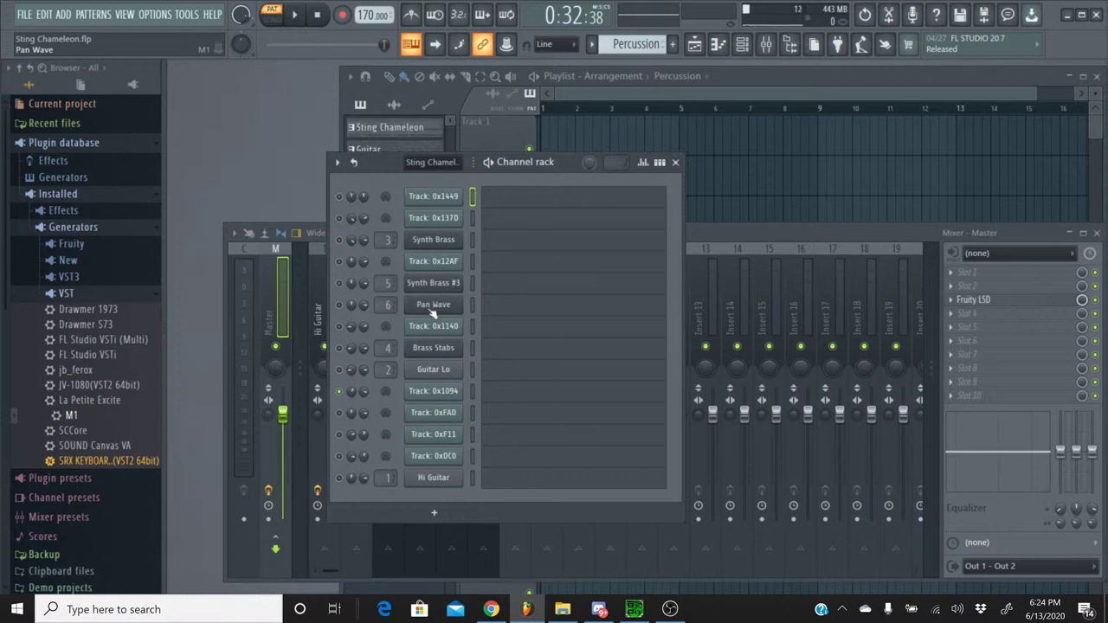
{"action": "left_click", "coordinate": [25, 14]}
{"action": "left_click", "coordinate": [43, 84]}
{"action": "left_click", "coordinate": [24, 13]}
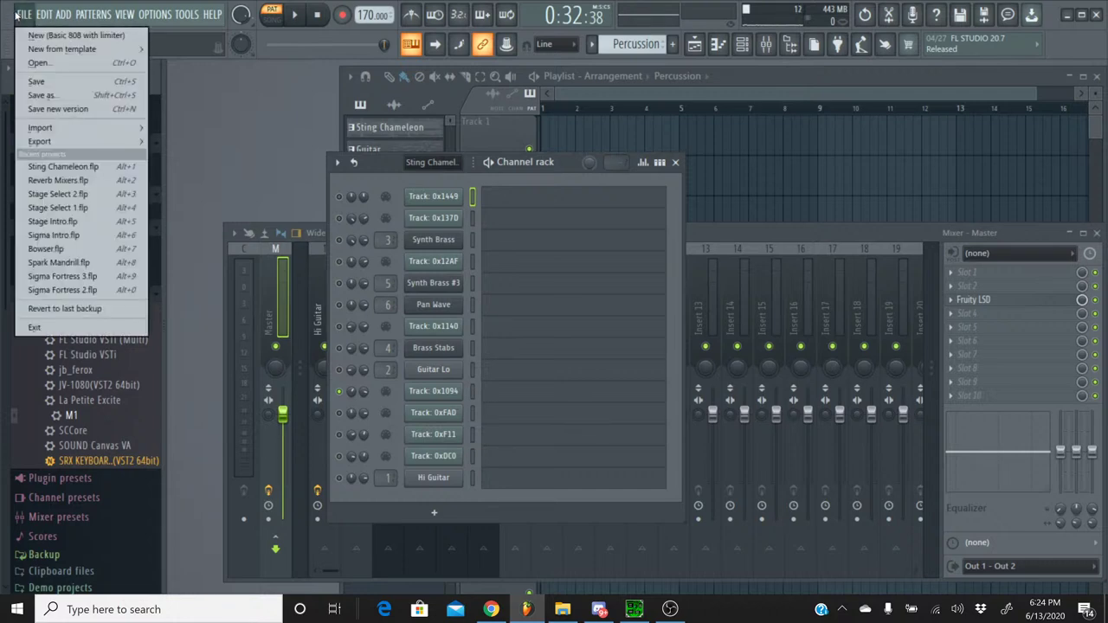
{"action": "left_click", "coordinate": [120, 65]}
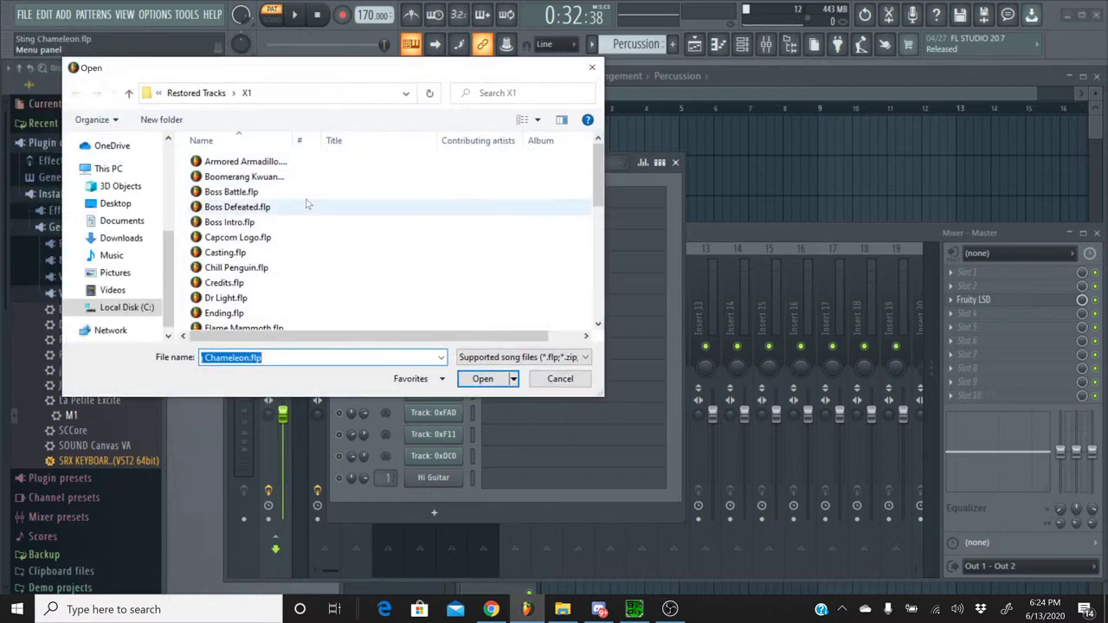
{"action": "scroll", "coordinate": [307, 205], "scroll_direction": "down", "scroll_amount": 2}
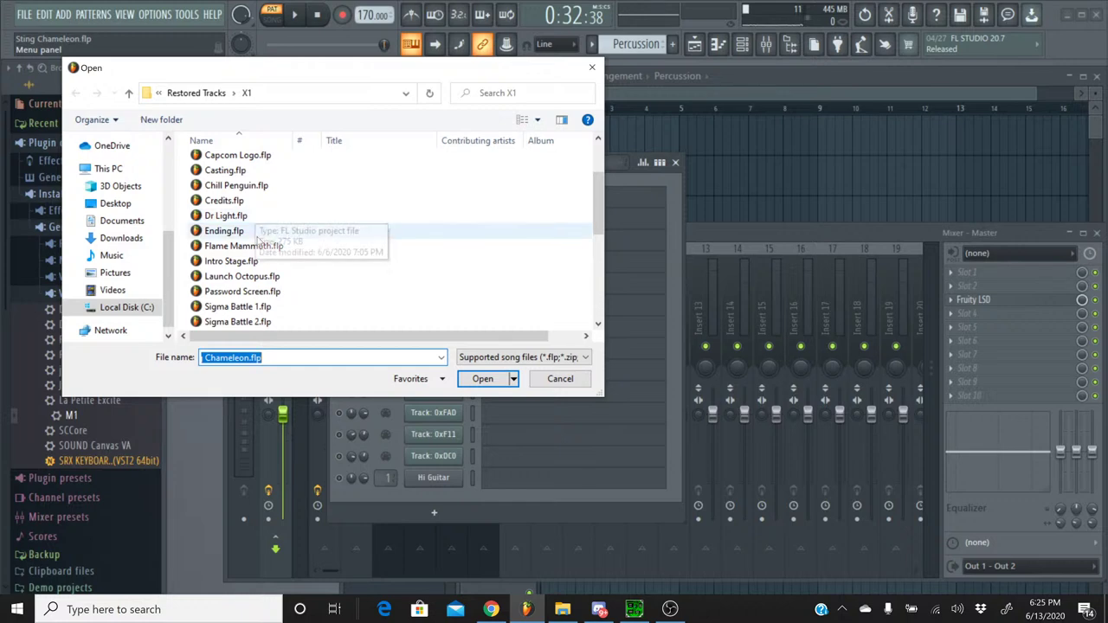
{"action": "double_click", "coordinate": [232, 261]}
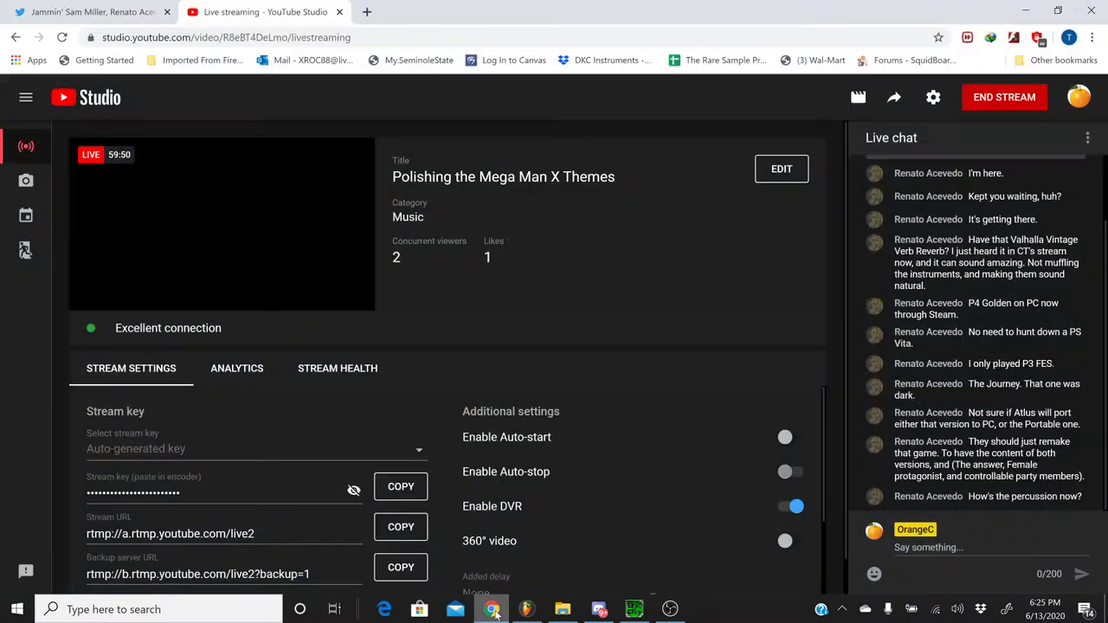
{"action": "left_click", "coordinate": [491, 609]}
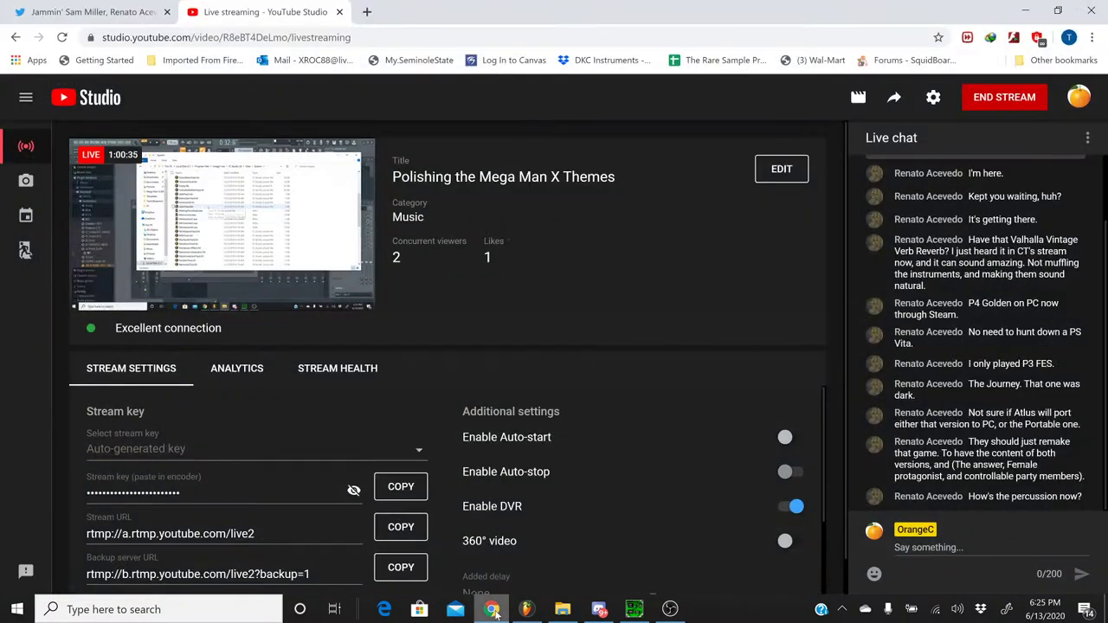
{"action": "left_click", "coordinate": [491, 609]}
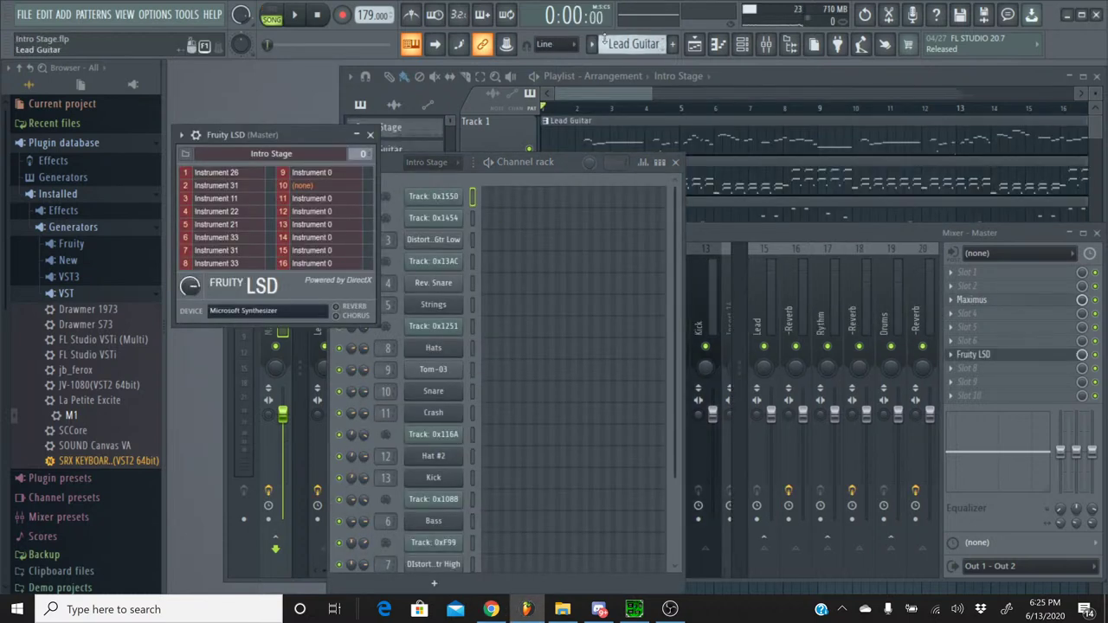
- Switch to the Percussion pattern of Intro Stage and open the Rev. Snare channel's sampler settings
{"action": "left_click", "coordinate": [603, 39]}
{"action": "left_click", "coordinate": [603, 102]}
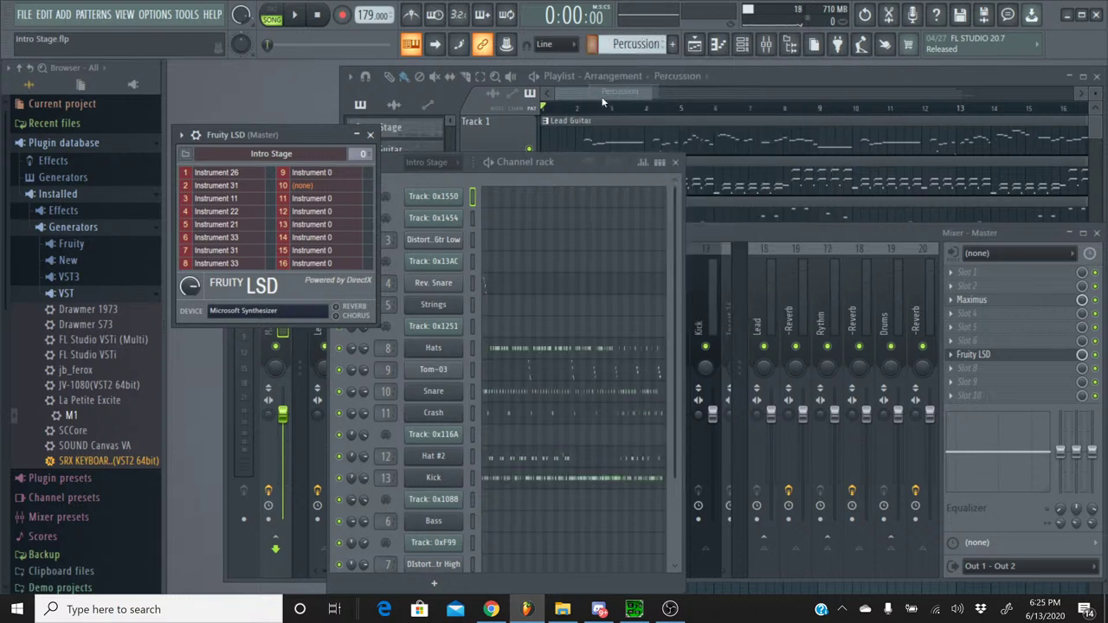
{"action": "left_click", "coordinate": [422, 176]}
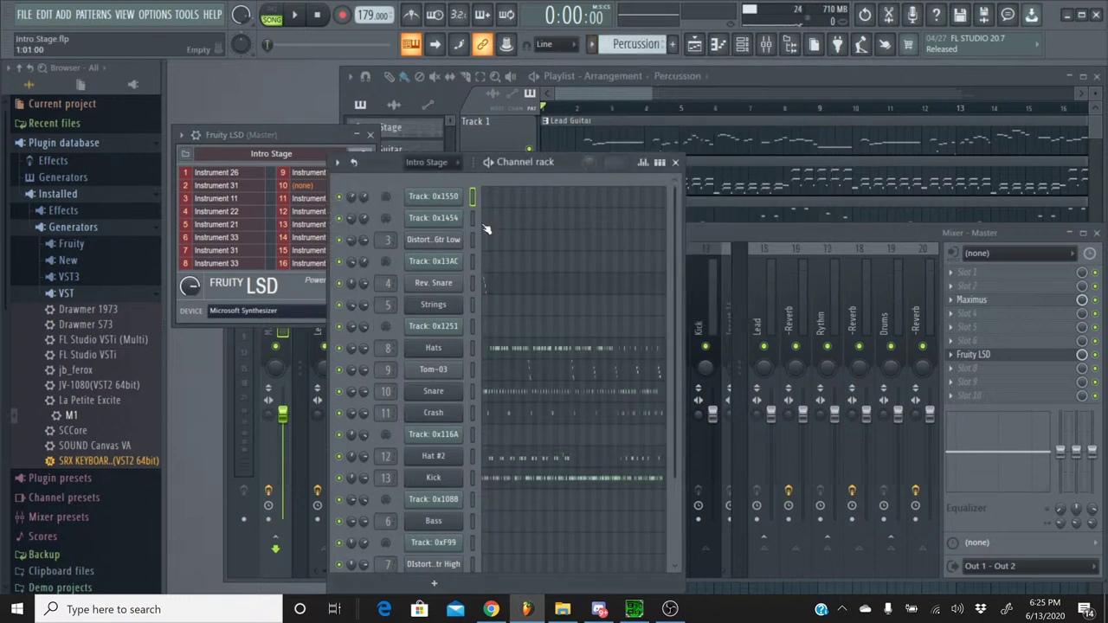
{"action": "left_click", "coordinate": [436, 284]}
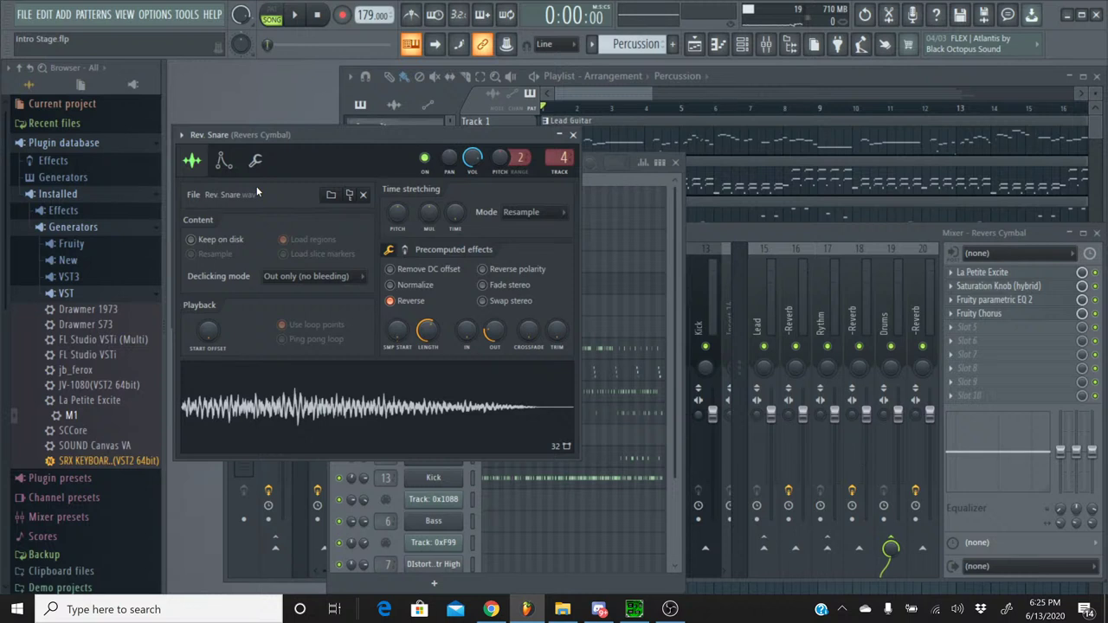
- Bring up the dialog for saving the Rev. Snare channel state to check the Channel presets folder, and cancel without saving
{"action": "left_click", "coordinate": [181, 136]}
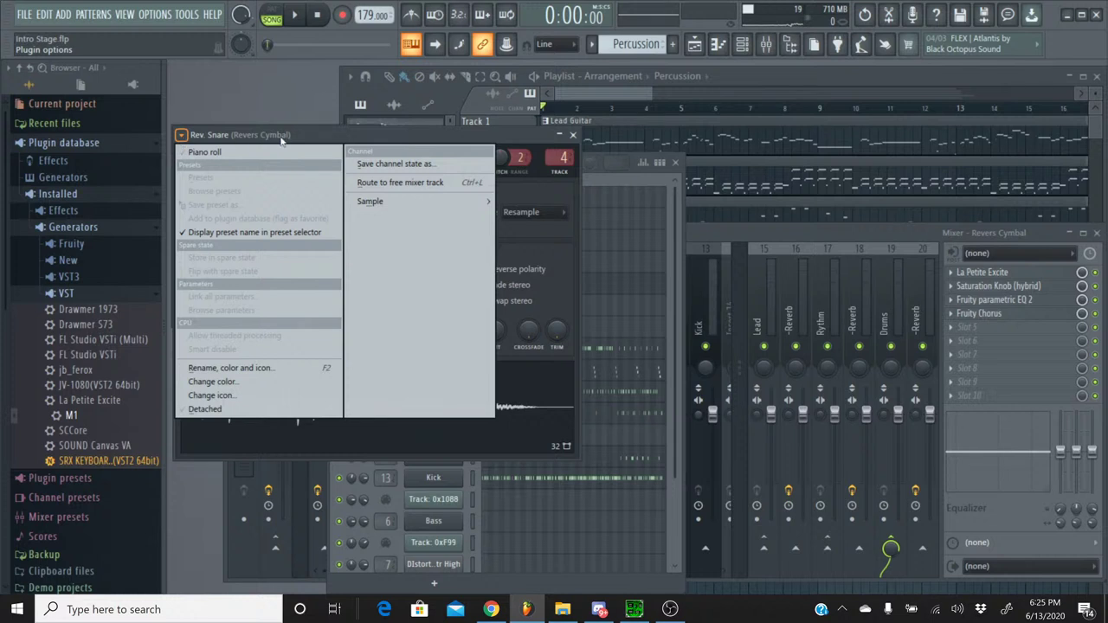
{"action": "left_click", "coordinate": [416, 167]}
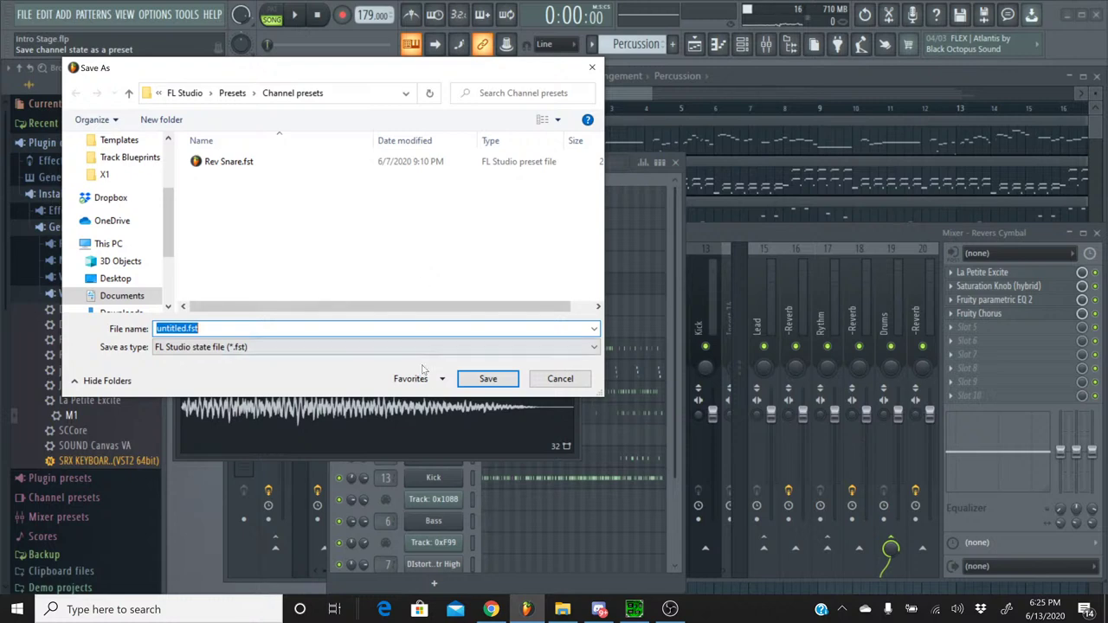
{"action": "left_click", "coordinate": [560, 379]}
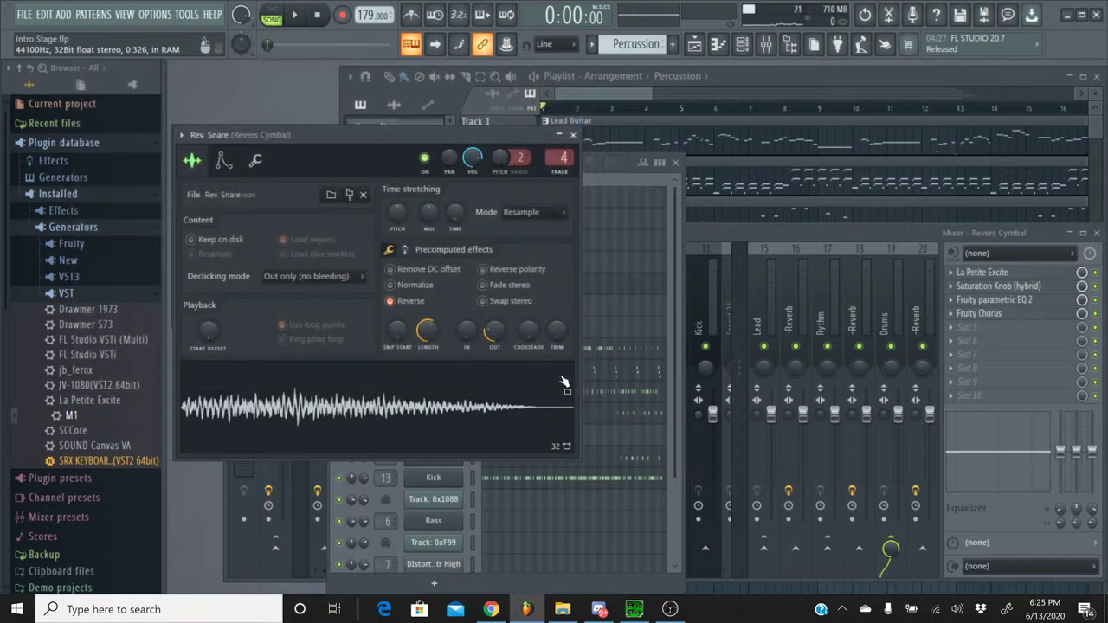
- Audition the reversed Rev. Snare sample a few times and close its channel settings
{"action": "left_click", "coordinate": [355, 391]}
{"action": "left_click", "coordinate": [346, 396]}
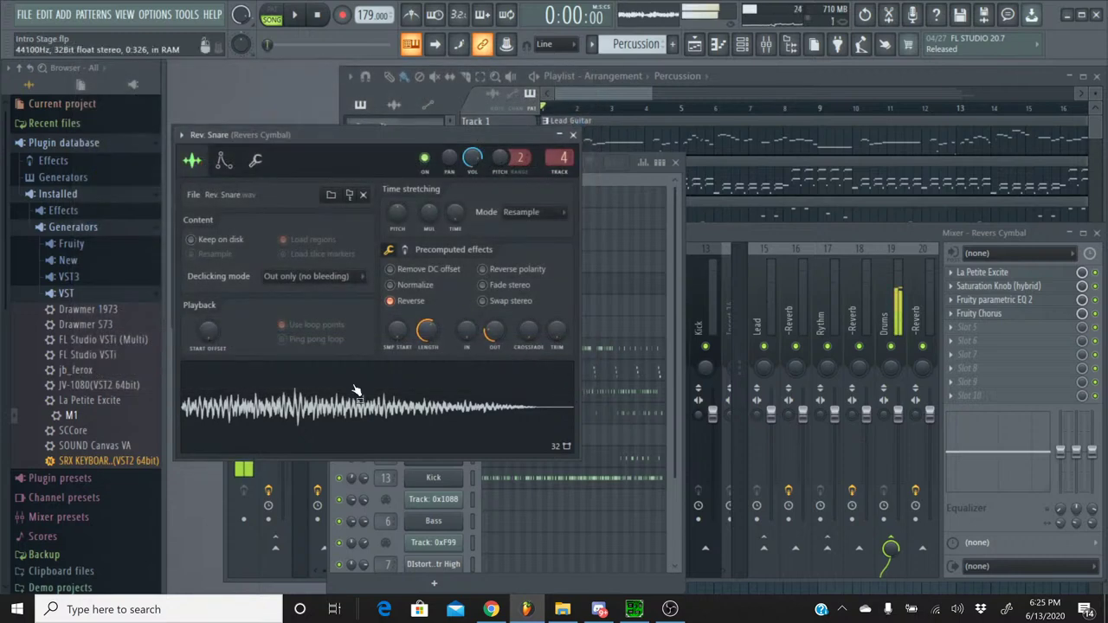
{"action": "left_click", "coordinate": [316, 414]}
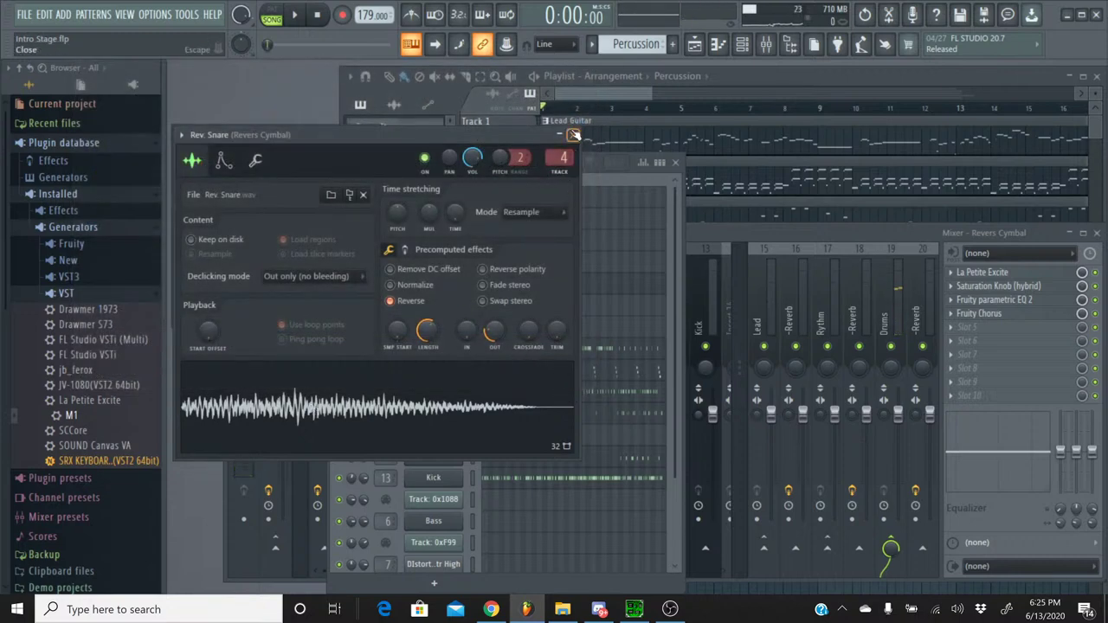
{"action": "left_click", "coordinate": [572, 135]}
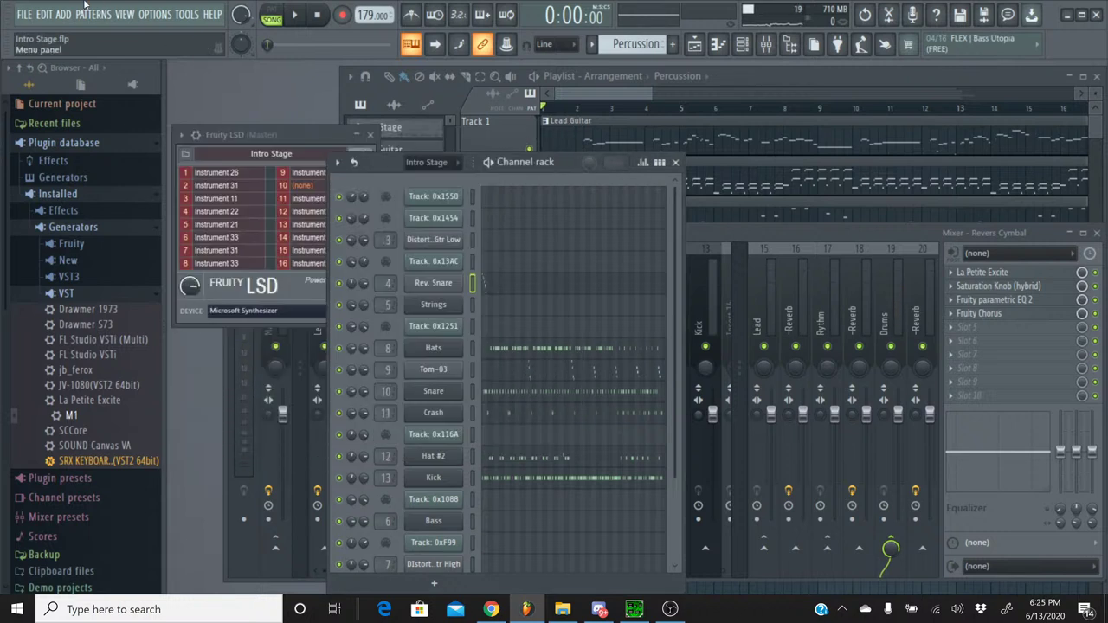
- Reopen the recent project Sting Chameleon.flp without saving changes to Intro Stage.flp
{"action": "left_click", "coordinate": [18, 21]}
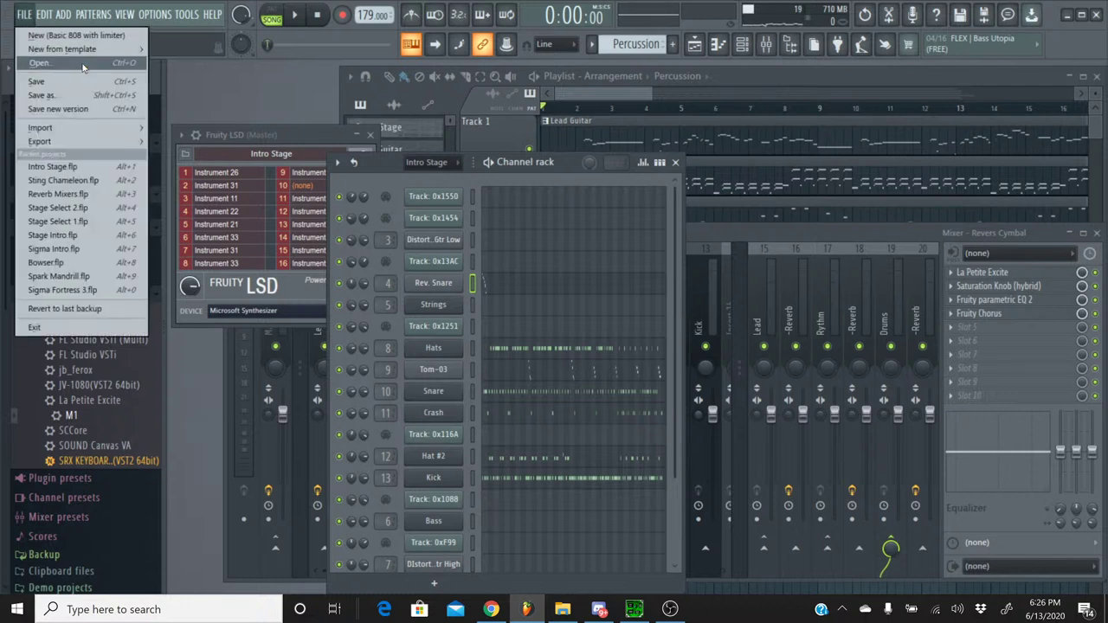
{"action": "left_click", "coordinate": [97, 180]}
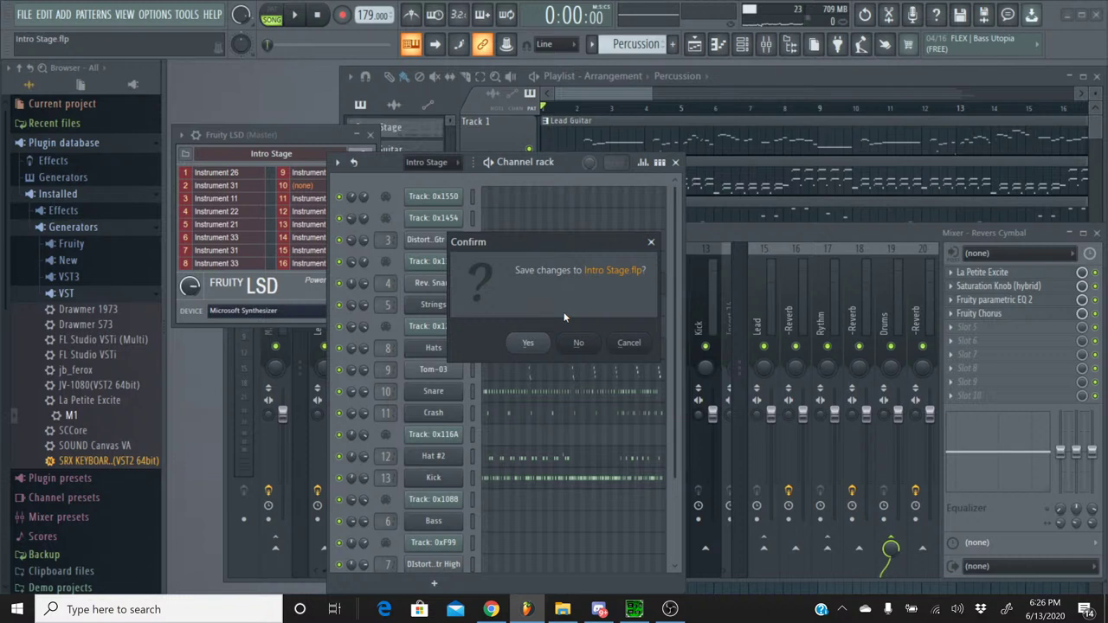
{"action": "left_click", "coordinate": [579, 342]}
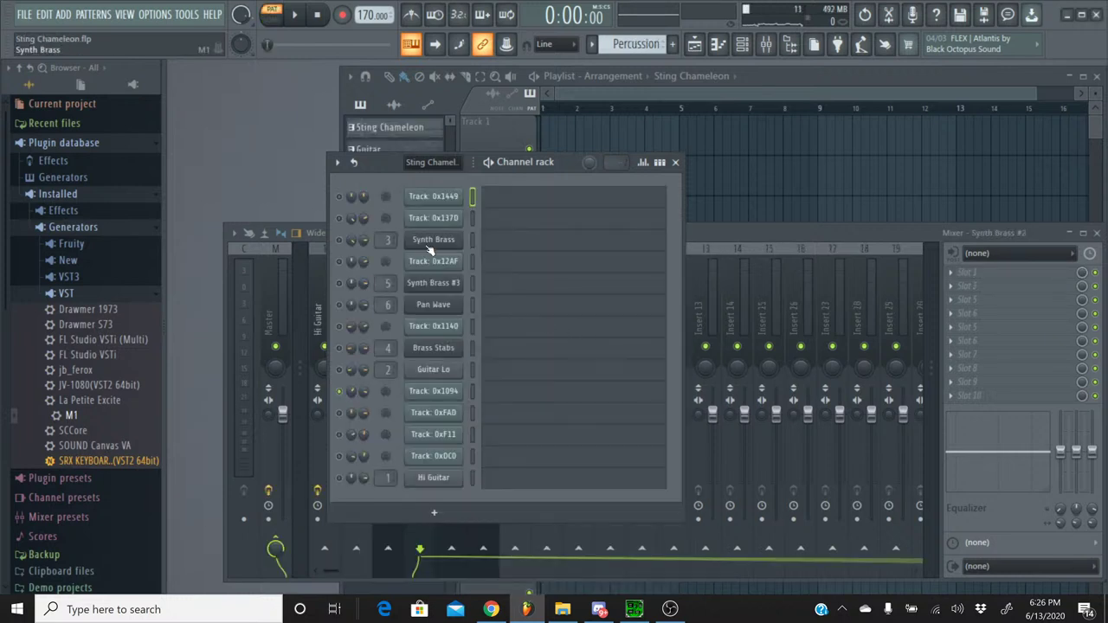
{"action": "left_click", "coordinate": [19, 19]}
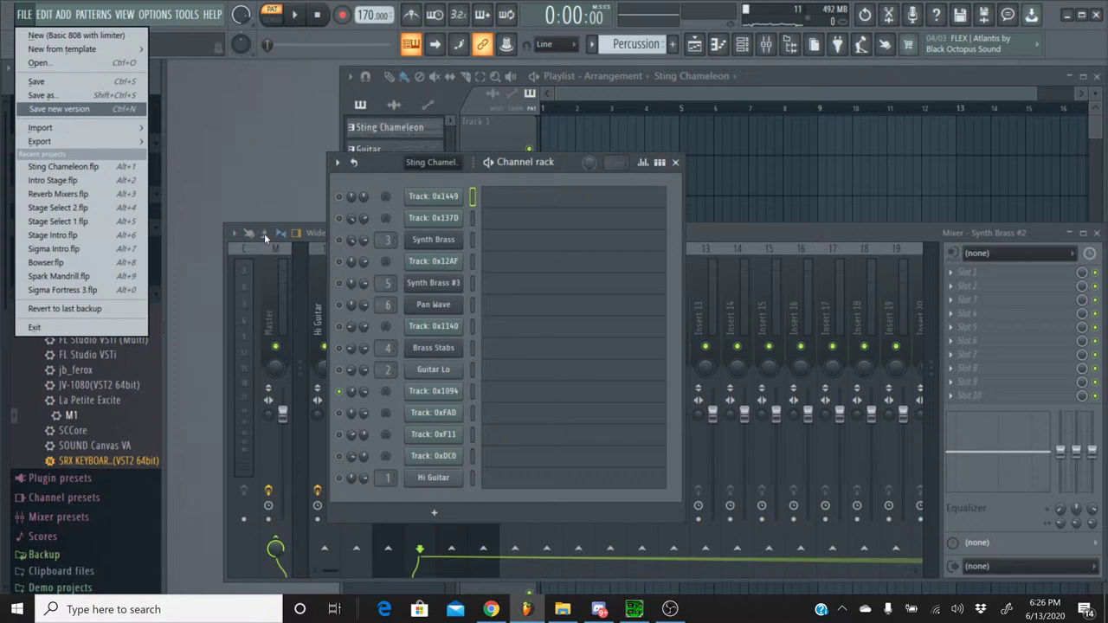
{"action": "left_click", "coordinate": [435, 517]}
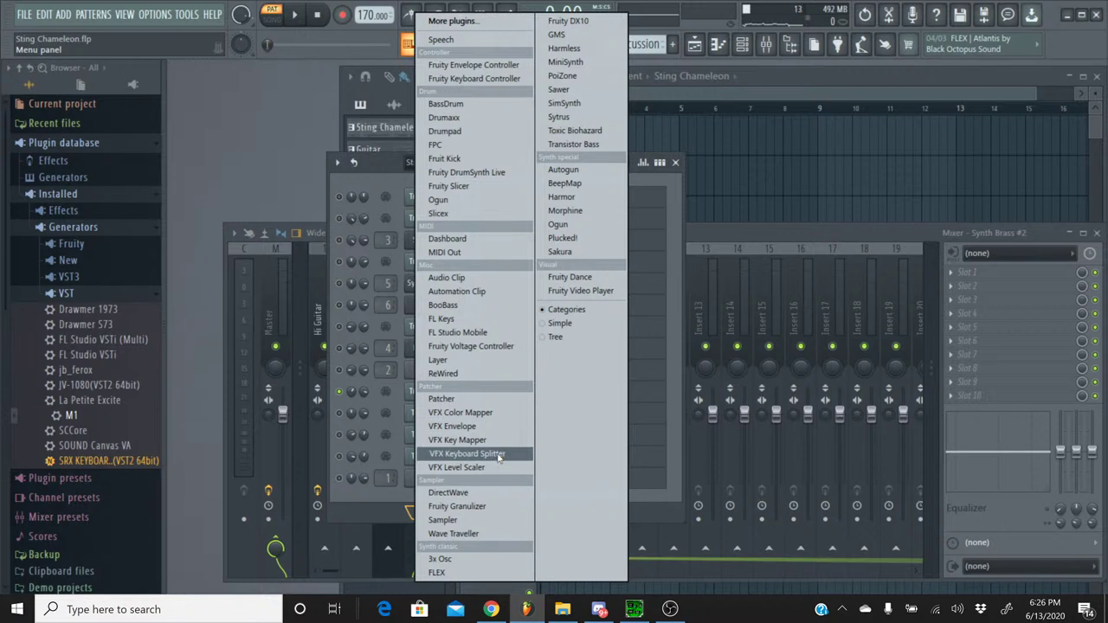
- Switch to File Explorer and search the FL Studio 20 program folder, including Plugins, Demo projects and Patches, for the saved Rev Snare preset
{"action": "left_click", "coordinate": [571, 612]}
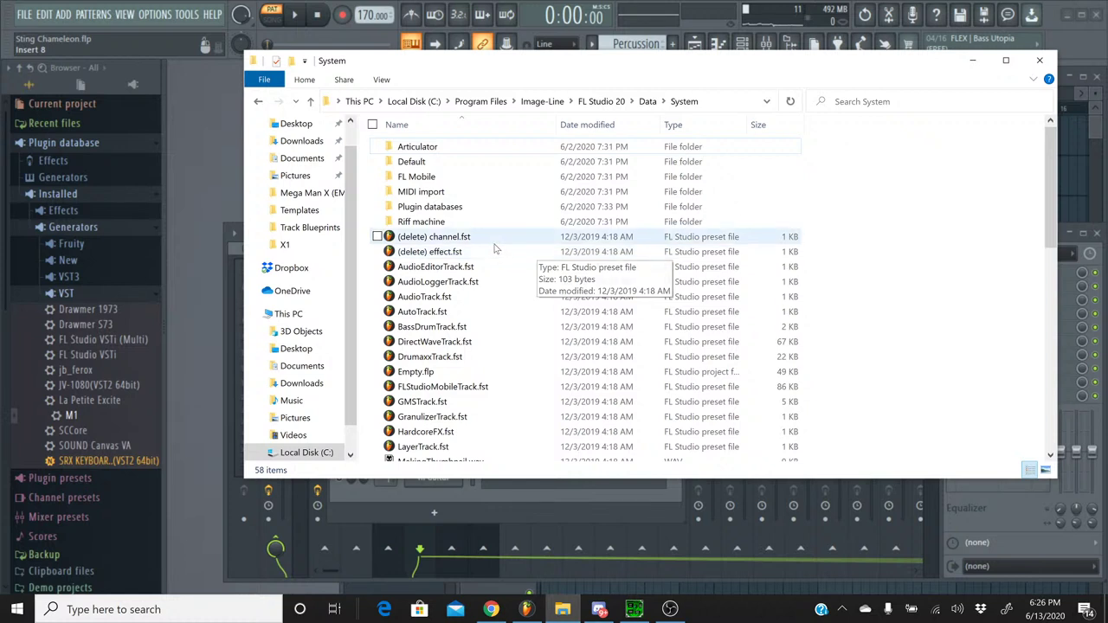
{"action": "left_click", "coordinate": [649, 101]}
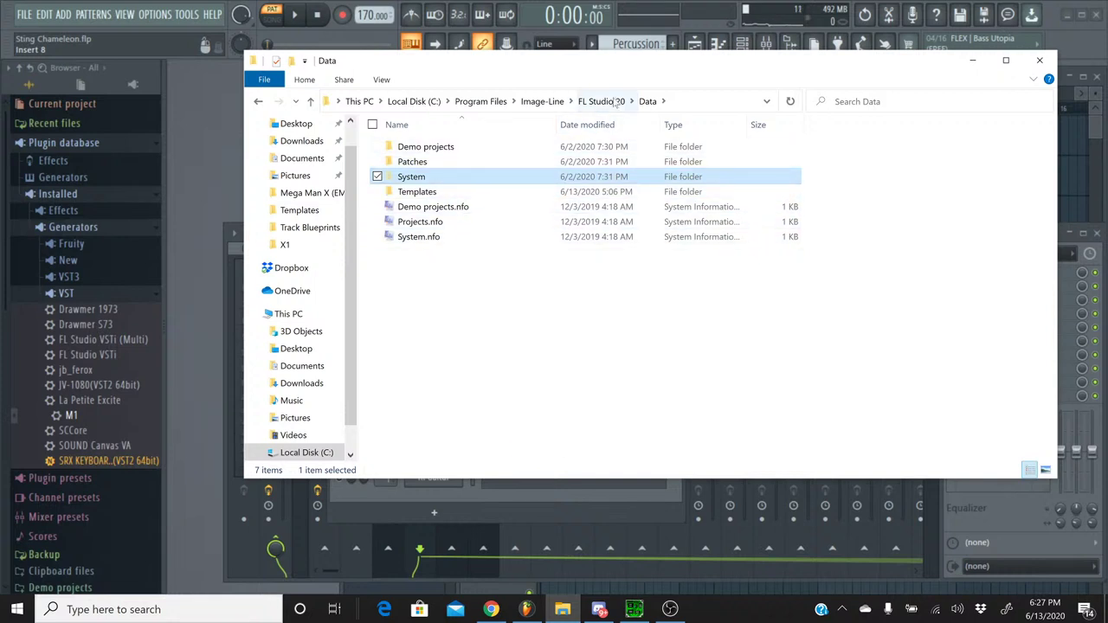
{"action": "key", "text": "alt+Up"}
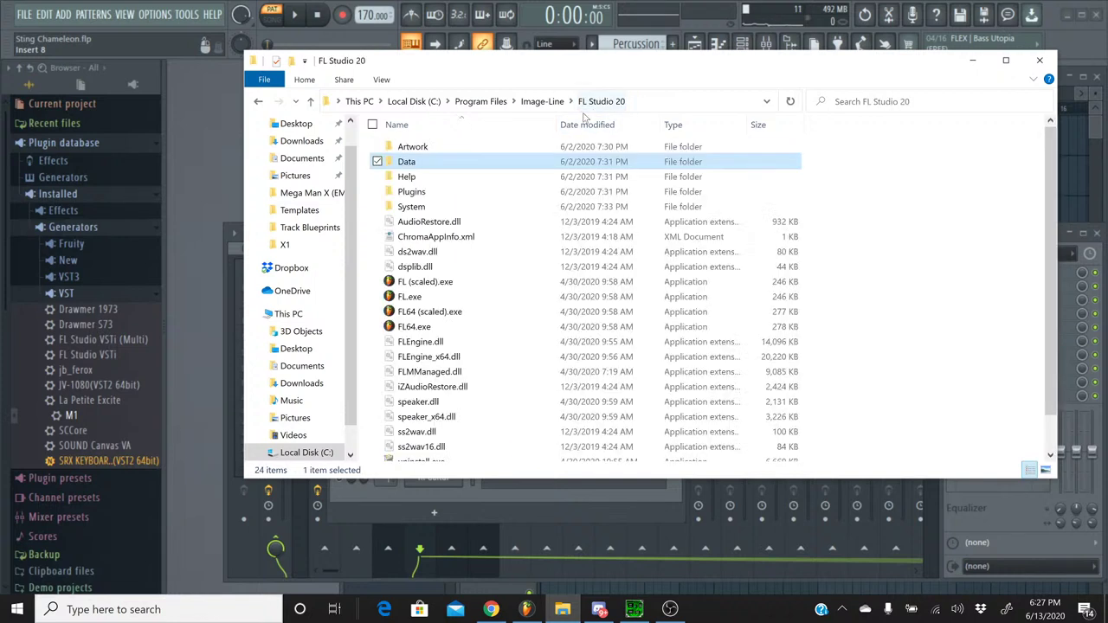
{"action": "double_click", "coordinate": [454, 192]}
{"action": "key", "text": "alt+Up"}
{"action": "double_click", "coordinate": [450, 161]}
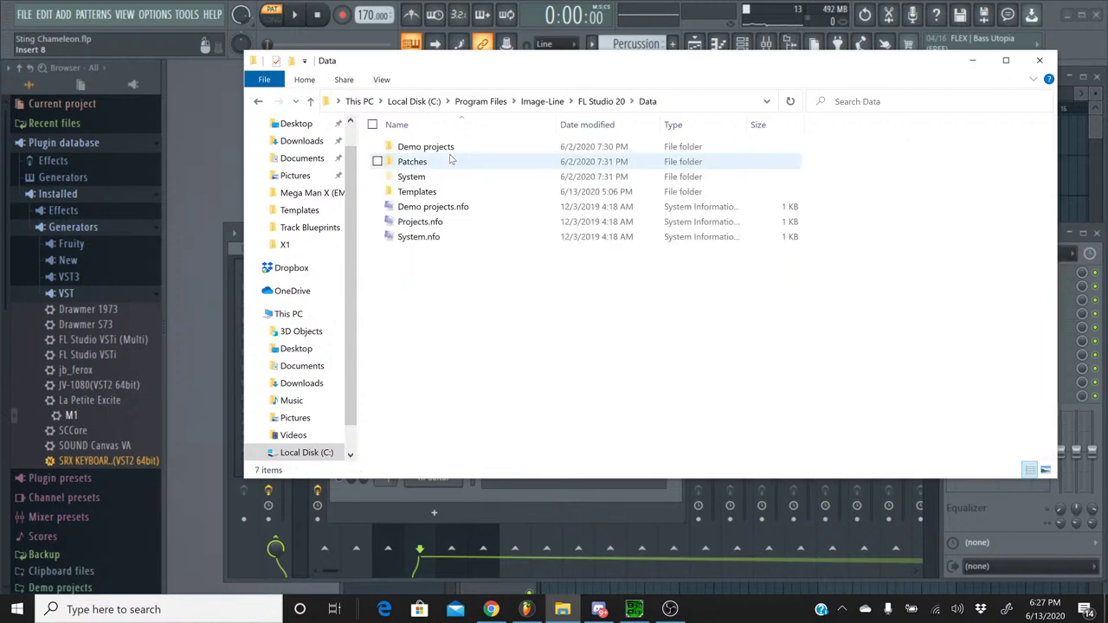
{"action": "double_click", "coordinate": [450, 146]}
{"action": "key", "text": "alt+Up"}
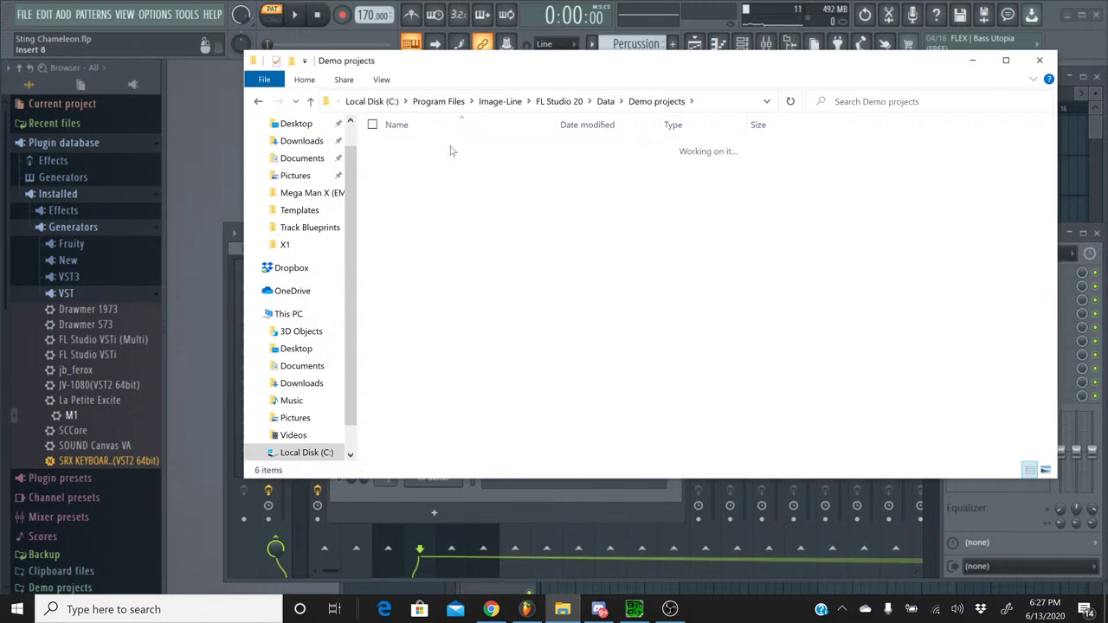
{"action": "double_click", "coordinate": [449, 162]}
{"action": "key", "text": "alt+Up"}
{"action": "key", "text": "alt+Up"}
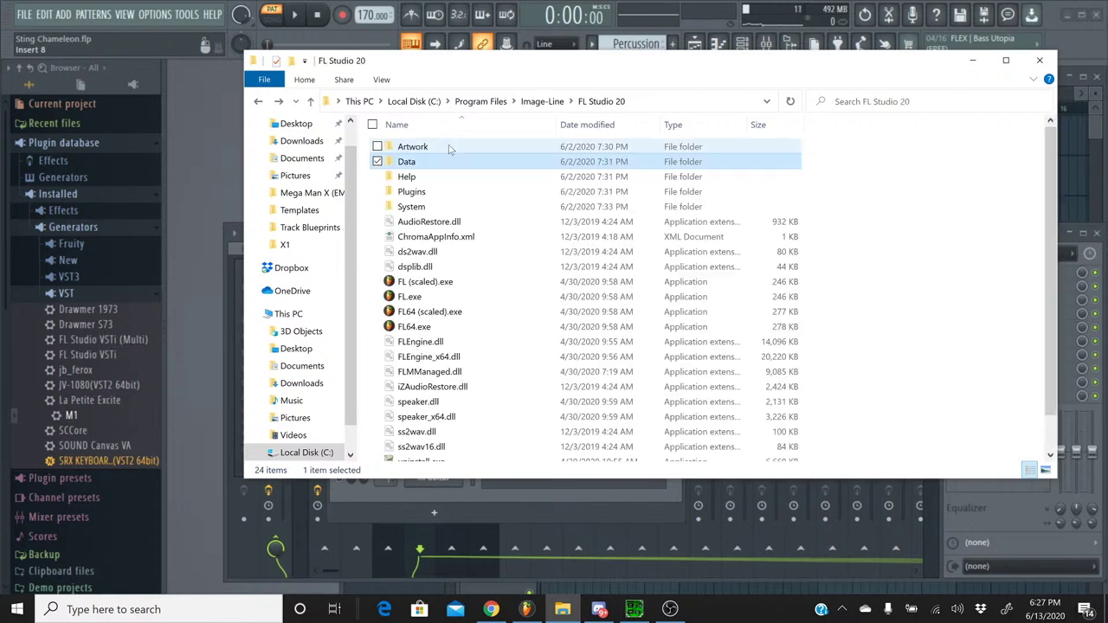
- Check the Artwork and Demo projects folders for the preset, and go to the Channel presets folder inside Data\Patches
{"action": "double_click", "coordinate": [449, 146]}
{"action": "key", "text": "alt+Up"}
{"action": "left_click", "coordinate": [441, 162]}
{"action": "double_click", "coordinate": [442, 162]}
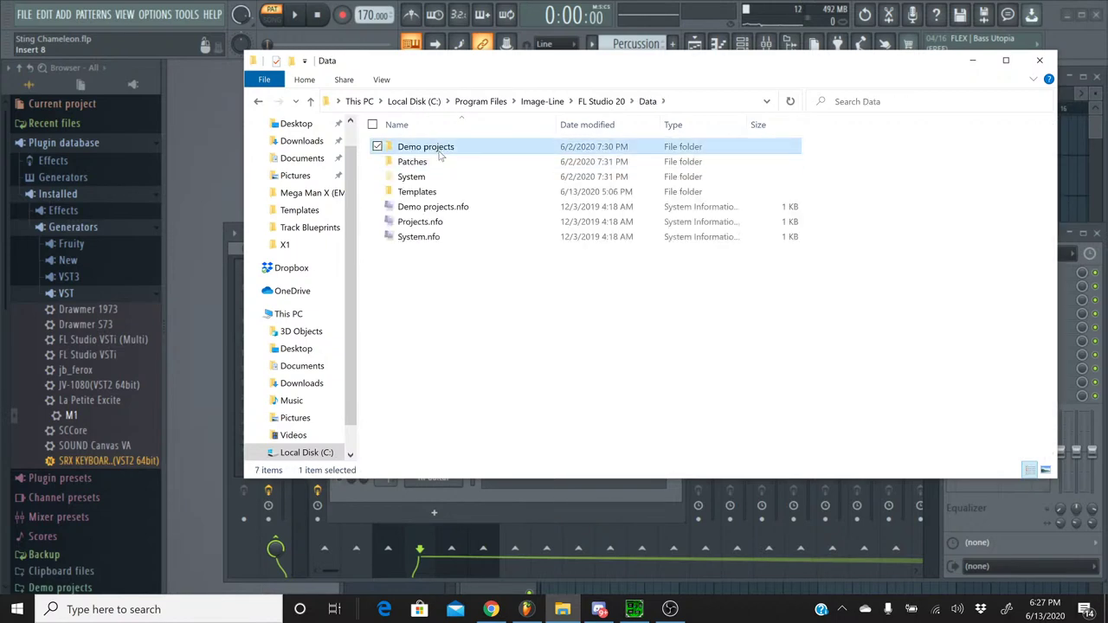
{"action": "double_click", "coordinate": [441, 149]}
{"action": "key", "text": "alt+Up"}
{"action": "double_click", "coordinate": [435, 163]}
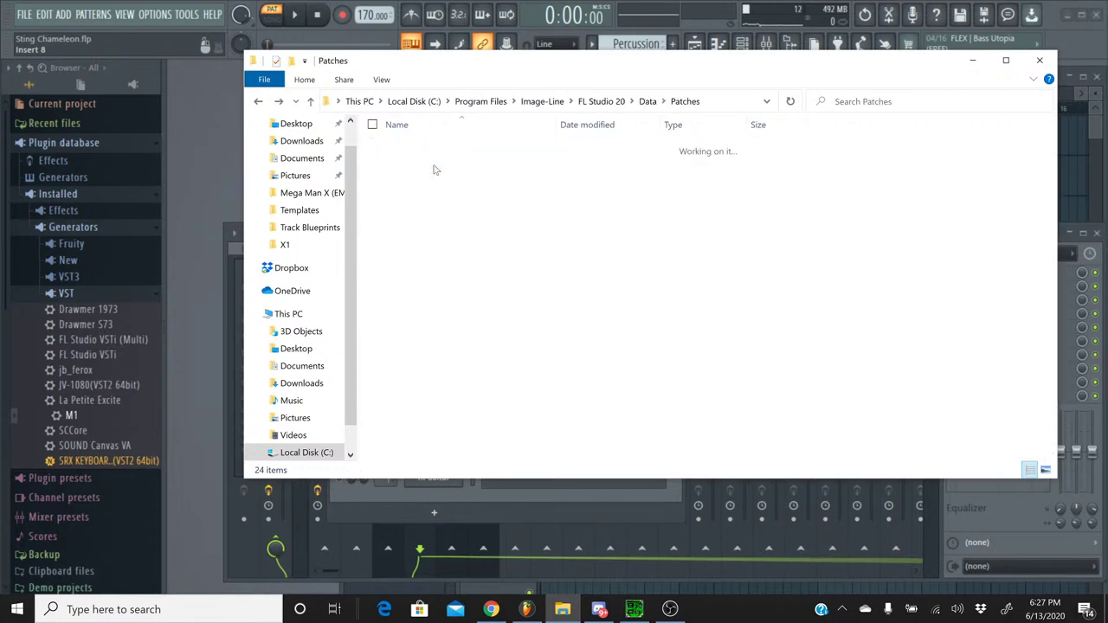
{"action": "key", "text": "alt+Up"}
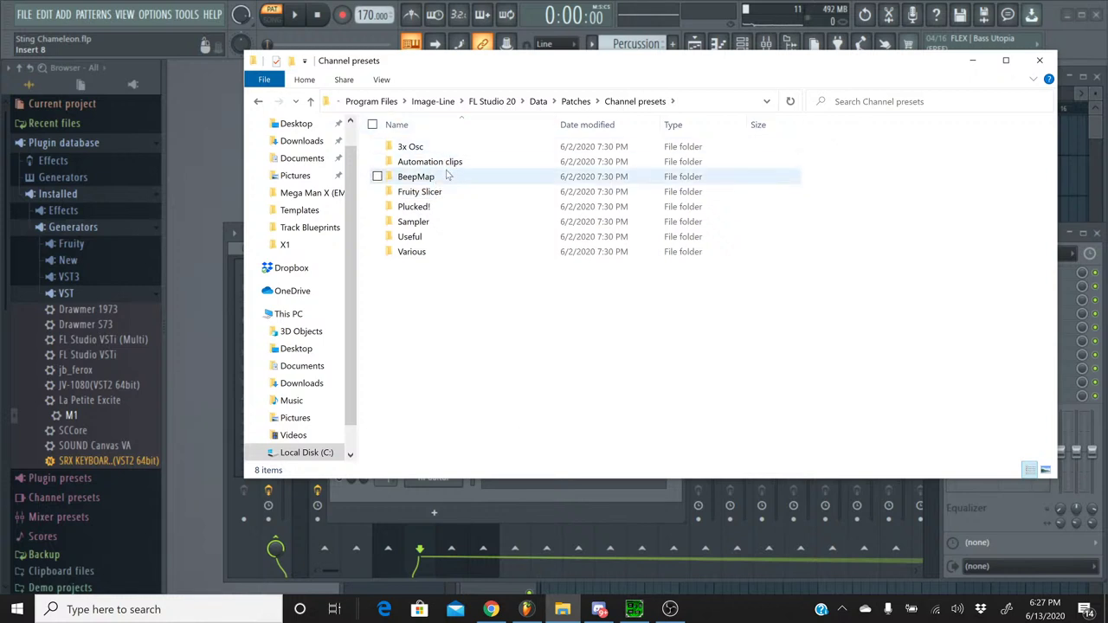
- Check the Sampler, Useful, Various, BeepMap and Automation clips subfolders of Channel presets for the saved Rev Snare file
{"action": "double_click", "coordinate": [436, 223]}
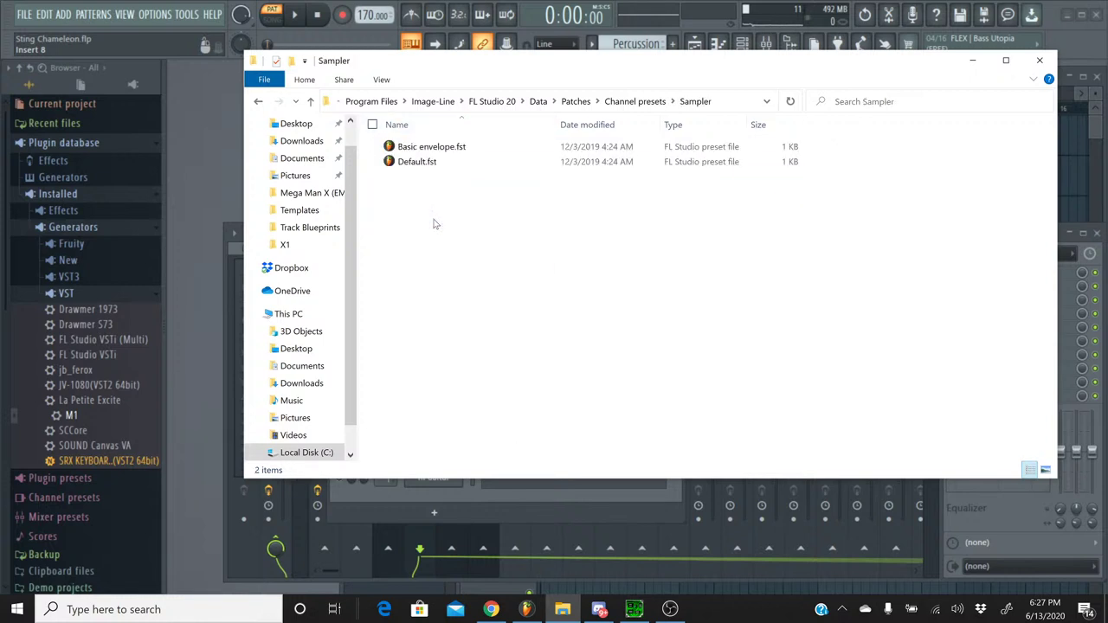
{"action": "key", "text": "alt+Left"}
{"action": "double_click", "coordinate": [433, 235]}
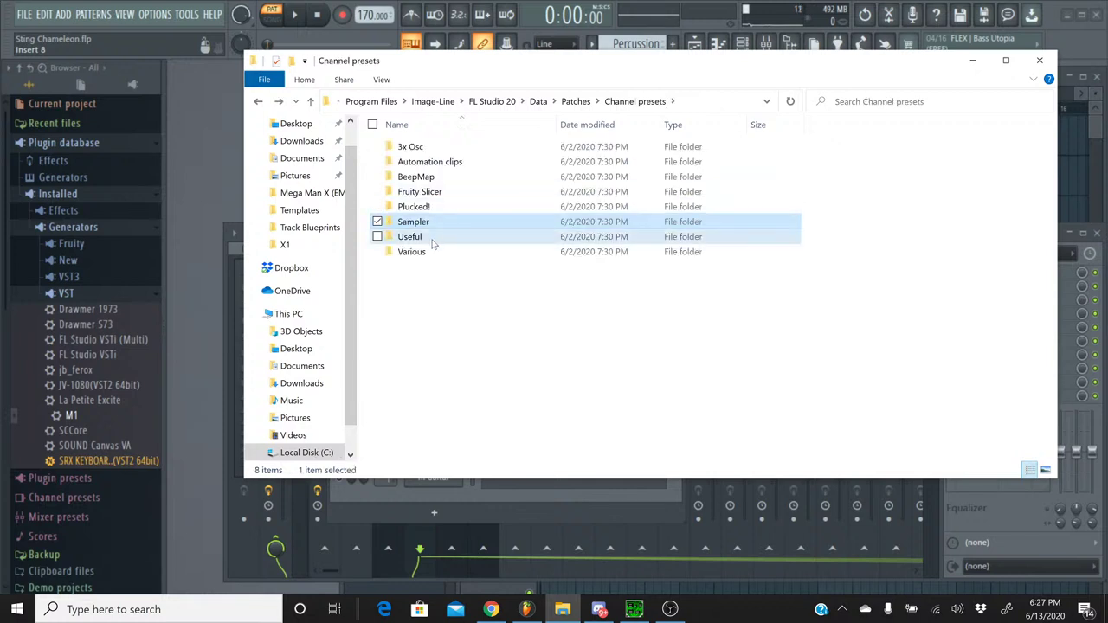
{"action": "key", "text": "alt+Left"}
{"action": "double_click", "coordinate": [435, 249]}
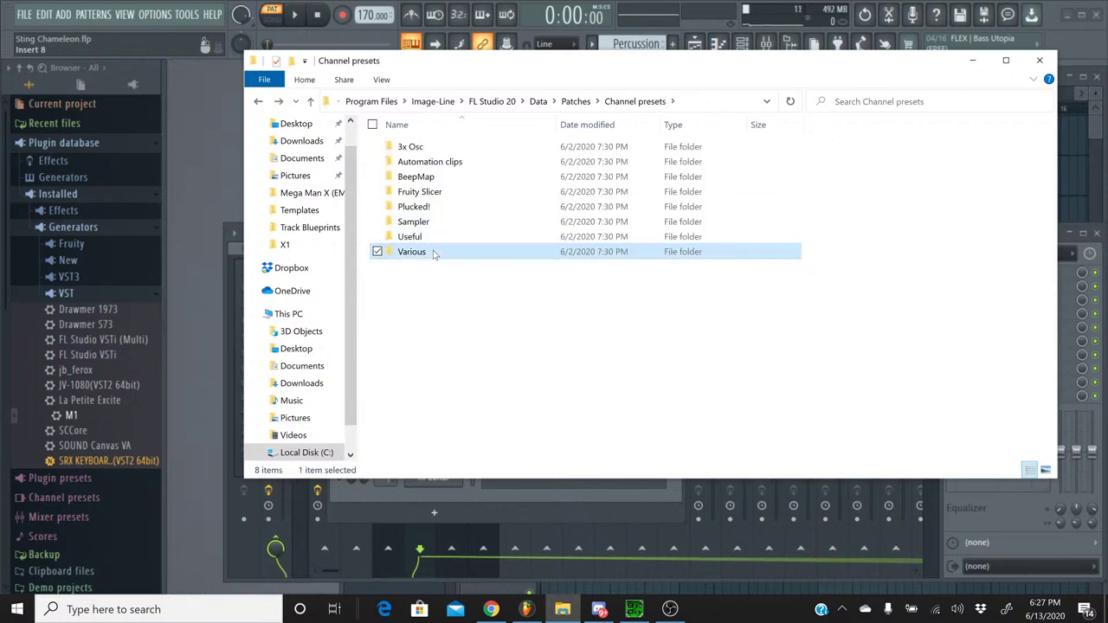
{"action": "key", "text": "alt+Left"}
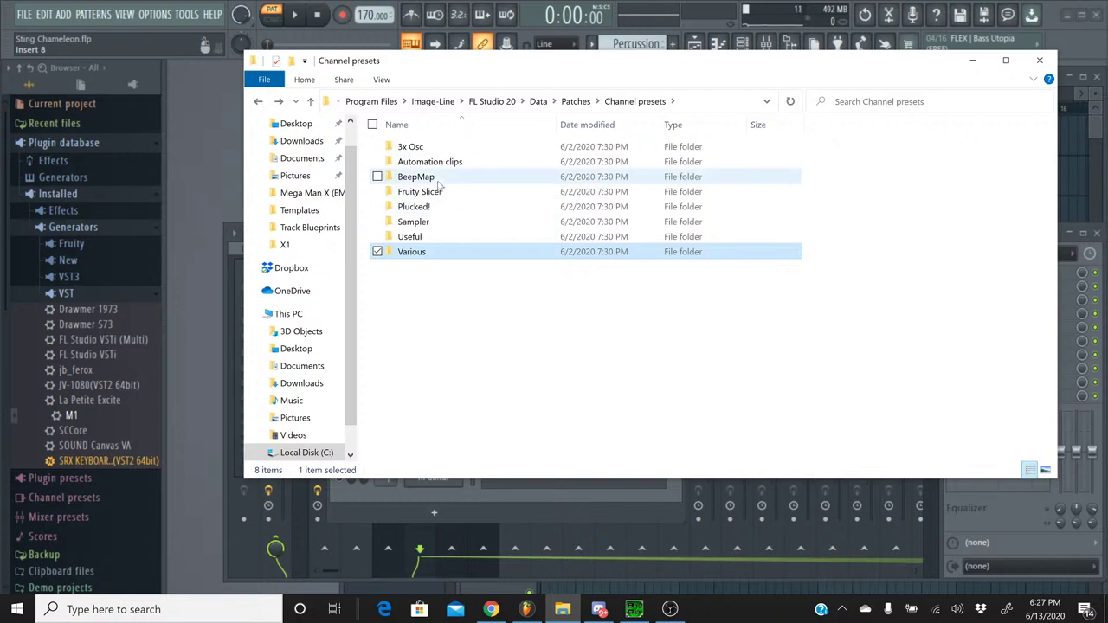
{"action": "double_click", "coordinate": [437, 176]}
{"action": "key", "text": "alt+Left"}
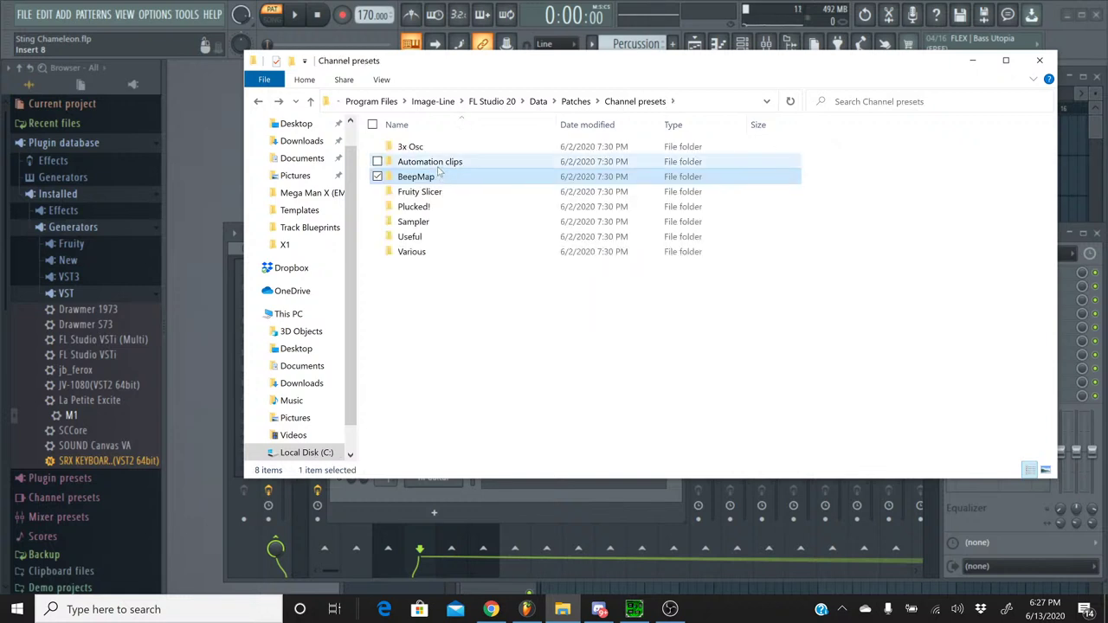
{"action": "double_click", "coordinate": [438, 163]}
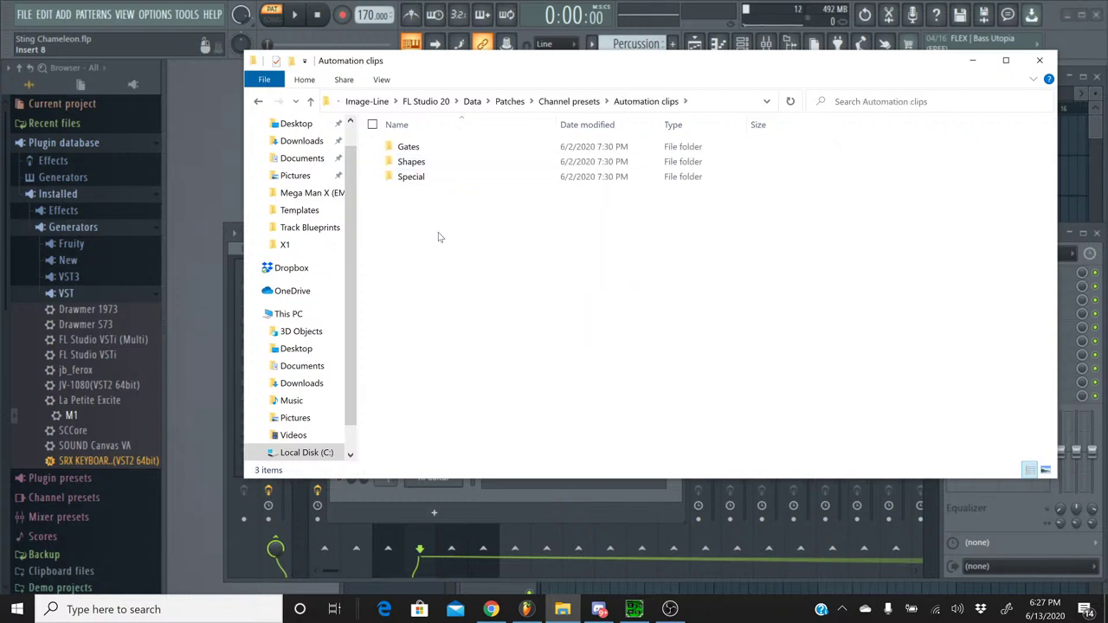
{"action": "double_click", "coordinate": [451, 147]}
{"action": "key", "text": "alt+Left"}
{"action": "key", "text": "alt+Left"}
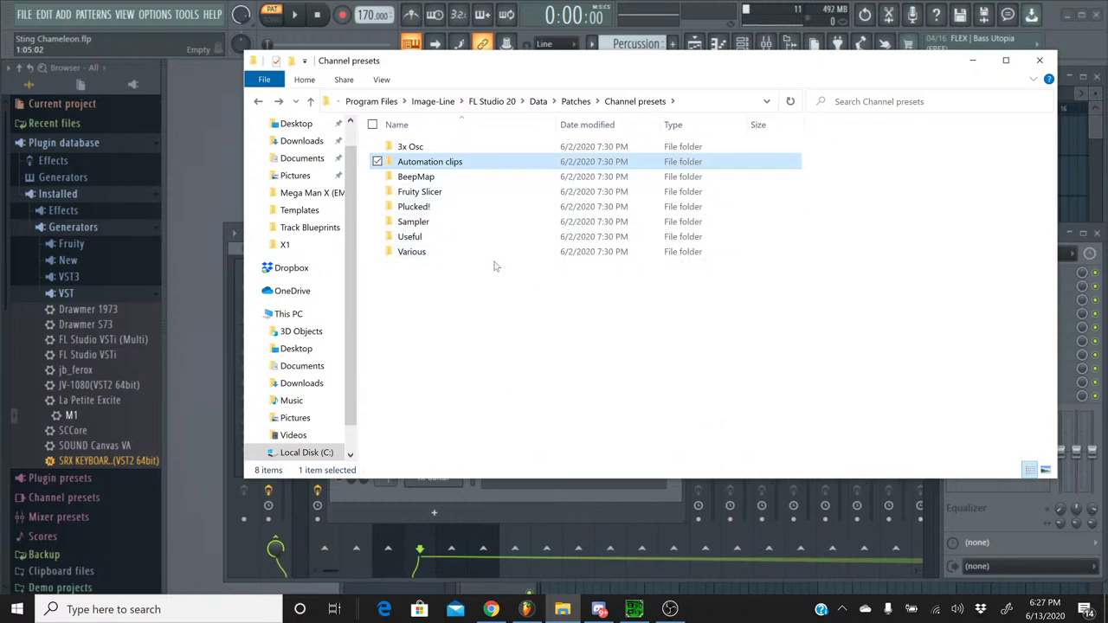
- Look inside the Plucked!, Sampler, Useful and Various preset subfolders for the Rev Snare file, and return to the Patches folder
{"action": "double_click", "coordinate": [482, 213]}
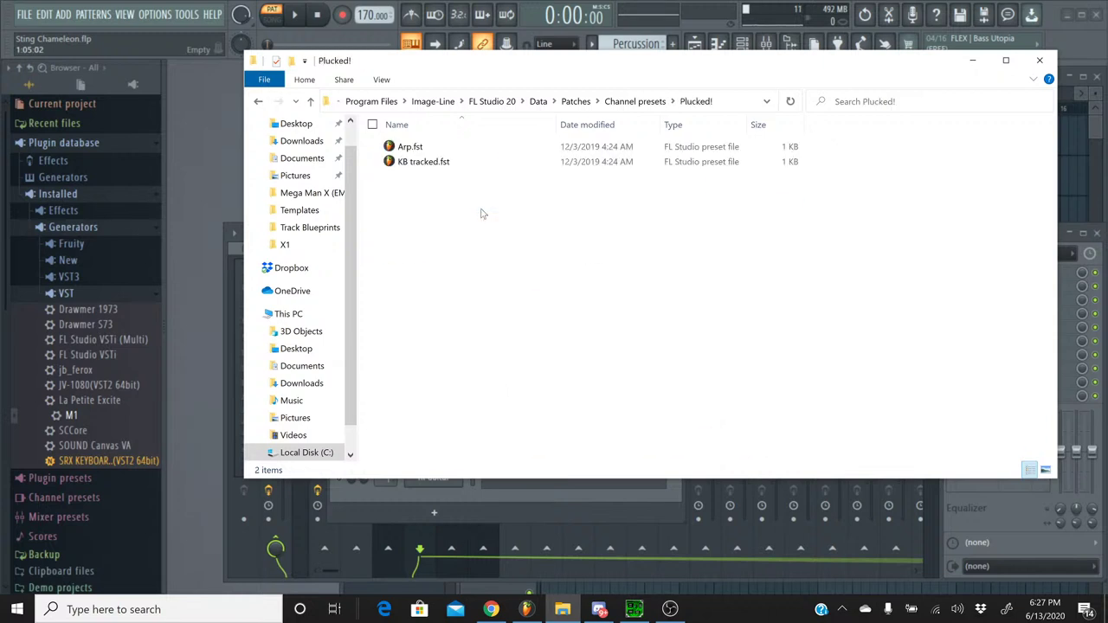
{"action": "key", "text": "alt+Left"}
{"action": "double_click", "coordinate": [481, 221]}
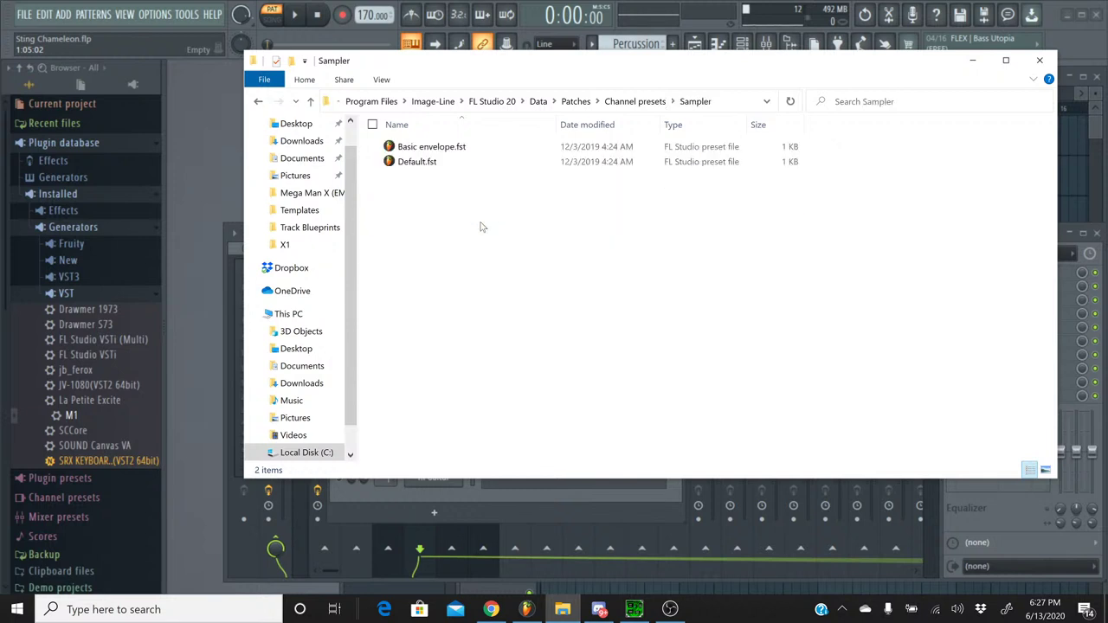
{"action": "key", "text": "alt+Left"}
{"action": "double_click", "coordinate": [472, 237]}
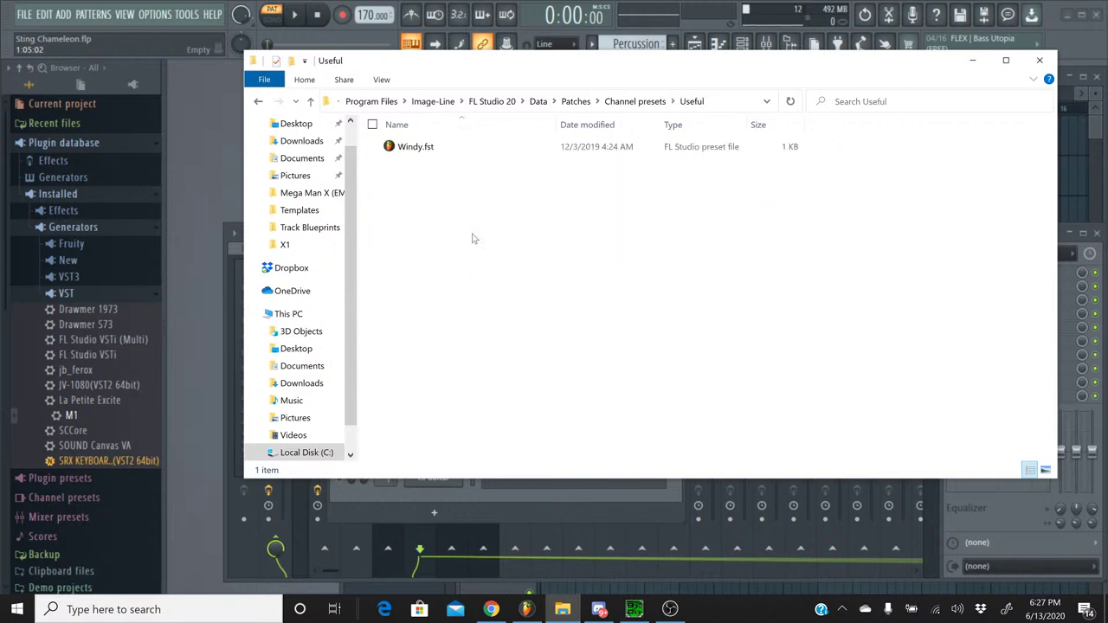
{"action": "key", "text": "alt+Left"}
{"action": "double_click", "coordinate": [466, 250]}
{"action": "key", "text": "alt+Left"}
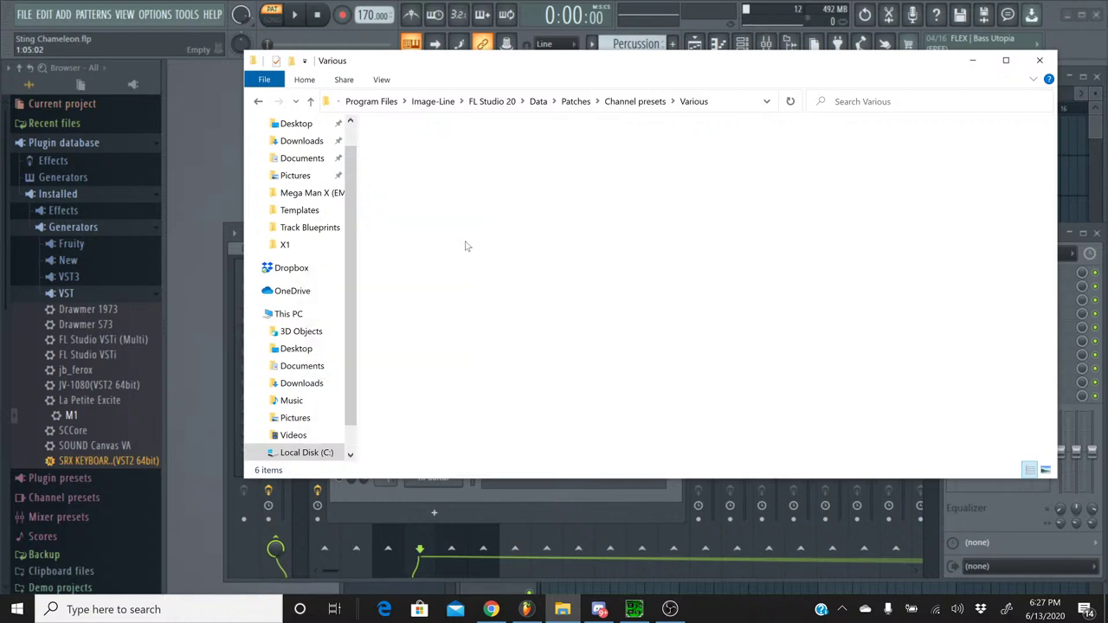
{"action": "key", "text": "alt+Left"}
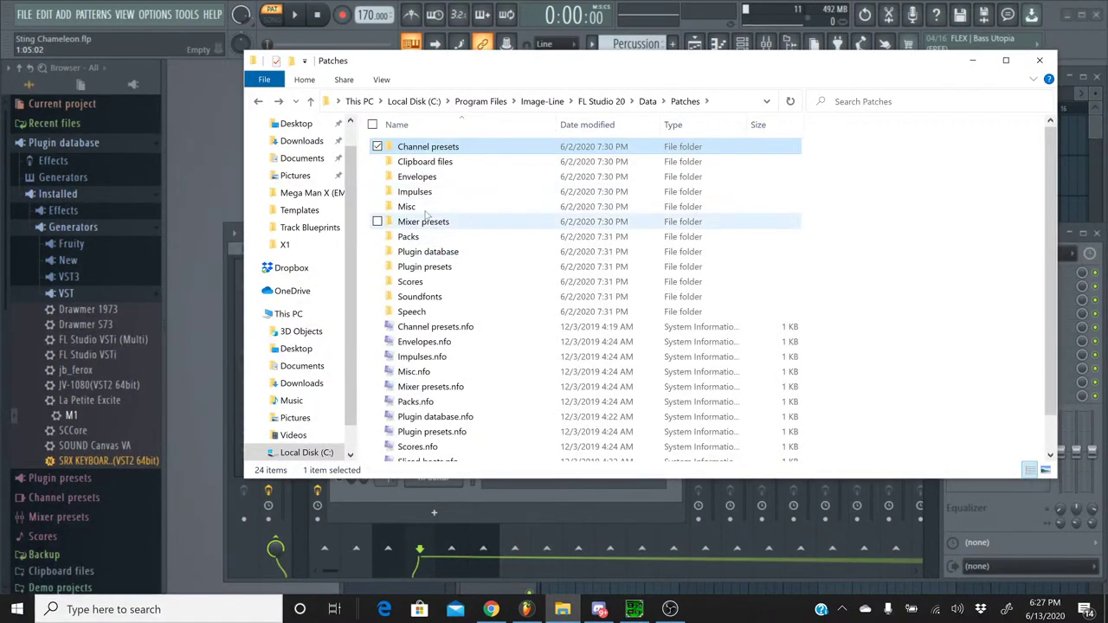
- Switch back to FL Studio and open the recent project Intro Stage.flp
{"action": "left_click", "coordinate": [19, 14]}
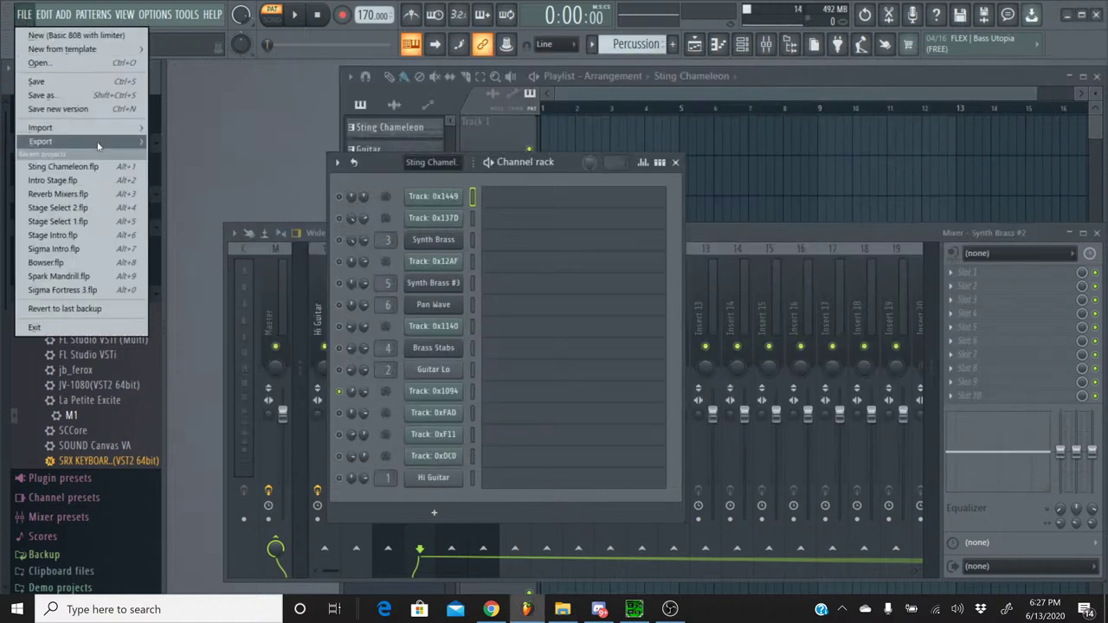
{"action": "mouse_move", "coordinate": [97, 146]}
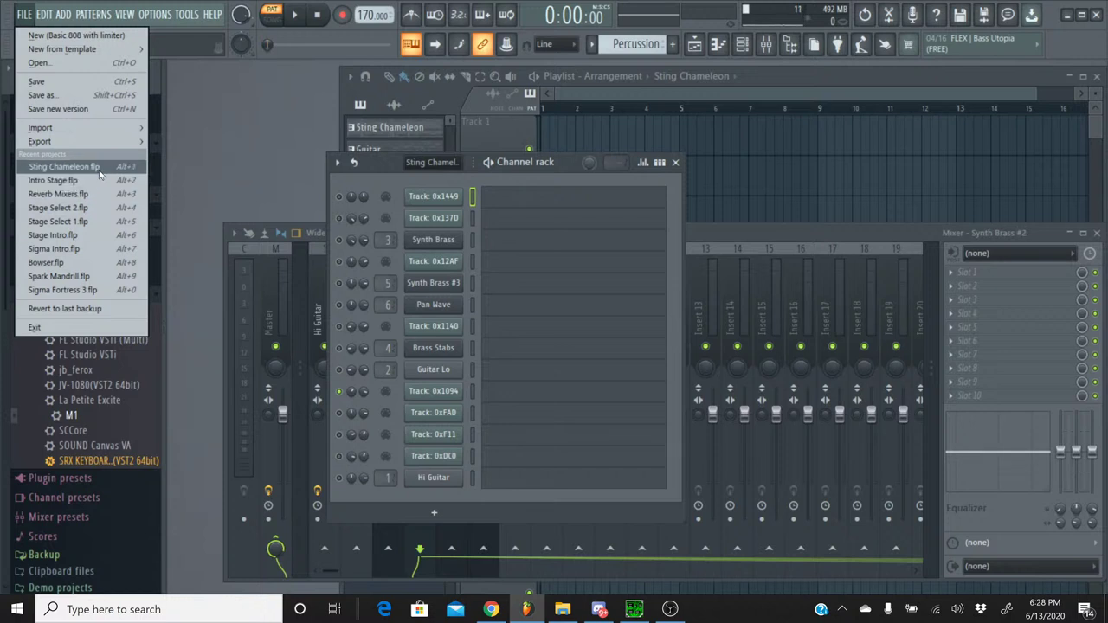
{"action": "left_click", "coordinate": [98, 181]}
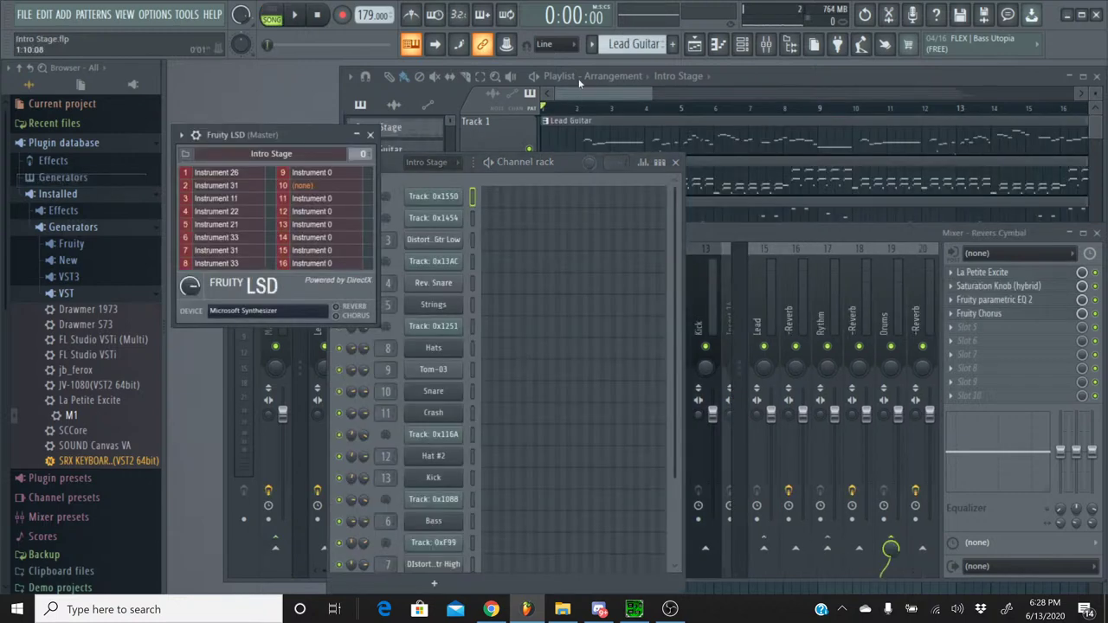
- Select the Percussion pattern of Intro Stage and open the Rev. Snare channel's sampler settings
{"action": "left_click", "coordinate": [592, 45]}
{"action": "left_click", "coordinate": [618, 91]}
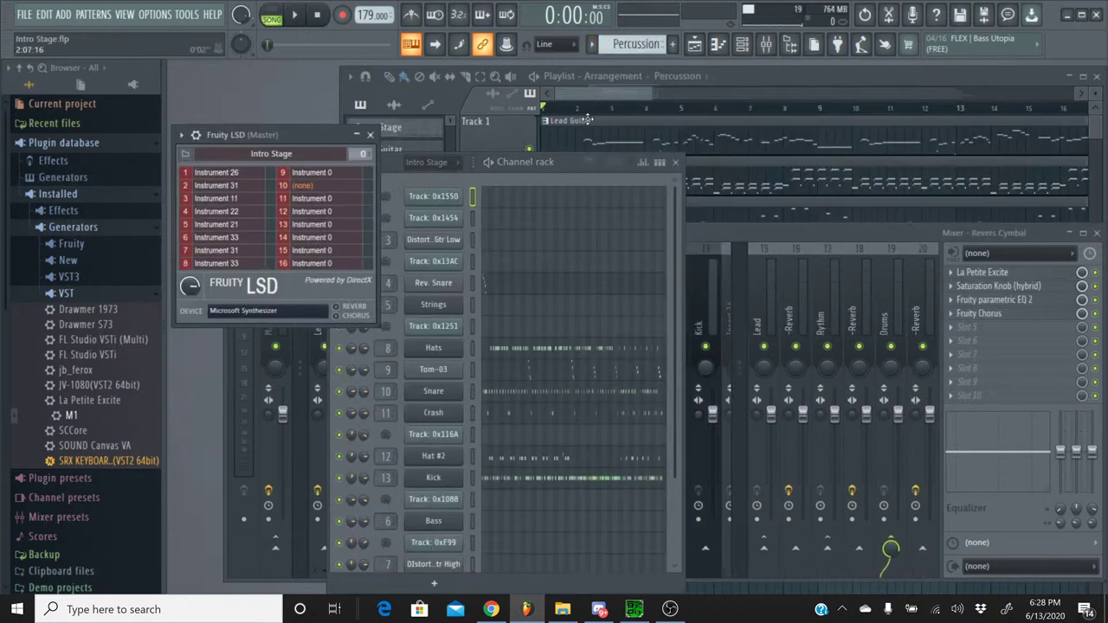
{"action": "left_click", "coordinate": [433, 283]}
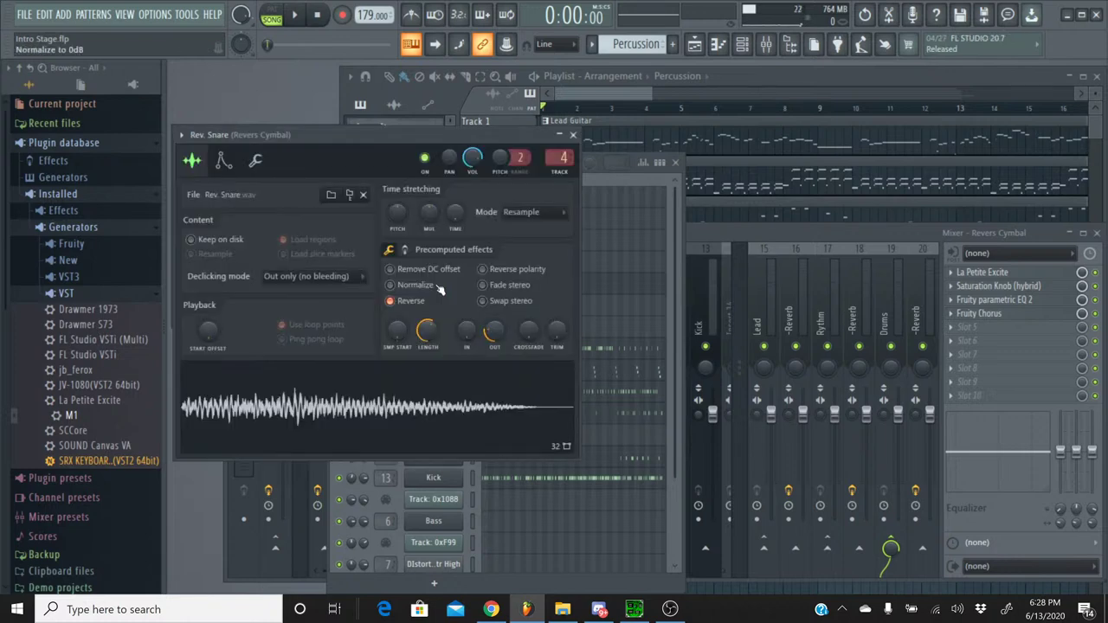
- Bring up the dialog for saving the Rev. Snare channel state and trace its preset location up to the FL Studio folder
{"action": "left_click", "coordinate": [181, 135]}
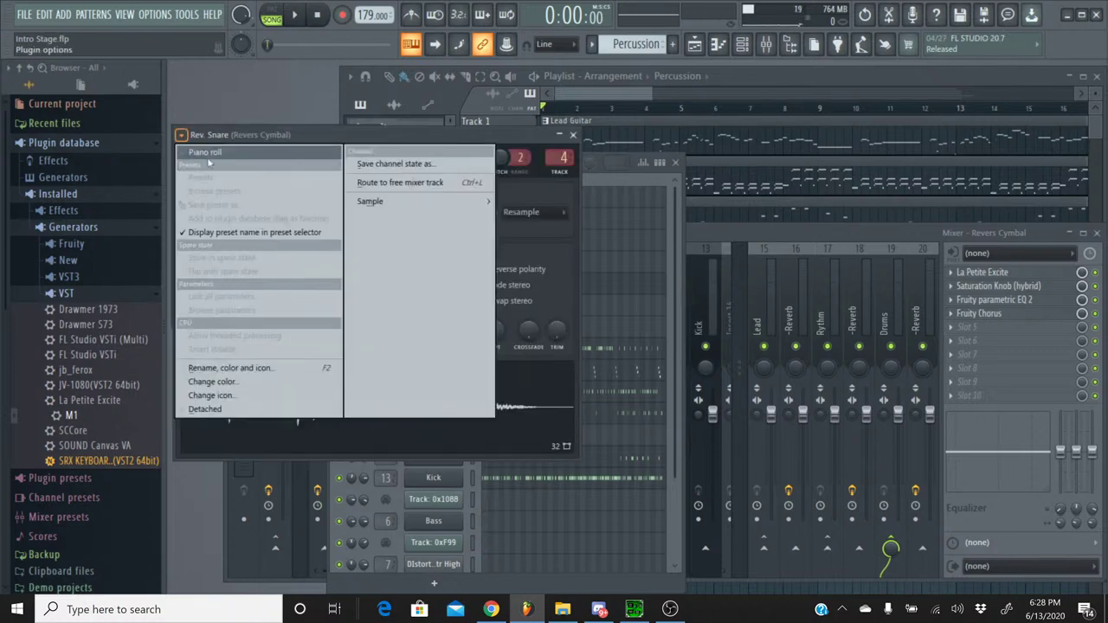
{"action": "mouse_move", "coordinate": [390, 206]}
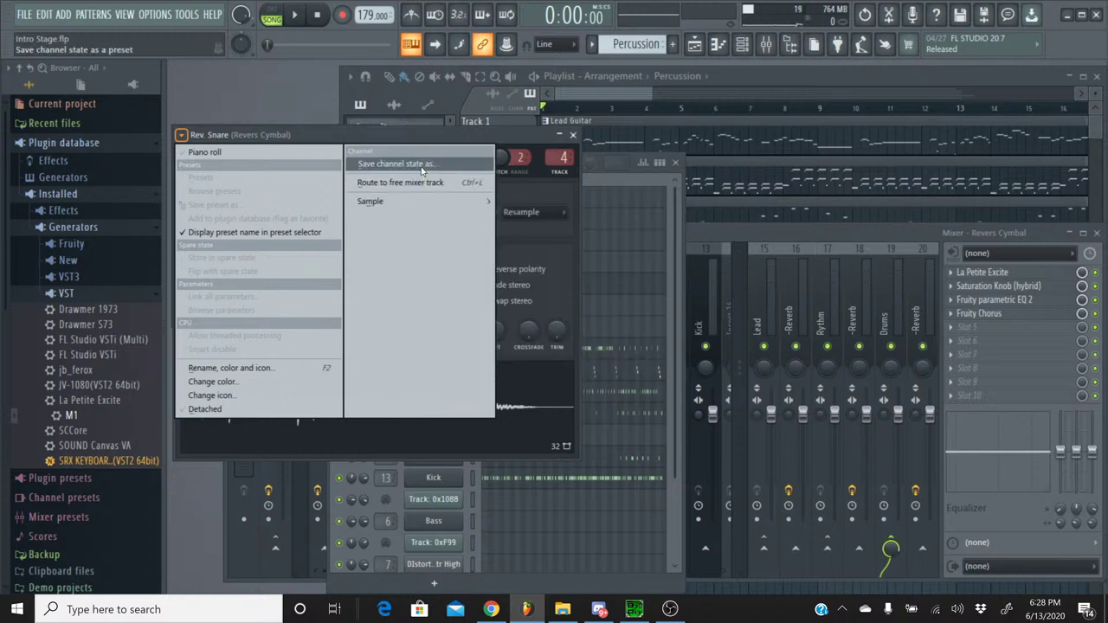
{"action": "left_click", "coordinate": [420, 166]}
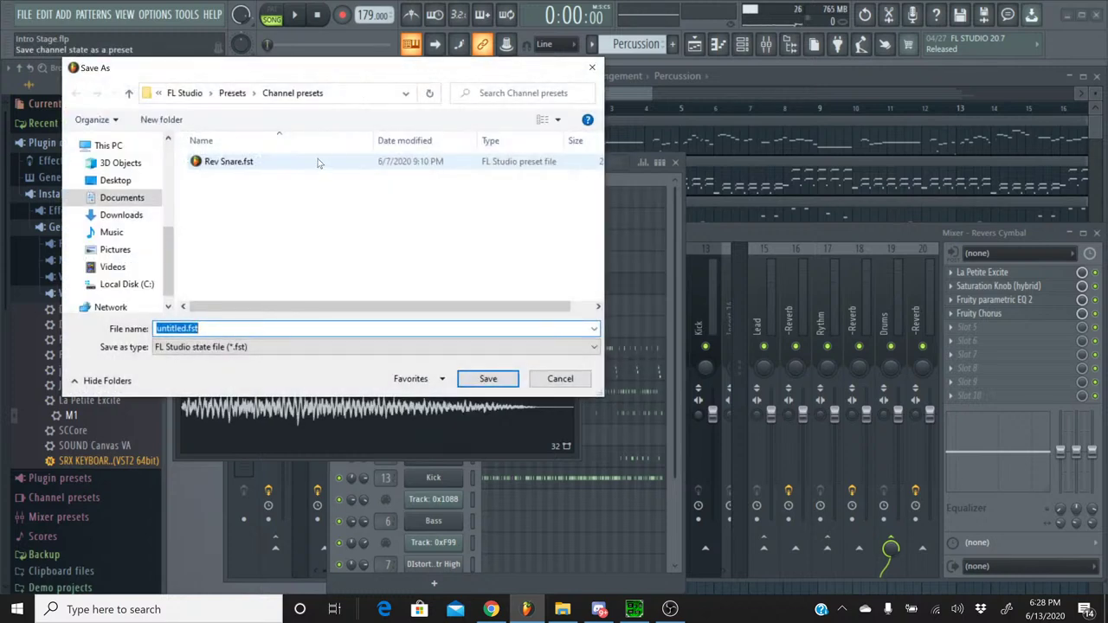
{"action": "left_click", "coordinate": [234, 94]}
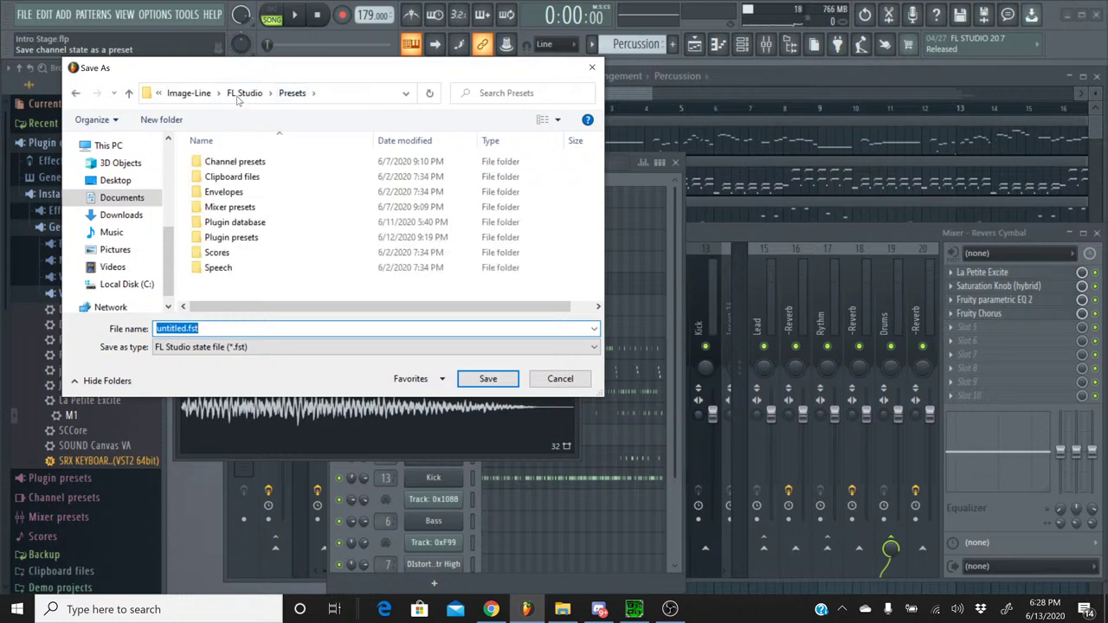
{"action": "left_click", "coordinate": [240, 95]}
- Switch to File Explorer and look through the FL Studio 20 and Image-Line program folders for the channel preset location
{"action": "left_click", "coordinate": [563, 610]}
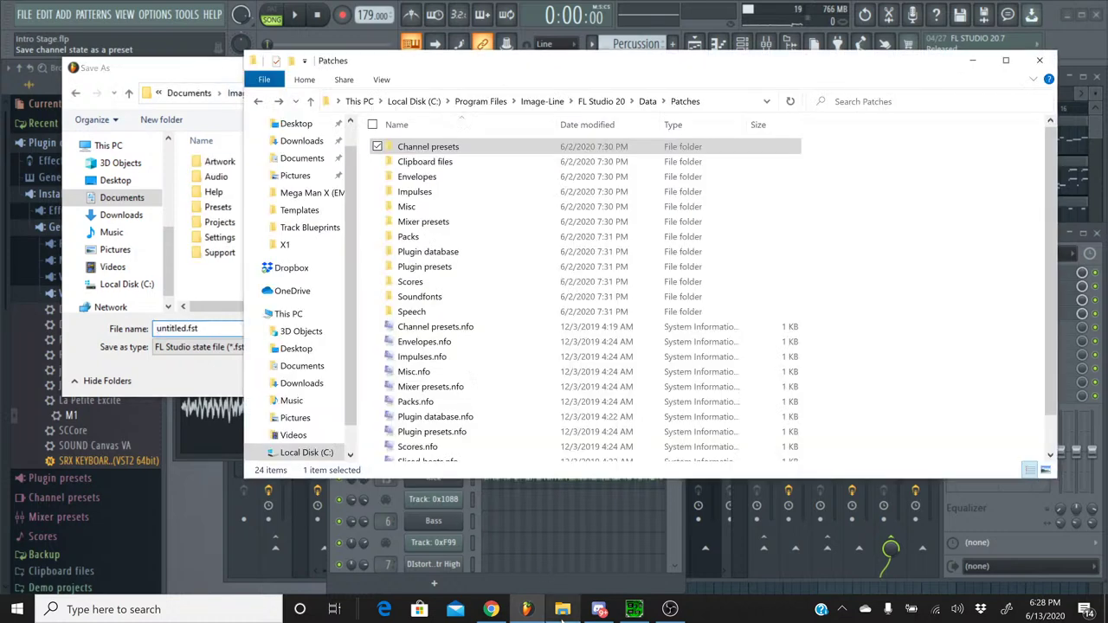
{"action": "left_click", "coordinate": [601, 101]}
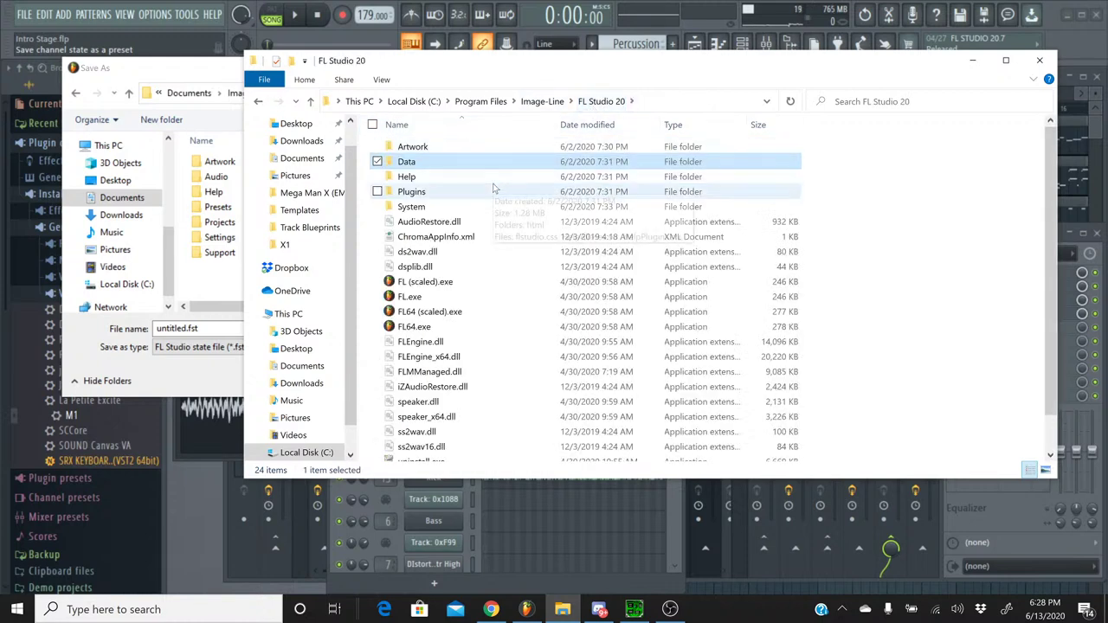
{"action": "left_click", "coordinate": [543, 101]}
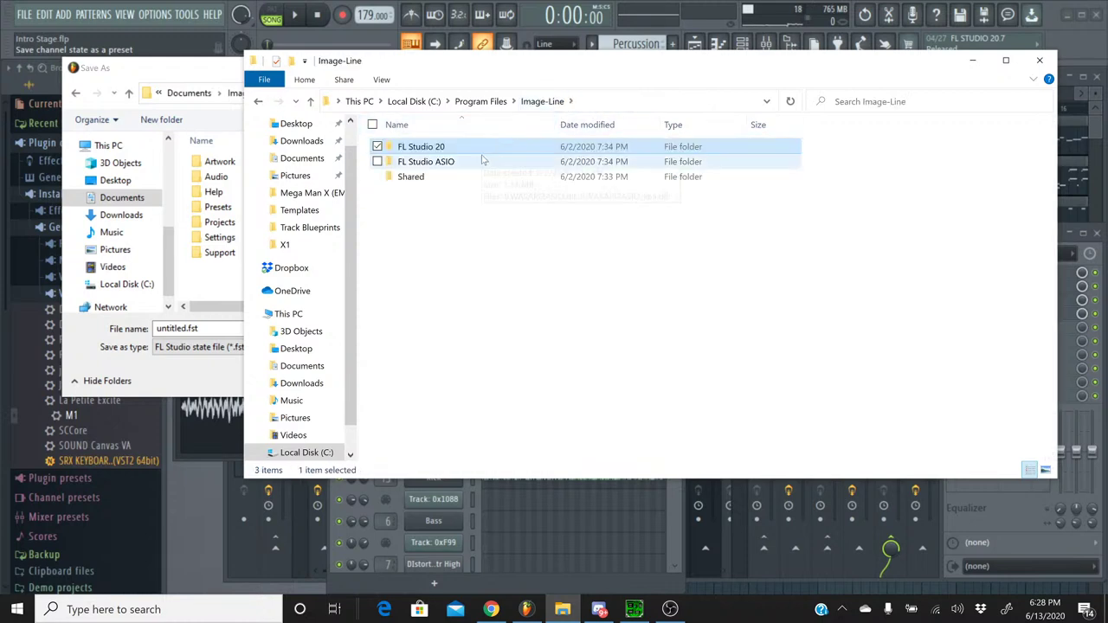
{"action": "double_click", "coordinate": [483, 151]}
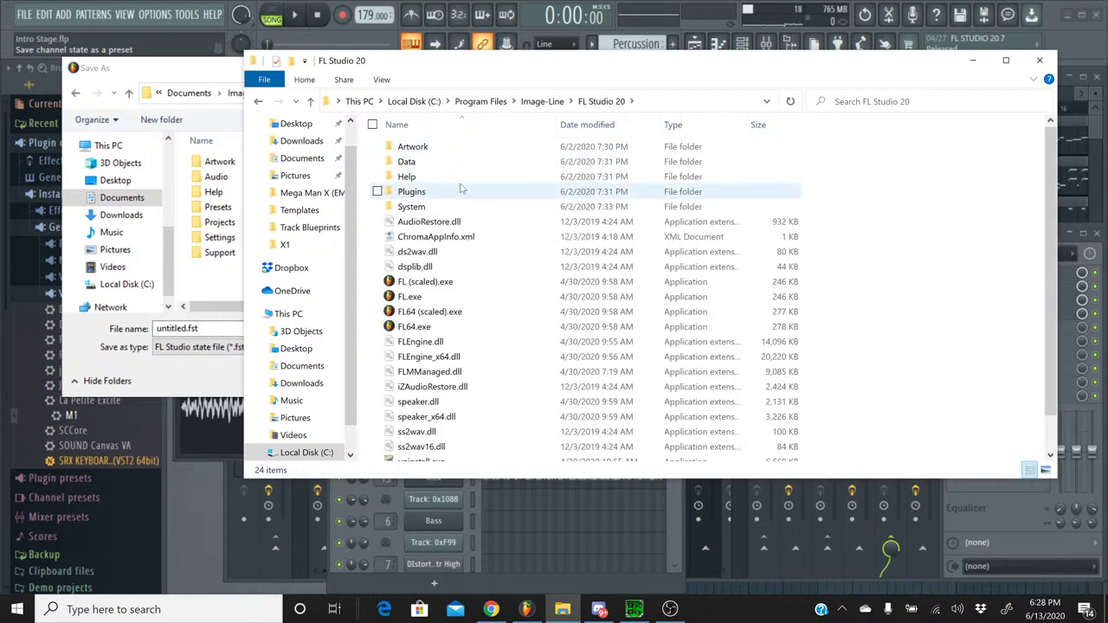
- Find and copy Rev Snare.fst in the Channel presets folder under Presets in the save dialog, and leave the dialog
{"action": "left_click_drag", "start_coordinate": [198, 76], "coordinate": [141, 94]}
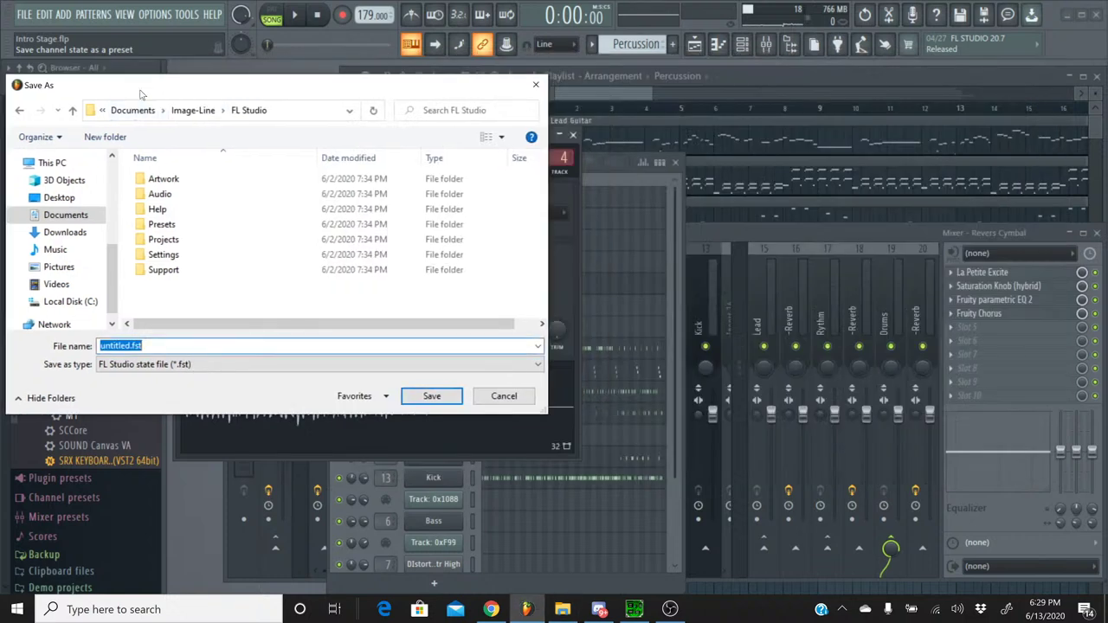
{"action": "double_click", "coordinate": [228, 224]}
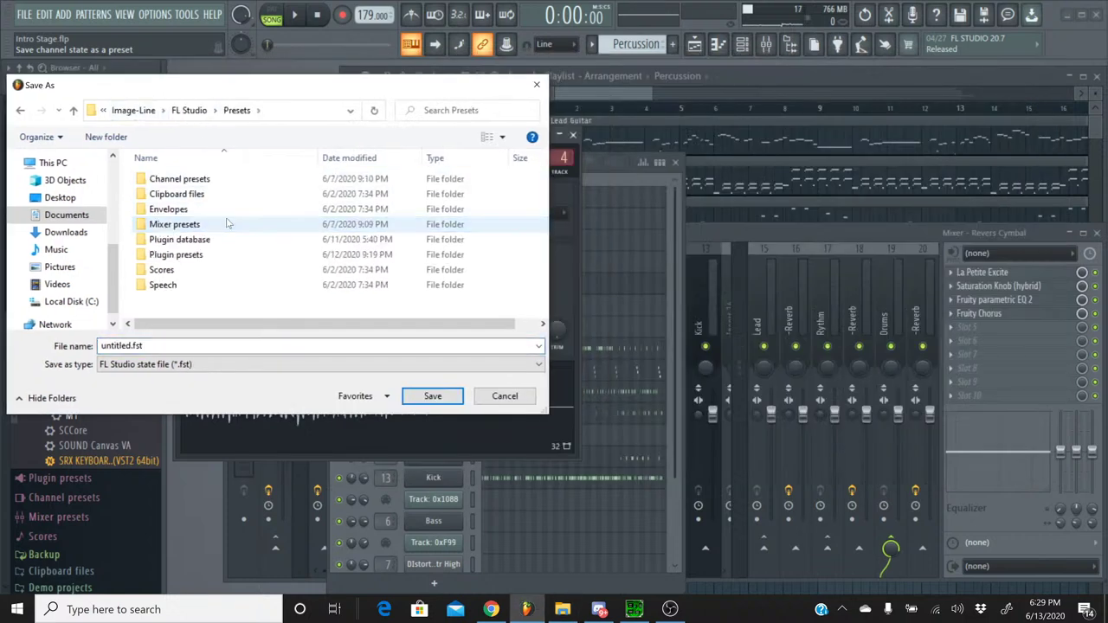
{"action": "double_click", "coordinate": [197, 180]}
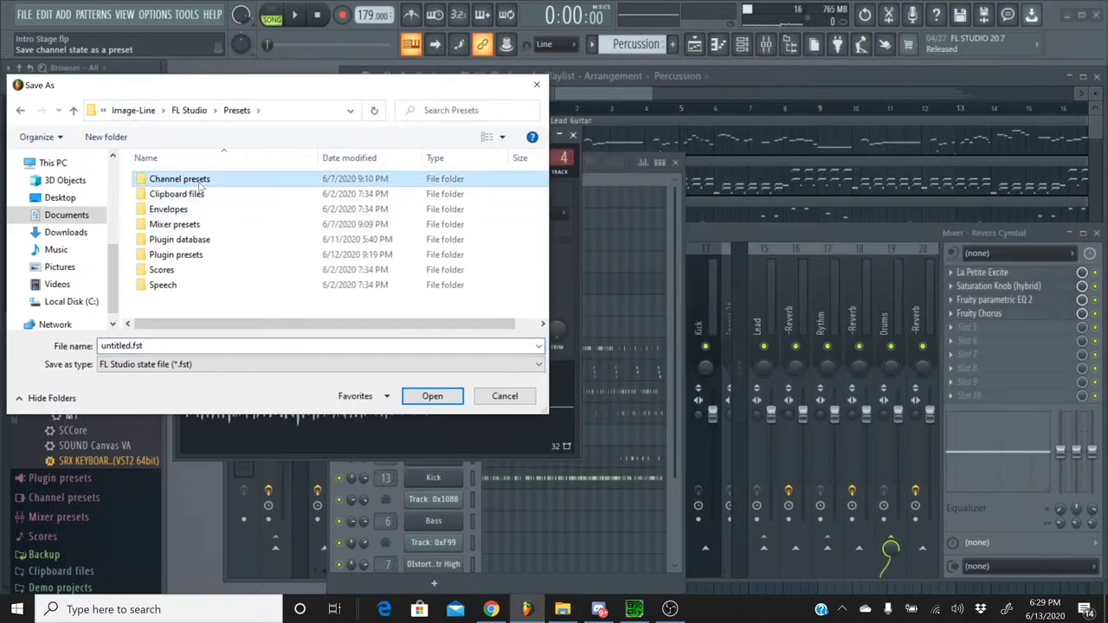
{"action": "left_click", "coordinate": [198, 184]}
{"action": "right_click", "coordinate": [198, 185]}
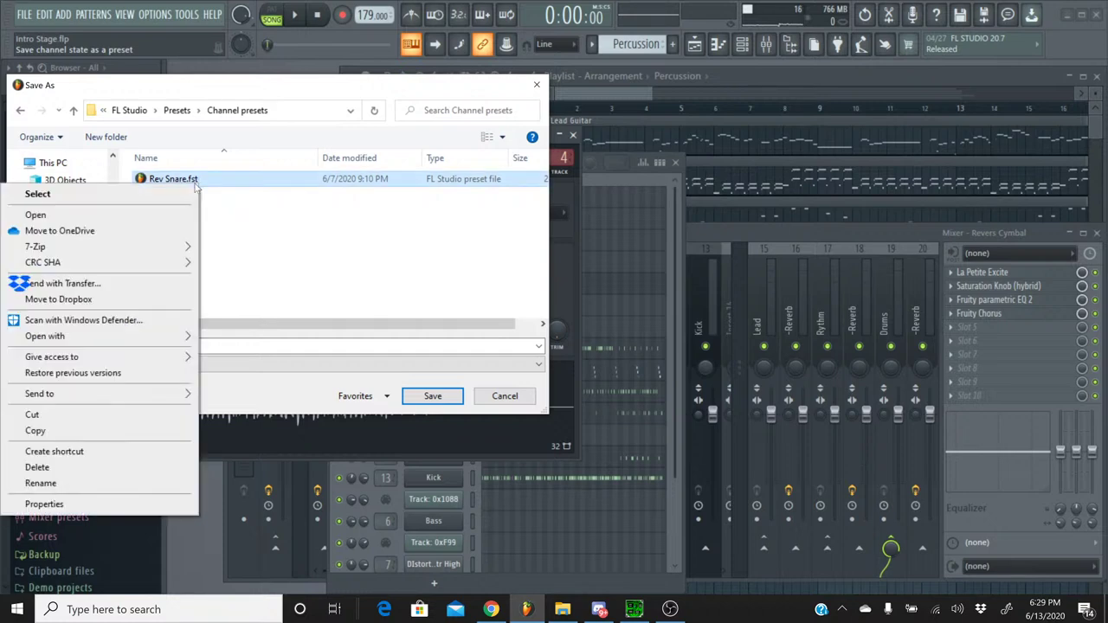
{"action": "left_click", "coordinate": [146, 431]}
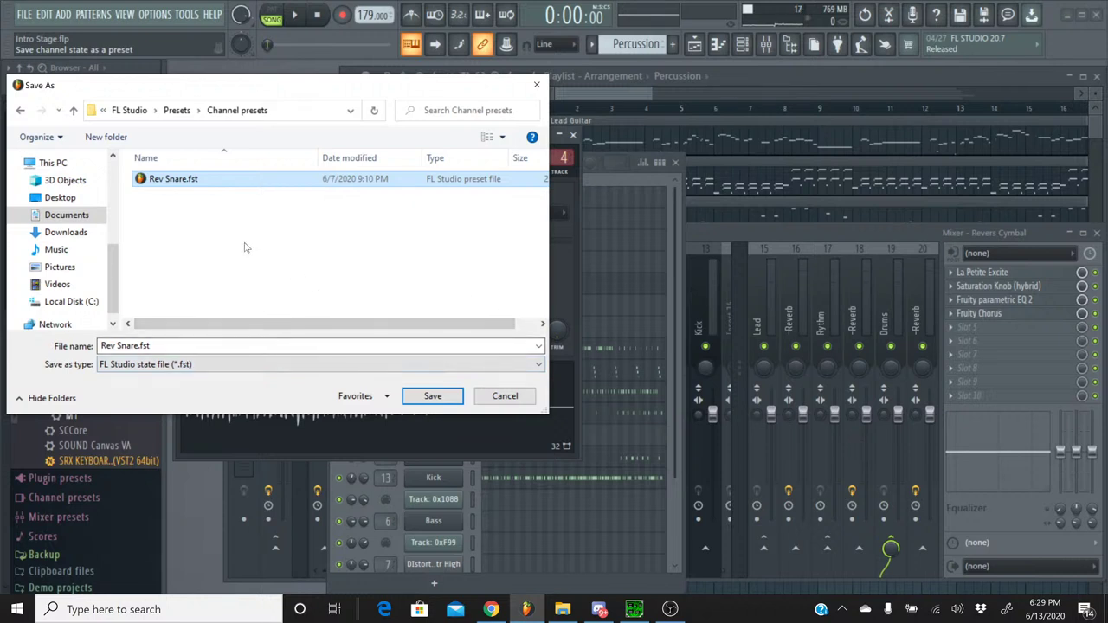
{"action": "left_click", "coordinate": [462, 403]}
- Reopen the recent project Sting Chameleon.flp without saving the changes to Intro Stage.flp
{"action": "left_click", "coordinate": [24, 14]}
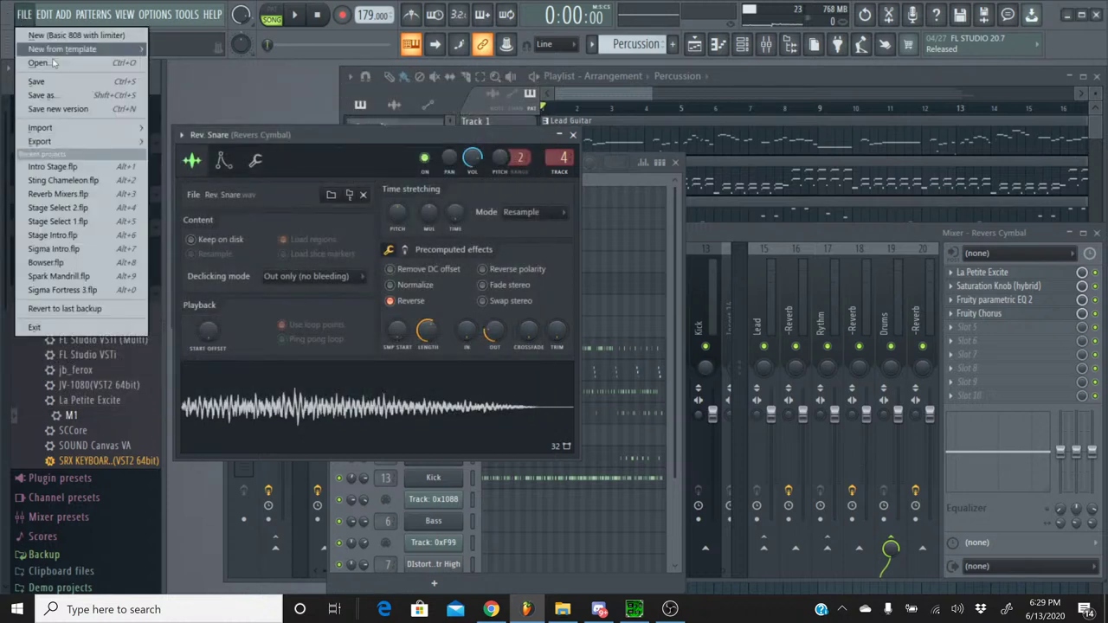
{"action": "left_click", "coordinate": [62, 181]}
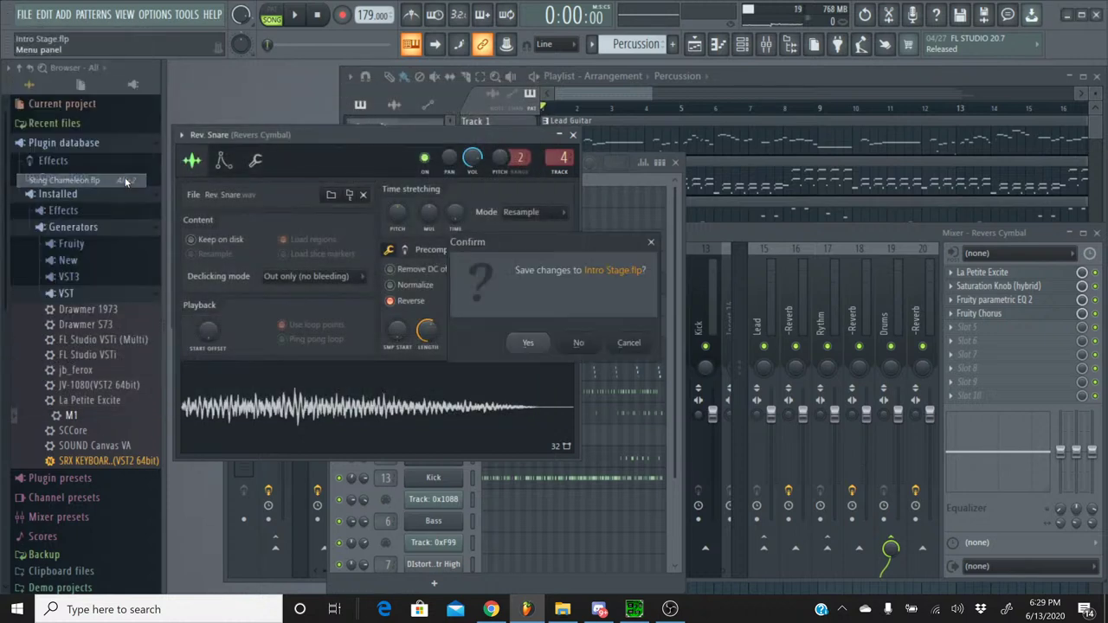
{"action": "left_click", "coordinate": [574, 343]}
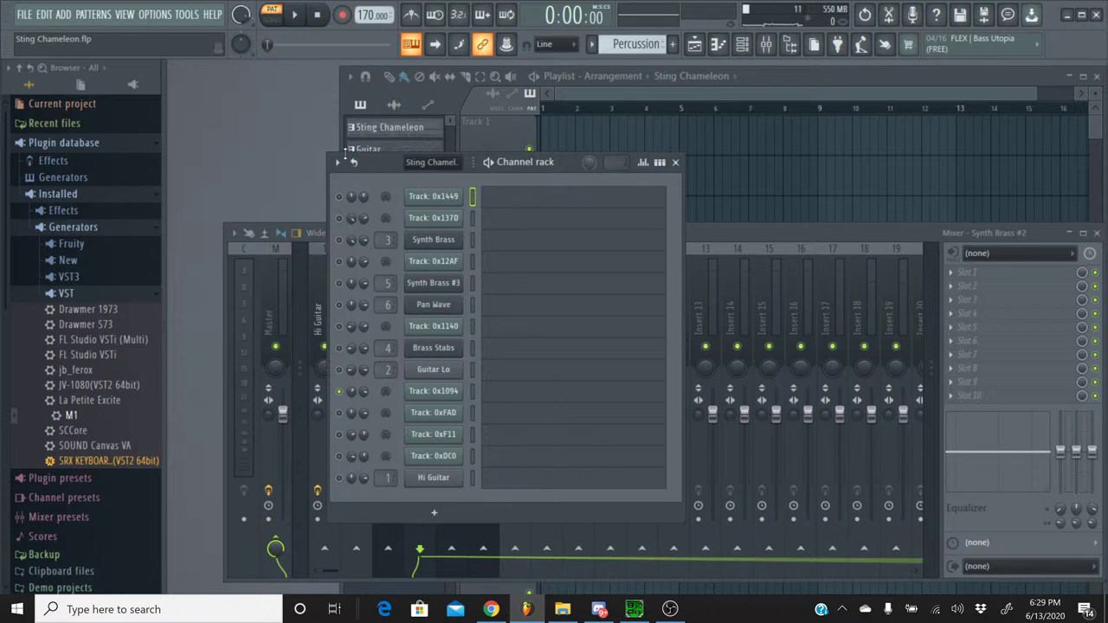
{"action": "left_click", "coordinate": [26, 15]}
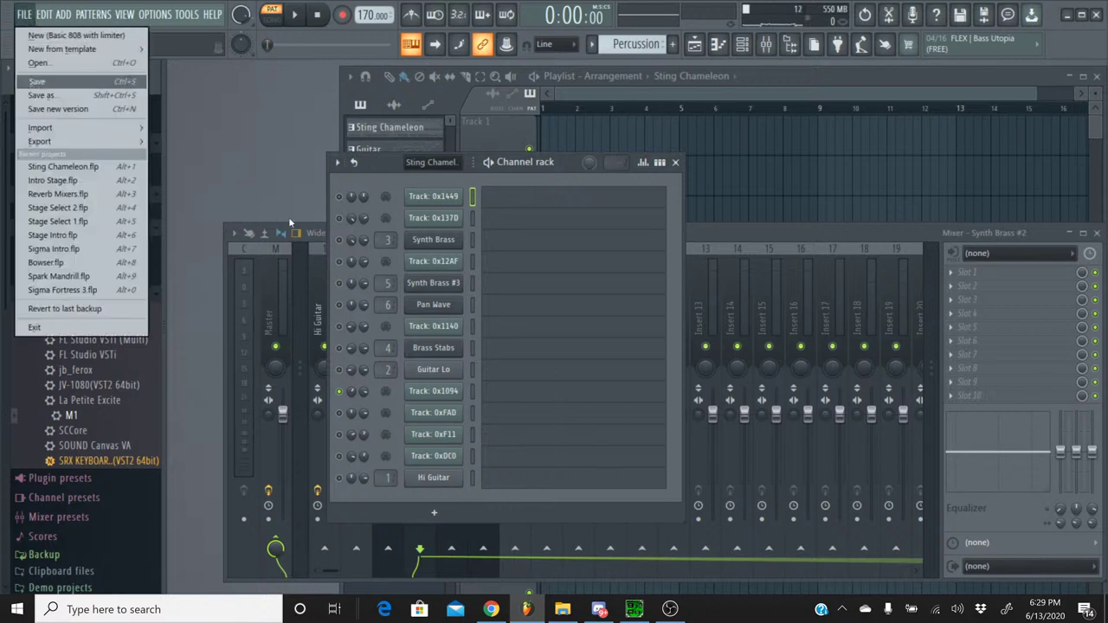
{"action": "left_click", "coordinate": [345, 177]}
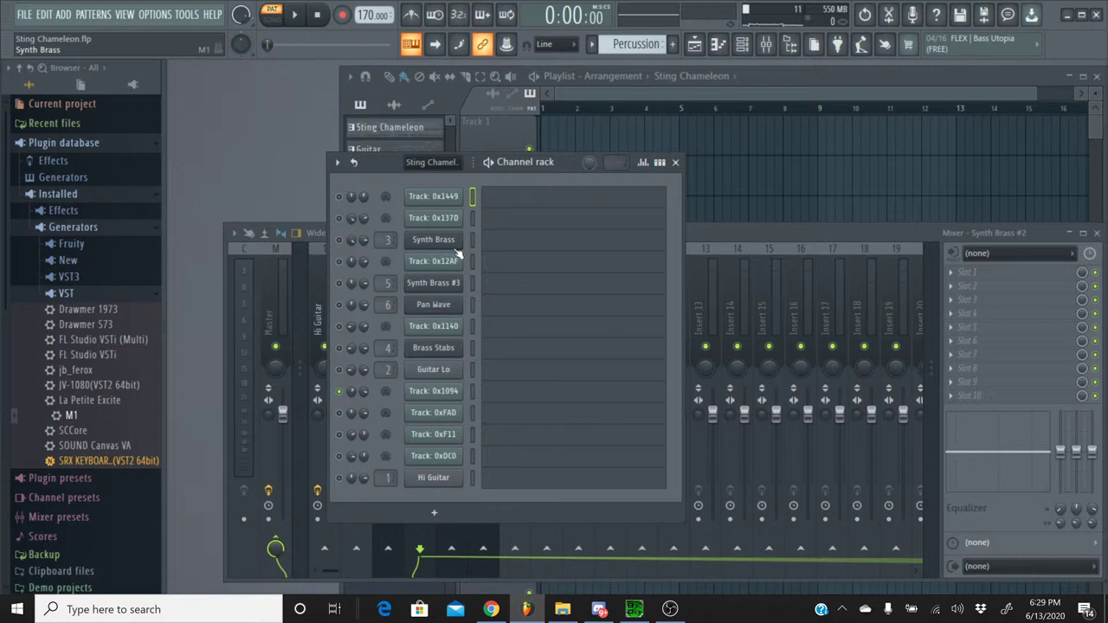
{"action": "left_click", "coordinate": [432, 513]}
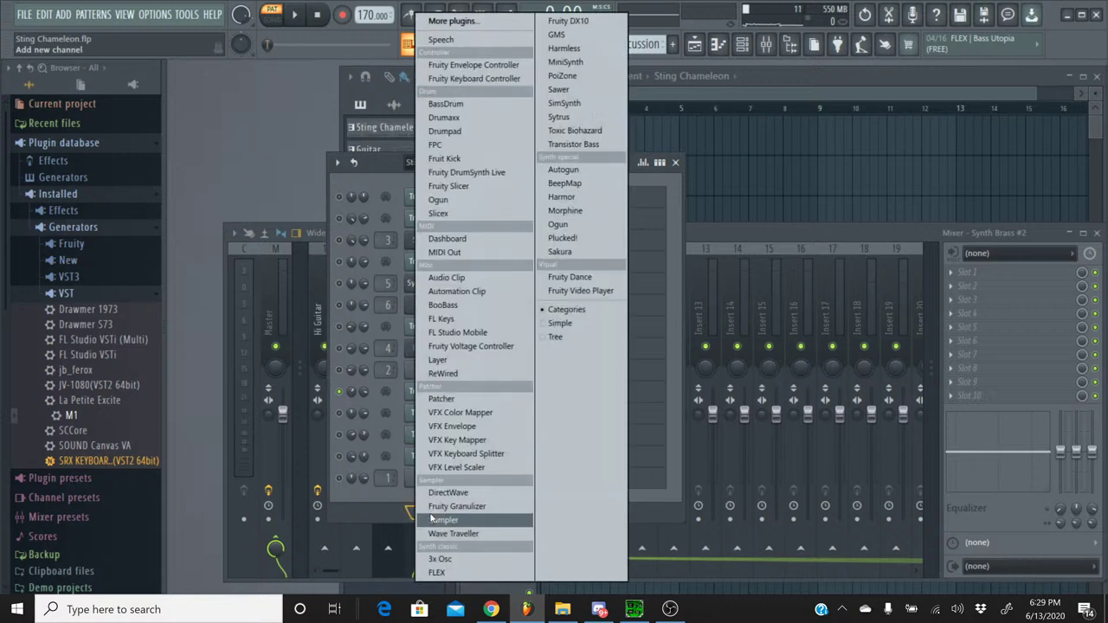
{"action": "left_click", "coordinate": [448, 278]}
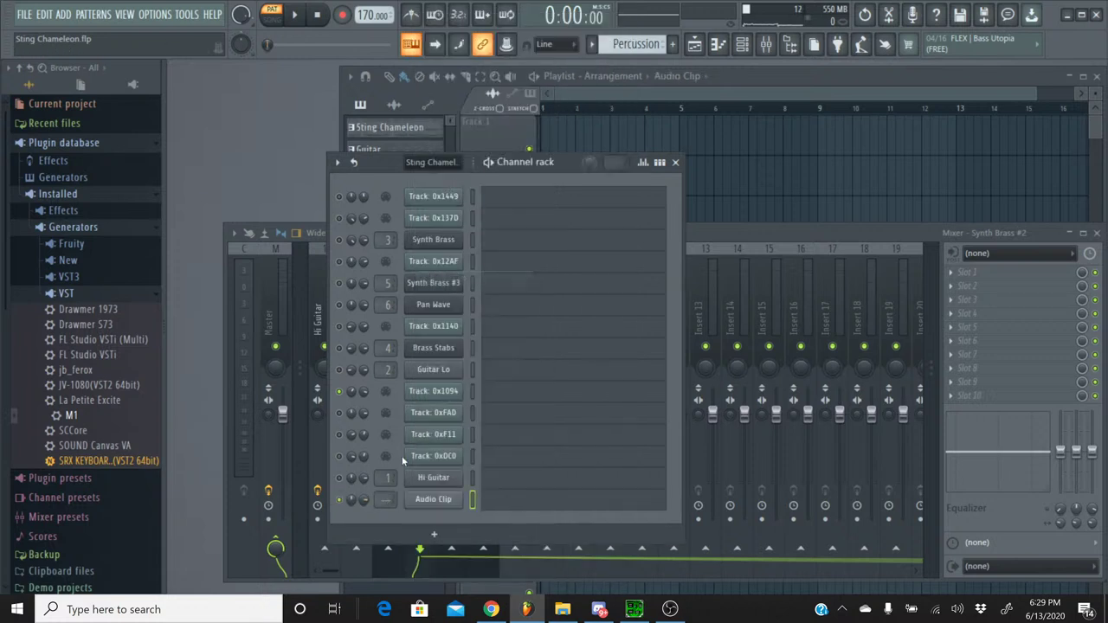
{"action": "right_click", "coordinate": [437, 503]}
{"action": "left_click", "coordinate": [437, 502]}
{"action": "left_click", "coordinate": [435, 499]}
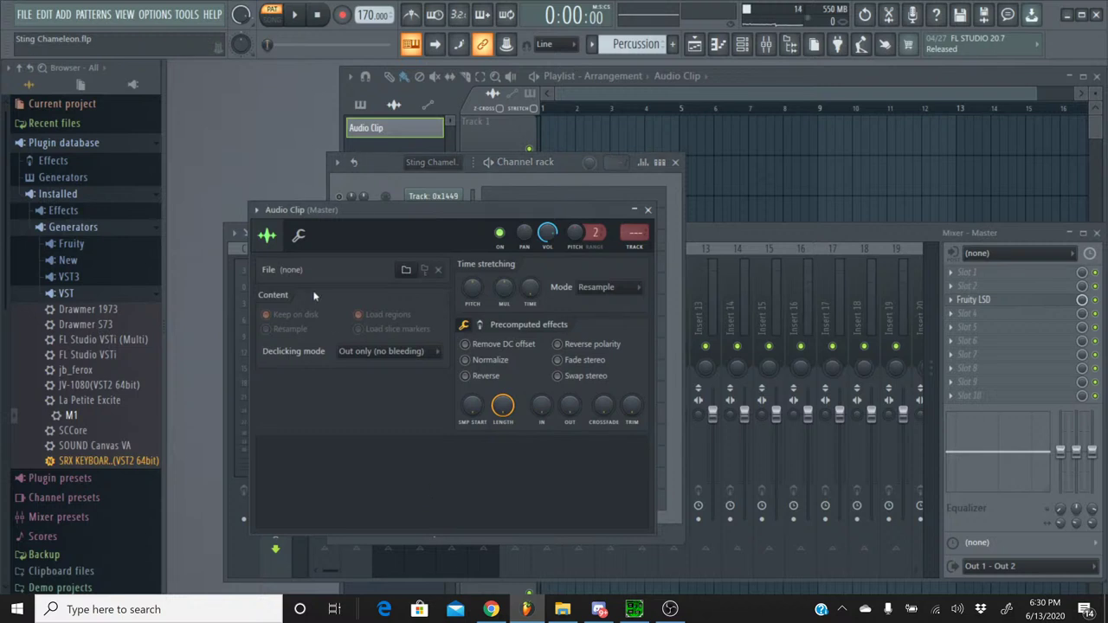
{"action": "left_click", "coordinate": [648, 209]}
{"action": "right_click", "coordinate": [427, 502]}
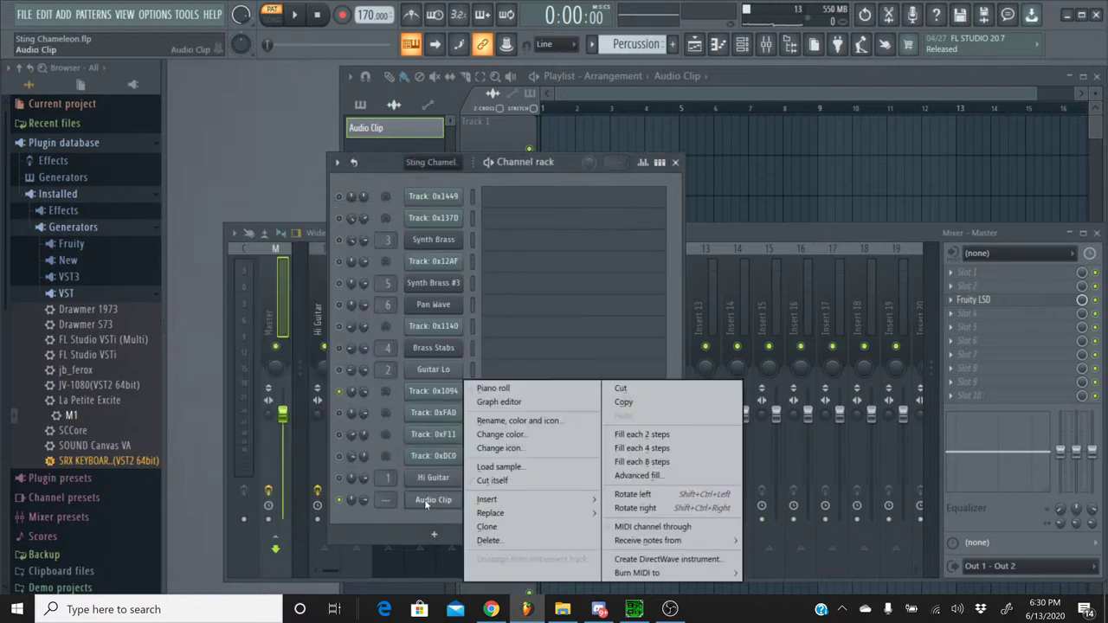
{"action": "left_click", "coordinate": [487, 543]}
{"action": "left_click", "coordinate": [608, 364]}
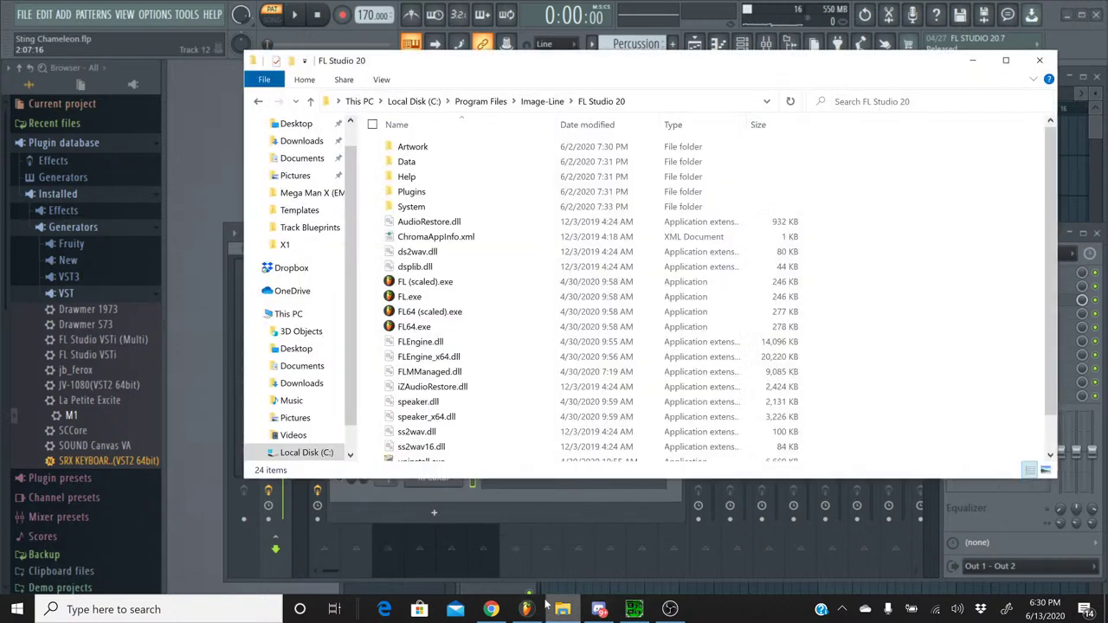
{"action": "left_click", "coordinate": [563, 610]}
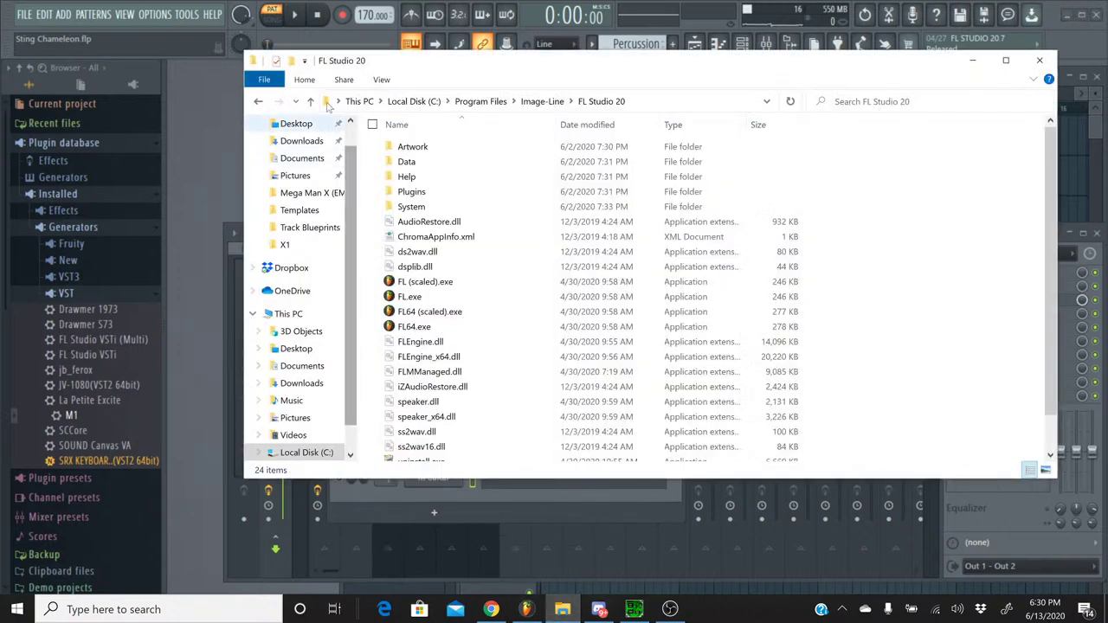
{"action": "left_click", "coordinate": [303, 157]}
{"action": "double_click", "coordinate": [427, 163]}
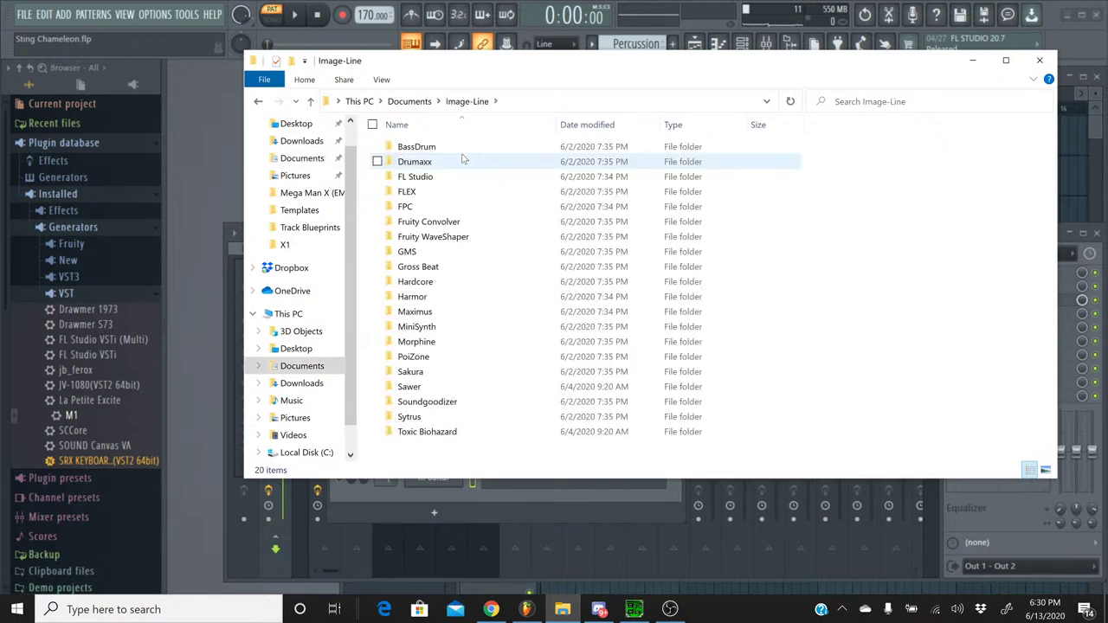
{"action": "left_click", "coordinate": [459, 176]}
{"action": "double_click", "coordinate": [459, 176]}
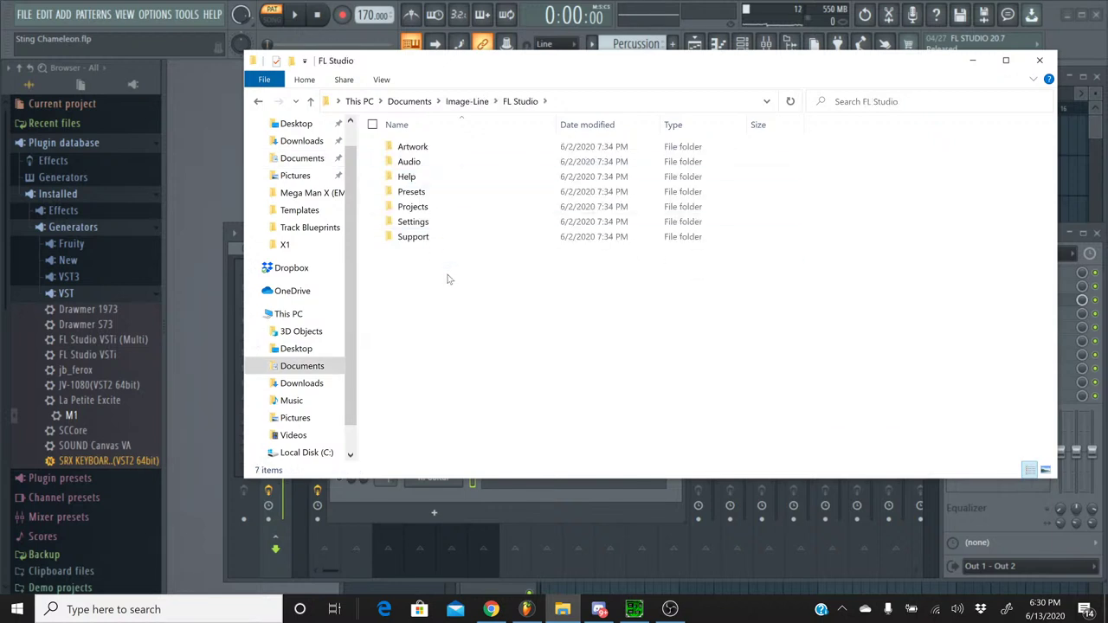
{"action": "double_click", "coordinate": [456, 192]}
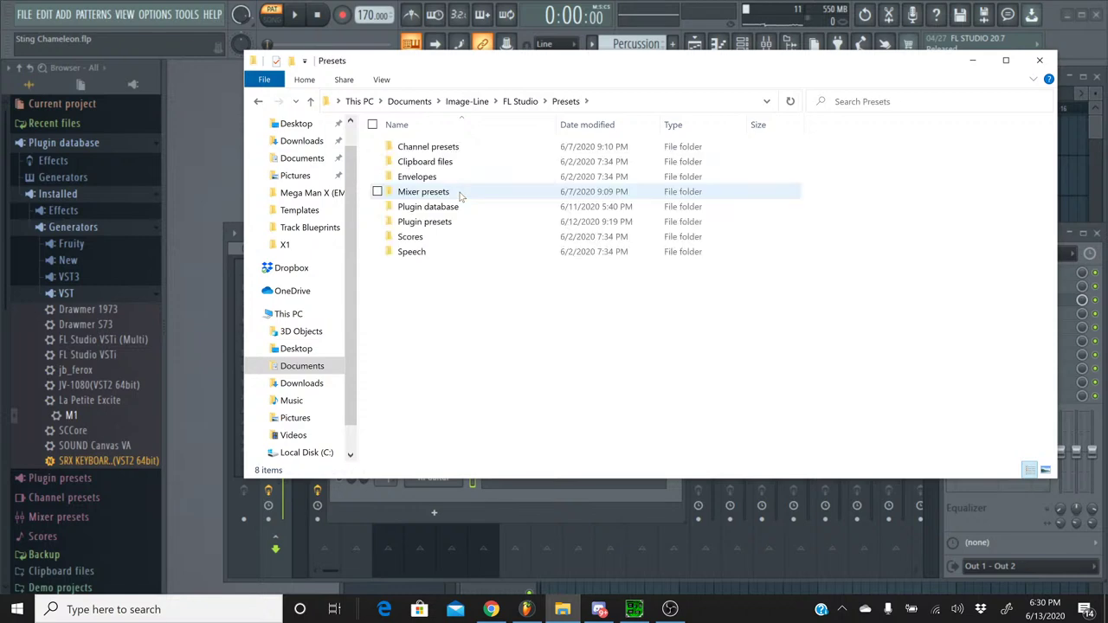
{"action": "double_click", "coordinate": [427, 148]}
{"action": "left_click_drag", "start_coordinate": [427, 148], "coordinate": [449, 412]}
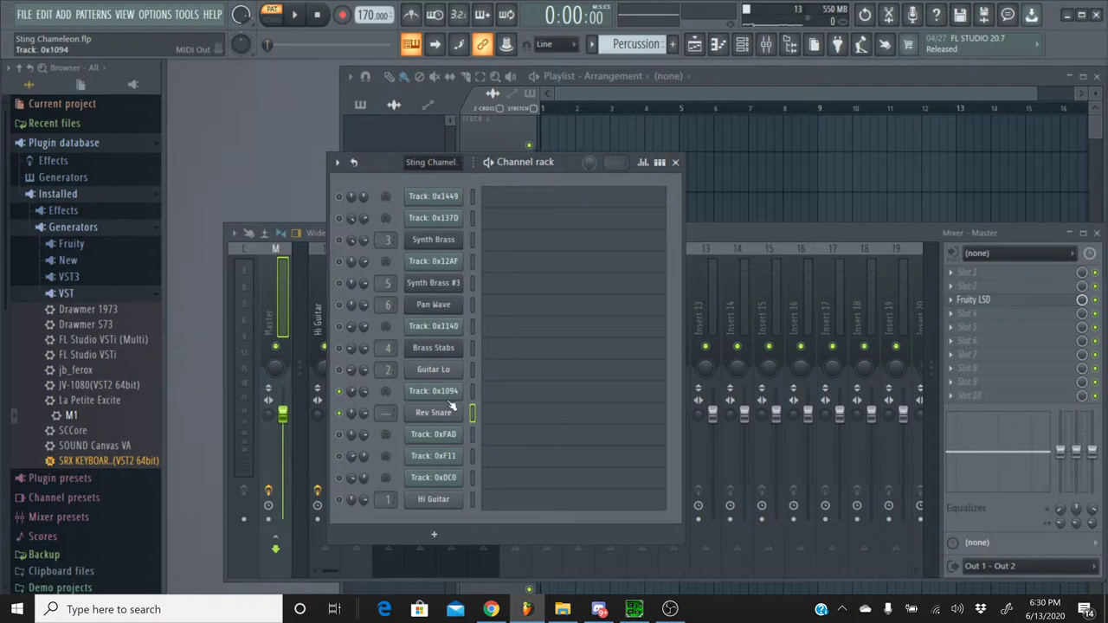
- Check the Rev Snare channel's sampler settings and close its window and the channel rack
{"action": "left_click", "coordinate": [435, 413]}
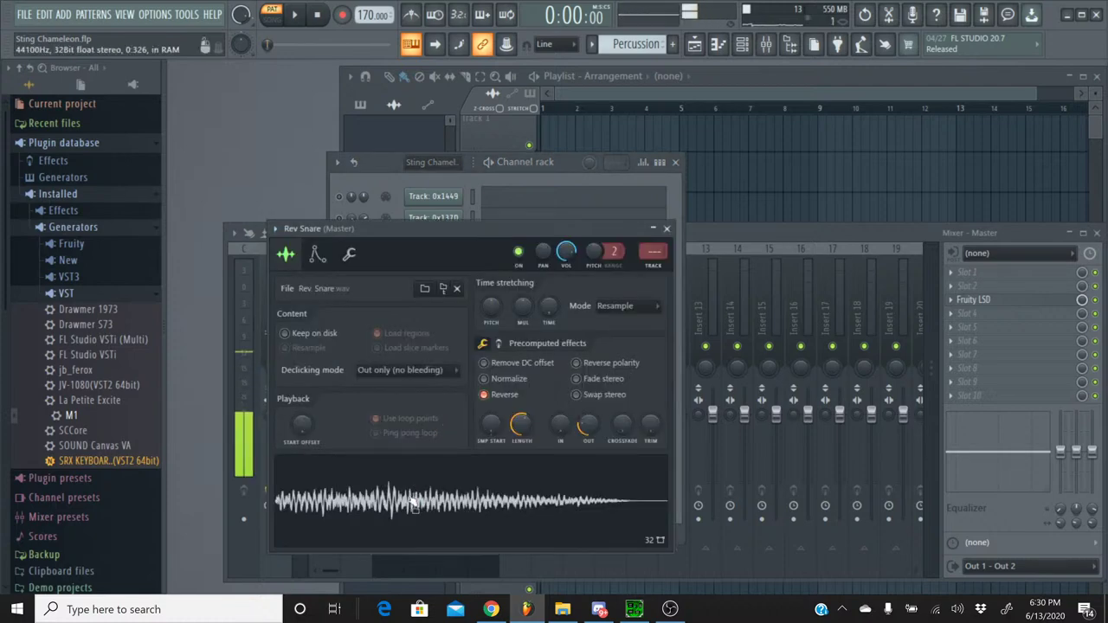
{"action": "left_click", "coordinate": [677, 163]}
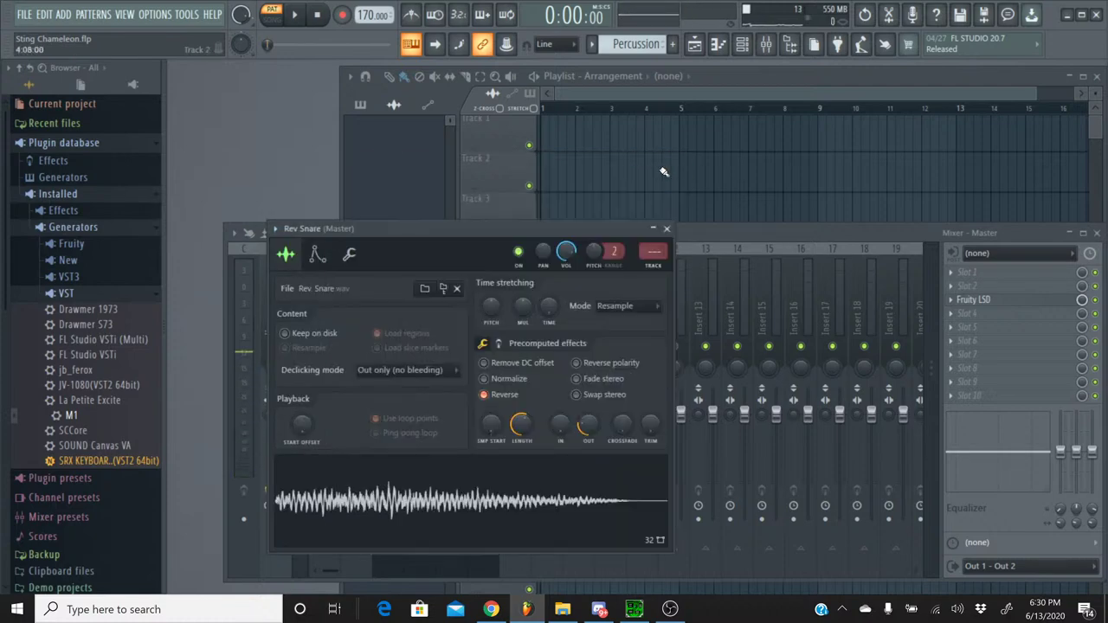
{"action": "left_click", "coordinate": [667, 231]}
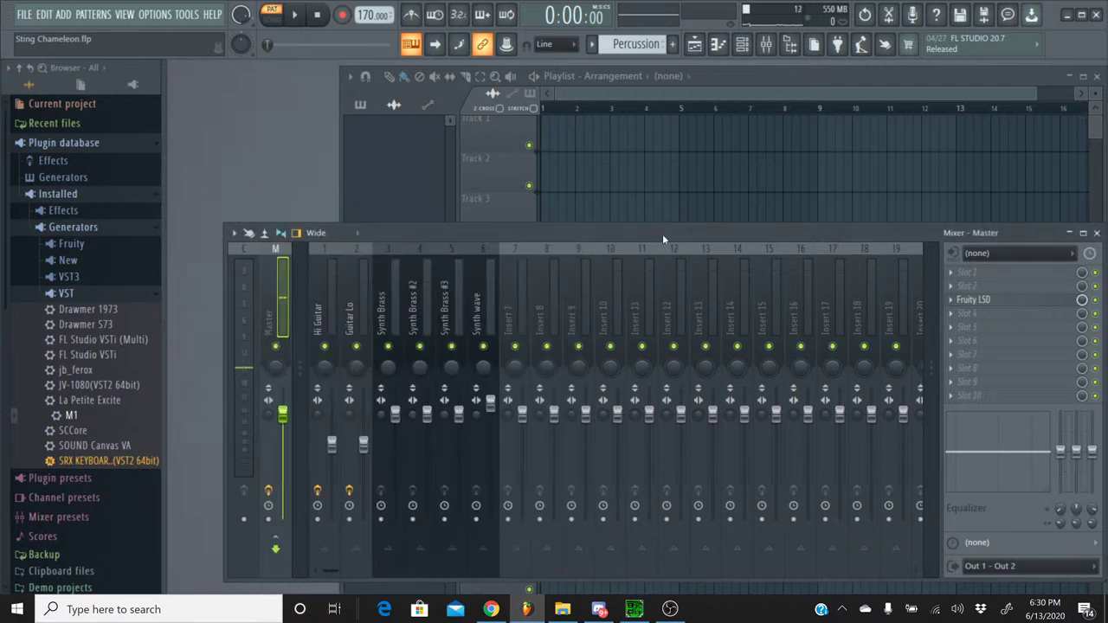
- Select the Sting Chameleon pattern and bring up its channel rack, checking the stream's live chat in Chrome in between
{"action": "left_click", "coordinate": [591, 44]}
{"action": "left_click", "coordinate": [596, 63]}
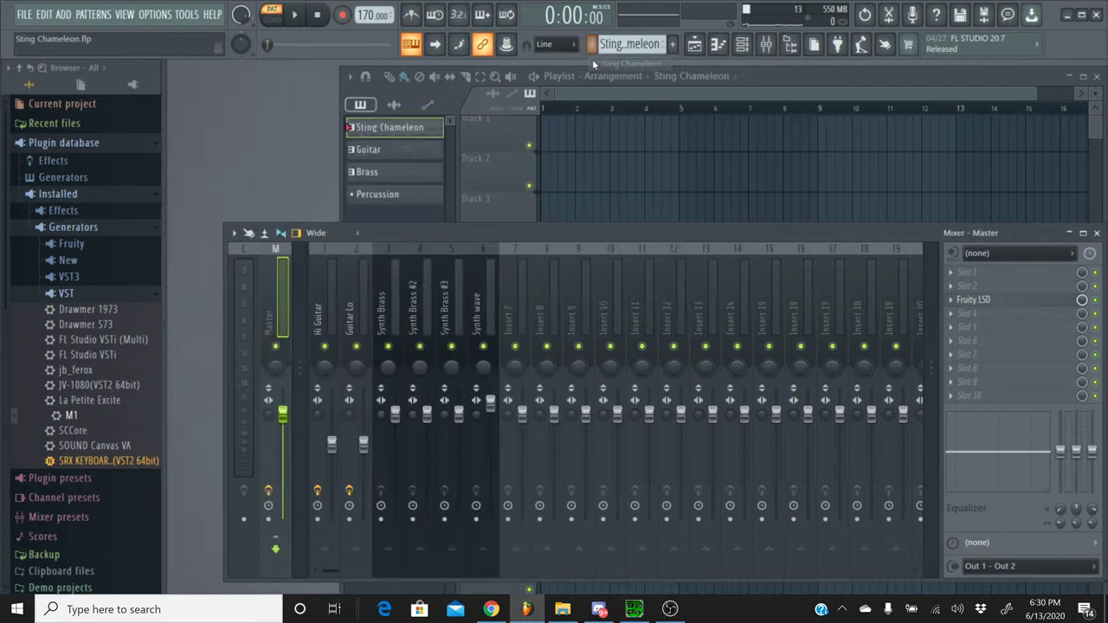
{"action": "left_click", "coordinate": [742, 44]}
{"action": "left_click", "coordinate": [490, 611]}
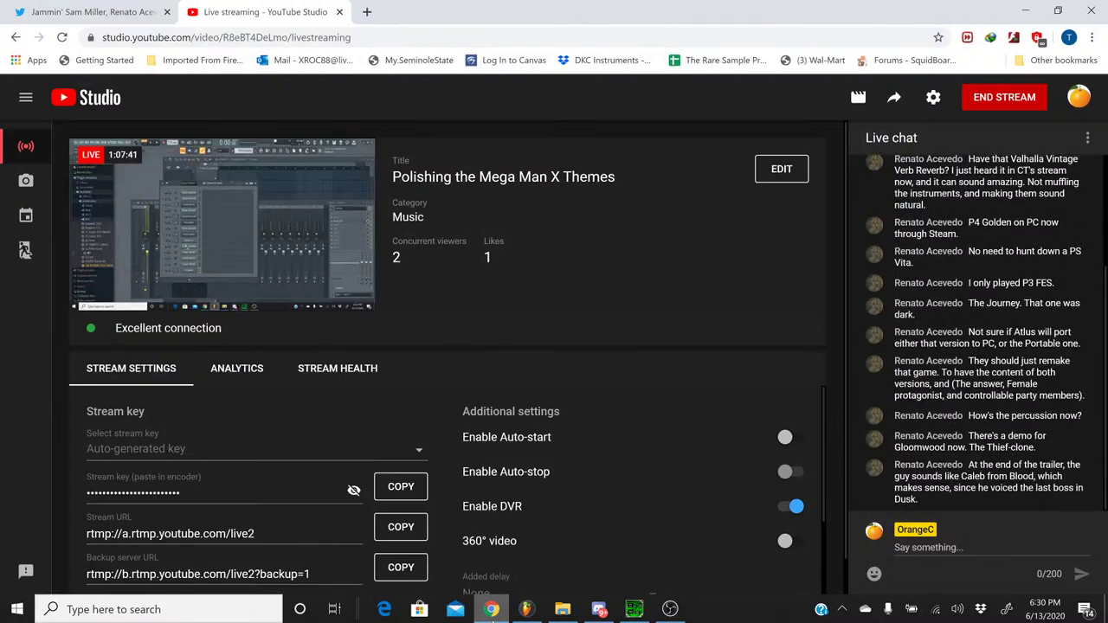
{"action": "left_click", "coordinate": [491, 611]}
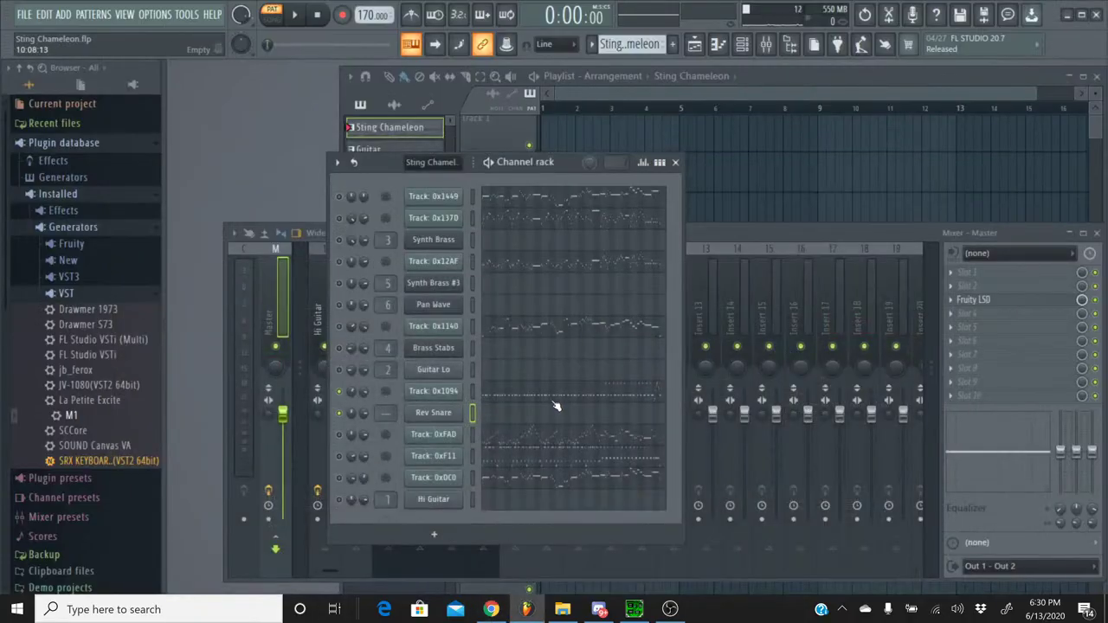
{"action": "left_click", "coordinate": [594, 45]}
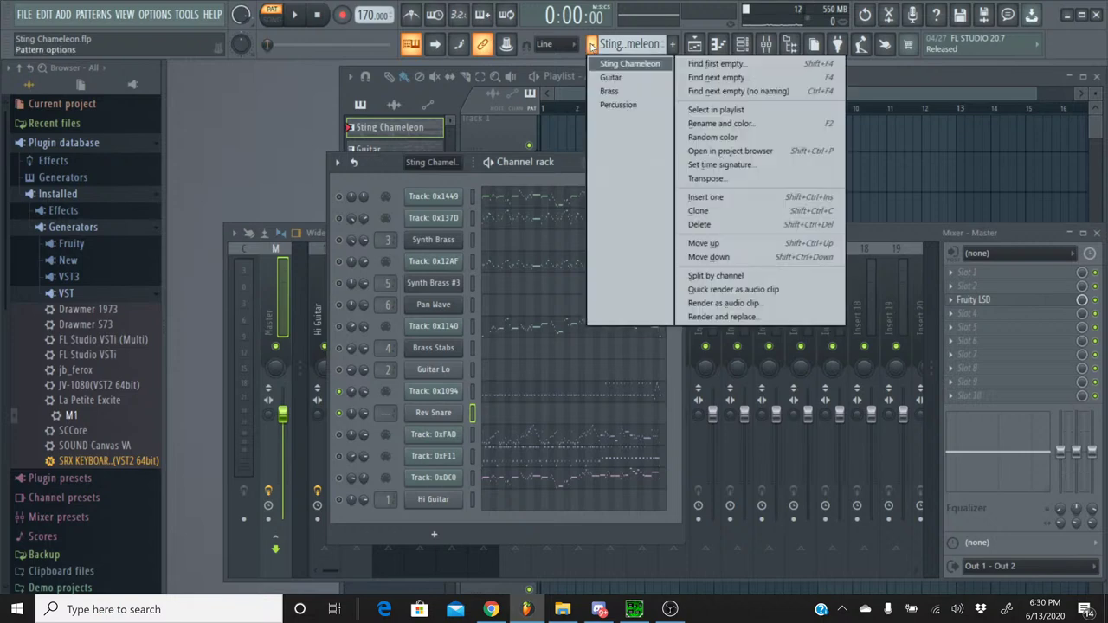
{"action": "left_click", "coordinate": [594, 68]}
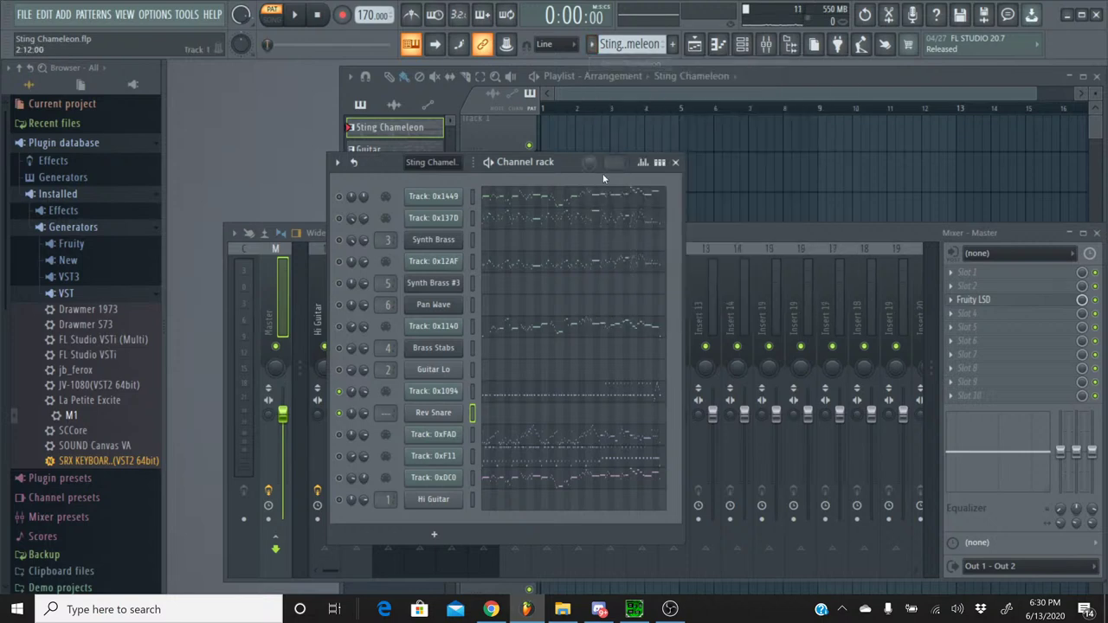
- Select the run of notes from F#4 to E5 in bar 24 of Track: 0x1094's piano roll, and close the piano roll
{"action": "left_click", "coordinate": [655, 394]}
{"action": "left_click_drag", "start_coordinate": [615, 117], "coordinate": [958, 117]}
{"action": "left_click", "coordinate": [714, 99]}
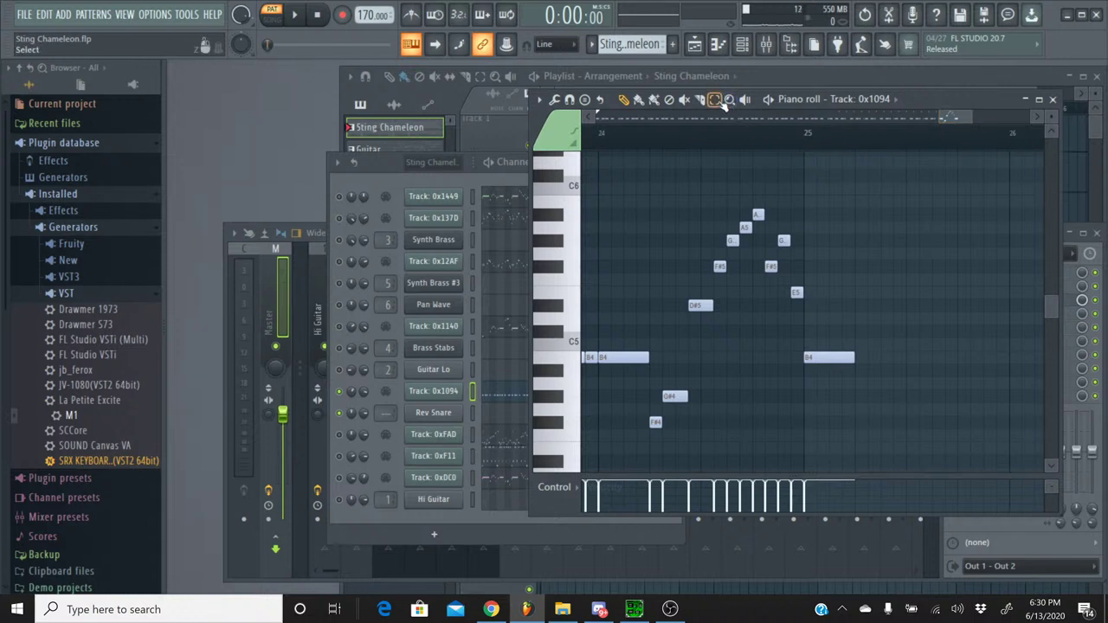
{"action": "left_click_drag", "start_coordinate": [655, 456], "coordinate": [798, 217]}
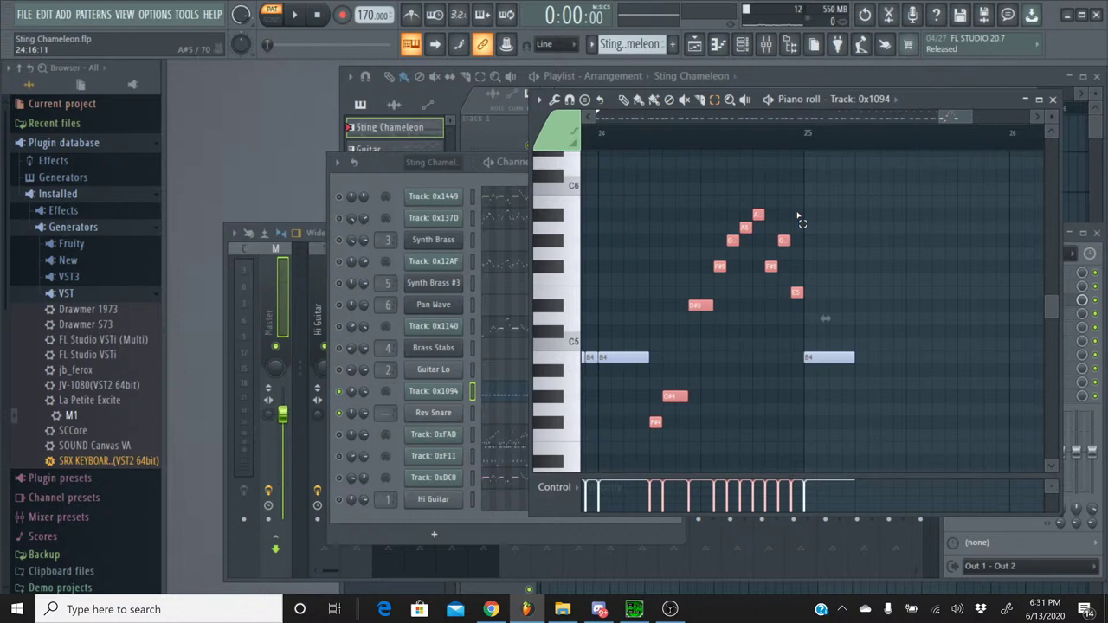
{"action": "left_click", "coordinate": [1053, 99]}
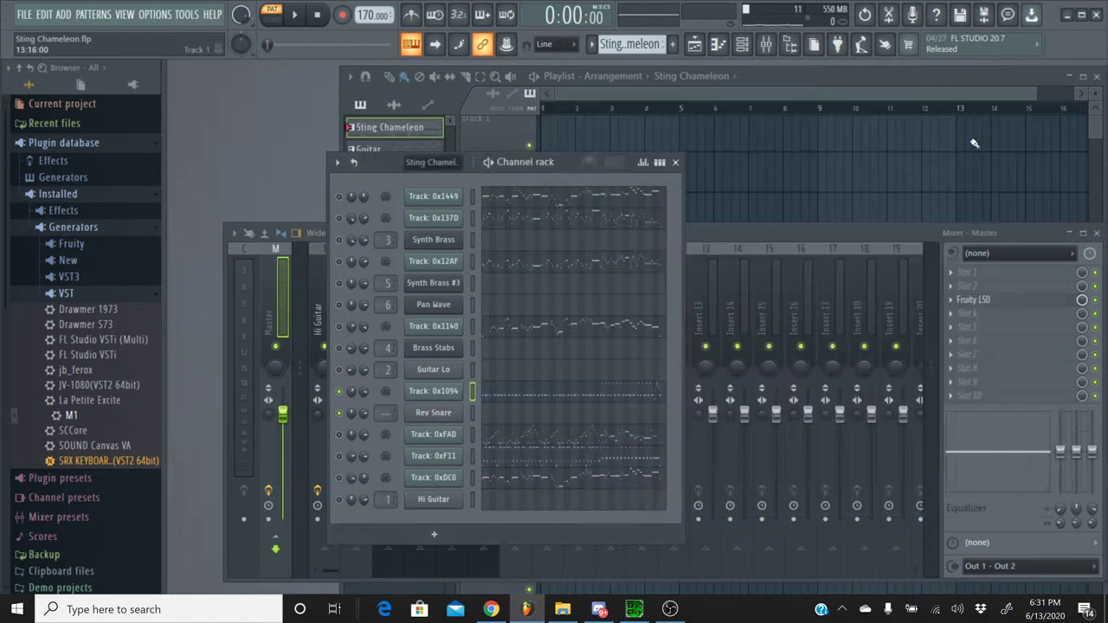
- Create a new pattern named Rev Snare
{"action": "left_click", "coordinate": [672, 43]}
{"action": "type", "text": "Rev"}
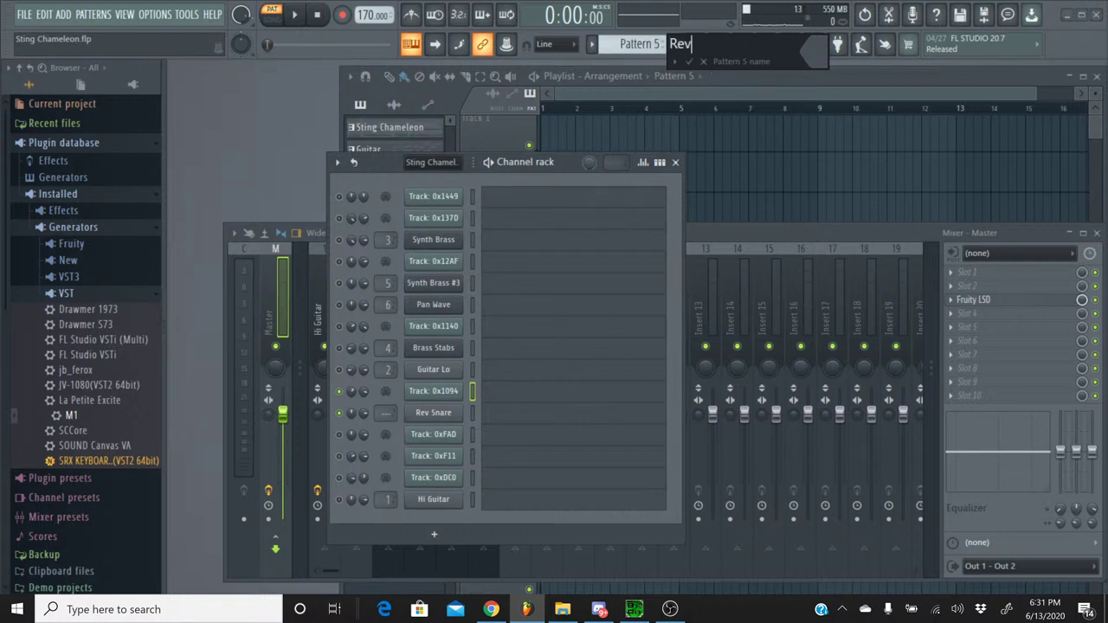
{"action": "type", "text": " Snare"}
{"action": "key", "text": "Return"}
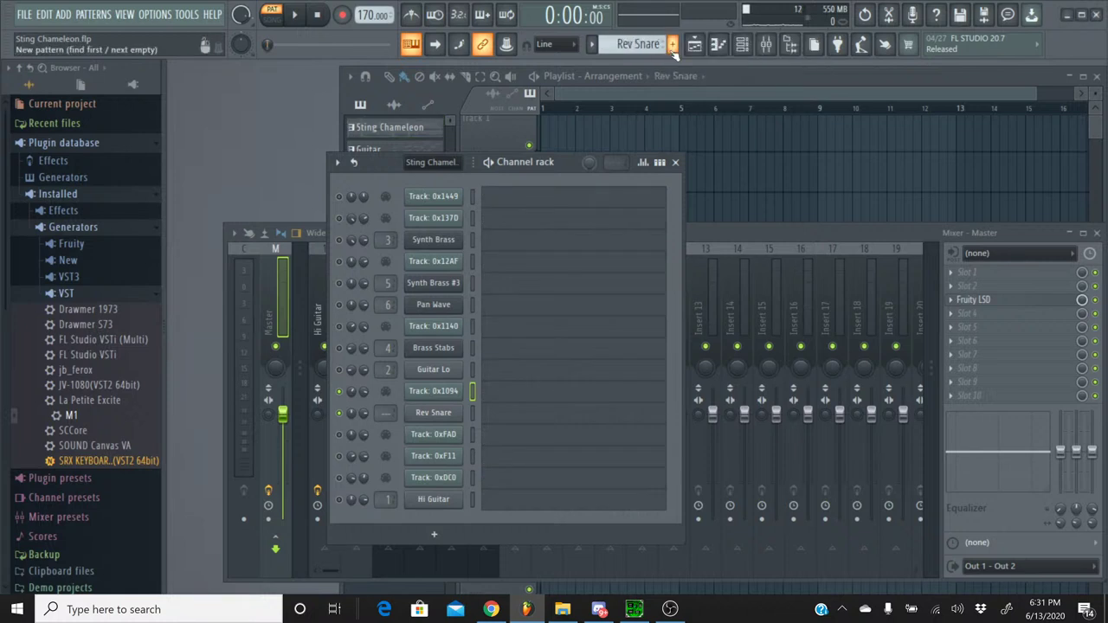
- Select the Rev Snare channel and link it to mixer track 7, giving the track the channel's name
{"action": "left_click", "coordinate": [473, 413]}
{"action": "left_click", "coordinate": [699, 232]}
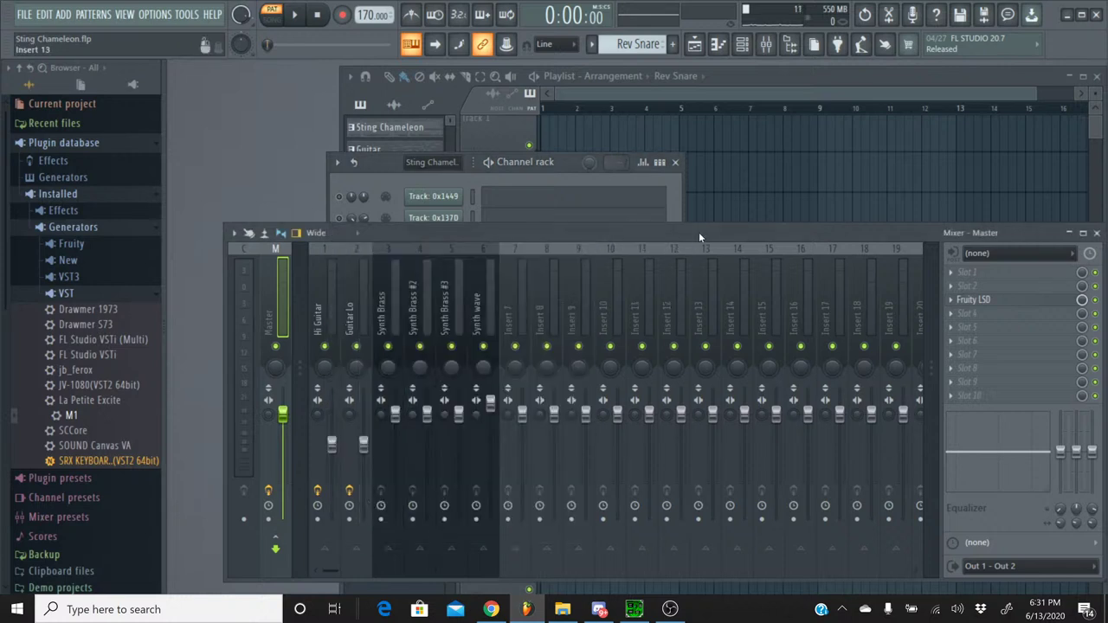
{"action": "left_click", "coordinate": [519, 259]}
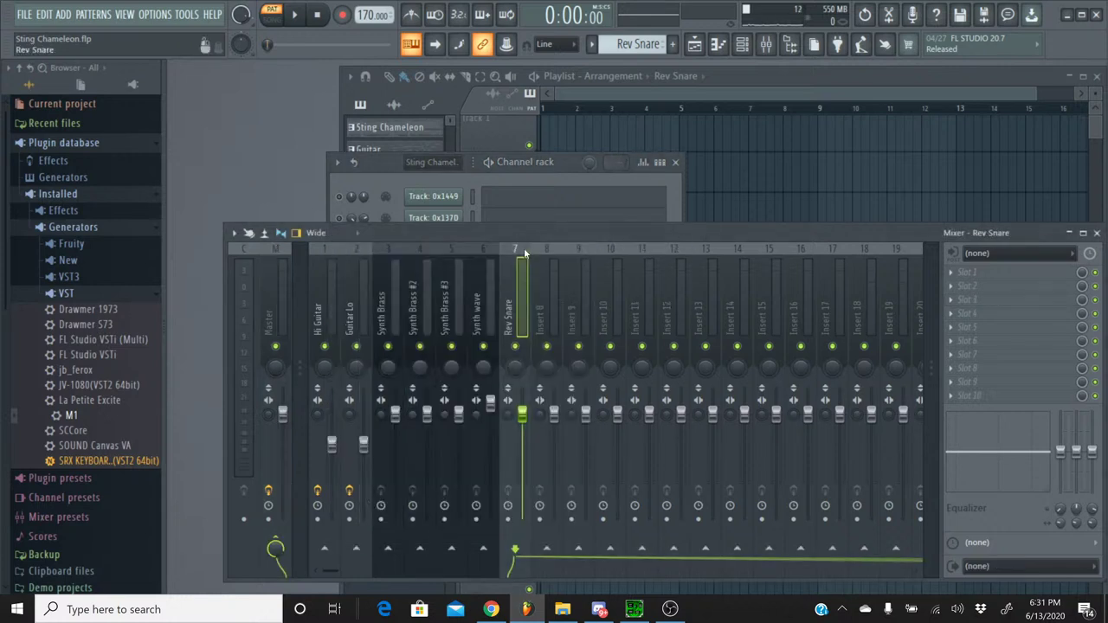
- Paste the copied run of notes from F#4 to E5 into bar 1 of the Rev Snare channel's piano roll
{"action": "left_click", "coordinate": [387, 181]}
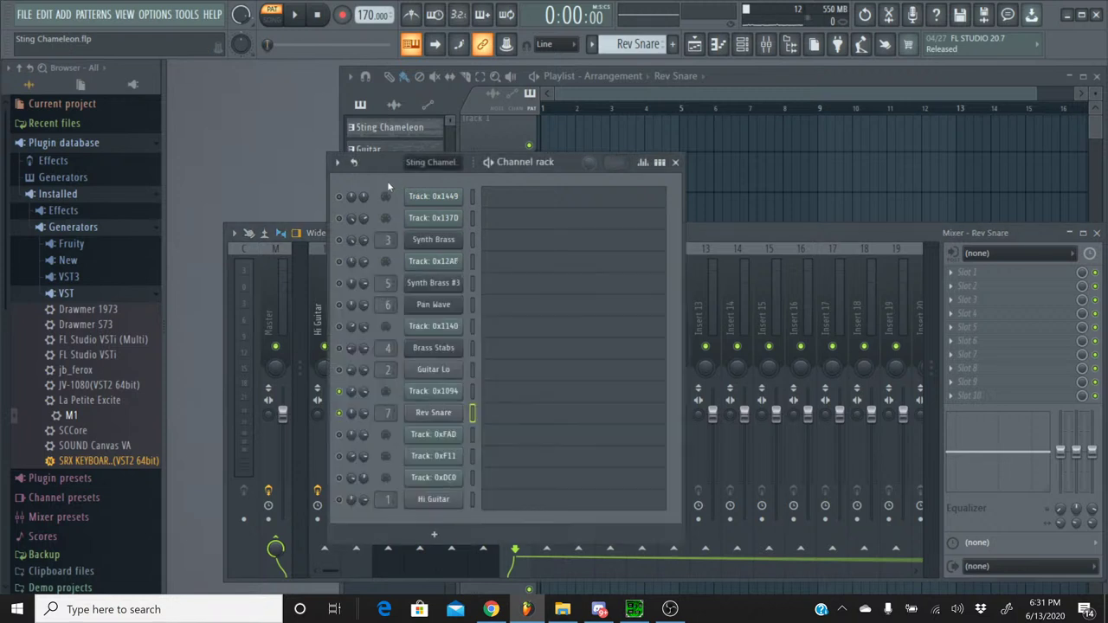
{"action": "left_click", "coordinate": [513, 413]}
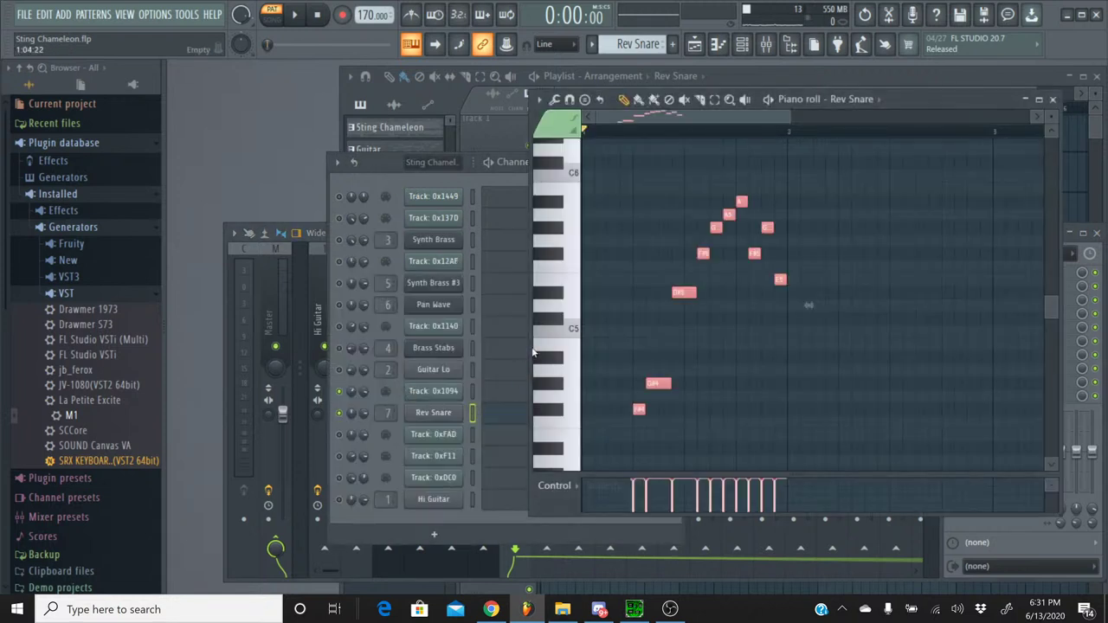
{"action": "left_click", "coordinate": [534, 352]}
{"action": "left_click", "coordinate": [544, 409]}
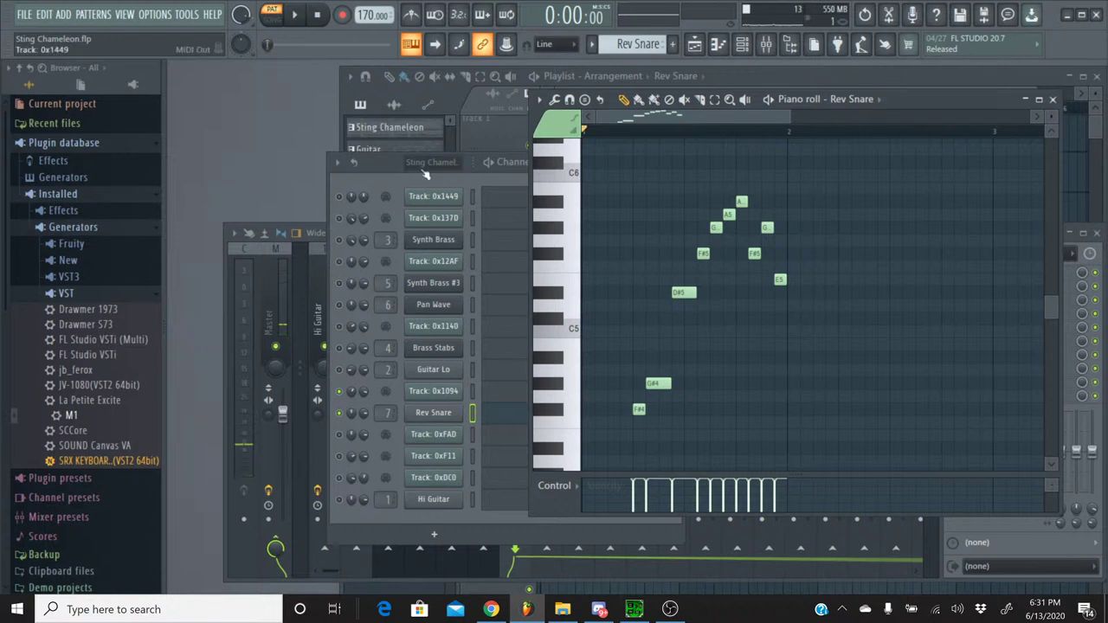
- Play the Rev Snare pattern to listen to the pasted notes, stop playback and close the piano roll
{"action": "left_click", "coordinate": [296, 15]}
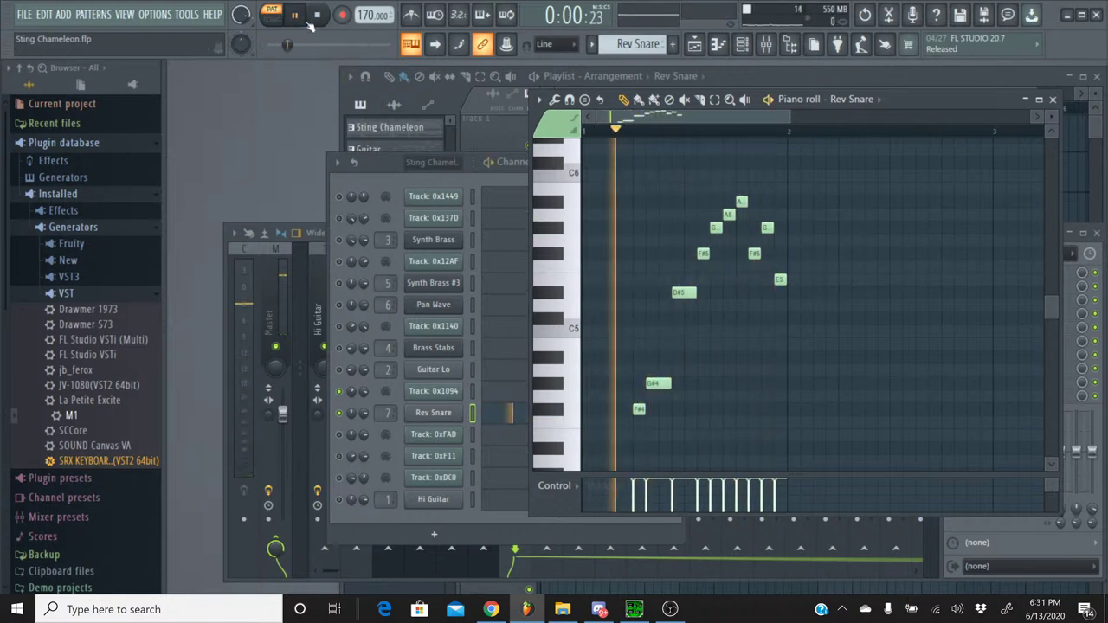
{"action": "left_click", "coordinate": [317, 19]}
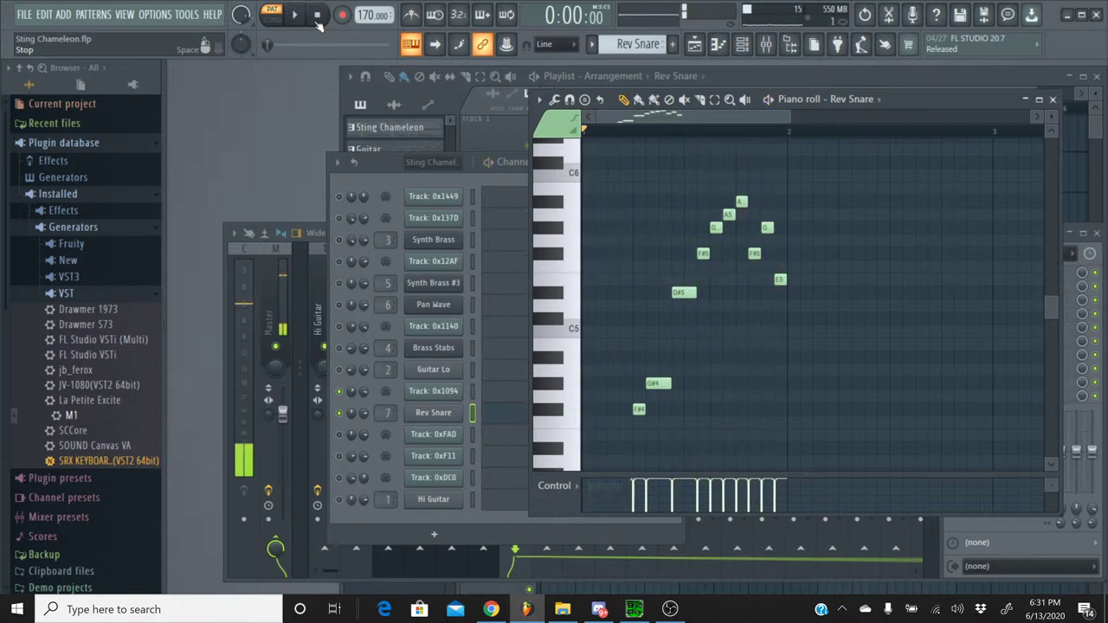
{"action": "key", "text": "space"}
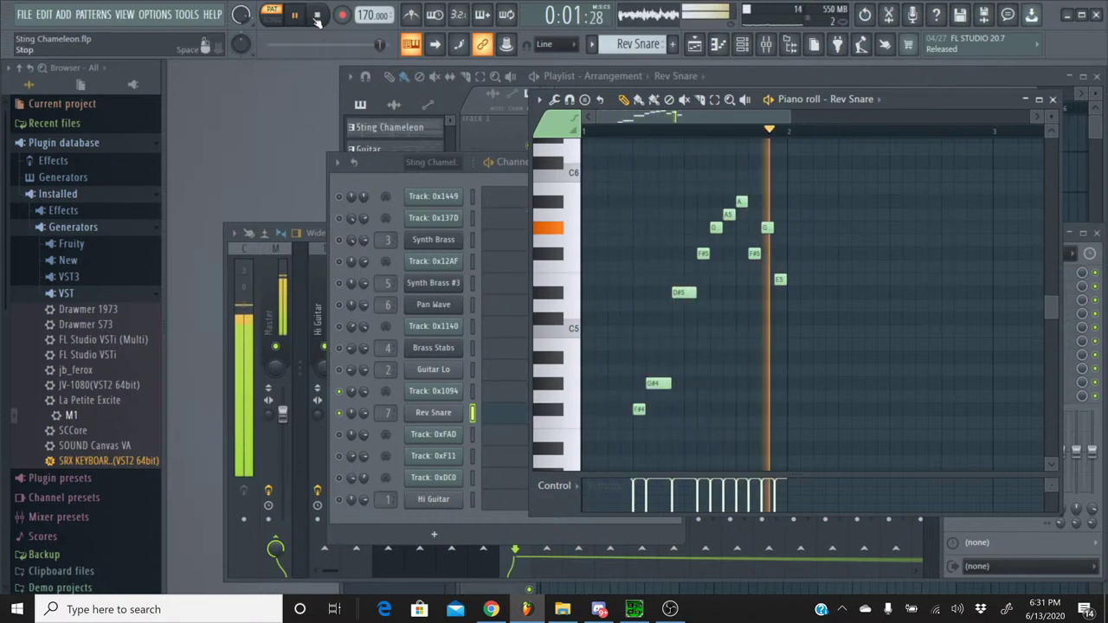
{"action": "left_click", "coordinate": [317, 19]}
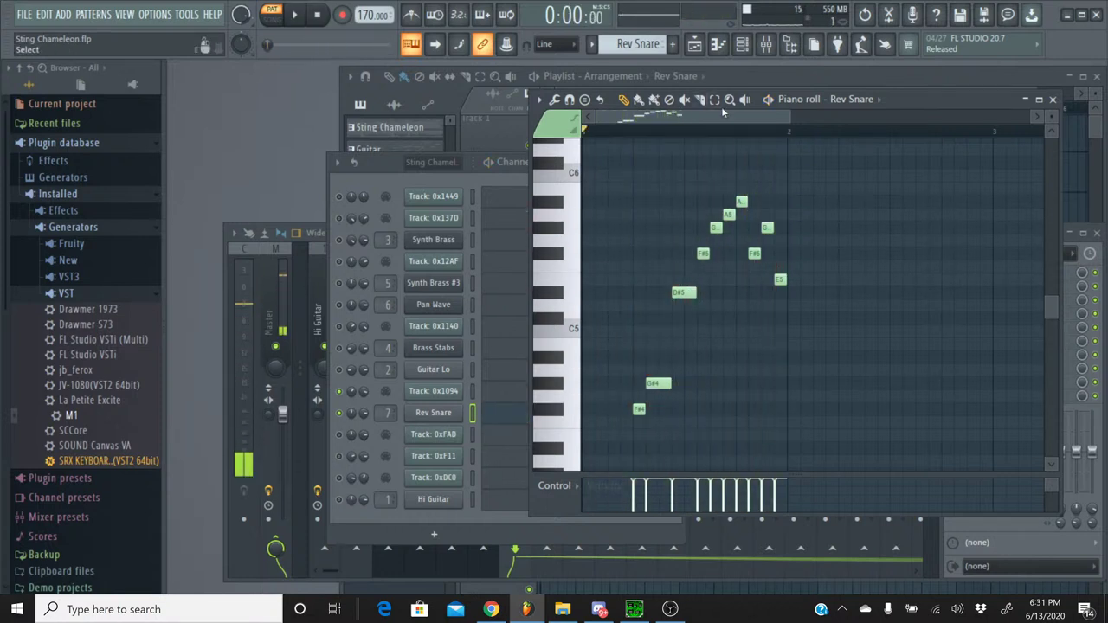
{"action": "left_click", "coordinate": [1053, 99]}
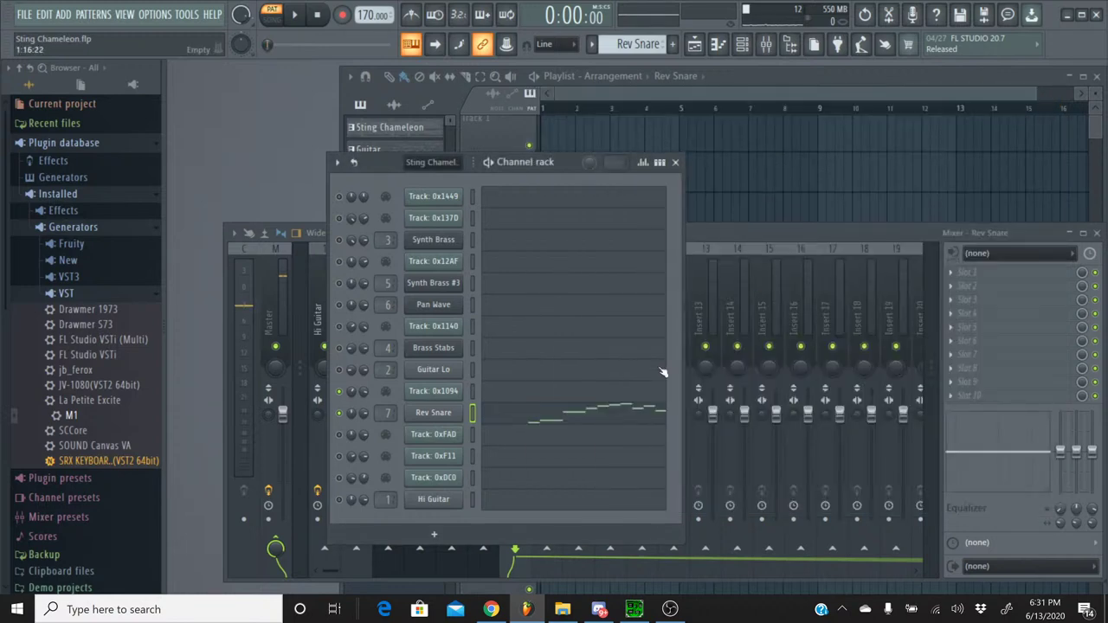
- Shorten the release time of Rev Snare's volume envelope while auditioning the pattern, and close the channel's window
{"action": "left_click", "coordinate": [433, 413]}
{"action": "left_click", "coordinate": [349, 255]}
{"action": "left_click", "coordinate": [316, 254]}
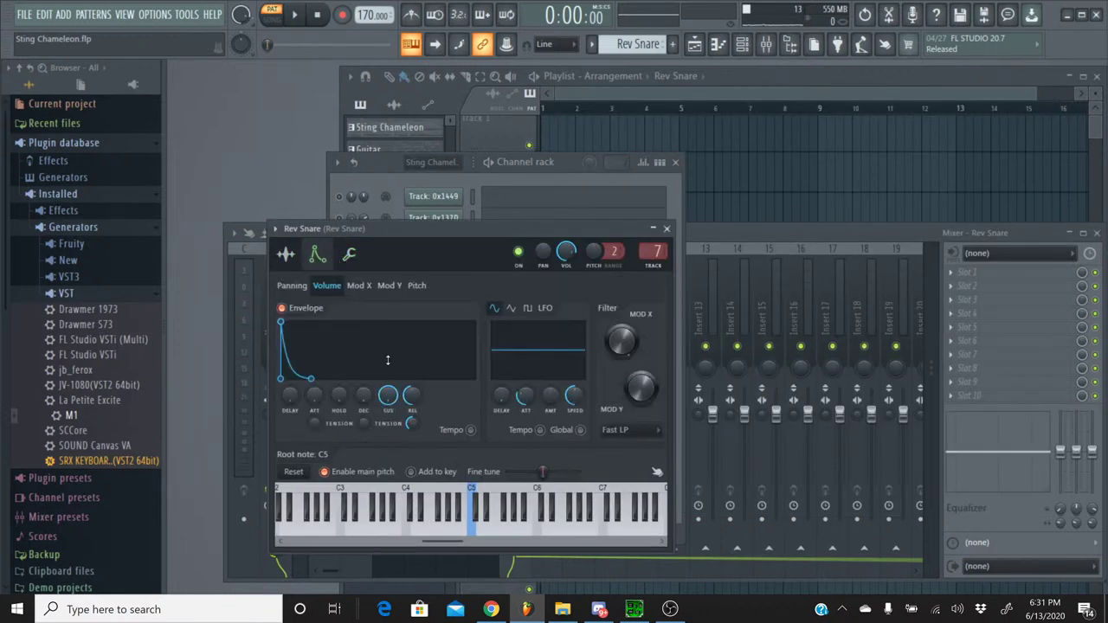
{"action": "left_click_drag", "start_coordinate": [411, 395], "coordinate": [412, 405]}
{"action": "left_click", "coordinate": [294, 15]}
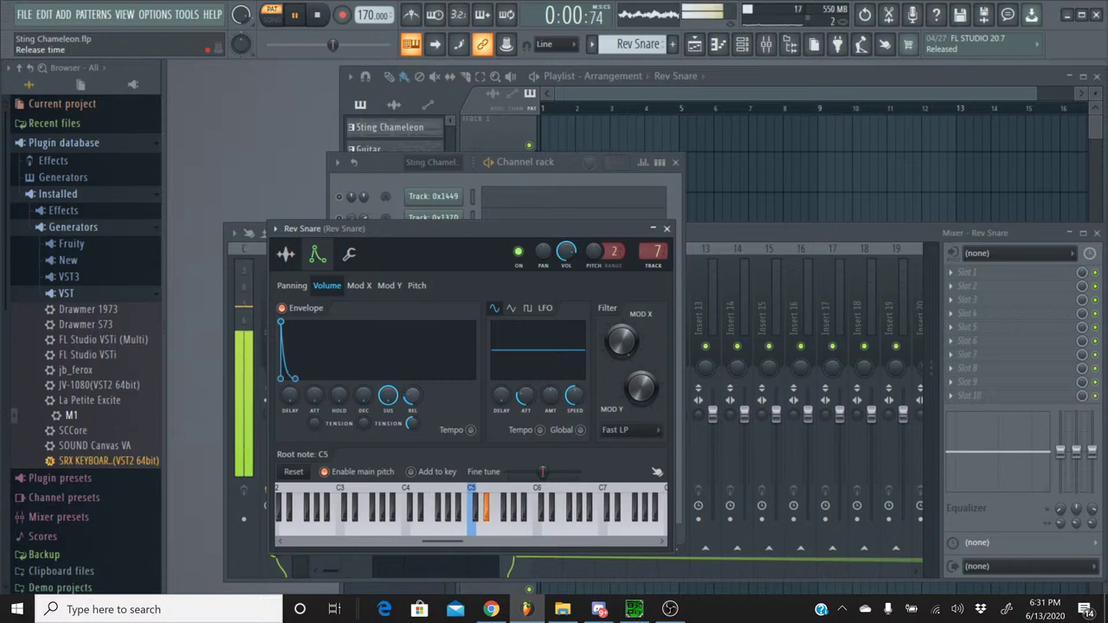
{"action": "left_click_drag", "start_coordinate": [412, 396], "coordinate": [412, 410]}
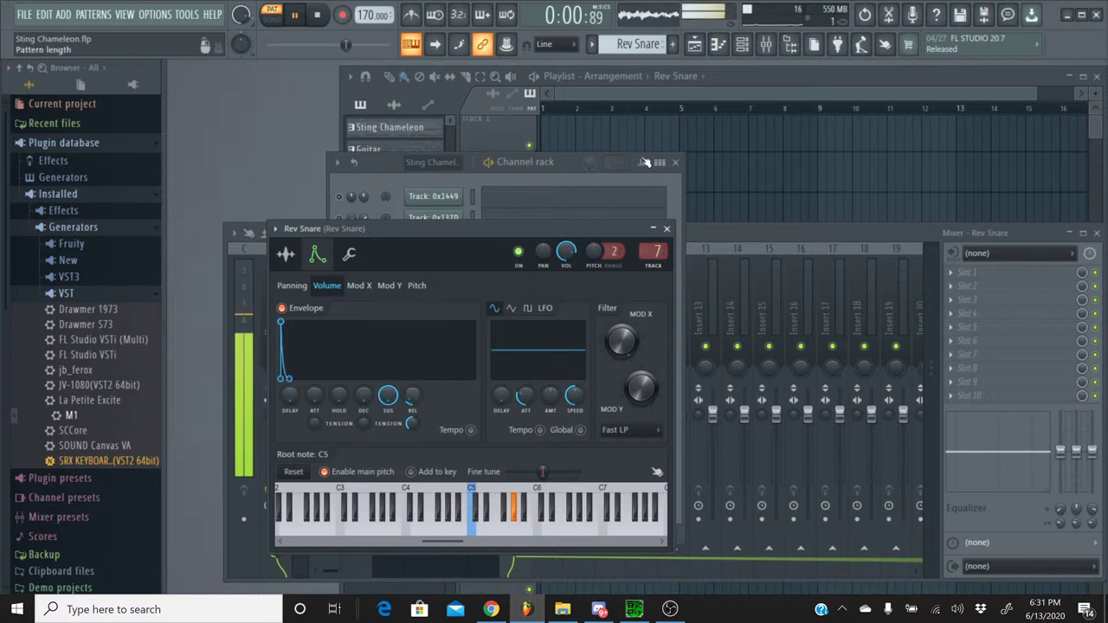
{"action": "left_click", "coordinate": [666, 229]}
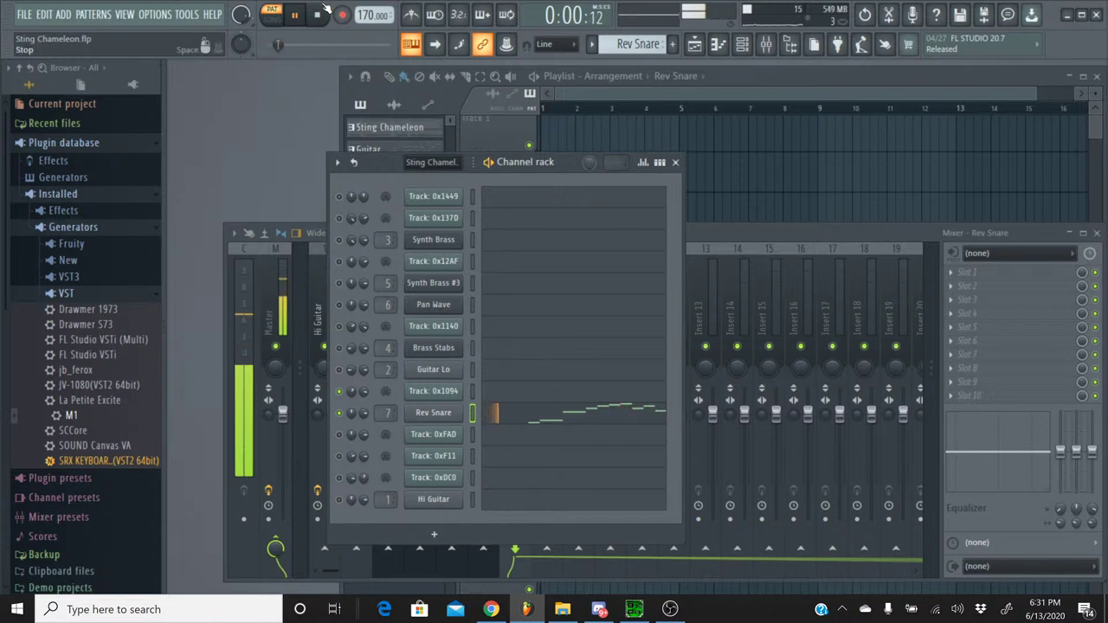
{"action": "left_click", "coordinate": [322, 12]}
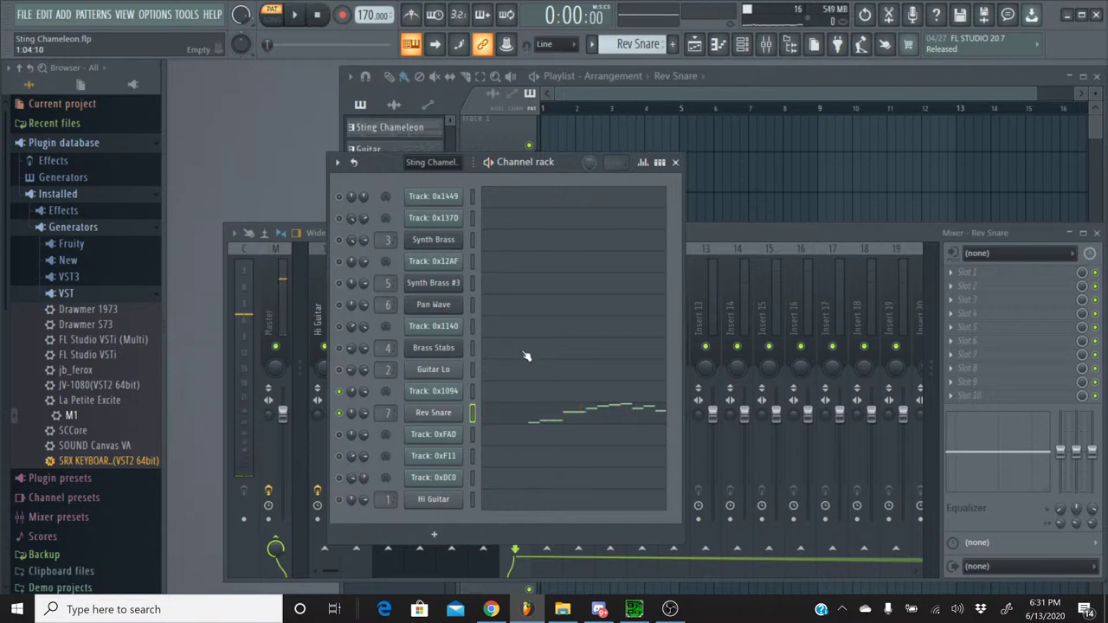
- Load the La Petite Excite effect into slot 3 of the Rev Snare mixer track
{"action": "left_click", "coordinate": [710, 236]}
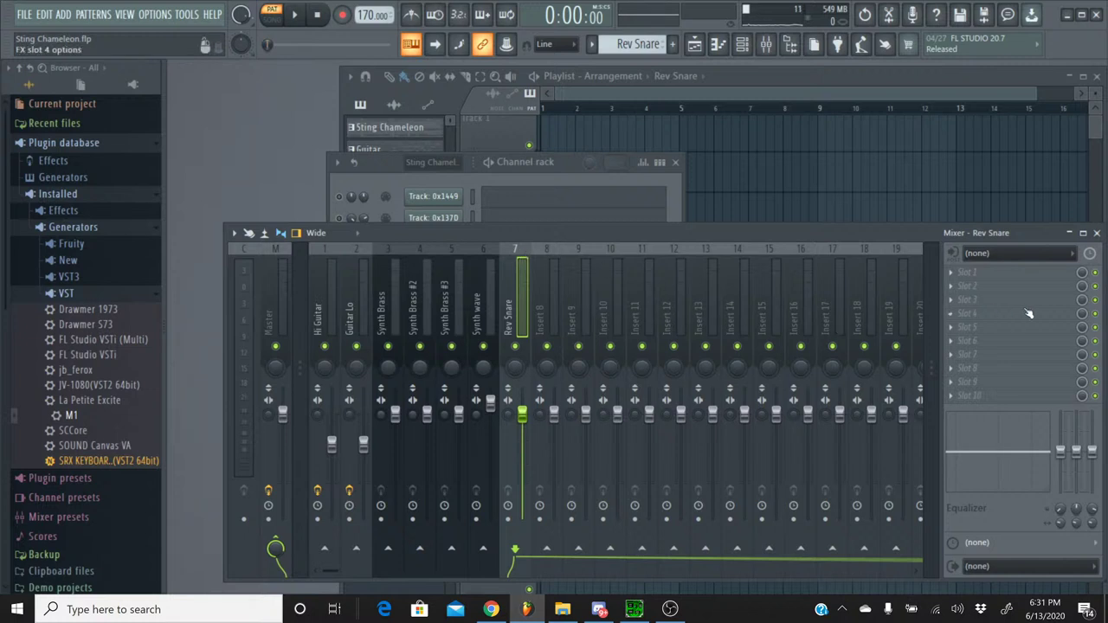
{"action": "left_click", "coordinate": [998, 308]}
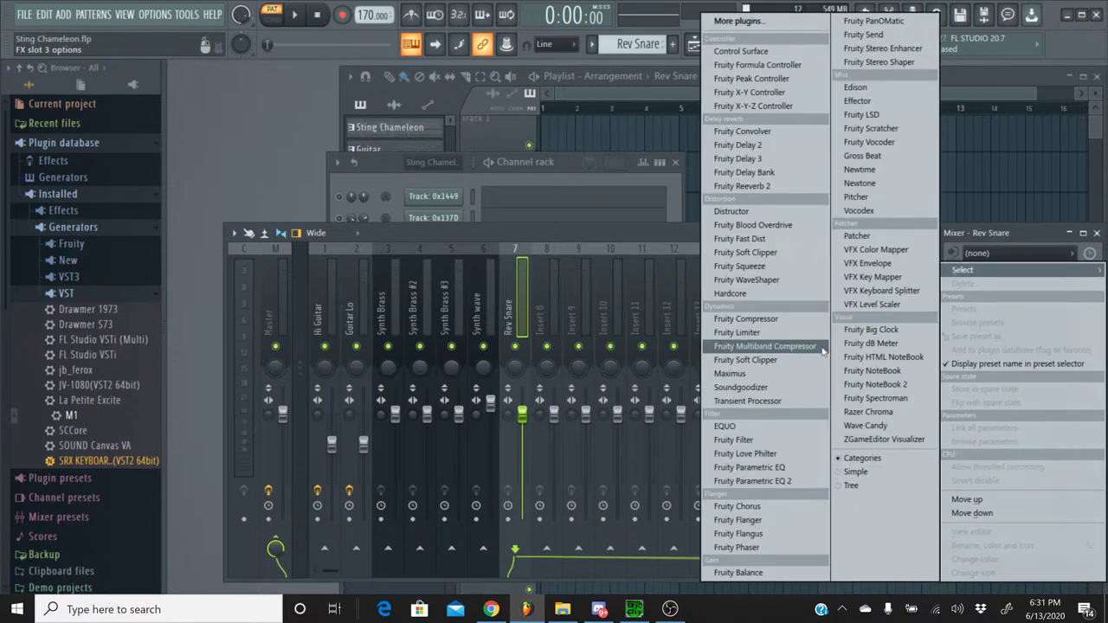
{"action": "left_click", "coordinate": [741, 23]}
{"action": "scroll", "coordinate": [540, 270], "scroll_direction": "down", "scroll_amount": 10}
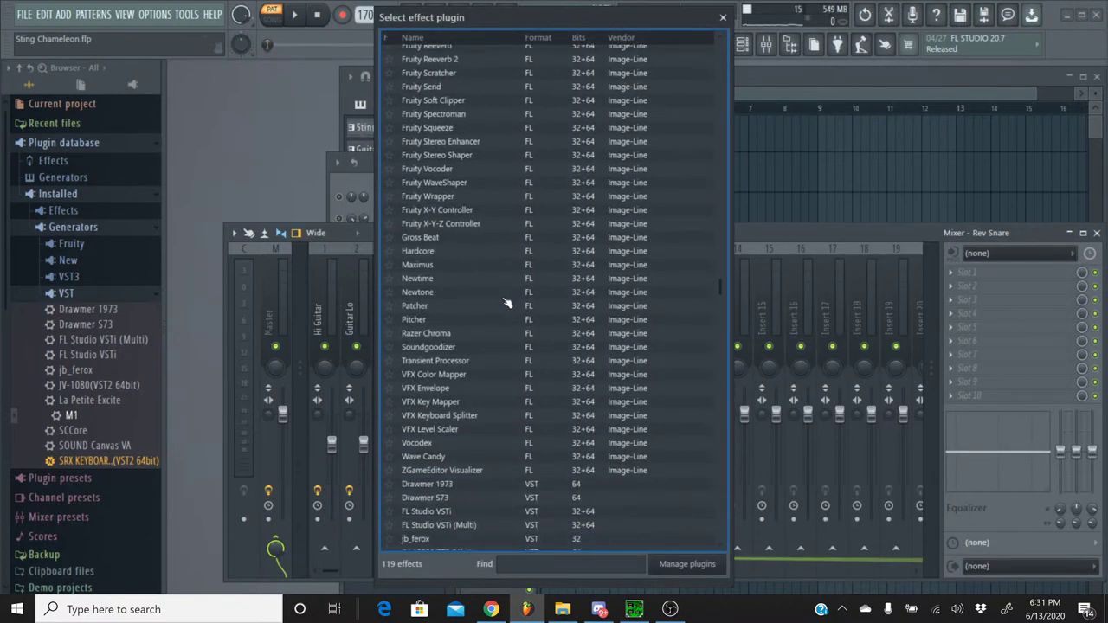
{"action": "scroll", "coordinate": [494, 277], "scroll_direction": "up", "scroll_amount": 2}
{"action": "scroll", "coordinate": [494, 277], "scroll_direction": "down", "scroll_amount": 8}
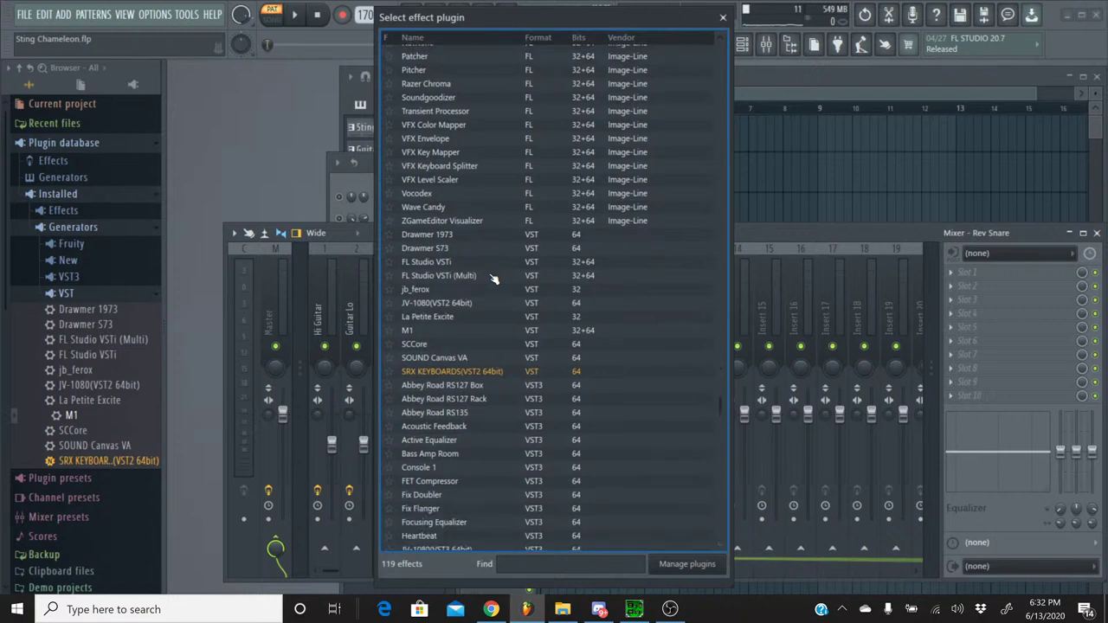
{"action": "double_click", "coordinate": [467, 303]}
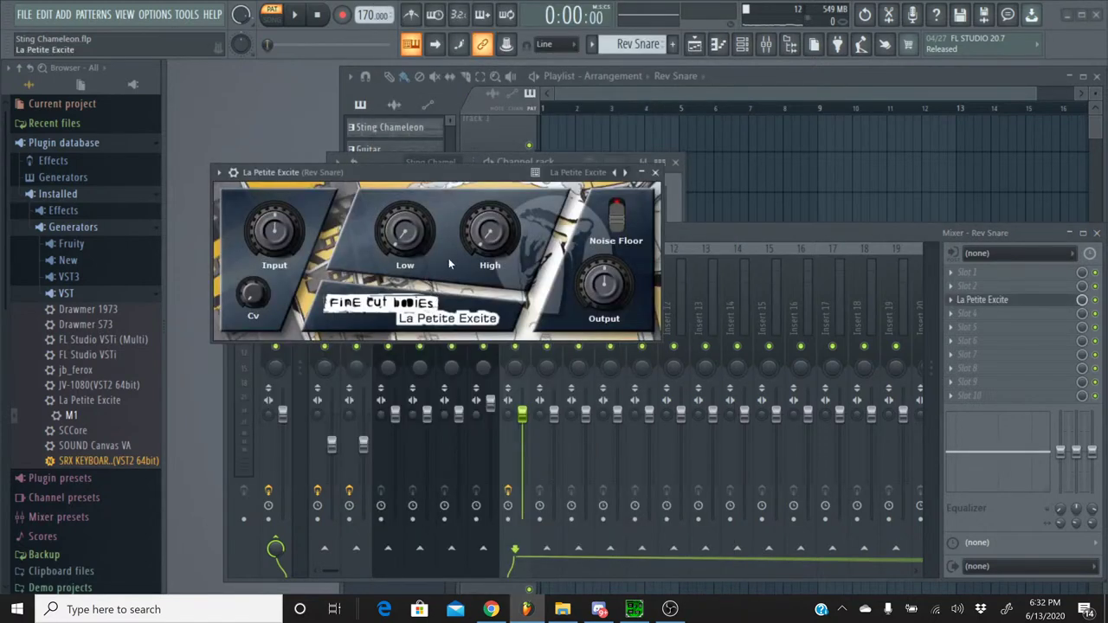
- Raise the High amount in La Petite Excite slightly, audition the Rev Snare pattern and close the plugin
{"action": "left_click", "coordinate": [299, 14]}
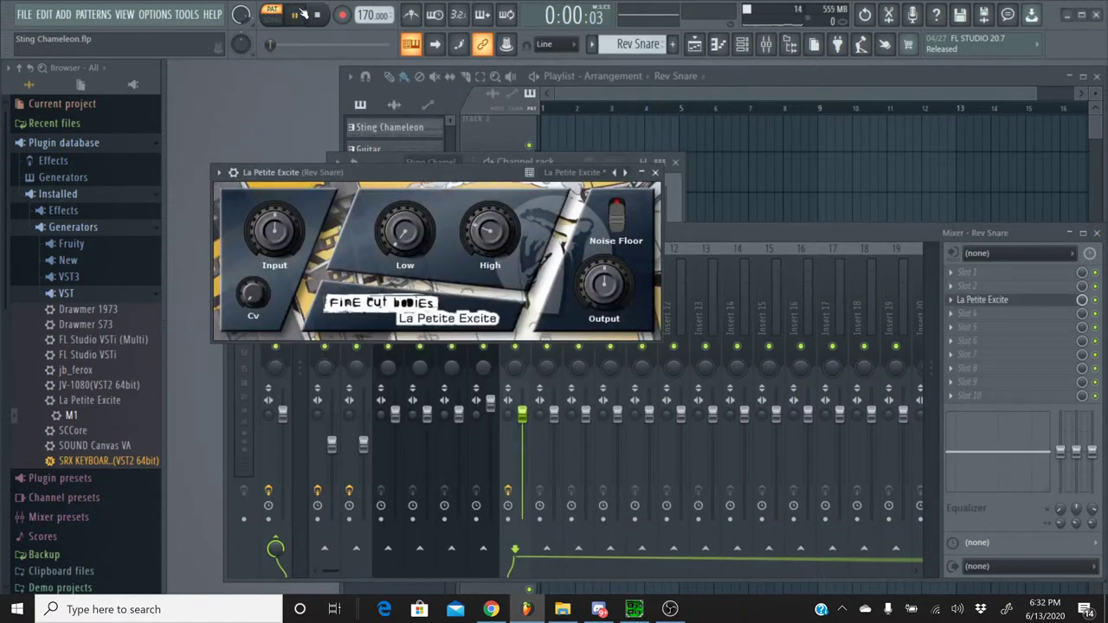
{"action": "key", "text": "space"}
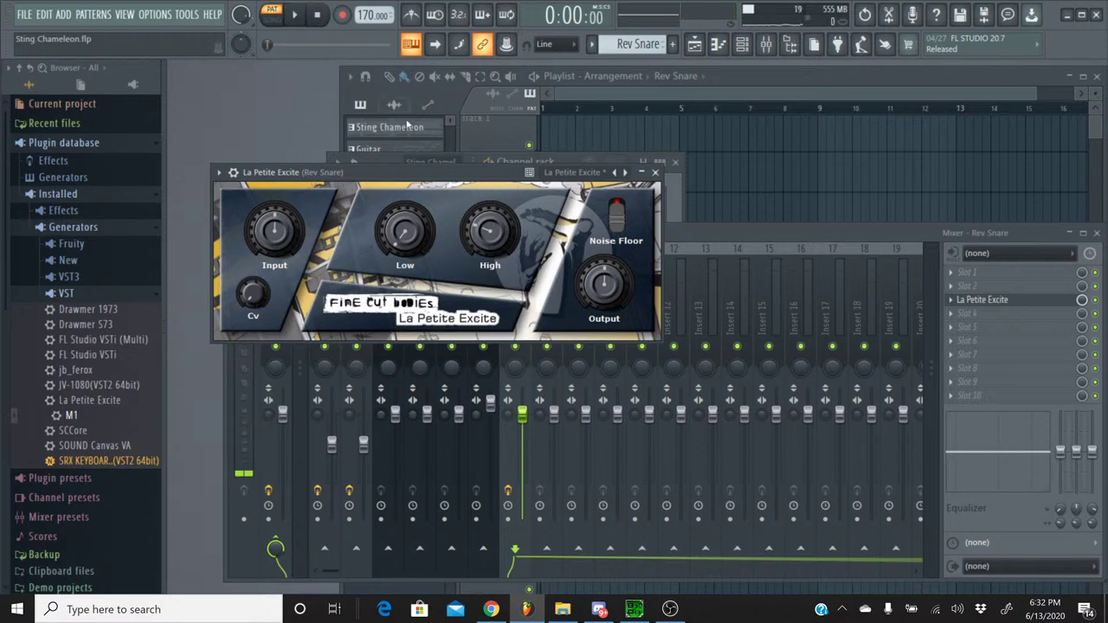
{"action": "left_click", "coordinate": [294, 15]}
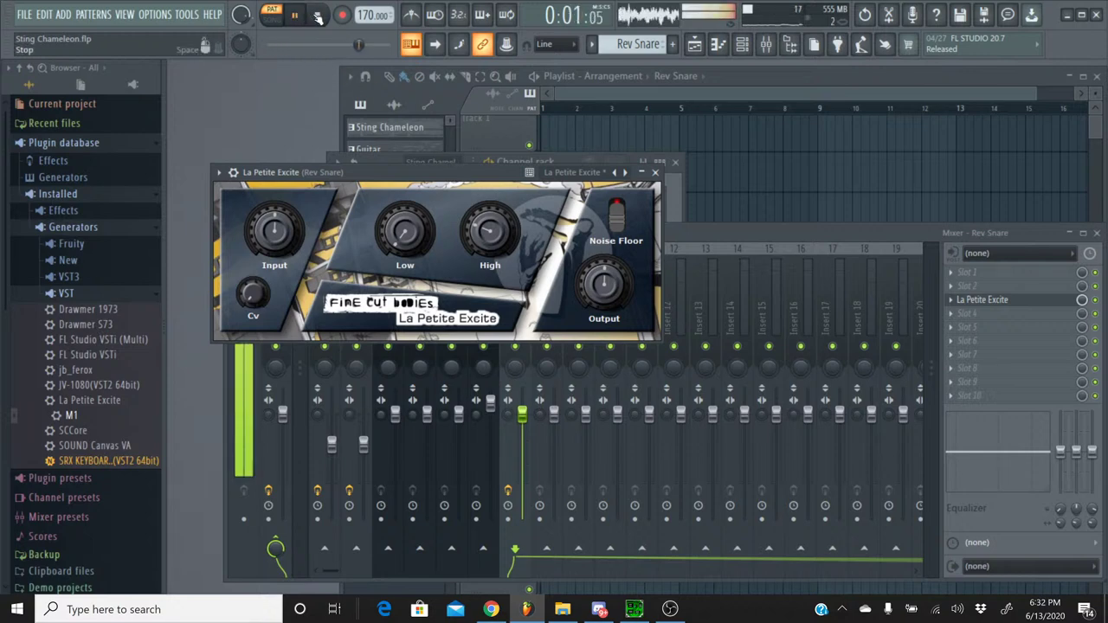
{"action": "left_click", "coordinate": [317, 16]}
{"action": "left_click", "coordinate": [655, 173]}
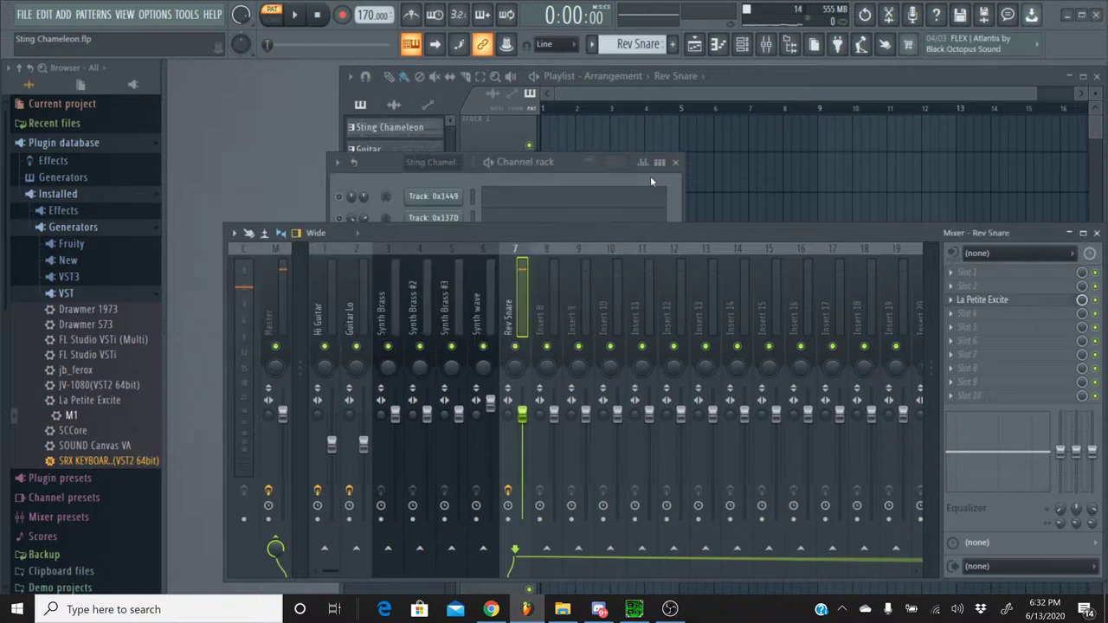
- Look at the Sting Chameleon pattern's notes in the channel rack, and return to the Rev Snare pattern
{"action": "left_click", "coordinate": [424, 179]}
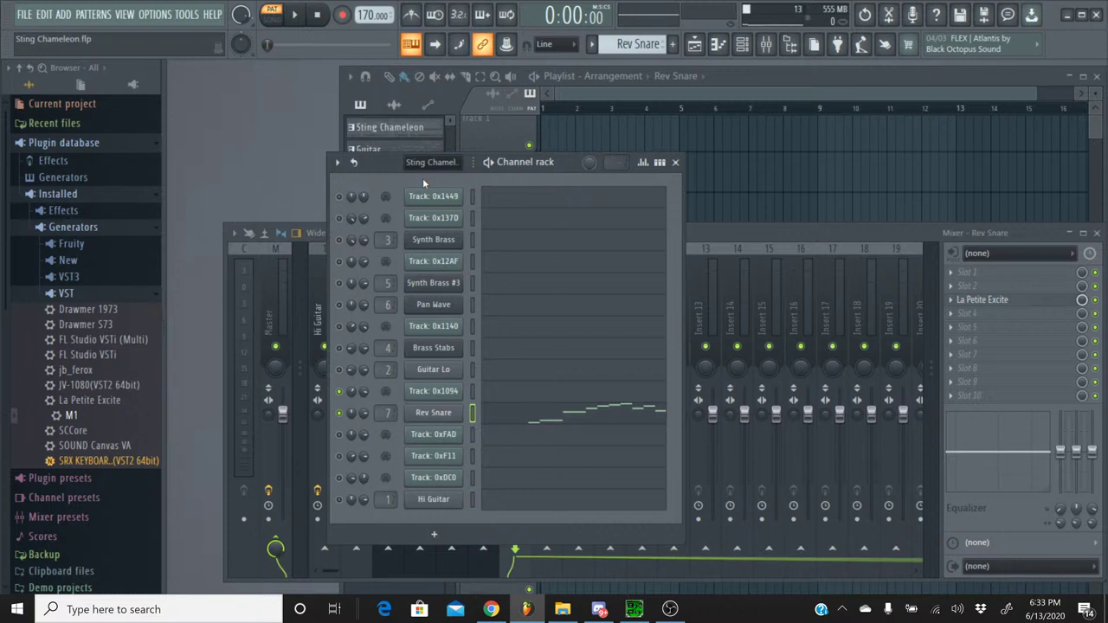
{"action": "left_click", "coordinate": [592, 44]}
{"action": "left_click", "coordinate": [596, 66]}
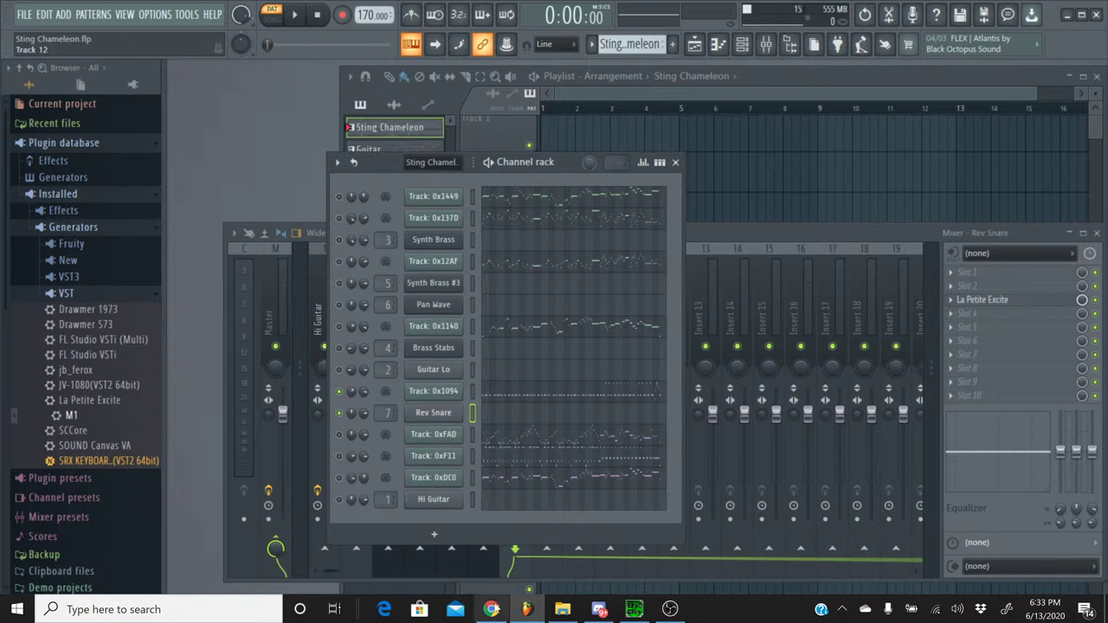
{"action": "mouse_move", "coordinate": [488, 616]}
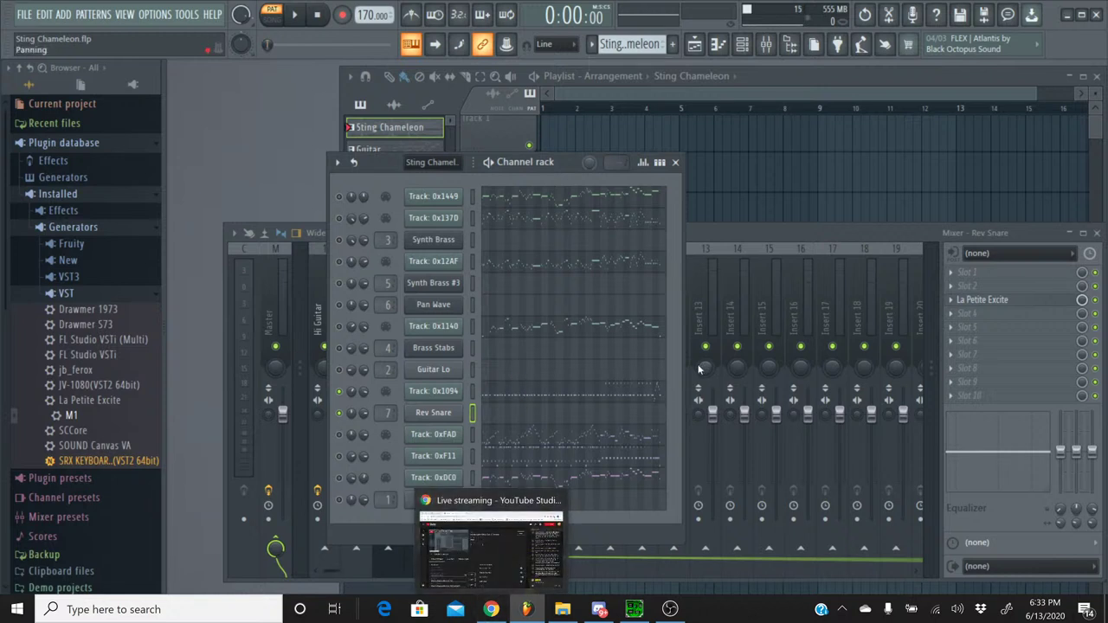
{"action": "left_click", "coordinate": [592, 44]}
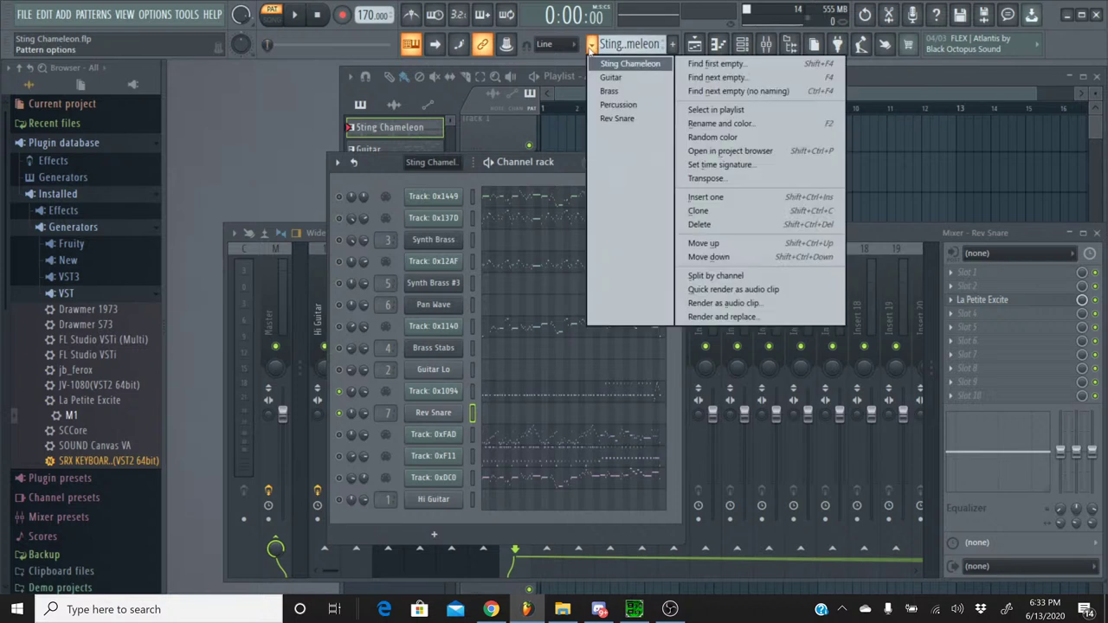
{"action": "left_click", "coordinate": [617, 118]}
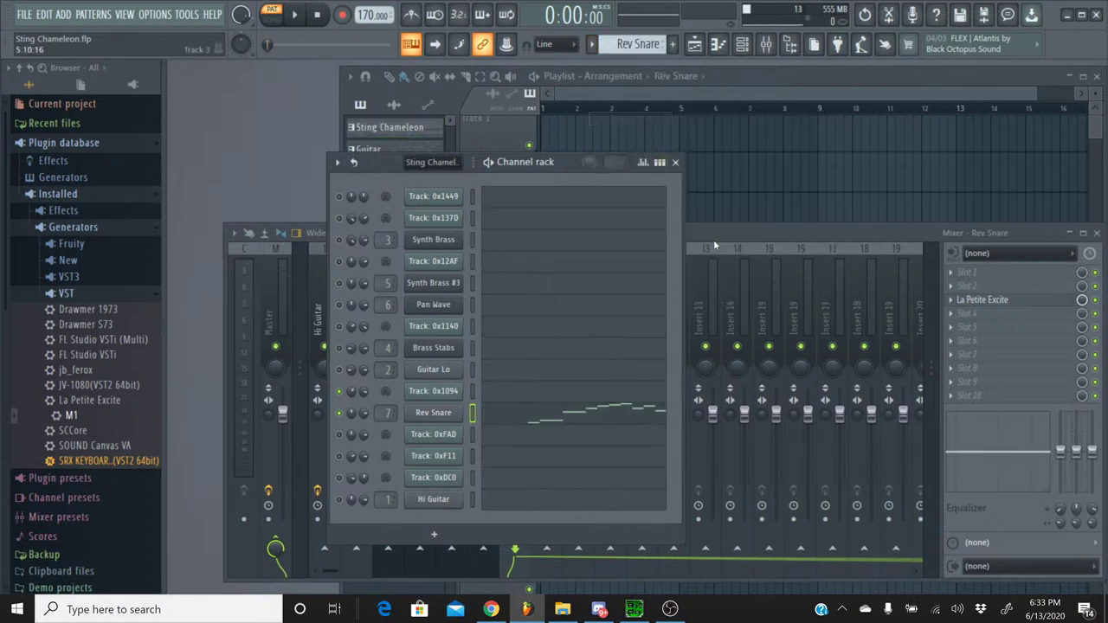
- Load the mixer preset Reverse SNare.fst onto mixer track 7
{"action": "left_click", "coordinate": [714, 233]}
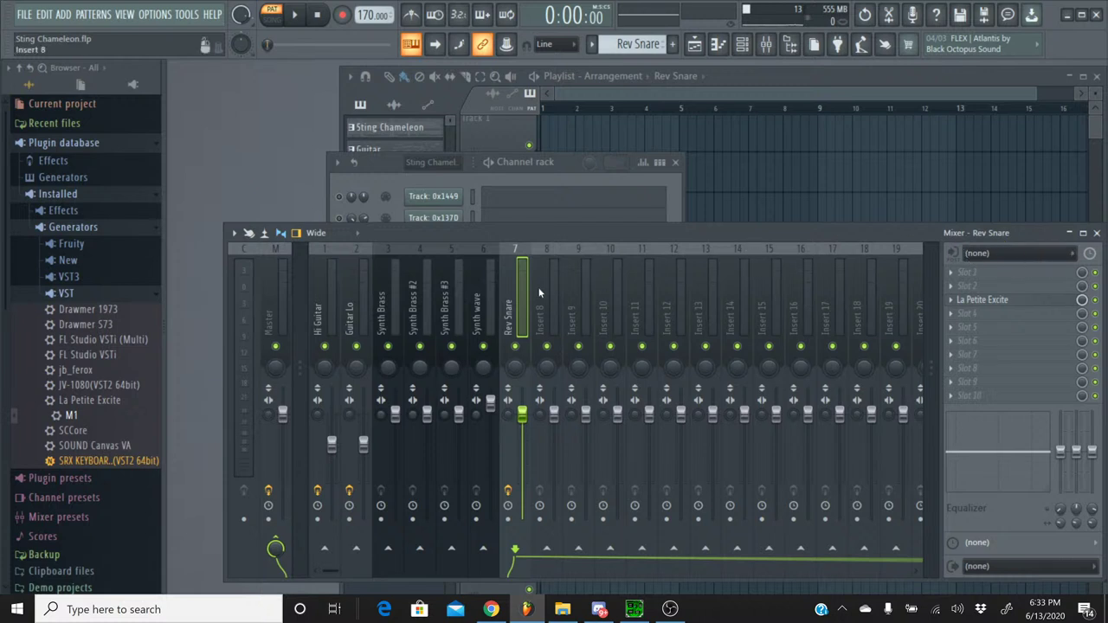
{"action": "right_click", "coordinate": [521, 260]}
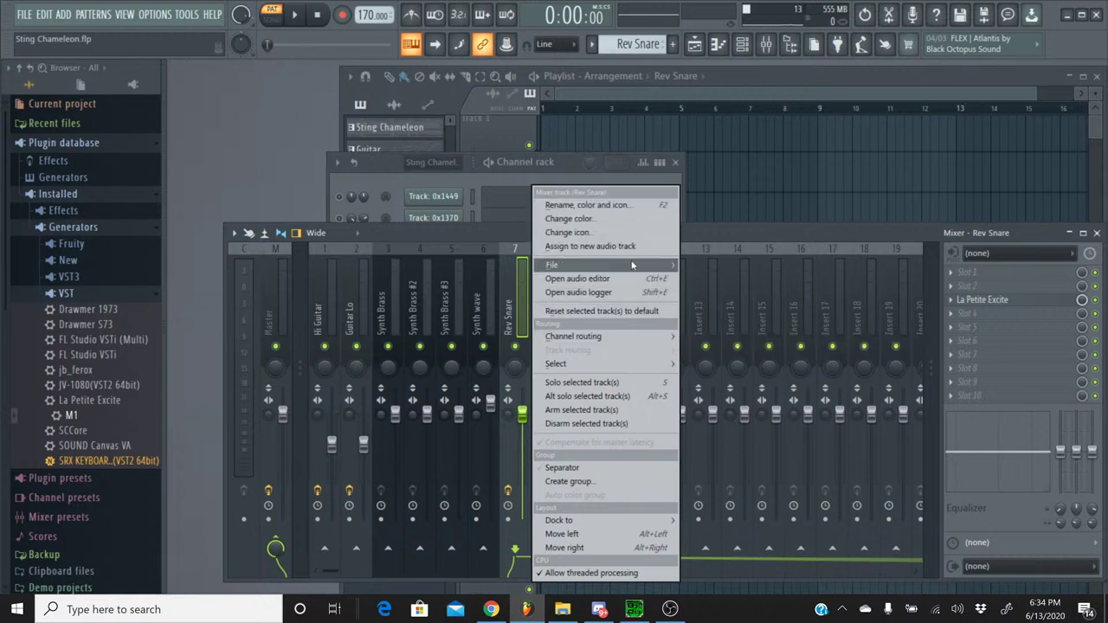
{"action": "mouse_move", "coordinate": [645, 265]}
{"action": "left_click", "coordinate": [732, 254]}
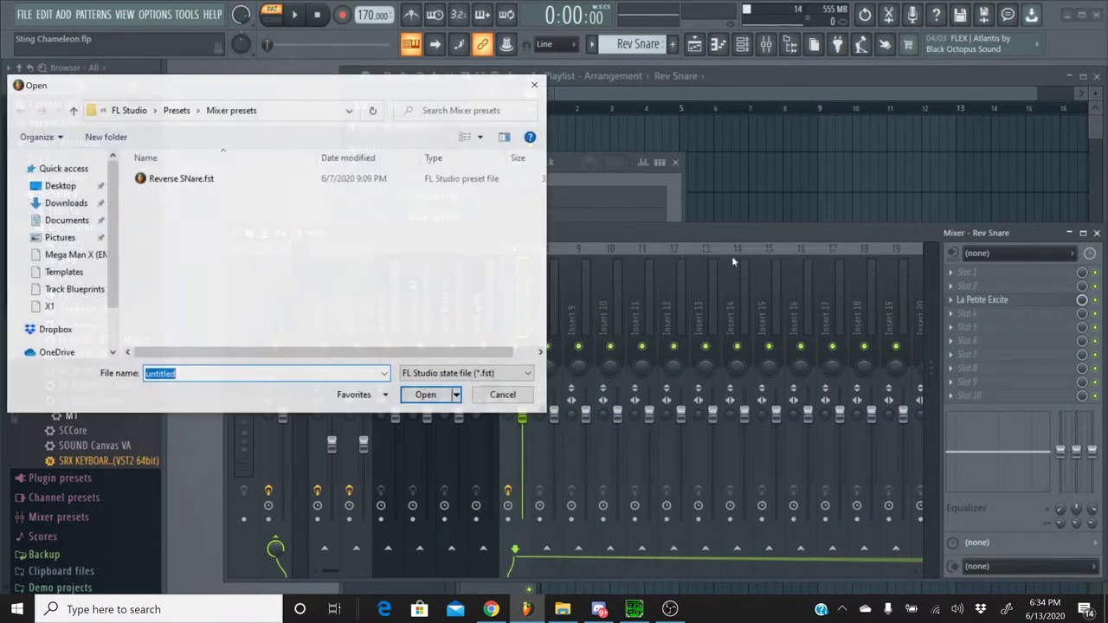
{"action": "double_click", "coordinate": [211, 178]}
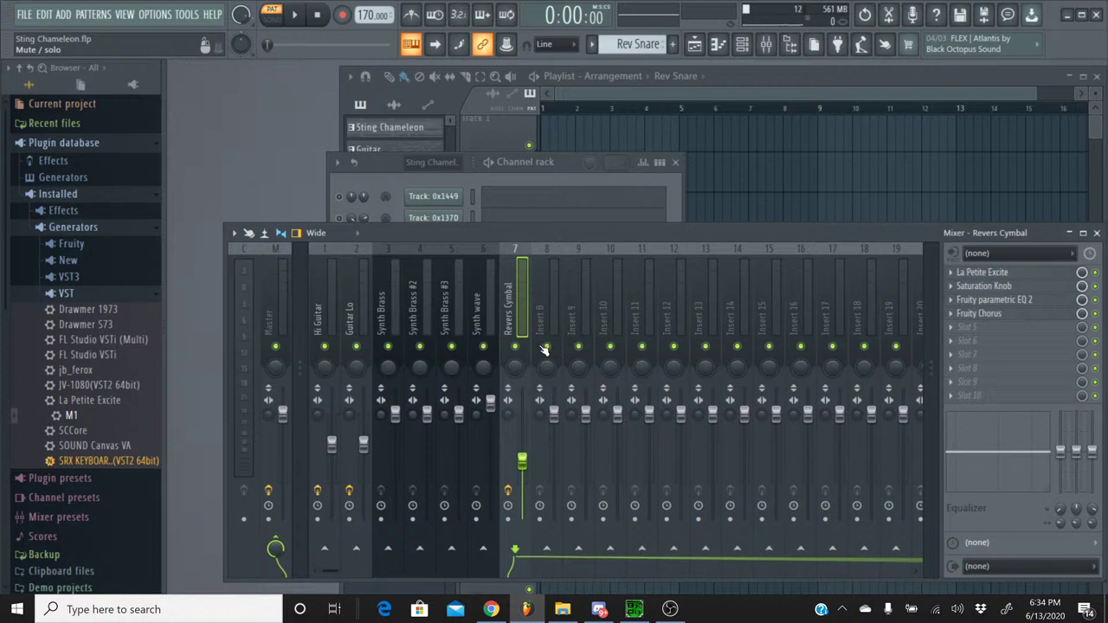
- Reset the Revers Cymbal mixer track's volume to its default level and audition the Rev Snare pattern
{"action": "left_click_drag", "start_coordinate": [525, 461], "coordinate": [524, 435]}
{"action": "right_click", "coordinate": [524, 435]}
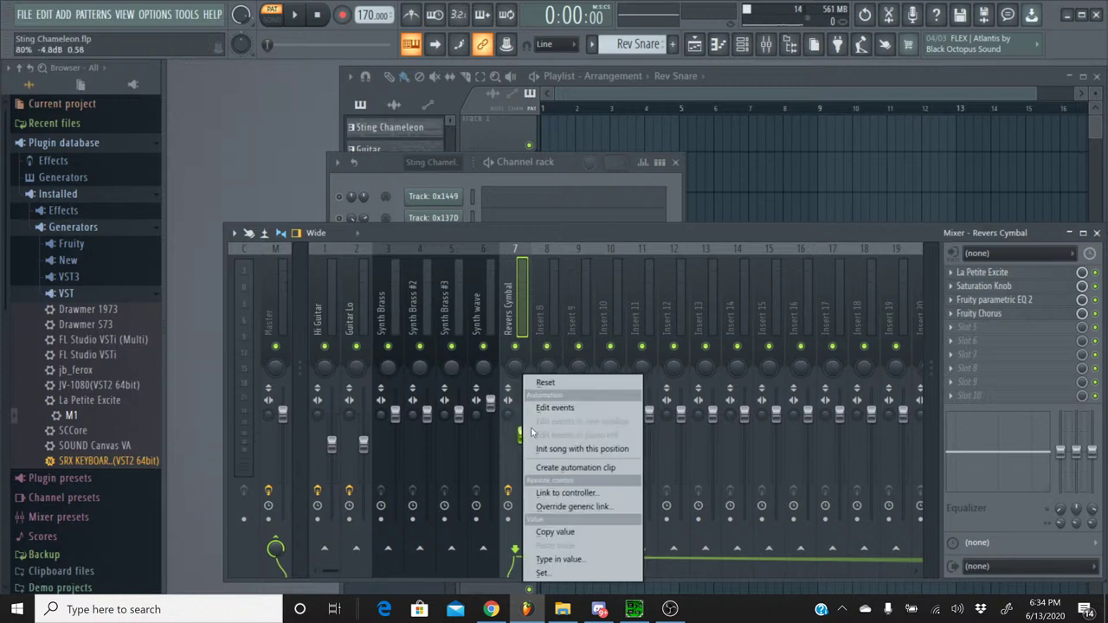
{"action": "left_click", "coordinate": [546, 382]}
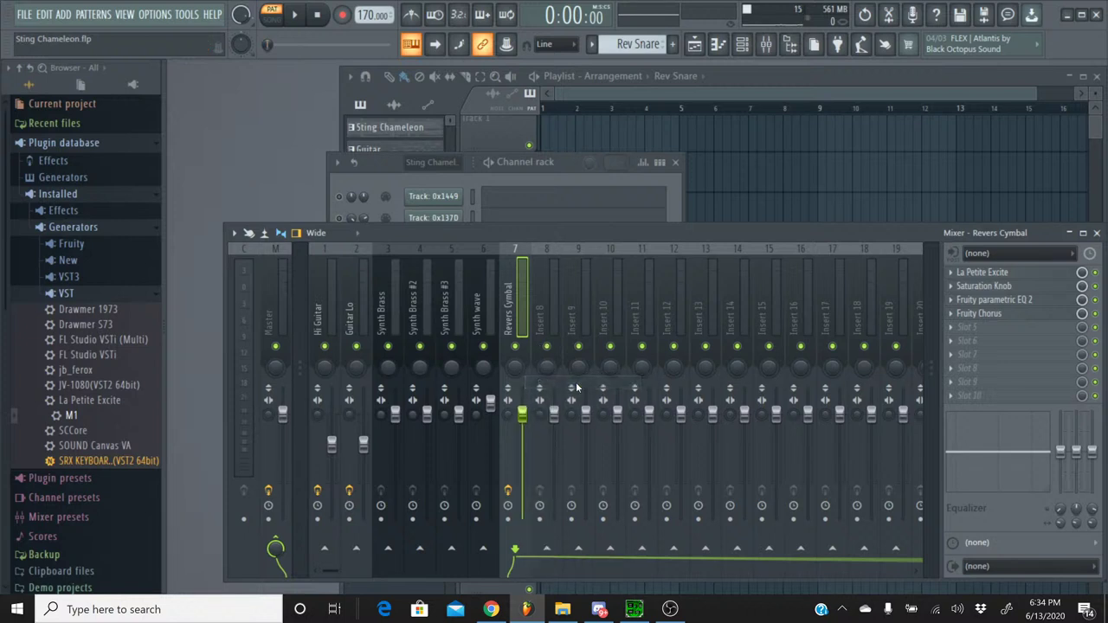
{"action": "left_click", "coordinate": [295, 15]}
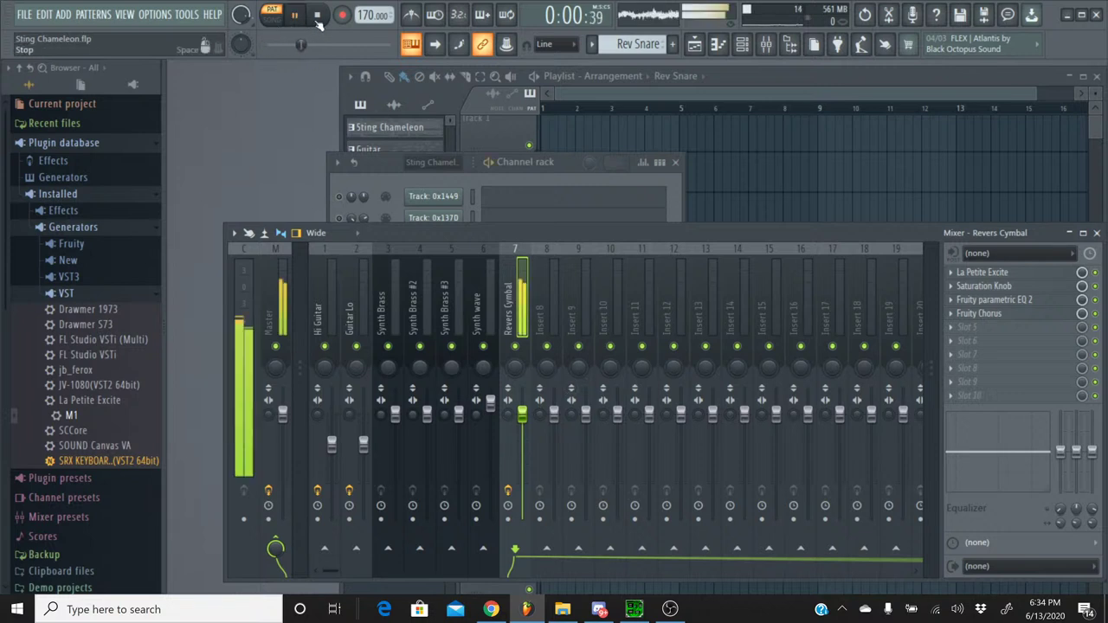
{"action": "left_click", "coordinate": [319, 19]}
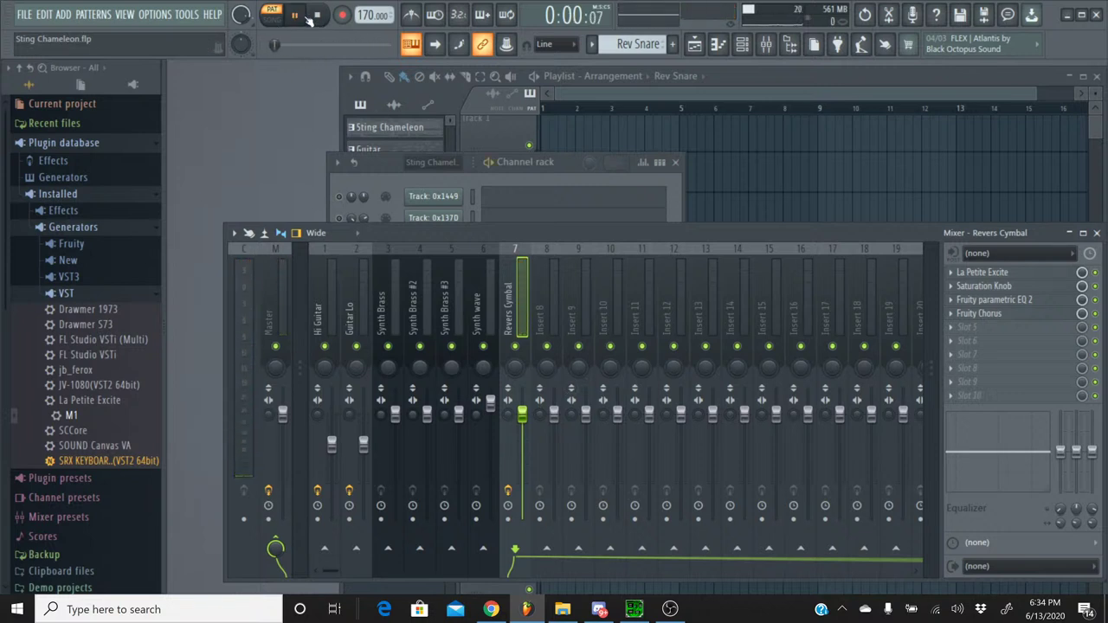
{"action": "key", "text": "space"}
{"action": "left_click", "coordinate": [318, 19]}
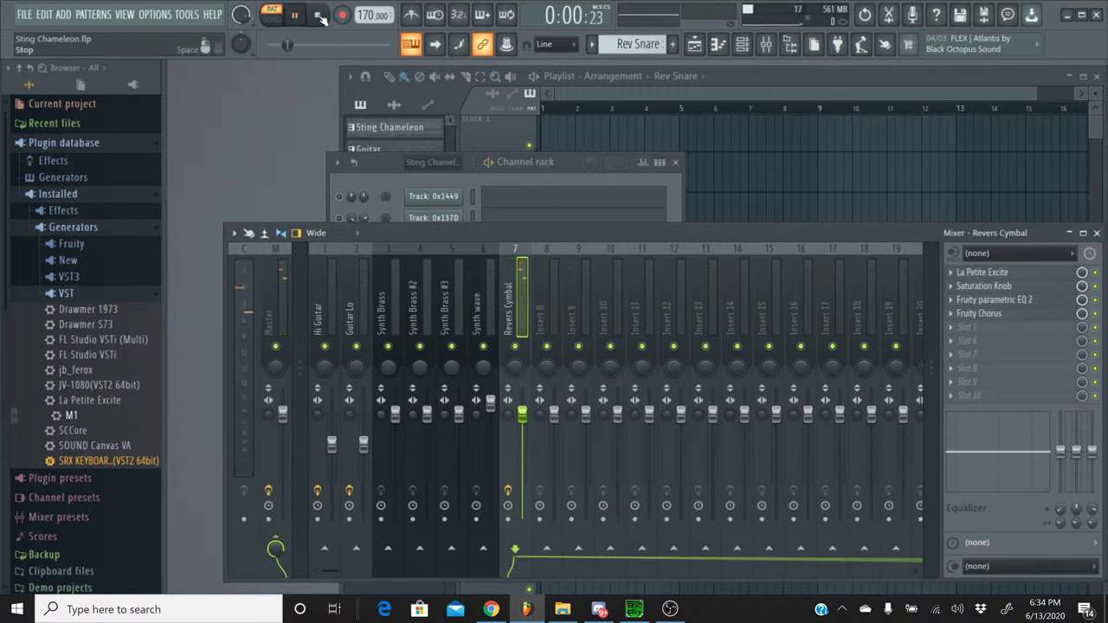
{"action": "key", "text": "space"}
{"action": "left_click", "coordinate": [319, 16]}
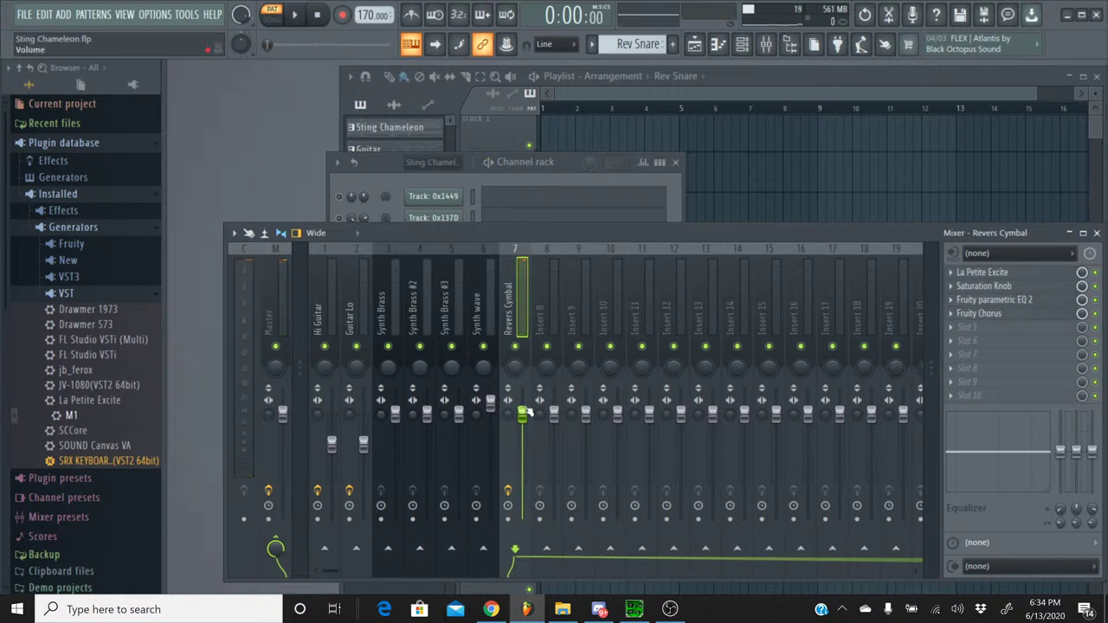
- Lower the Revers Cymbal mixer track's volume well below the default level and audition the Rev Snare pattern
{"action": "left_click_drag", "start_coordinate": [522, 414], "coordinate": [522, 459]}
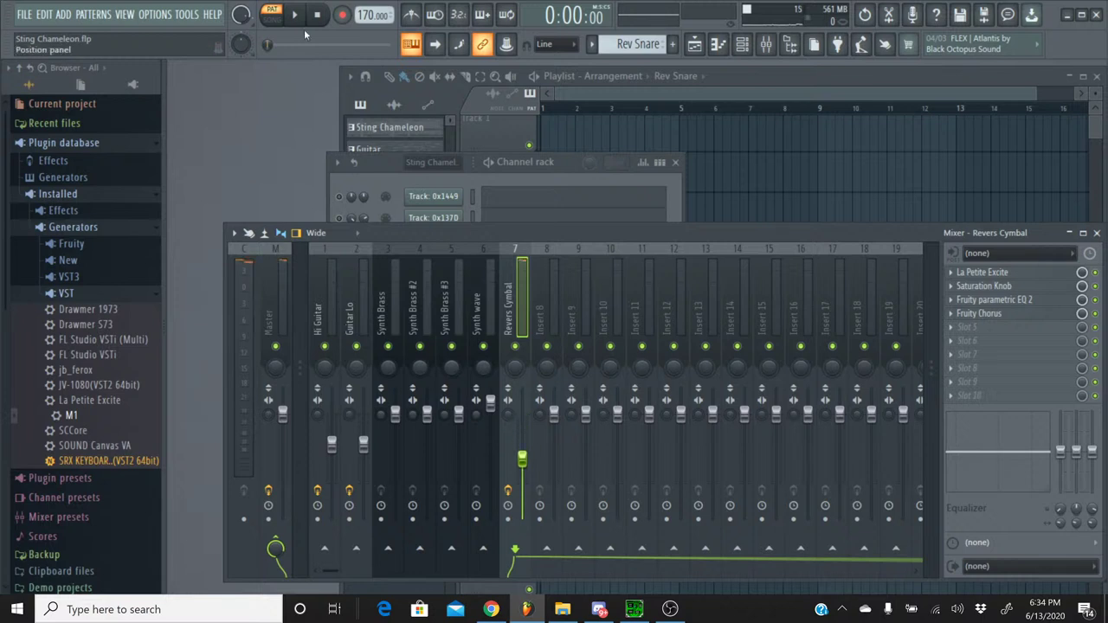
{"action": "left_click", "coordinate": [301, 17]}
{"action": "key", "text": "space"}
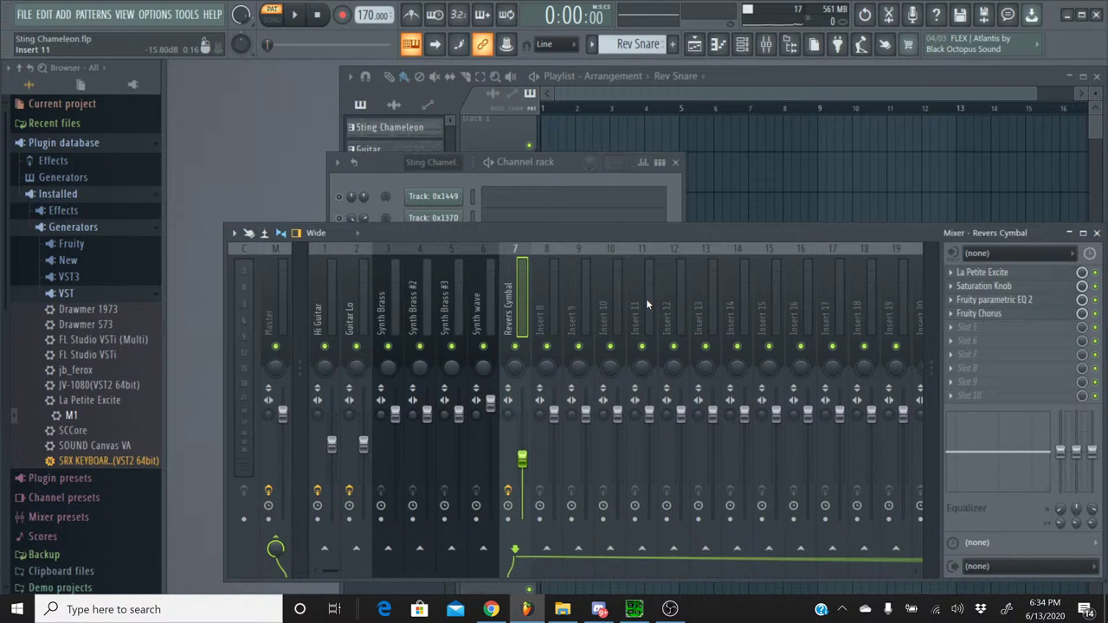
- Switch to the Sting Chameleon pattern, and check the stream's live chat in Chrome before returning to FL Studio
{"action": "left_click", "coordinate": [385, 188]}
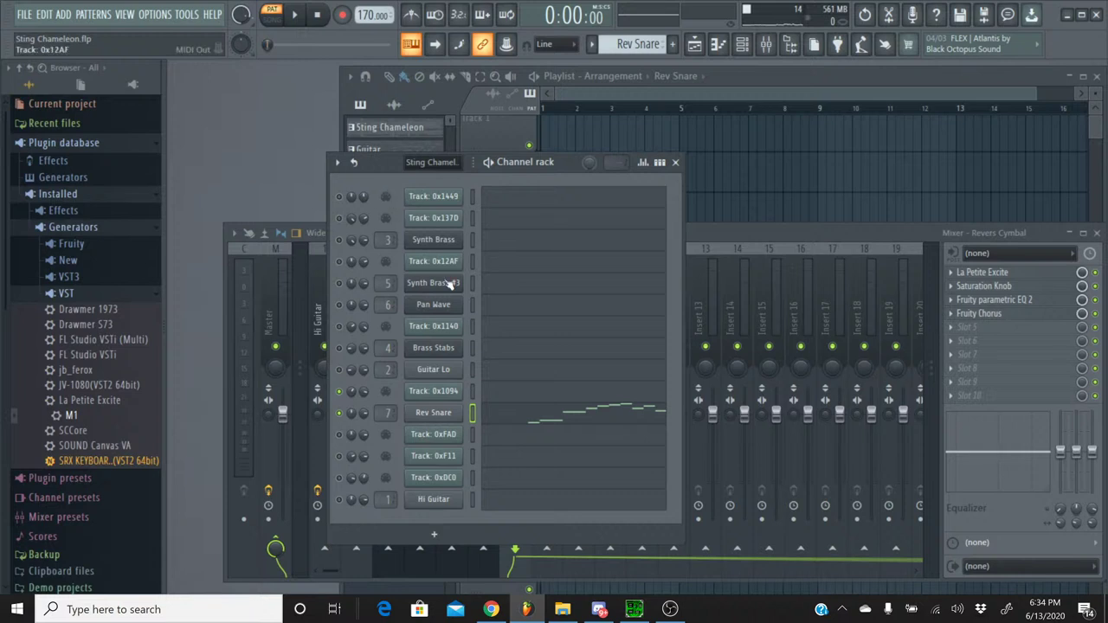
{"action": "left_click", "coordinate": [591, 45]}
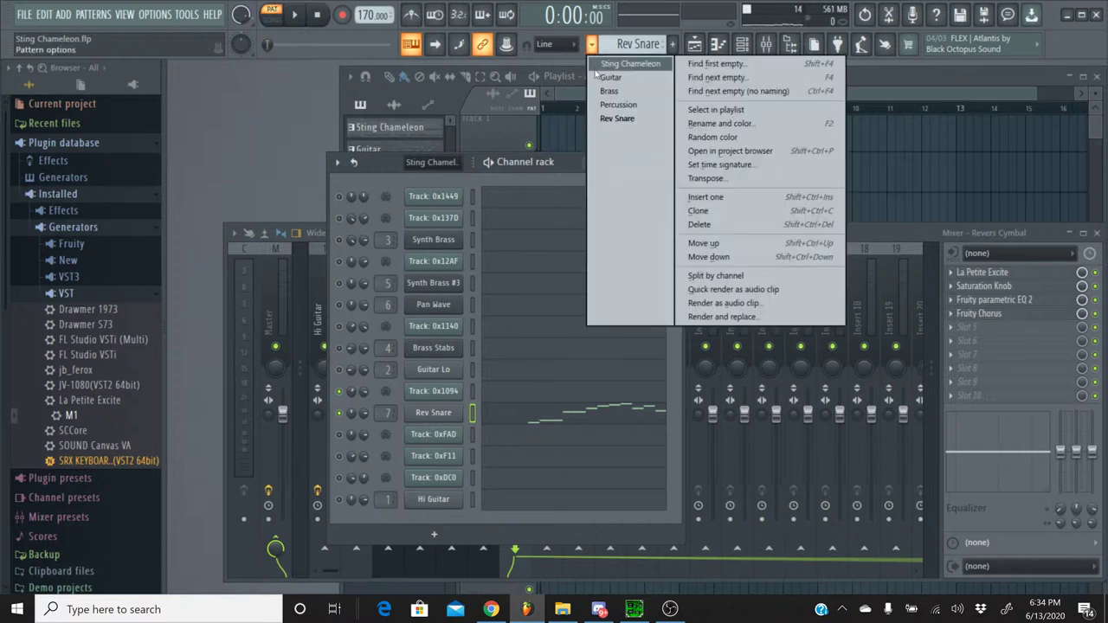
{"action": "left_click", "coordinate": [616, 65]}
{"action": "left_click", "coordinate": [491, 609]}
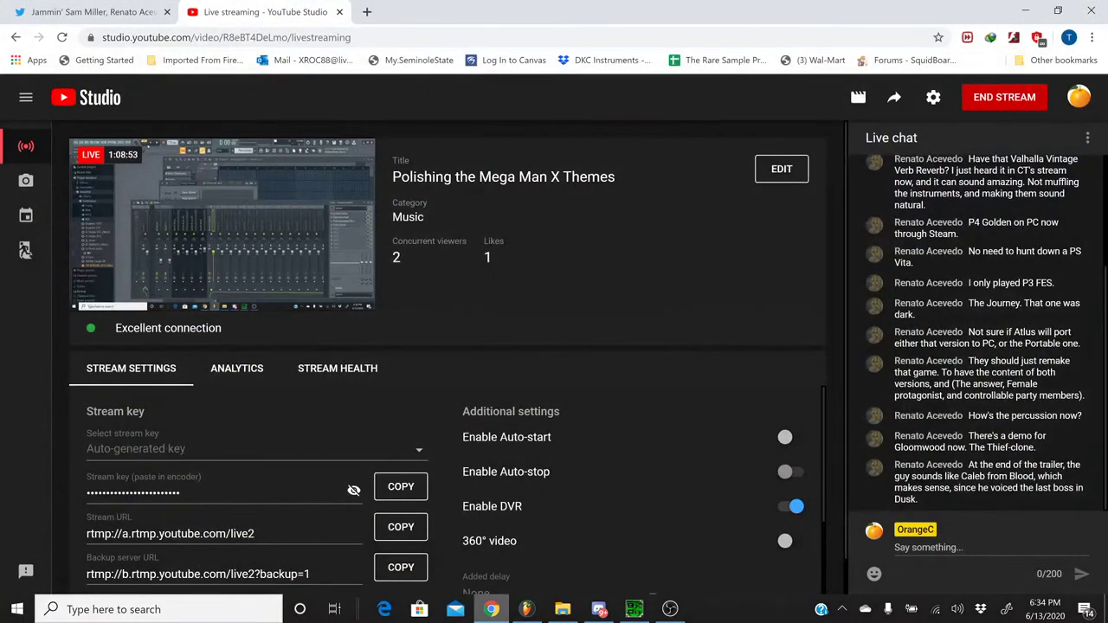
{"action": "key", "text": "alt+Tab"}
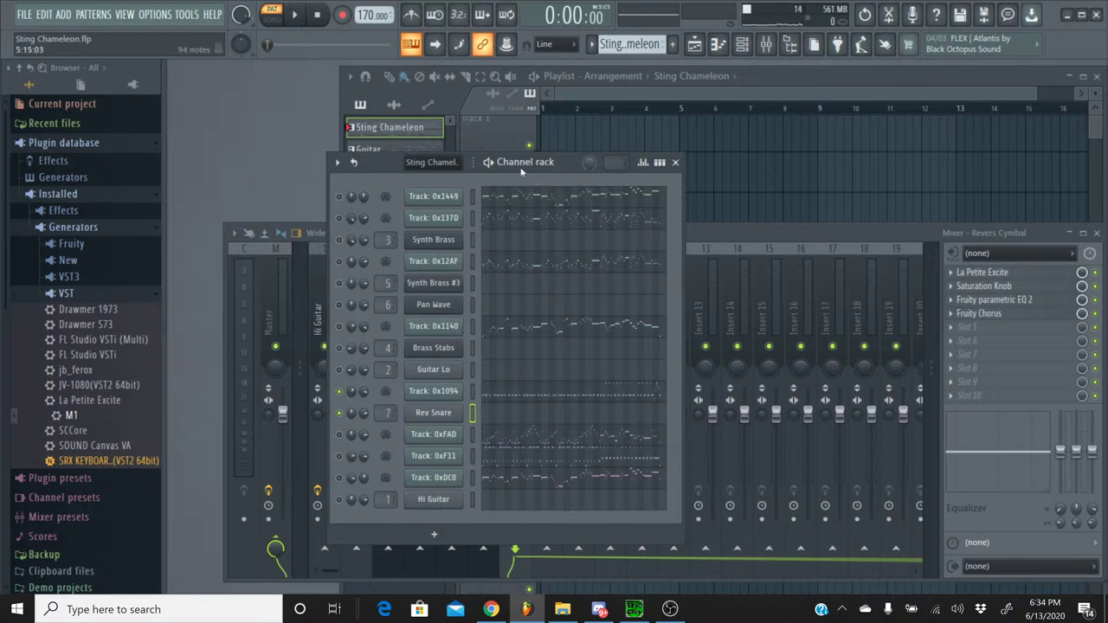
- Select the B4 notes of Track: 0x1094 in the Sting Chameleon pattern, and switch to the Percussion pattern
{"action": "left_click", "coordinate": [593, 44]}
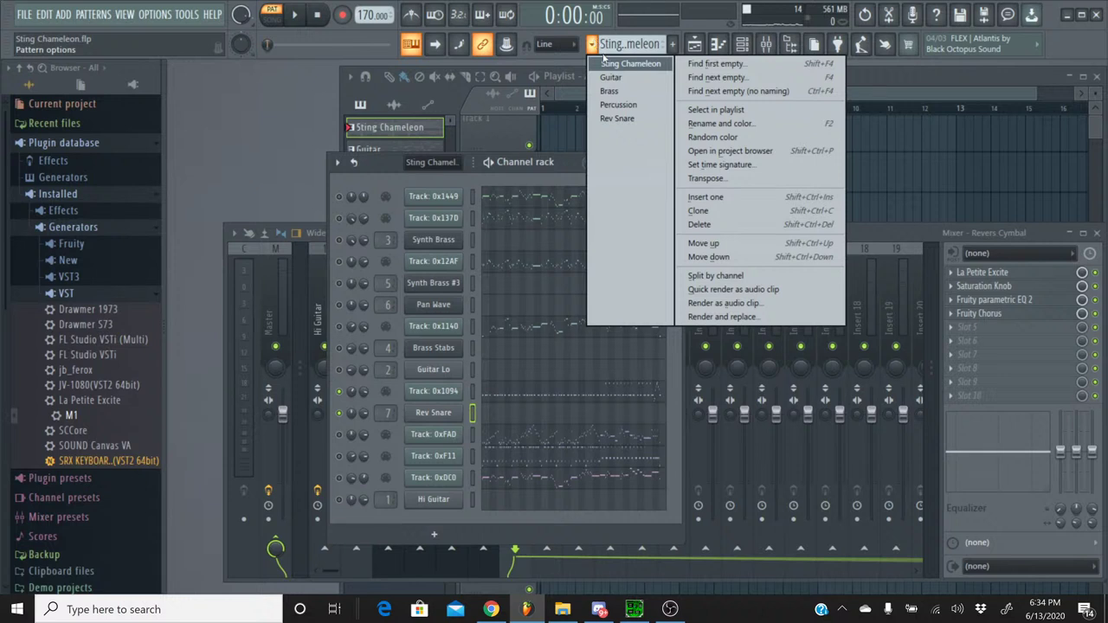
{"action": "left_click", "coordinate": [508, 392]}
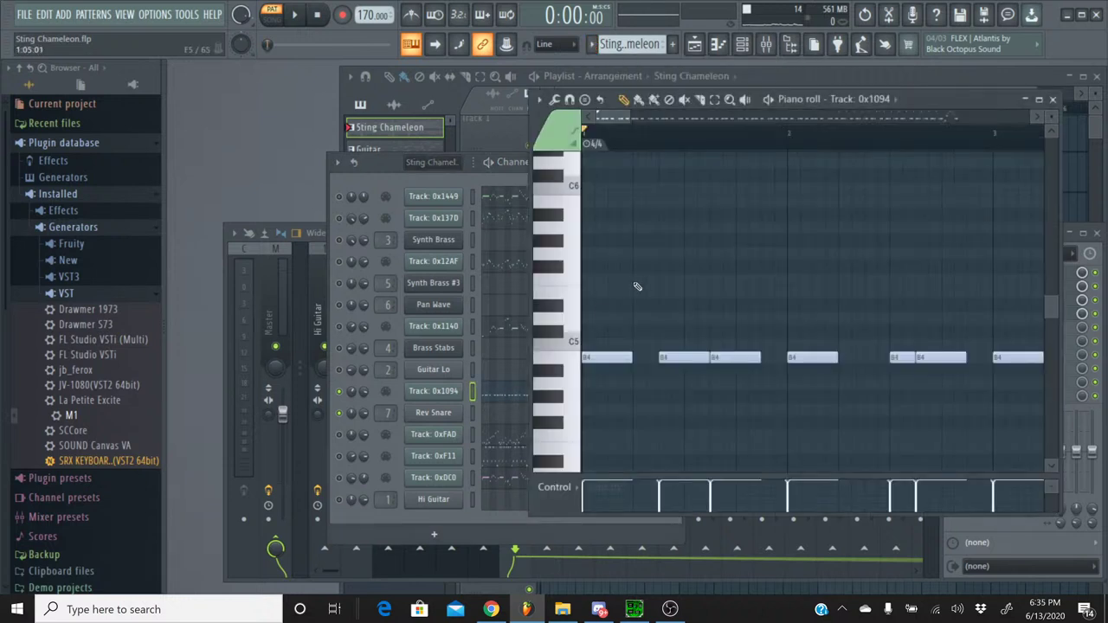
{"action": "left_click", "coordinate": [559, 363]}
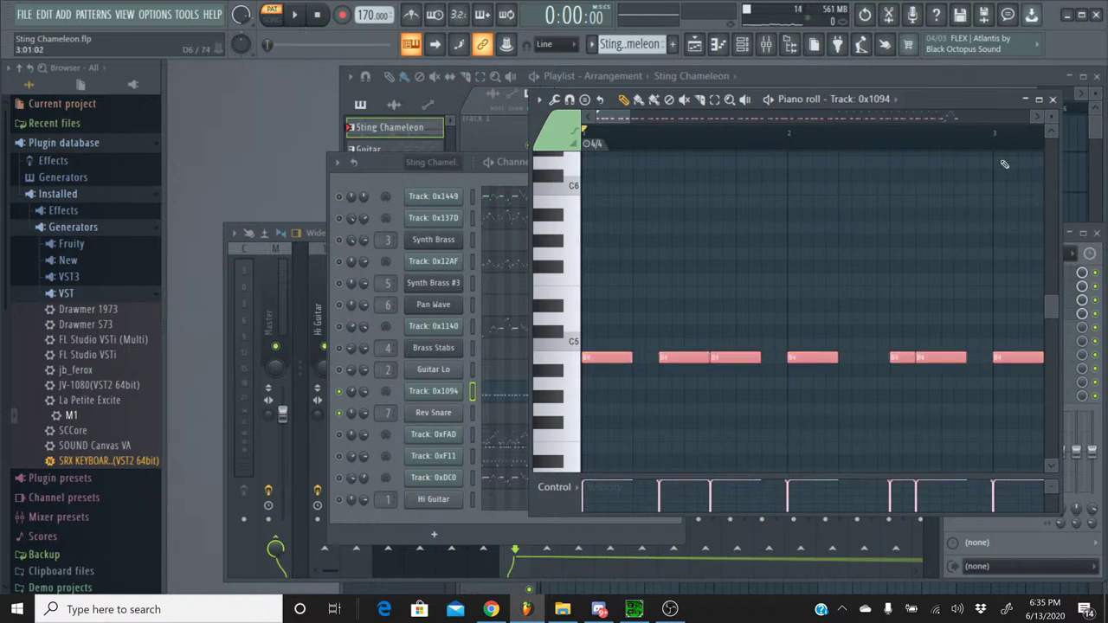
{"action": "left_click", "coordinate": [1053, 99]}
{"action": "left_click", "coordinate": [592, 44]}
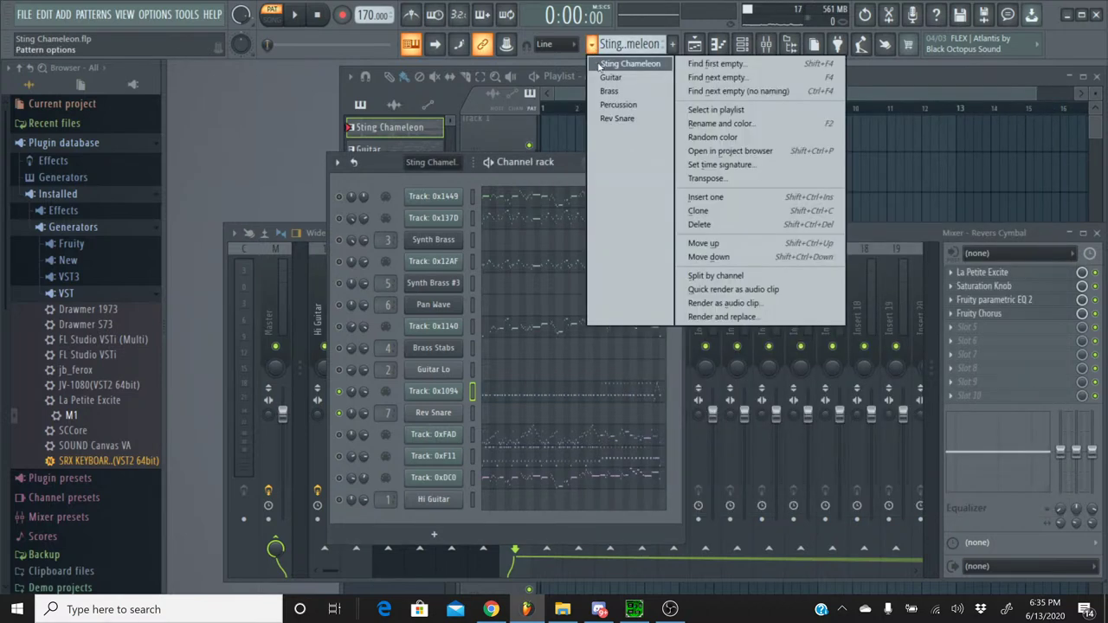
{"action": "left_click", "coordinate": [618, 105]}
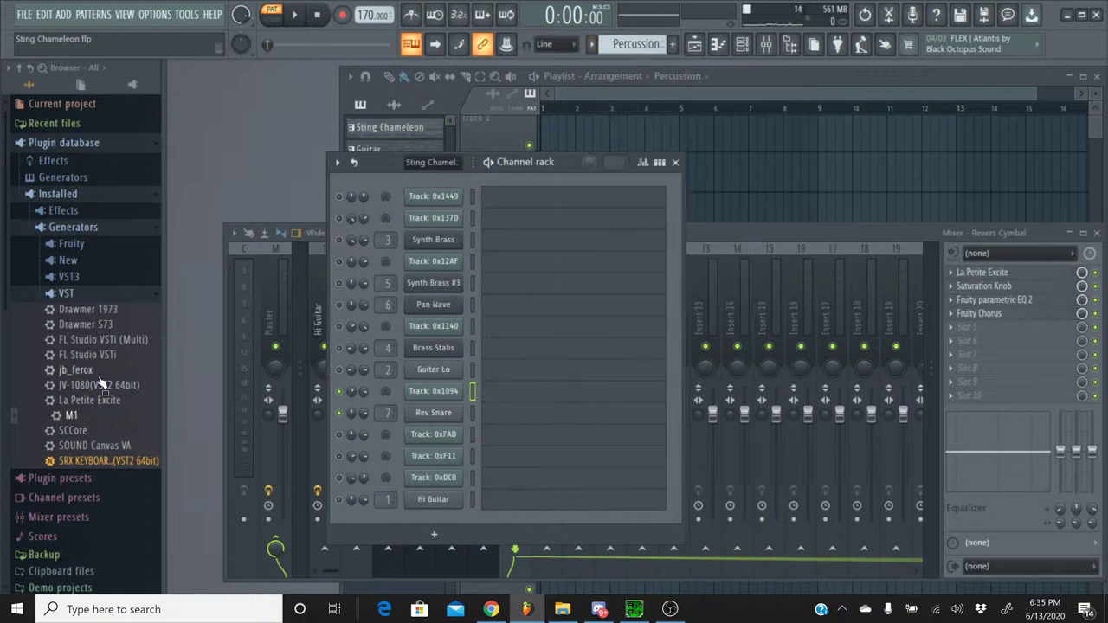
- Add the Standard Kit preset from the Mega Man X restoration project's Original Sources Drums folder as a channel below Rev Snare
{"action": "scroll", "coordinate": [92, 294], "scroll_direction": "down", "scroll_amount": 5}
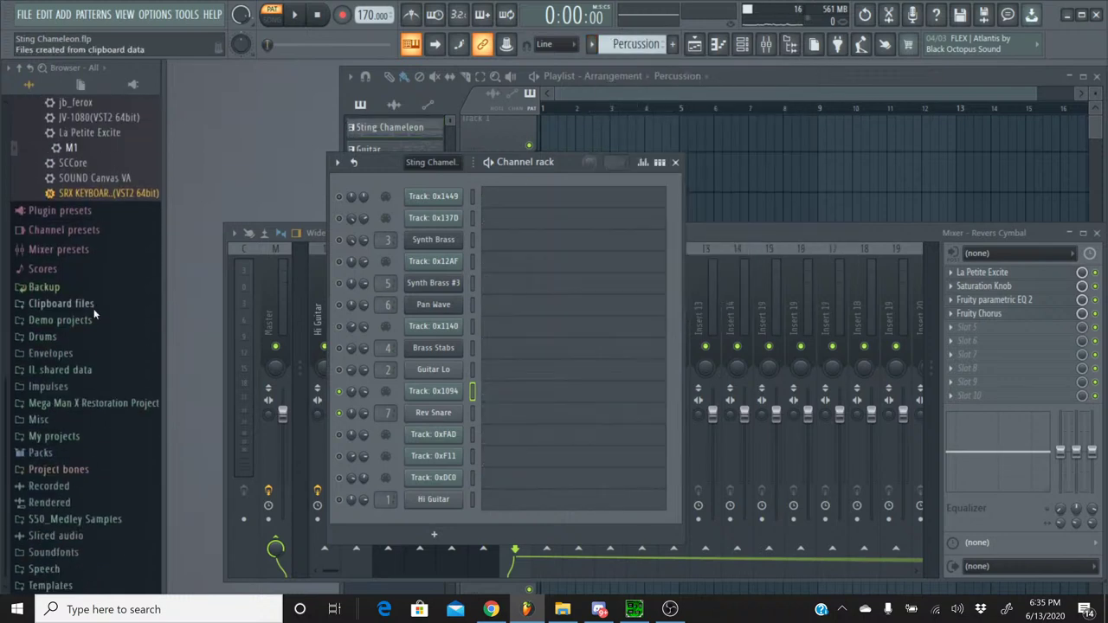
{"action": "left_click", "coordinate": [98, 400]}
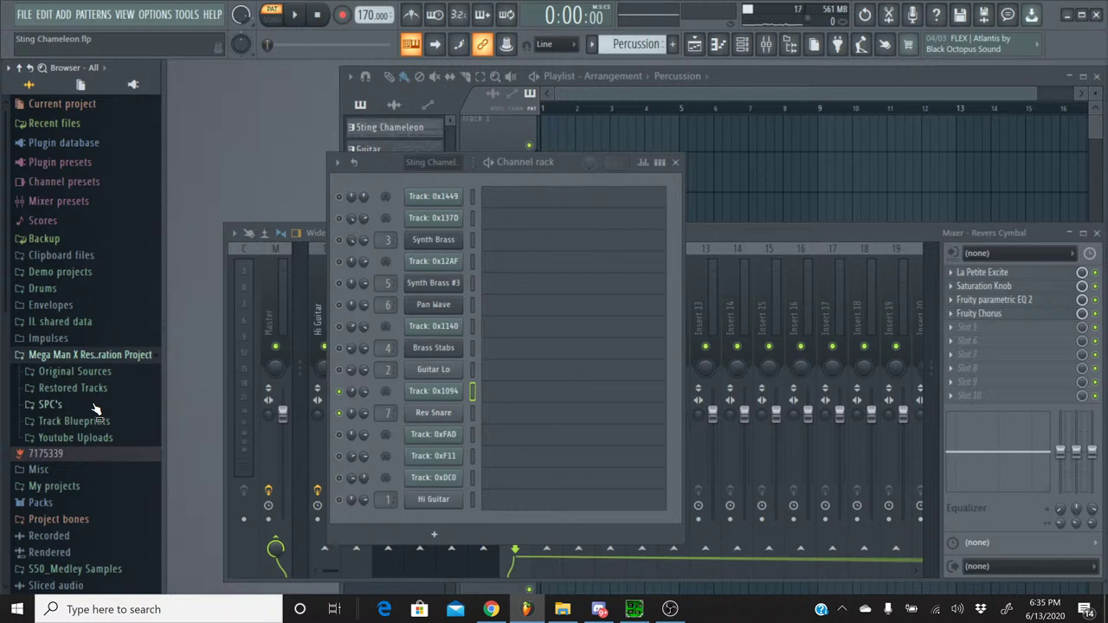
{"action": "left_click", "coordinate": [74, 373]}
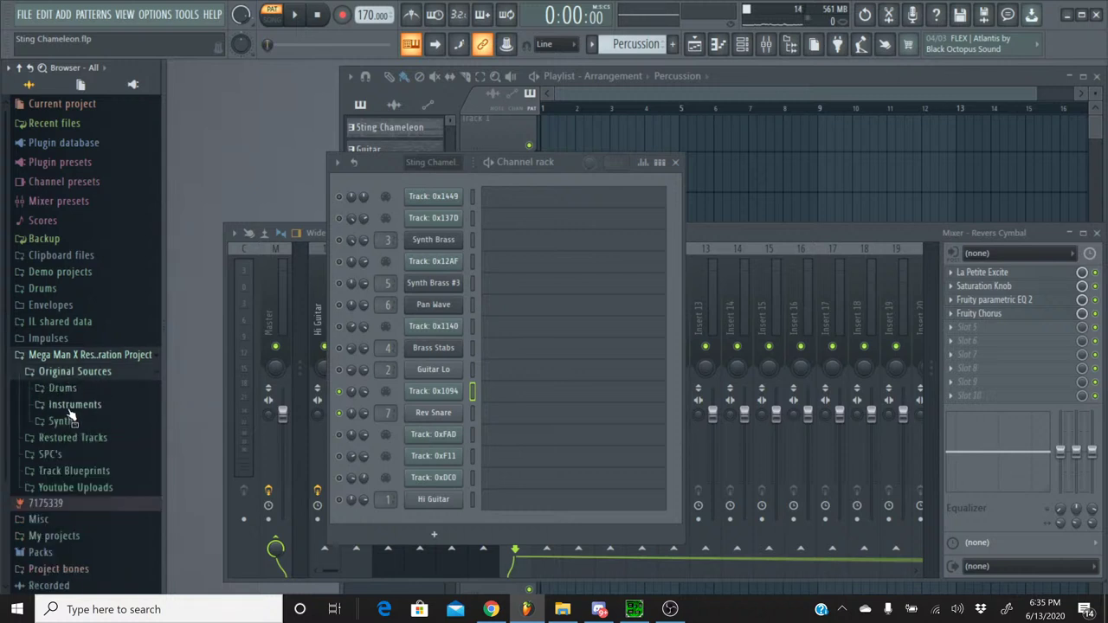
{"action": "left_click", "coordinate": [73, 407]}
{"action": "scroll", "coordinate": [91, 372], "scroll_direction": "down", "scroll_amount": 1}
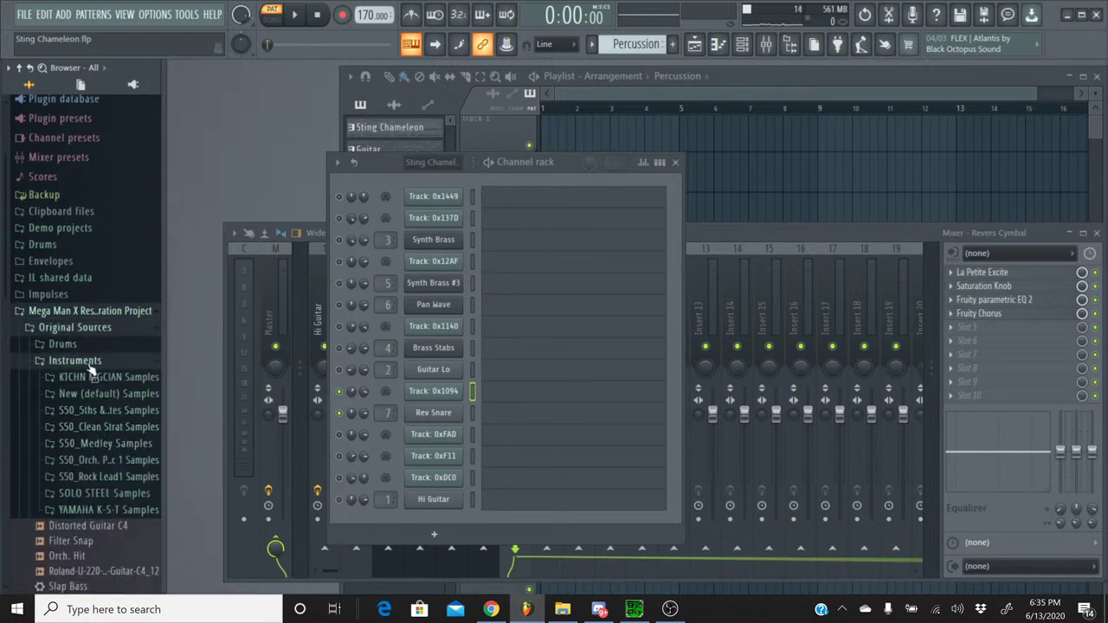
{"action": "left_click", "coordinate": [90, 364]}
{"action": "left_click", "coordinate": [68, 346]}
{"action": "scroll", "coordinate": [69, 355], "scroll_direction": "down", "scroll_amount": 1}
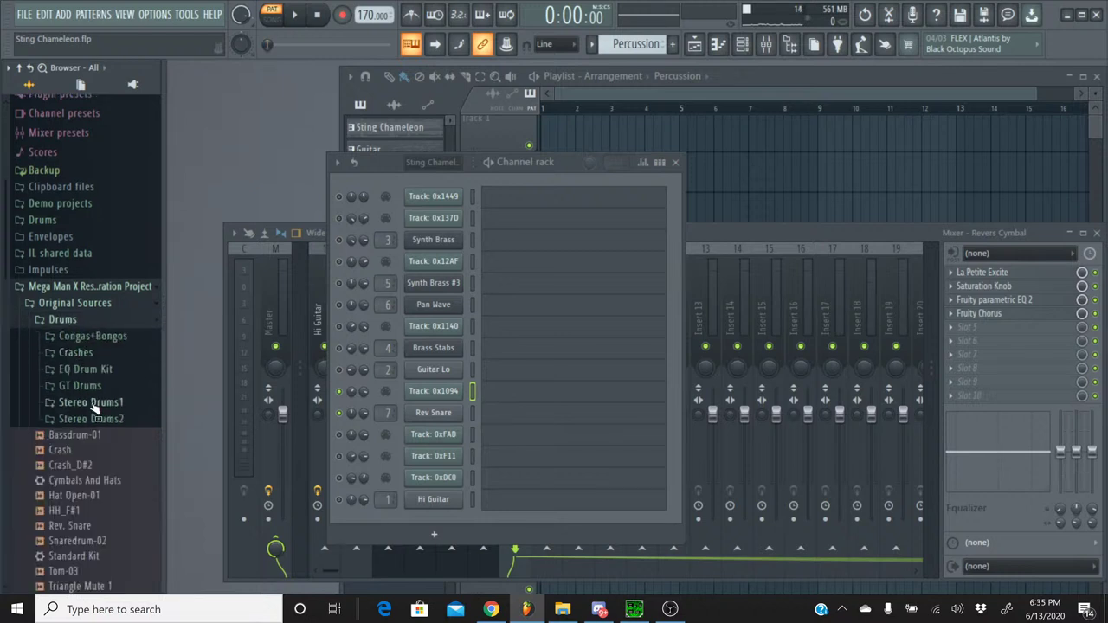
{"action": "scroll", "coordinate": [94, 407], "scroll_direction": "down", "scroll_amount": 2}
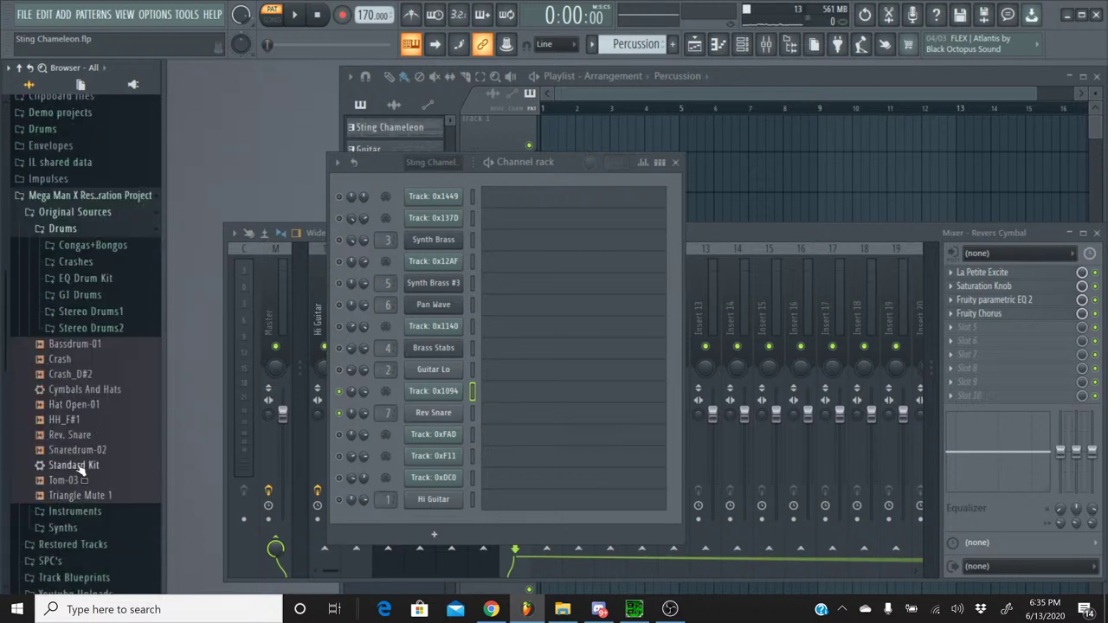
{"action": "left_click_drag", "start_coordinate": [78, 468], "coordinate": [447, 424]}
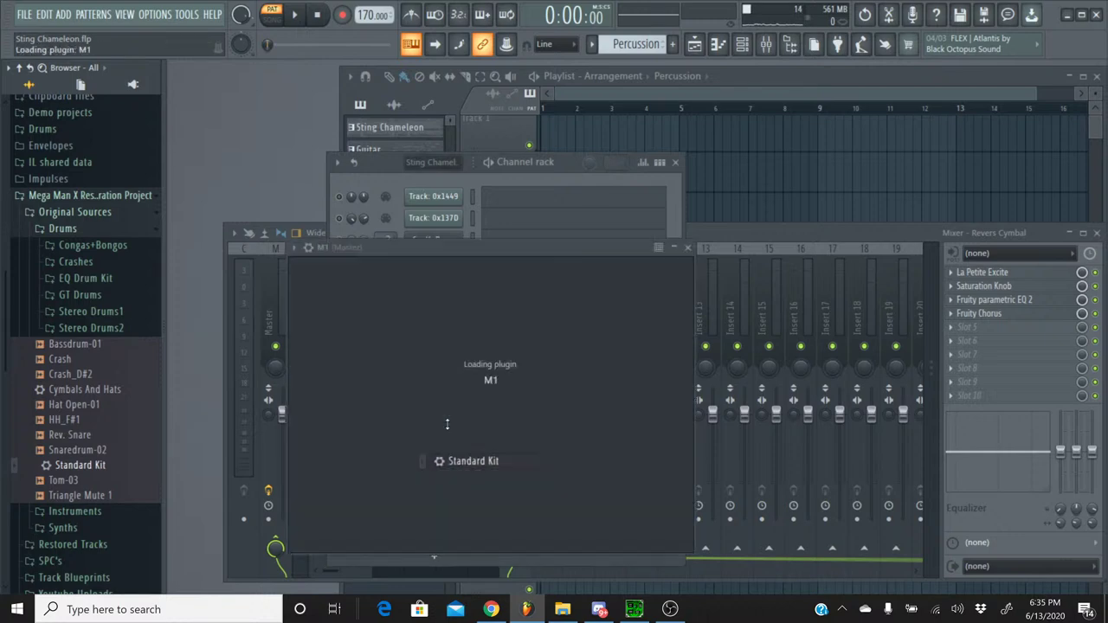
- Look over the Standard Kit's BD&SDCatlog1 program in the Korg M1 plugin and close its window
{"action": "left_click_drag", "start_coordinate": [667, 239], "coordinate": [687, 179]}
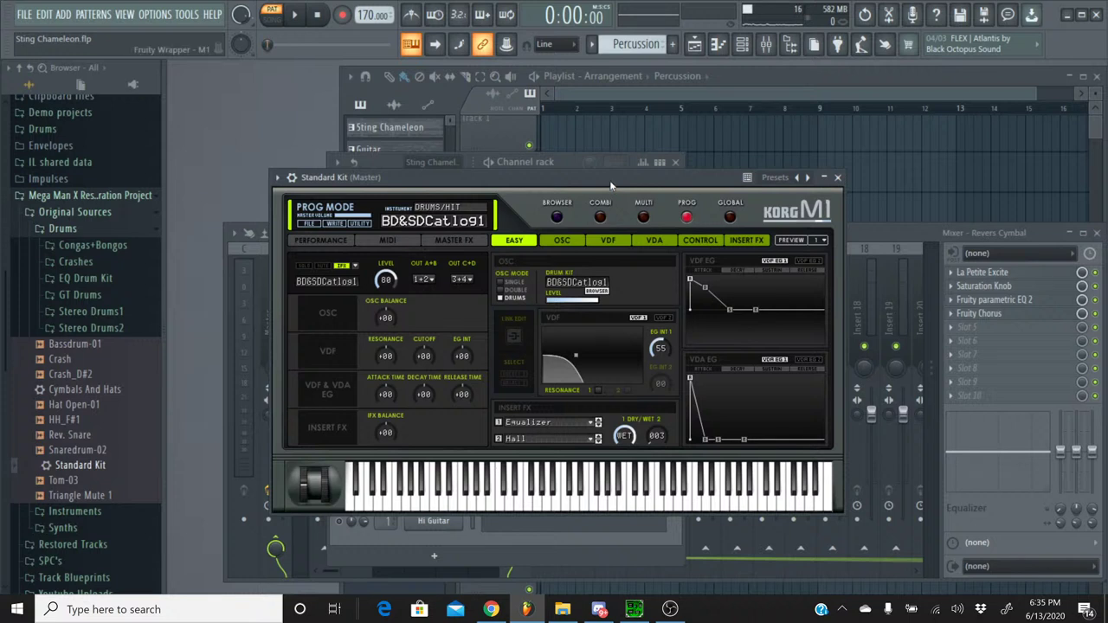
{"action": "left_click_drag", "start_coordinate": [609, 180], "coordinate": [593, 152]}
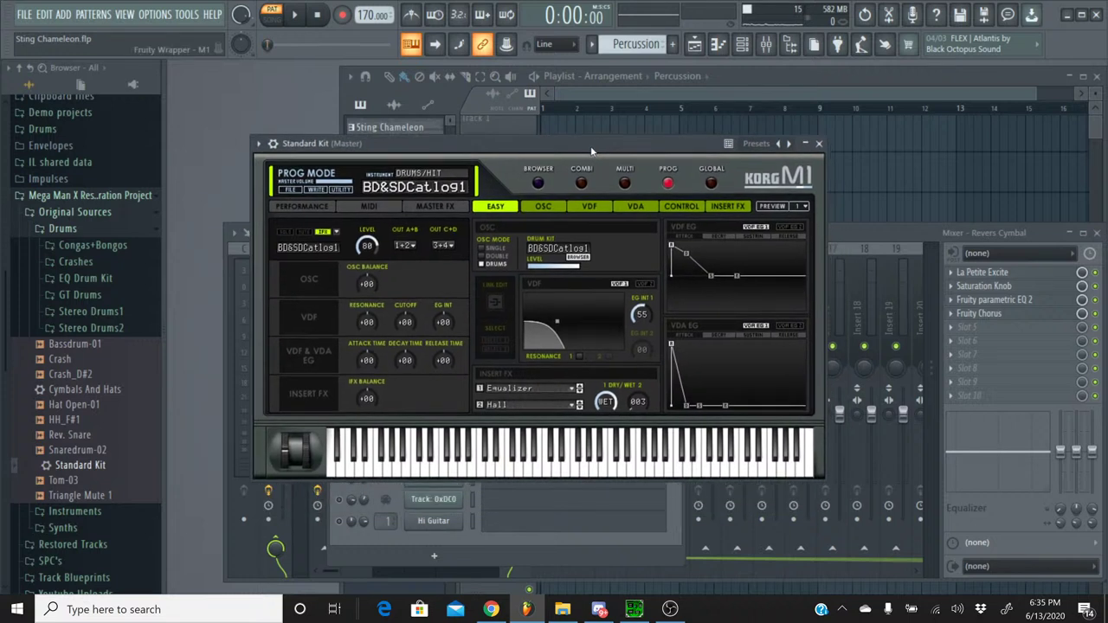
{"action": "left_click_drag", "start_coordinate": [592, 151], "coordinate": [602, 158]}
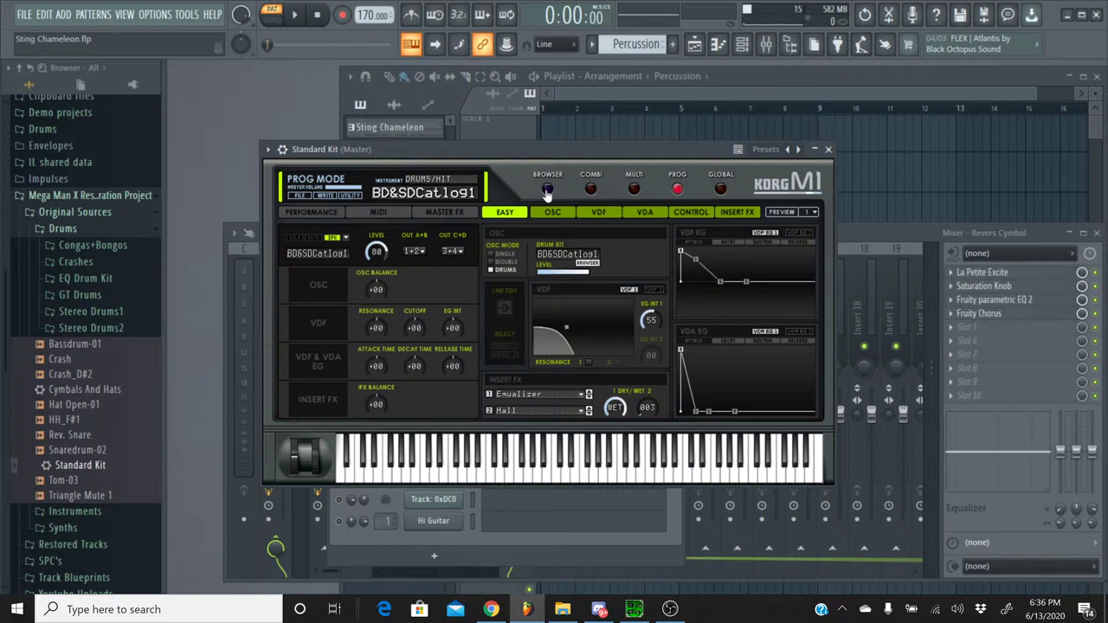
{"action": "left_click", "coordinate": [554, 410]}
{"action": "left_click", "coordinate": [554, 64]}
{"action": "left_click", "coordinate": [829, 150]}
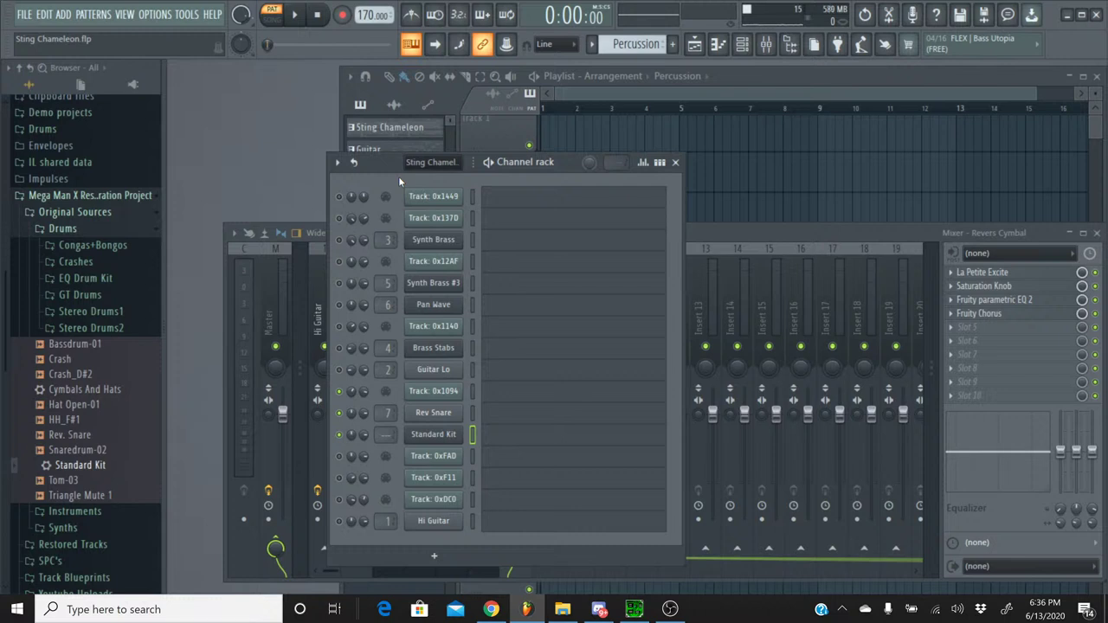
- Rename the Standard Kit channel as Kick
{"action": "right_click", "coordinate": [435, 440]}
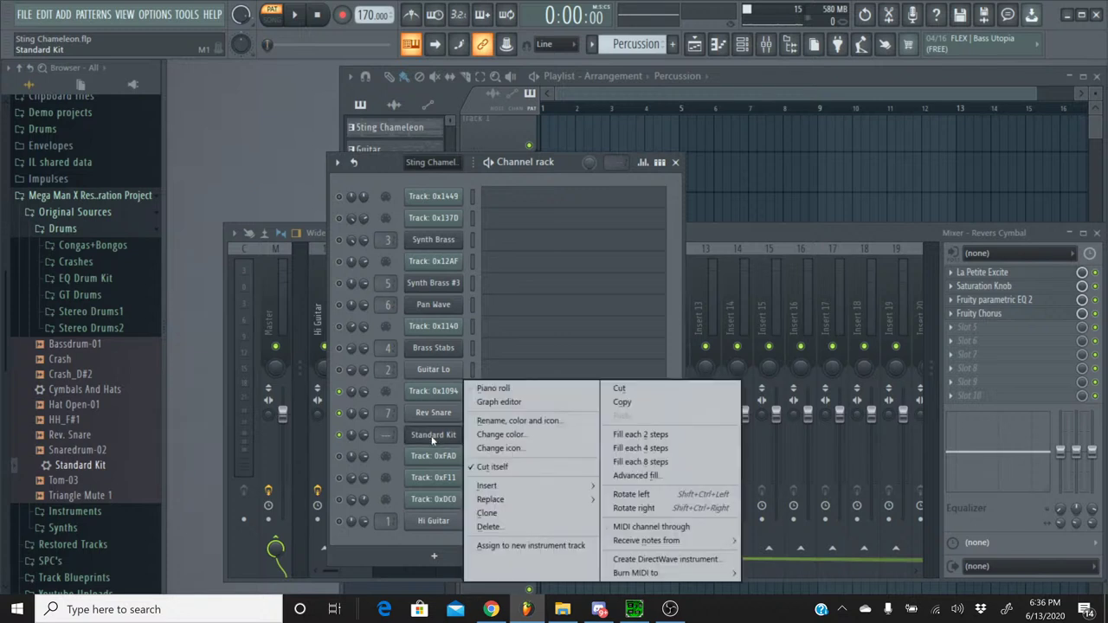
{"action": "left_click", "coordinate": [524, 421]}
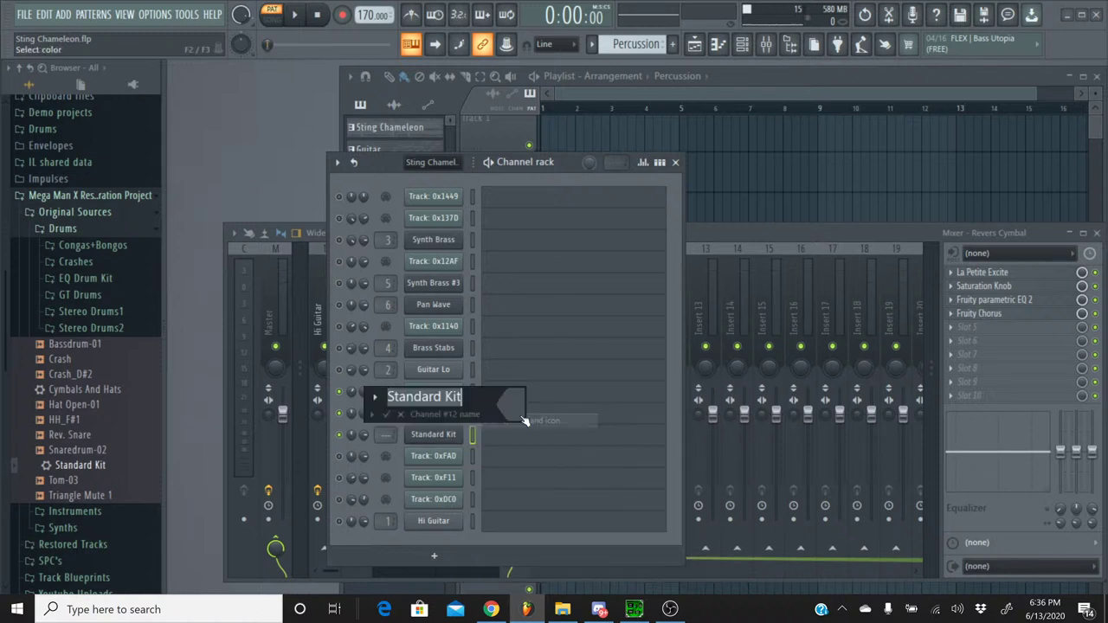
{"action": "type", "text": "Kick"}
{"action": "key", "text": "Return"}
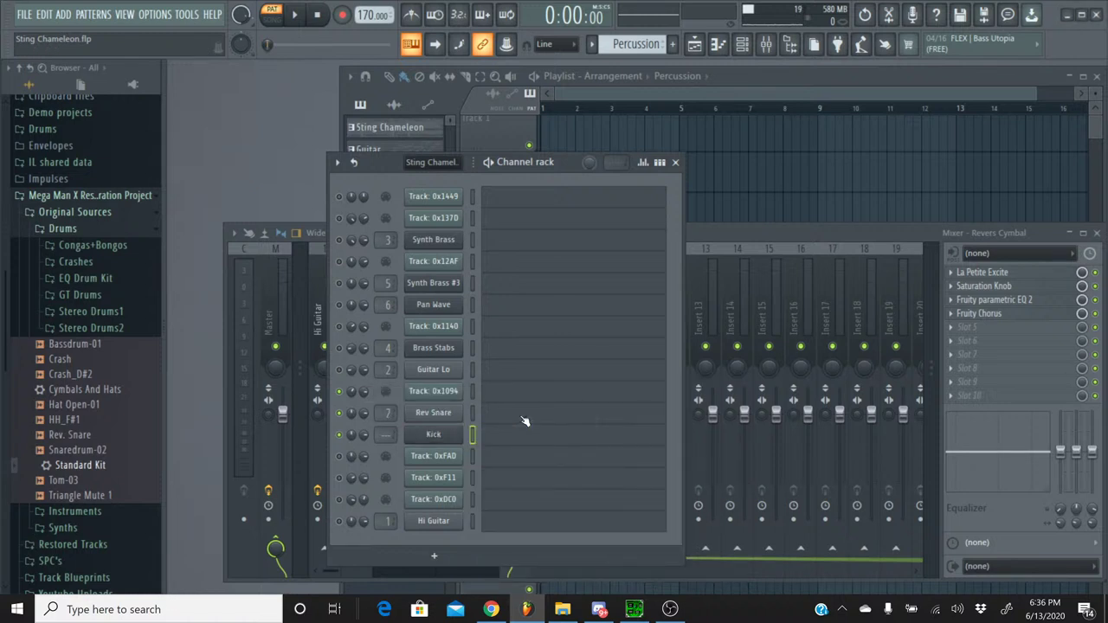
- Route the Kick channel to mixer track 8, giving the track the channel's name
{"action": "left_click", "coordinate": [740, 241]}
{"action": "left_click", "coordinate": [536, 256]}
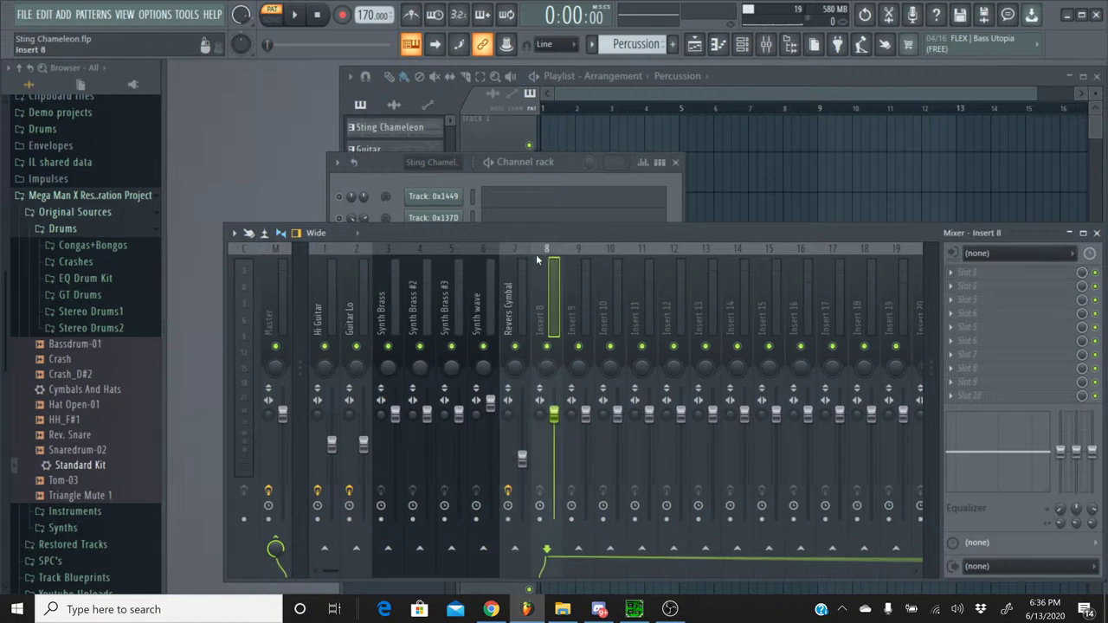
{"action": "key", "text": "ctrl+l"}
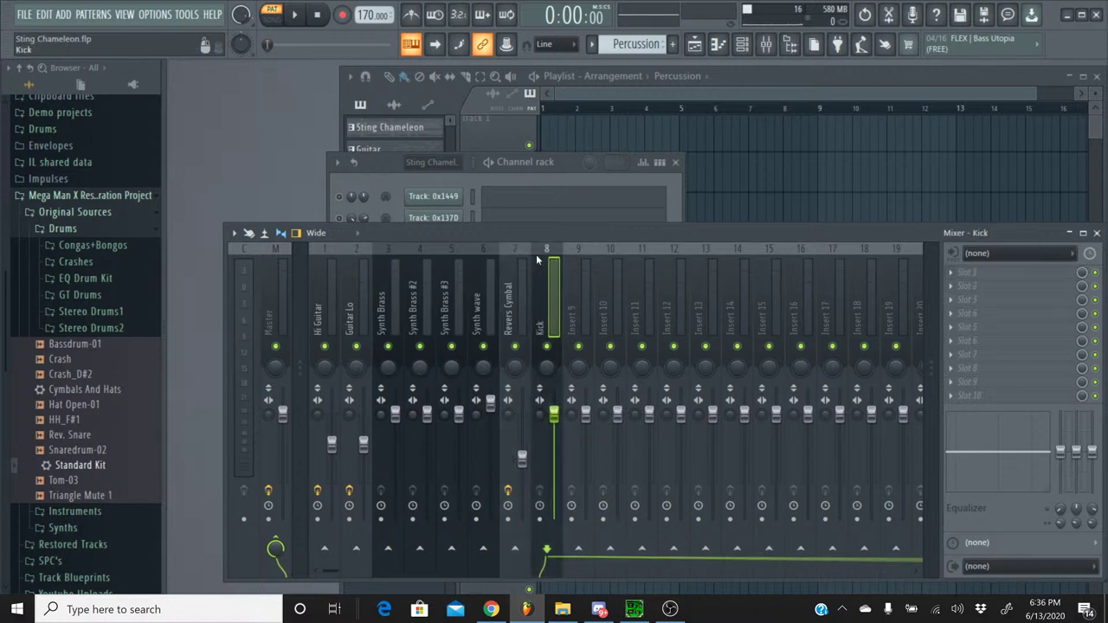
- Paste the copied B4 kick notes into the Kick channel's piano roll in the Percussion pattern
{"action": "left_click", "coordinate": [377, 176]}
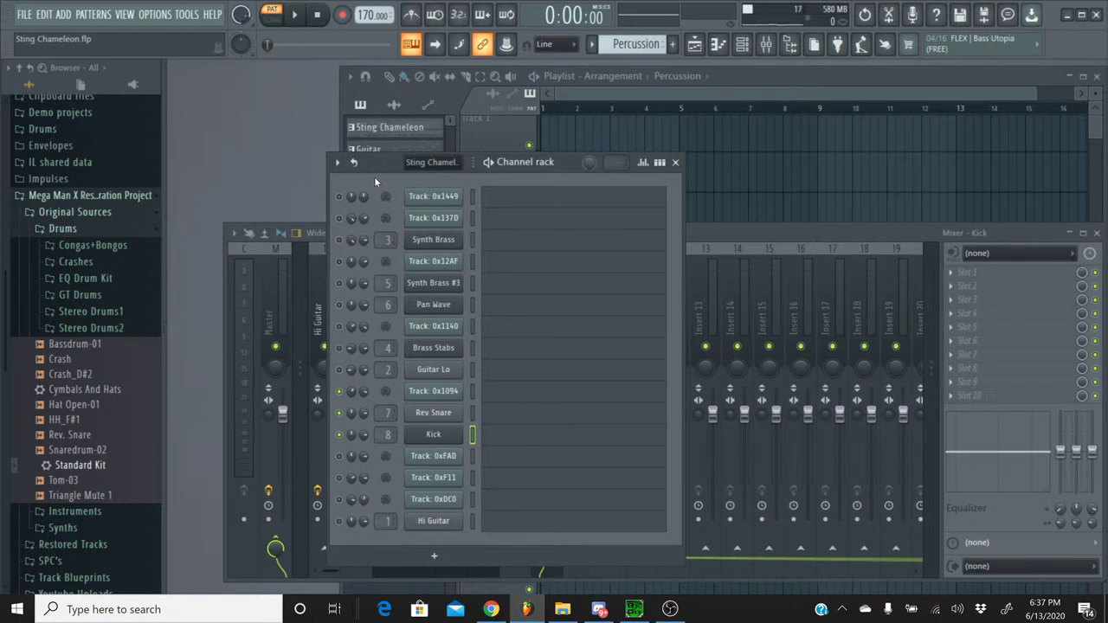
{"action": "left_click", "coordinate": [512, 440]}
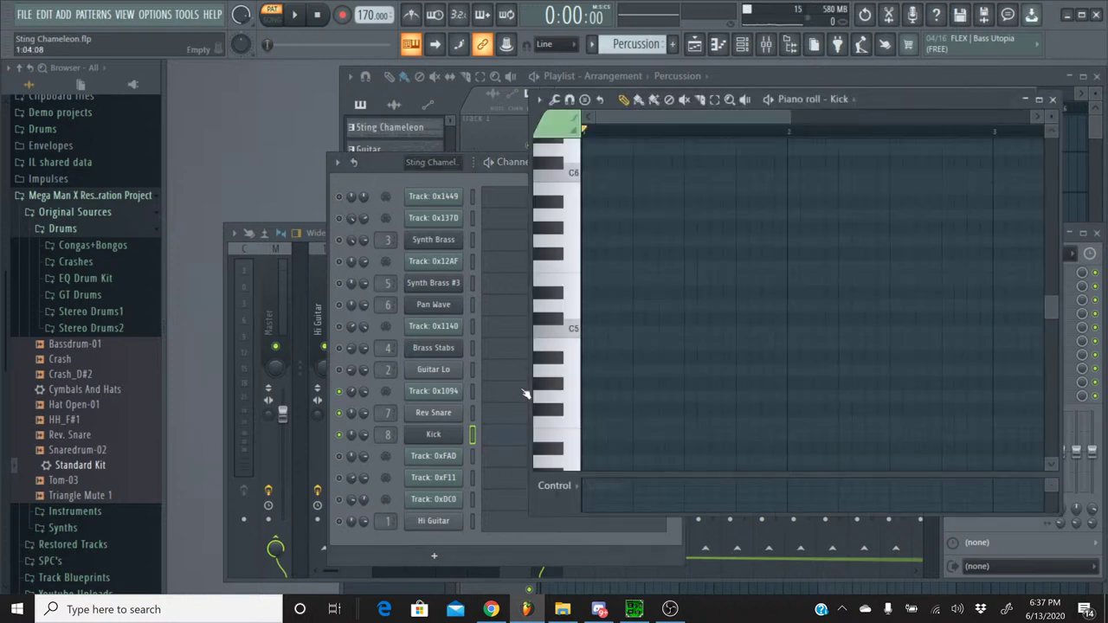
{"action": "left_click", "coordinate": [551, 349]}
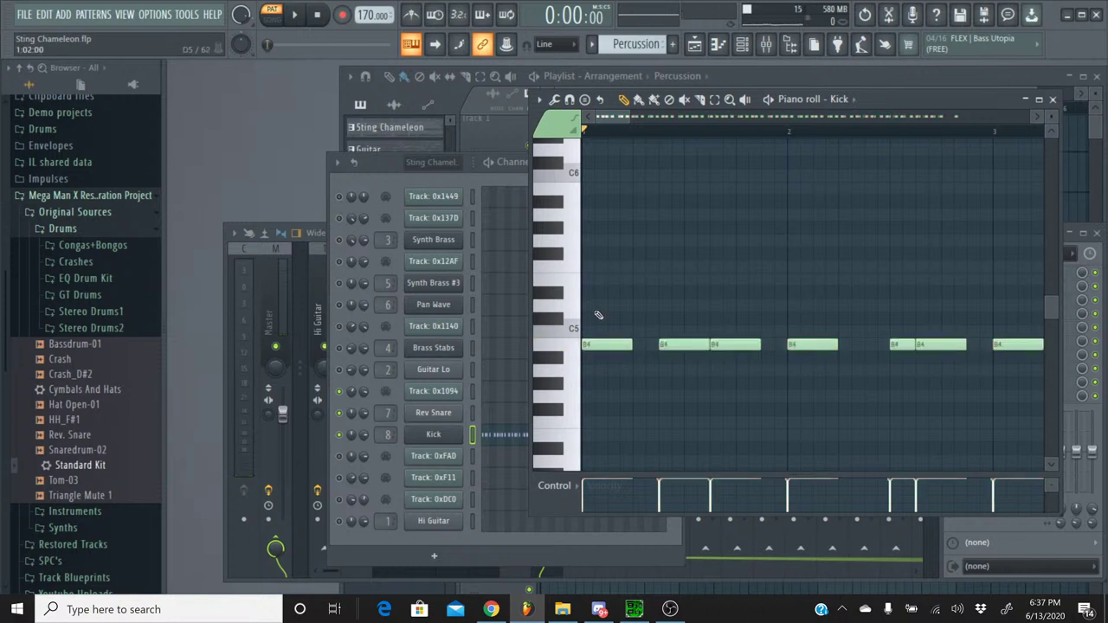
- Audition the Kick channel's sounds on the piano keys around B4 and up to E5
{"action": "left_click", "coordinate": [552, 345]}
{"action": "left_click", "coordinate": [556, 307]}
{"action": "left_click", "coordinate": [557, 282]}
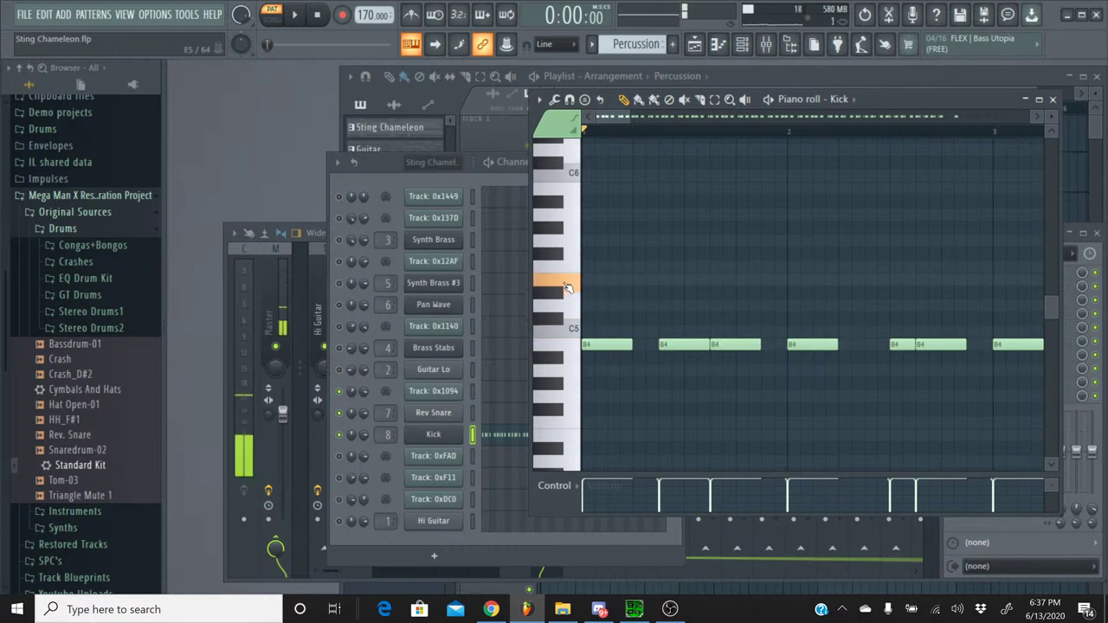
{"action": "left_click", "coordinate": [562, 346]}
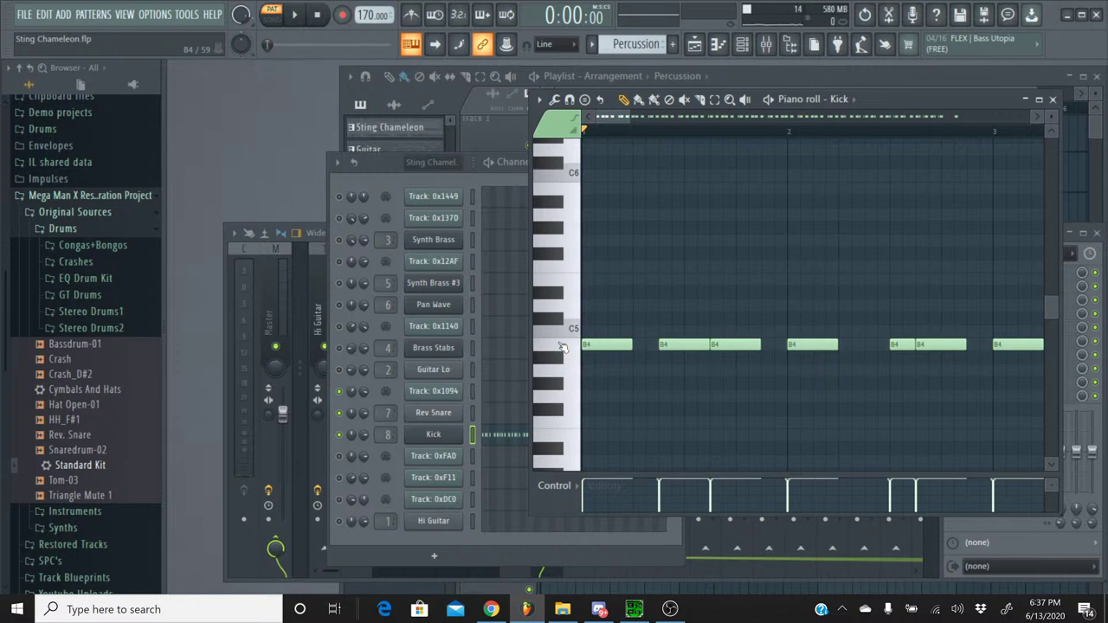
{"action": "left_click", "coordinate": [562, 347]}
{"action": "left_click", "coordinate": [562, 347]}
{"action": "left_click", "coordinate": [561, 358]}
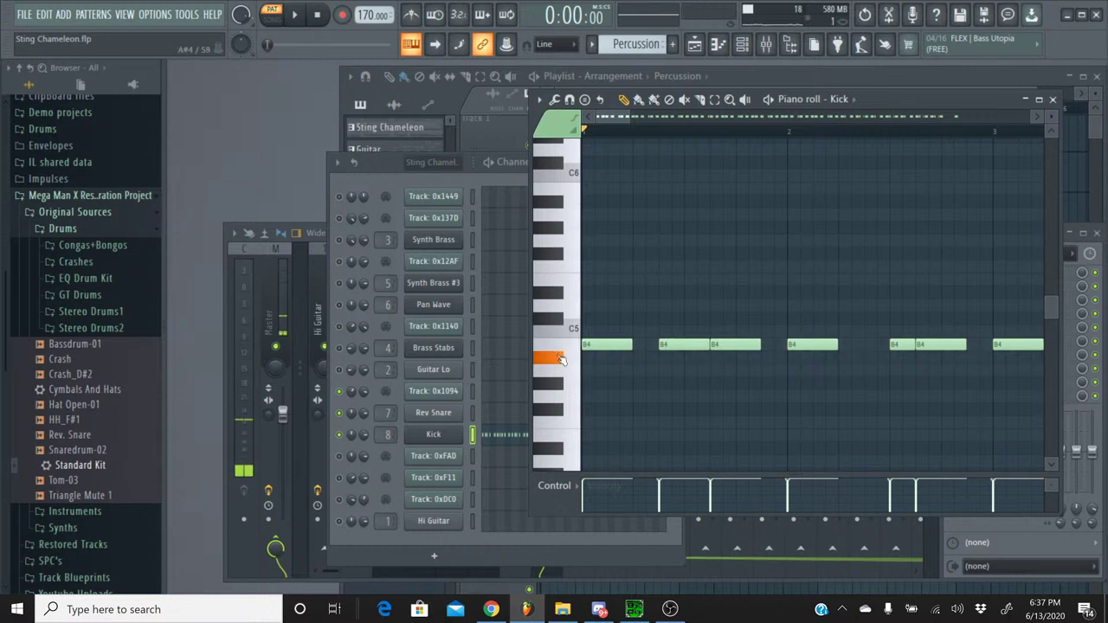
{"action": "left_click", "coordinate": [563, 344]}
{"action": "left_click", "coordinate": [563, 344]}
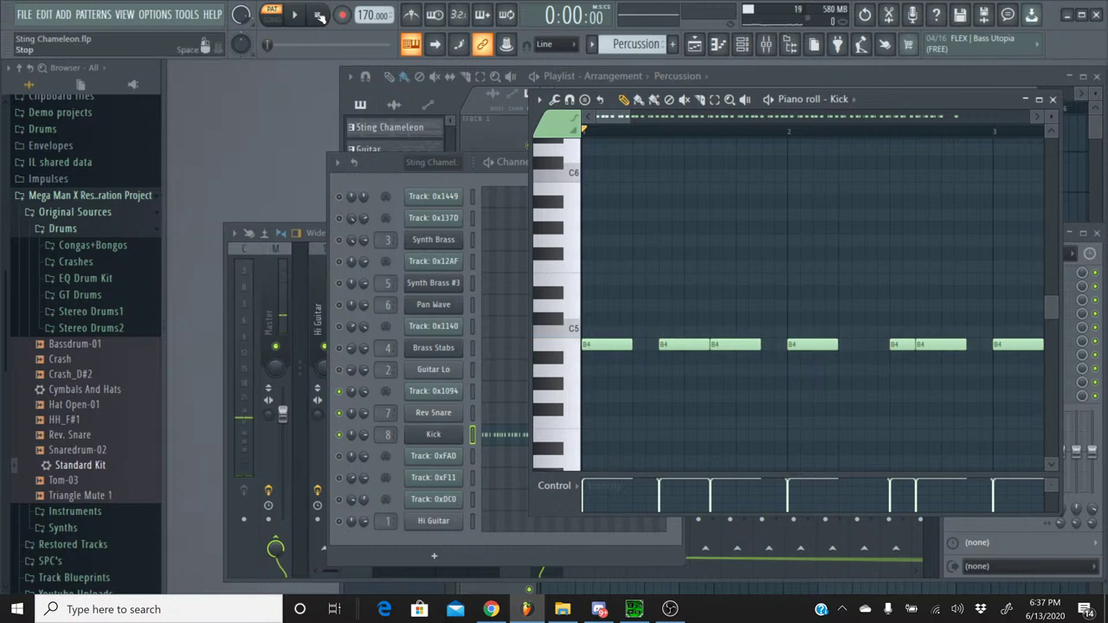
- Play back the start of the Kick notes, stop playback and close the piano roll
{"action": "key", "text": "space"}
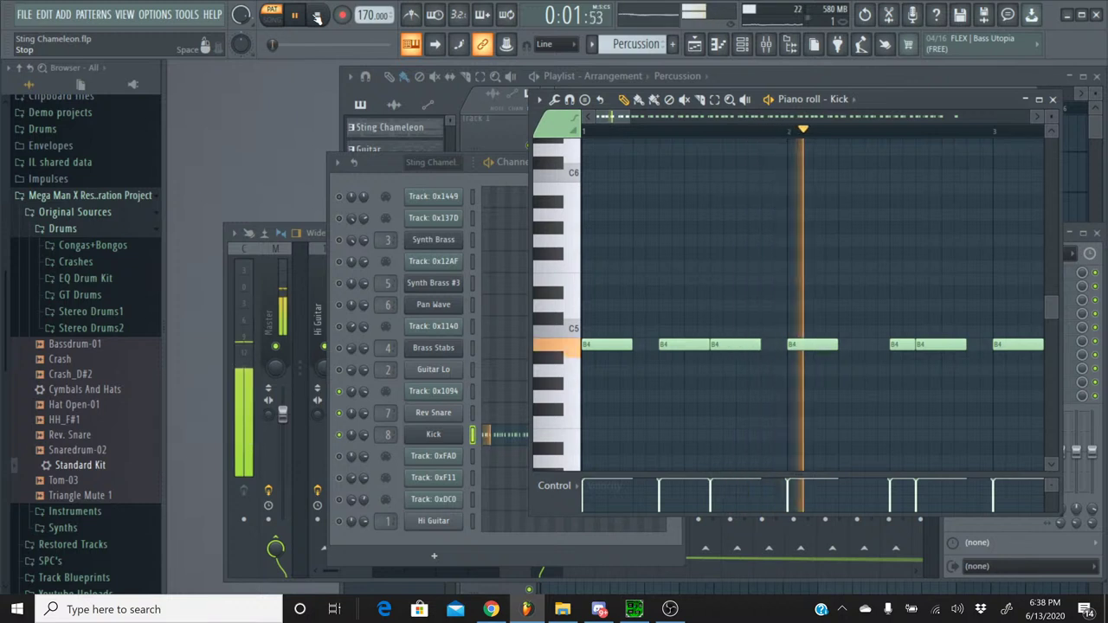
{"action": "left_click", "coordinate": [318, 16]}
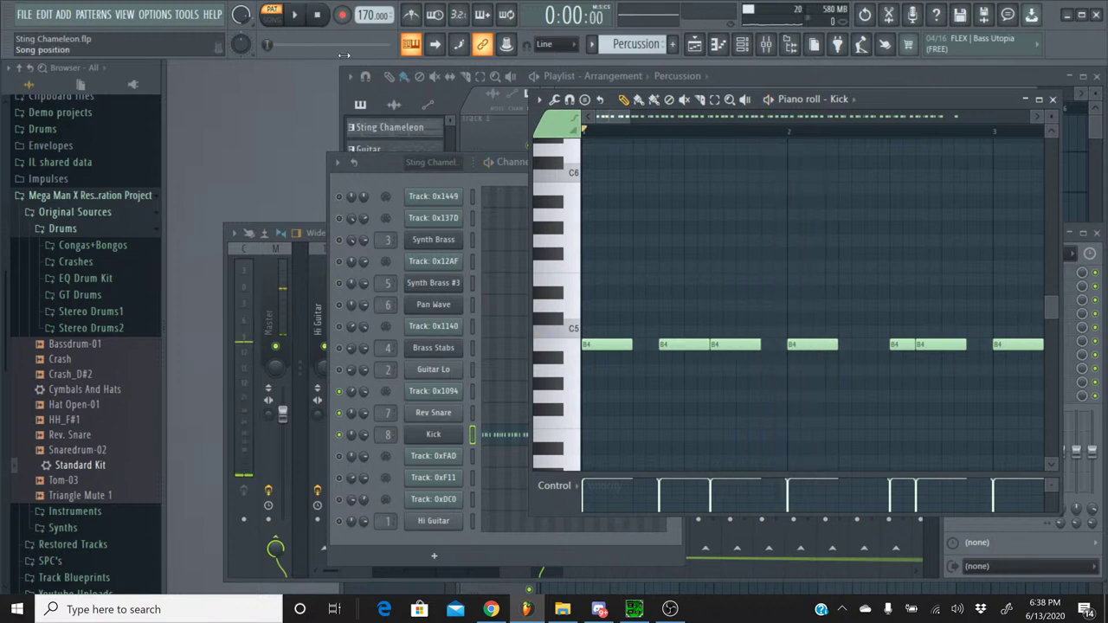
{"action": "left_click", "coordinate": [1053, 100]}
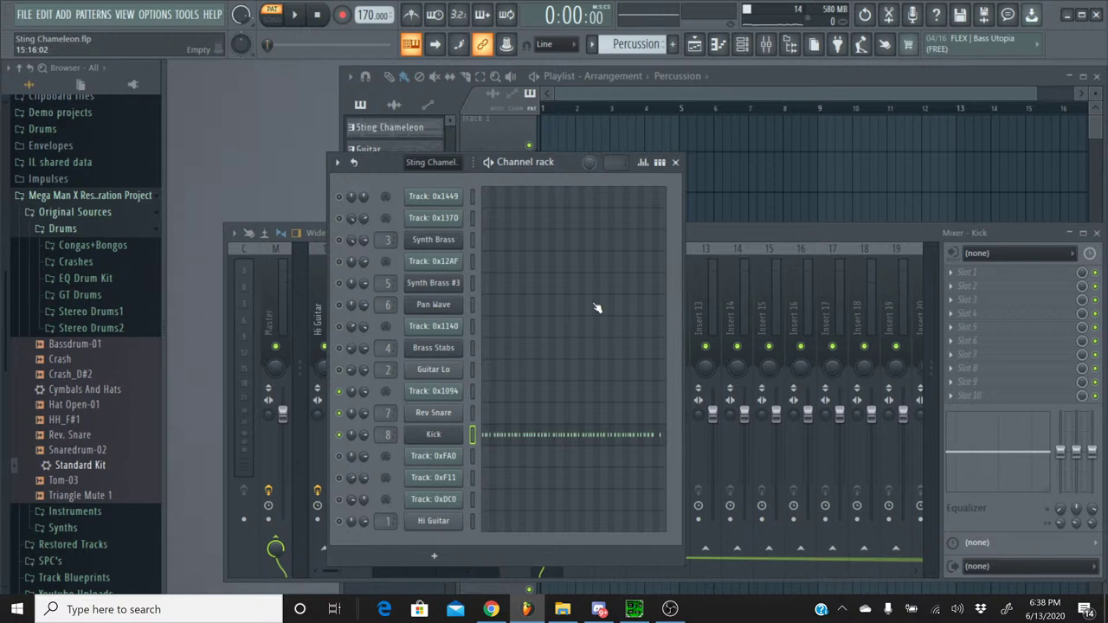
- Switch to the Sting Chameleon pattern
{"action": "left_click", "coordinate": [606, 44]}
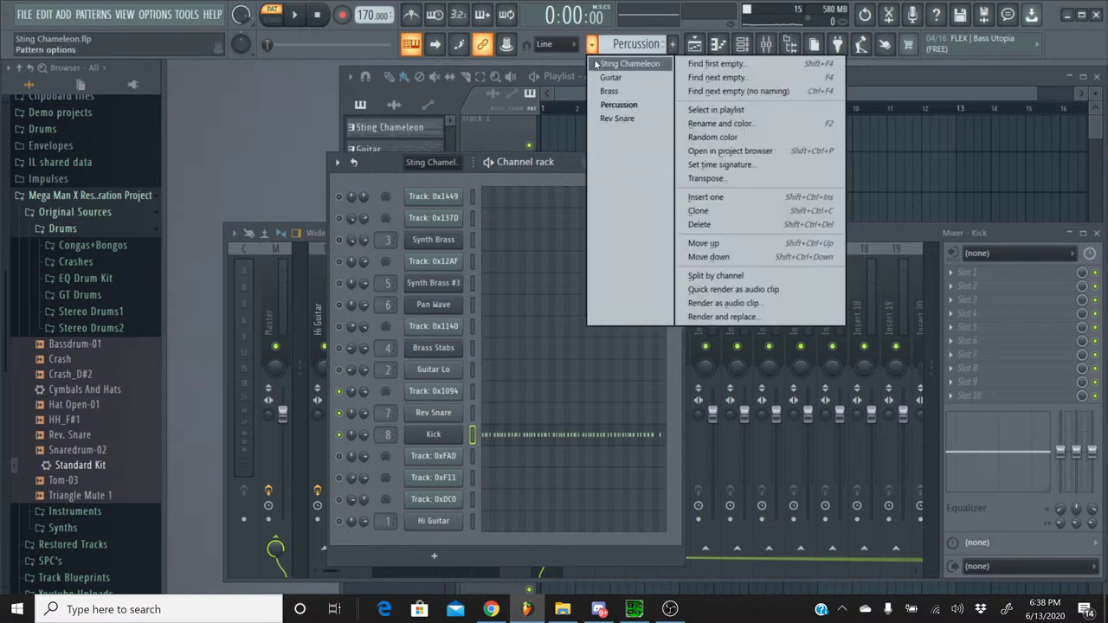
{"action": "left_click", "coordinate": [602, 64]}
- Check the live chat in YouTube Studio in Chrome, and return to FL Studio
{"action": "left_click", "coordinate": [491, 609]}
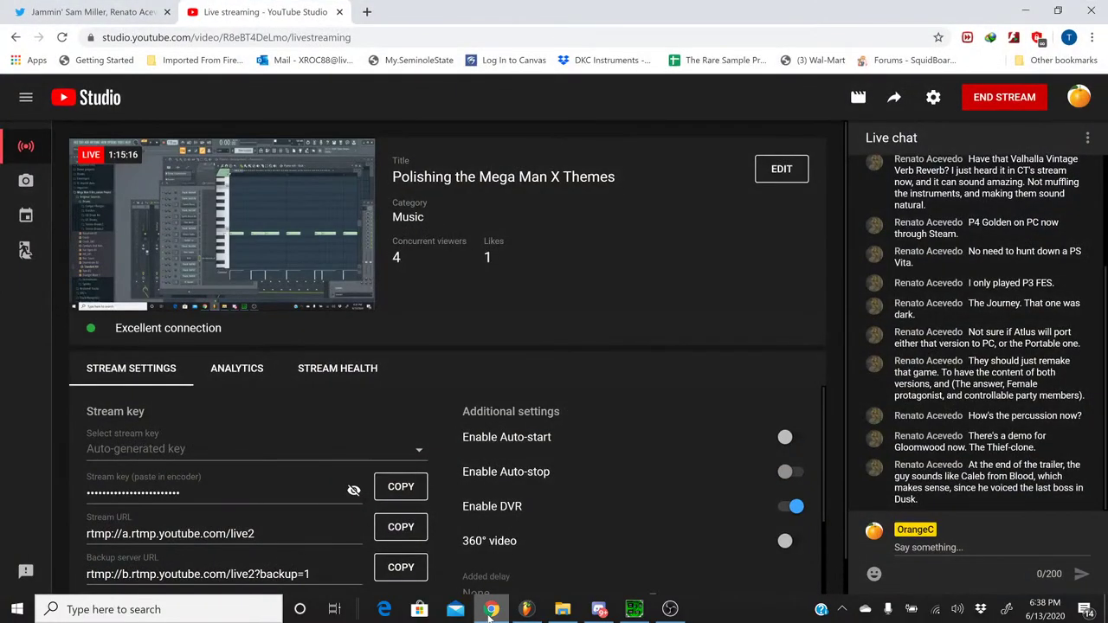
{"action": "left_click", "coordinate": [491, 609]}
{"action": "left_click", "coordinate": [491, 609]}
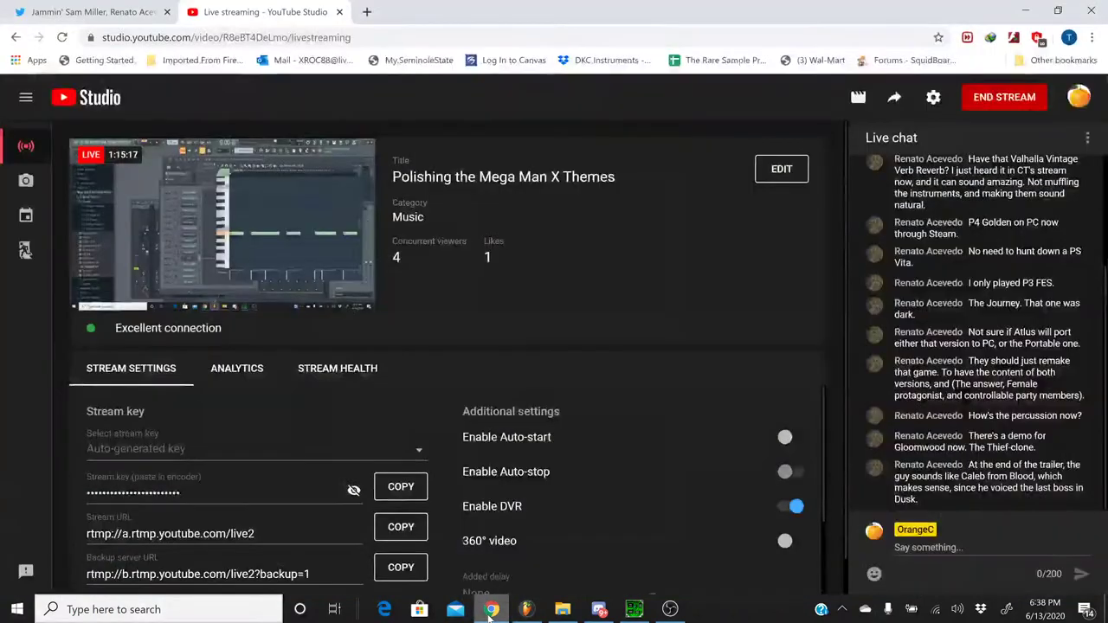
{"action": "left_click", "coordinate": [491, 609]}
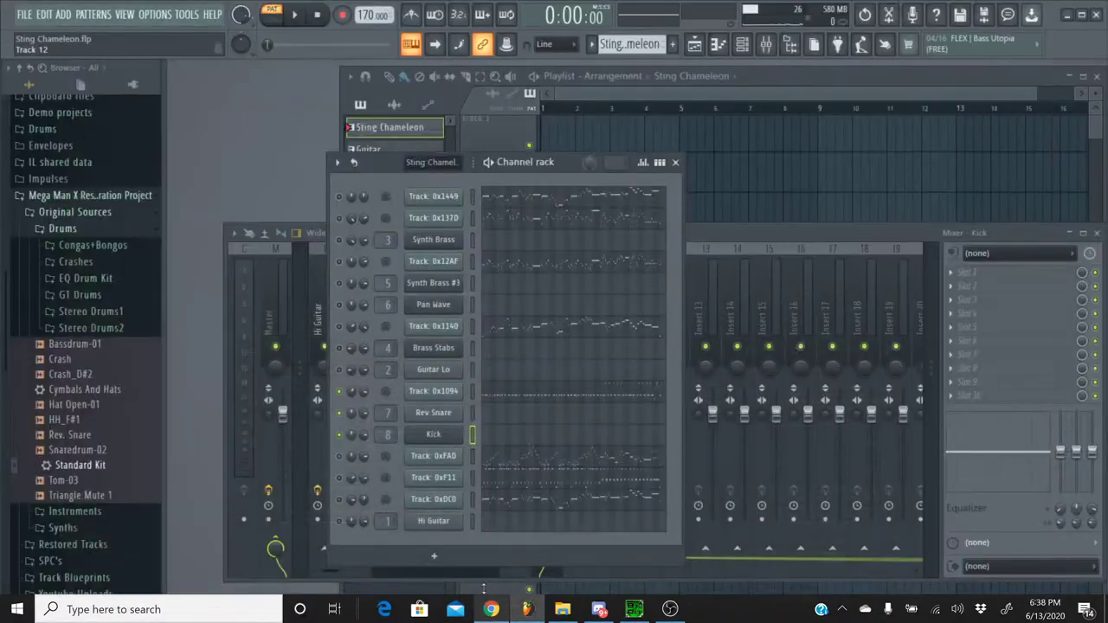
{"action": "right_click", "coordinate": [351, 394]}
{"action": "left_click", "coordinate": [363, 405]}
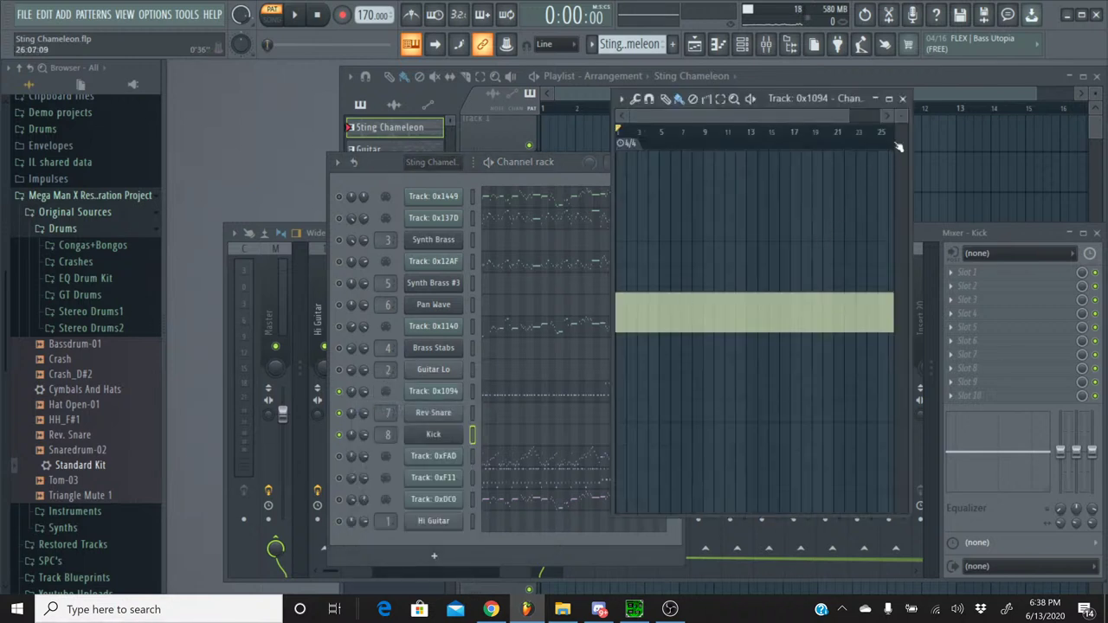
{"action": "left_click", "coordinate": [902, 98]}
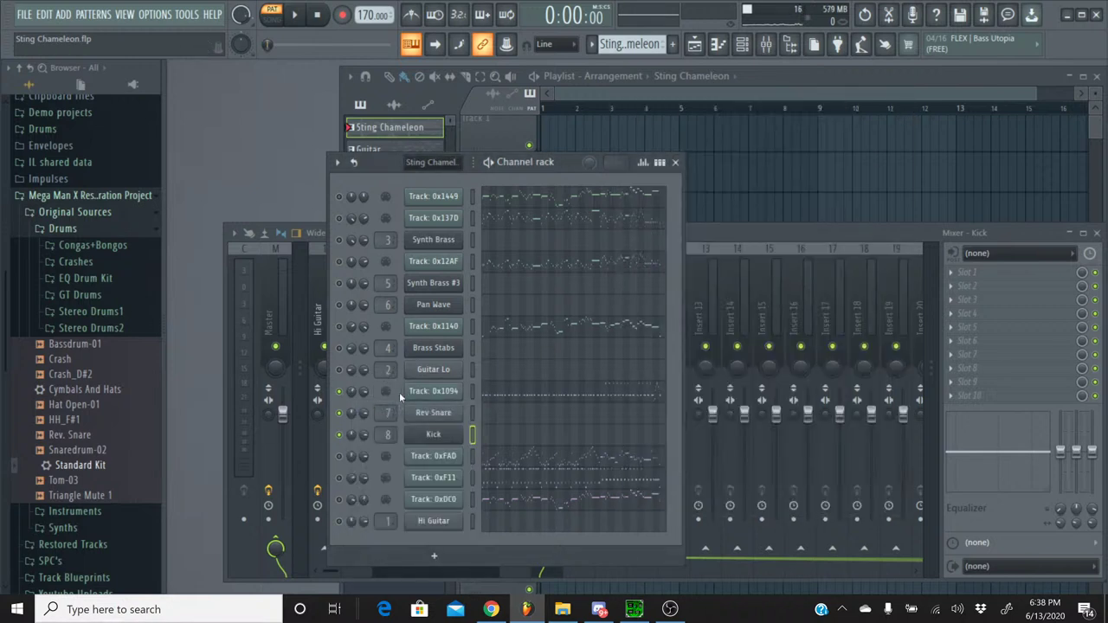
- Copy the channel panning value of Track: 0x1094 and paste it onto the Rev Snare and Kick channels
{"action": "right_click", "coordinate": [352, 394]}
{"action": "left_click", "coordinate": [381, 531]}
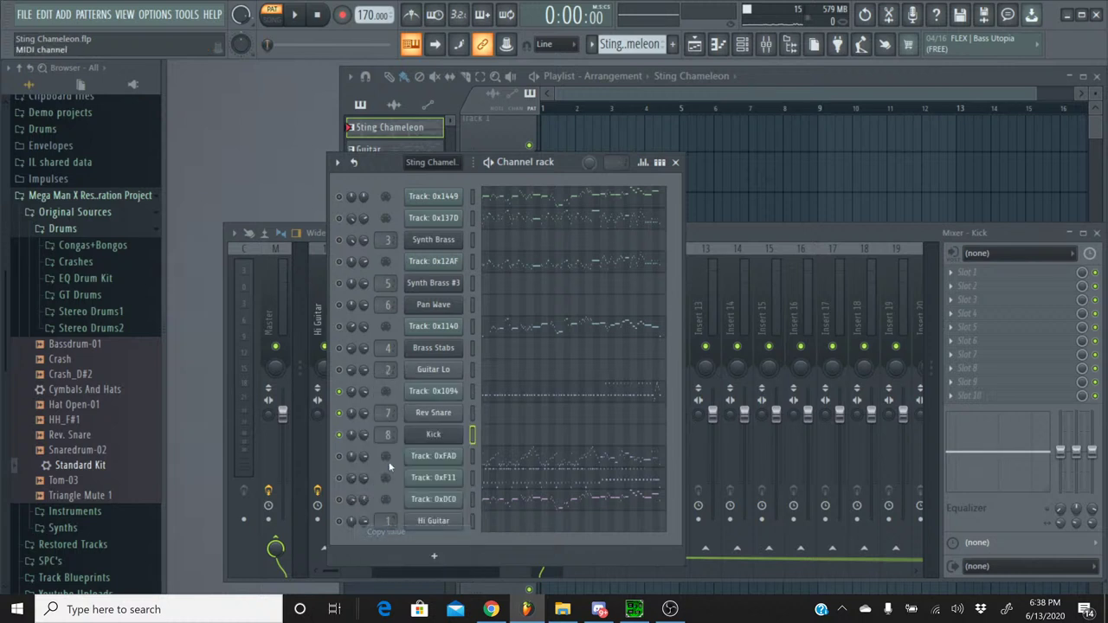
{"action": "right_click", "coordinate": [353, 415]}
{"action": "left_click", "coordinate": [381, 543]}
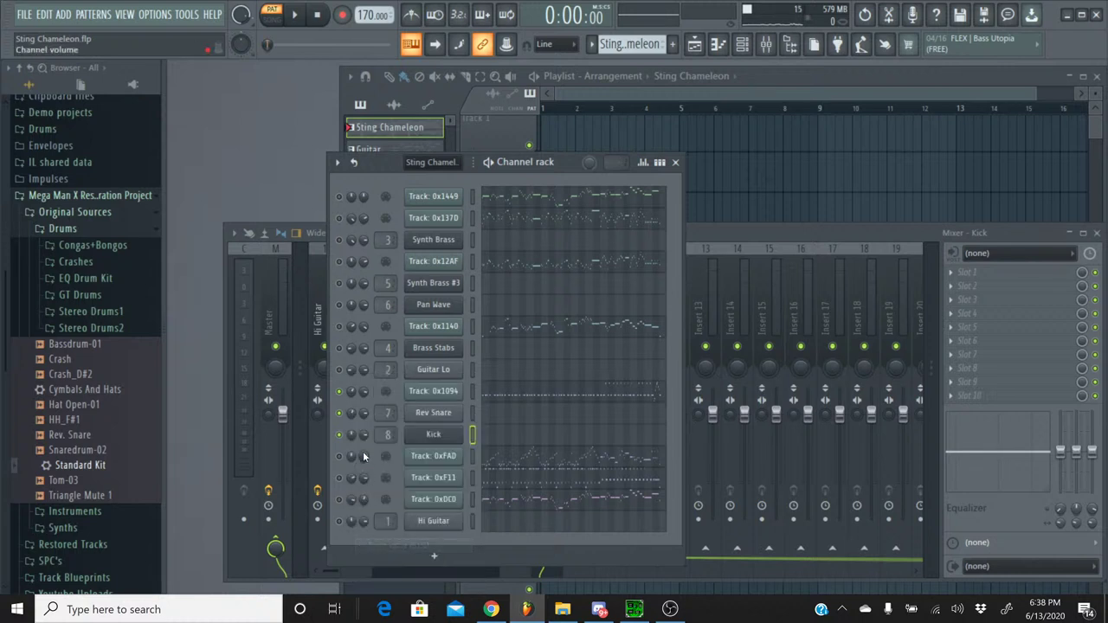
{"action": "right_click", "coordinate": [350, 435]}
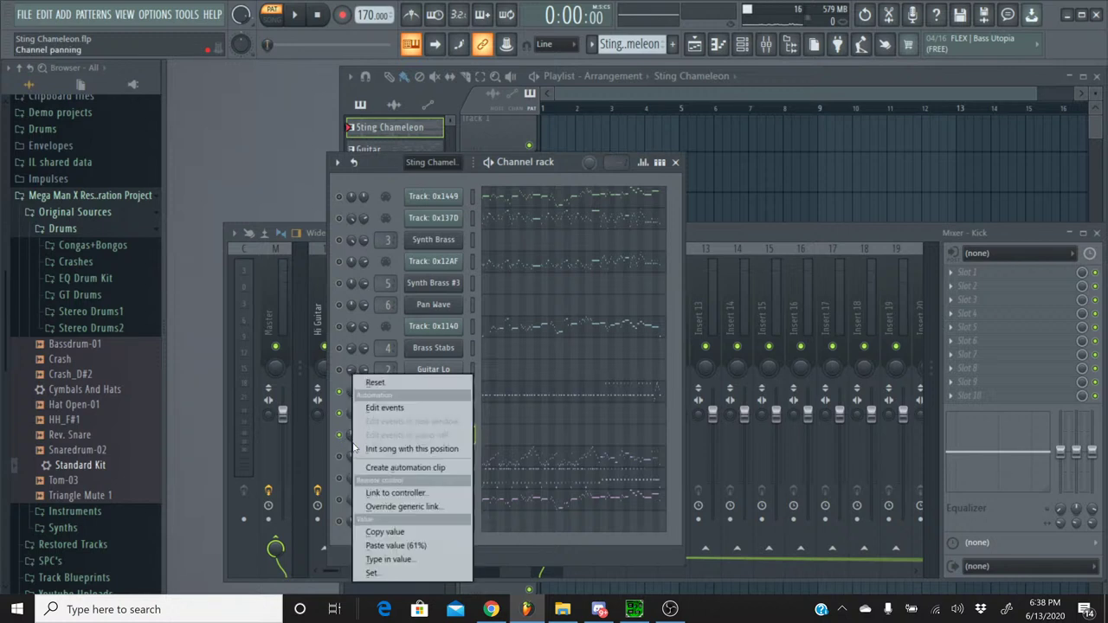
{"action": "left_click", "coordinate": [379, 547]}
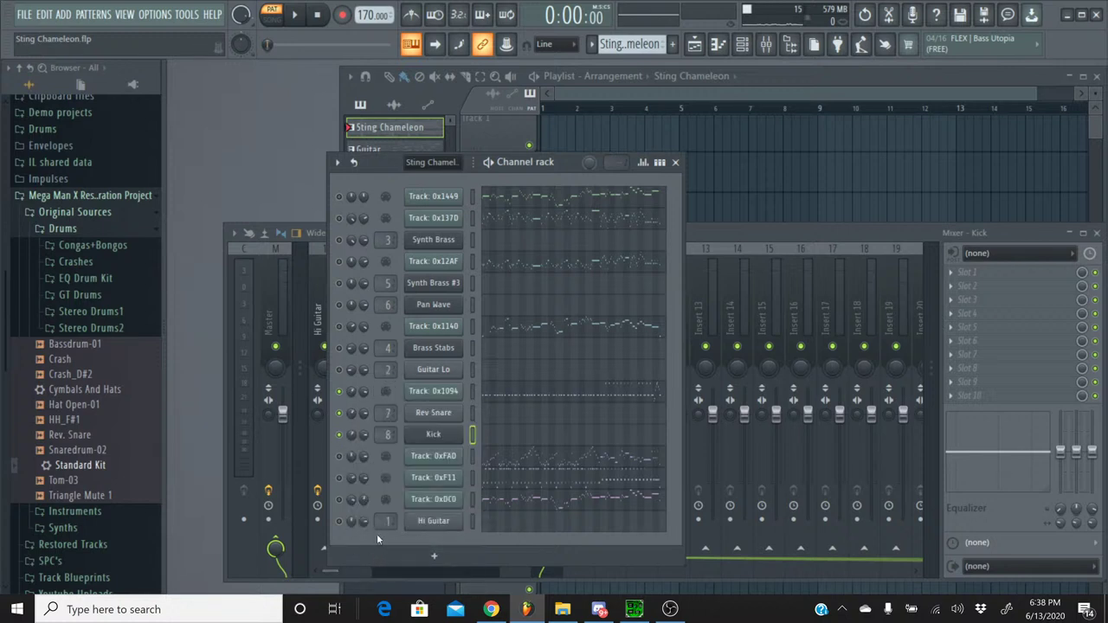
- Select the upper row of short notes from bar 17 onward in Track: 0x1094's piano roll
{"action": "left_click", "coordinate": [534, 391]}
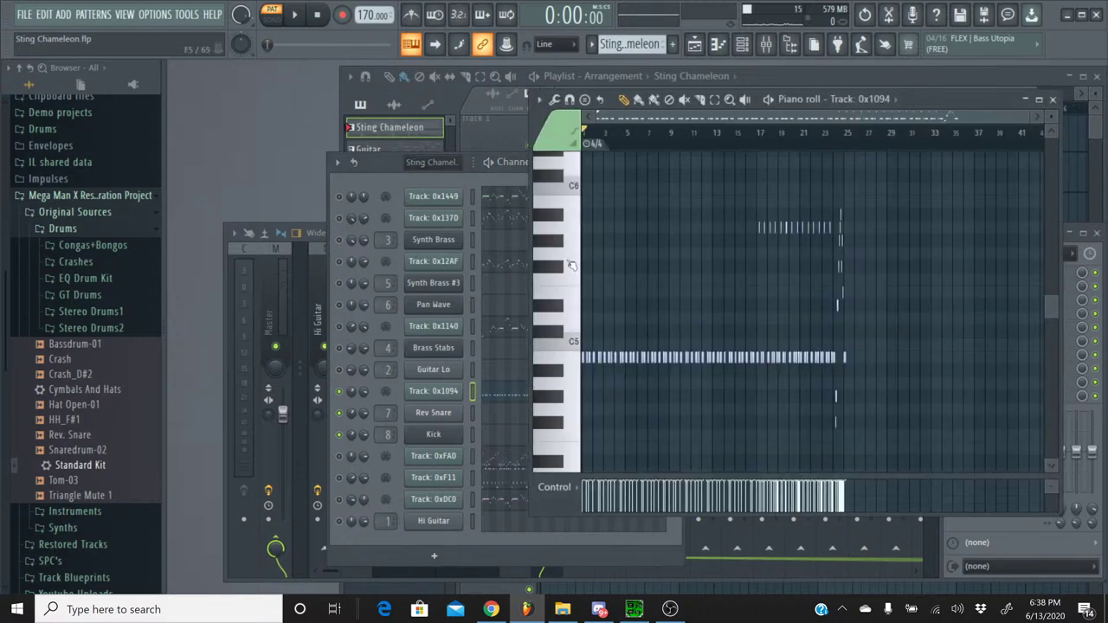
{"action": "scroll", "coordinate": [760, 121], "scroll_direction": "up", "scroll_amount": 6}
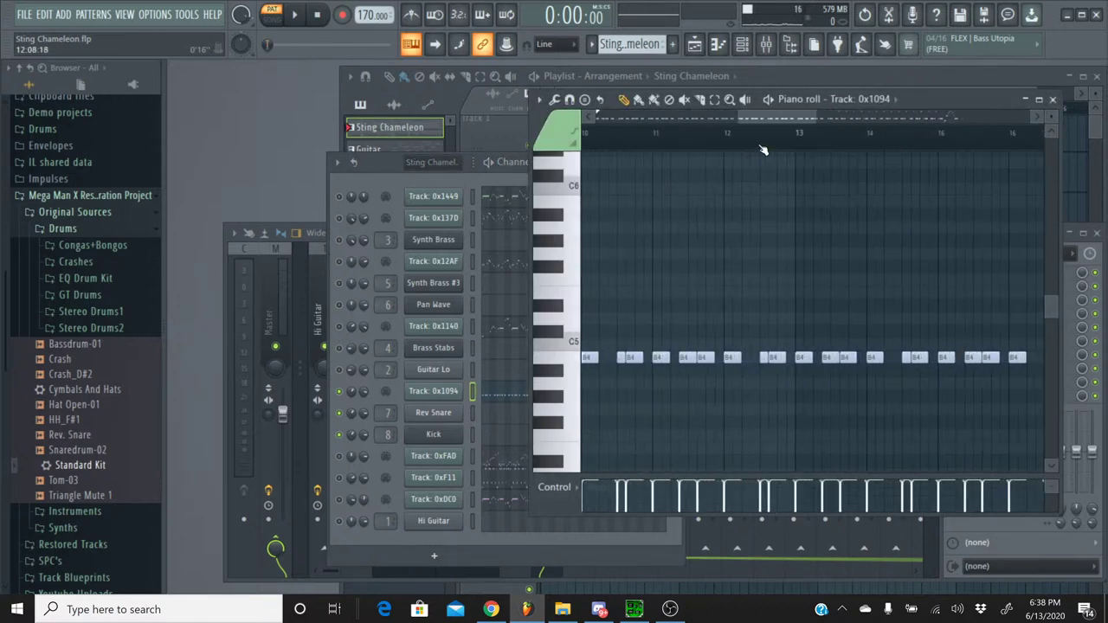
{"action": "left_click_drag", "start_coordinate": [859, 120], "coordinate": [735, 130]}
{"action": "left_click", "coordinate": [715, 99]}
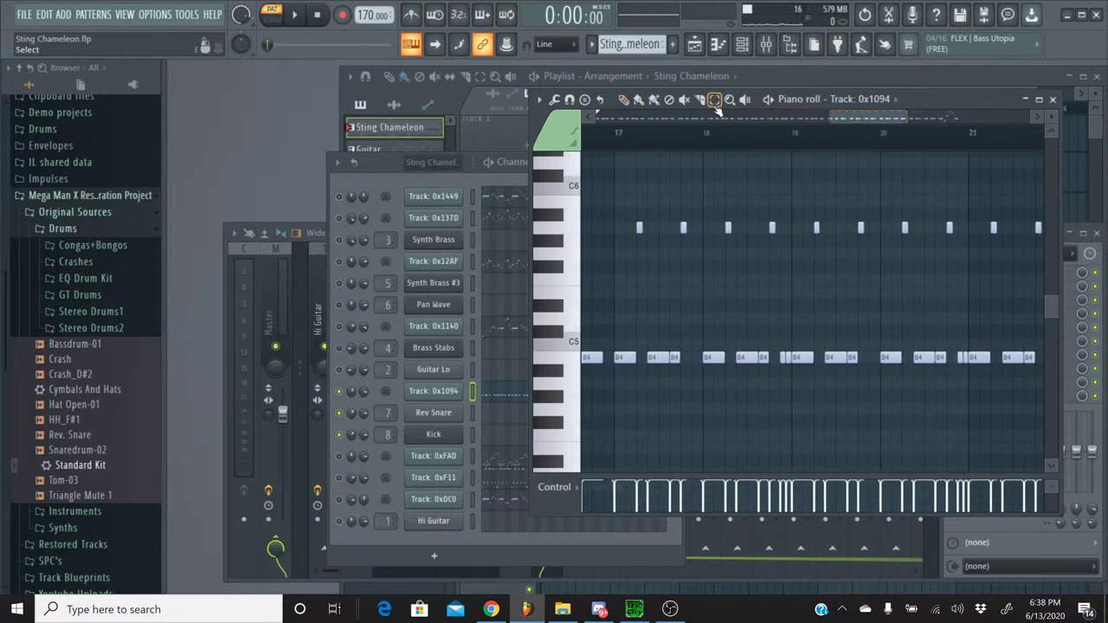
{"action": "left_click_drag", "start_coordinate": [625, 268], "coordinate": [817, 212]}
{"action": "left_click_drag", "start_coordinate": [919, 125], "coordinate": [843, 126]}
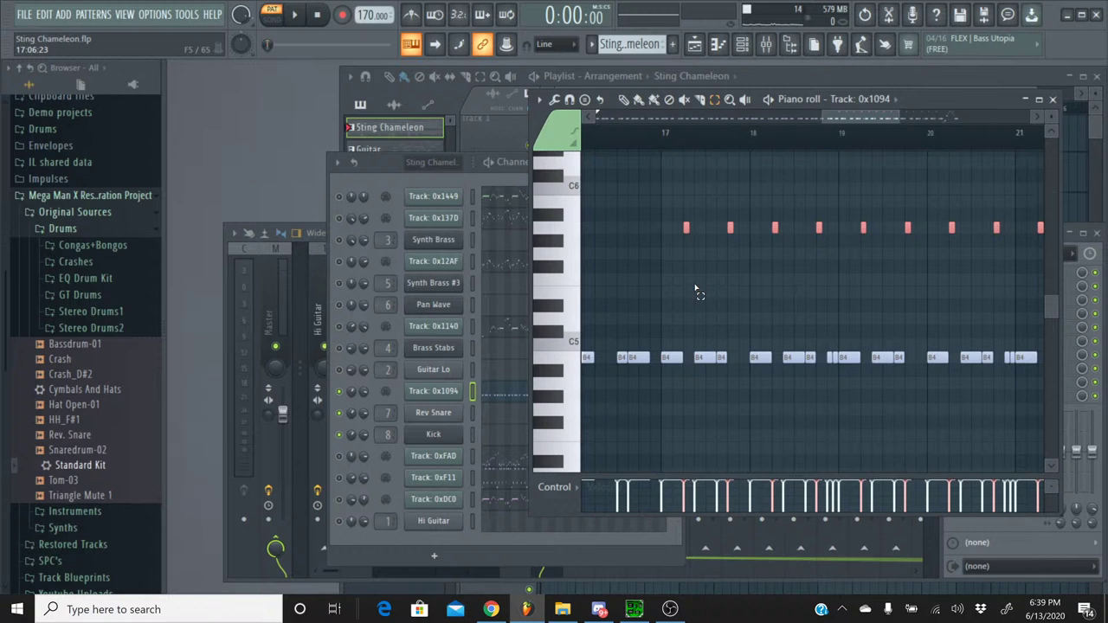
- Place the playhead at the first selected note in bar 17 and close the piano roll
{"action": "left_click", "coordinate": [623, 98]}
{"action": "left_click", "coordinate": [684, 132]}
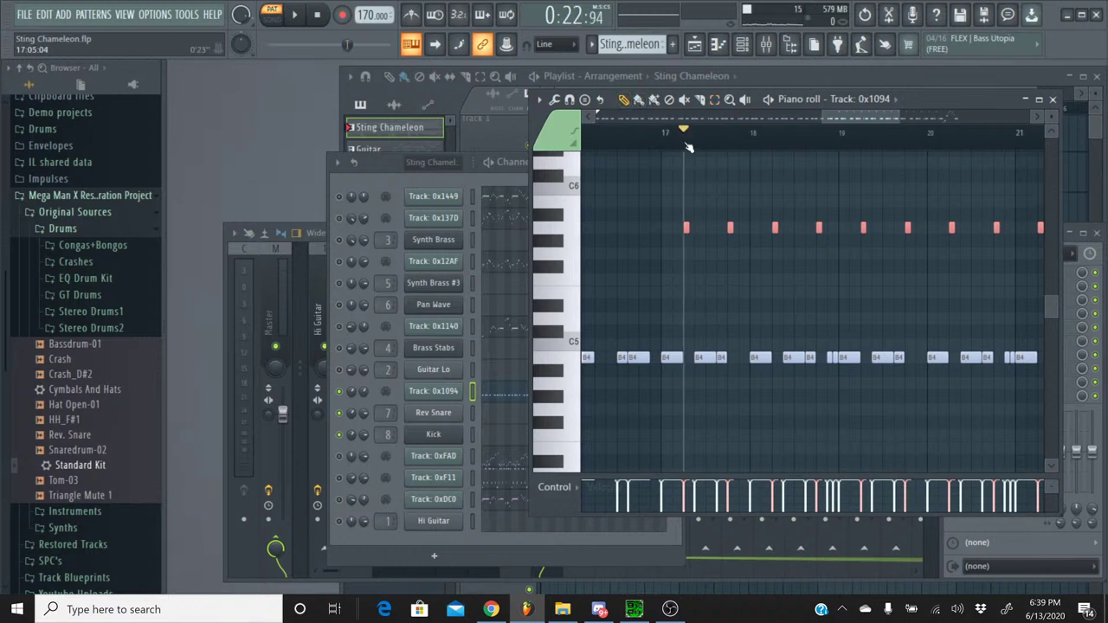
{"action": "left_click", "coordinate": [1054, 101]}
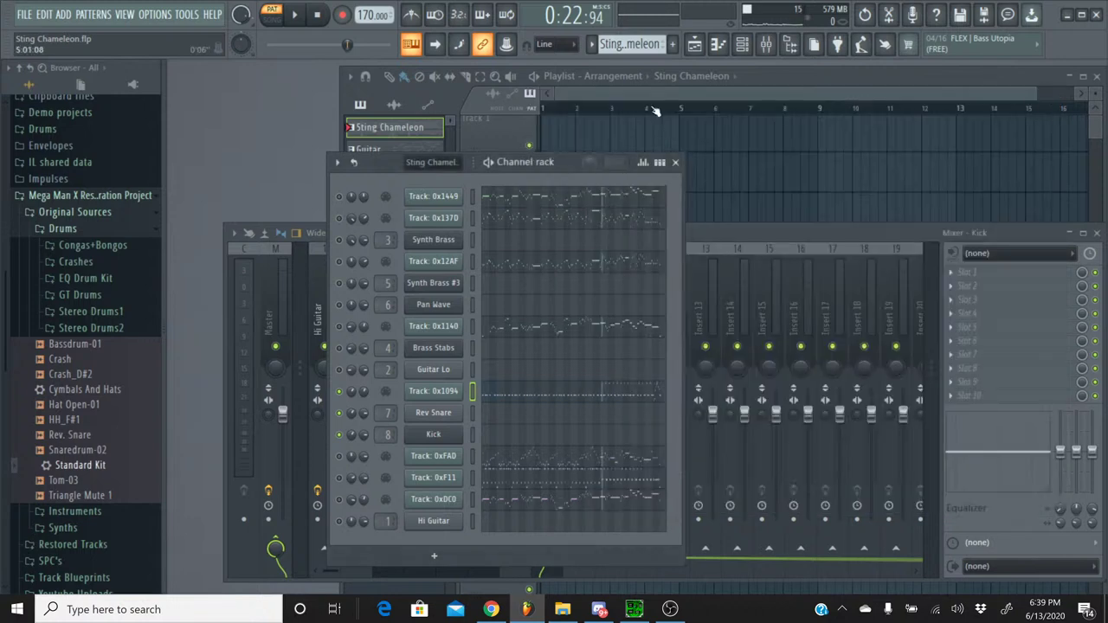
- Switch to the Percussion pattern and add the Cymbals And Hats preset as a channel below Kick, closing its plugin window
{"action": "left_click", "coordinate": [591, 45]}
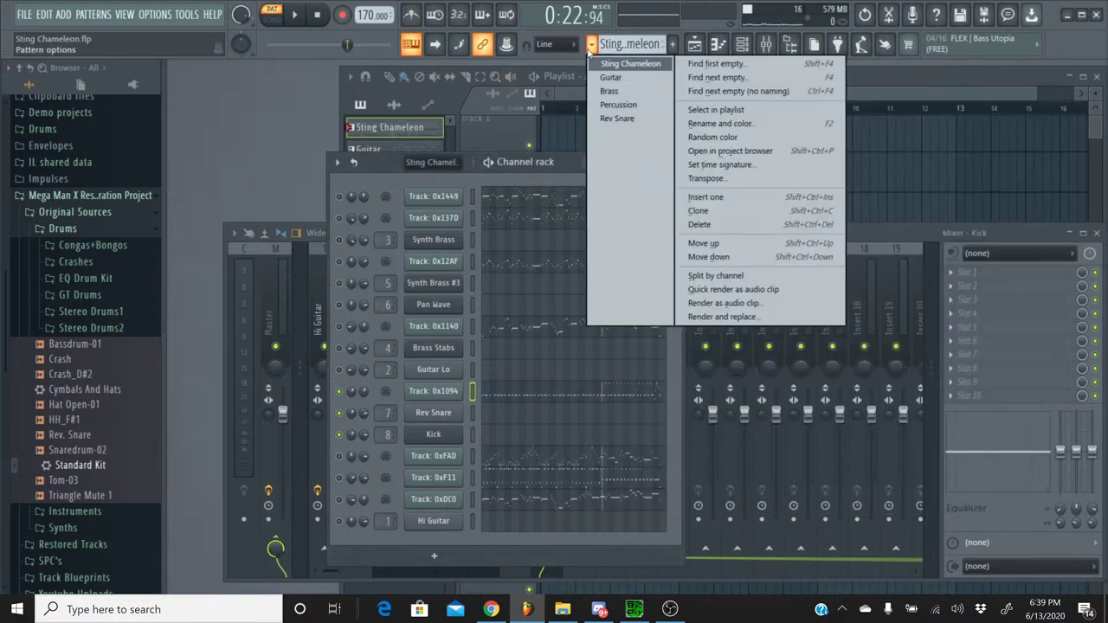
{"action": "left_click", "coordinate": [623, 107]}
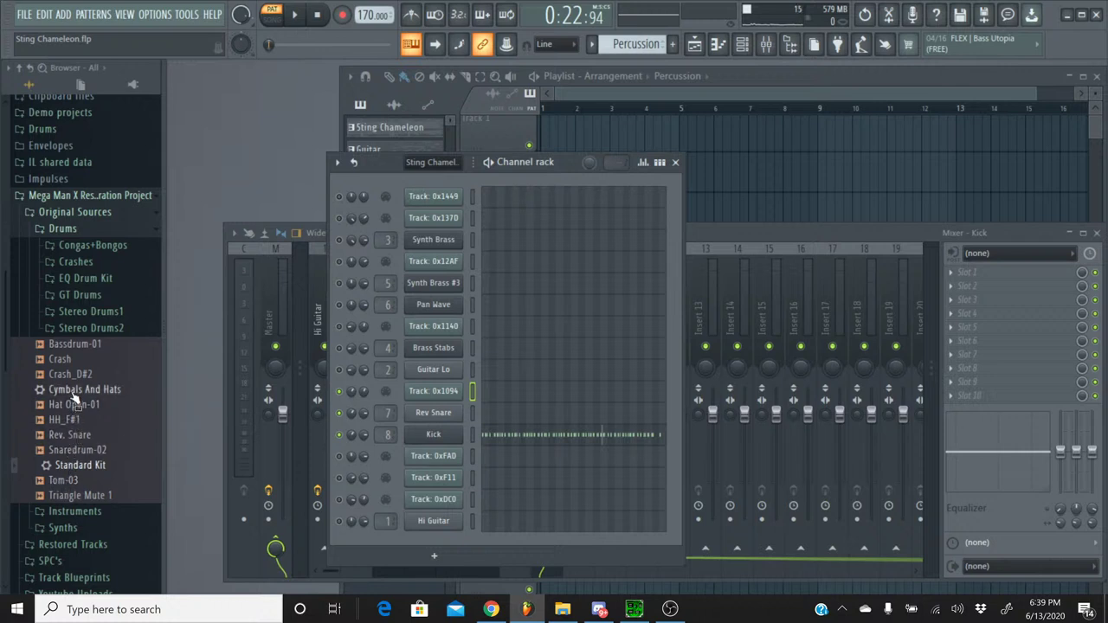
{"action": "left_click_drag", "start_coordinate": [74, 395], "coordinate": [435, 448]}
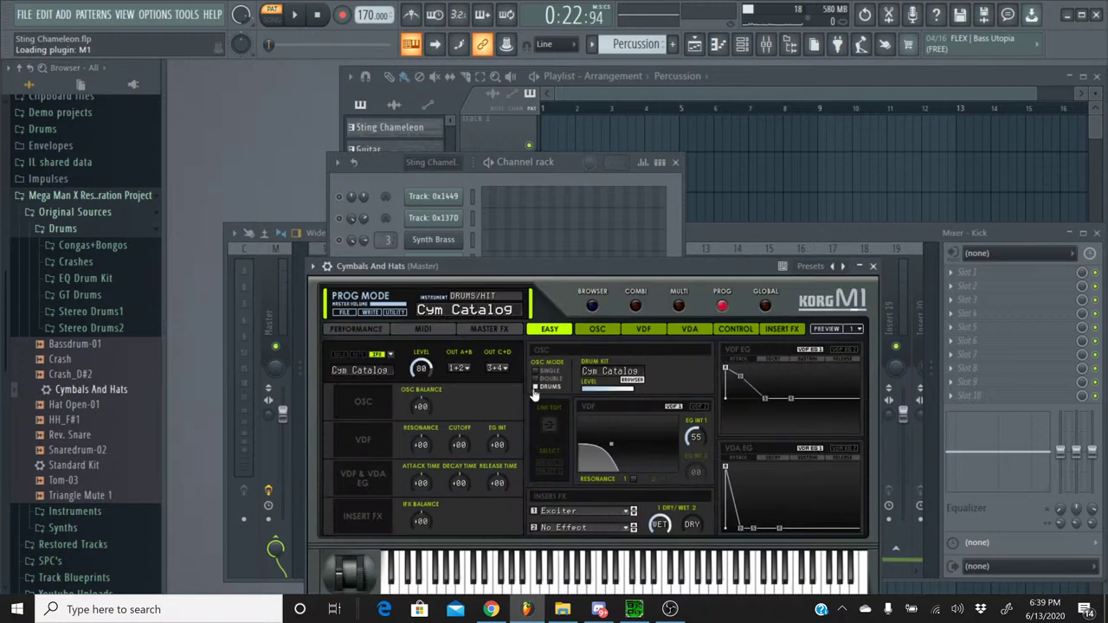
{"action": "left_click", "coordinate": [872, 267]}
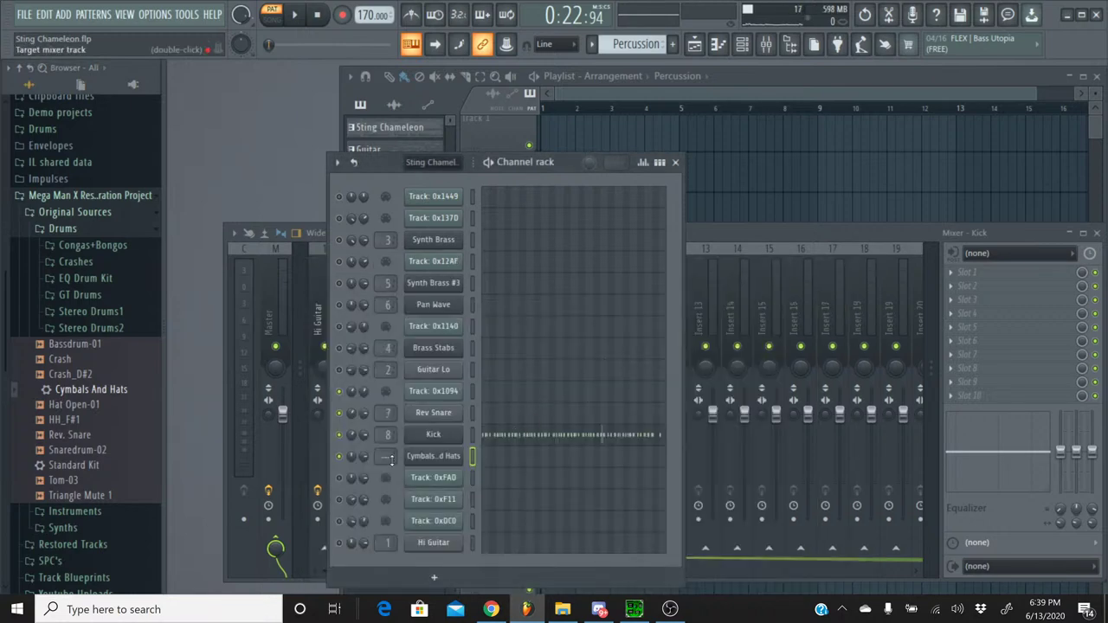
- Route the Cymbals And Hats channel to mixer track 9
{"action": "left_click", "coordinate": [688, 252]}
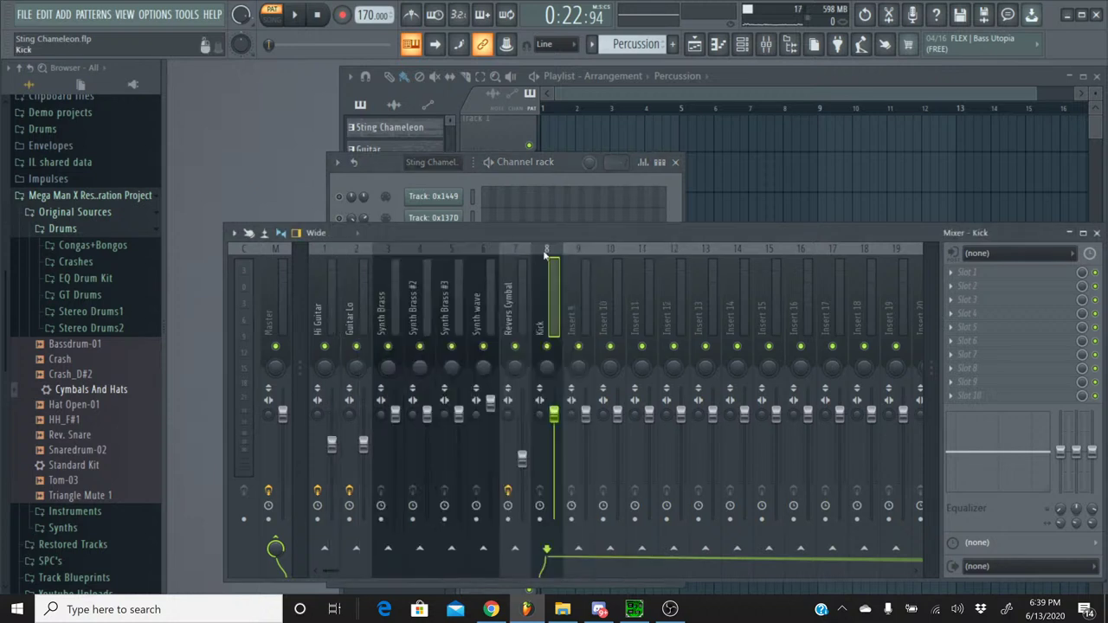
{"action": "left_click", "coordinate": [570, 251]}
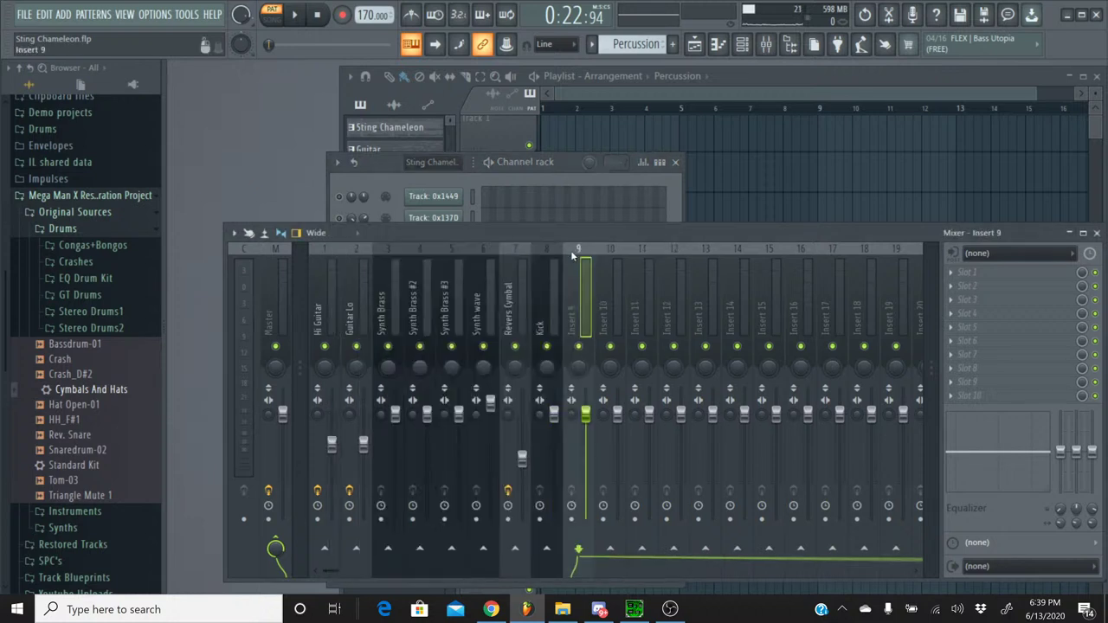
{"action": "key", "text": "ctrl+l"}
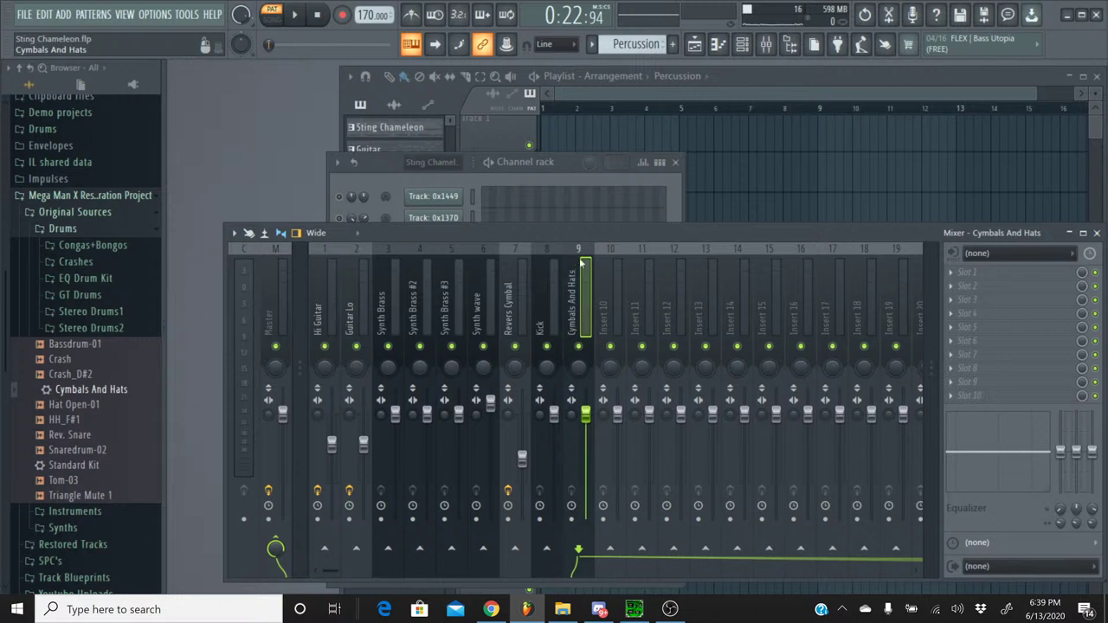
- Rename mixer track 9 as Hat
{"action": "right_click", "coordinate": [589, 252]}
{"action": "left_click", "coordinate": [650, 214]}
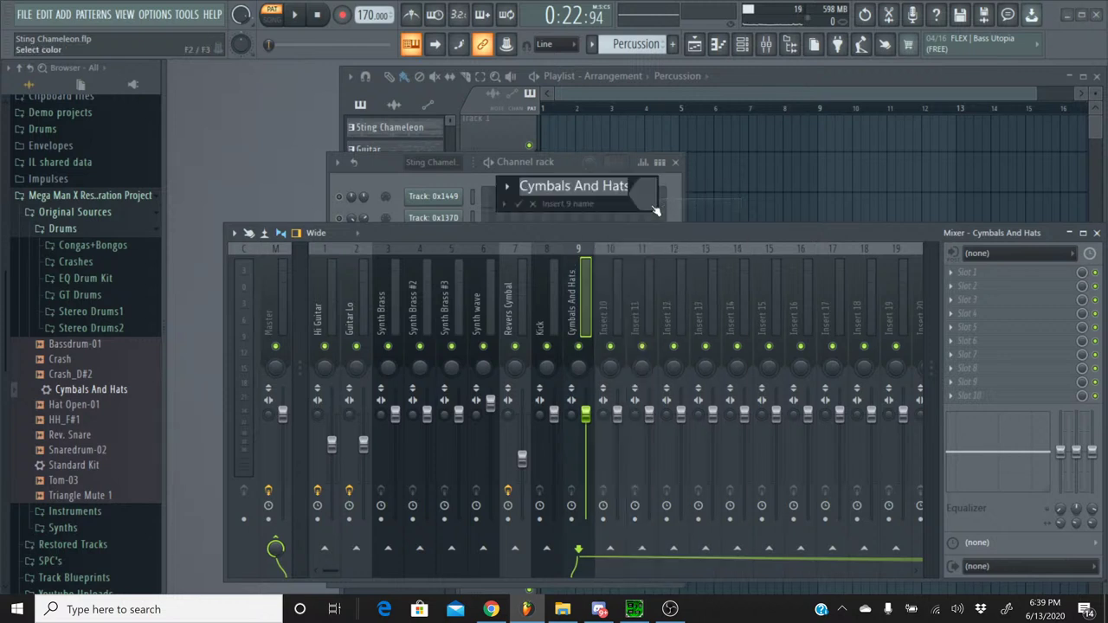
{"action": "type", "text": "Hat"}
{"action": "key", "text": "Return"}
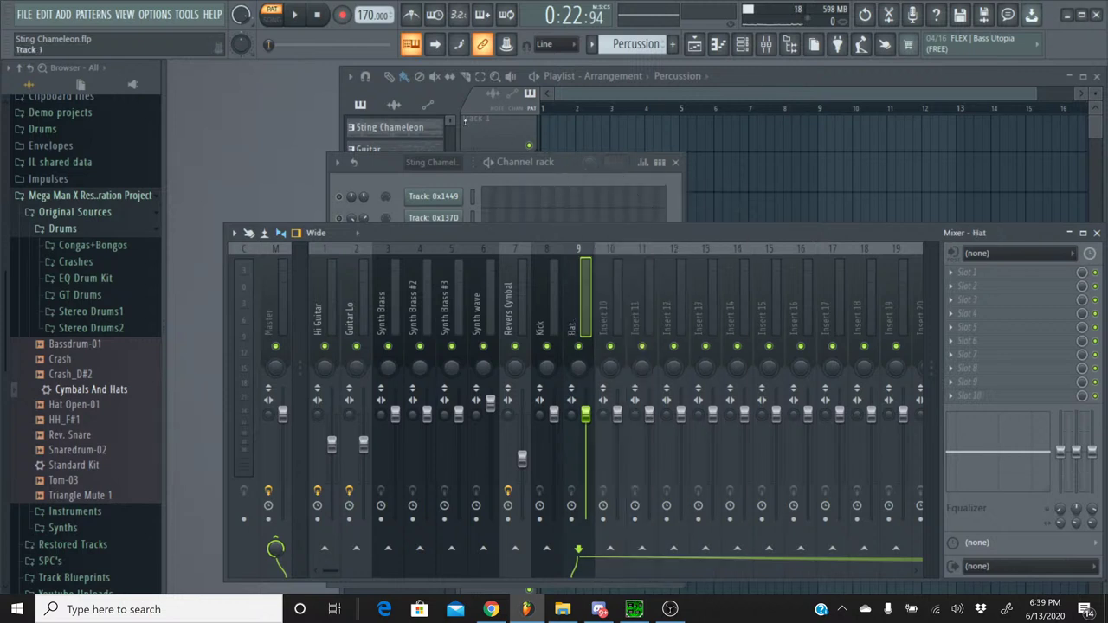
- Rename the Cymbals And Hats channel as Hat
{"action": "left_click", "coordinate": [357, 175]}
{"action": "right_click", "coordinate": [440, 459]}
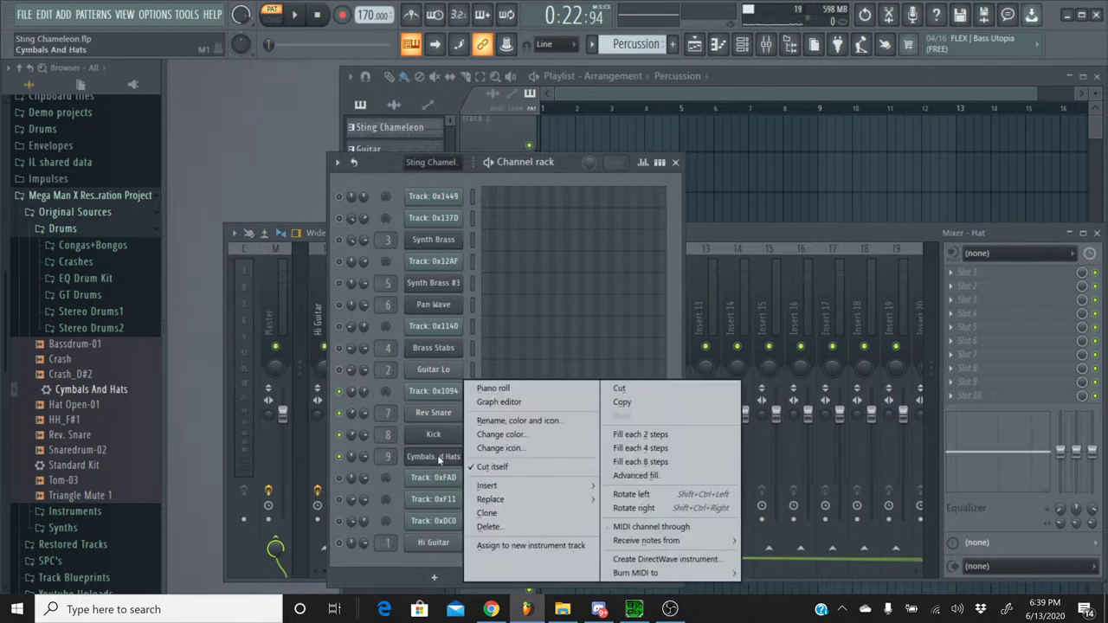
{"action": "left_click", "coordinate": [481, 421]}
{"action": "type", "text": "Hat"}
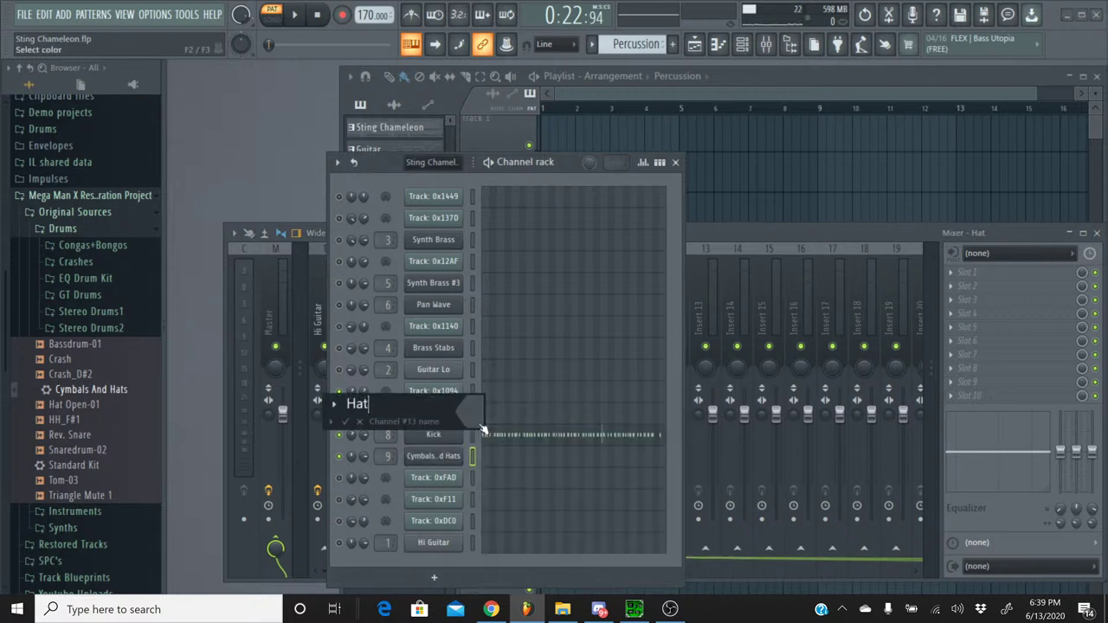
{"action": "key", "text": "Return"}
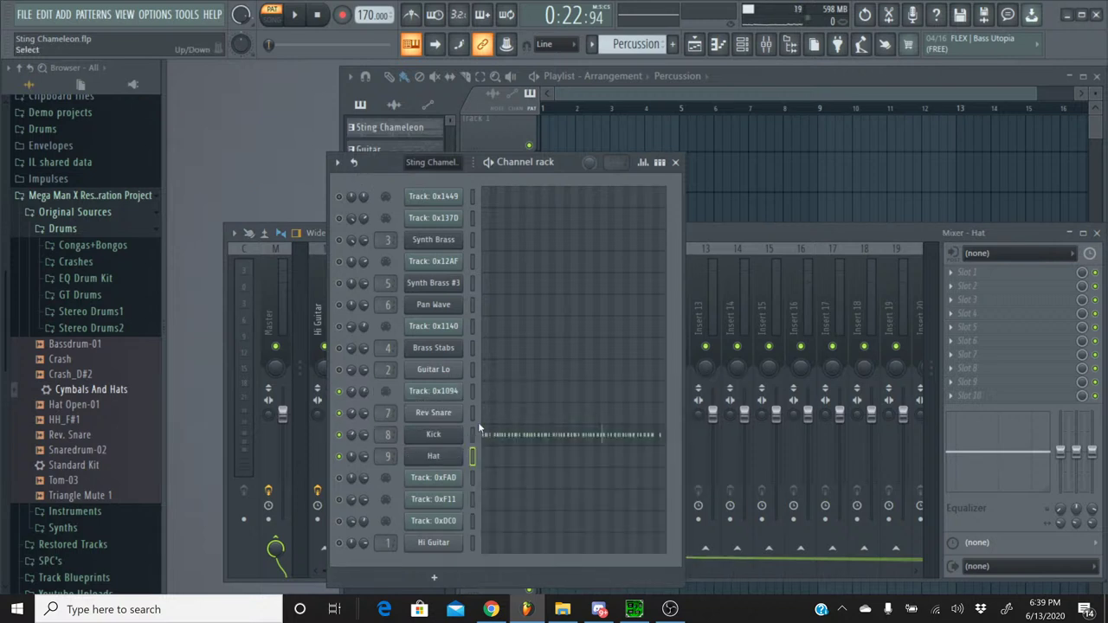
- Paste the copied notes into the Hat channel's piano roll from the playhead in bar 17 and deselect them
{"action": "left_click", "coordinate": [517, 459]}
{"action": "left_click_drag", "start_coordinate": [624, 118], "coordinate": [887, 128]}
{"action": "key", "text": "ctrl+v"}
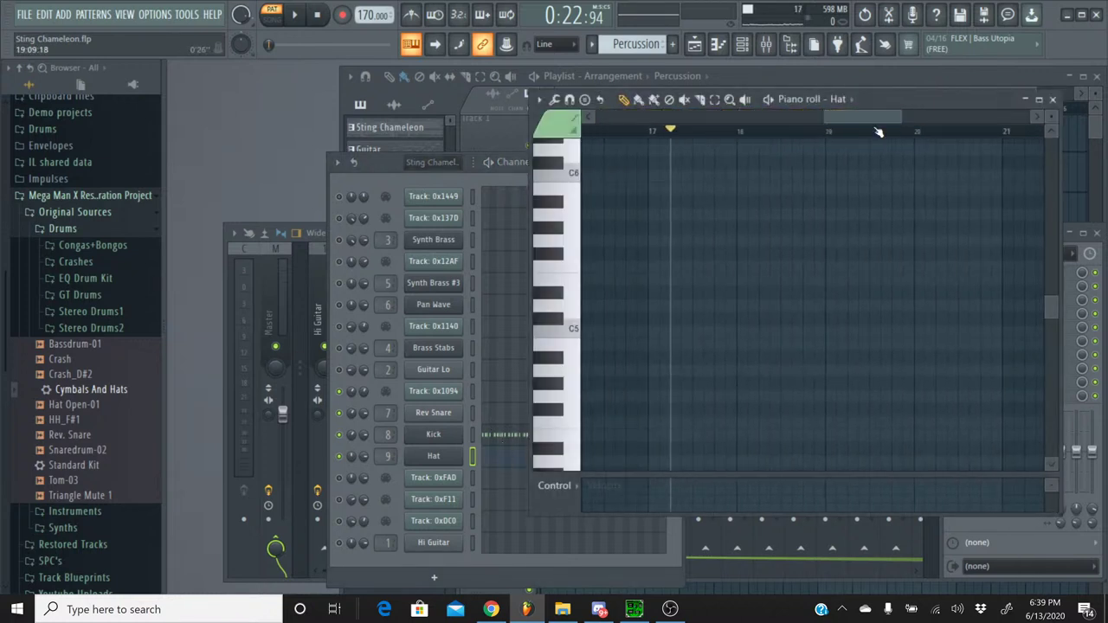
{"action": "left_click_drag", "start_coordinate": [628, 217], "coordinate": [713, 217]}
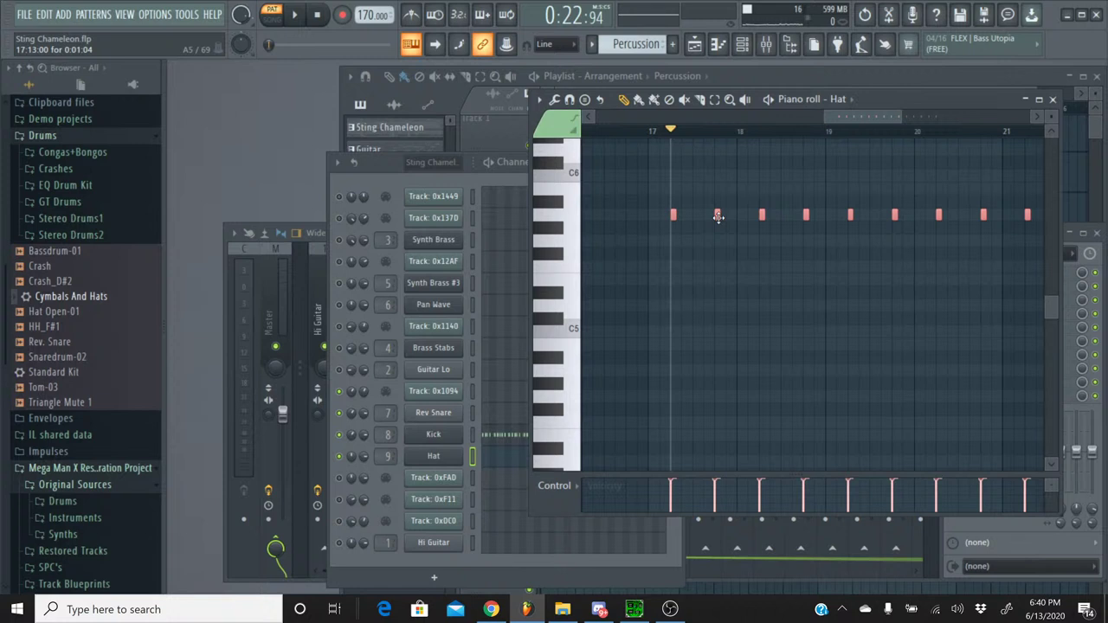
{"action": "left_click", "coordinate": [718, 217]}
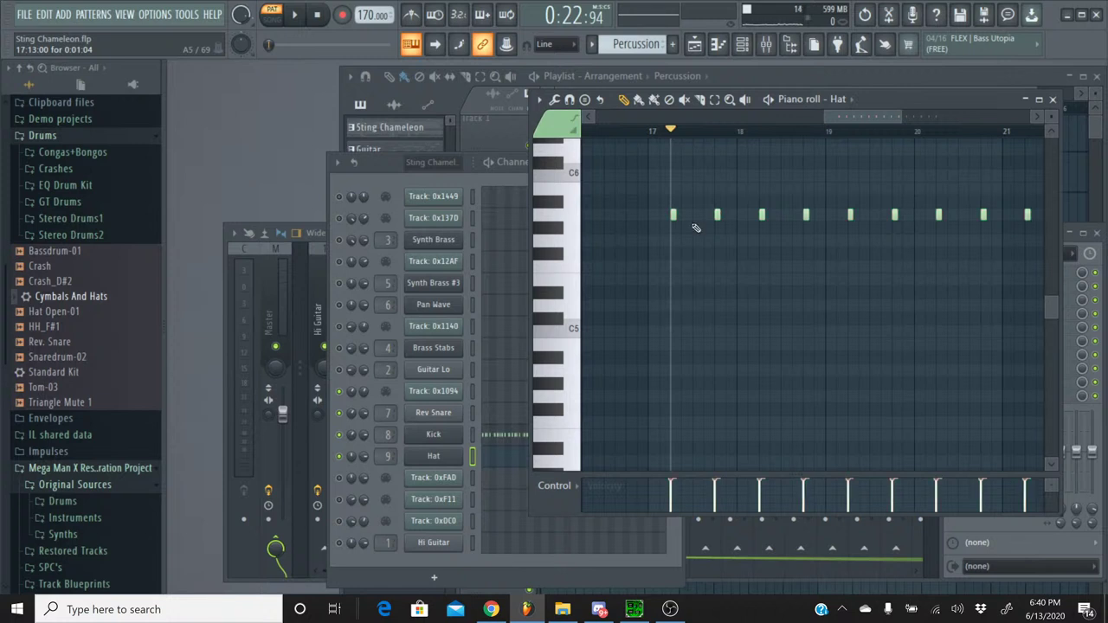
- Audition the Hat instrument's keys from A5 down to B3 to find a suitable hat sound
{"action": "left_click", "coordinate": [554, 211]}
{"action": "left_click", "coordinate": [558, 229]}
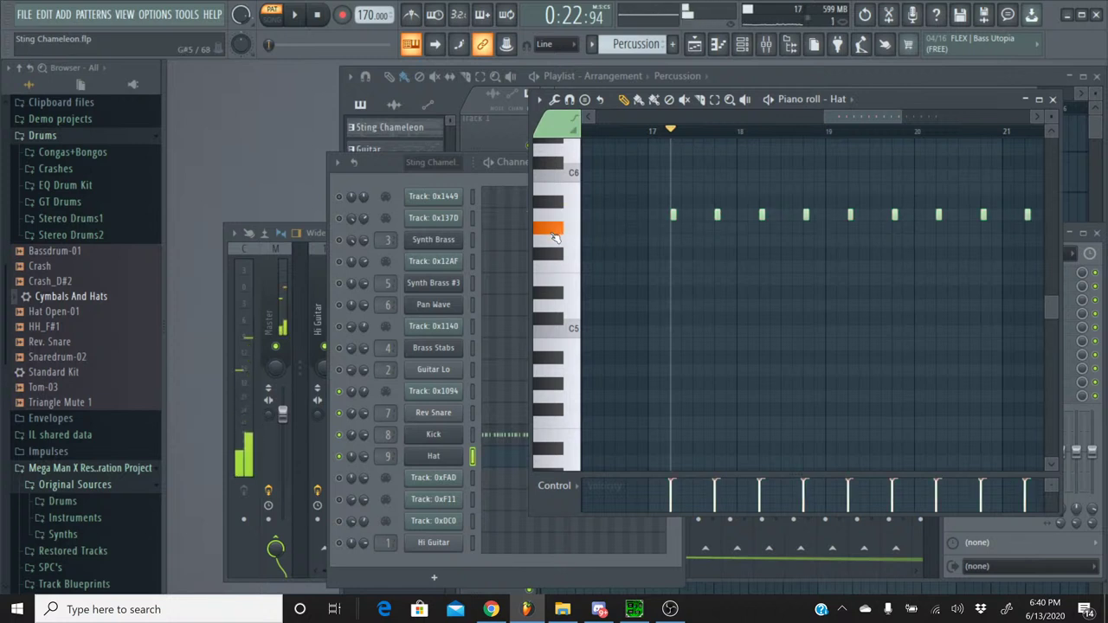
{"action": "left_click", "coordinate": [551, 246]}
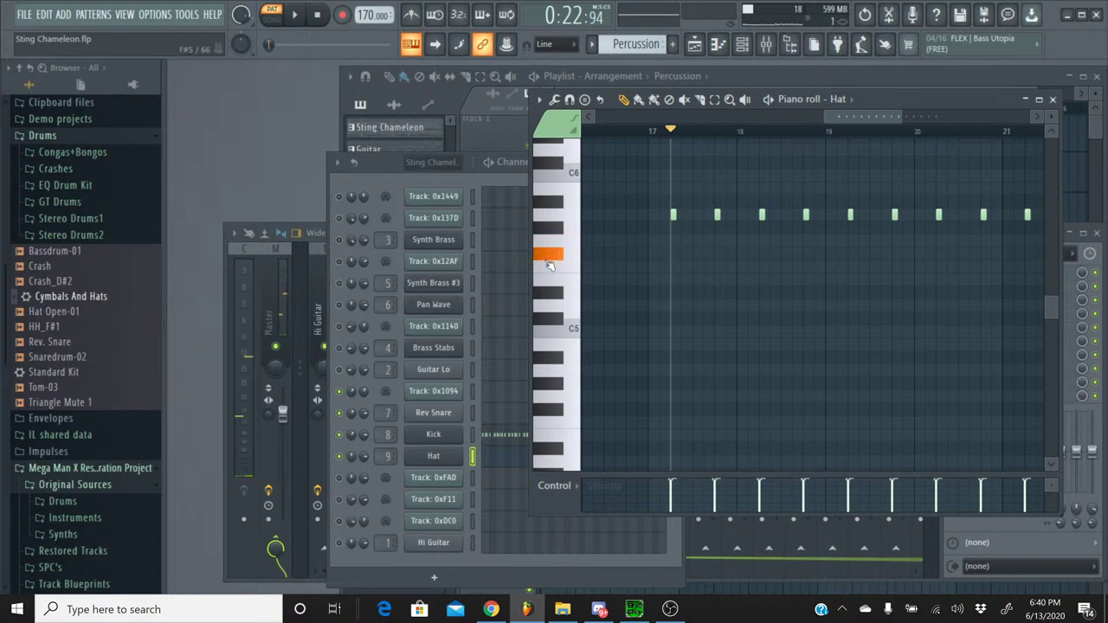
{"action": "left_click", "coordinate": [549, 276]}
{"action": "left_click", "coordinate": [547, 298]}
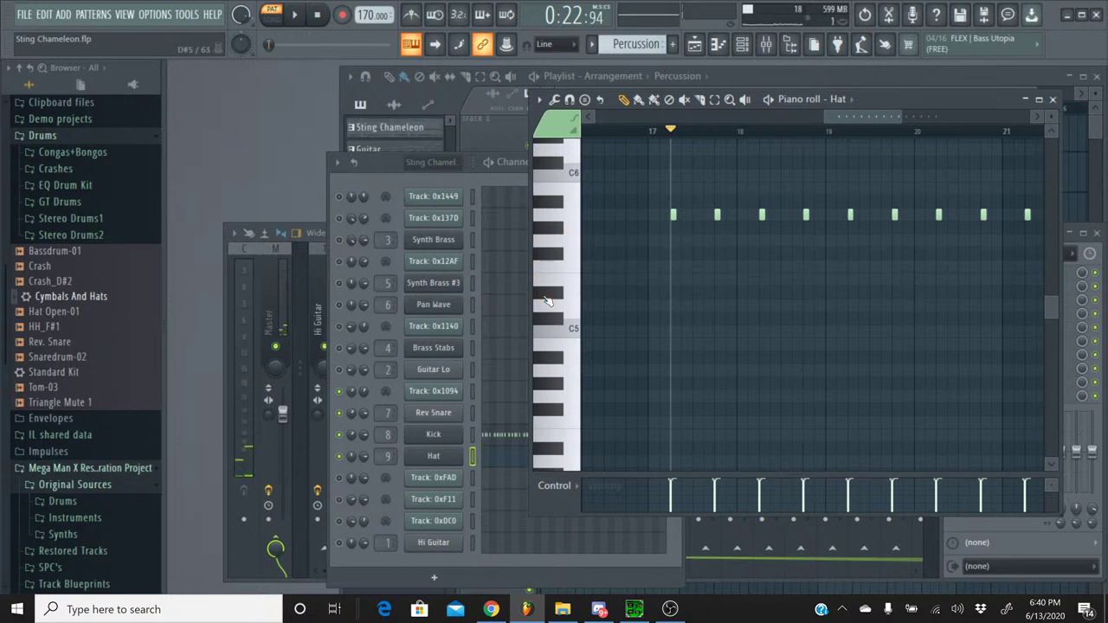
{"action": "left_click", "coordinate": [547, 299]}
{"action": "left_click", "coordinate": [547, 310]}
{"action": "left_click", "coordinate": [547, 311]}
{"action": "left_click", "coordinate": [547, 338]}
{"action": "left_click", "coordinate": [547, 346]}
{"action": "scroll", "coordinate": [558, 340], "scroll_direction": "down", "scroll_amount": 2}
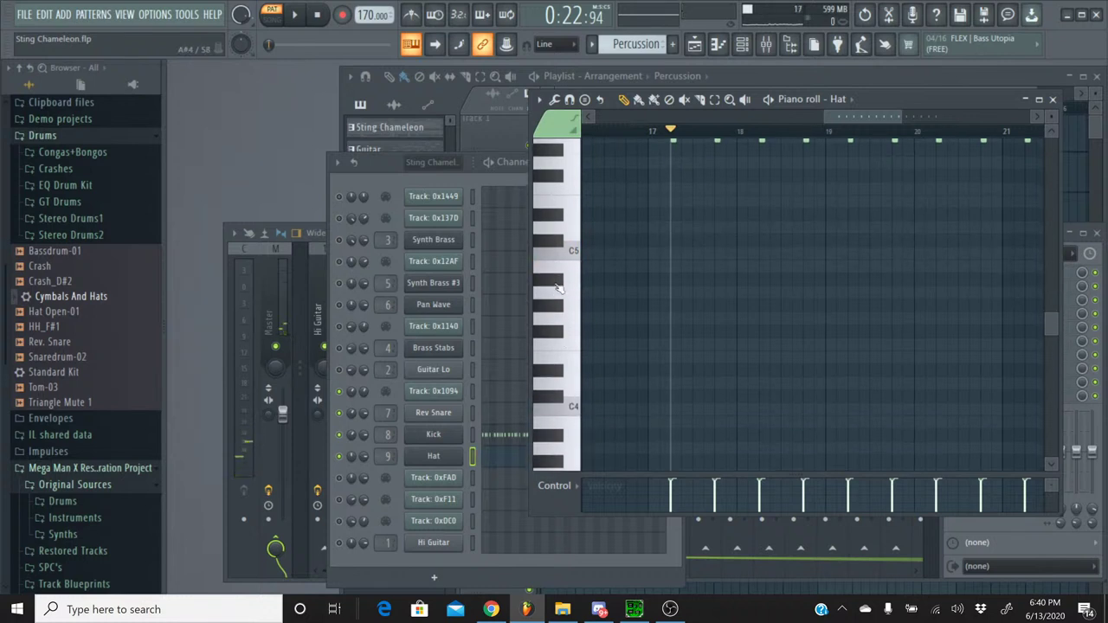
{"action": "left_click", "coordinate": [559, 290]}
{"action": "left_click", "coordinate": [558, 291]}
{"action": "left_click", "coordinate": [557, 291]}
{"action": "left_click", "coordinate": [558, 300]}
{"action": "left_click", "coordinate": [554, 287]}
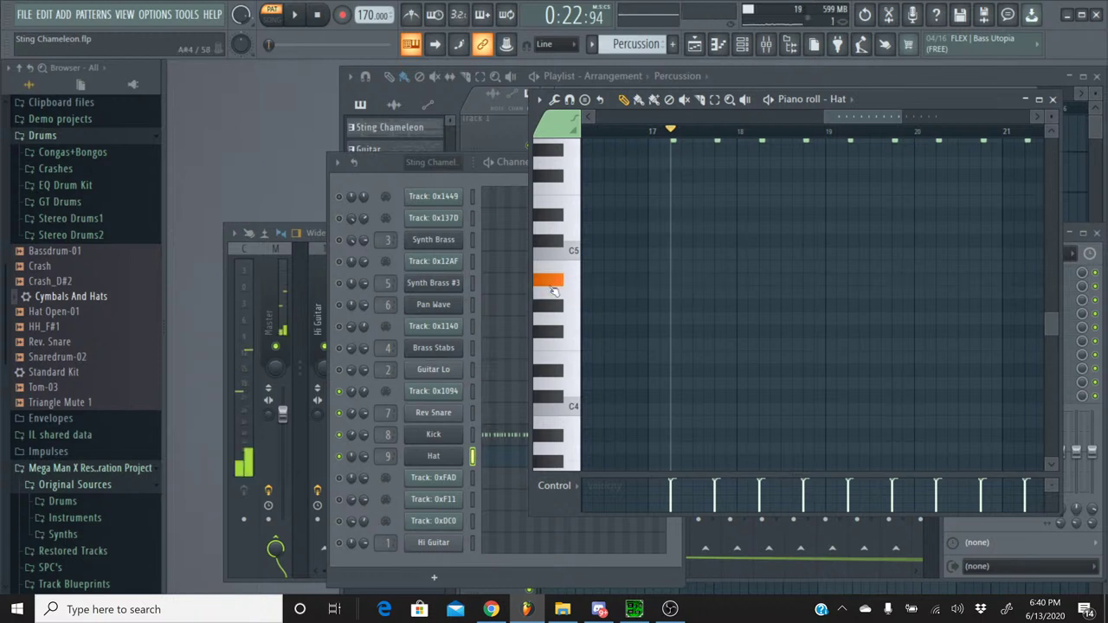
{"action": "left_click", "coordinate": [554, 299]}
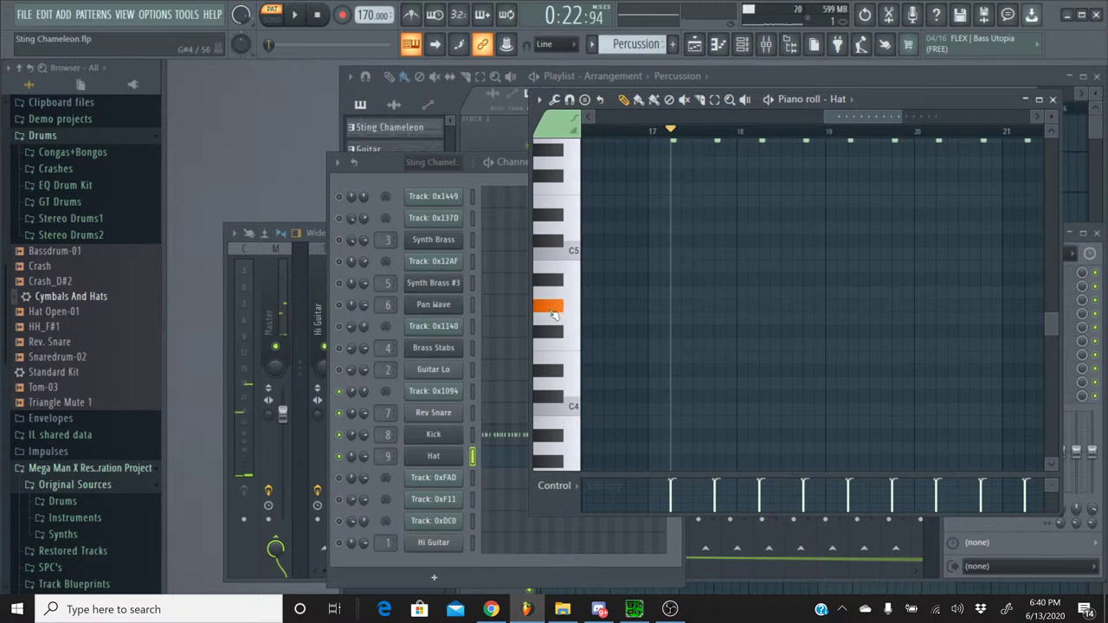
{"action": "left_click", "coordinate": [555, 325]}
{"action": "left_click", "coordinate": [556, 331]}
{"action": "left_click_drag", "start_coordinate": [556, 330], "coordinate": [560, 364]}
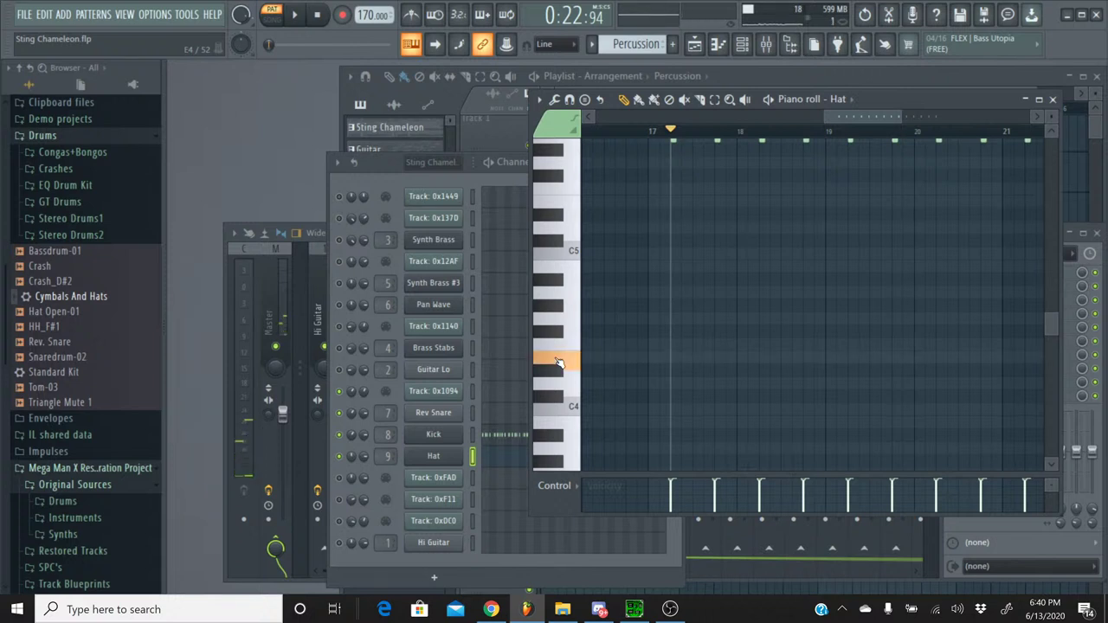
{"action": "left_click_drag", "start_coordinate": [559, 364], "coordinate": [557, 426]}
- Select all Hat notes, lower them to B3 and audition that key
{"action": "key", "text": "ctrl+a"}
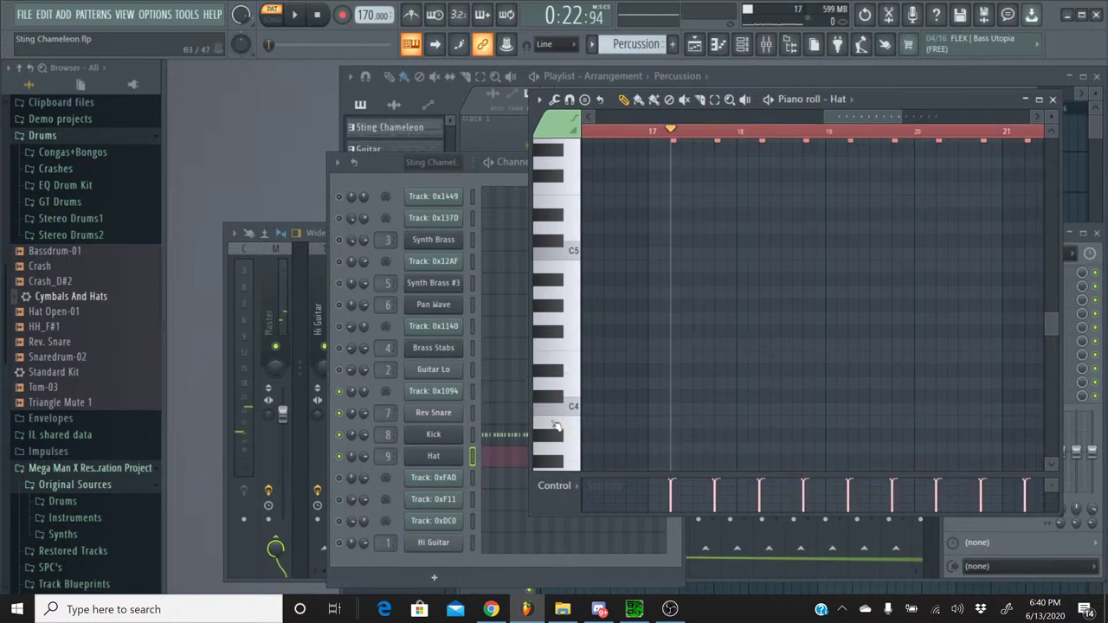
{"action": "key", "text": "Down"}
{"action": "key", "text": "Down"}
{"action": "key", "text": "Down"}
{"action": "key", "text": "Down"}
{"action": "key", "text": "Down"}
{"action": "key", "text": "Down"}
{"action": "key", "text": "Down"}
{"action": "key", "text": "Down"}
{"action": "key", "text": "Down"}
{"action": "key", "text": "Down"}
{"action": "key", "text": "Down"}
{"action": "key", "text": "Down"}
{"action": "key", "text": "Down"}
{"action": "key", "text": "Down"}
{"action": "key", "text": "Down"}
{"action": "key", "text": "Down"}
{"action": "key", "text": "Down"}
{"action": "key", "text": "Down"}
{"action": "key", "text": "Down"}
{"action": "key", "text": "Down"}
{"action": "key", "text": "Down"}
{"action": "key", "text": "Down"}
{"action": "key", "text": "Down"}
{"action": "key", "text": "Down"}
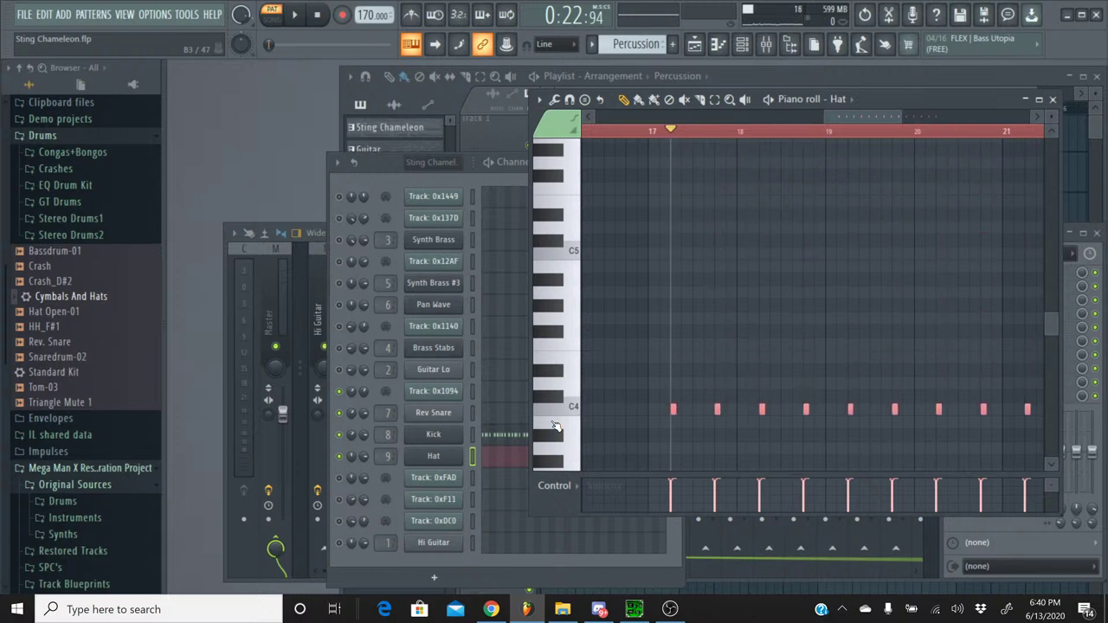
{"action": "left_click", "coordinate": [557, 426]}
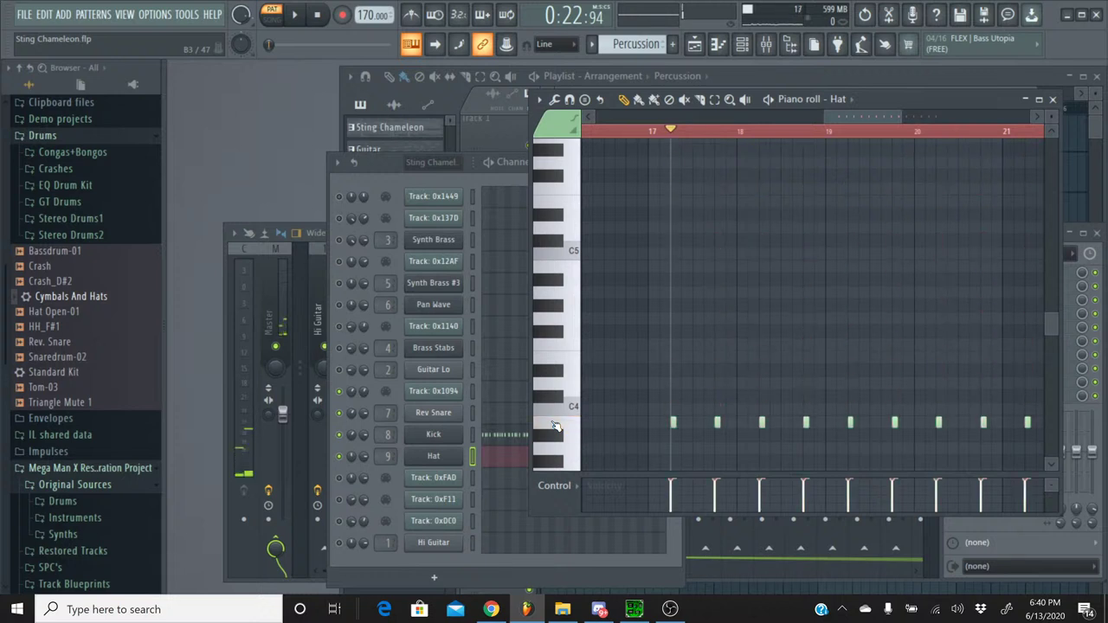
{"action": "left_click_drag", "start_coordinate": [557, 426], "coordinate": [557, 426]}
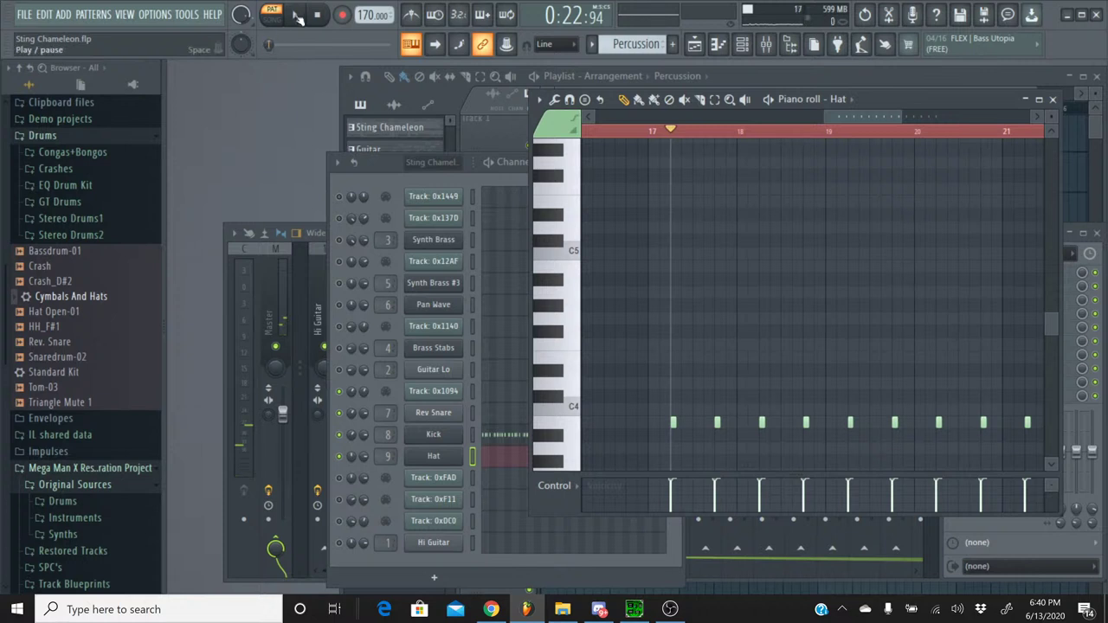
- Compare the Hat part with the Sting Chameleon pattern during playback, return to Percussion and replay it from bar 17
{"action": "left_click", "coordinate": [294, 14]}
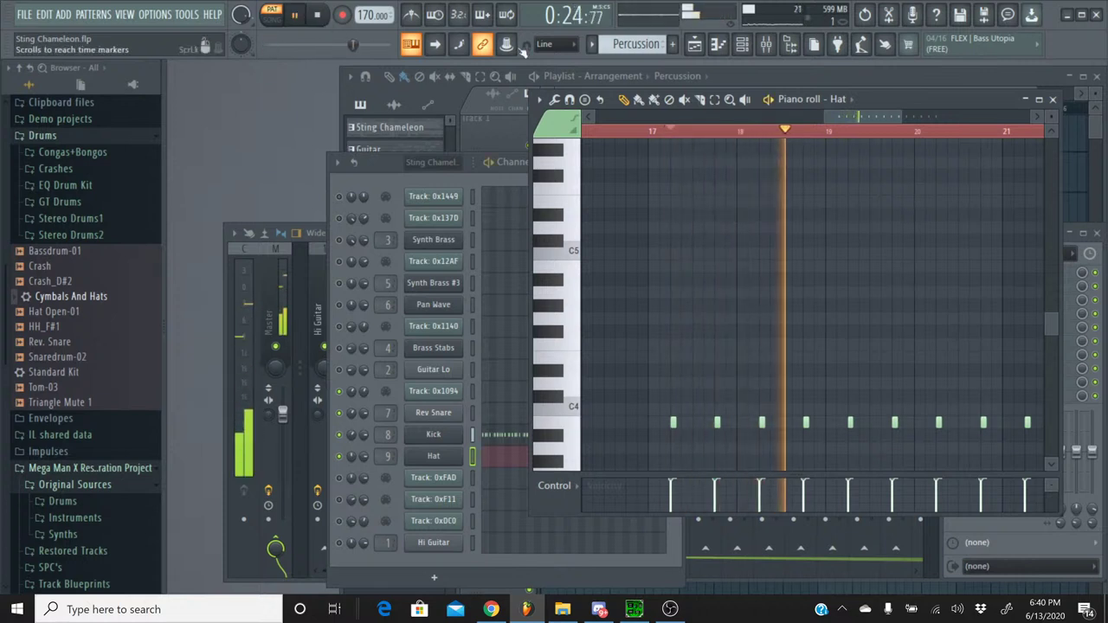
{"action": "left_click", "coordinate": [592, 44]}
{"action": "left_click", "coordinate": [594, 66]}
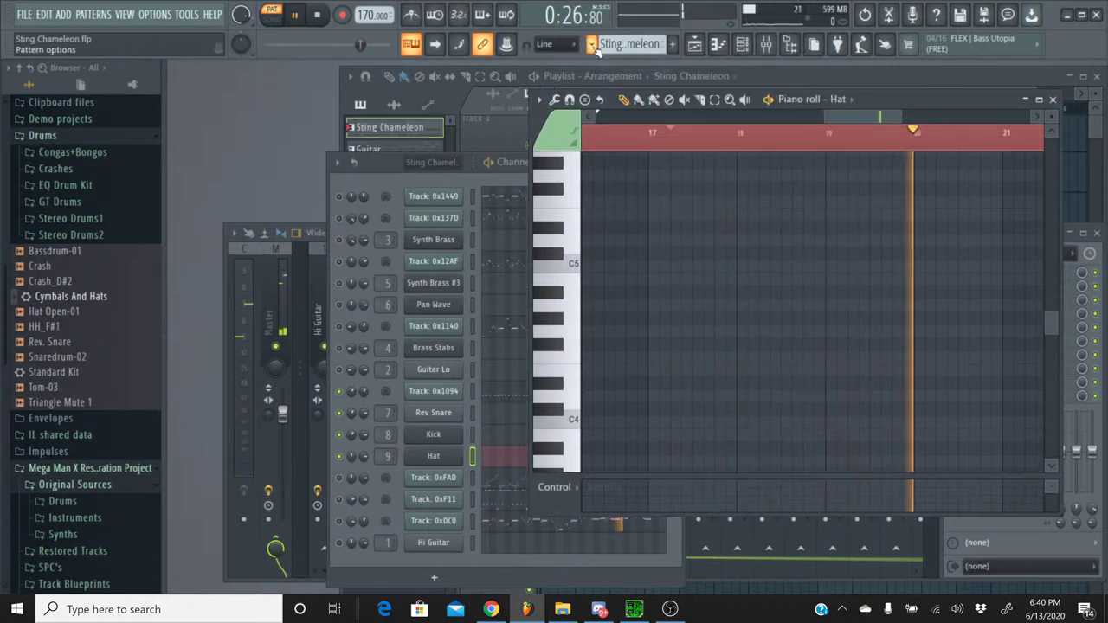
{"action": "left_click", "coordinate": [591, 44]}
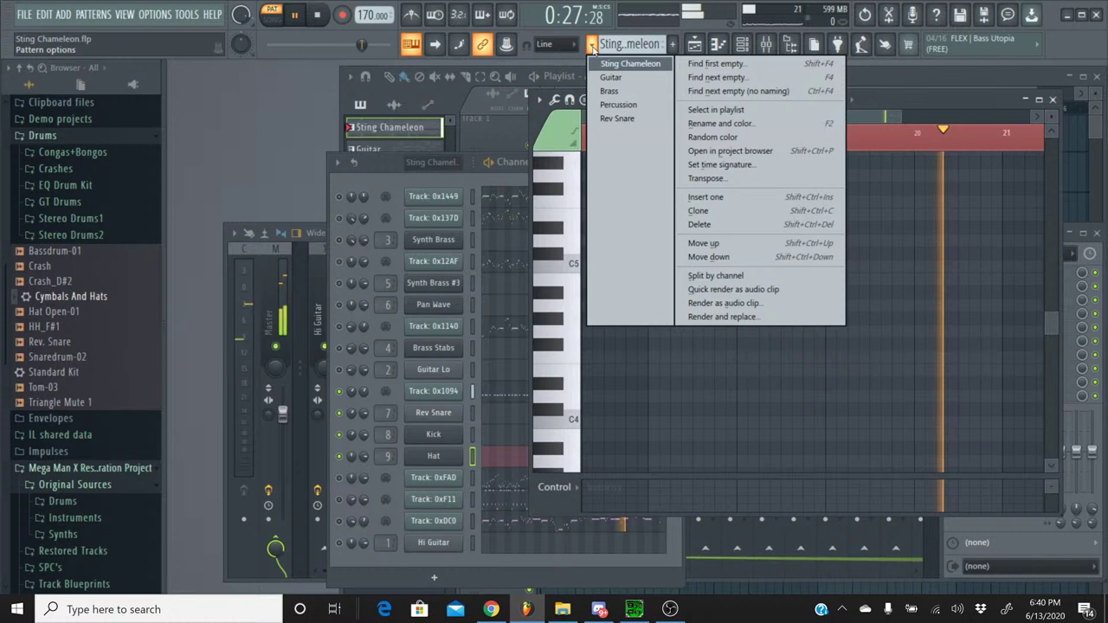
{"action": "left_click", "coordinate": [619, 104]}
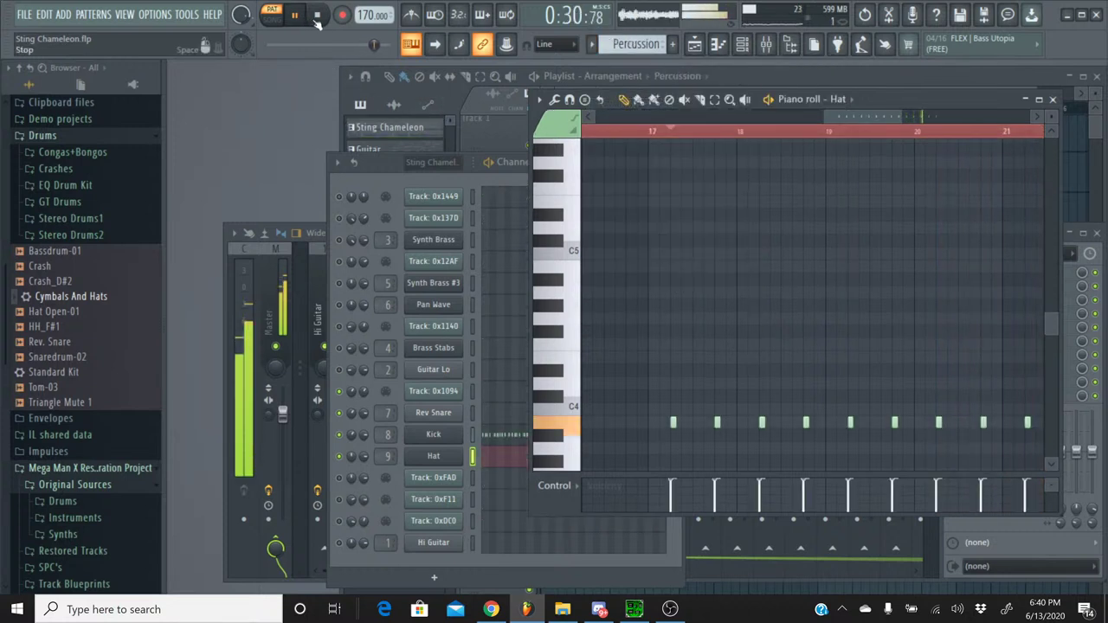
{"action": "key", "text": "space"}
{"action": "scroll", "coordinate": [726, 280], "scroll_direction": "down", "scroll_amount": 3}
{"action": "scroll", "coordinate": [726, 279], "scroll_direction": "down", "scroll_amount": 1}
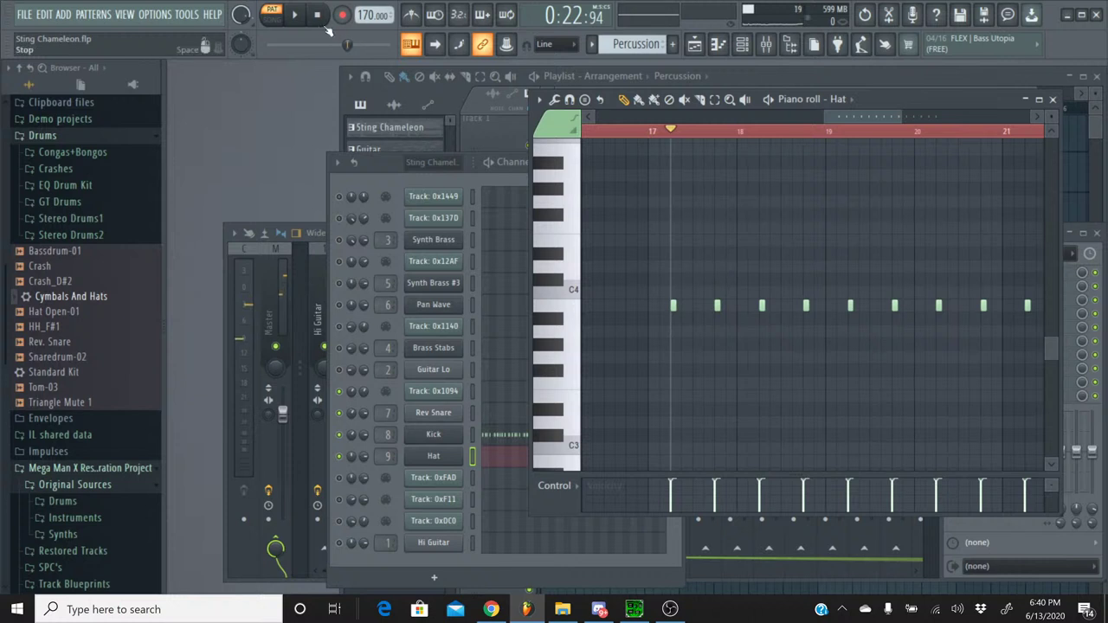
{"action": "left_click", "coordinate": [294, 15]}
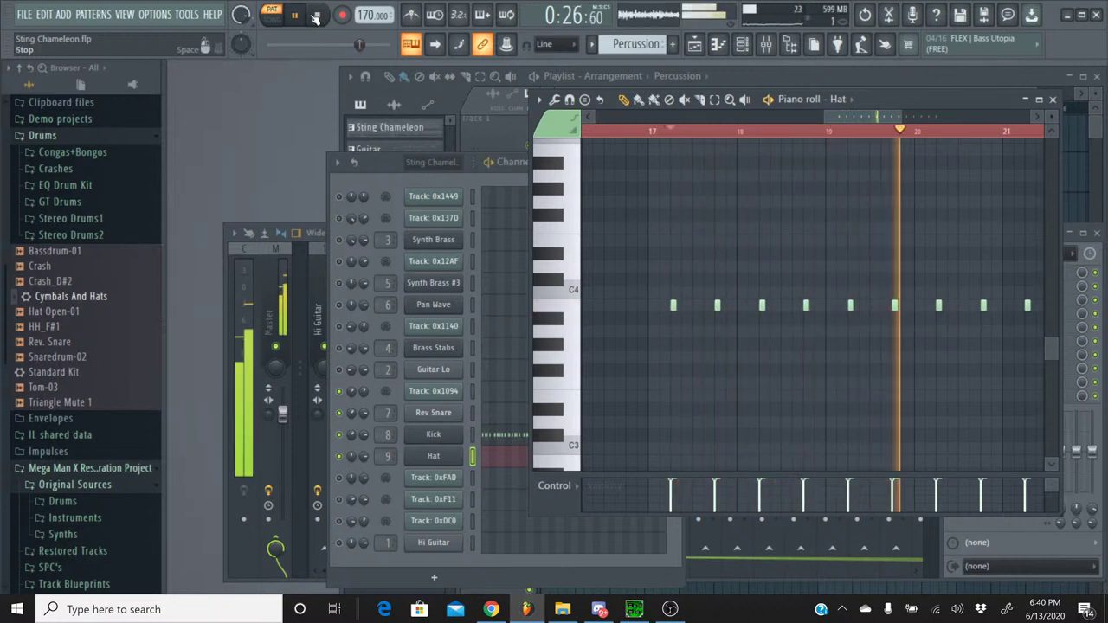
{"action": "left_click", "coordinate": [318, 16]}
- Lower all Hat notes one semitone to A#3, check them in playback and close the piano roll
{"action": "left_click", "coordinate": [554, 322]}
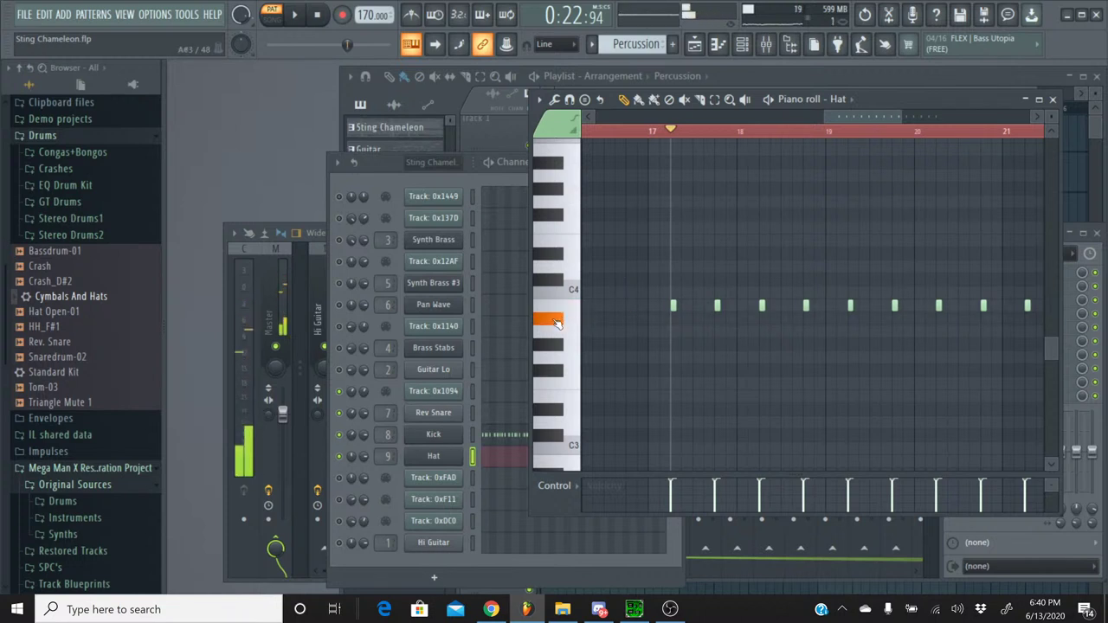
{"action": "left_click", "coordinate": [557, 323]}
{"action": "key", "text": "ctrl+a"}
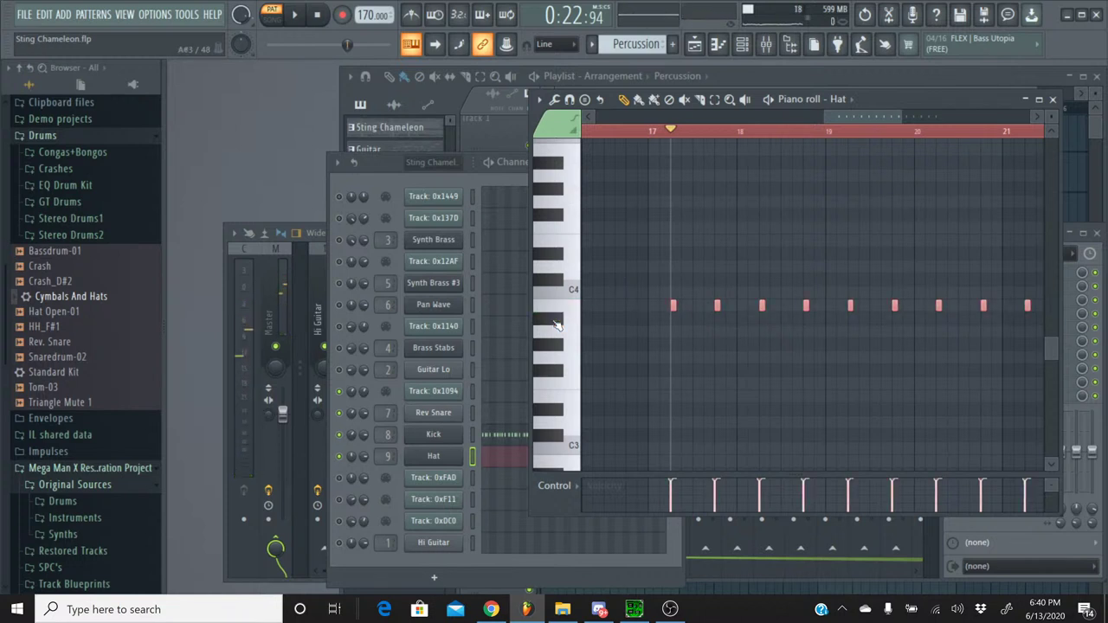
{"action": "key", "text": "Down"}
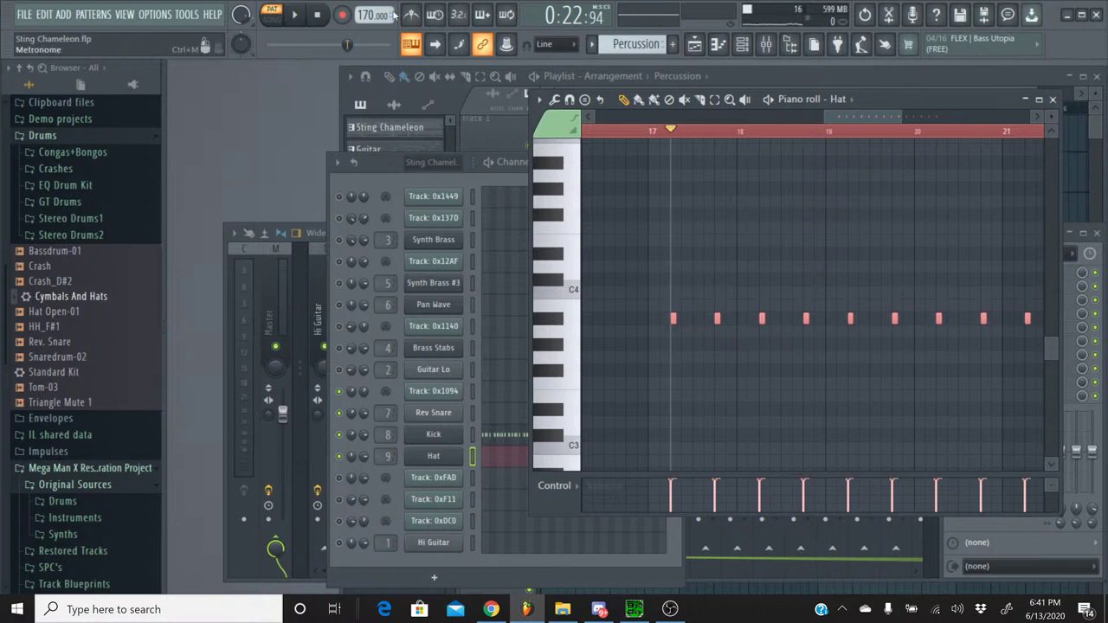
{"action": "left_click", "coordinate": [294, 15]}
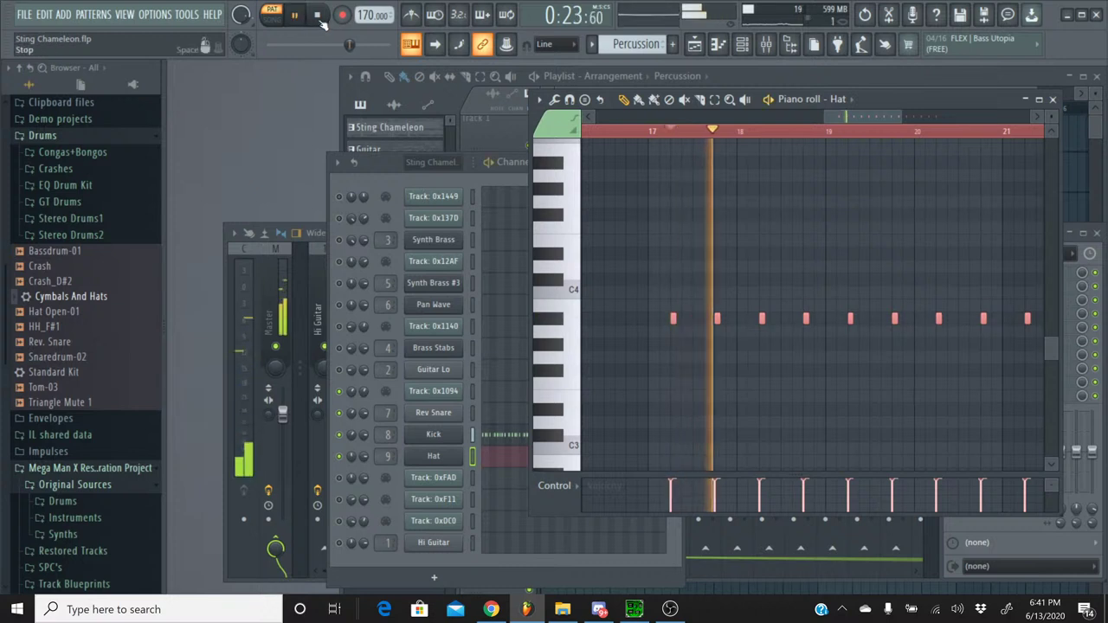
{"action": "key", "text": "space"}
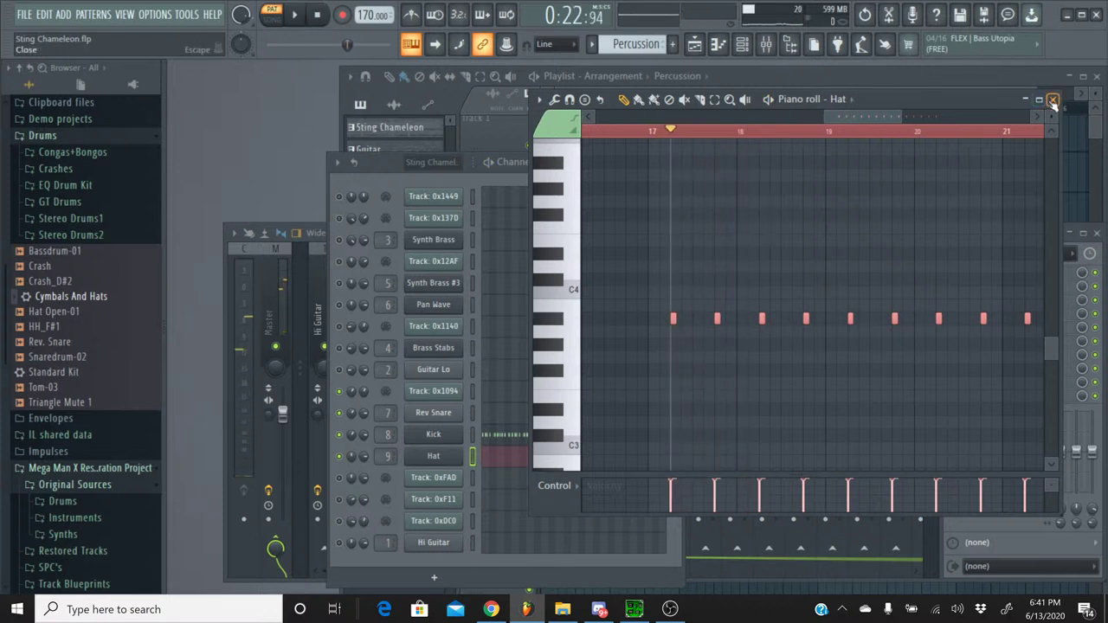
{"action": "left_click", "coordinate": [1053, 99]}
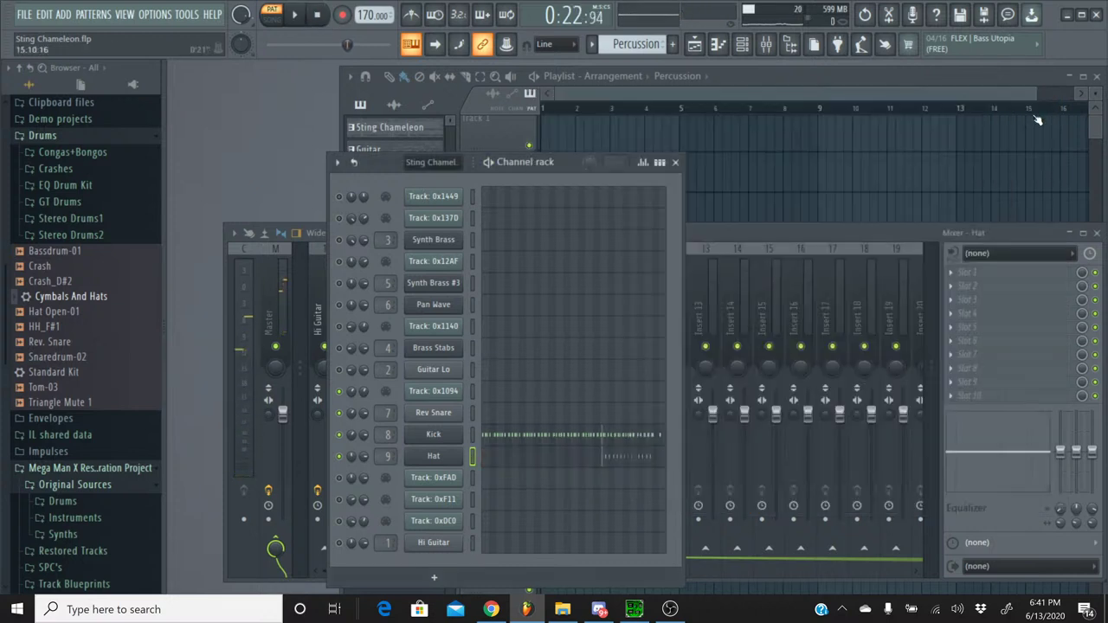
- Shorten the decay of the Hat instrument's VDA EG 1 envelope, check it in playback and close the plugin window
{"action": "left_click", "coordinate": [436, 459]}
{"action": "left_click_drag", "start_coordinate": [740, 528], "coordinate": [731, 537]}
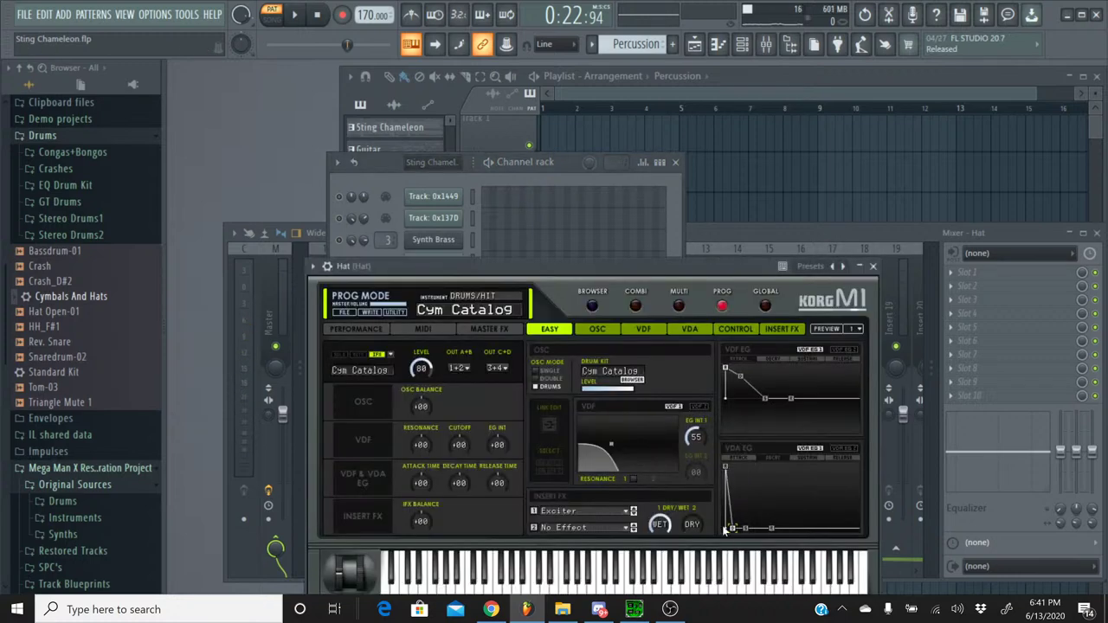
{"action": "left_click", "coordinate": [294, 15]}
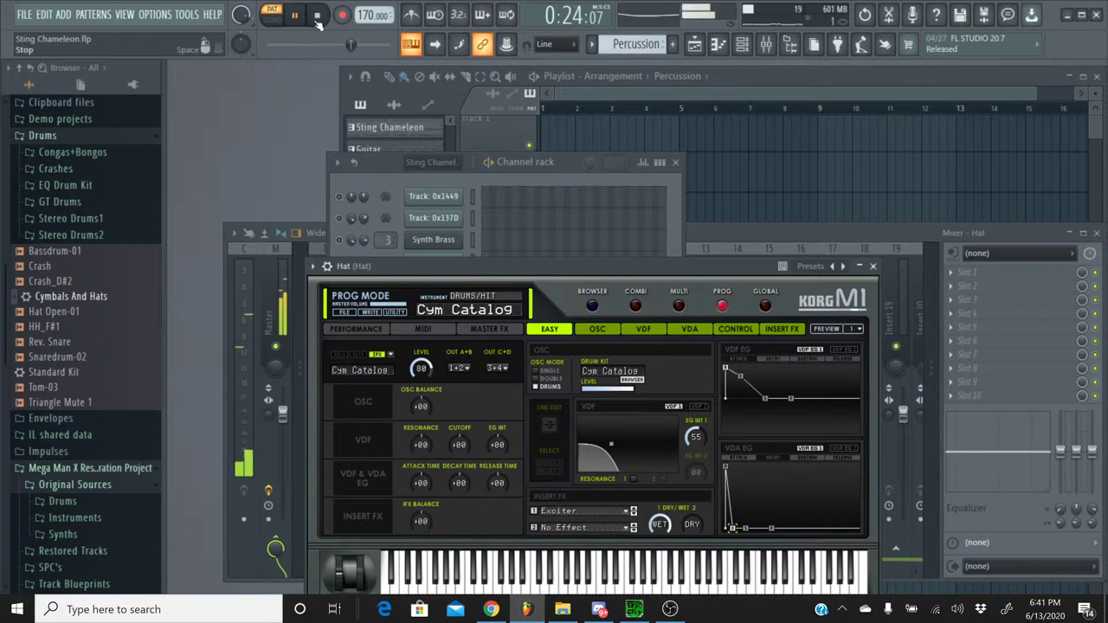
{"action": "left_click", "coordinate": [317, 18]}
{"action": "left_click", "coordinate": [875, 267]}
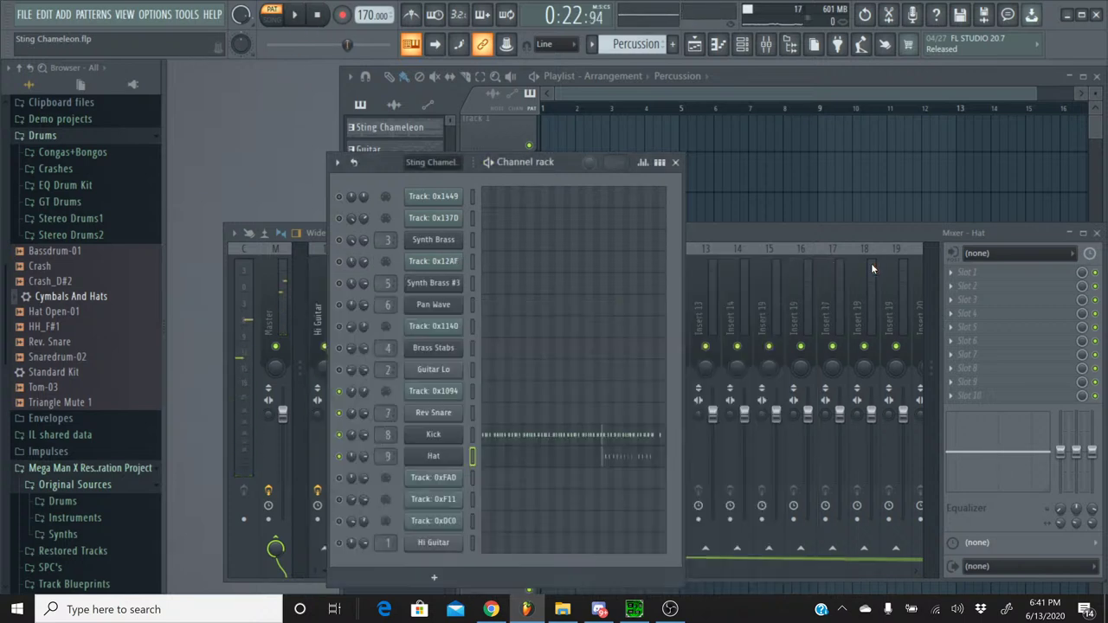
- Copy the Kick channel's panning value onto the Hat channel's panning and play the pattern to check it
{"action": "right_click", "coordinate": [354, 445]}
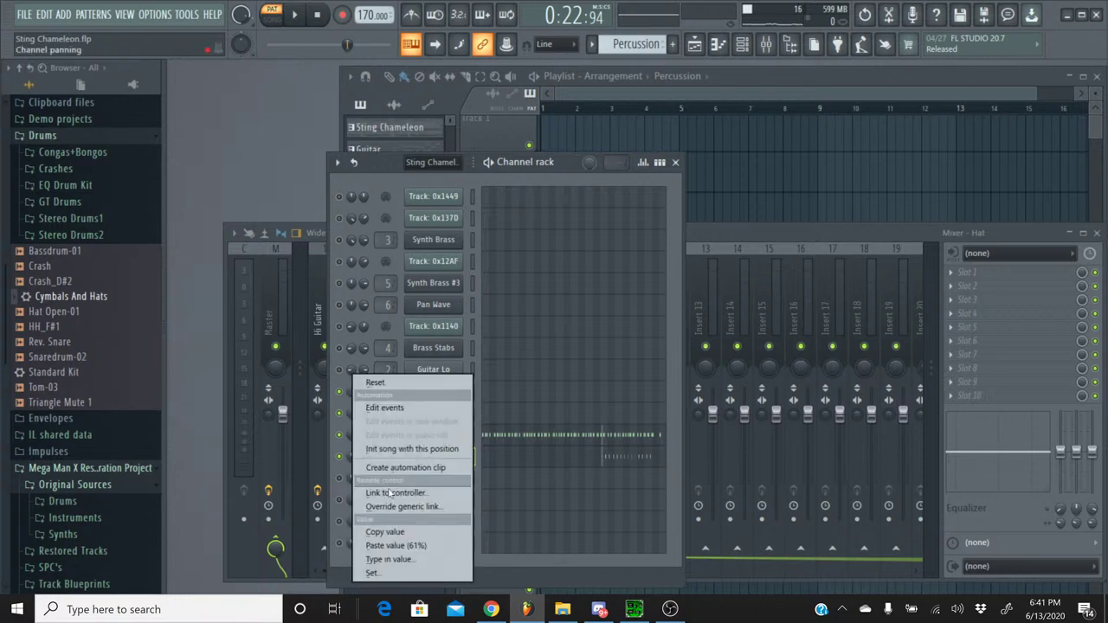
{"action": "left_click", "coordinate": [390, 526]}
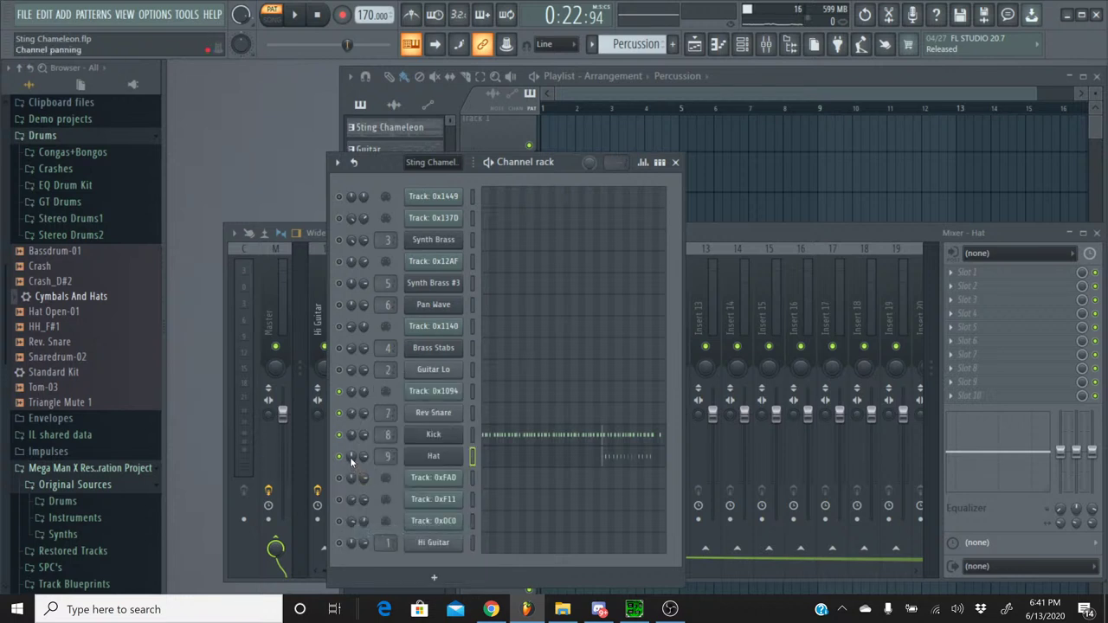
{"action": "right_click", "coordinate": [350, 458]}
{"action": "left_click", "coordinate": [399, 547]}
{"action": "left_click", "coordinate": [295, 15]}
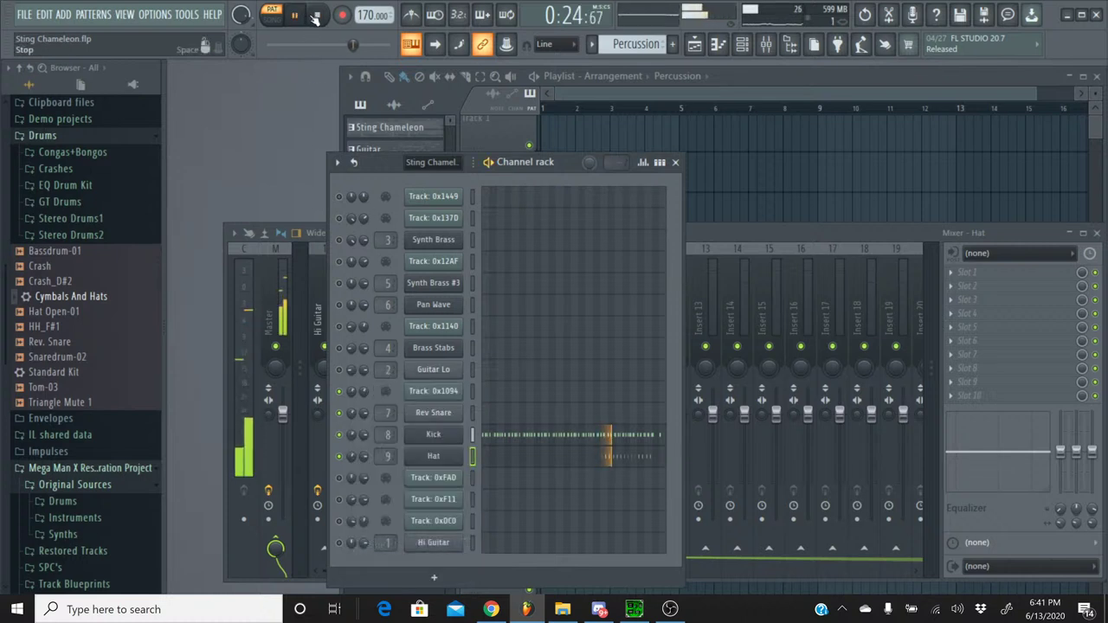
- Stop the Percussion playback, switch to the Sting Chameleon pattern and listen to it, restarting it from the beginning
{"action": "left_click", "coordinate": [317, 16]}
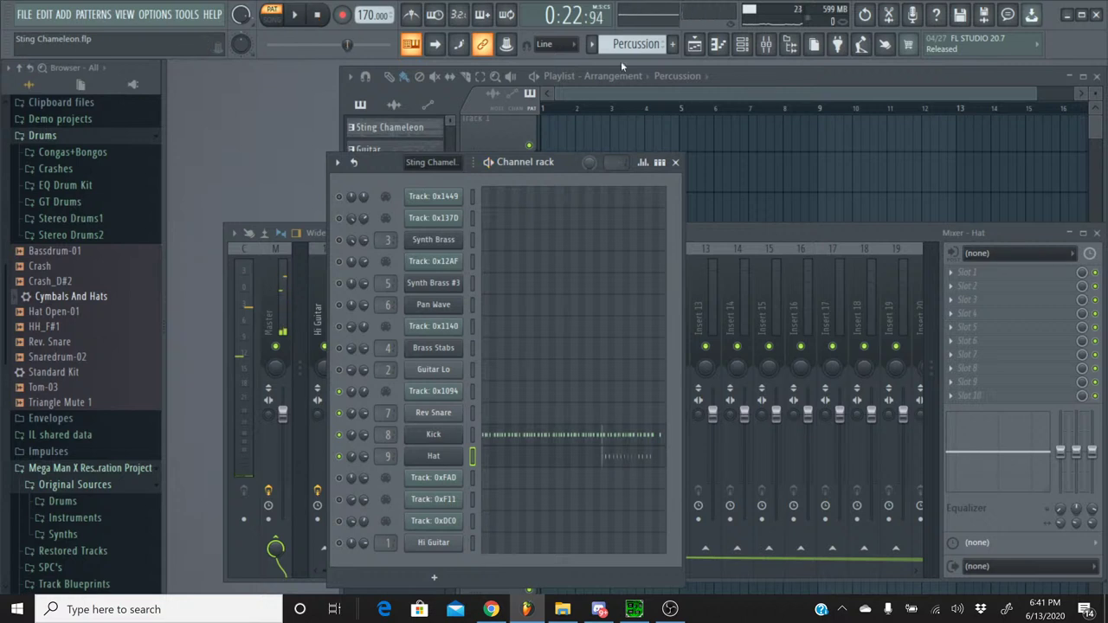
{"action": "left_click", "coordinate": [591, 44]}
{"action": "left_click", "coordinate": [597, 64]}
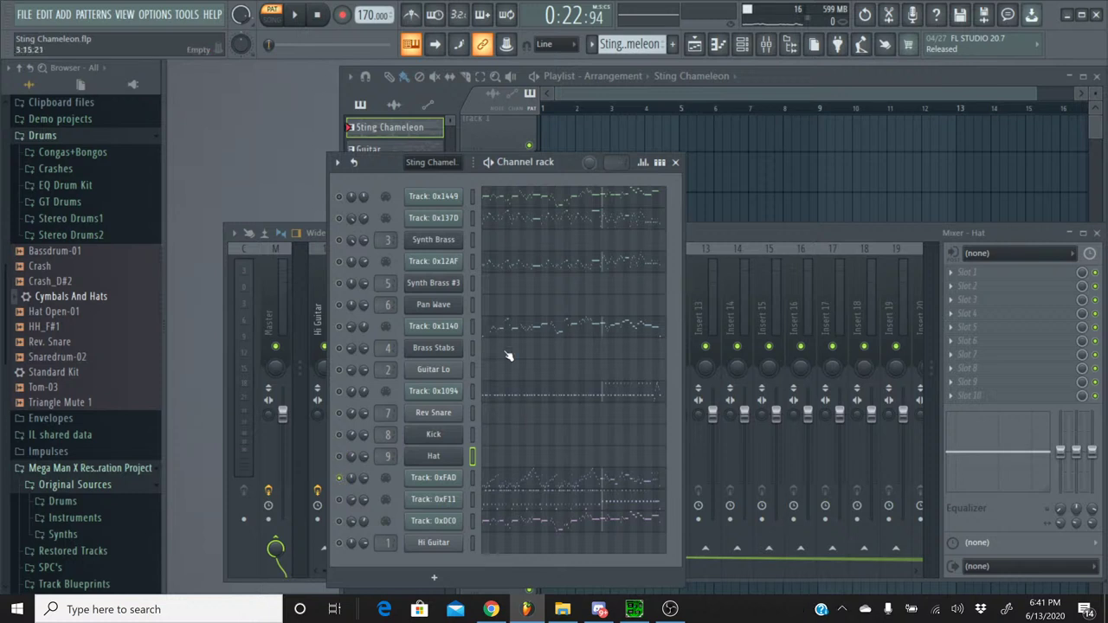
{"action": "key", "text": "space"}
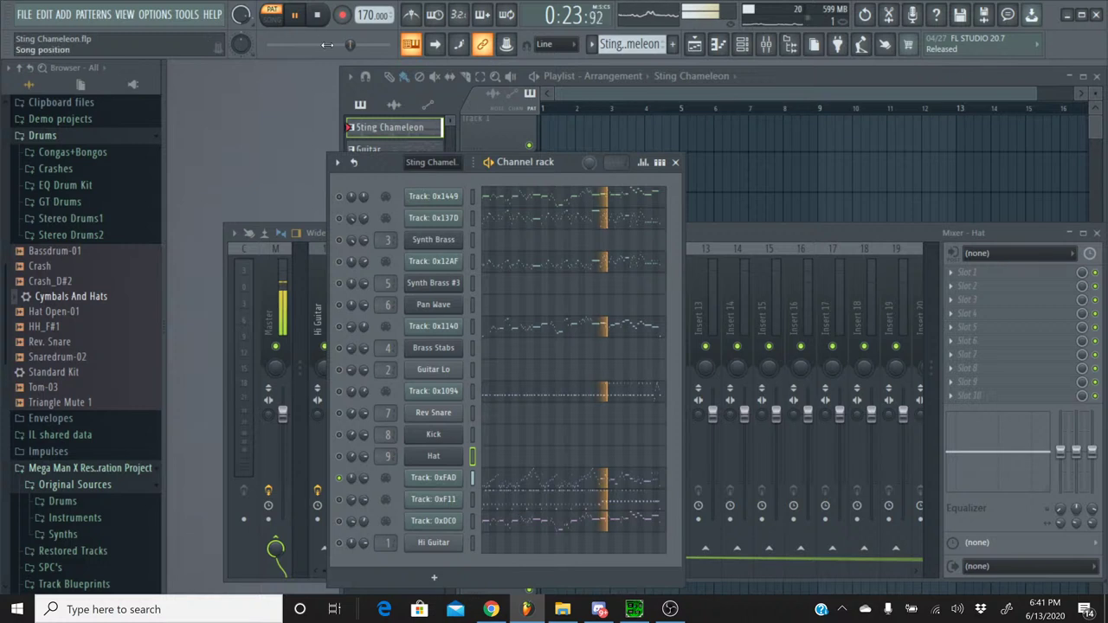
{"action": "key", "text": "space"}
{"action": "key", "text": "space"}
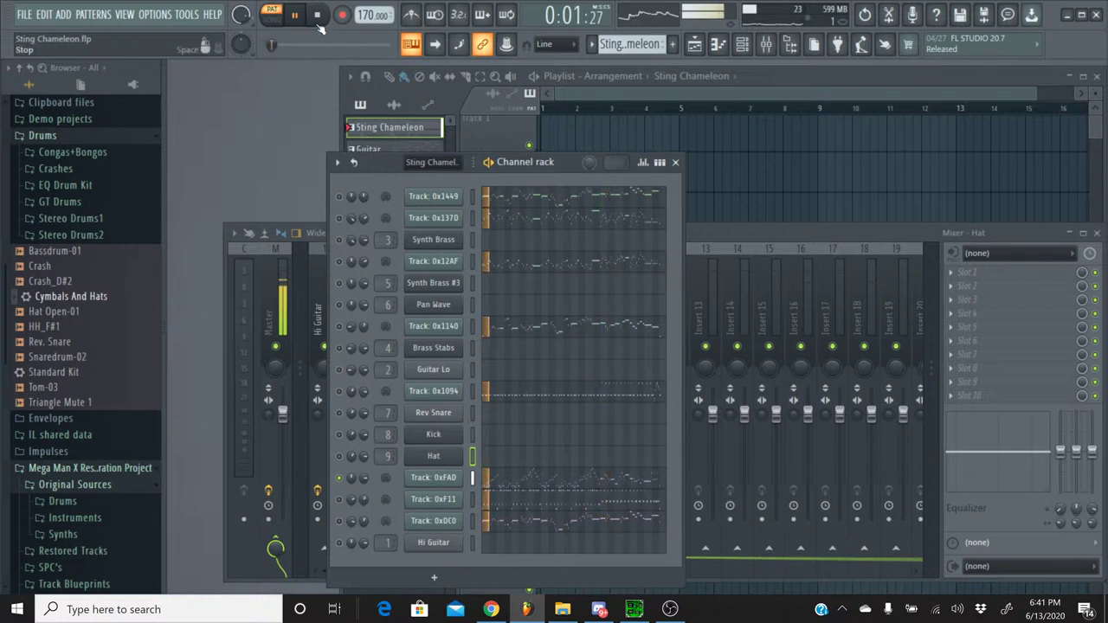
{"action": "key", "text": "space"}
- Select all notes of the Track: 0xFAD part for copying, close its piano roll and create a new pattern named Bass
{"action": "left_click", "coordinate": [536, 483]}
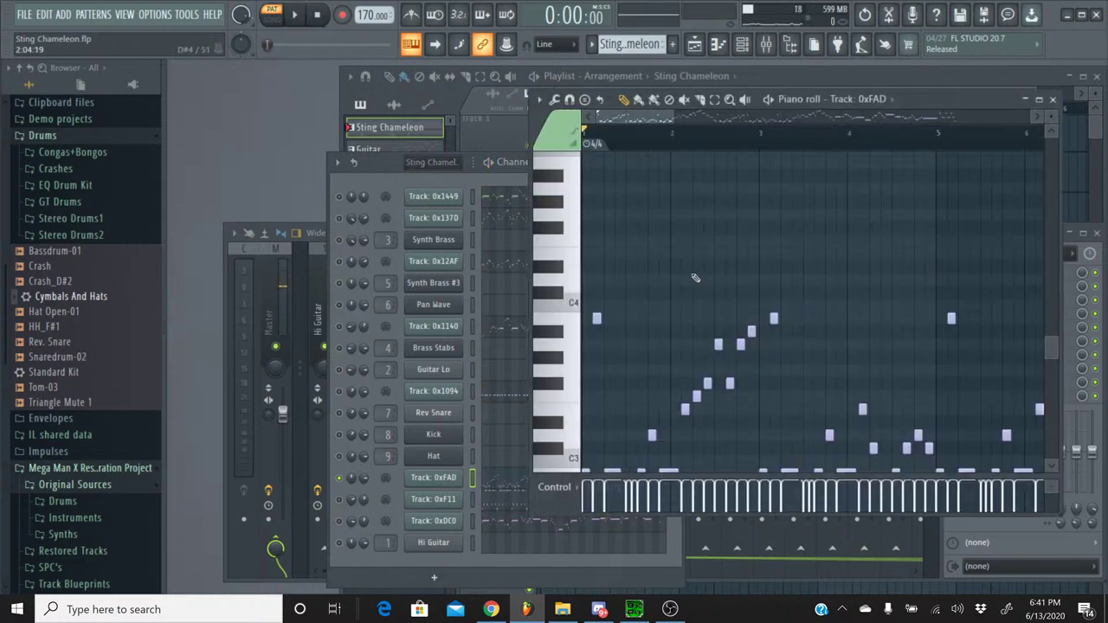
{"action": "key", "text": "ctrl+a"}
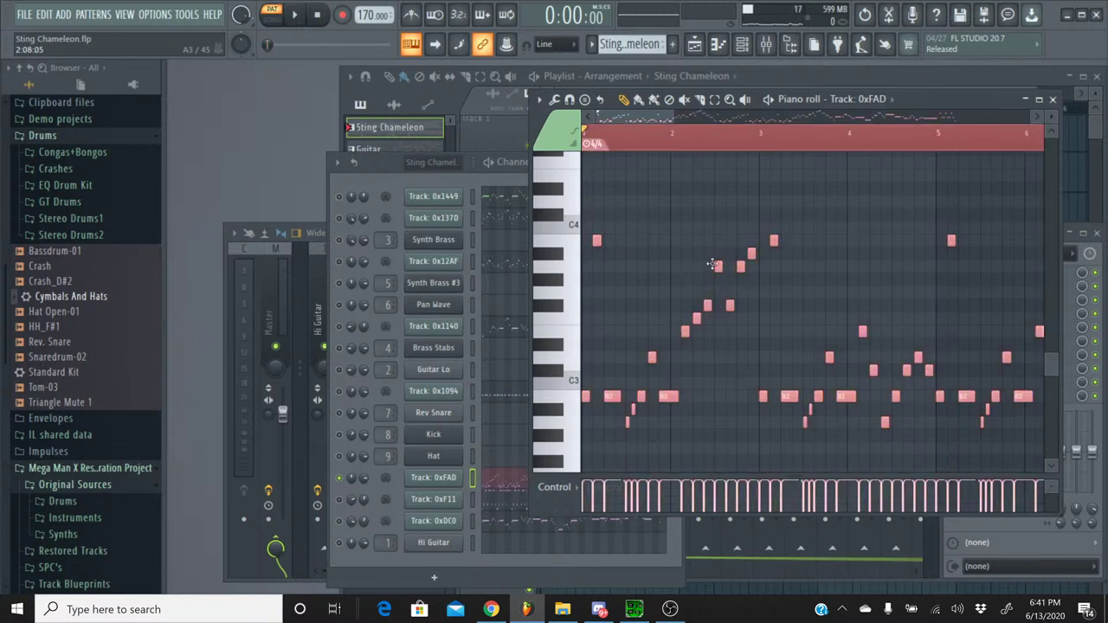
{"action": "left_click", "coordinate": [1053, 98]}
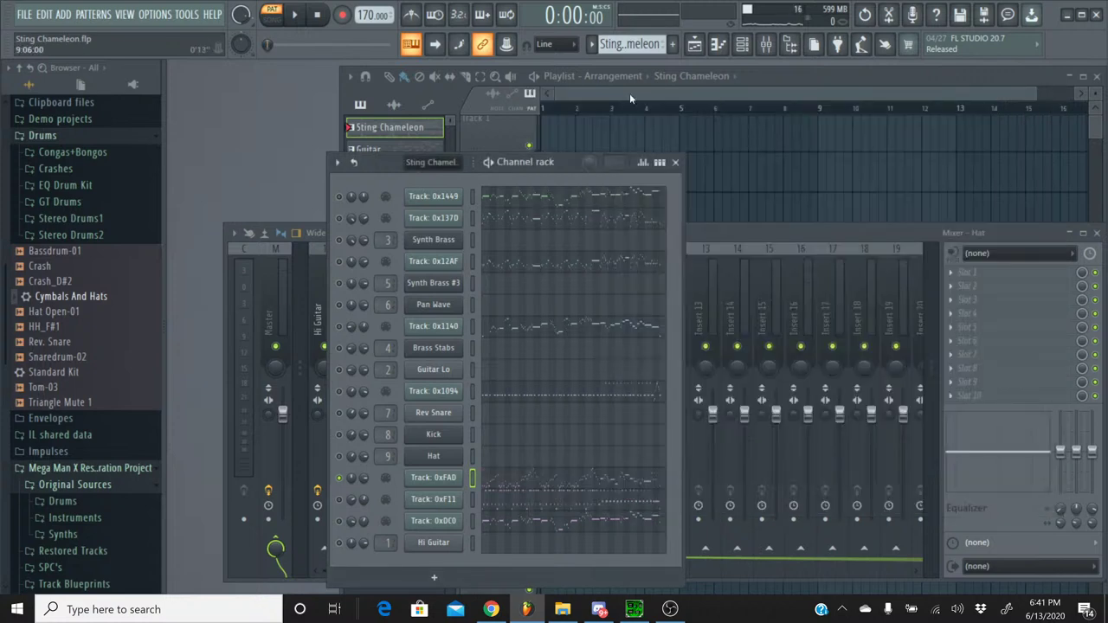
{"action": "left_click", "coordinate": [668, 47]}
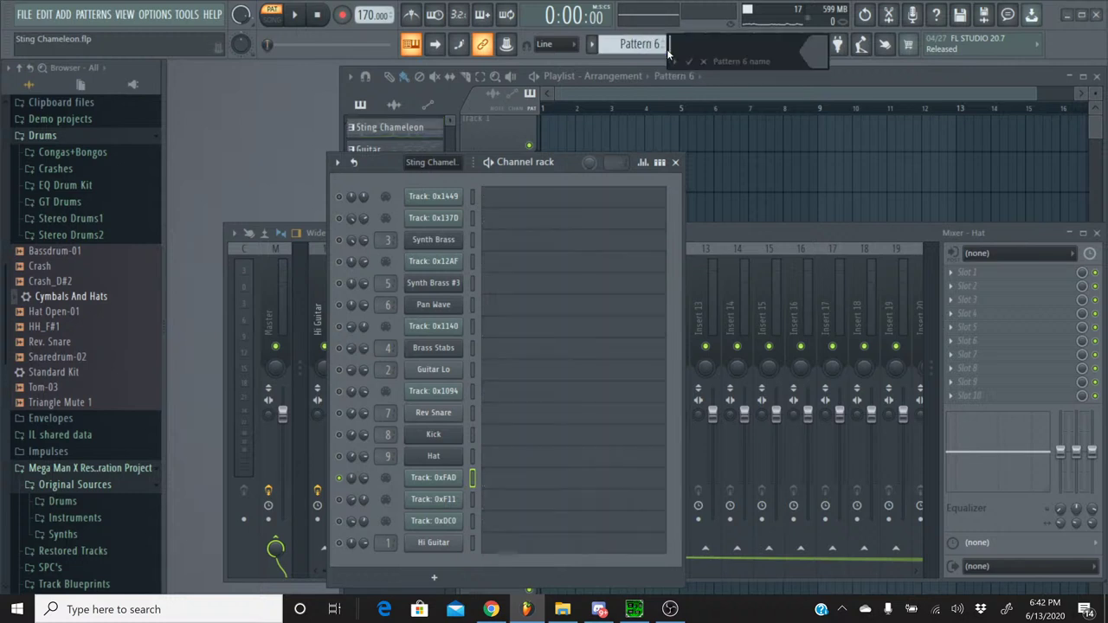
{"action": "key", "text": "Return"}
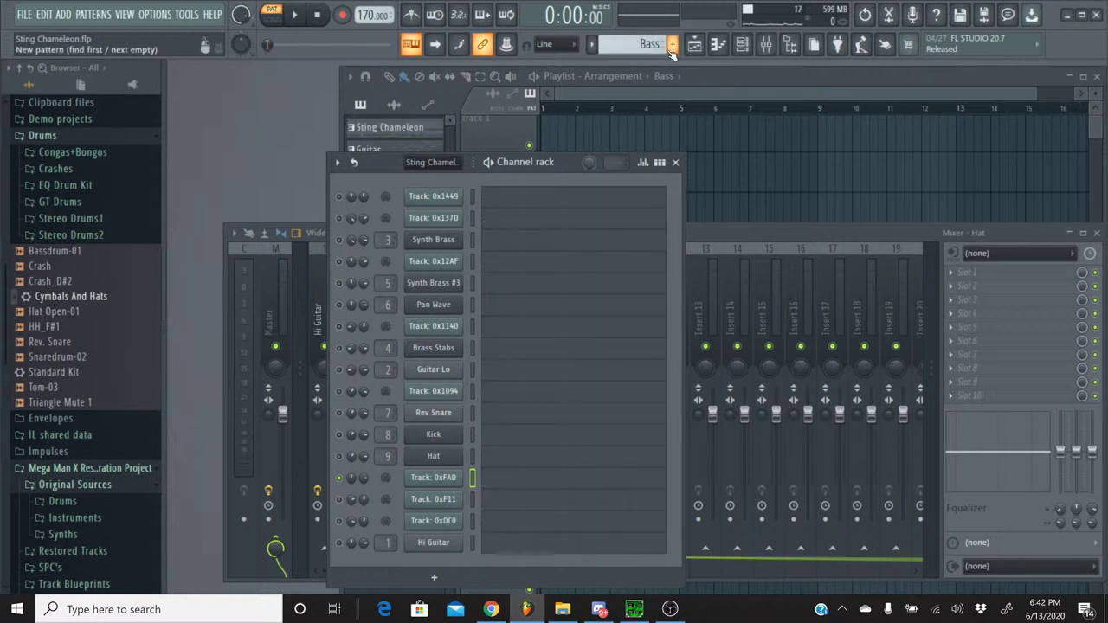
{"action": "scroll", "coordinate": [130, 346], "scroll_direction": "down", "scroll_amount": 2}
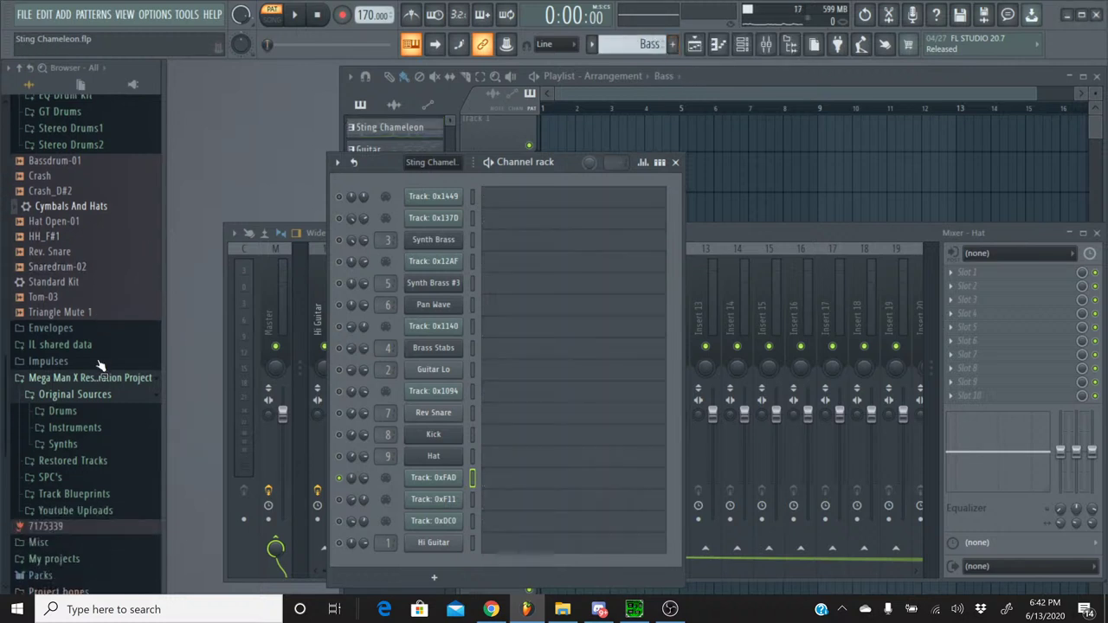
{"action": "left_click", "coordinate": [63, 427]}
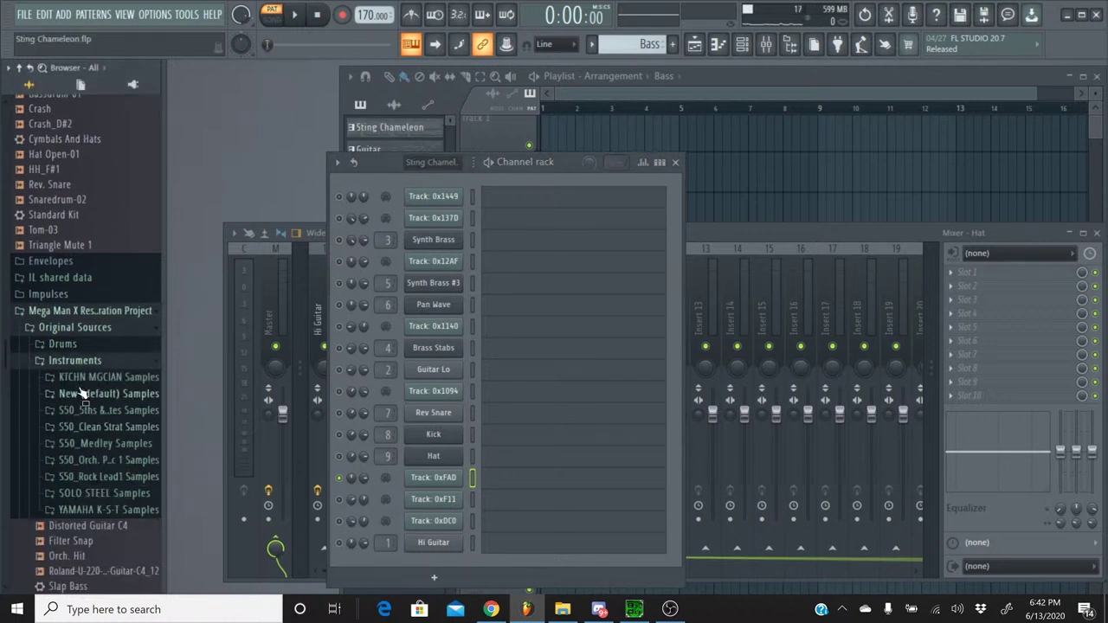
{"action": "scroll", "coordinate": [83, 394], "scroll_direction": "down", "scroll_amount": 2}
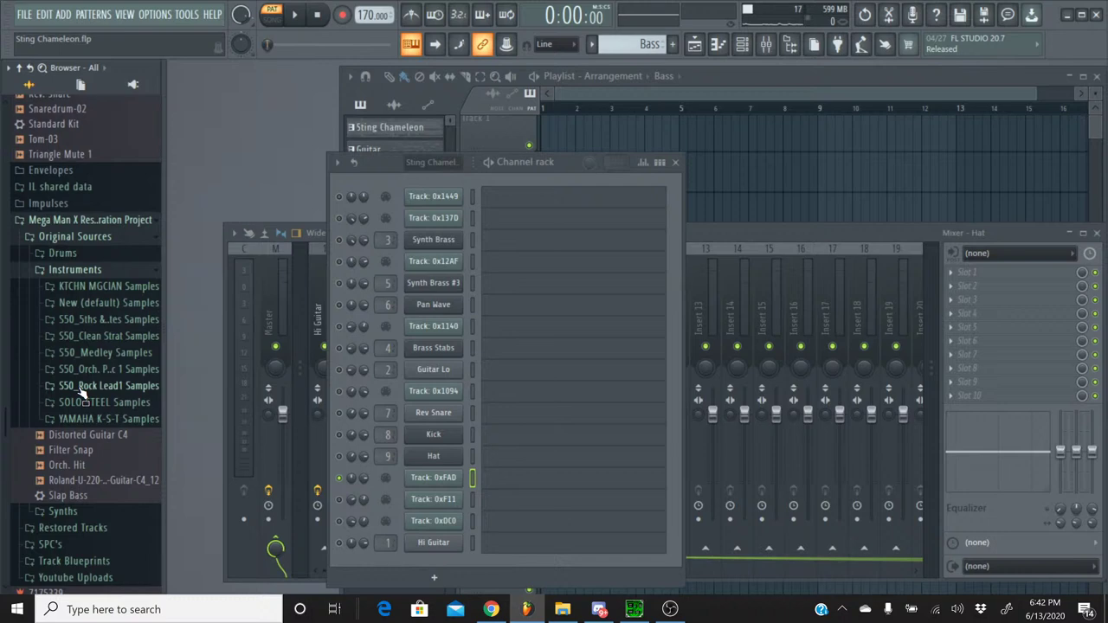
{"action": "scroll", "coordinate": [82, 395], "scroll_direction": "up", "scroll_amount": 8}
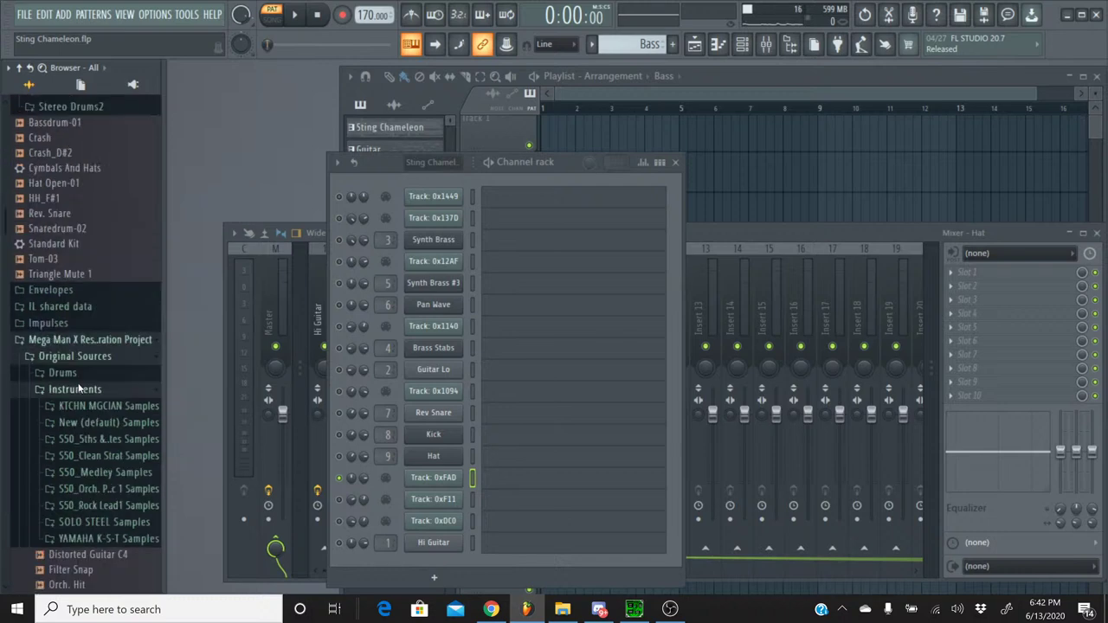
- Add the M1 synth from the installed VST generators as a new channel directly below Track: 0xFAD
{"action": "left_click", "coordinate": [47, 143]}
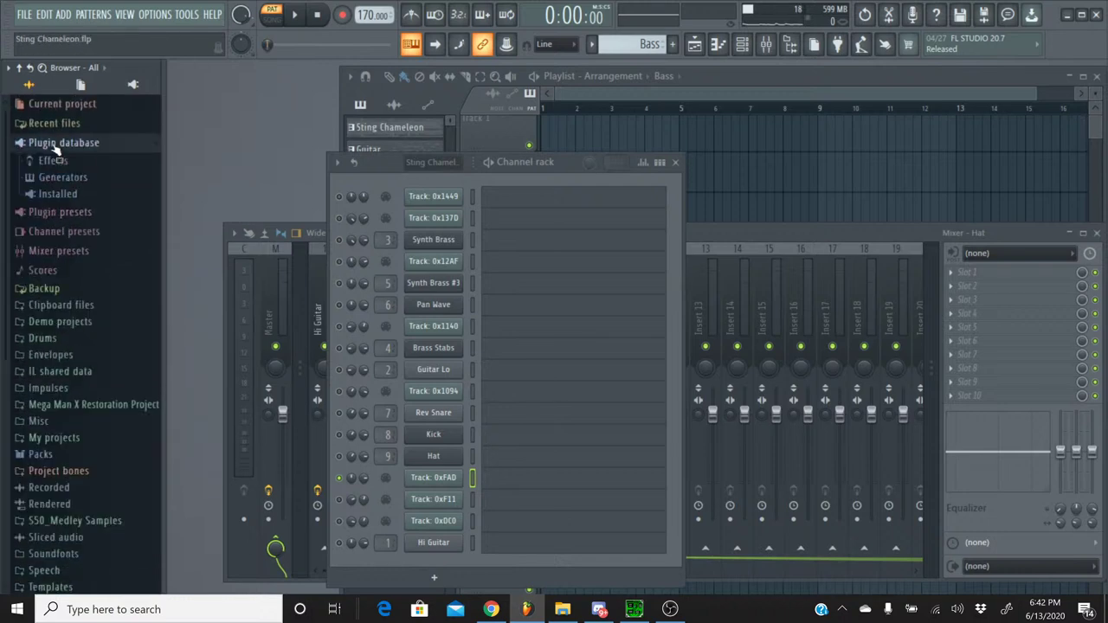
{"action": "left_click", "coordinate": [52, 178]}
{"action": "left_click", "coordinate": [52, 178]}
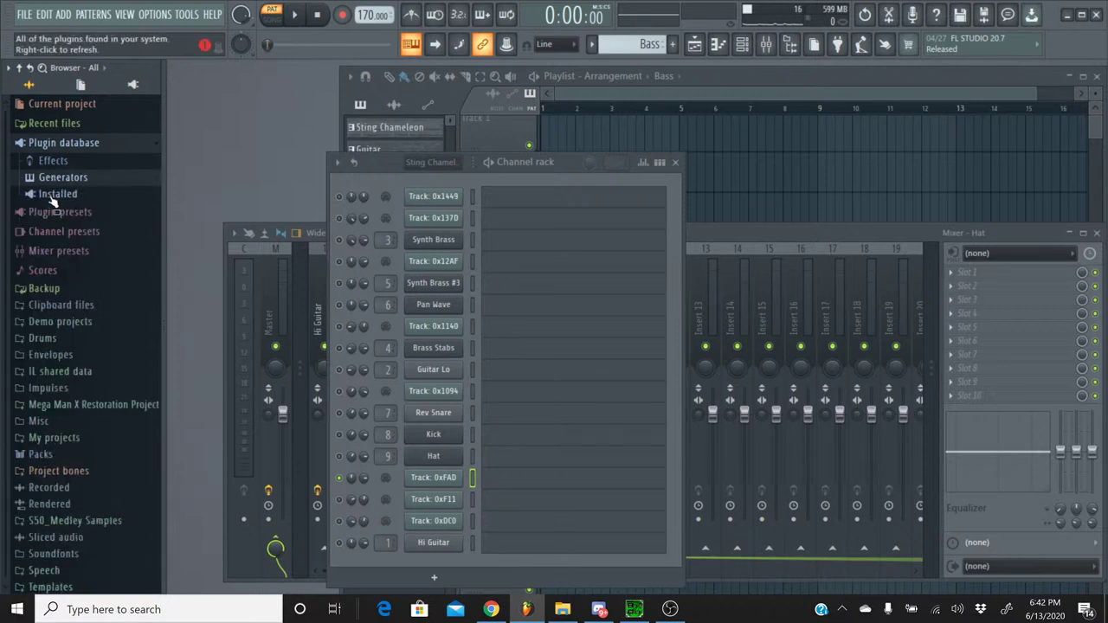
{"action": "left_click", "coordinate": [45, 194]}
{"action": "left_click", "coordinate": [59, 227]}
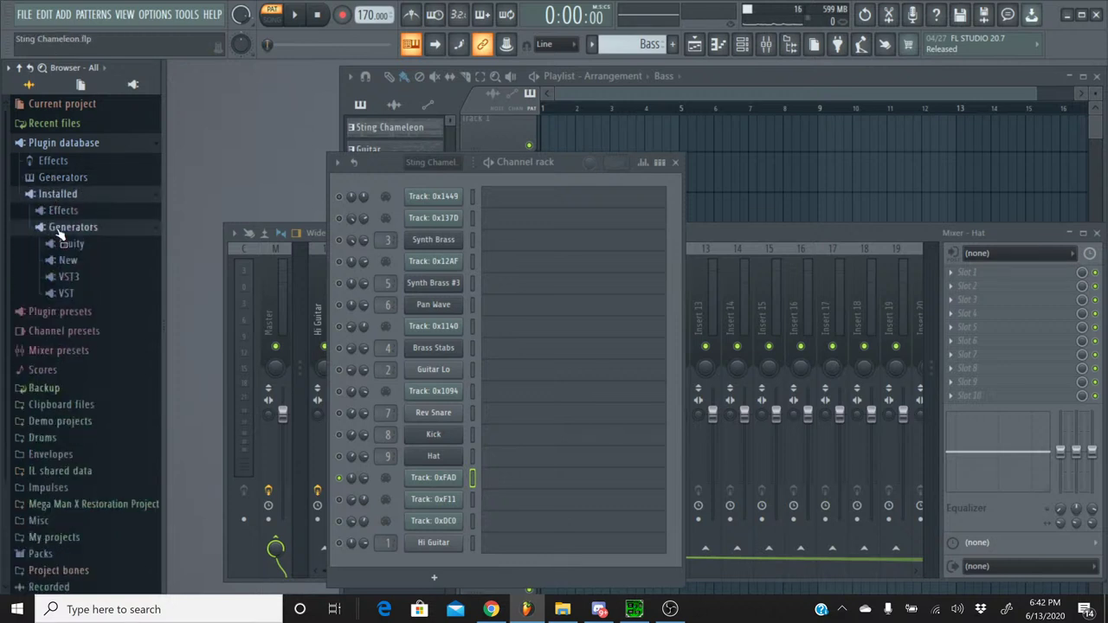
{"action": "left_click", "coordinate": [64, 293]}
{"action": "left_click_drag", "start_coordinate": [68, 418], "coordinate": [450, 498]}
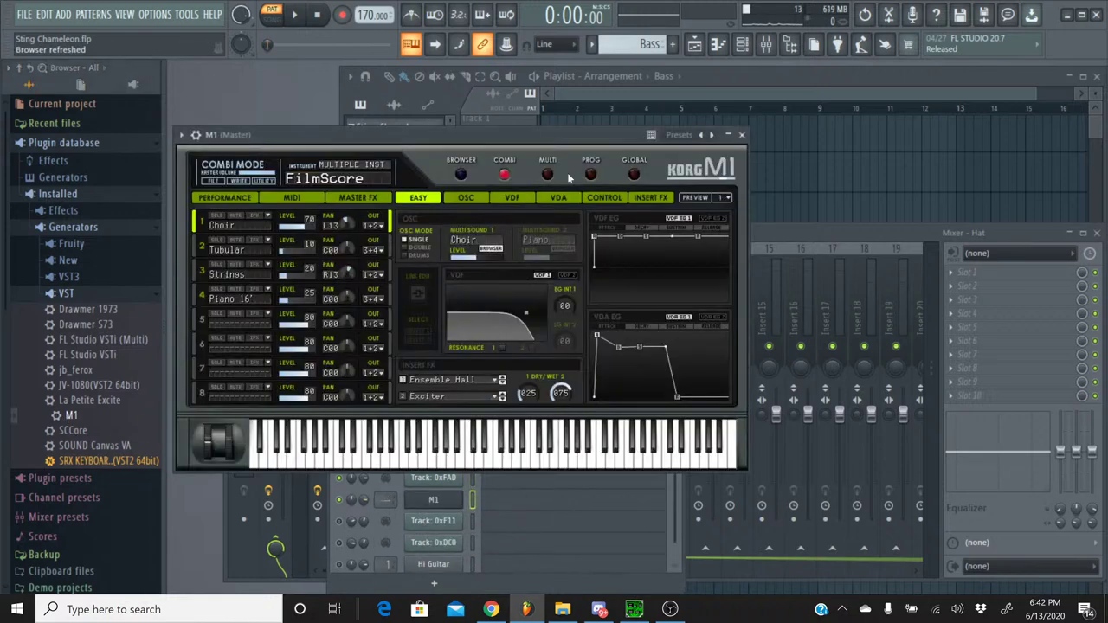
- Load the SynthBass1 program from the Bass category of the M1's program browser and close the plugin
{"action": "left_click", "coordinate": [590, 175]}
{"action": "left_click", "coordinate": [460, 175]}
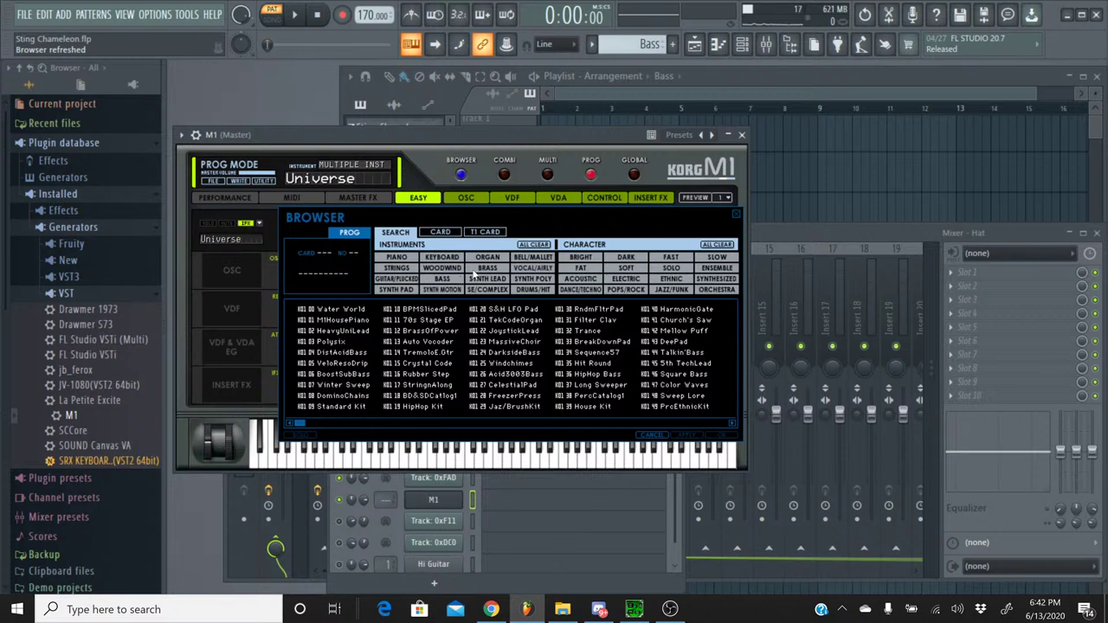
{"action": "left_click", "coordinate": [443, 279]}
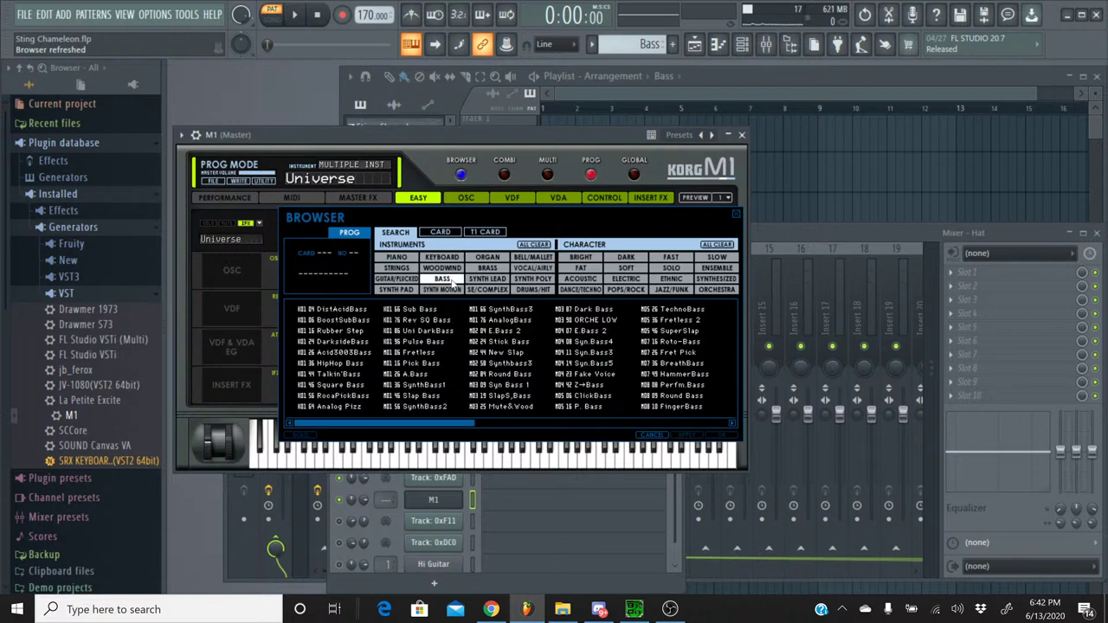
{"action": "double_click", "coordinate": [424, 385]}
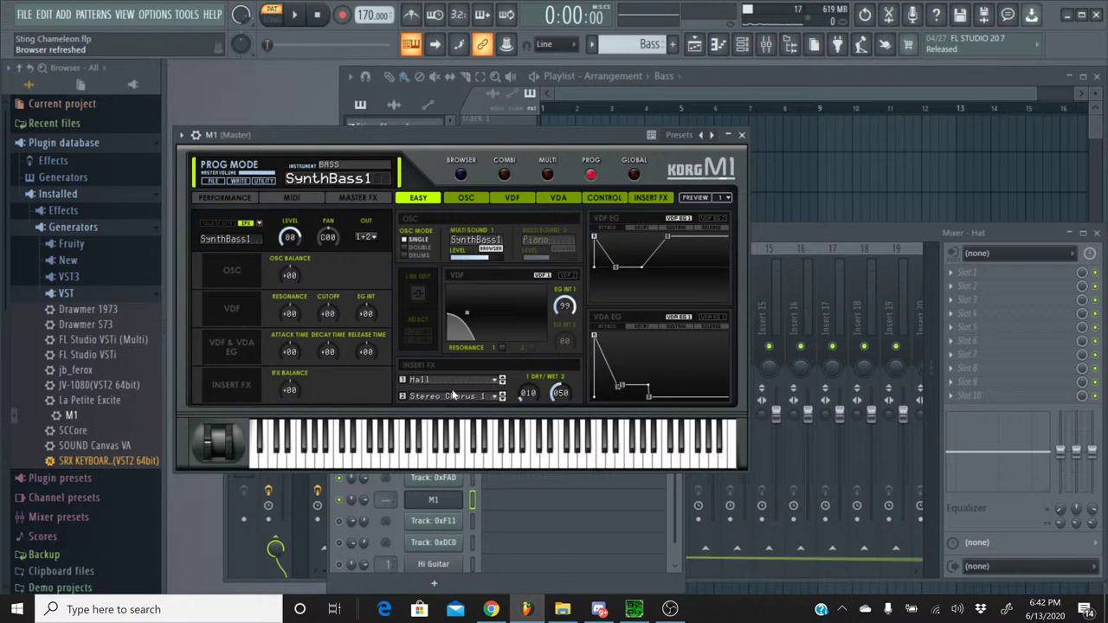
{"action": "left_click", "coordinate": [741, 135]}
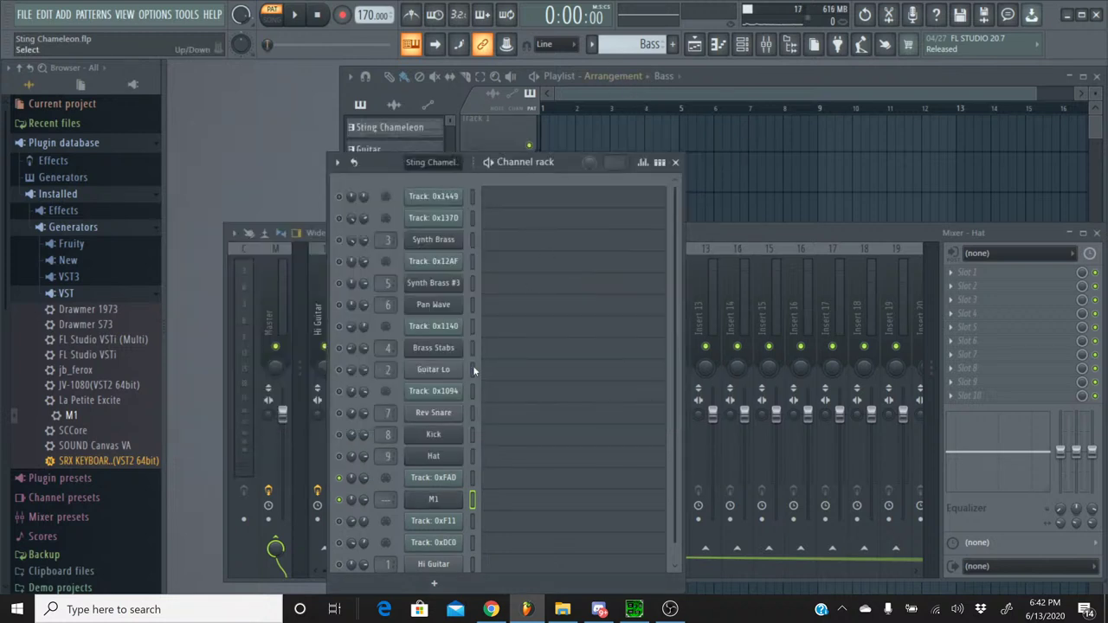
- Rename the M1 channel as Synth Bass
{"action": "right_click", "coordinate": [433, 503]}
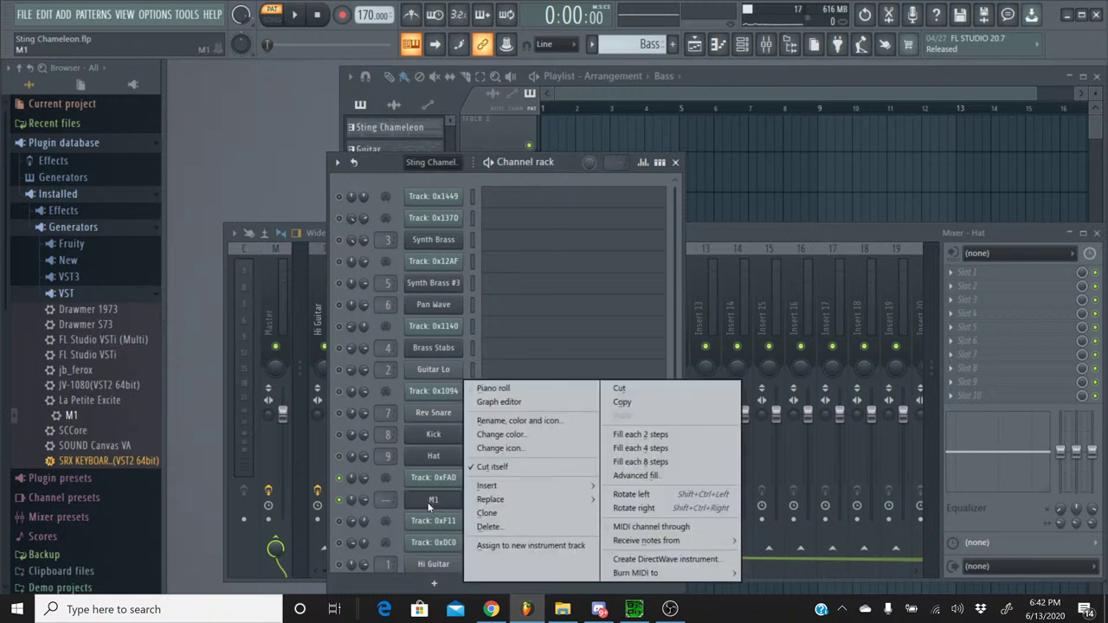
{"action": "left_click", "coordinate": [544, 424]}
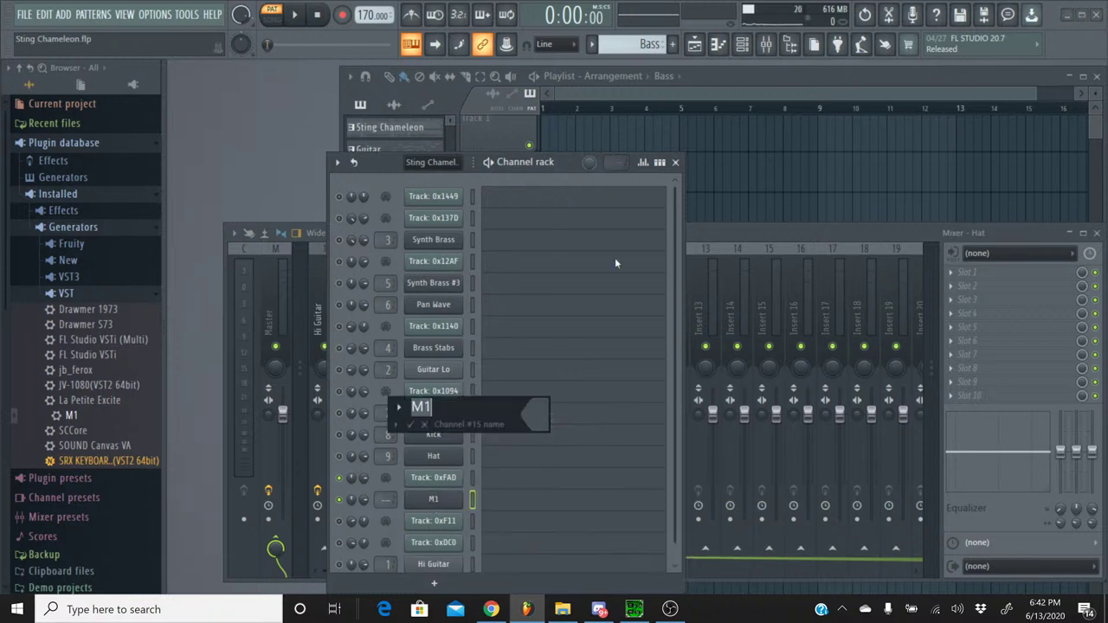
{"action": "type", "text": "Synth Bass"}
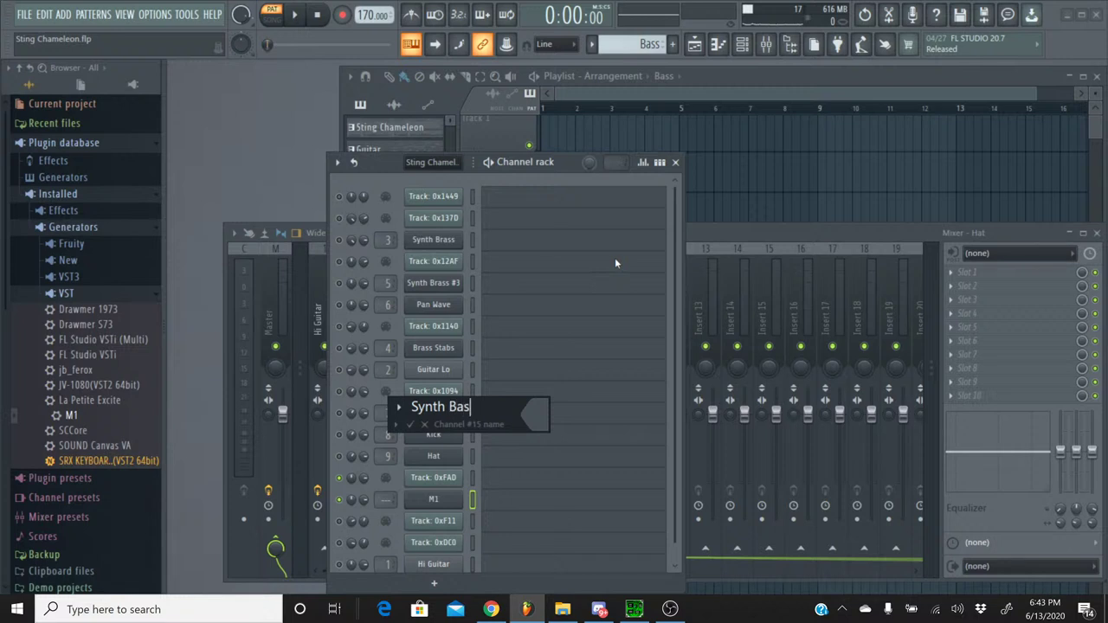
{"action": "key", "text": "Return"}
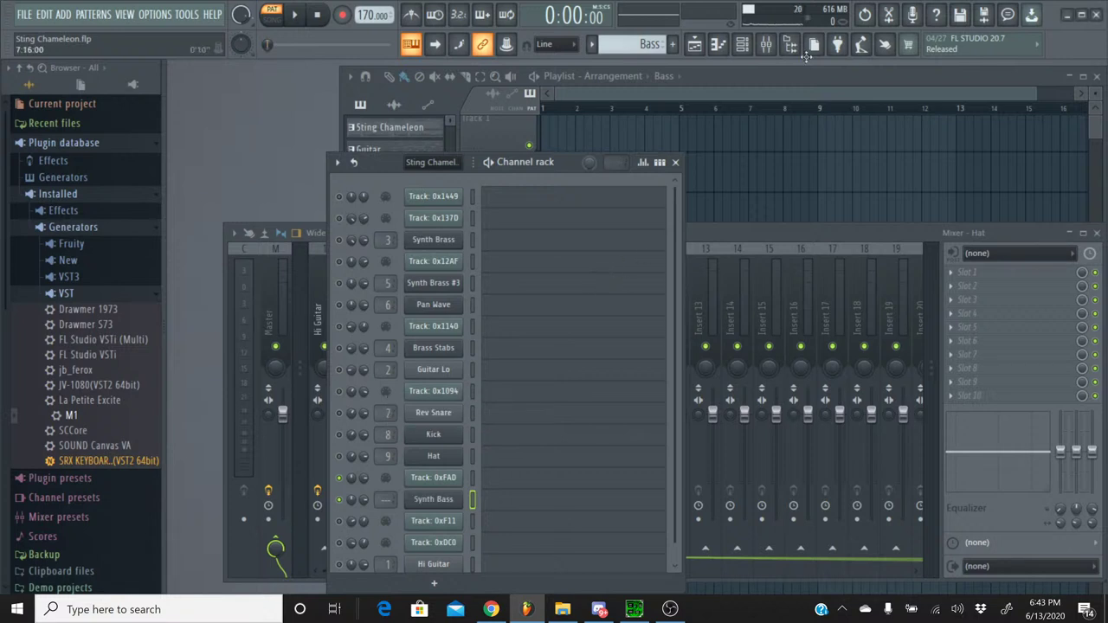
- Link the Synth Bass channel to mixer insert 10
{"action": "left_click", "coordinate": [709, 237]}
{"action": "left_click", "coordinate": [609, 250]}
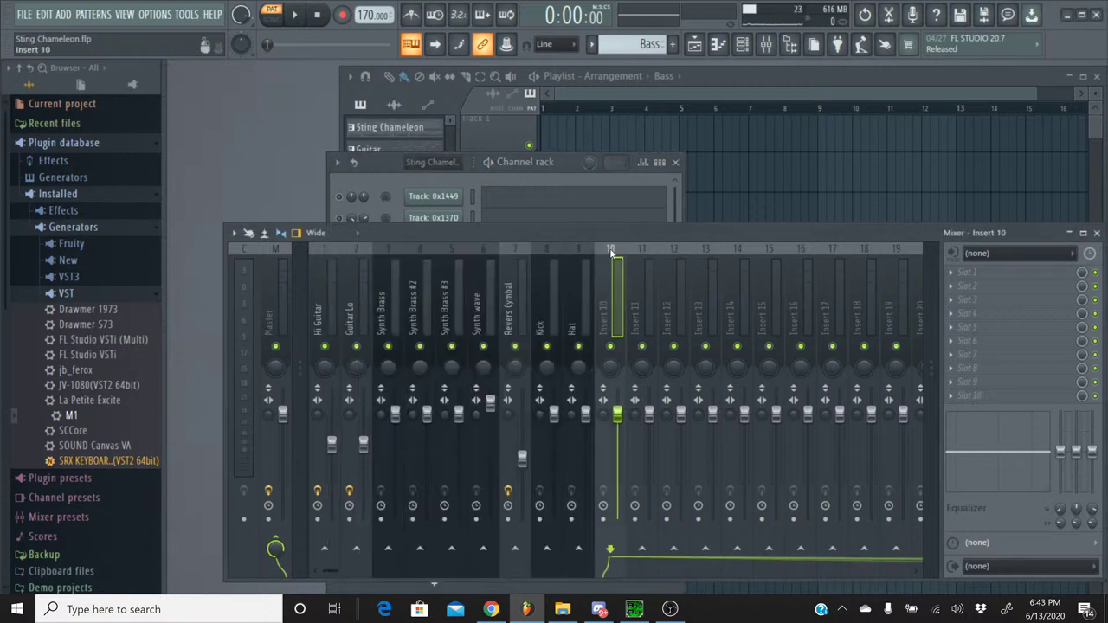
{"action": "key", "text": "ctrl+l"}
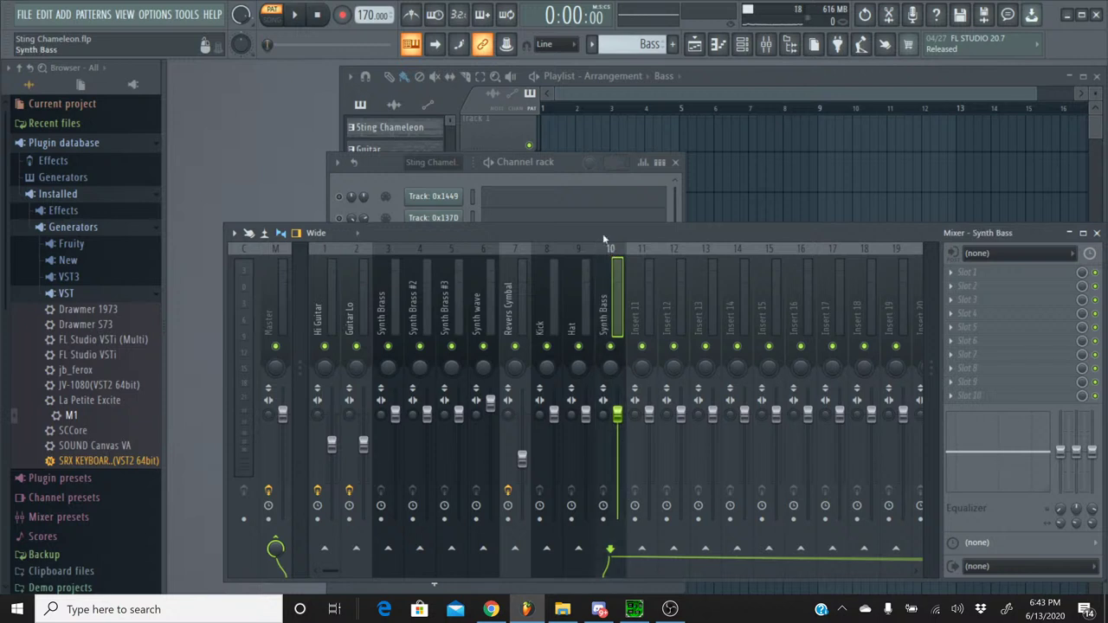
- Paste the bass notes into the Synth Bass piano roll, transpose them all up one octave, and start pattern playback
{"action": "left_click", "coordinate": [381, 183]}
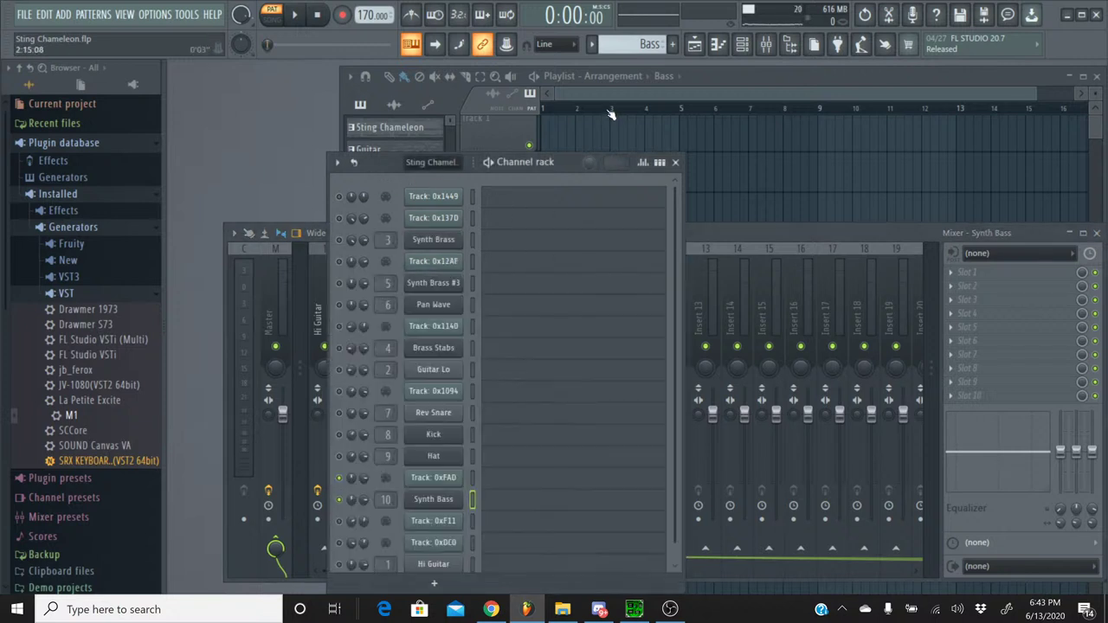
{"action": "left_click", "coordinate": [519, 508]}
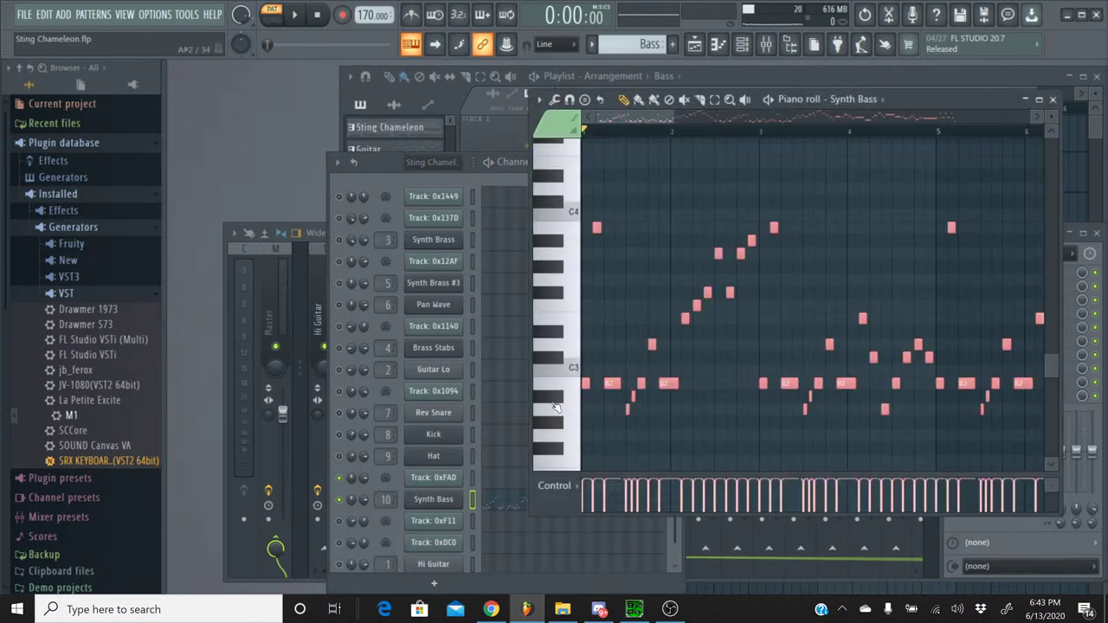
{"action": "key", "text": "ctrl+d"}
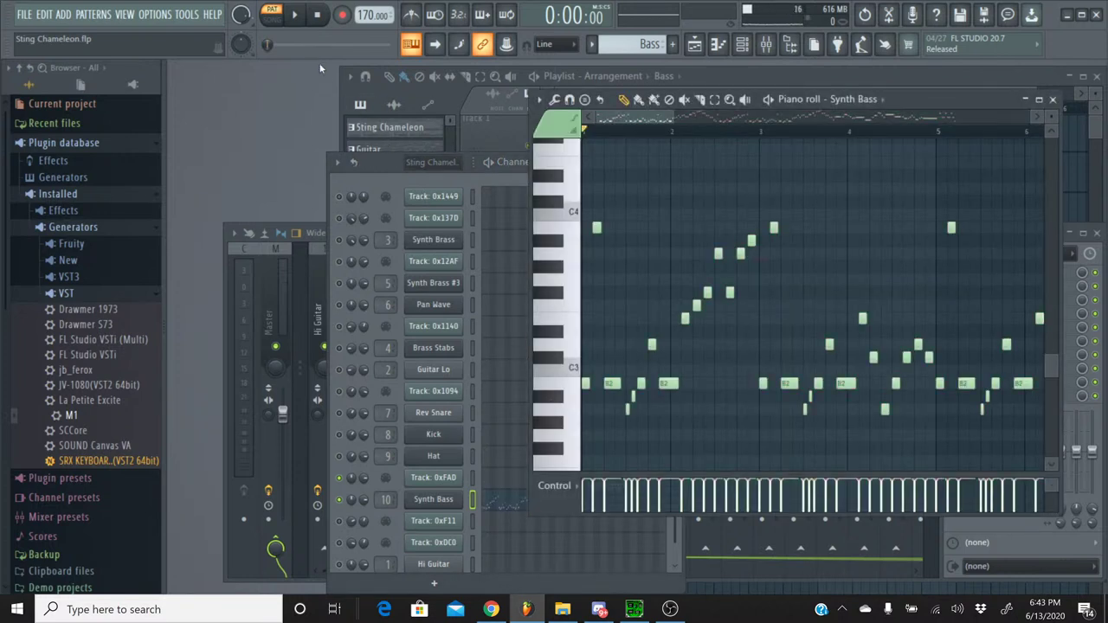
{"action": "key", "text": "ctrl+Up"}
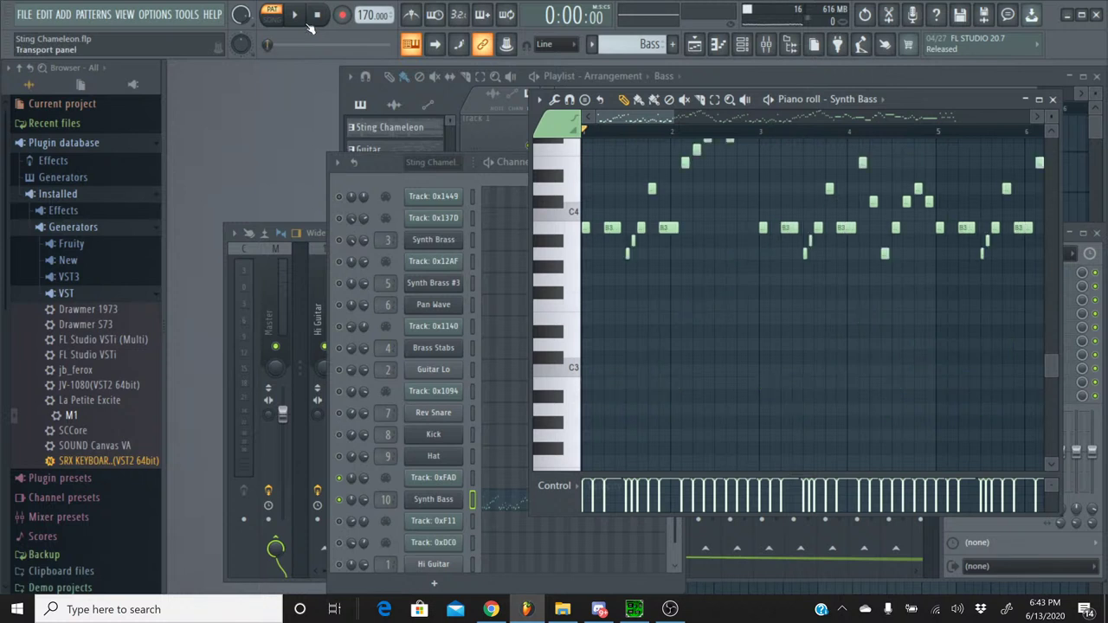
{"action": "key", "text": "space"}
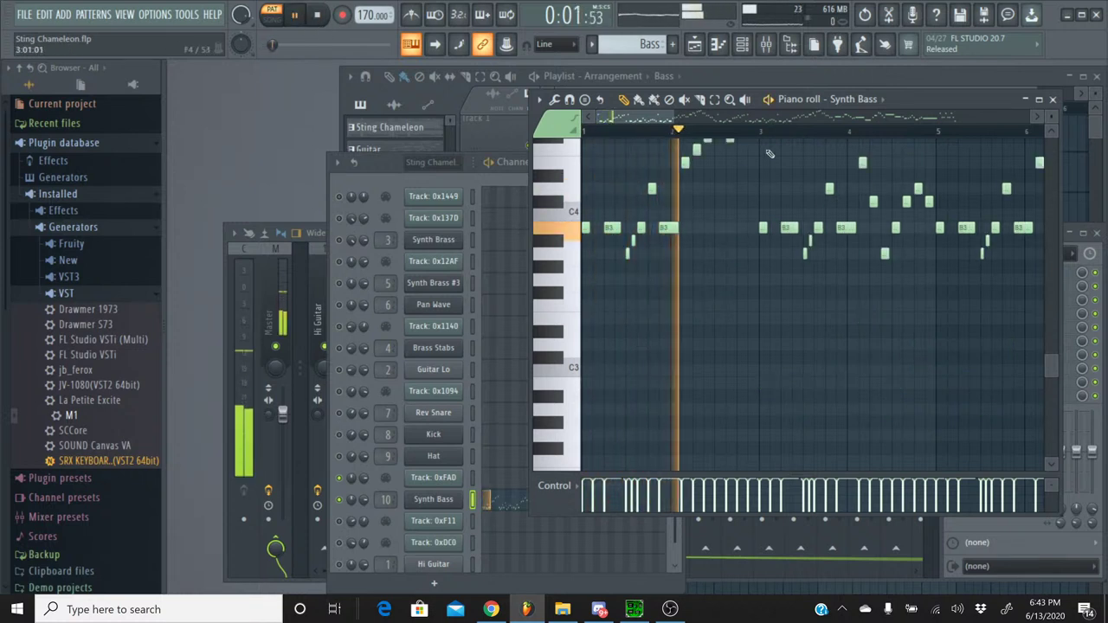
{"action": "key", "text": "F7"}
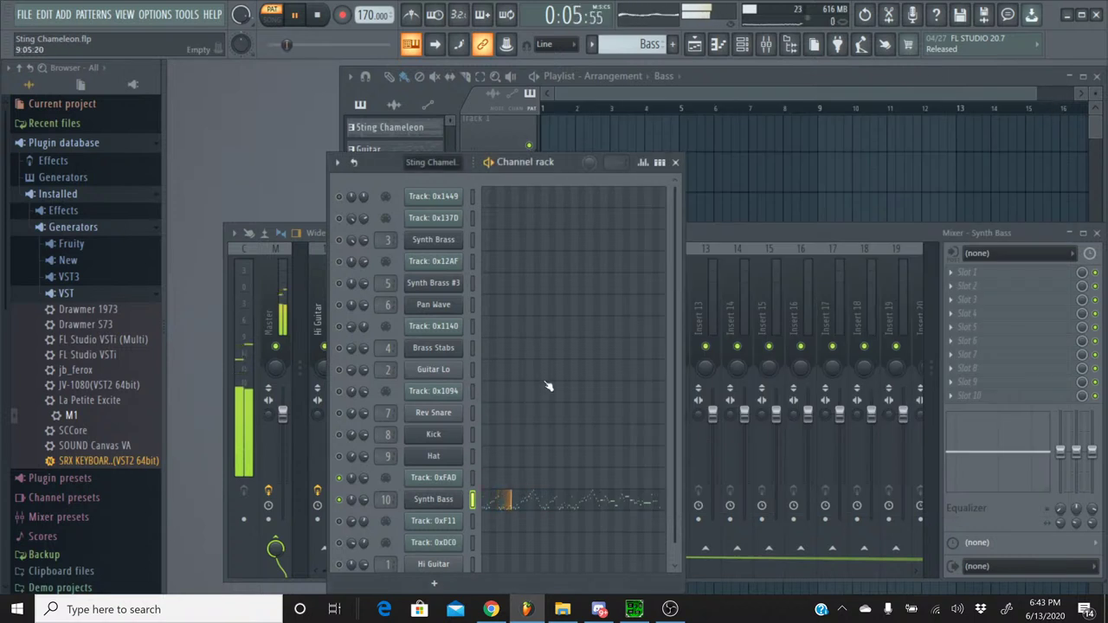
- Set the first insert effect of the Synth Bass channel's M1 to No Effect and close the plugin
{"action": "scroll", "coordinate": [548, 387], "scroll_direction": "down", "scroll_amount": 1}
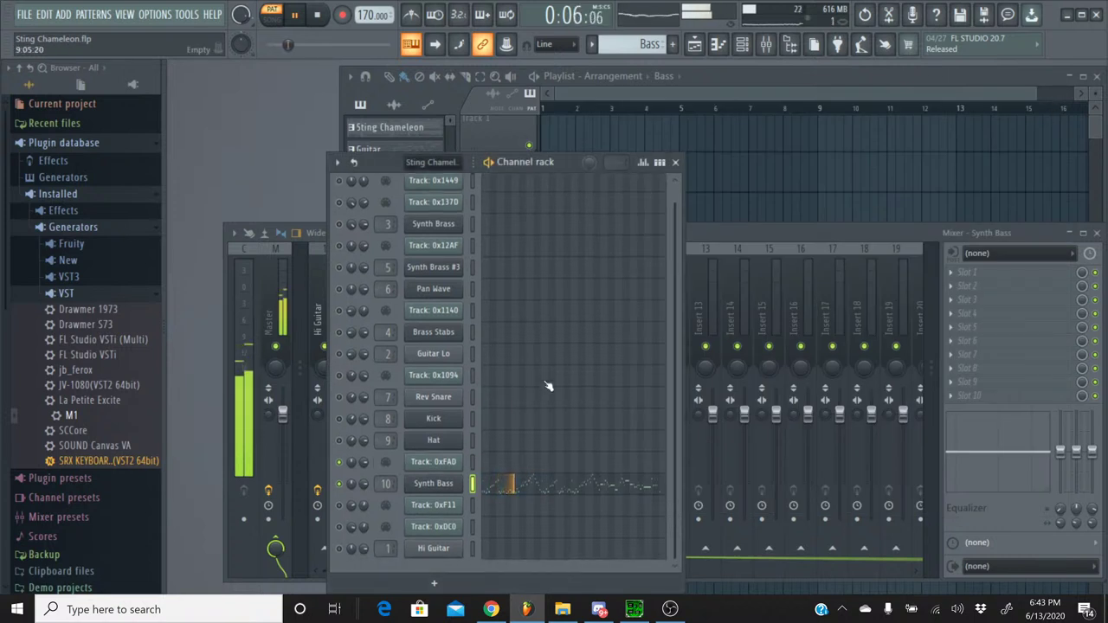
{"action": "left_click", "coordinate": [432, 486]}
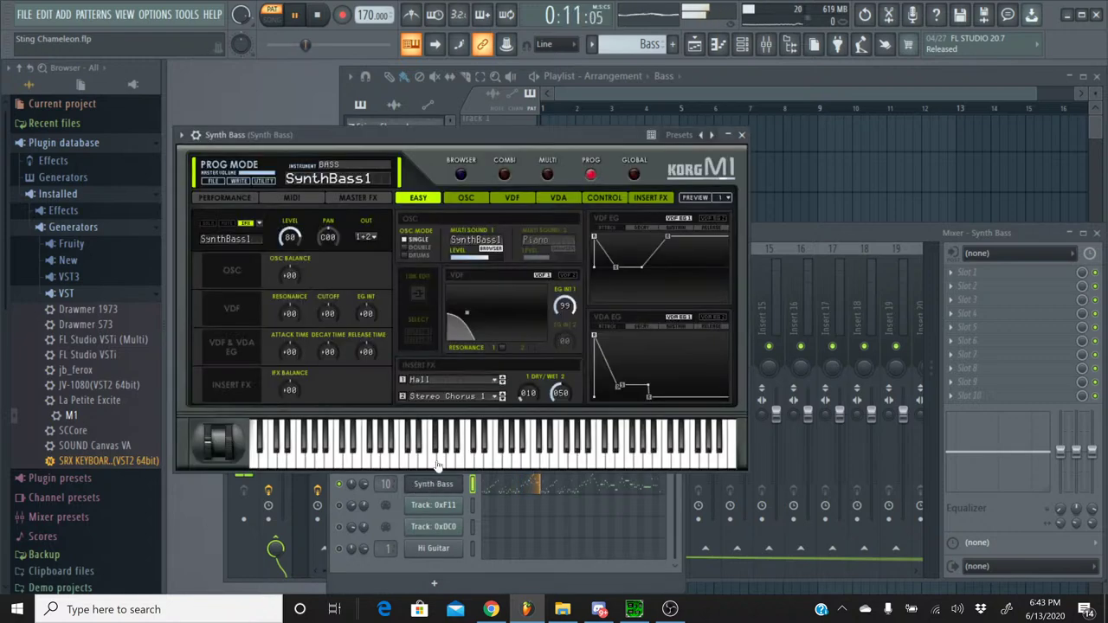
{"action": "left_click", "coordinate": [446, 380]}
{"action": "left_click", "coordinate": [491, 29]}
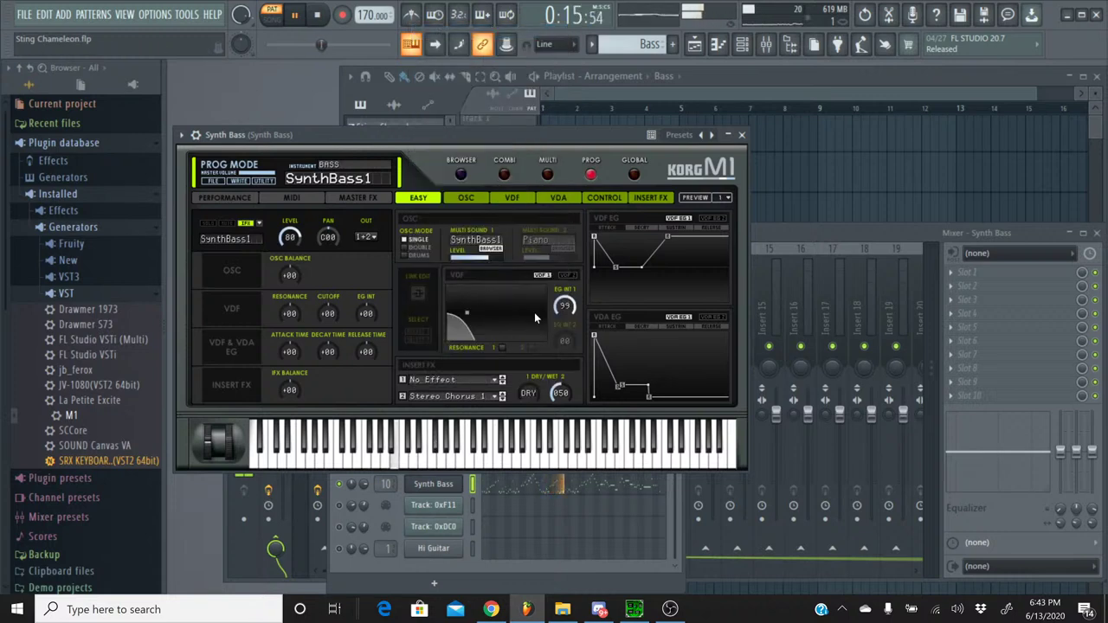
{"action": "left_click", "coordinate": [741, 134]}
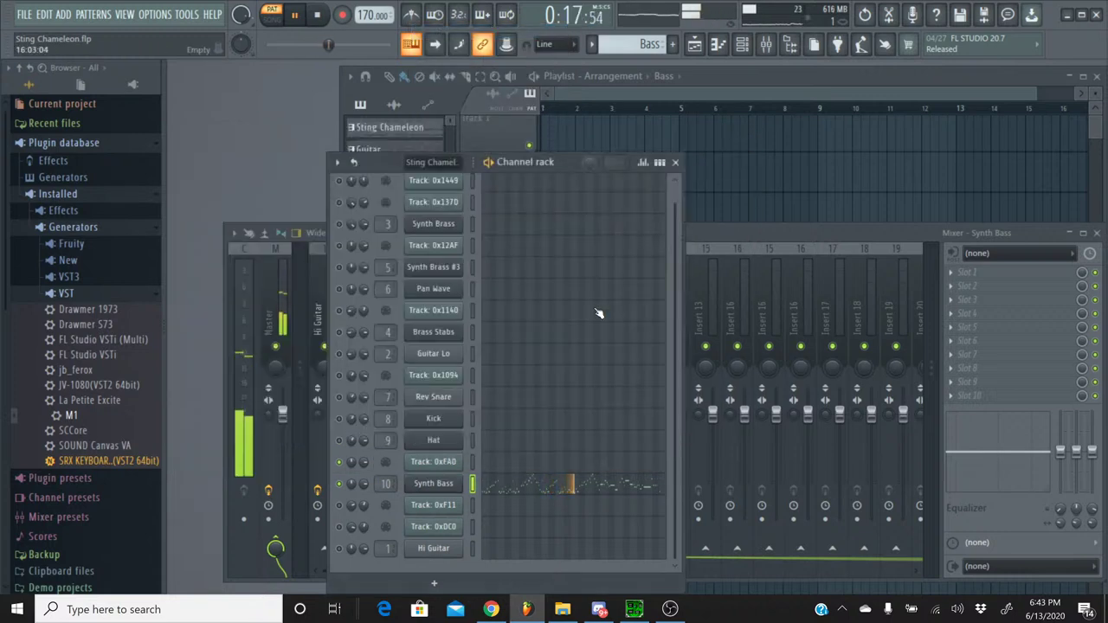
- Add Fruity Parametric EQ 2 to slot 2 of the Synth Bass mixer track and slightly boost band 2 in the bass range
{"action": "left_click", "coordinate": [837, 236]}
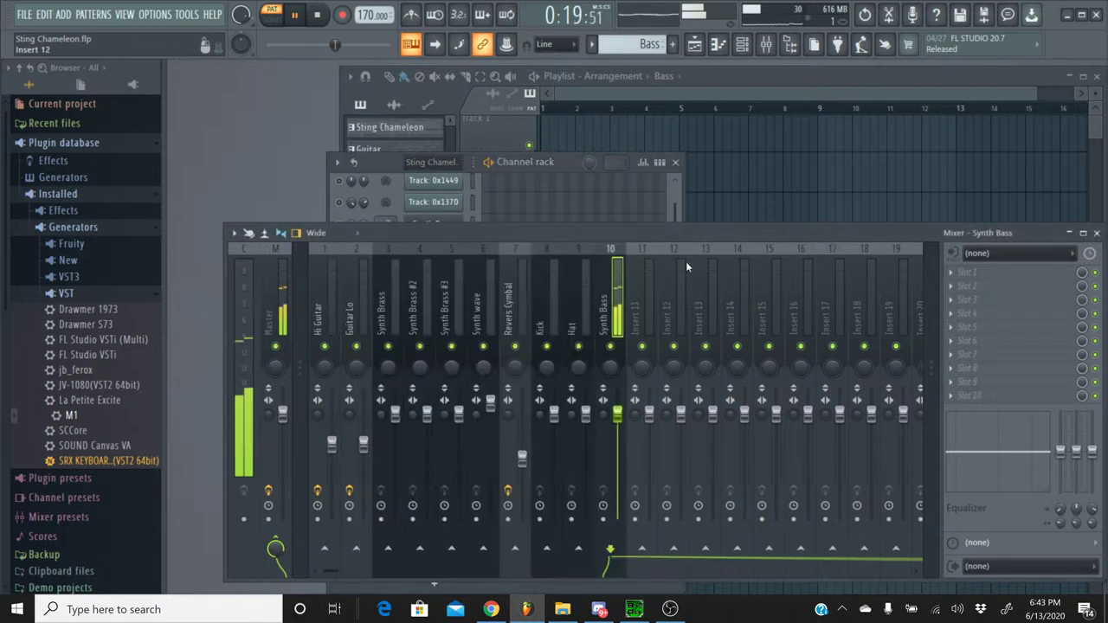
{"action": "left_click", "coordinate": [978, 288]}
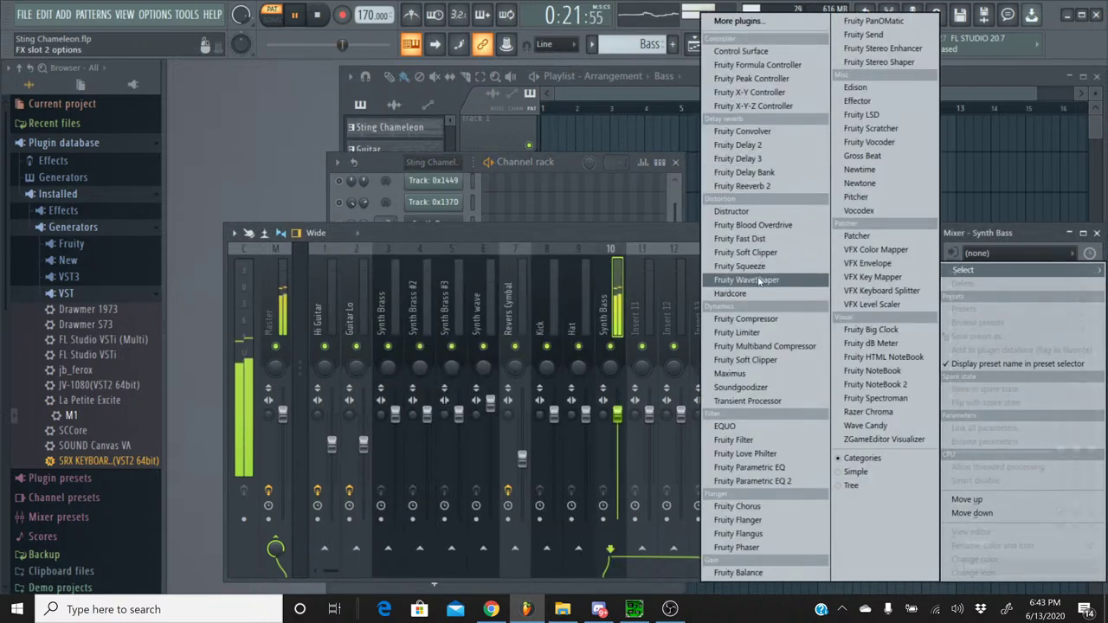
{"action": "left_click", "coordinate": [752, 481]}
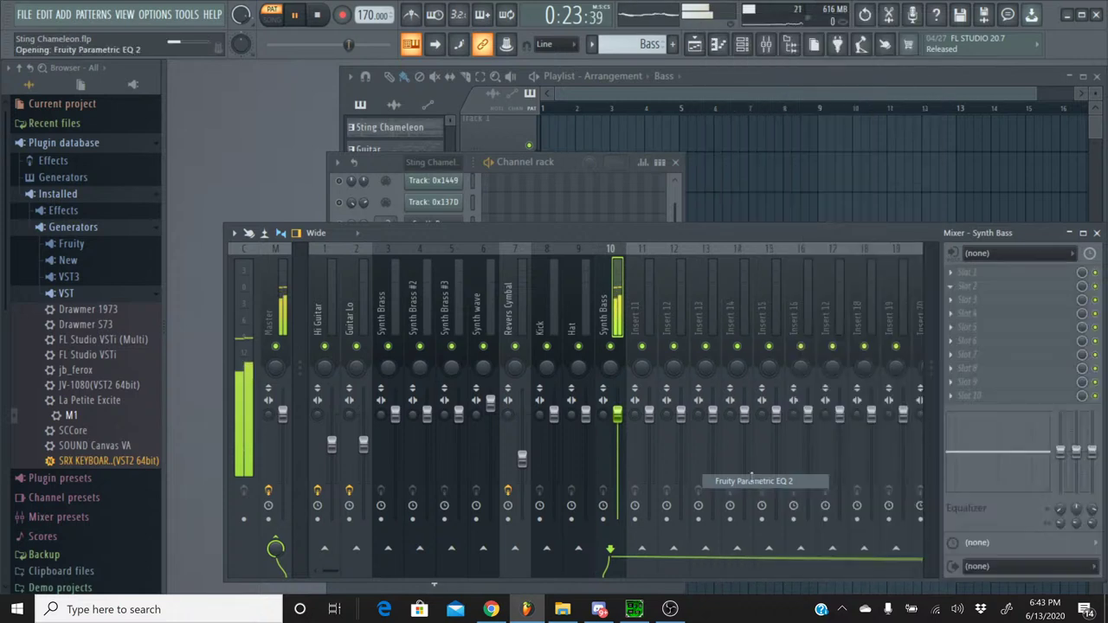
{"action": "left_click_drag", "start_coordinate": [407, 382], "coordinate": [403, 377]}
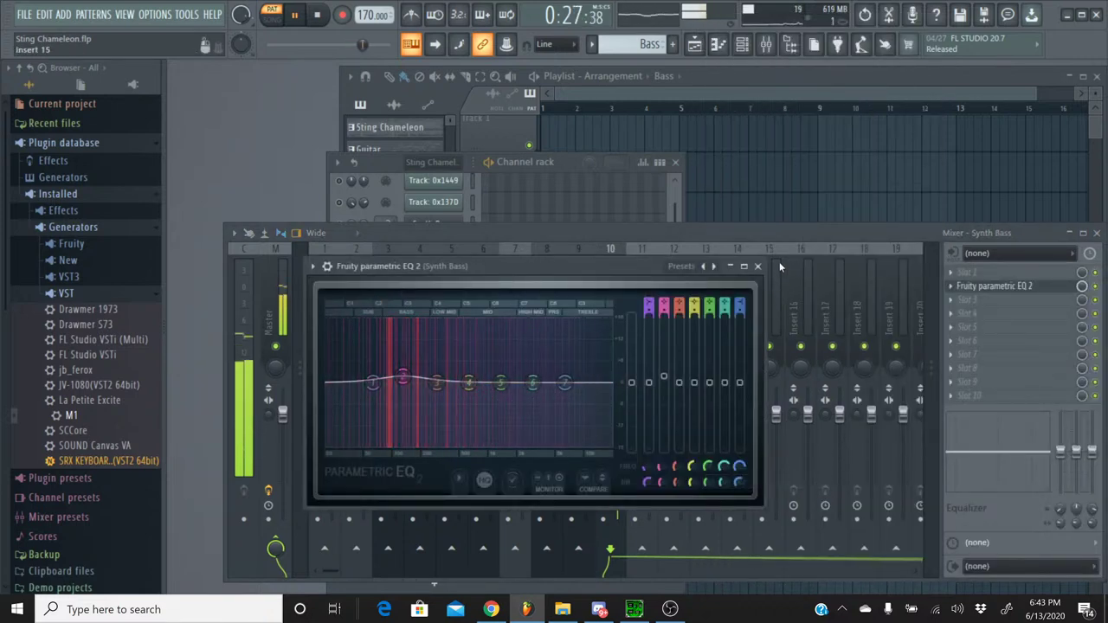
{"action": "left_click", "coordinate": [758, 266]}
- Check the live chat in YouTube Studio in Chrome, return to FL Studio and stop playback
{"action": "left_click", "coordinate": [491, 609]}
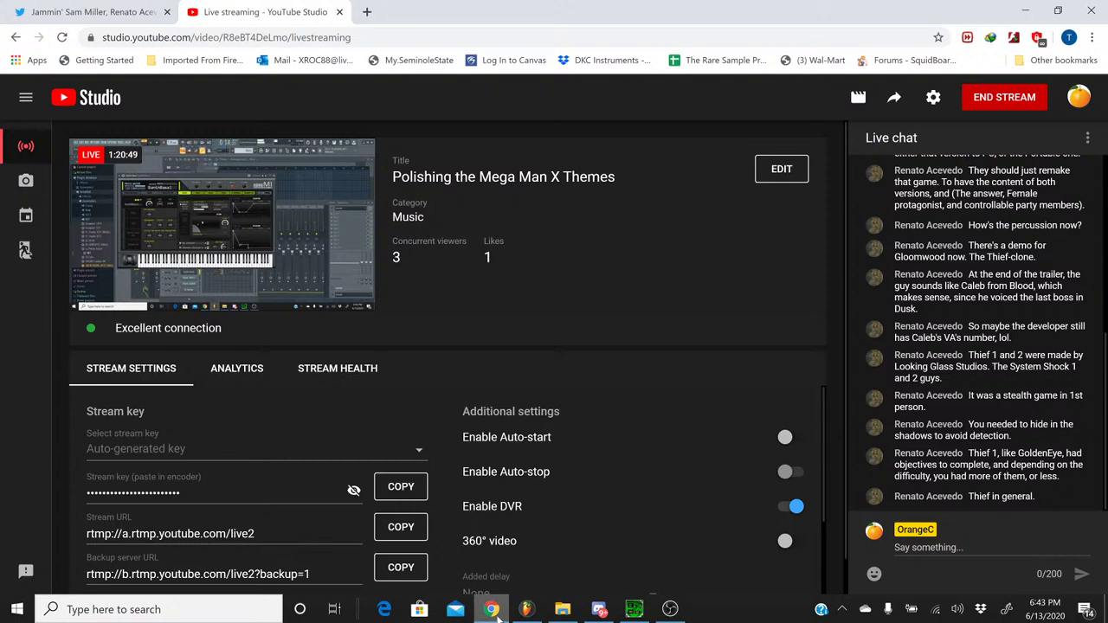
{"action": "left_click", "coordinate": [527, 610]}
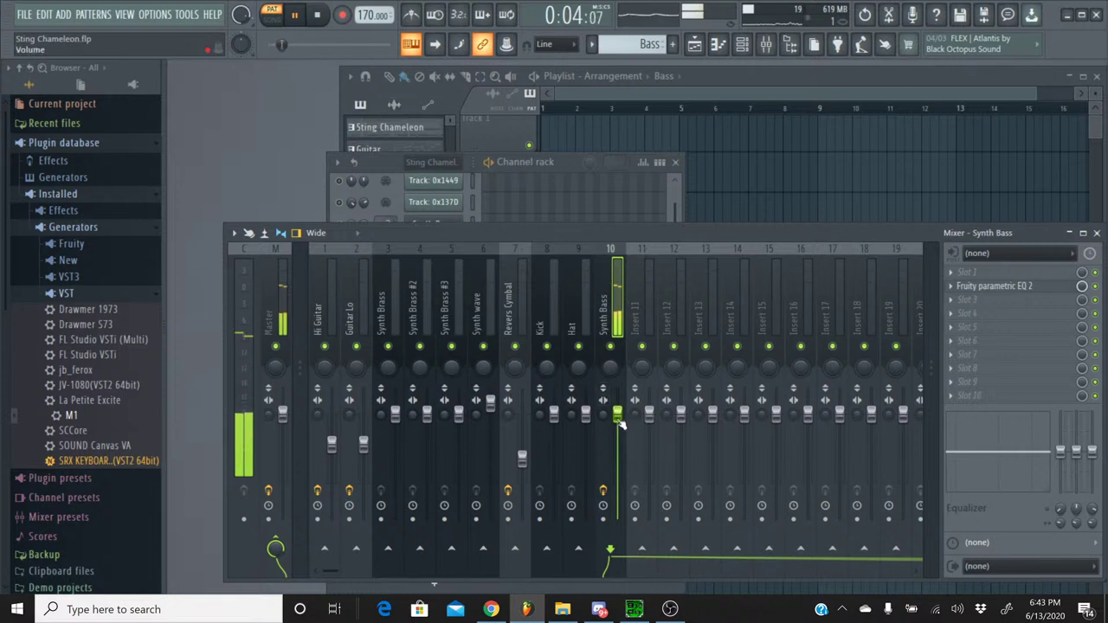
{"action": "left_click", "coordinate": [292, 16]}
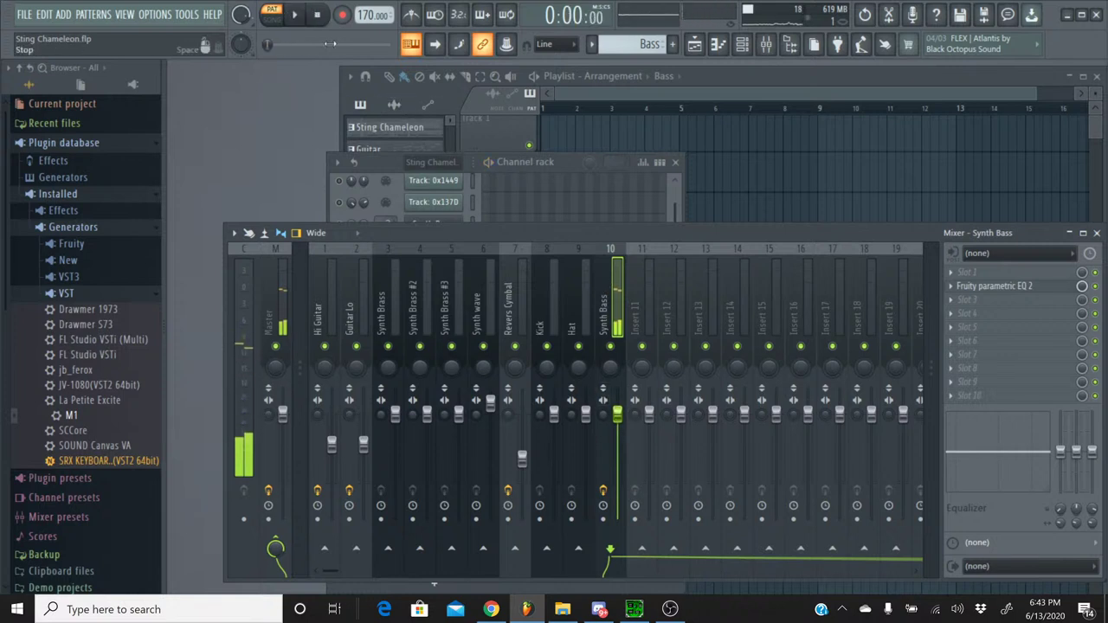
- Copy the channel panning value of Track: 0xFAD and paste it (49%) onto the Synth Bass channel's panning
{"action": "left_click", "coordinate": [376, 164]}
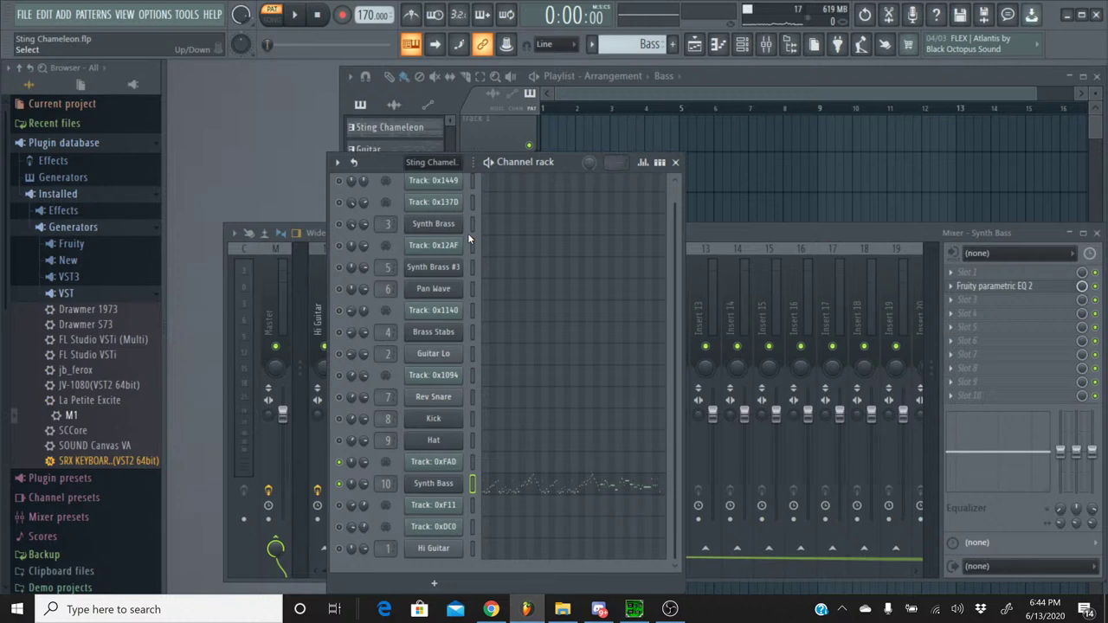
{"action": "right_click", "coordinate": [355, 467]}
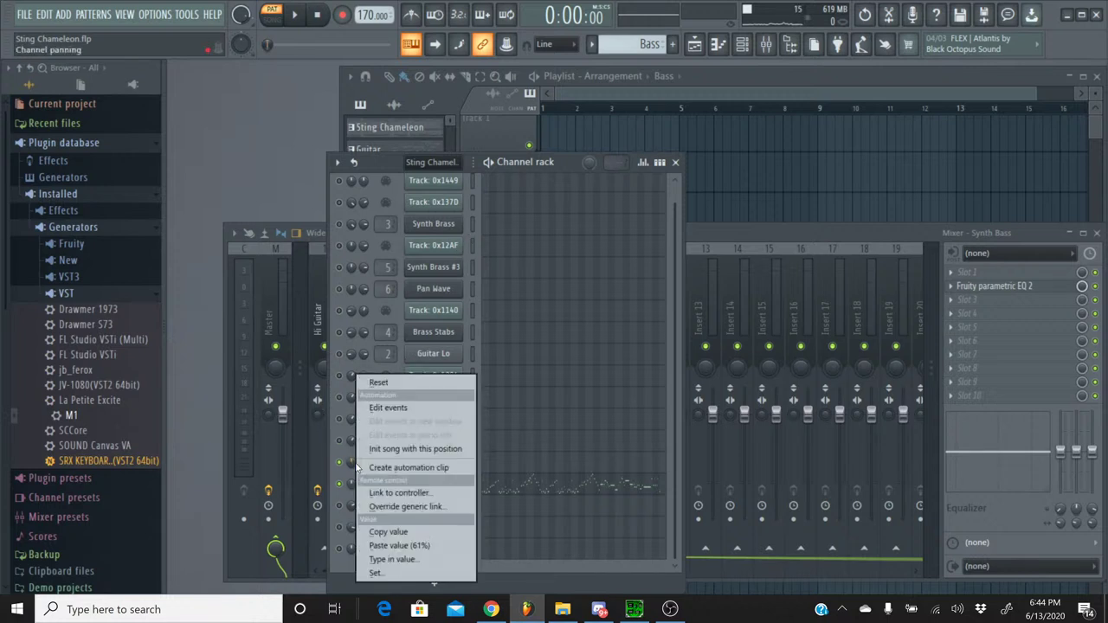
{"action": "left_click", "coordinate": [381, 530]}
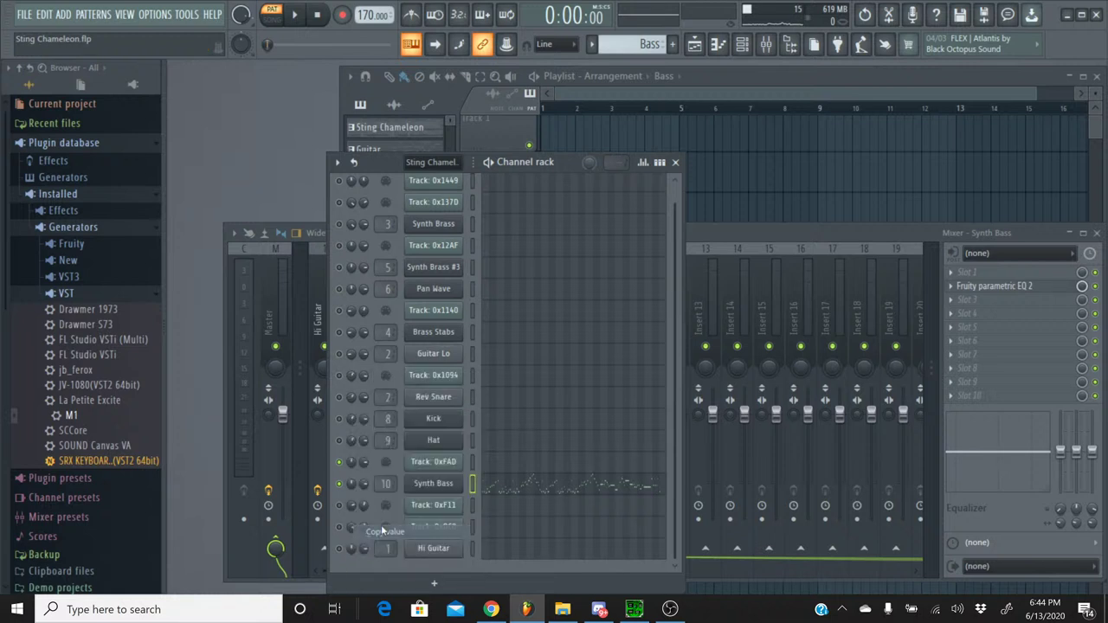
{"action": "right_click", "coordinate": [353, 489]}
{"action": "left_click", "coordinate": [381, 544]}
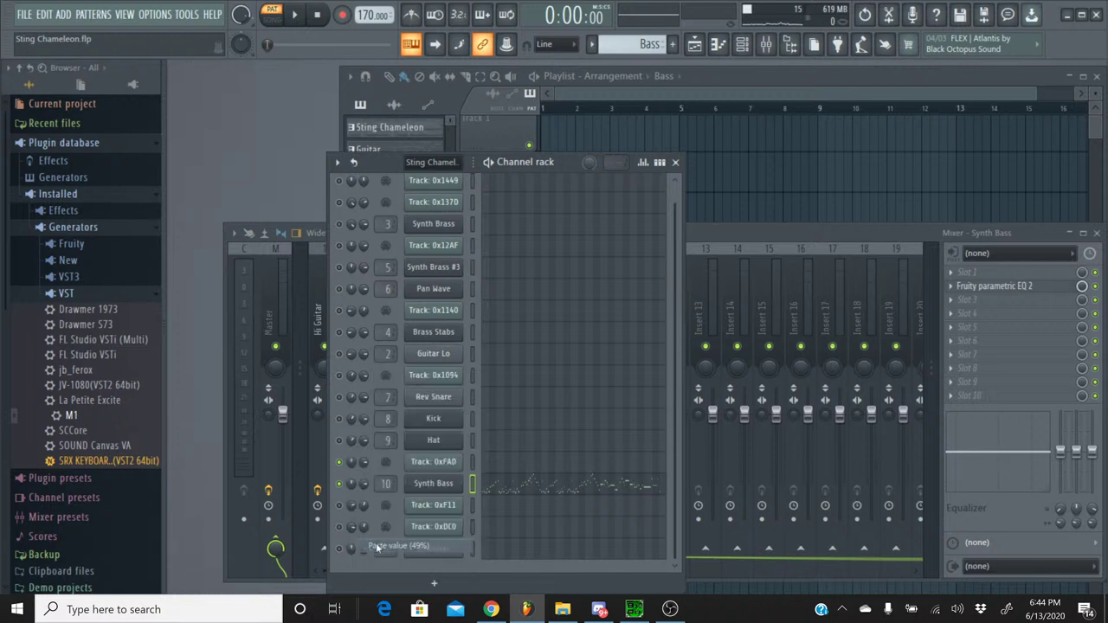
- Switch to the Sting Chameleon pattern, and read the live chat in YouTube Studio before returning to FL Studio
{"action": "left_click", "coordinate": [592, 45]}
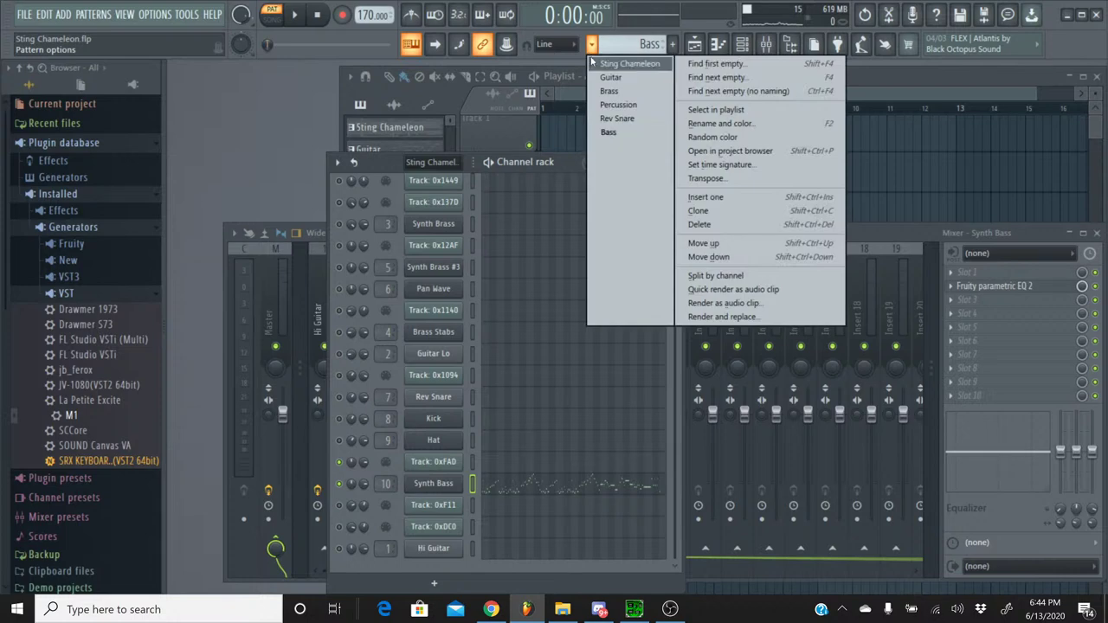
{"action": "left_click", "coordinate": [610, 132]}
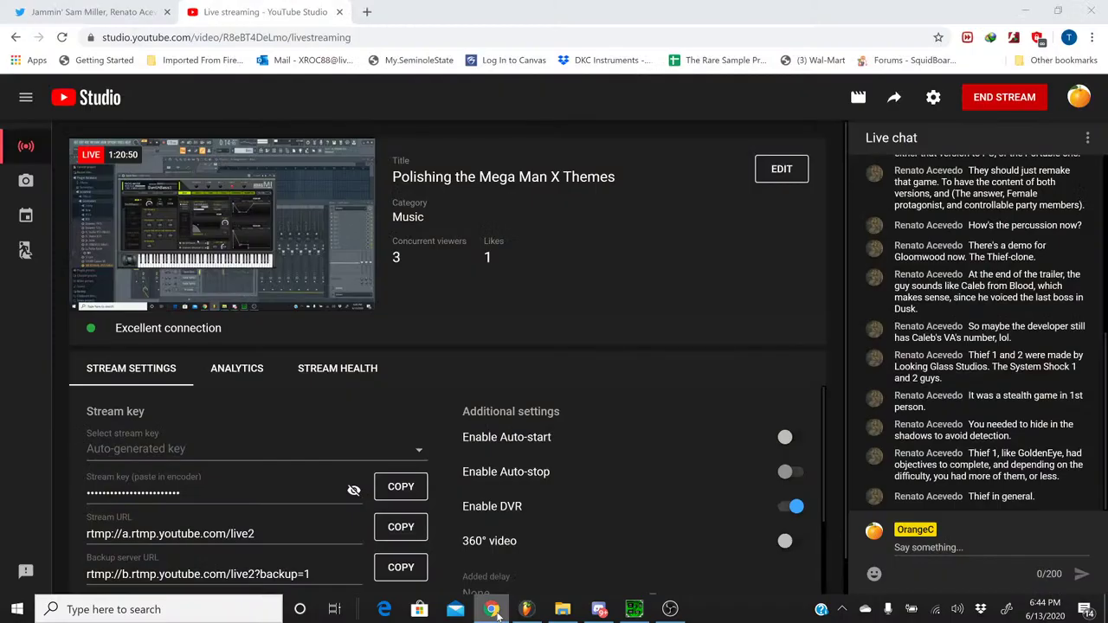
{"action": "left_click", "coordinate": [491, 610]}
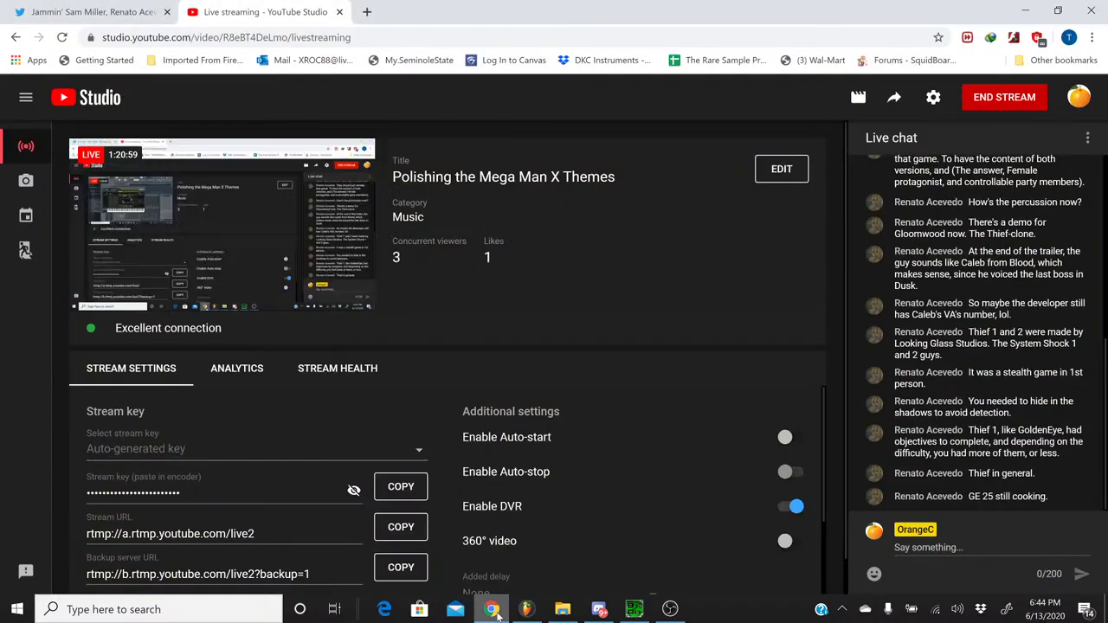
{"action": "left_click", "coordinate": [526, 610]}
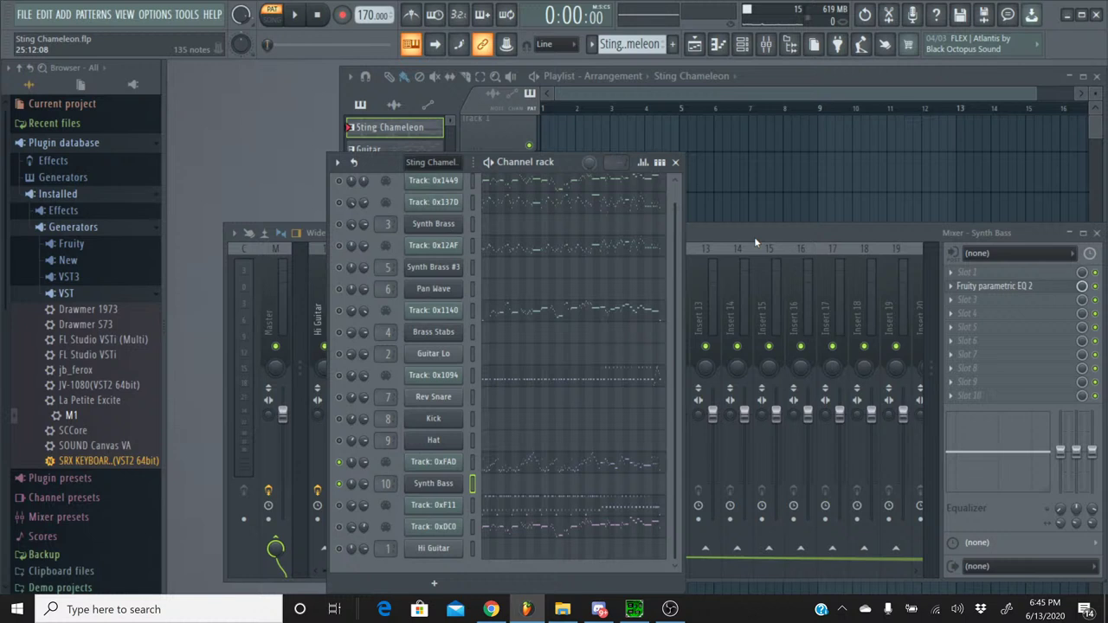
- Play back the Bass pattern, stop it and return to the Sting Chameleon pattern
{"action": "left_click", "coordinate": [592, 47]}
{"action": "left_click", "coordinate": [605, 134]}
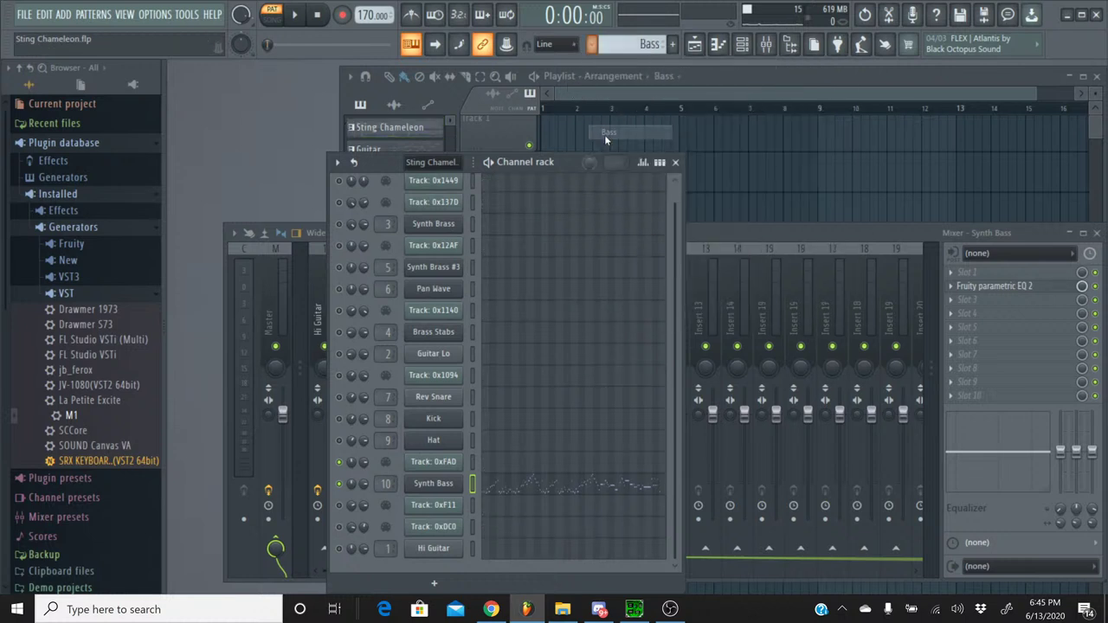
{"action": "left_click", "coordinate": [295, 15]}
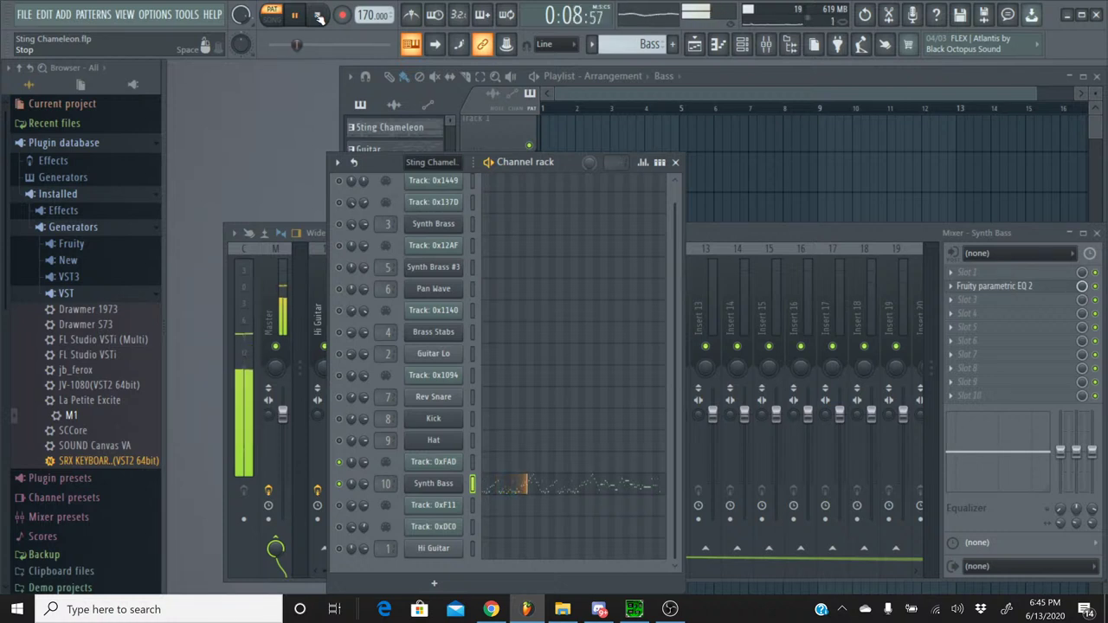
{"action": "left_click", "coordinate": [319, 16]}
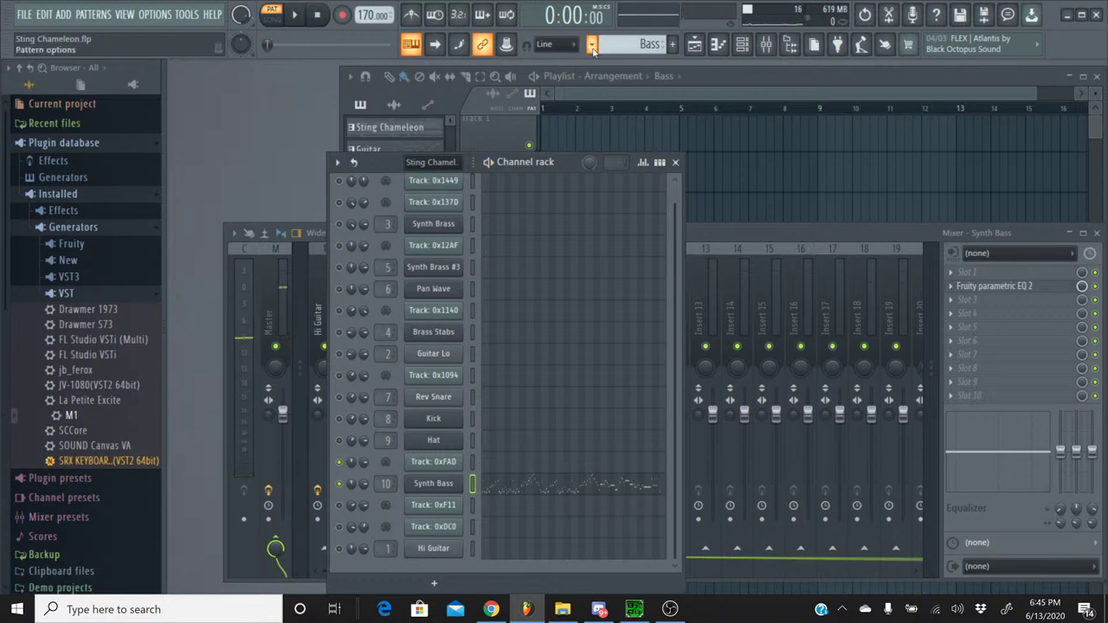
{"action": "left_click", "coordinate": [592, 44]}
{"action": "left_click", "coordinate": [598, 65]}
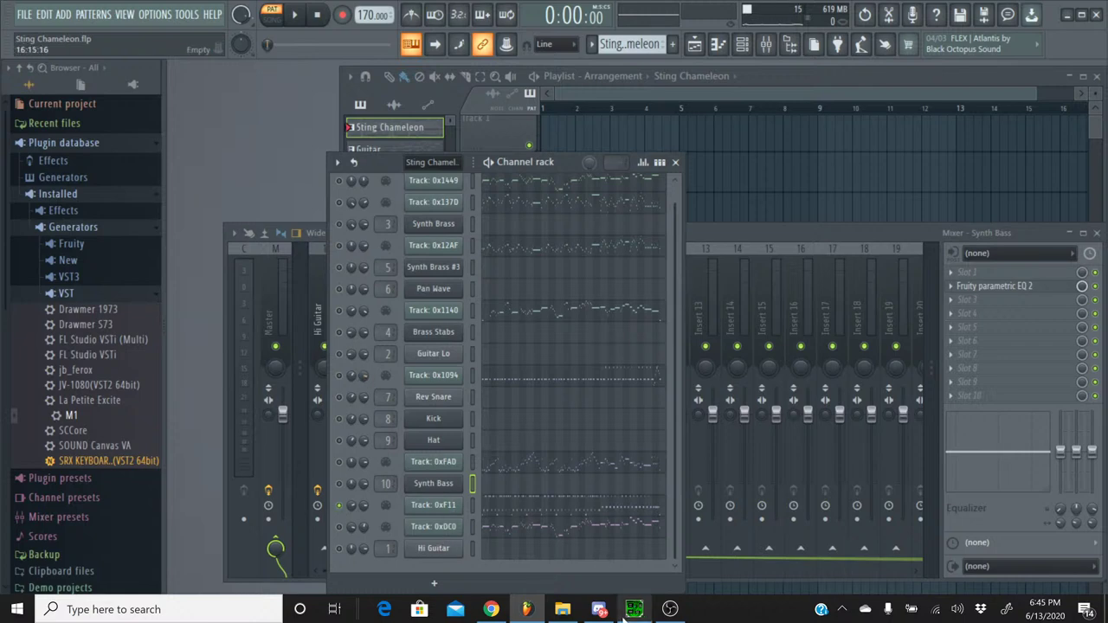
- Listen to 15 Sting Chameleon.spc in SPCTool, and open the Track: 0xF11 channel's notes in FL Studio's piano roll
{"action": "key", "text": "alt+Tab"}
{"action": "left_click", "coordinate": [378, 309]}
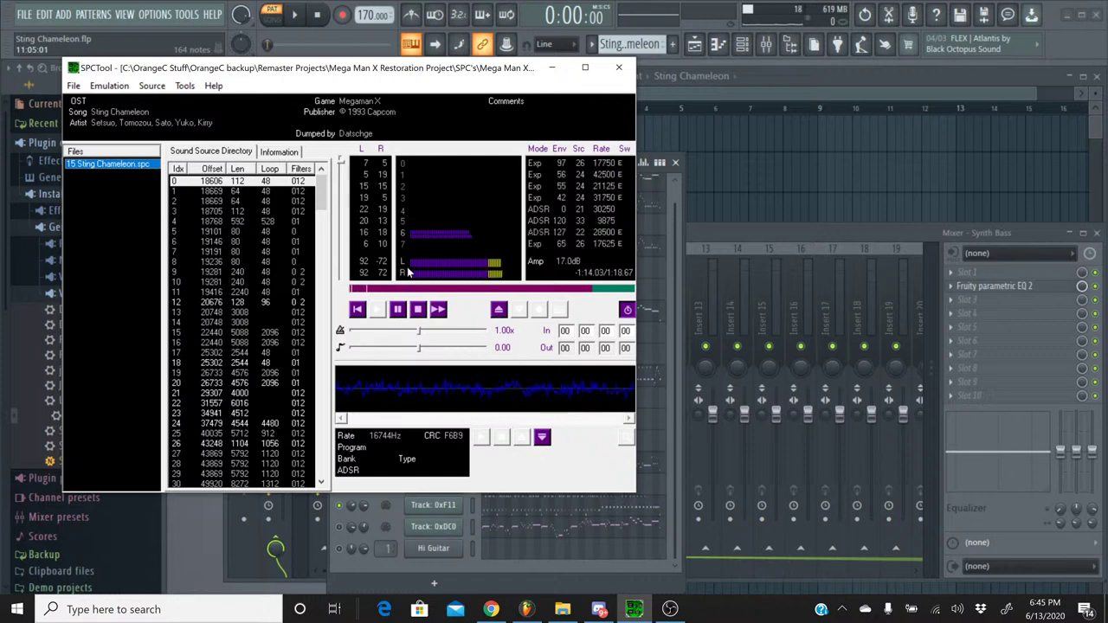
{"action": "left_click", "coordinate": [417, 310]}
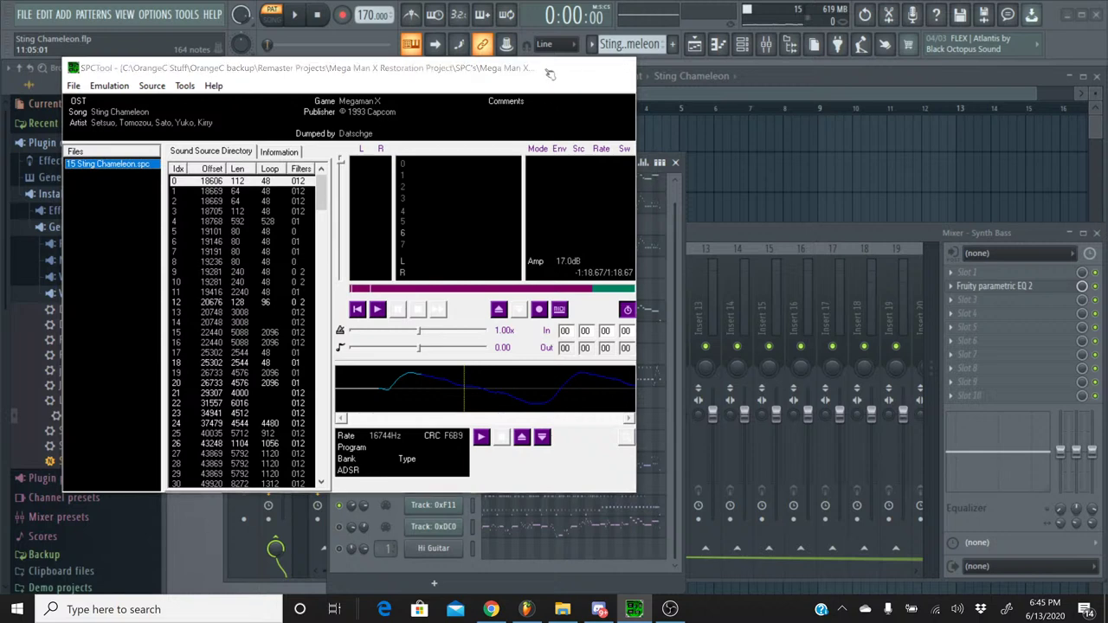
{"action": "left_click", "coordinate": [552, 67]}
{"action": "left_click", "coordinate": [507, 505]}
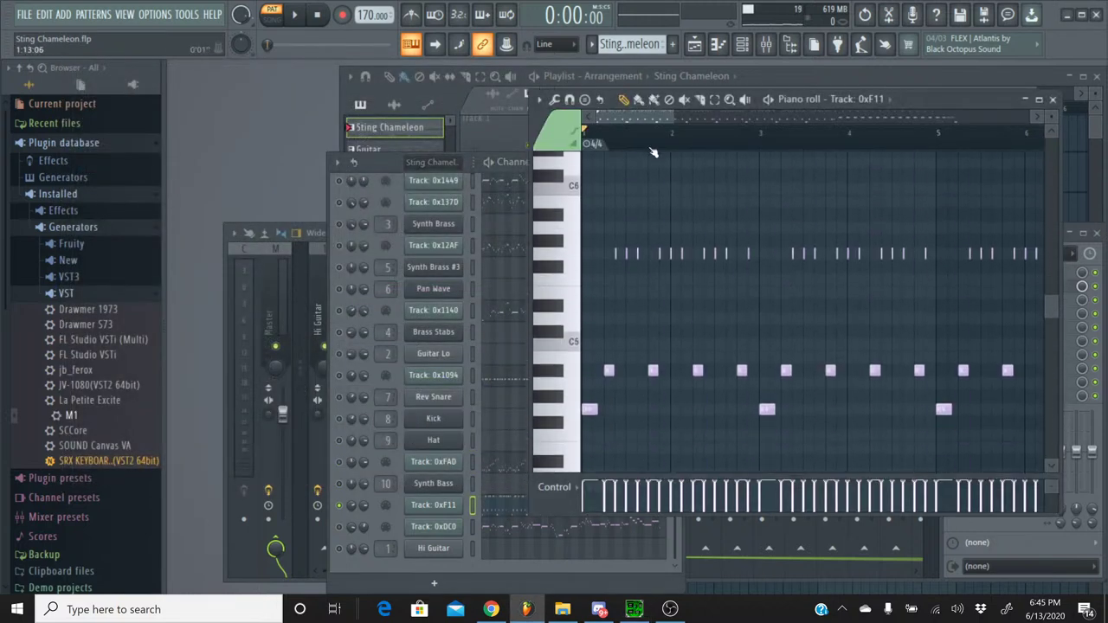
{"action": "left_click_drag", "start_coordinate": [636, 117], "coordinate": [598, 120]}
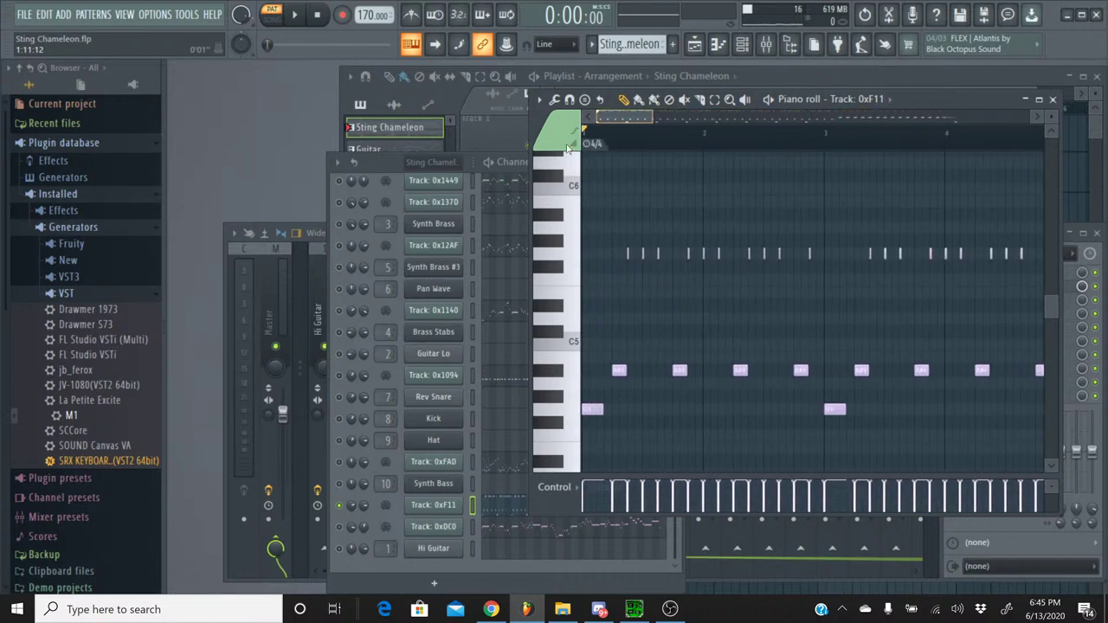
- Read the latest live chat messages in YouTube Studio in Chrome and return to FL Studio
{"action": "left_click", "coordinate": [490, 609]}
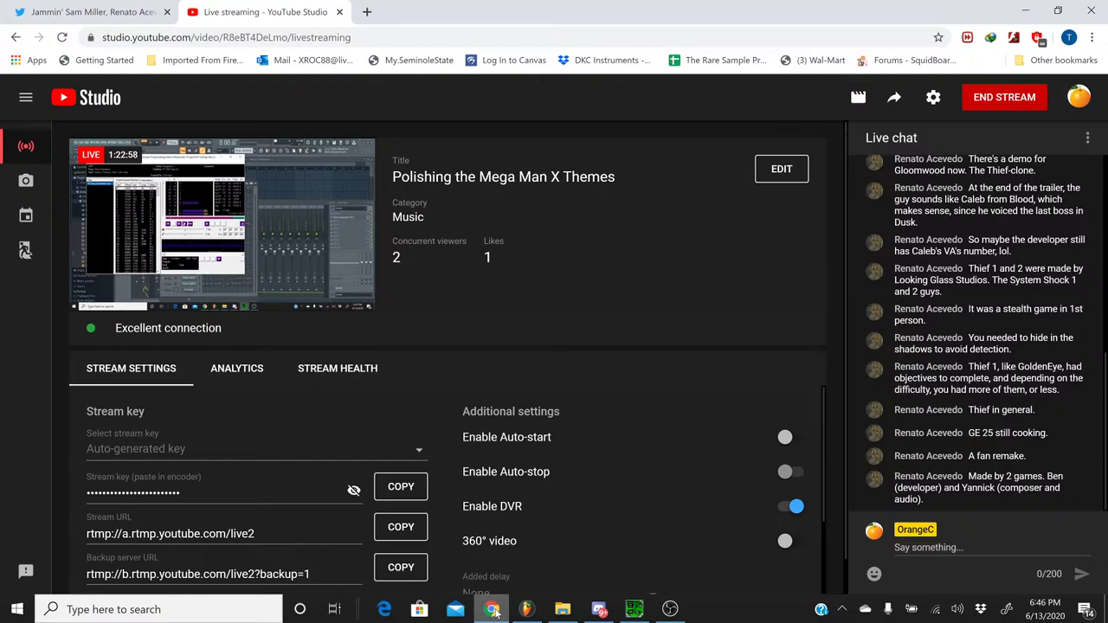
{"action": "left_click", "coordinate": [491, 611]}
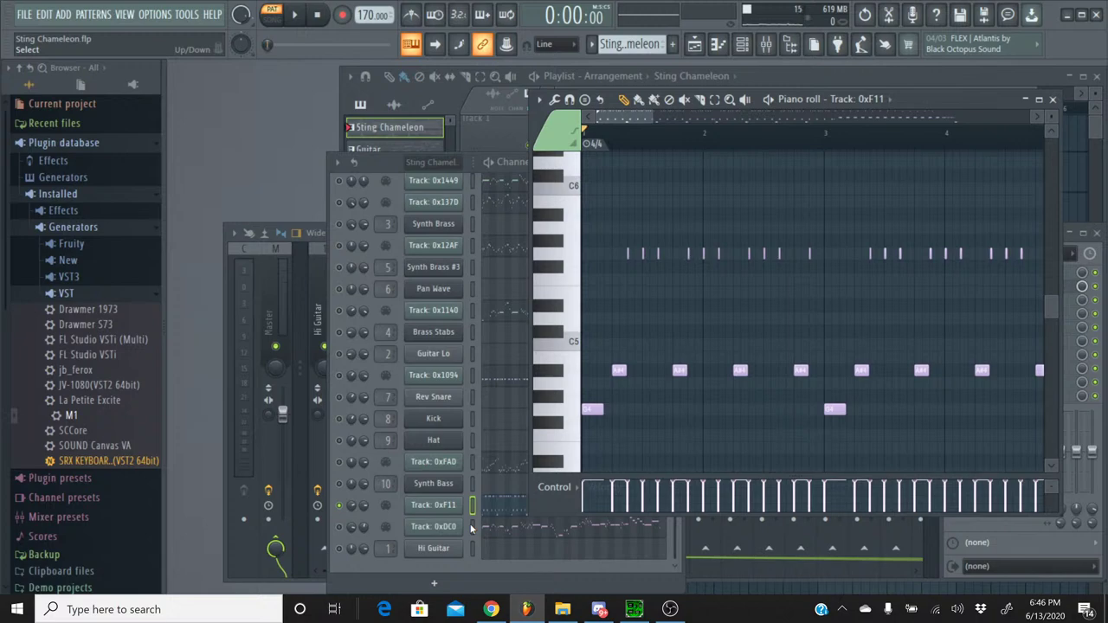
{"action": "left_click", "coordinate": [490, 610]}
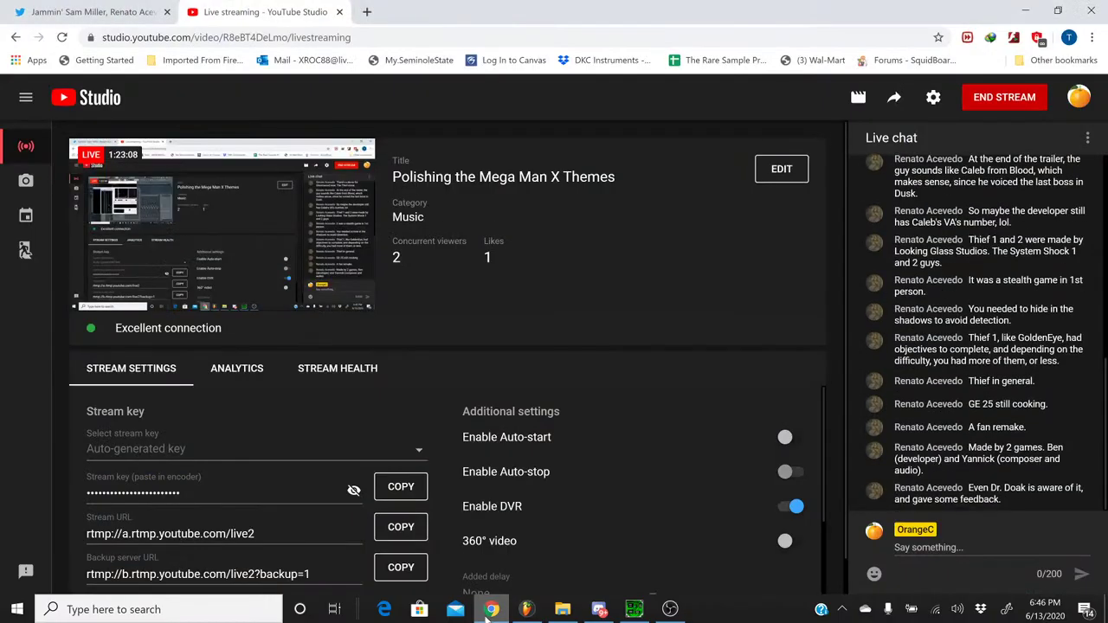
{"action": "scroll", "coordinate": [934, 421], "scroll_direction": "up", "scroll_amount": 10}
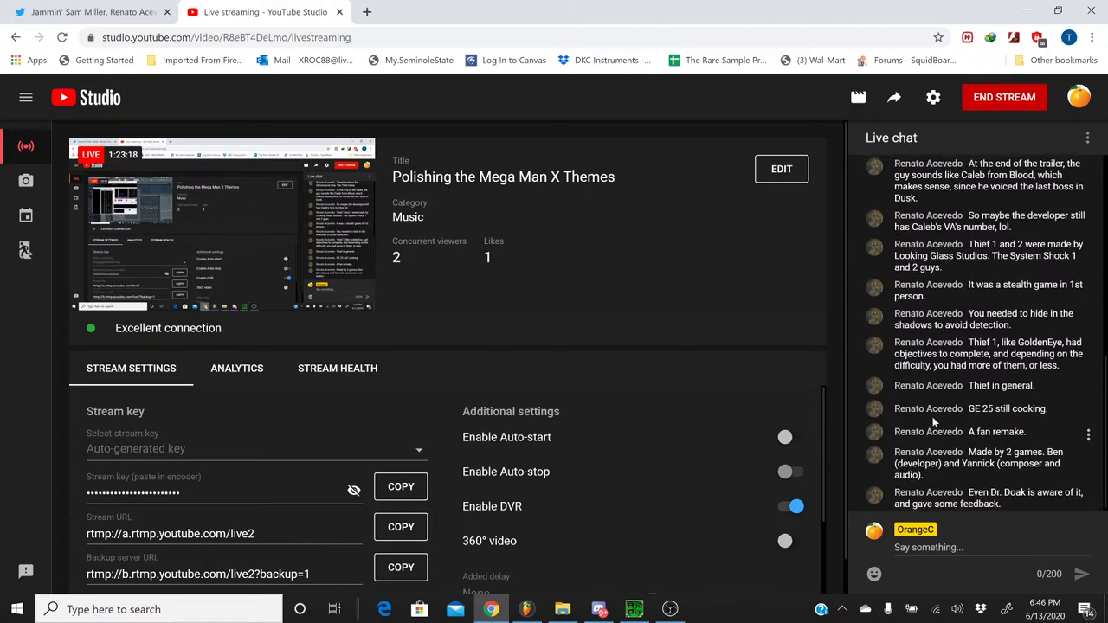
{"action": "scroll", "coordinate": [933, 422], "scroll_direction": "down", "scroll_amount": 10}
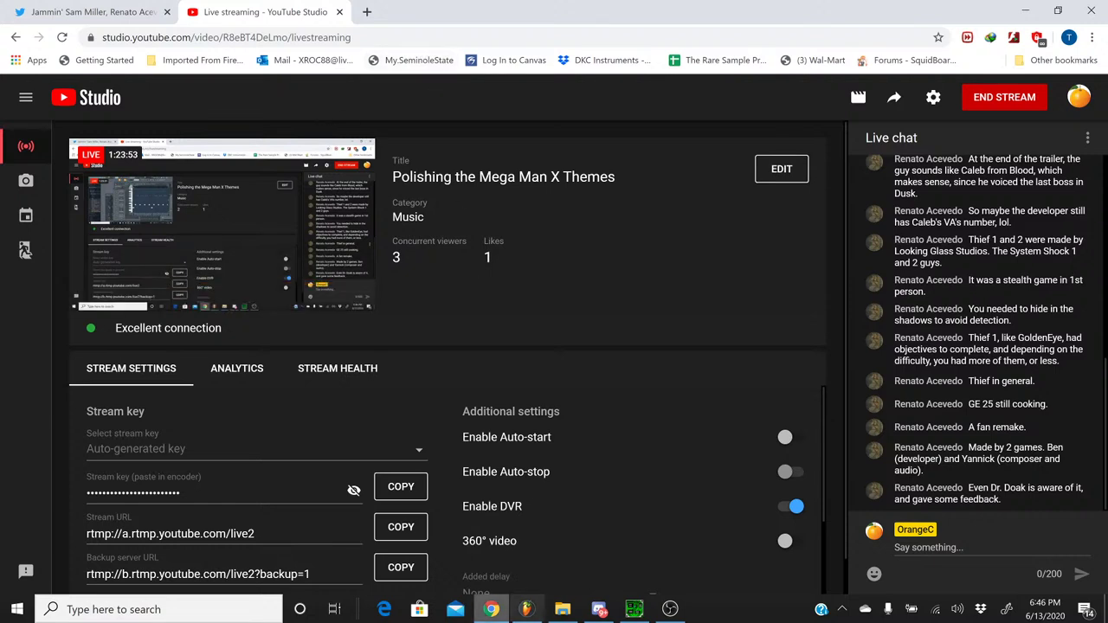
{"action": "left_click", "coordinate": [525, 609]}
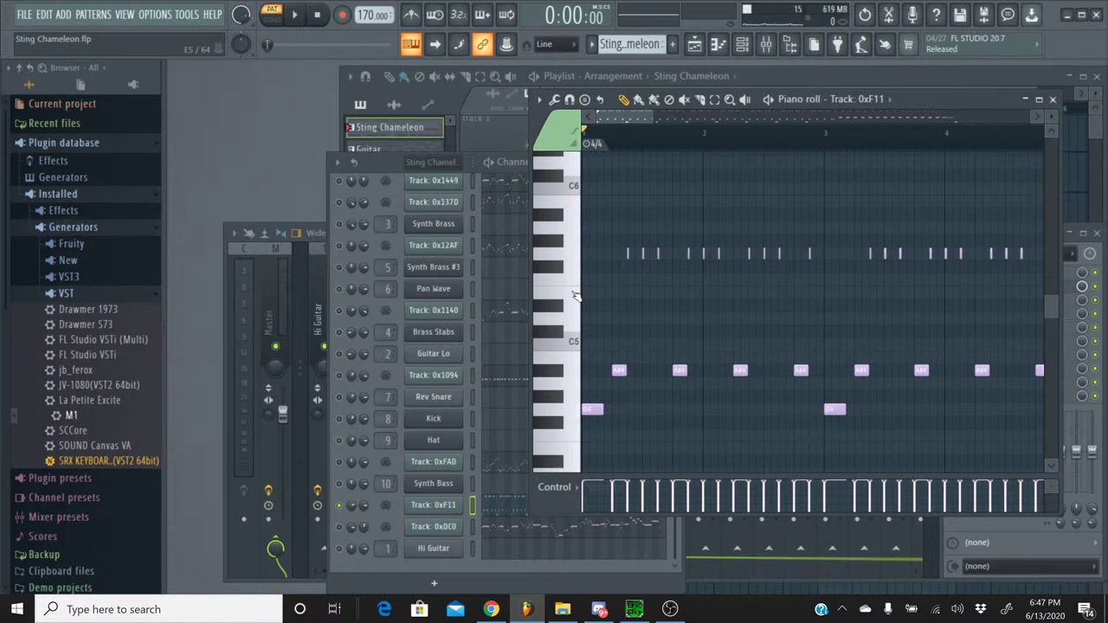
- Audition the G5 note of Track: 0xF11 several times, along with a lower note, on the piano roll keyboard
{"action": "left_click", "coordinate": [563, 259]}
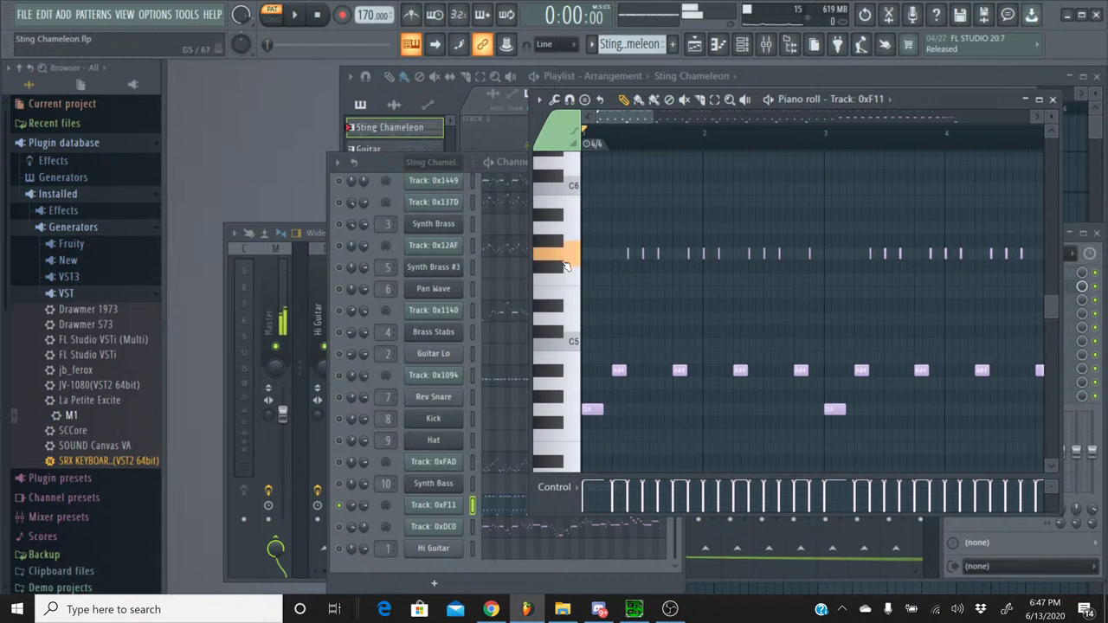
{"action": "left_click", "coordinate": [563, 260]}
{"action": "left_click", "coordinate": [563, 259]}
{"action": "left_click", "coordinate": [568, 385]}
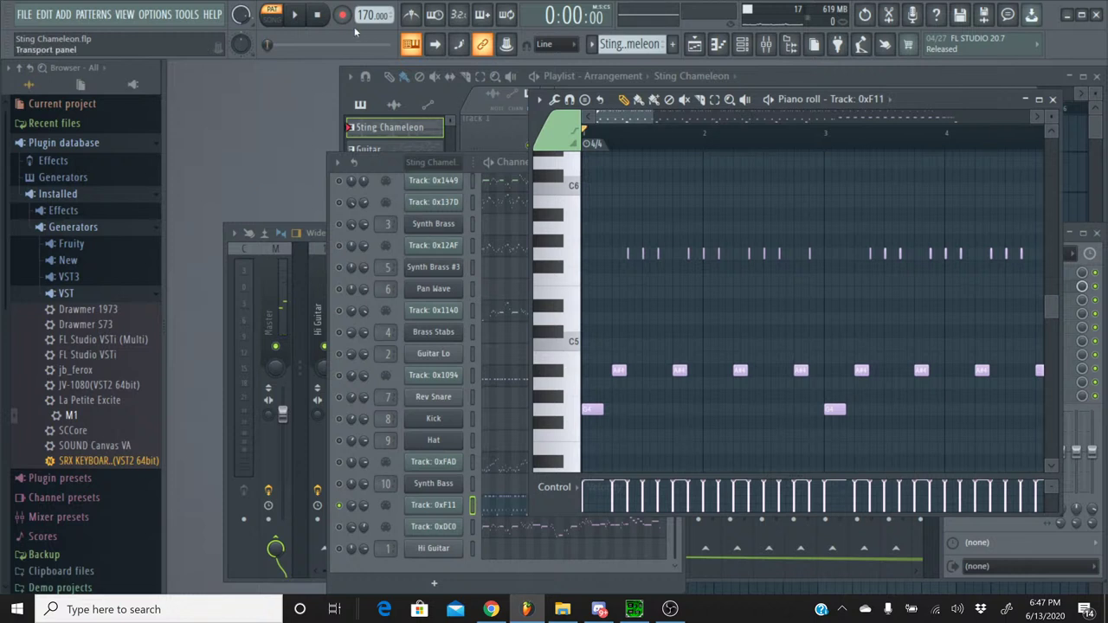
- Play the Sting Chameleon pattern from the start and from around bar 17 while examining the Track: 0xF11 notes, and stop playback
{"action": "left_click", "coordinate": [308, 24]}
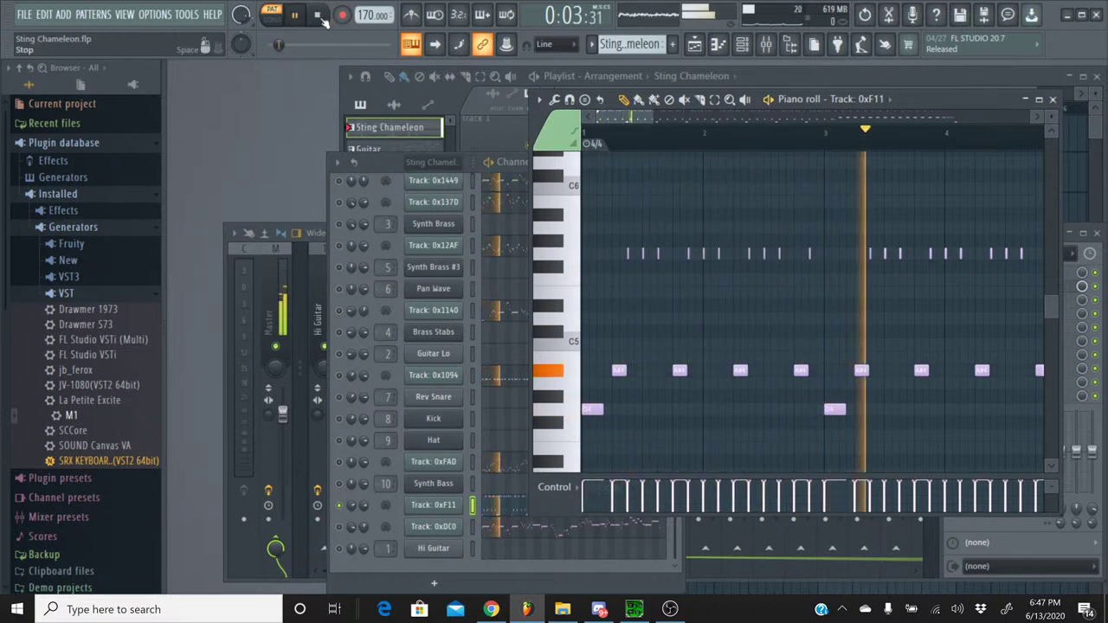
{"action": "left_click", "coordinate": [836, 118]}
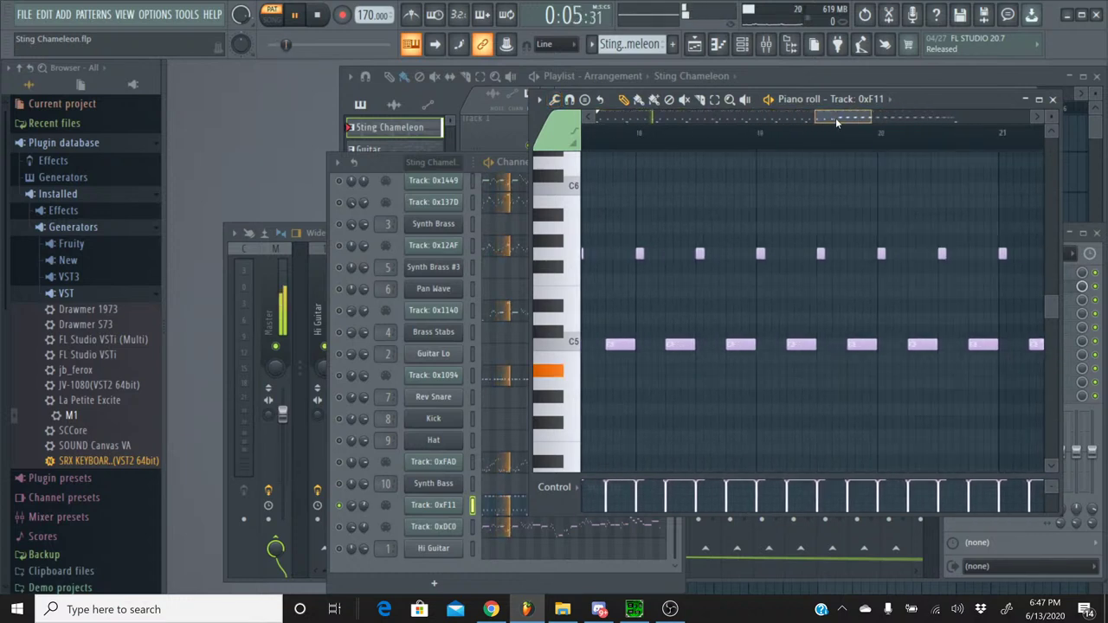
{"action": "left_click", "coordinate": [652, 139]}
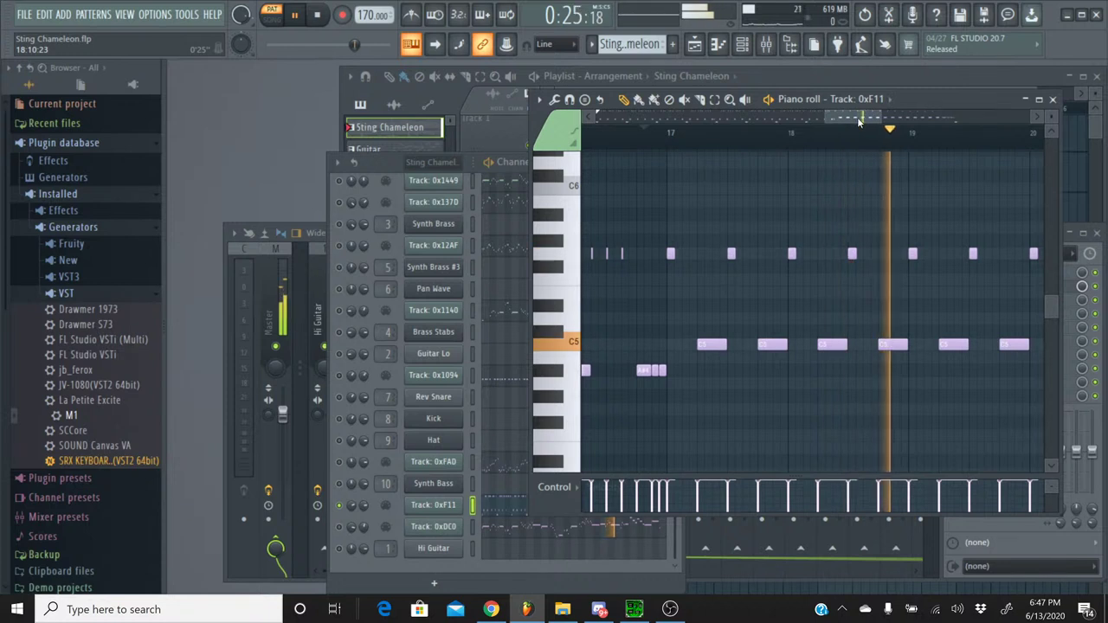
{"action": "left_click_drag", "start_coordinate": [859, 122], "coordinate": [793, 135]}
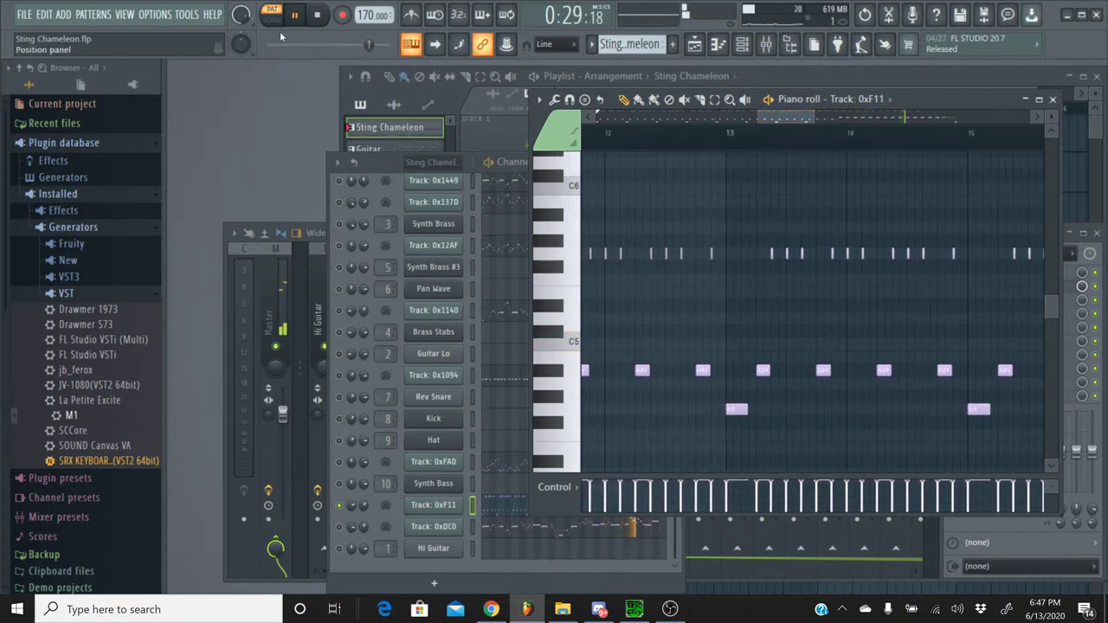
{"action": "left_click", "coordinate": [320, 17]}
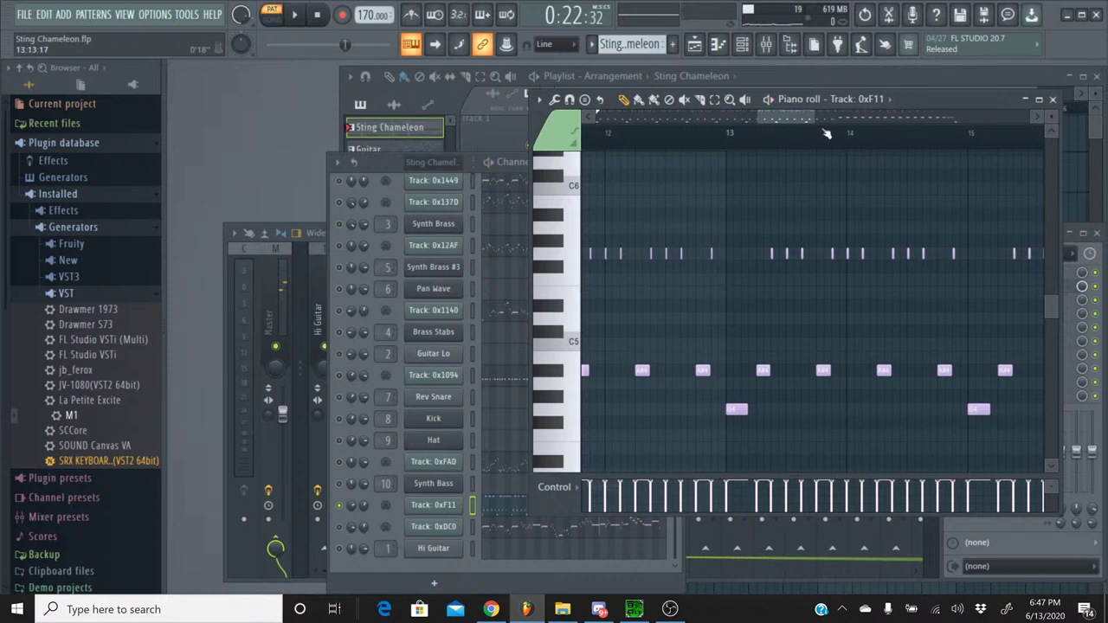
- Select all G5 notes of Track: 0xF11, set the playback position at the first one and close the piano roll
{"action": "left_click_drag", "start_coordinate": [801, 121], "coordinate": [546, 255]}
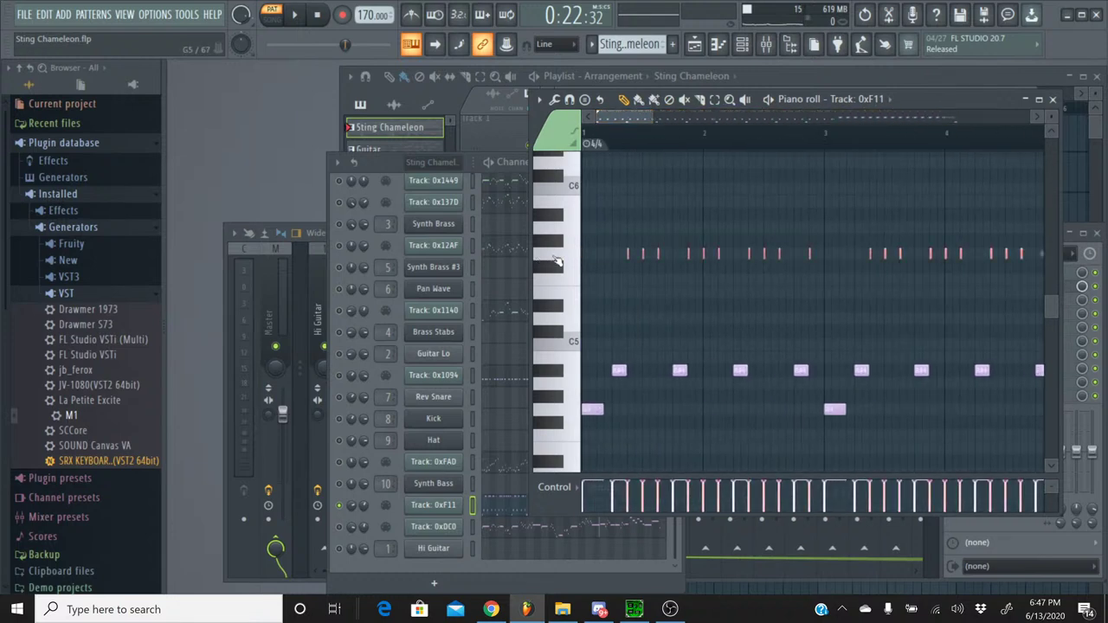
{"action": "left_click", "coordinate": [557, 262]}
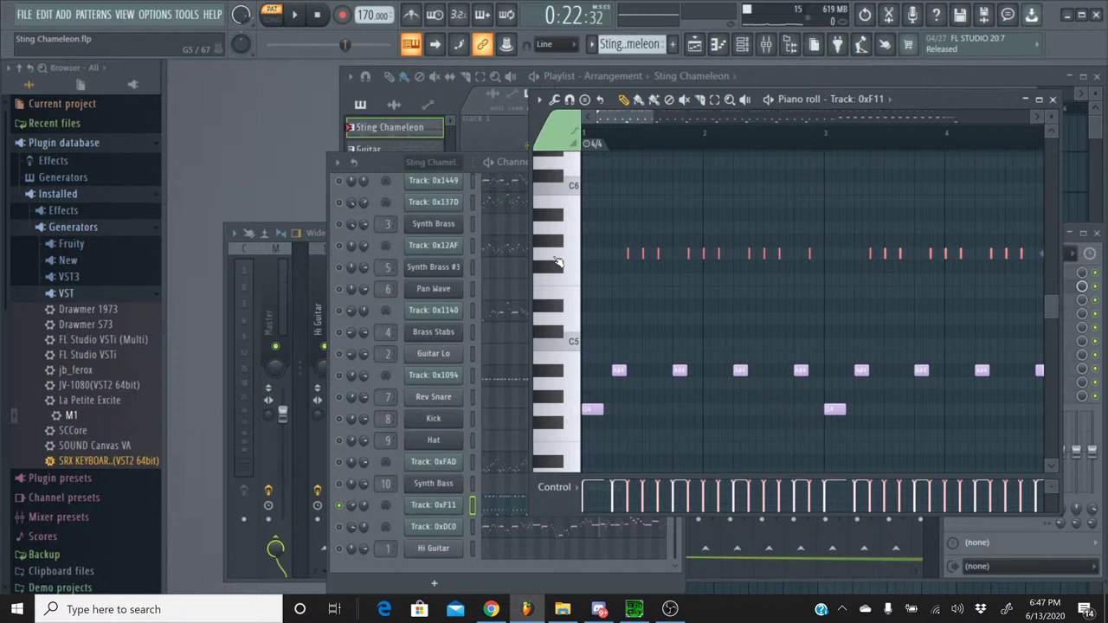
{"action": "left_click", "coordinate": [628, 142]}
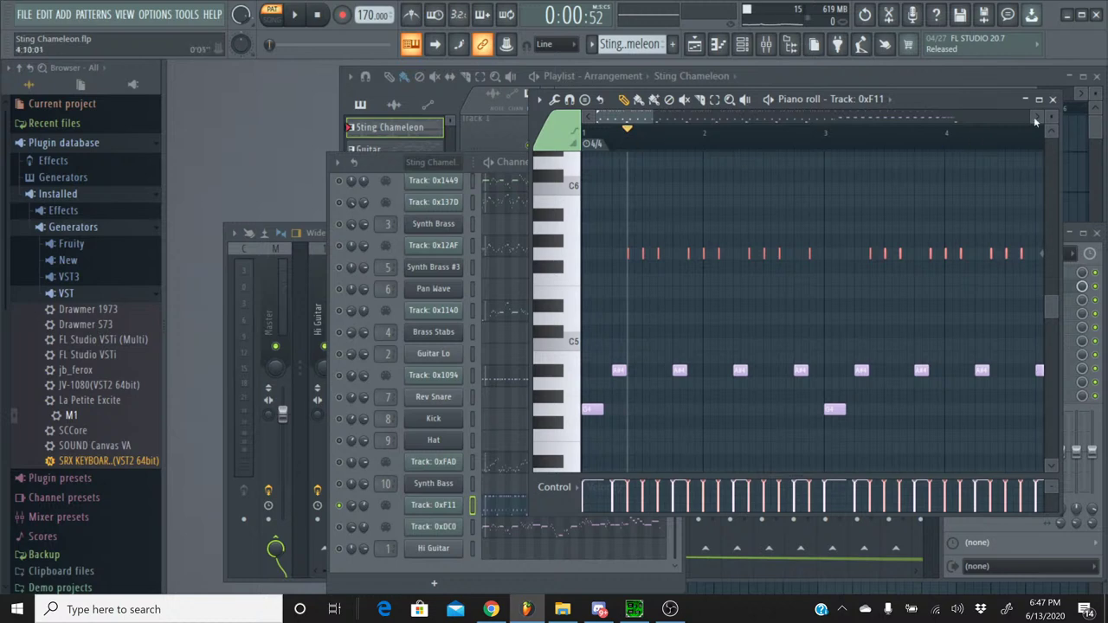
{"action": "left_click", "coordinate": [1052, 99]}
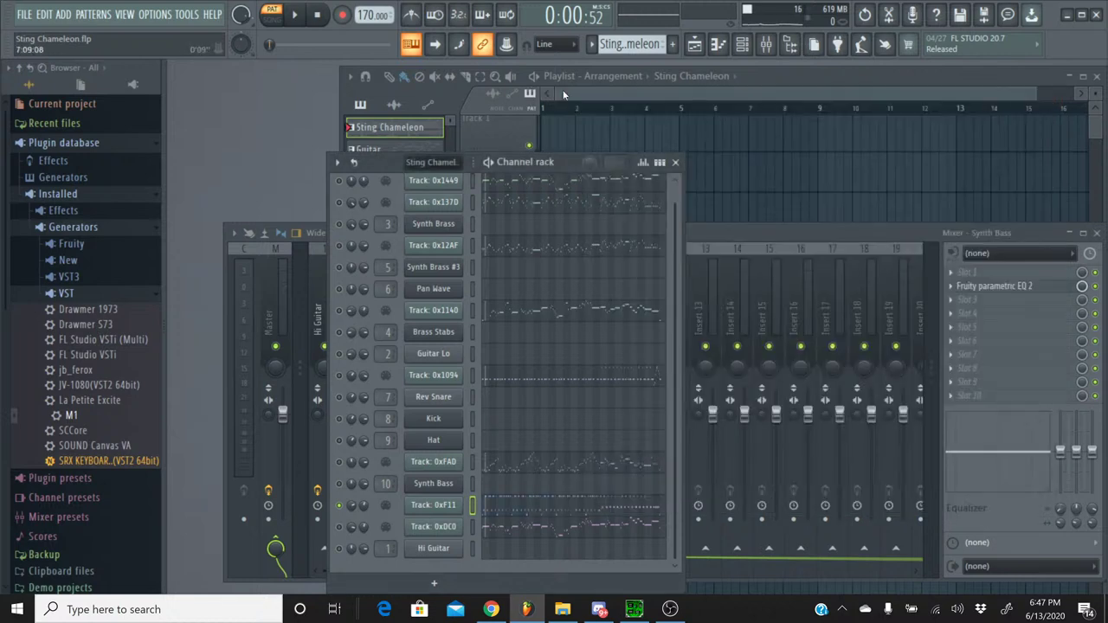
- Switch to the Percussion pattern and add the Cymbals And Hats preset from the project's Original Sources Drums folder as a channel below Track: 0xF11
{"action": "left_click", "coordinate": [592, 46]}
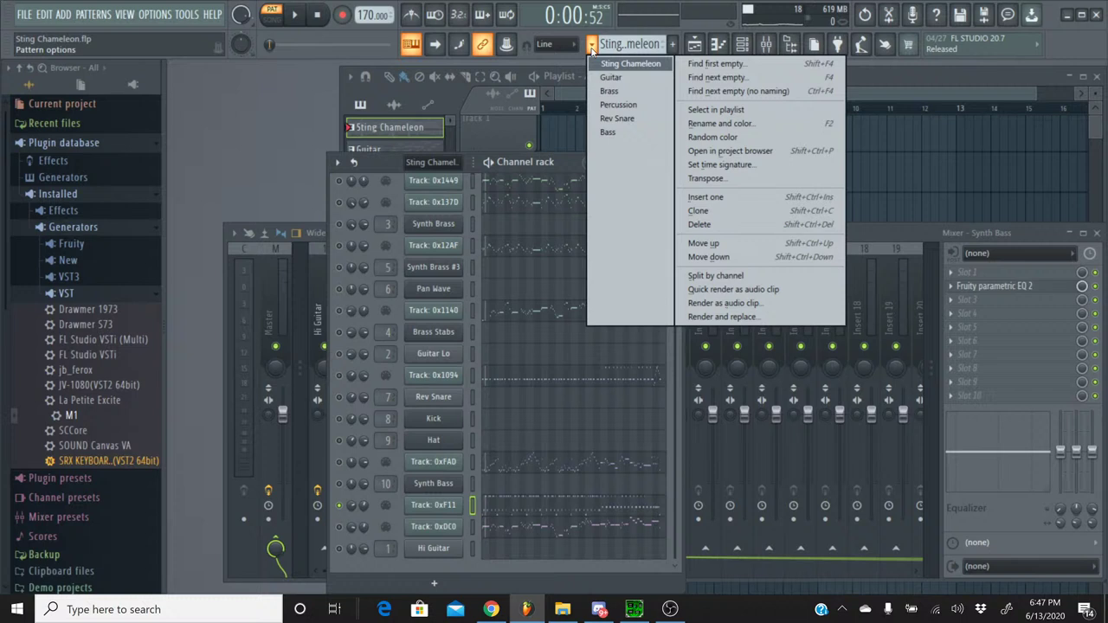
{"action": "left_click", "coordinate": [614, 105]}
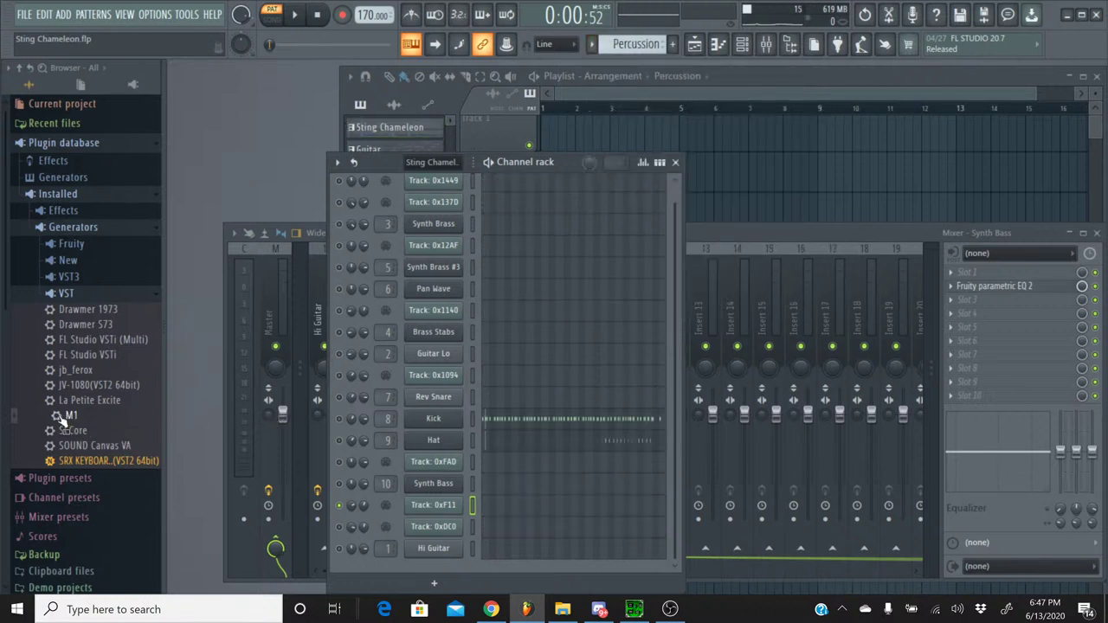
{"action": "scroll", "coordinate": [137, 398], "scroll_direction": "down", "scroll_amount": 5}
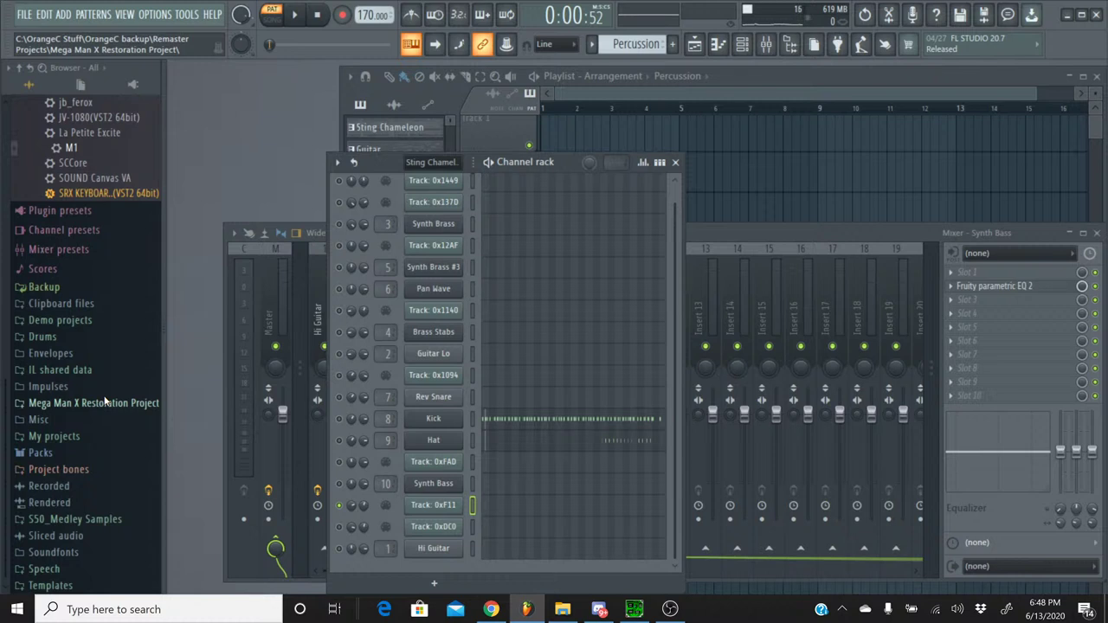
{"action": "left_click", "coordinate": [106, 403]}
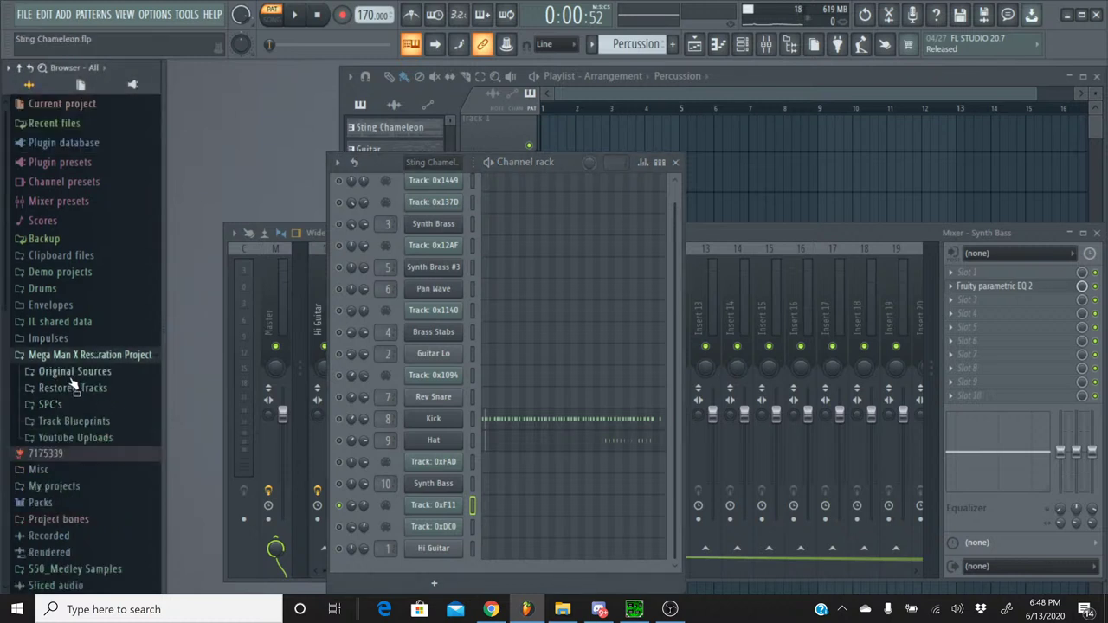
{"action": "left_click", "coordinate": [73, 387]}
{"action": "left_click", "coordinate": [55, 404]}
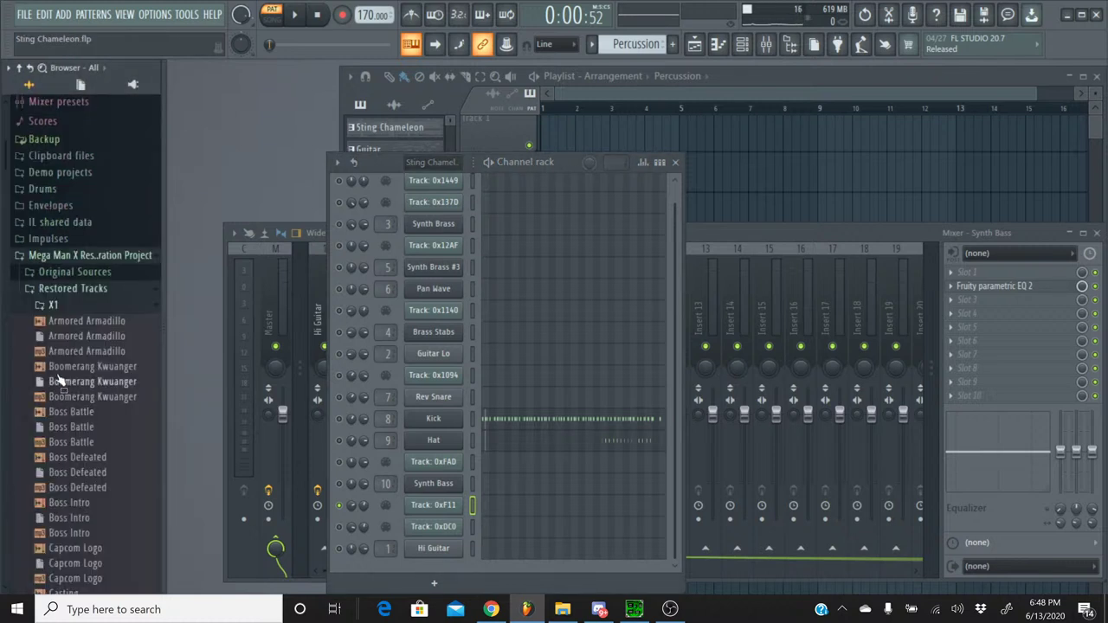
{"action": "left_click", "coordinate": [43, 305]}
{"action": "left_click", "coordinate": [71, 272]}
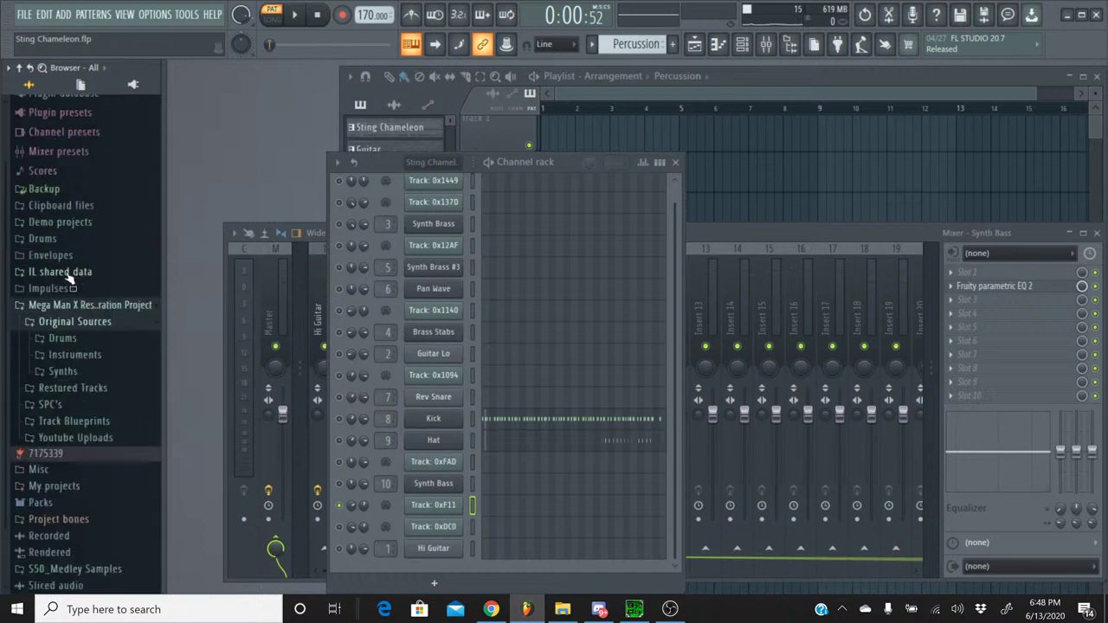
{"action": "left_click", "coordinate": [64, 339]}
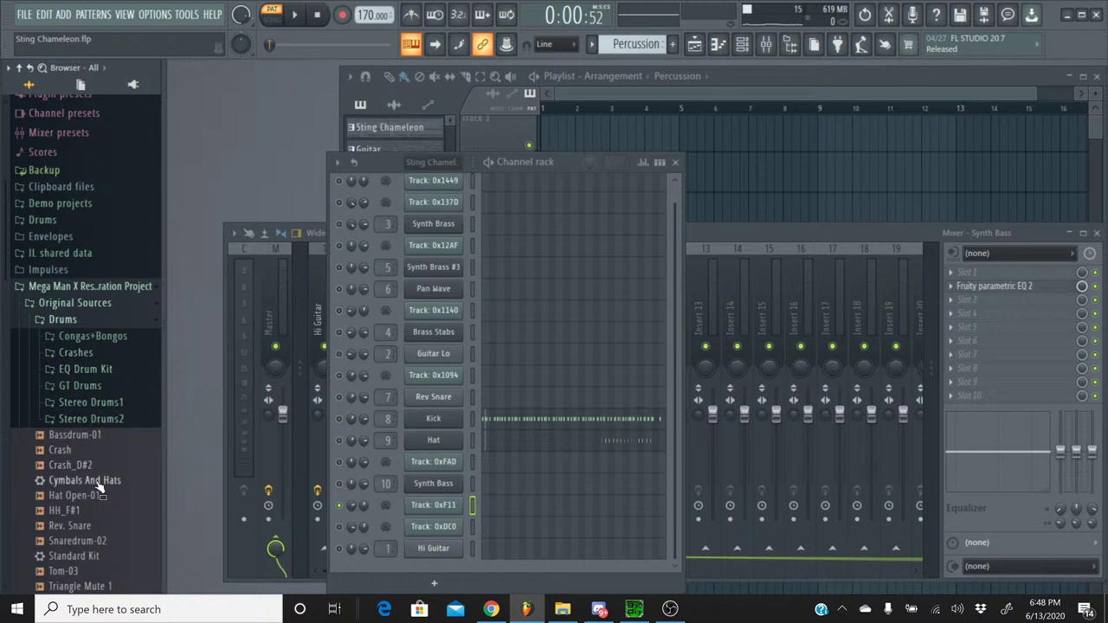
{"action": "left_click_drag", "start_coordinate": [85, 480], "coordinate": [447, 528]}
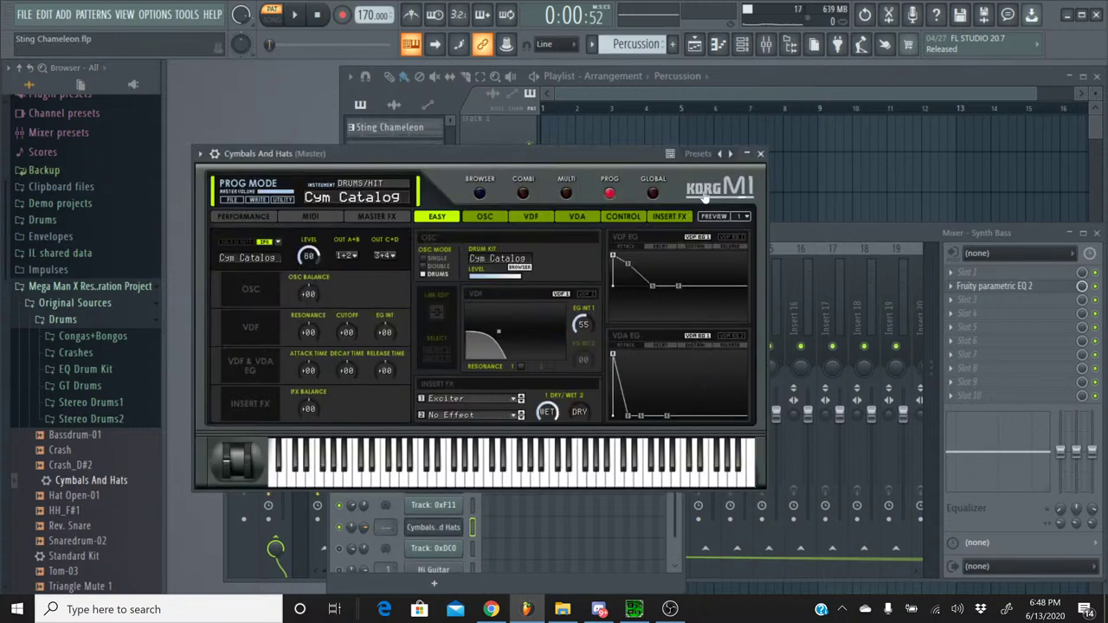
{"action": "left_click", "coordinate": [760, 154]}
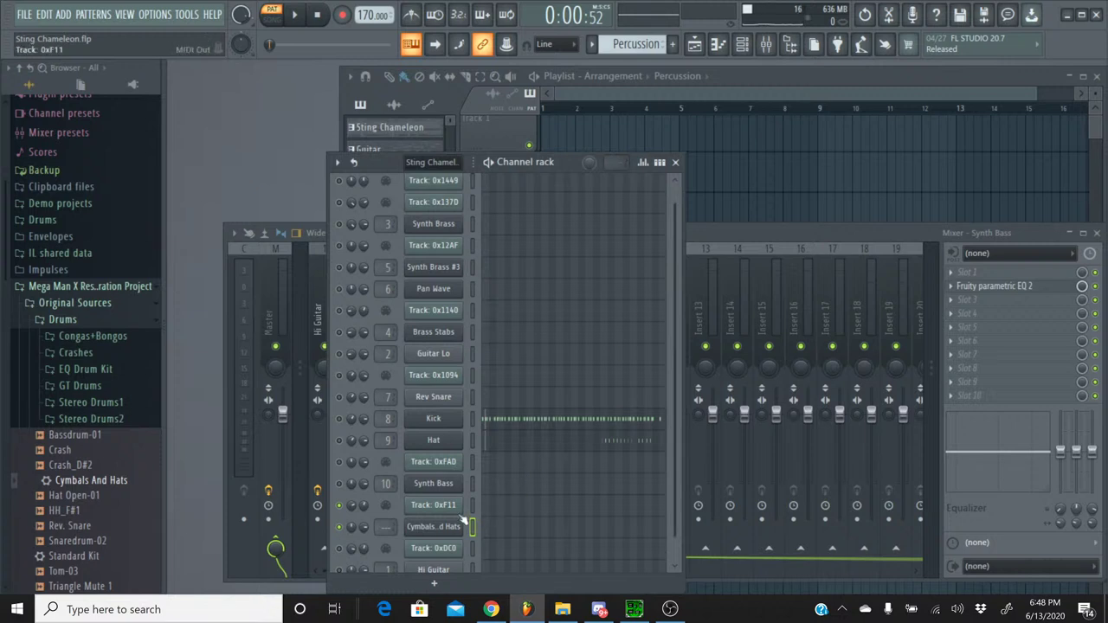
- Route the Cymbals And Hats channel to the empty mixer insert 11
{"action": "left_click", "coordinate": [710, 237]}
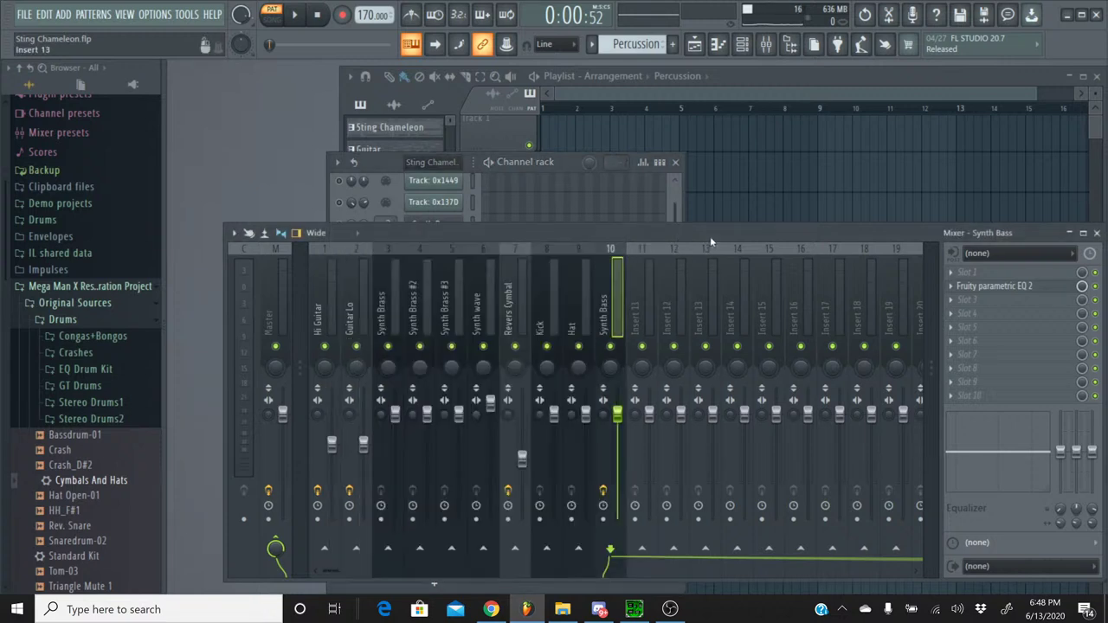
{"action": "left_click", "coordinate": [647, 259]}
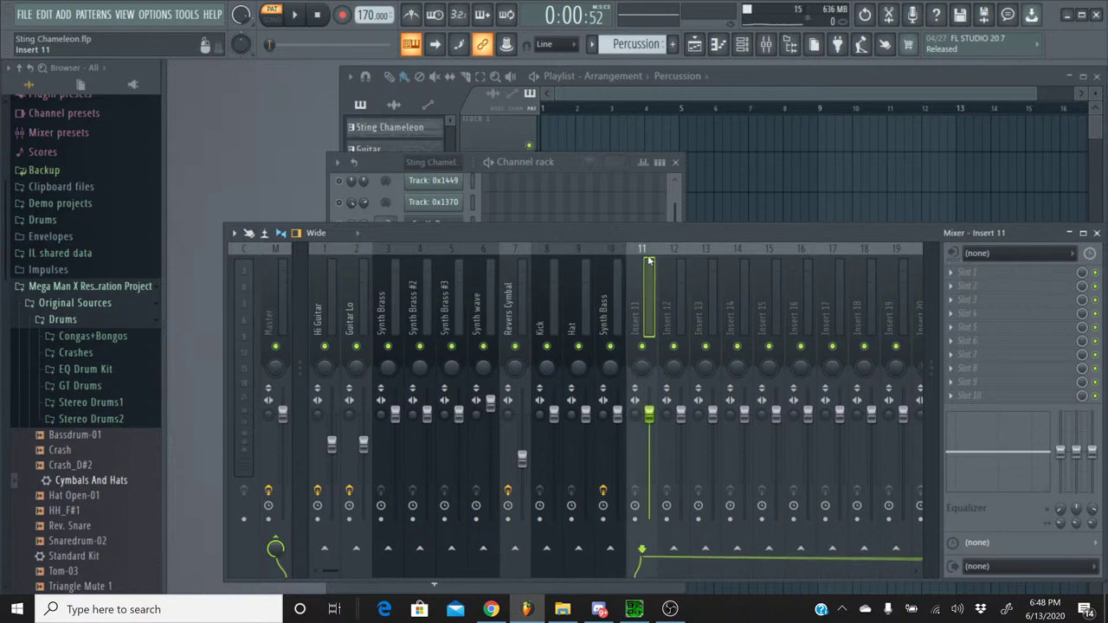
{"action": "key", "text": "ctrl+l"}
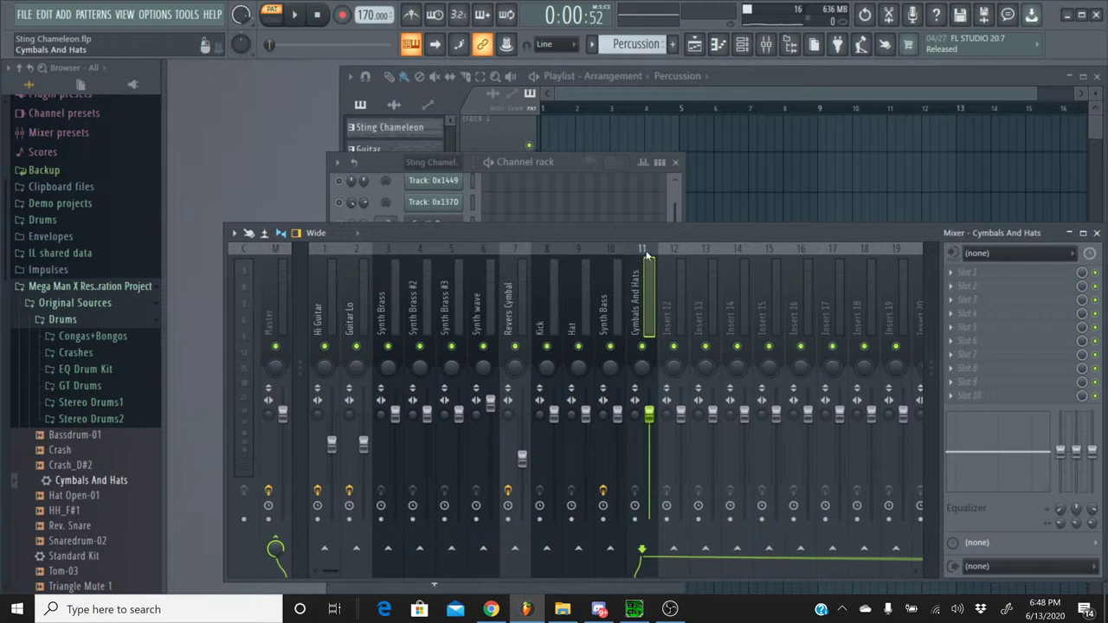
- Rename mixer insert 11 as Hat
{"action": "right_click", "coordinate": [647, 255]}
{"action": "left_click", "coordinate": [708, 204]}
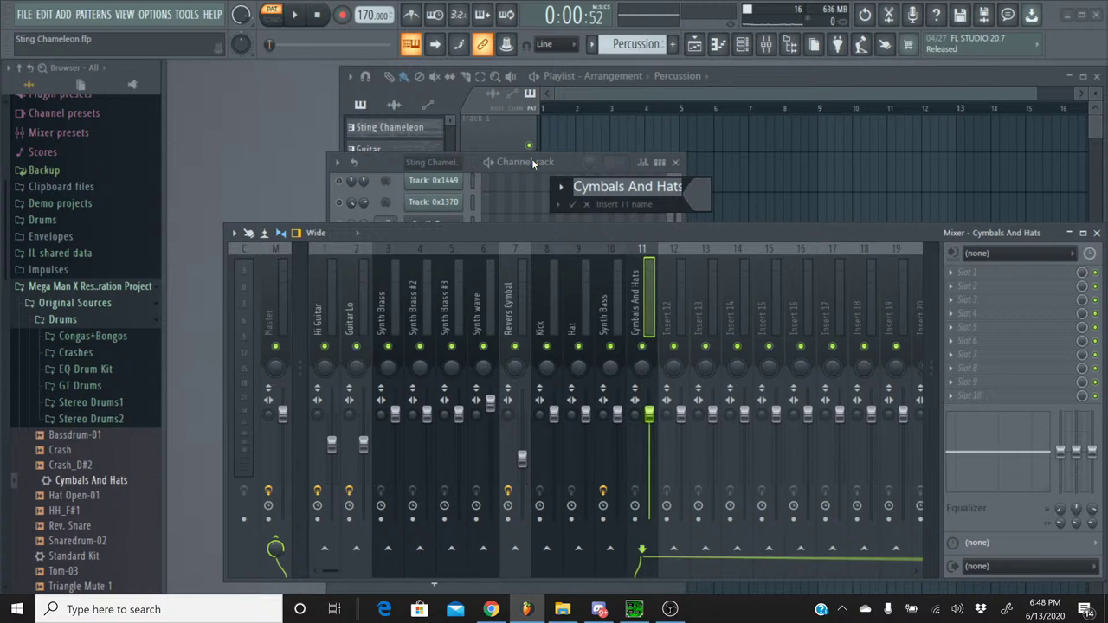
{"action": "type", "text": "Hat"}
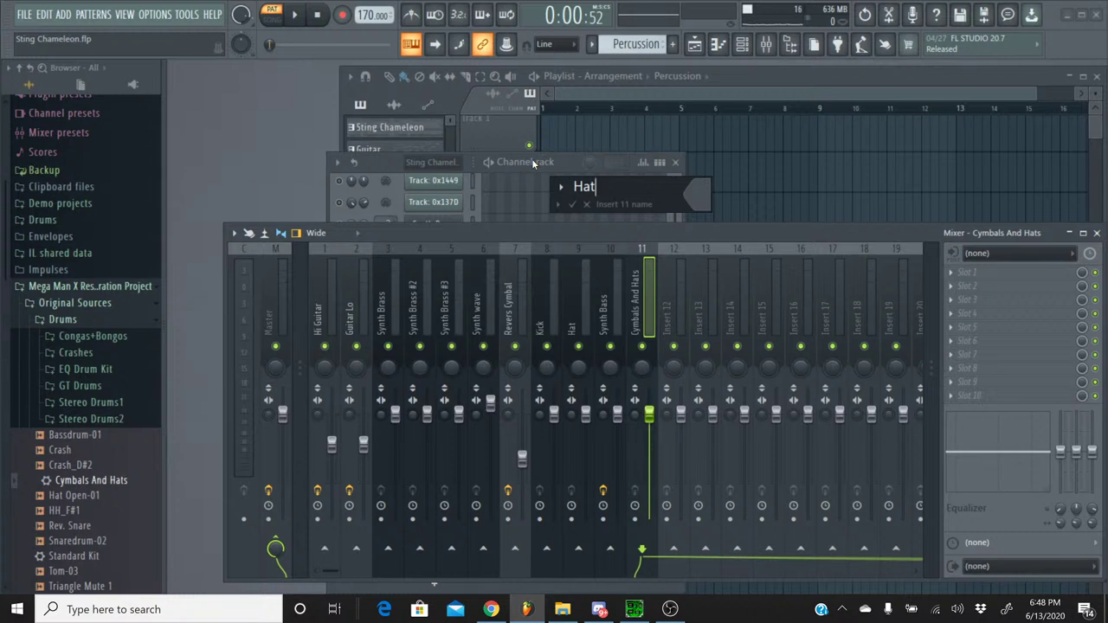
{"action": "key", "text": "Return"}
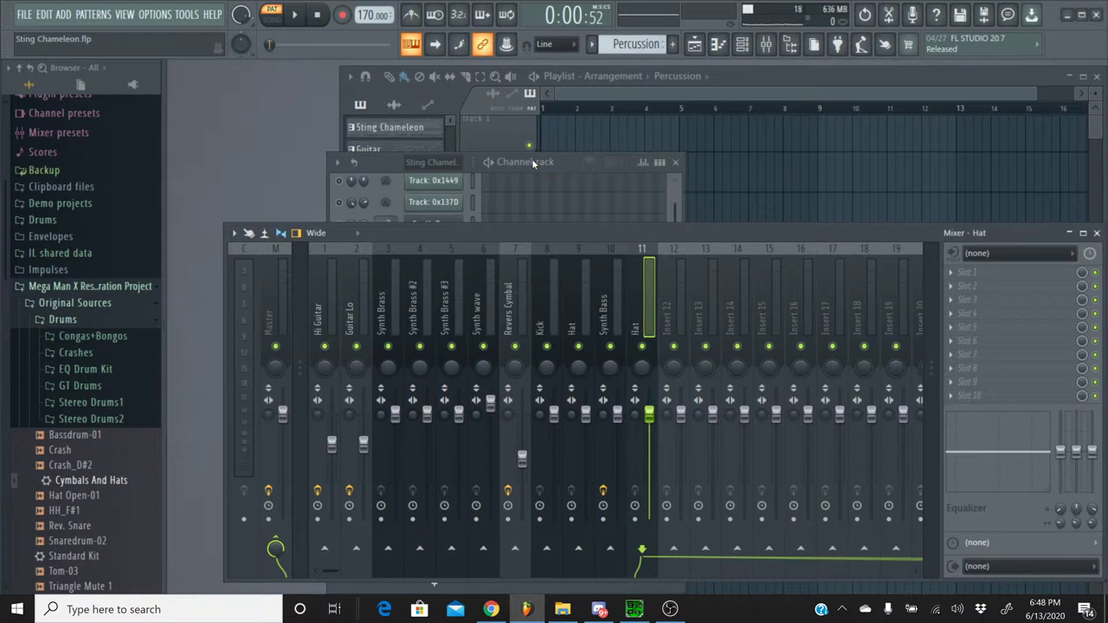
- Rename the Cymbals And Hats channel as Hat in the channel rack
{"action": "left_click", "coordinate": [379, 164]}
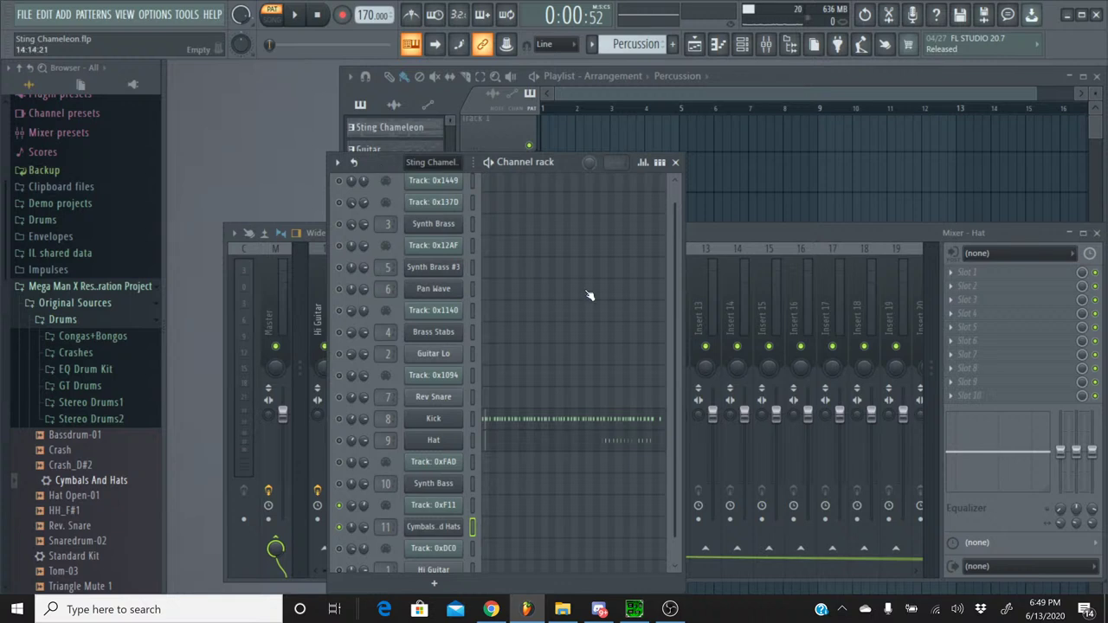
{"action": "scroll", "coordinate": [589, 296], "scroll_direction": "down", "scroll_amount": 1}
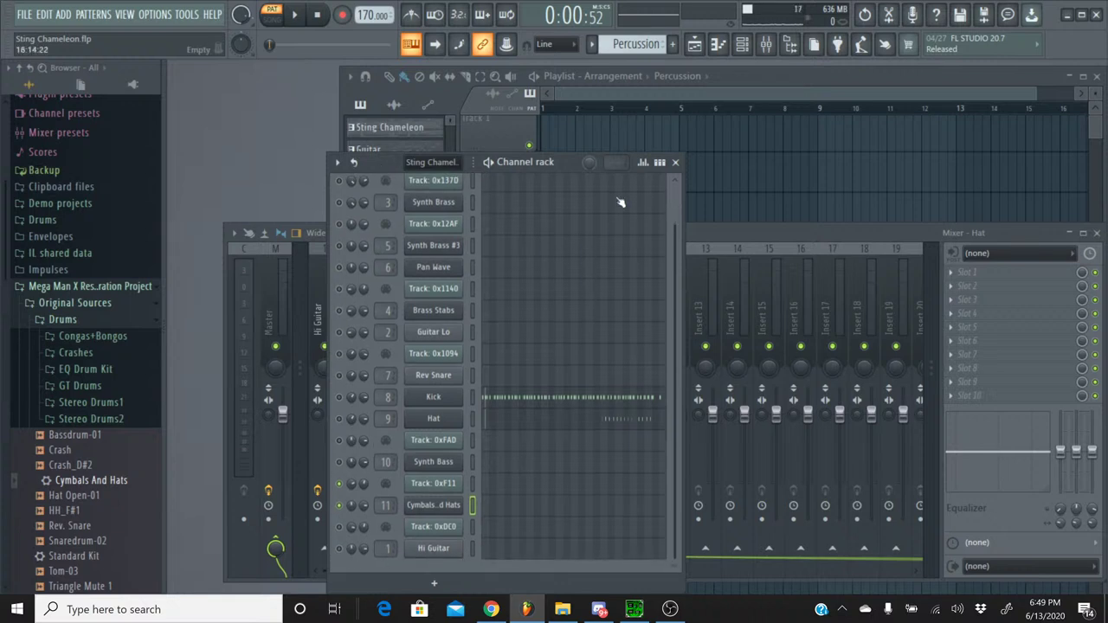
{"action": "right_click", "coordinate": [441, 506]}
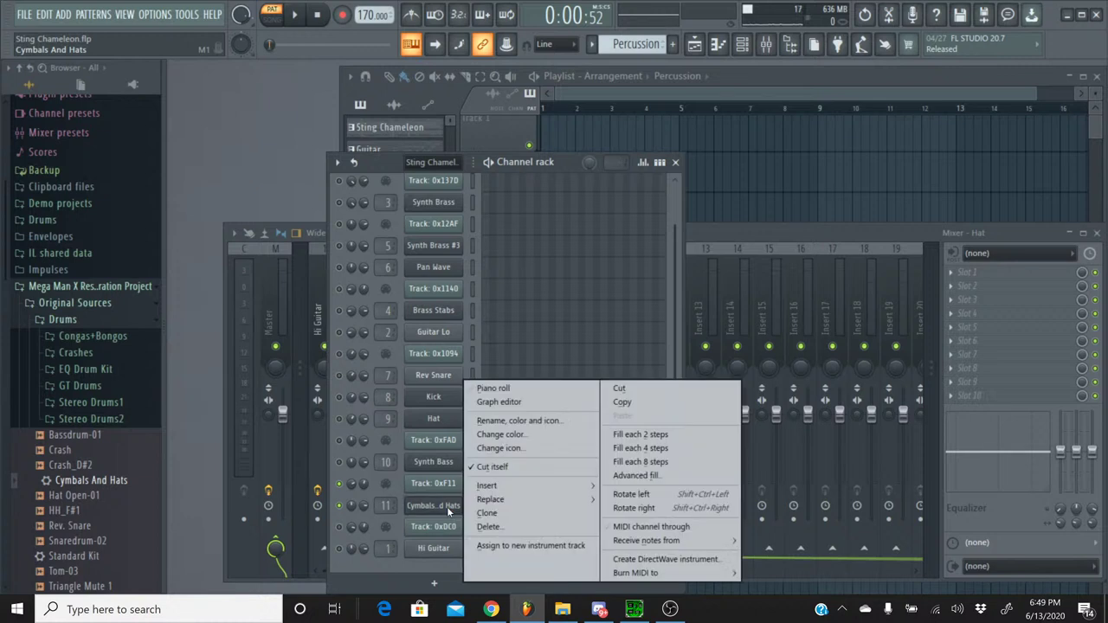
{"action": "left_click", "coordinate": [528, 421]}
{"action": "type", "text": "Hat"}
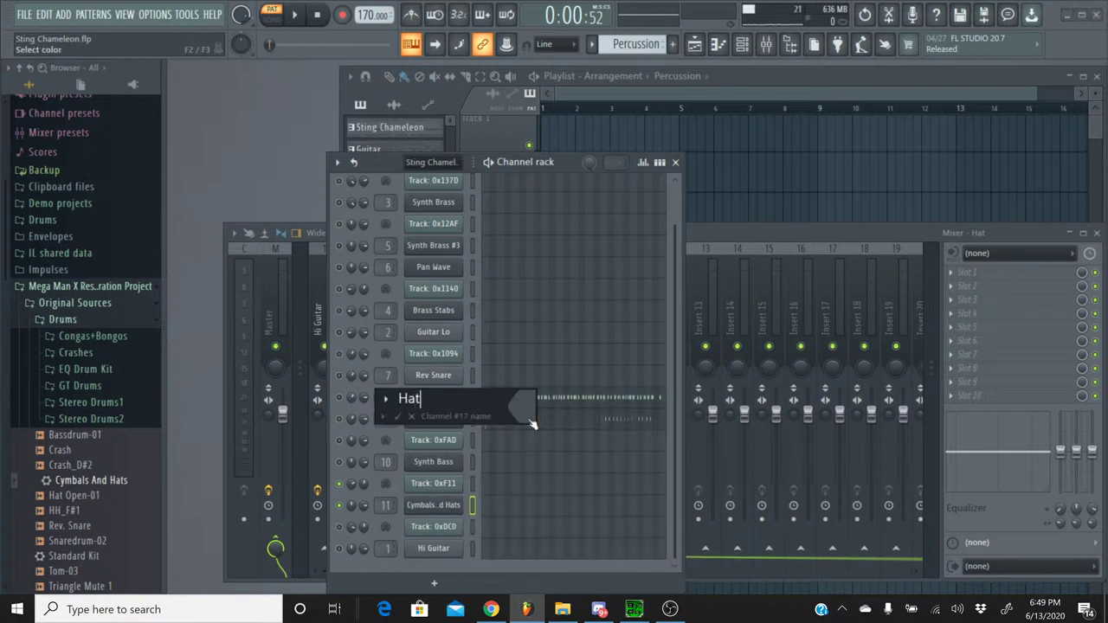
{"action": "key", "text": "Return"}
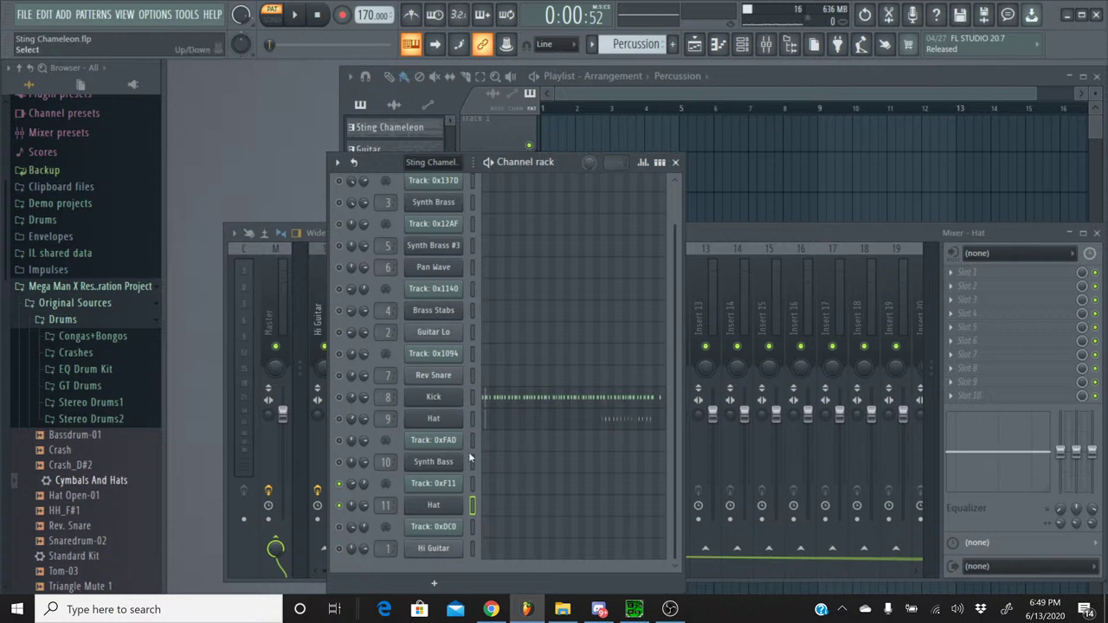
- Reassign the new Hat channel to mixer track 9 and open its piano roll with the copied G5 notes pasted in
{"action": "scroll", "coordinate": [387, 507], "scroll_direction": "down", "scroll_amount": 2}
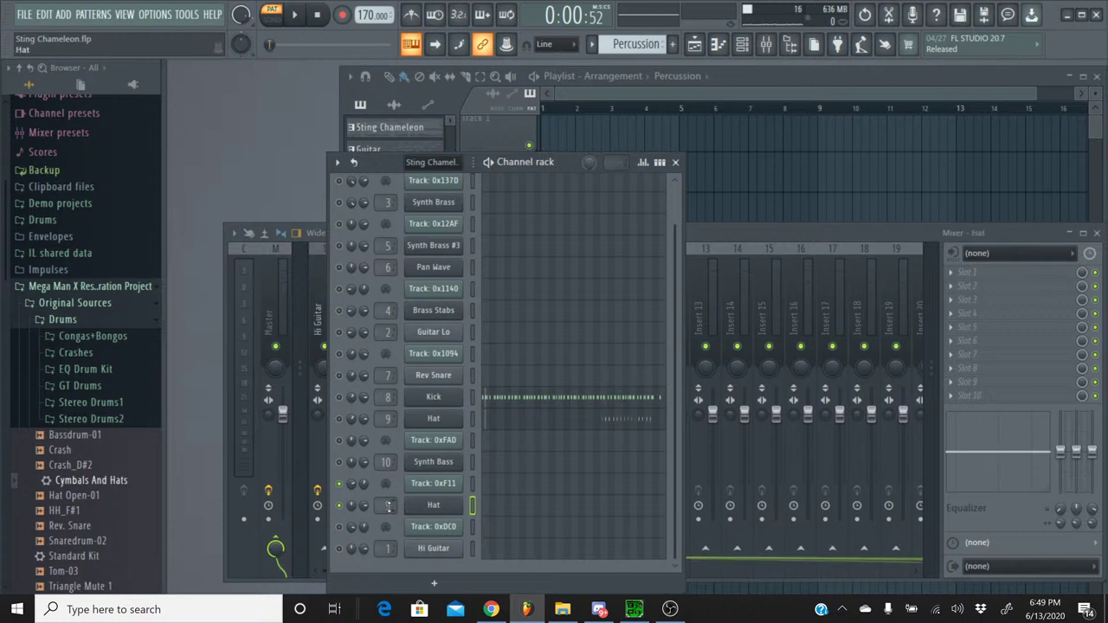
{"action": "left_click", "coordinate": [520, 509]}
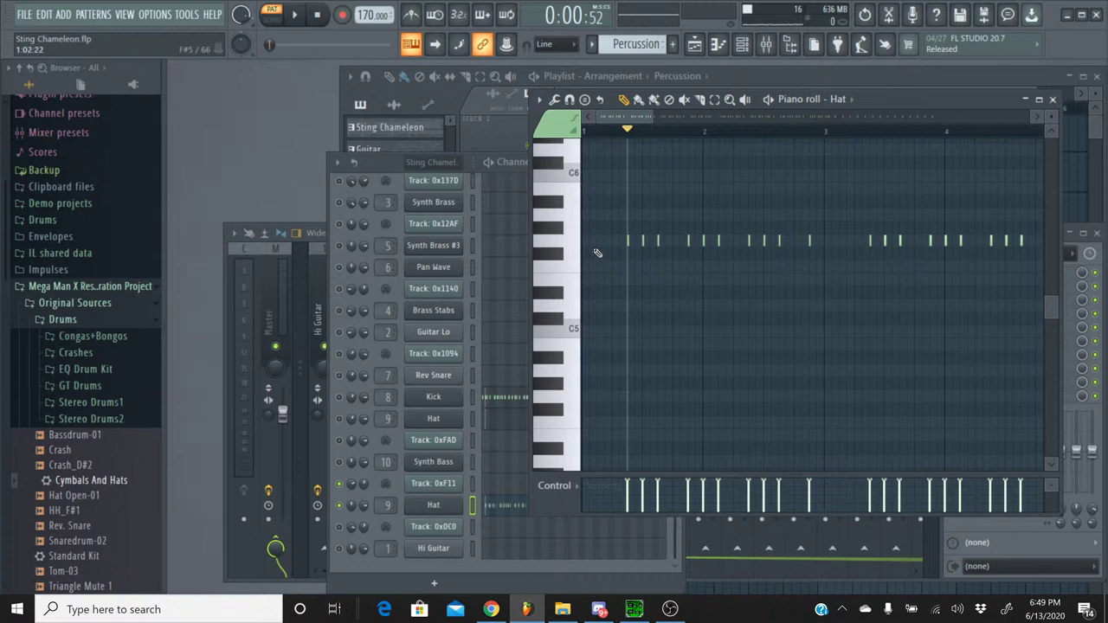
- Audition the new Hat channel's sounds on the piano roll keyboard, from the note row down to the keys around E4 and D#4
{"action": "left_click", "coordinate": [568, 245]}
{"action": "scroll", "coordinate": [568, 245], "scroll_direction": "down", "scroll_amount": 1}
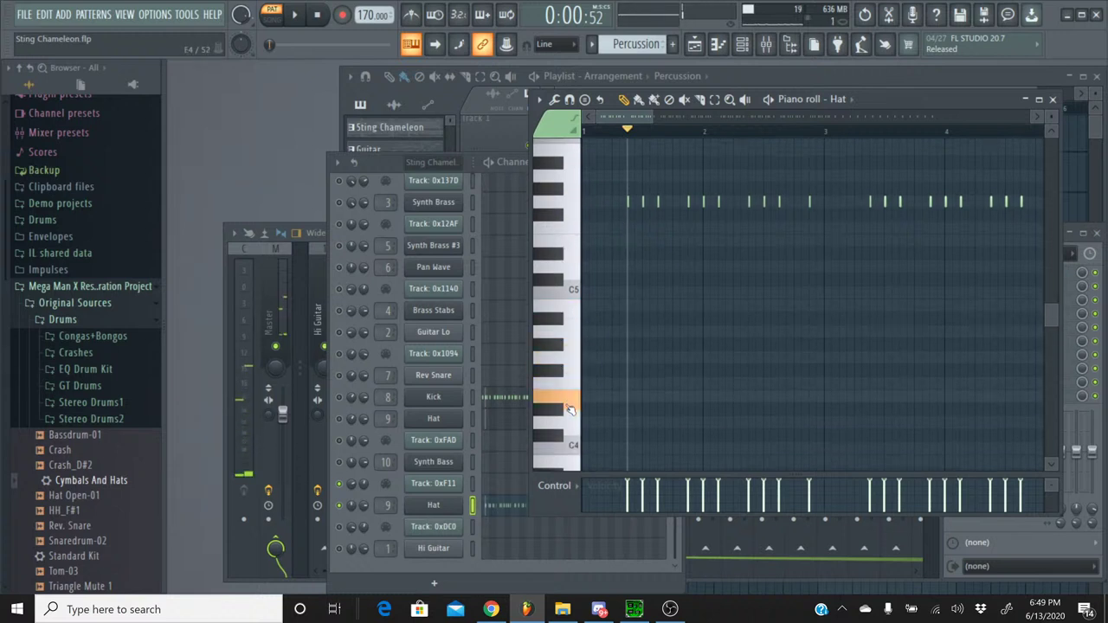
{"action": "mouse_move", "coordinate": [555, 414]}
{"action": "left_mouse_down"}
{"action": "mouse_move", "coordinate": [551, 453]}
{"action": "mouse_move", "coordinate": [552, 416]}
{"action": "left_mouse_up"}
{"action": "left_click", "coordinate": [551, 412]}
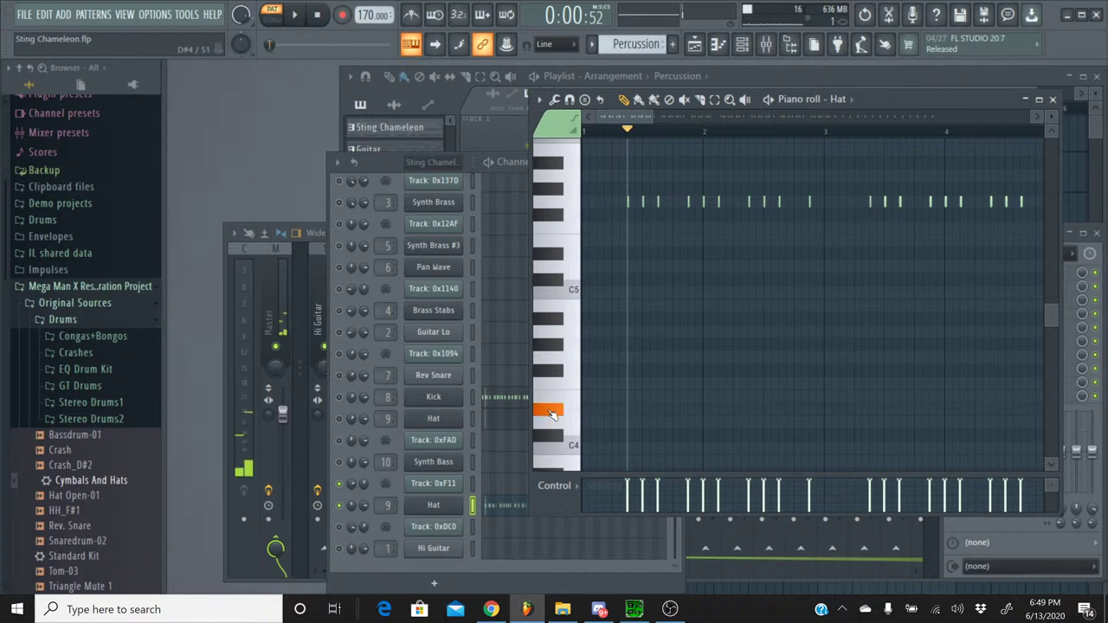
{"action": "left_click", "coordinate": [552, 422]}
{"action": "left_click", "coordinate": [554, 410]}
{"action": "left_click", "coordinate": [556, 390]}
{"action": "left_click", "coordinate": [556, 390]}
{"action": "left_click", "coordinate": [554, 403]}
{"action": "left_click", "coordinate": [554, 402]}
{"action": "left_click_drag", "start_coordinate": [554, 405], "coordinate": [555, 466]}
- Expand the Drums folder in the browser and audition the lower hat sounds on G#3 and A#3
{"action": "left_click", "coordinate": [42, 220]}
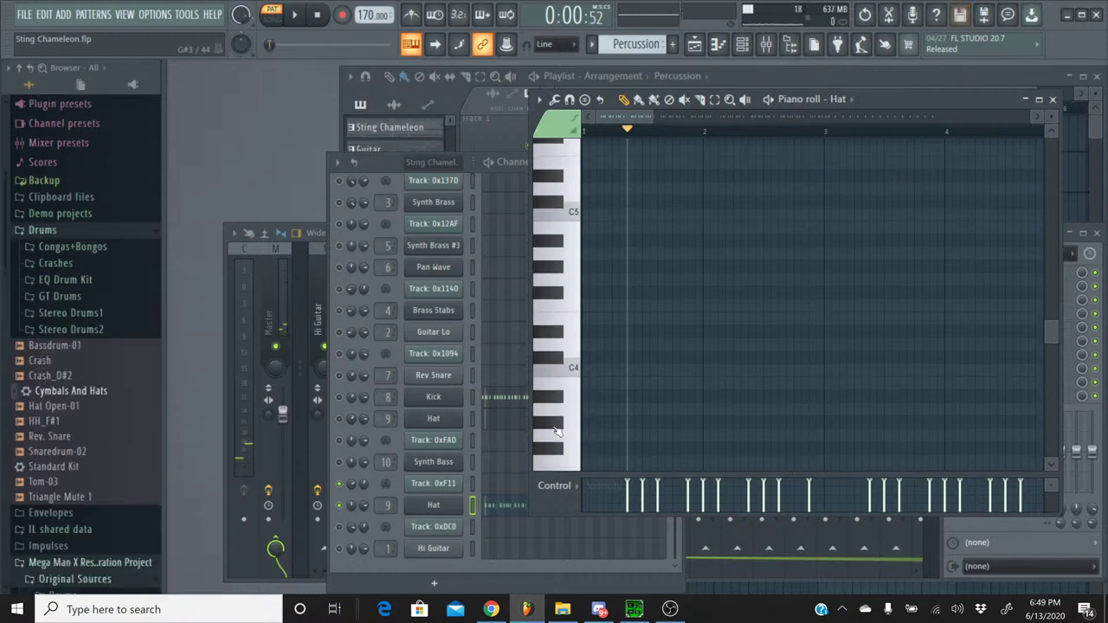
{"action": "scroll", "coordinate": [559, 384], "scroll_direction": "down", "scroll_amount": 3}
{"action": "left_click", "coordinate": [559, 384]}
{"action": "left_click", "coordinate": [559, 389]}
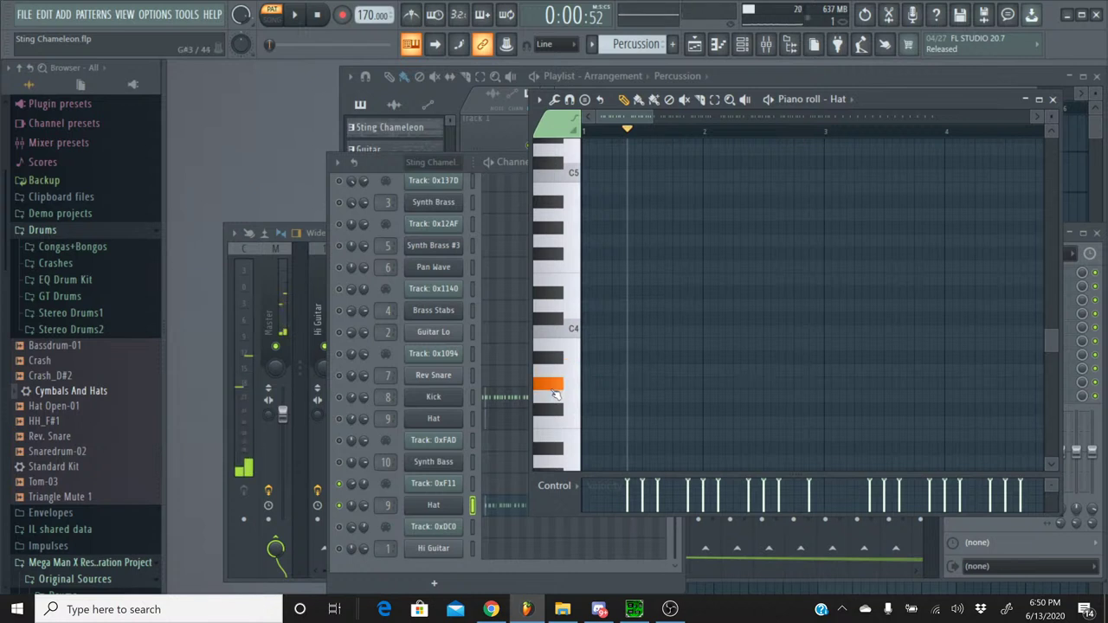
{"action": "left_click", "coordinate": [552, 351]}
{"action": "left_click", "coordinate": [555, 359]}
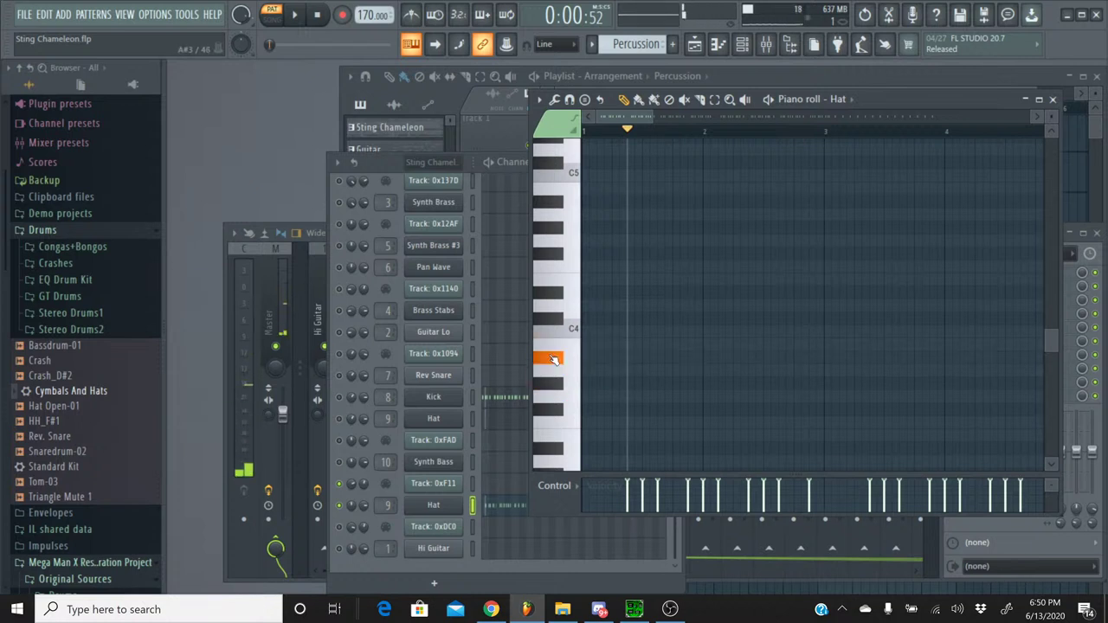
- Select all notes of the new Hat channel and transpose them down to A#3
{"action": "key", "text": "ctrl+a"}
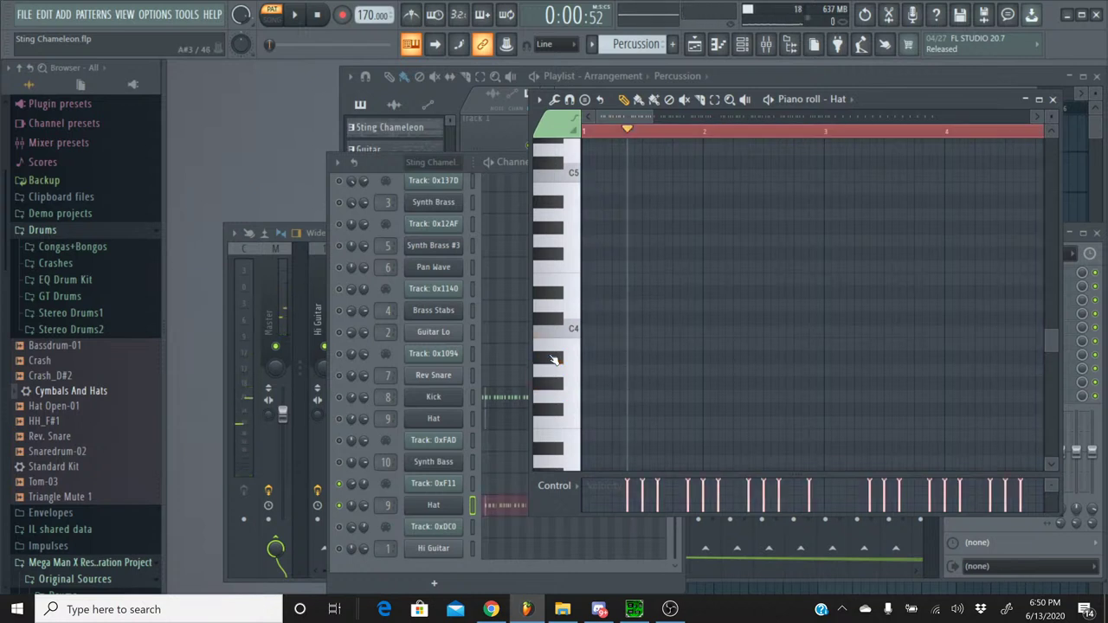
{"action": "key", "text": "shift+Down"}
{"action": "key", "text": "shift+Down"}
{"action": "key", "text": "shift+Down"}
{"action": "key", "text": "shift+Down"}
{"action": "key", "text": "shift+Down"}
{"action": "key", "text": "shift+Down"}
{"action": "key", "text": "shift+Down"}
{"action": "key", "text": "shift+Down"}
{"action": "key", "text": "shift+Down"}
{"action": "key", "text": "shift+Down"}
{"action": "key", "text": "shift+Down"}
{"action": "key", "text": "shift+Down"}
{"action": "key", "text": "shift+Down"}
{"action": "key", "text": "shift+Down"}
{"action": "key", "text": "shift+Down"}
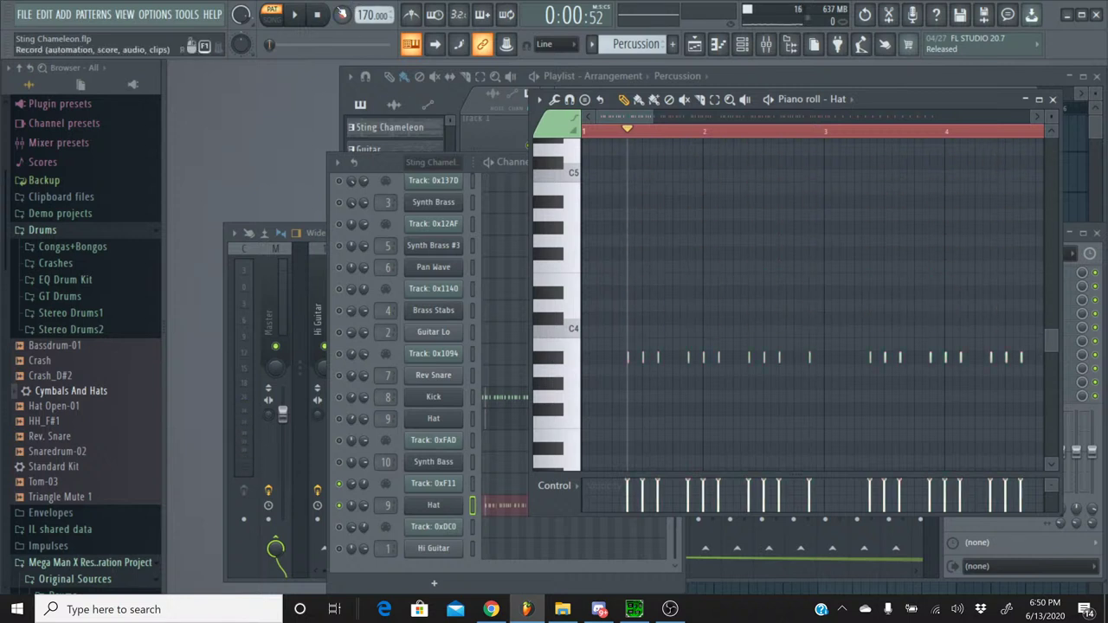
- Play the Percussion pattern, close the piano roll and shorten the decay of the lower envelope in the new Hat channel's M1
{"action": "left_click", "coordinate": [294, 15]}
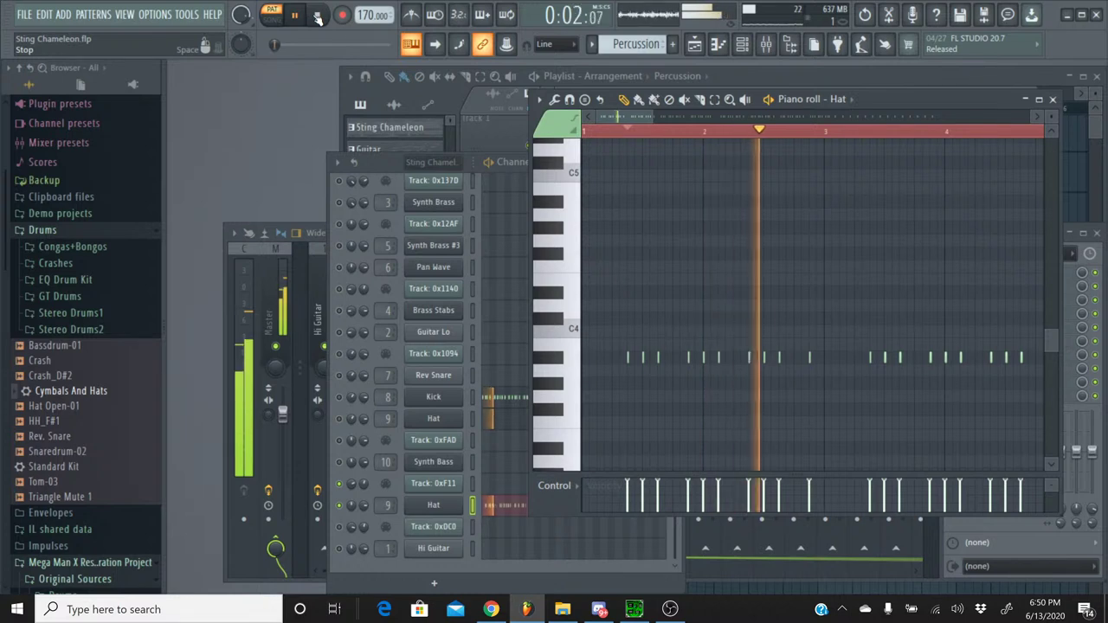
{"action": "left_click", "coordinate": [1053, 100]}
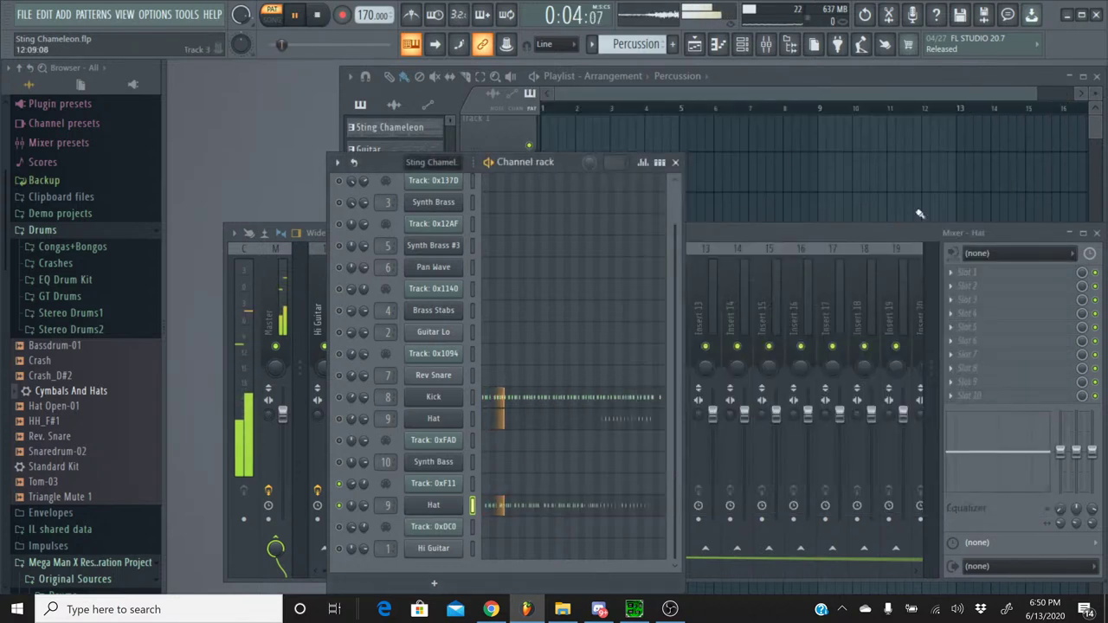
{"action": "left_click", "coordinate": [457, 511]}
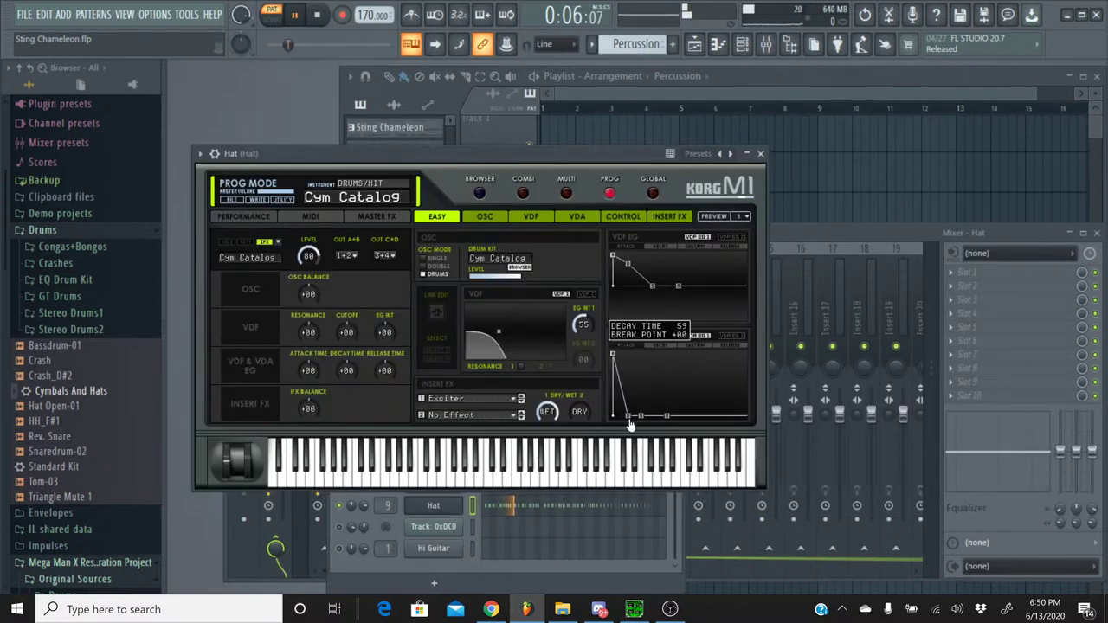
{"action": "left_click_drag", "start_coordinate": [645, 419], "coordinate": [621, 423]}
{"action": "left_click", "coordinate": [760, 153]}
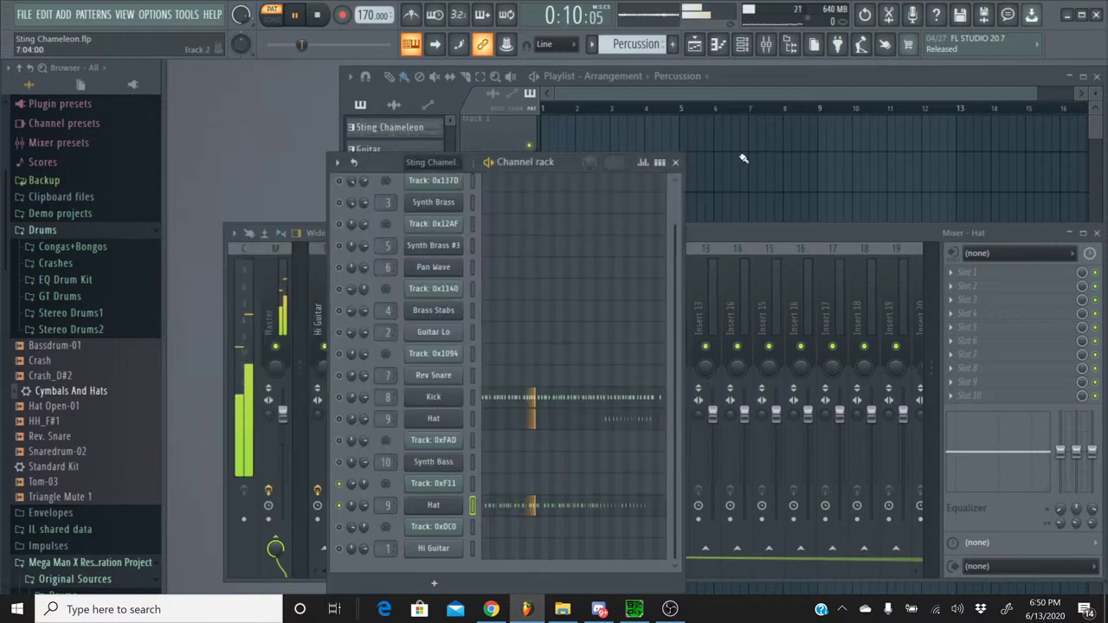
- Compare the Sting Chameleon and Percussion patterns during playback, return to Percussion and stop
{"action": "left_click", "coordinate": [605, 50]}
{"action": "left_click", "coordinate": [610, 63]}
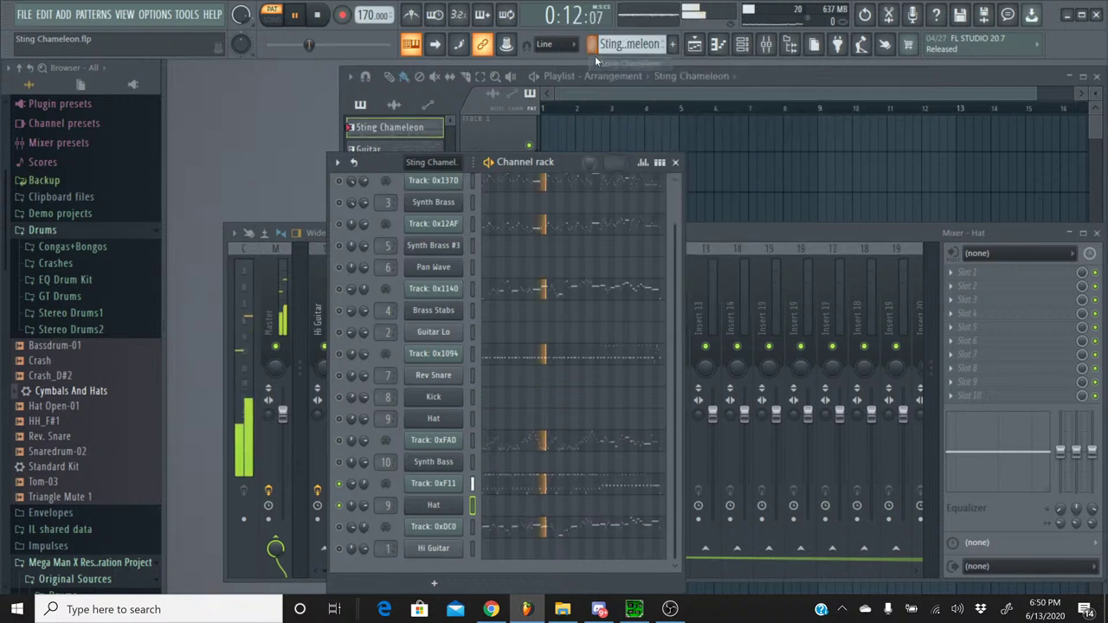
{"action": "left_click", "coordinate": [605, 49]}
{"action": "left_click", "coordinate": [618, 103]}
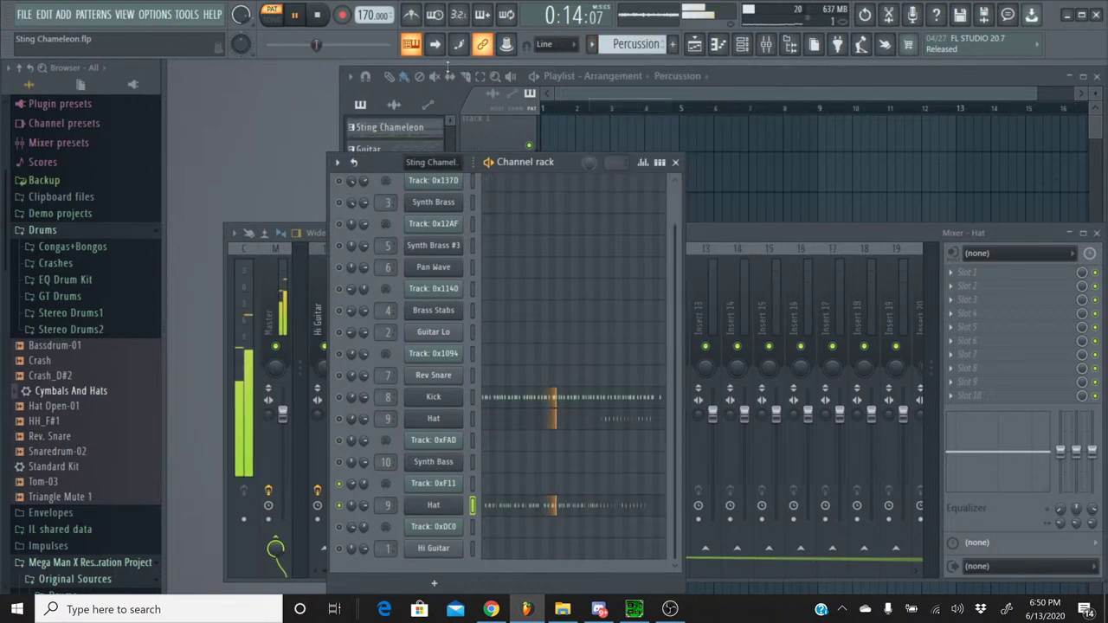
{"action": "left_click", "coordinate": [319, 15]}
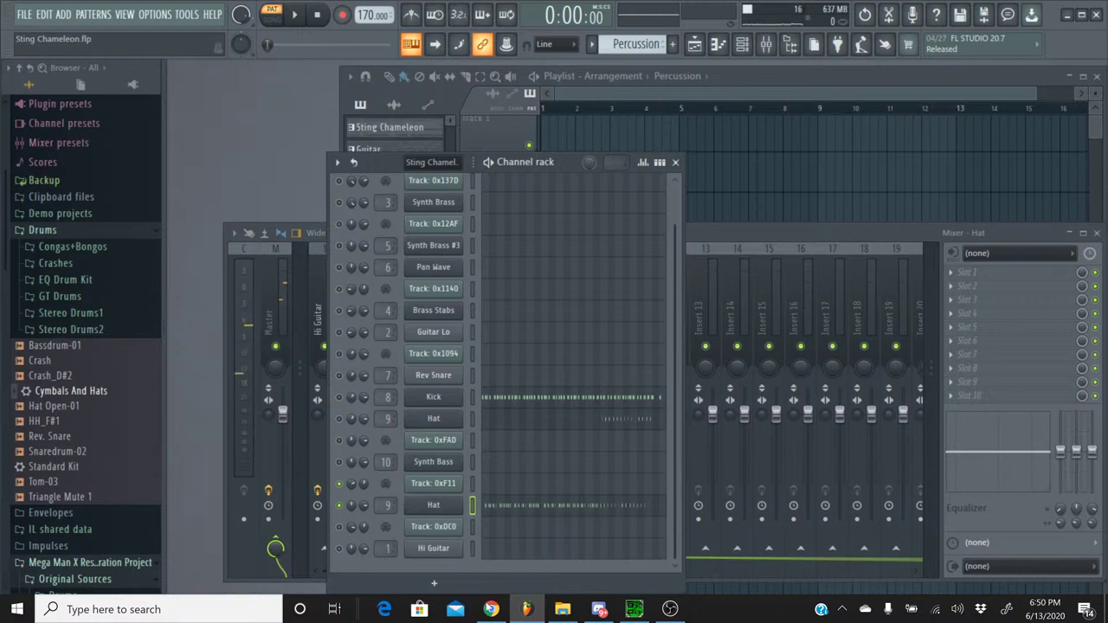
- Switch to Chrome to check the YouTube live stream page and chat, and return to FL Studio
{"action": "left_click", "coordinate": [491, 609]}
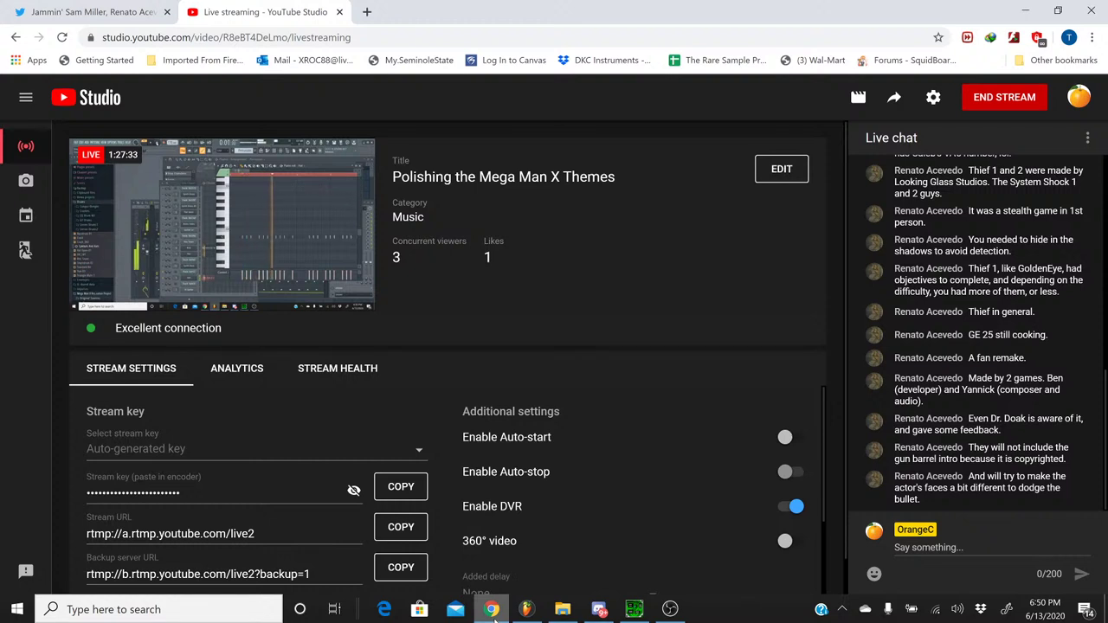
{"action": "left_click", "coordinate": [492, 610]}
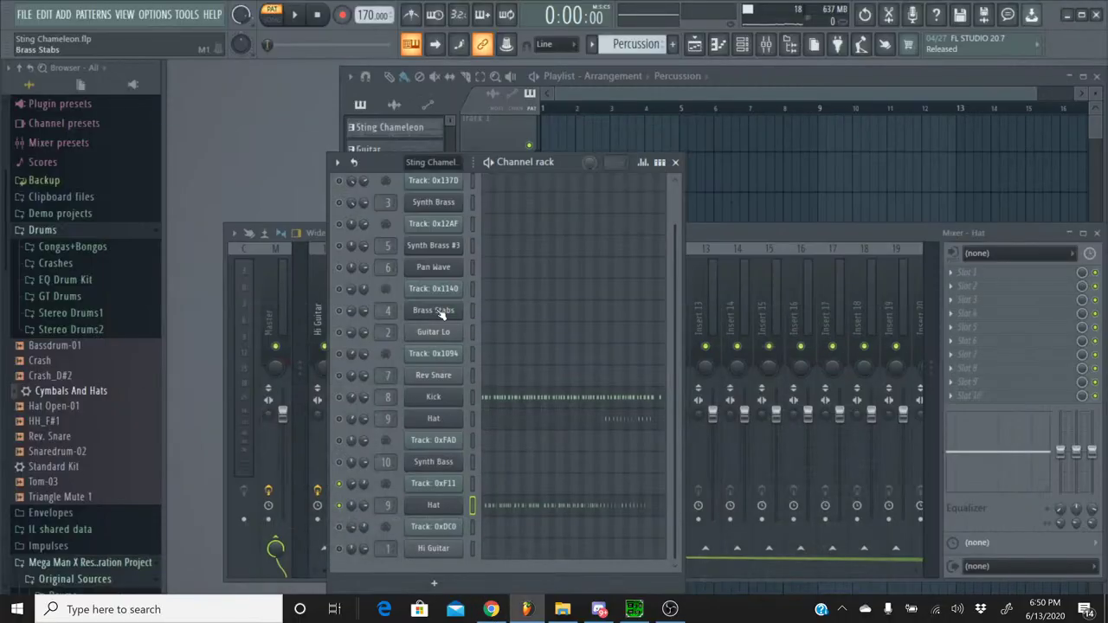
- Switch to the Sting Chameleon pattern and inspect the panning events of Track: 0xF11, closing the event editor when done
{"action": "right_click", "coordinate": [354, 484]}
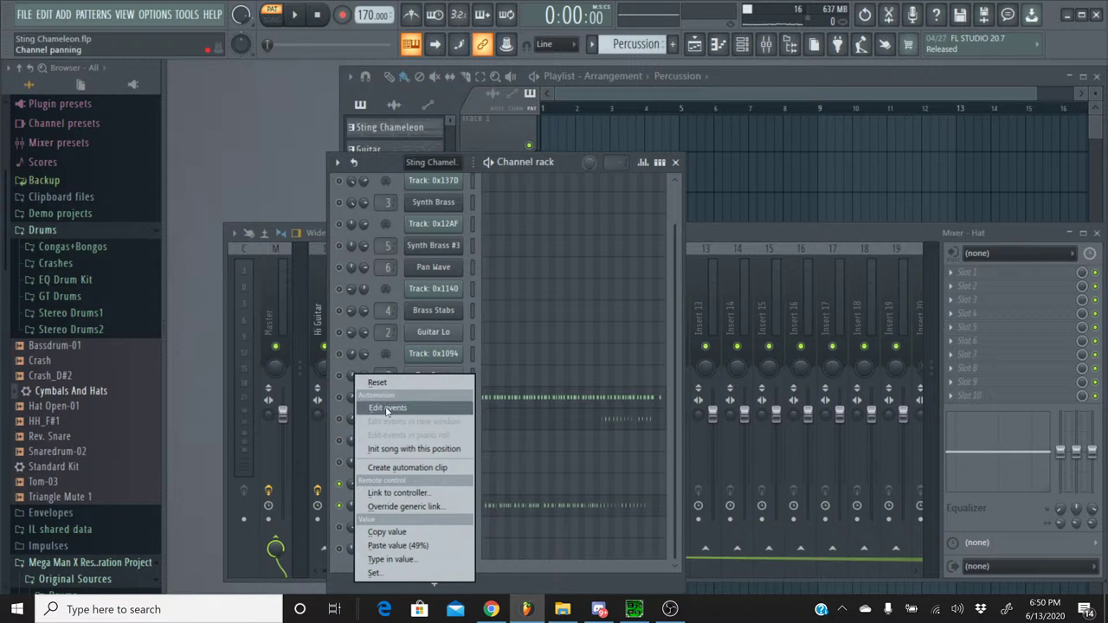
{"action": "left_click", "coordinate": [593, 47]}
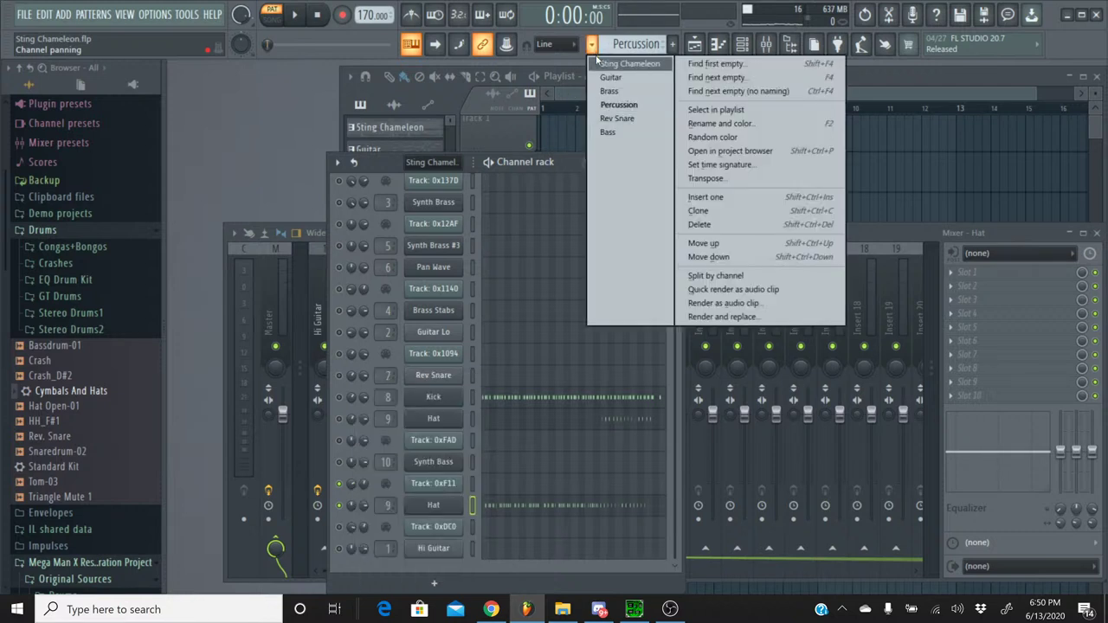
{"action": "left_click", "coordinate": [641, 66]}
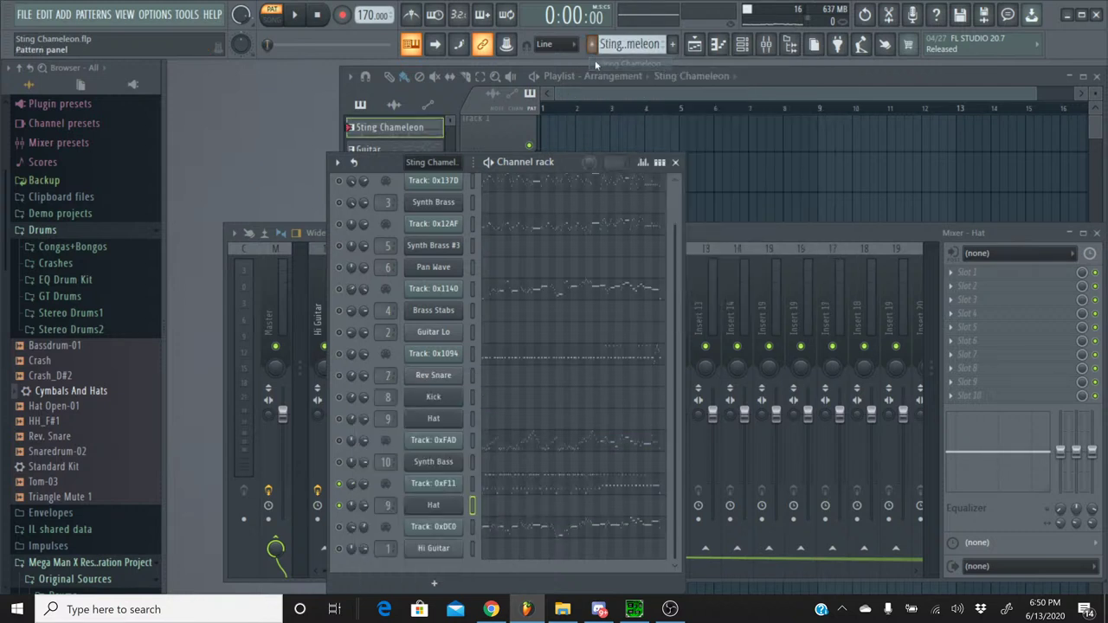
{"action": "right_click", "coordinate": [355, 488]}
{"action": "left_click", "coordinate": [388, 408]}
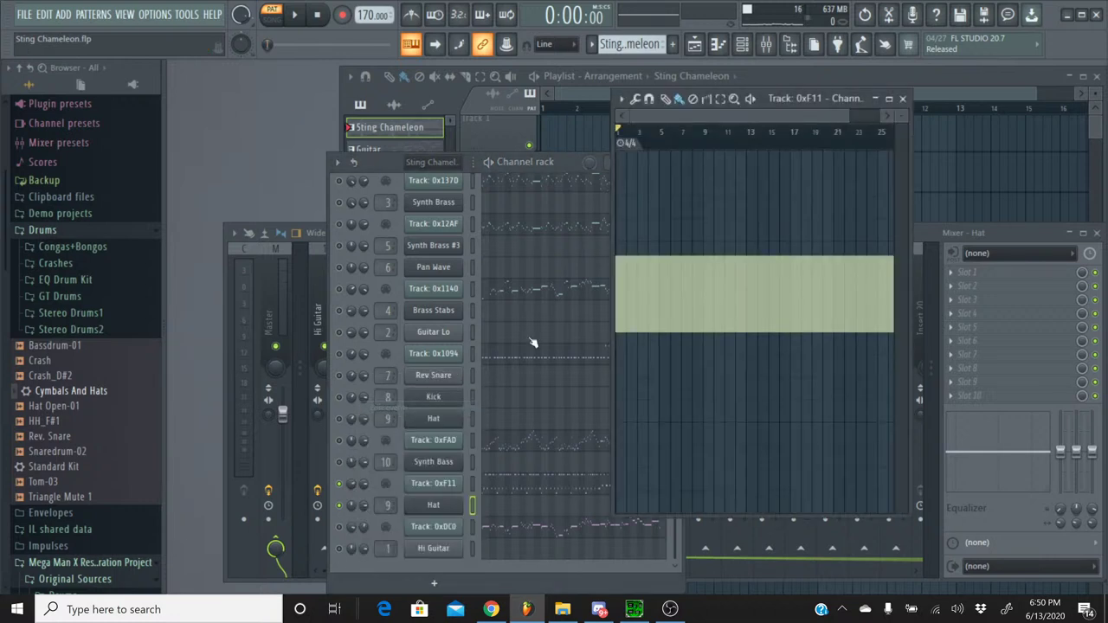
{"action": "left_click", "coordinate": [902, 98]}
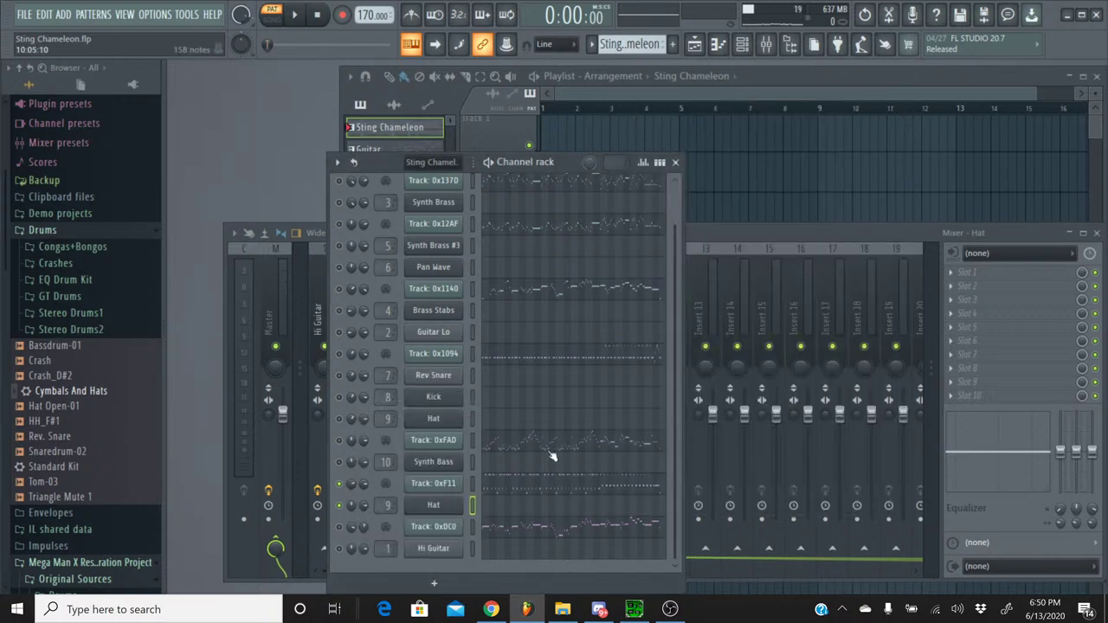
- Copy the panning value of Track: 0xF11 and paste it onto the panning of the Hat channel below it
{"action": "right_click", "coordinate": [350, 484]}
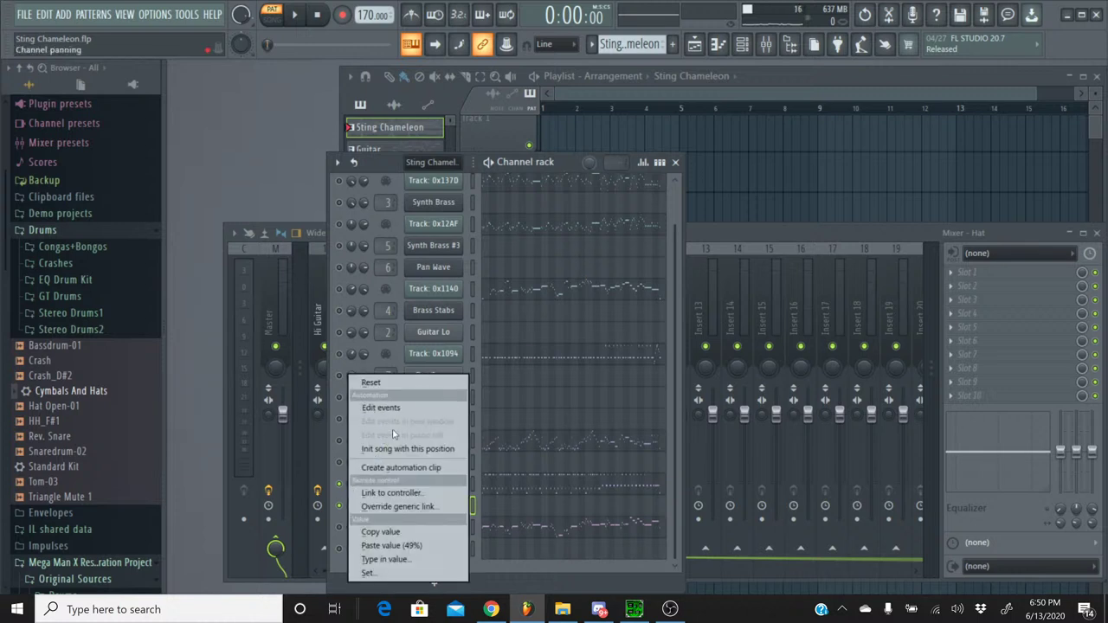
{"action": "left_click", "coordinate": [385, 532]}
{"action": "right_click", "coordinate": [351, 509]}
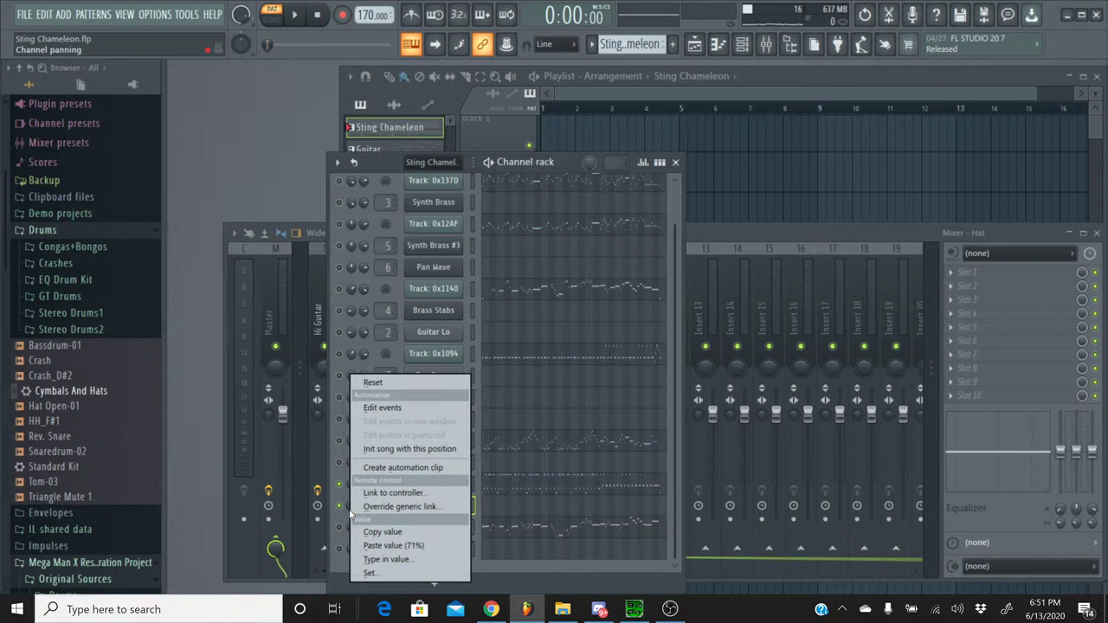
{"action": "left_click", "coordinate": [385, 542]}
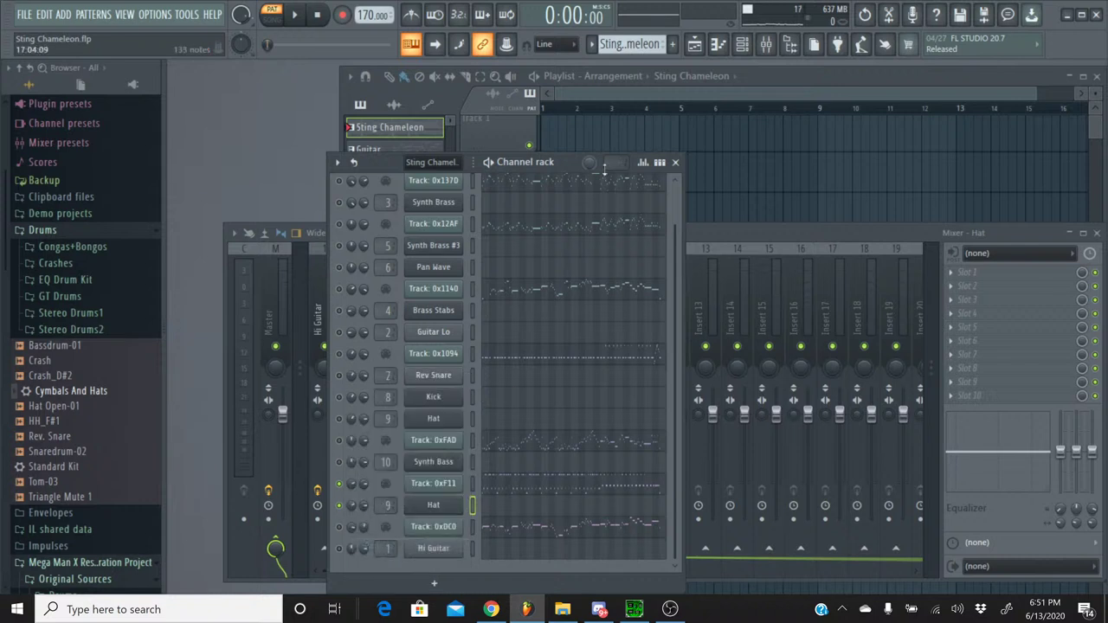
- Return to the Percussion pattern, play it briefly and stop playback
{"action": "left_click", "coordinate": [592, 46]}
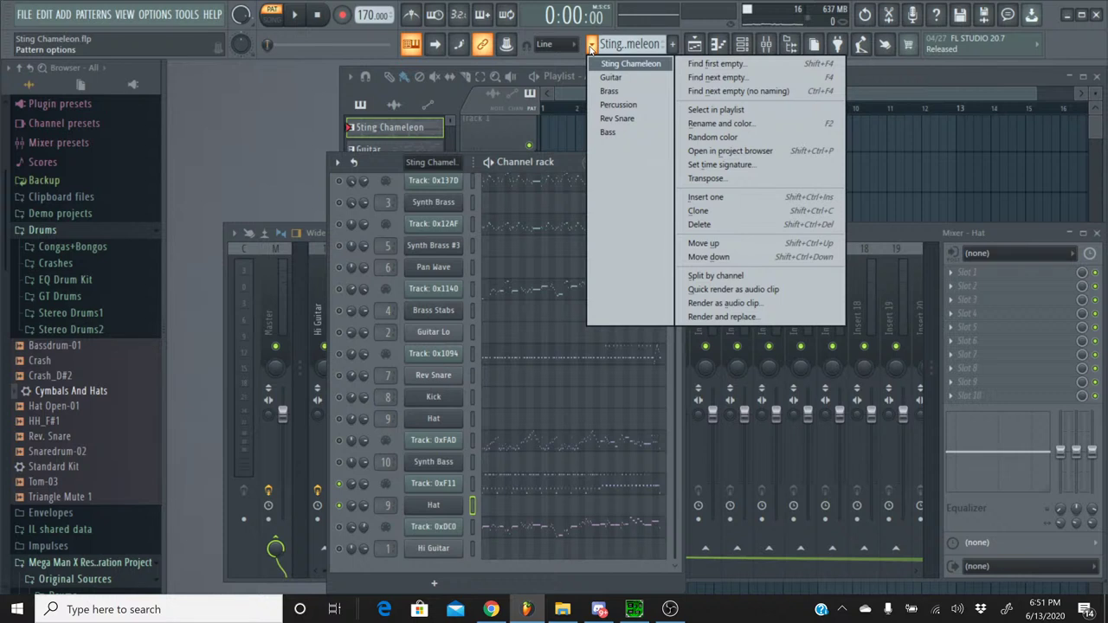
{"action": "left_click", "coordinate": [618, 105]}
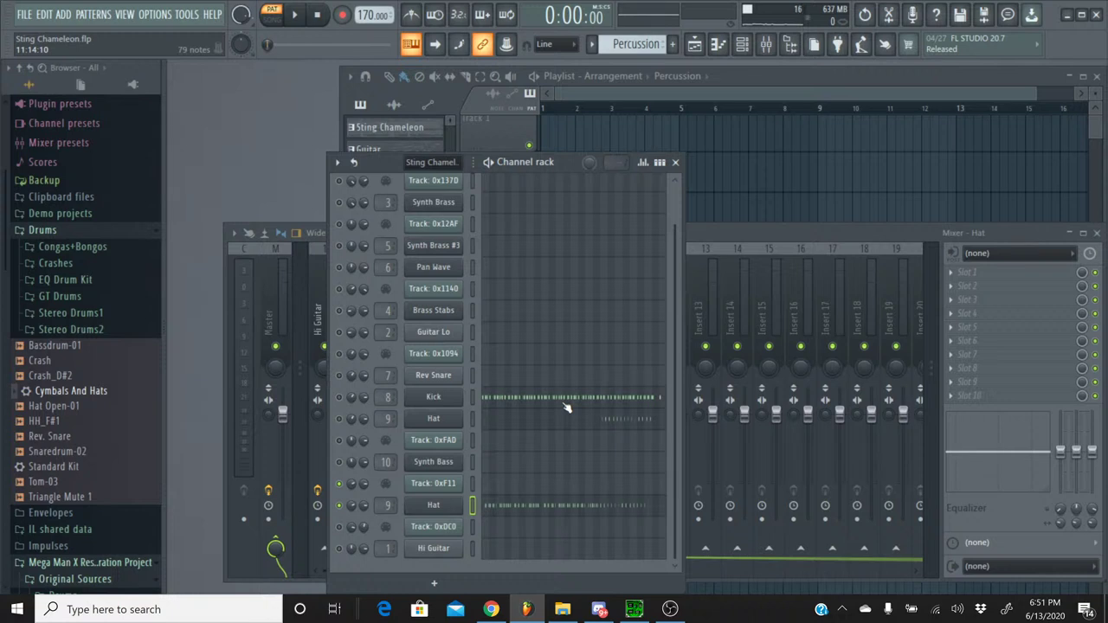
{"action": "left_click", "coordinate": [295, 15]}
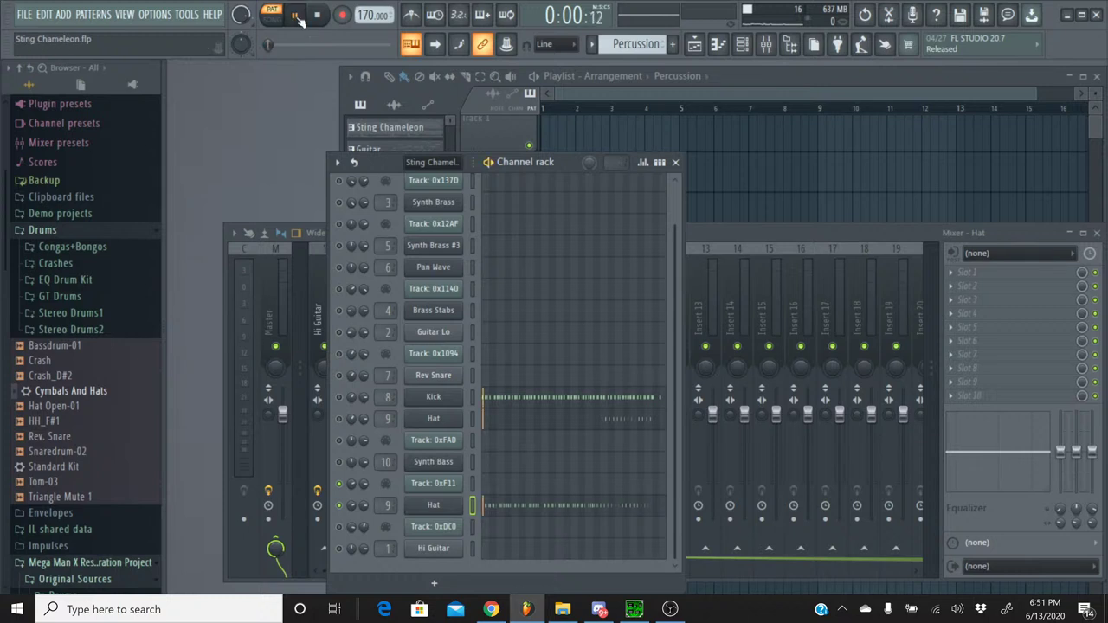
{"action": "left_click", "coordinate": [317, 15]}
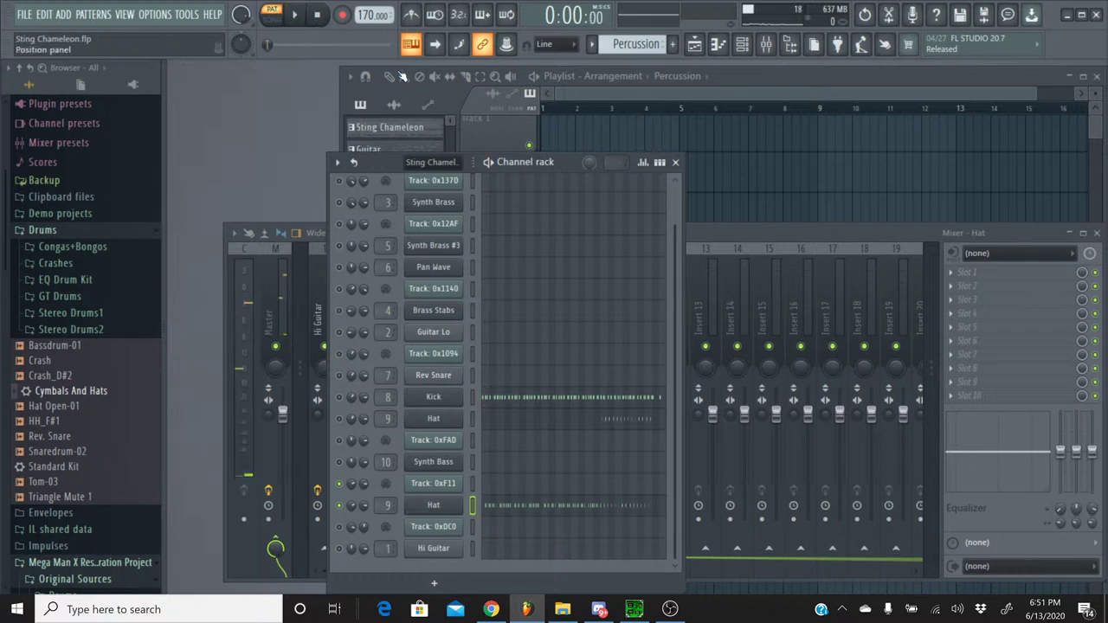
- Open the piano roll of Track: 0xF11 in the Sting Chameleon pattern and select its A#4 notes
{"action": "left_click", "coordinate": [591, 44]}
{"action": "left_click", "coordinate": [592, 58]}
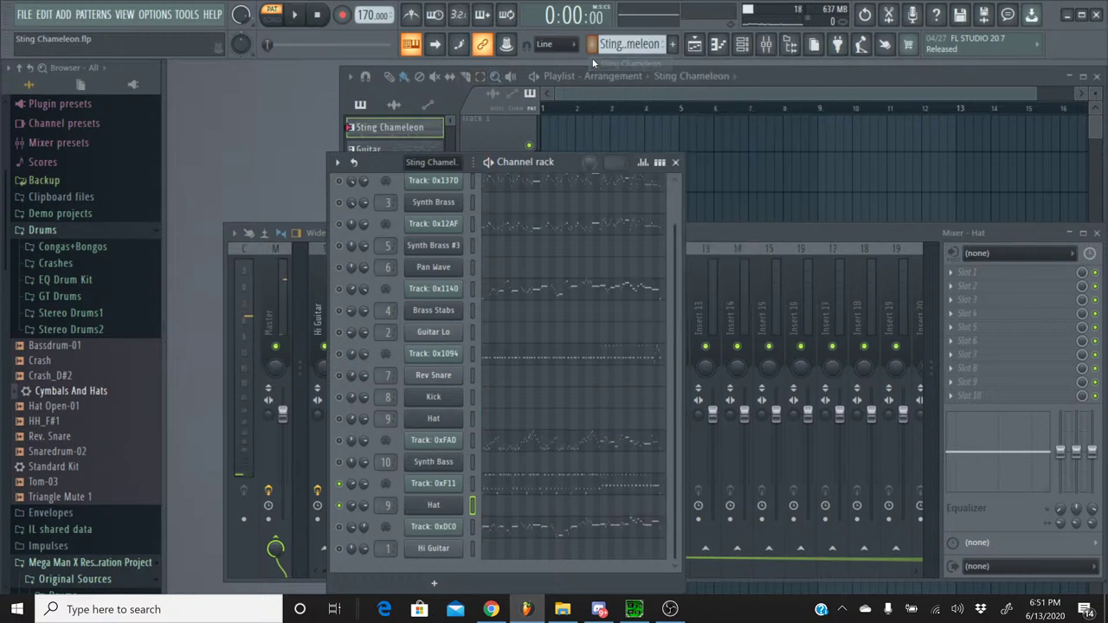
{"action": "left_click", "coordinate": [523, 482]}
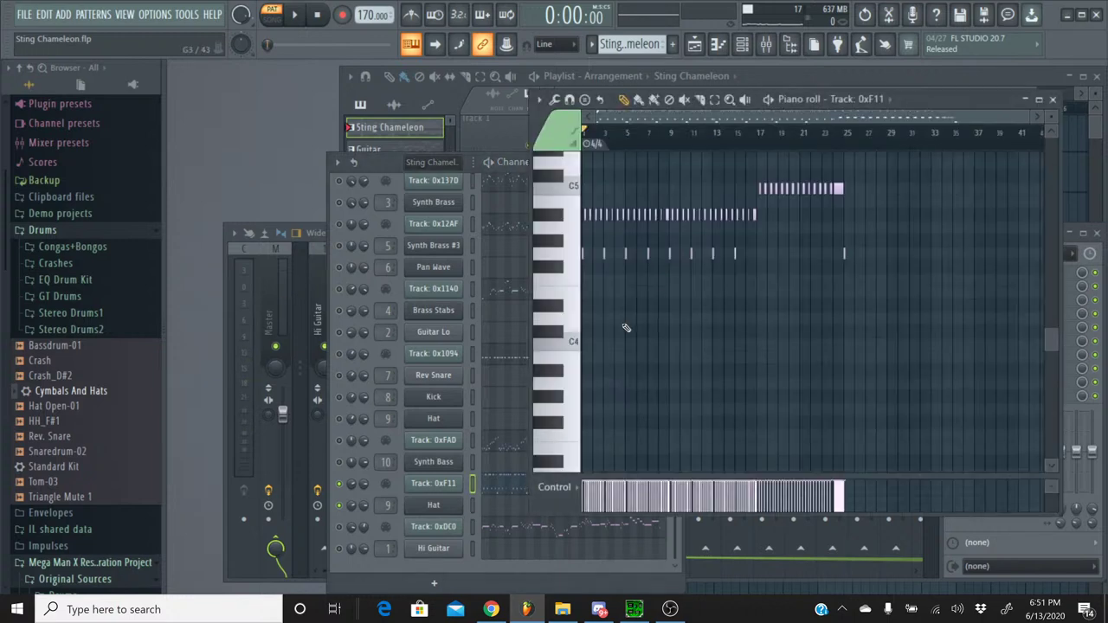
{"action": "scroll", "coordinate": [661, 277], "scroll_direction": "up", "scroll_amount": 3}
{"action": "scroll", "coordinate": [658, 135], "scroll_direction": "up", "scroll_amount": 3}
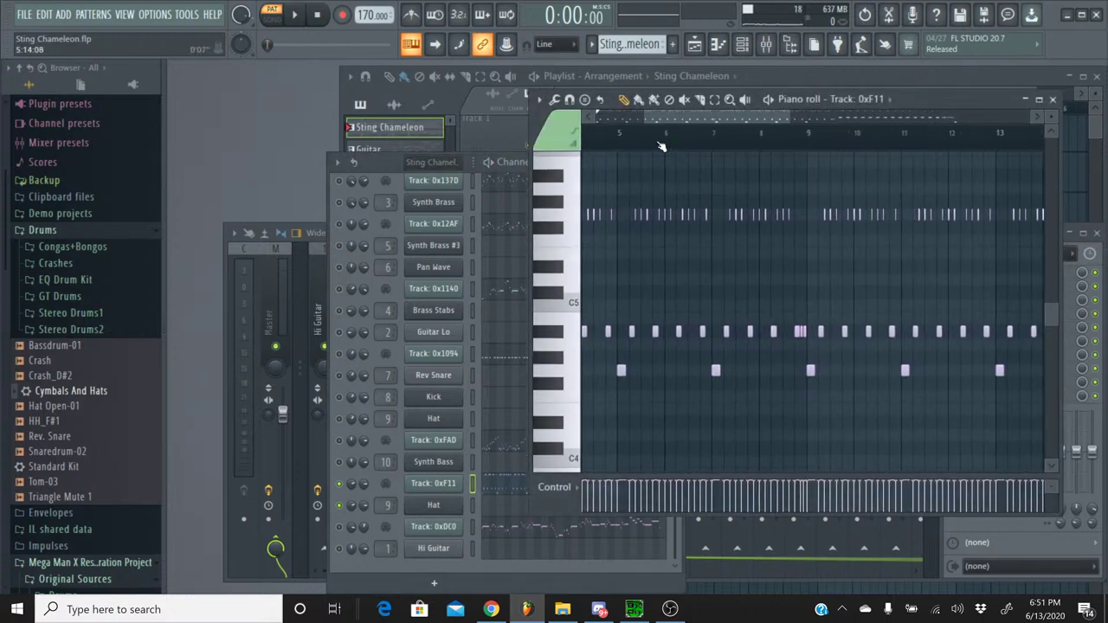
{"action": "left_click_drag", "start_coordinate": [684, 116], "coordinate": [530, 196]}
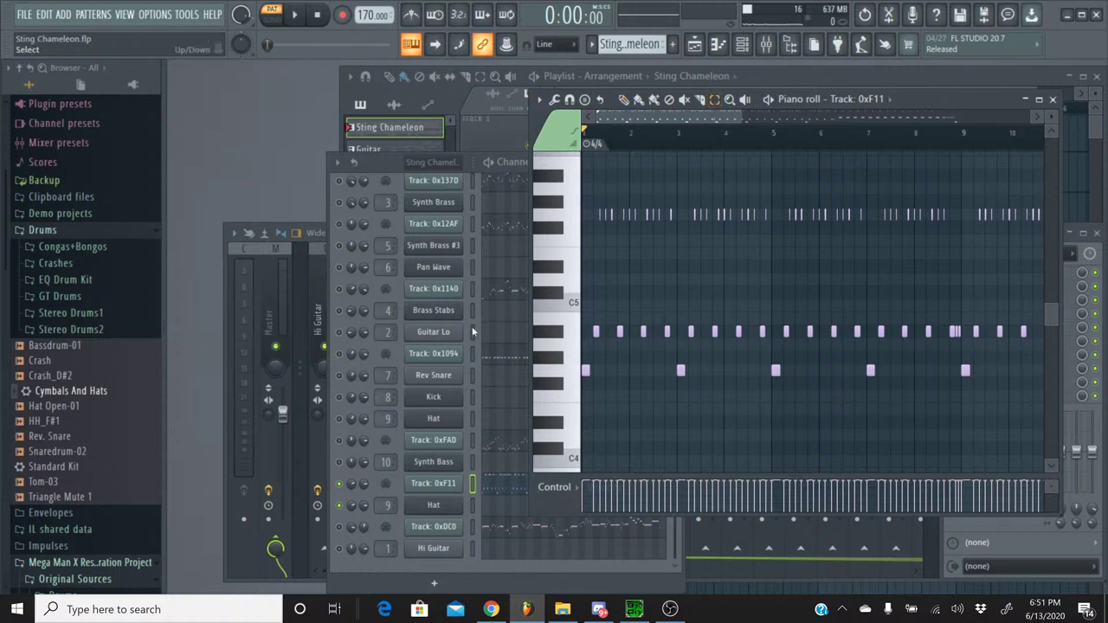
{"action": "double_click", "coordinate": [546, 334]}
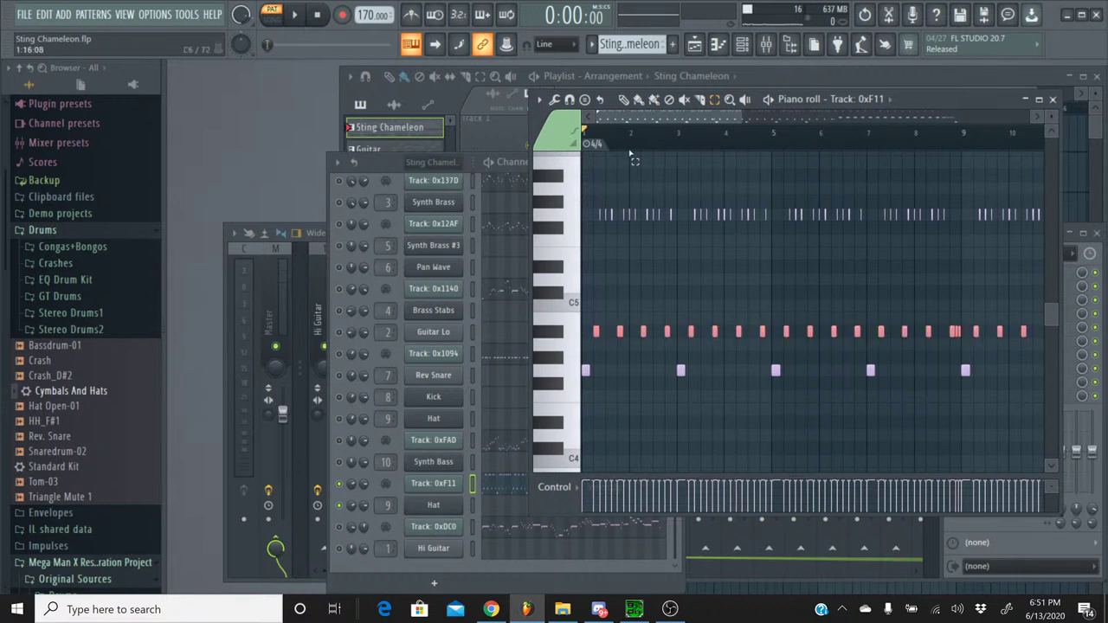
- Listen to the C5 notes of Track: 0xF11 from bar 17 and stop playback
{"action": "left_click_drag", "start_coordinate": [647, 121], "coordinate": [860, 117]}
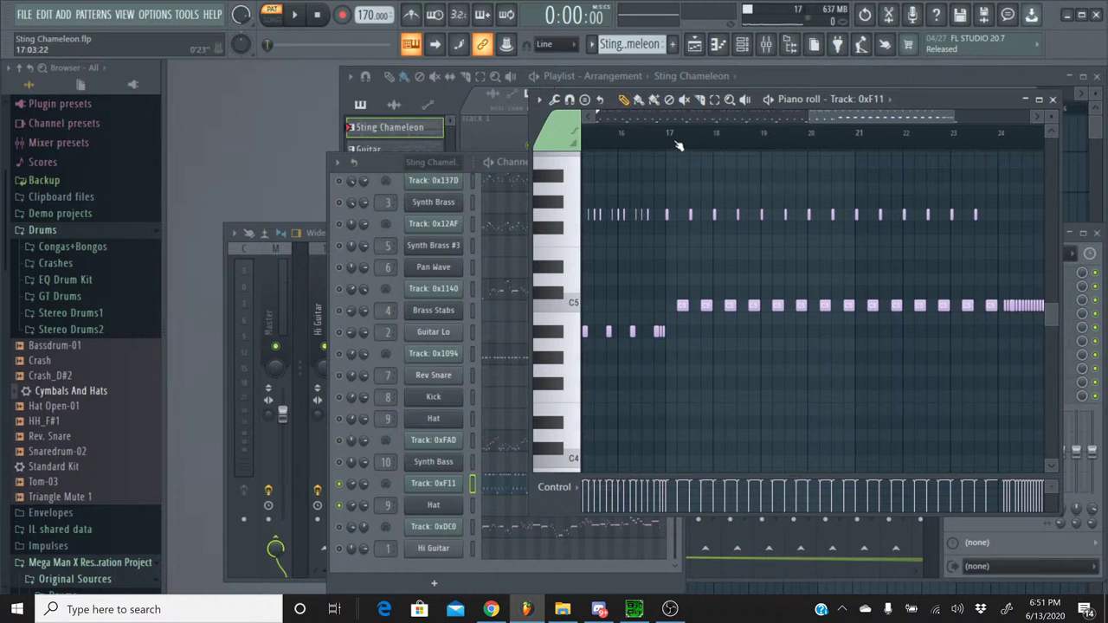
{"action": "left_click", "coordinate": [678, 130]}
{"action": "left_click", "coordinate": [296, 25]}
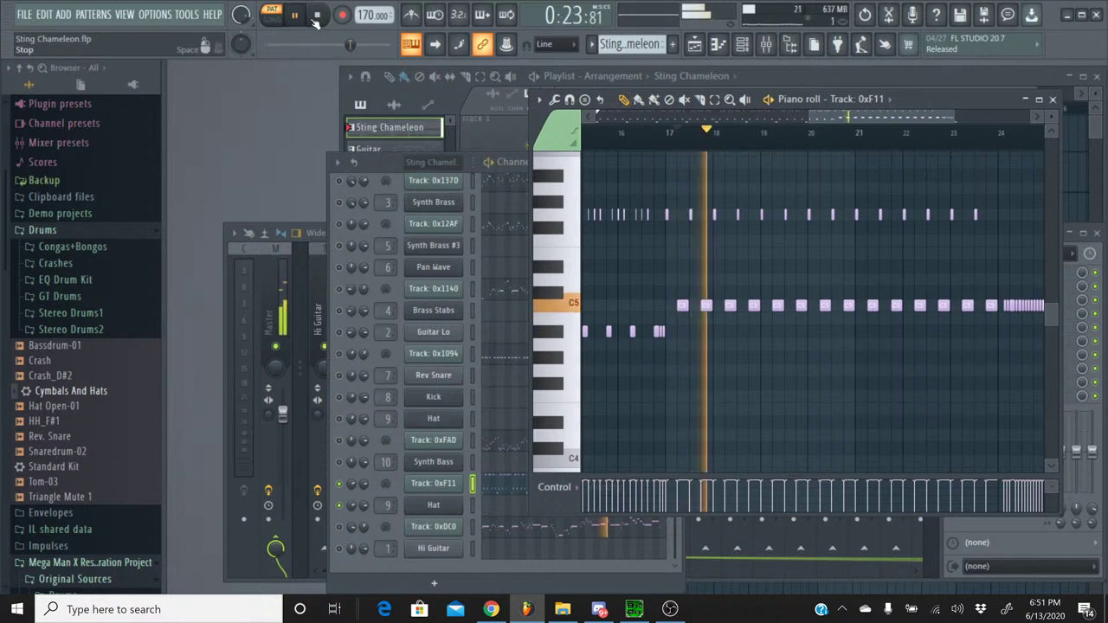
{"action": "key", "text": "space"}
- Select all A#4 notes of Track: 0xF11 again and play the passage from bar 16 into bar 17
{"action": "left_click_drag", "start_coordinate": [866, 115], "coordinate": [651, 115]}
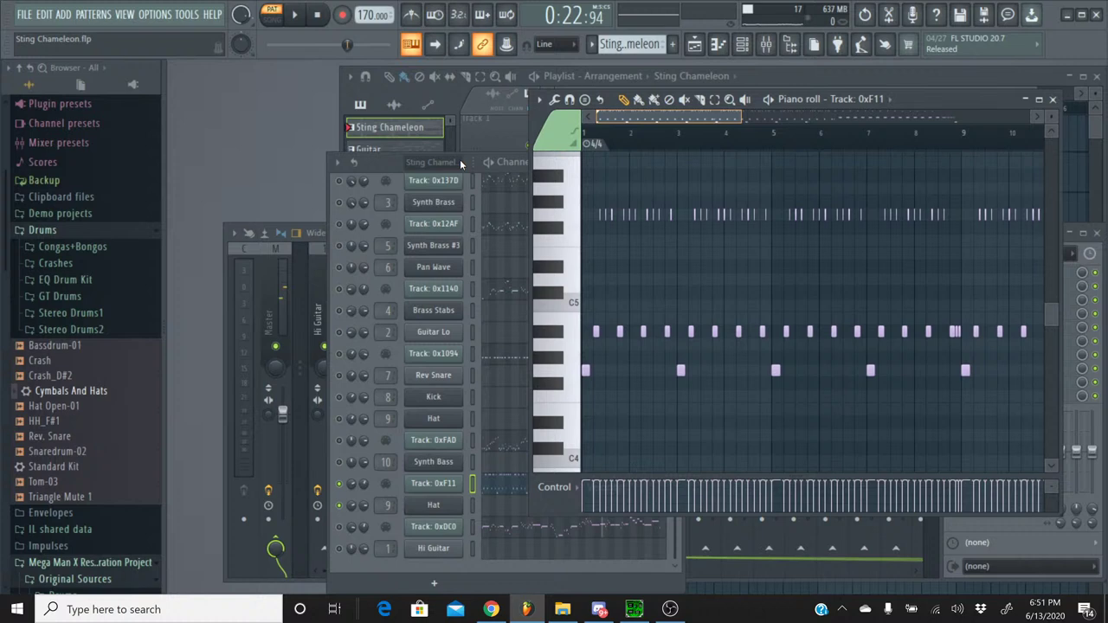
{"action": "double_click", "coordinate": [554, 334]}
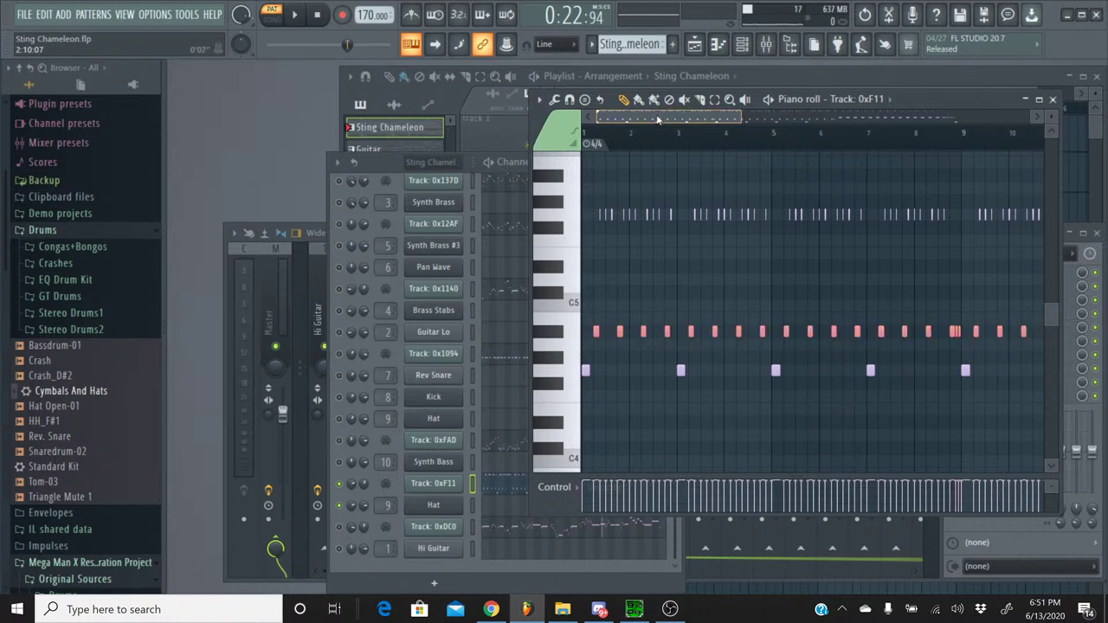
{"action": "left_click_drag", "start_coordinate": [657, 119], "coordinate": [839, 144]}
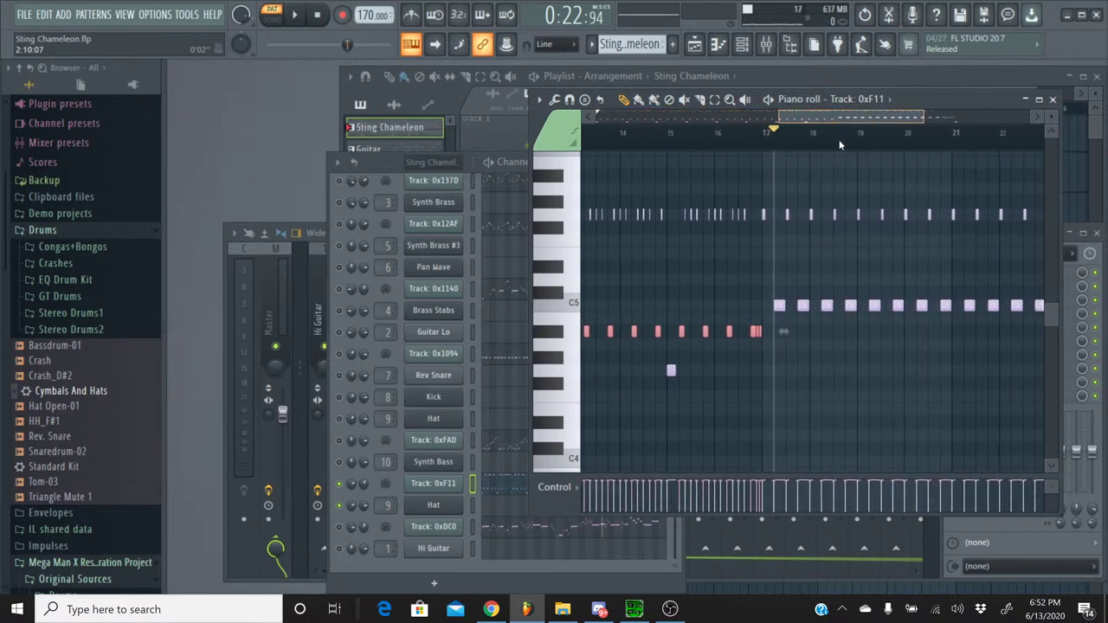
{"action": "left_click_drag", "start_coordinate": [773, 137], "coordinate": [738, 137]}
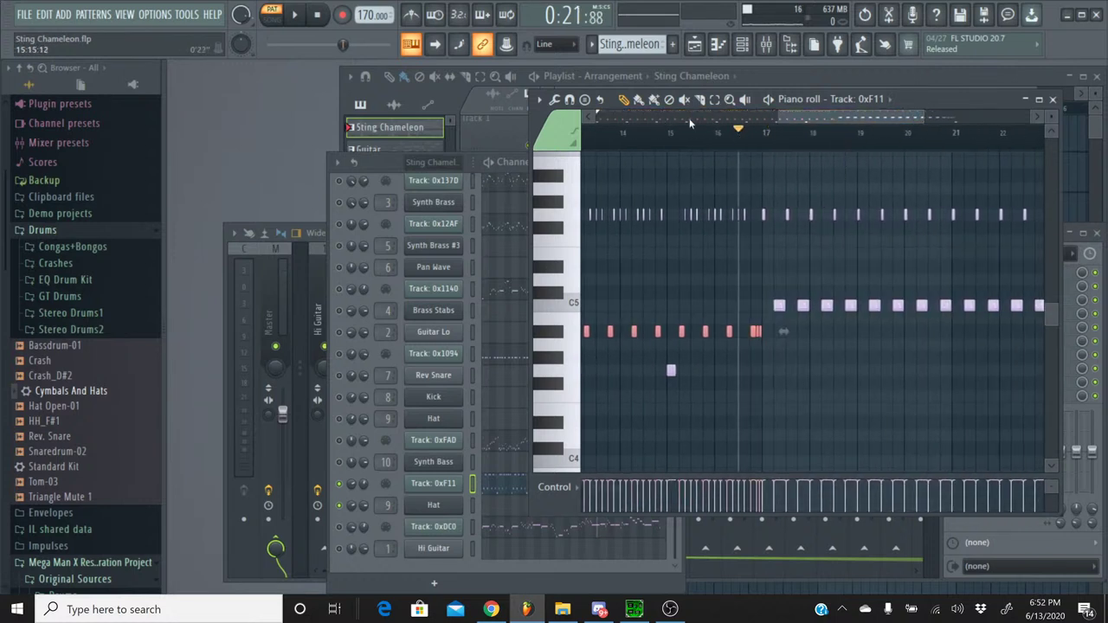
{"action": "left_click", "coordinate": [295, 16]}
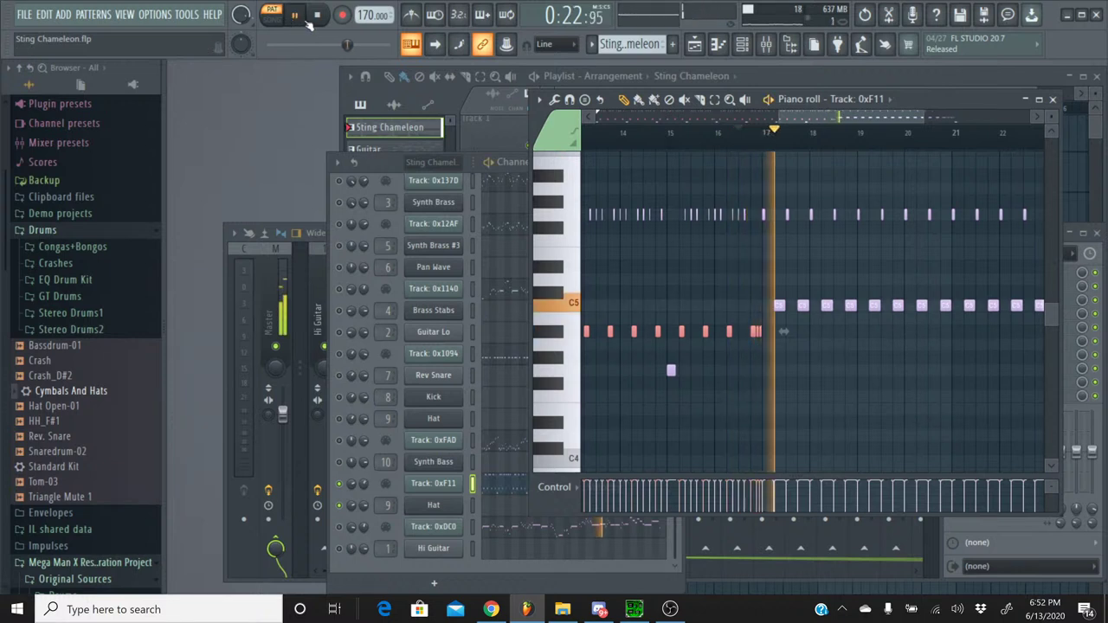
{"action": "left_click", "coordinate": [295, 16]}
- Copy the selected A#4 notes, close the Track: 0xF11 piano roll and switch to the Percussion pattern
{"action": "left_click_drag", "start_coordinate": [812, 125], "coordinate": [629, 123]}
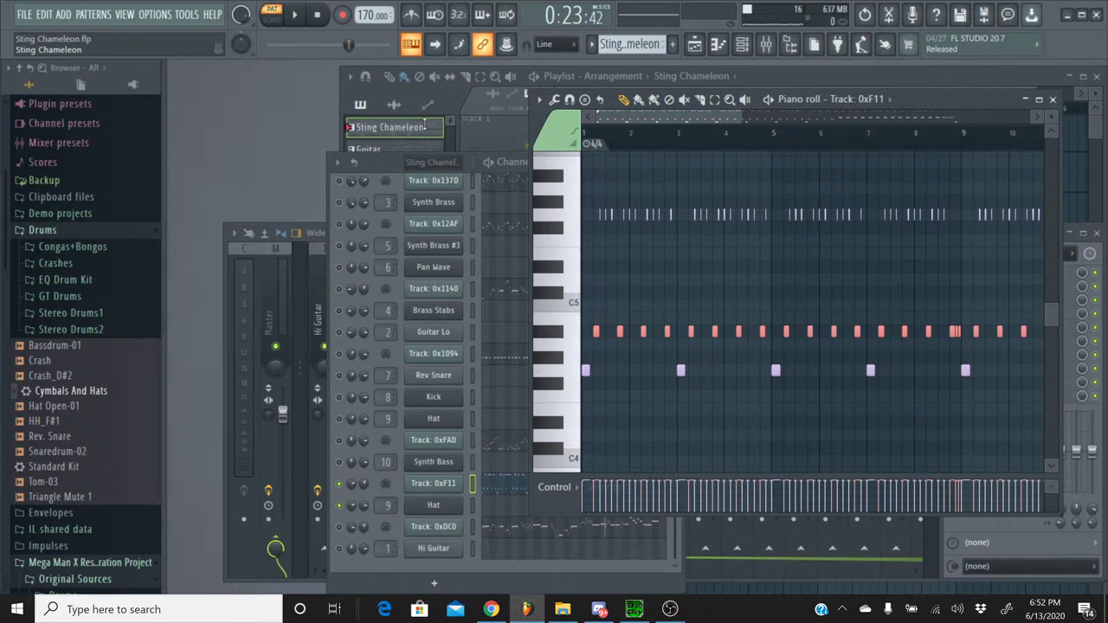
{"action": "left_click", "coordinate": [603, 141]}
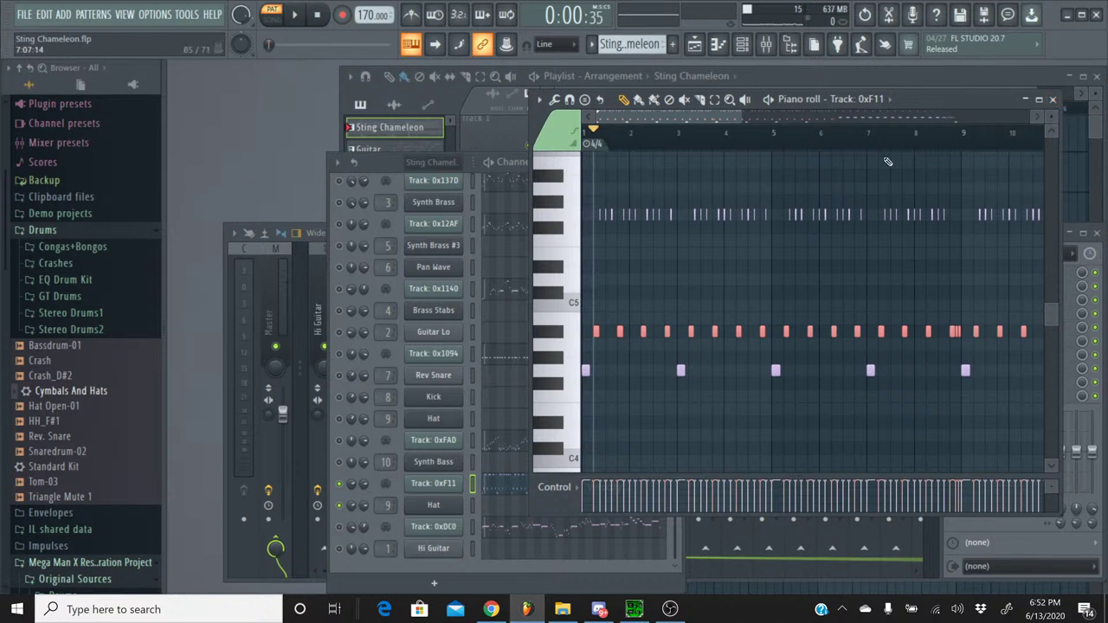
{"action": "left_click", "coordinate": [1053, 98]}
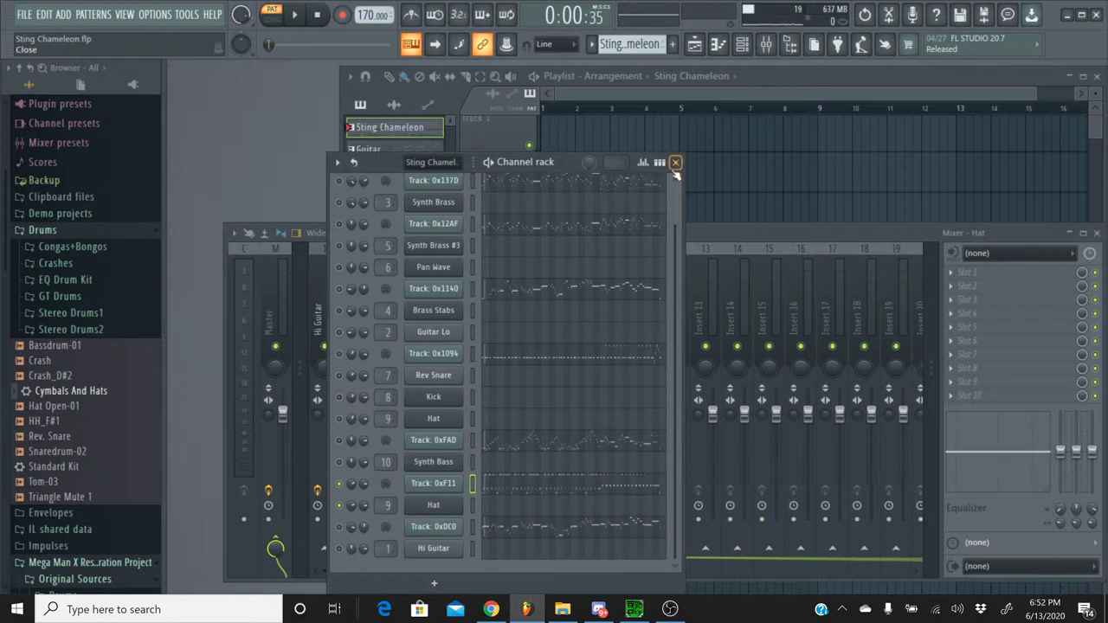
{"action": "left_click", "coordinate": [588, 47]}
{"action": "left_click", "coordinate": [611, 104]}
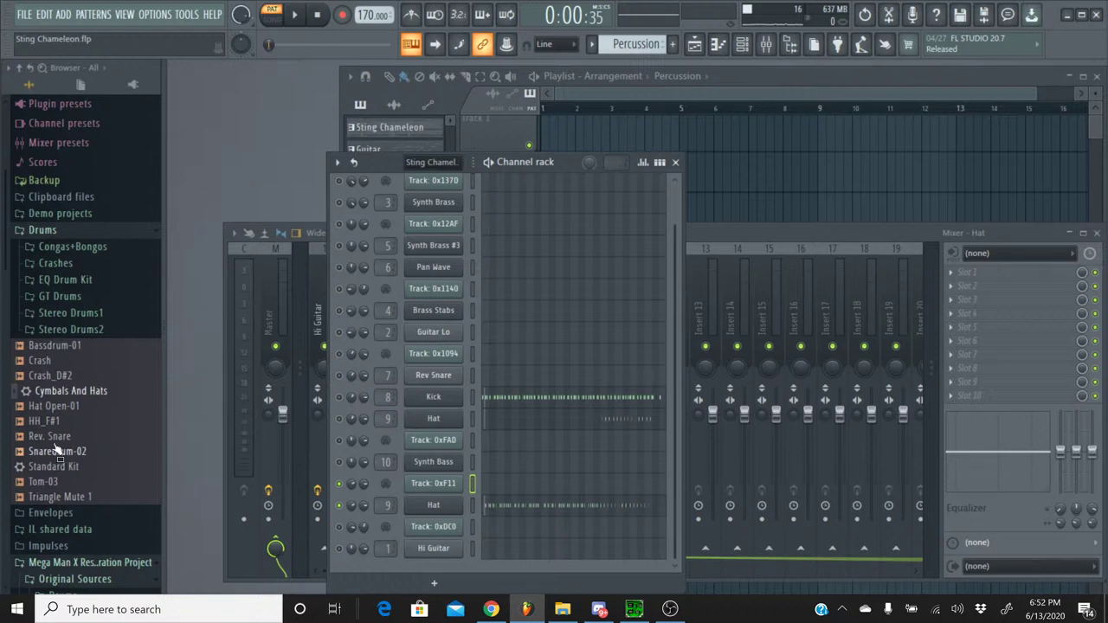
- Add the Standard Kit preset as a new channel below Hat and set its M1's second insert effect to No Effect
{"action": "left_click_drag", "start_coordinate": [52, 467], "coordinate": [430, 516]}
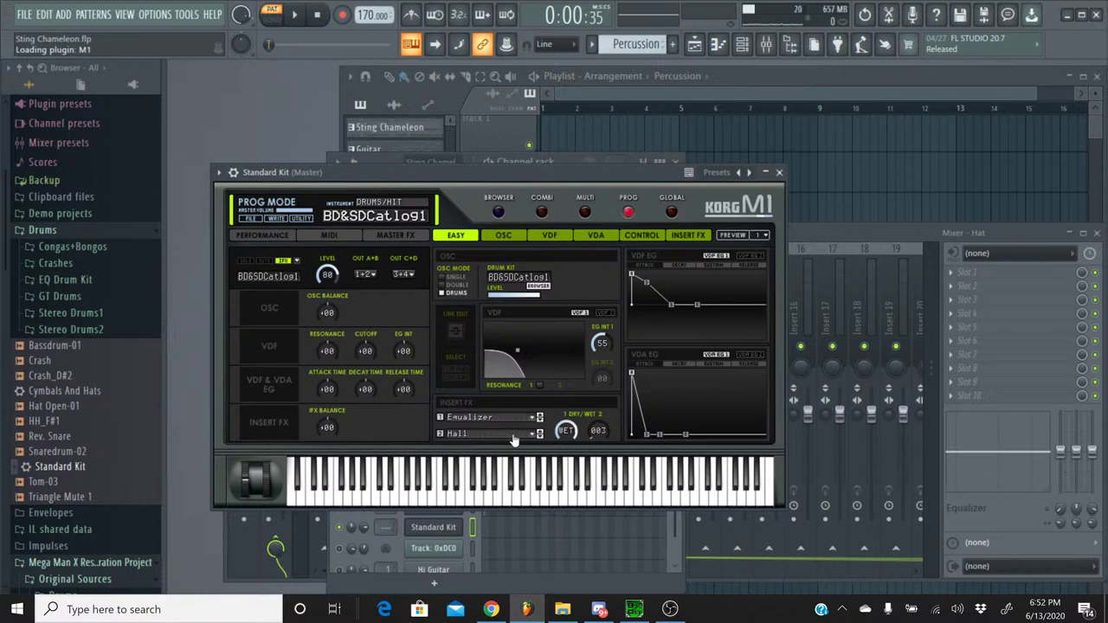
{"action": "left_click", "coordinate": [514, 440]}
{"action": "left_click", "coordinate": [523, 84]}
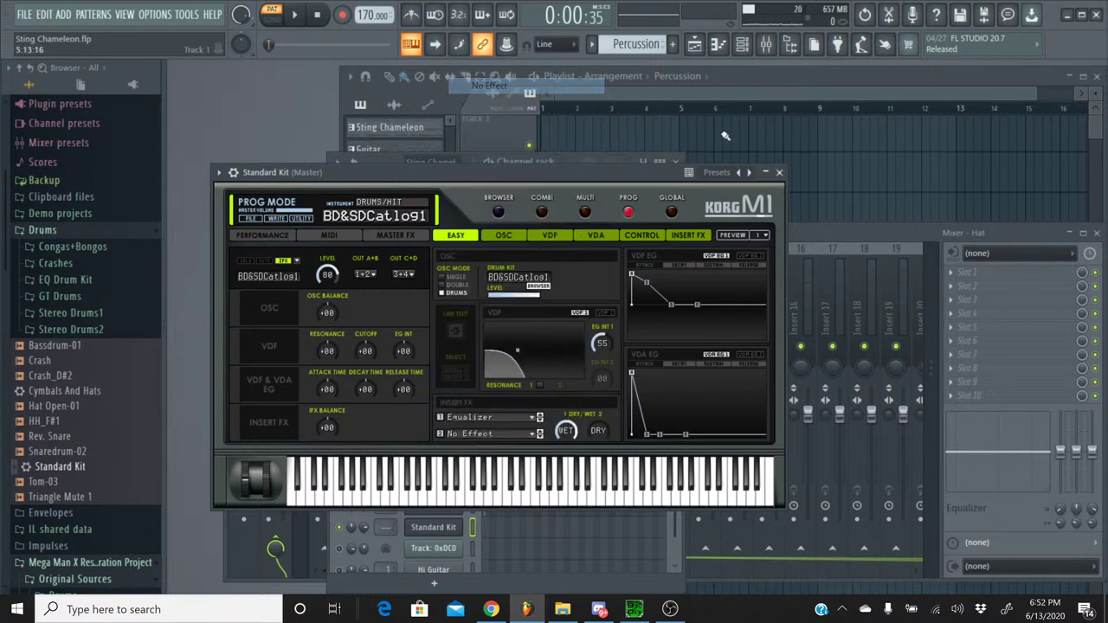
{"action": "left_click", "coordinate": [779, 172]}
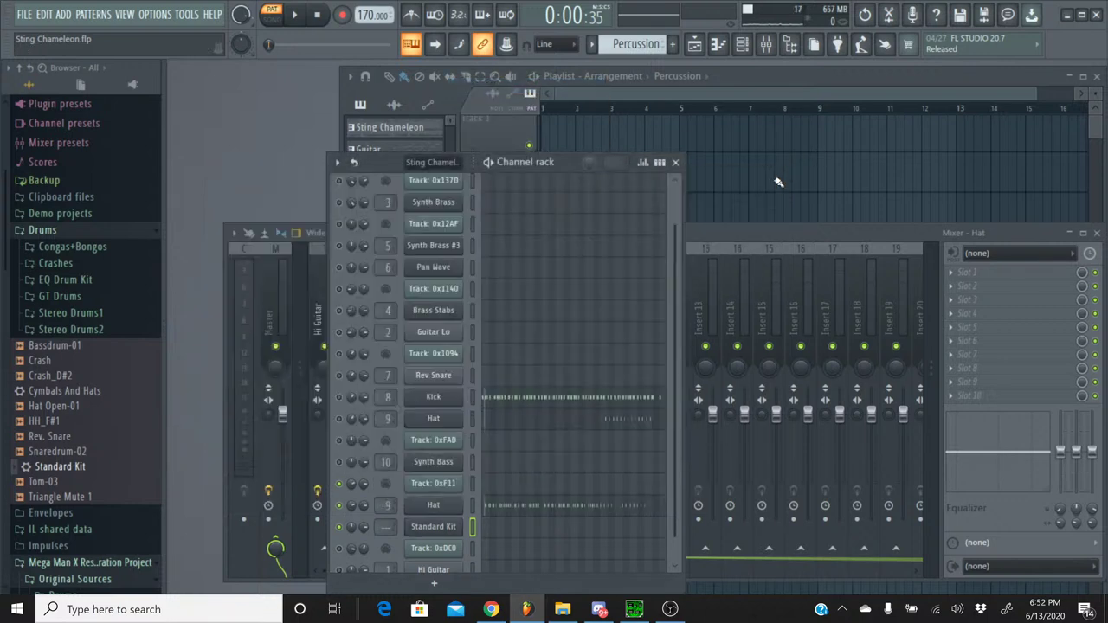
- Paste the copied notes into the Standard Kit channel's piano roll and transpose them up one octave to A#5
{"action": "left_click", "coordinate": [497, 532]}
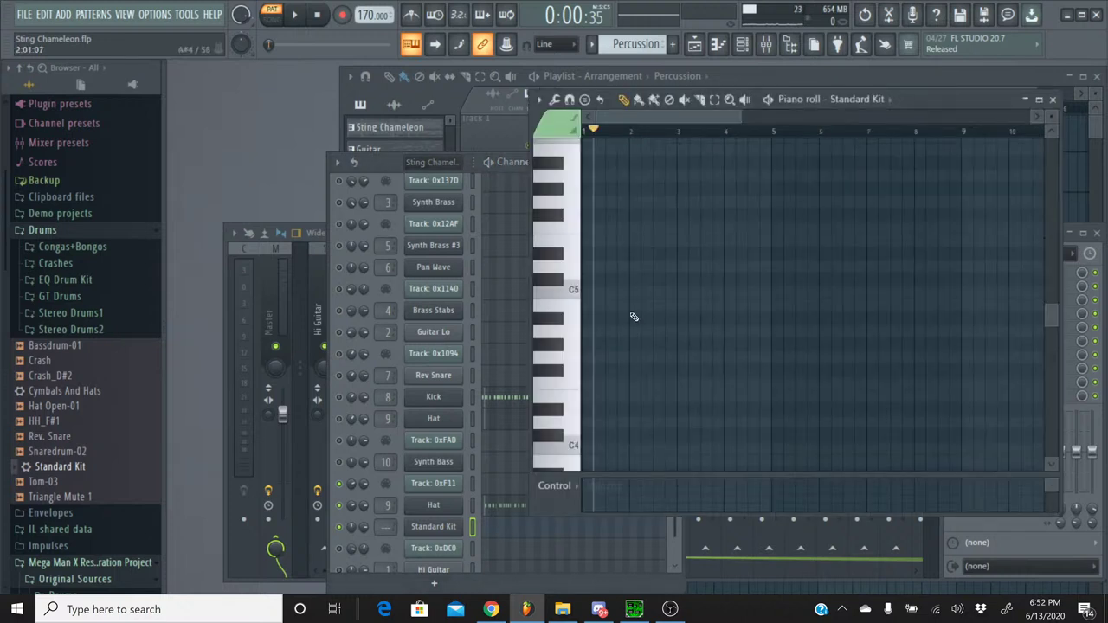
{"action": "key", "text": "ctrl+v"}
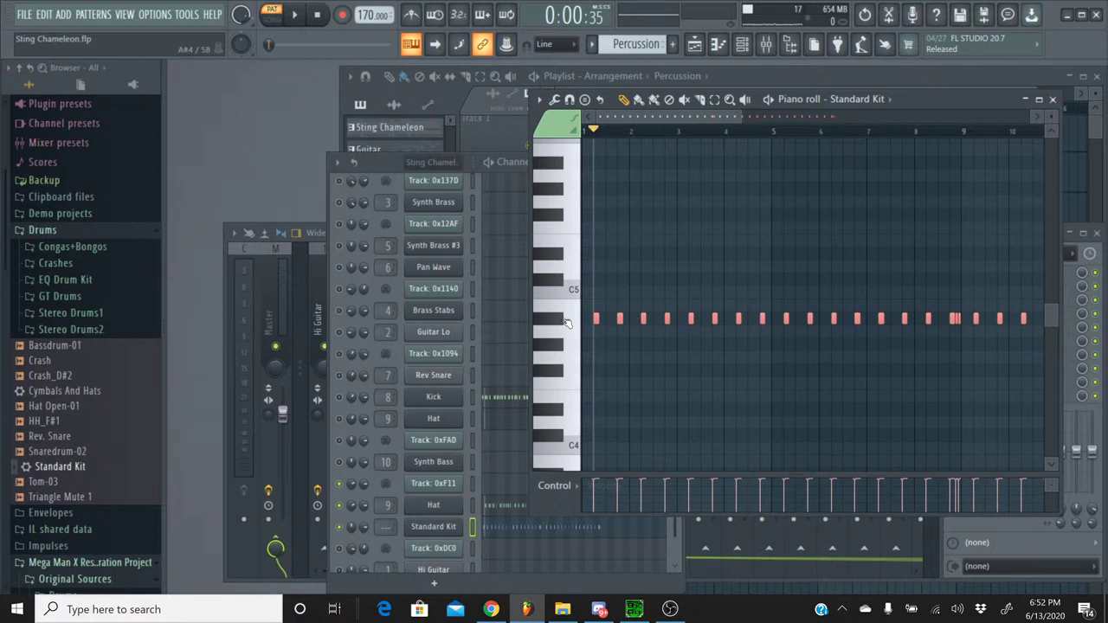
{"action": "scroll", "coordinate": [564, 239], "scroll_direction": "up", "scroll_amount": 3}
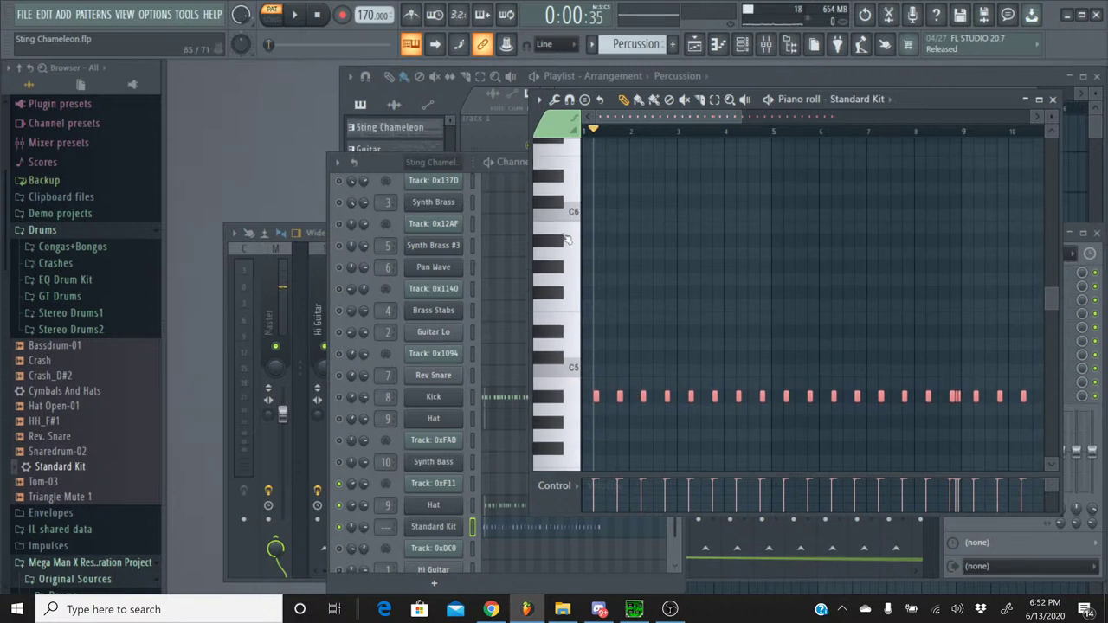
{"action": "left_click", "coordinate": [563, 240]}
{"action": "left_click", "coordinate": [560, 246]}
{"action": "key", "text": "Up"}
{"action": "key", "text": "Up"}
{"action": "key", "text": "Up"}
{"action": "key", "text": "Up"}
{"action": "key", "text": "Up"}
{"action": "key", "text": "Up"}
{"action": "key", "text": "Up"}
{"action": "key", "text": "Up"}
{"action": "key", "text": "Up"}
{"action": "key", "text": "Up"}
{"action": "key", "text": "Up"}
{"action": "key", "text": "Up"}
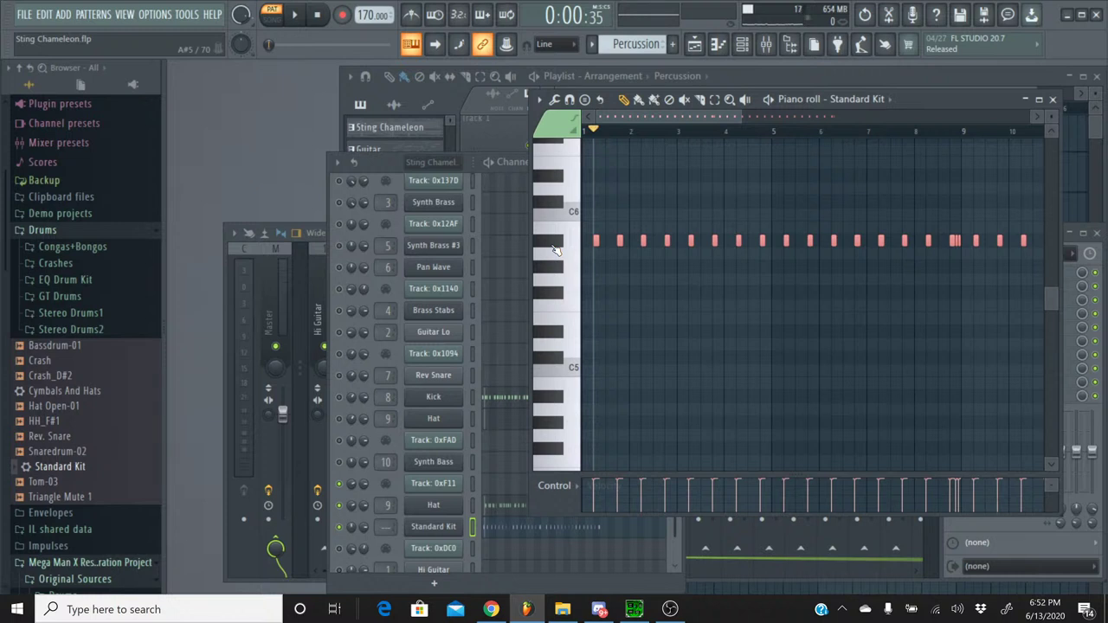
- Deselect the pasted notes, play back the Standard Kit part and close its piano roll
{"action": "key", "text": "ctrl+d"}
{"action": "left_click", "coordinate": [295, 15]}
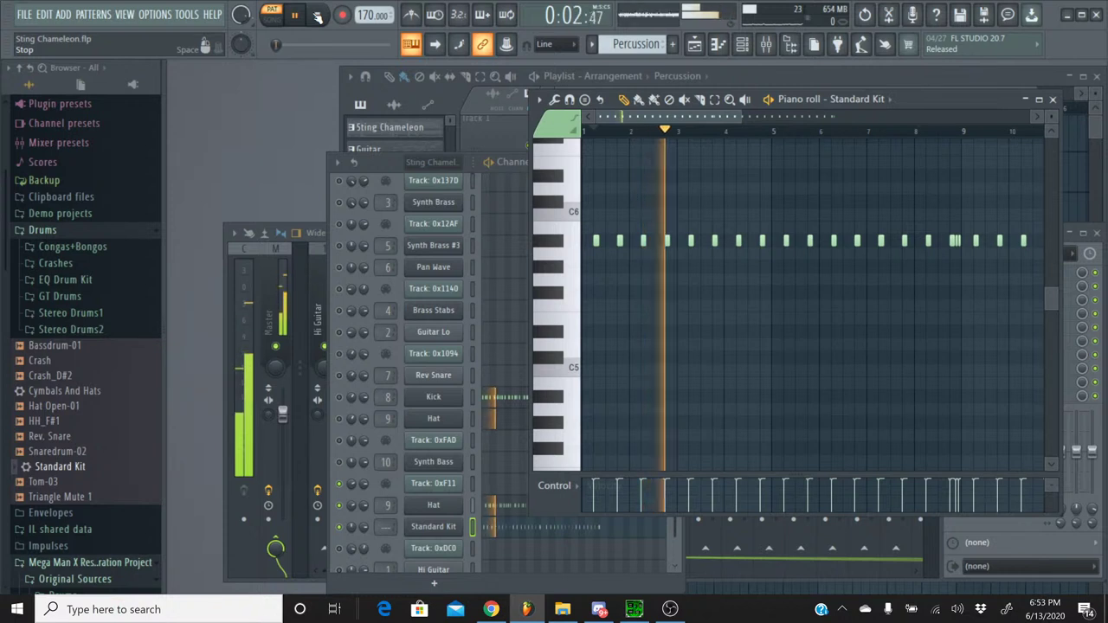
{"action": "left_click", "coordinate": [318, 16]}
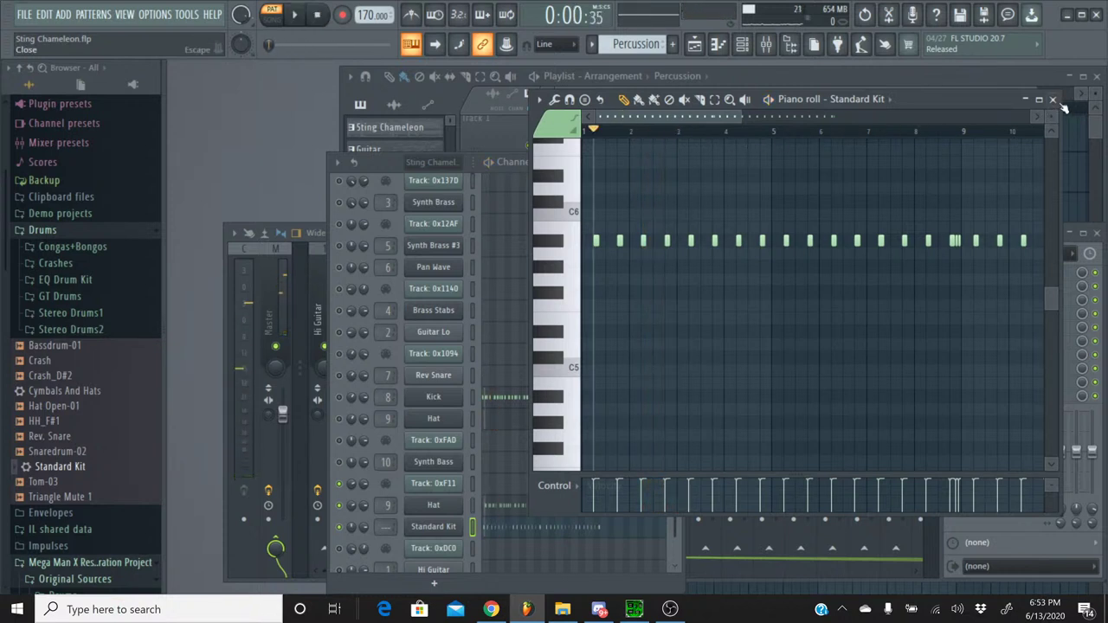
{"action": "mouse_move", "coordinate": [674, 117]}
{"action": "left_mouse_down"}
{"action": "mouse_move", "coordinate": [816, 117]}
{"action": "mouse_move", "coordinate": [675, 118]}
{"action": "left_mouse_up"}
{"action": "left_click", "coordinate": [1052, 100]}
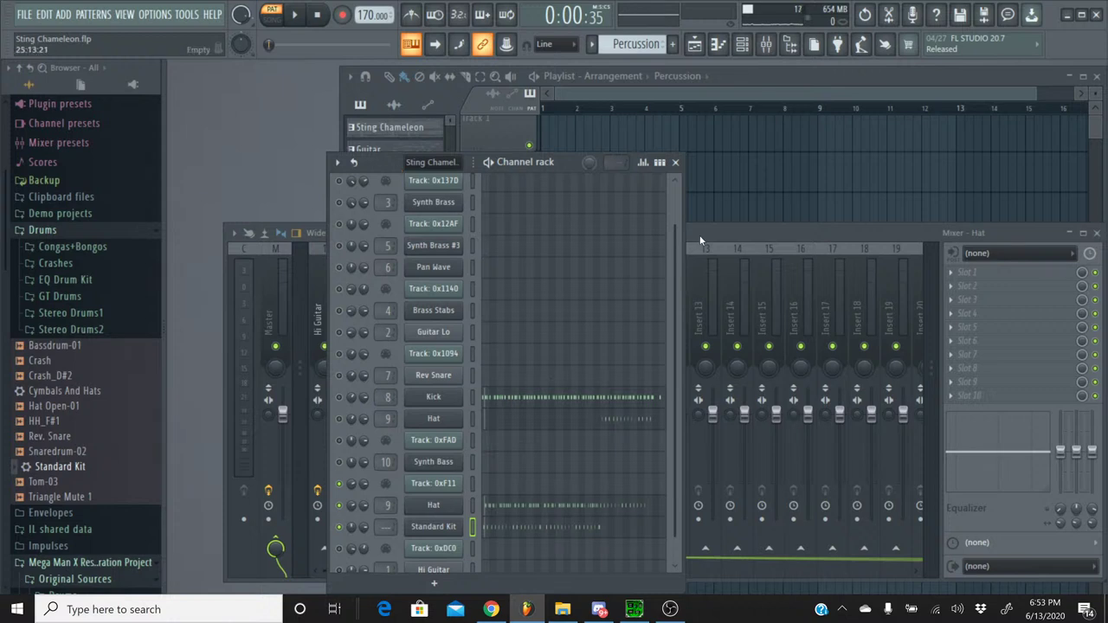
- Route the Standard Kit channel to mixer insert 12 and rename that mixer track Snare
{"action": "key", "text": "F9"}
{"action": "left_click", "coordinate": [668, 264]}
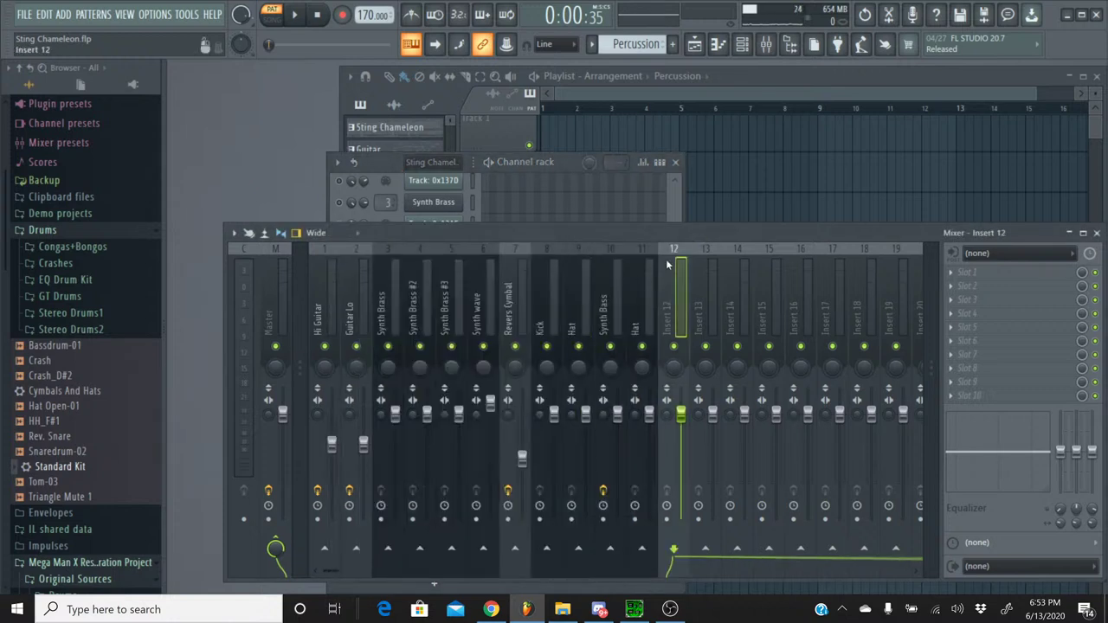
{"action": "key", "text": "ctrl+l"}
{"action": "right_click", "coordinate": [665, 259]}
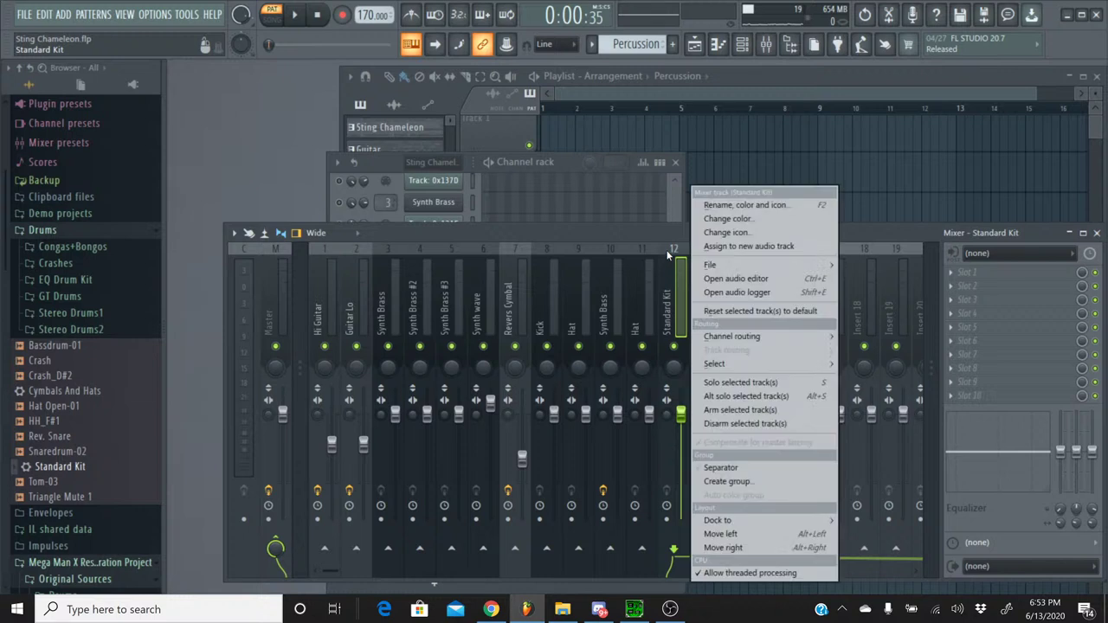
{"action": "left_click", "coordinate": [742, 200]}
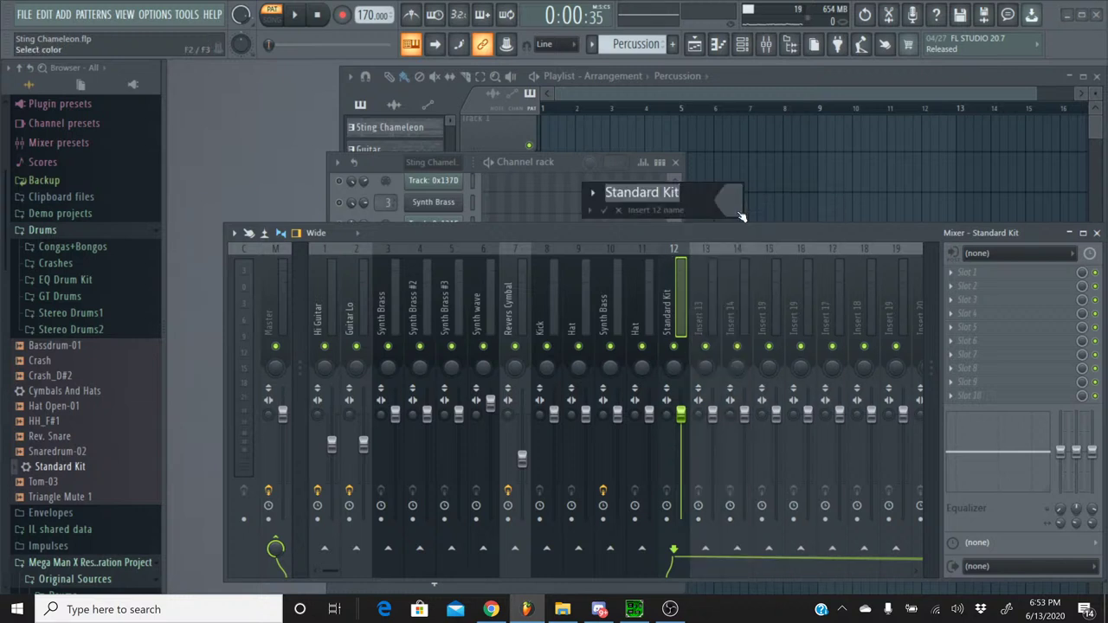
{"action": "type", "text": "Snare"}
{"action": "key", "text": "Return"}
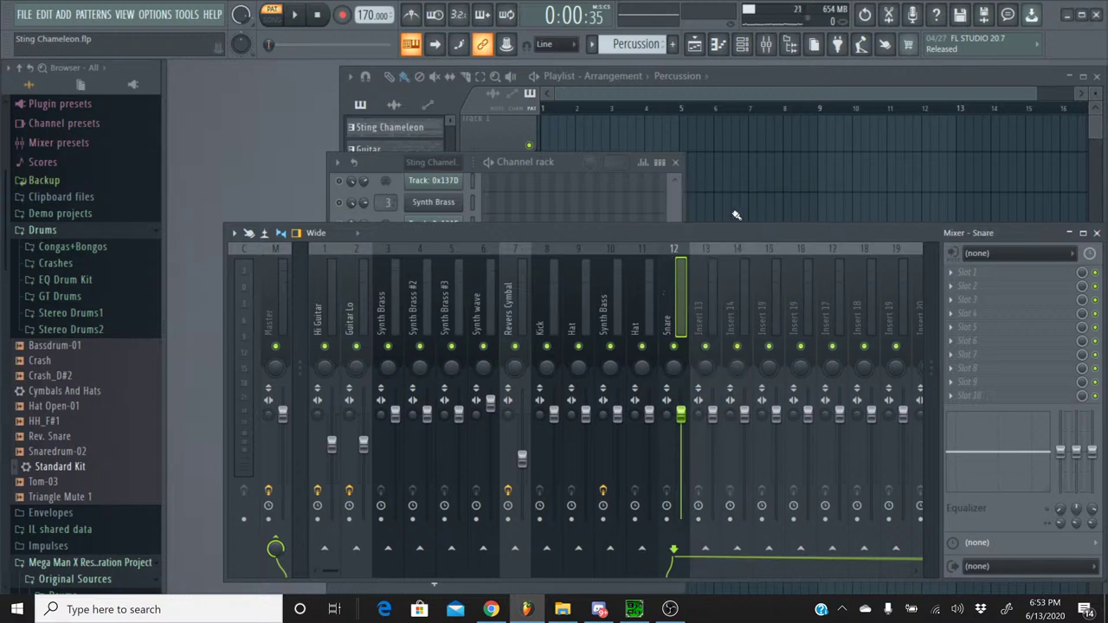
- Rename the Standard Kit channel in the channel rack as Snare
{"action": "left_click", "coordinate": [381, 168]}
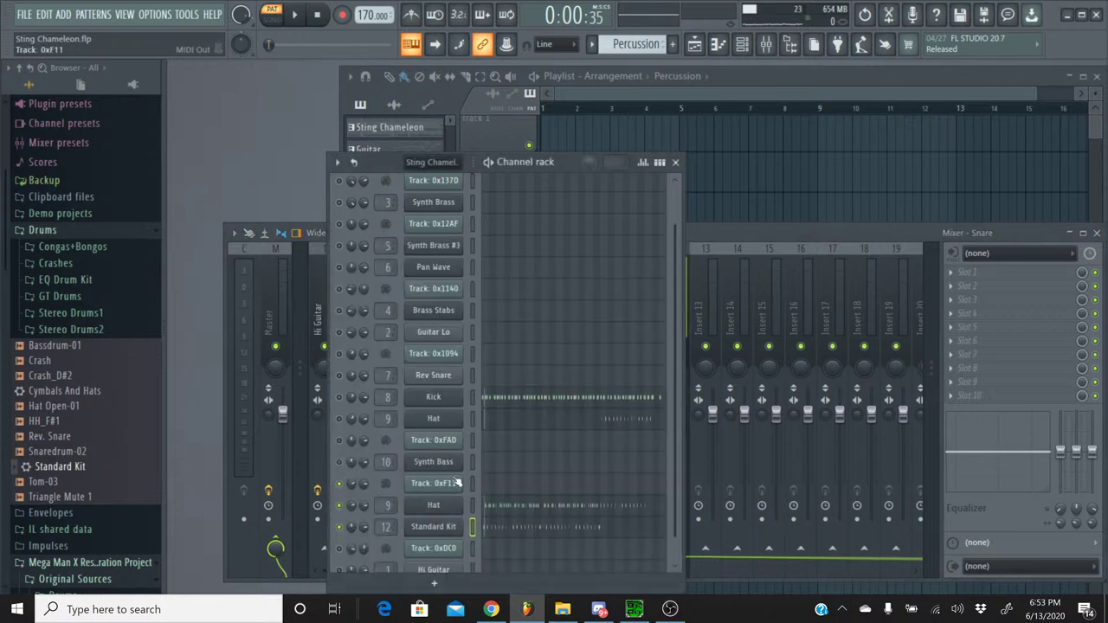
{"action": "right_click", "coordinate": [420, 528]}
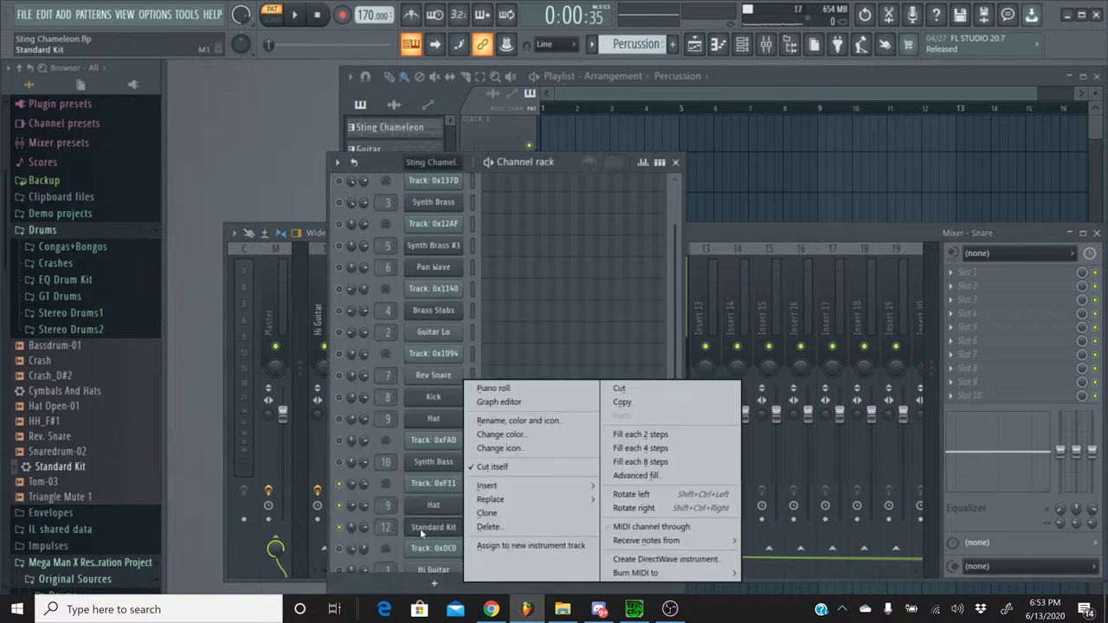
{"action": "left_click", "coordinate": [509, 426]}
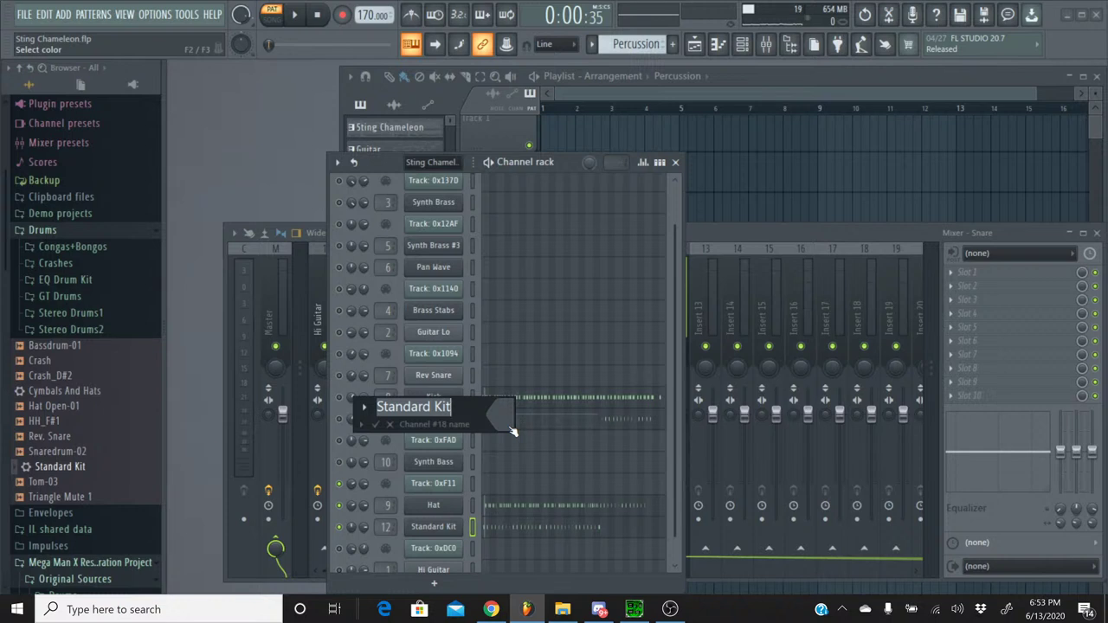
{"action": "type", "text": "Snare"}
{"action": "key", "text": "Return"}
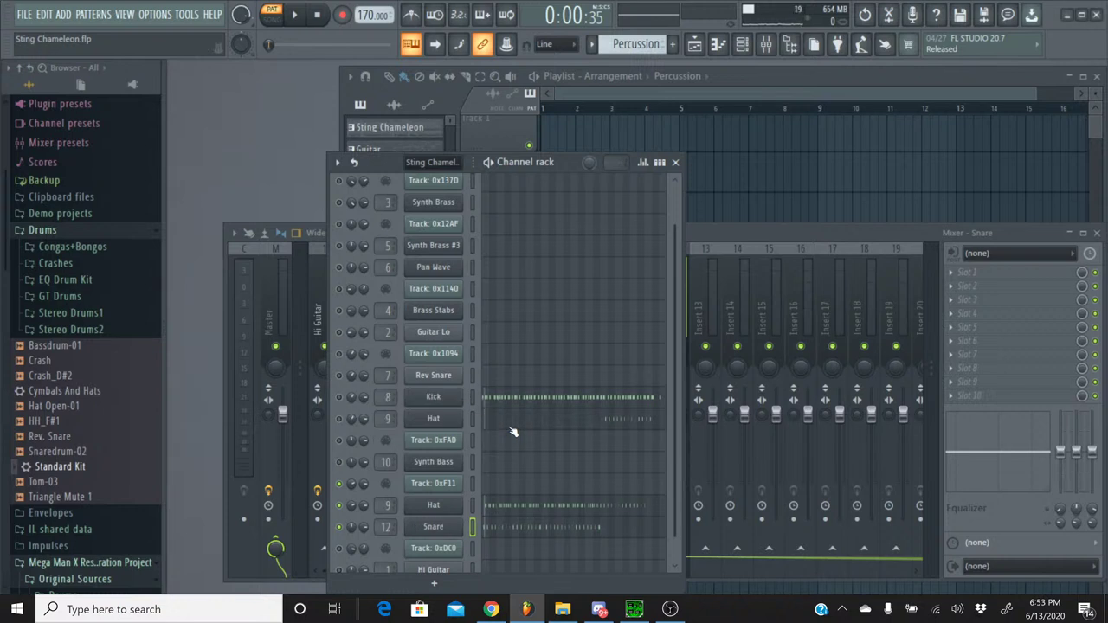
{"action": "left_click", "coordinate": [727, 242]}
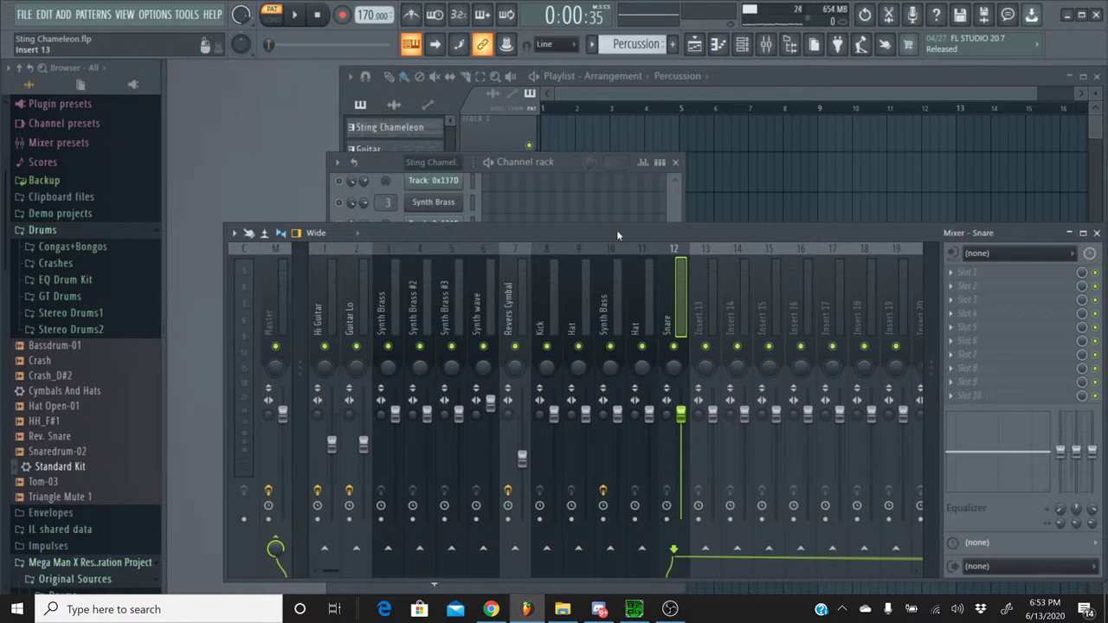
{"action": "left_click", "coordinate": [459, 215]}
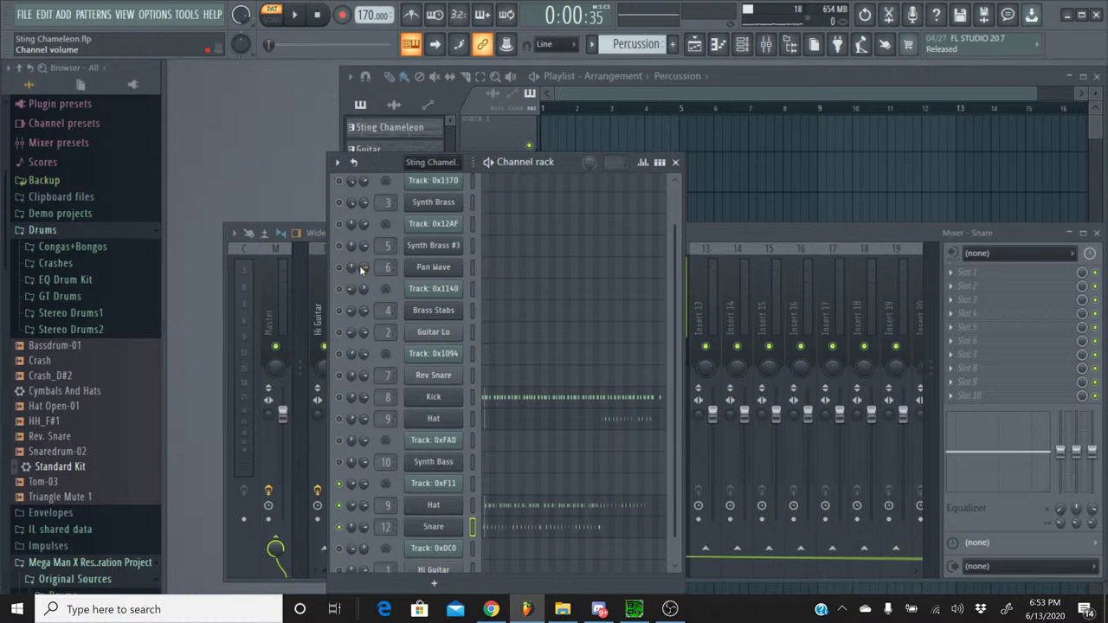
- Copy the panning value of the Hat channel above Snare onto the Snare channel, playing the Percussion pattern before and after the change
{"action": "left_click", "coordinate": [295, 17]}
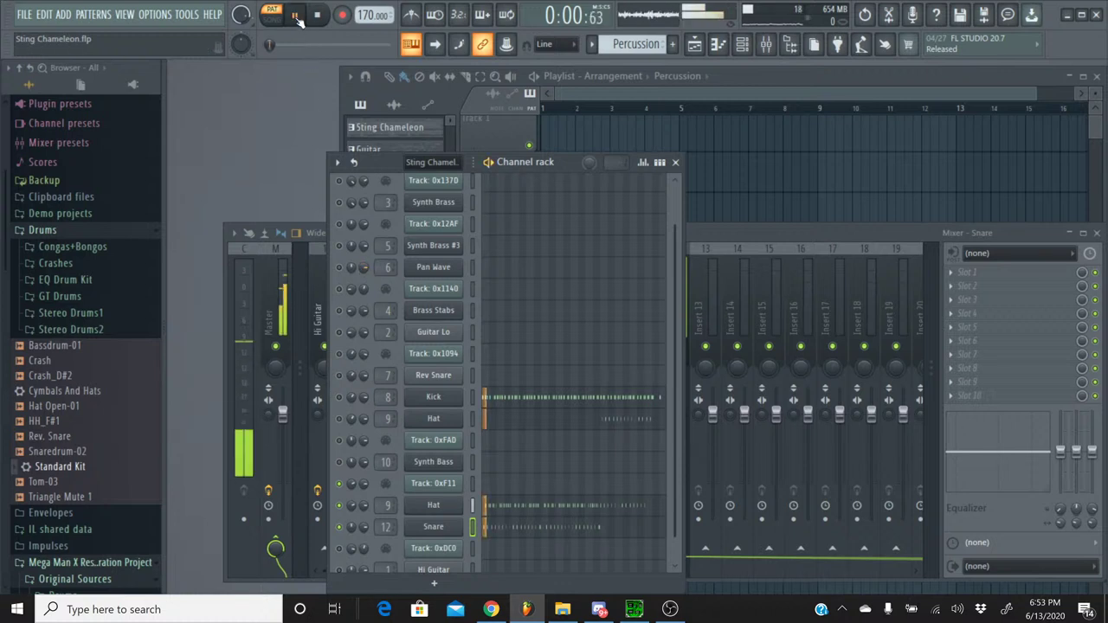
{"action": "left_click", "coordinate": [318, 16]}
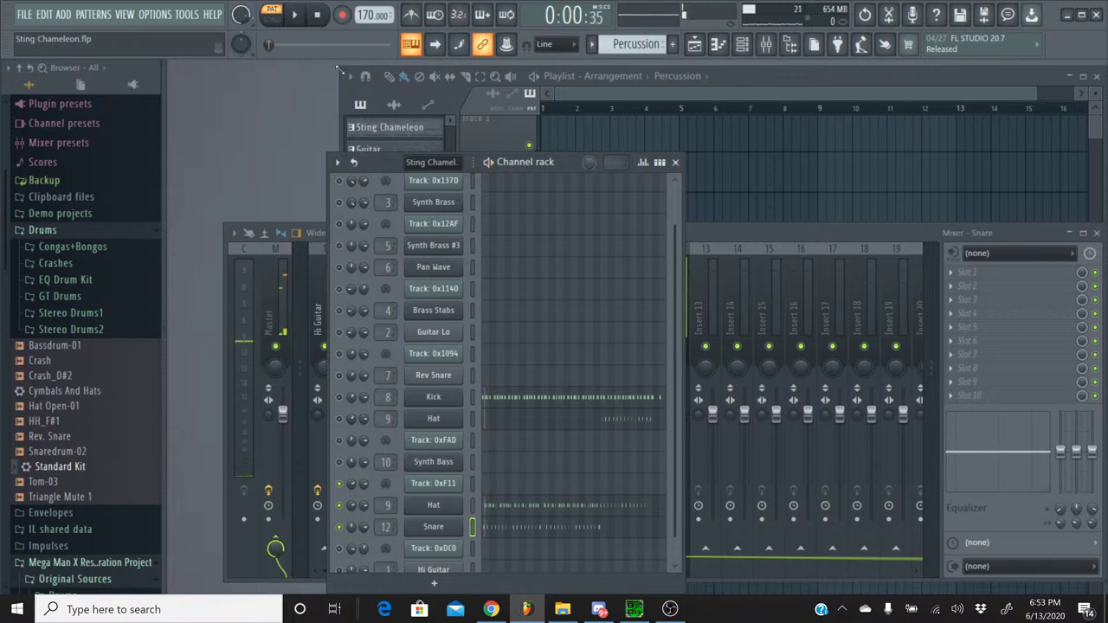
{"action": "right_click", "coordinate": [354, 506]}
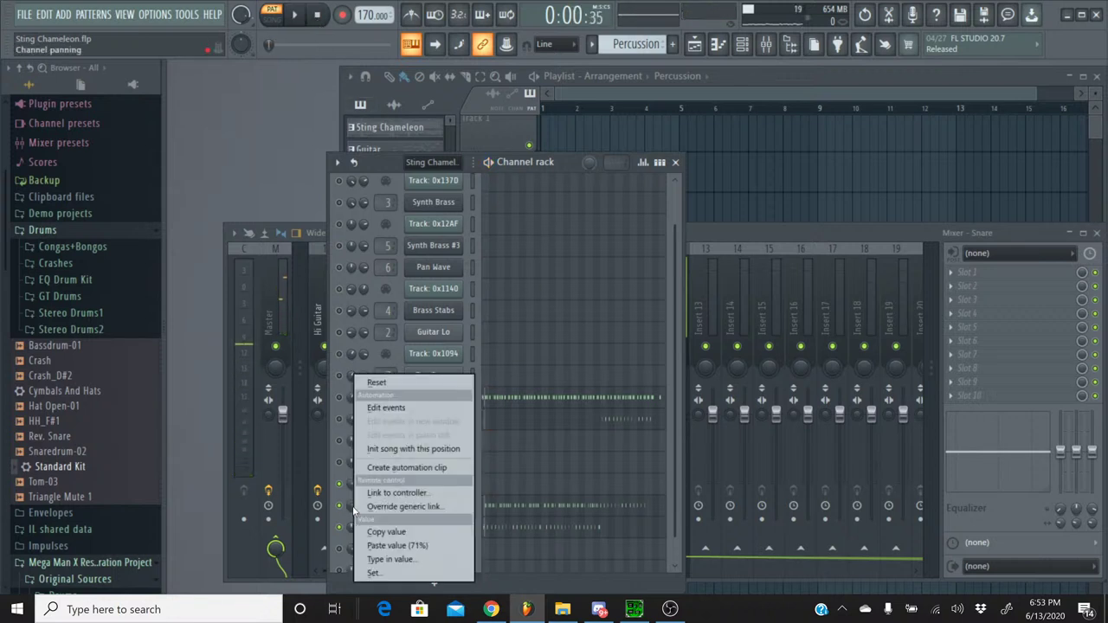
{"action": "left_click", "coordinate": [380, 528]}
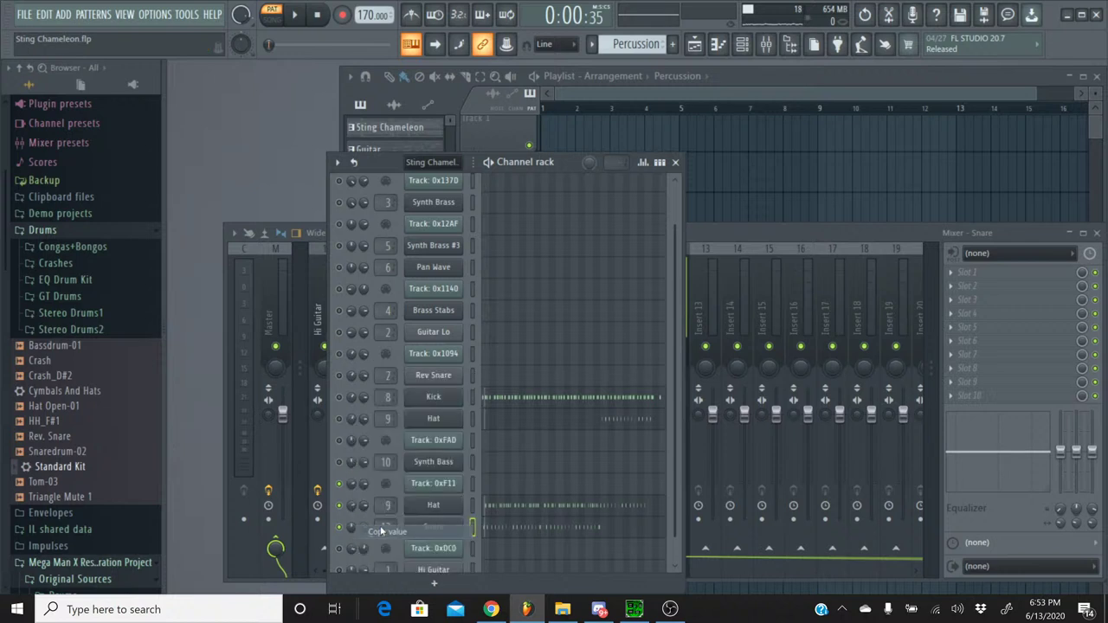
{"action": "right_click", "coordinate": [354, 526]}
{"action": "left_click", "coordinate": [389, 546]}
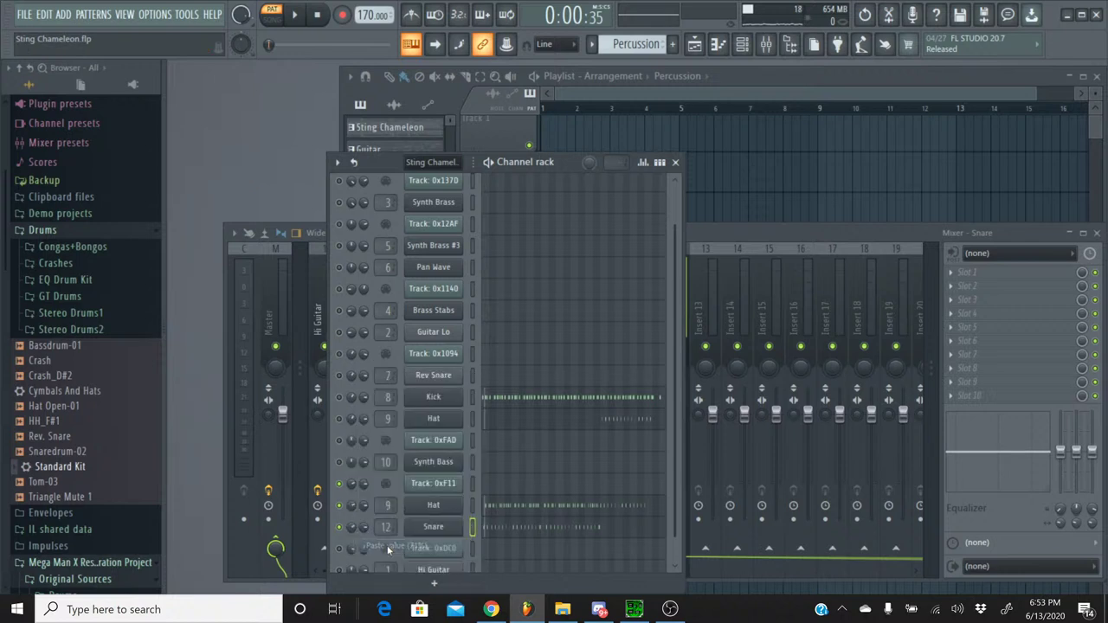
{"action": "left_click", "coordinate": [294, 15]}
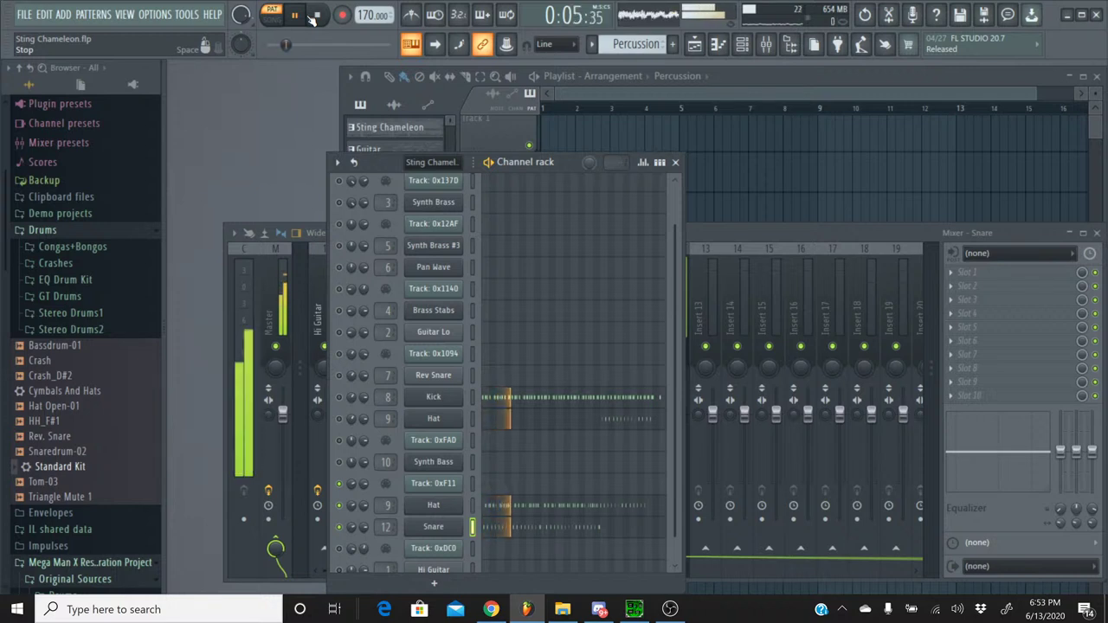
{"action": "left_click", "coordinate": [316, 16]}
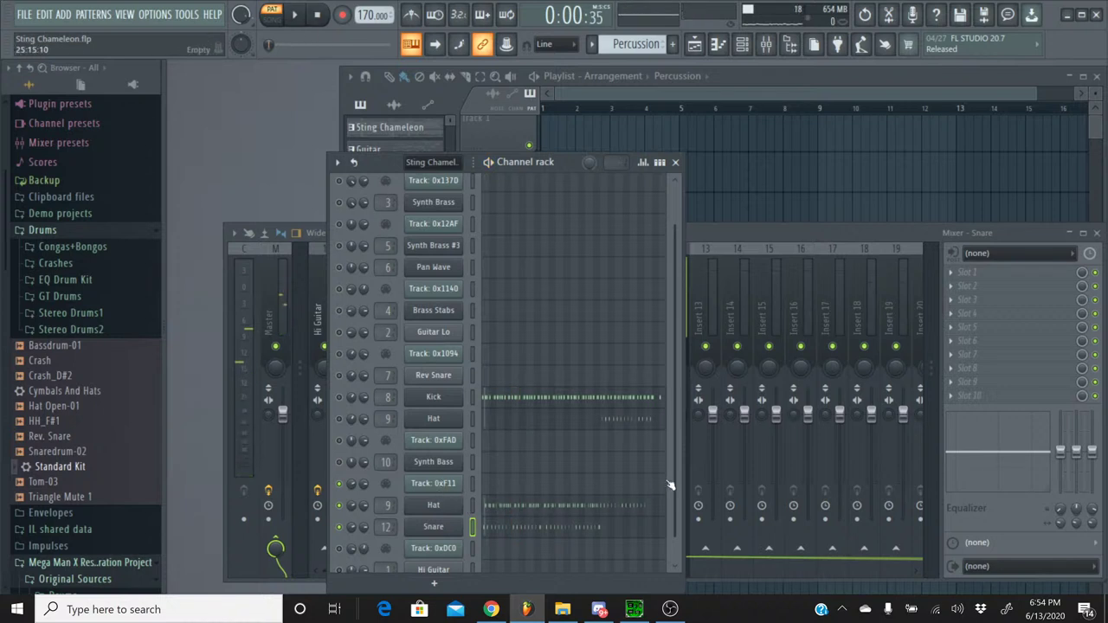
- Load the Saturation Knob effect in slot 2 of the Snare mixer track and set its saturation to about 1.5
{"action": "left_click", "coordinate": [734, 257]}
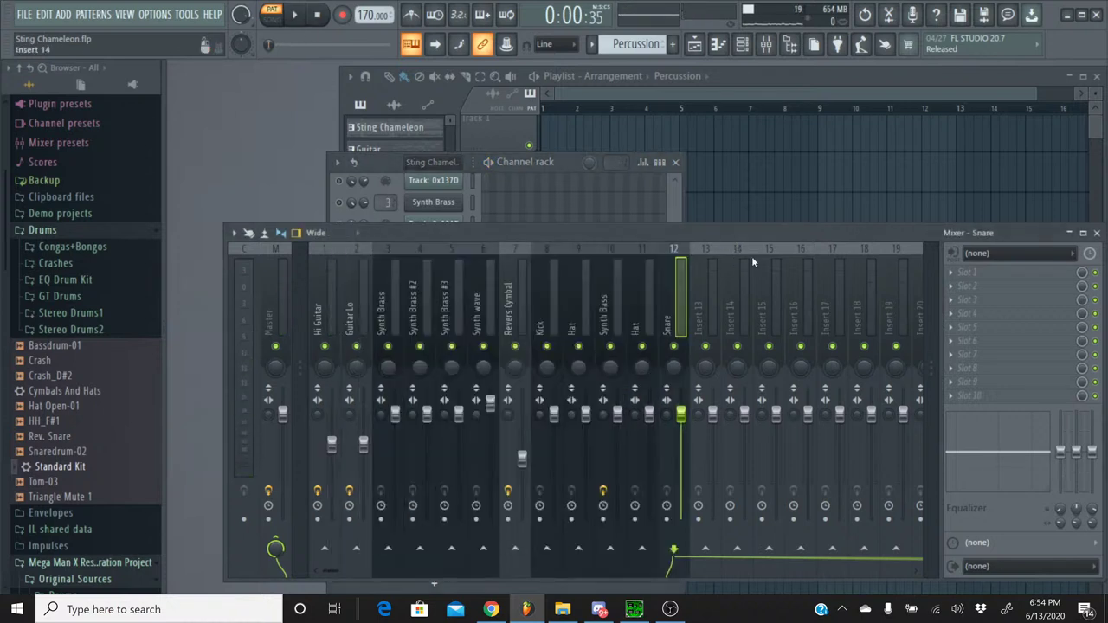
{"action": "left_click", "coordinate": [1000, 287]}
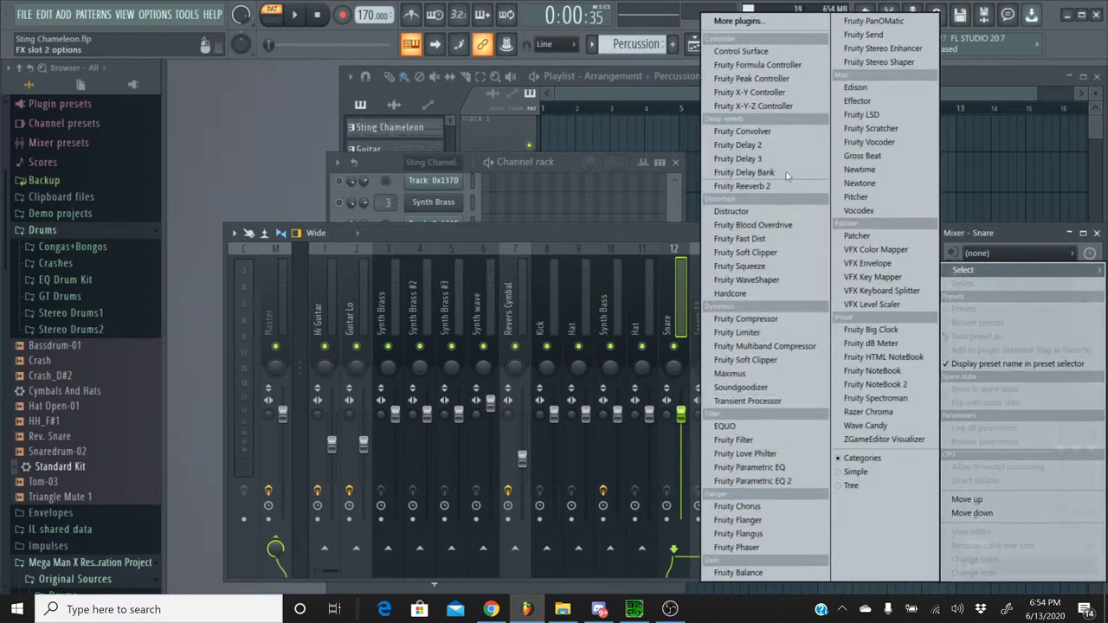
{"action": "left_click", "coordinate": [769, 28]}
{"action": "scroll", "coordinate": [461, 305], "scroll_direction": "down", "scroll_amount": 15}
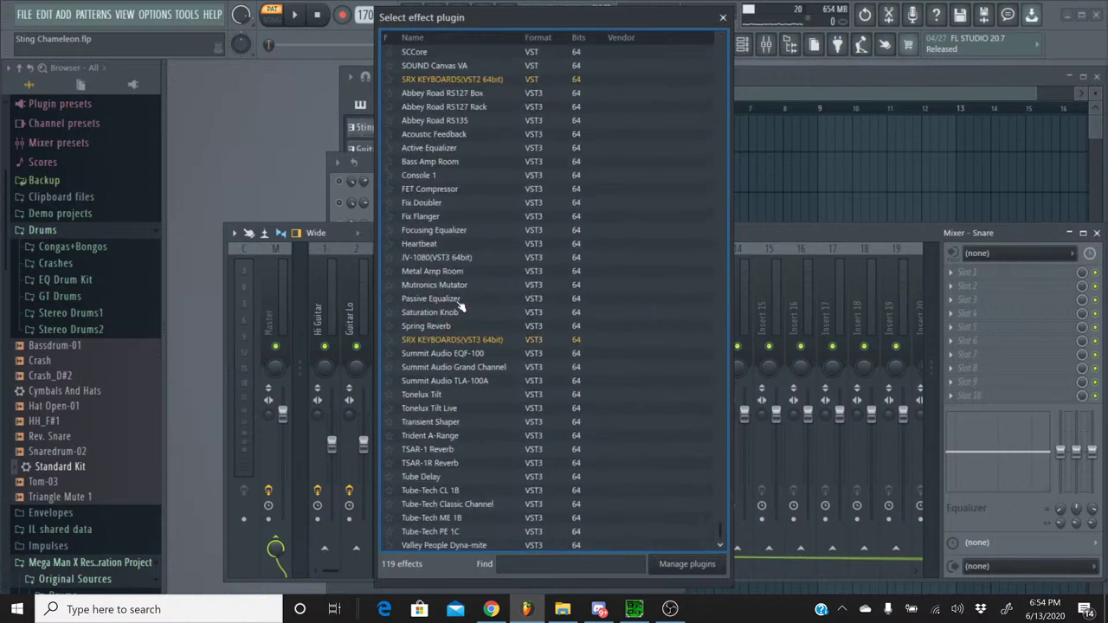
{"action": "double_click", "coordinate": [459, 283]}
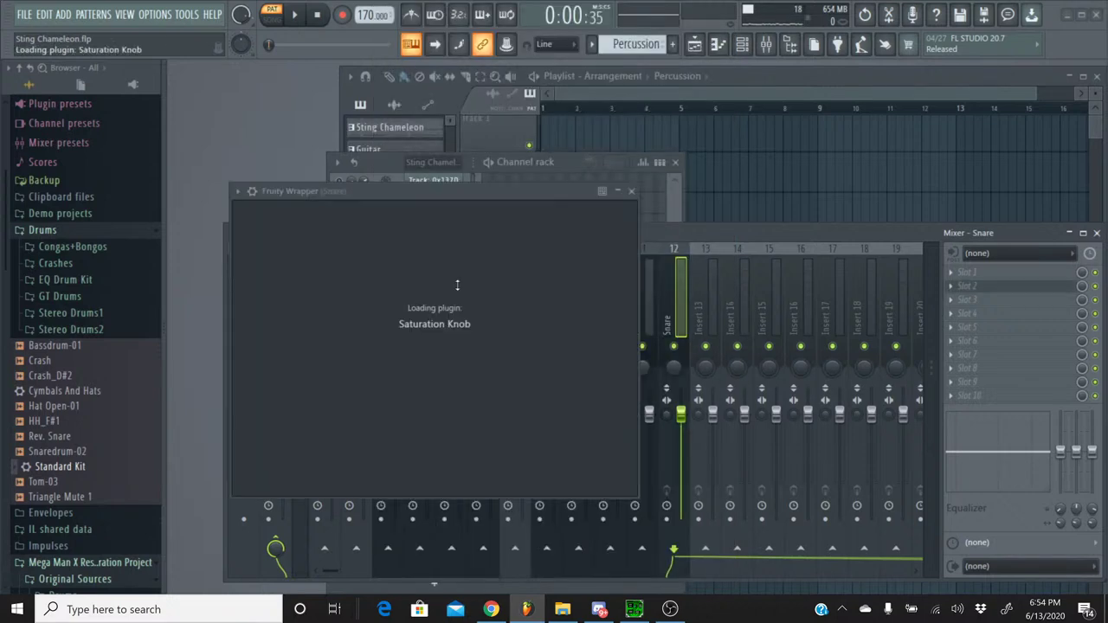
{"action": "left_click_drag", "start_coordinate": [331, 279], "coordinate": [330, 258]}
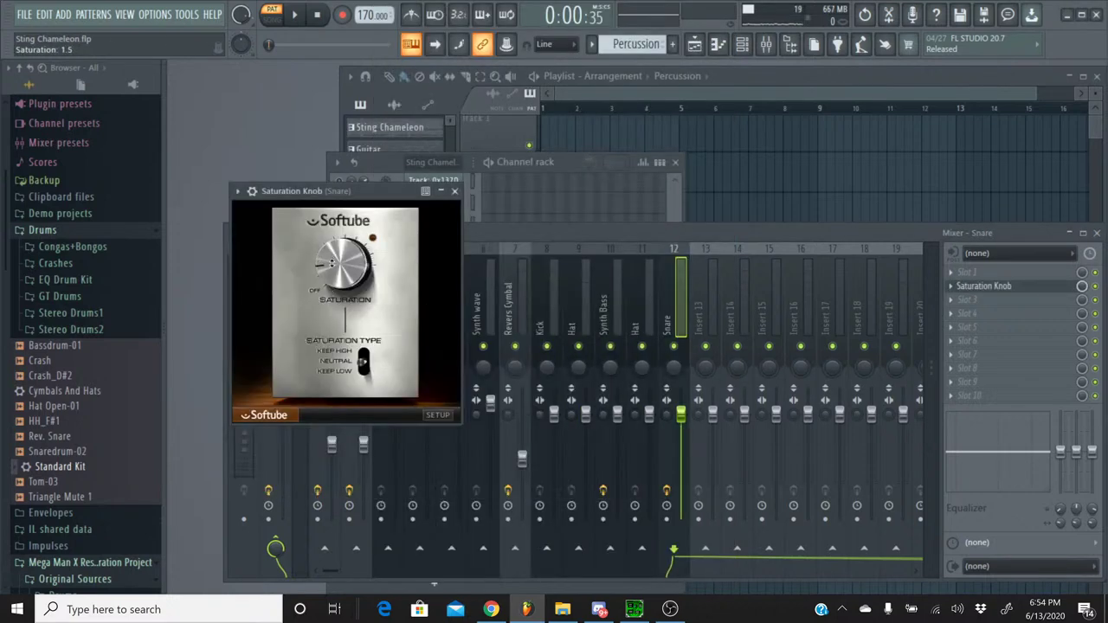
{"action": "left_click", "coordinate": [455, 190]}
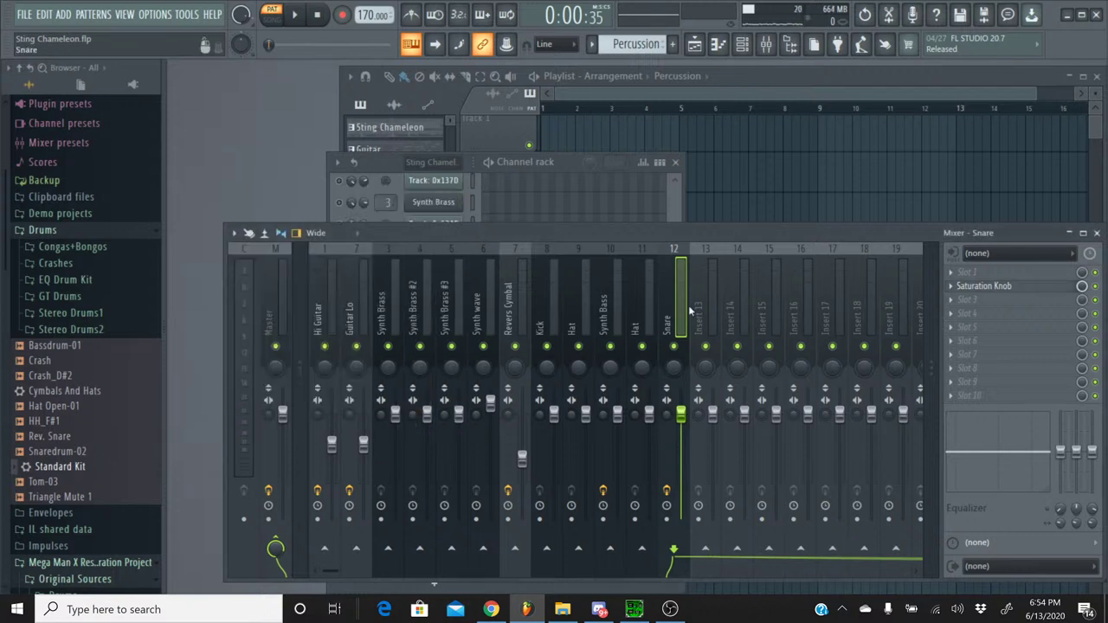
- Add Fruity Chorus in slot 4 of the Snare mixer track and choose its Low Enhance preset
{"action": "left_click", "coordinate": [958, 313]}
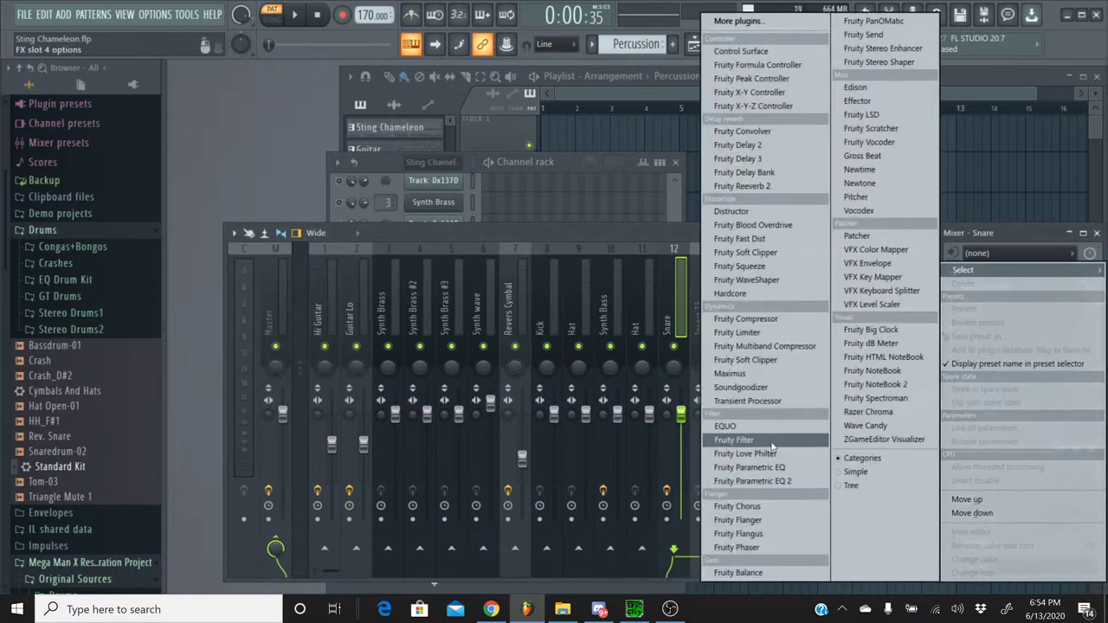
{"action": "left_click", "coordinate": [755, 510]}
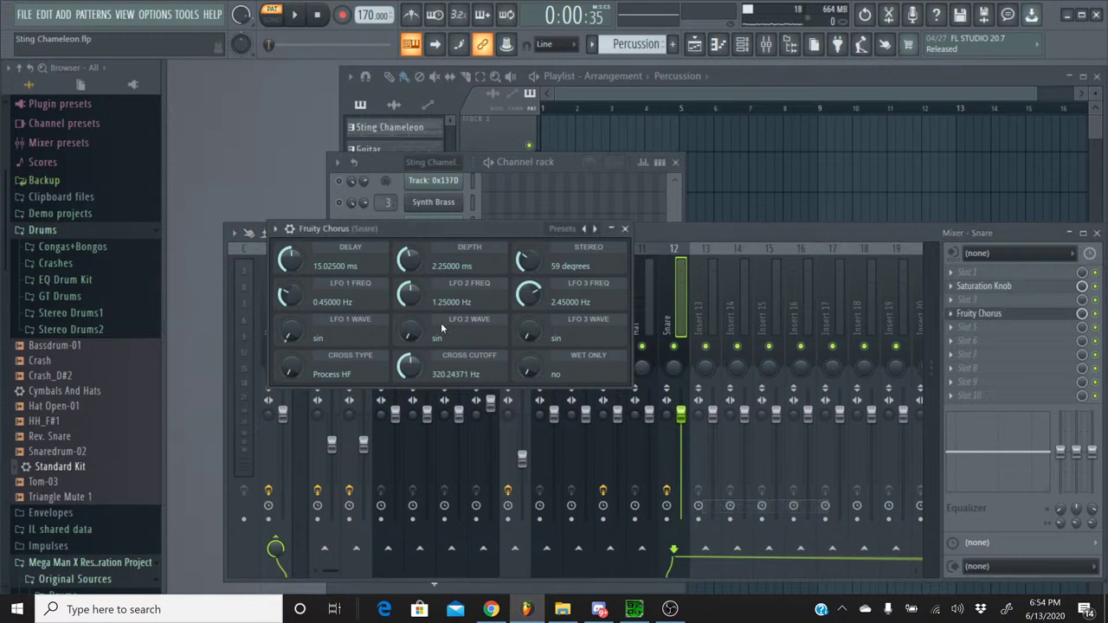
{"action": "left_click", "coordinate": [584, 228]}
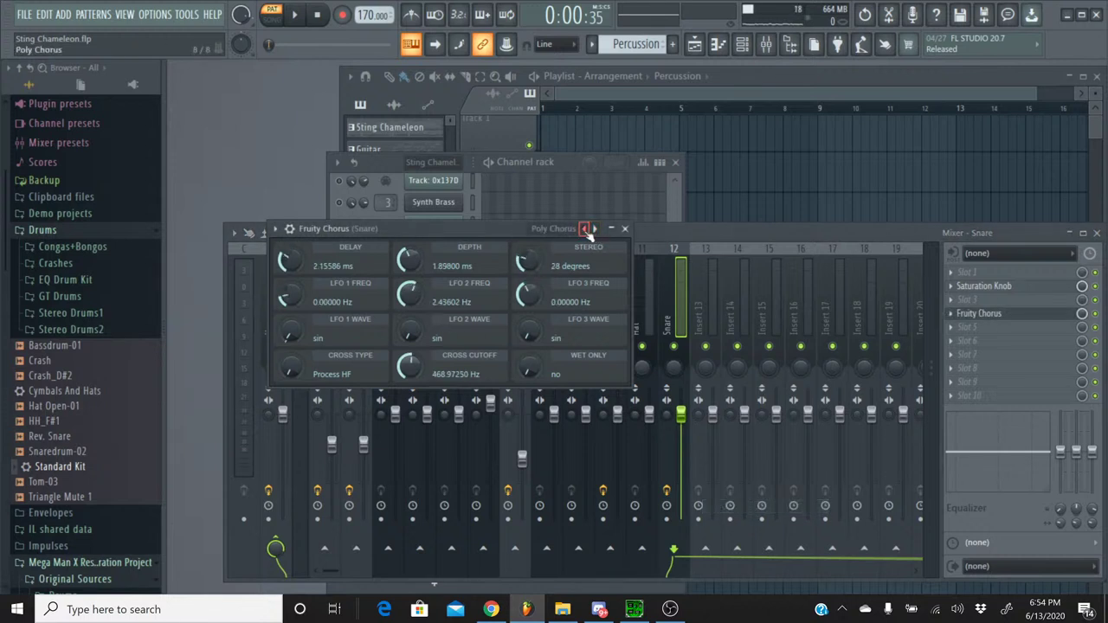
{"action": "left_click", "coordinate": [585, 228]}
{"action": "left_click", "coordinate": [585, 228]}
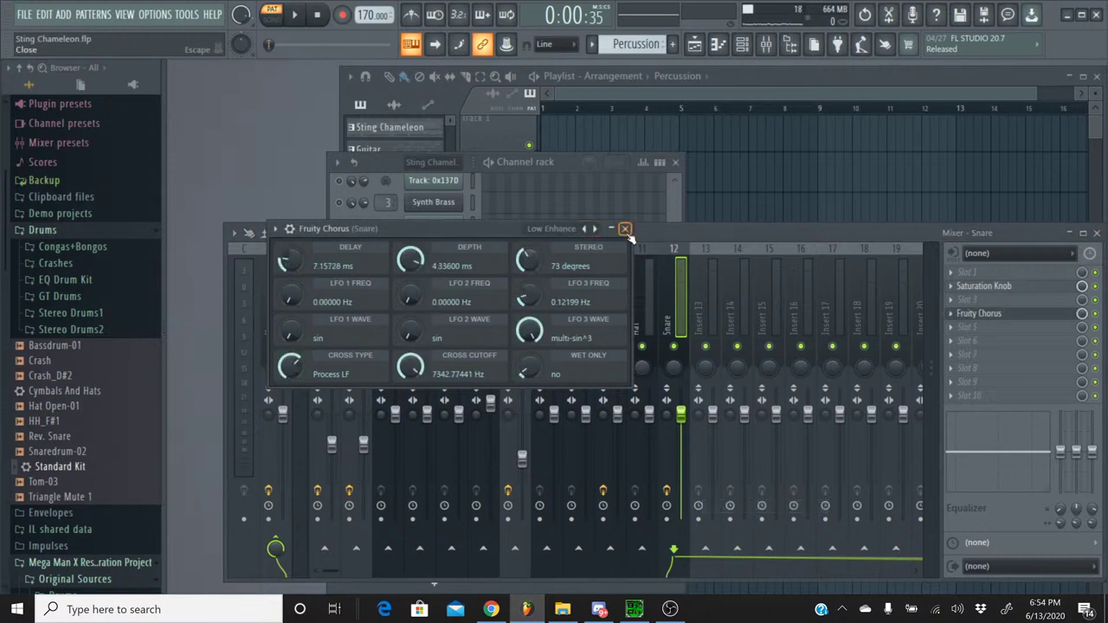
{"action": "left_click", "coordinate": [624, 228]}
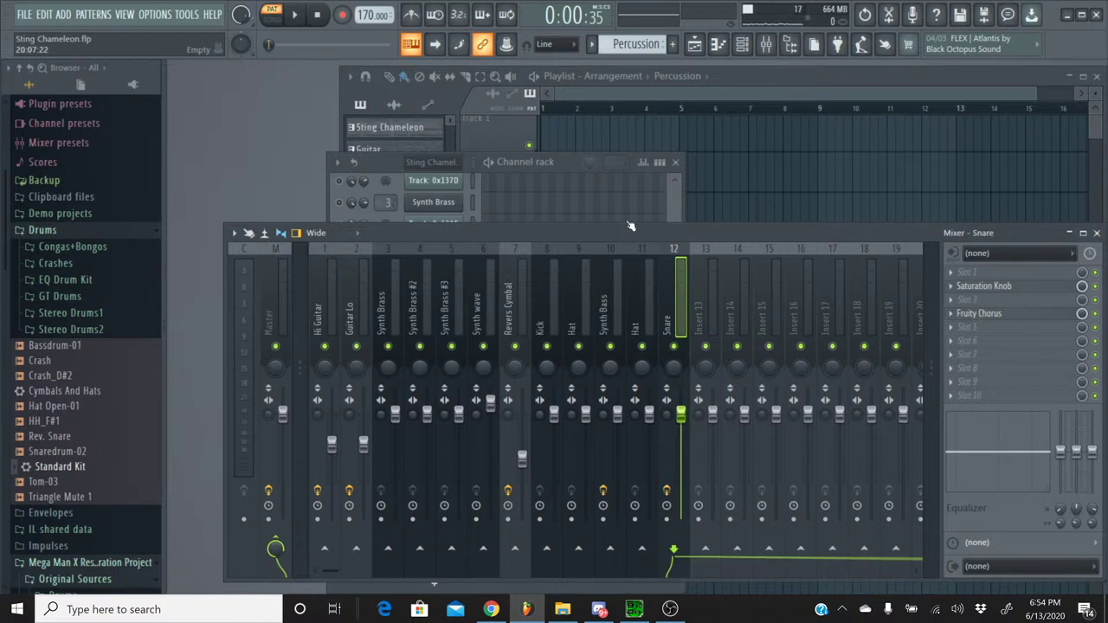
- Play the start of the Percussion pattern with the new snare effects and switch to the Sting Chameleon pattern
{"action": "left_click", "coordinate": [386, 165]}
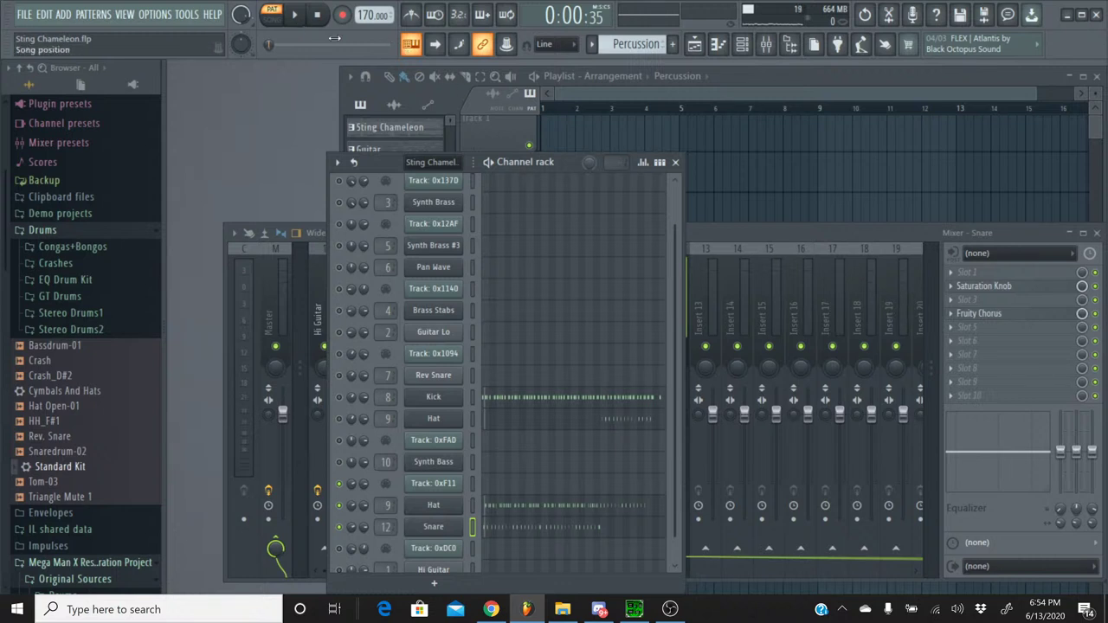
{"action": "left_click", "coordinate": [295, 15]}
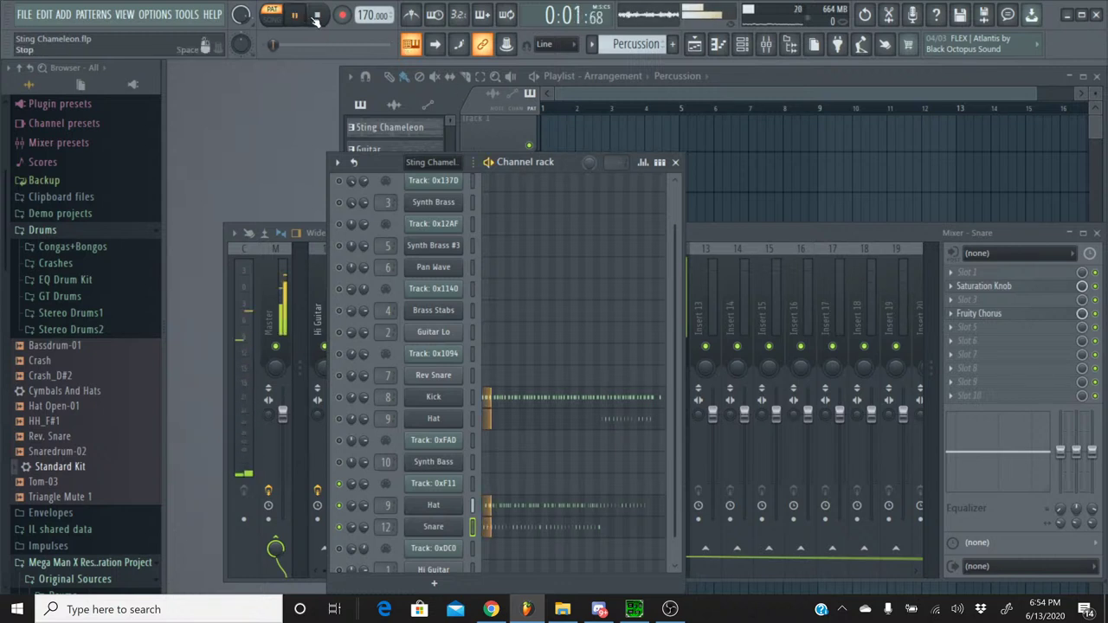
{"action": "left_click", "coordinate": [317, 15]}
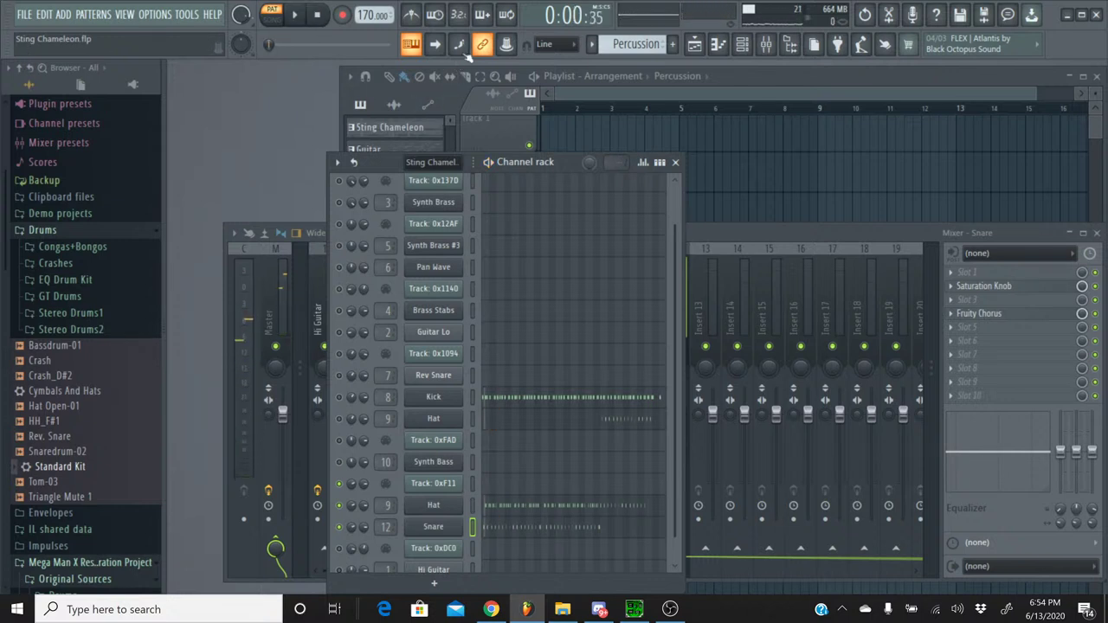
{"action": "left_click", "coordinate": [591, 44]}
{"action": "left_click", "coordinate": [593, 65]}
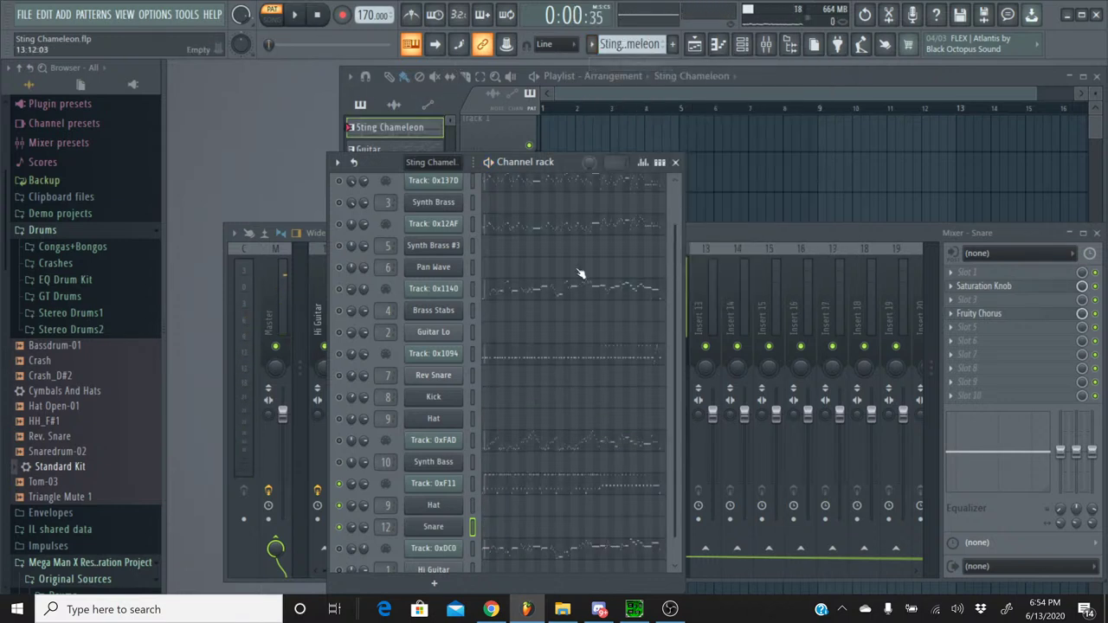
- Copy the row of G4 notes from Track: 0xF11 in the Sting Chameleon pattern and play a short part of the pattern
{"action": "left_click", "coordinate": [523, 490]}
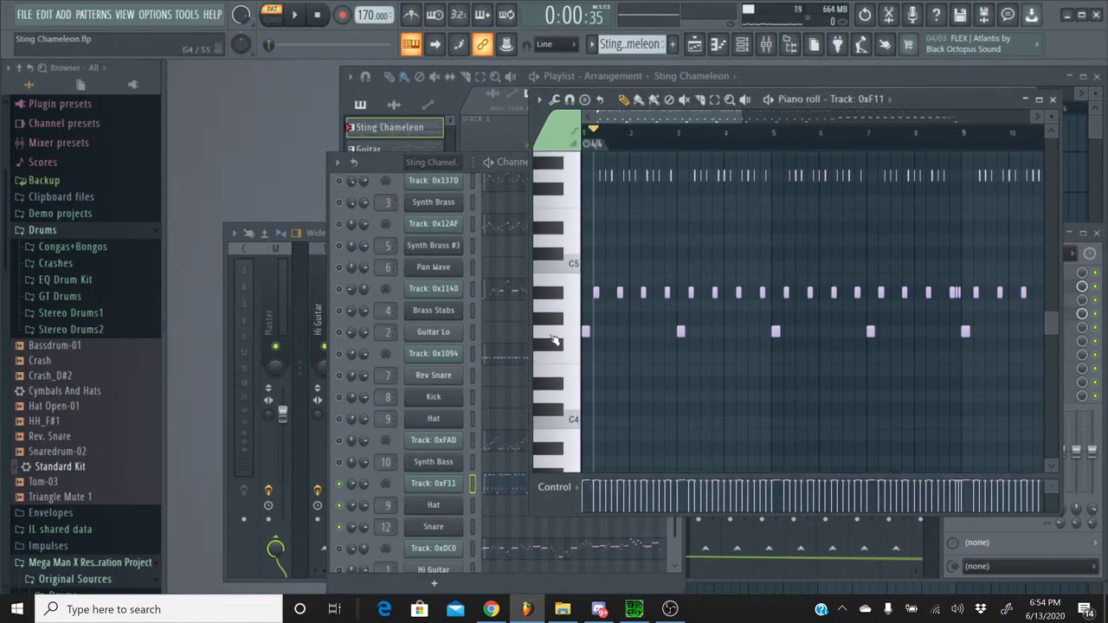
{"action": "left_click_drag", "start_coordinate": [658, 117], "coordinate": [576, 145]}
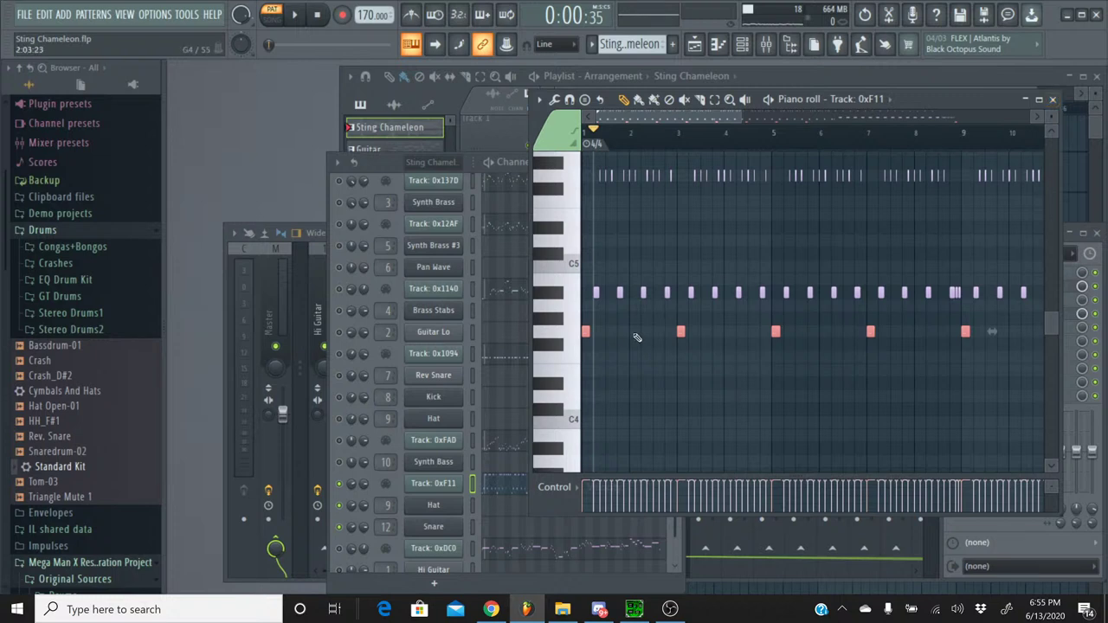
{"action": "left_click", "coordinate": [552, 336]}
{"action": "left_click", "coordinate": [491, 609]}
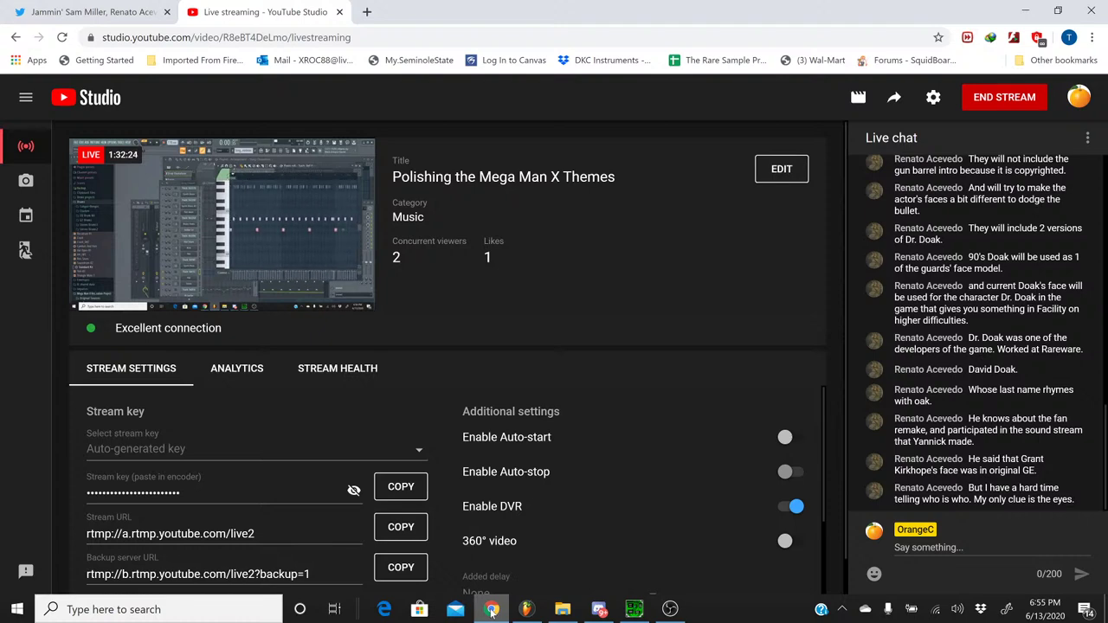
{"action": "left_click", "coordinate": [491, 610]}
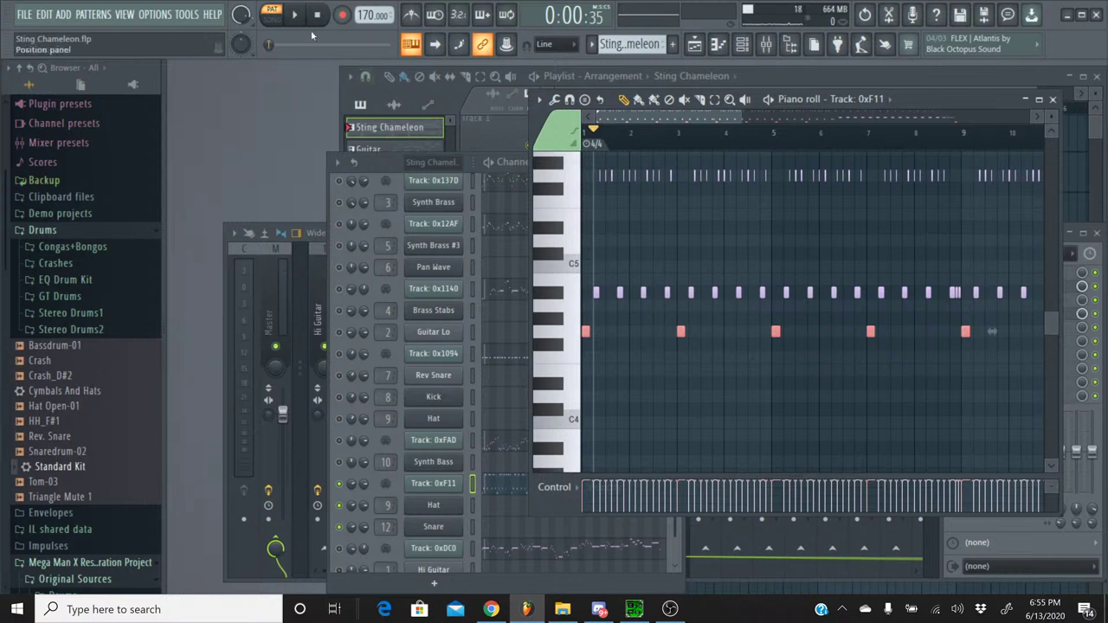
{"action": "left_click", "coordinate": [294, 14]}
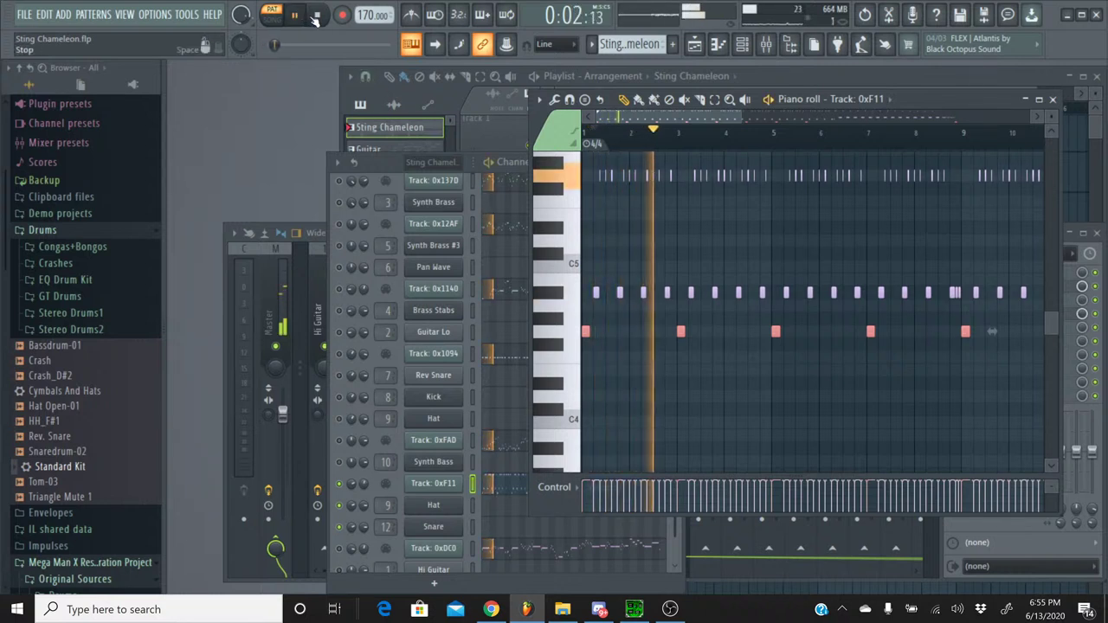
{"action": "left_click", "coordinate": [317, 16]}
{"action": "left_click", "coordinate": [565, 332]}
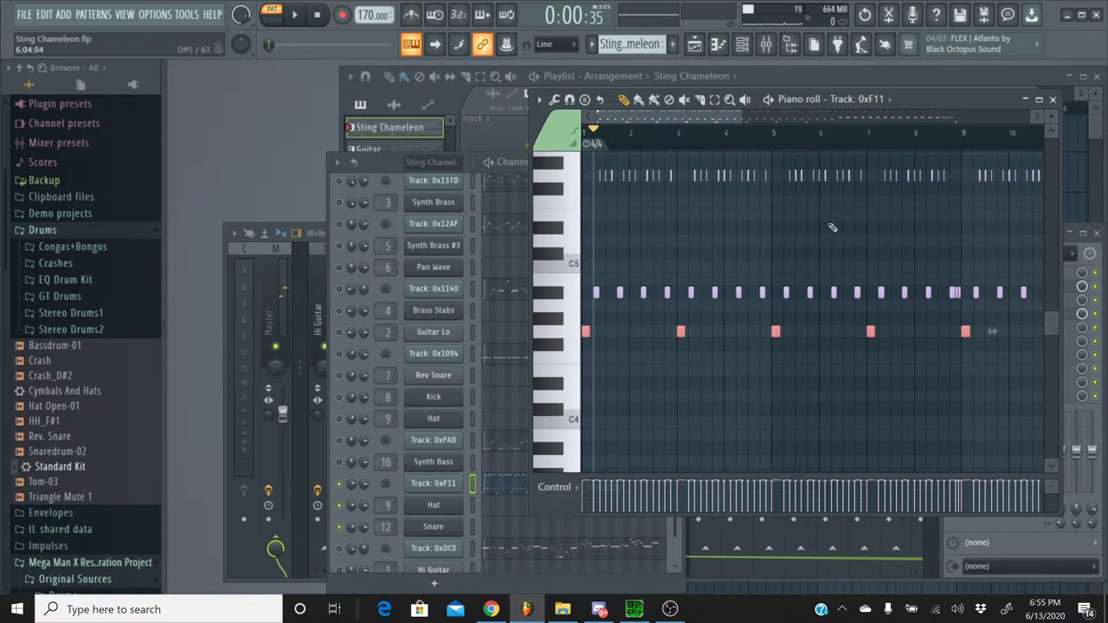
{"action": "left_click", "coordinate": [1057, 103]}
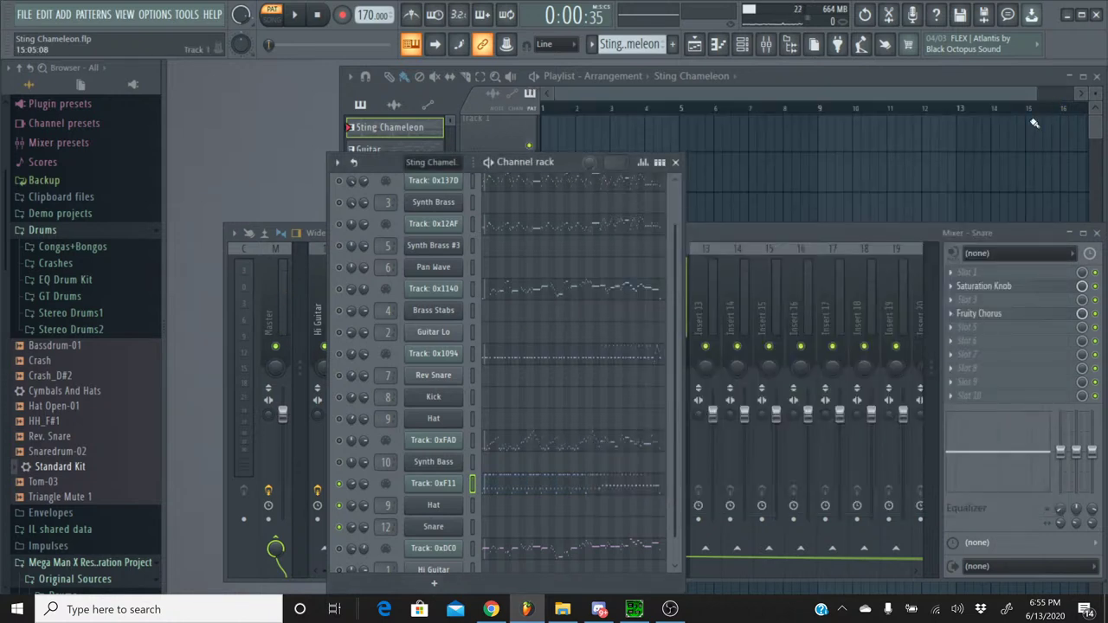
- Switch to the Percussion pattern and add the Cymbals And Hats preset from the Drums folder as a new channel below Snare
{"action": "left_click", "coordinate": [592, 45]}
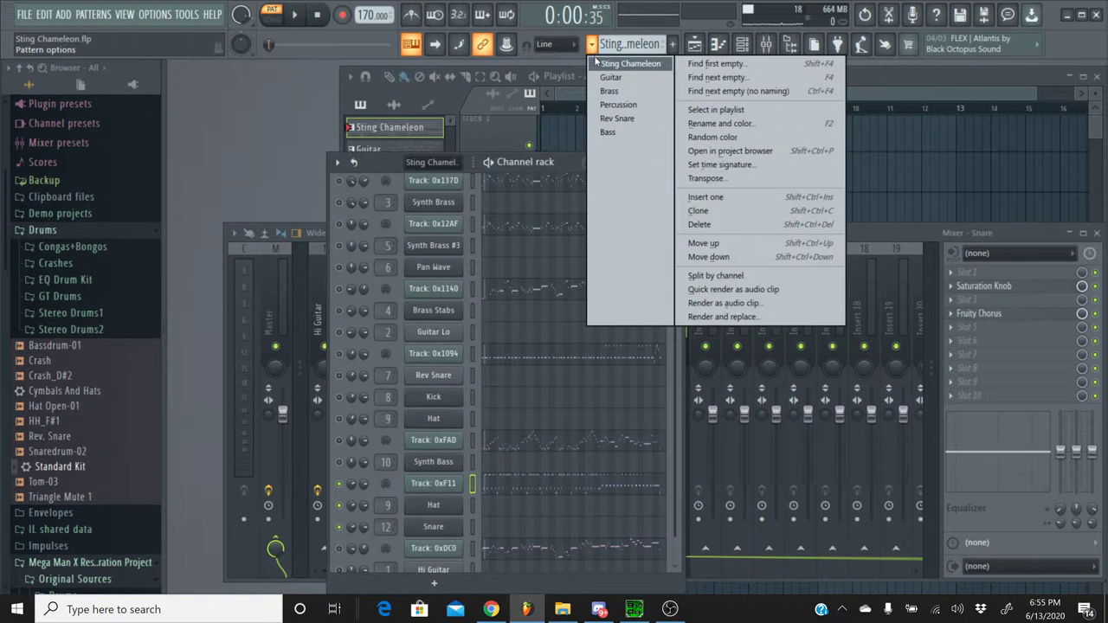
{"action": "left_click", "coordinate": [602, 104]}
{"action": "scroll", "coordinate": [602, 381], "scroll_direction": "down", "scroll_amount": 1}
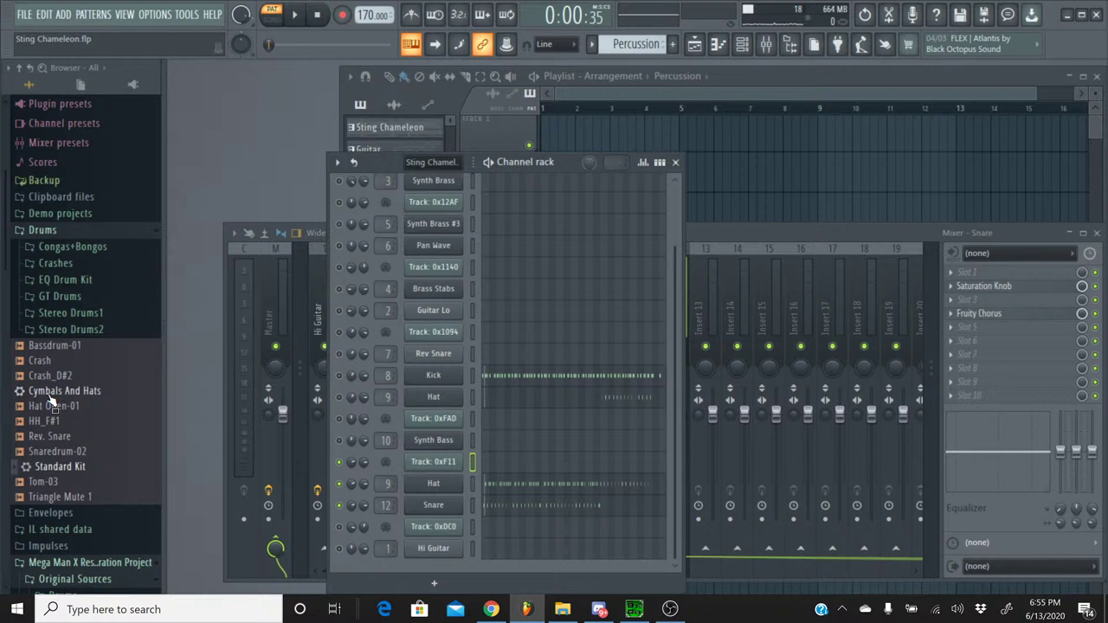
{"action": "left_click_drag", "start_coordinate": [50, 394], "coordinate": [436, 523]}
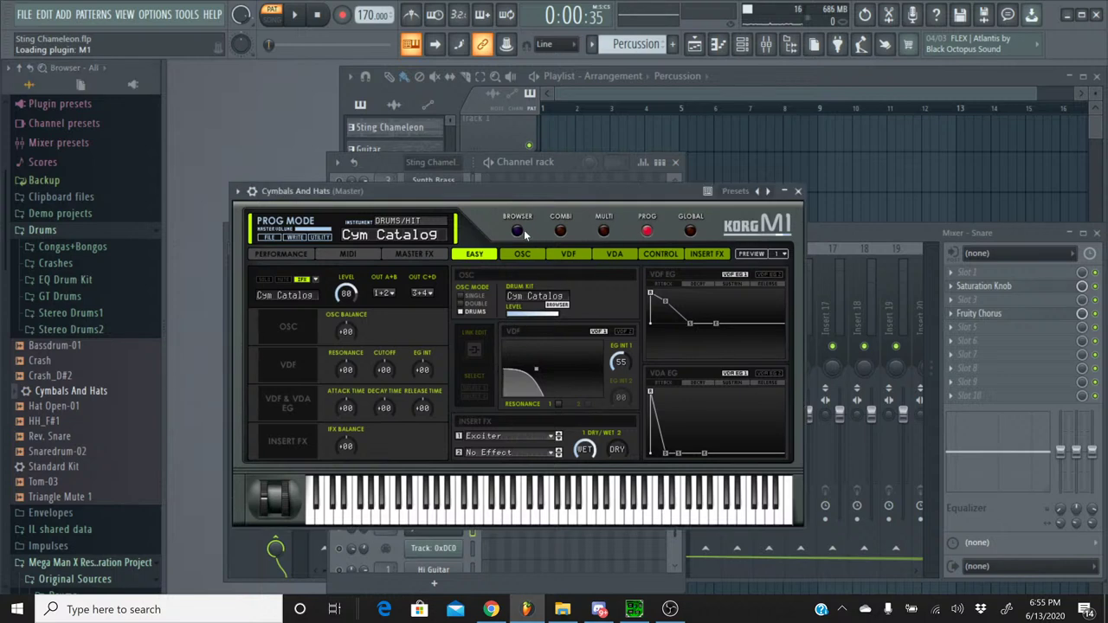
{"action": "left_click", "coordinate": [798, 190]}
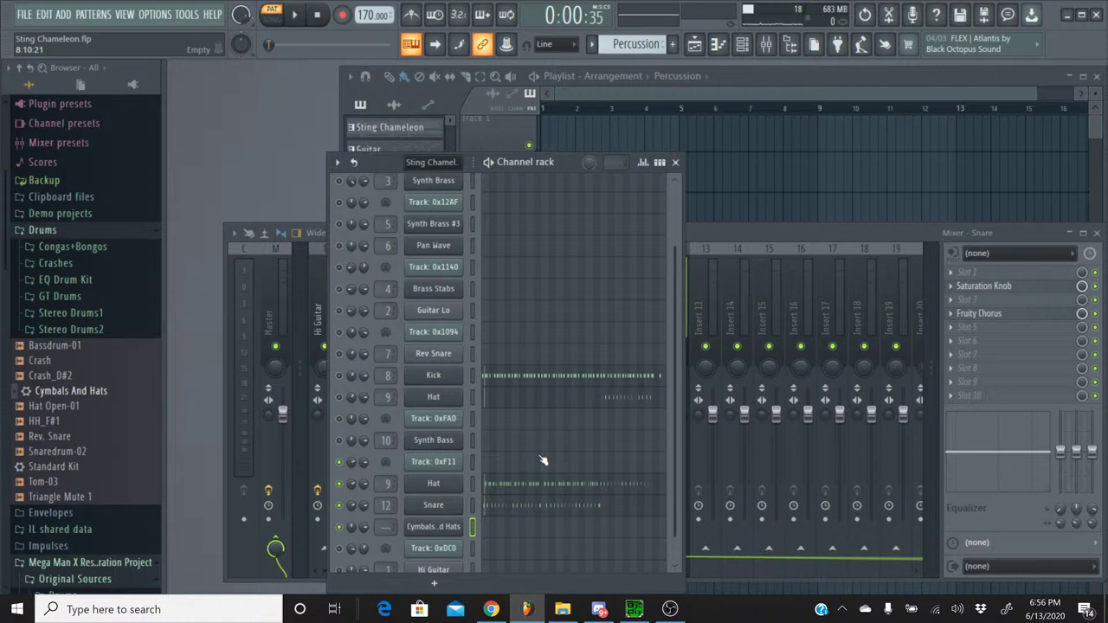
{"action": "scroll", "coordinate": [533, 367], "scroll_direction": "down", "scroll_amount": 1}
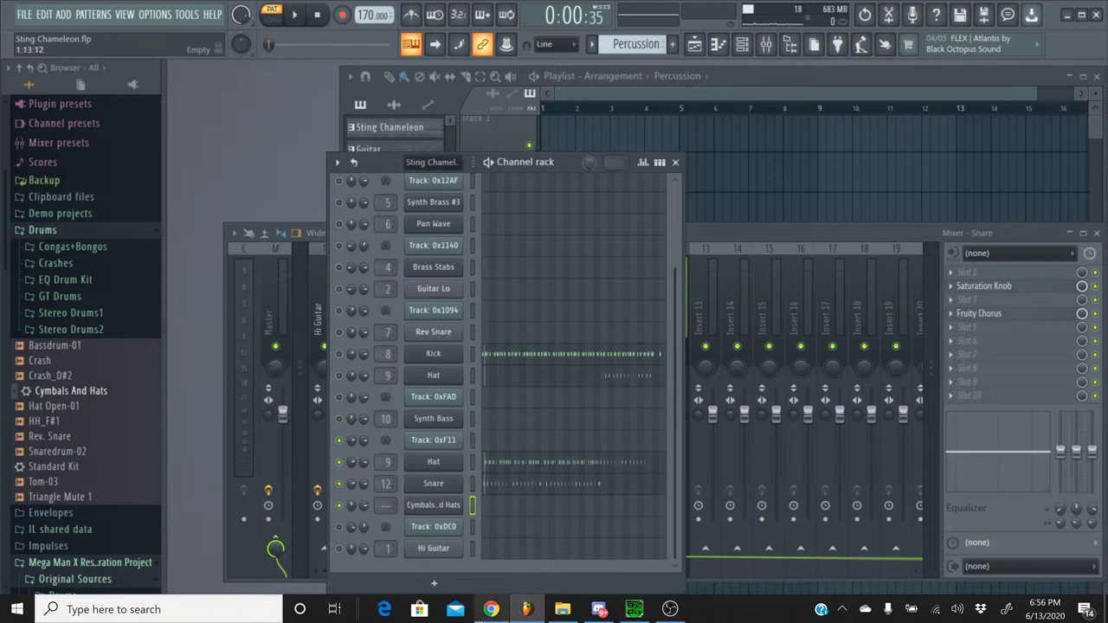
- Check the live chat in the browser, then paste the copied notes into the Cymbals And Hats channel's piano roll and deselect them
{"action": "left_click", "coordinate": [491, 610]}
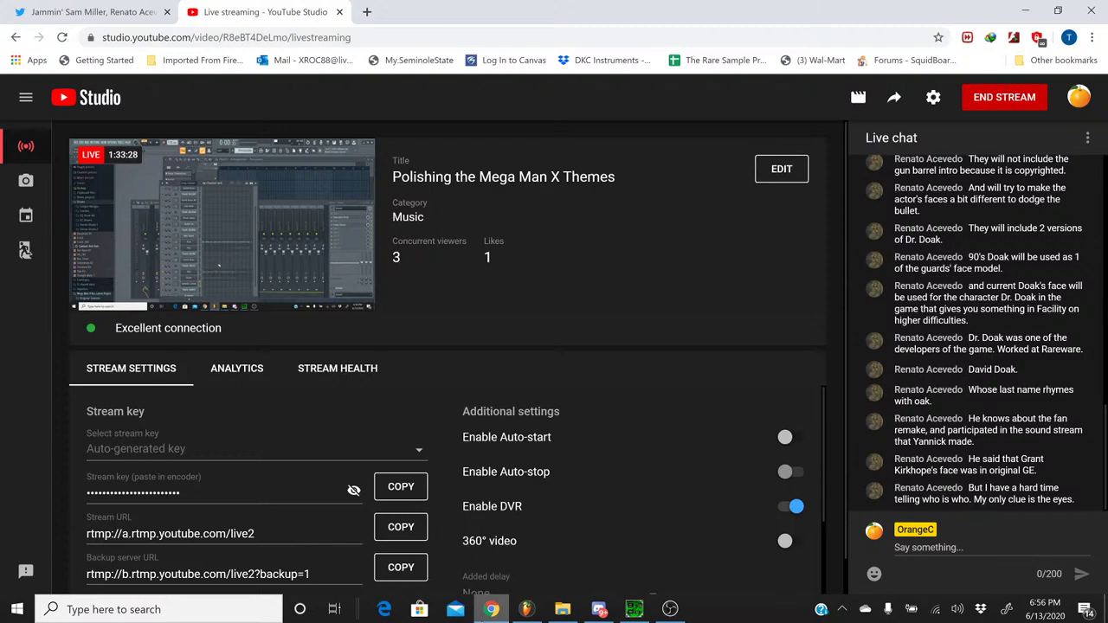
{"action": "left_click", "coordinate": [490, 609]}
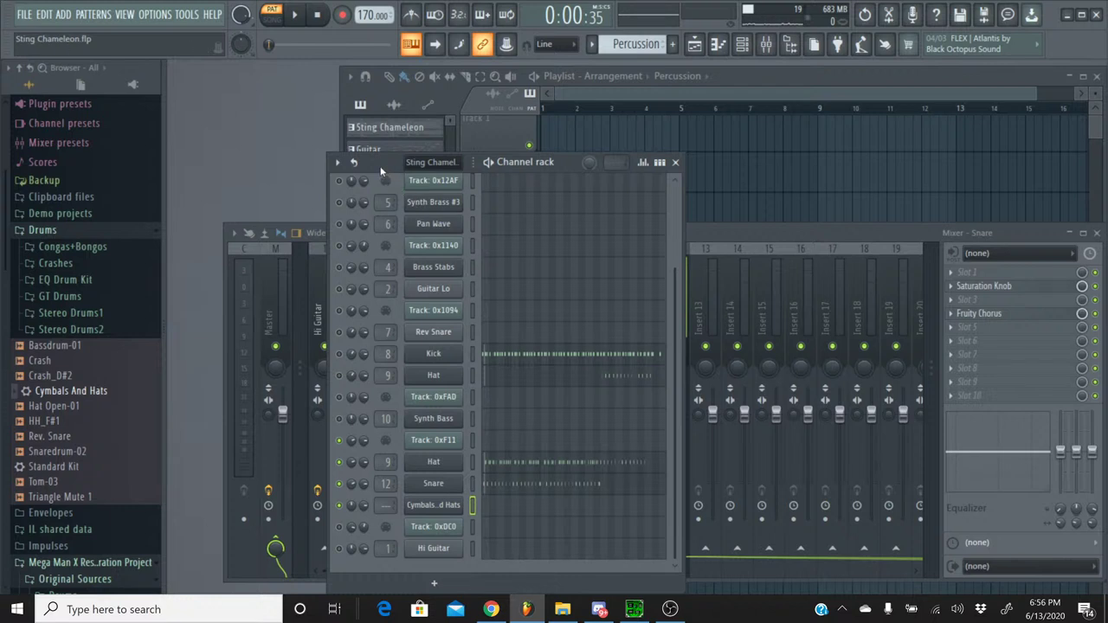
{"action": "left_click", "coordinate": [500, 510]}
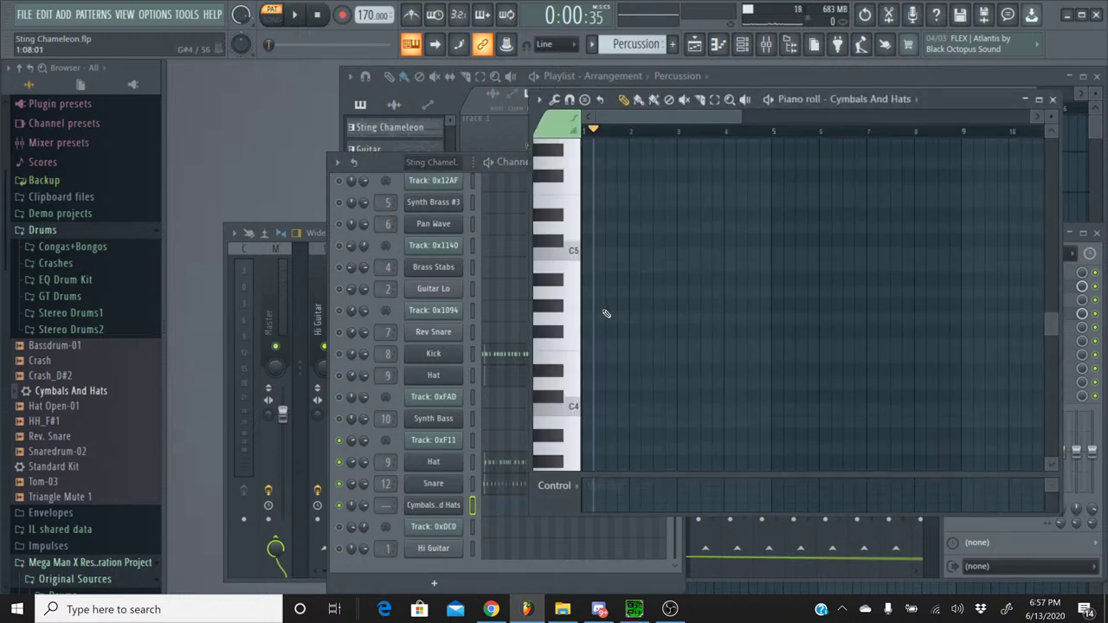
{"action": "left_click_drag", "start_coordinate": [609, 314], "coordinate": [967, 318]}
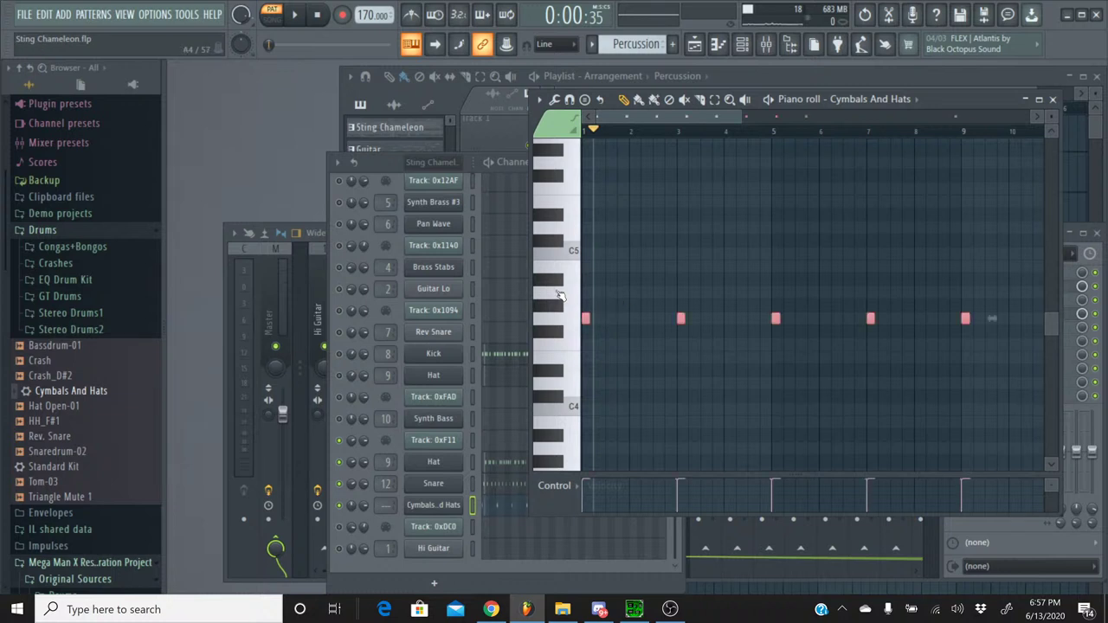
{"action": "key", "text": "ctrl+d"}
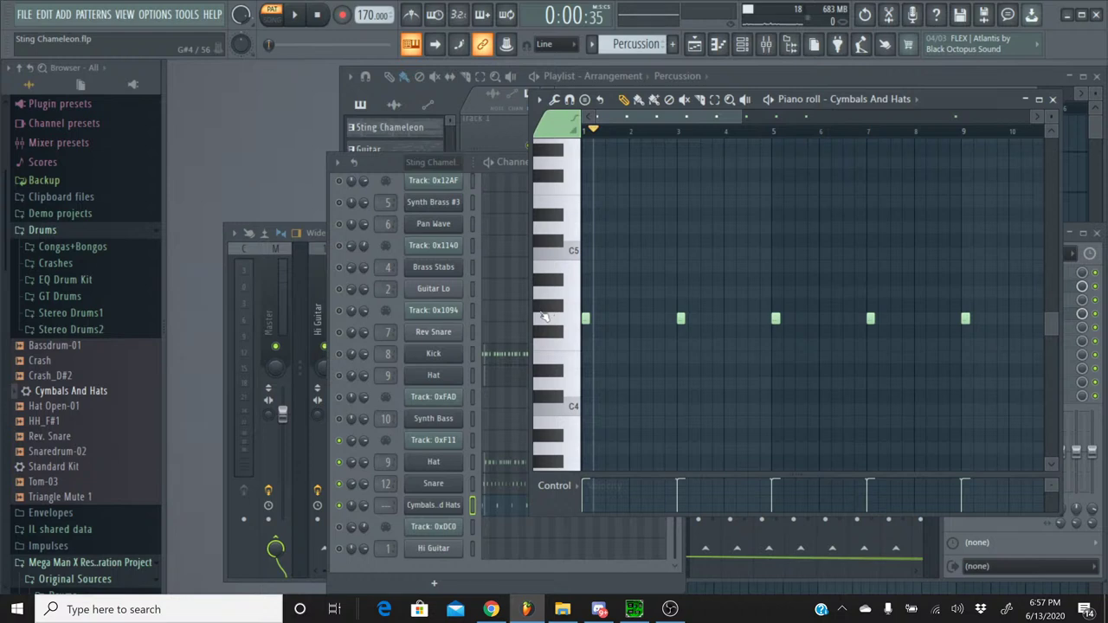
- Audition the G4 cymbal sound and select all the pasted Cymbals And Hats notes, checking the live chat in the browser
{"action": "left_click", "coordinate": [490, 610]}
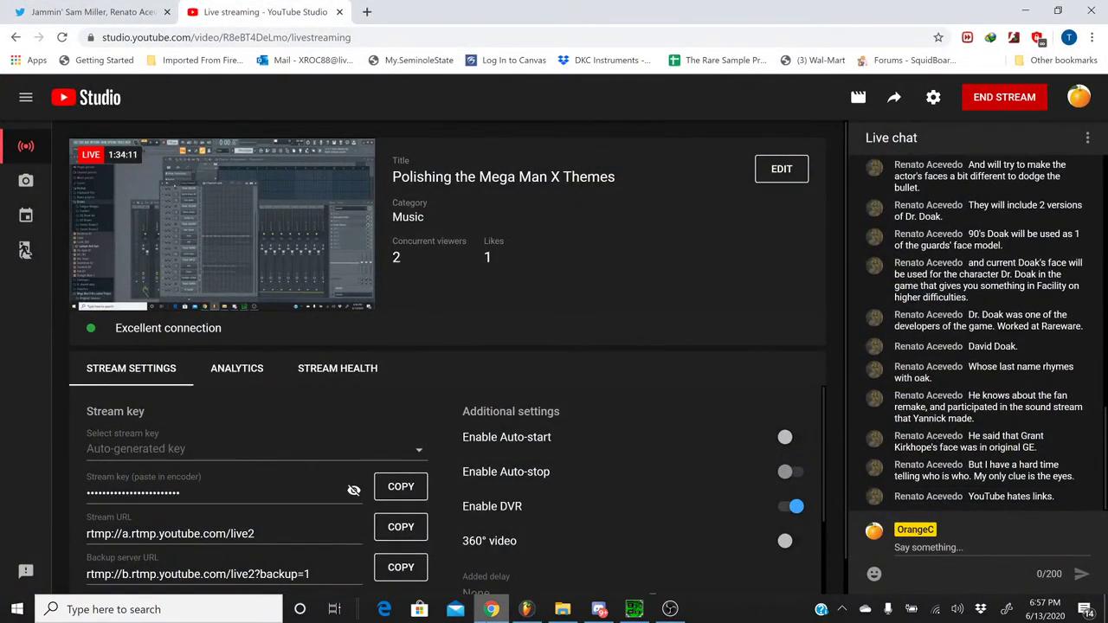
{"action": "key", "text": "alt+Tab"}
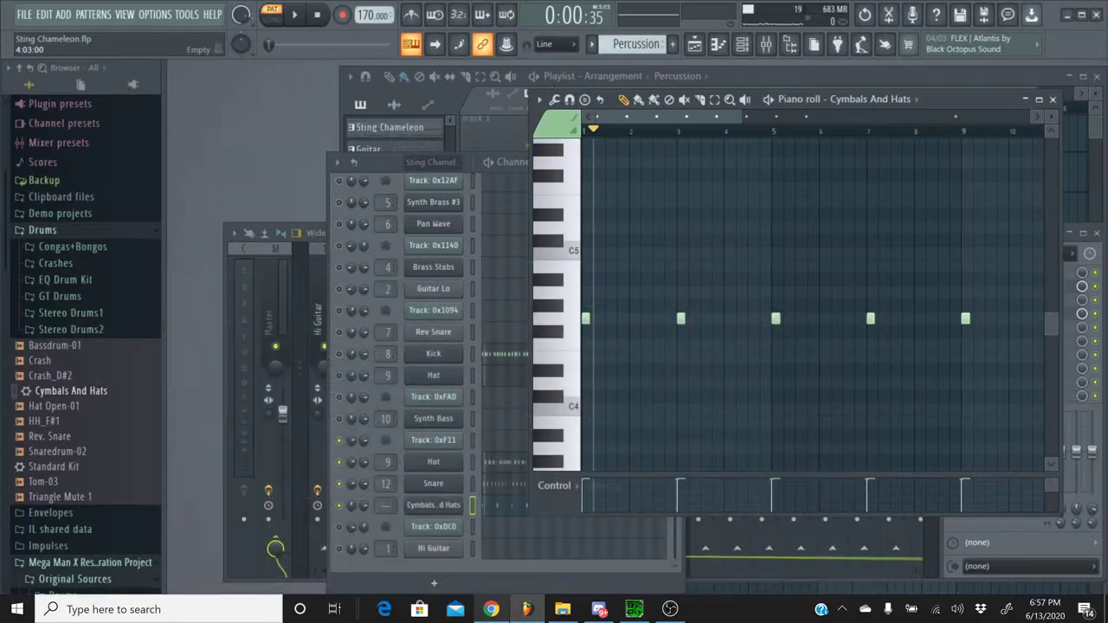
{"action": "left_click", "coordinate": [550, 329]}
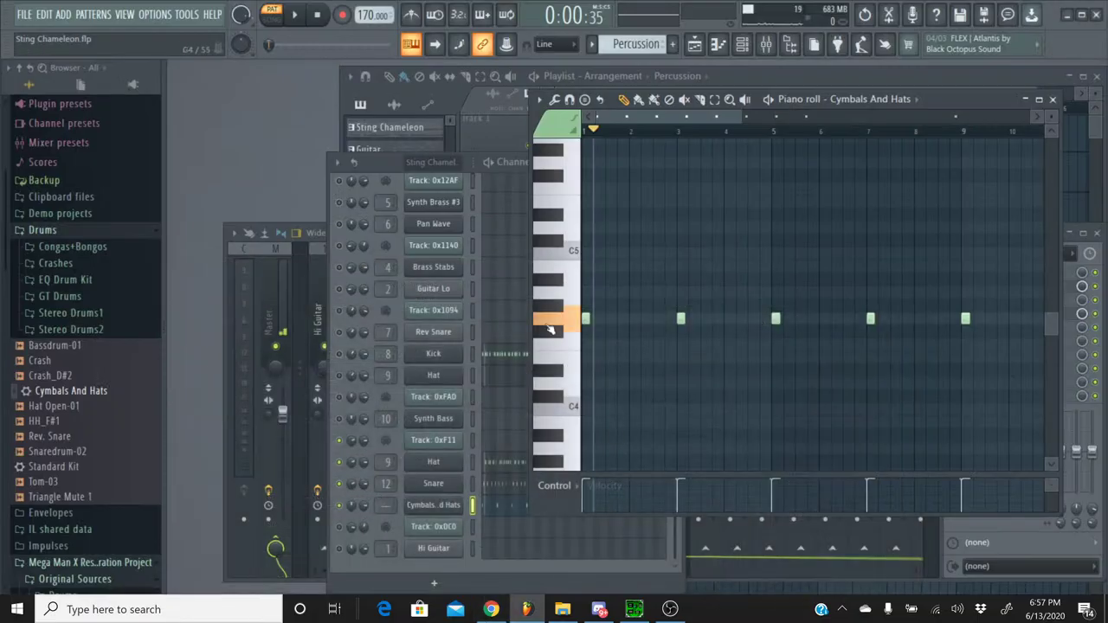
{"action": "key", "text": "ctrl+a"}
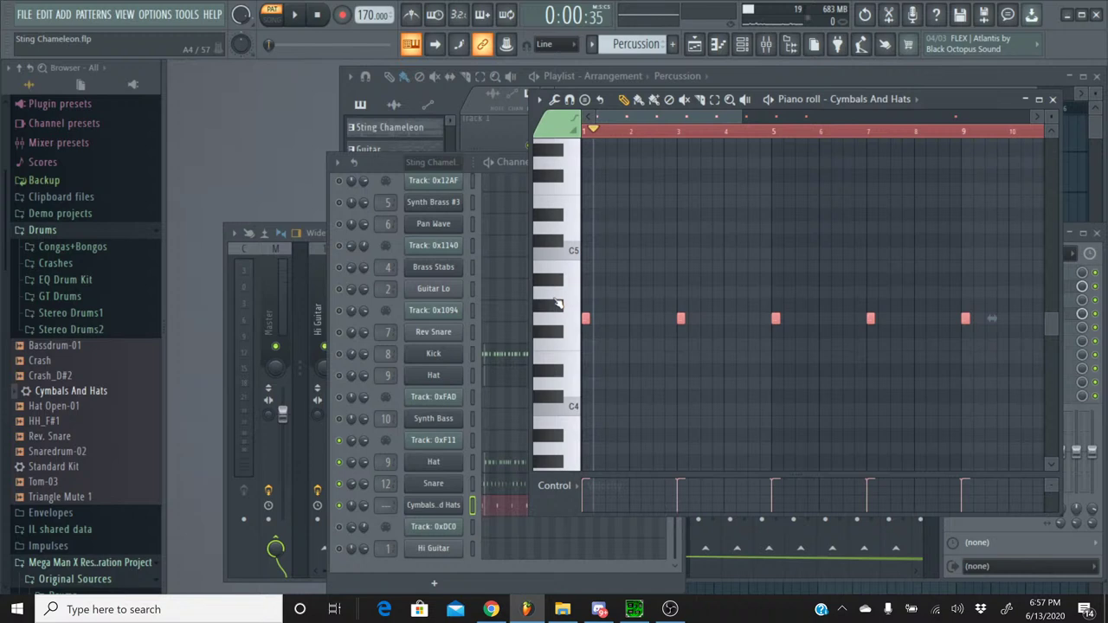
{"action": "scroll", "coordinate": [624, 306], "scroll_direction": "up", "scroll_amount": 1}
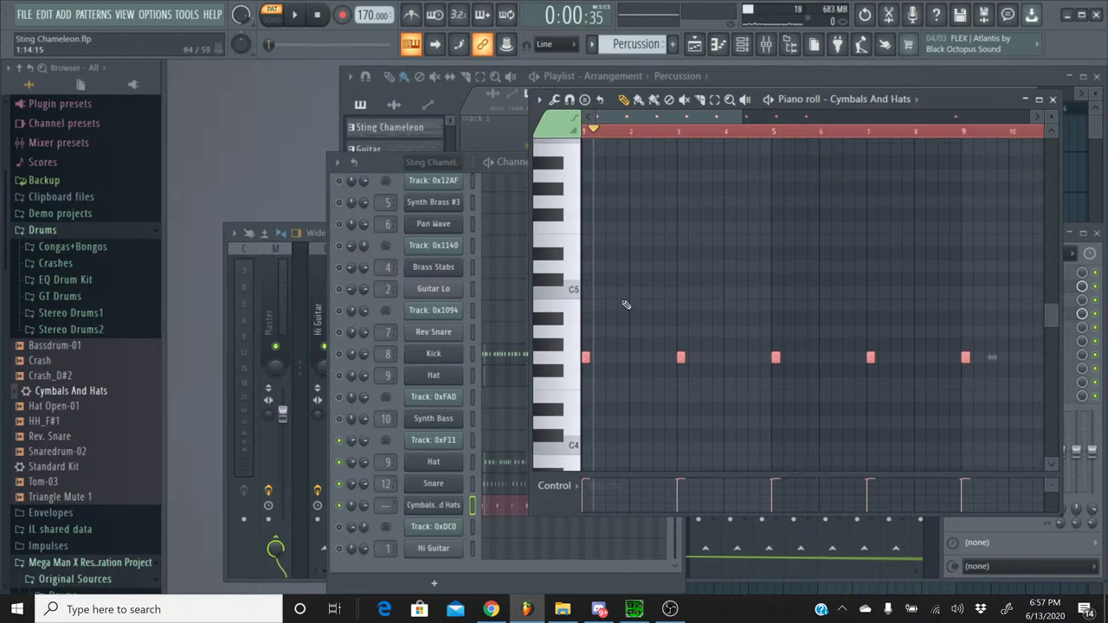
{"action": "left_click", "coordinate": [485, 612]}
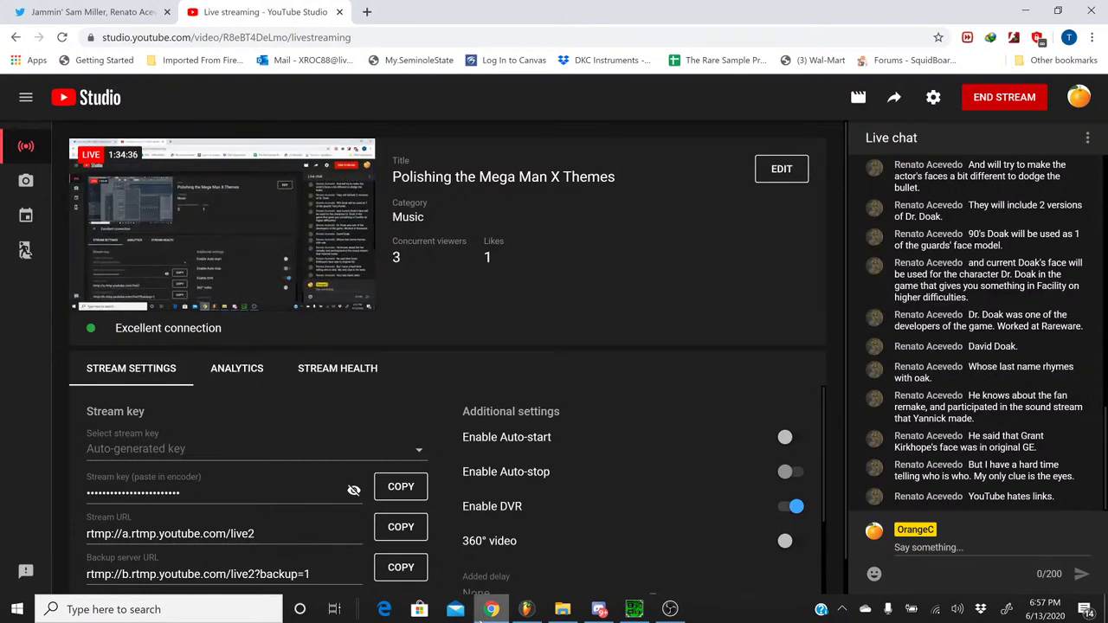
{"action": "left_click", "coordinate": [527, 609]}
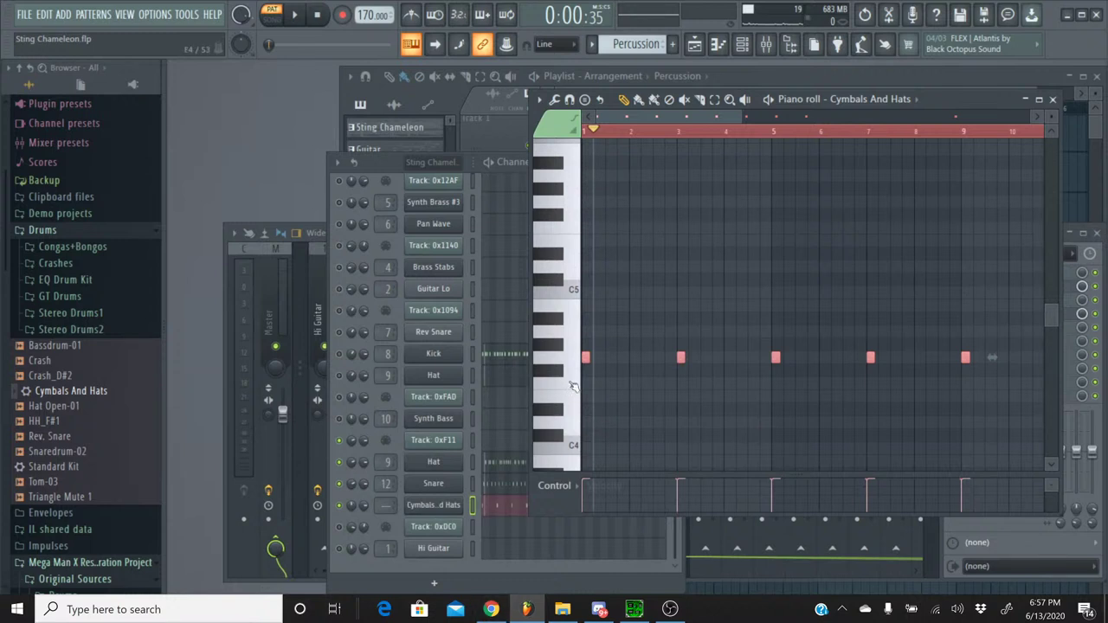
- Audition the Cymbals And Hats sounds on the higher keys up to the eighth octave and back down to G#6
{"action": "scroll", "coordinate": [554, 307], "scroll_direction": "up", "scroll_amount": 1}
{"action": "left_click", "coordinate": [547, 277]}
{"action": "scroll", "coordinate": [563, 267], "scroll_direction": "up", "scroll_amount": 2}
{"action": "left_click_drag", "start_coordinate": [562, 267], "coordinate": [554, 169]}
{"action": "scroll", "coordinate": [564, 233], "scroll_direction": "up", "scroll_amount": 4}
{"action": "left_click", "coordinate": [558, 248]}
{"action": "scroll", "coordinate": [554, 243], "scroll_direction": "up", "scroll_amount": 2}
{"action": "left_click", "coordinate": [551, 221]}
{"action": "scroll", "coordinate": [556, 260], "scroll_direction": "up", "scroll_amount": 3}
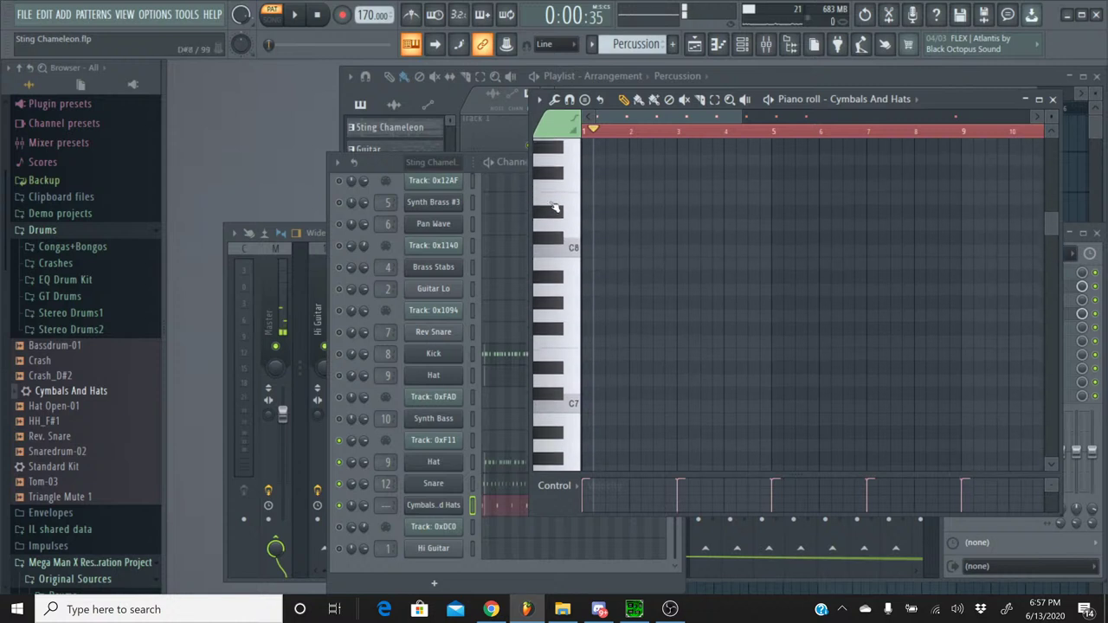
{"action": "left_click", "coordinate": [559, 364]}
{"action": "left_click_drag", "start_coordinate": [558, 365], "coordinate": [539, 468]}
{"action": "scroll", "coordinate": [541, 451], "scroll_direction": "down", "scroll_amount": 1}
{"action": "left_click", "coordinate": [548, 401]}
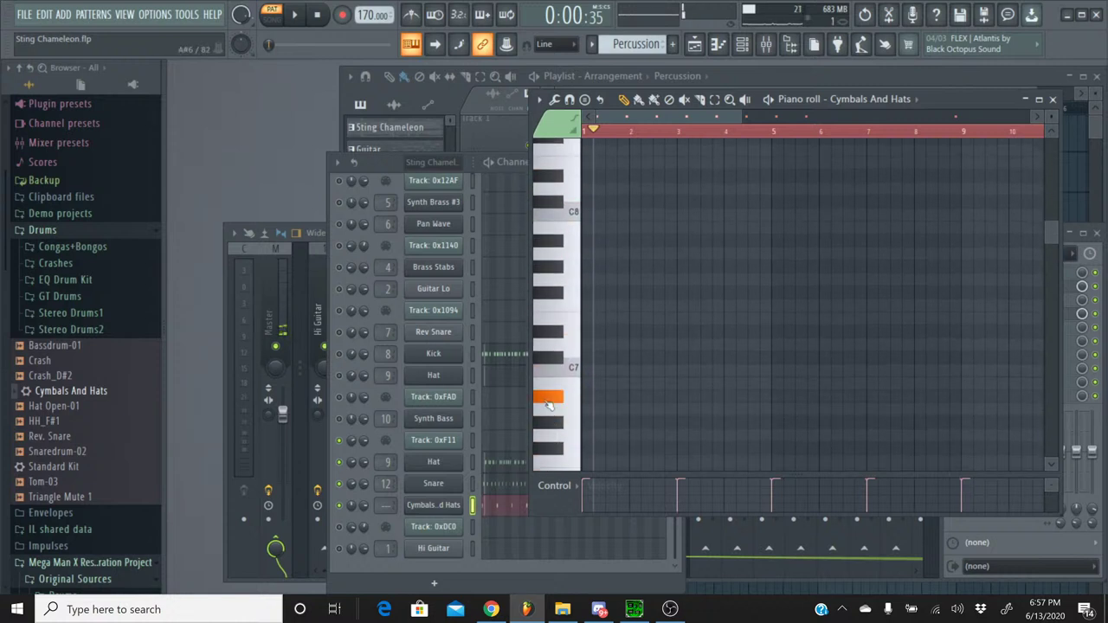
{"action": "left_click_drag", "start_coordinate": [548, 403], "coordinate": [548, 425]}
{"action": "left_click", "coordinate": [548, 424]}
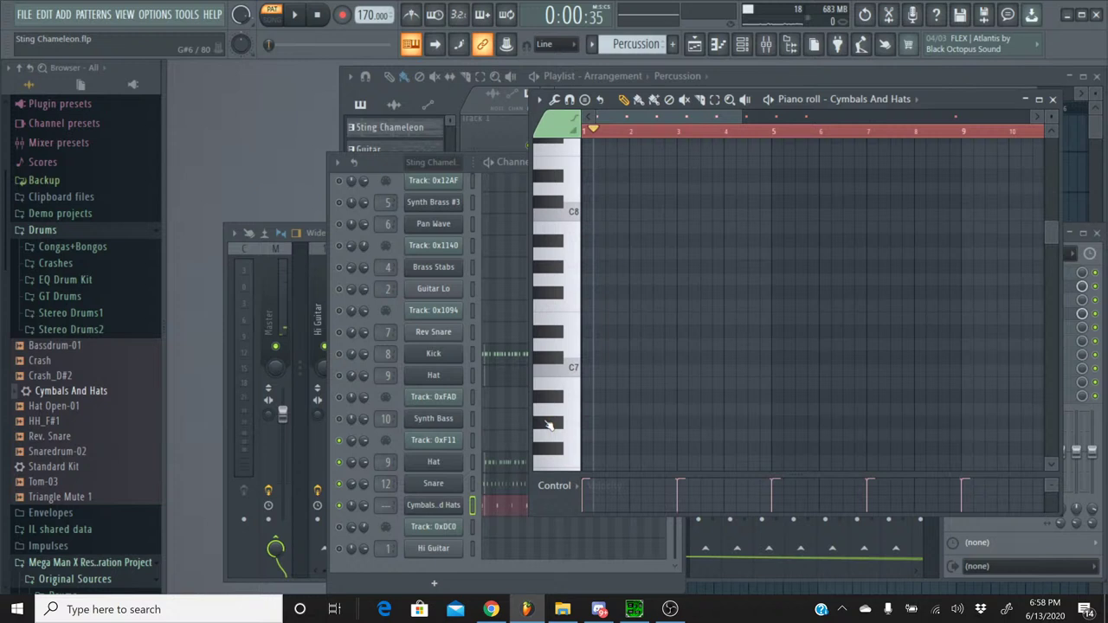
- Transpose the selected Cymbals And Hats notes up to G#6 and clear the selection
{"action": "key", "text": "Up"}
{"action": "key", "text": "Up"}
{"action": "key", "text": "Up"}
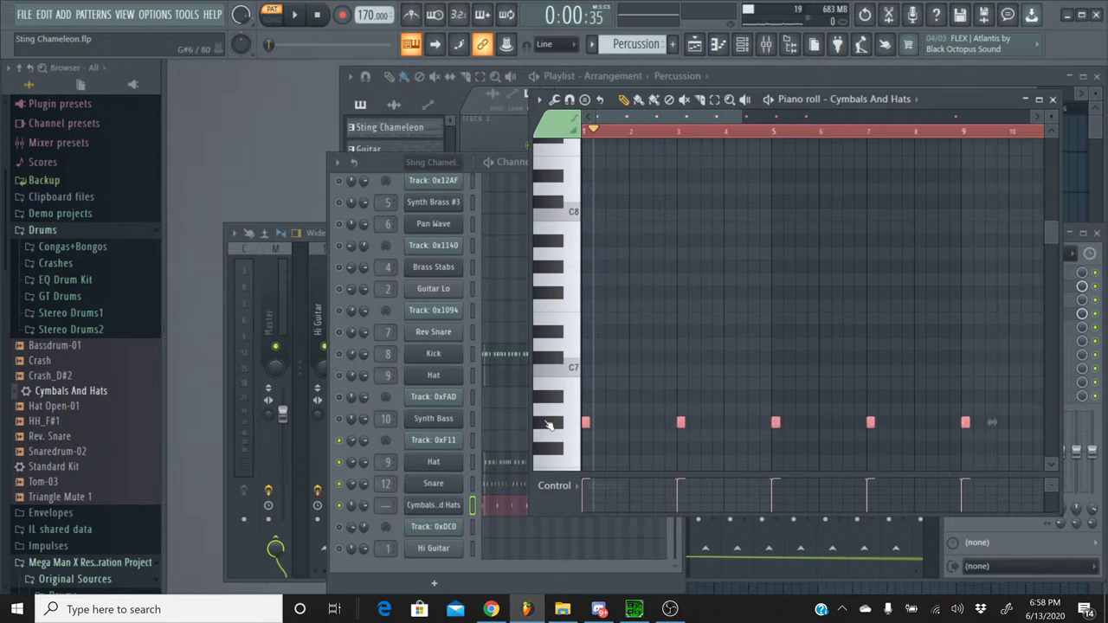
{"action": "key", "text": "ctrl+d"}
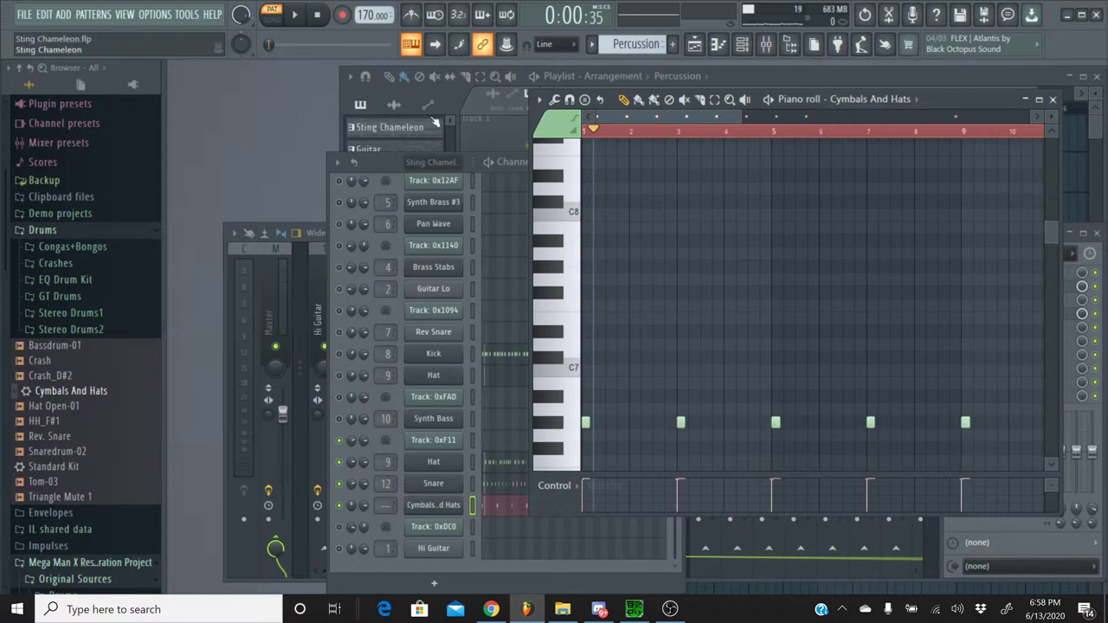
- While playing the Percussion pattern, copy the 71% panning of the Hat channel above Snare onto the Cymbals And Hats channel
{"action": "key", "text": "space"}
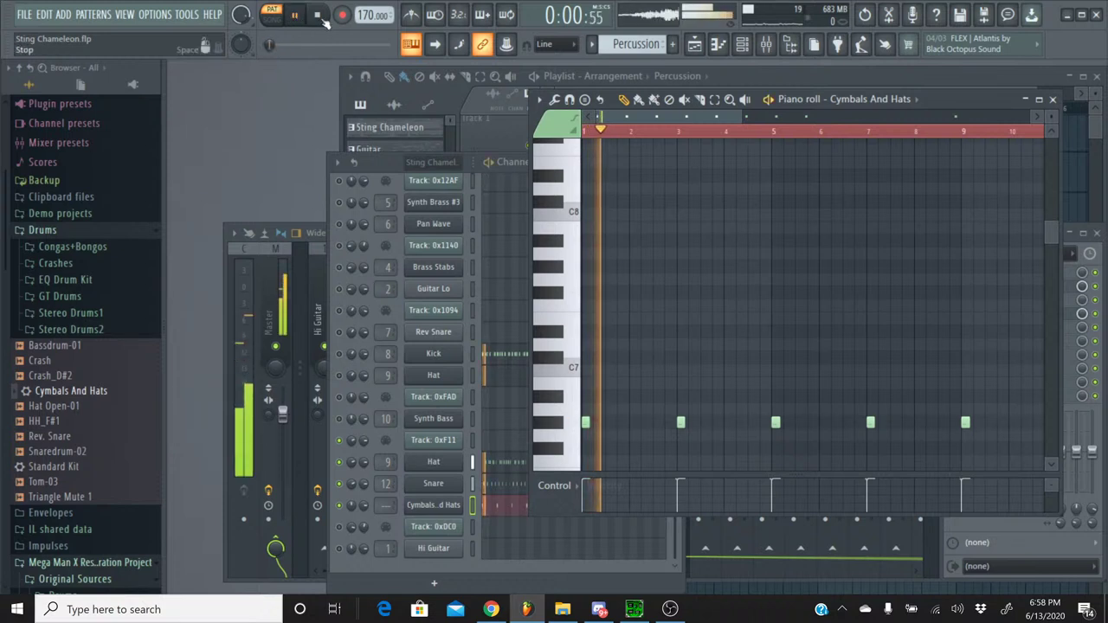
{"action": "left_click", "coordinate": [1053, 99]}
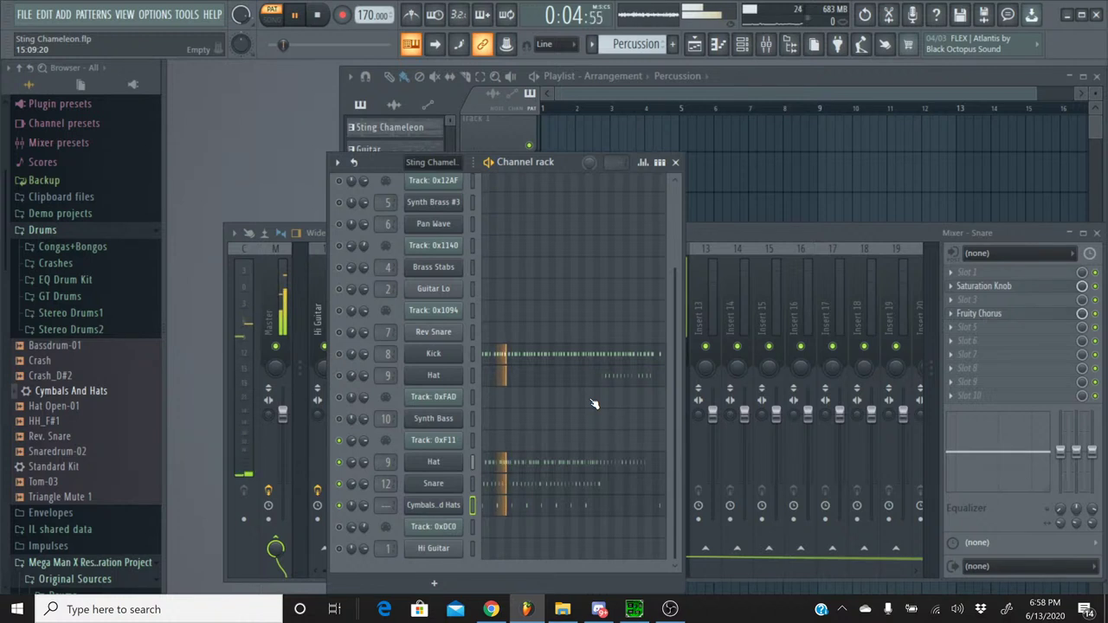
{"action": "right_click", "coordinate": [349, 469]}
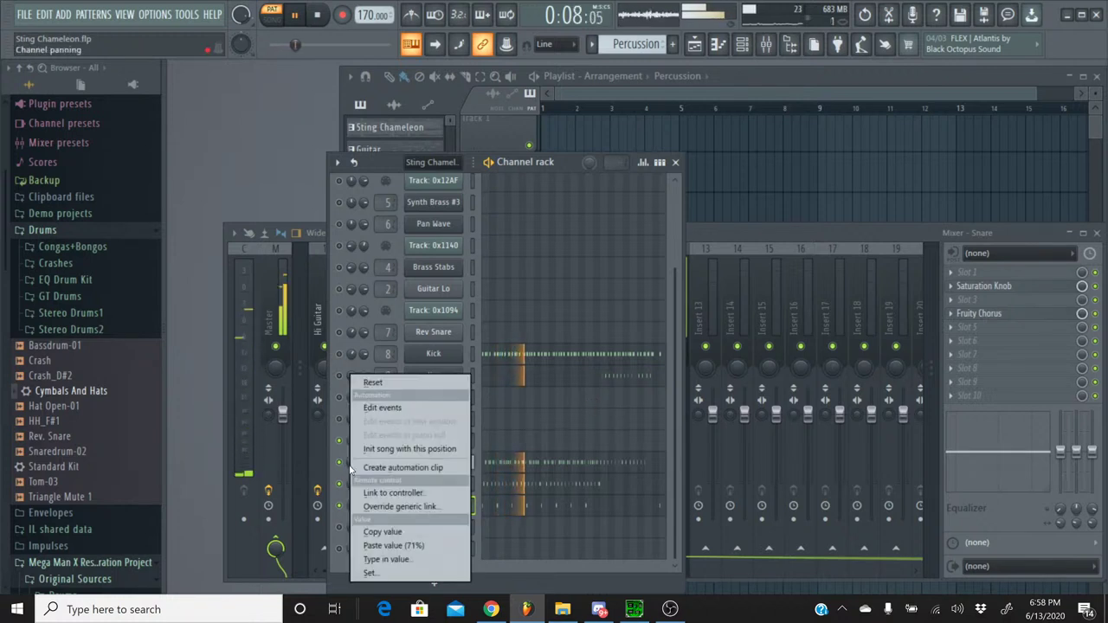
{"action": "left_click", "coordinate": [373, 529]}
{"action": "right_click", "coordinate": [357, 509]}
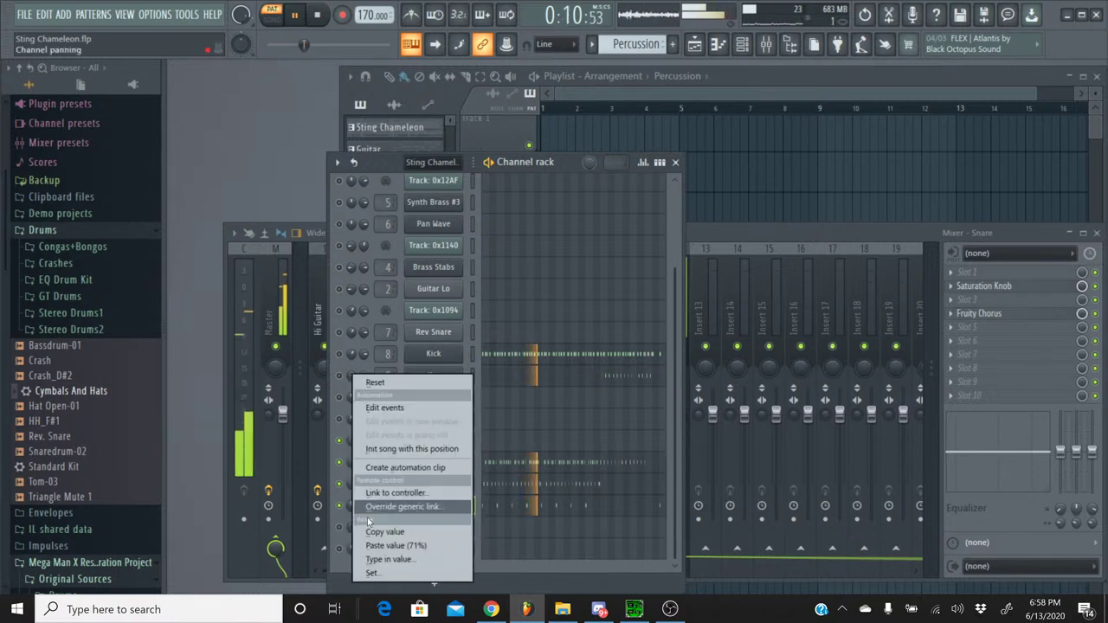
{"action": "left_click", "coordinate": [380, 546]}
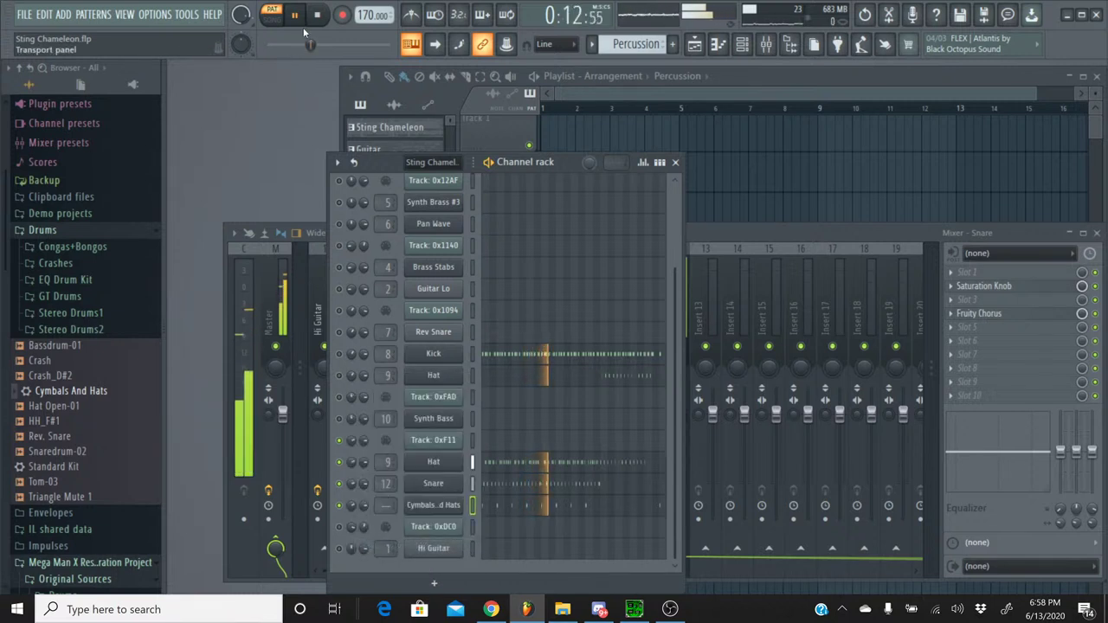
{"action": "key", "text": "space"}
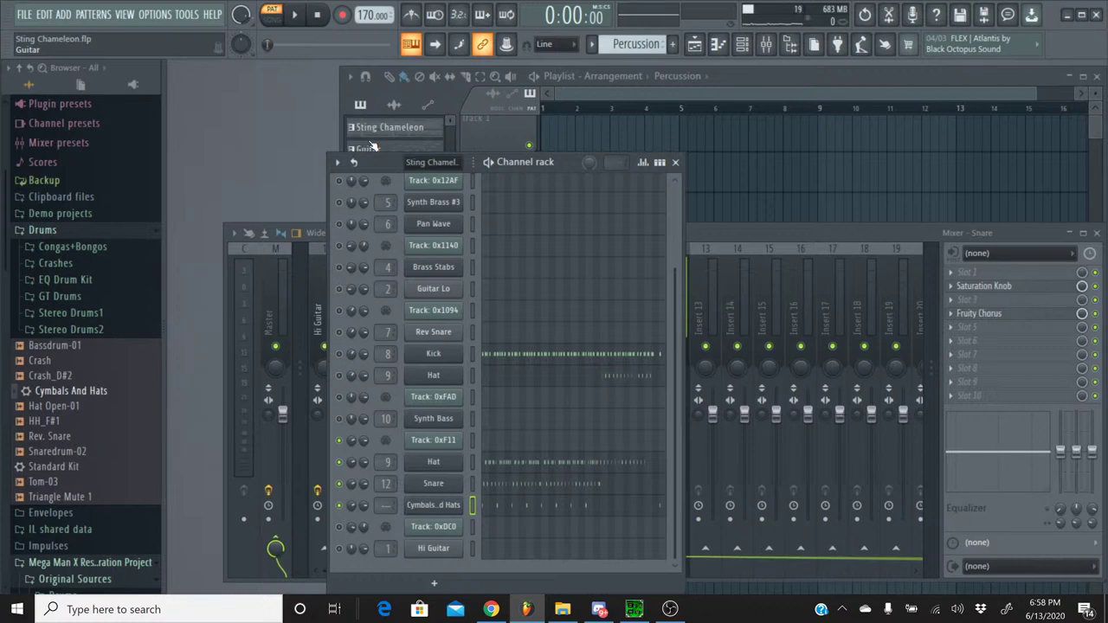
- Switch to YouTube Studio in the browser, pop the live chat out into its own window and move it over the streaming page
{"action": "left_click", "coordinate": [491, 610]}
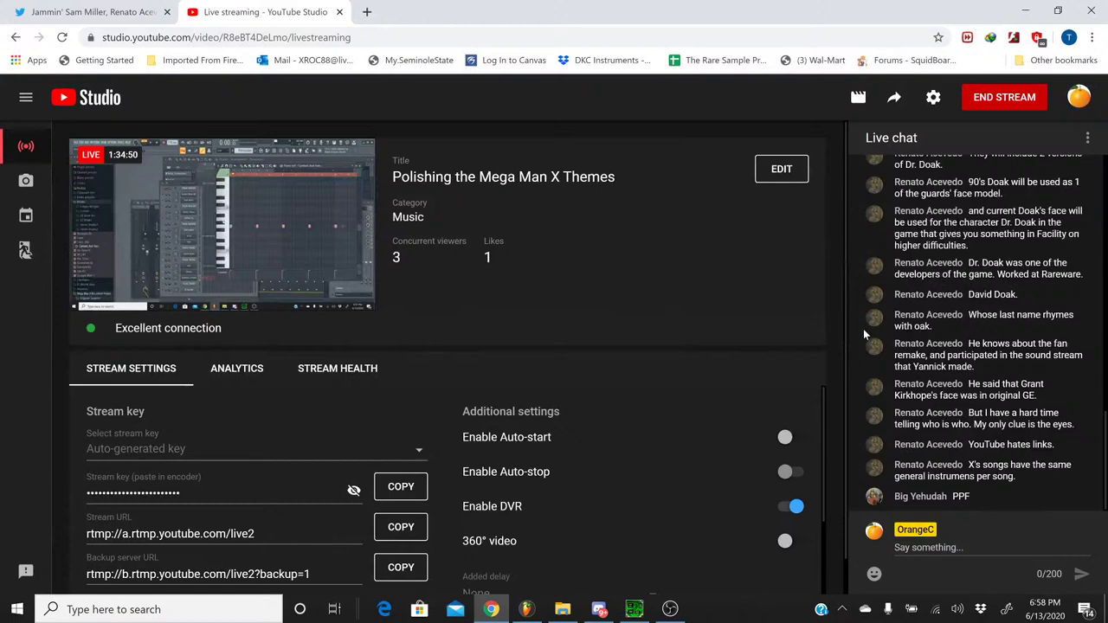
{"action": "left_click", "coordinate": [1087, 138]}
{"action": "left_click", "coordinate": [1036, 202]}
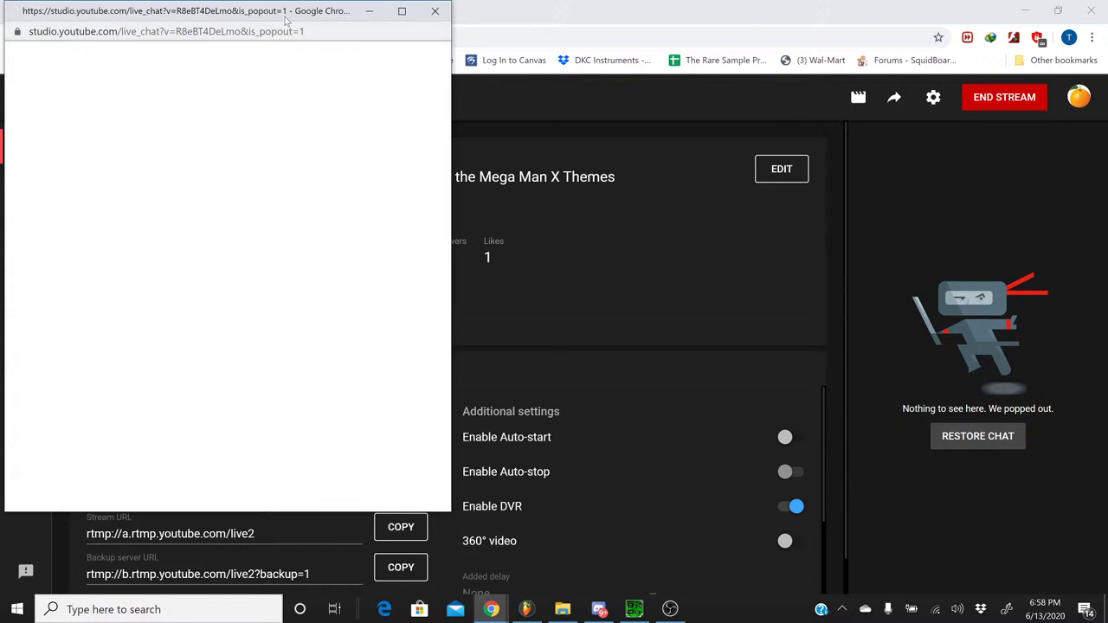
{"action": "left_click_drag", "start_coordinate": [283, 18], "coordinate": [863, 61]}
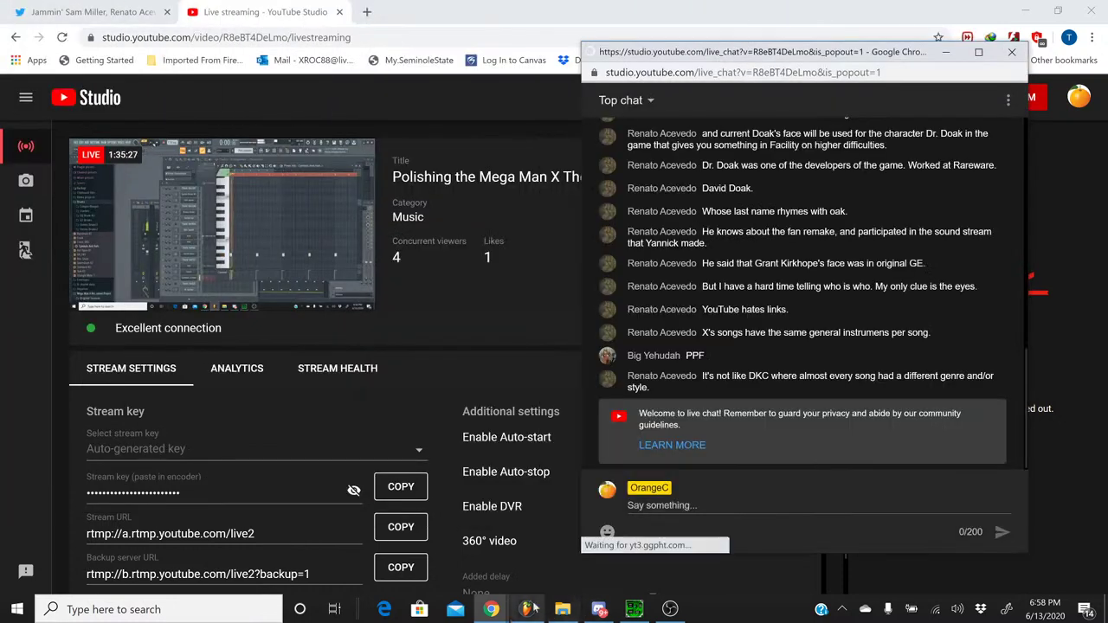
- Minimize the streaming page and the popped-out live chat to get back to FL Studio
{"action": "mouse_move", "coordinate": [489, 611]}
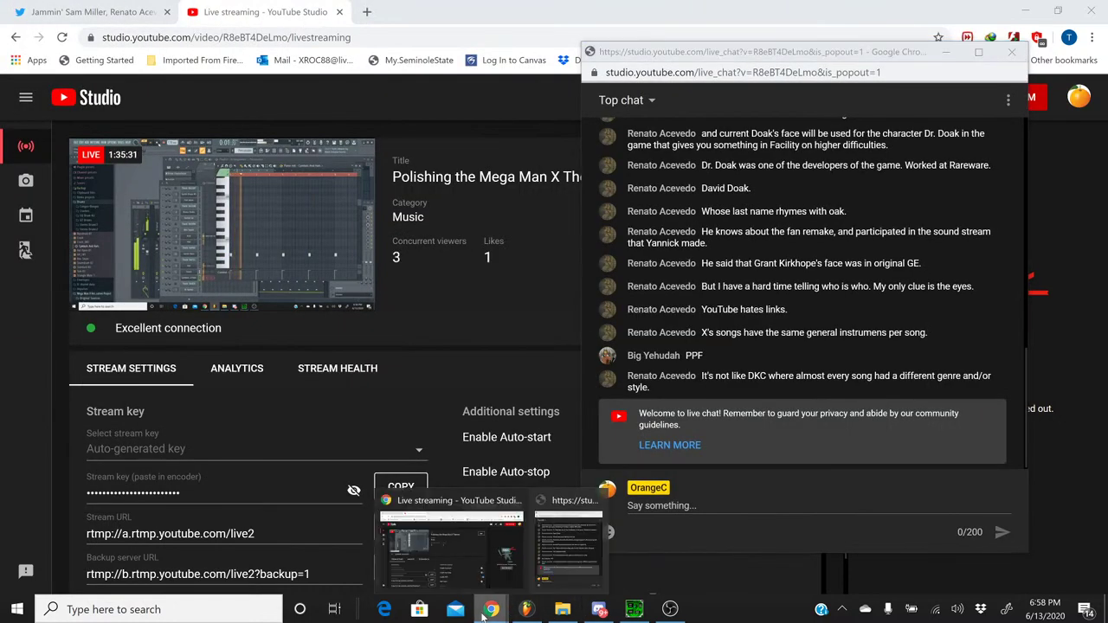
{"action": "left_click", "coordinate": [477, 567]}
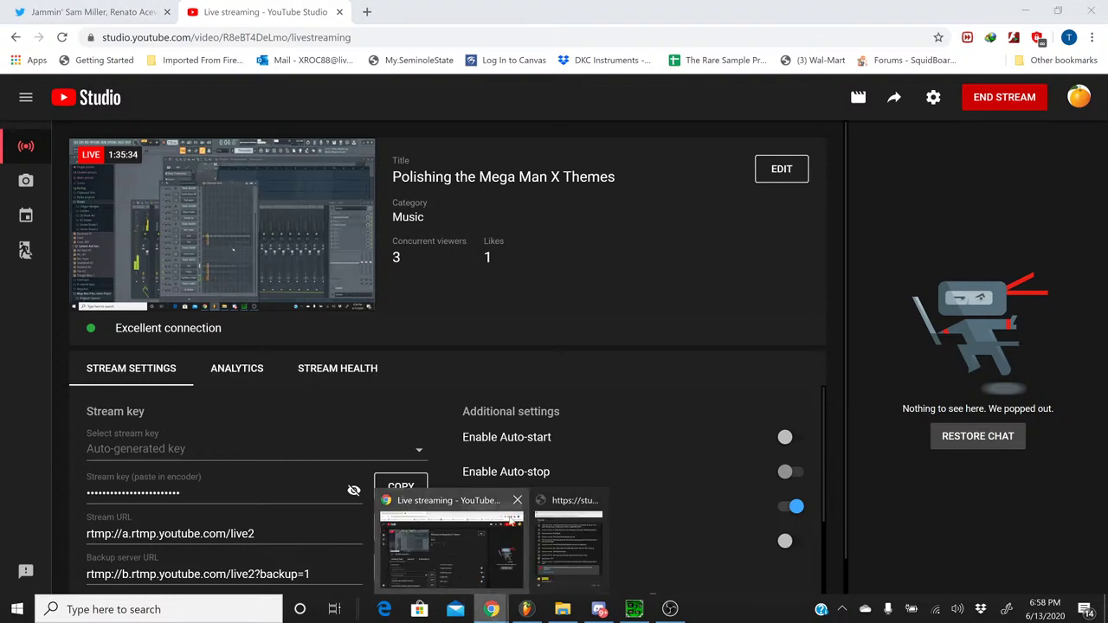
{"action": "left_click", "coordinate": [482, 543]}
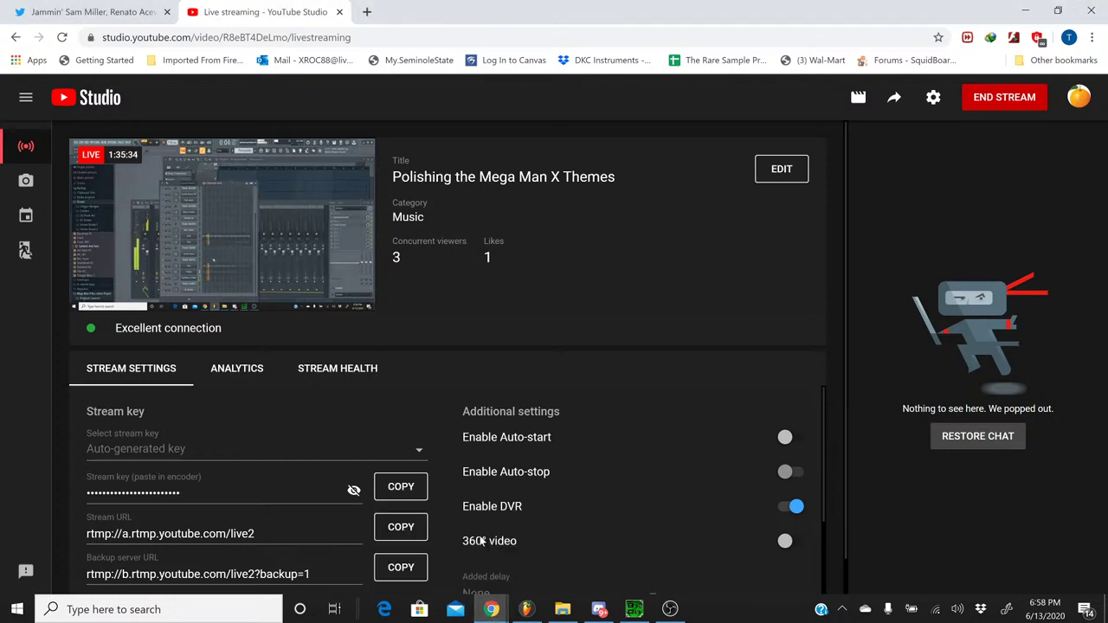
{"action": "left_click", "coordinate": [1025, 10]}
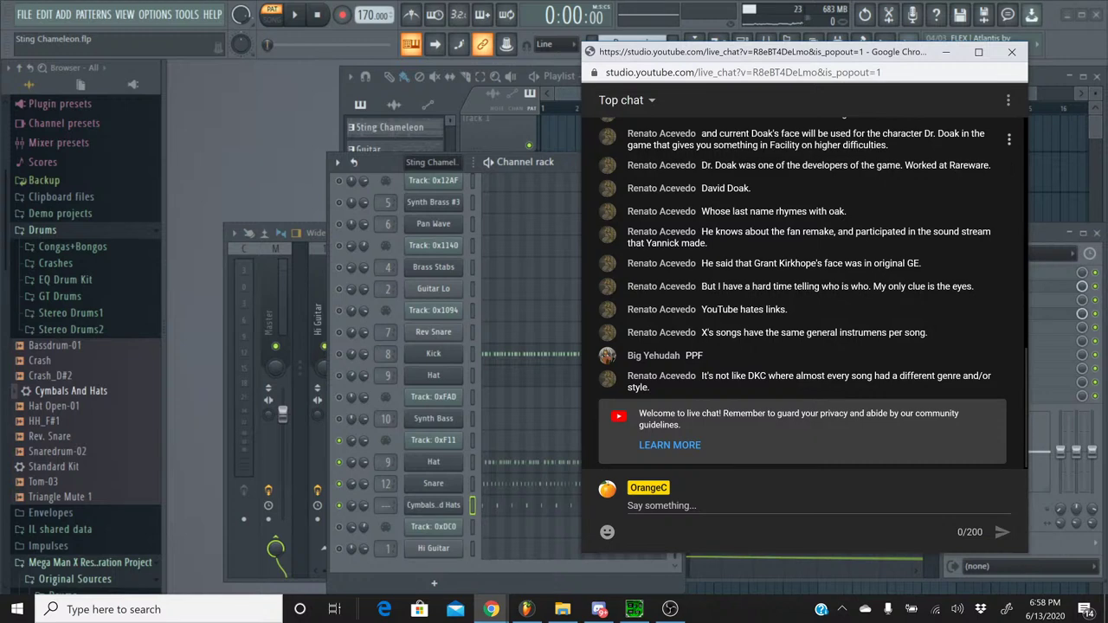
{"action": "left_click", "coordinate": [948, 51]}
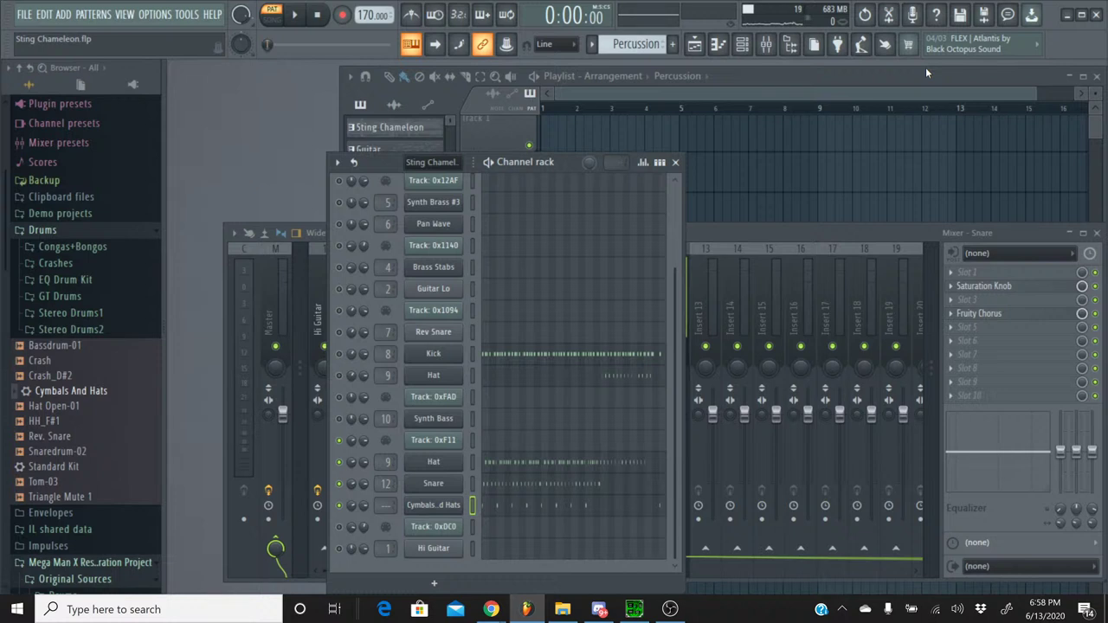
- Route the Cymbals And Hats channel to mixer insert 13 and rename that mixer track Crash
{"action": "left_click", "coordinate": [708, 240]}
{"action": "left_click", "coordinate": [708, 250]}
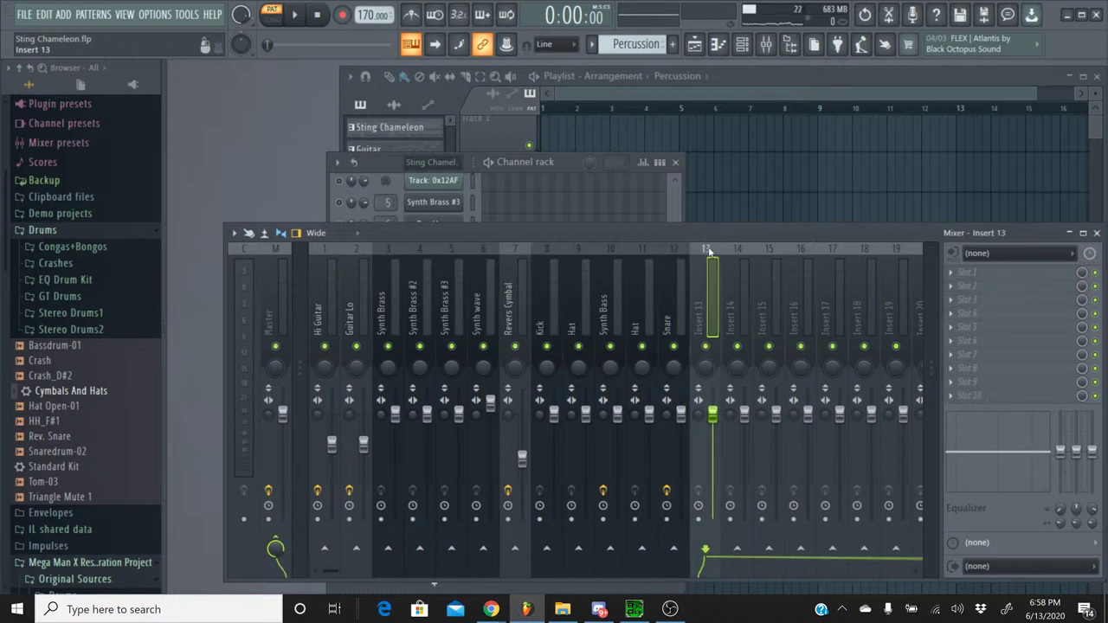
{"action": "key", "text": "ctrl+l"}
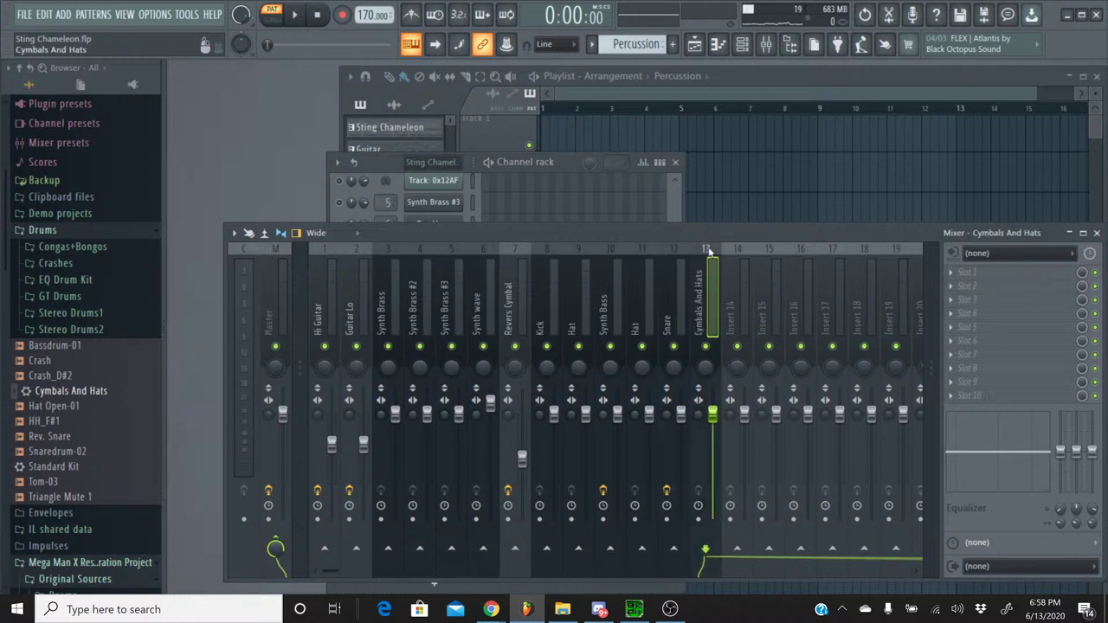
{"action": "right_click", "coordinate": [709, 250]}
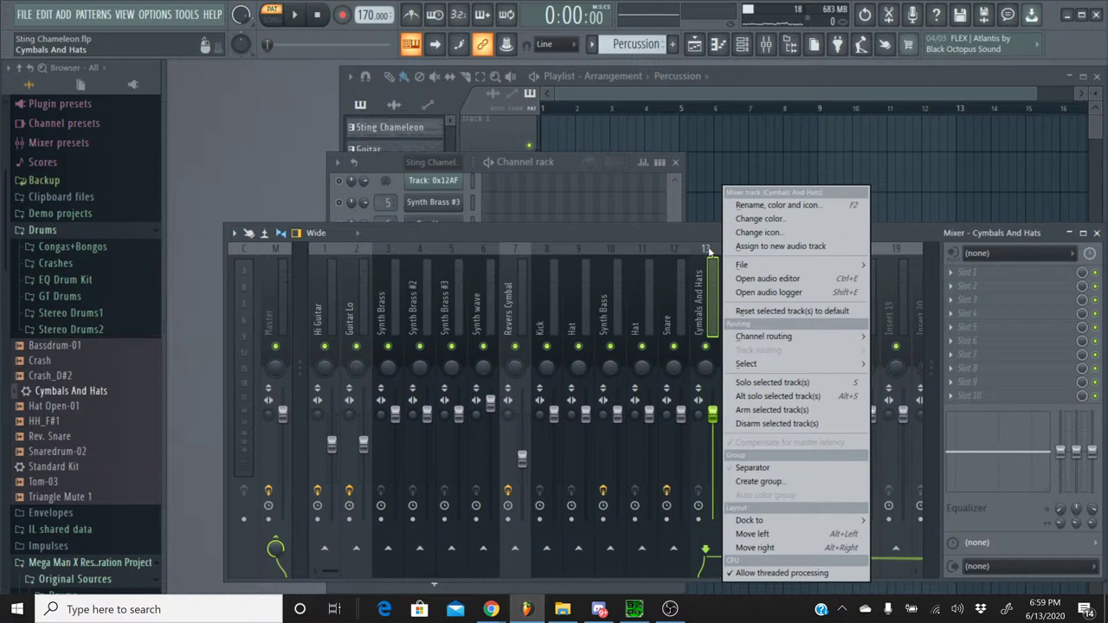
{"action": "left_click", "coordinate": [773, 205]}
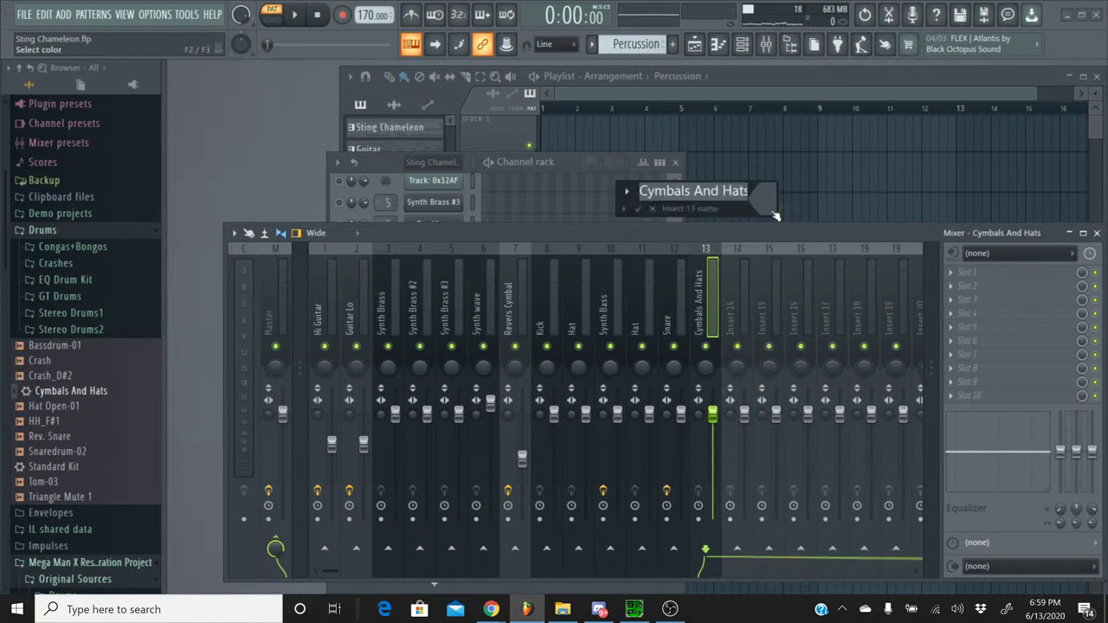
{"action": "type", "text": "Crash"}
{"action": "key", "text": "Return"}
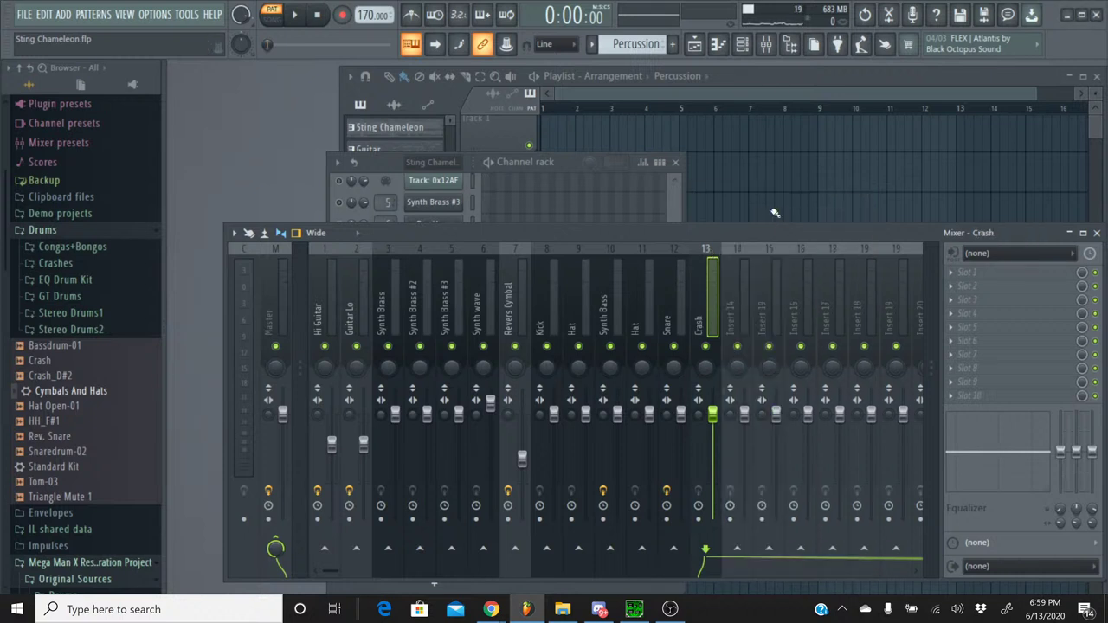
- Rename the Cymbals And Hats channel in the channel rack as Crash
{"action": "left_click", "coordinate": [386, 169]}
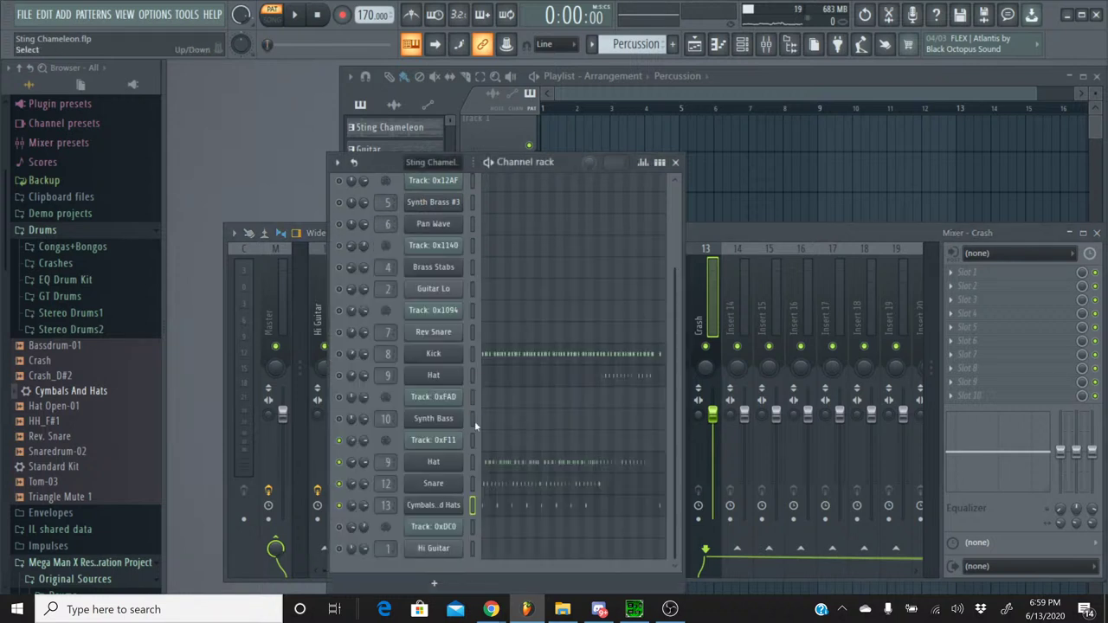
{"action": "right_click", "coordinate": [435, 507]}
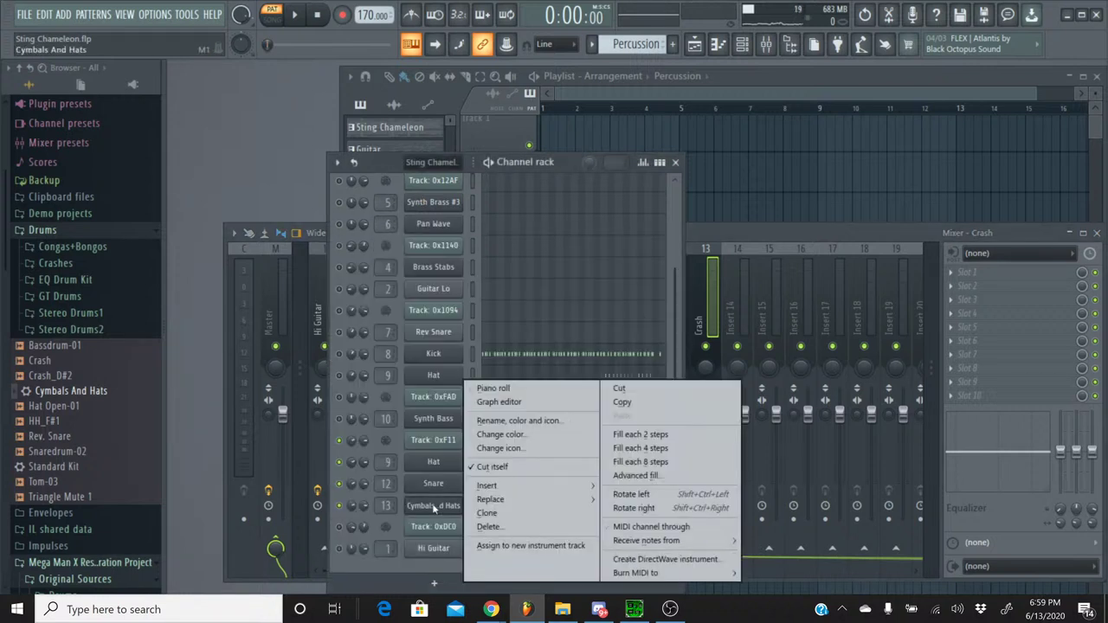
{"action": "left_click", "coordinate": [518, 421]}
{"action": "type", "text": "C"}
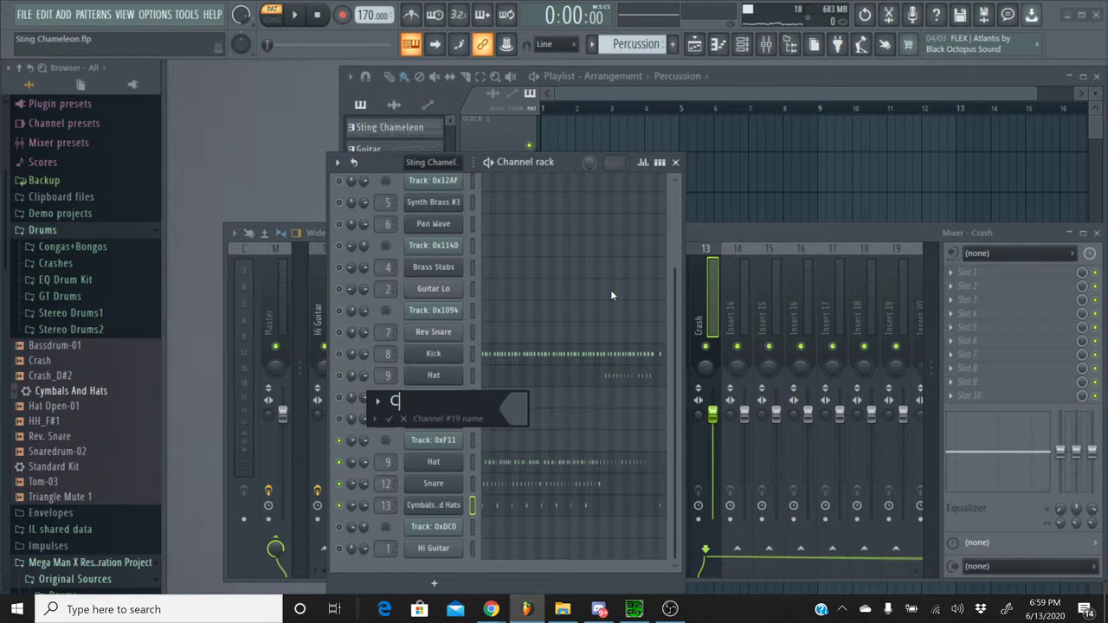
{"action": "type", "text": "rash"}
{"action": "key", "text": "Return"}
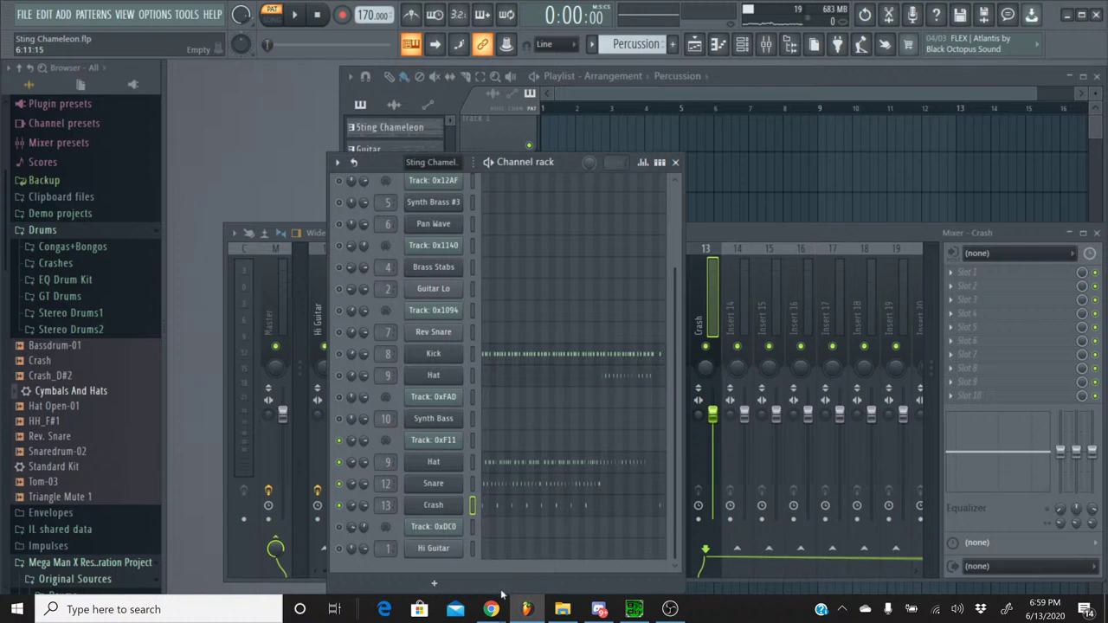
- Check the popped-out live chat for new messages and minimize it again
{"action": "mouse_move", "coordinate": [499, 606]}
{"action": "left_click", "coordinate": [571, 550]}
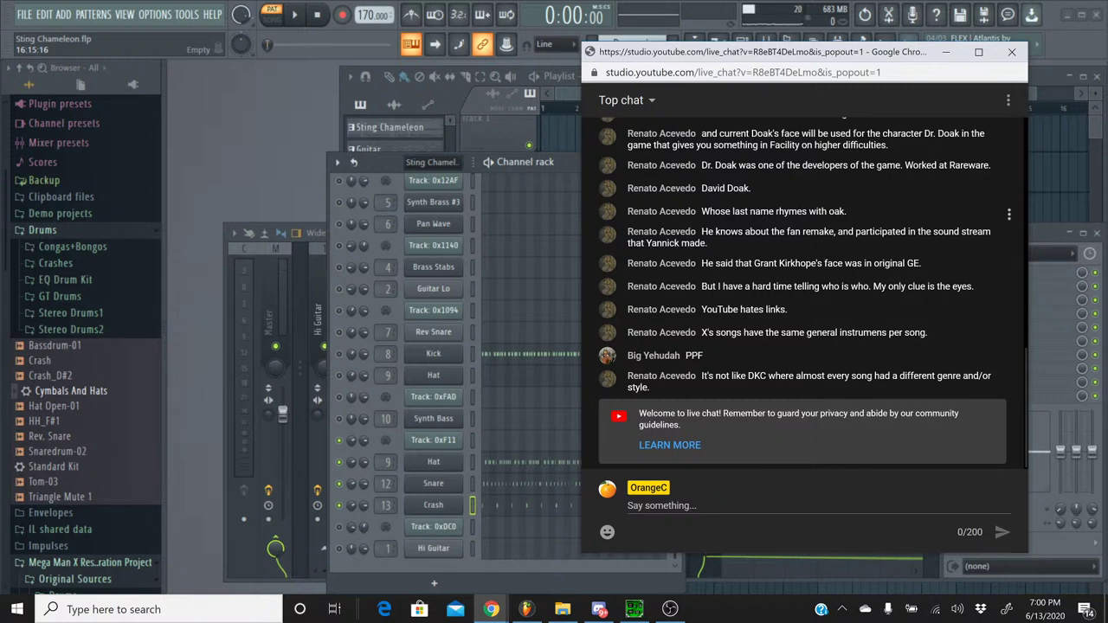
{"action": "left_click", "coordinate": [946, 52]}
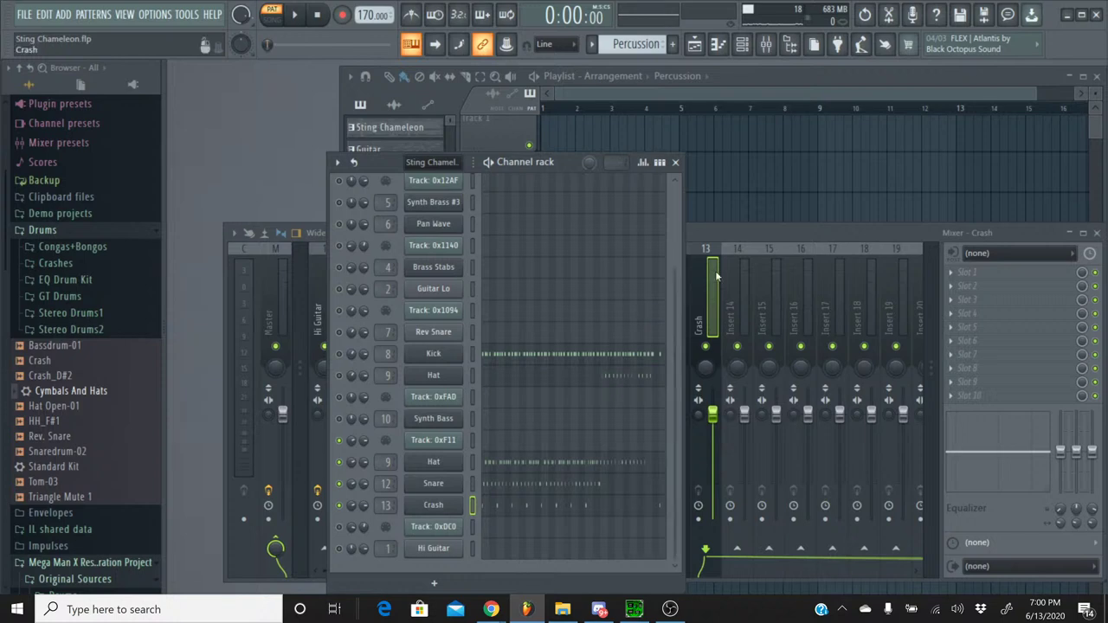
- Add Fruity Chorus to slot 2 of the Crash mixer track and play the Percussion pattern to hear it
{"action": "left_click", "coordinate": [760, 238]}
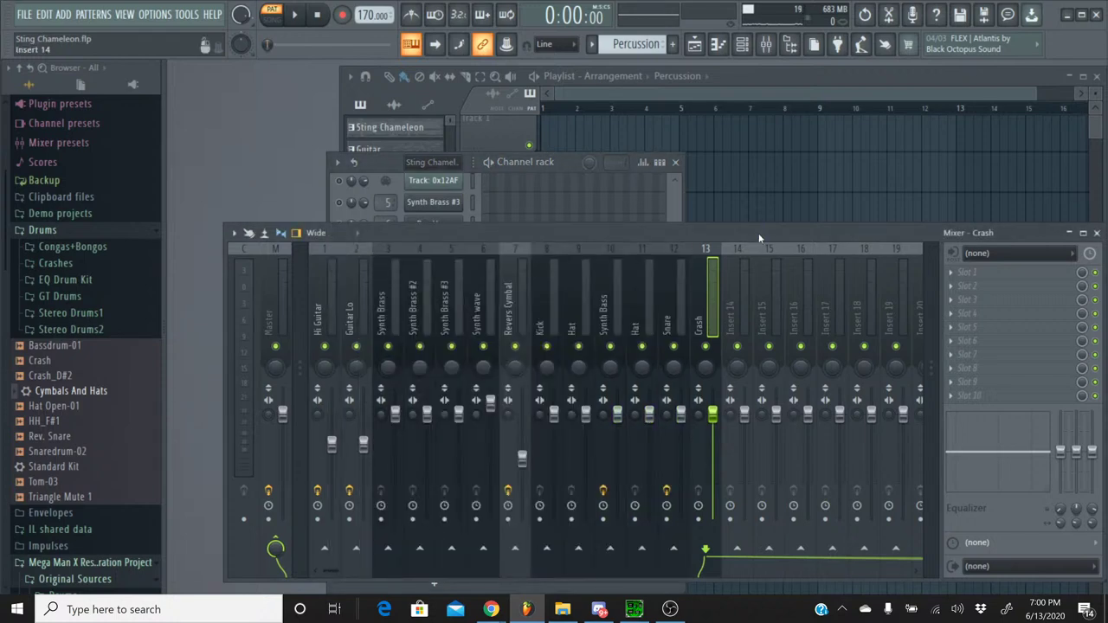
{"action": "left_click", "coordinate": [963, 288]}
{"action": "left_click", "coordinate": [750, 505]}
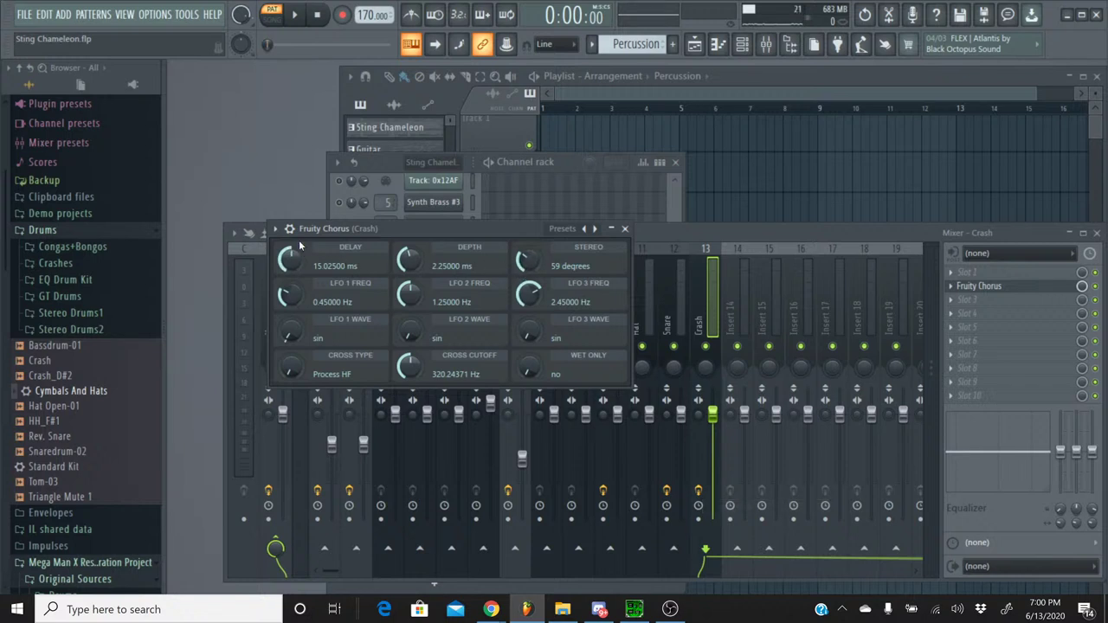
{"action": "left_click", "coordinate": [624, 229]}
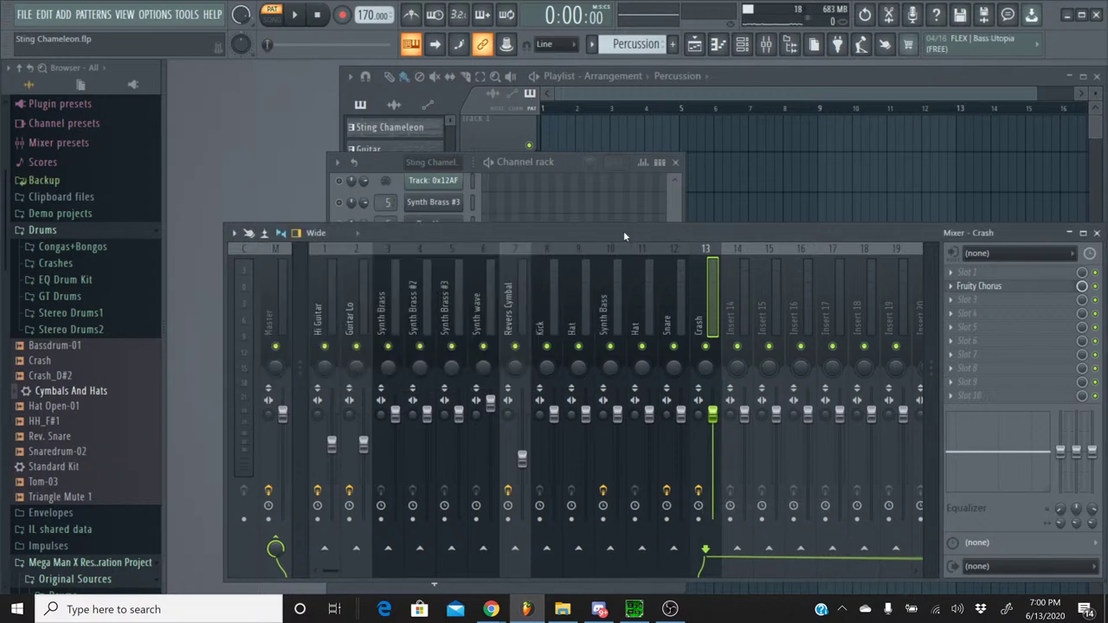
{"action": "left_click", "coordinate": [294, 15]}
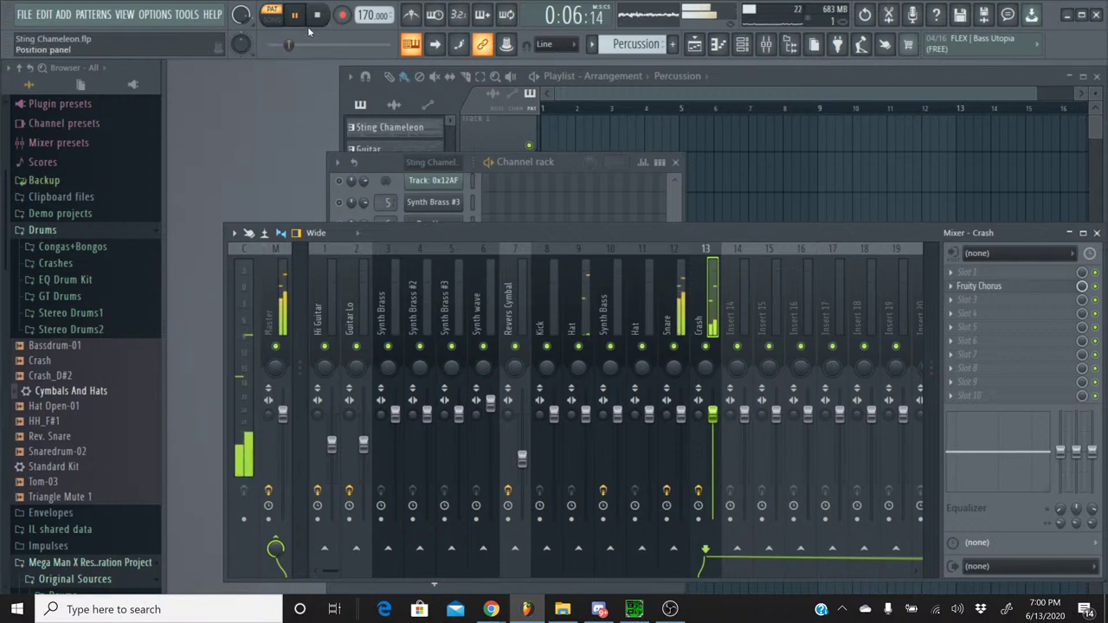
{"action": "key", "text": "space"}
- Switch to the Sting Chameleon pattern and select the C5 notes from bar 17 onward in the Track: 0xF11 piano roll
{"action": "left_click", "coordinate": [377, 164]}
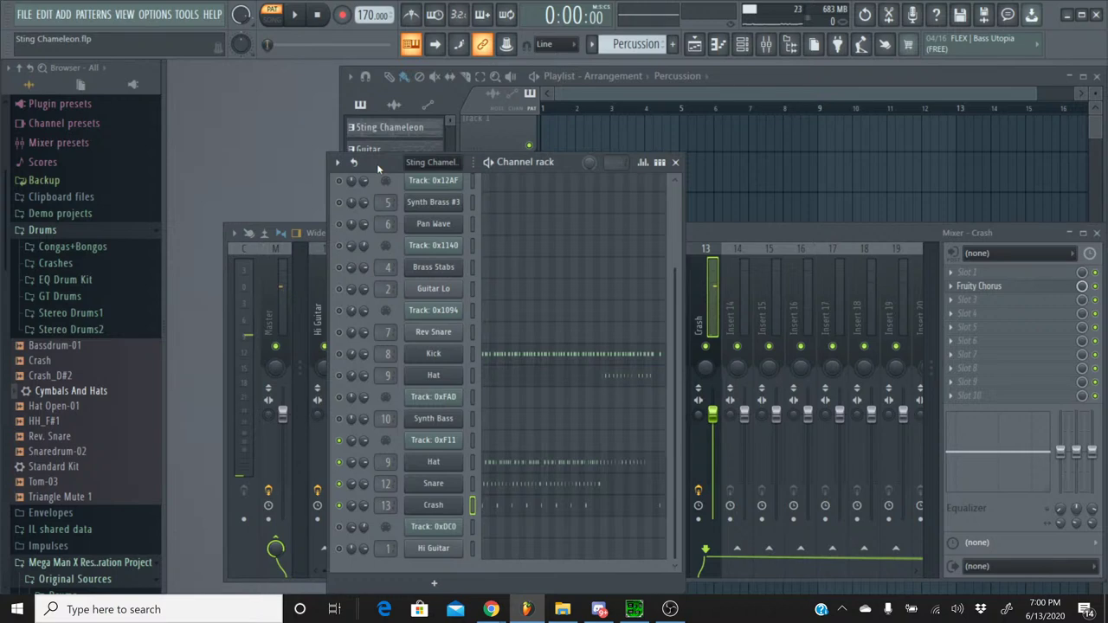
{"action": "left_click", "coordinate": [594, 47]}
{"action": "left_click", "coordinate": [603, 62]}
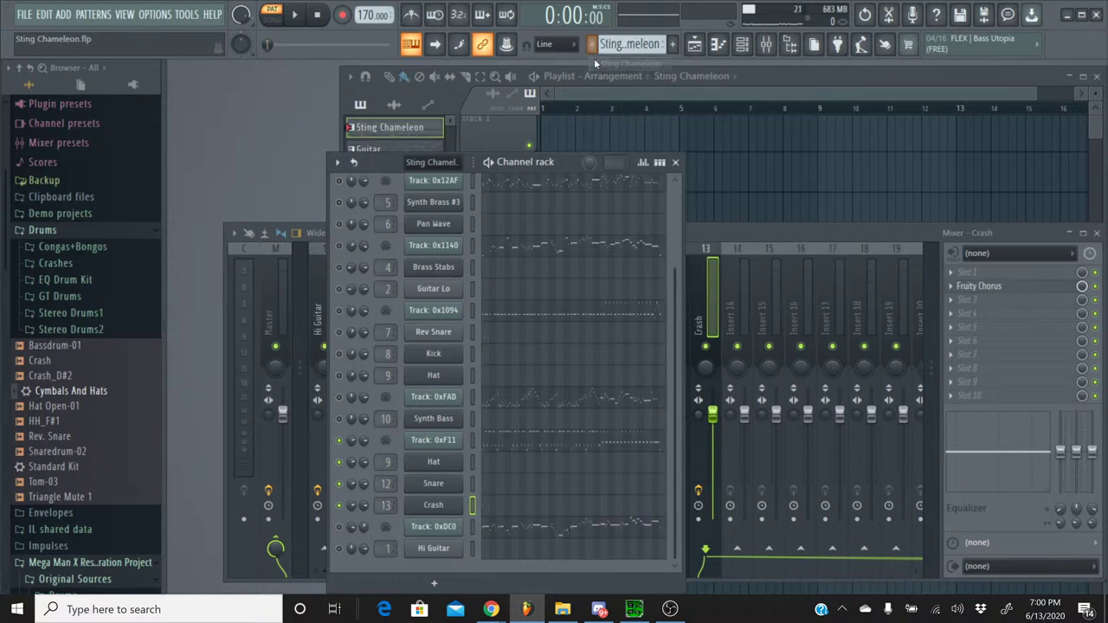
{"action": "left_click", "coordinate": [609, 440]}
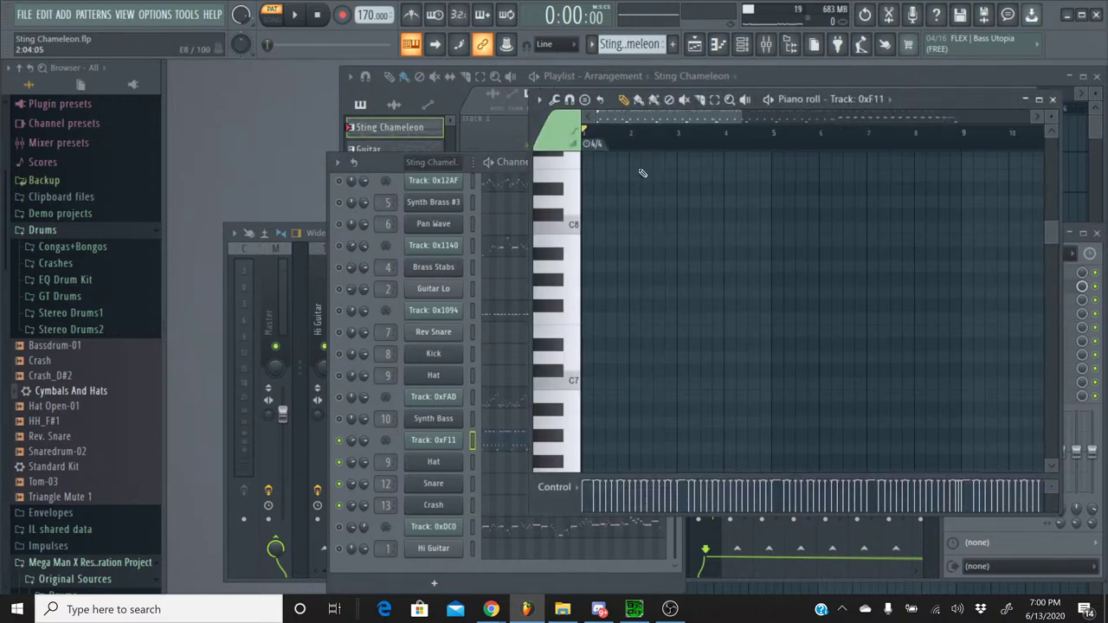
{"action": "scroll", "coordinate": [814, 270], "scroll_direction": "down", "scroll_amount": 3}
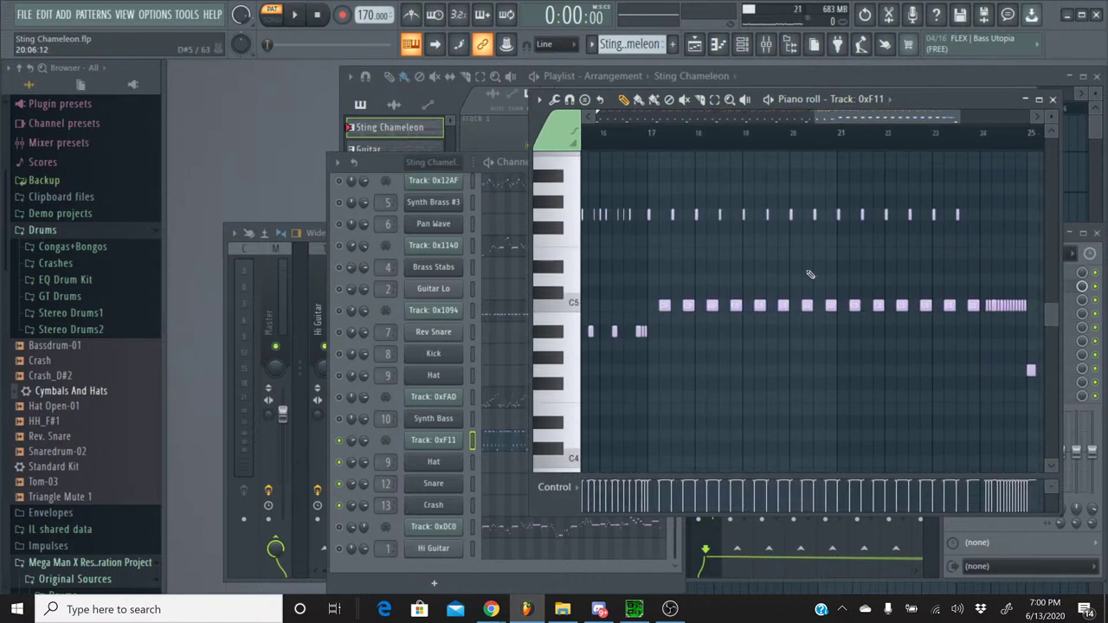
{"action": "left_click", "coordinate": [715, 98]}
{"action": "left_click_drag", "start_coordinate": [656, 318], "coordinate": [810, 279]}
{"action": "left_click_drag", "start_coordinate": [924, 127], "coordinate": [810, 121]}
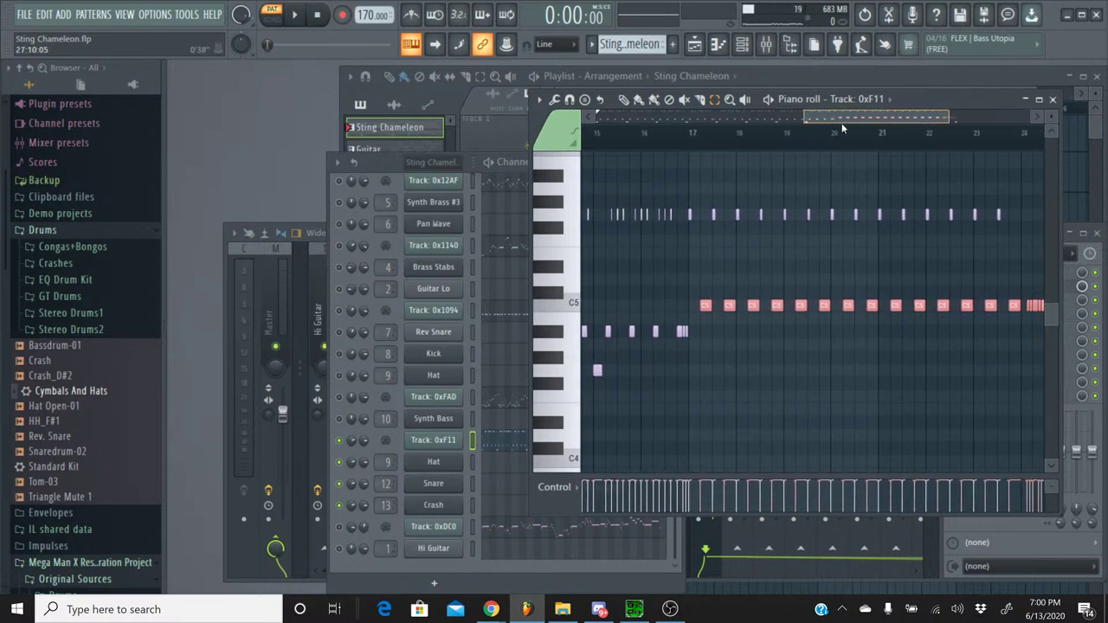
- Play the Sting Chameleon pattern from bar 17, return the playhead to bar 17 and close the Track: 0xF11 piano roll
{"action": "left_click", "coordinate": [688, 130]}
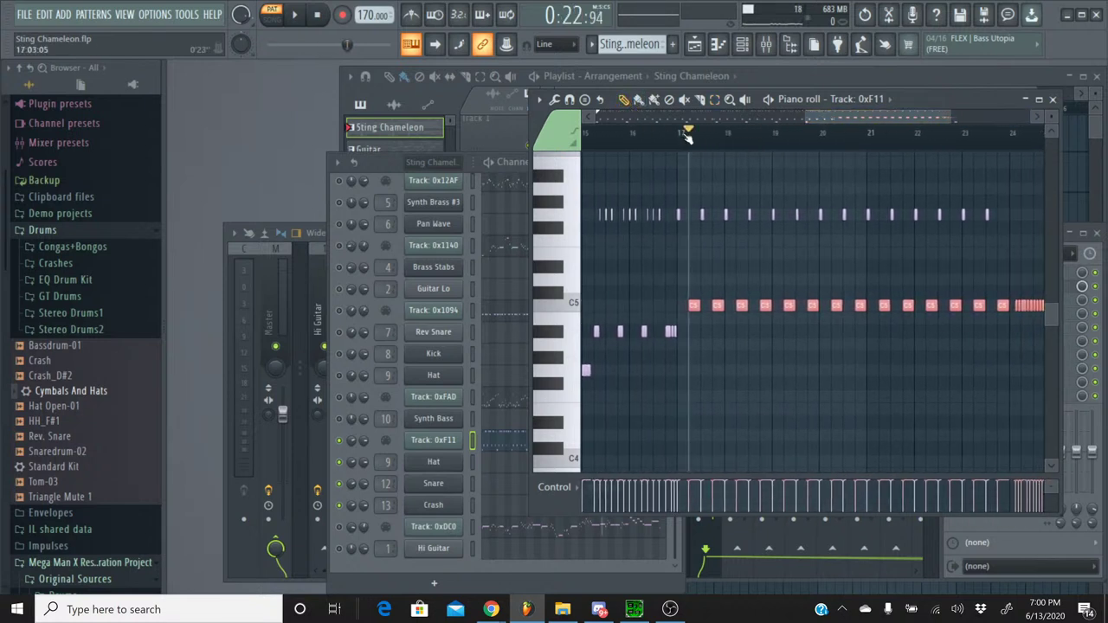
{"action": "key", "text": "space"}
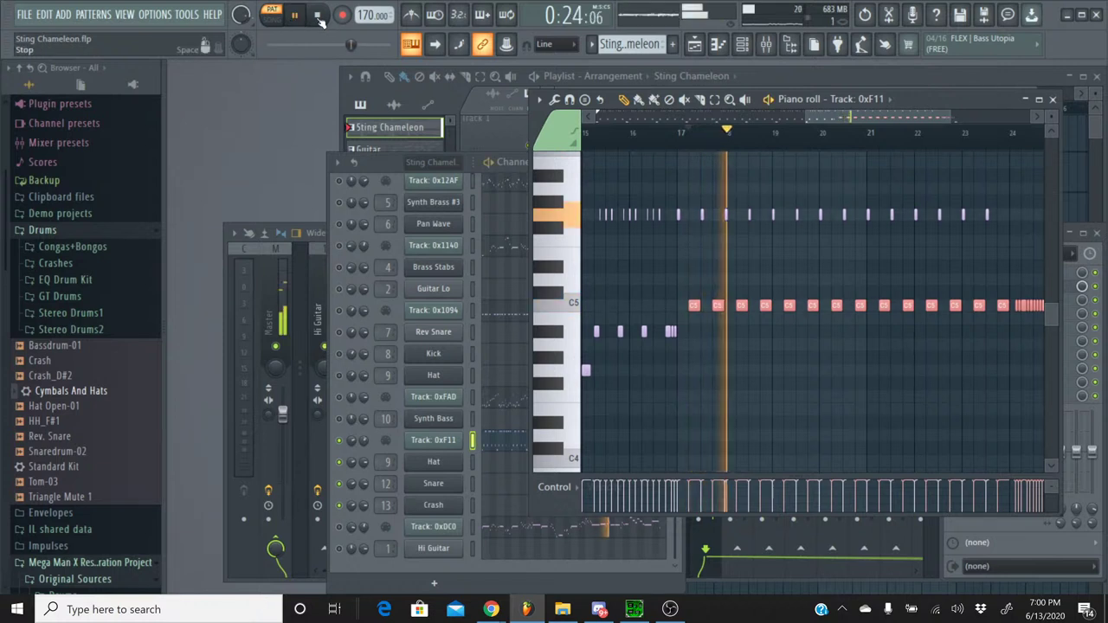
{"action": "left_click_drag", "start_coordinate": [664, 115], "coordinate": [797, 145]}
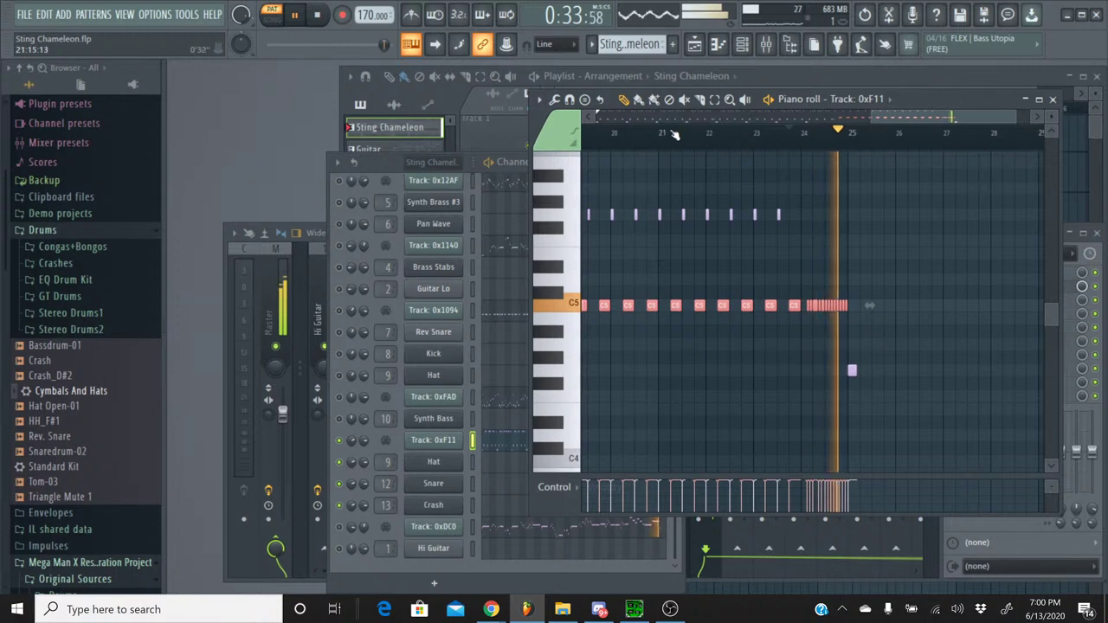
{"action": "left_click", "coordinate": [317, 17]}
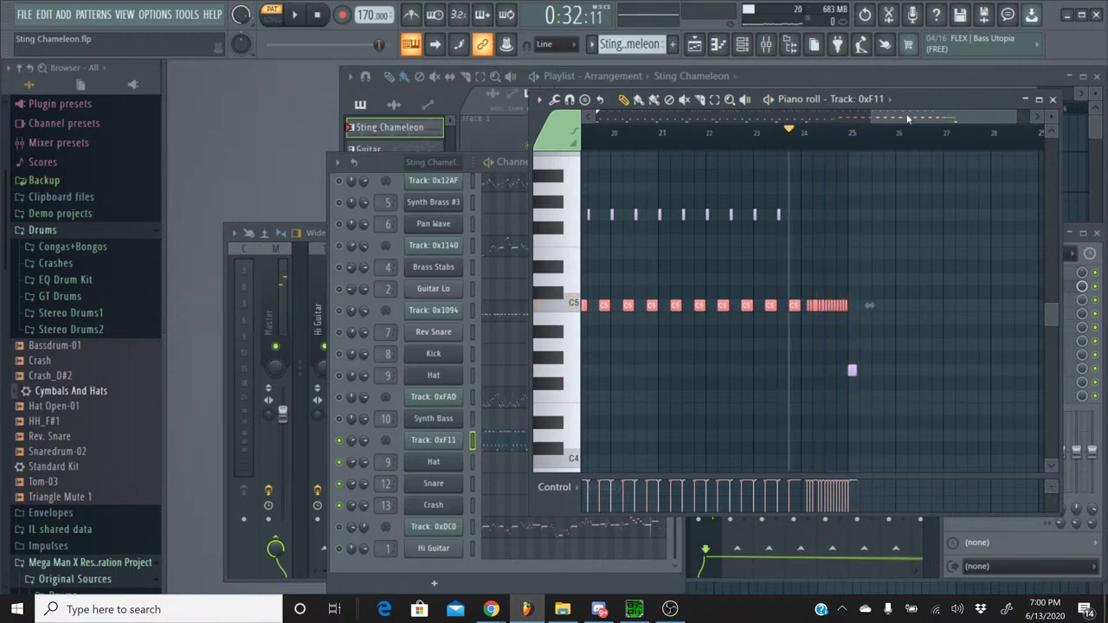
{"action": "left_click_drag", "start_coordinate": [907, 119], "coordinate": [823, 122]}
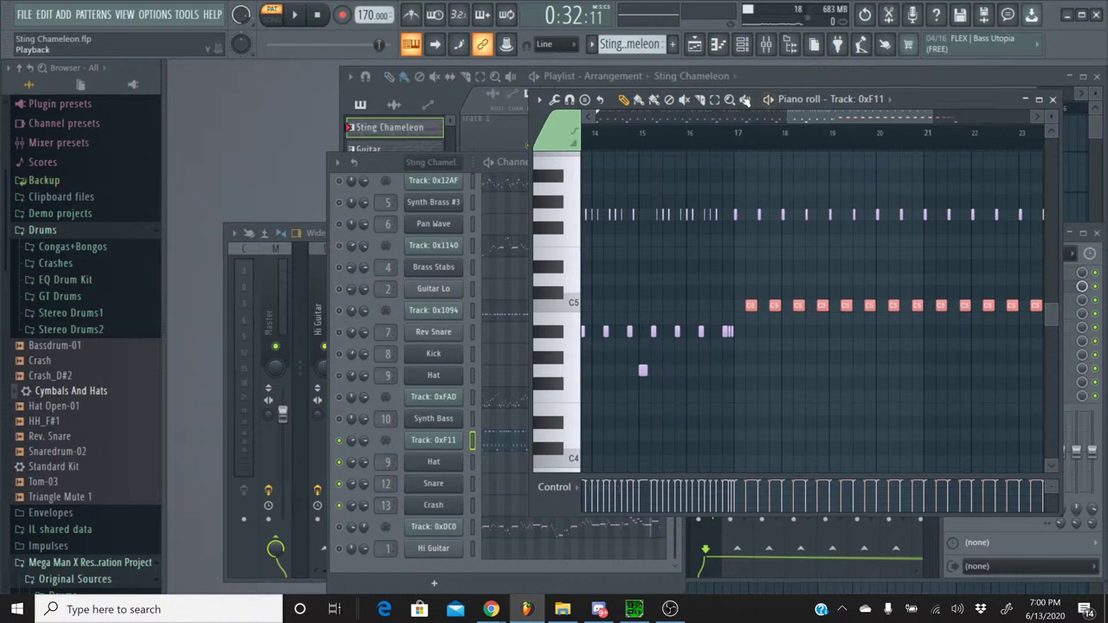
{"action": "left_click", "coordinate": [744, 137]}
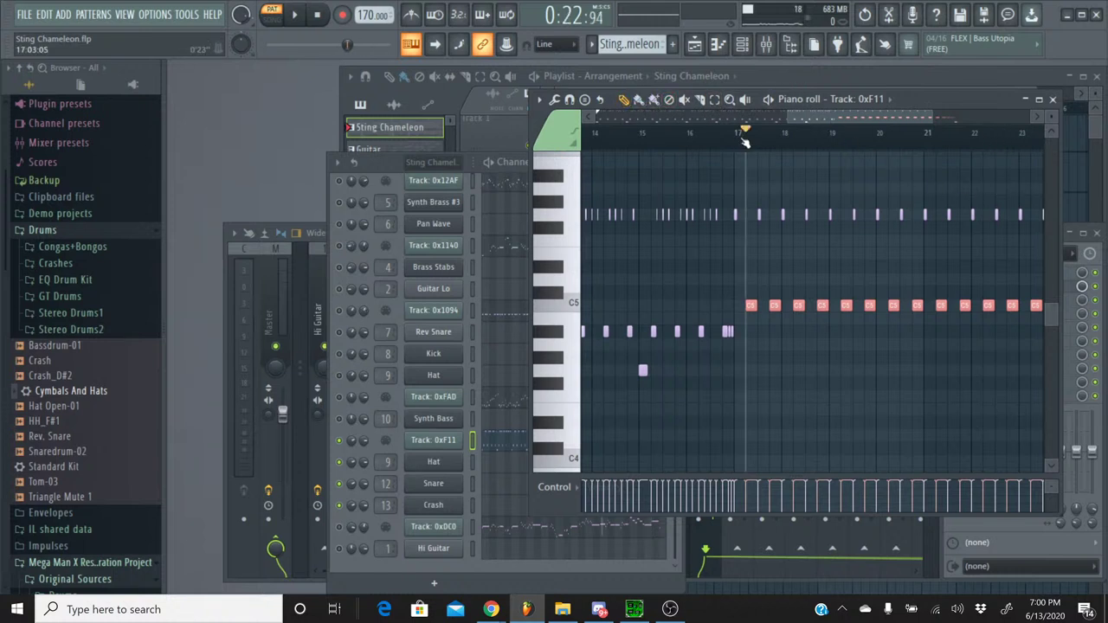
{"action": "left_click", "coordinate": [1052, 99]}
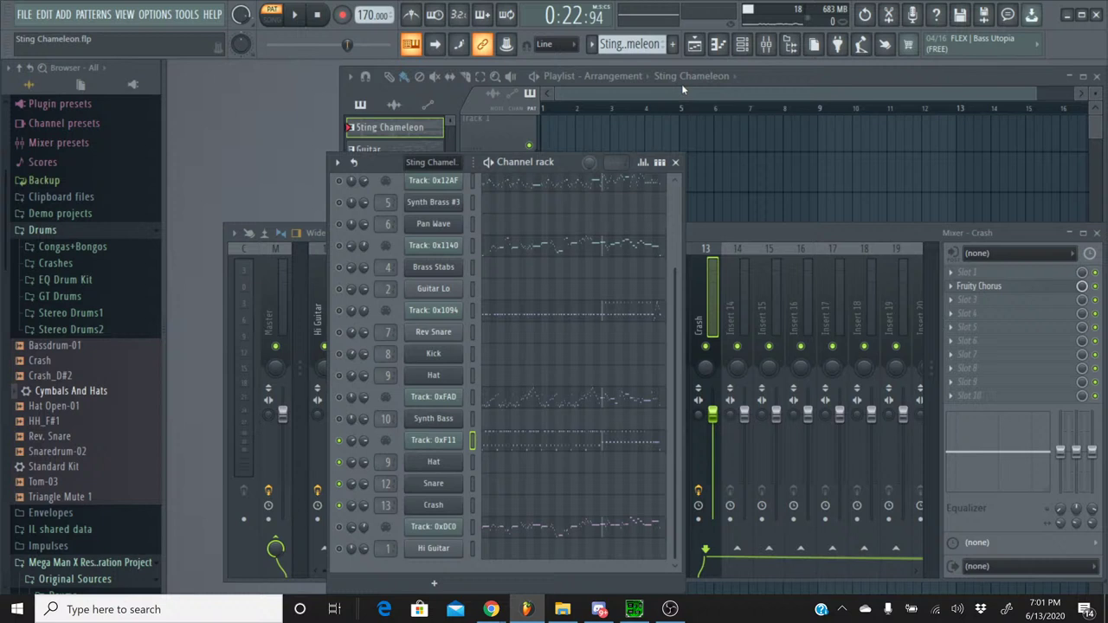
- Switch to the Percussion pattern, add the Tom-03 sample as a channel below Crash and route it to mixer track 14
{"action": "left_click", "coordinate": [620, 44]}
{"action": "left_click", "coordinate": [608, 106]}
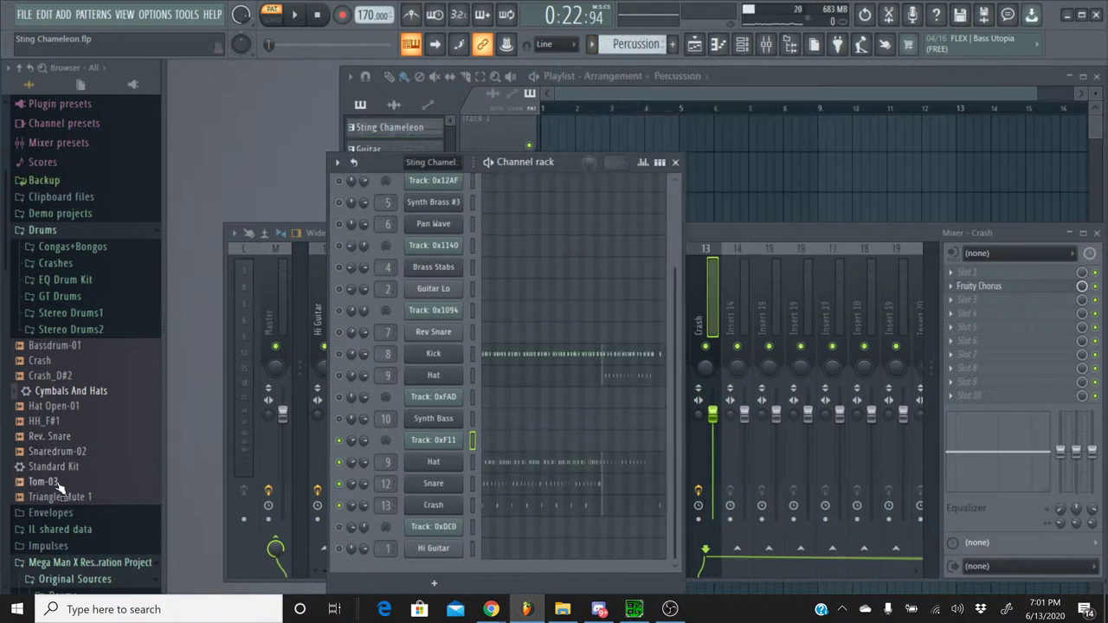
{"action": "left_click_drag", "start_coordinate": [57, 483], "coordinate": [431, 526]}
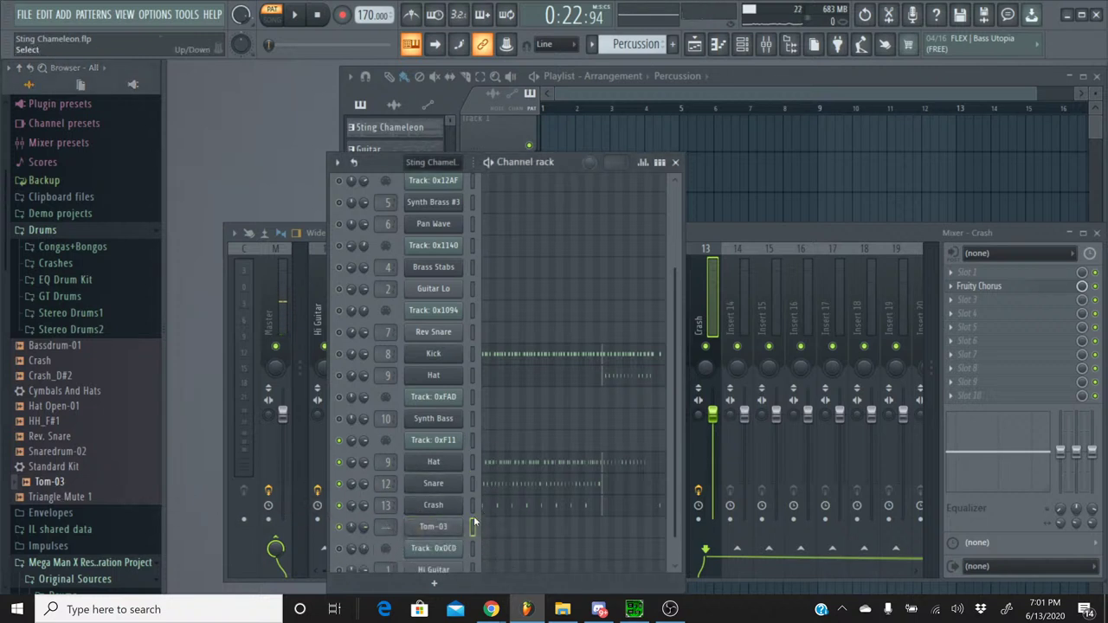
{"action": "left_click", "coordinate": [738, 250]}
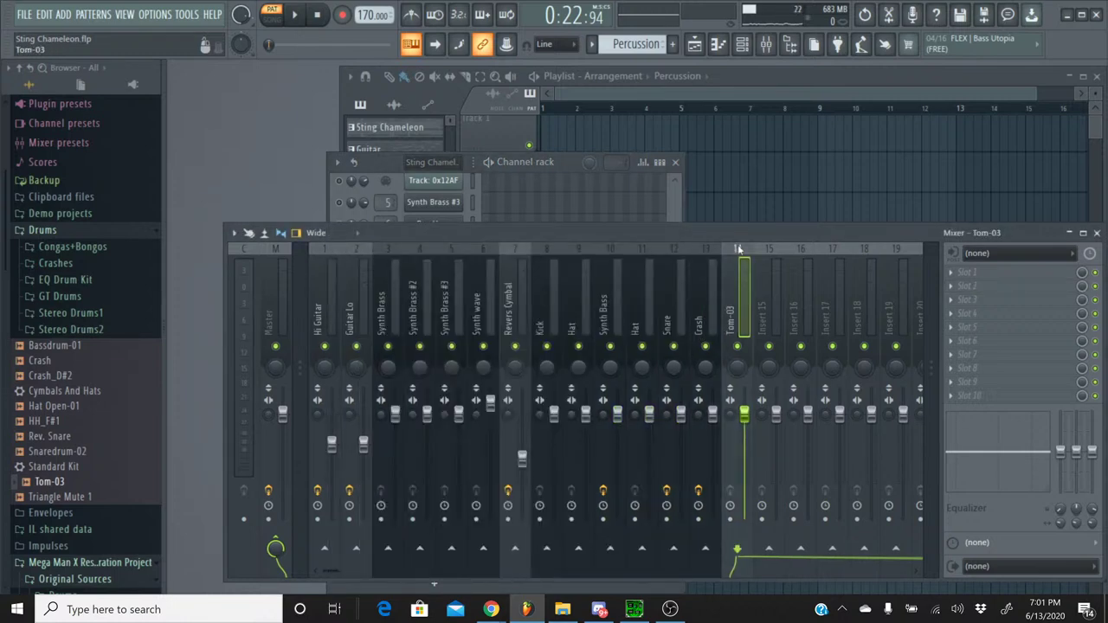
{"action": "left_click", "coordinate": [379, 163]}
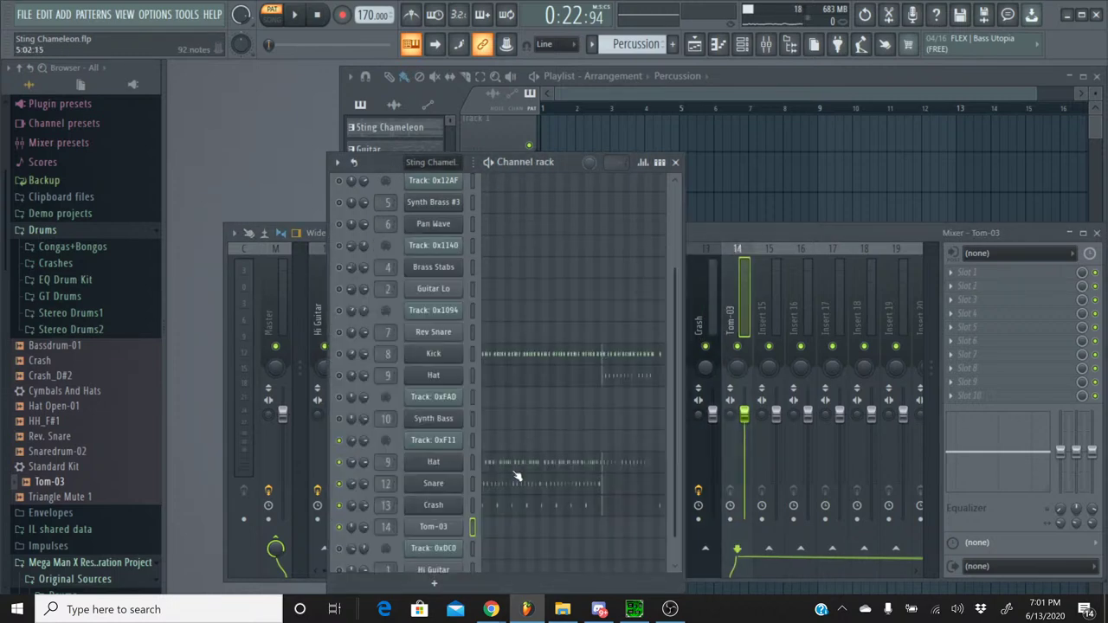
- Paste the copied C5 notes into the Tom-03 piano roll and shift them to start at the playhead in bar 17
{"action": "left_click", "coordinate": [541, 534]}
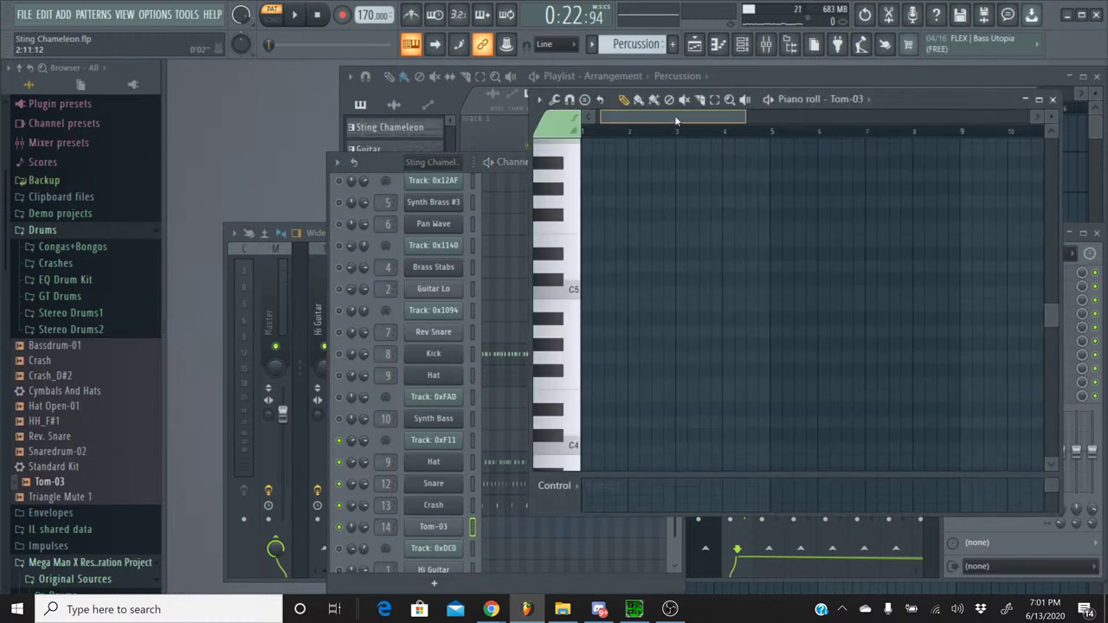
{"action": "key", "text": "ctrl+v"}
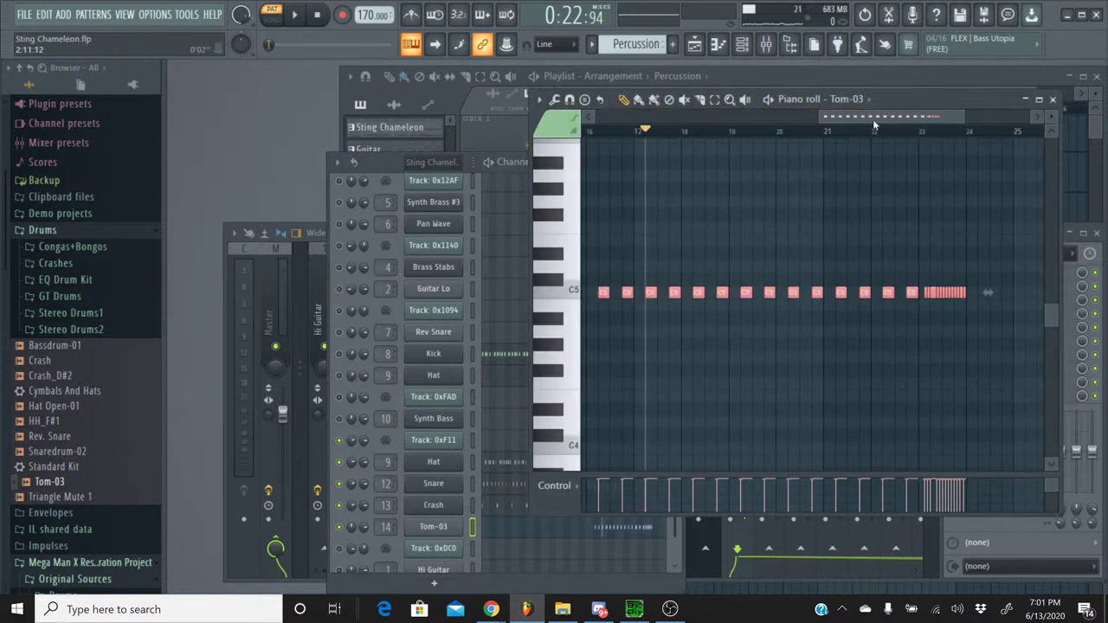
{"action": "left_click_drag", "start_coordinate": [603, 295], "coordinate": [648, 295]}
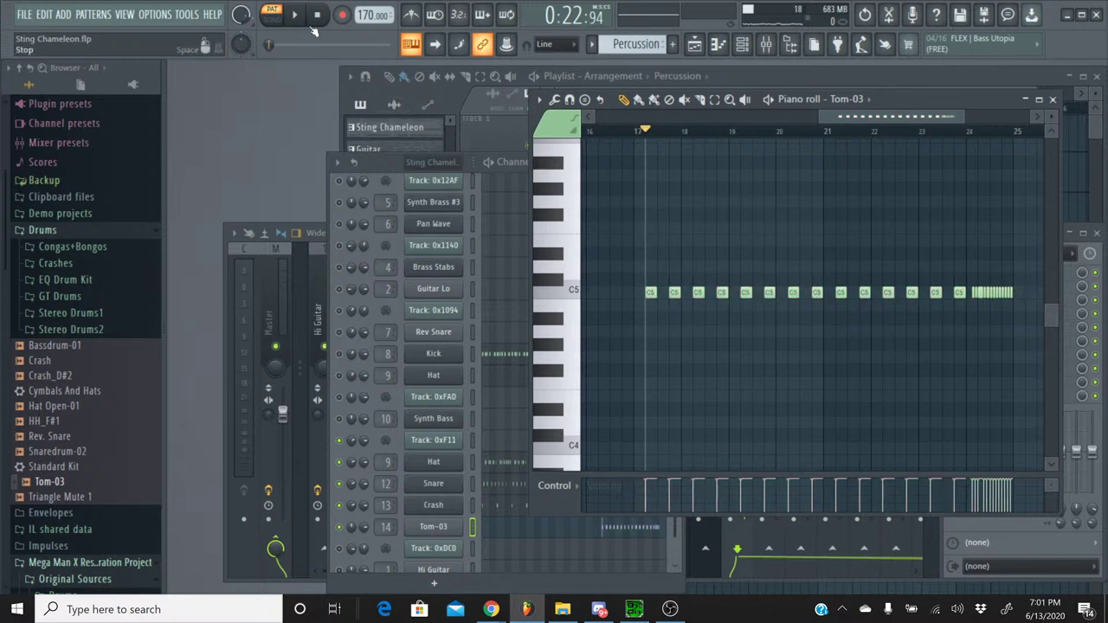
- Lower the Tom-03 mixer fader to a bit above half while playing the Percussion pattern, and close the mixer after stopping playback
{"action": "left_click", "coordinate": [294, 14]}
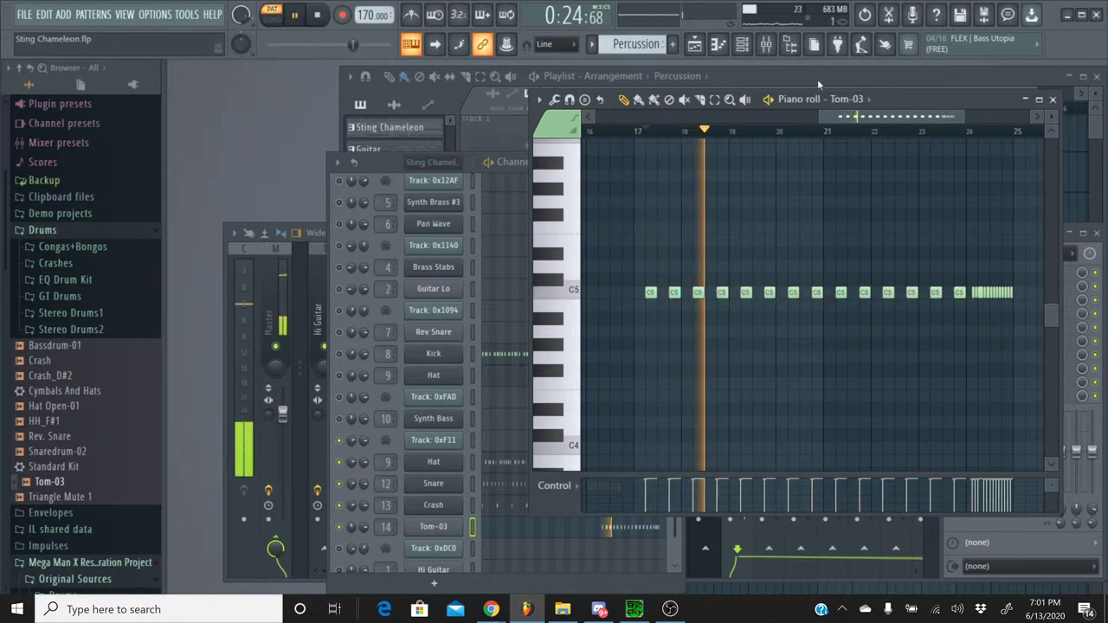
{"action": "left_click", "coordinate": [1026, 100]}
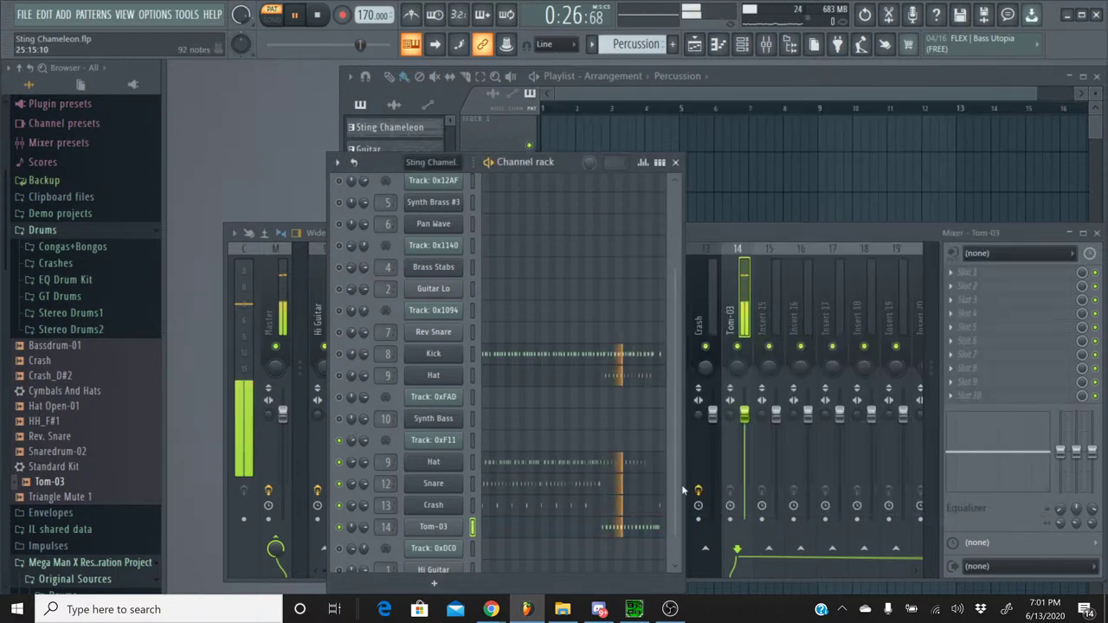
{"action": "left_click_drag", "start_coordinate": [745, 424], "coordinate": [745, 472]}
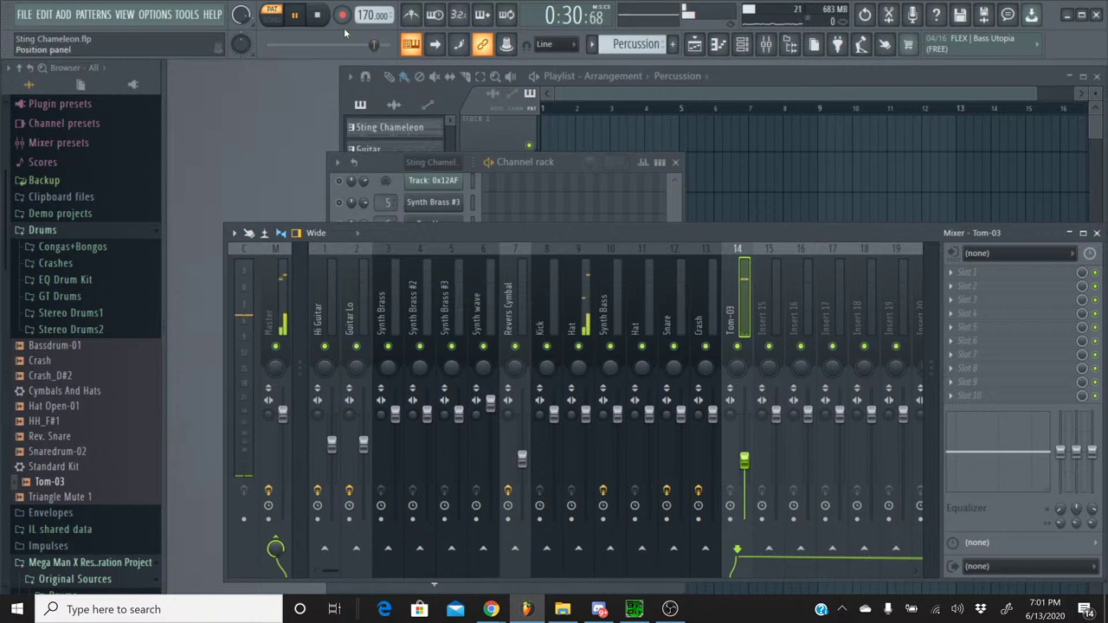
{"action": "left_click", "coordinate": [317, 21]}
{"action": "left_click", "coordinate": [766, 45]}
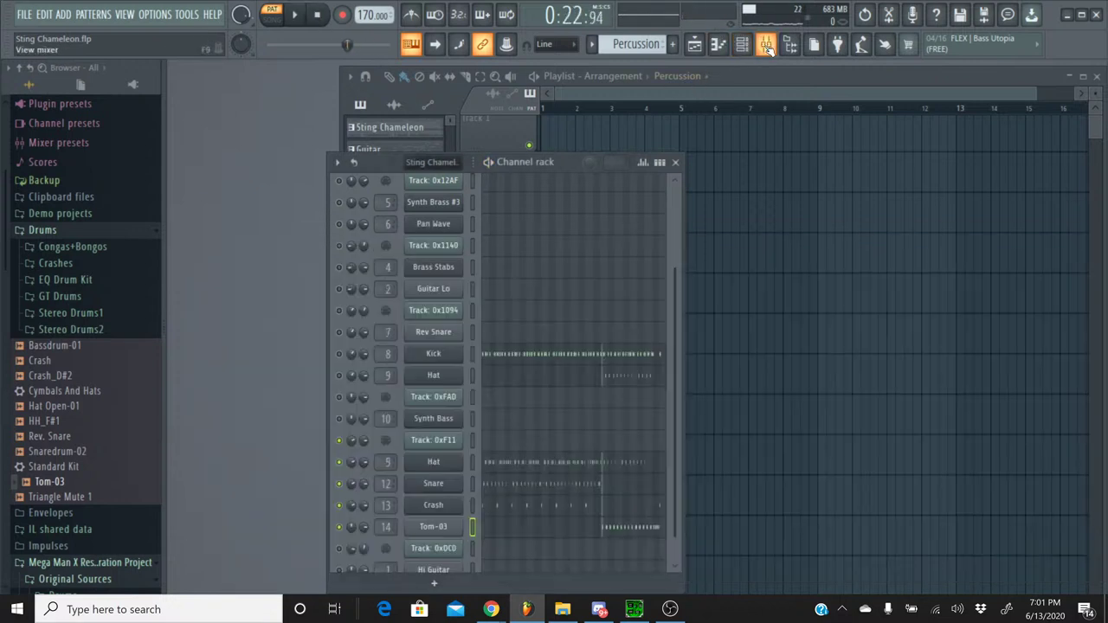
- Copy the Crash channel's panning value and paste it (71%) onto the Tom-03 channel's panning
{"action": "right_click", "coordinate": [355, 511]}
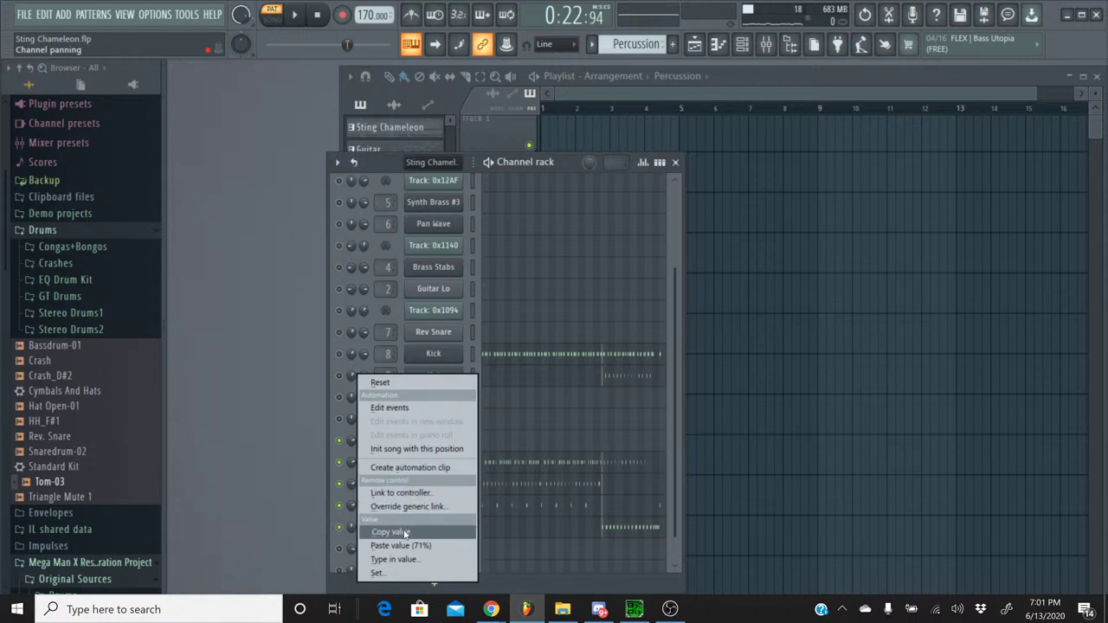
{"action": "left_click", "coordinate": [404, 533]}
{"action": "right_click", "coordinate": [352, 528]}
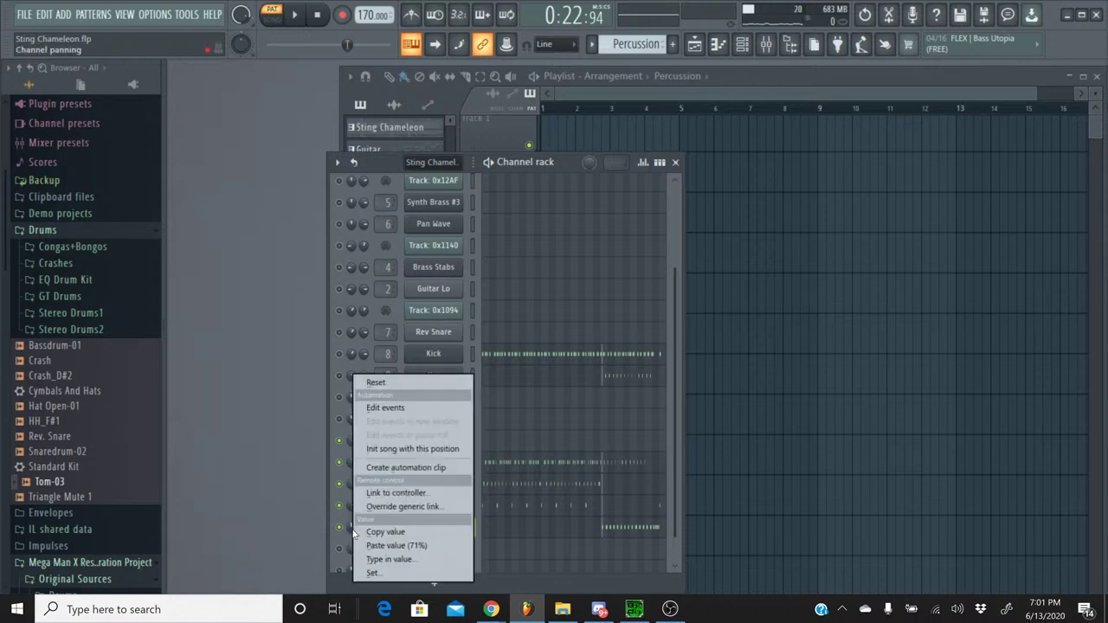
{"action": "left_click", "coordinate": [390, 546]}
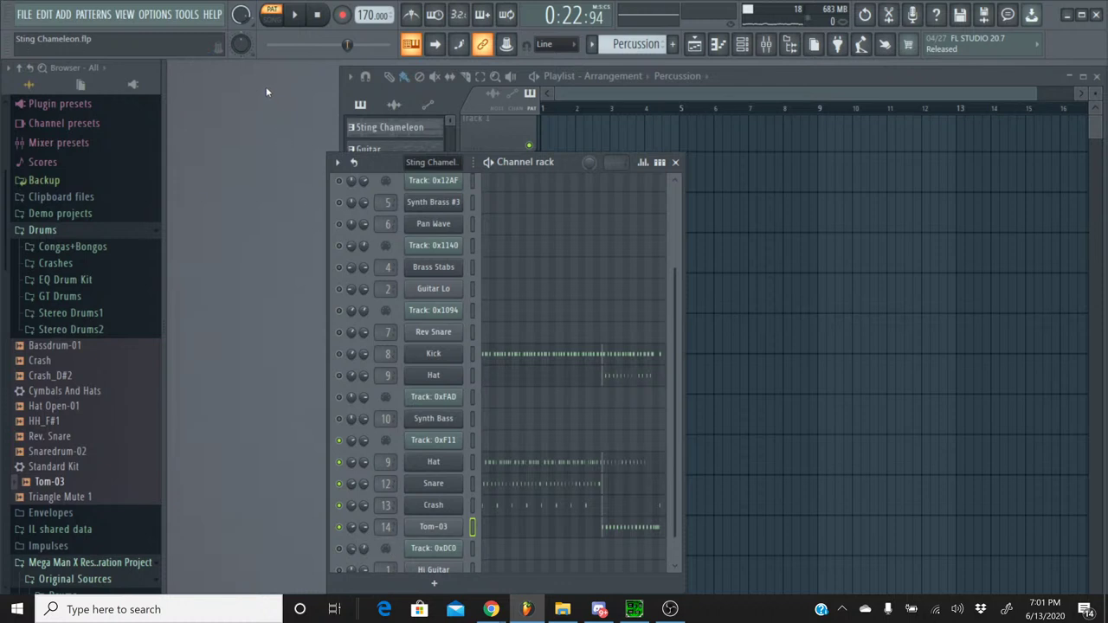
- Unmute Kick and the Hat below it, and play the Percussion pattern from bar 17 and again from the start
{"action": "left_click", "coordinate": [294, 14]}
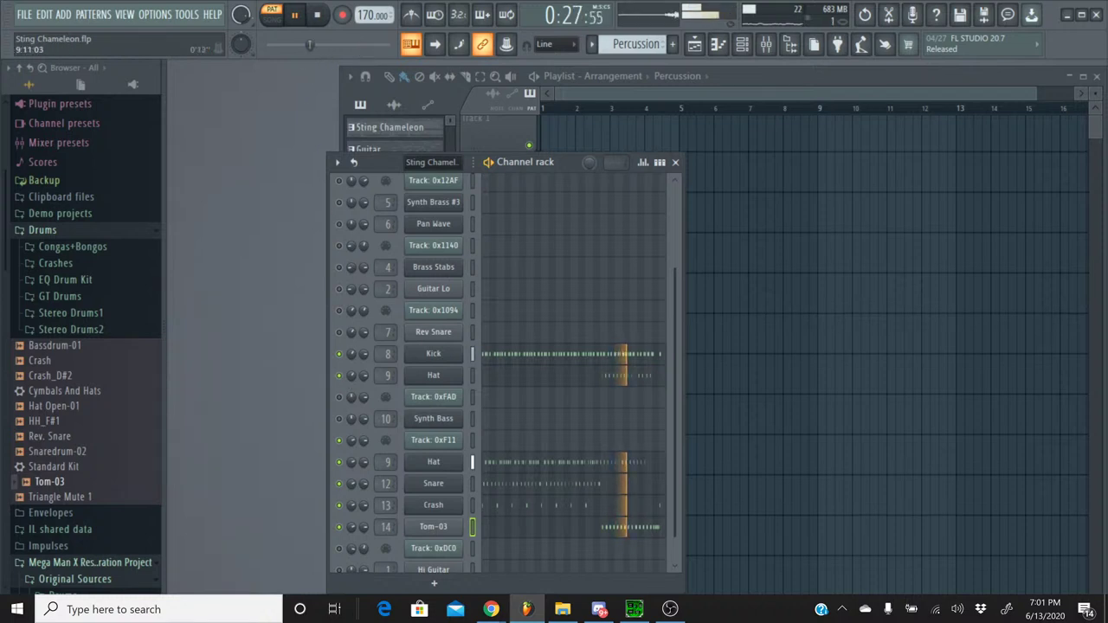
{"action": "left_click_drag", "start_coordinate": [358, 44], "coordinate": [267, 51]}
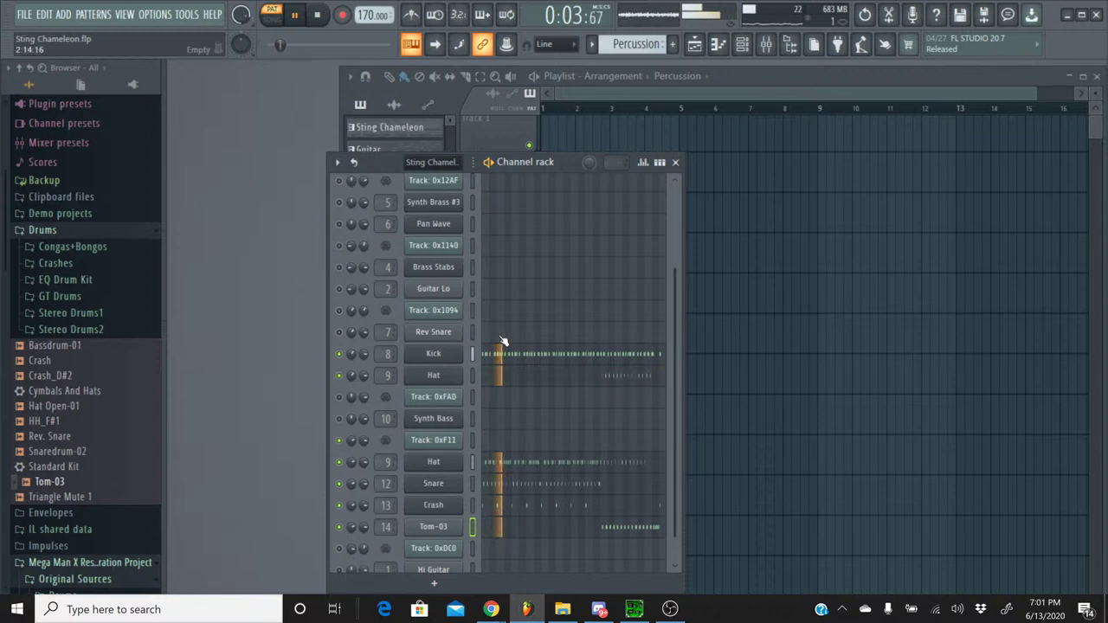
{"action": "scroll", "coordinate": [487, 417], "scroll_direction": "down", "scroll_amount": 1}
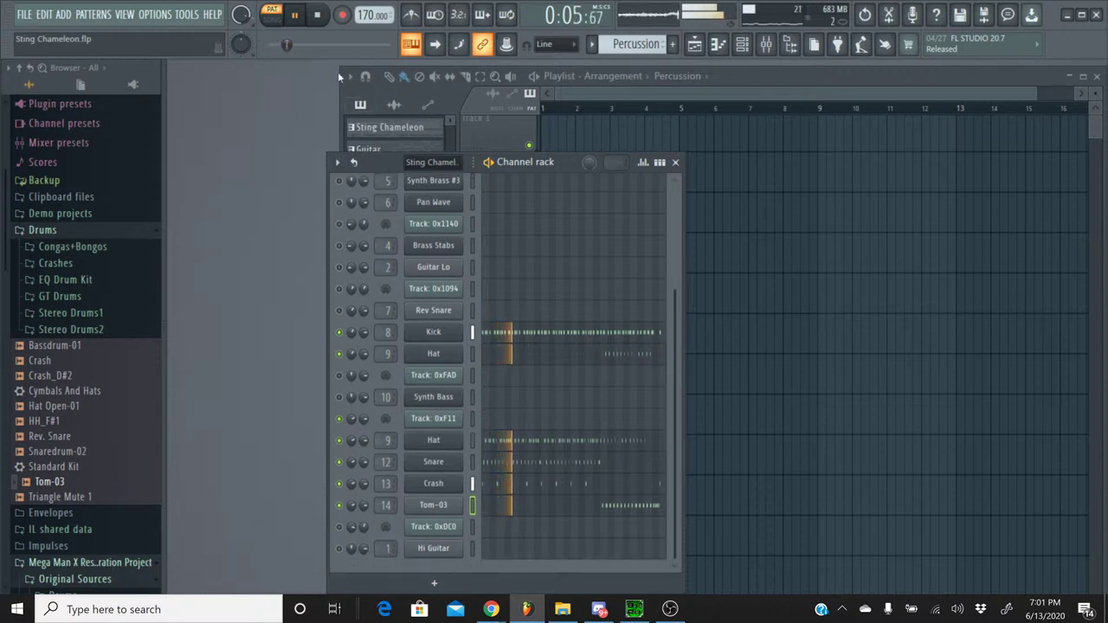
{"action": "left_click", "coordinate": [320, 17]}
- Save the Sting Chameleon project
{"action": "left_click", "coordinate": [754, 45]}
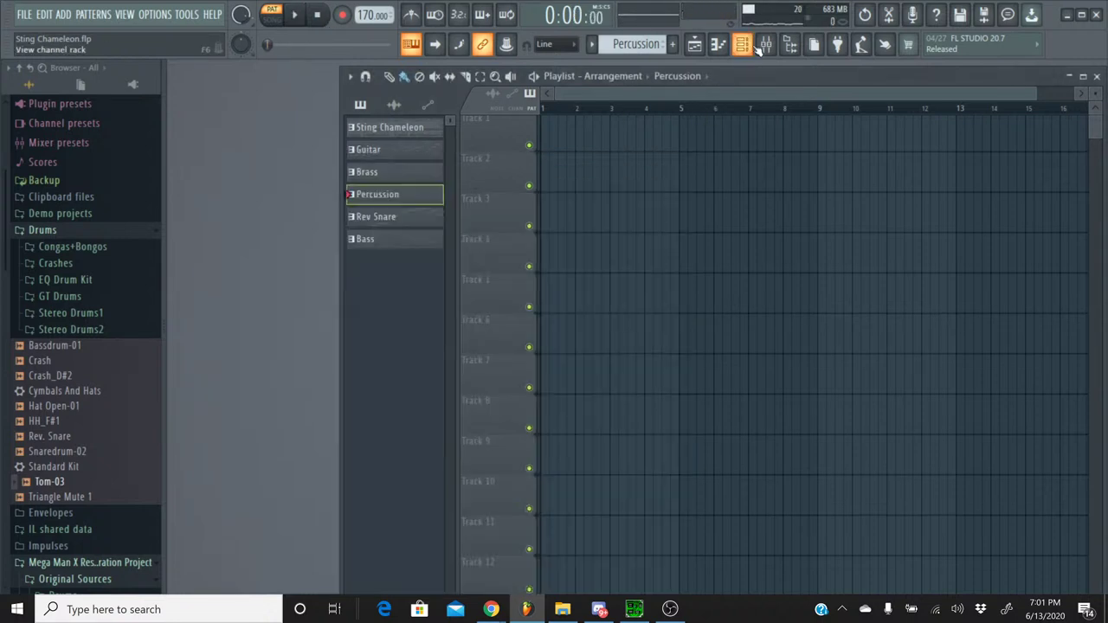
{"action": "left_click", "coordinate": [753, 49]}
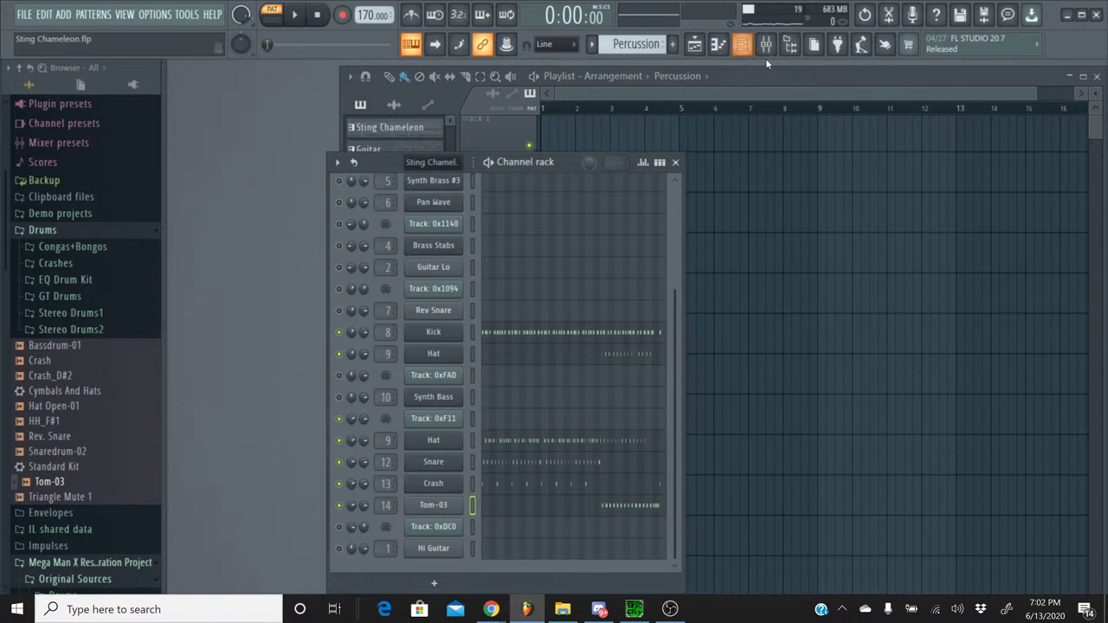
{"action": "scroll", "coordinate": [554, 268], "scroll_direction": "up", "scroll_amount": 4}
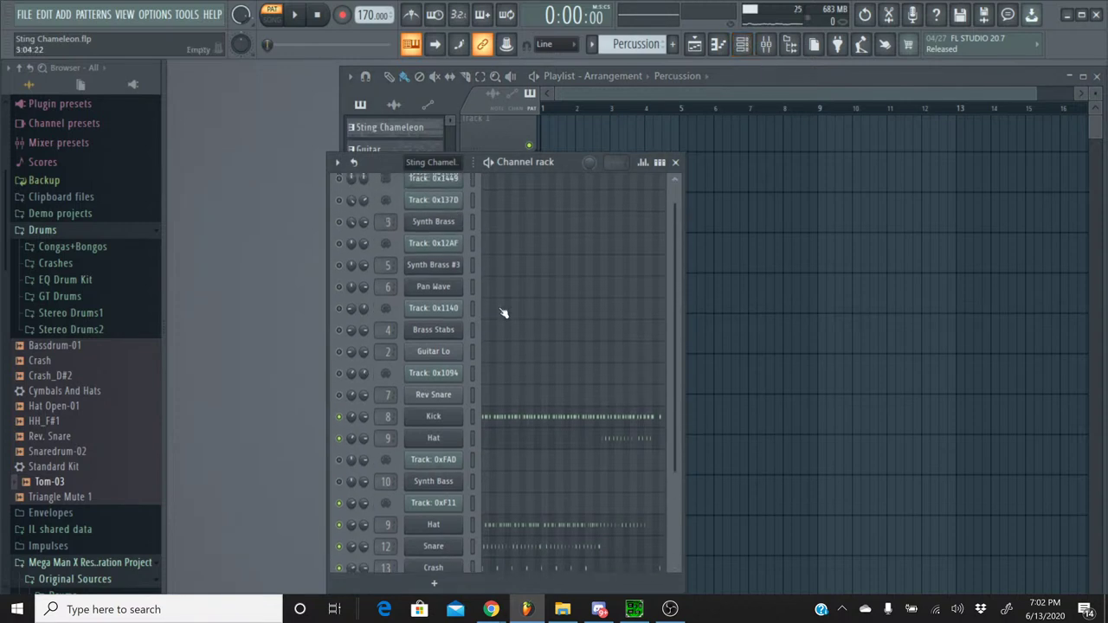
{"action": "left_click", "coordinate": [19, 15]}
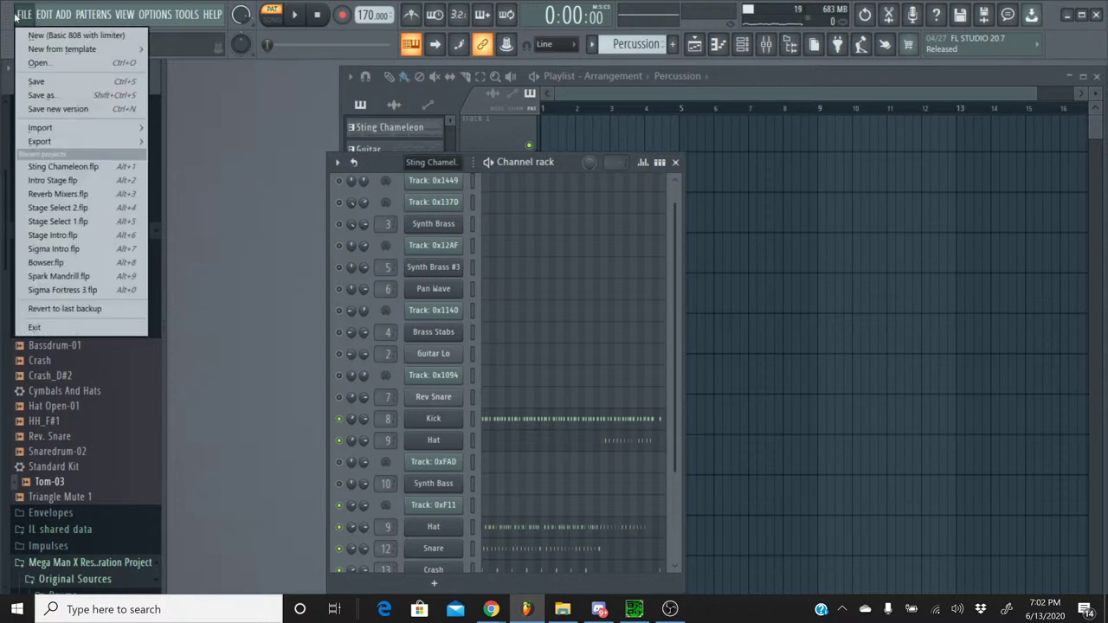
{"action": "left_click", "coordinate": [39, 82]}
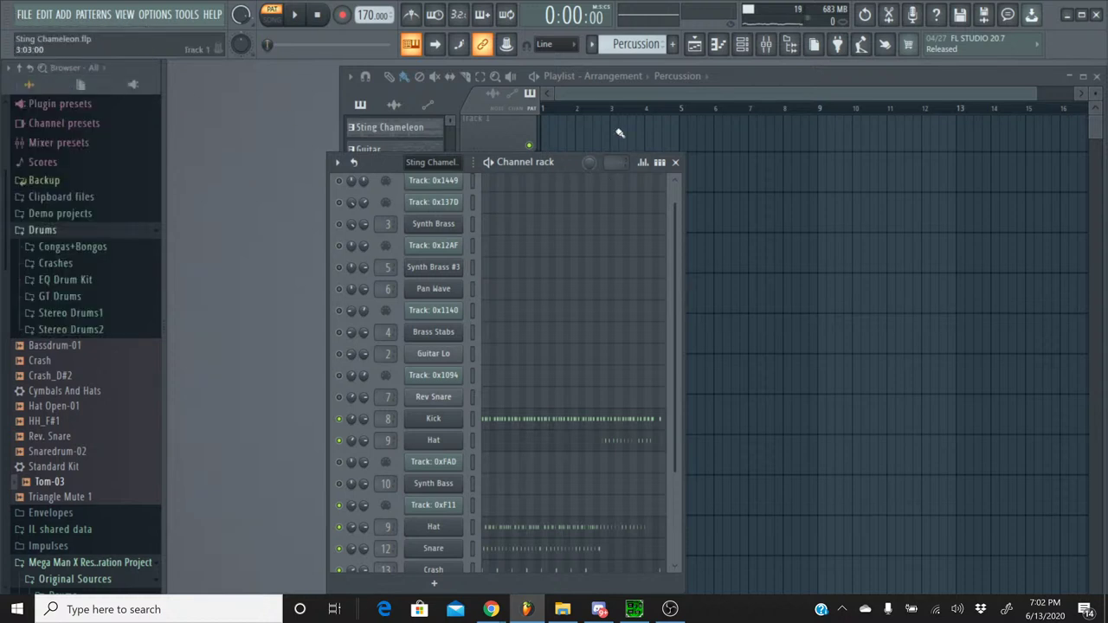
{"action": "left_click", "coordinate": [594, 48]}
{"action": "left_click", "coordinate": [625, 67]}
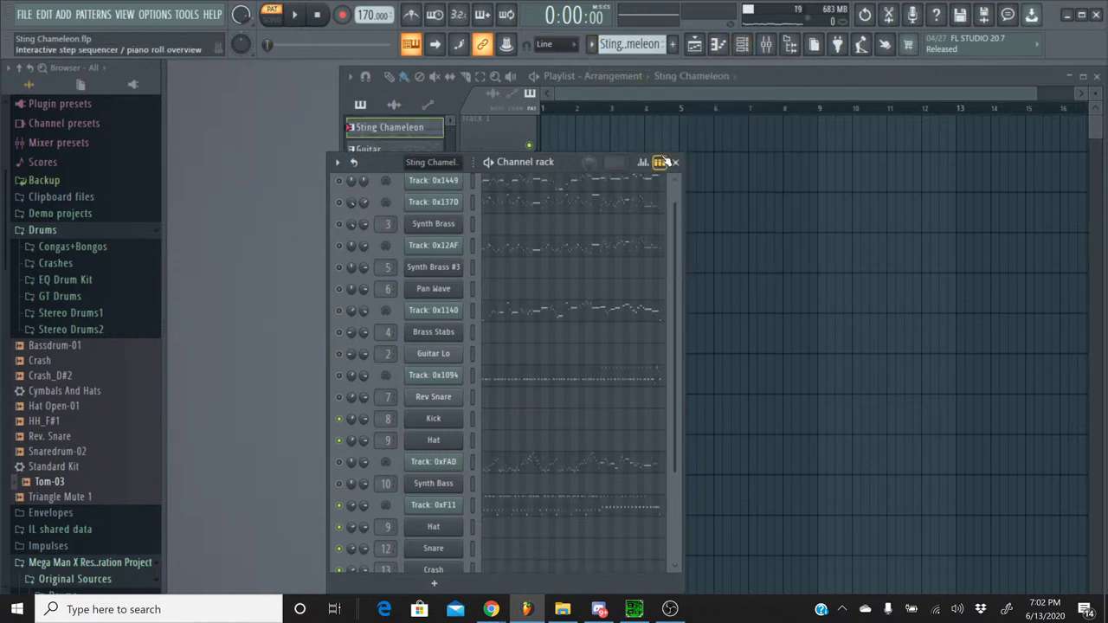
{"action": "left_click", "coordinate": [598, 97]}
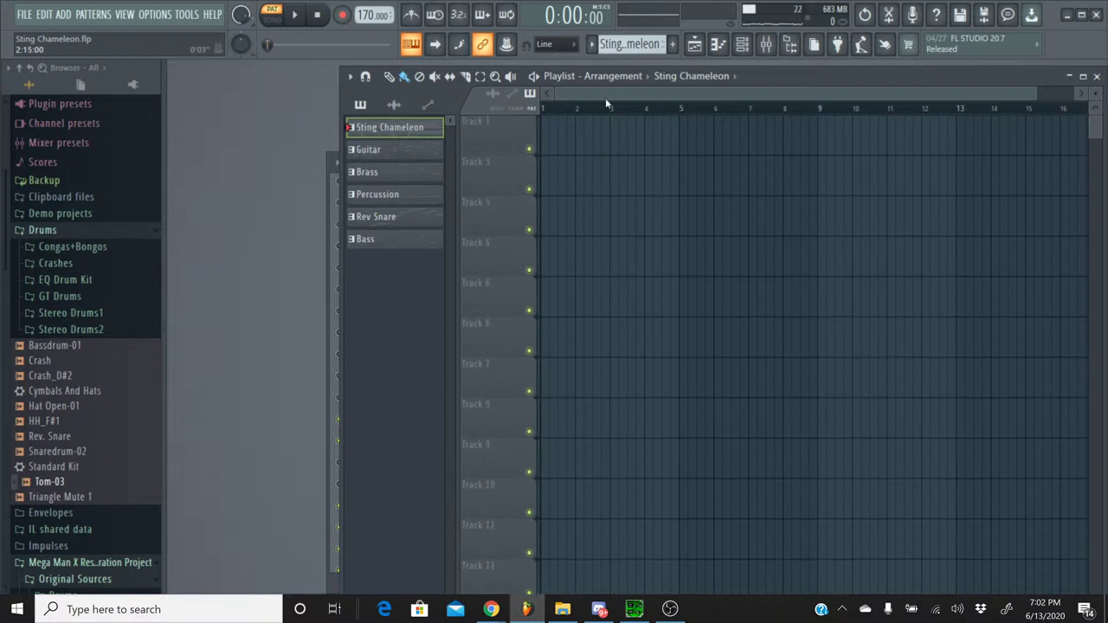
- Select the Guitar pattern and unmute all channels by toggling solo on Track: 0x1140 in the channel rack
{"action": "left_click", "coordinate": [593, 47]}
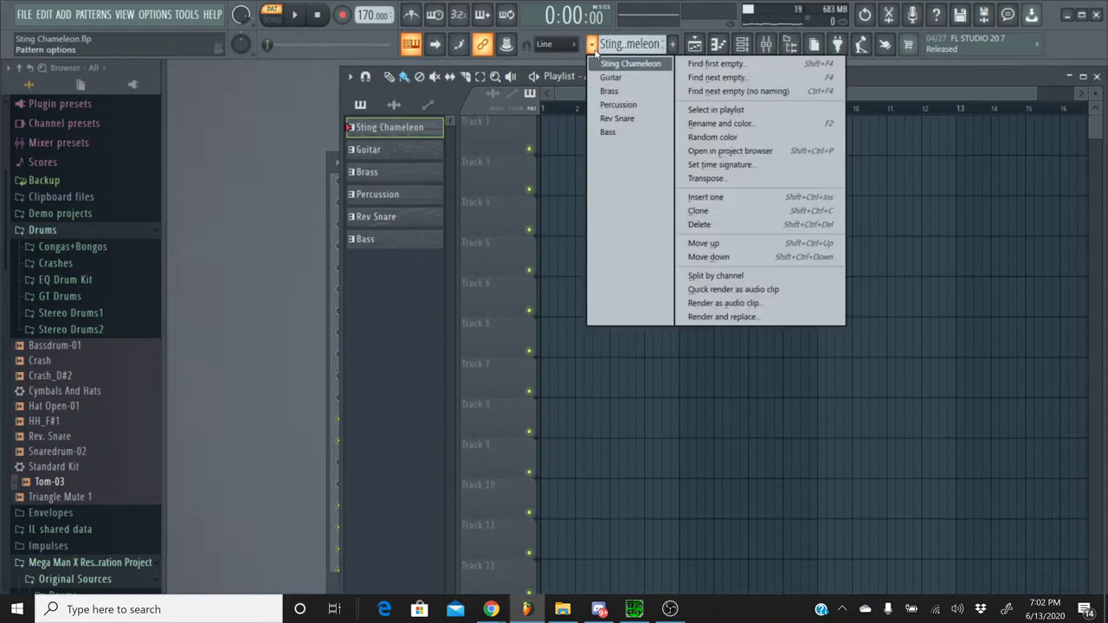
{"action": "left_click", "coordinate": [611, 77]}
{"action": "left_click", "coordinate": [742, 44]}
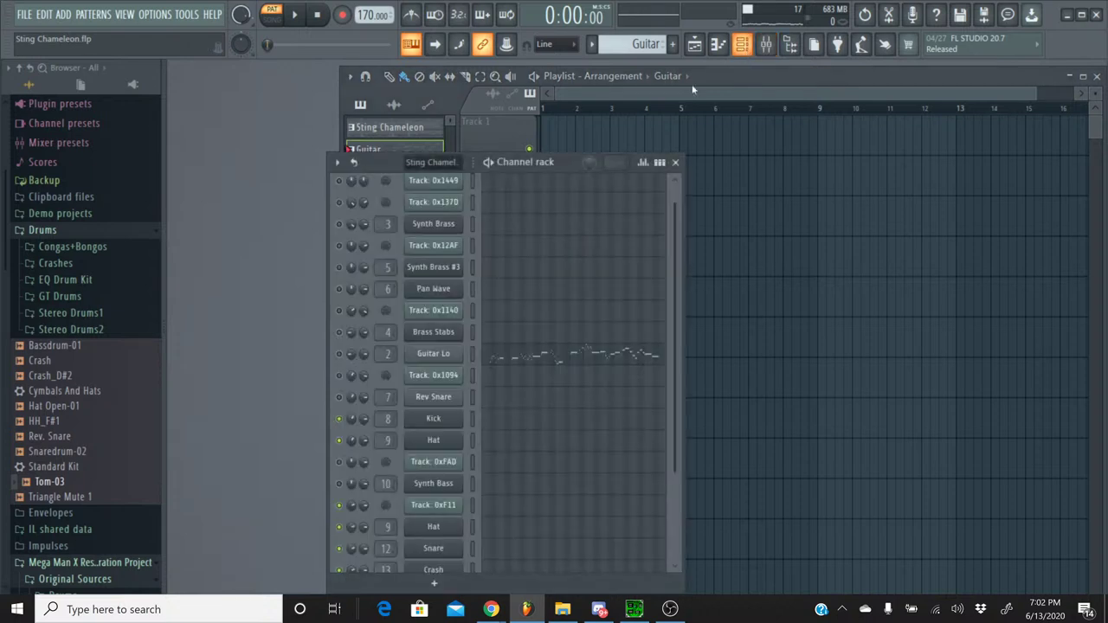
{"action": "right_click", "coordinate": [338, 314]}
{"action": "left_click", "coordinate": [340, 322]}
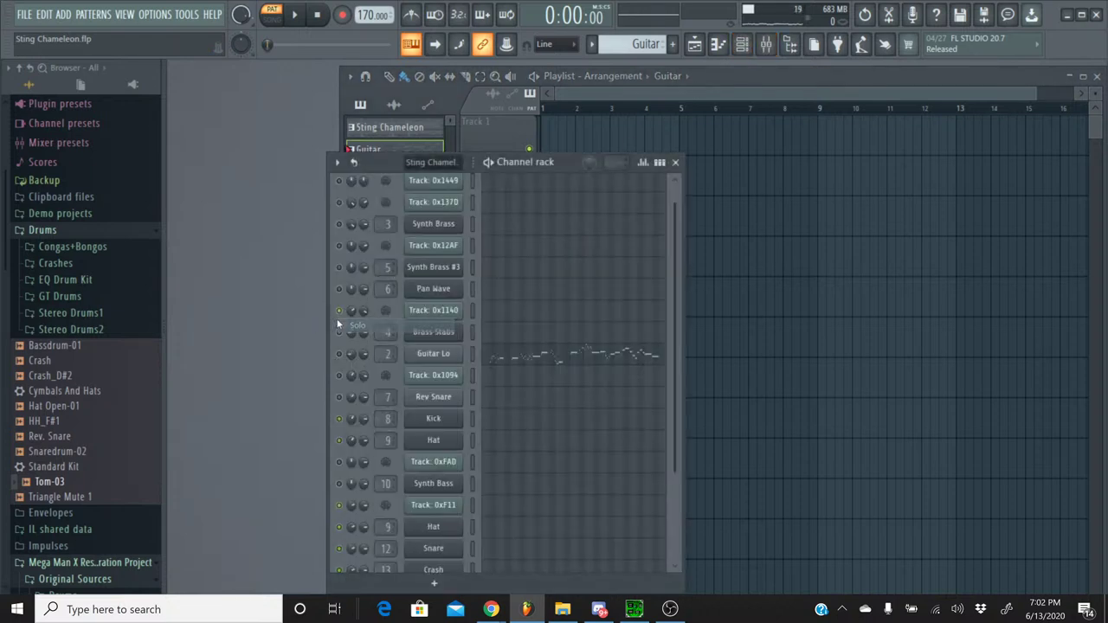
{"action": "right_click", "coordinate": [339, 315]}
{"action": "left_click", "coordinate": [340, 323]}
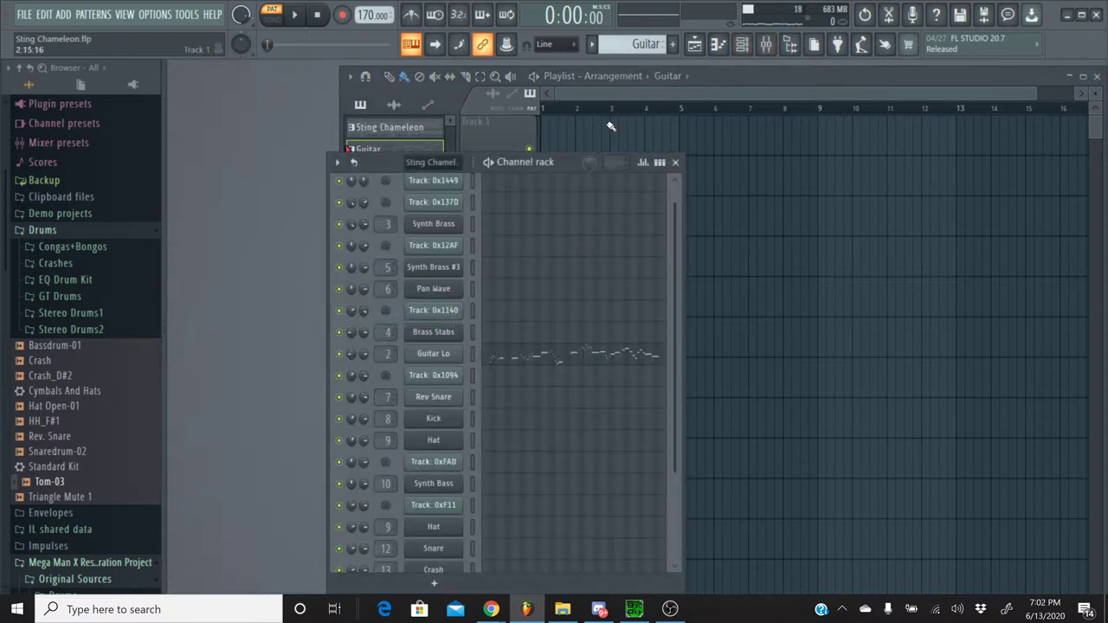
- Hide the channel rack and place the Guitar pattern on playlist Track 1, aligned to the start of bar 1
{"action": "key", "text": "F6"}
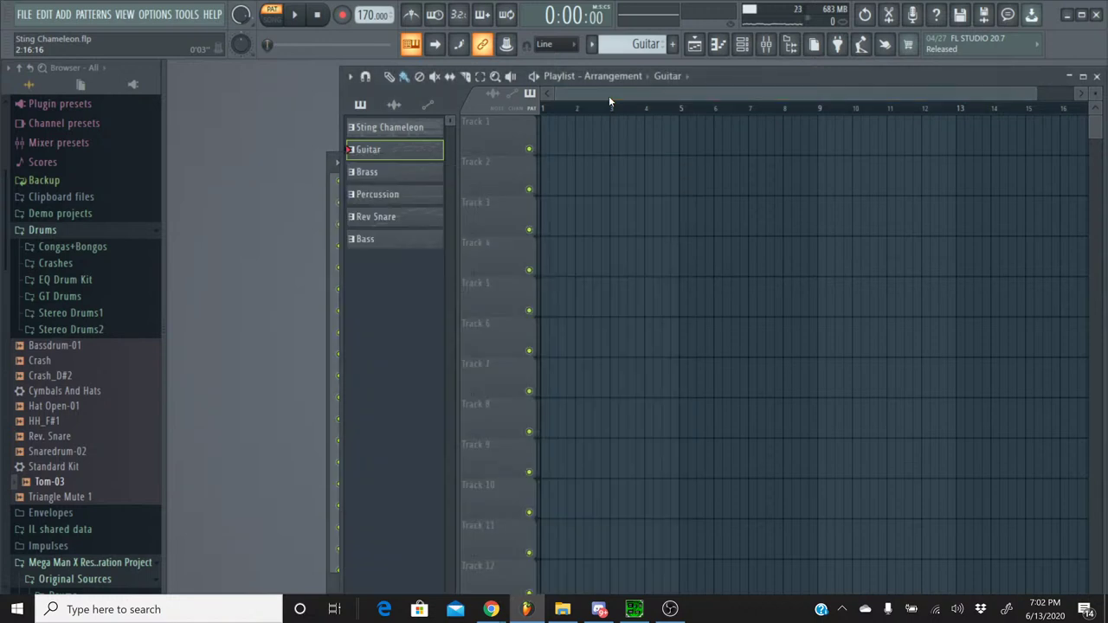
{"action": "left_click", "coordinate": [562, 132]}
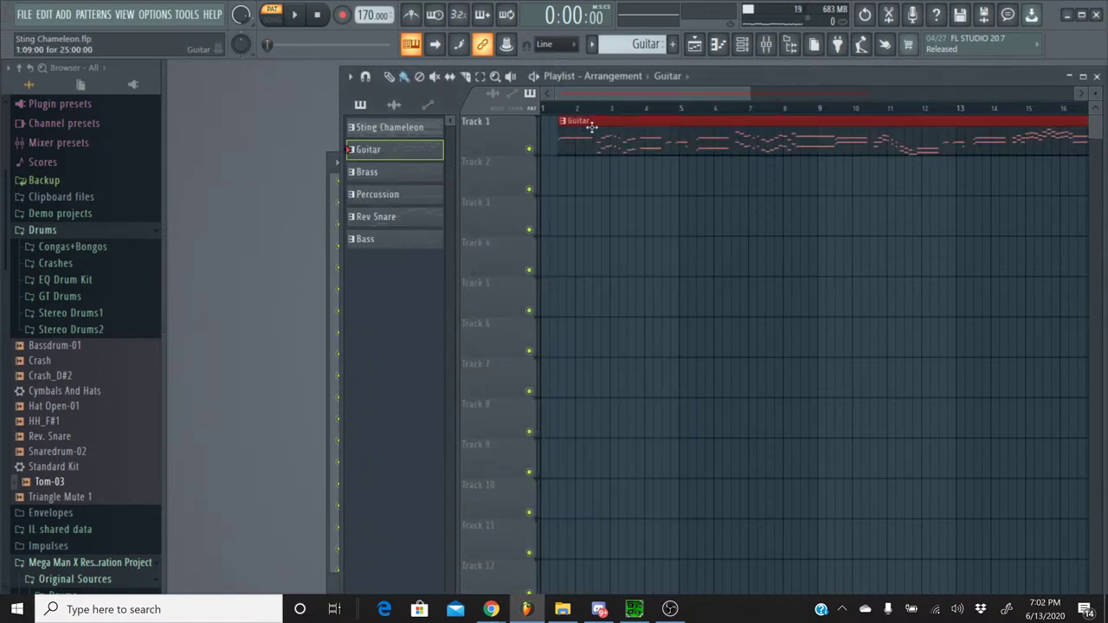
{"action": "left_click_drag", "start_coordinate": [591, 128], "coordinate": [571, 127]}
- Place the Brass pattern on playlist Track 2, aligned to the start of bar 1
{"action": "left_click", "coordinate": [591, 44]}
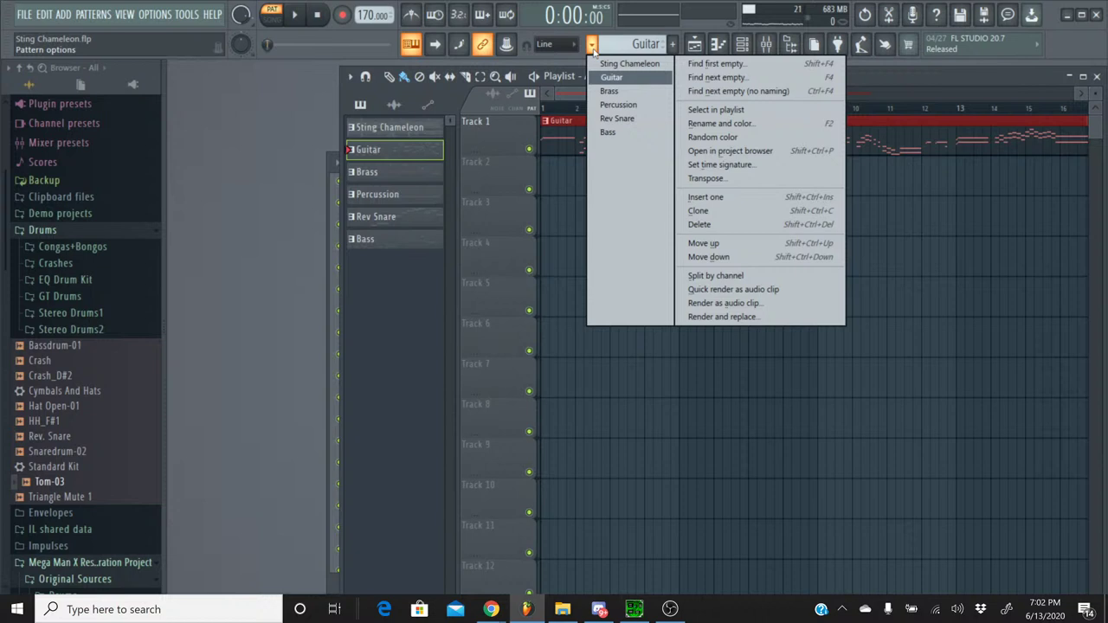
{"action": "left_click", "coordinate": [606, 94]}
{"action": "left_click", "coordinate": [551, 177]}
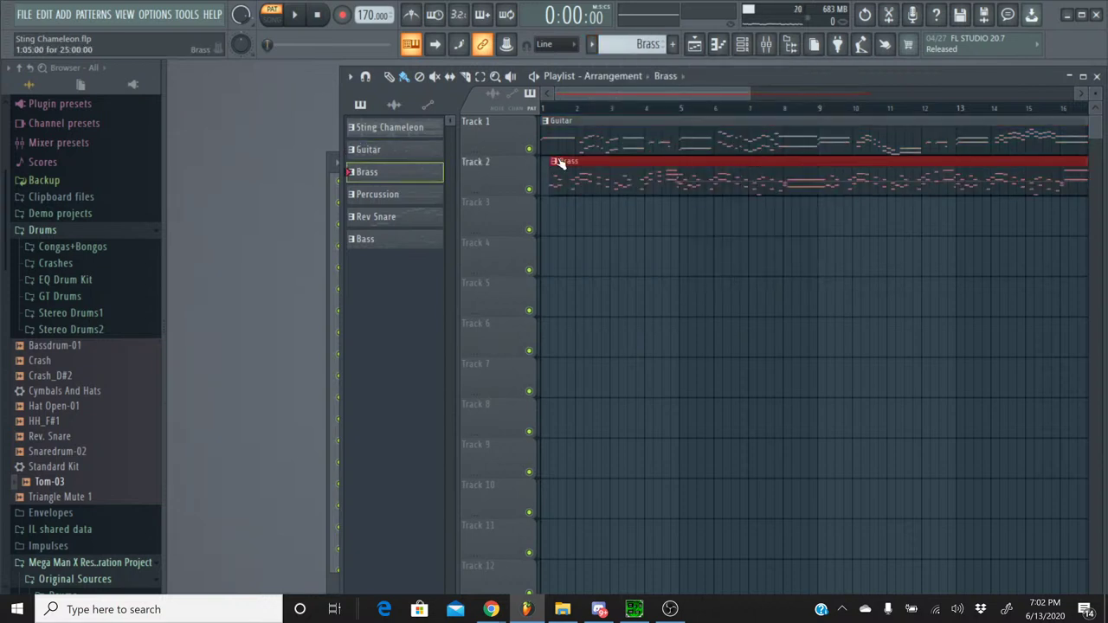
{"action": "left_click_drag", "start_coordinate": [572, 161], "coordinate": [563, 161]}
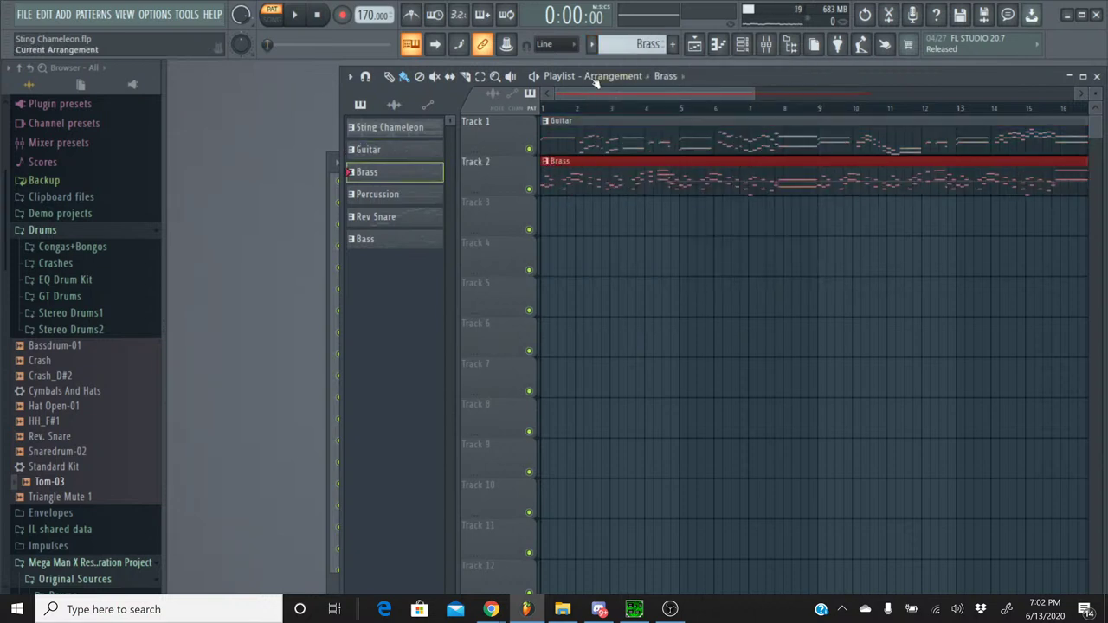
- Place the Percussion pattern on playlist Track 3, aligned to the start of bar 1
{"action": "left_click", "coordinate": [593, 50]}
{"action": "left_click", "coordinate": [606, 107]}
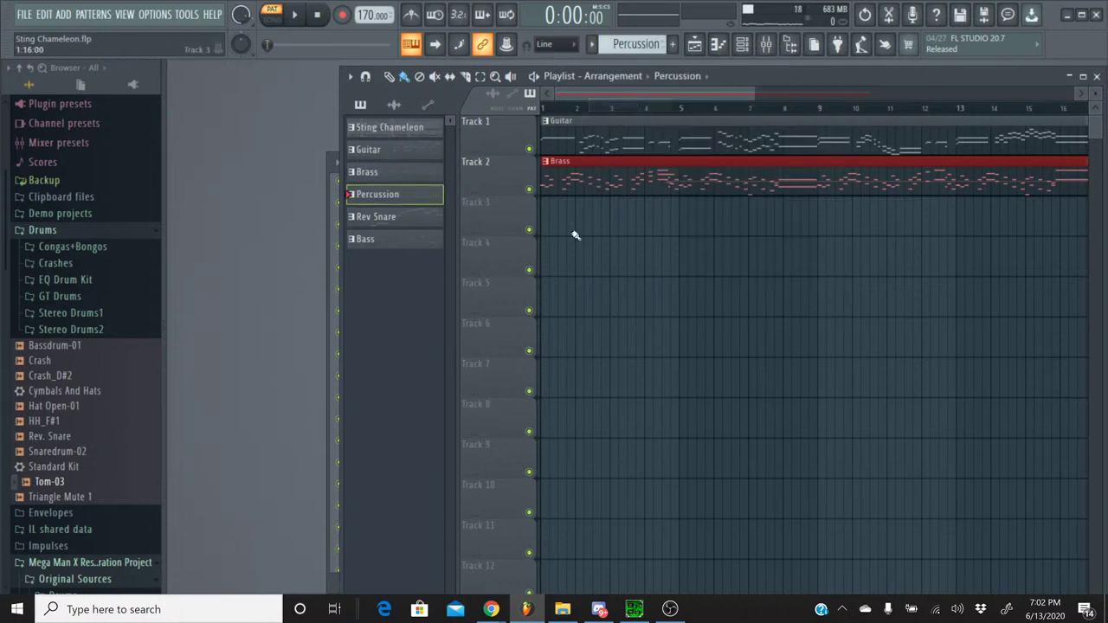
{"action": "left_click", "coordinate": [578, 222]}
{"action": "left_click_drag", "start_coordinate": [606, 202], "coordinate": [572, 201]}
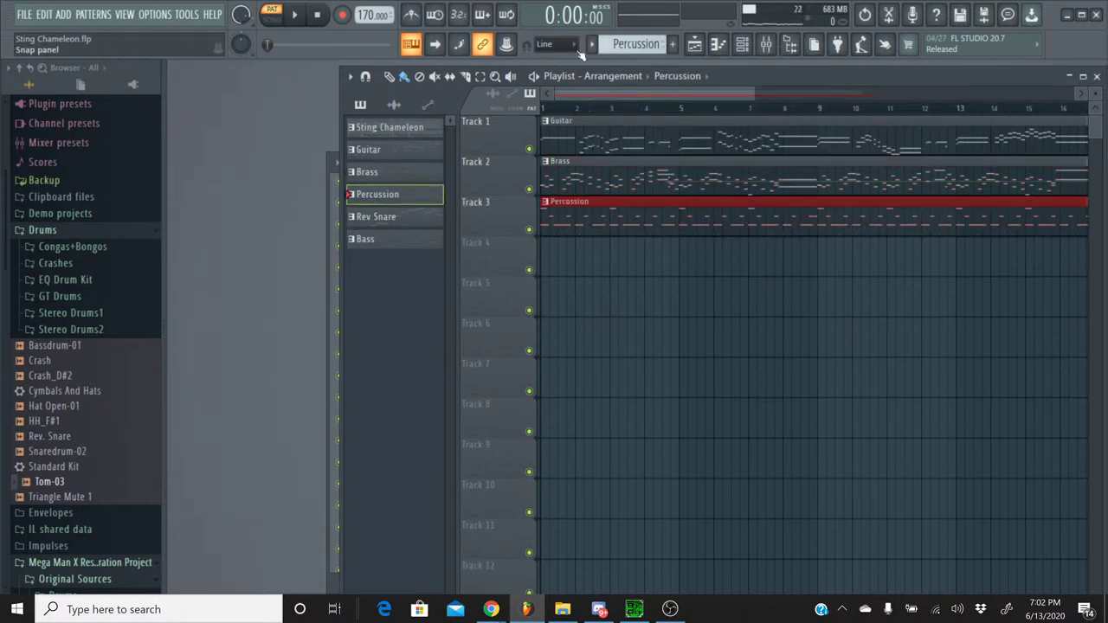
- Place the Rev Snare pattern as a clip on playlist Track 4
{"action": "left_click", "coordinate": [592, 50]}
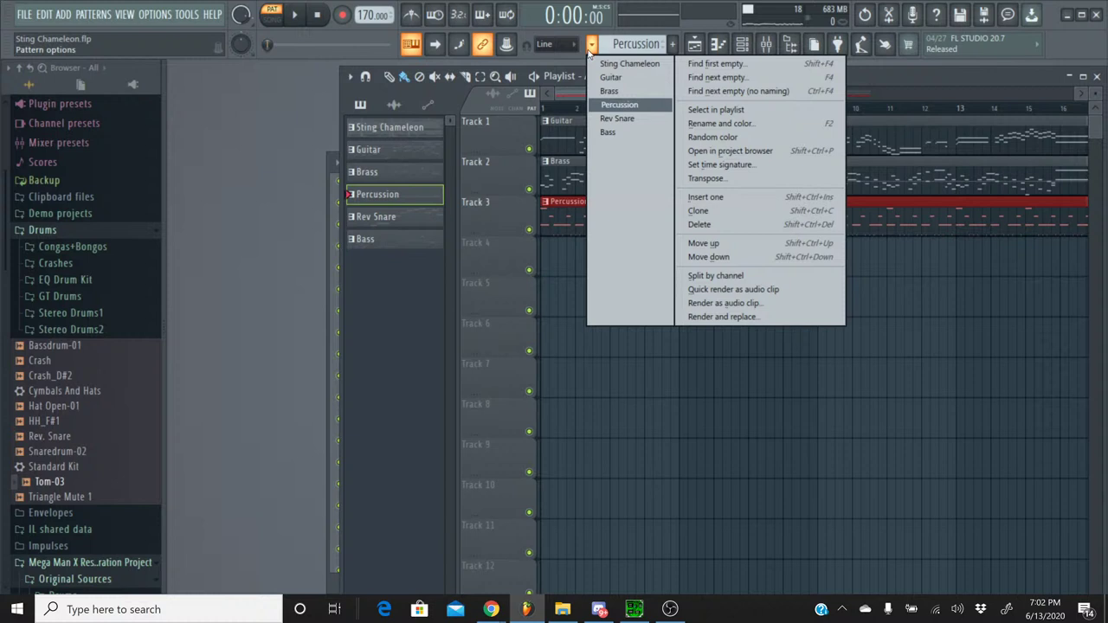
{"action": "left_click", "coordinate": [611, 118]}
{"action": "left_click", "coordinate": [587, 269]}
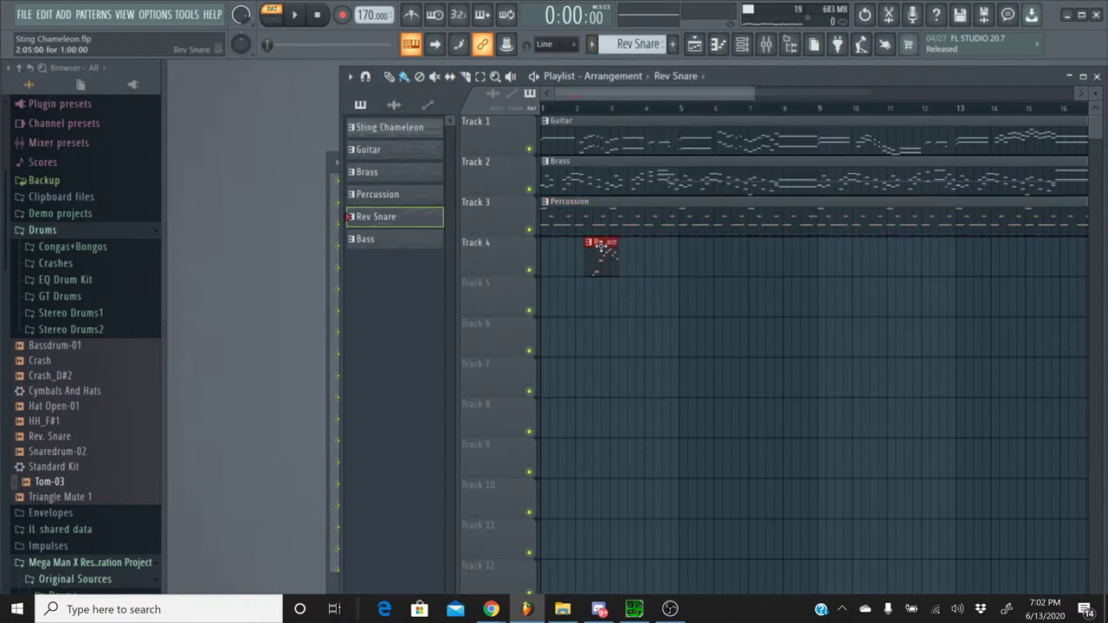
- Move the Rev Snare clip on Track 4 near the end of the arrangement so it starts at 24:13, just before bar 25
{"action": "scroll", "coordinate": [655, 94], "scroll_direction": "down", "scroll_amount": 3}
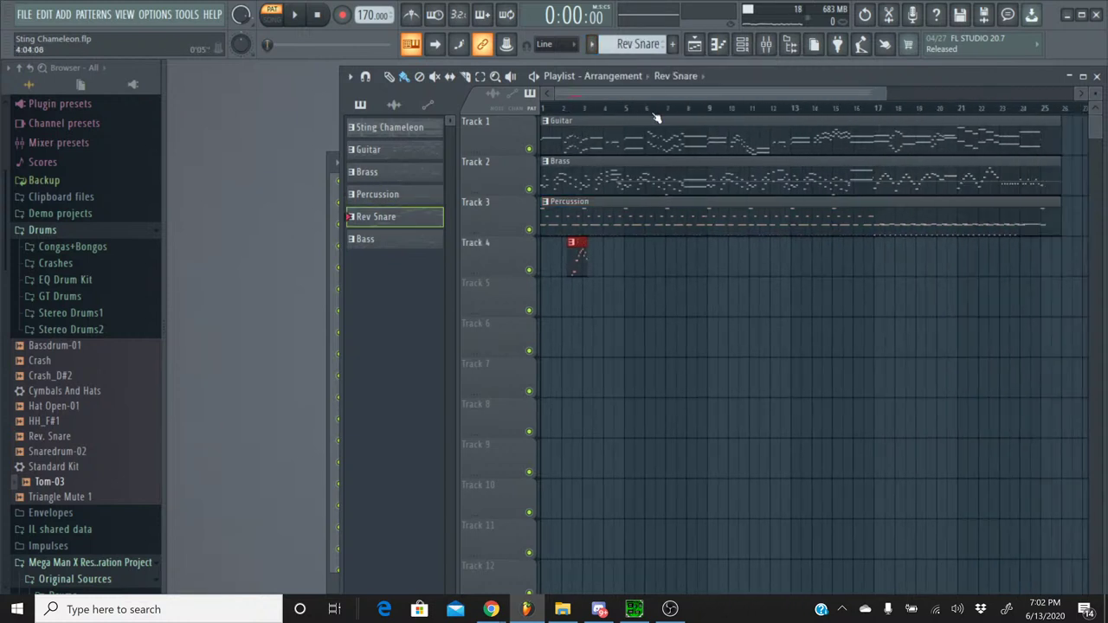
{"action": "scroll", "coordinate": [656, 118], "scroll_direction": "up", "scroll_amount": 1}
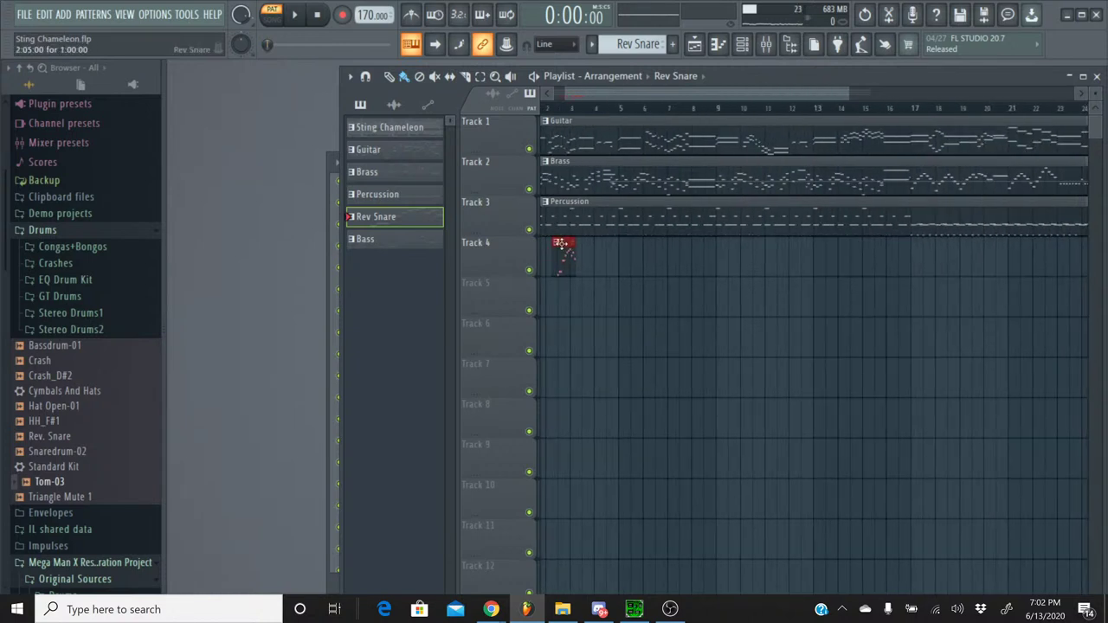
{"action": "left_click_drag", "start_coordinate": [563, 246], "coordinate": [1050, 243]}
{"action": "left_click_drag", "start_coordinate": [803, 96], "coordinate": [944, 95]}
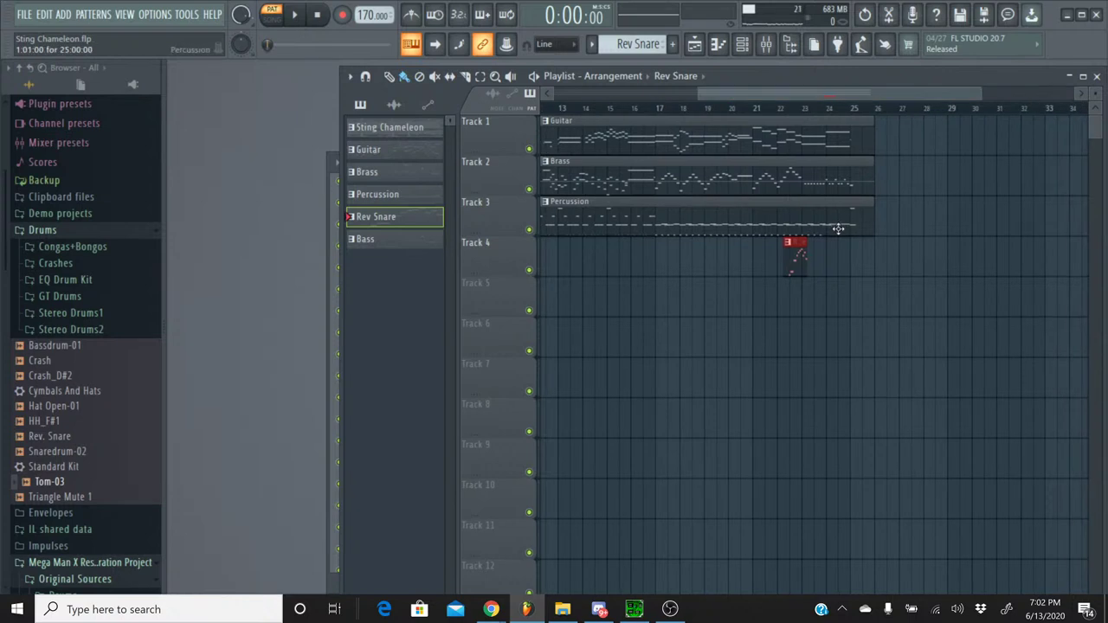
{"action": "left_click_drag", "start_coordinate": [796, 243], "coordinate": [854, 243]}
{"action": "scroll", "coordinate": [850, 111], "scroll_direction": "up", "scroll_amount": 3}
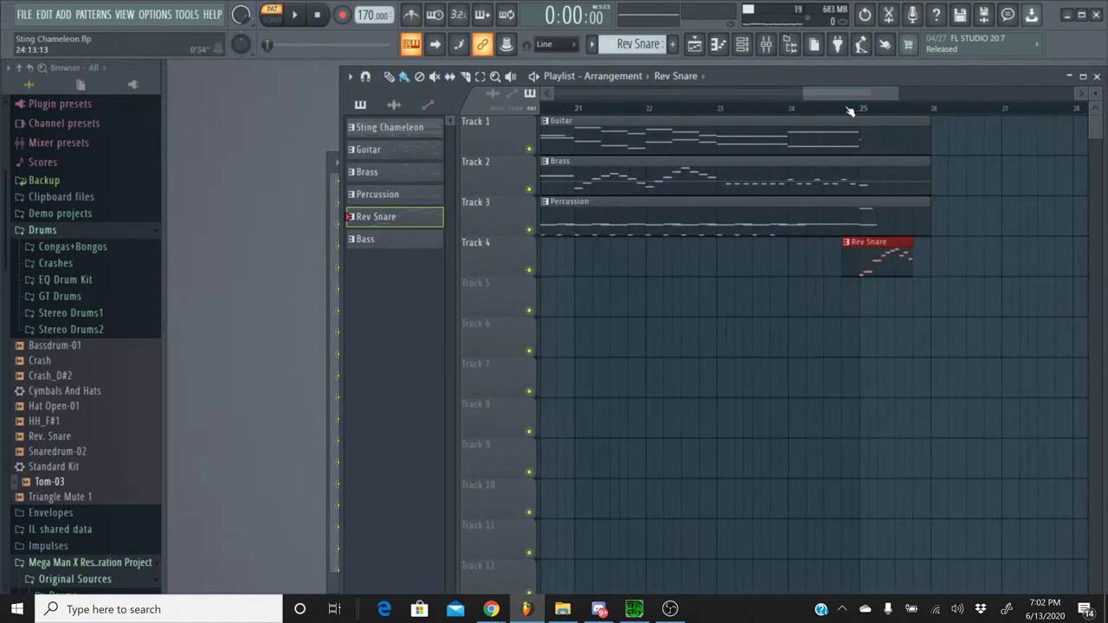
{"action": "scroll", "coordinate": [850, 110], "scroll_direction": "up", "scroll_amount": 3}
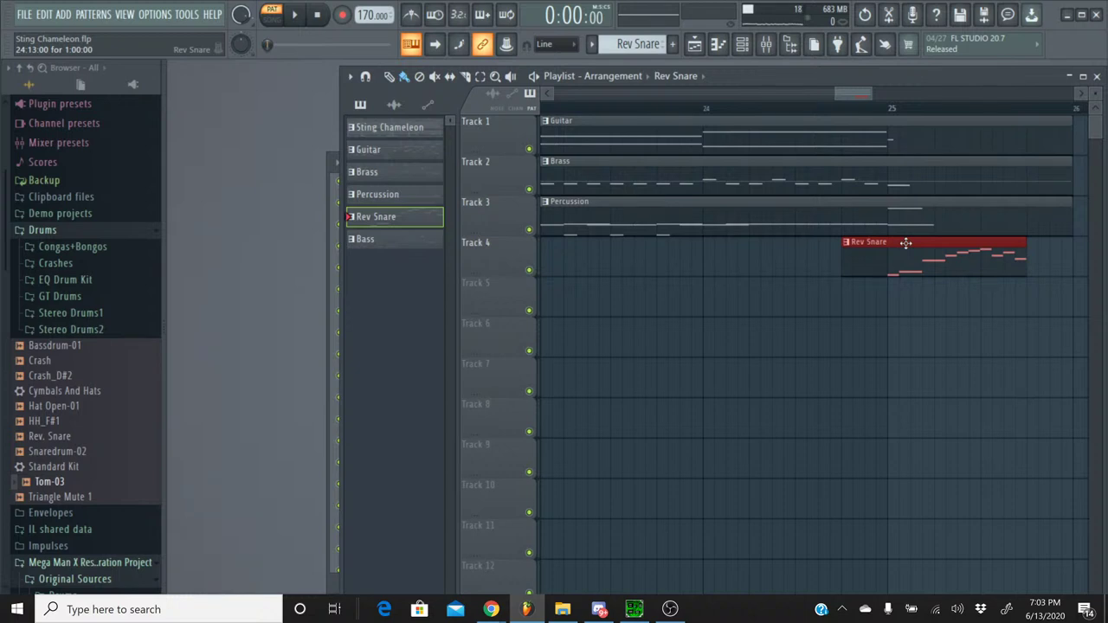
- Check the live chat pop-out for viewer messages and look up the current time on the system clock
{"action": "mouse_move", "coordinate": [491, 611]}
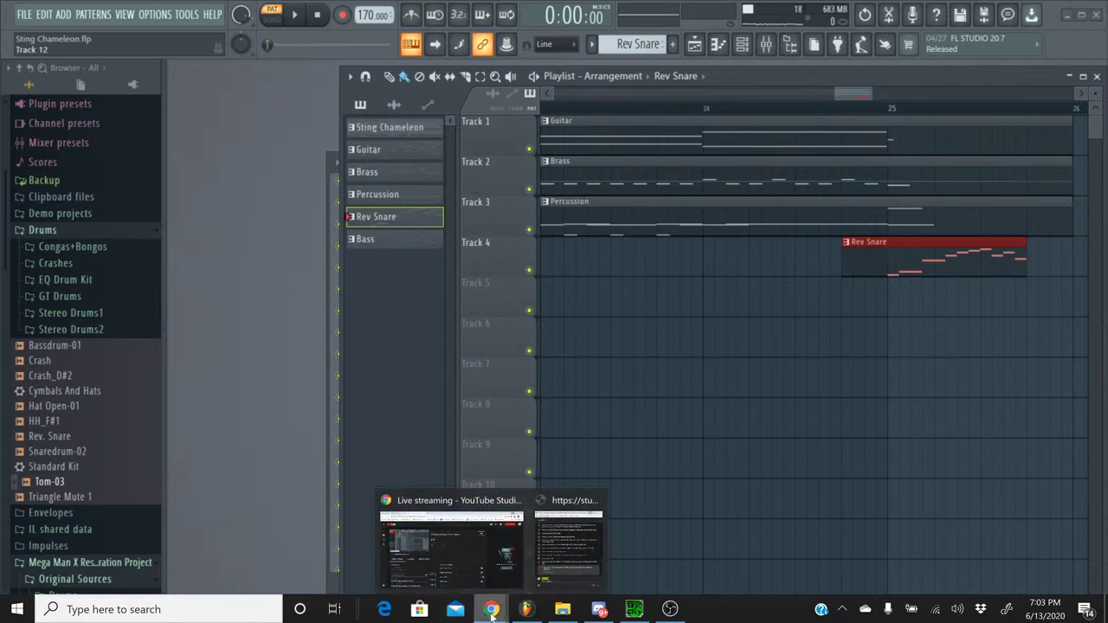
{"action": "left_click", "coordinate": [562, 555]}
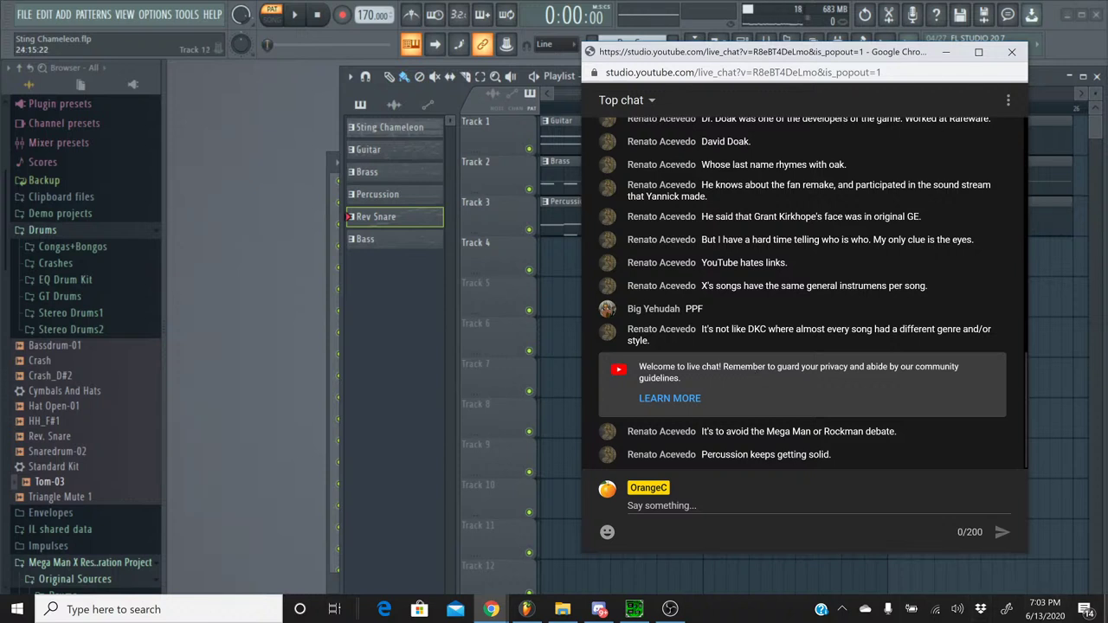
{"action": "left_click", "coordinate": [1046, 609]}
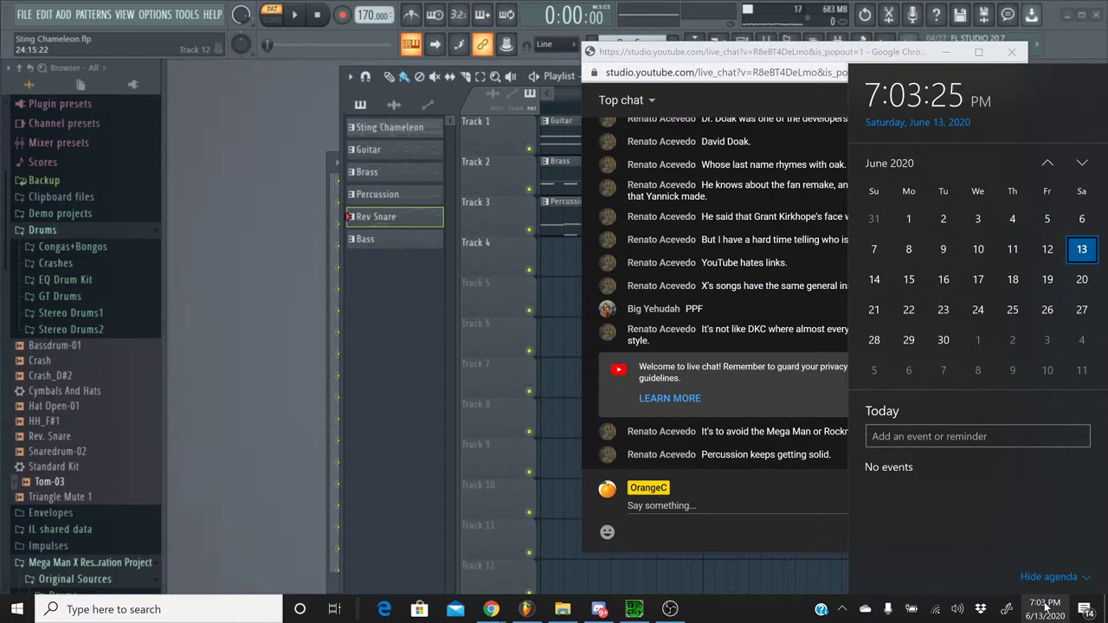
{"action": "left_click", "coordinate": [1045, 607]}
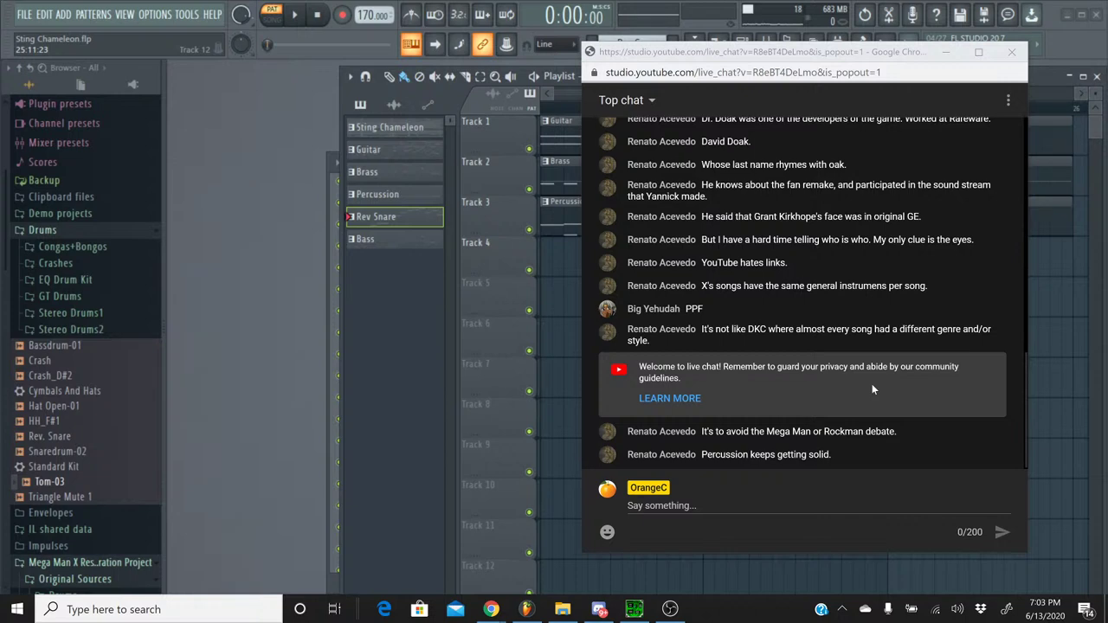
{"action": "left_click", "coordinate": [945, 53]}
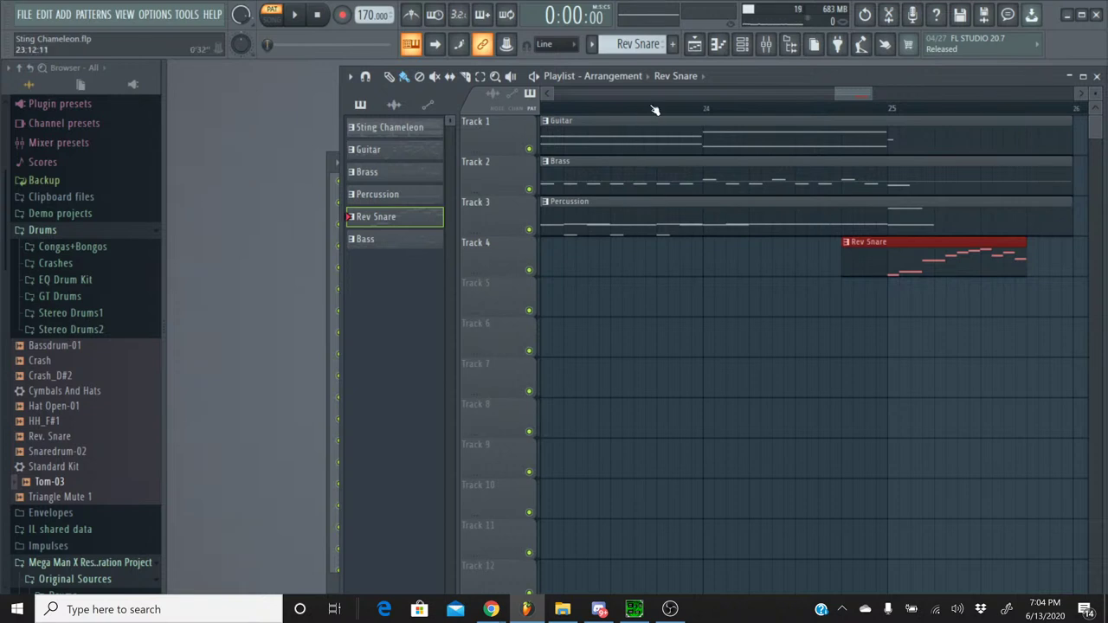
- Place the Bass pattern on playlist Track 5, aligned to the start of bar 1
{"action": "left_click_drag", "start_coordinate": [849, 94], "coordinate": [449, 134]}
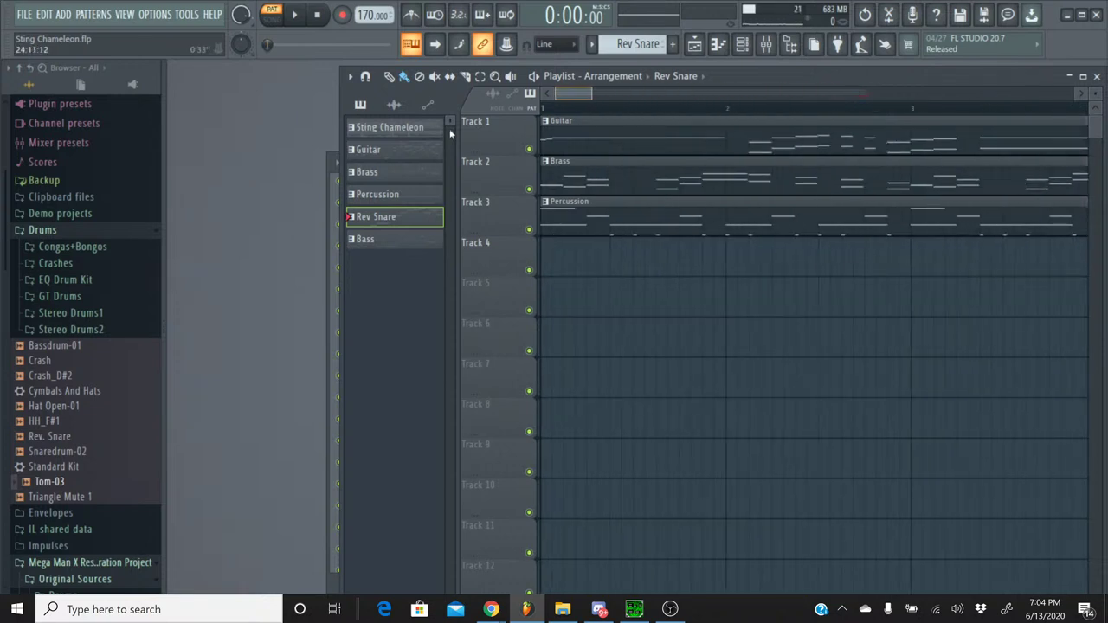
{"action": "left_click", "coordinate": [591, 45]}
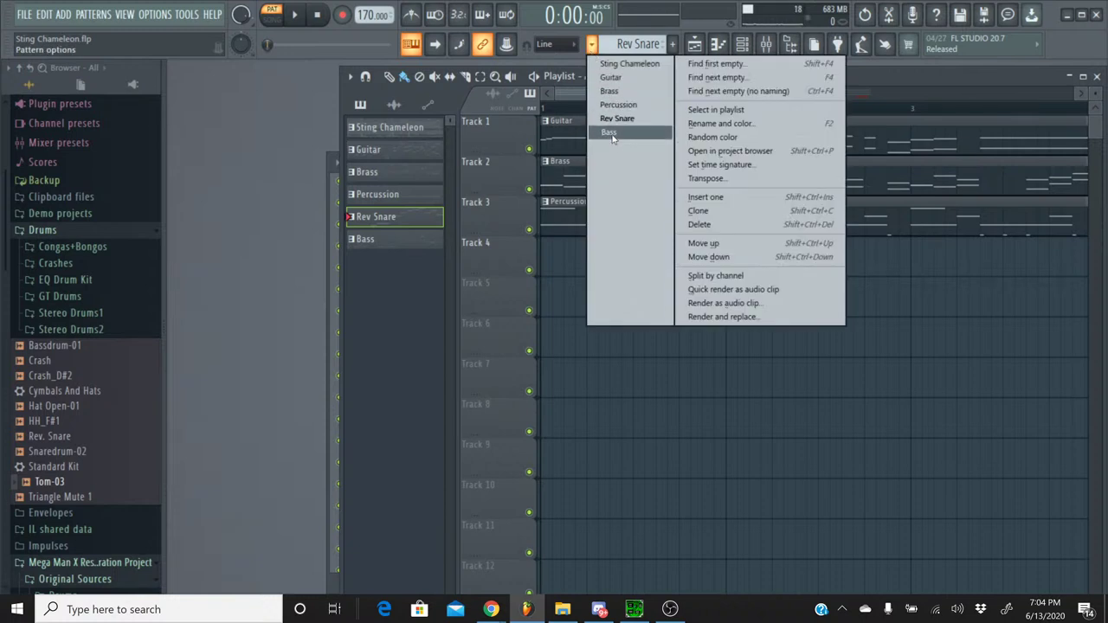
{"action": "left_click", "coordinate": [613, 133]}
{"action": "left_click", "coordinate": [575, 283]}
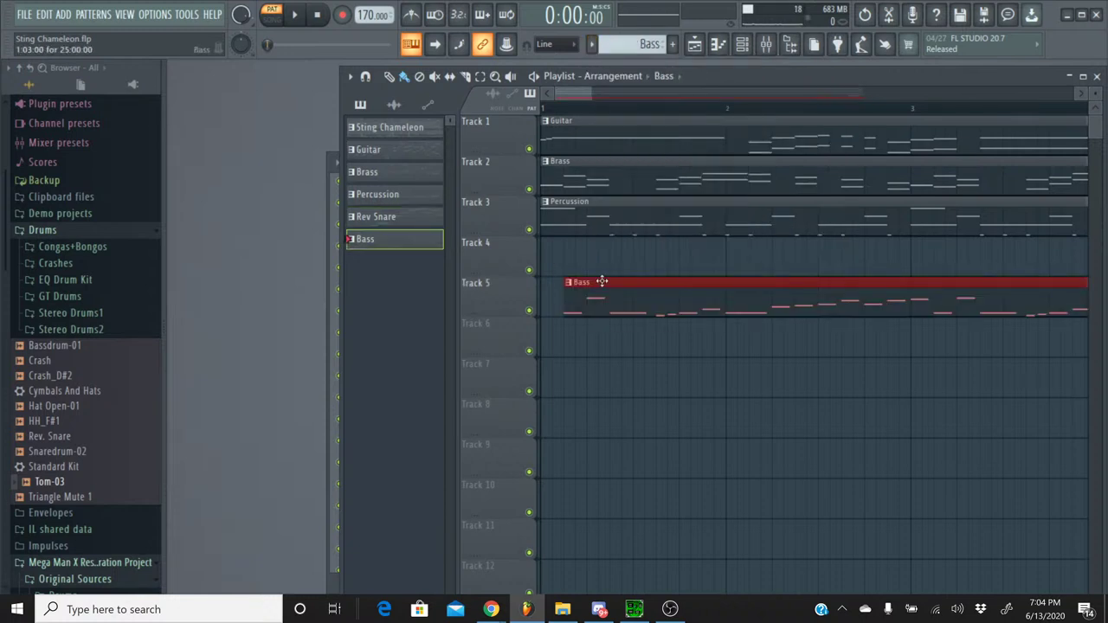
{"action": "left_click_drag", "start_coordinate": [583, 95], "coordinate": [446, 93]}
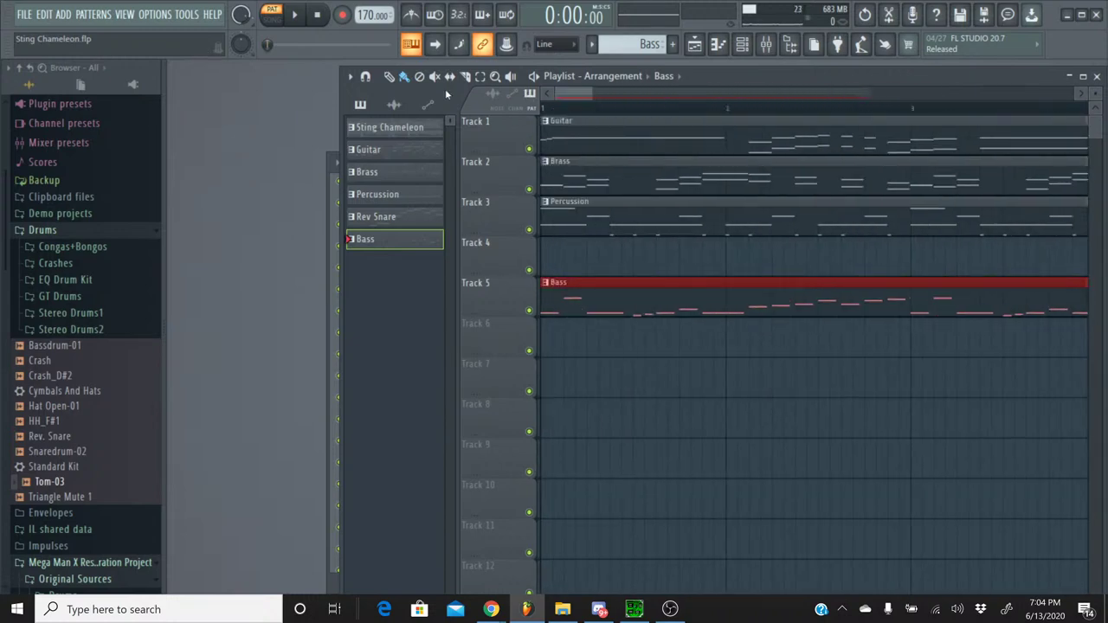
- Switch playback to song mode and listen to the arrangement from the start
{"action": "left_click", "coordinate": [272, 17]}
{"action": "left_click", "coordinate": [295, 17]}
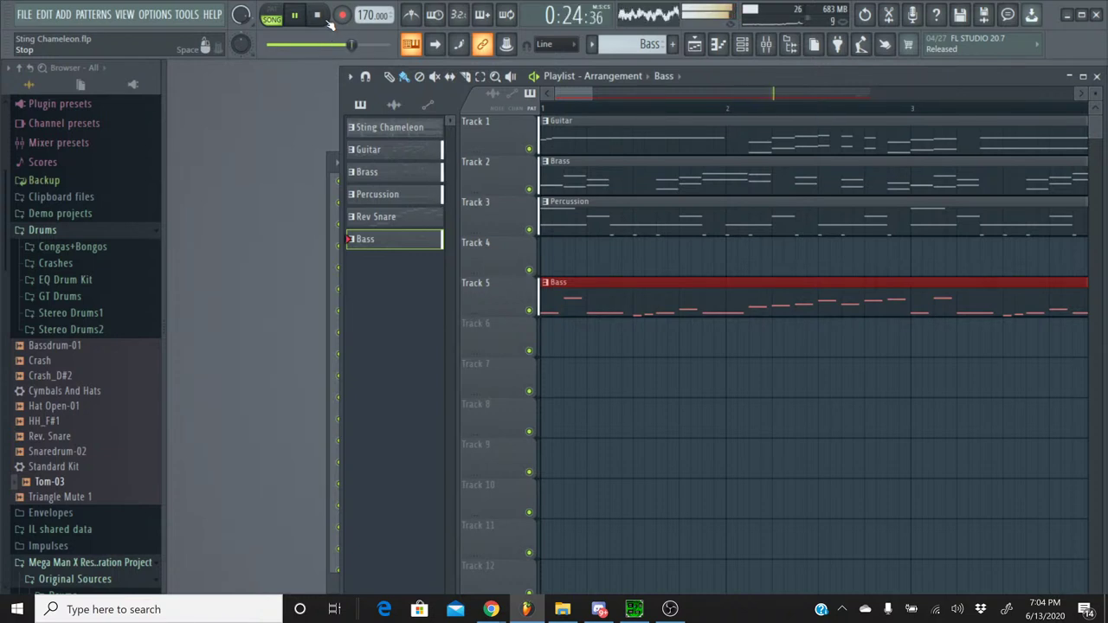
{"action": "left_click", "coordinate": [329, 21]}
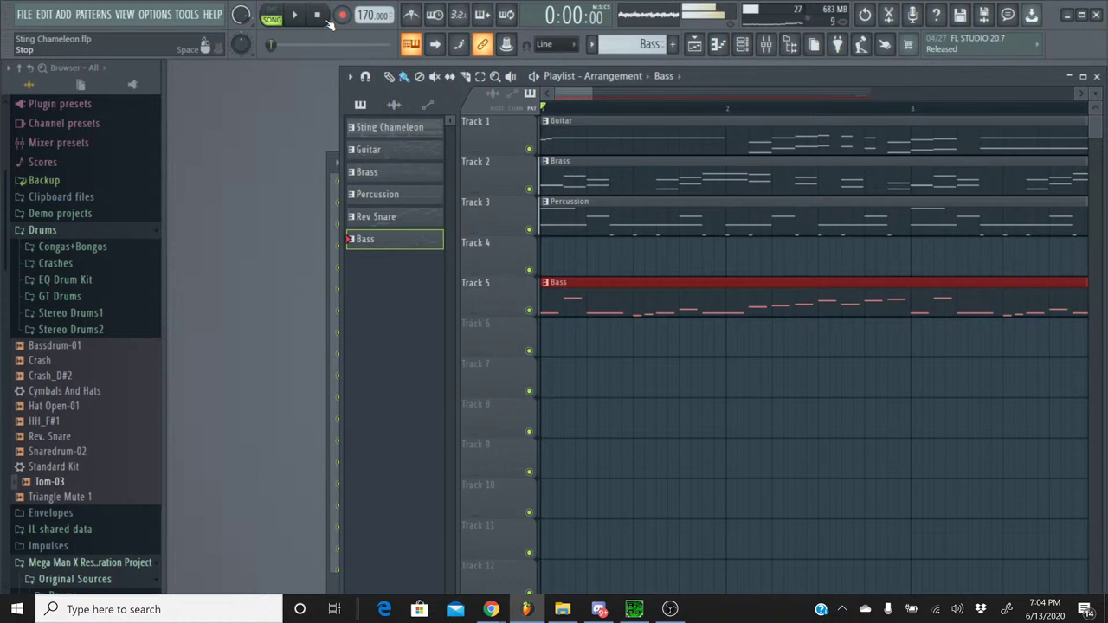
- Check the live chat for new messages and inspect the Guitar Lo track's effects in the mixer
{"action": "left_click", "coordinate": [764, 47]}
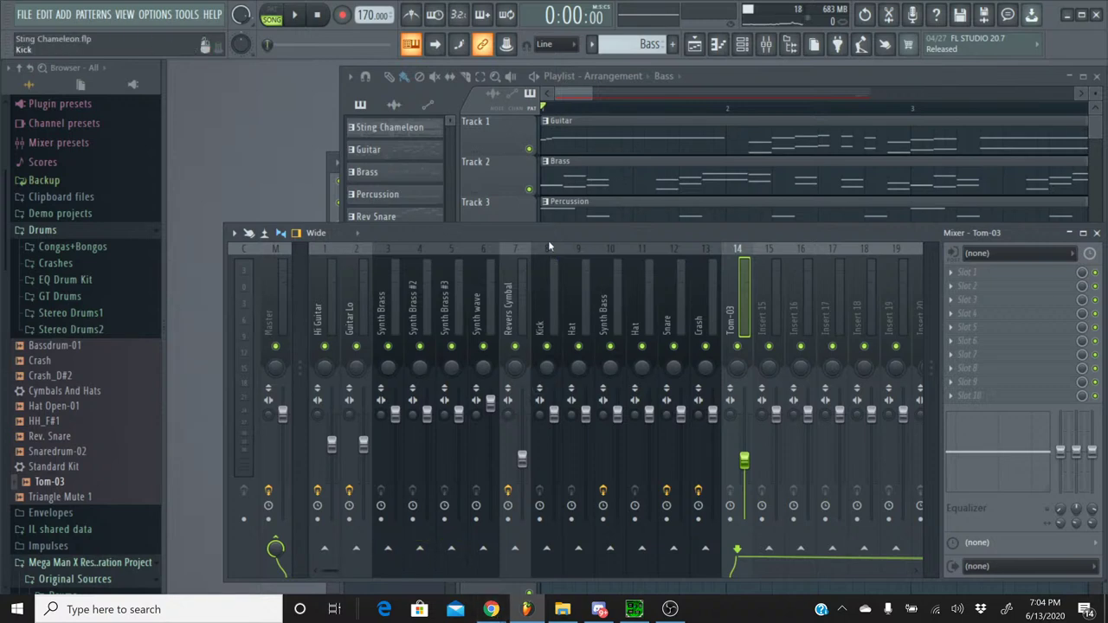
{"action": "mouse_move", "coordinate": [487, 614]}
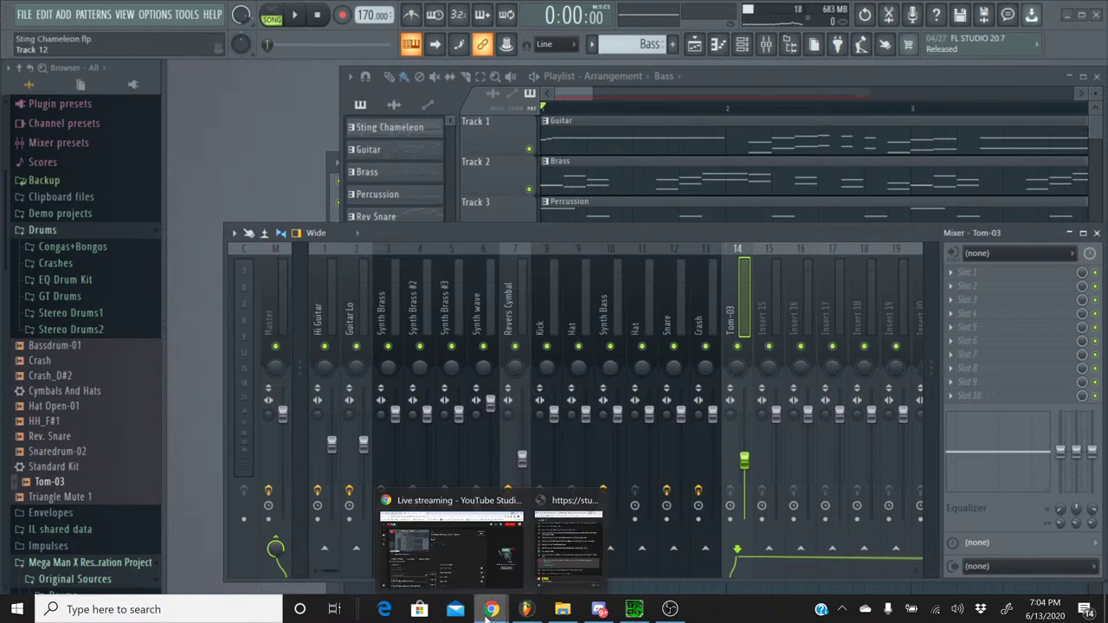
{"action": "left_click", "coordinate": [559, 555]}
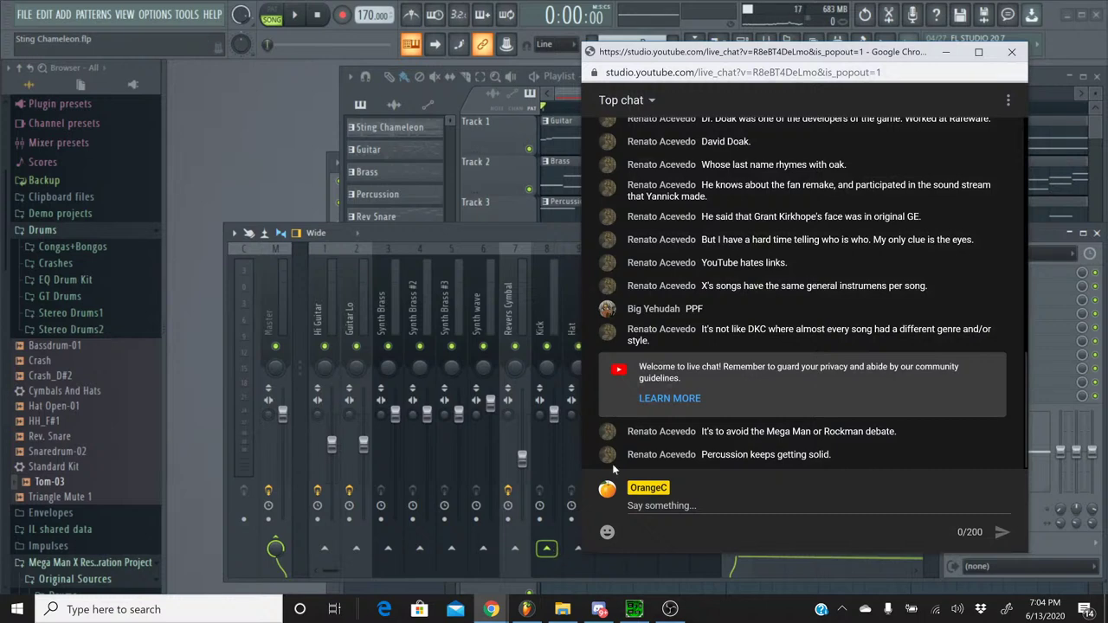
{"action": "left_click", "coordinate": [946, 52]}
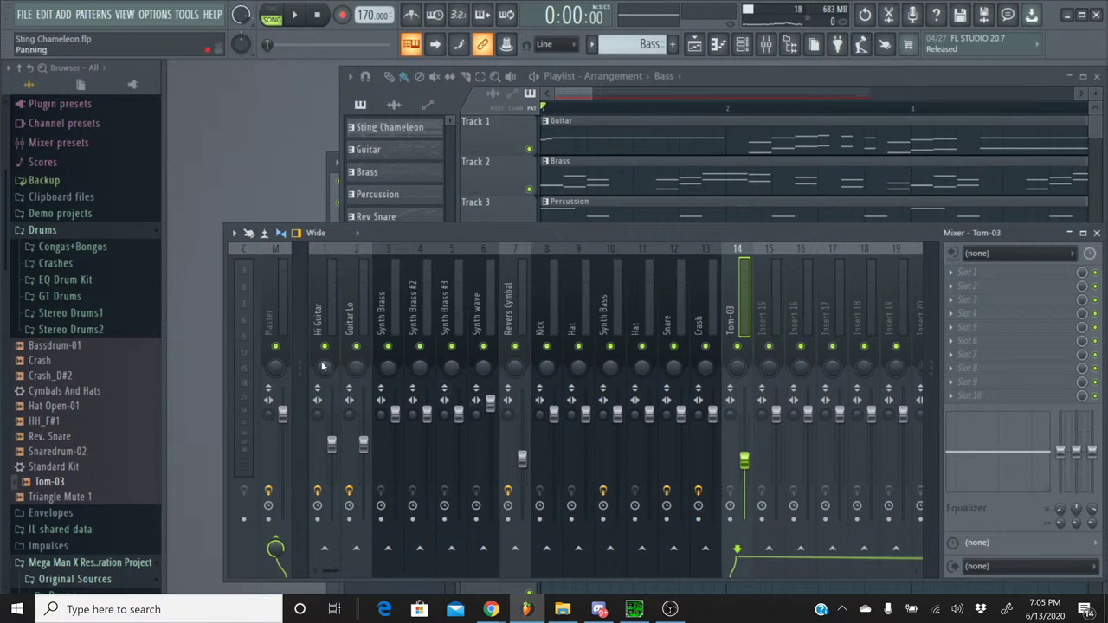
{"action": "left_click", "coordinate": [357, 290]}
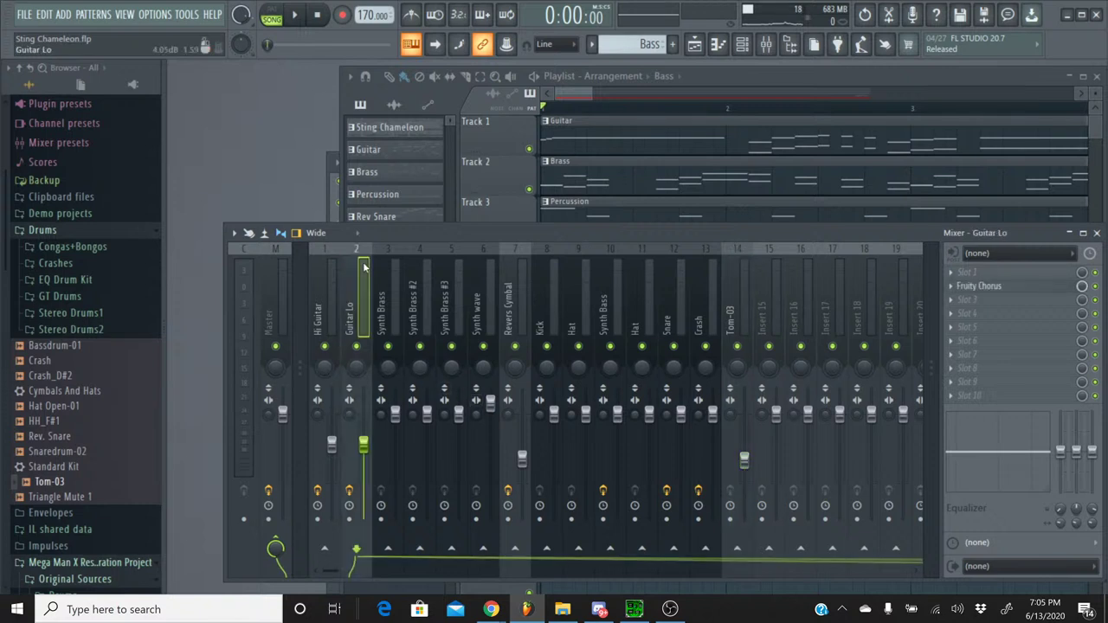
{"action": "left_click", "coordinate": [766, 44]}
- Select the Guitar pattern in the channel rack and check the Guitar Lo channel's envelope settings
{"action": "left_click", "coordinate": [742, 44]}
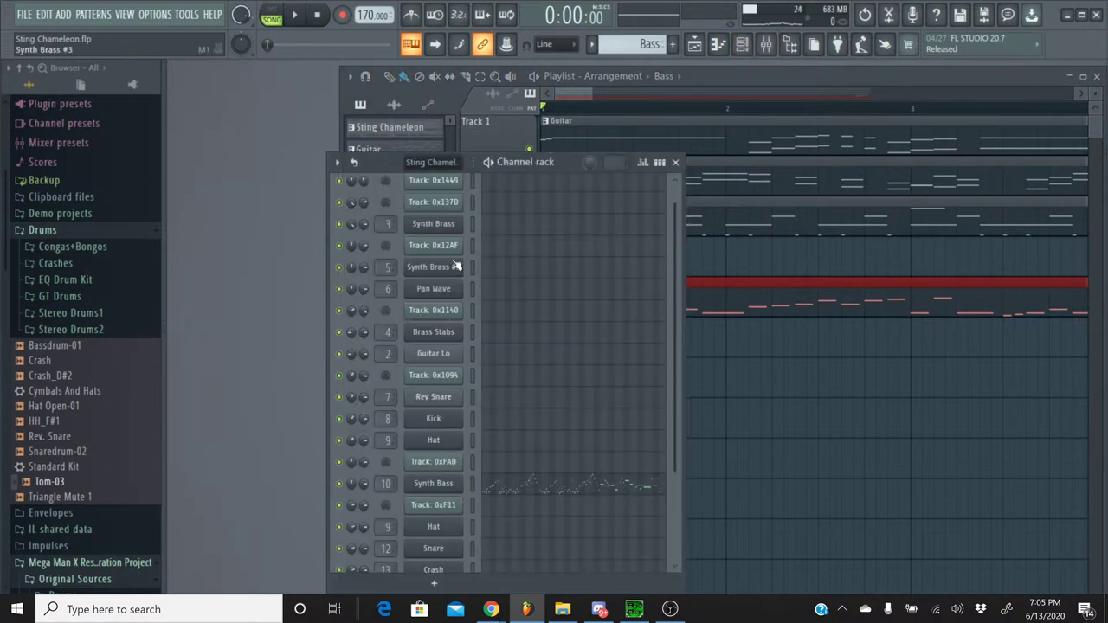
{"action": "left_click", "coordinate": [591, 44]}
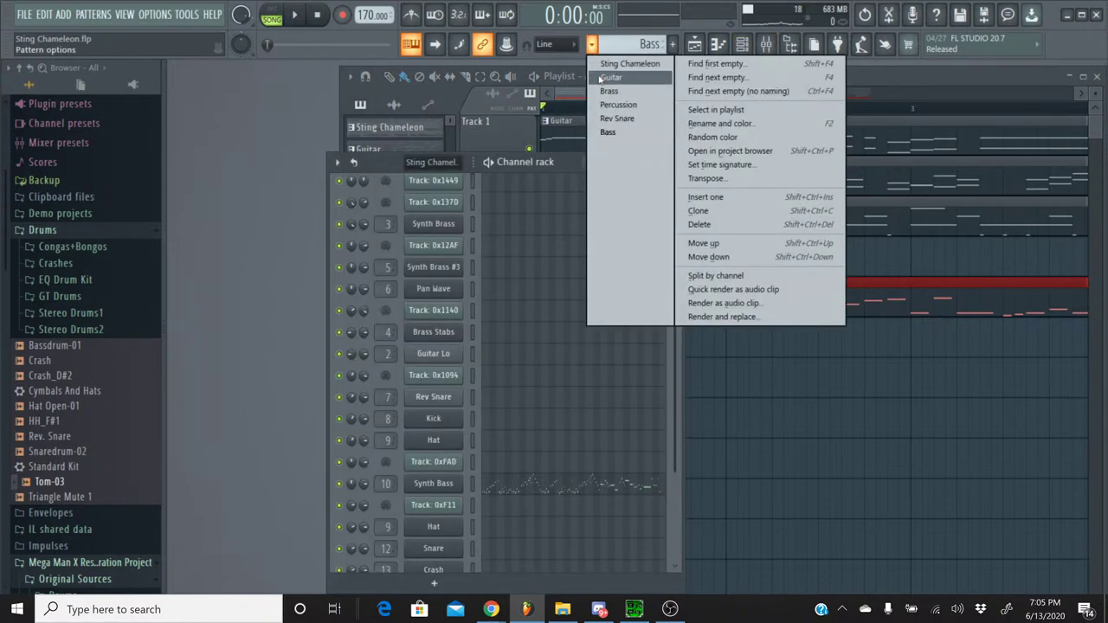
{"action": "left_click", "coordinate": [611, 77]}
{"action": "scroll", "coordinate": [557, 309], "scroll_direction": "down", "scroll_amount": 4}
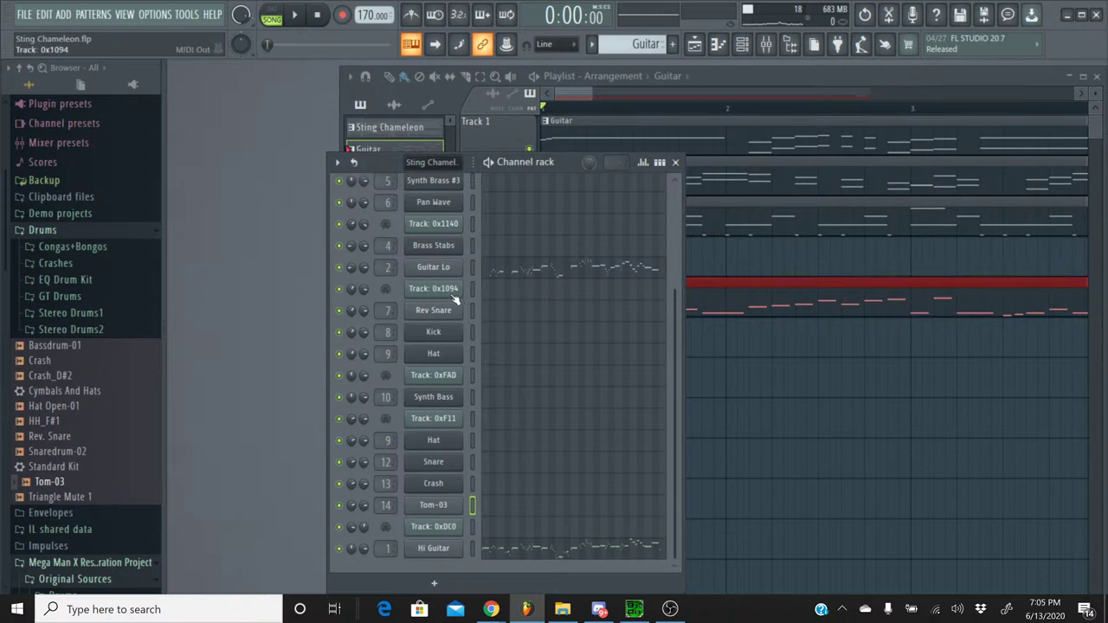
{"action": "left_click", "coordinate": [437, 268]}
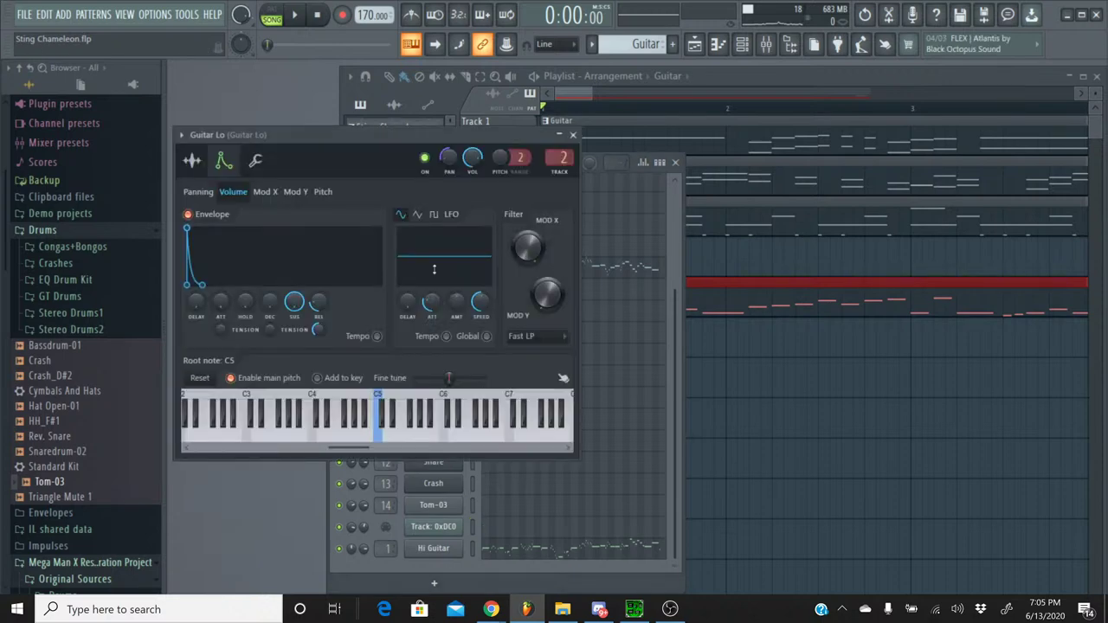
{"action": "left_click", "coordinate": [573, 134]}
- Copy the LFO predelay value from the Hi Guitar channel's pitch modulation settings
{"action": "left_click", "coordinate": [433, 548]}
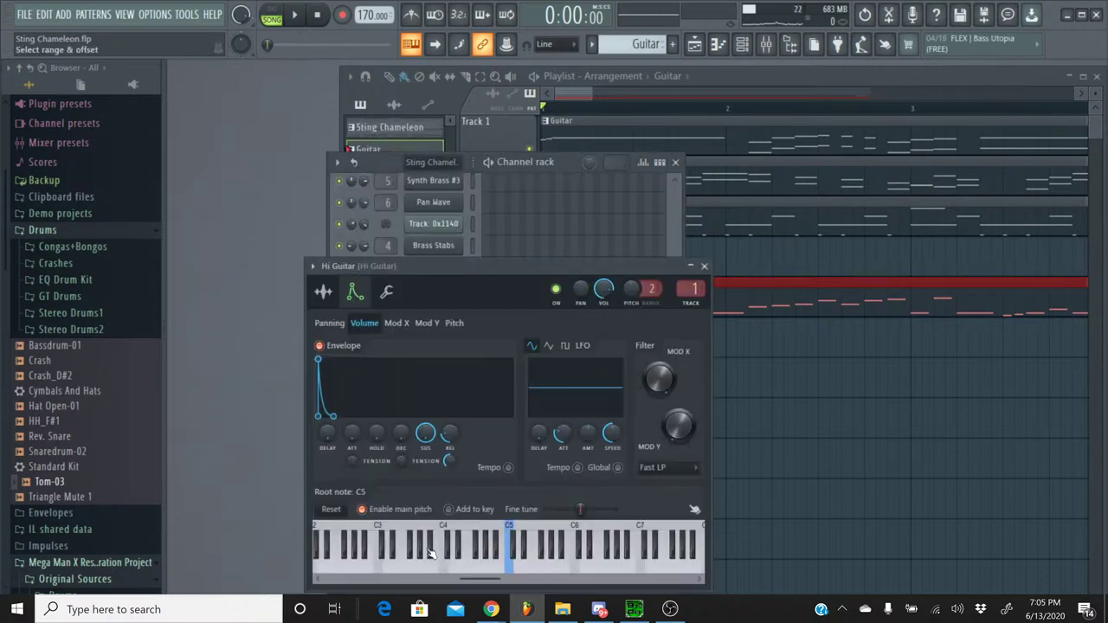
{"action": "left_click", "coordinate": [454, 324]}
{"action": "right_click", "coordinate": [541, 439]}
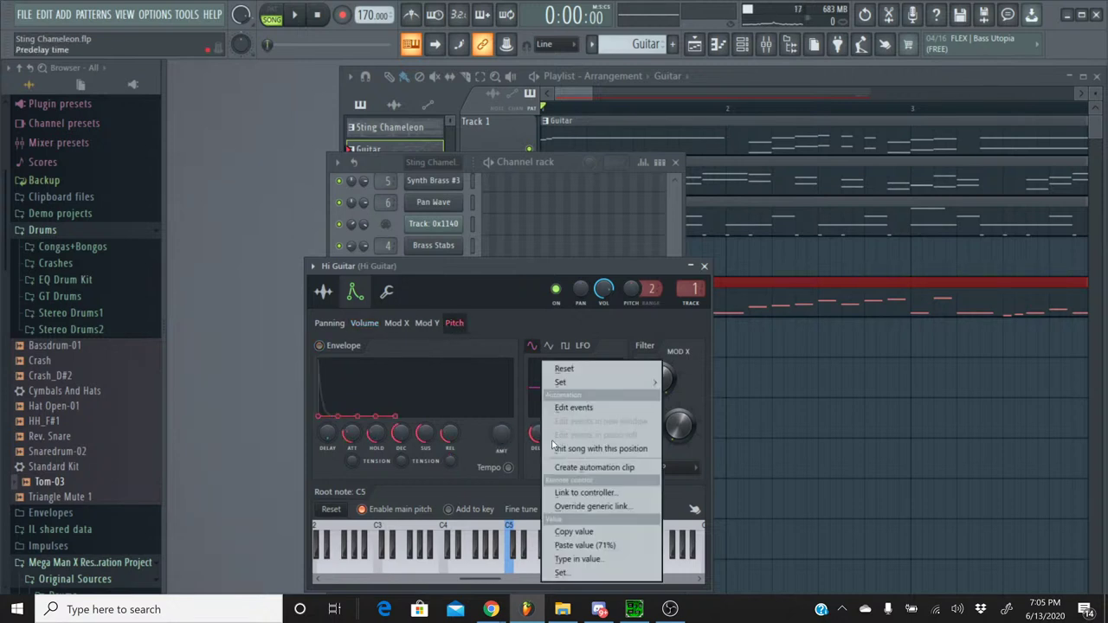
{"action": "left_click", "coordinate": [562, 532]}
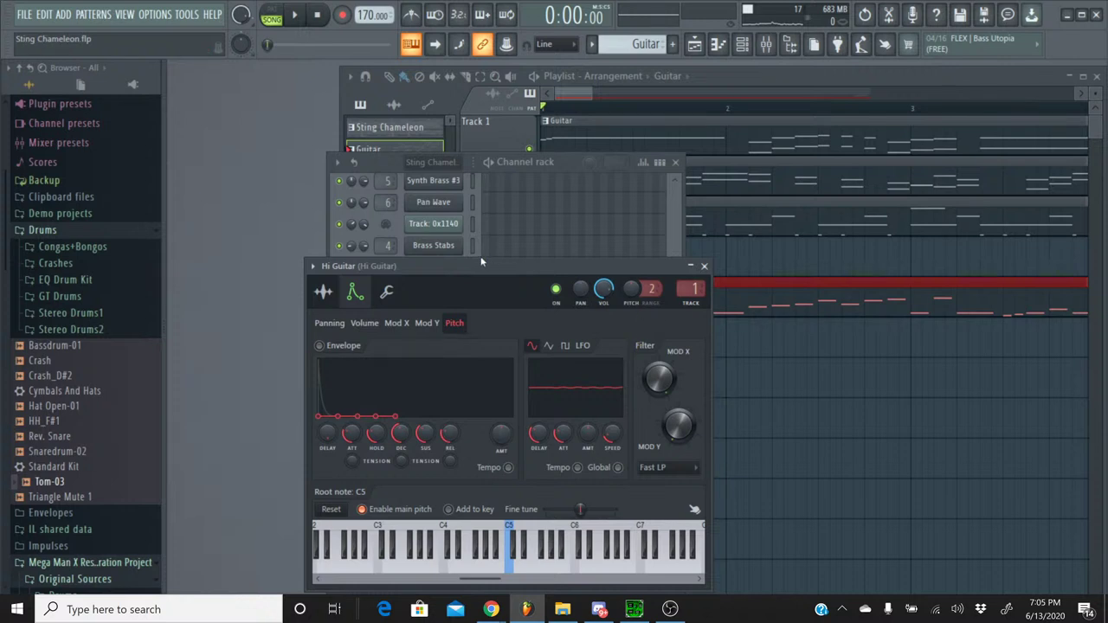
- Paste the copied 35% predelay value onto the LFO delay of the Guitar Lo channel's pitch modulation
{"action": "scroll", "coordinate": [444, 247], "scroll_direction": "down", "scroll_amount": 6}
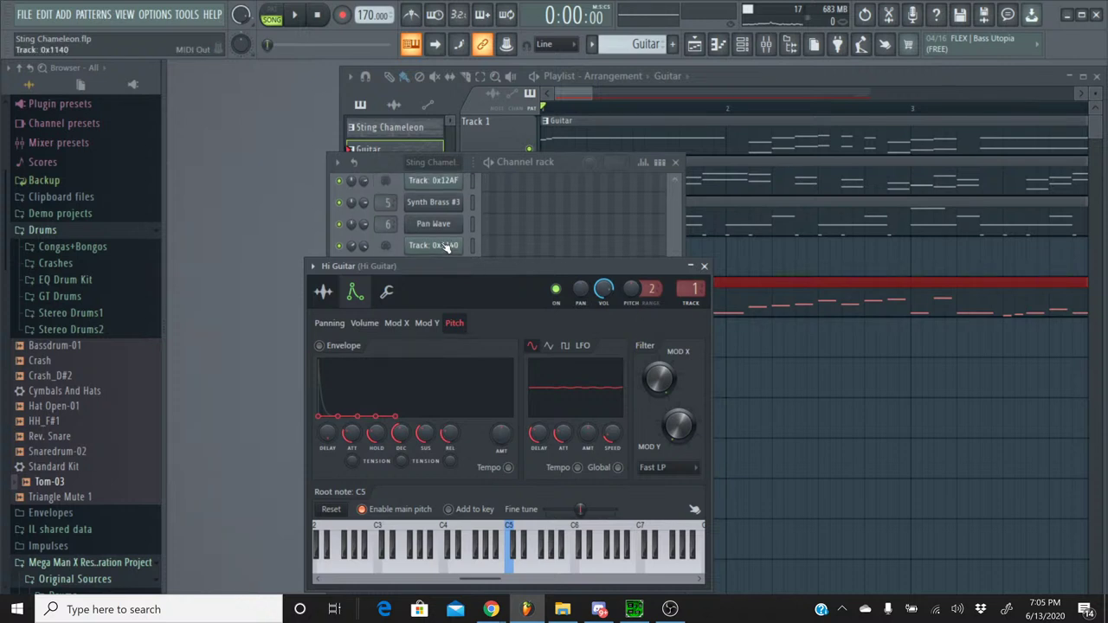
{"action": "scroll", "coordinate": [444, 245], "scroll_direction": "up", "scroll_amount": 6}
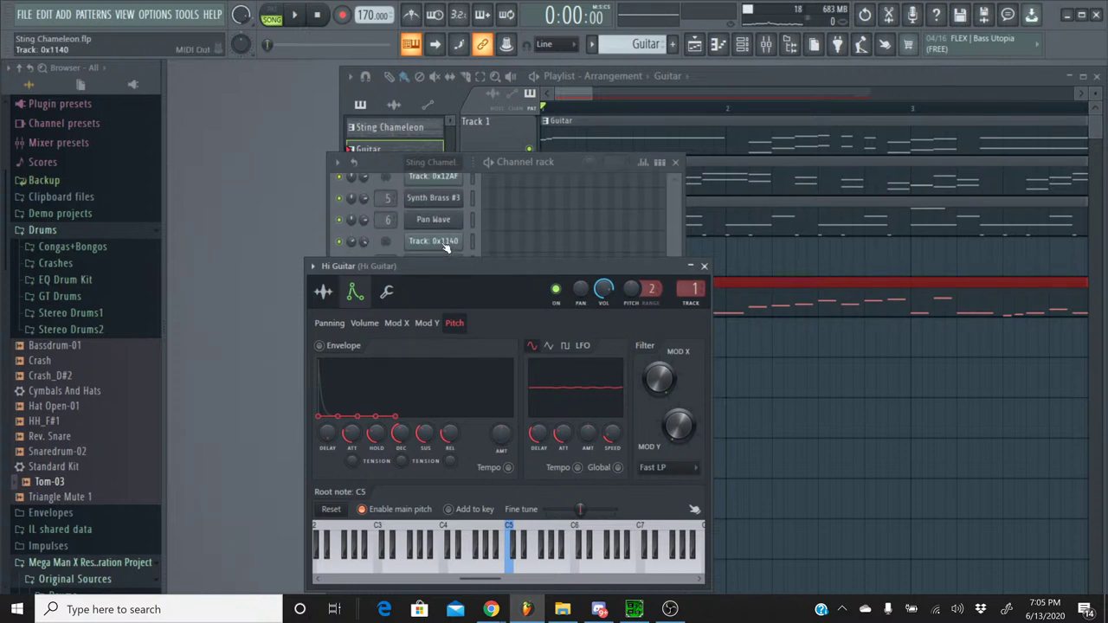
{"action": "left_click", "coordinate": [371, 172]}
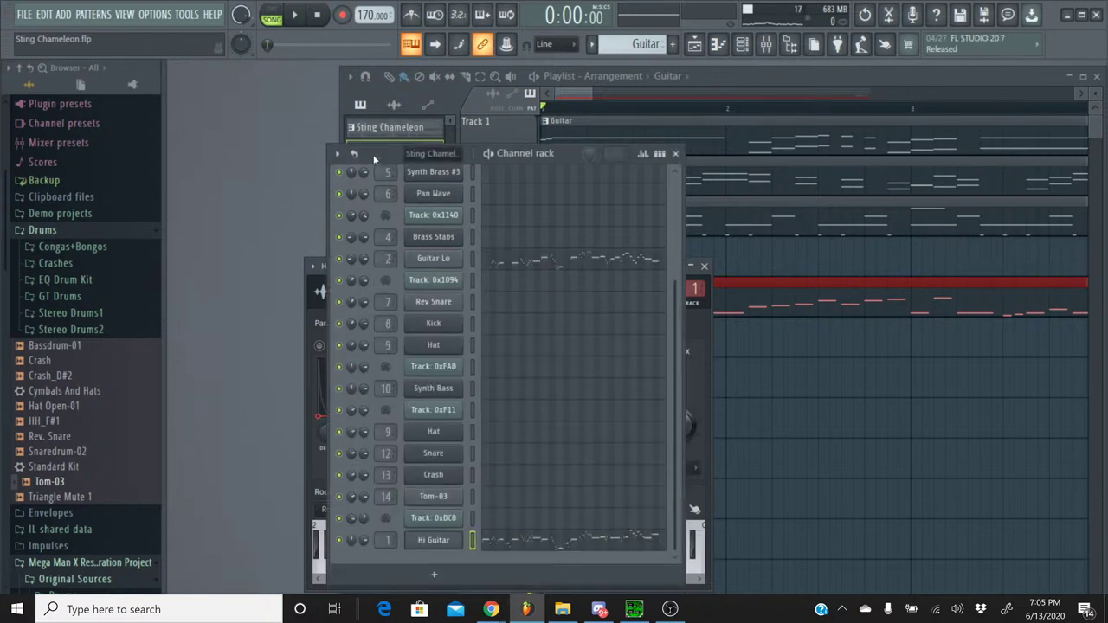
{"action": "left_click", "coordinate": [436, 235]}
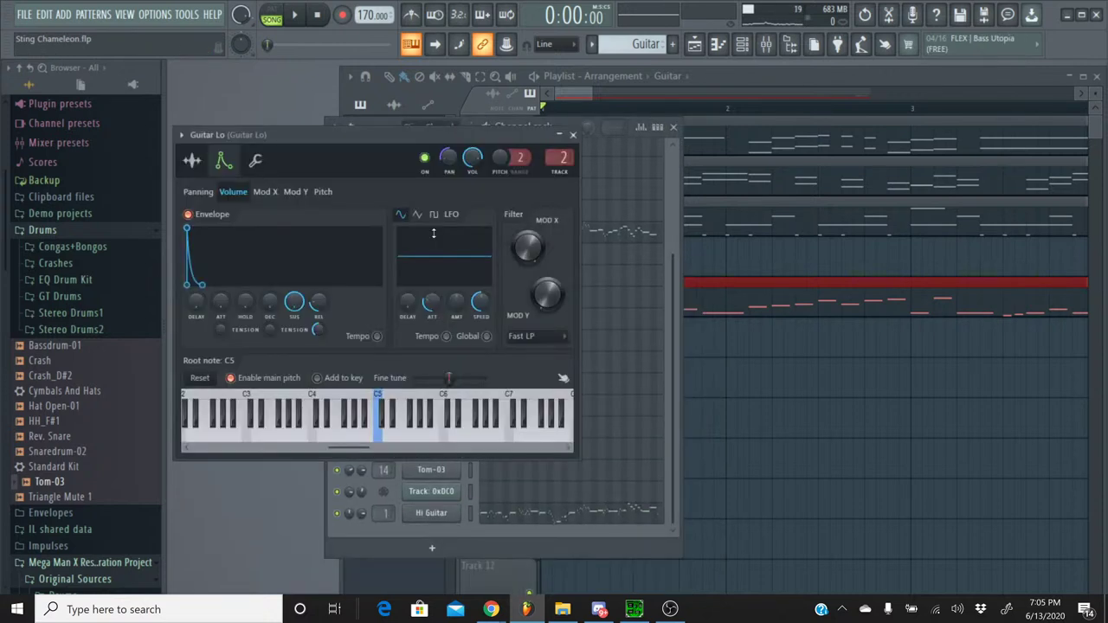
{"action": "left_click", "coordinate": [324, 192]}
{"action": "right_click", "coordinate": [405, 301]}
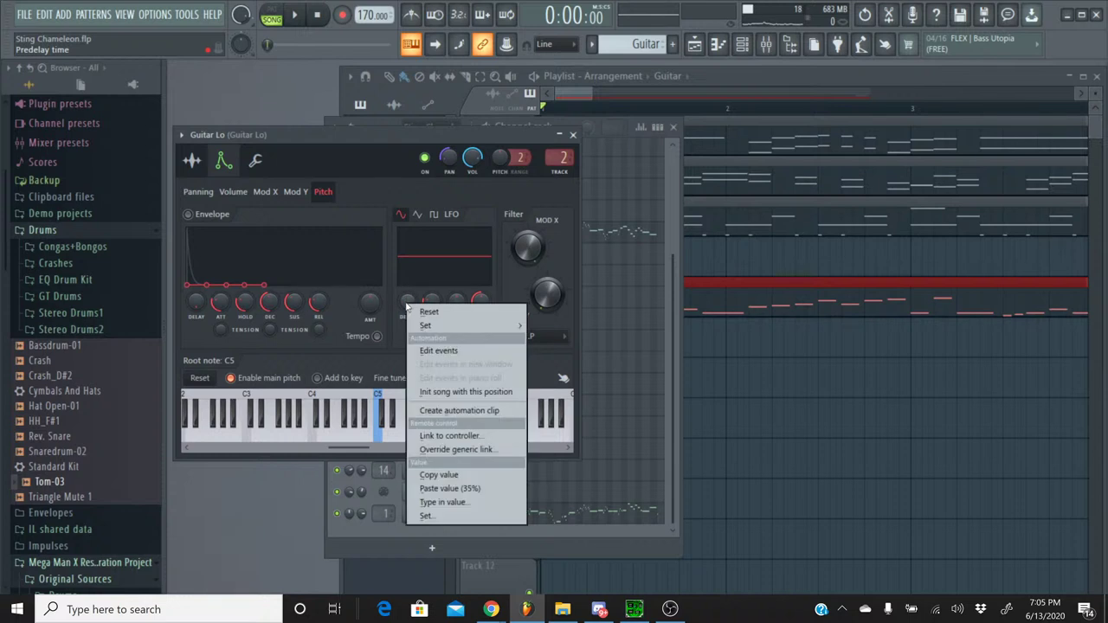
{"action": "left_click", "coordinate": [442, 489]}
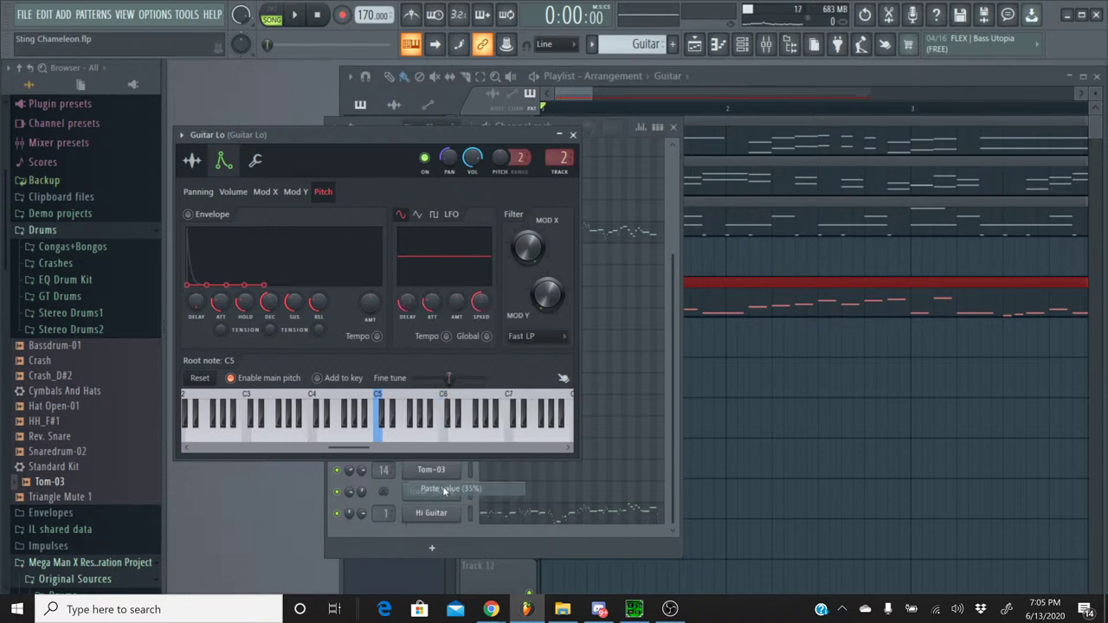
{"action": "left_click", "coordinate": [572, 134]}
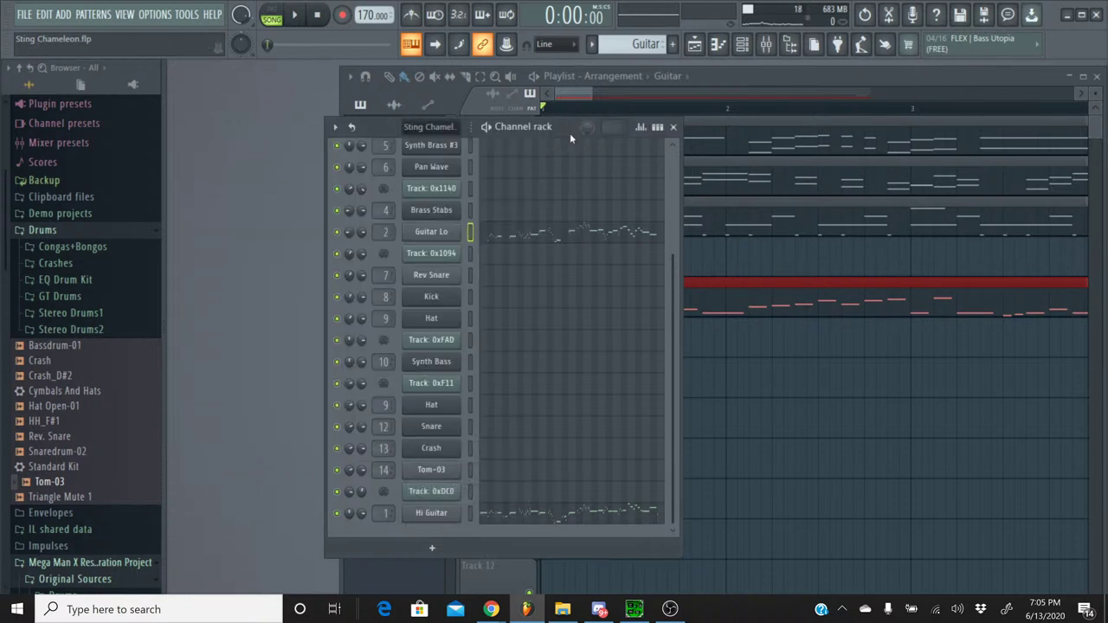
- Copy the LFO amount value from the Hi Guitar channel's pitch modulation settings
{"action": "left_click", "coordinate": [431, 512]}
{"action": "left_click", "coordinate": [455, 322]}
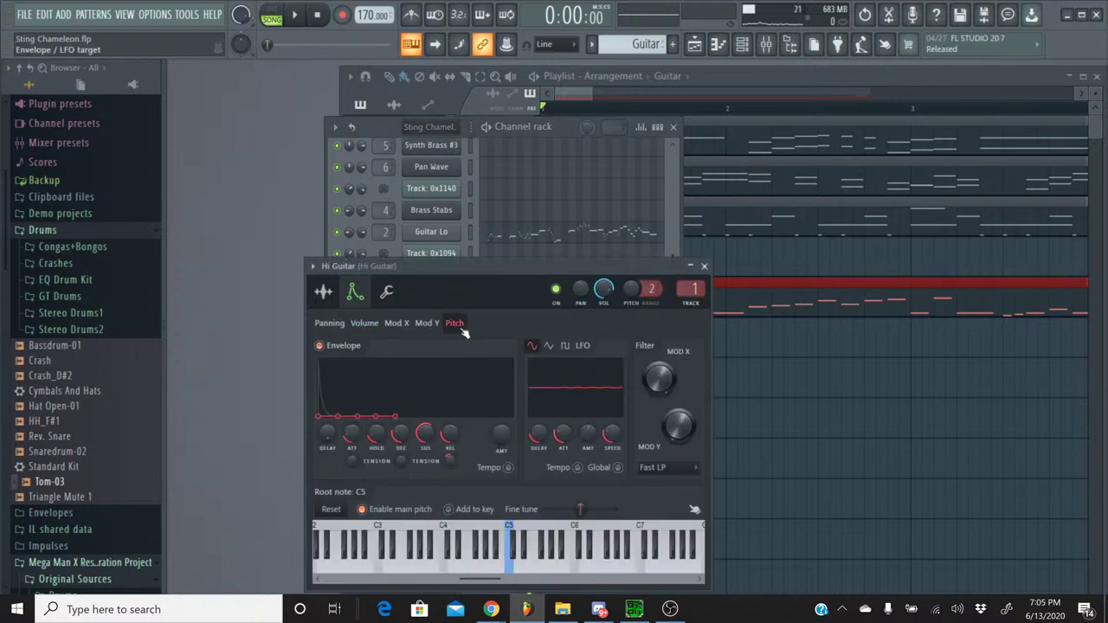
{"action": "right_click", "coordinate": [589, 433]}
{"action": "left_click", "coordinate": [638, 532]}
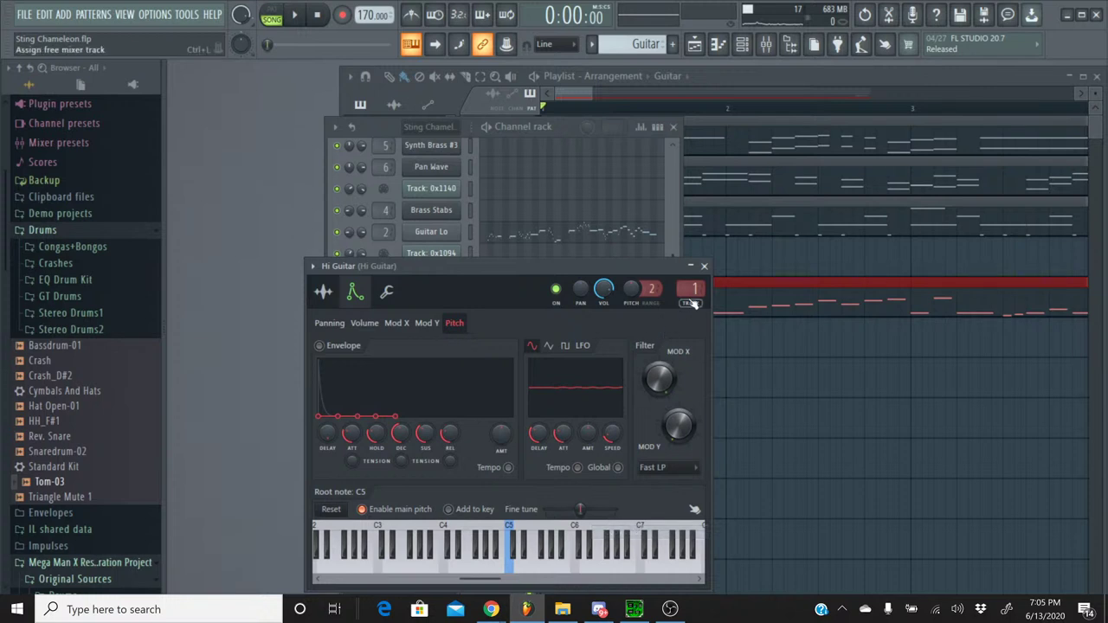
{"action": "left_click", "coordinate": [706, 267]}
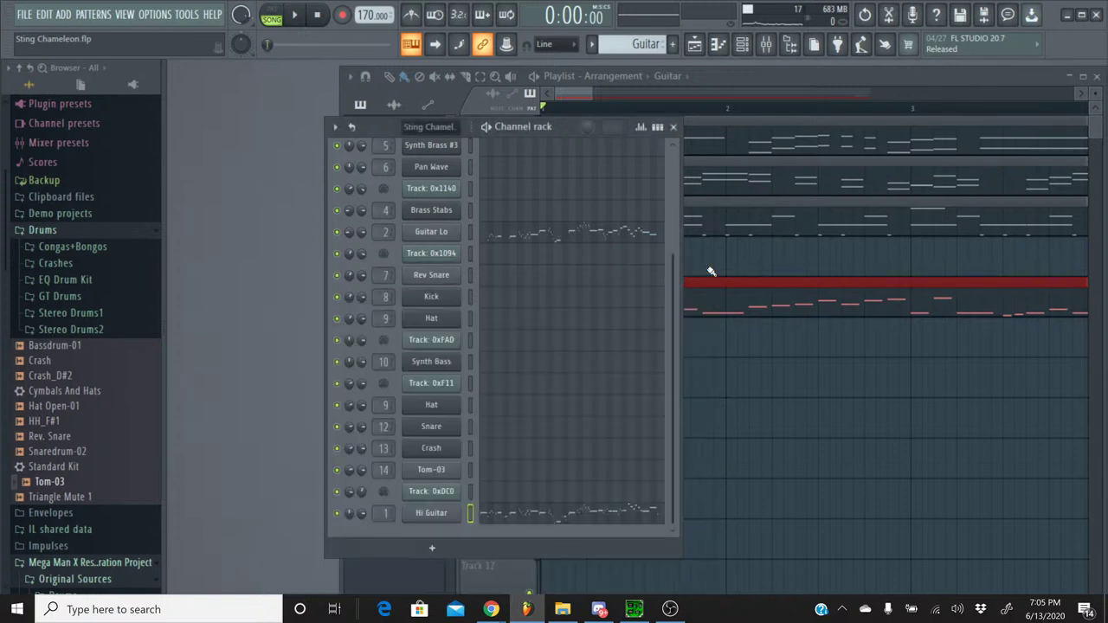
- Paste the copied 51% value onto the LFO amount of the Guitar Lo channel's pitch modulation
{"action": "left_click", "coordinate": [433, 233]}
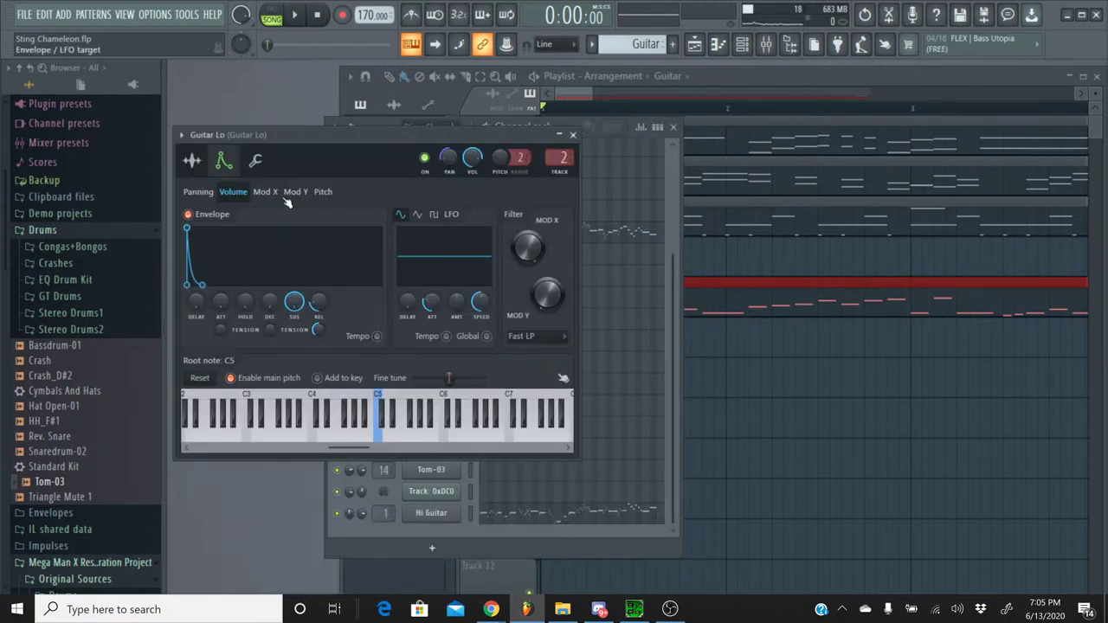
{"action": "left_click", "coordinate": [323, 192]}
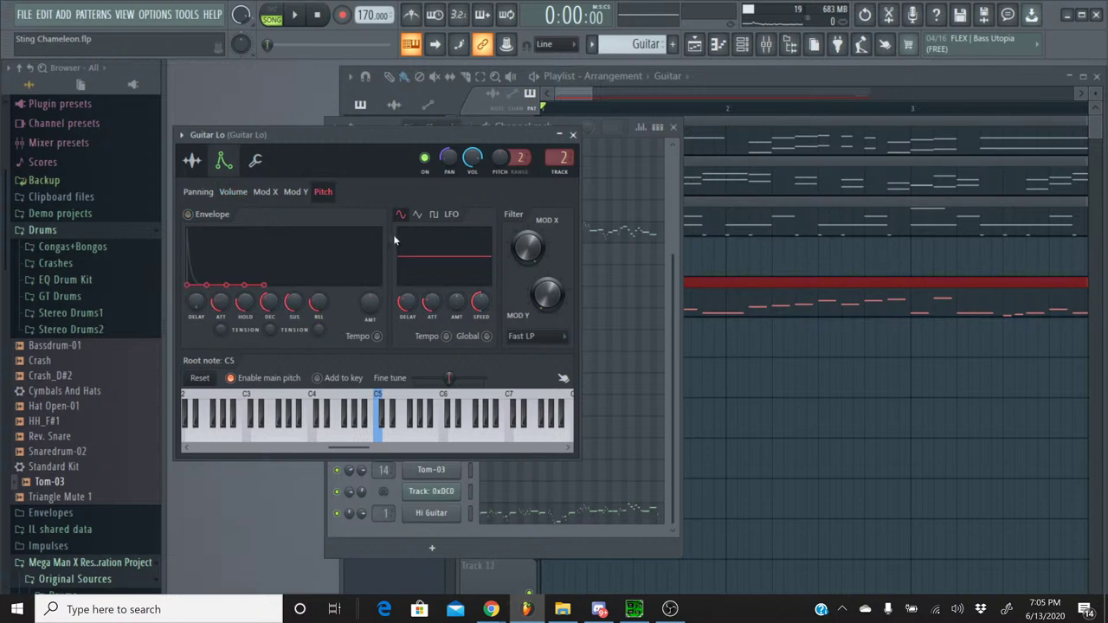
{"action": "right_click", "coordinate": [463, 309]}
{"action": "left_click", "coordinate": [478, 483]}
{"action": "left_click", "coordinate": [573, 134]}
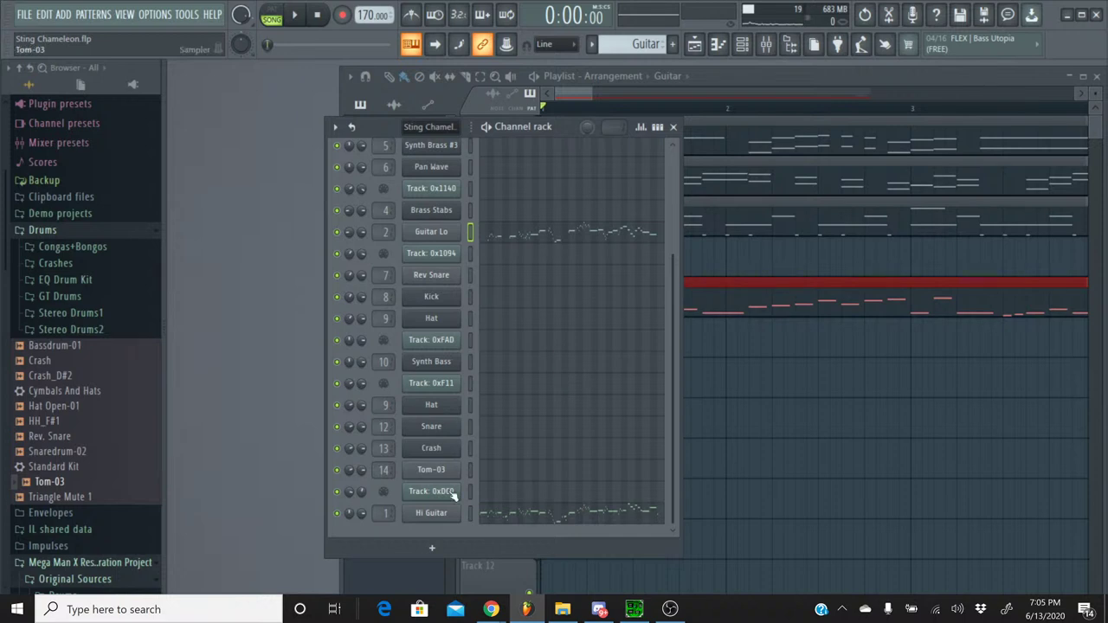
- Copy the LFO speed value from the Hi Guitar channel's pitch modulation settings
{"action": "left_click", "coordinate": [430, 514]}
{"action": "left_click", "coordinate": [455, 324]}
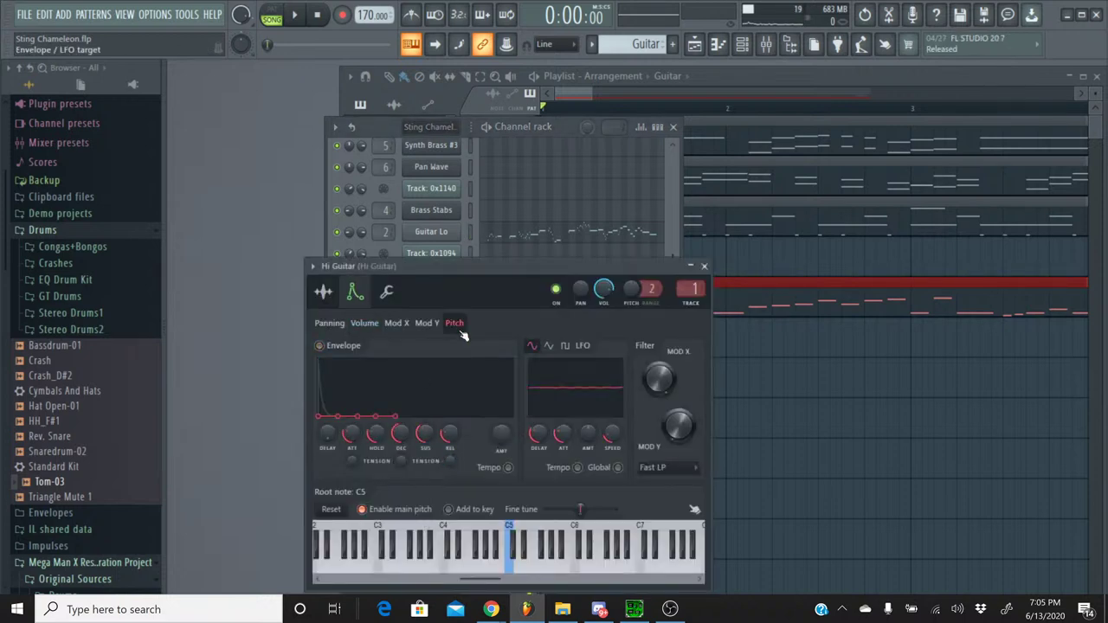
{"action": "right_click", "coordinate": [613, 437]}
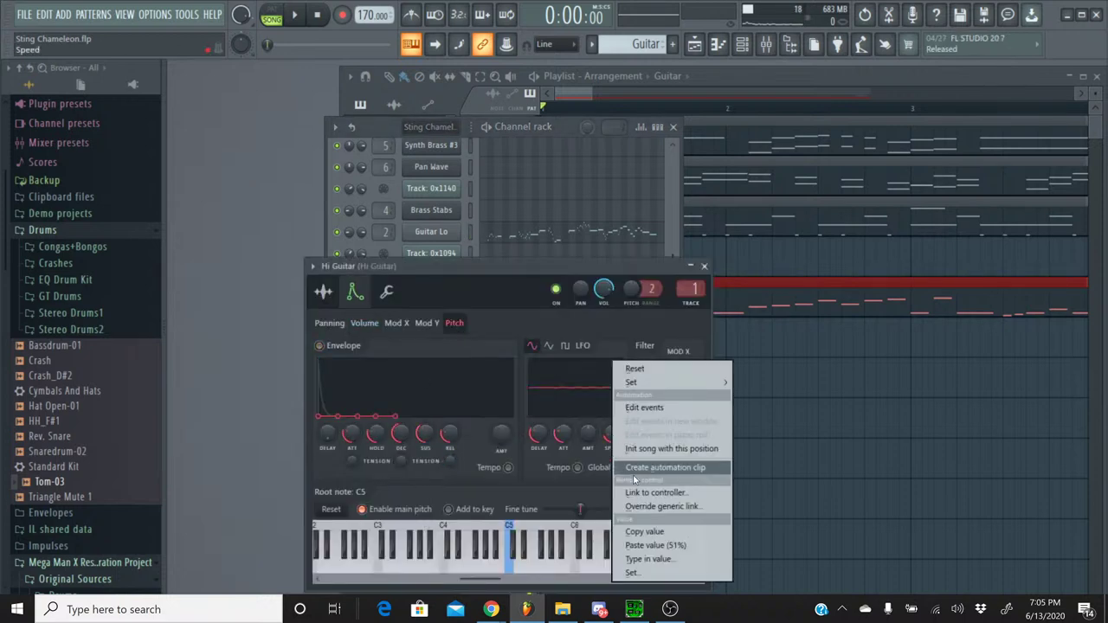
{"action": "left_click", "coordinate": [636, 528]}
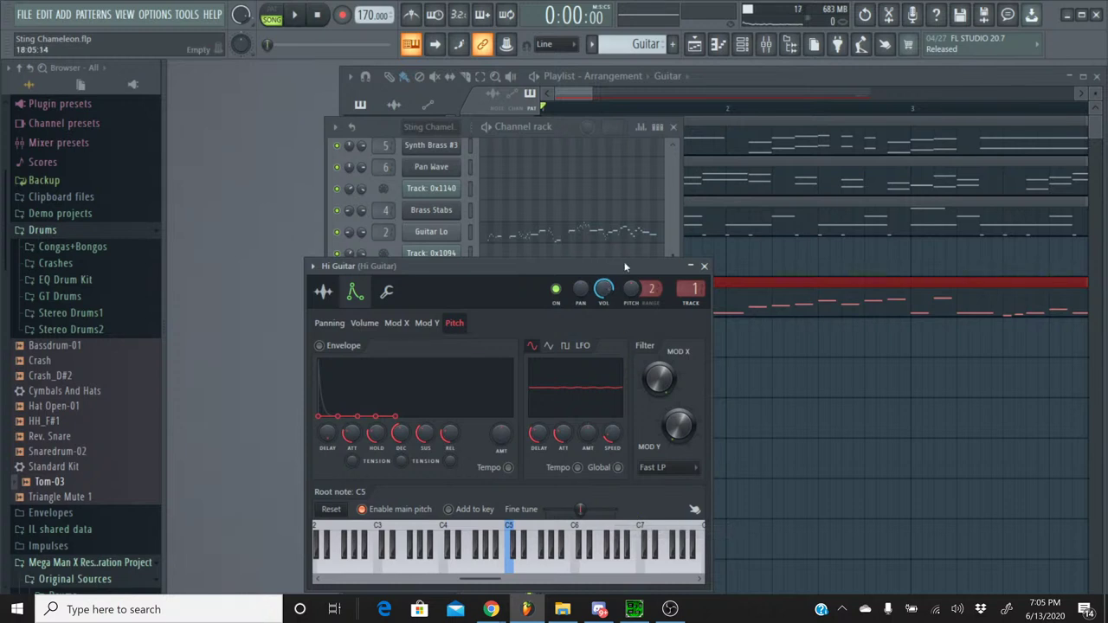
{"action": "left_click", "coordinate": [704, 266]}
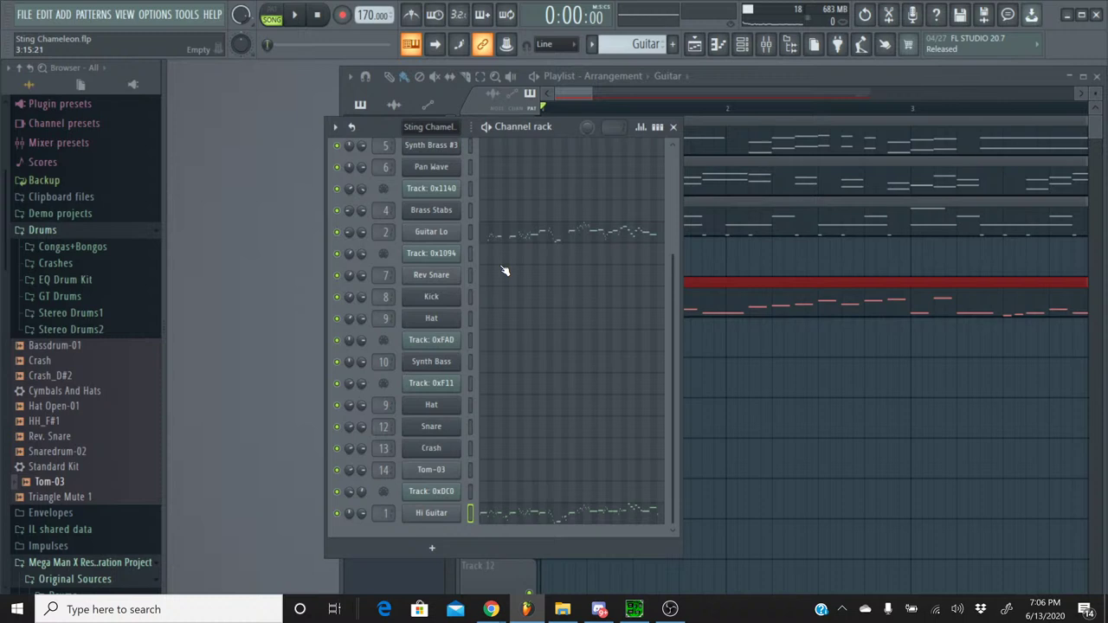
- Paste the copied 19% value onto the LFO speed of the Guitar Lo channel's pitch modulation
{"action": "left_click", "coordinate": [445, 238]}
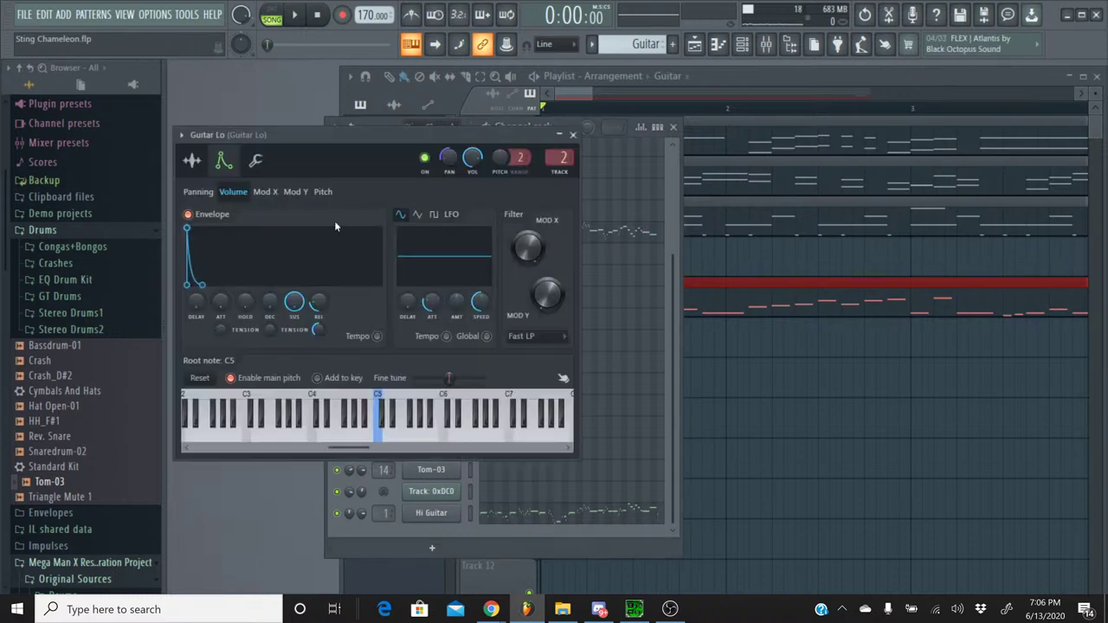
{"action": "left_click", "coordinate": [324, 191]}
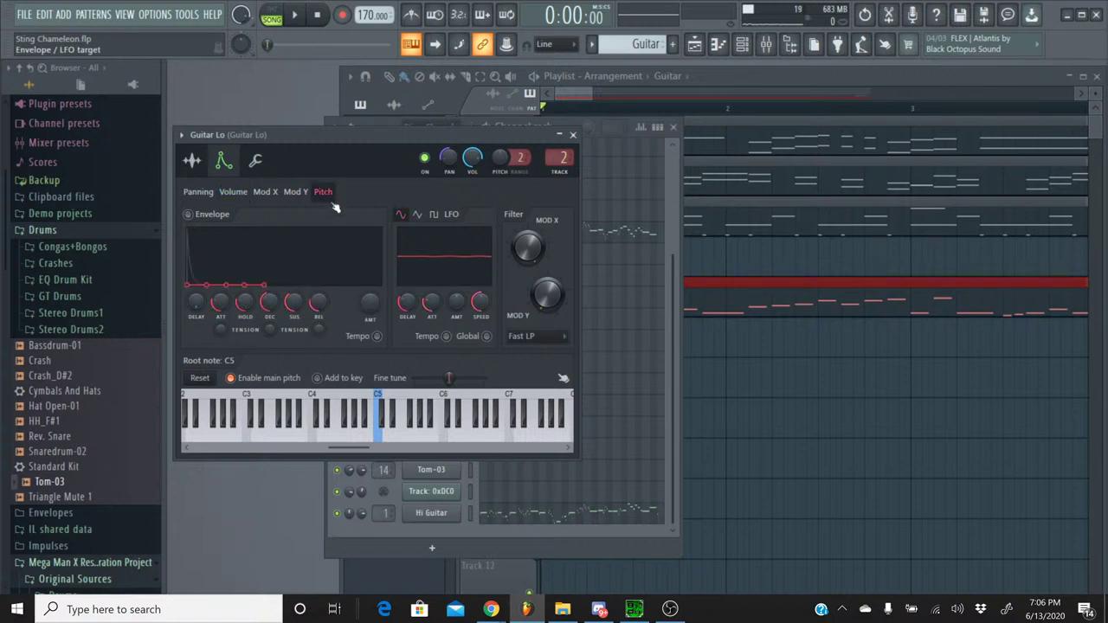
{"action": "right_click", "coordinate": [479, 303]}
{"action": "left_click", "coordinate": [521, 490]}
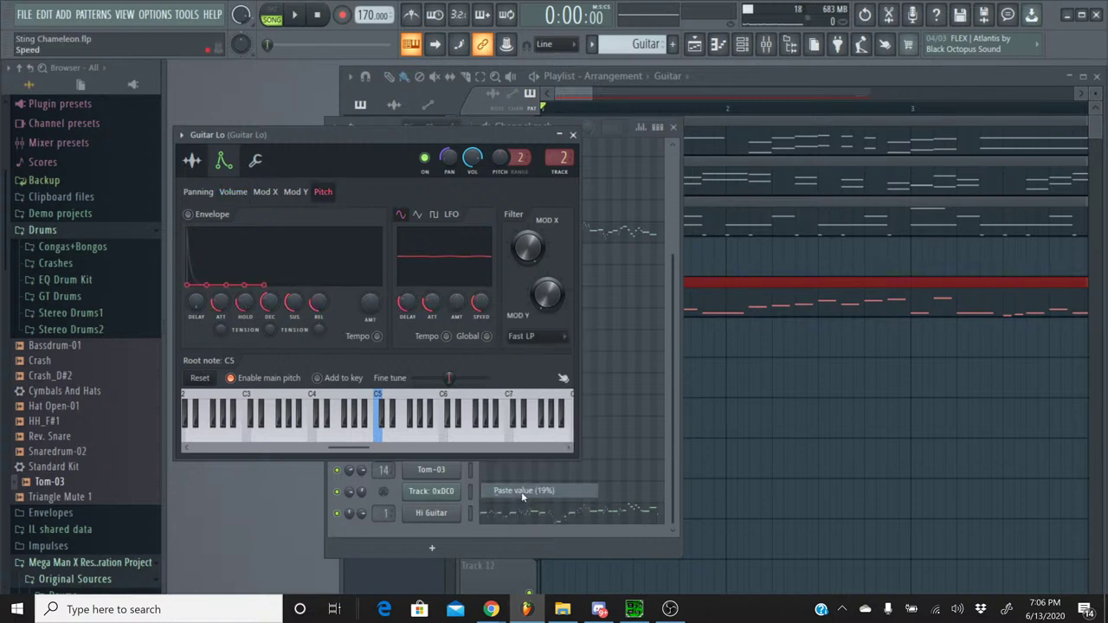
{"action": "left_click", "coordinate": [573, 136]}
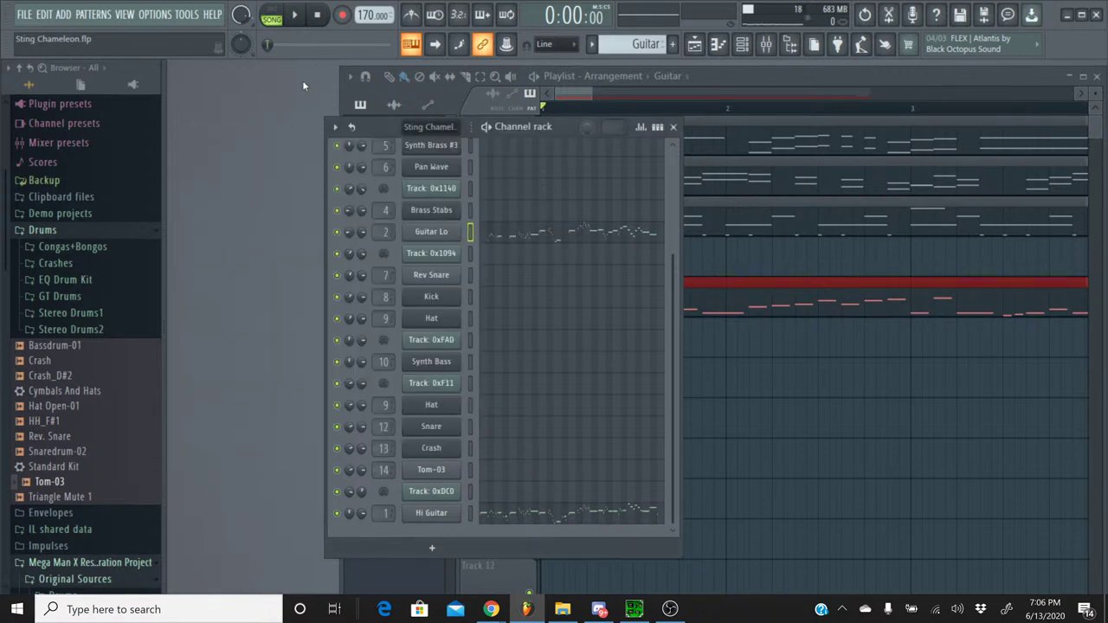
- Play the song from the start and audition the Guitar Lo and Synth Brass tracks in the mixer
{"action": "left_click", "coordinate": [298, 16]}
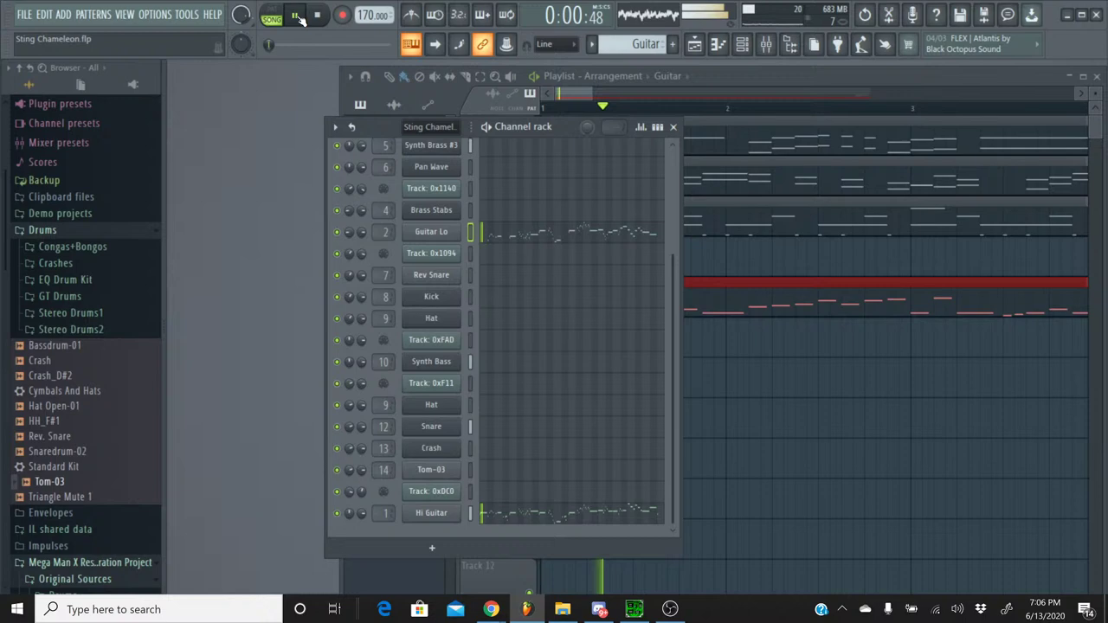
{"action": "left_click", "coordinate": [766, 47]}
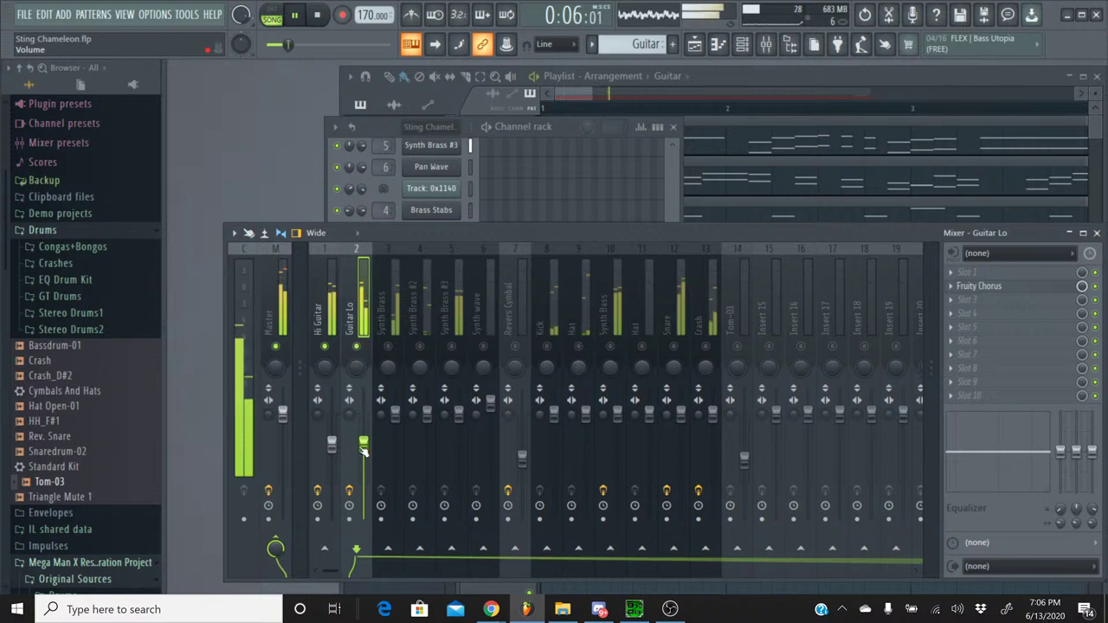
{"action": "right_click", "coordinate": [356, 346]}
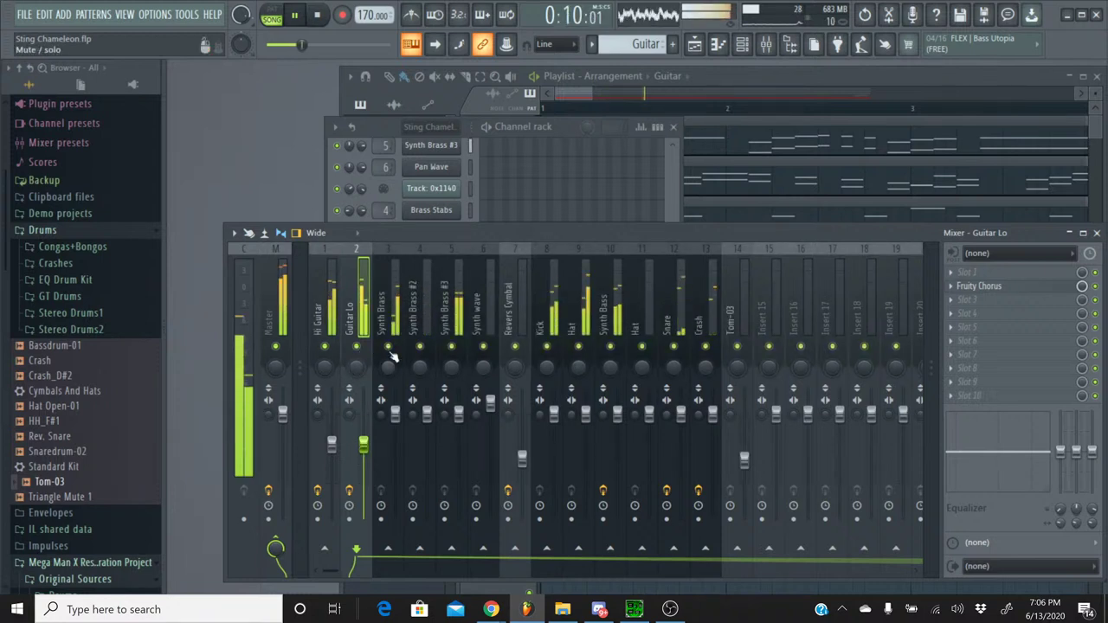
{"action": "right_click", "coordinate": [388, 347]}
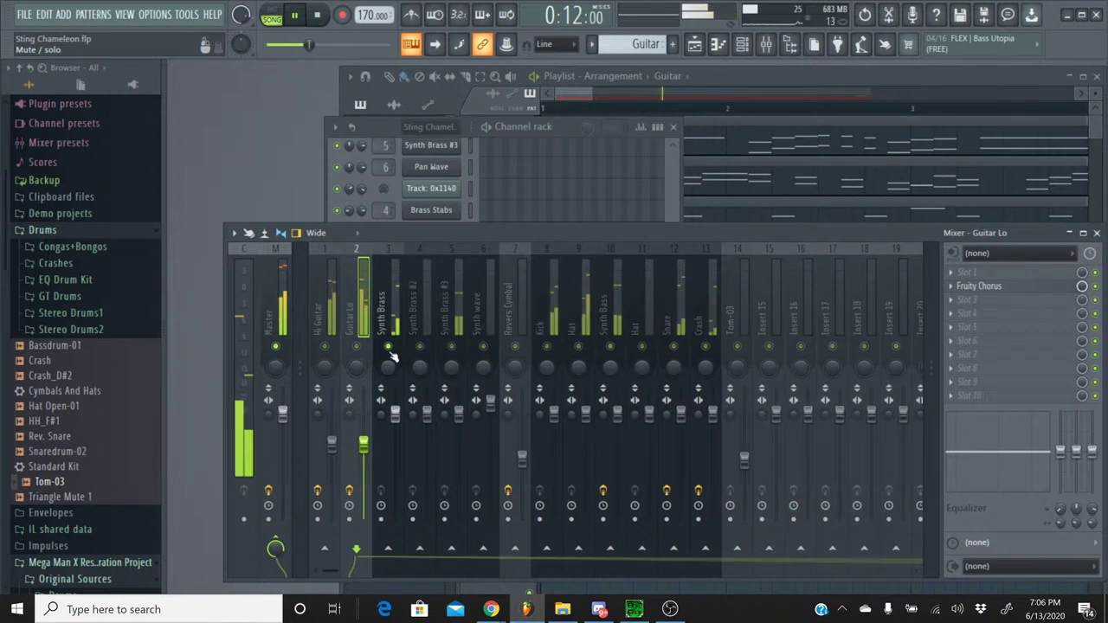
{"action": "right_click", "coordinate": [389, 347]}
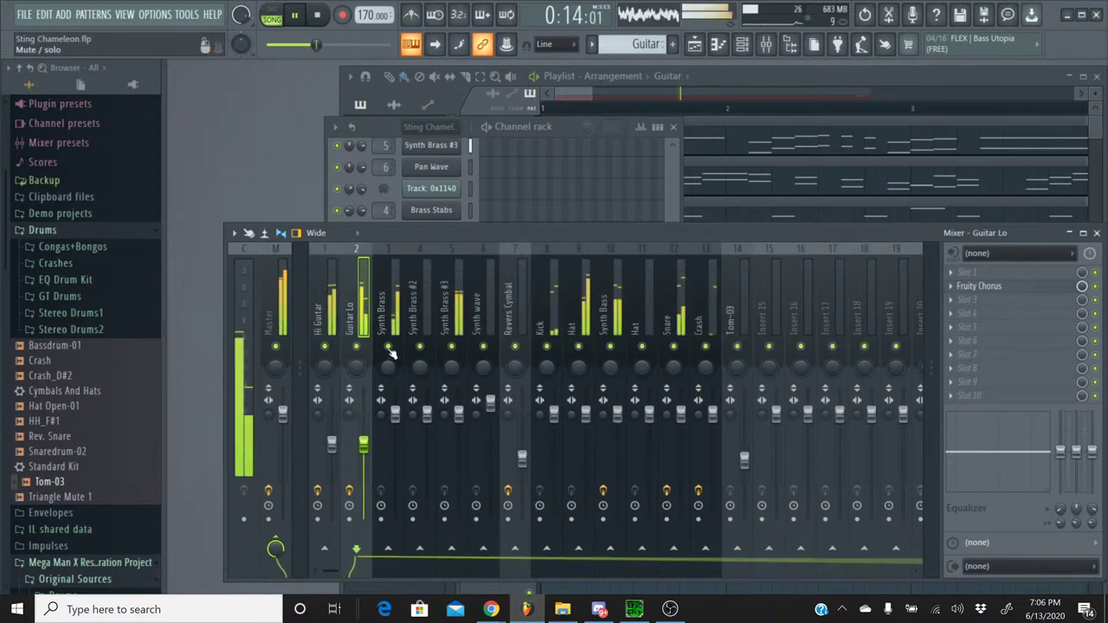
- Listen to Synth Brass soloed together with Synth Brass #3 and Kick, and unmute all mixer tracks
{"action": "right_click", "coordinate": [389, 348]}
{"action": "left_click", "coordinate": [451, 347]}
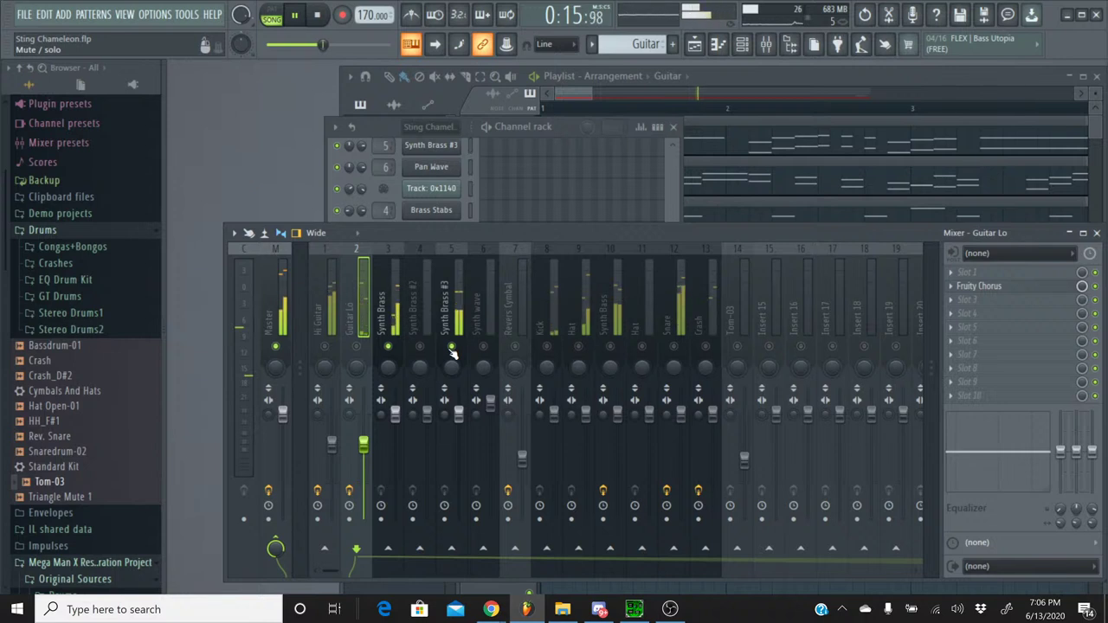
{"action": "left_click", "coordinate": [548, 347]}
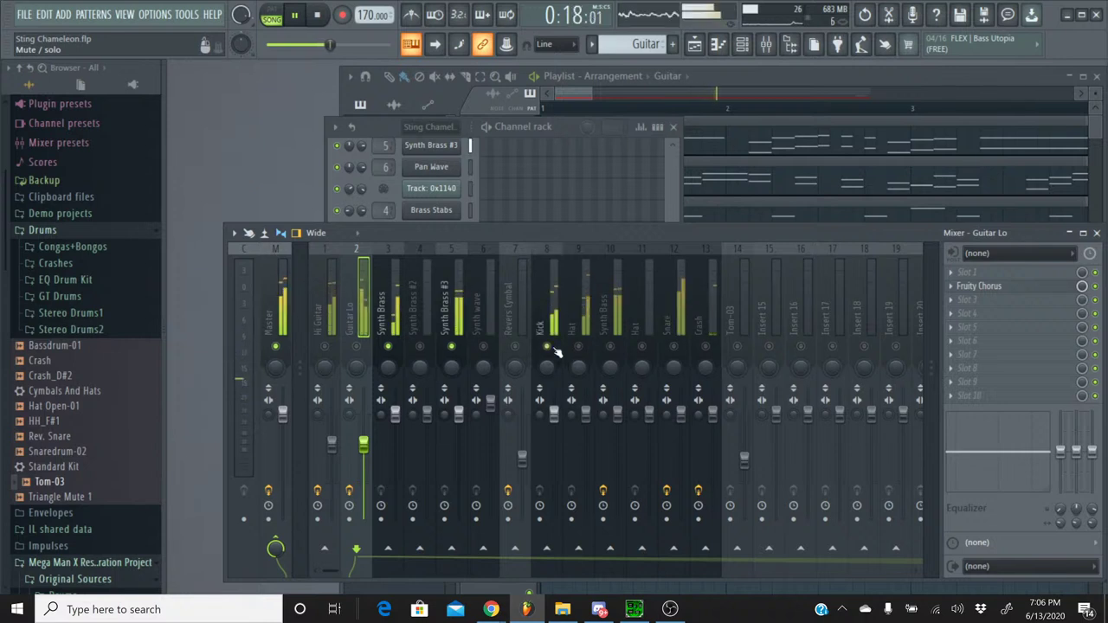
{"action": "right_click", "coordinate": [555, 348]}
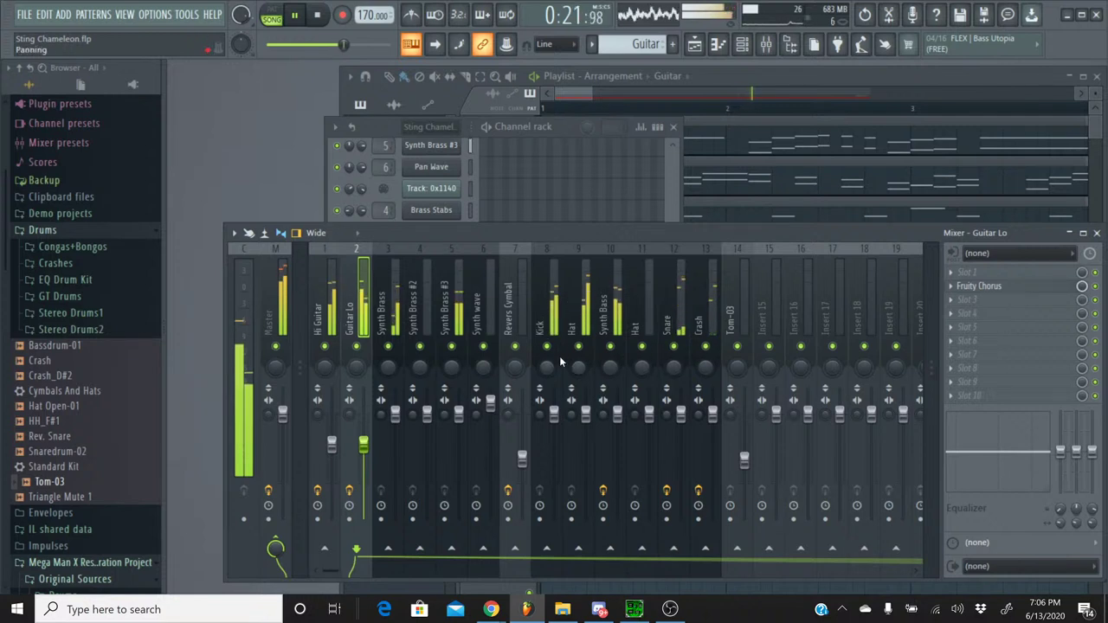
- Listen to the Synth wave mixer track in solo and raise its volume to about 114% (3.3 dB)
{"action": "right_click", "coordinate": [485, 347]}
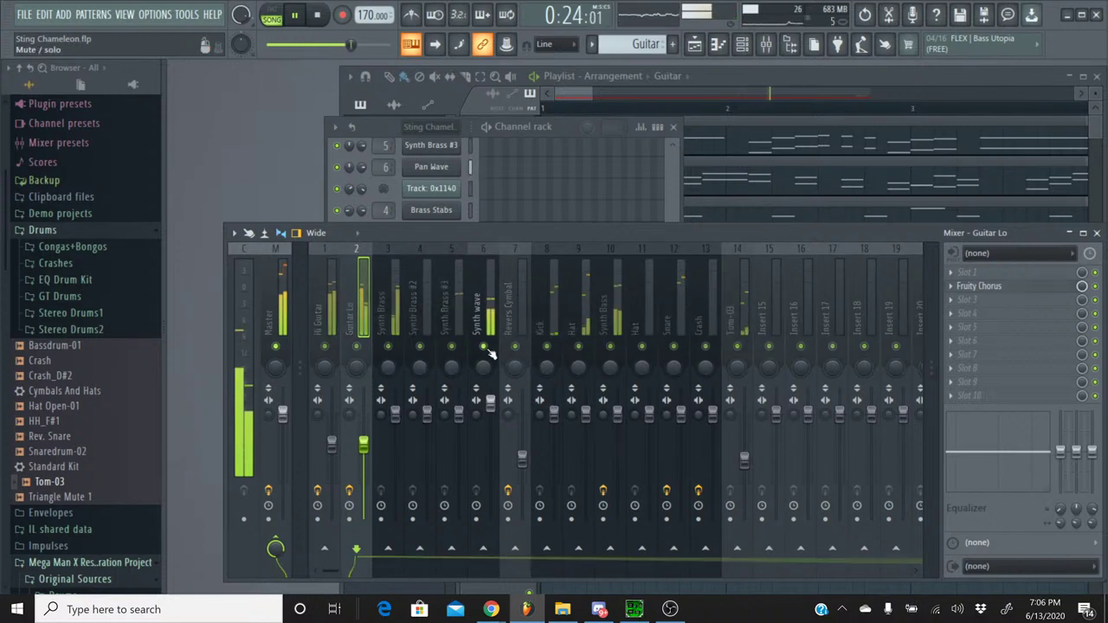
{"action": "right_click", "coordinate": [485, 347]}
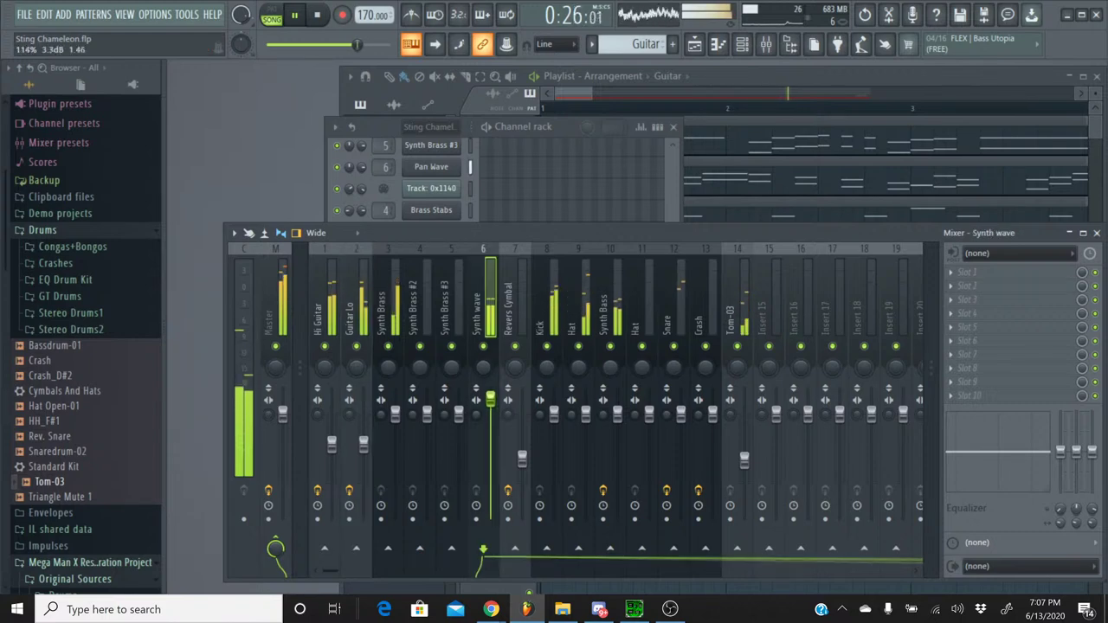
{"action": "left_click", "coordinate": [489, 354]}
- Solo the Kick, Hat and Synth Bass mixer tracks one after another to compare them with the full mix
{"action": "right_click", "coordinate": [547, 348]}
{"action": "right_click", "coordinate": [547, 348]}
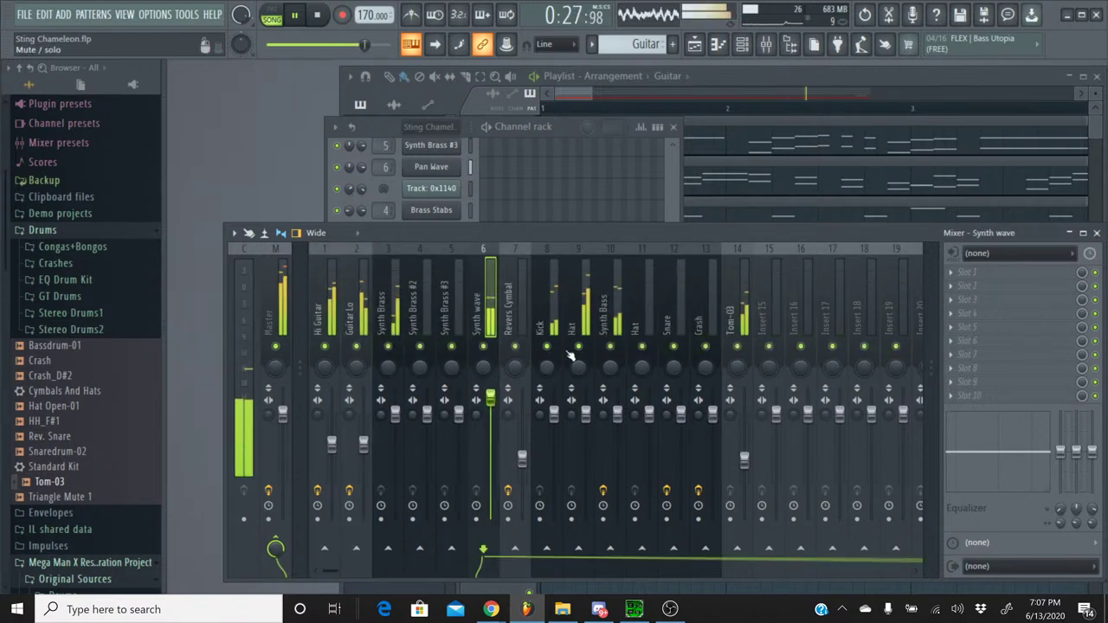
{"action": "right_click", "coordinate": [579, 348]}
{"action": "right_click", "coordinate": [578, 348]}
{"action": "right_click", "coordinate": [611, 348]}
{"action": "right_click", "coordinate": [610, 348]}
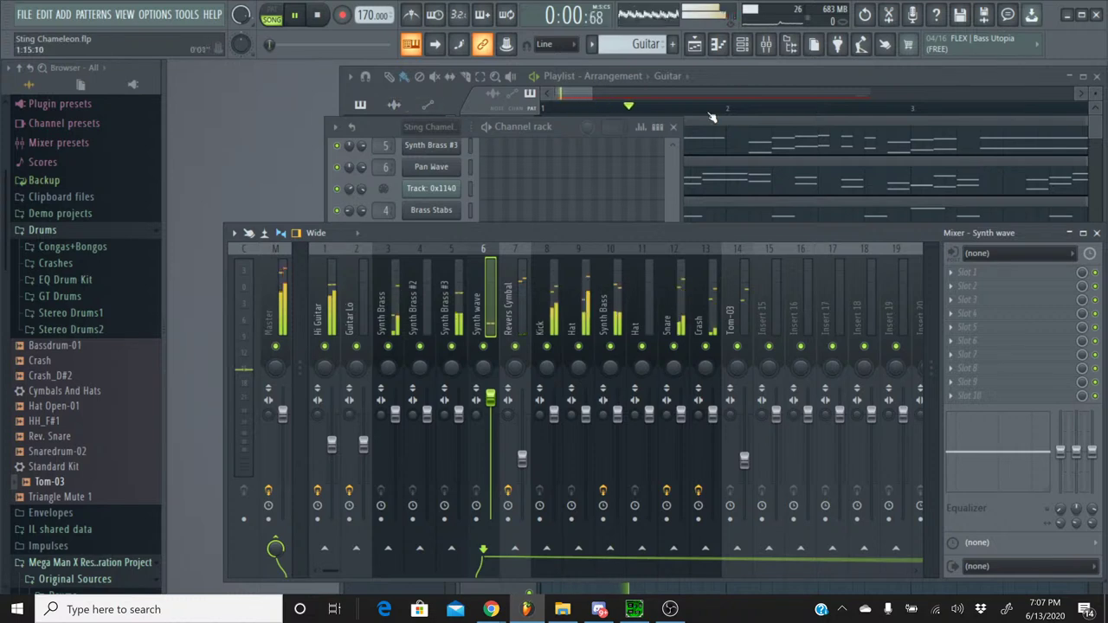
- Continue playback from bar 24 in the playlist to hear the end of the arrangement
{"action": "left_click_drag", "start_coordinate": [582, 95], "coordinate": [866, 102]}
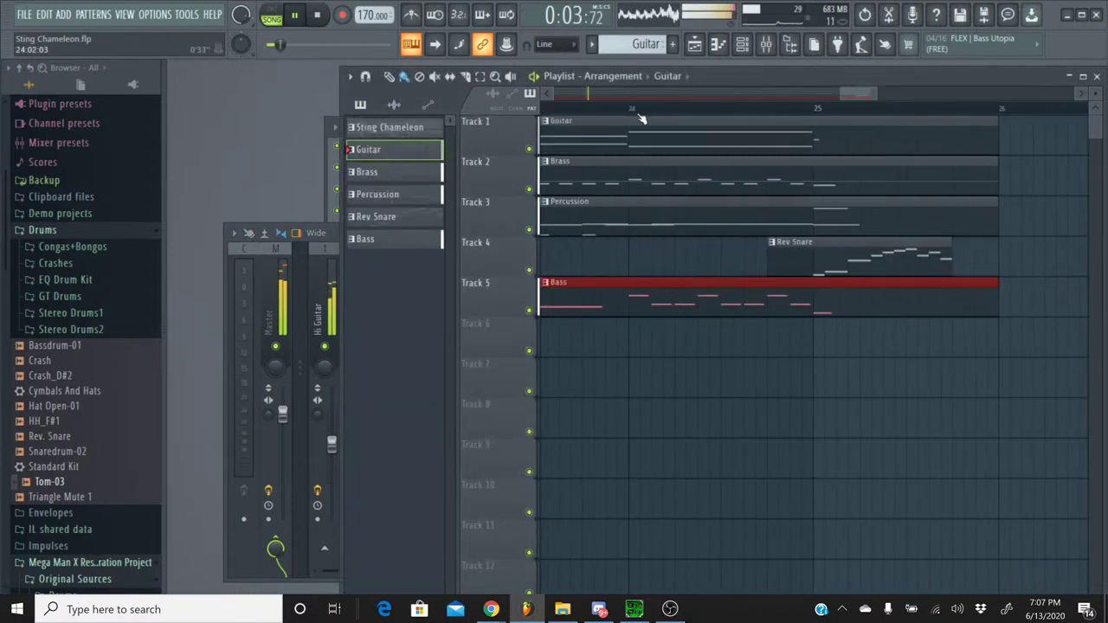
{"action": "left_click", "coordinate": [569, 111]}
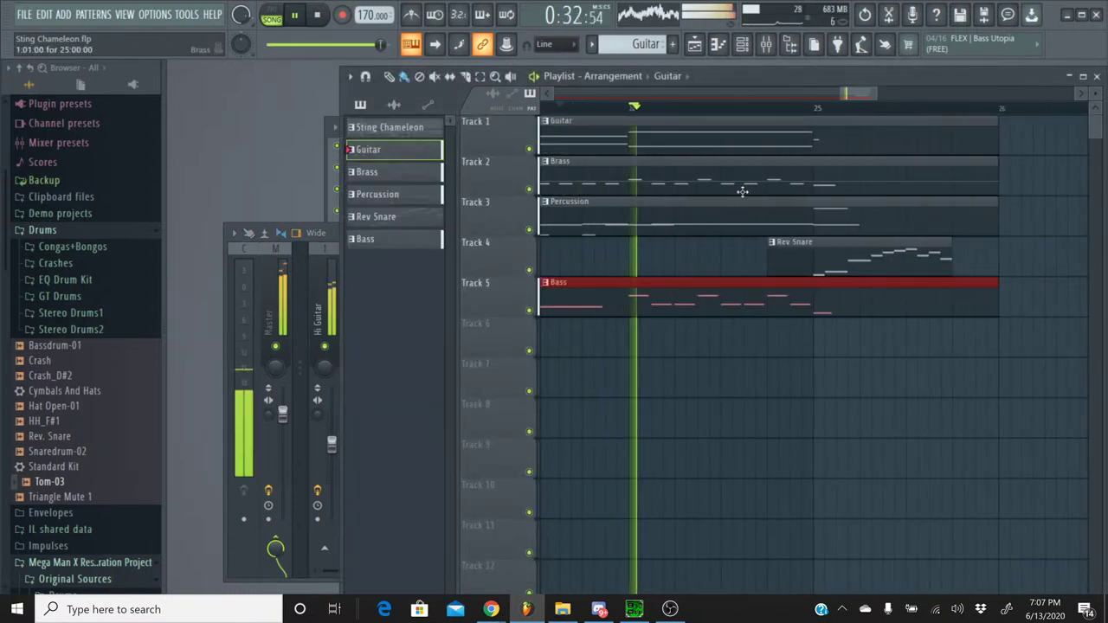
- Move the Rev Snare clip on Track 4 earlier to start at 24:03:00, replaying the ending to check its timing
{"action": "left_click_drag", "start_coordinate": [823, 245], "coordinate": [733, 242]}
{"action": "left_click", "coordinate": [629, 111]}
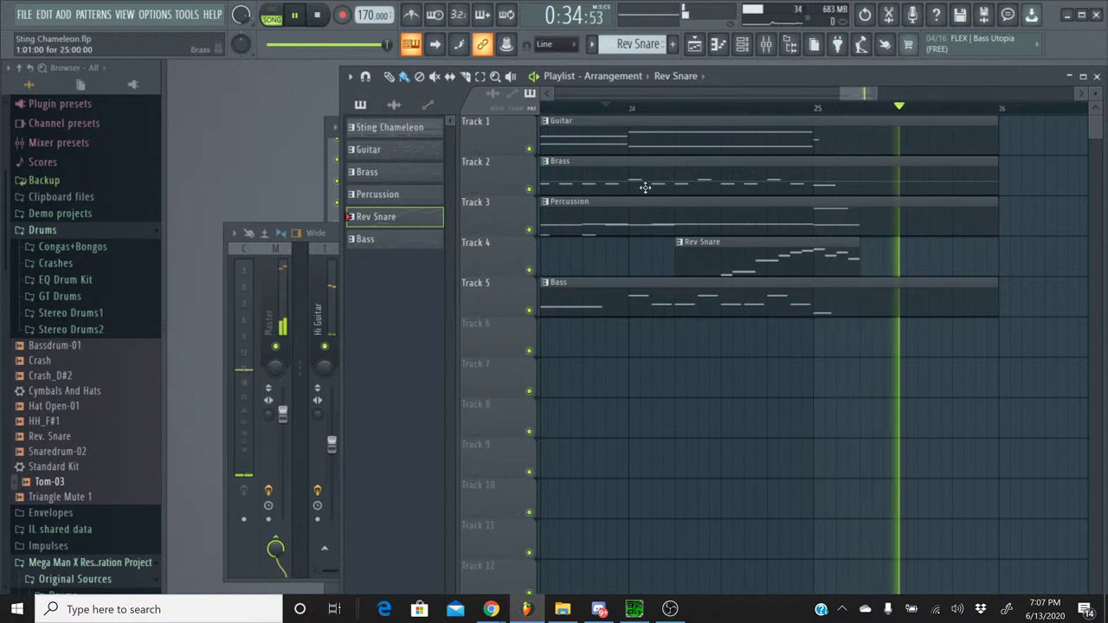
{"action": "left_click_drag", "start_coordinate": [709, 248], "coordinate": [698, 249]}
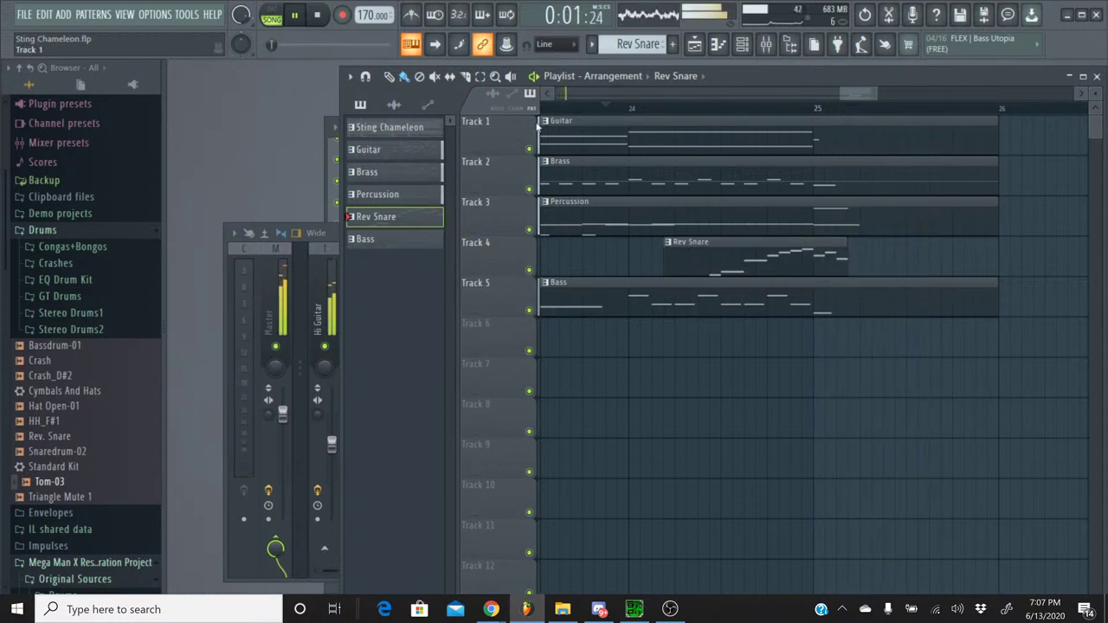
{"action": "left_click", "coordinate": [573, 108]}
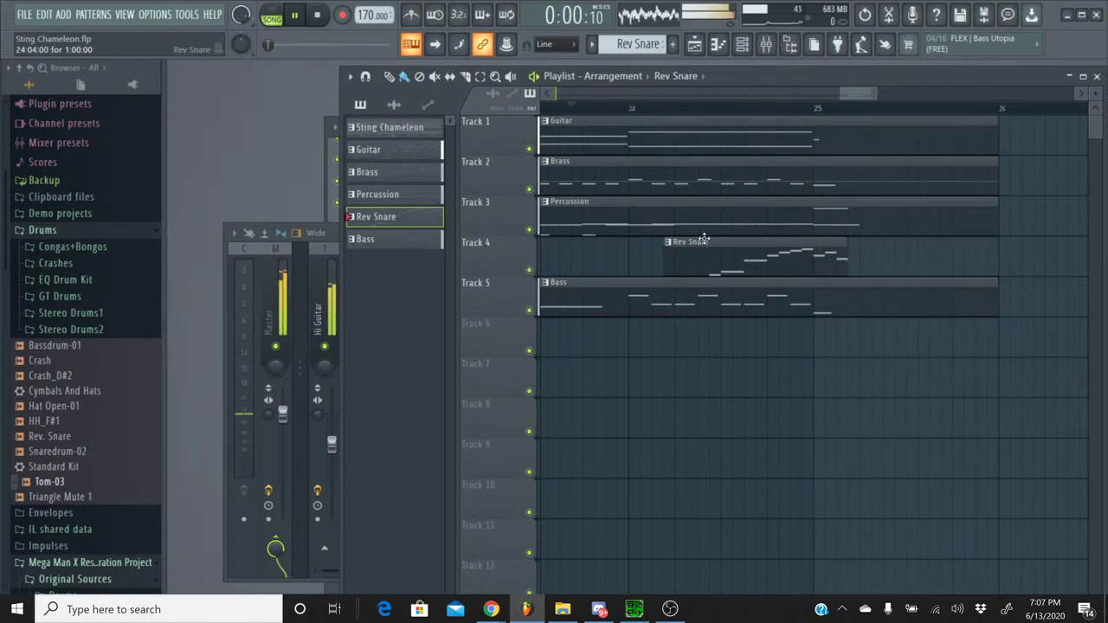
{"action": "left_click_drag", "start_coordinate": [702, 242], "coordinate": [693, 242]}
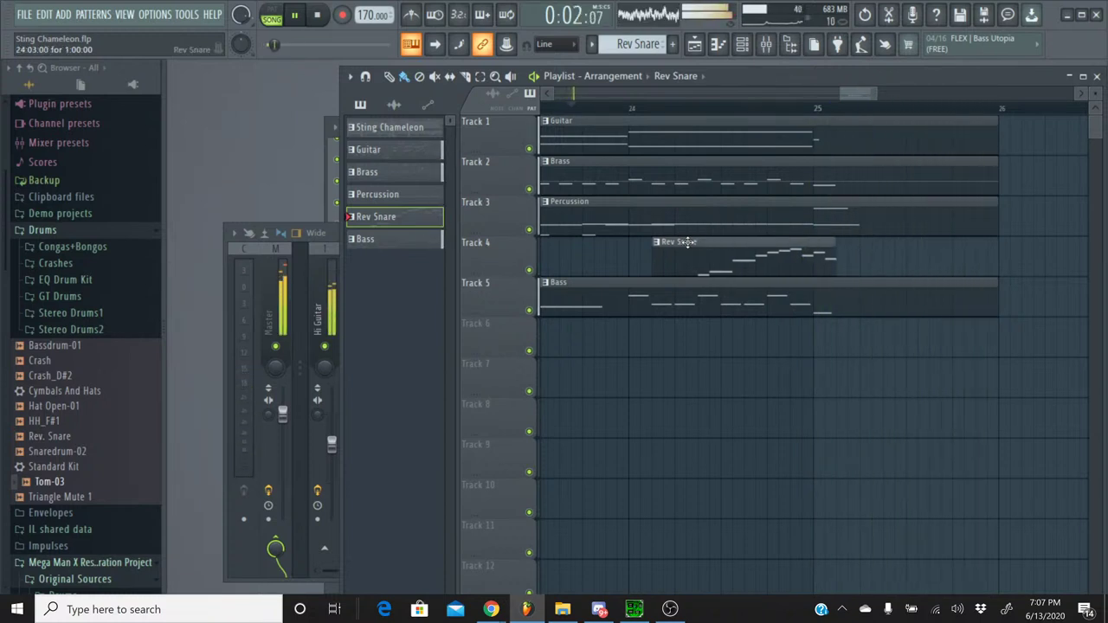
{"action": "left_click", "coordinate": [591, 119]}
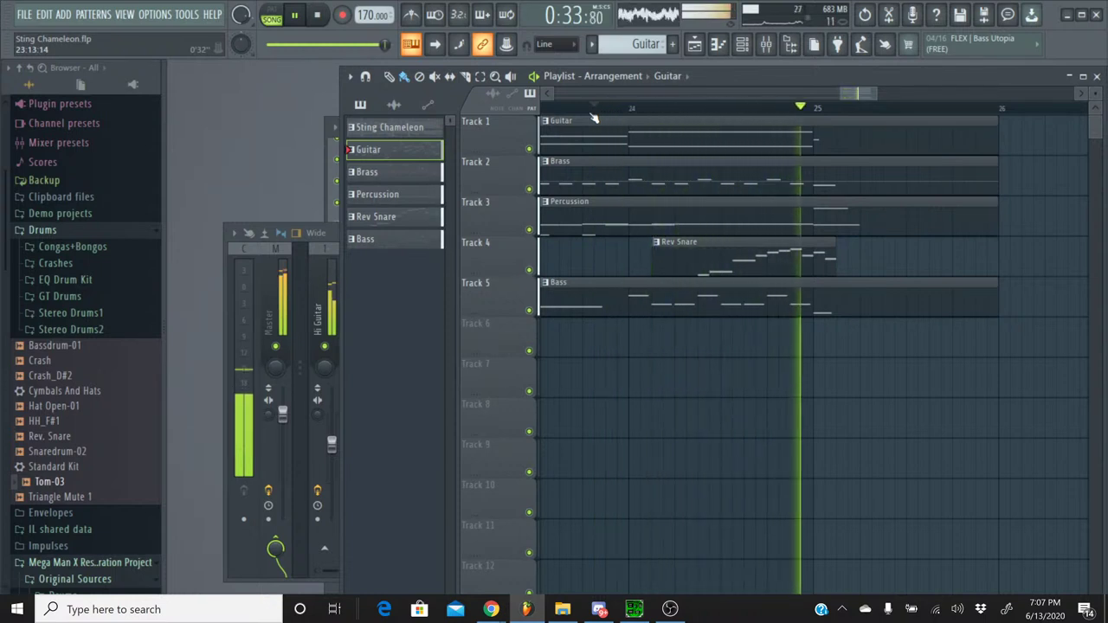
{"action": "left_click", "coordinate": [325, 28]}
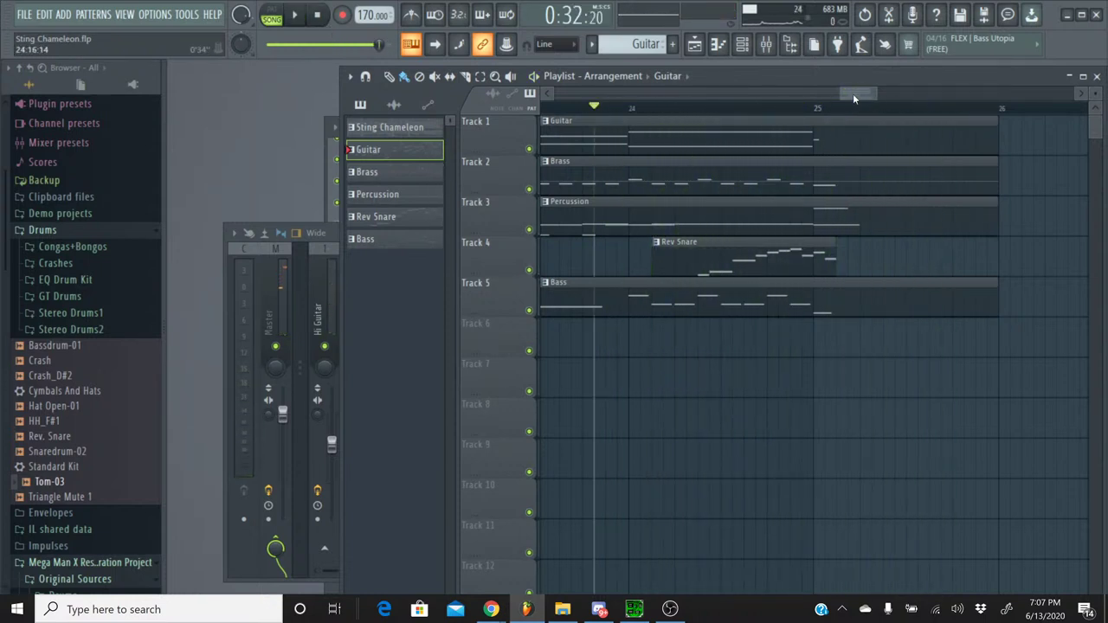
- Play the arrangement from the start with the mixer open and listen to Synth Brass #3 soloed together with Synth Brass and Synth Bass
{"action": "left_click_drag", "start_coordinate": [853, 98], "coordinate": [567, 97]}
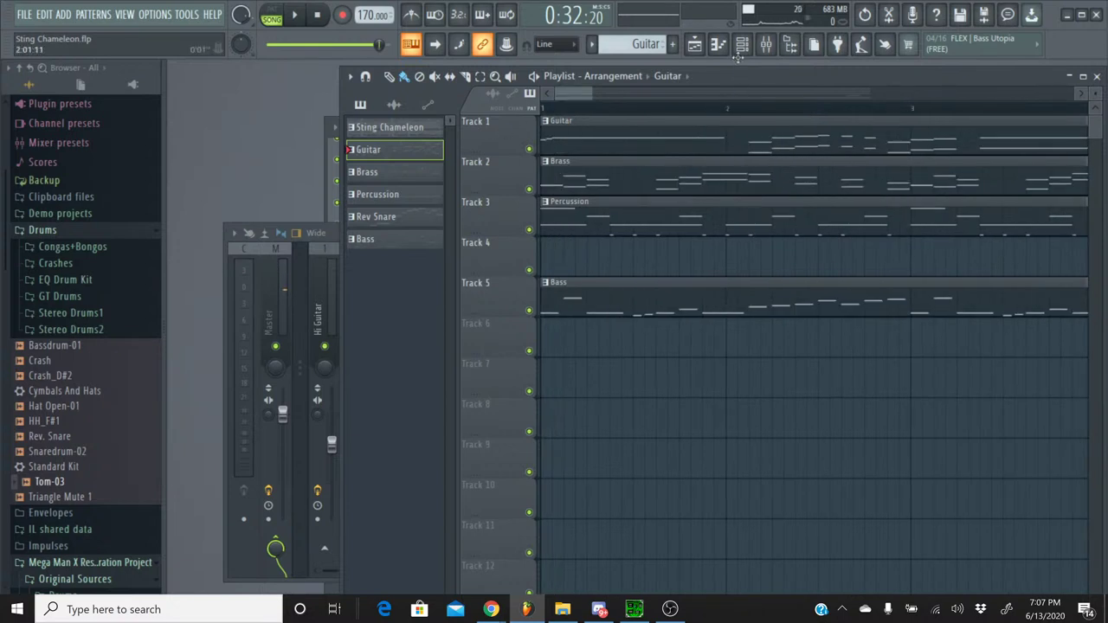
{"action": "left_click", "coordinate": [764, 47]}
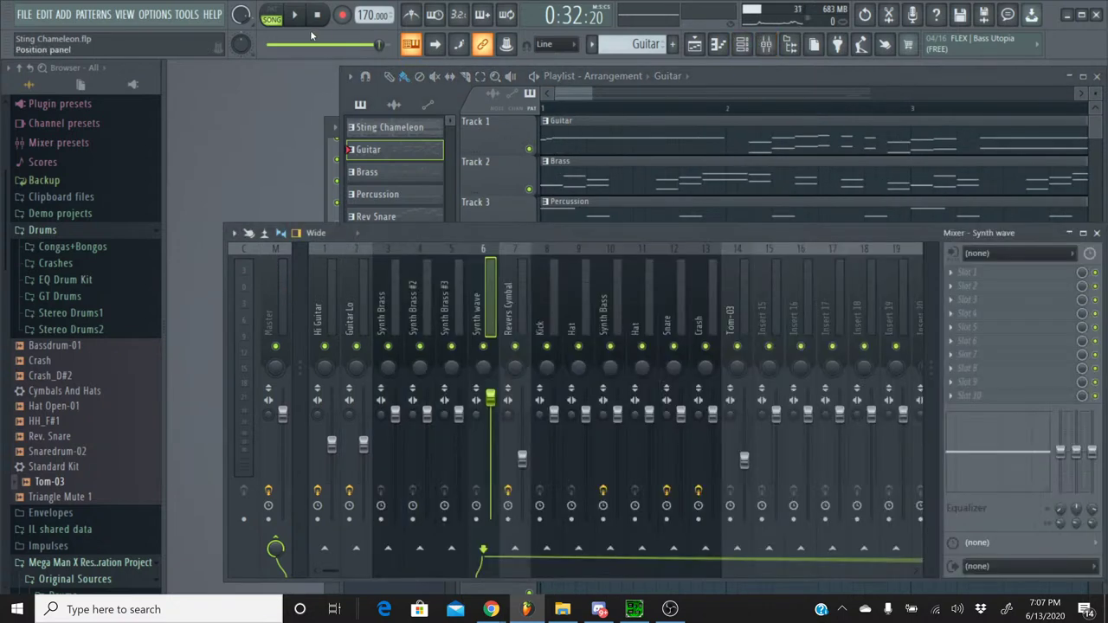
{"action": "left_click", "coordinate": [295, 15]}
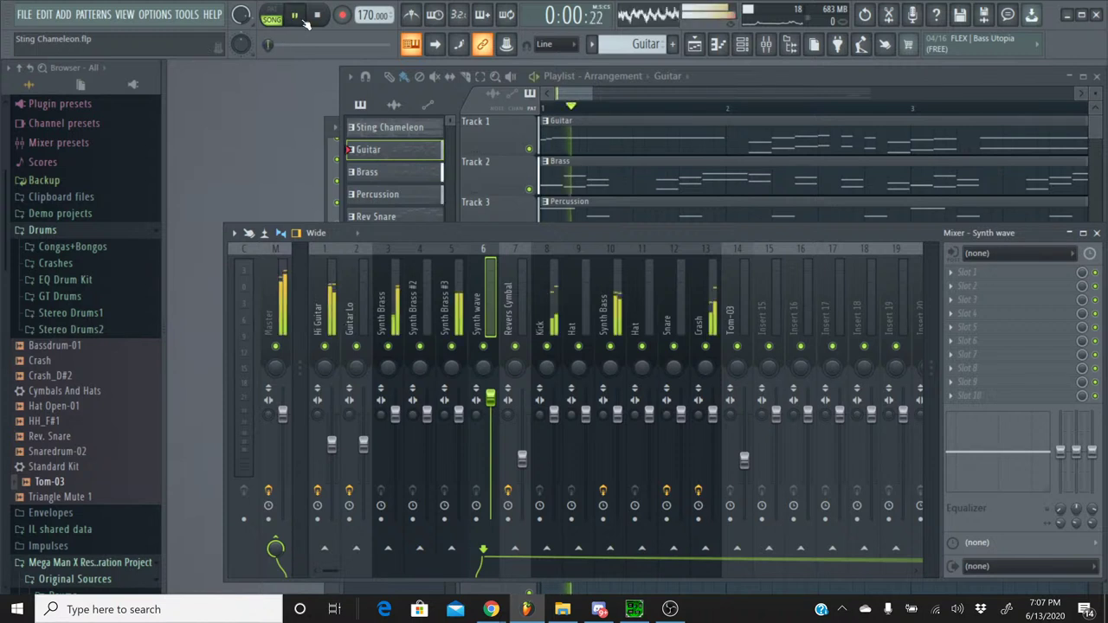
{"action": "right_click", "coordinate": [451, 347]}
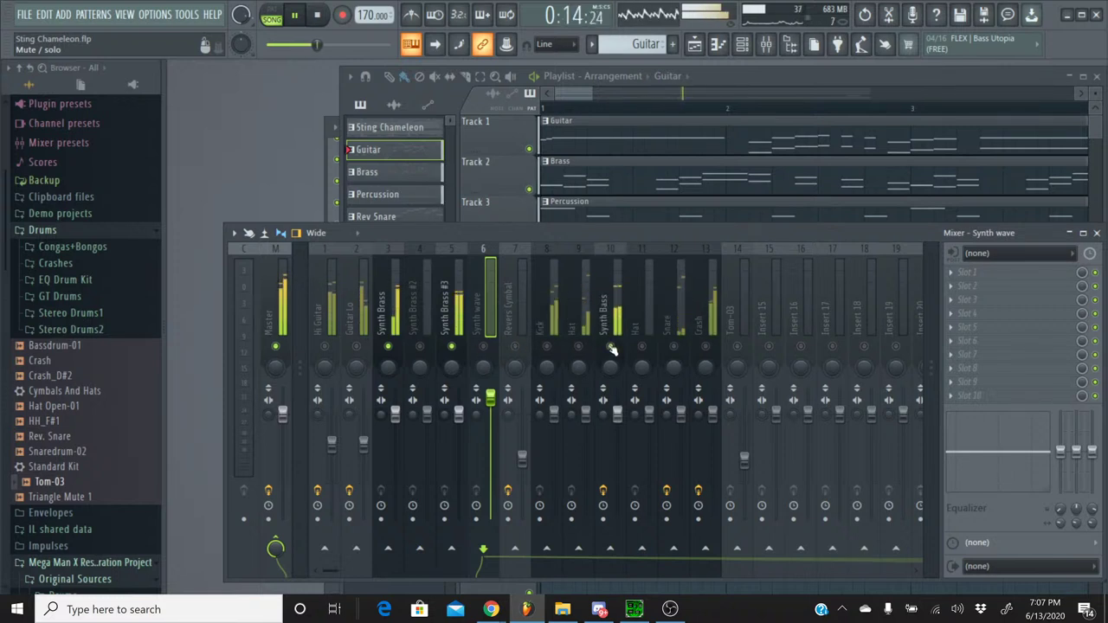
- Audition both guitar tracks with the brass, and raise the Hi Guitar and Guitar Lo volumes in the full mix
{"action": "left_click", "coordinate": [356, 347]}
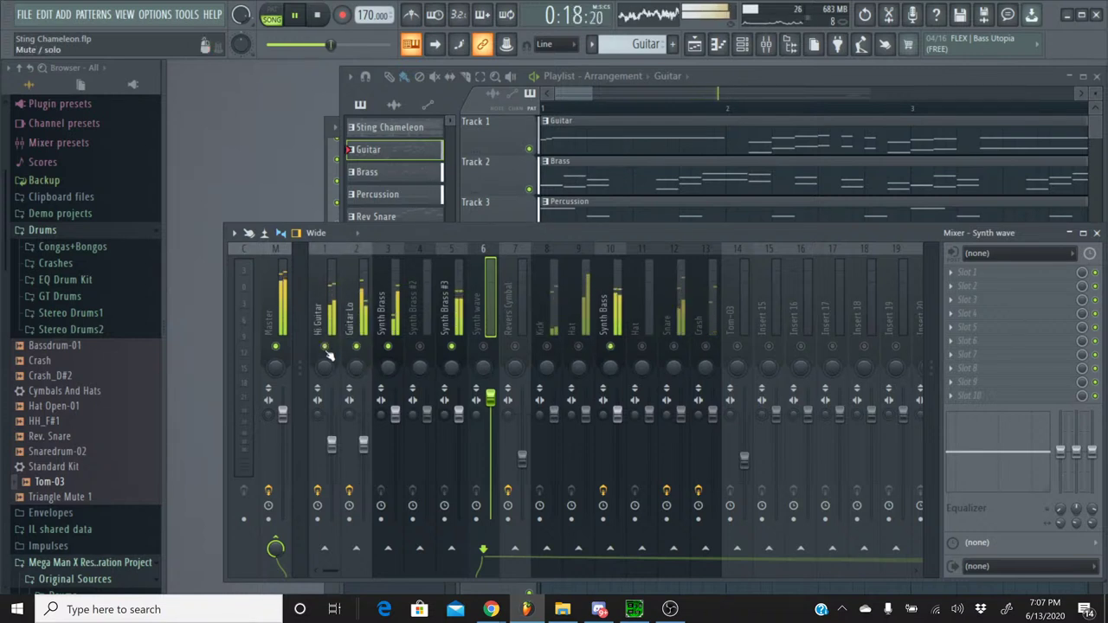
{"action": "right_click", "coordinate": [325, 347]}
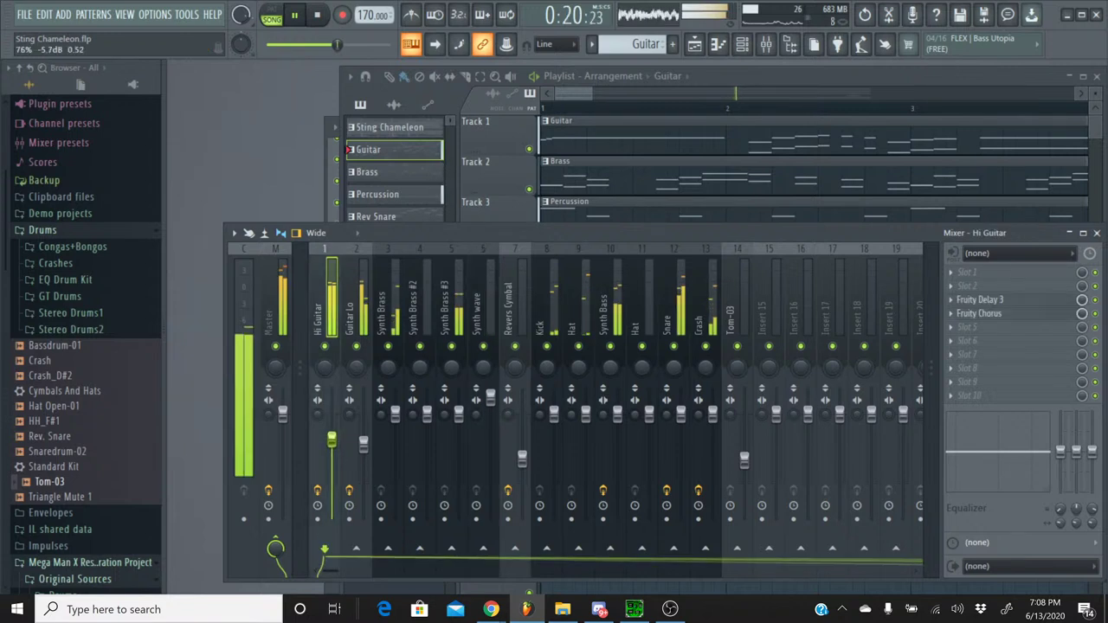
{"action": "left_click_drag", "start_coordinate": [331, 444], "coordinate": [363, 430]}
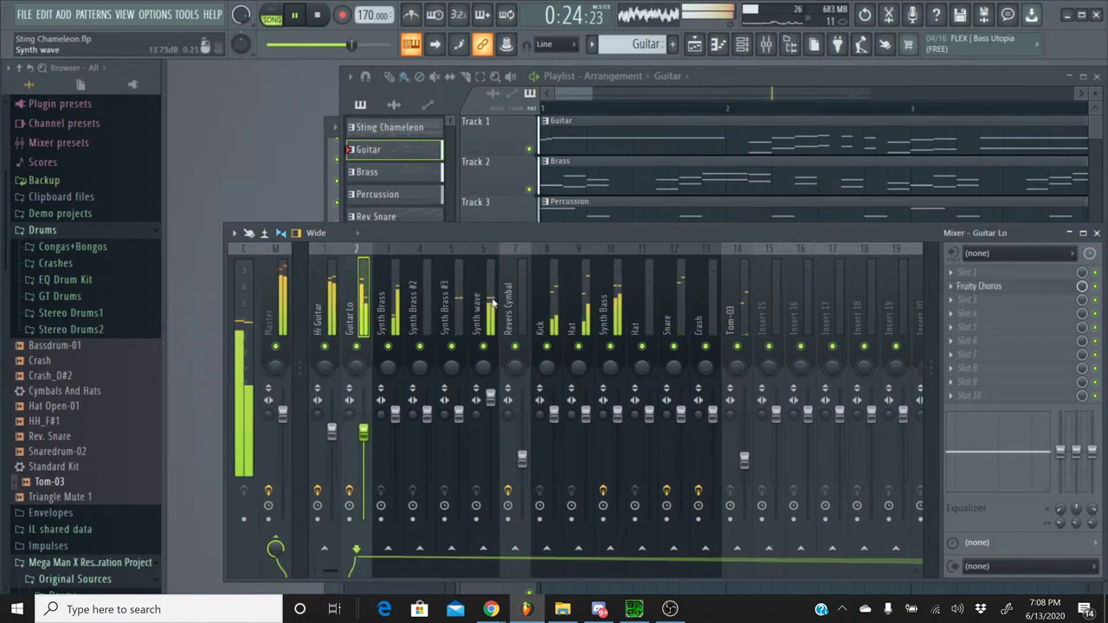
- Solo the Synth wave track and load Saturation Knob into its third effect slot with a little saturation added
{"action": "left_click", "coordinate": [489, 355]}
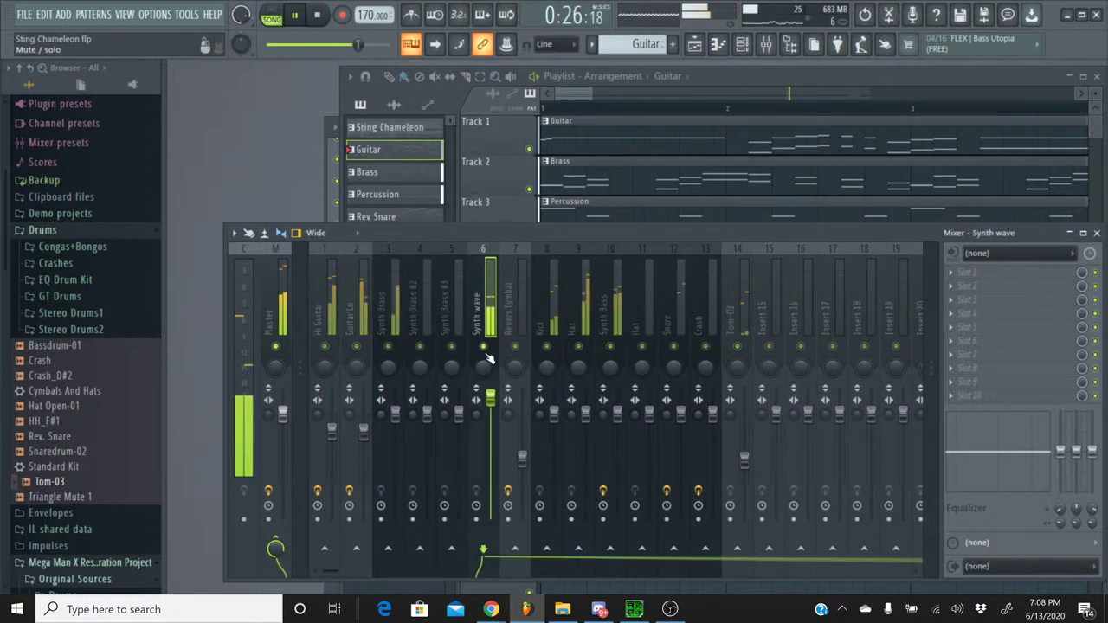
{"action": "left_click", "coordinate": [965, 299]}
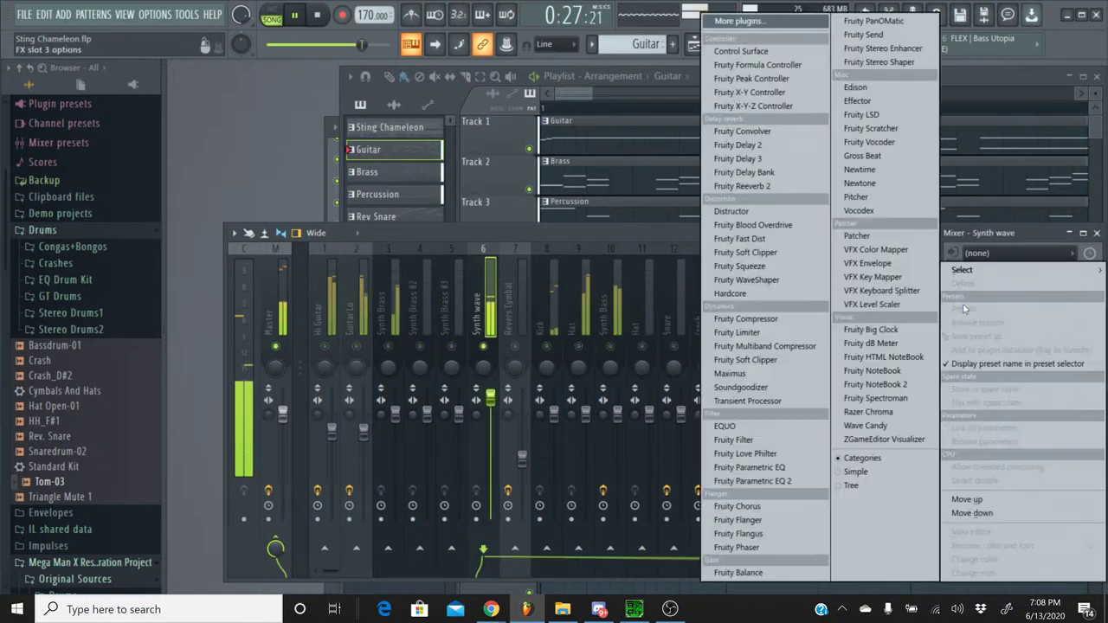
{"action": "left_click", "coordinate": [738, 21]}
{"action": "scroll", "coordinate": [502, 319], "scroll_direction": "down", "scroll_amount": 7}
{"action": "scroll", "coordinate": [502, 319], "scroll_direction": "down", "scroll_amount": 12}
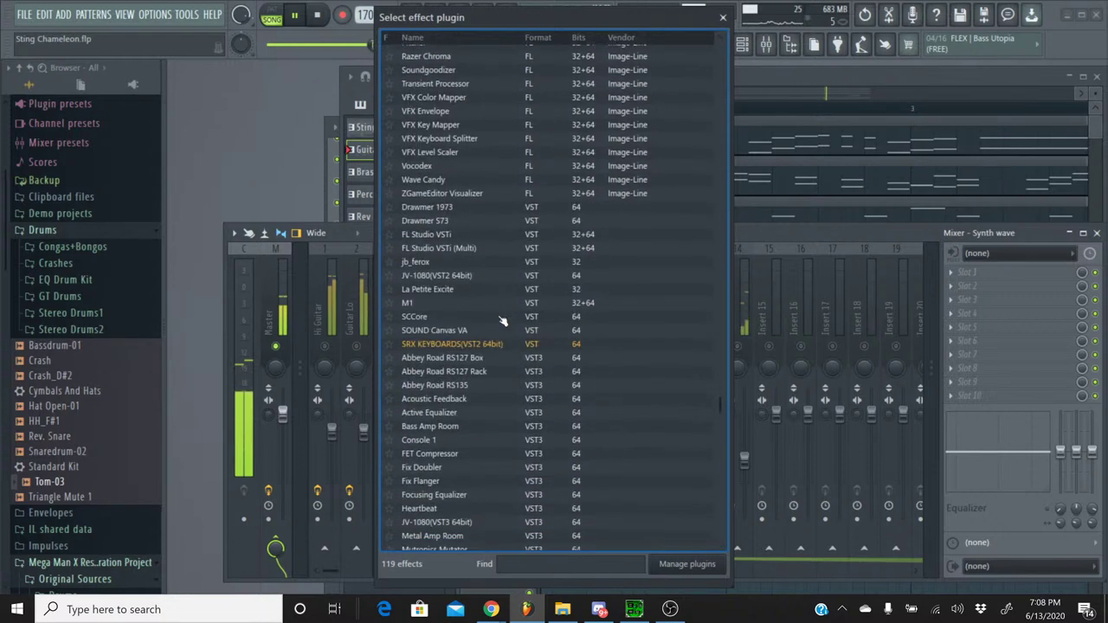
{"action": "double_click", "coordinate": [459, 284]}
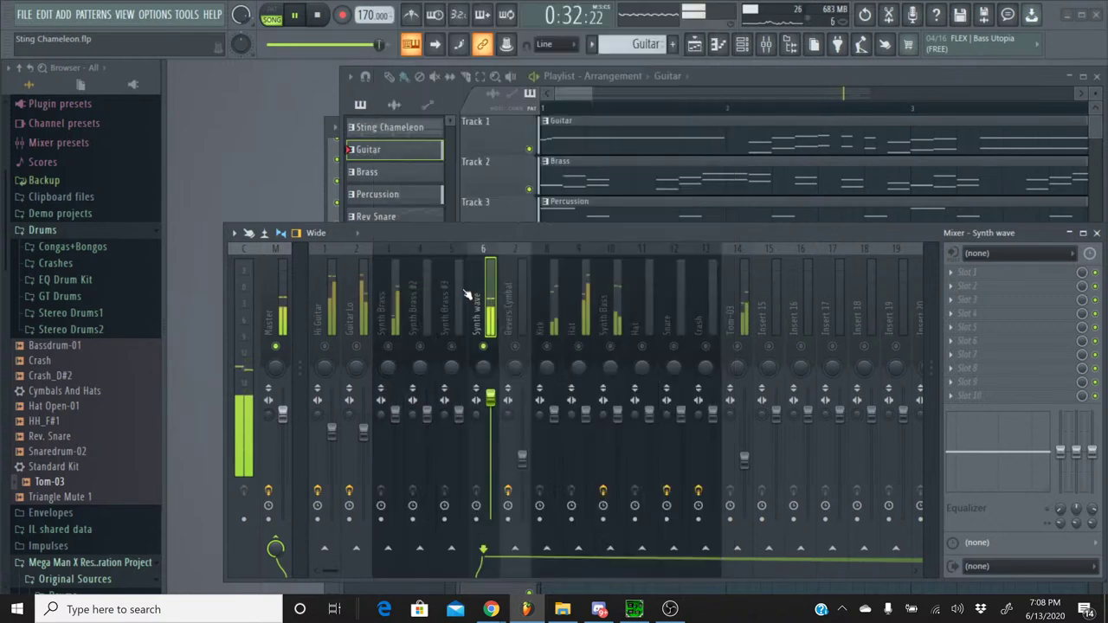
{"action": "left_click_drag", "start_coordinate": [284, 204], "coordinate": [296, 196]}
{"action": "left_click", "coordinate": [394, 136]}
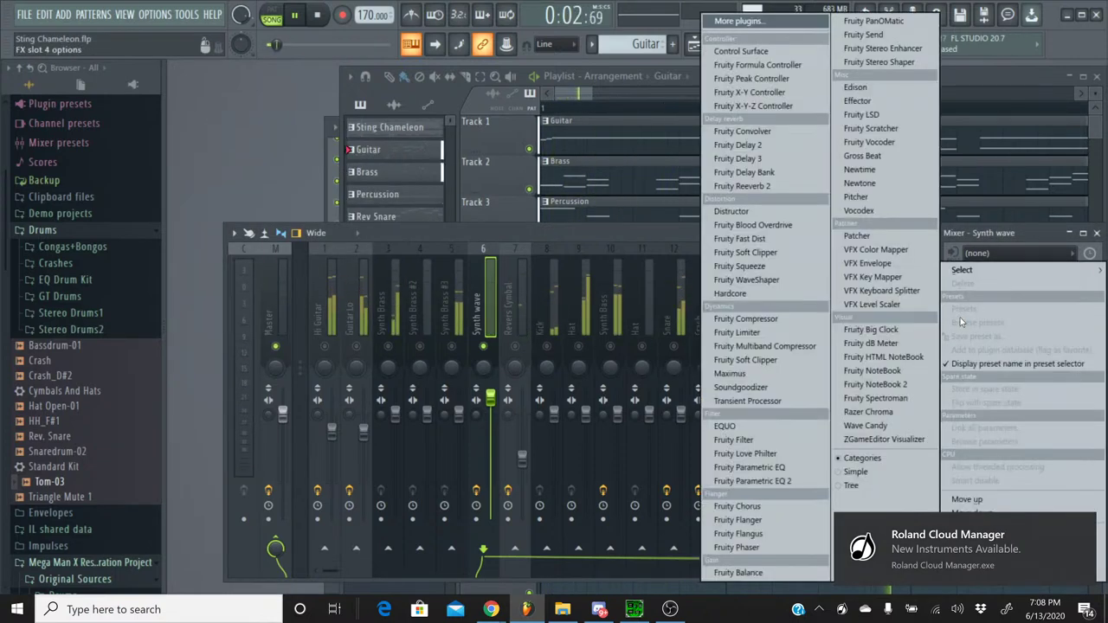
- Add Fruity Chorus to the Synth wave track's fourth effect slot and raise the track's volume slightly in the full mix
{"action": "left_click", "coordinate": [967, 313]}
{"action": "left_click", "coordinate": [771, 504]}
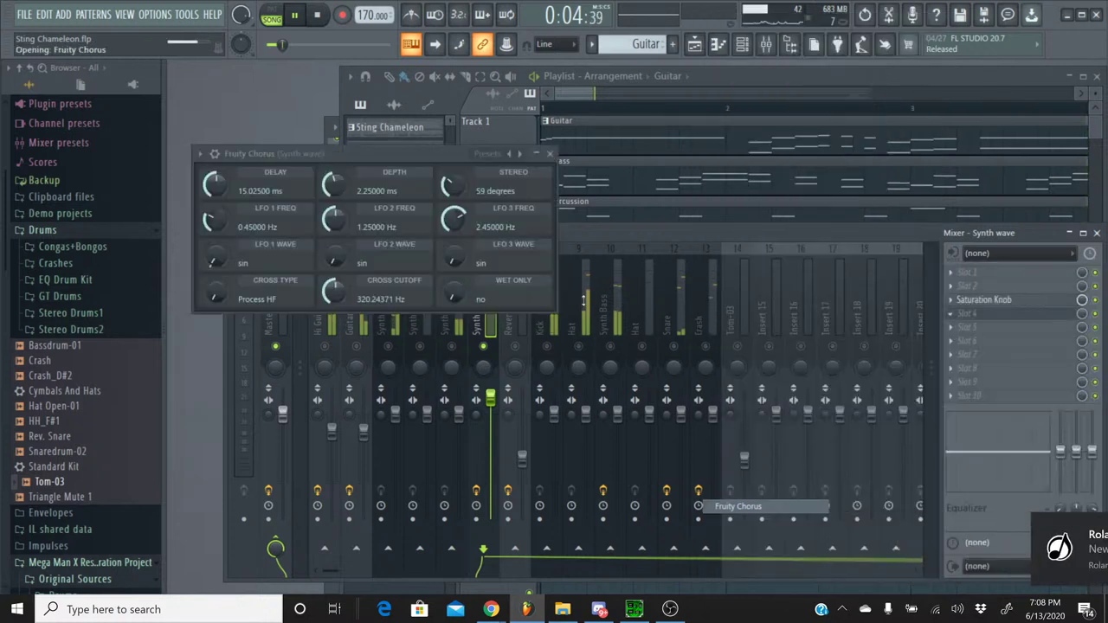
{"action": "left_click_drag", "start_coordinate": [287, 45], "coordinate": [351, 45]}
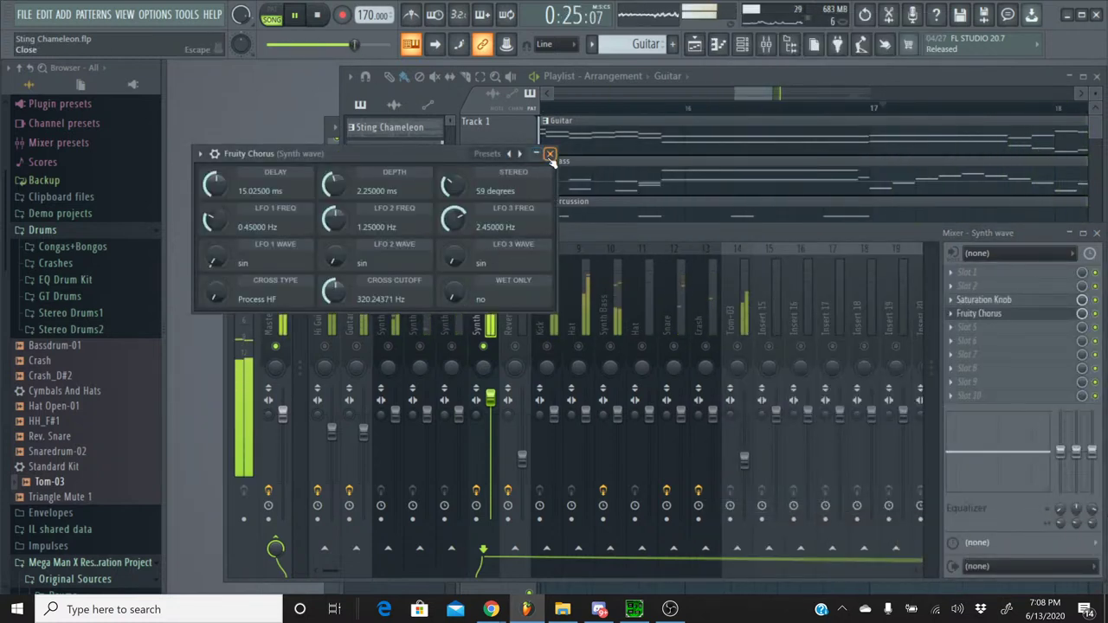
{"action": "left_click", "coordinate": [549, 153]}
{"action": "right_click", "coordinate": [485, 347]}
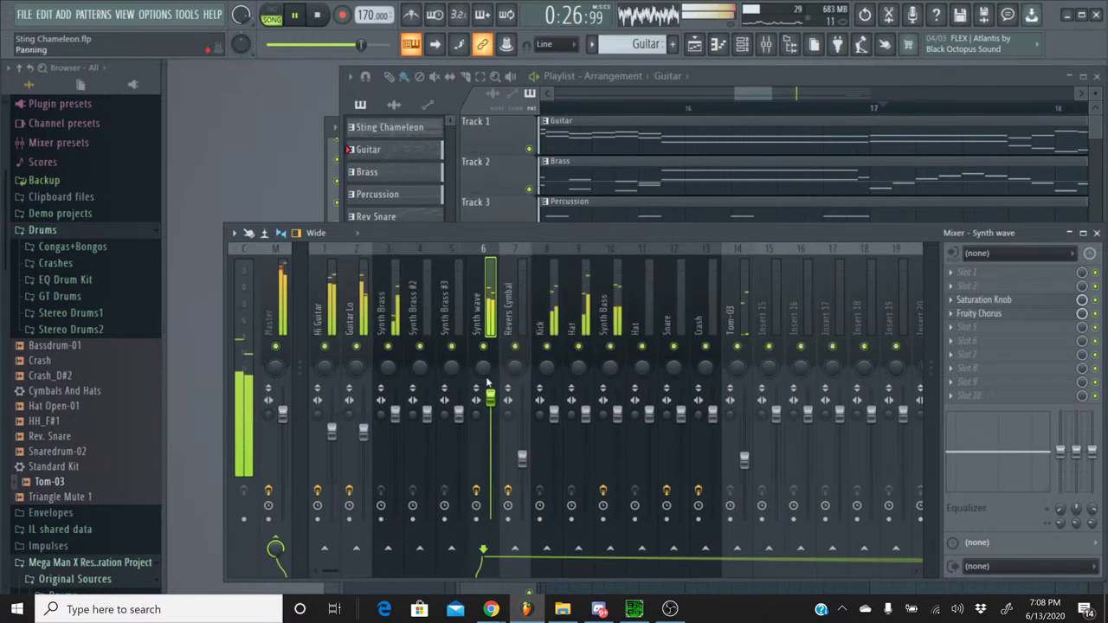
{"action": "left_click_drag", "start_coordinate": [490, 399], "coordinate": [490, 391]}
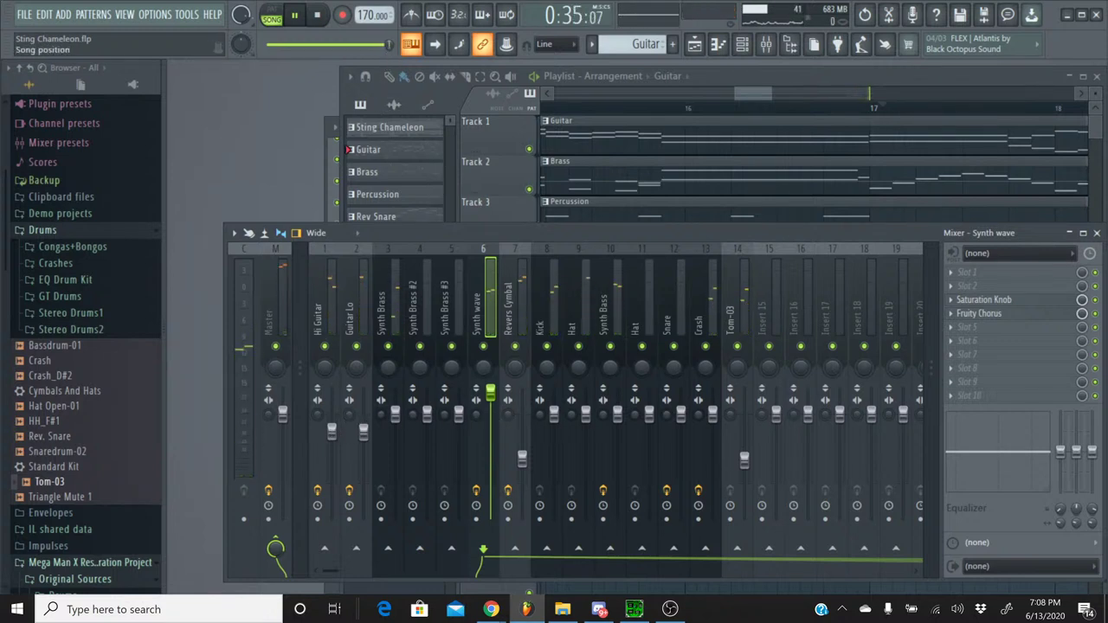
- Rebalance the Hi Guitar and Guitar Lo volumes by ear, lowering Guitar Lo slightly
{"action": "left_click", "coordinate": [329, 429]}
{"action": "left_click_drag", "start_coordinate": [331, 423], "coordinate": [331, 424]}
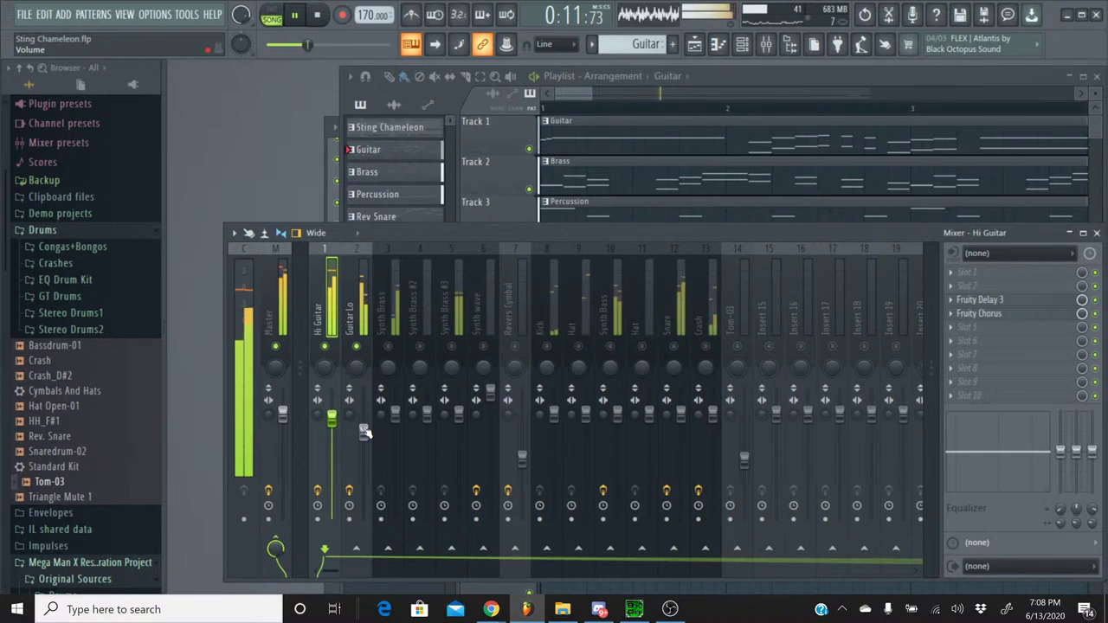
{"action": "right_click", "coordinate": [357, 348]}
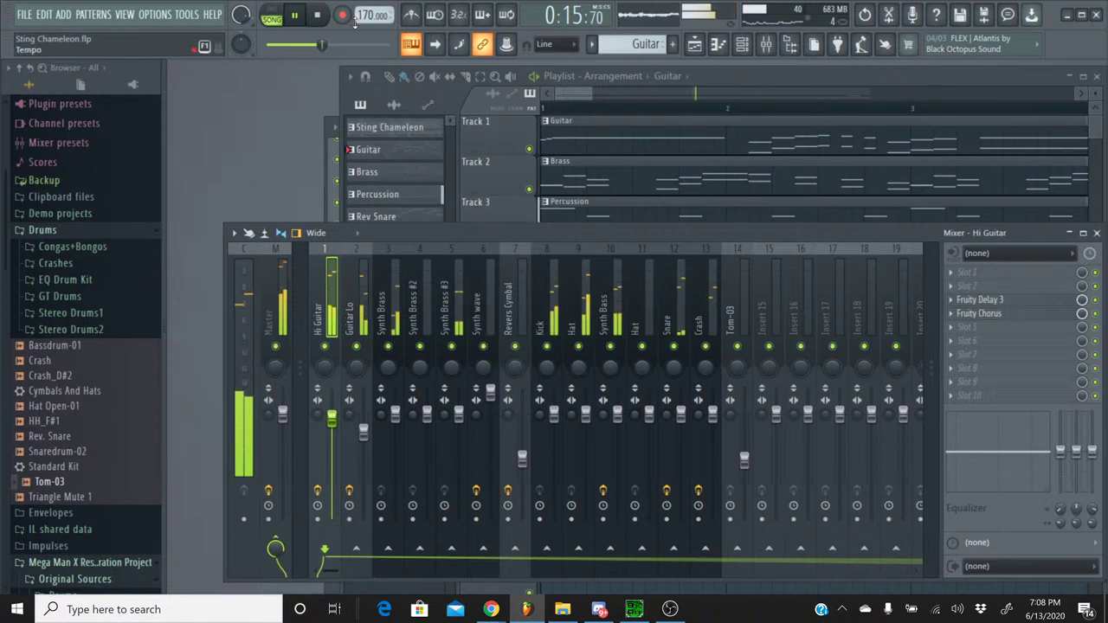
{"action": "mouse_move", "coordinate": [365, 437]}
{"action": "left_mouse_down"}
{"action": "mouse_move", "coordinate": [332, 424]}
{"action": "mouse_move", "coordinate": [364, 446]}
{"action": "left_mouse_up"}
{"action": "left_click", "coordinate": [331, 432]}
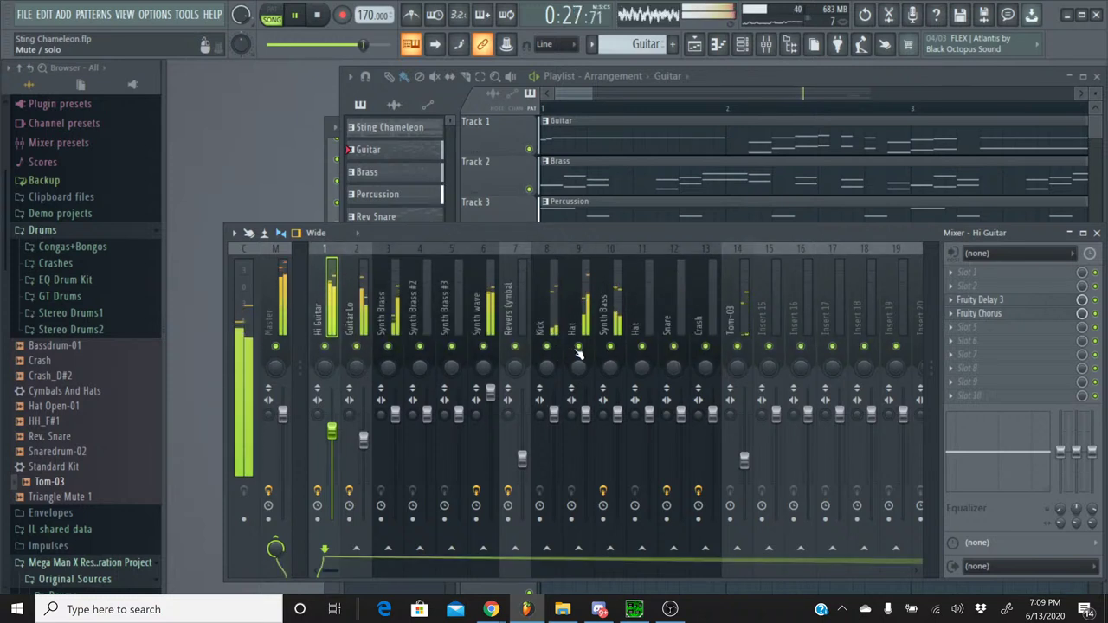
- Lower the volumes of the track 9 Hat and the Crash, and stop playback
{"action": "left_click_drag", "start_coordinate": [586, 414], "coordinate": [585, 447]}
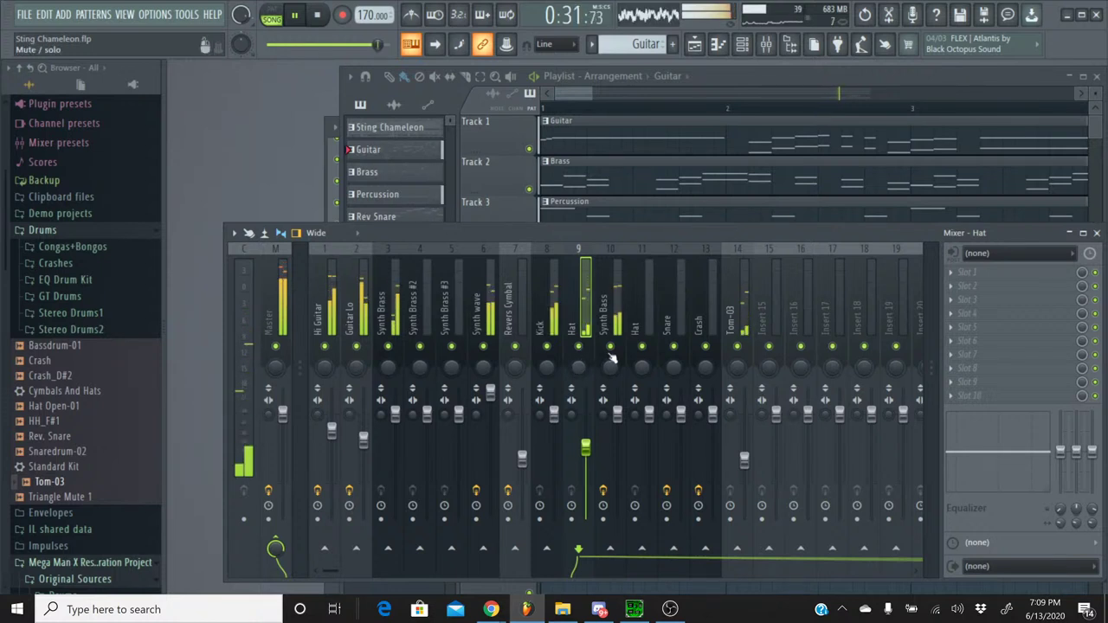
{"action": "left_click_drag", "start_coordinate": [710, 416], "coordinate": [711, 433]}
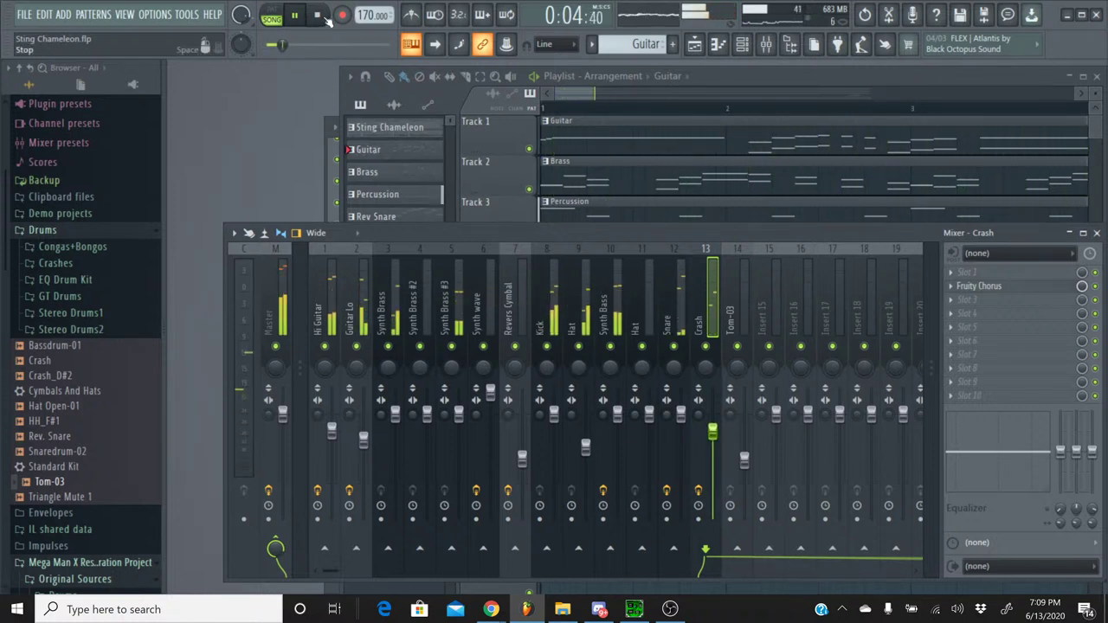
{"action": "left_click", "coordinate": [323, 16]}
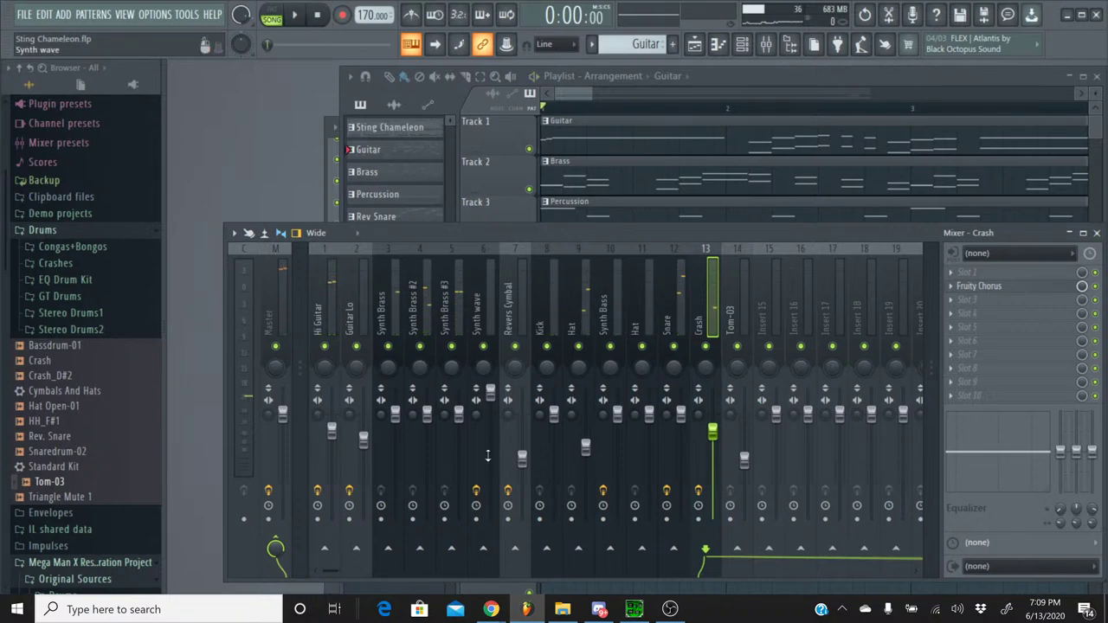
- Switch to the YouTube live chat window in Chrome, read the messages, and return to the FL Studio mixer
{"action": "mouse_move", "coordinate": [491, 609]}
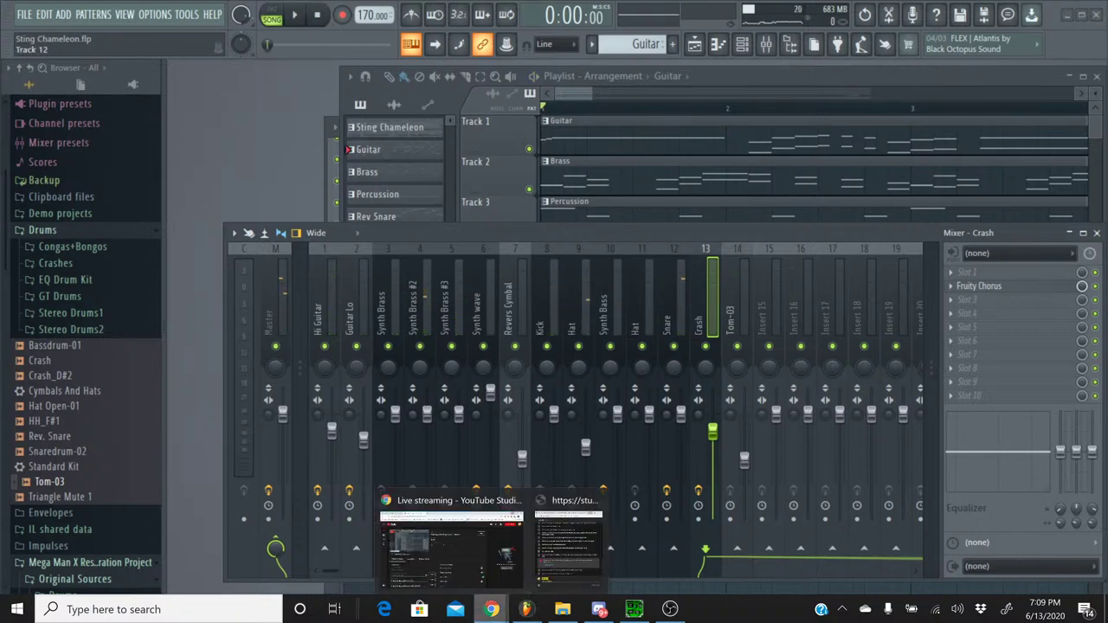
{"action": "left_click", "coordinate": [552, 556]}
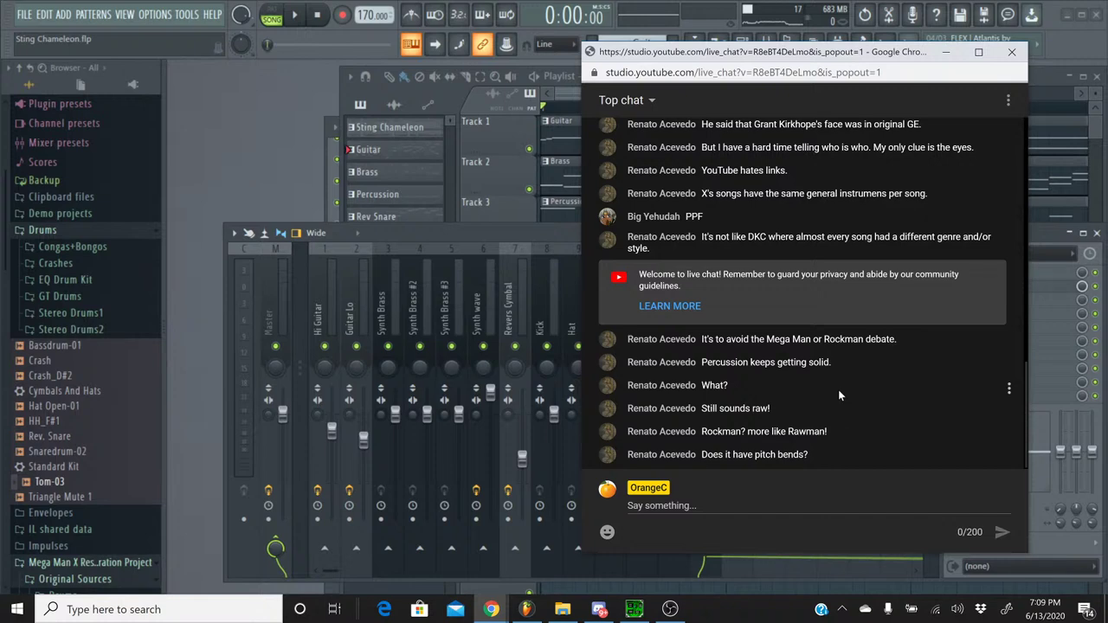
{"action": "left_click", "coordinate": [455, 231]}
- Play the song and lower the Guitar Lo and Hi Guitar volumes slightly
{"action": "left_click", "coordinate": [294, 16]}
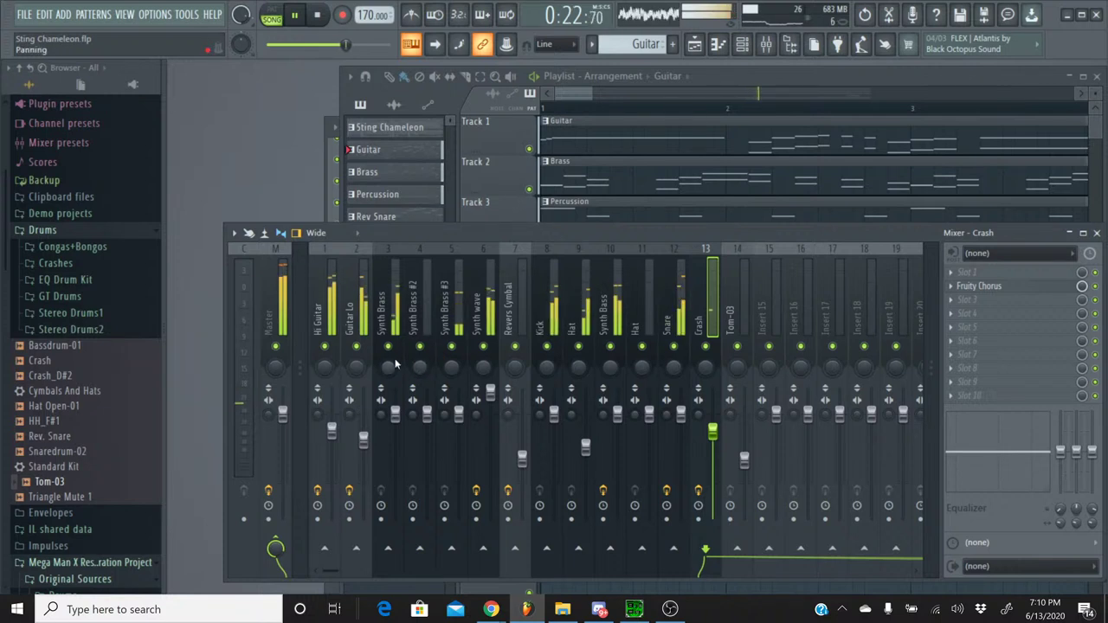
{"action": "left_click", "coordinate": [351, 449]}
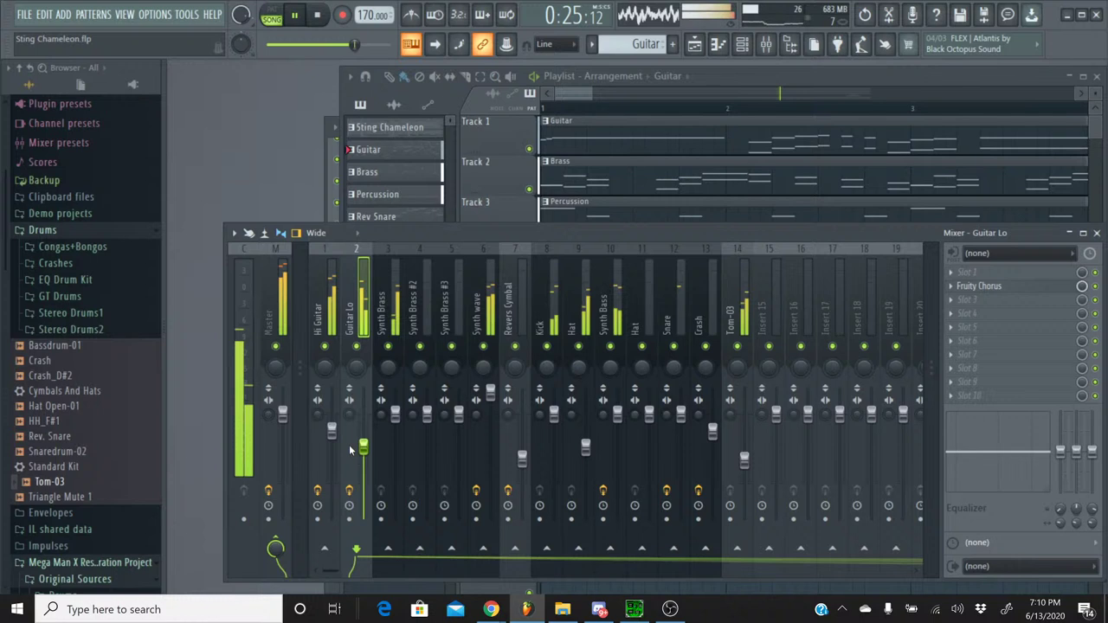
{"action": "left_click_drag", "start_coordinate": [332, 431], "coordinate": [331, 438]}
- Solo the Synth wave track, raise its volume slightly, and restore the full mix
{"action": "right_click", "coordinate": [482, 348]}
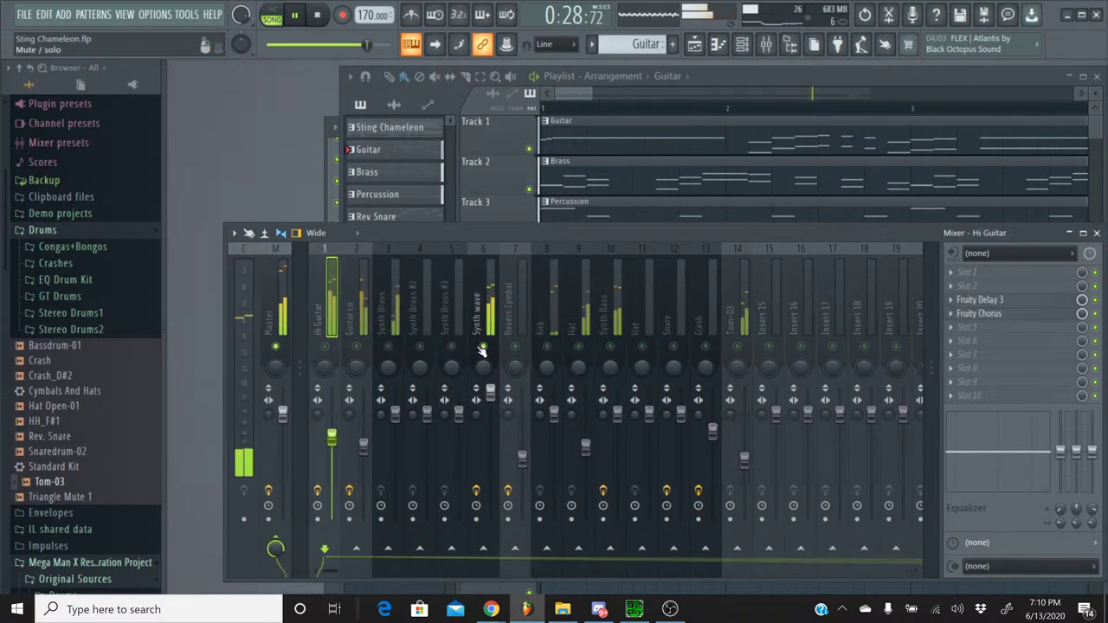
{"action": "left_click", "coordinate": [485, 358]}
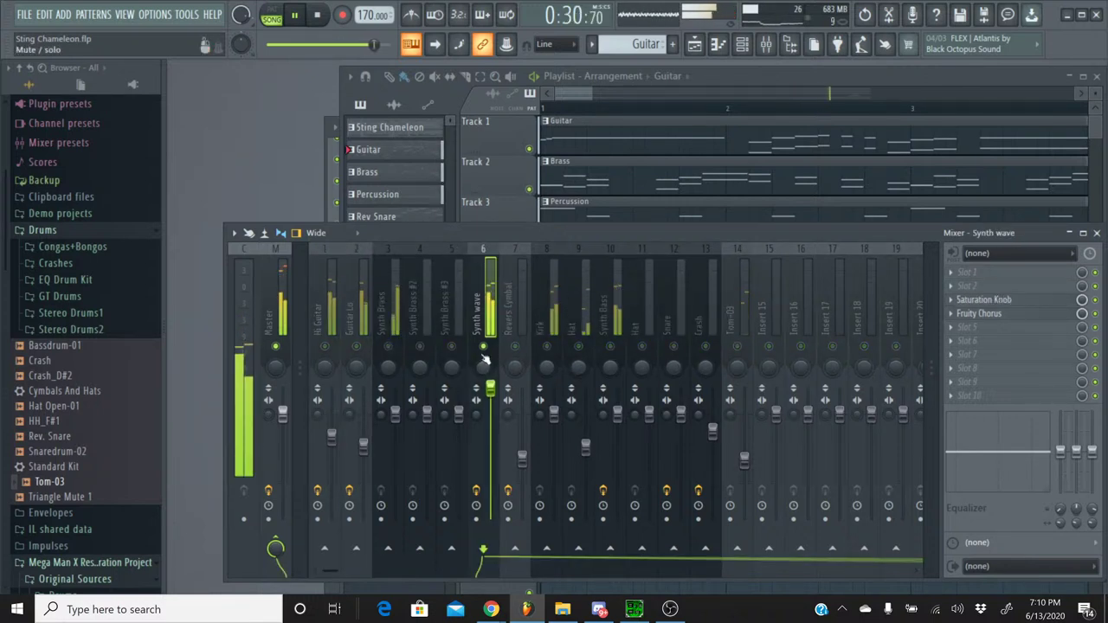
{"action": "right_click", "coordinate": [484, 351]}
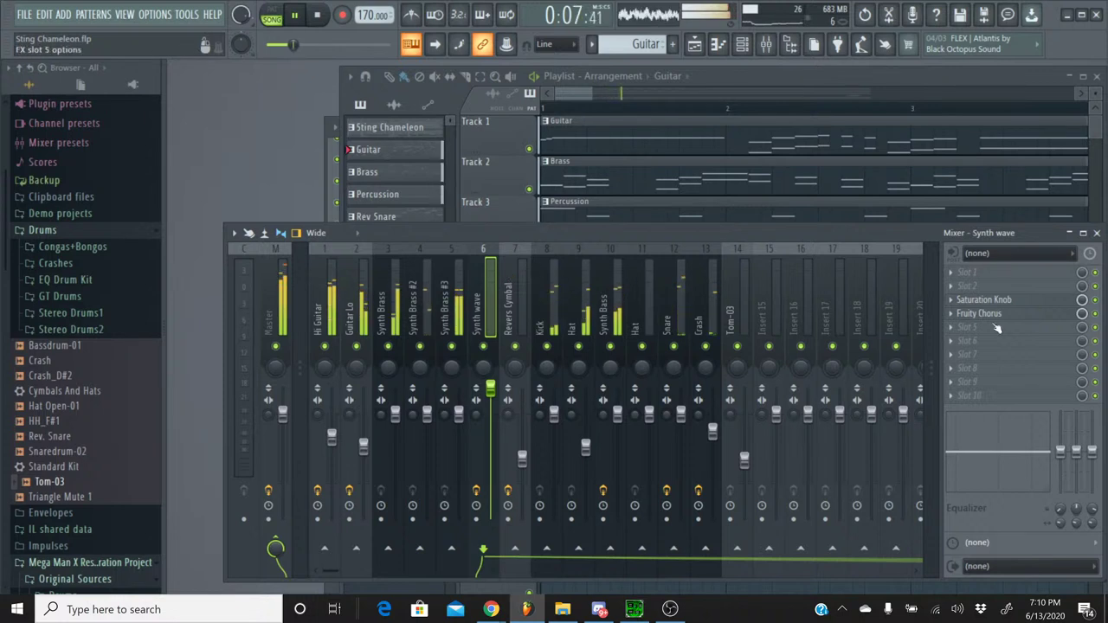
- Review the Synth wave track's Saturation Knob, and set the track's volume to about 116% (3.6 dB) while playing a later section
{"action": "left_click", "coordinate": [984, 299]}
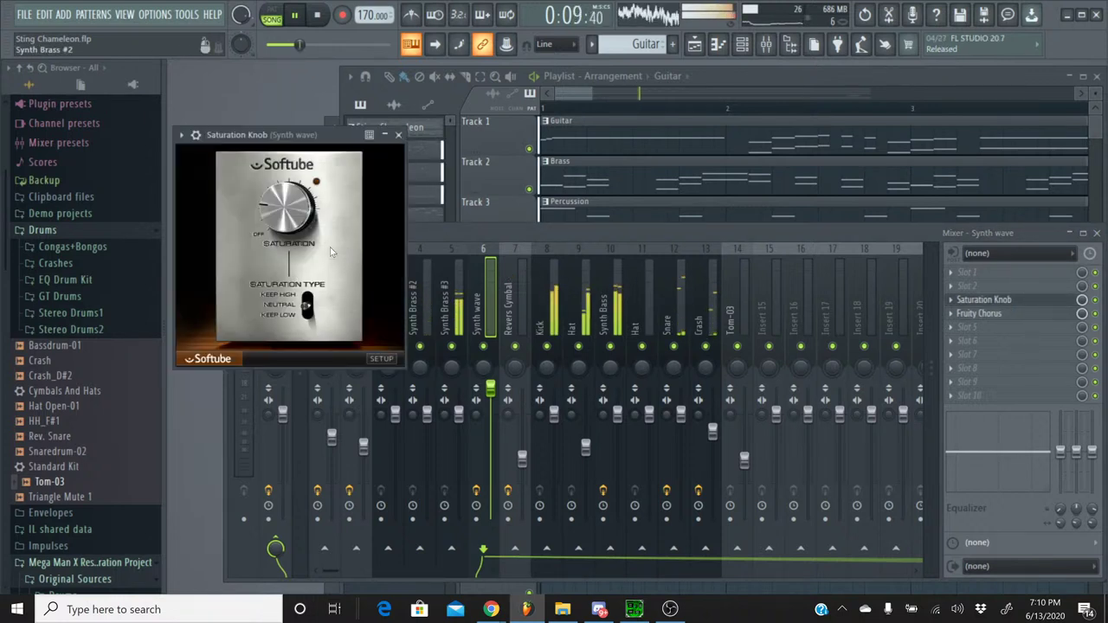
{"action": "left_click", "coordinate": [398, 134]}
{"action": "left_click_drag", "start_coordinate": [329, 46], "coordinate": [352, 46]}
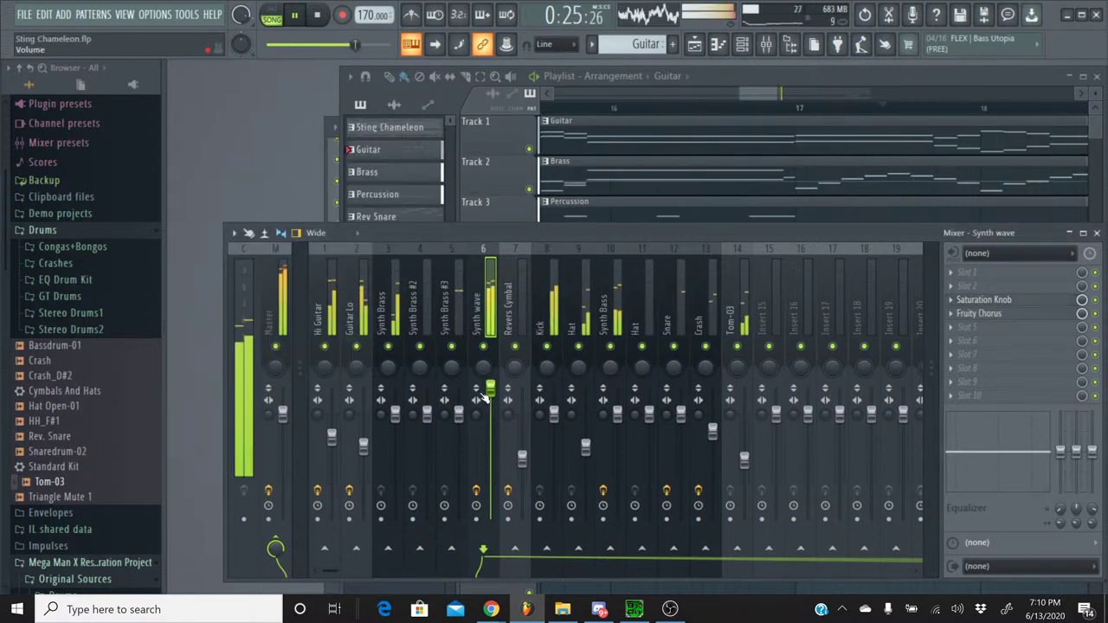
{"action": "left_click_drag", "start_coordinate": [490, 389], "coordinate": [490, 398]}
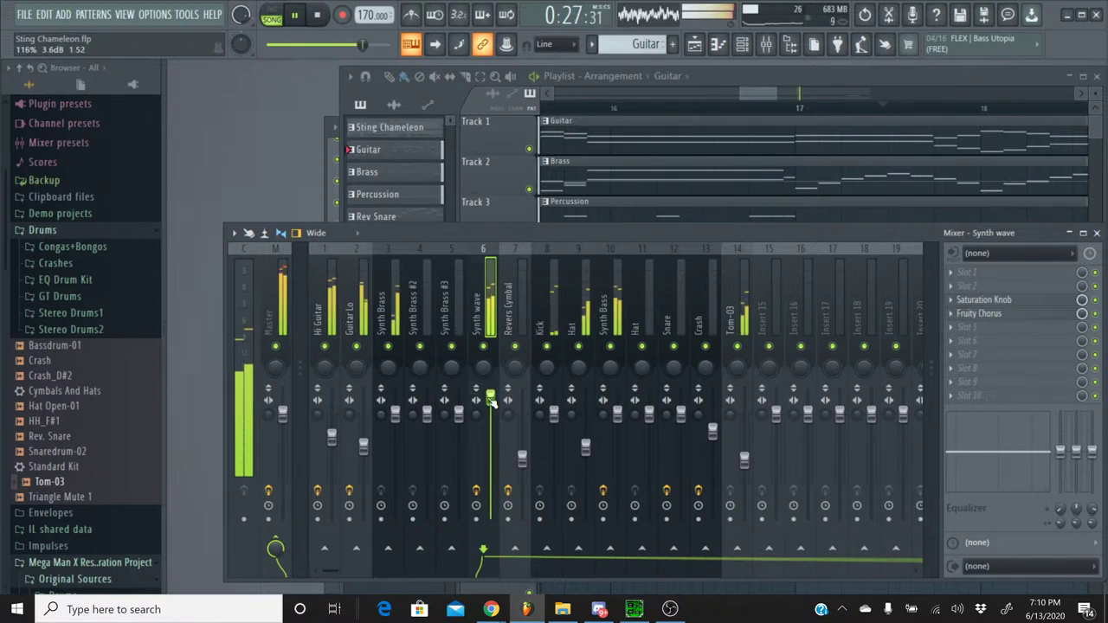
- Isolate the Hi Guitar, Guitar Lo and Synth Brass tracks, and raise the Synth Brass volume to about 107% (1.6 dB)
{"action": "right_click", "coordinate": [325, 348]}
{"action": "left_click", "coordinate": [356, 347]}
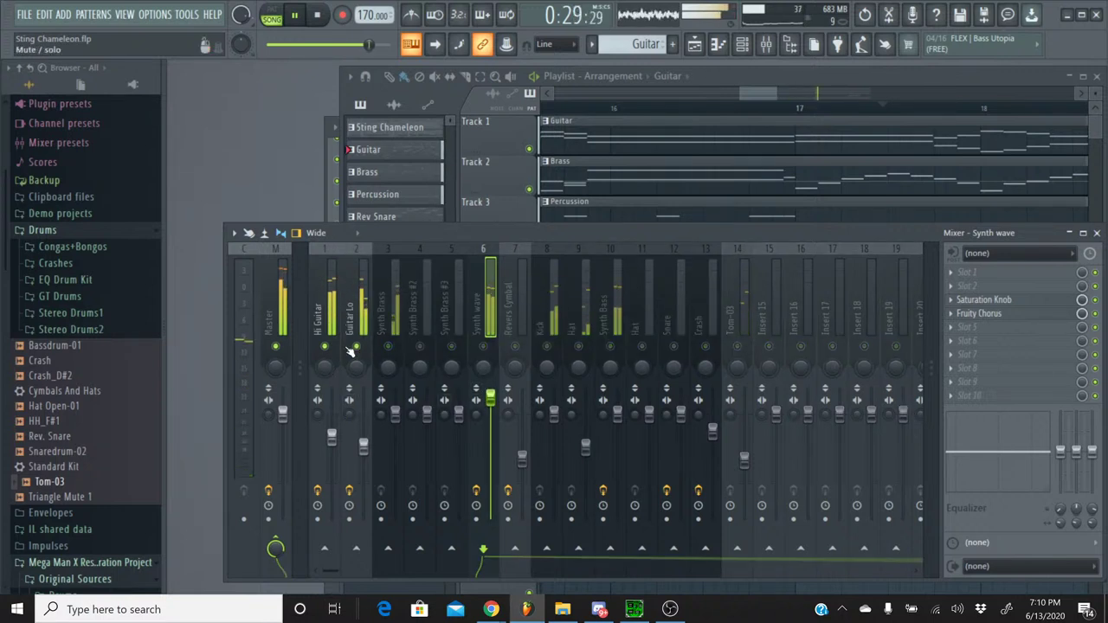
{"action": "left_click", "coordinate": [387, 348]}
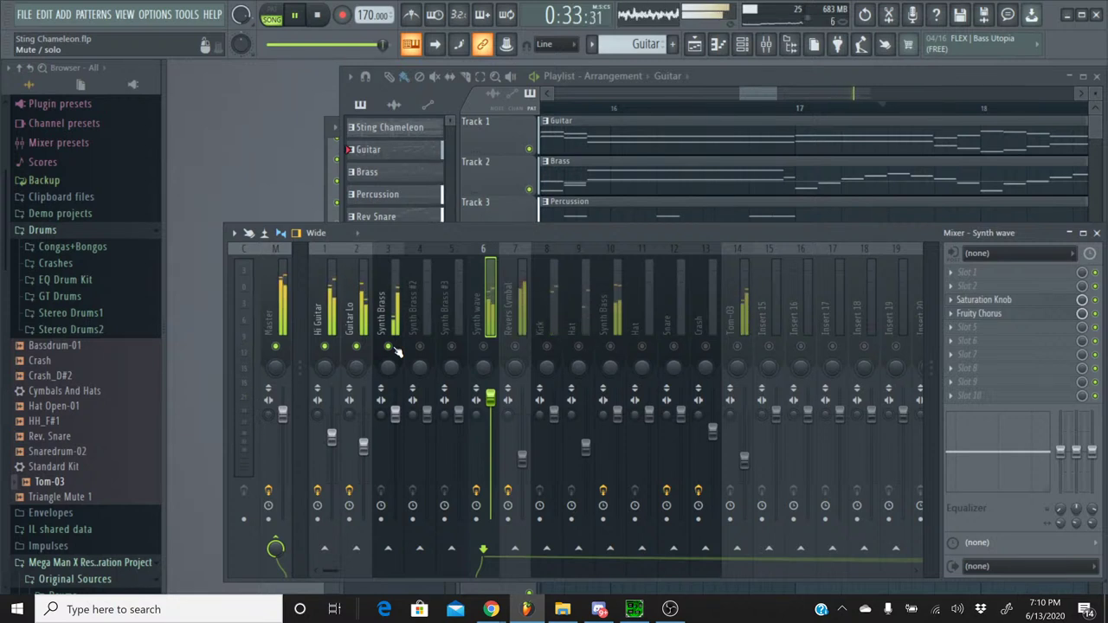
{"action": "left_click", "coordinate": [394, 351]}
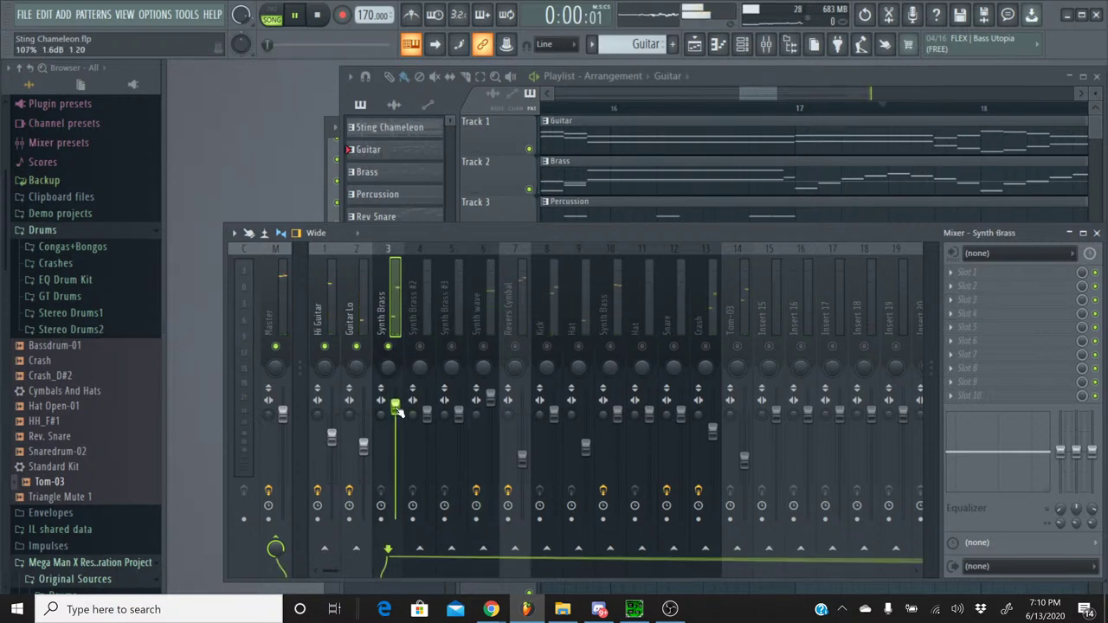
- Lower both guitar volumes slightly, and bring Synth Brass #3 into the isolated mix with its volume raised a little
{"action": "left_click", "coordinate": [363, 447]}
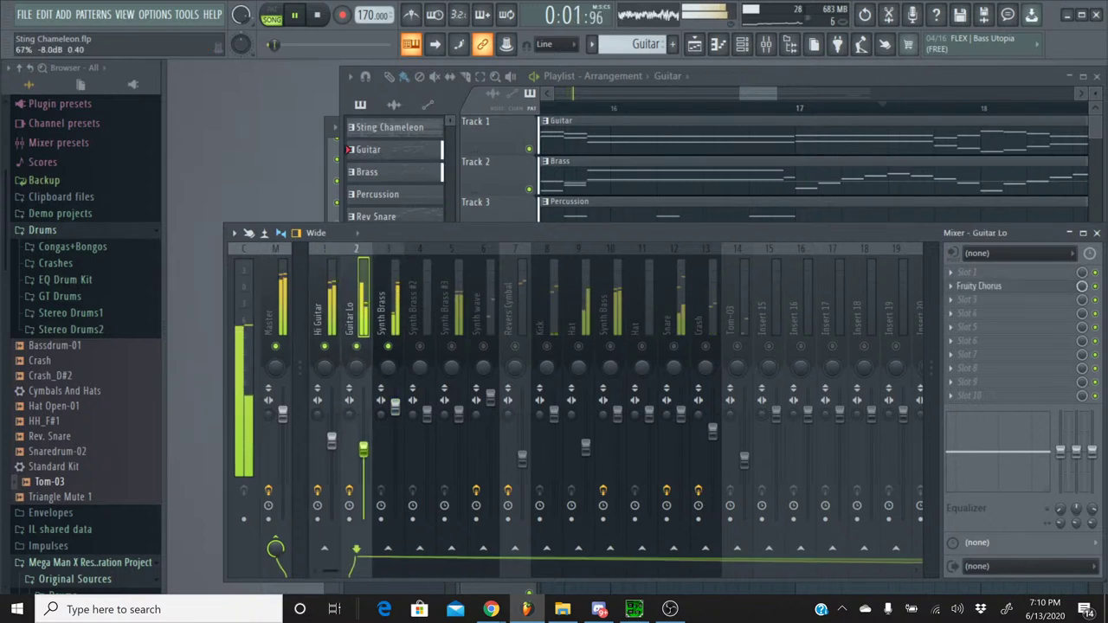
{"action": "left_click", "coordinate": [451, 347]}
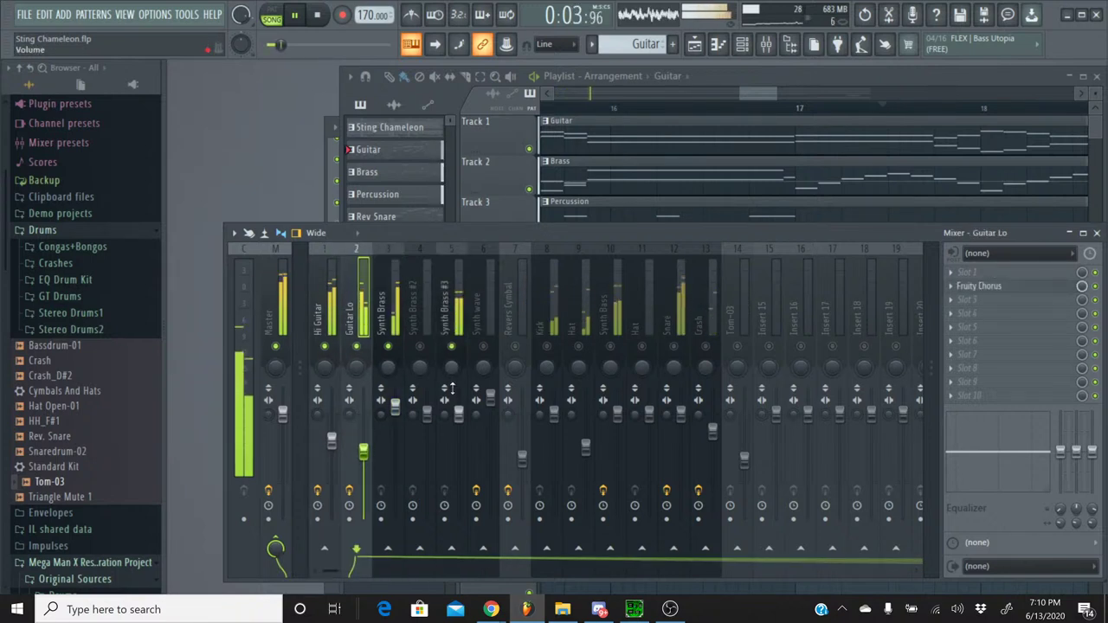
{"action": "left_click_drag", "start_coordinate": [464, 415], "coordinate": [465, 408]}
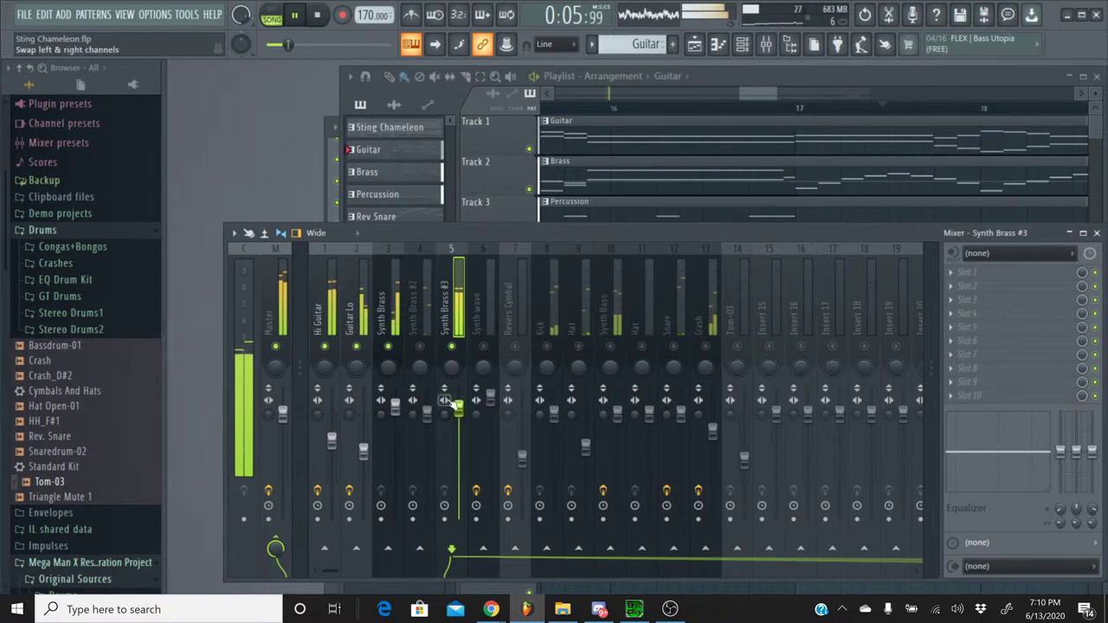
- Select the Synth Brass mixer track, restore the full mix from the isolated tracks, and stop playback
{"action": "left_click", "coordinate": [396, 262]}
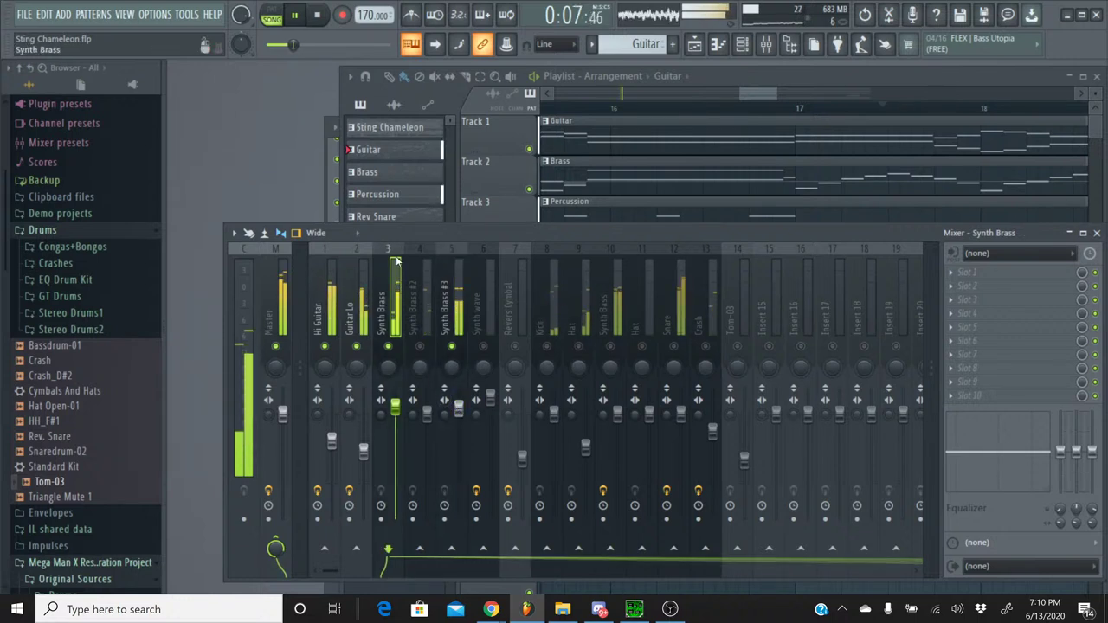
{"action": "right_click", "coordinate": [451, 348]}
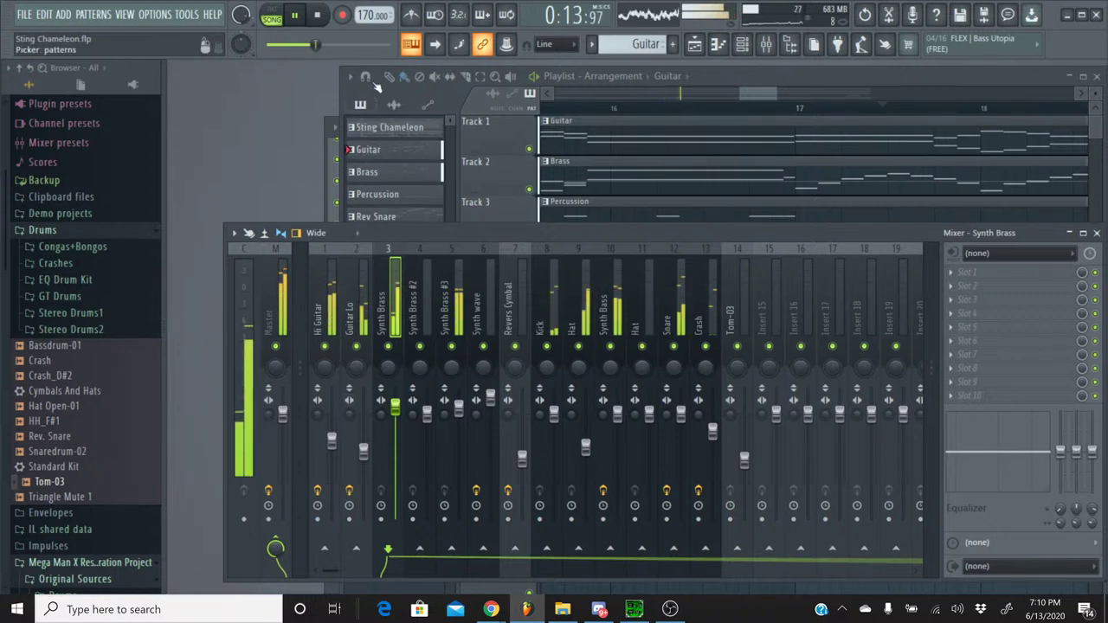
{"action": "left_click", "coordinate": [319, 19]}
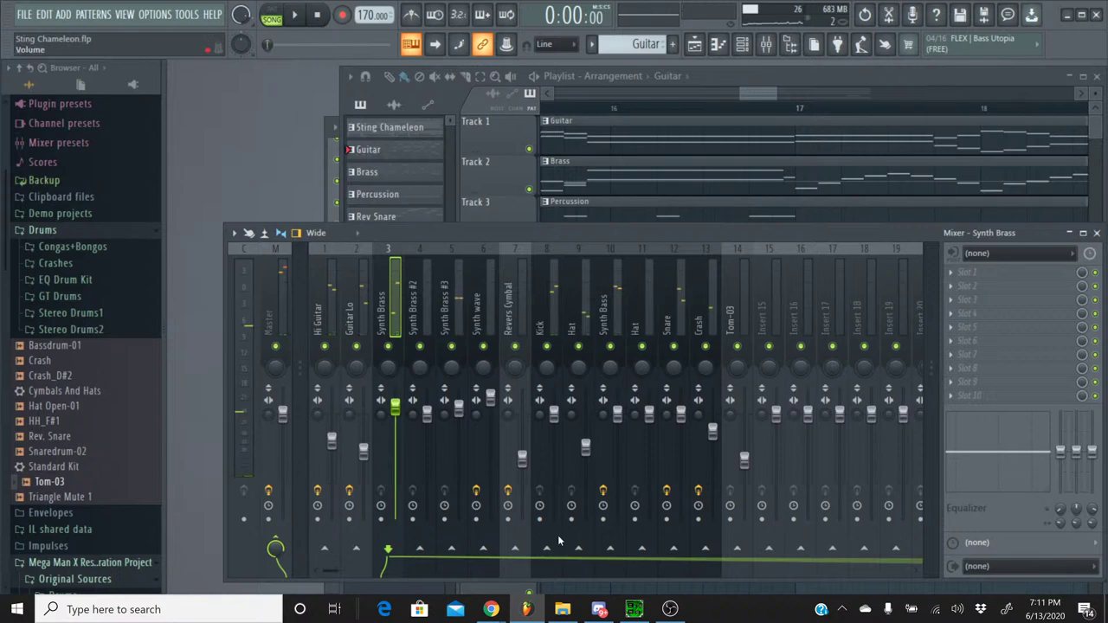
- Switch to the YouTube live chat to read recent messages, return to the project, and briefly play the full mix
{"action": "mouse_move", "coordinate": [491, 610]}
{"action": "left_click", "coordinate": [555, 564]}
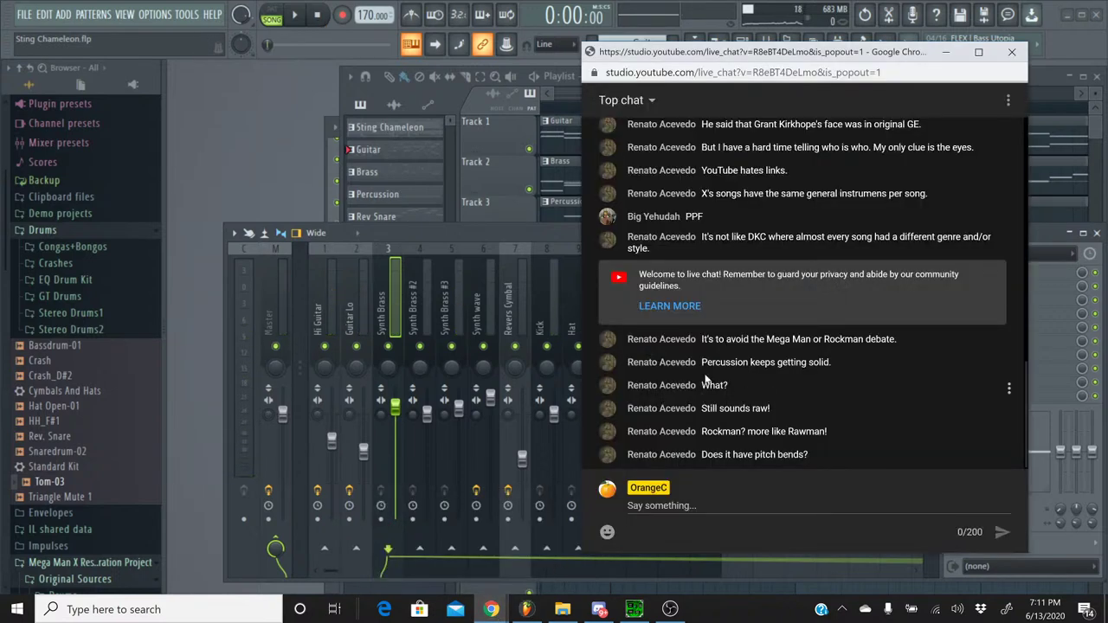
{"action": "left_click", "coordinate": [538, 242]}
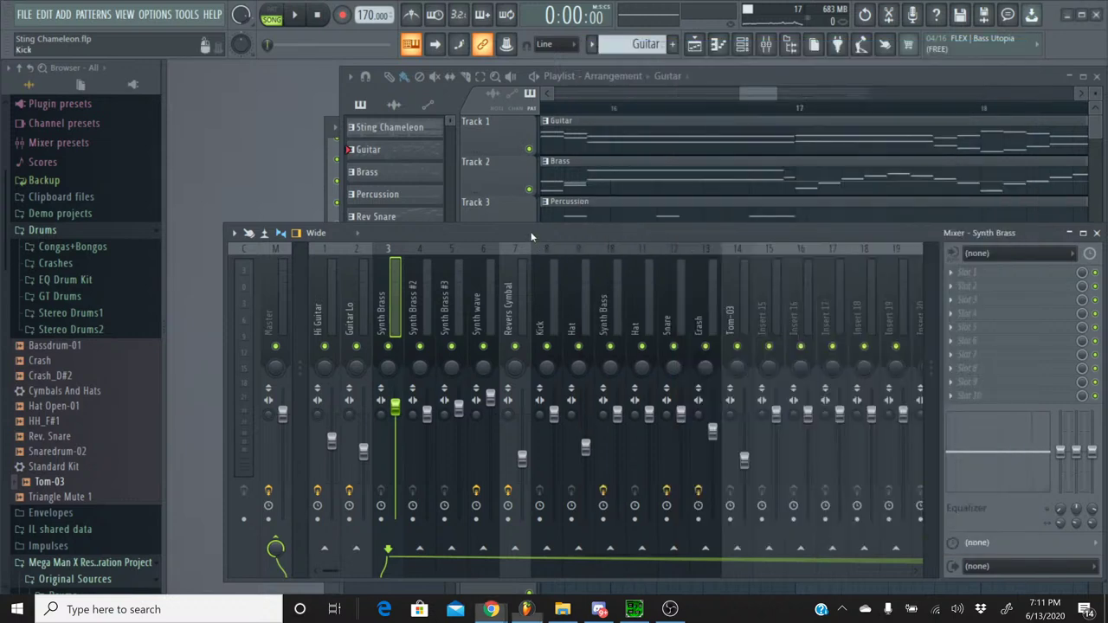
{"action": "left_click", "coordinate": [296, 25]}
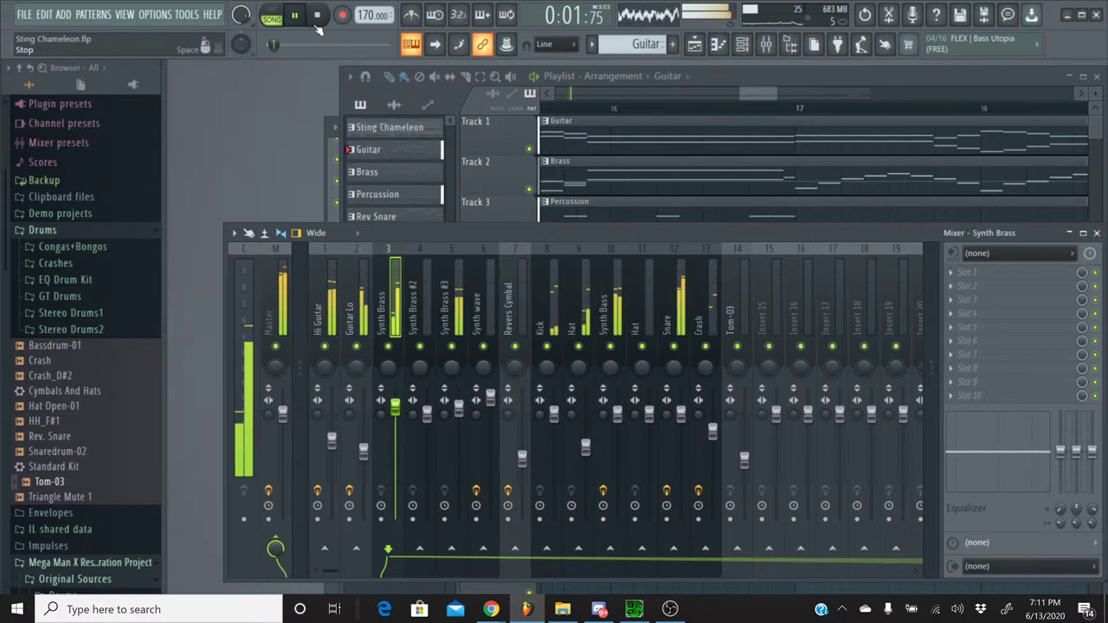
{"action": "left_click", "coordinate": [317, 19]}
- Switch to SPCTool, listen to the original 15 Sting Chameleon.spc as a reference, stop it, and return to the project
{"action": "left_click", "coordinate": [635, 608]}
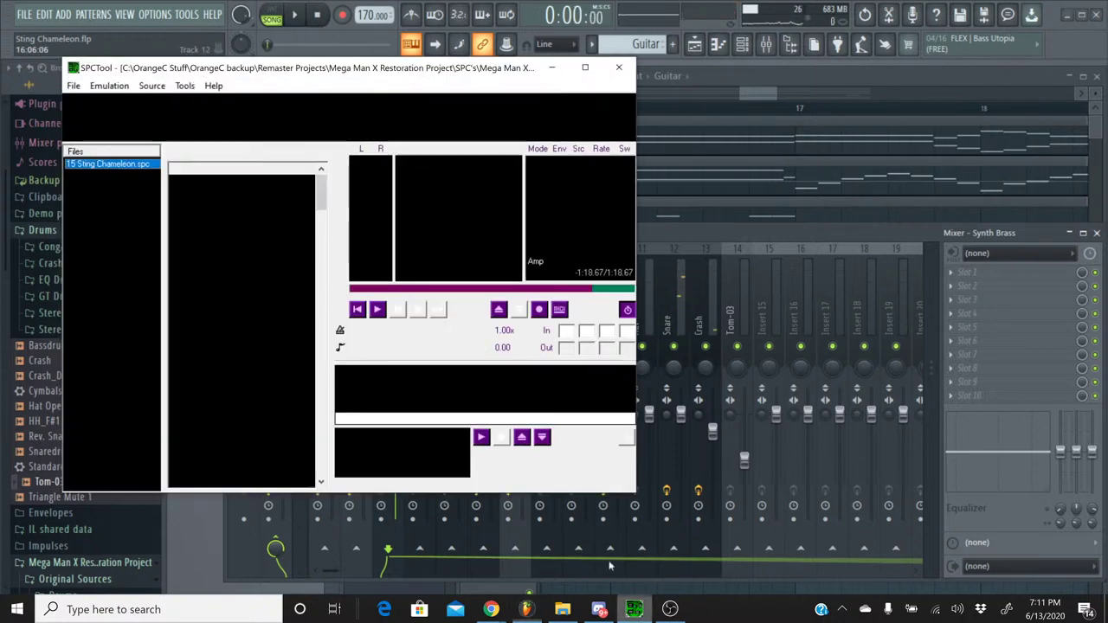
{"action": "left_click", "coordinate": [378, 312]}
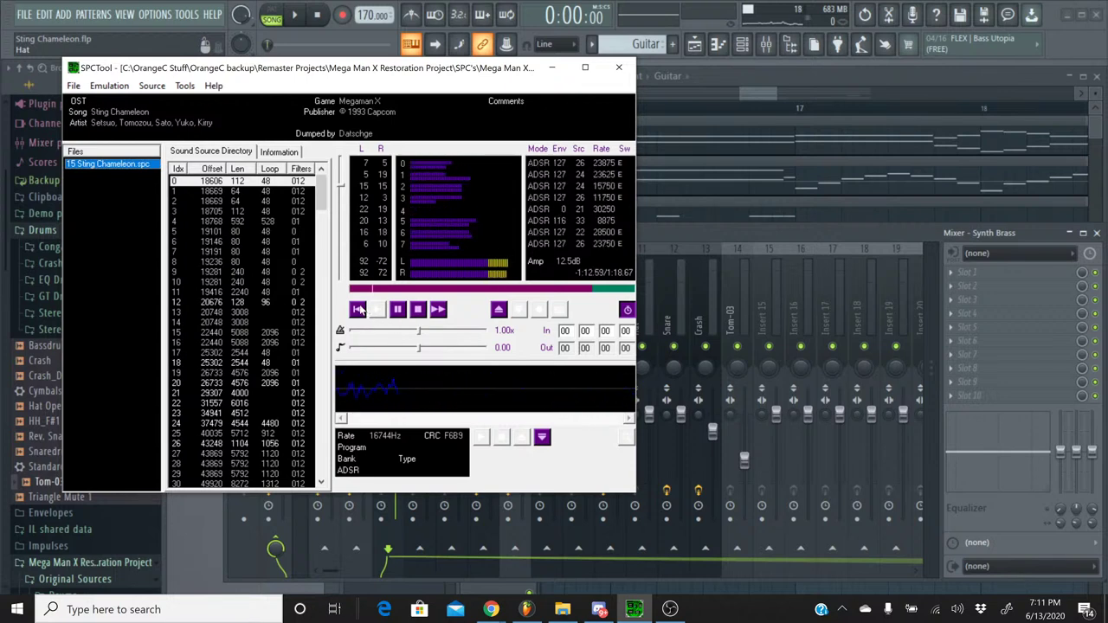
{"action": "left_click", "coordinate": [418, 310]}
{"action": "left_click", "coordinate": [551, 67]}
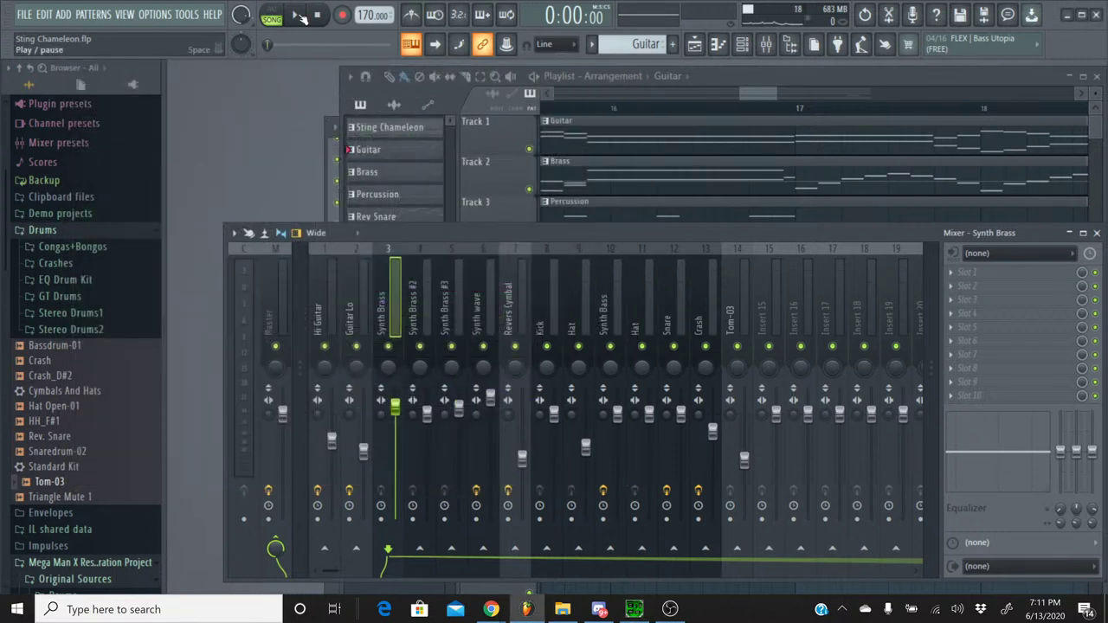
- Isolate the Synth Brass and Synth Brass #3 mixer tracks during playback, and stop the song
{"action": "left_click", "coordinate": [299, 16]}
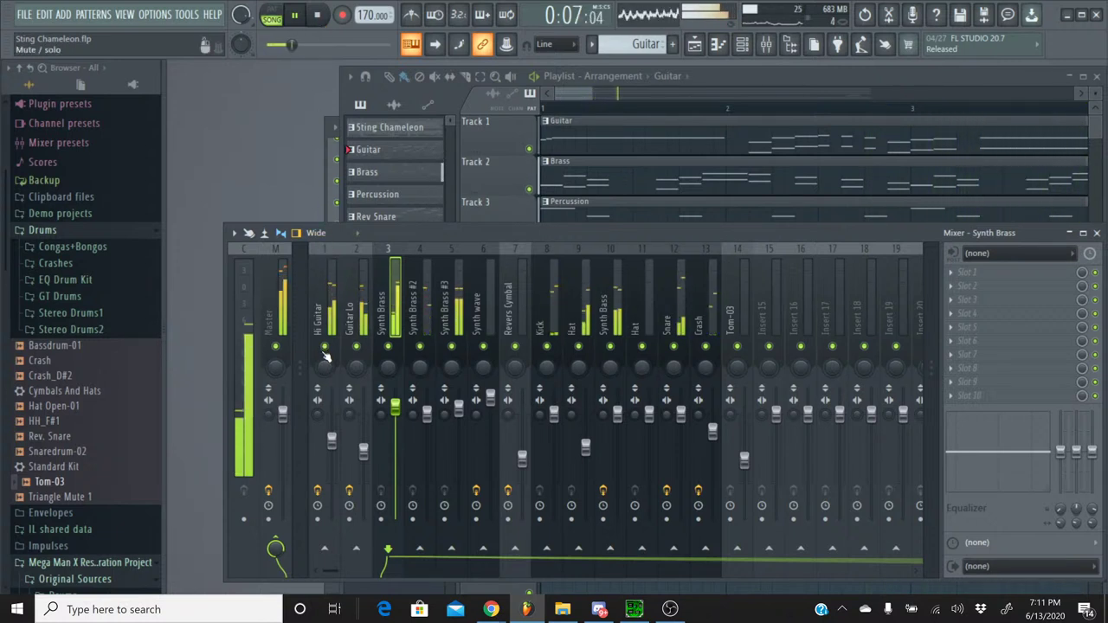
{"action": "right_click", "coordinate": [388, 347]}
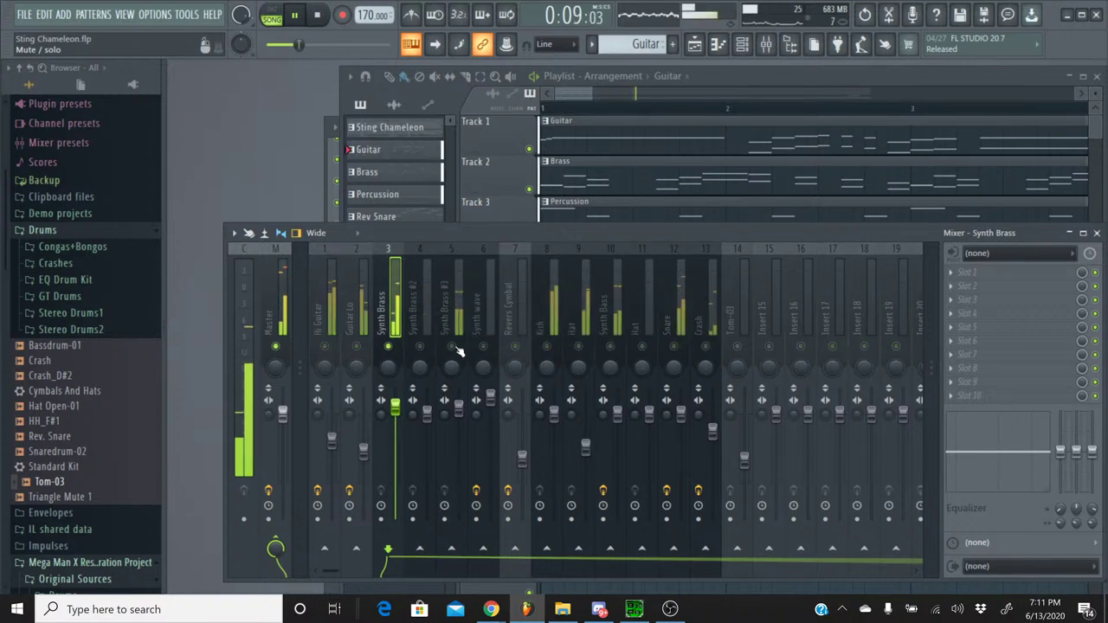
{"action": "left_click", "coordinate": [451, 347]}
{"action": "key", "text": "space"}
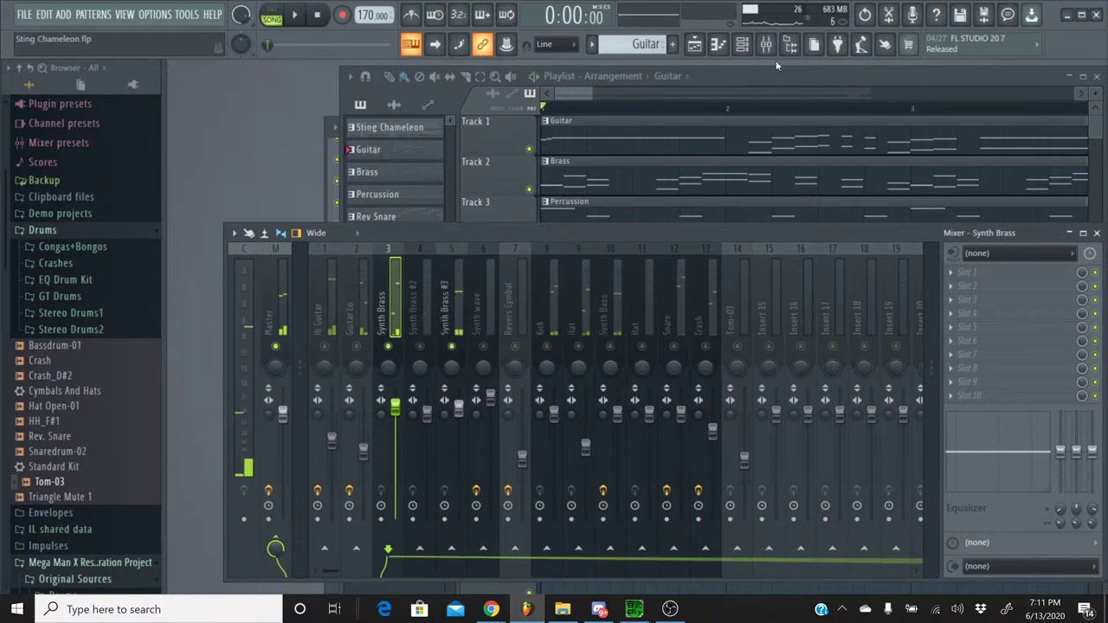
- Show the channel rack, switch to the Brass pattern, and open the Synth Brass channel's Korg M1 instrument
{"action": "left_click", "coordinate": [742, 47]}
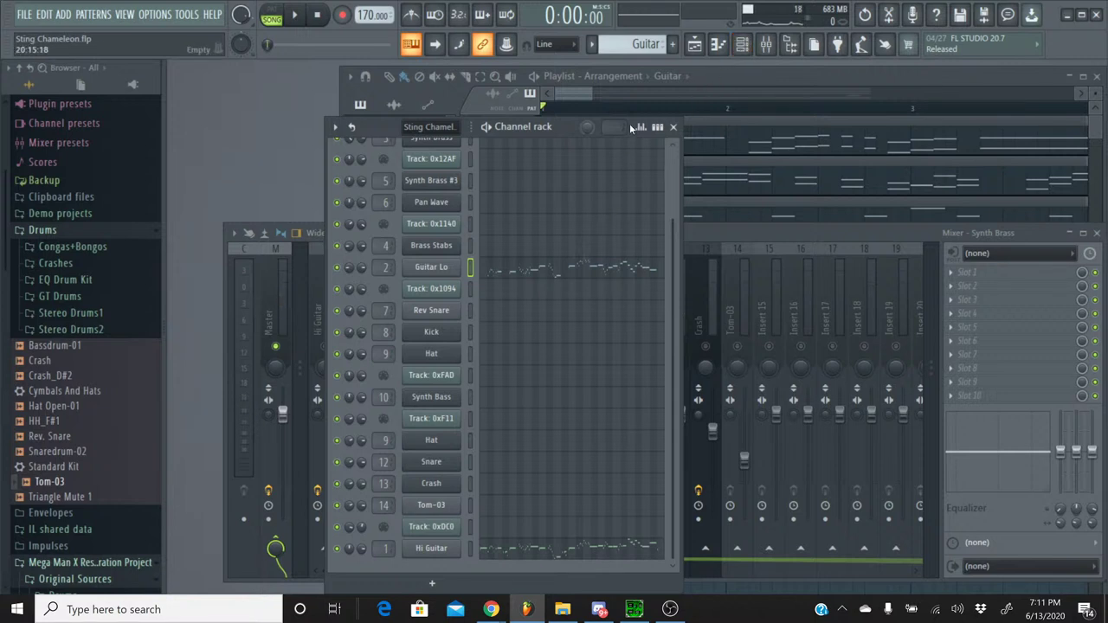
{"action": "left_click", "coordinate": [592, 45]}
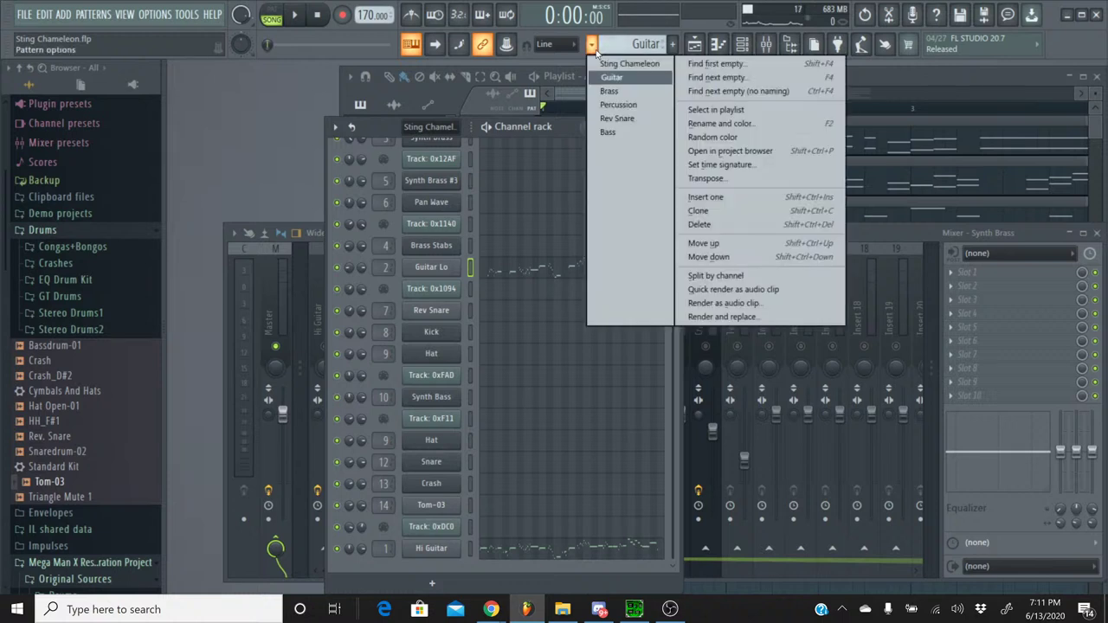
{"action": "left_click", "coordinate": [620, 92]}
{"action": "scroll", "coordinate": [559, 279], "scroll_direction": "up", "scroll_amount": 3}
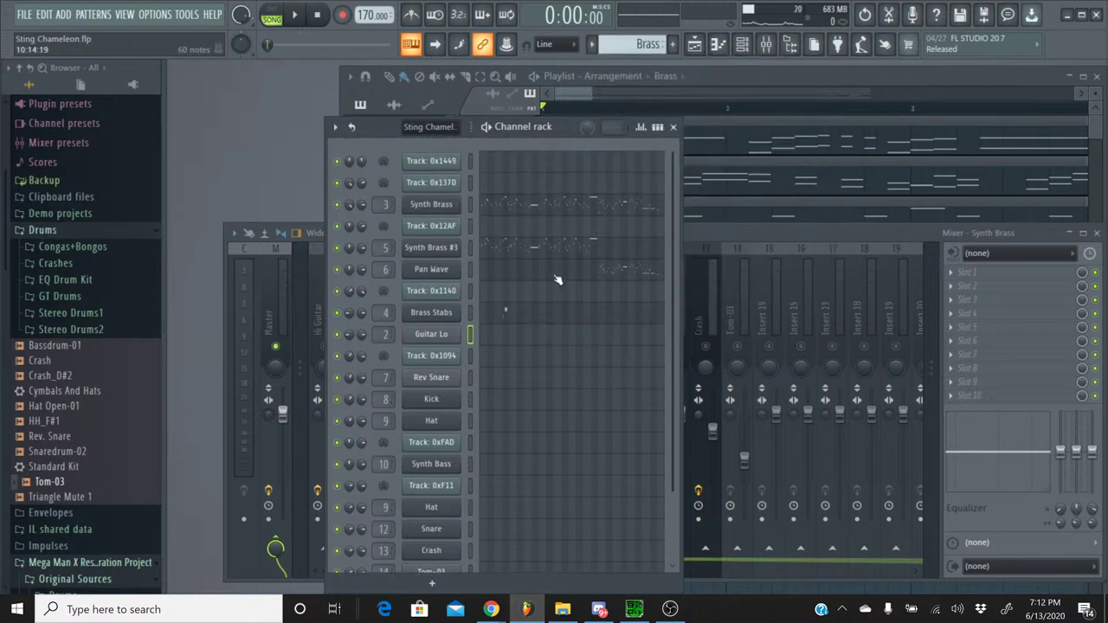
{"action": "scroll", "coordinate": [559, 279], "scroll_direction": "down", "scroll_amount": 2}
{"action": "scroll", "coordinate": [555, 271], "scroll_direction": "up", "scroll_amount": 2}
{"action": "left_click", "coordinate": [446, 208]}
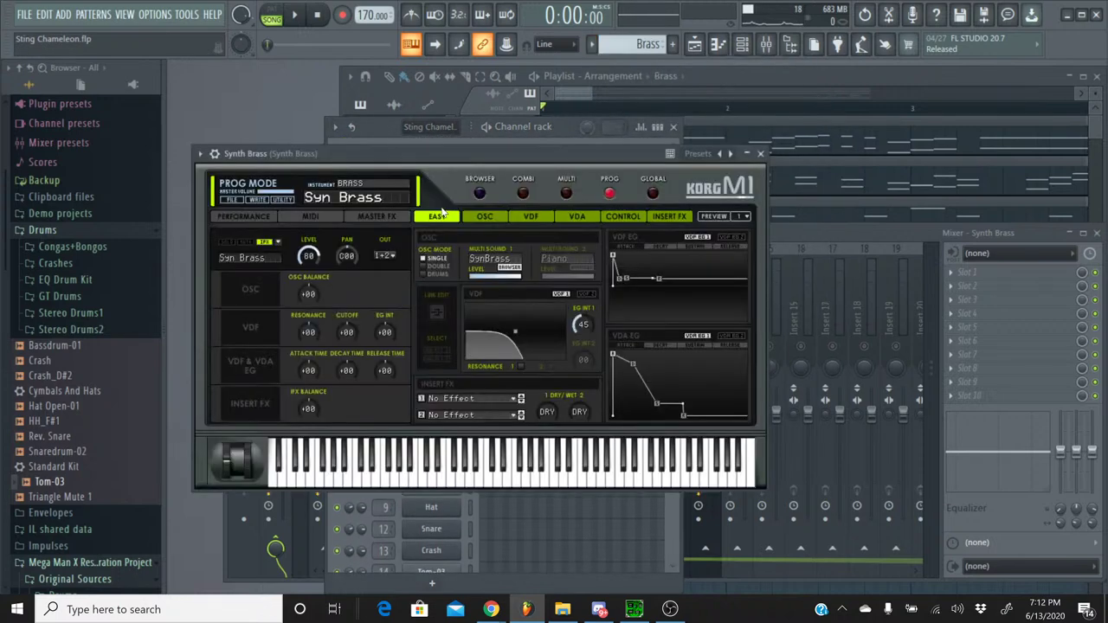
- Assign Phaser 1 as Synth Brass's second insert effect and open the FX 2 settings
{"action": "left_click", "coordinate": [482, 416]}
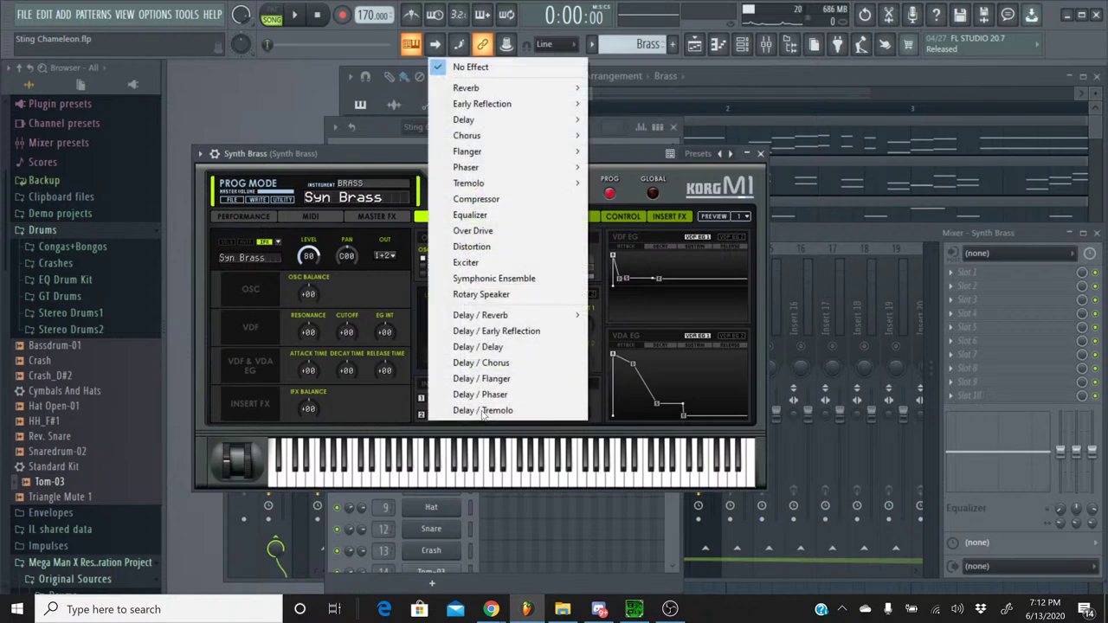
{"action": "mouse_move", "coordinate": [523, 168]}
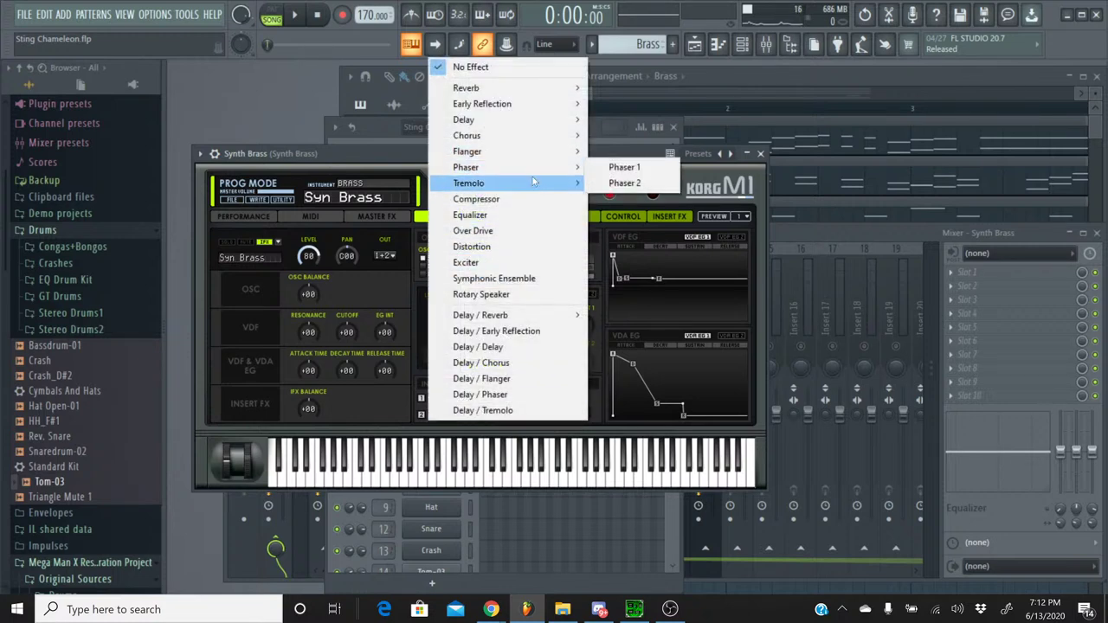
{"action": "left_click", "coordinate": [633, 167]}
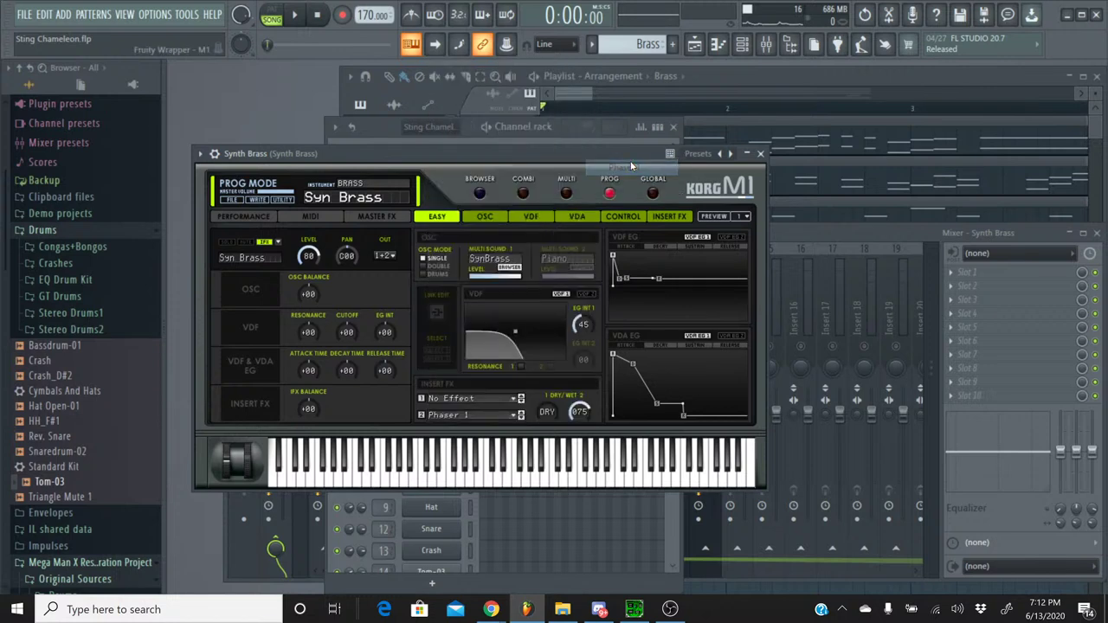
{"action": "left_click", "coordinate": [660, 218]}
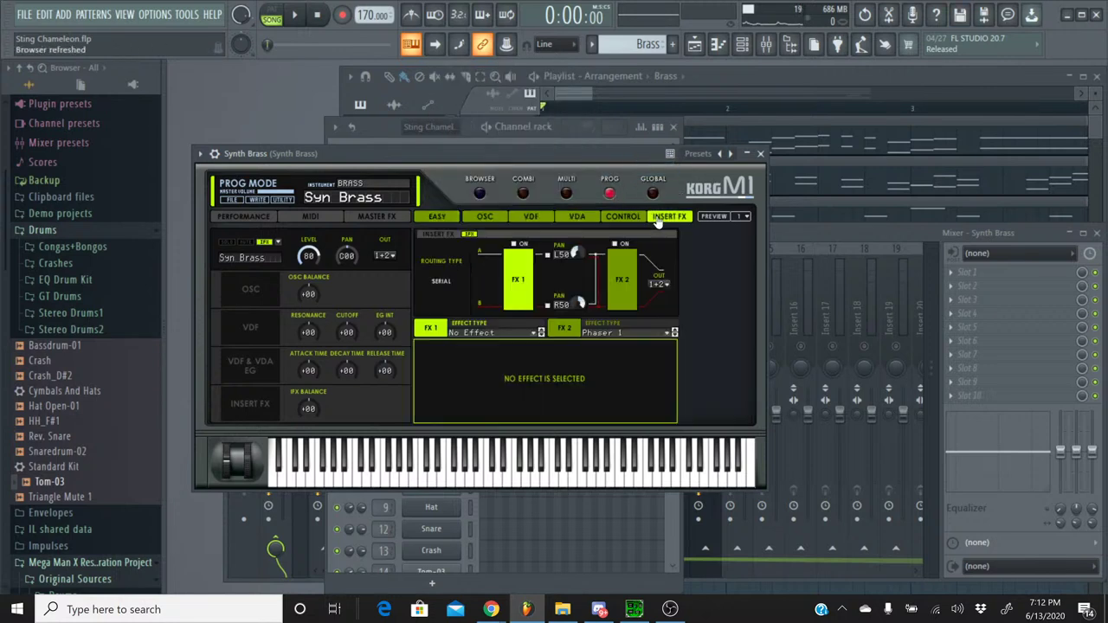
{"action": "left_click", "coordinate": [638, 220]}
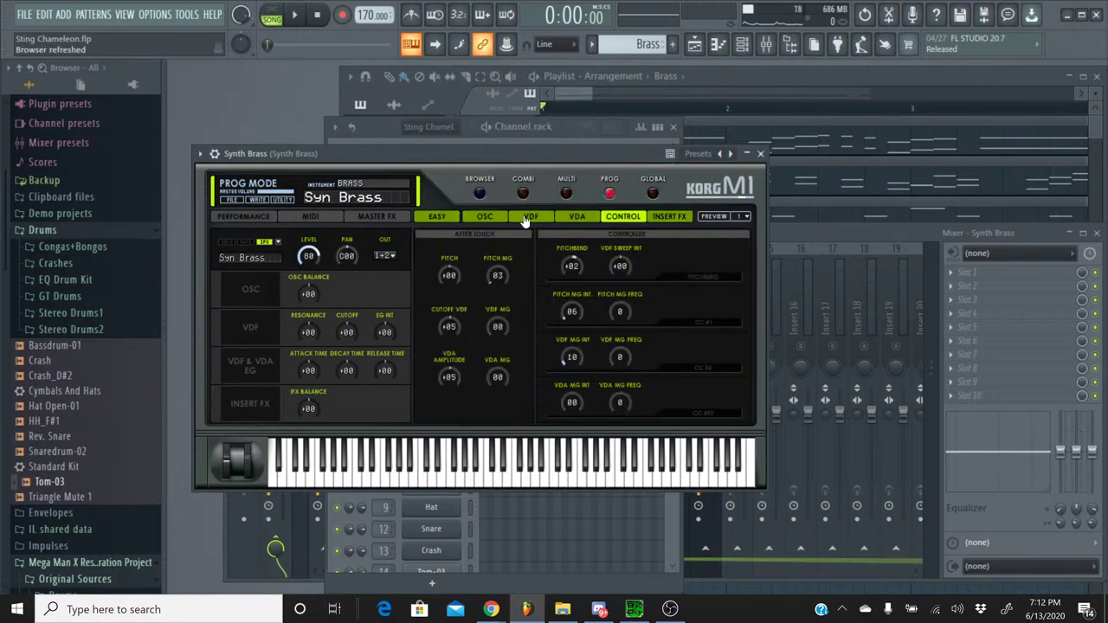
{"action": "left_click", "coordinate": [437, 217]}
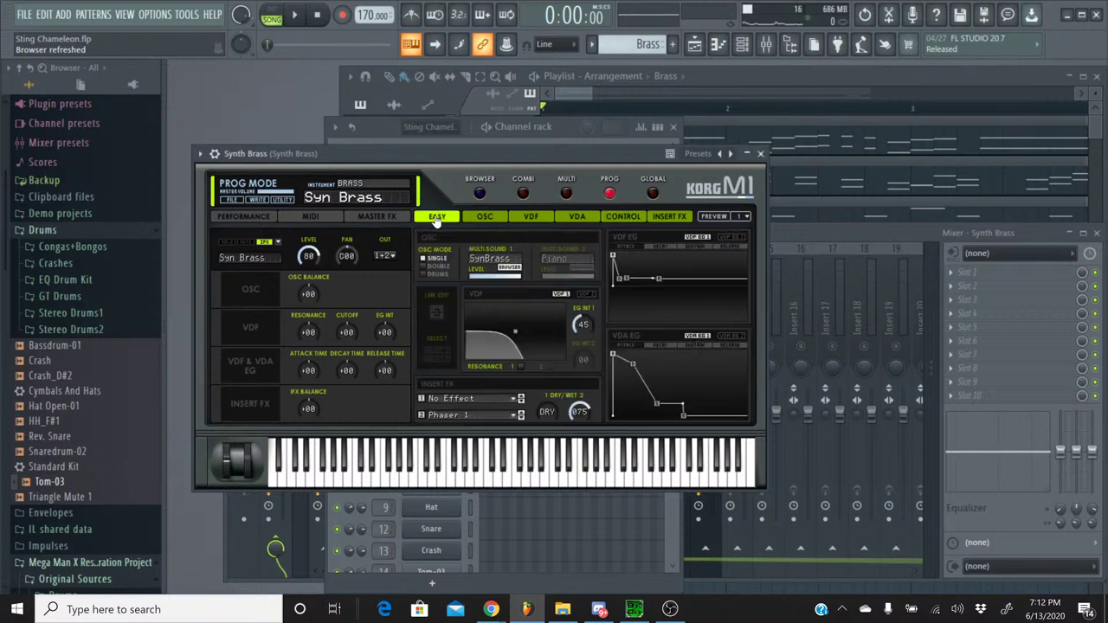
{"action": "left_click", "coordinate": [611, 219]}
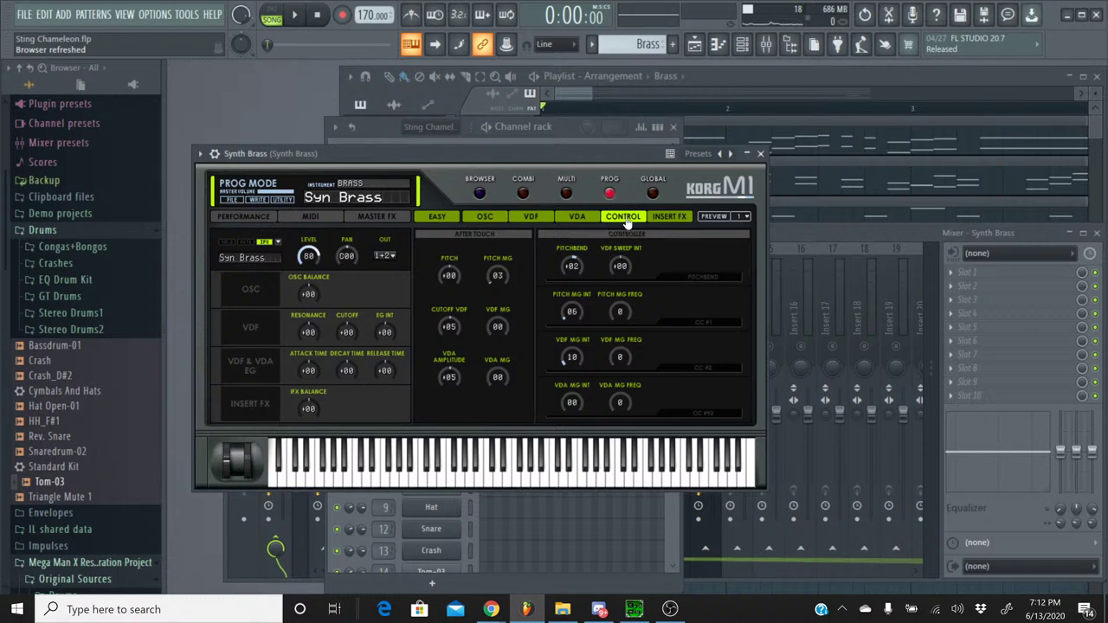
{"action": "left_click", "coordinate": [659, 217]}
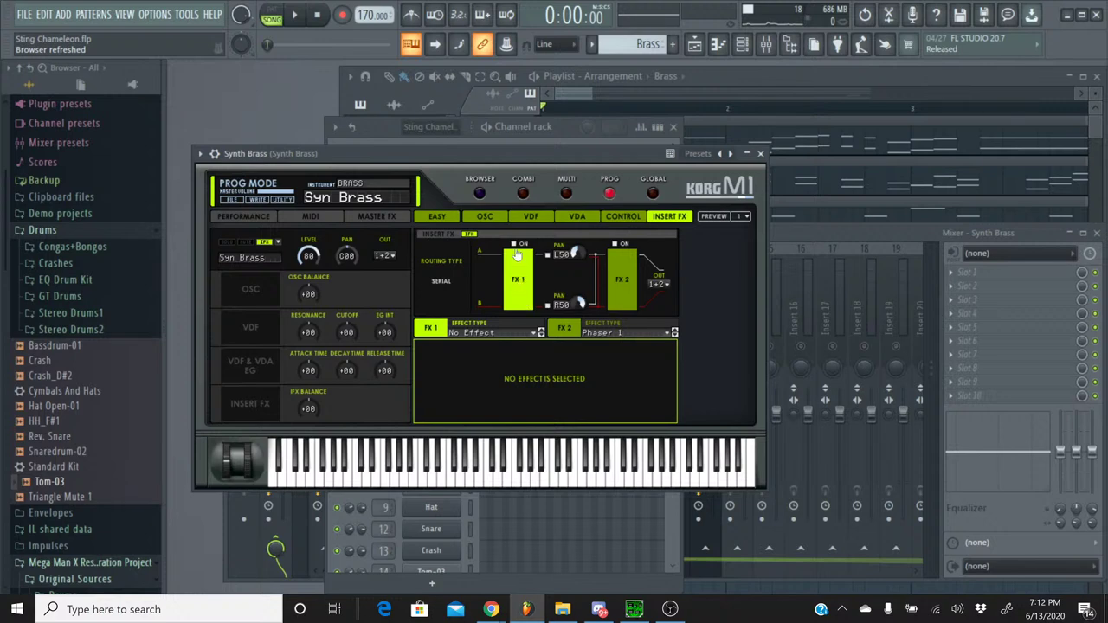
{"action": "left_click", "coordinate": [618, 277]}
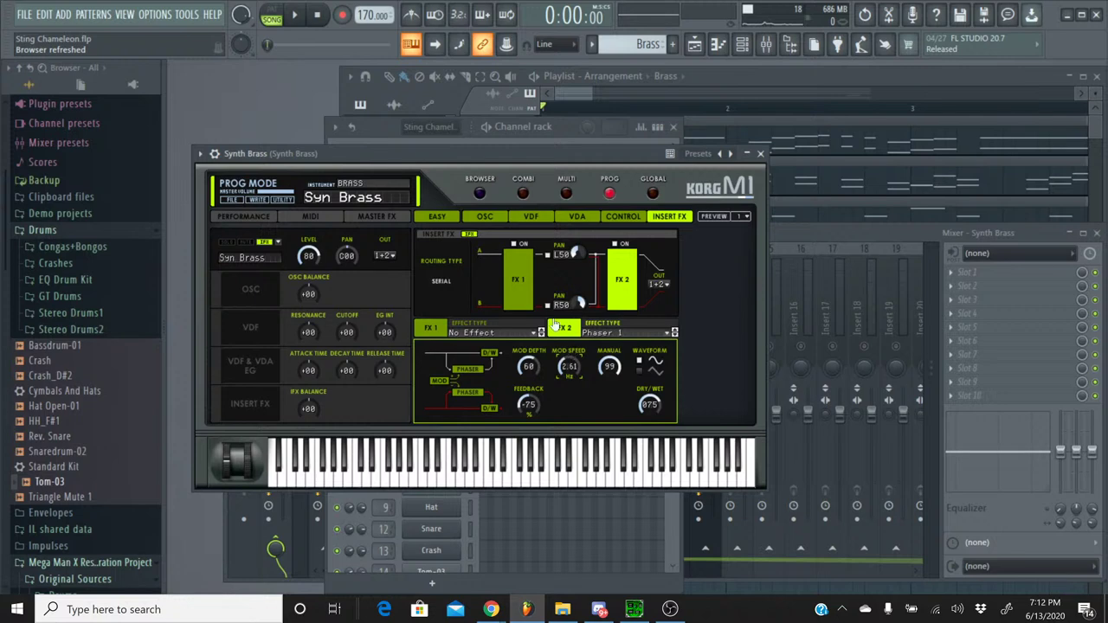
- Play the song with the Synth Brass channel soloed, keeping its instrument window centred for editing
{"action": "left_click", "coordinate": [294, 16]}
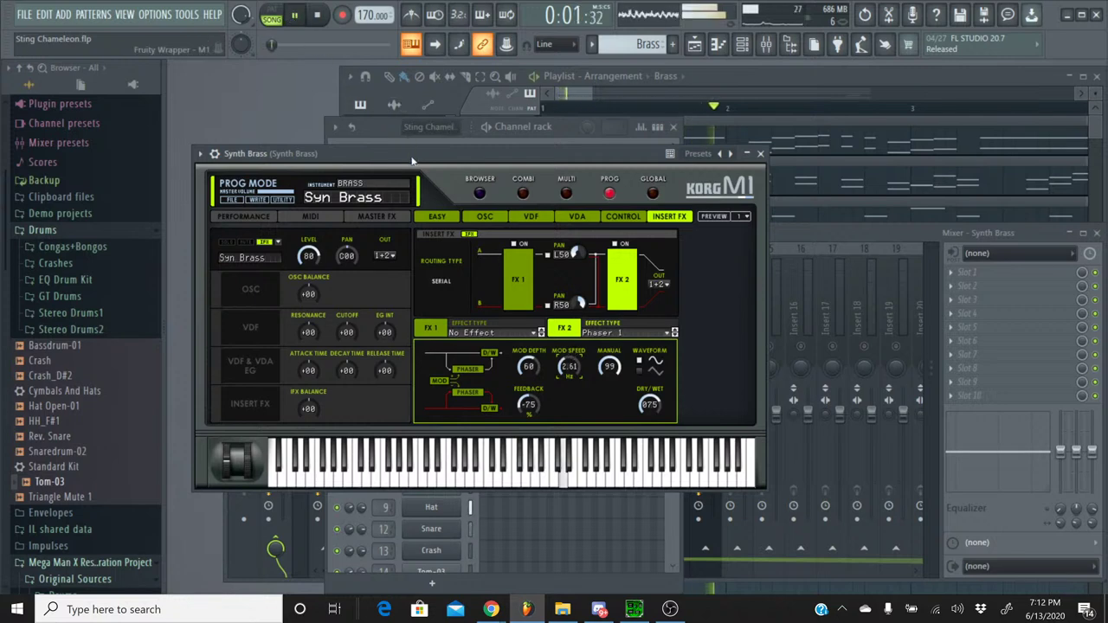
{"action": "left_click_drag", "start_coordinate": [392, 153], "coordinate": [787, 181]}
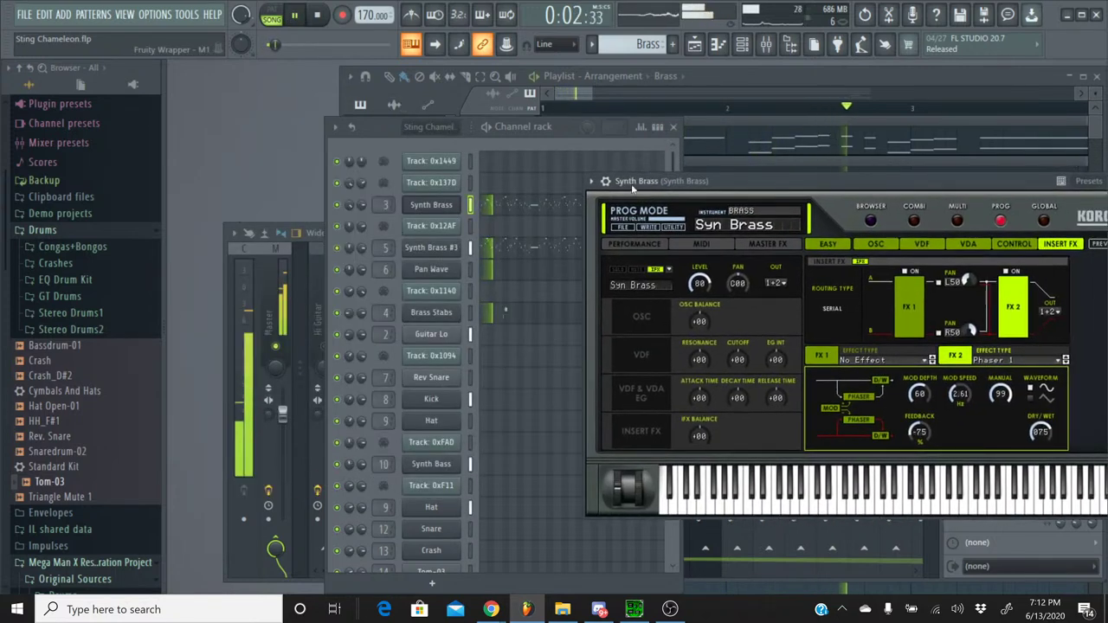
{"action": "right_click", "coordinate": [336, 204]}
{"action": "key", "text": "Escape"}
{"action": "left_click", "coordinate": [743, 193]}
{"action": "left_click_drag", "start_coordinate": [815, 190], "coordinate": [482, 156]}
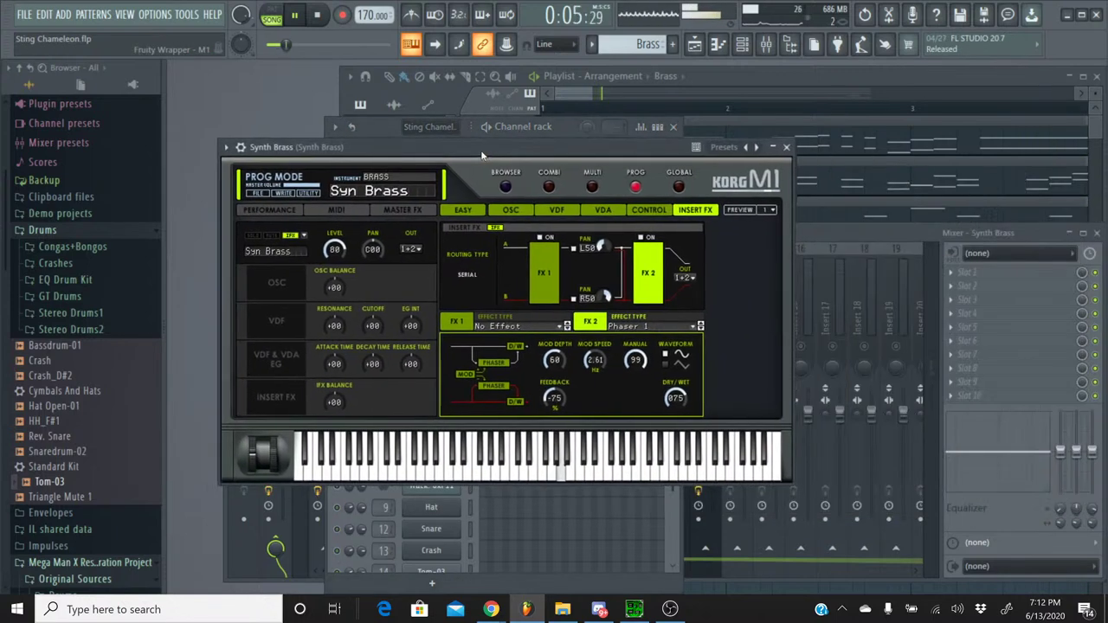
- Set the Phaser 1 mod depth to 71 and mod speed to about 2.73 Hz while replaying the song's opening
{"action": "left_click_drag", "start_coordinate": [592, 363], "coordinate": [561, 356]}
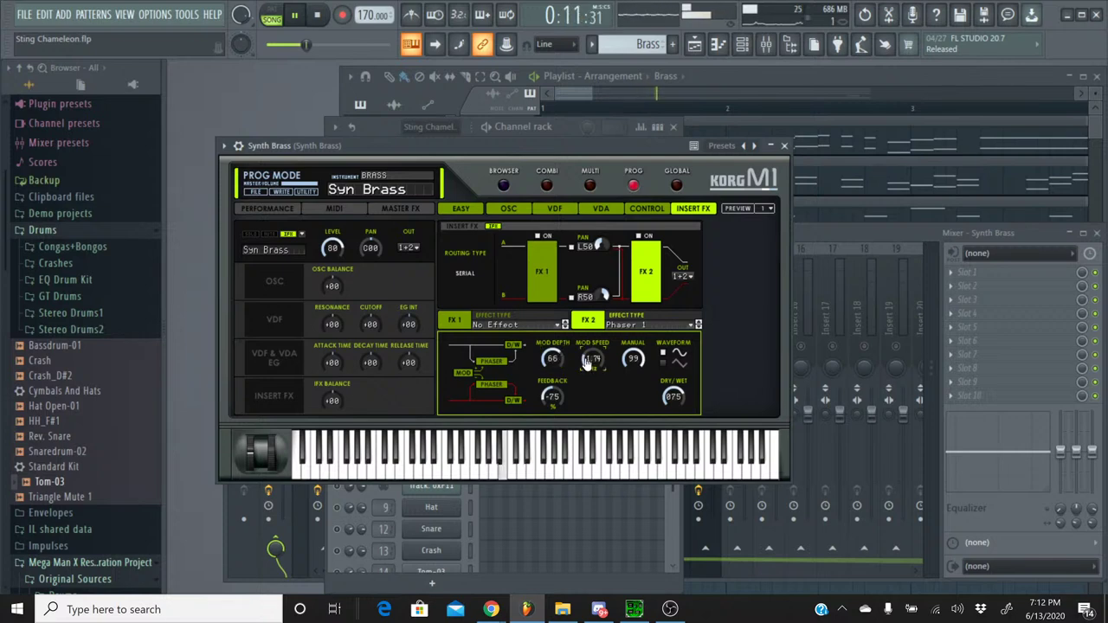
{"action": "left_click_drag", "start_coordinate": [588, 364], "coordinate": [589, 359]}
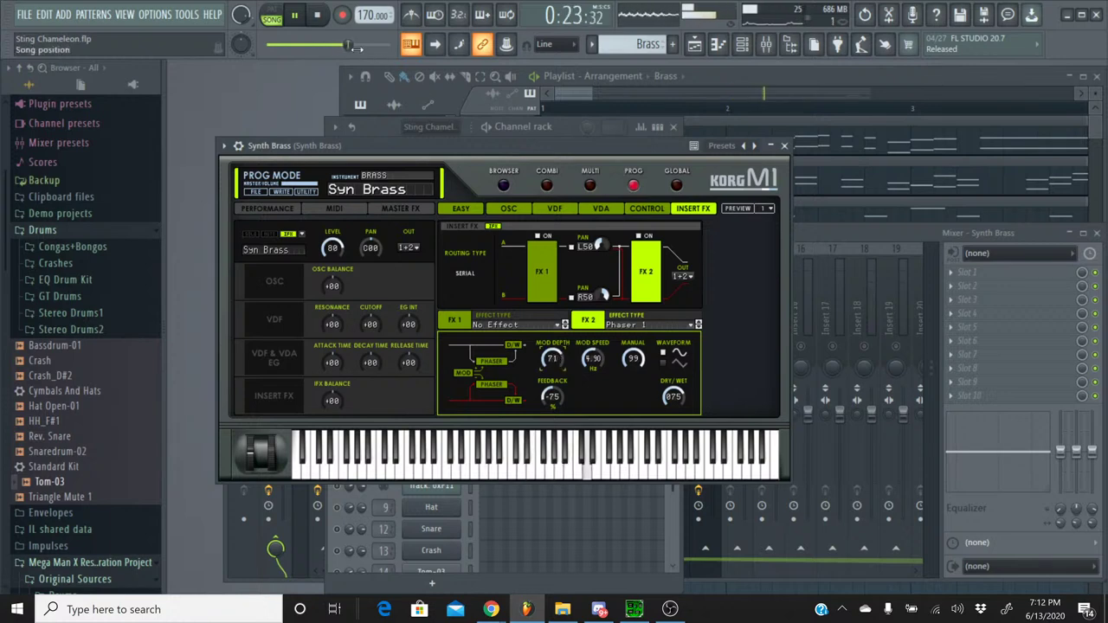
{"action": "left_click_drag", "start_coordinate": [353, 46], "coordinate": [269, 45]}
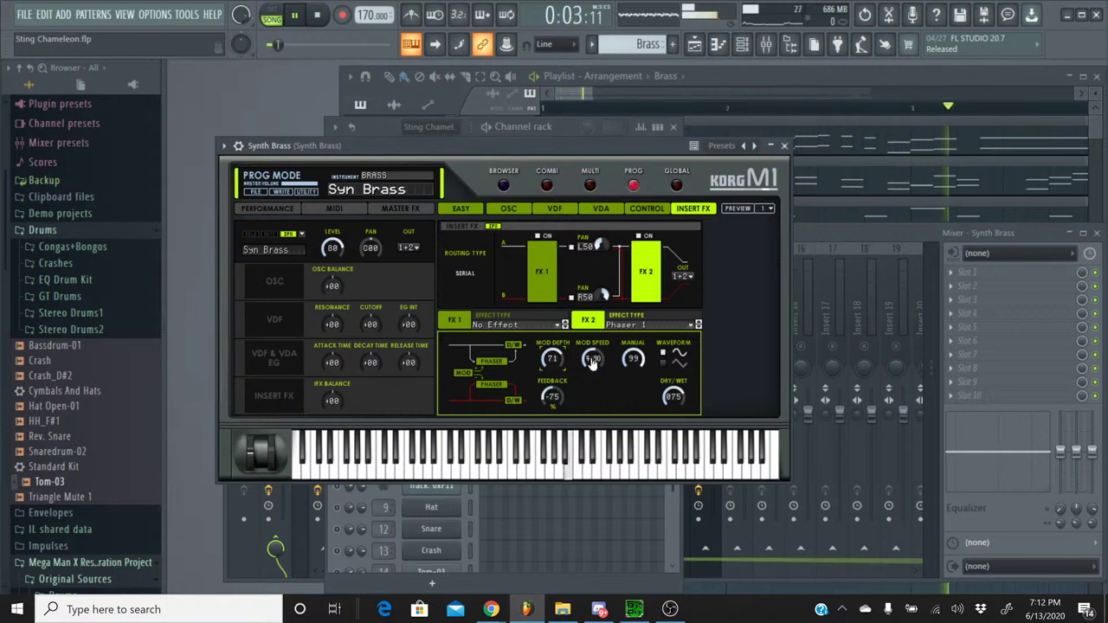
{"action": "left_click_drag", "start_coordinate": [592, 362], "coordinate": [591, 373]}
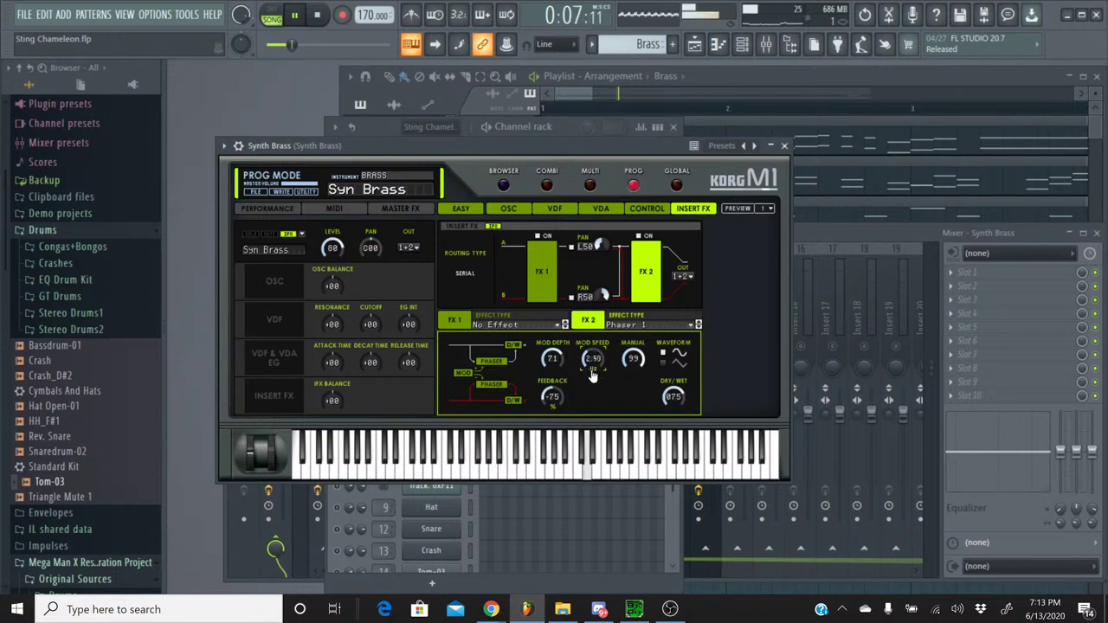
- Listen to the phased Synth Brass from the opening and in a later section, close its instrument window, and stop playback
{"action": "left_click", "coordinate": [291, 52]}
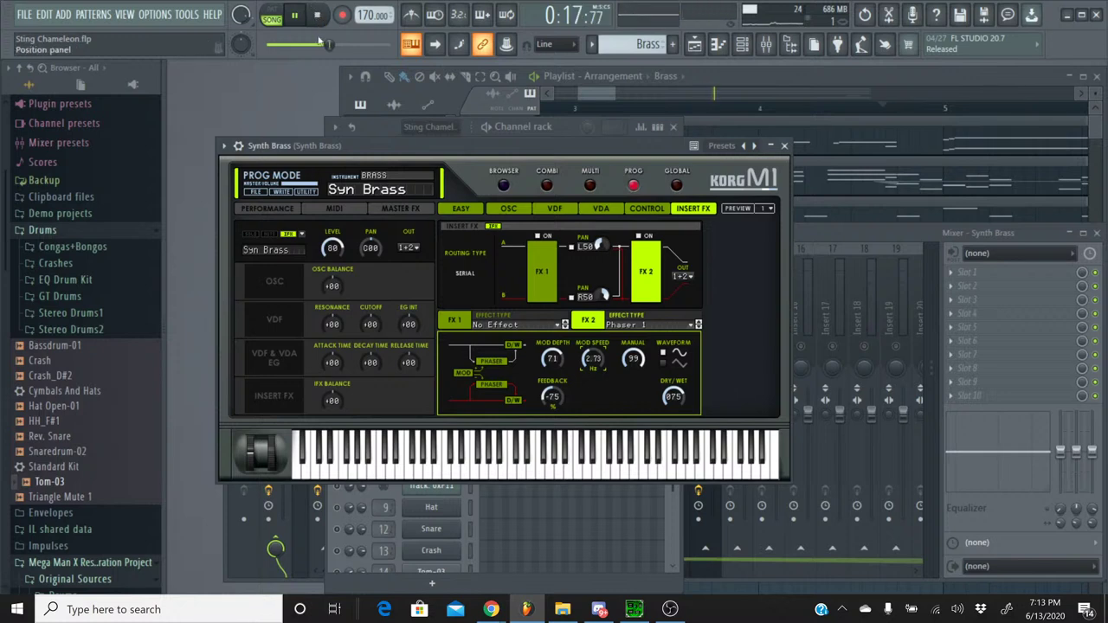
{"action": "left_click_drag", "start_coordinate": [331, 45], "coordinate": [364, 45]}
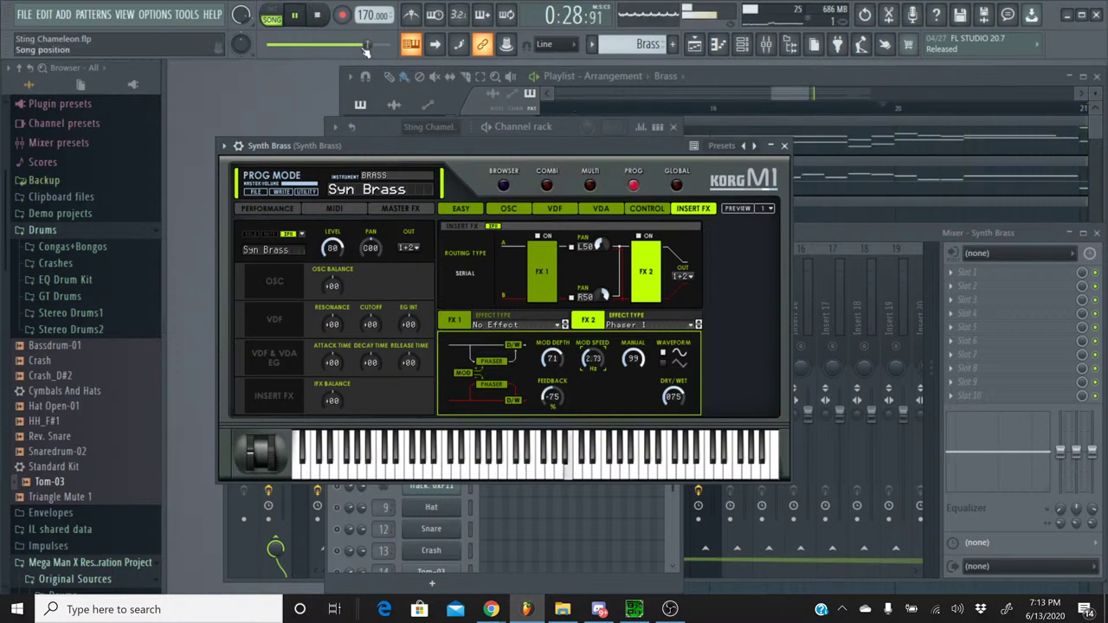
{"action": "left_click", "coordinate": [784, 145]}
{"action": "left_click", "coordinate": [317, 17]}
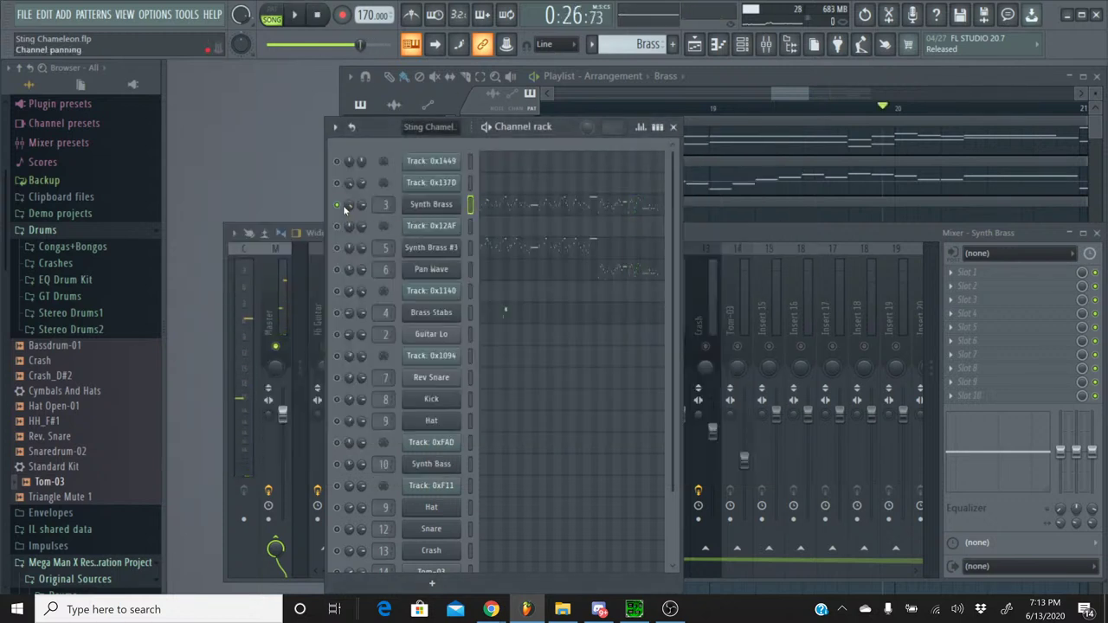
- Assign Phaser 1 as Synth Brass #3's first insert effect and open its insert FX settings
{"action": "left_click", "coordinate": [426, 248]}
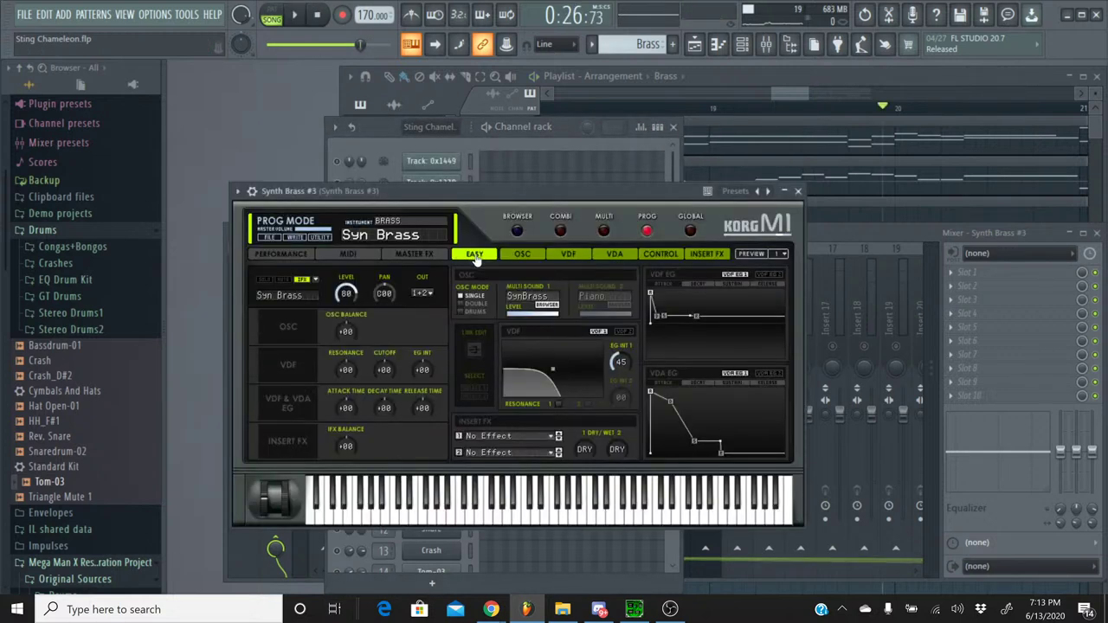
{"action": "left_click", "coordinate": [519, 438]}
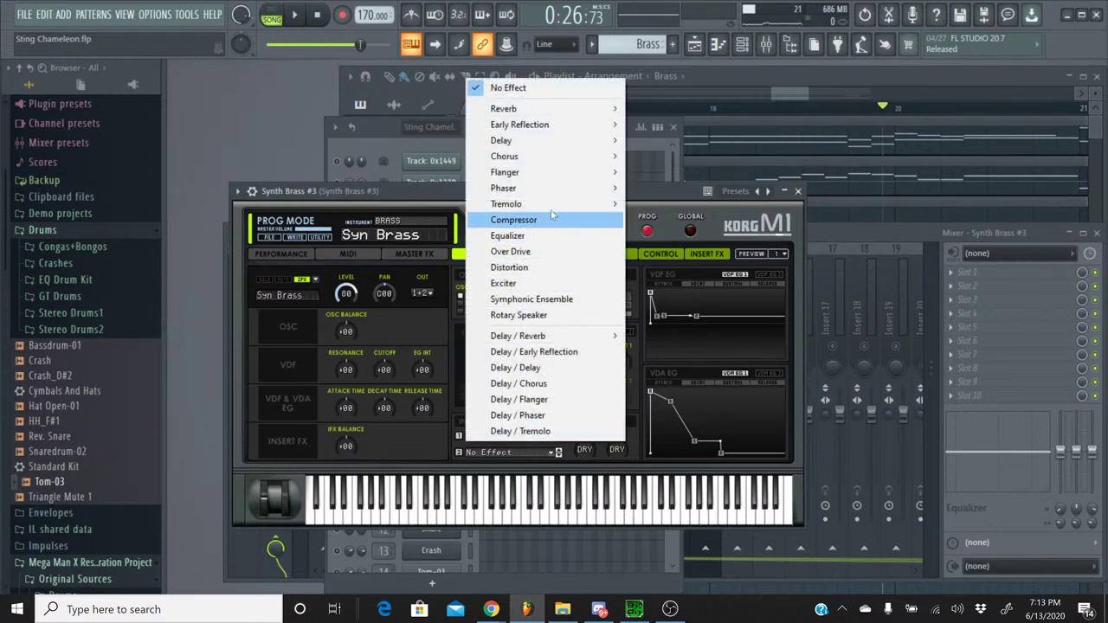
{"action": "mouse_move", "coordinate": [556, 191]}
{"action": "left_click", "coordinate": [658, 189]}
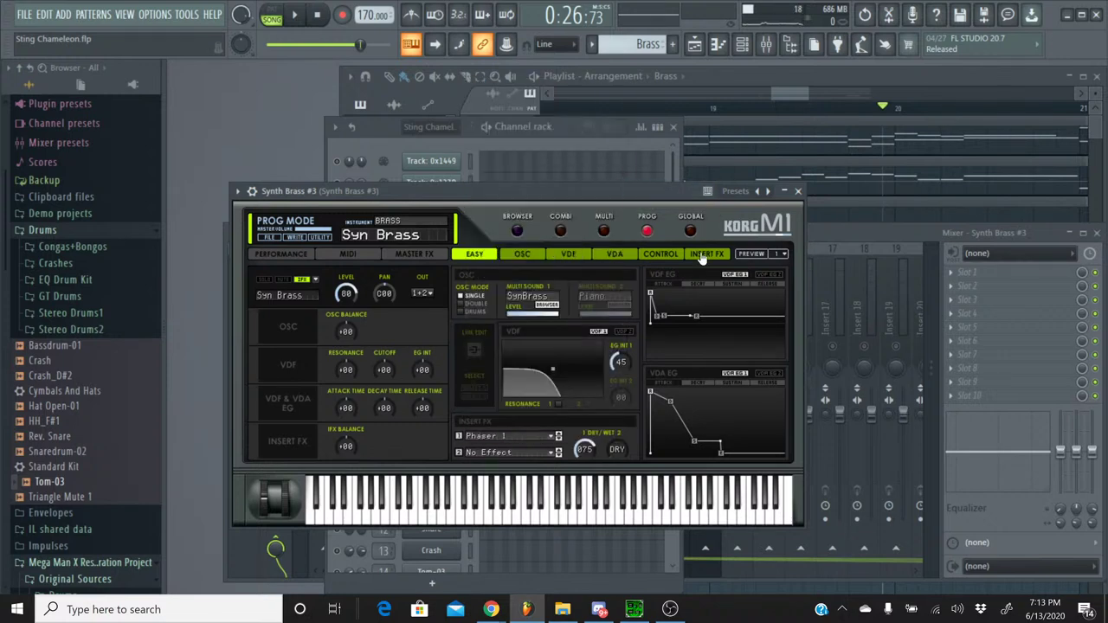
{"action": "left_click", "coordinate": [705, 255]}
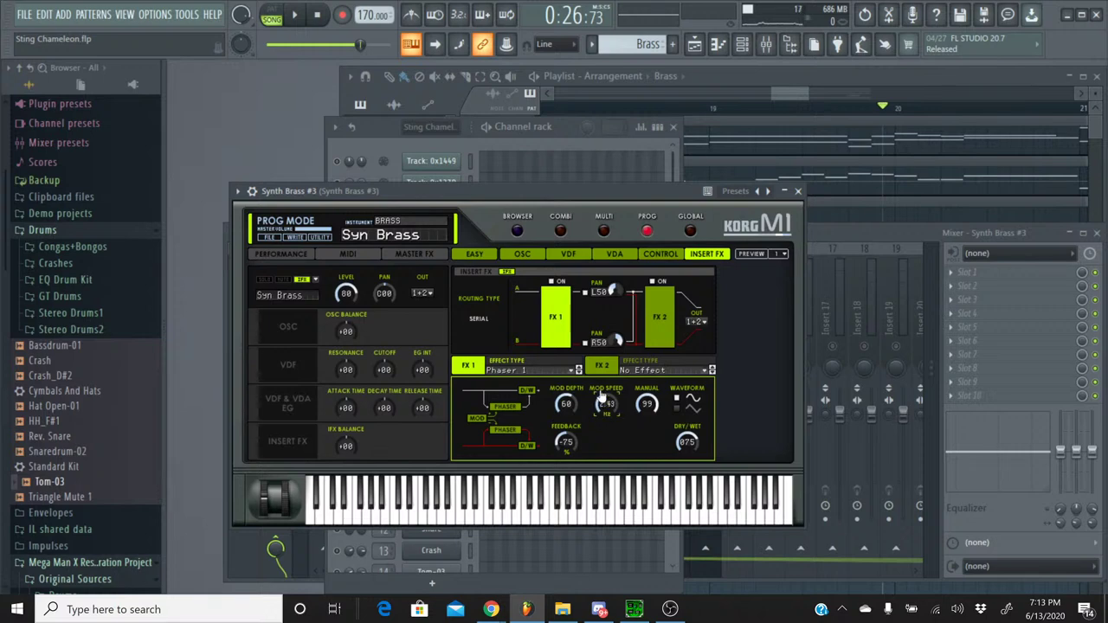
- Replay the song's opening with Synth Brass #3 soloed, set its Phaser 1 mod depth to 64, raise the mod speed, and close the instrument
{"action": "left_click", "coordinate": [294, 15]}
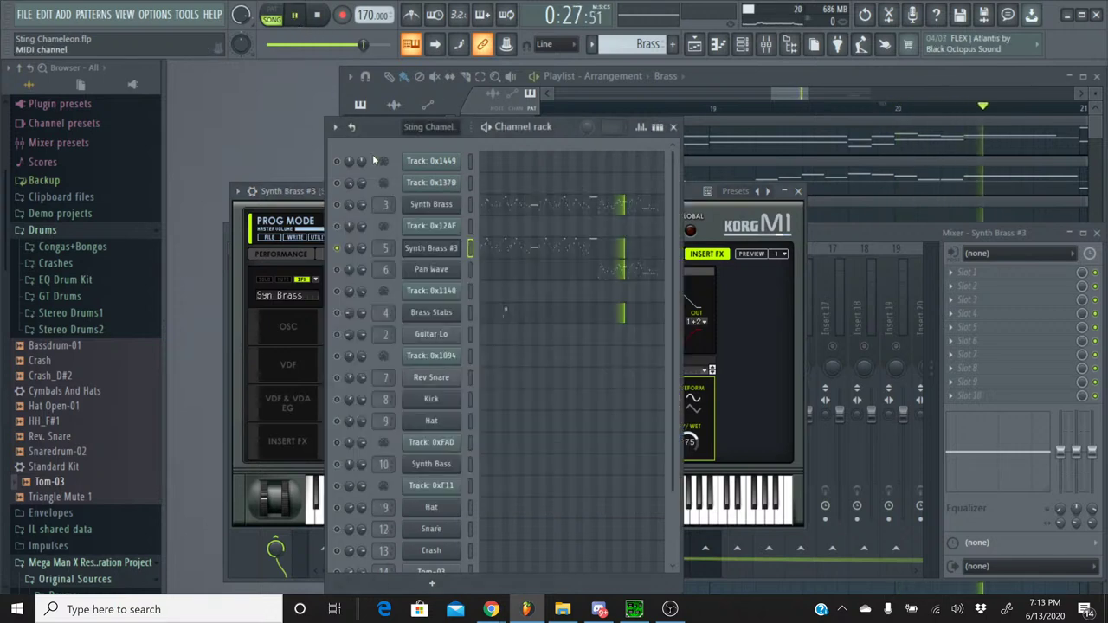
{"action": "left_click", "coordinate": [372, 126]}
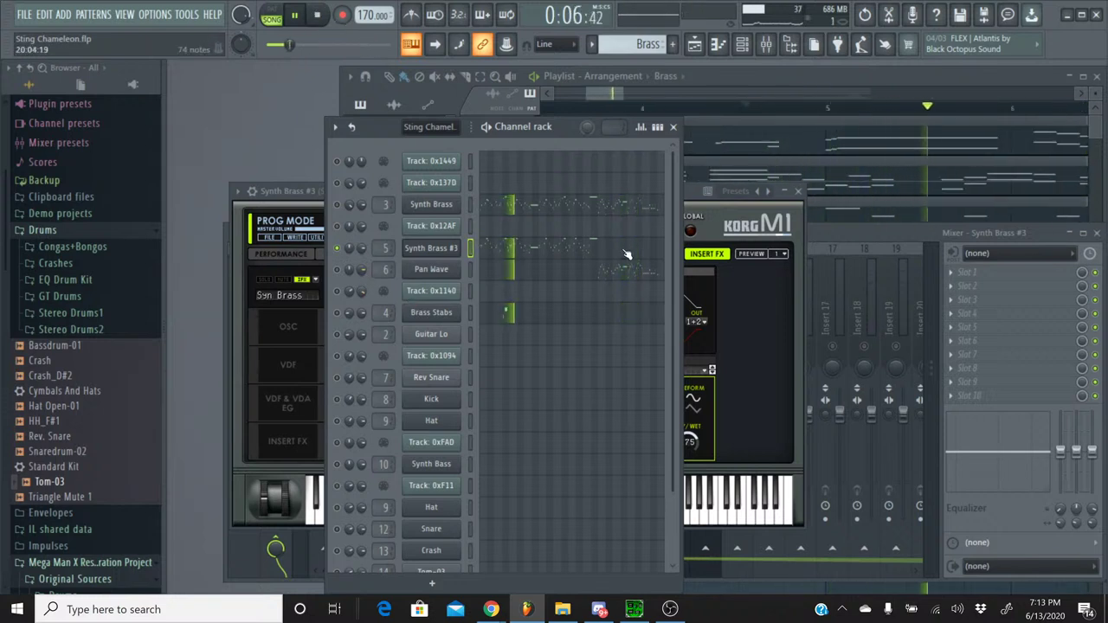
{"action": "left_click", "coordinate": [725, 208]}
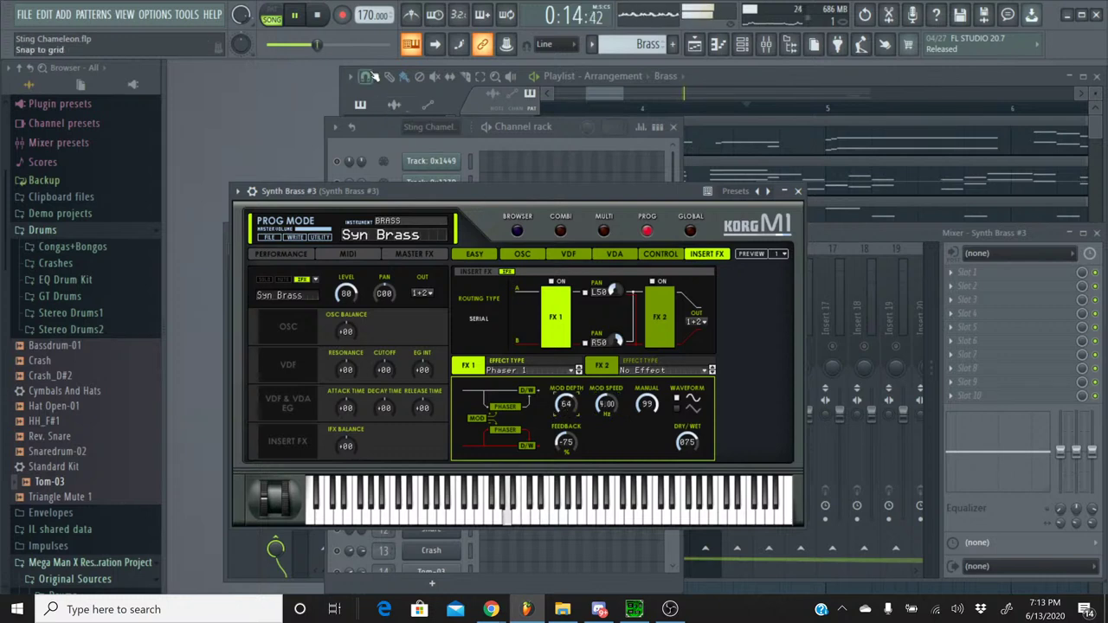
{"action": "left_click", "coordinate": [790, 193]}
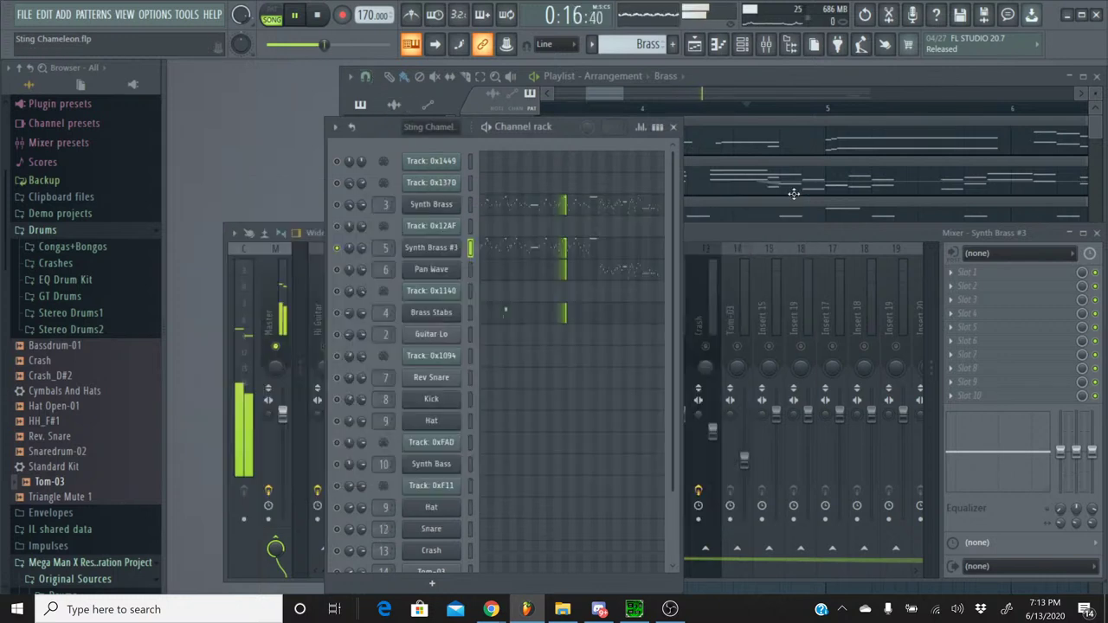
- Load Saturation Knob into effect slot 3 of the Synth Brass #3 mixer track and set its saturation to about 1.5
{"action": "left_click", "coordinate": [728, 235]}
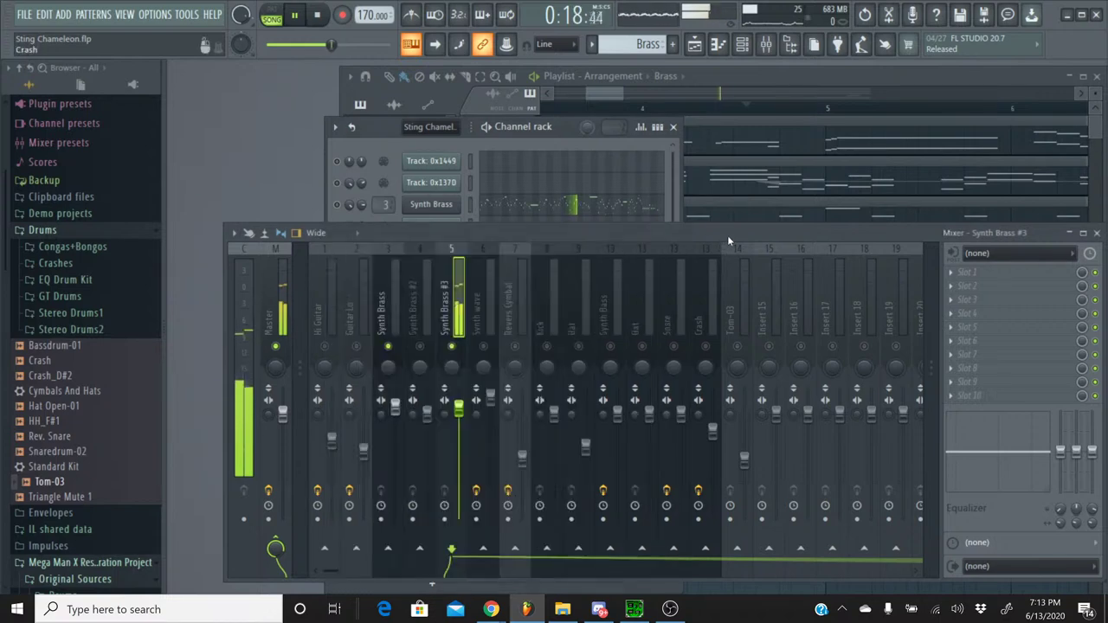
{"action": "left_click", "coordinate": [970, 300]}
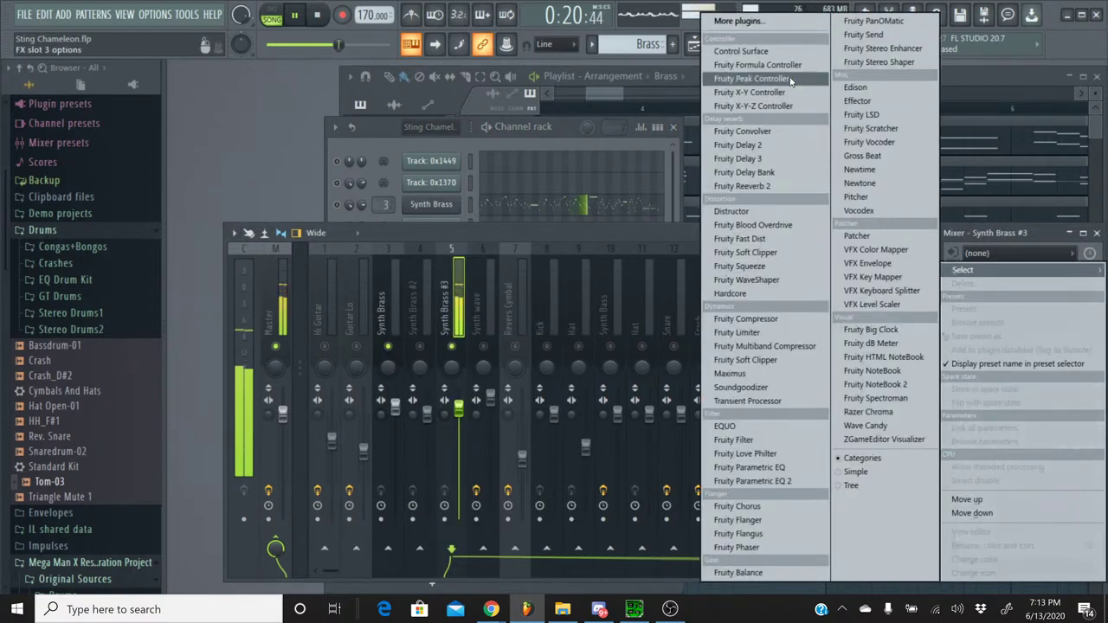
{"action": "left_click", "coordinate": [743, 20]}
{"action": "scroll", "coordinate": [532, 316], "scroll_direction": "down", "scroll_amount": 15}
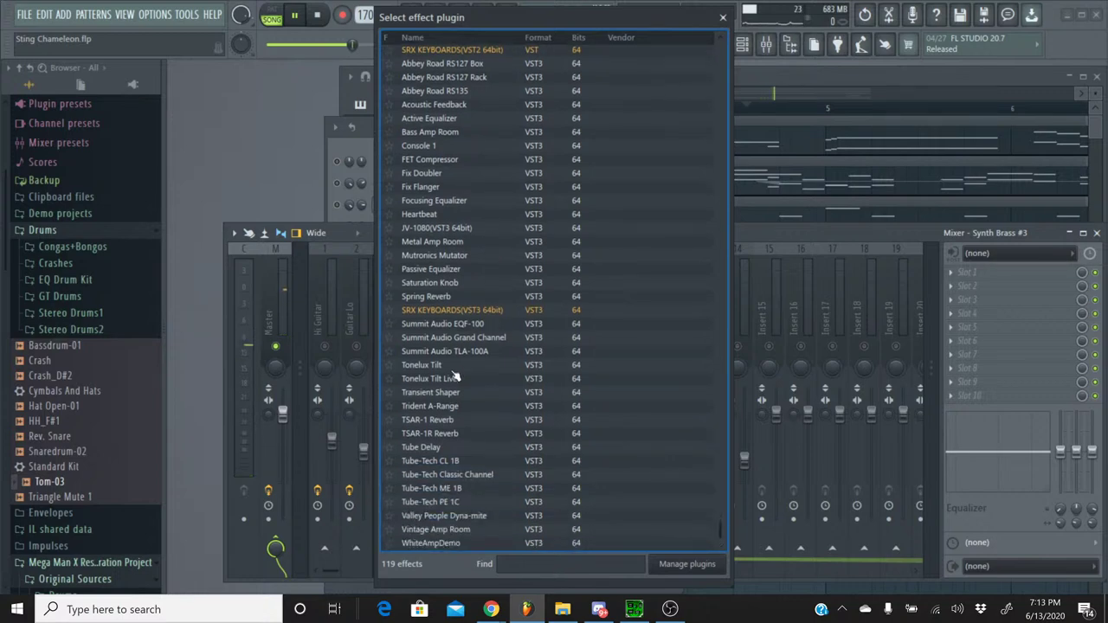
{"action": "scroll", "coordinate": [455, 378], "scroll_direction": "up", "scroll_amount": 8}
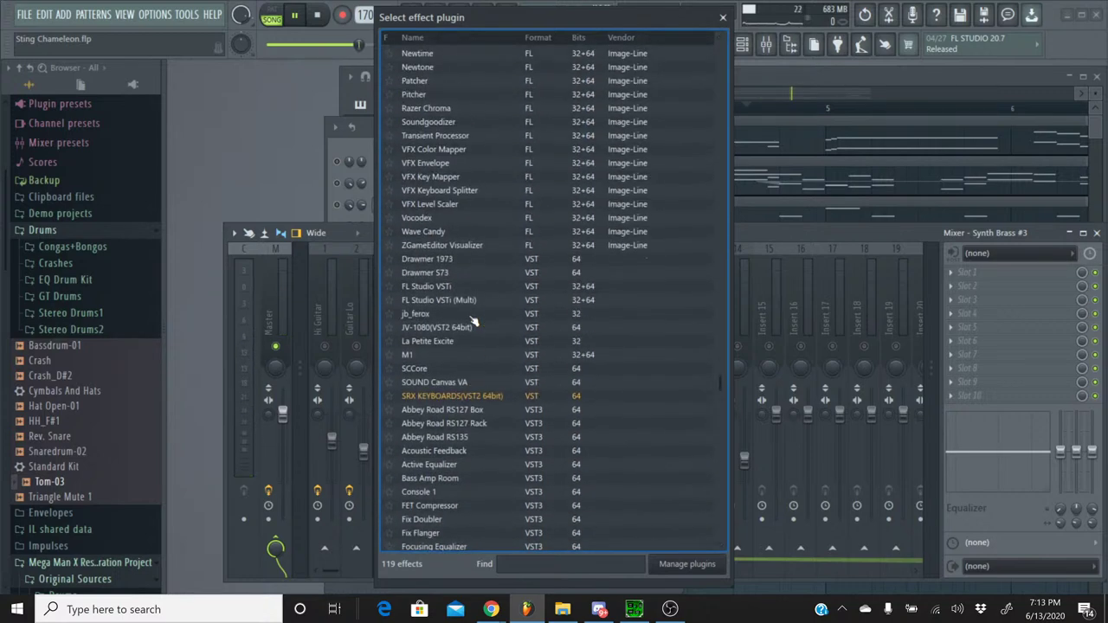
{"action": "scroll", "coordinate": [474, 322], "scroll_direction": "down", "scroll_amount": 5}
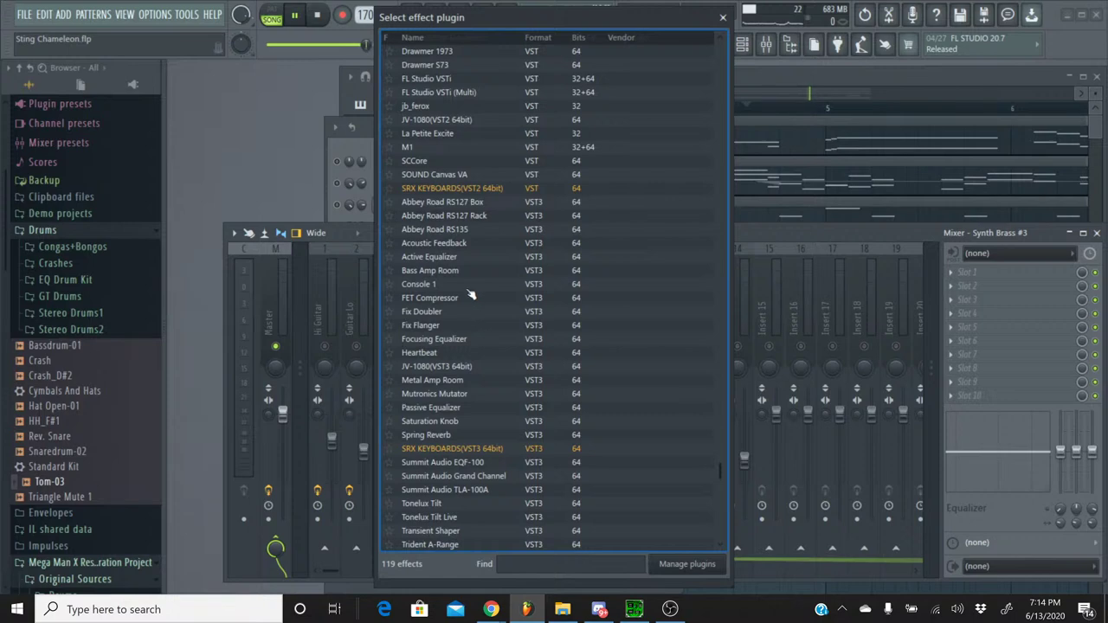
{"action": "scroll", "coordinate": [470, 296], "scroll_direction": "down", "scroll_amount": 3}
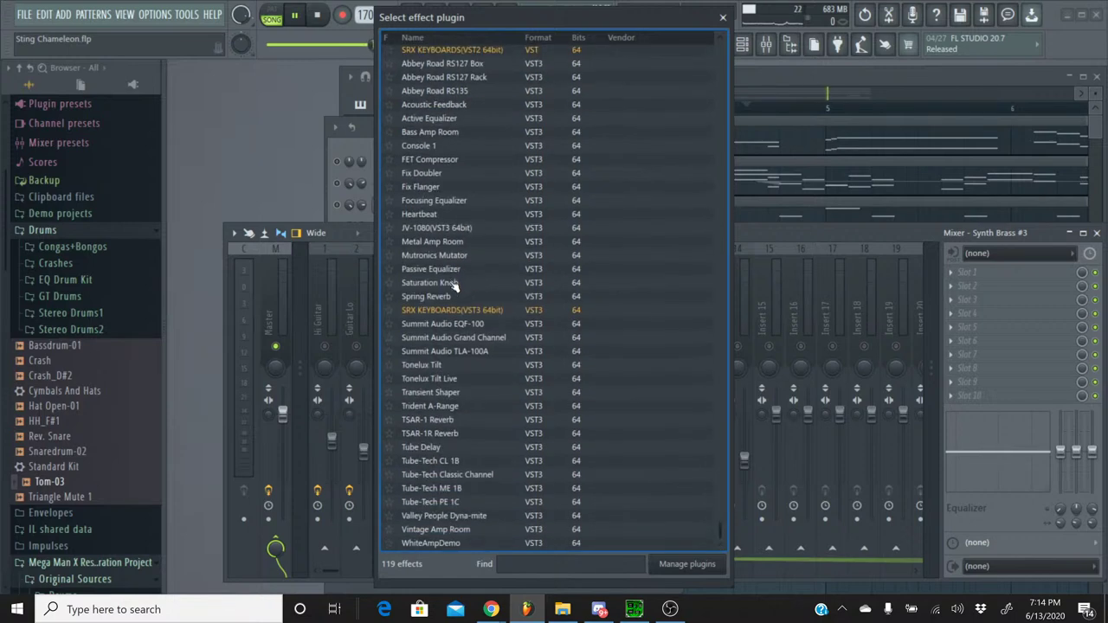
{"action": "left_click", "coordinate": [453, 283]}
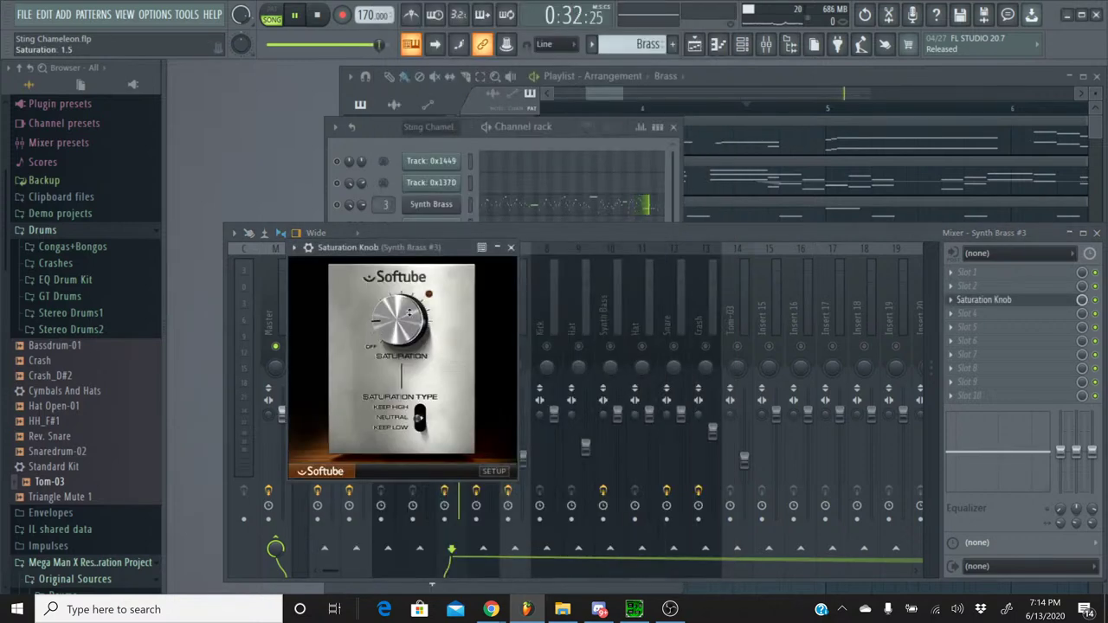
{"action": "left_click", "coordinate": [510, 249]}
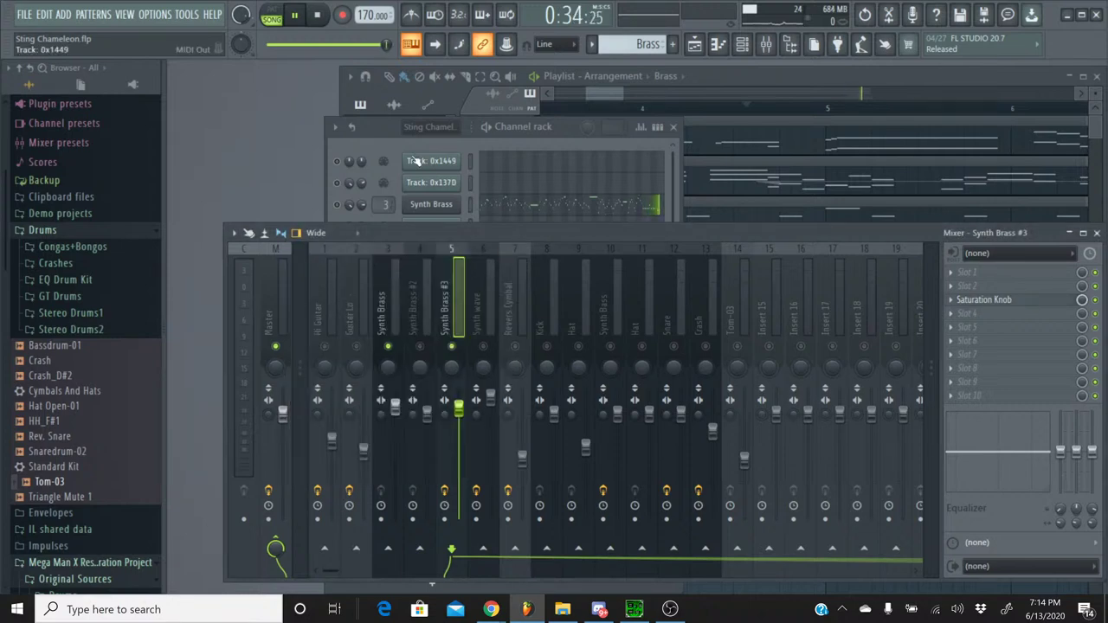
- Restart the song and load Saturation Knob into effect slot 3 of the Synth Brass mixer track
{"action": "key", "text": "space"}
{"action": "key", "text": "space"}
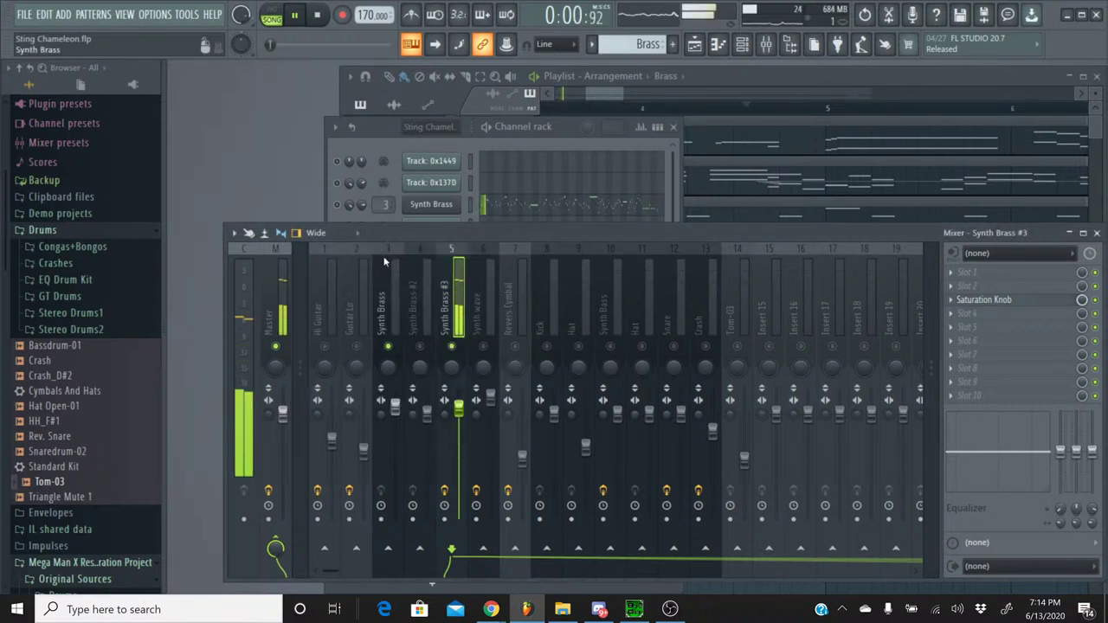
{"action": "left_click", "coordinate": [387, 261]}
{"action": "left_click", "coordinate": [984, 300]}
{"action": "mouse_move", "coordinate": [996, 270]}
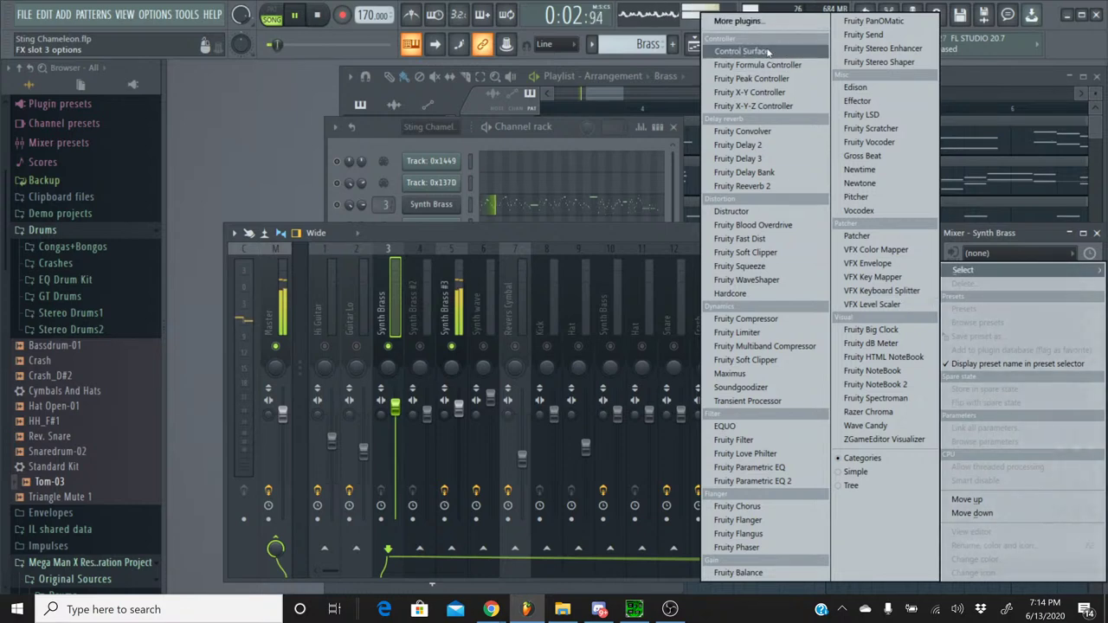
{"action": "left_click", "coordinate": [738, 20]}
{"action": "scroll", "coordinate": [519, 277], "scroll_direction": "down", "scroll_amount": 12}
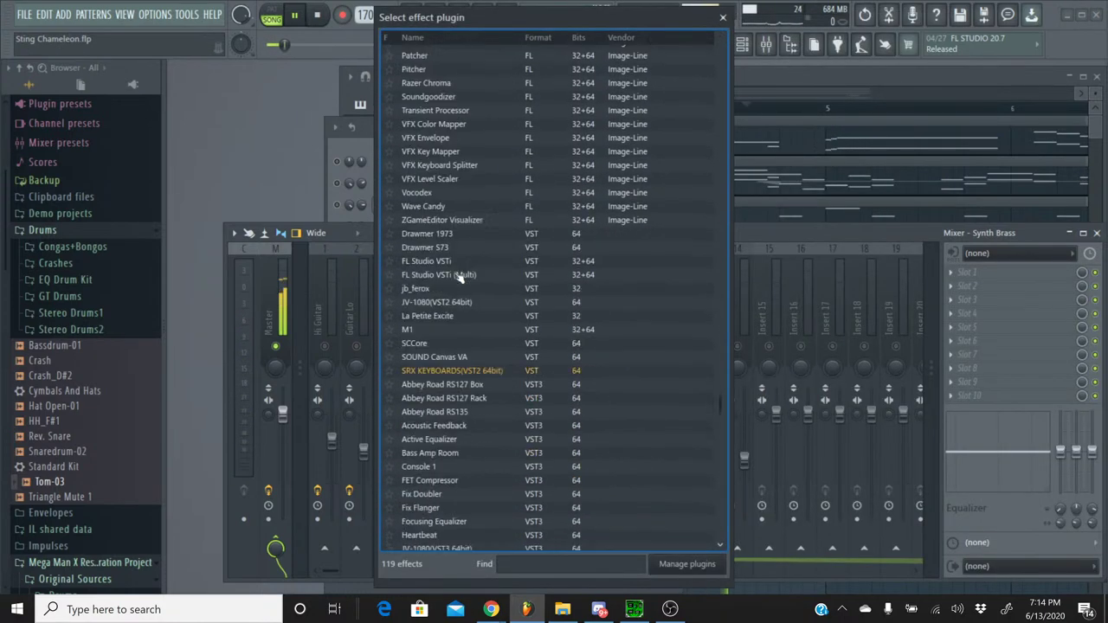
{"action": "scroll", "coordinate": [459, 275], "scroll_direction": "down", "scroll_amount": 8}
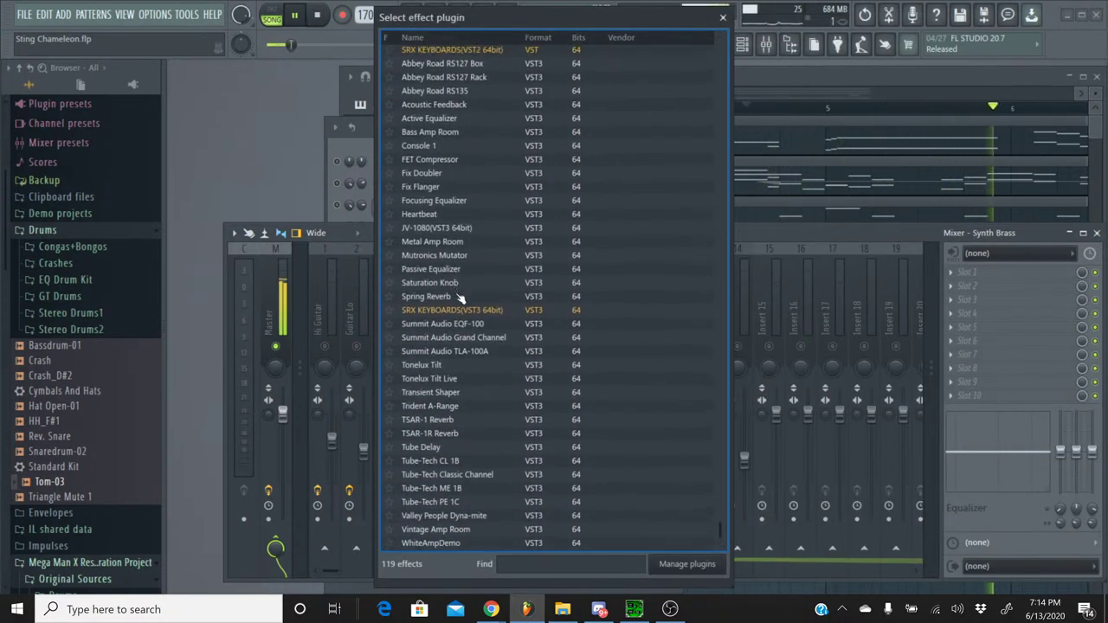
{"action": "double_click", "coordinate": [458, 283]}
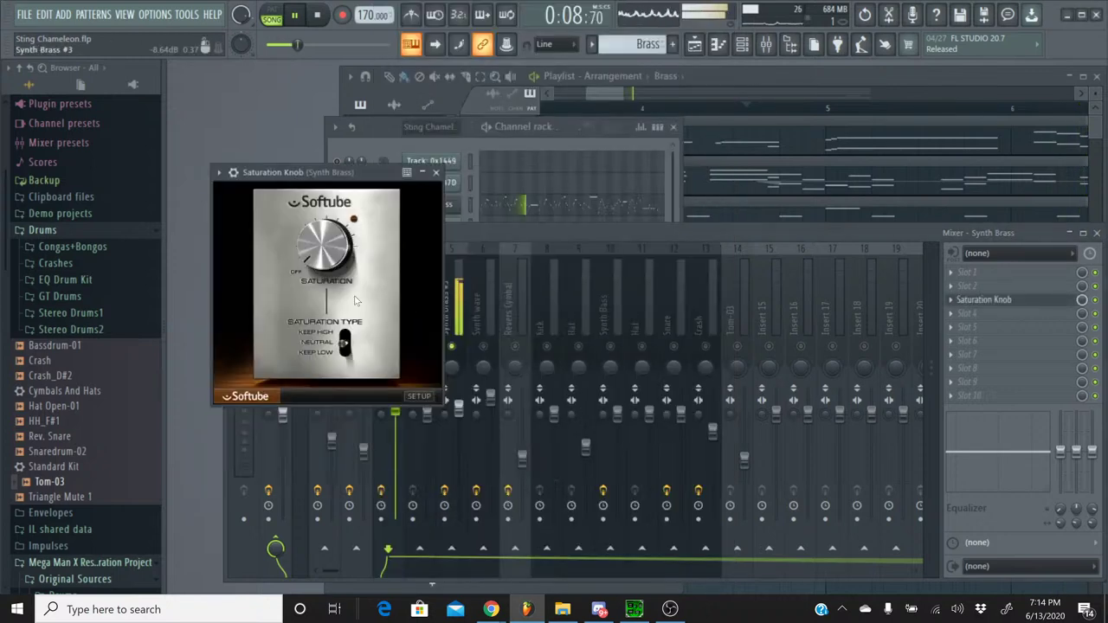
{"action": "left_click", "coordinate": [437, 174]}
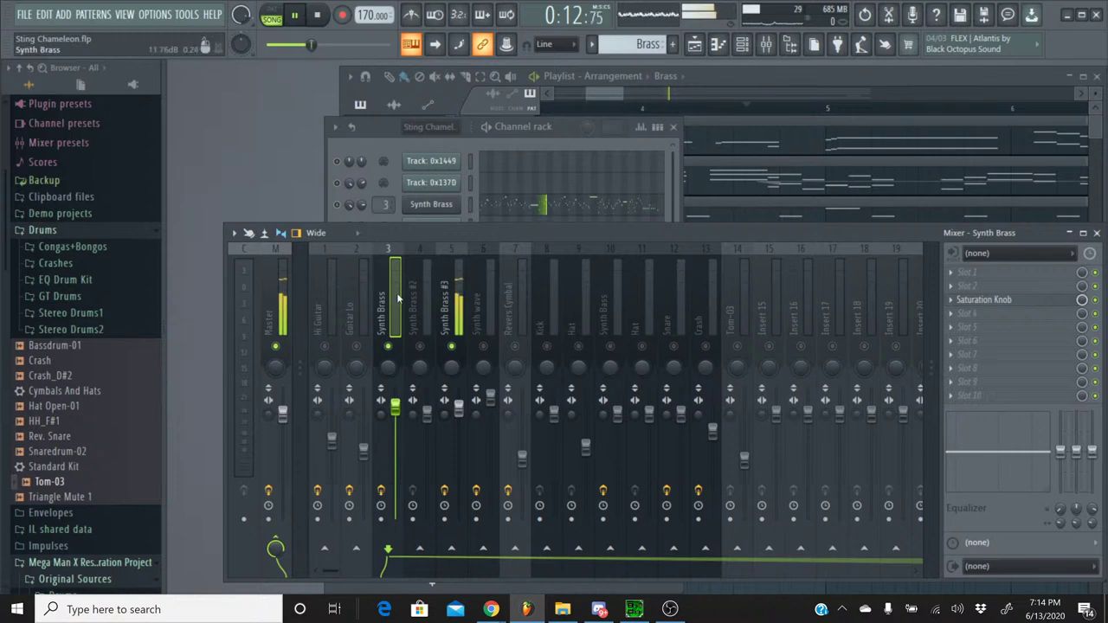
- Turn off solo on the Synth Brass #3 channel so all instruments play
{"action": "left_click", "coordinate": [363, 153]}
{"action": "right_click", "coordinate": [337, 248]}
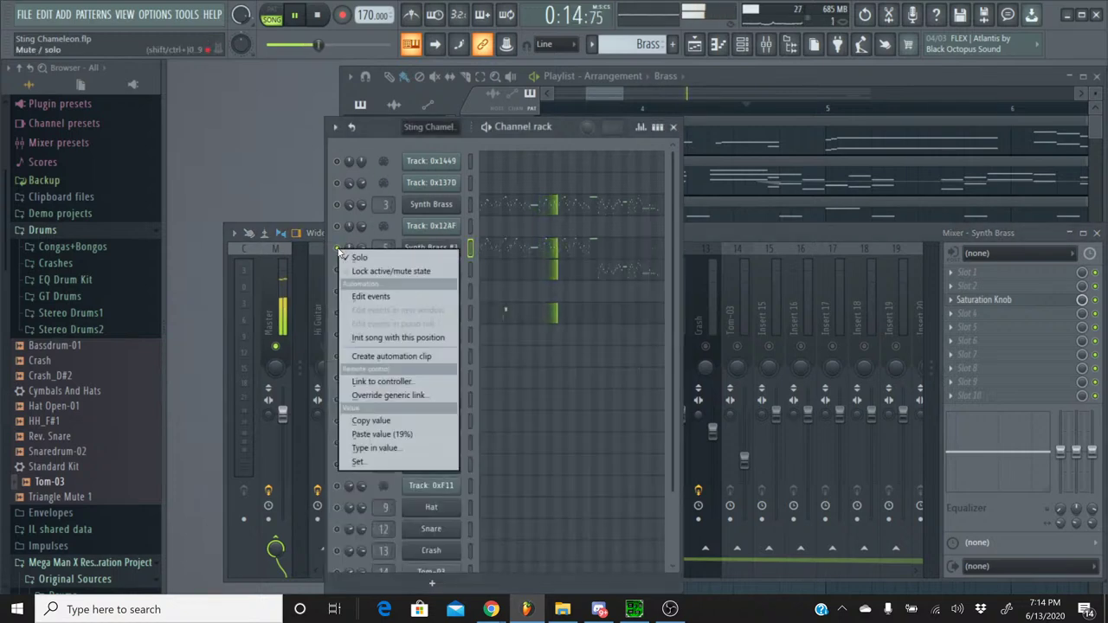
{"action": "left_click", "coordinate": [355, 257]}
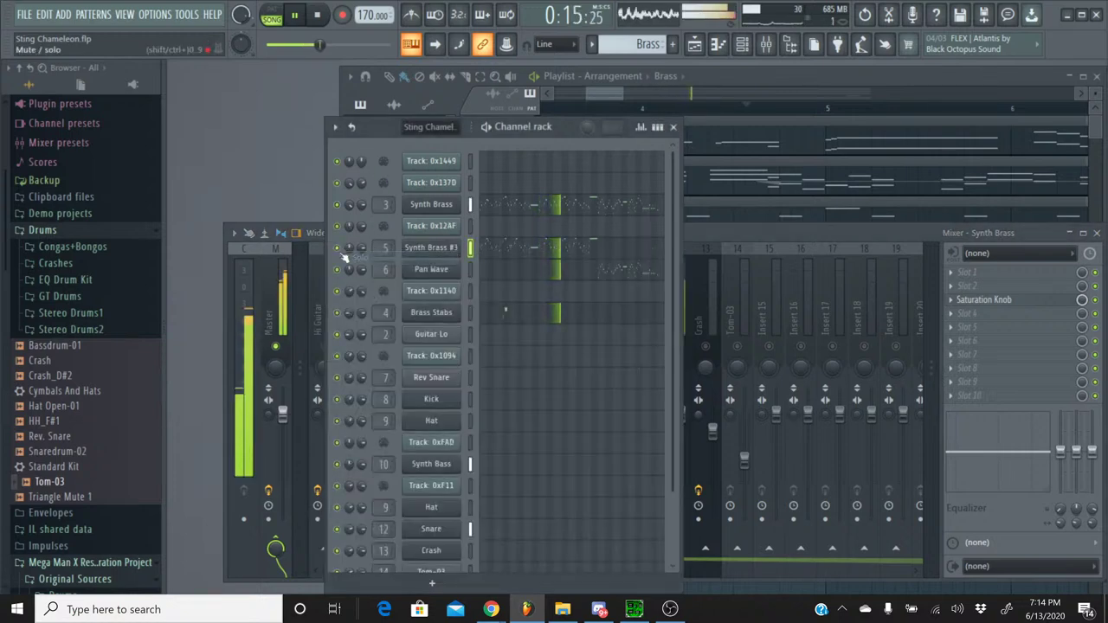
- Raise the mixer levels of Synth Brass #3 and Synth Brass slightly
{"action": "left_click", "coordinate": [715, 232]}
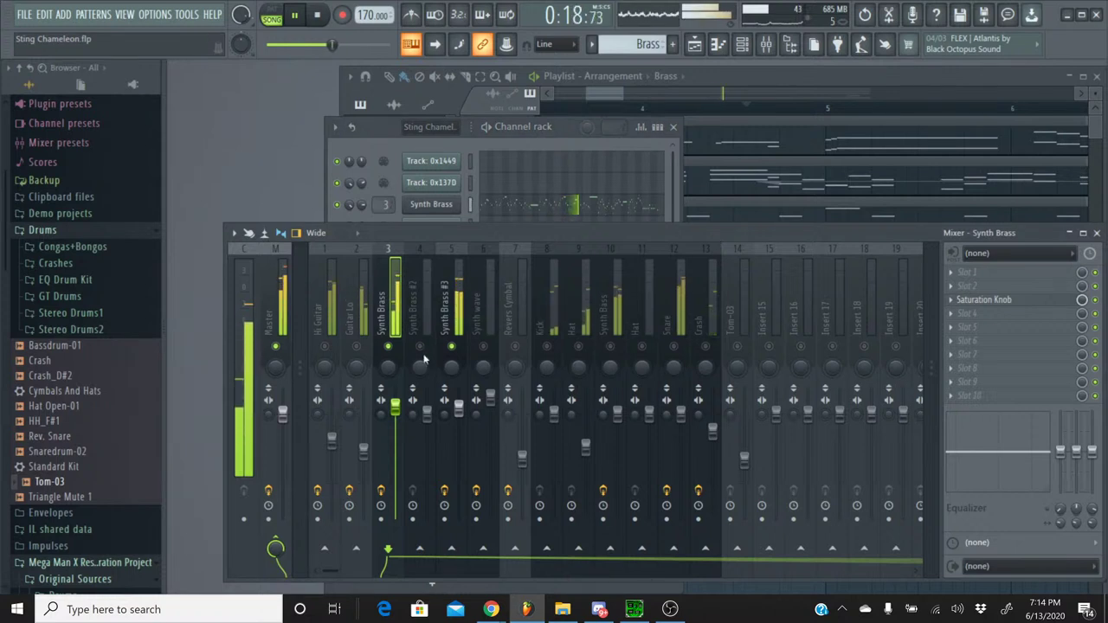
{"action": "left_click", "coordinate": [459, 405]}
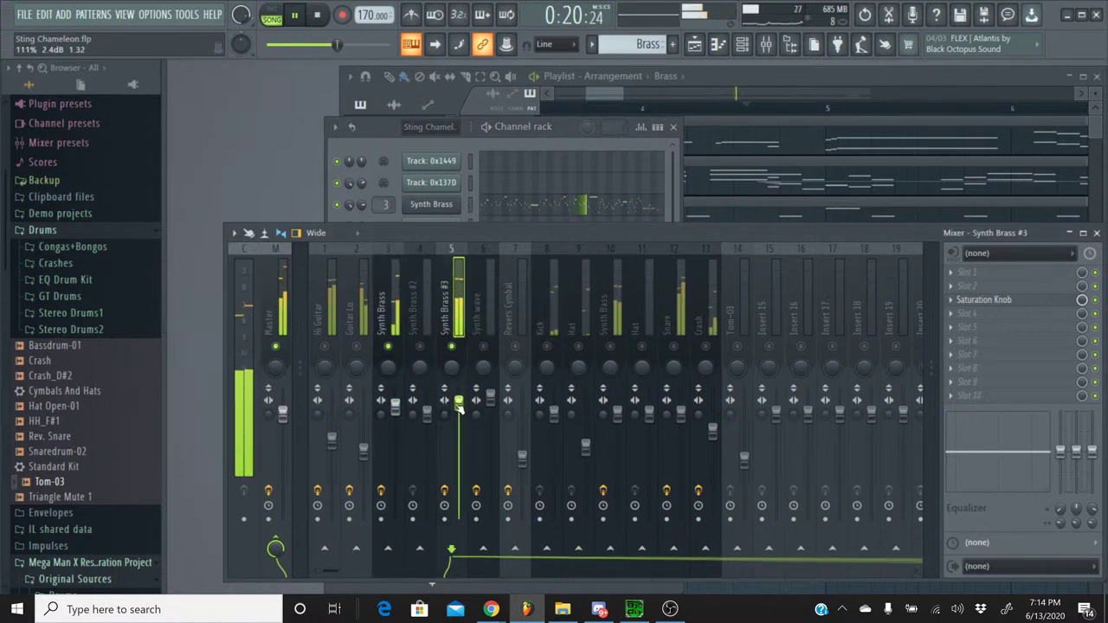
{"action": "left_click", "coordinate": [394, 405]}
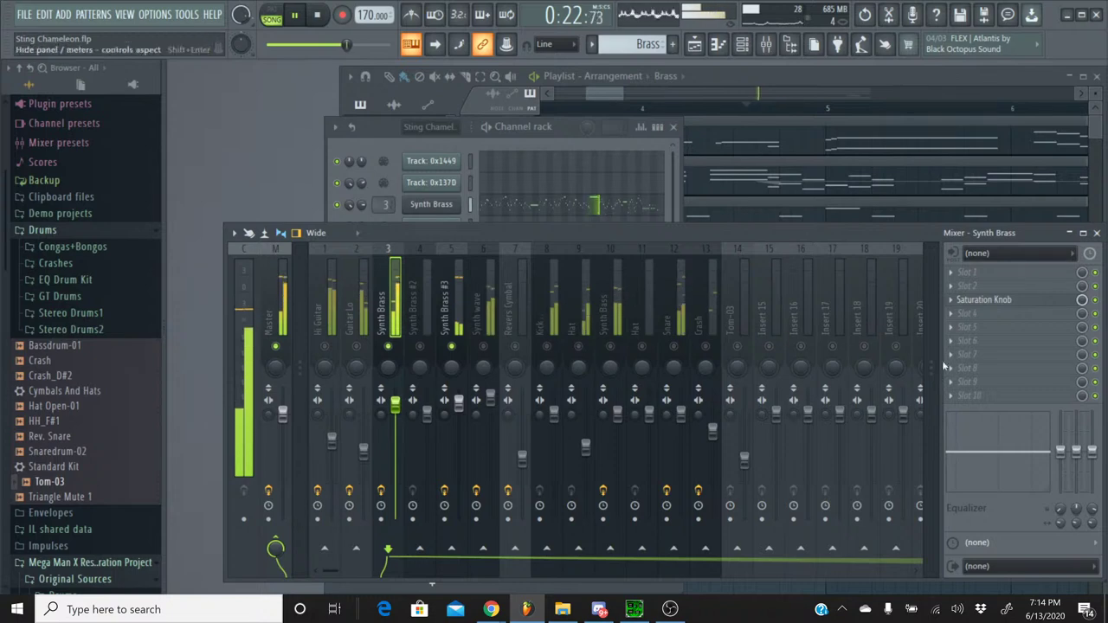
- Add Fruity Chorus to effect slot 4 of the Synth Brass mixer track and choose its Default preset
{"action": "left_click", "coordinate": [970, 313]}
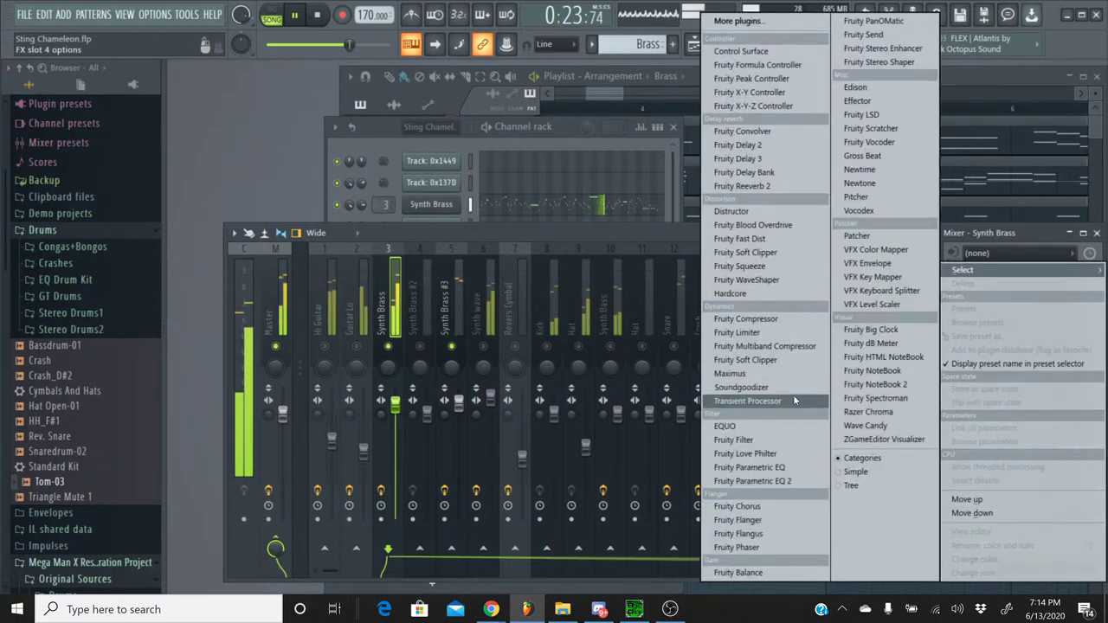
{"action": "left_click", "coordinate": [736, 506]}
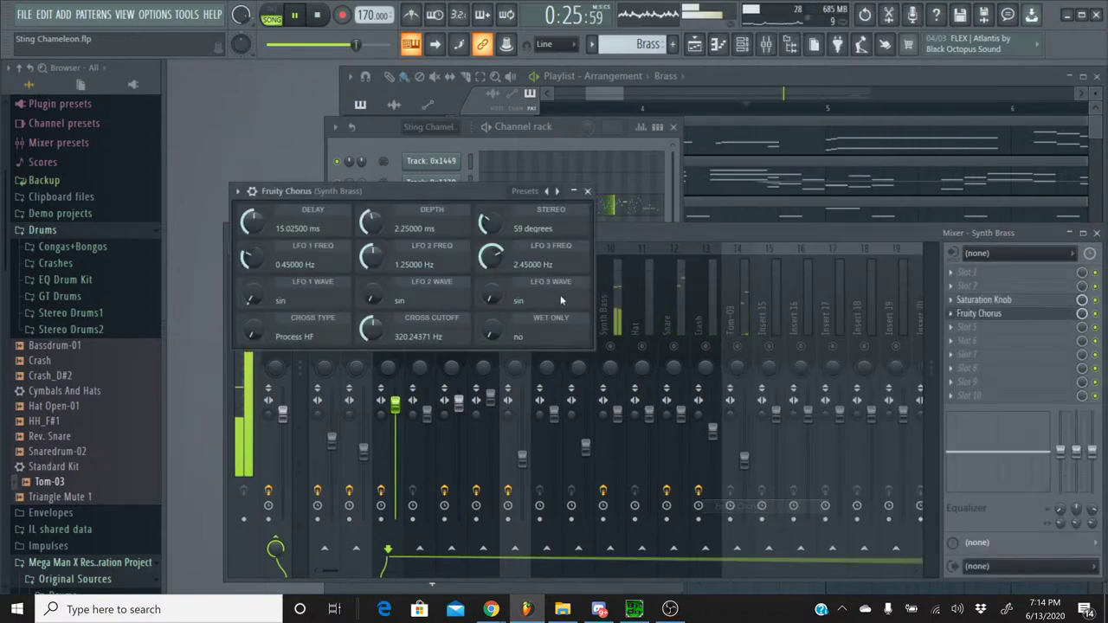
{"action": "left_click", "coordinate": [558, 191]}
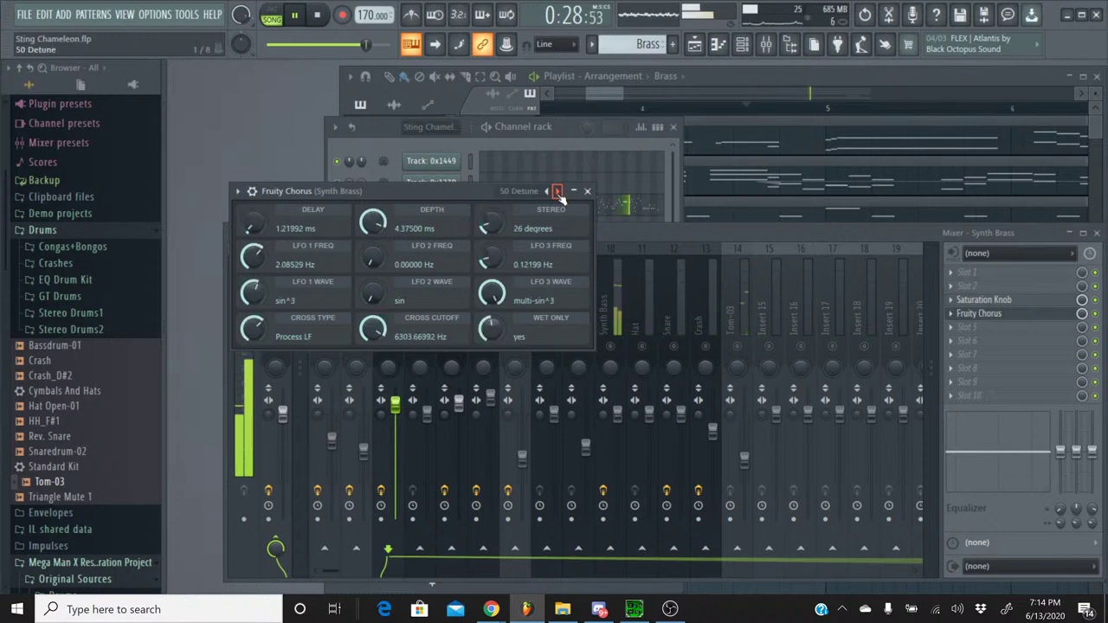
{"action": "left_click", "coordinate": [559, 192]}
{"action": "left_click", "coordinate": [558, 192]}
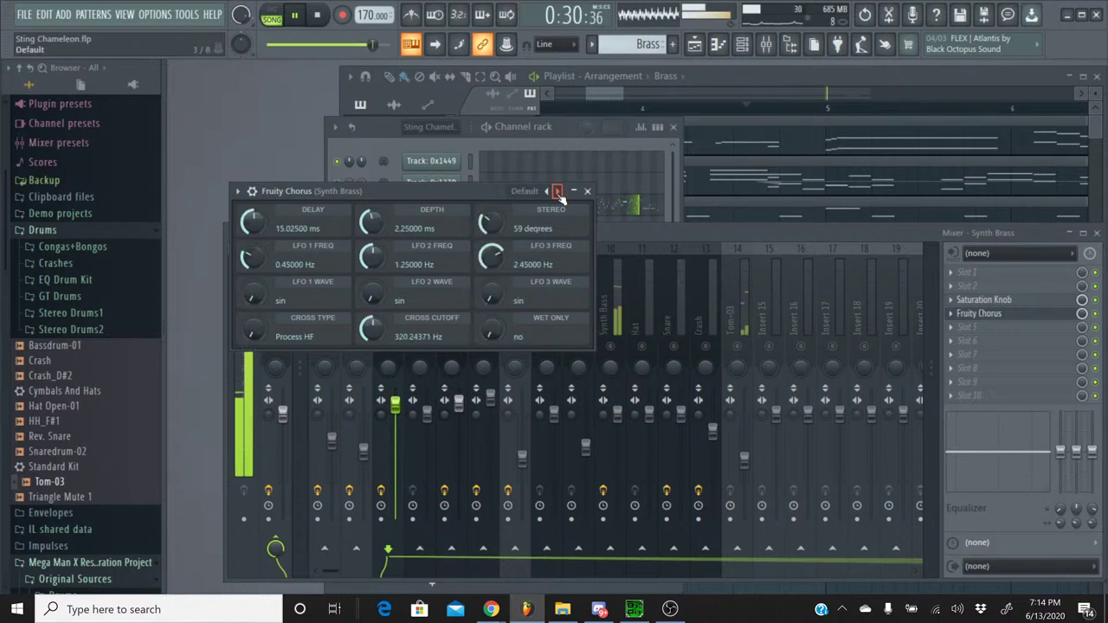
{"action": "left_click", "coordinate": [588, 192]}
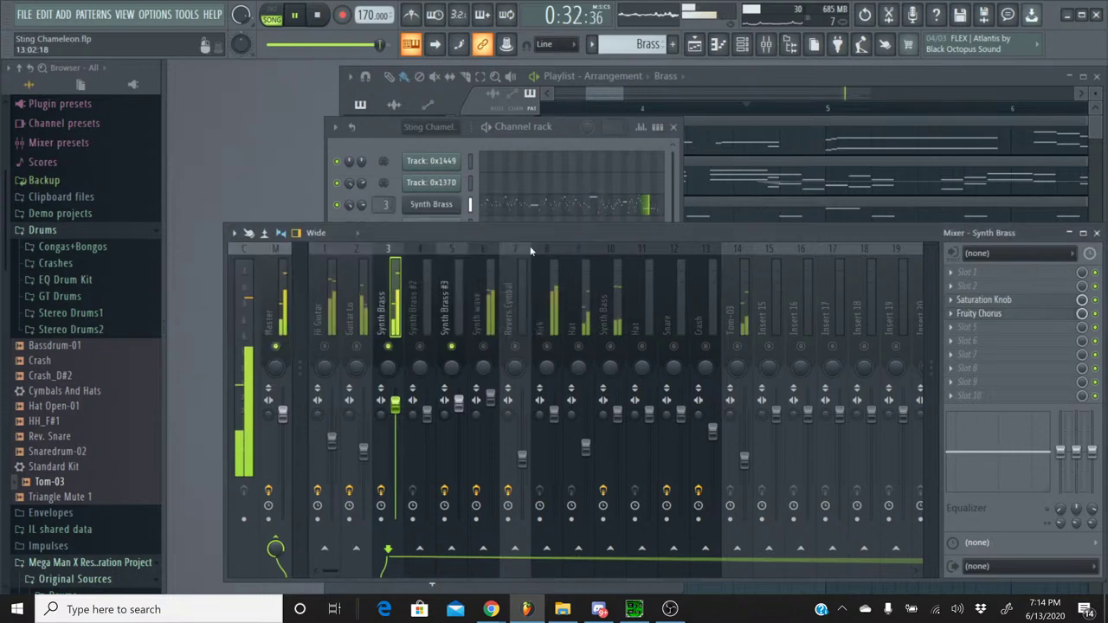
- Add Fruity Chorus with the Default preset to effect slot 5 of the Synth Brass #3 mixer track
{"action": "left_click", "coordinate": [451, 298]}
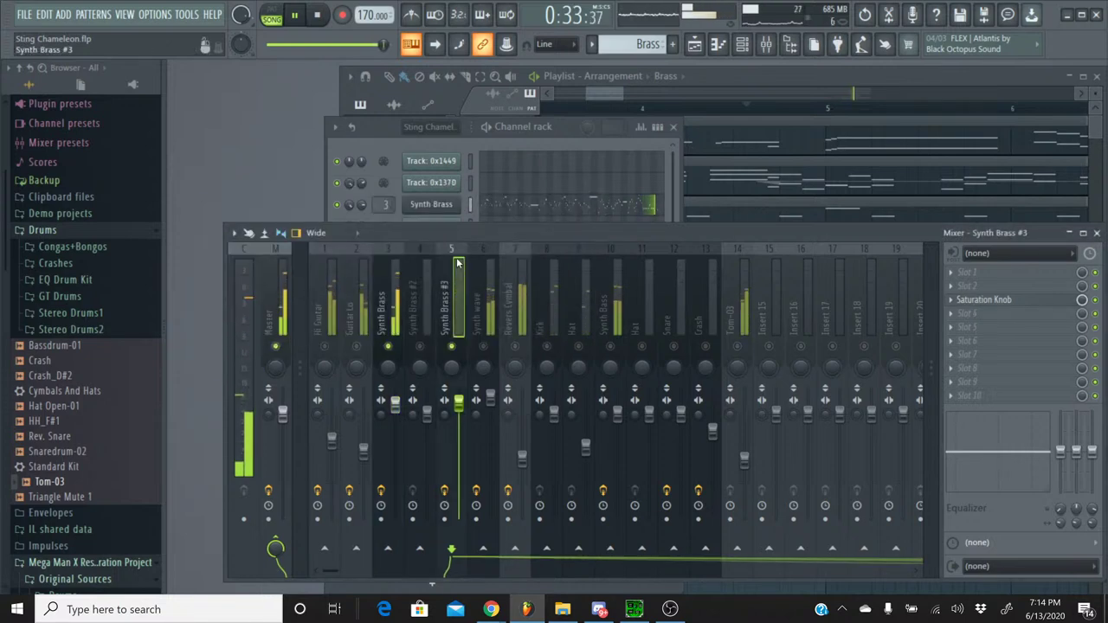
{"action": "left_click", "coordinate": [970, 327]}
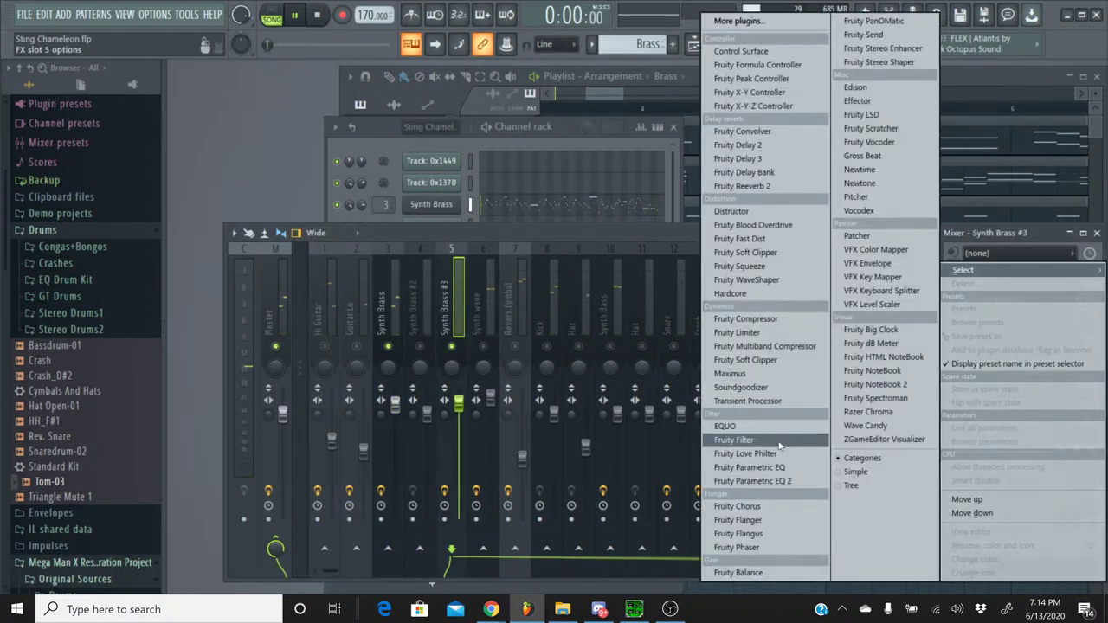
{"action": "left_click", "coordinate": [763, 506]}
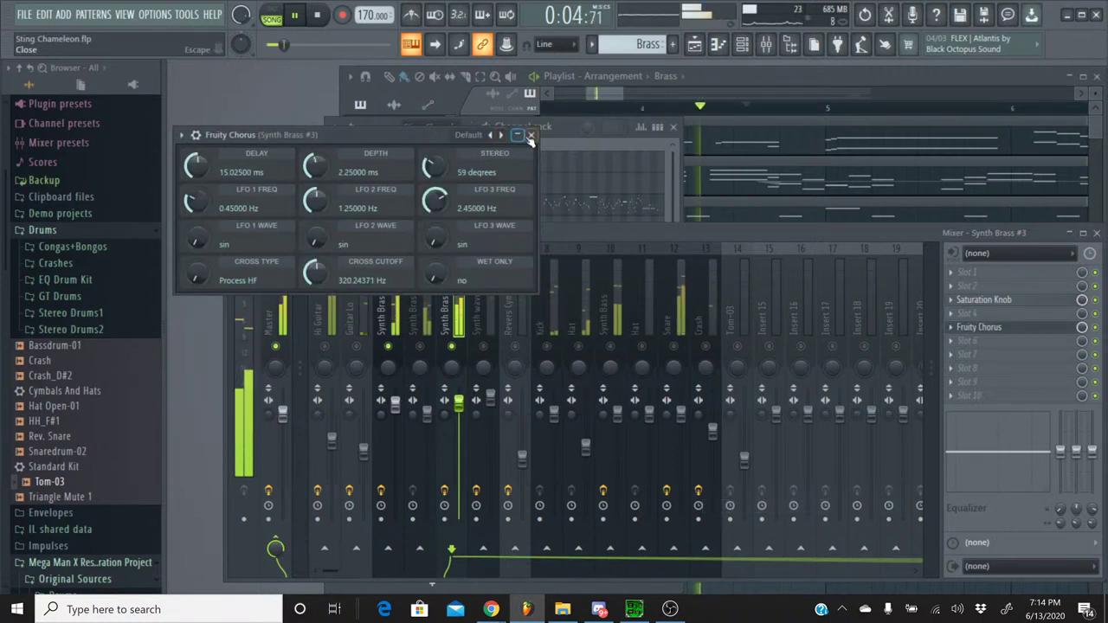
- Lower the Synth Brass #3 and Synth Brass mixer levels slightly and turn off solo so all tracks play
{"action": "left_click", "coordinate": [531, 138]}
{"action": "left_click_drag", "start_coordinate": [459, 404], "coordinate": [461, 419]}
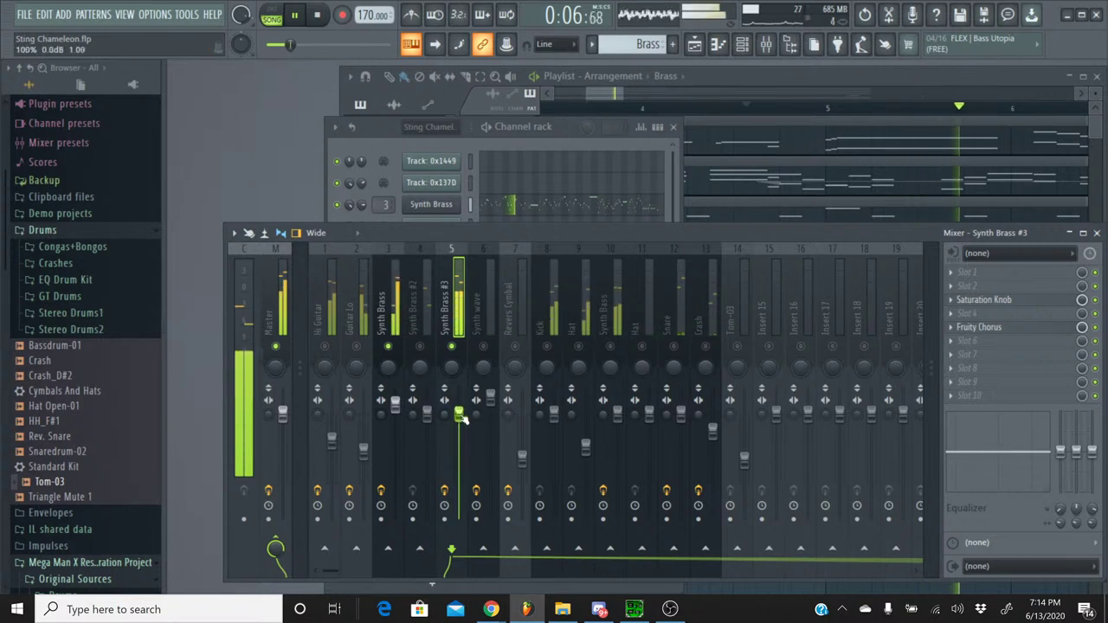
{"action": "left_click_drag", "start_coordinate": [394, 405], "coordinate": [395, 410]}
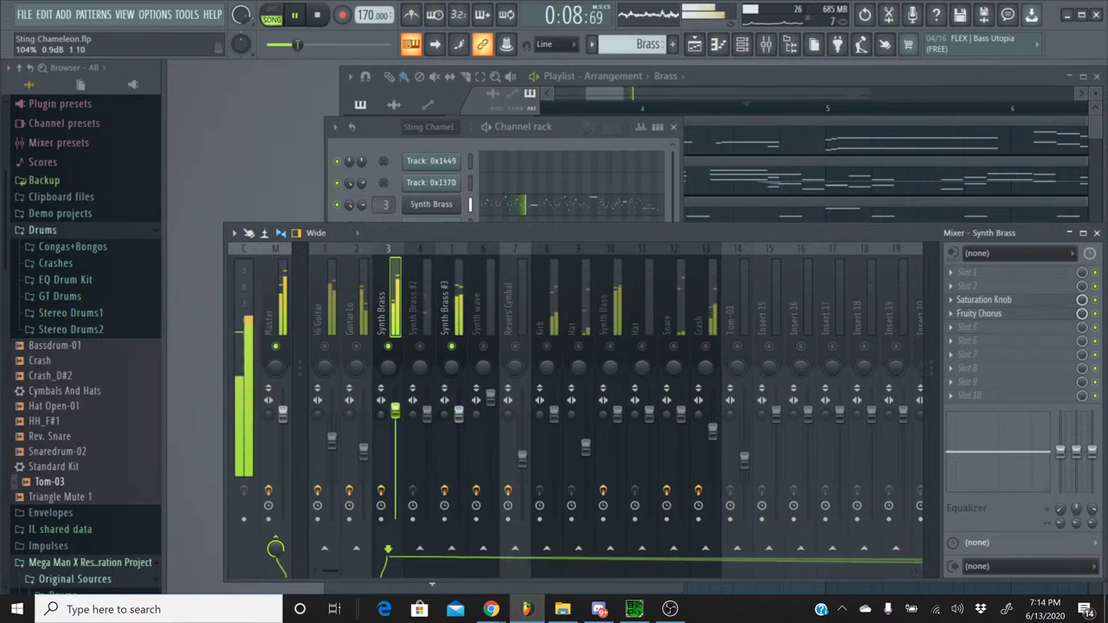
{"action": "right_click", "coordinate": [388, 346]}
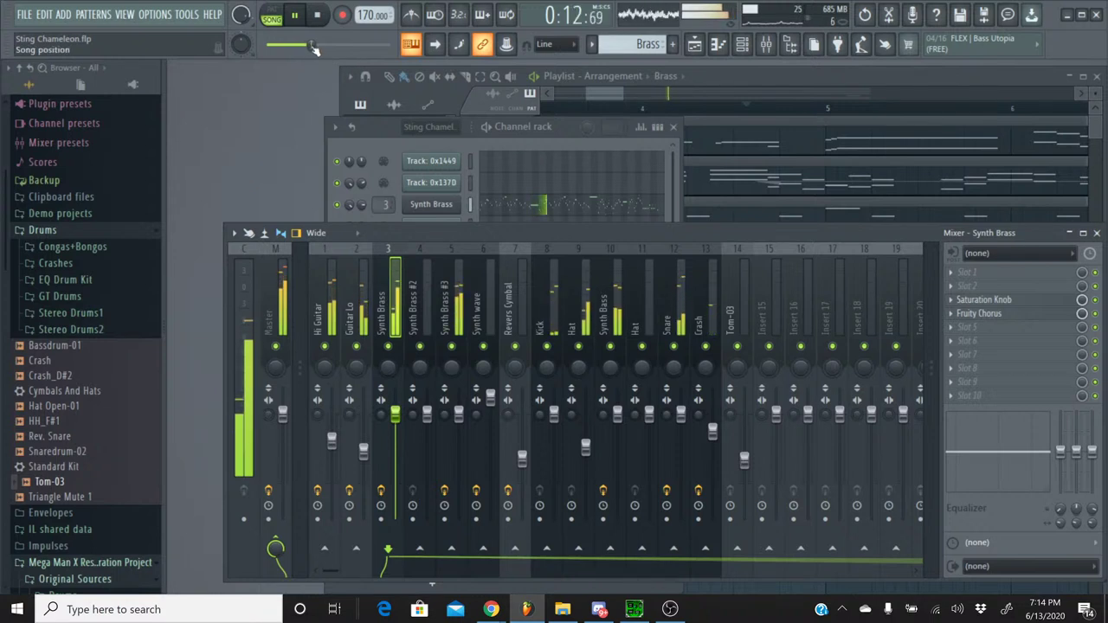
- Replay the song from the start and raise the Synth Brass #3 and Snare mixer levels slightly
{"action": "left_click_drag", "start_coordinate": [315, 50], "coordinate": [271, 45]}
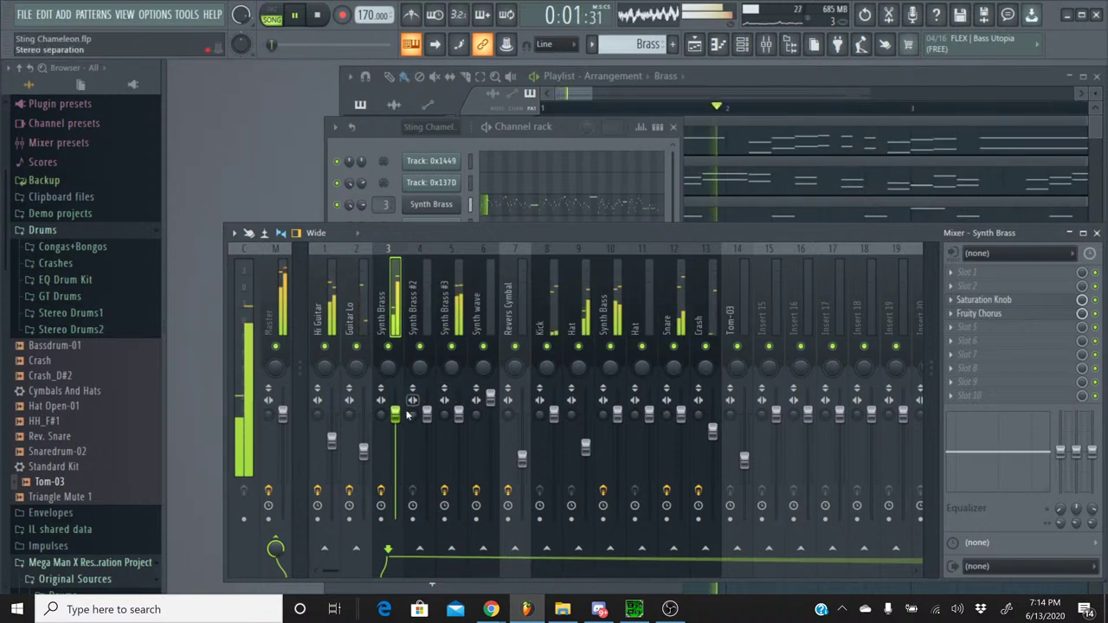
{"action": "left_click", "coordinate": [459, 418]}
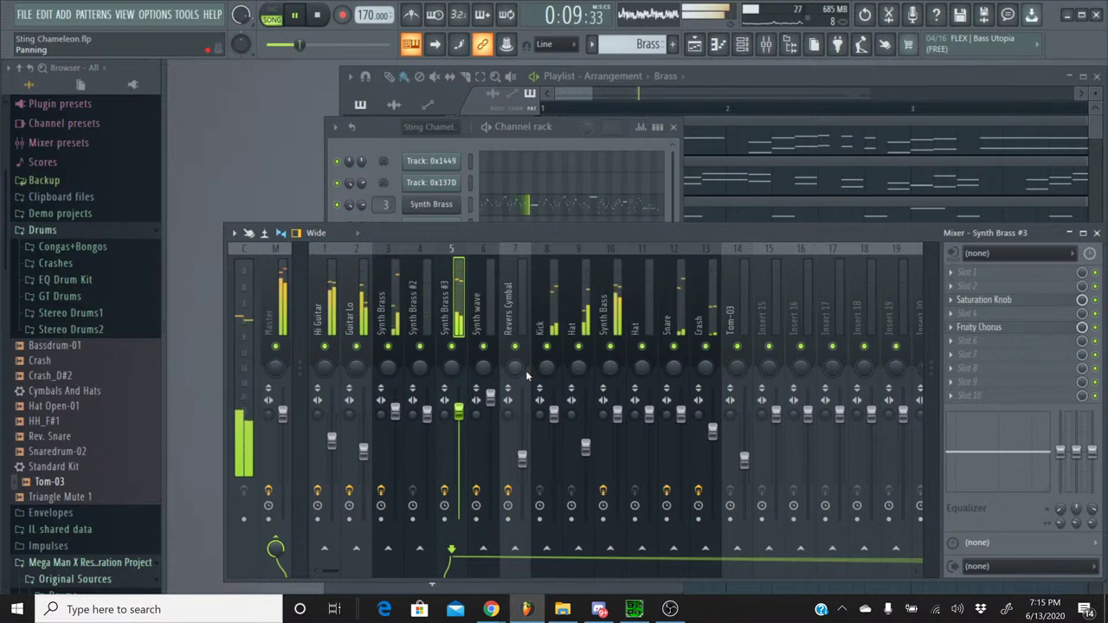
{"action": "left_click", "coordinate": [684, 409]}
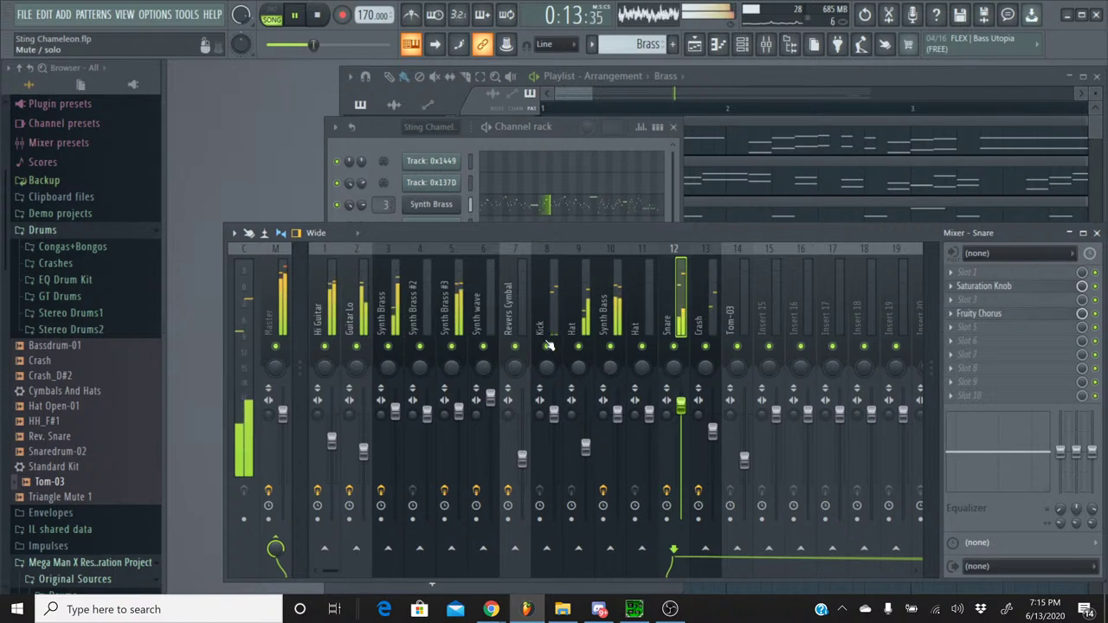
- Solo the Synth Bass track, raise its mixer level slightly, stop playback and turn off the solo
{"action": "right_click", "coordinate": [610, 348]}
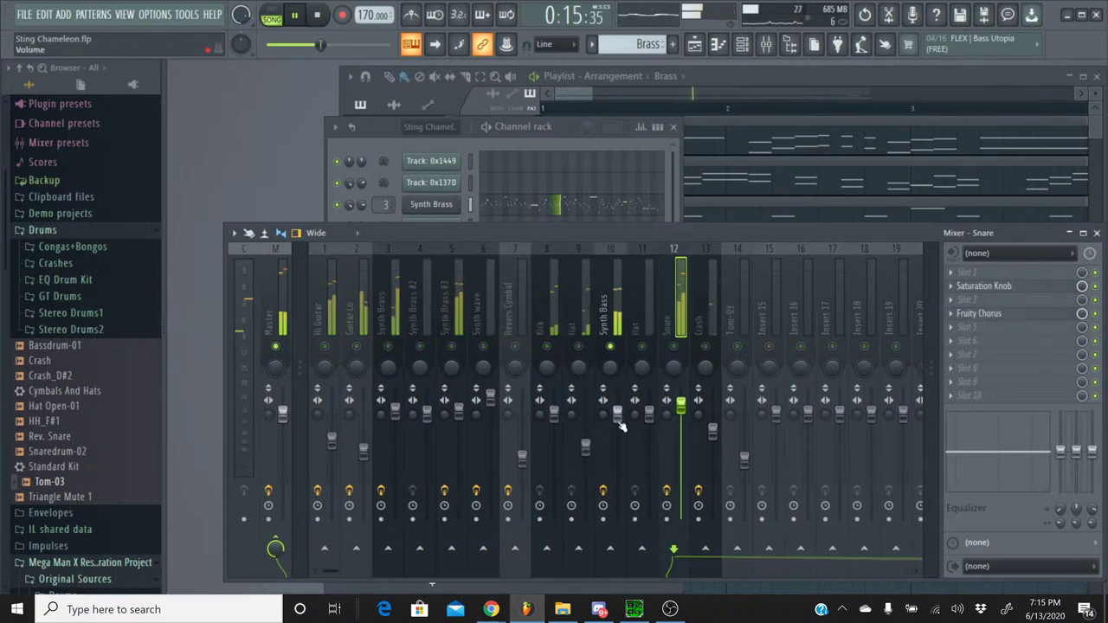
{"action": "left_click", "coordinate": [616, 318]}
{"action": "left_click_drag", "start_coordinate": [617, 414], "coordinate": [617, 407]}
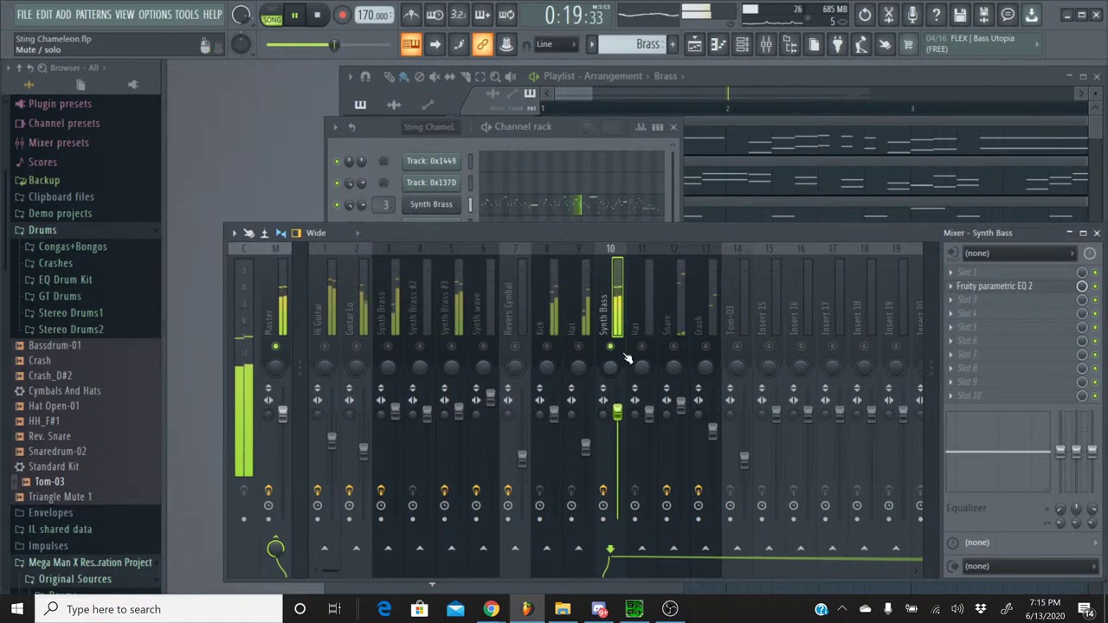
{"action": "left_click", "coordinate": [317, 15]}
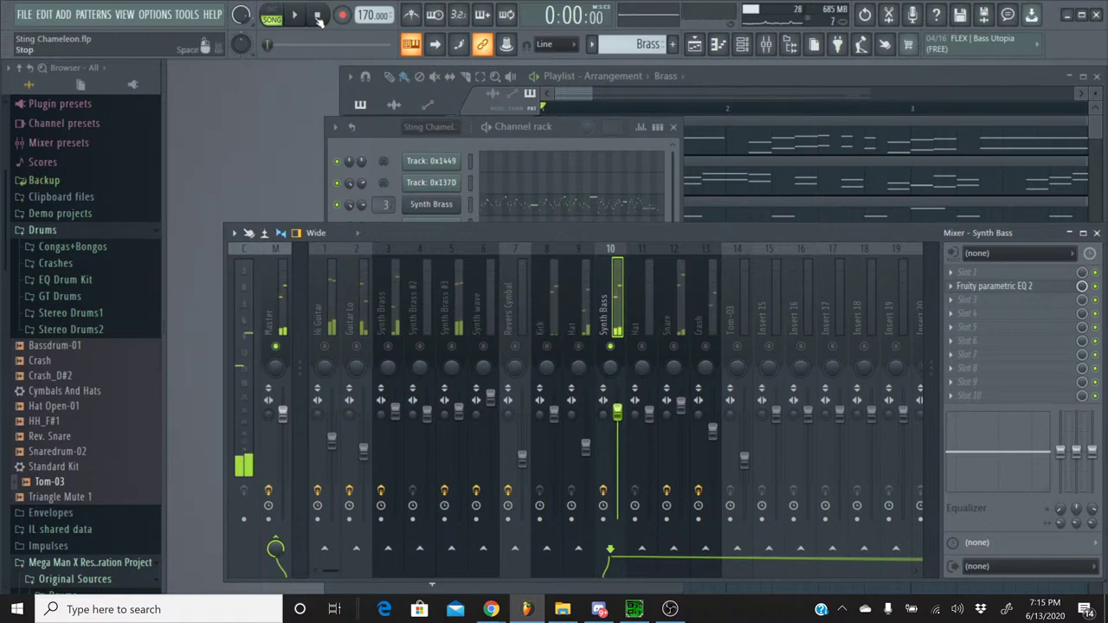
{"action": "right_click", "coordinate": [613, 349]}
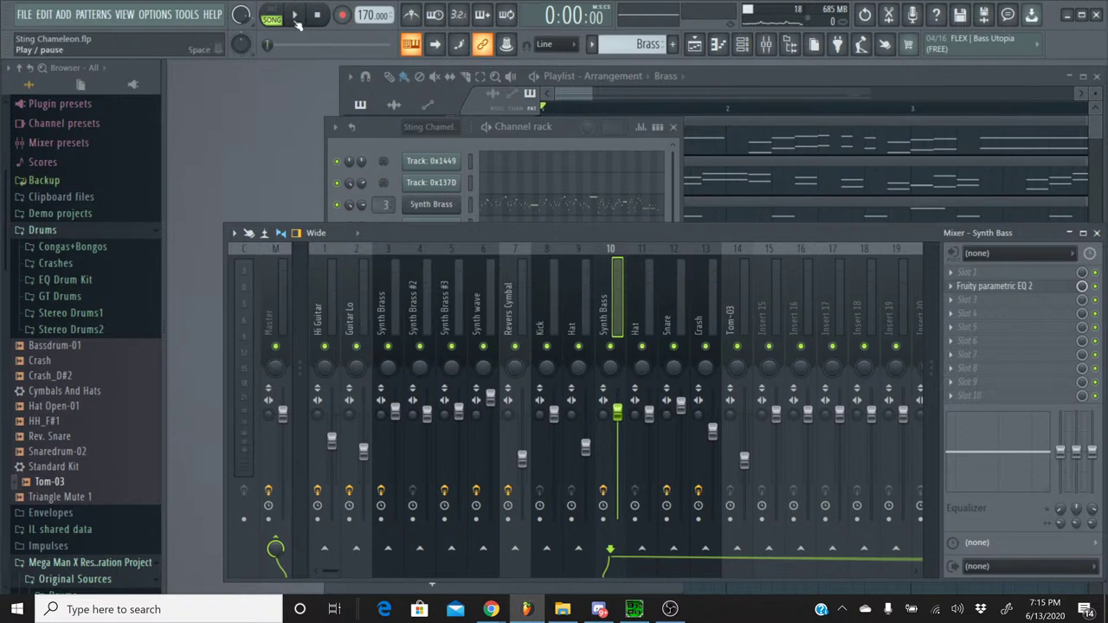
- Play the full mix from the start and read the listener feedback in the YouTube live chat window
{"action": "left_click", "coordinate": [296, 17]}
{"action": "mouse_move", "coordinate": [491, 610]}
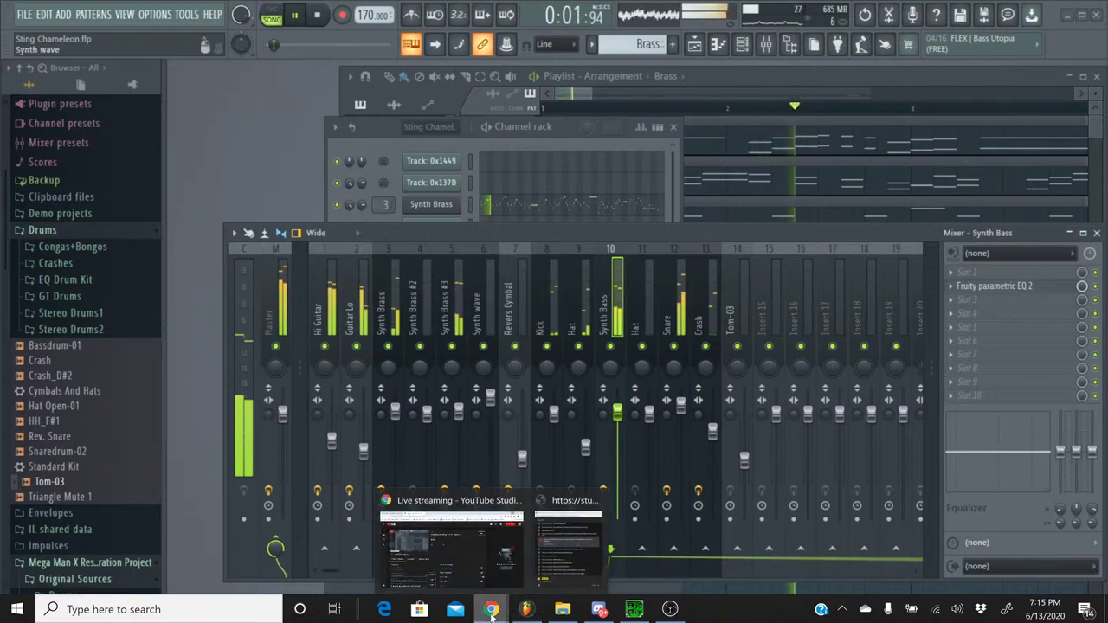
{"action": "left_click", "coordinate": [562, 554]}
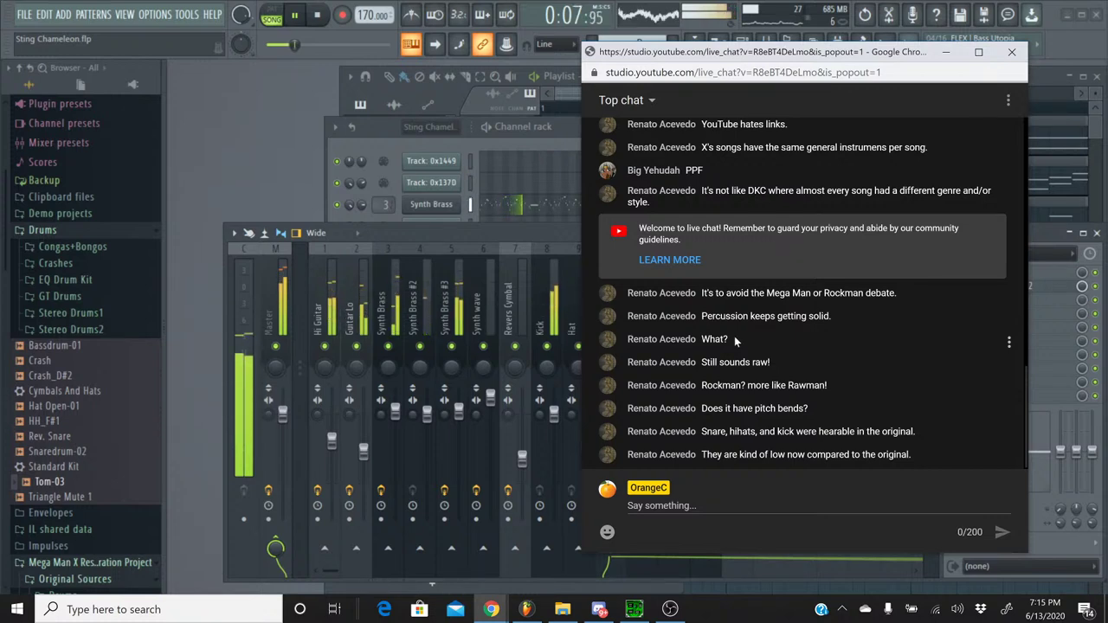
- Switch back to FL Studio and lower the Hi Guitar and Guitar Lo mixer levels slightly
{"action": "left_click", "coordinate": [470, 240]}
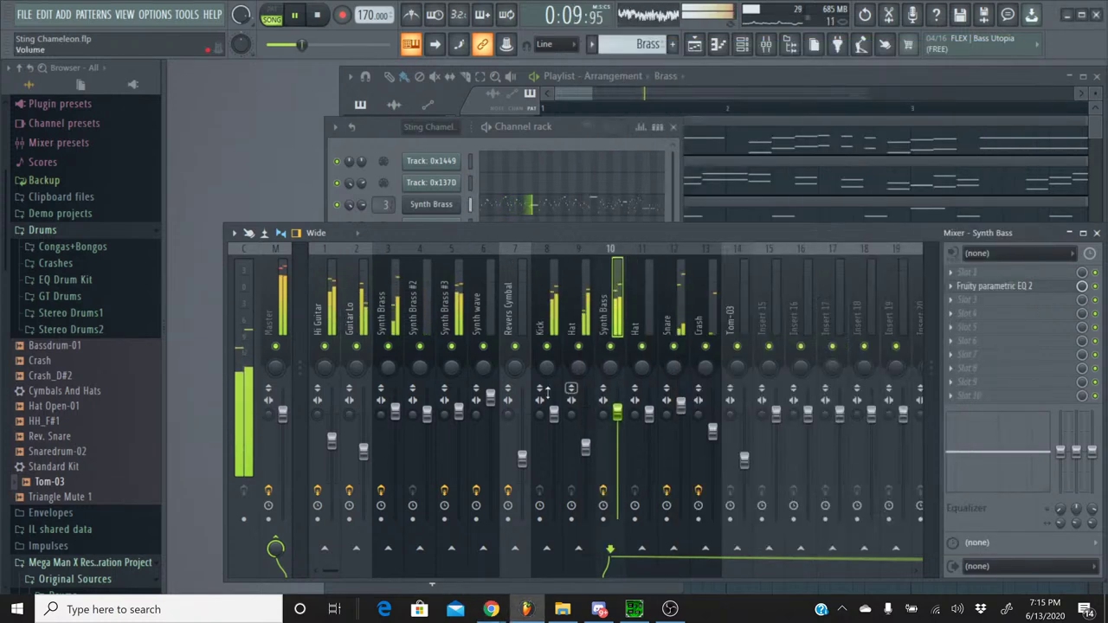
{"action": "left_click_drag", "start_coordinate": [363, 450], "coordinate": [364, 465]}
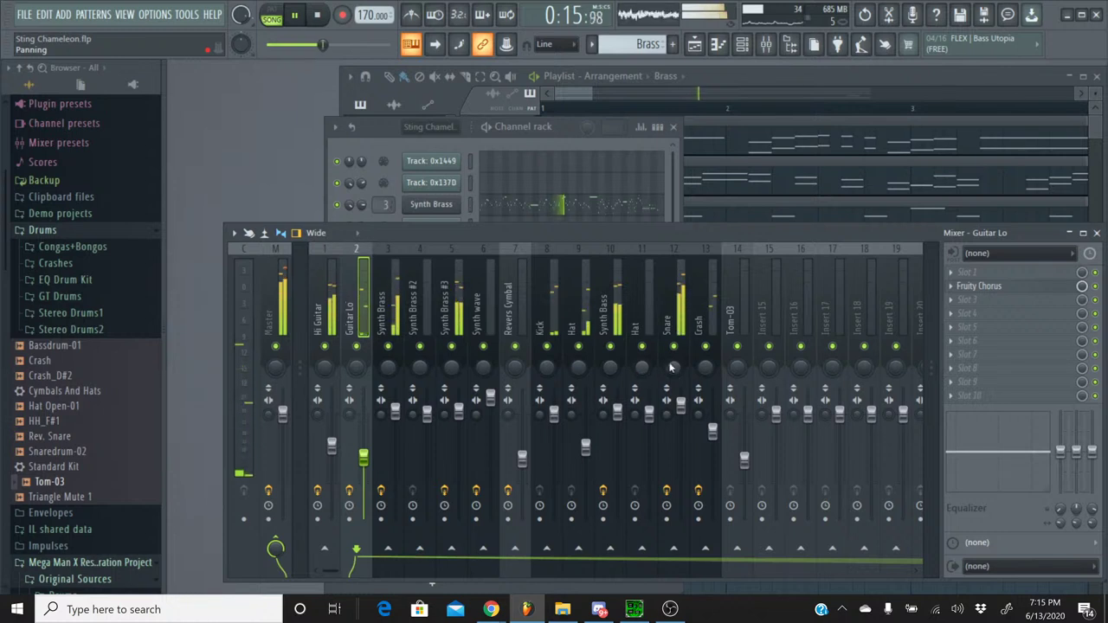
- Solo the Kick, add the Snare and both Hat tracks to it, and raise the Kick, Snare and first Hat levels slightly
{"action": "right_click", "coordinate": [547, 346]}
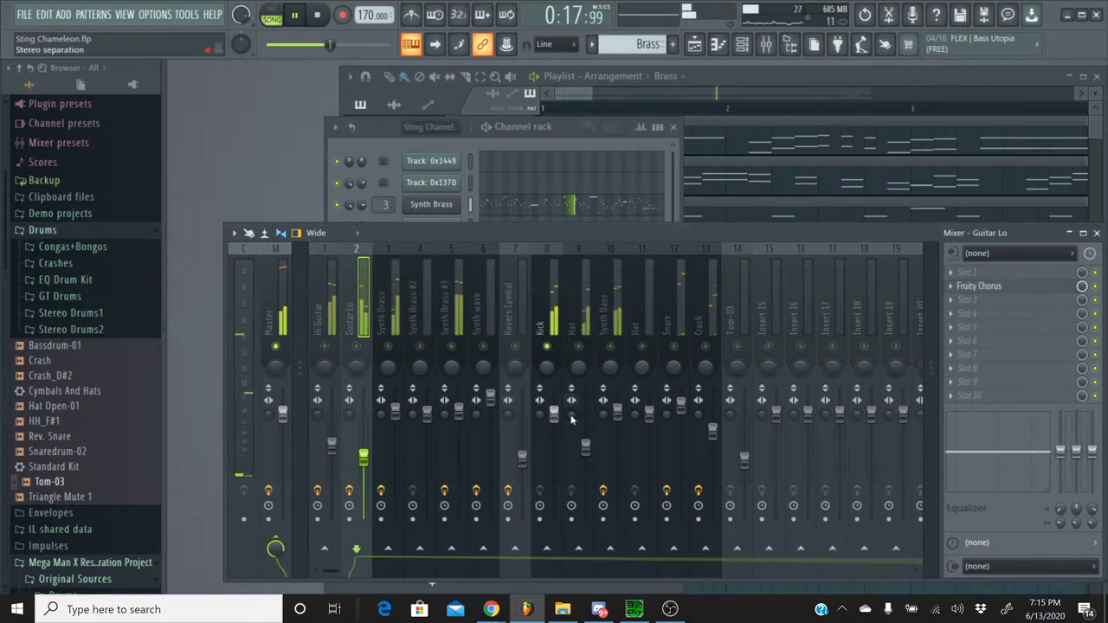
{"action": "left_click", "coordinate": [557, 423]}
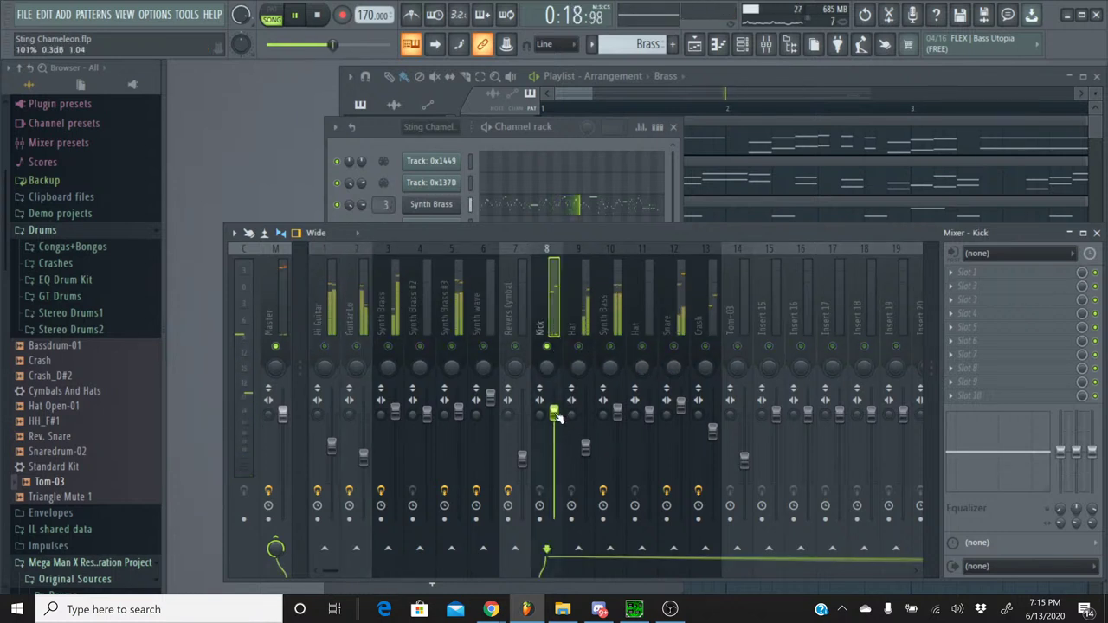
{"action": "left_click", "coordinate": [674, 347]}
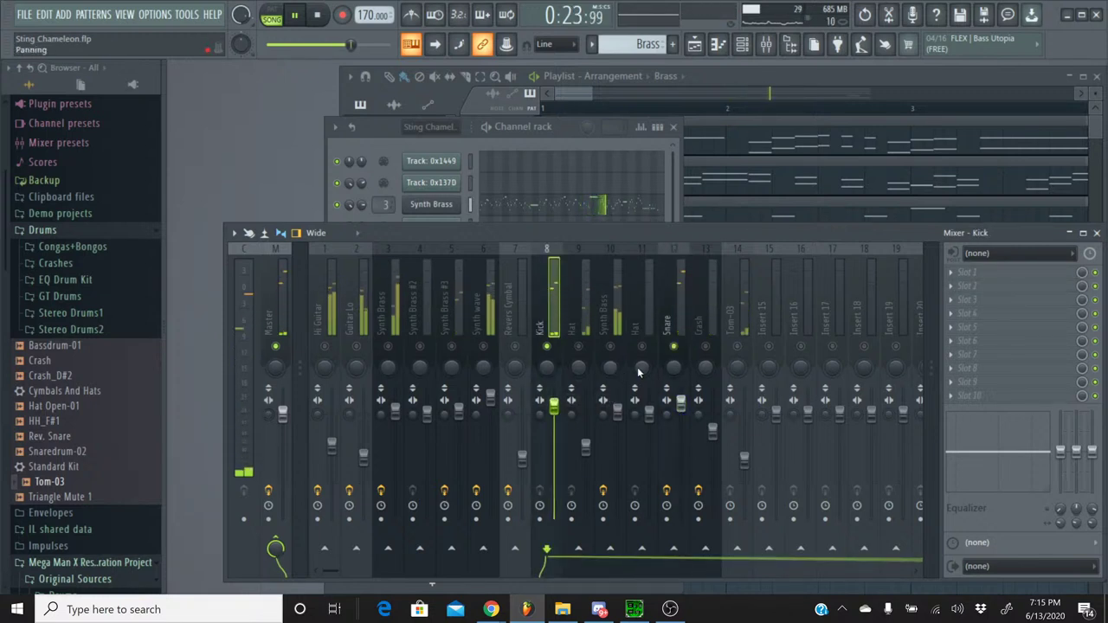
{"action": "left_click", "coordinate": [578, 347]}
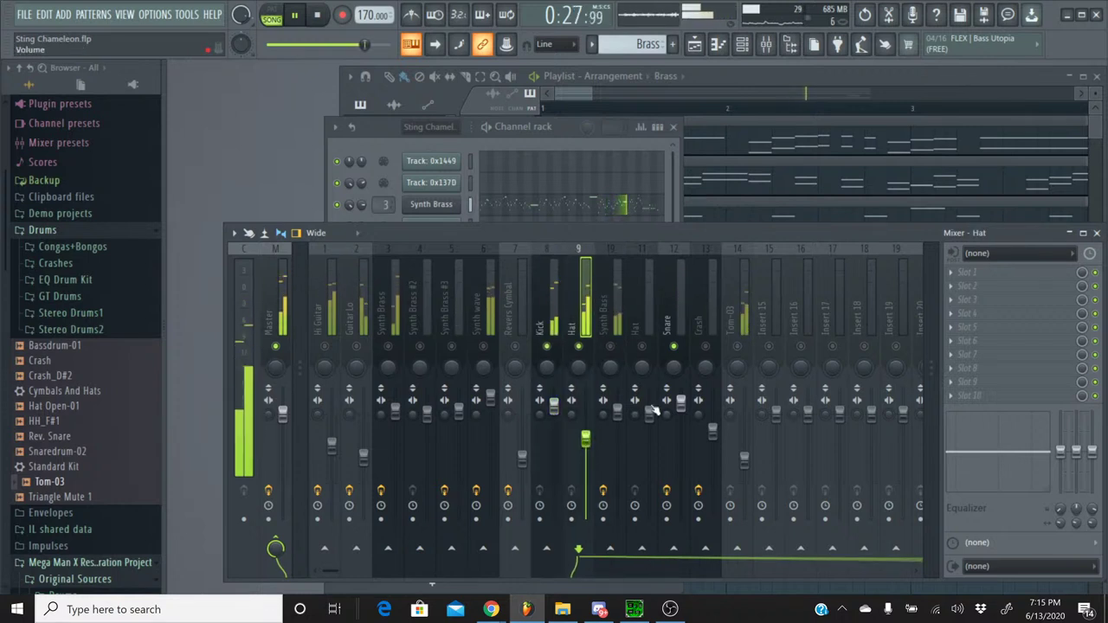
{"action": "left_click", "coordinate": [641, 347]}
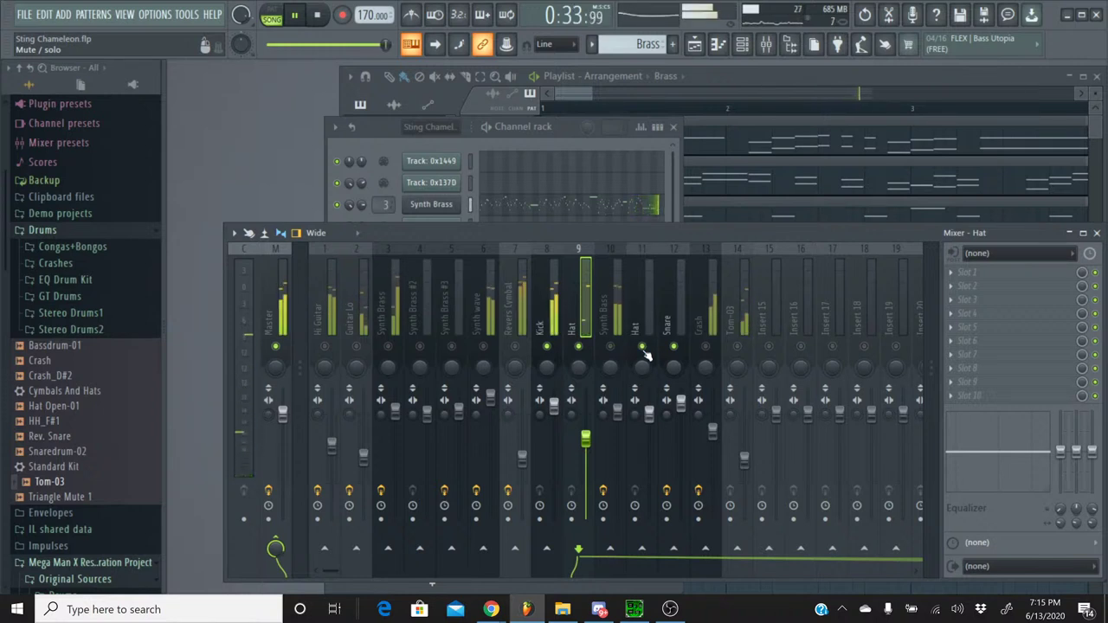
- Replay an earlier part of the song with the Crash track audible and raise the Crash mixer level
{"action": "left_click_drag", "start_coordinate": [369, 49], "coordinate": [307, 49]}
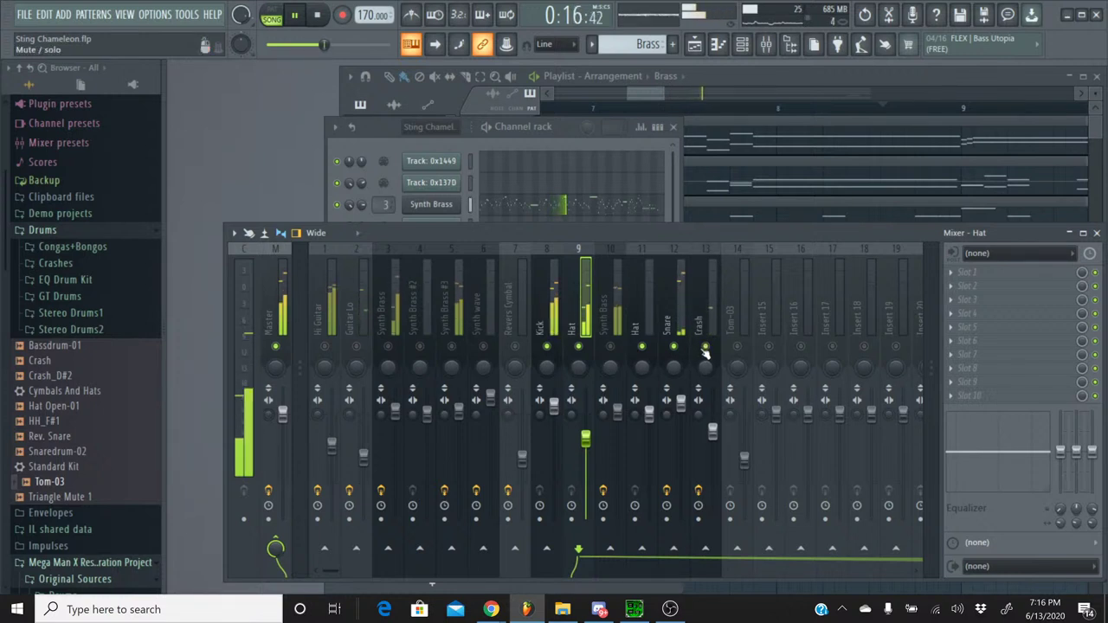
{"action": "left_click_drag", "start_coordinate": [713, 431], "coordinate": [712, 417]}
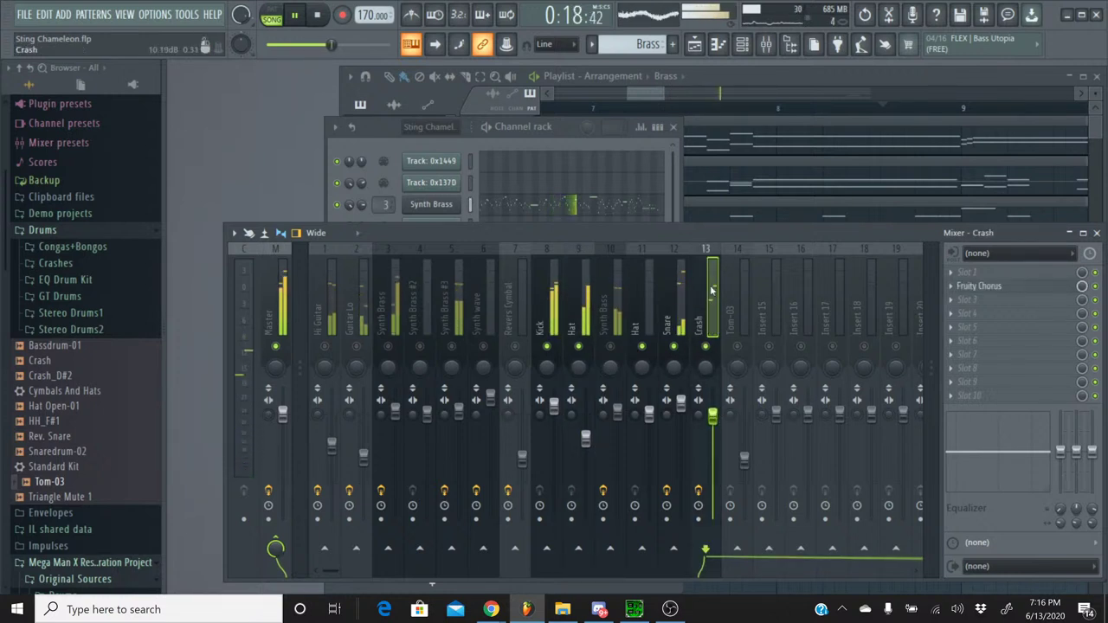
- Add Saturation Knob to effect slot 4 of the Crash mixer track with saturation at 2.0
{"action": "left_click", "coordinate": [974, 313]}
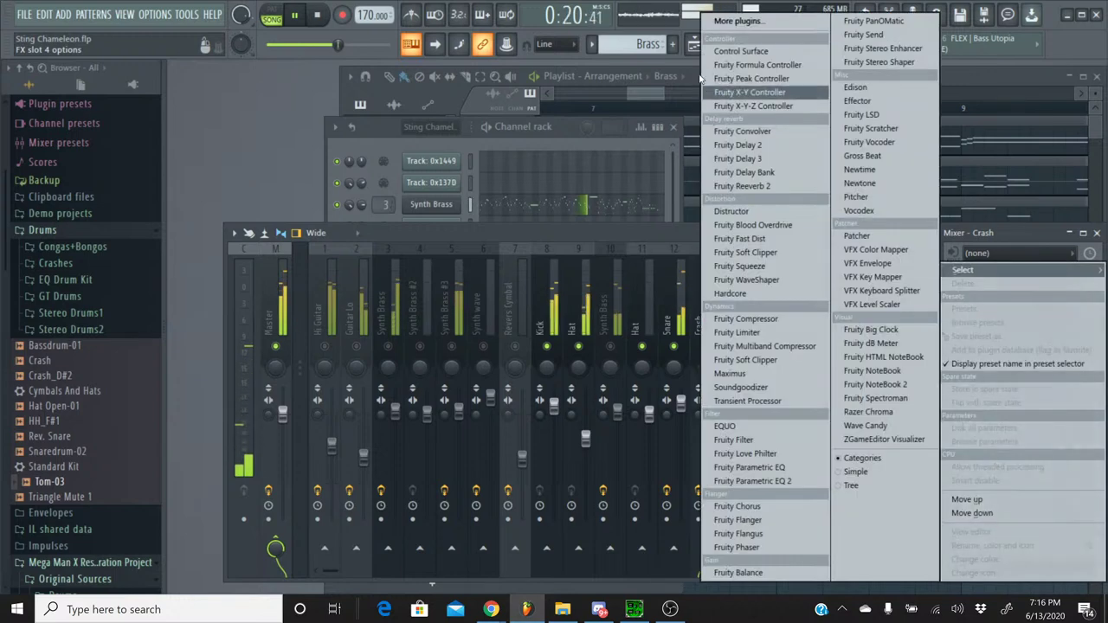
{"action": "left_click", "coordinate": [531, 276]}
{"action": "scroll", "coordinate": [505, 339], "scroll_direction": "down", "scroll_amount": 15}
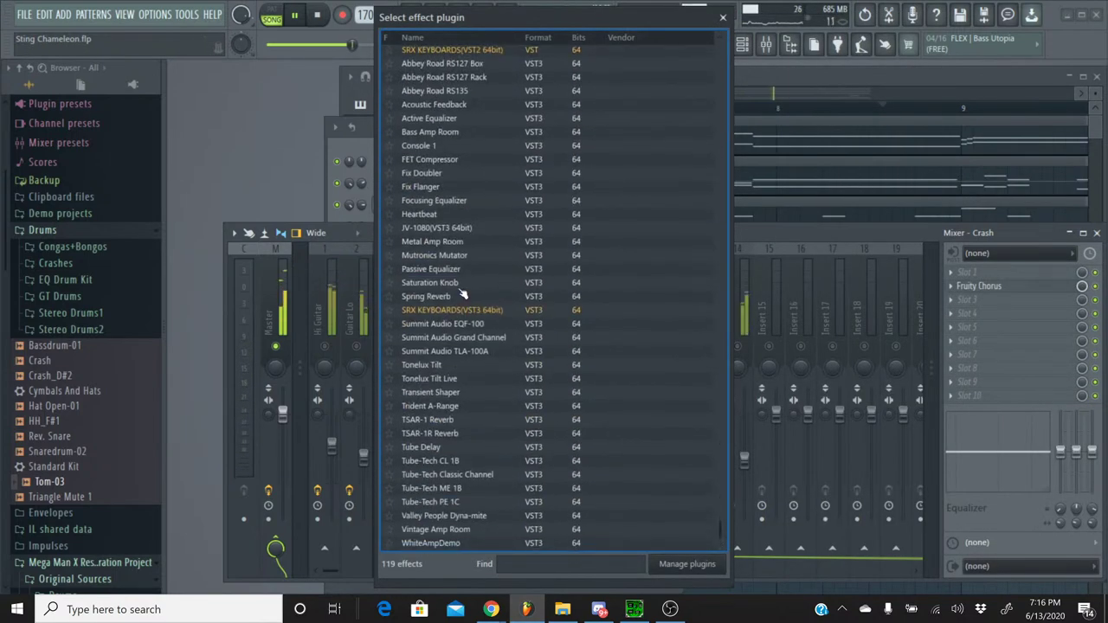
{"action": "double_click", "coordinate": [450, 283]}
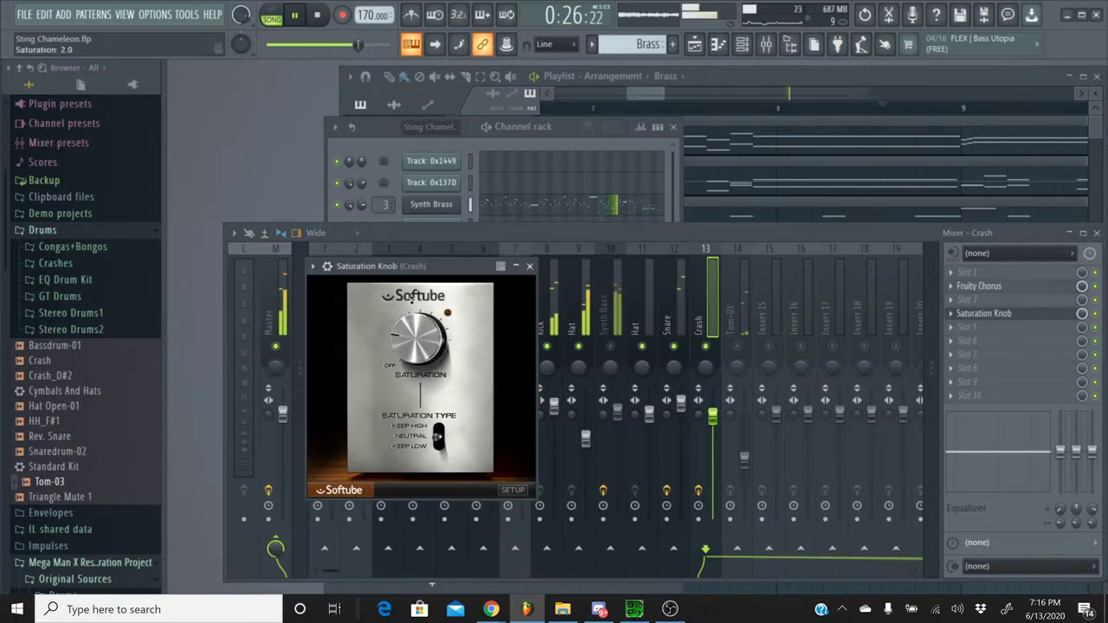
{"action": "left_click", "coordinate": [529, 265]}
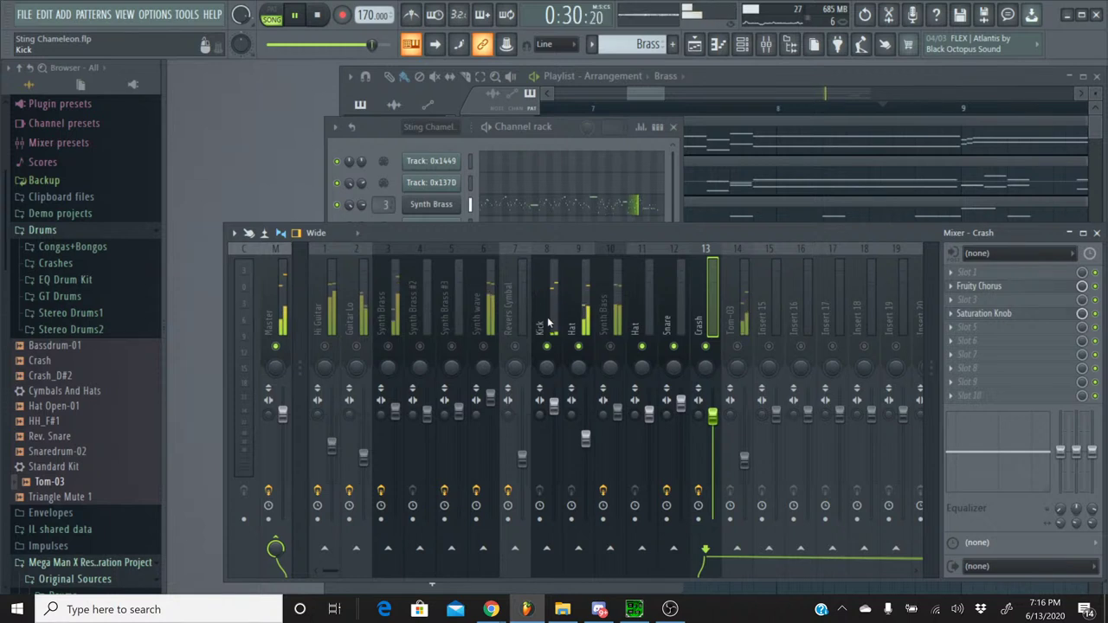
- Raise the Tom-03 mixer level and replay the song from the start with all tracks audible
{"action": "left_click_drag", "start_coordinate": [743, 459], "coordinate": [744, 443]}
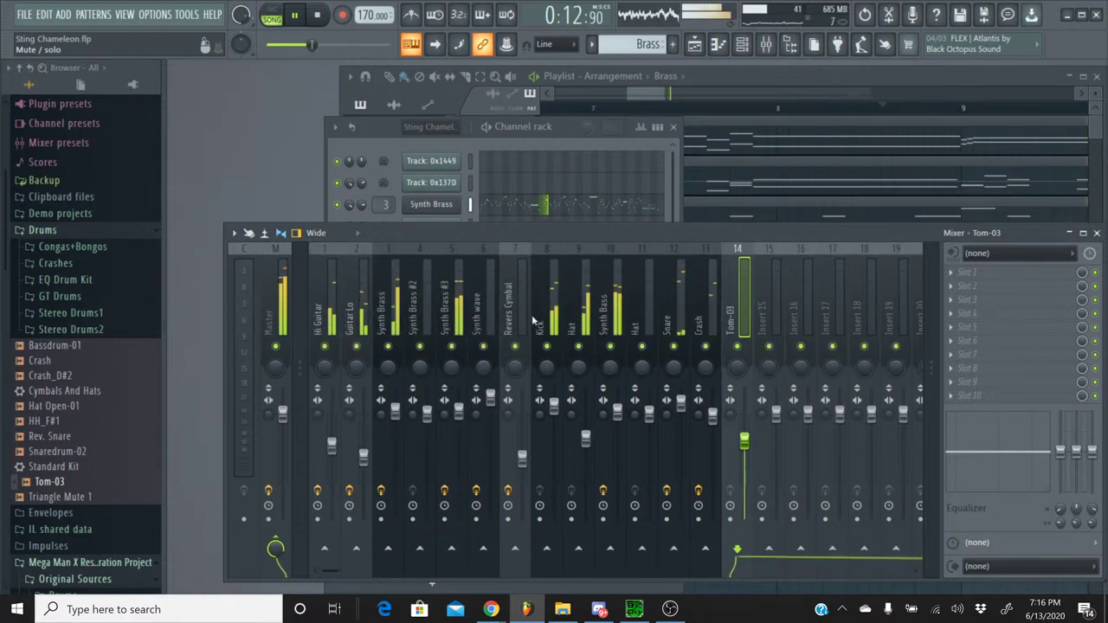
{"action": "left_click_drag", "start_coordinate": [319, 47], "coordinate": [271, 45]}
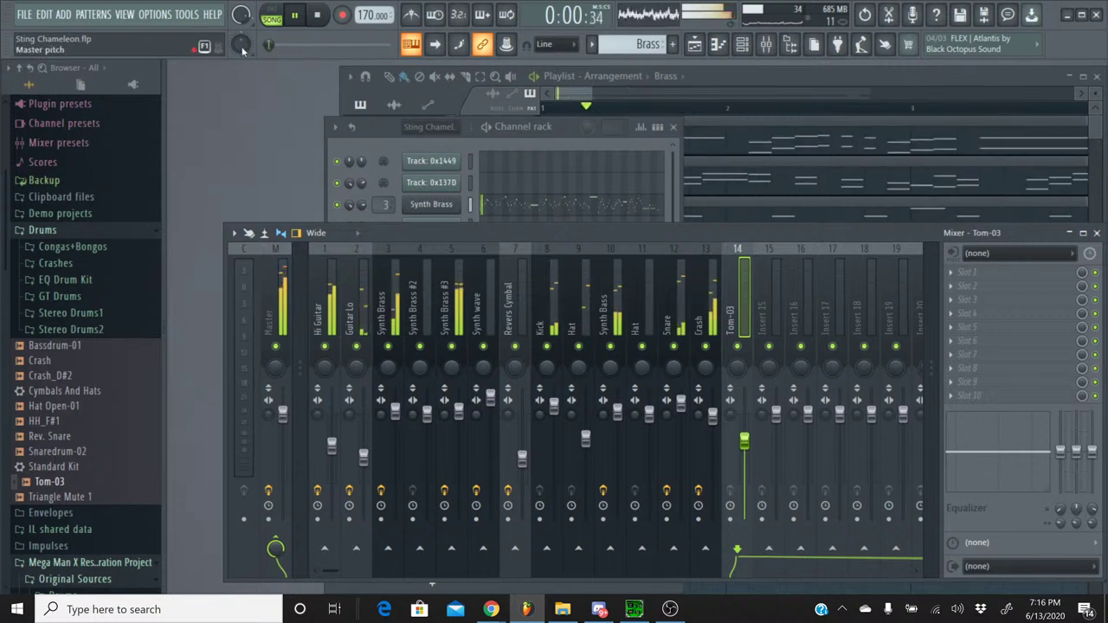
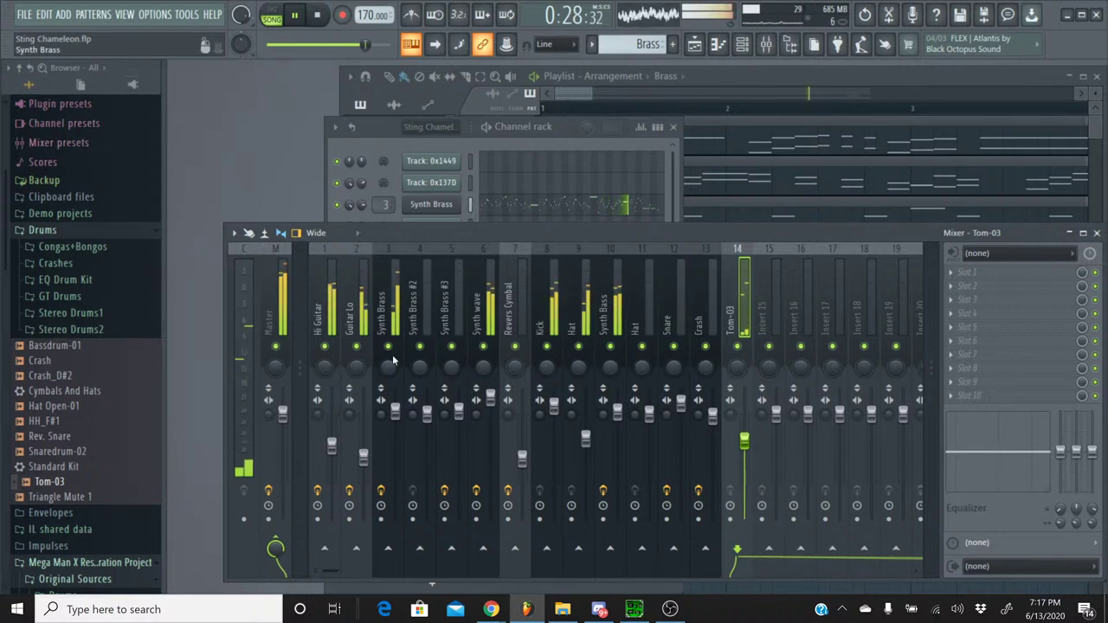
- Solo the Synth wave track to lower its mixer level, restore all tracks, and replay the song's opening before stopping playback
{"action": "left_click", "coordinate": [477, 344]}
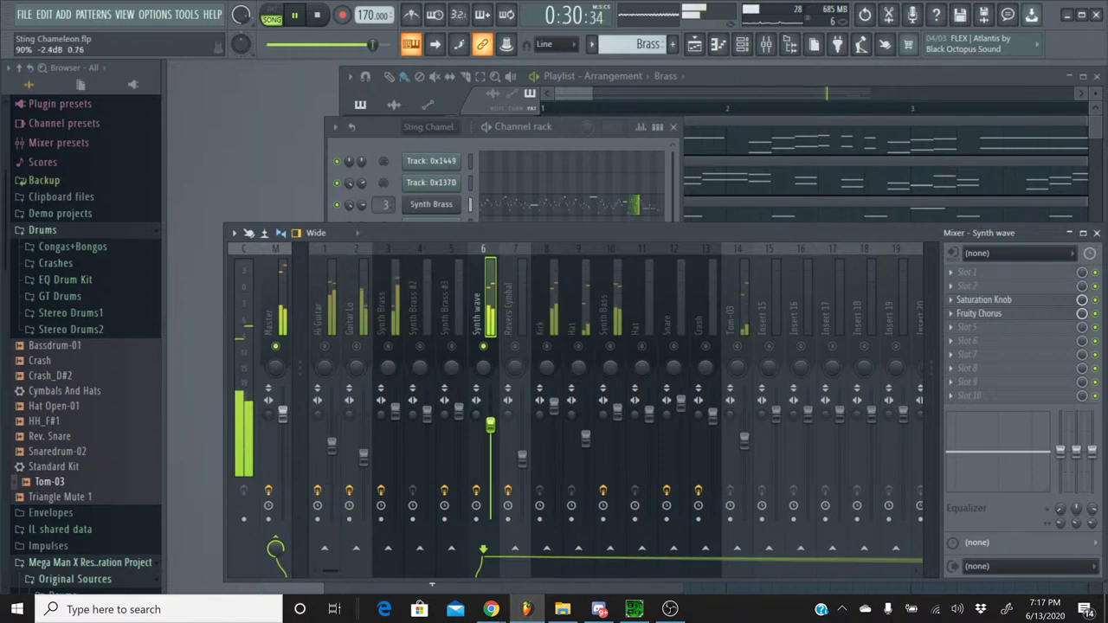
{"action": "left_click", "coordinate": [477, 344]}
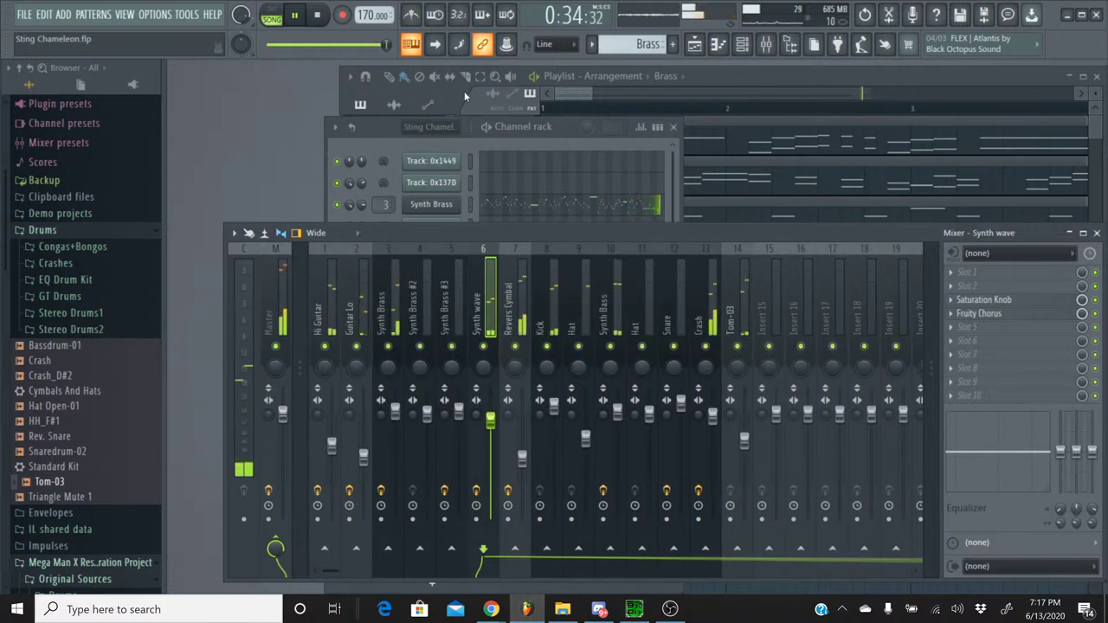
{"action": "left_click_drag", "start_coordinate": [377, 44], "coordinate": [270, 44]}
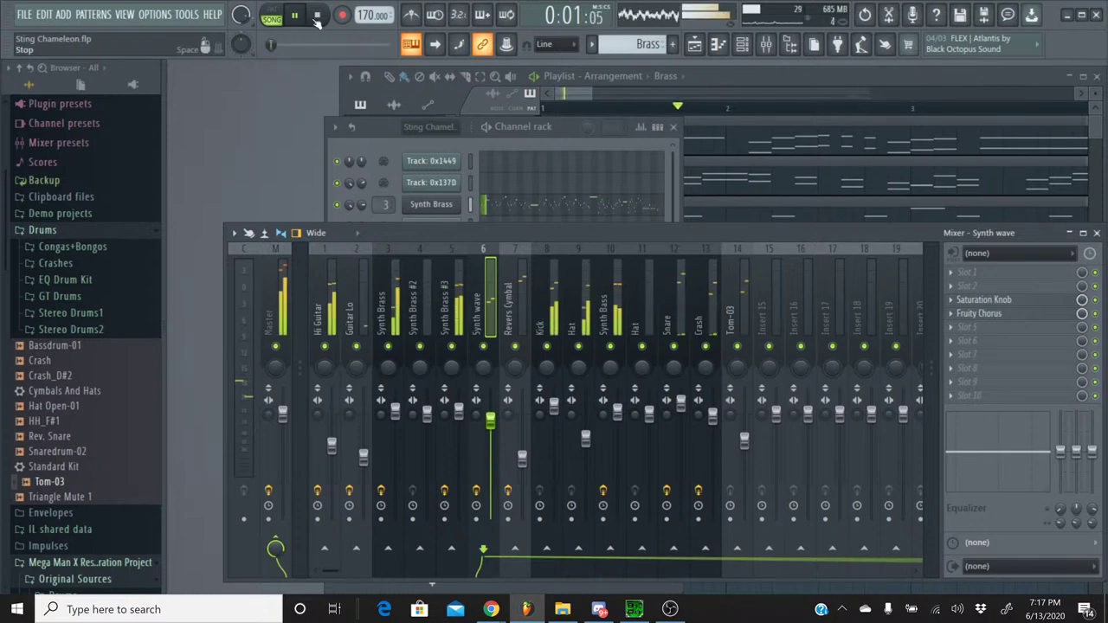
{"action": "key", "text": "space"}
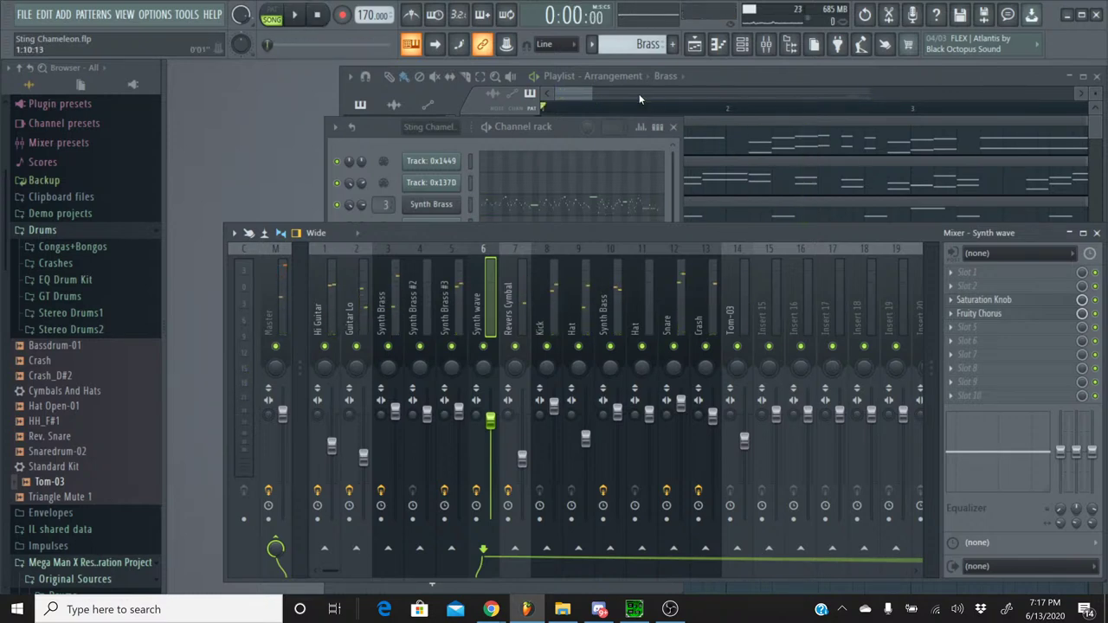
- Raise the Revers Cymbal track's mixer level
{"action": "mouse_move", "coordinate": [587, 98]}
{"action": "left_mouse_down"}
{"action": "mouse_move", "coordinate": [883, 98]}
{"action": "mouse_move", "coordinate": [588, 98]}
{"action": "left_mouse_up"}
{"action": "left_click", "coordinate": [742, 45]}
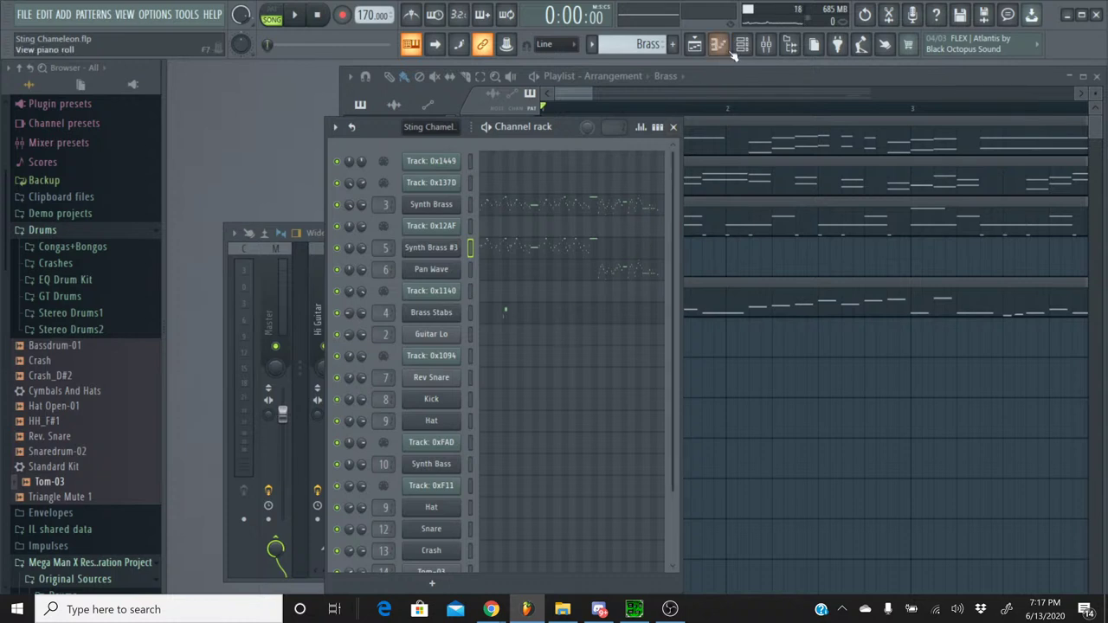
{"action": "left_click", "coordinate": [766, 51]}
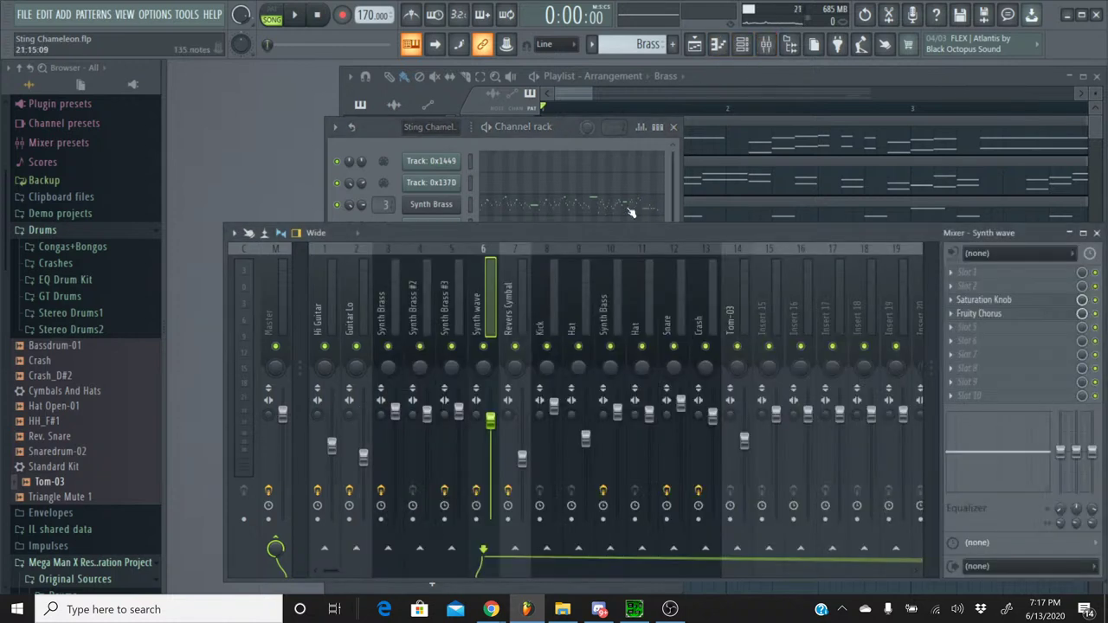
{"action": "left_click", "coordinate": [523, 264]}
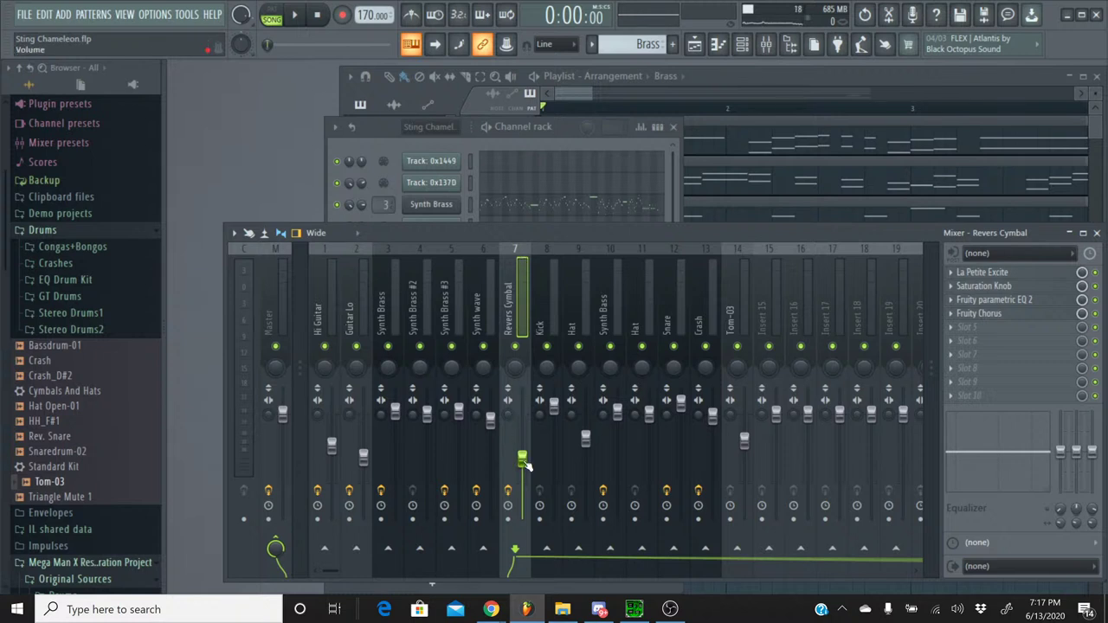
{"action": "left_click_drag", "start_coordinate": [523, 459], "coordinate": [523, 446]}
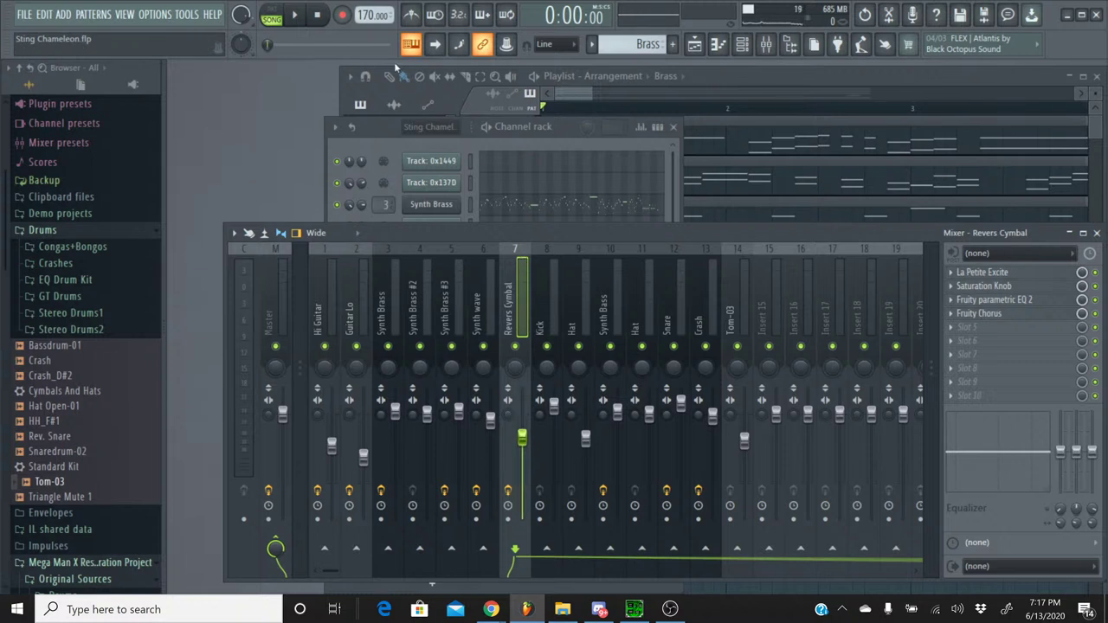
- Play the song and skip ahead to the reversed cymbal passage around bar 20 before stopping playback
{"action": "key", "text": "space"}
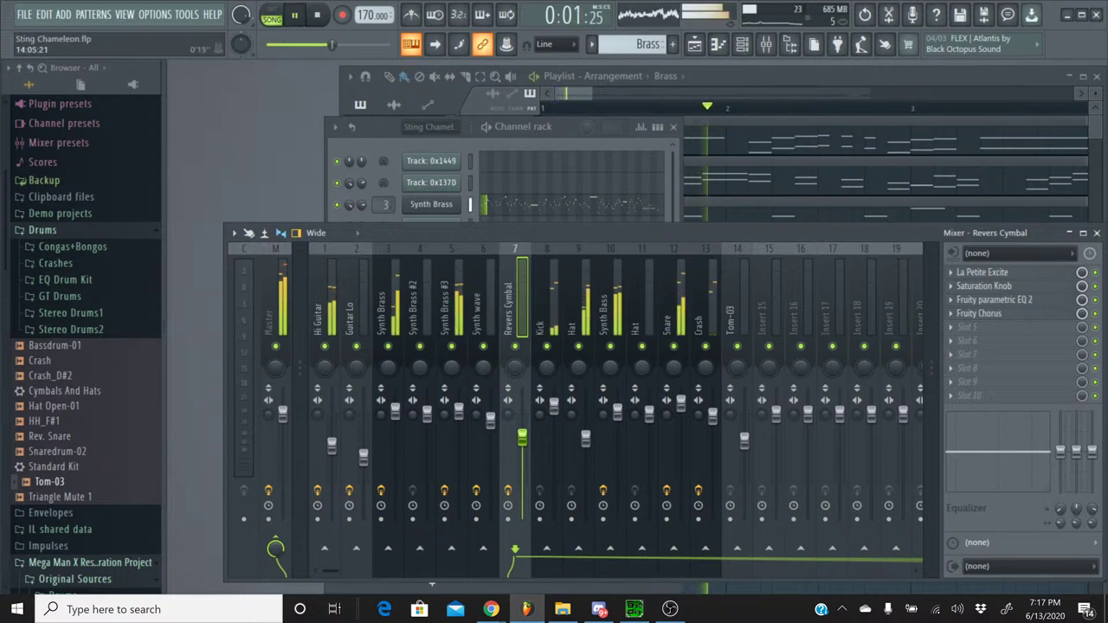
{"action": "left_click_drag", "start_coordinate": [273, 47], "coordinate": [367, 47]}
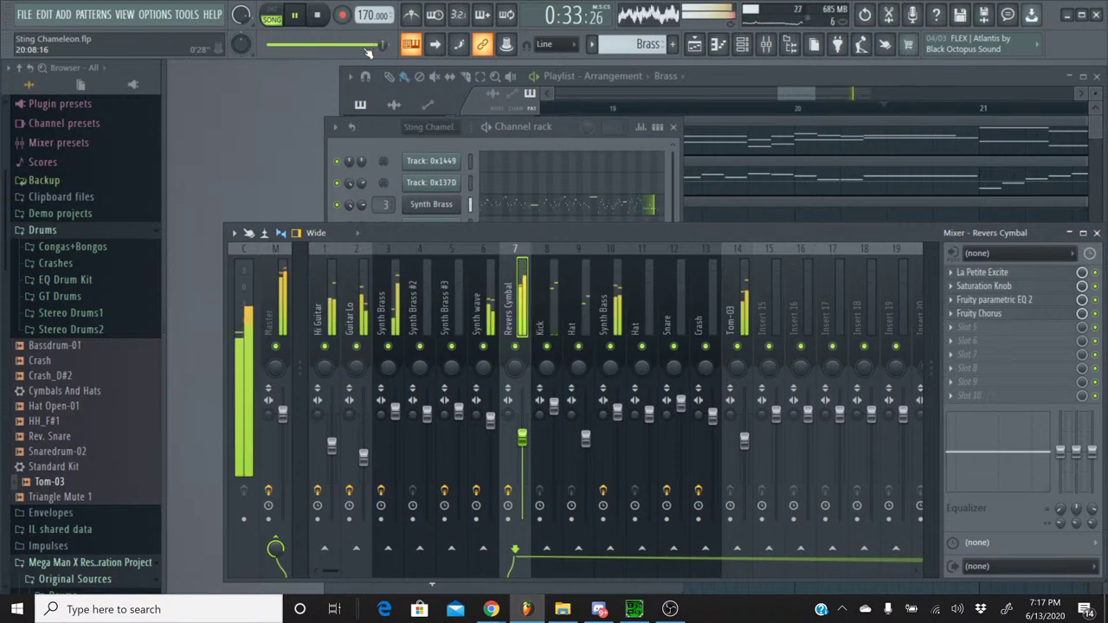
{"action": "left_click", "coordinate": [311, 13]}
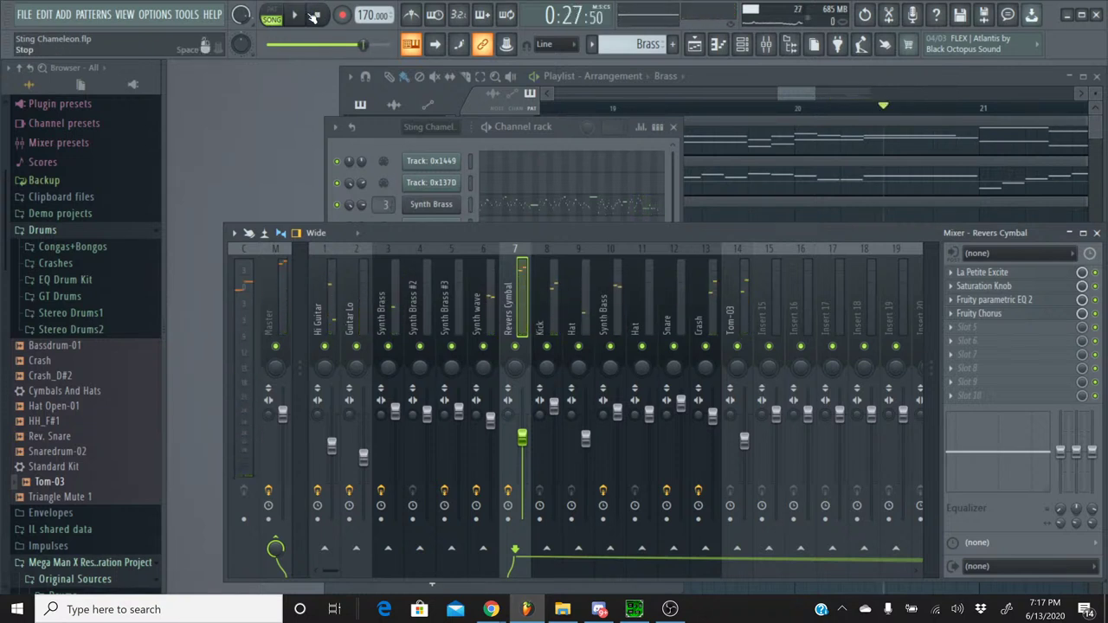
- Select every clip in the playlist and duplicate the whole arrangement after its end
{"action": "left_click_drag", "start_coordinate": [788, 93], "coordinate": [858, 95]}
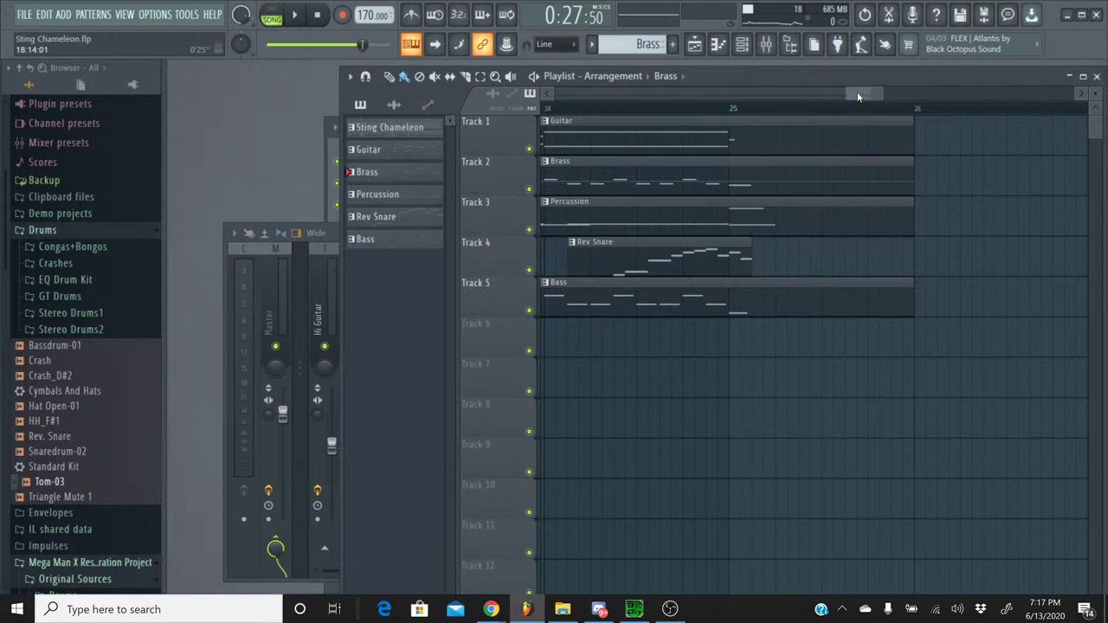
{"action": "key", "text": "ctrl+a"}
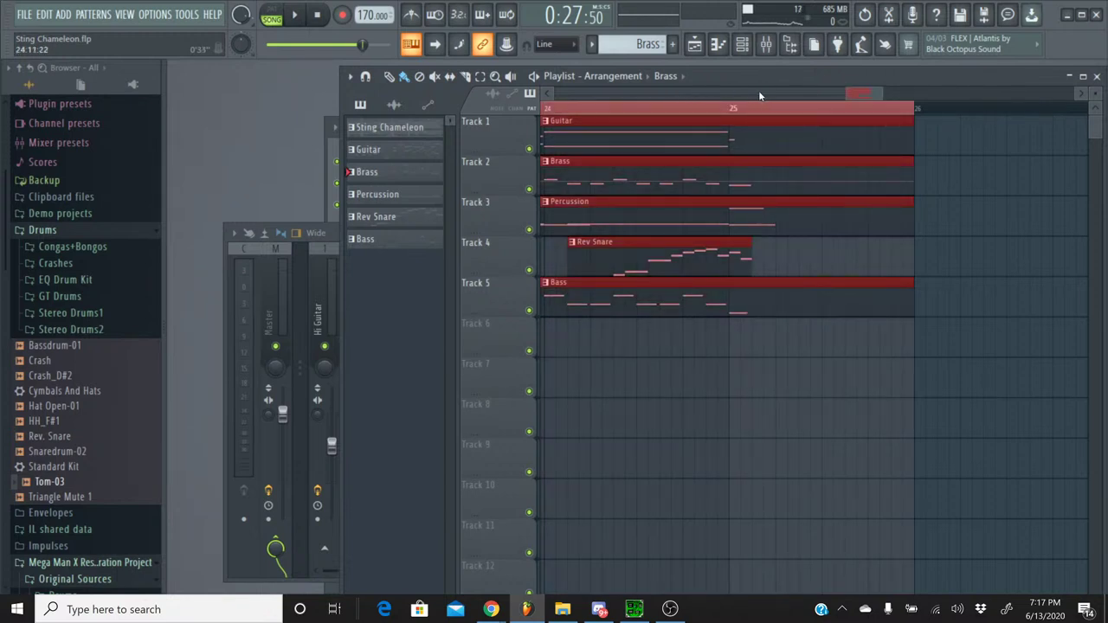
{"action": "left_click_drag", "start_coordinate": [865, 93], "coordinate": [938, 106]}
{"action": "key", "text": "ctrl+b"}
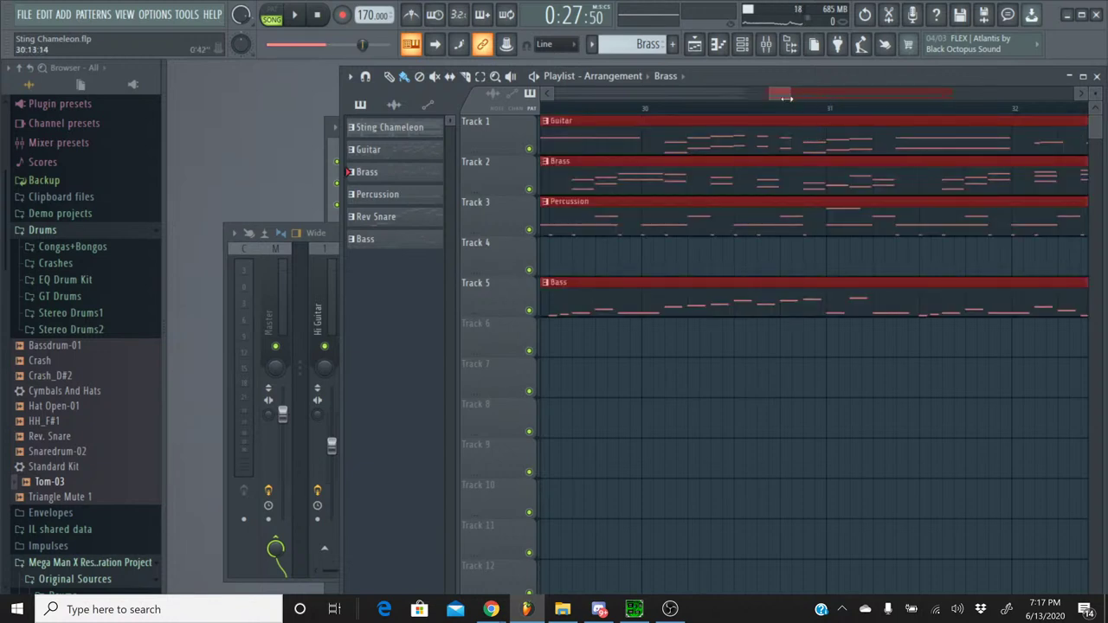
- Trim the ends of the original Guitar, Brass, Percussion and Bass clips to where the Rev Snare clip ends, just after bar 25
{"action": "left_click_drag", "start_coordinate": [786, 94], "coordinate": [752, 98]}
{"action": "left_click_drag", "start_coordinate": [749, 353], "coordinate": [754, 151]}
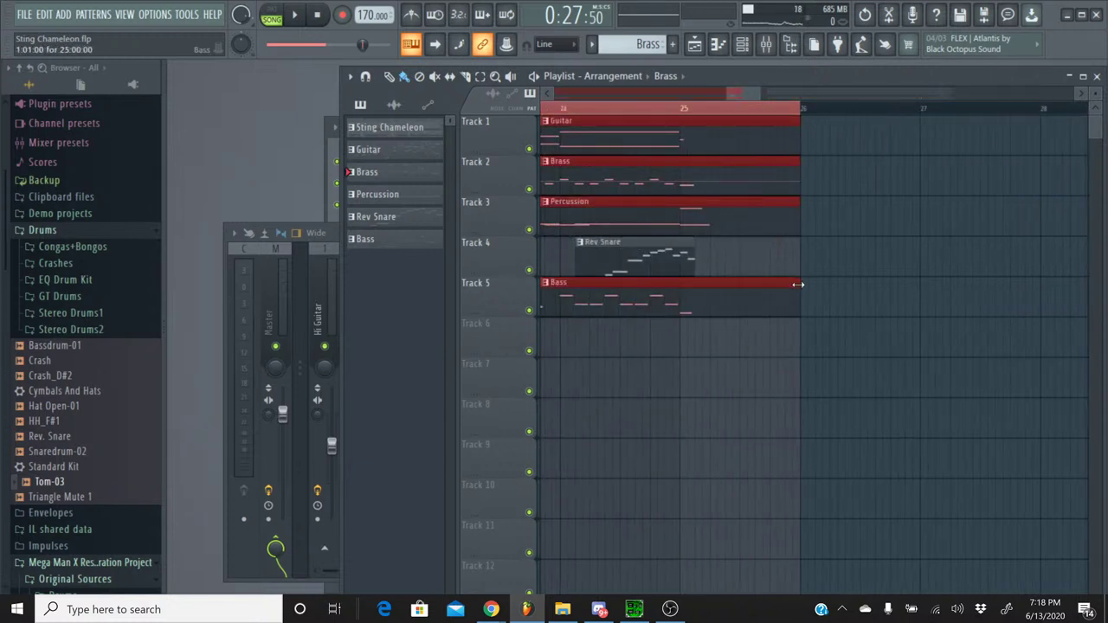
{"action": "left_click_drag", "start_coordinate": [798, 284], "coordinate": [690, 284]}
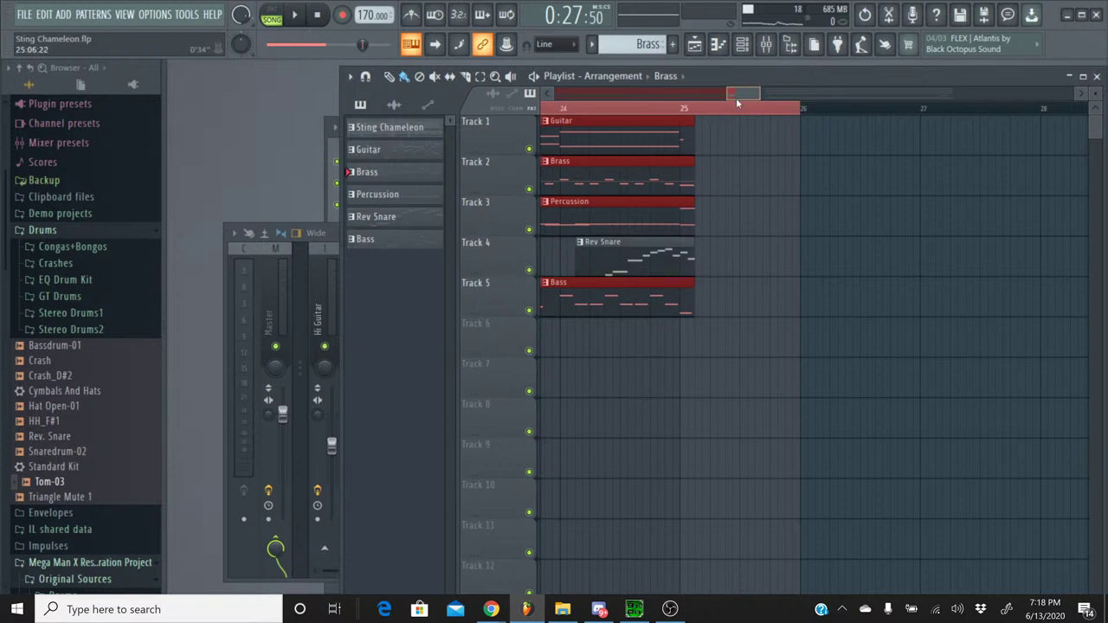
- Move the duplicated clips earlier to start directly after the trimmed originals, and place the playhead shortly after bar 24
{"action": "scroll", "coordinate": [737, 103], "scroll_direction": "right", "scroll_amount": 3}
{"action": "key", "text": "ctrl+a"}
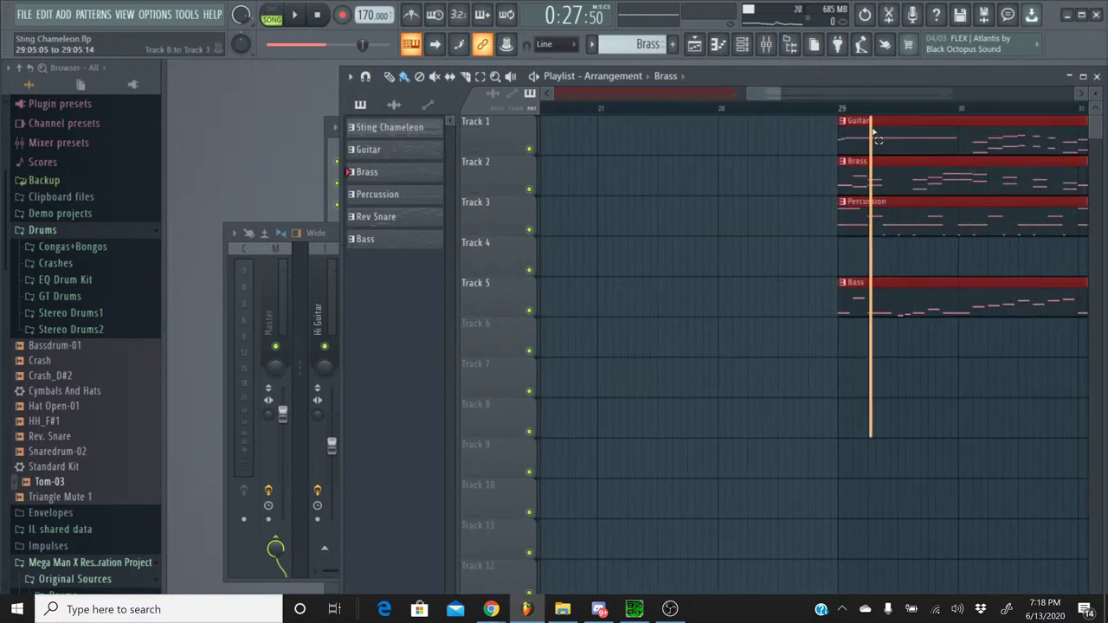
{"action": "left_click_drag", "start_coordinate": [879, 123], "coordinate": [699, 121]}
{"action": "scroll", "coordinate": [757, 95], "scroll_direction": "left", "scroll_amount": 2}
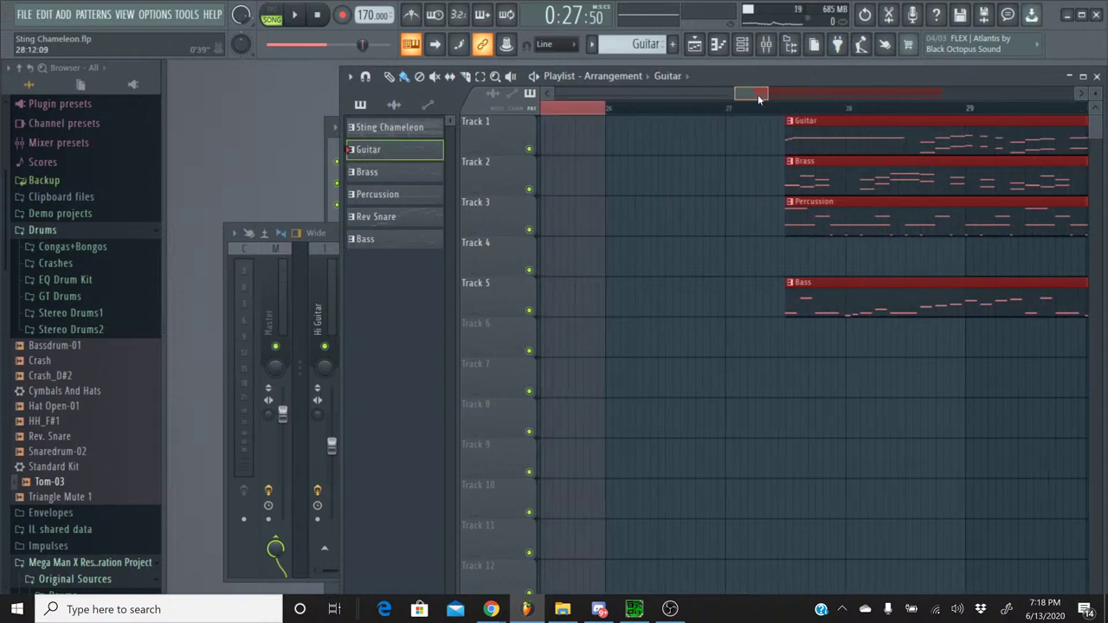
{"action": "left_click_drag", "start_coordinate": [953, 122], "coordinate": [670, 125]}
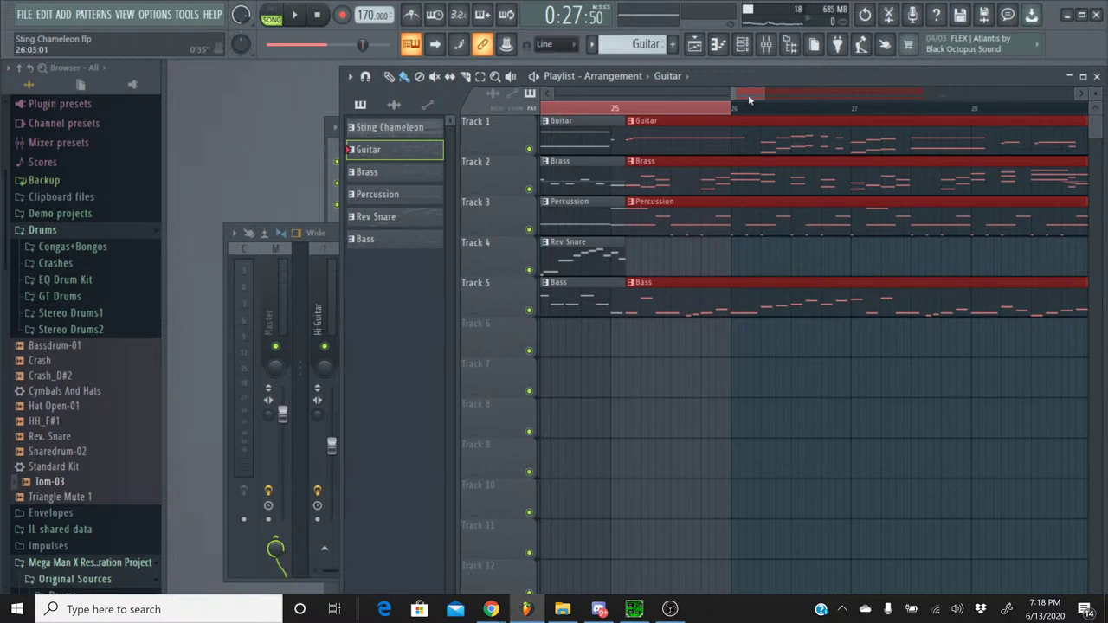
{"action": "left_click_drag", "start_coordinate": [747, 92], "coordinate": [739, 92]}
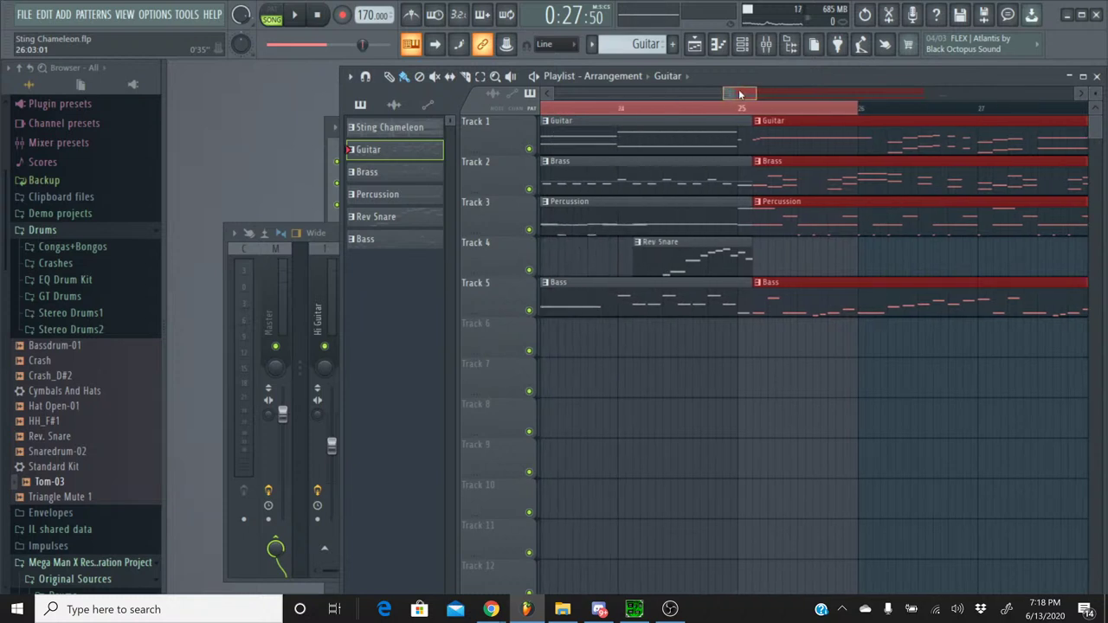
{"action": "left_click", "coordinate": [671, 110]}
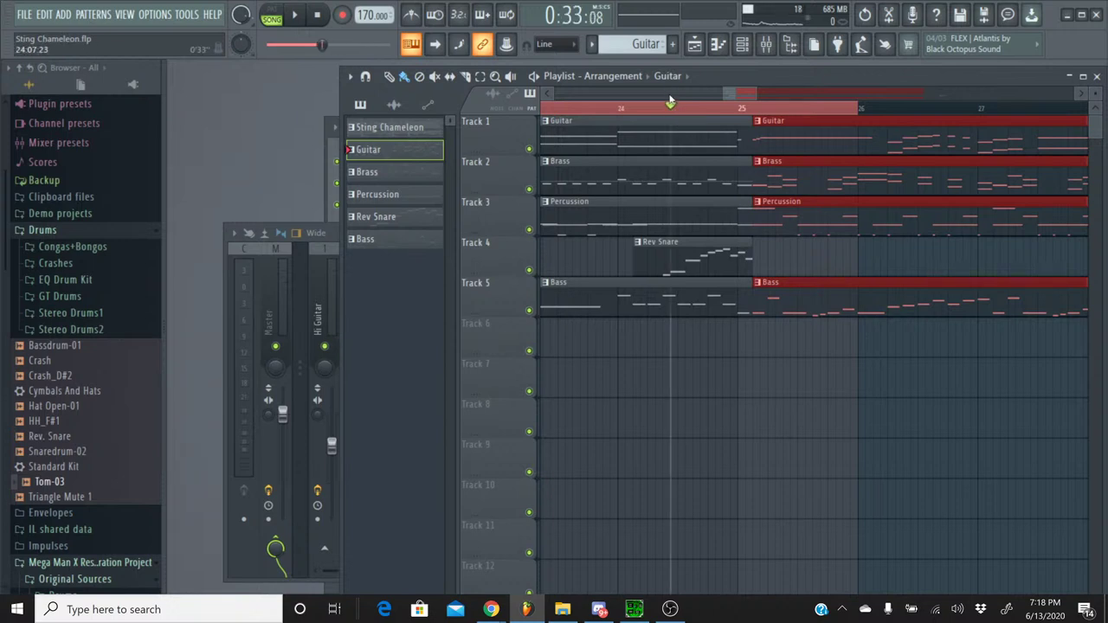
{"action": "left_click", "coordinate": [647, 109]}
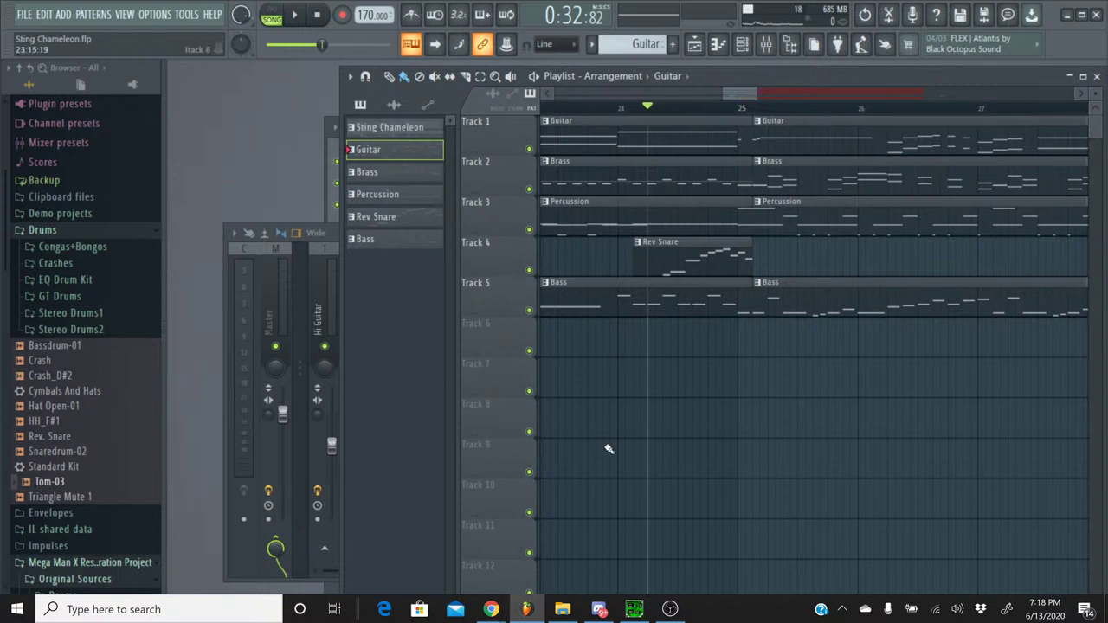
- Switch to the YouTube live chat window to read the messages, and minimize it again
{"action": "mouse_move", "coordinate": [492, 612]}
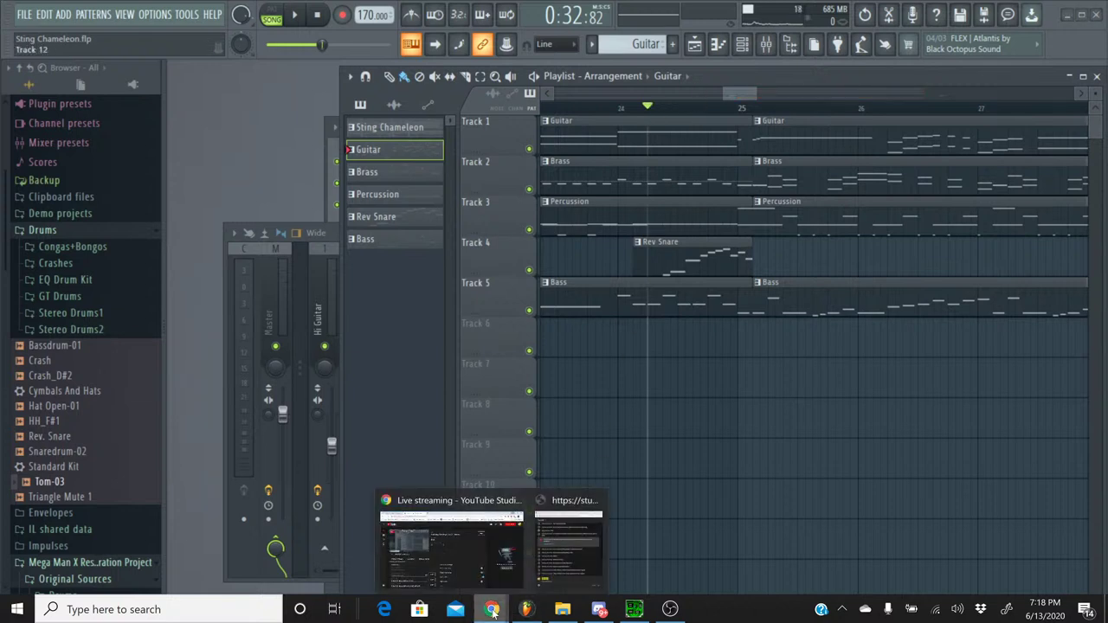
{"action": "left_click", "coordinate": [570, 572]}
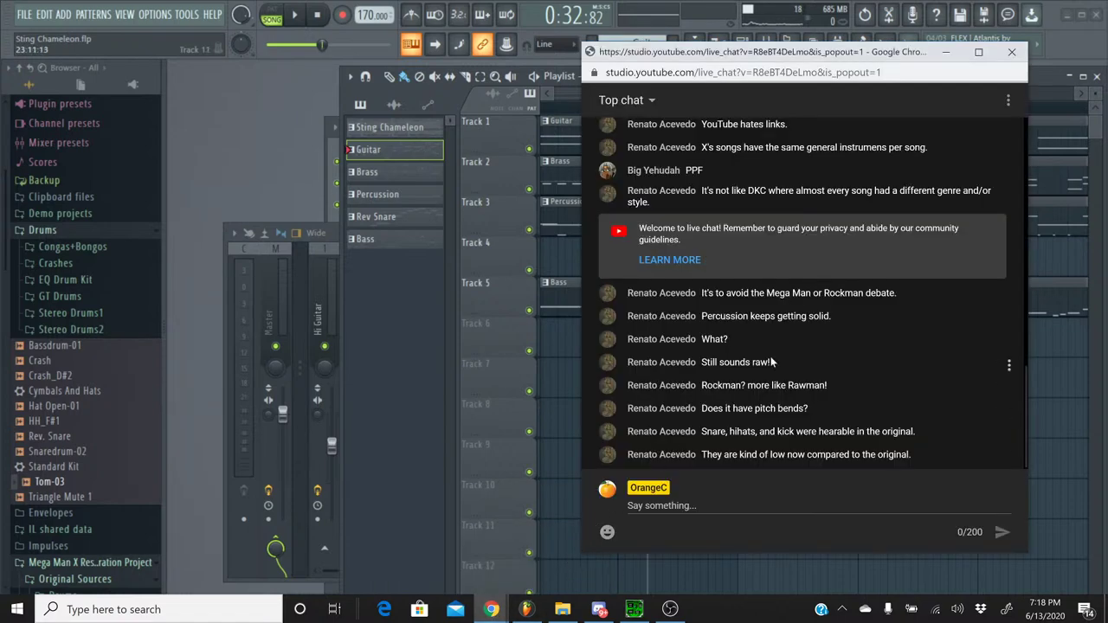
{"action": "left_click", "coordinate": [946, 53]}
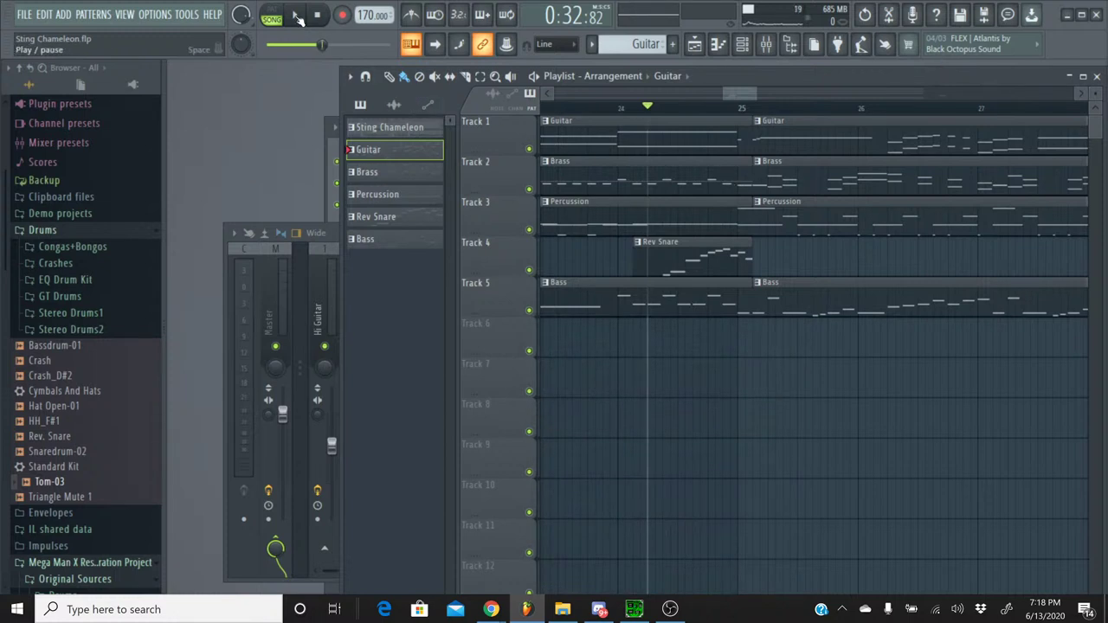
- Play the transition from the original section into the duplicated section twice, stopping after each pass
{"action": "left_click", "coordinate": [295, 17]}
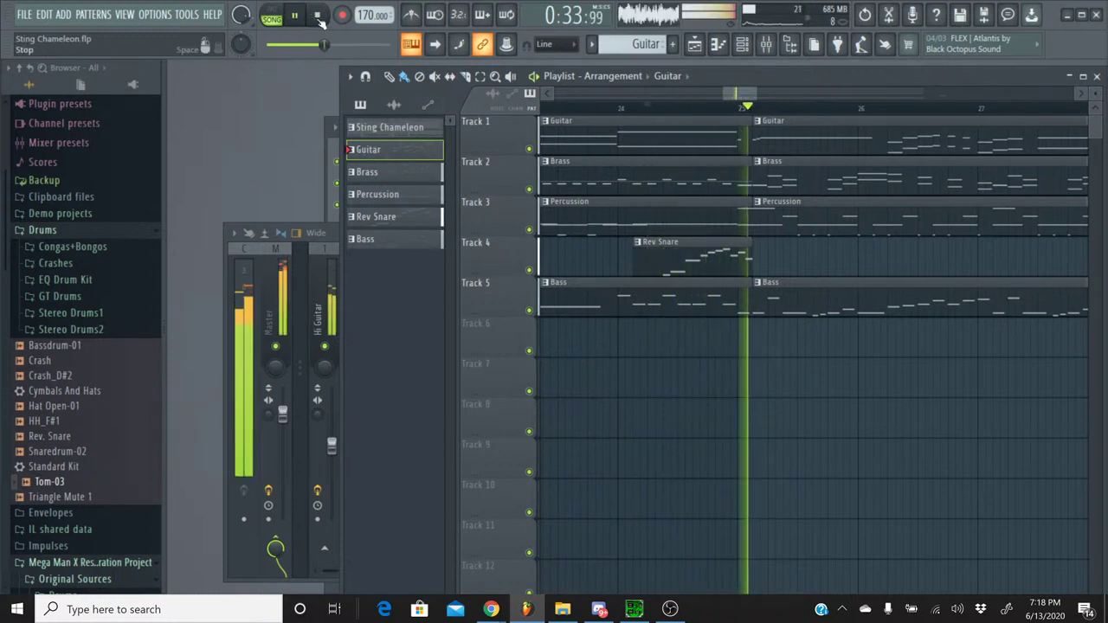
{"action": "left_click", "coordinate": [318, 17]}
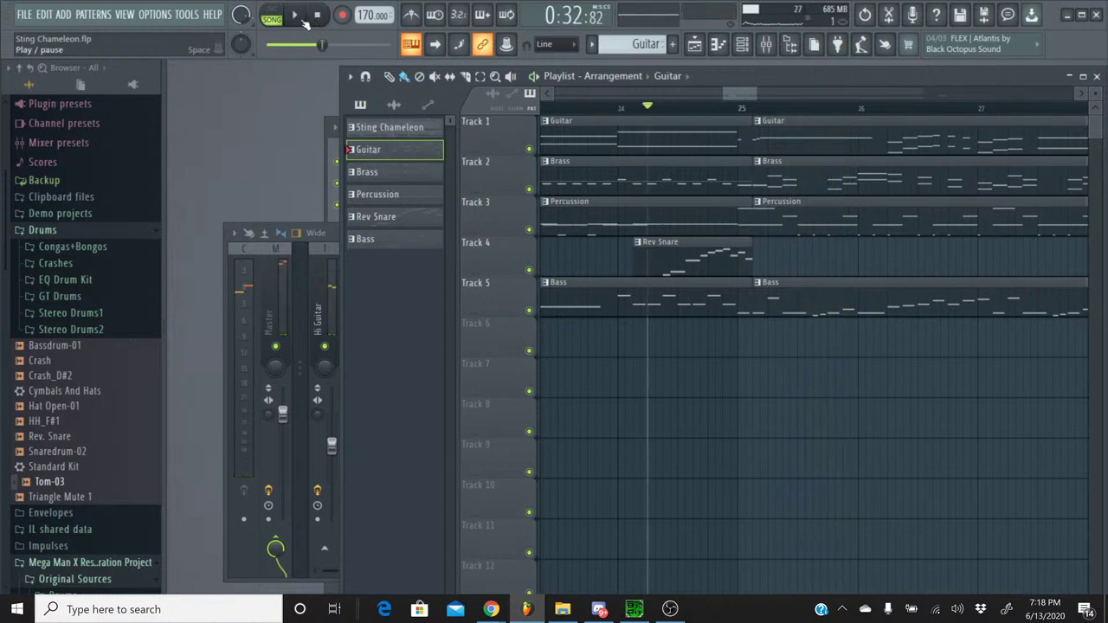
{"action": "key", "text": "space"}
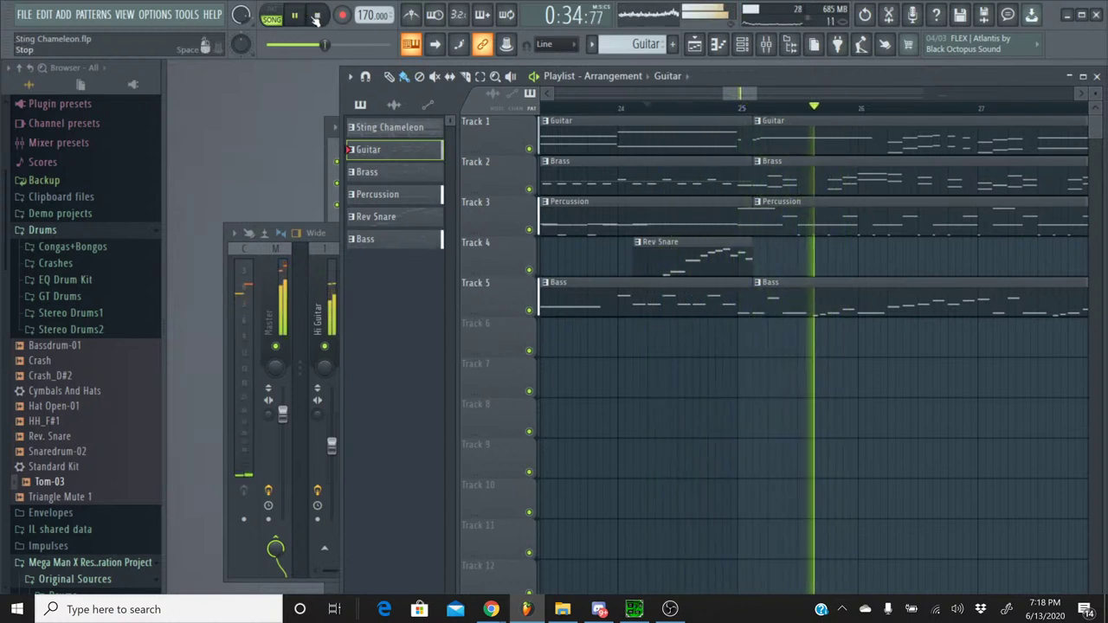
{"action": "left_click", "coordinate": [317, 17]}
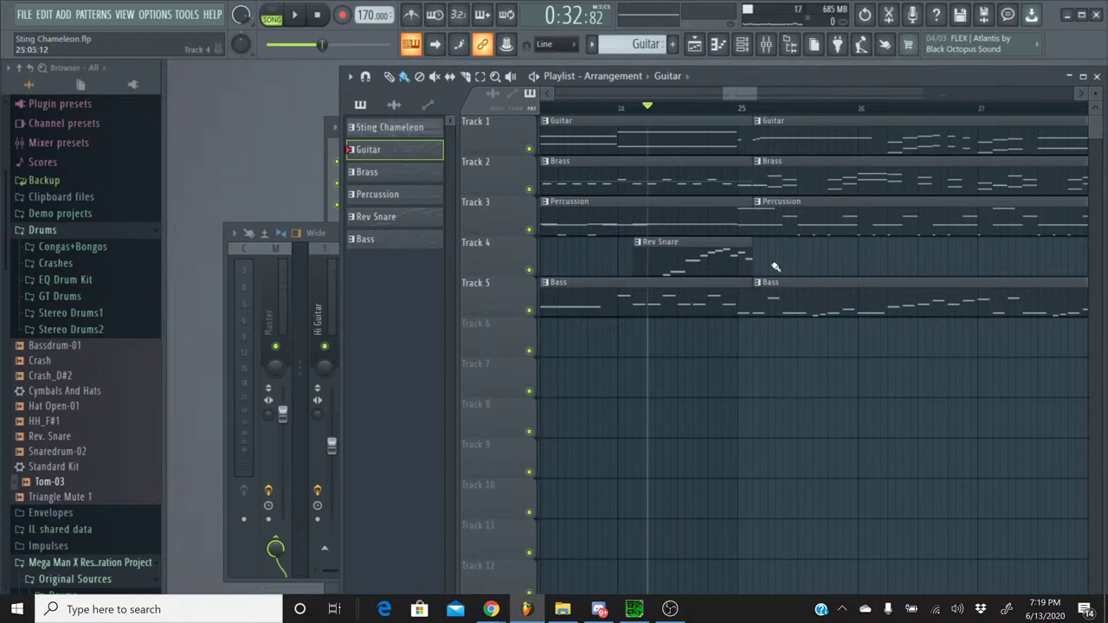
- Shift the duplicated clips slightly later and extend the ends of the original section's clips, including Rev Snare, toward them
{"action": "left_click_drag", "start_coordinate": [803, 370], "coordinate": [794, 120]}
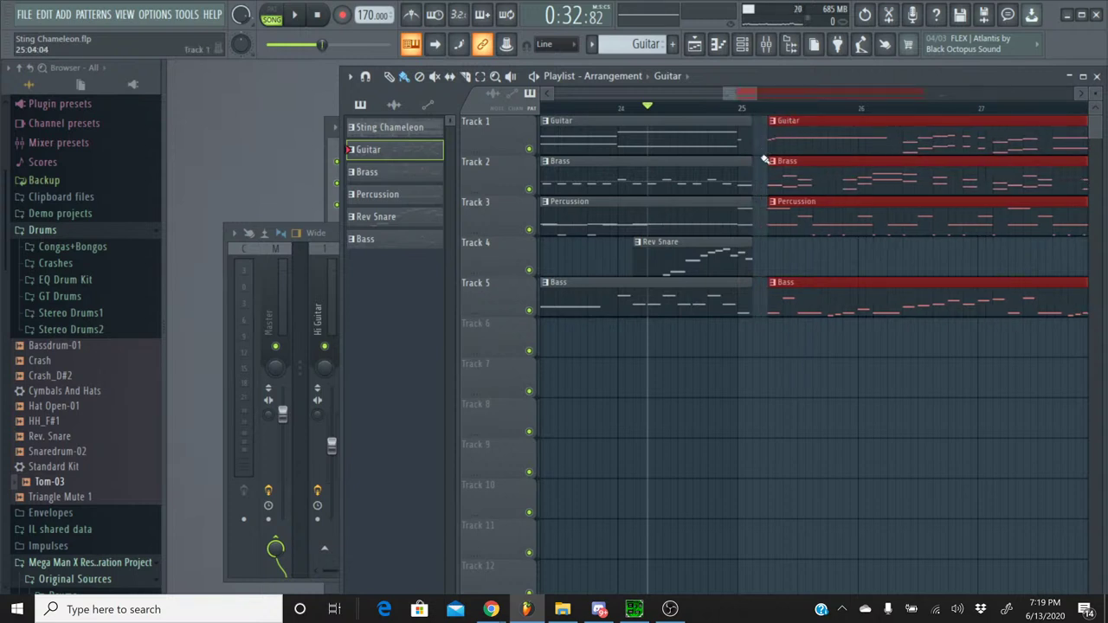
{"action": "left_click_drag", "start_coordinate": [742, 383], "coordinate": [698, 111]}
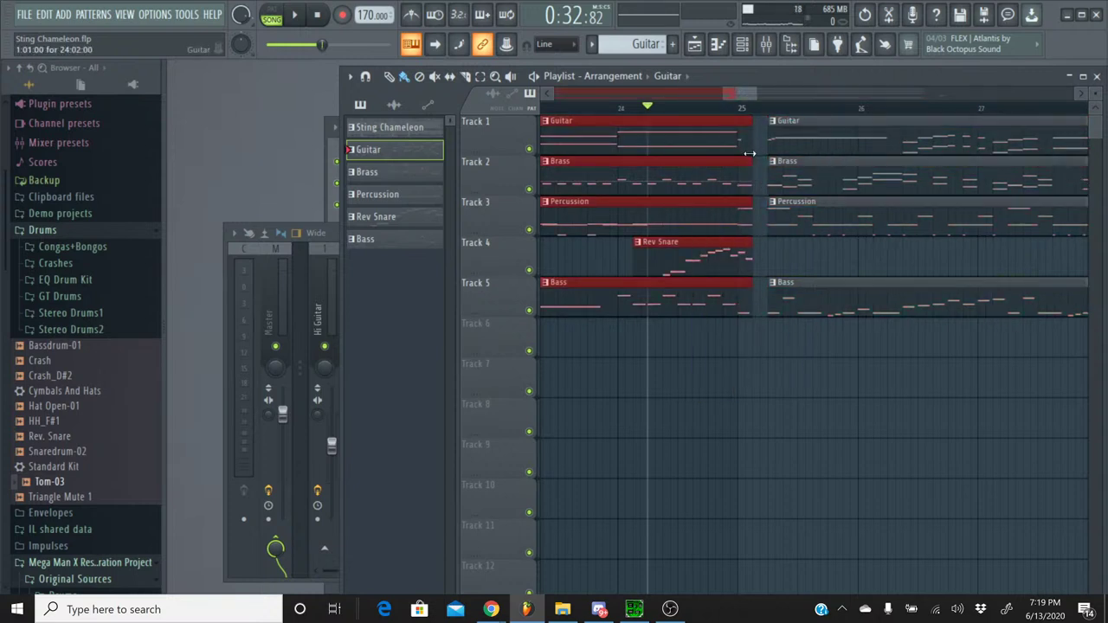
{"action": "mouse_move", "coordinate": [753, 139]}
{"action": "left_mouse_down"}
{"action": "mouse_move", "coordinate": [740, 138]}
{"action": "mouse_move", "coordinate": [756, 136]}
{"action": "left_mouse_up"}
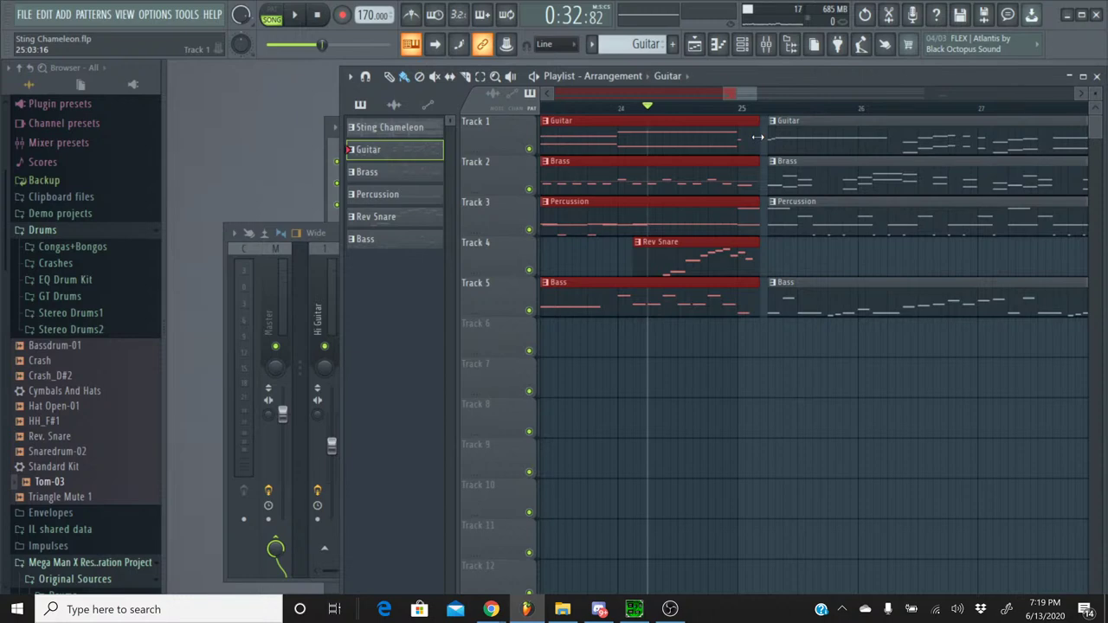
- Move the Rev Snare clip earlier to start at bar 24, and play briefly from before that bar
{"action": "double_click", "coordinate": [693, 247]}
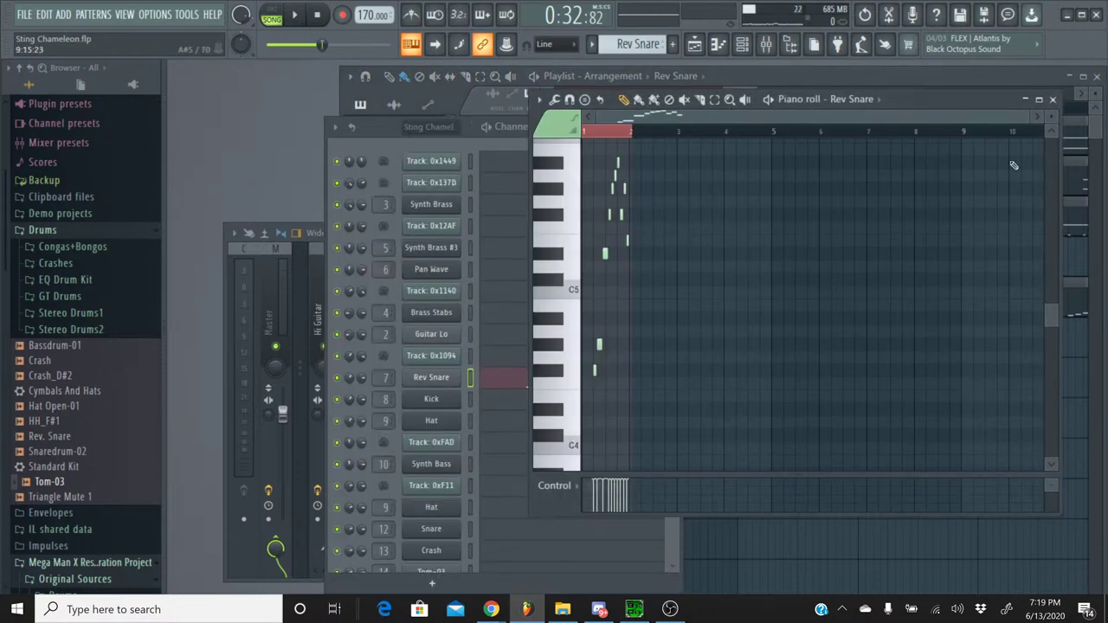
{"action": "left_click", "coordinate": [1053, 99]}
{"action": "left_click_drag", "start_coordinate": [759, 93], "coordinate": [753, 94]}
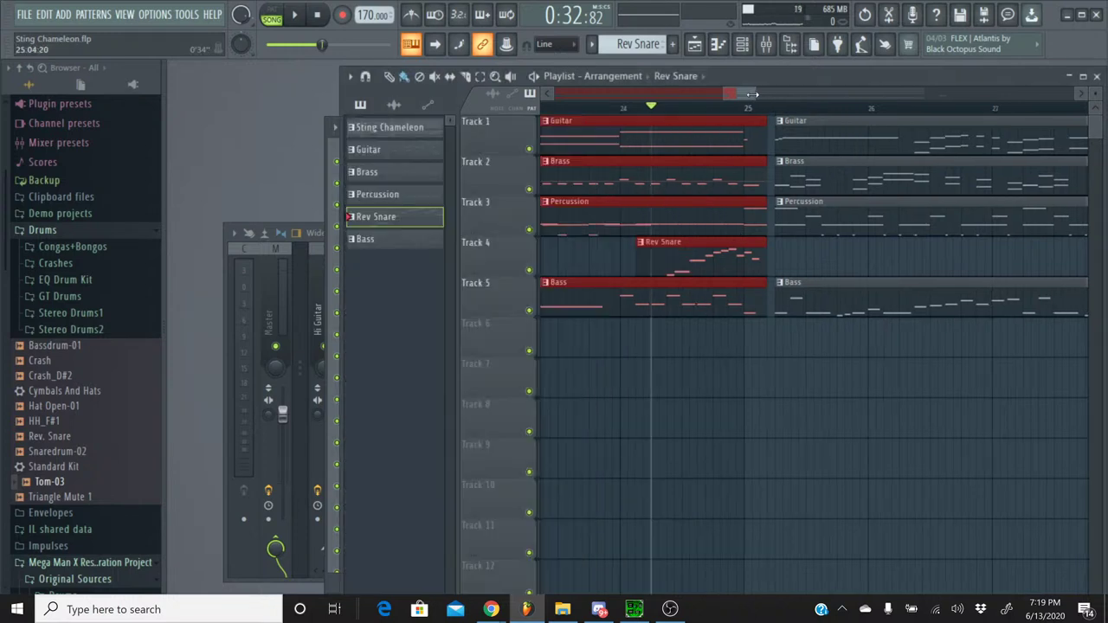
{"action": "left_click", "coordinate": [695, 111]}
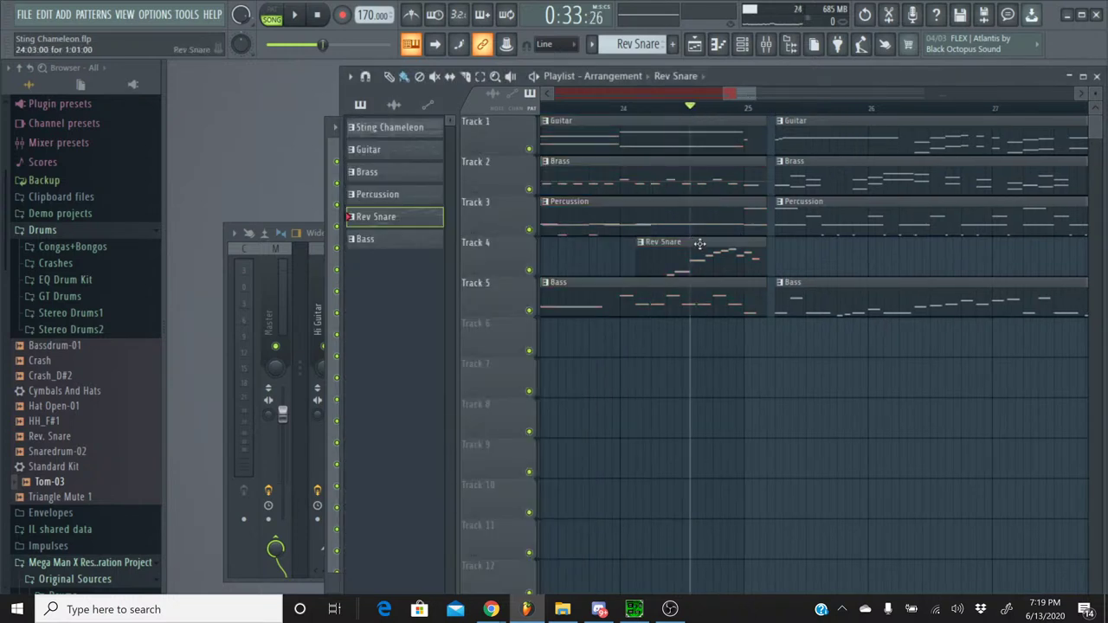
{"action": "left_click_drag", "start_coordinate": [699, 242], "coordinate": [681, 238]}
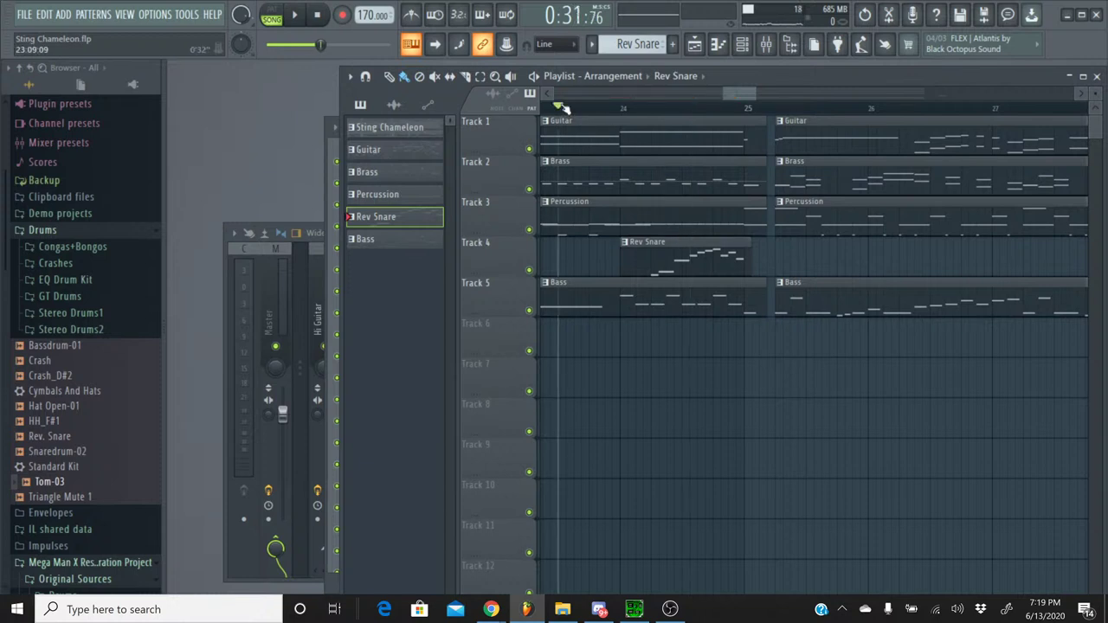
{"action": "left_click", "coordinate": [294, 15]}
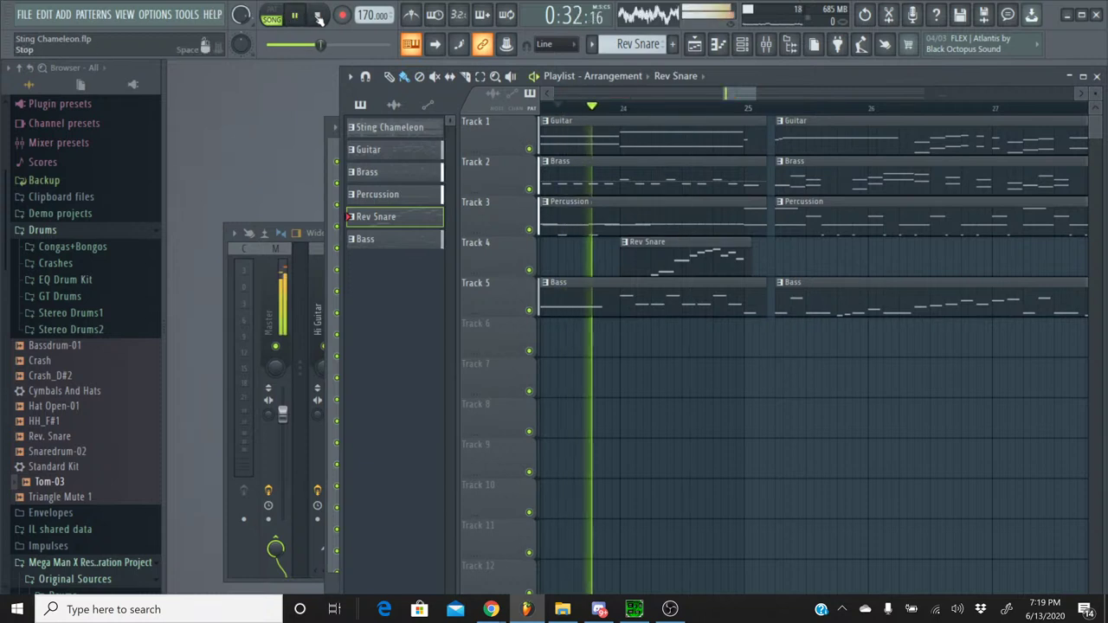
{"action": "left_click", "coordinate": [318, 15]}
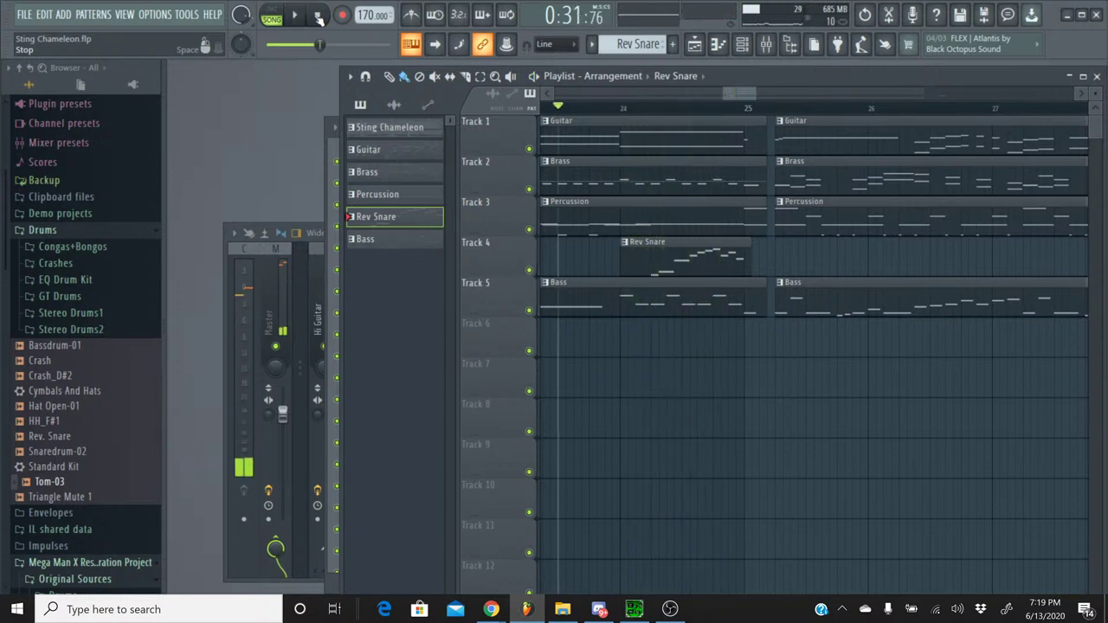
- Shorten the original section's Guitar, Brass, Percussion and Bass clips to end at bar 25, leaving Rev Snare out of the selection
{"action": "left_click_drag", "start_coordinate": [827, 352], "coordinate": [824, 121]}
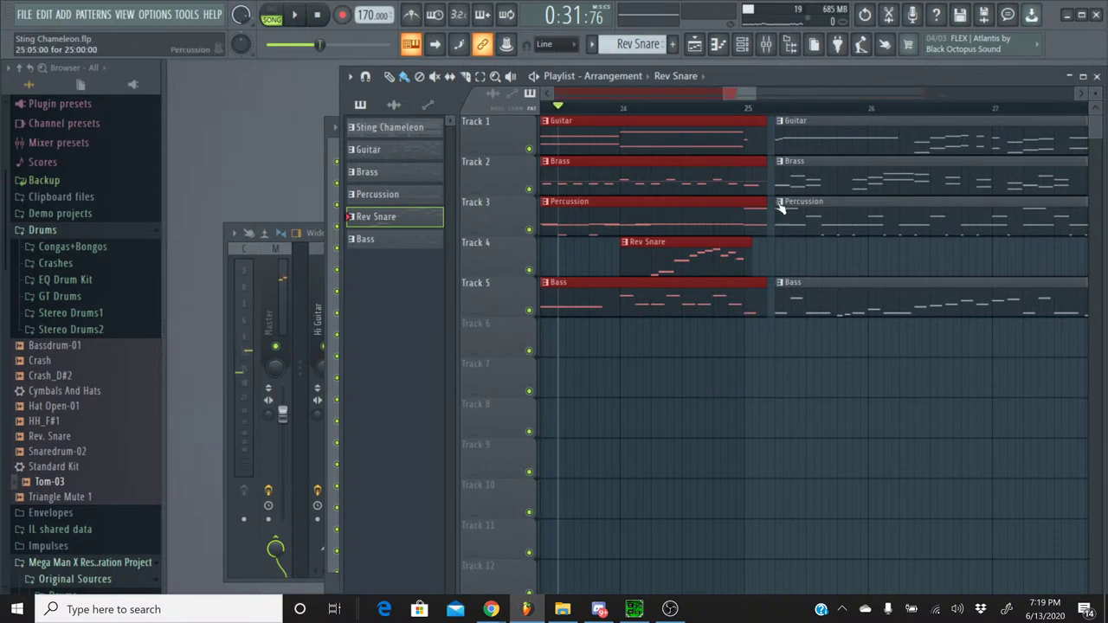
{"action": "mouse_move", "coordinate": [763, 301]}
{"action": "left_mouse_down"}
{"action": "mouse_move", "coordinate": [747, 302]}
{"action": "mouse_move", "coordinate": [763, 301]}
{"action": "left_mouse_up"}
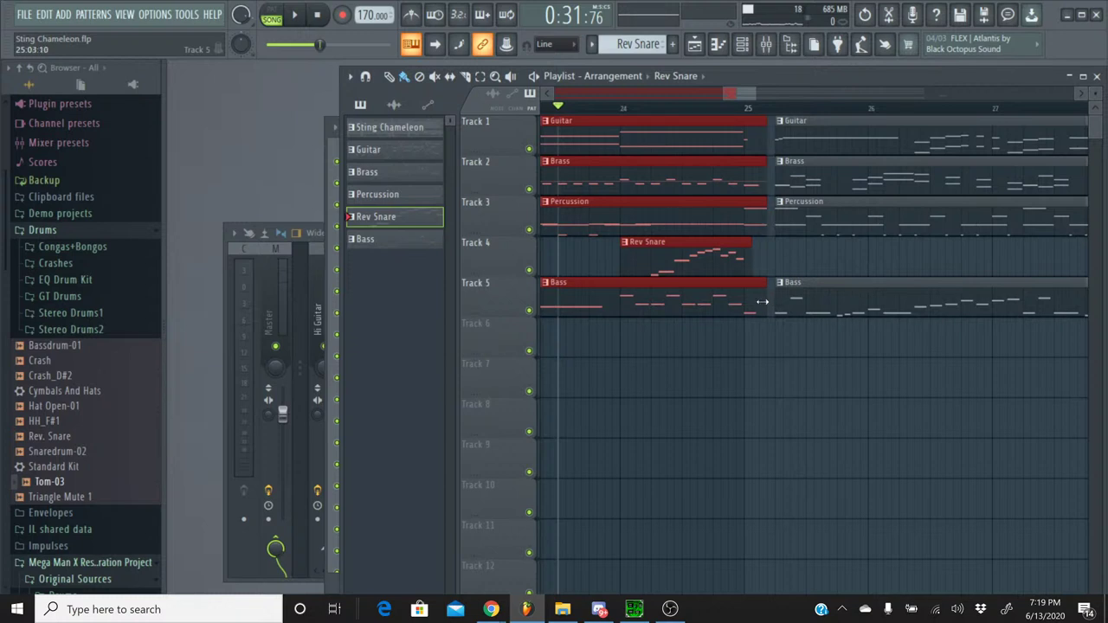
{"action": "left_click", "coordinate": [749, 310]}
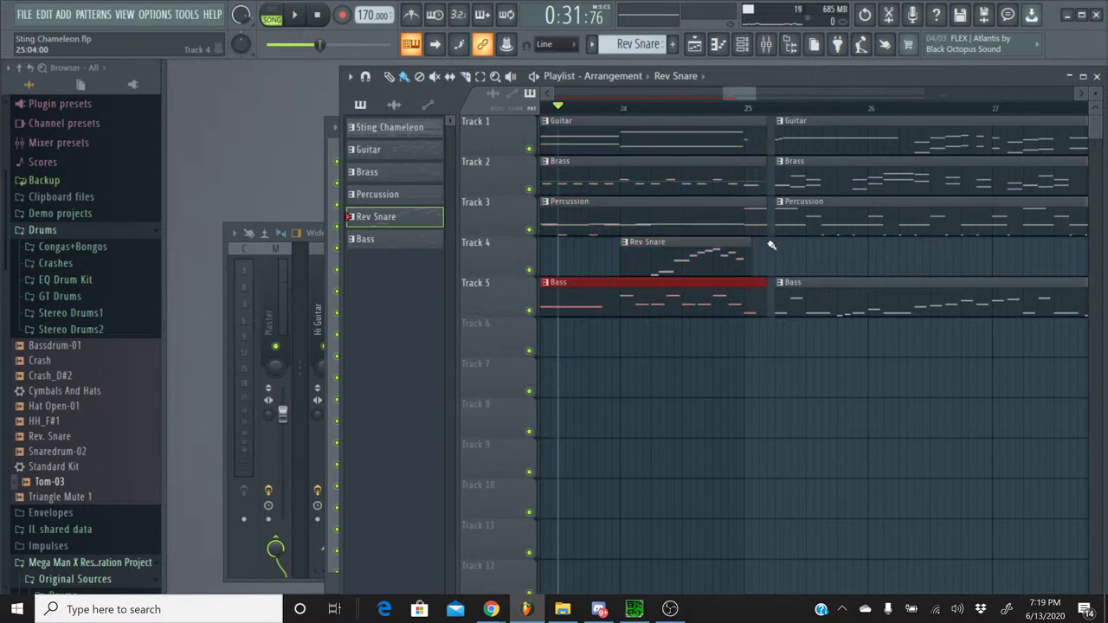
{"action": "left_click", "coordinate": [741, 209], "text": "ctrl"}
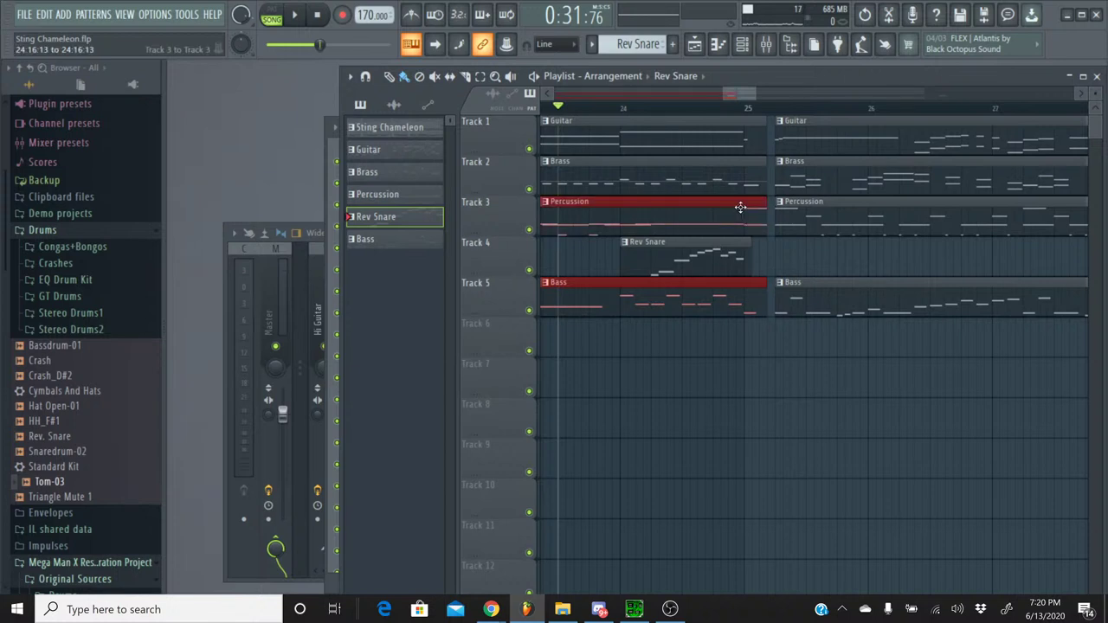
{"action": "left_click", "coordinate": [730, 164], "text": "ctrl"}
{"action": "left_click", "coordinate": [731, 133], "text": "ctrl"}
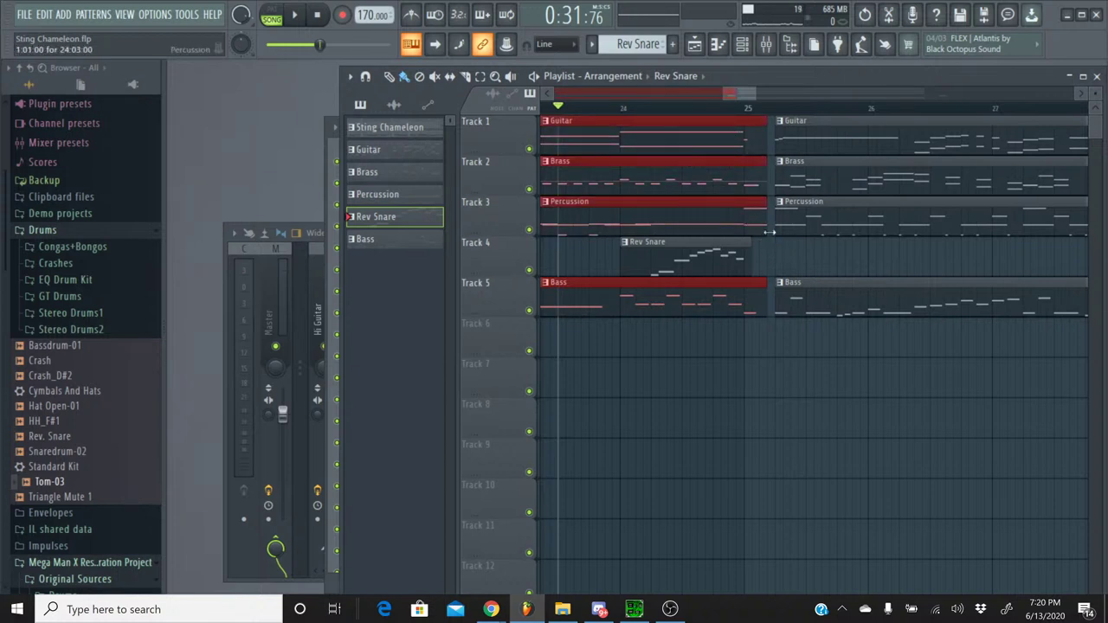
{"action": "left_click_drag", "start_coordinate": [767, 225], "coordinate": [744, 223]}
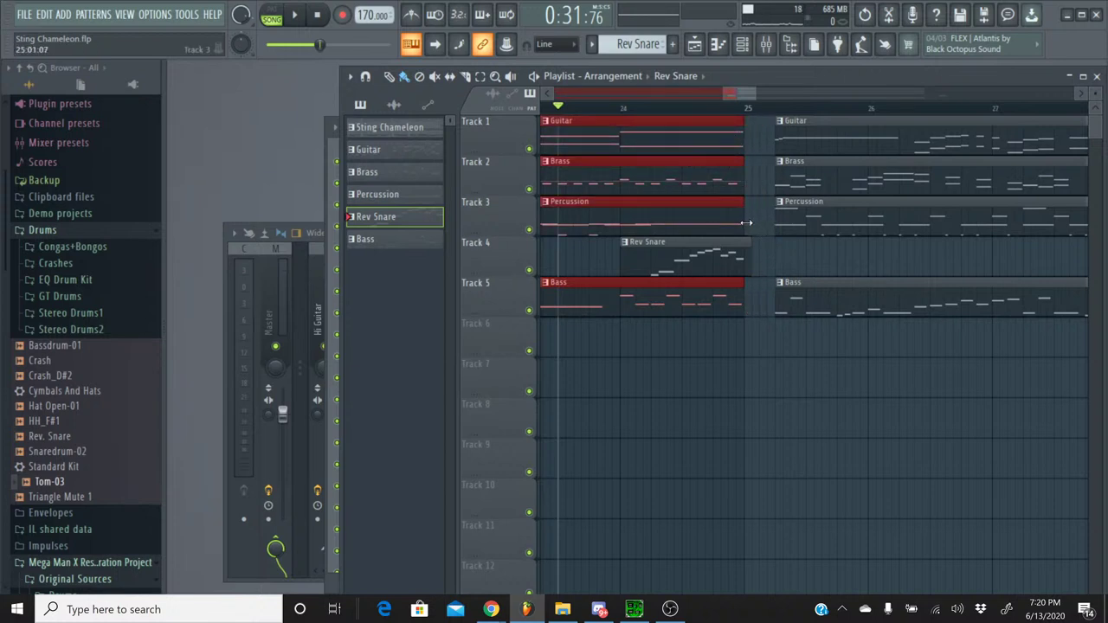
- Move all the duplicated clips earlier so that the section starts at bar 25, directly after the original section
{"action": "left_click", "coordinate": [683, 117]}
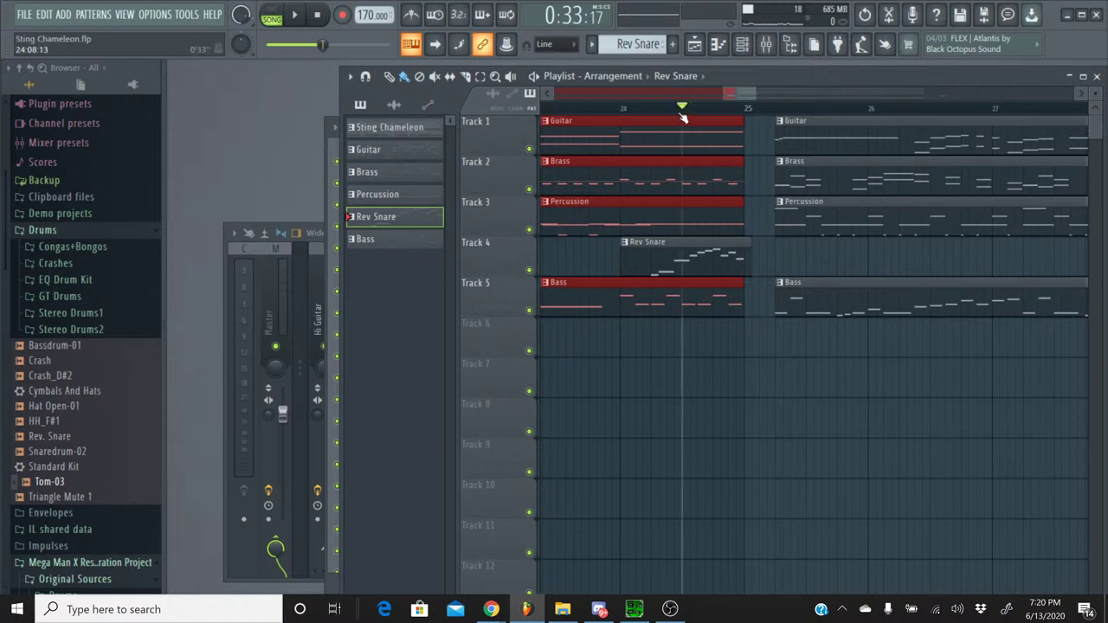
{"action": "left_click", "coordinate": [807, 259]}
{"action": "left_click_drag", "start_coordinate": [854, 397], "coordinate": [792, 123]}
{"action": "left_click", "coordinate": [663, 139]}
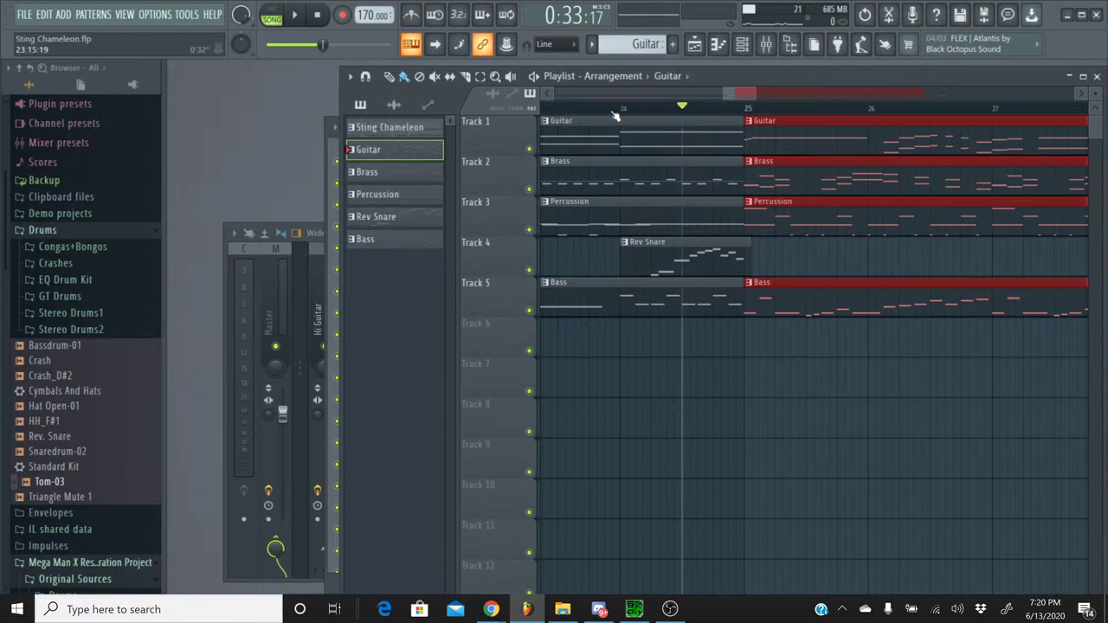
- Play the transition from just before bar 24 into the duplicated section, show the arrangement's end around bar 49, and stop
{"action": "left_click", "coordinate": [613, 111]}
{"action": "left_click", "coordinate": [295, 14]}
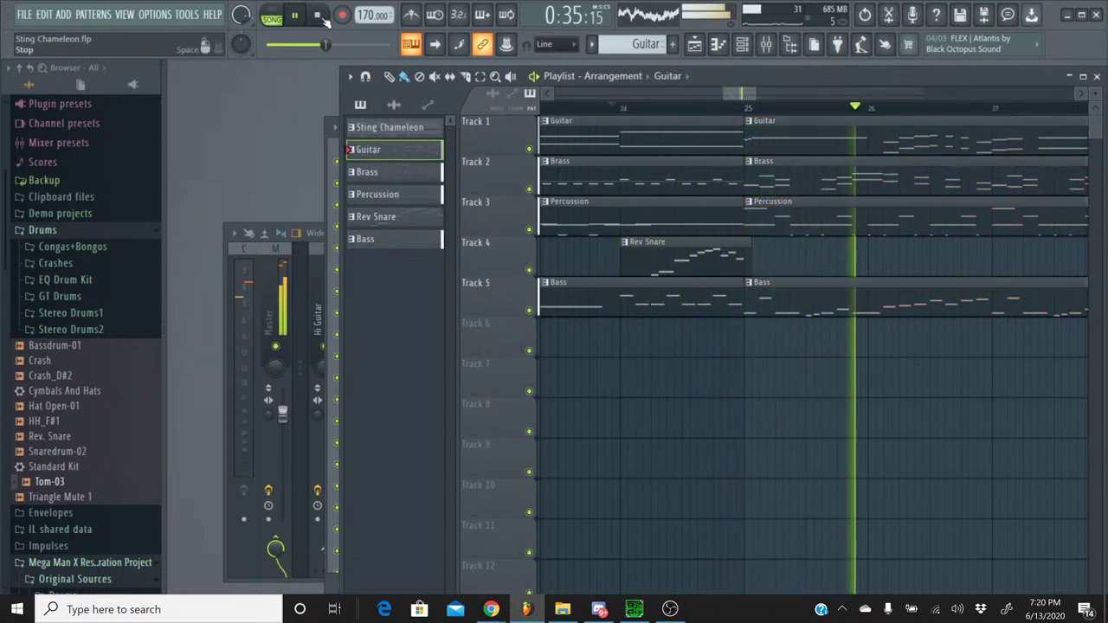
{"action": "left_click_drag", "start_coordinate": [741, 93], "coordinate": [928, 93]}
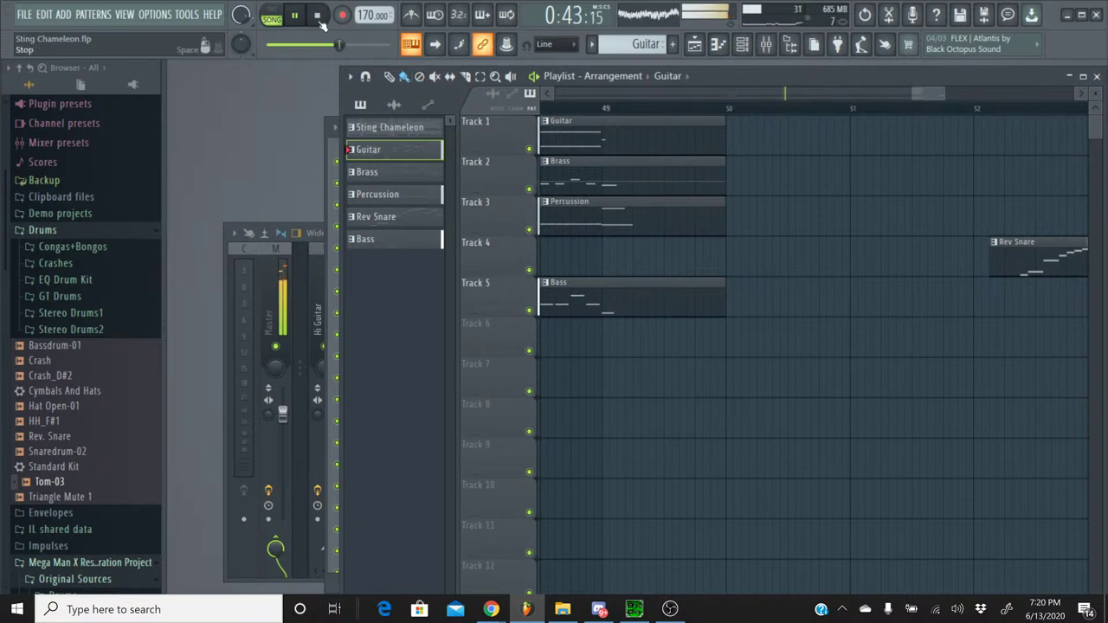
{"action": "left_click", "coordinate": [320, 19]}
{"action": "left_click", "coordinate": [320, 21]}
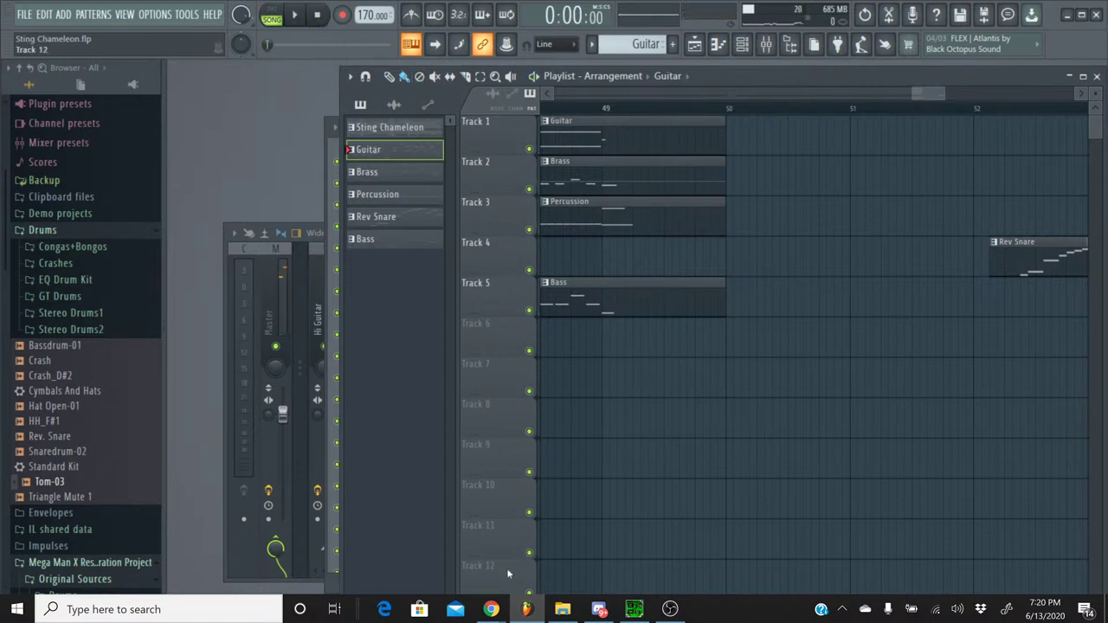
- Switch to the YouTube live chat window to read the new messages, and minimize it again
{"action": "mouse_move", "coordinate": [491, 615]}
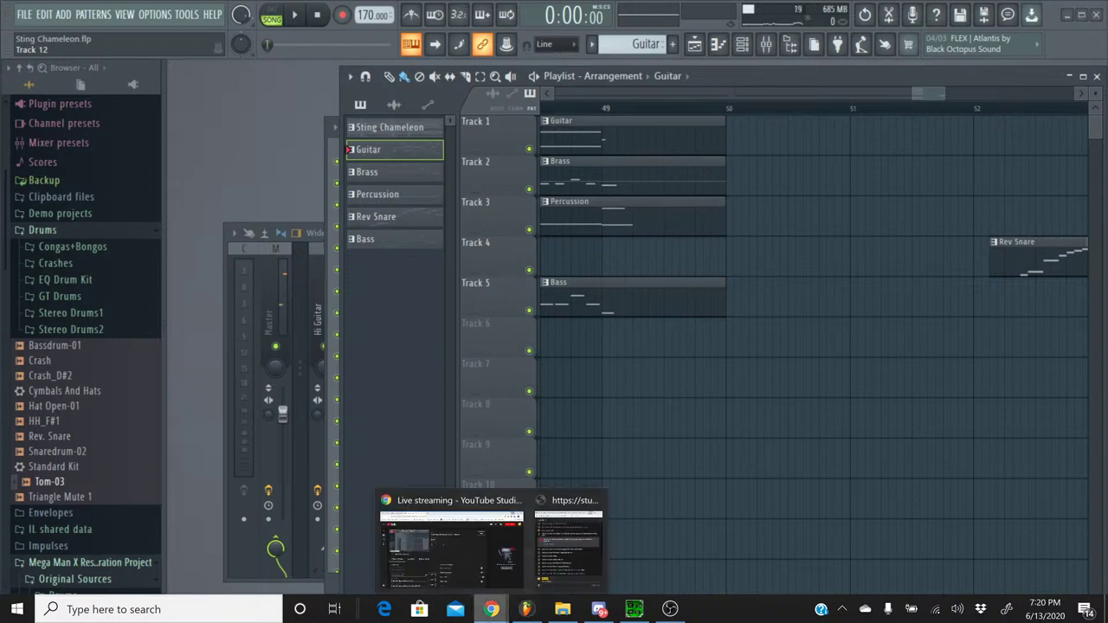
{"action": "left_click", "coordinate": [558, 548]}
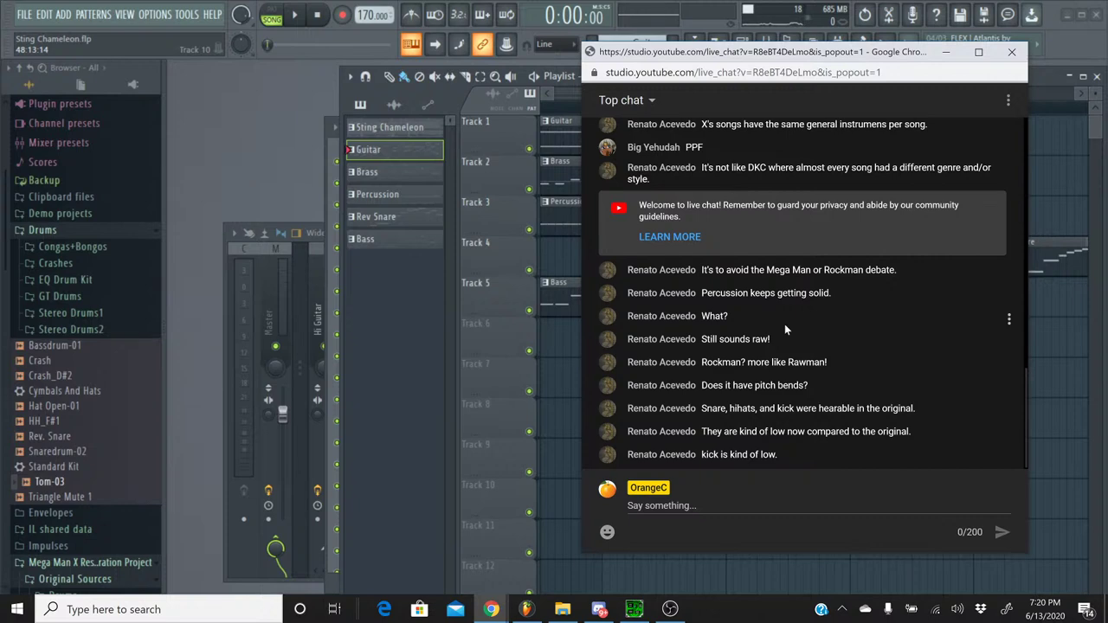
{"action": "left_click", "coordinate": [944, 55]}
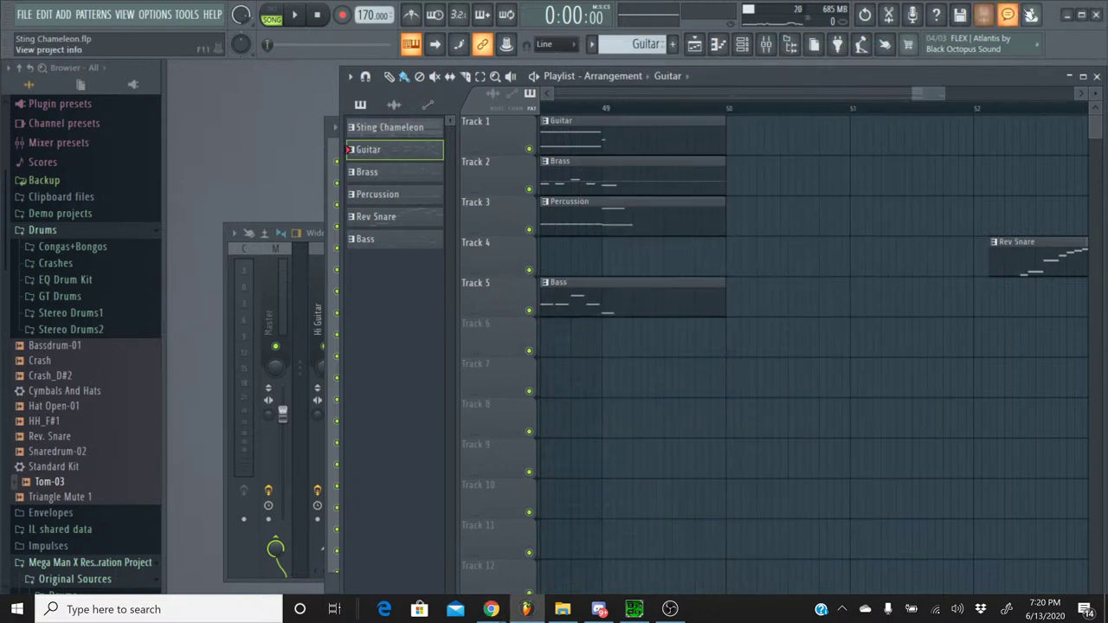
- Minimize the FL Studio, File Explorer and OBS windows to show the desktop
{"action": "left_click", "coordinate": [1067, 16]}
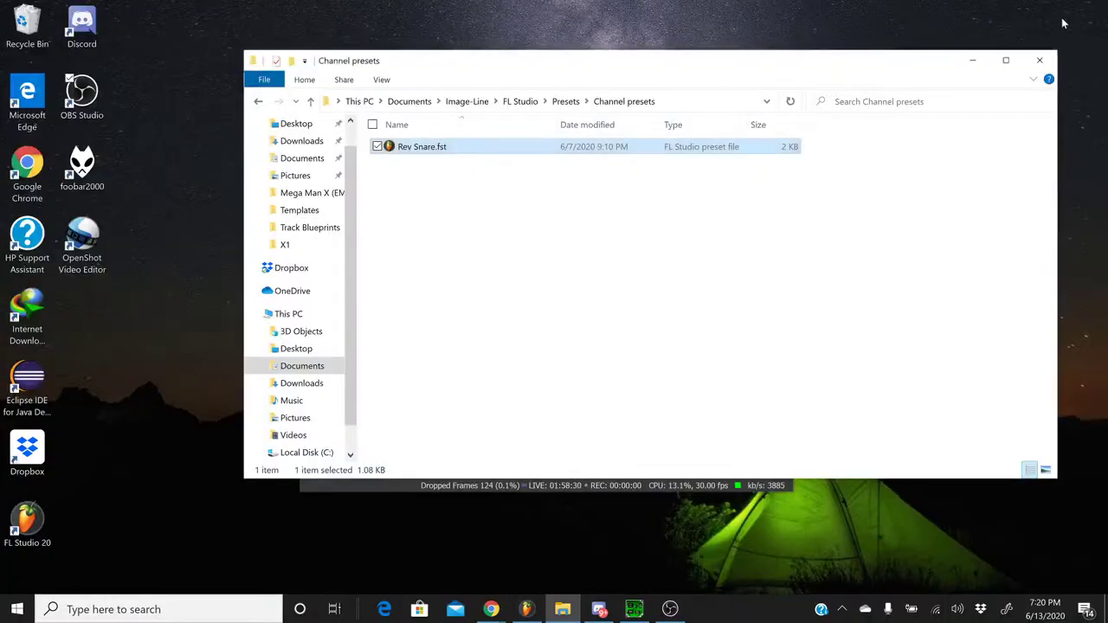
{"action": "left_click", "coordinate": [969, 67]}
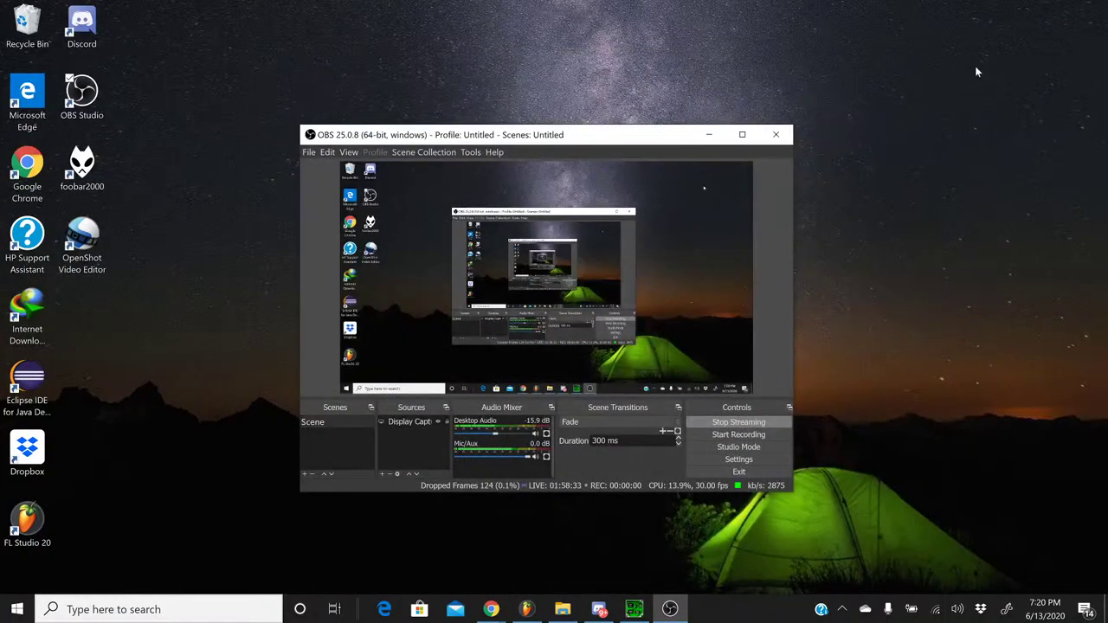
{"action": "left_click", "coordinate": [712, 136]}
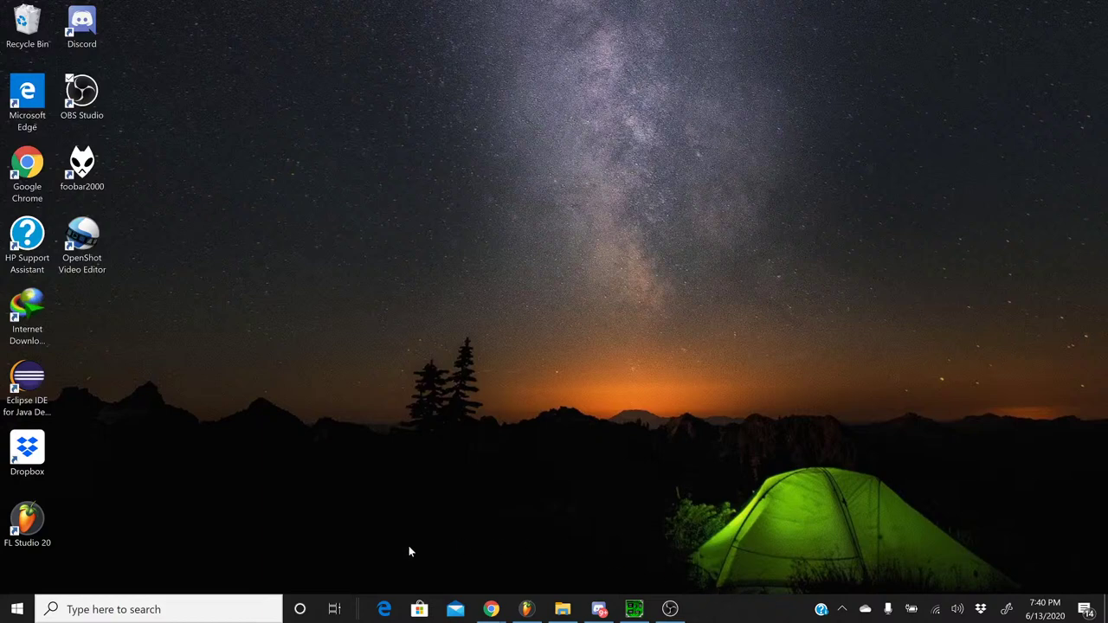
- Reopen the YouTube live chat window to read the messages, and bring up the YouTube Studio live streaming page
{"action": "mouse_move", "coordinate": [491, 608]}
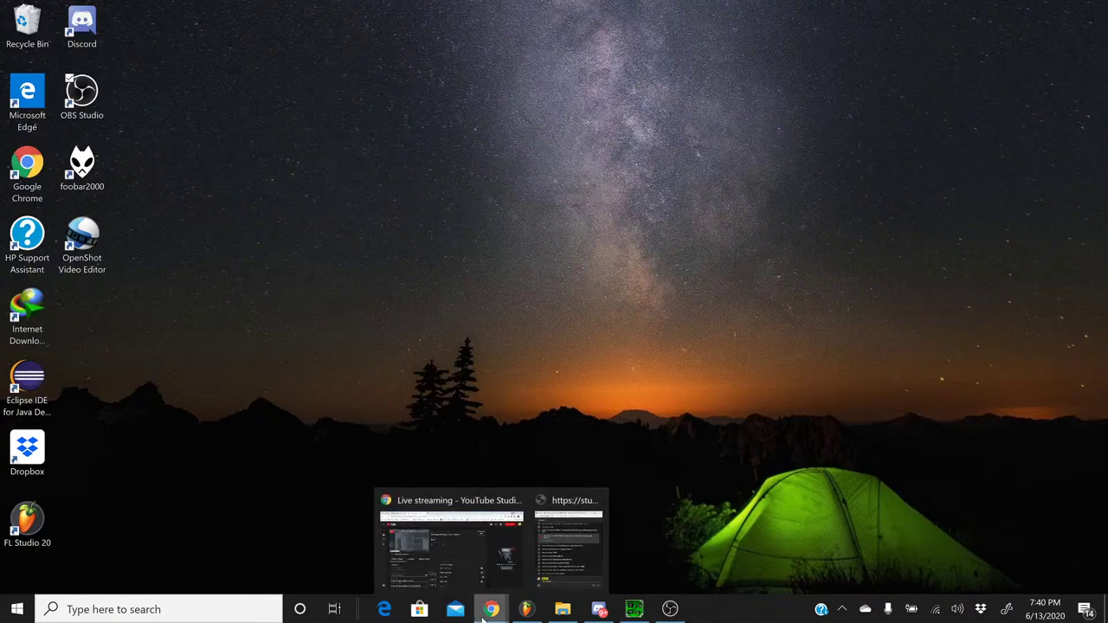
{"action": "left_click", "coordinate": [555, 538]}
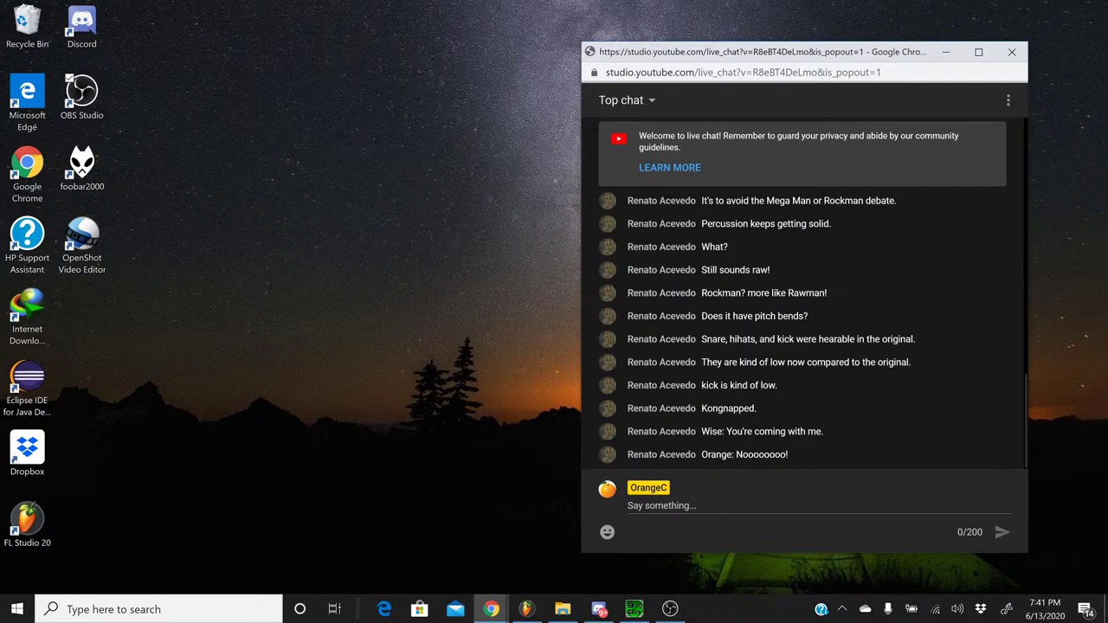
{"action": "left_click", "coordinate": [735, 500]}
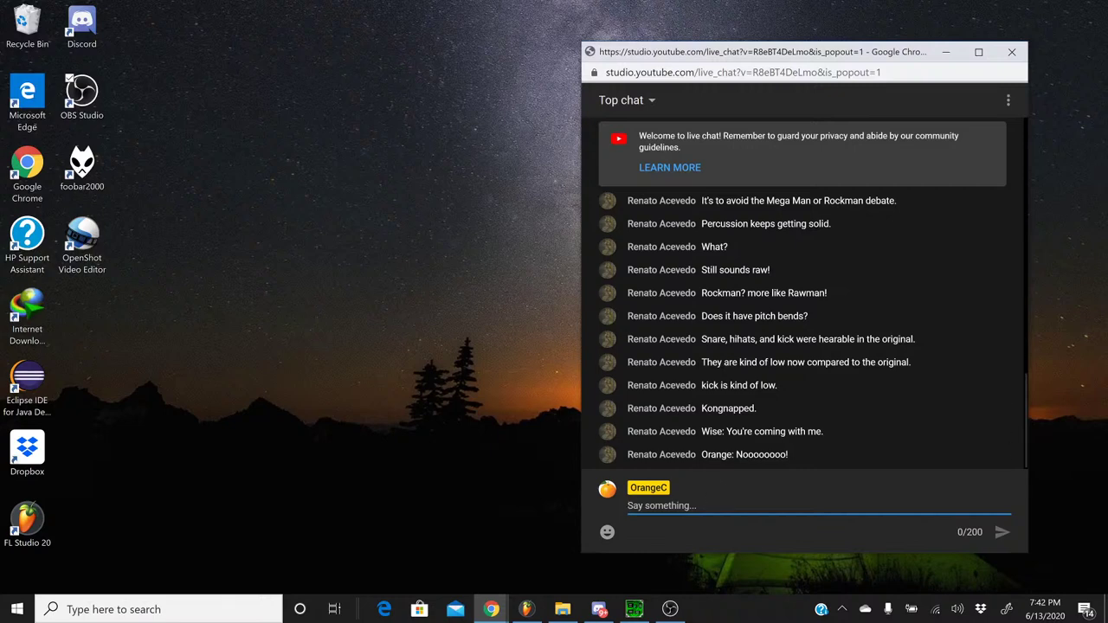
{"action": "left_click", "coordinate": [490, 609]}
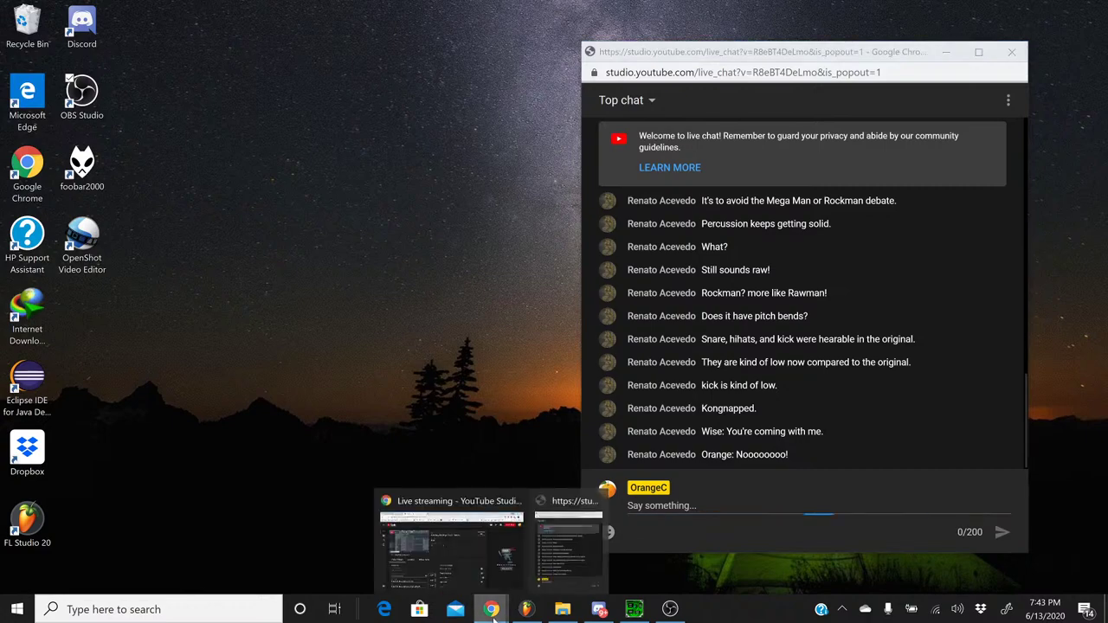
{"action": "left_click", "coordinate": [472, 565]}
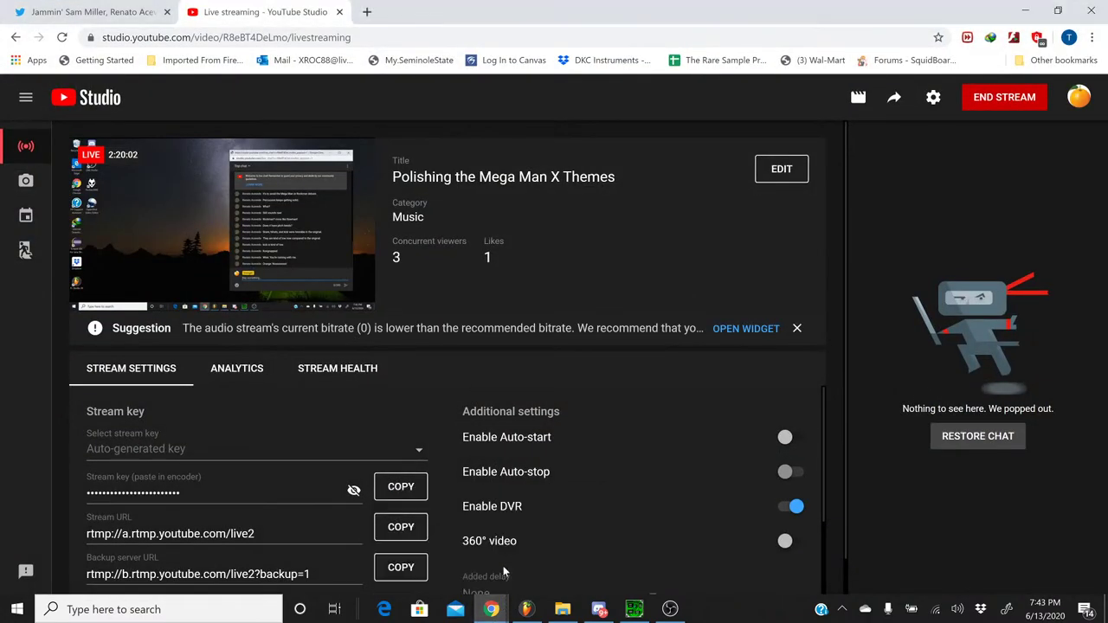
- Switch back to FL Studio and move the duplicated Rev Snare clip earlier to start at bar 48
{"action": "left_click", "coordinate": [527, 609]}
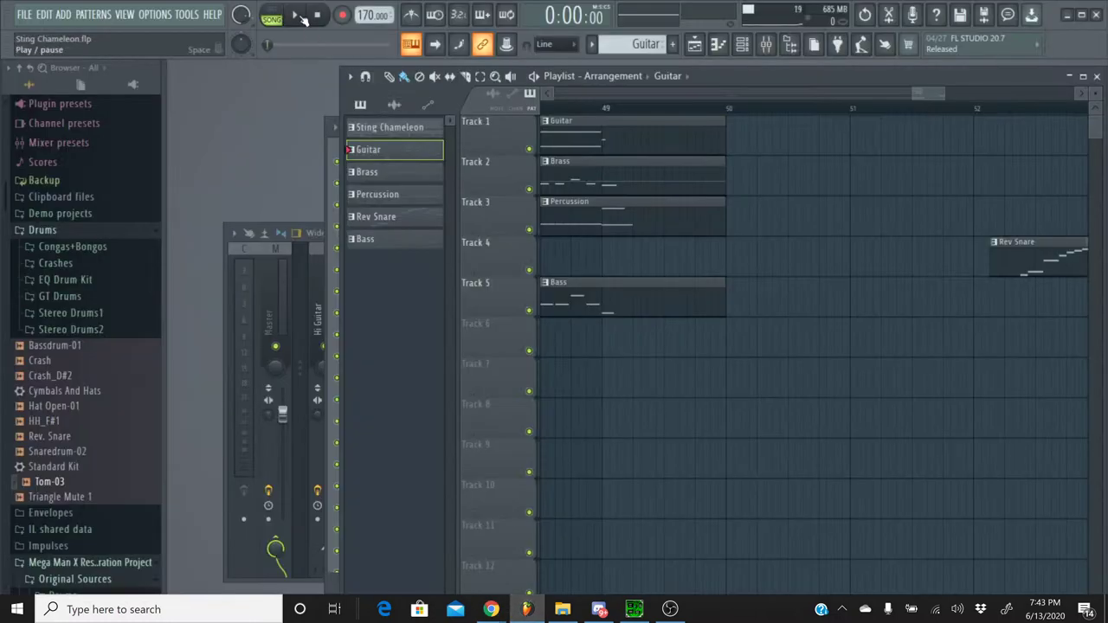
{"action": "left_click_drag", "start_coordinate": [1014, 243], "coordinate": [745, 245]}
{"action": "left_click_drag", "start_coordinate": [956, 93], "coordinate": [935, 96]}
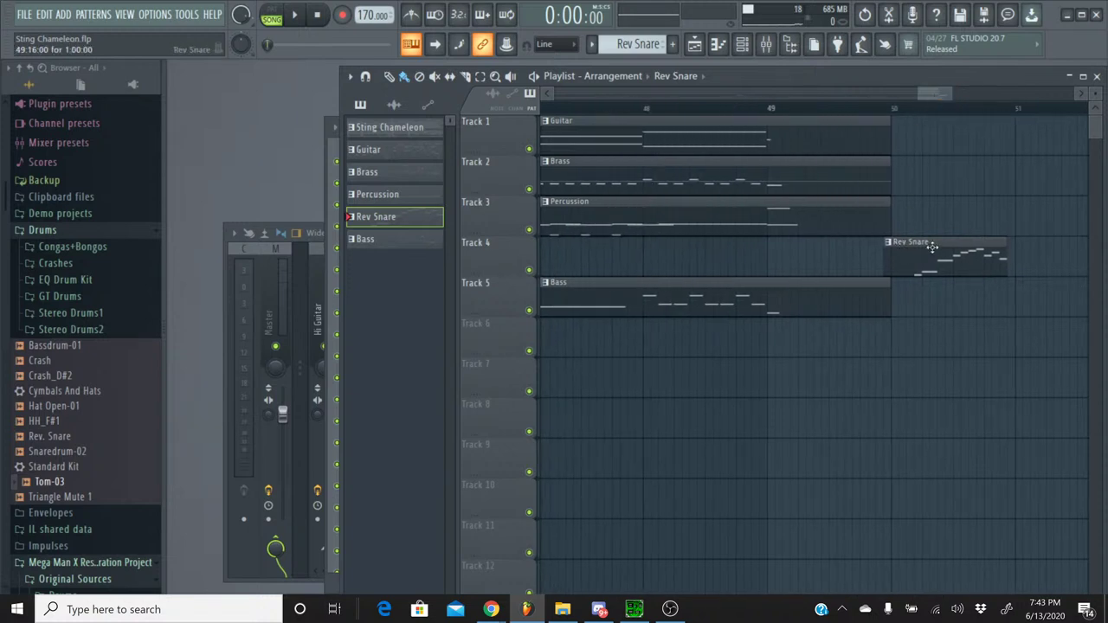
{"action": "left_click_drag", "start_coordinate": [935, 244], "coordinate": [691, 248]}
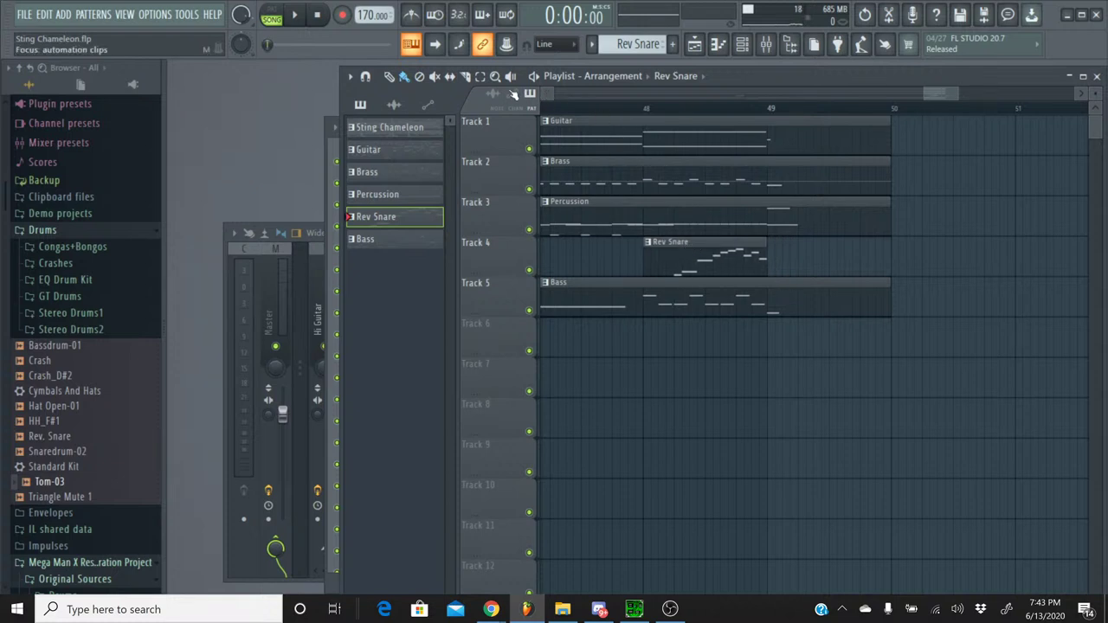
- Shorten the duplicated Guitar, Brass, Percussion and Bass clips together so they end at bar 49
{"action": "left_click", "coordinate": [480, 76]}
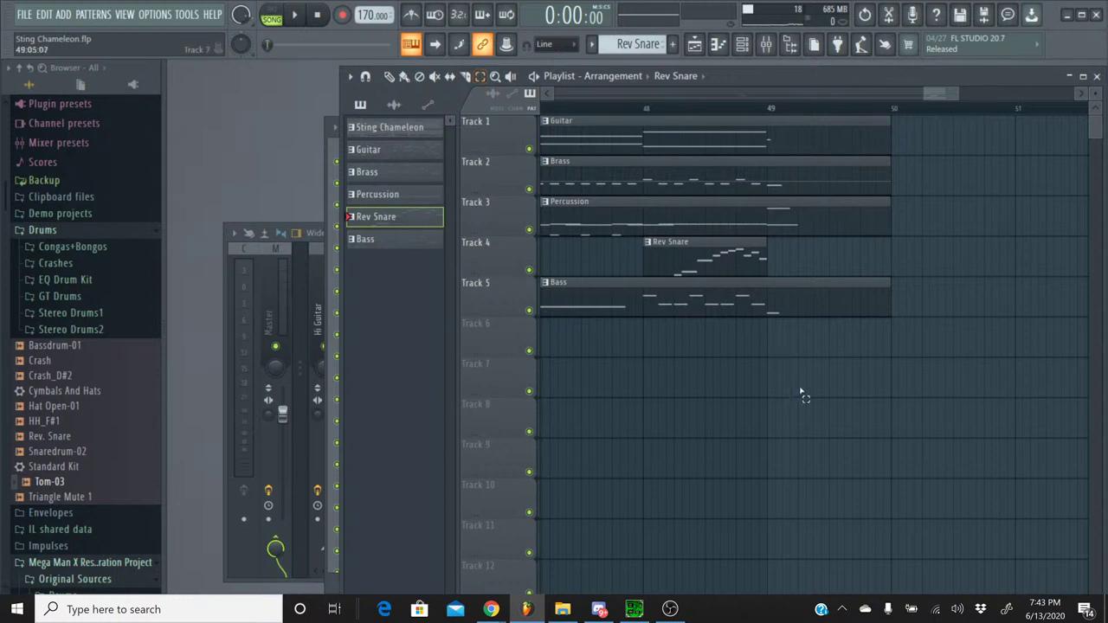
{"action": "left_click_drag", "start_coordinate": [807, 436], "coordinate": [831, 300]}
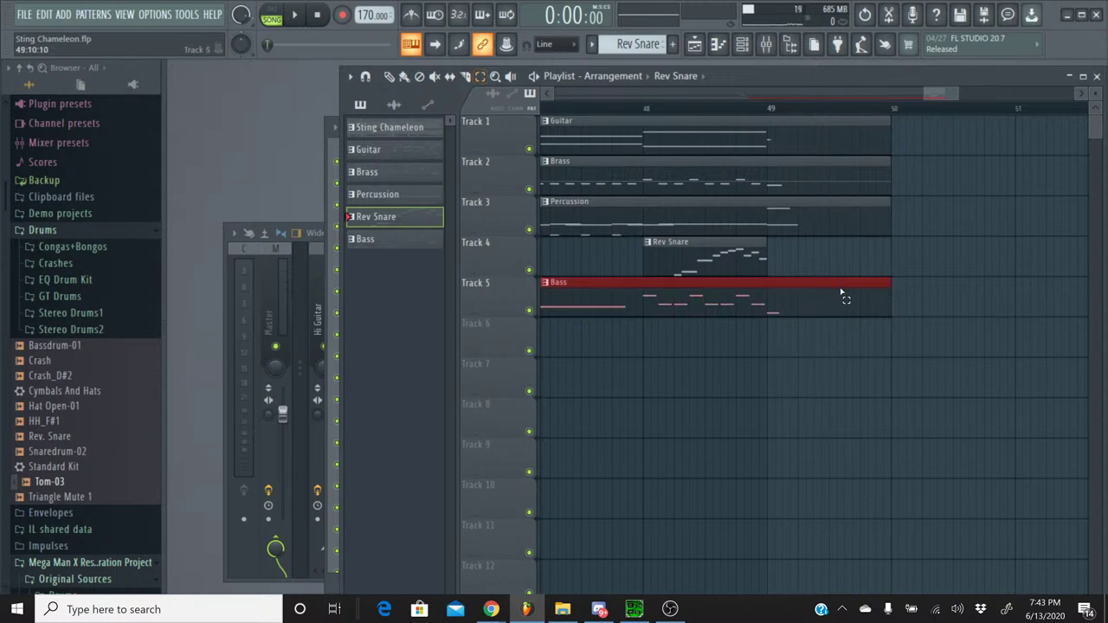
{"action": "left_click", "coordinate": [836, 226], "text": "ctrl"}
{"action": "left_click", "coordinate": [820, 189], "text": "ctrl"}
{"action": "left_click", "coordinate": [821, 184], "text": "ctrl"}
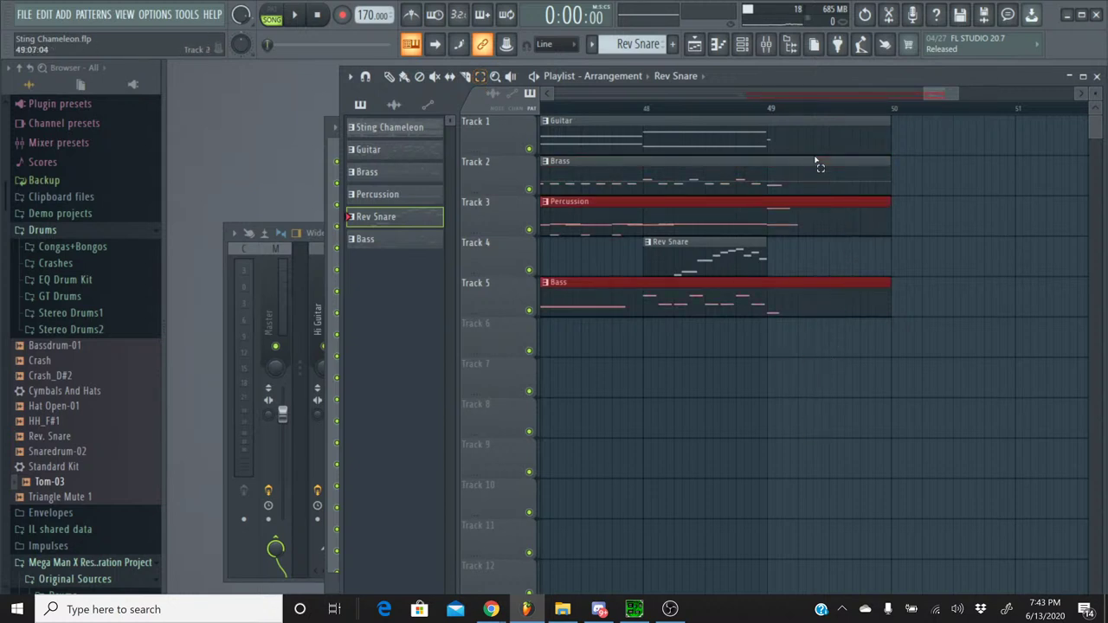
{"action": "left_click", "coordinate": [822, 140], "text": "ctrl"}
{"action": "left_click", "coordinate": [820, 169], "text": "ctrl"}
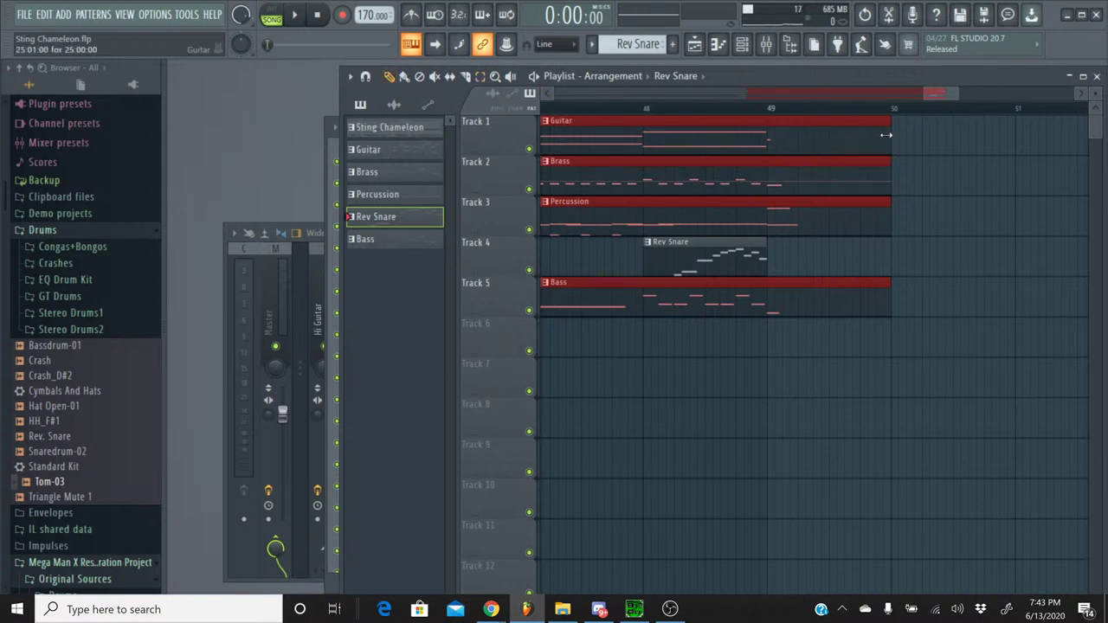
{"action": "left_click_drag", "start_coordinate": [888, 135], "coordinate": [768, 139]}
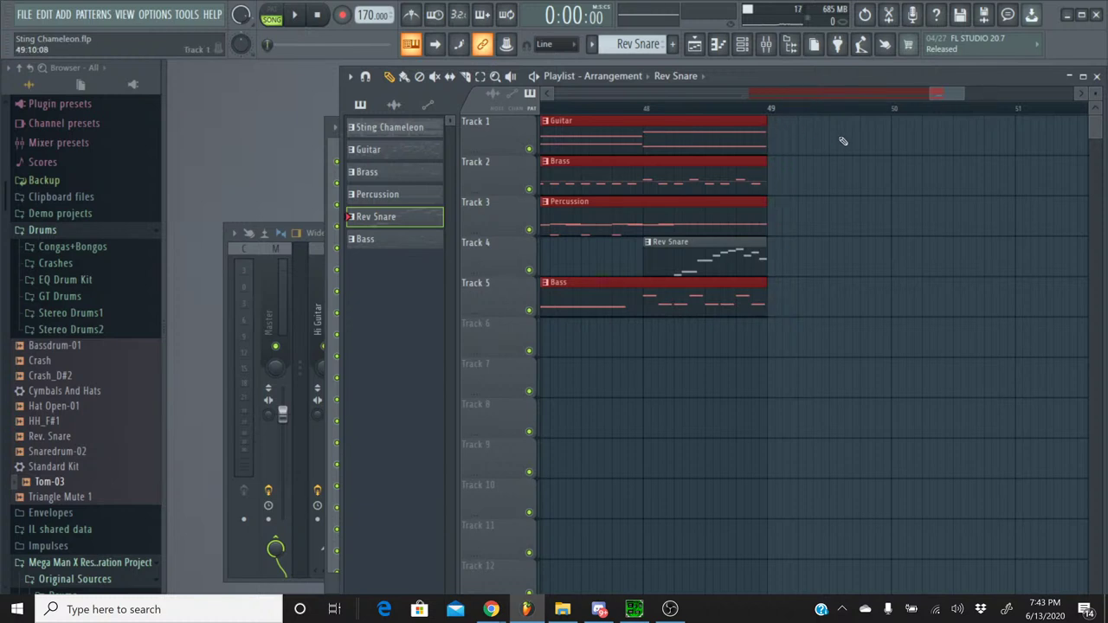
- Paste another copy of the arrangement's clips, including Rev Snare, starting at bar 57 in the empty area
{"action": "scroll", "coordinate": [858, 115], "scroll_direction": "down", "scroll_amount": 3}
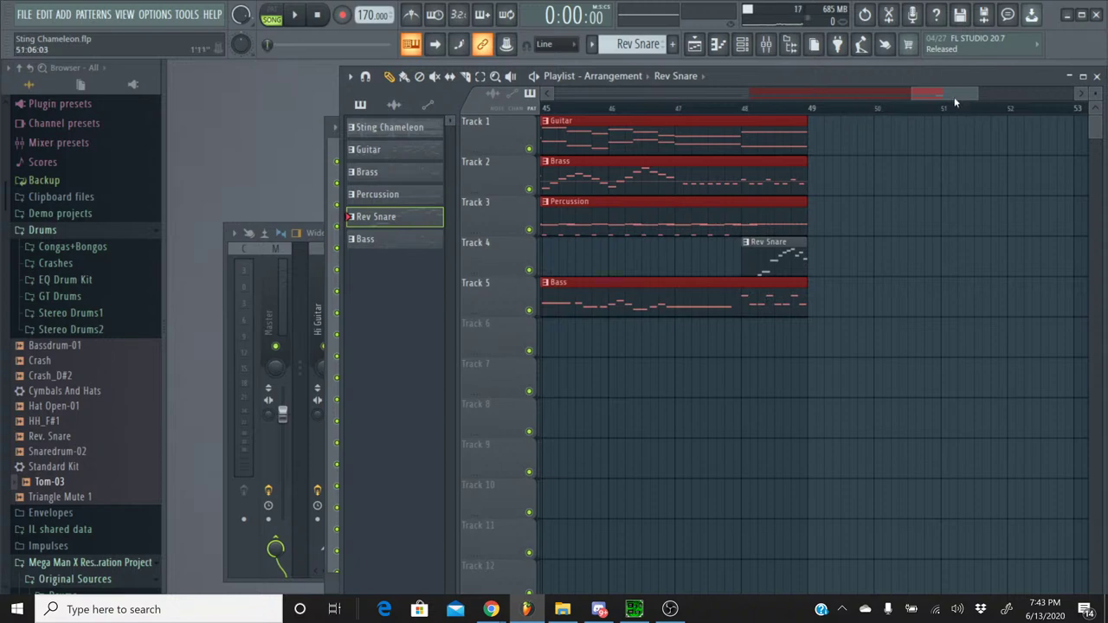
{"action": "left_click_drag", "start_coordinate": [953, 96], "coordinate": [1056, 105]}
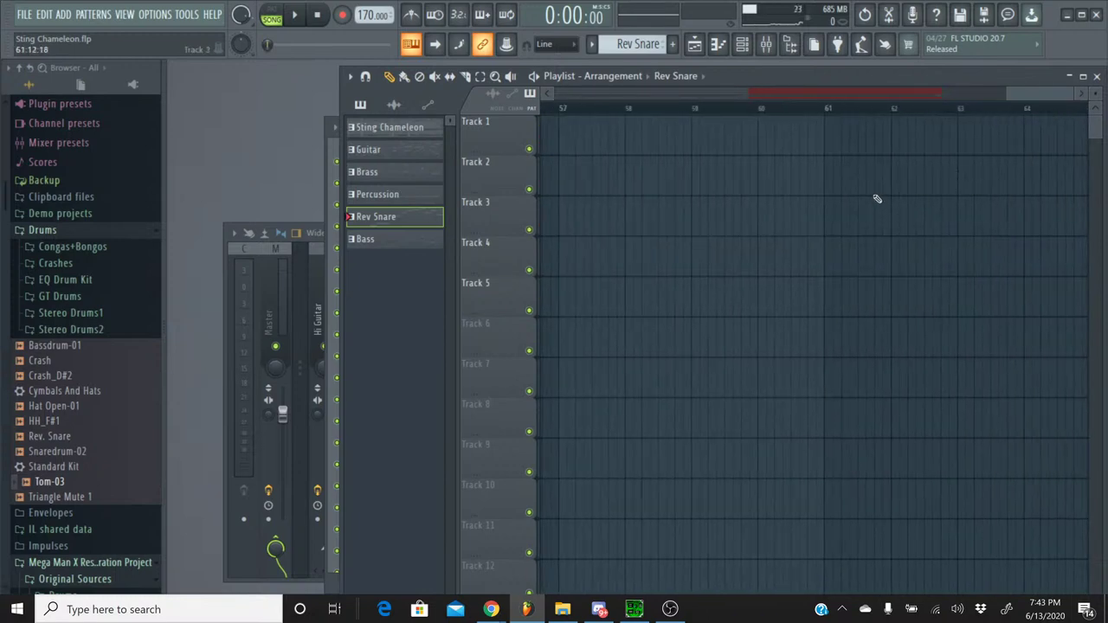
{"action": "left_click_drag", "start_coordinate": [891, 94], "coordinate": [967, 93]}
{"action": "left_click", "coordinate": [978, 256]}
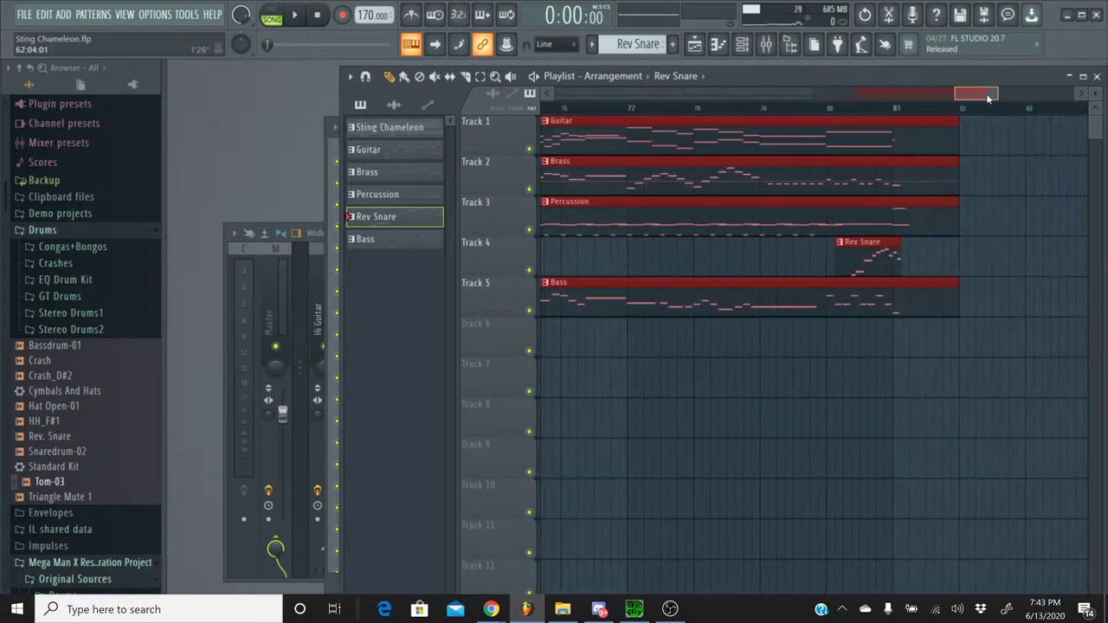
- Delete the Rev Snare clip from the pasted copy and shorten the other pasted clips to end at about bar 77
{"action": "right_click", "coordinate": [857, 249]}
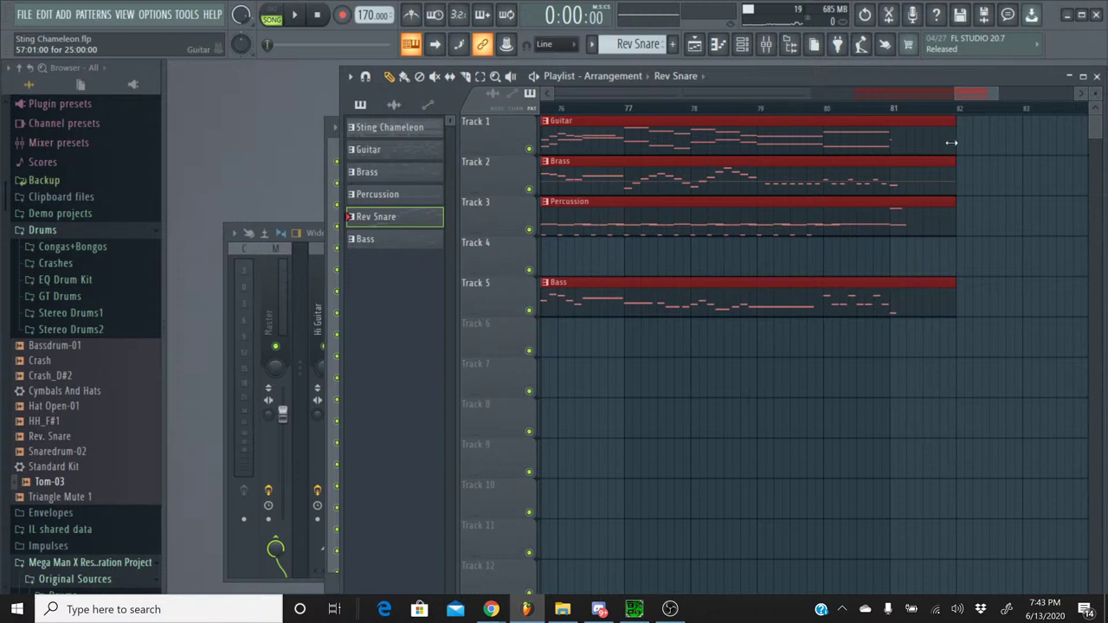
{"action": "left_click_drag", "start_coordinate": [951, 142], "coordinate": [625, 142]}
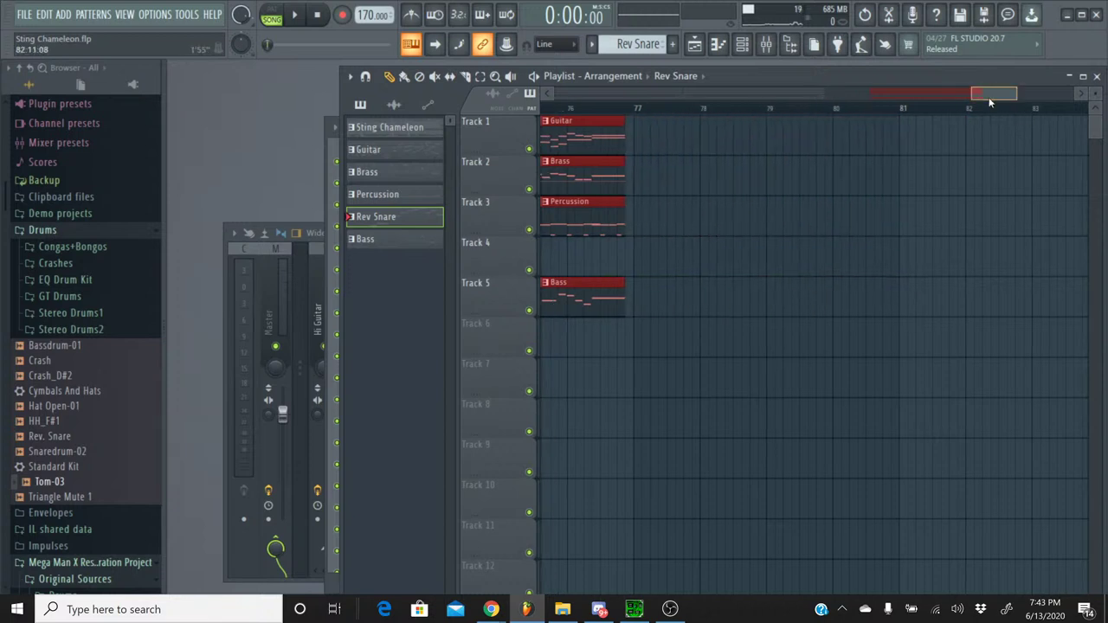
- Move the shortened Guitar, Brass, Percussion and Bass copy earlier so it starts at bar 49, directly after the second repeat
{"action": "left_click_drag", "start_coordinate": [990, 95], "coordinate": [896, 102]}
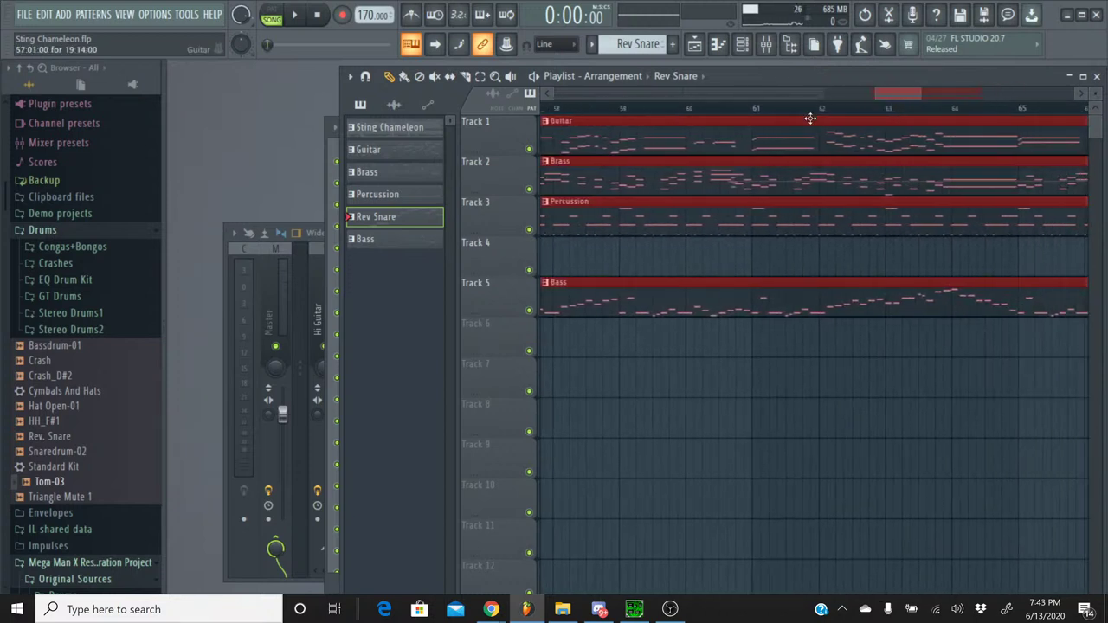
{"action": "scroll", "coordinate": [898, 110], "scroll_direction": "down", "scroll_amount": 3}
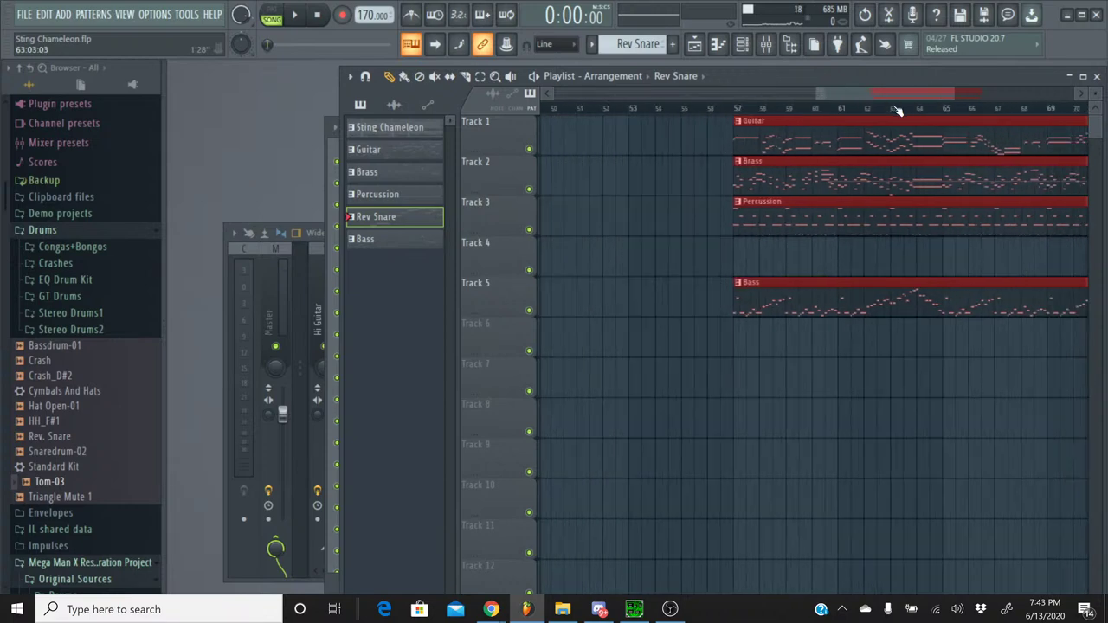
{"action": "scroll", "coordinate": [898, 111], "scroll_direction": "down", "scroll_amount": 3}
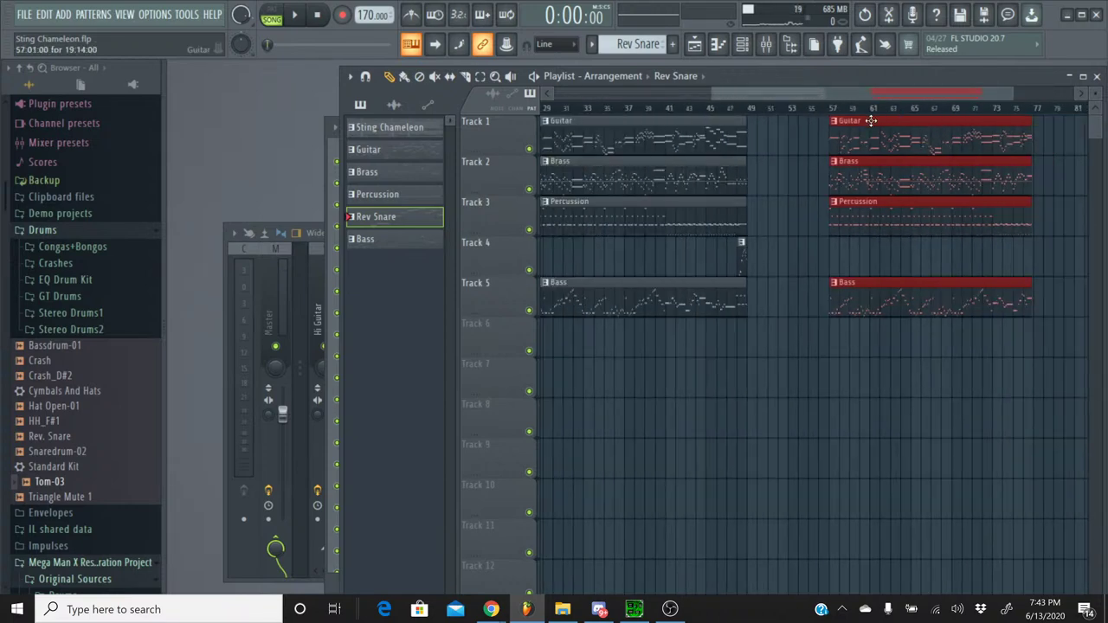
{"action": "left_click_drag", "start_coordinate": [871, 121], "coordinate": [790, 118]}
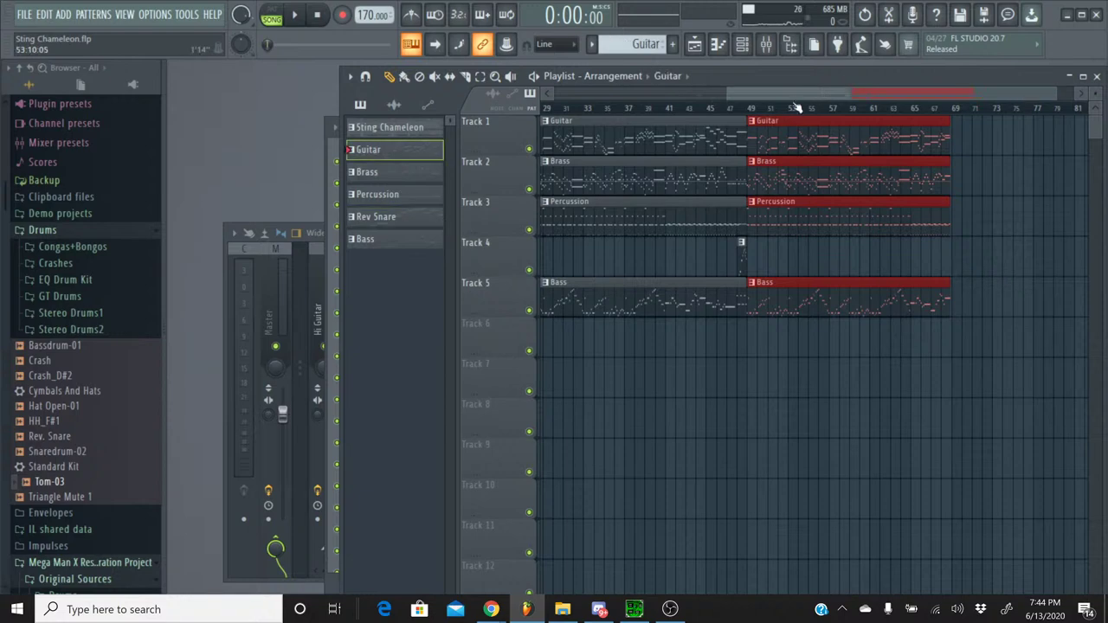
- Shorten the last Guitar, Brass, Percussion and Bass clips together so they end just before bar 53
{"action": "scroll", "coordinate": [796, 109], "scroll_direction": "up", "scroll_amount": 5}
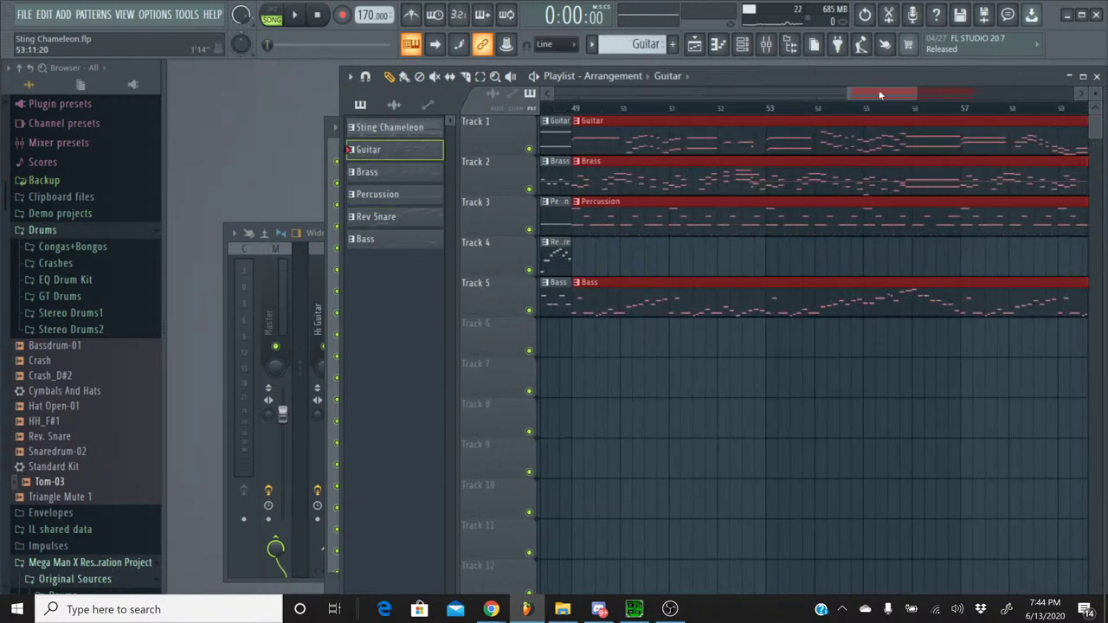
{"action": "scroll", "coordinate": [884, 94], "scroll_direction": "left", "scroll_amount": 2}
{"action": "left_click_drag", "start_coordinate": [884, 94], "coordinate": [979, 95]}
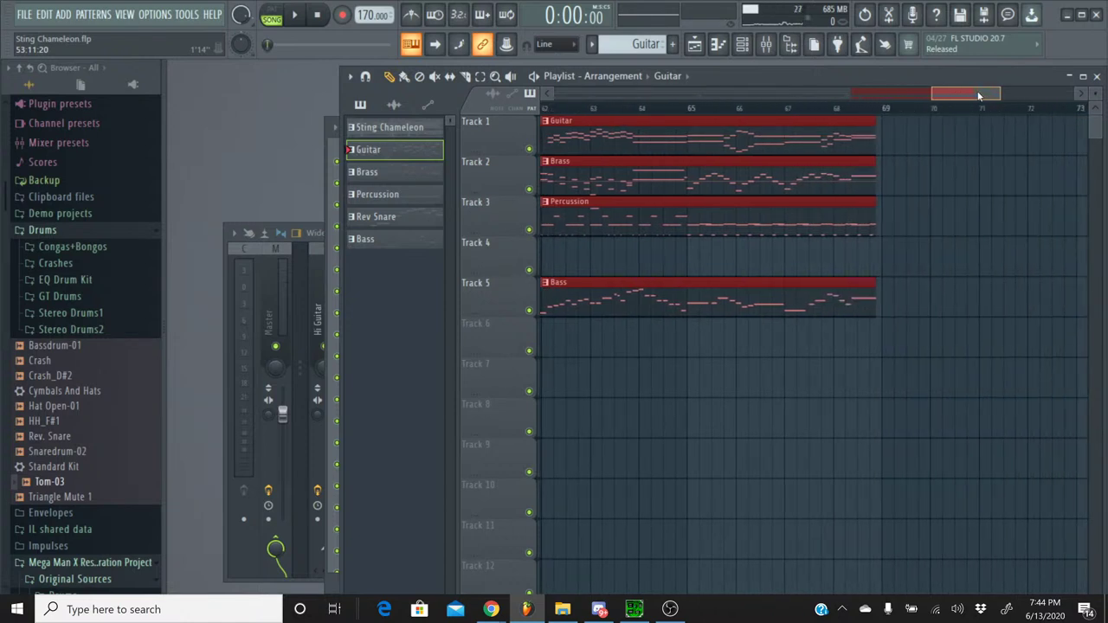
{"action": "left_click_drag", "start_coordinate": [877, 287], "coordinate": [593, 286]}
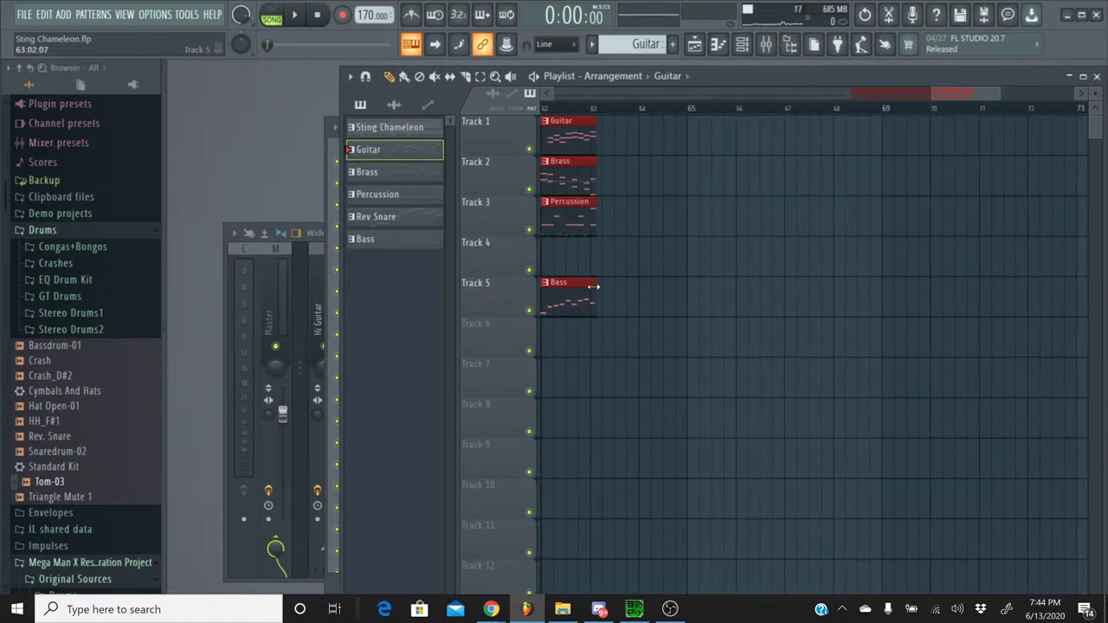
{"action": "left_click_drag", "start_coordinate": [991, 91], "coordinate": [945, 115]}
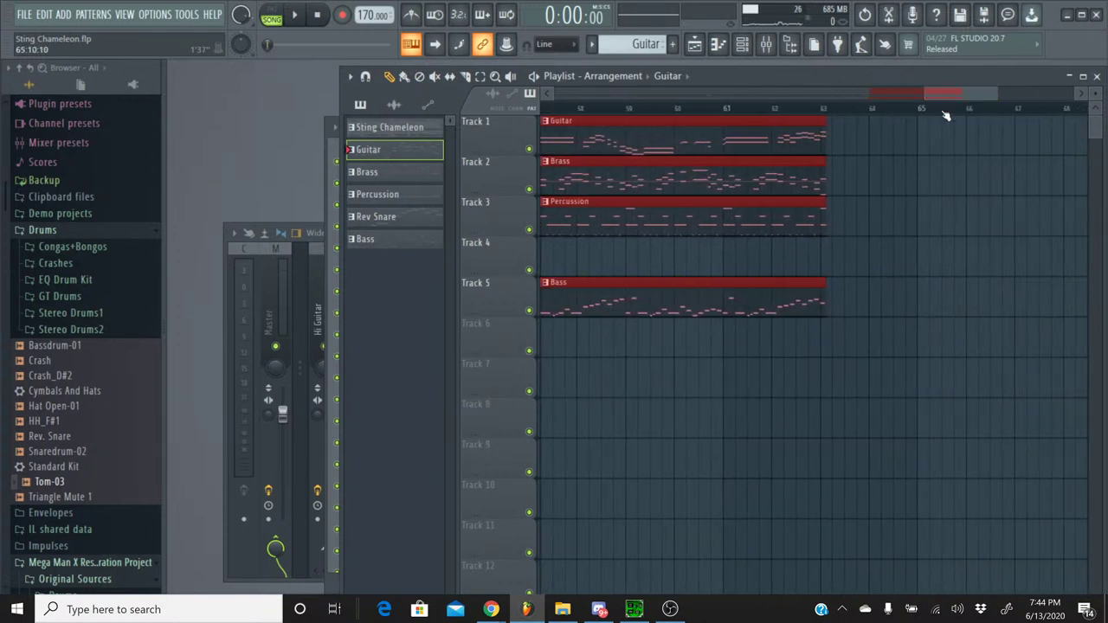
{"action": "left_click_drag", "start_coordinate": [838, 298], "coordinate": [601, 288]}
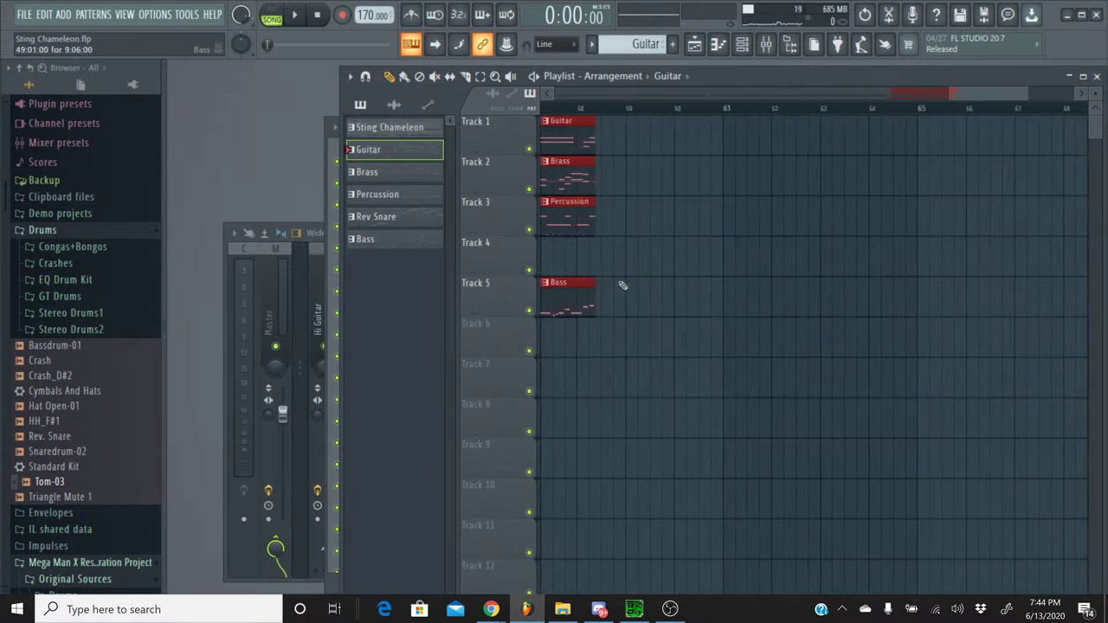
{"action": "left_click_drag", "start_coordinate": [957, 91], "coordinate": [902, 128]}
{"action": "left_click_drag", "start_coordinate": [1015, 295], "coordinate": [755, 293]}
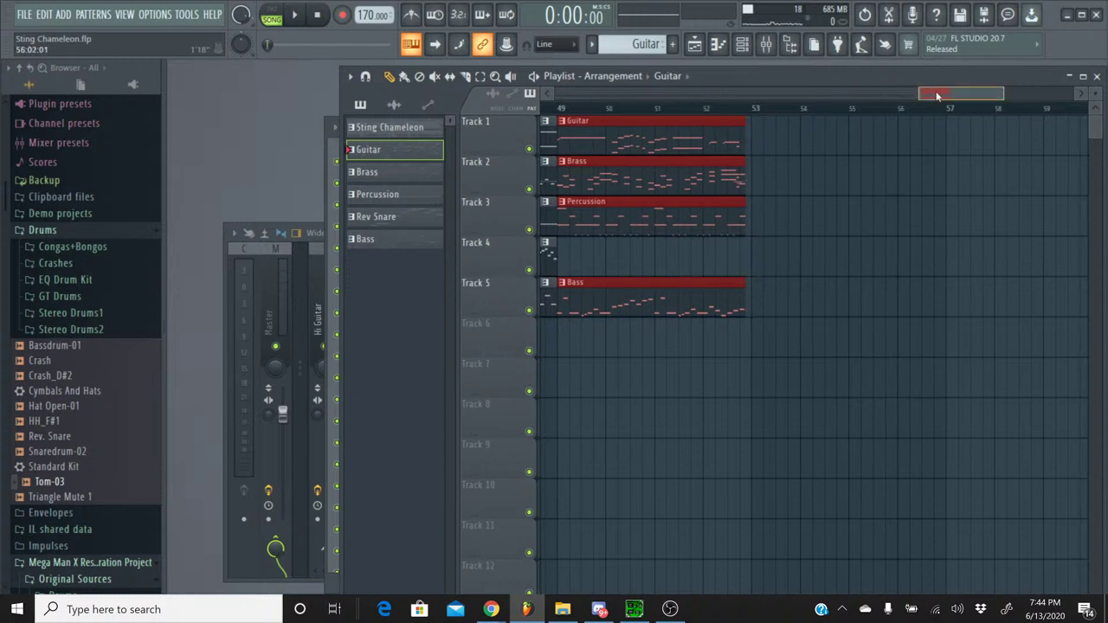
- Select the playlist time range from bar 49 to bar 53 and create an automation clip for the Master track's volume
{"action": "left_click_drag", "start_coordinate": [942, 93], "coordinate": [920, 102]}
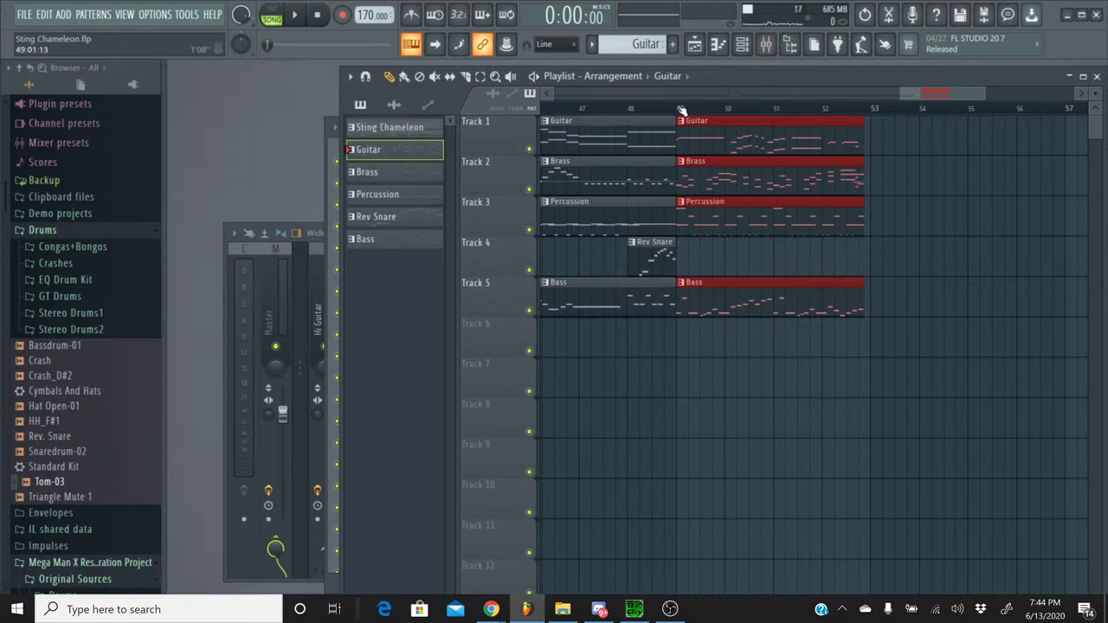
{"action": "left_click_drag", "start_coordinate": [681, 110], "coordinate": [864, 110]}
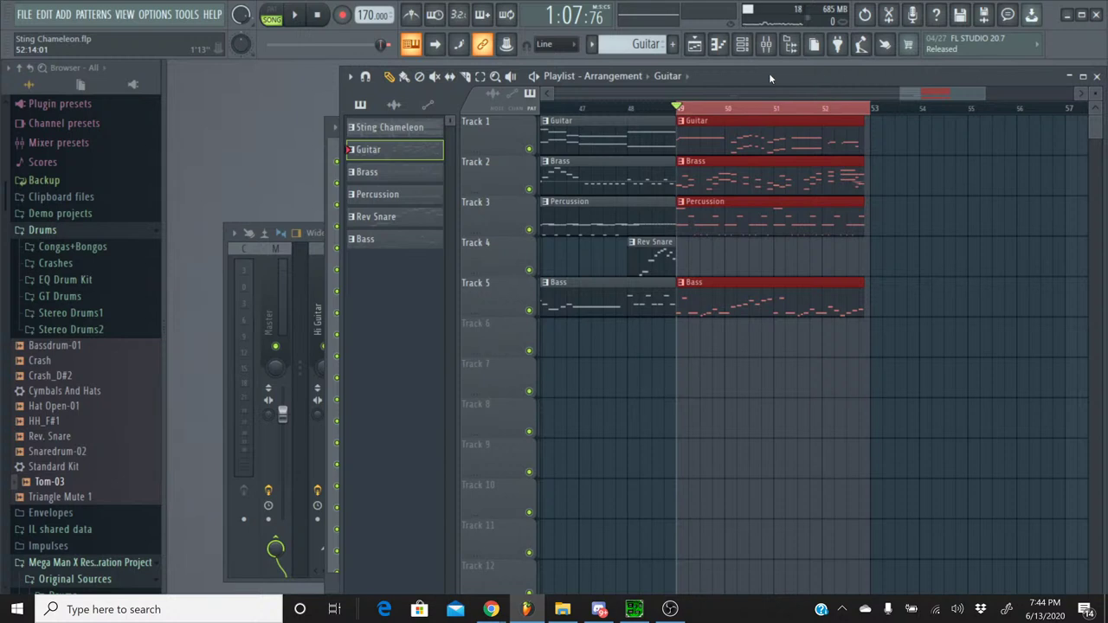
{"action": "left_click", "coordinate": [767, 45]}
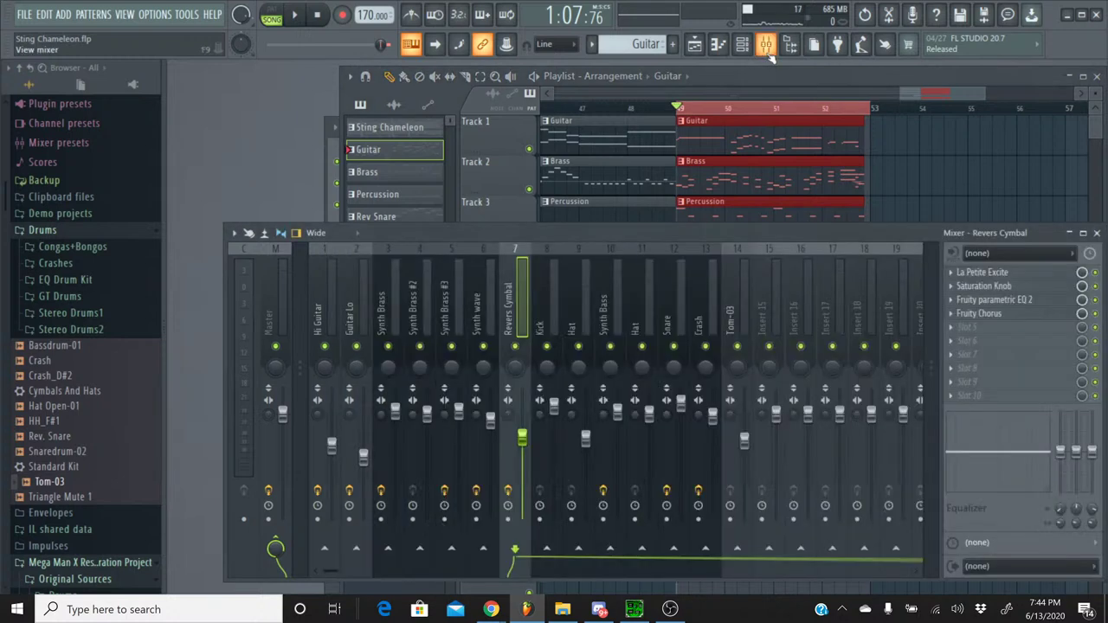
{"action": "left_click", "coordinate": [280, 250]}
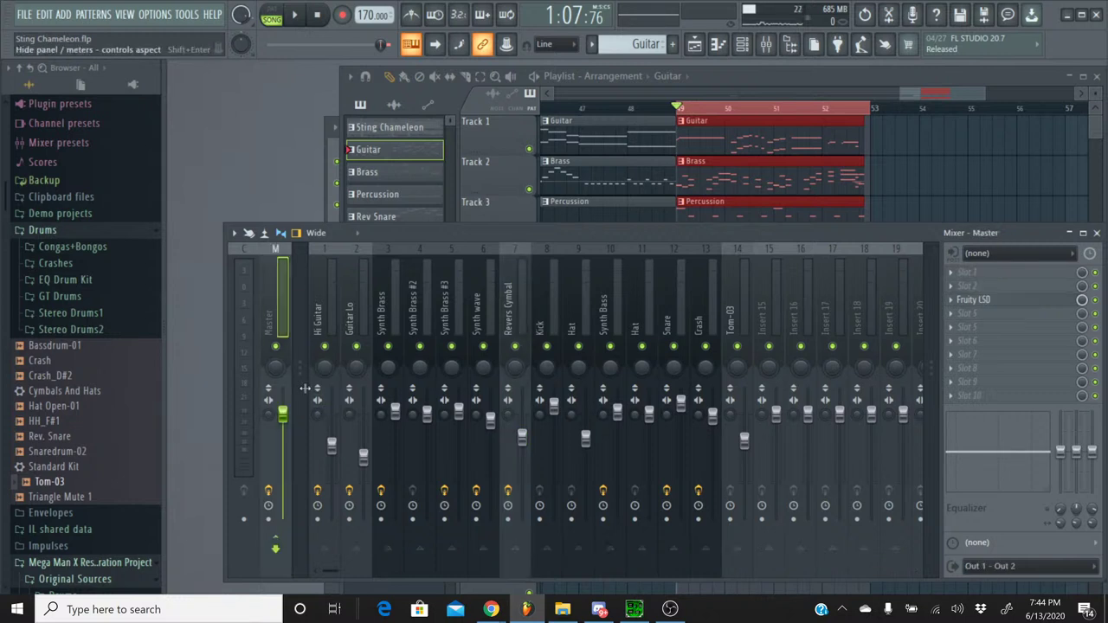
{"action": "right_click", "coordinate": [280, 416]}
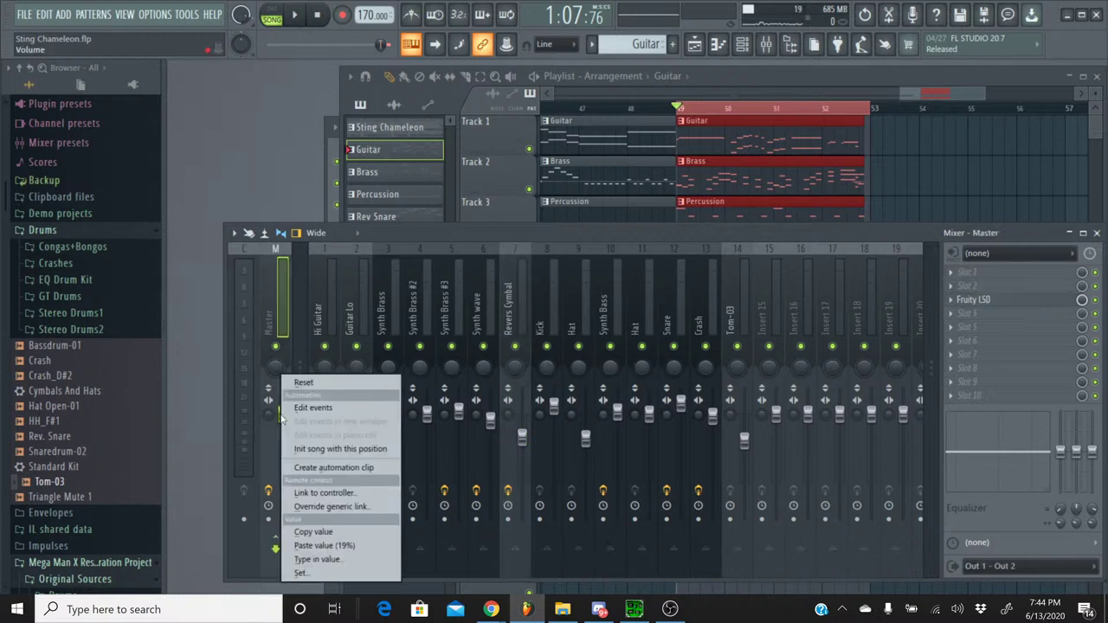
{"action": "left_click", "coordinate": [333, 468]}
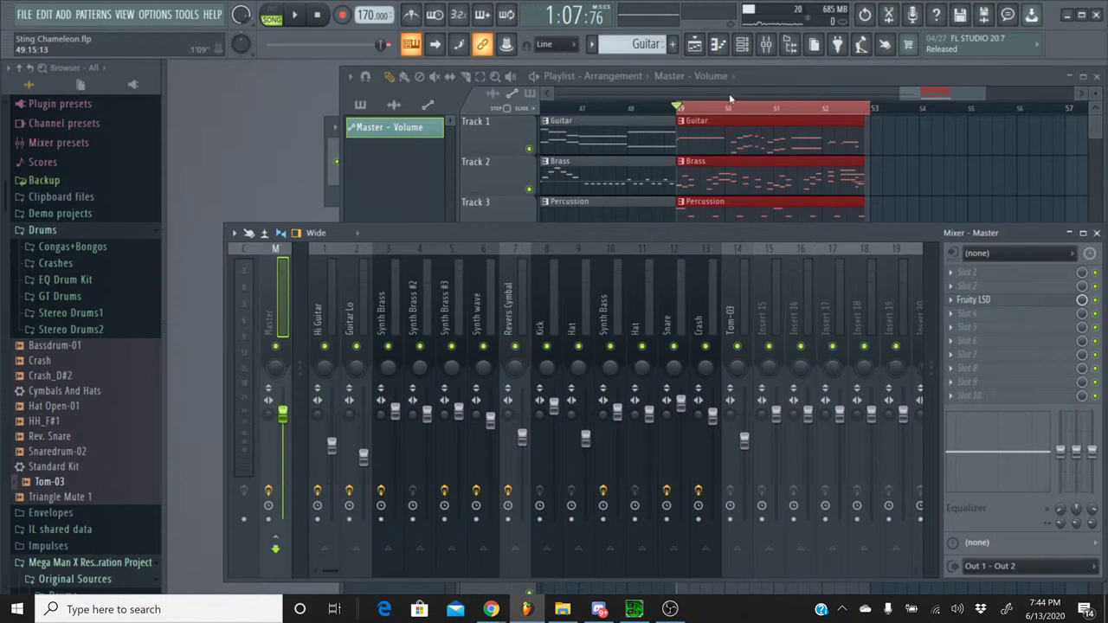
- Preview the transition into bar 49, and lower the end point of the Master volume automation clip to the minimum for a fade-out
{"action": "left_click", "coordinate": [615, 110]}
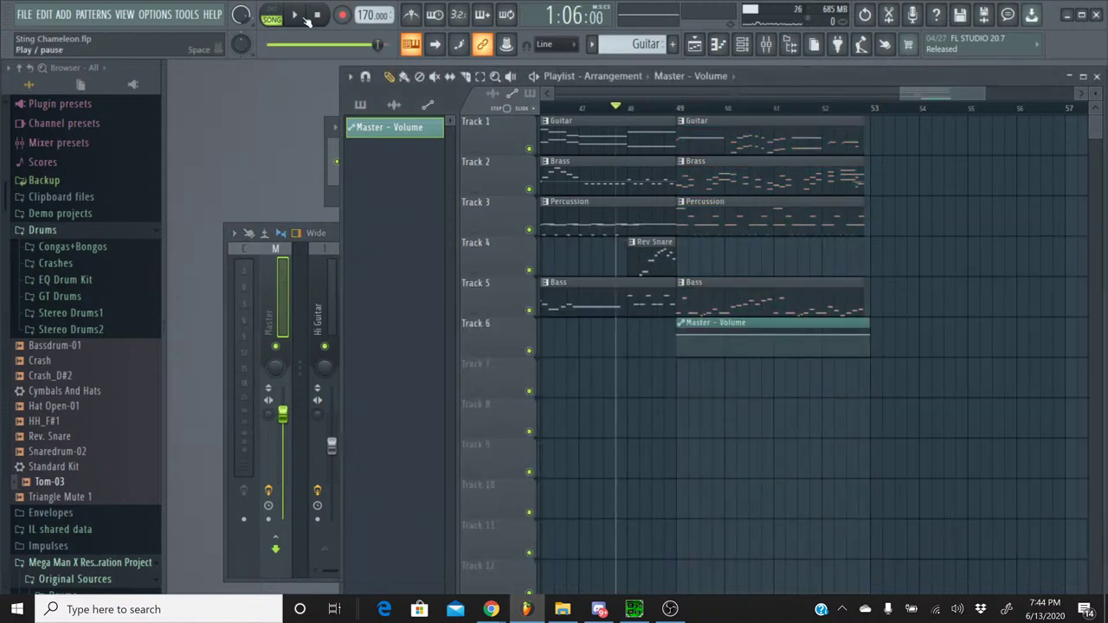
{"action": "left_click", "coordinate": [294, 15]}
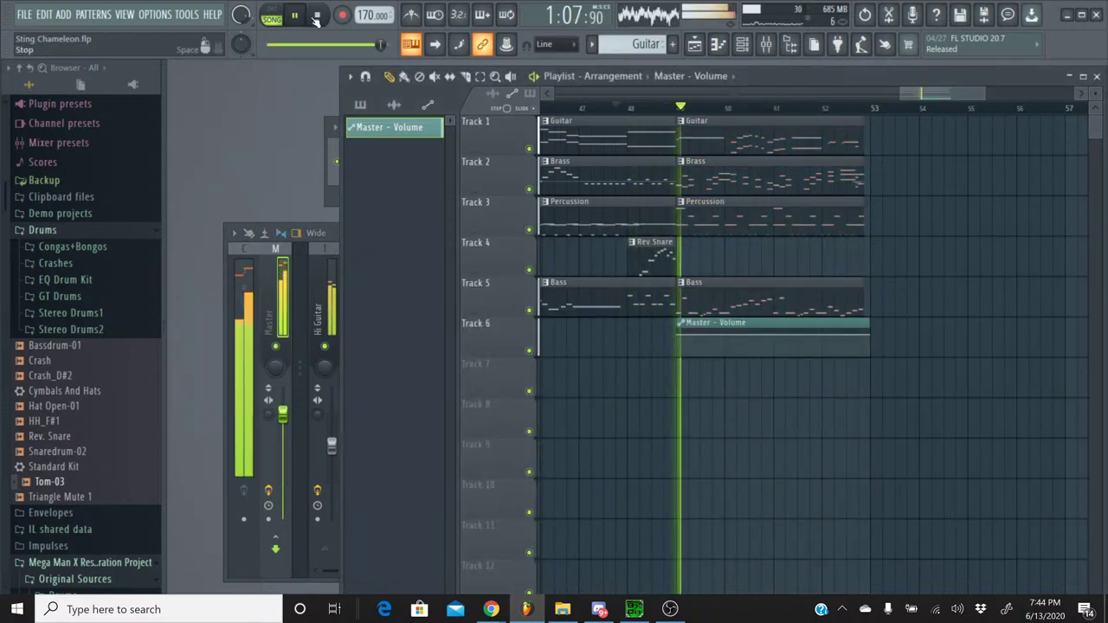
{"action": "left_click", "coordinate": [317, 16]}
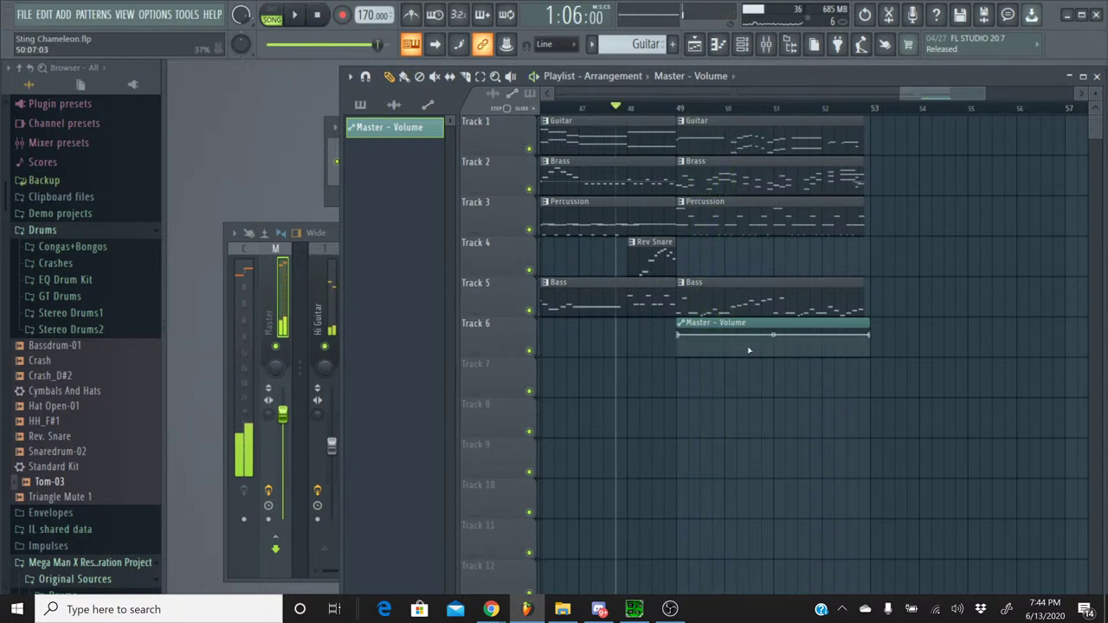
{"action": "left_click_drag", "start_coordinate": [872, 336], "coordinate": [870, 355]}
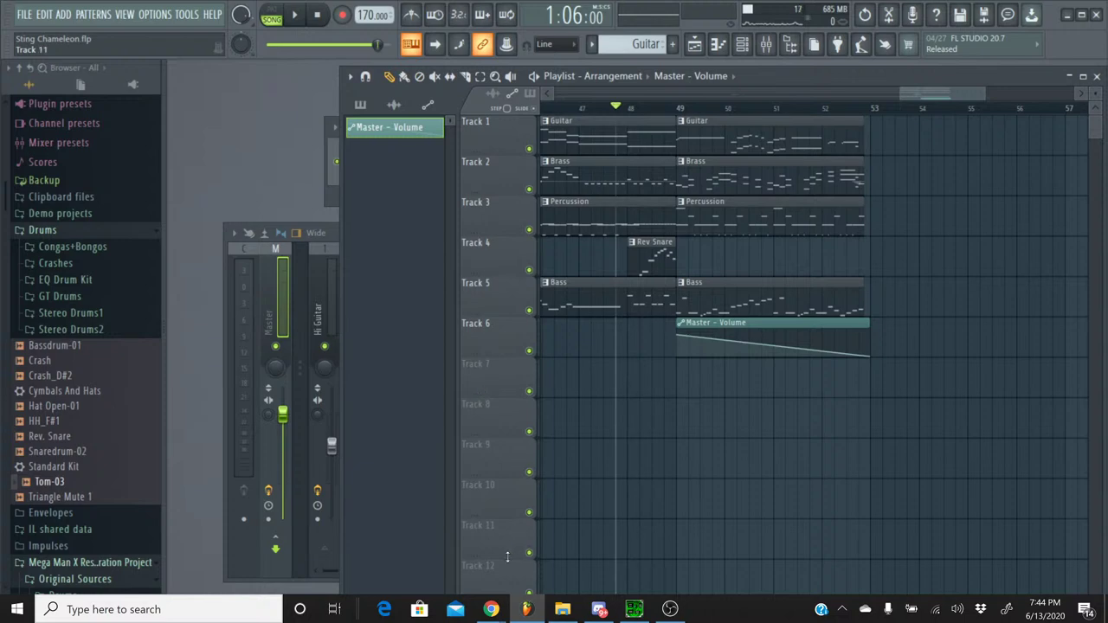
- Switch to Chrome to check the YouTube Studio stream page and its live chat, and return to FL Studio
{"action": "mouse_move", "coordinate": [504, 612]}
{"action": "left_click", "coordinate": [472, 542]}
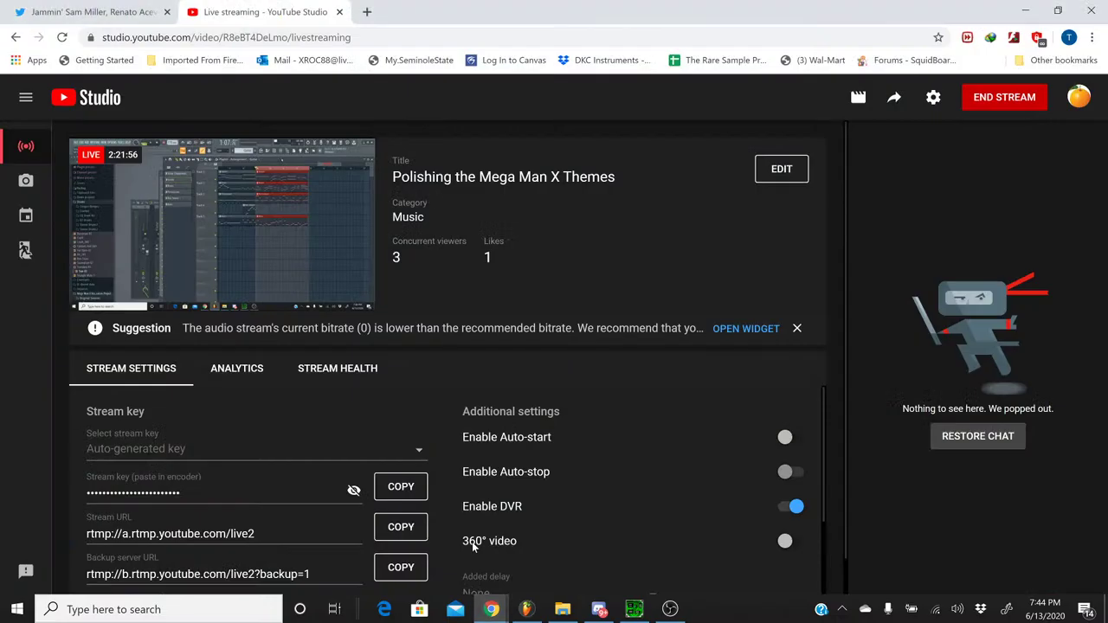
{"action": "left_click", "coordinate": [534, 582]}
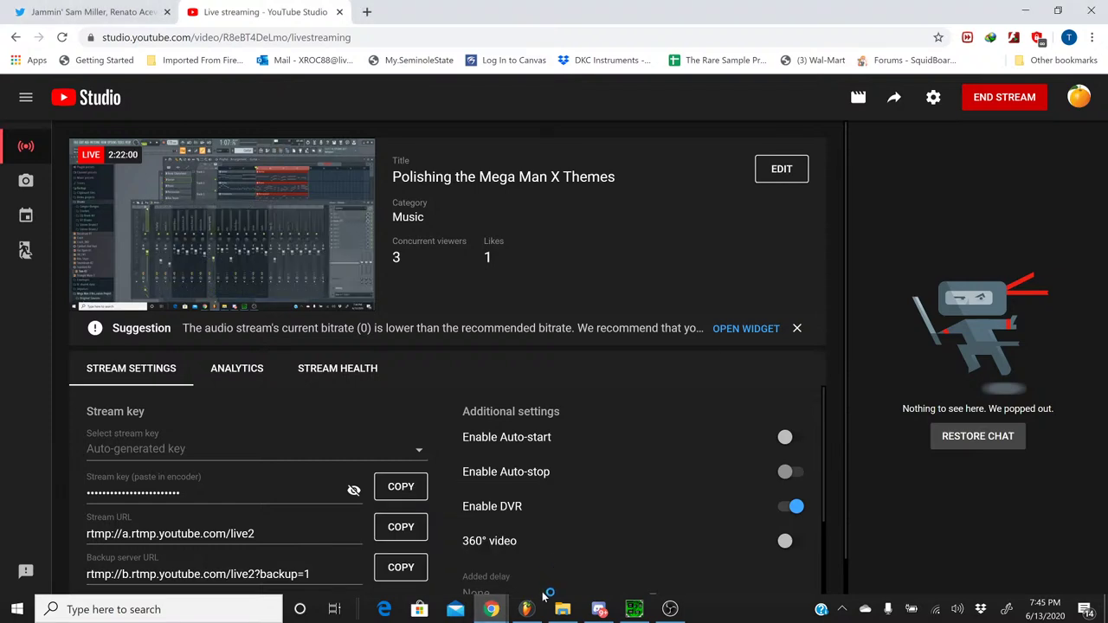
{"action": "left_click", "coordinate": [535, 610]}
{"action": "left_click", "coordinate": [535, 610]}
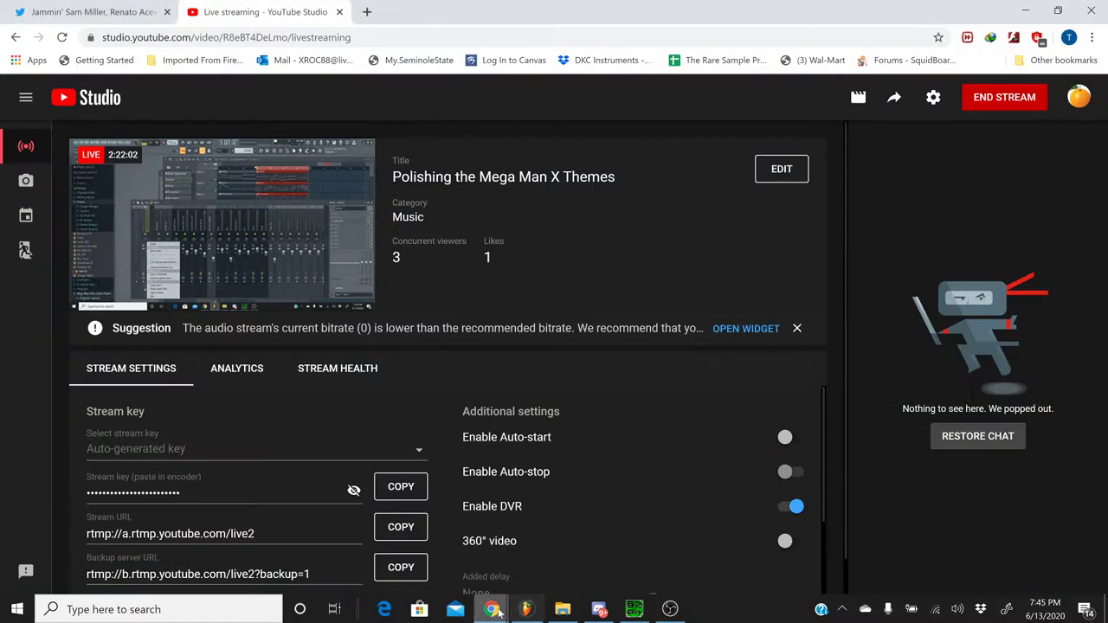
{"action": "mouse_move", "coordinate": [491, 609]}
{"action": "left_click", "coordinate": [547, 563]}
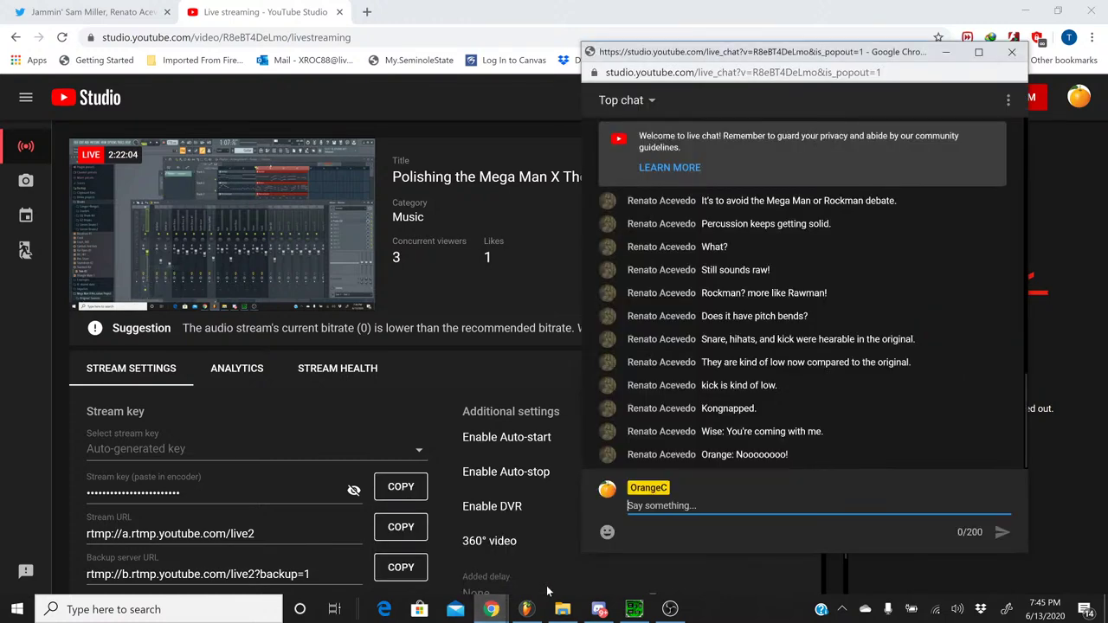
{"action": "mouse_move", "coordinate": [491, 609]}
{"action": "left_click", "coordinate": [459, 563]}
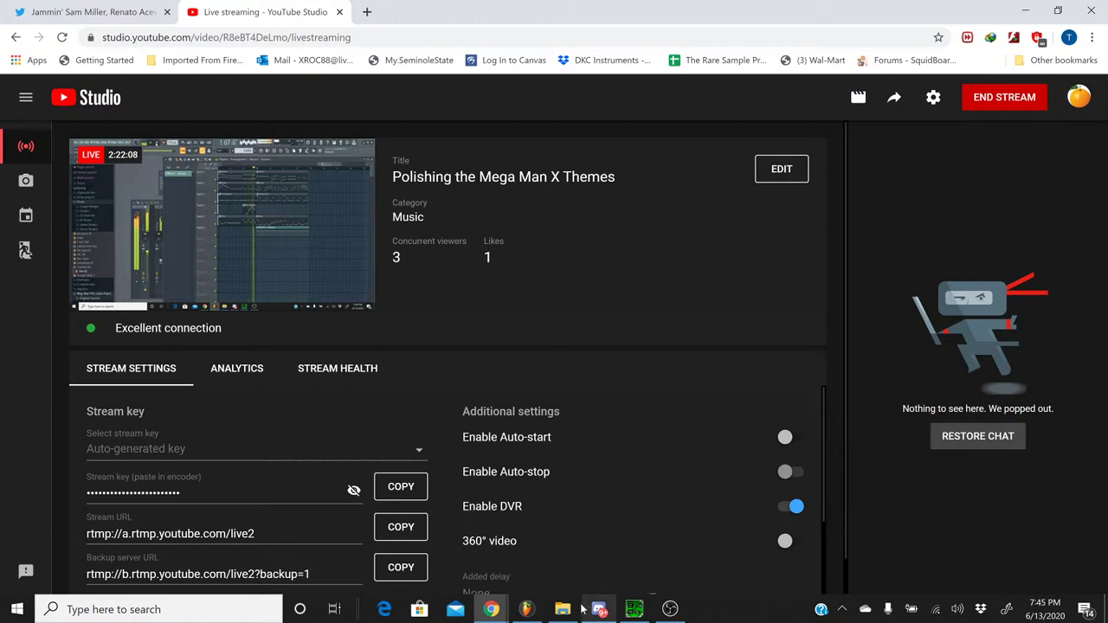
{"action": "left_click", "coordinate": [526, 609]}
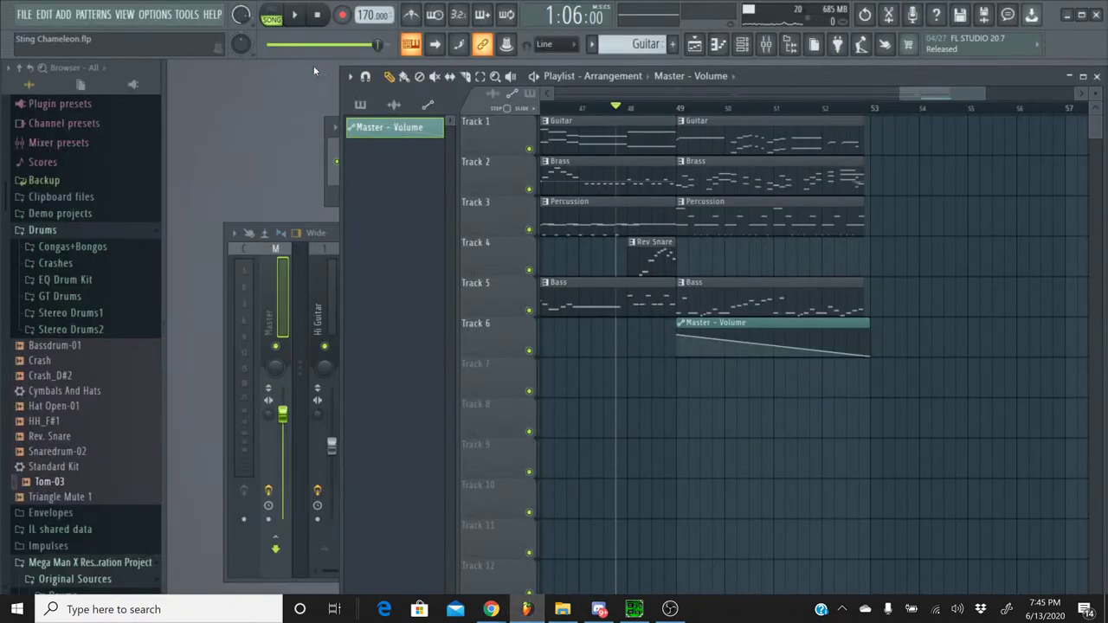
- Play the transition into bar 49 and the song from its start, and raise the Synth wave mixer track's volume slightly
{"action": "left_click", "coordinate": [293, 15]}
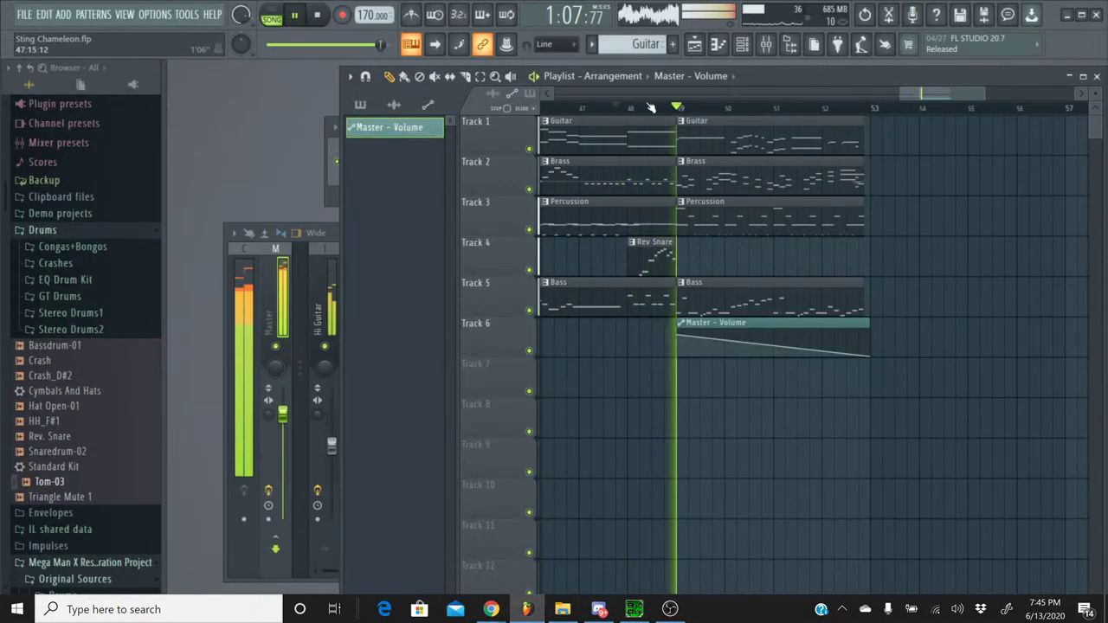
{"action": "left_click_drag", "start_coordinate": [953, 94], "coordinate": [485, 117]}
{"action": "scroll", "coordinate": [645, 111], "scroll_direction": "down", "scroll_amount": 5}
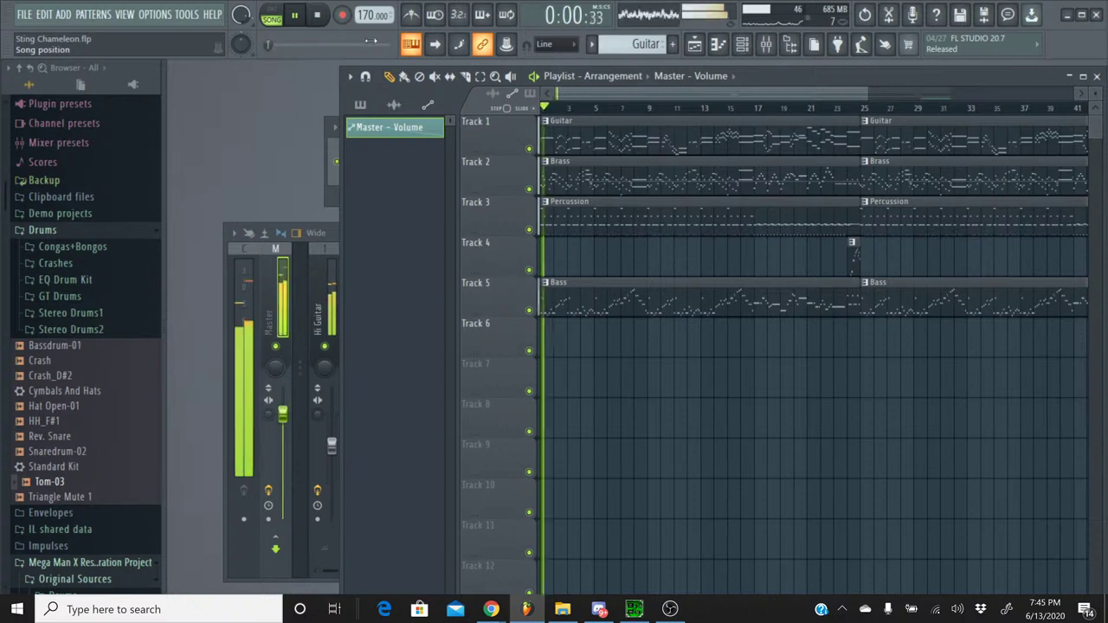
{"action": "scroll", "coordinate": [649, 112], "scroll_direction": "down", "scroll_amount": 2}
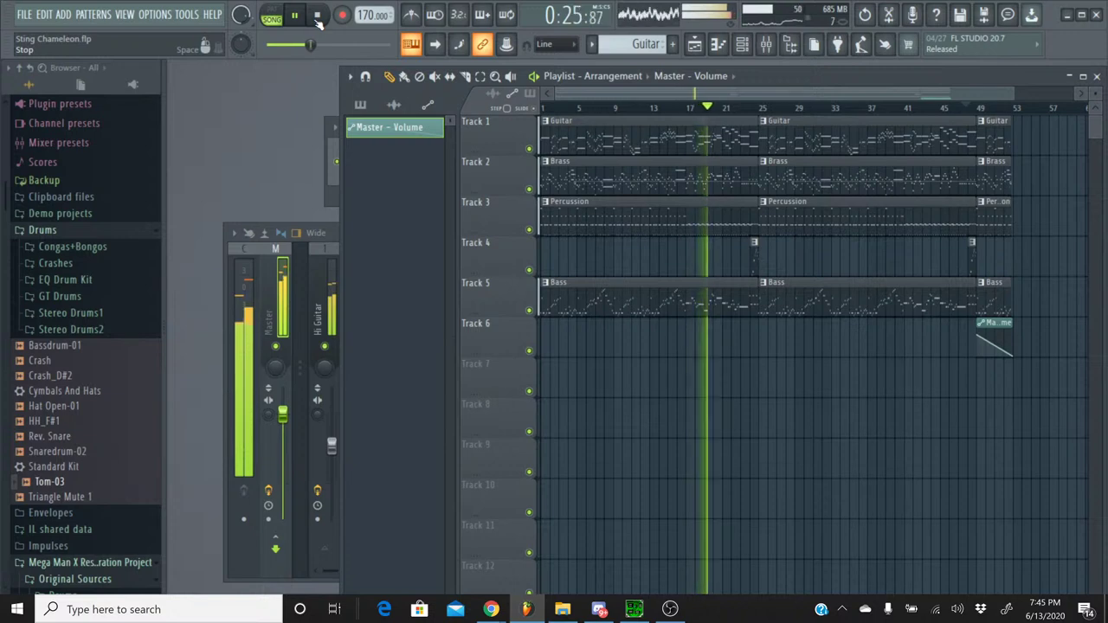
{"action": "left_click", "coordinate": [766, 45]}
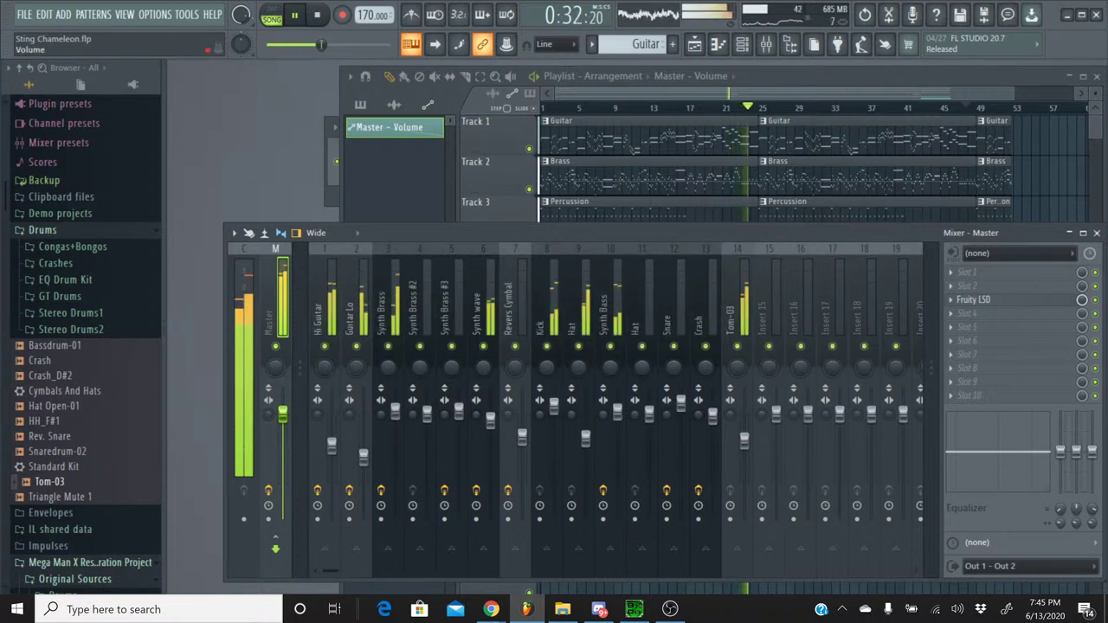
{"action": "left_click", "coordinate": [483, 312]}
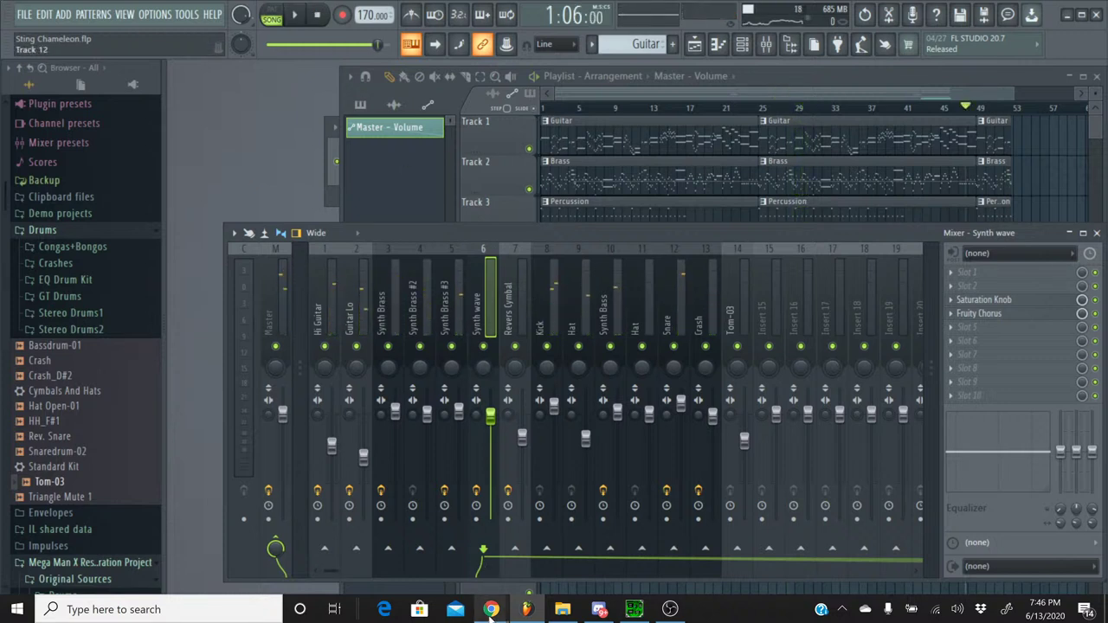
- Check the stream's status and live chat messages in Chrome once more, and go back to the FL Studio project
{"action": "mouse_move", "coordinate": [491, 606]}
{"action": "left_click", "coordinate": [483, 544]}
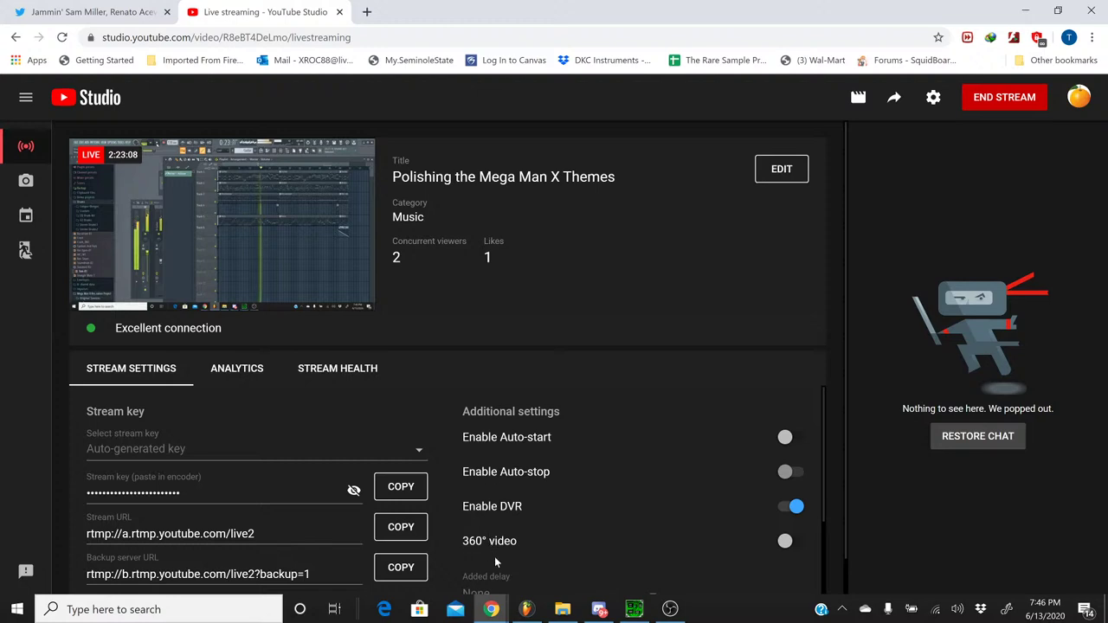
{"action": "mouse_move", "coordinate": [491, 609]}
{"action": "left_click", "coordinate": [554, 551]}
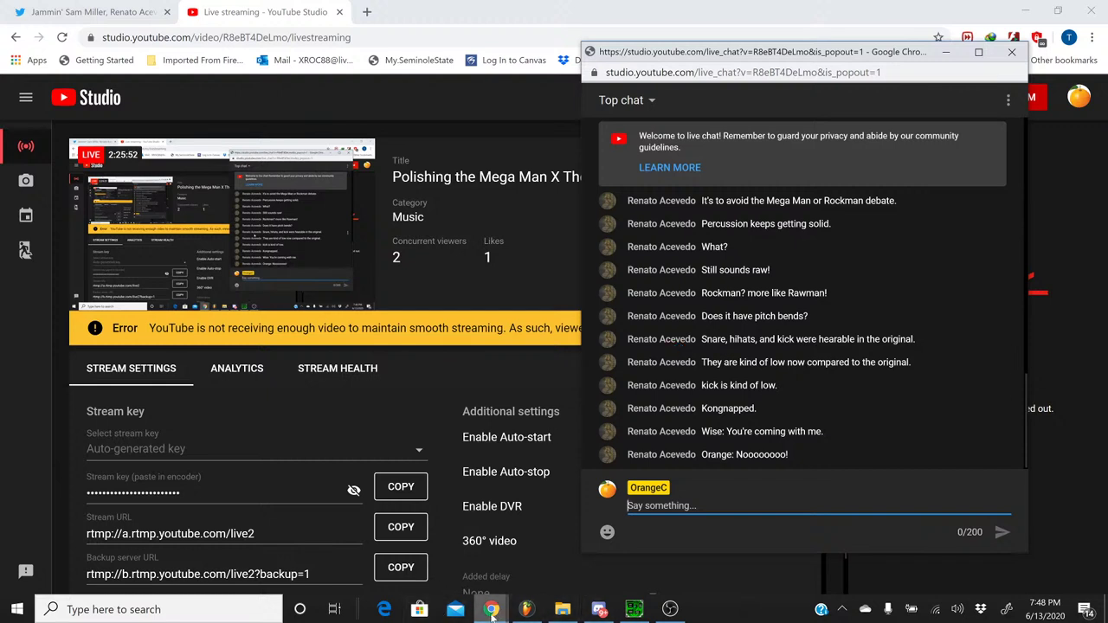
{"action": "mouse_move", "coordinate": [491, 613]}
{"action": "left_click", "coordinate": [477, 518]}
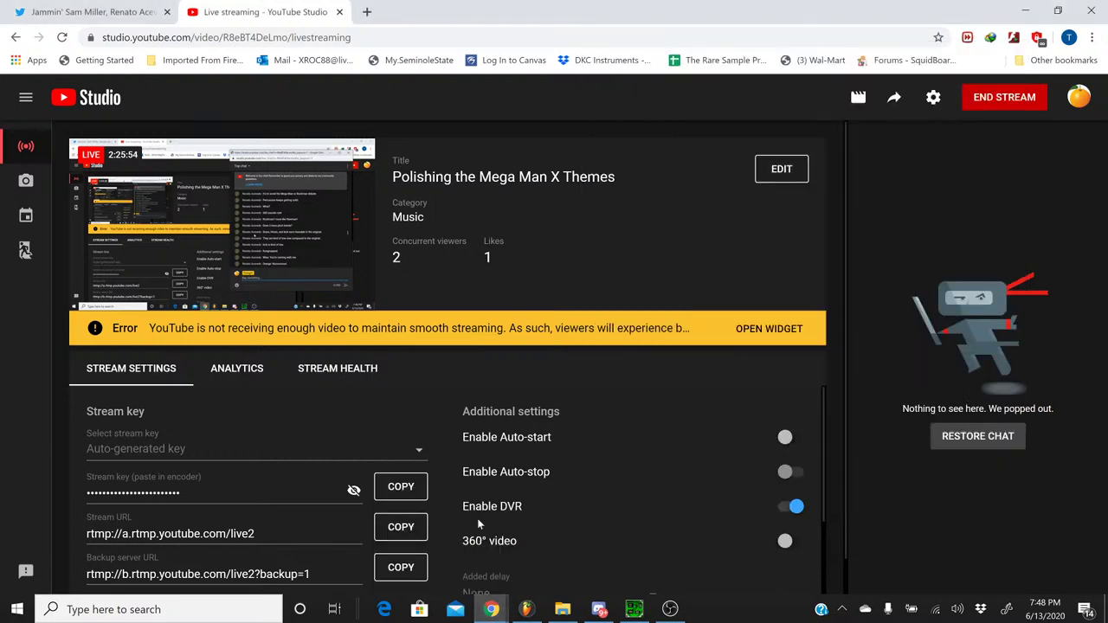
{"action": "left_click", "coordinate": [527, 610]}
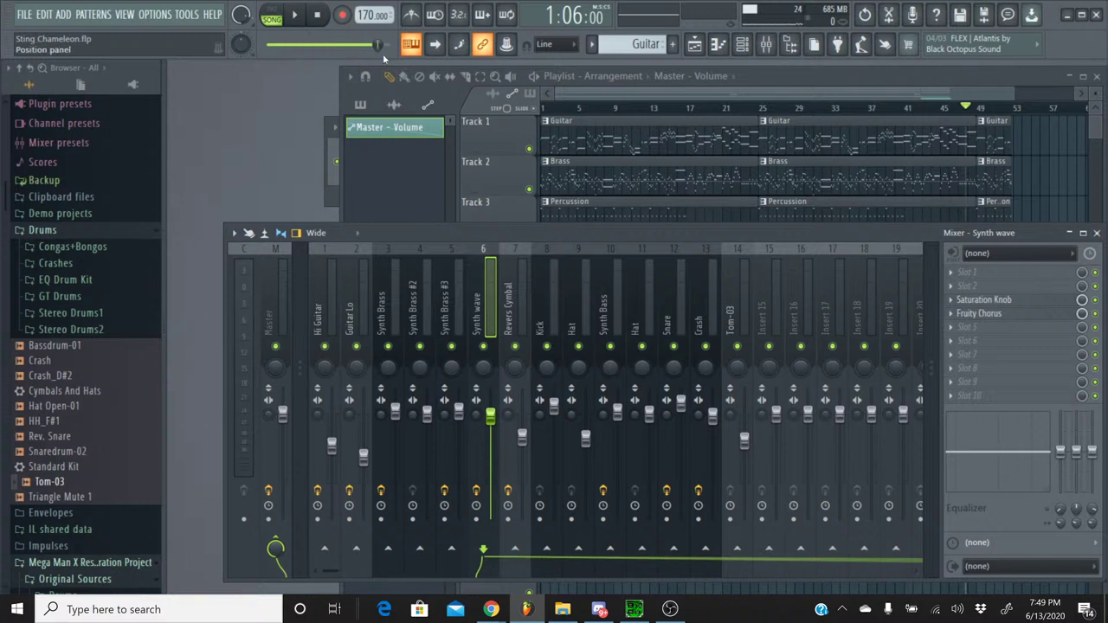
- Return the song position to the start, and look through the mixer tracks for unused inserts after Tom-03
{"action": "left_click_drag", "start_coordinate": [379, 45], "coordinate": [271, 49]}
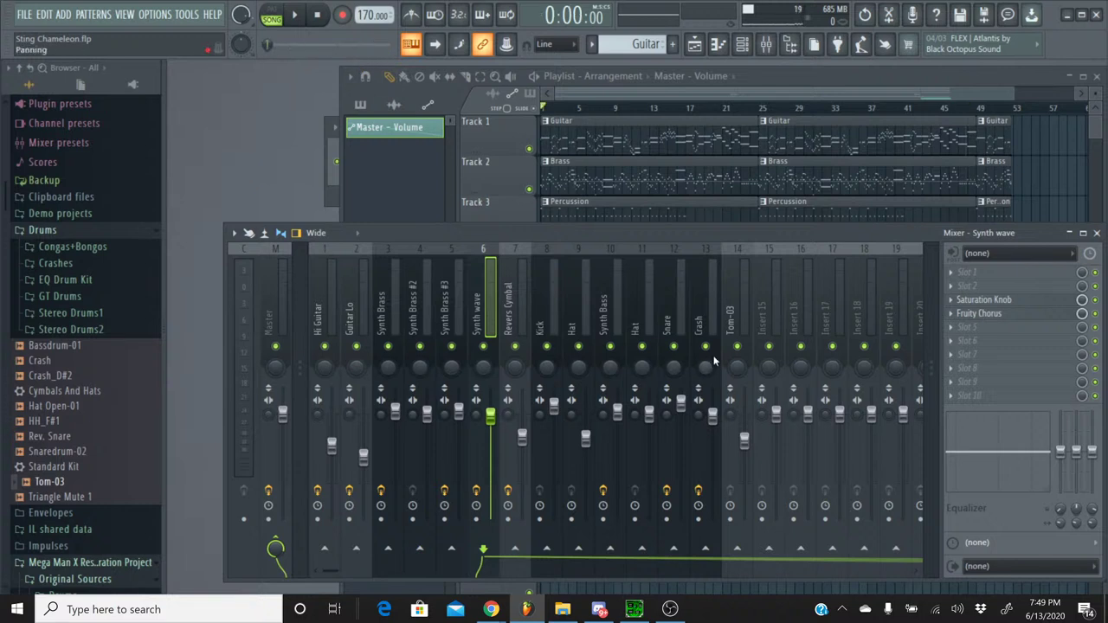
{"action": "scroll", "coordinate": [750, 317], "scroll_direction": "right", "scroll_amount": 3}
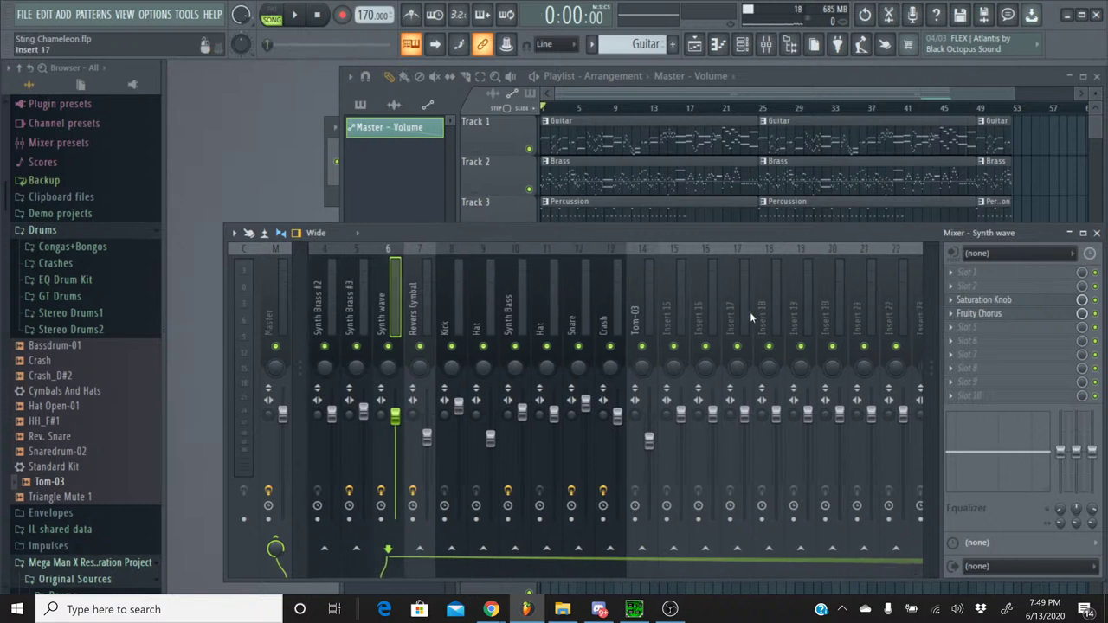
{"action": "scroll", "coordinate": [750, 312], "scroll_direction": "left", "scroll_amount": 3}
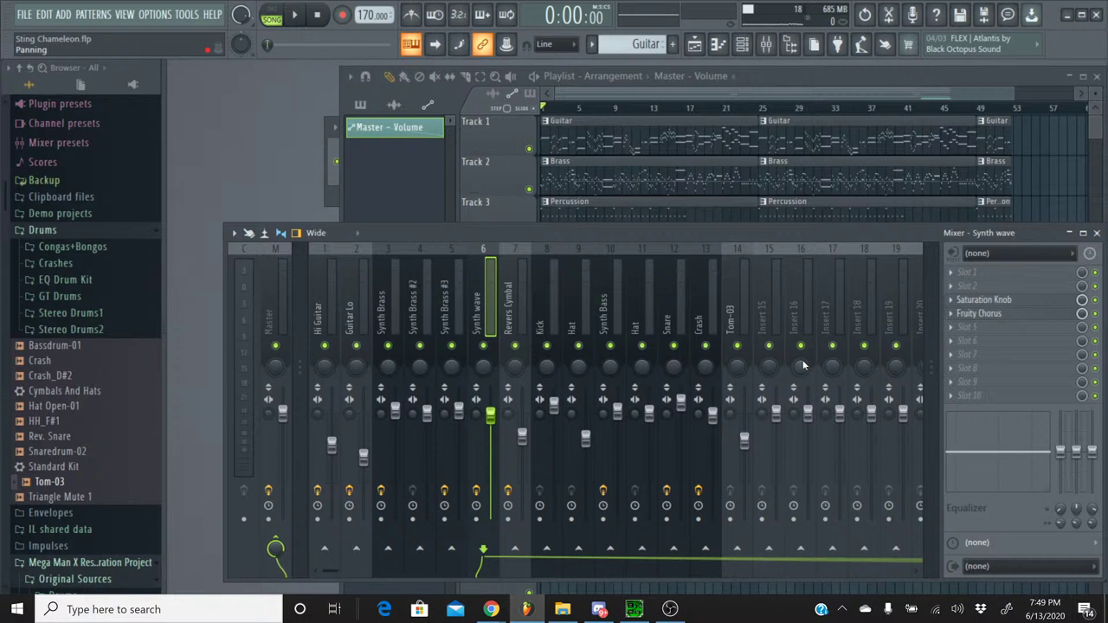
{"action": "scroll", "coordinate": [620, 282], "scroll_direction": "right", "scroll_amount": 3}
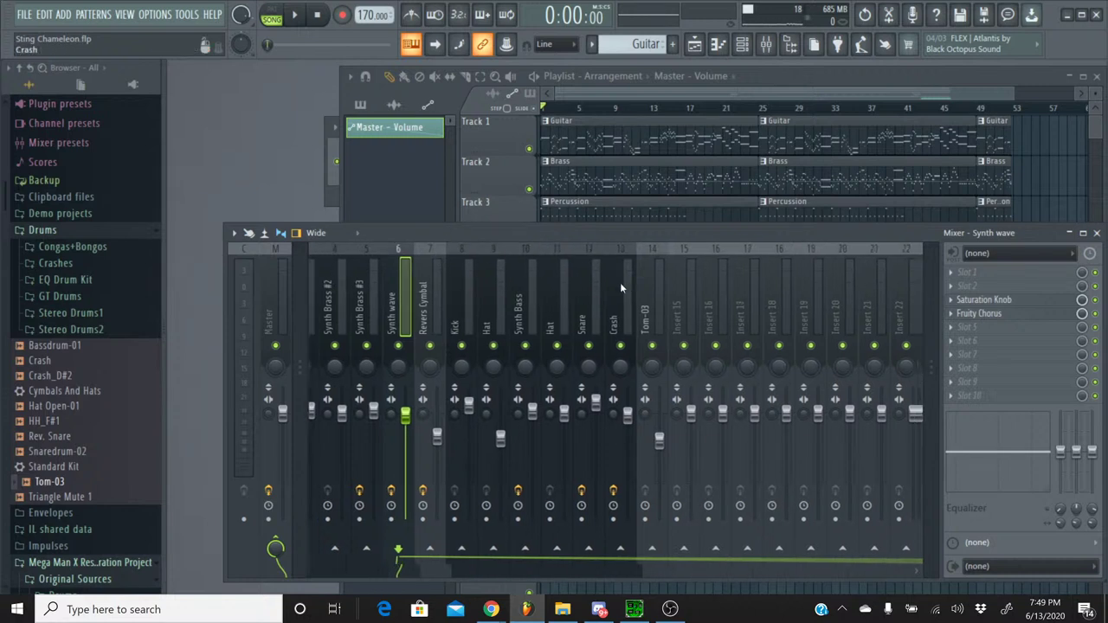
{"action": "scroll", "coordinate": [620, 282], "scroll_direction": "right", "scroll_amount": 18}
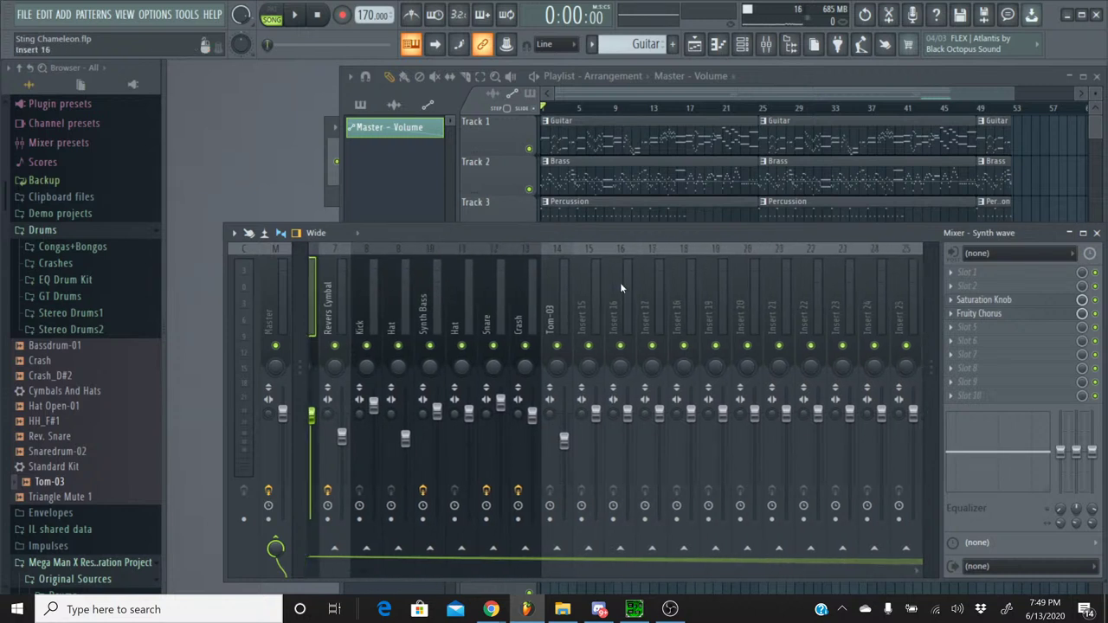
{"action": "scroll", "coordinate": [620, 282], "scroll_direction": "left", "scroll_amount": 20}
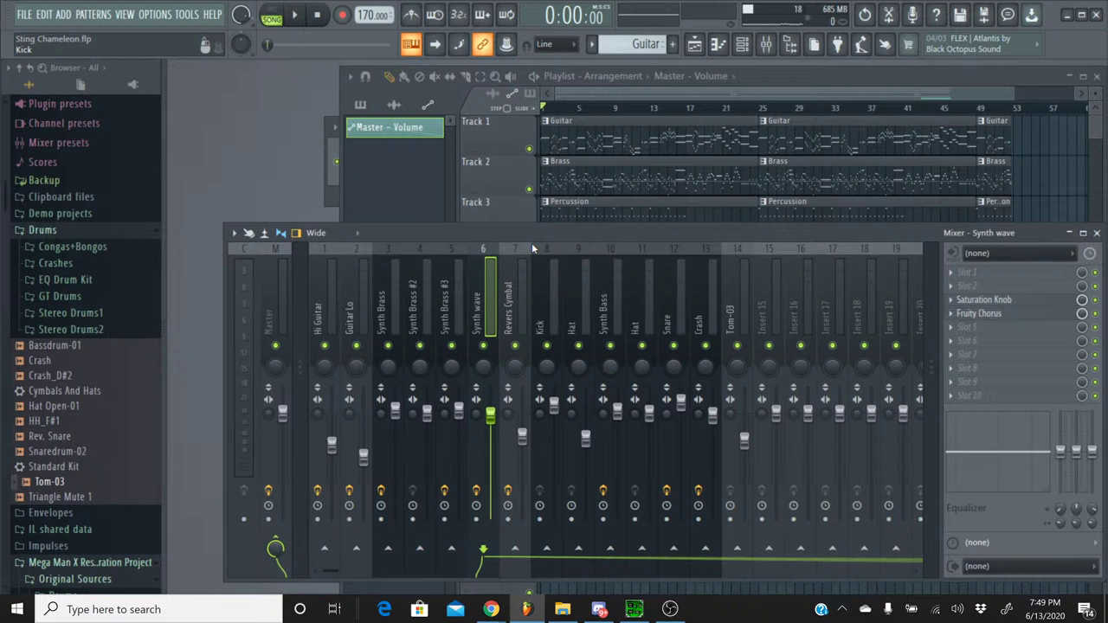
{"action": "scroll", "coordinate": [781, 334], "scroll_direction": "right", "scroll_amount": 3}
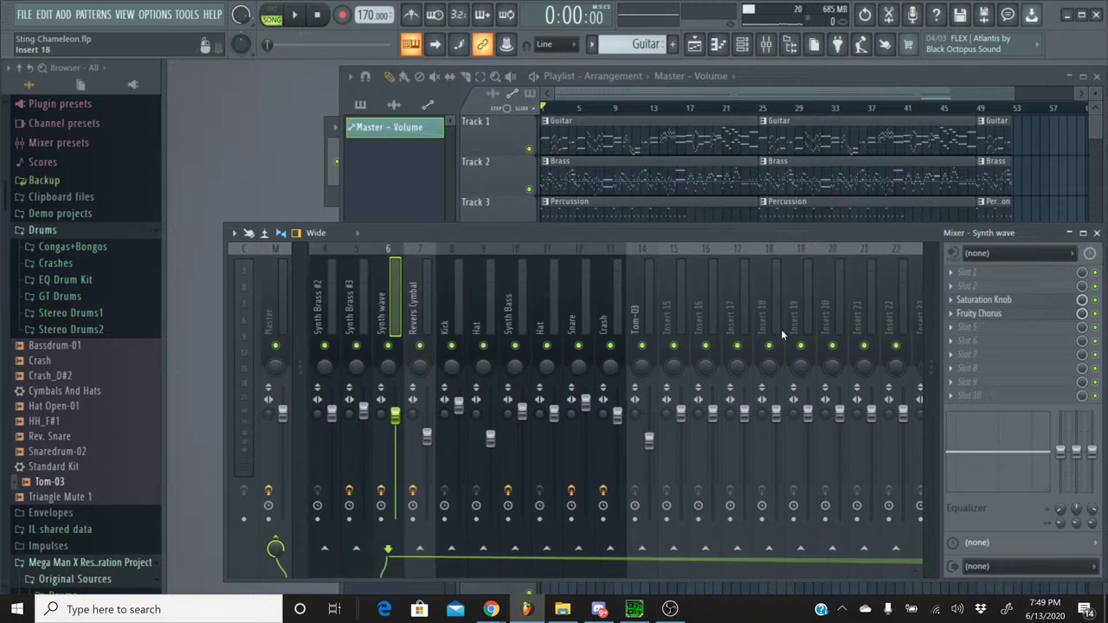
{"action": "scroll", "coordinate": [813, 318], "scroll_direction": "right", "scroll_amount": 3}
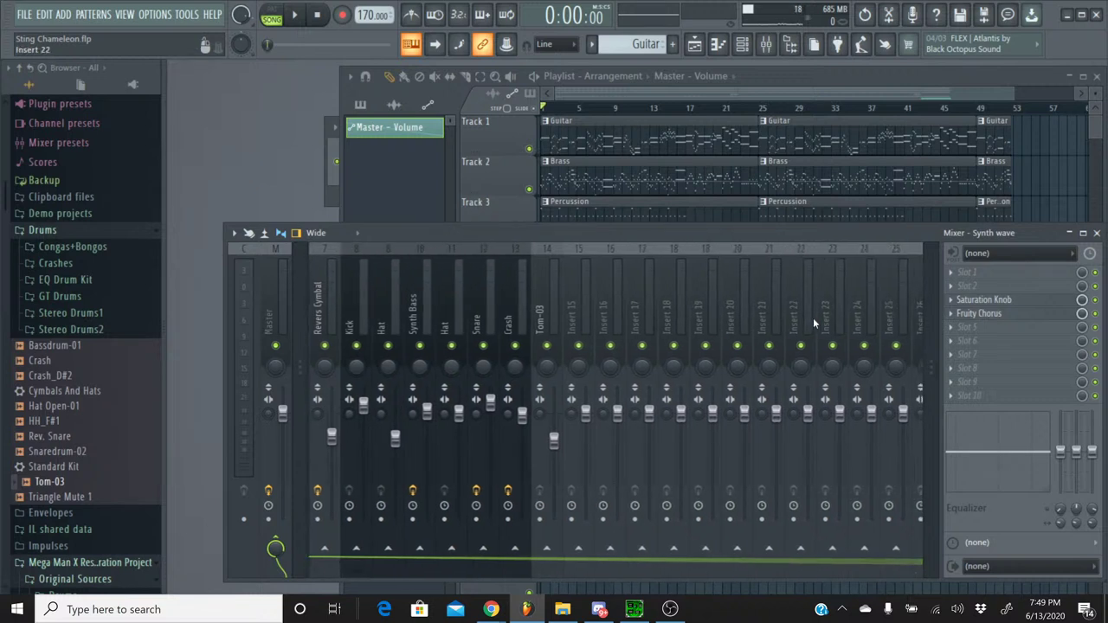
{"action": "scroll", "coordinate": [813, 318], "scroll_direction": "left", "scroll_amount": 6}
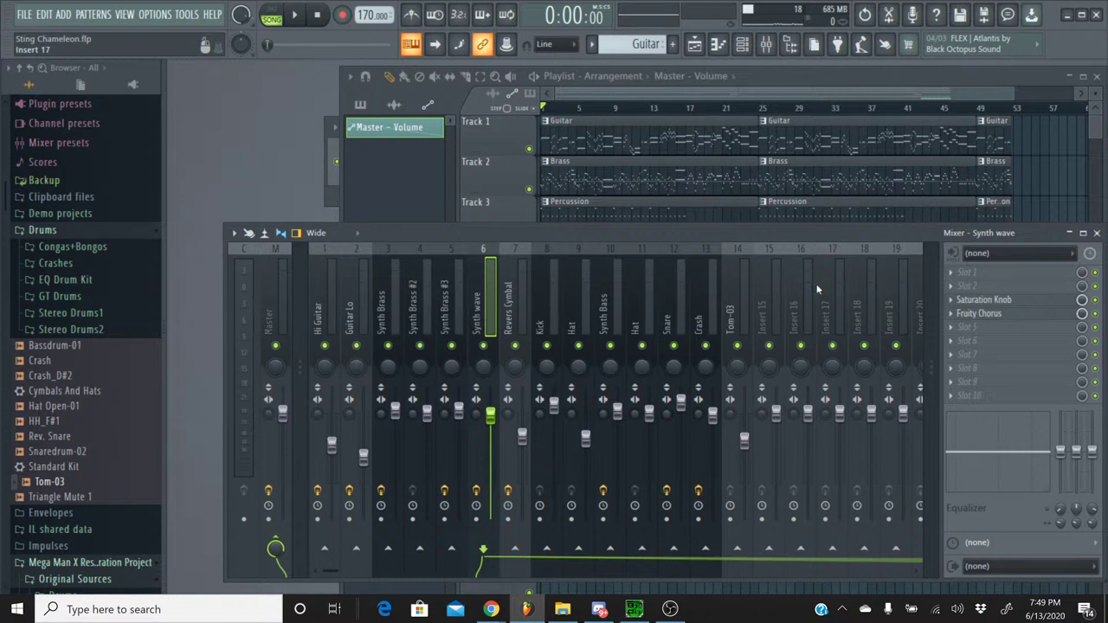
- Rename mixer track Insert 22 to "-Reverb"
{"action": "scroll", "coordinate": [817, 286], "scroll_direction": "right", "scroll_amount": 3}
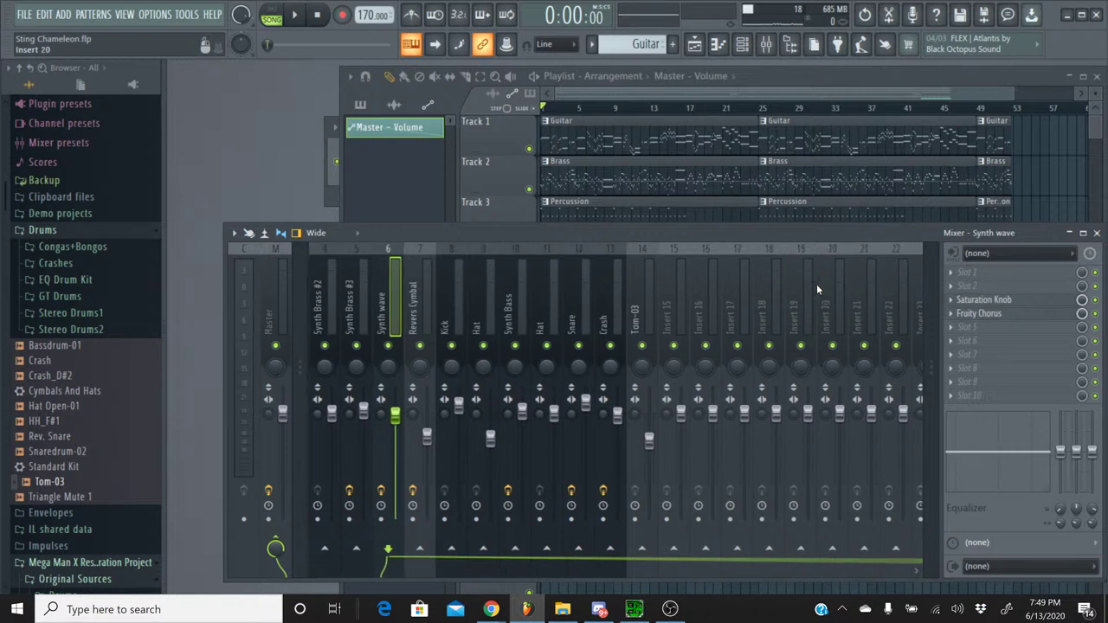
{"action": "left_click", "coordinate": [888, 250]}
{"action": "right_click", "coordinate": [888, 249]}
{"action": "left_click", "coordinate": [952, 212]}
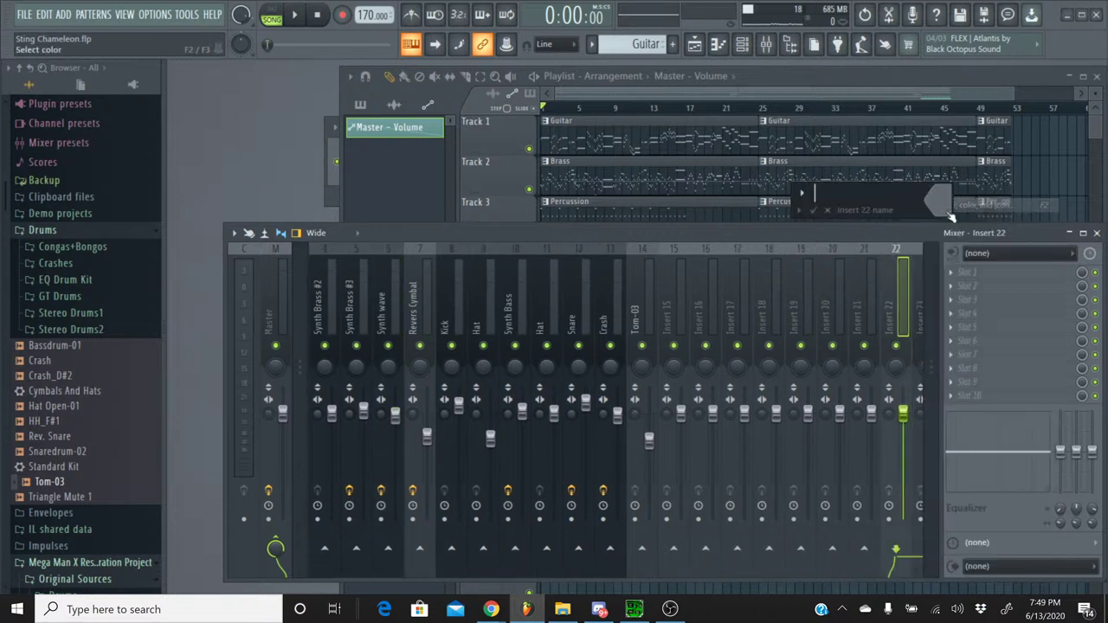
{"action": "type", "text": "-"}
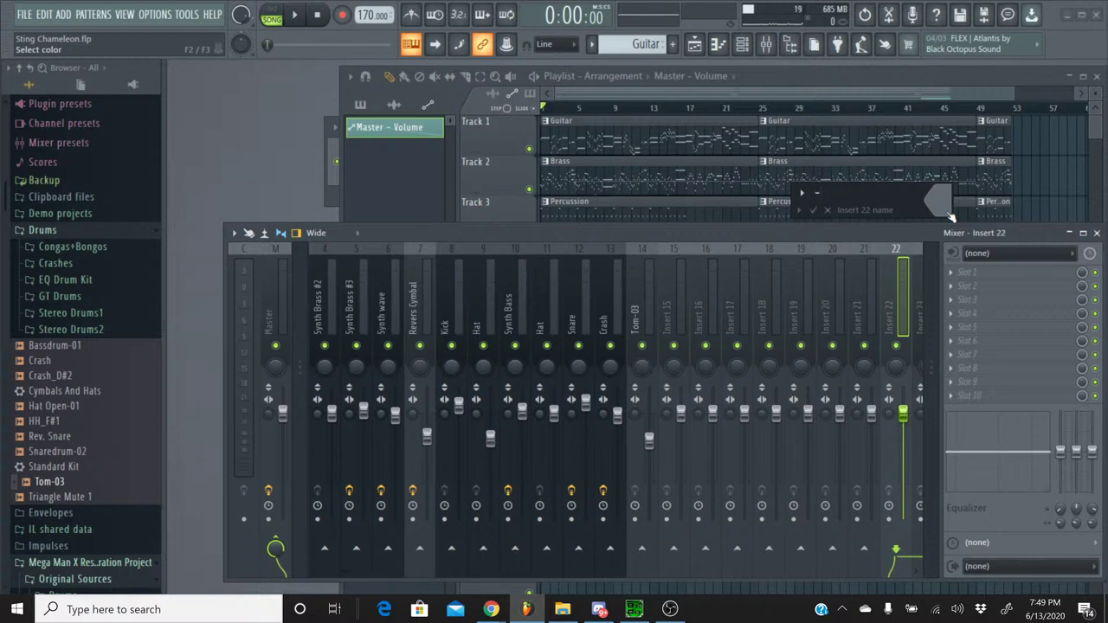
{"action": "type", "text": "Reverb"}
{"action": "key", "text": "Return"}
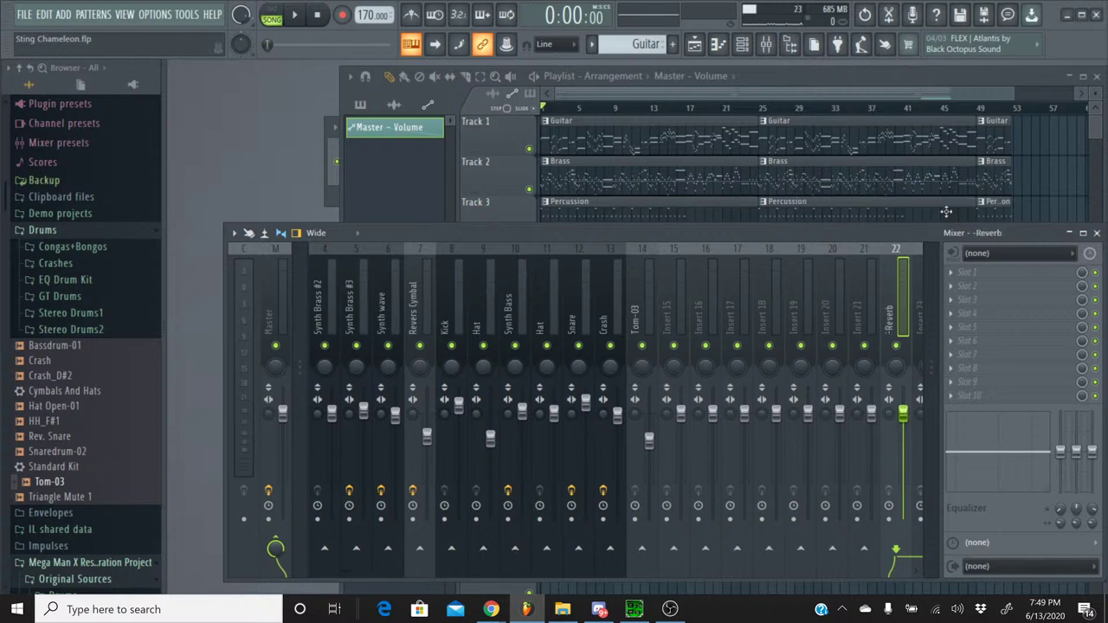
- Rename mixer track Insert 21 to "Drums"
{"action": "left_click", "coordinate": [866, 250]}
{"action": "right_click", "coordinate": [866, 250]}
{"action": "left_click", "coordinate": [942, 210]}
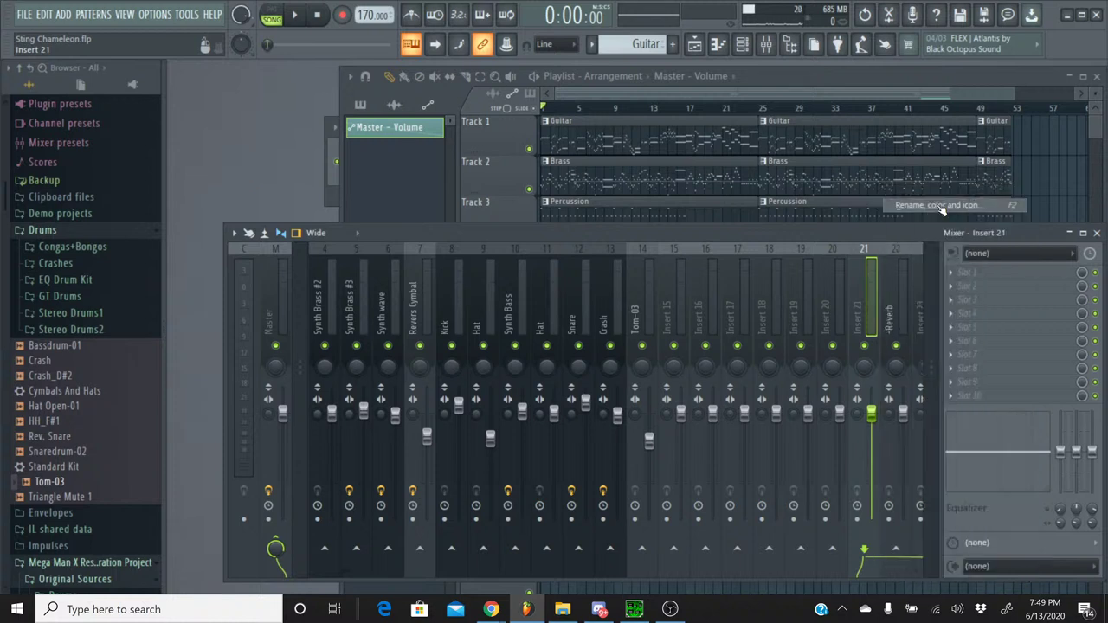
{"action": "type", "text": "Drum"}
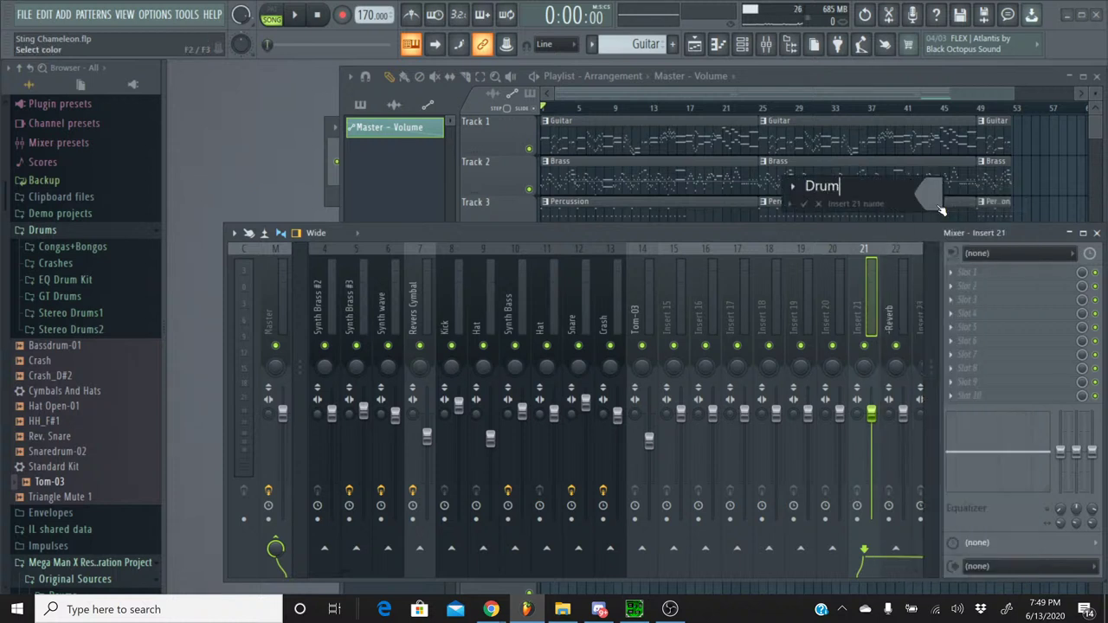
{"action": "type", "text": "s"}
{"action": "key", "text": "Return"}
- Rename mixer track Insert 20 to "-Reverb"
{"action": "left_click", "coordinate": [839, 260]}
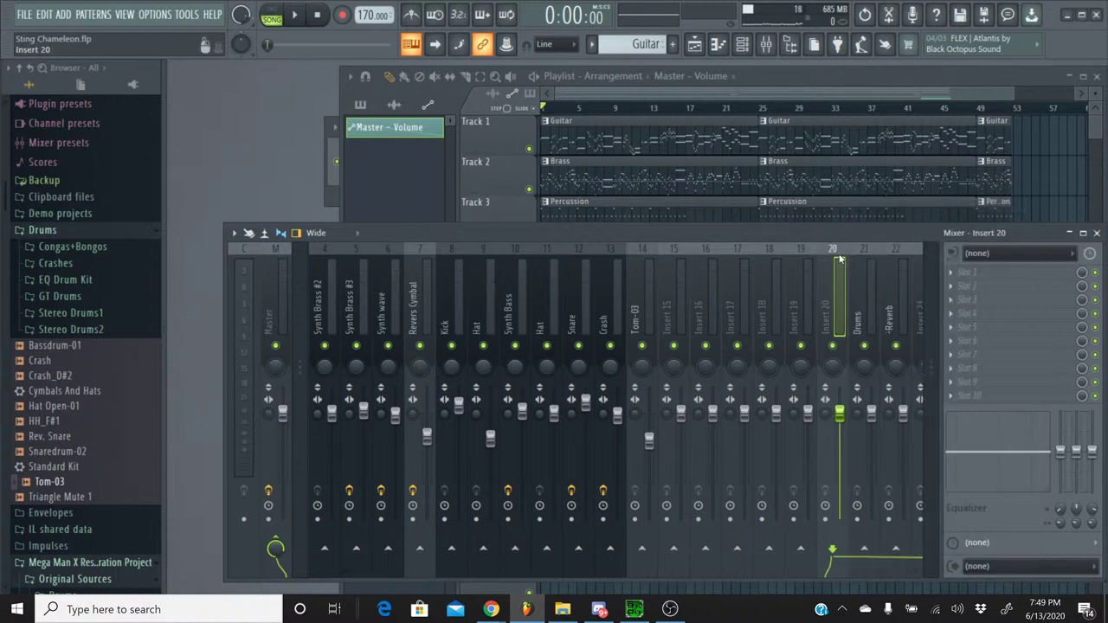
{"action": "right_click", "coordinate": [840, 260]}
{"action": "left_click", "coordinate": [881, 205]}
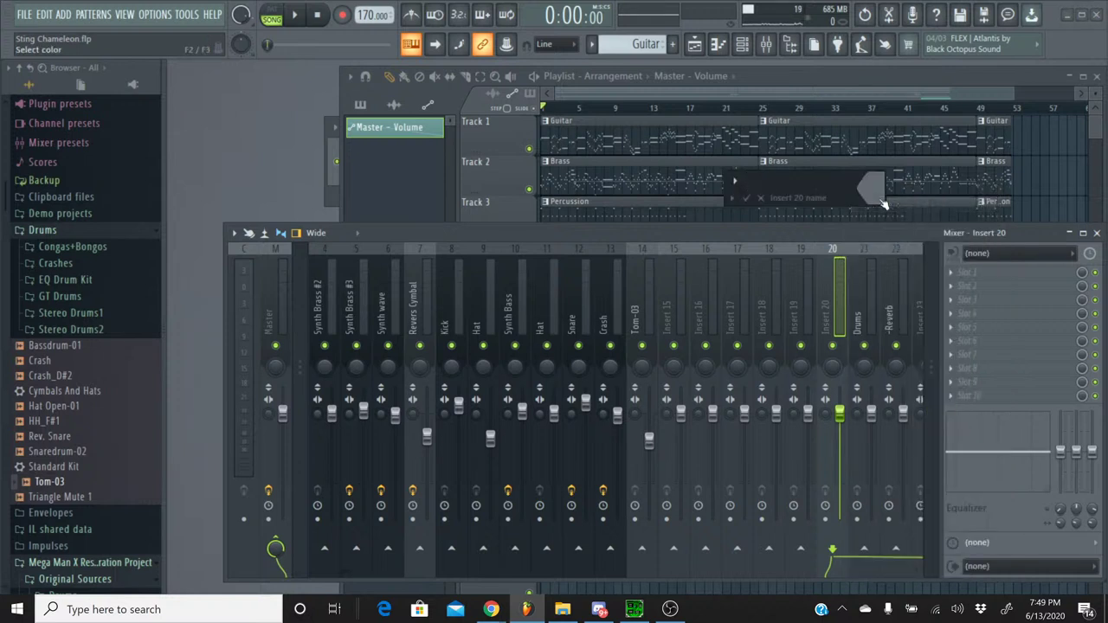
{"action": "type", "text": "-Reverb"}
{"action": "key", "text": "Return"}
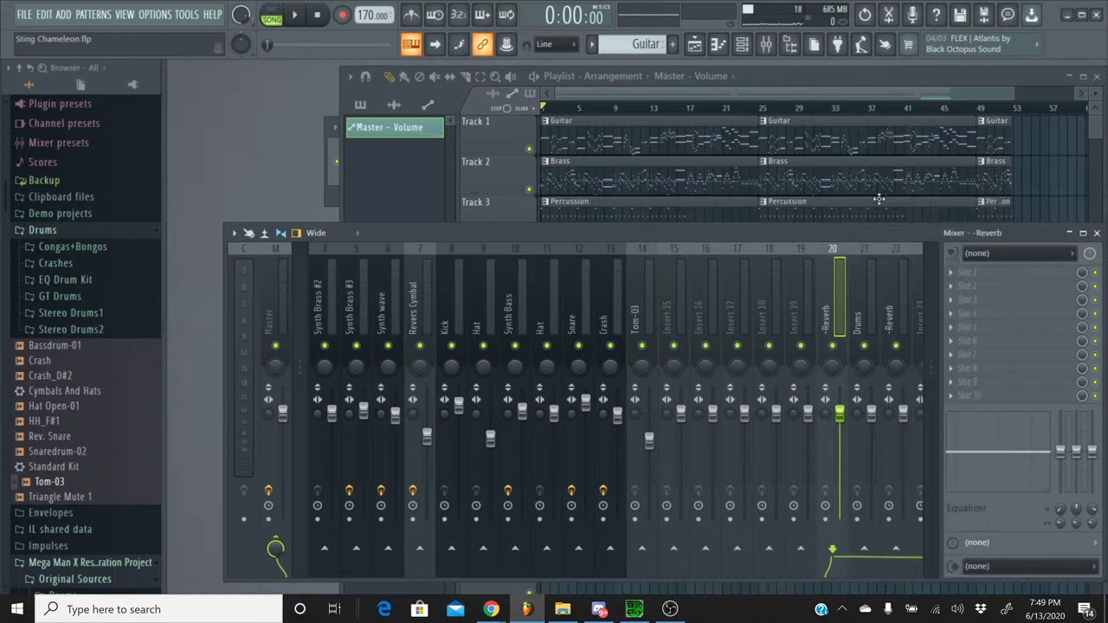
- Rename mixer track Insert 19 to "Rythm"
{"action": "right_click", "coordinate": [811, 267]}
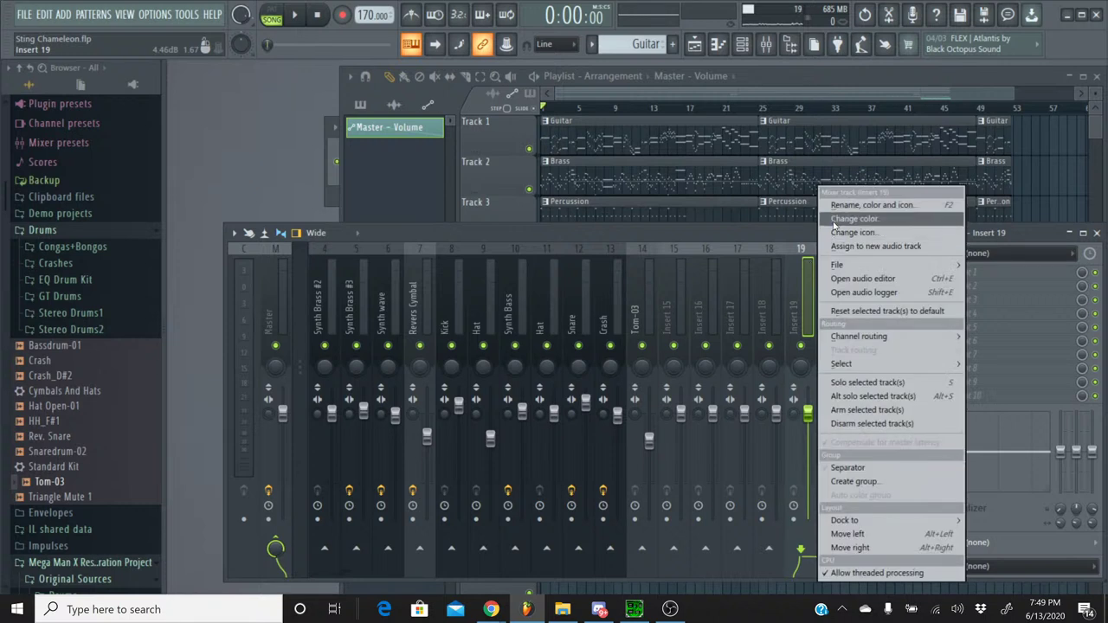
{"action": "left_click", "coordinate": [838, 209]}
{"action": "type", "text": "Rythm"}
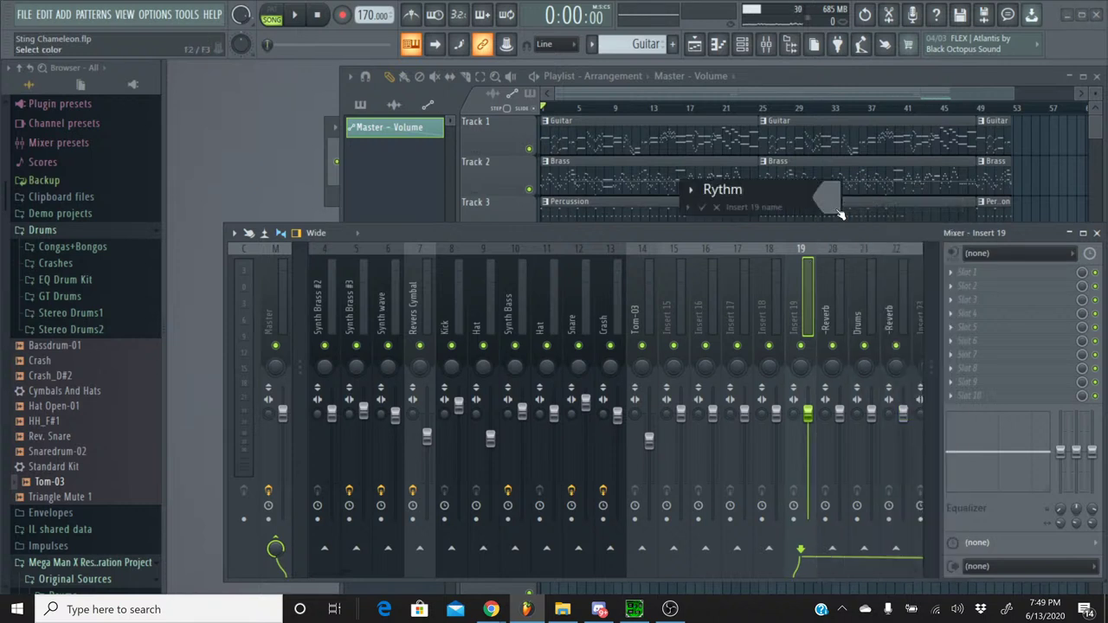
{"action": "key", "text": "Return"}
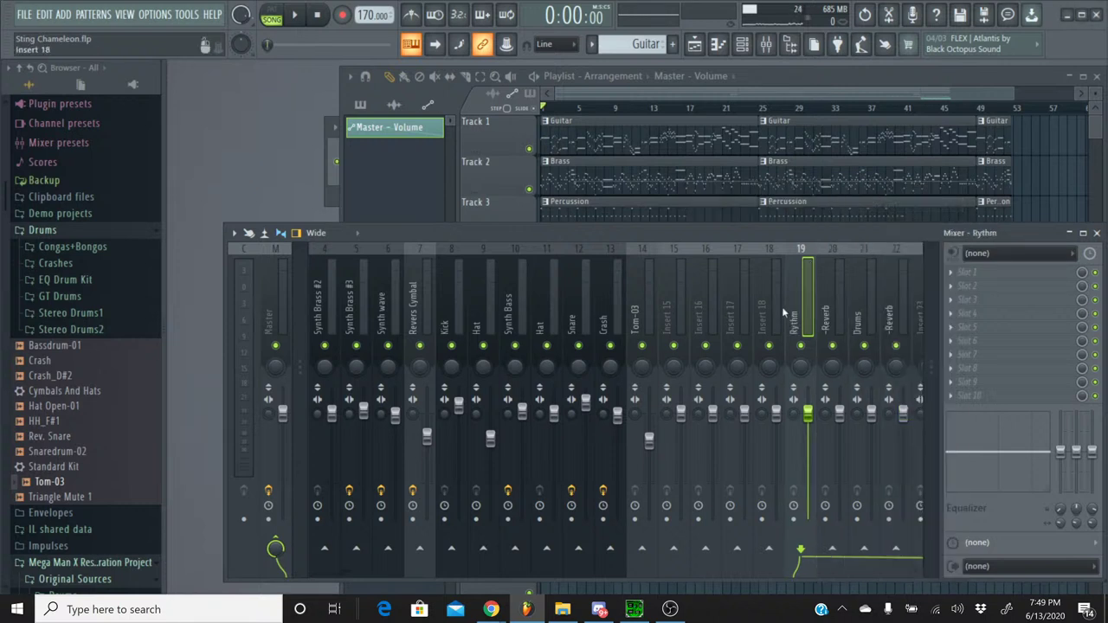
- Rename mixer track Insert 18 to "-Reverb"
{"action": "left_click", "coordinate": [770, 251]}
{"action": "right_click", "coordinate": [771, 251]}
{"action": "left_click", "coordinate": [826, 209]}
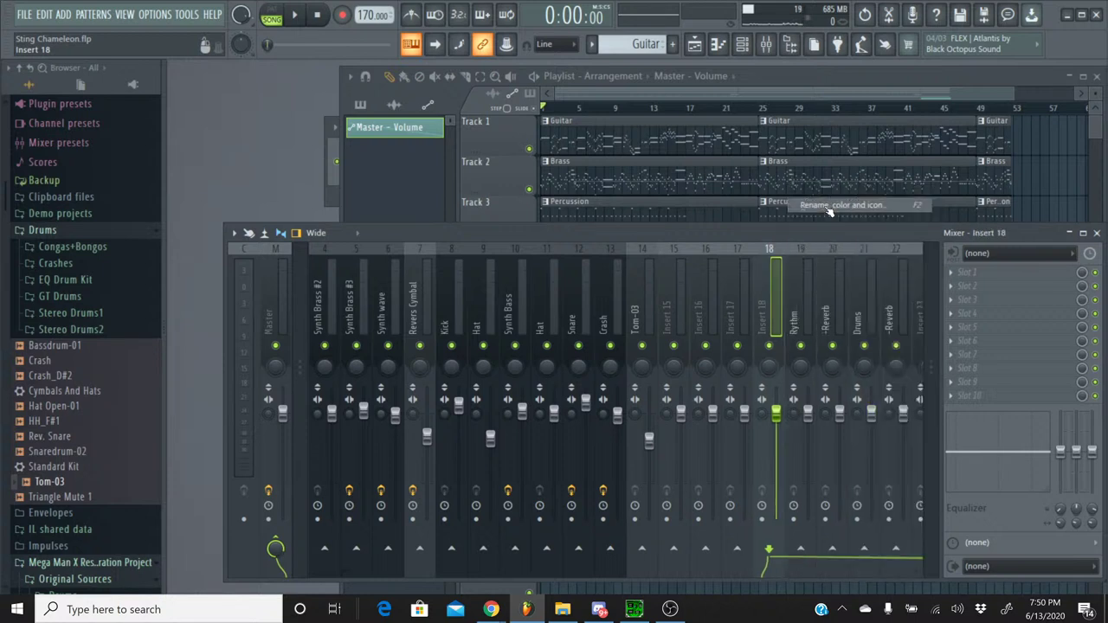
{"action": "type", "text": "-Re"}
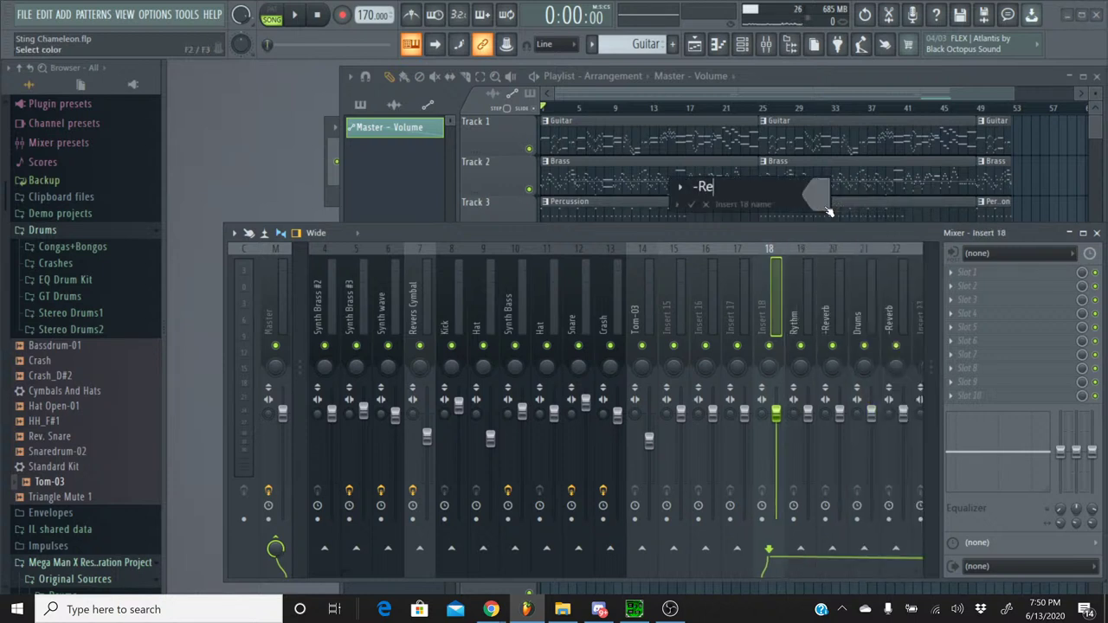
{"action": "type", "text": "verb"}
{"action": "key", "text": "Return"}
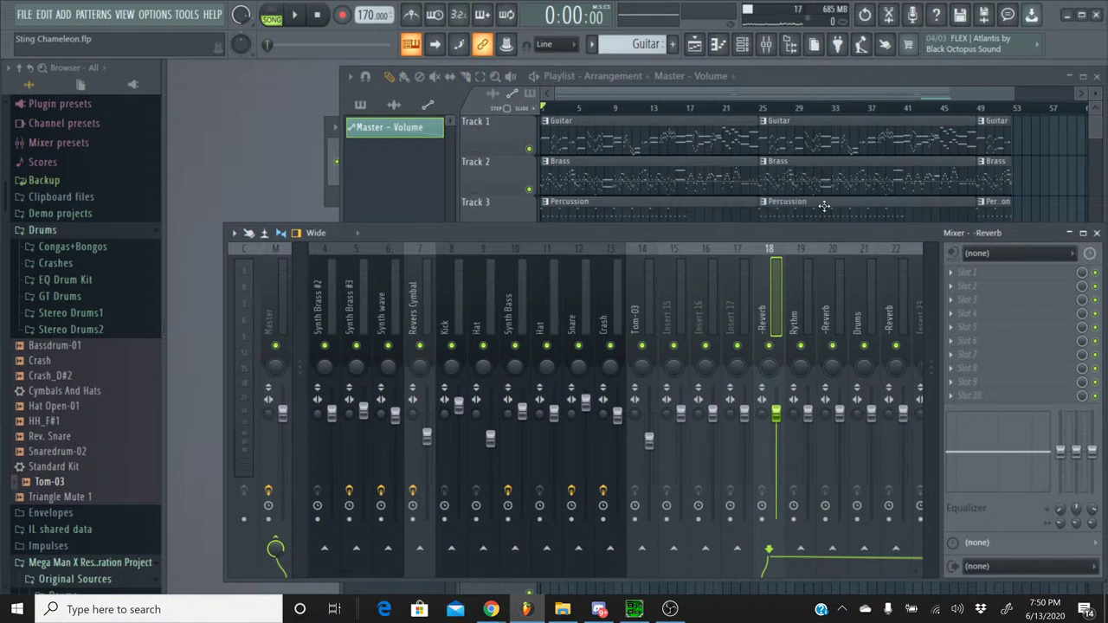
- Rename mixer track Insert 17 to "Lead"
{"action": "left_click", "coordinate": [745, 266]}
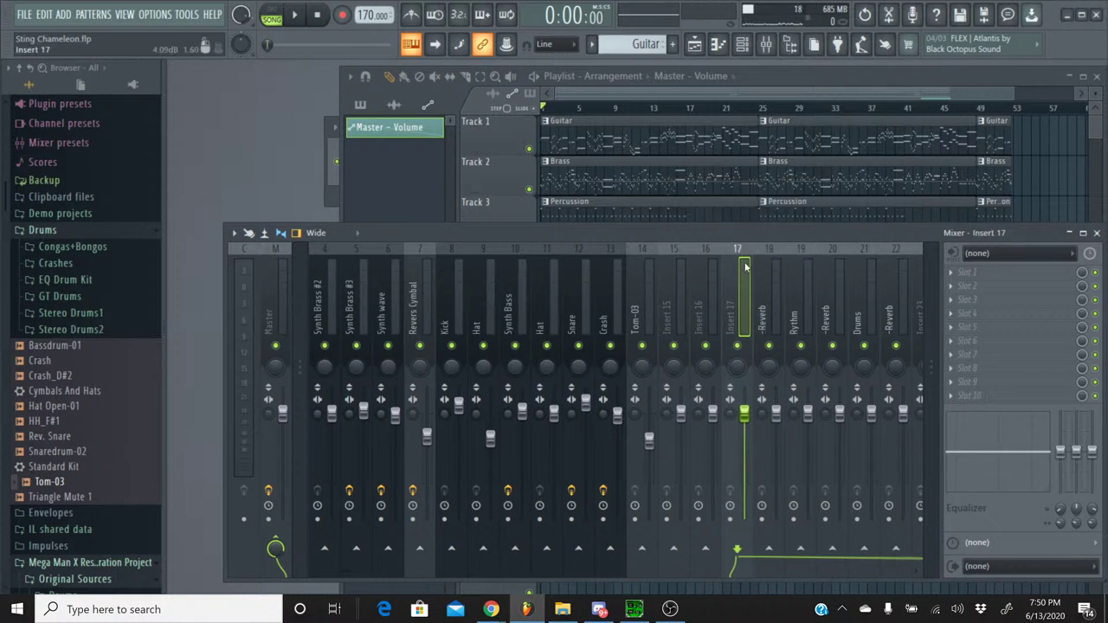
{"action": "right_click", "coordinate": [744, 267]}
{"action": "left_click", "coordinate": [796, 203]}
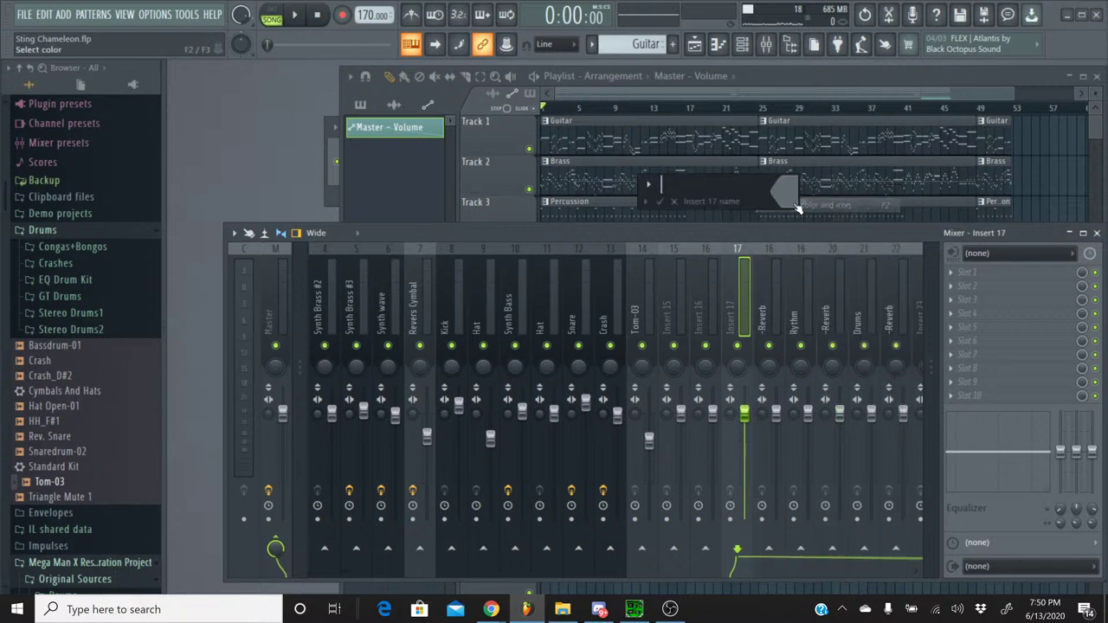
{"action": "type", "text": "Lead"}
{"action": "key", "text": "Return"}
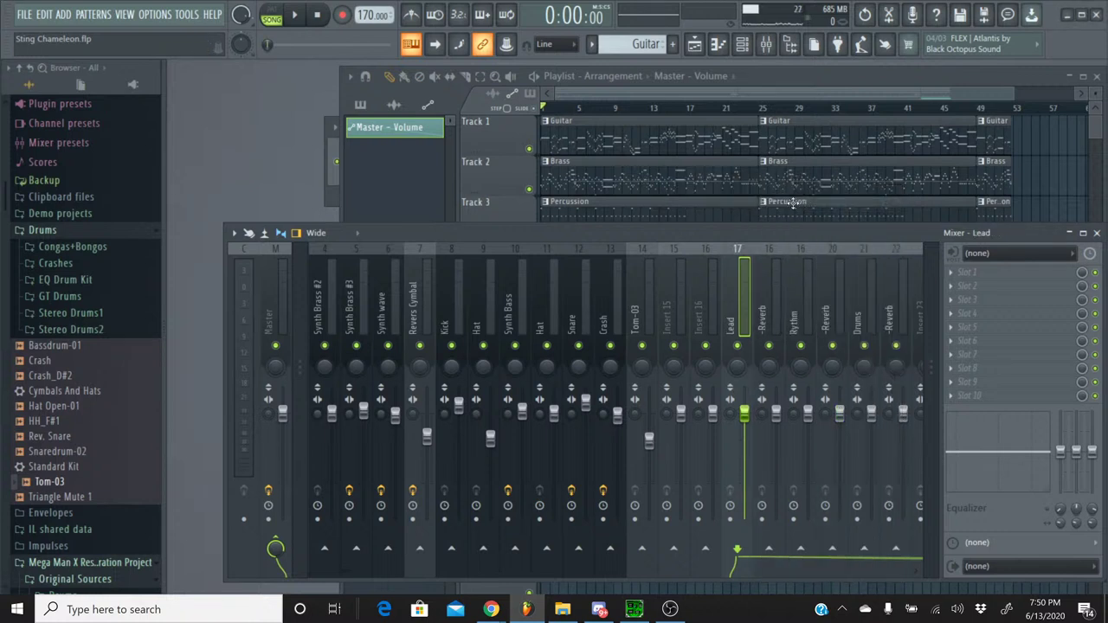
- Color the Drums mixer track 21 and its -Reverb track 22 orange together
{"action": "left_click", "coordinate": [892, 254]}
{"action": "left_click", "coordinate": [876, 253]}
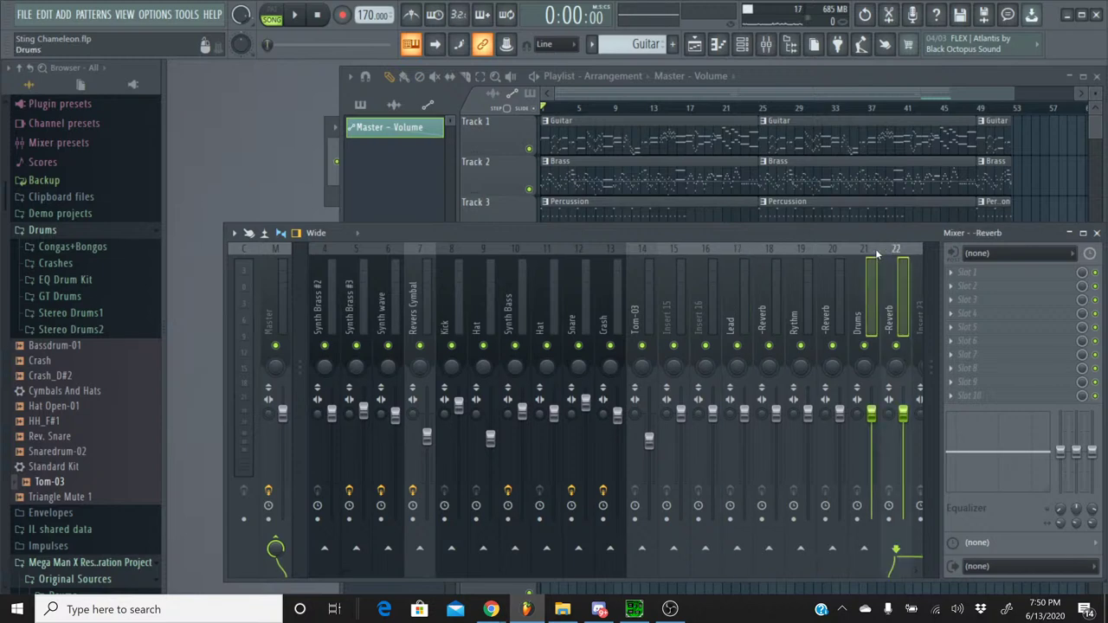
{"action": "right_click", "coordinate": [877, 253]}
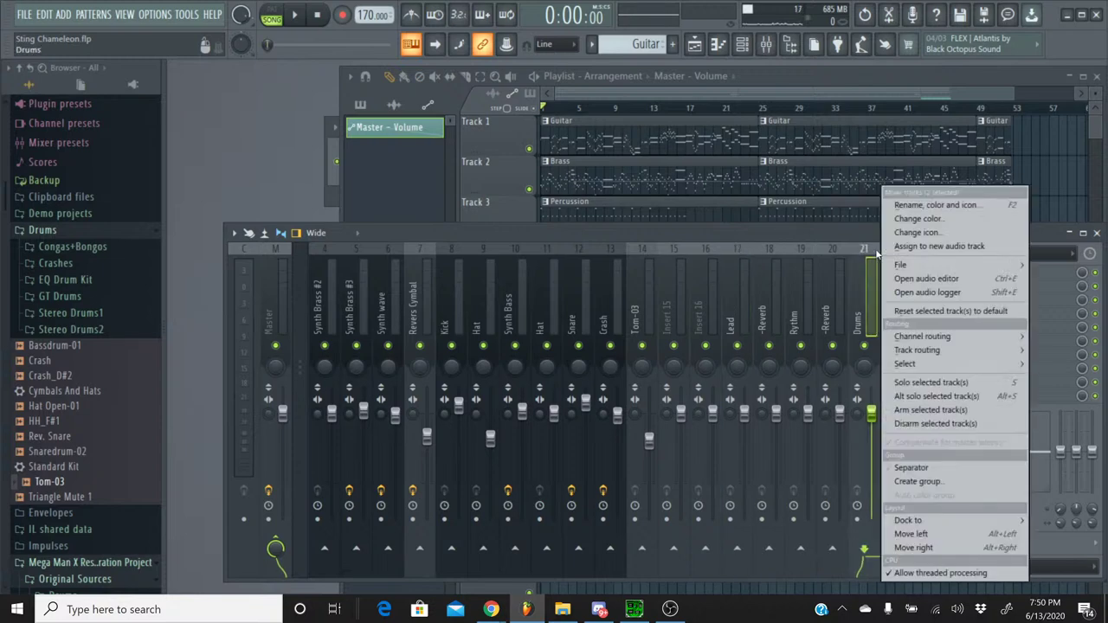
{"action": "left_click", "coordinate": [942, 219]}
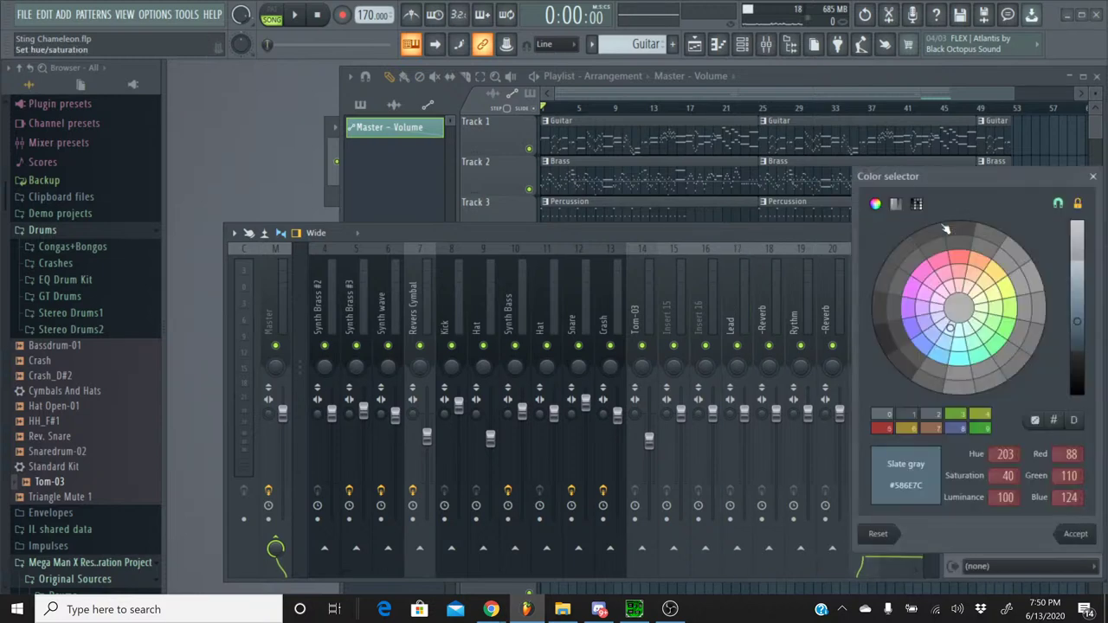
{"action": "left_click", "coordinate": [982, 268]}
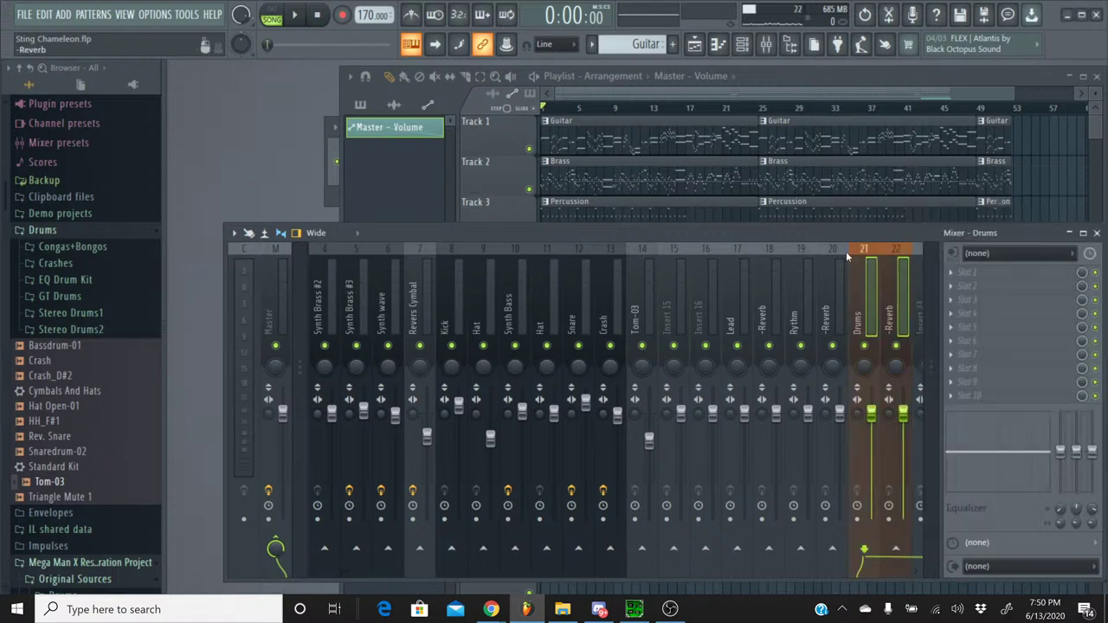
- Color the Rythm mixer track 19 and its -Reverb track 20 green together
{"action": "left_click", "coordinate": [843, 255]}
{"action": "left_click", "coordinate": [808, 294]}
{"action": "right_click", "coordinate": [808, 294]}
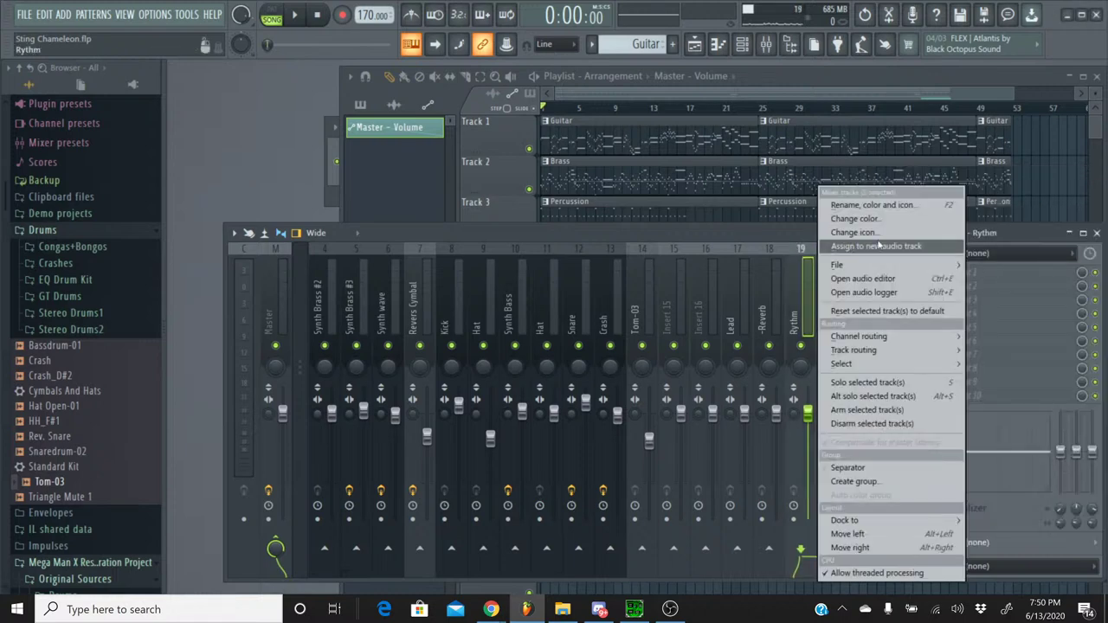
{"action": "left_click", "coordinate": [906, 221]}
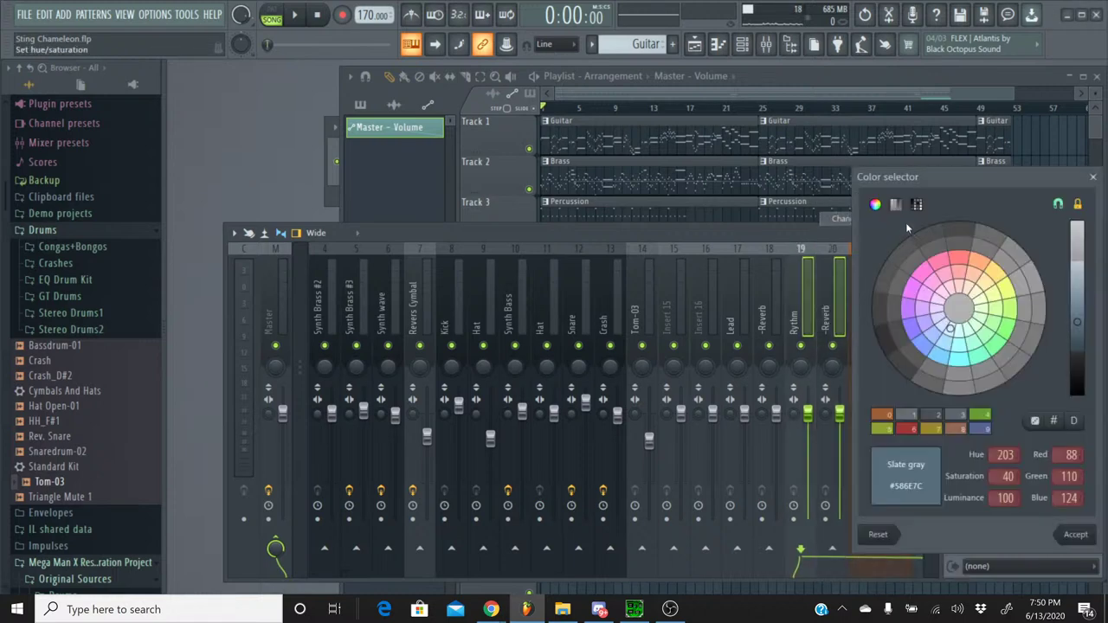
{"action": "left_click", "coordinate": [1012, 311]}
- Color the Lead mixer track 17 and its -Reverb track 18 yellow together
{"action": "left_click", "coordinate": [769, 259]}
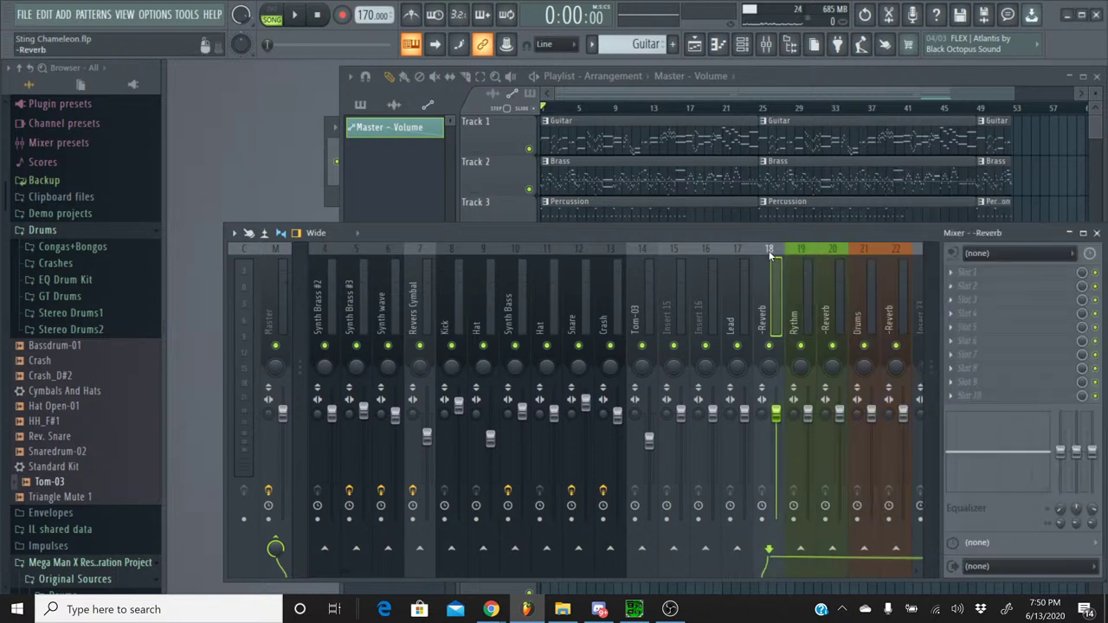
{"action": "left_click", "coordinate": [747, 250], "text": "ctrl"}
{"action": "right_click", "coordinate": [746, 249]}
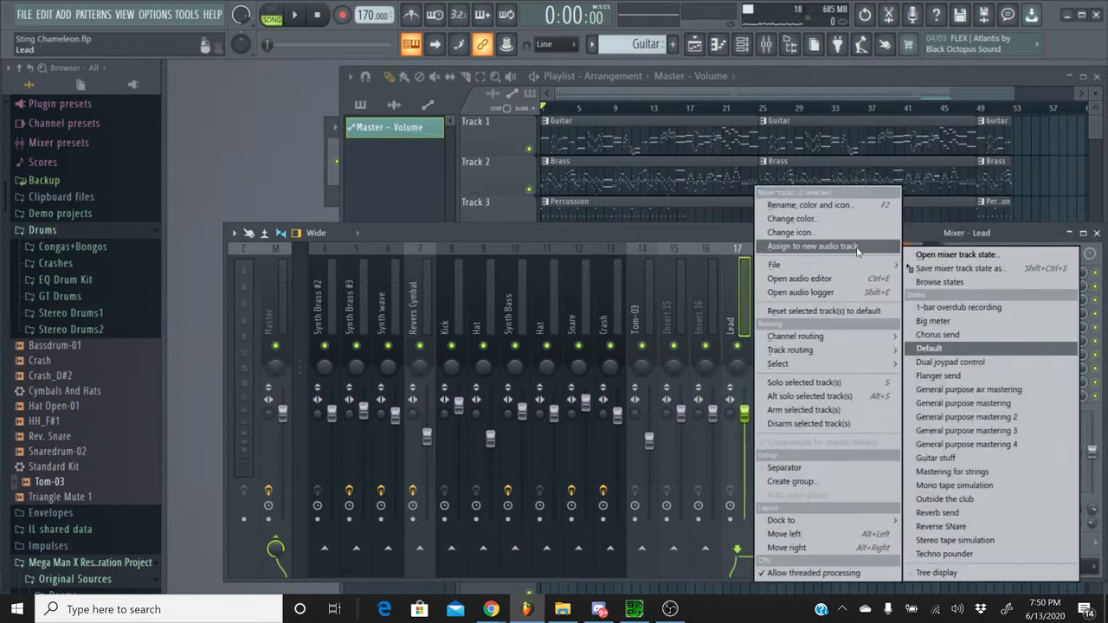
{"action": "left_click", "coordinate": [870, 224]}
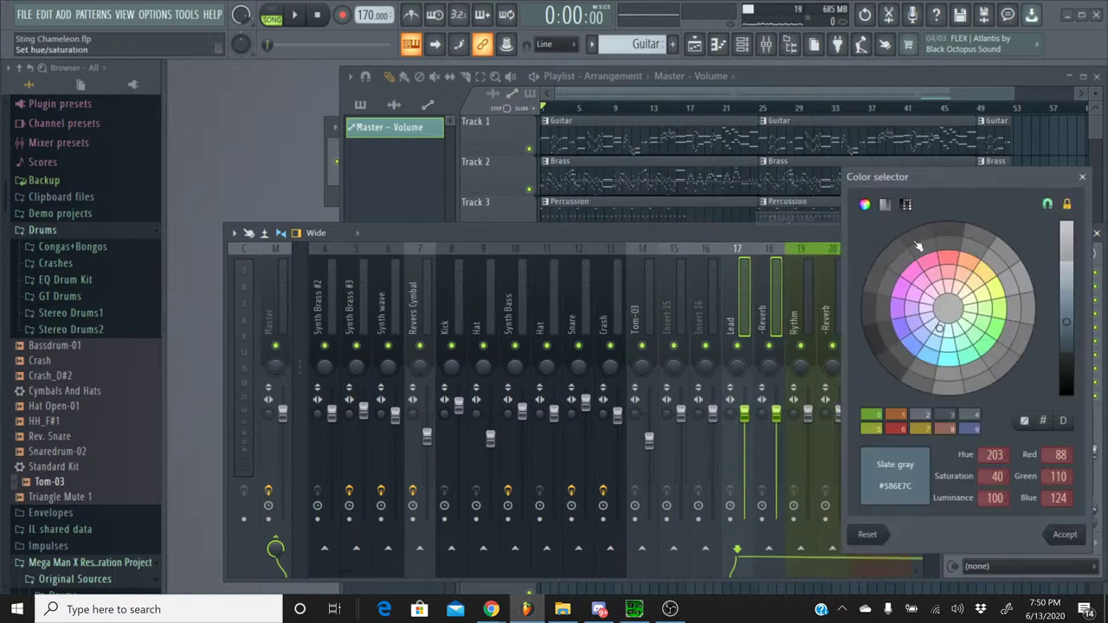
{"action": "left_click", "coordinate": [1002, 292]}
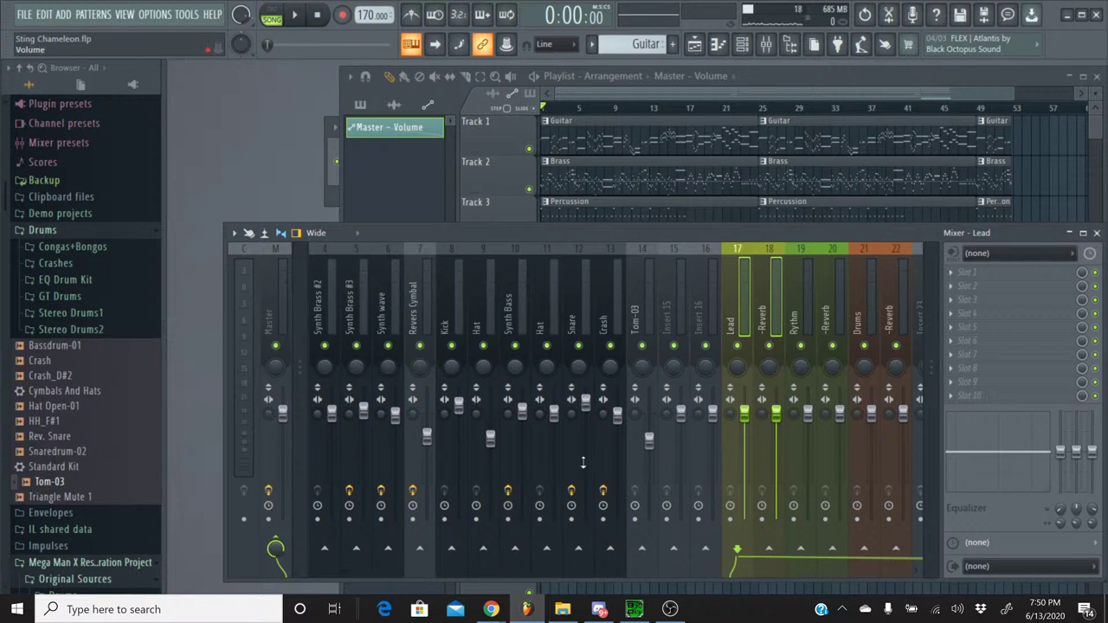
- Switch to Chrome to check the YouTube live stream page and its pop-out chat, and return to FL Studio
{"action": "mouse_move", "coordinate": [491, 608]}
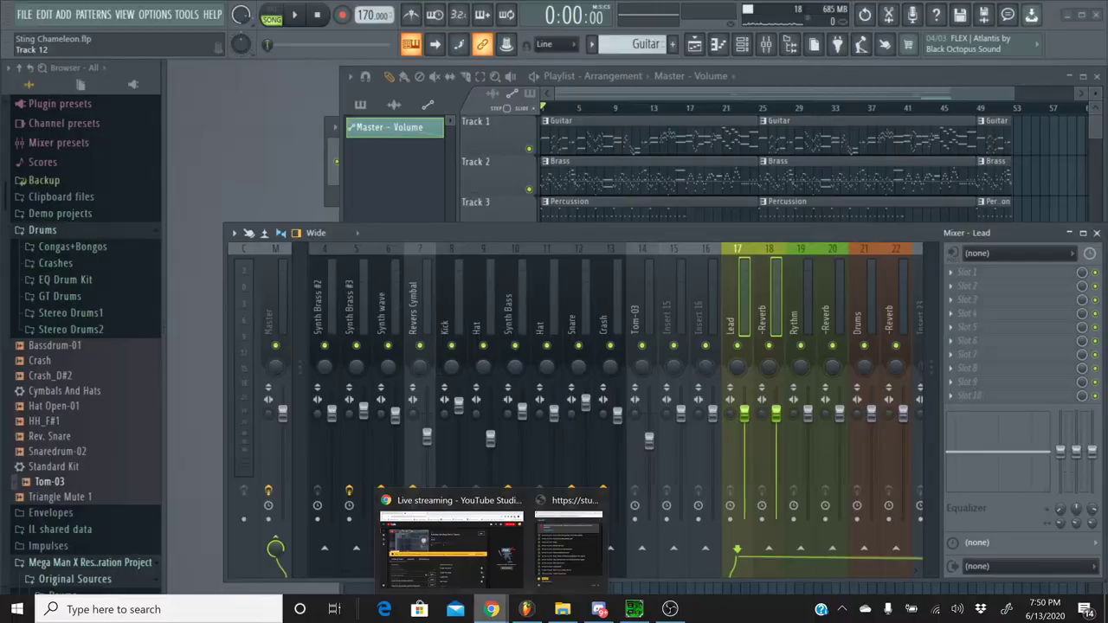
{"action": "left_click", "coordinate": [469, 559]}
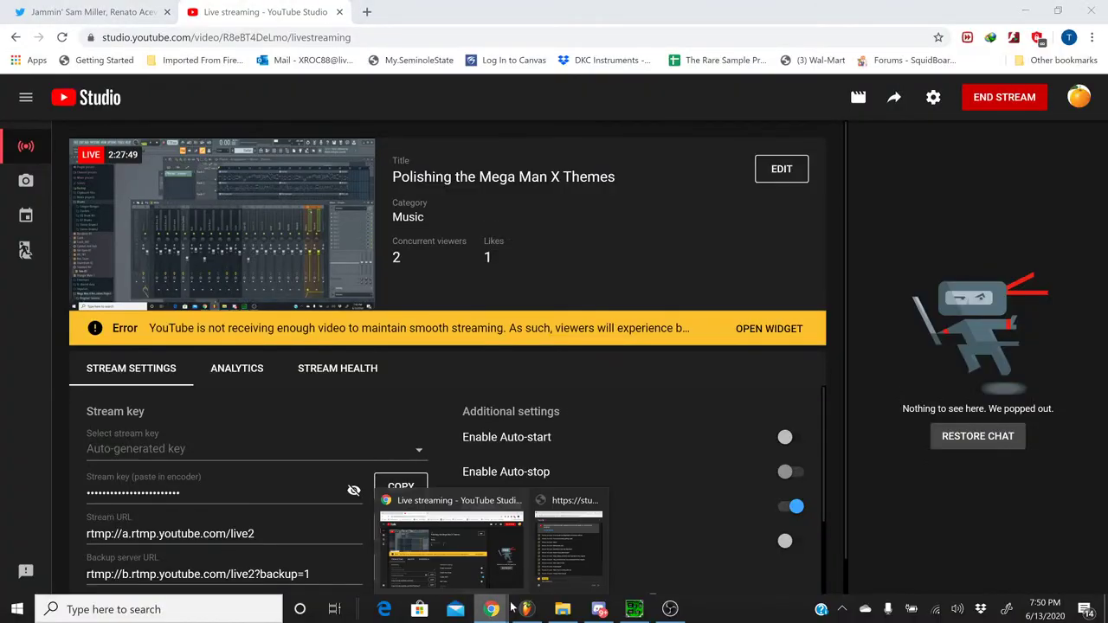
{"action": "left_click", "coordinate": [561, 556]}
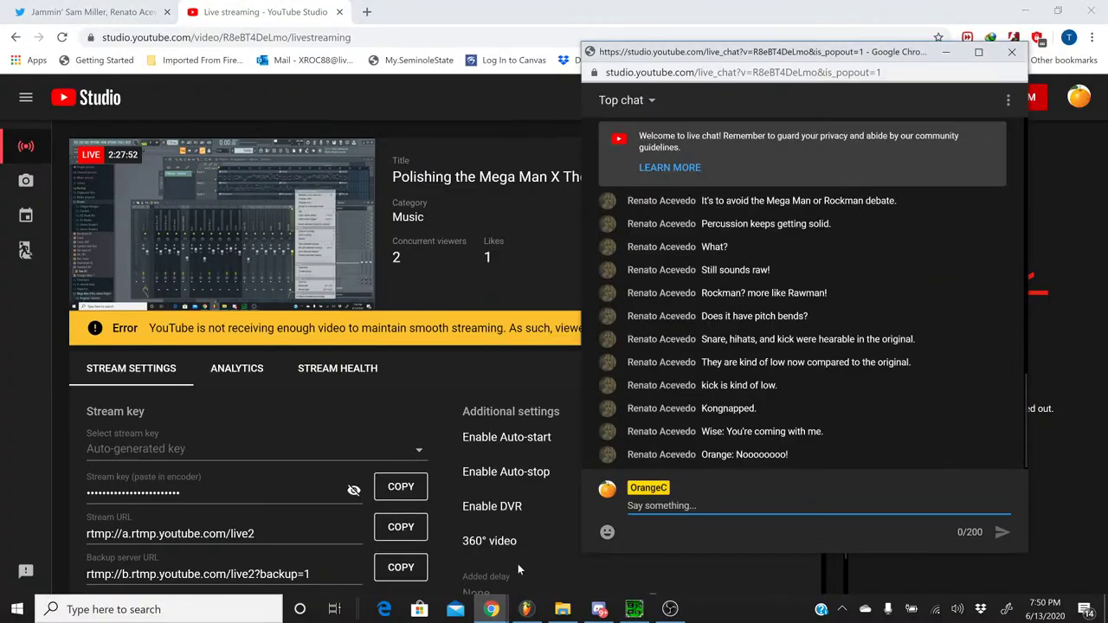
{"action": "left_click", "coordinate": [492, 609]}
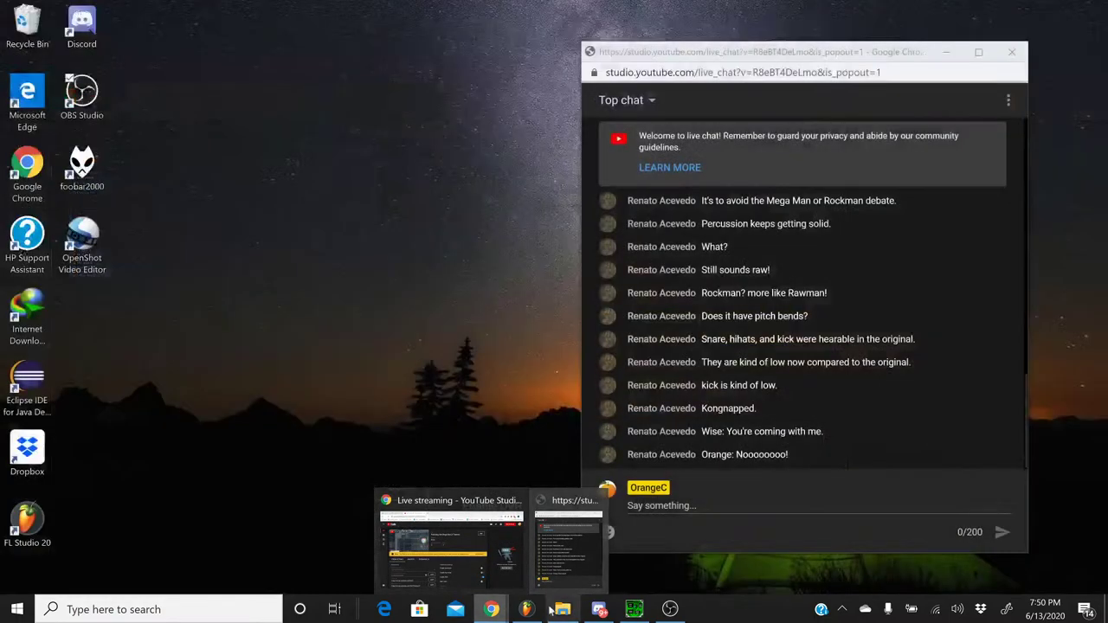
{"action": "left_click", "coordinate": [526, 608]}
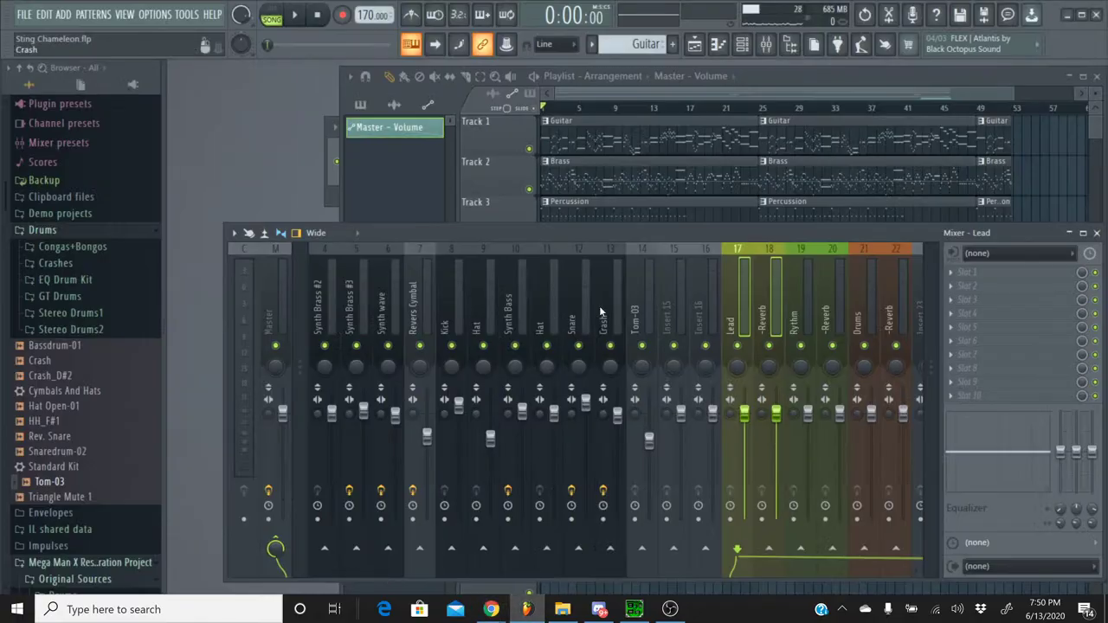
- Load TSAR-1R Reverb into slot 1 of the Lead's -Reverb track 18, shortening its reverb time and lowering its reverb mix
{"action": "left_click", "coordinate": [754, 258]}
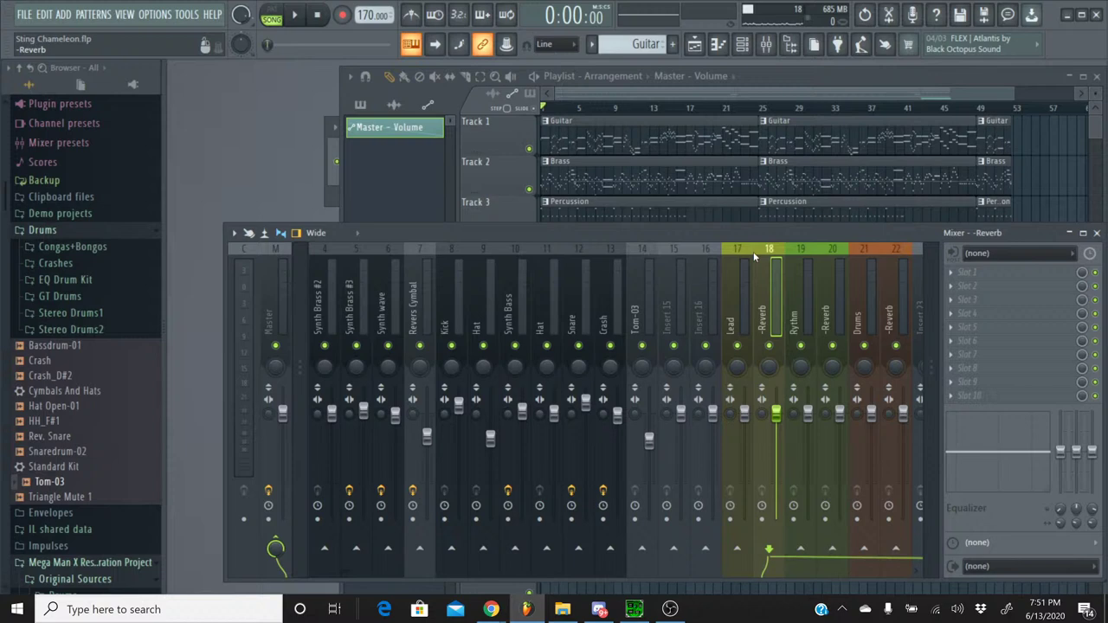
{"action": "left_click", "coordinate": [969, 272]}
{"action": "left_click", "coordinate": [728, 25]}
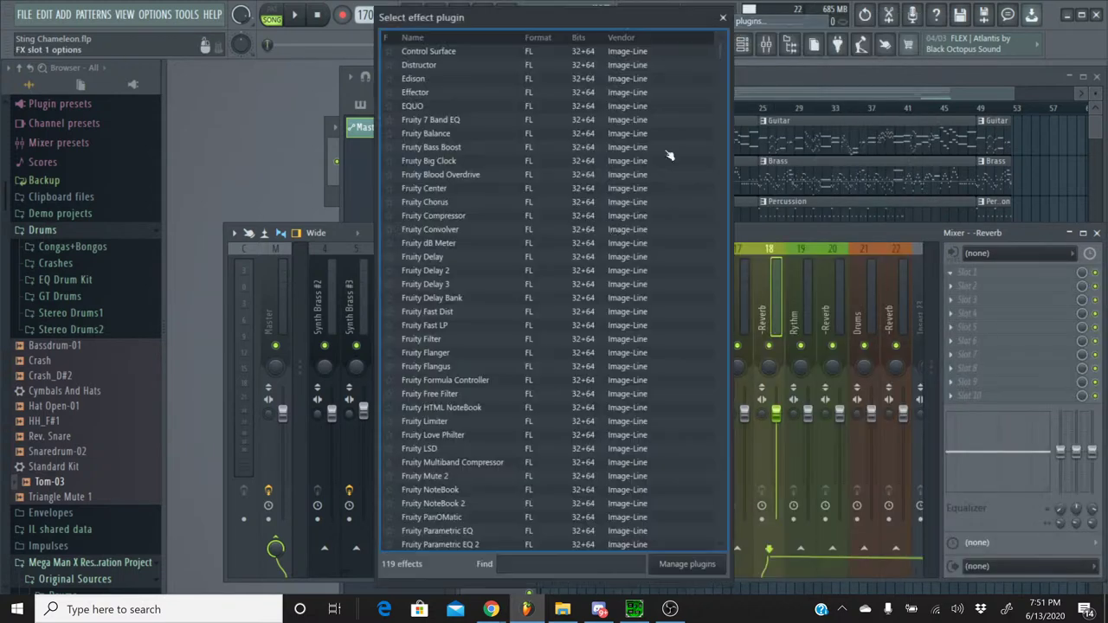
{"action": "scroll", "coordinate": [527, 275], "scroll_direction": "down", "scroll_amount": 15}
{"action": "scroll", "coordinate": [519, 268], "scroll_direction": "down", "scroll_amount": 4}
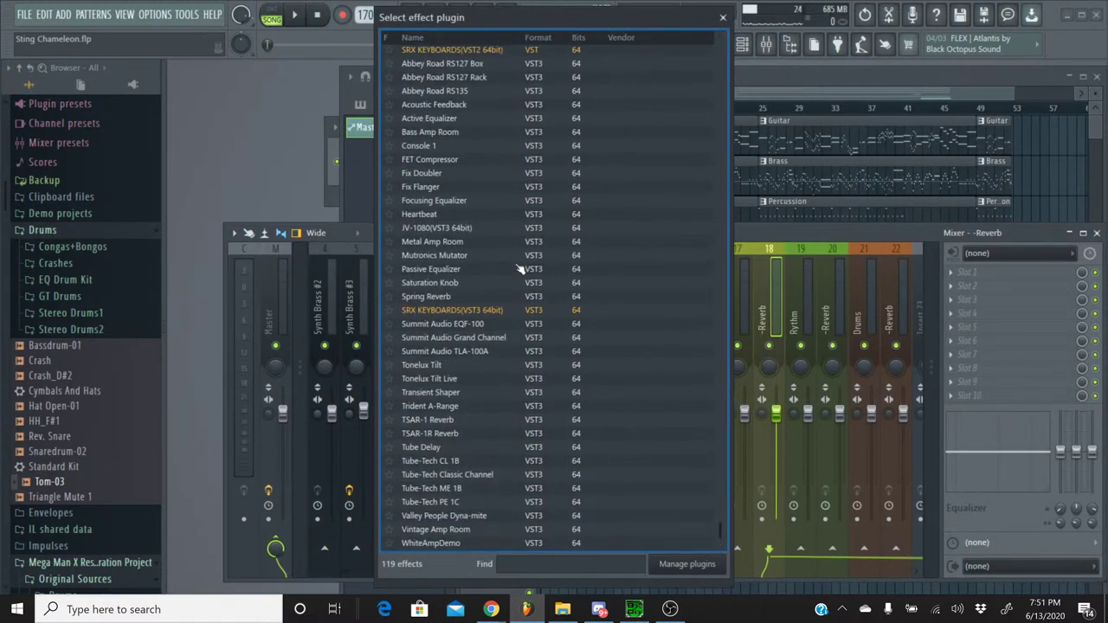
{"action": "double_click", "coordinate": [456, 433]}
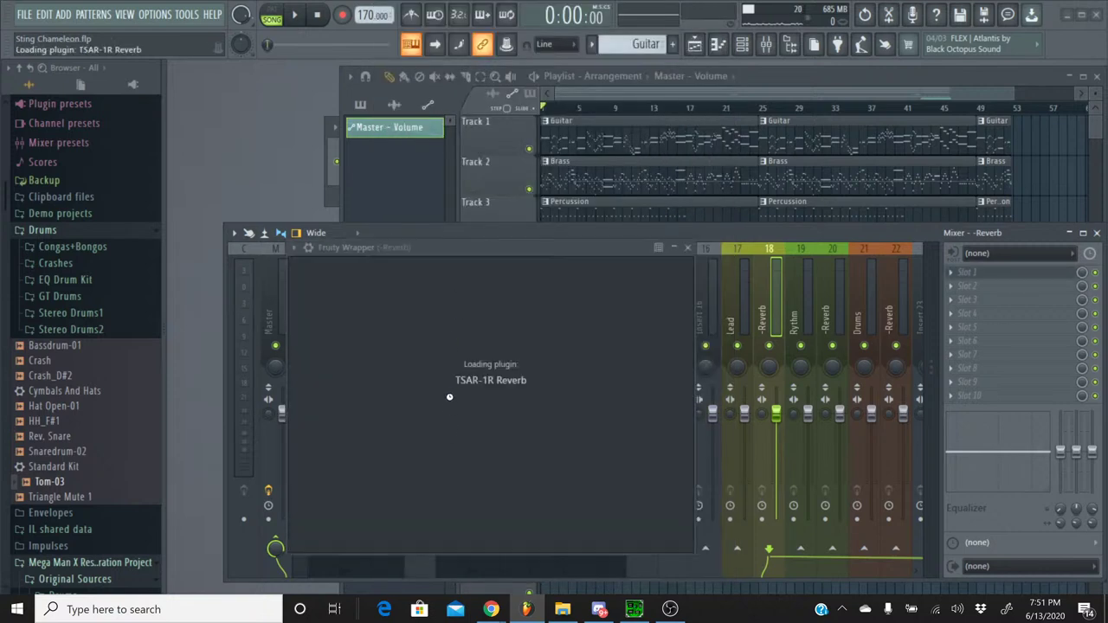
{"action": "left_click_drag", "start_coordinate": [388, 495], "coordinate": [388, 513]}
{"action": "left_click_drag", "start_coordinate": [488, 579], "coordinate": [488, 590]}
{"action": "left_click", "coordinate": [534, 247]}
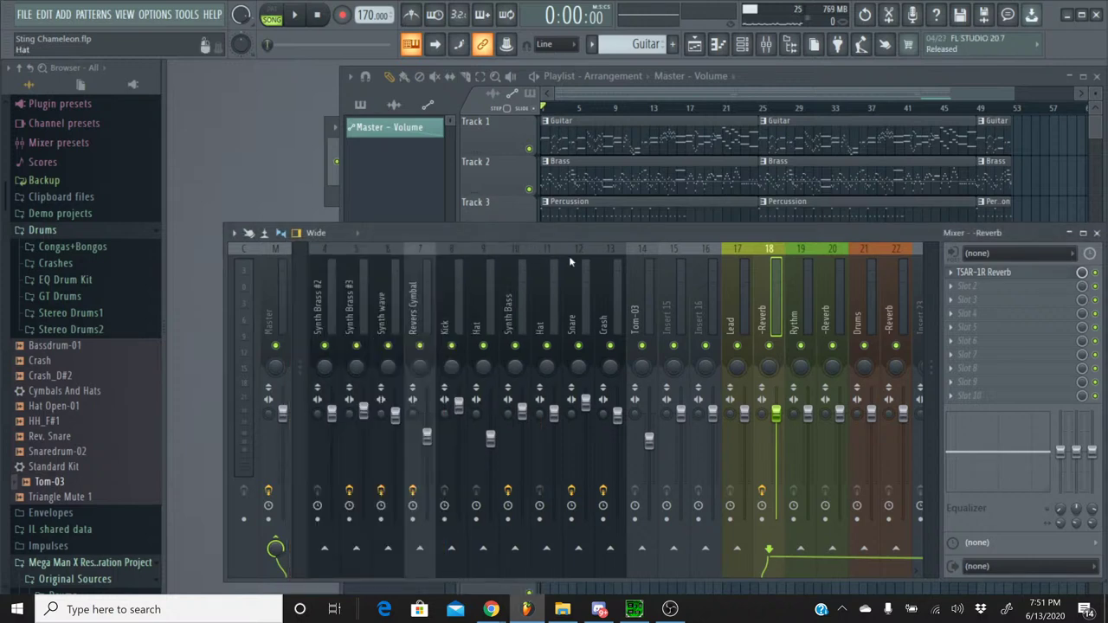
- Load TSAR-1R Reverb into slot 2 of the Rythm's -Reverb track 20, with reverb time about 0.71 s and mix about 17%
{"action": "left_click", "coordinate": [833, 295]}
{"action": "left_click", "coordinate": [993, 287]}
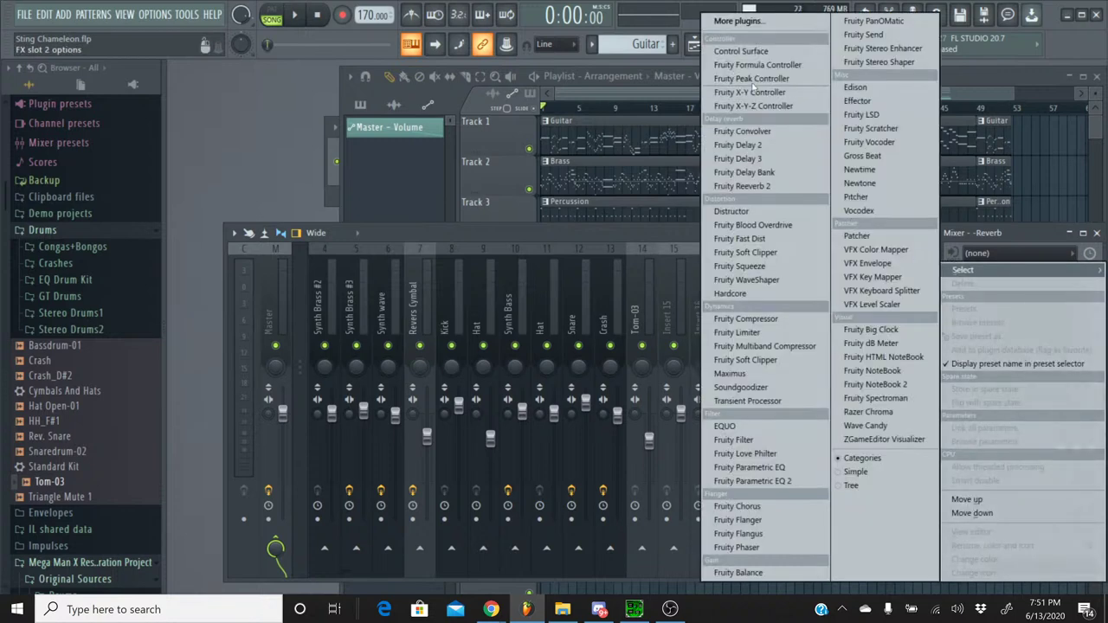
{"action": "left_click", "coordinate": [738, 20]}
{"action": "scroll", "coordinate": [507, 366], "scroll_direction": "down", "scroll_amount": 15}
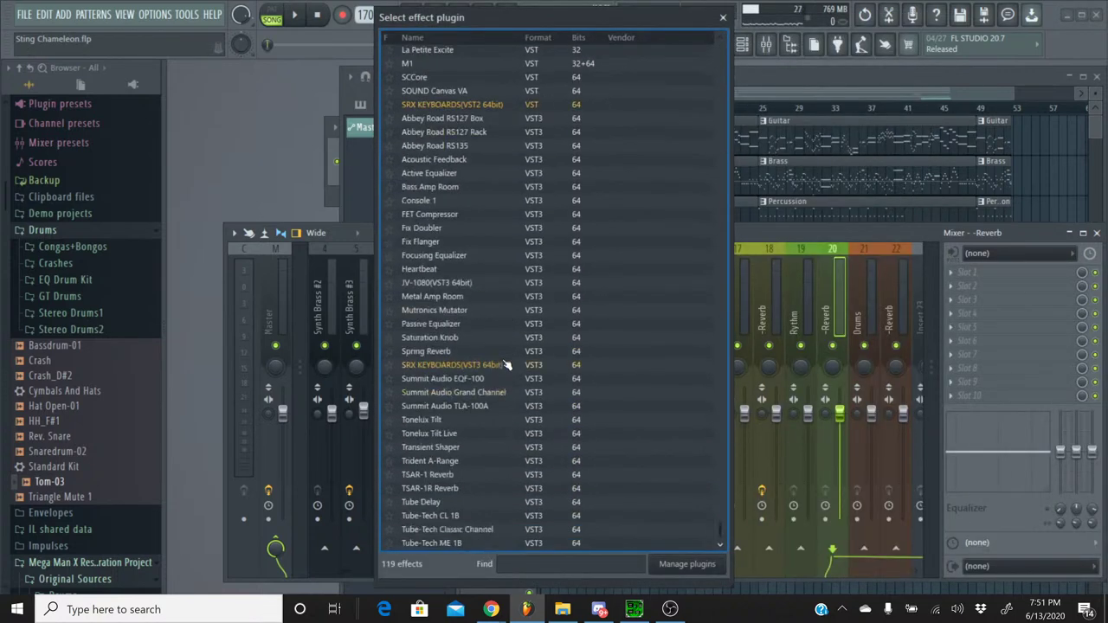
{"action": "double_click", "coordinate": [463, 435]}
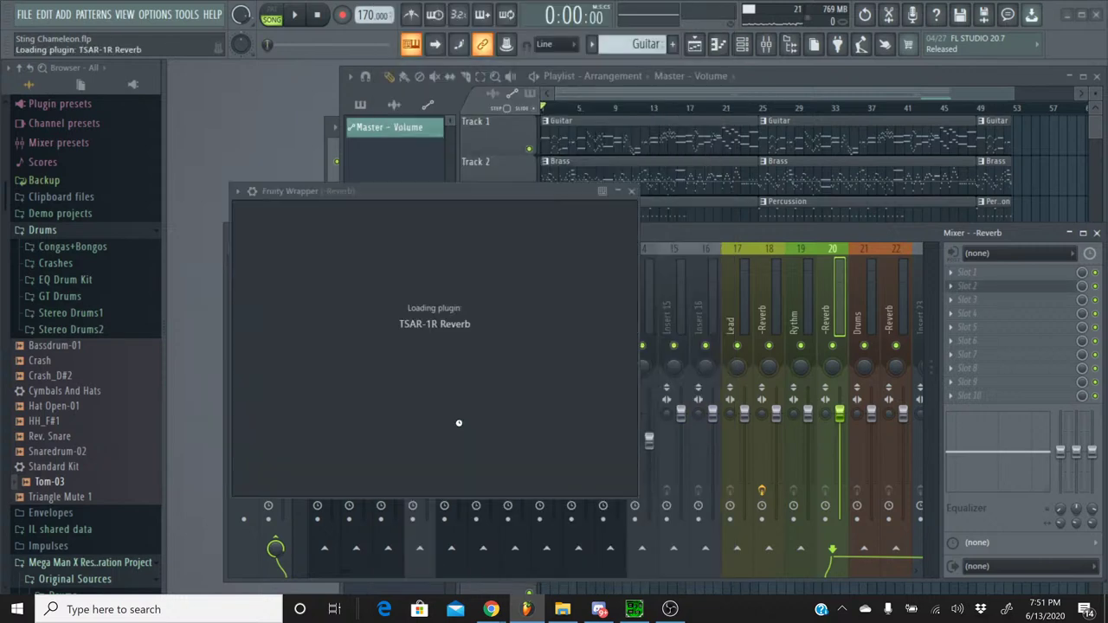
{"action": "left_click_drag", "start_coordinate": [344, 440], "coordinate": [344, 456]}
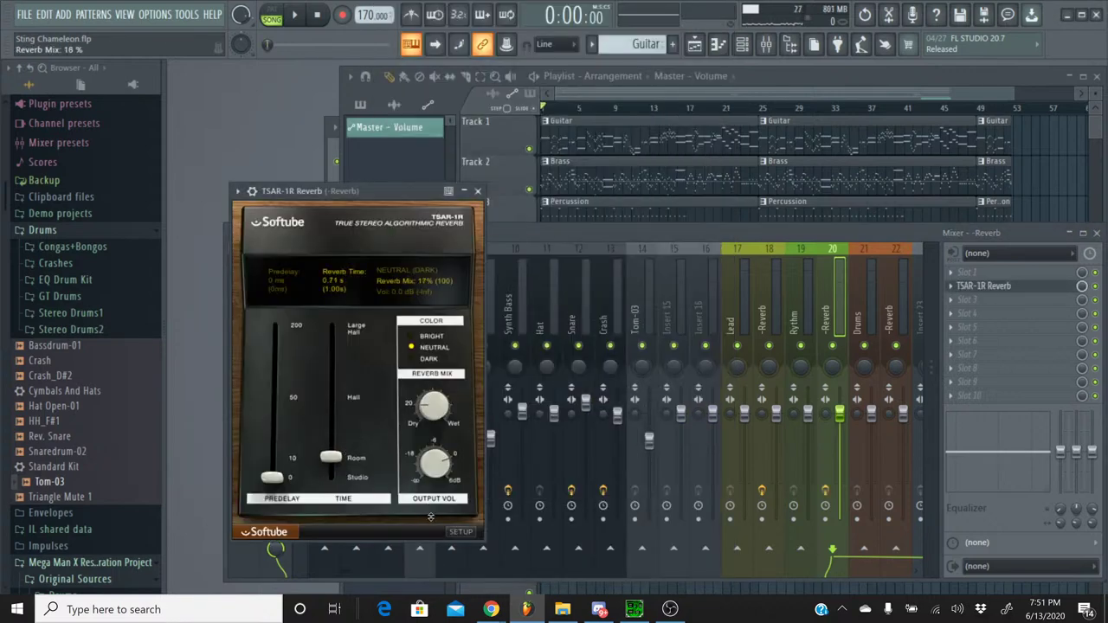
{"action": "left_click", "coordinate": [477, 190]}
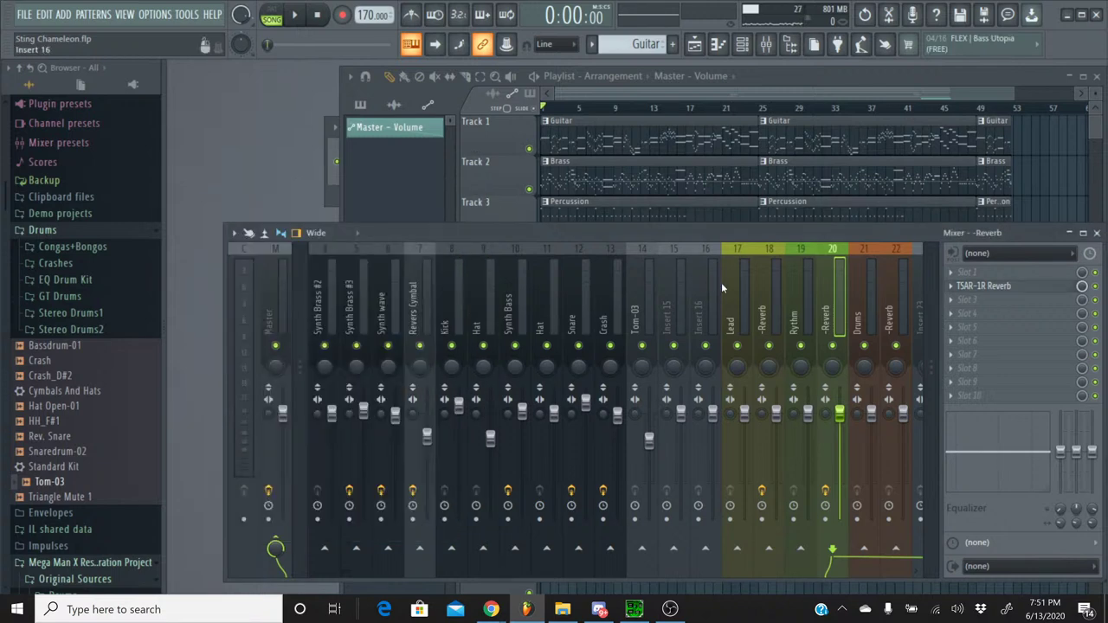
- Load TSAR-1R Reverb into slot 2 of the Drums' -Reverb track 22, with reverb time about 0.73 s and mix about 14%
{"action": "left_click", "coordinate": [897, 261]}
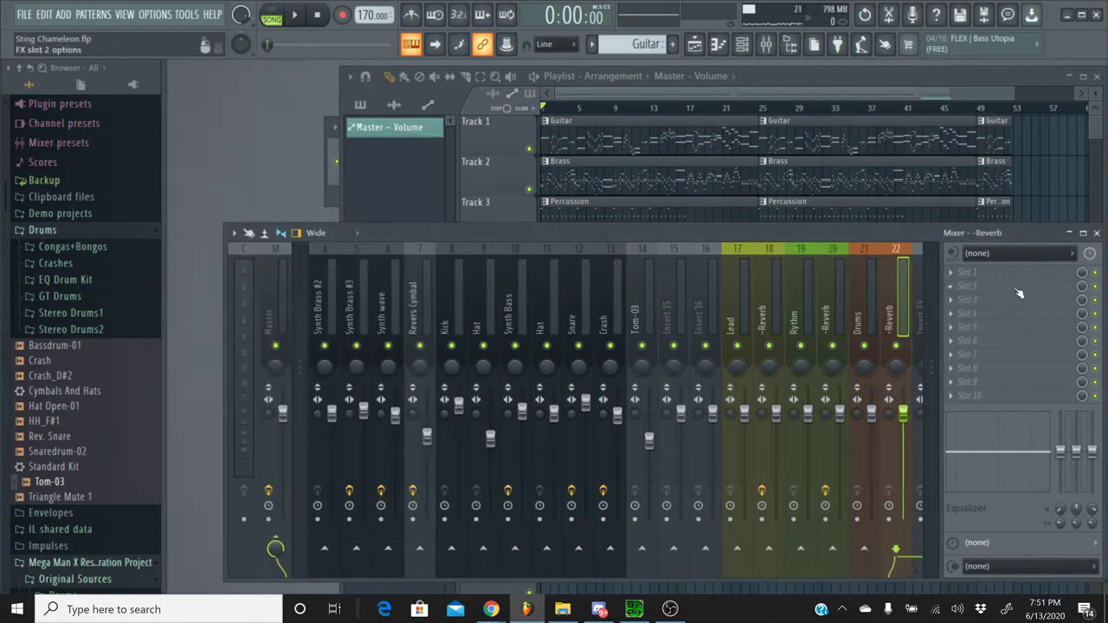
{"action": "left_click", "coordinate": [962, 285]}
{"action": "left_click", "coordinate": [739, 24]}
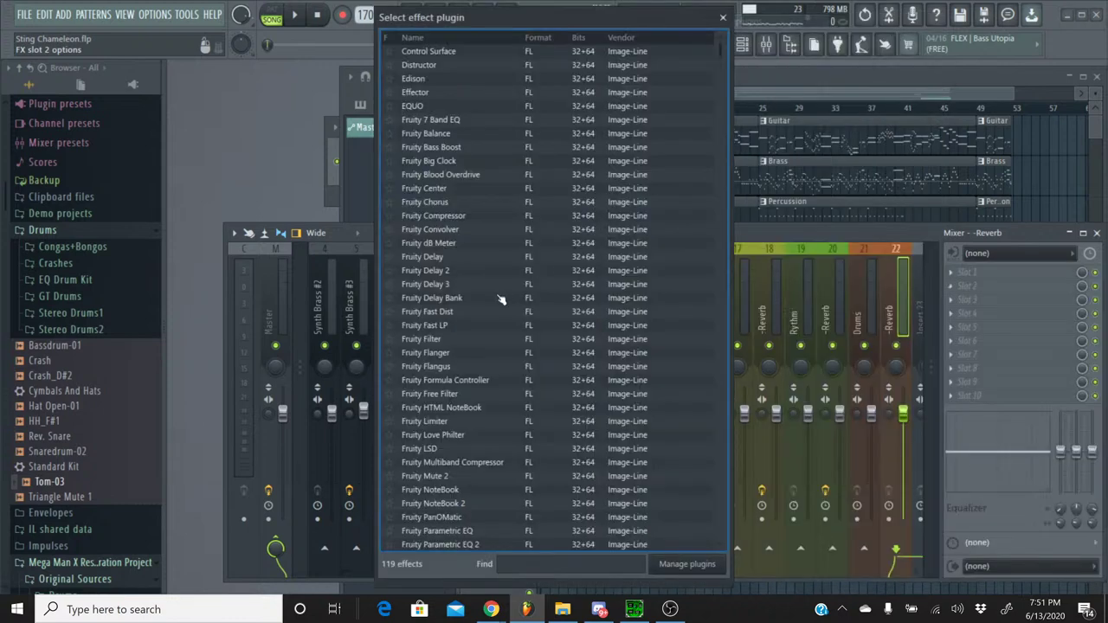
{"action": "scroll", "coordinate": [498, 321], "scroll_direction": "down", "scroll_amount": 15}
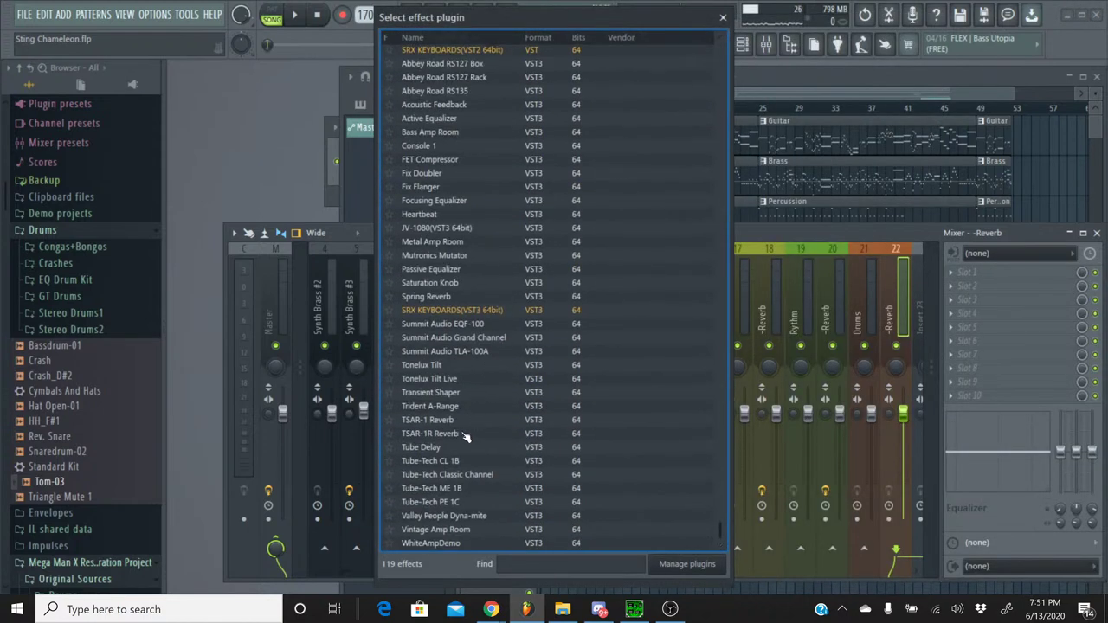
{"action": "double_click", "coordinate": [465, 432]}
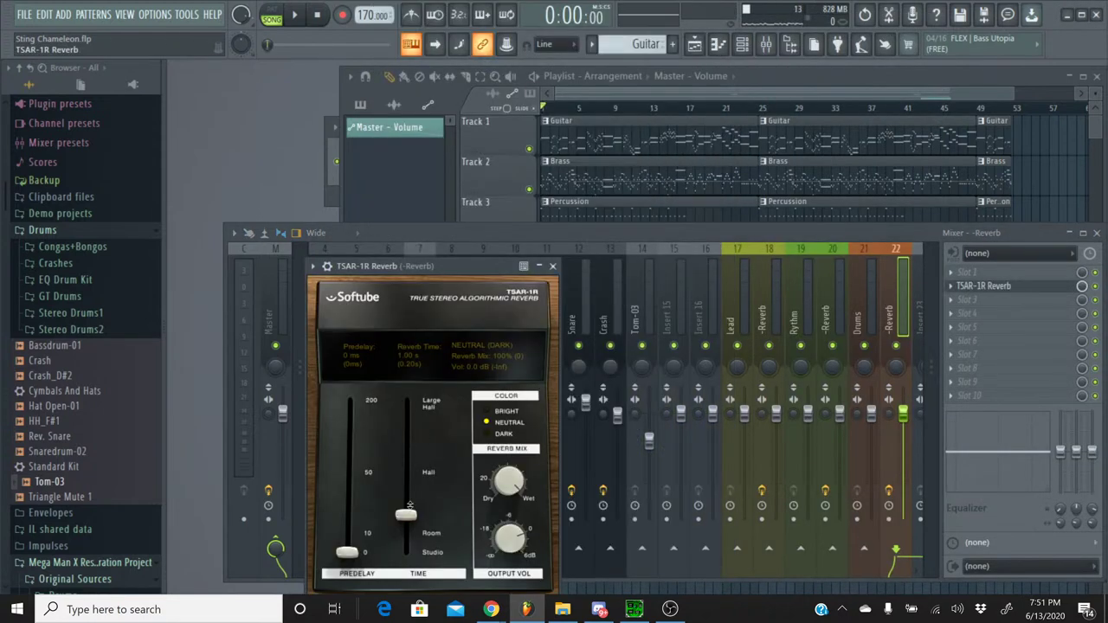
{"action": "left_click_drag", "start_coordinate": [405, 517], "coordinate": [405, 533]}
{"action": "left_click_drag", "start_coordinate": [490, 500], "coordinate": [490, 598]}
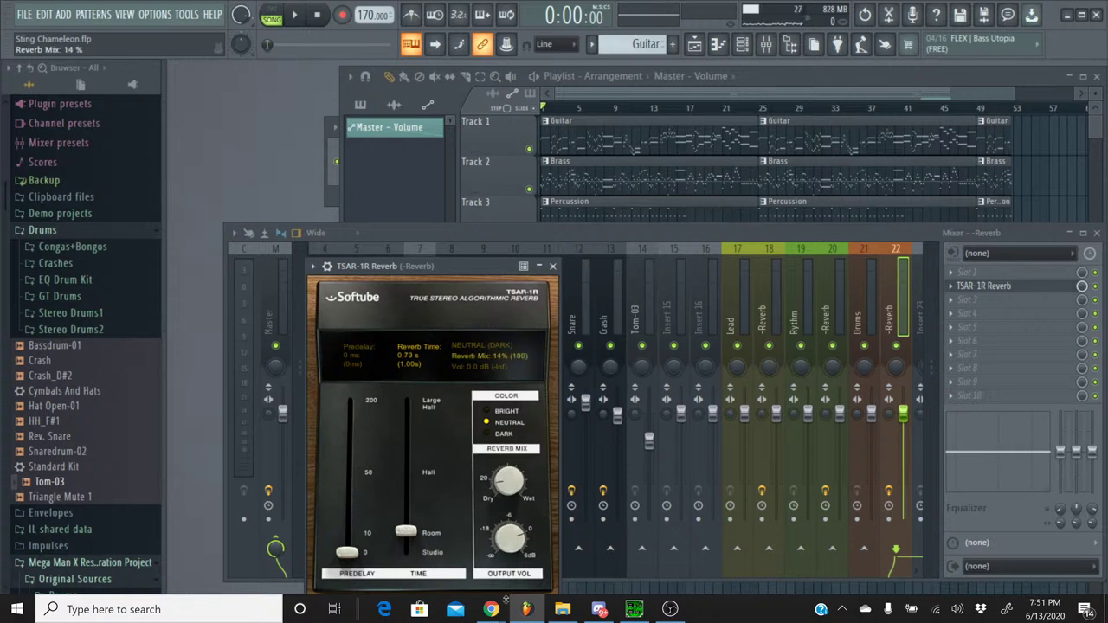
{"action": "left_click", "coordinate": [552, 266]}
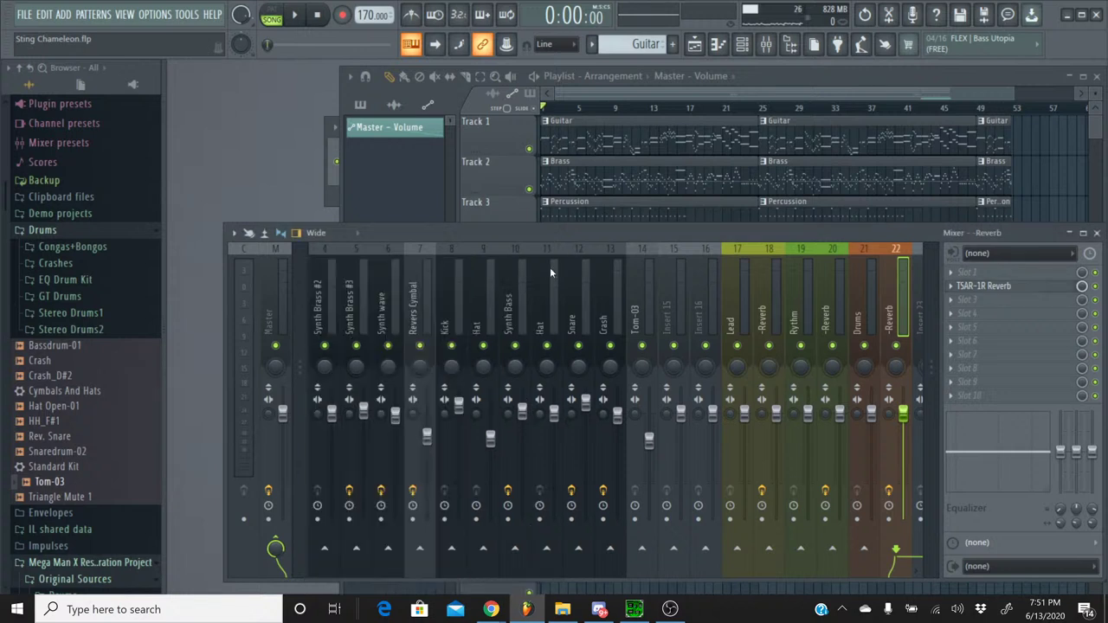
- Dock the Lead, Rythm and Drums mixer tracks and their -Reverb tracks, 17 to 22, to the right side of the mixer
{"action": "left_click", "coordinate": [860, 247], "text": "ctrl"}
{"action": "left_click", "coordinate": [833, 251], "text": "ctrl"}
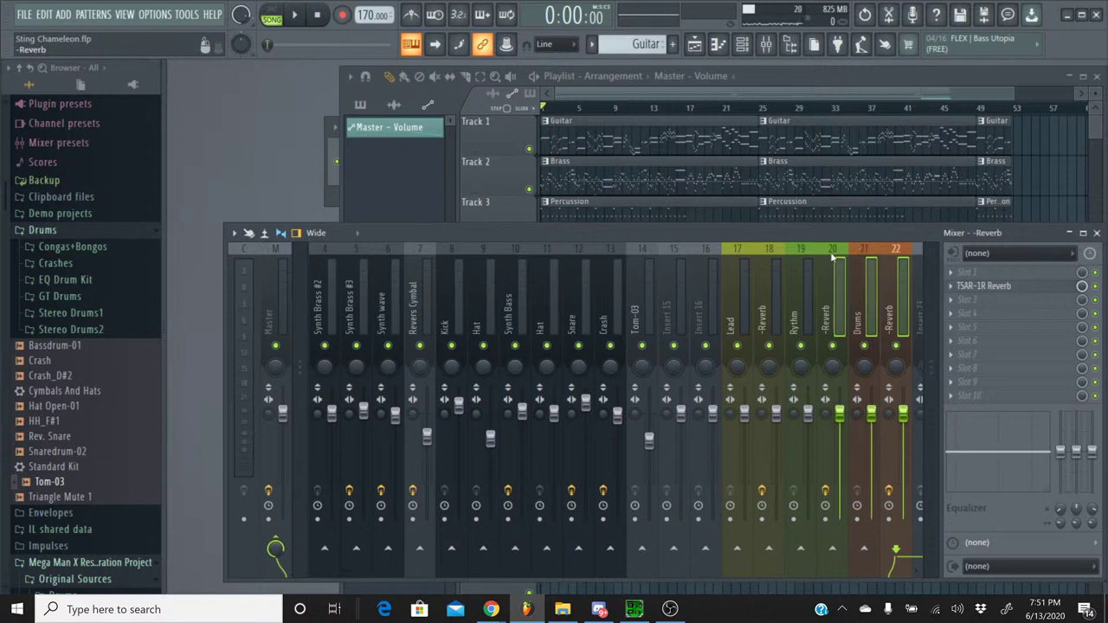
{"action": "left_click", "coordinate": [818, 250], "text": "ctrl"}
{"action": "left_click", "coordinate": [798, 251], "text": "ctrl"}
{"action": "left_click", "coordinate": [835, 252], "text": "ctrl"}
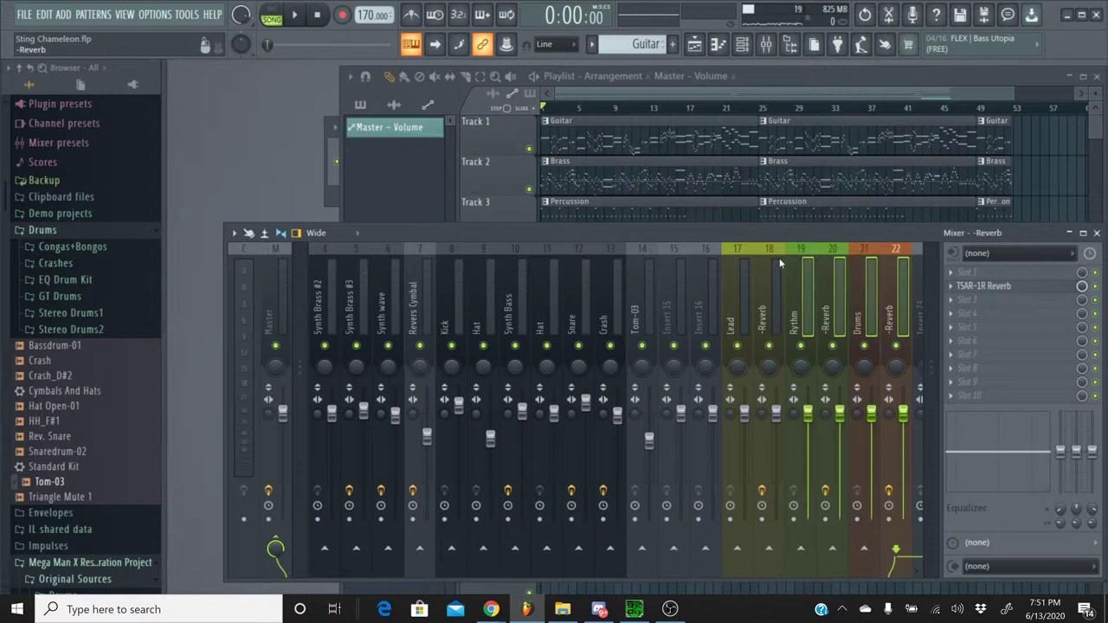
{"action": "left_click", "coordinate": [771, 251], "text": "ctrl"}
{"action": "left_click", "coordinate": [743, 253], "text": "ctrl"}
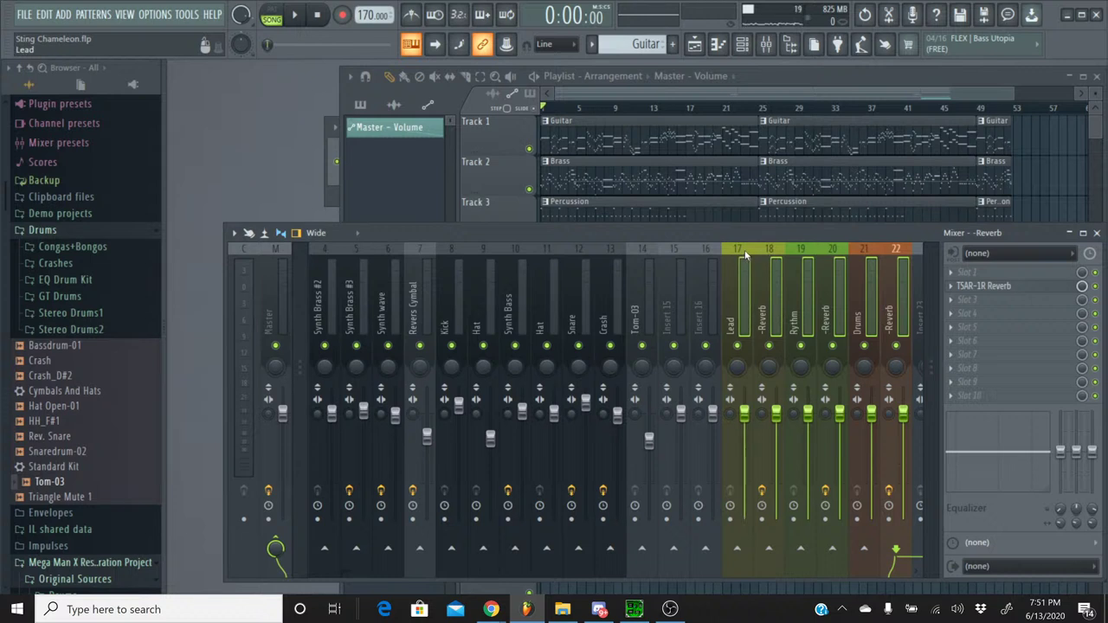
{"action": "right_click", "coordinate": [745, 254]}
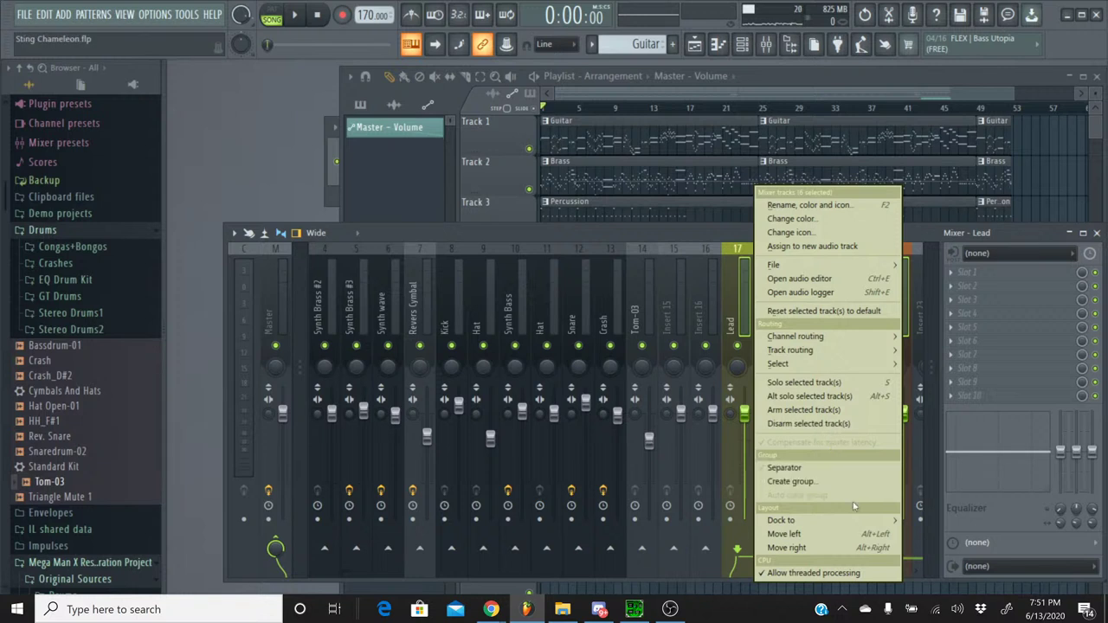
{"action": "mouse_move", "coordinate": [859, 525]}
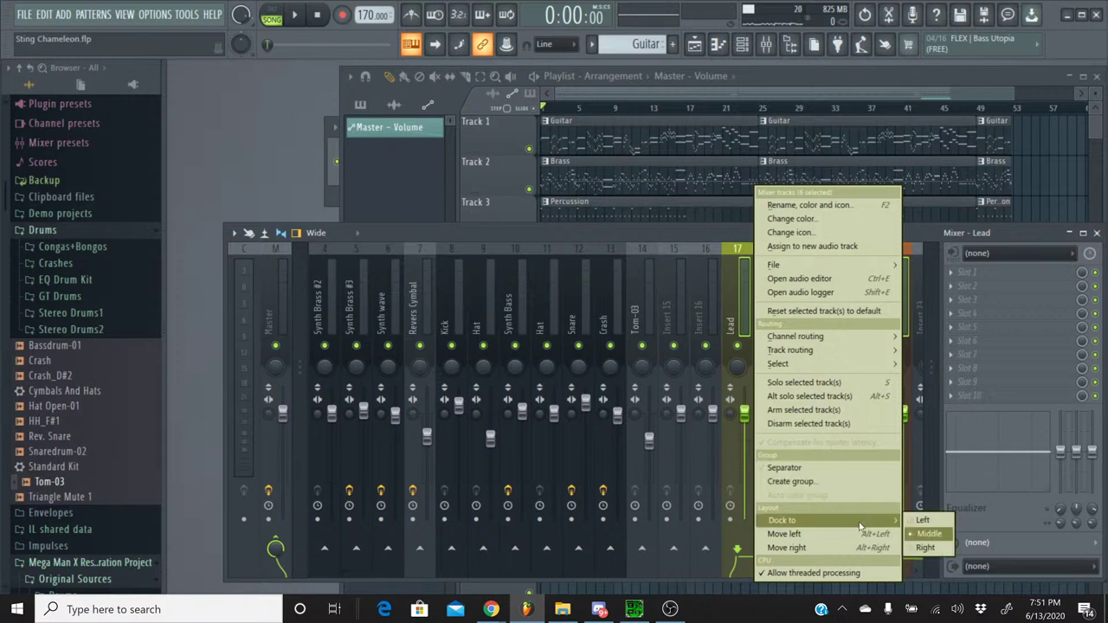
{"action": "left_click", "coordinate": [925, 547]}
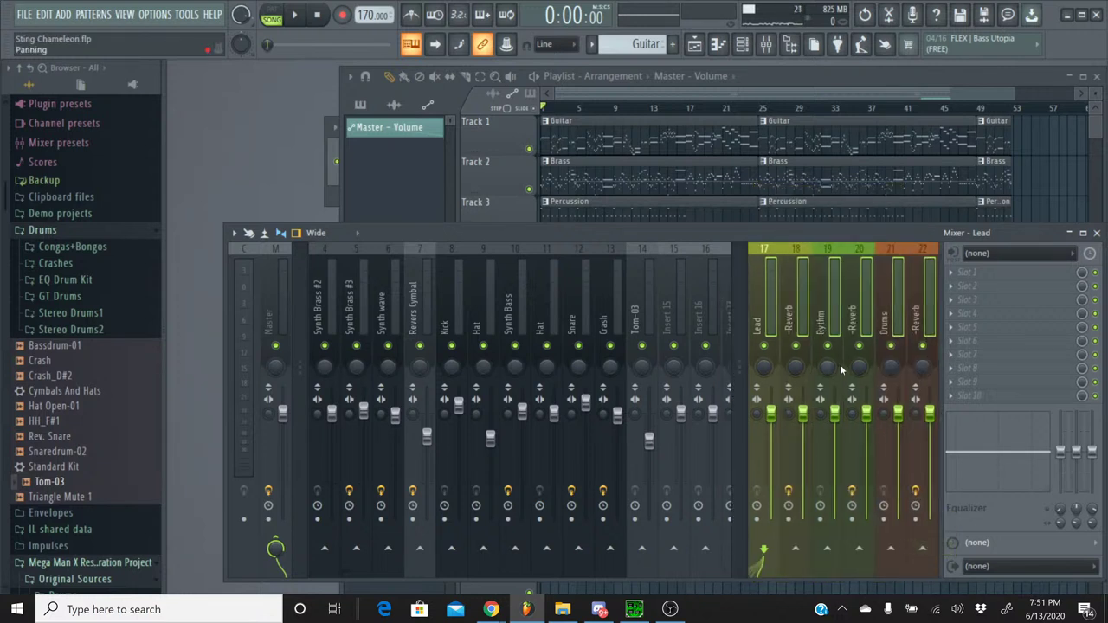
- Route the Hi Guitar, Guitar Lo and three Synth Brass tracks only to the Lead track, and save the project
{"action": "scroll", "coordinate": [700, 346], "scroll_direction": "up", "scroll_amount": 3}
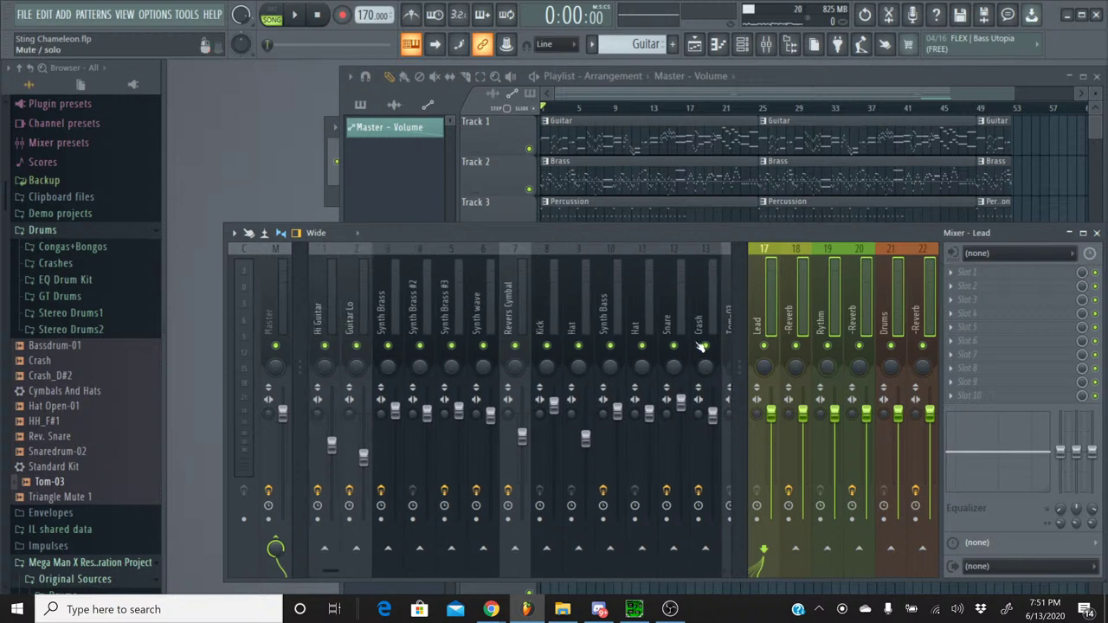
{"action": "scroll", "coordinate": [699, 346], "scroll_direction": "down", "scroll_amount": 3}
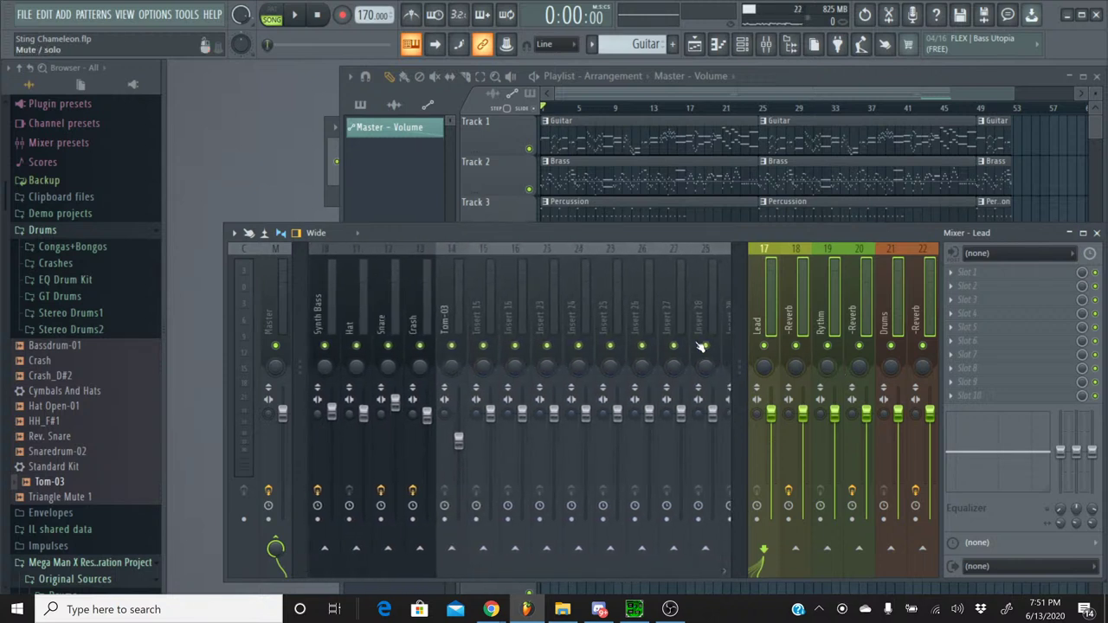
{"action": "scroll", "coordinate": [699, 346], "scroll_direction": "up", "scroll_amount": 3}
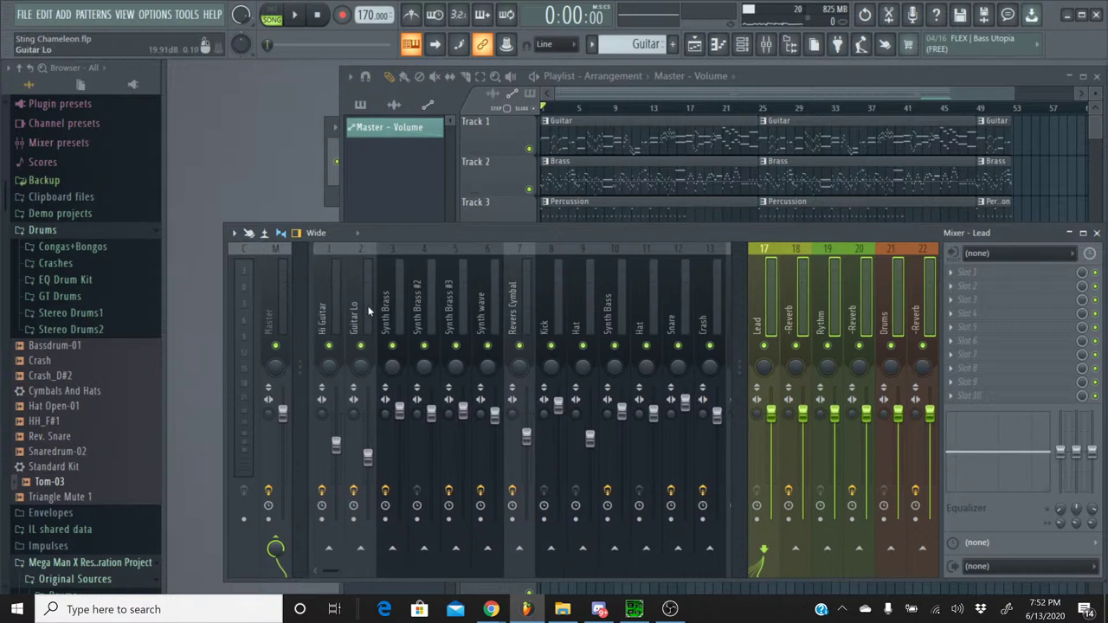
{"action": "left_click", "coordinate": [331, 257]}
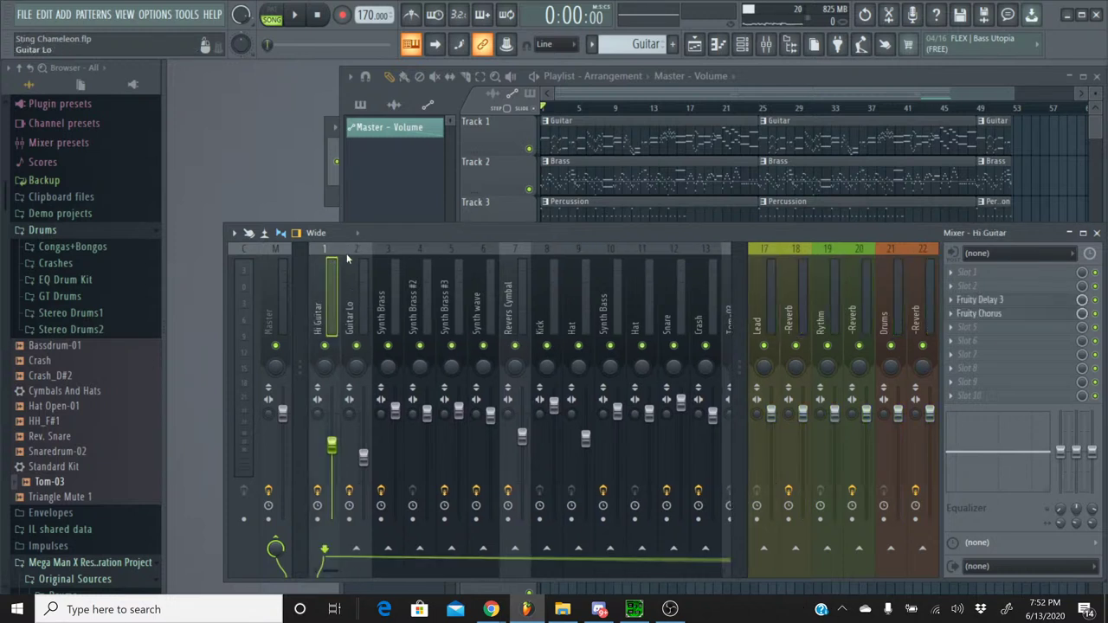
{"action": "left_click", "coordinate": [355, 262], "text": "ctrl"}
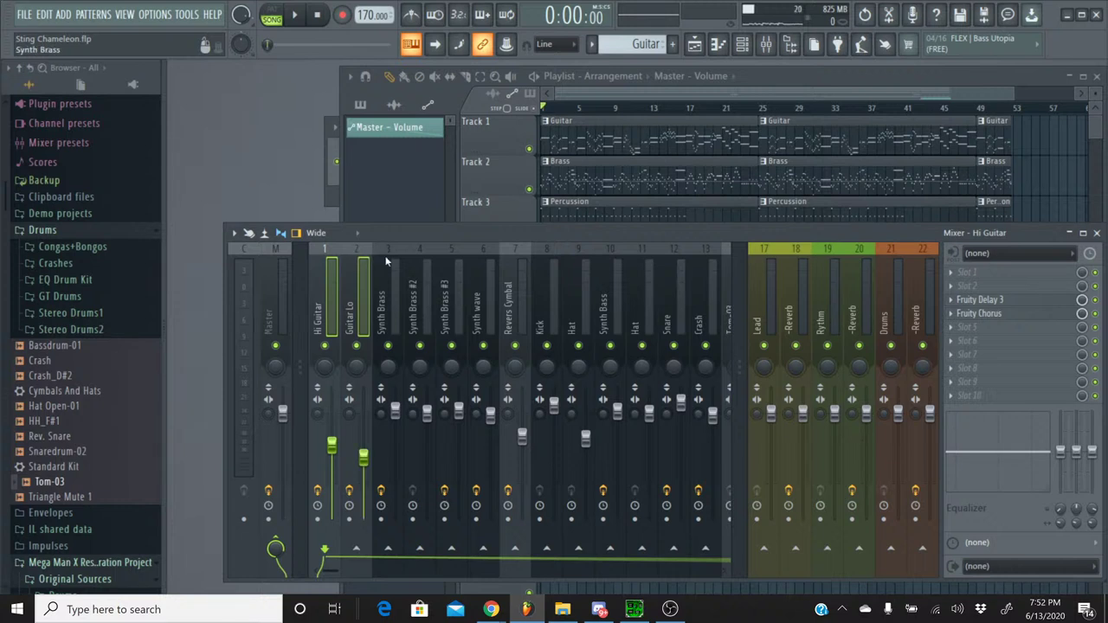
{"action": "left_click", "coordinate": [391, 260], "text": "ctrl"}
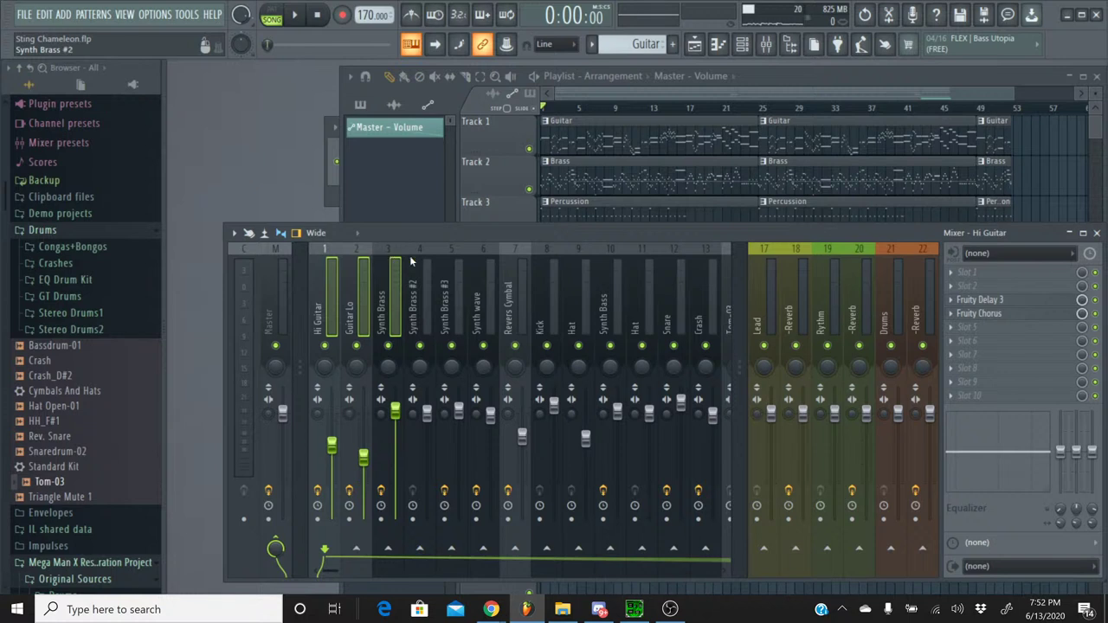
{"action": "left_click", "coordinate": [424, 261], "text": "ctrl"}
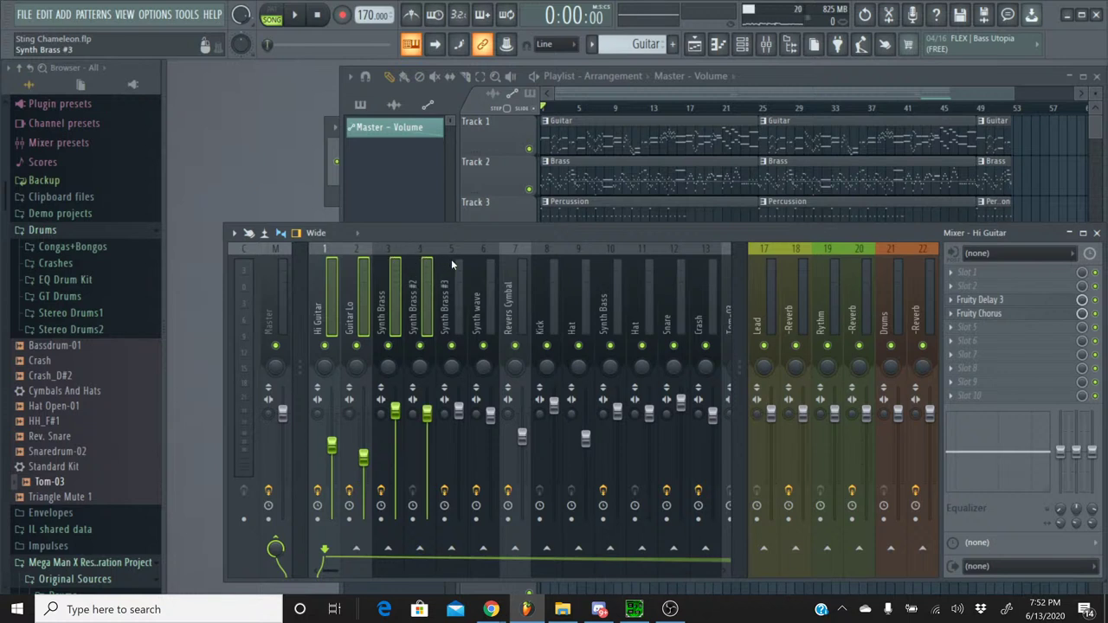
{"action": "left_click", "coordinate": [451, 259], "text": "ctrl"}
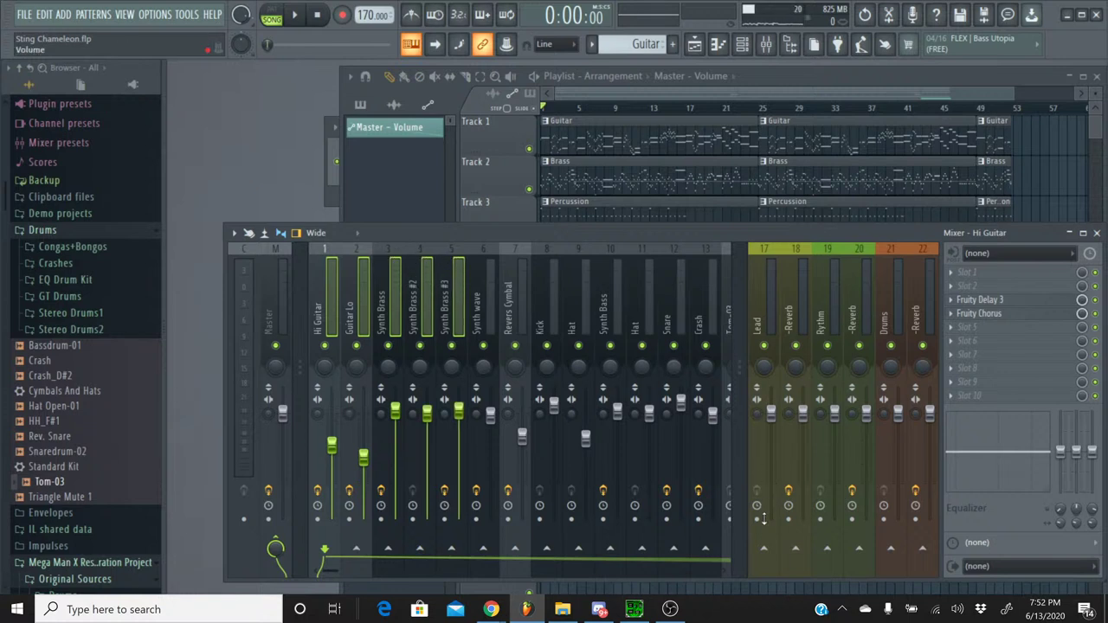
{"action": "right_click", "coordinate": [764, 548]}
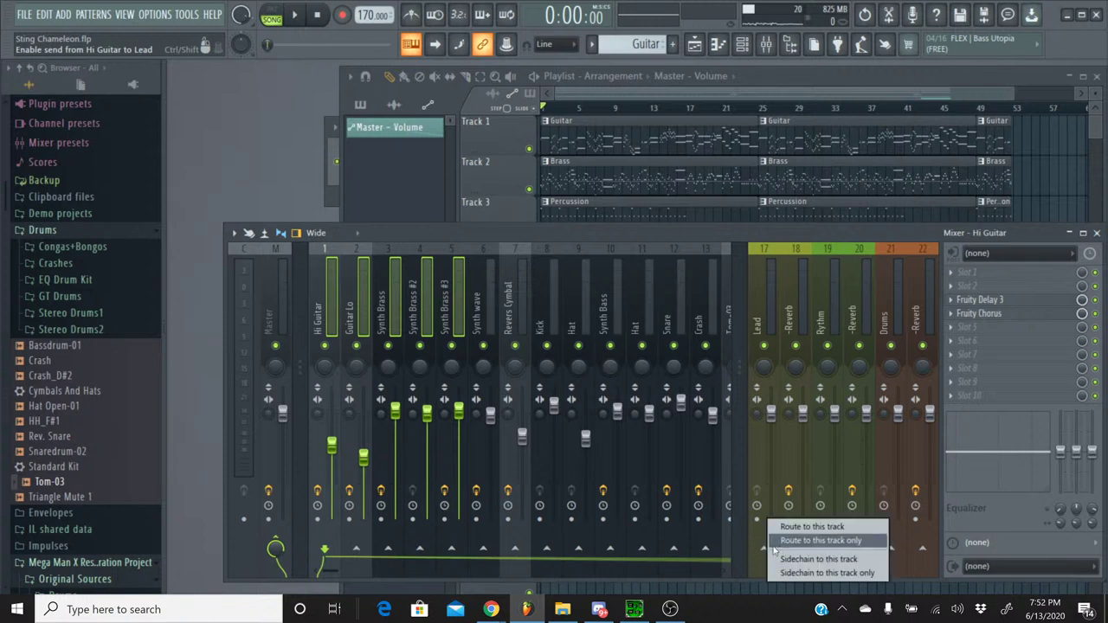
{"action": "left_click", "coordinate": [787, 541]}
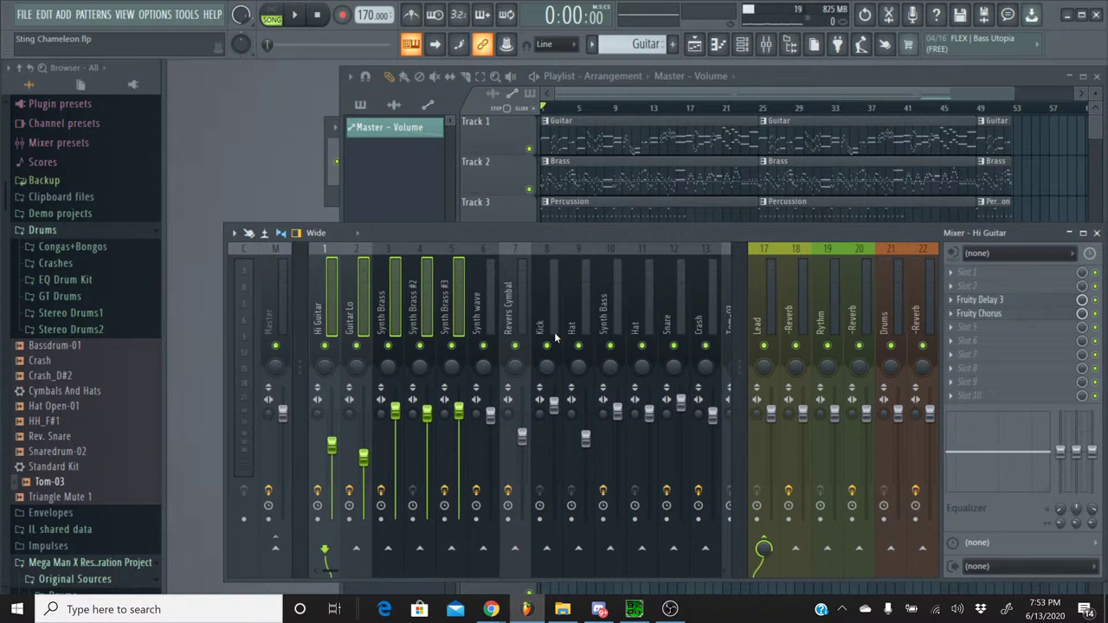
{"action": "key", "text": "ctrl+s"}
- Switch to the live chat pop-up in Chrome to read the viewers' comments, and return to the mixer
{"action": "mouse_move", "coordinate": [504, 612]}
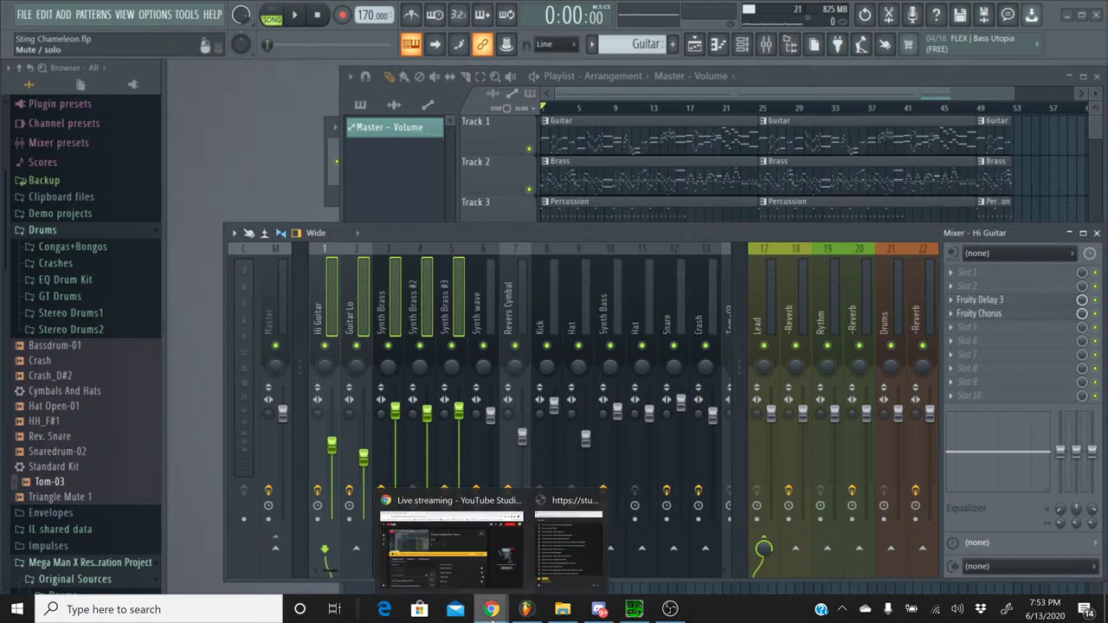
{"action": "left_click", "coordinate": [579, 565]}
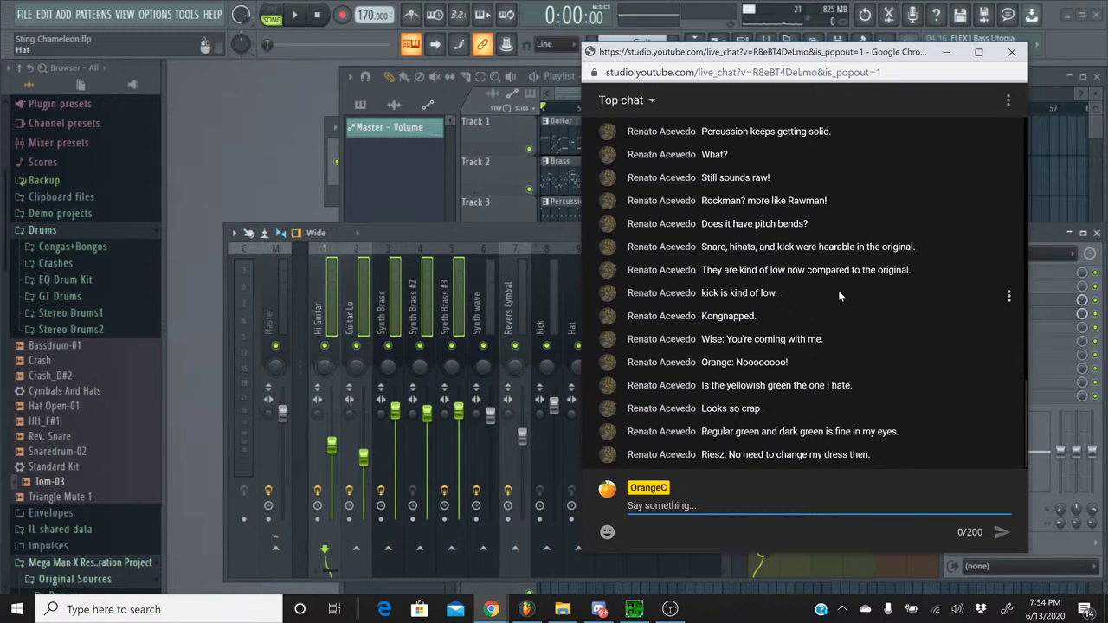
{"action": "left_click", "coordinate": [397, 233]}
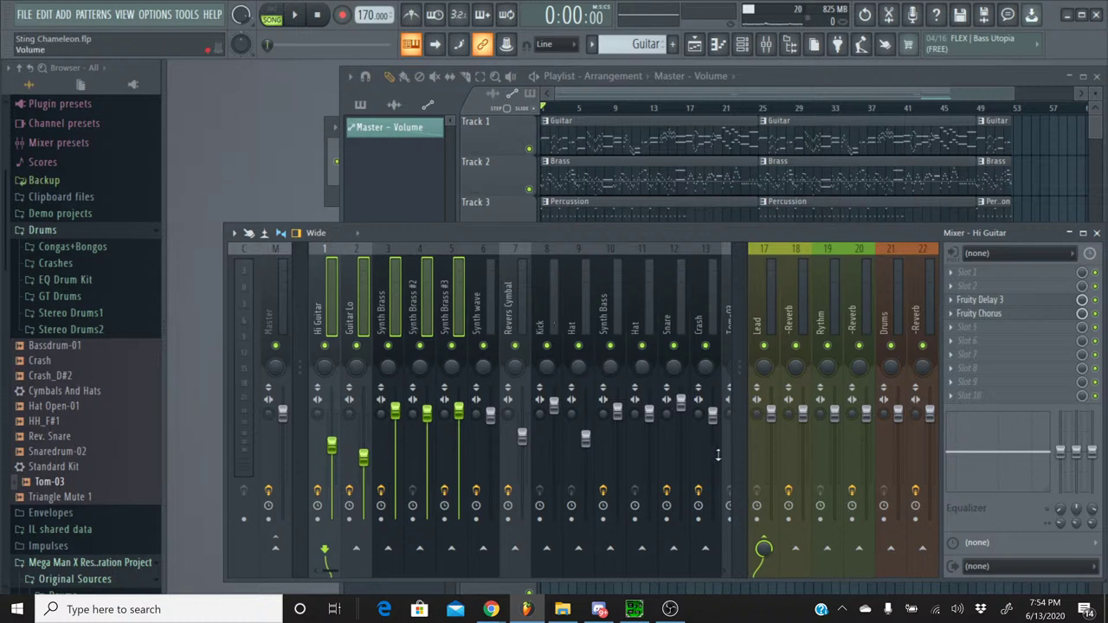
- Route the Synth wave track only to the Rythm track, and the Revers Cymbal track only to the Drums track
{"action": "left_click", "coordinate": [477, 259]}
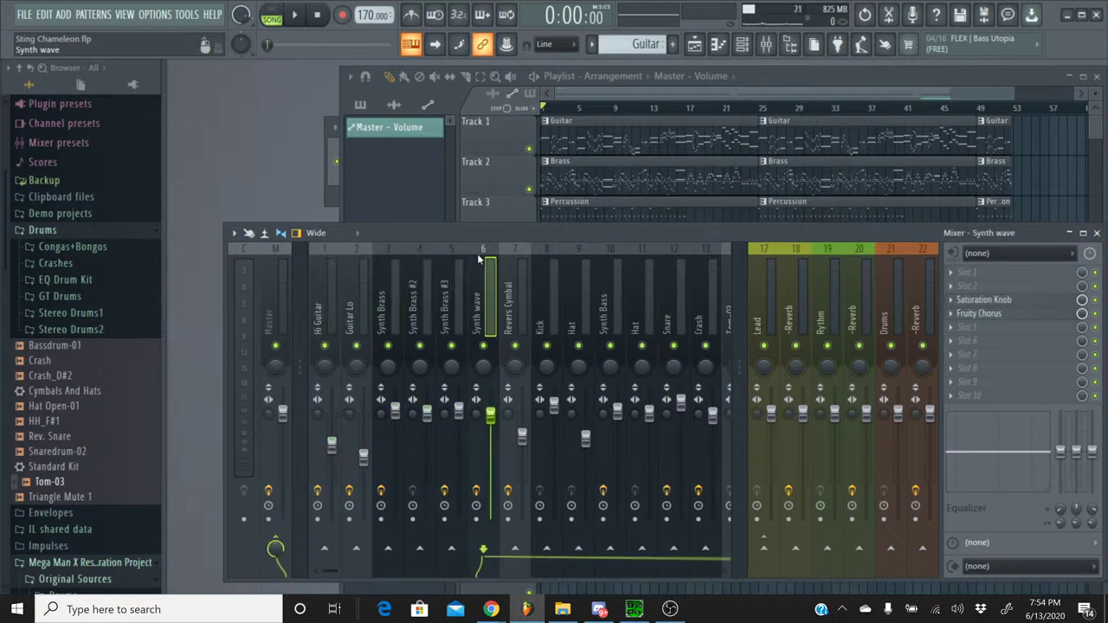
{"action": "right_click", "coordinate": [833, 563]}
{"action": "left_click", "coordinate": [866, 539]}
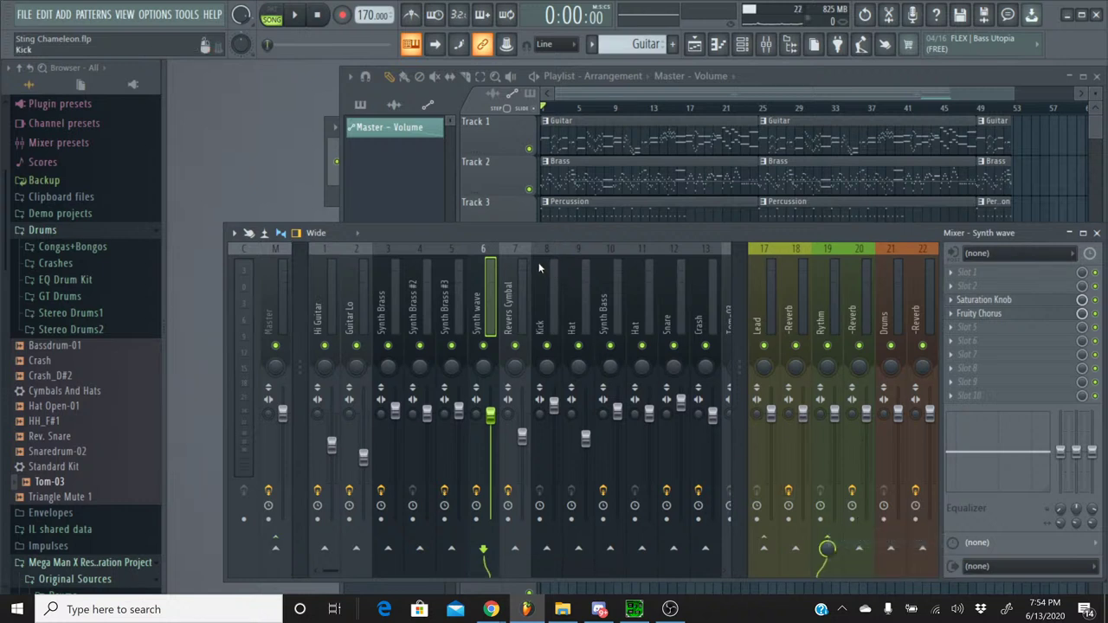
{"action": "left_click", "coordinate": [511, 253]}
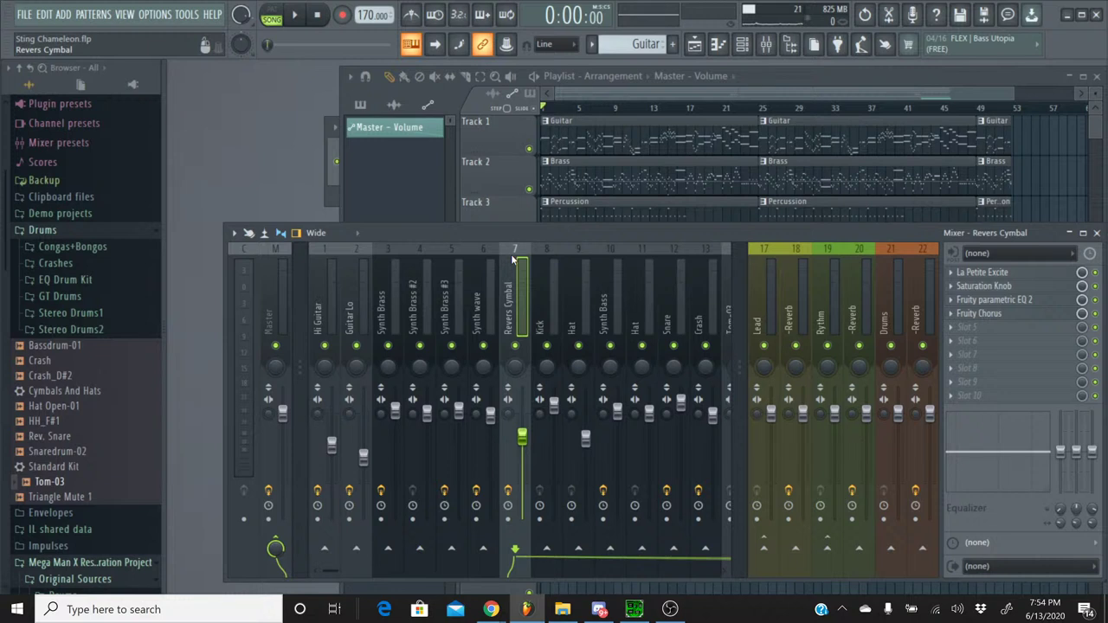
{"action": "right_click", "coordinate": [891, 548]}
{"action": "left_click", "coordinate": [939, 540]}
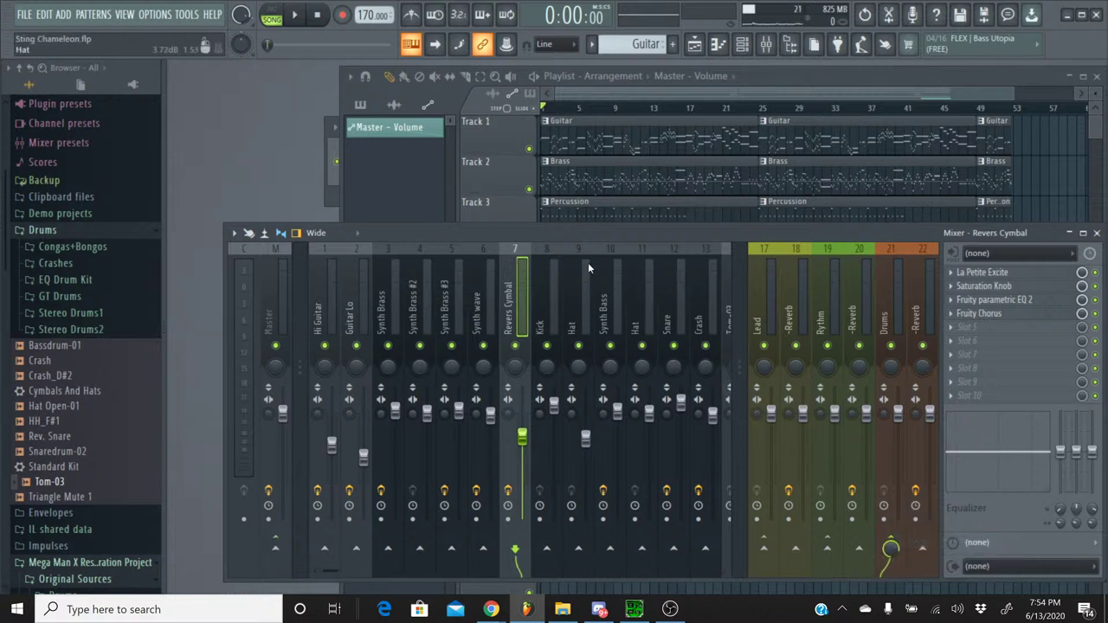
- Route the Kick, both Hat, Snare, Crash and Tom-03 tracks only to the Drums track
{"action": "left_click", "coordinate": [547, 260]}
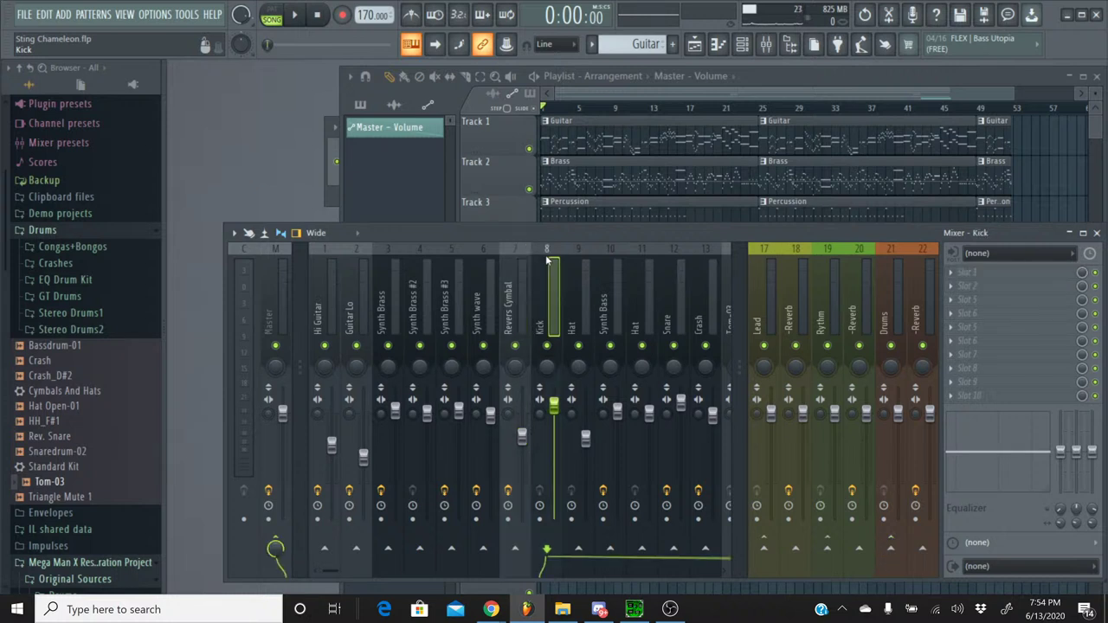
{"action": "left_click", "coordinate": [578, 258], "text": "ctrl"}
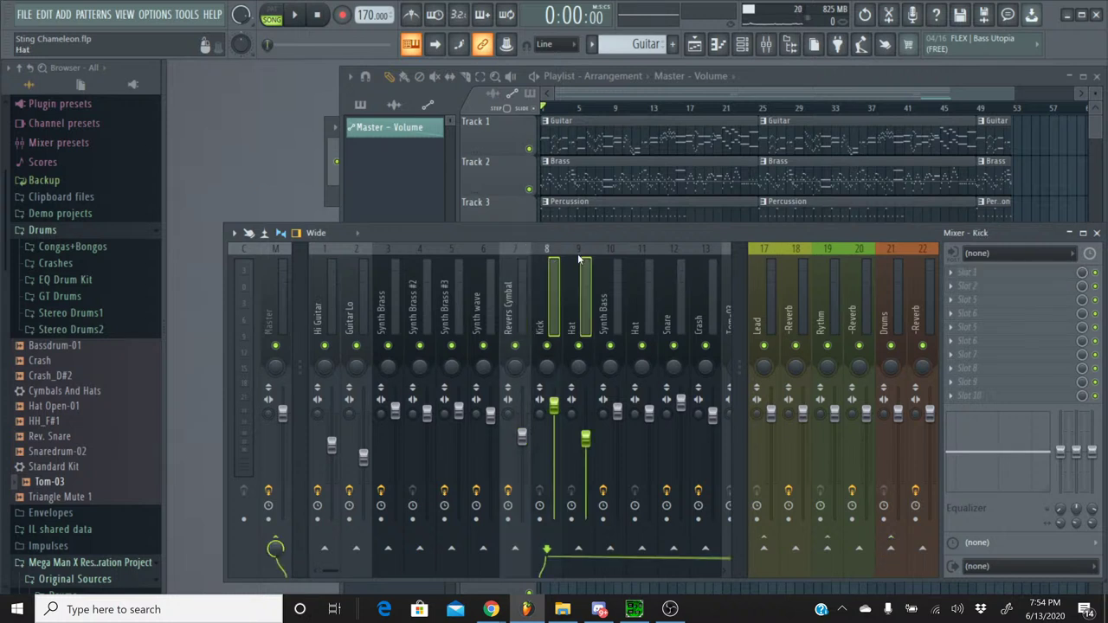
{"action": "left_click", "coordinate": [640, 267], "text": "ctrl"}
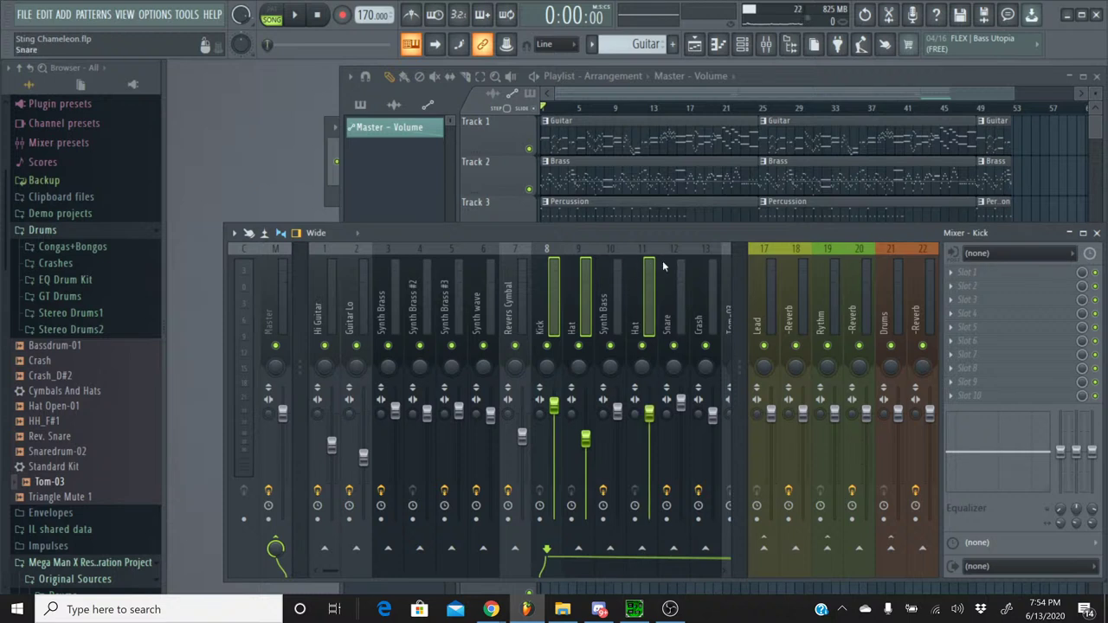
{"action": "left_click", "coordinate": [673, 267], "text": "ctrl"}
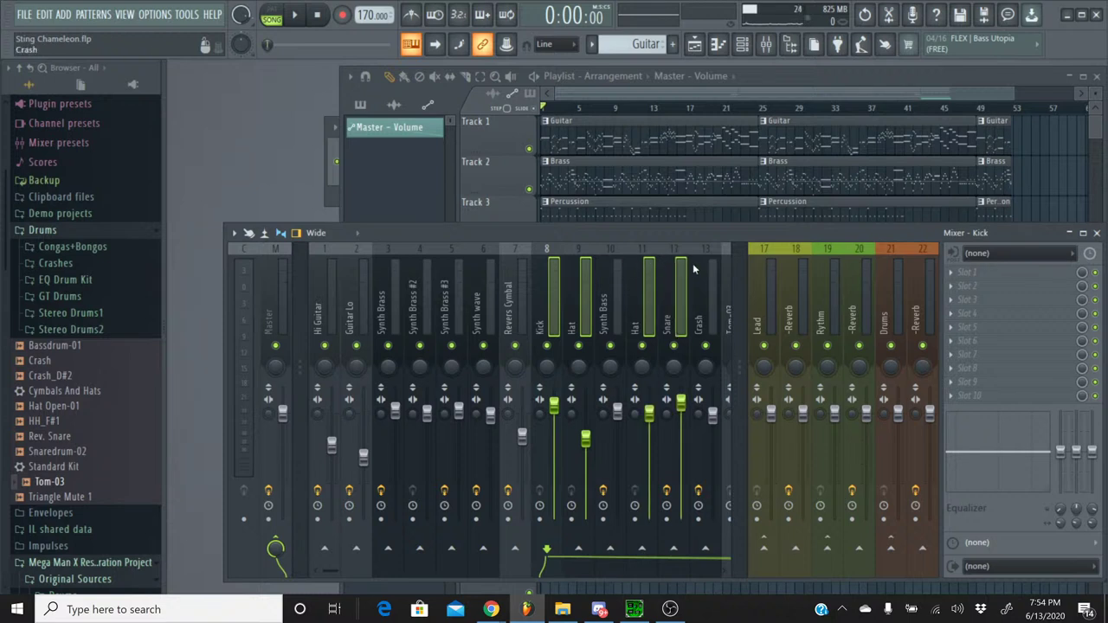
{"action": "left_click", "coordinate": [695, 264], "text": "ctrl"}
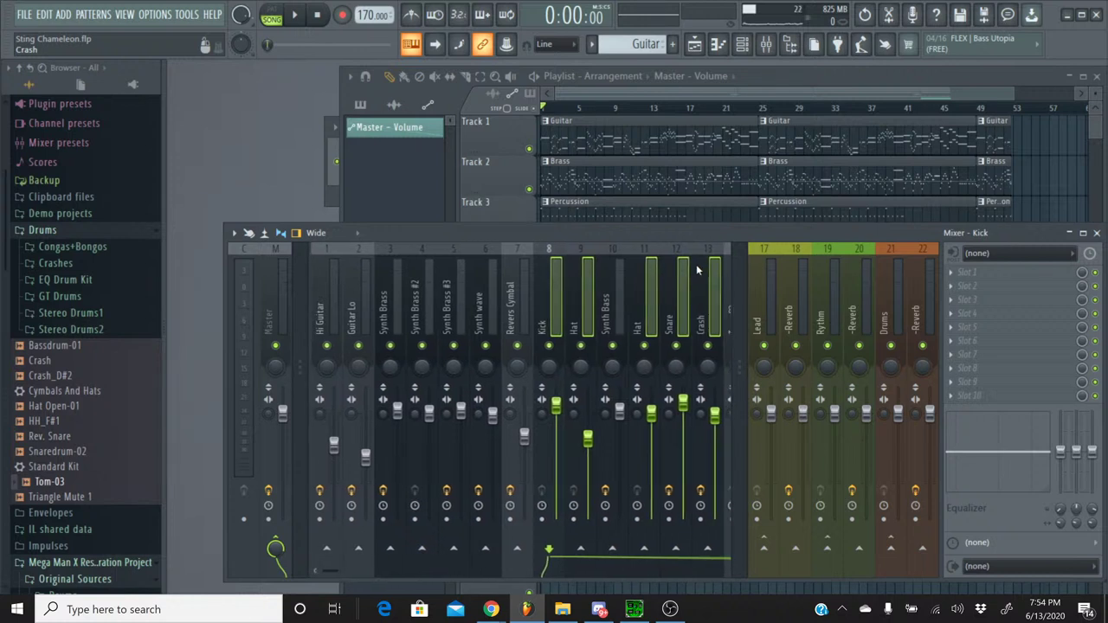
{"action": "left_click", "coordinate": [730, 260], "text": "ctrl"}
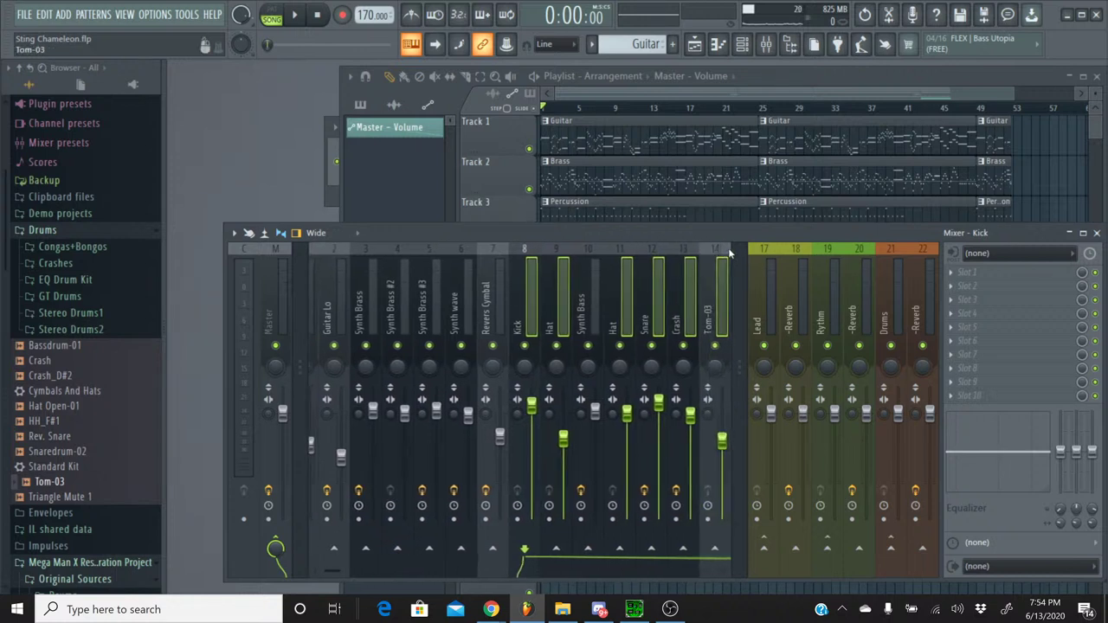
{"action": "right_click", "coordinate": [891, 548]}
{"action": "left_click", "coordinate": [906, 541]}
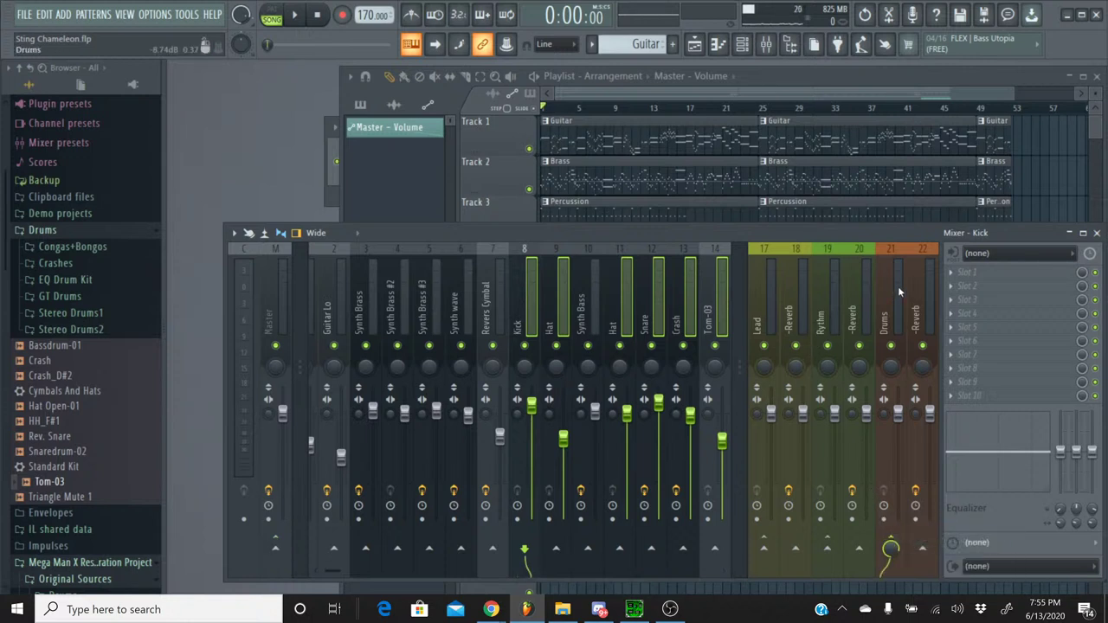
- Check the TSAR-1R Reverb settings on the -Reverb tracks 22, 20 and 18, closing each plugin window
{"action": "left_click", "coordinate": [920, 273]}
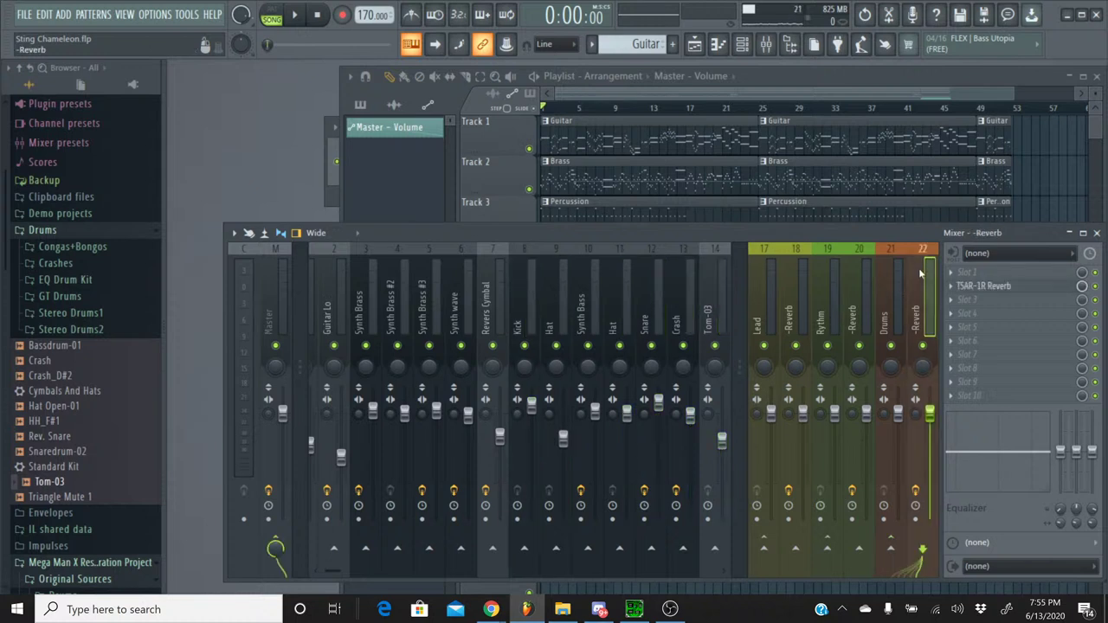
{"action": "left_click", "coordinate": [1027, 288]}
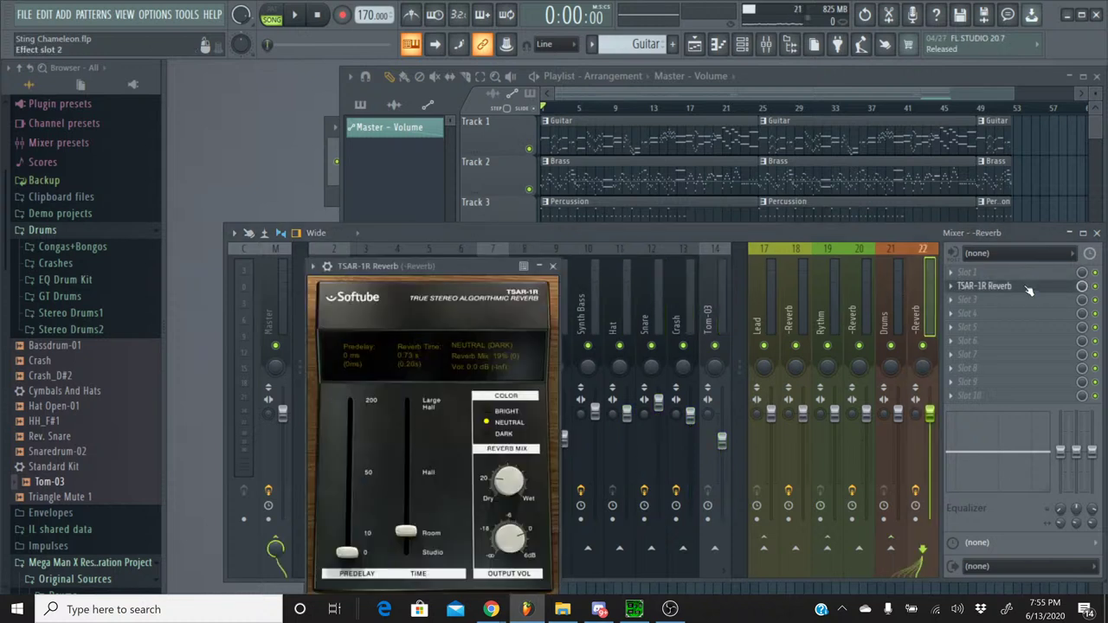
{"action": "left_click", "coordinate": [552, 266]}
{"action": "left_click", "coordinate": [845, 274]}
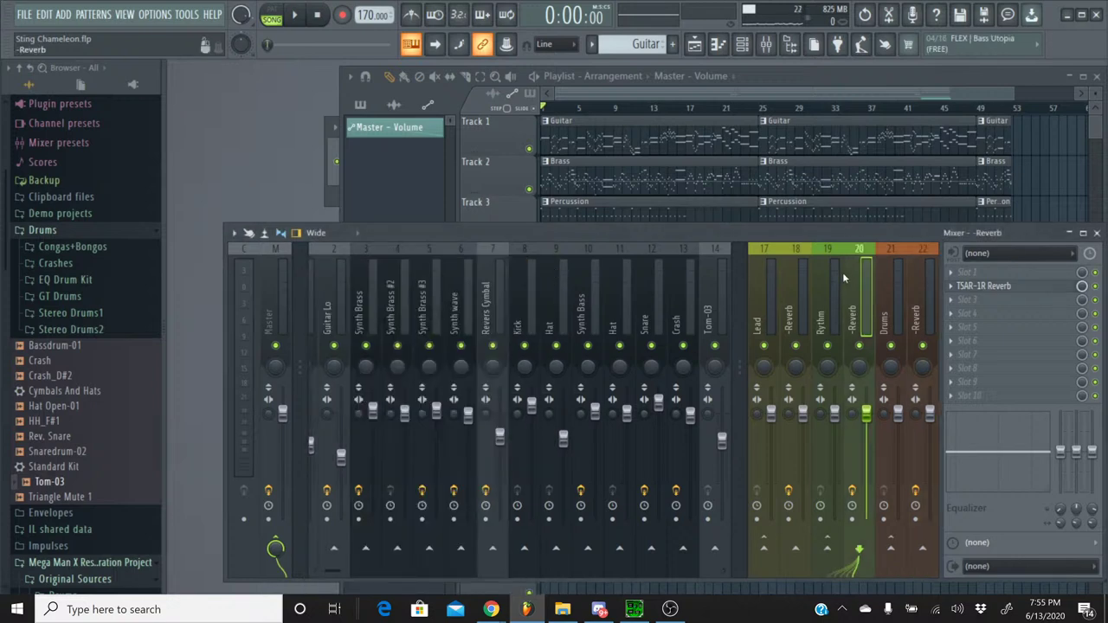
{"action": "left_click", "coordinate": [1010, 286]}
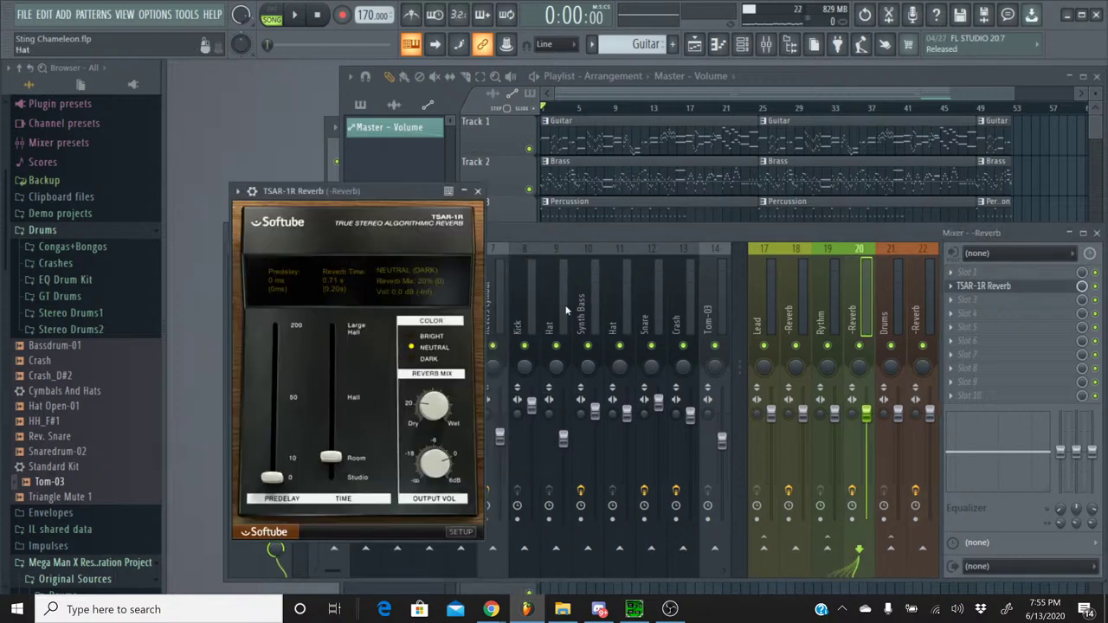
{"action": "left_click", "coordinate": [477, 191]}
{"action": "left_click", "coordinate": [797, 274]}
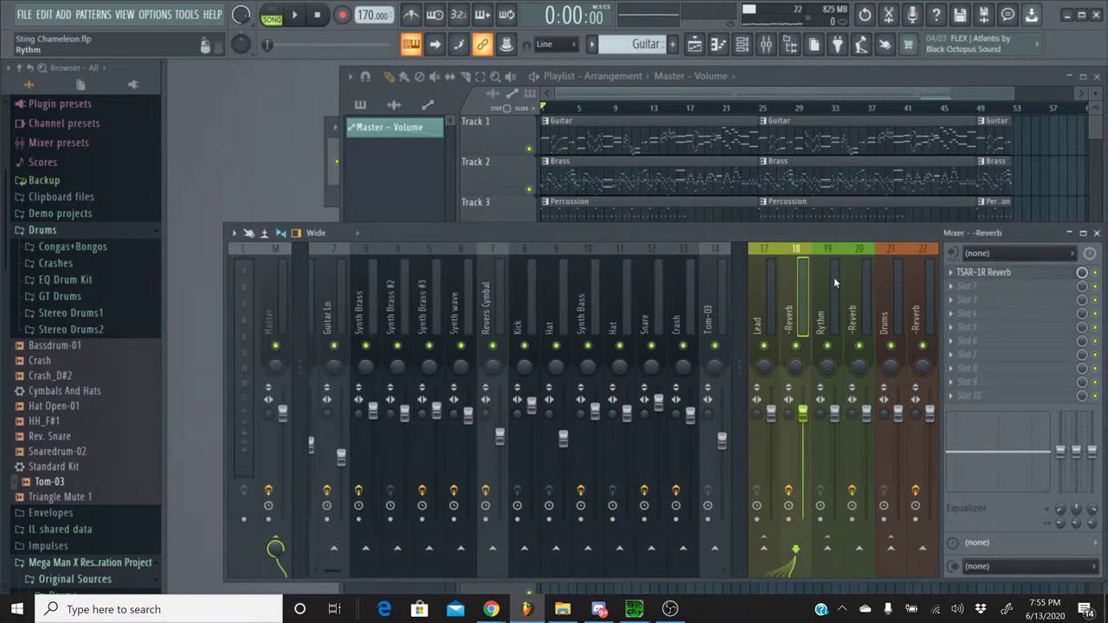
{"action": "left_click", "coordinate": [1020, 279]}
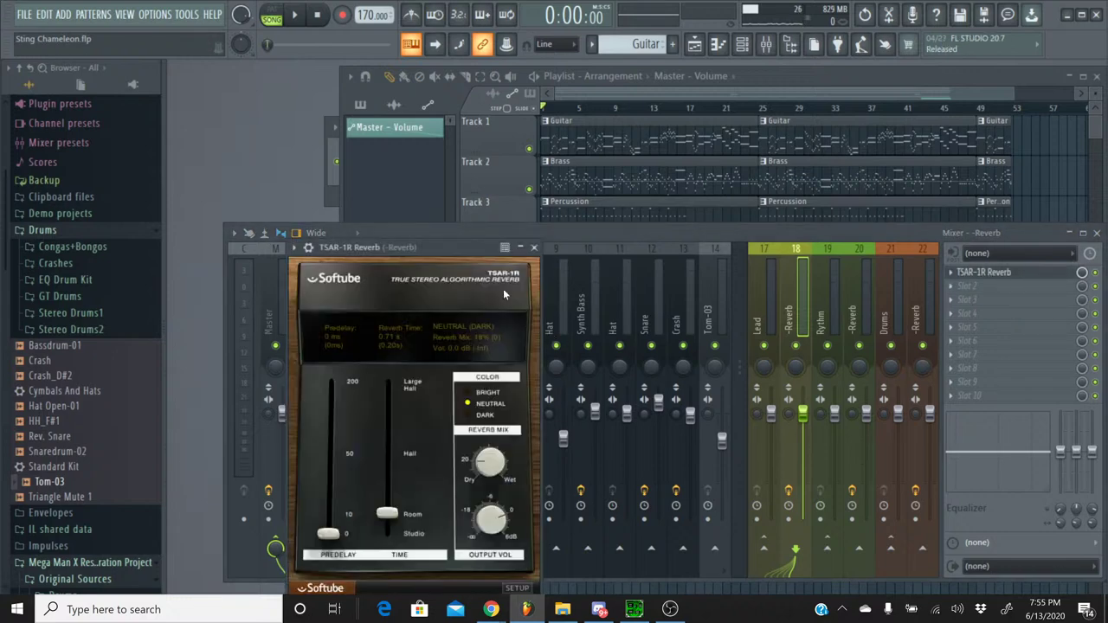
{"action": "left_click", "coordinate": [533, 248]}
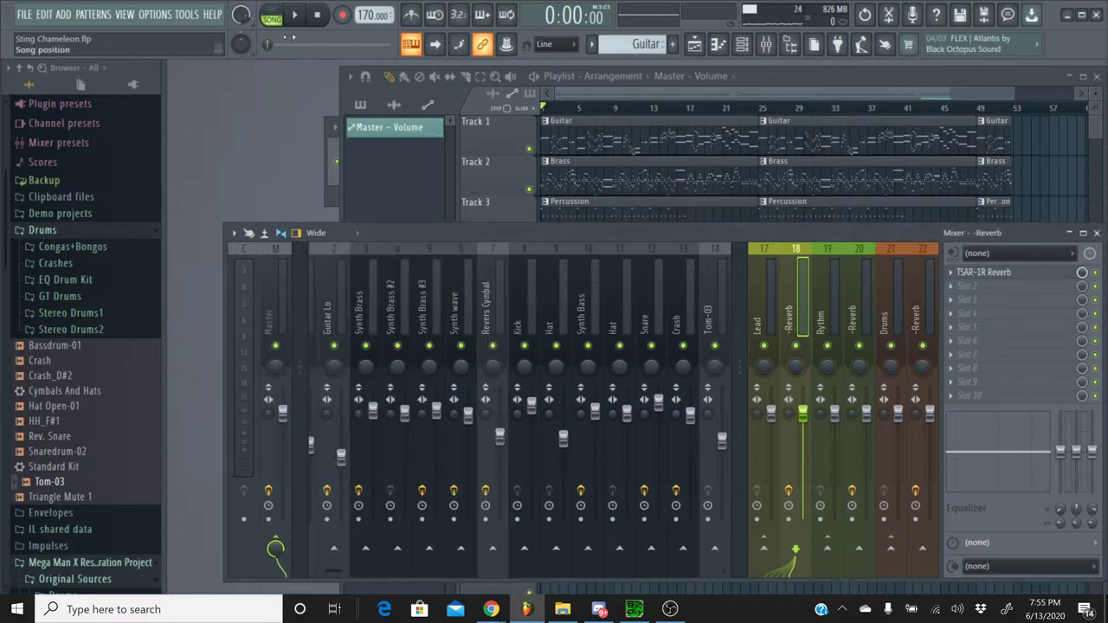
- Play the song with the Hi Guitar and Guitar Lo tracks soloed, and raise both volumes, Guitar Lo to about -5.6 dB
{"action": "left_click", "coordinate": [295, 16]}
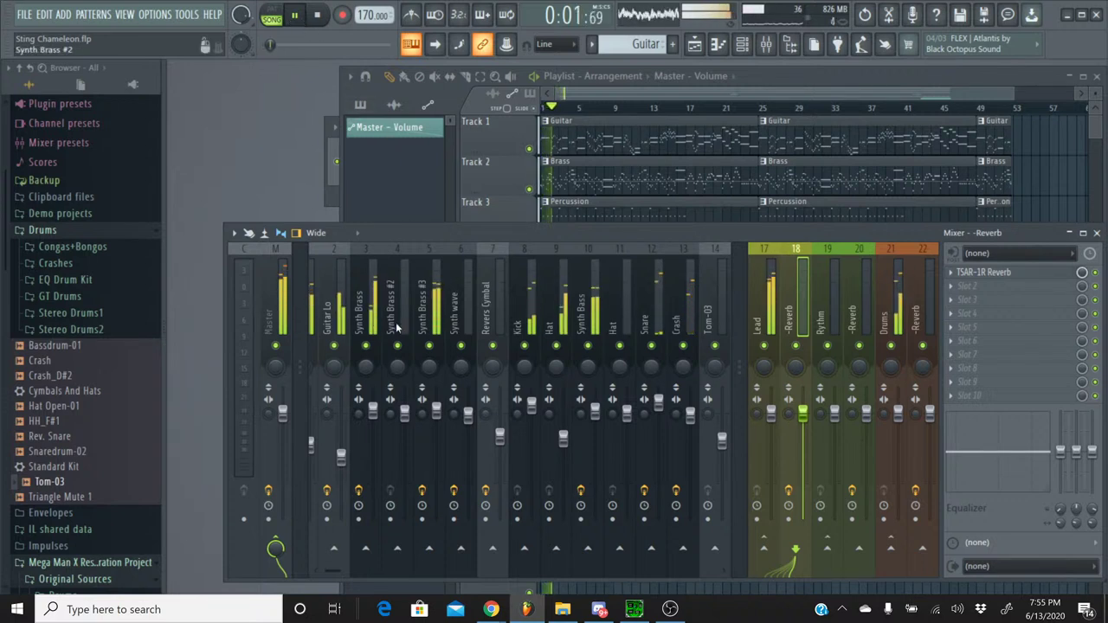
{"action": "scroll", "coordinate": [399, 275], "scroll_direction": "up", "scroll_amount": 2}
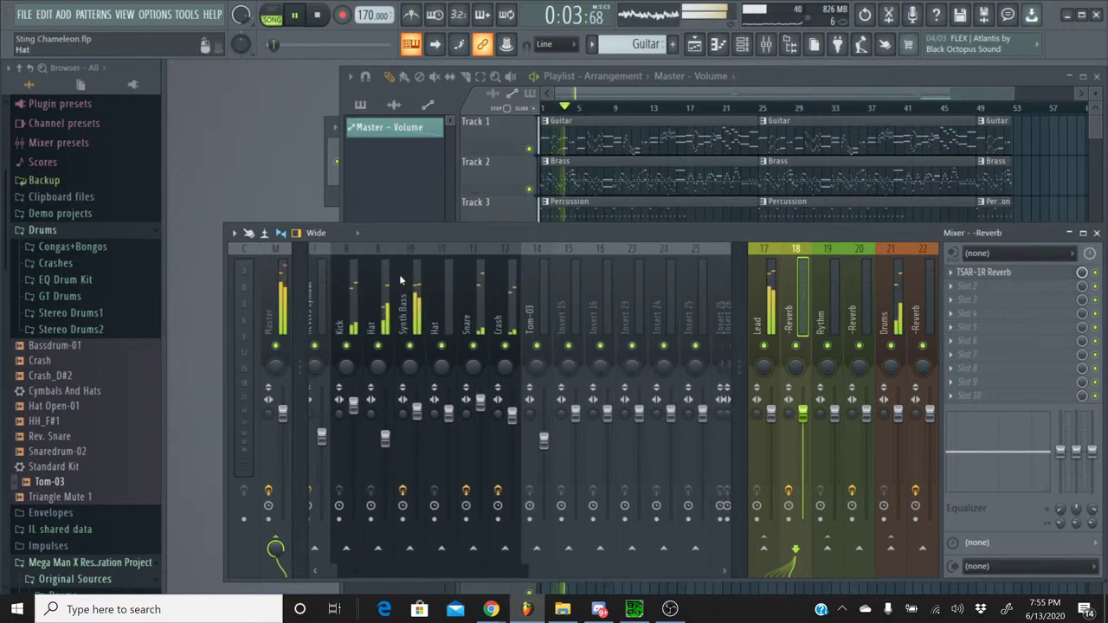
{"action": "scroll", "coordinate": [399, 275], "scroll_direction": "down", "scroll_amount": 1}
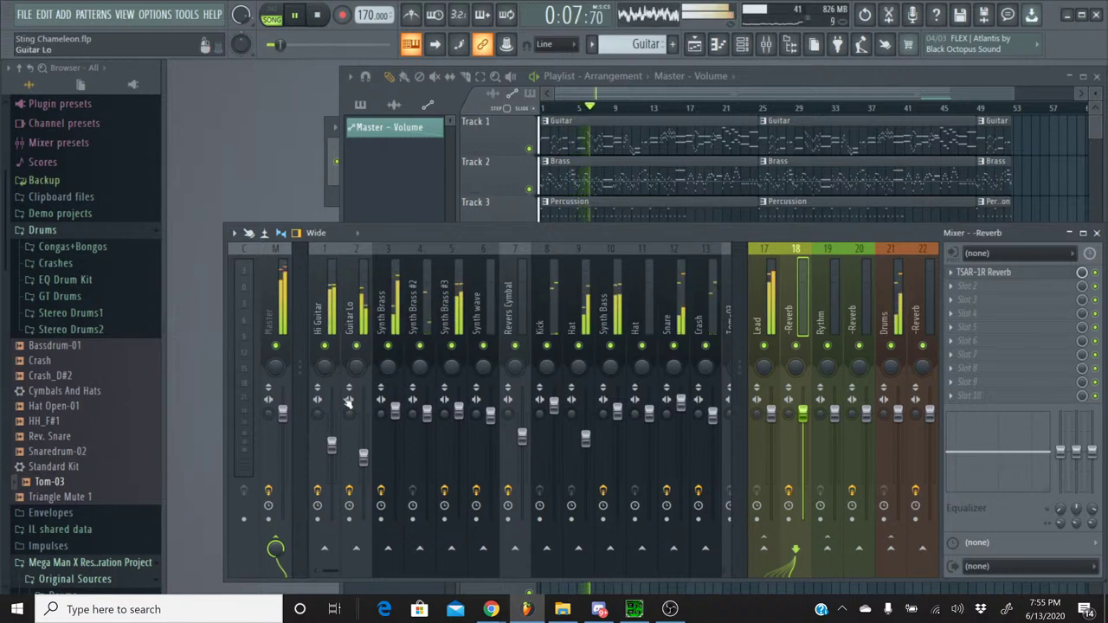
{"action": "right_click", "coordinate": [355, 346]}
{"action": "left_click", "coordinate": [356, 347]}
{"action": "left_click_drag", "start_coordinate": [332, 444], "coordinate": [363, 438]}
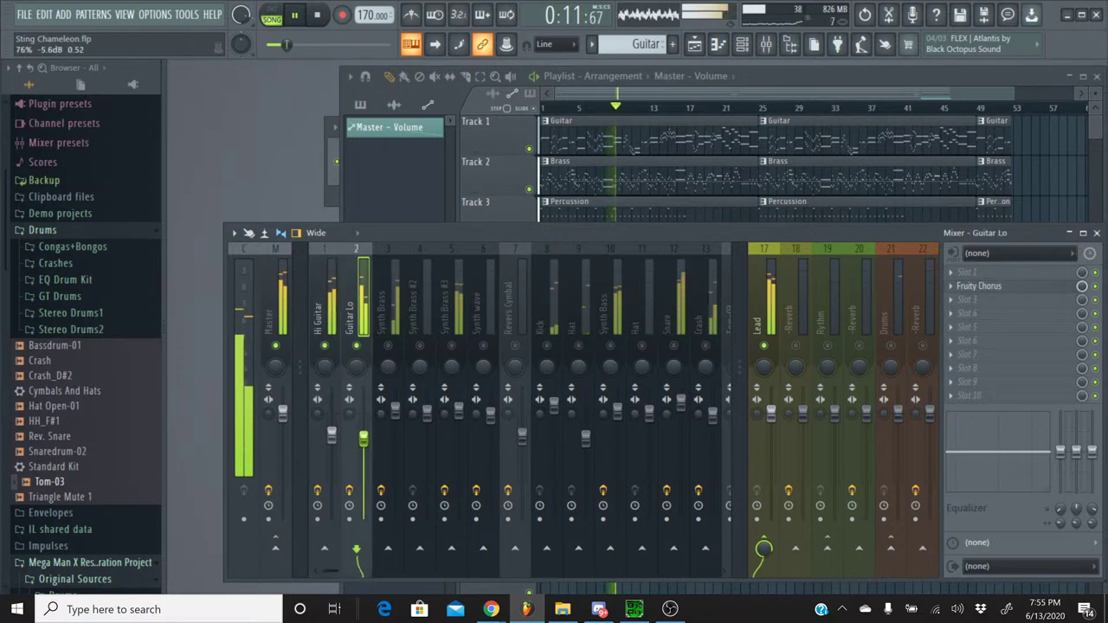
- Unsolo the guitar tracks so every track plays, and restart the song from the beginning
{"action": "right_click", "coordinate": [356, 346]}
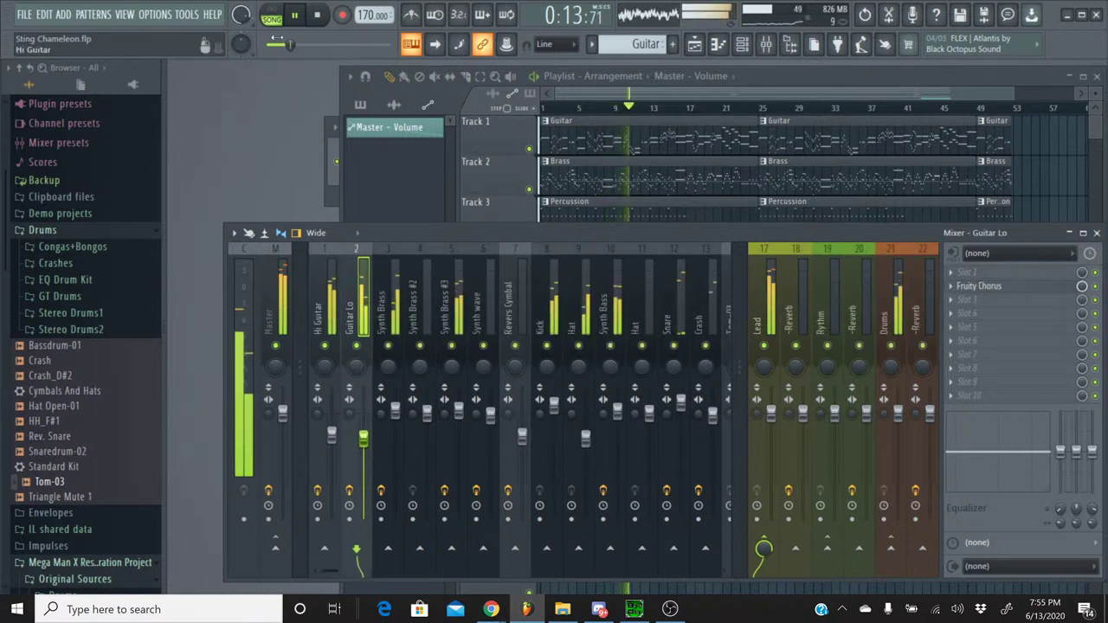
{"action": "left_click", "coordinate": [317, 16]}
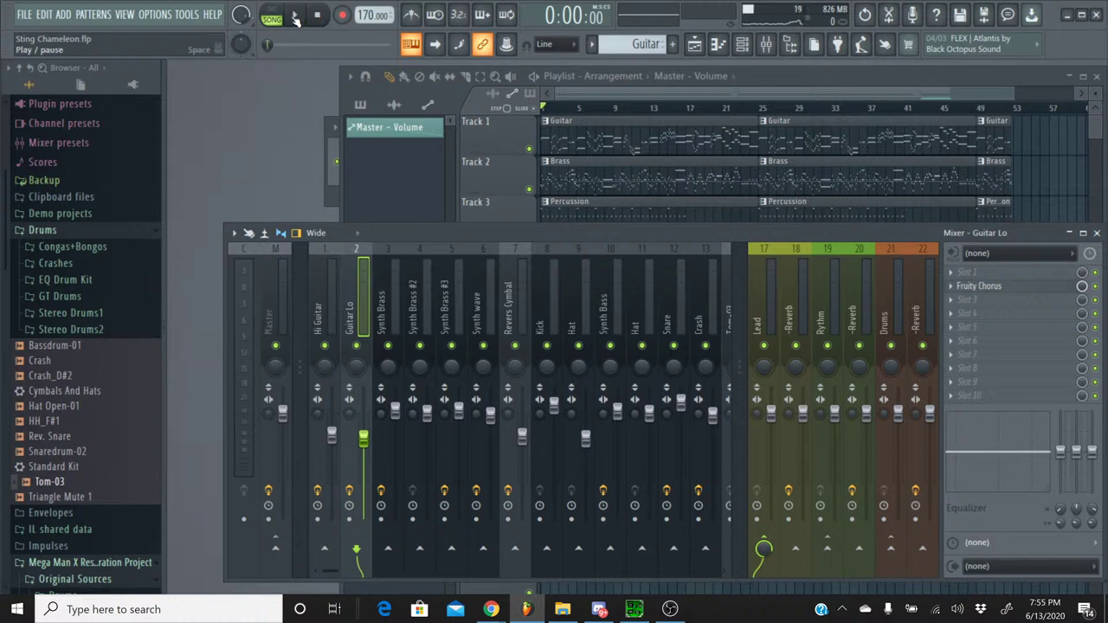
{"action": "left_click", "coordinate": [295, 18]}
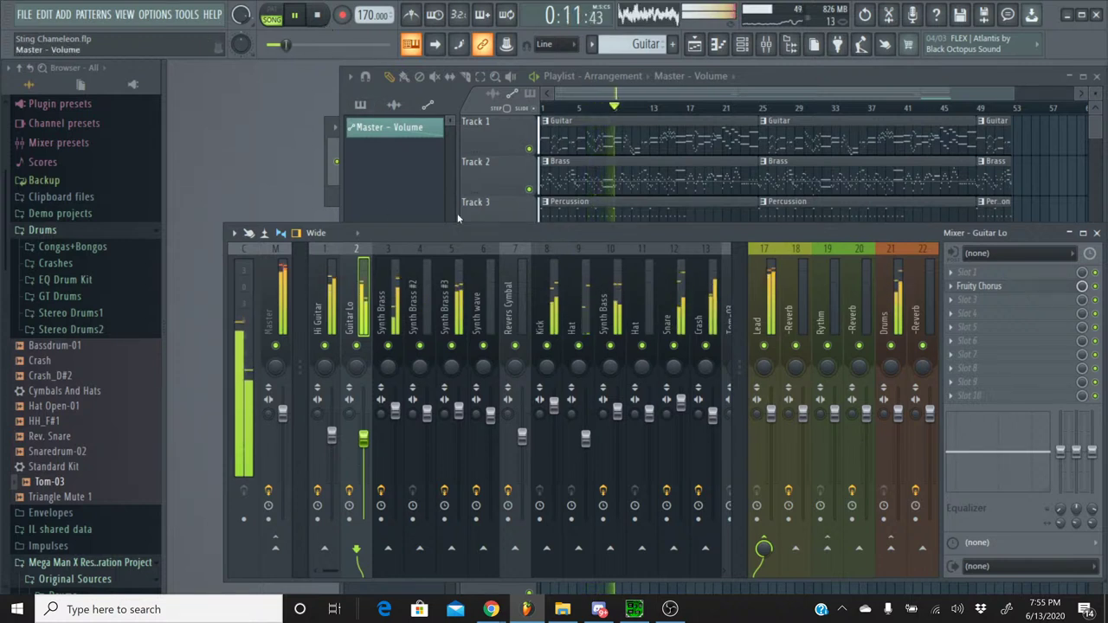
- Solo the Kick, lower the Kick and first Hat volumes, and make the first Hat, Synth Bass and Snare audible with it
{"action": "right_click", "coordinate": [547, 346]}
{"action": "left_click_drag", "start_coordinate": [553, 405], "coordinate": [585, 446]}
{"action": "left_click", "coordinate": [578, 346]}
{"action": "left_click", "coordinate": [611, 345]}
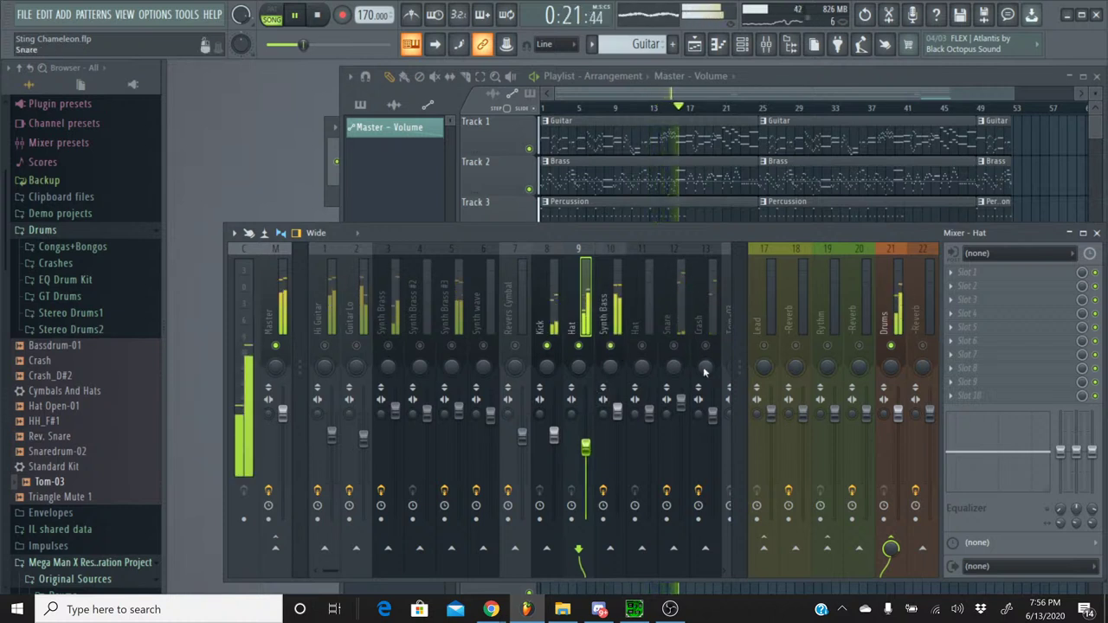
{"action": "left_click", "coordinate": [674, 346]}
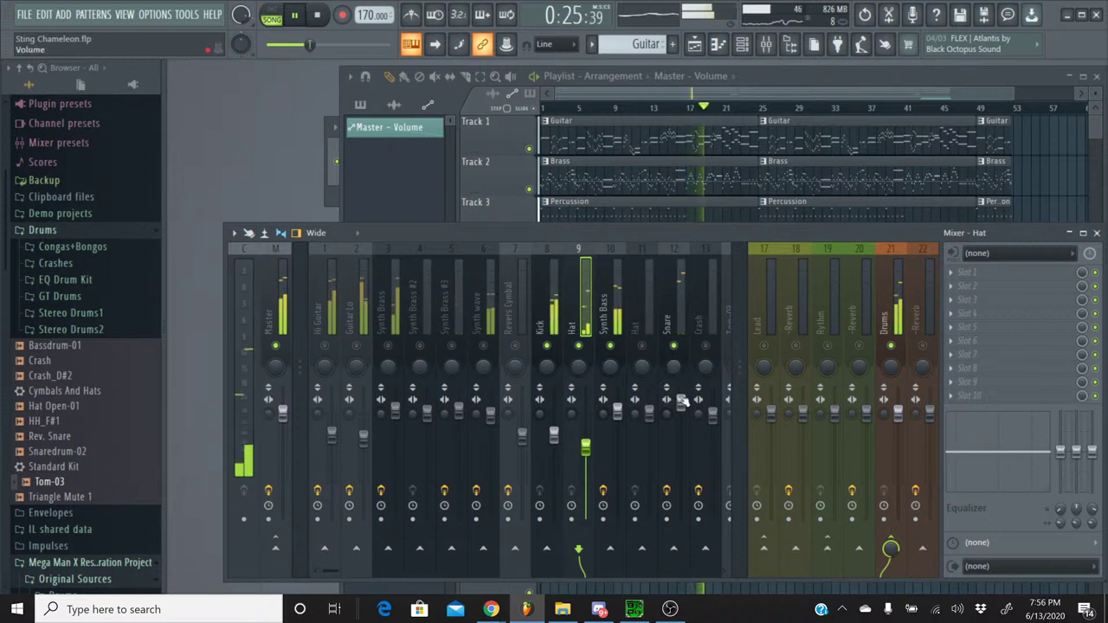
- Replay the song from the start, lower the Snare and Synth Bass volumes, and raise the Kick volume slightly
{"action": "left_click_drag", "start_coordinate": [310, 44], "coordinate": [268, 44]}
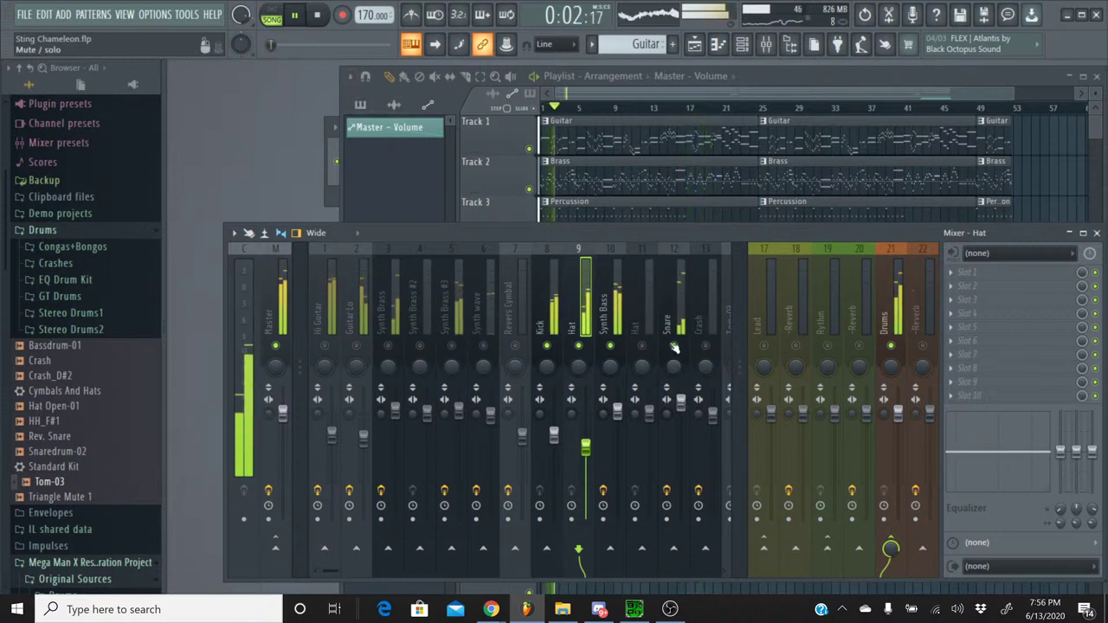
{"action": "left_click_drag", "start_coordinate": [681, 403], "coordinate": [680, 442]}
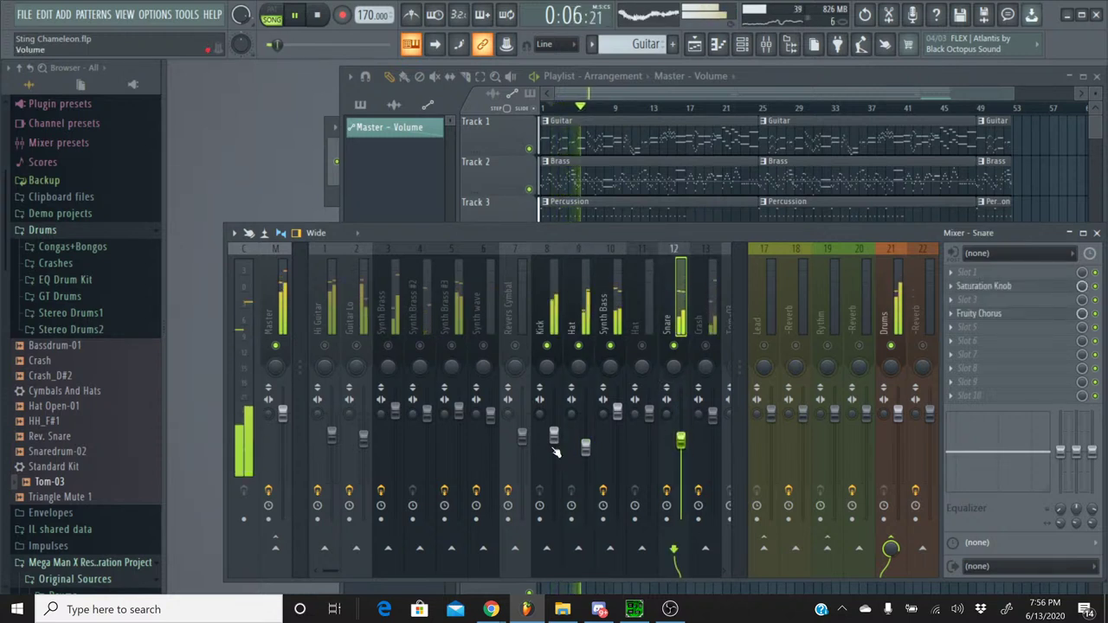
{"action": "left_click_drag", "start_coordinate": [554, 434], "coordinate": [555, 422]}
{"action": "left_click_drag", "start_coordinate": [680, 439], "coordinate": [618, 427]}
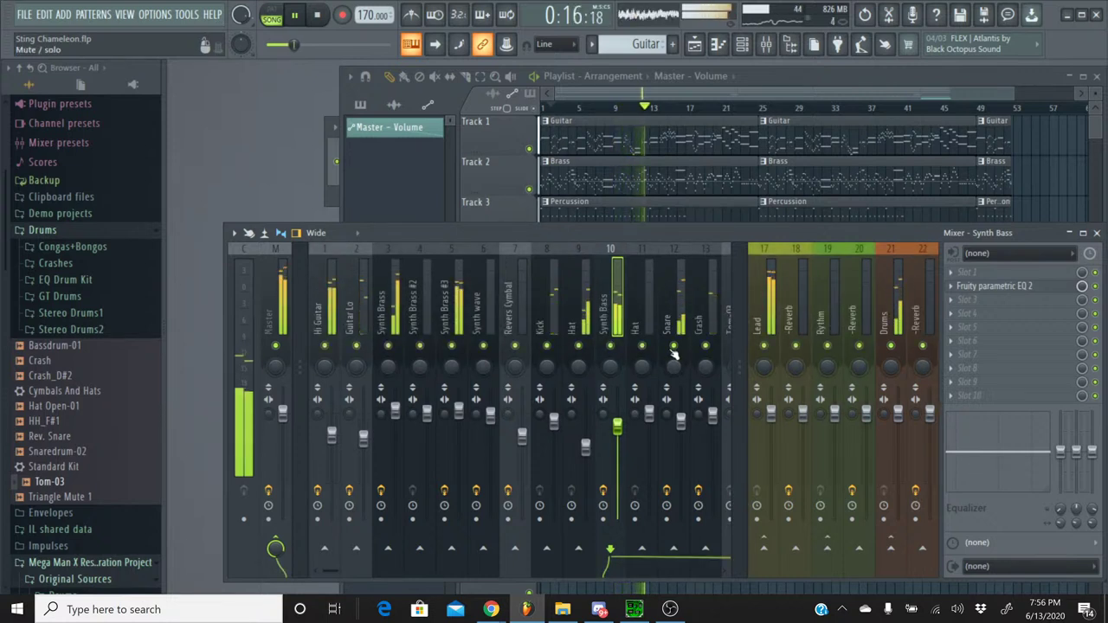
- Slightly lower the Hi Guitar and Guitar Lo volumes while the full mix plays
{"action": "left_click", "coordinate": [331, 436]}
{"action": "left_click", "coordinate": [364, 440]}
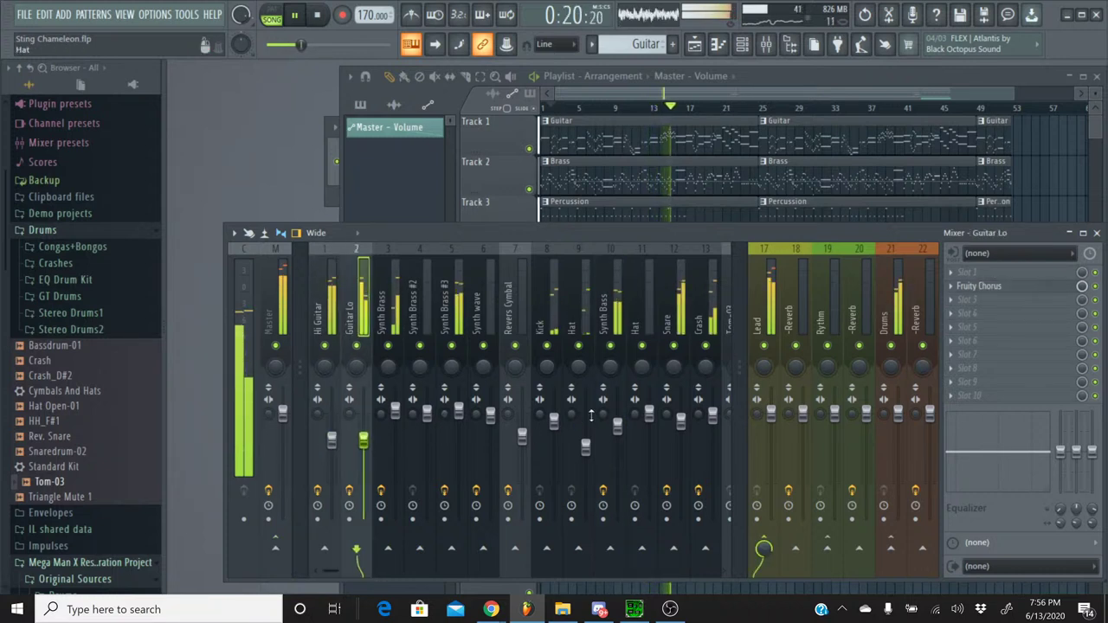
- Solo the Snare with the Synth Bass, Kick and Hat, setting the Snare's volume to 100% and raising the Hat's volume
{"action": "right_click", "coordinate": [674, 346]}
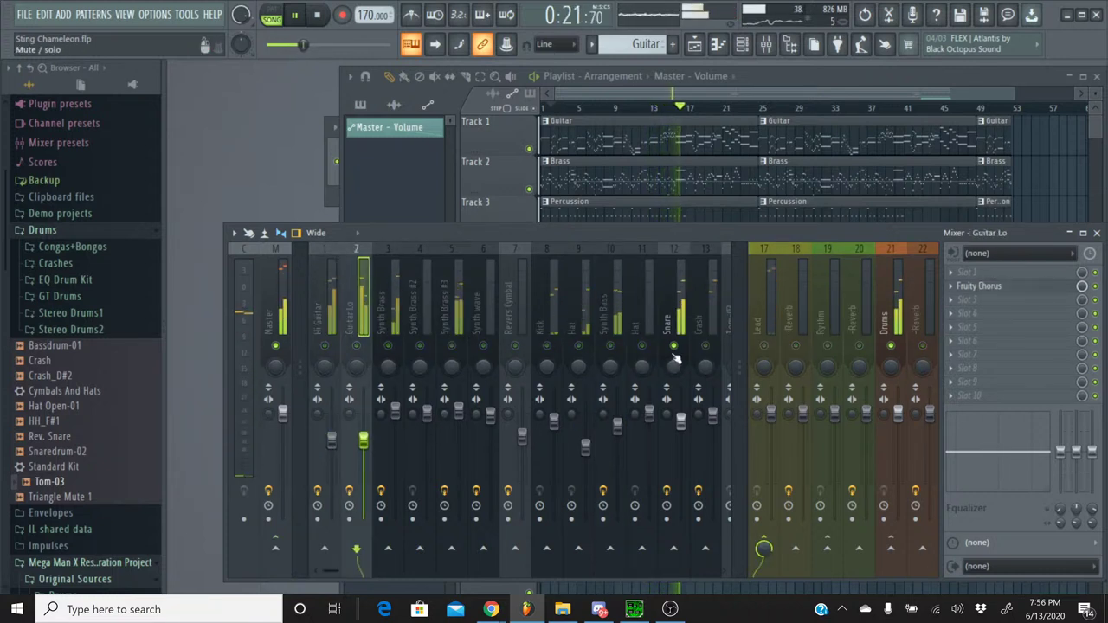
{"action": "left_click", "coordinate": [680, 414]}
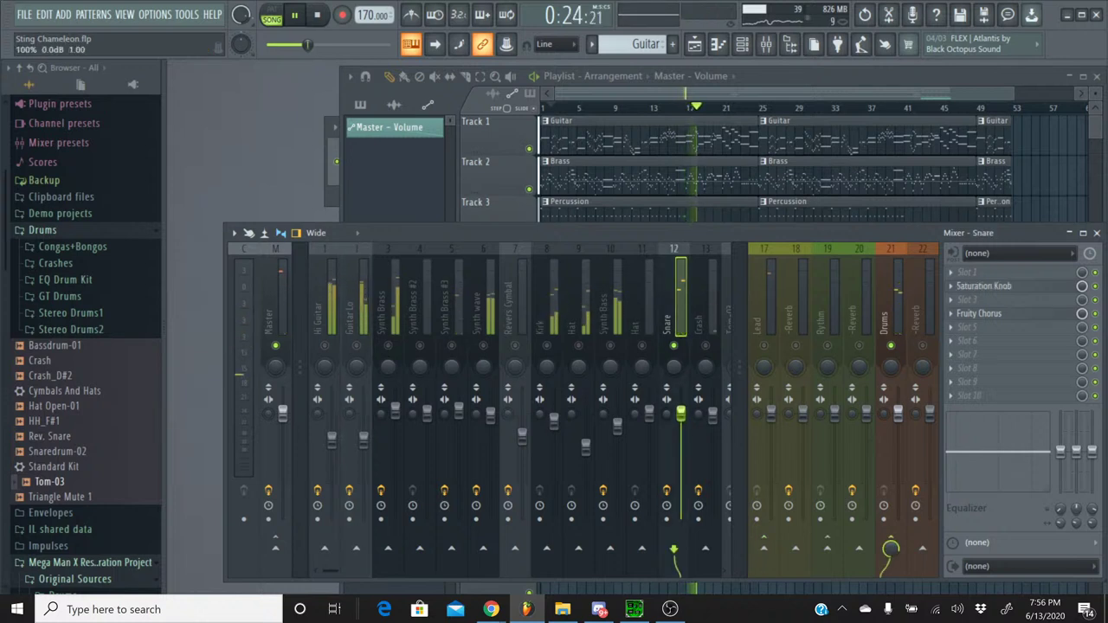
{"action": "left_click", "coordinate": [610, 345]}
{"action": "left_click", "coordinate": [547, 345]}
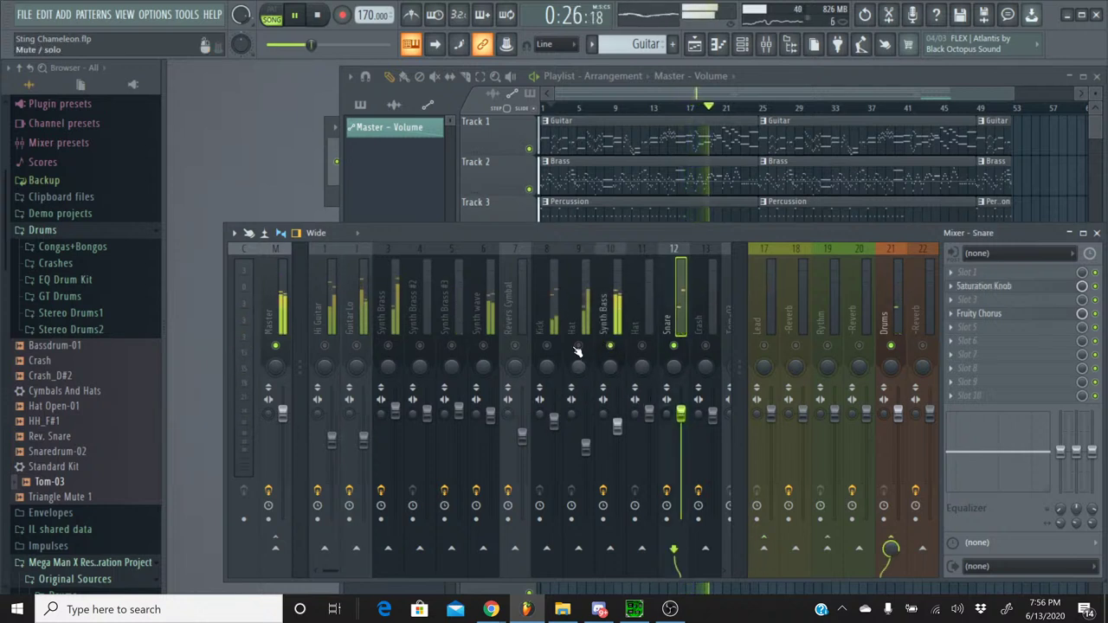
{"action": "left_click", "coordinate": [578, 345]}
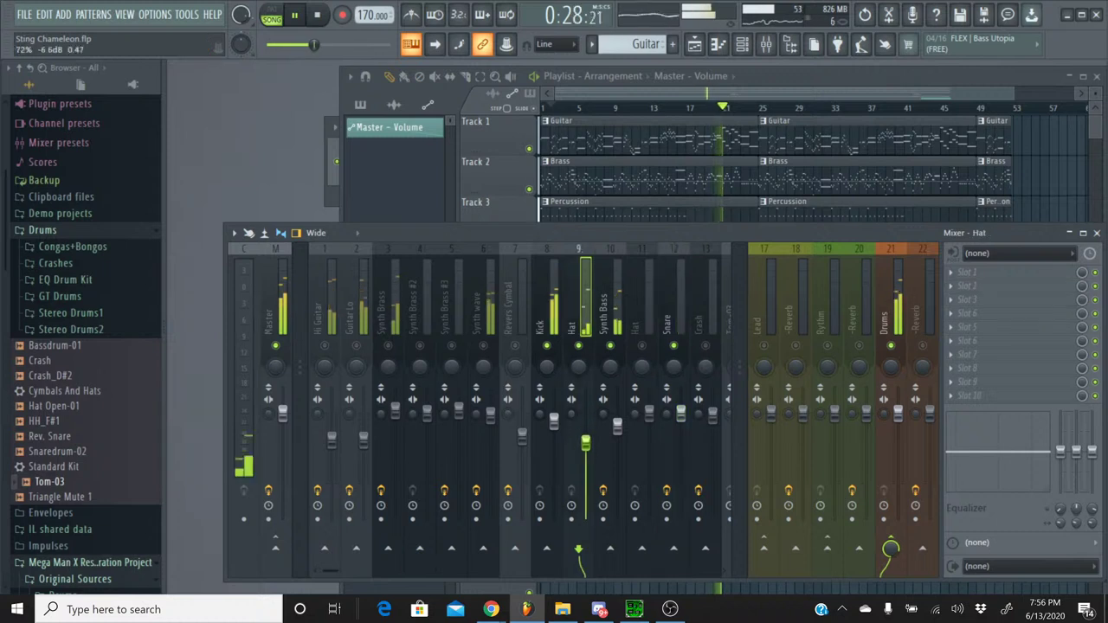
{"action": "left_click_drag", "start_coordinate": [587, 447], "coordinate": [586, 431]}
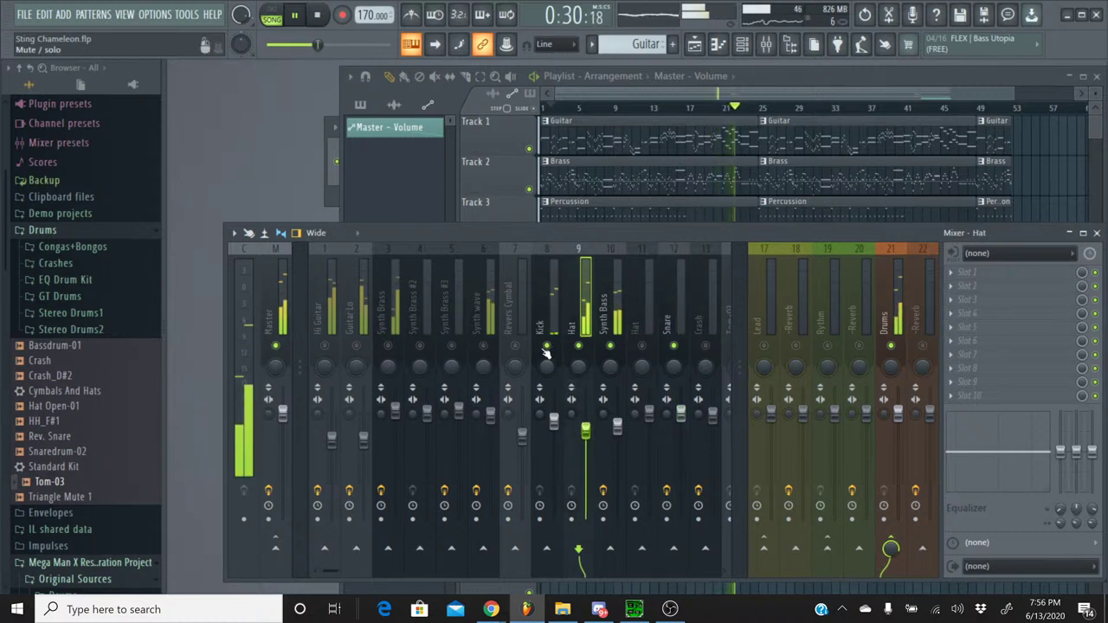
- Unmute the Tom-03 mixer track alongside the soloed drums and lower its volume slightly
{"action": "scroll", "coordinate": [655, 347], "scroll_direction": "down", "scroll_amount": 3}
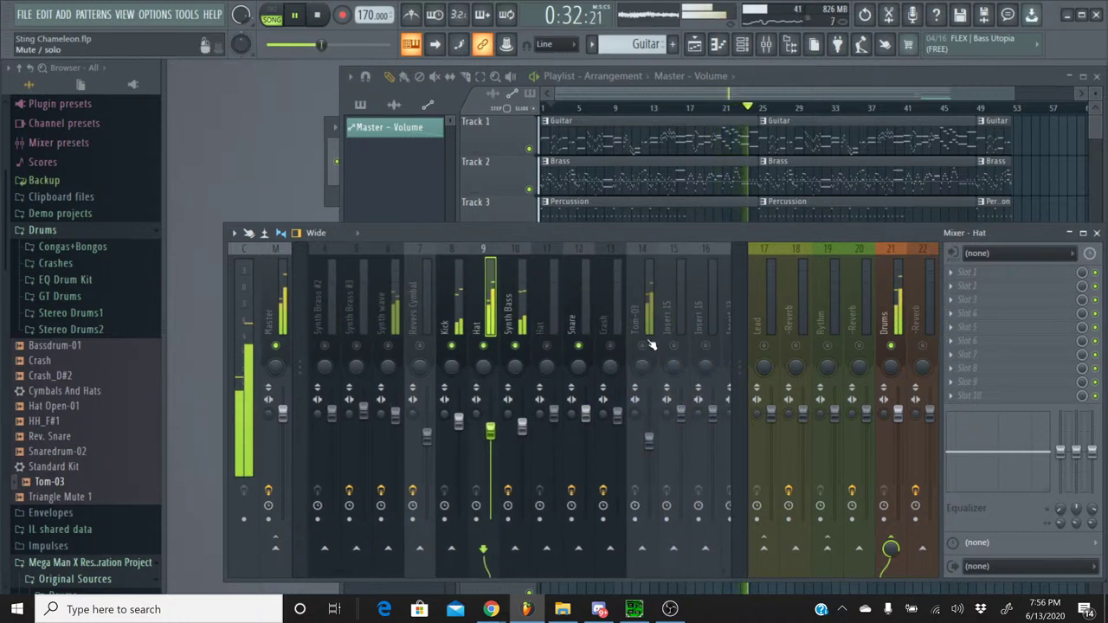
{"action": "left_click", "coordinate": [645, 346]}
{"action": "mouse_move", "coordinate": [651, 440]}
{"action": "left_mouse_down"}
{"action": "mouse_move", "coordinate": [652, 430]}
{"action": "mouse_move", "coordinate": [650, 452]}
{"action": "left_mouse_up"}
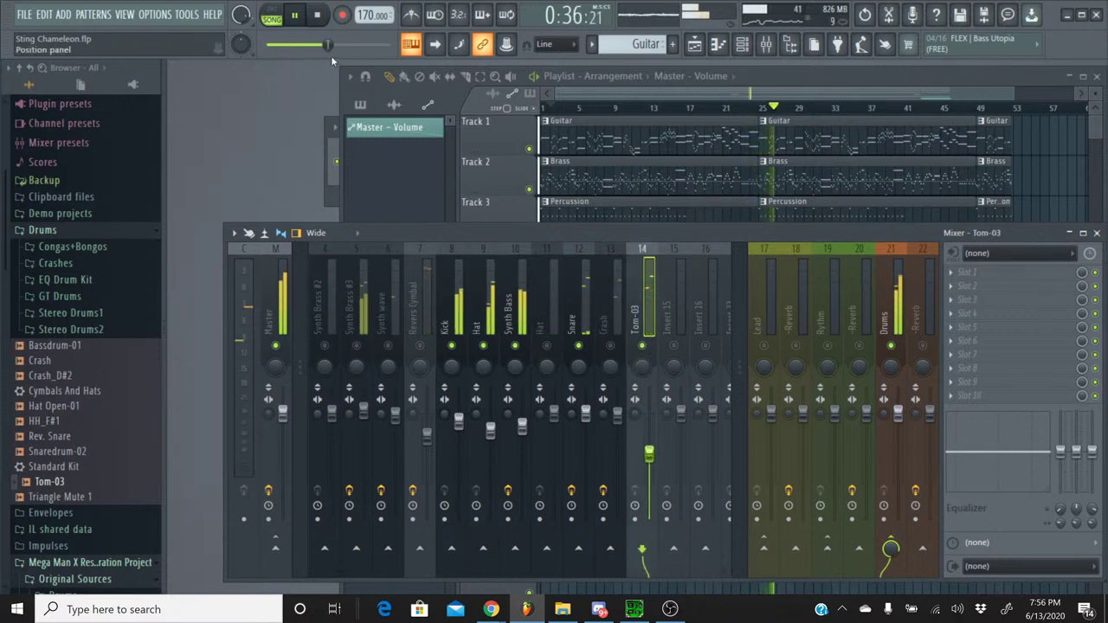
- Replay the passage from around bar 23, stop playback and restore all mixer tracks from solo
{"action": "left_click", "coordinate": [763, 108]}
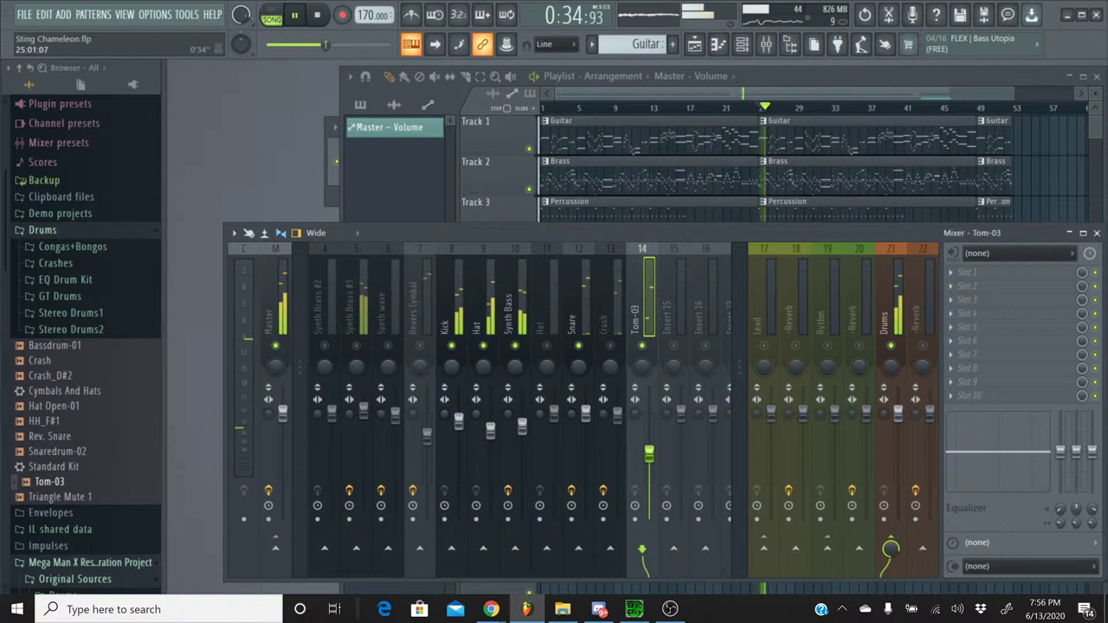
{"action": "left_click", "coordinate": [750, 107]}
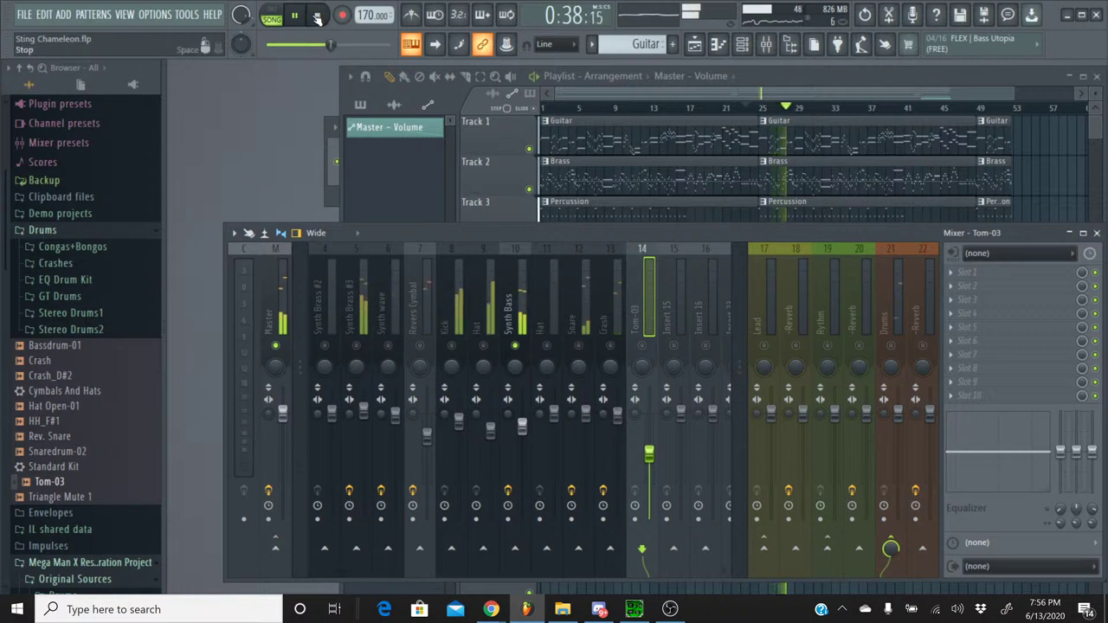
{"action": "key", "text": "space"}
{"action": "right_click", "coordinate": [516, 349]}
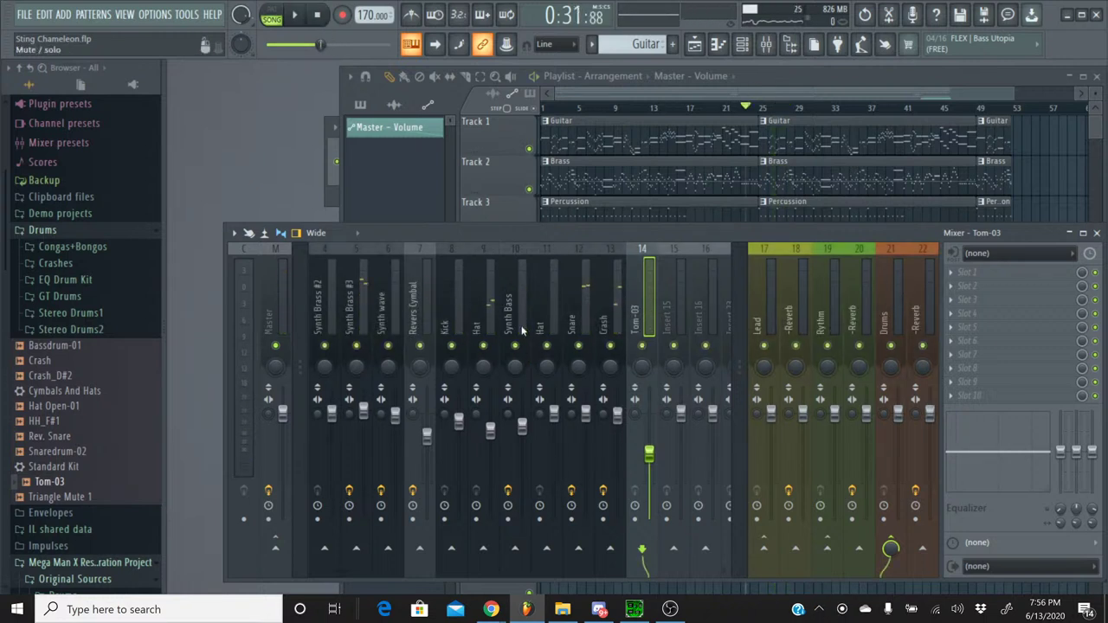
- Play the whole song from the beginning to judge the balance of all tracks, and stop playback
{"action": "scroll", "coordinate": [551, 277], "scroll_direction": "up", "scroll_amount": 3}
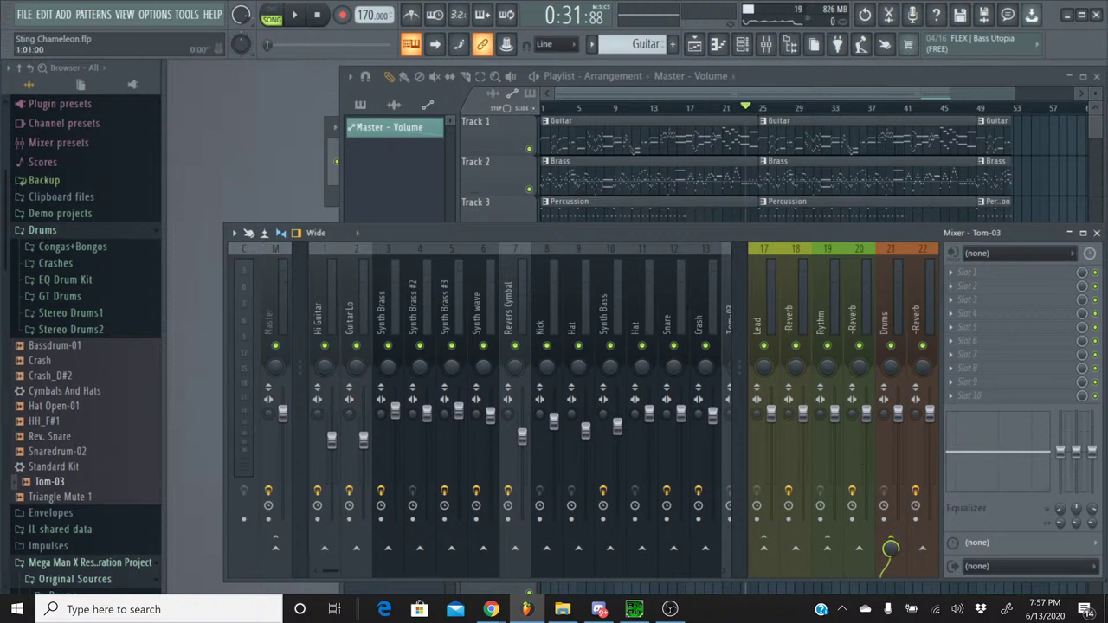
{"action": "left_click", "coordinate": [297, 16]}
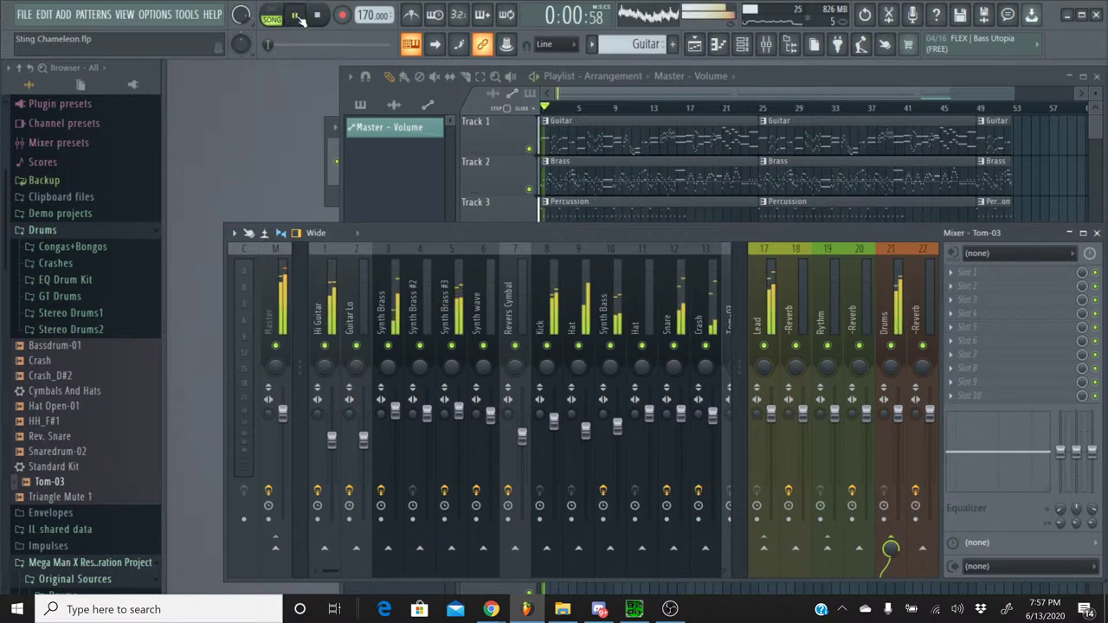
{"action": "left_click", "coordinate": [317, 17]}
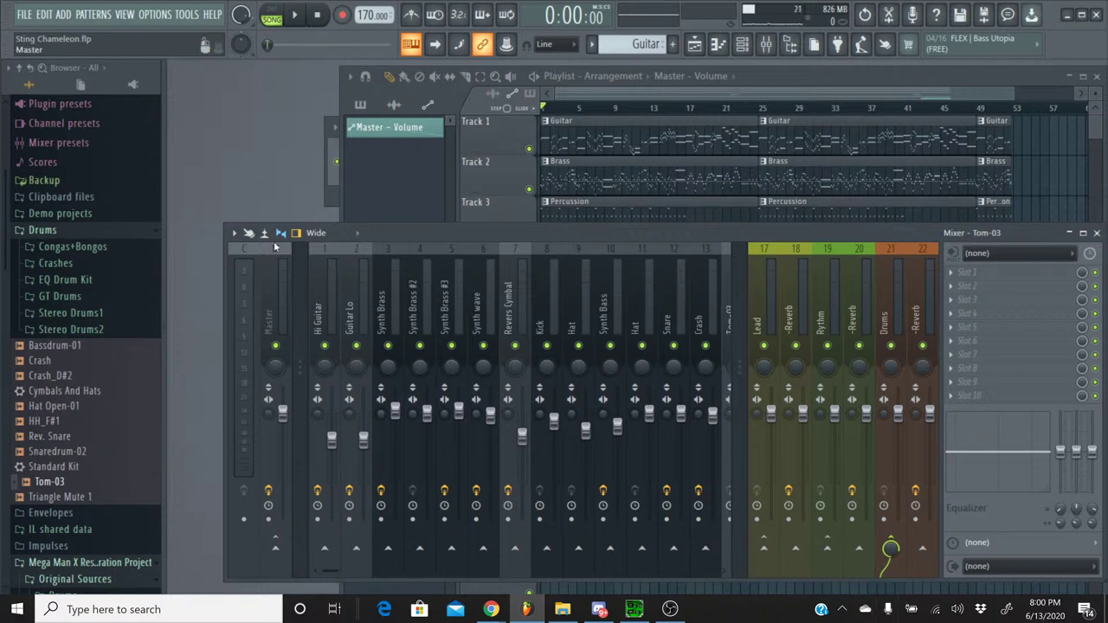
- Check the YouTube live chat window for viewer feedback, and return to FL Studio's mixer on the Synth Brass #3 track
{"action": "mouse_move", "coordinate": [491, 609]}
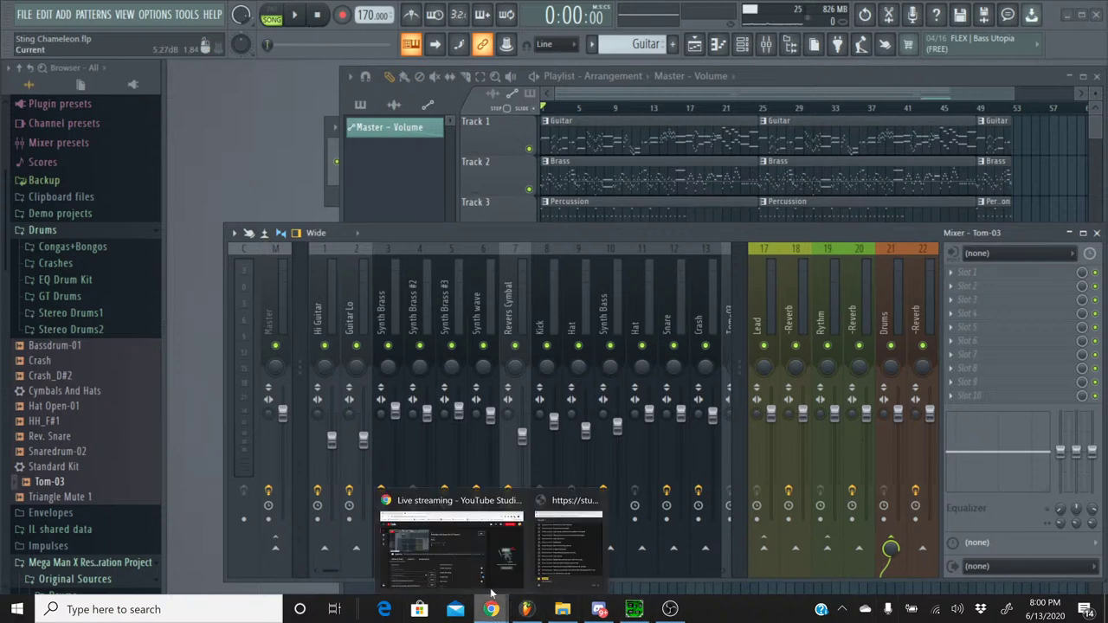
{"action": "left_click", "coordinate": [555, 520]}
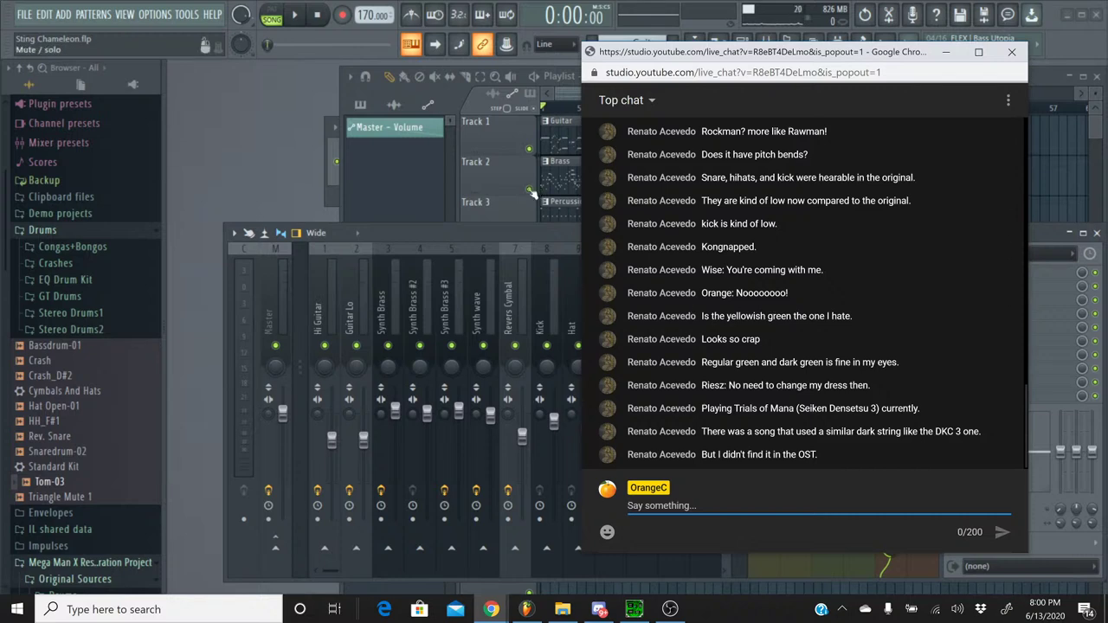
{"action": "left_click", "coordinate": [454, 241]}
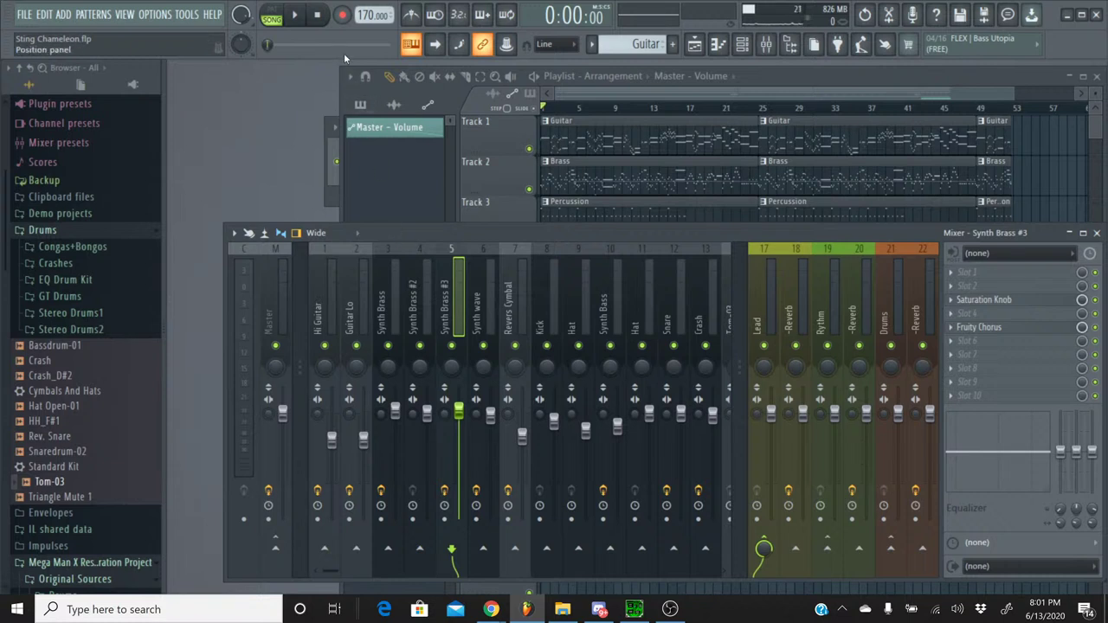
- Play the song from the beginning and lower the volumes of the Hi Guitar and Guitar Lo tracks slightly
{"action": "left_click", "coordinate": [306, 14]}
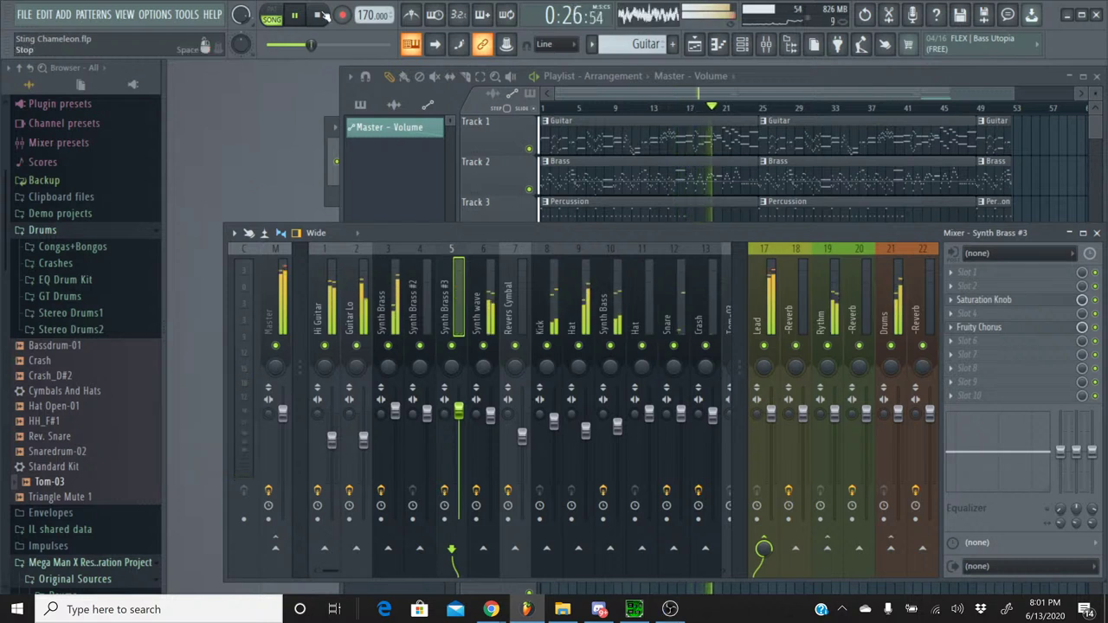
{"action": "left_click_drag", "start_coordinate": [332, 441], "coordinate": [363, 449]}
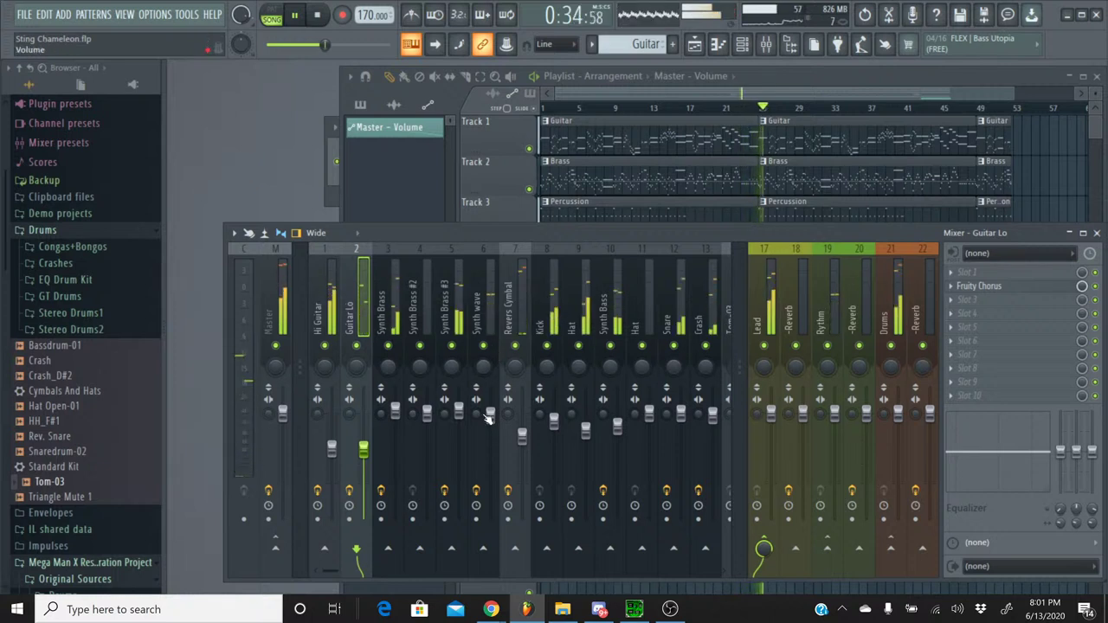
- Audition the brass tracks in solo, set Synth Brass #3 to 92% volume, and lower Synth Brass and Synth Brass #2 to a similar level
{"action": "right_click", "coordinate": [389, 347]}
{"action": "left_click", "coordinate": [451, 347]}
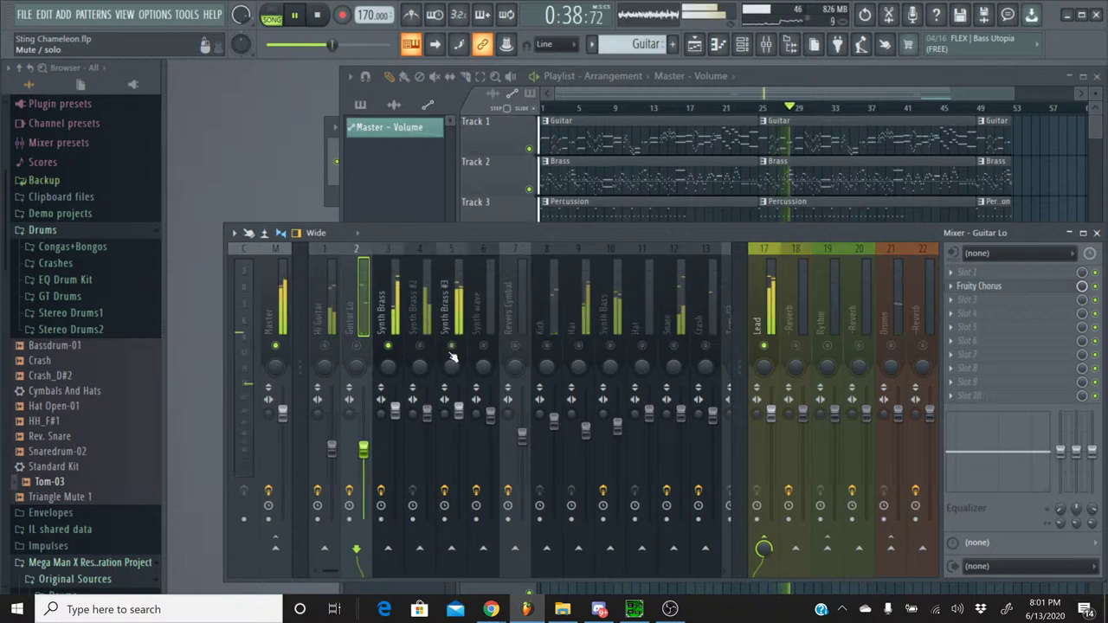
{"action": "right_click", "coordinate": [389, 347]}
{"action": "left_click", "coordinate": [395, 415]}
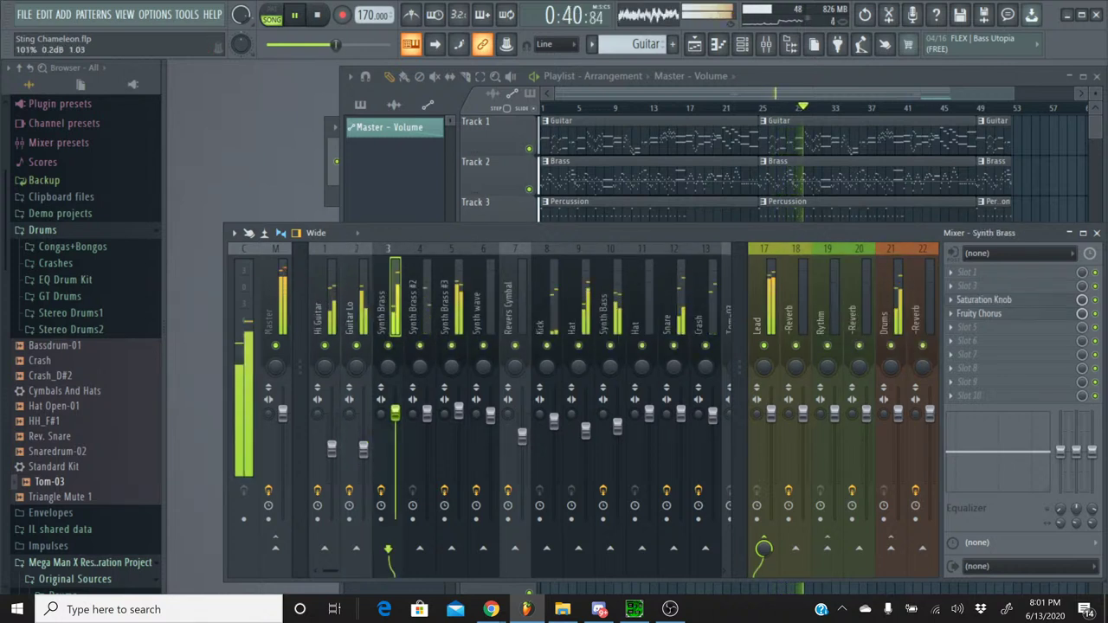
{"action": "left_click", "coordinate": [443, 421]}
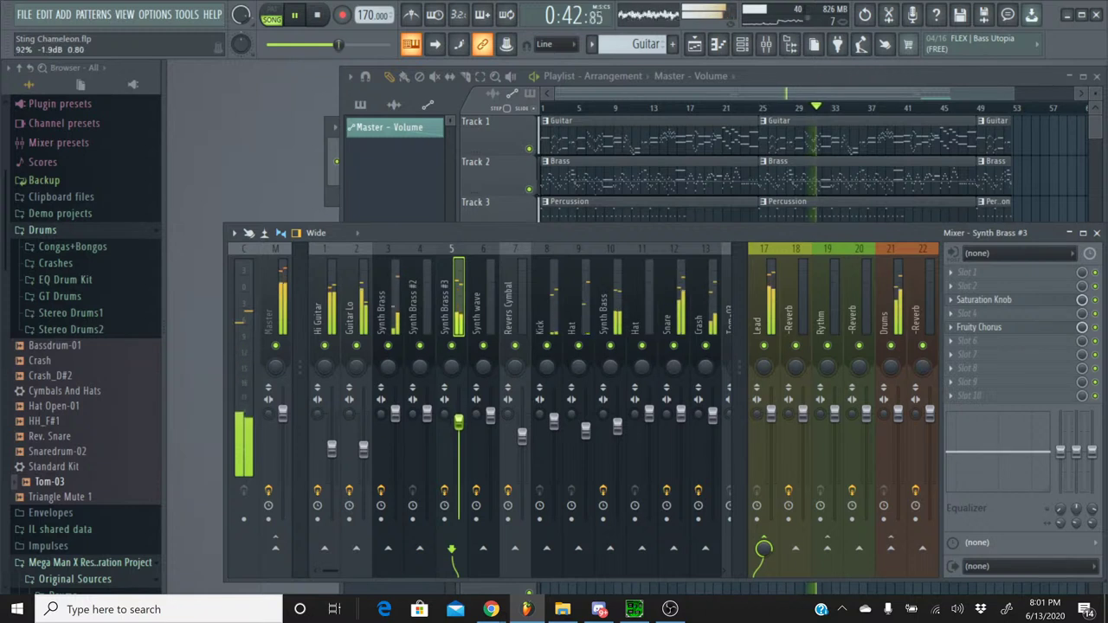
{"action": "left_click_drag", "start_coordinate": [395, 413], "coordinate": [427, 426]}
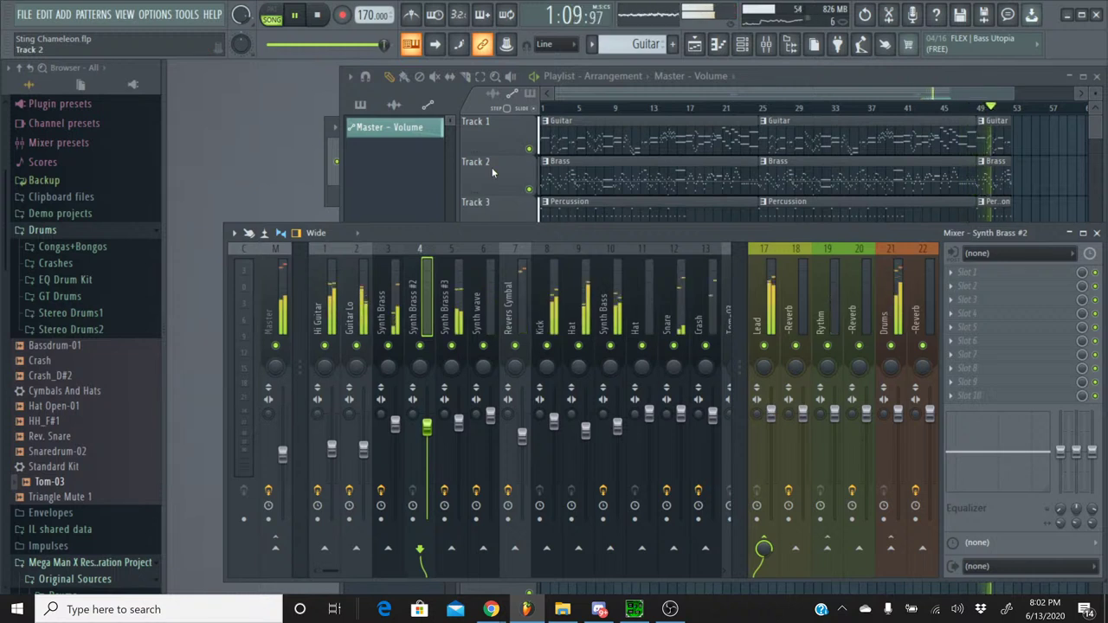
- Stop playback, read the latest viewer comments in the YouTube live chat, and return to FL Studio
{"action": "left_click", "coordinate": [320, 21]}
{"action": "mouse_move", "coordinate": [491, 609]}
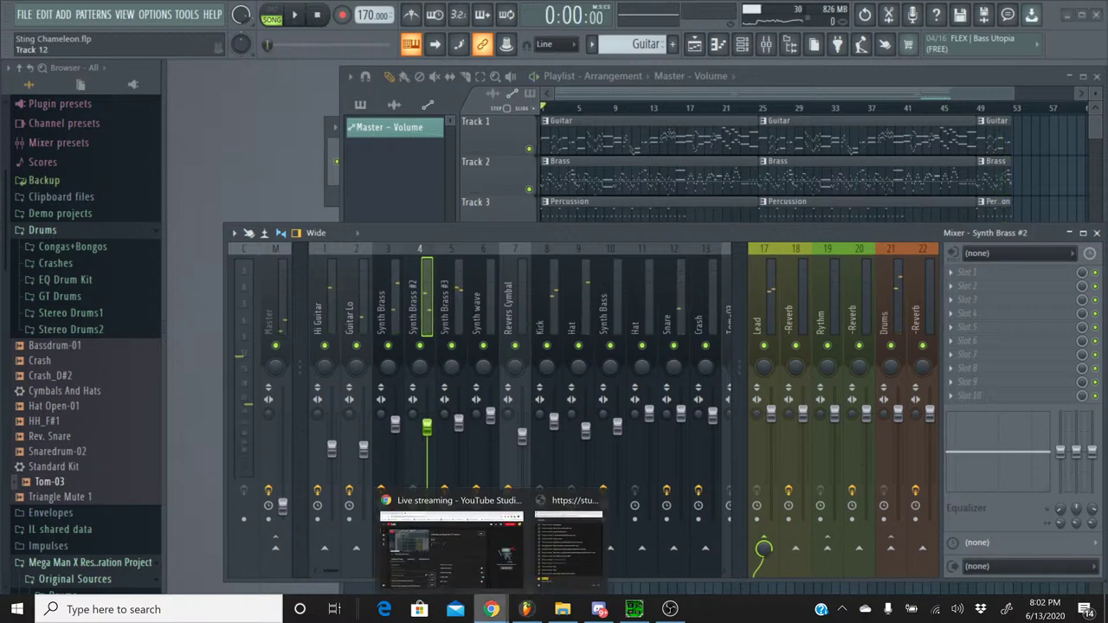
{"action": "left_click", "coordinate": [478, 549]}
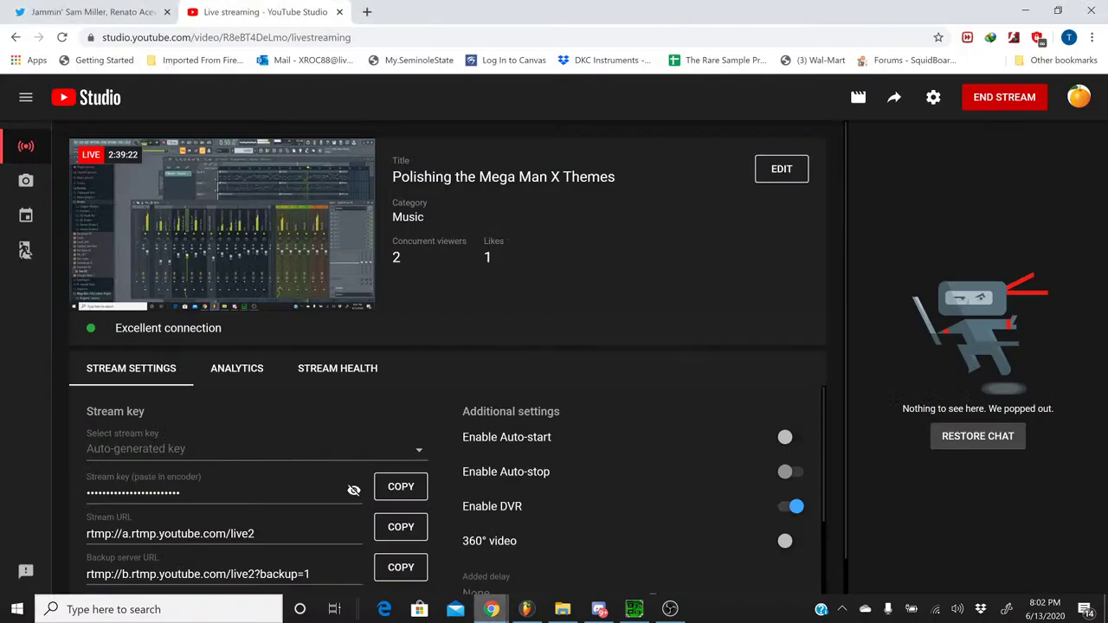
{"action": "left_click", "coordinate": [554, 546]}
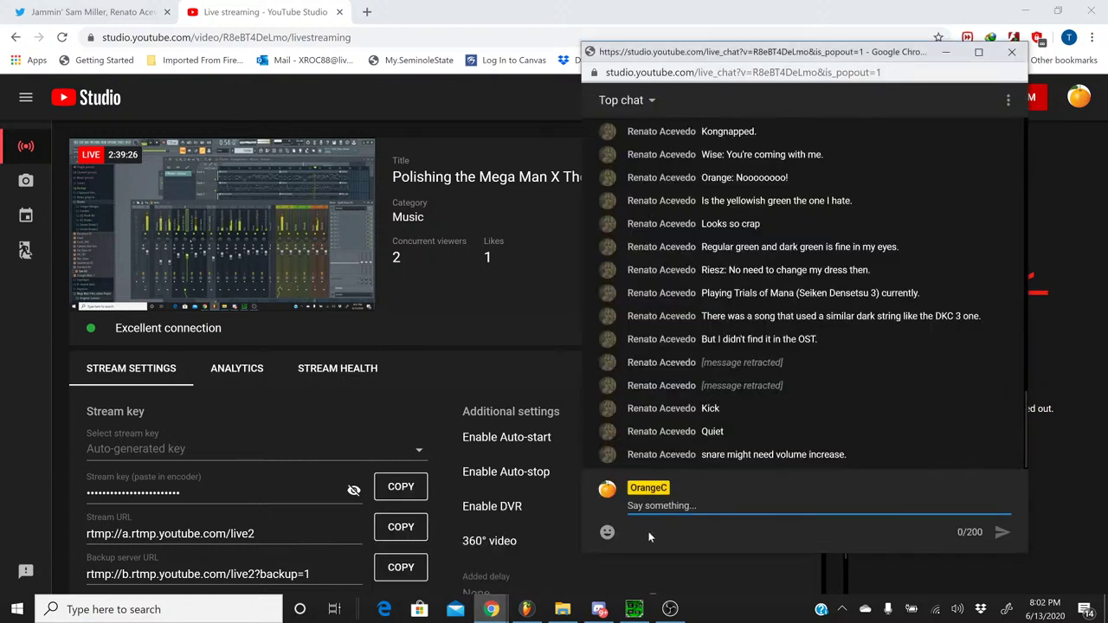
{"action": "left_click", "coordinate": [526, 608]}
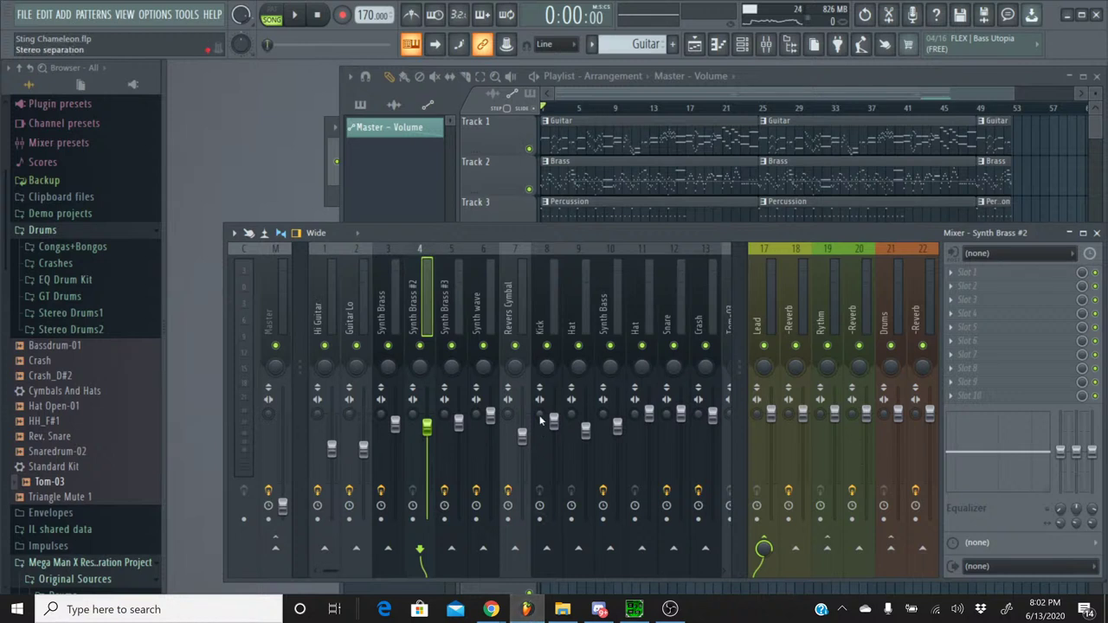
- Raise the volumes of the Kick and Snare tracks, and nudge the Hi Guitar and Guitar Lo volumes up slightly
{"action": "left_click_drag", "start_coordinate": [553, 422], "coordinate": [651, 413]}
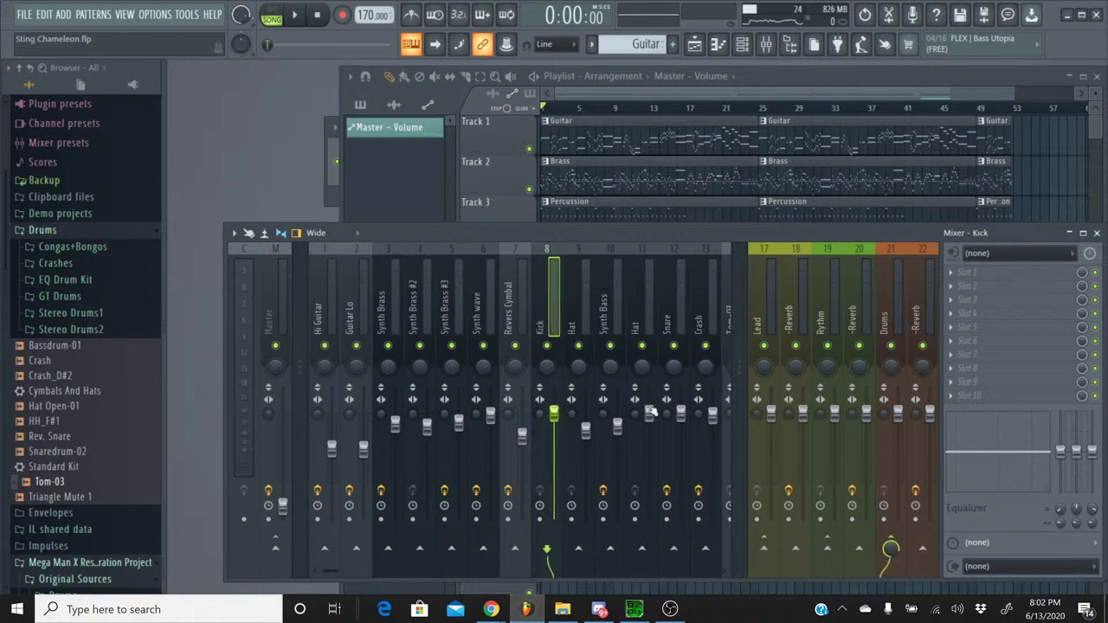
{"action": "left_click", "coordinate": [680, 413]}
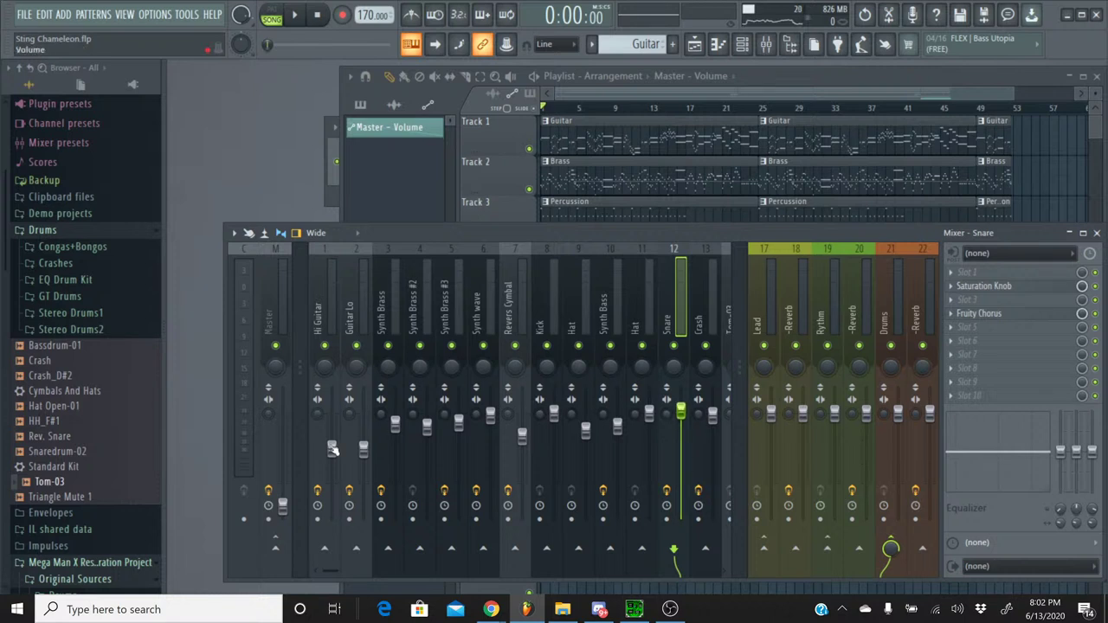
{"action": "mouse_move", "coordinate": [332, 449]}
{"action": "left_mouse_down"}
{"action": "mouse_move", "coordinate": [334, 463]}
{"action": "mouse_move", "coordinate": [332, 448]}
{"action": "left_mouse_up"}
{"action": "left_click", "coordinate": [364, 449]}
- Play the song from the beginning, set the Kick's volume to about 107% and raise the Snare's volume a little further
{"action": "key", "text": "space"}
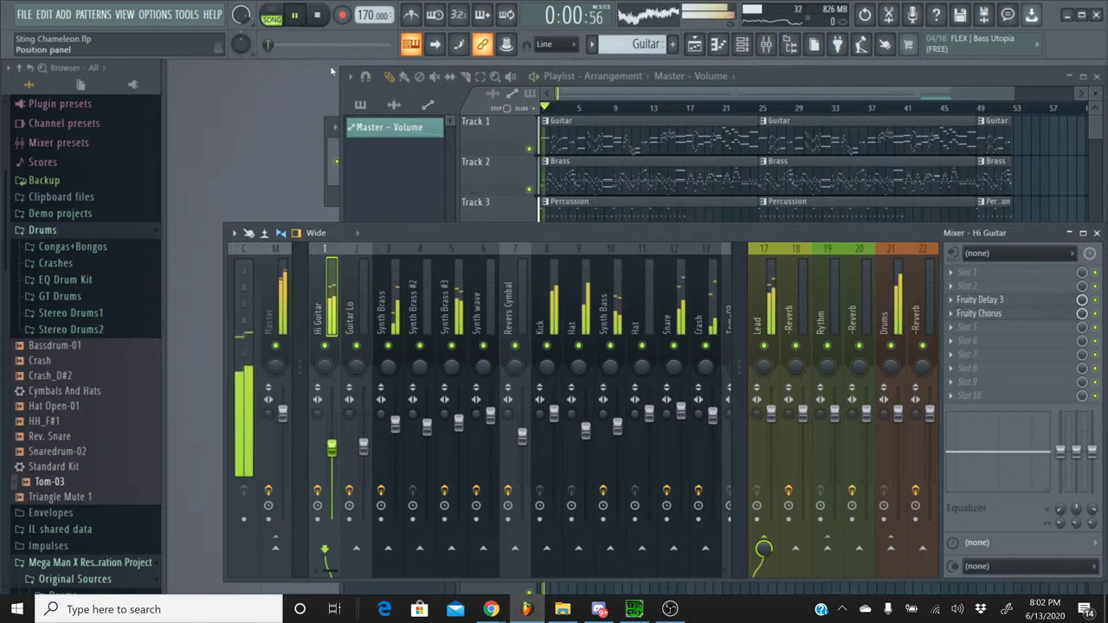
{"action": "left_click", "coordinate": [554, 420]}
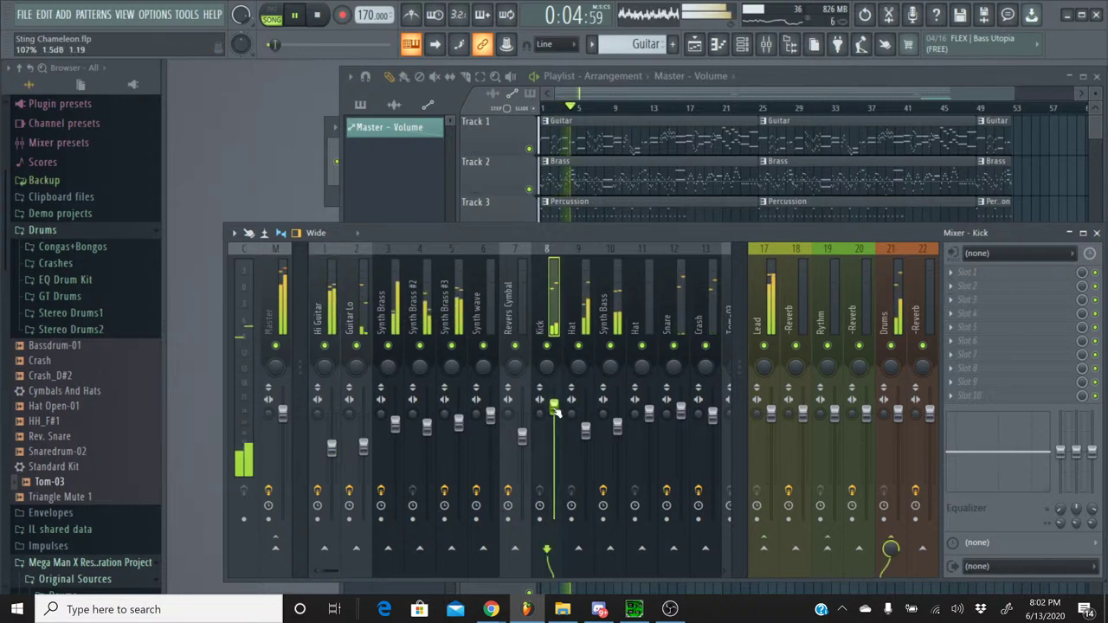
{"action": "left_click", "coordinate": [671, 418]}
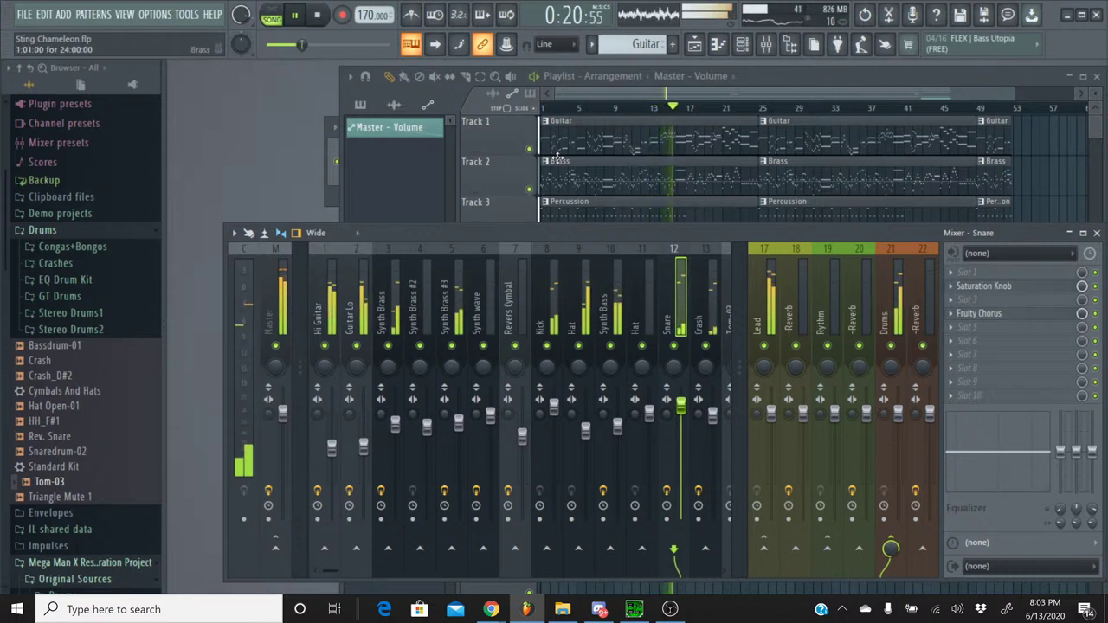
- Solo the Synth Bass to raise its volume to 100%, and bring the other tracks back in
{"action": "right_click", "coordinate": [609, 346]}
{"action": "left_click", "coordinate": [617, 425]}
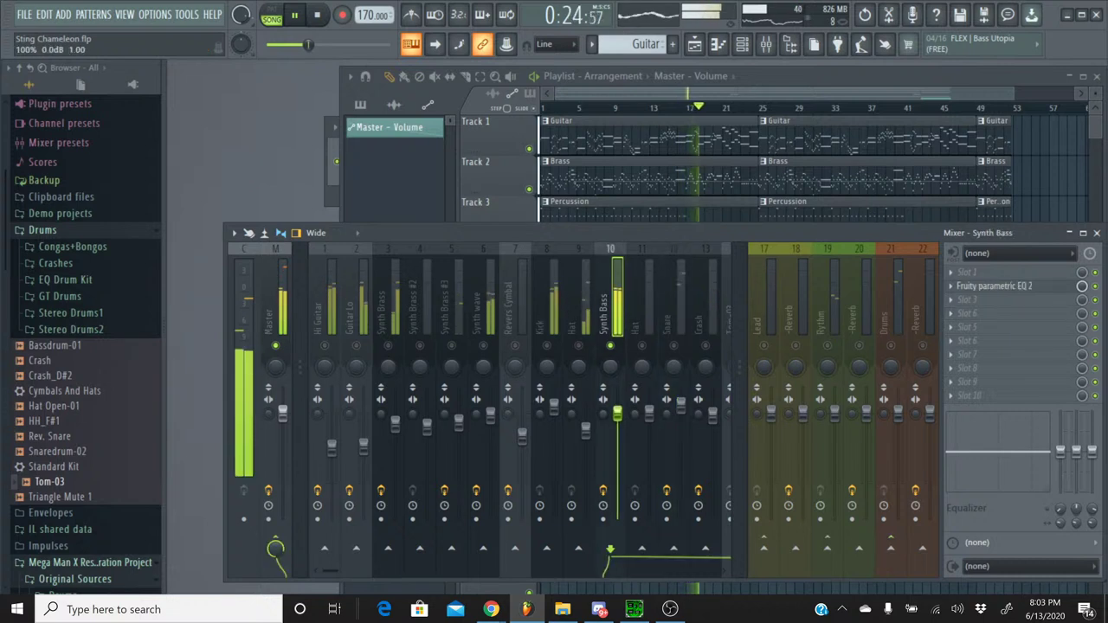
{"action": "right_click", "coordinate": [610, 347]}
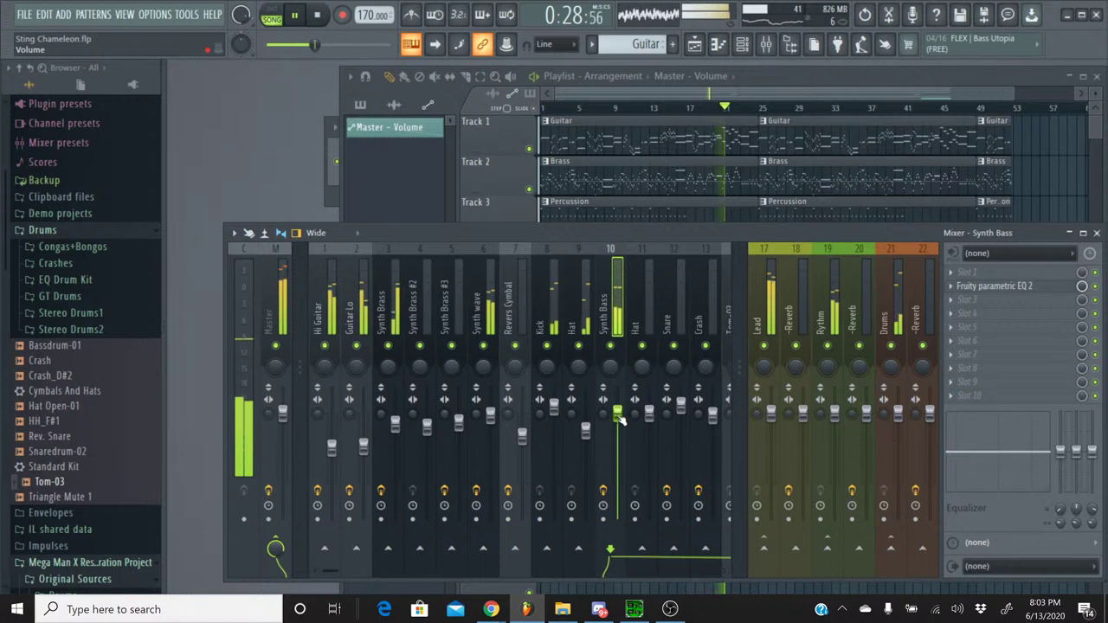
{"action": "left_click_drag", "start_coordinate": [619, 414], "coordinate": [620, 419]}
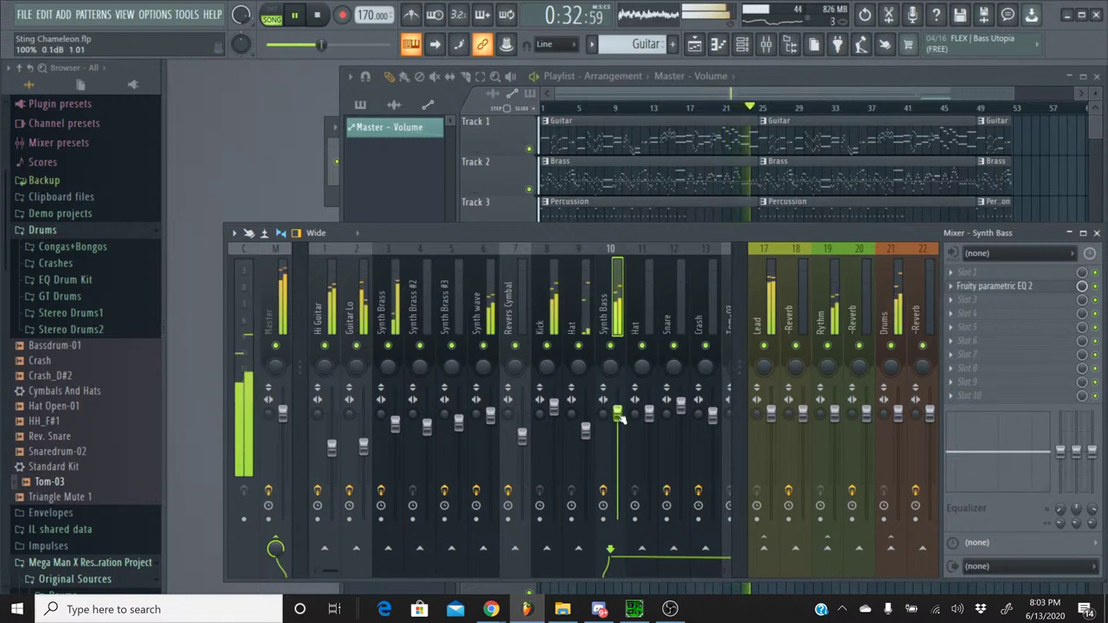
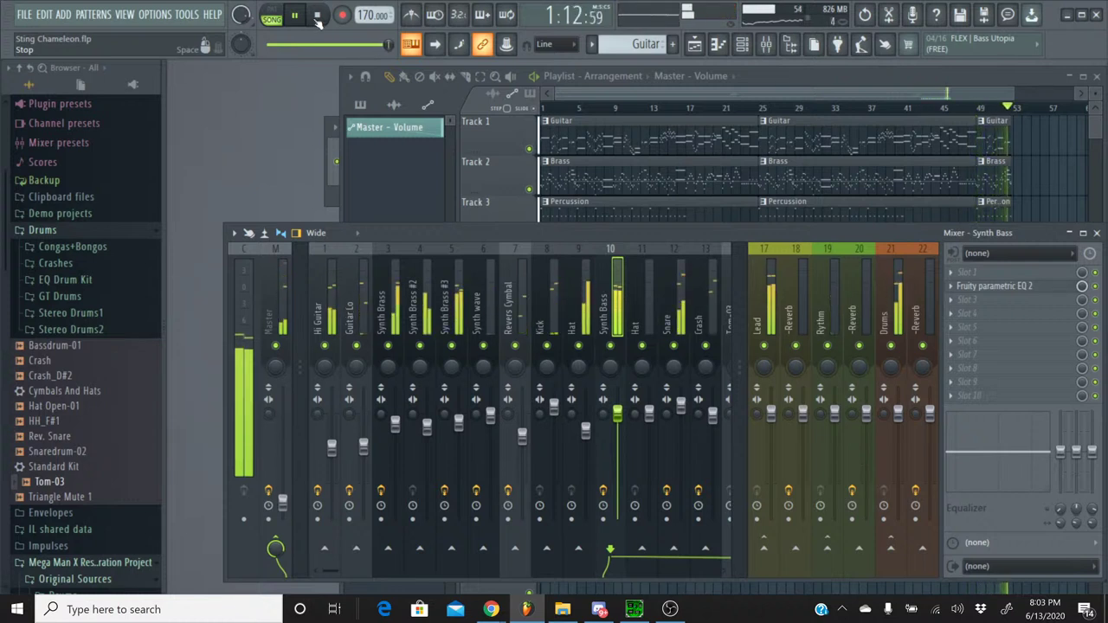
- Replay the song from the start, skip ahead to about bar 15, and raise the Synth wave track's volume slightly
{"action": "left_click", "coordinate": [263, 47]}
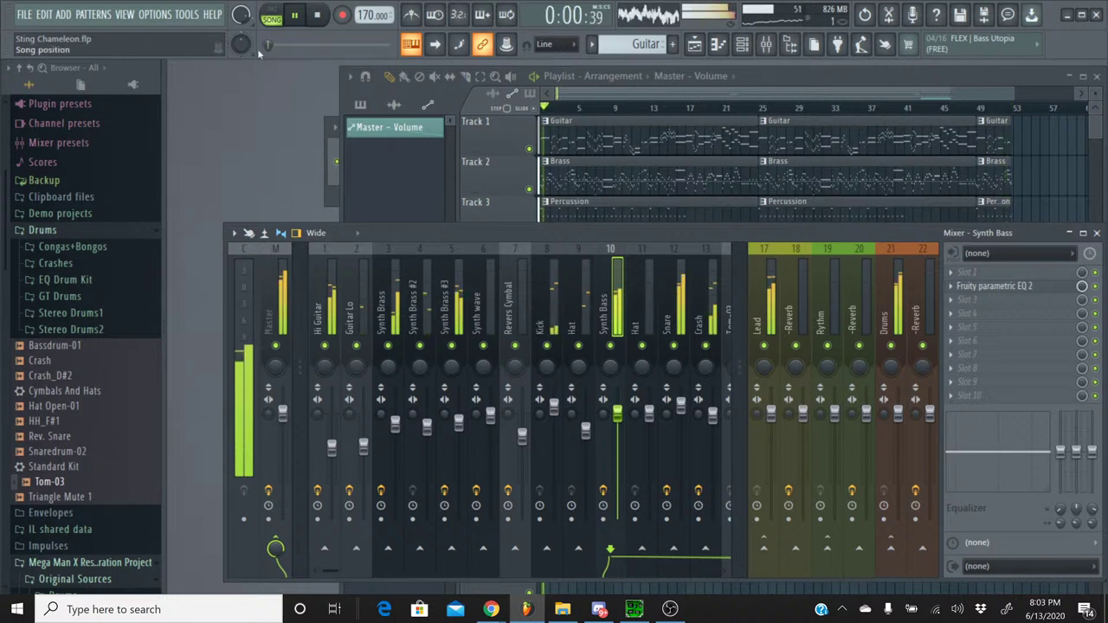
{"action": "left_click_drag", "start_coordinate": [259, 52], "coordinate": [304, 47]}
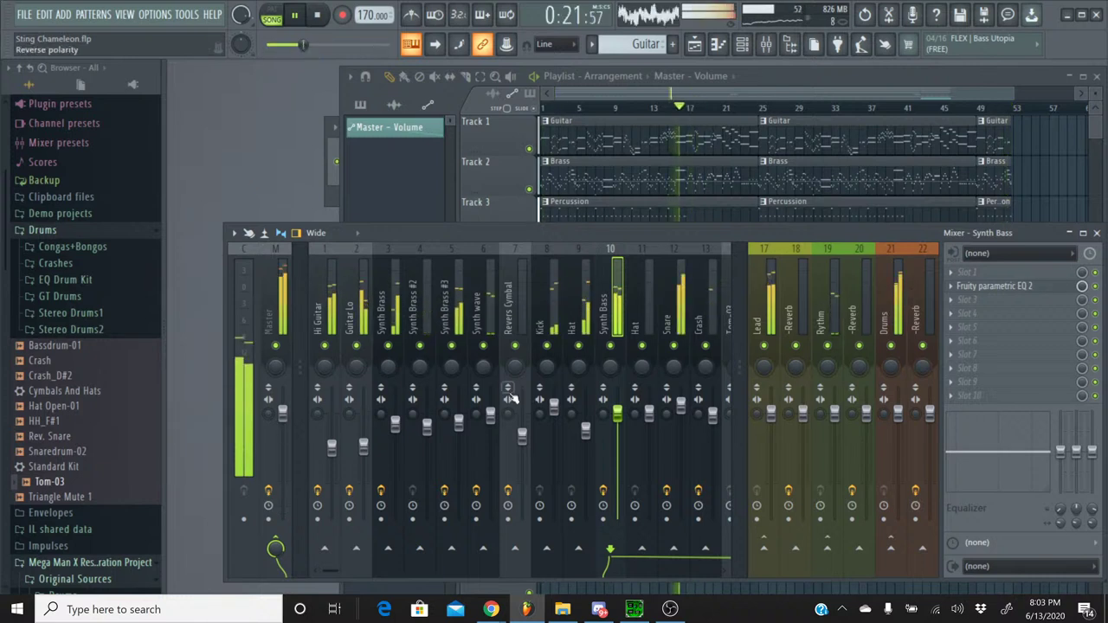
{"action": "left_click", "coordinate": [485, 362]}
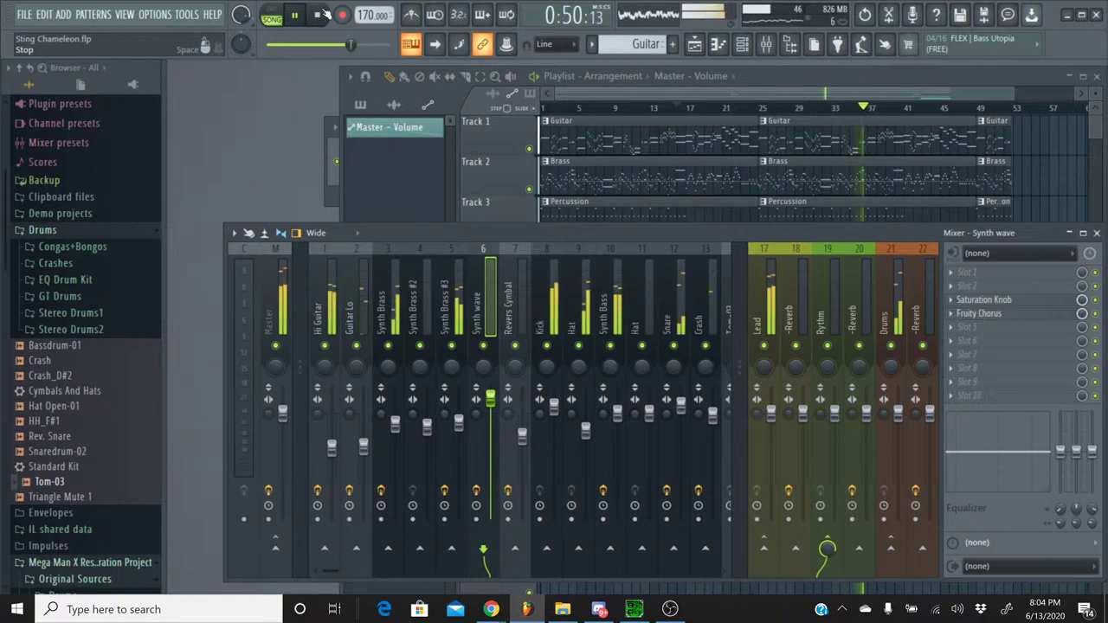
- Stop playback, check the YouTube live chat for comments on the kick and snare, and return to FL Studio
{"action": "left_click", "coordinate": [319, 15]}
{"action": "mouse_move", "coordinate": [491, 610]}
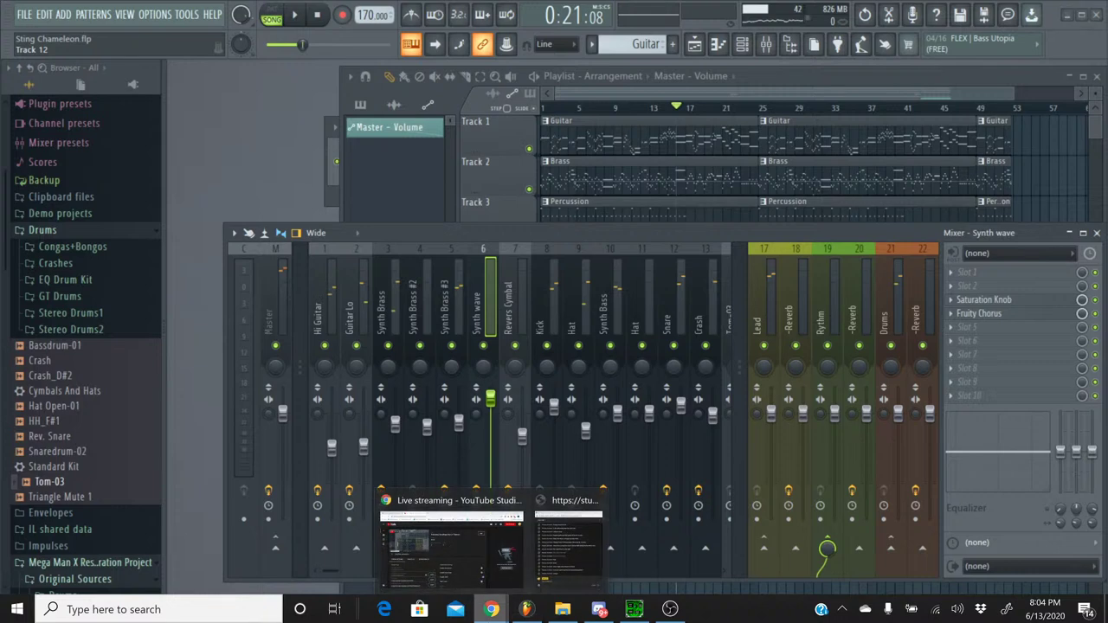
{"action": "left_click", "coordinate": [568, 547]}
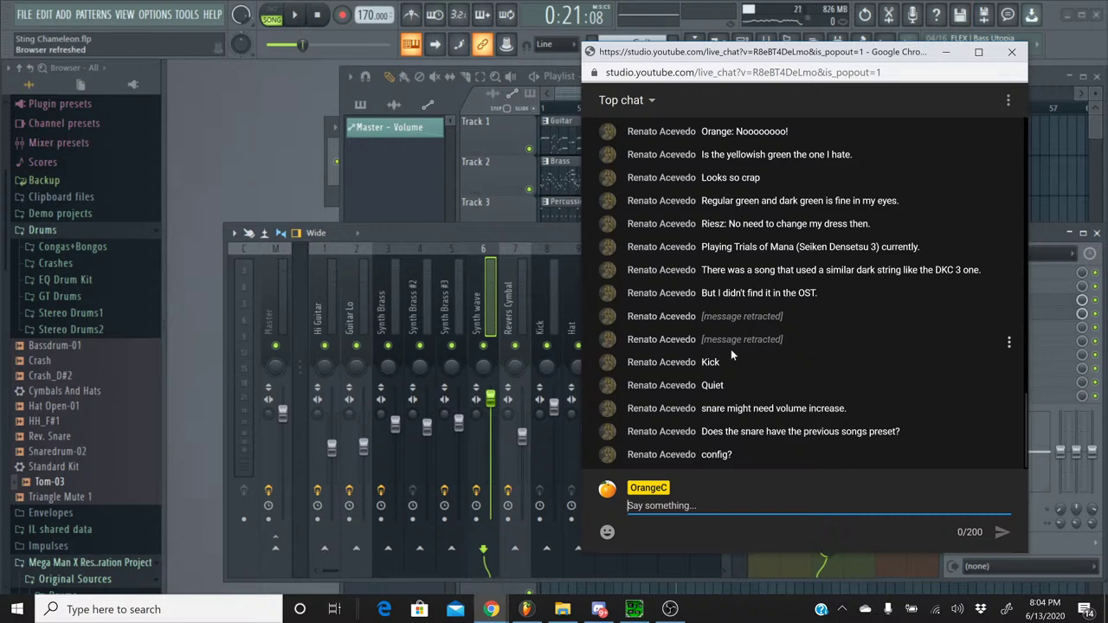
{"action": "left_click", "coordinate": [515, 232]}
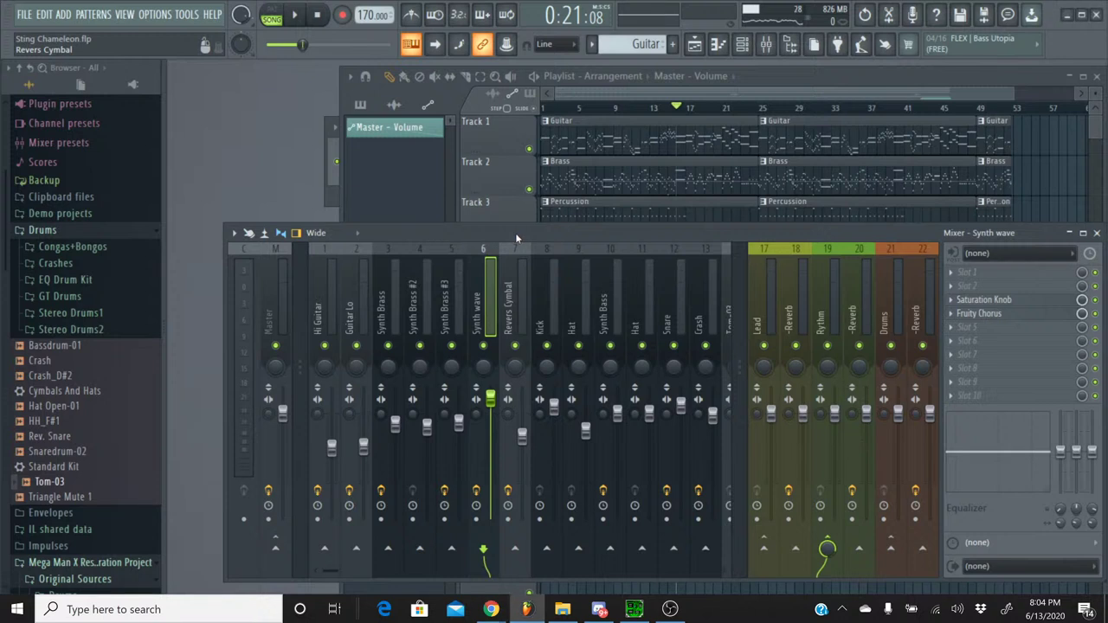
- Add Fruity Parametric EQ 2 to the Snare's effect slot 6 and slightly boost its highest band during playback
{"action": "left_click", "coordinate": [668, 270]}
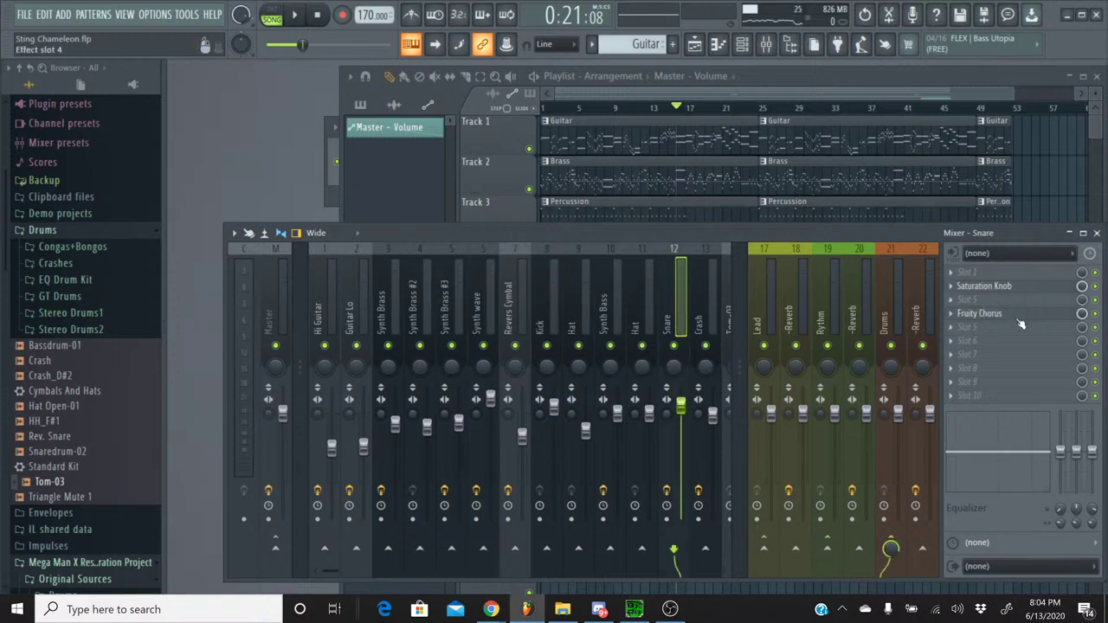
{"action": "left_click", "coordinate": [993, 341]}
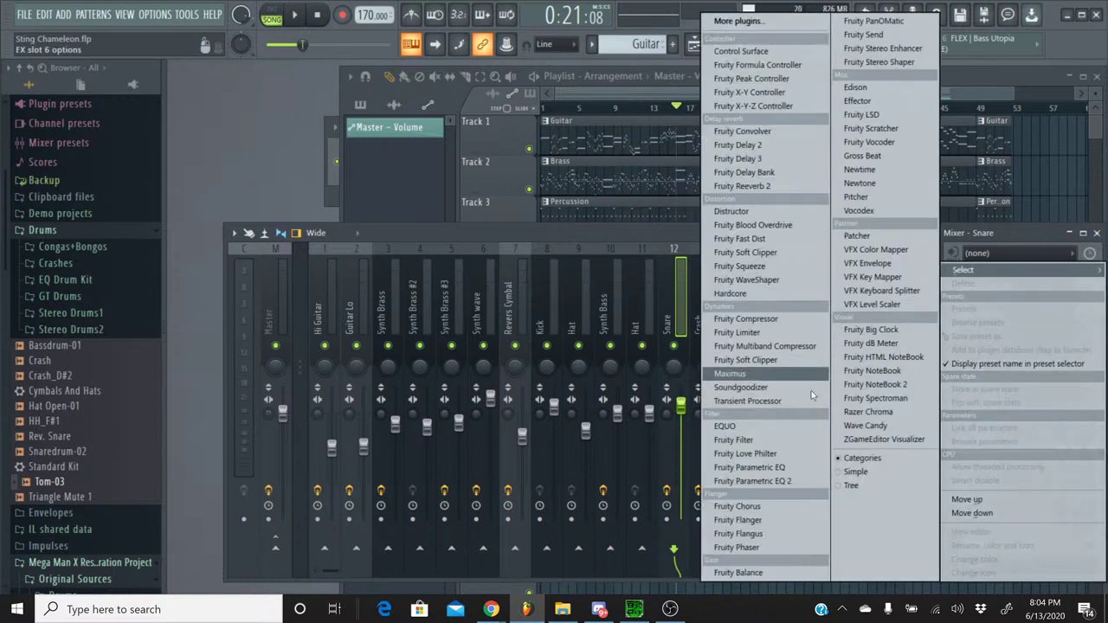
{"action": "left_click", "coordinate": [762, 479]}
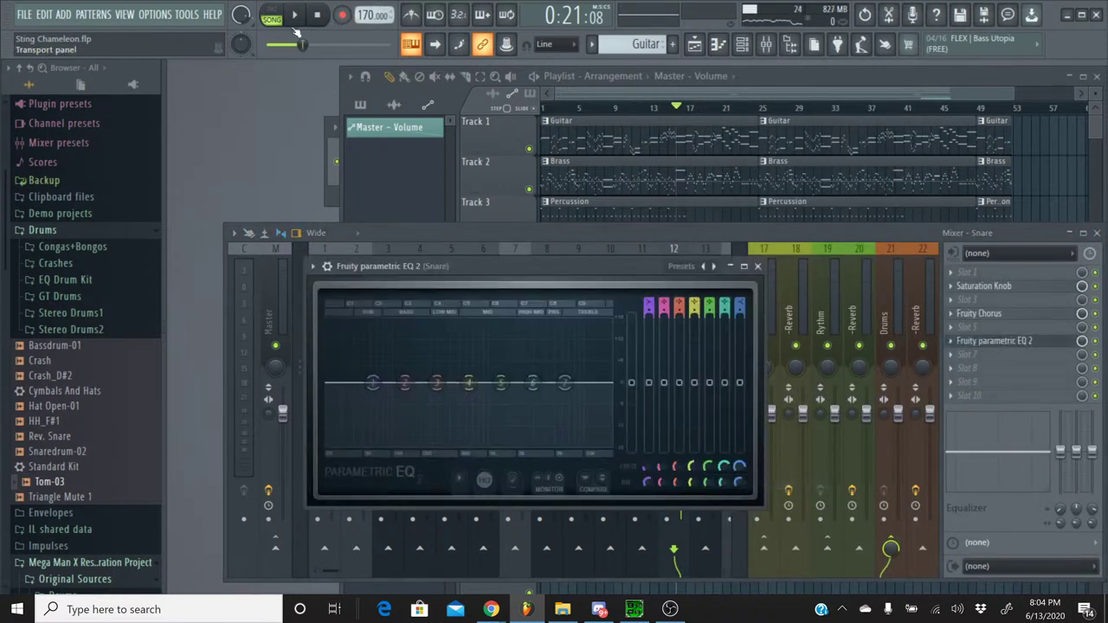
{"action": "left_click", "coordinate": [294, 19]}
{"action": "left_click_drag", "start_coordinate": [564, 383], "coordinate": [561, 376]}
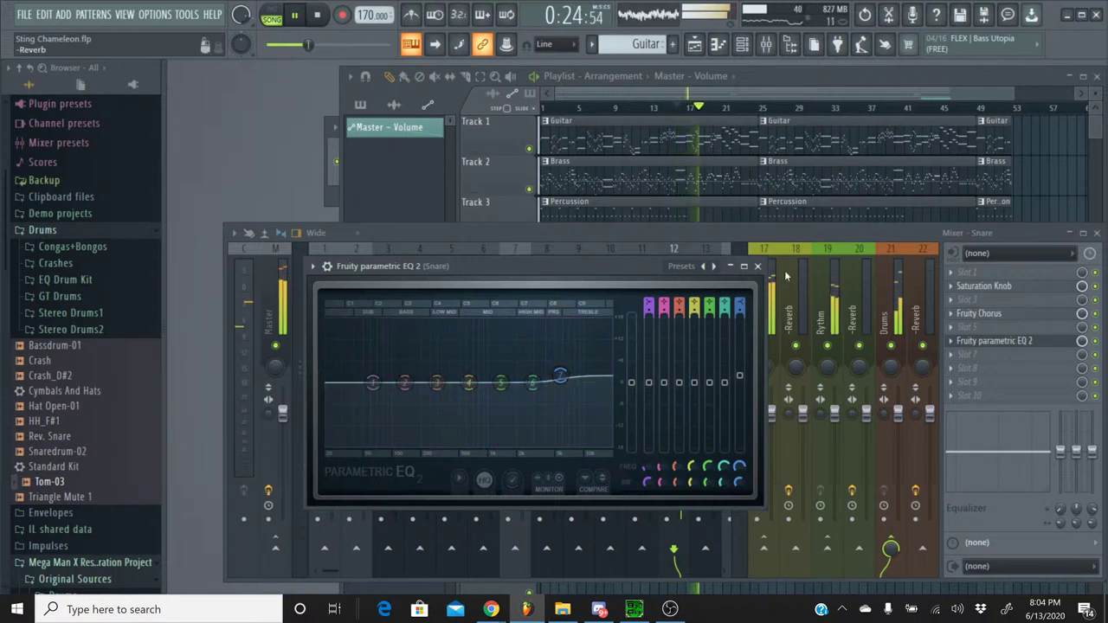
{"action": "left_click", "coordinate": [758, 266]}
- Play an early section of the song to check the mix, stop playback, and save the project
{"action": "left_click", "coordinate": [272, 45]}
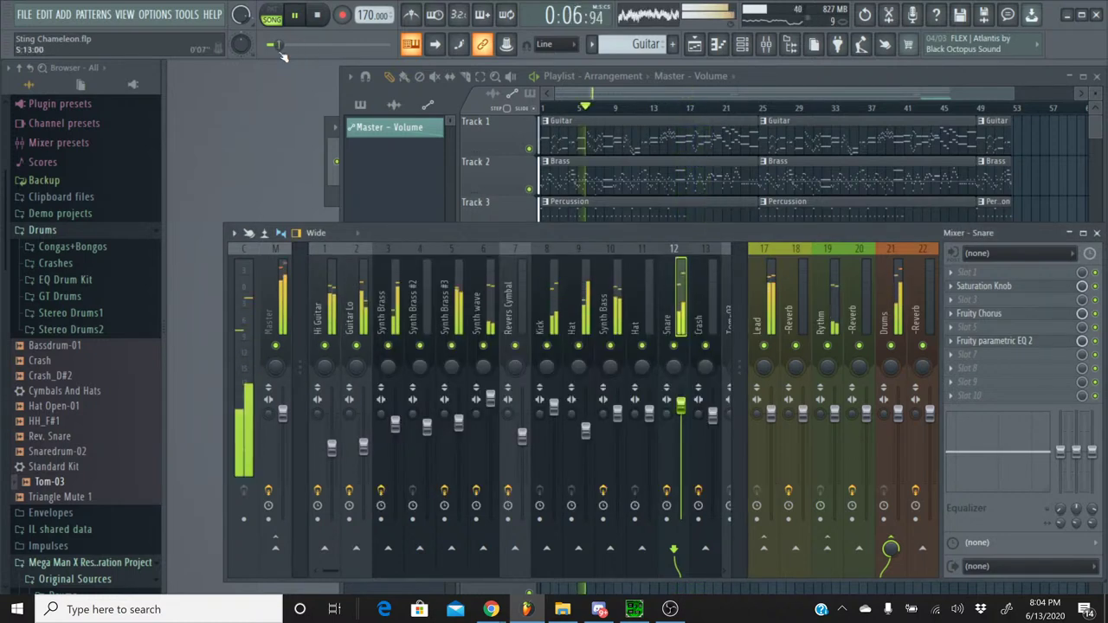
{"action": "left_click", "coordinate": [321, 16]}
{"action": "left_click", "coordinate": [24, 15]}
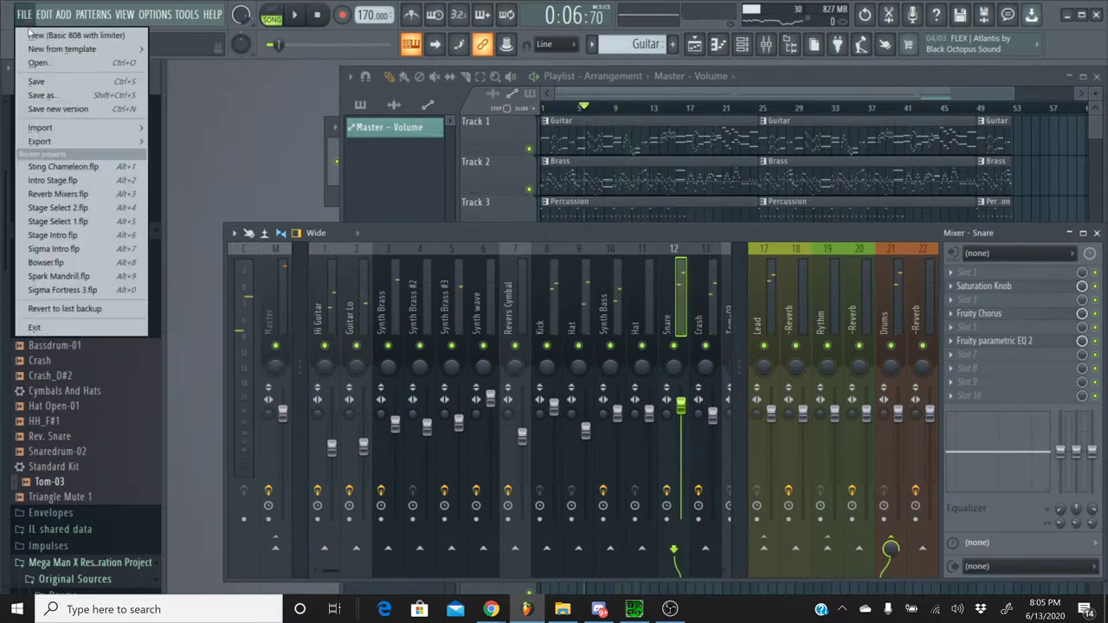
{"action": "left_click", "coordinate": [39, 75]}
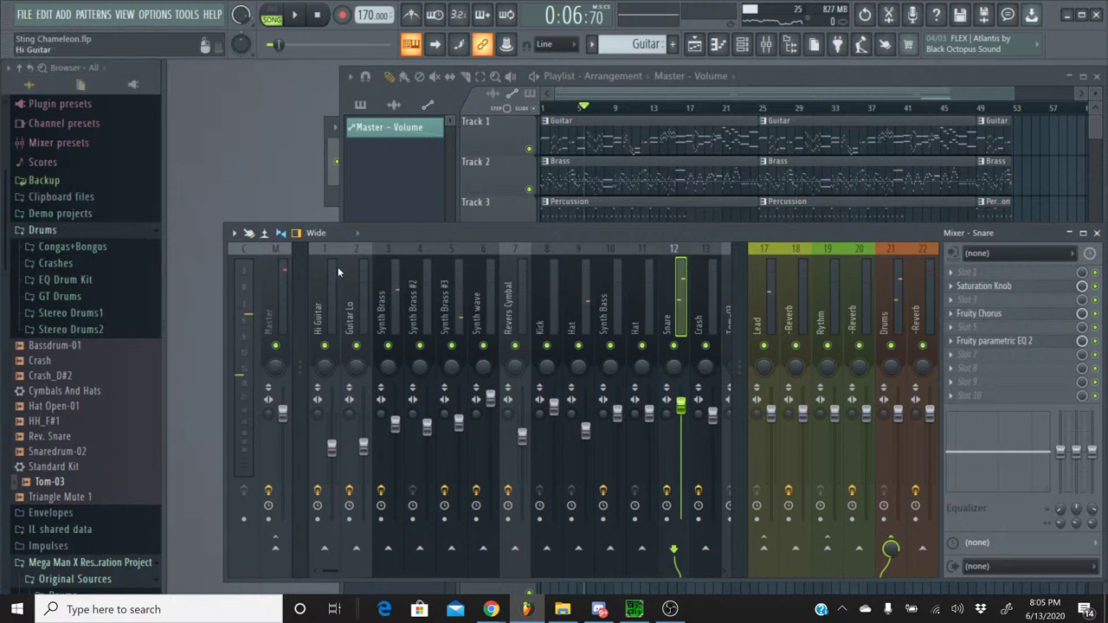
- Read the chat's snare feedback and play the original Sting Chameleon track in SPCTool for comparison, returning to FL Studio
{"action": "mouse_move", "coordinate": [491, 610]}
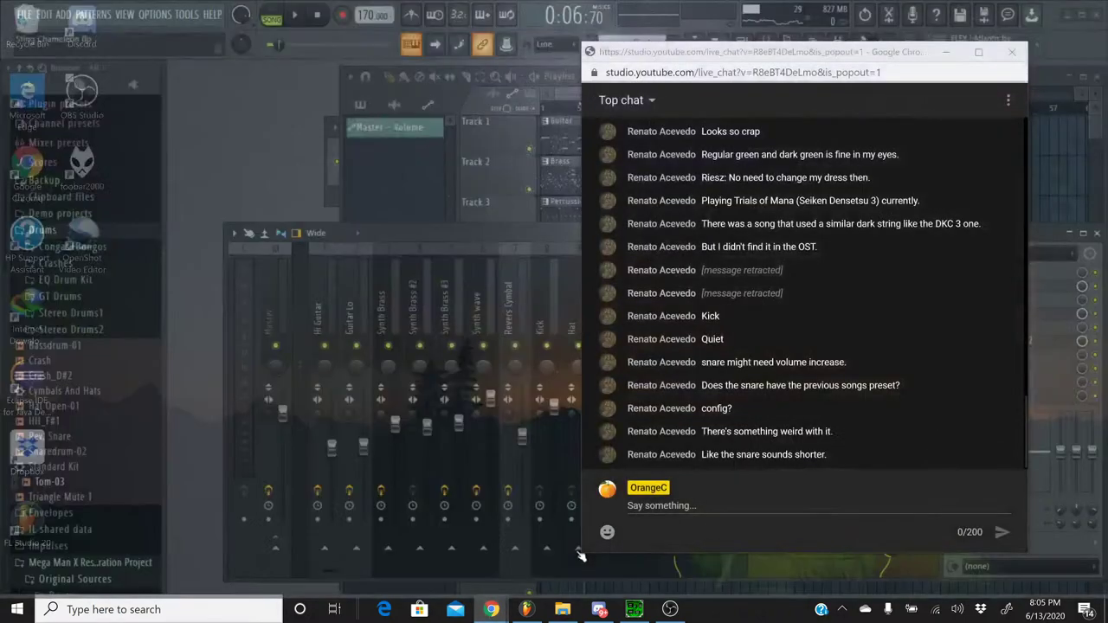
{"action": "left_click", "coordinate": [580, 556]}
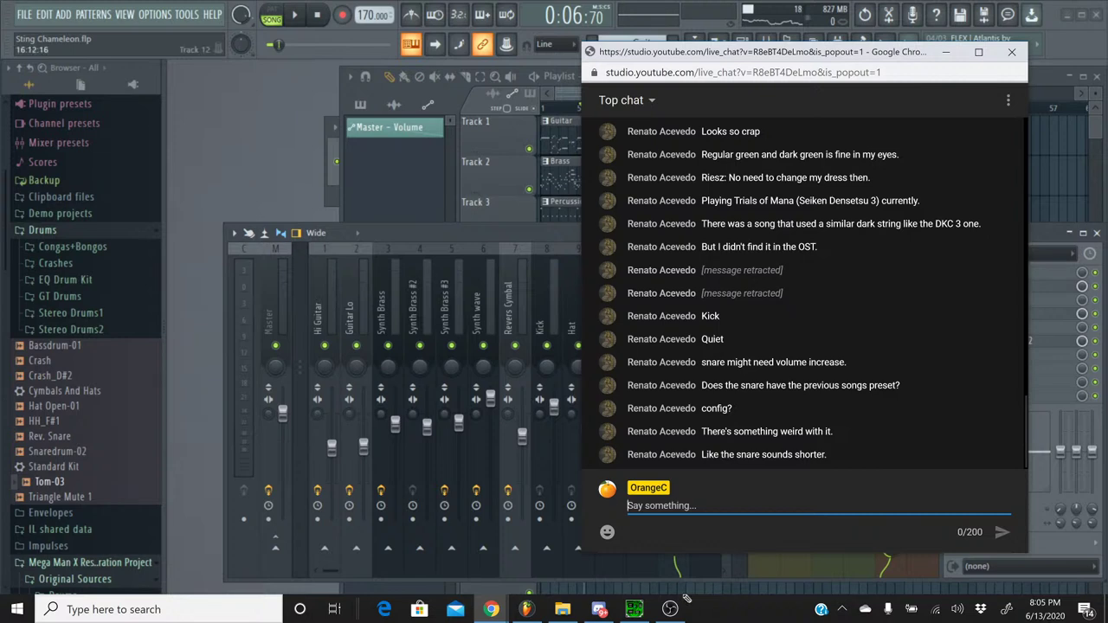
{"action": "left_click", "coordinate": [635, 610]}
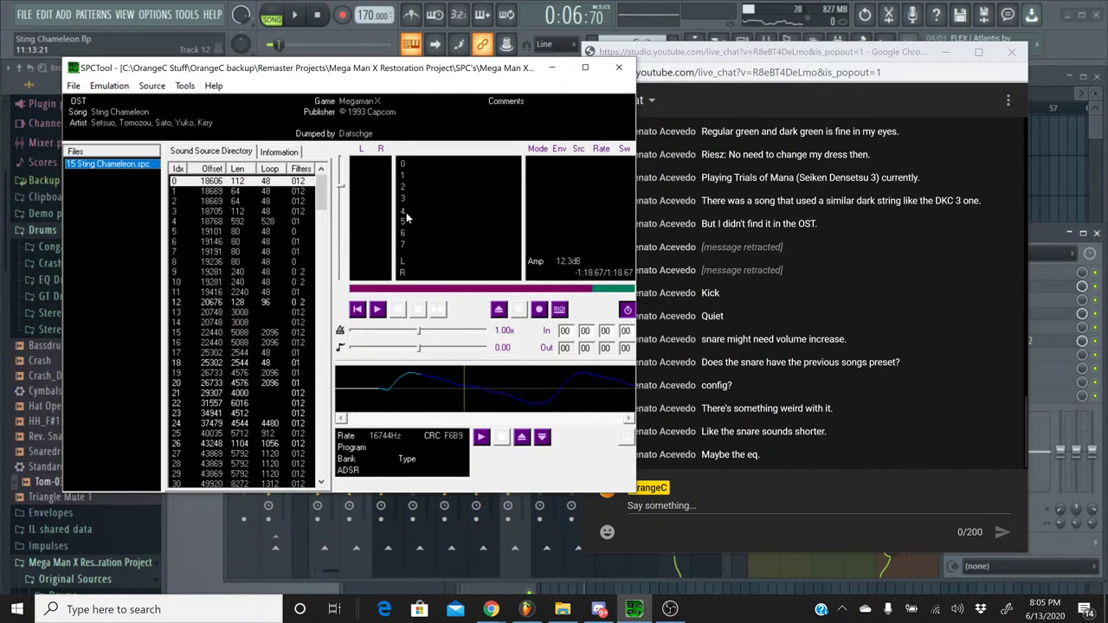
{"action": "key", "text": "space"}
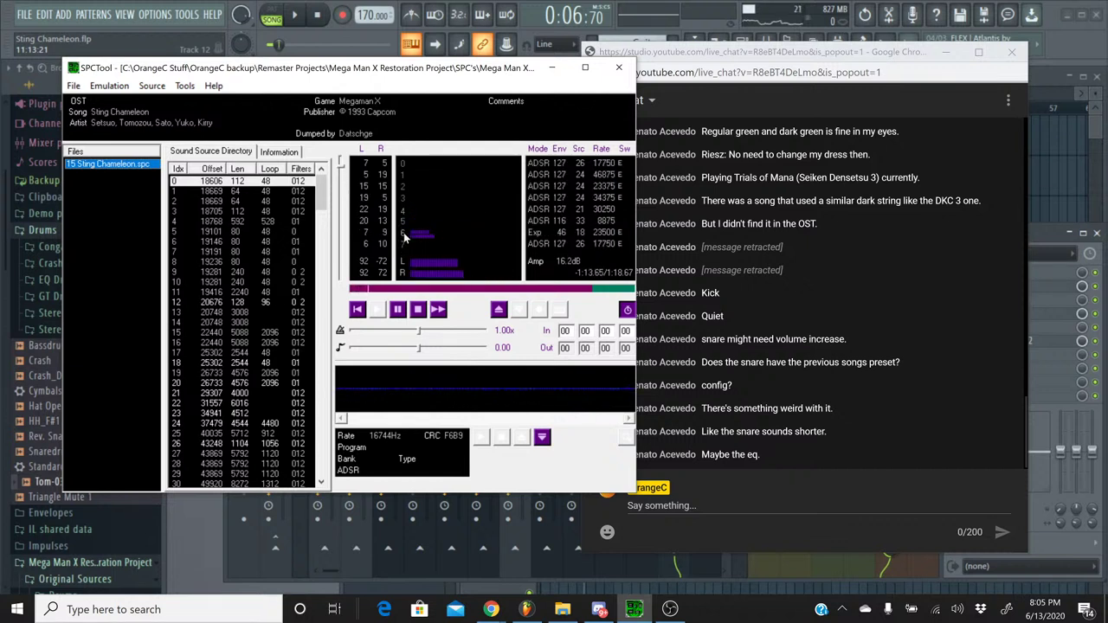
{"action": "left_click", "coordinate": [418, 310]}
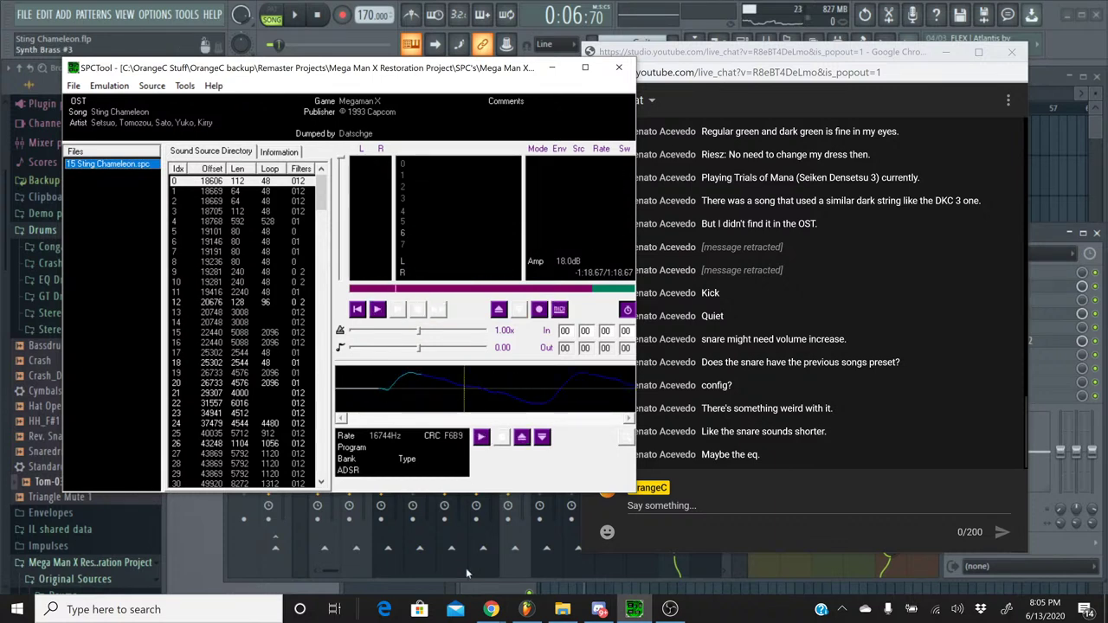
{"action": "left_click", "coordinate": [491, 609]}
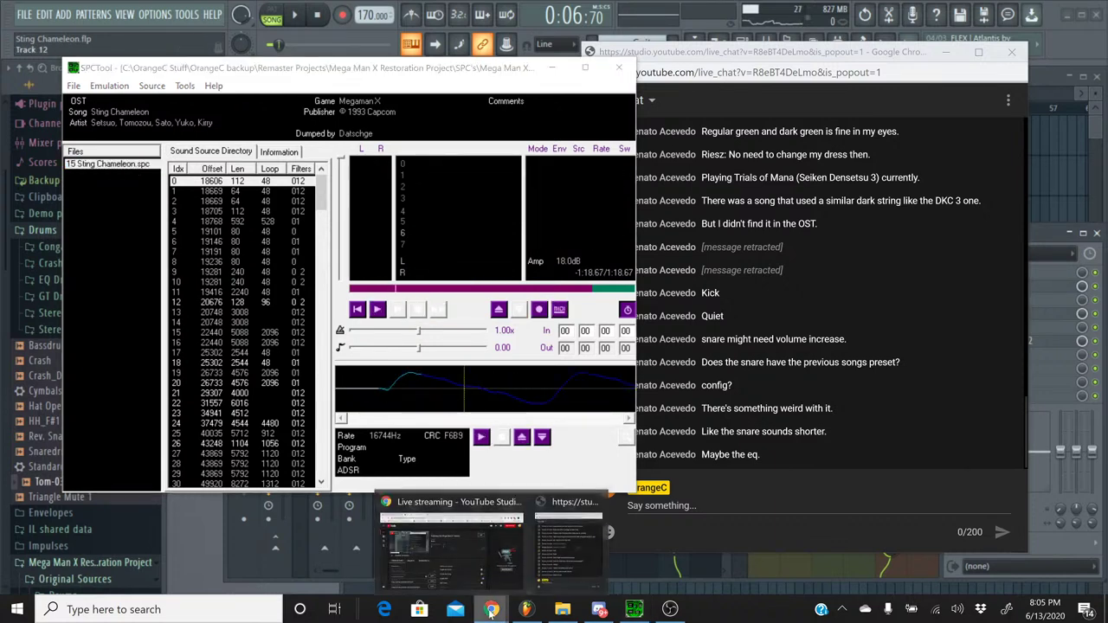
{"action": "left_click", "coordinate": [526, 609]}
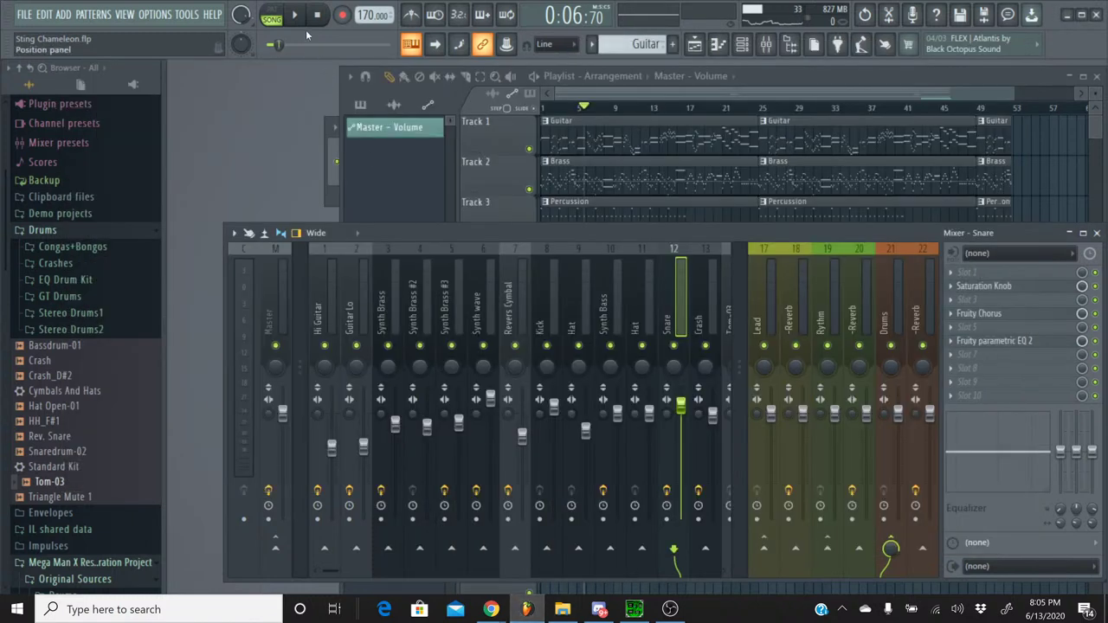
- Play the song with the Snare soloed and audition its Fruity Chorus presets, ending on Low Enhance
{"action": "key", "text": "space"}
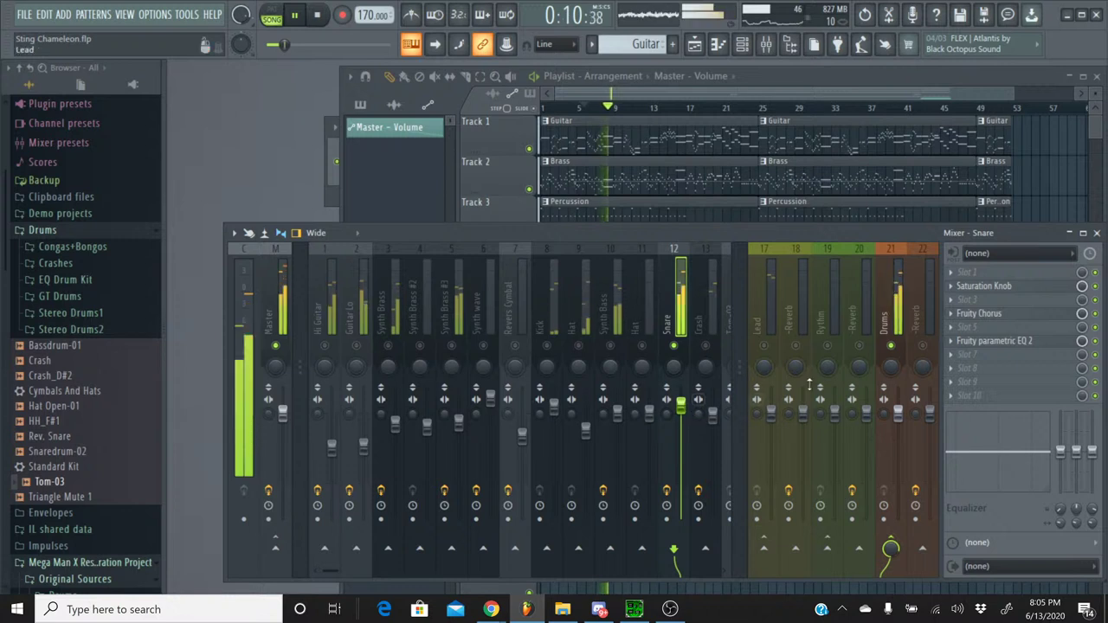
{"action": "left_click", "coordinate": [1028, 316]}
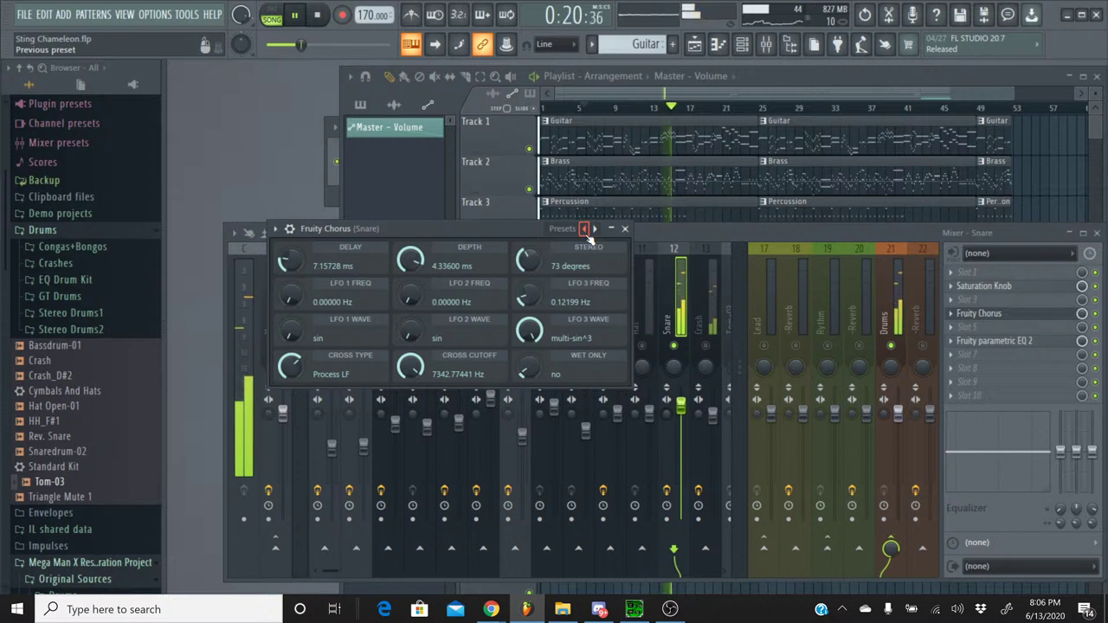
{"action": "left_click", "coordinate": [585, 230]}
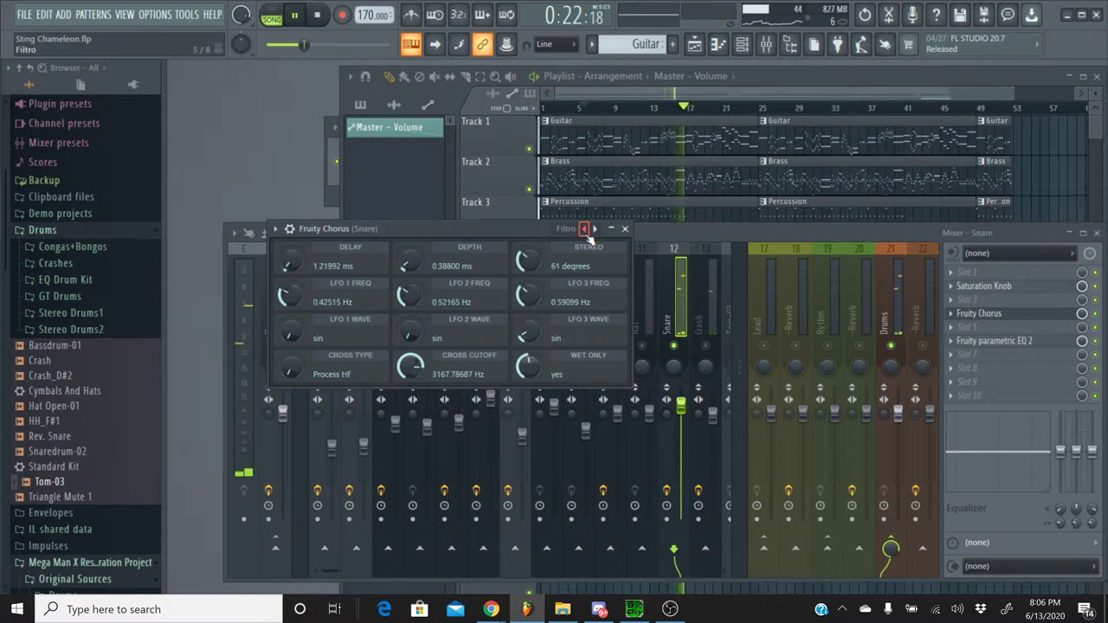
{"action": "left_click", "coordinate": [584, 229]}
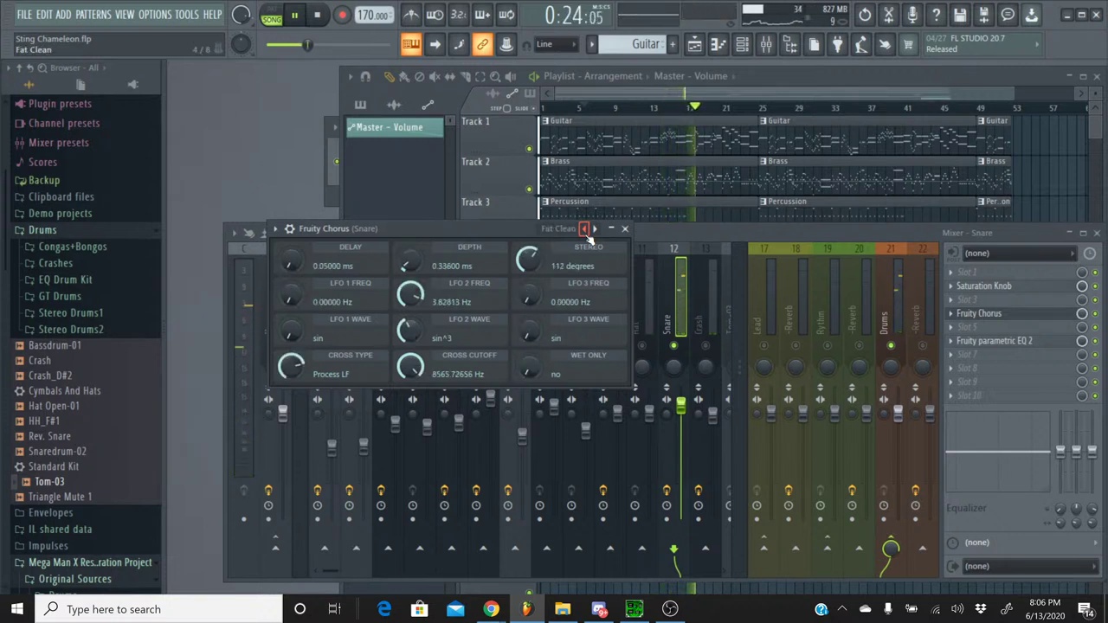
{"action": "left_click_drag", "start_coordinate": [307, 44], "coordinate": [271, 44]}
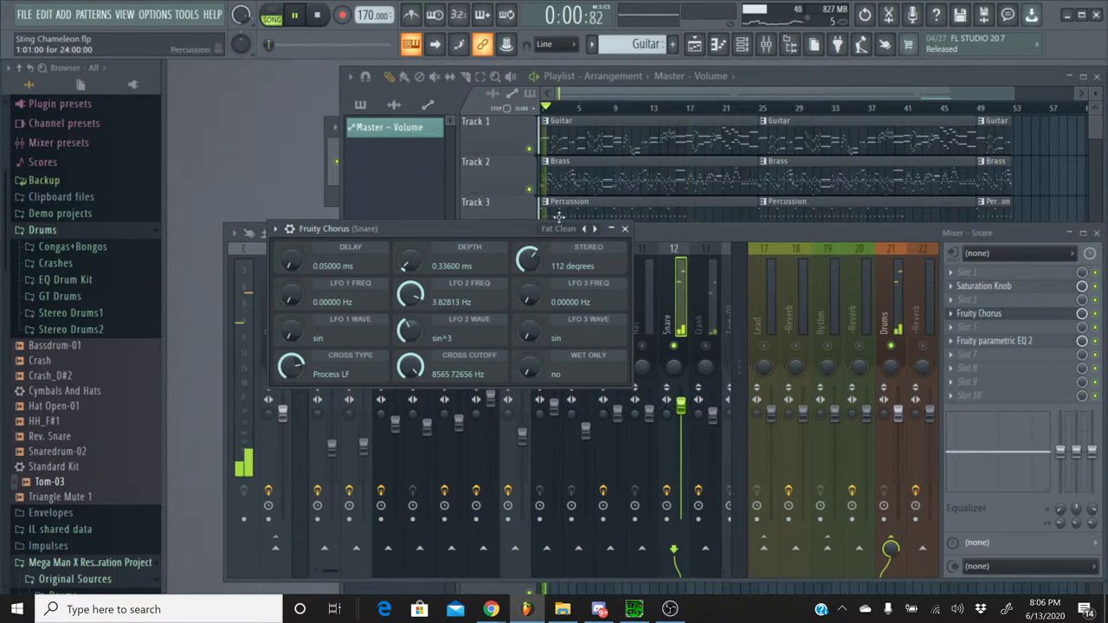
{"action": "left_click", "coordinate": [585, 230]}
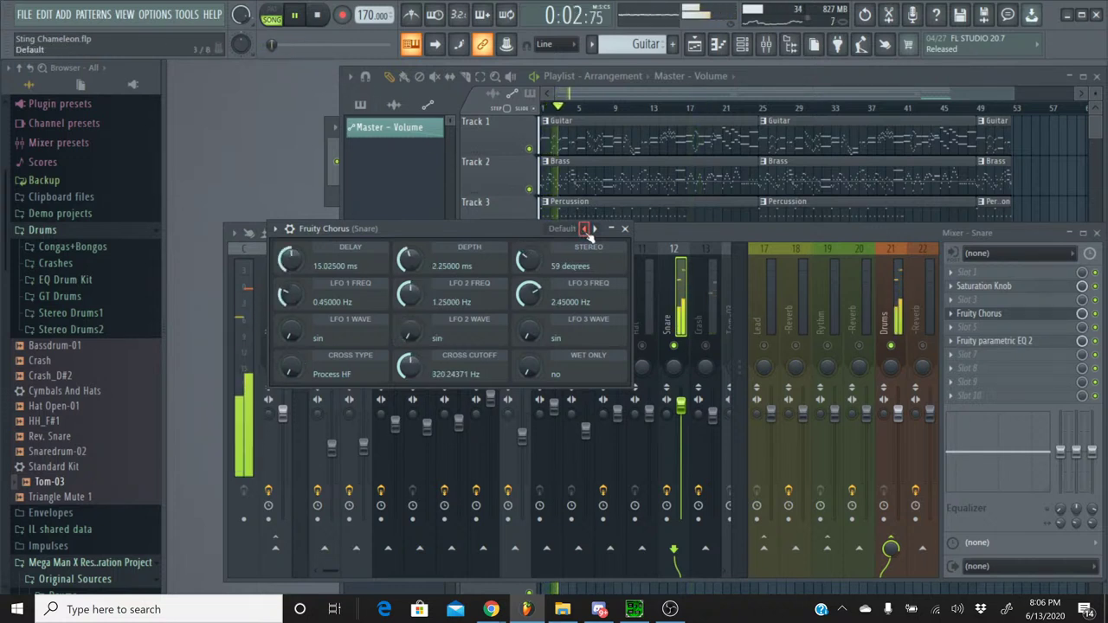
{"action": "left_click", "coordinate": [584, 229]}
{"action": "left_click", "coordinate": [584, 230]}
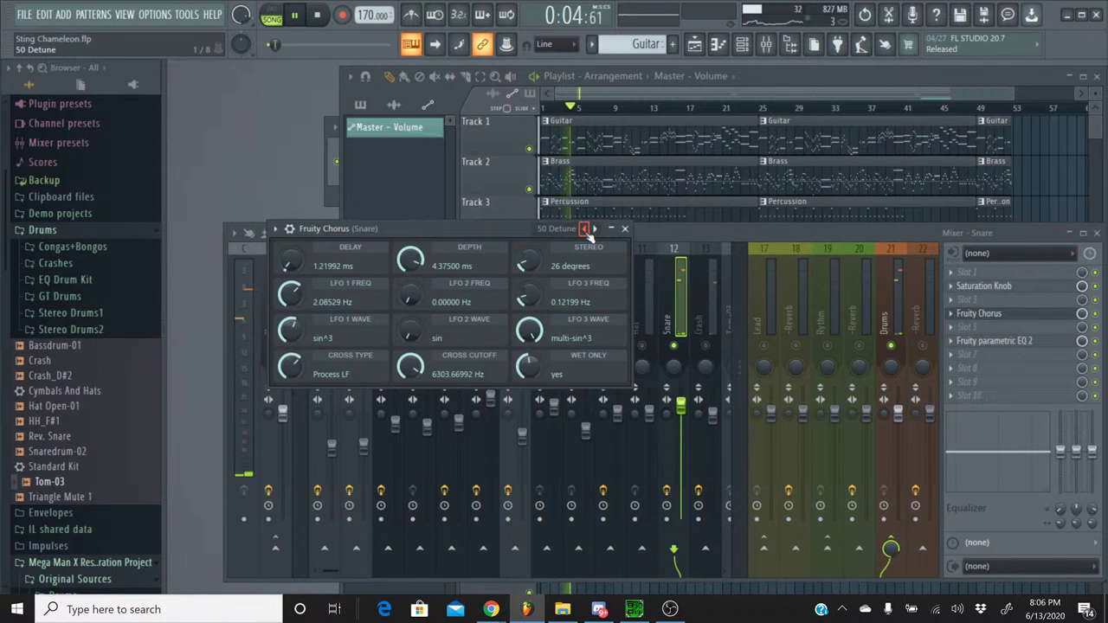
{"action": "left_click", "coordinate": [584, 229]}
{"action": "left_click", "coordinate": [585, 230]}
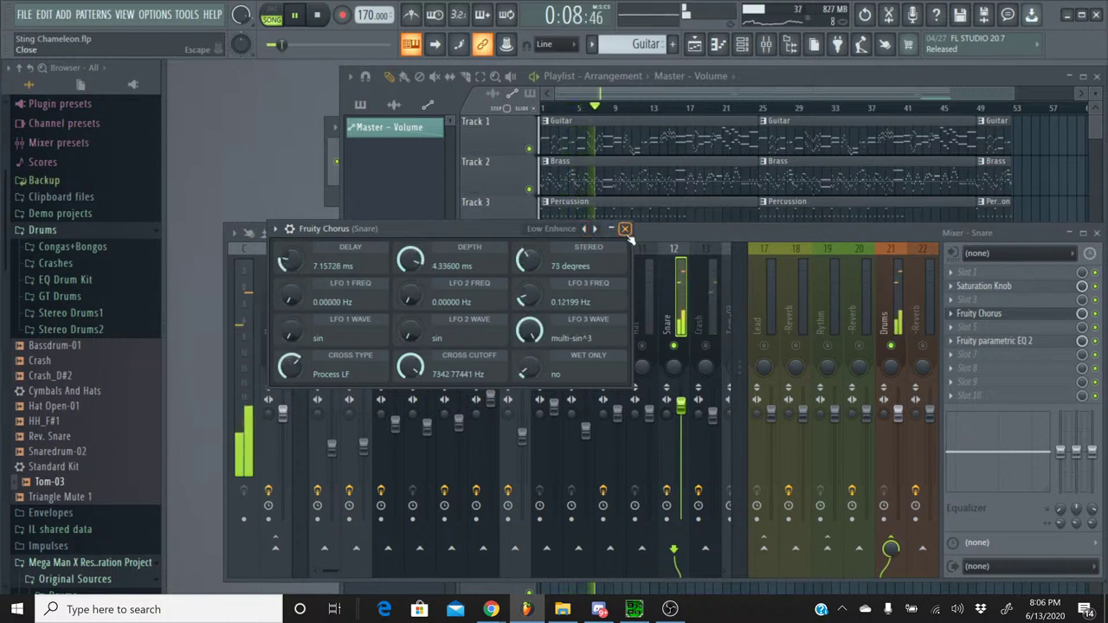
{"action": "left_click", "coordinate": [624, 229]}
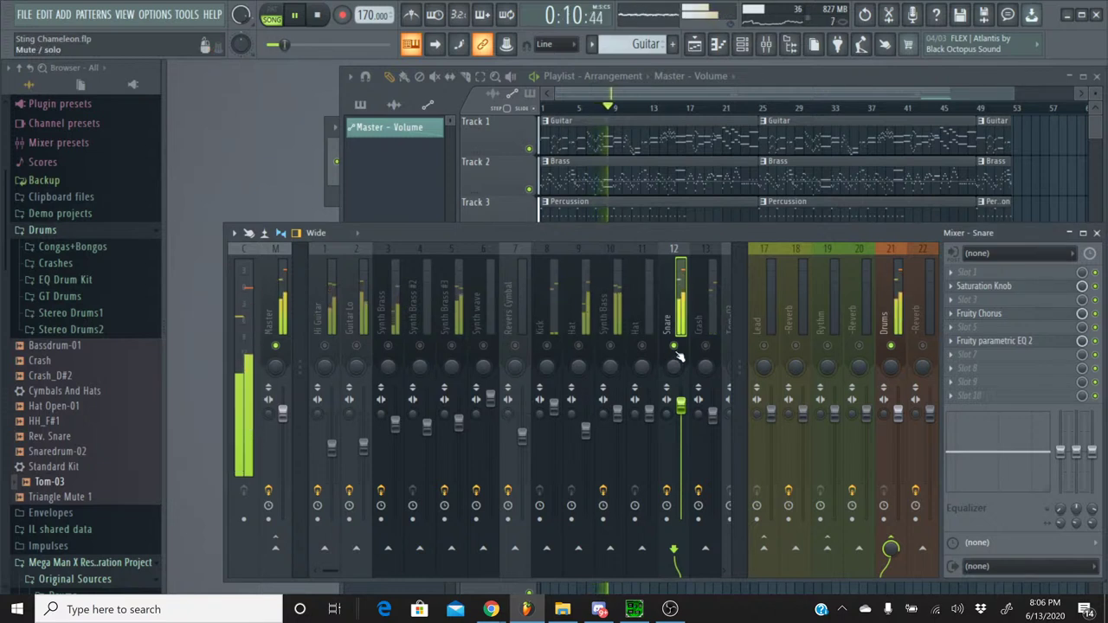
- Stop playback, look for new viewer messages in the live chat, and switch back to FL Studio
{"action": "left_click", "coordinate": [319, 17]}
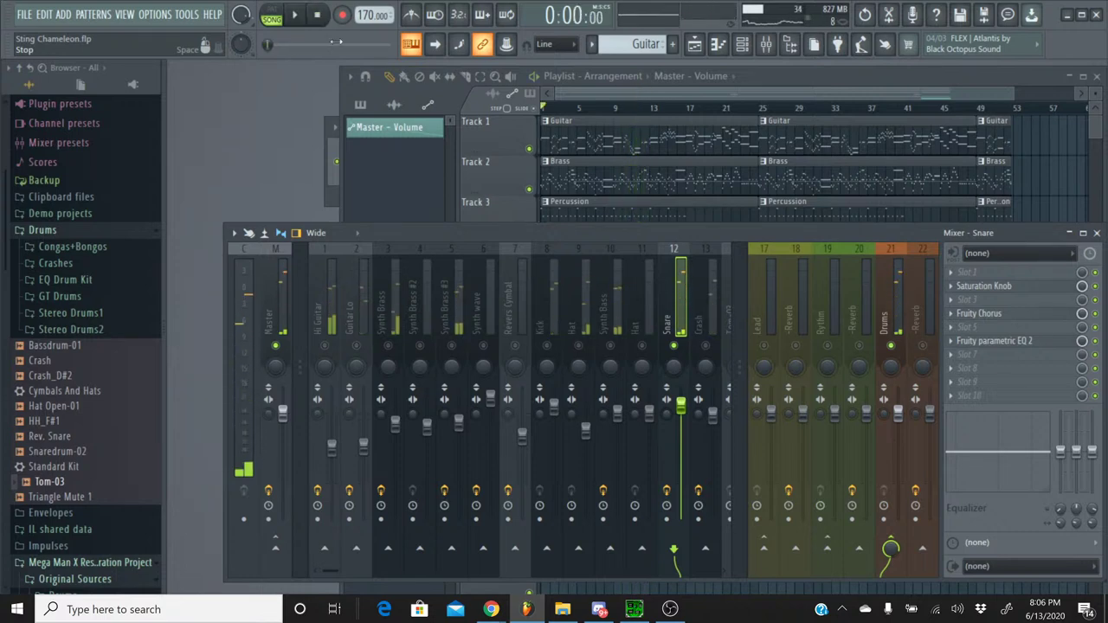
{"action": "mouse_move", "coordinate": [491, 610]}
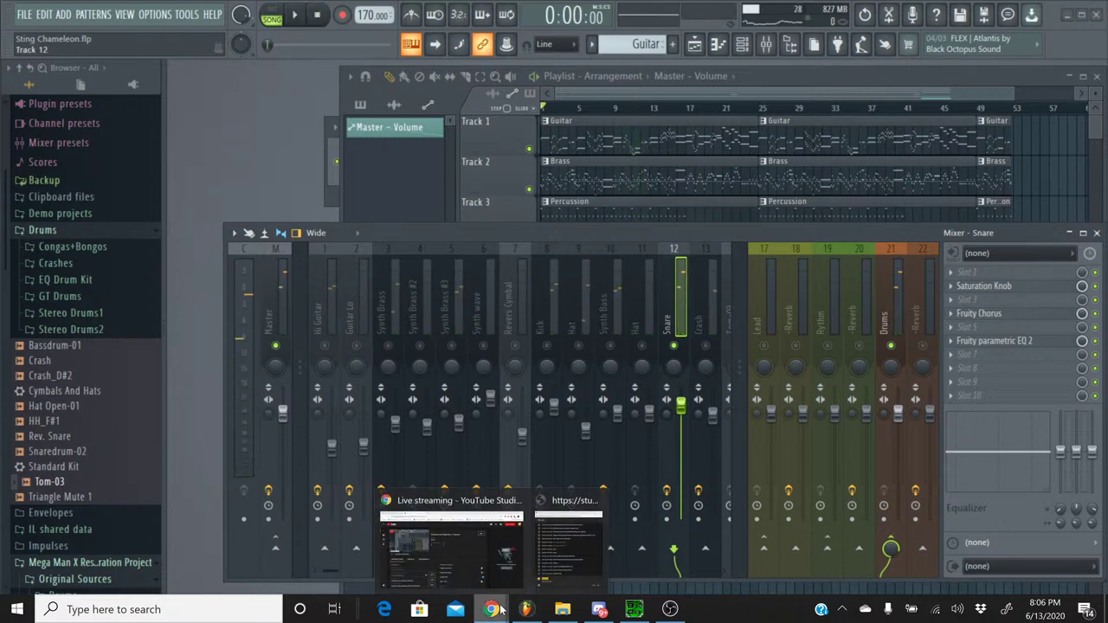
{"action": "left_click", "coordinate": [562, 567]}
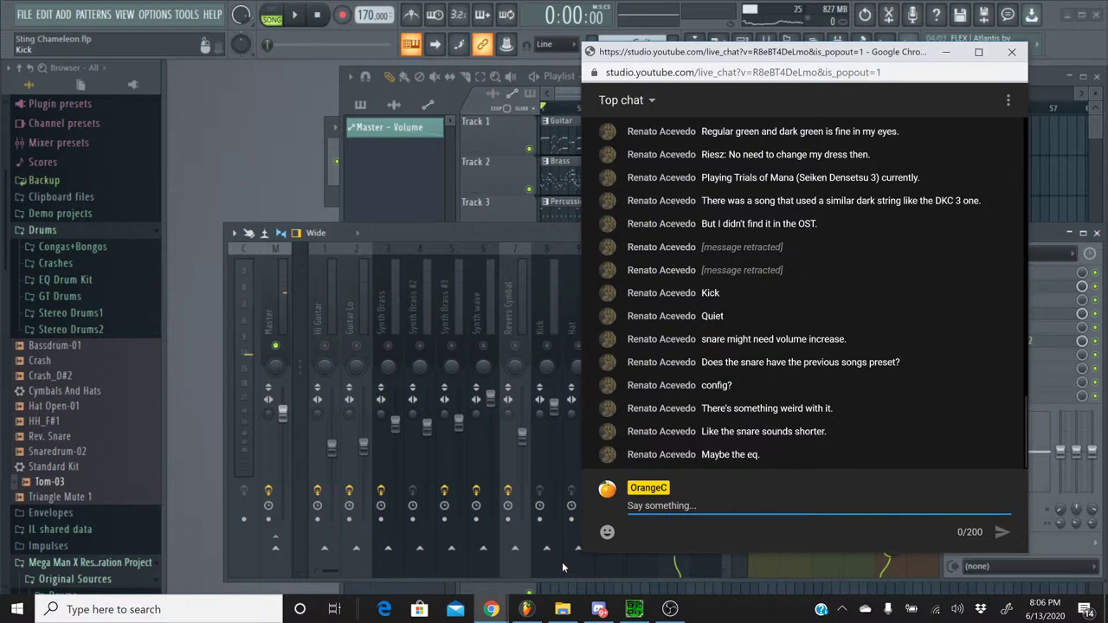
{"action": "left_click", "coordinate": [498, 610]}
{"action": "left_click", "coordinate": [526, 610]}
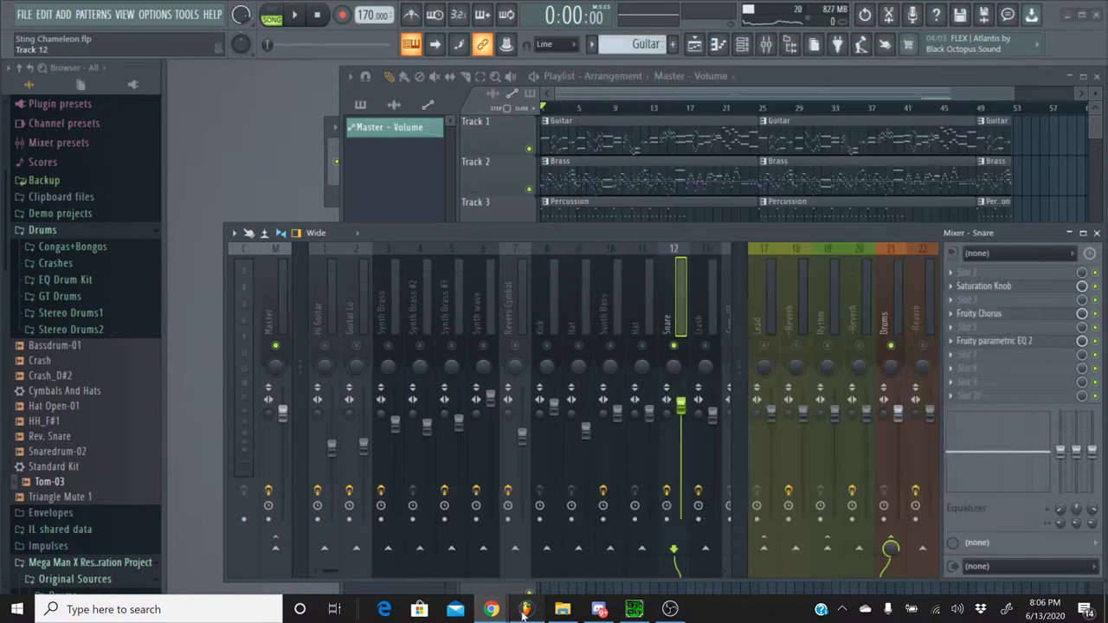
- Take the Snare out of solo and play the full mix from the beginning
{"action": "right_click", "coordinate": [672, 347]}
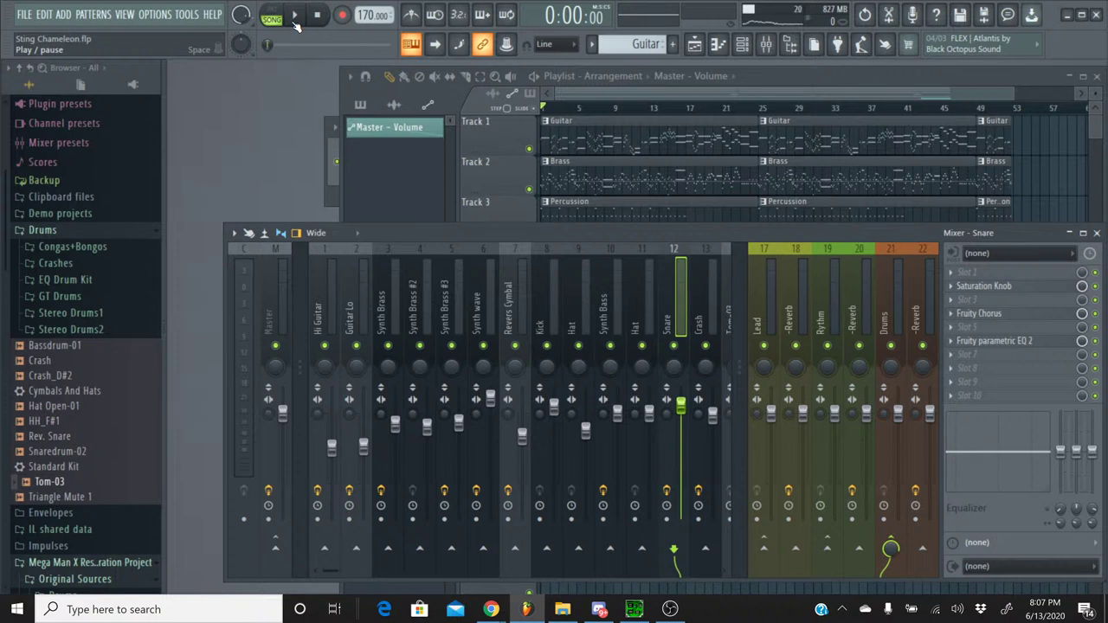
{"action": "left_click", "coordinate": [294, 21]}
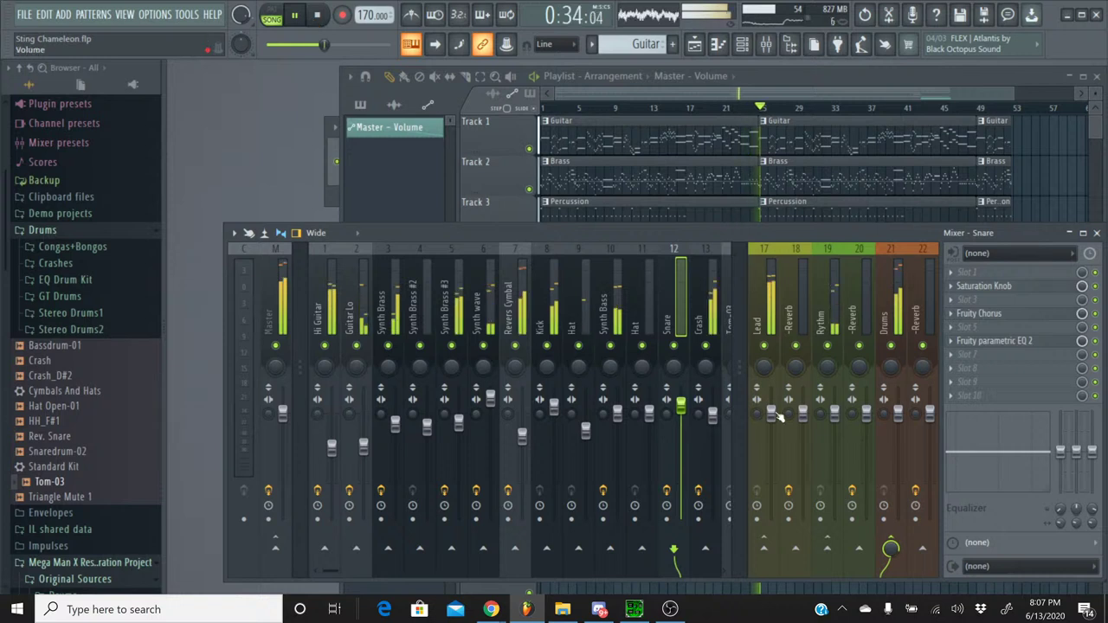
- Lower the Lead bus volume slightly while the song plays, and stop playback
{"action": "left_click_drag", "start_coordinate": [778, 417], "coordinate": [776, 429]}
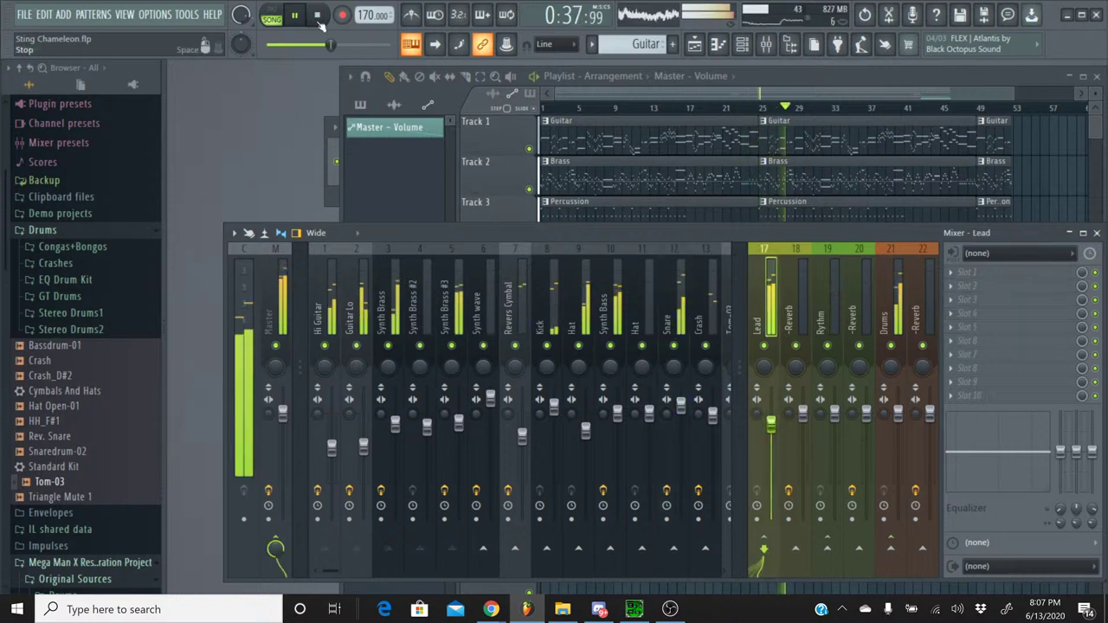
{"action": "left_click", "coordinate": [318, 16]}
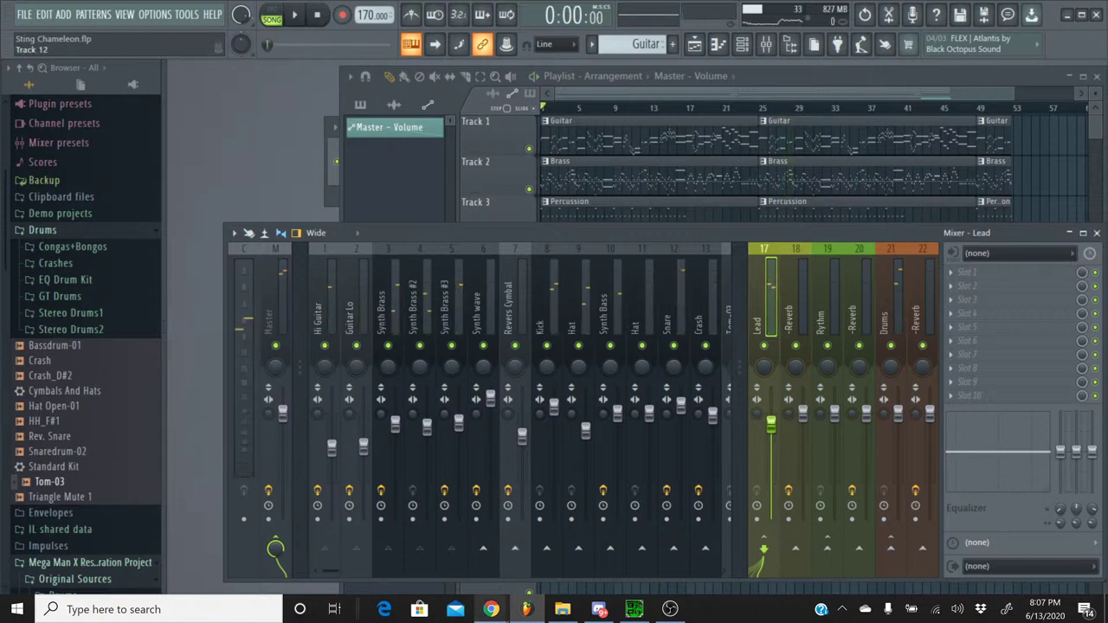
- Read the latest snare feedback in the live chat, and replay the full mix from the beginning in FL Studio
{"action": "mouse_move", "coordinate": [491, 610]}
{"action": "left_click", "coordinate": [573, 544]}
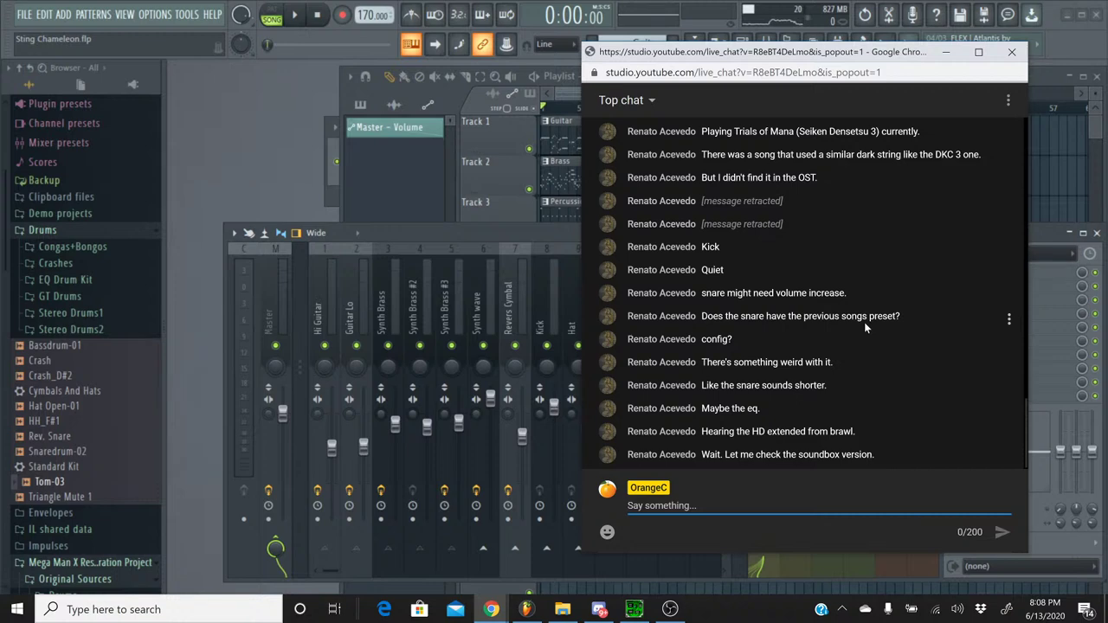
{"action": "left_click", "coordinate": [431, 235]}
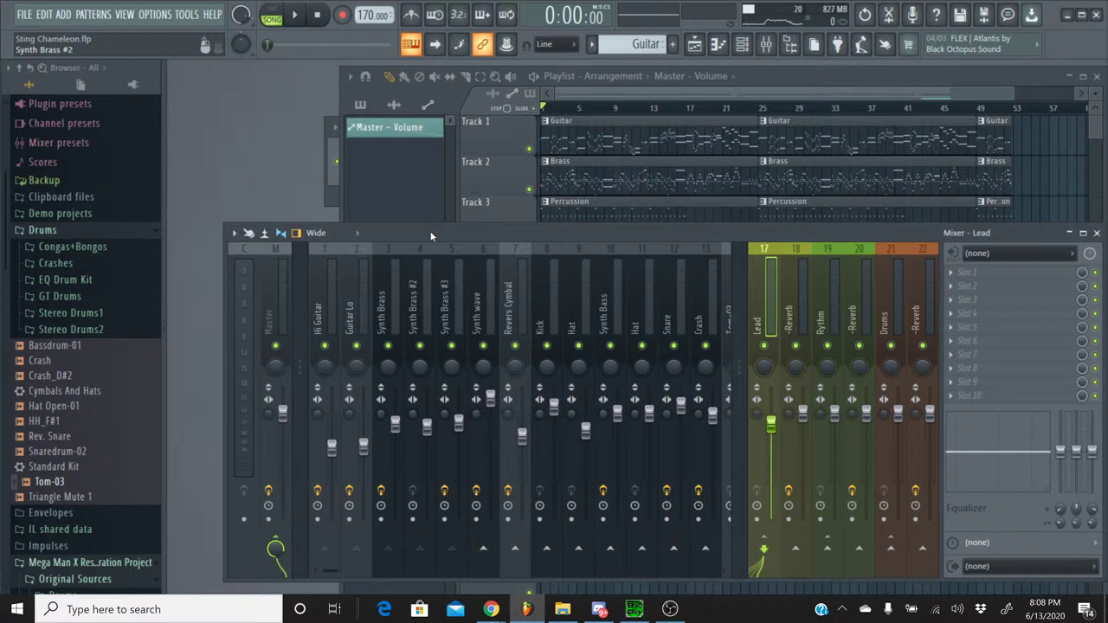
{"action": "left_click", "coordinate": [295, 14]}
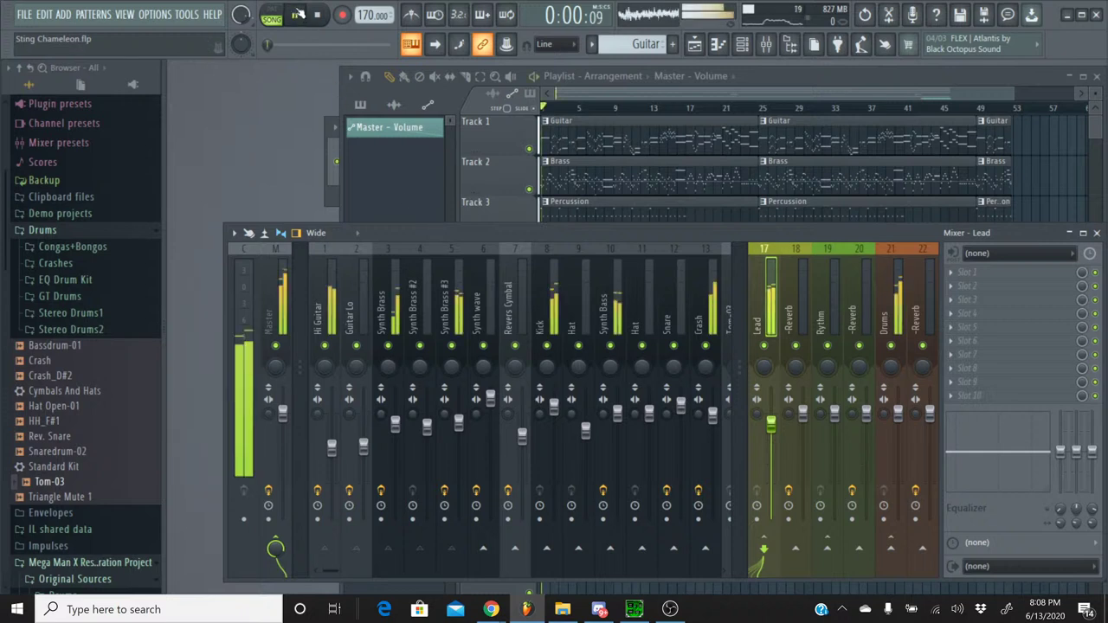
{"action": "left_click", "coordinate": [318, 16]}
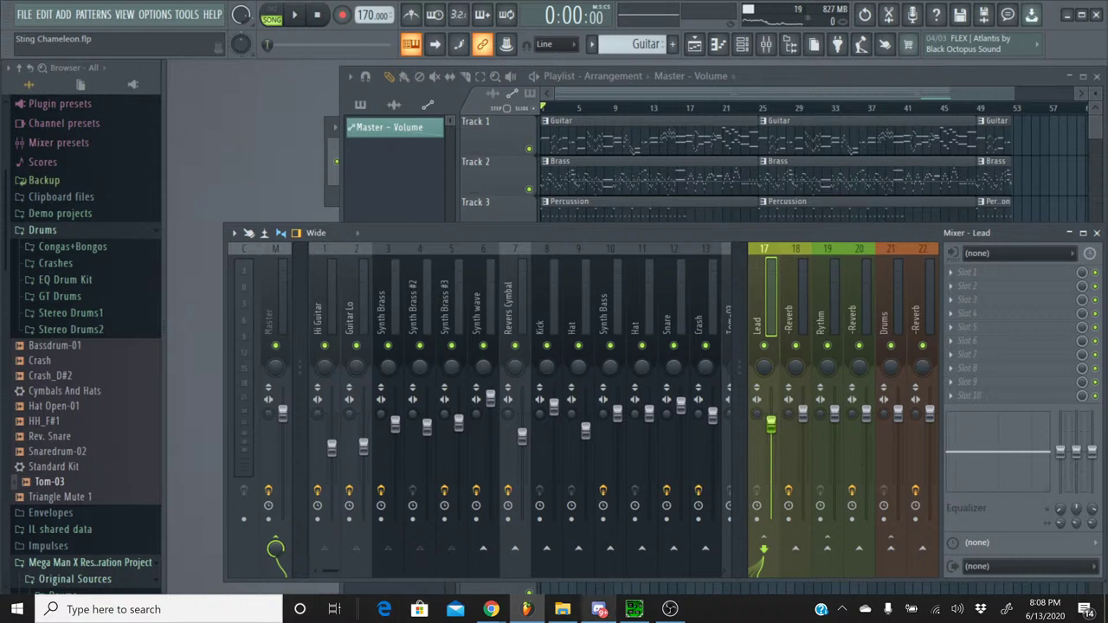
- Check the live chat for new replies, minimize the YouTube Studio window and switch back to FL Studio
{"action": "left_click", "coordinate": [528, 610]}
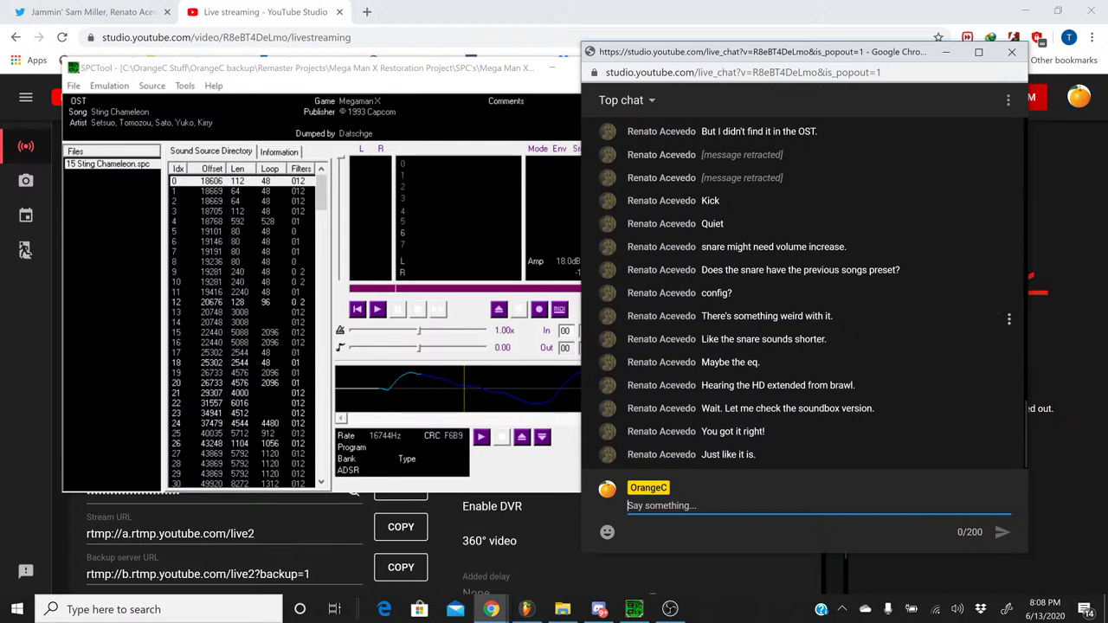
{"action": "left_click", "coordinate": [1028, 11]}
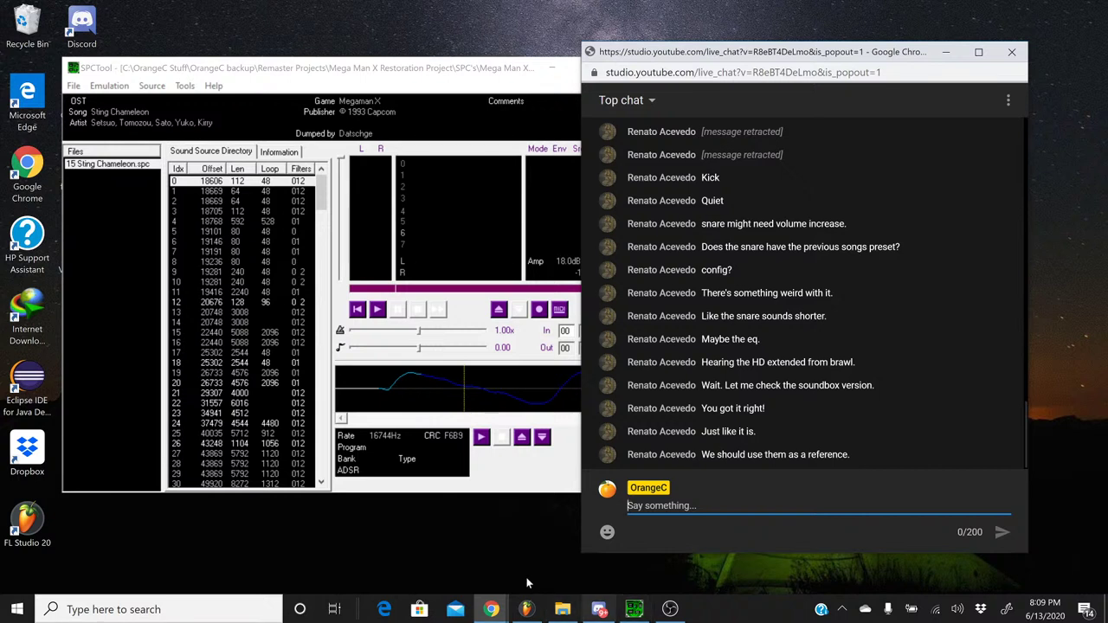
{"action": "left_click", "coordinate": [526, 609]}
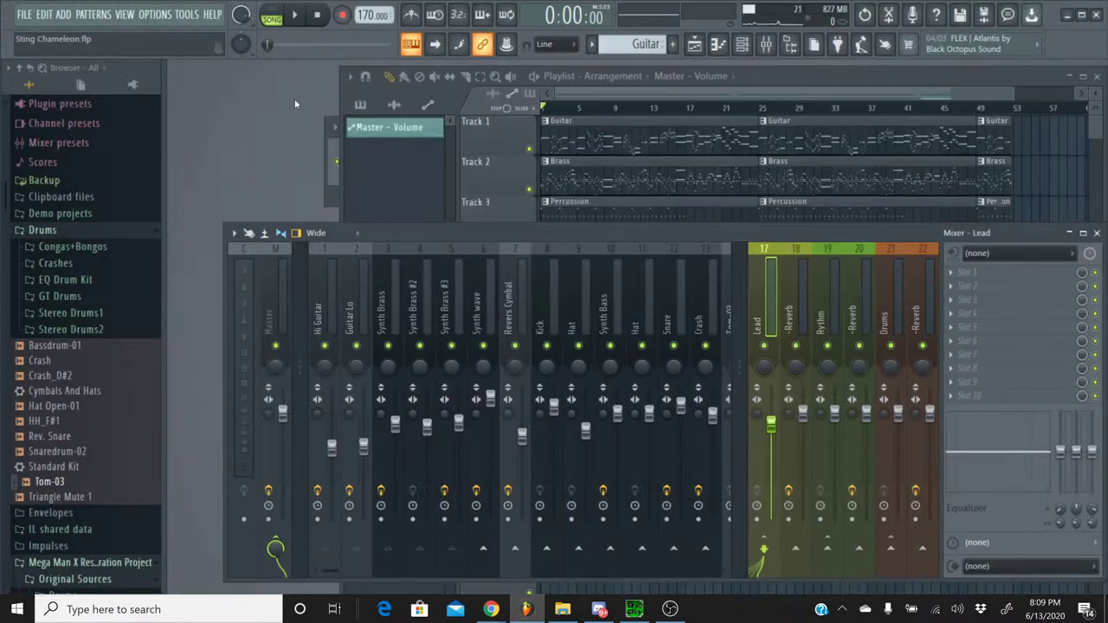
- Play the song and briefly solo the Snare to compare it against the full mix, ending with playback stopped
{"action": "left_click", "coordinate": [296, 14]}
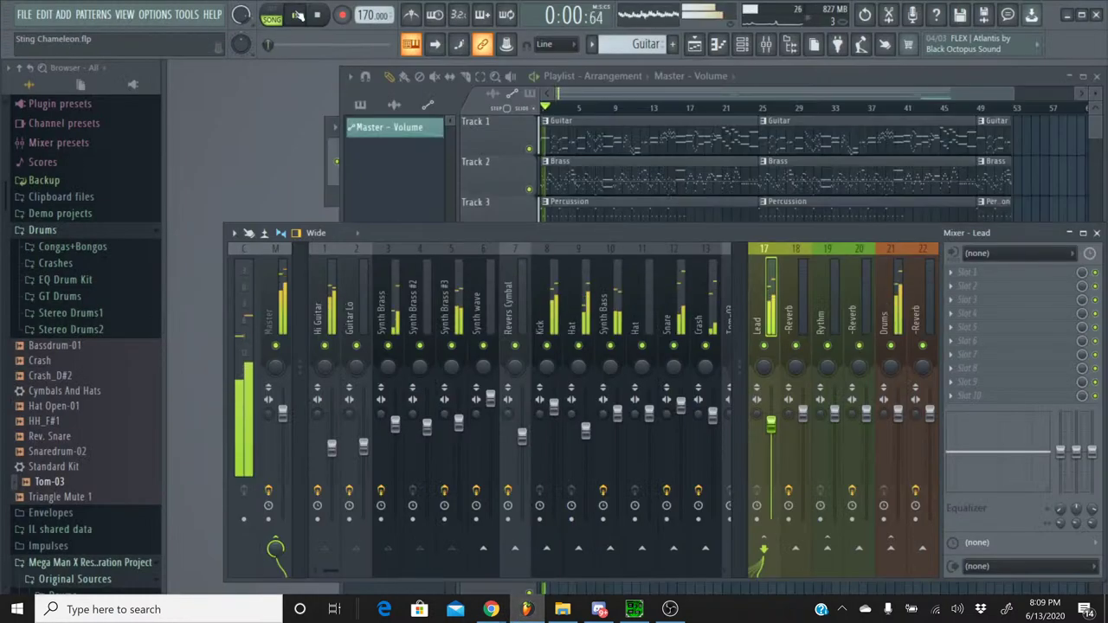
{"action": "right_click", "coordinate": [675, 348]}
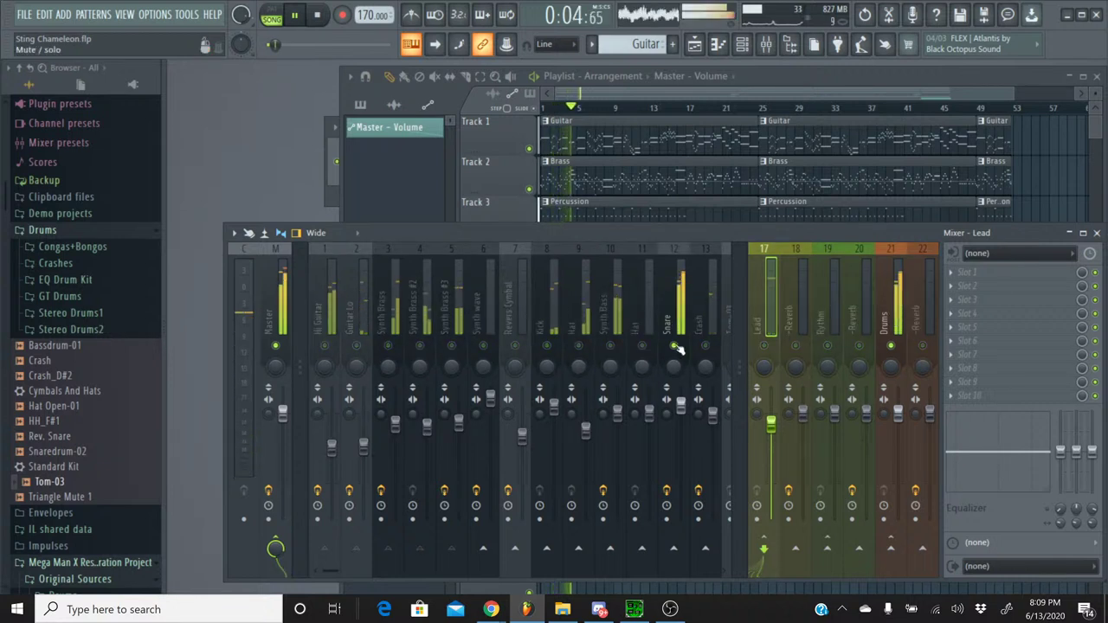
{"action": "right_click", "coordinate": [674, 347]}
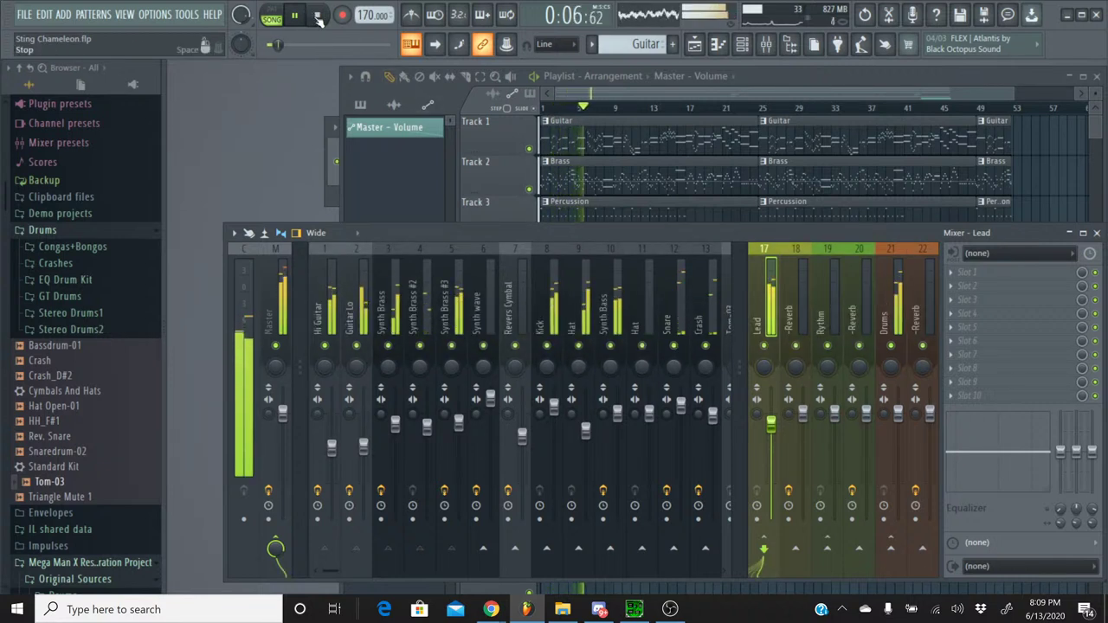
{"action": "left_click", "coordinate": [318, 16]}
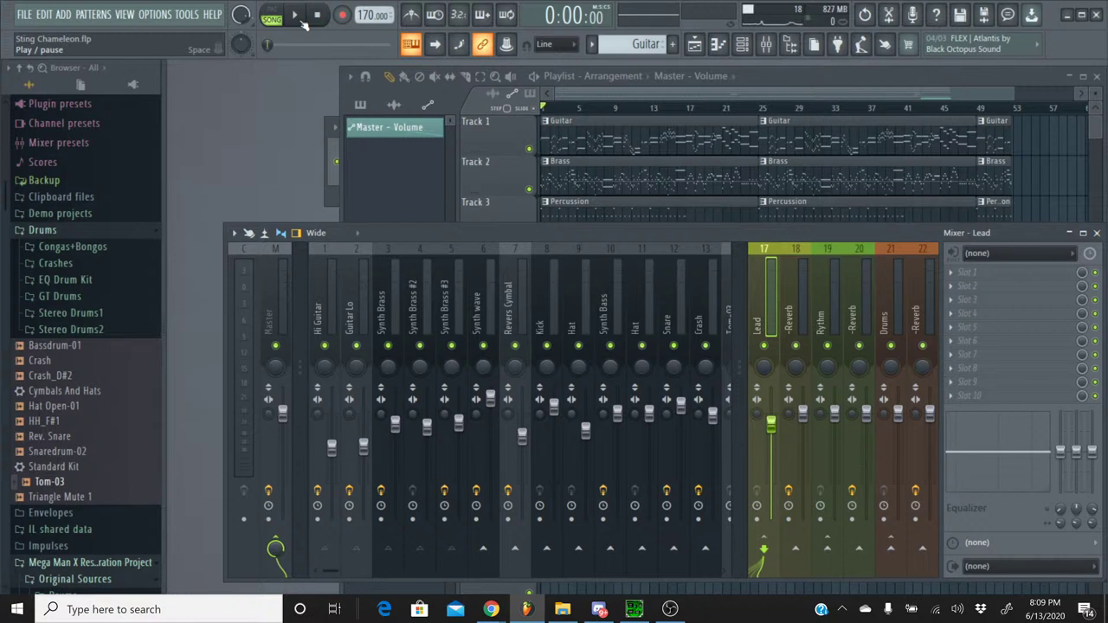
- Play the soloed Synth Bass and refine its Fruity Parametric EQ 2, raising band 1 slightly and setting band 7 to about 4528 Hz and -0.3 dB
{"action": "left_click", "coordinate": [296, 16]}
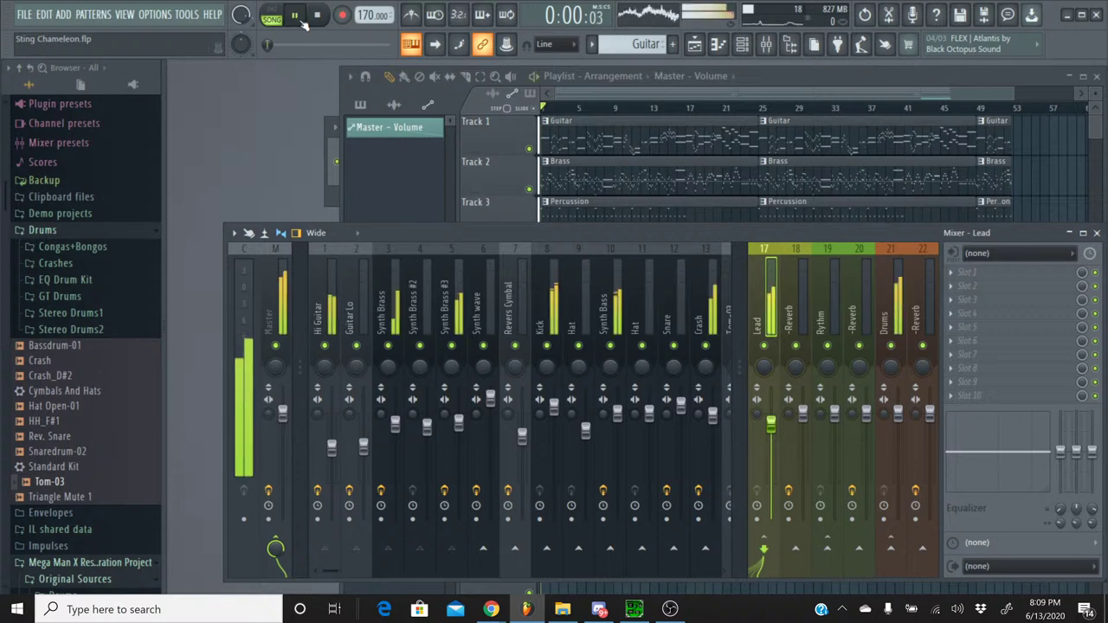
{"action": "left_click", "coordinate": [615, 249]}
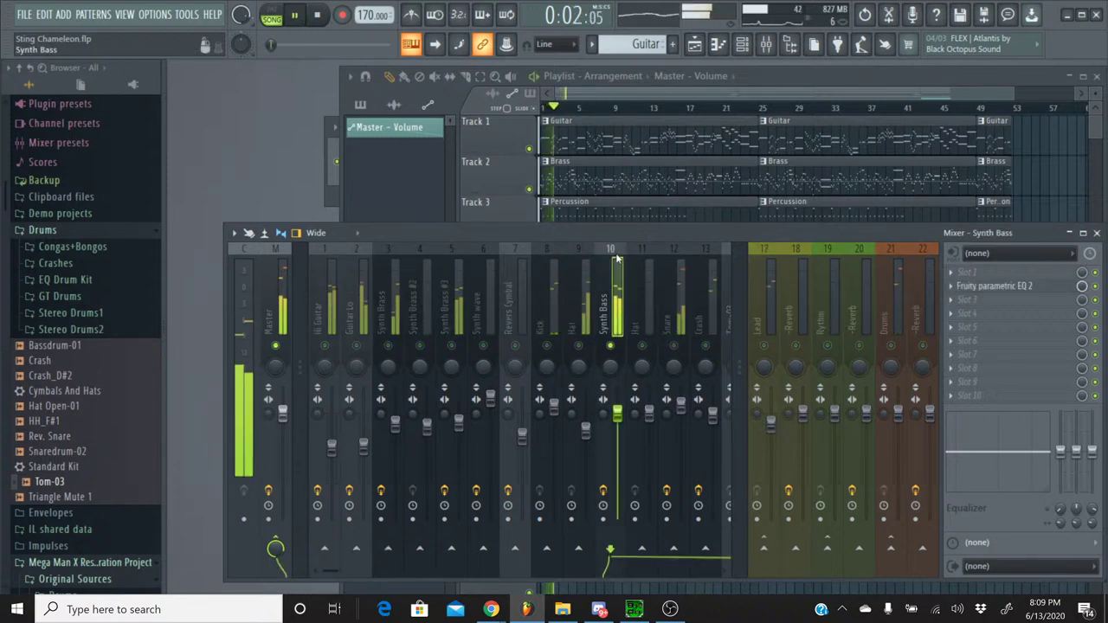
{"action": "left_click", "coordinate": [1015, 288]}
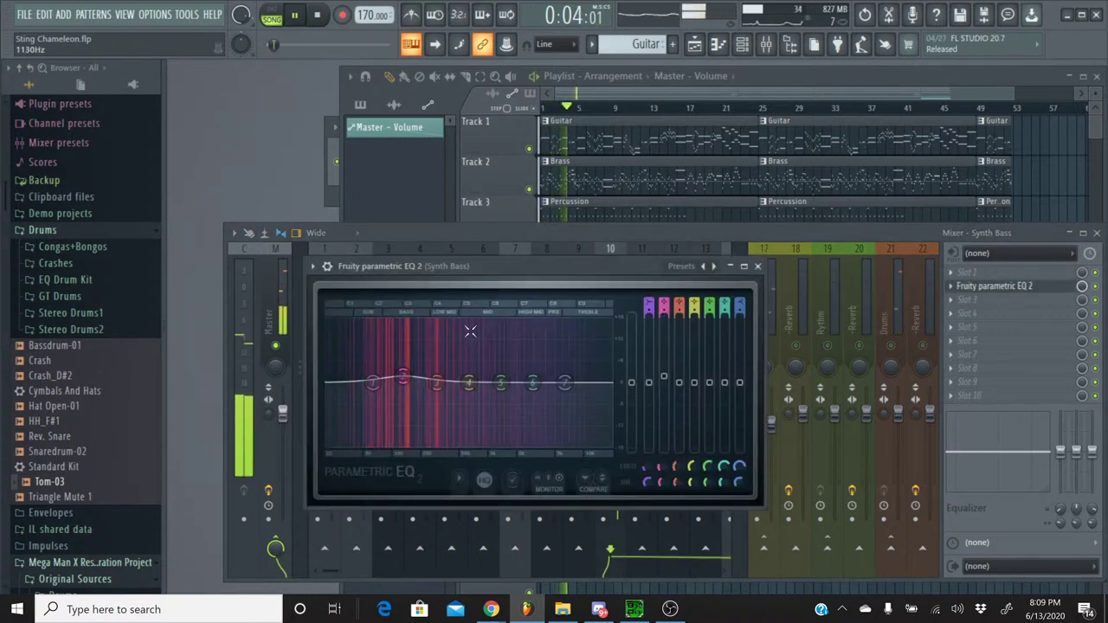
{"action": "left_click_drag", "start_coordinate": [373, 382], "coordinate": [372, 377]}
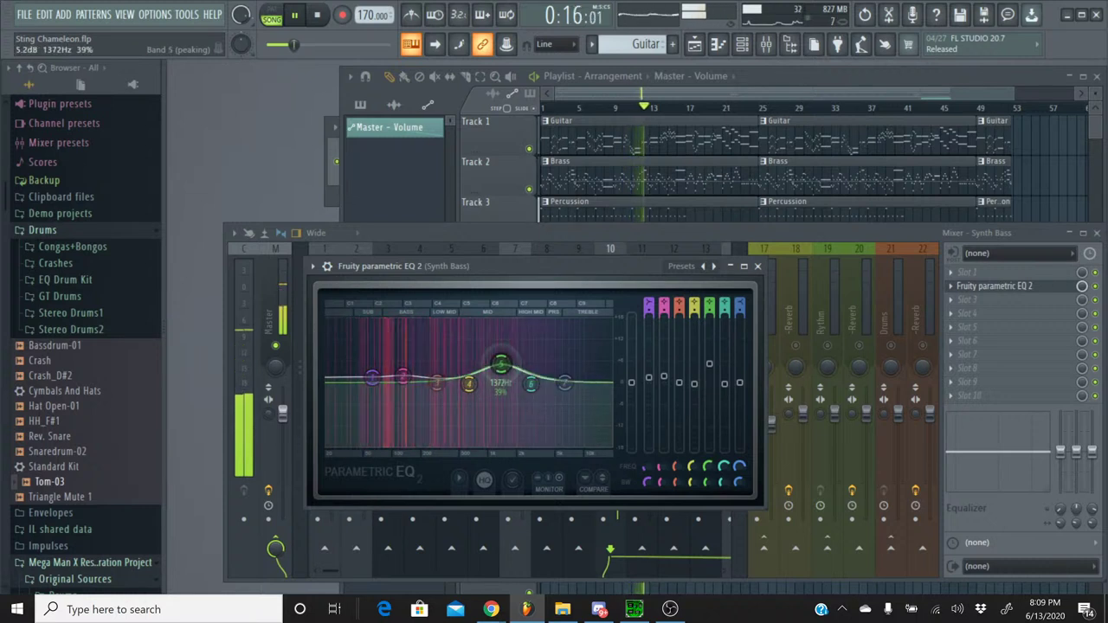
{"action": "left_click_drag", "start_coordinate": [499, 381], "coordinate": [499, 383]}
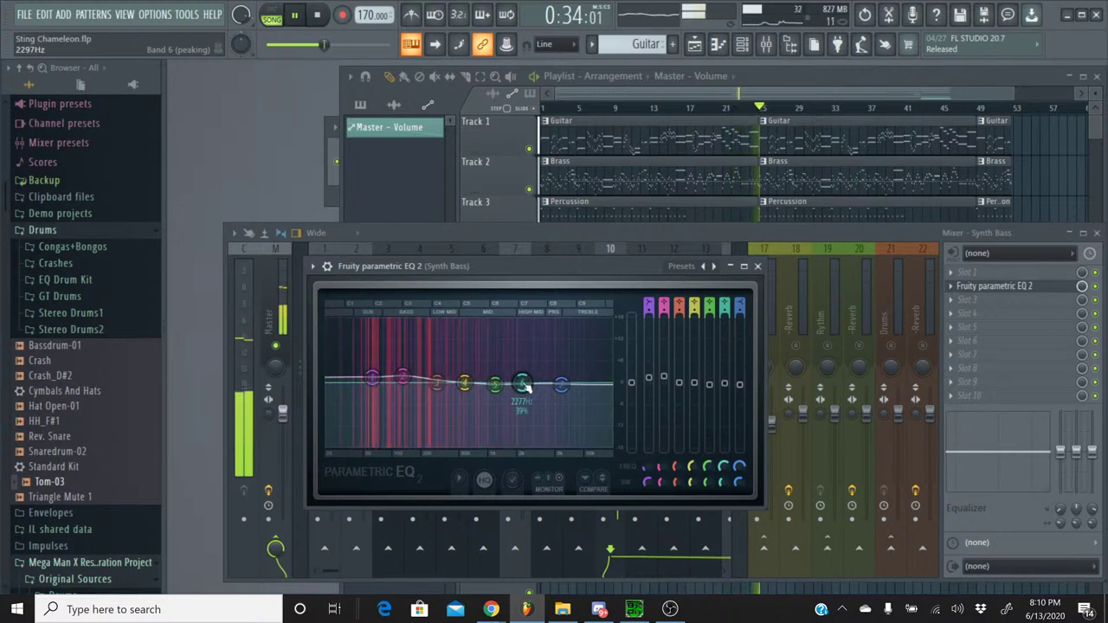
{"action": "mouse_move", "coordinate": [561, 385]}
{"action": "left_mouse_down"}
{"action": "mouse_move", "coordinate": [495, 358]}
{"action": "mouse_move", "coordinate": [550, 383]}
{"action": "left_mouse_up"}
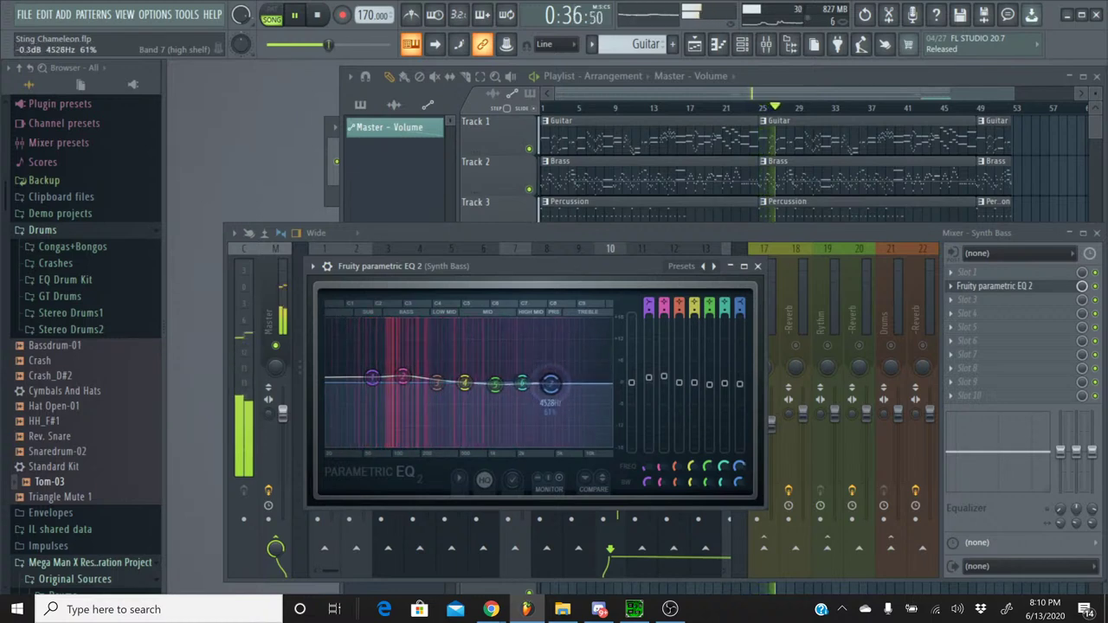
{"action": "left_click", "coordinate": [758, 266]}
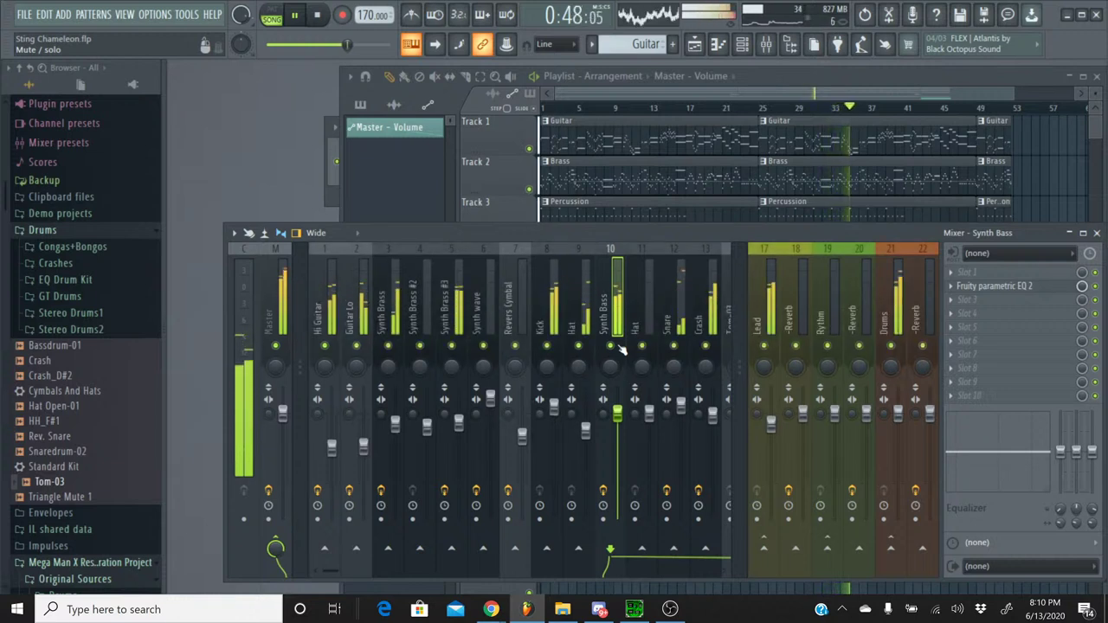
- Replay the full mix from the start, and play the original Sting Chameleon track in SPCTool for comparison before returning to FL Studio
{"action": "left_click_drag", "start_coordinate": [352, 47], "coordinate": [265, 46]}
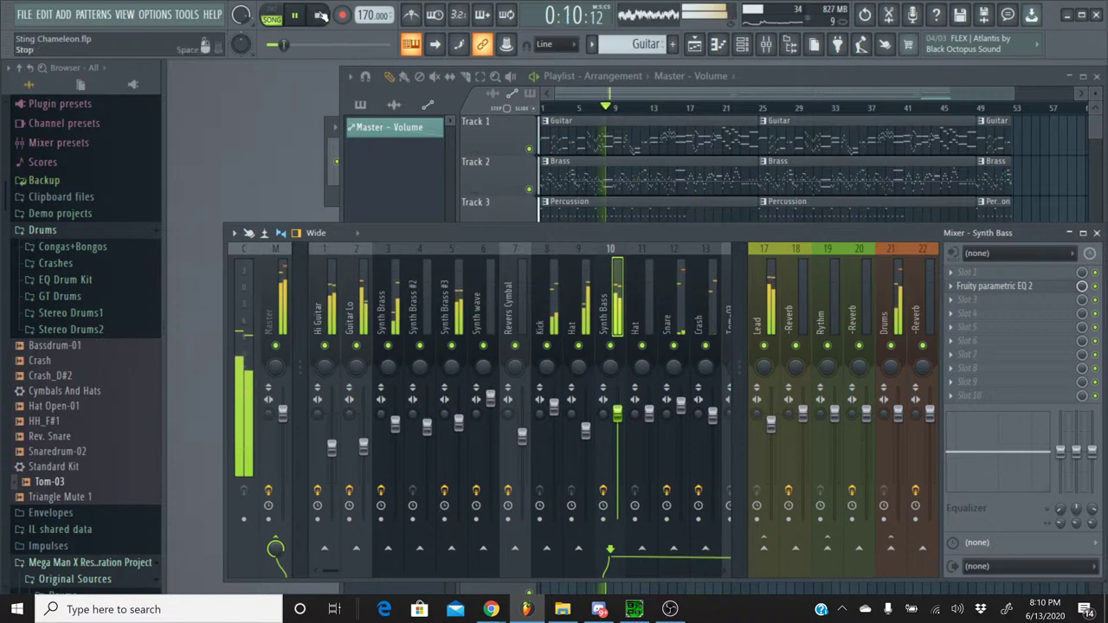
{"action": "key", "text": "space"}
{"action": "left_click", "coordinate": [635, 608]}
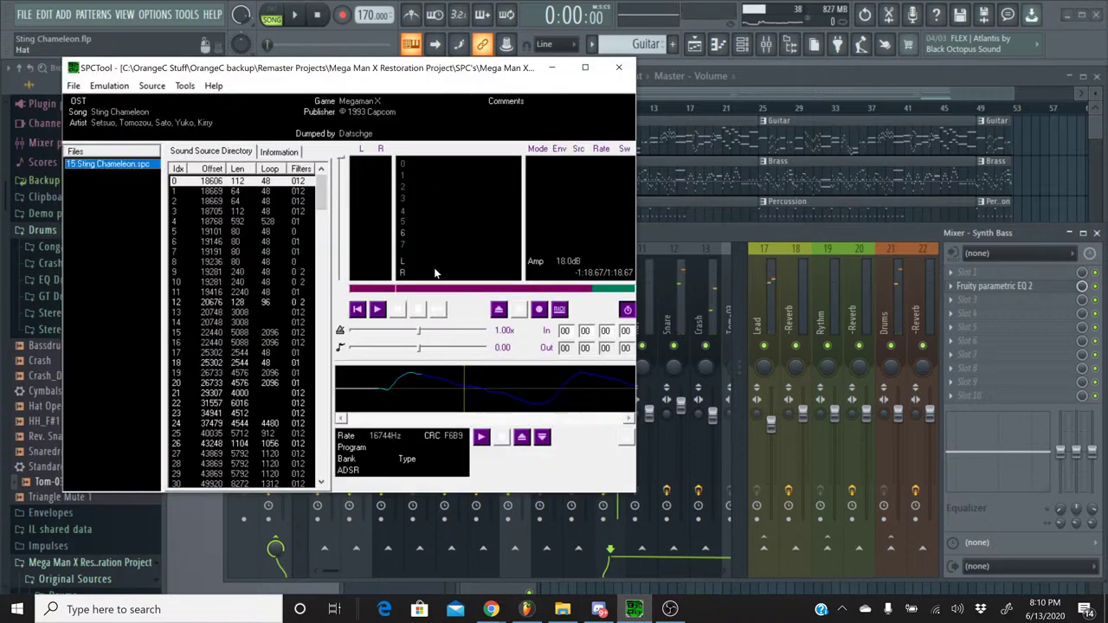
{"action": "left_click", "coordinate": [379, 311]}
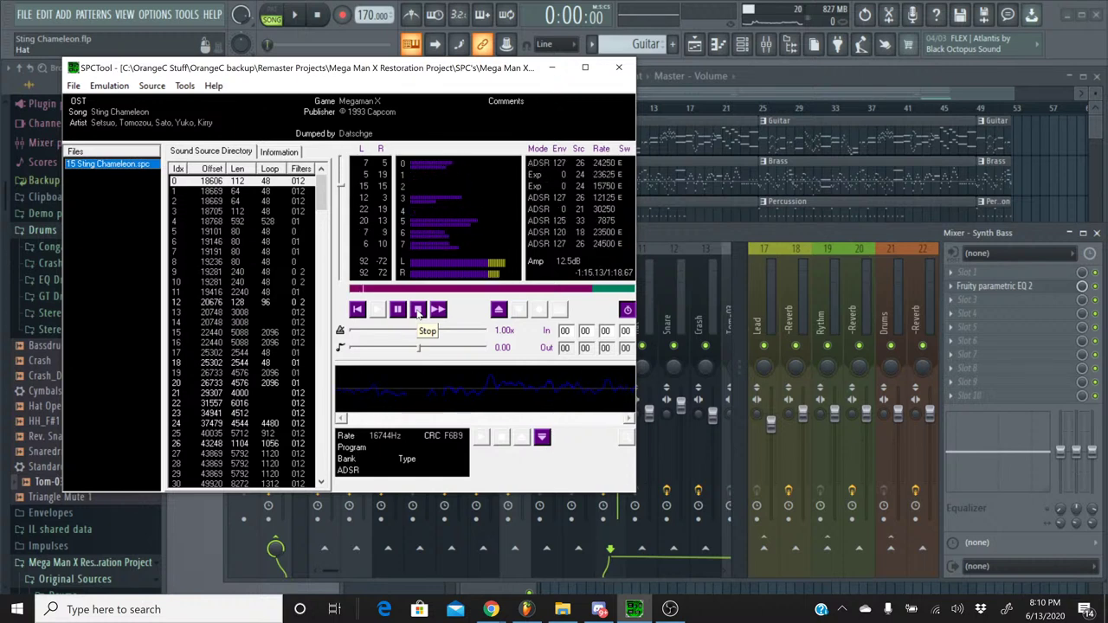
{"action": "left_click", "coordinate": [418, 310]}
{"action": "left_click", "coordinate": [694, 233]}
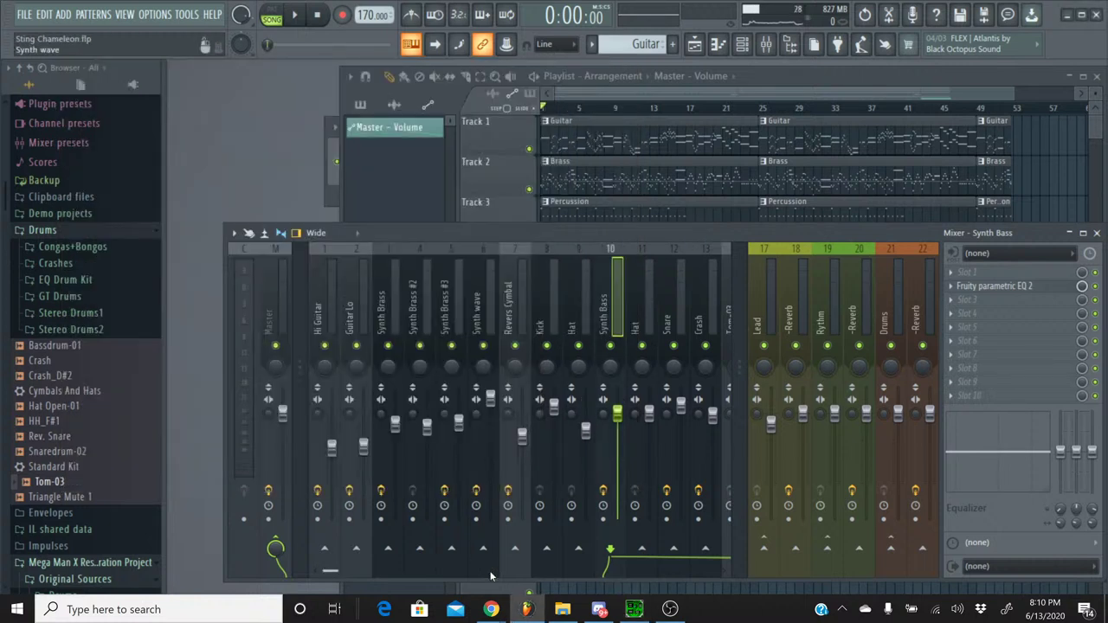
- Play the full mix once more, stop it, check the live chat for new messages and return to FL Studio
{"action": "mouse_move", "coordinate": [491, 609]}
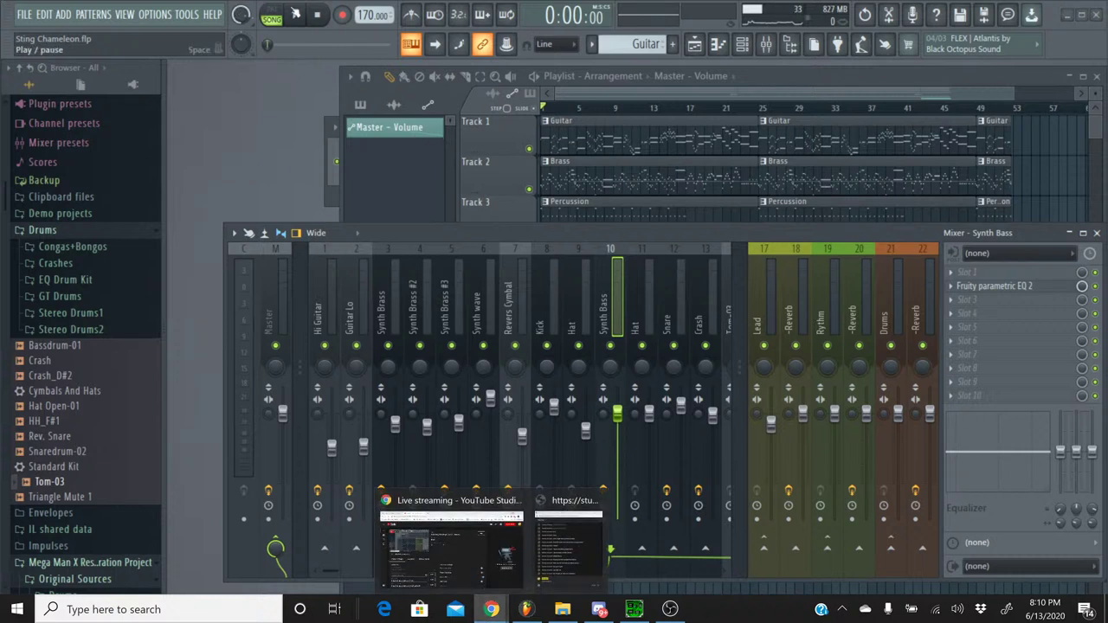
{"action": "key", "text": "space"}
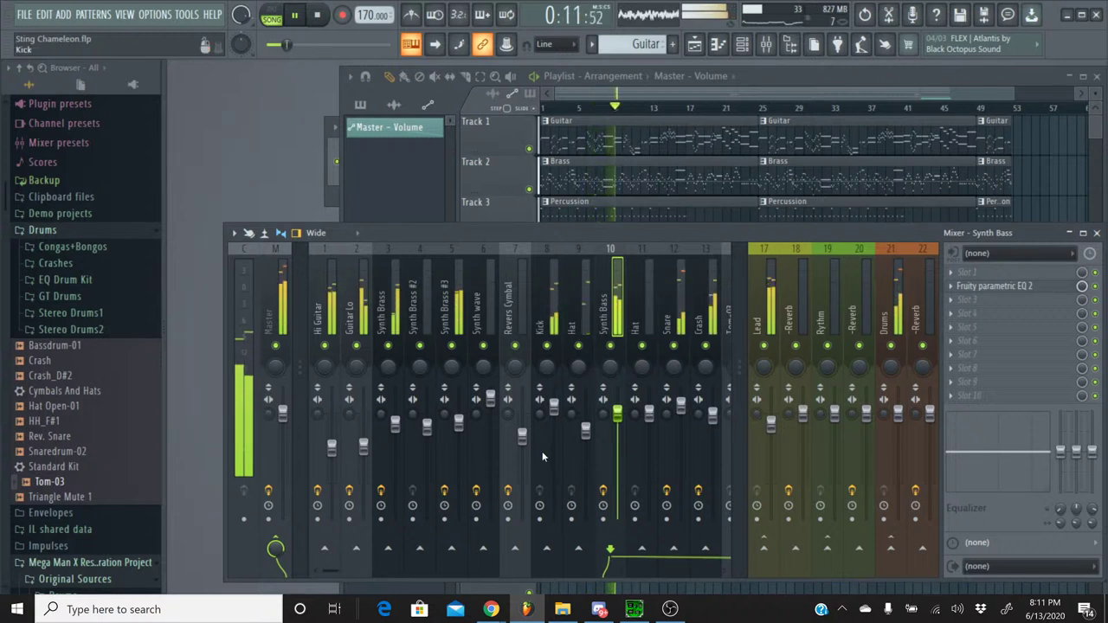
{"action": "left_click", "coordinate": [318, 19]}
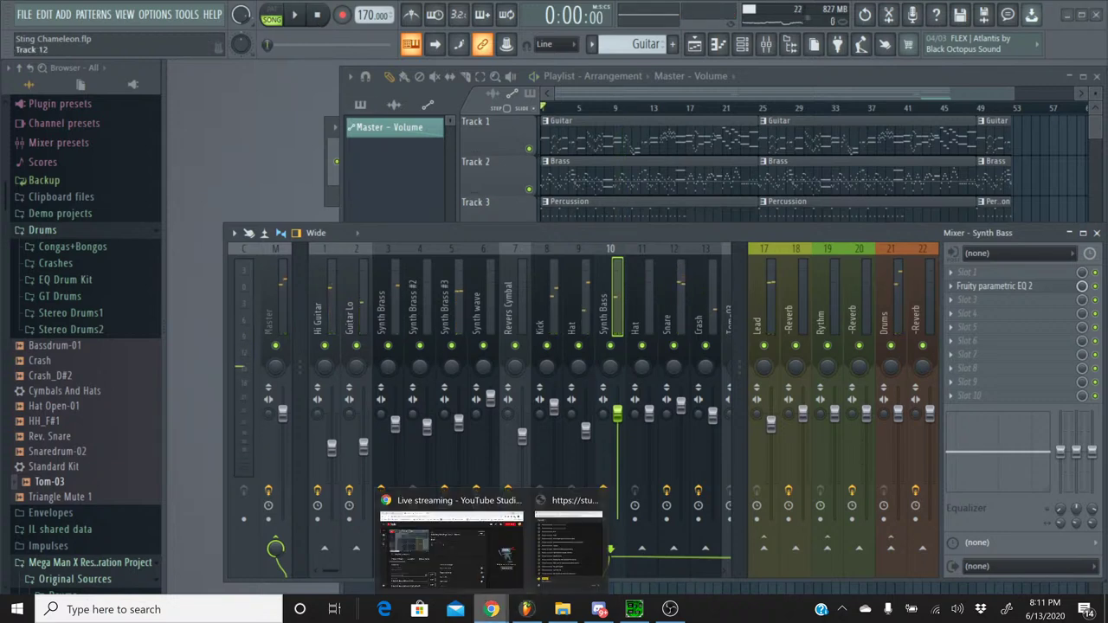
{"action": "left_click", "coordinate": [490, 539]}
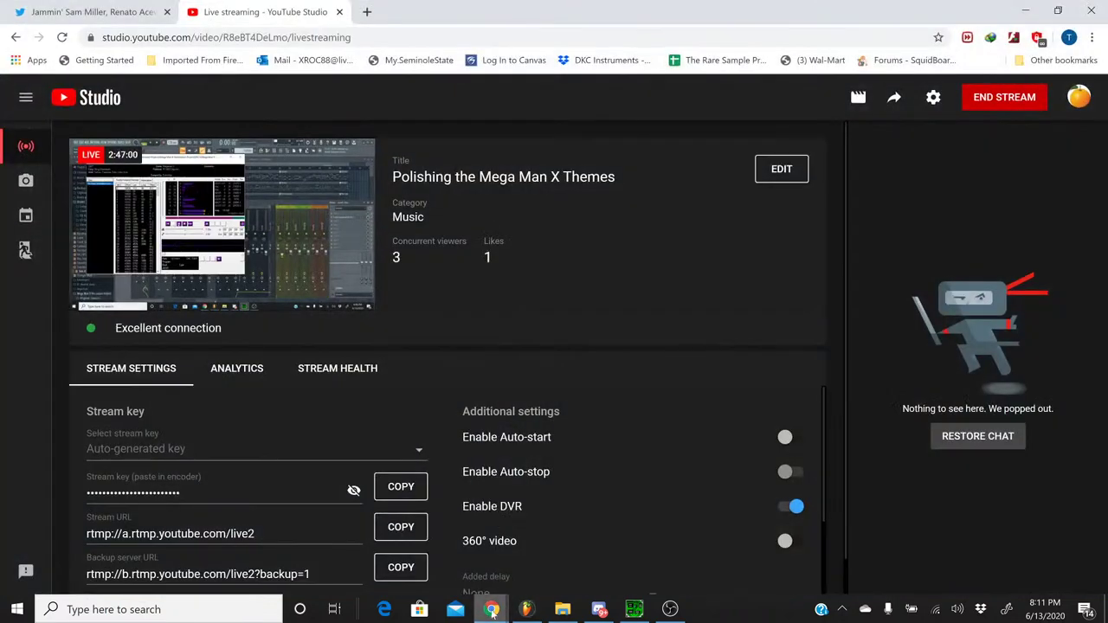
{"action": "left_click", "coordinate": [551, 541]}
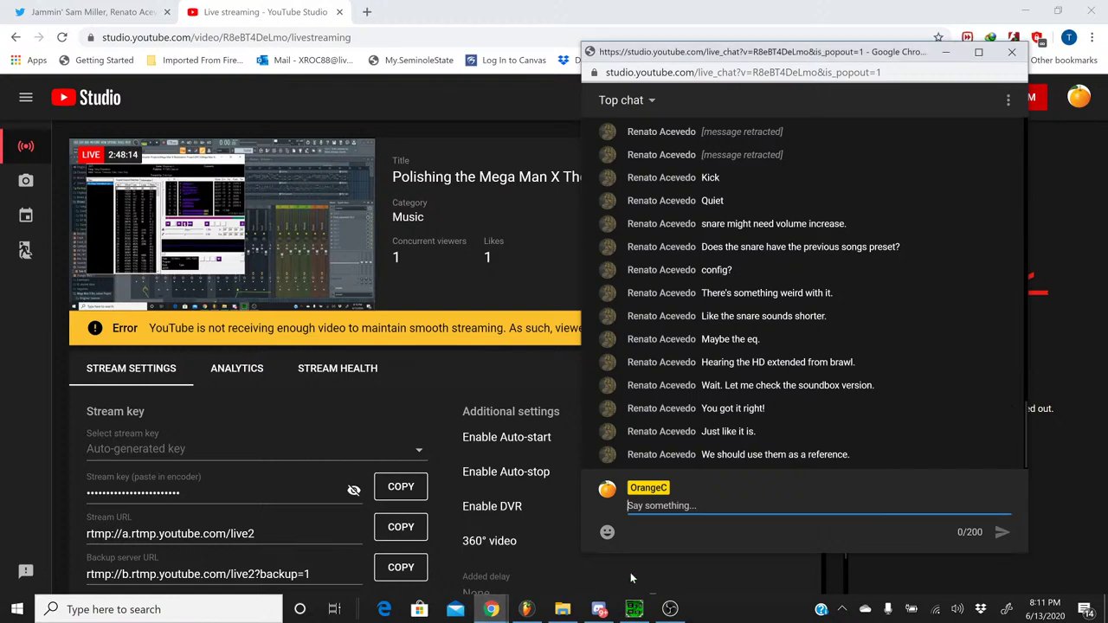
{"action": "left_click", "coordinate": [525, 608]}
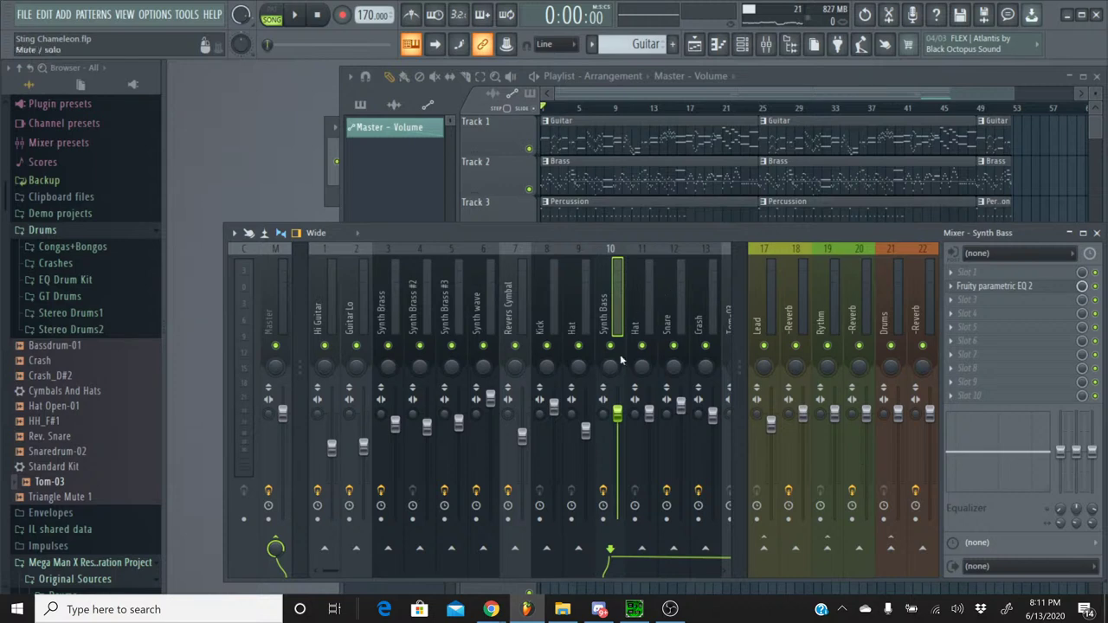
- Solo the Synth Bass mixer track and play the song from the beginning
{"action": "right_click", "coordinate": [611, 351]}
{"action": "left_click", "coordinate": [294, 14]}
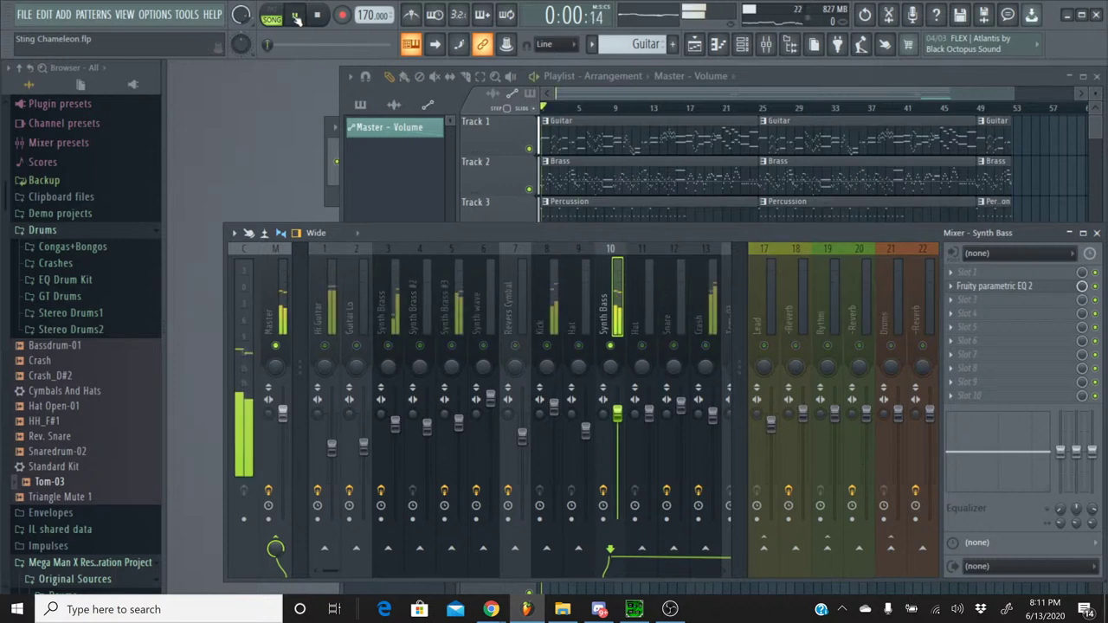
{"action": "left_click", "coordinate": [984, 317]}
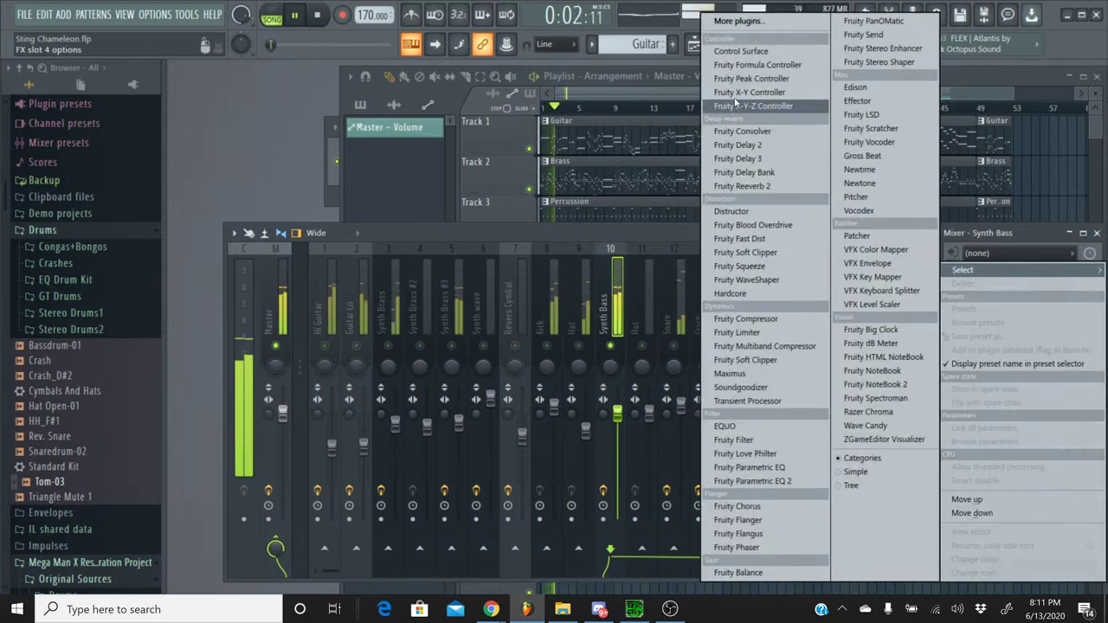
{"action": "left_click", "coordinate": [762, 23]}
{"action": "scroll", "coordinate": [526, 297], "scroll_direction": "down", "scroll_amount": 20}
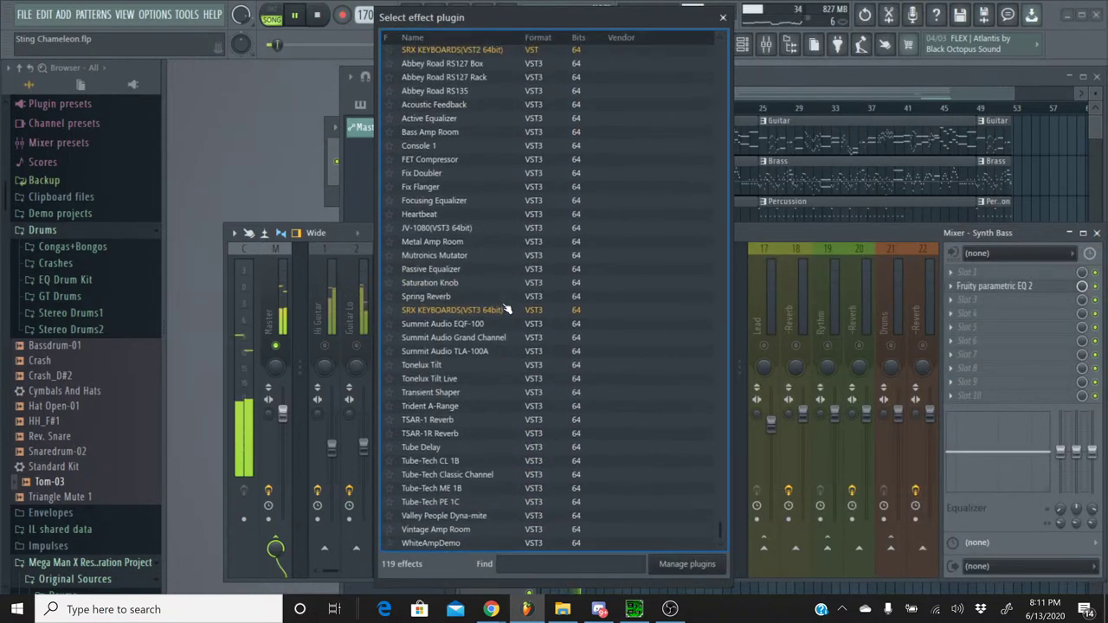
{"action": "left_click", "coordinate": [722, 17]}
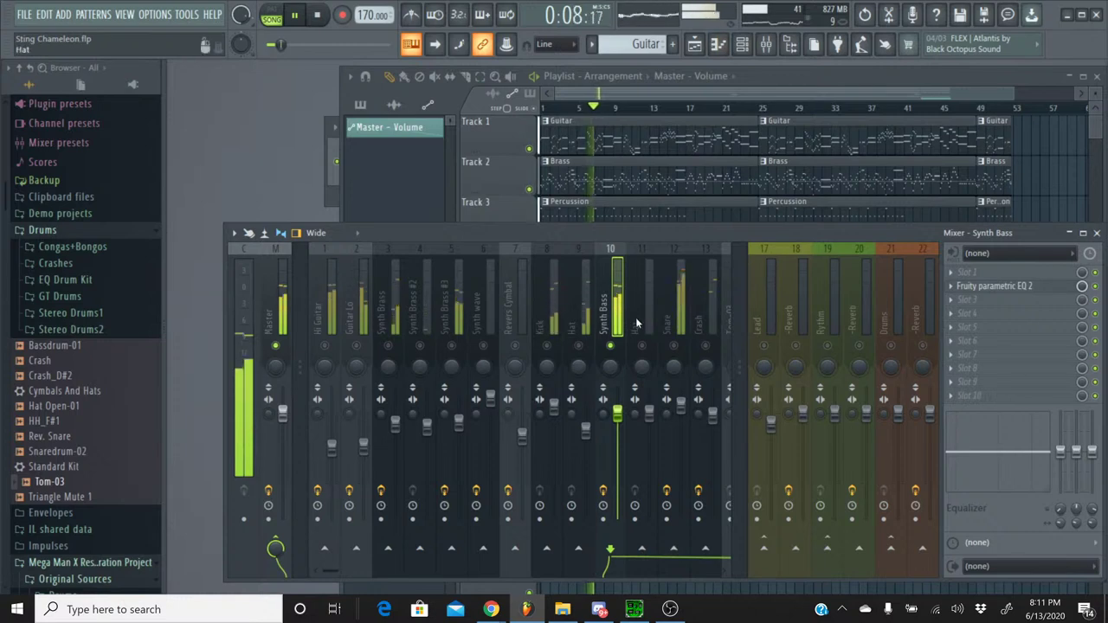
- In the Bass pattern's Synth Bass channel, set the Korg M1's insert effect 1 to Exciter with a dry/wet mix of about 78
{"action": "left_click", "coordinate": [767, 46]}
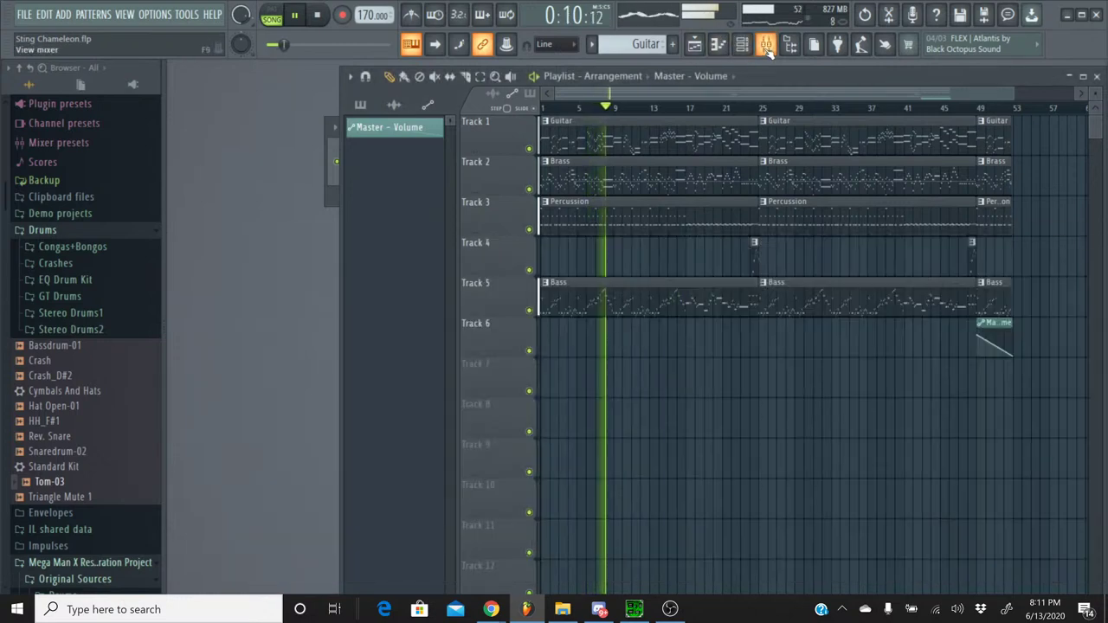
{"action": "left_click", "coordinate": [746, 46]}
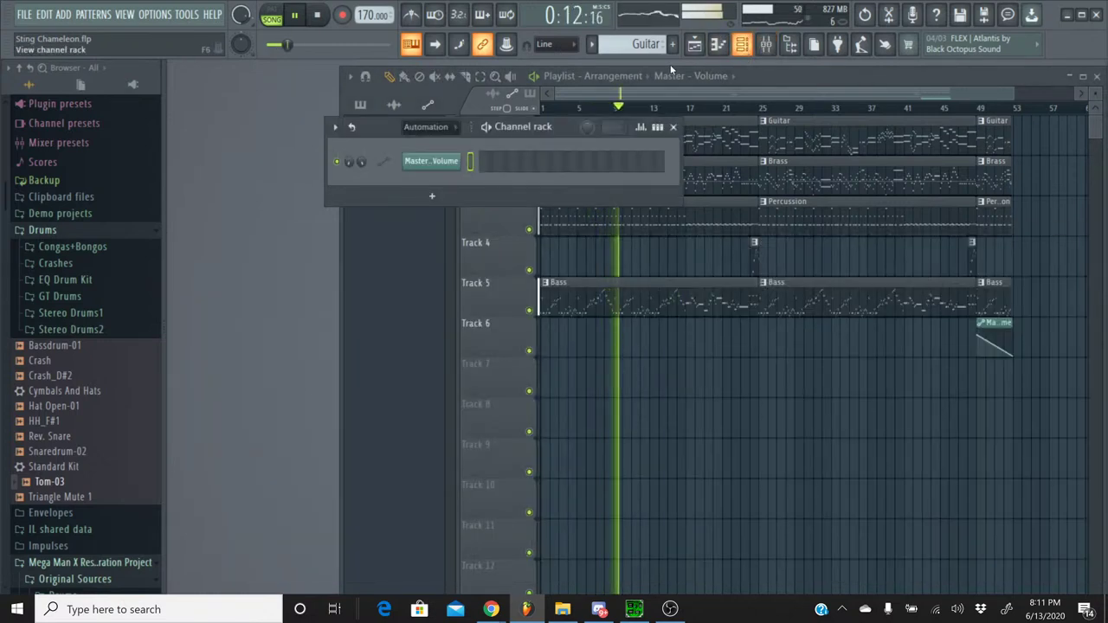
{"action": "left_click", "coordinate": [598, 45]}
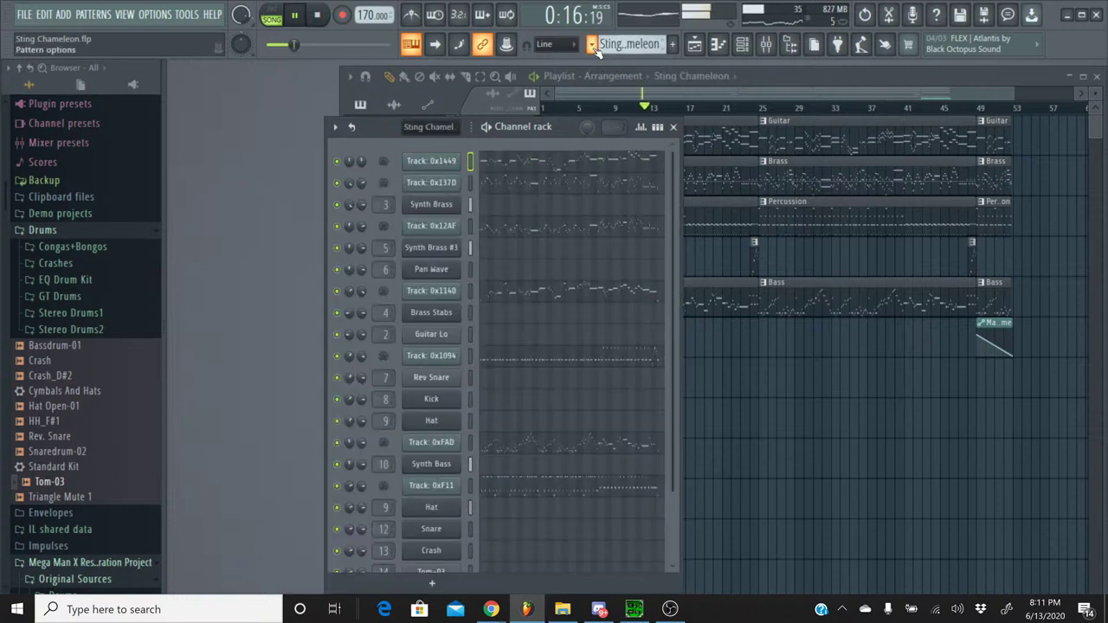
{"action": "left_click", "coordinate": [592, 45]}
{"action": "left_click", "coordinate": [610, 132]}
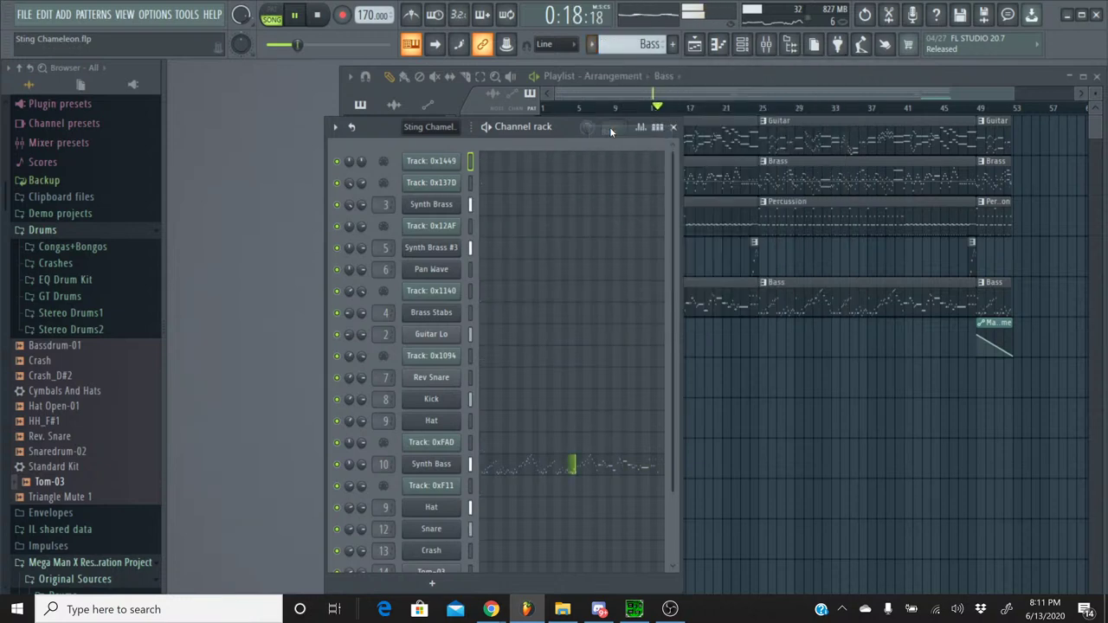
{"action": "left_click", "coordinate": [437, 467]}
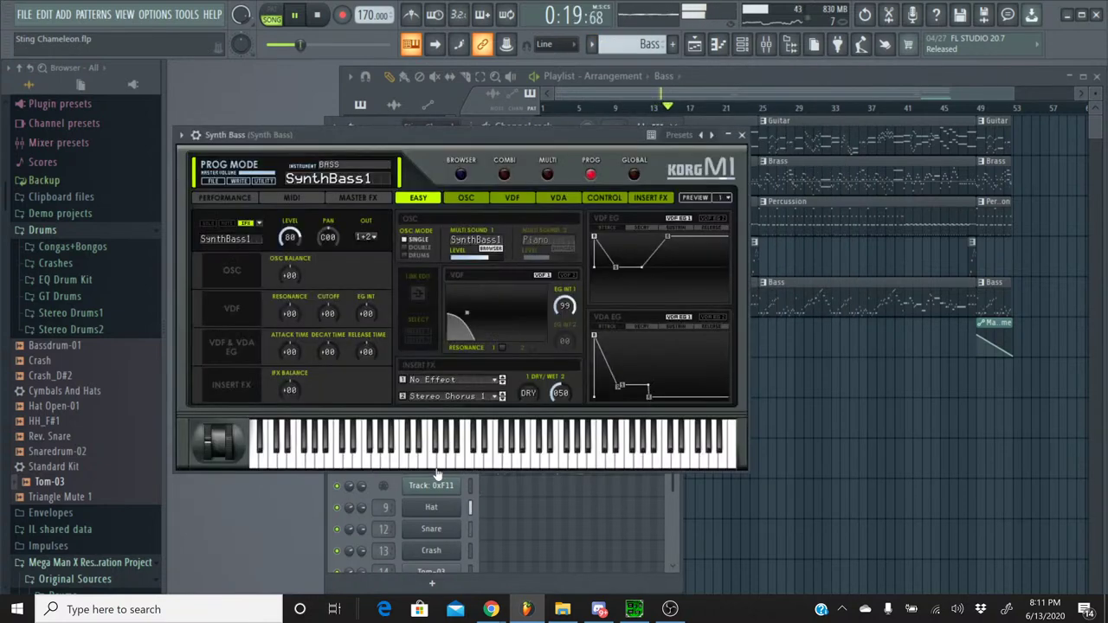
{"action": "left_click", "coordinate": [472, 379]}
{"action": "left_click", "coordinate": [498, 227]}
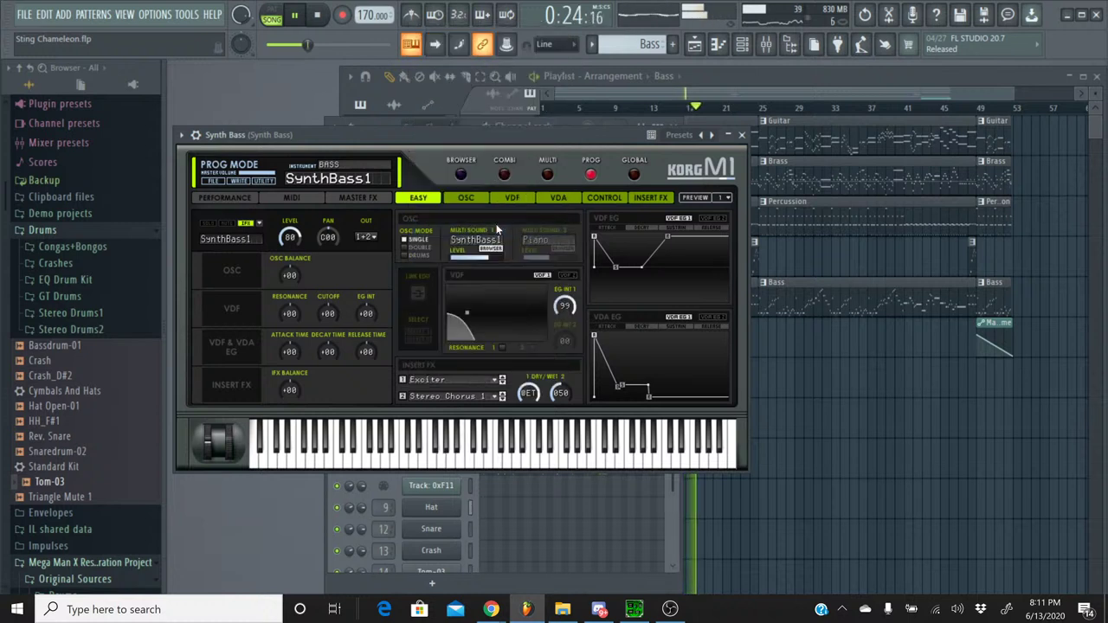
{"action": "mouse_move", "coordinate": [532, 391]}
{"action": "left_mouse_down"}
{"action": "mouse_move", "coordinate": [534, 412]}
{"action": "mouse_move", "coordinate": [530, 400]}
{"action": "left_mouse_up"}
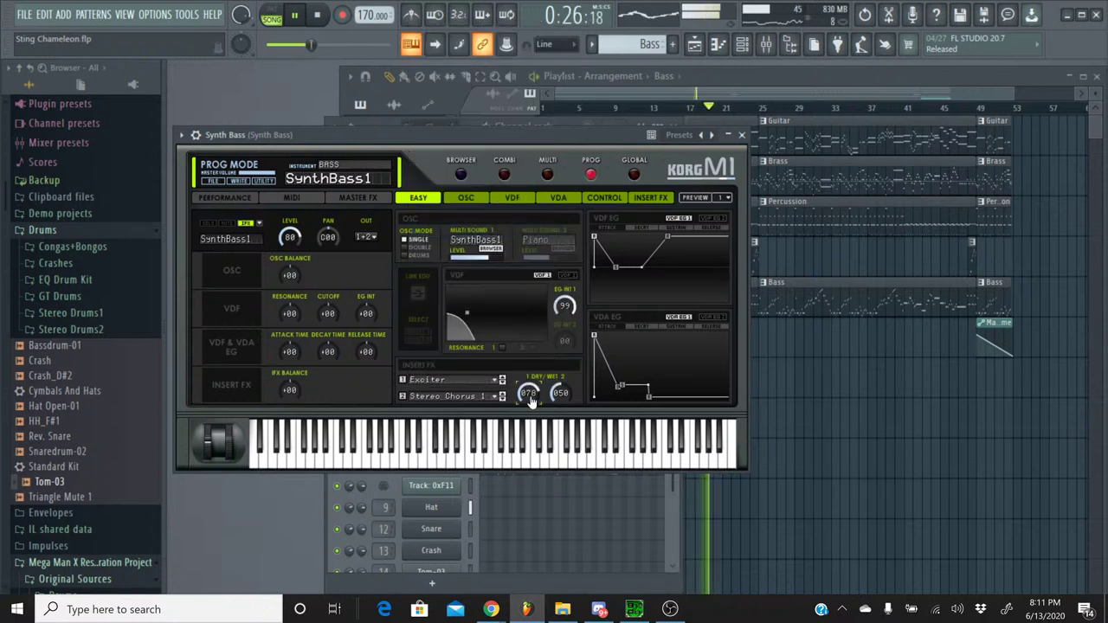
{"action": "left_click", "coordinate": [742, 135]}
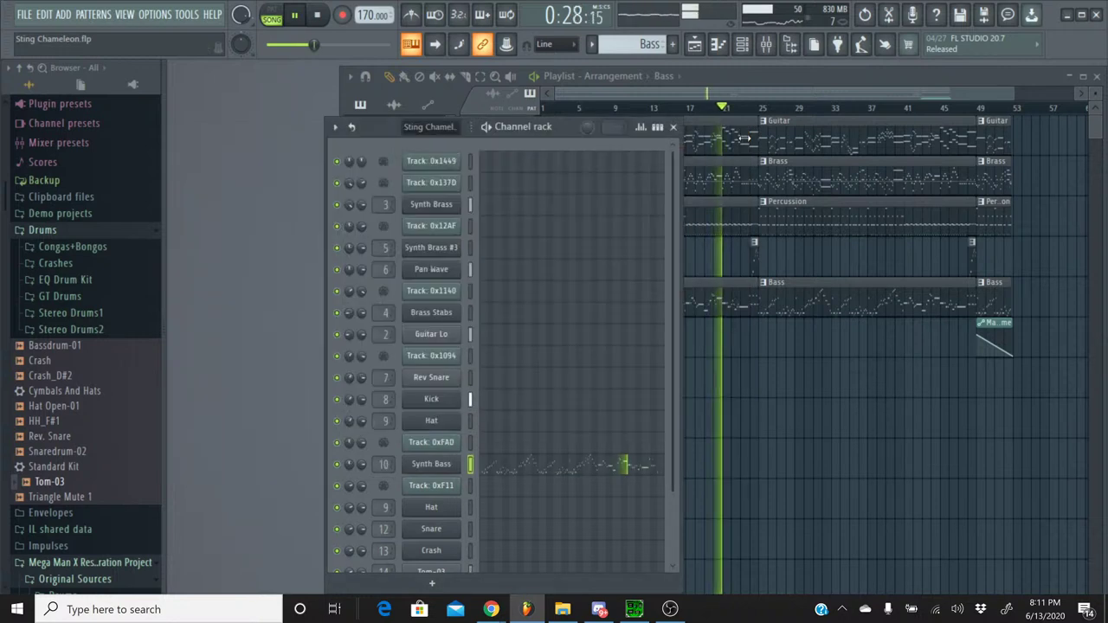
- Play the full mix with all mixer tracks unmuted, set the Synth Bass fader to about 0.1 dB, and stop playback
{"action": "left_click", "coordinate": [766, 44]}
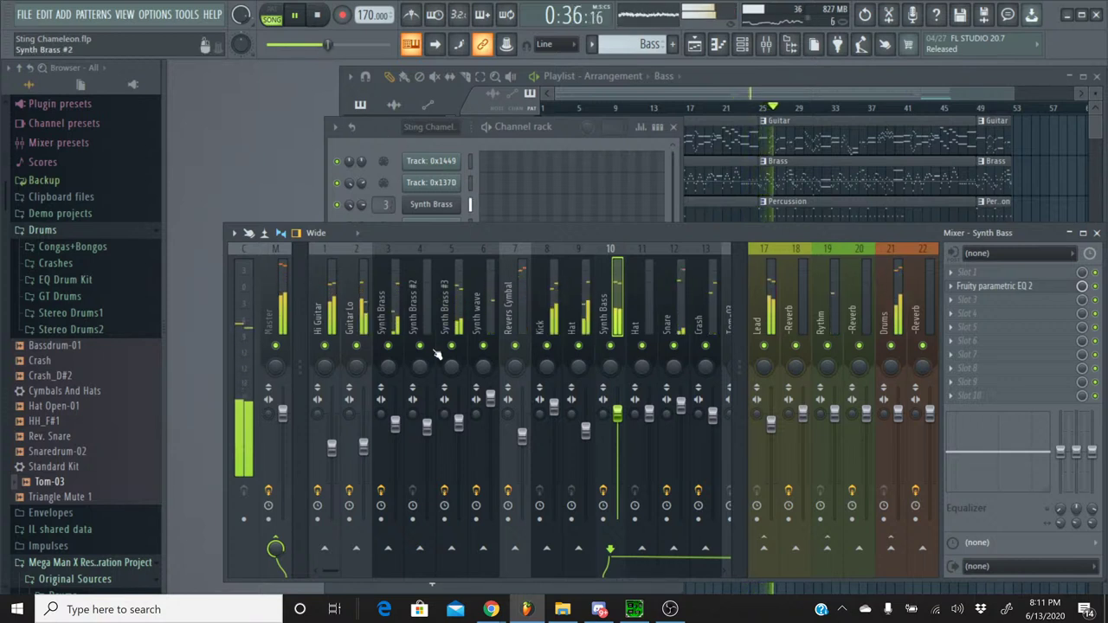
{"action": "left_click_drag", "start_coordinate": [616, 414], "coordinate": [616, 407]}
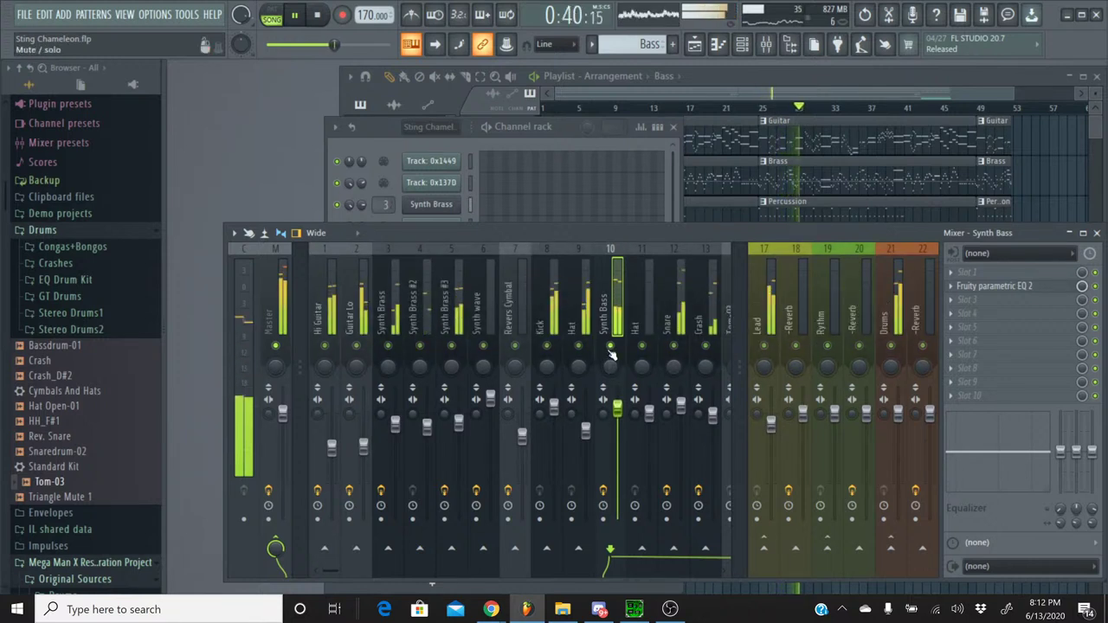
{"action": "left_click_drag", "start_coordinate": [618, 414], "coordinate": [618, 421]}
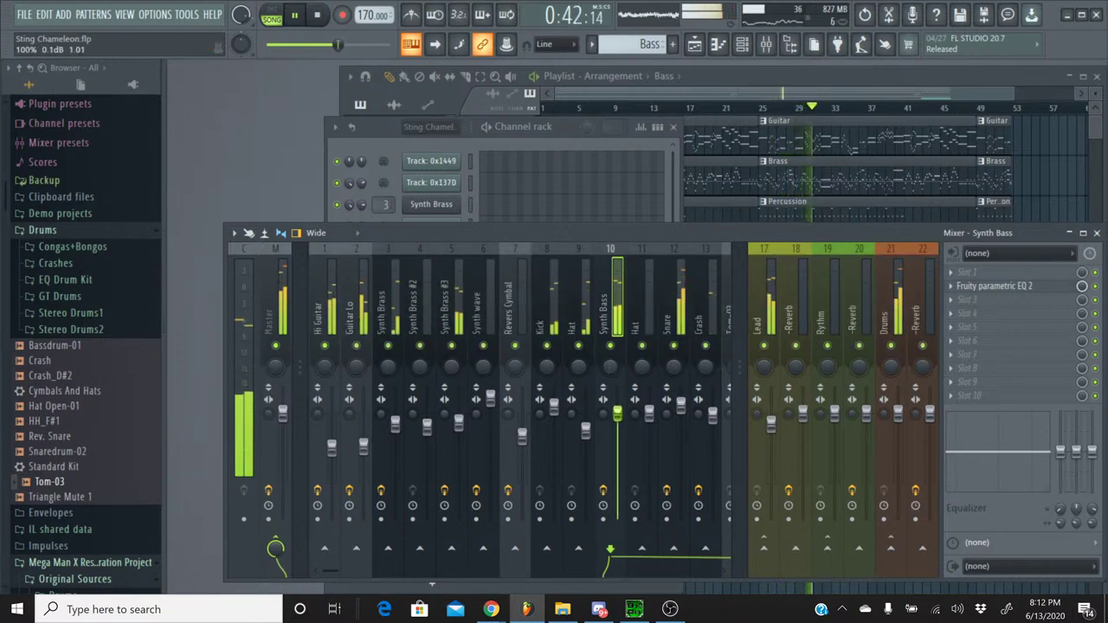
{"action": "left_click", "coordinate": [318, 16]}
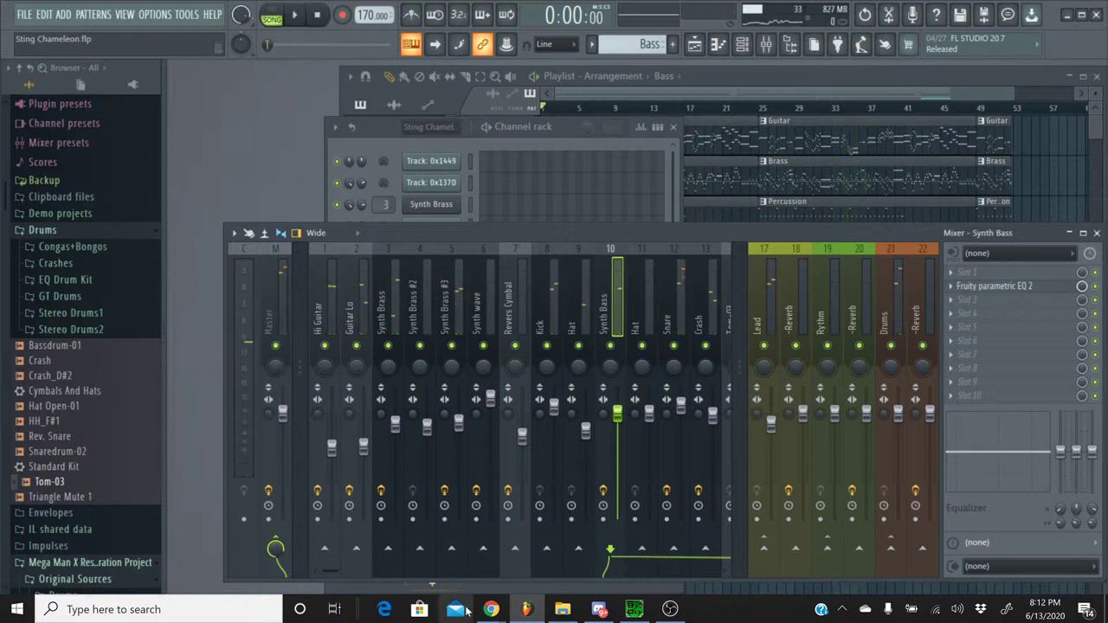
- Switch to the YouTube live chat window, read the recent viewer messages, and return to FL Studio
{"action": "mouse_move", "coordinate": [479, 616]}
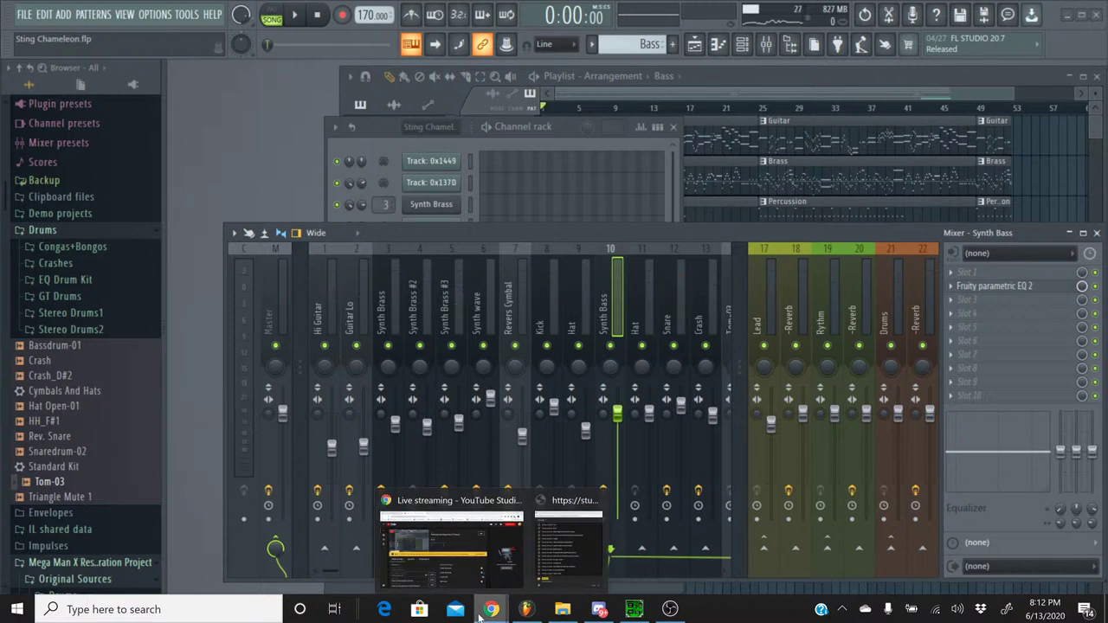
{"action": "mouse_move", "coordinate": [555, 543]}
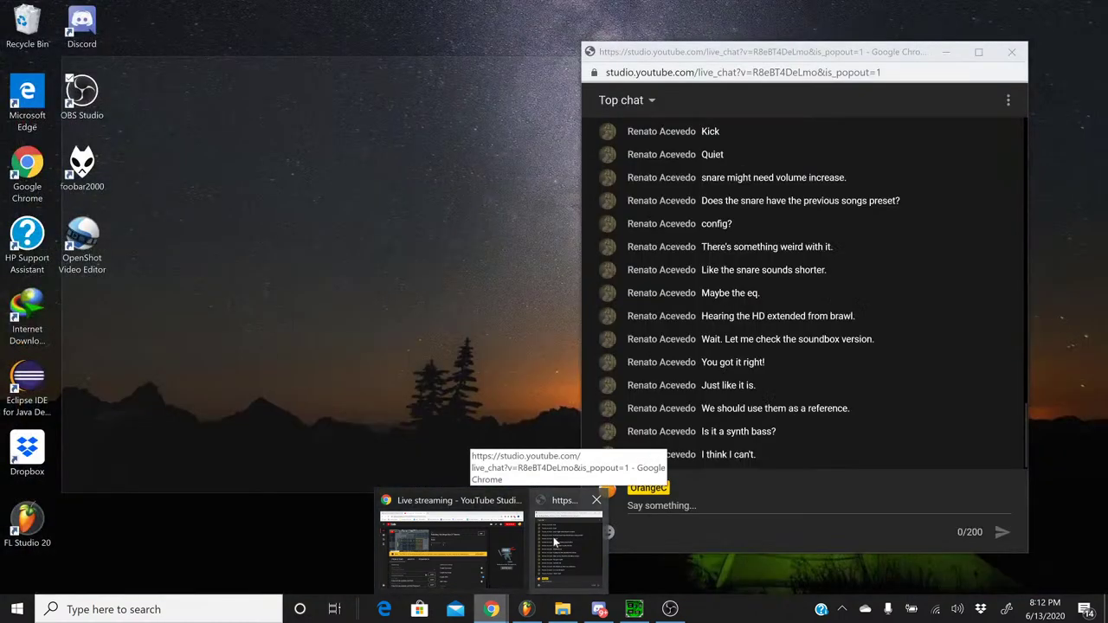
{"action": "left_click", "coordinate": [555, 543]}
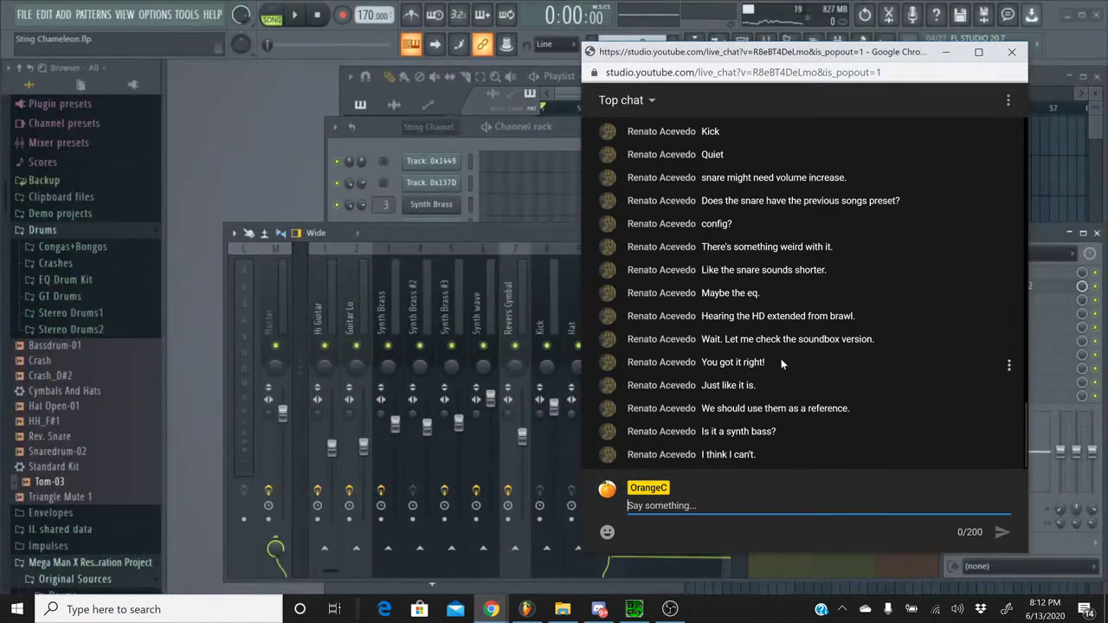
{"action": "left_click", "coordinate": [462, 240]}
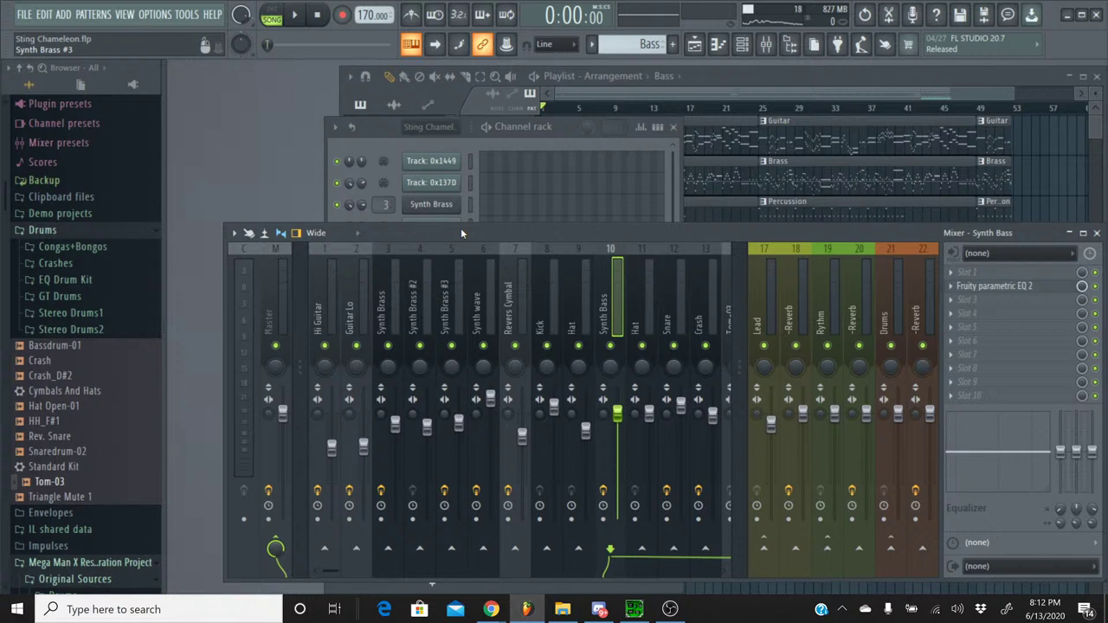
- While the song plays, load Saturation Knob in slot 3 of the Synth Bass mixer track and set its saturation to about 1.6
{"action": "left_click", "coordinate": [294, 26]}
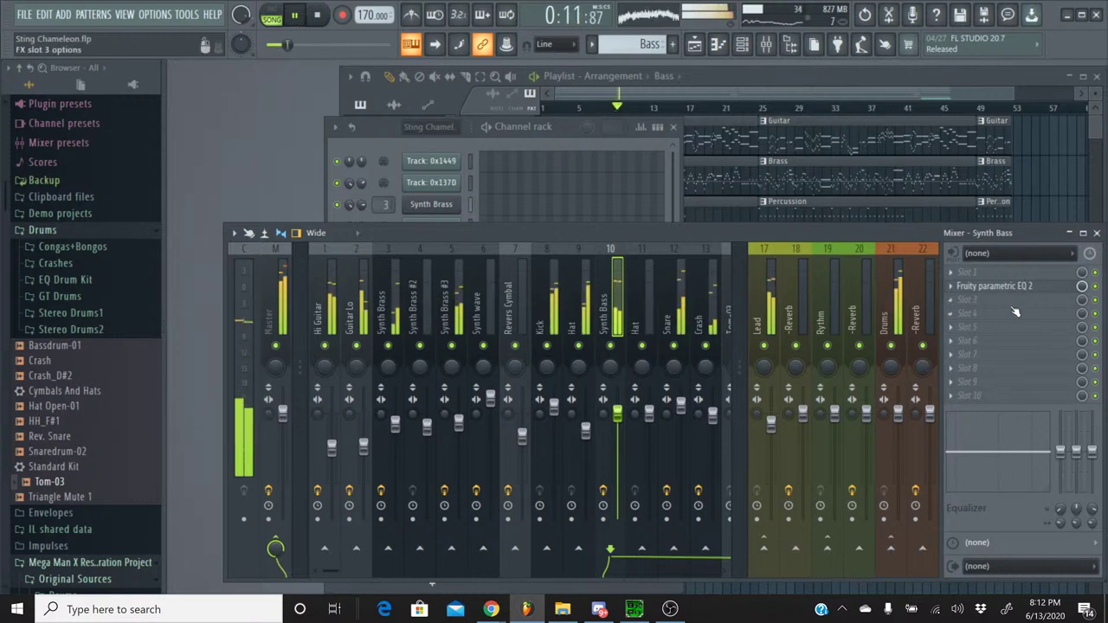
{"action": "left_click", "coordinate": [952, 299]}
{"action": "mouse_move", "coordinate": [962, 270]}
{"action": "left_click", "coordinate": [737, 21]}
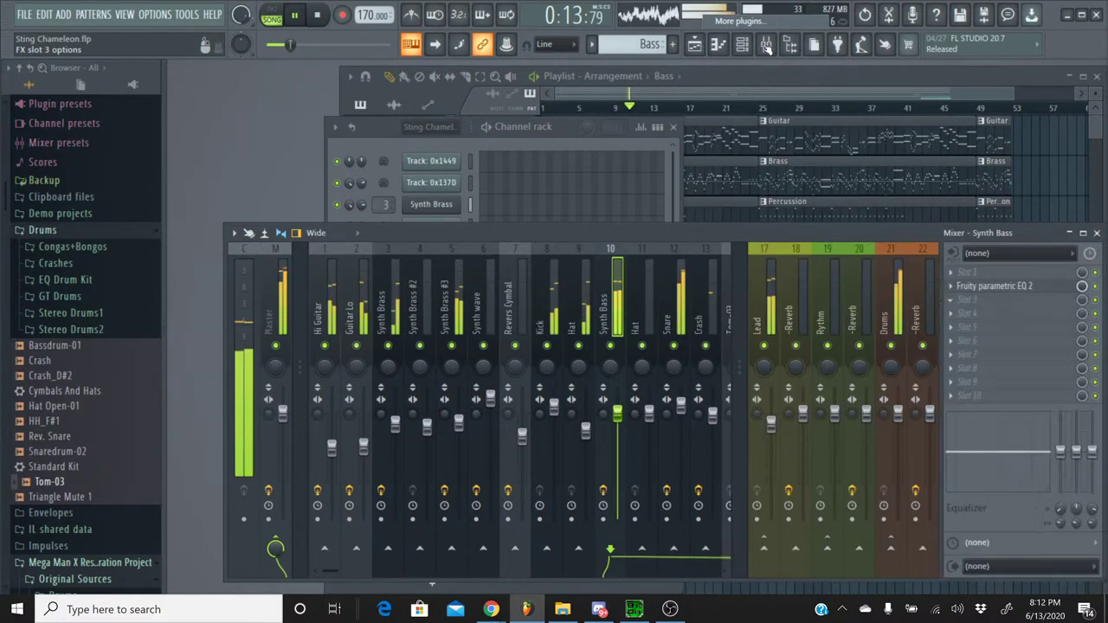
{"action": "scroll", "coordinate": [475, 355], "scroll_direction": "down", "scroll_amount": 10}
{"action": "scroll", "coordinate": [476, 355], "scroll_direction": "down", "scroll_amount": 10}
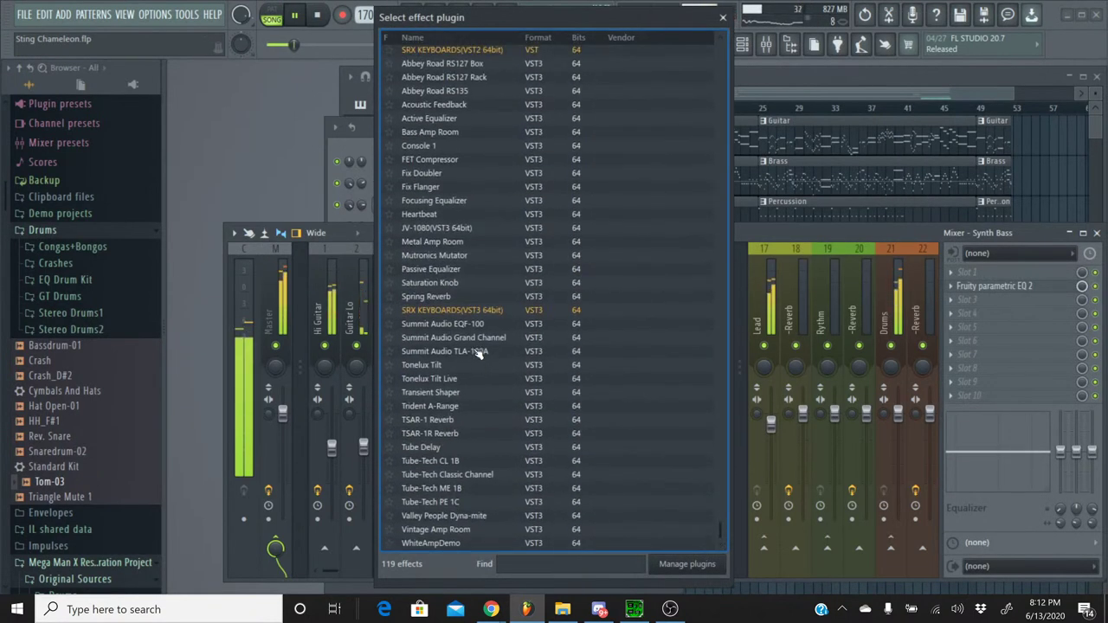
{"action": "left_click", "coordinate": [465, 284]}
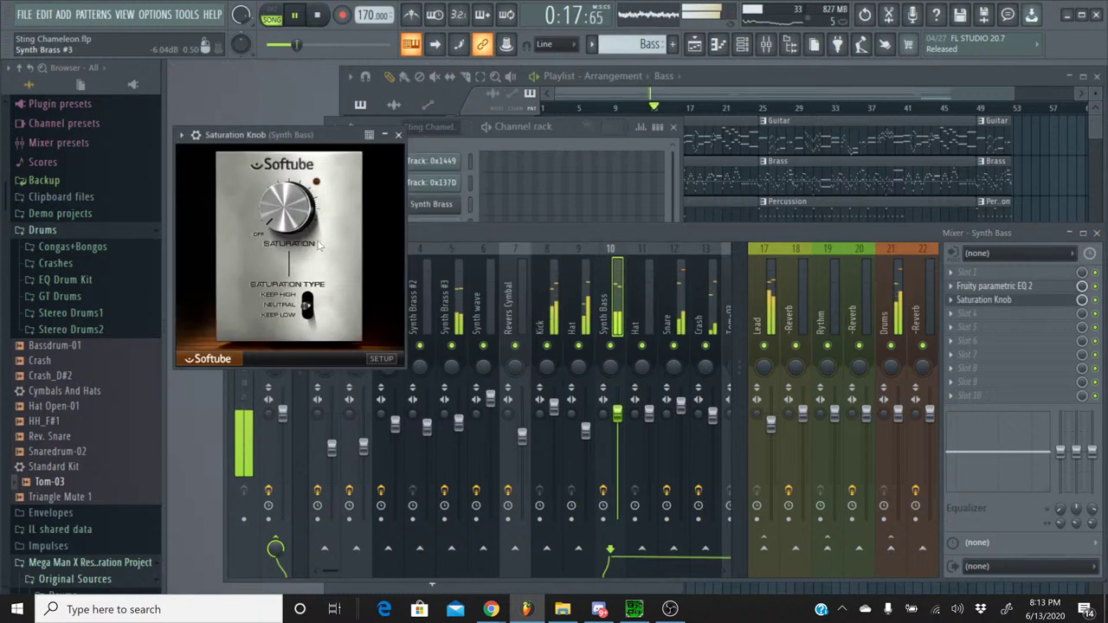
{"action": "left_click_drag", "start_coordinate": [295, 183], "coordinate": [295, 192]}
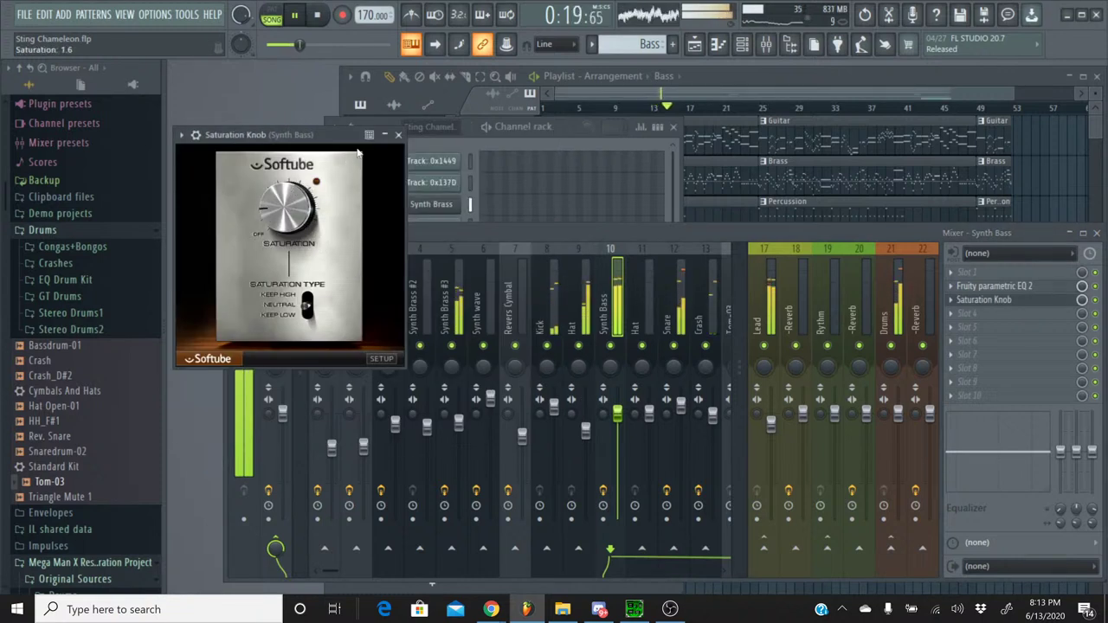
{"action": "left_click", "coordinate": [398, 134]}
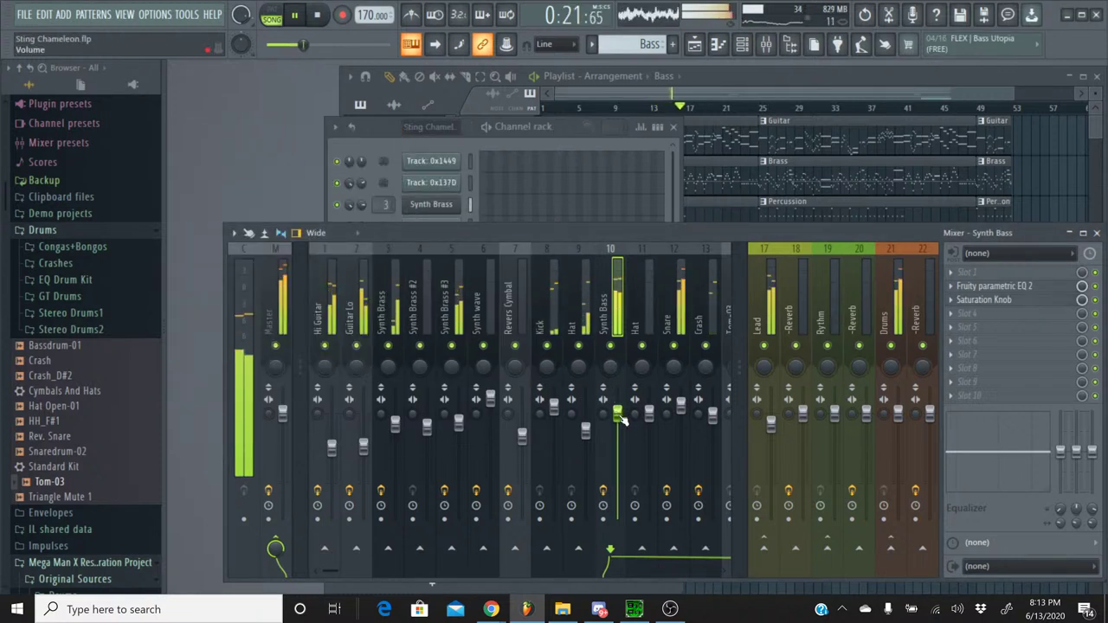
- Lower the Synth Bass fader slightly below 0 dB, auditioning the track both soloed and within the full mix
{"action": "left_click_drag", "start_coordinate": [621, 419], "coordinate": [619, 433]}
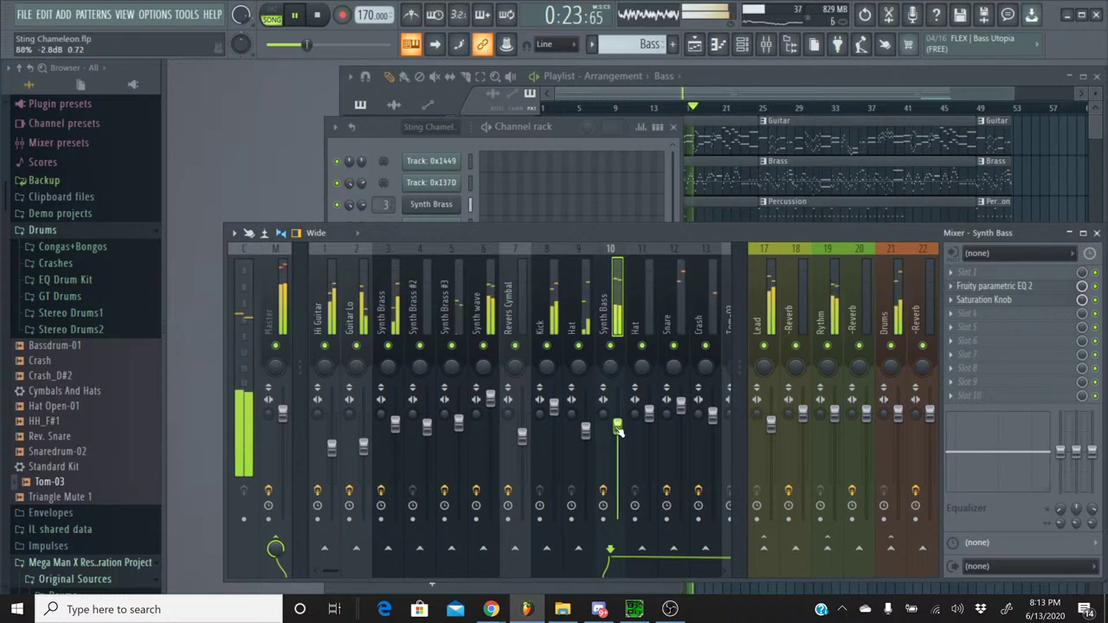
{"action": "right_click", "coordinate": [611, 345]}
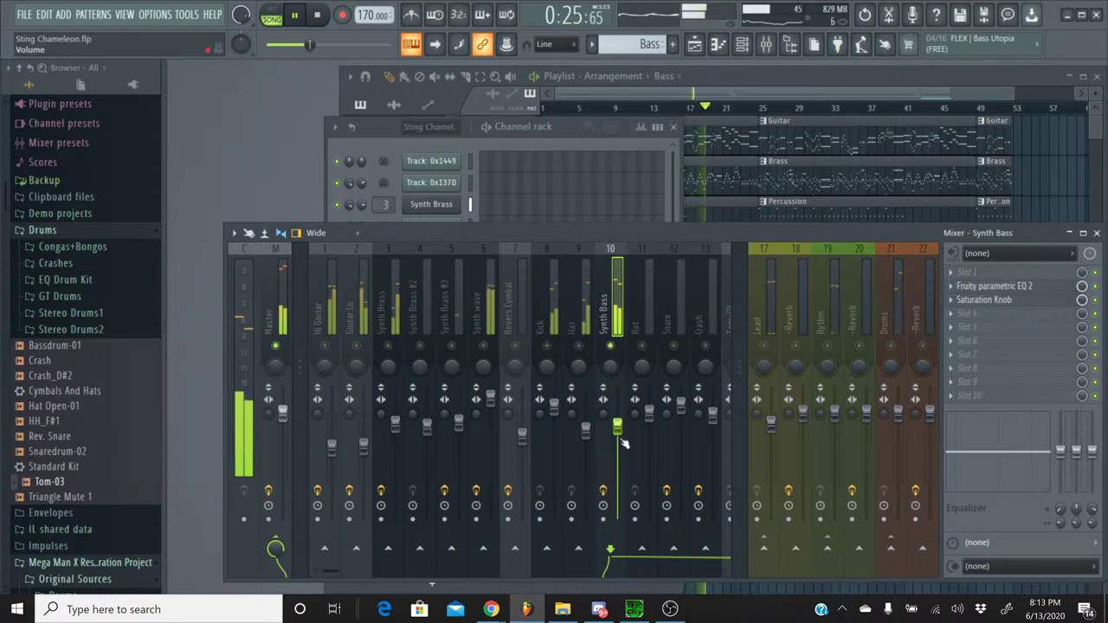
{"action": "left_click_drag", "start_coordinate": [620, 438], "coordinate": [620, 431]}
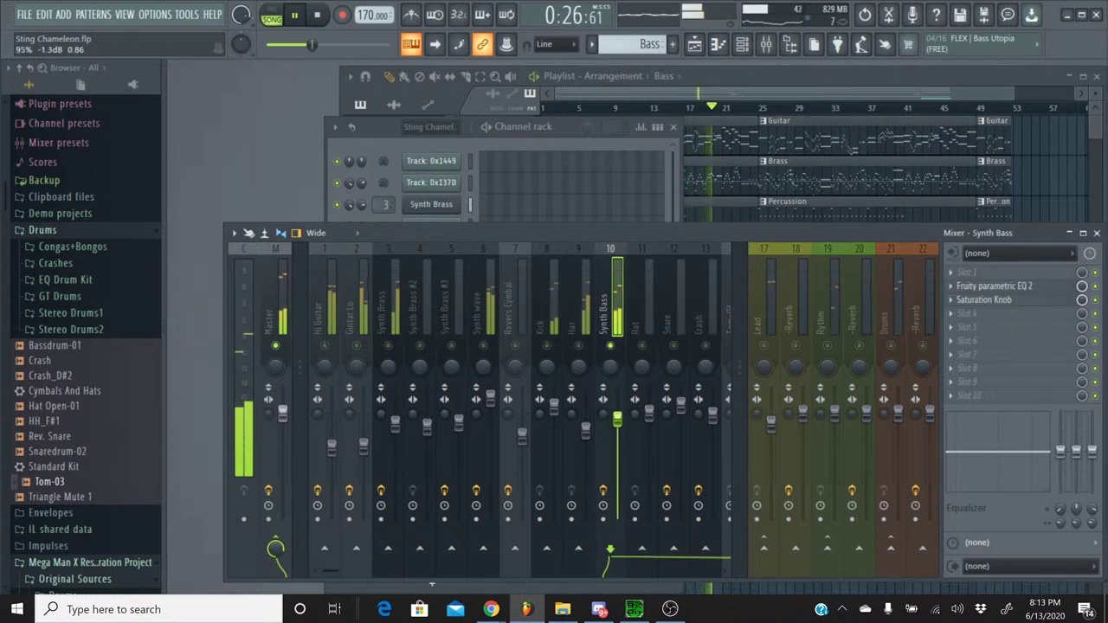
{"action": "right_click", "coordinate": [611, 347]}
{"action": "right_click", "coordinate": [610, 346]}
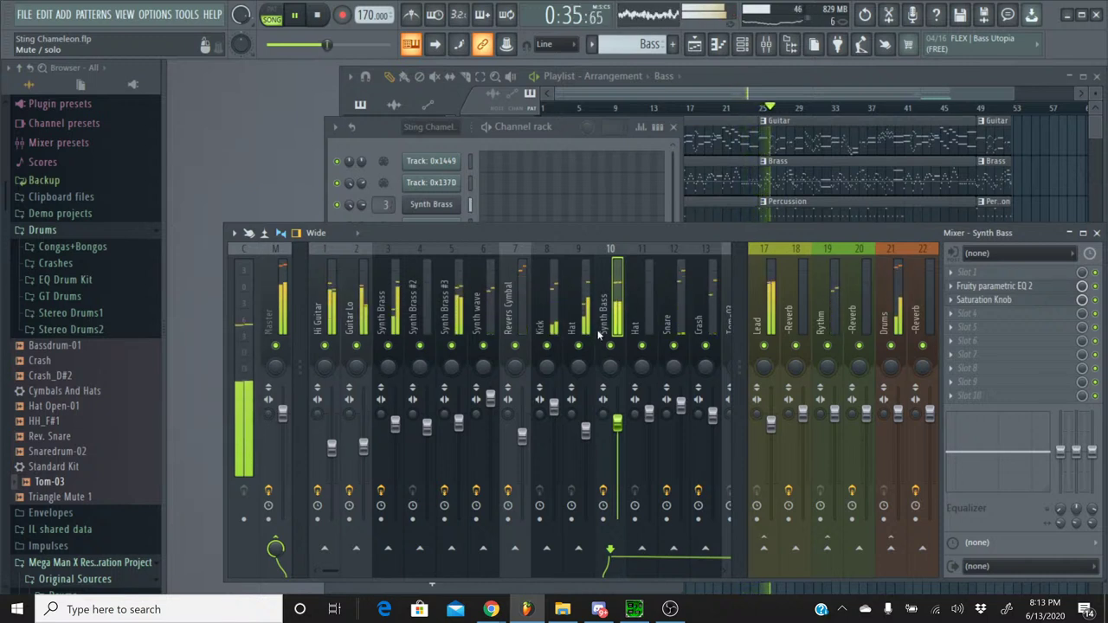
- Stop playback and save the Sting Chameleon project
{"action": "left_click", "coordinate": [319, 16]}
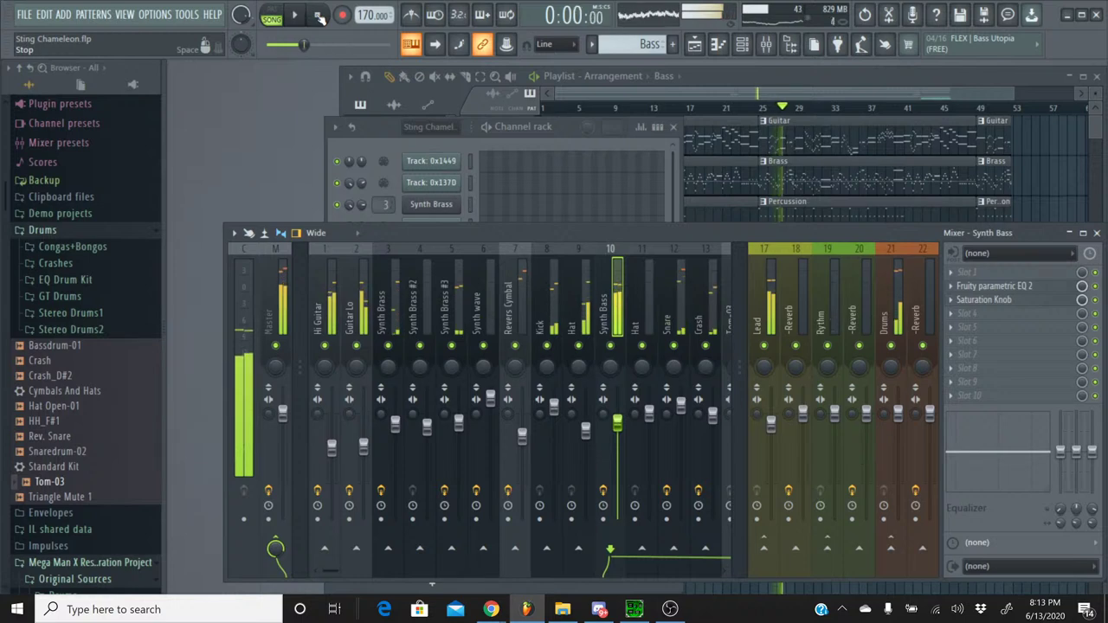
{"action": "left_click", "coordinate": [41, 15]}
{"action": "left_click", "coordinate": [41, 83]}
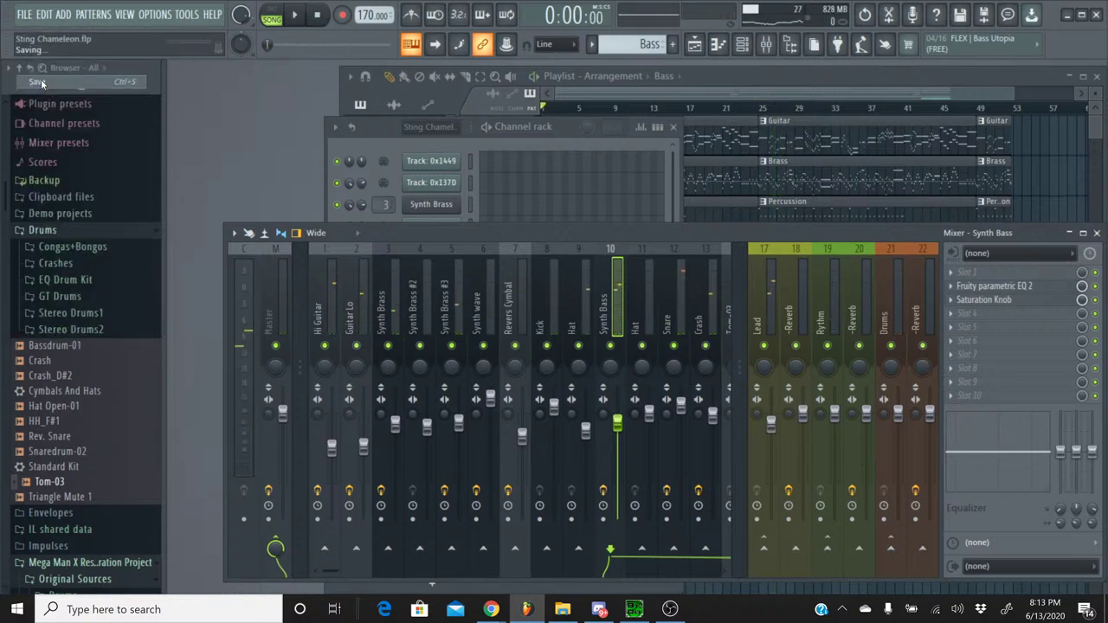
- Check the YouTube live chat for new feedback on the synth bass and switch back to FL Studio
{"action": "mouse_move", "coordinate": [491, 609]}
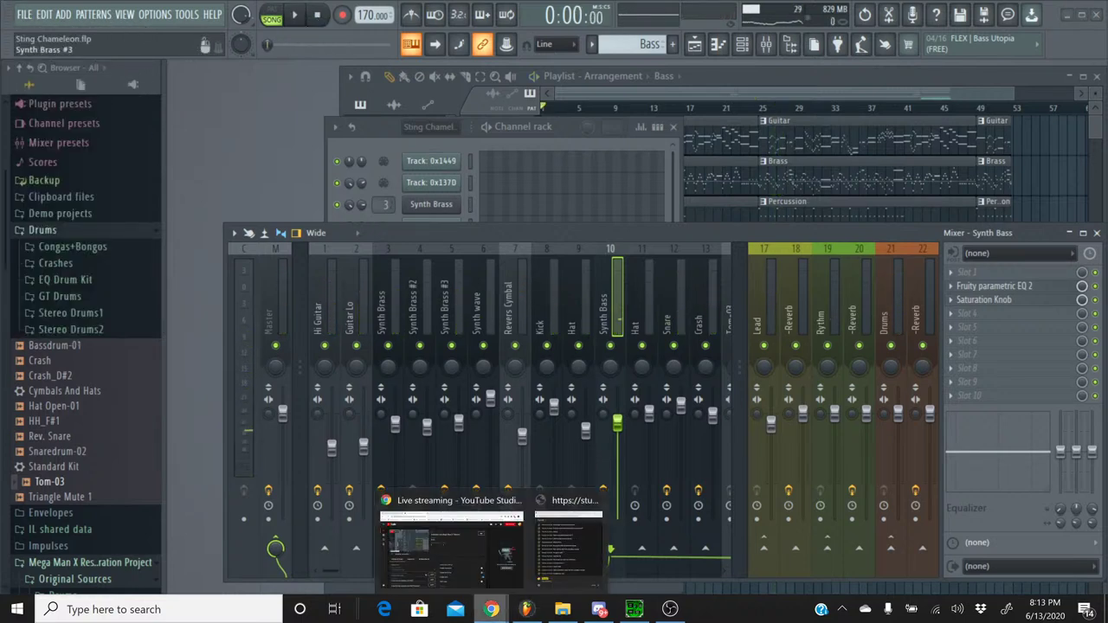
{"action": "left_click", "coordinate": [563, 545]}
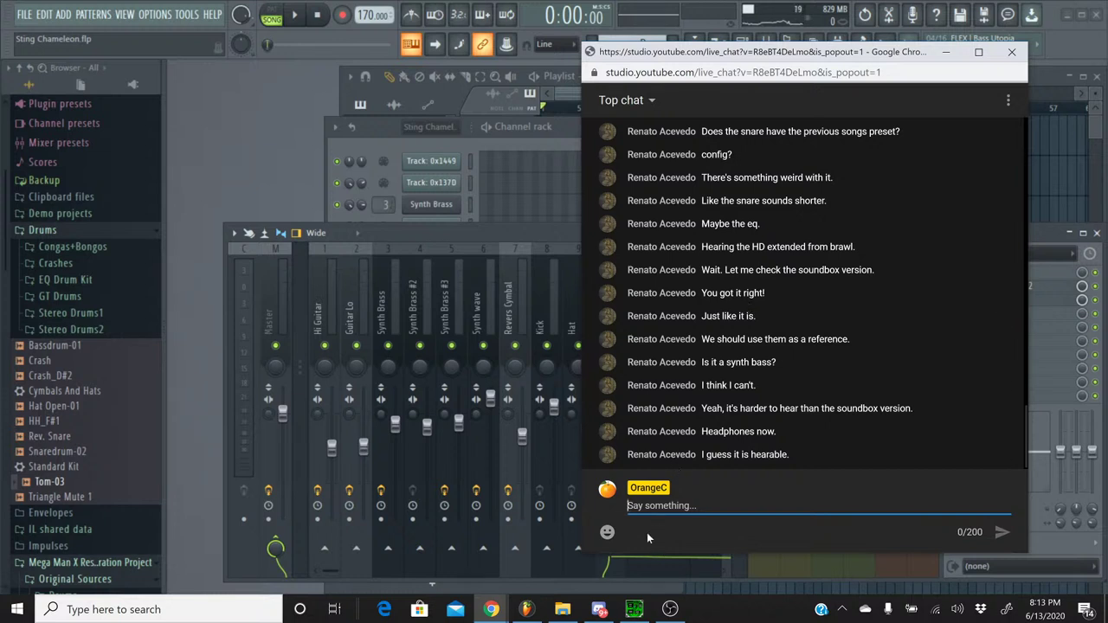
{"action": "left_click", "coordinate": [527, 609]}
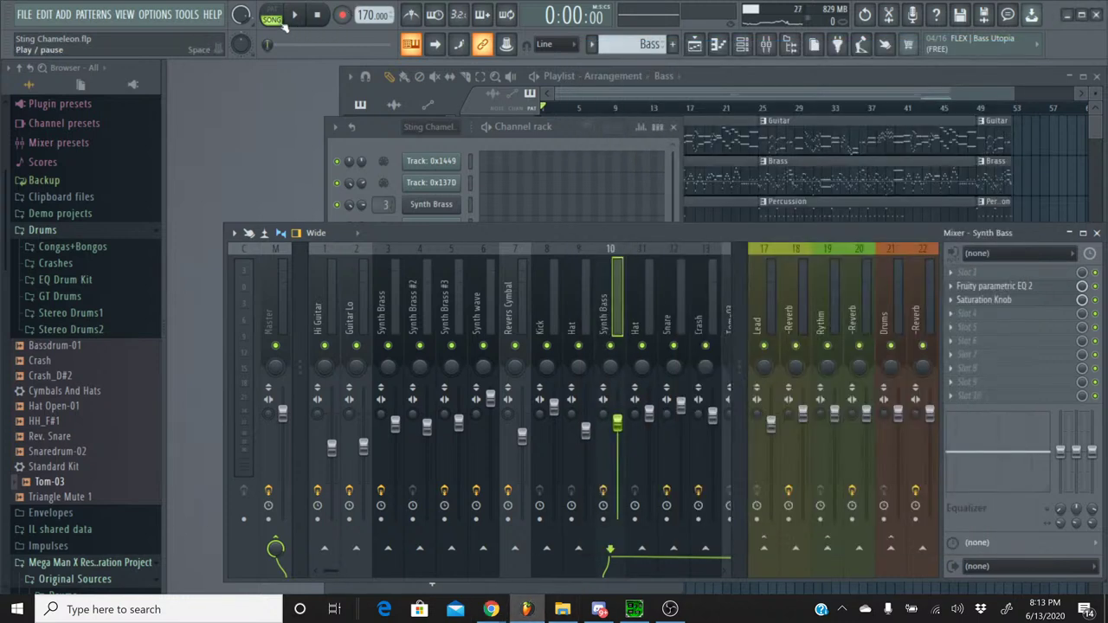
- Replay the song from the start, briefly solo the Synth Bass for comparison, and open the live chat to read the latest feedback
{"action": "left_click", "coordinate": [290, 17]}
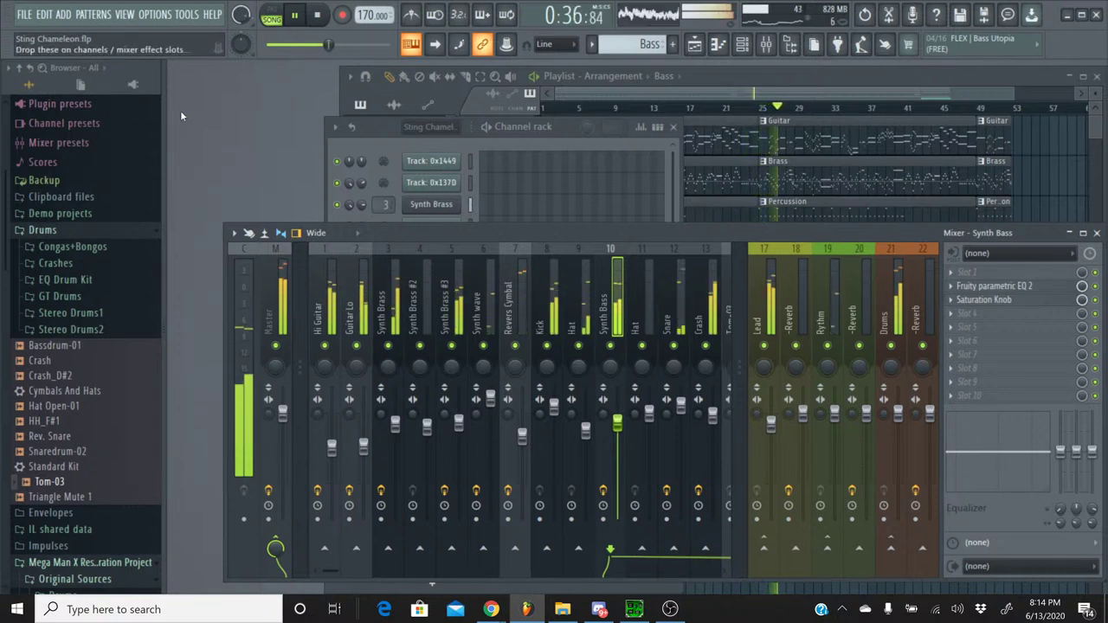
{"action": "right_click", "coordinate": [612, 347]}
{"action": "right_click", "coordinate": [611, 347]}
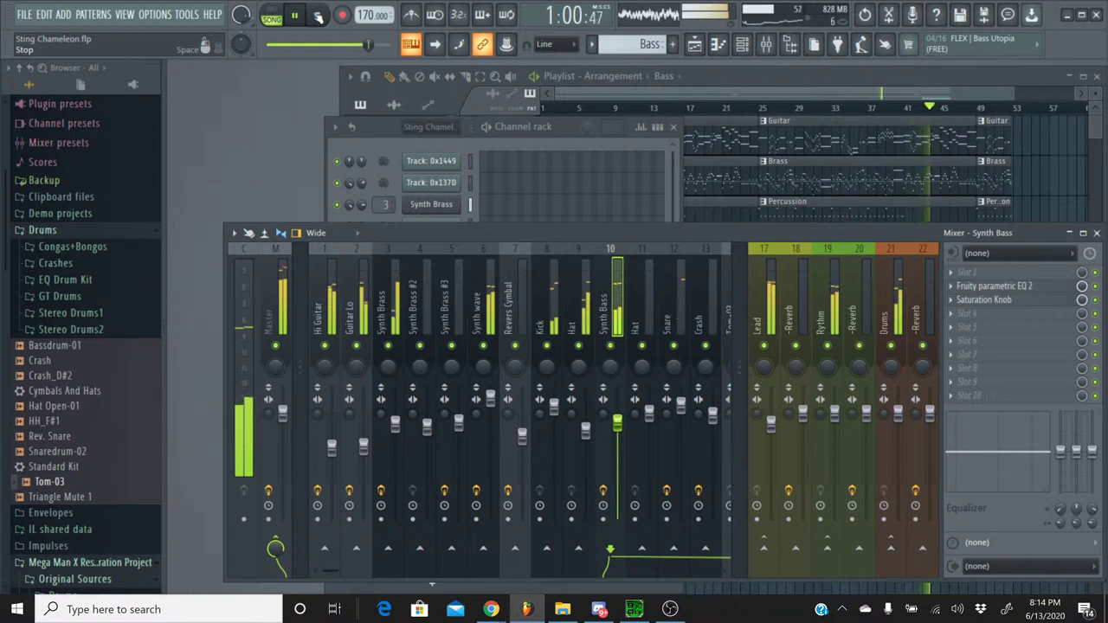
{"action": "mouse_move", "coordinate": [491, 610]}
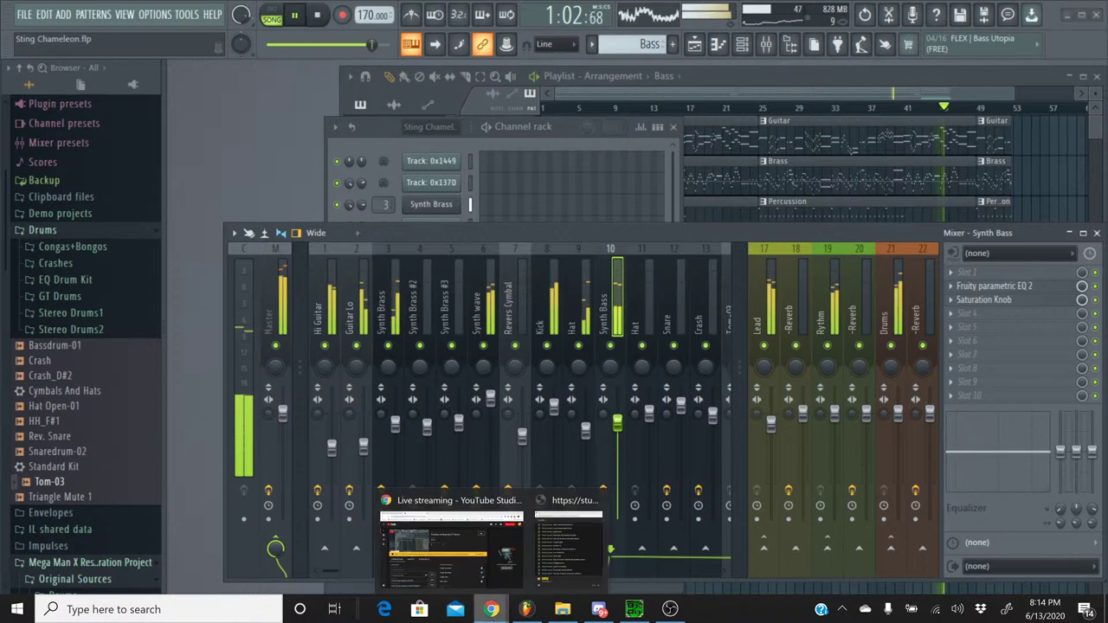
{"action": "left_click", "coordinate": [544, 585]}
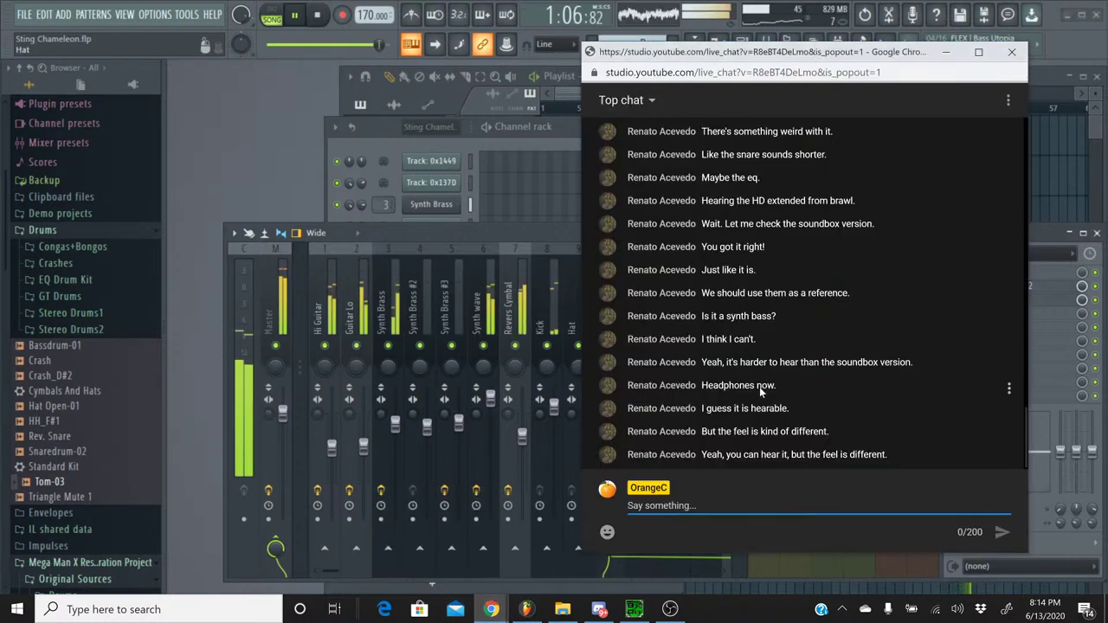
- Stop playback, listen to the original Sting Chameleon track in SPCTool for comparison, and return to FL Studio
{"action": "left_click", "coordinate": [319, 24]}
{"action": "left_click", "coordinate": [599, 610]}
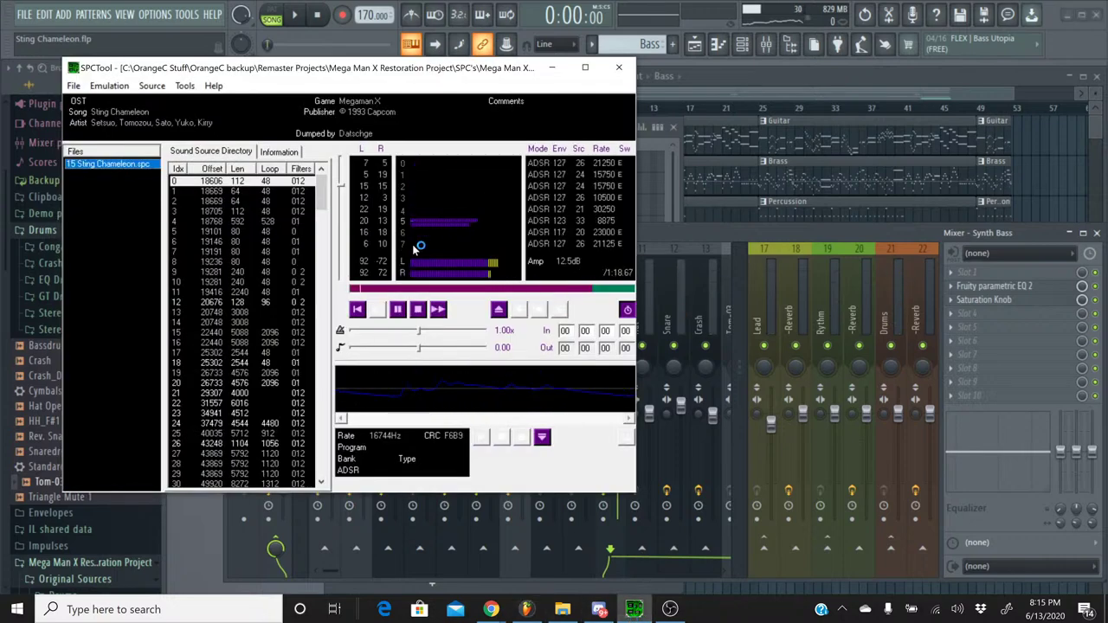
{"action": "left_click", "coordinate": [420, 311]}
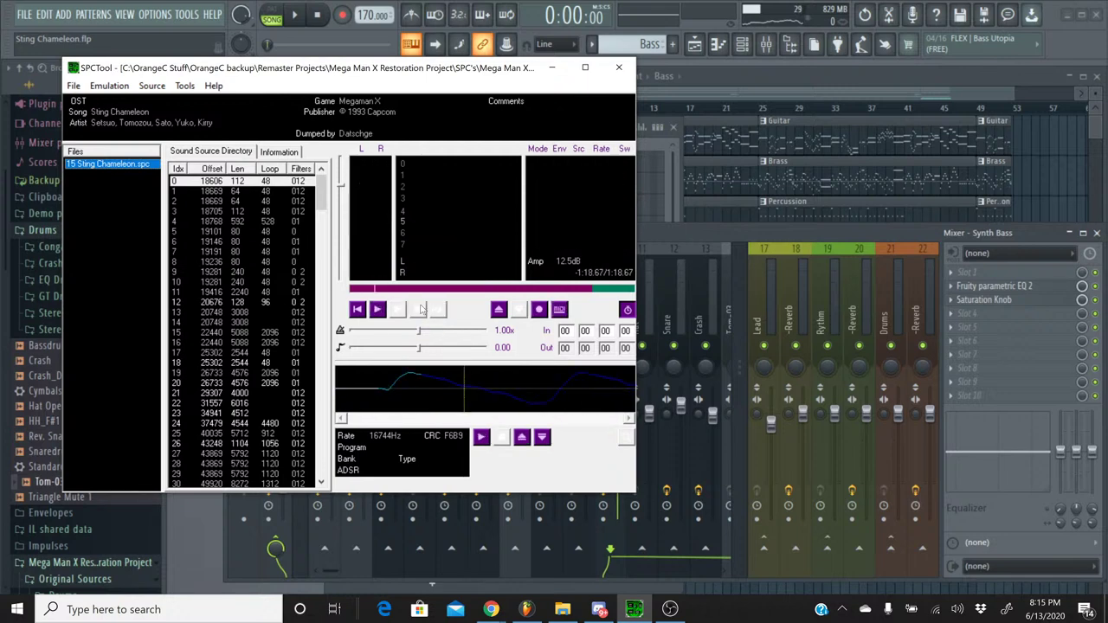
{"action": "left_click", "coordinate": [549, 65]}
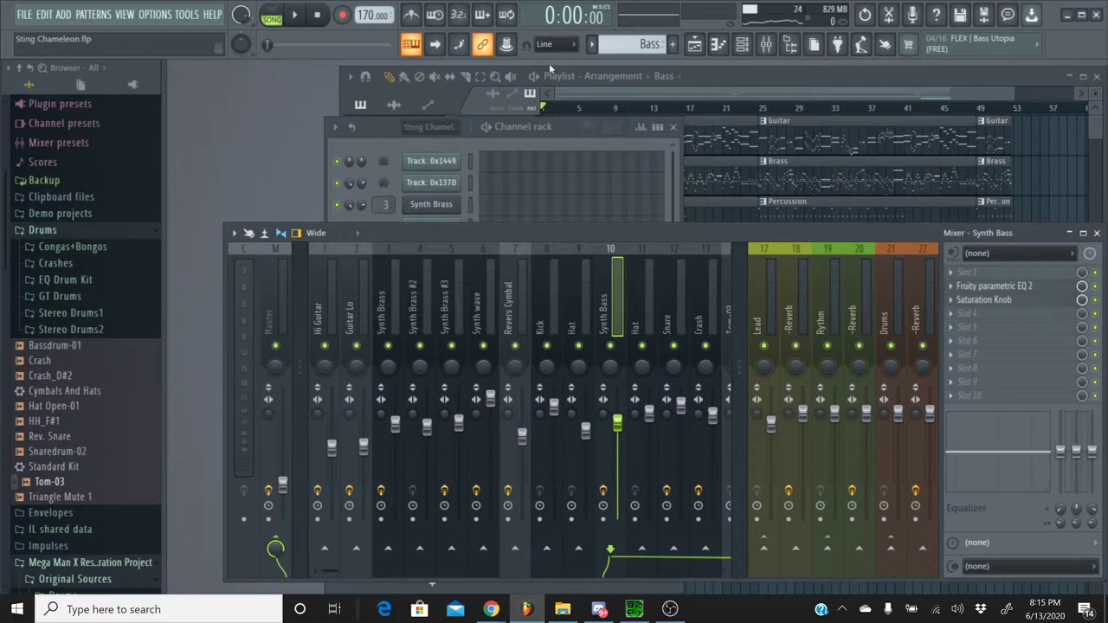
- In the Sting Chameleon pattern, select and copy the opening B3 note of Track: 0x1140
{"action": "left_click", "coordinate": [746, 47]}
{"action": "left_click", "coordinate": [591, 45]}
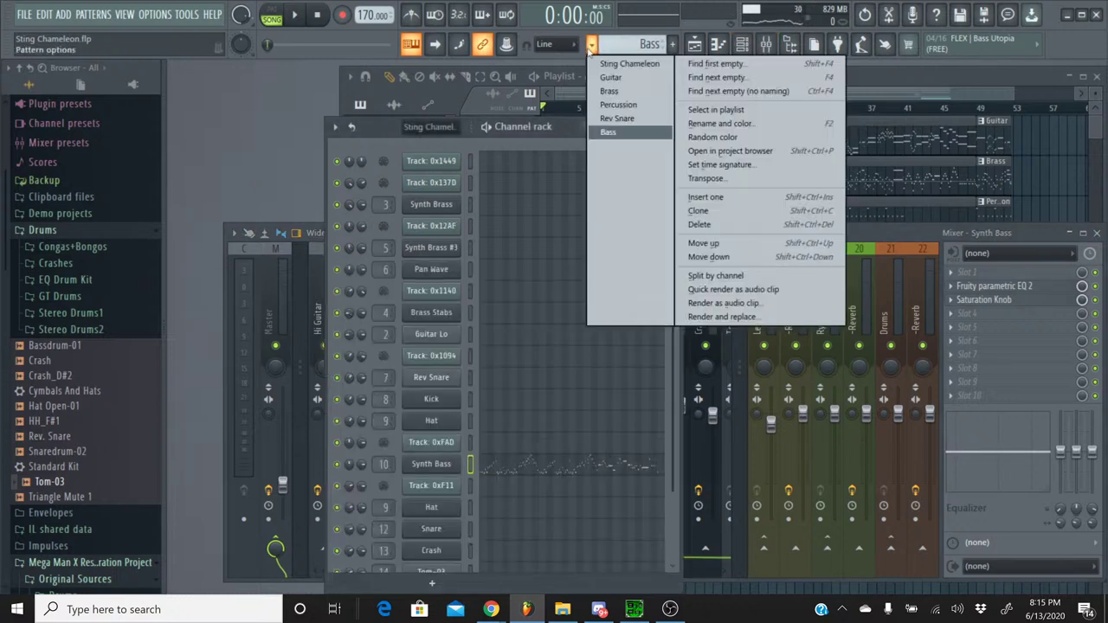
{"action": "left_click", "coordinate": [597, 64]}
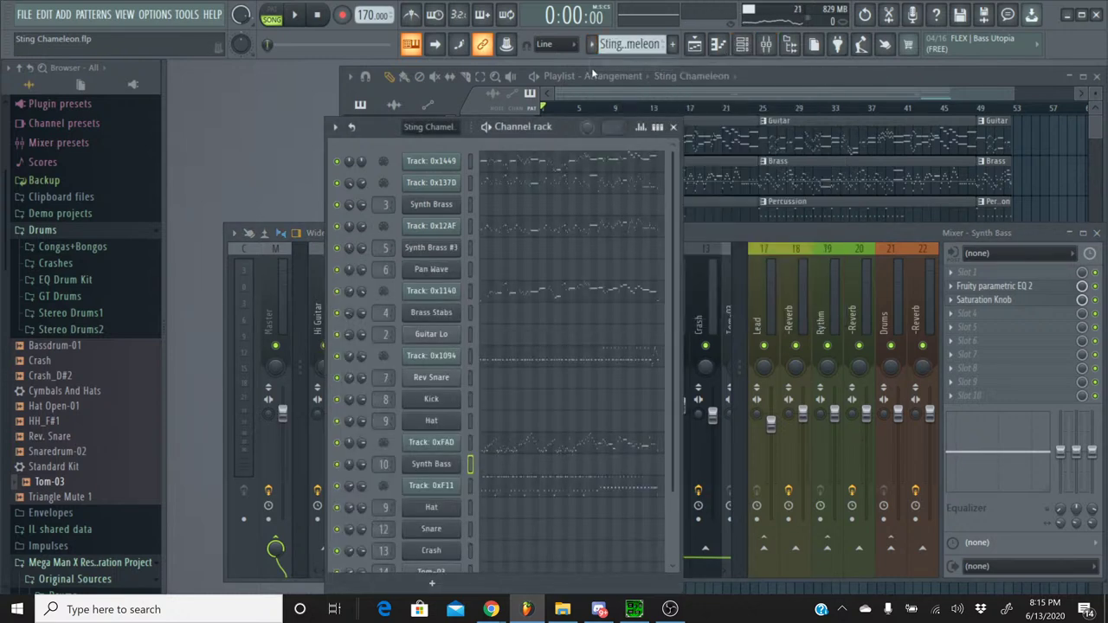
{"action": "left_click", "coordinate": [512, 297]}
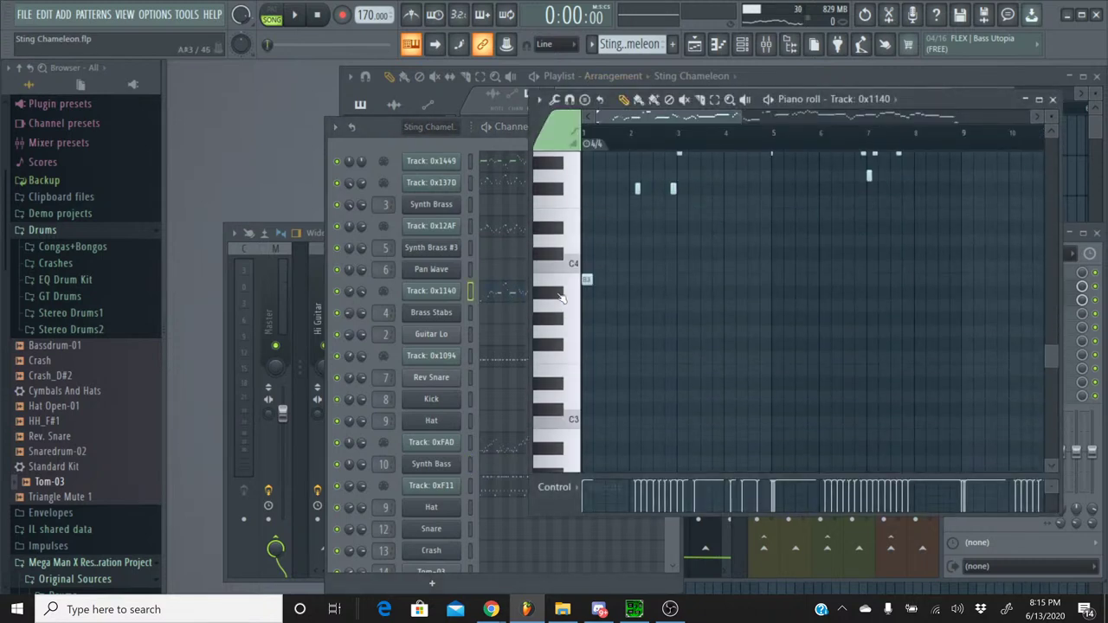
{"action": "left_click", "coordinate": [558, 282]}
{"action": "left_click", "coordinate": [559, 282]}
{"action": "scroll", "coordinate": [675, 132], "scroll_direction": "up", "scroll_amount": 5}
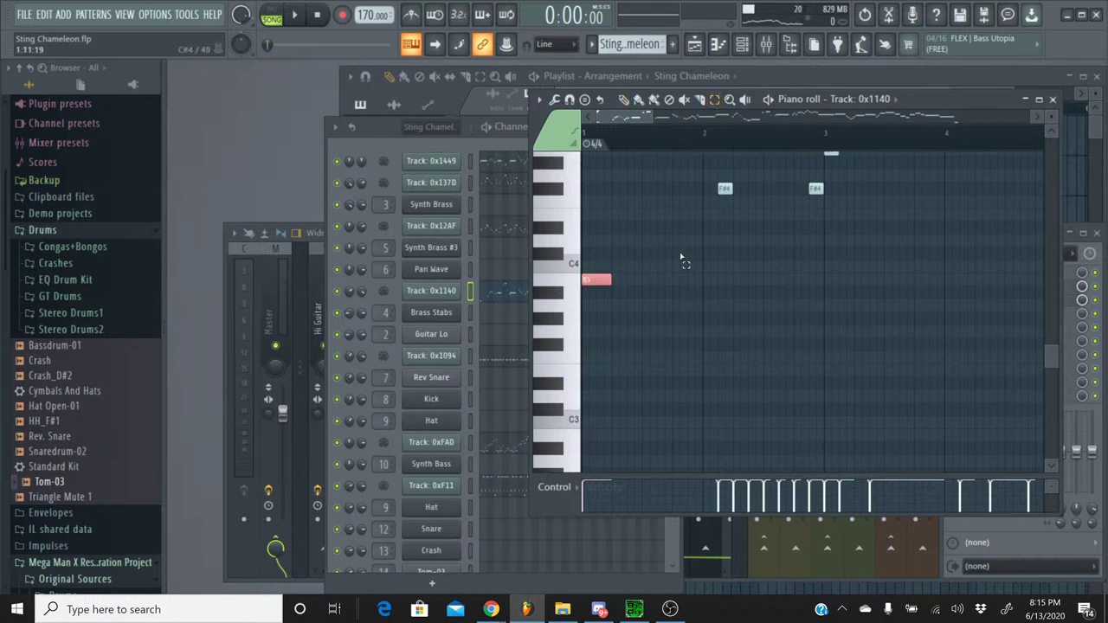
{"action": "left_click", "coordinate": [1053, 100]}
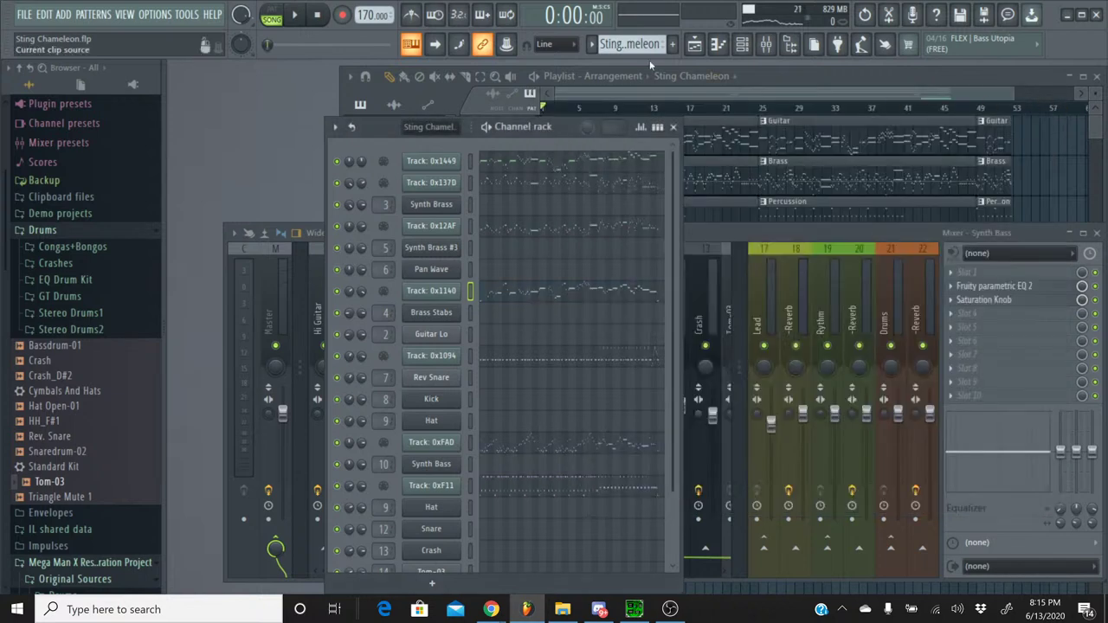
- Switch to the Percussion pattern and add the S50_Orch-Hit sample from S50_Medley Samples as a channel below Track: 0x1140
{"action": "left_click", "coordinate": [592, 43]}
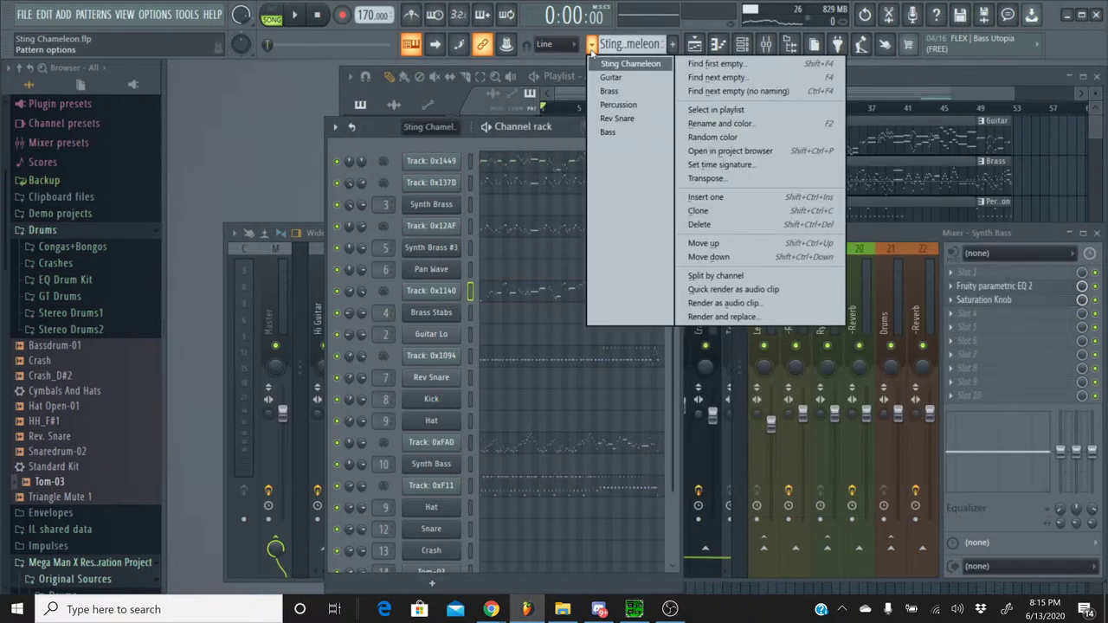
{"action": "left_click", "coordinate": [615, 106]}
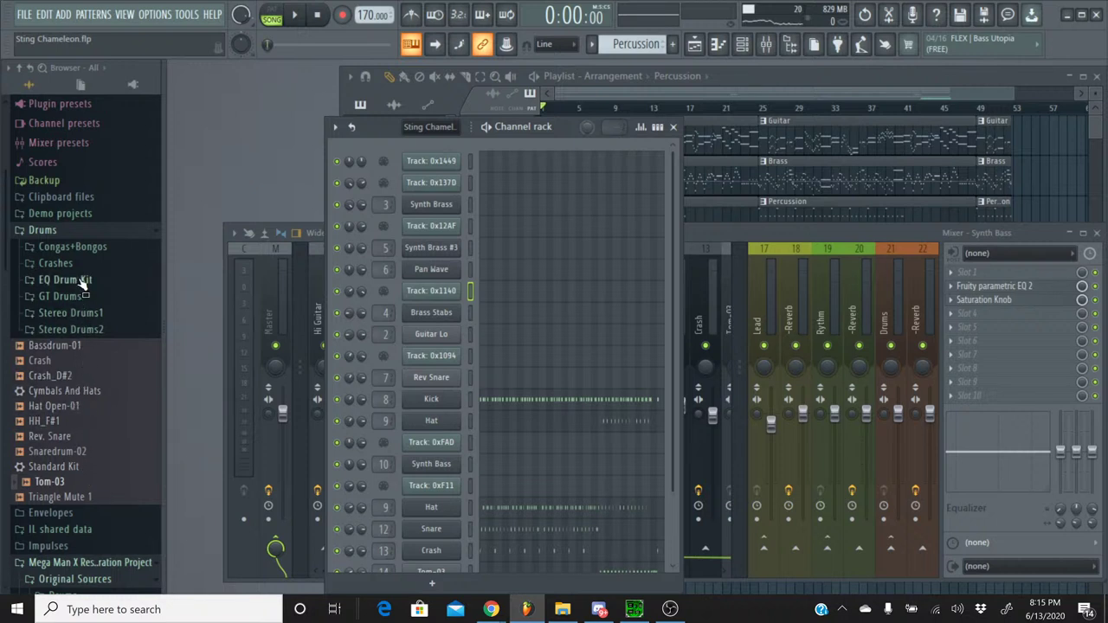
{"action": "scroll", "coordinate": [98, 372], "scroll_direction": "down", "scroll_amount": 5}
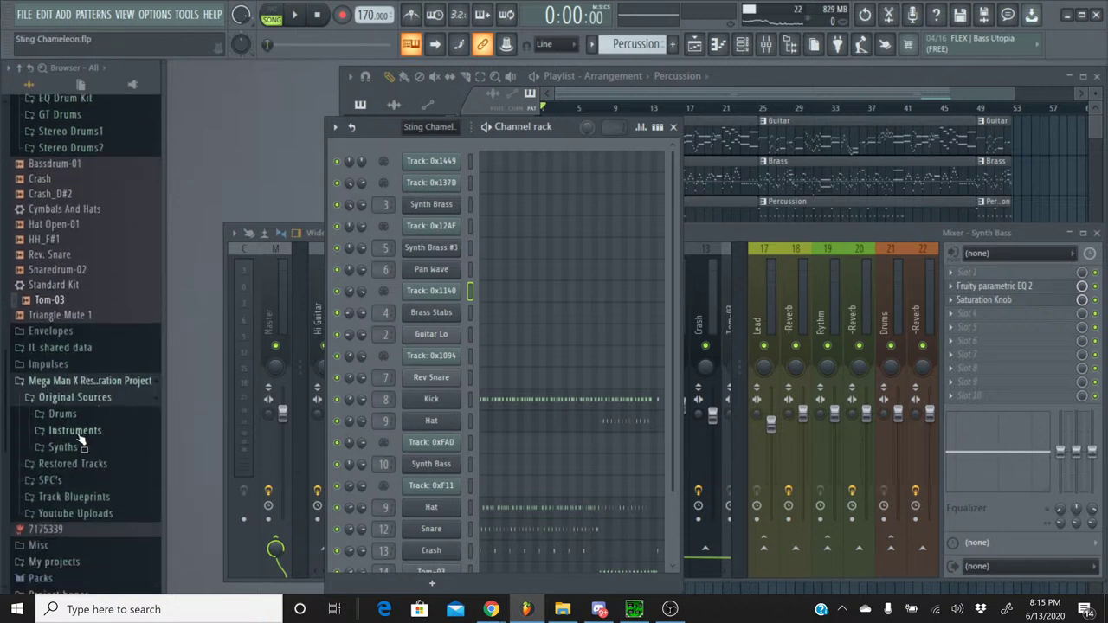
{"action": "left_click", "coordinate": [76, 433]}
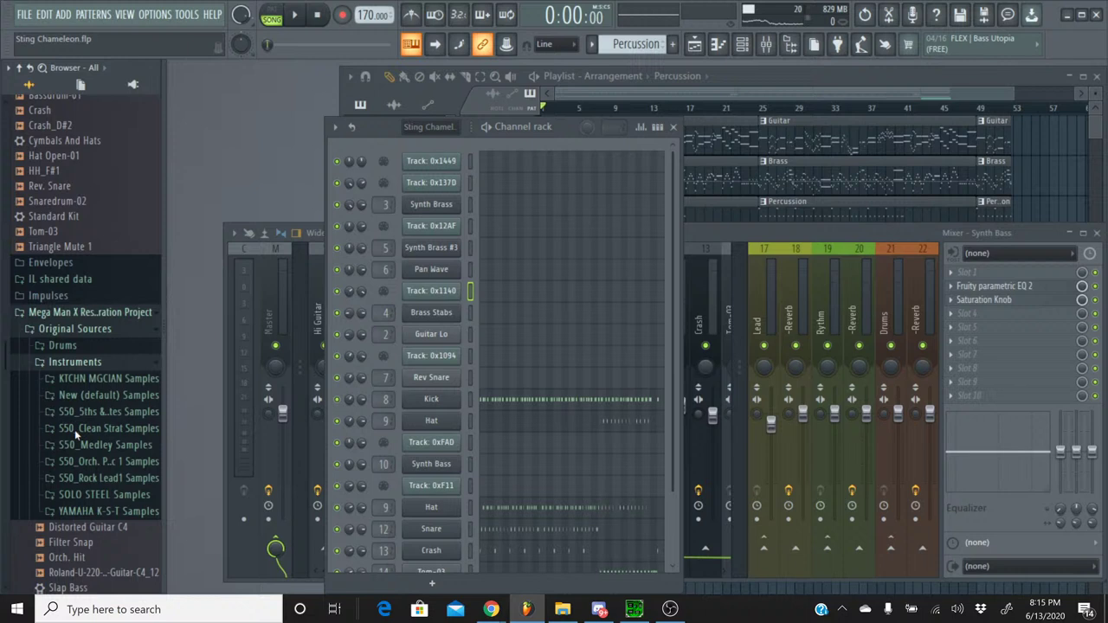
{"action": "left_click", "coordinate": [118, 463]}
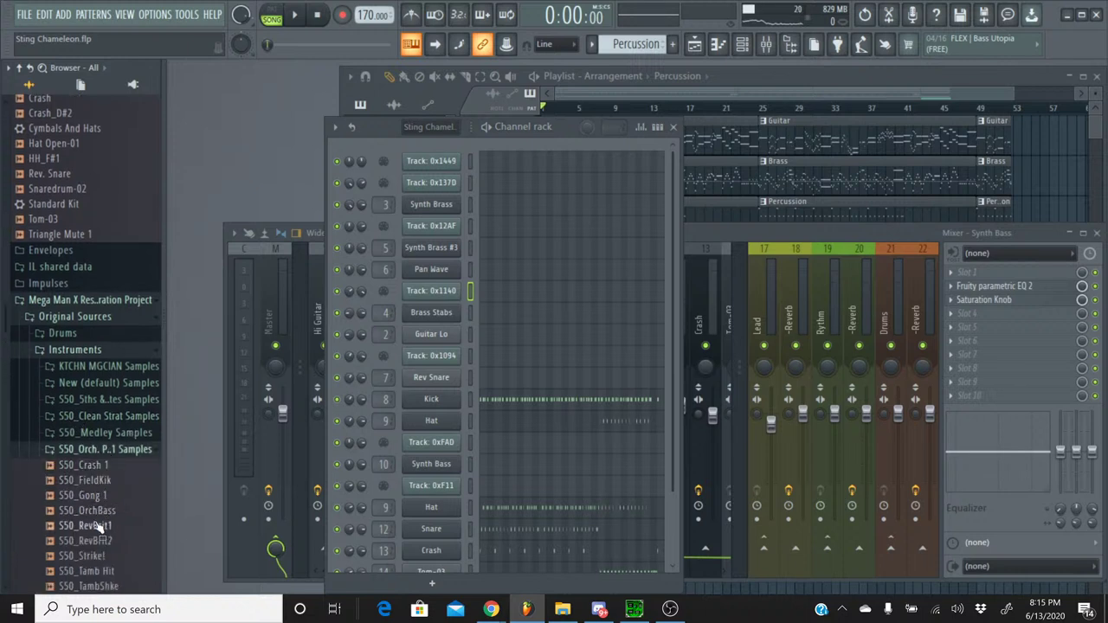
{"action": "left_click", "coordinate": [111, 438]}
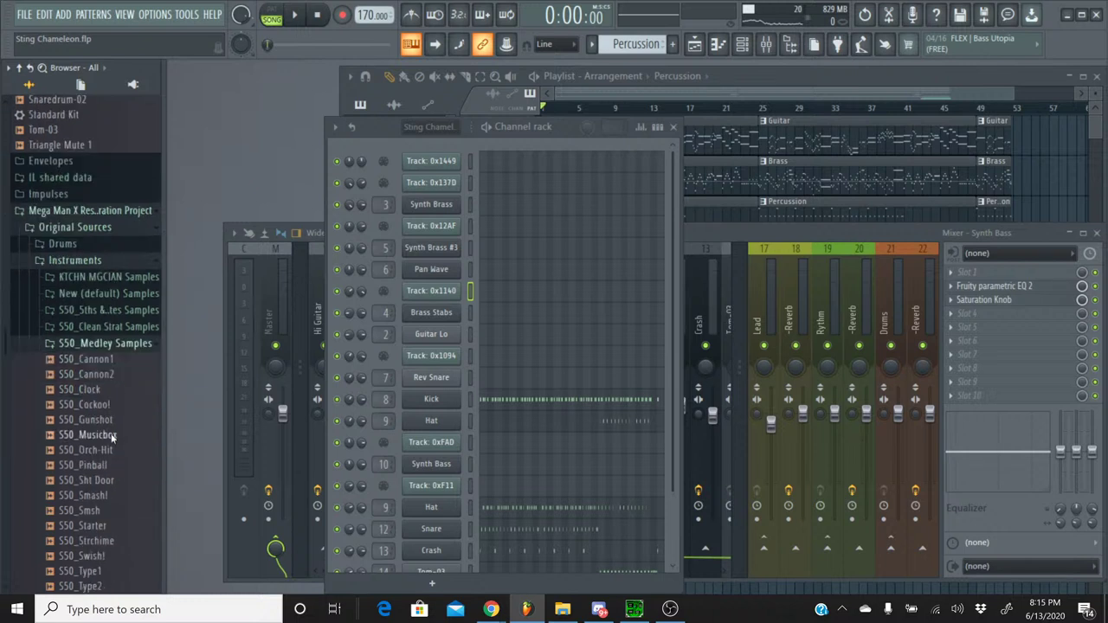
{"action": "left_click", "coordinate": [97, 452]}
{"action": "left_click_drag", "start_coordinate": [98, 458], "coordinate": [443, 310]}
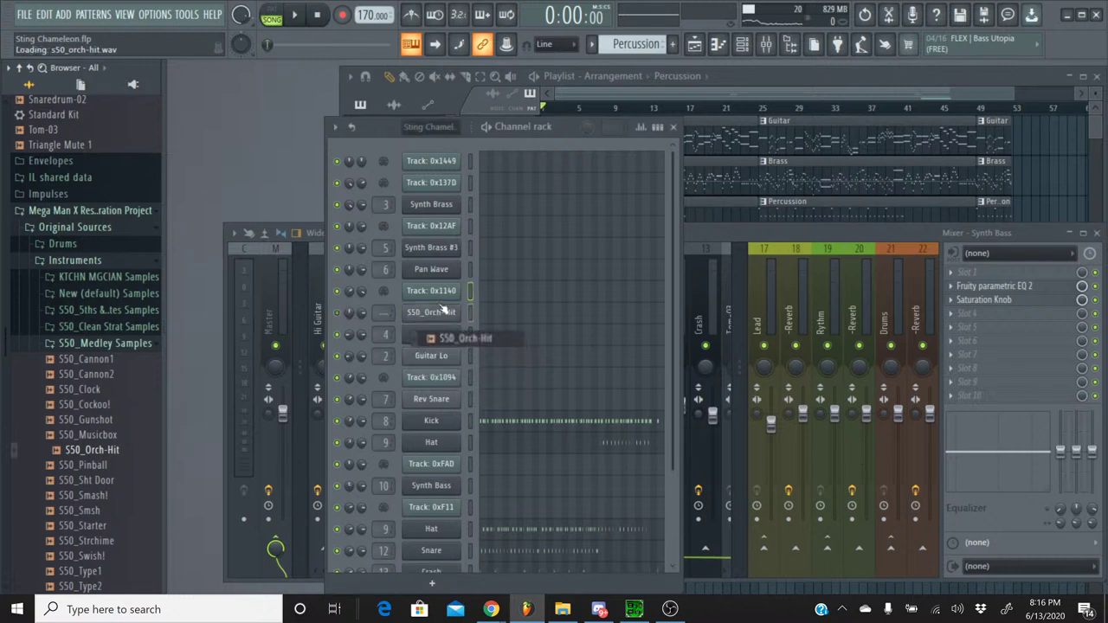
- Rename the new S50_Orch-Hit channel to Orch Hit
{"action": "right_click", "coordinate": [426, 321]}
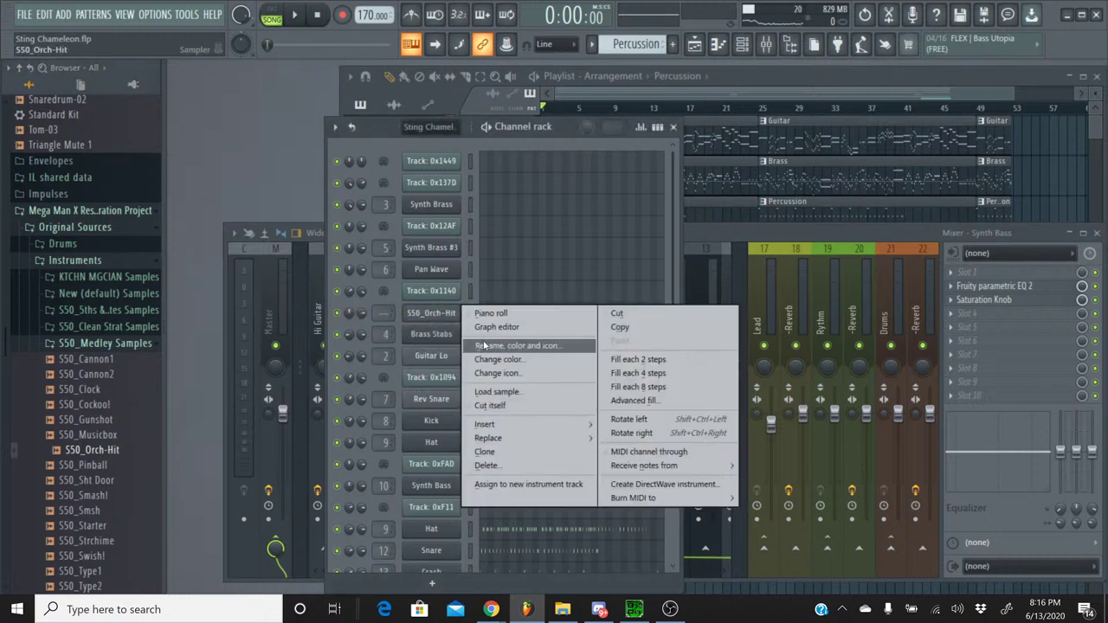
{"action": "left_click", "coordinate": [485, 341]}
{"action": "type", "text": "Orch Hit"}
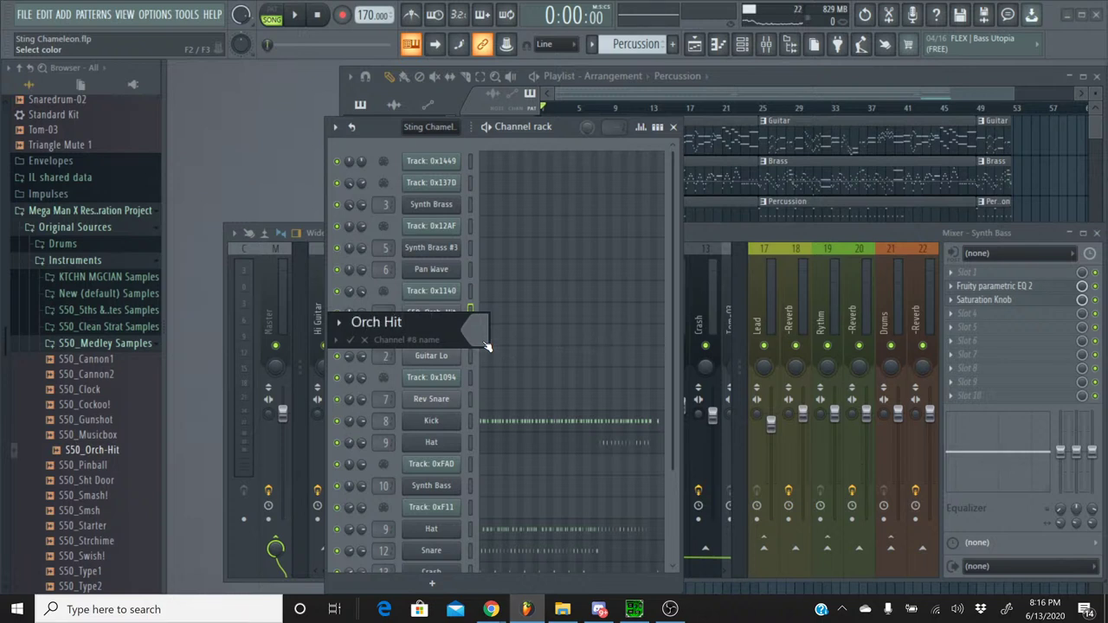
{"action": "key", "text": "Return"}
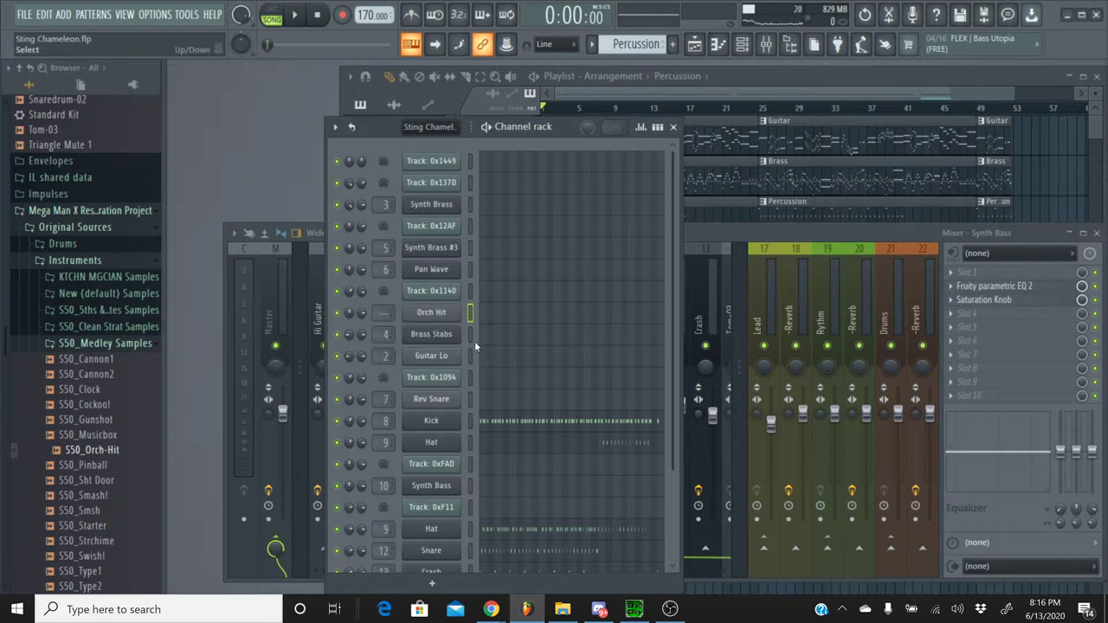
- Paste the copied B3 note at the start of the Orch Hit piano roll in the Percussion pattern
{"action": "left_click", "coordinate": [501, 319]}
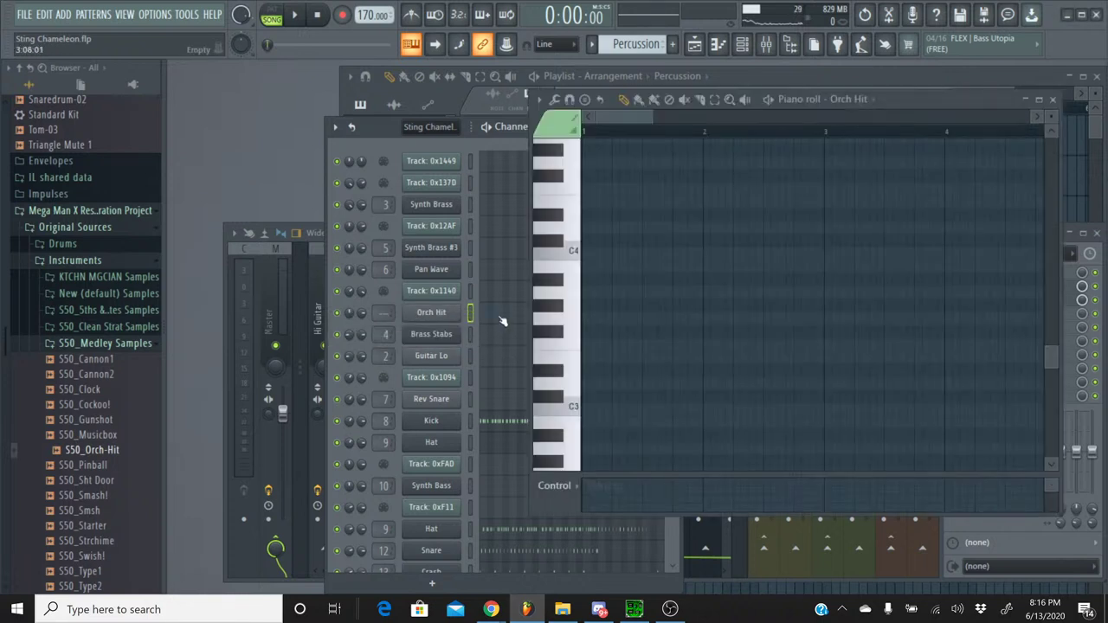
{"action": "left_click", "coordinate": [560, 271]}
{"action": "scroll", "coordinate": [560, 270], "scroll_direction": "up", "scroll_amount": 1}
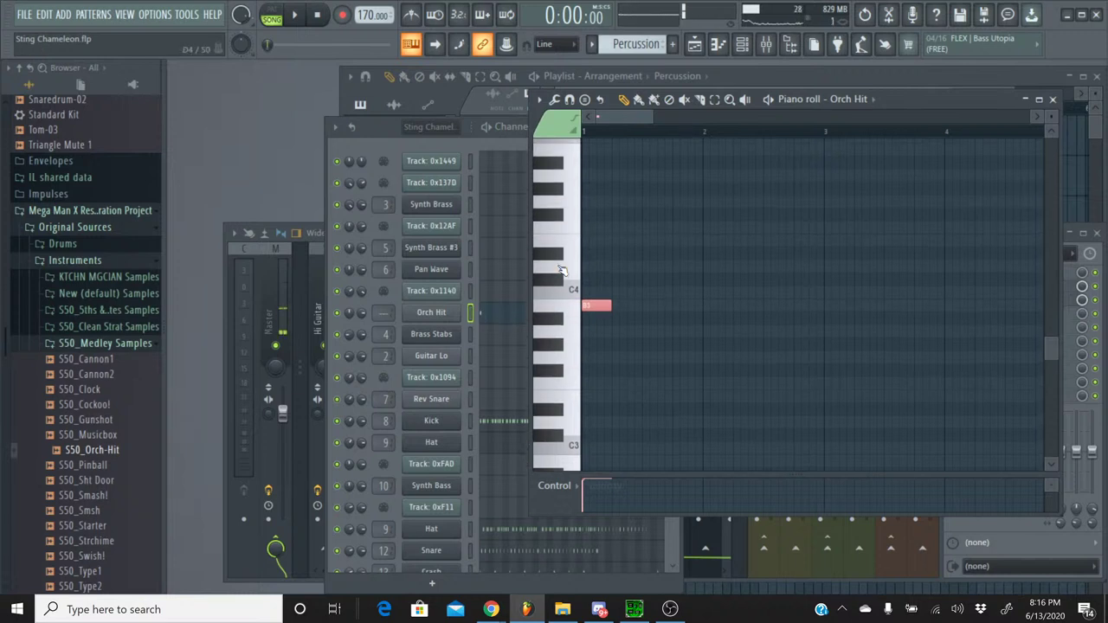
{"action": "left_click", "coordinate": [560, 270]}
{"action": "left_click", "coordinate": [1053, 100]}
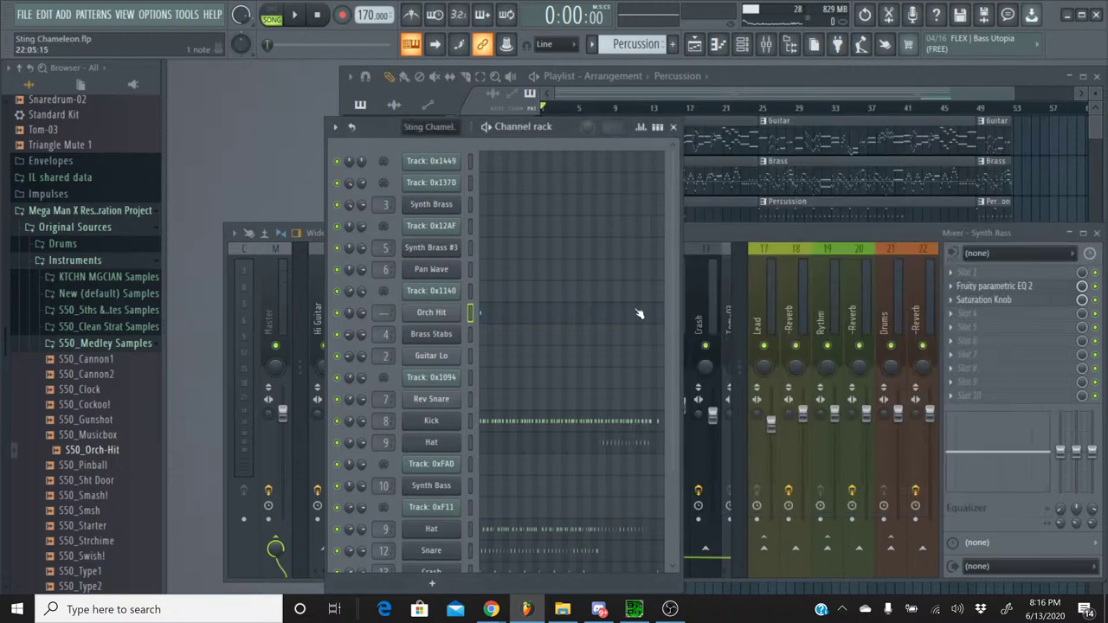
- Route the Orch Hit channel to mixer insert 15
{"action": "left_click", "coordinate": [729, 235]}
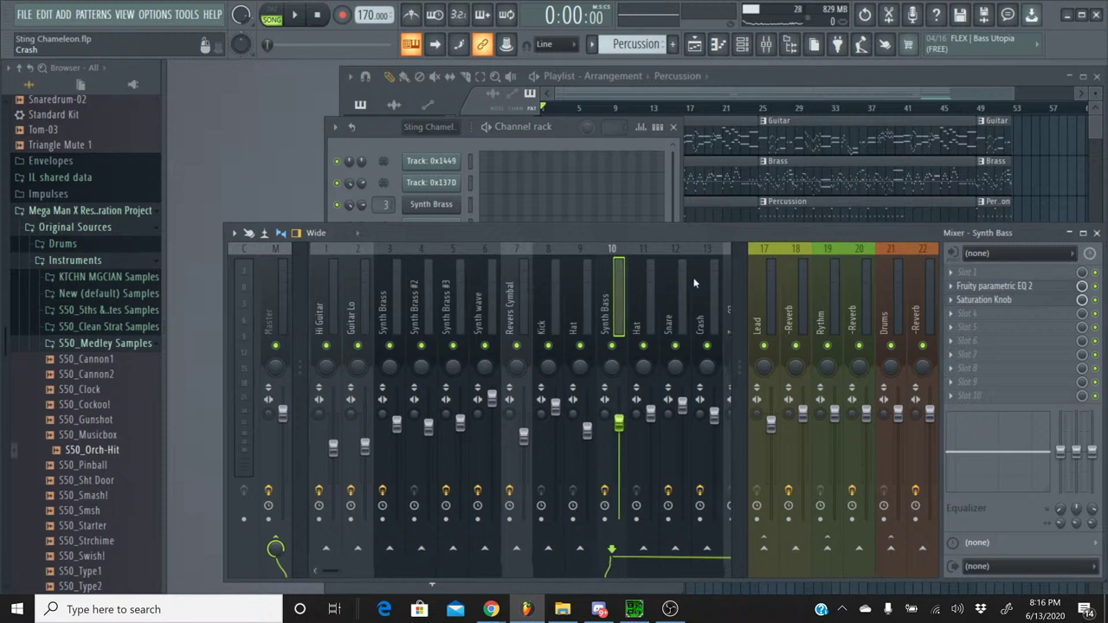
{"action": "left_click", "coordinate": [672, 251]}
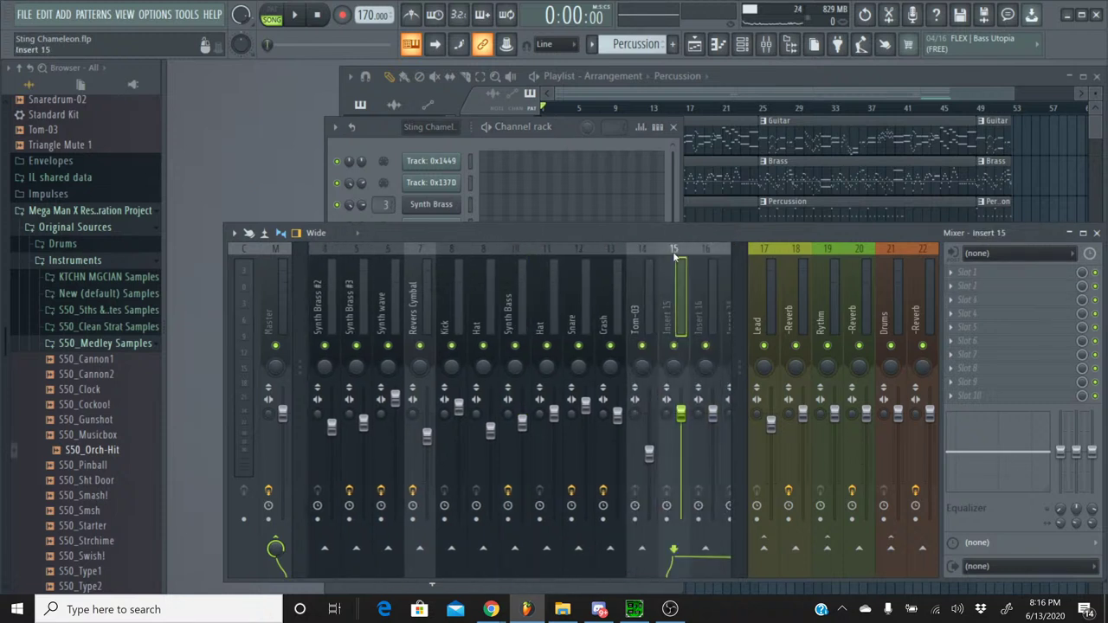
{"action": "key", "text": "ctrl+l"}
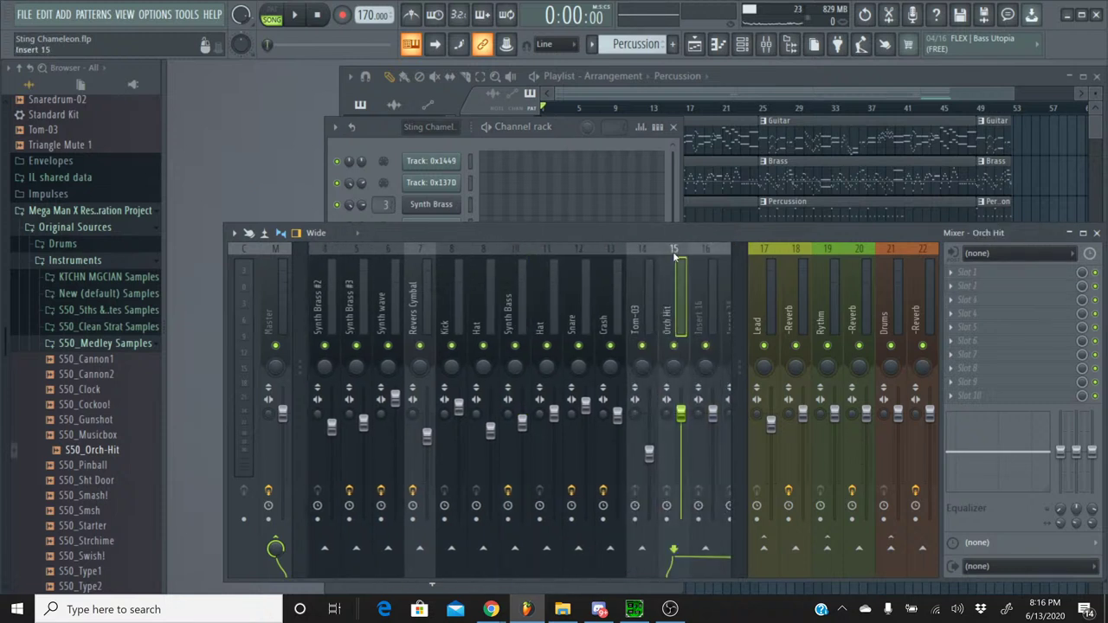
- Enable the Orch Hit volume envelope with attack, hold and decay at minimum and sustain at maximum
{"action": "left_click", "coordinate": [384, 134]}
{"action": "left_click", "coordinate": [430, 314]}
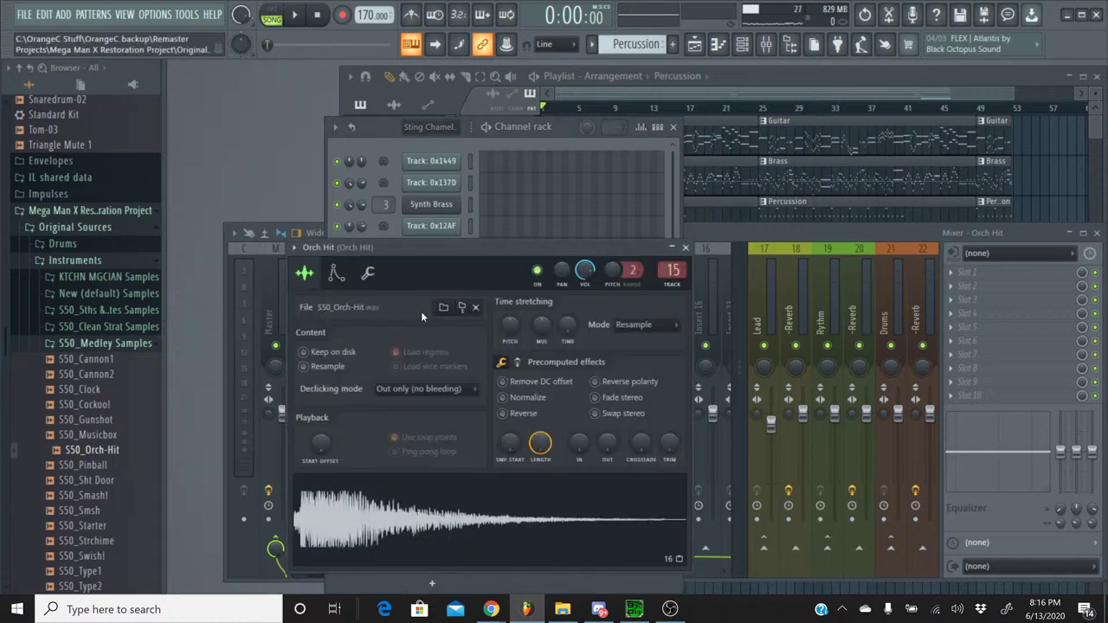
{"action": "left_click", "coordinate": [336, 274]}
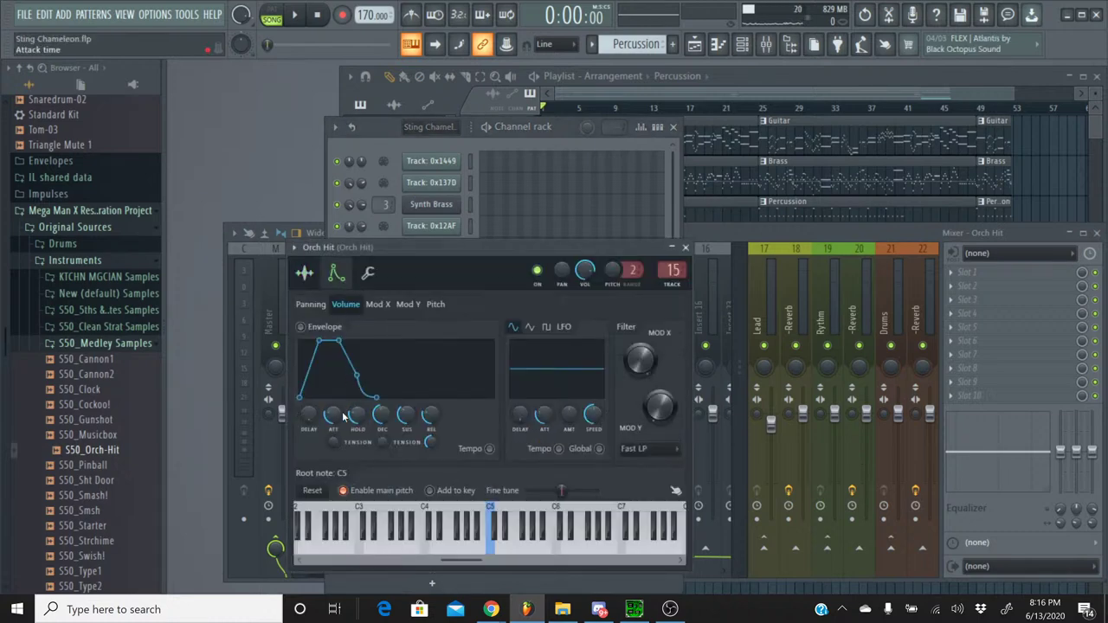
{"action": "left_click_drag", "start_coordinate": [344, 417], "coordinate": [344, 459]}
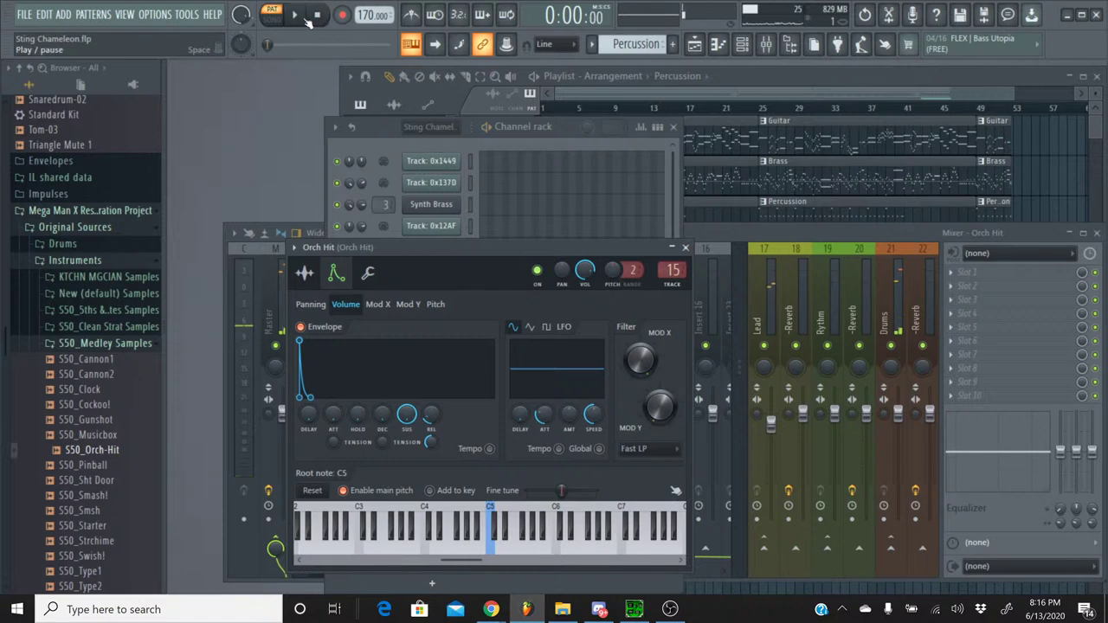
- Audition the opening of the Percussion pattern in pattern mode with the new Orch Hit, closing its channel settings
{"action": "left_click", "coordinate": [297, 16]}
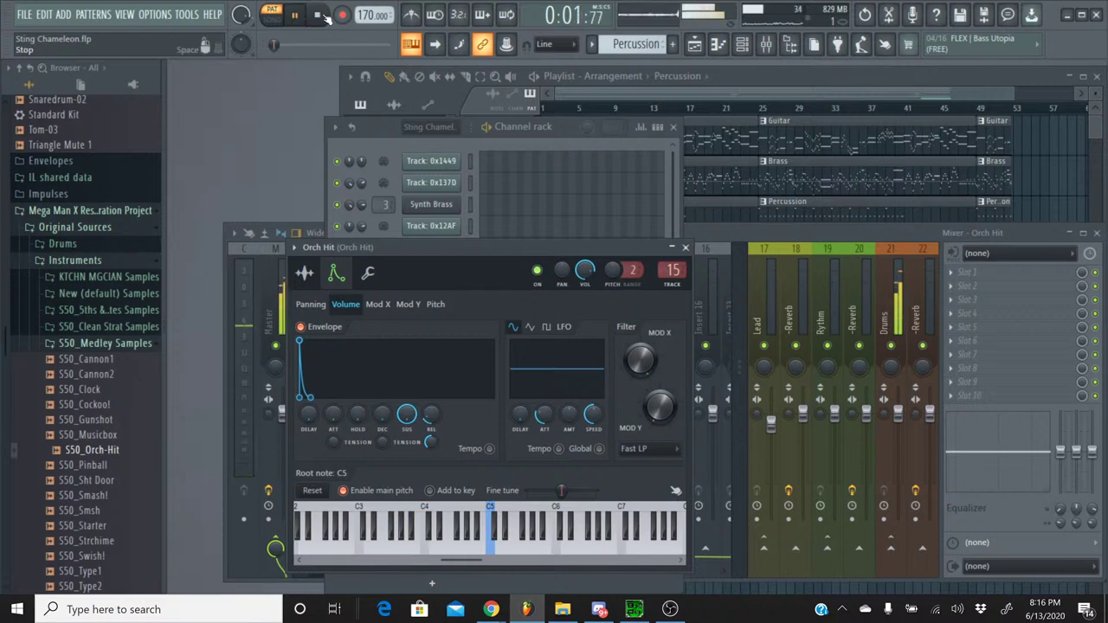
{"action": "left_click", "coordinate": [686, 247]}
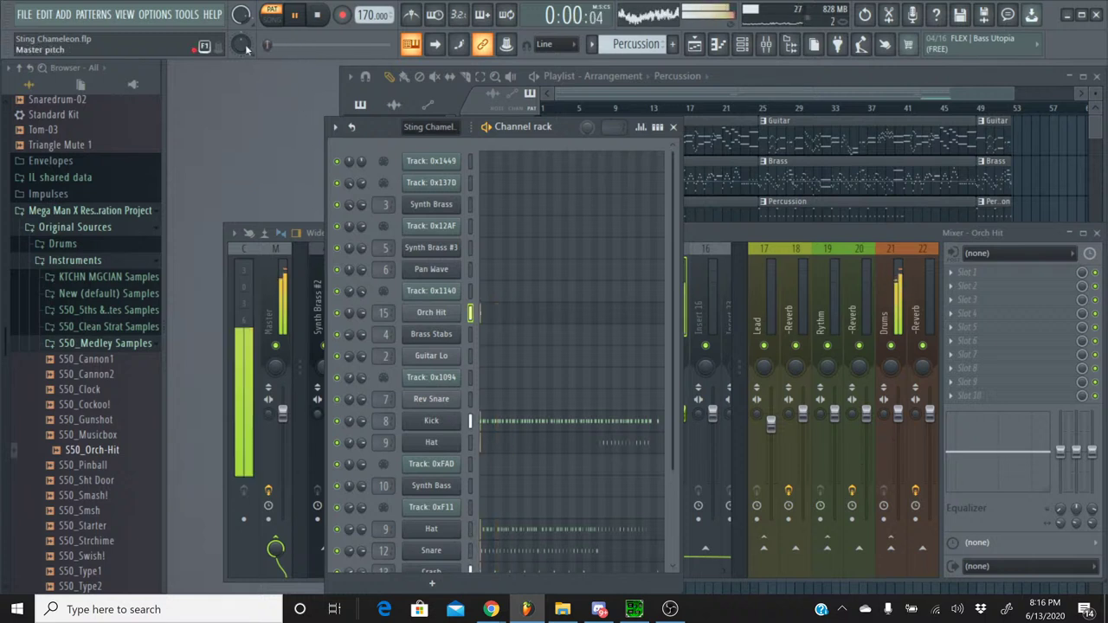
{"action": "key", "text": "space"}
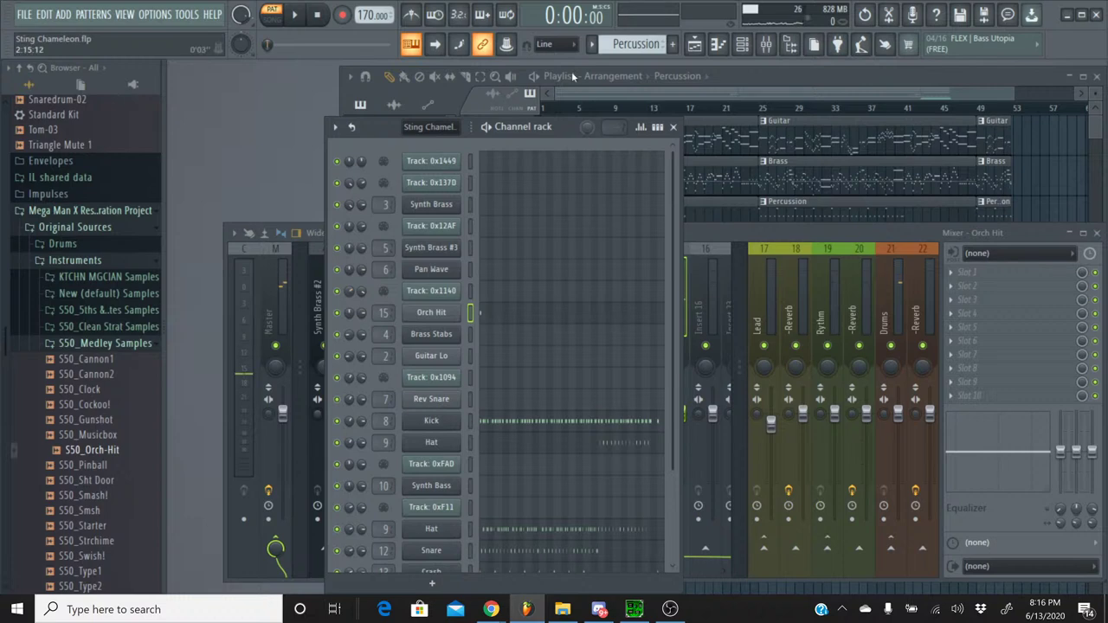
- Inspect the channel panning events of Track: 0x1140 at the start of the Sting Chameleon pattern
{"action": "left_click", "coordinate": [592, 45]}
{"action": "left_click", "coordinate": [604, 58]}
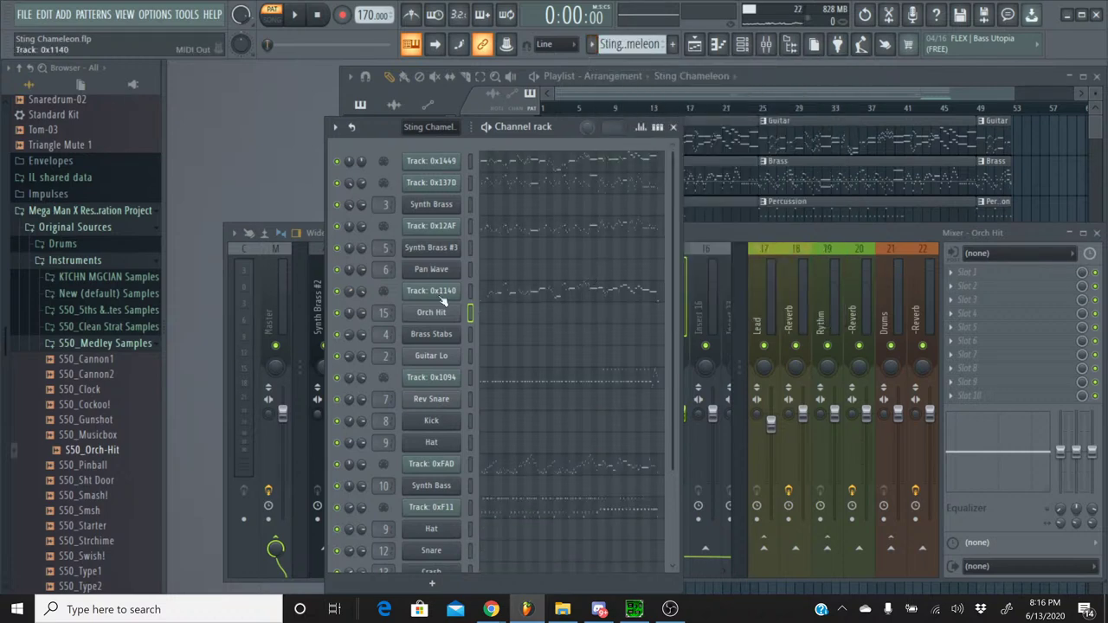
{"action": "right_click", "coordinate": [351, 294]}
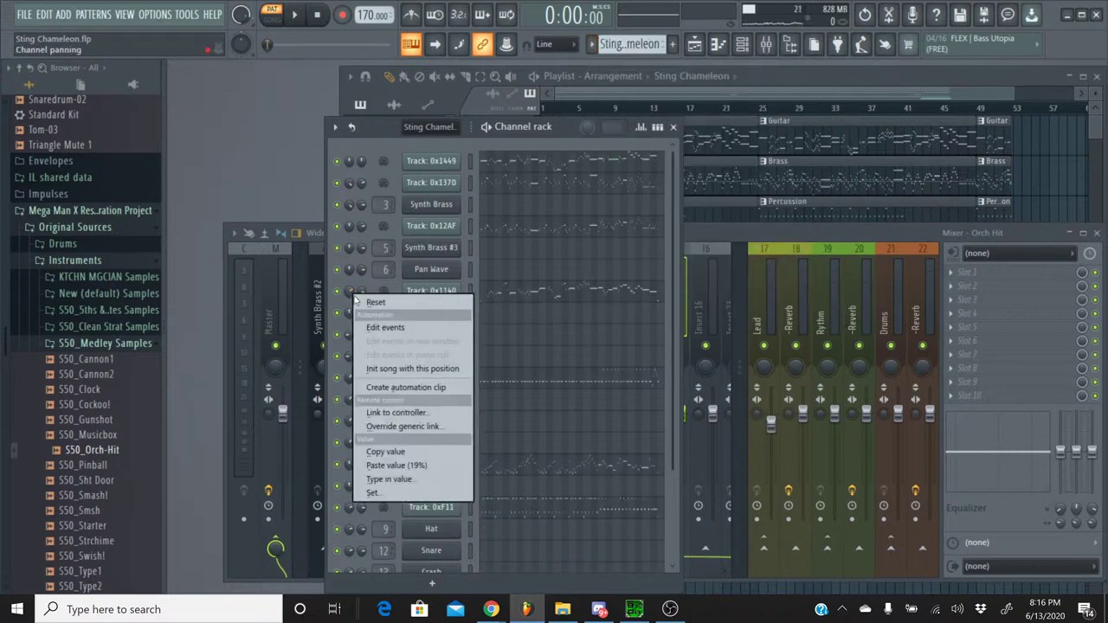
{"action": "left_click", "coordinate": [374, 326]}
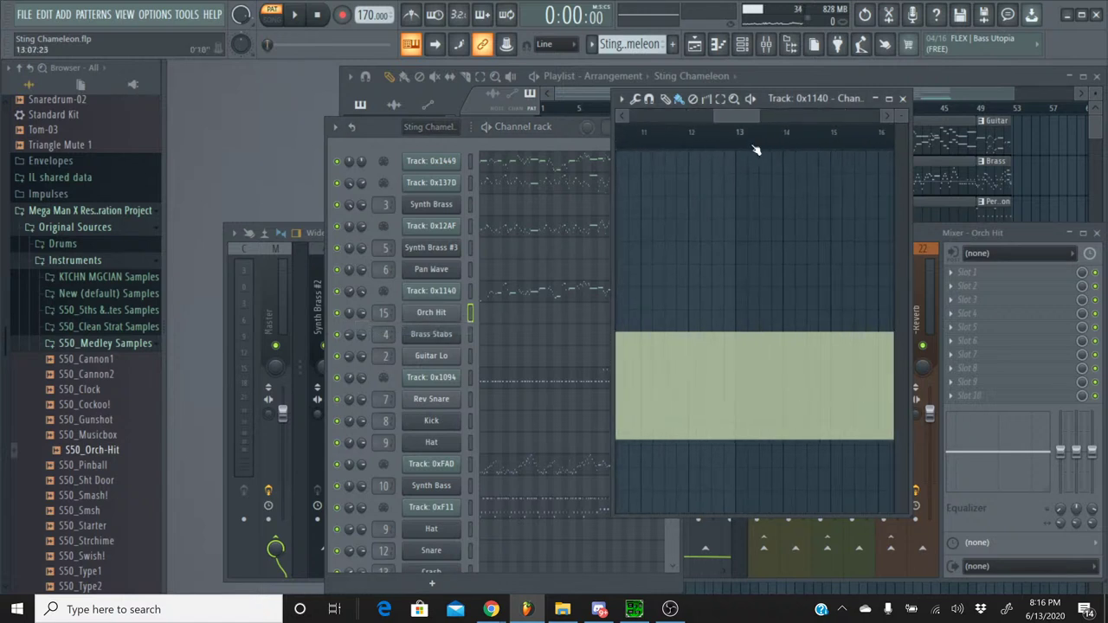
{"action": "left_click_drag", "start_coordinate": [748, 120], "coordinate": [601, 130]}
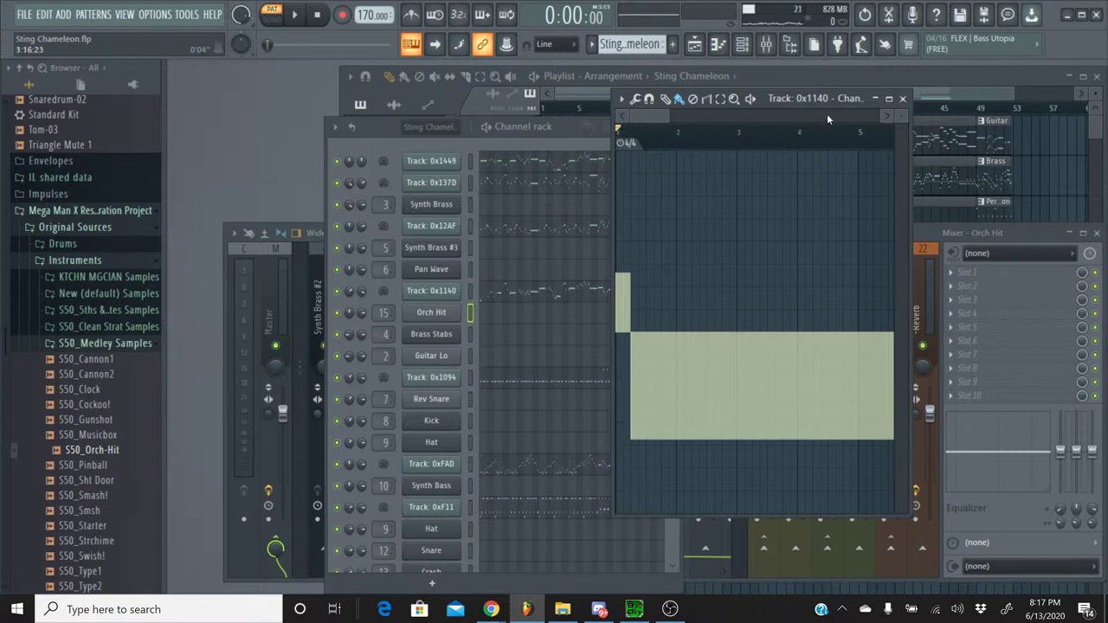
{"action": "left_click", "coordinate": [903, 99]}
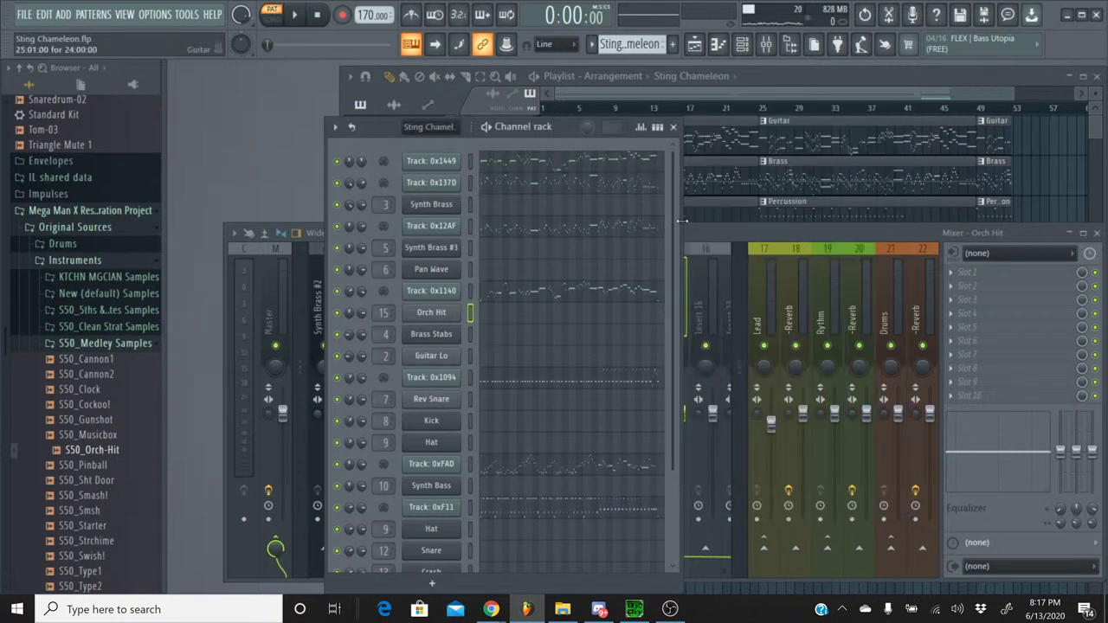
- Copy the panning value of Track: 0x1140 and paste it, 66%, onto the Orch Hit channel's panning
{"action": "right_click", "coordinate": [351, 296]}
{"action": "left_click", "coordinate": [385, 451]}
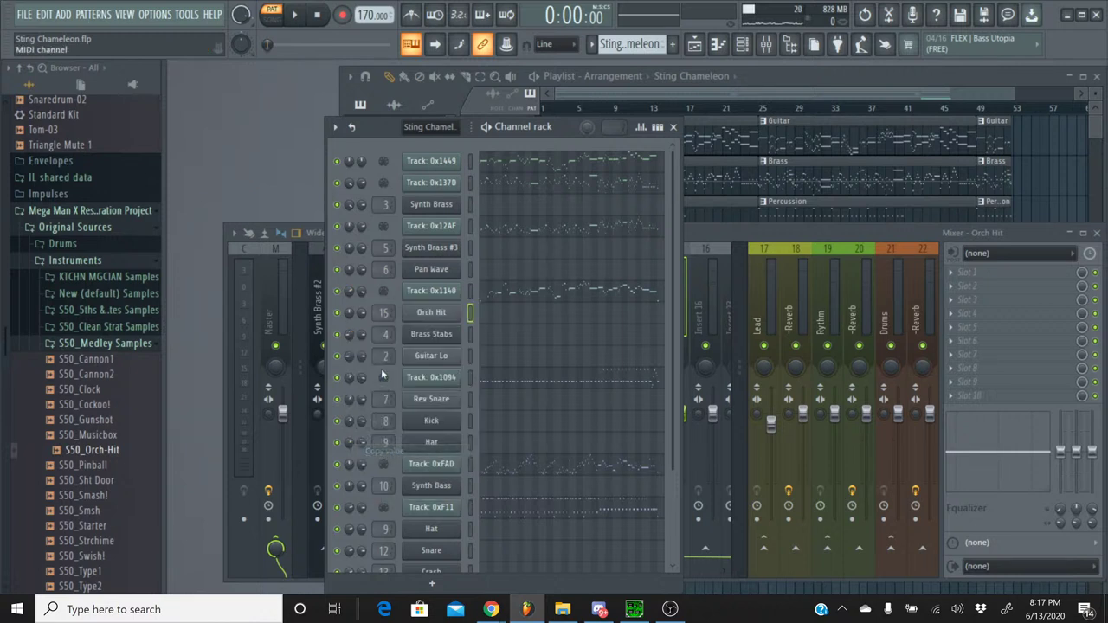
{"action": "right_click", "coordinate": [348, 313]}
{"action": "left_click", "coordinate": [374, 486]}
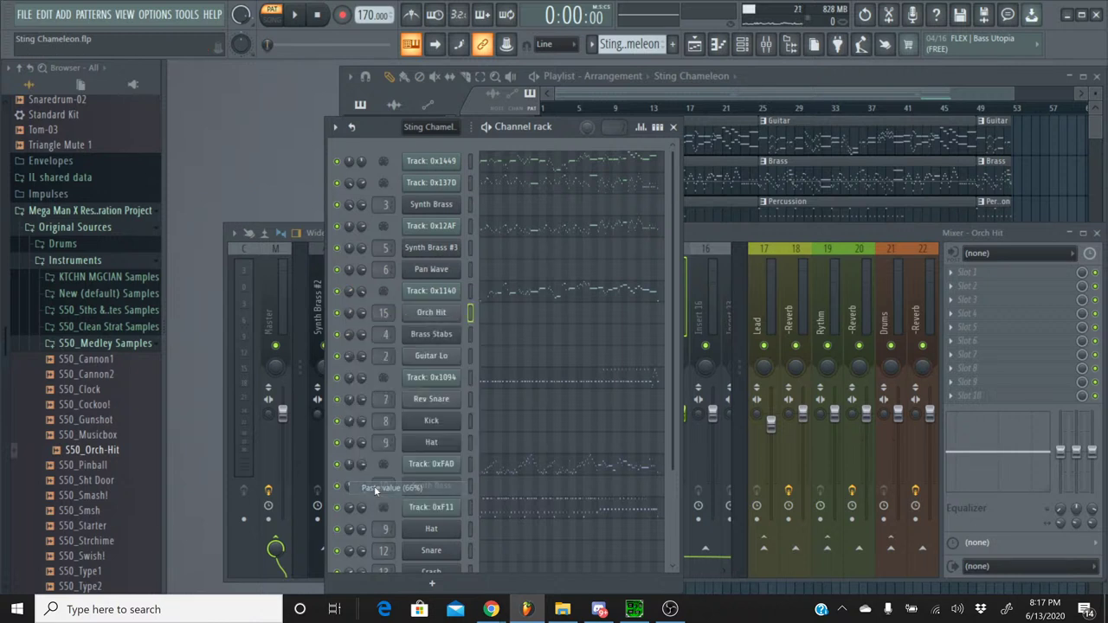
- Switch to SPCTool and replay the opening of 15 Sting Chameleon.spc to hear the original orchestra hit
{"action": "left_click", "coordinate": [703, 235]}
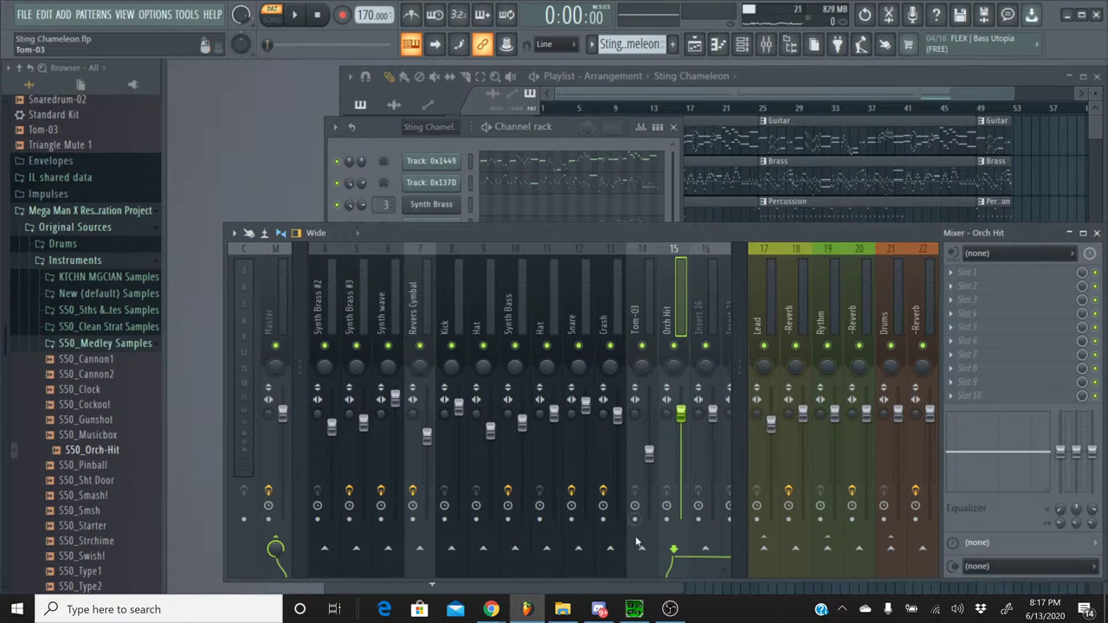
{"action": "left_click", "coordinate": [634, 609]}
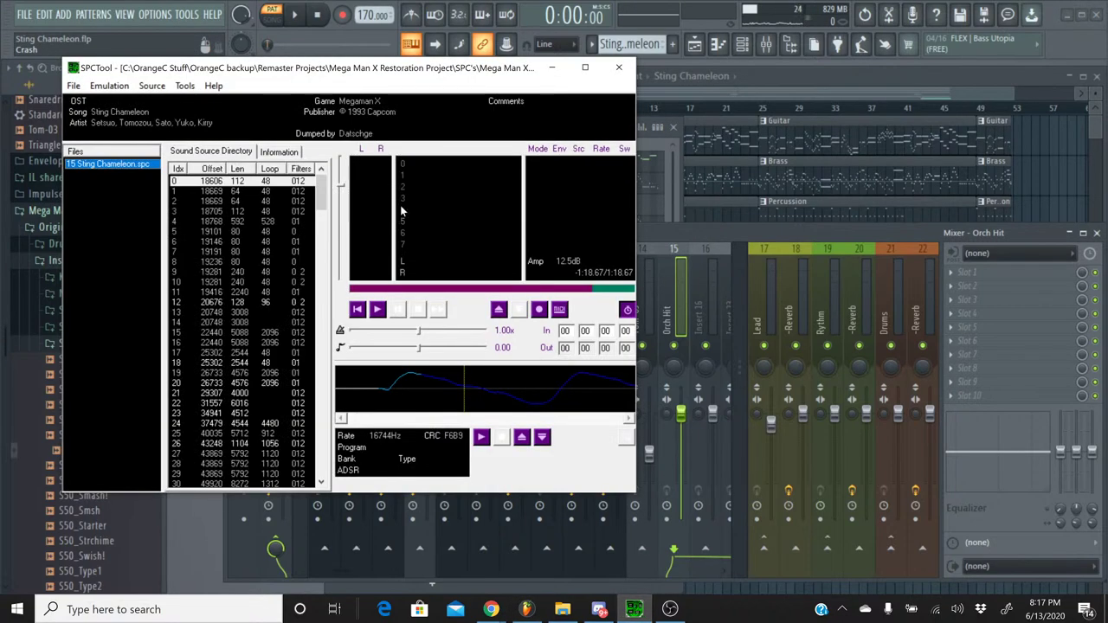
{"action": "left_click", "coordinate": [380, 310]}
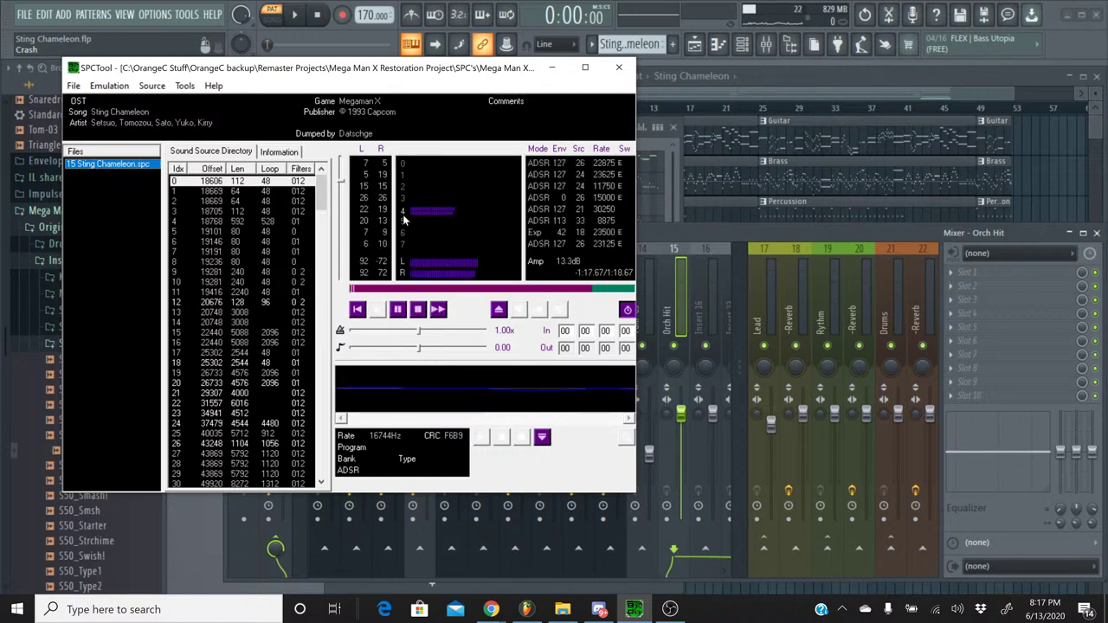
{"action": "left_click", "coordinate": [417, 310]}
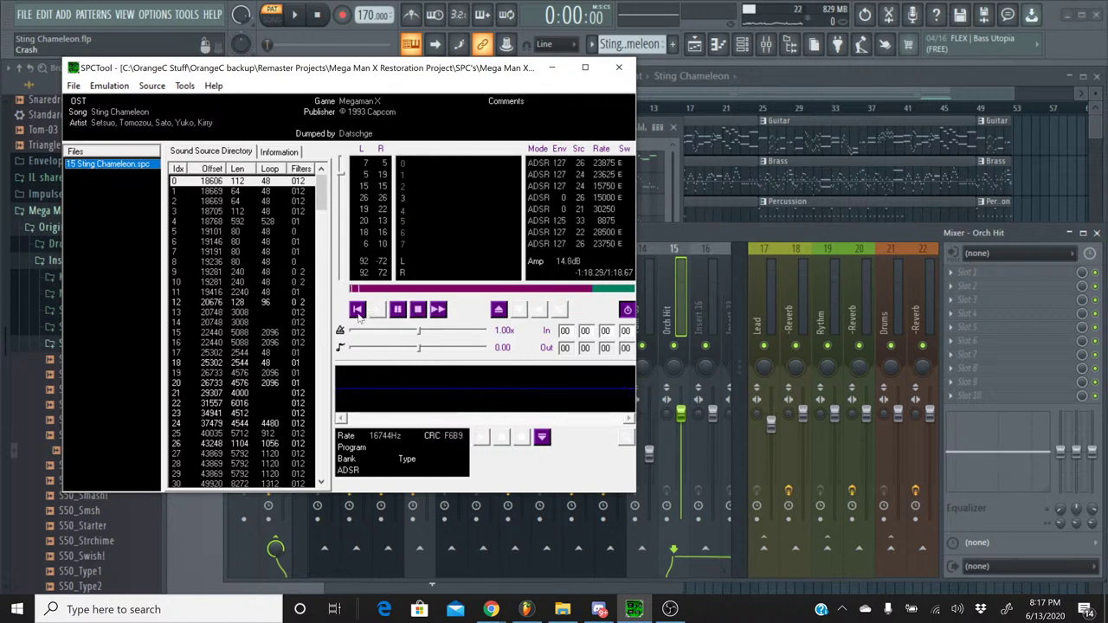
{"action": "left_click", "coordinate": [419, 311]}
{"action": "left_click", "coordinate": [376, 312]}
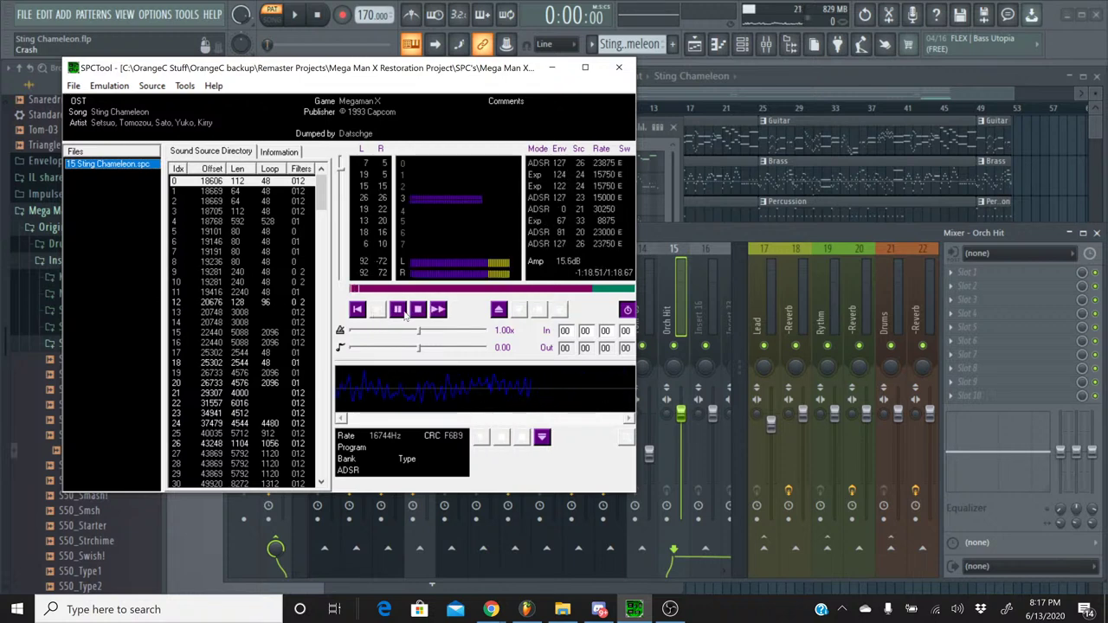
{"action": "left_click", "coordinate": [417, 312]}
- Back in FL Studio, audition the opening B3 note in the Track: 0x1140 piano roll, closing the piano roll when done
{"action": "left_click", "coordinate": [698, 236]}
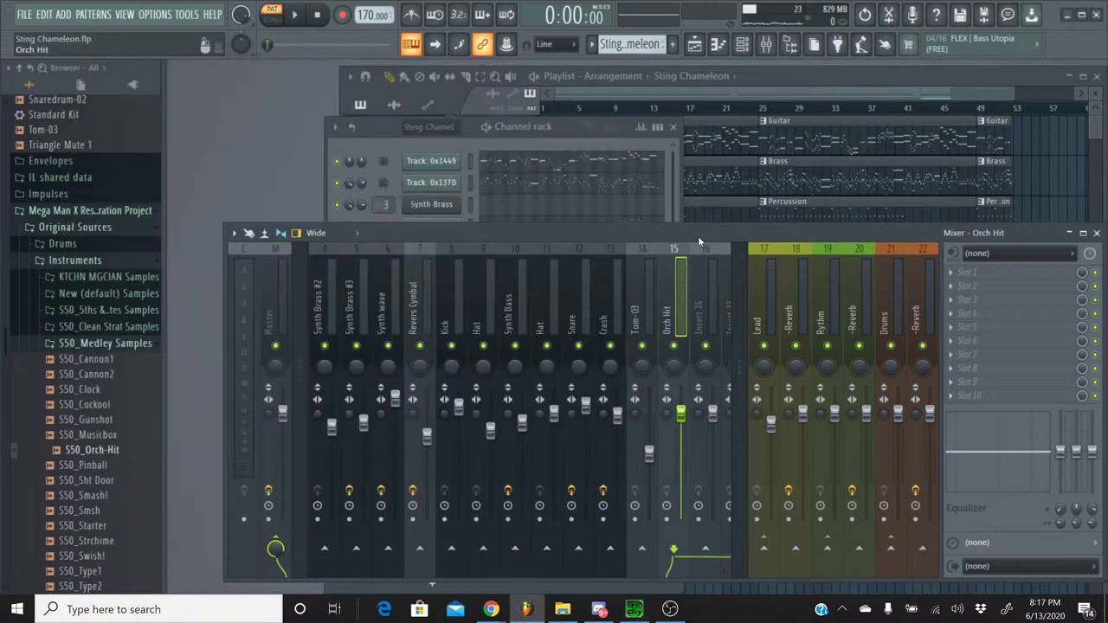
{"action": "left_click", "coordinate": [457, 153]}
{"action": "left_click", "coordinate": [523, 294]}
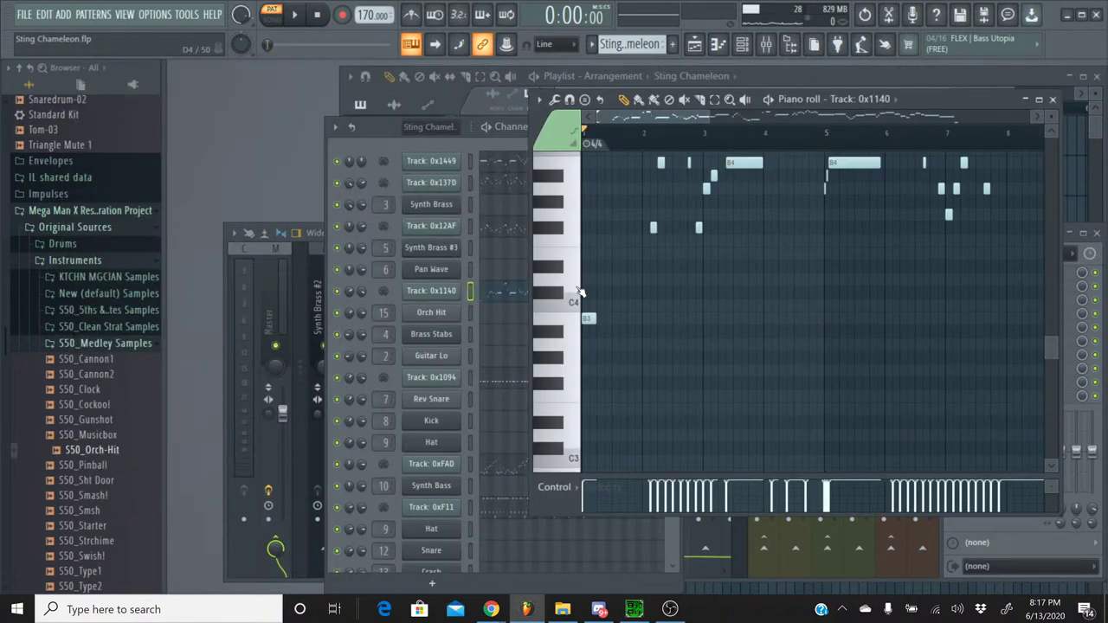
{"action": "left_click", "coordinate": [563, 282]}
{"action": "left_click", "coordinate": [563, 283]}
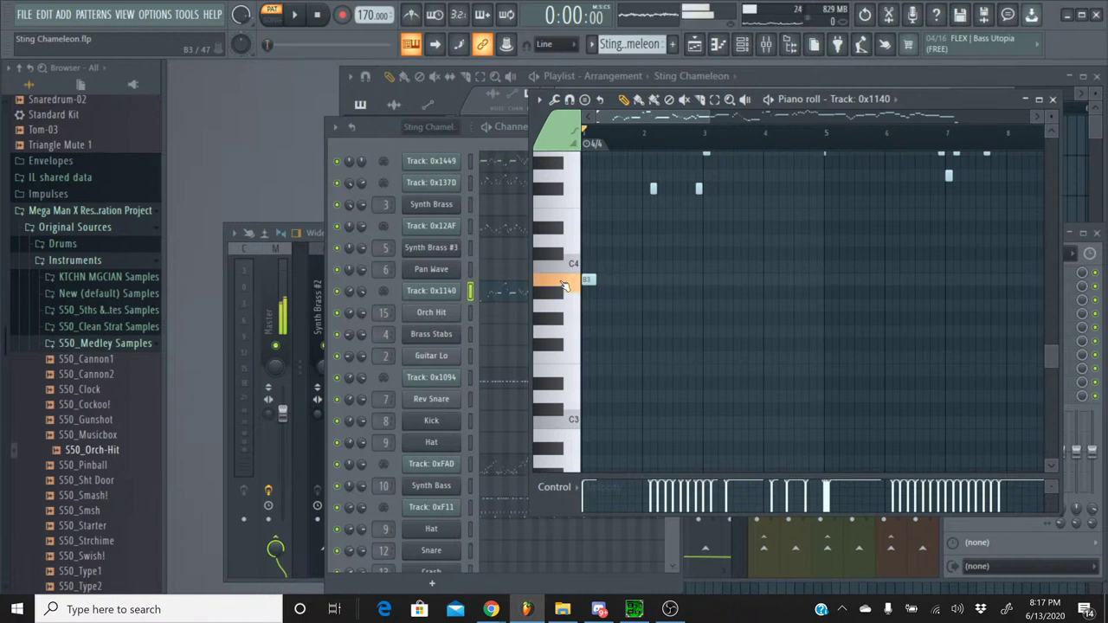
{"action": "left_click", "coordinate": [563, 282]}
{"action": "left_click", "coordinate": [567, 262]}
{"action": "left_click", "coordinate": [564, 281]}
{"action": "left_click", "coordinate": [564, 286]}
{"action": "left_click", "coordinate": [563, 286]}
{"action": "left_click", "coordinate": [1062, 99]}
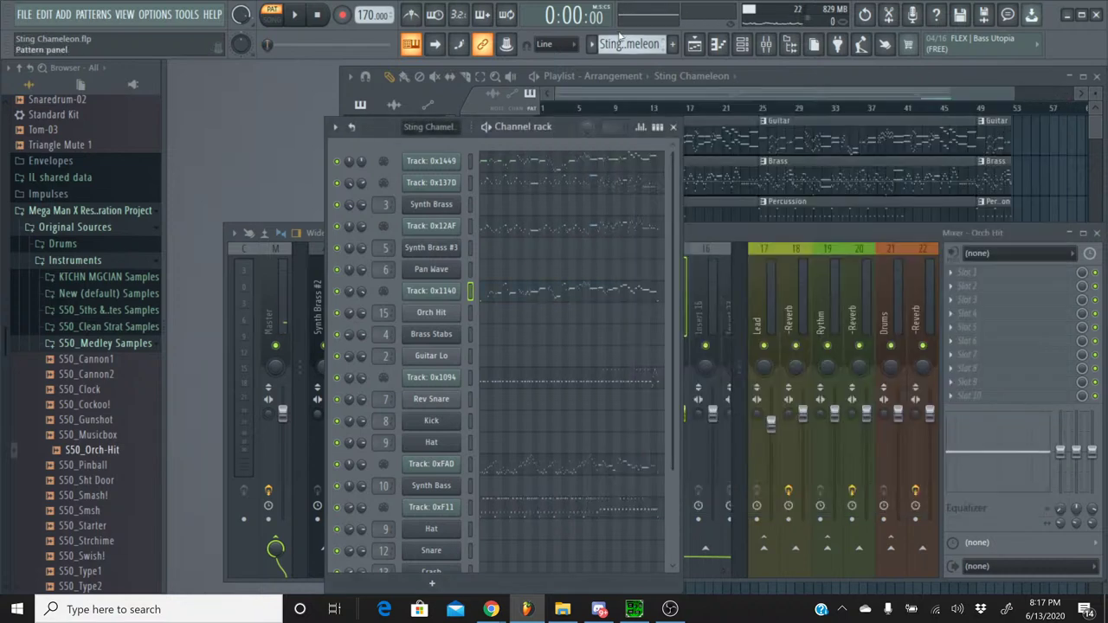
- Select the Percussion pattern and audition B3 repeatedly in the Orch Hit piano roll
{"action": "left_click", "coordinate": [595, 48]}
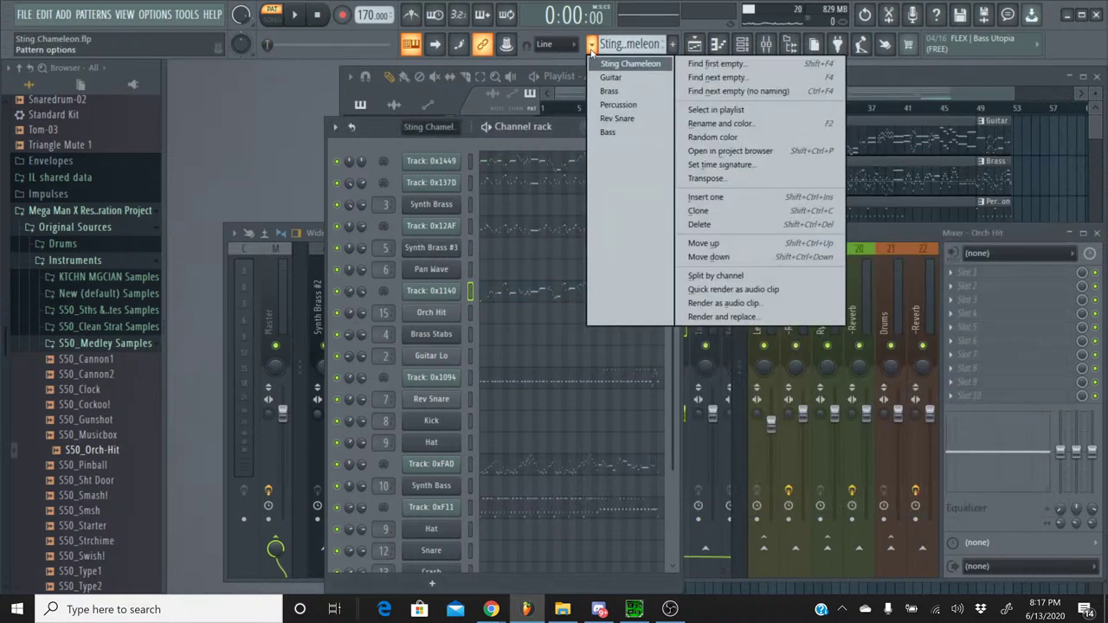
{"action": "left_click", "coordinate": [619, 105]}
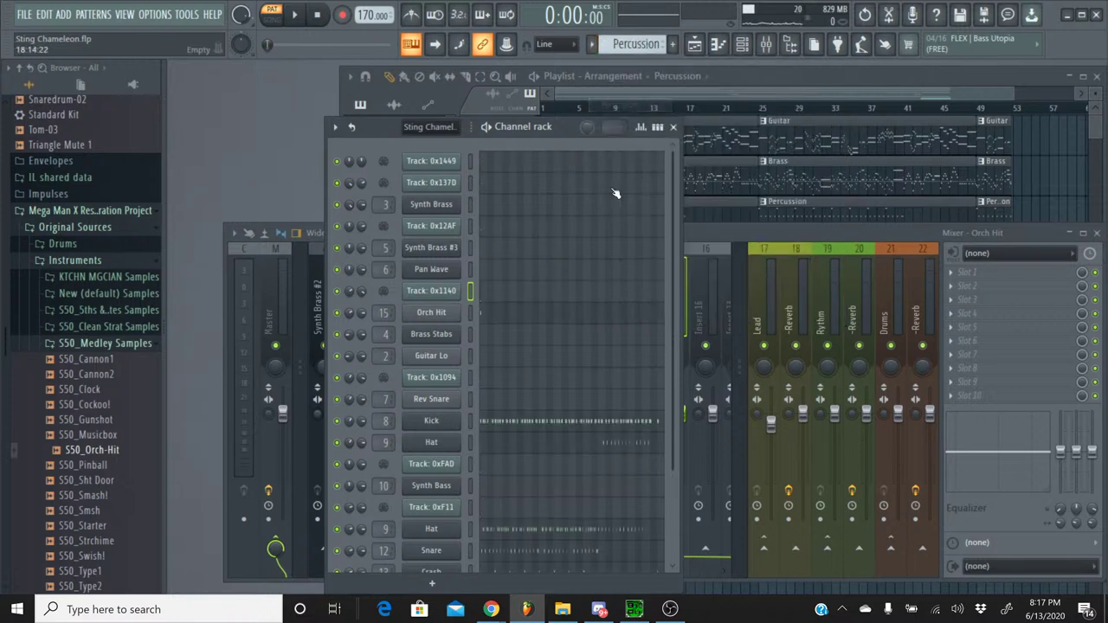
{"action": "left_click", "coordinate": [505, 320]}
{"action": "left_click", "coordinate": [572, 270]}
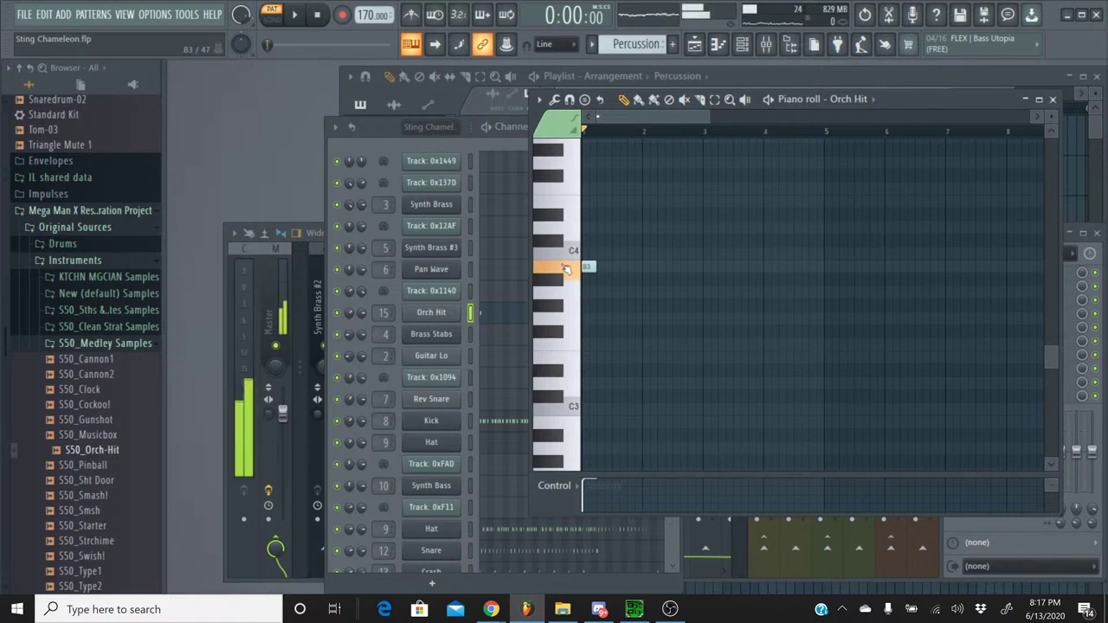
{"action": "left_click", "coordinate": [571, 270]}
{"action": "left_click", "coordinate": [564, 255]}
{"action": "left_click", "coordinate": [561, 279]}
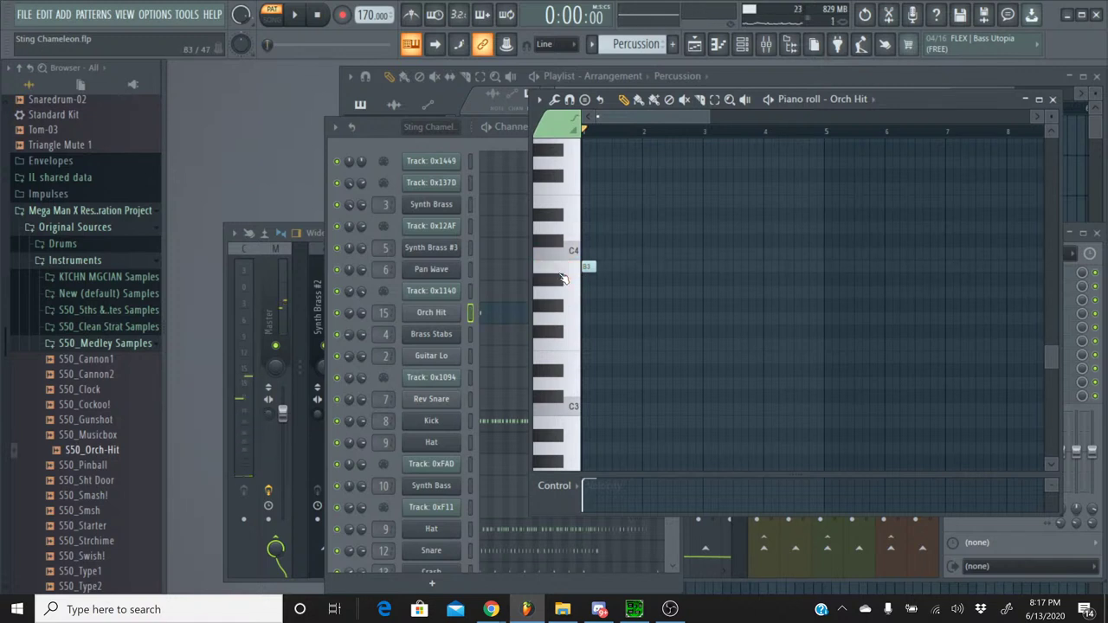
{"action": "left_click", "coordinate": [561, 277]}
{"action": "left_click", "coordinate": [561, 278]}
{"action": "left_click", "coordinate": [561, 278]}
{"action": "left_click", "coordinate": [561, 278]}
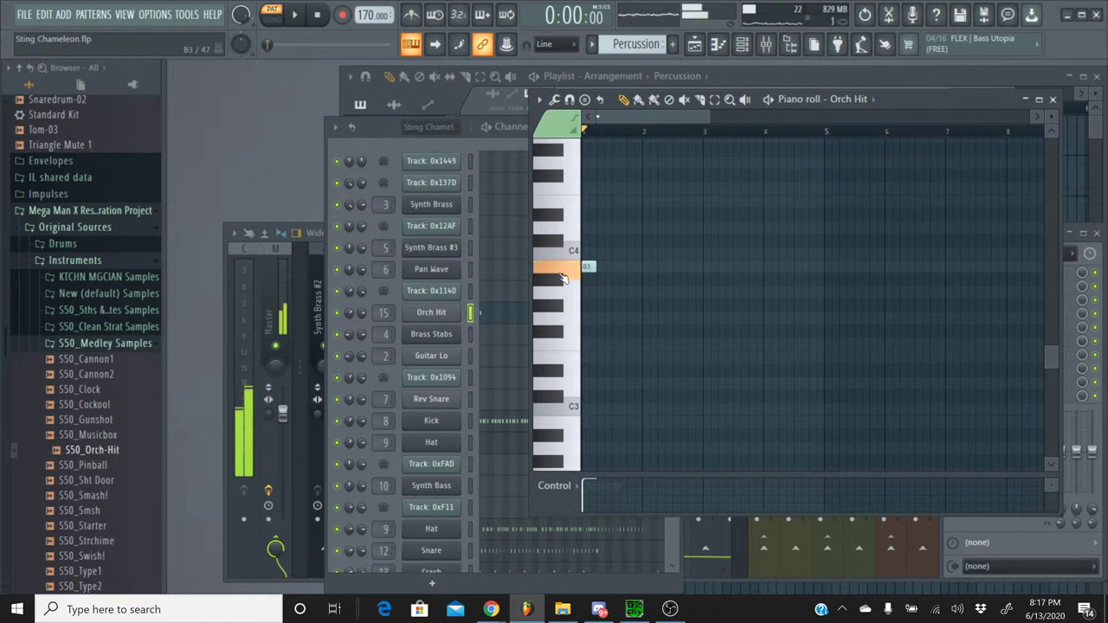
{"action": "left_click", "coordinate": [561, 278]}
- Play the opening of the Percussion pattern, stop it and close the Orch Hit piano roll
{"action": "left_click", "coordinate": [303, 17]}
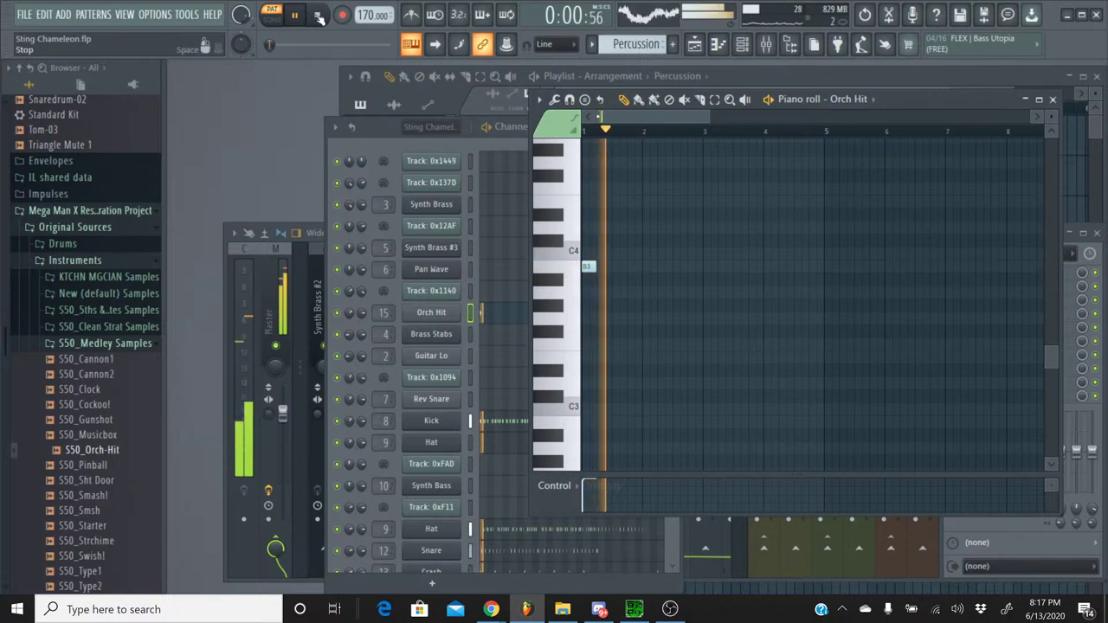
{"action": "left_click", "coordinate": [317, 15]}
{"action": "left_click", "coordinate": [1053, 100]}
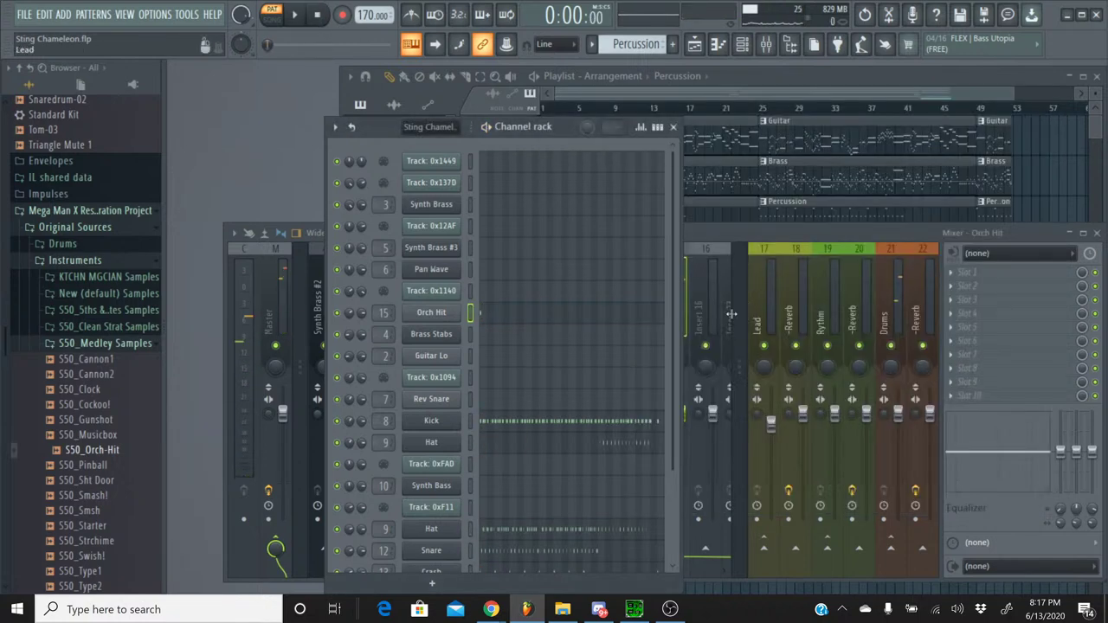
- Load Fruity Chorus into effect slot 3 of the Orch Hit mixer insert
{"action": "left_click", "coordinate": [750, 246]}
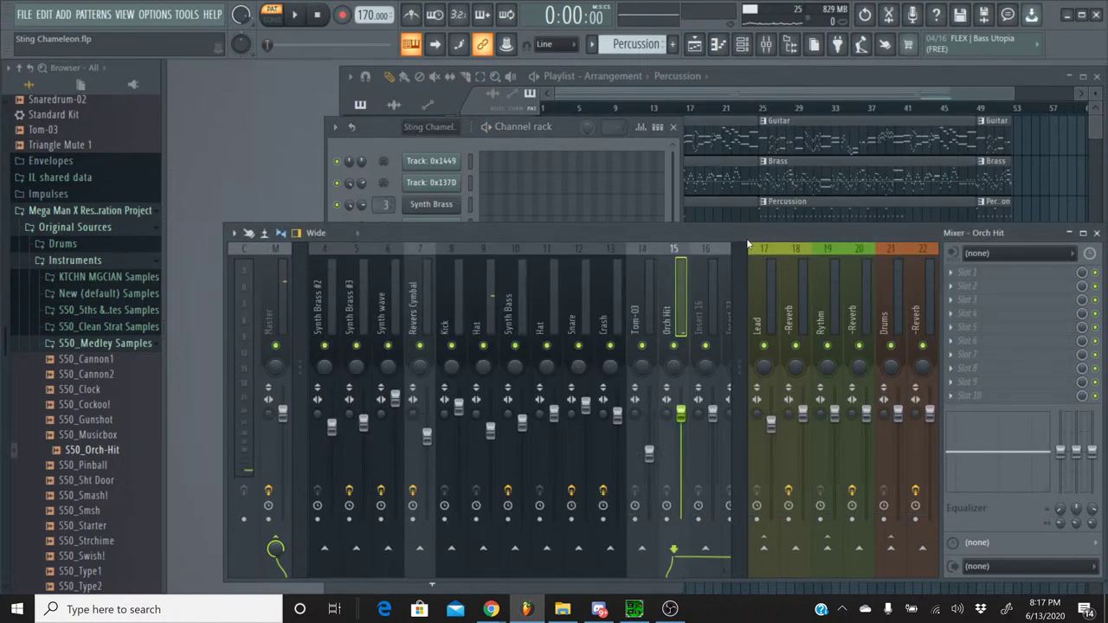
{"action": "left_click", "coordinate": [968, 300]}
{"action": "left_click", "coordinate": [762, 508]}
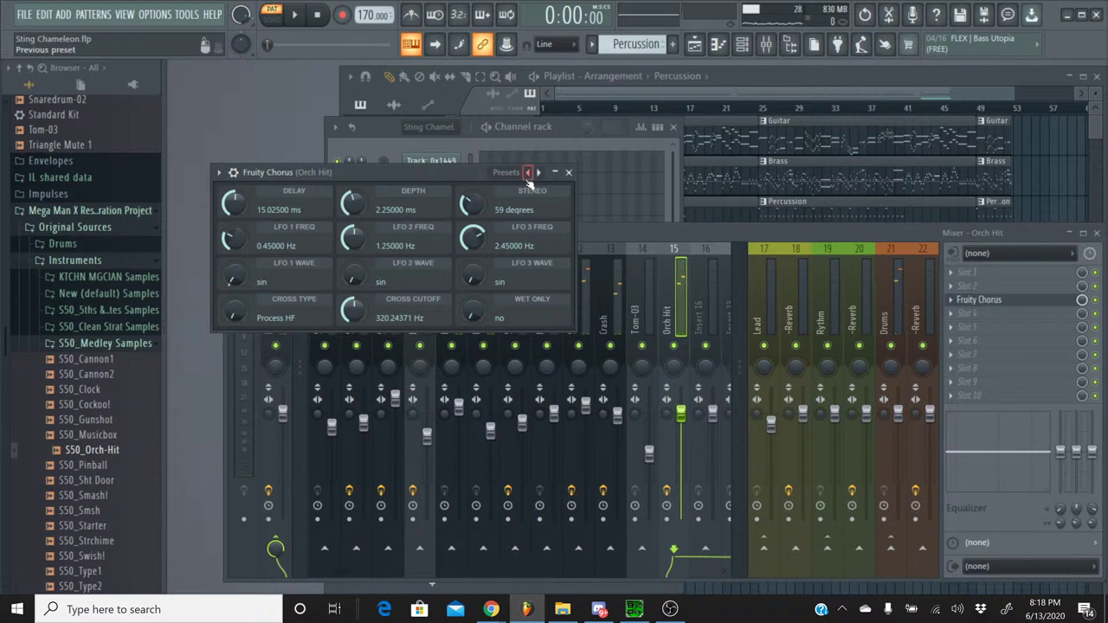
- Audition Fruity Chorus presets including Low Enhance, Light HF, Filtro and Fat Clean, return to Default and close the plugin
{"action": "left_click", "coordinate": [529, 173]}
{"action": "left_click", "coordinate": [529, 174]}
{"action": "right_click", "coordinate": [529, 174]}
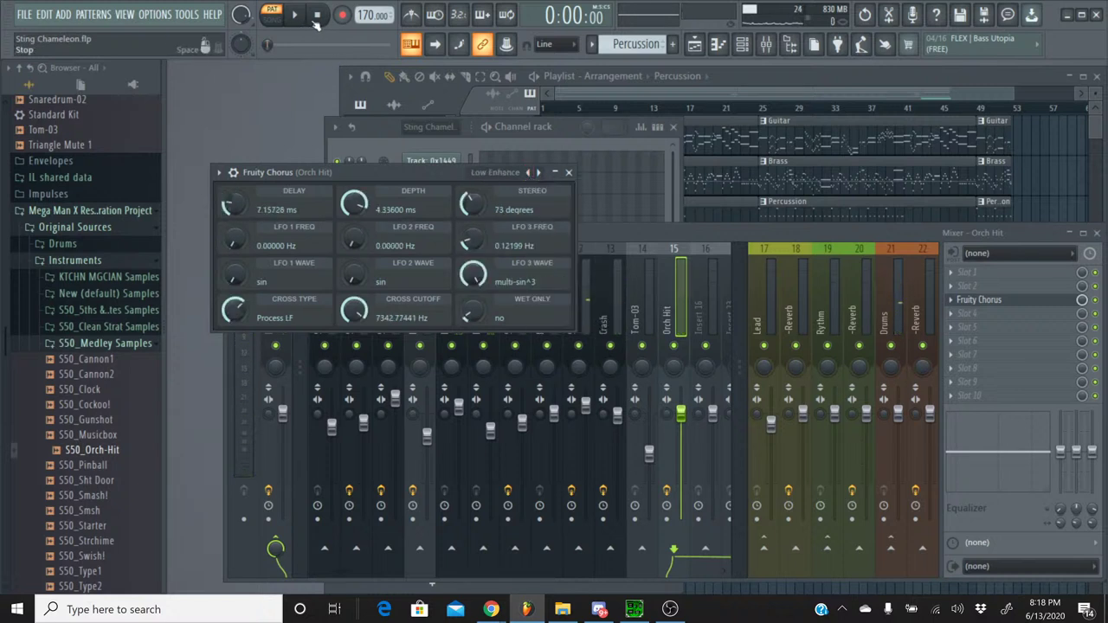
{"action": "left_click", "coordinate": [529, 174]}
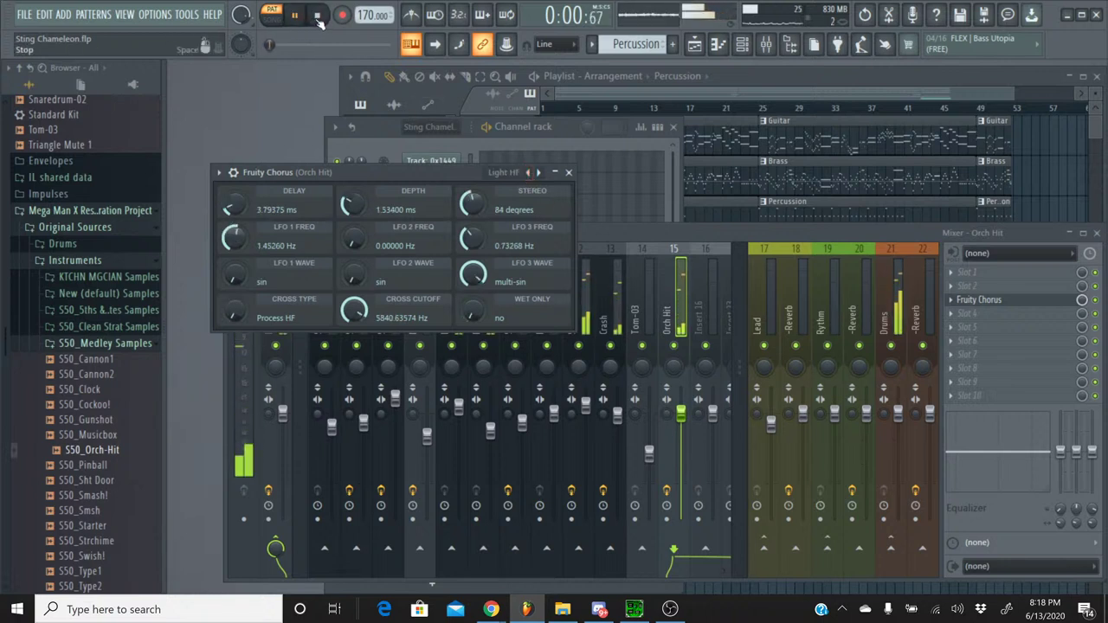
{"action": "left_click", "coordinate": [529, 174]}
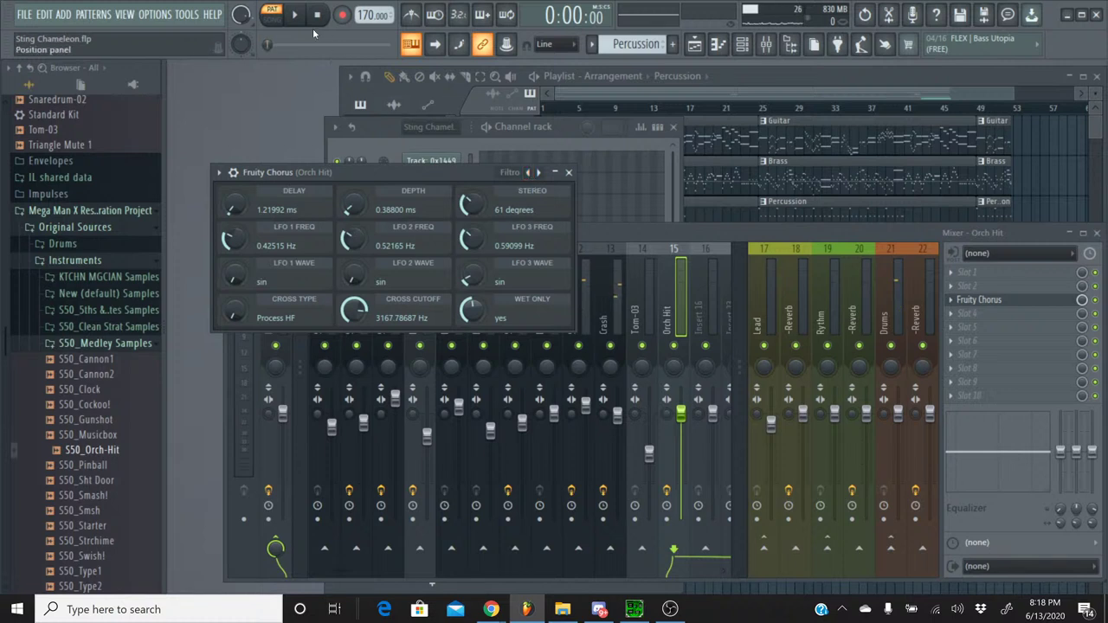
{"action": "left_click", "coordinate": [529, 173]}
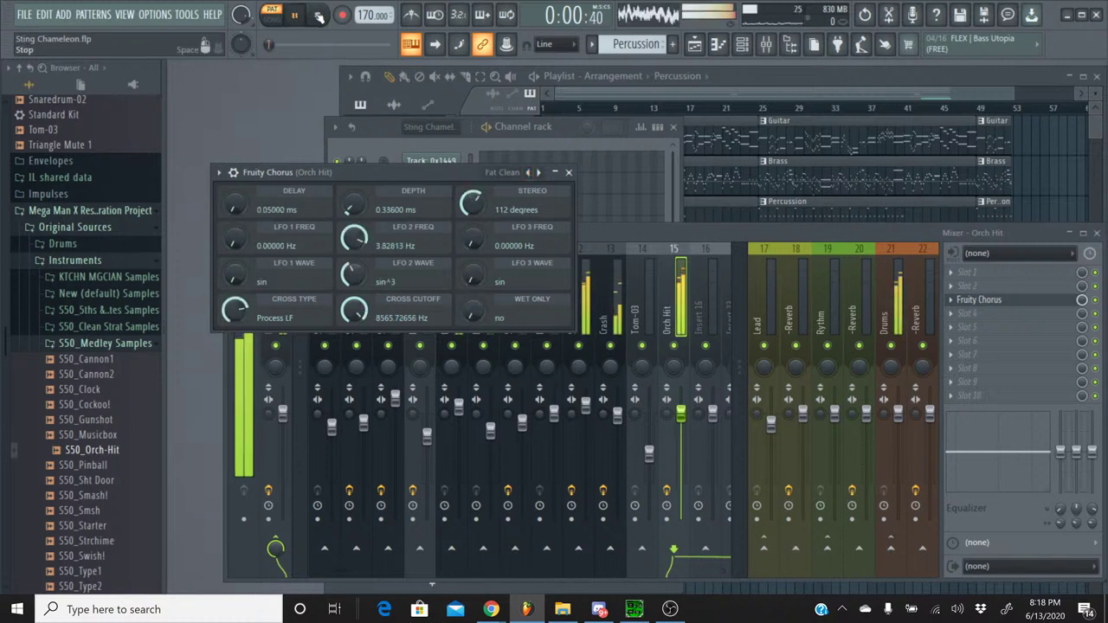
{"action": "left_click", "coordinate": [529, 173]}
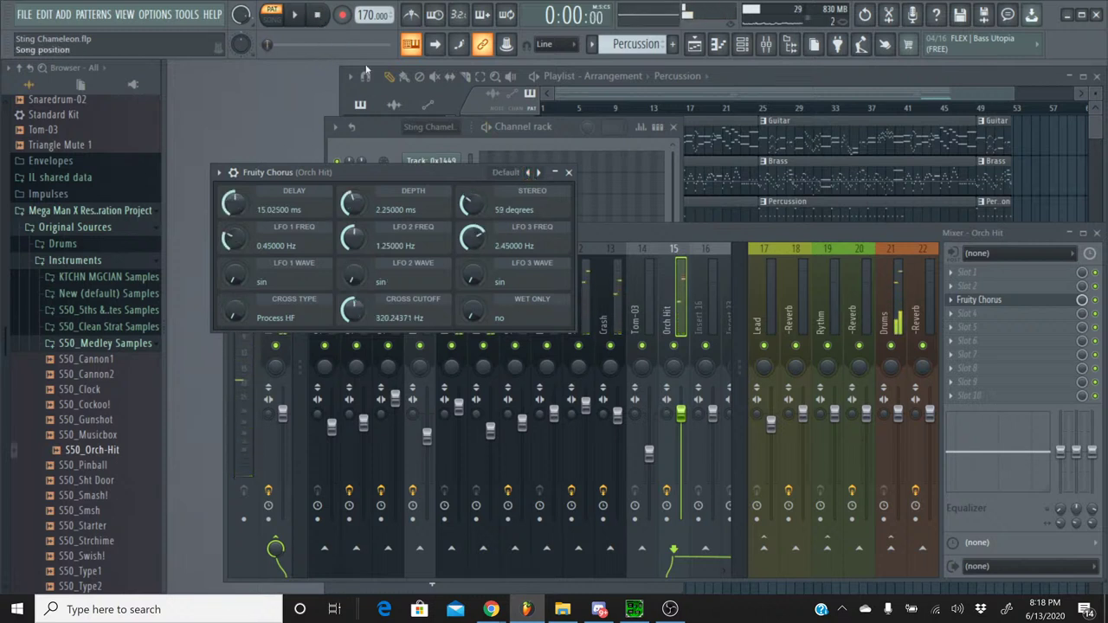
{"action": "left_click", "coordinate": [569, 173]}
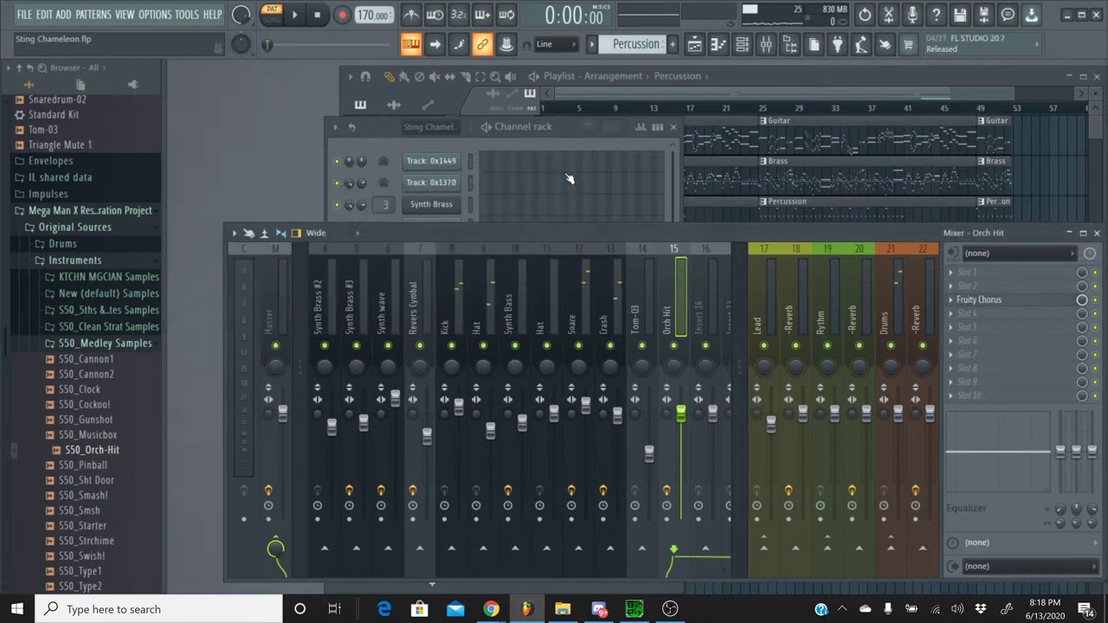
- Load Softube Saturation Knob into effect slot 5 of the Orch Hit insert with saturation at about 1.3 and close its window
{"action": "left_click", "coordinate": [956, 335]}
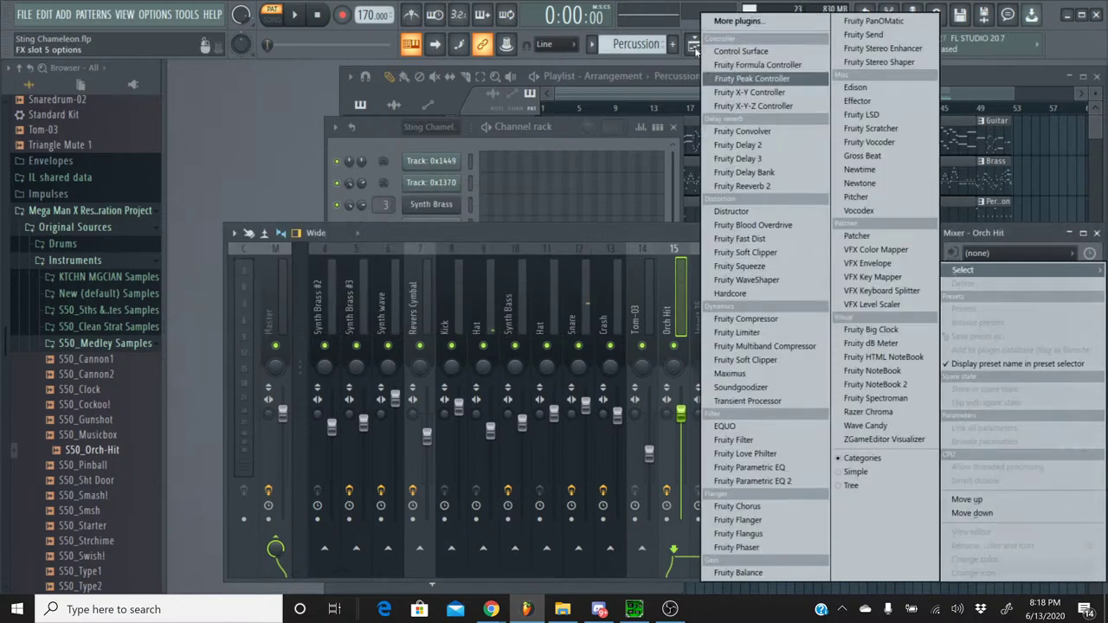
{"action": "left_click", "coordinate": [712, 19]}
{"action": "scroll", "coordinate": [519, 294], "scroll_direction": "down", "scroll_amount": 15}
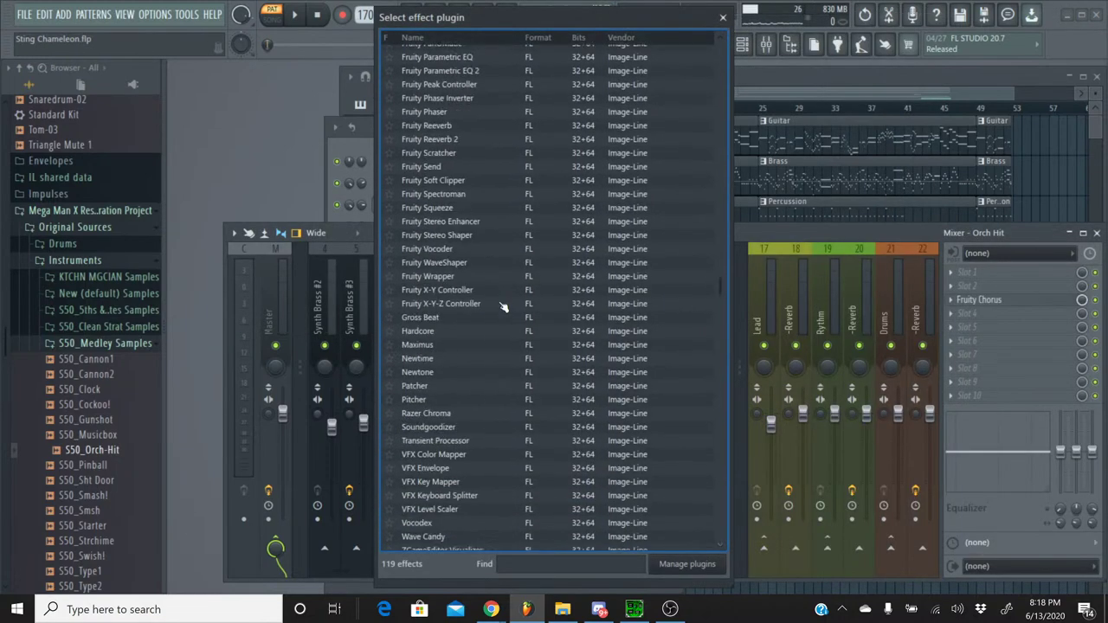
{"action": "scroll", "coordinate": [502, 308], "scroll_direction": "down", "scroll_amount": 5}
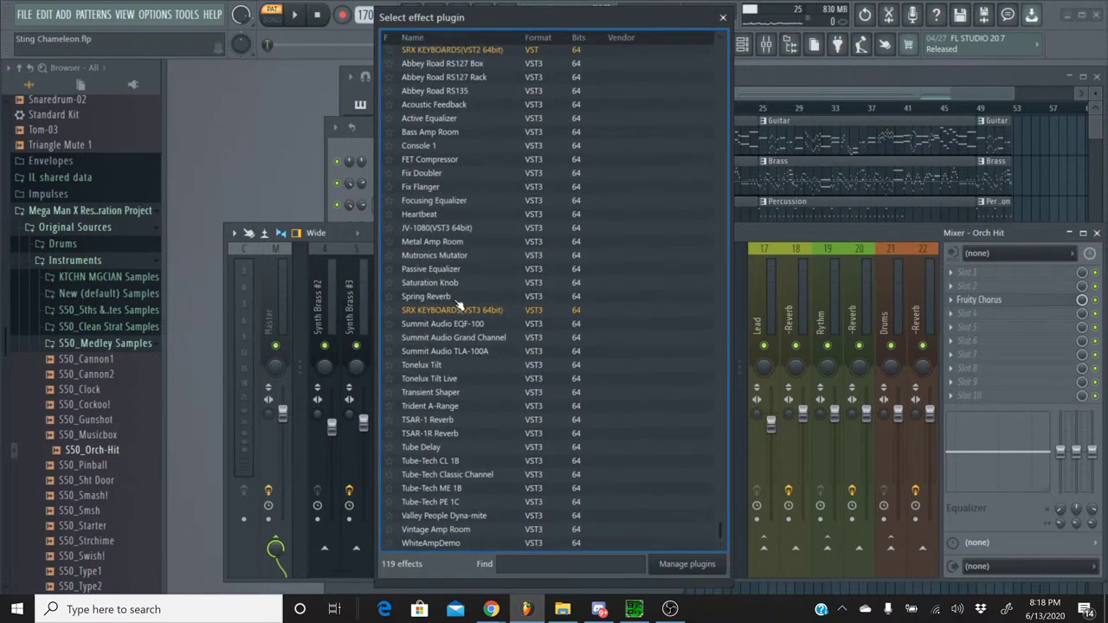
{"action": "double_click", "coordinate": [430, 282]}
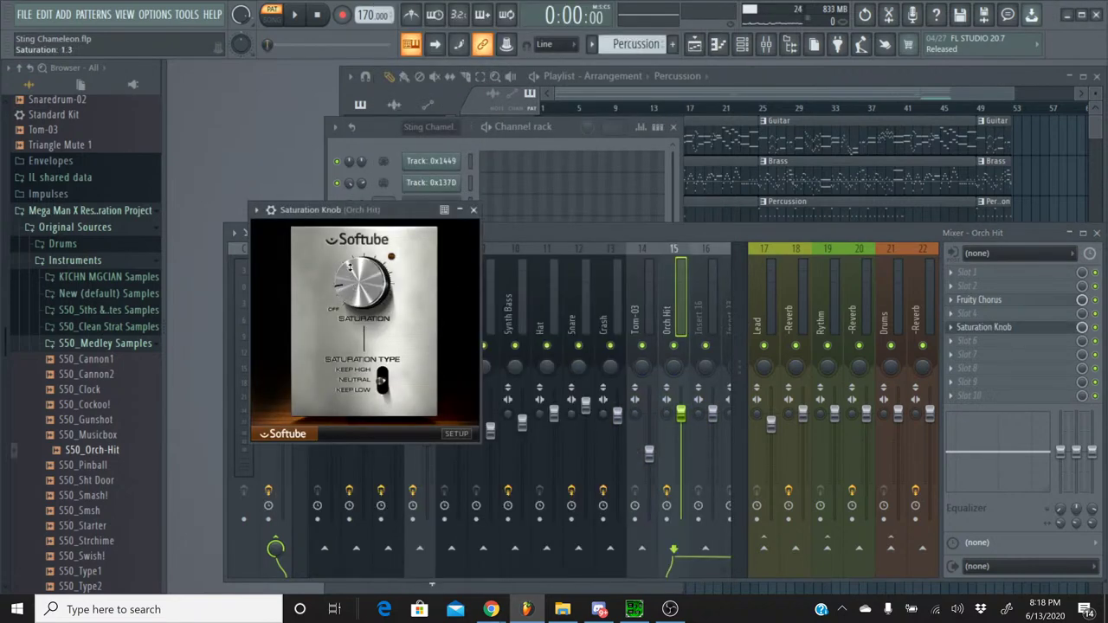
{"action": "left_click", "coordinate": [474, 210]}
- Load La Petite Excite into effect slot 7 of the Orch Hit mixer insert
{"action": "left_click", "coordinate": [959, 355]}
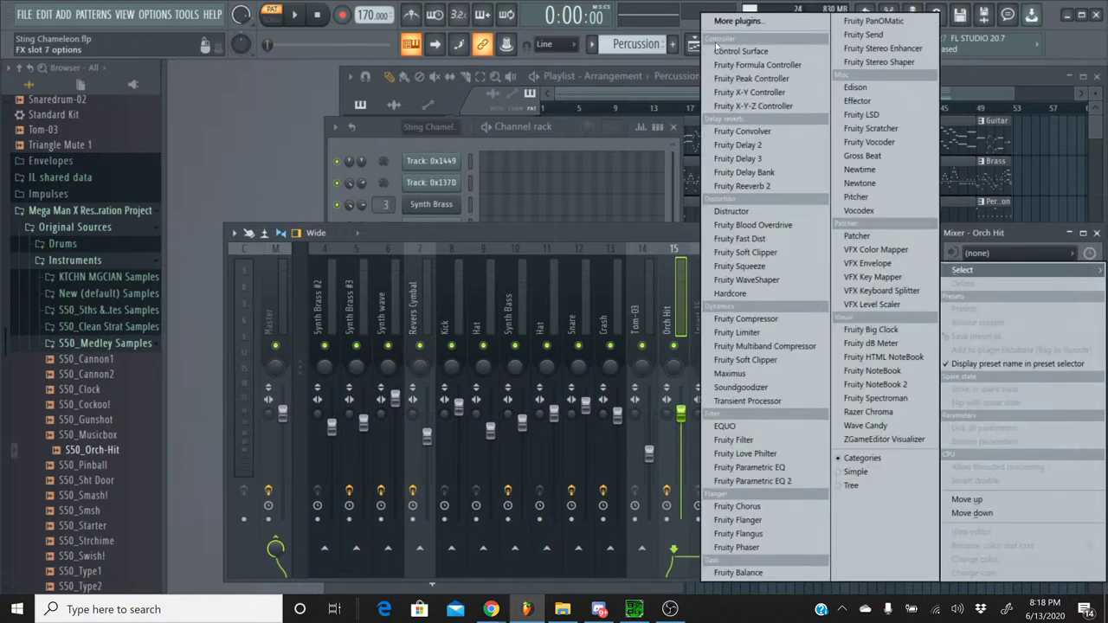
{"action": "left_click", "coordinate": [753, 22]}
{"action": "scroll", "coordinate": [534, 279], "scroll_direction": "down", "scroll_amount": 15}
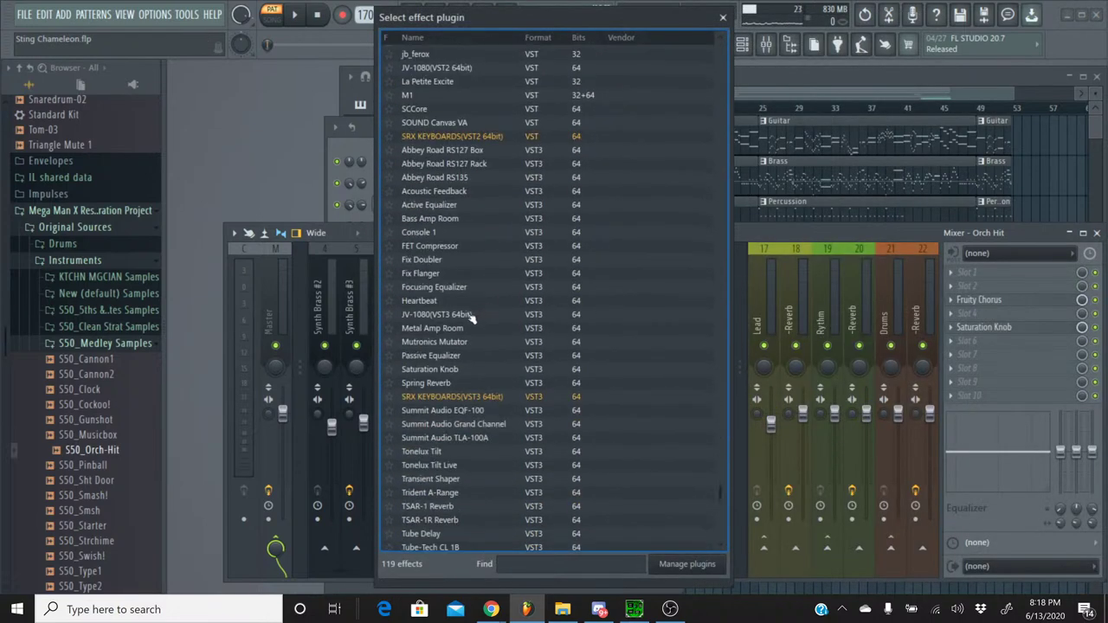
{"action": "scroll", "coordinate": [474, 287], "scroll_direction": "down", "scroll_amount": 2}
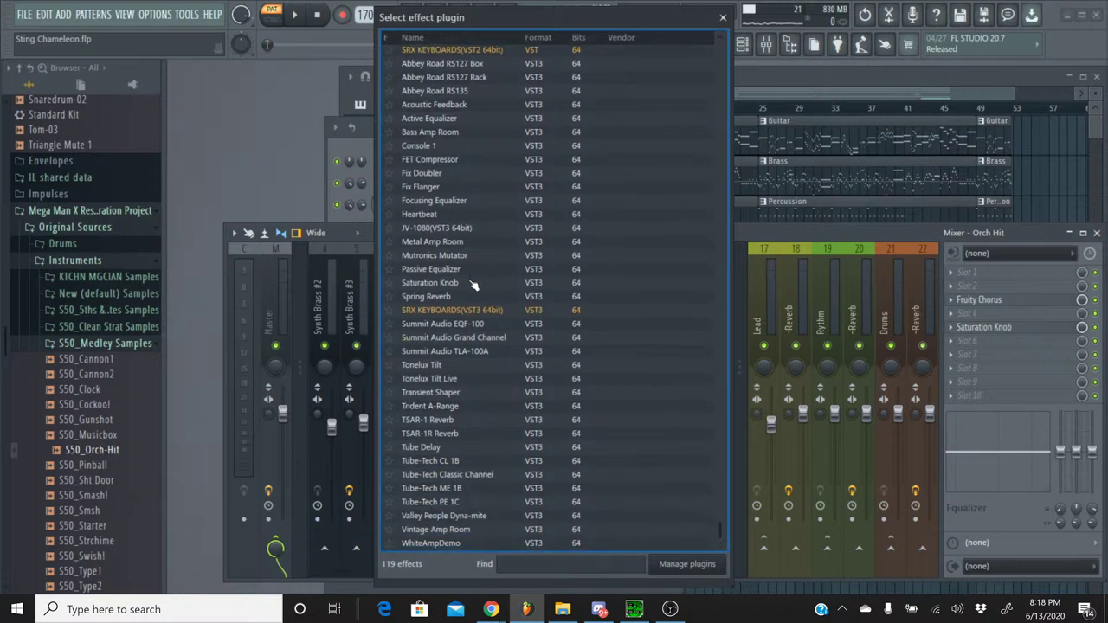
{"action": "scroll", "coordinate": [474, 287], "scroll_direction": "up", "scroll_amount": 8}
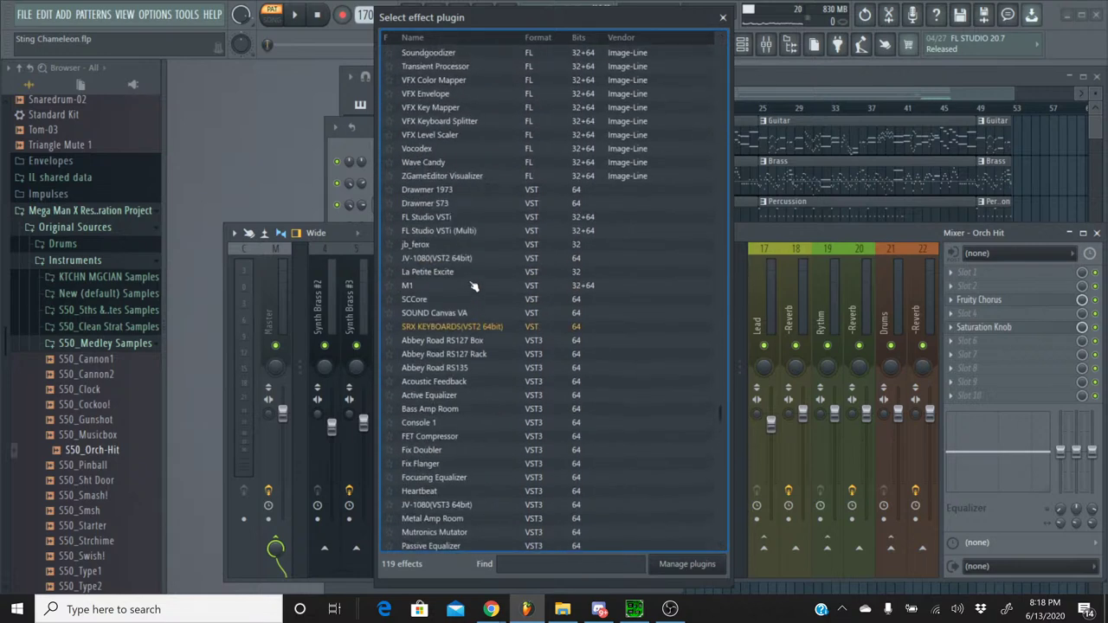
{"action": "scroll", "coordinate": [474, 286], "scroll_direction": "up", "scroll_amount": 7}
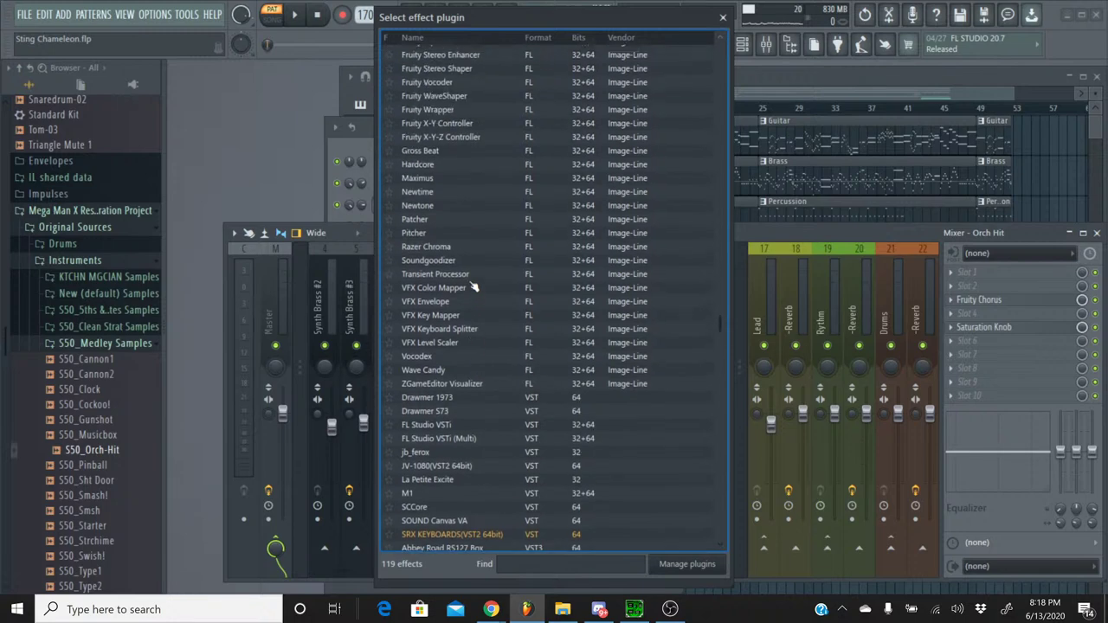
{"action": "scroll", "coordinate": [473, 287], "scroll_direction": "down", "scroll_amount": 12}
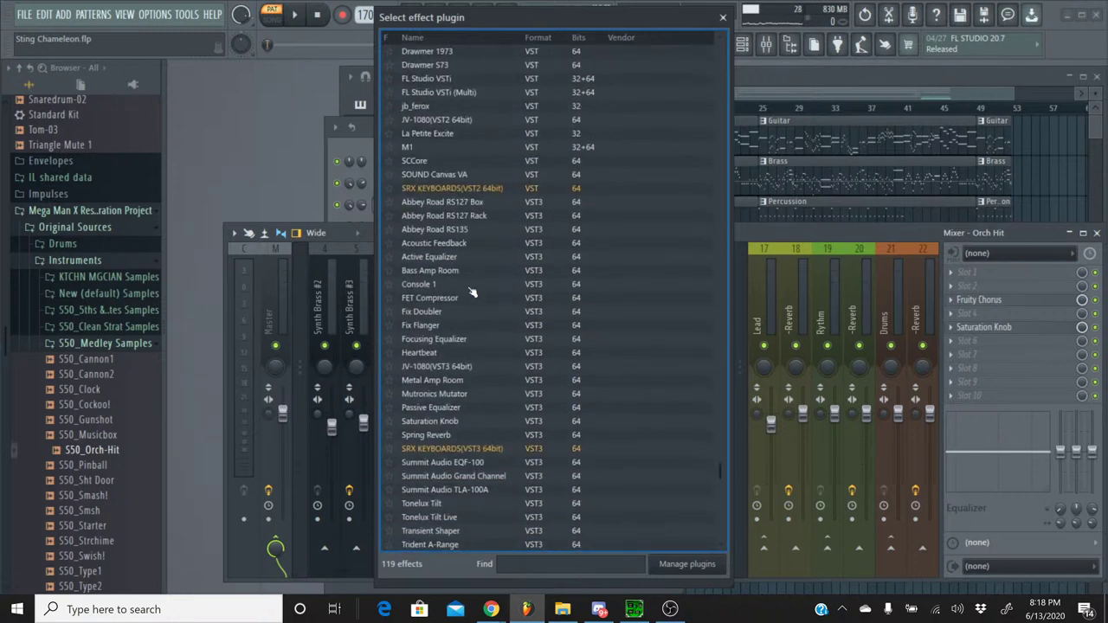
{"action": "scroll", "coordinate": [472, 278], "scroll_direction": "down", "scroll_amount": 3}
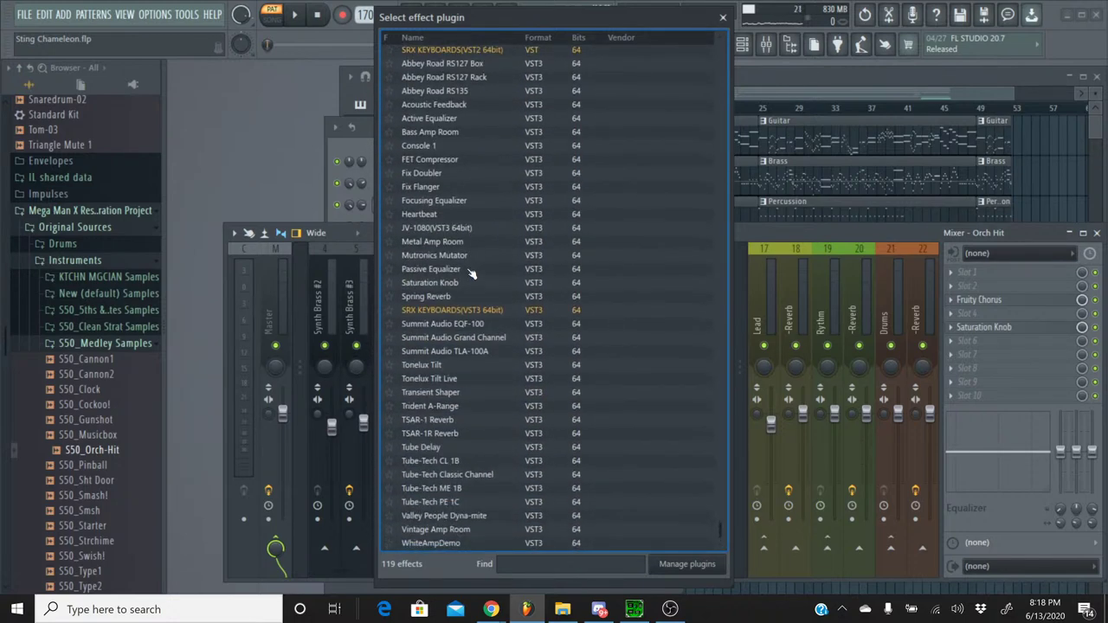
{"action": "scroll", "coordinate": [471, 274], "scroll_direction": "up", "scroll_amount": 10}
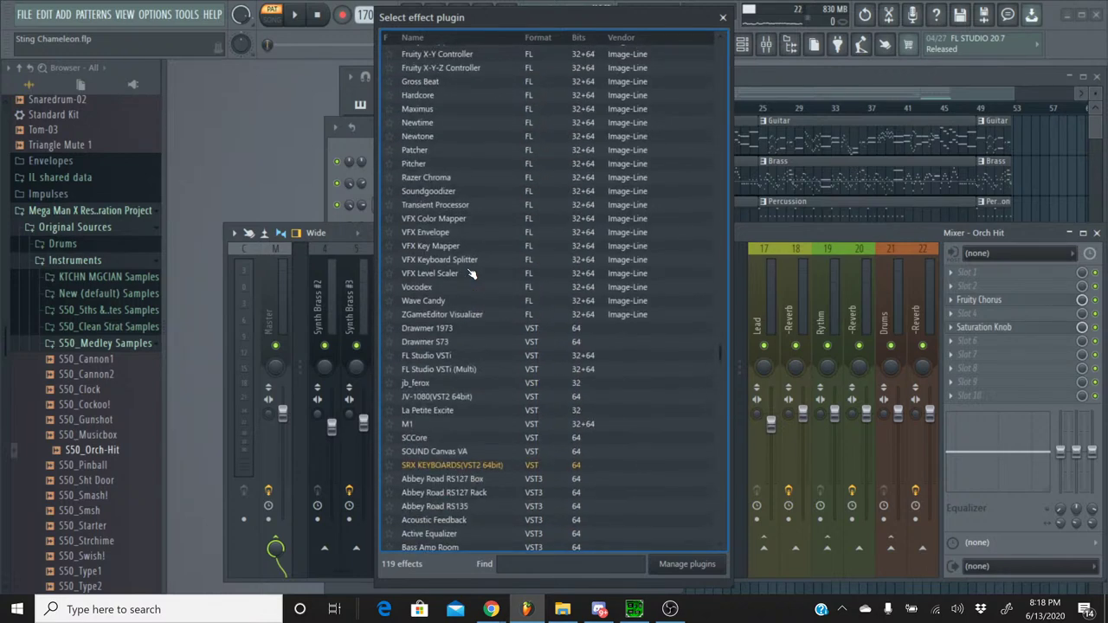
{"action": "scroll", "coordinate": [472, 274], "scroll_direction": "up", "scroll_amount": 10}
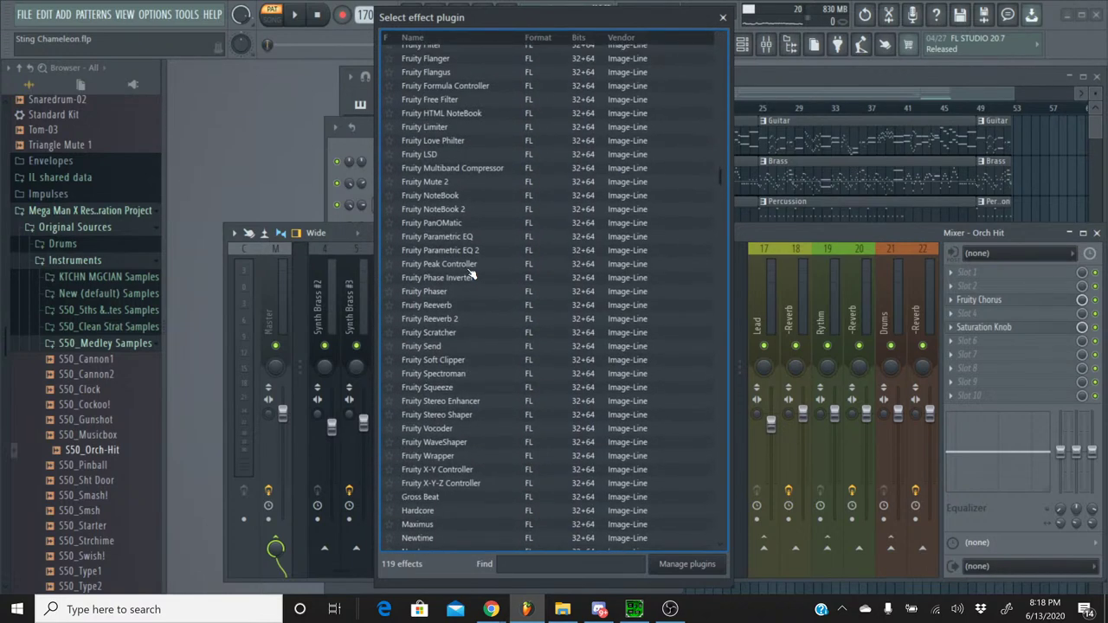
{"action": "scroll", "coordinate": [472, 275], "scroll_direction": "down", "scroll_amount": 6}
{"action": "scroll", "coordinate": [472, 274], "scroll_direction": "down", "scroll_amount": 5}
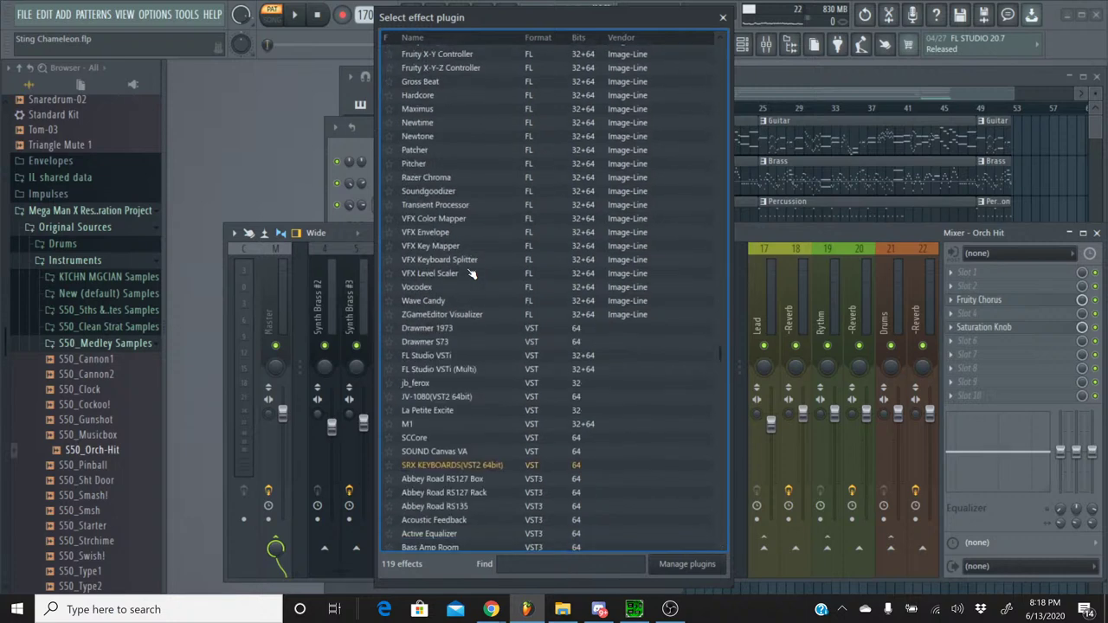
{"action": "double_click", "coordinate": [455, 344]}
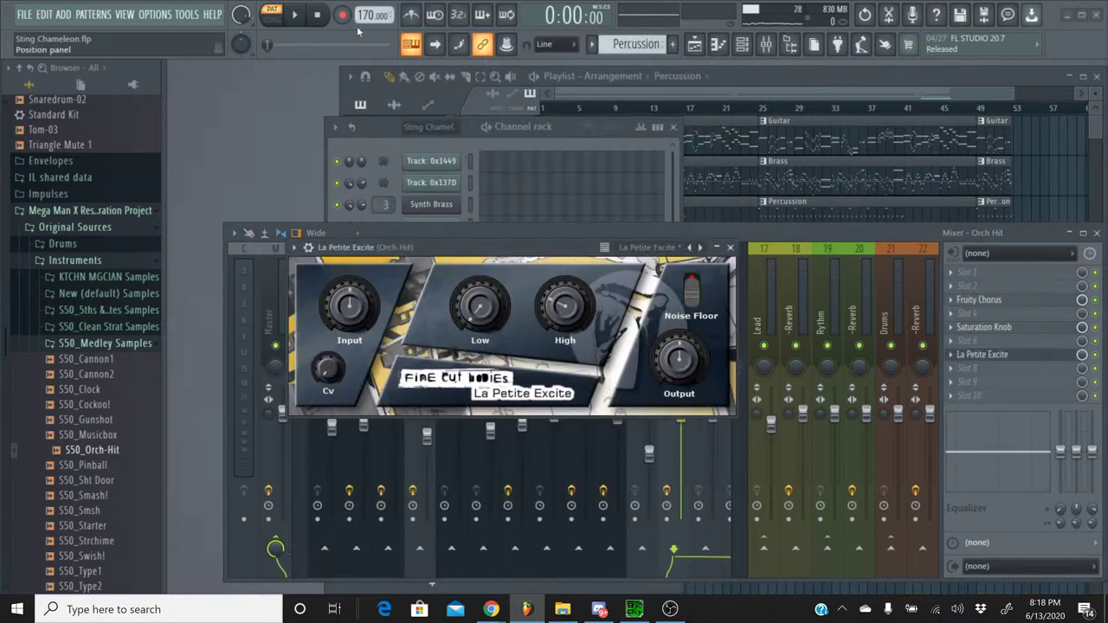
- Audition the opening of the Percussion pattern with La Petite Excite, stop playback and close the plugin window
{"action": "left_click", "coordinate": [303, 16]}
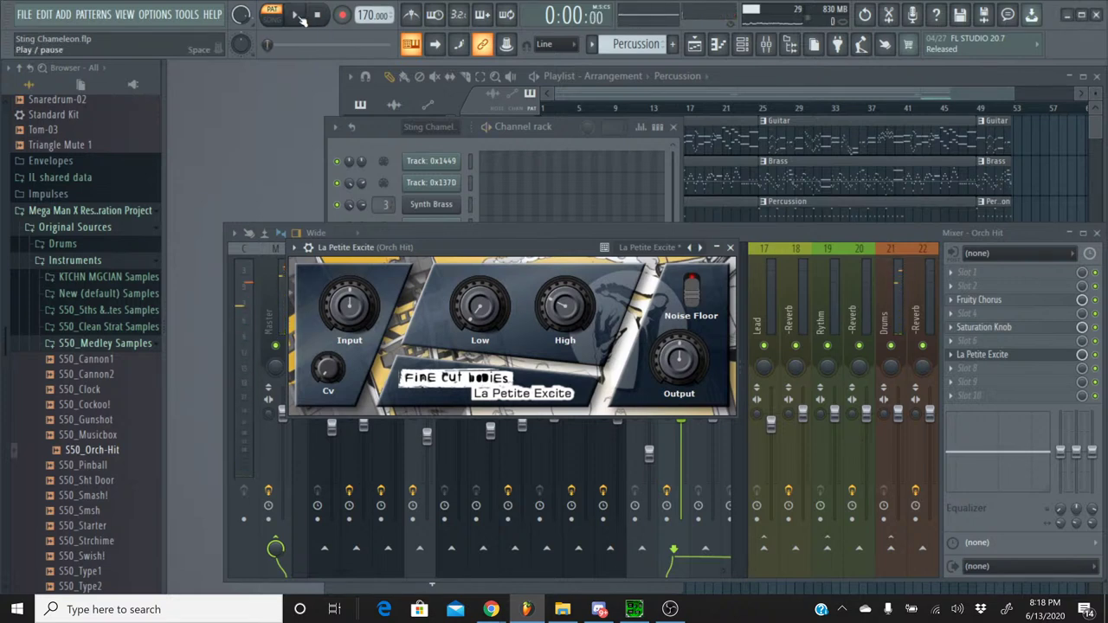
{"action": "left_click", "coordinate": [318, 15]}
{"action": "left_click", "coordinate": [730, 249]}
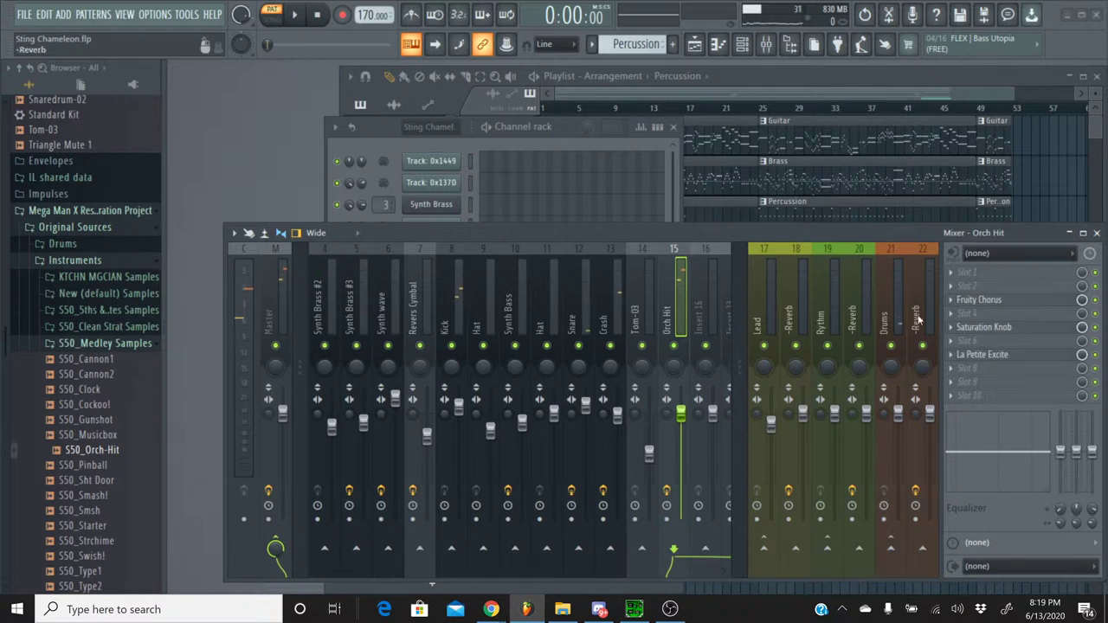
- Load Fruity parametric EQ 2 into effect slot 9 of the Orch Hit insert and briefly play the pattern through it
{"action": "left_click", "coordinate": [983, 379]}
{"action": "left_click", "coordinate": [762, 476]}
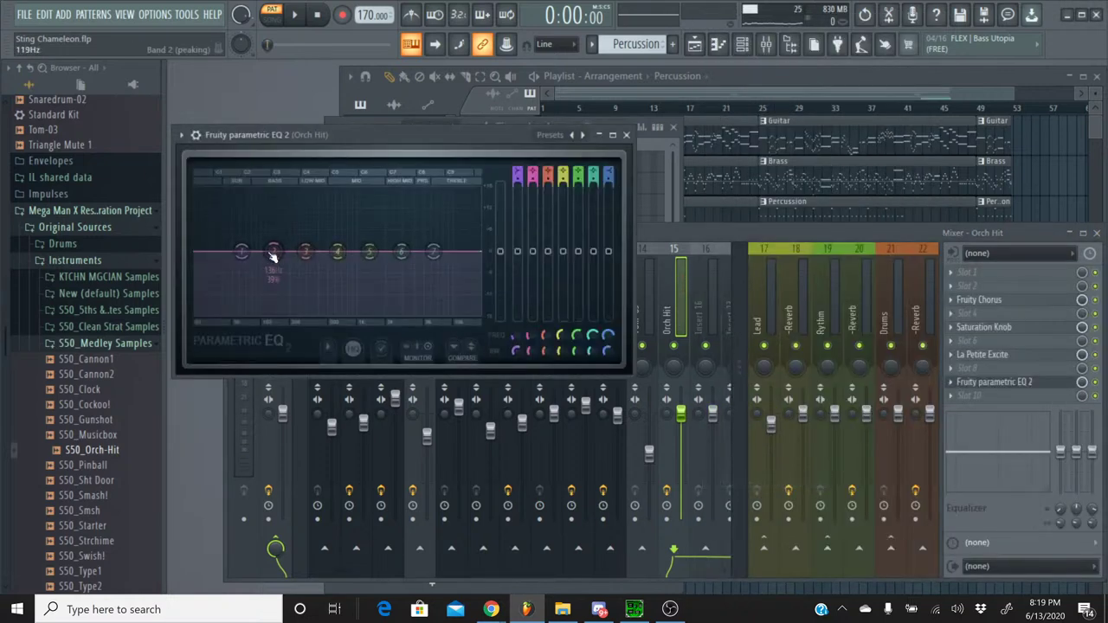
{"action": "key", "text": "space"}
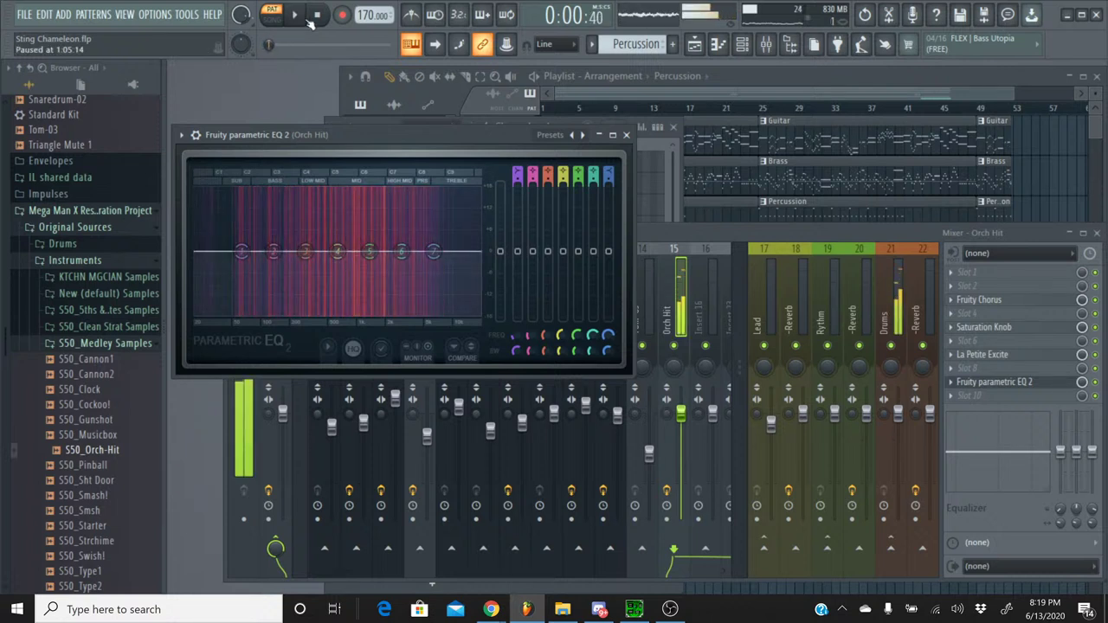
- Make band 2 of the Orch Hit equalizer a high pass filter with its cutoff at about 193 Hz
{"action": "right_click", "coordinate": [273, 252]}
{"action": "mouse_move", "coordinate": [307, 290]}
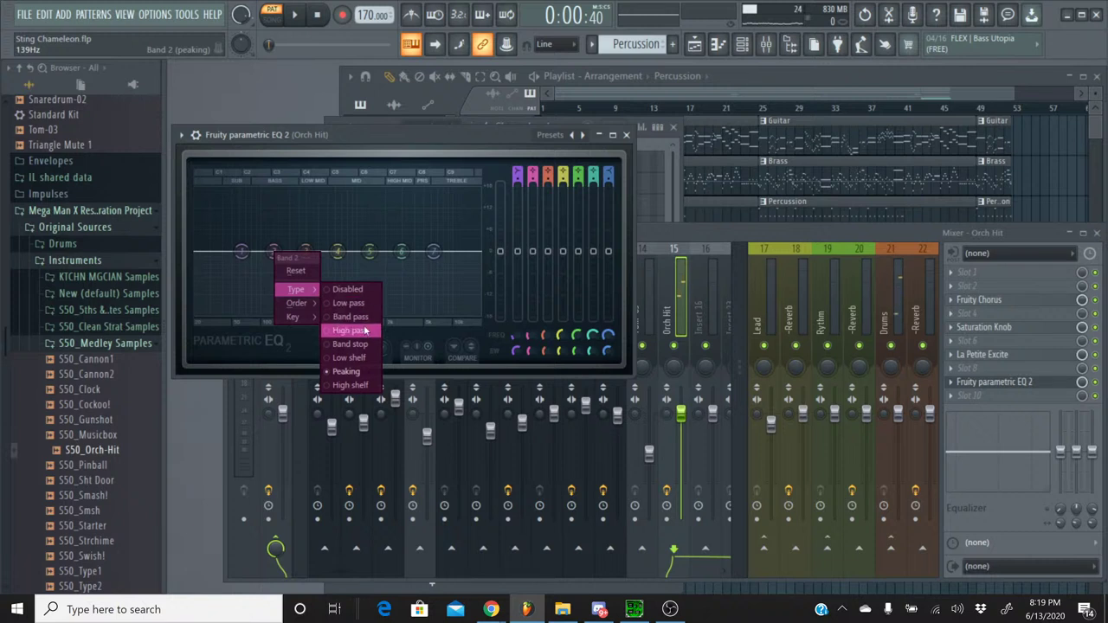
{"action": "left_click", "coordinate": [365, 331]}
{"action": "left_click_drag", "start_coordinate": [272, 252], "coordinate": [290, 252]}
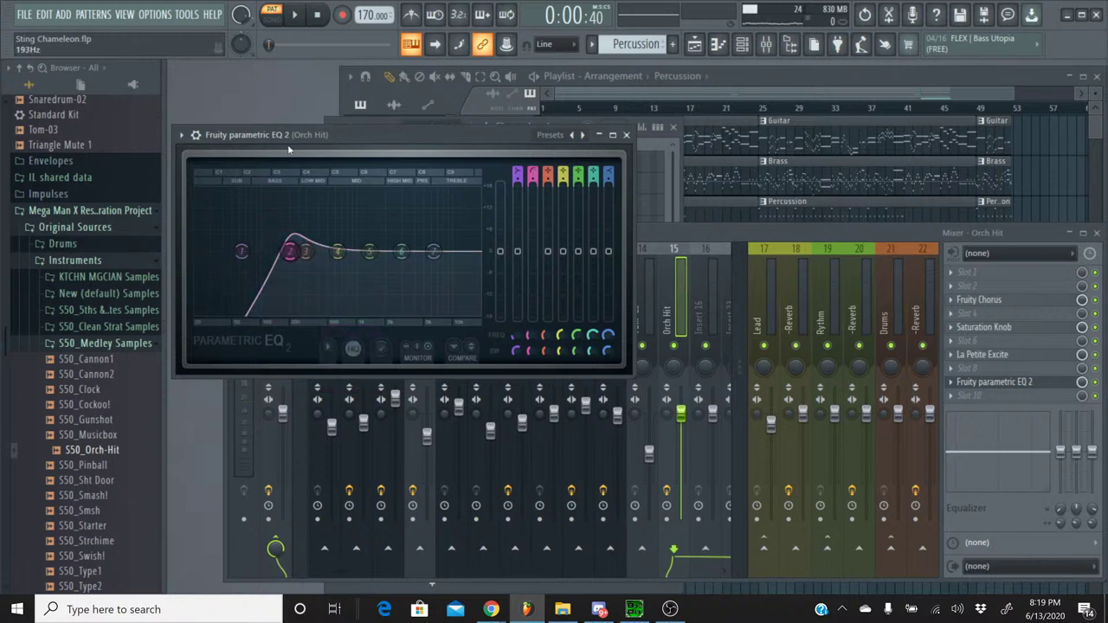
- Replay the pattern while lowering the band 2 high pass cutoff to around its default position, stop playback and close the equalizer
{"action": "left_click", "coordinate": [296, 16]}
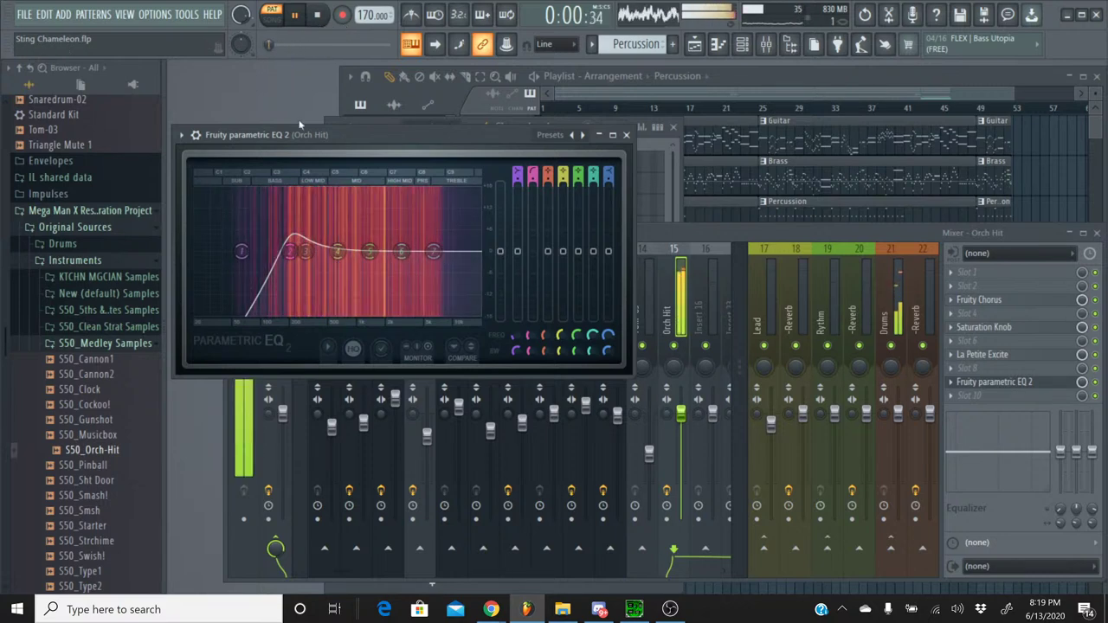
{"action": "left_click_drag", "start_coordinate": [290, 251], "coordinate": [278, 251]}
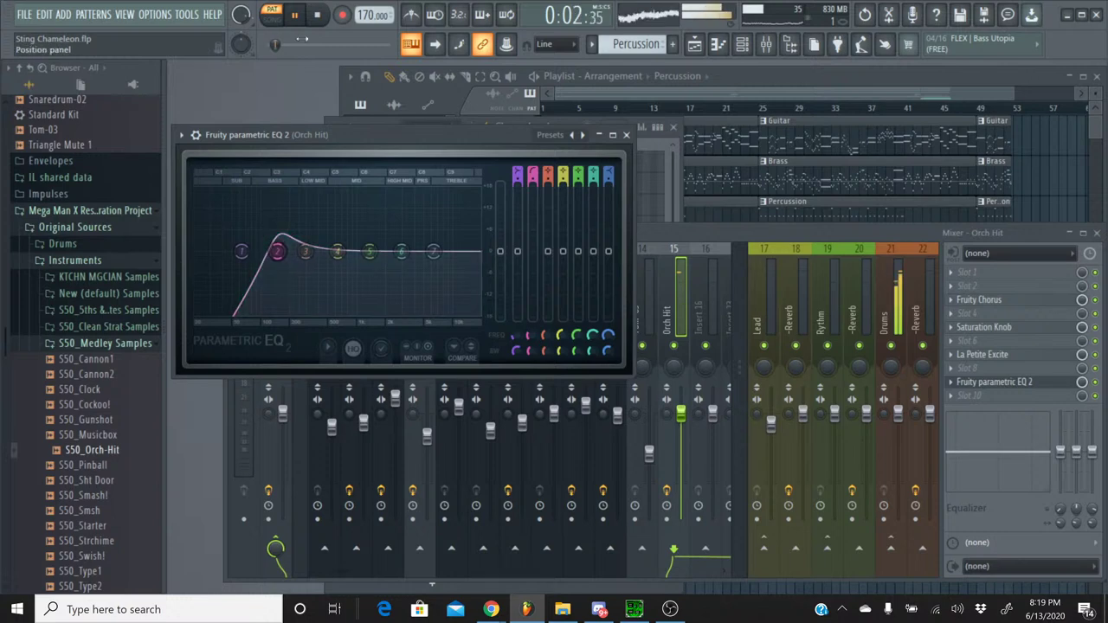
{"action": "left_click_drag", "start_coordinate": [284, 50], "coordinate": [271, 54]}
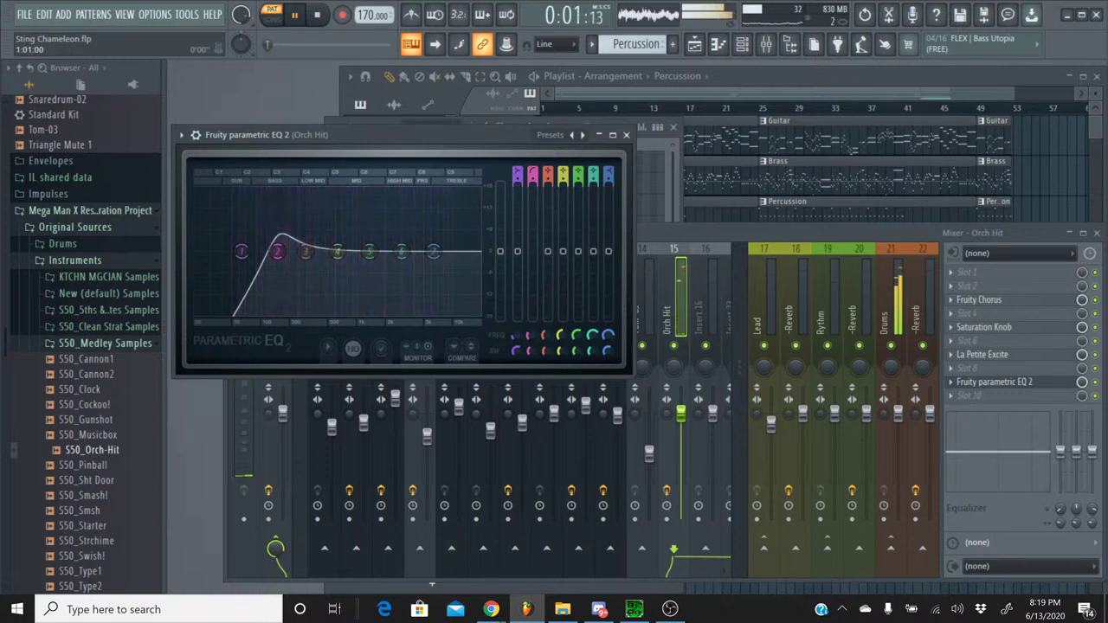
{"action": "left_click_drag", "start_coordinate": [278, 251], "coordinate": [273, 251]}
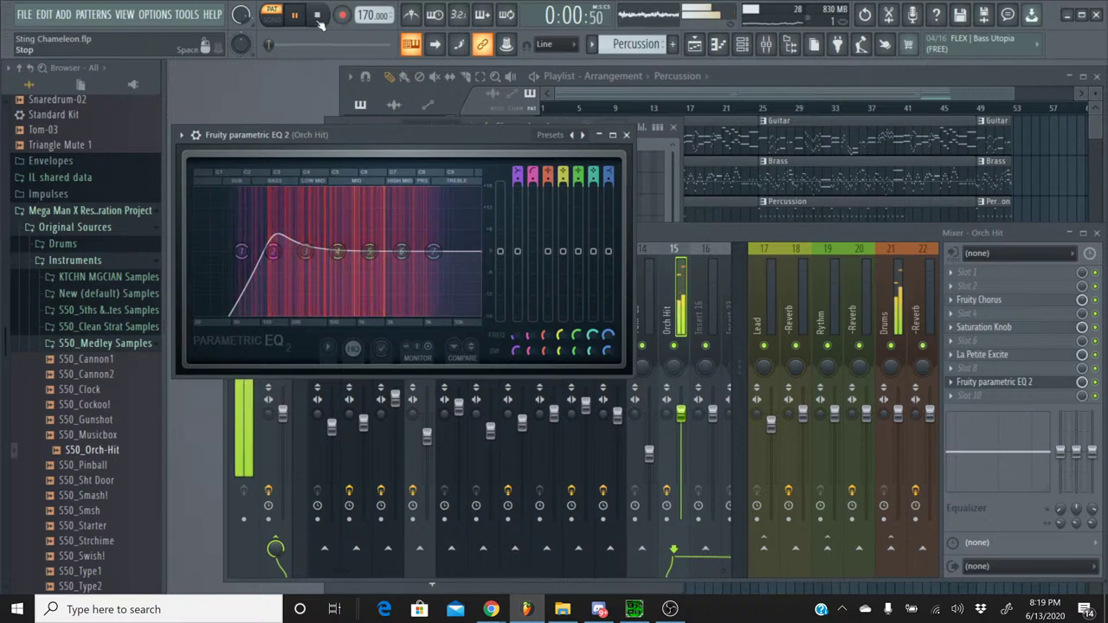
{"action": "left_click", "coordinate": [628, 136]}
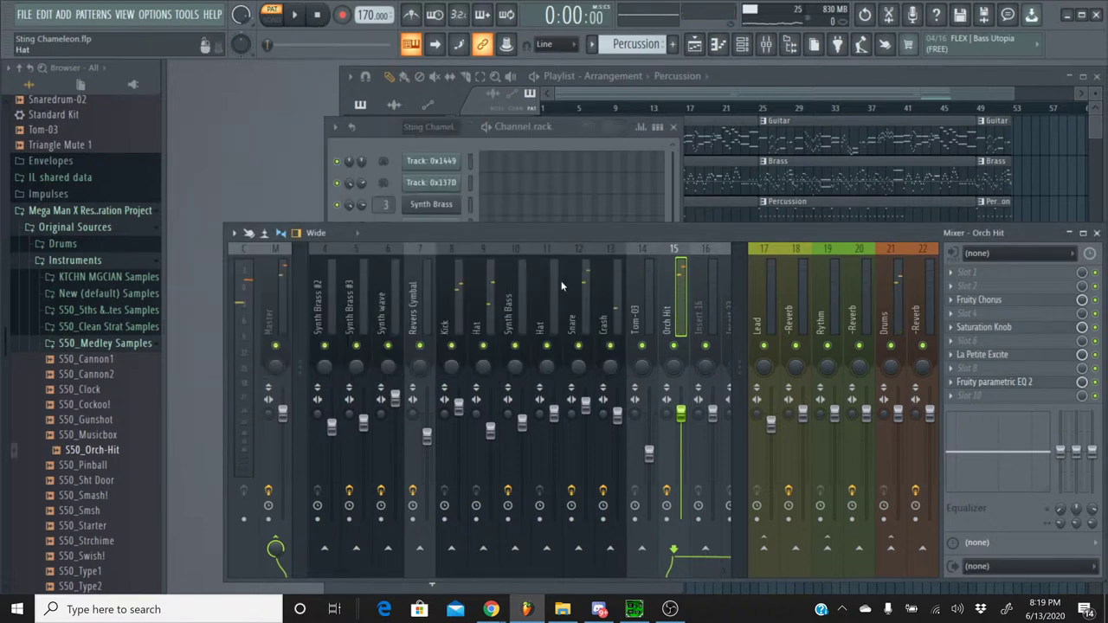
- Select the Sting Chameleon pattern, play the arrangement in song mode and lower the Orch Hit fader slightly
{"action": "left_click", "coordinate": [592, 44]}
{"action": "left_click", "coordinate": [610, 57]}
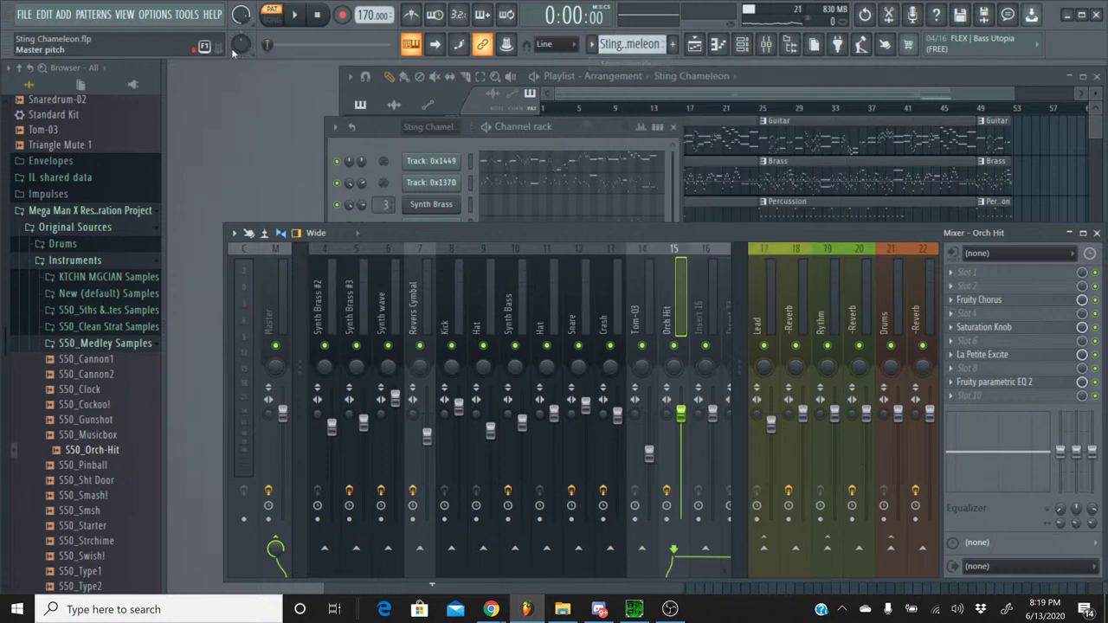
{"action": "left_click", "coordinate": [273, 20]}
{"action": "key", "text": "space"}
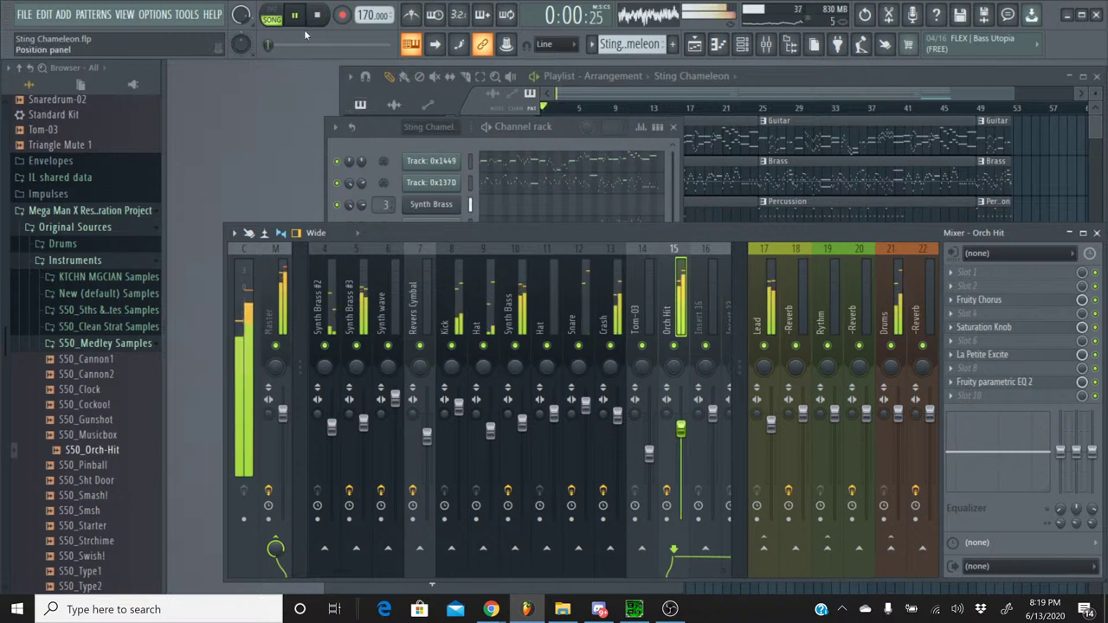
{"action": "mouse_move", "coordinate": [494, 613]}
{"action": "left_click", "coordinate": [568, 546]}
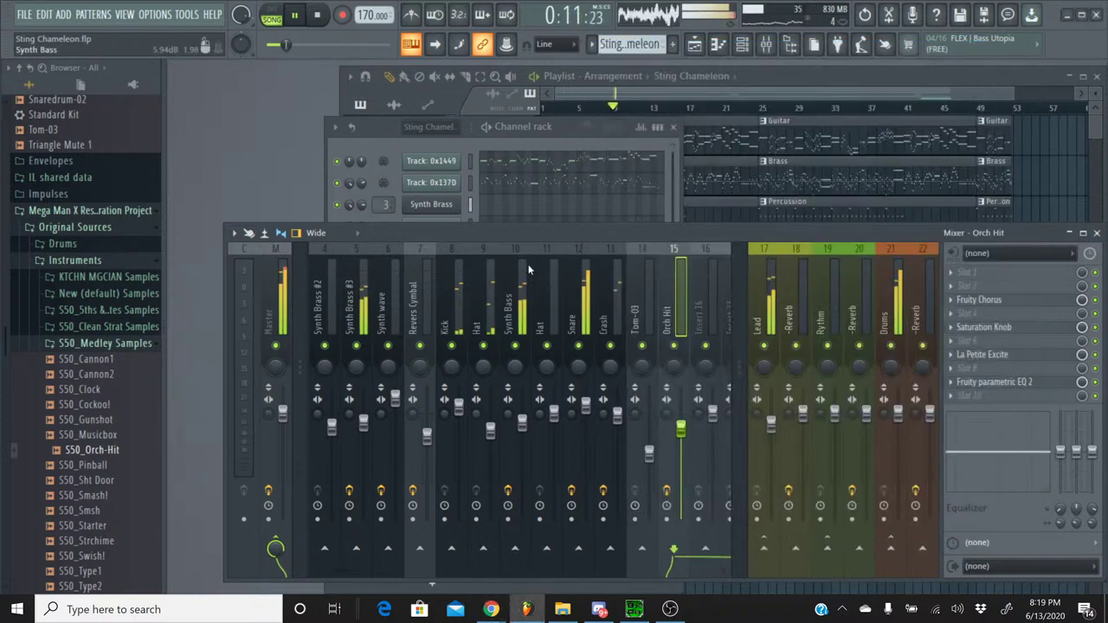
{"action": "left_click", "coordinate": [558, 381]}
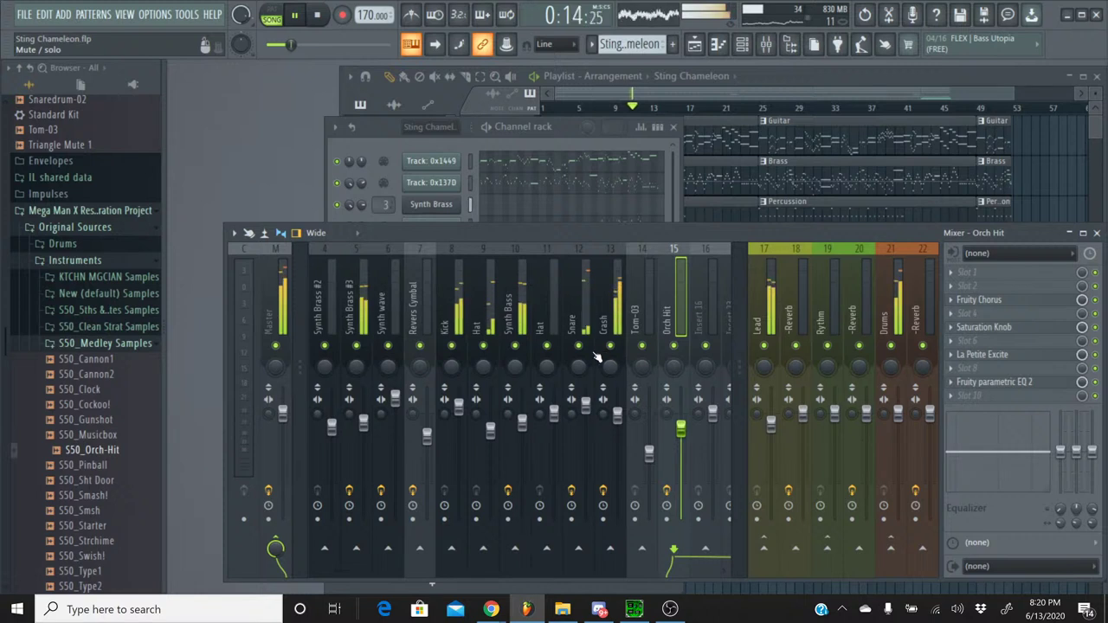
- Raise the Synth Bass mixer fader slightly while the song plays
{"action": "scroll", "coordinate": [611, 356], "scroll_direction": "up", "scroll_amount": 3}
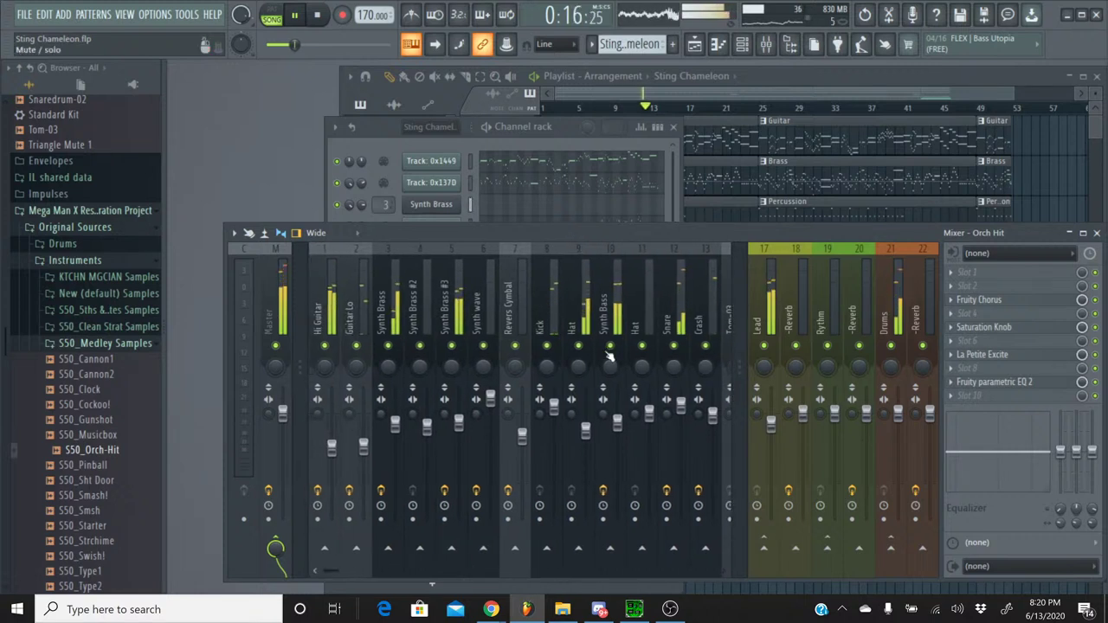
{"action": "left_click", "coordinate": [616, 421]}
{"action": "left_click_drag", "start_coordinate": [617, 422], "coordinate": [617, 416]}
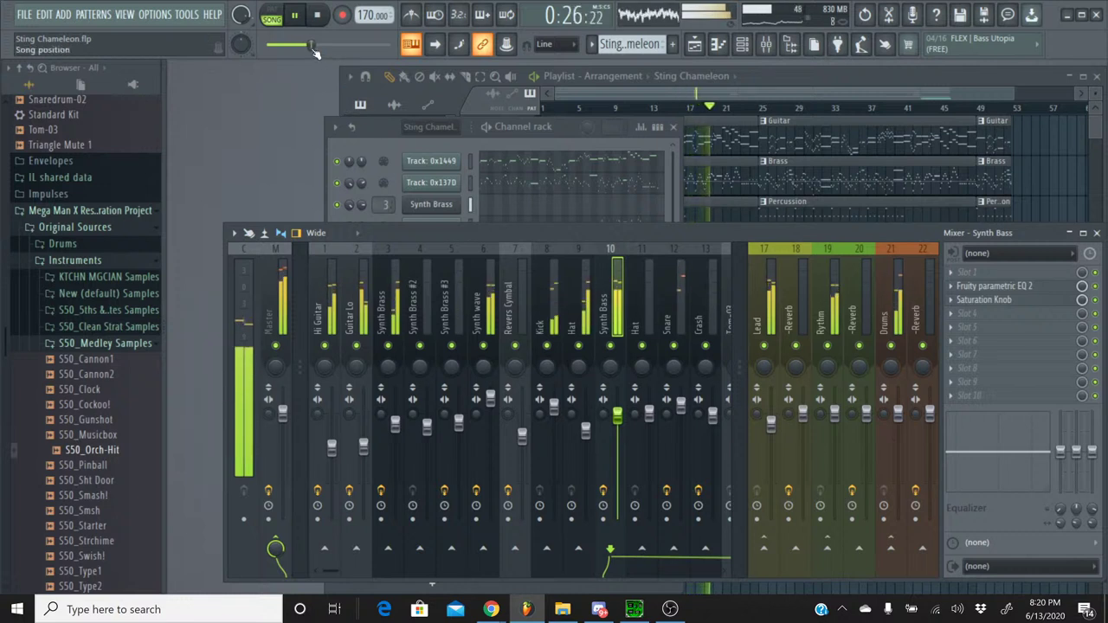
- Replay the song from the beginning, then skip ahead to a later section to check the mix
{"action": "left_click_drag", "start_coordinate": [314, 51], "coordinate": [226, 48]}
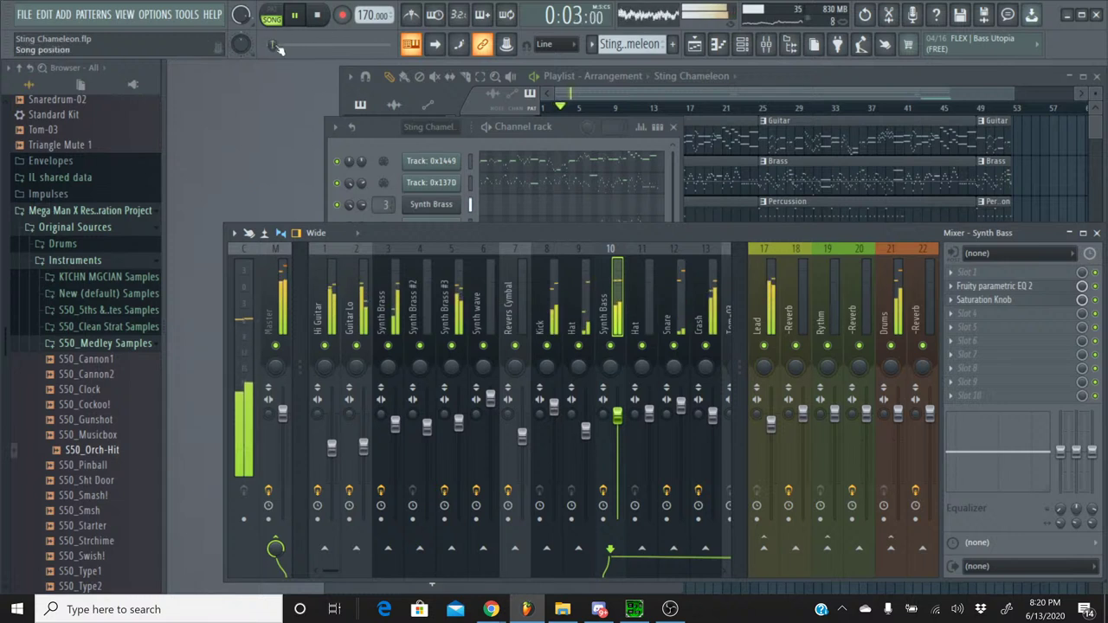
{"action": "key", "text": "space"}
{"action": "key", "text": "space"}
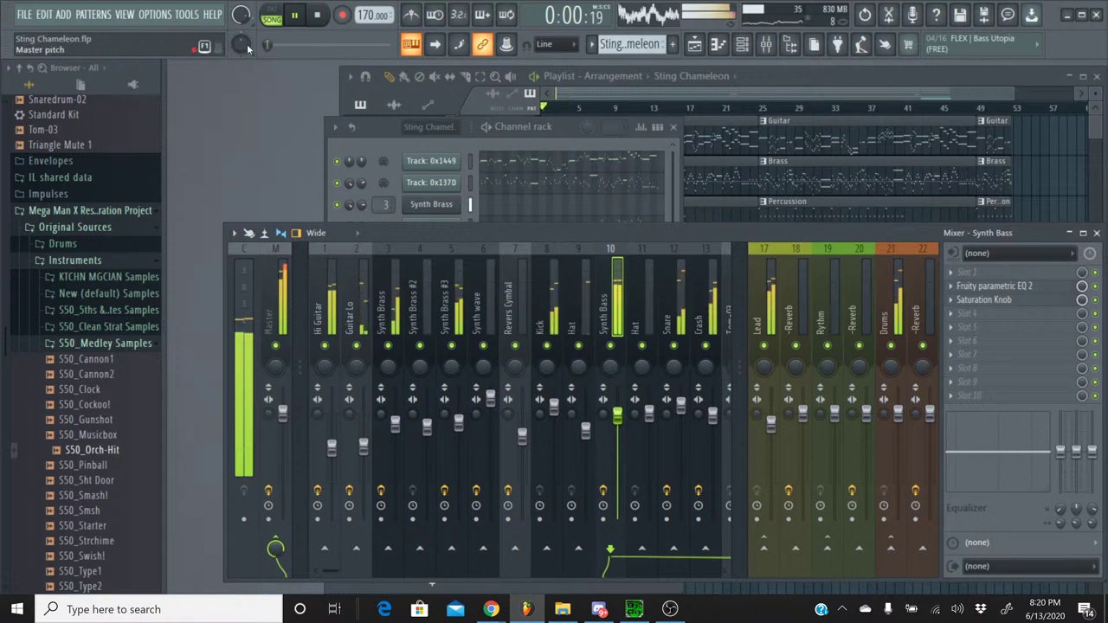
{"action": "key", "text": "space"}
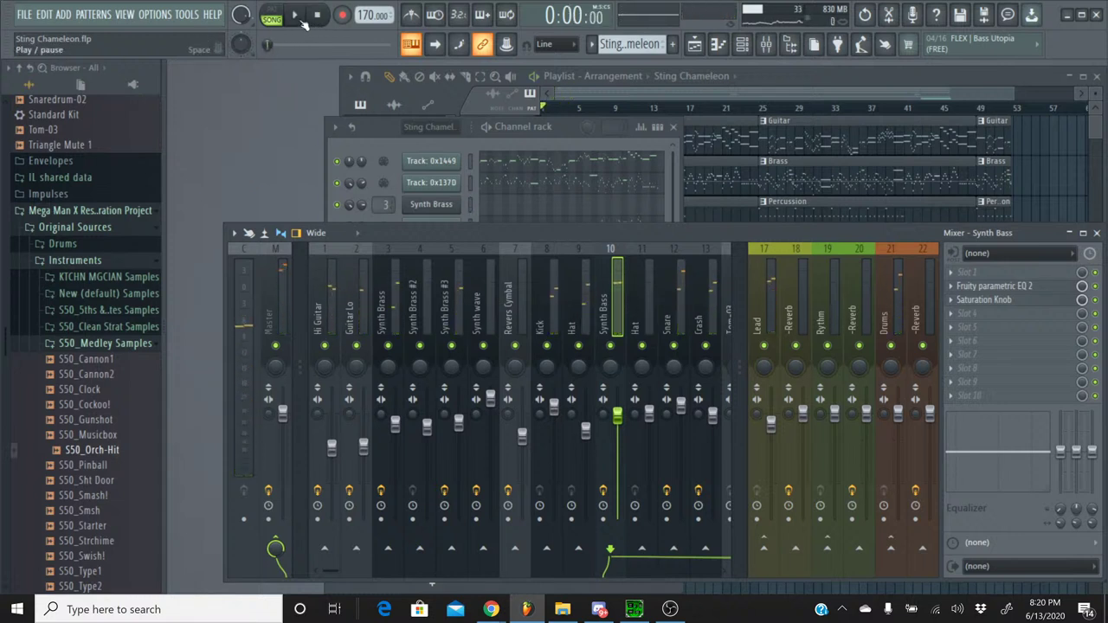
{"action": "key", "text": "space"}
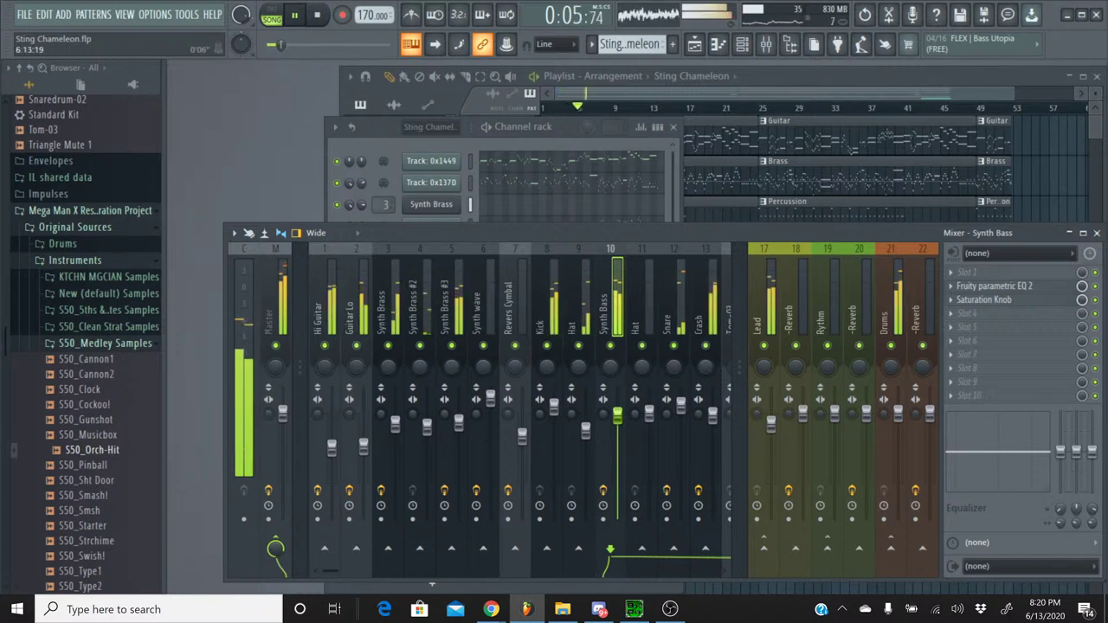
{"action": "left_click_drag", "start_coordinate": [275, 45], "coordinate": [316, 46]}
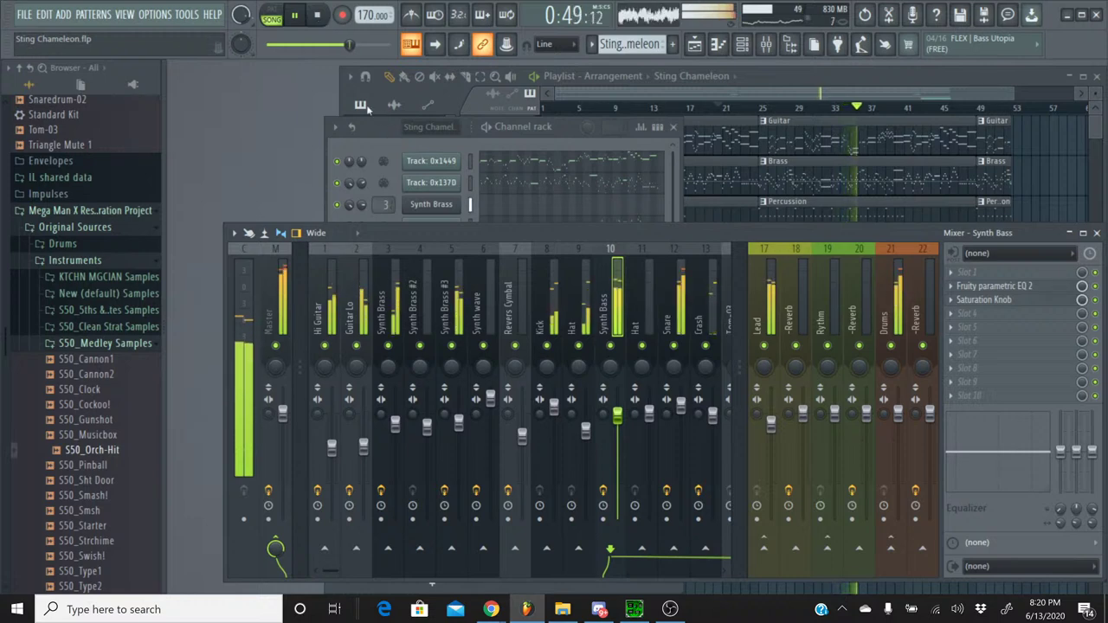
- Bring the Channel rack to the front and view the pattern list, keeping the Sting Chameleon pattern selected
{"action": "left_click", "coordinate": [377, 132]}
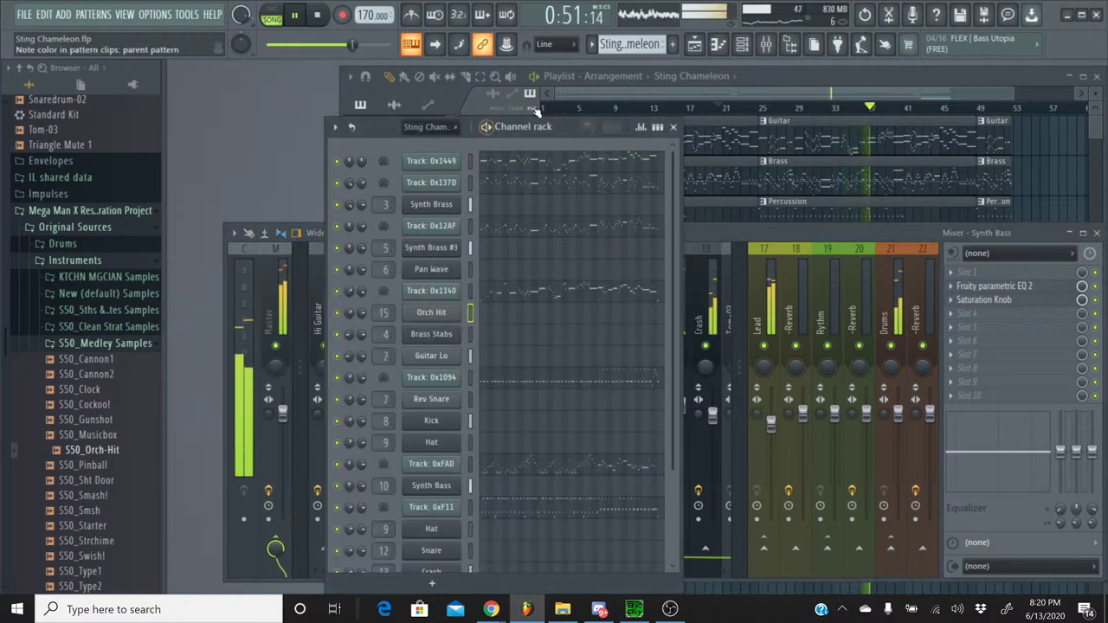
{"action": "left_click", "coordinate": [594, 44]}
{"action": "left_click", "coordinate": [547, 251]}
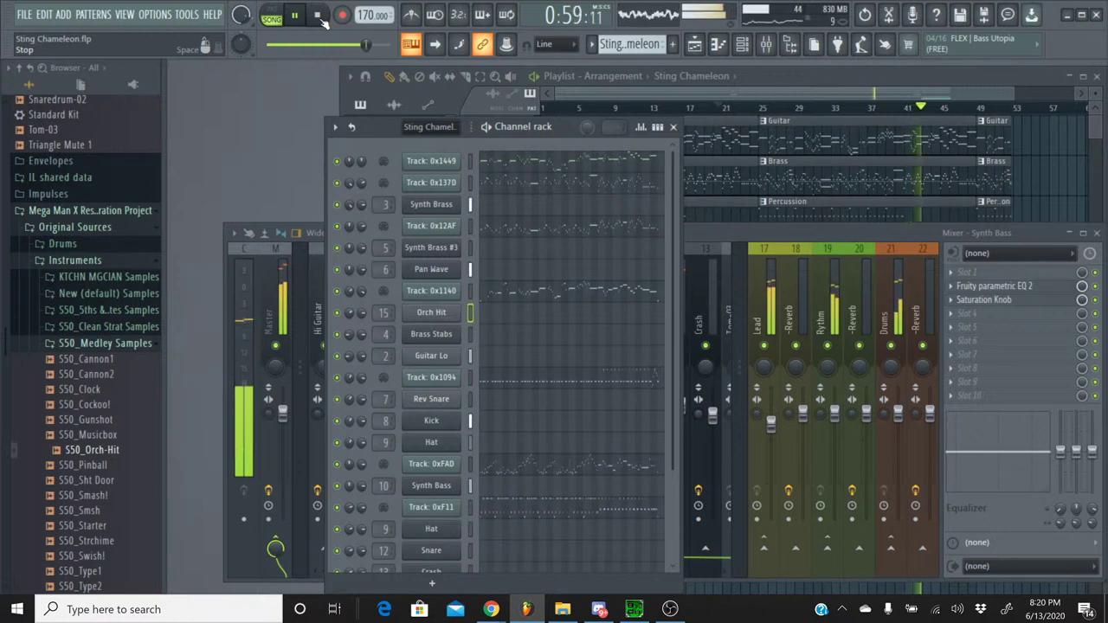
- Stop the song and open the pop-out live chat to read the viewers' feedback
{"action": "left_click", "coordinate": [318, 16]}
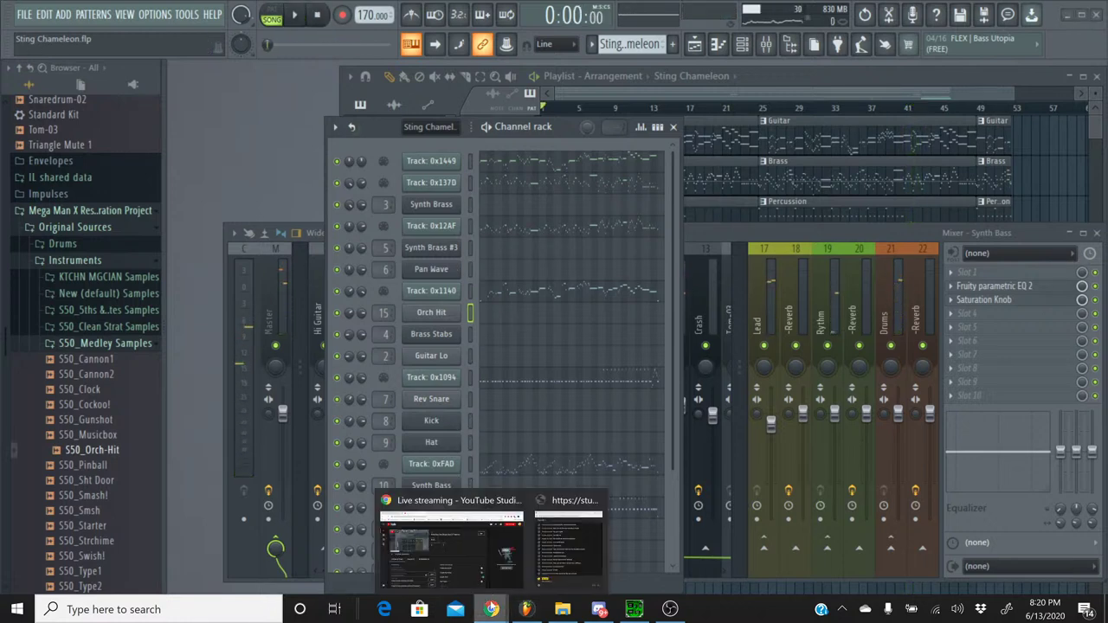
{"action": "left_click", "coordinate": [528, 554]}
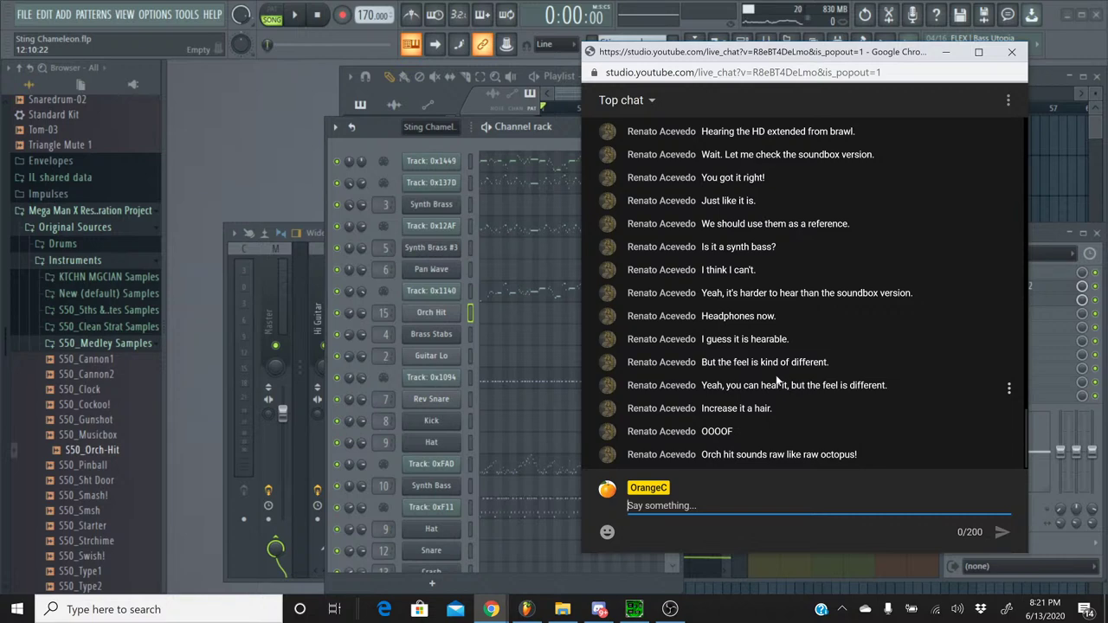
- Switch to SPCTool and replay the opening of the original Sting Chameleon SPC as a reference for the orchestra hit
{"action": "left_click", "coordinate": [635, 610]}
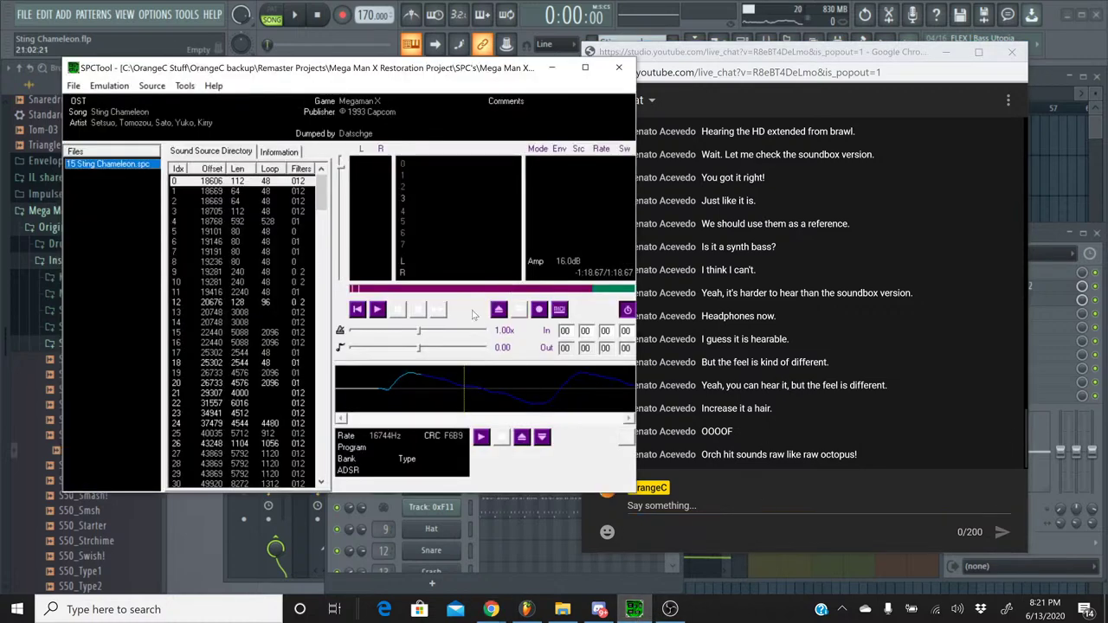
{"action": "left_click", "coordinate": [377, 310]}
{"action": "left_click", "coordinate": [419, 311]}
{"action": "left_click", "coordinate": [386, 315]}
{"action": "left_click", "coordinate": [409, 314]}
{"action": "left_click", "coordinate": [378, 310]}
{"action": "left_click", "coordinate": [417, 310]}
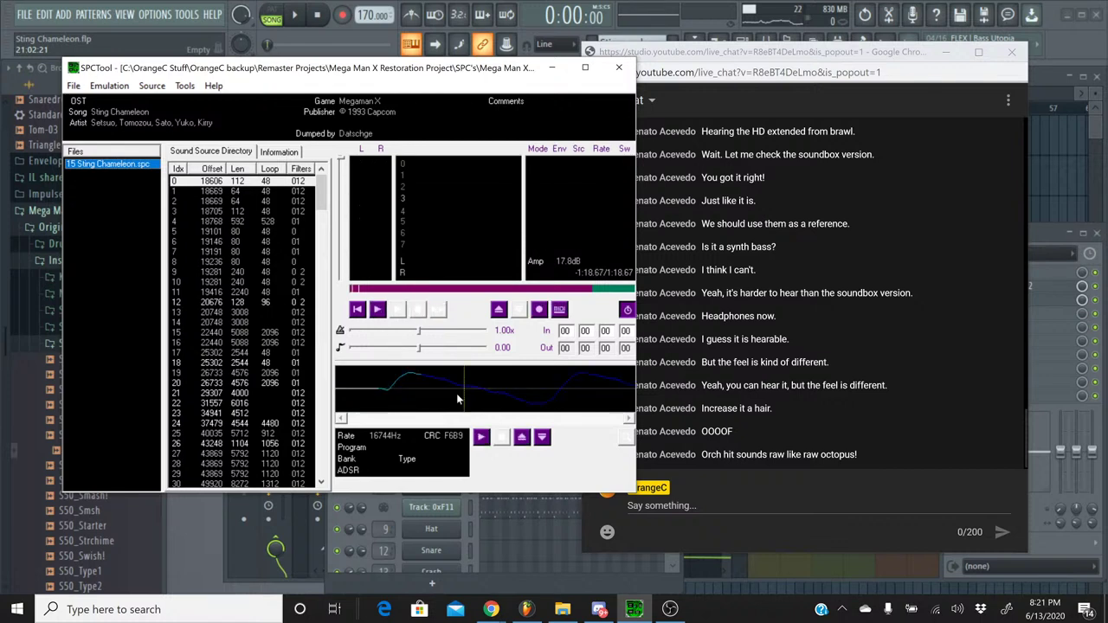
- Return to FL Studio, select the Percussion pattern in pattern mode and audition its opening
{"action": "left_click", "coordinate": [493, 611]}
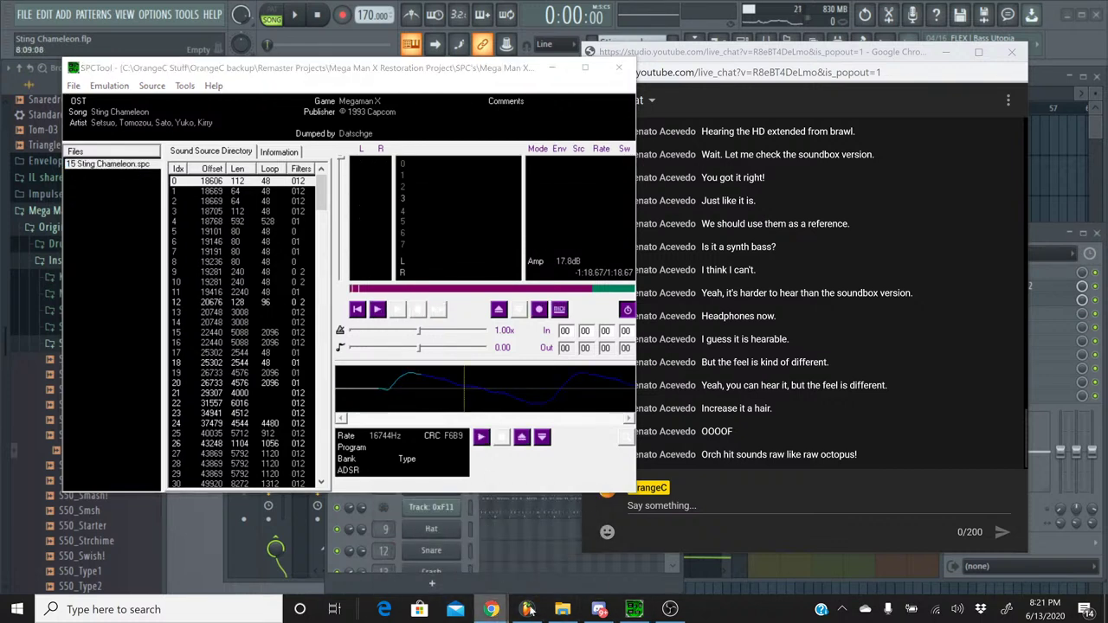
{"action": "left_click", "coordinate": [528, 610]}
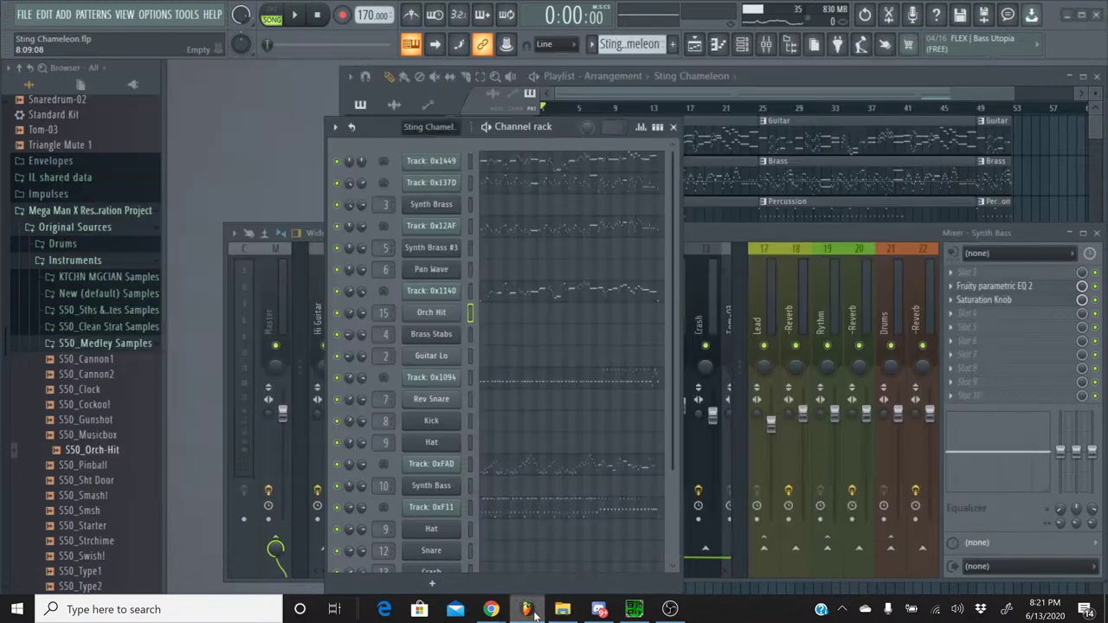
{"action": "left_click", "coordinate": [272, 14]}
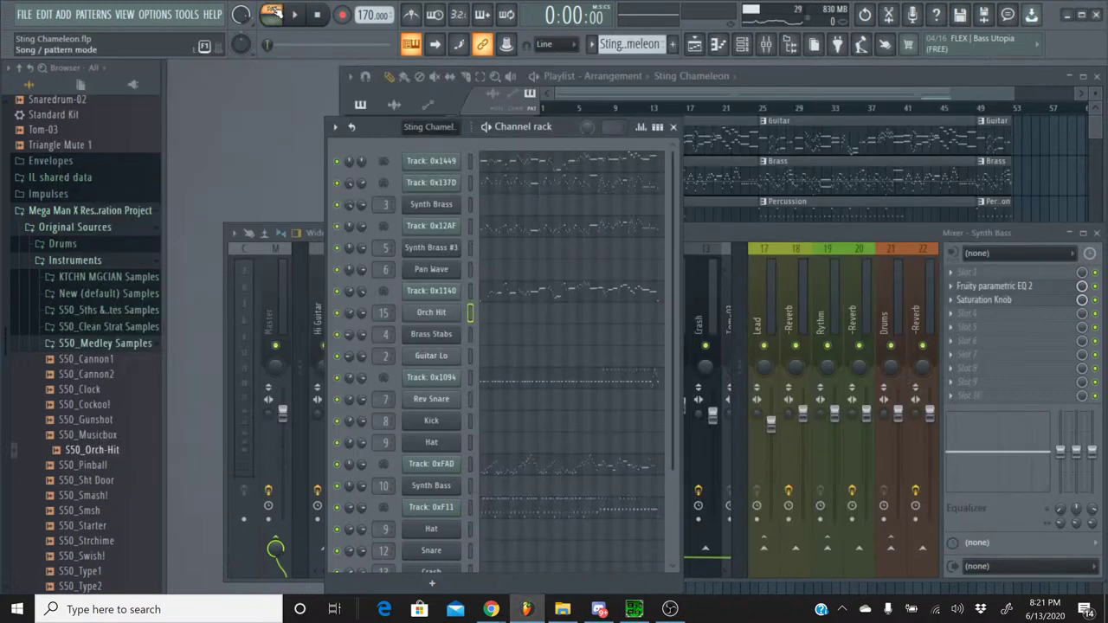
{"action": "left_click", "coordinate": [592, 43]}
{"action": "left_click", "coordinate": [606, 109]}
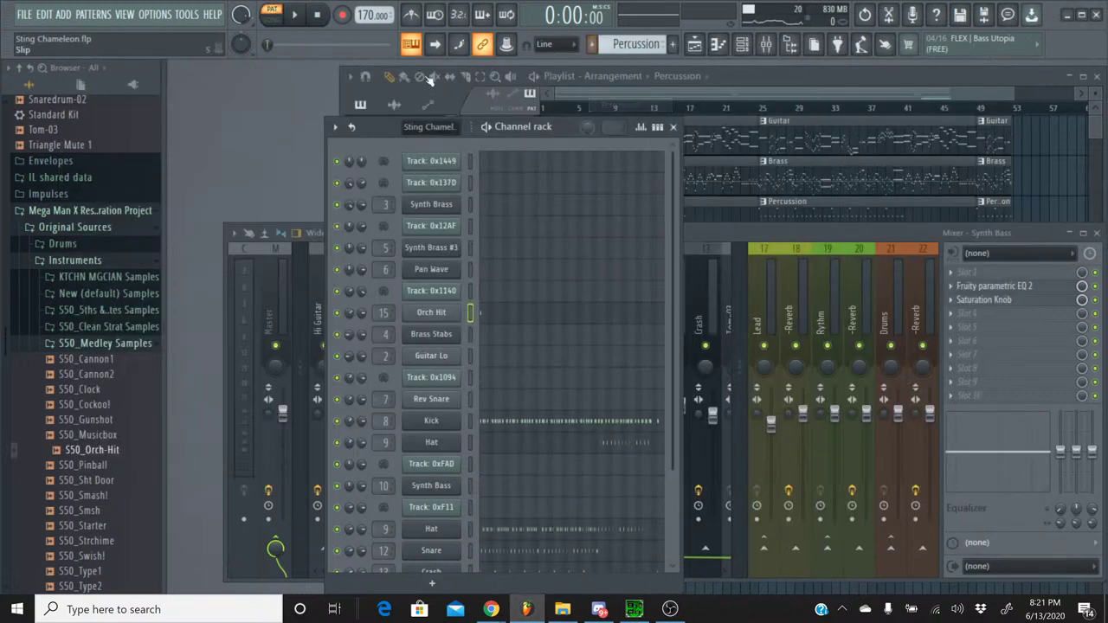
{"action": "left_click", "coordinate": [294, 15]}
{"action": "left_click", "coordinate": [320, 17]}
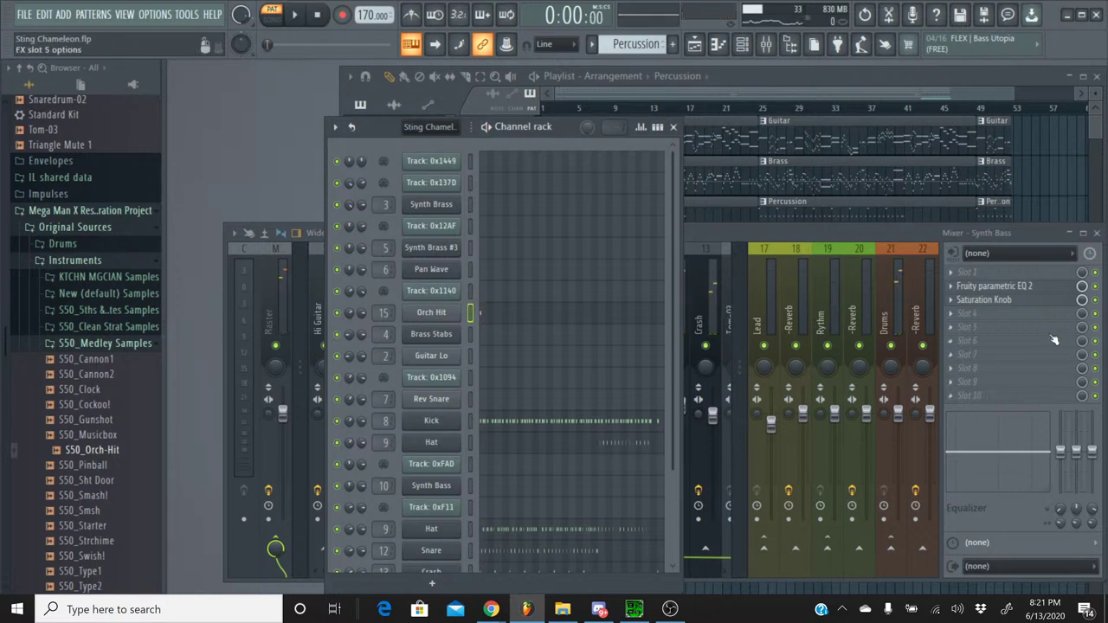
- Select the Orch Hit mixer track, set its Fruity Chorus mix level to 47% and audition the Percussion pattern
{"action": "left_click", "coordinate": [718, 231]}
{"action": "scroll", "coordinate": [677, 321], "scroll_direction": "down", "scroll_amount": 5}
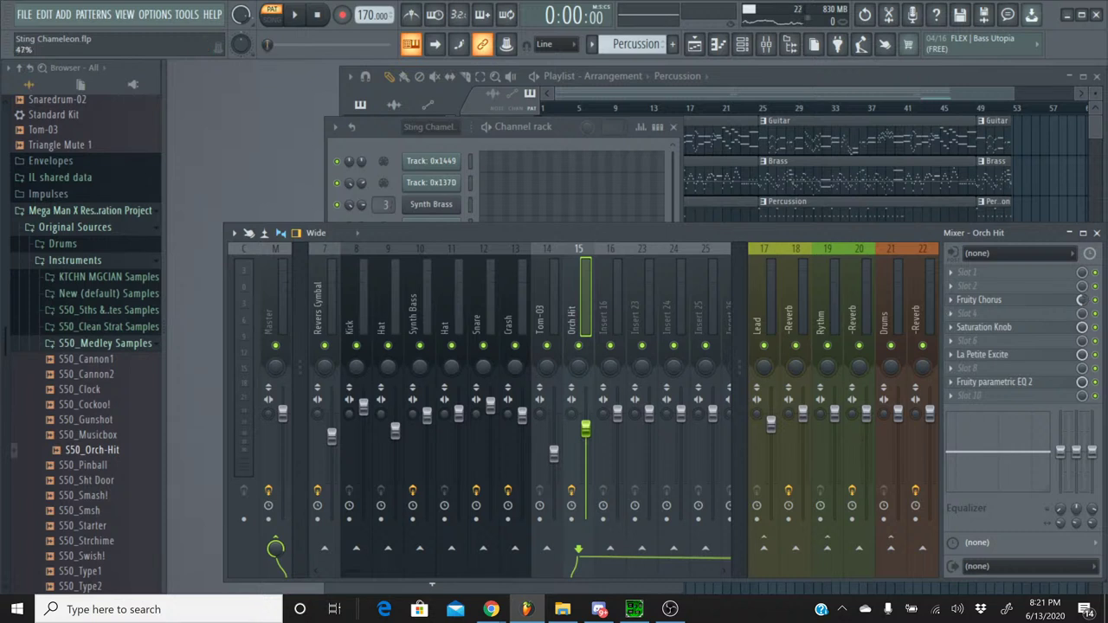
{"action": "left_click", "coordinate": [294, 15]}
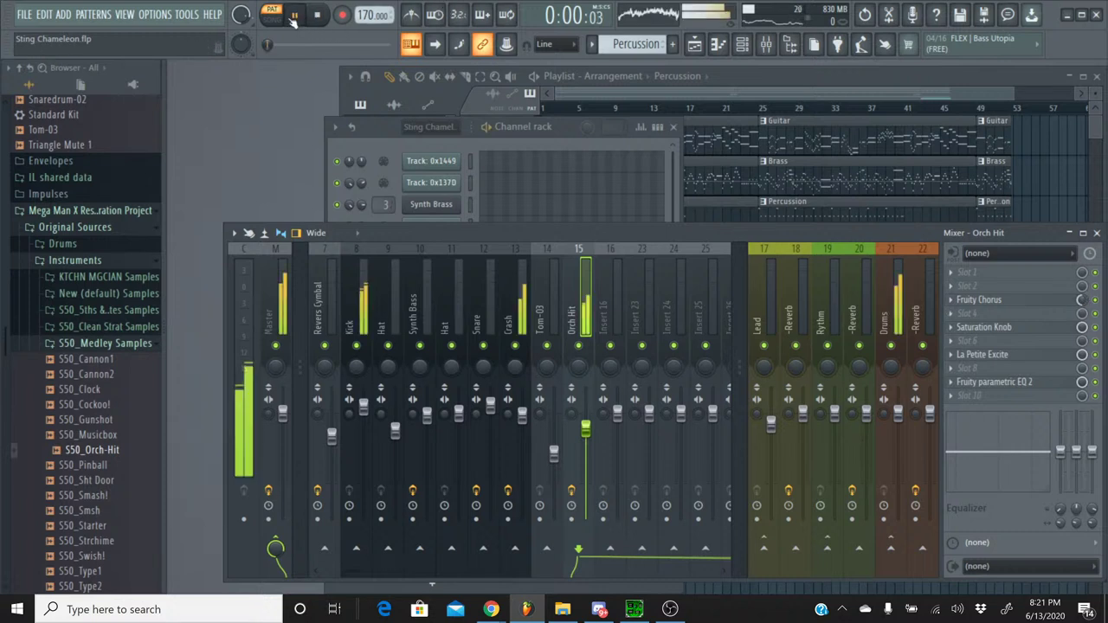
{"action": "left_click", "coordinate": [294, 16]}
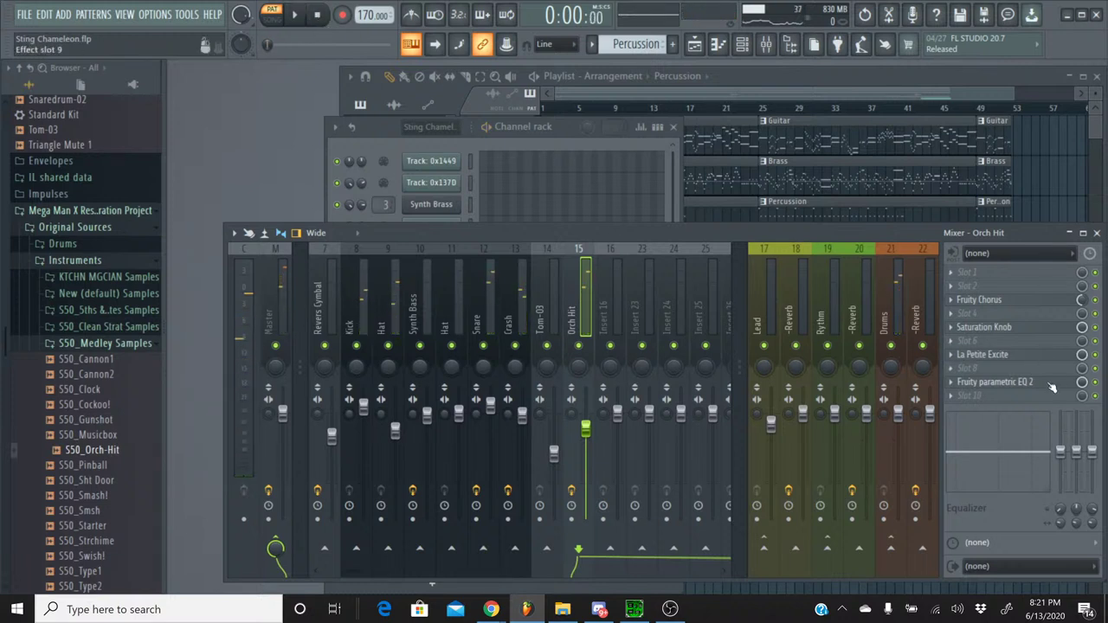
- Boost the band 7 high shelf in the Orch Hit's Fruity parametric EQ 2, fine-tuning it while auditioning the pattern
{"action": "left_click", "coordinate": [1022, 383]}
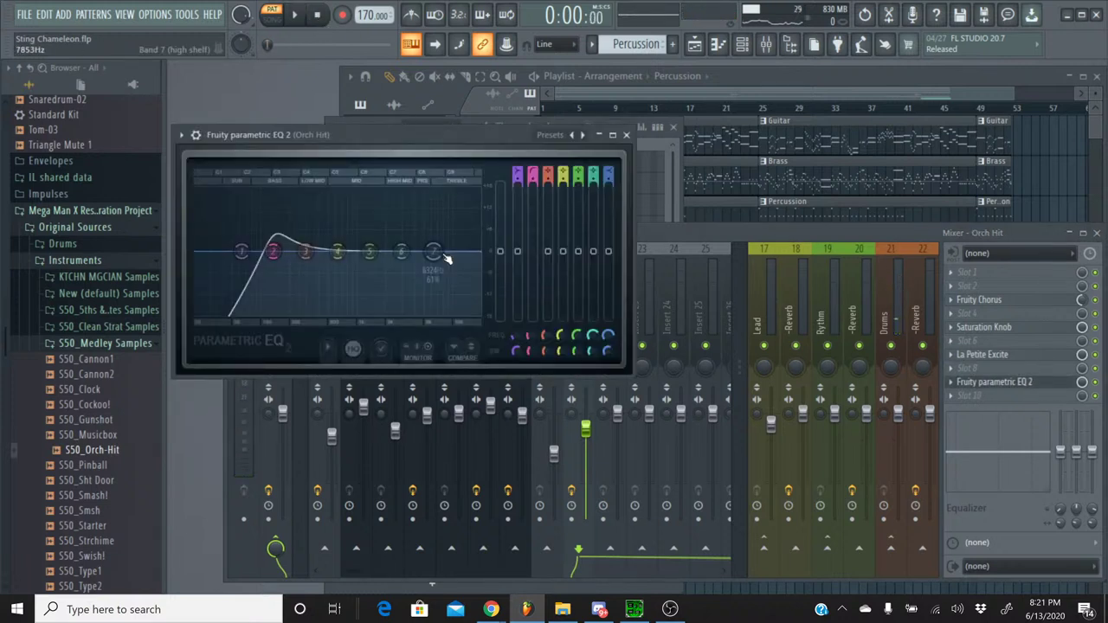
{"action": "left_click_drag", "start_coordinate": [429, 243], "coordinate": [425, 234]}
{"action": "left_click", "coordinate": [294, 16]}
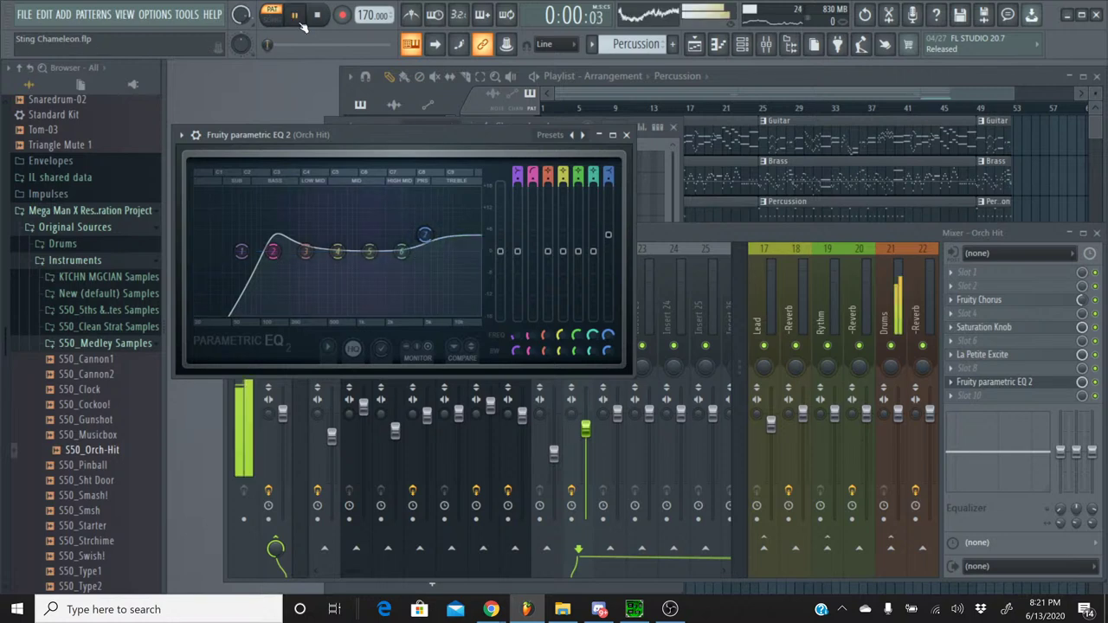
{"action": "left_click", "coordinate": [317, 17]}
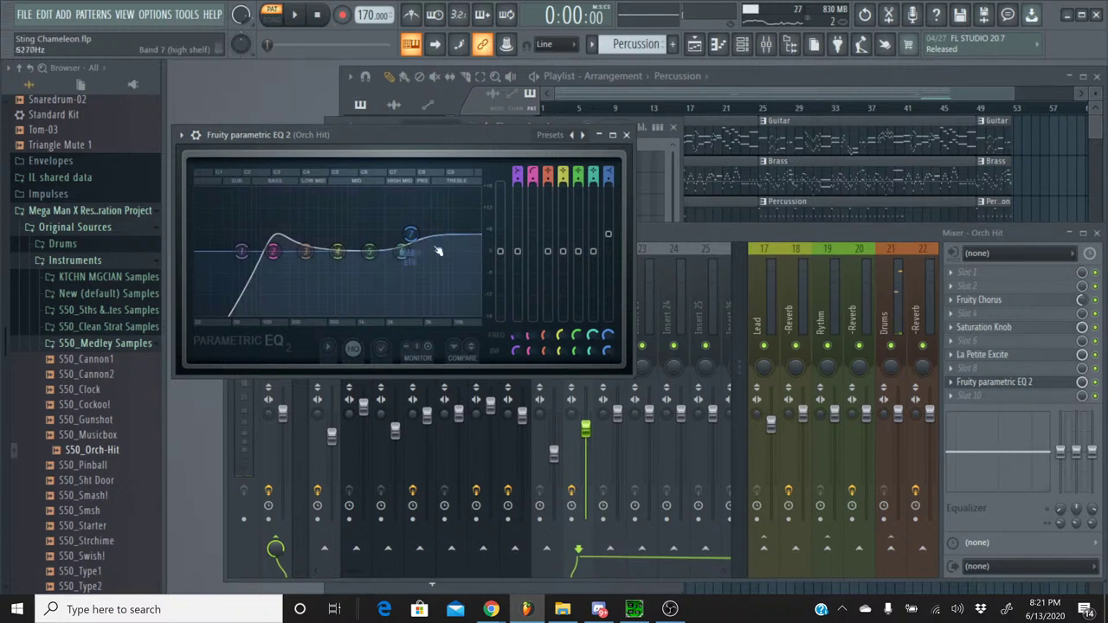
{"action": "mouse_move", "coordinate": [410, 234]}
{"action": "left_mouse_down"}
{"action": "mouse_move", "coordinate": [413, 223]}
{"action": "mouse_move", "coordinate": [415, 236]}
{"action": "left_mouse_up"}
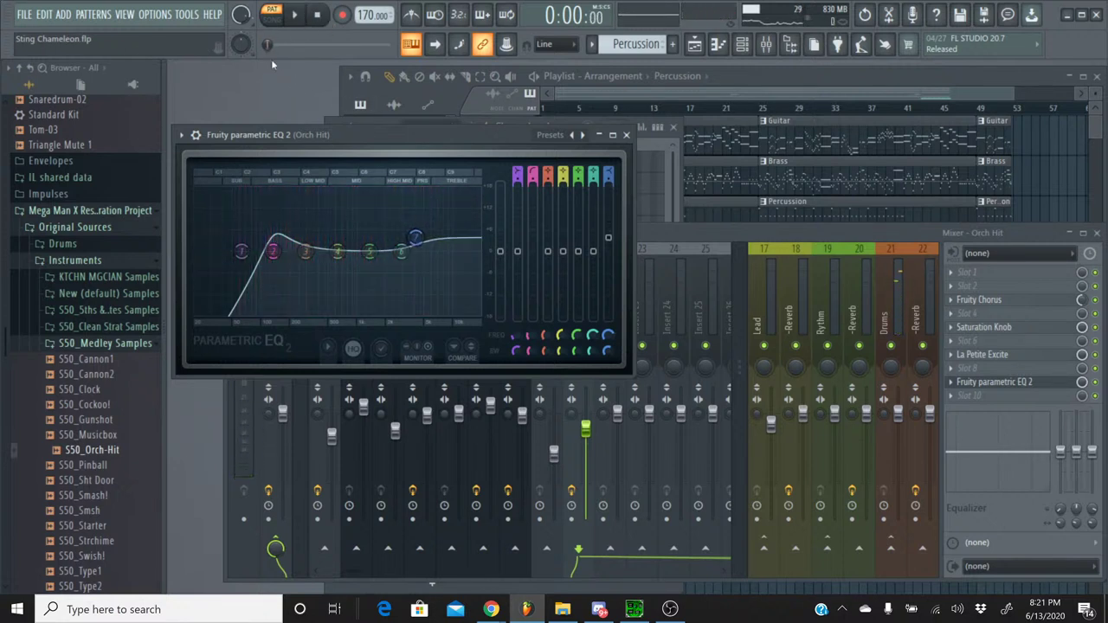
{"action": "left_click", "coordinate": [294, 19]}
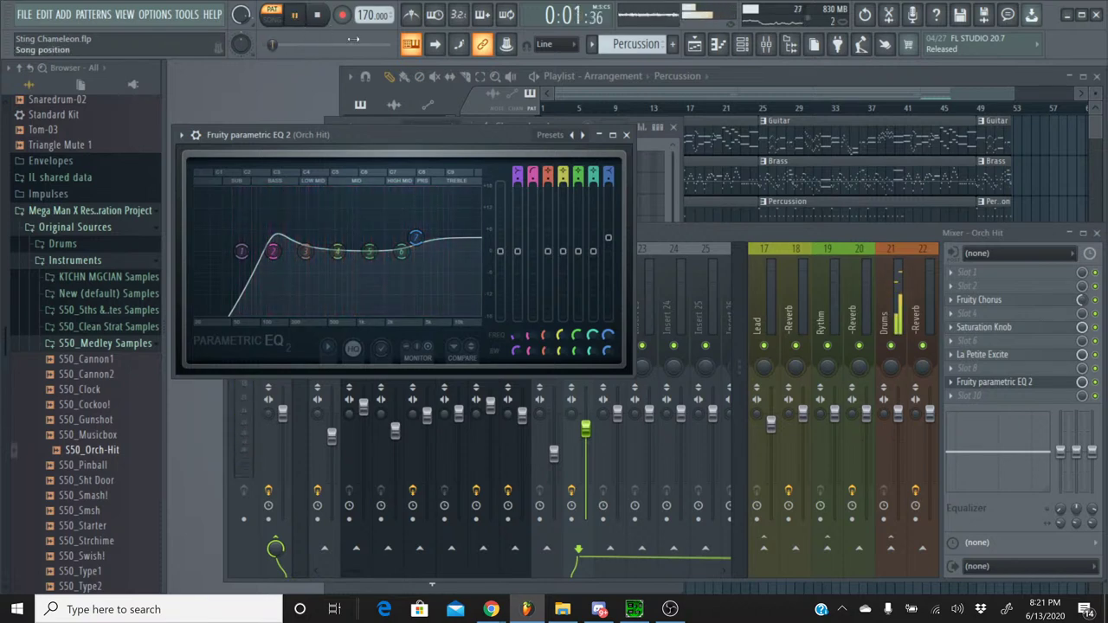
{"action": "left_click", "coordinate": [626, 134]}
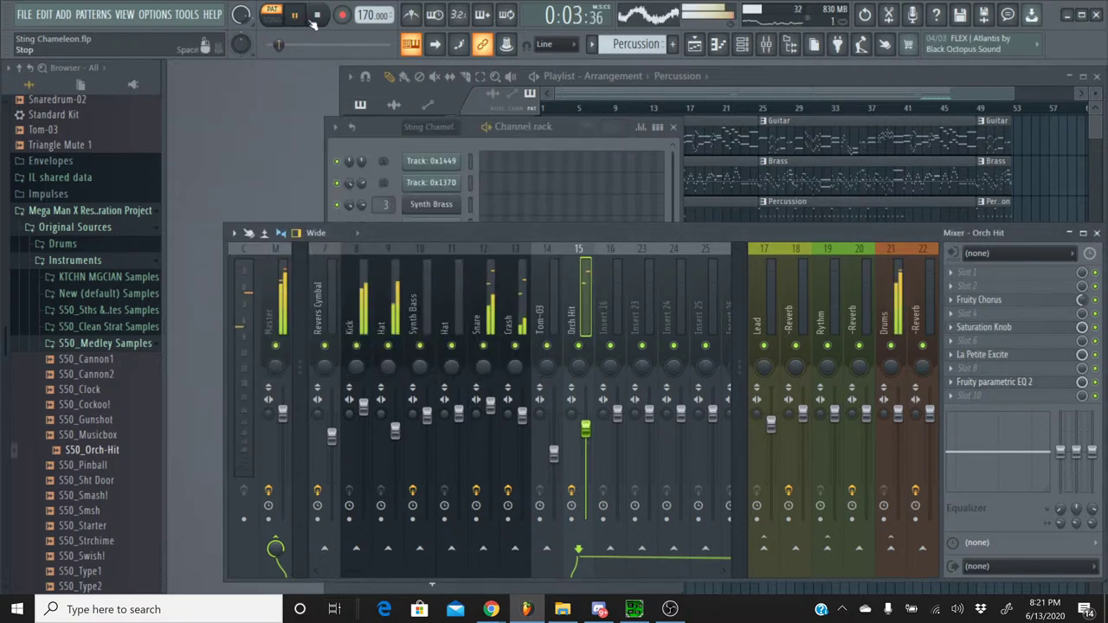
{"action": "left_click", "coordinate": [317, 16]}
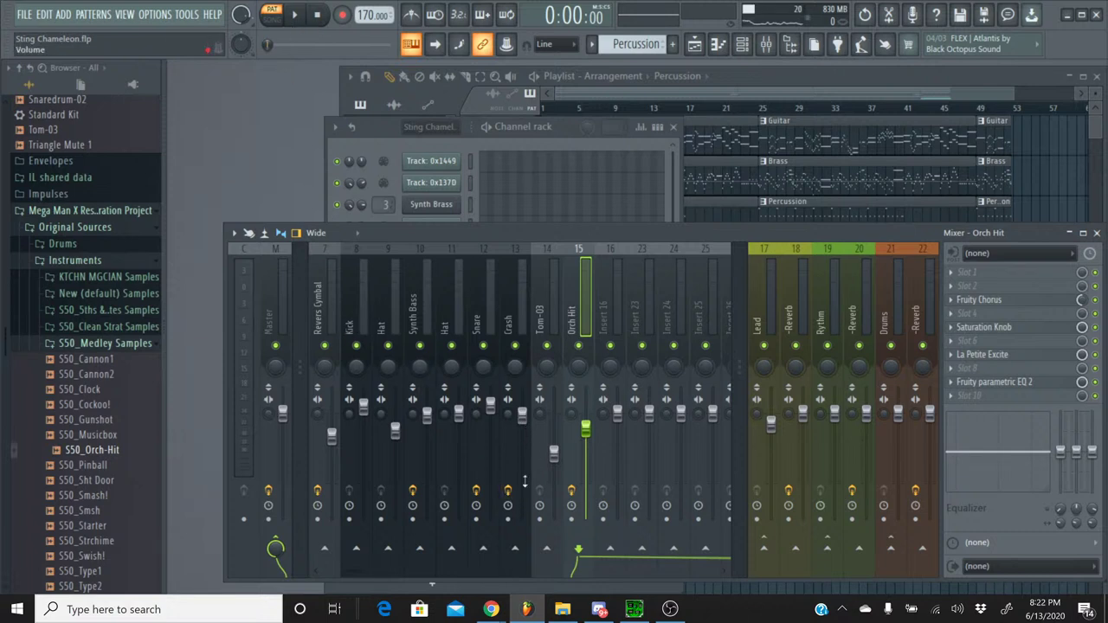
- Read the latest live chat feedback on the orchestra hit, then bring the Channel rack back to the front
{"action": "mouse_move", "coordinate": [484, 613]}
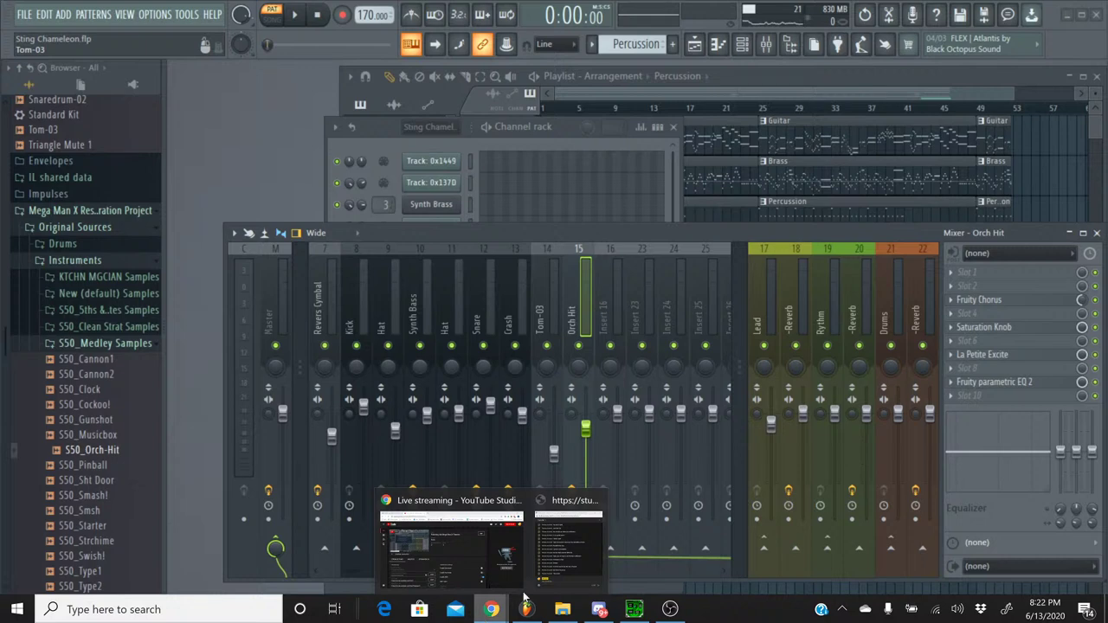
{"action": "left_click", "coordinate": [555, 561]}
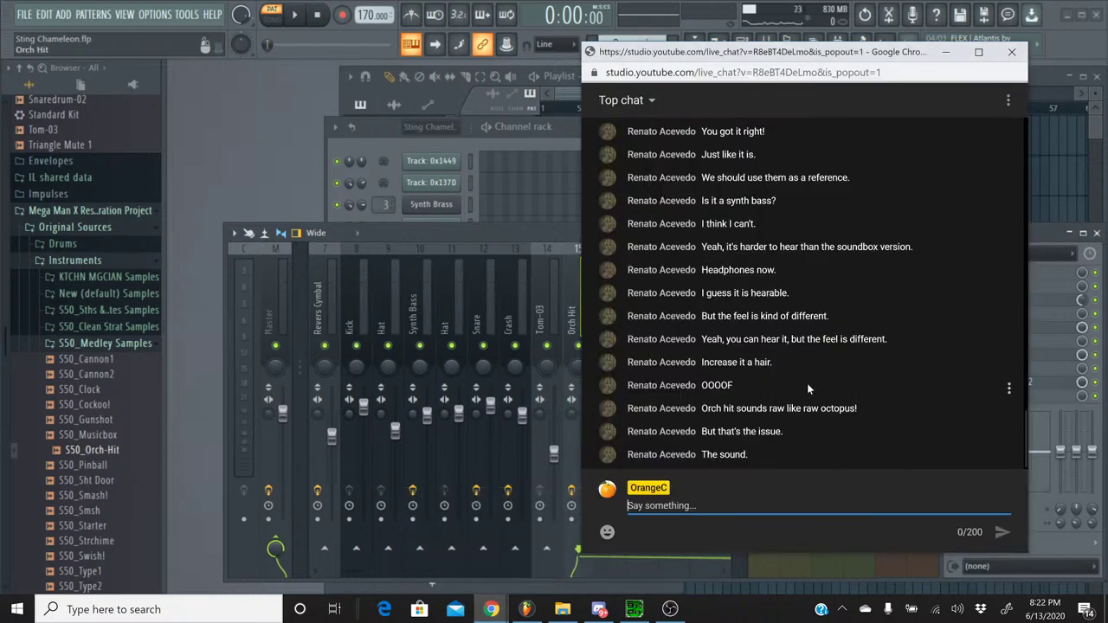
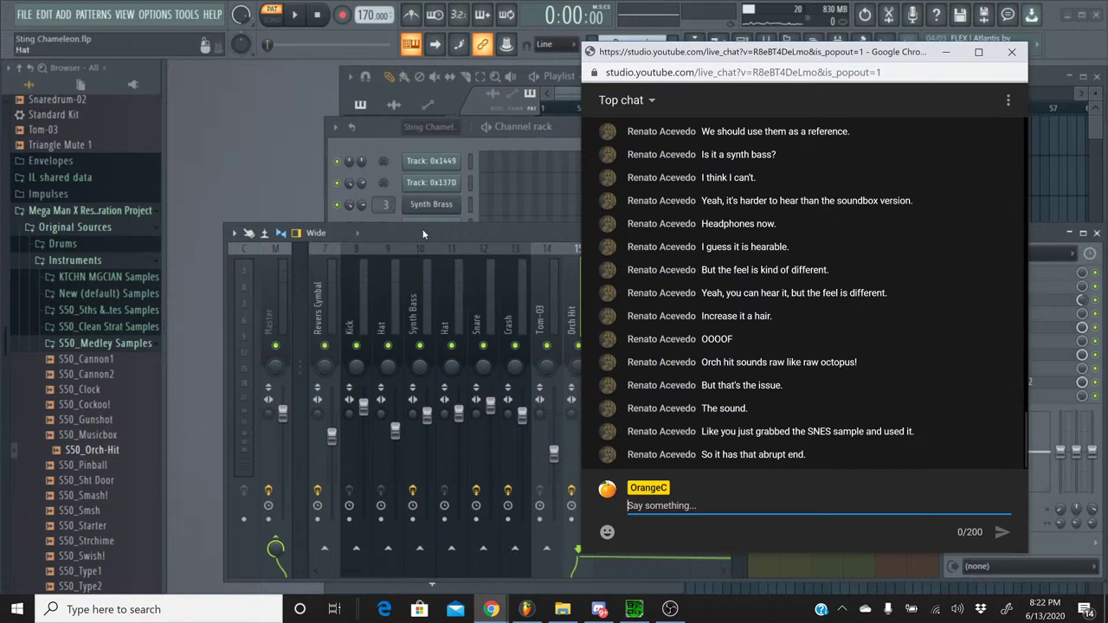
{"action": "left_click", "coordinate": [386, 146]}
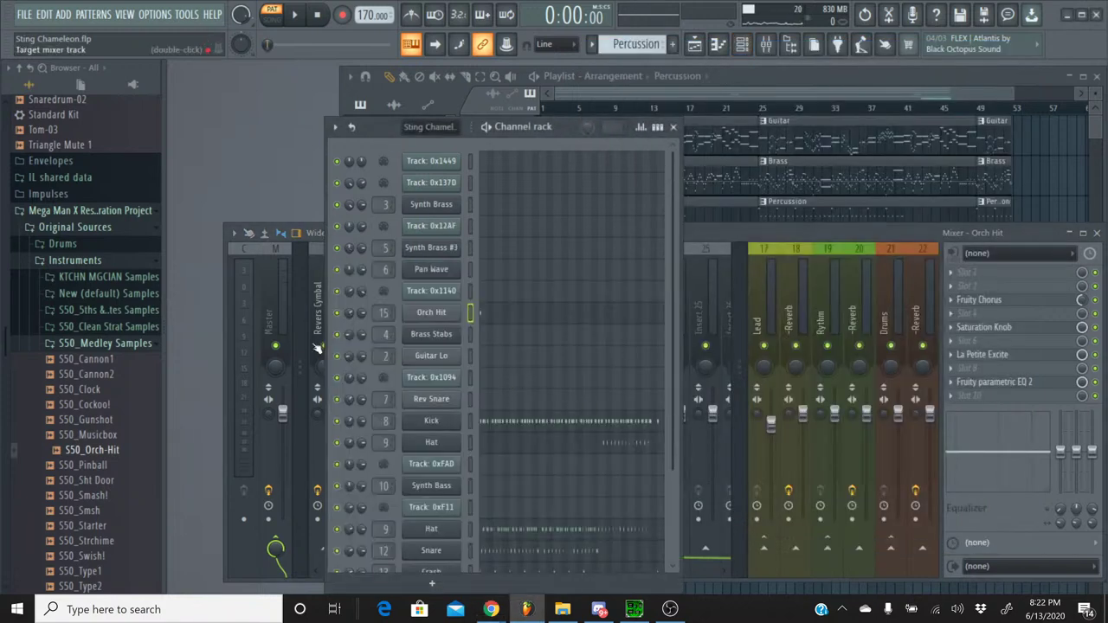
- Slightly lengthen the release of the Orch Hit channel's volume envelope while auditioning the Percussion pattern
{"action": "left_click", "coordinate": [456, 315]}
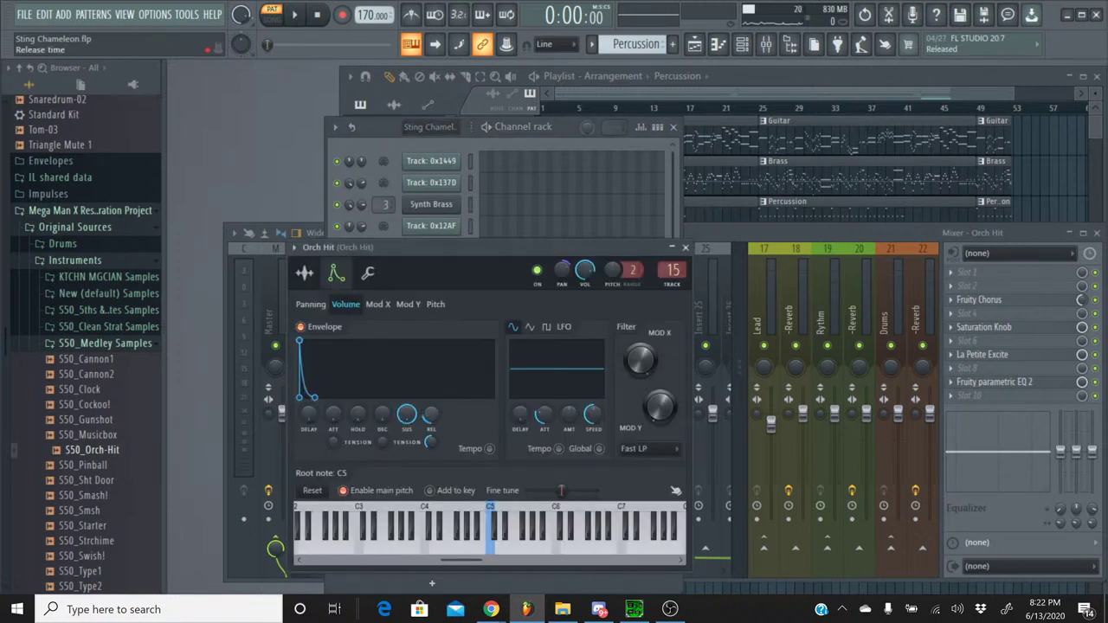
{"action": "left_click", "coordinate": [294, 15]}
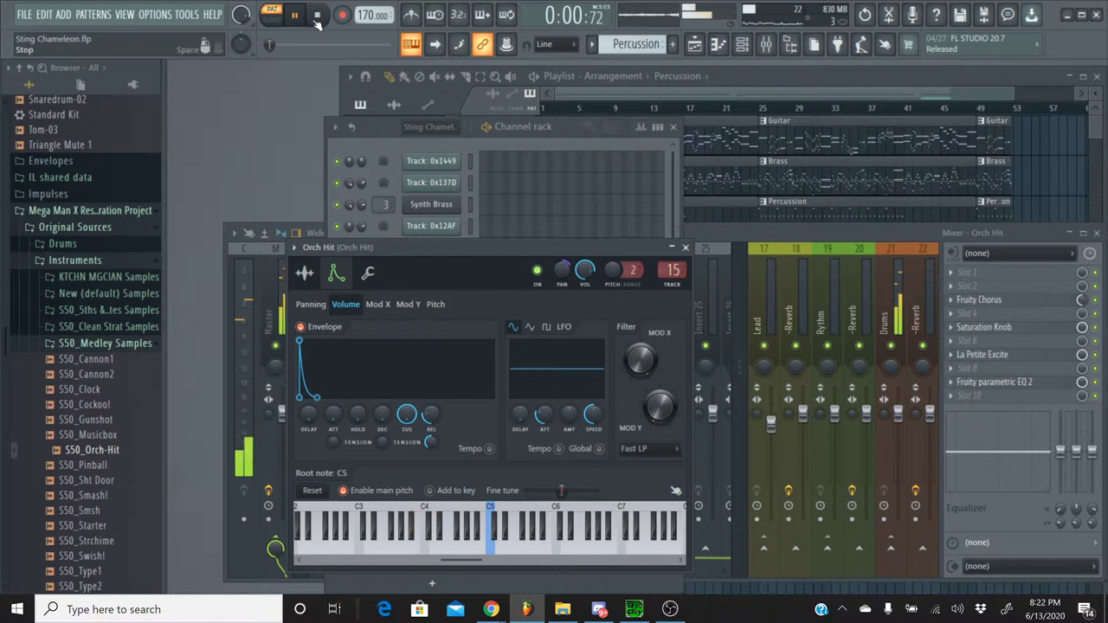
{"action": "left_click", "coordinate": [320, 23]}
{"action": "key", "text": "space"}
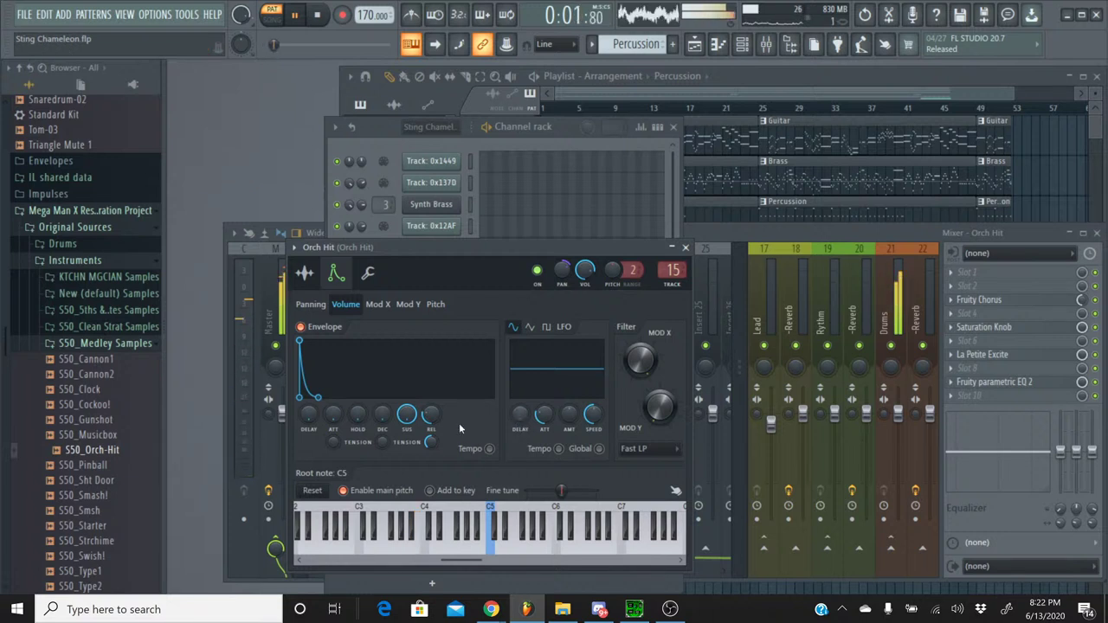
{"action": "left_click_drag", "start_coordinate": [430, 414], "coordinate": [430, 405]}
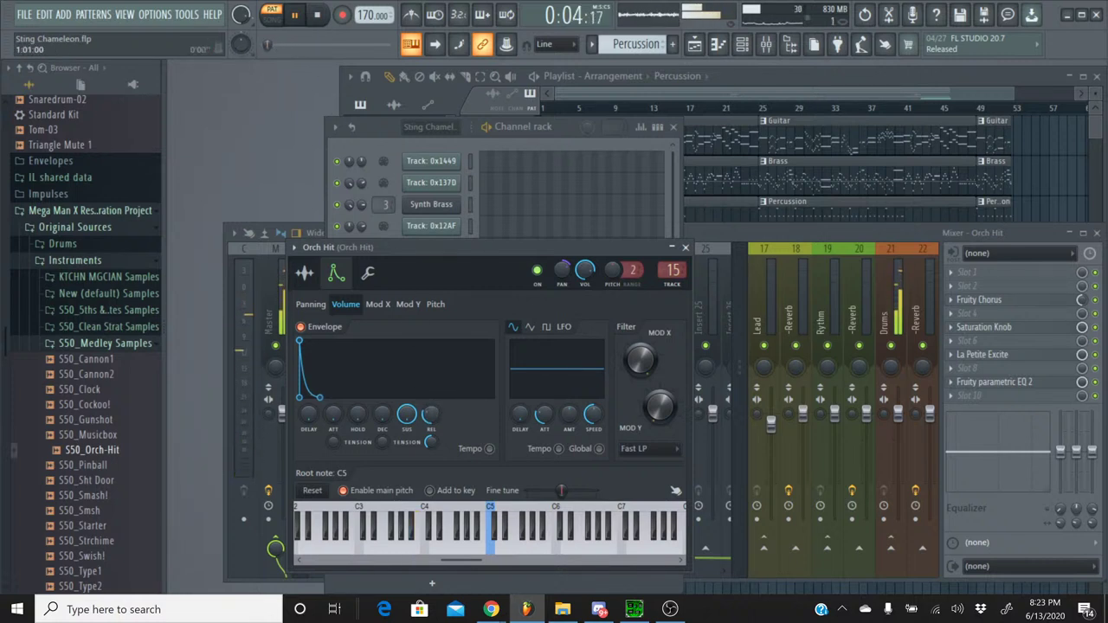
{"action": "key", "text": "space"}
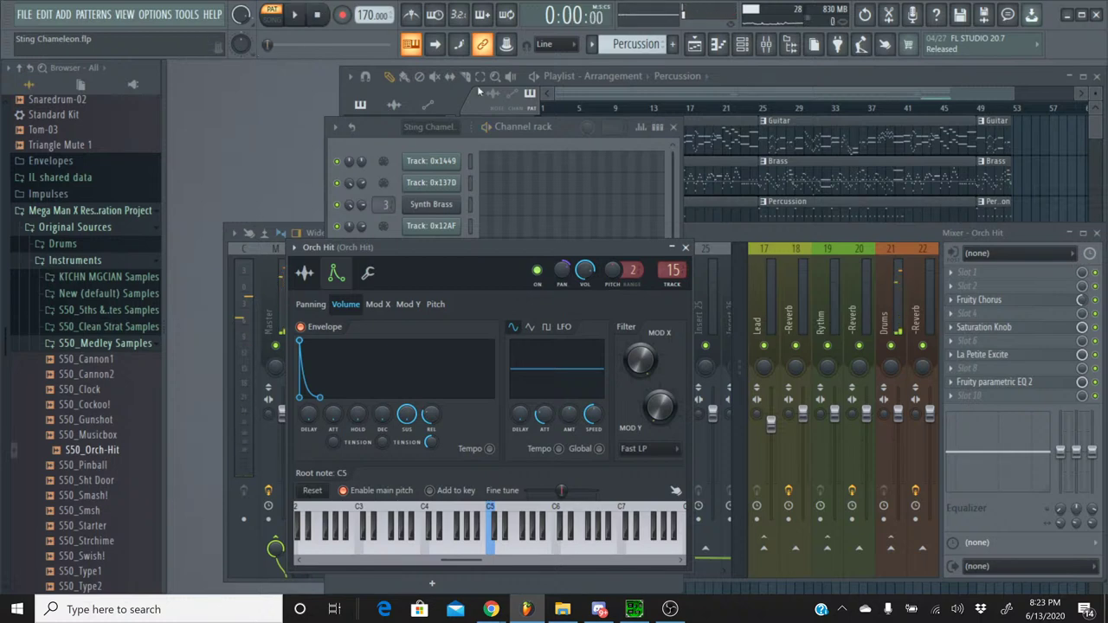
{"action": "left_click", "coordinate": [685, 248]}
- Route the Orch Hit mixer track only to the Drums track, replaying the Percussion pattern to compare the sound
{"action": "left_click", "coordinate": [691, 233]}
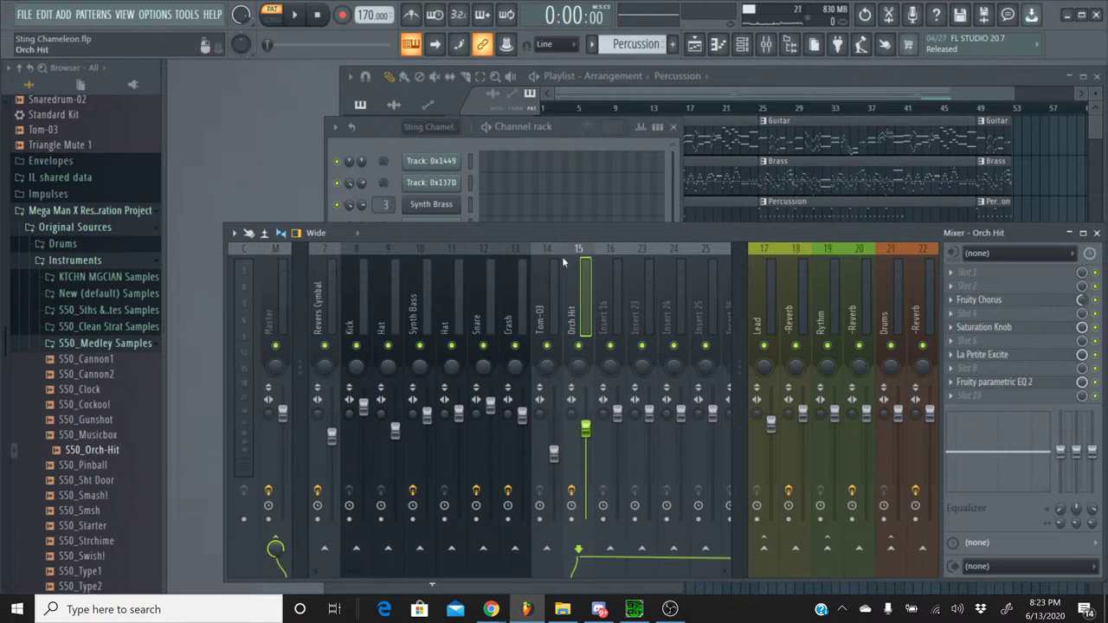
{"action": "left_click", "coordinate": [301, 18]}
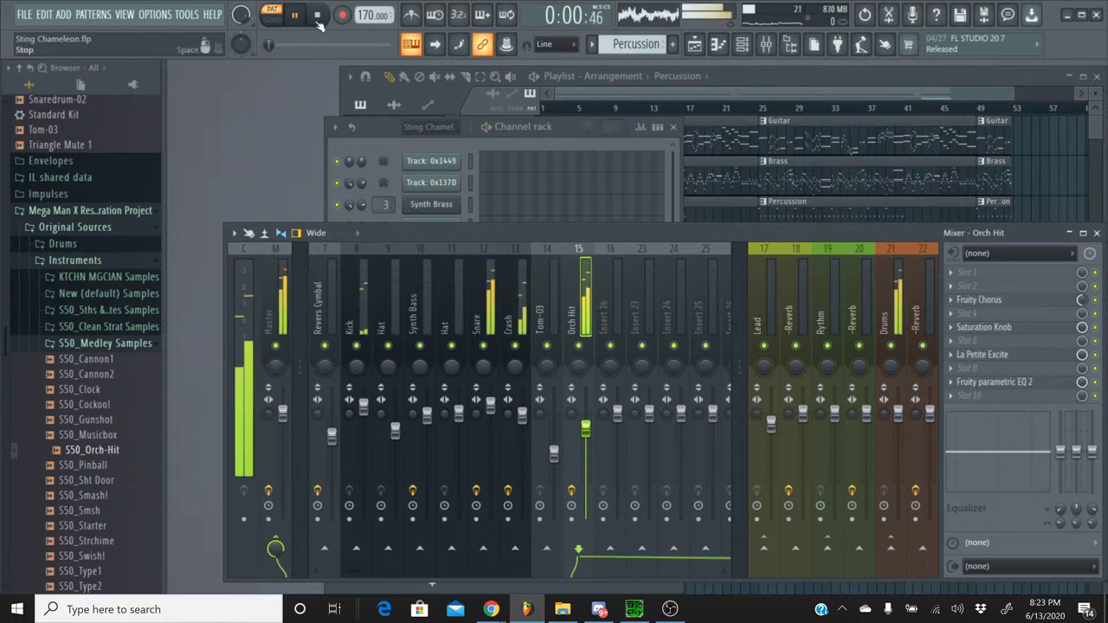
{"action": "left_click", "coordinate": [317, 14]}
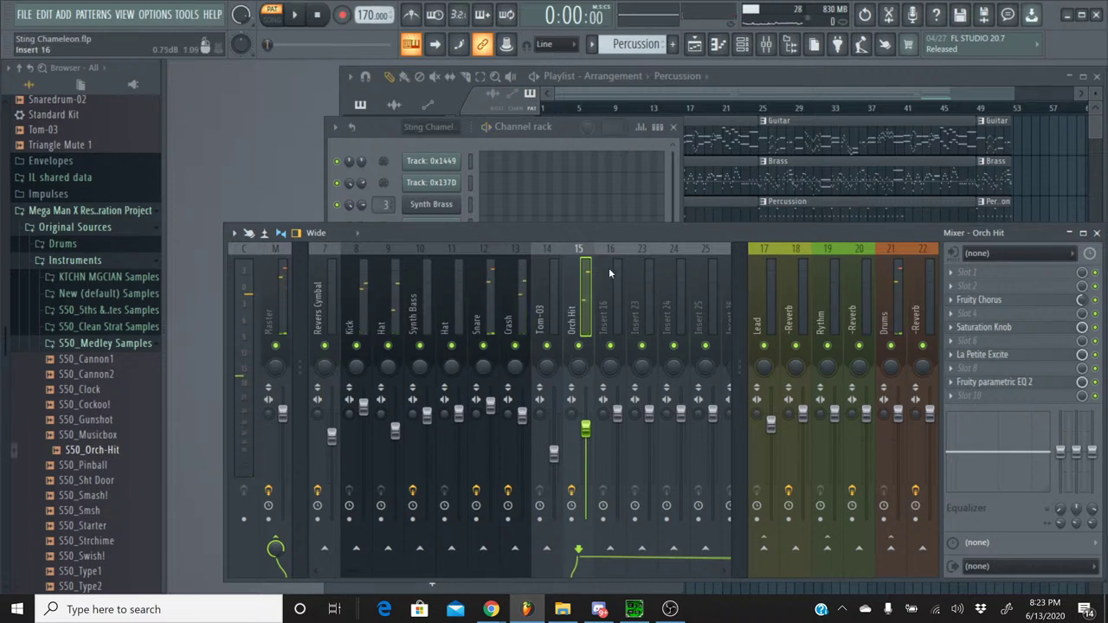
{"action": "right_click", "coordinate": [901, 551]}
{"action": "left_click", "coordinate": [915, 548]}
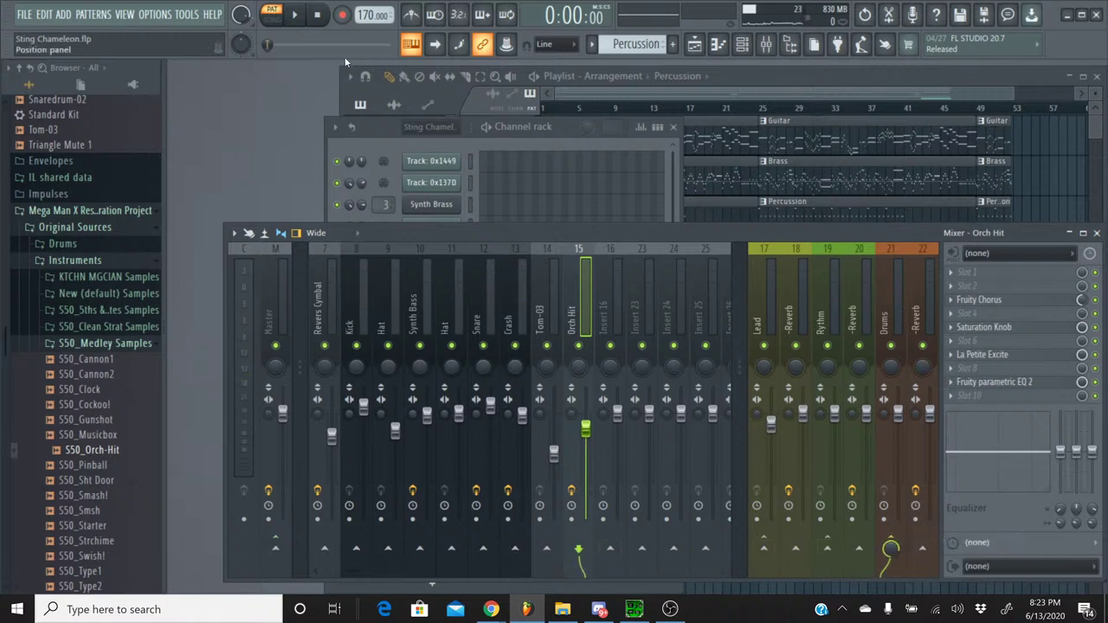
{"action": "left_click", "coordinate": [298, 18]}
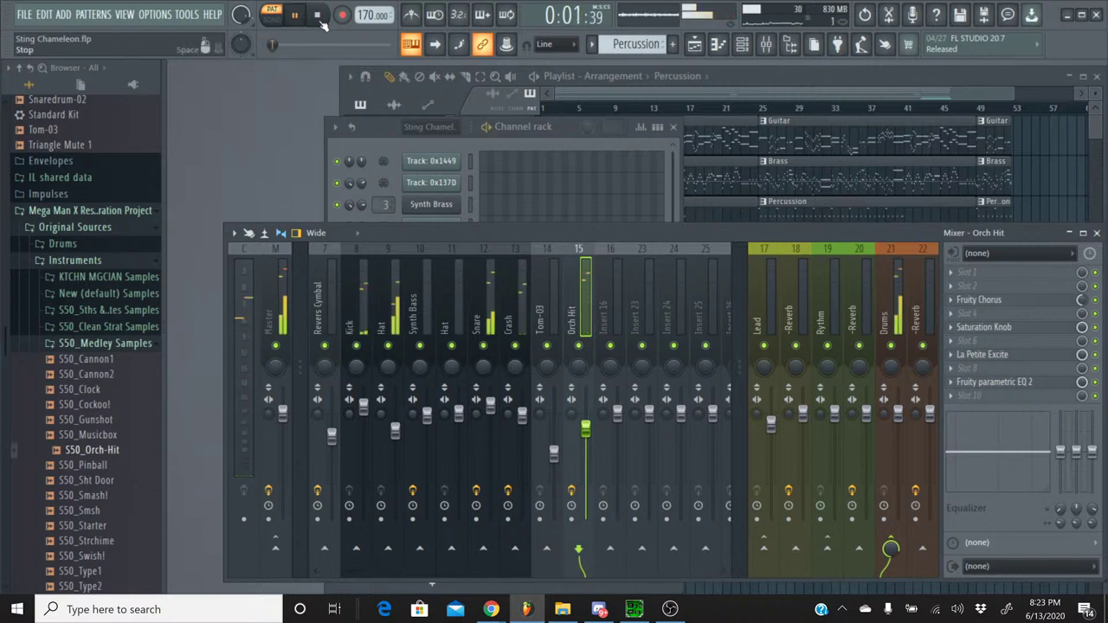
{"action": "left_click", "coordinate": [295, 19]}
{"action": "left_click", "coordinate": [294, 19]}
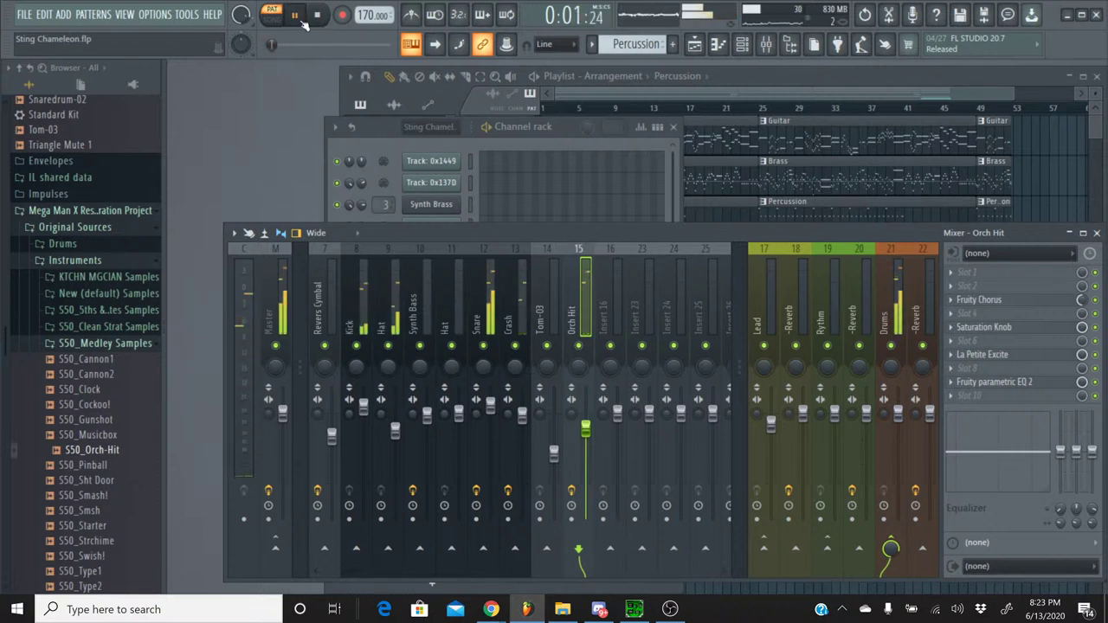
{"action": "left_click", "coordinate": [318, 17]}
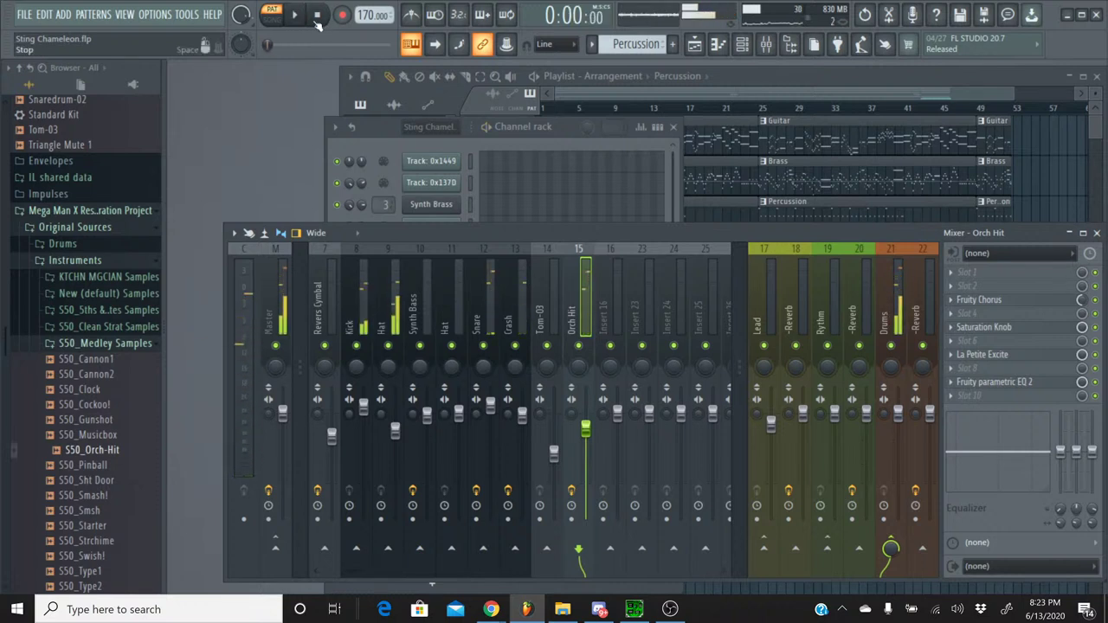
- Route the Drums mixer track only to its neighbouring -Reverb track
{"action": "left_click", "coordinate": [893, 272]}
{"action": "left_click", "coordinate": [924, 272]}
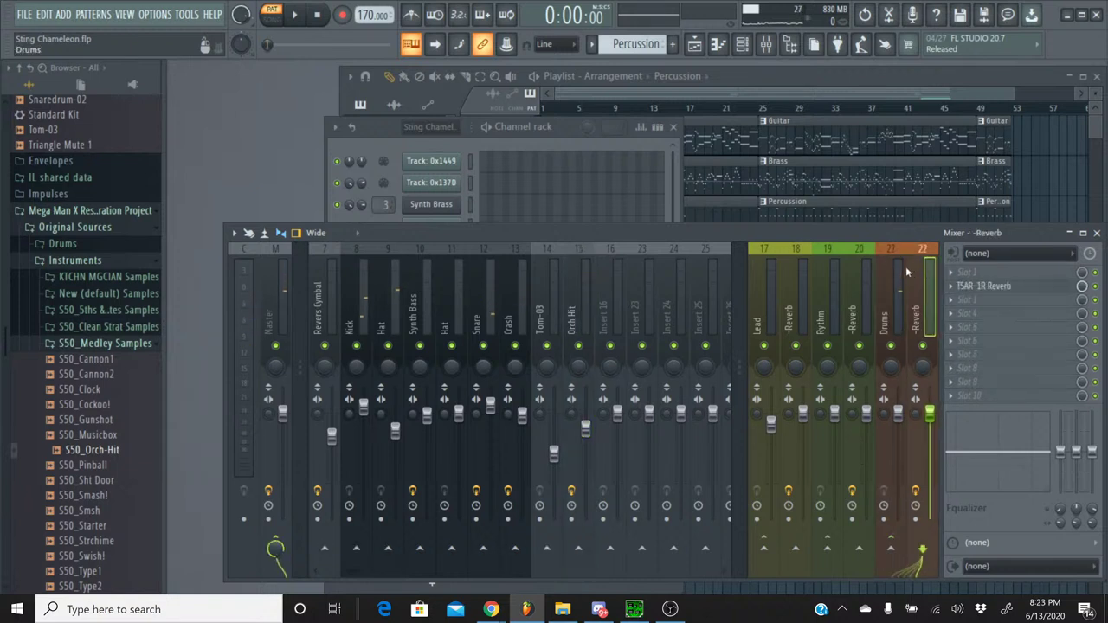
{"action": "left_click", "coordinate": [903, 275]}
{"action": "right_click", "coordinate": [922, 554]}
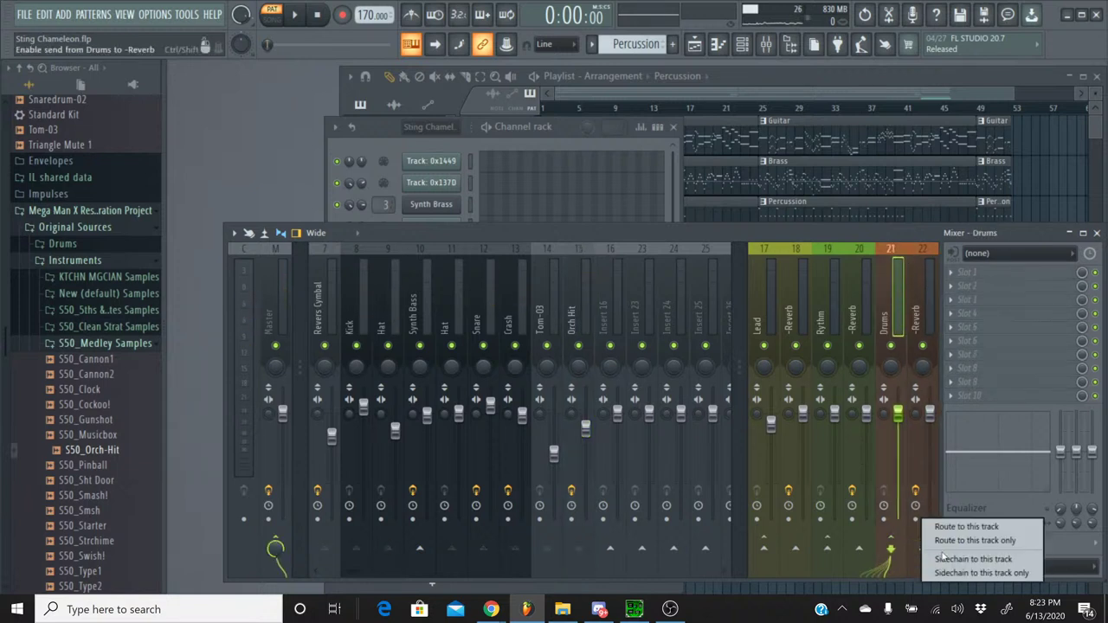
{"action": "left_click", "coordinate": [944, 544]}
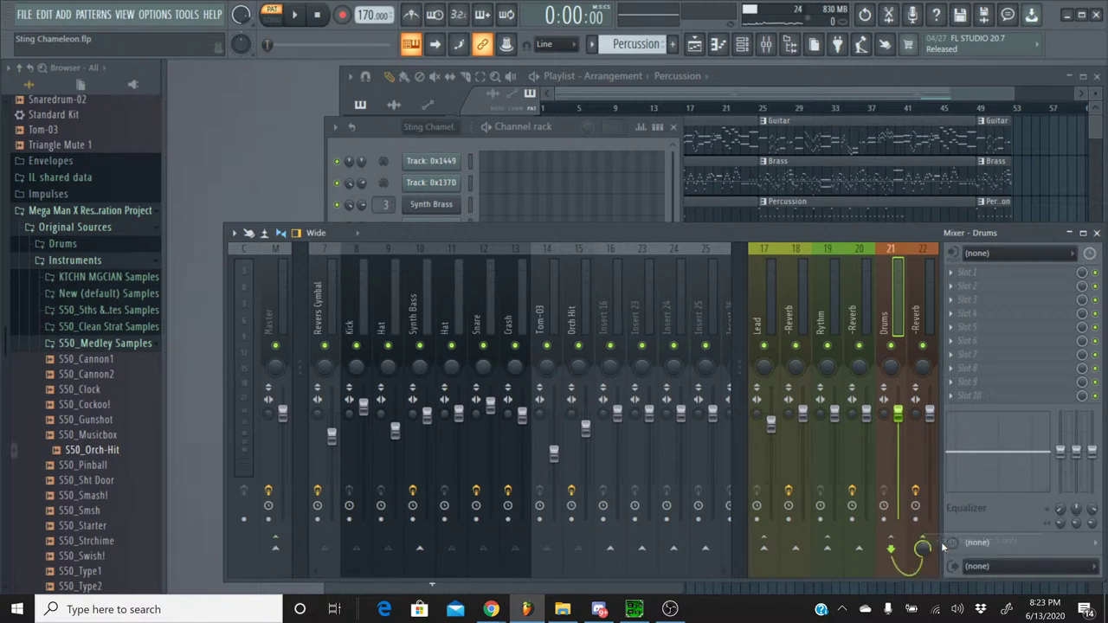
- Route the Rythm mixer track only to the -Reverb track beside it
{"action": "left_click", "coordinate": [835, 258]}
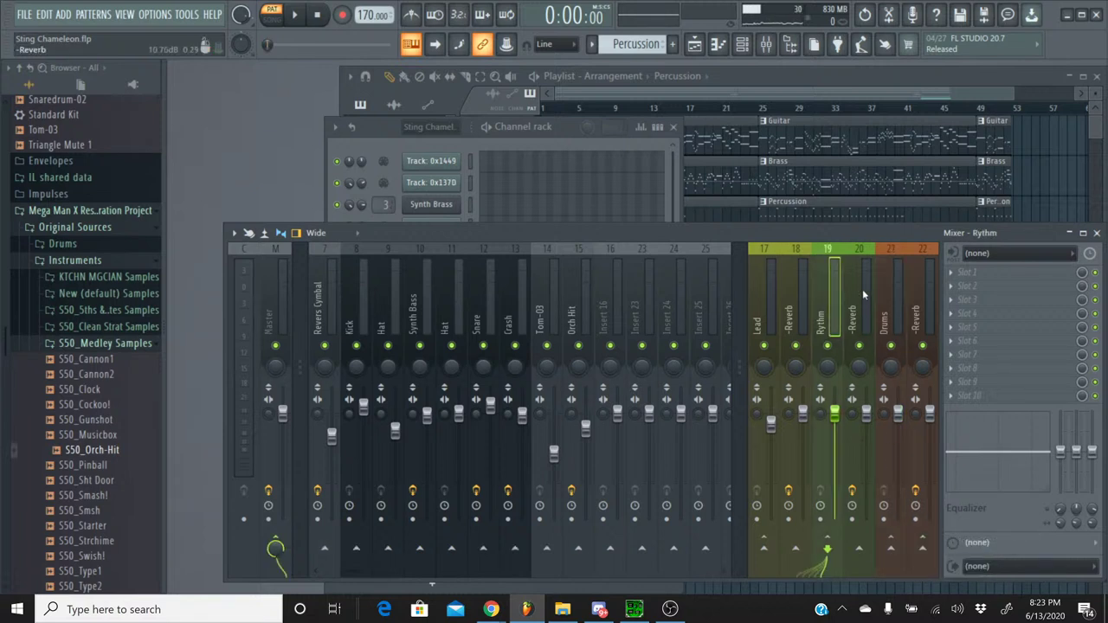
{"action": "right_click", "coordinate": [858, 549]}
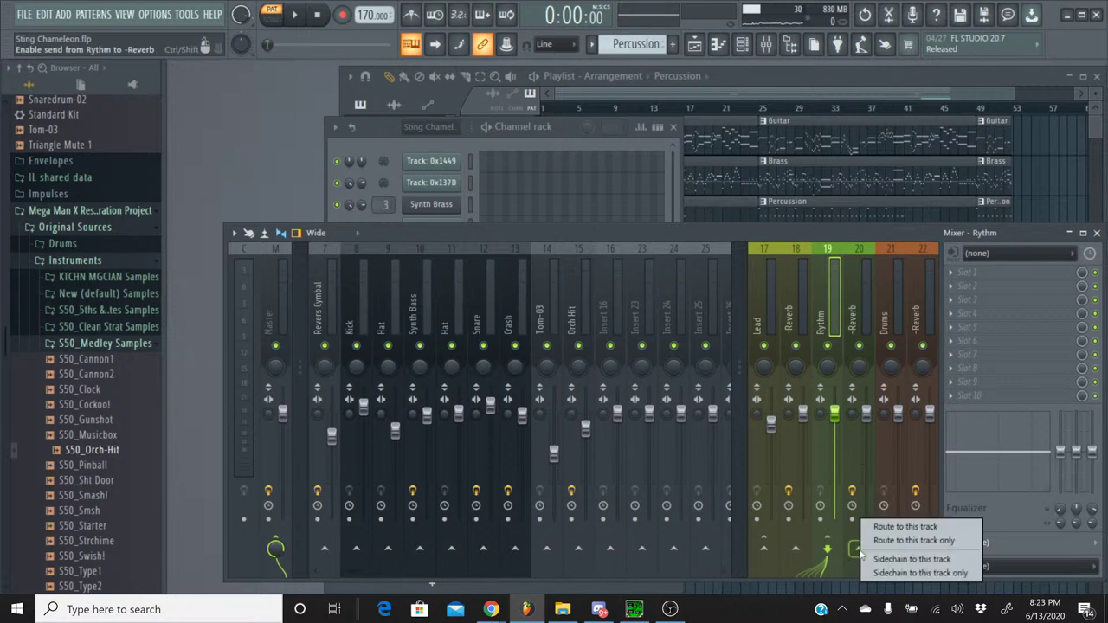
{"action": "left_click", "coordinate": [887, 544]}
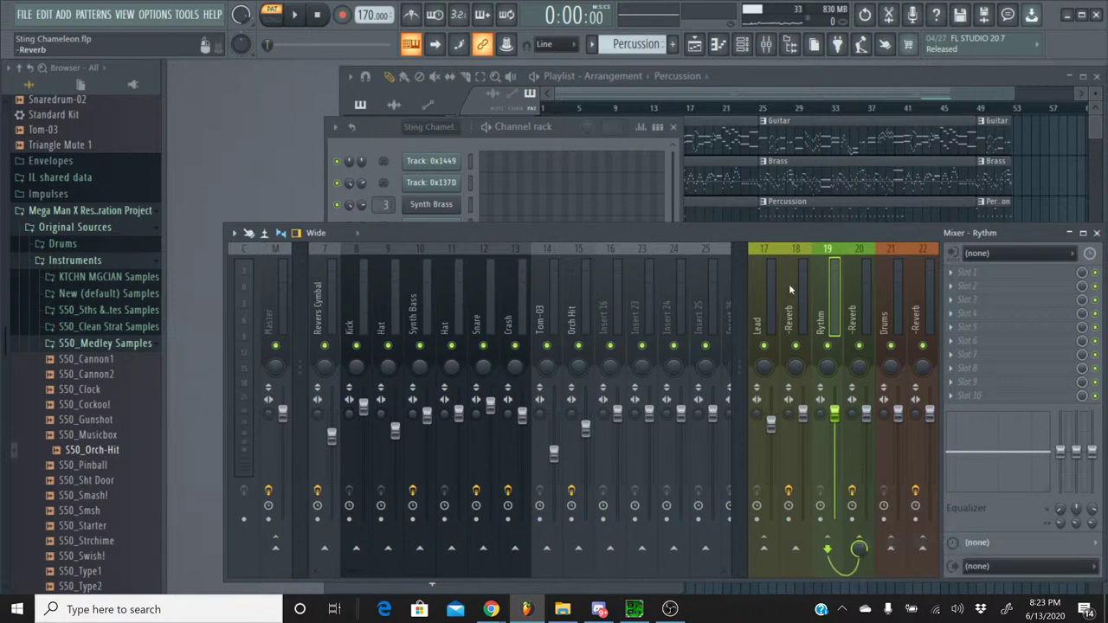
- Route the Lead mixer track only to the -Reverb track on insert 18
{"action": "left_click", "coordinate": [776, 253]}
{"action": "left_click", "coordinate": [798, 250]}
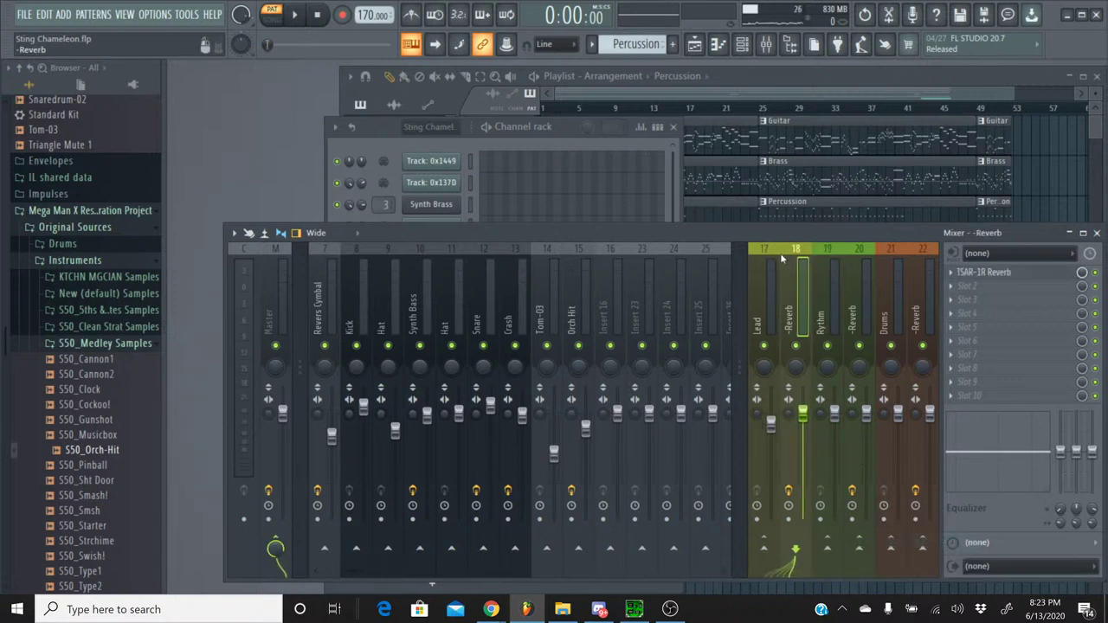
{"action": "left_click", "coordinate": [780, 252]}
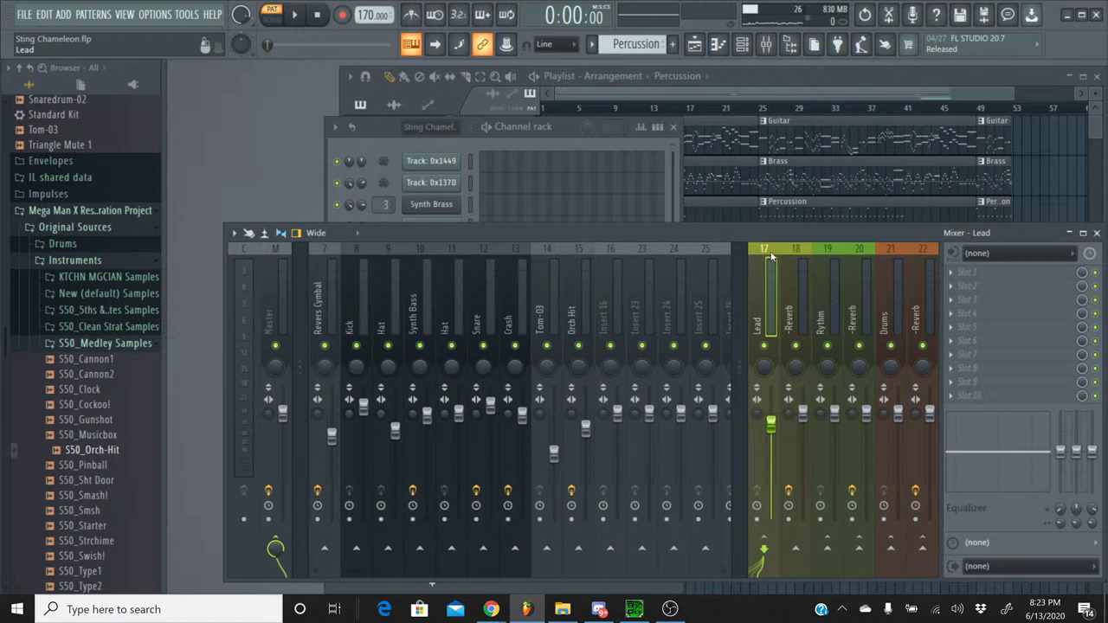
{"action": "right_click", "coordinate": [805, 555]}
{"action": "left_click", "coordinate": [824, 547]}
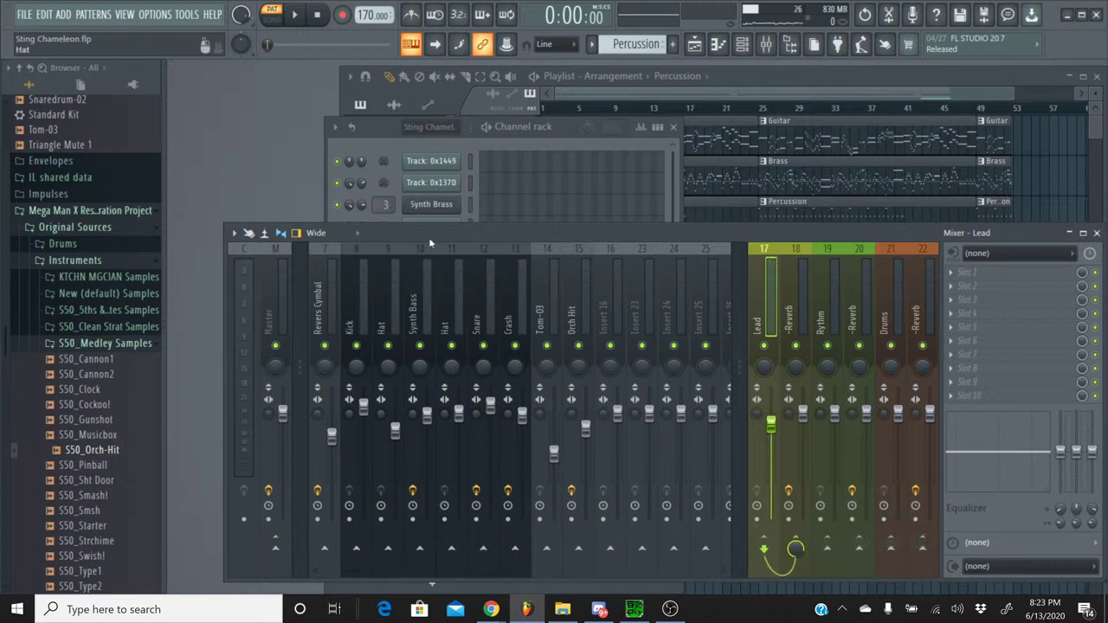
- Audition the Percussion pattern with the new routing, then select the Sting Chameleon pattern and play the arrangement in song mode
{"action": "left_click", "coordinate": [290, 24]}
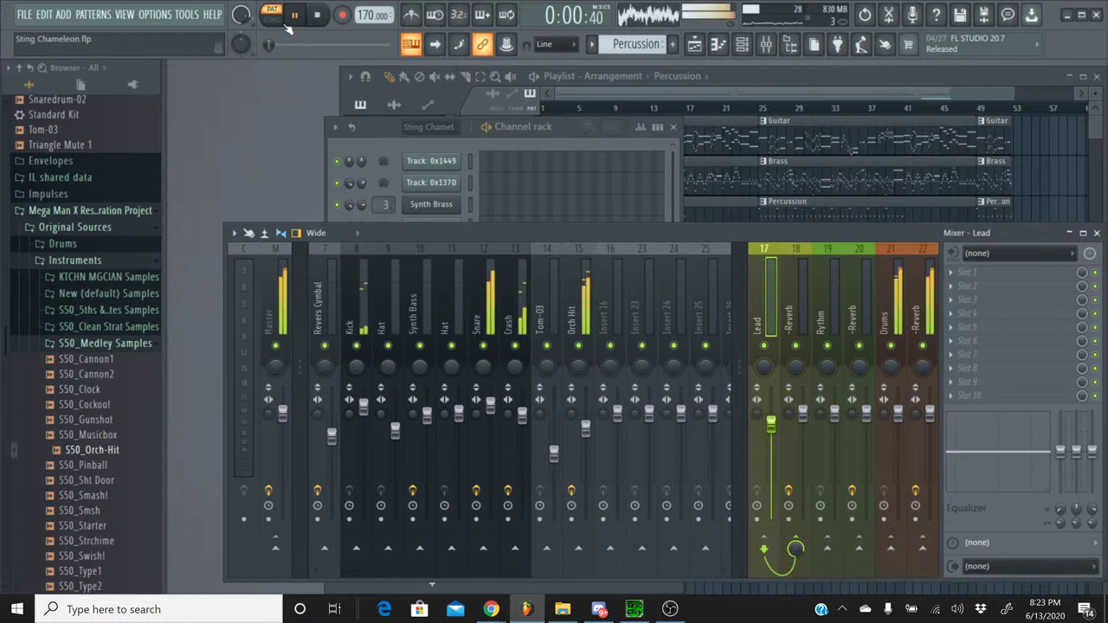
{"action": "left_click", "coordinate": [612, 49]}
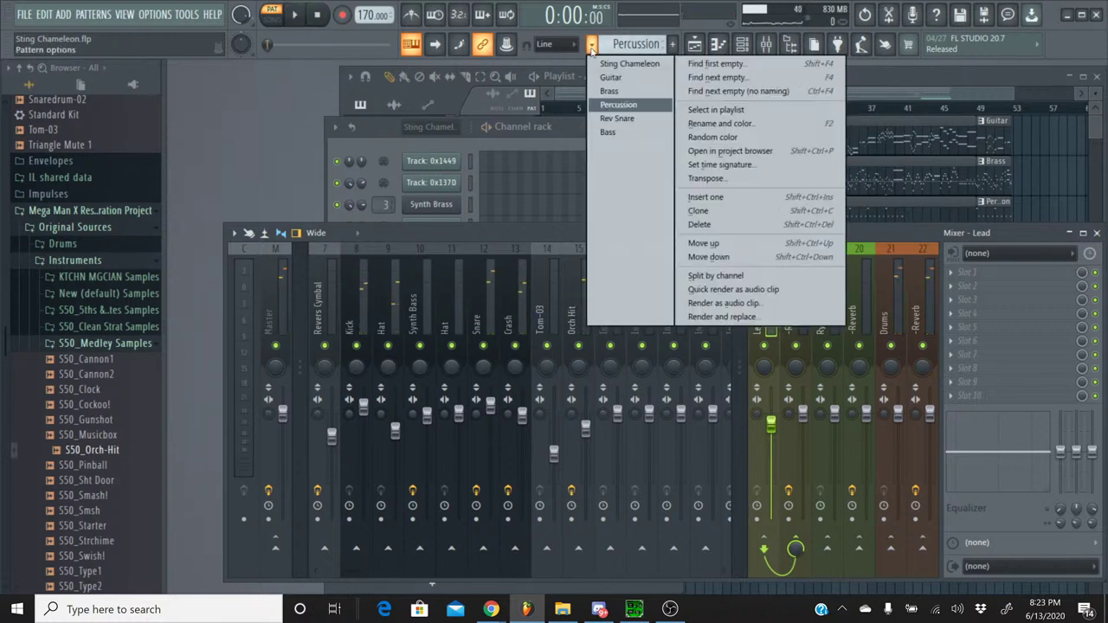
{"action": "left_click", "coordinate": [601, 49]}
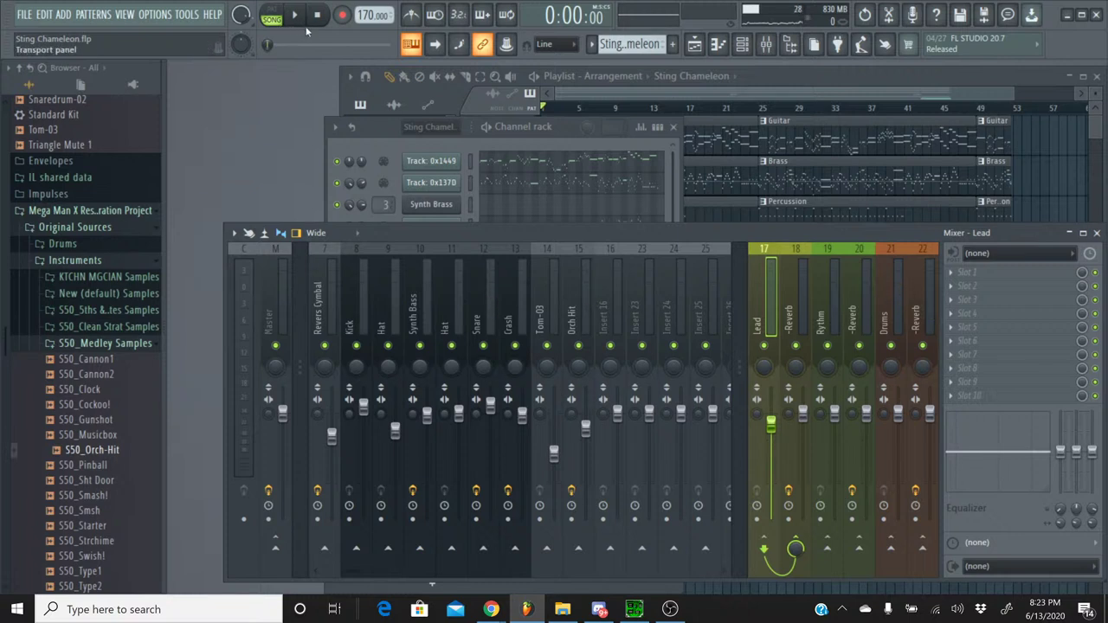
{"action": "key", "text": "space"}
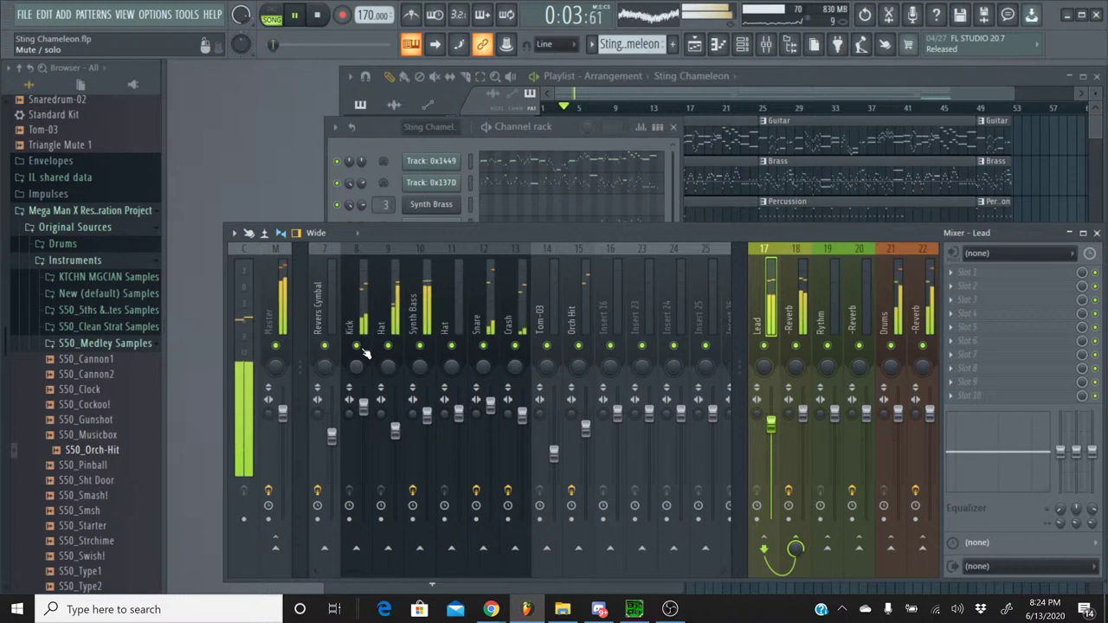
{"action": "left_click", "coordinate": [317, 16]}
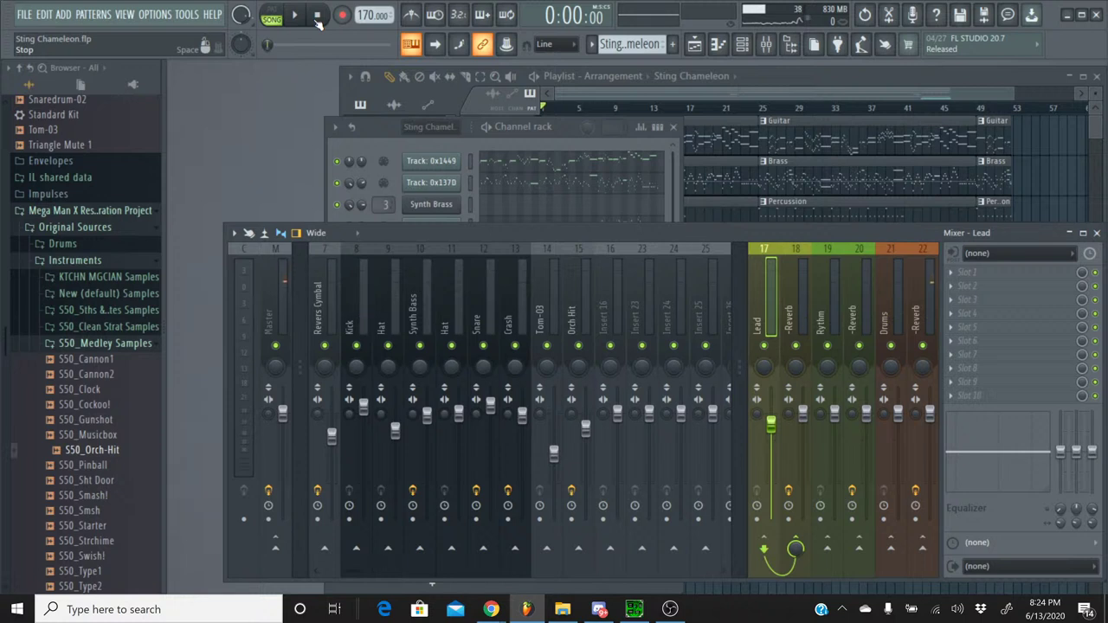
- Replay the song and lower the Hat track's volume, also bringing Hi Guitar and Guitar Lo down slightly
{"action": "left_click", "coordinate": [294, 21]}
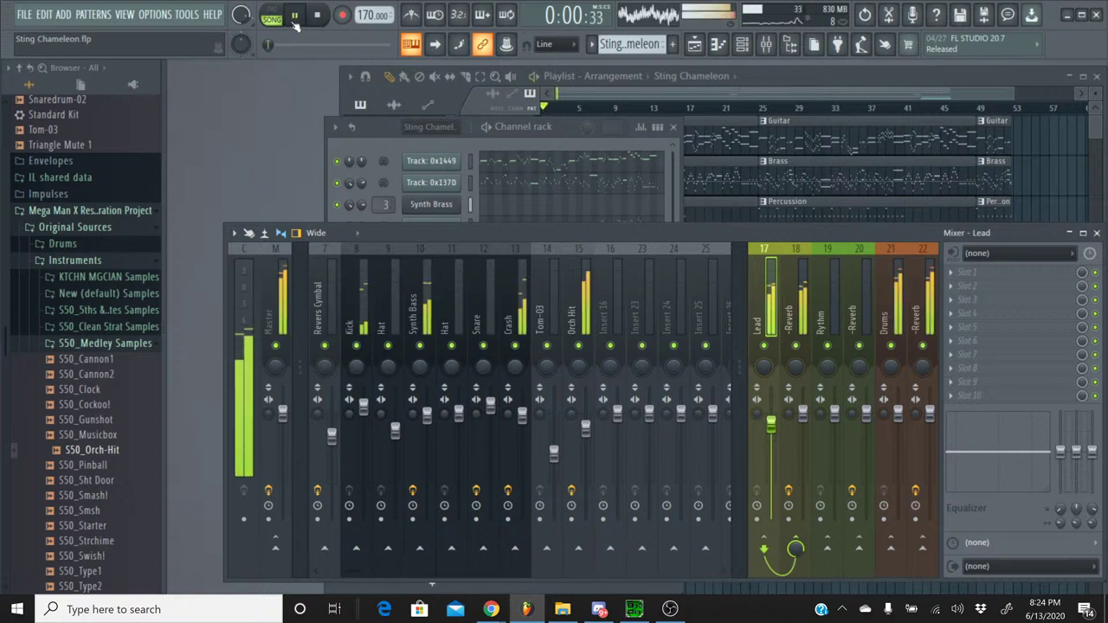
{"action": "left_click", "coordinate": [398, 351]}
{"action": "scroll", "coordinate": [403, 351], "scroll_direction": "up", "scroll_amount": 6}
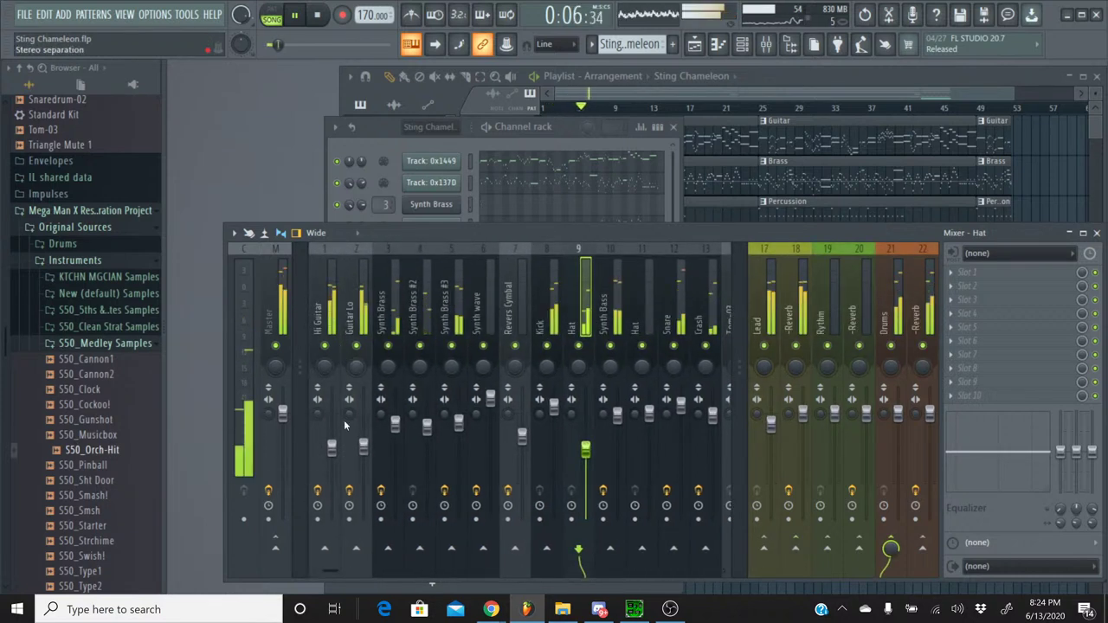
{"action": "left_click", "coordinate": [363, 448]}
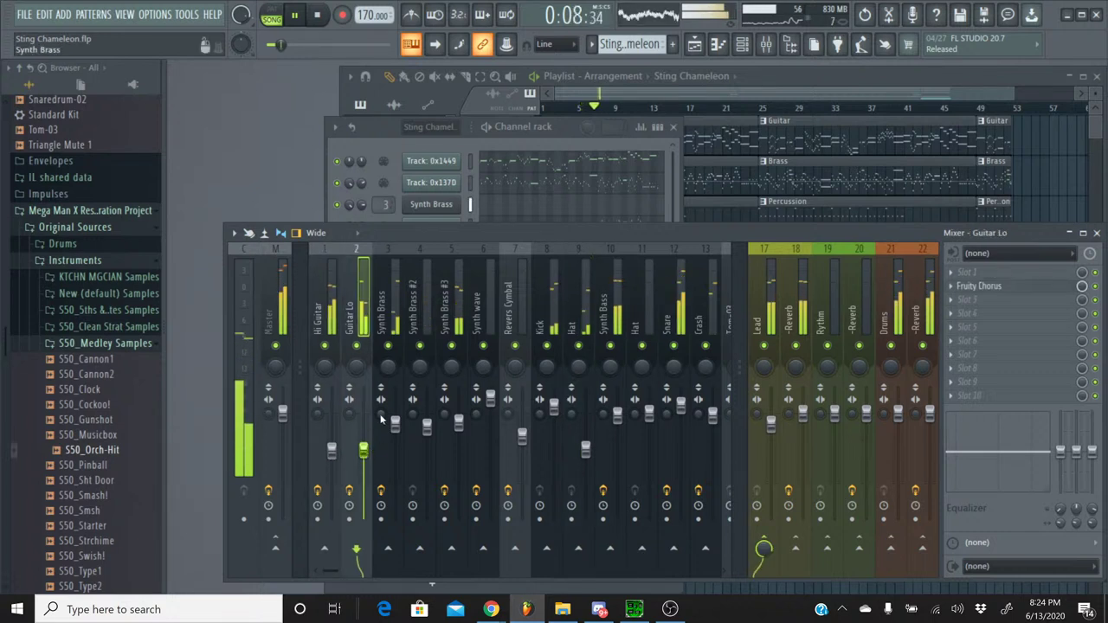
- Solo Synth Brass and Synth Brass #3 and lower both volumes, setting Synth Brass #3 to -4.9 dB
{"action": "right_click", "coordinate": [388, 346]}
{"action": "left_click", "coordinate": [451, 346]}
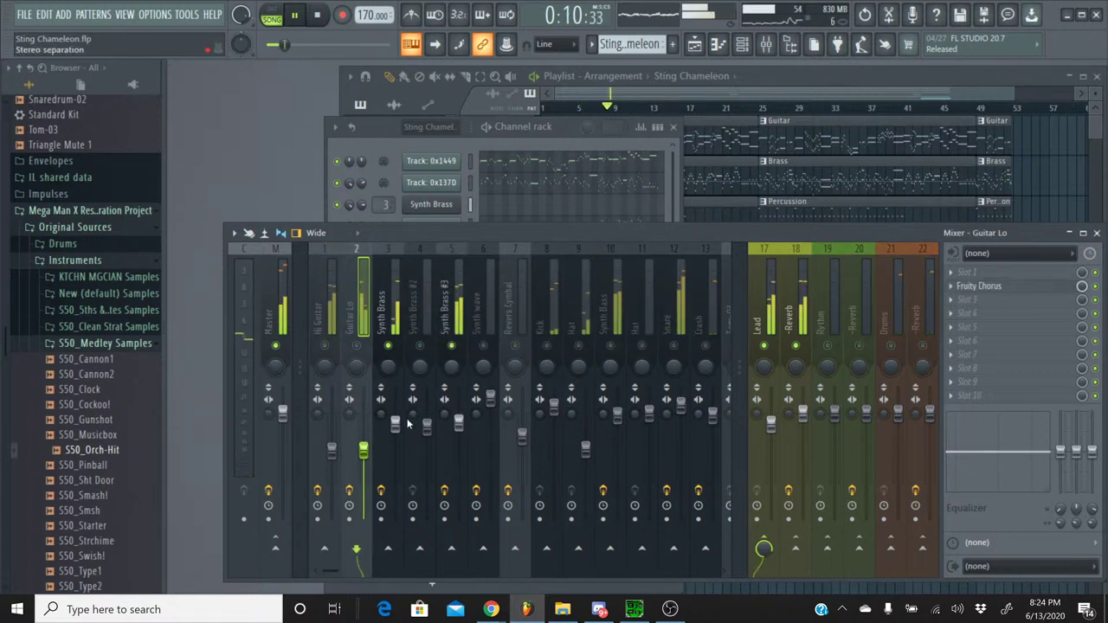
{"action": "left_click_drag", "start_coordinate": [395, 425], "coordinate": [459, 435]}
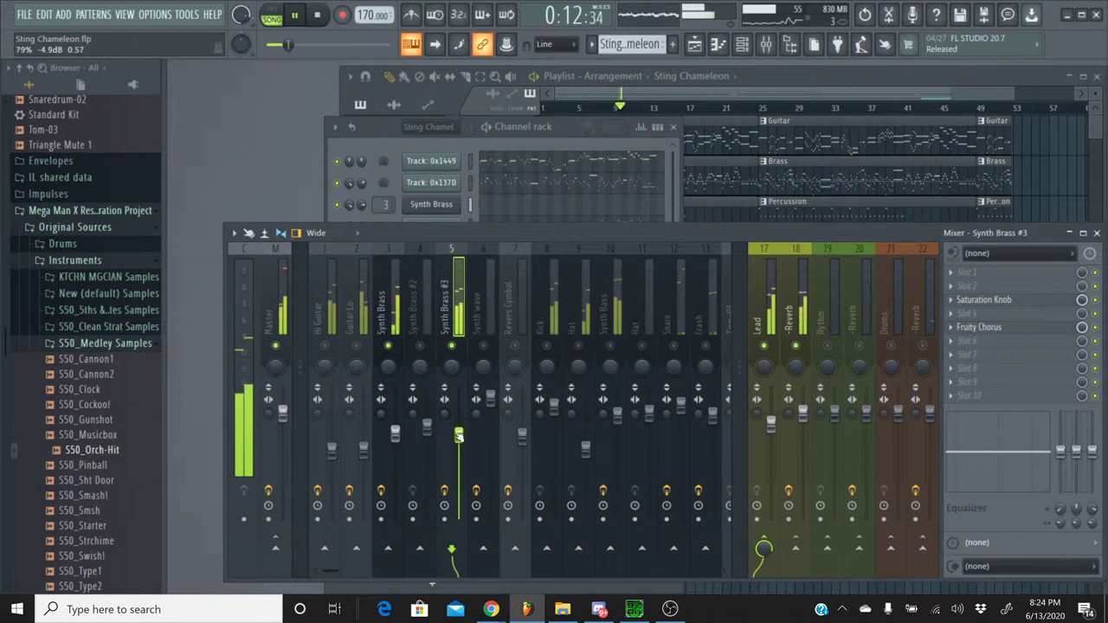
- Listen to the Kick with the brass and then soloed, and return to hearing all mixer tracks
{"action": "left_click", "coordinate": [548, 345]}
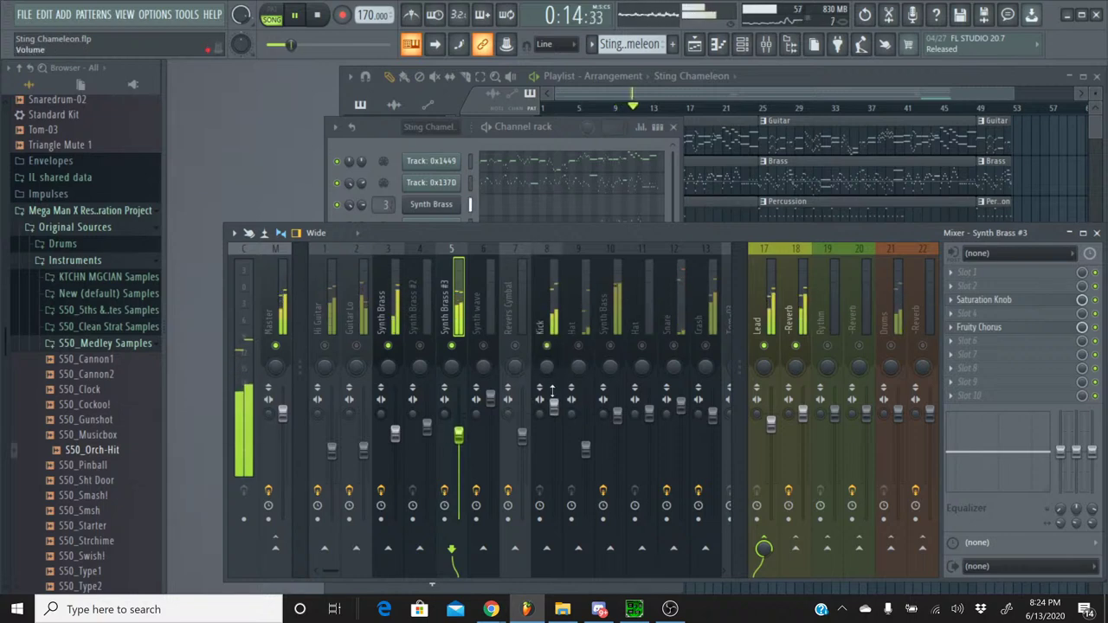
{"action": "right_click", "coordinate": [549, 346]}
{"action": "key", "text": "Escape"}
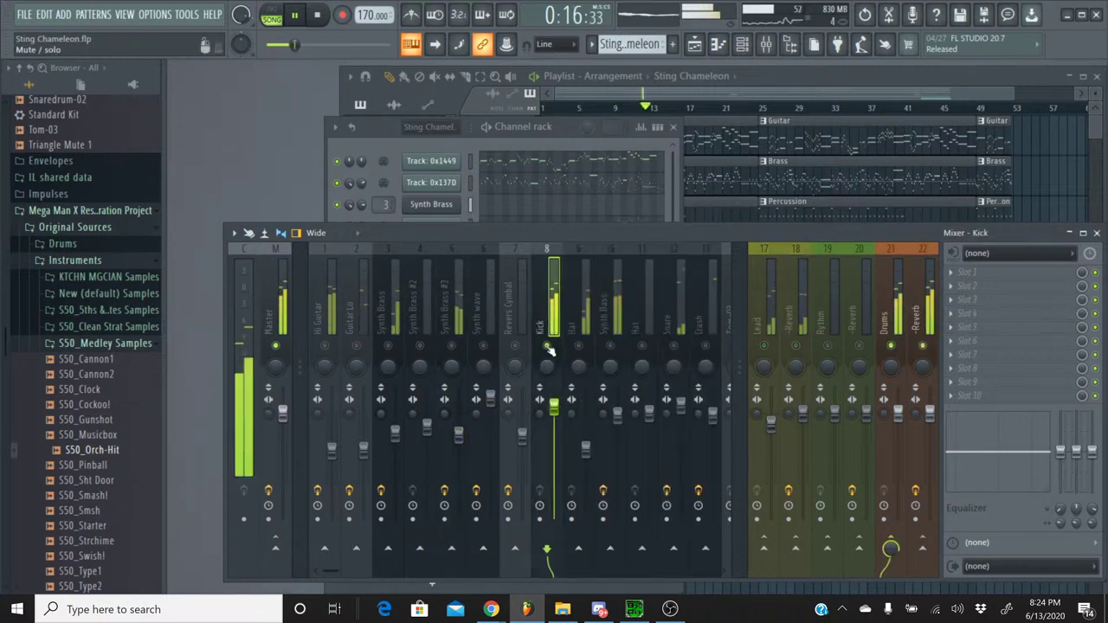
{"action": "right_click", "coordinate": [547, 346]}
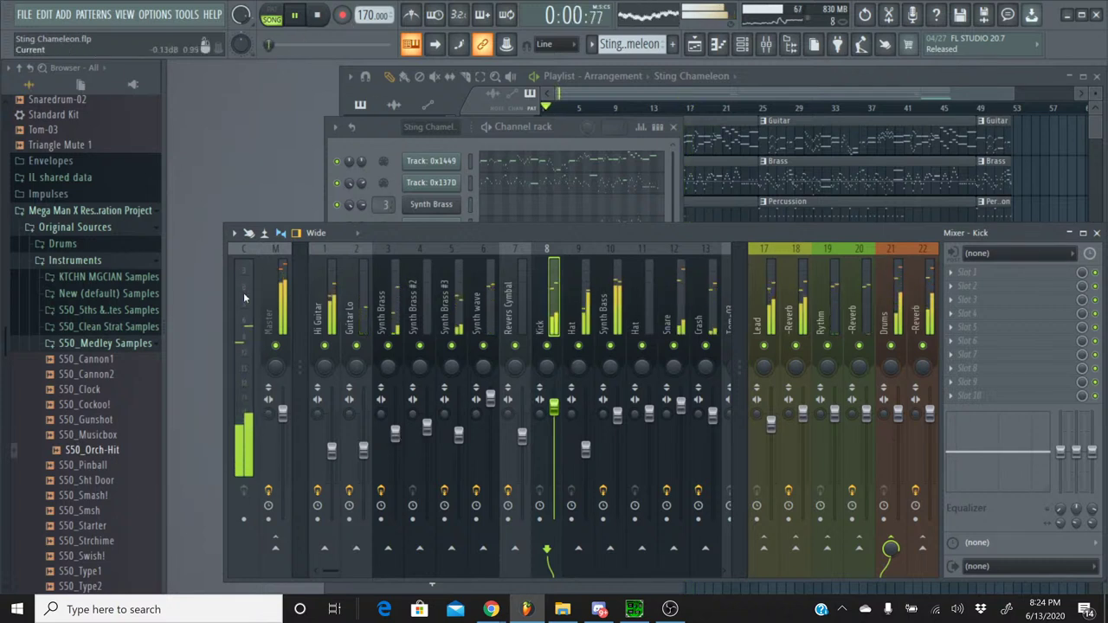
- Raise the Synth Brass volume to -2.0 dB and bring Synth Brass #3 up to a matching level
{"action": "left_click", "coordinate": [391, 412]}
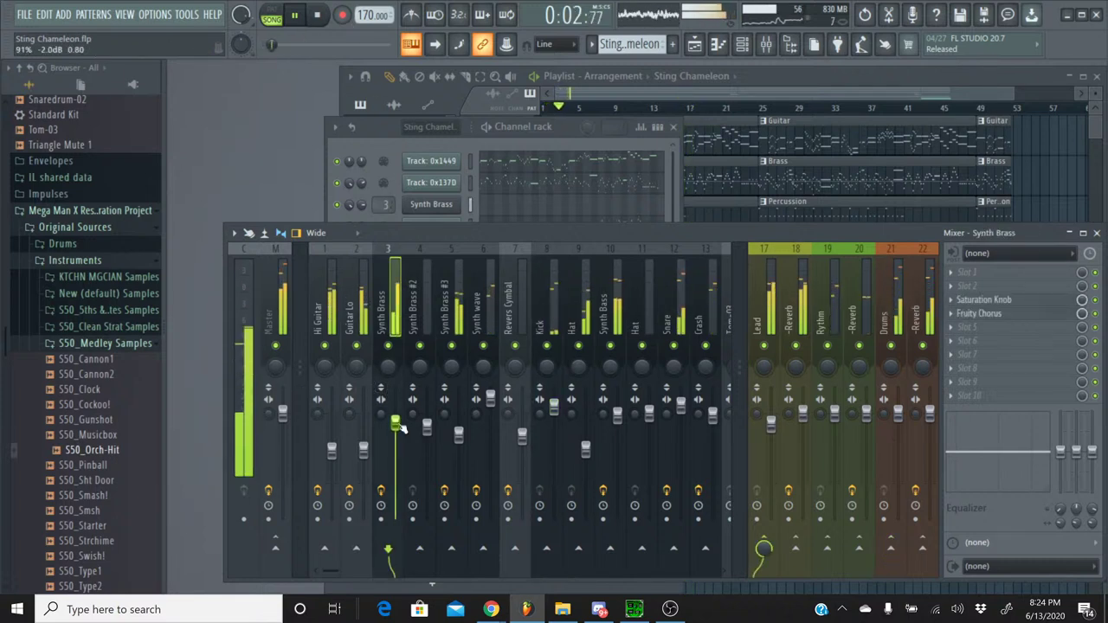
{"action": "left_click_drag", "start_coordinate": [458, 436], "coordinate": [459, 421]}
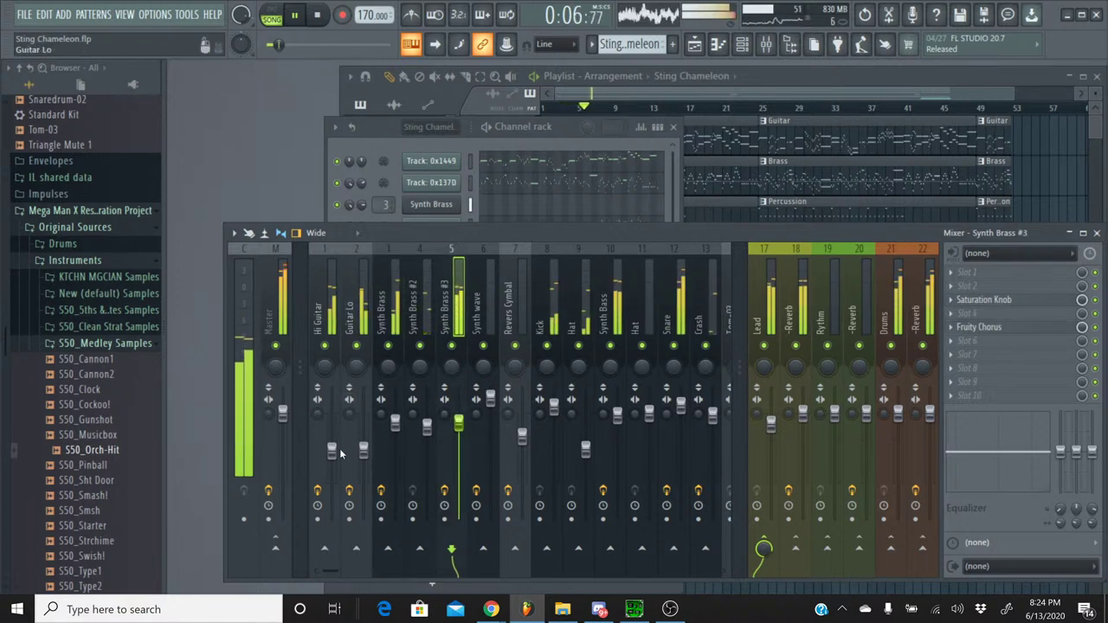
- Try lower Hi Guitar and Guitar Lo volumes, soloed and in the full mix, then raise both back to about their earlier level
{"action": "right_click", "coordinate": [355, 346]}
{"action": "left_click_drag", "start_coordinate": [363, 450], "coordinate": [331, 460]}
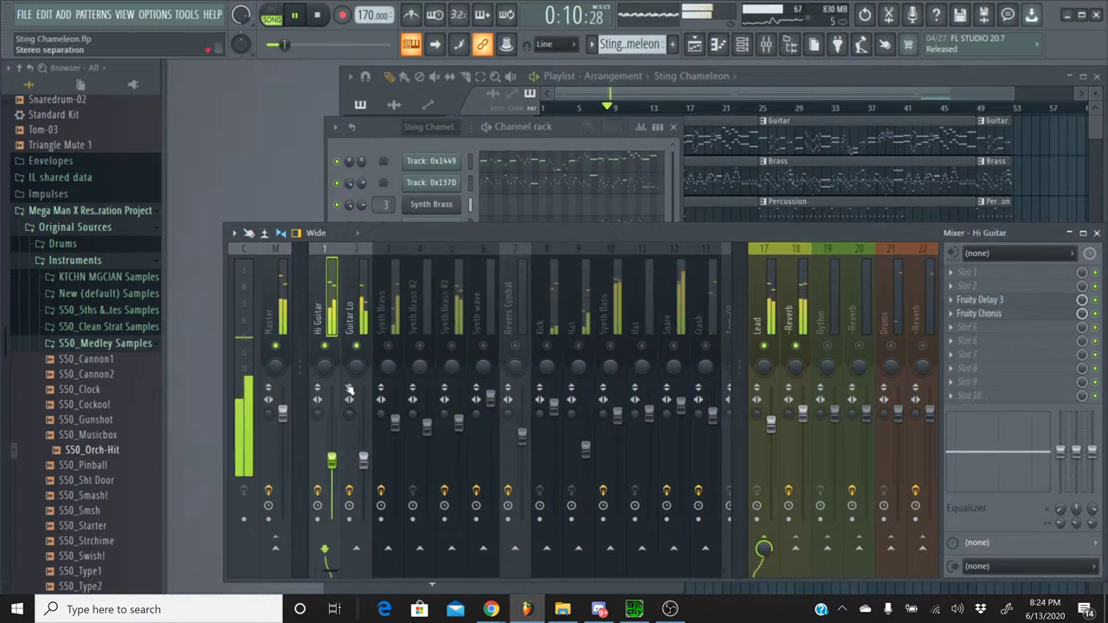
{"action": "right_click", "coordinate": [326, 347]}
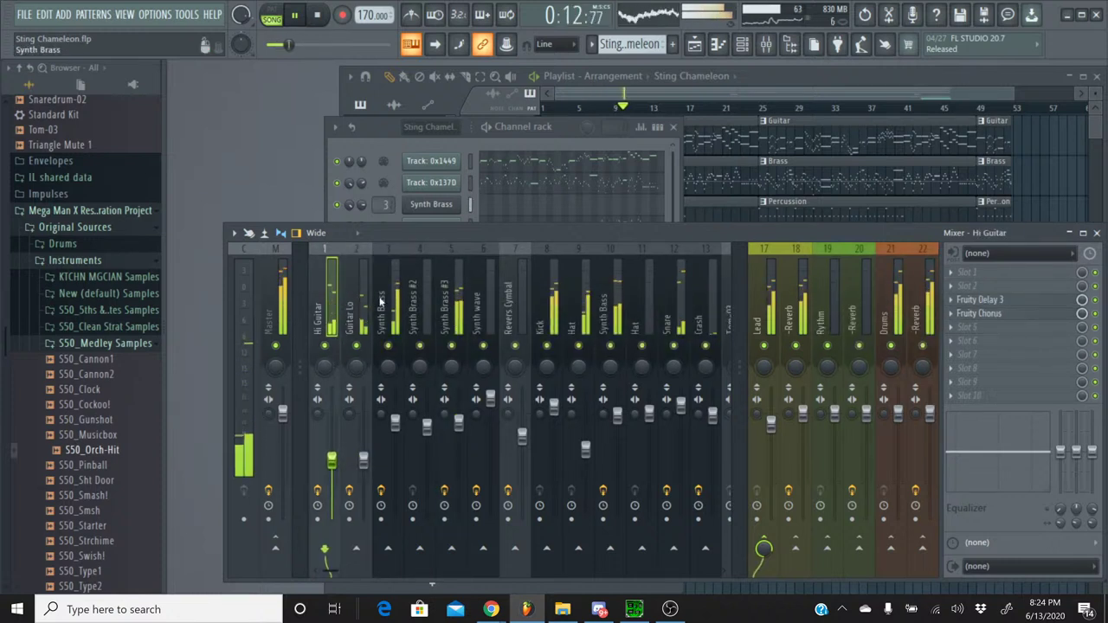
{"action": "left_click_drag", "start_coordinate": [364, 460], "coordinate": [332, 451]}
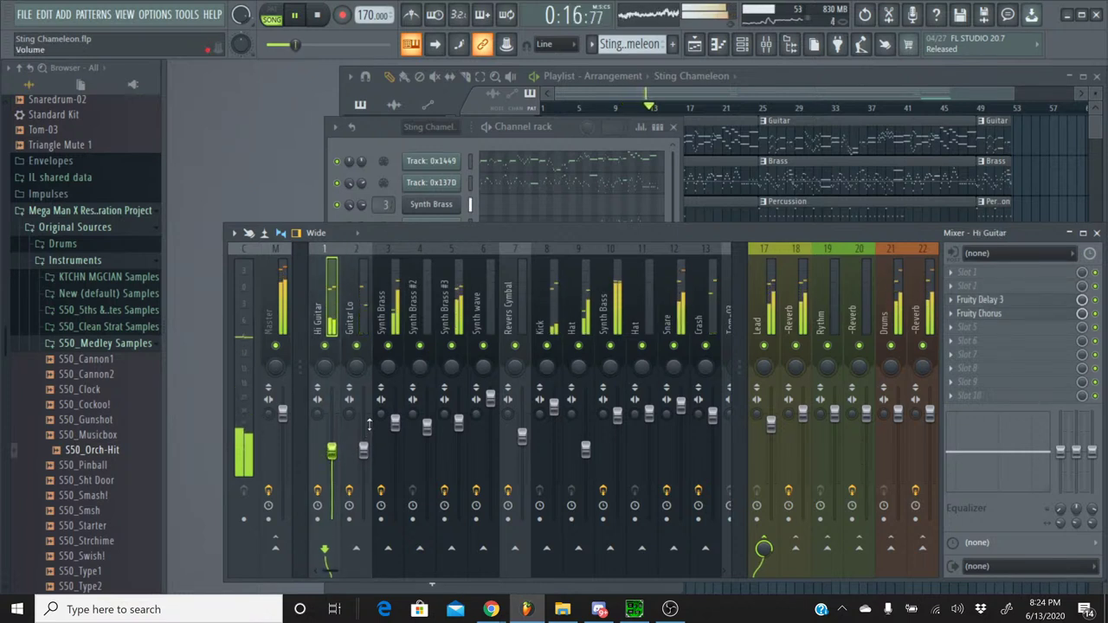
- Inspect the TSAR-1R Reverb settings on the Lead, Rythm and Drums -Reverb tracks while the song plays
{"action": "left_click", "coordinate": [802, 252]}
{"action": "left_click", "coordinate": [1013, 277]}
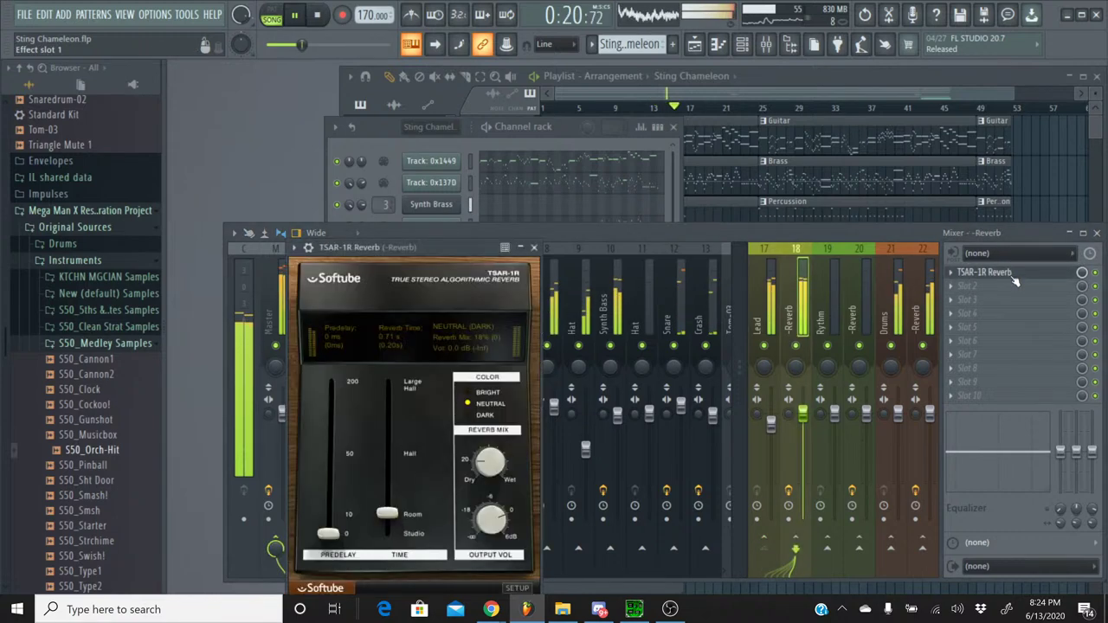
{"action": "left_click", "coordinate": [533, 248]}
{"action": "left_click", "coordinate": [847, 260]}
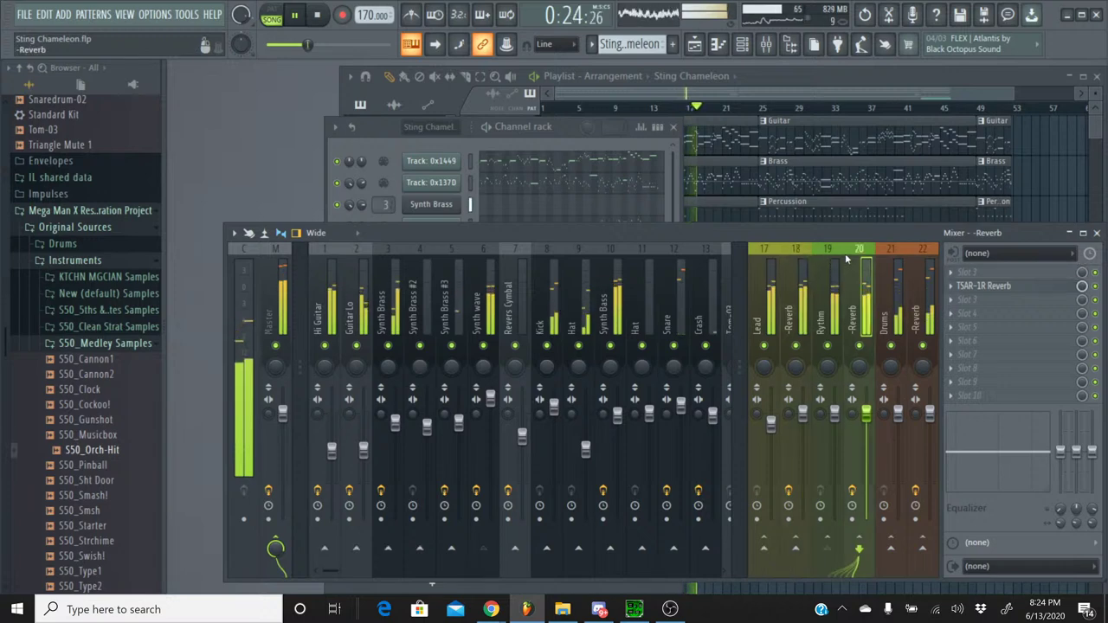
{"action": "left_click", "coordinate": [1006, 292]}
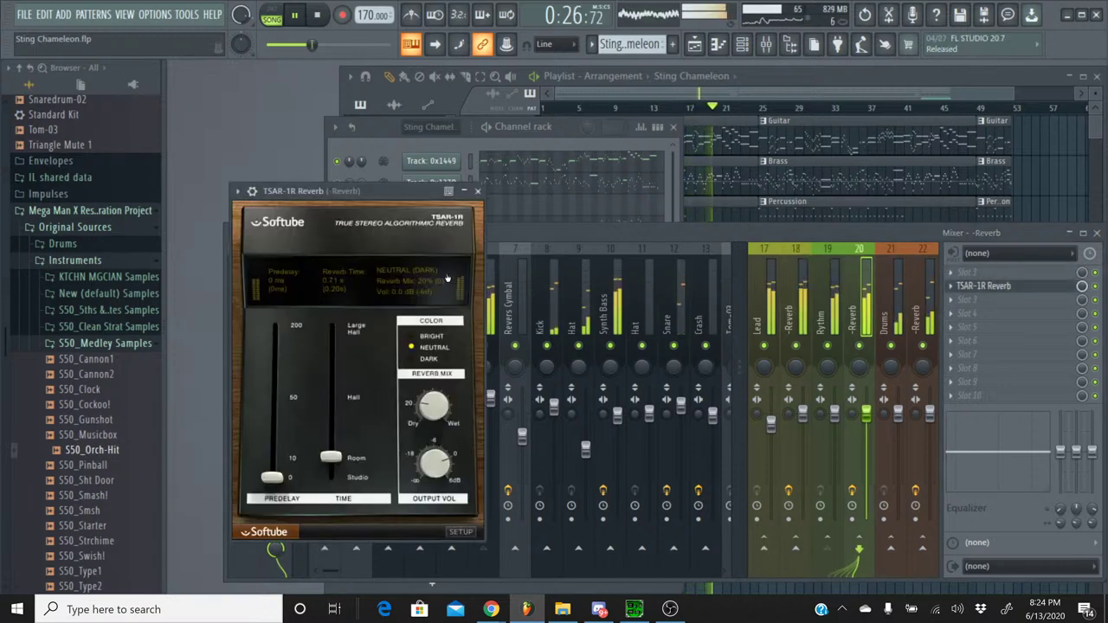
{"action": "left_click", "coordinate": [477, 191]}
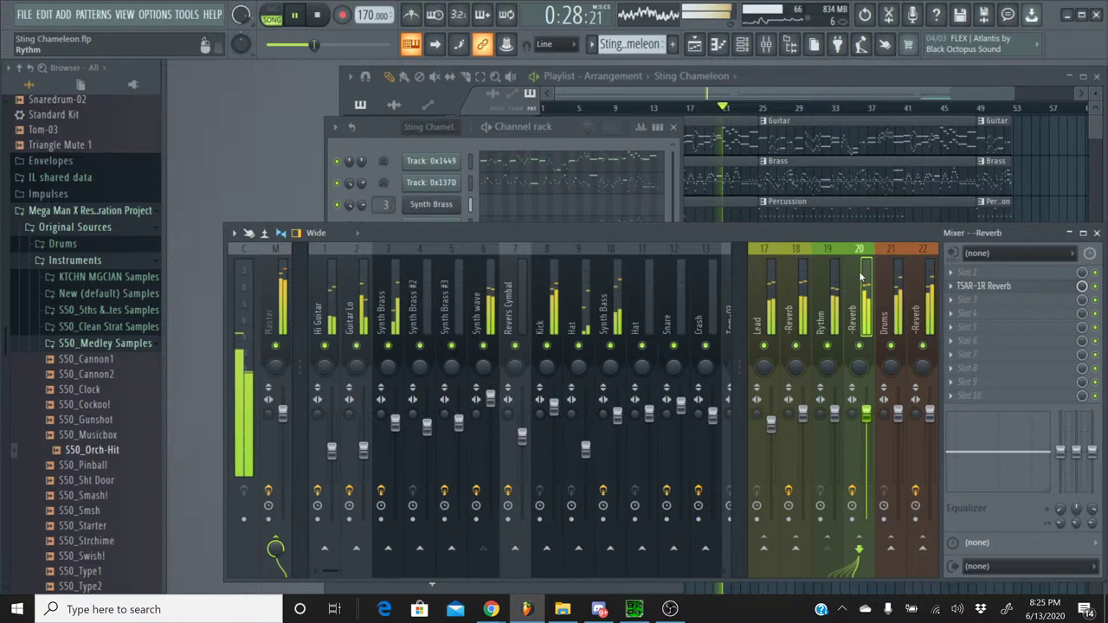
{"action": "left_click", "coordinate": [915, 252]}
{"action": "left_click", "coordinate": [1007, 287]}
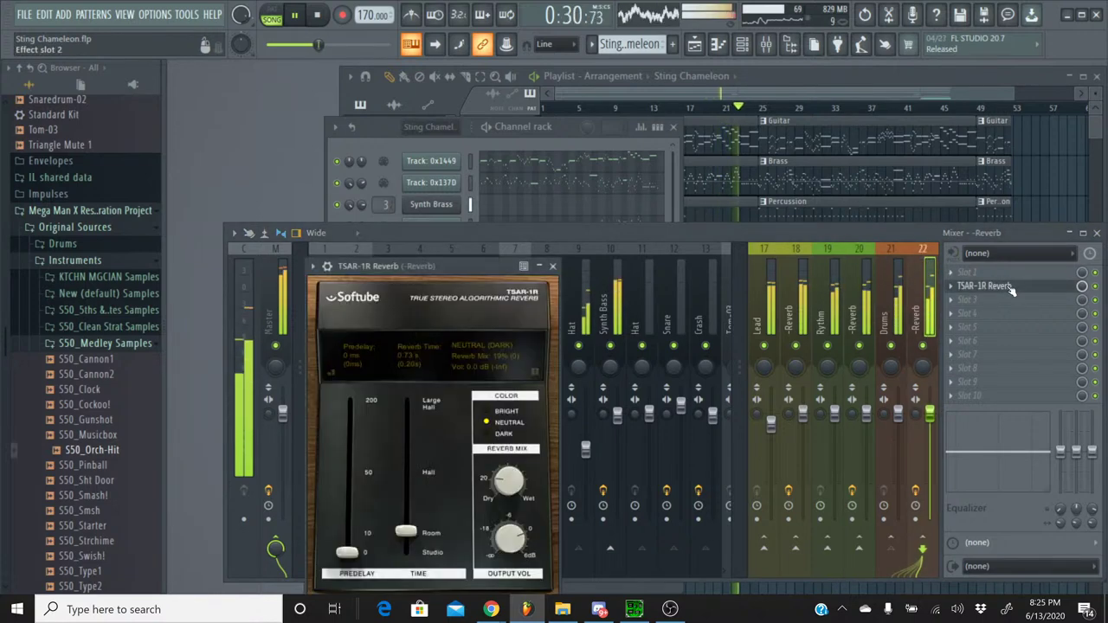
{"action": "left_click", "coordinate": [552, 266]}
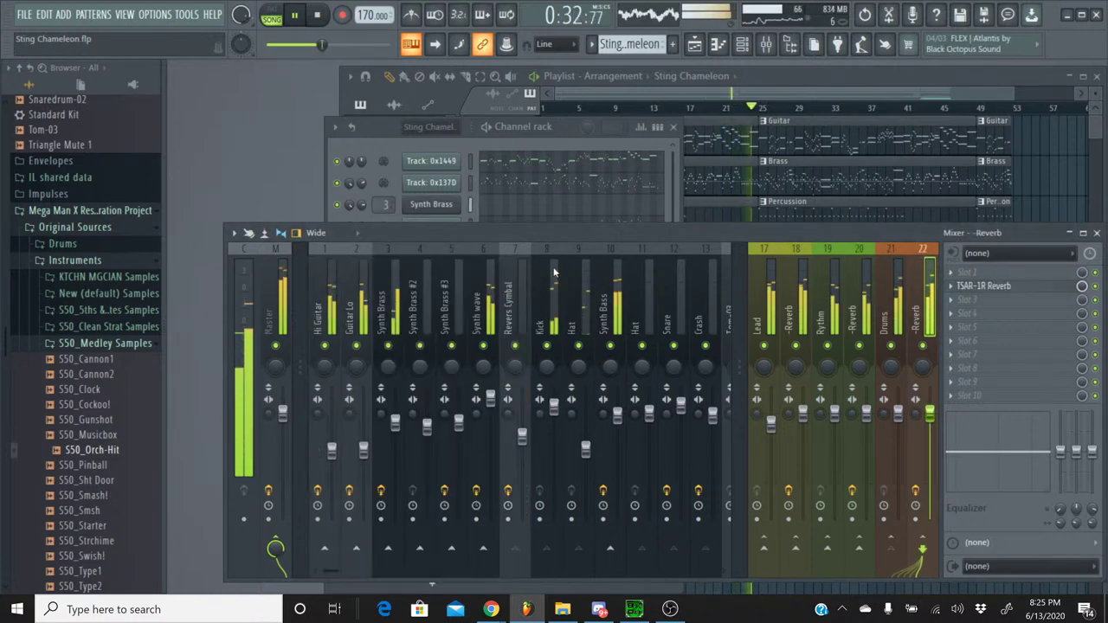
- Listen to the Hi Guitar and Guitar Lo soloed while the song plays, and return to hearing all mixer tracks
{"action": "left_click", "coordinate": [521, 438]}
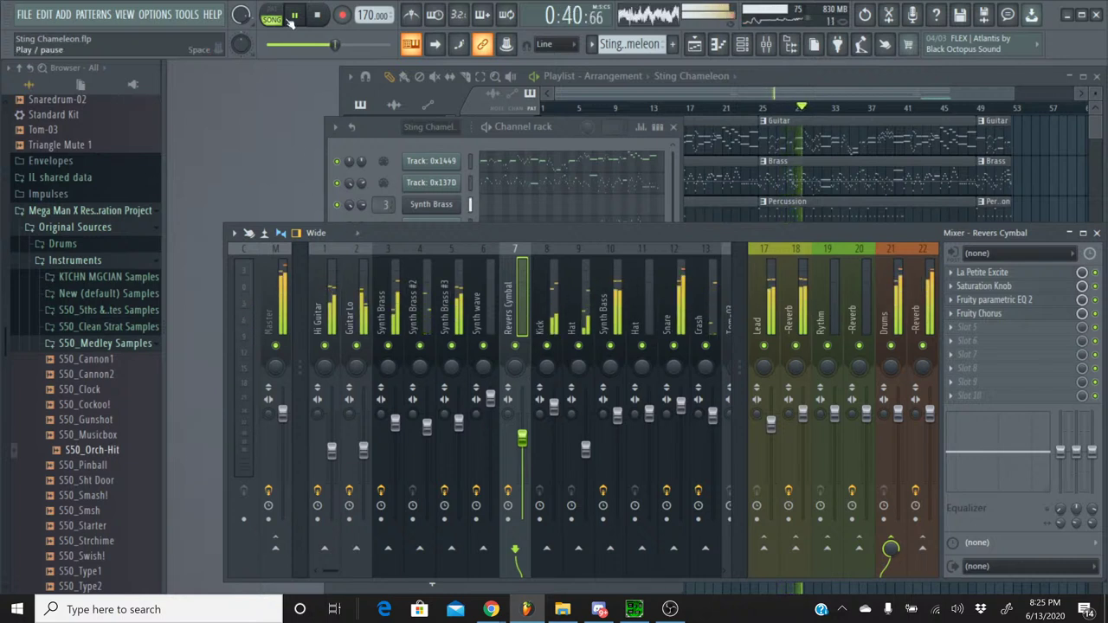
{"action": "left_click", "coordinate": [326, 346], "text": "ctrl"}
{"action": "left_click", "coordinate": [357, 346]}
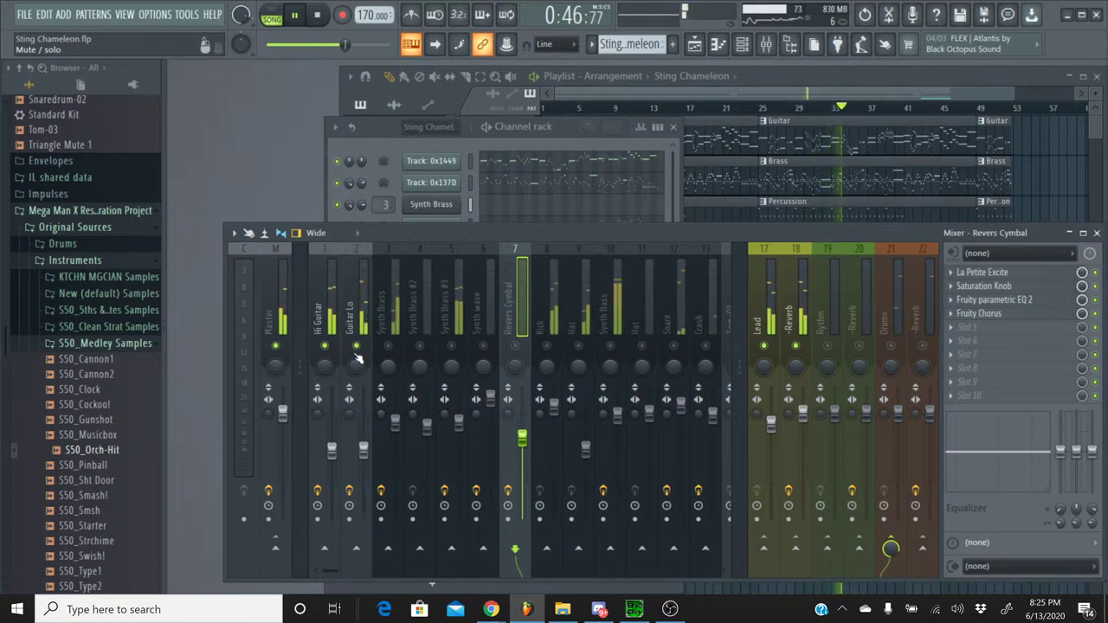
{"action": "left_click", "coordinate": [356, 348], "text": "ctrl"}
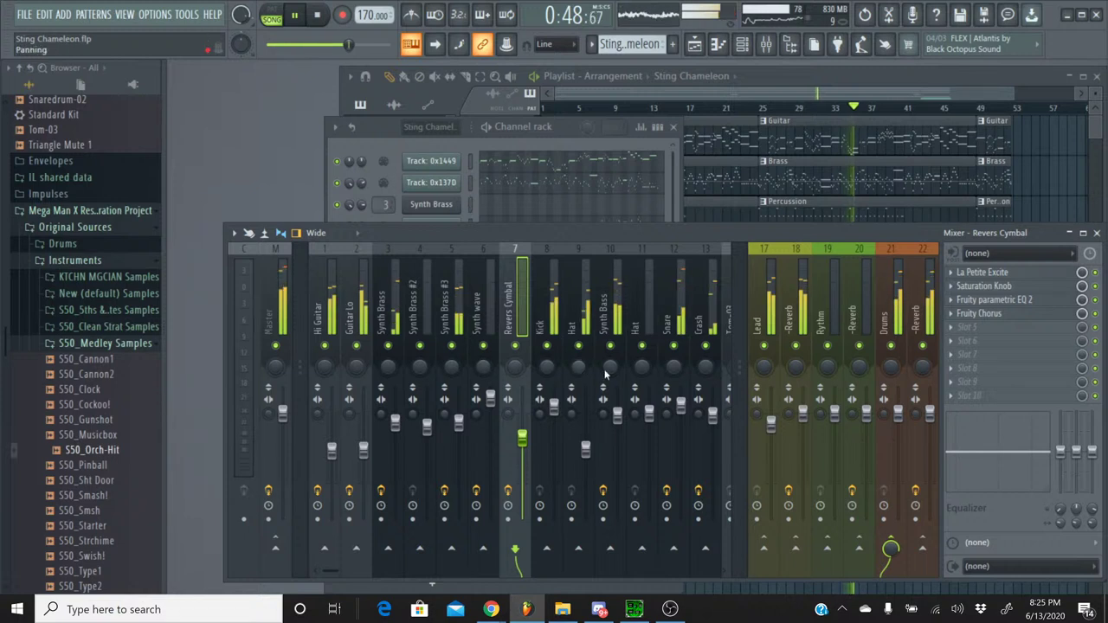
- Solo the Kick, Hat, Synth Bass and Snare tracks together, set the Kick volume to 0.0 dB and lower the Snare to a matching level
{"action": "right_click", "coordinate": [671, 347]}
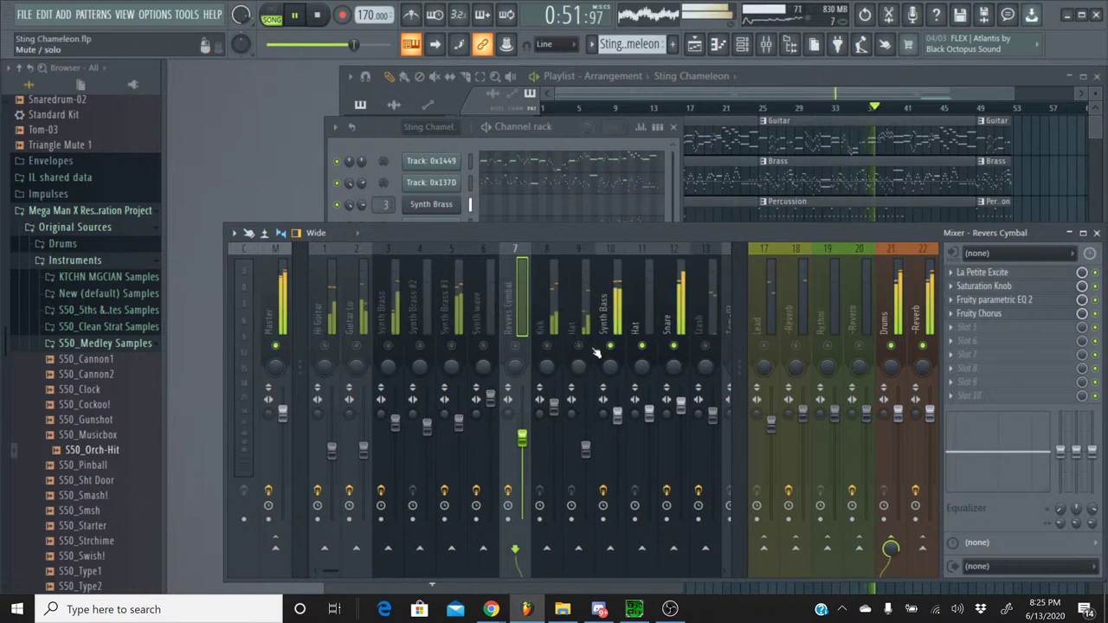
{"action": "left_click_drag", "start_coordinate": [578, 346], "coordinate": [547, 347]}
{"action": "left_click", "coordinate": [556, 419]}
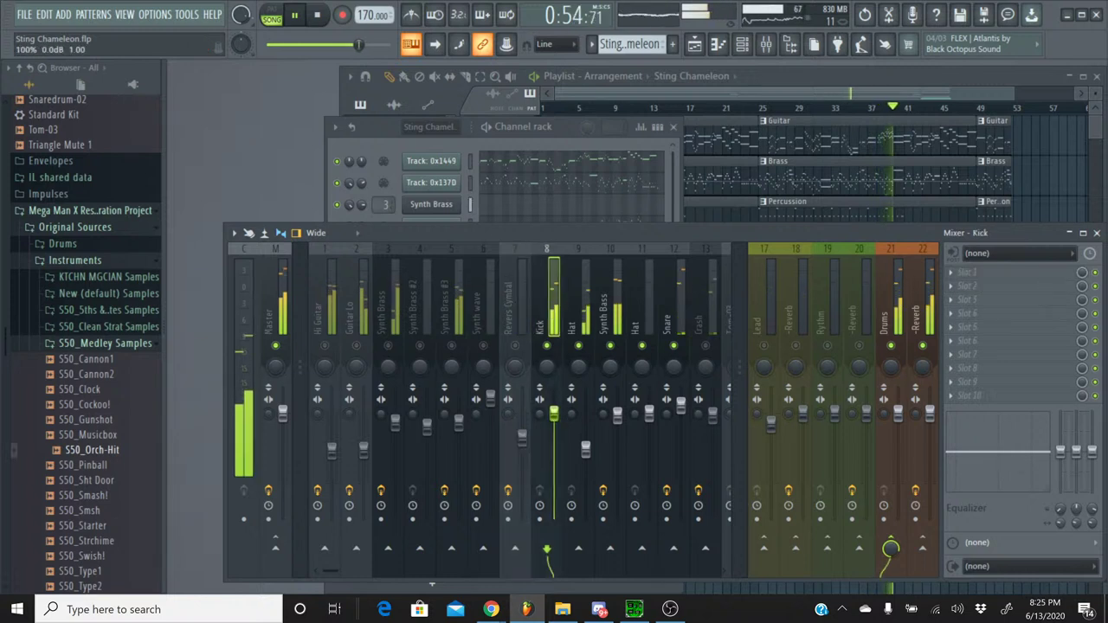
{"action": "key", "text": "Right"}
{"action": "key", "text": "Right"}
{"action": "key", "text": "Right"}
{"action": "key", "text": "Right"}
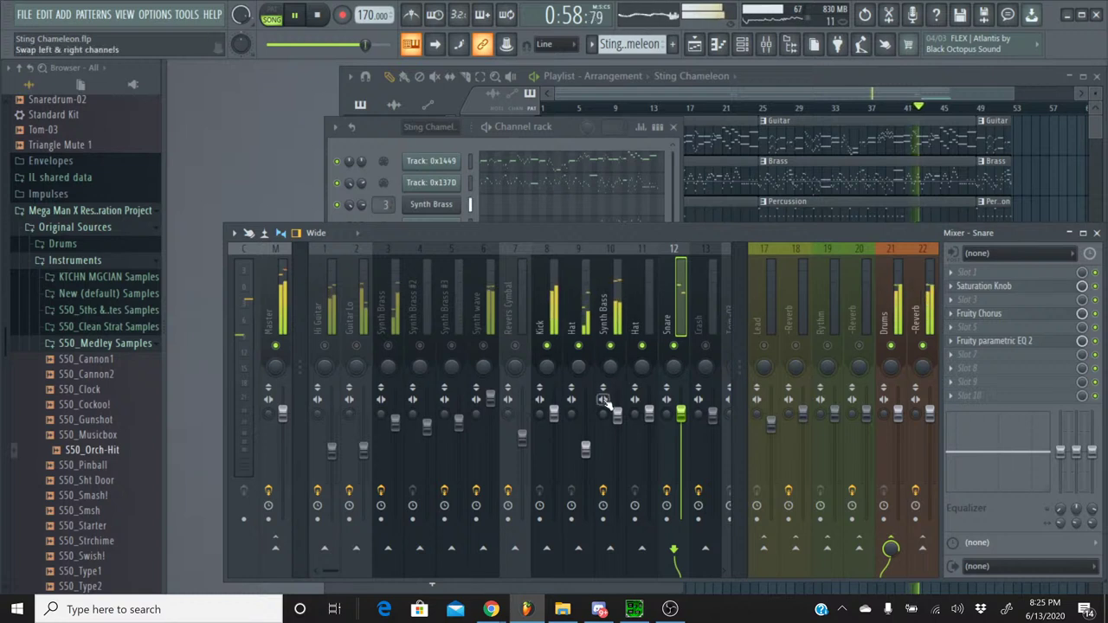
- Lower the Synth Bass, both Hat tracks and the Crash slightly, with the Crash added to the soloed group
{"action": "key", "text": "Left"}
{"action": "key", "text": "Left"}
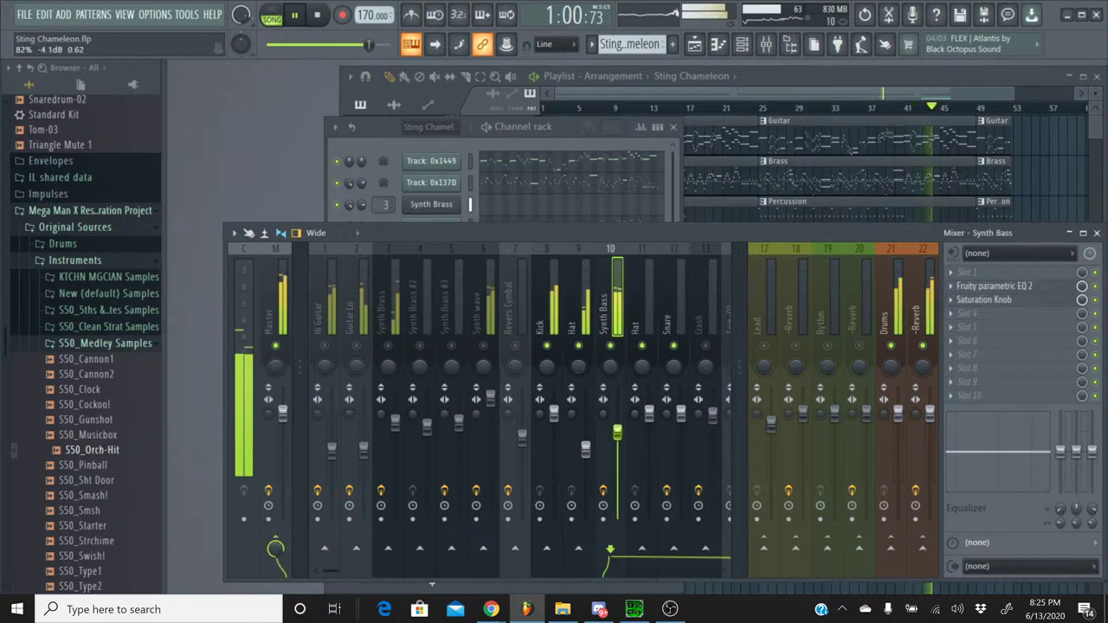
{"action": "key", "text": "Left"}
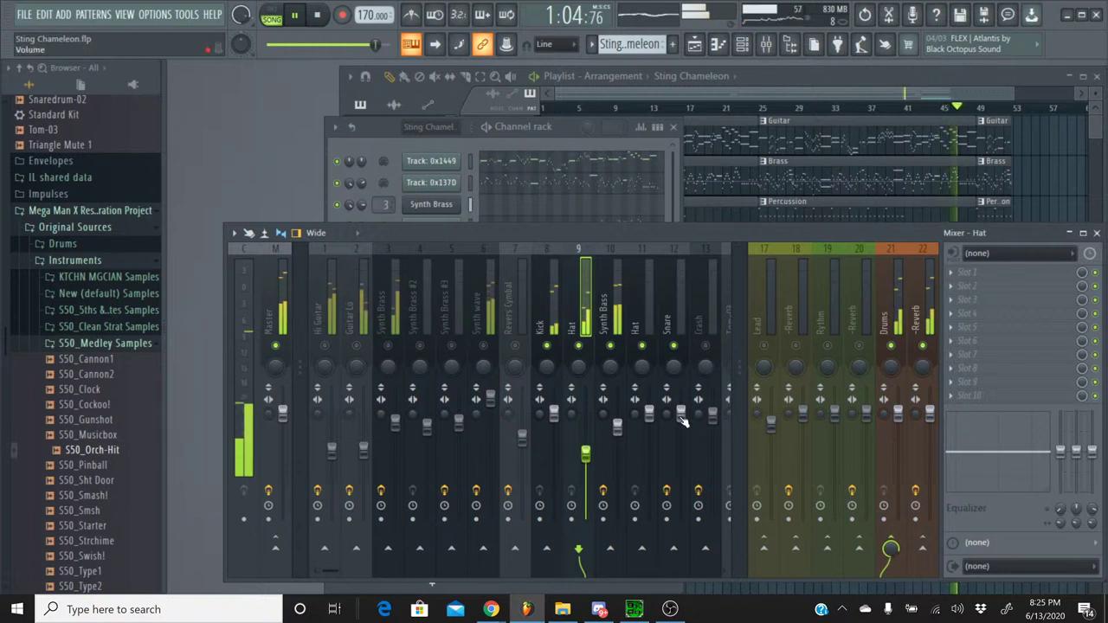
{"action": "left_click_drag", "start_coordinate": [649, 413], "coordinate": [650, 427]}
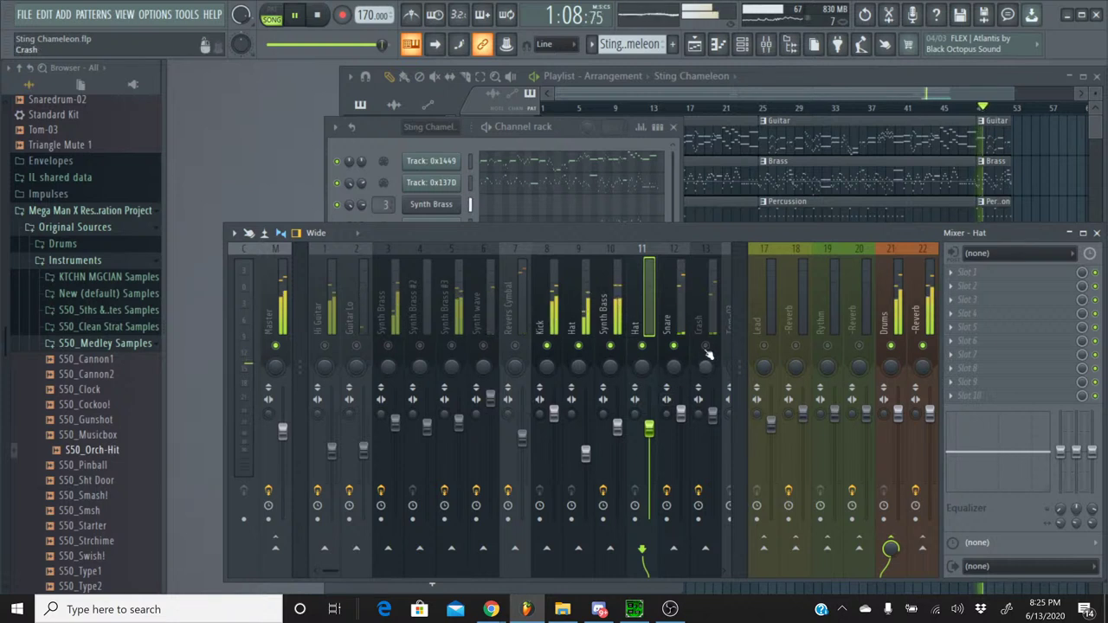
{"action": "left_click_drag", "start_coordinate": [711, 414], "coordinate": [712, 430]}
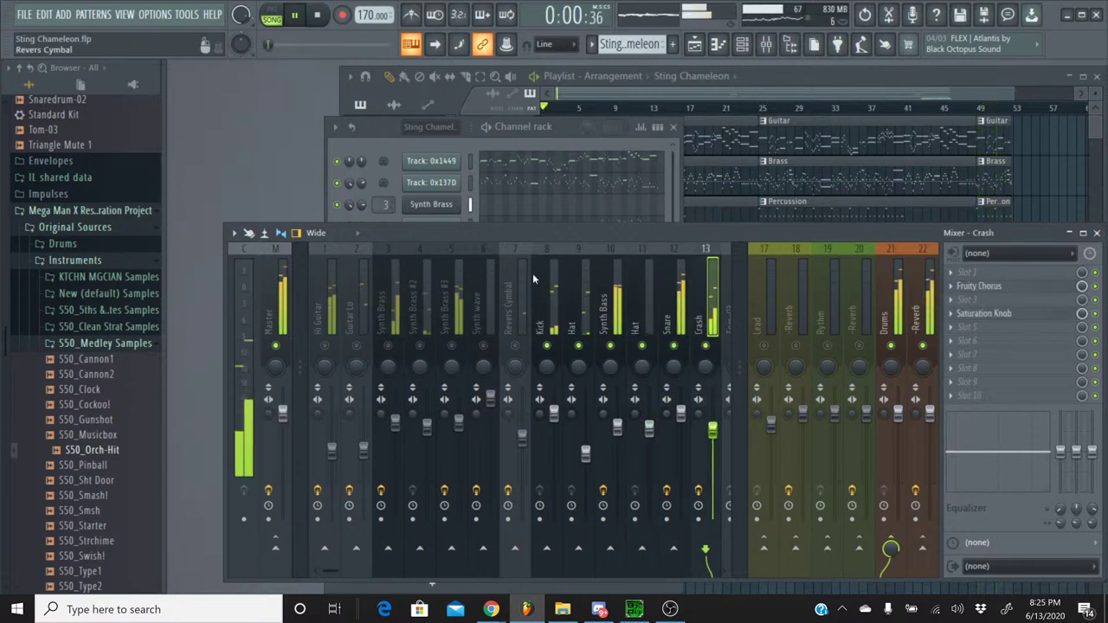
- Add the Tom-03 track to the soloed percussion and raise its volume slightly
{"action": "left_click_drag", "start_coordinate": [684, 241], "coordinate": [601, 239]}
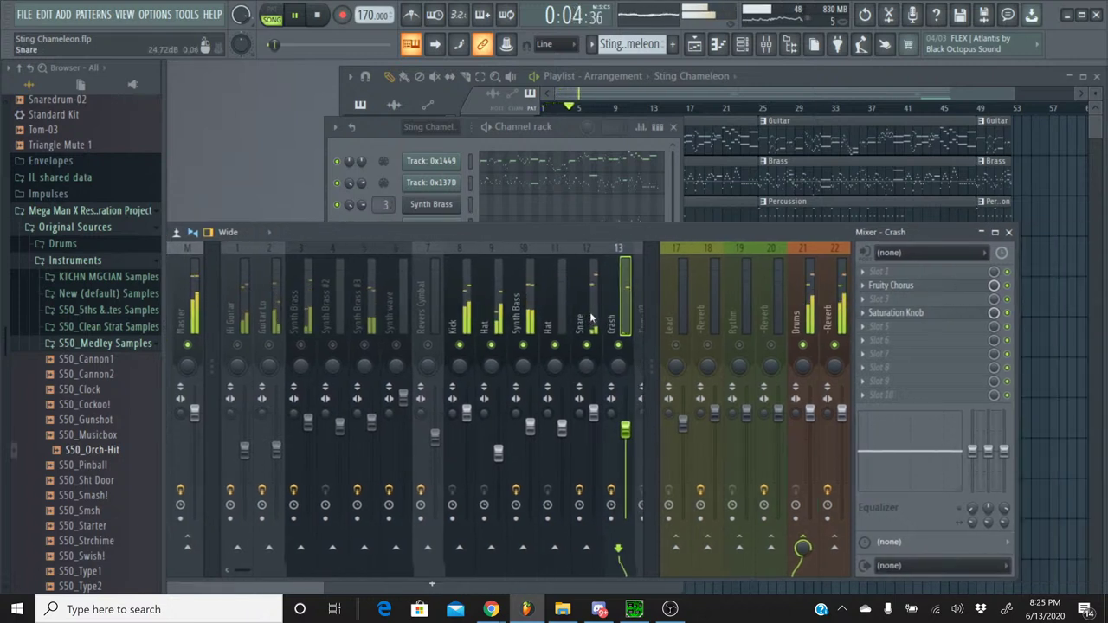
{"action": "scroll", "coordinate": [591, 318], "scroll_direction": "down", "scroll_amount": 3}
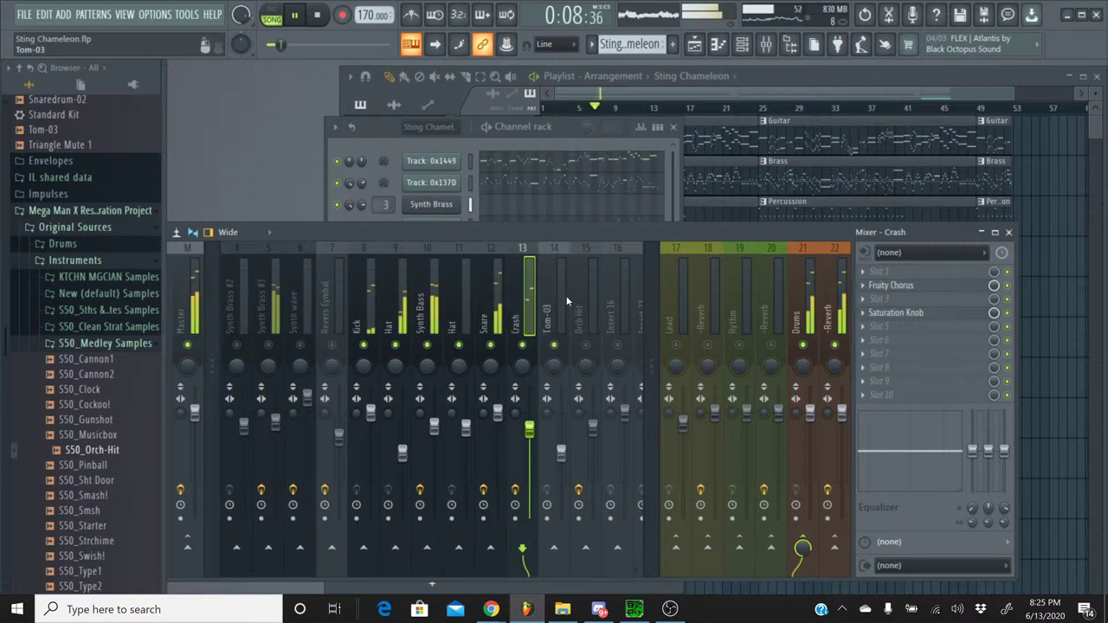
{"action": "left_click", "coordinate": [565, 258]}
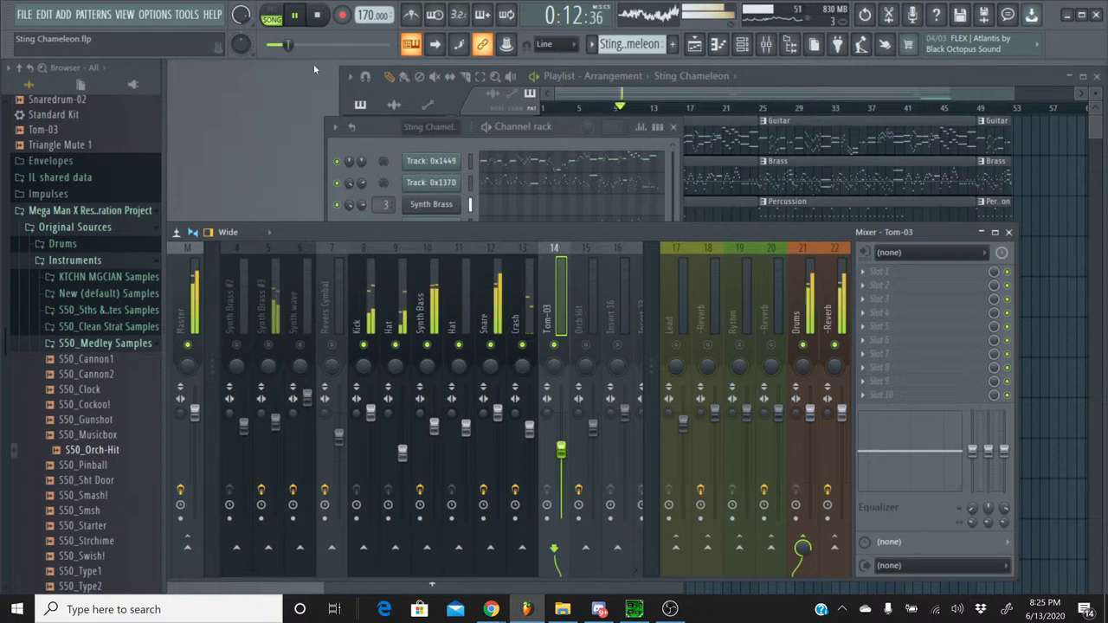
- Solo the Synth Bass, lower its volume to about -5 dB and return to hearing all mixer tracks
{"action": "right_click", "coordinate": [427, 346]}
{"action": "left_click_drag", "start_coordinate": [435, 427], "coordinate": [435, 432]}
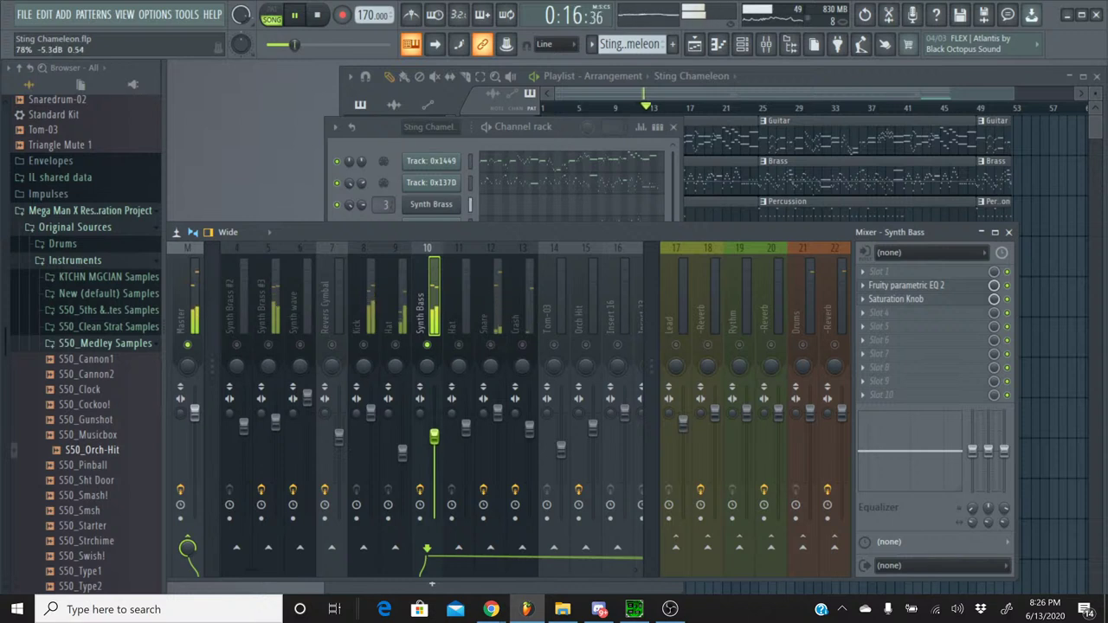
{"action": "right_click", "coordinate": [430, 347]}
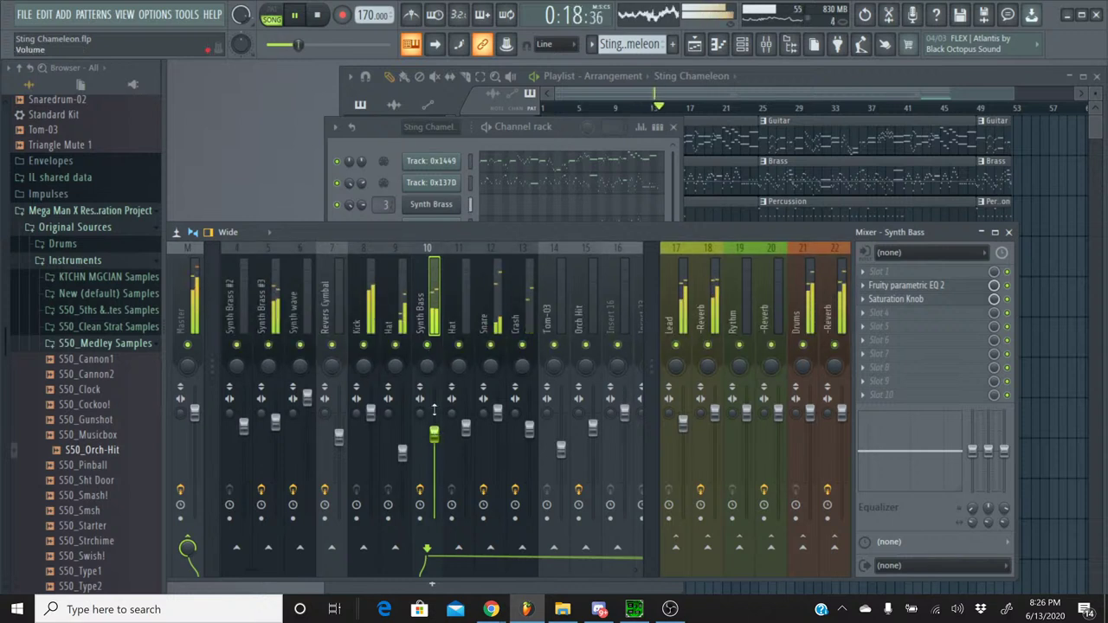
- Raise the Snare and Kick volumes slightly in the full mix, then stop playback and save the project
{"action": "left_click_drag", "start_coordinate": [415, 232], "coordinate": [497, 230]}
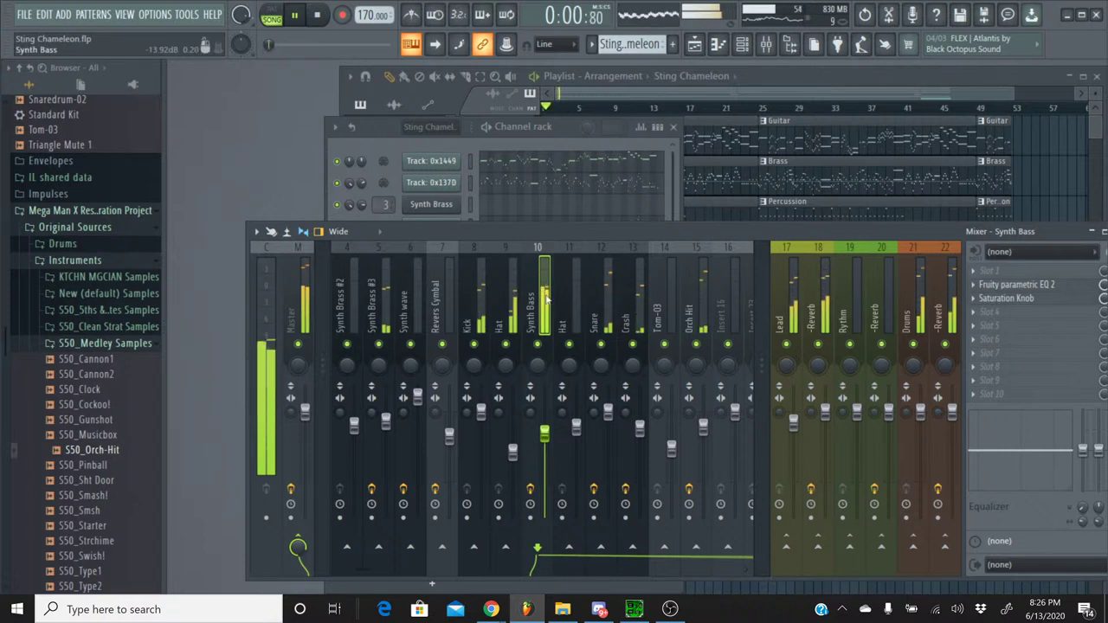
{"action": "left_click", "coordinate": [595, 413]}
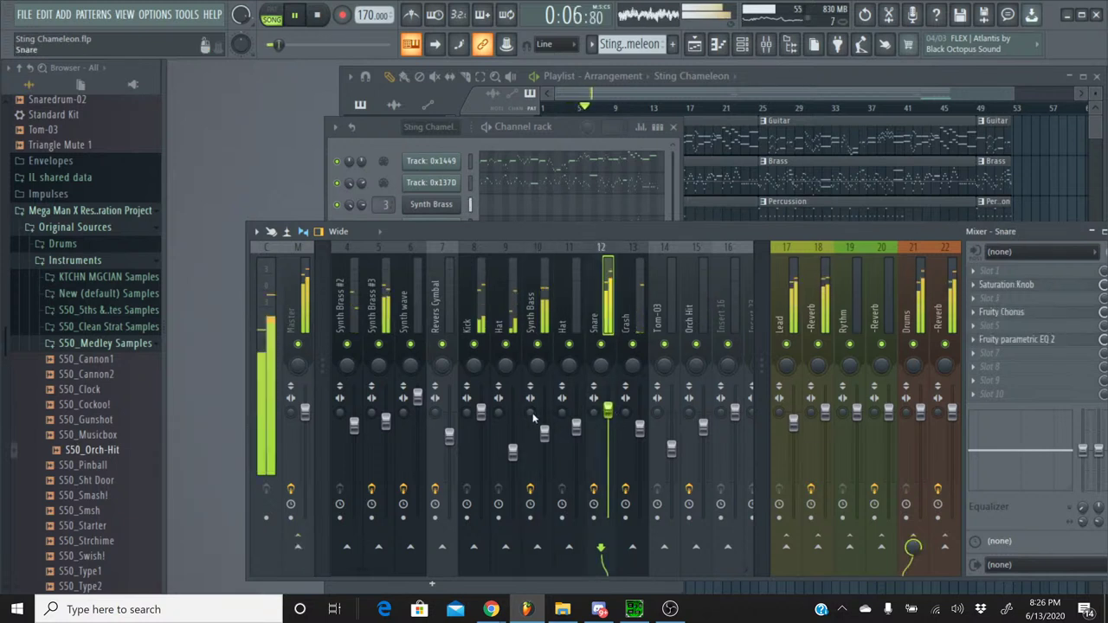
{"action": "left_click", "coordinate": [485, 423]}
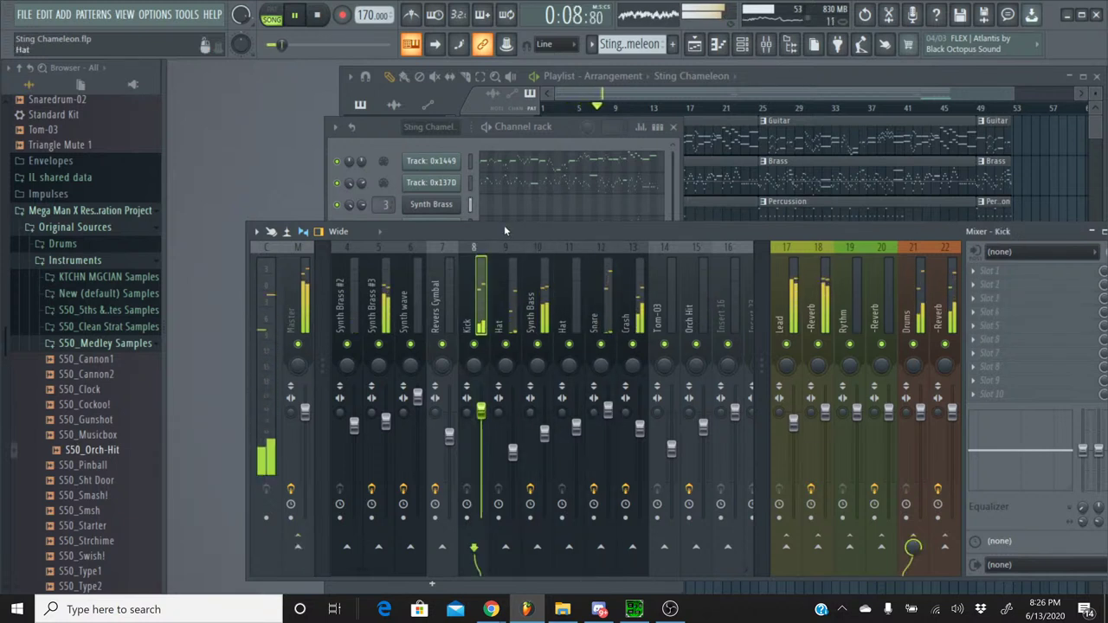
{"action": "left_click_drag", "start_coordinate": [505, 230], "coordinate": [539, 225]}
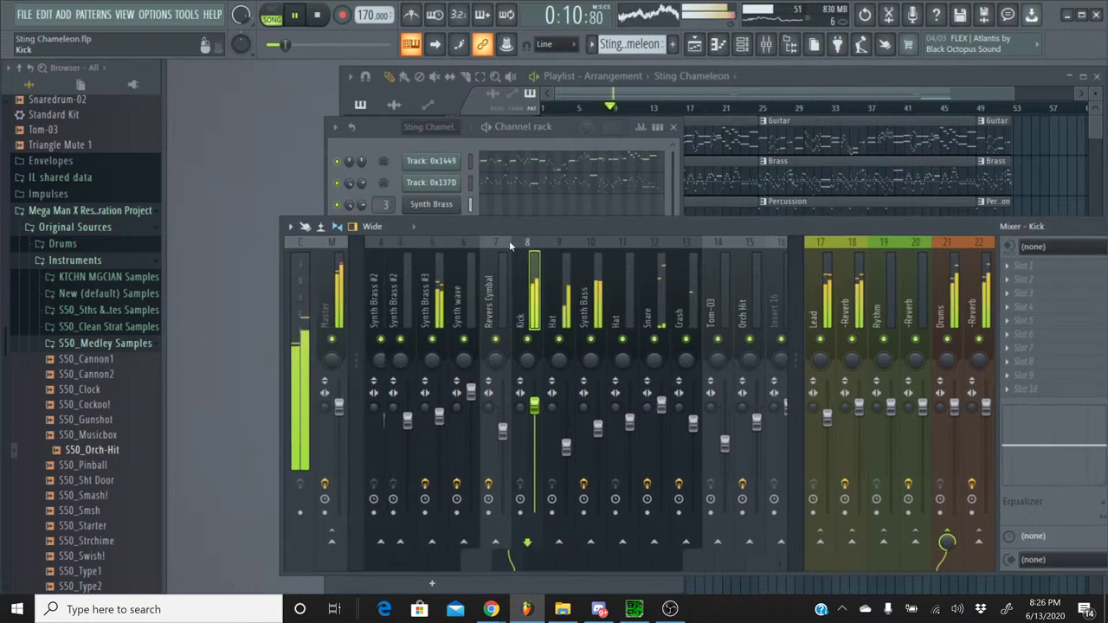
{"action": "scroll", "coordinate": [509, 241], "scroll_direction": "up", "scroll_amount": 2}
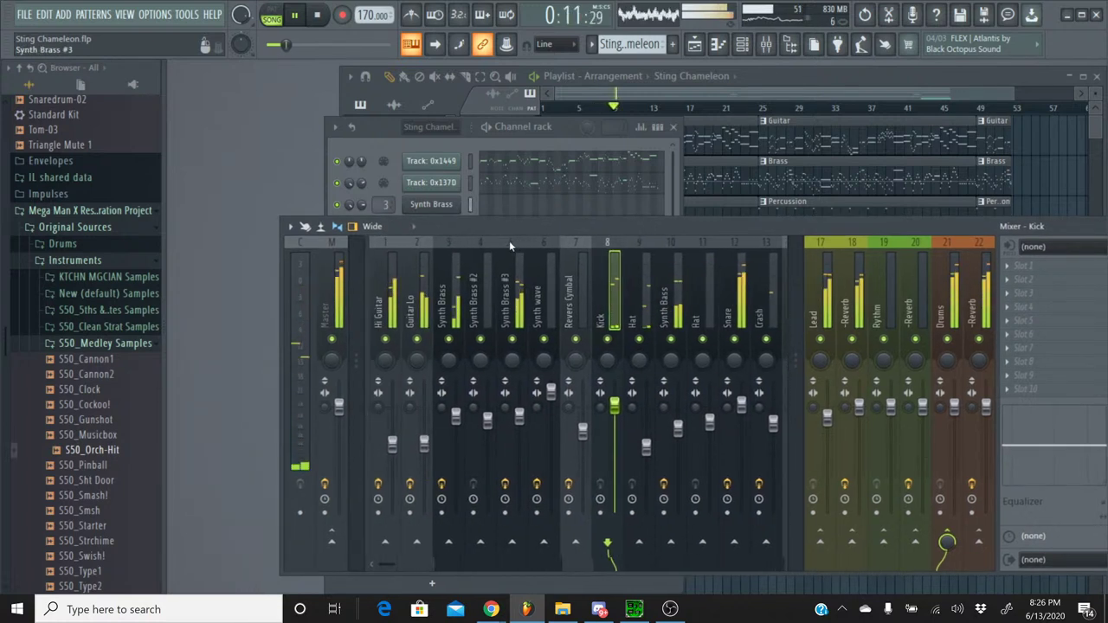
{"action": "left_click", "coordinate": [320, 23]}
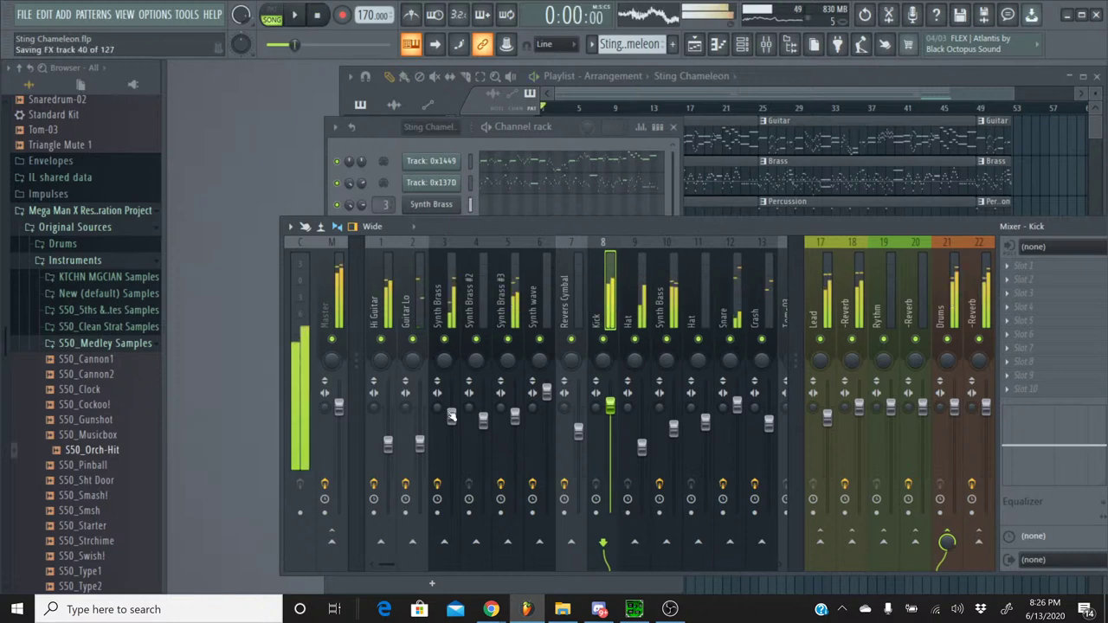
- Read the messages in the stream's live chat window and return to the mixer
{"action": "mouse_move", "coordinate": [491, 610]}
{"action": "left_click", "coordinate": [580, 568]}
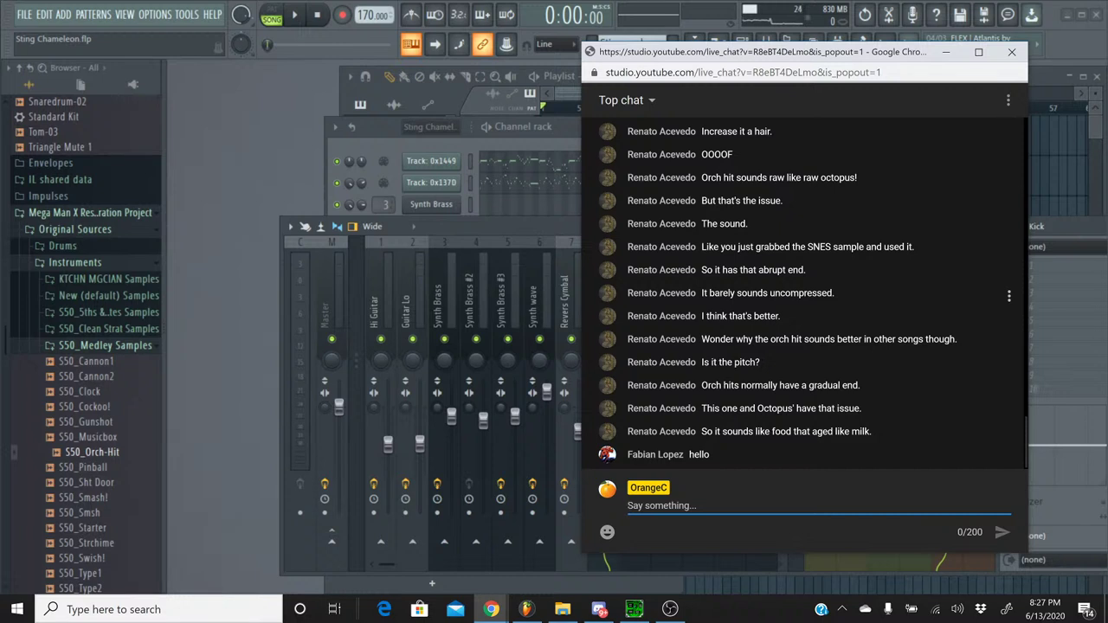
{"action": "left_click", "coordinate": [503, 226]}
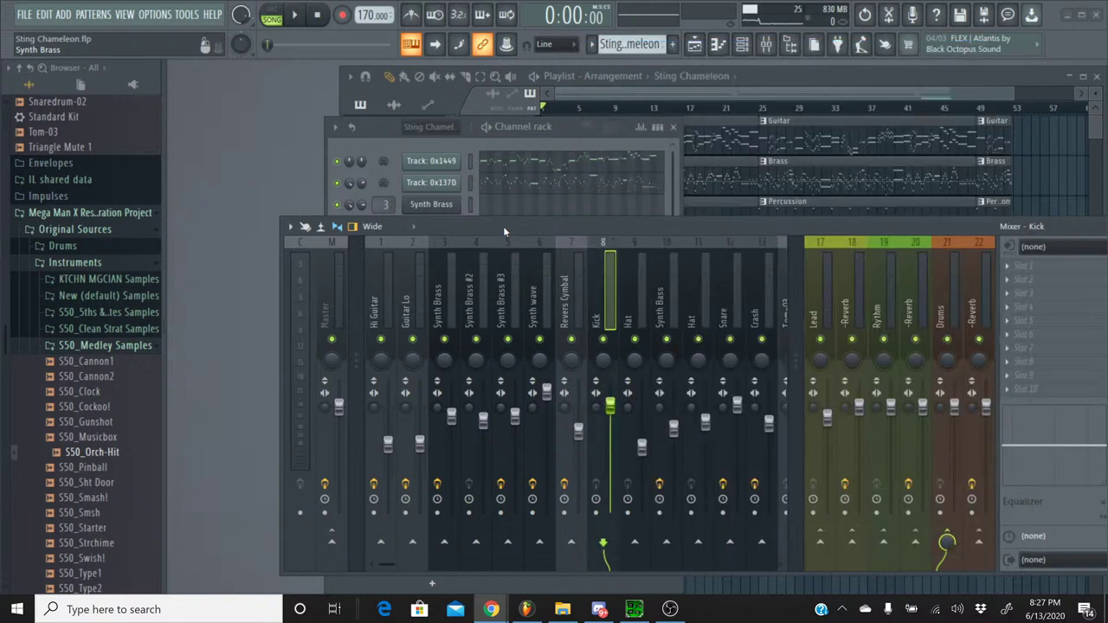
- Raise the Hi Guitar, Guitar Lo and Synth Bass volumes while the song plays, briefly soloing the bass
{"action": "left_click", "coordinate": [294, 15]}
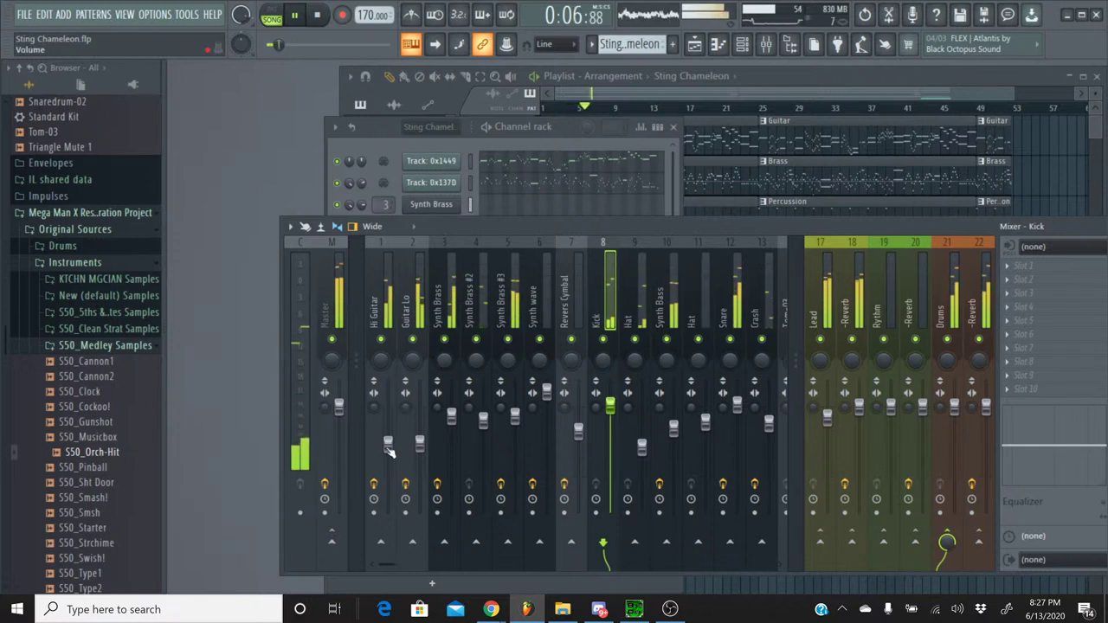
{"action": "left_click_drag", "start_coordinate": [388, 444], "coordinate": [420, 430]}
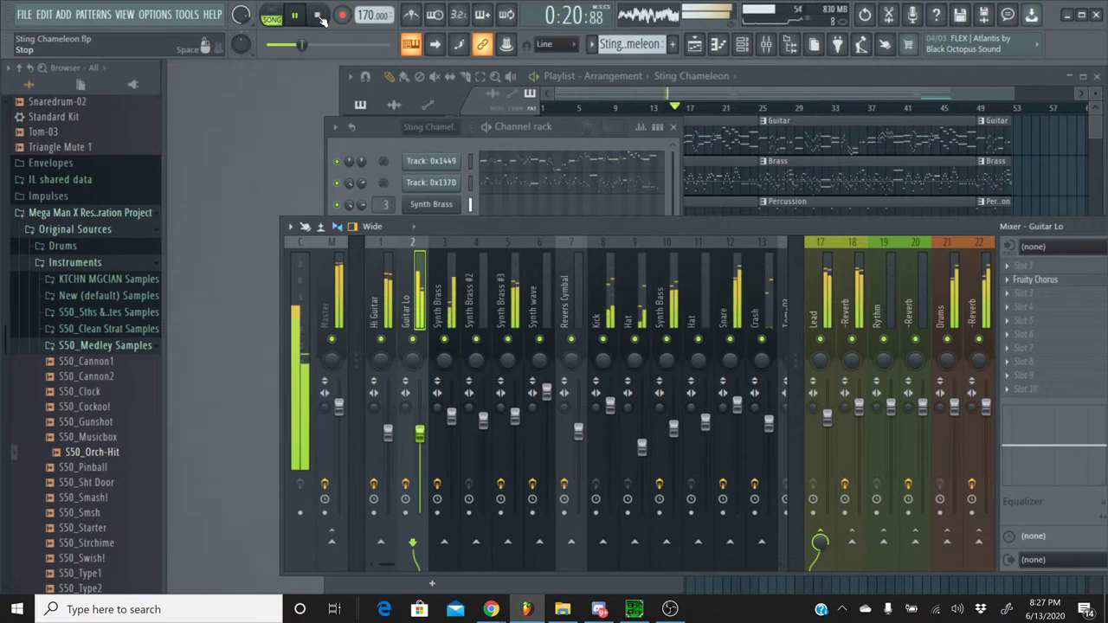
{"action": "right_click", "coordinate": [668, 340]}
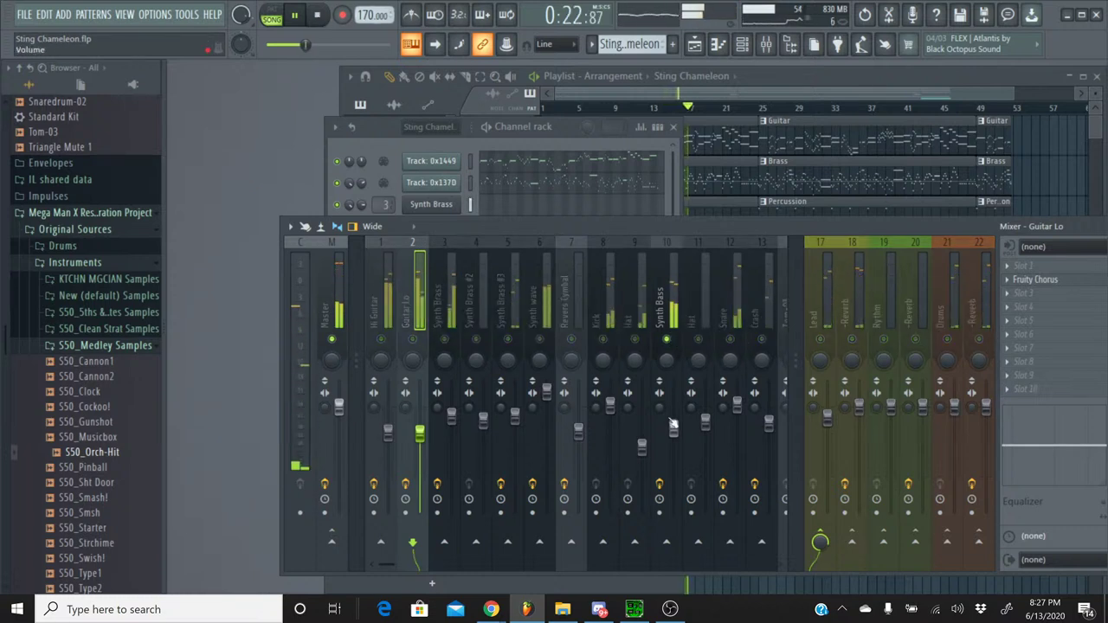
{"action": "right_click", "coordinate": [668, 340]}
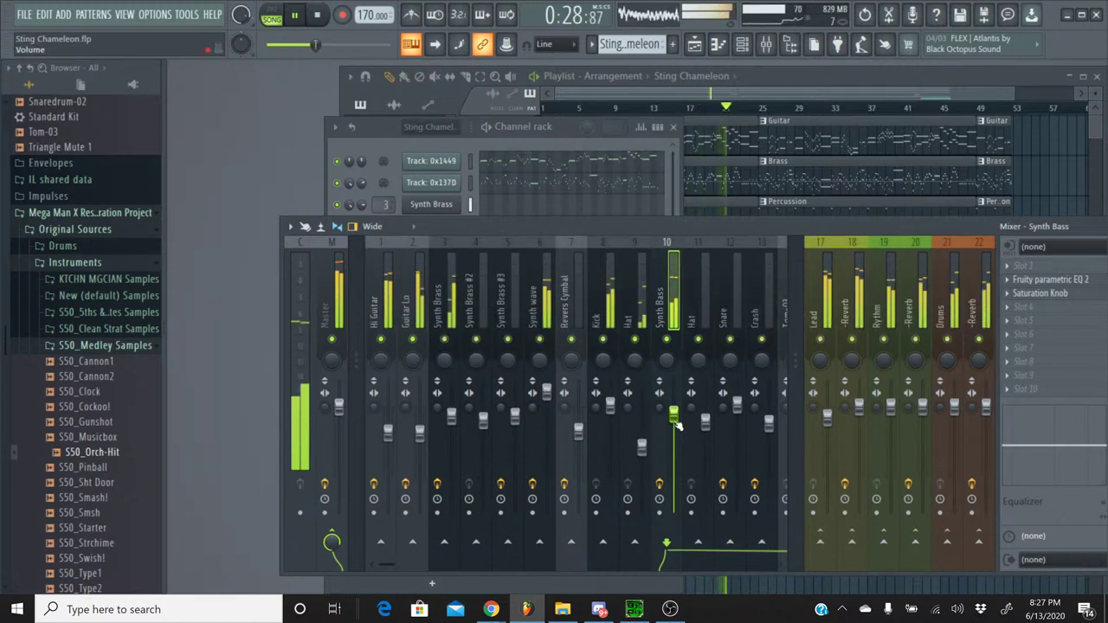
{"action": "left_click", "coordinate": [320, 19]}
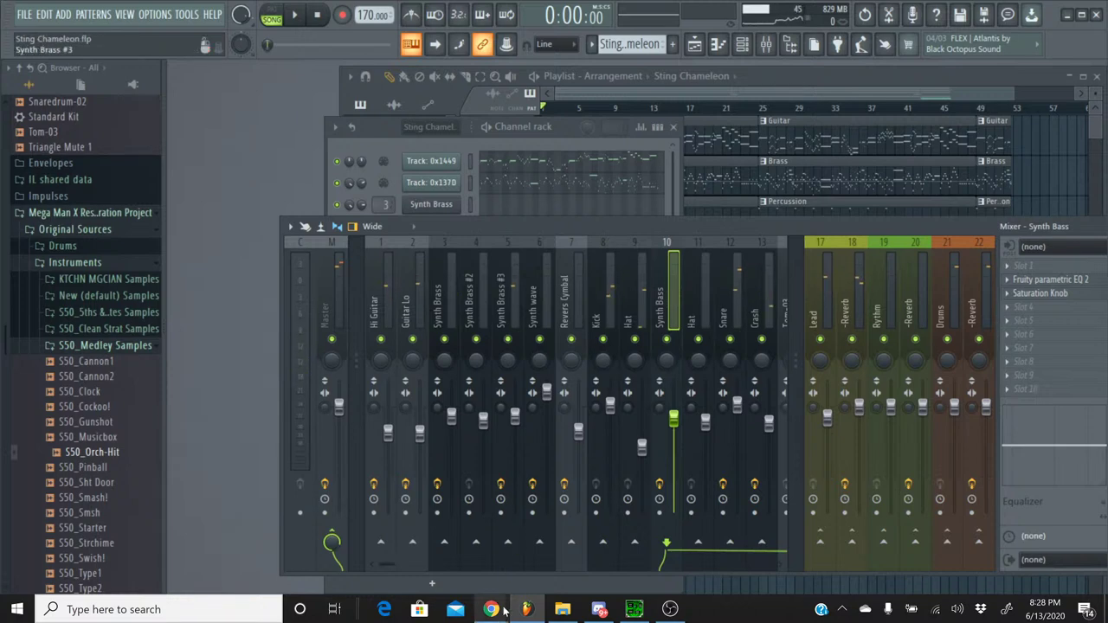
- Check the live chat again and play the song from the start to judge the new balance
{"action": "mouse_move", "coordinate": [505, 611]}
{"action": "left_click", "coordinate": [542, 552]}
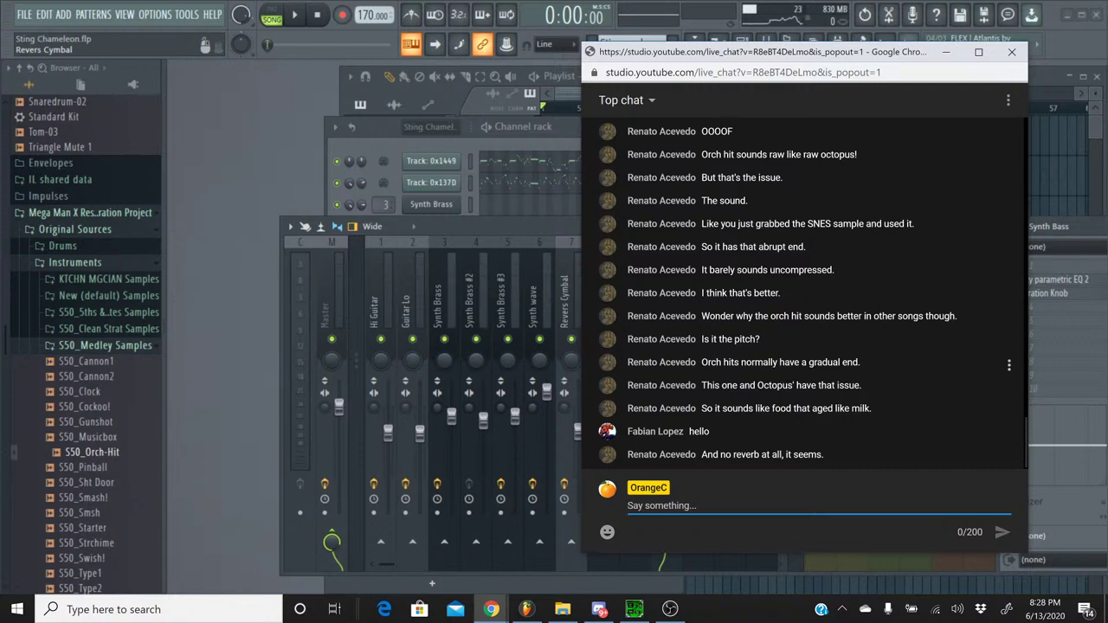
{"action": "left_click", "coordinate": [295, 15]}
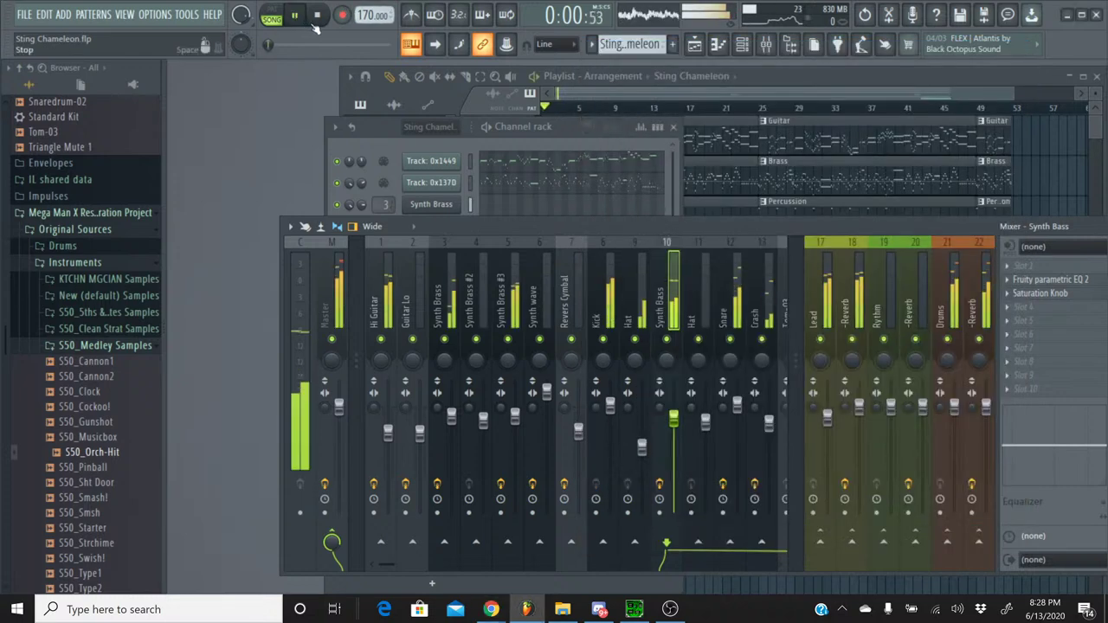
{"action": "left_click", "coordinate": [315, 24]}
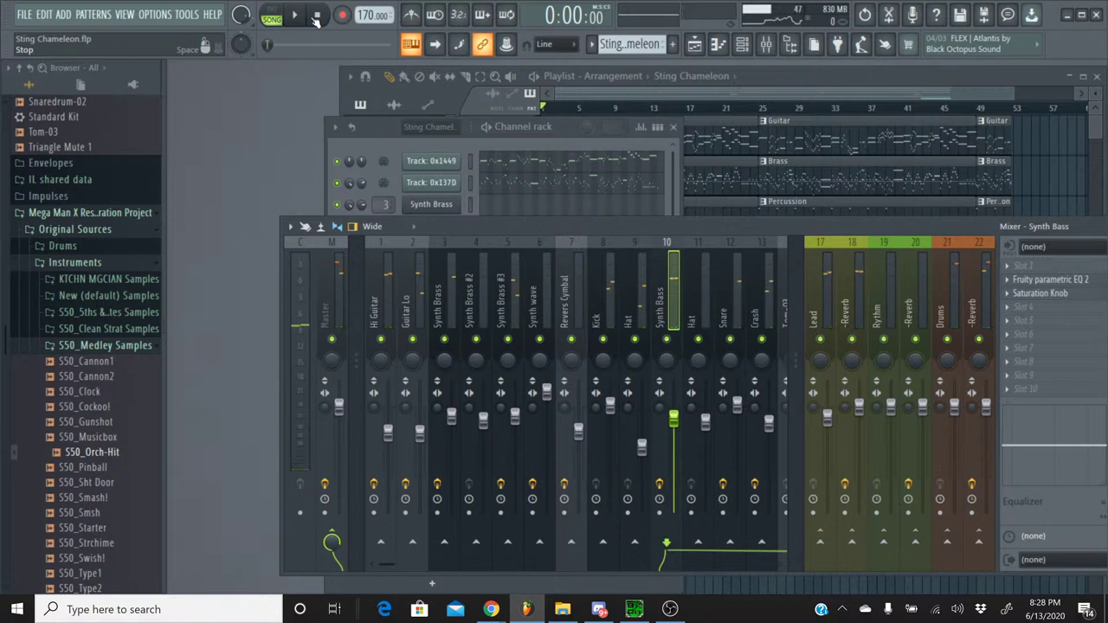
{"action": "key", "text": "space"}
{"action": "left_click", "coordinate": [320, 22]}
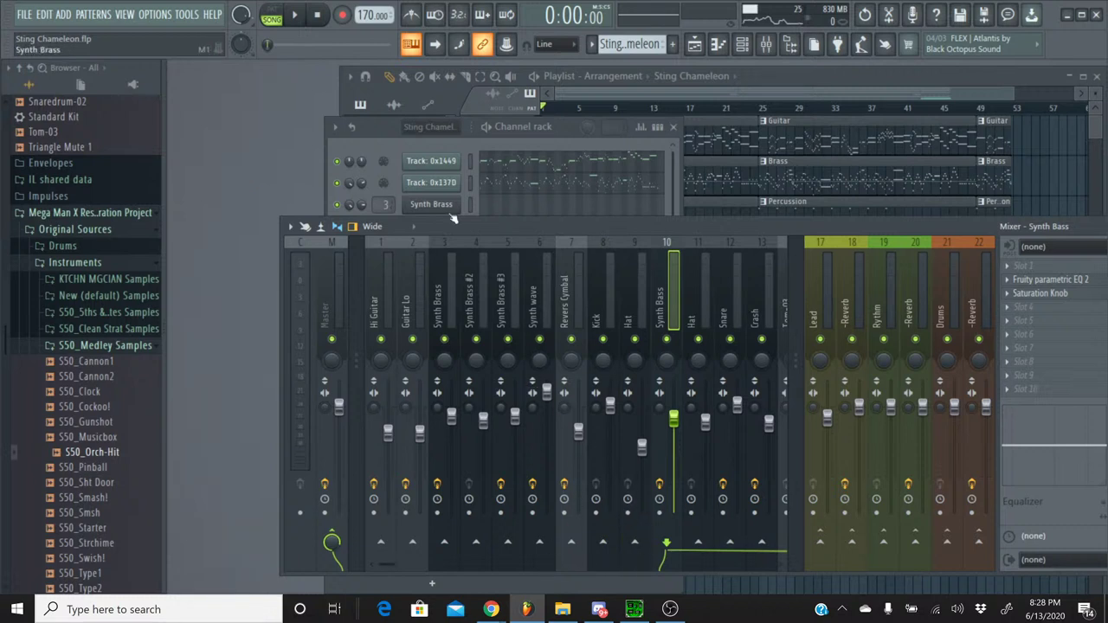
- Export the full song as Sting Chameleon.mp3 in the X1 folder, replacing the existing file, and start the render
{"action": "left_click", "coordinate": [24, 14]}
{"action": "mouse_move", "coordinate": [105, 142]}
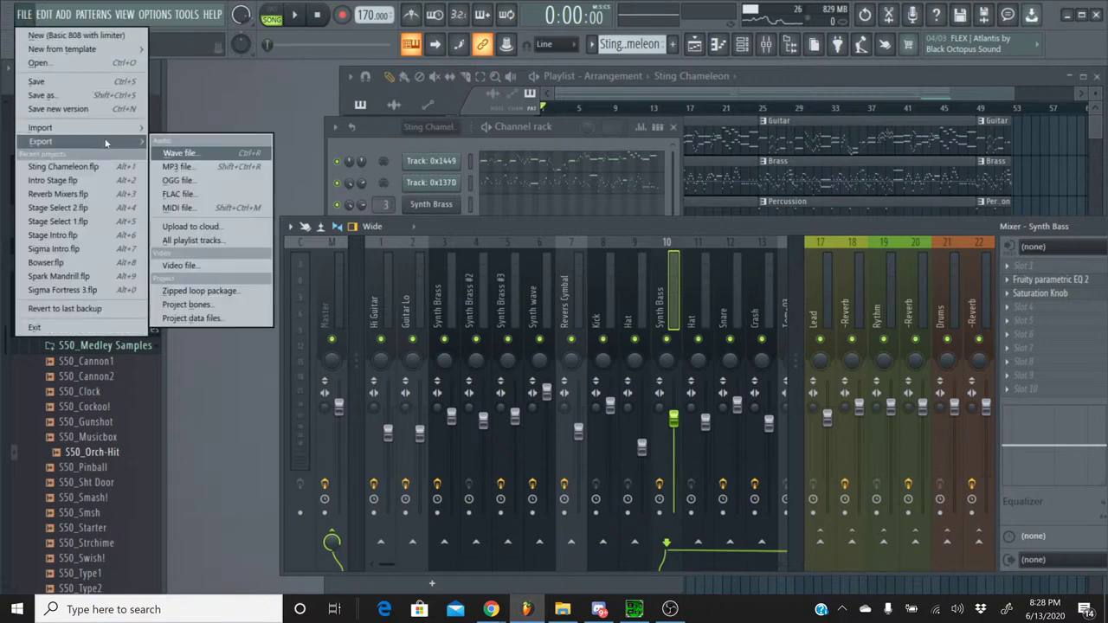
{"action": "left_click", "coordinate": [177, 167]}
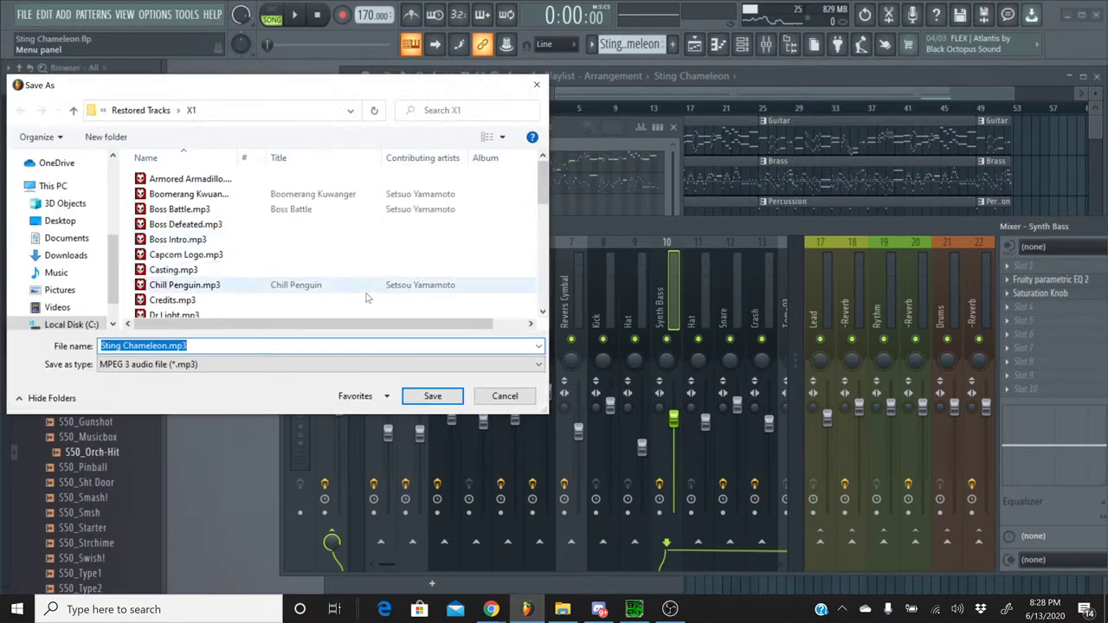
{"action": "left_click", "coordinate": [435, 394]}
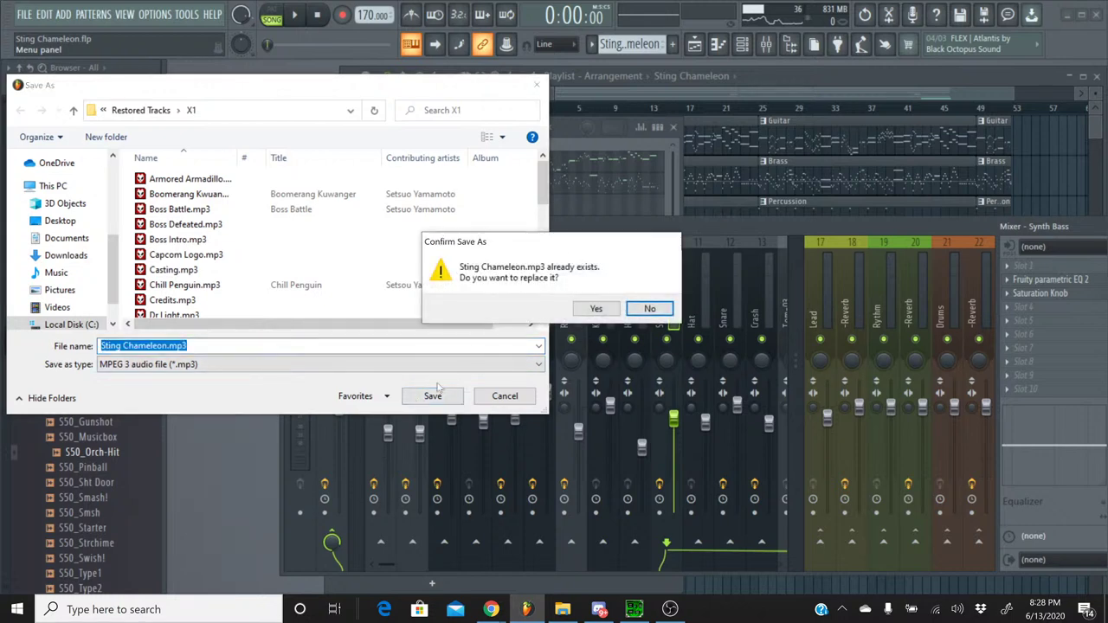
{"action": "left_click", "coordinate": [595, 309]}
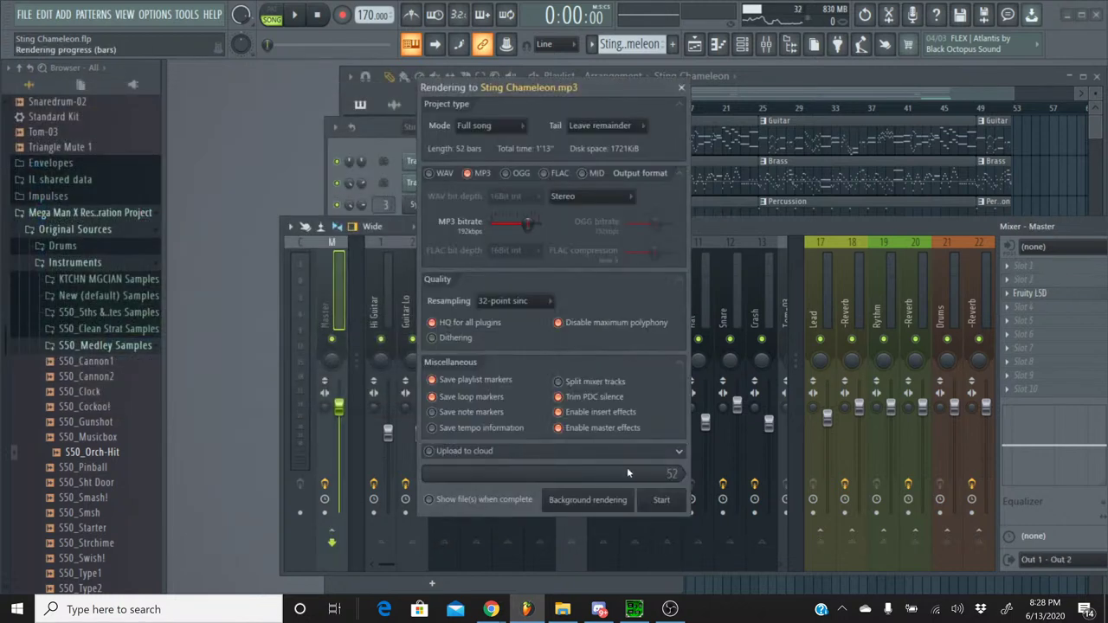
{"action": "left_click", "coordinate": [661, 500]}
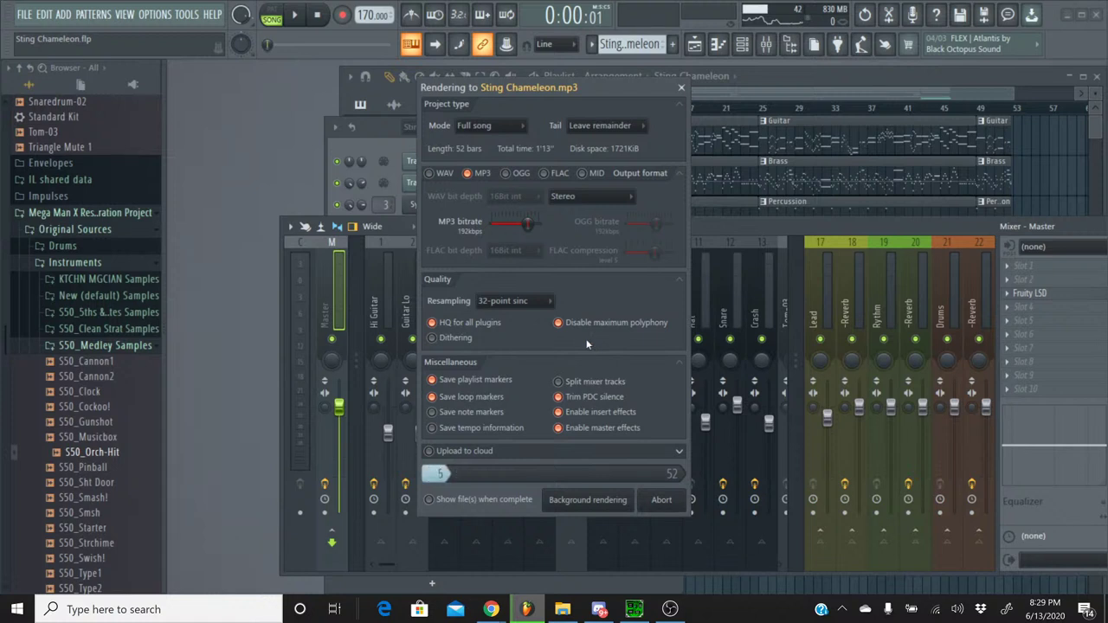
- Read the stream's live chat while the song renders and switch to Discord to view the direct messages
{"action": "mouse_move", "coordinate": [491, 608]}
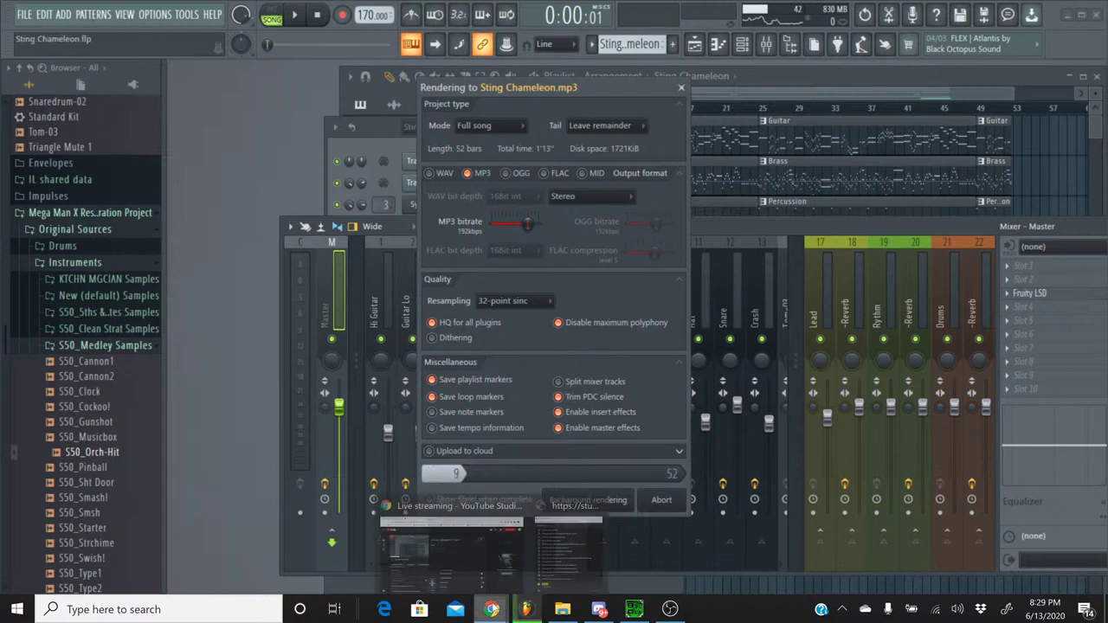
{"action": "left_click", "coordinate": [575, 558]}
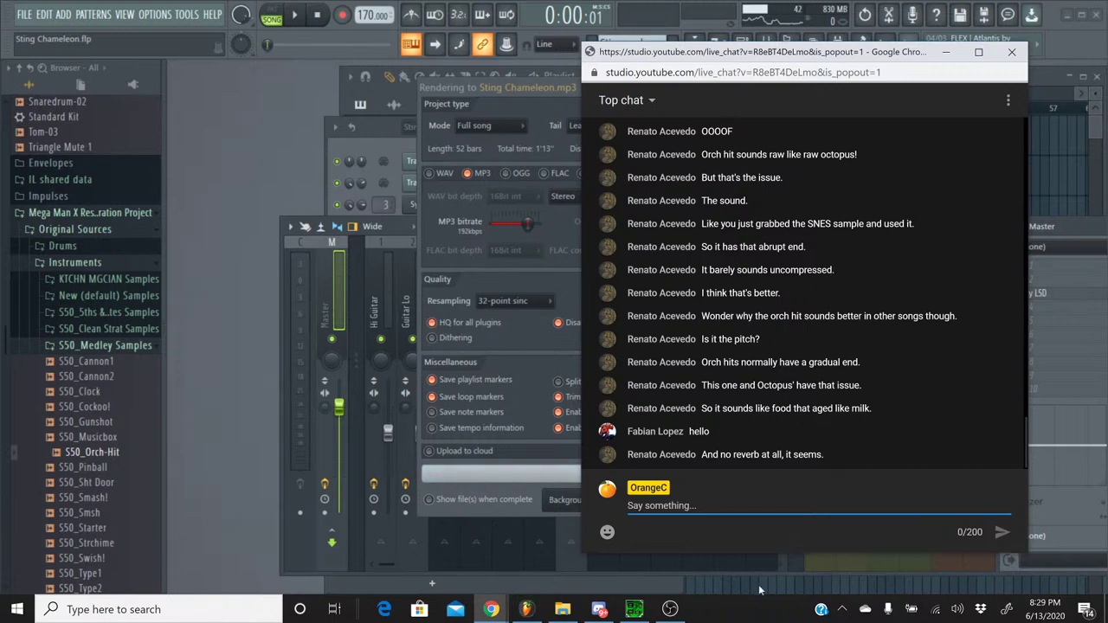
{"action": "left_click", "coordinate": [599, 609]}
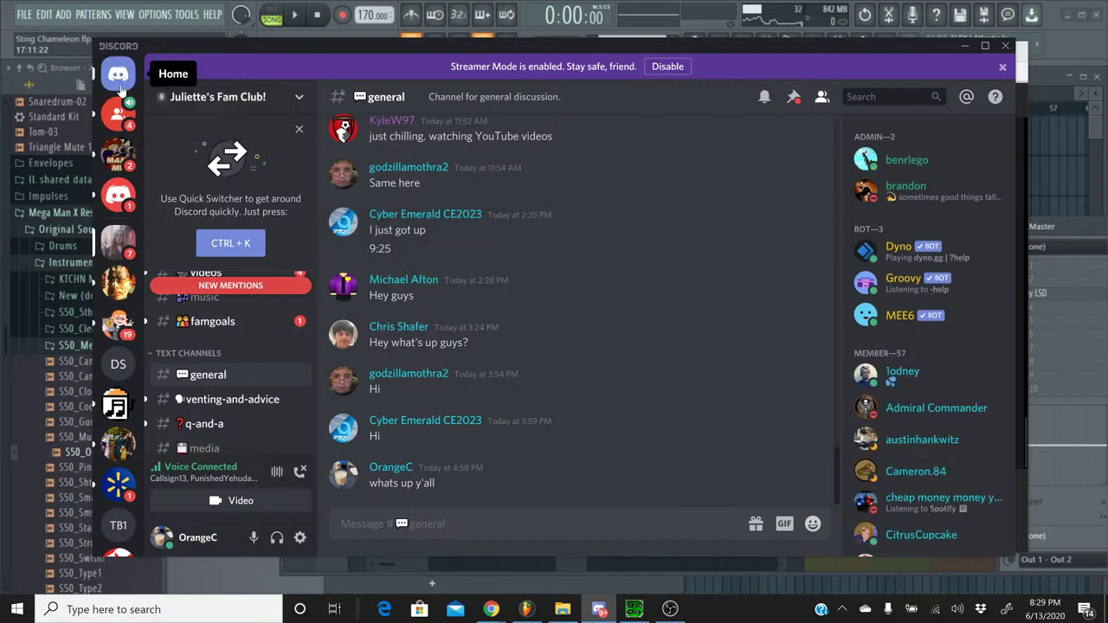
{"action": "left_click", "coordinate": [120, 78]}
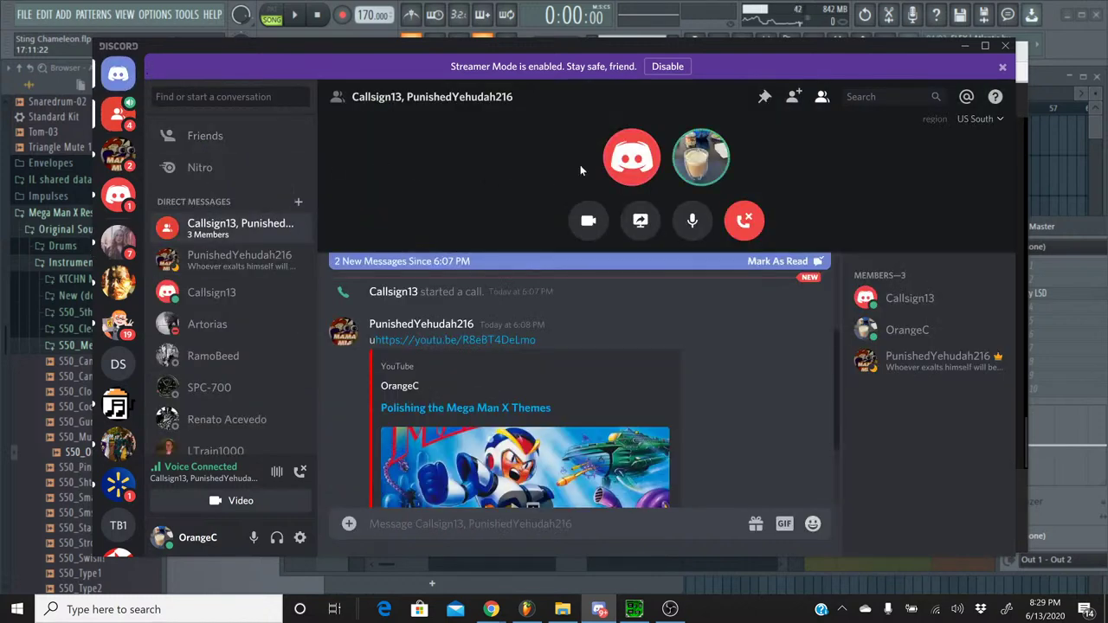